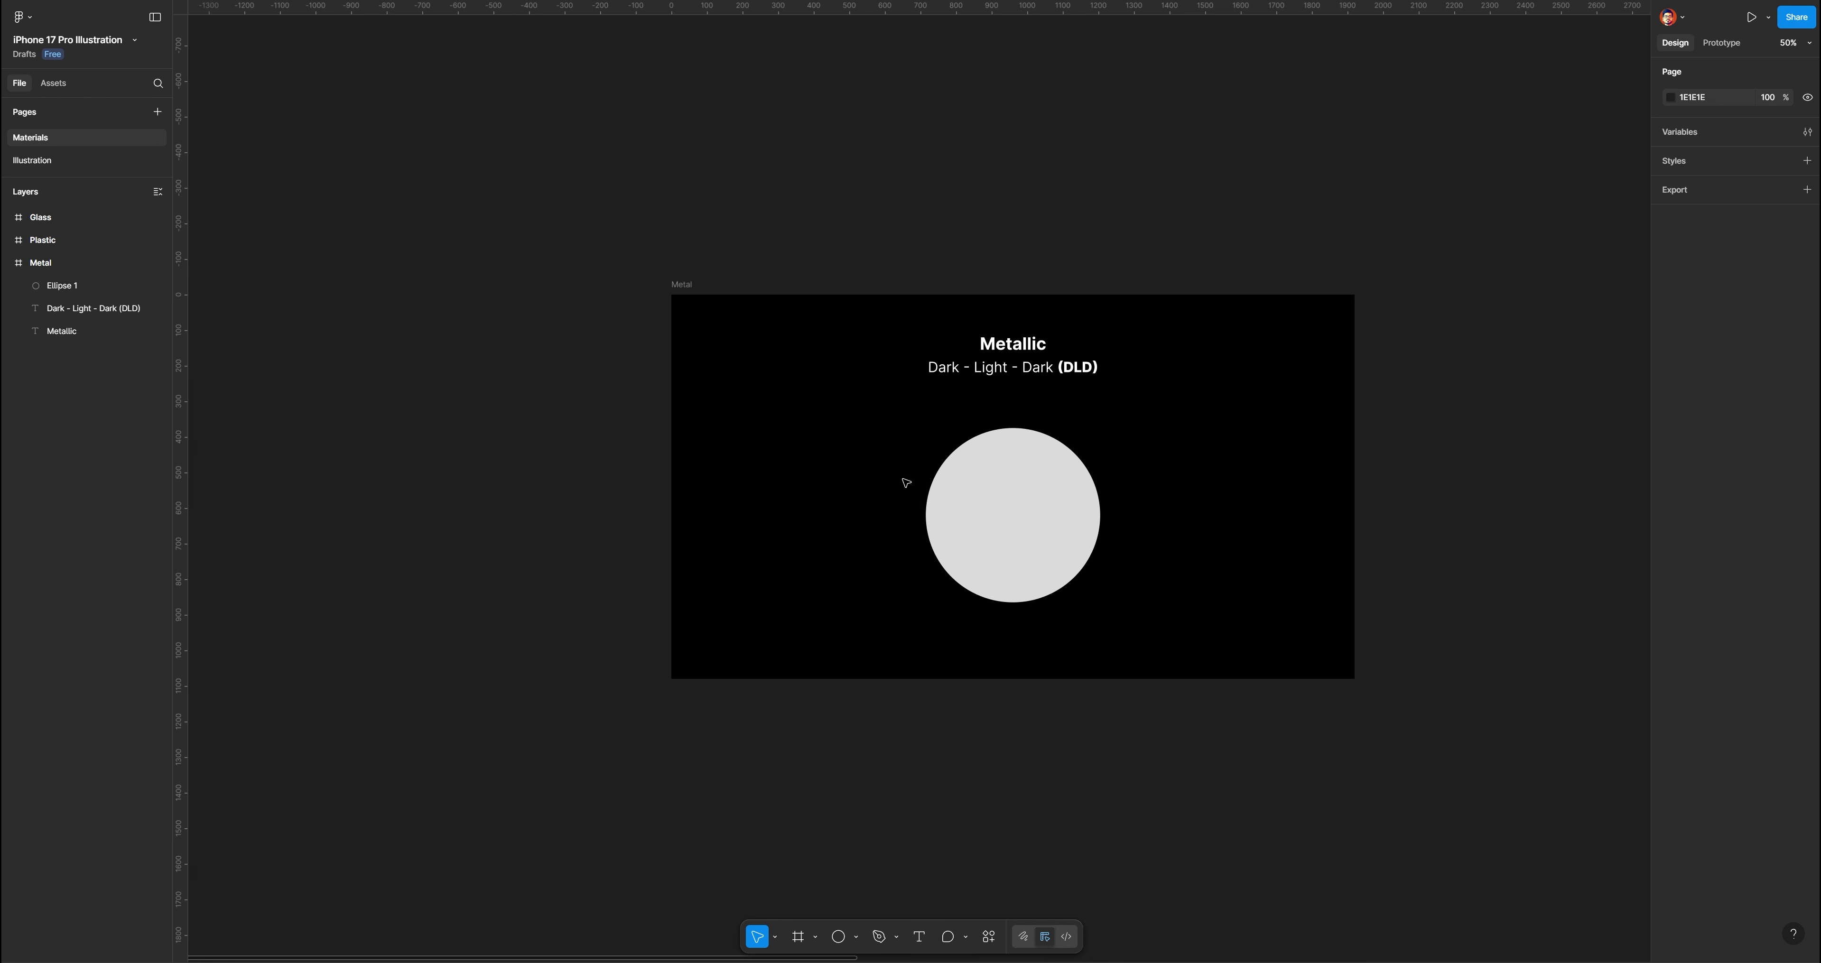
# Change the circle's solid fill to a linear gradient and add a middle color stop at 50%
pyautogui.moveTo(903, 480); pyautogui.dragTo(1193, 482)
pyautogui.click(1194, 481)
pyautogui.moveTo(928, 384); pyautogui.dragTo(1227, 440)
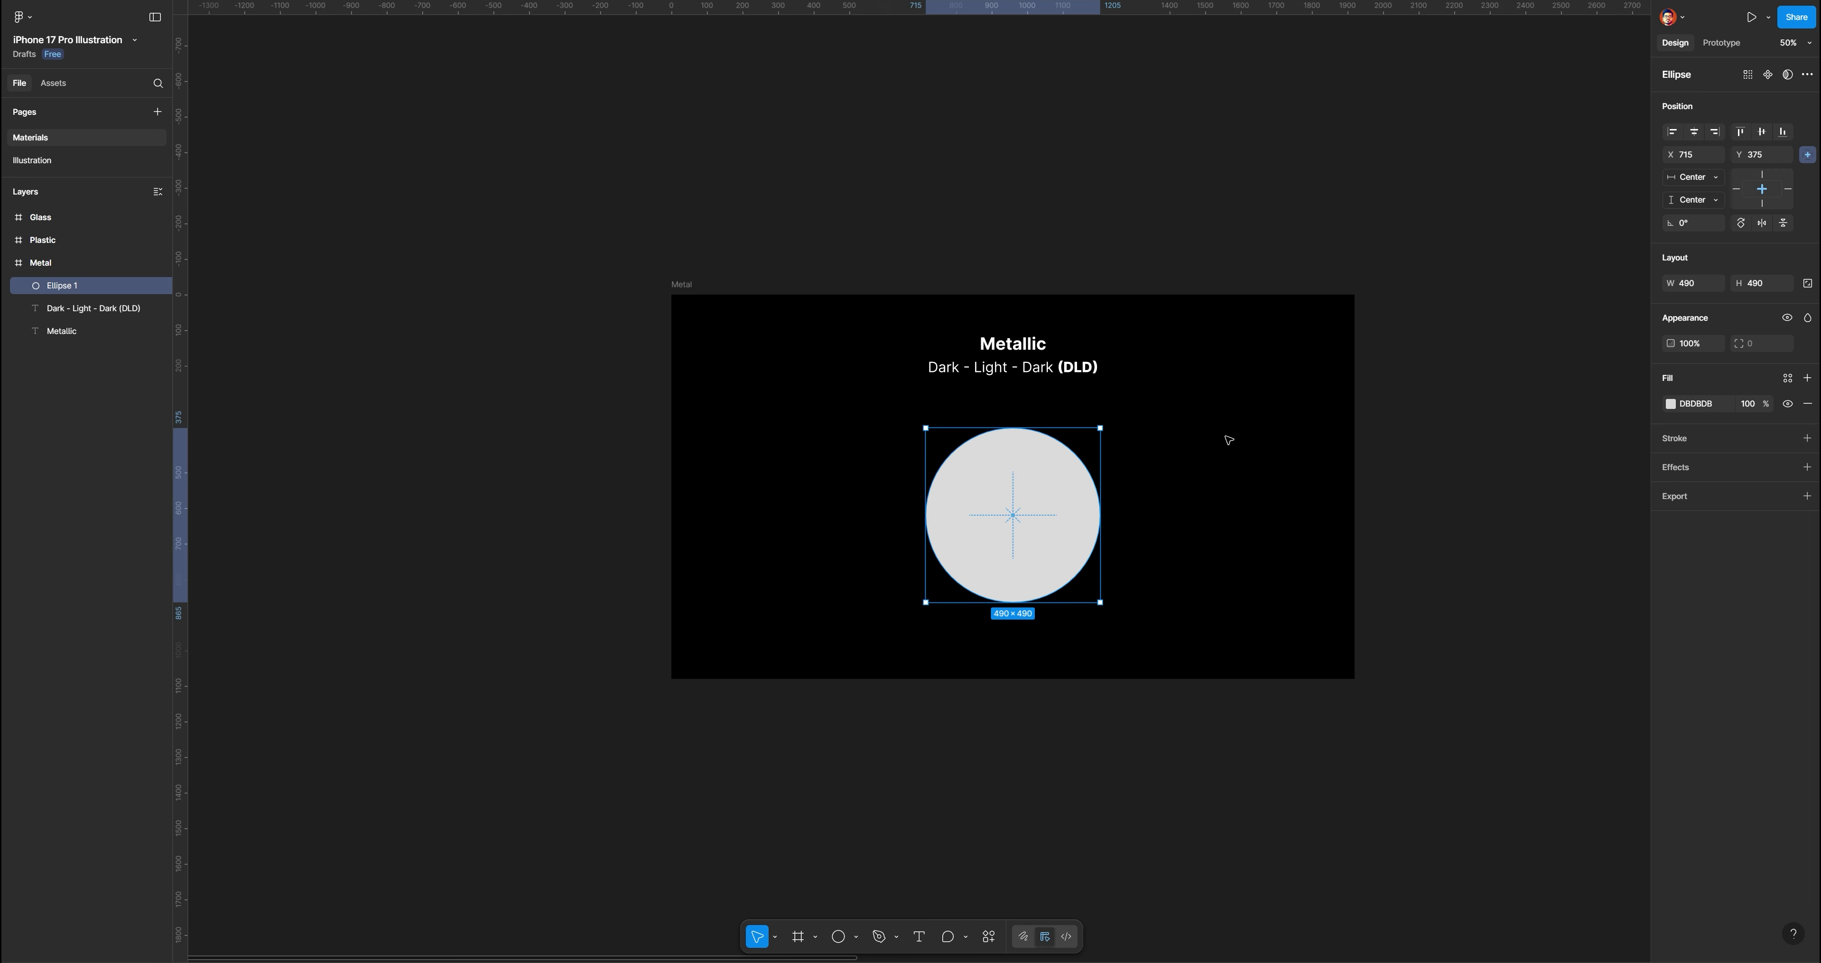
pyautogui.click(1671, 404)
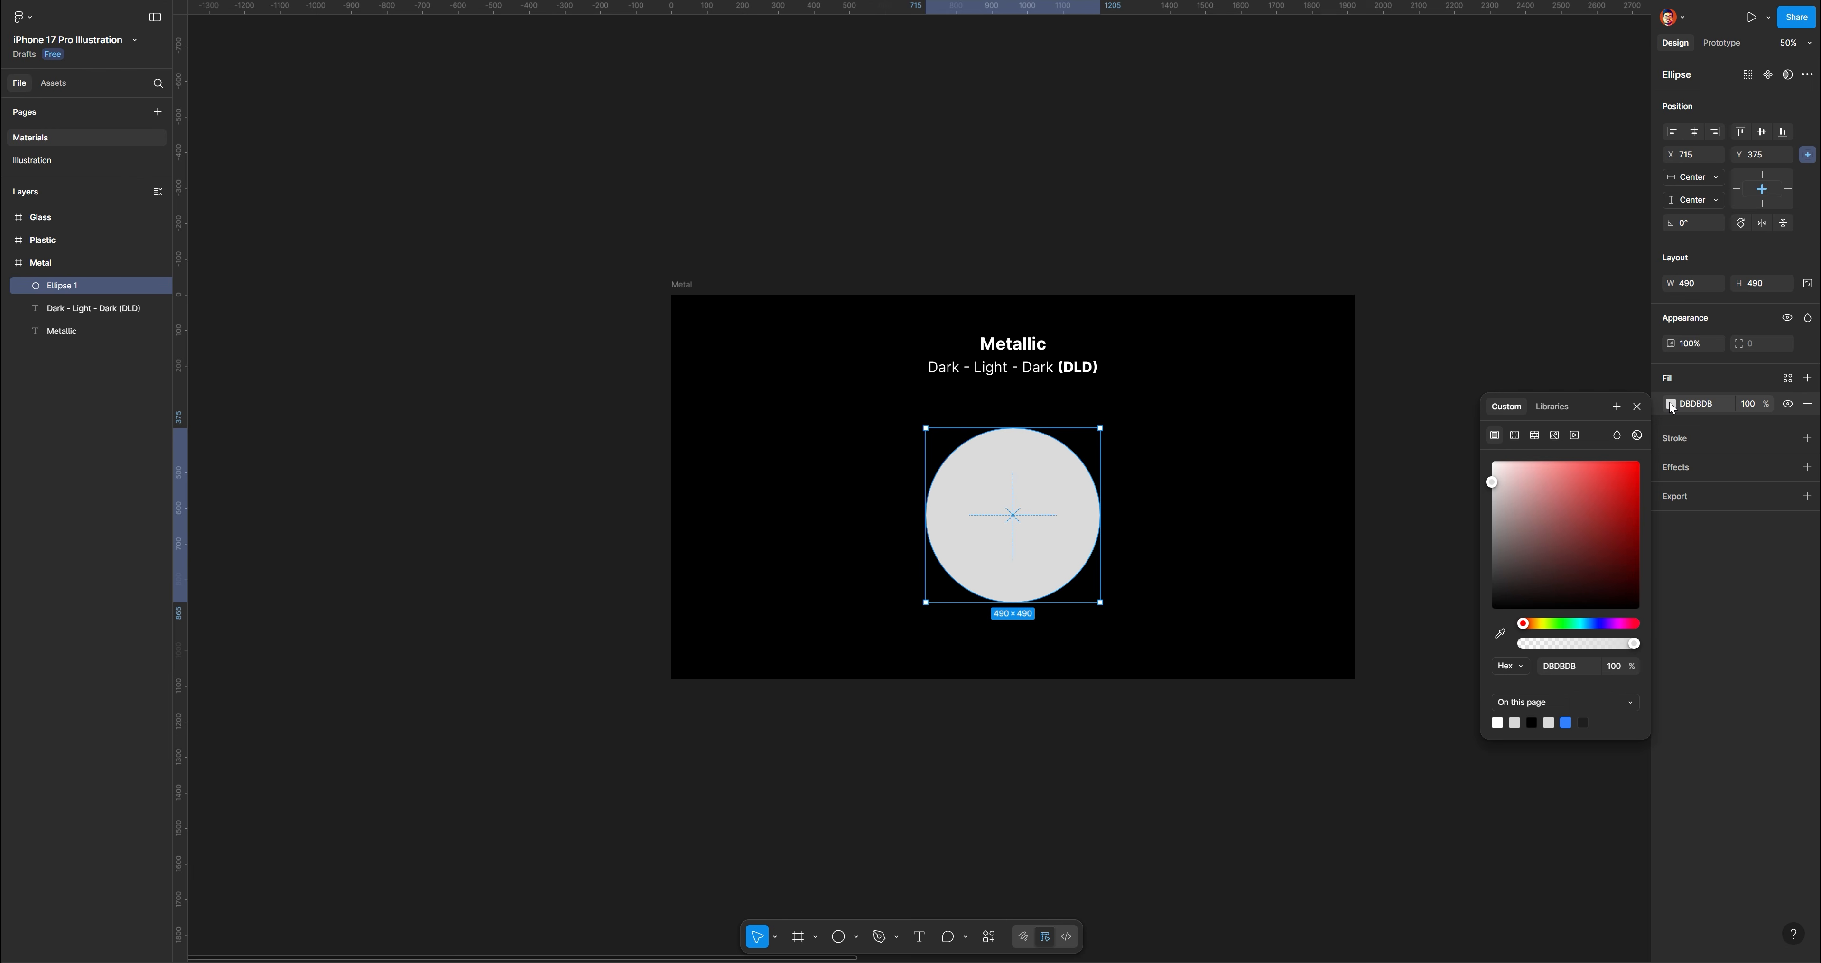
pyautogui.click(1514, 435)
pyautogui.click(1567, 505)
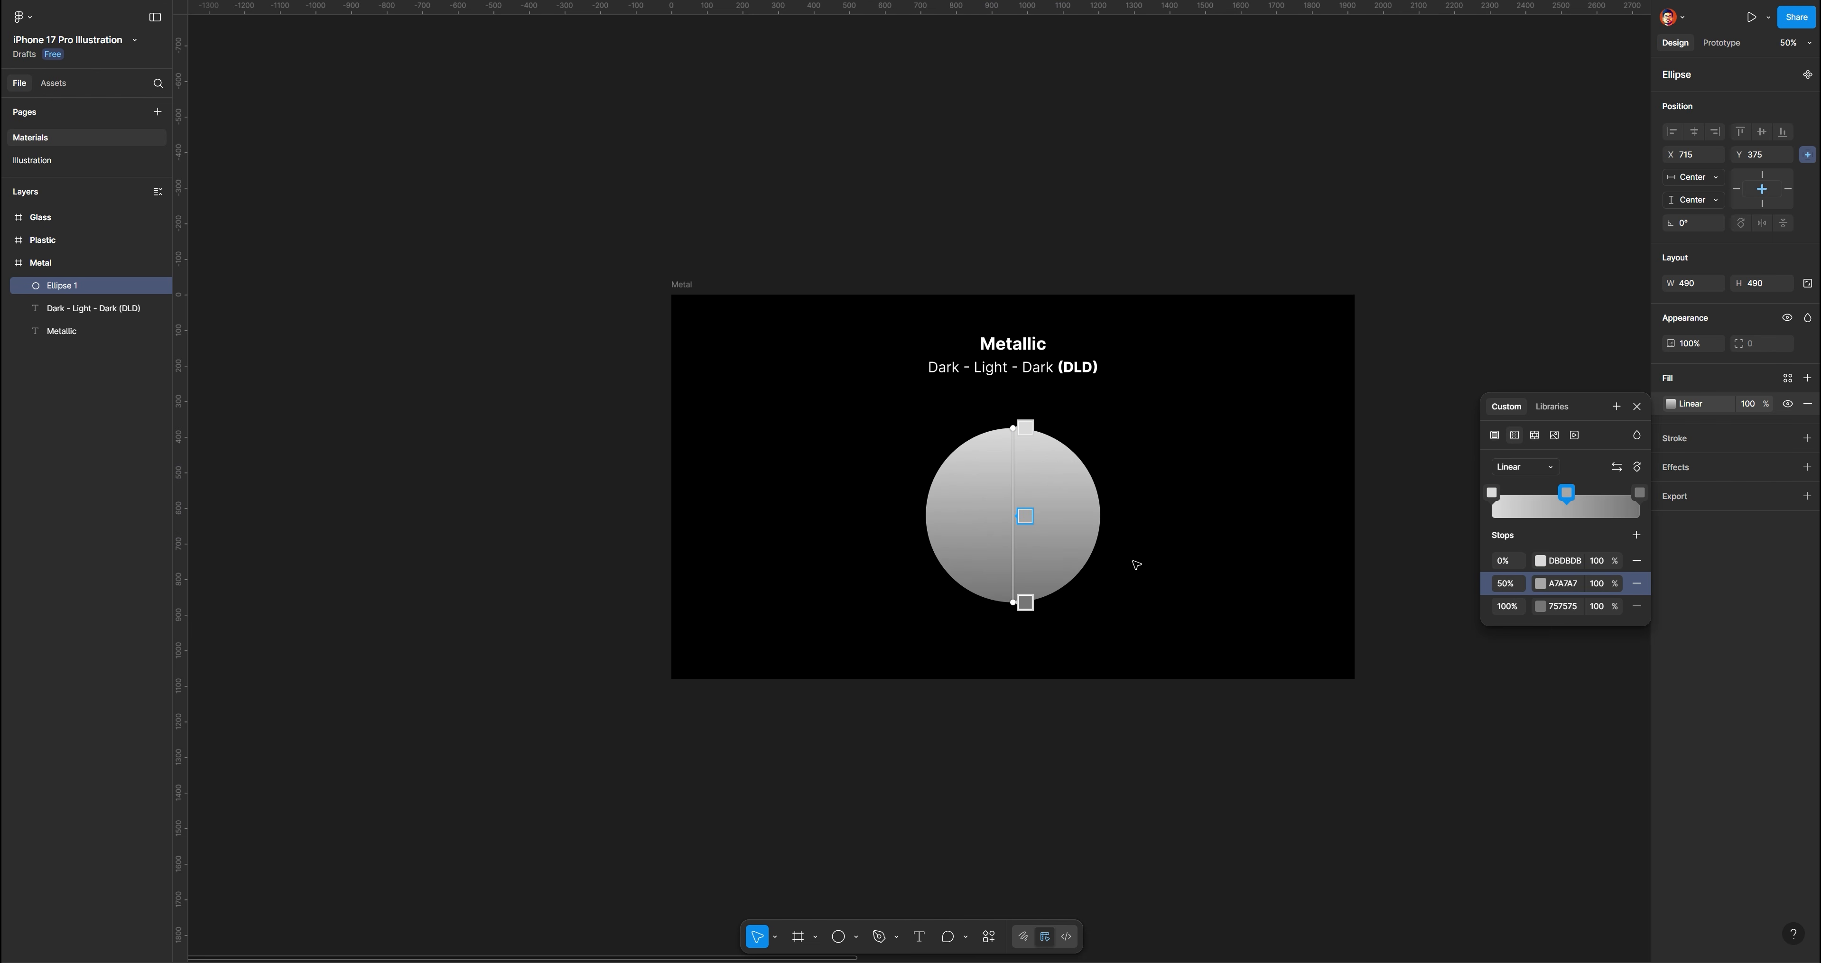
# Reorient the circle's gradient to run almost horizontally from its left edge to its right edge
pyautogui.moveTo(1013, 428); pyautogui.dragTo(925, 494)
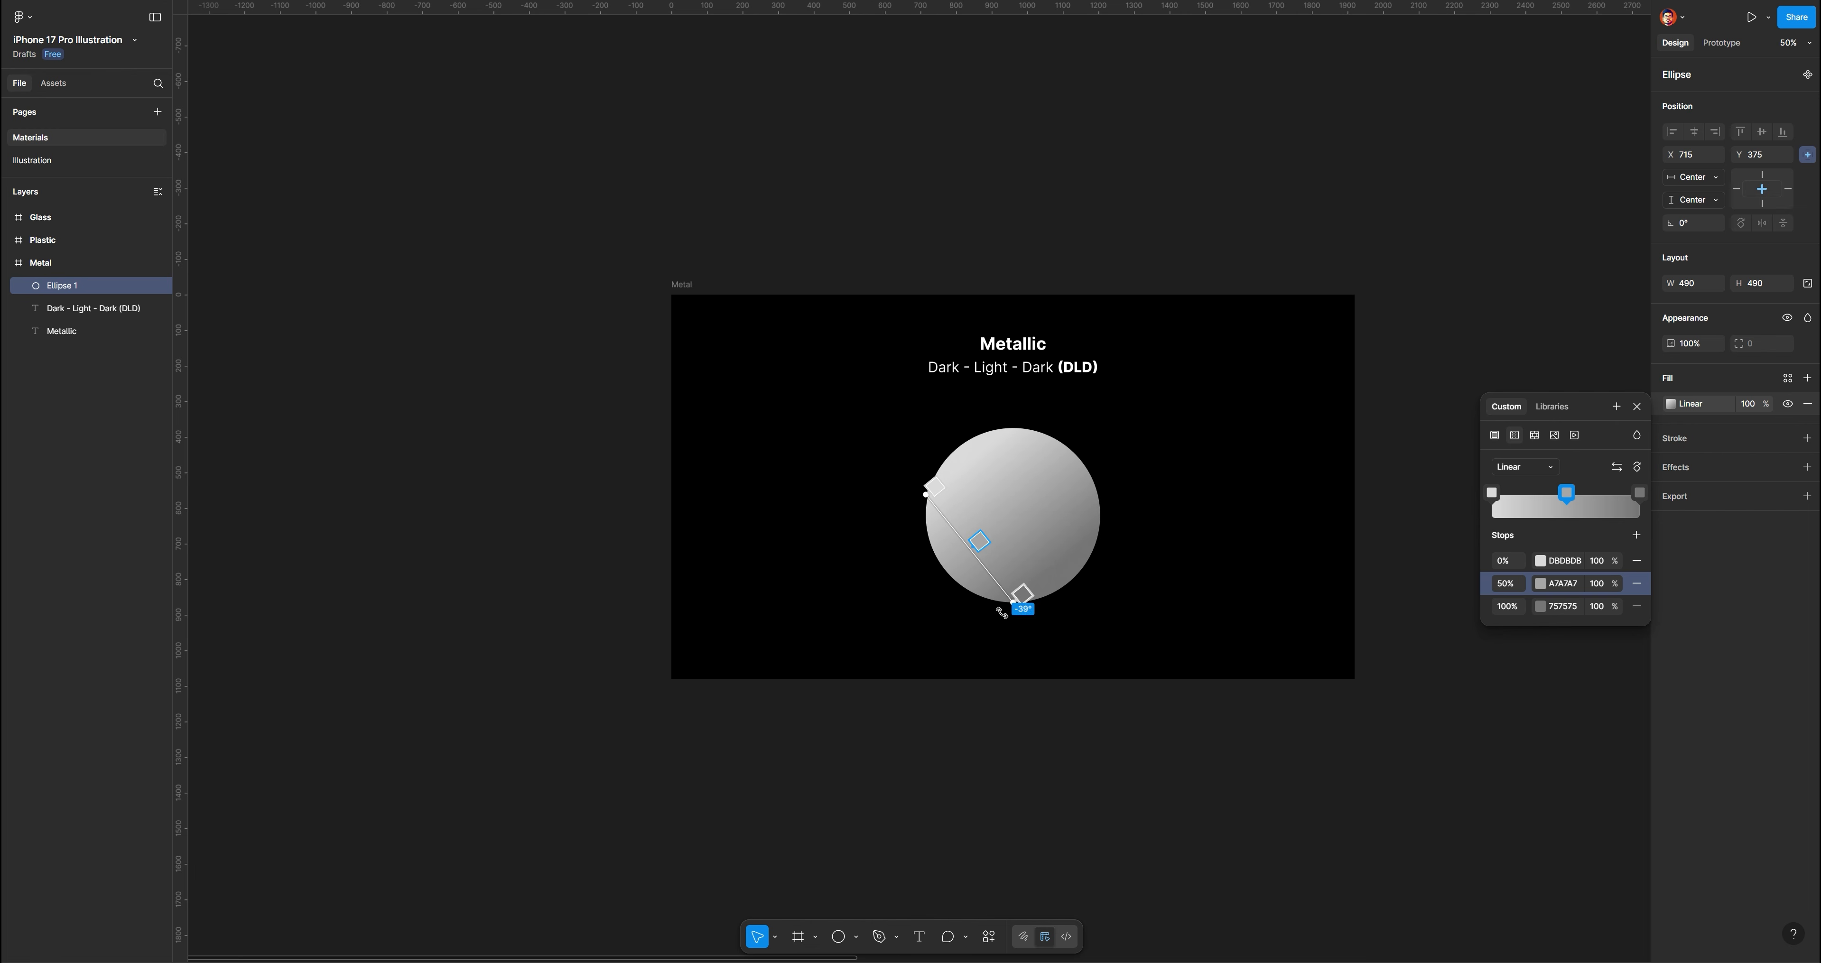
pyautogui.moveTo(1011, 603); pyautogui.dragTo(1100, 515)
pyautogui.moveTo(926, 494); pyautogui.dragTo(925, 509)
# Color the gradient stops 585858 at 0%, E0E0E0 at 50% and 4D4D4D at 100% for a dark-light-dark look
pyautogui.click(925, 498)
pyautogui.click(1541, 560)
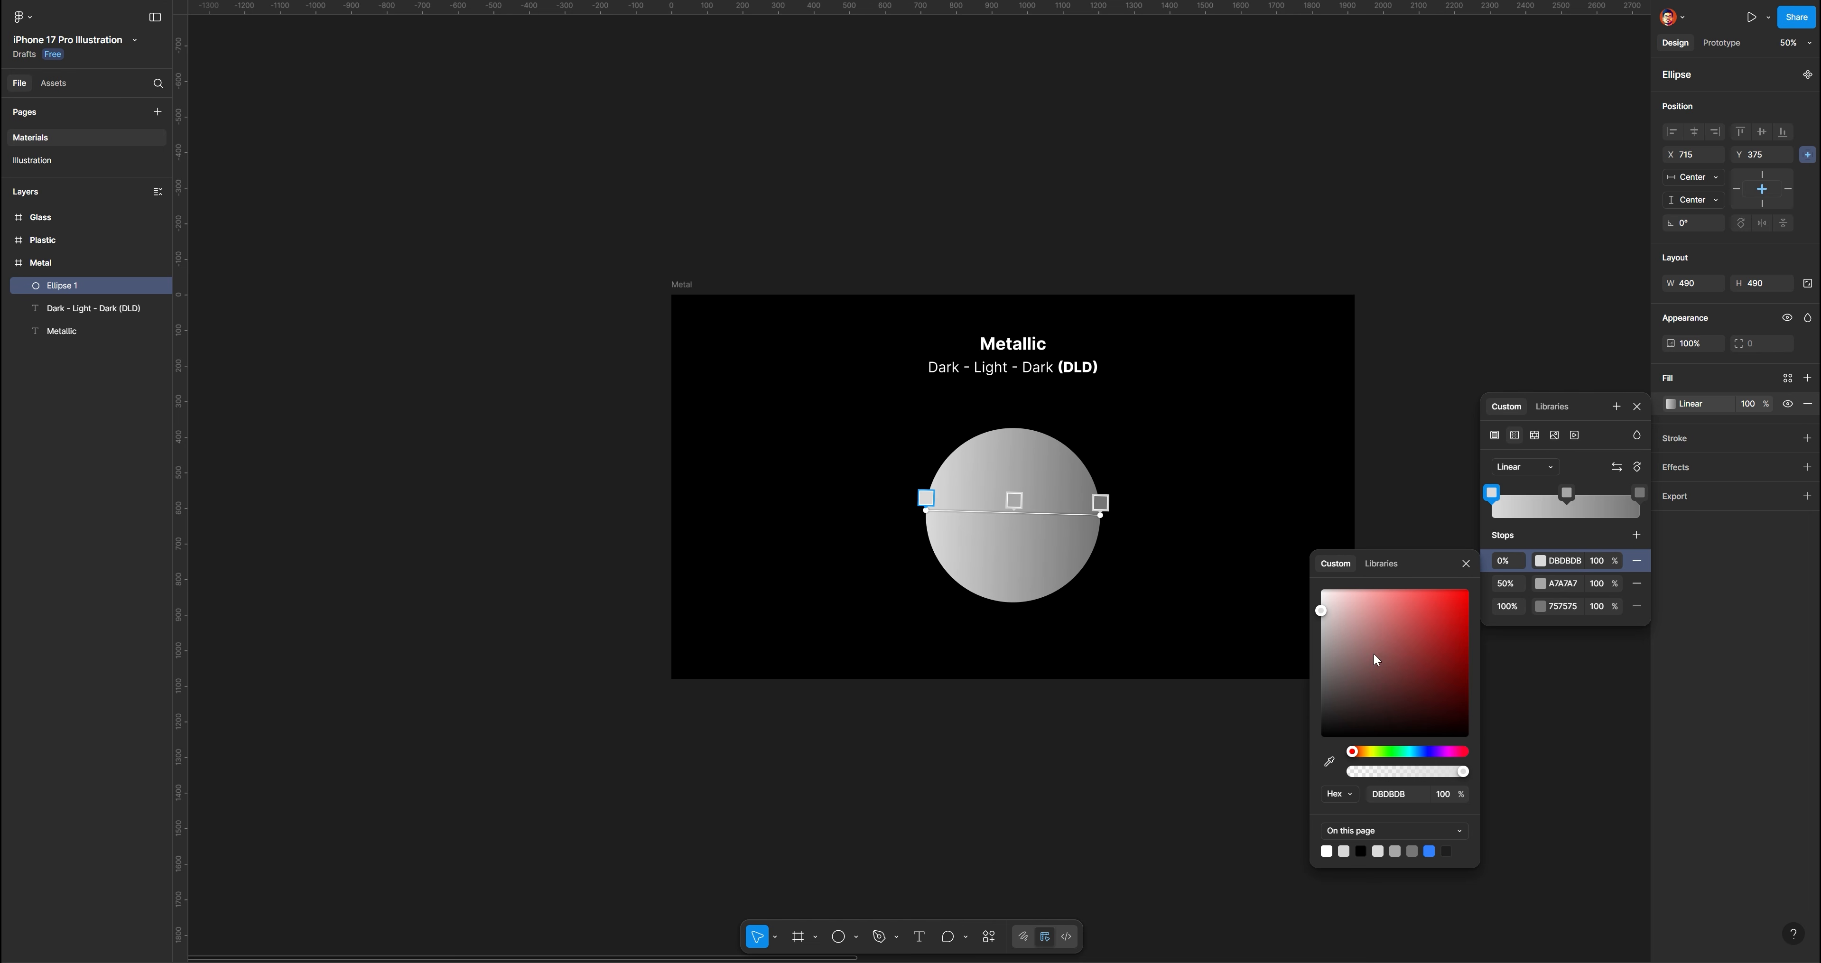
pyautogui.moveTo(1373, 653); pyautogui.dragTo(1304, 690)
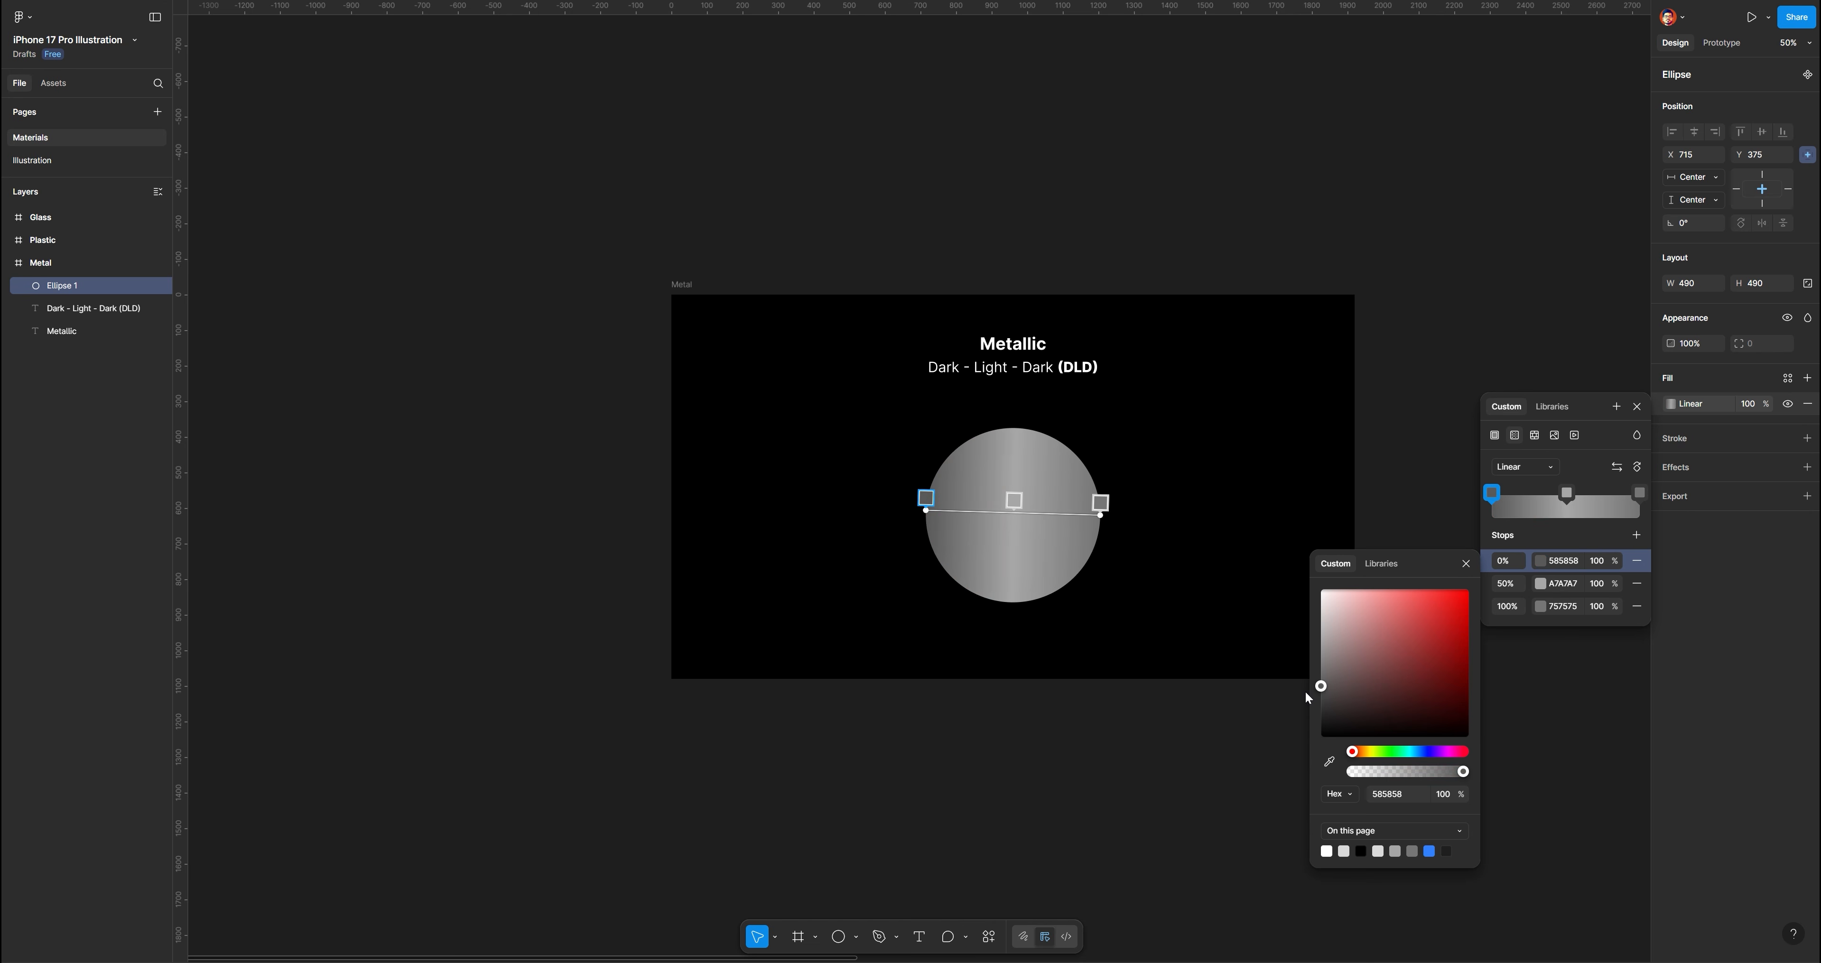
pyautogui.click(1101, 502)
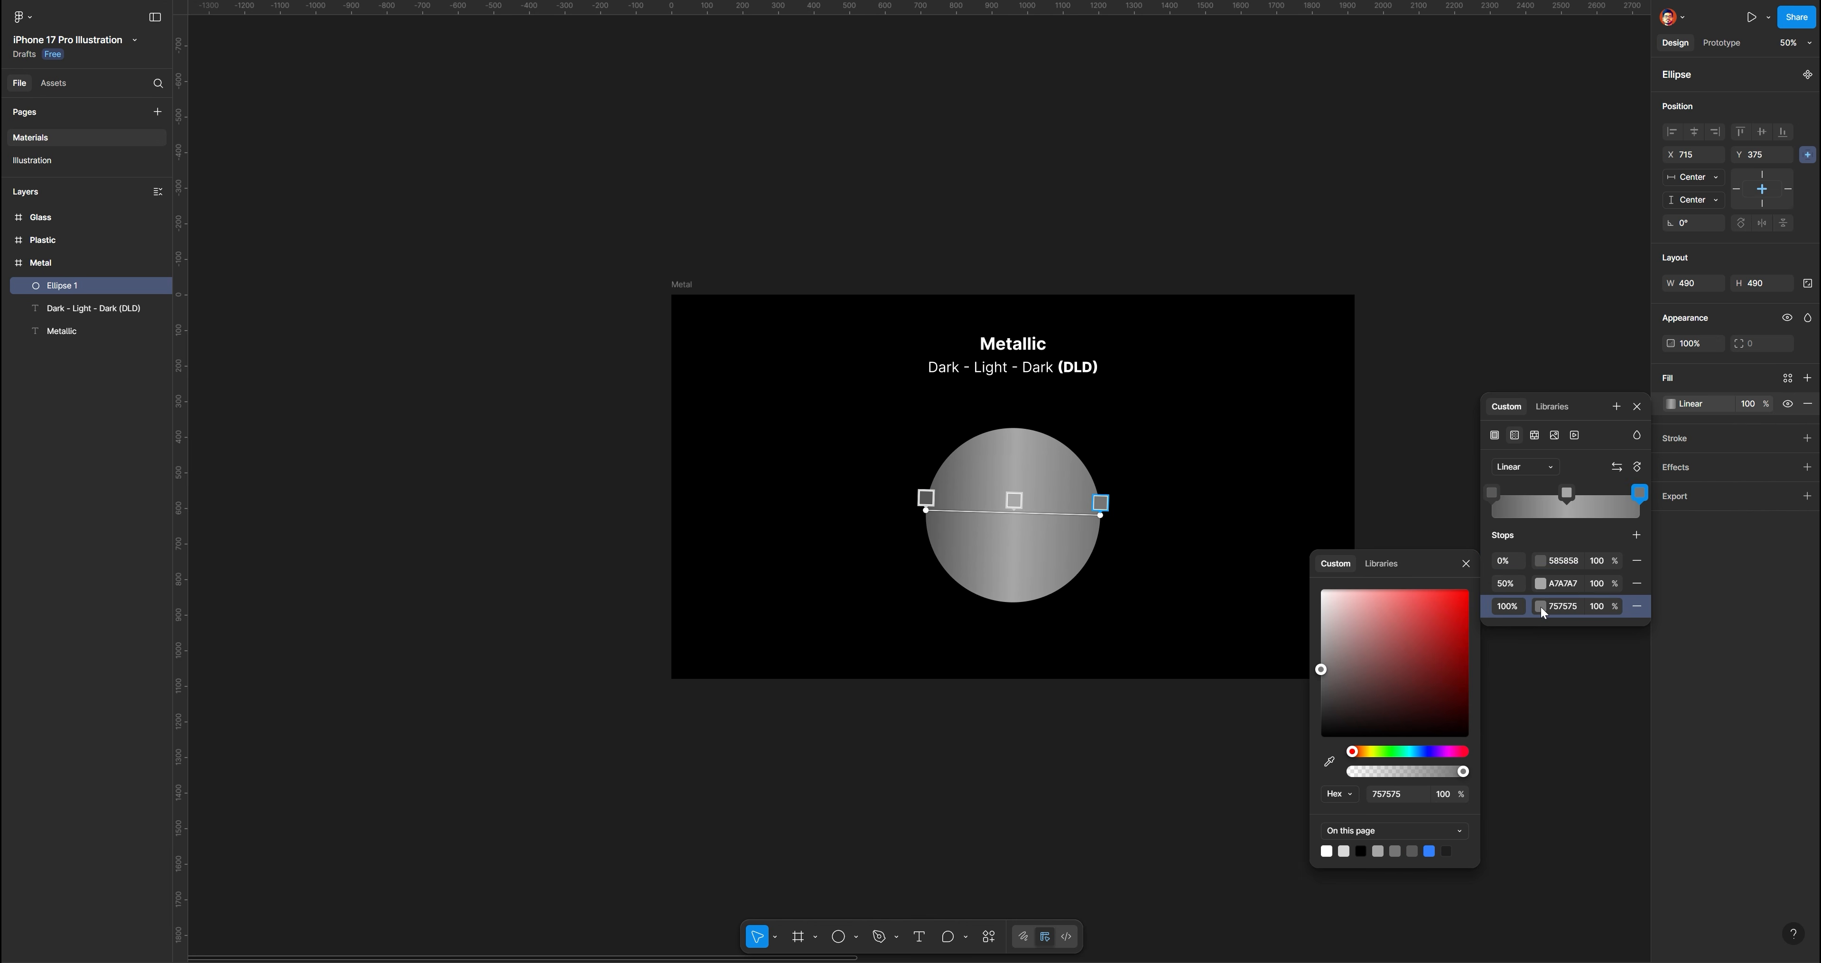
pyautogui.moveTo(1326, 679); pyautogui.dragTo(1324, 702)
pyautogui.click(1014, 500)
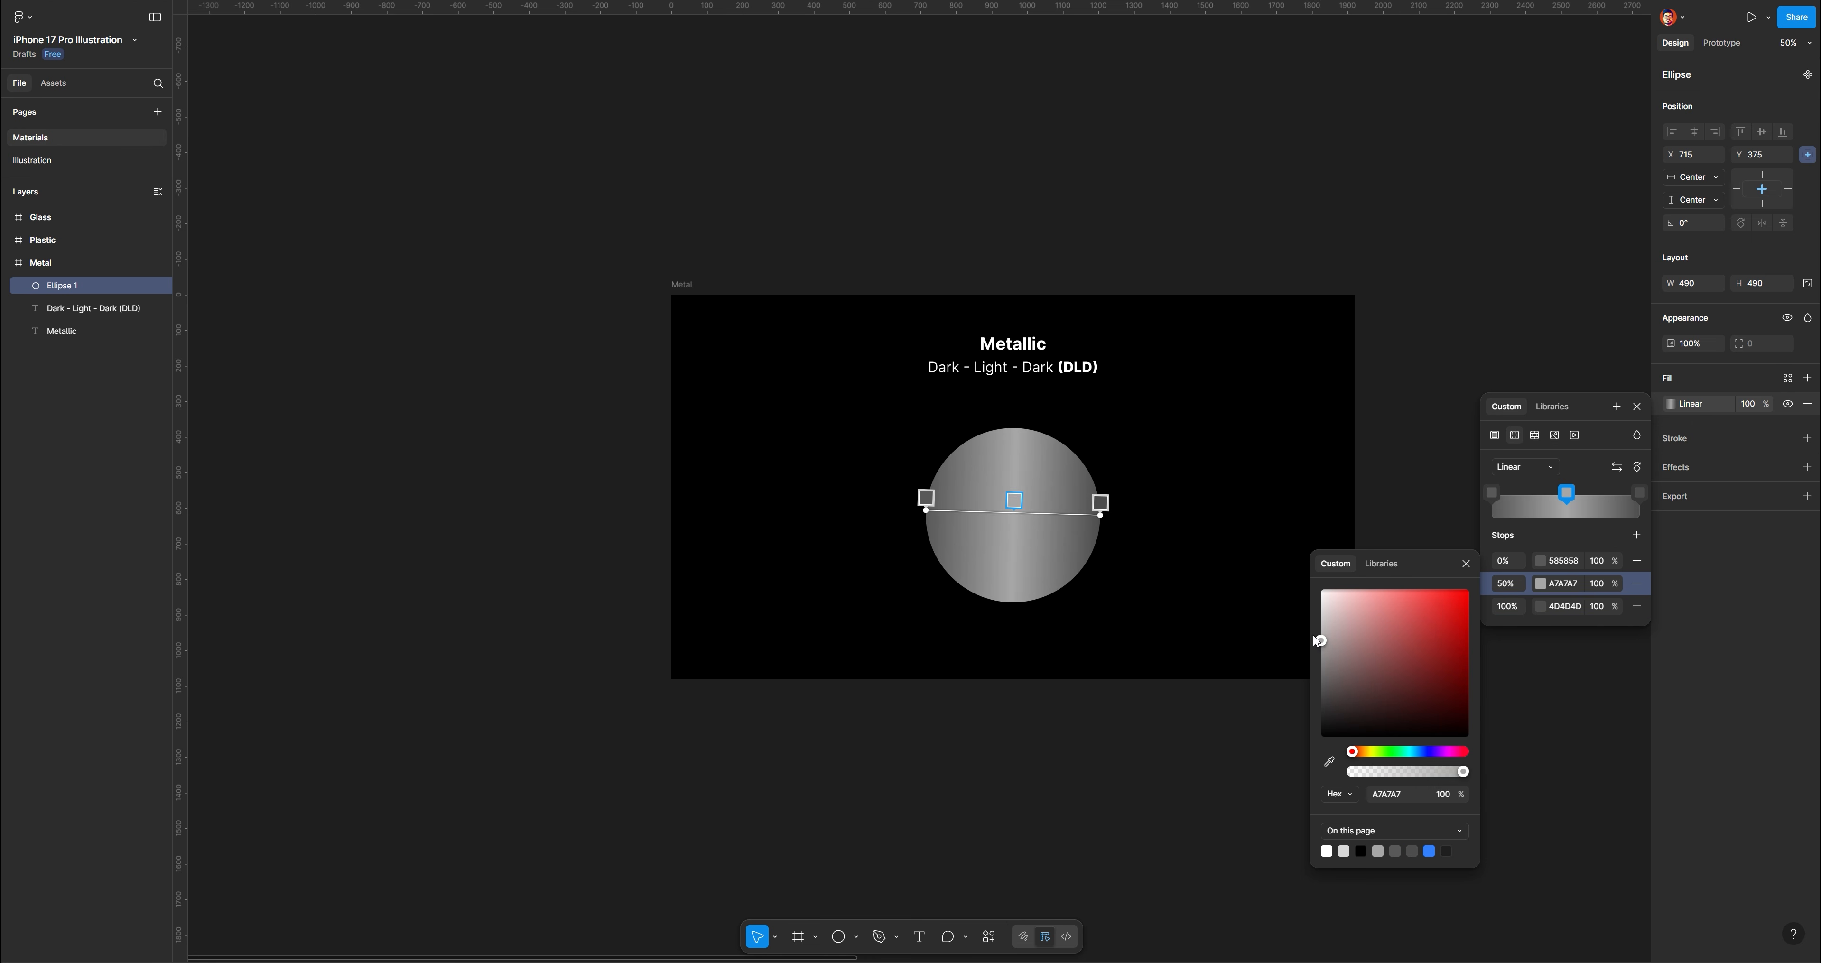
pyautogui.moveTo(1314, 635); pyautogui.dragTo(1319, 606)
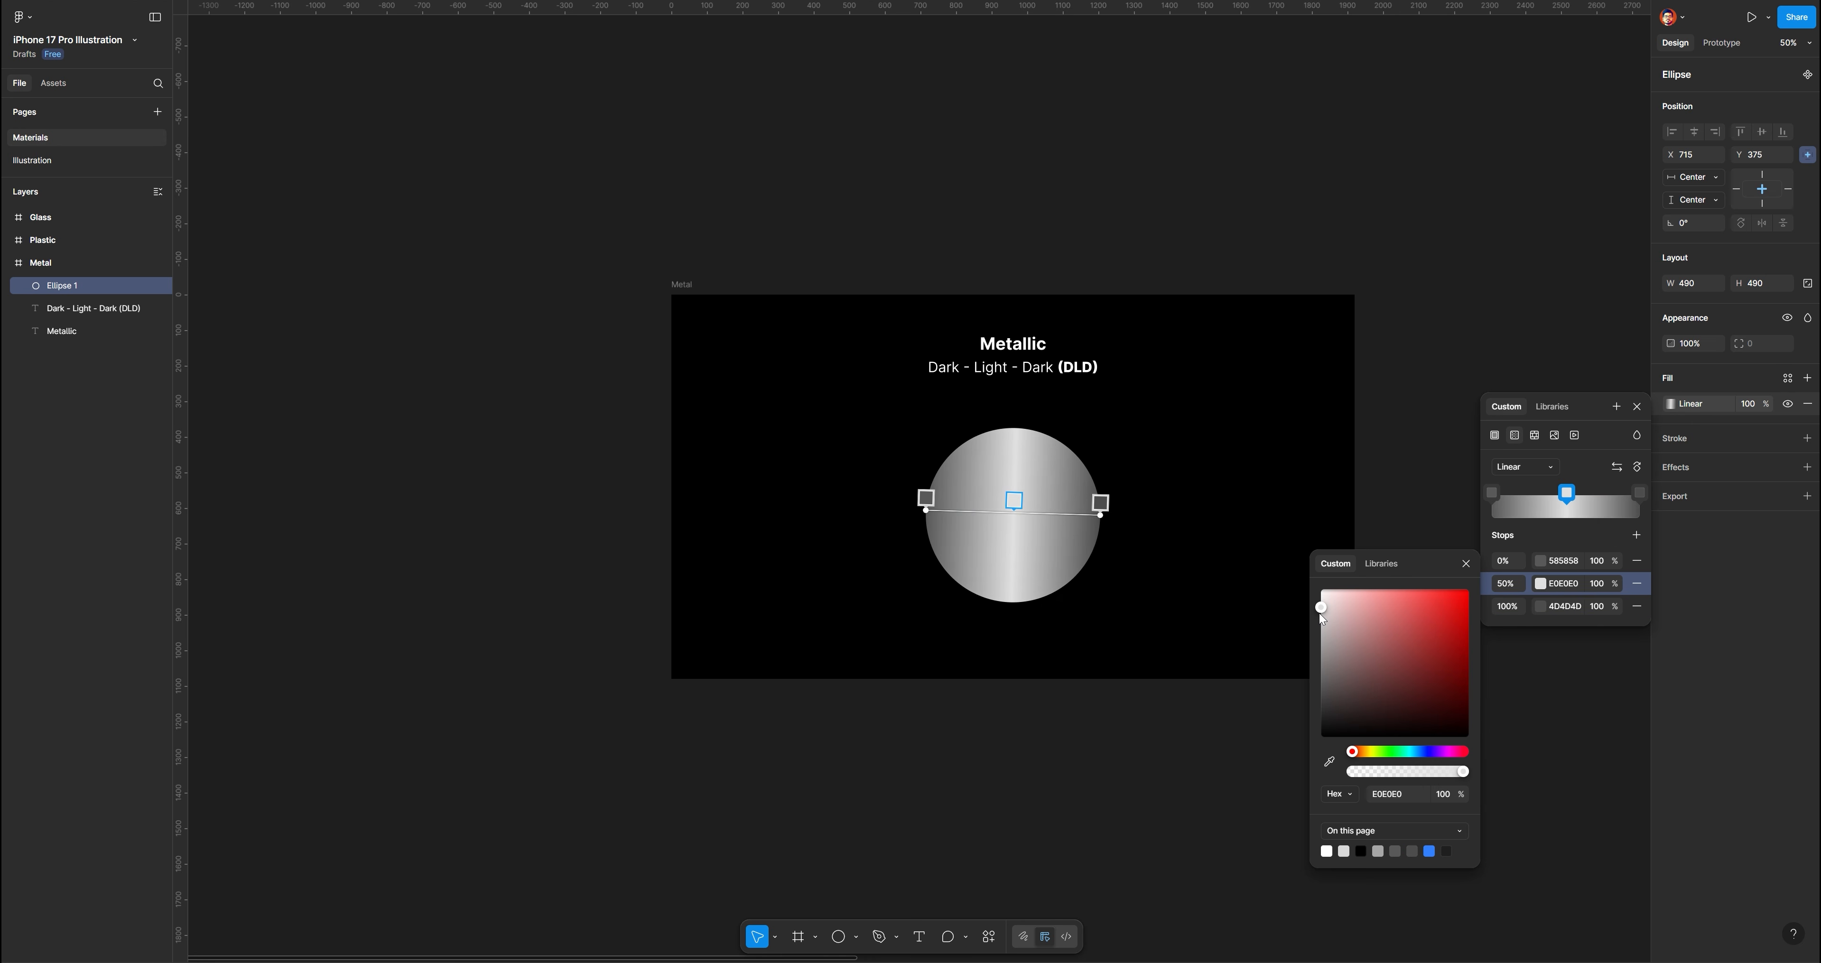
pyautogui.click(1215, 452)
pyautogui.click(1222, 454)
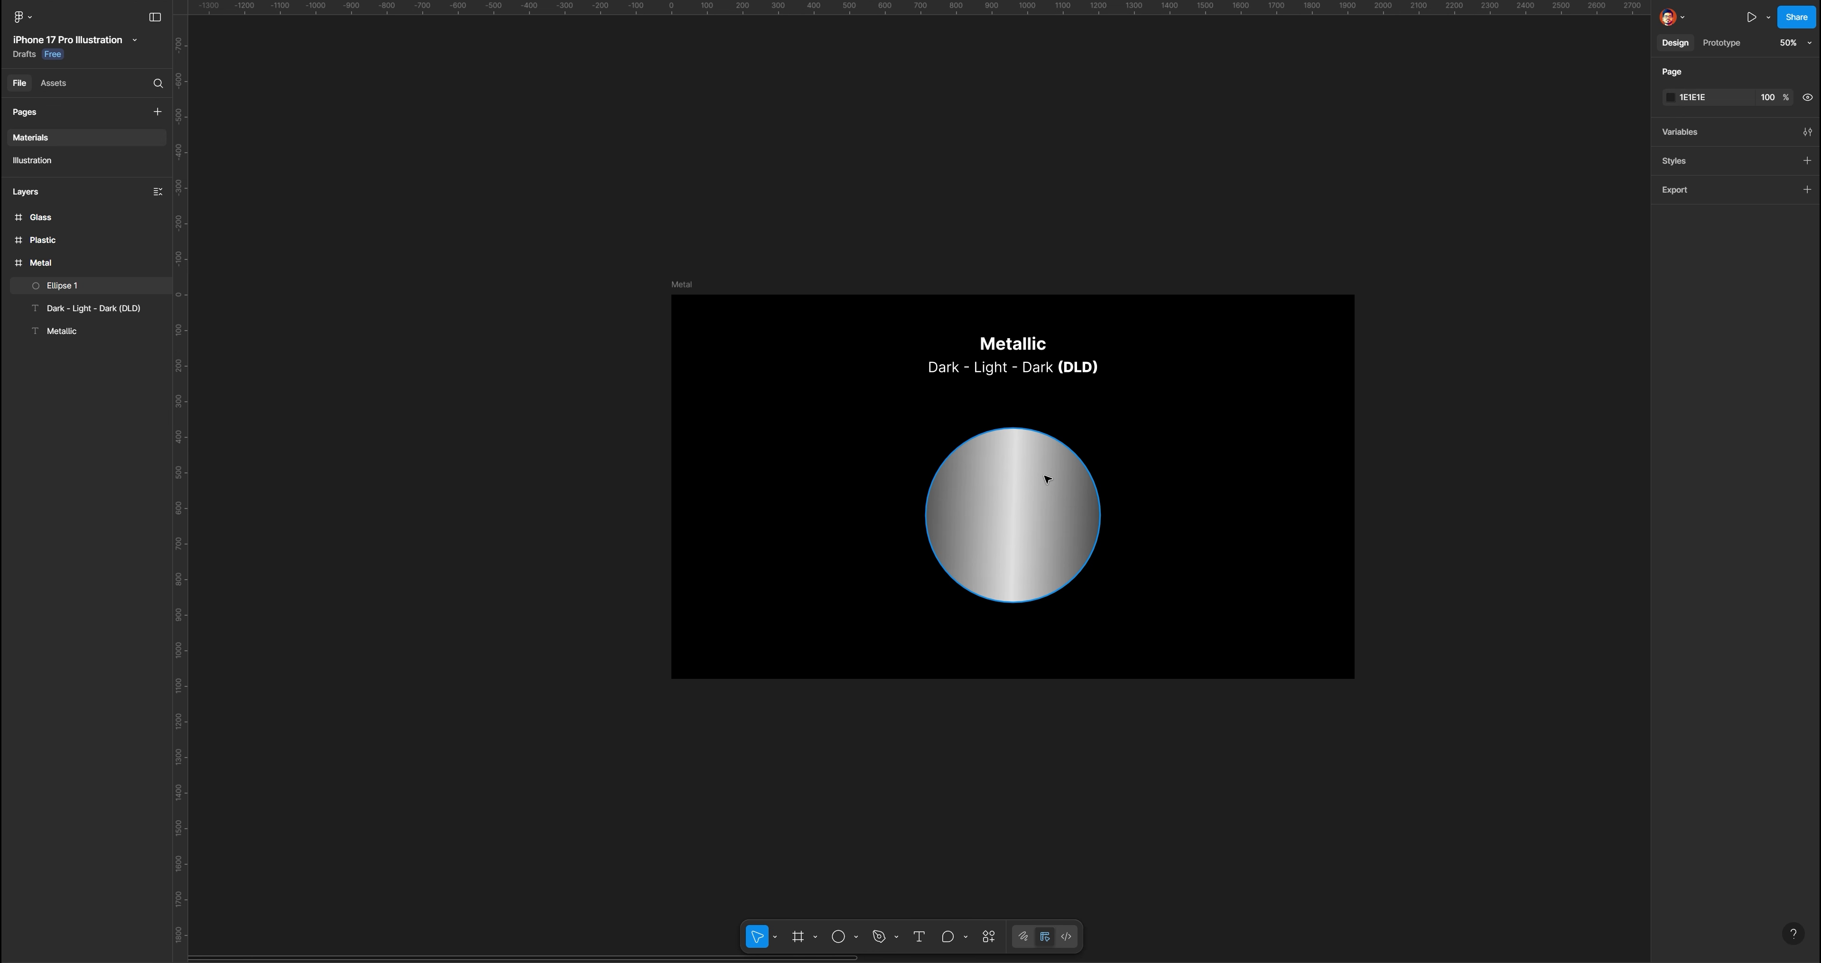
# Draw a highlight ellipse about 66 × 130 on the upper left of the circle and fill it with FFFFFF
pyautogui.click(838, 936)
pyautogui.moveTo(976, 464); pyautogui.dragTo(996, 511)
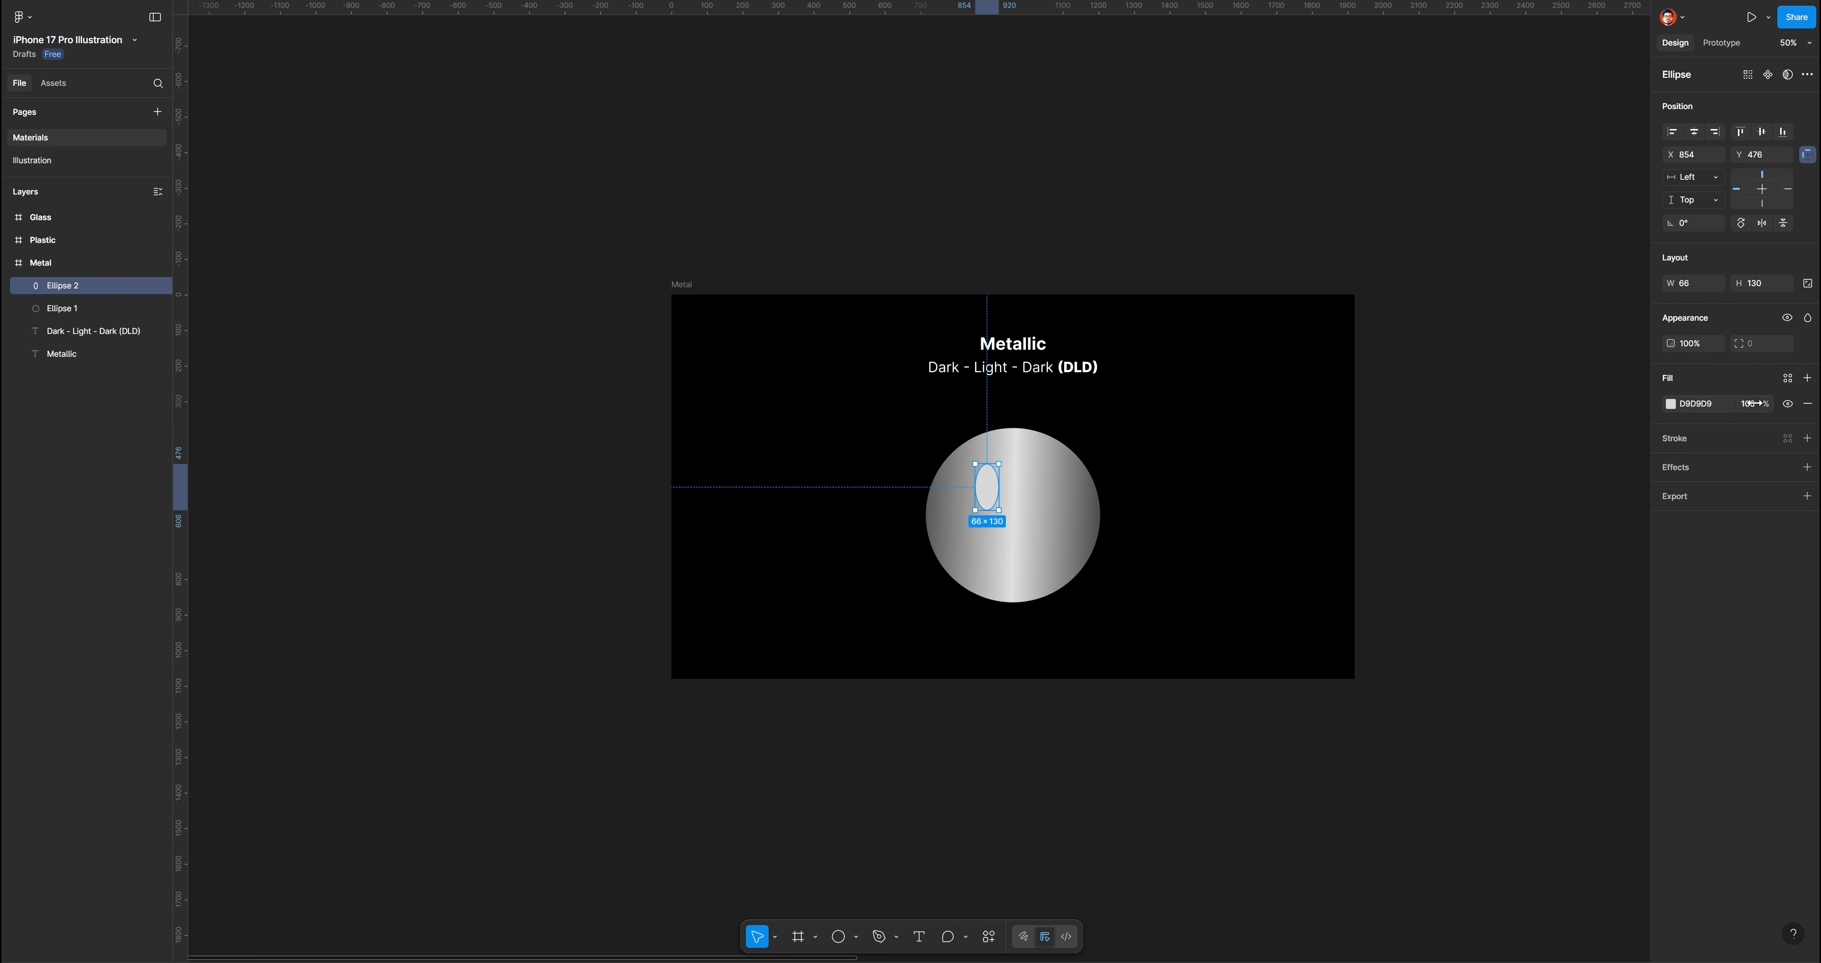
pyautogui.click(1667, 405)
pyautogui.moveTo(1496, 477)
pyautogui.mouseDown()
pyautogui.moveTo(1479, 484)
pyautogui.moveTo(1479, 461)
pyautogui.mouseUp()
# Apply a uniform layer blur to the white highlight ellipse and increase its blur amount
pyautogui.click(1807, 467)
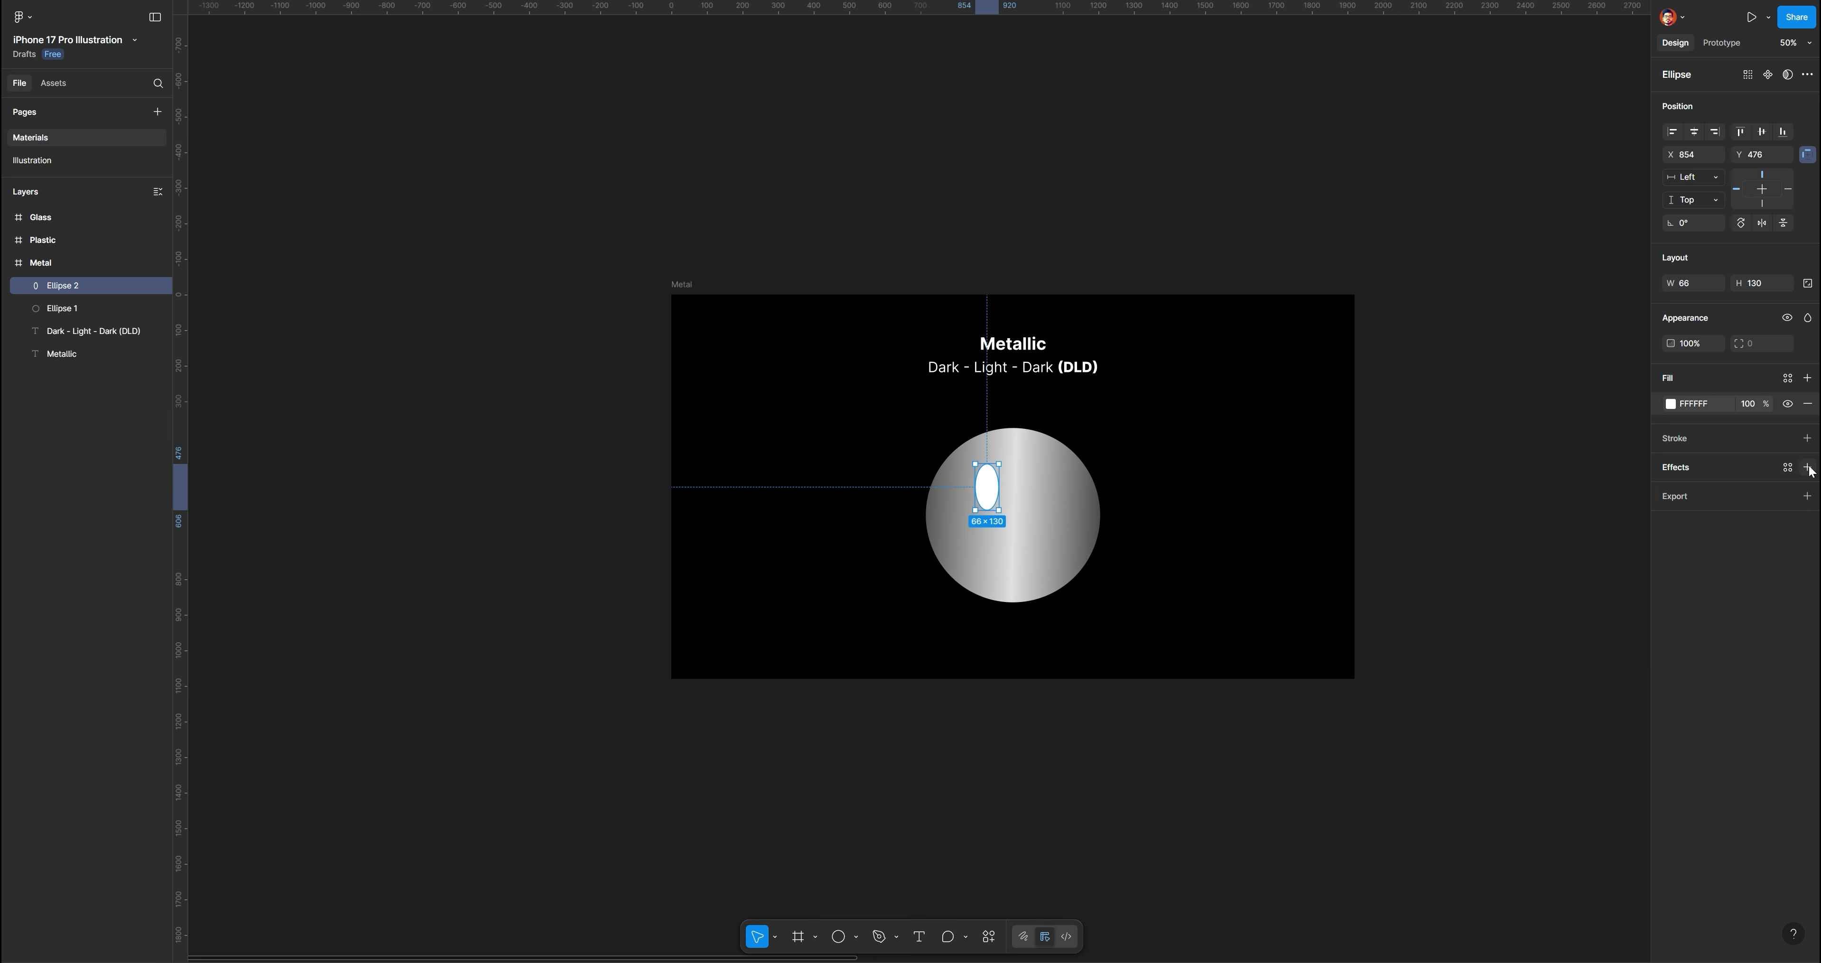
pyautogui.click(1671, 492)
pyautogui.click(1714, 492)
pyautogui.click(1711, 512)
pyautogui.click(1671, 493)
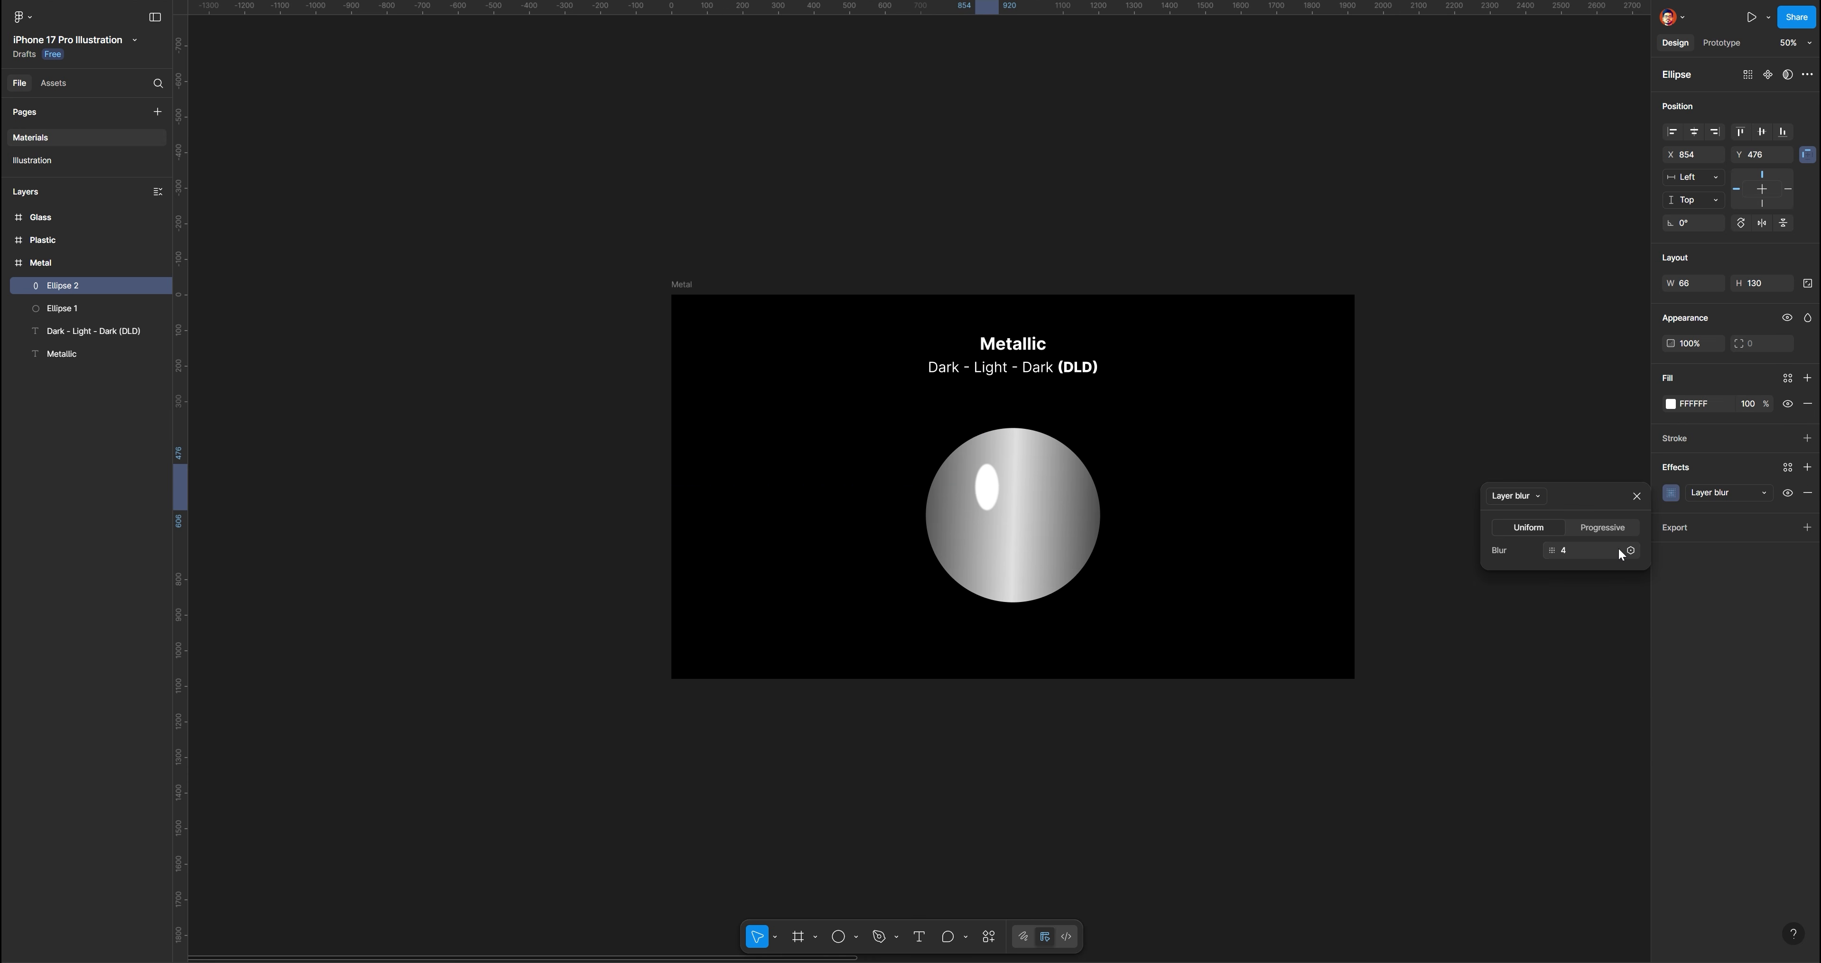
pyautogui.moveTo(1552, 551); pyautogui.dragTo(360, 522)
# Enlarge the highlight to about 107 × 211, rotated -21.24°, with blur 75.8, and move it to about X 841, Y 449
pyautogui.moveTo(999, 506); pyautogui.dragTo(1032, 470)
pyautogui.moveTo(994, 508); pyautogui.dragTo(996, 493)
pyautogui.moveTo(1551, 550); pyautogui.dragTo(123, 533)
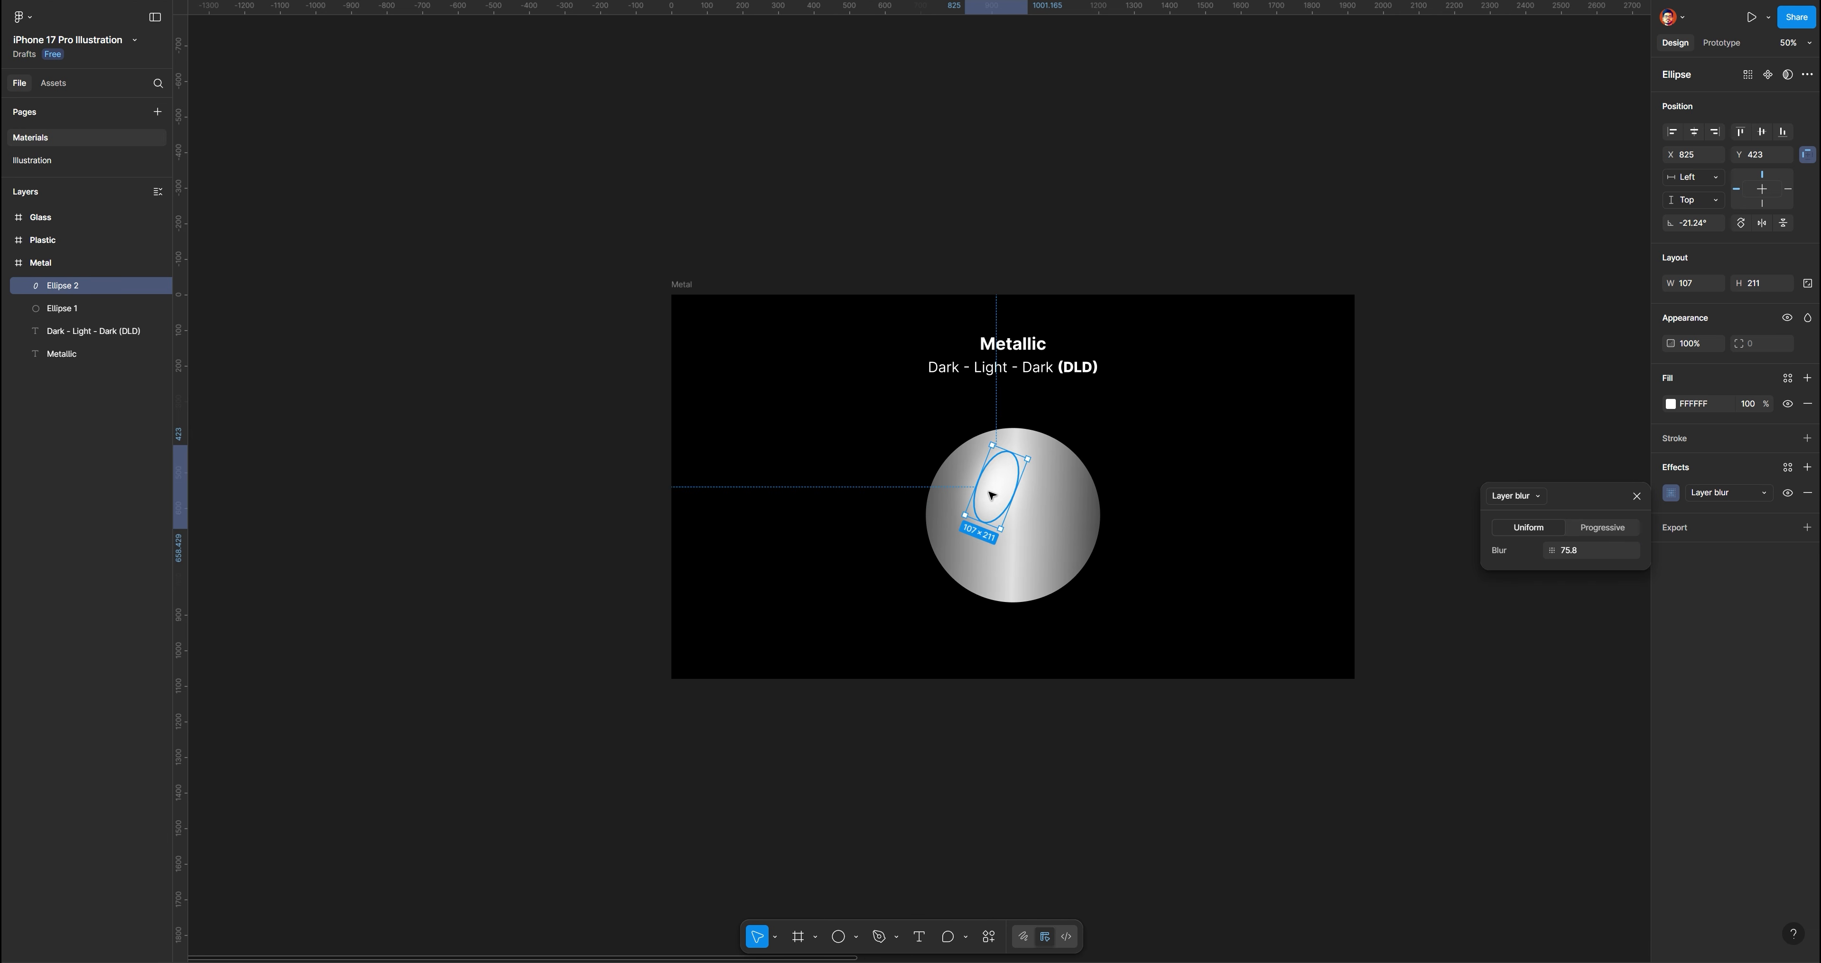
pyautogui.moveTo(992, 496); pyautogui.dragTo(997, 505)
pyautogui.click(1260, 509)
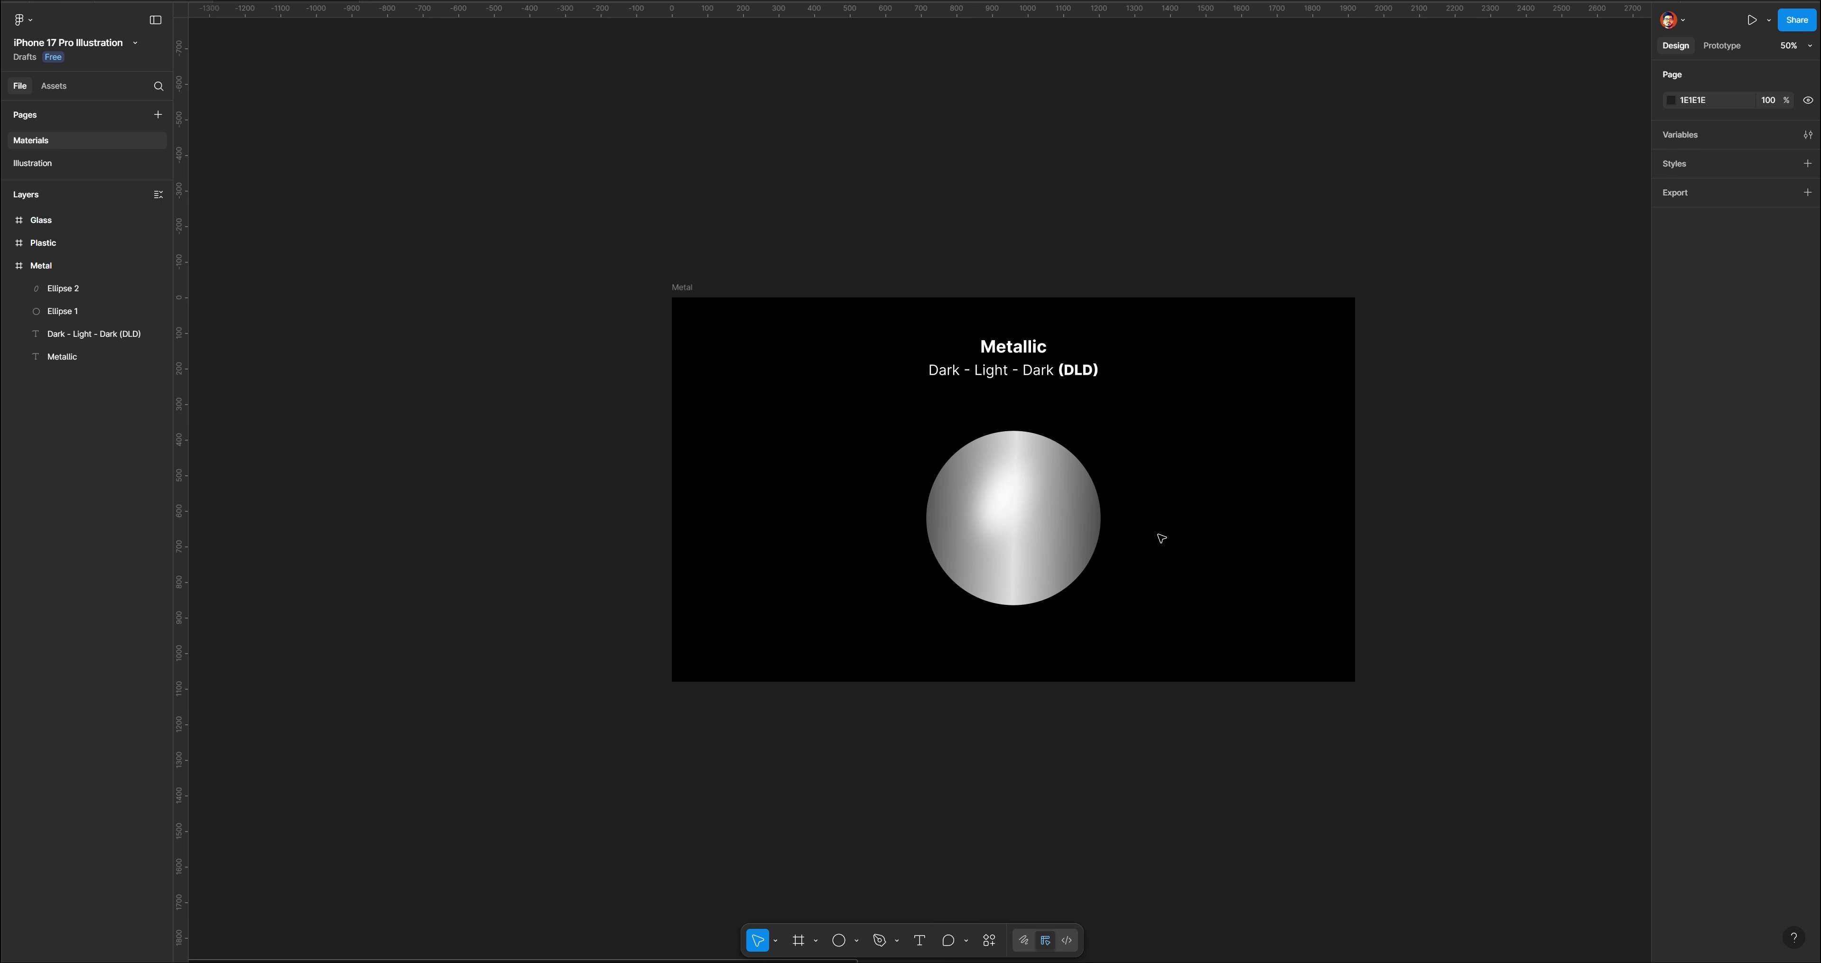
# Add an inner shadow effect to the large metallic circle and open its settings
pyautogui.click(1074, 518)
pyautogui.click(1808, 470)
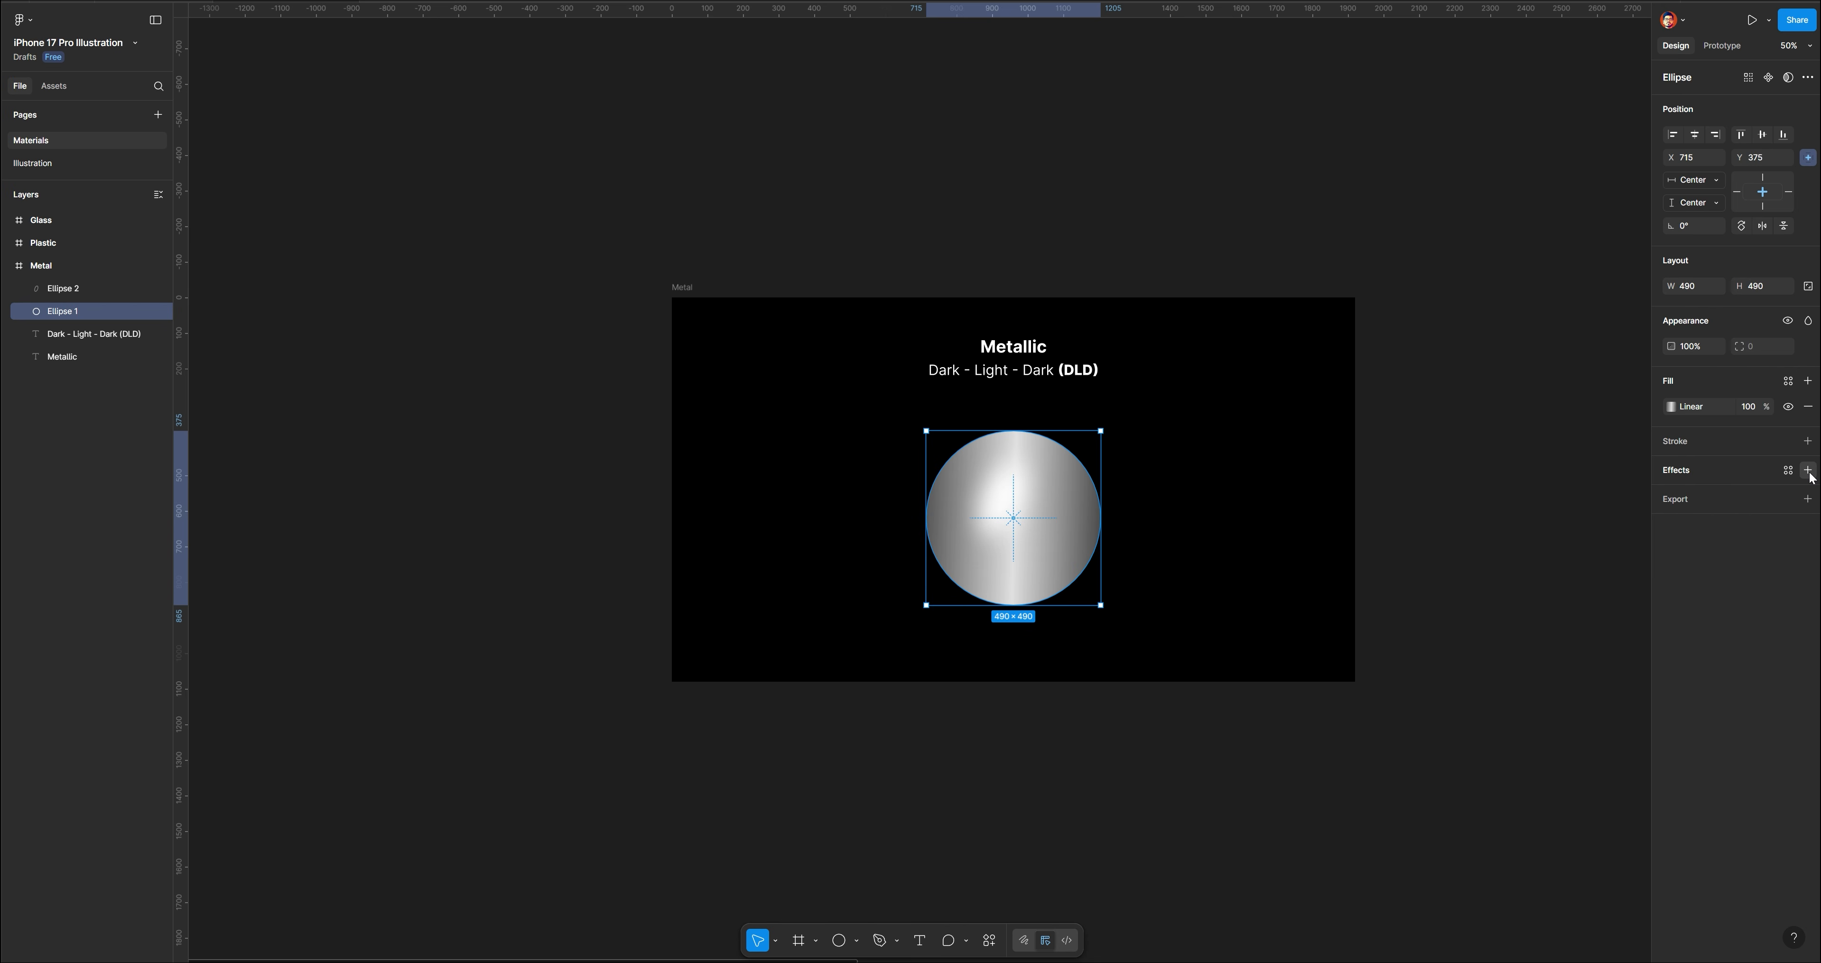
pyautogui.click(1672, 495)
pyautogui.click(1706, 499)
pyautogui.click(1718, 481)
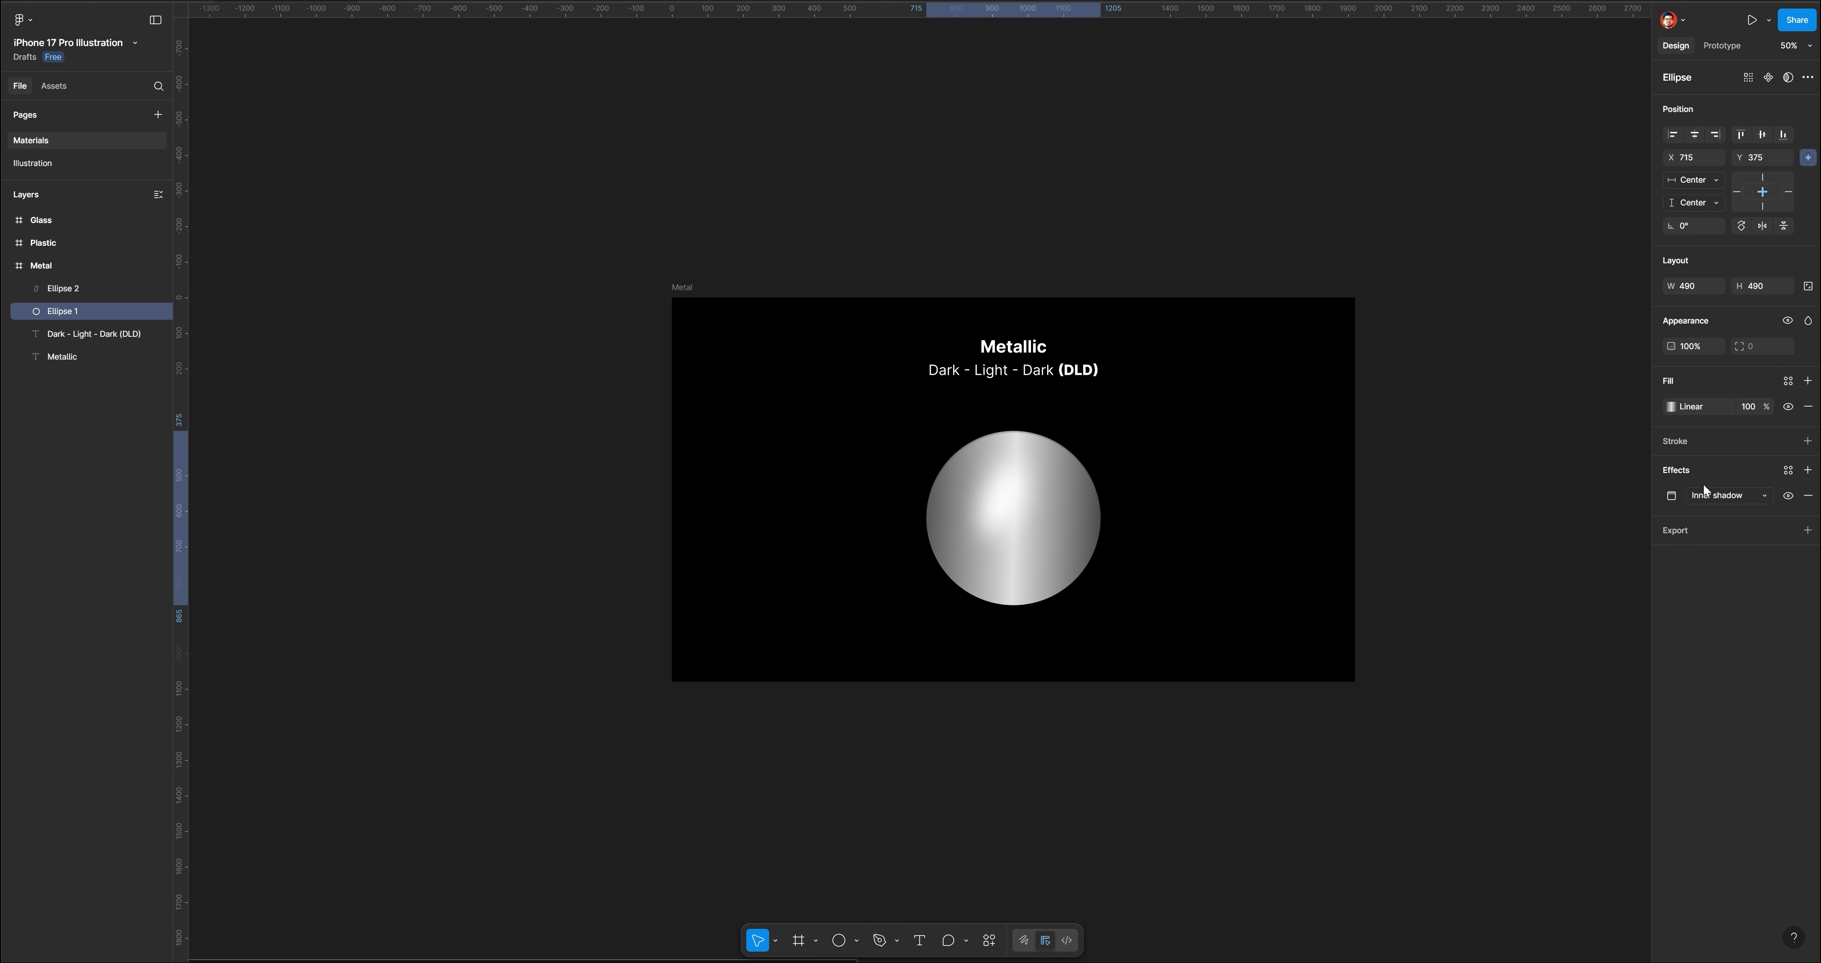
pyautogui.click(1671, 495)
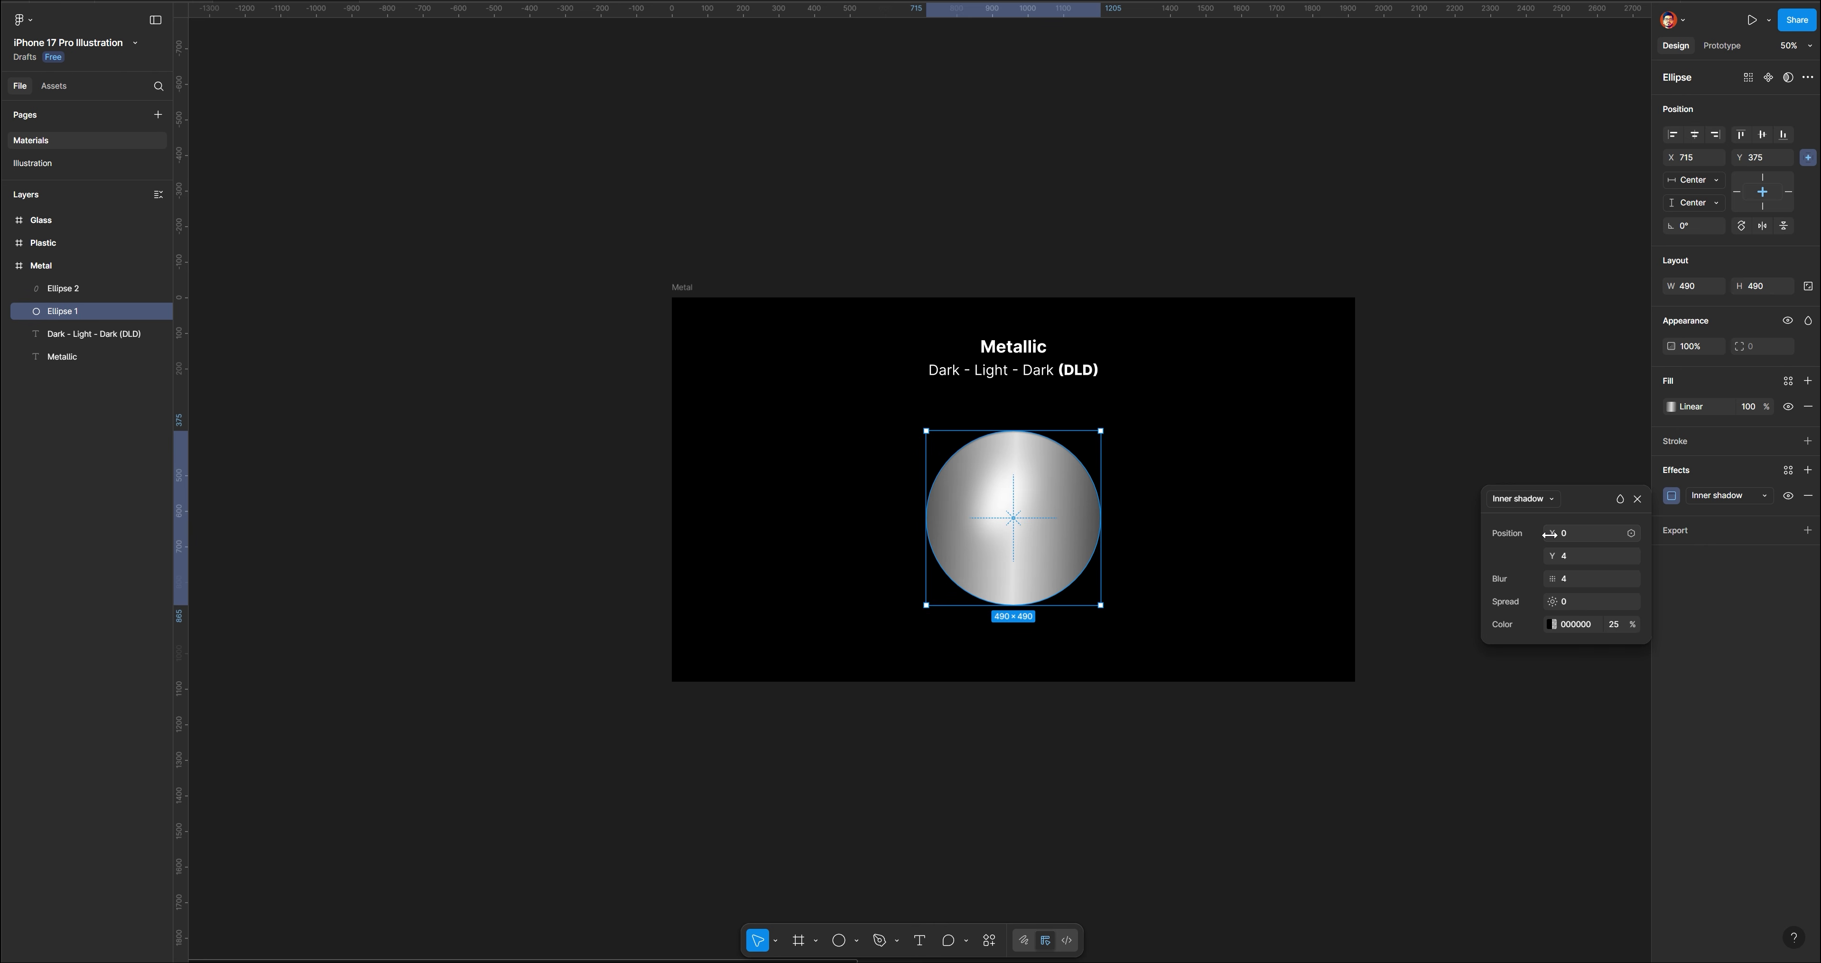
# Set the circle's inner shadow to X offset 24, blur 38.7 and 45% opacity
pyautogui.moveTo(1549, 534); pyautogui.dragTo(1583, 537)
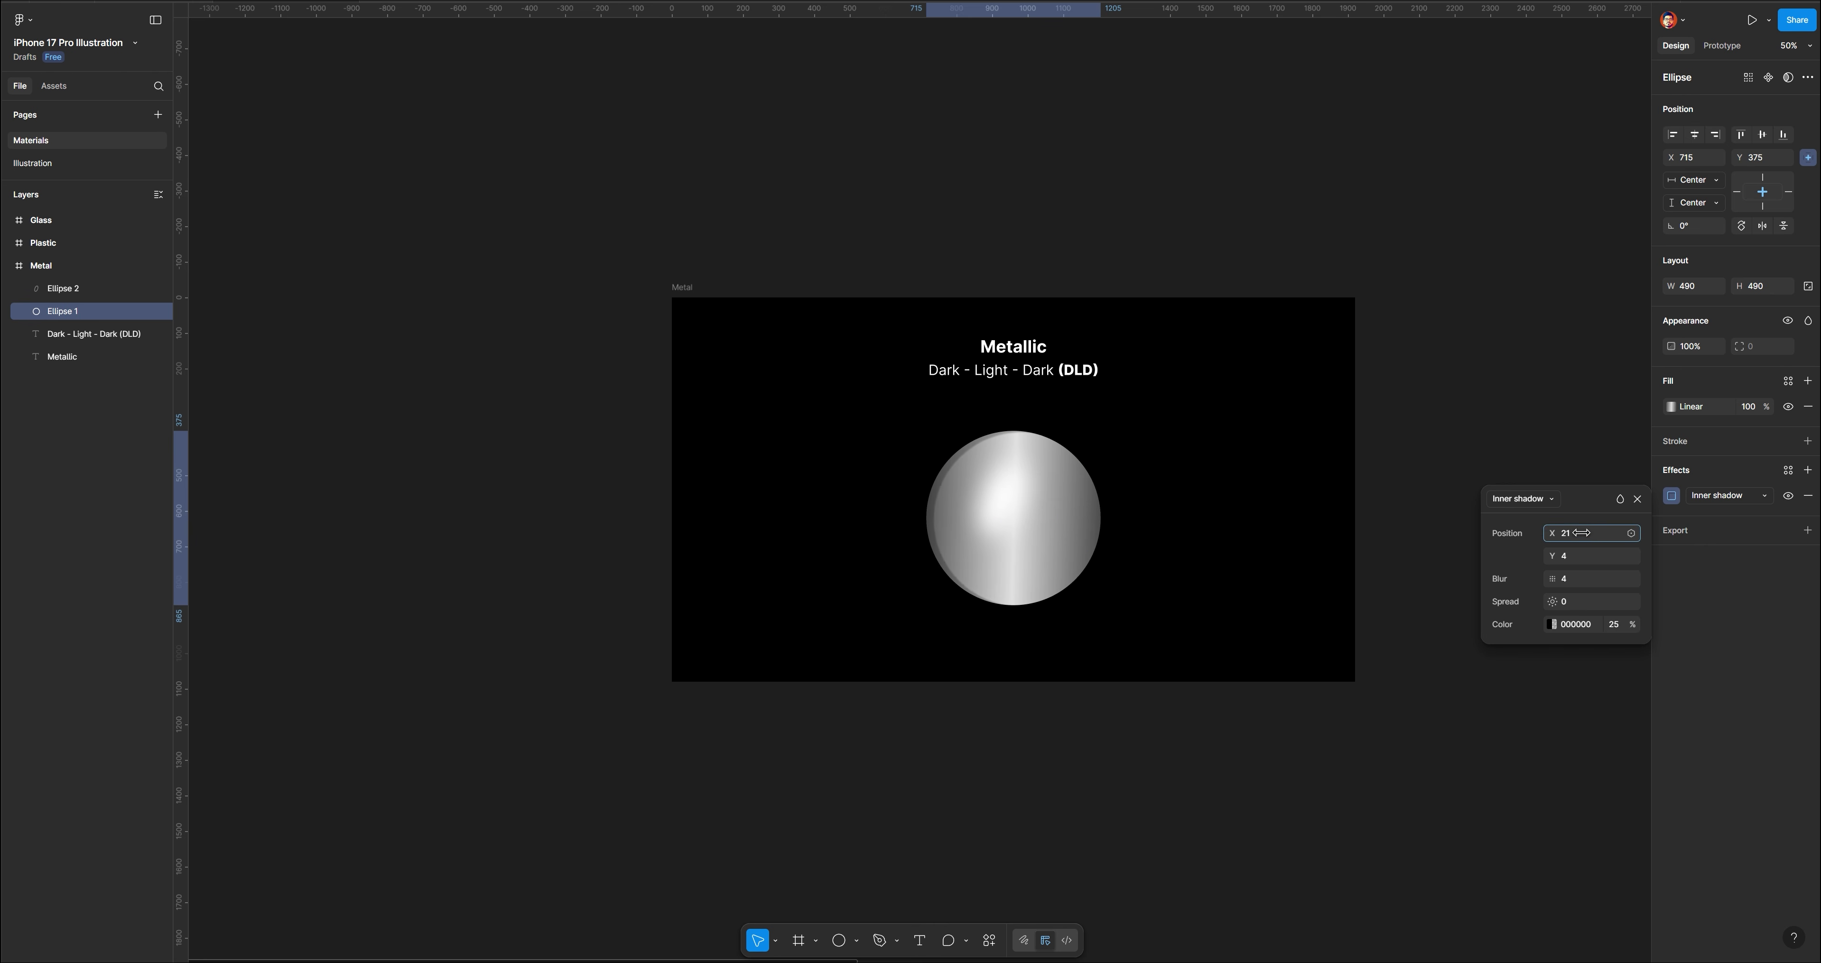
pyautogui.moveTo(1581, 533); pyautogui.dragTo(1814, 572)
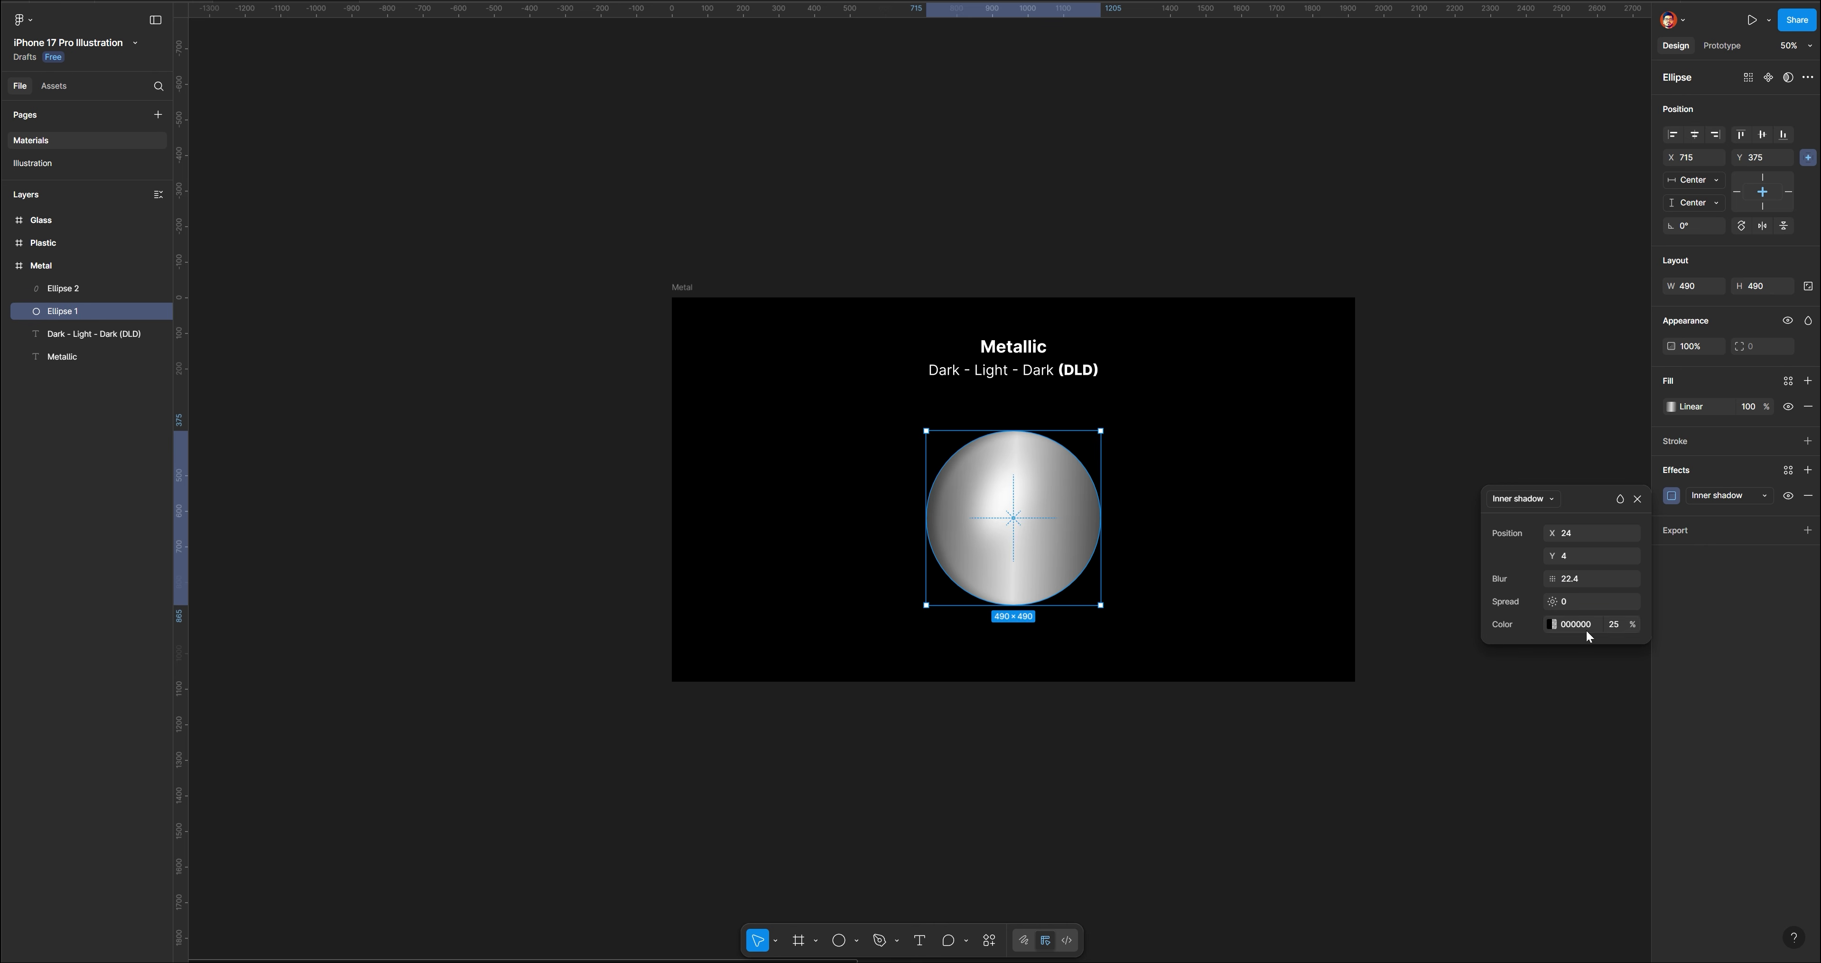
pyautogui.write('45')
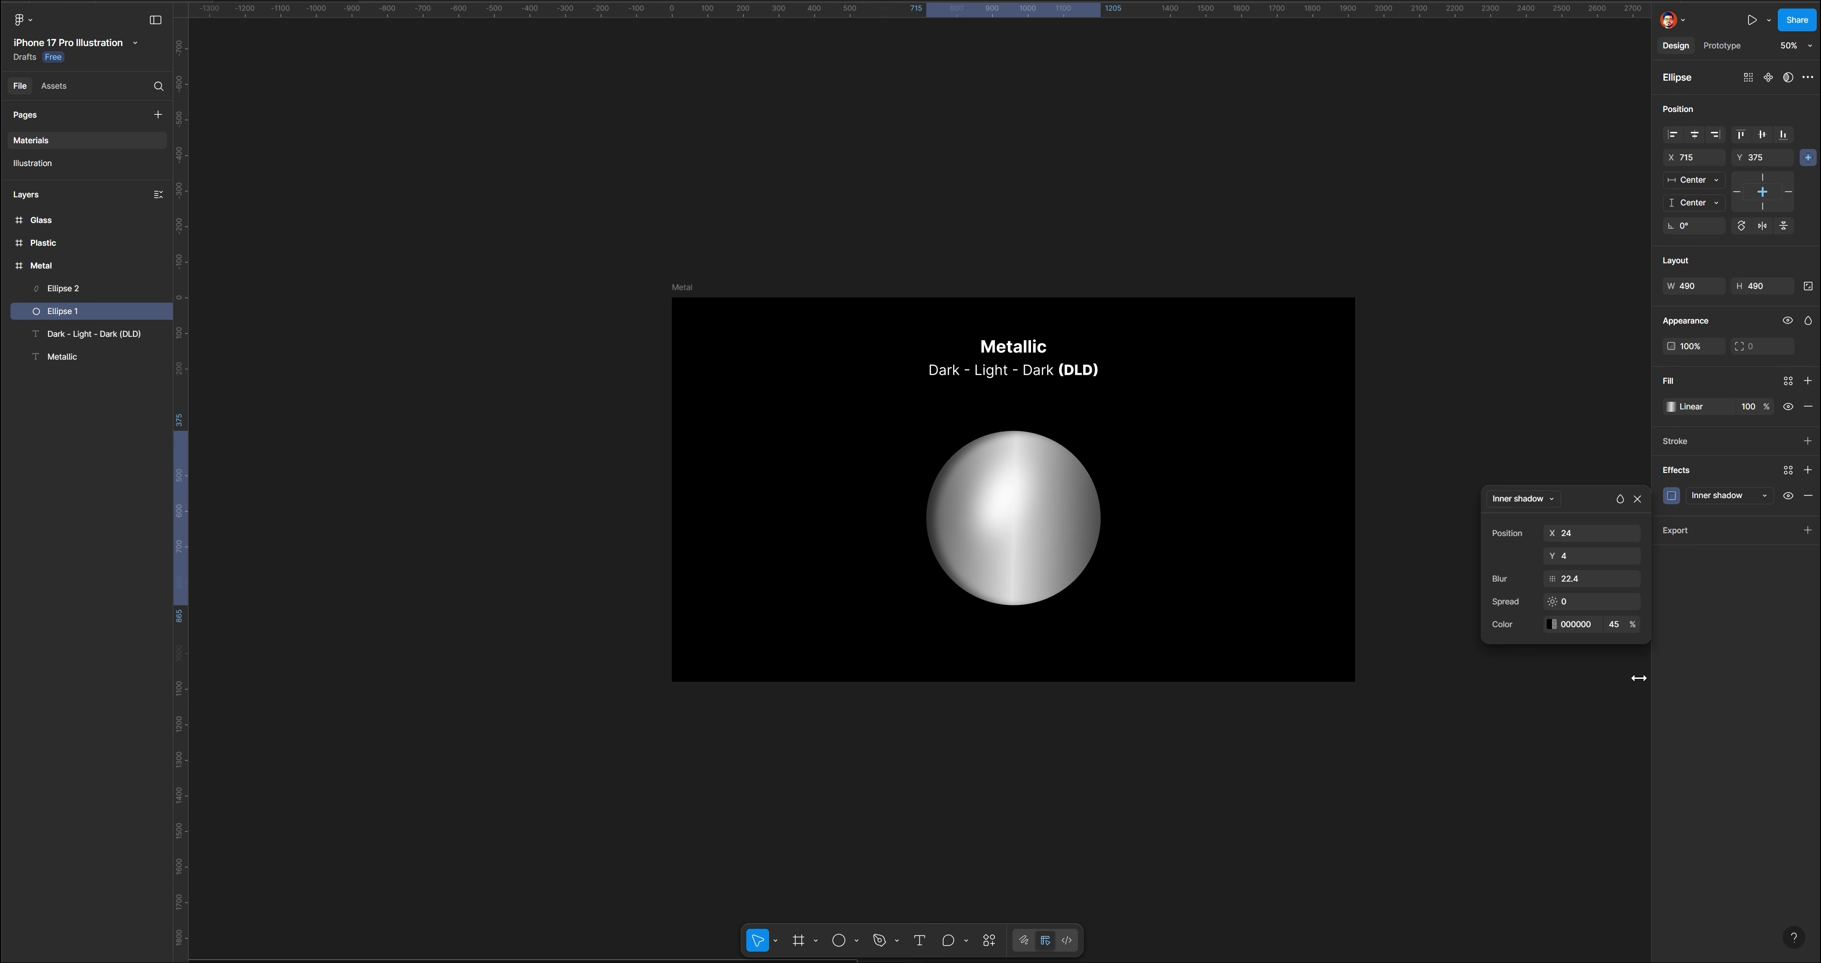
pyautogui.press('Return')
pyautogui.moveTo(1558, 580); pyautogui.dragTo(1789, 573)
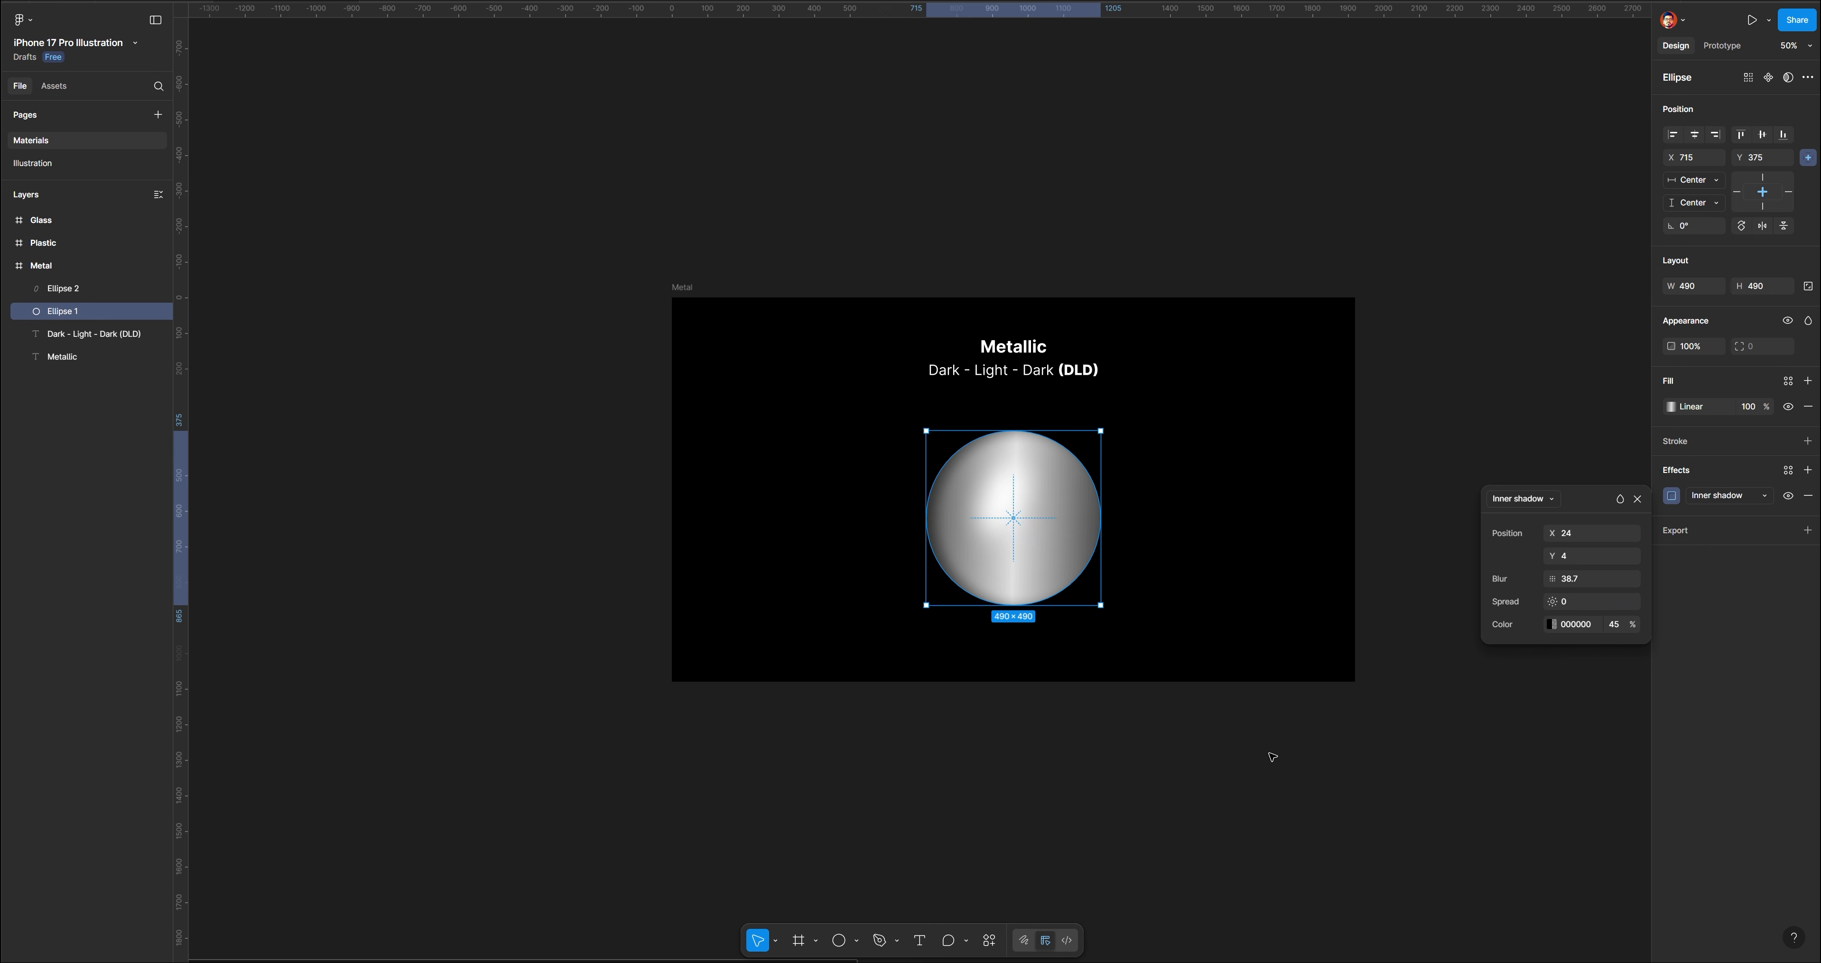
pyautogui.click(1361, 719)
# Add a second inner shadow effect to the metallic circle and open its settings
pyautogui.click(1071, 447)
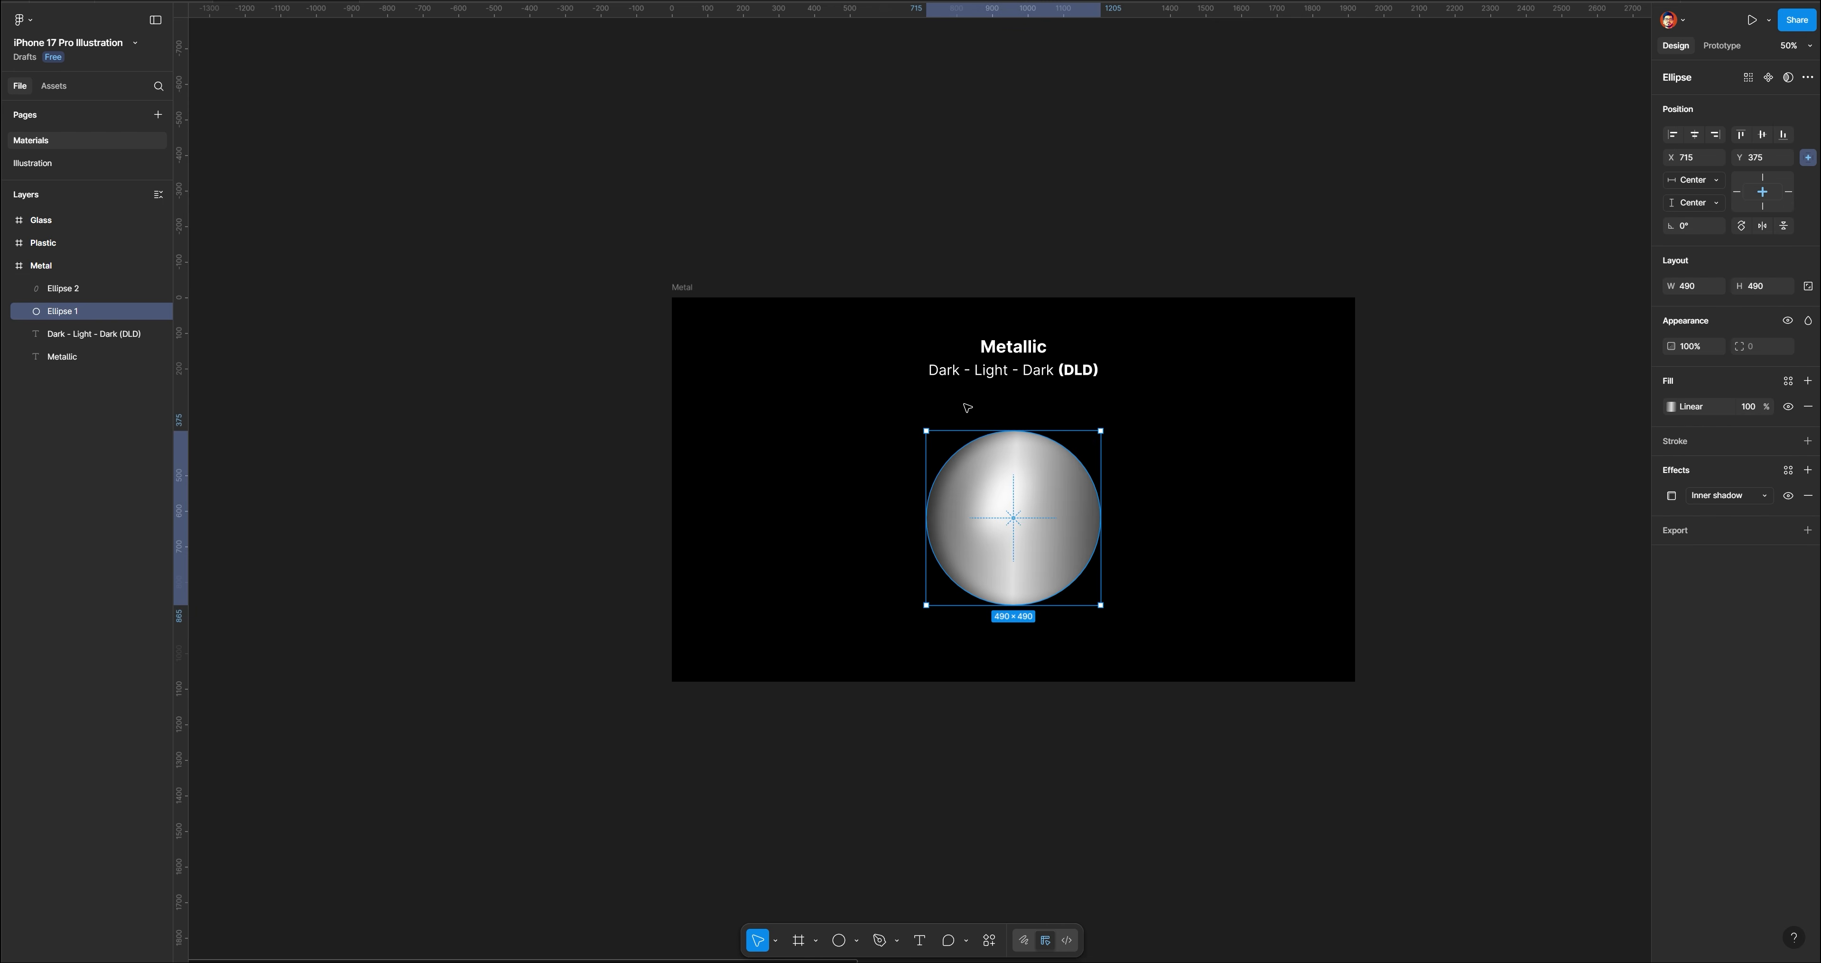
pyautogui.click(1808, 470)
pyautogui.click(1725, 496)
pyautogui.click(1728, 479)
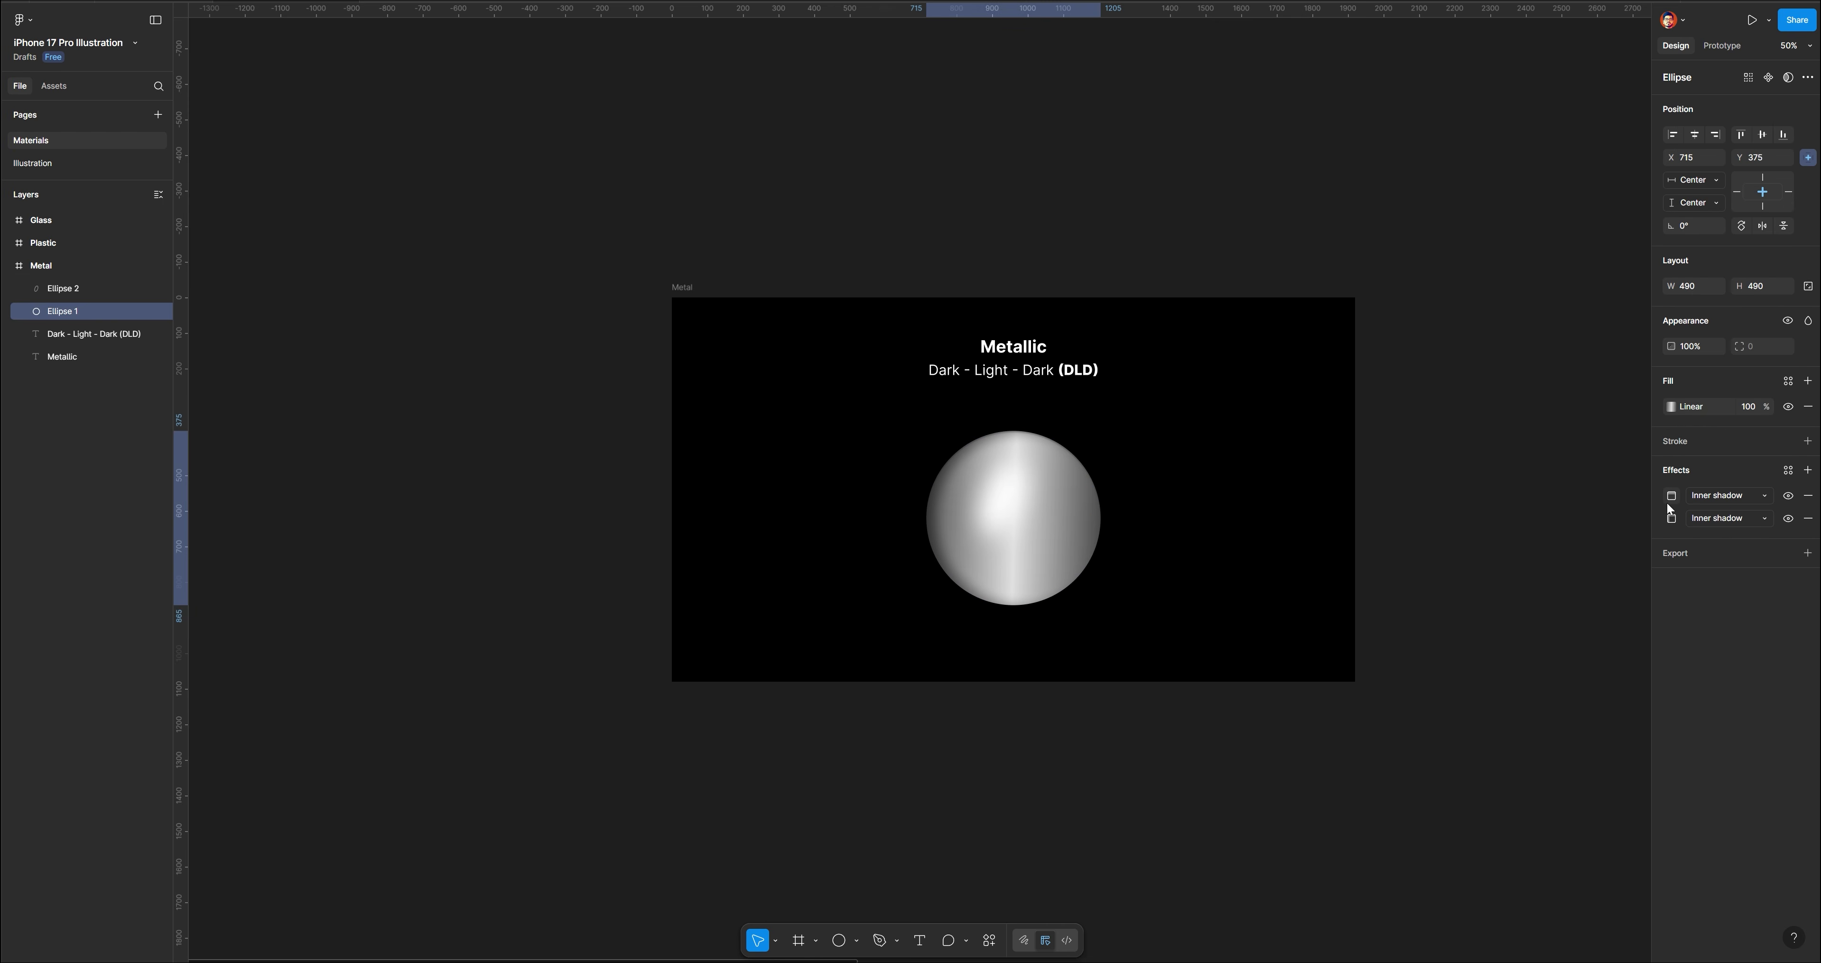
pyautogui.click(1671, 496)
# Give the second inner shadow an X offset of -18, 35% opacity and a much softer blur
pyautogui.moveTo(1553, 534); pyautogui.dragTo(1529, 532)
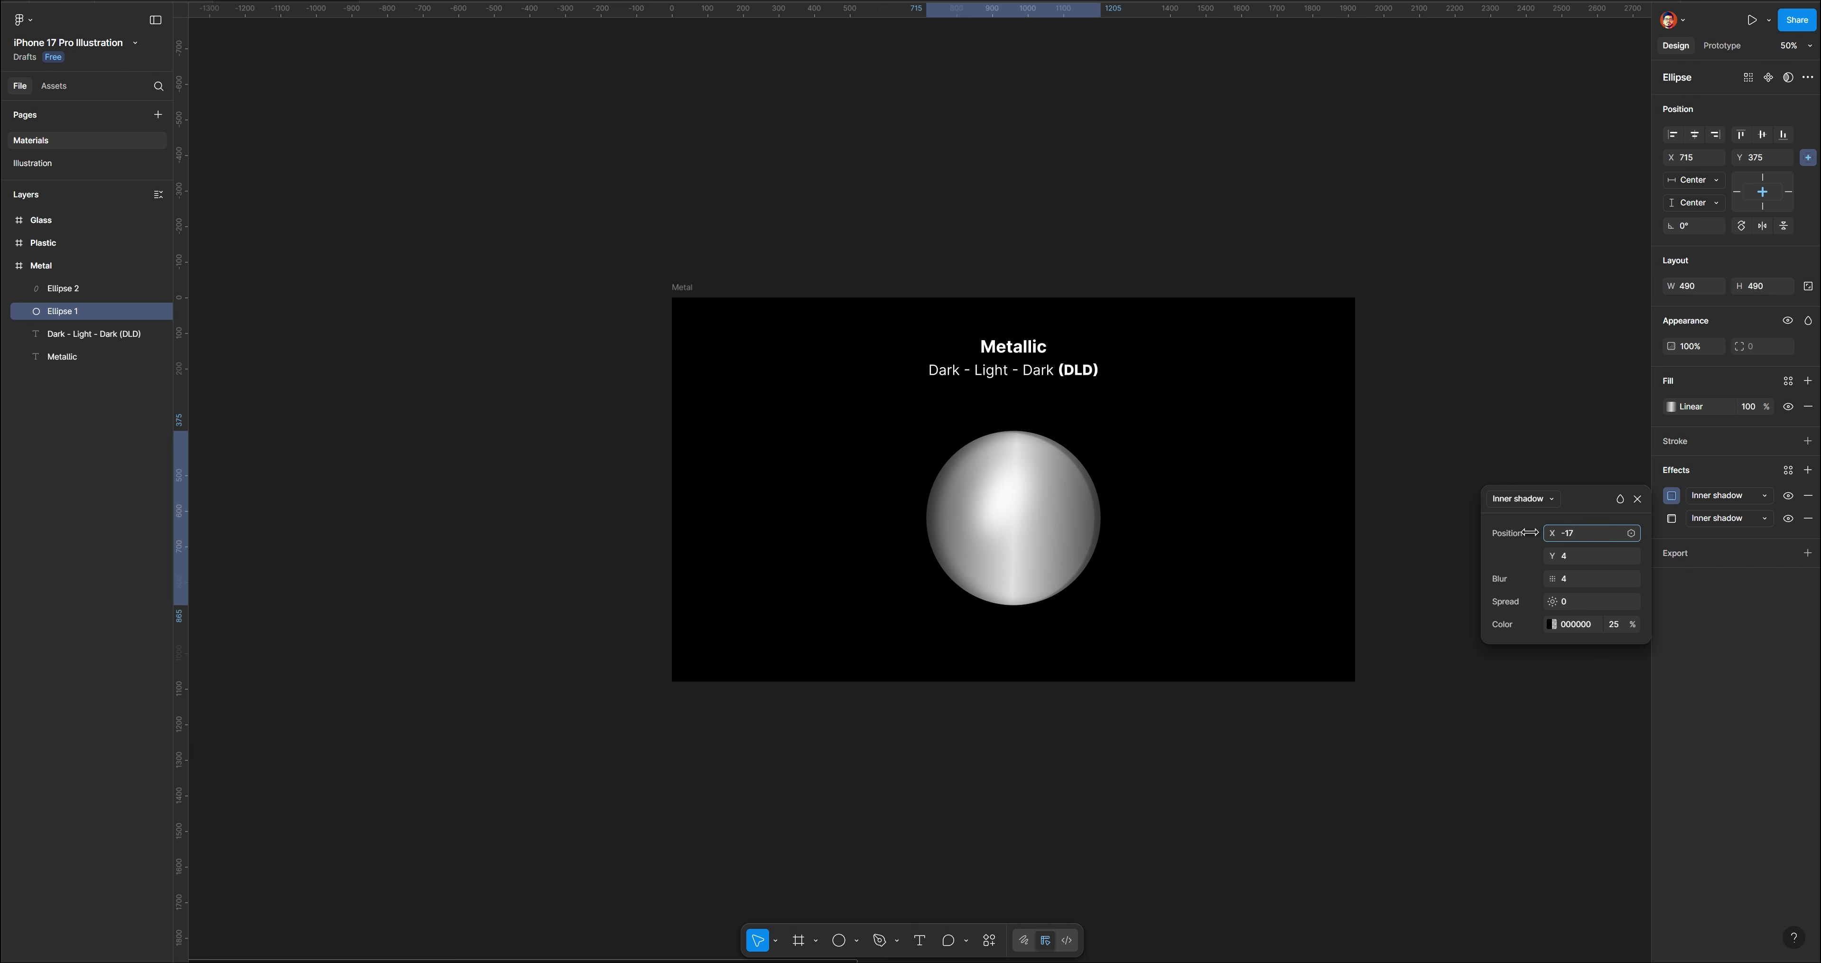
pyautogui.click(1621, 626)
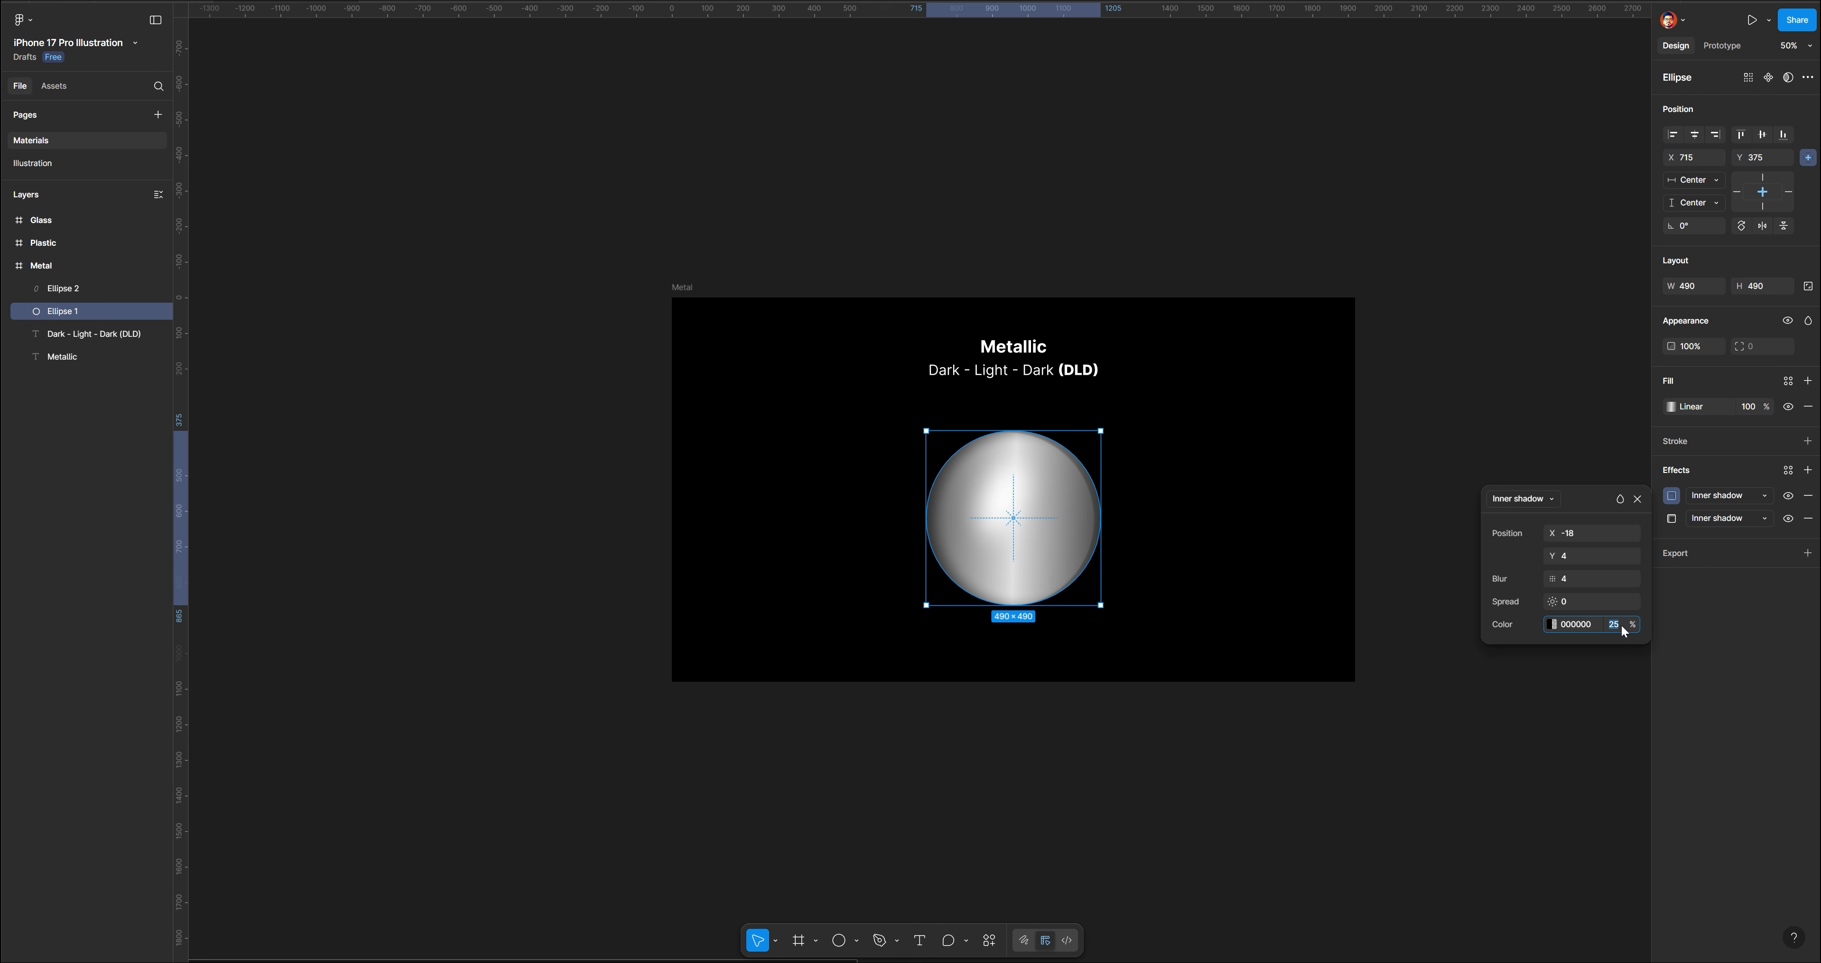
pyautogui.write('35')
pyautogui.press('Return')
pyautogui.moveTo(1559, 578); pyautogui.dragTo(133, 571)
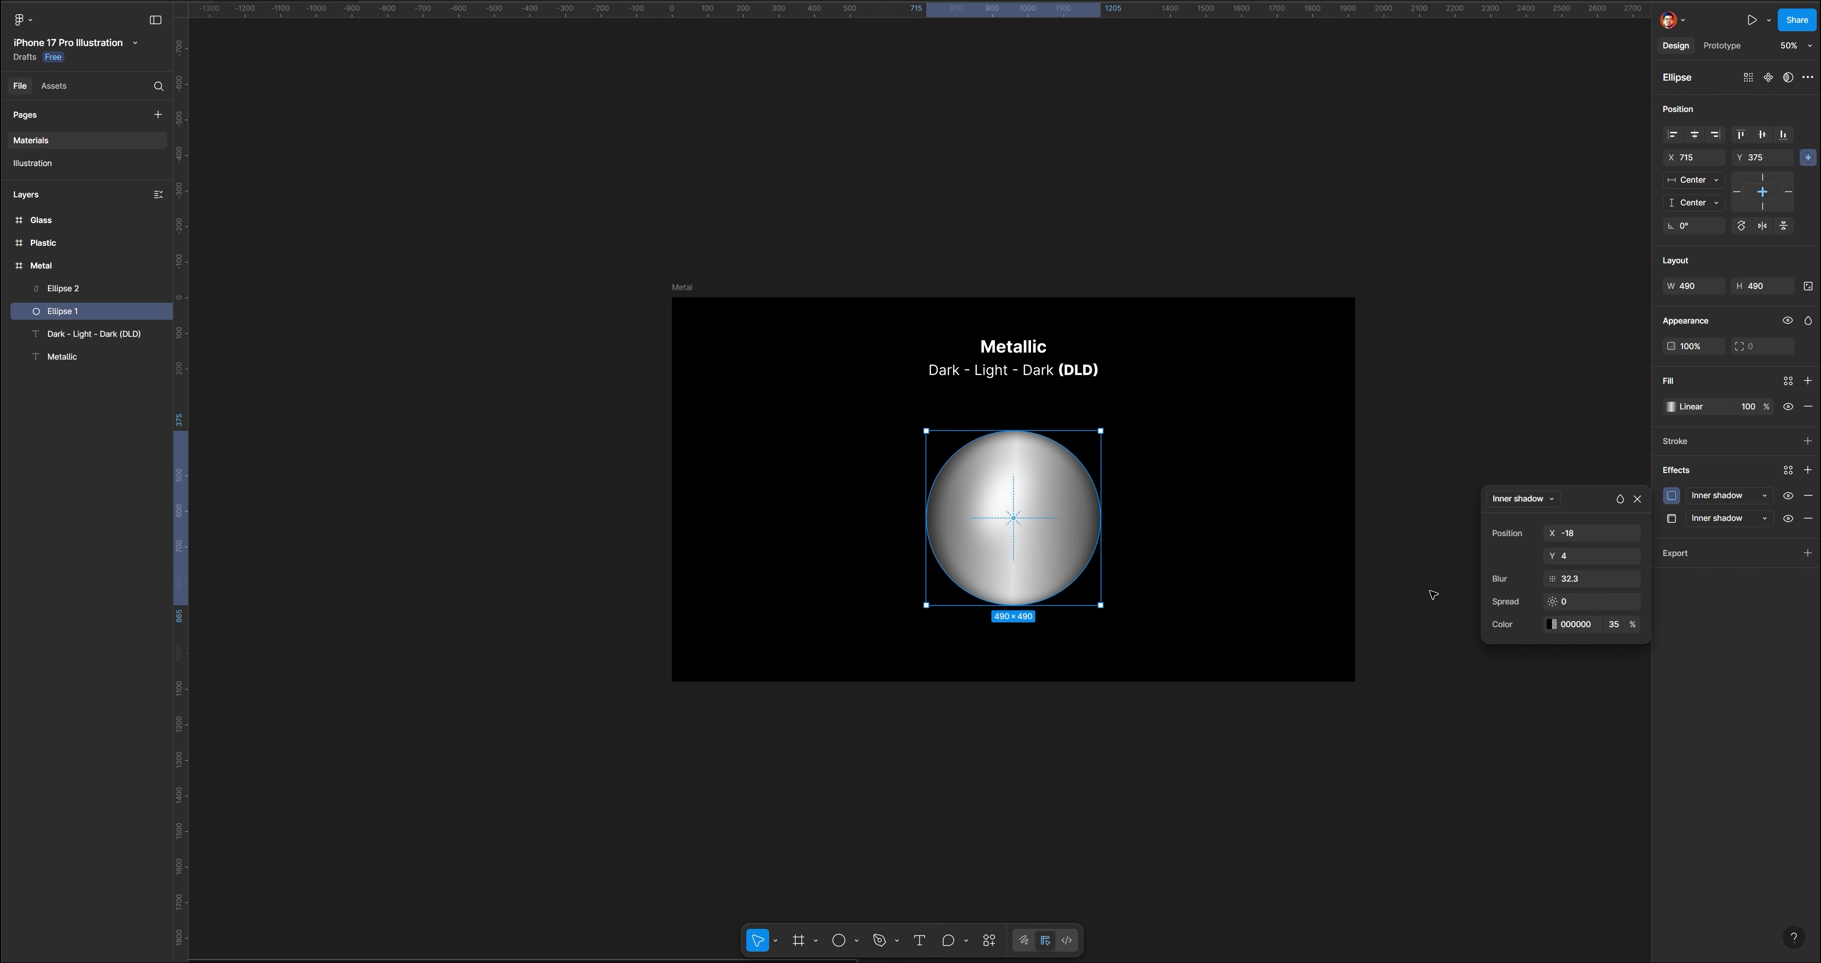
pyautogui.moveTo(1554, 579); pyautogui.dragTo(1574, 579)
pyautogui.click(1134, 249)
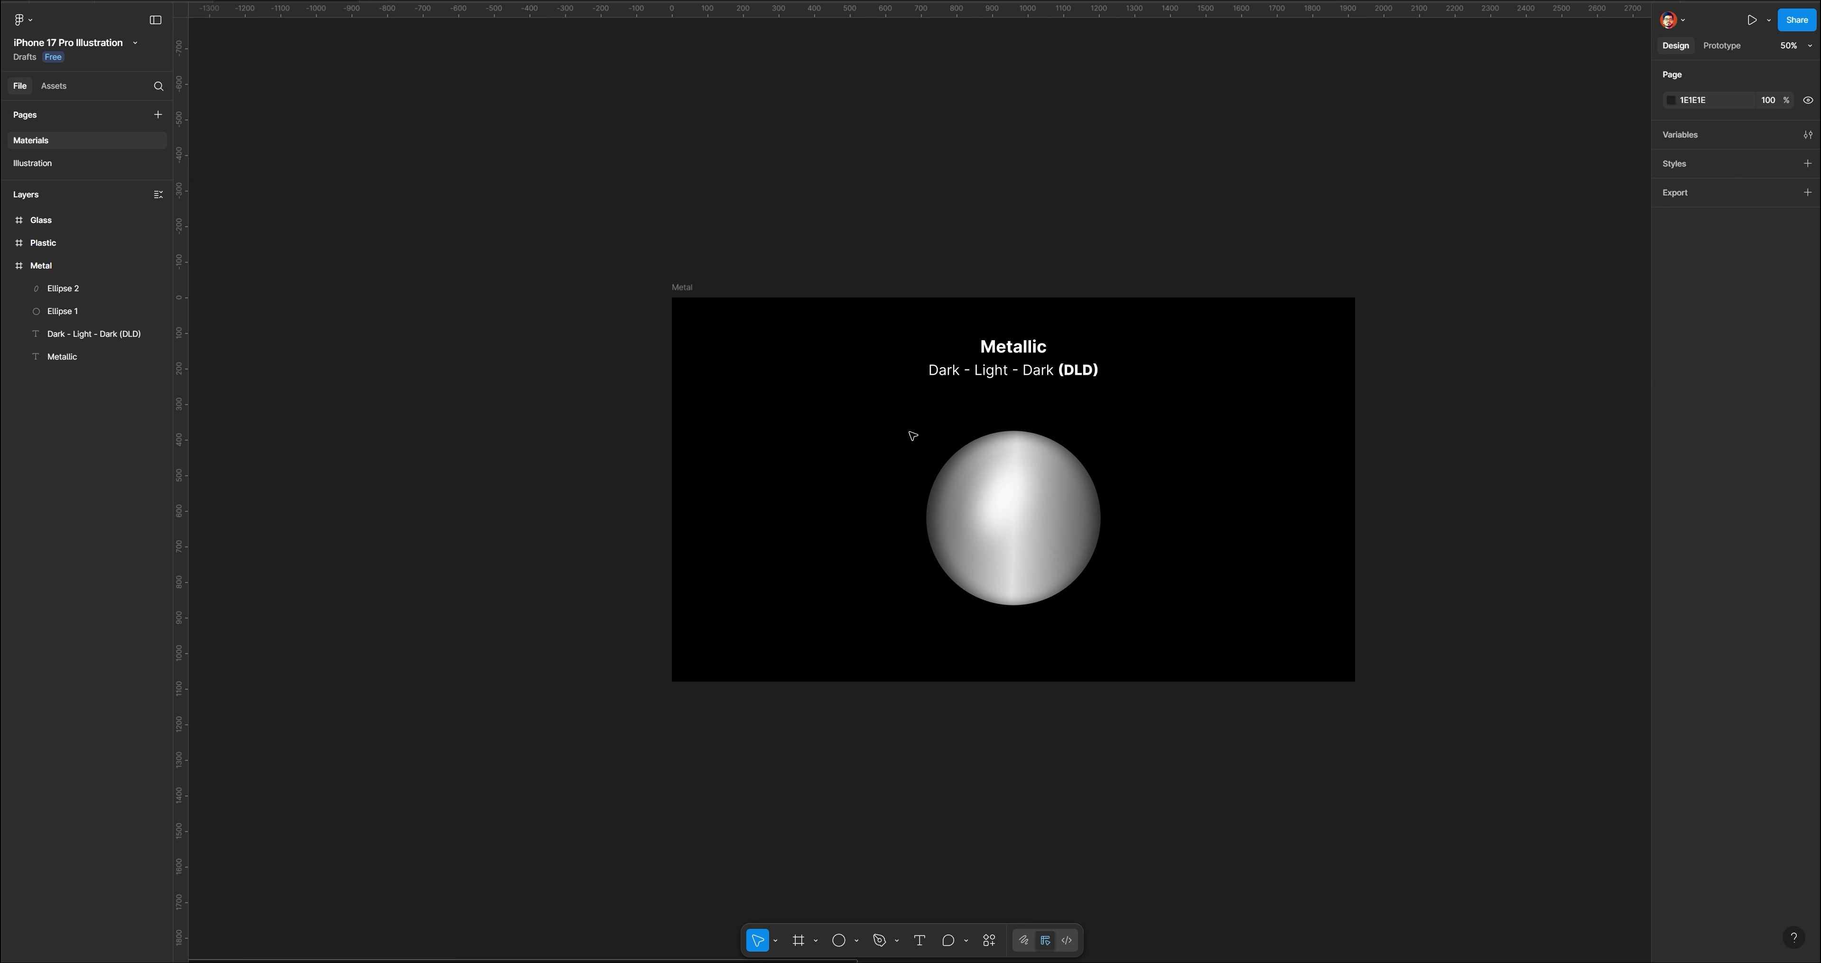
# Darken the 0% stop of the metallic circle's linear gradient with a deeper gray
pyautogui.click(1068, 509)
pyautogui.click(1672, 406)
pyautogui.click(1541, 587)
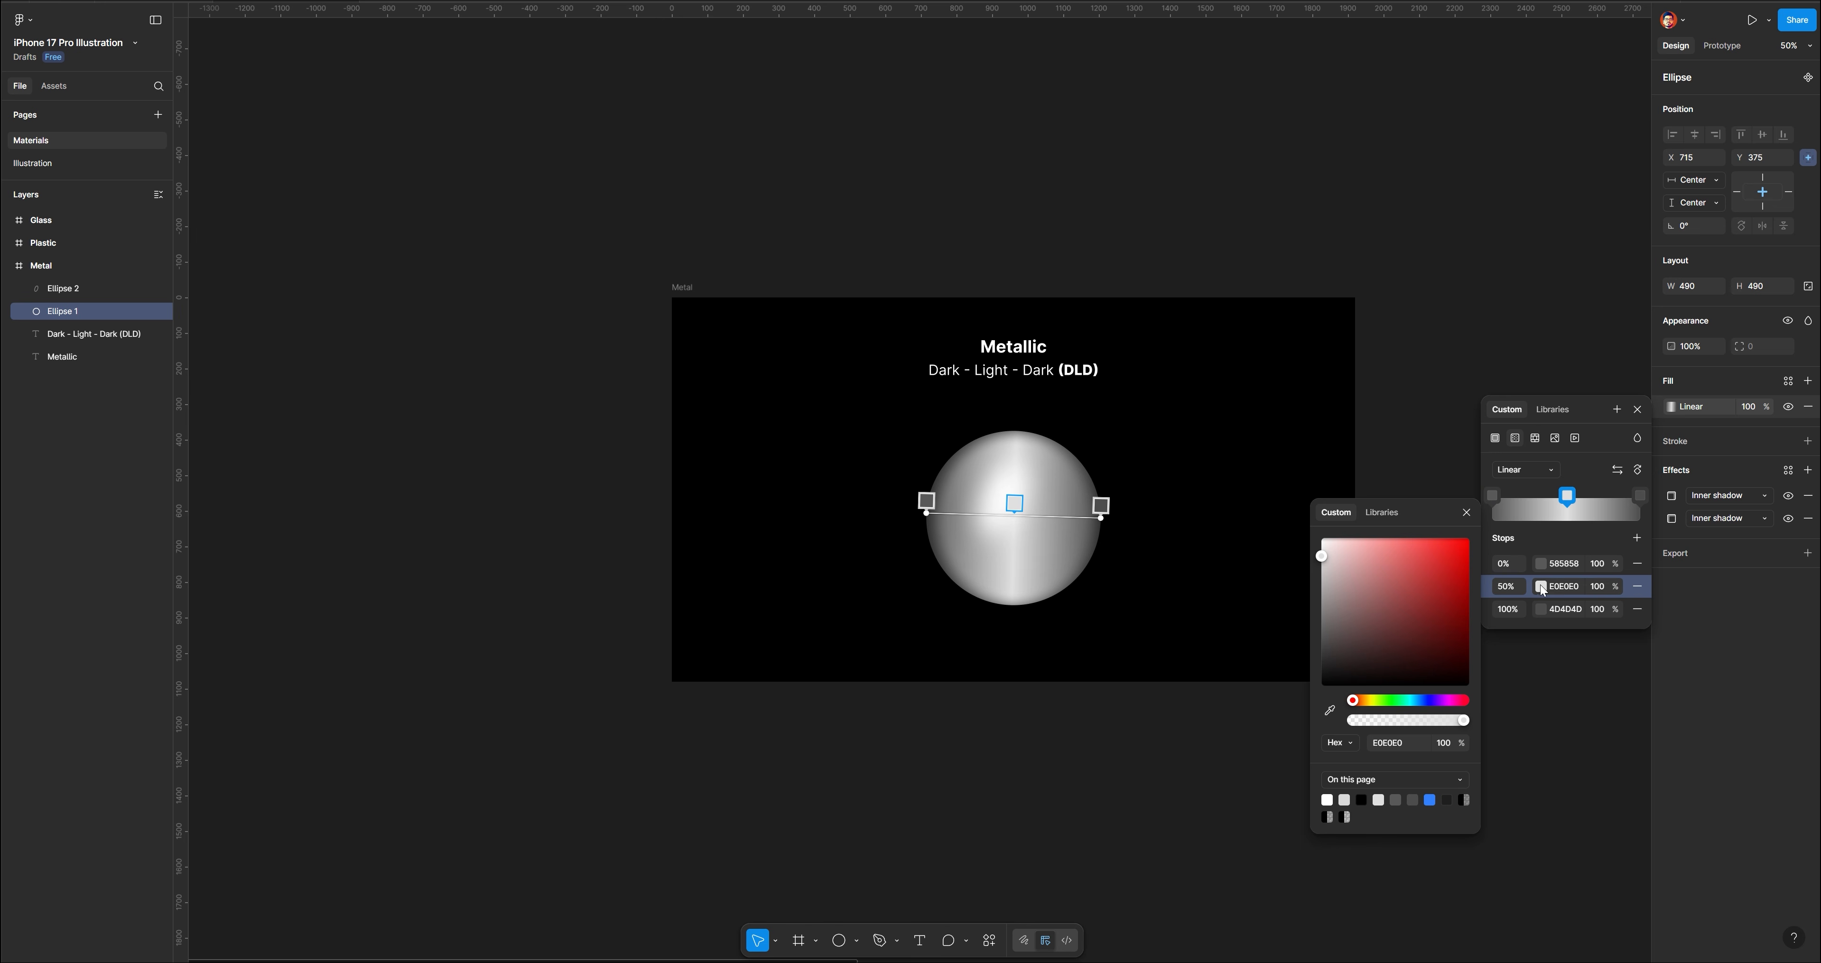
pyautogui.click(1541, 564)
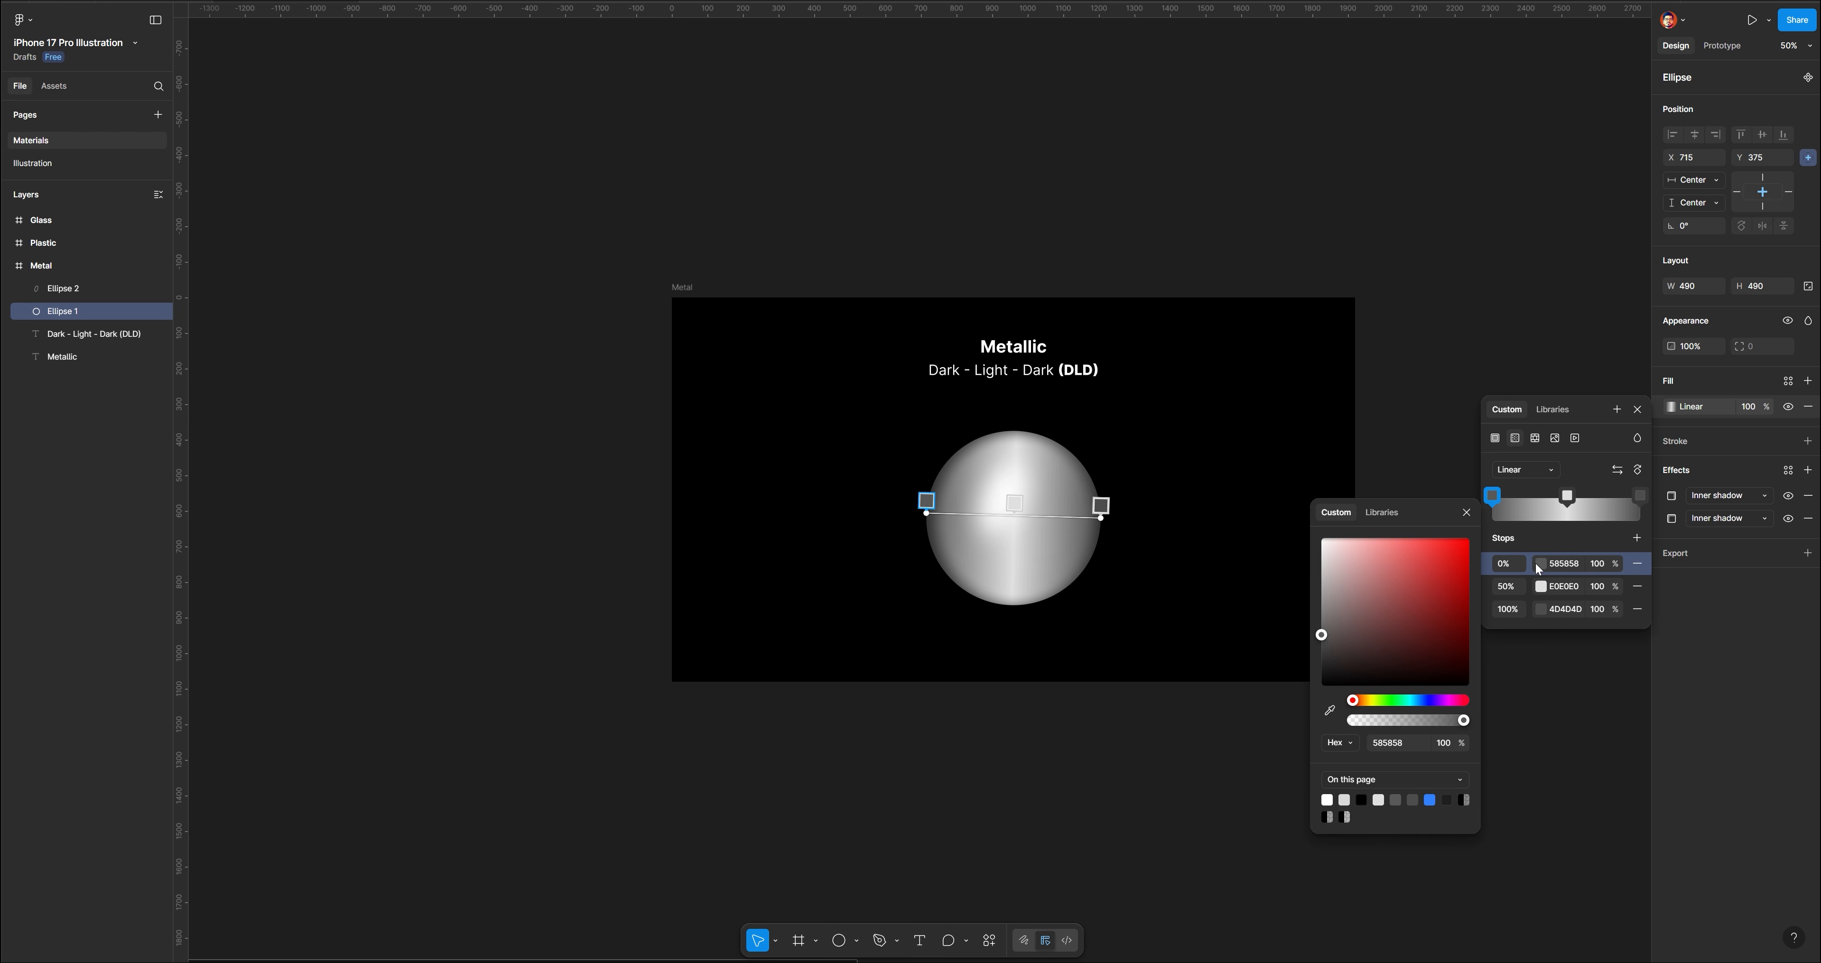
pyautogui.moveTo(1322, 628); pyautogui.dragTo(1326, 654)
pyautogui.click(1541, 609)
pyautogui.click(1244, 411)
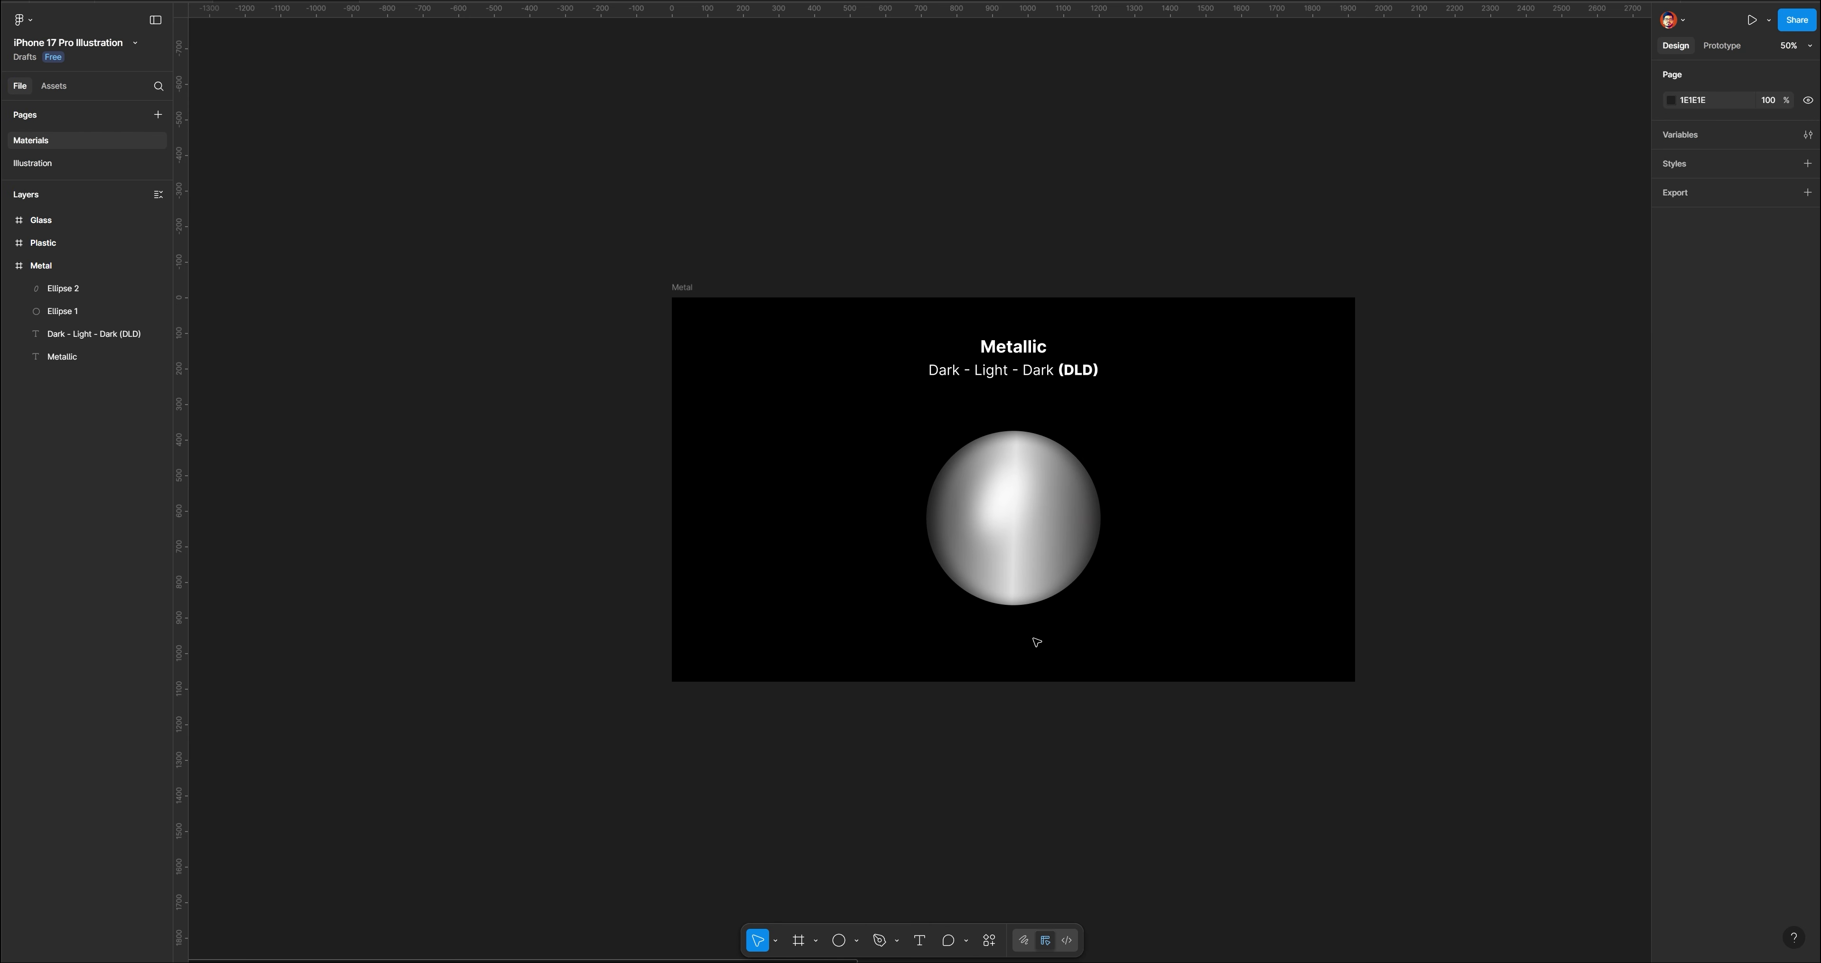
pyautogui.click(1008, 503)
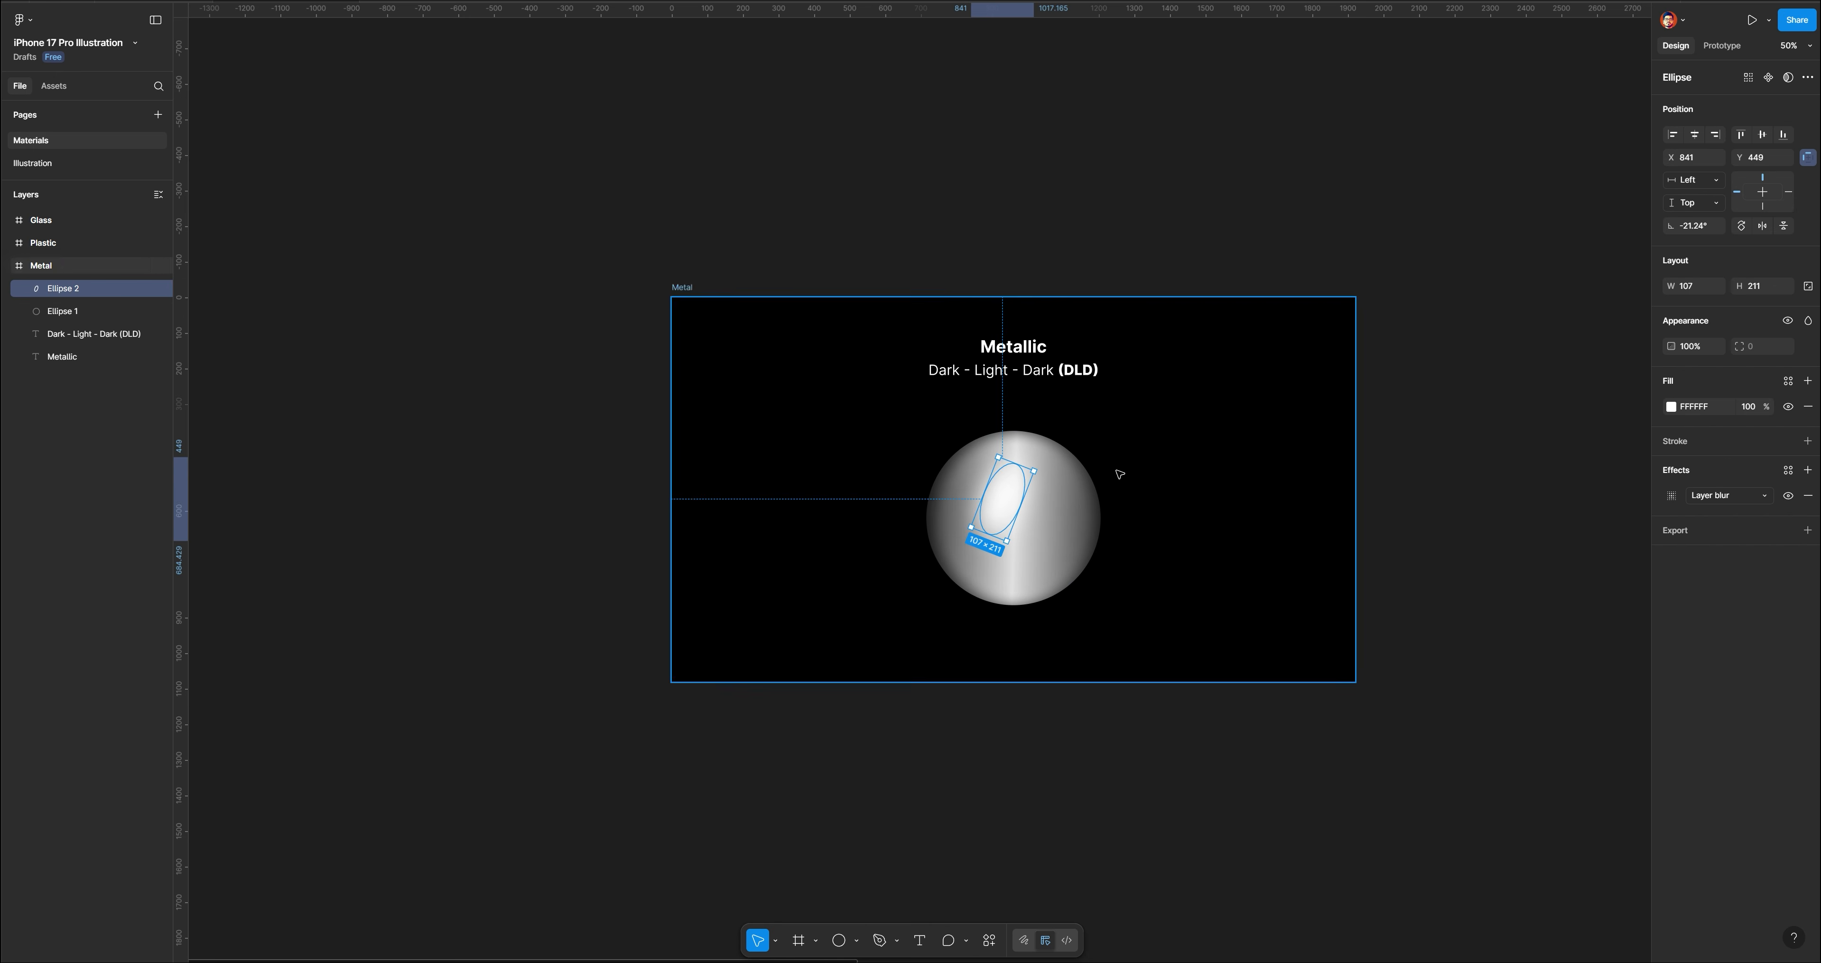
pyautogui.click(1185, 446)
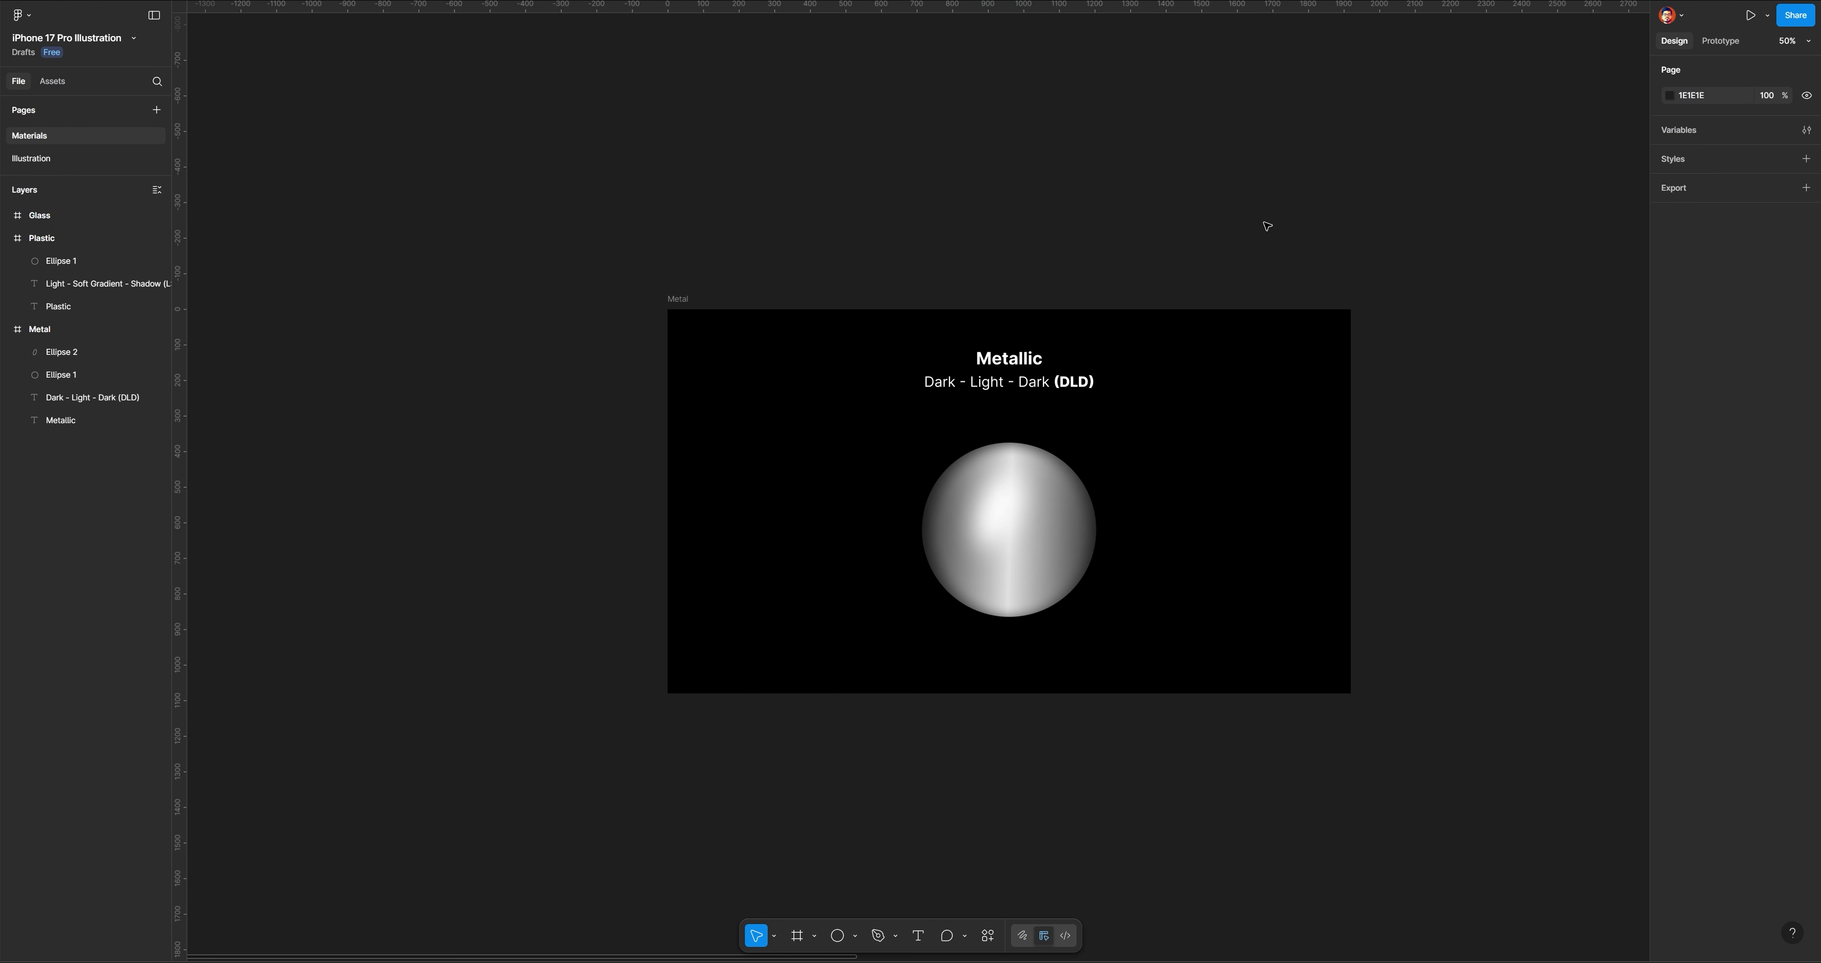
# Give the Plastic frame's circle a linear gradient fill running diagonally from its upper-left edge to its lower-right edge
pyautogui.moveTo(1605, 318); pyautogui.dragTo(837, 285)
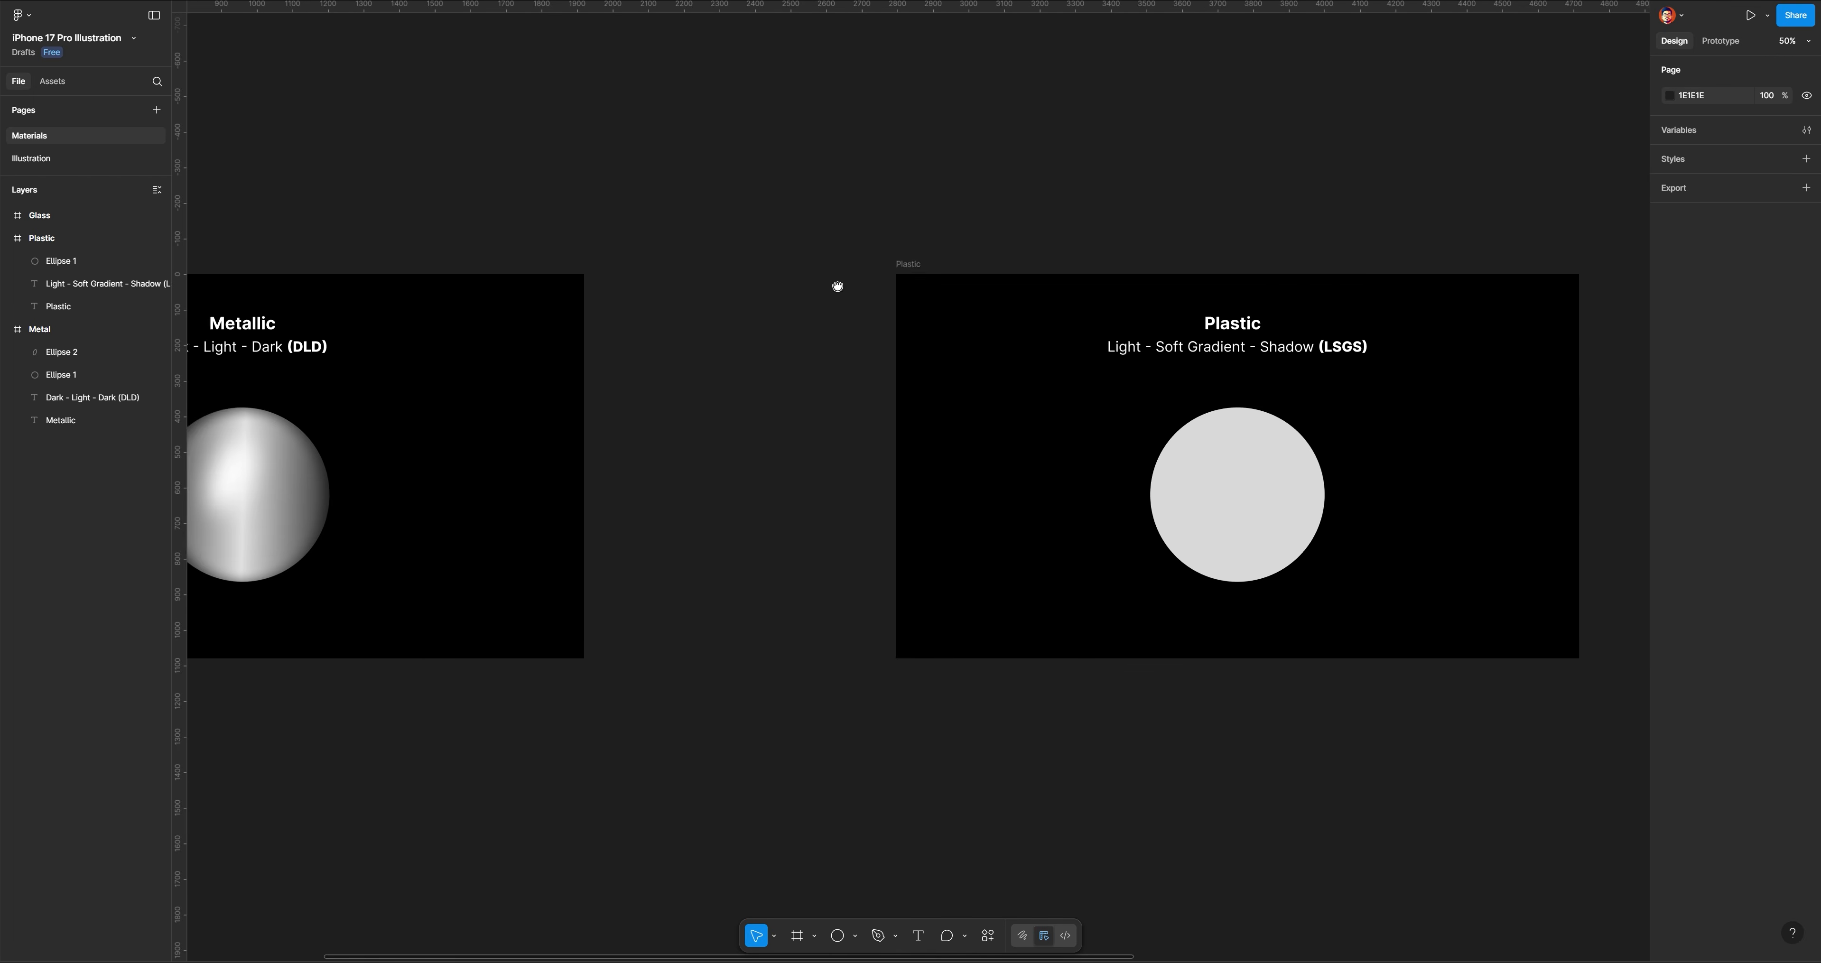
pyautogui.moveTo(1085, 251); pyautogui.dragTo(782, 264)
pyautogui.hotkey('ctrl', '+')
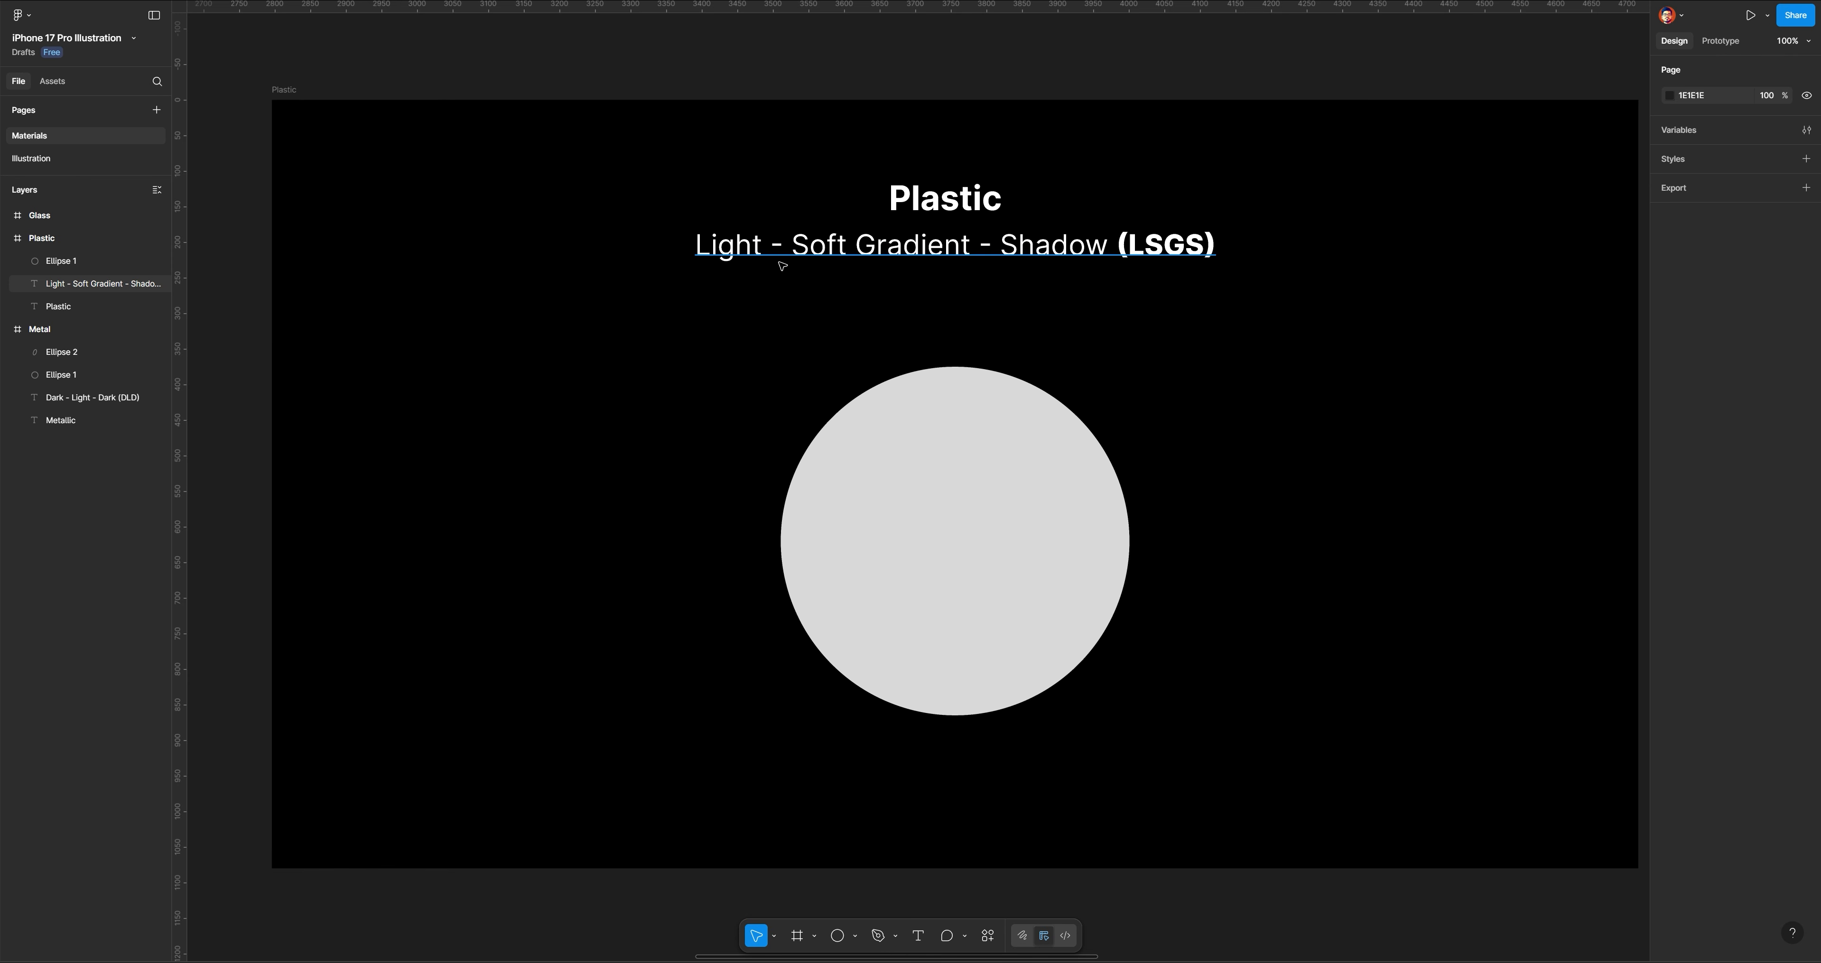
pyautogui.click(862, 424)
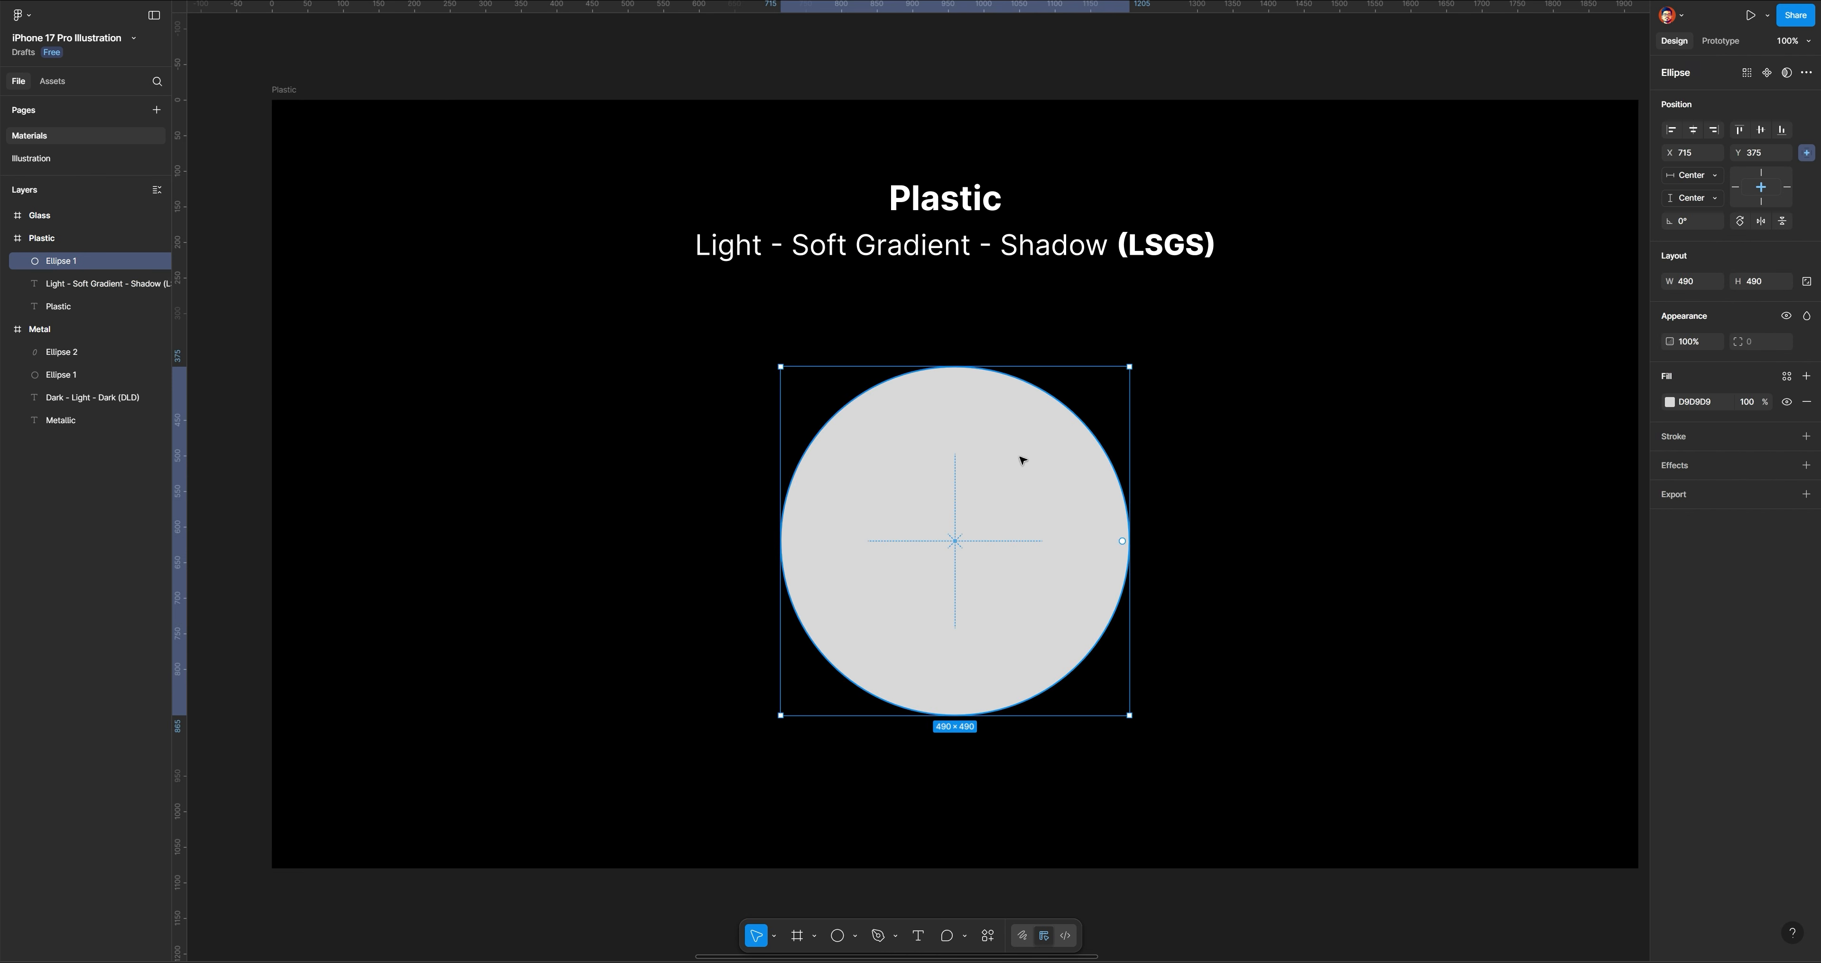
pyautogui.click(1288, 415)
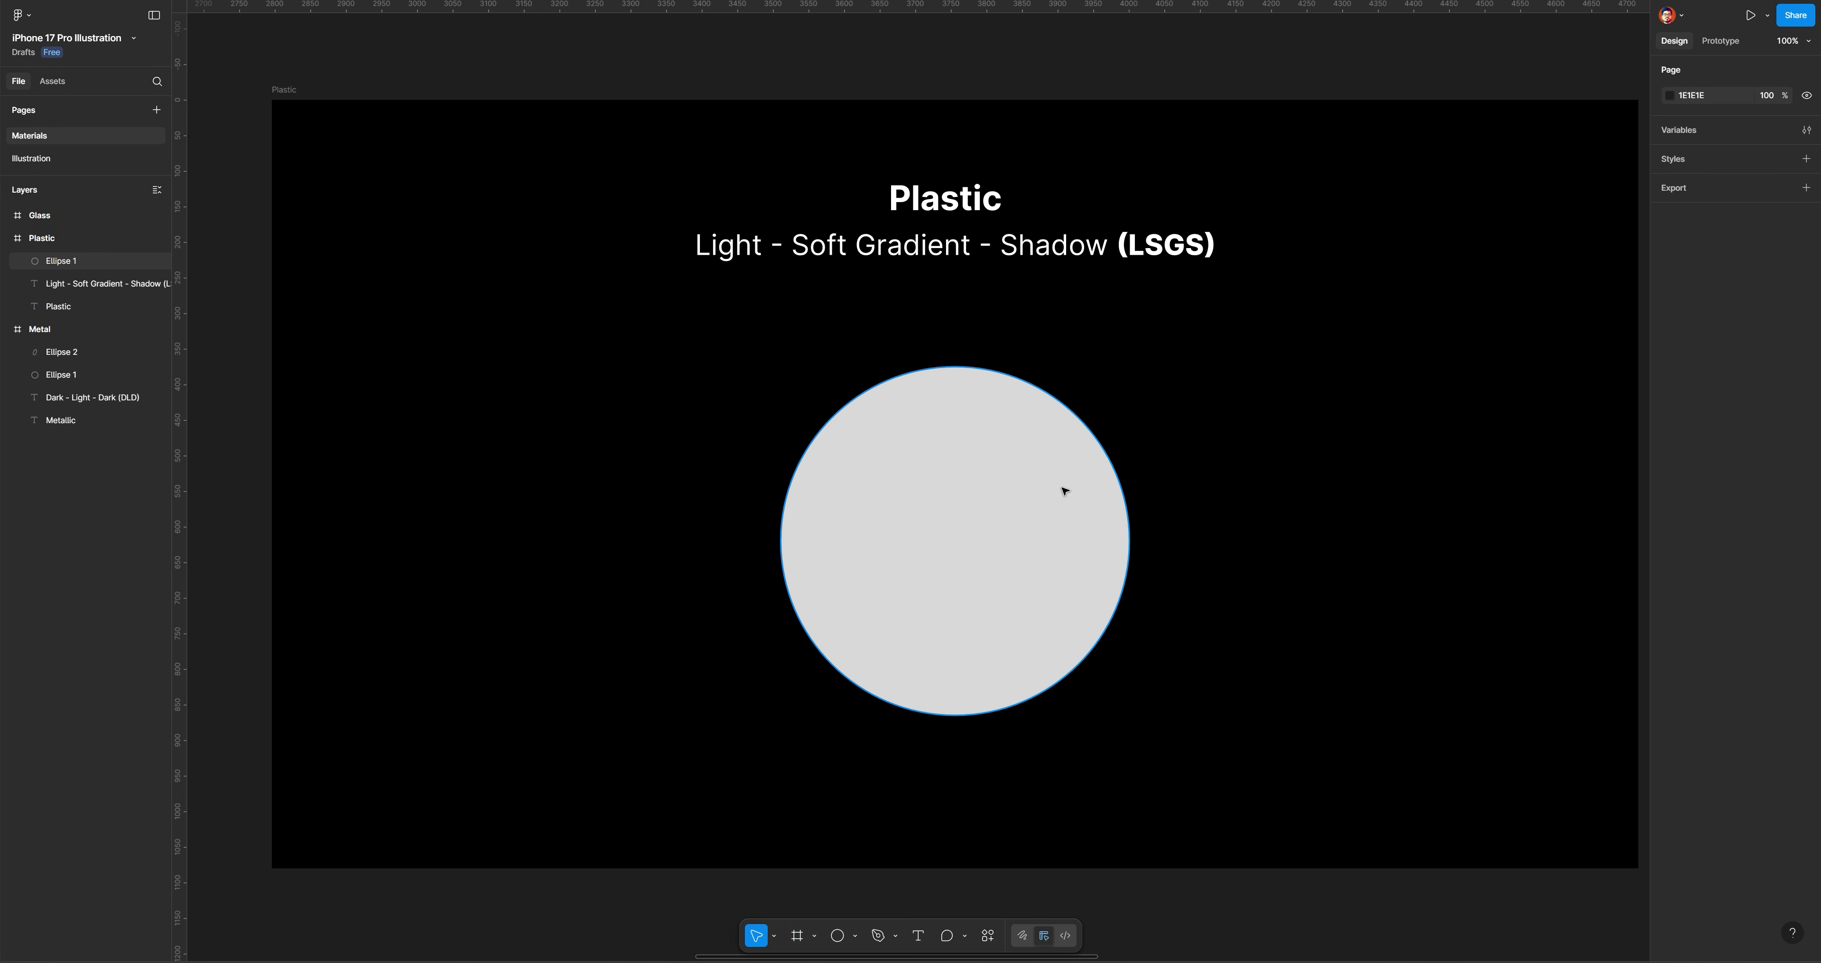
pyautogui.click(1064, 490)
pyautogui.click(1669, 401)
pyautogui.click(1514, 433)
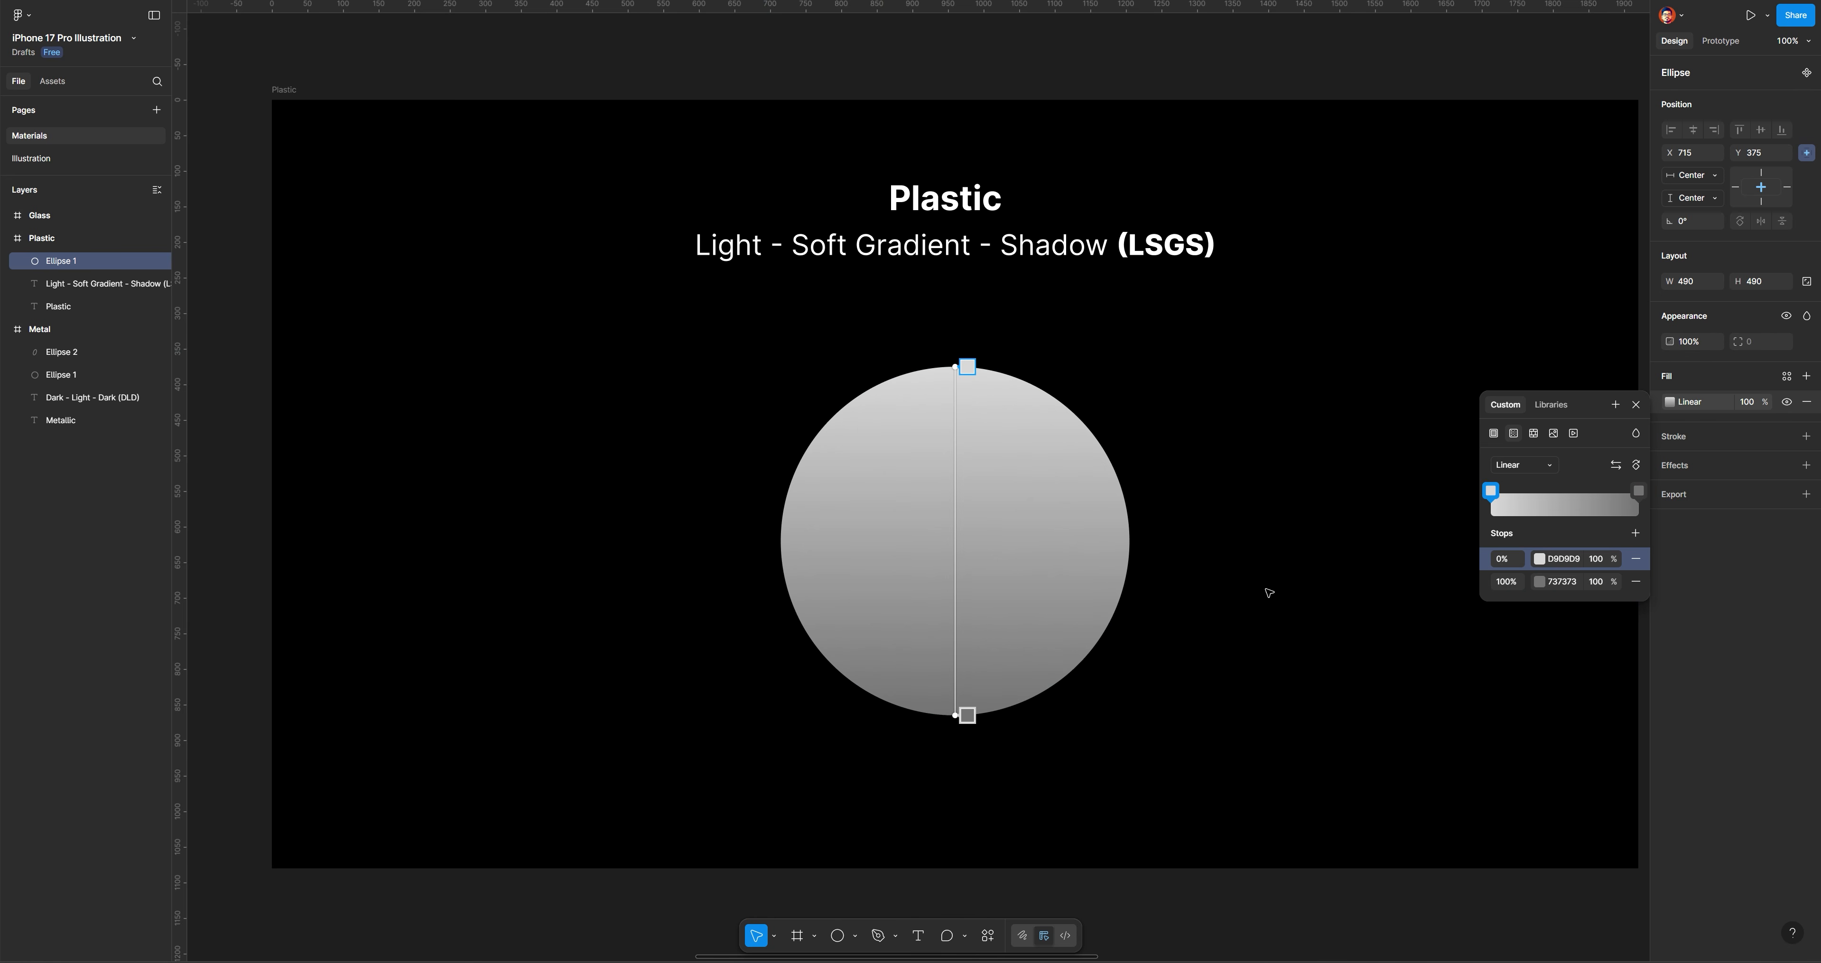
pyautogui.moveTo(967, 366); pyautogui.dragTo(837, 413)
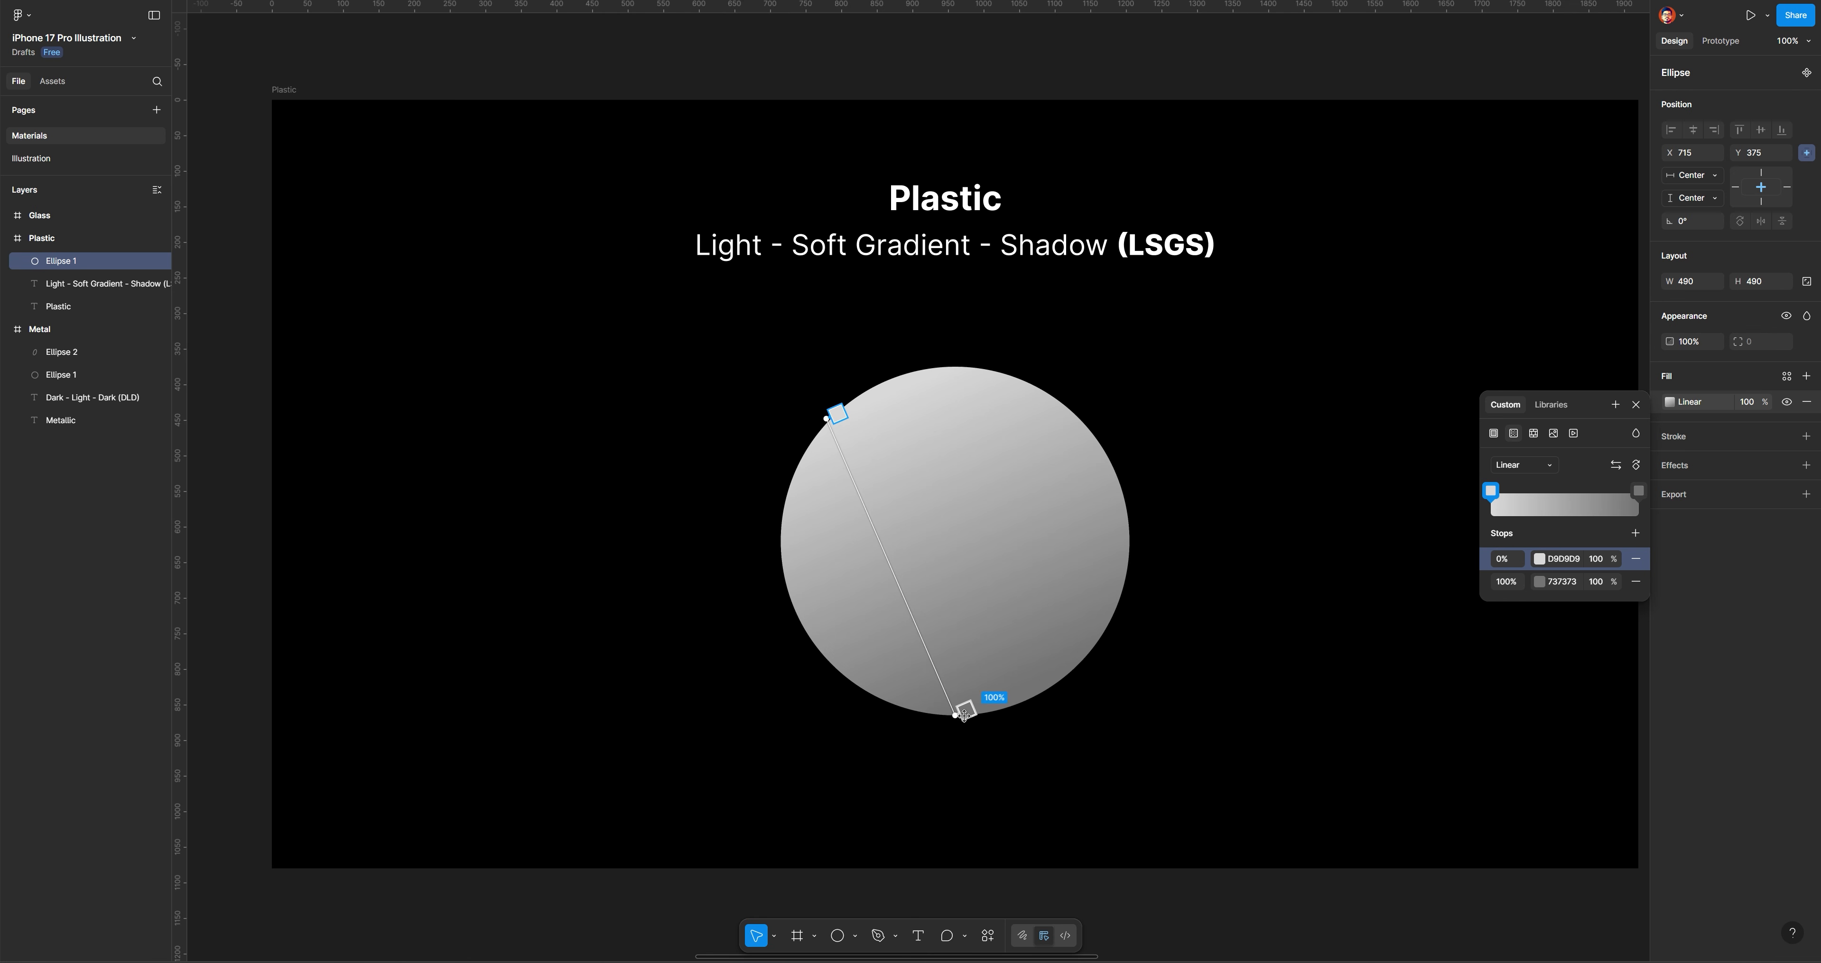
pyautogui.moveTo(967, 715); pyautogui.dragTo(1092, 647)
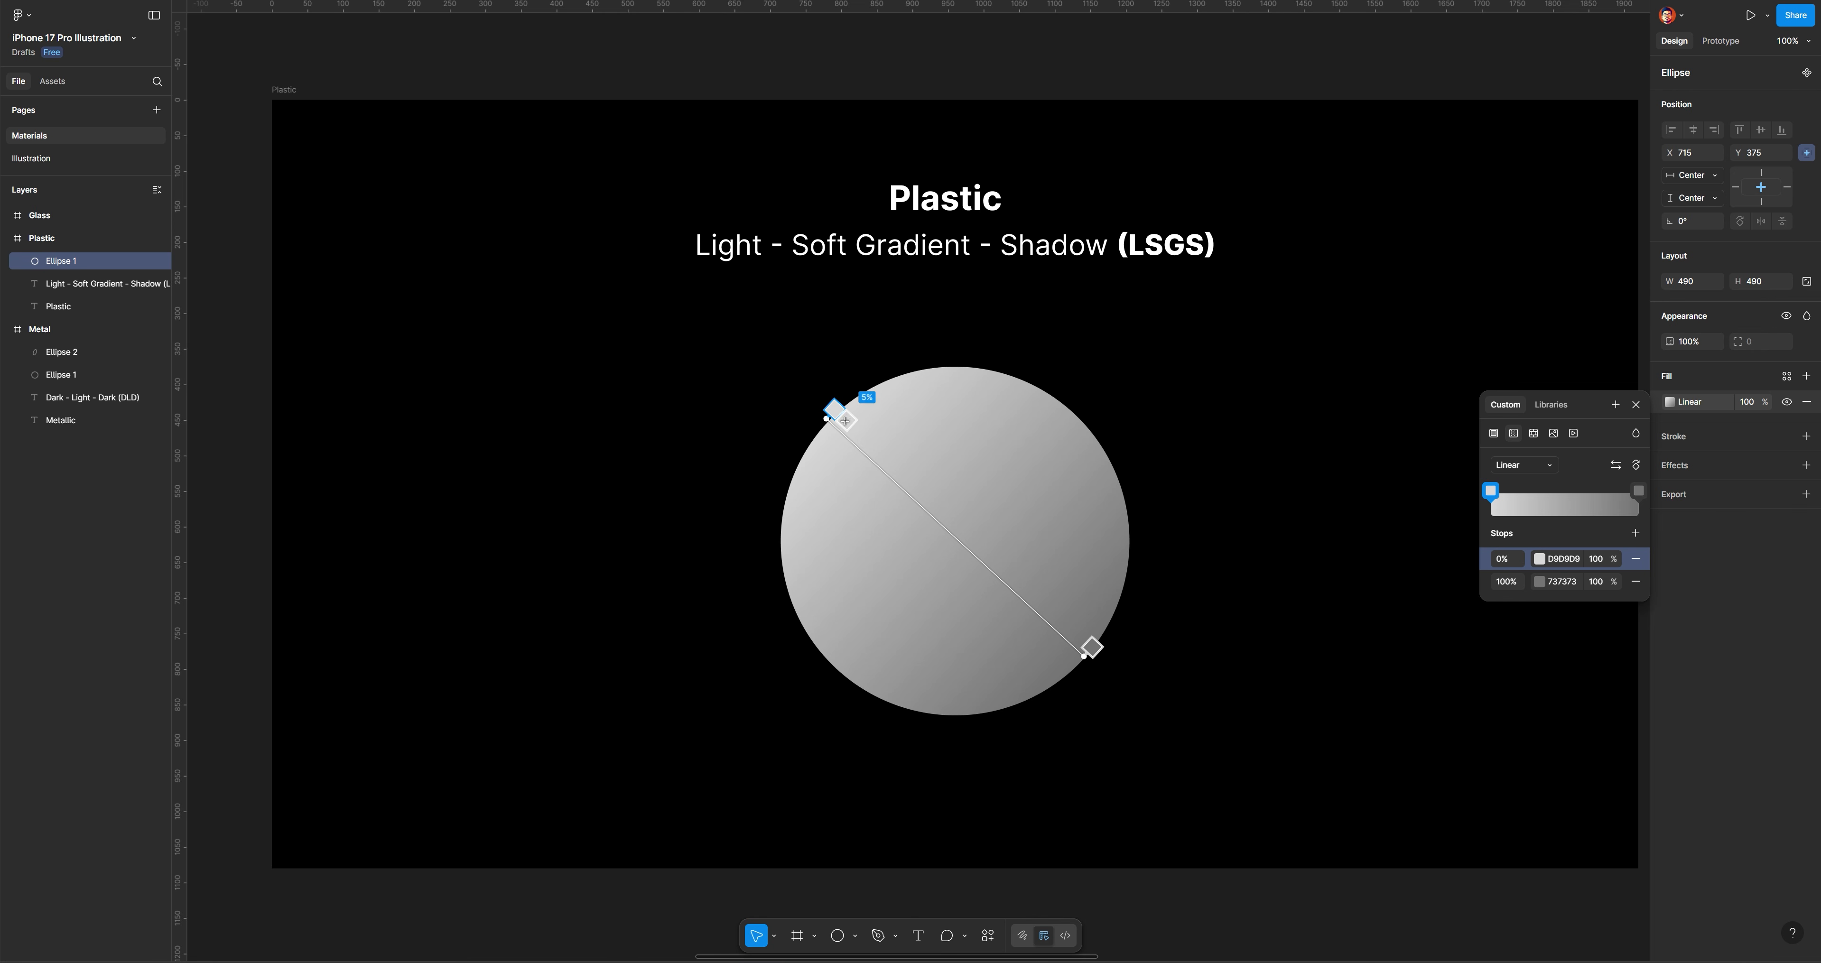
# Color the plastic circle's gradient with FF7575 at the 0% stop and a dark red at the 100% stop
pyautogui.click(1541, 559)
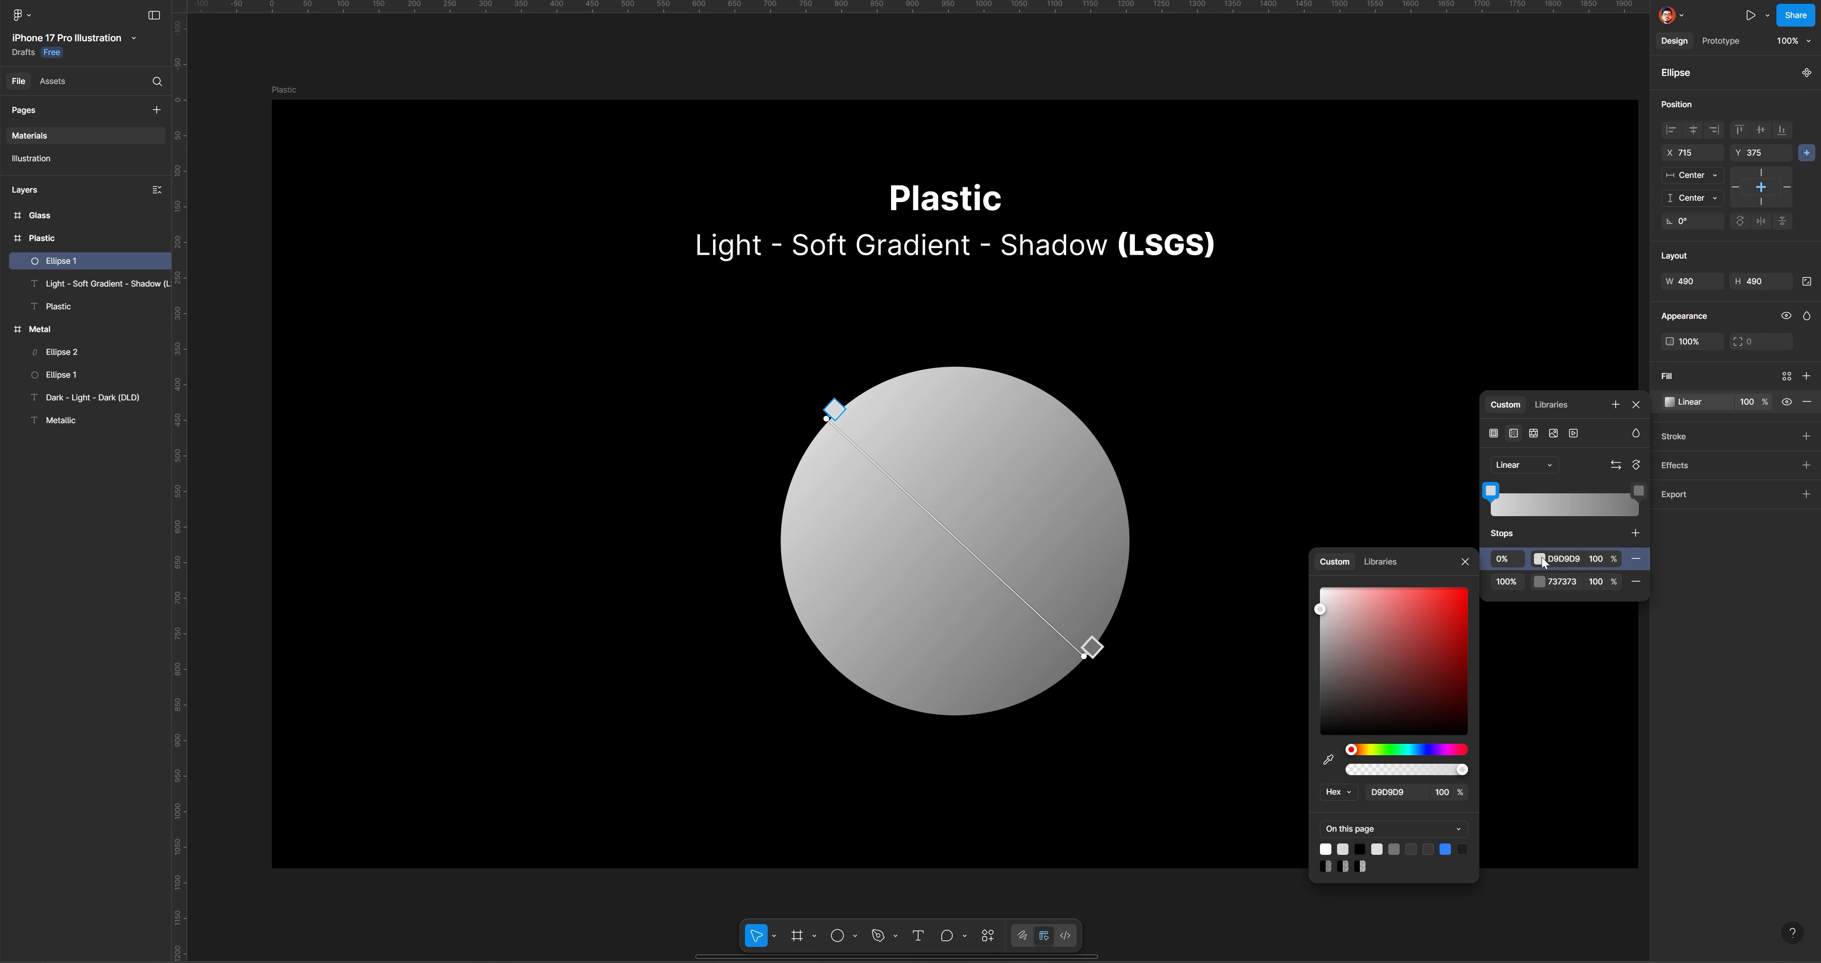
pyautogui.moveTo(1408, 595); pyautogui.dragTo(1401, 590)
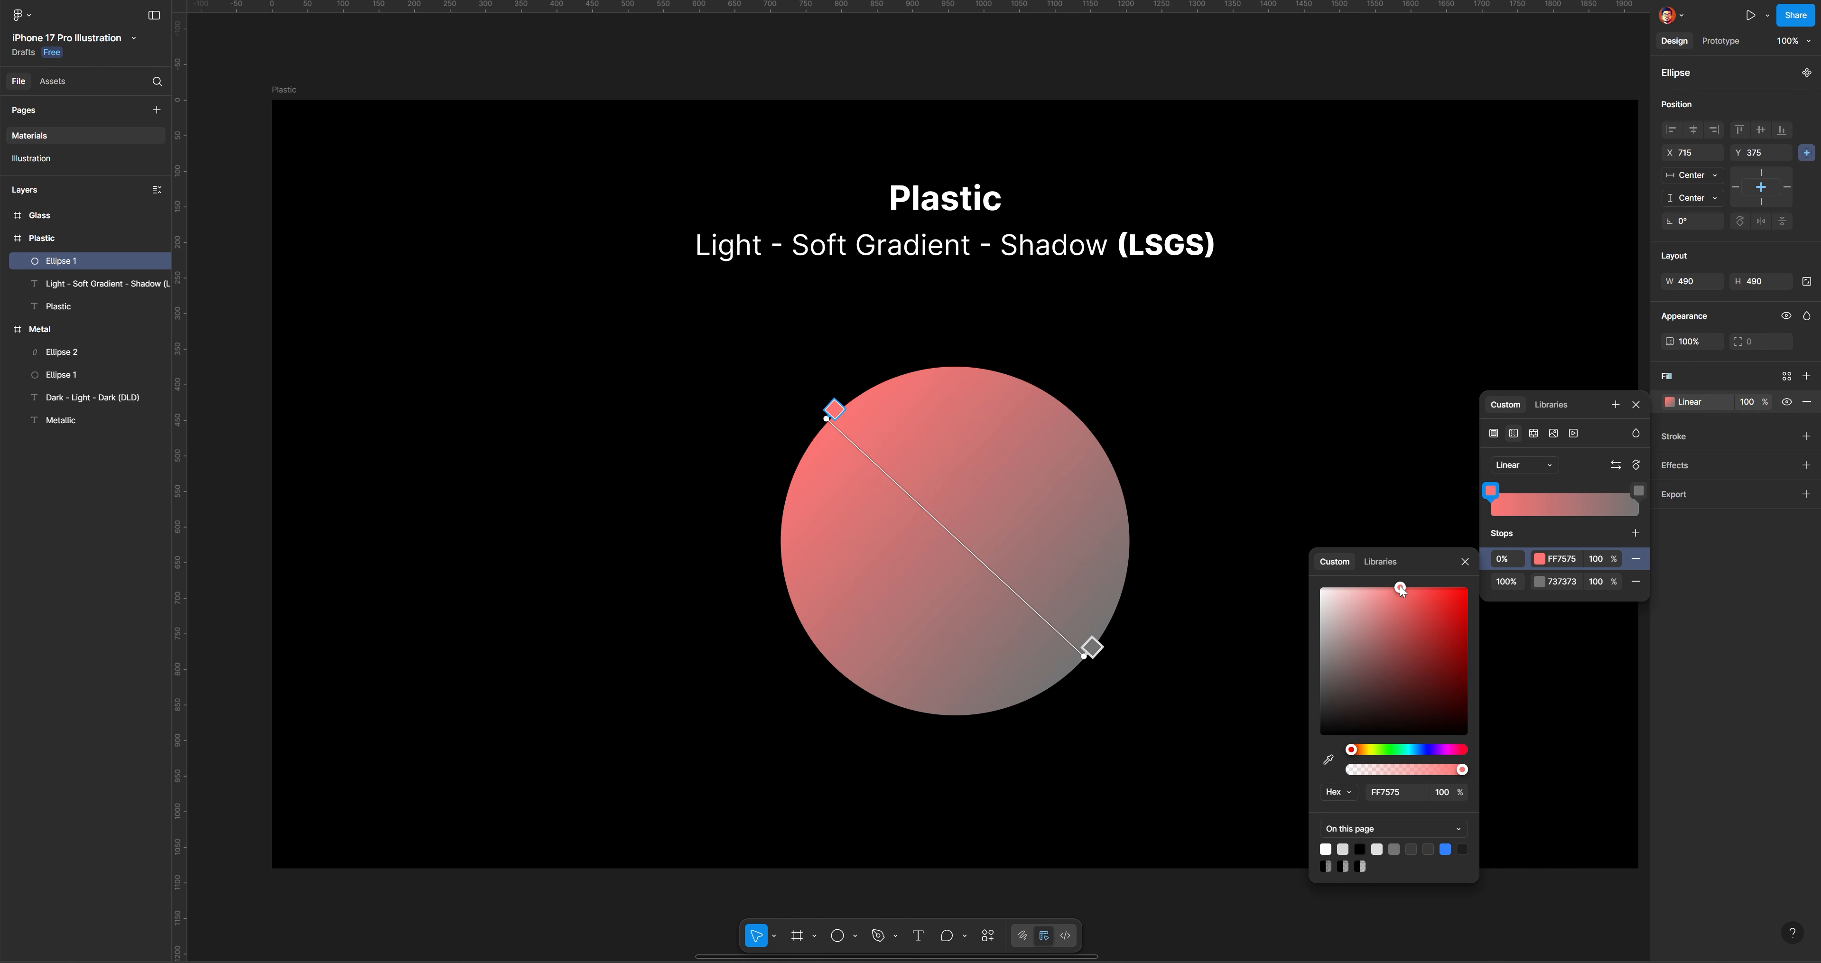
pyautogui.click(1538, 582)
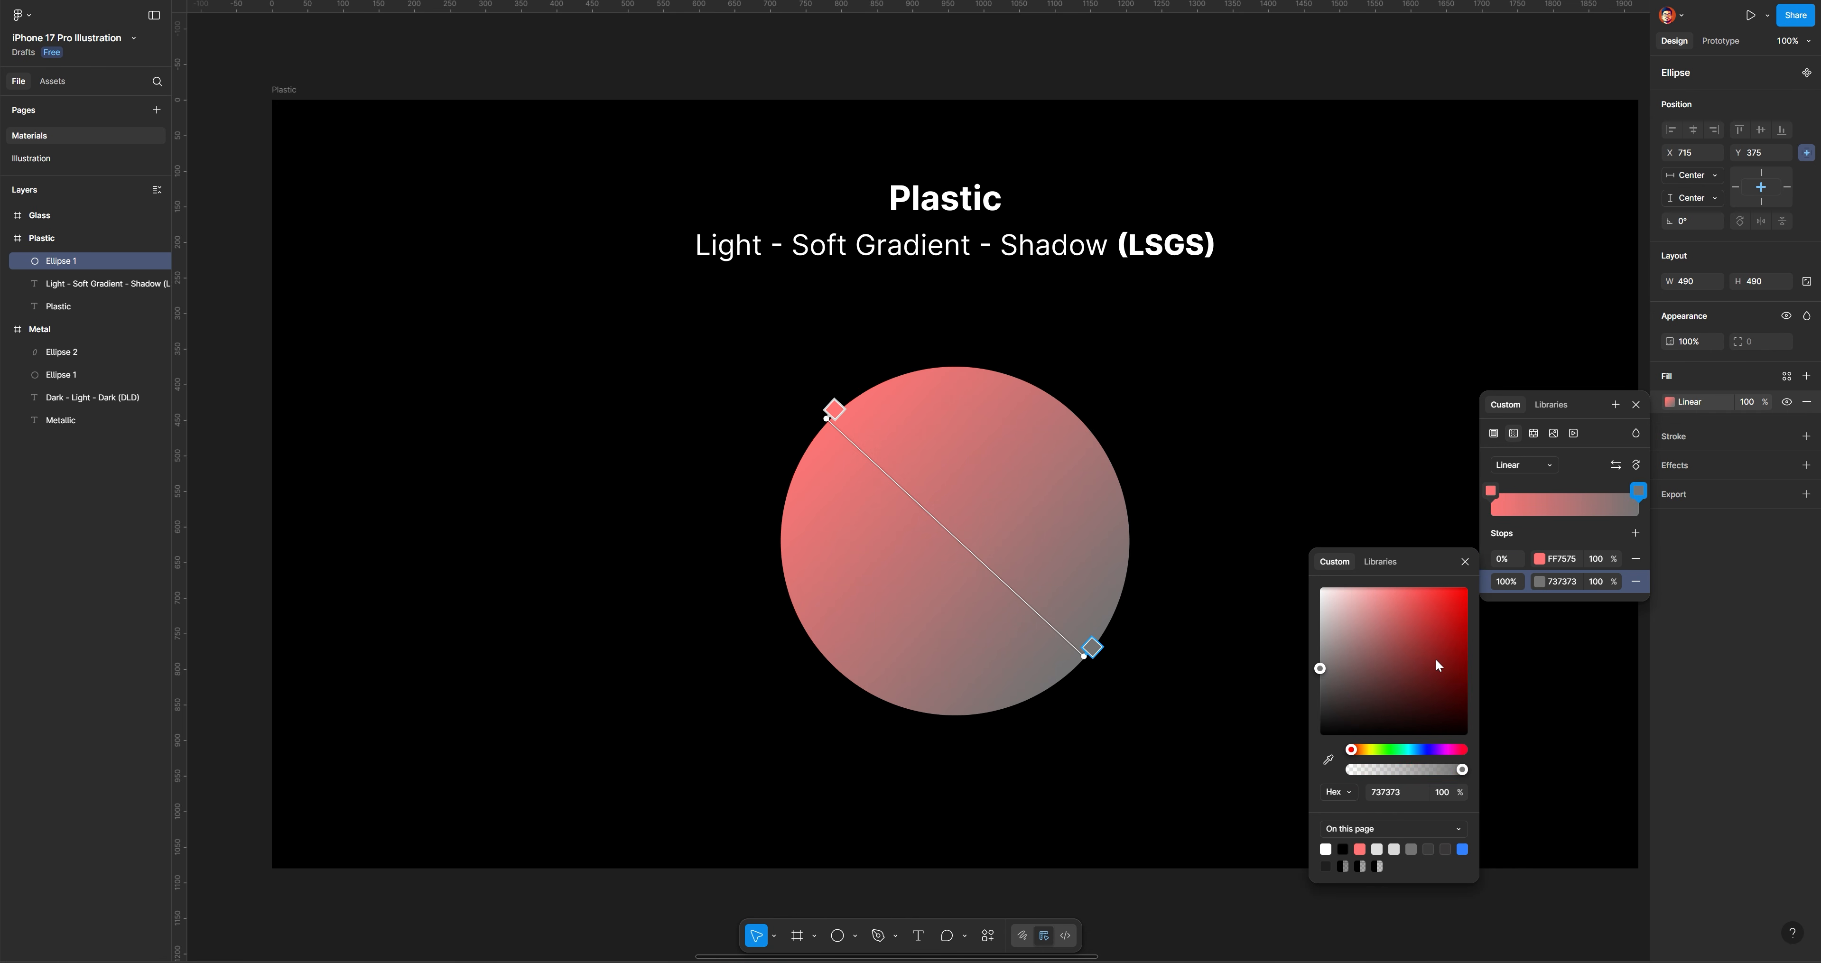
pyautogui.click(1431, 643)
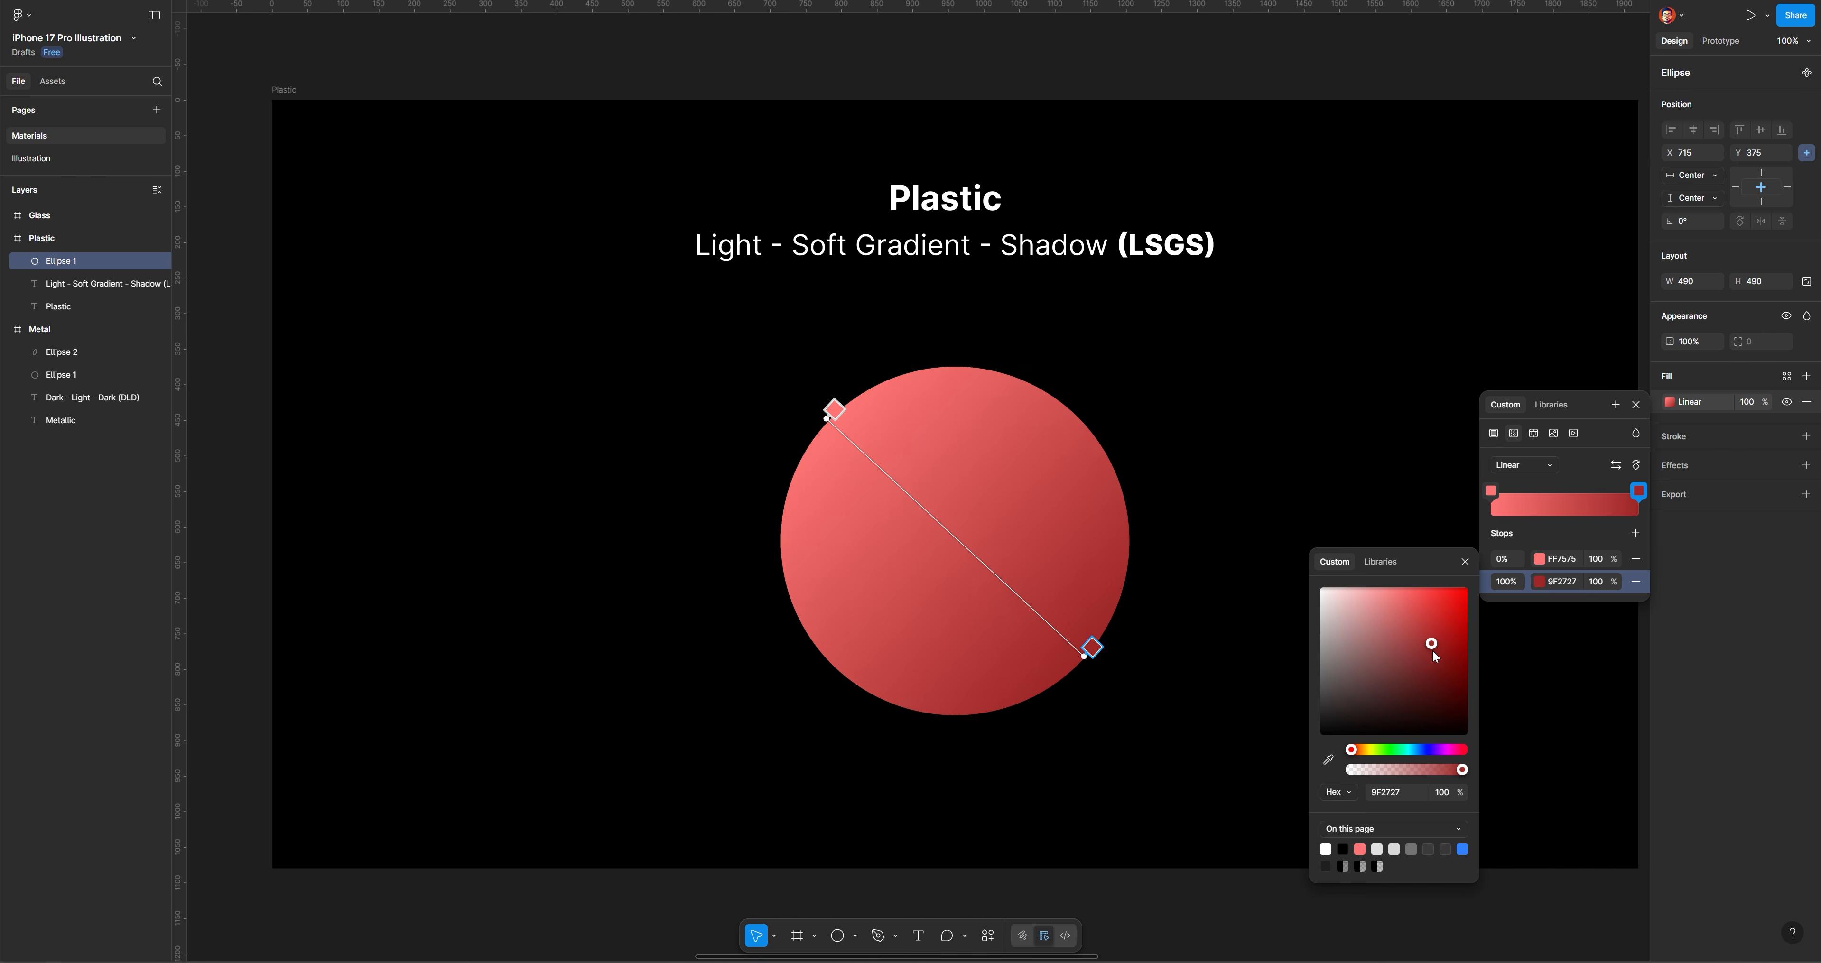
pyautogui.click(1278, 471)
pyautogui.click(1278, 471)
pyautogui.click(975, 451)
pyautogui.press('Escape')
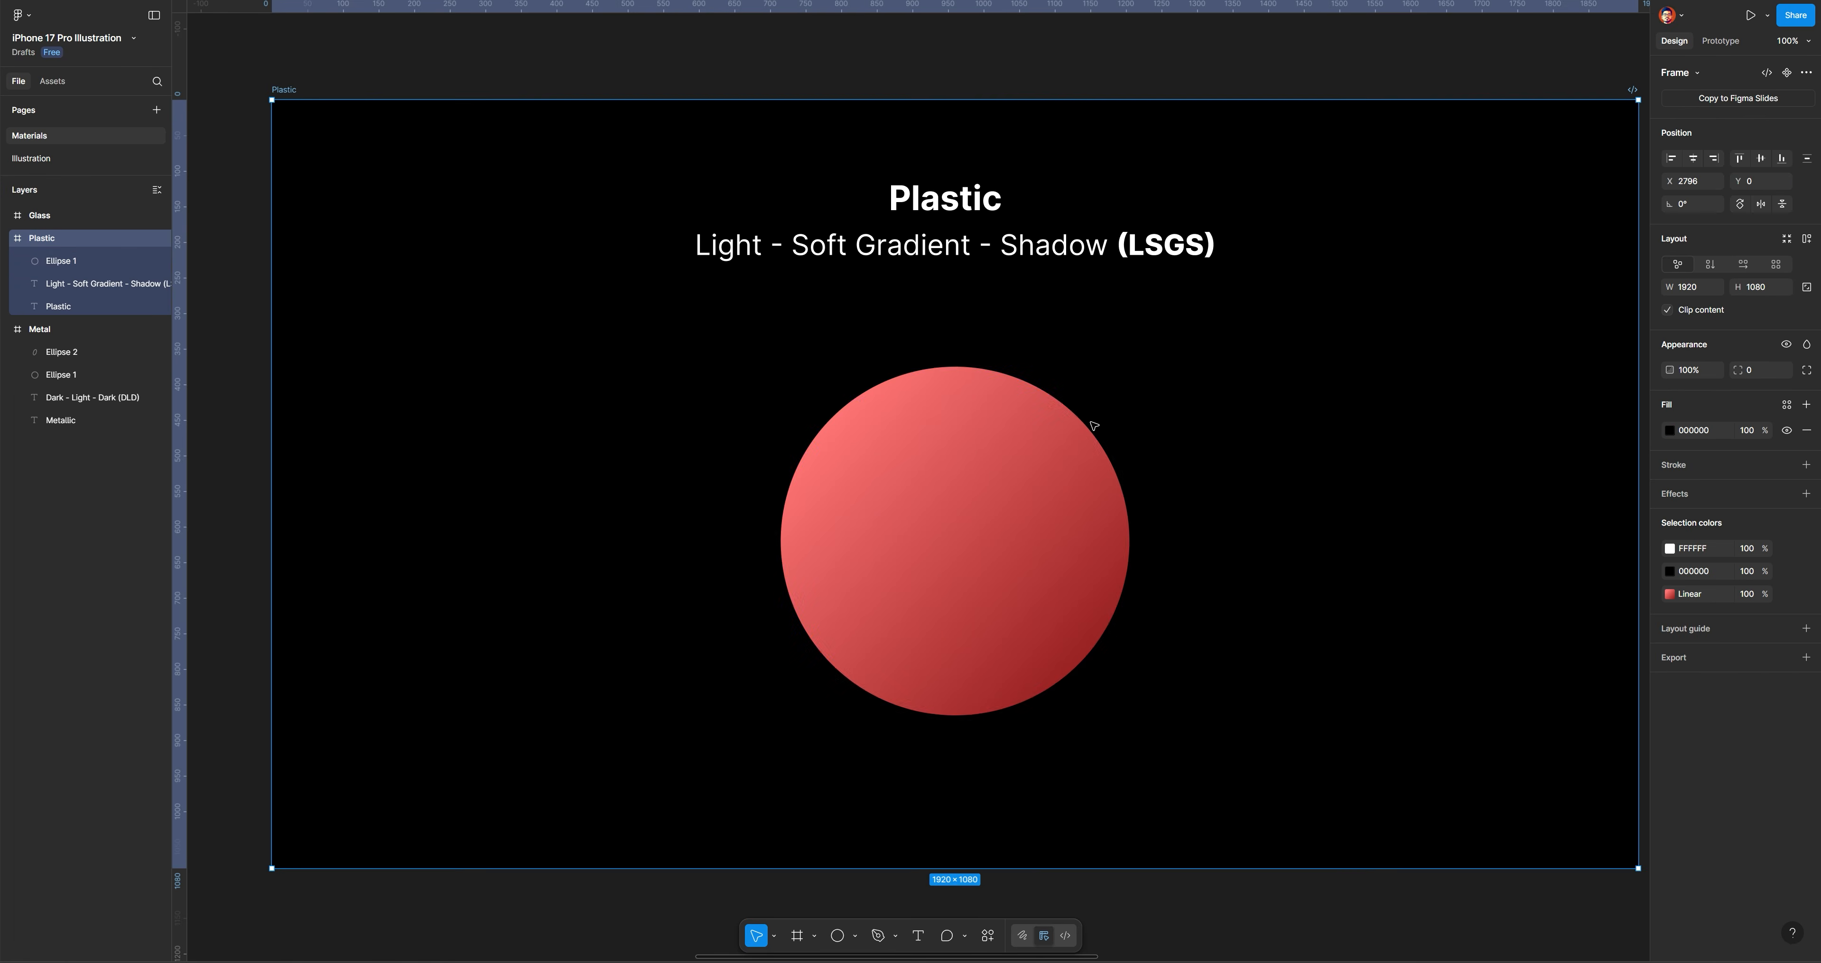
# Add an inner shadow effect to the red plastic circle and open its settings
pyautogui.click(987, 475)
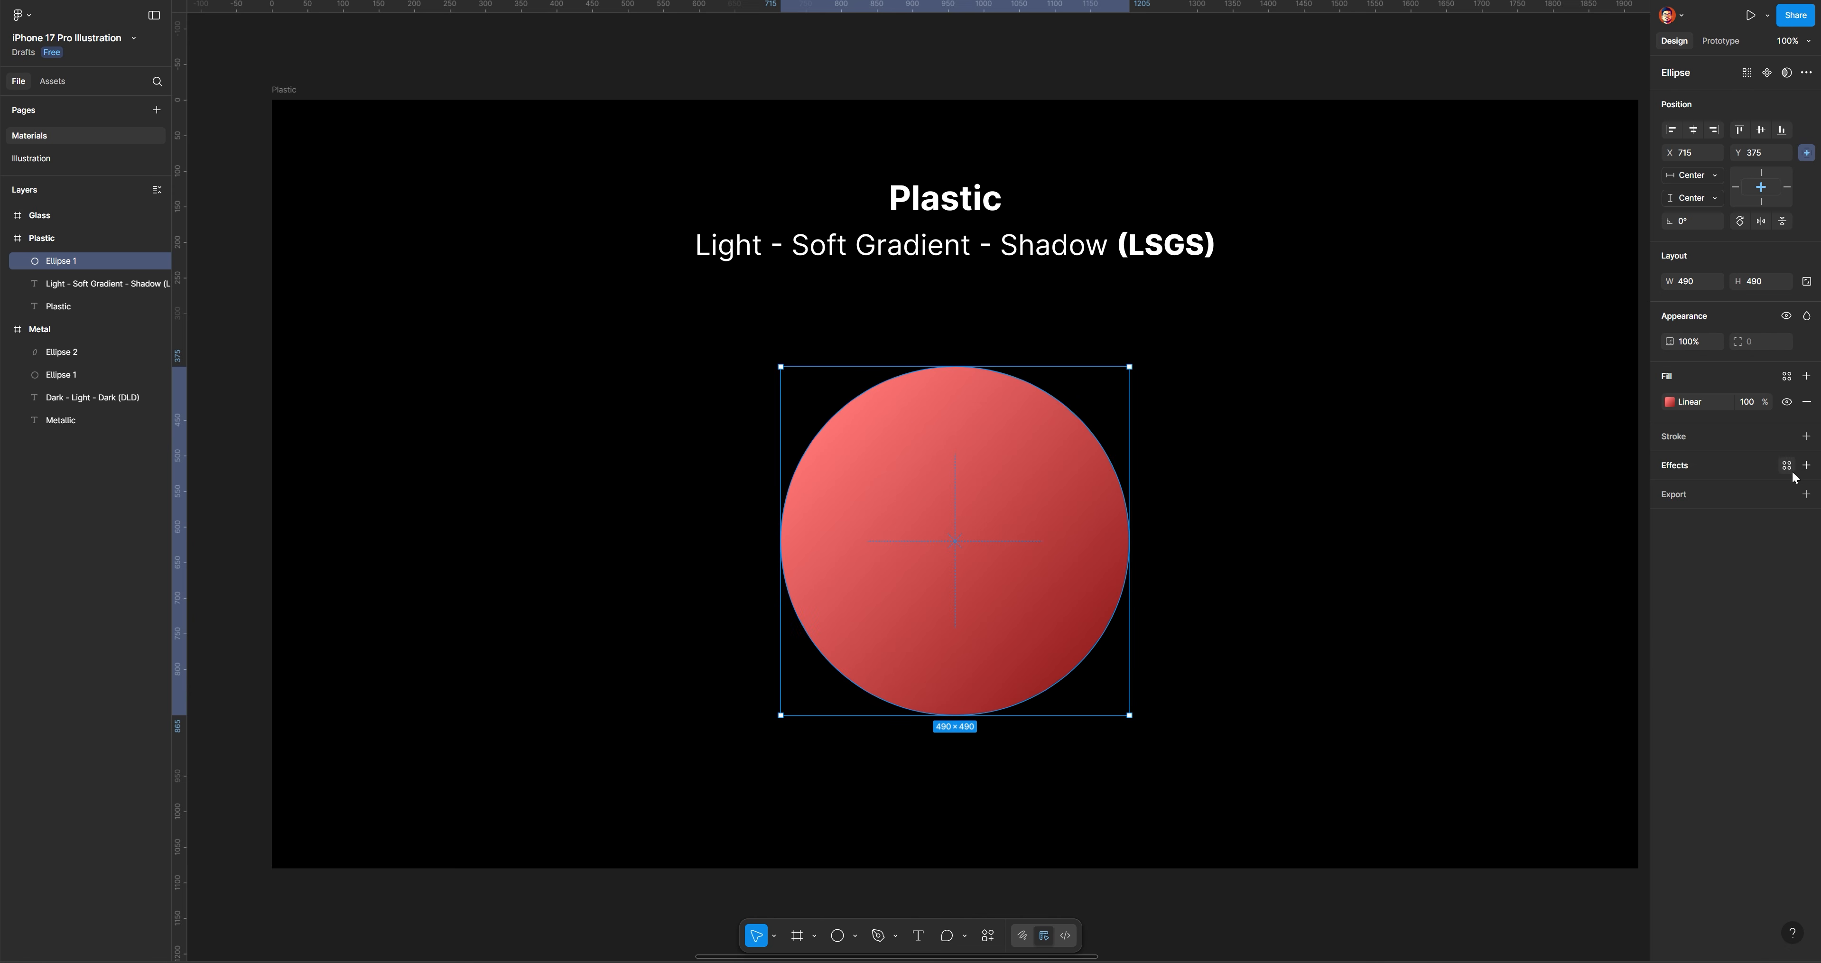
pyautogui.click(1806, 466)
pyautogui.click(1760, 491)
pyautogui.click(1718, 473)
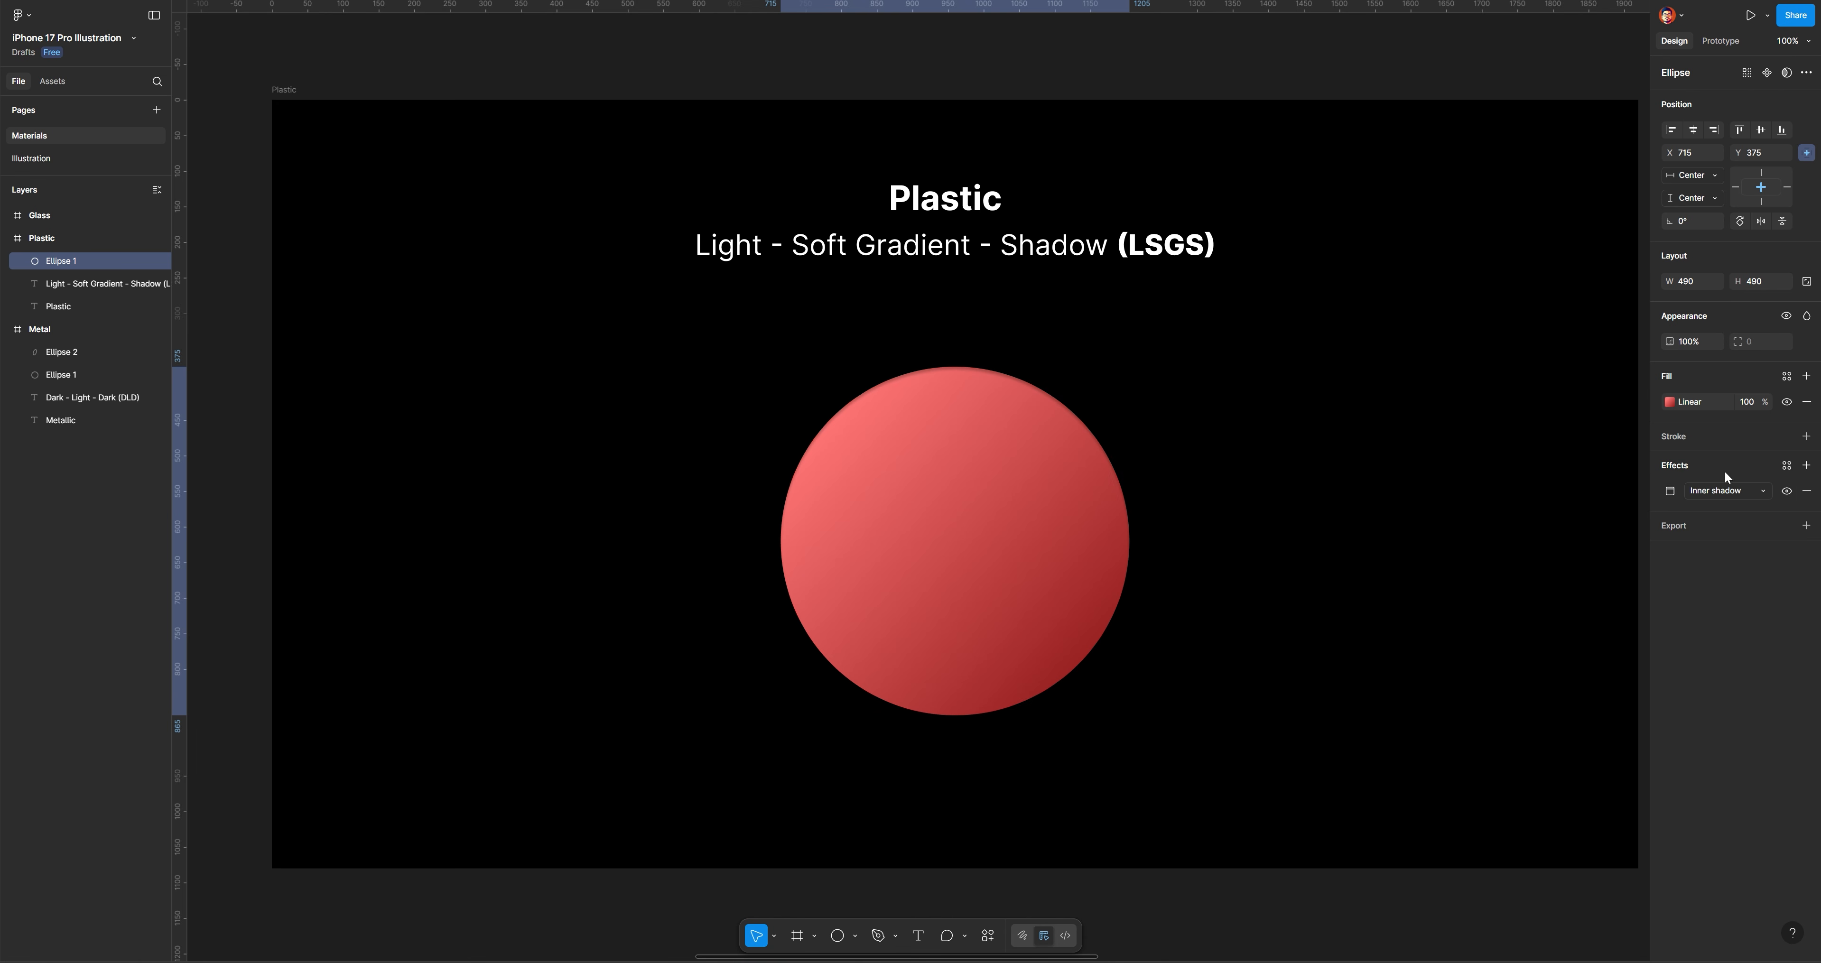
pyautogui.click(1671, 491)
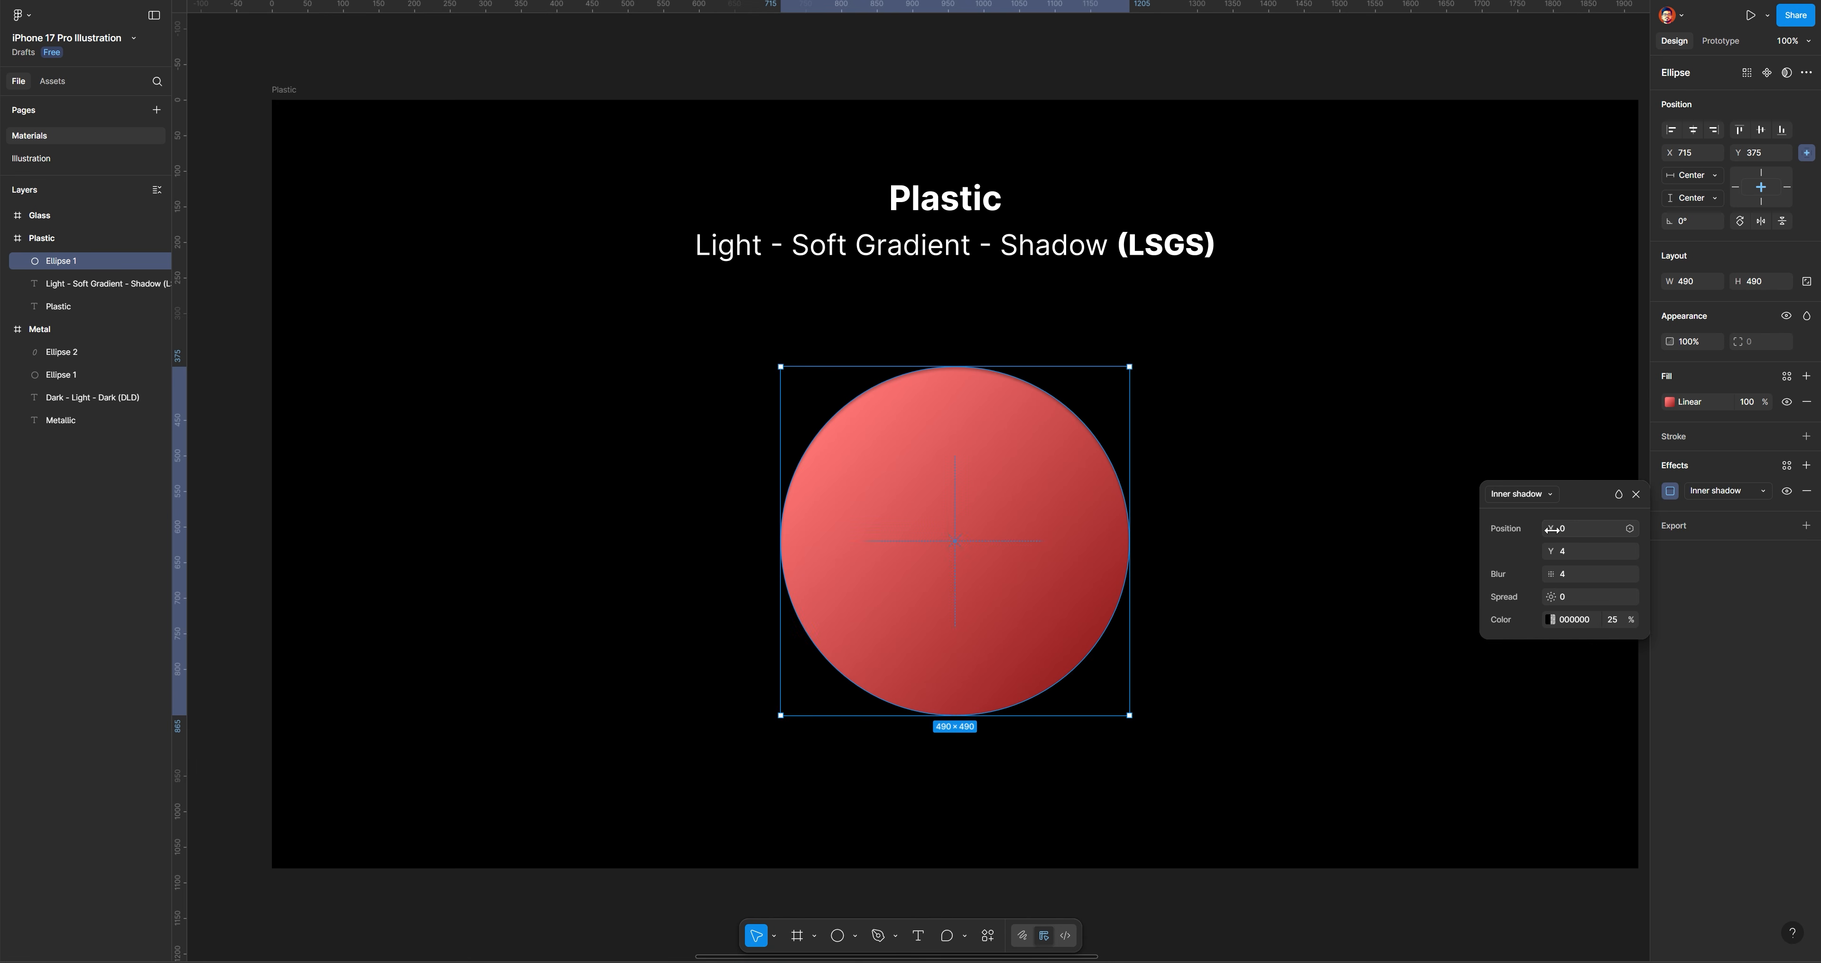
# Set the plastic circle's inner shadow to X offset 16, color FFFFFF and blur 24.1
pyautogui.moveTo(1552, 529); pyautogui.dragTo(1573, 527)
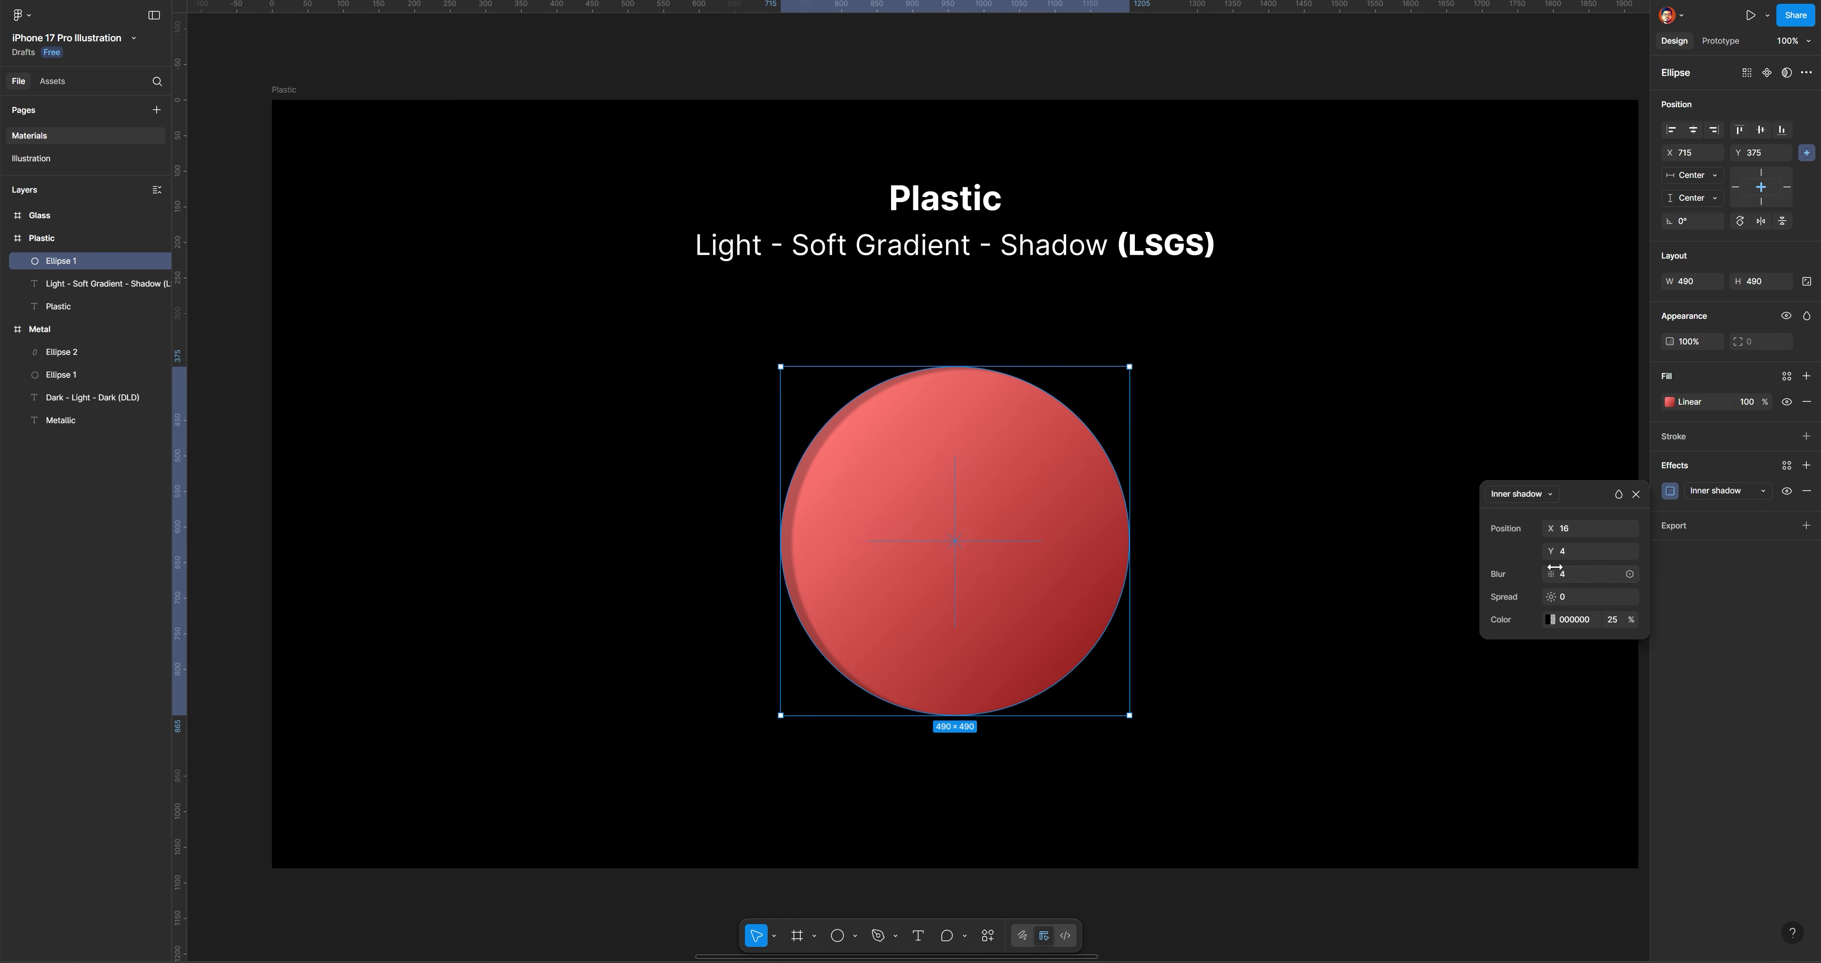
pyautogui.click(1550, 619)
pyautogui.moveTo(1427, 662); pyautogui.dragTo(1103, 725)
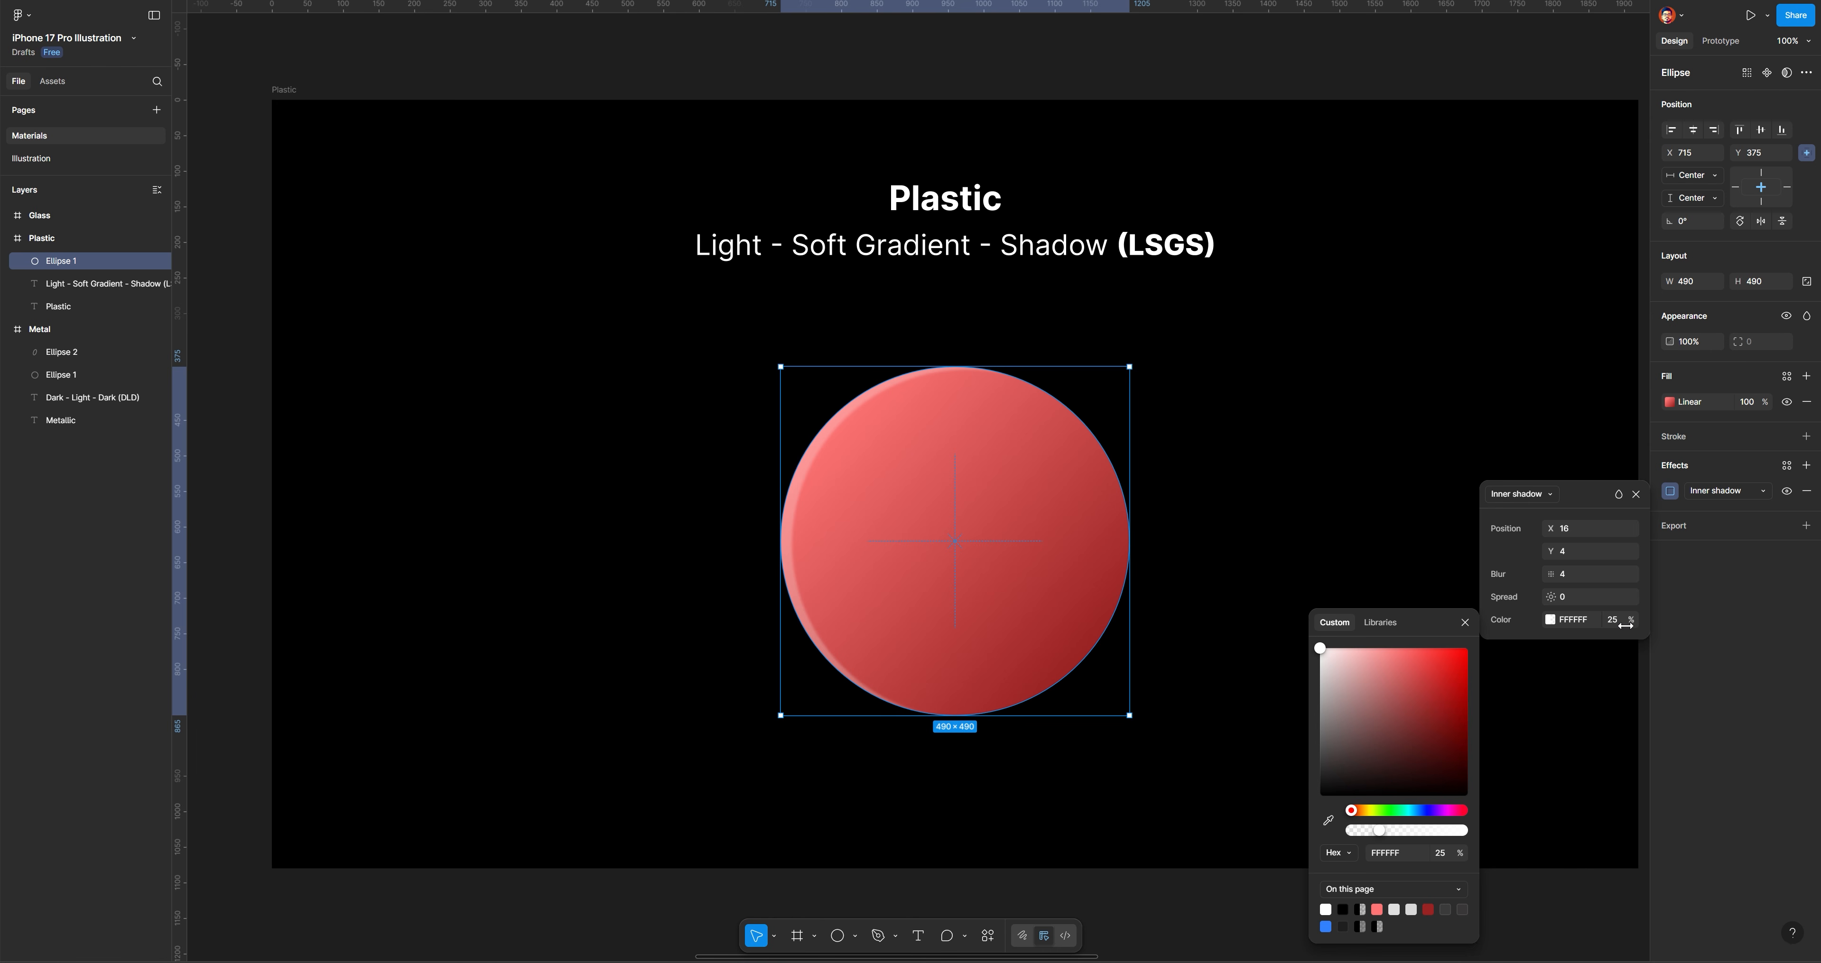
pyautogui.moveTo(1543, 580); pyautogui.dragTo(17, 579)
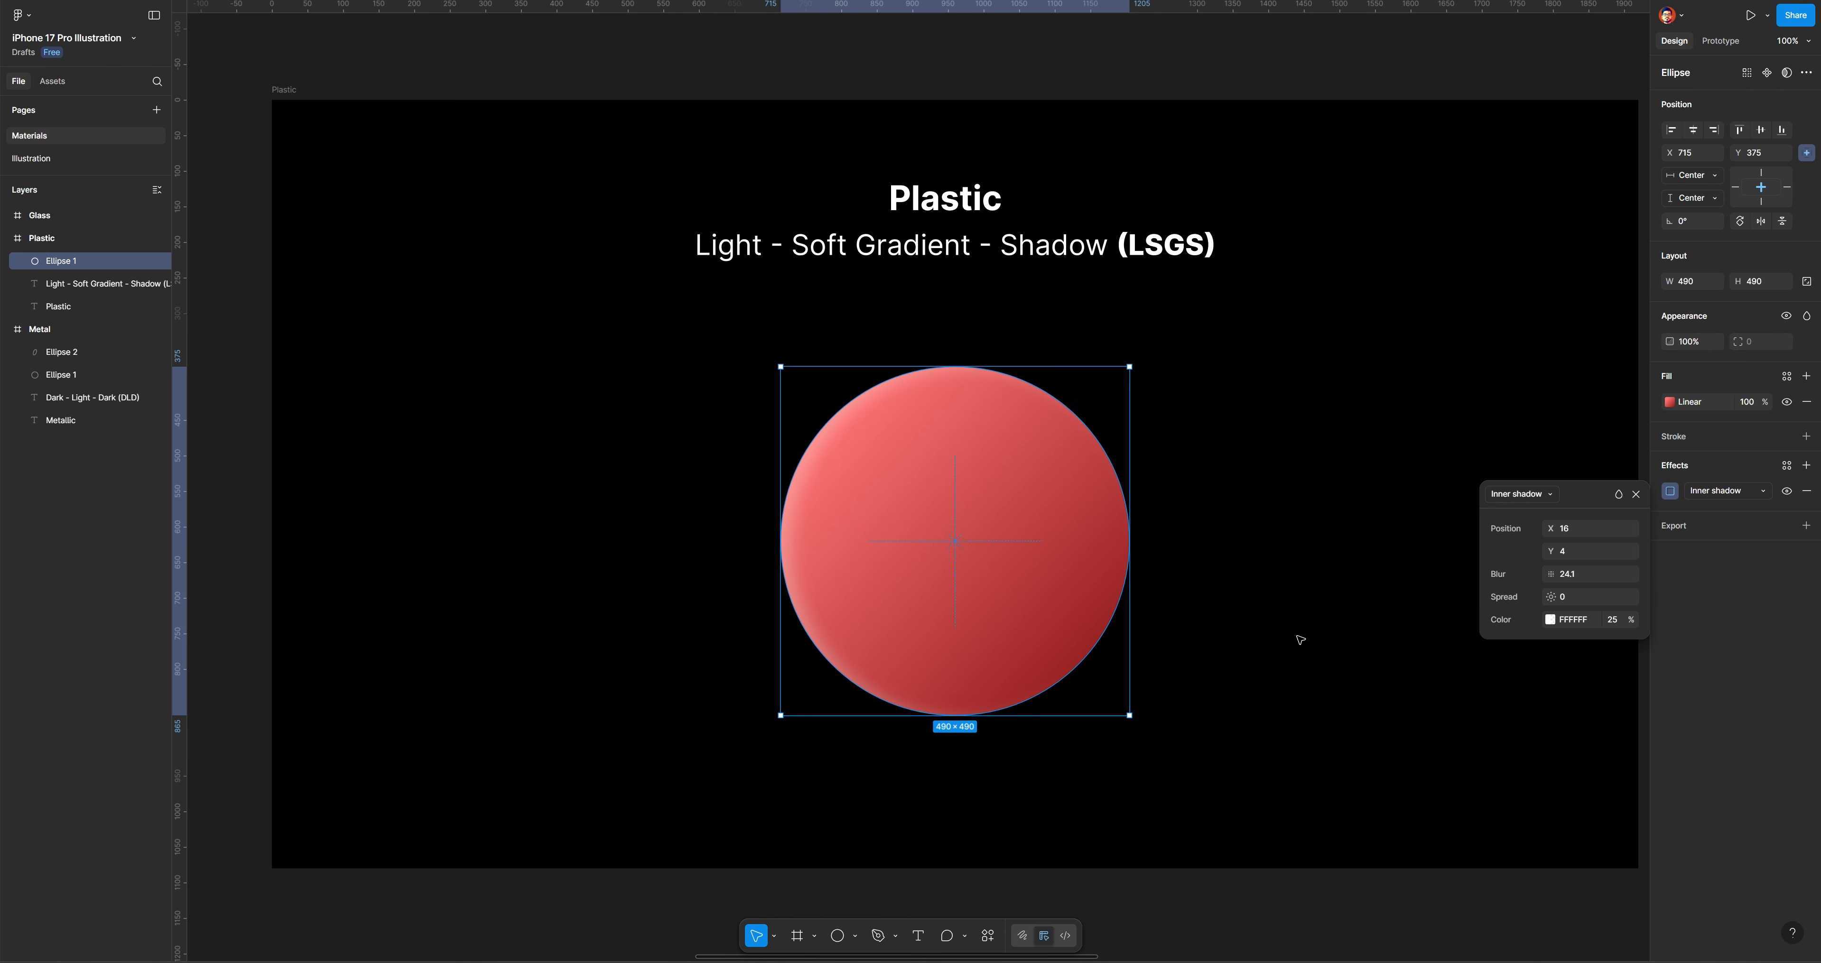
pyautogui.click(1187, 545)
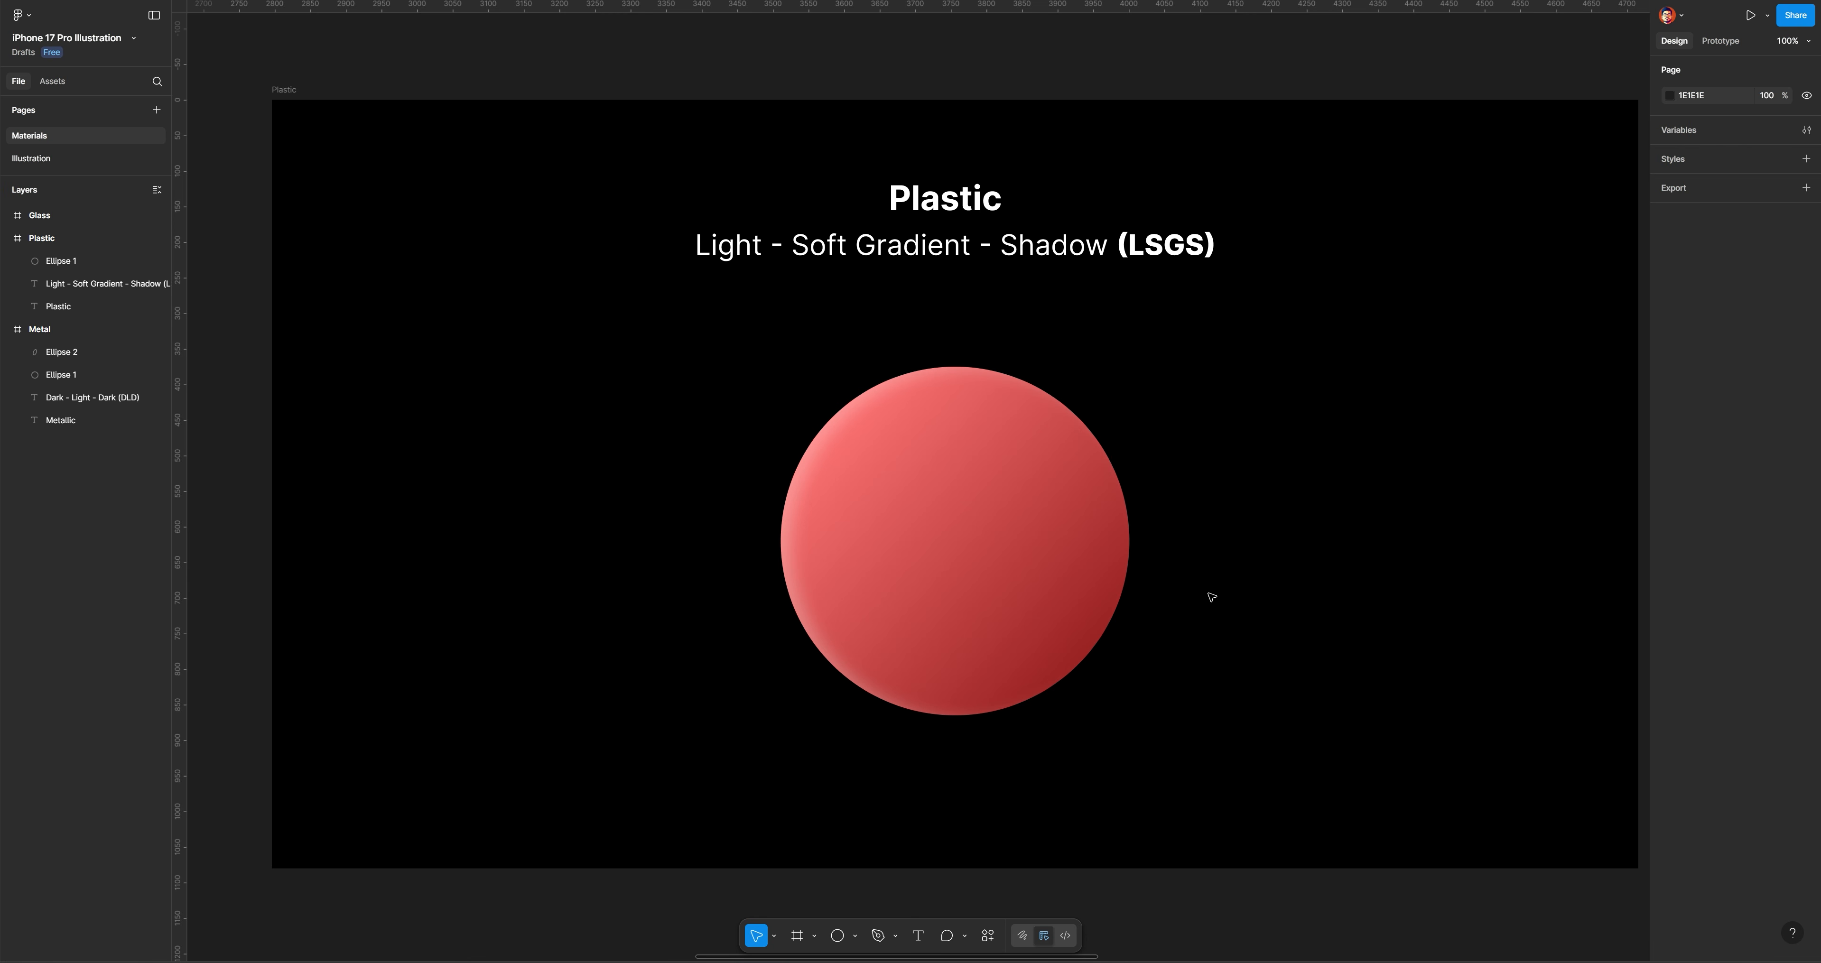
# Draw a 97 × 128 highlight ellipse tilted -30.31° on the plastic circle's upper-left area and fill it with F2F2F2
pyautogui.click(855, 936)
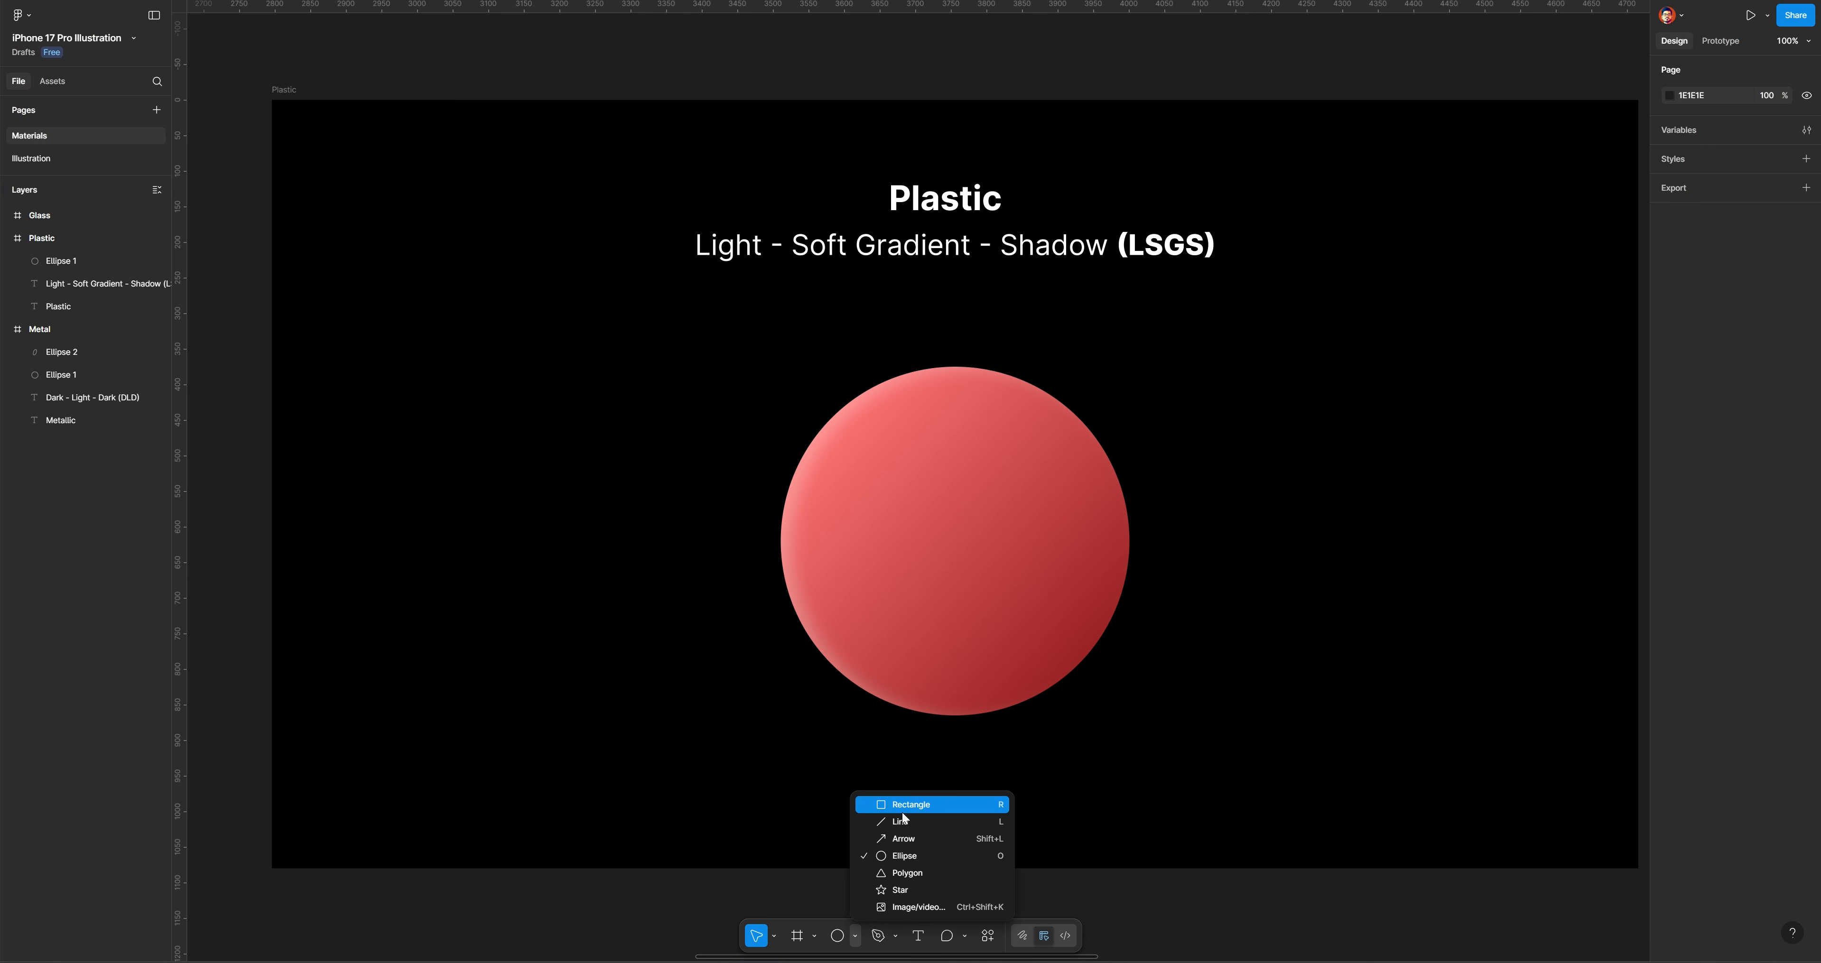
pyautogui.click(892, 852)
pyautogui.moveTo(844, 530)
pyautogui.mouseDown()
pyautogui.moveTo(930, 444)
pyautogui.moveTo(913, 438)
pyautogui.moveTo(945, 463)
pyautogui.moveTo(883, 488)
pyautogui.mouseUp()
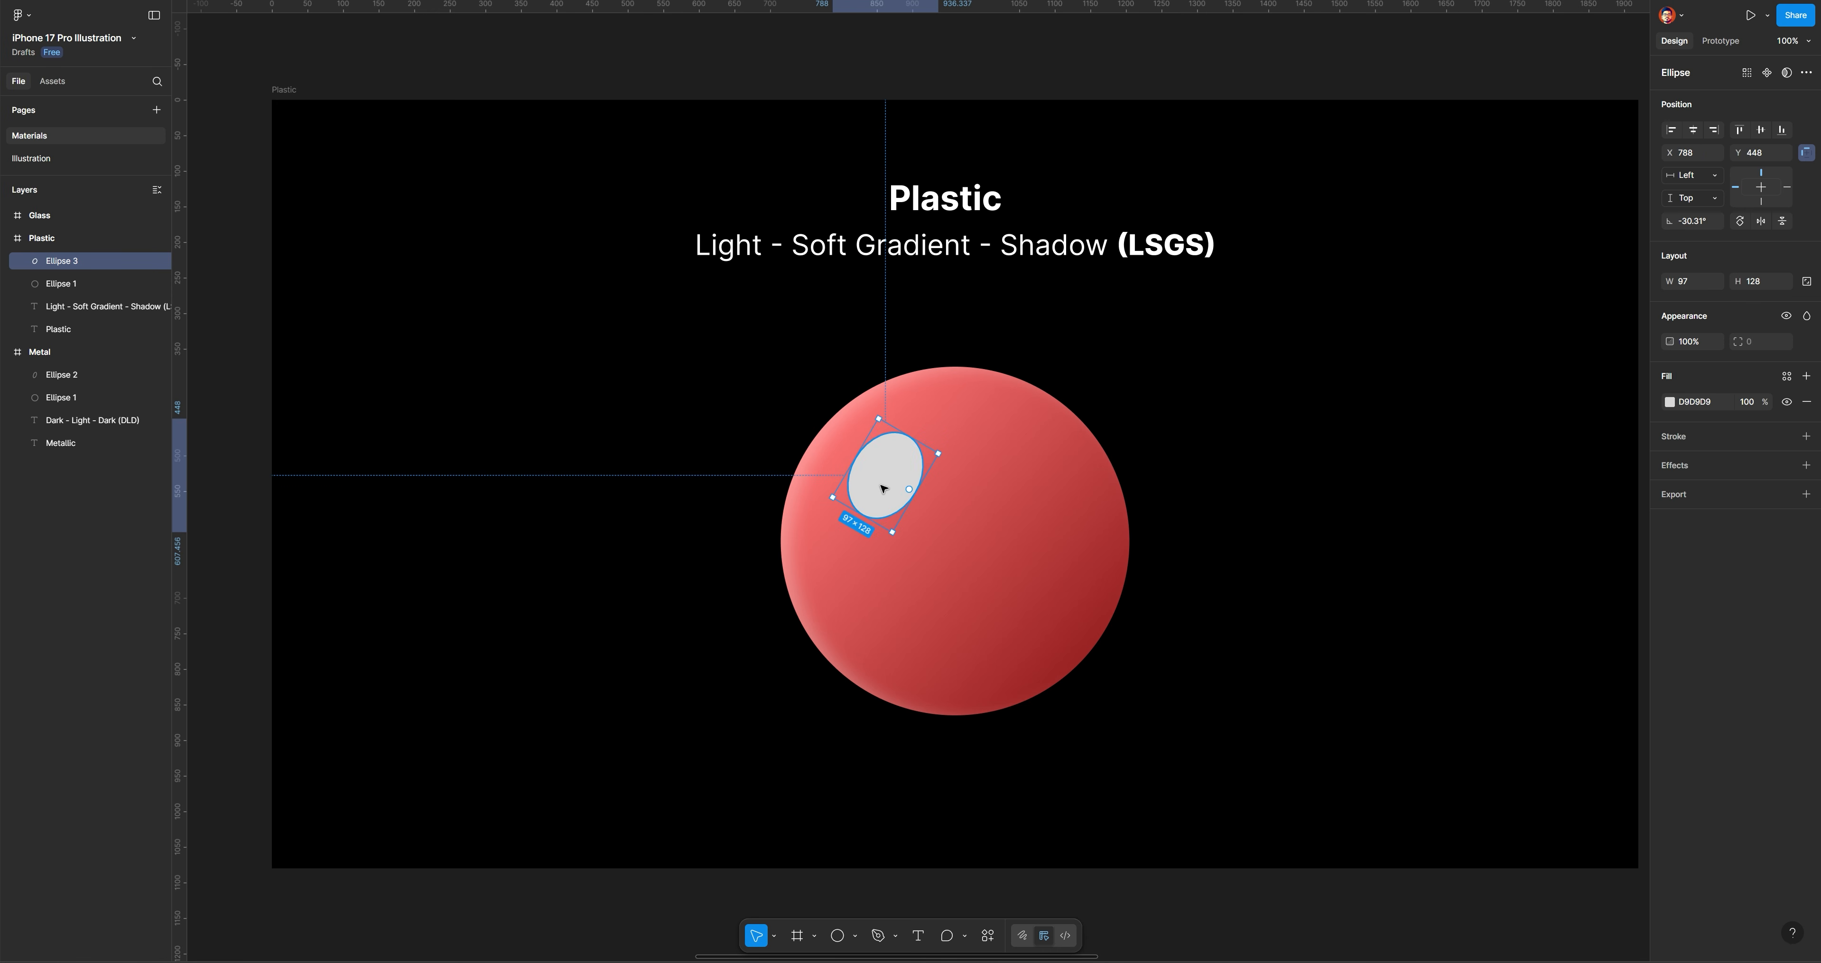
pyautogui.click(1670, 402)
pyautogui.moveTo(1490, 481); pyautogui.dragTo(1486, 473)
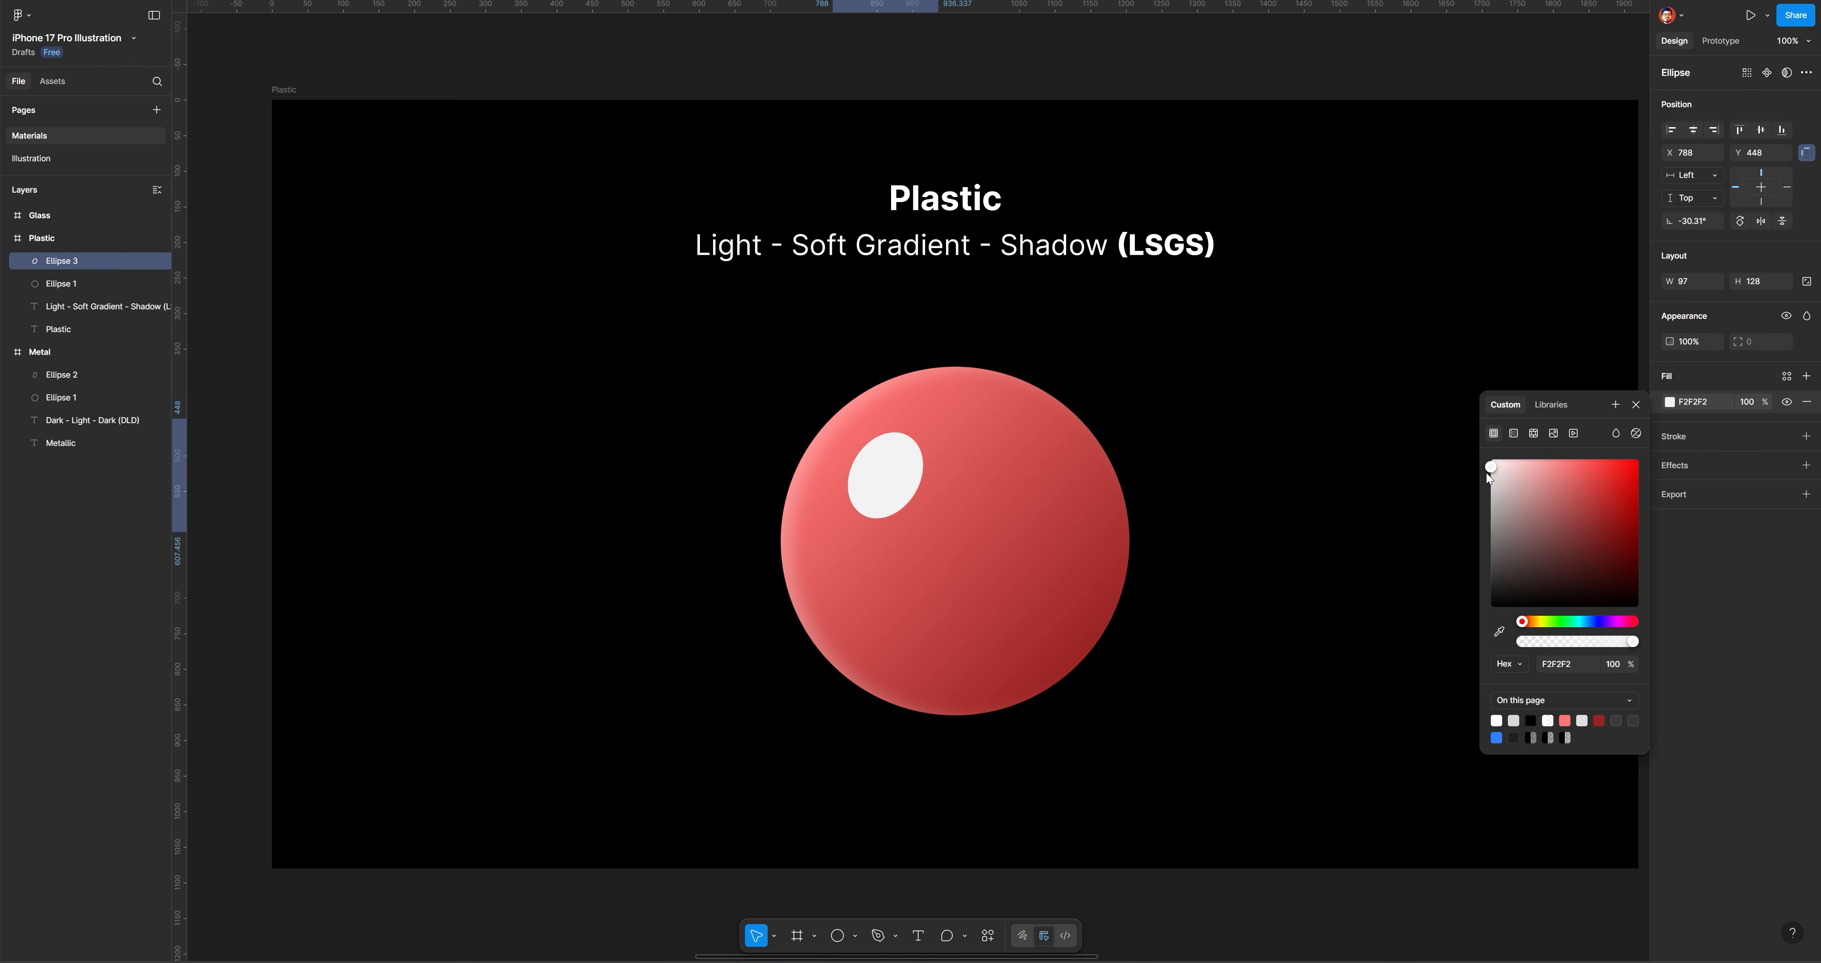
# Soften the highlight ellipse with a strong uniform layer blur and move it to X 783, Y 439
pyautogui.click(1806, 465)
pyautogui.click(1727, 490)
pyautogui.click(1715, 509)
pyautogui.click(1669, 491)
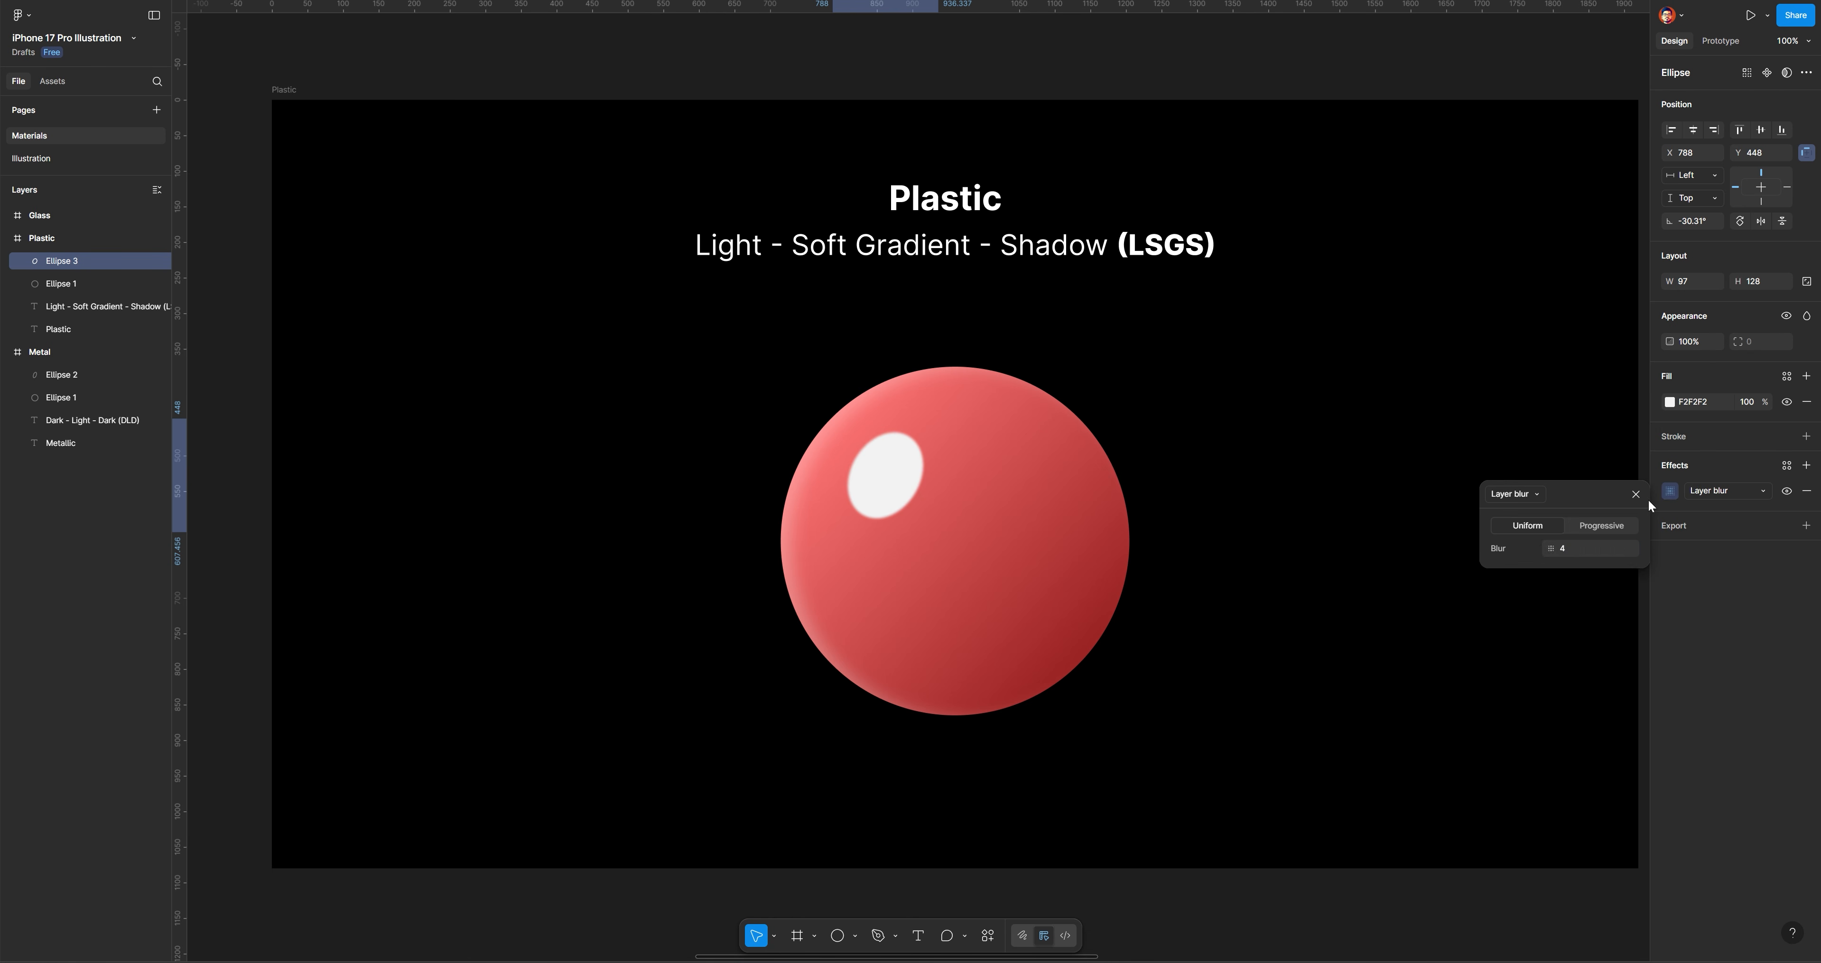
pyautogui.moveTo(1551, 548); pyautogui.dragTo(912, 469)
pyautogui.click(1061, 326)
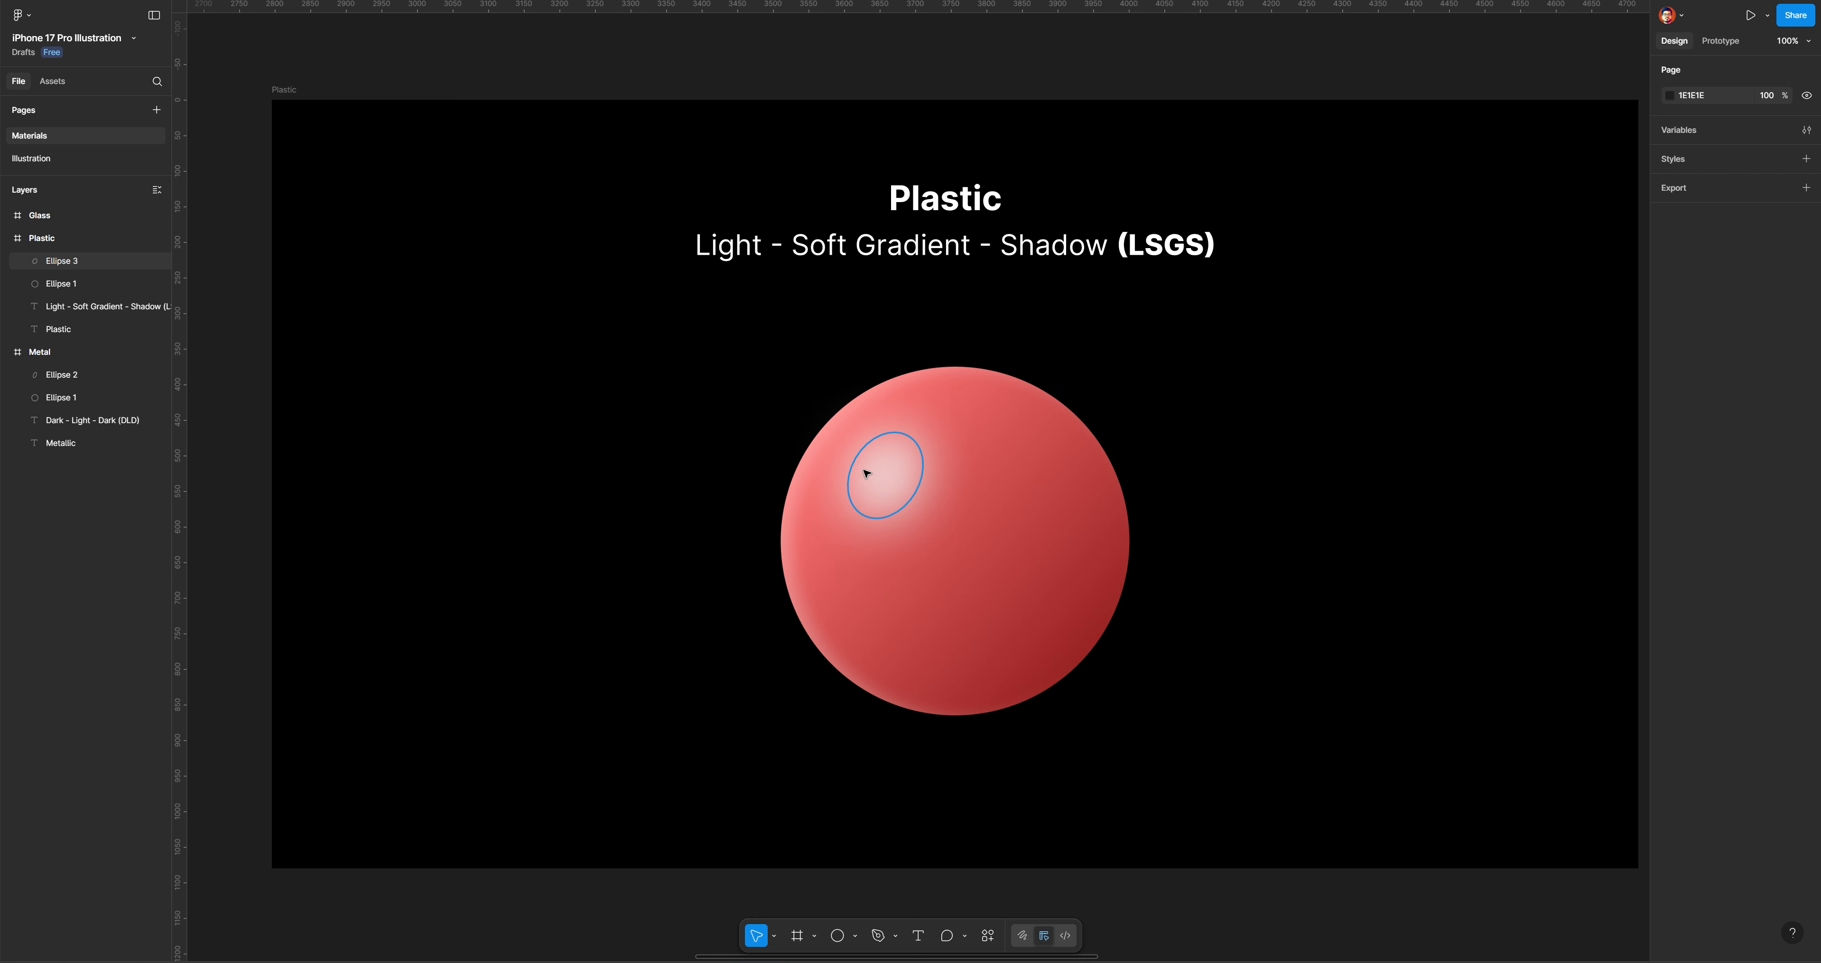
pyautogui.moveTo(880, 475); pyautogui.dragTo(874, 468)
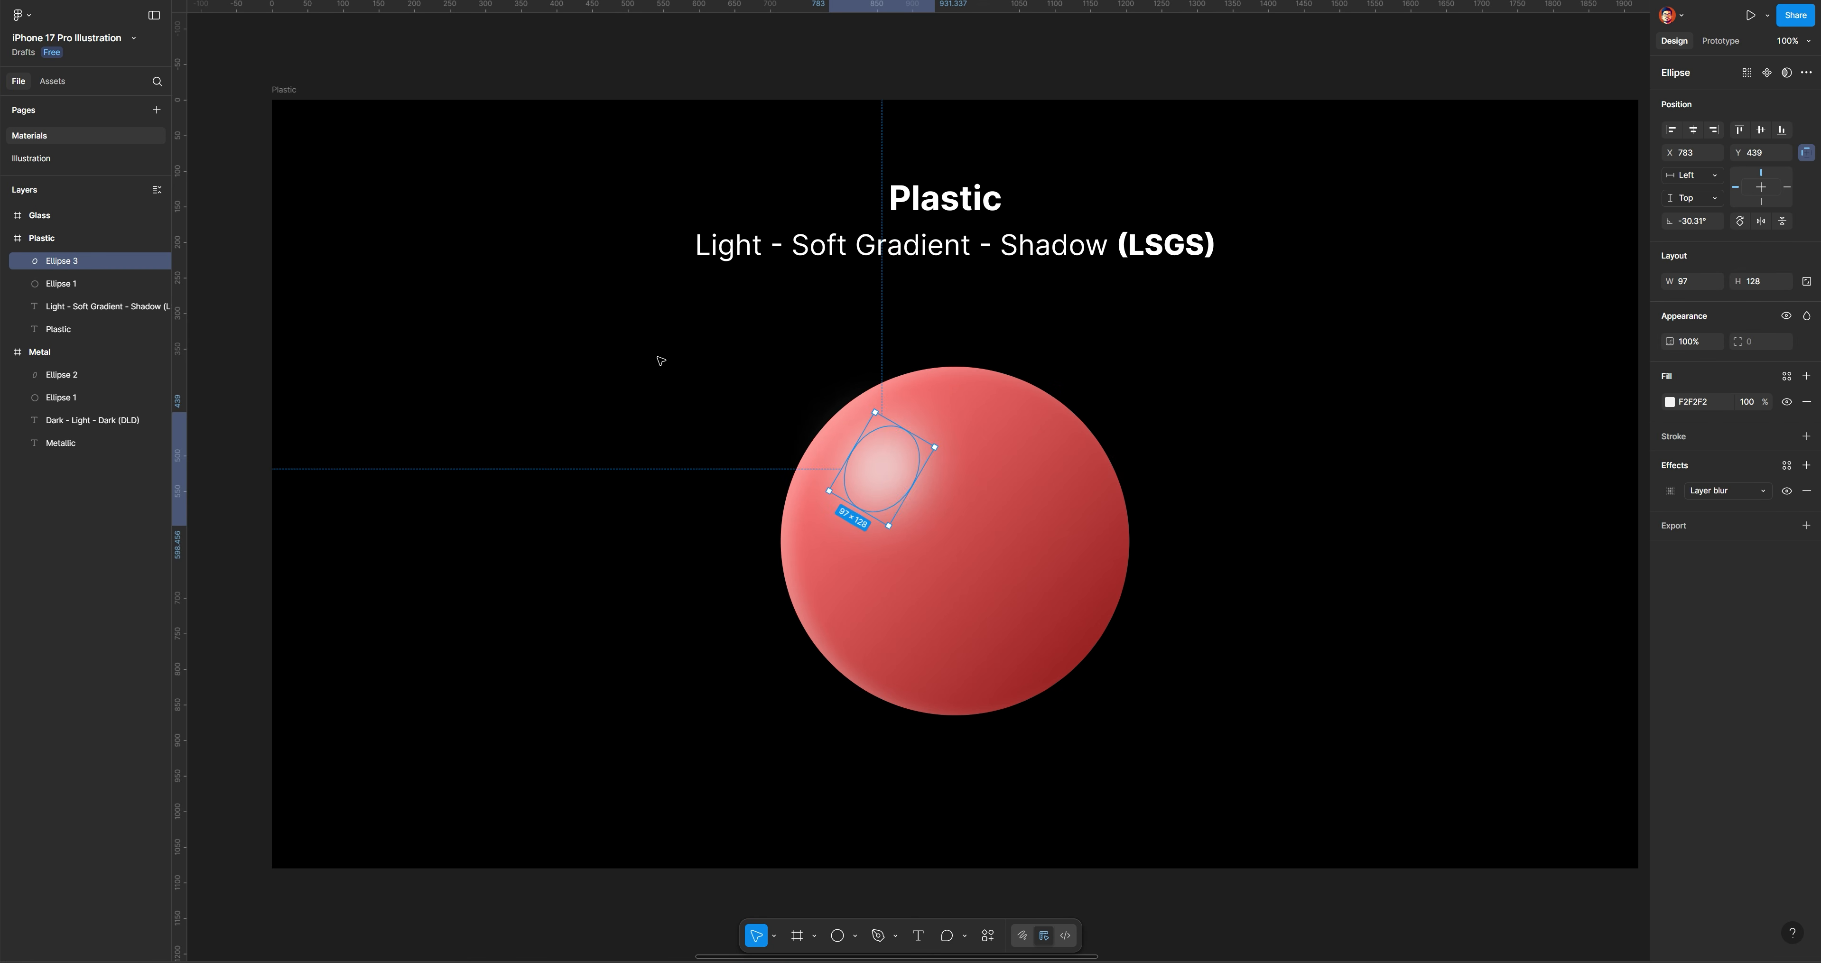
pyautogui.press('Escape')
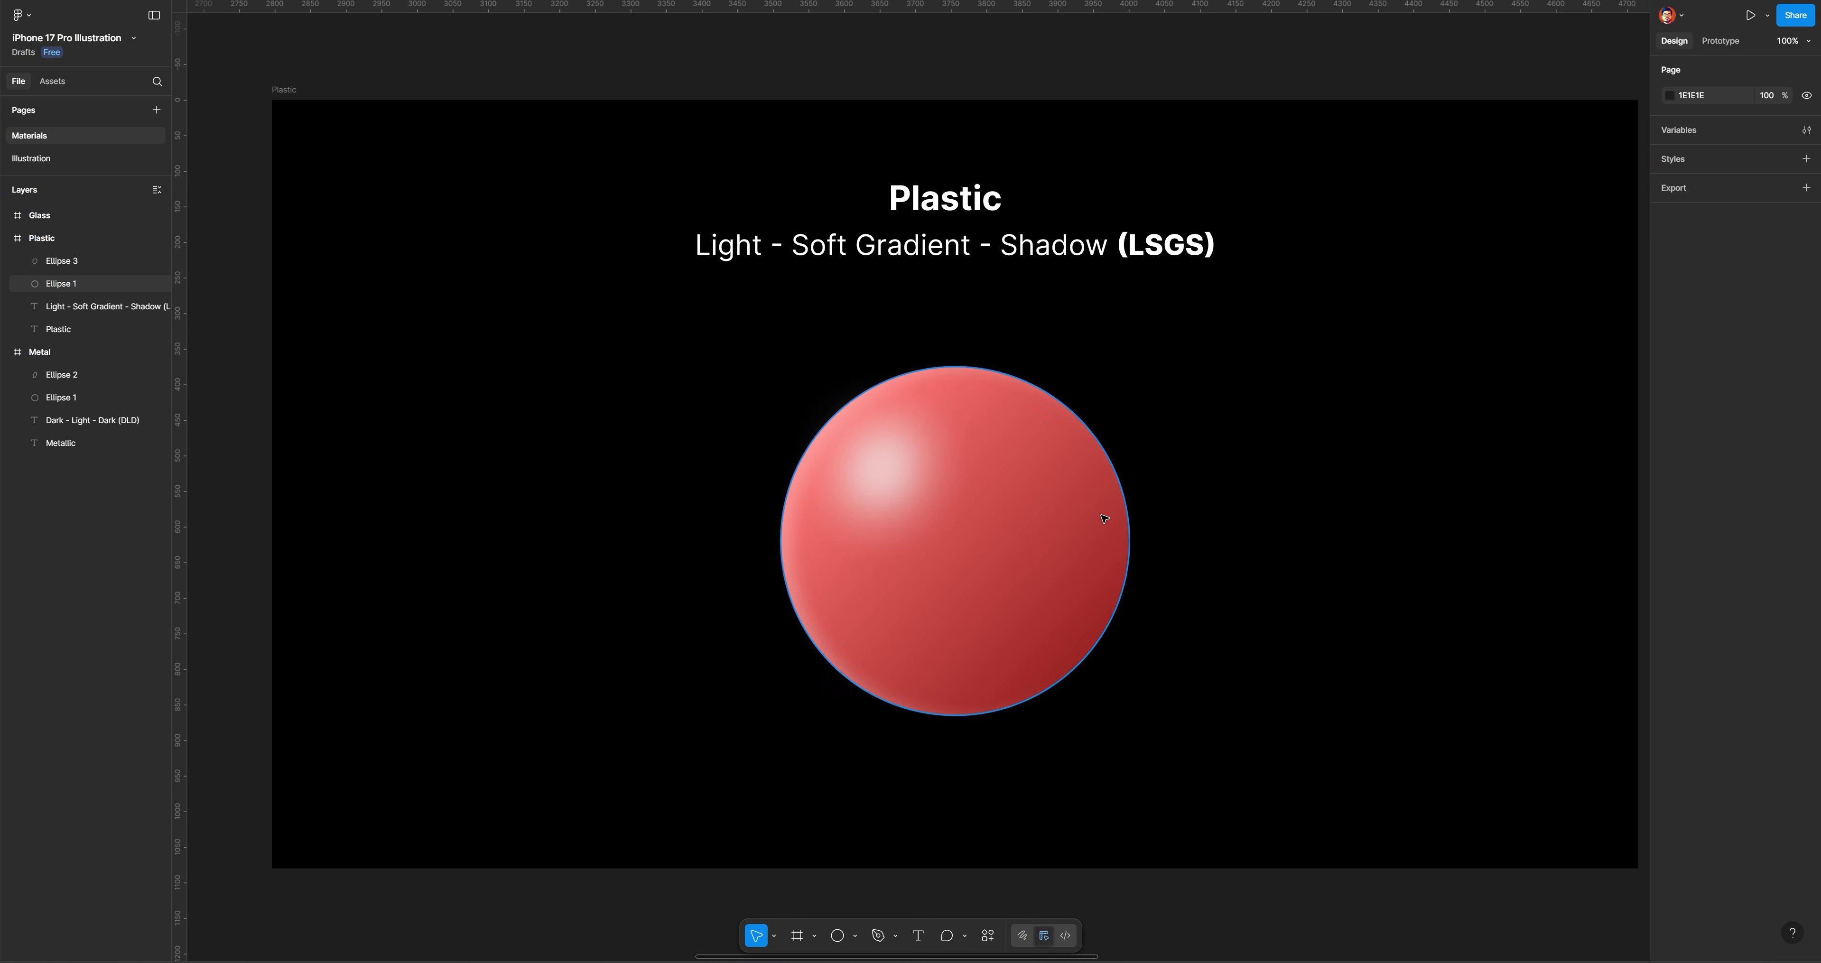
# Fine-tune the layer blur of the plastic circle's highlight ellipse, trying a blur of 36.2
pyautogui.click(878, 481)
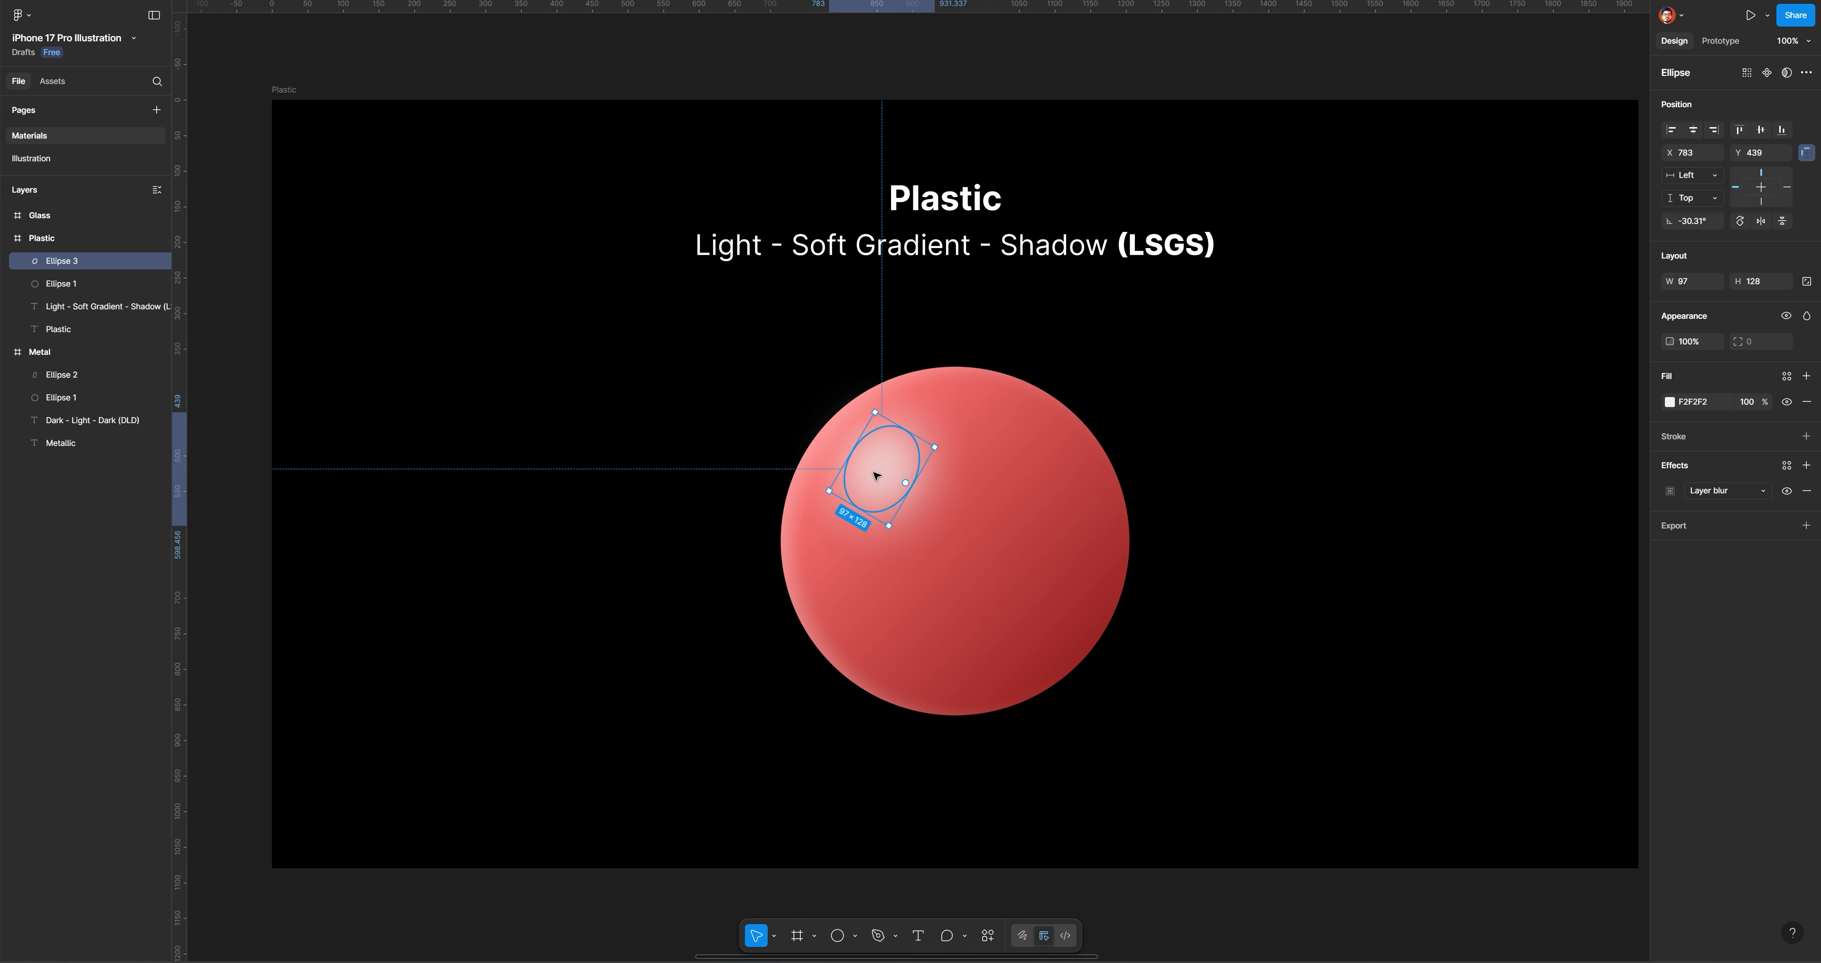
pyautogui.click(1669, 490)
pyautogui.moveTo(1565, 555); pyautogui.dragTo(1504, 542)
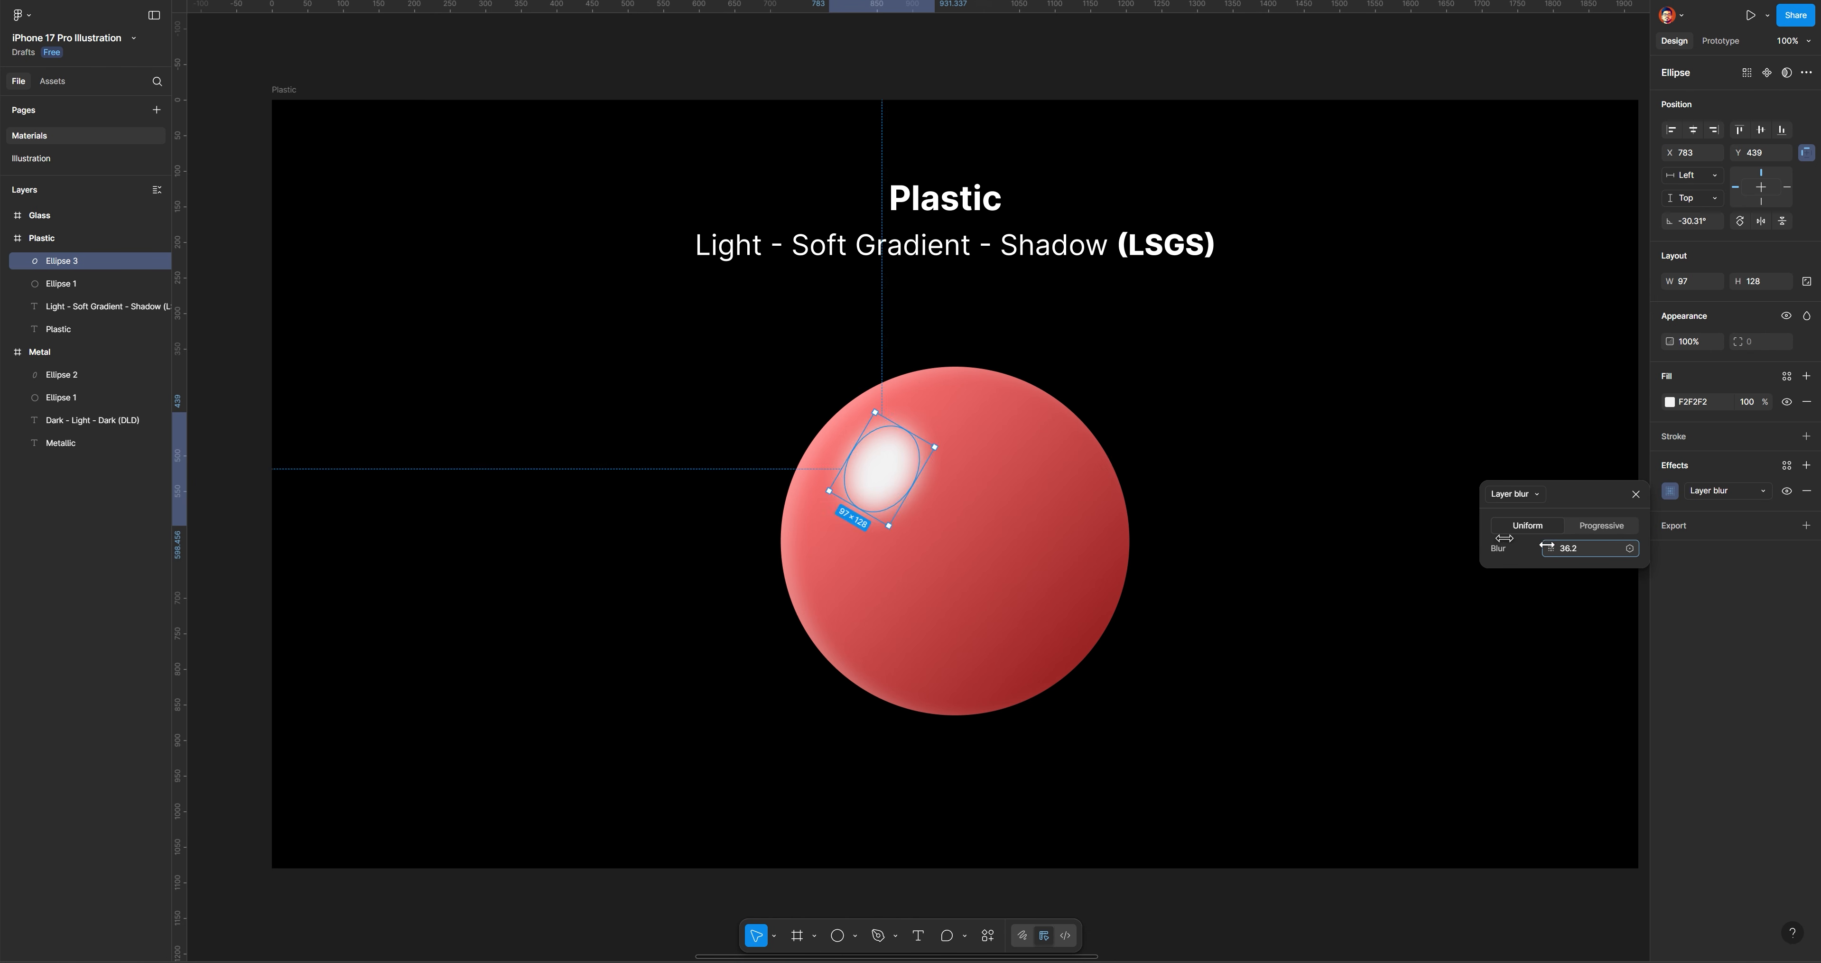
pyautogui.click(1338, 435)
pyautogui.click(862, 467)
pyautogui.click(1670, 491)
pyautogui.moveTo(1550, 548); pyautogui.dragTo(622, 512)
pyautogui.click(1403, 442)
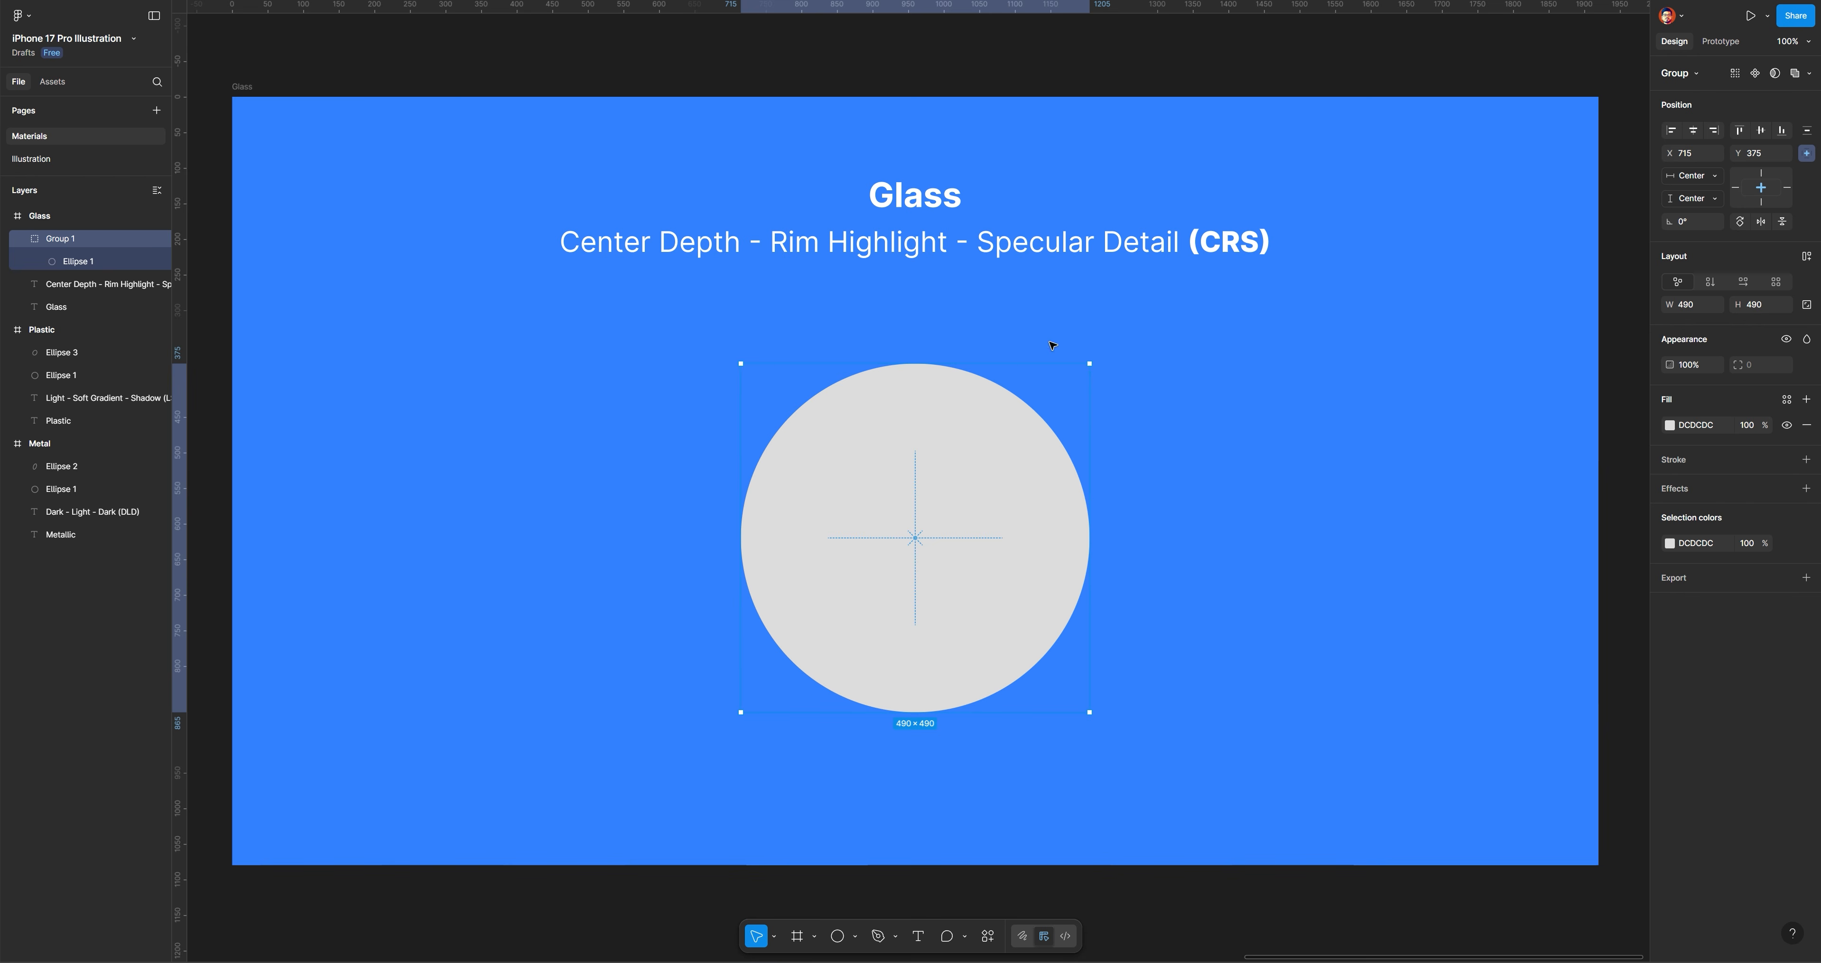
# Change the fill of the circle inside the Glass frame's group to a radial gradient
pyautogui.click(976, 346)
pyautogui.doubleClick(1008, 447)
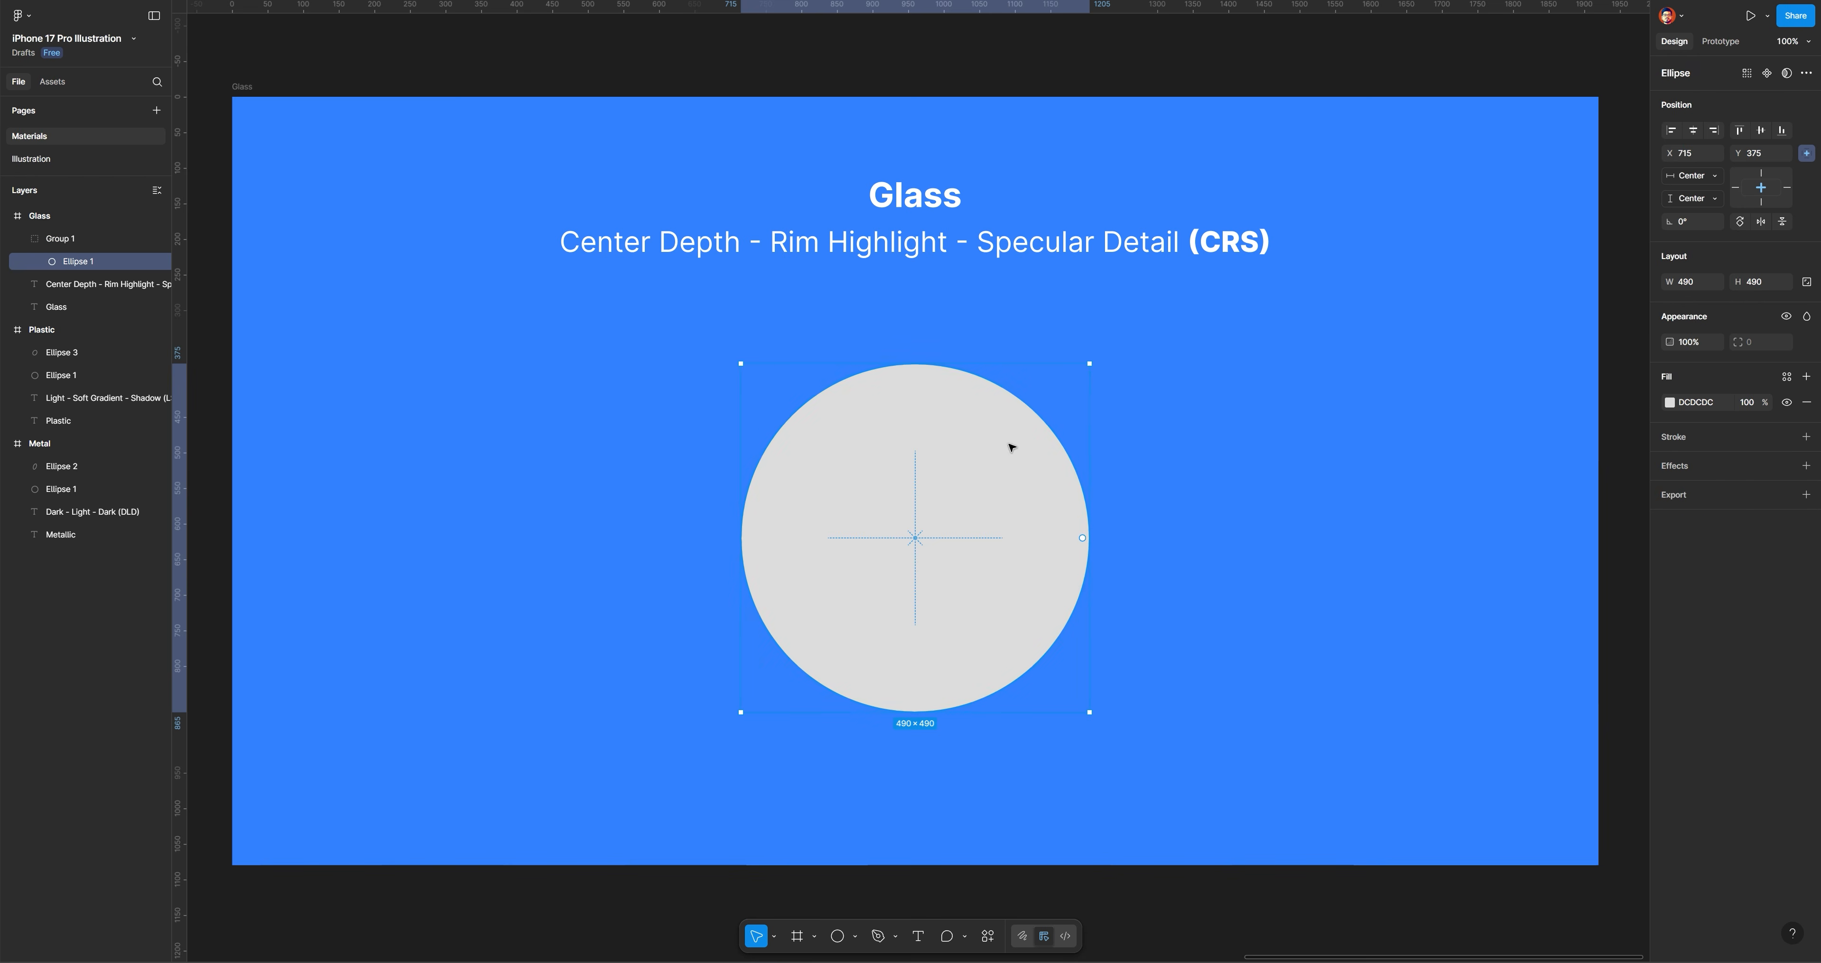
pyautogui.click(1671, 402)
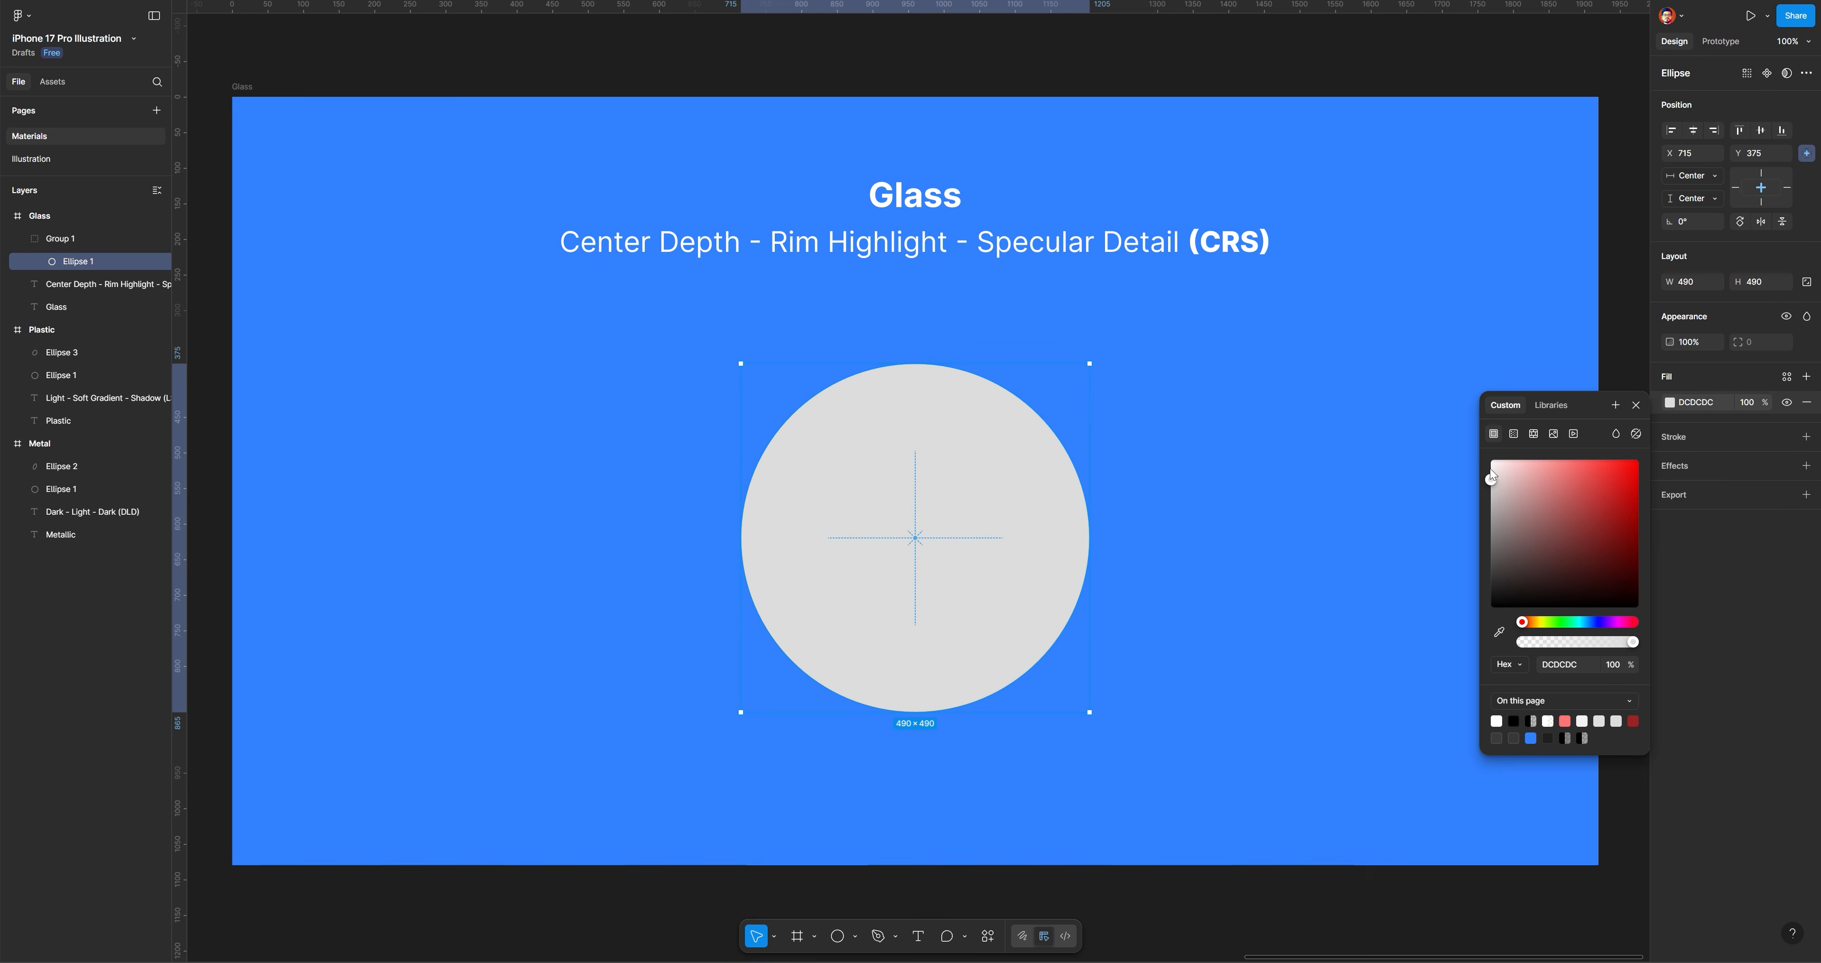
pyautogui.click(1513, 434)
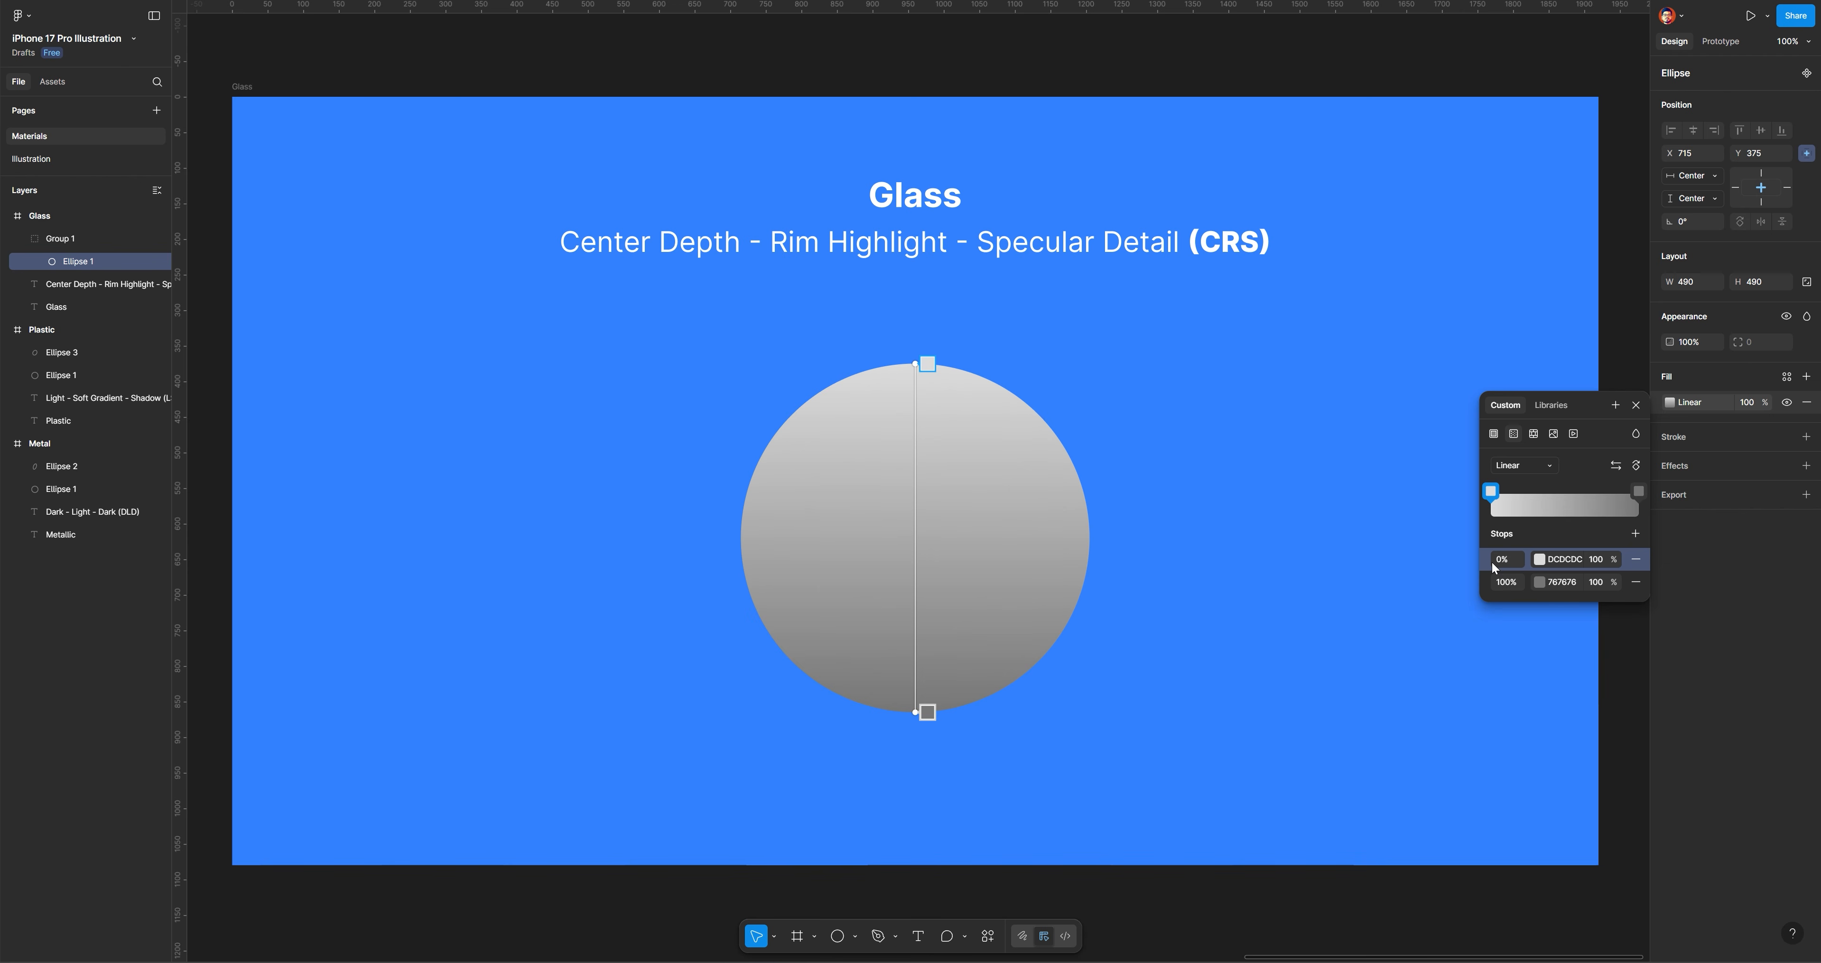
pyautogui.click(1541, 467)
pyautogui.click(1529, 491)
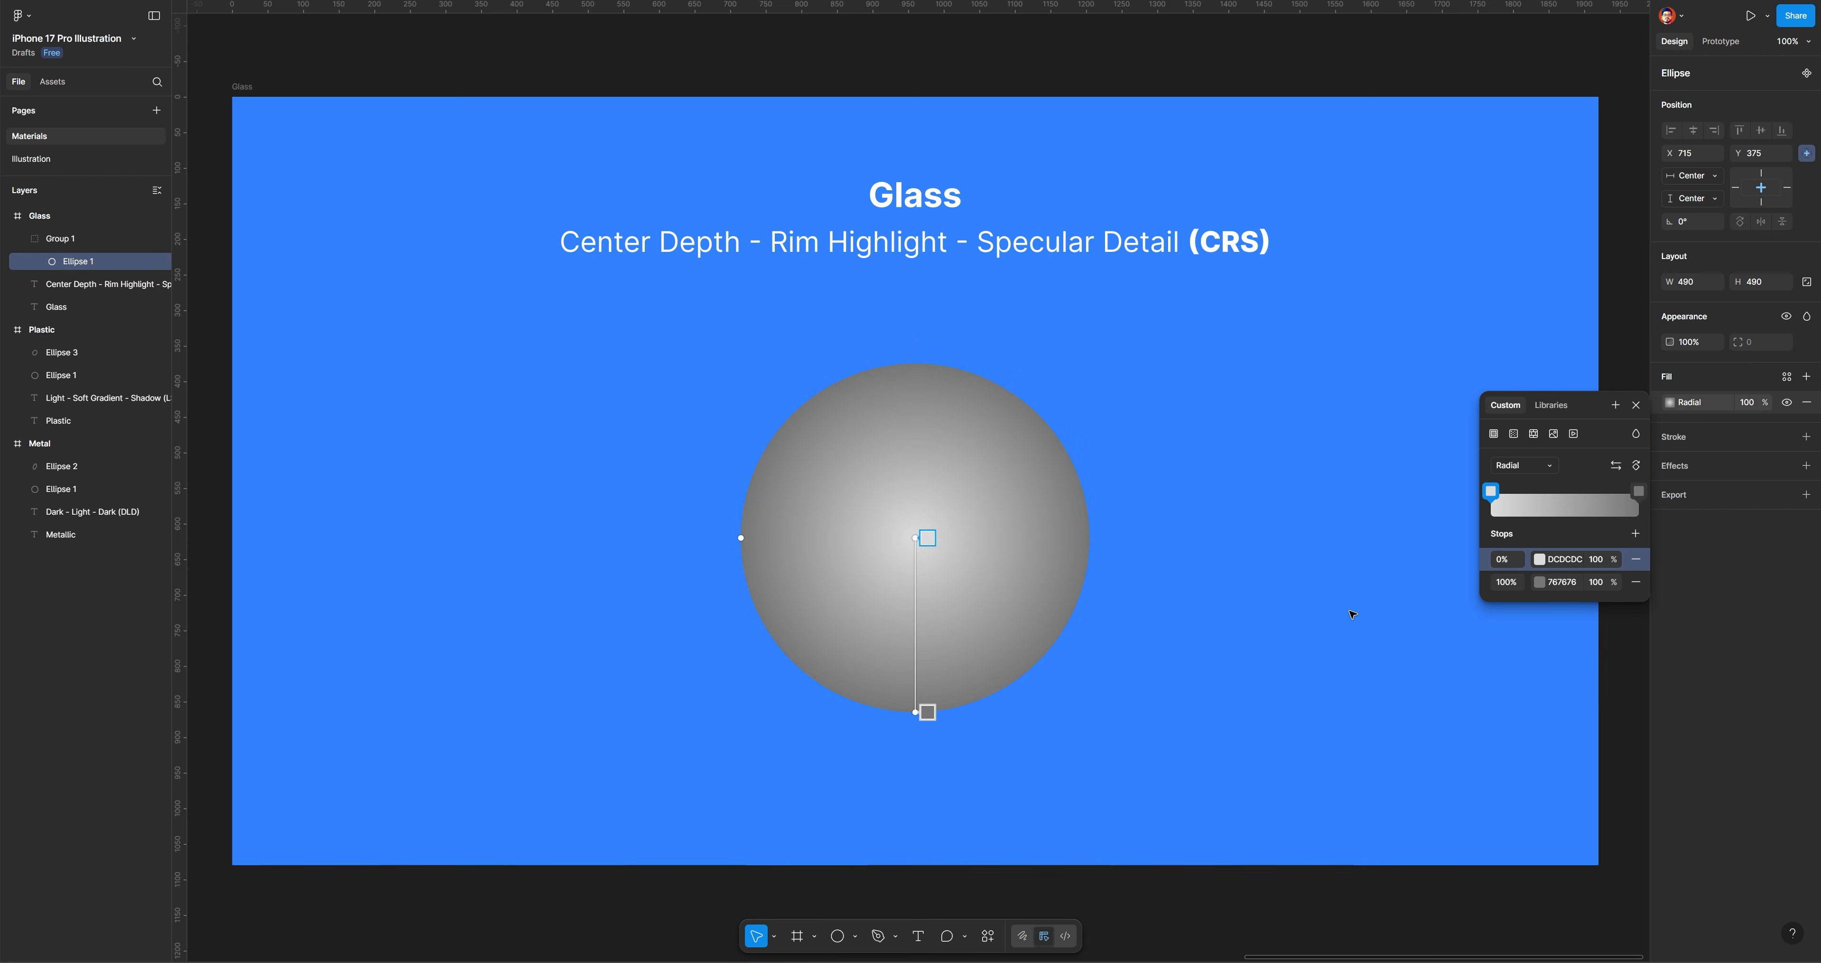
# Set the glass circle's radial gradient to 575757 at the 0% stop and 353535 with 0% opacity at the 100% stop
pyautogui.click(1540, 560)
pyautogui.moveTo(1367, 658); pyautogui.dragTo(1309, 710)
pyautogui.click(1540, 583)
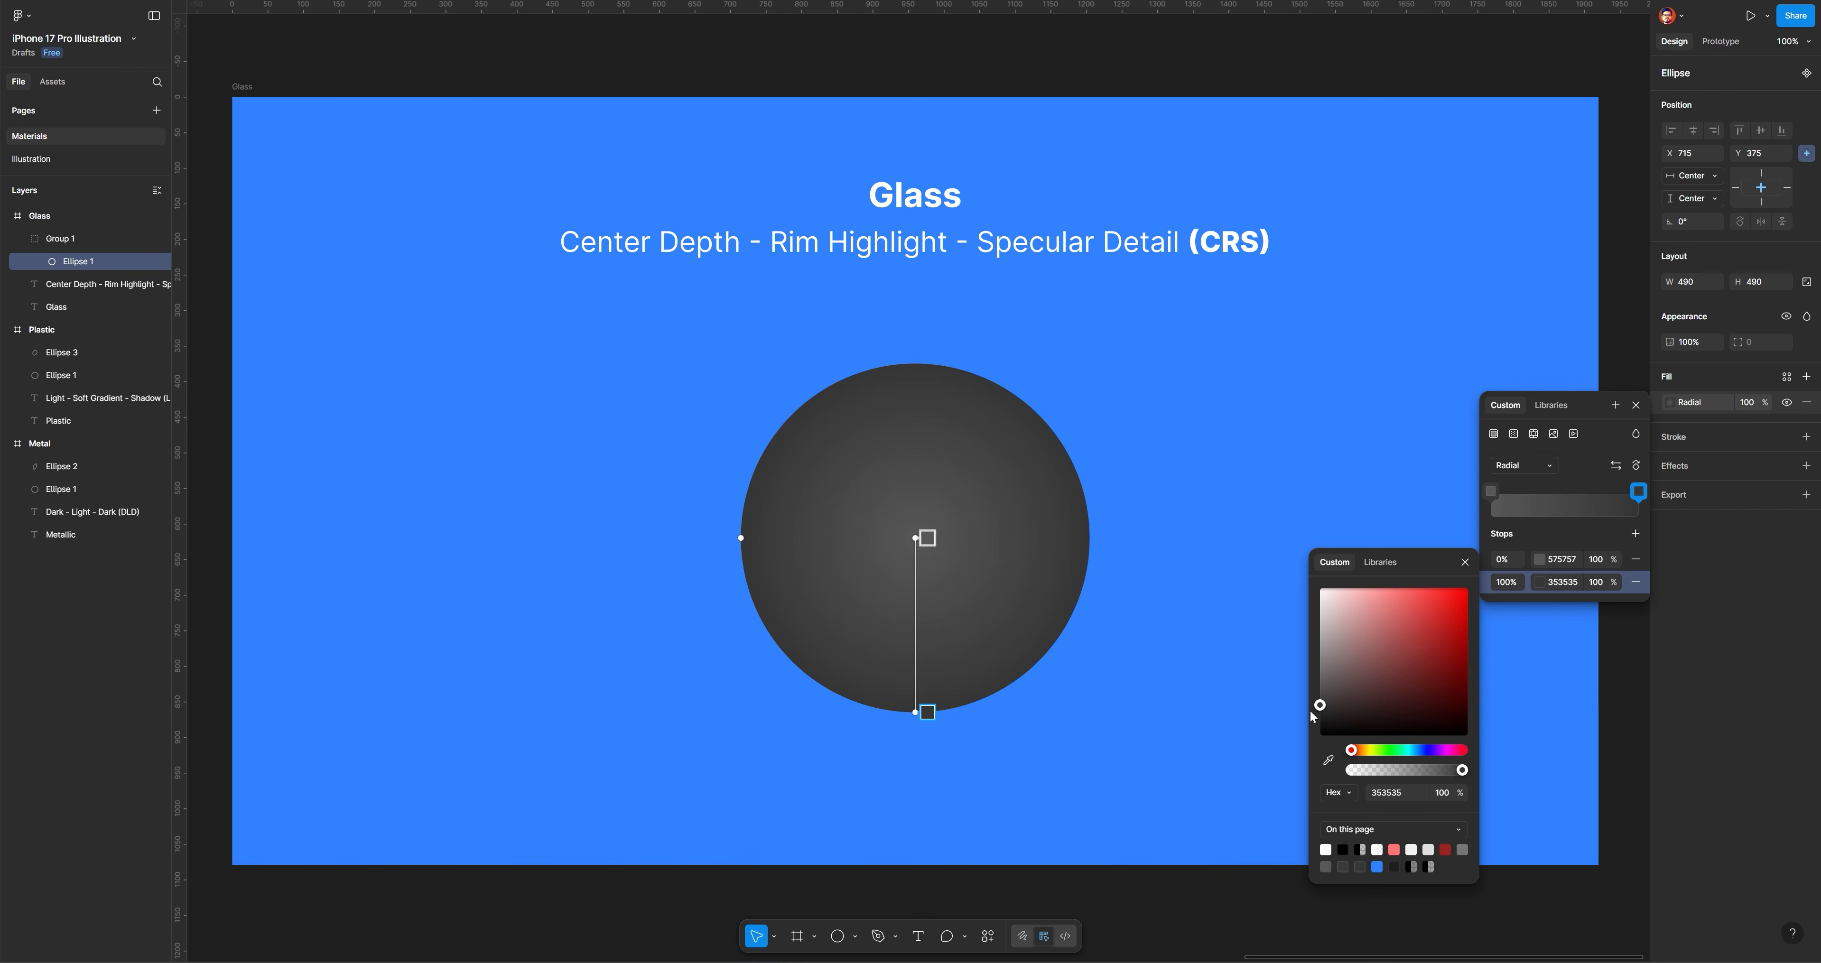
pyautogui.click(1606, 582)
pyautogui.write('0')
pyautogui.press('Return')
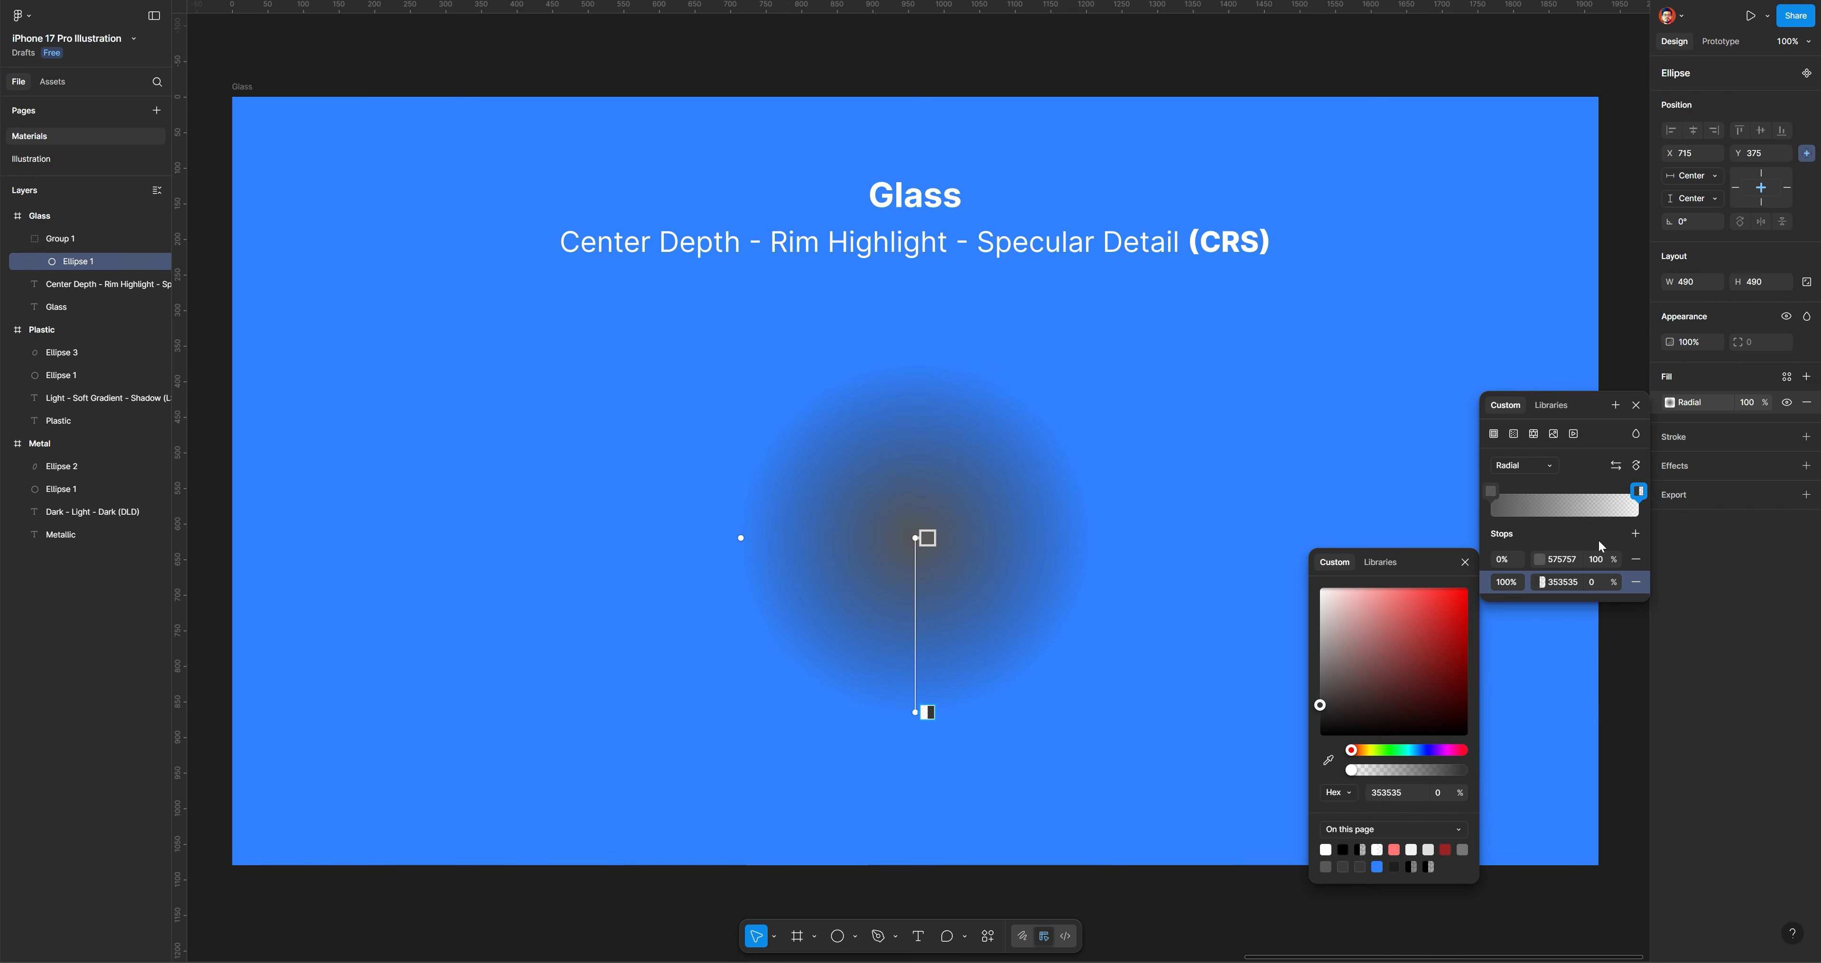
# Lower the opacity of the 0% stop in the glass circle's radial gradient to 10%
pyautogui.click(1597, 560)
pyautogui.write('10')
pyautogui.press('Return')
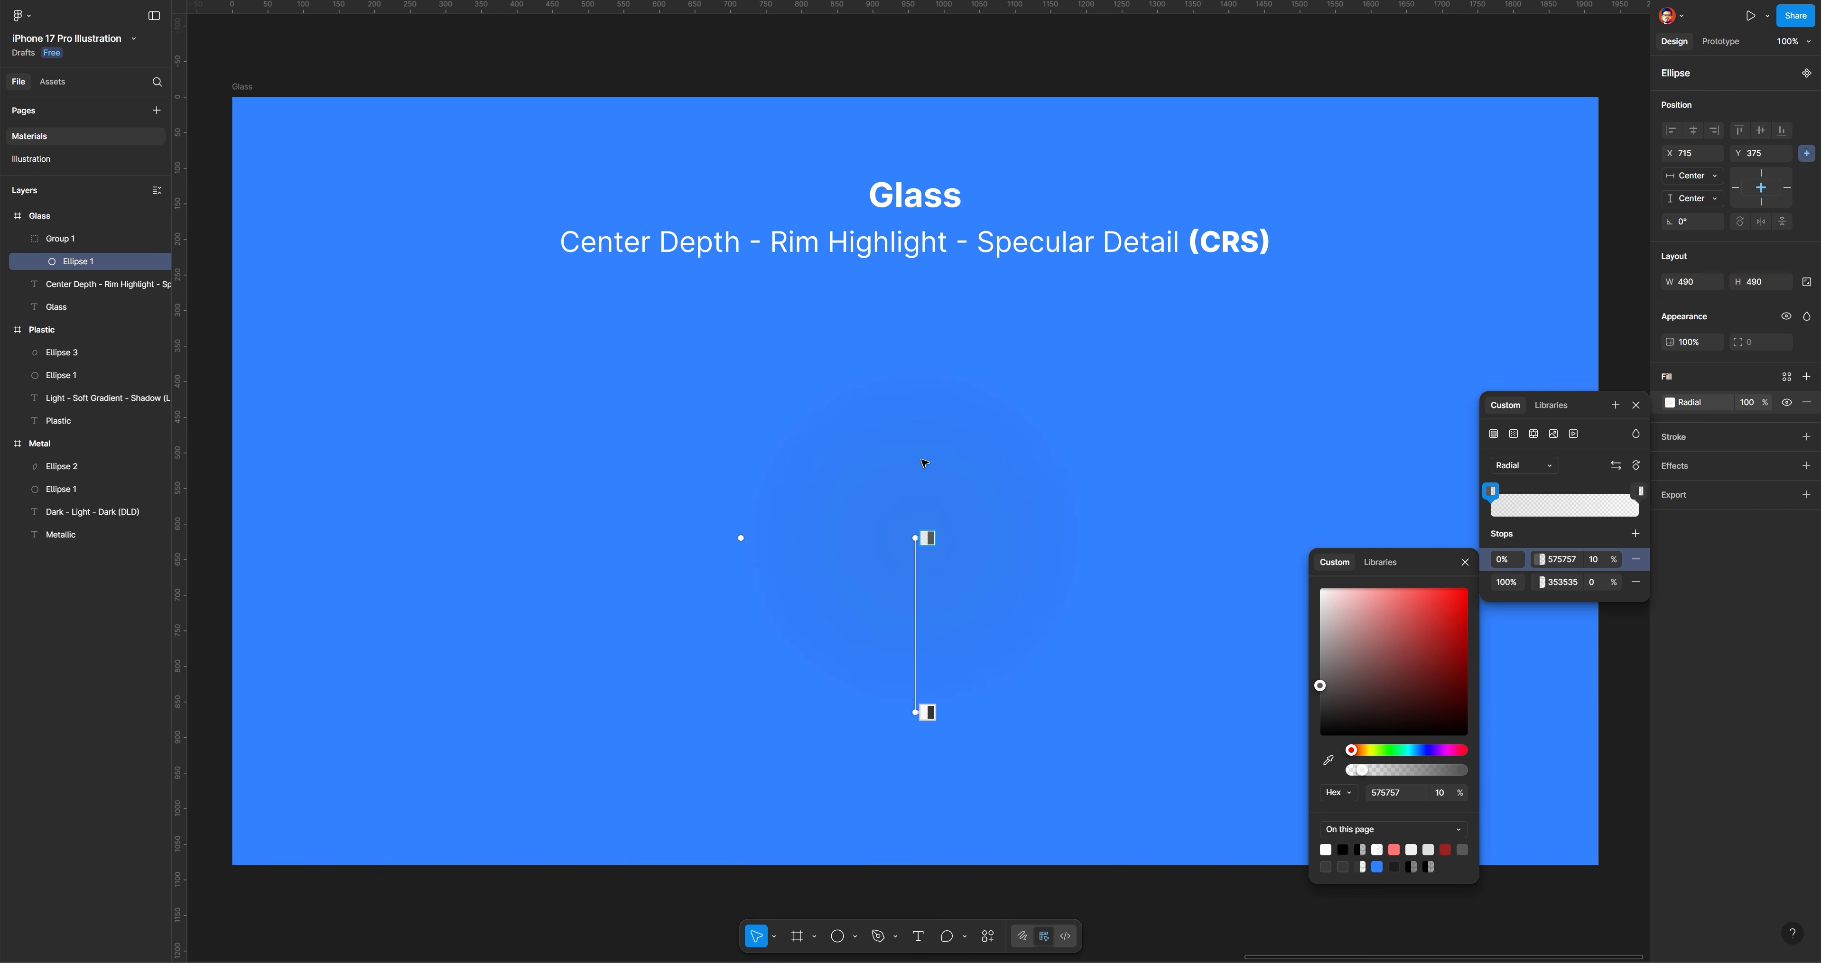
# Add a linear gradient stroke to the glass circle and set both gradient stops to FFFFFF
pyautogui.click(1807, 437)
pyautogui.click(1807, 436)
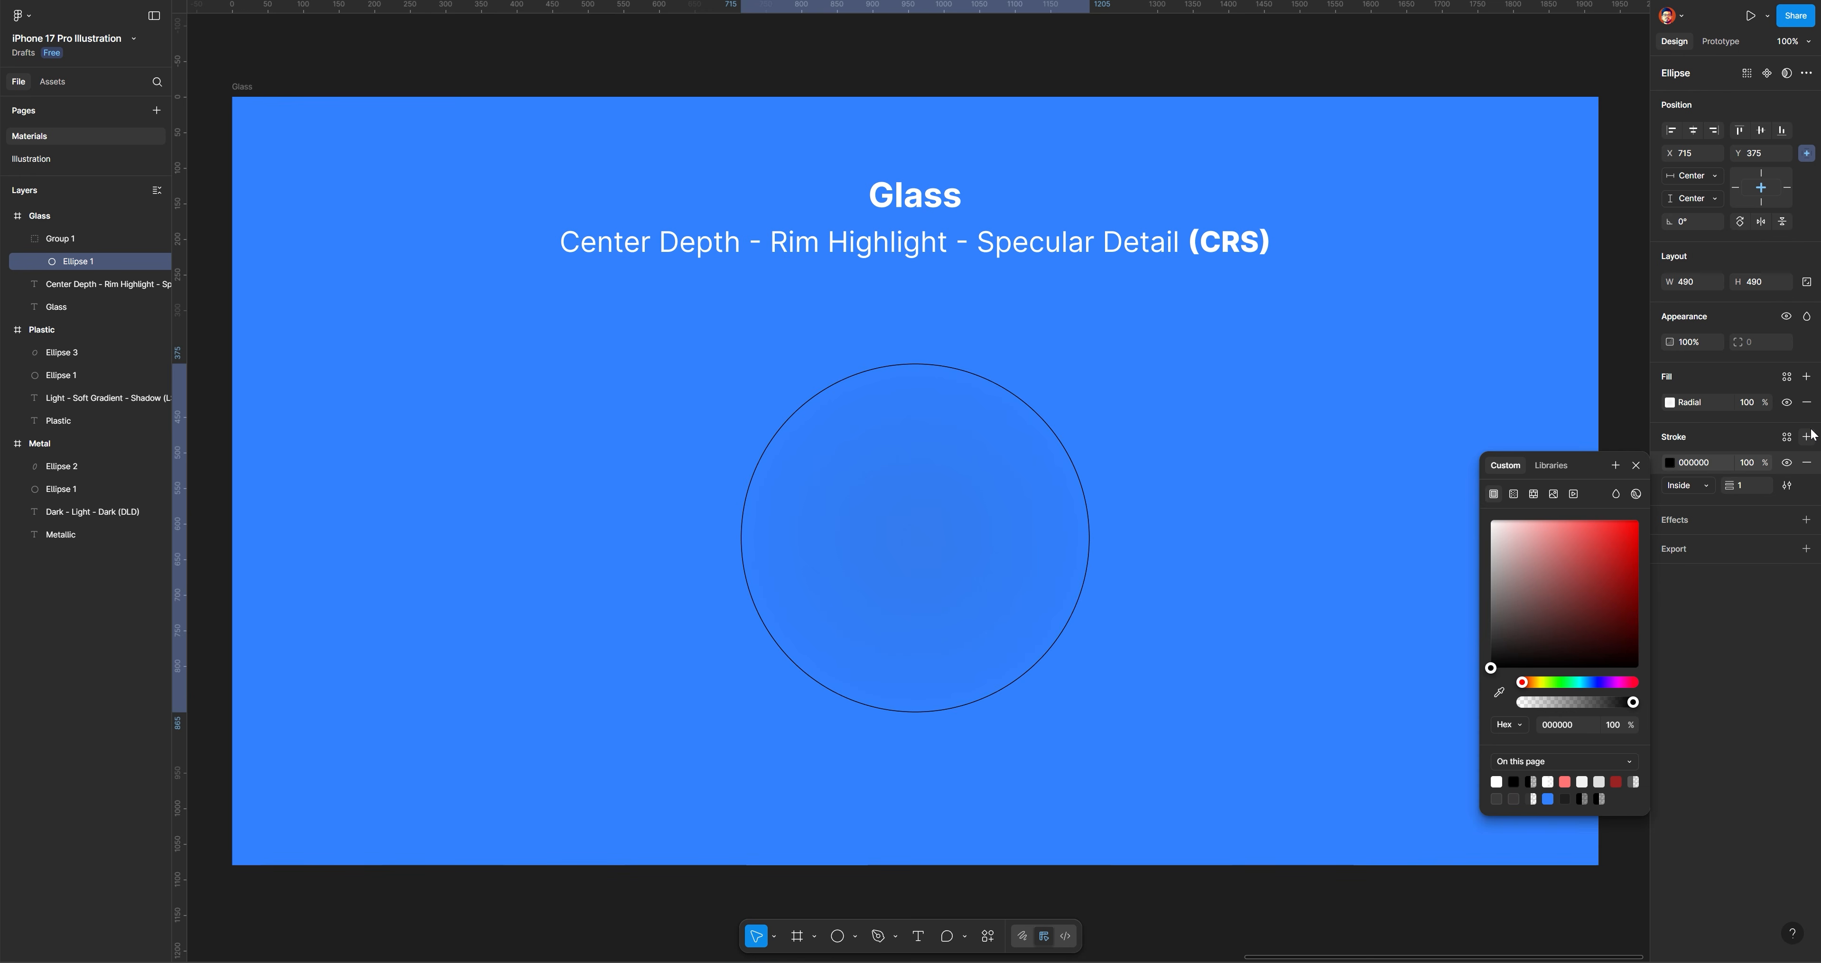
pyautogui.click(1521, 492)
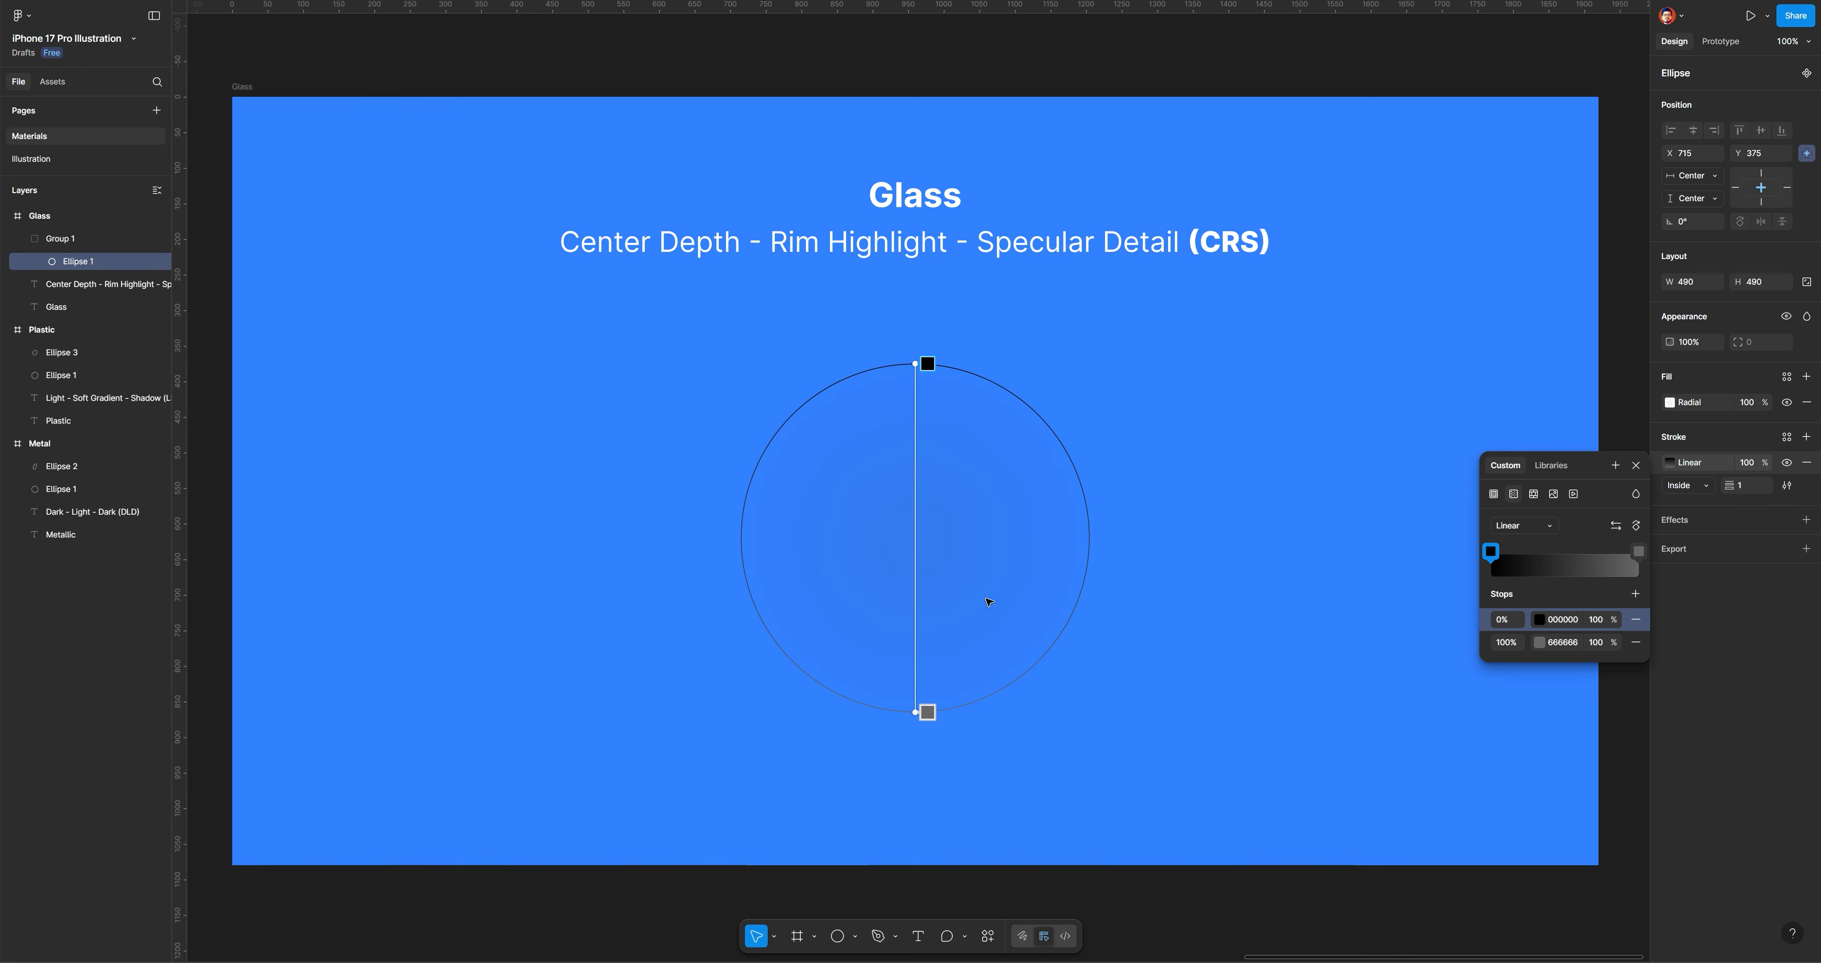
pyautogui.click(1539, 620)
pyautogui.moveTo(1361, 714); pyautogui.dragTo(1180, 604)
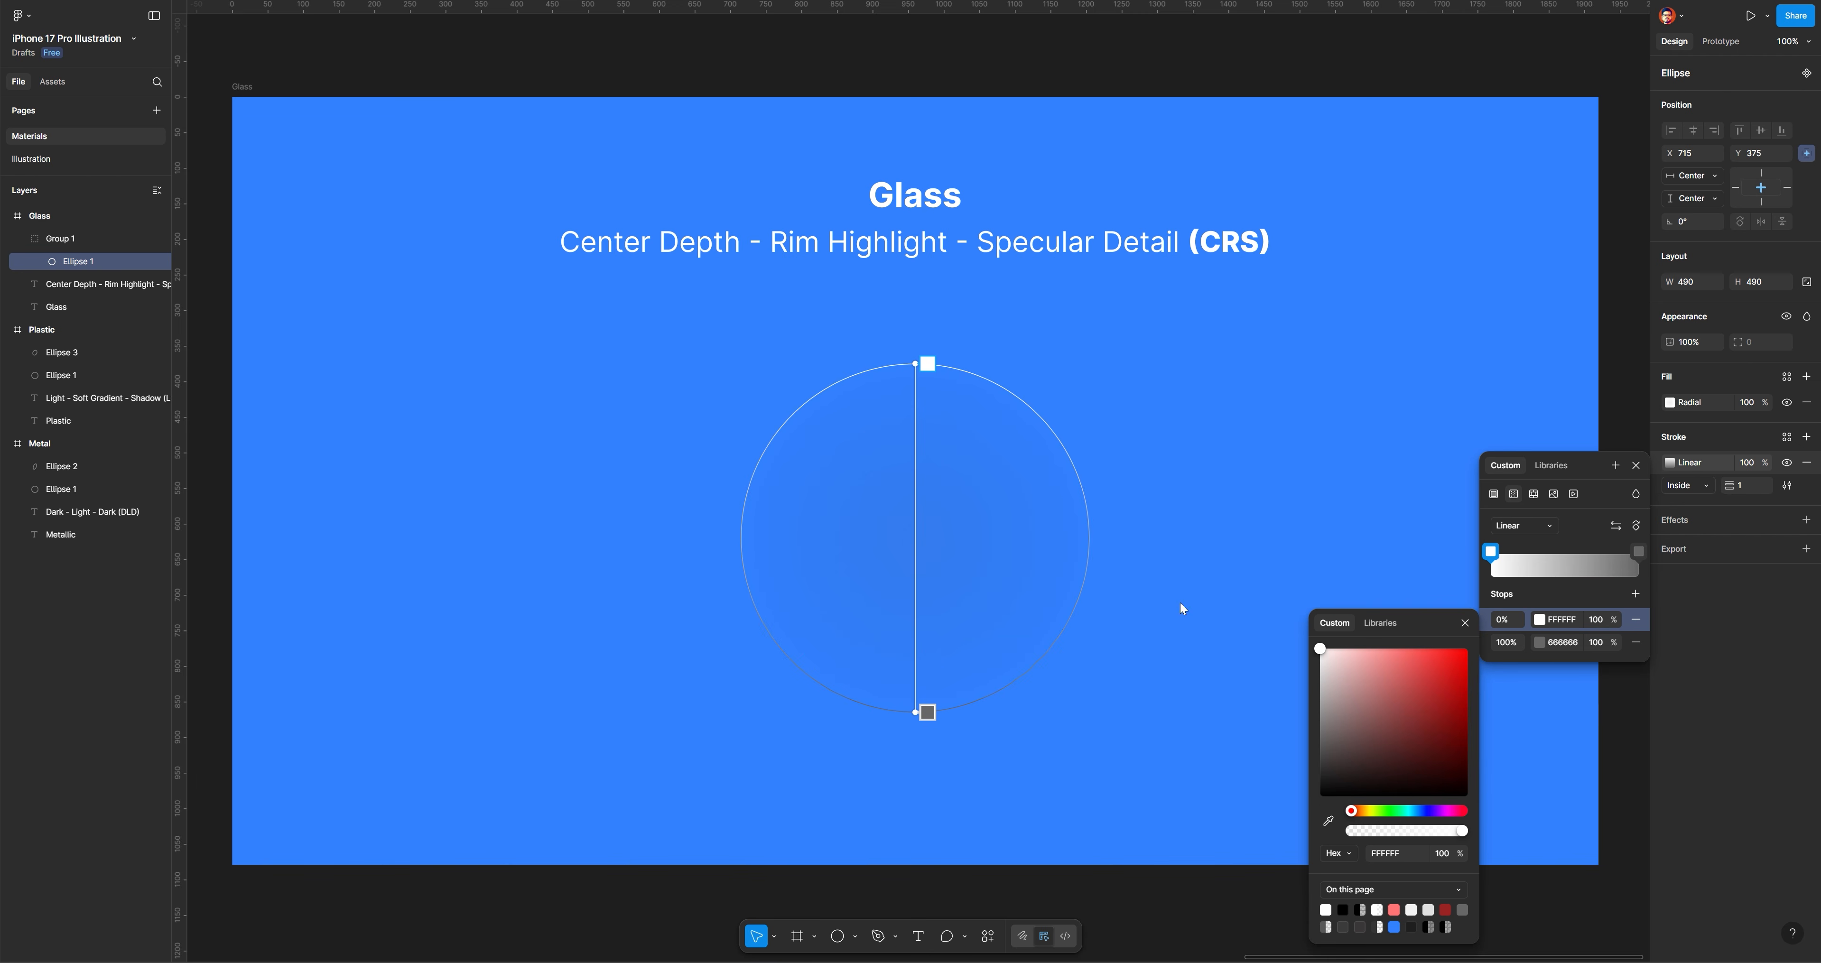
pyautogui.click(1539, 648)
pyautogui.moveTo(1344, 693); pyautogui.dragTo(1241, 607)
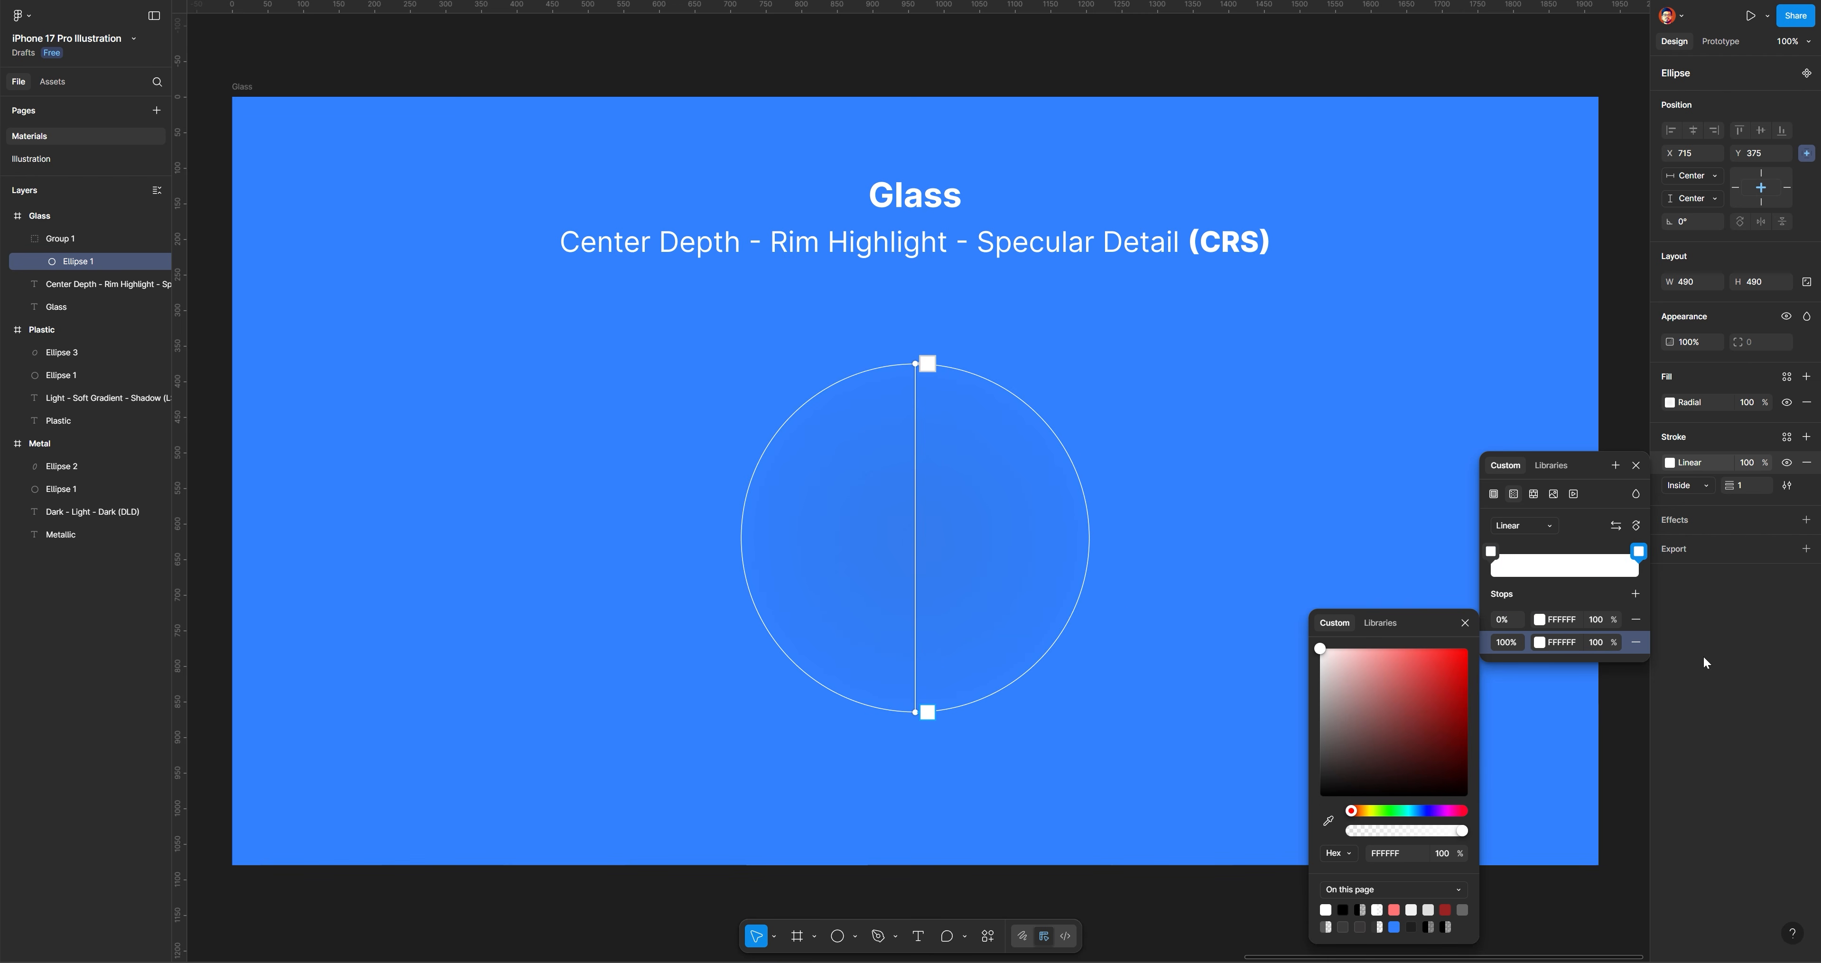
# Set the stroke gradient's 100% stop to 0% opacity and increase the glass circle's stroke weight
pyautogui.click(1595, 642)
pyautogui.write('0')
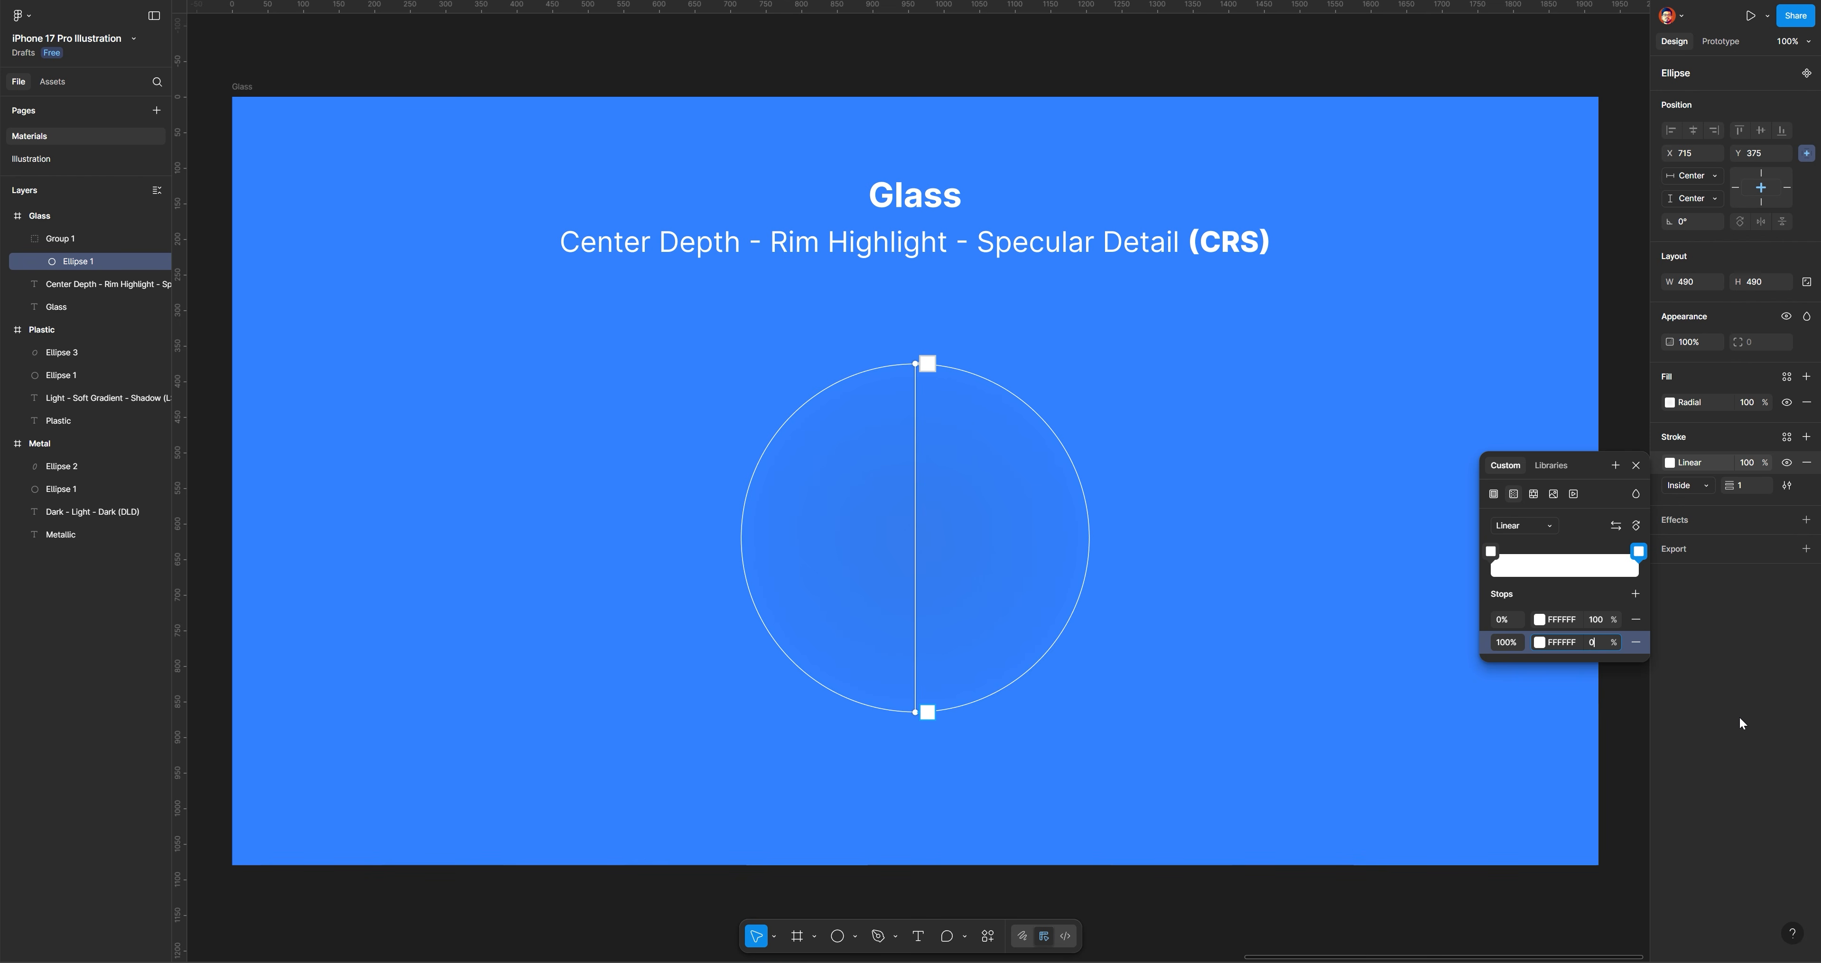
pyautogui.press('Return')
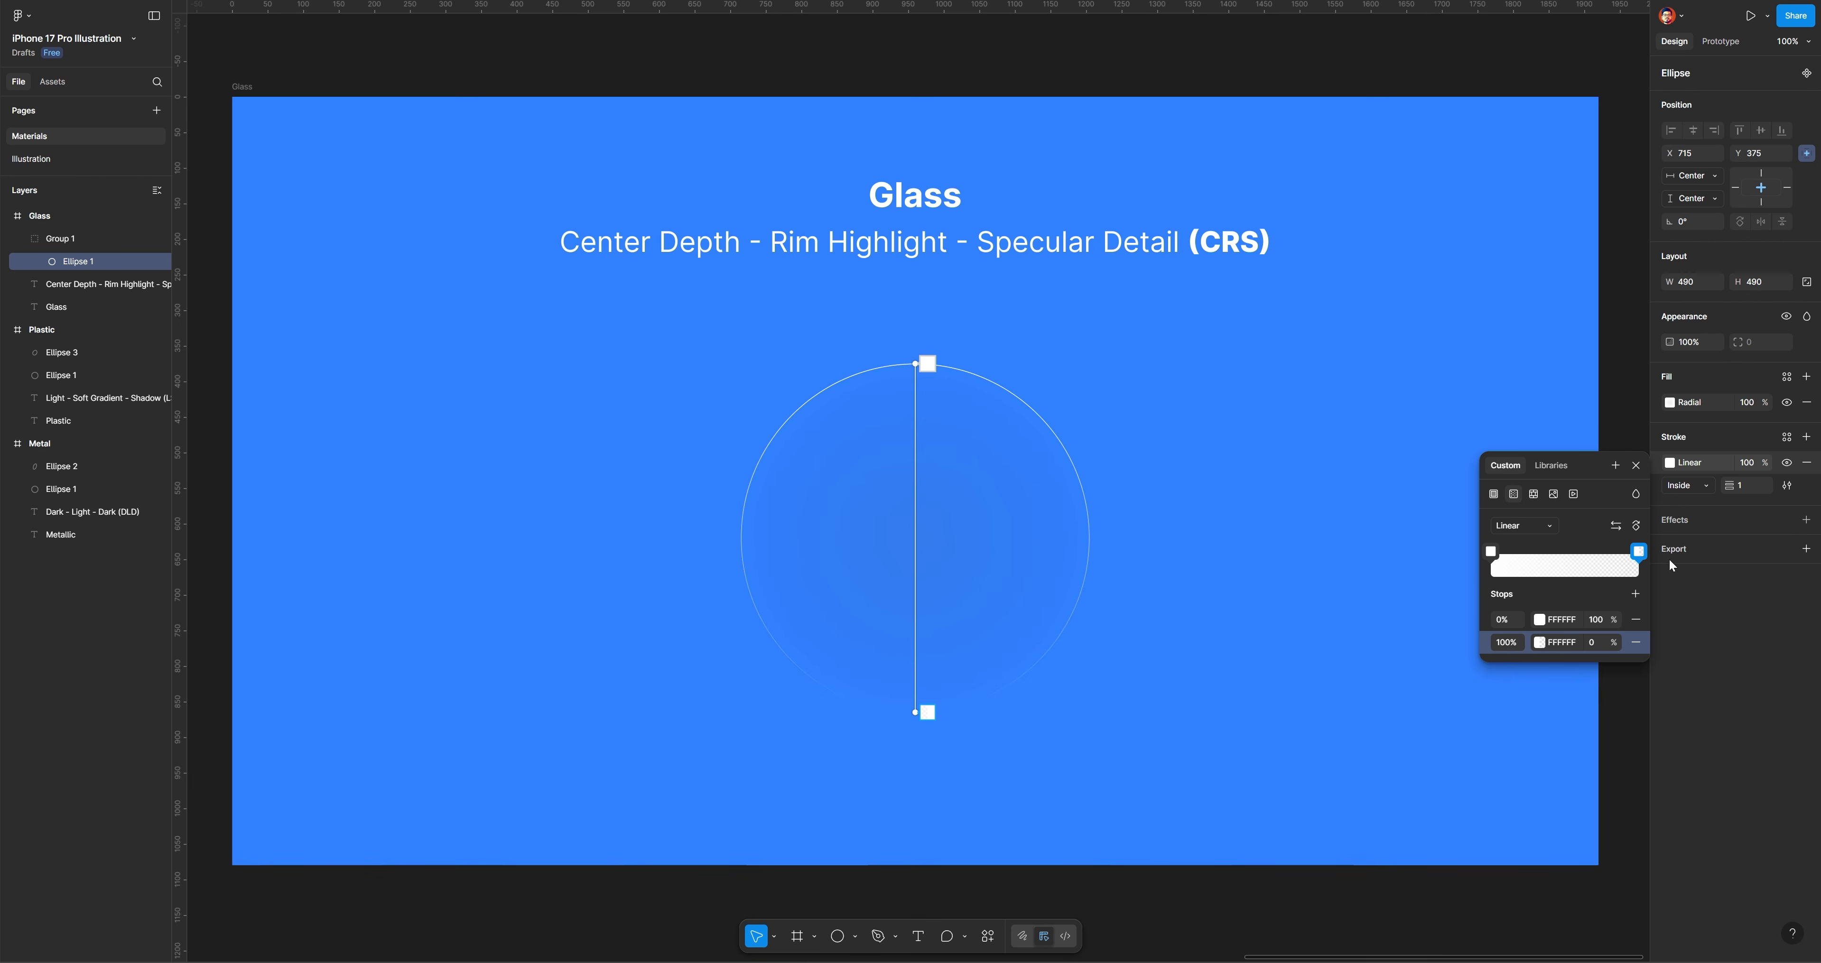
pyautogui.click(1747, 485)
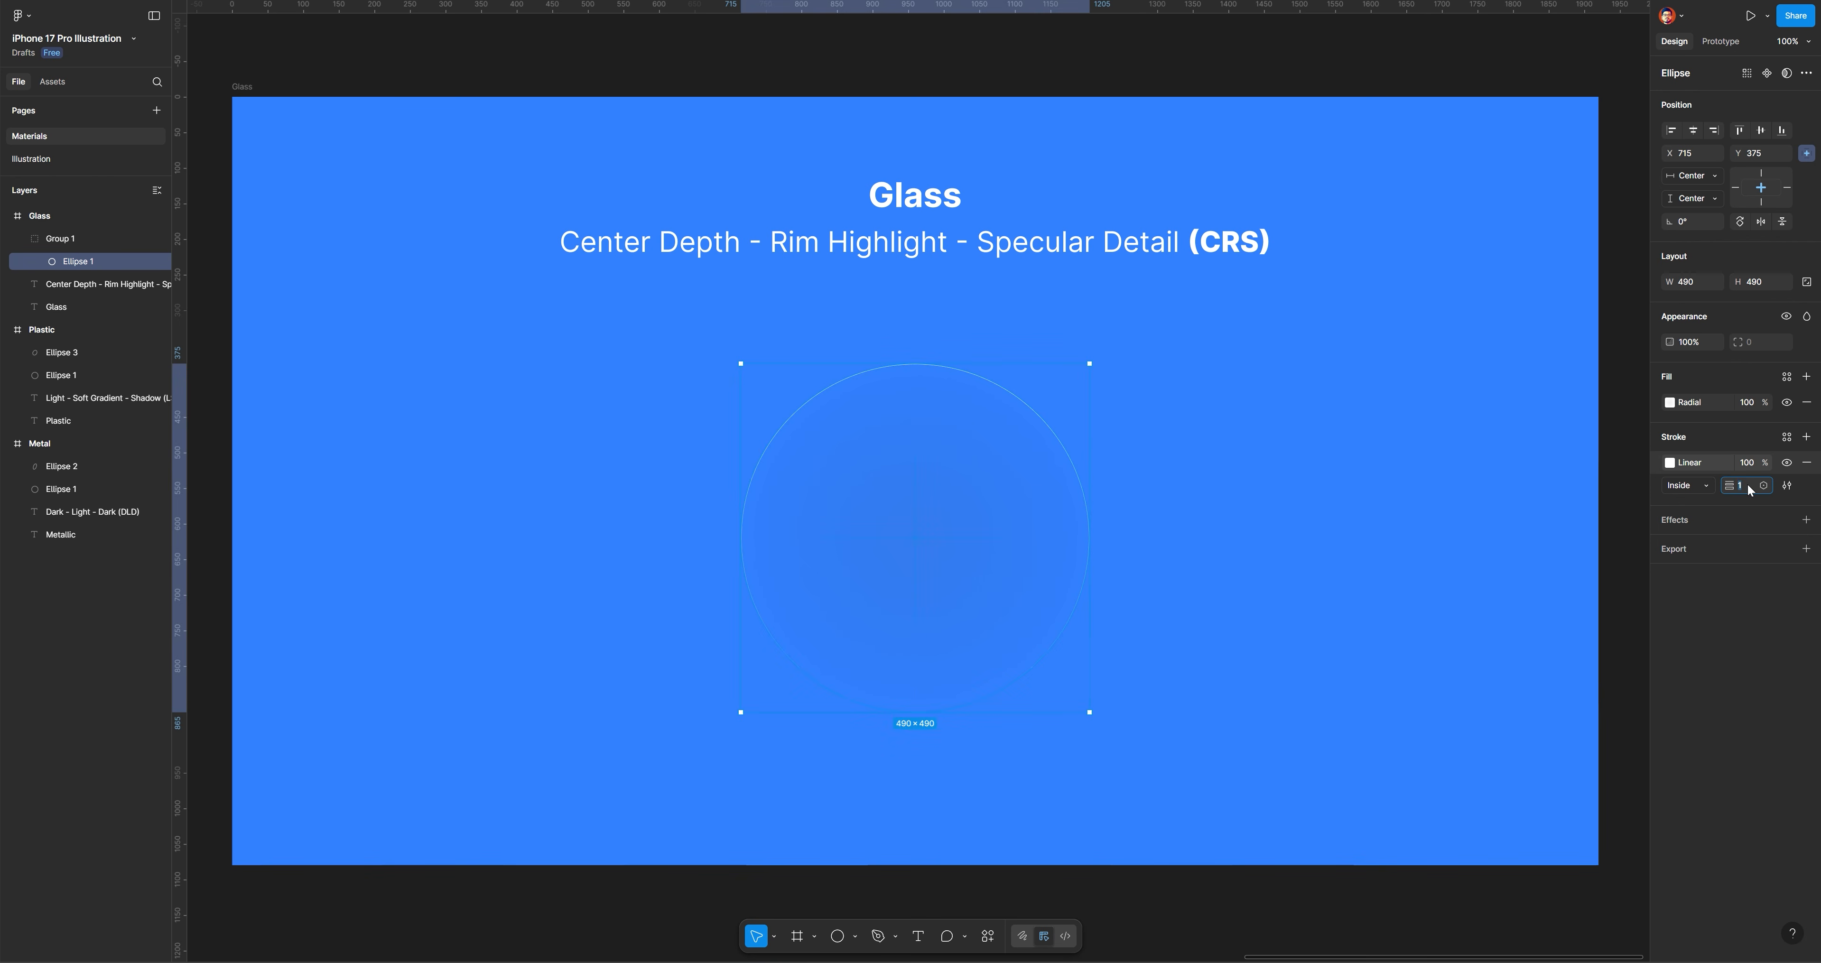
pyautogui.press('Return')
pyautogui.press('Escape')
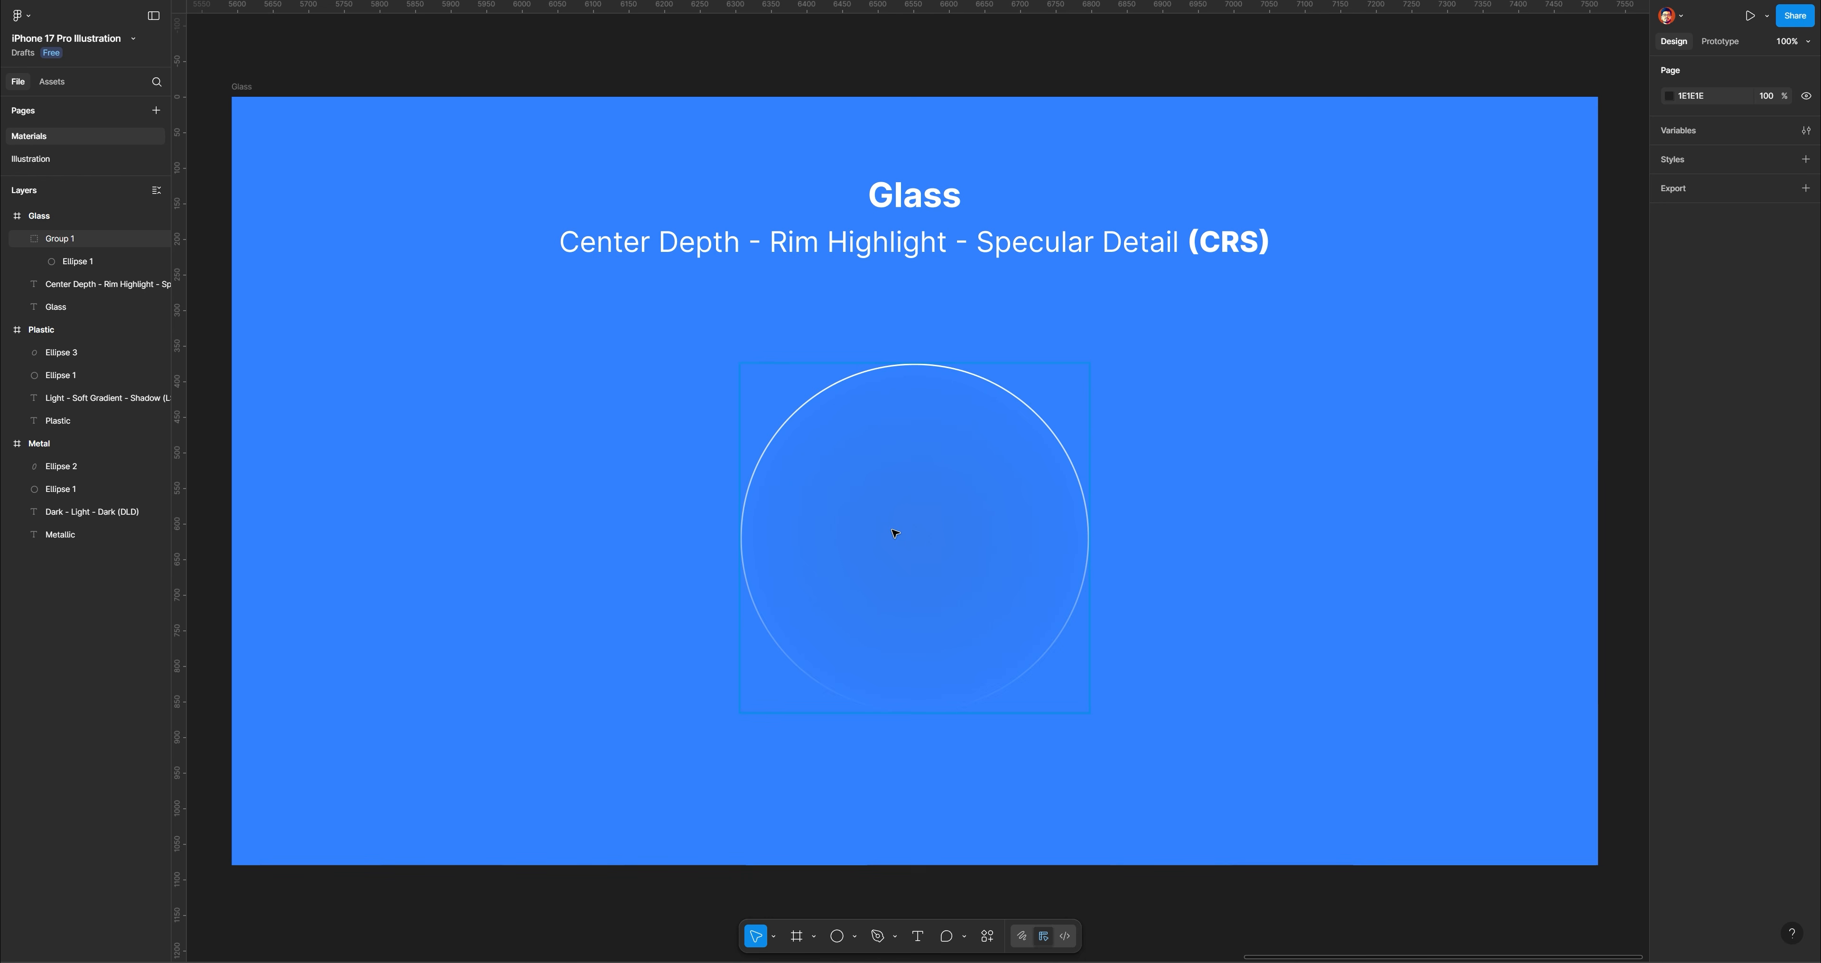
# Draw a curved highlight about 122 by 102 inside the upper-left rim of the glass circle with the Pen tool
pyautogui.click(879, 938)
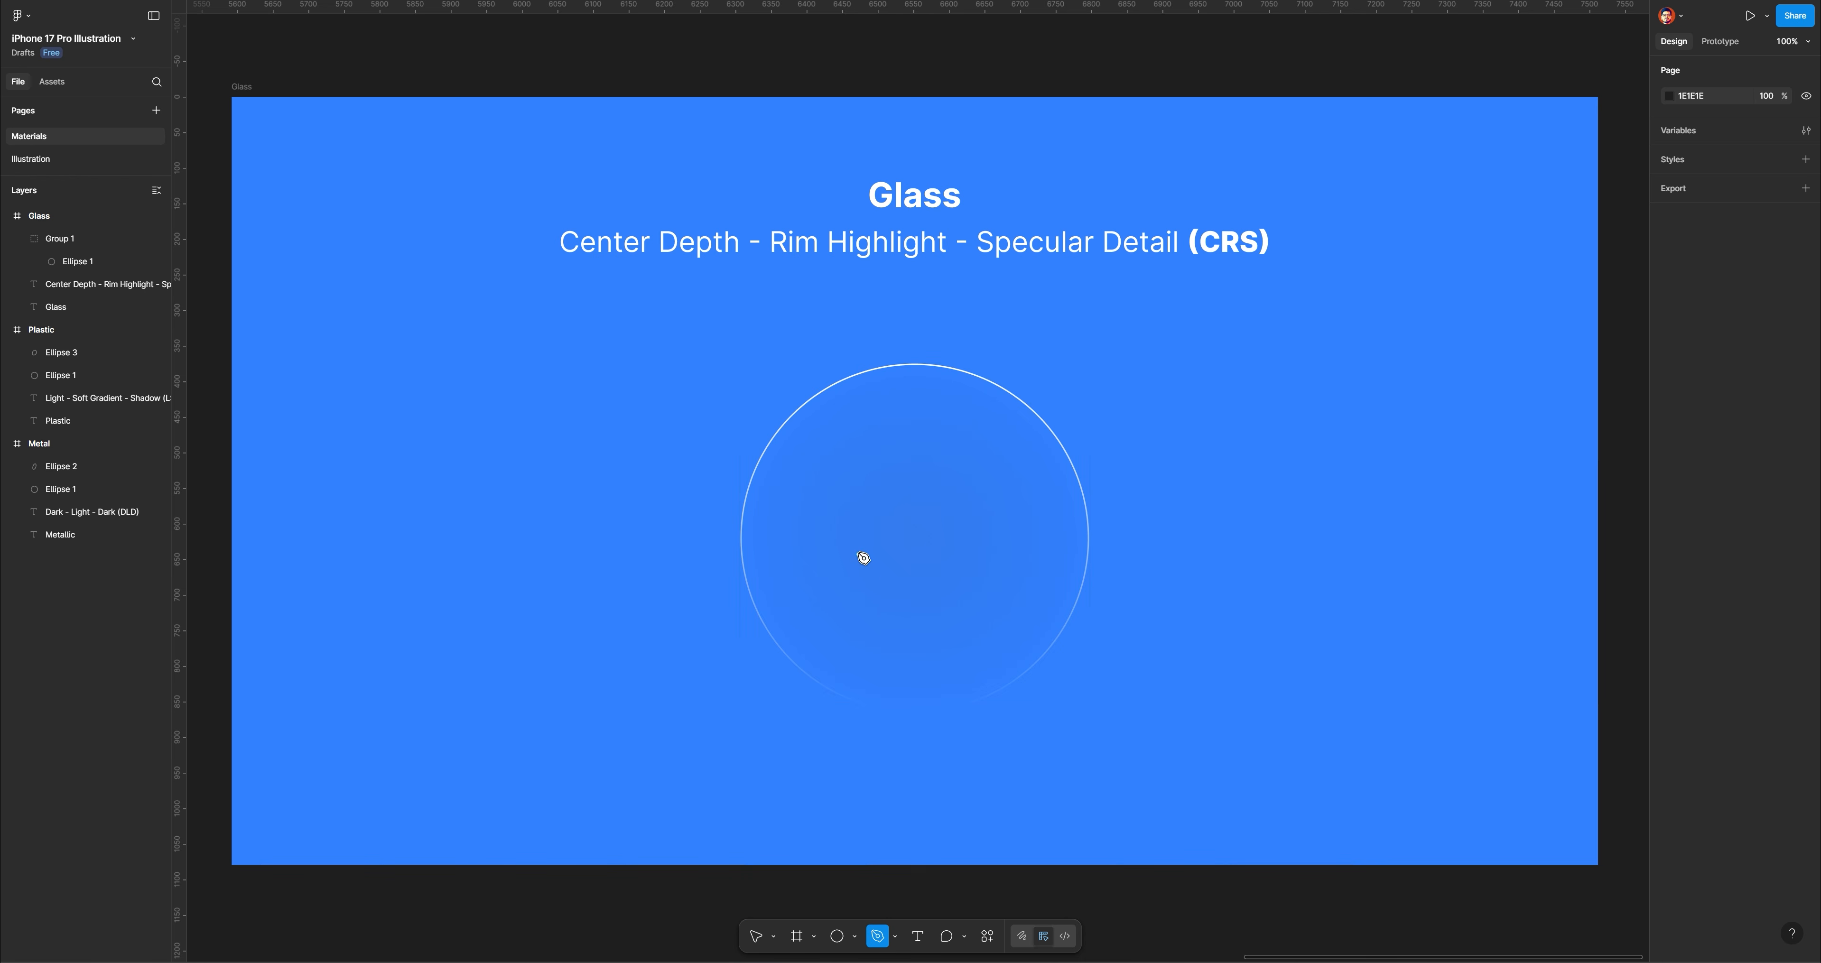
pyautogui.click(803, 482)
pyautogui.moveTo(889, 408); pyautogui.dragTo(963, 404)
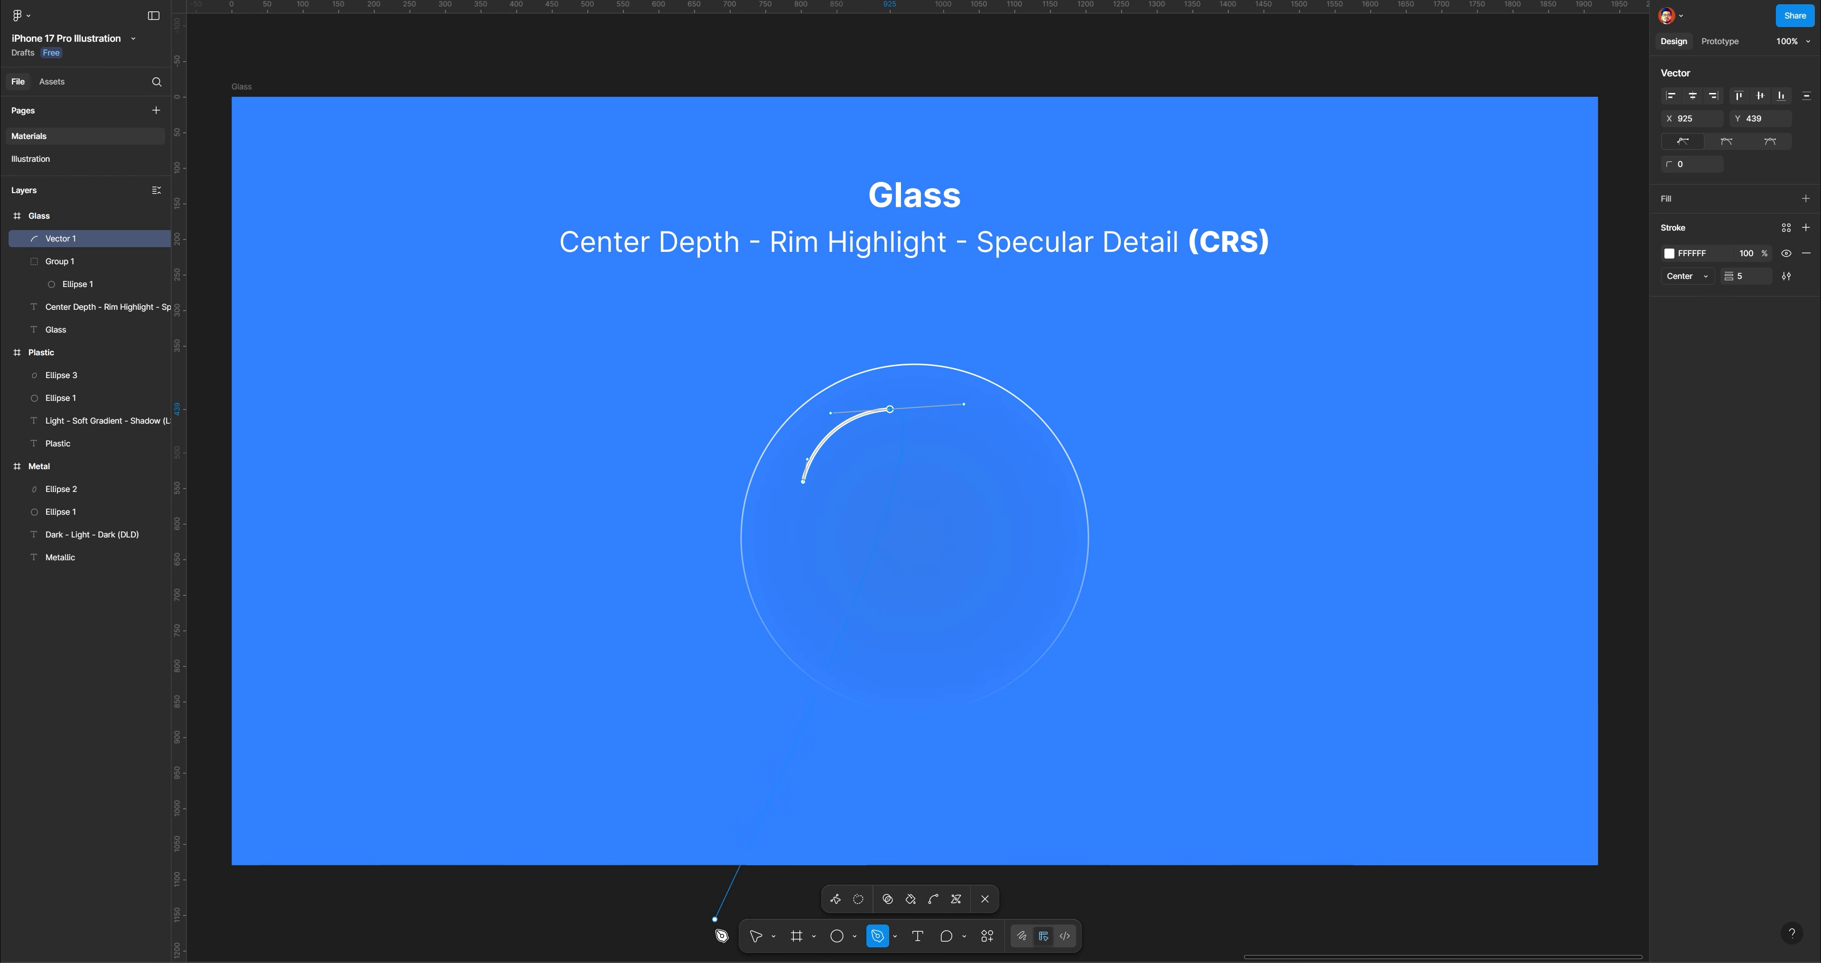
pyautogui.click(756, 937)
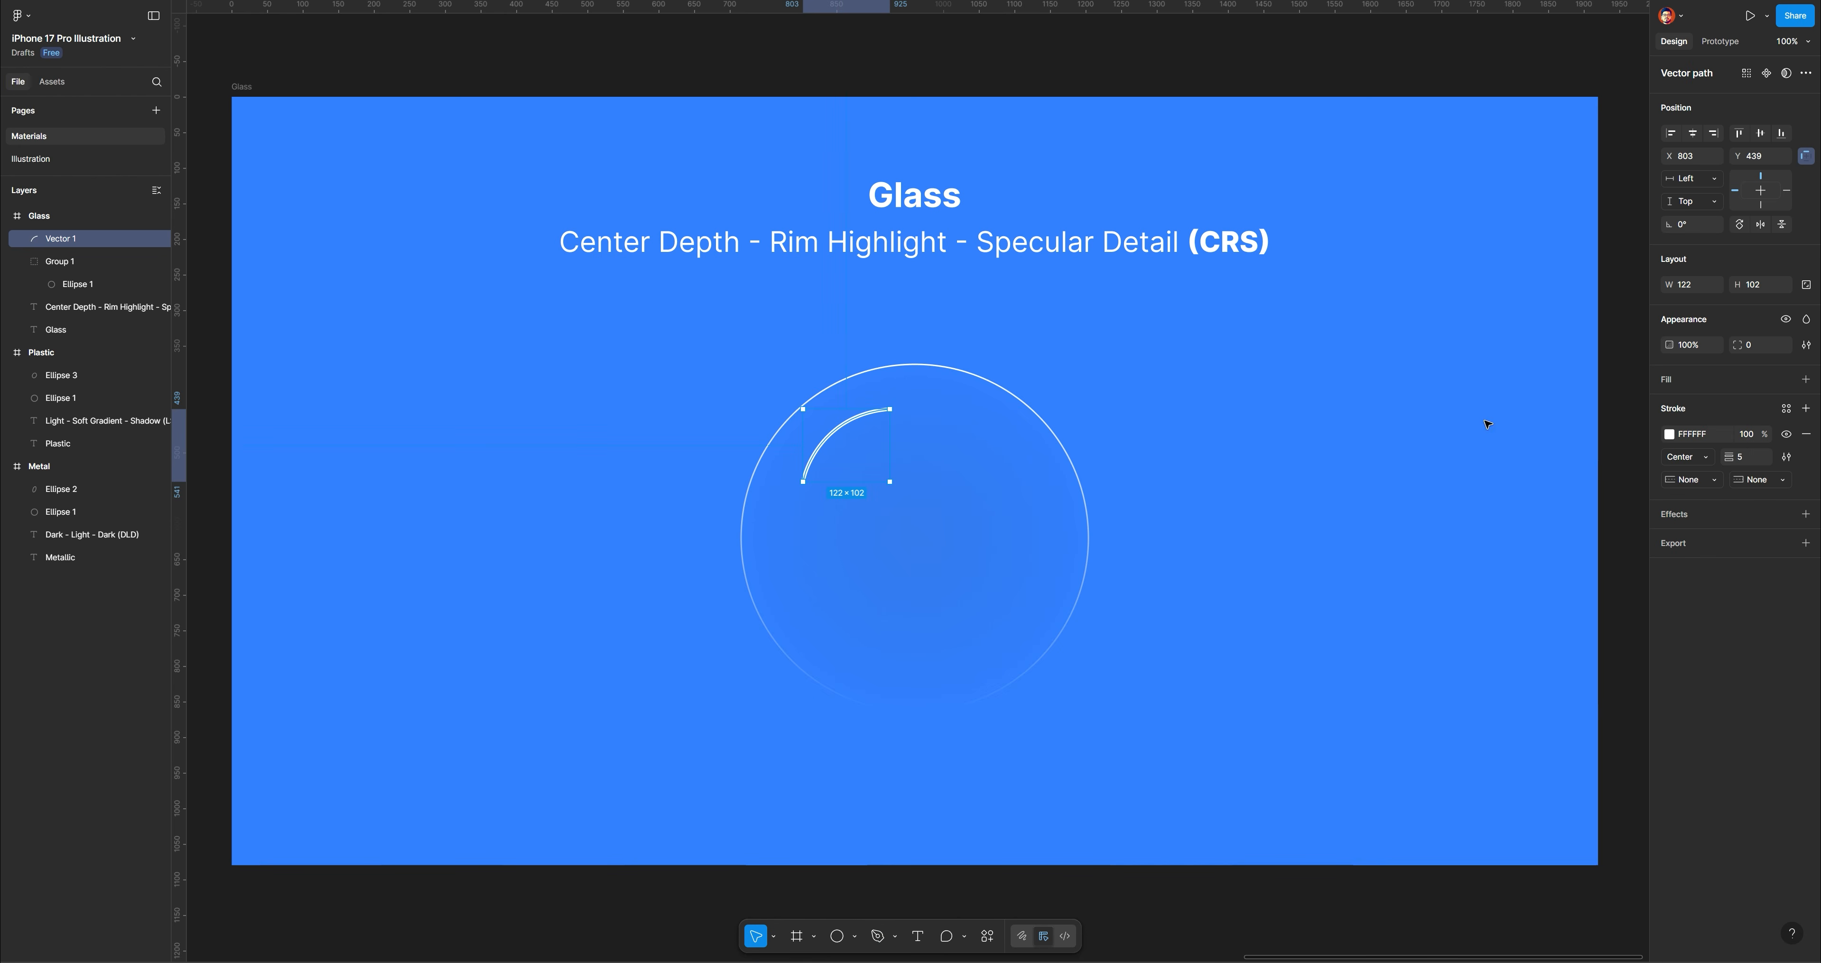
# Give the curved highlight's stroke the width profile that tapers at both ends
pyautogui.click(1786, 457)
pyautogui.click(1594, 563)
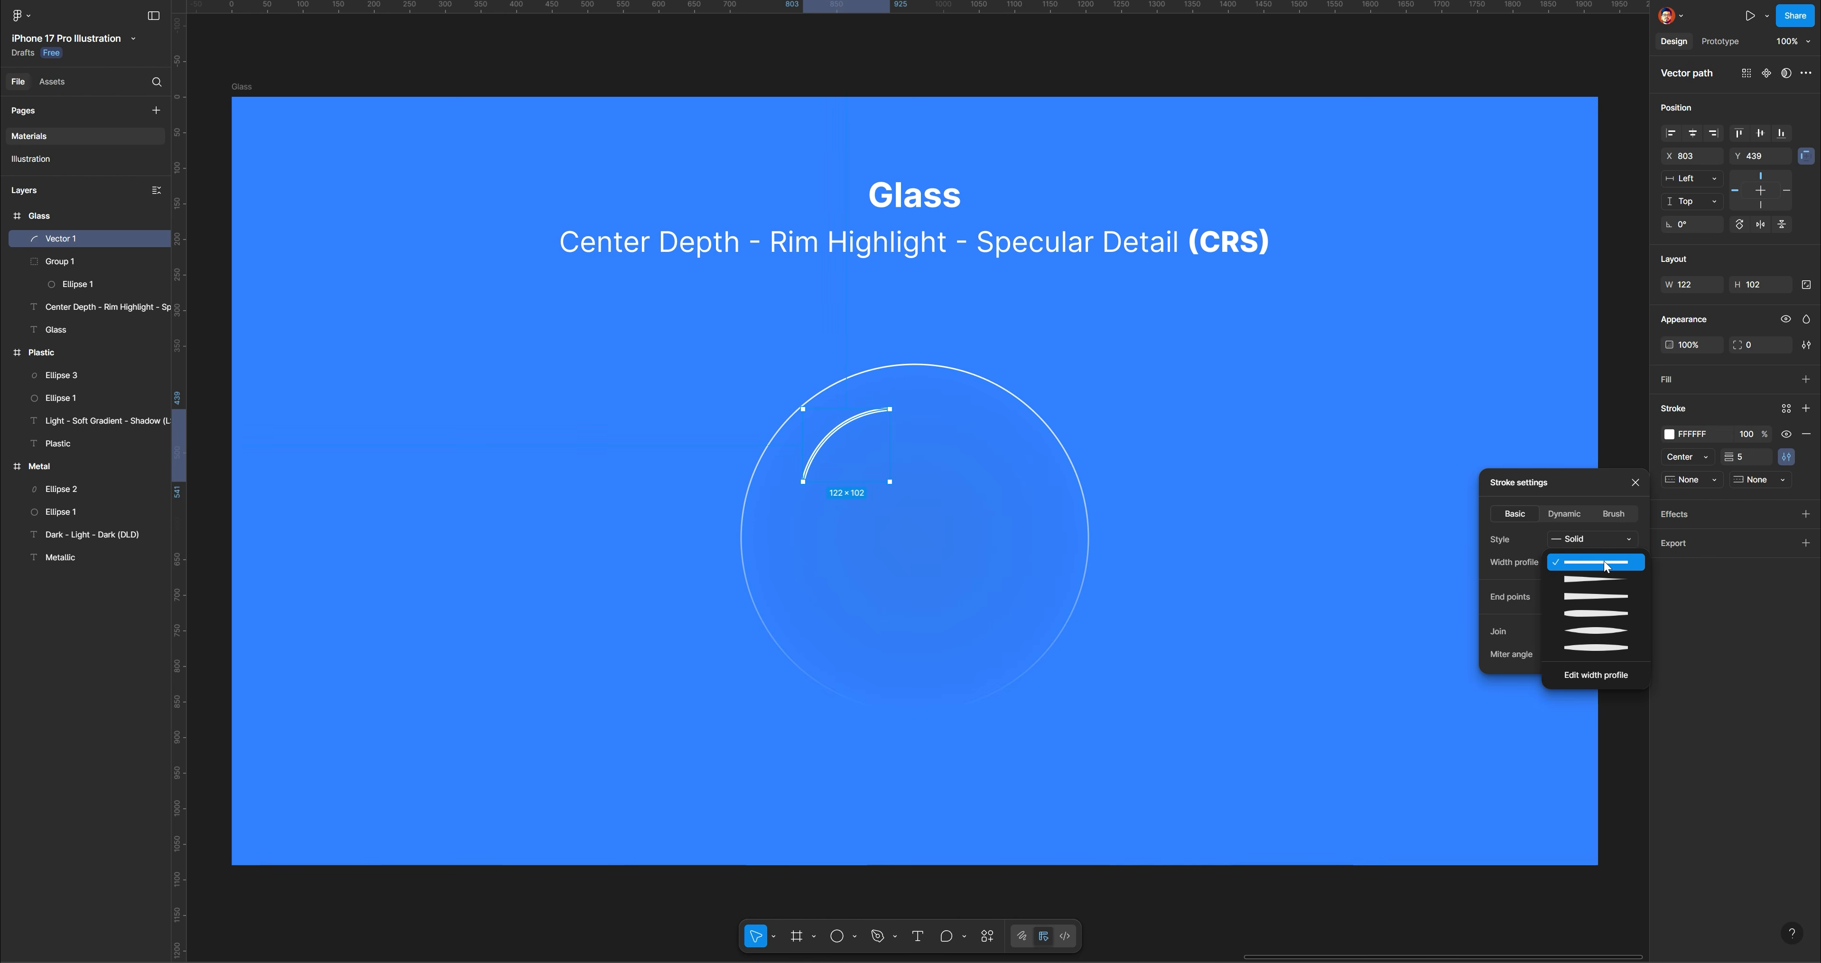
pyautogui.click(1582, 631)
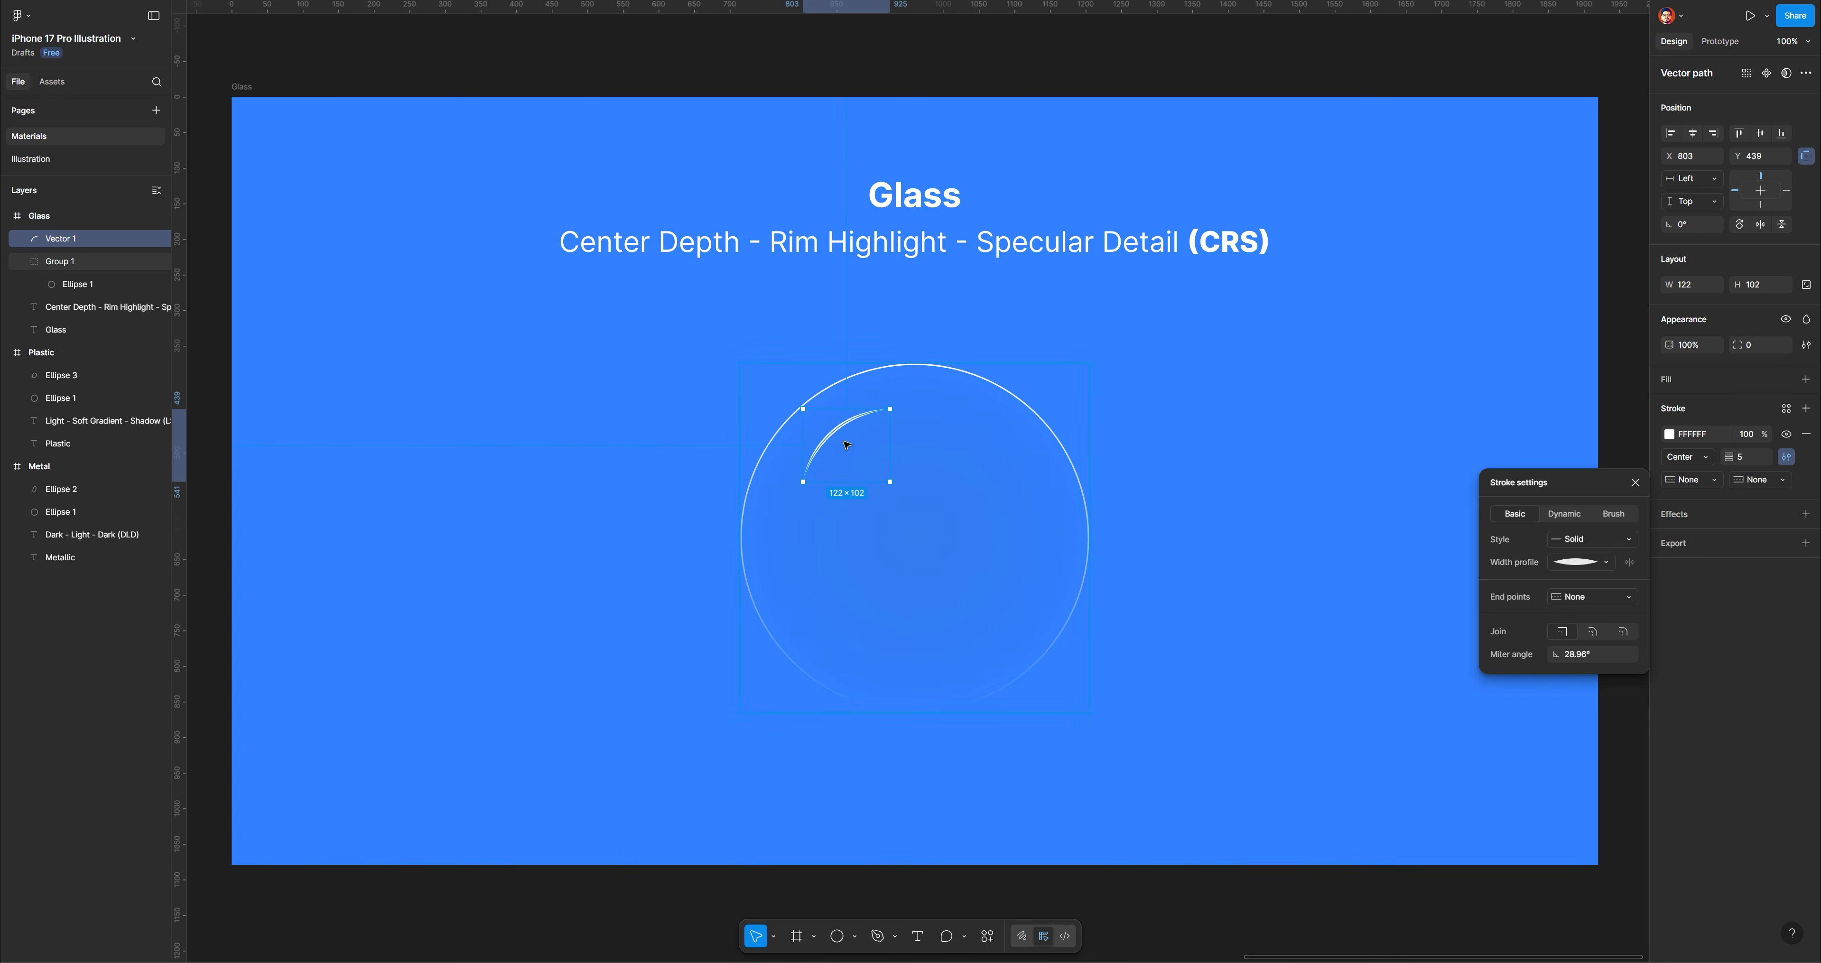
# Soften the curved highlight with a uniform layer blur of about 5.2
pyautogui.click(1806, 514)
pyautogui.click(1719, 542)
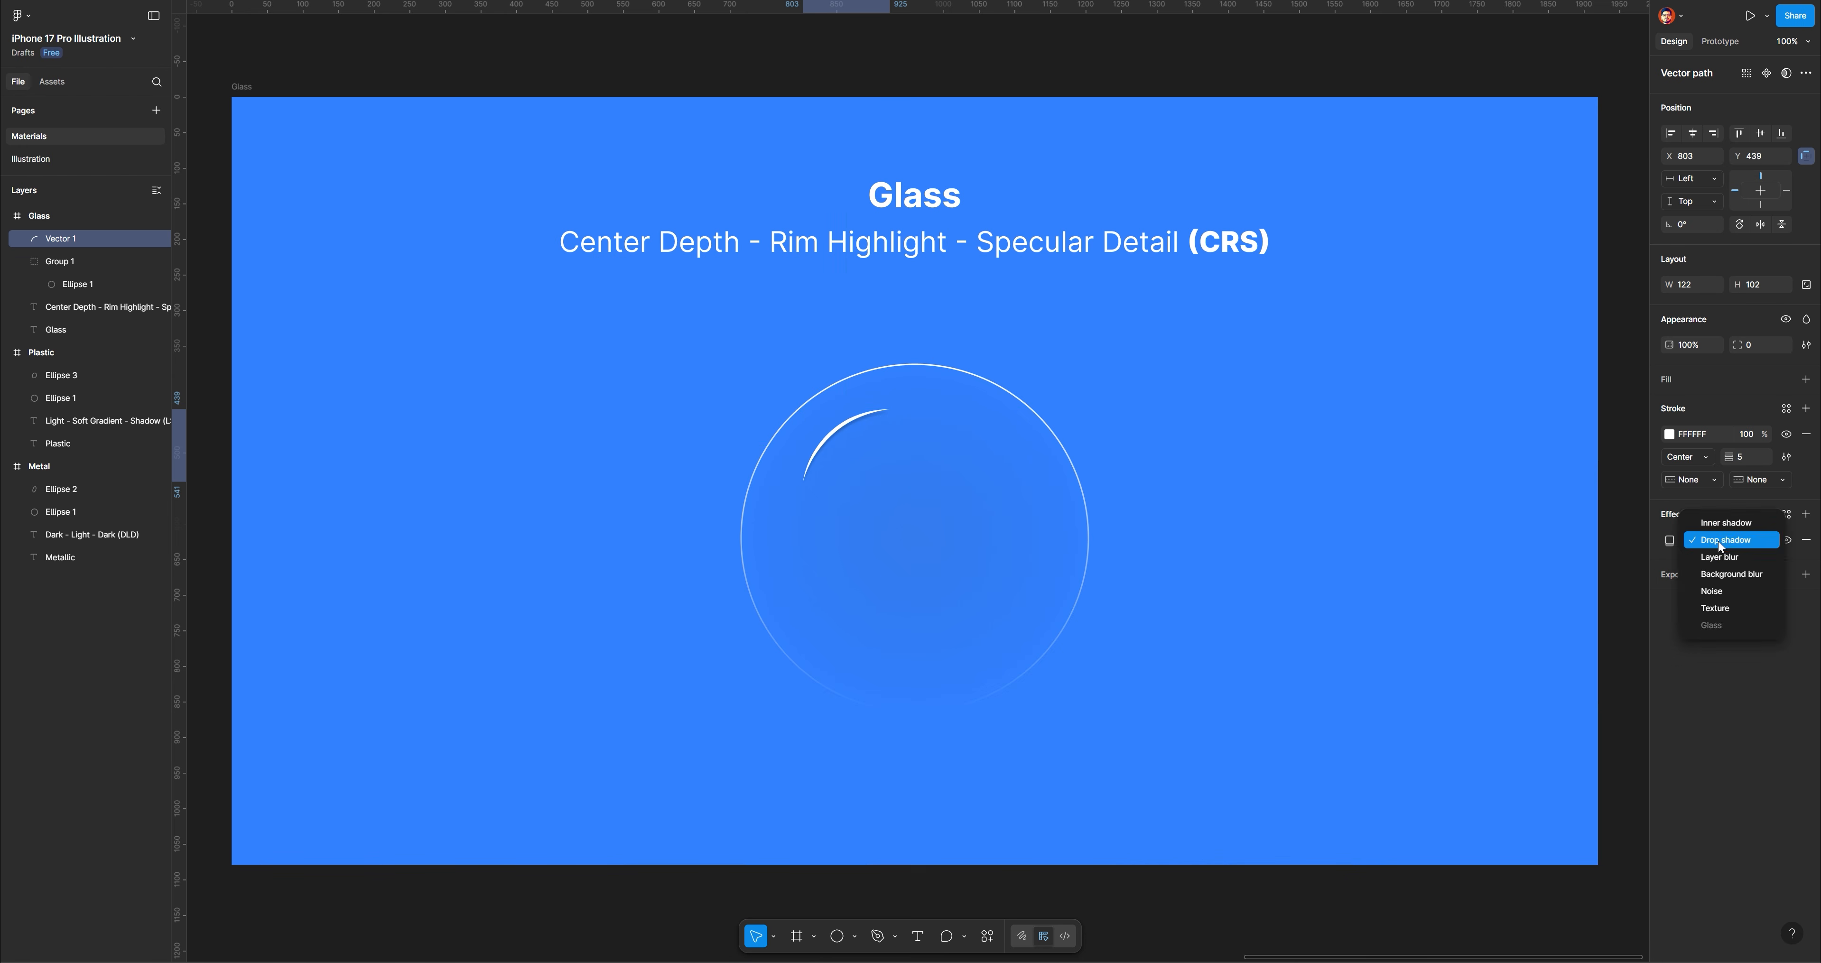
pyautogui.click(1721, 561)
pyautogui.click(1670, 540)
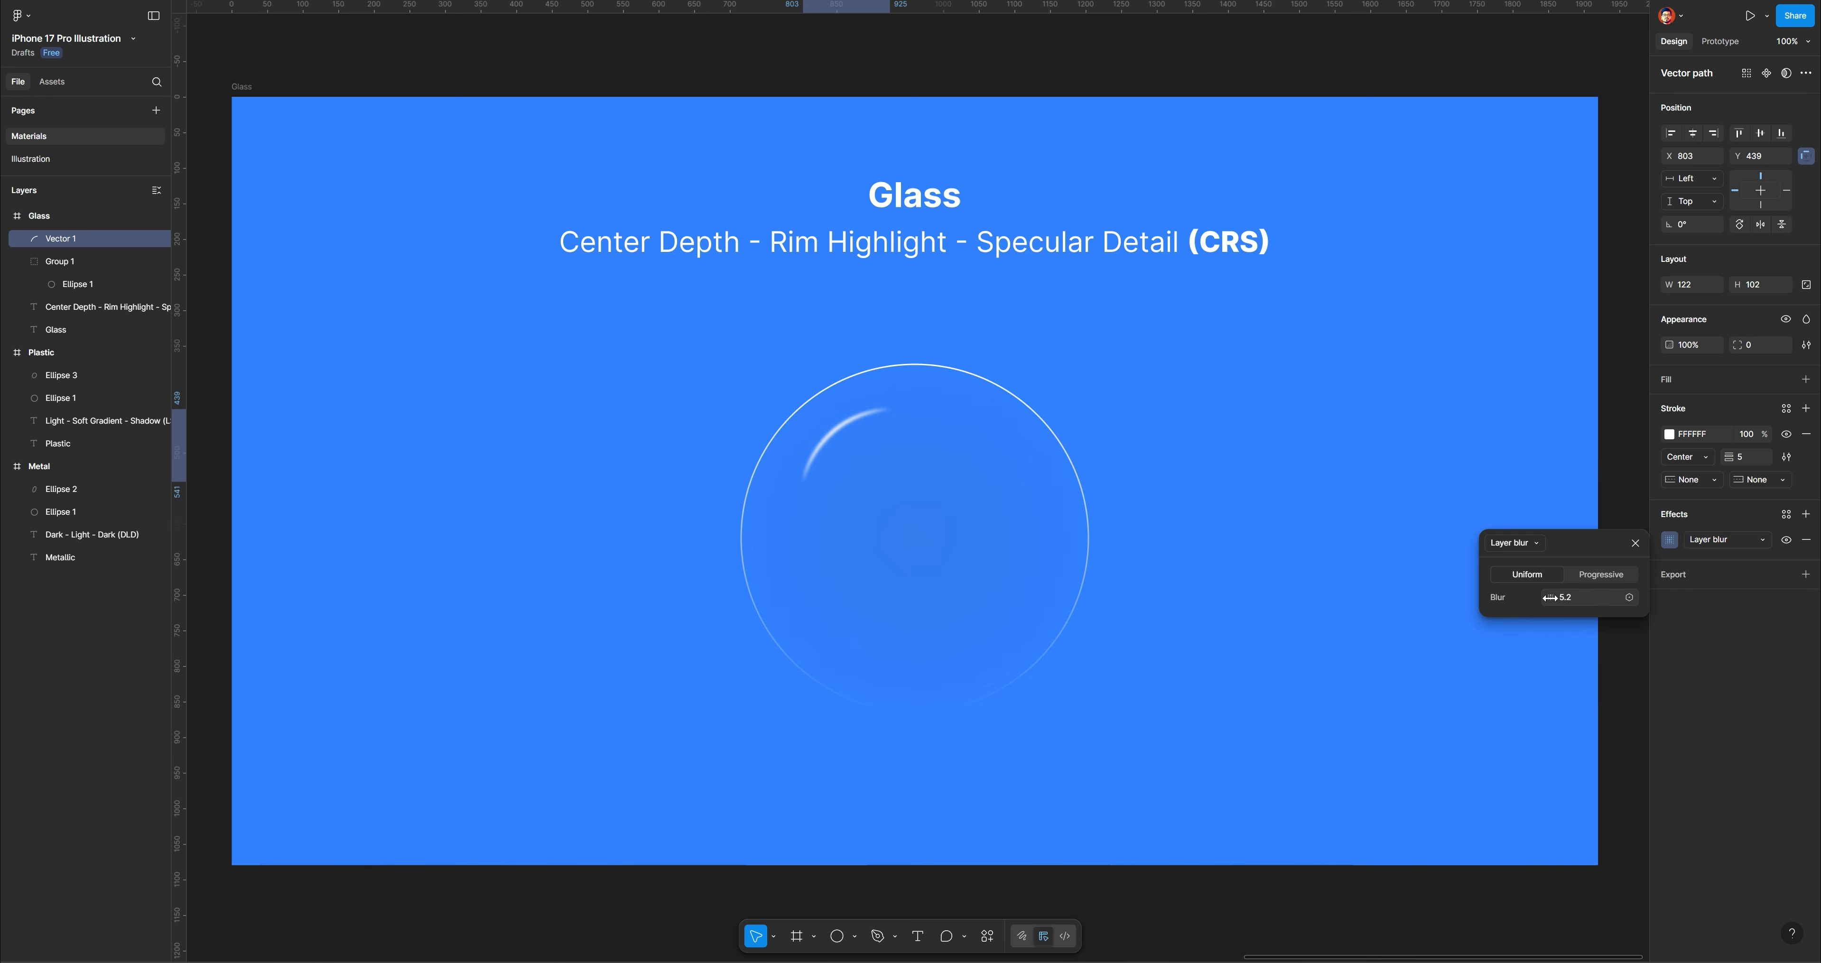
pyautogui.click(1136, 361)
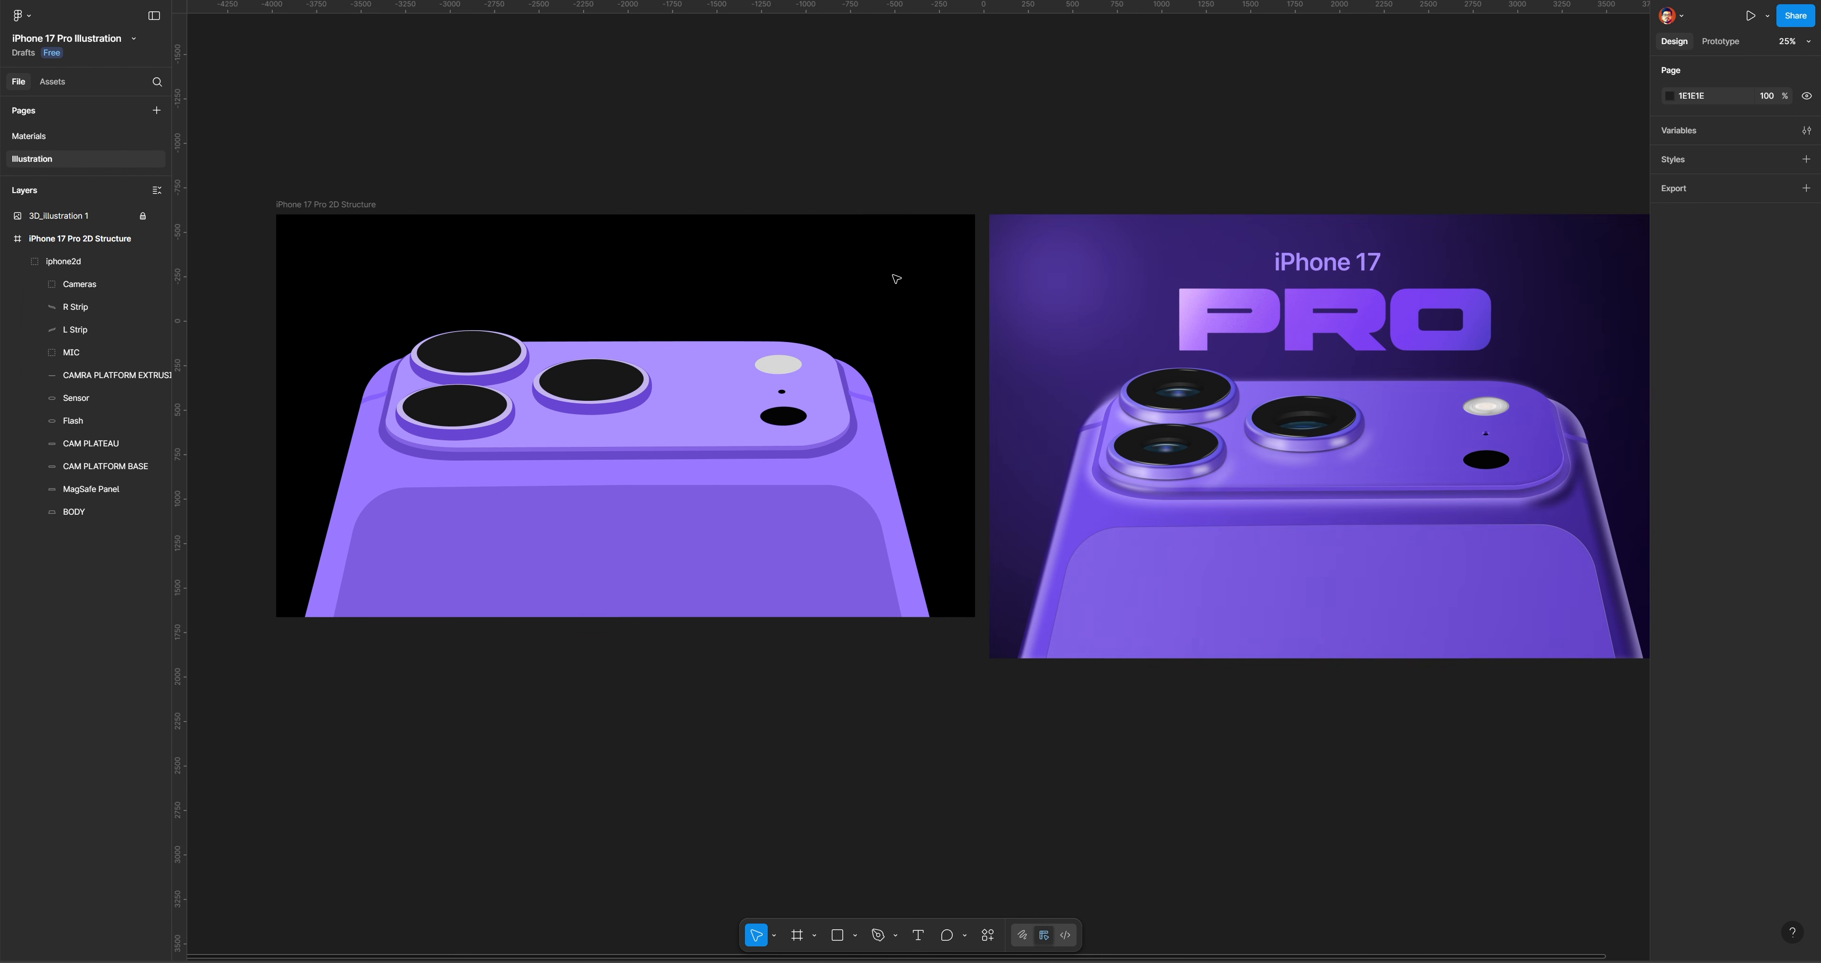
# Hide the layers from Cameras to CAM PLATFORM BASE and give BODY a linear gradient running from its upper-left corner to its lower-right corner
pyautogui.moveTo(157, 467); pyautogui.dragTo(159, 283)
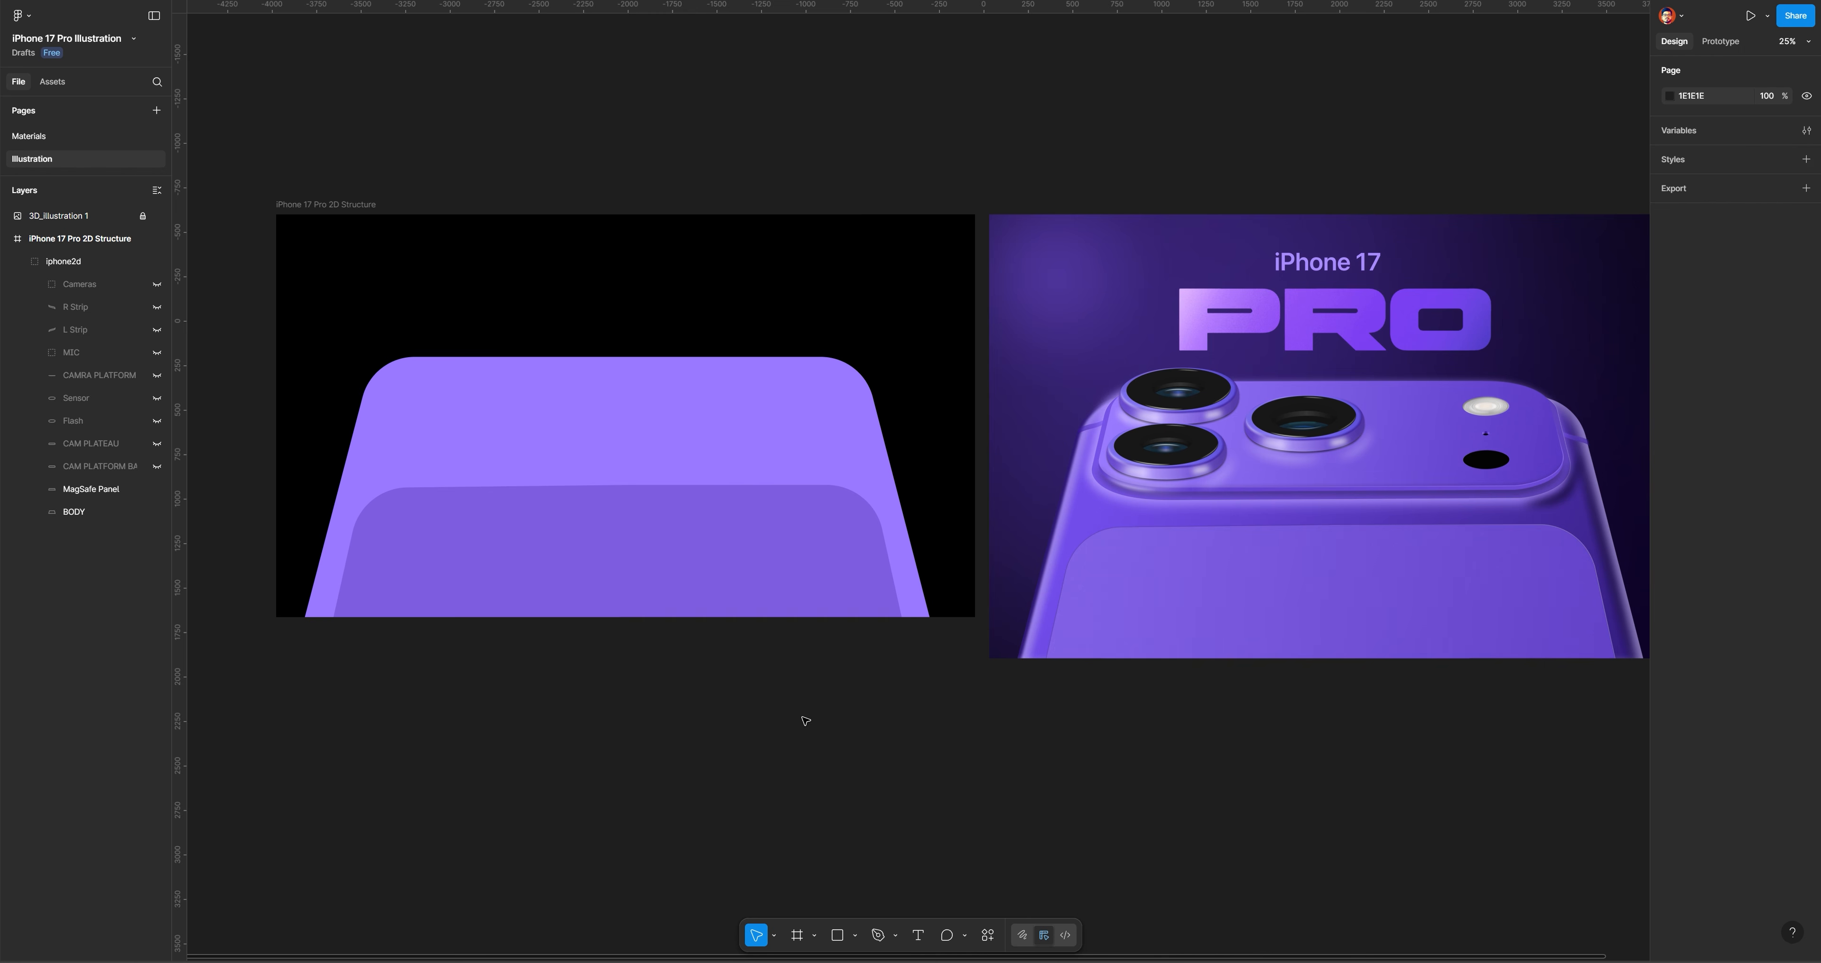
pyautogui.click(744, 407)
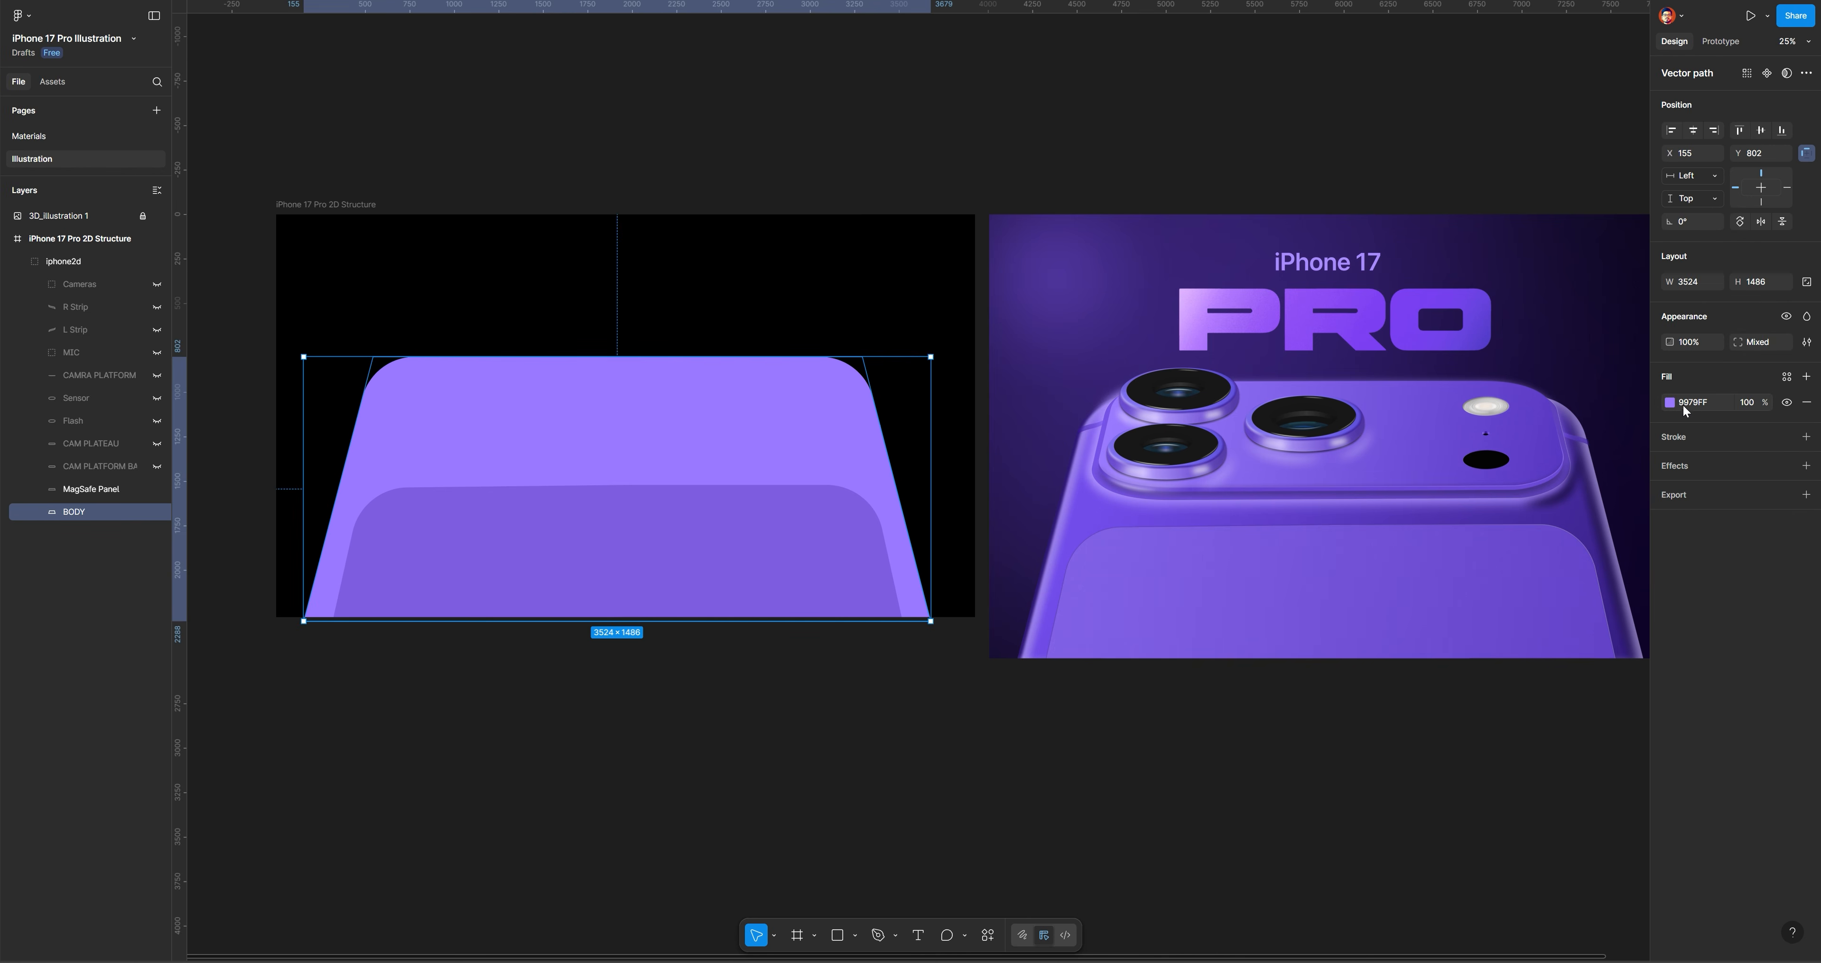
pyautogui.click(1670, 401)
pyautogui.click(1514, 433)
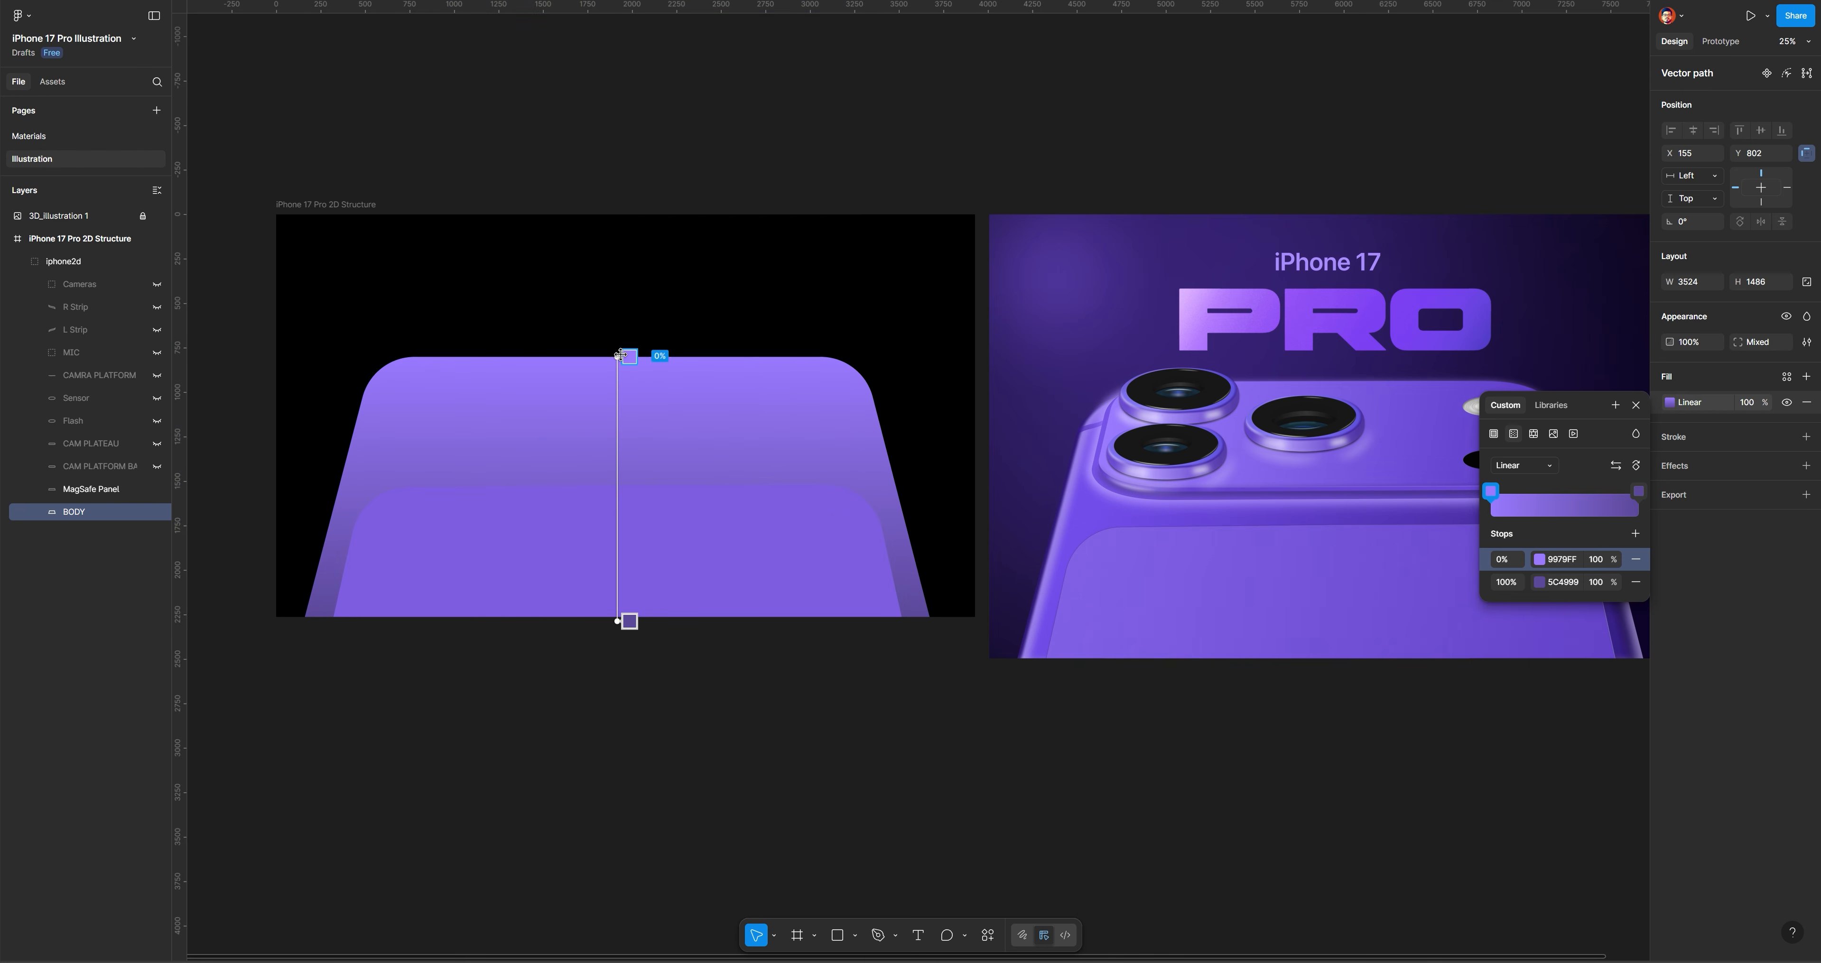
pyautogui.moveTo(621, 354); pyautogui.dragTo(403, 368)
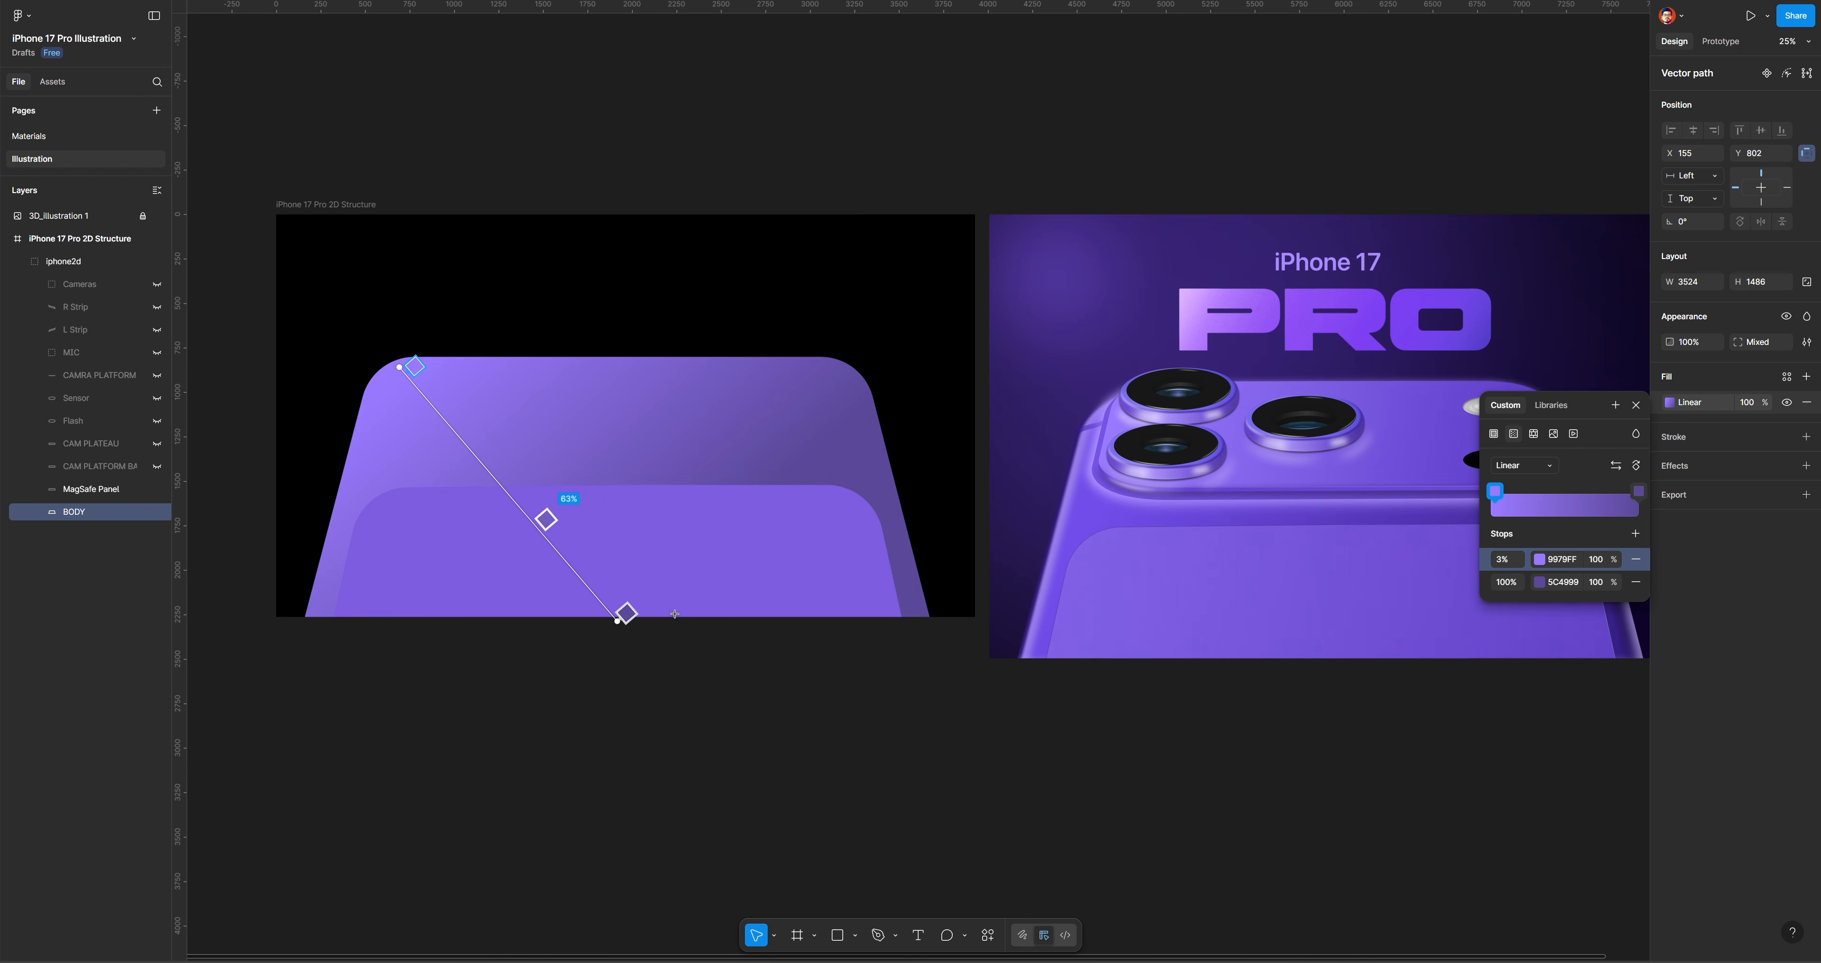
pyautogui.moveTo(626, 616); pyautogui.dragTo(919, 602)
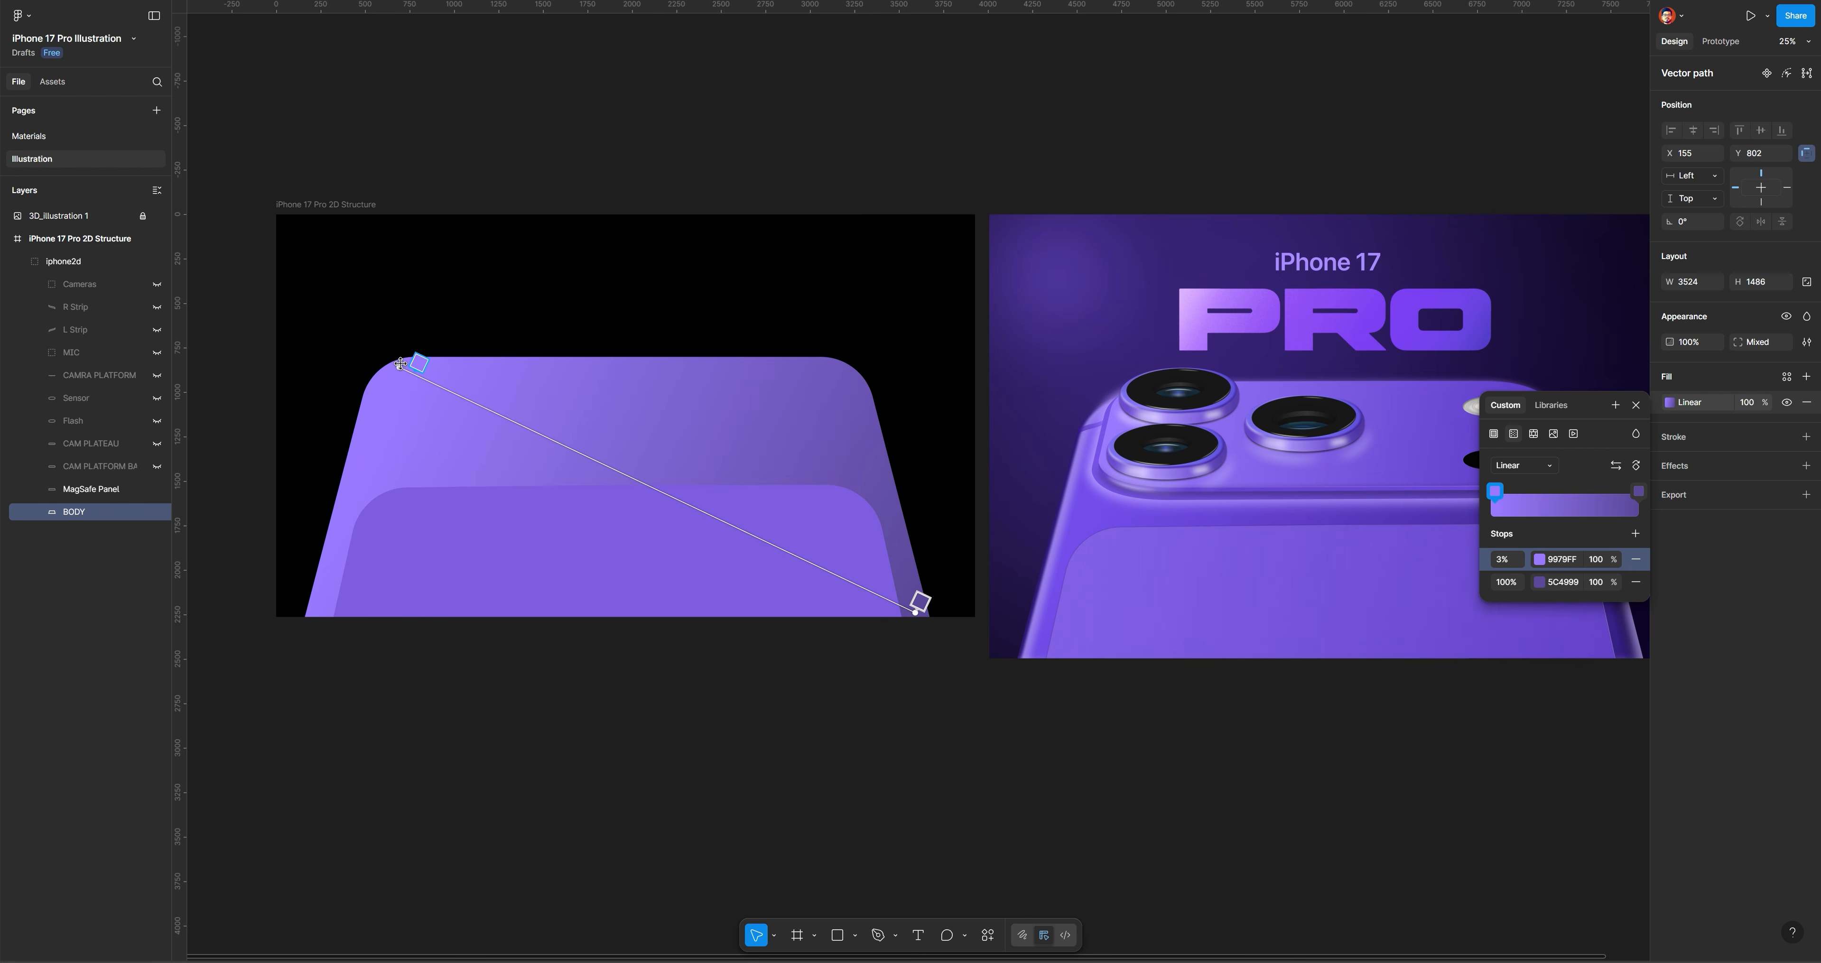
pyautogui.moveTo(400, 364); pyautogui.dragTo(370, 372)
# Set the BODY gradient's 0% stop to 7E56FF and its 100% stop to 583EAC
pyautogui.click(1540, 559)
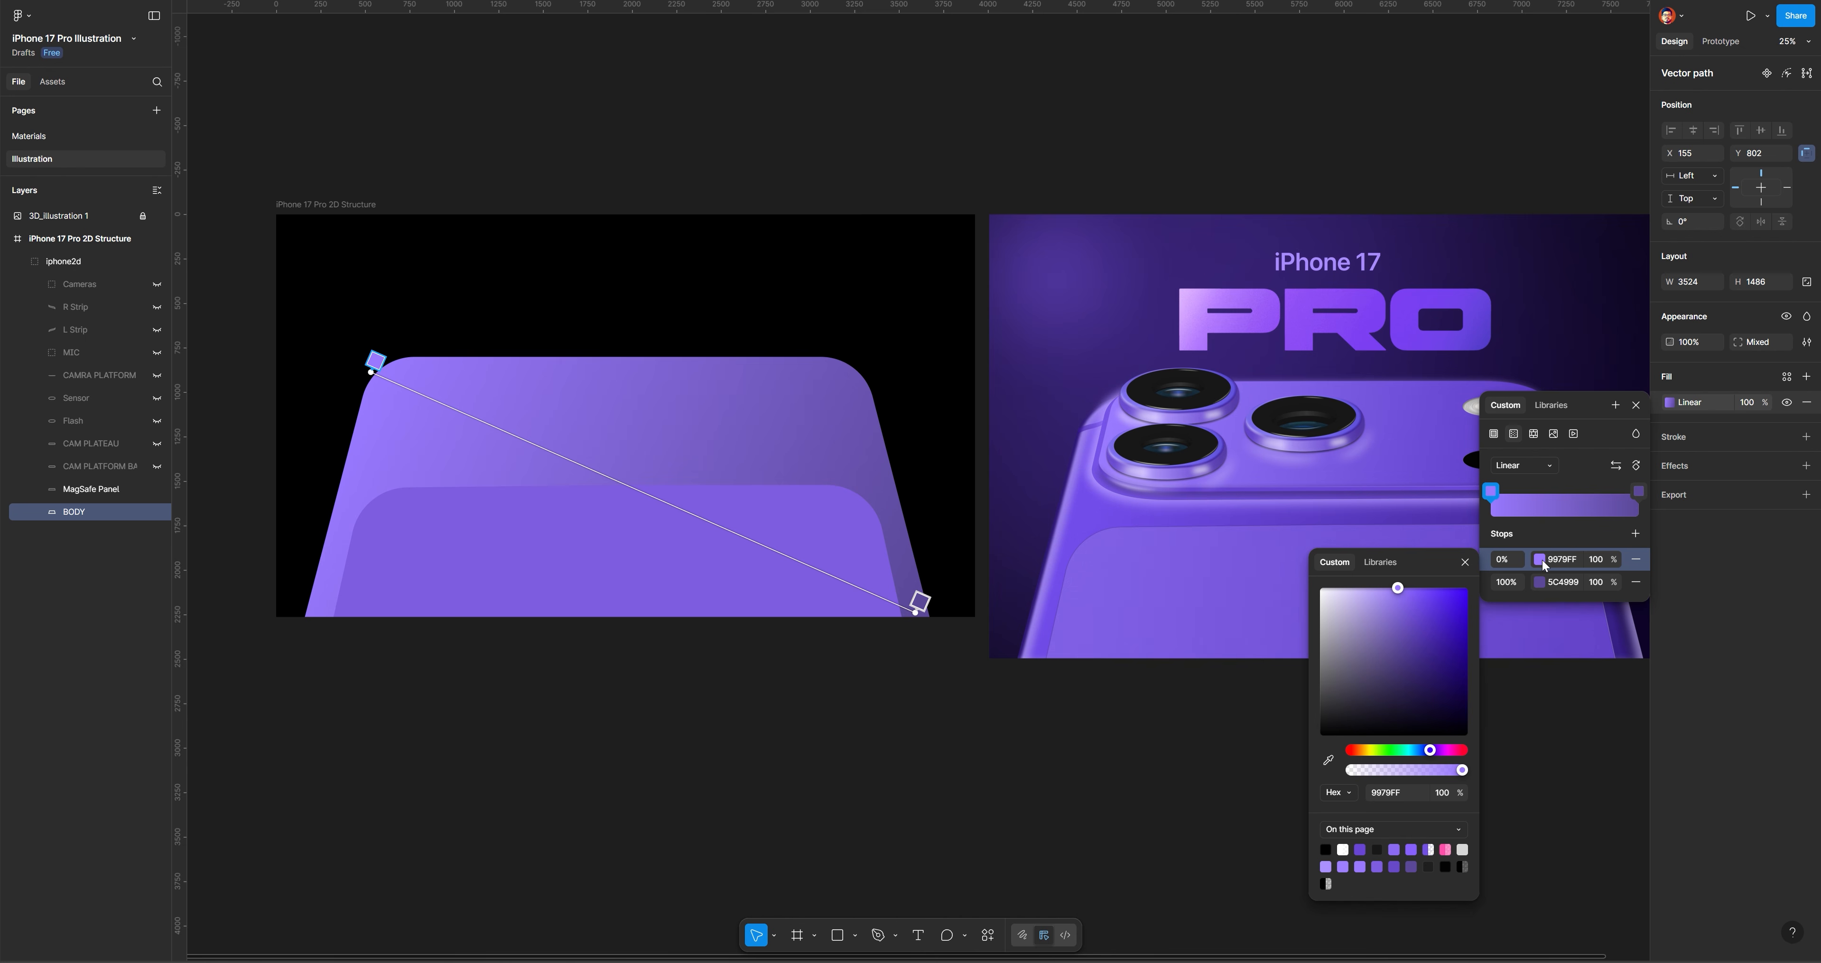
pyautogui.click(1418, 583)
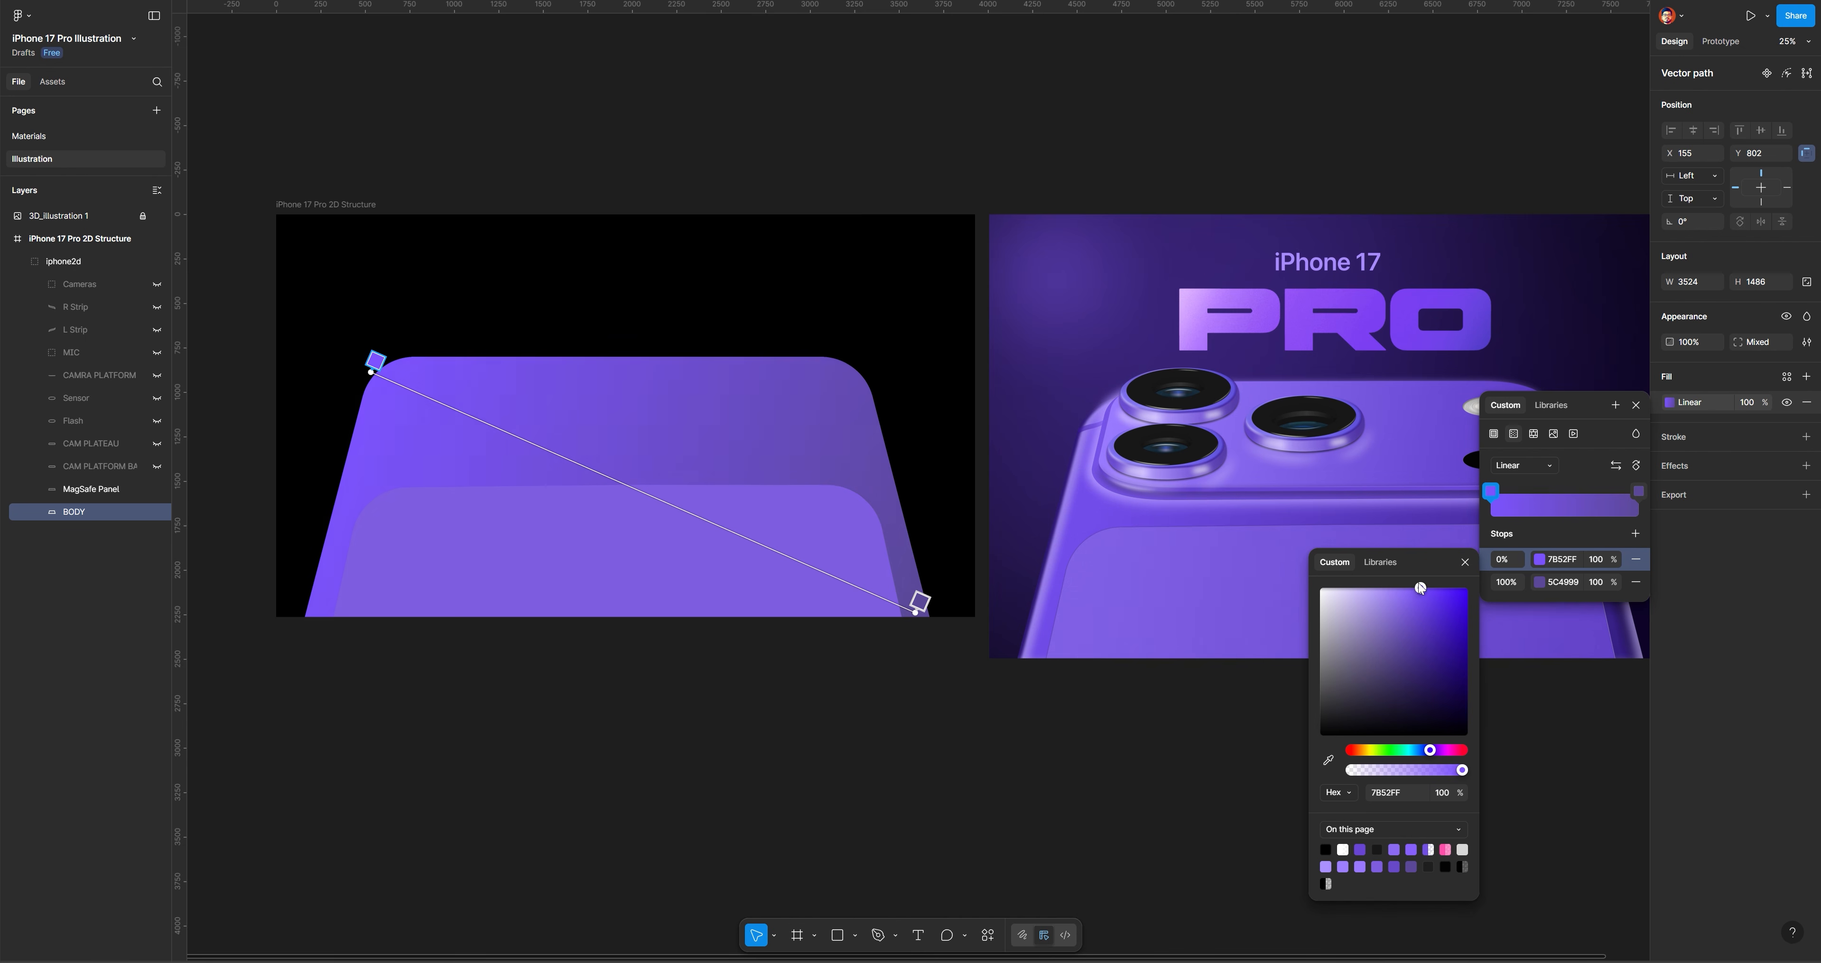
pyautogui.click(919, 601)
pyautogui.moveTo(1433, 649)
pyautogui.mouseDown()
pyautogui.moveTo(1429, 628)
pyautogui.moveTo(1415, 640)
pyautogui.mouseUp()
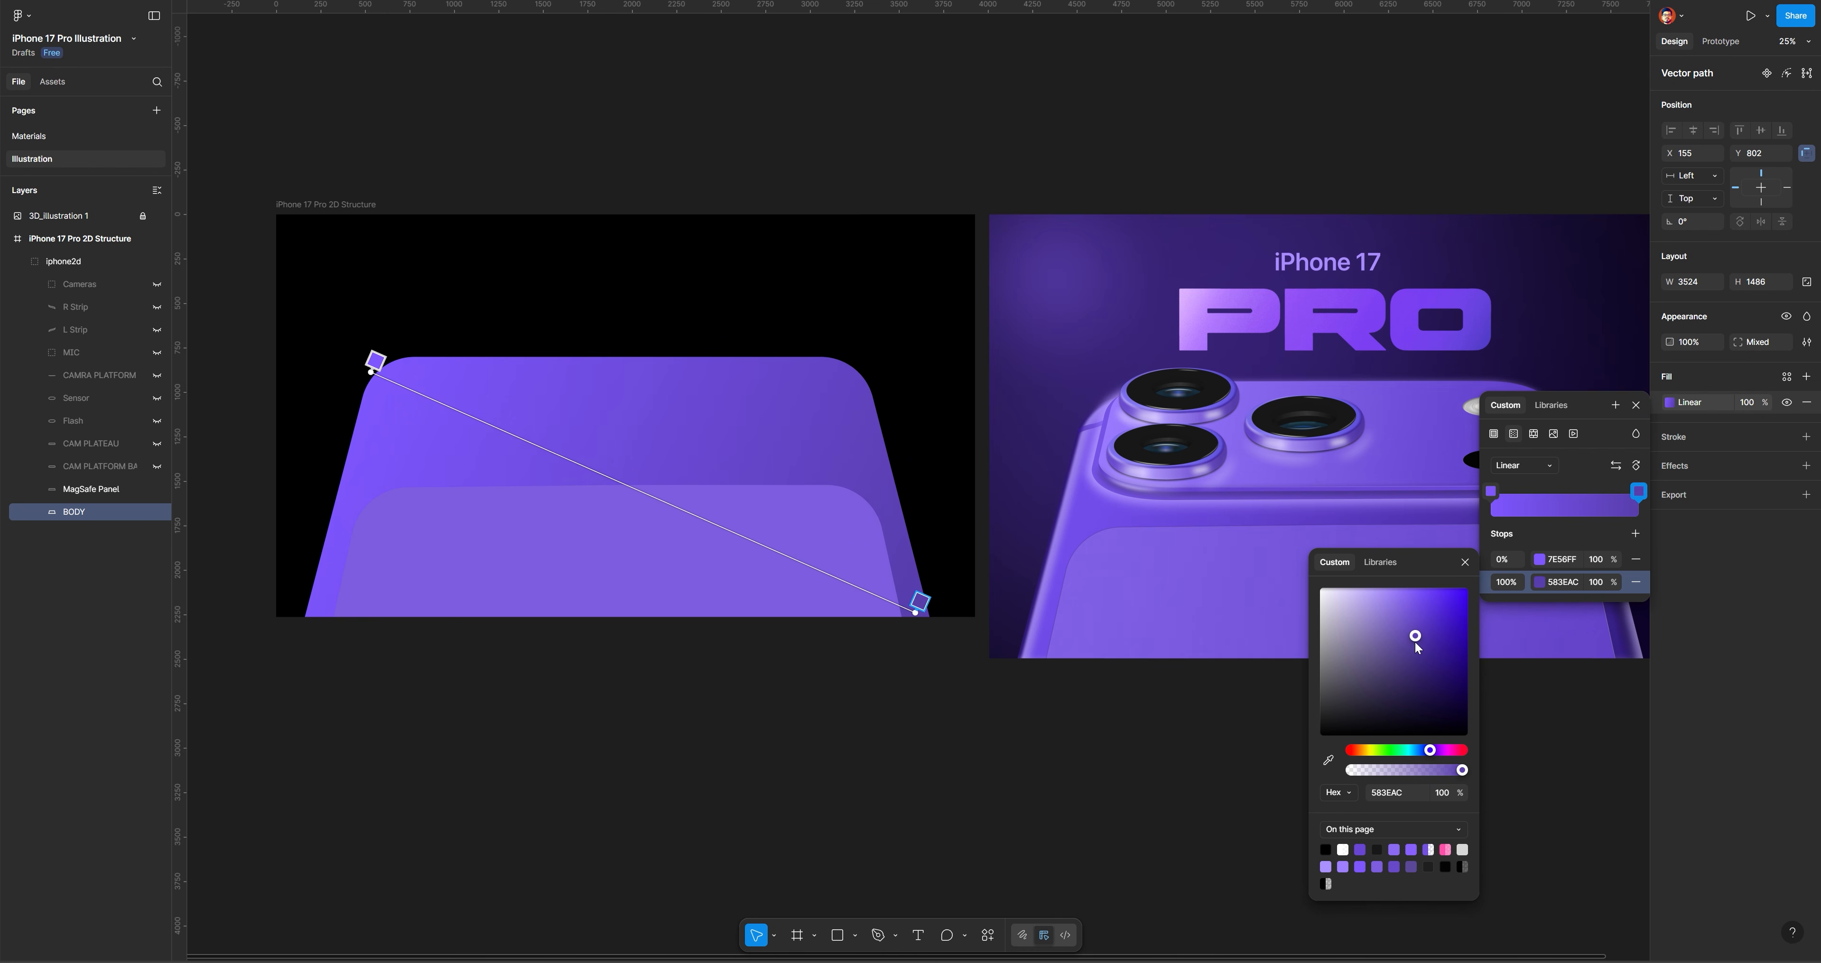
pyautogui.press('Escape')
pyautogui.press('Escape')
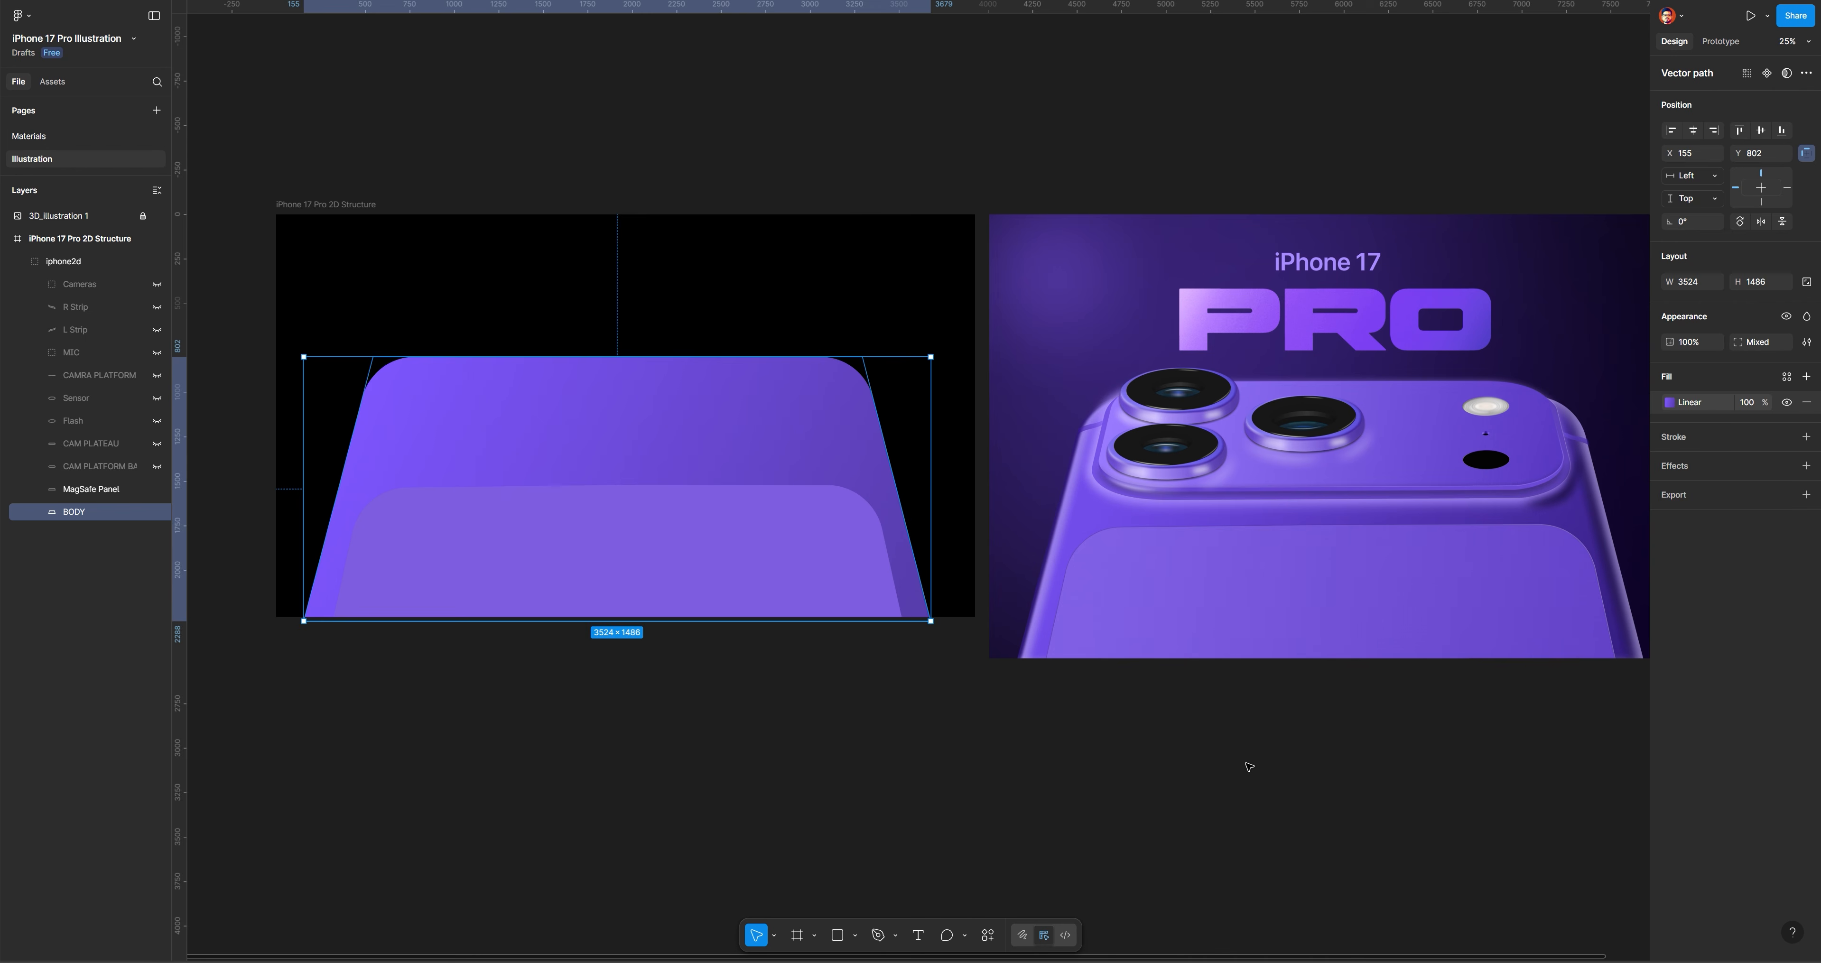
# Change the MagSafe Panel fill to a linear gradient running from its upper-left corner to its lower-right corner
pyautogui.click(669, 537)
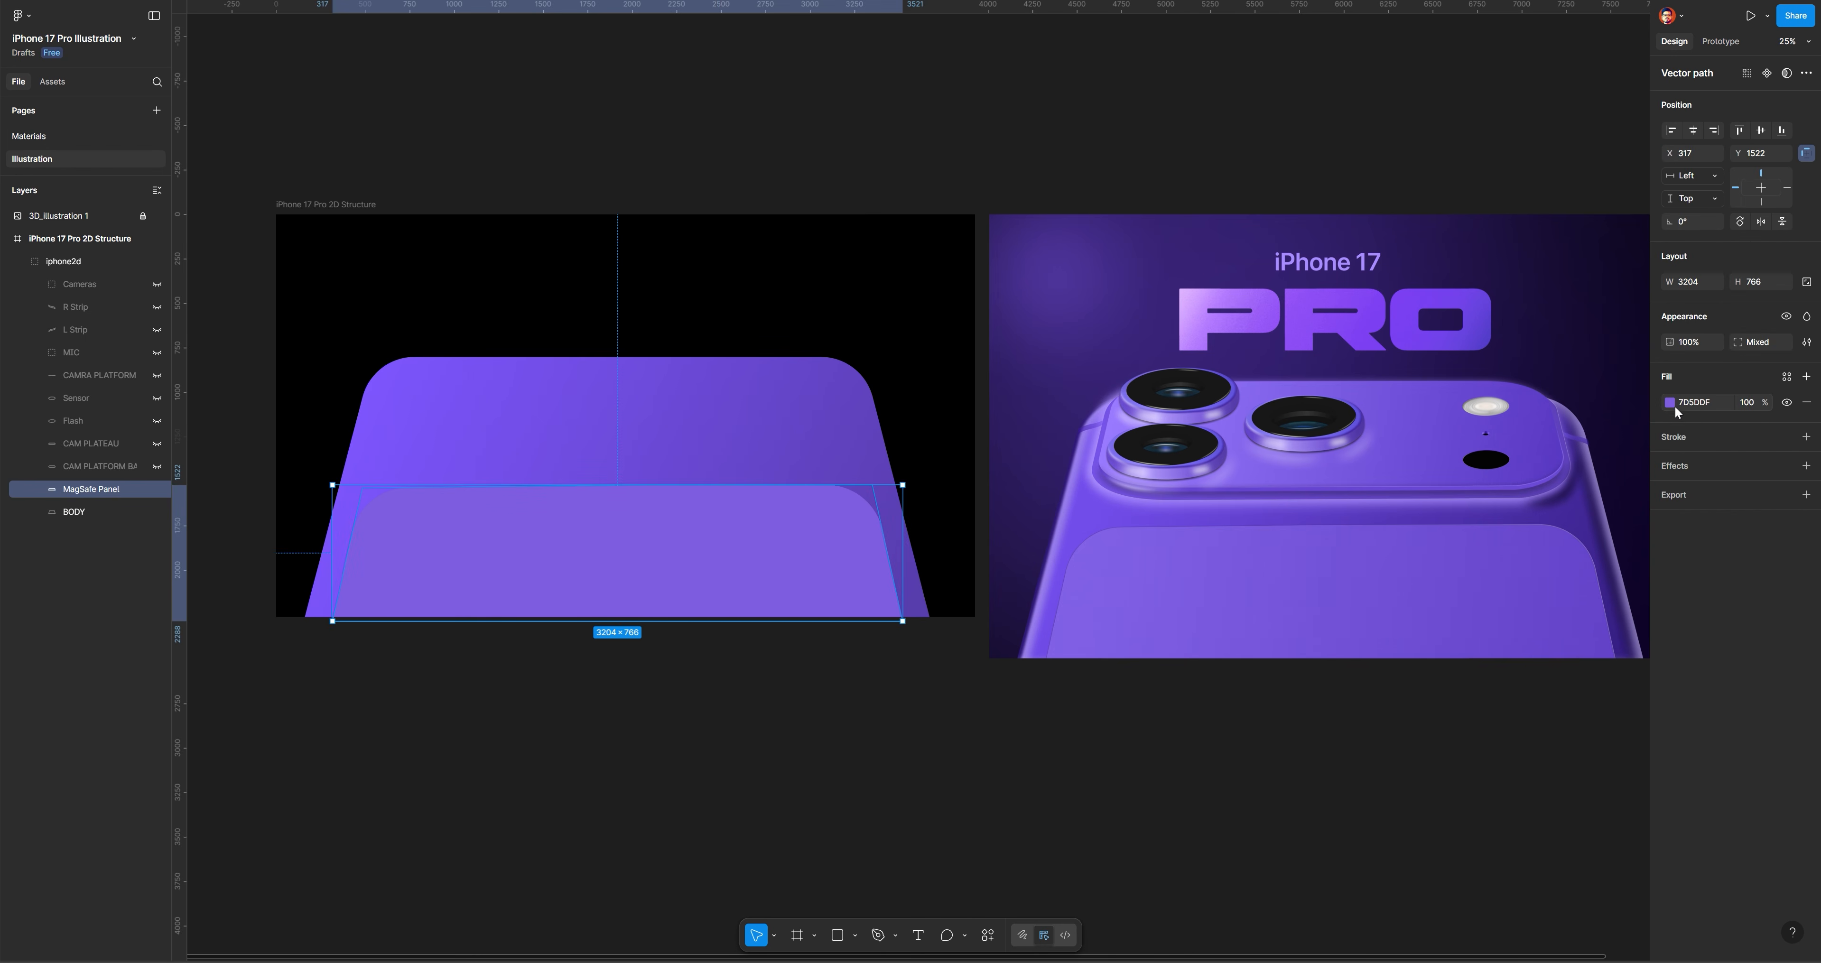
pyautogui.click(1669, 402)
pyautogui.click(1514, 434)
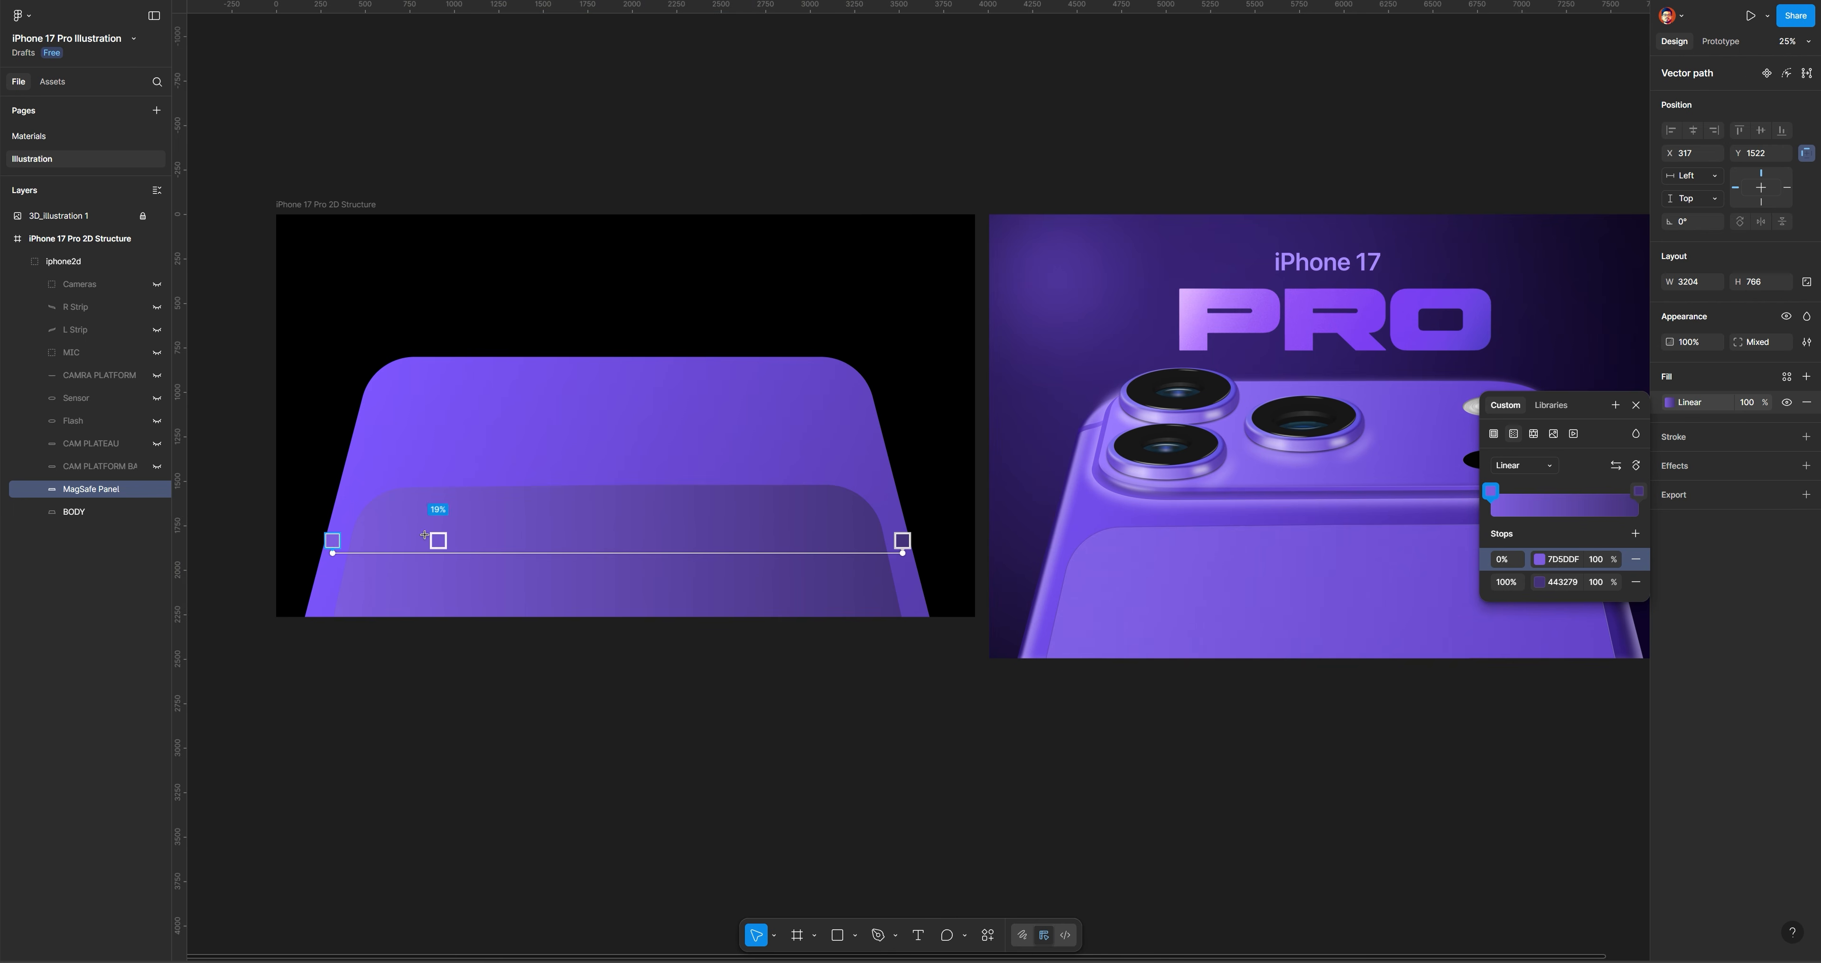
pyautogui.moveTo(332, 553); pyautogui.dragTo(373, 491)
pyautogui.moveTo(903, 552); pyautogui.dragTo(895, 621)
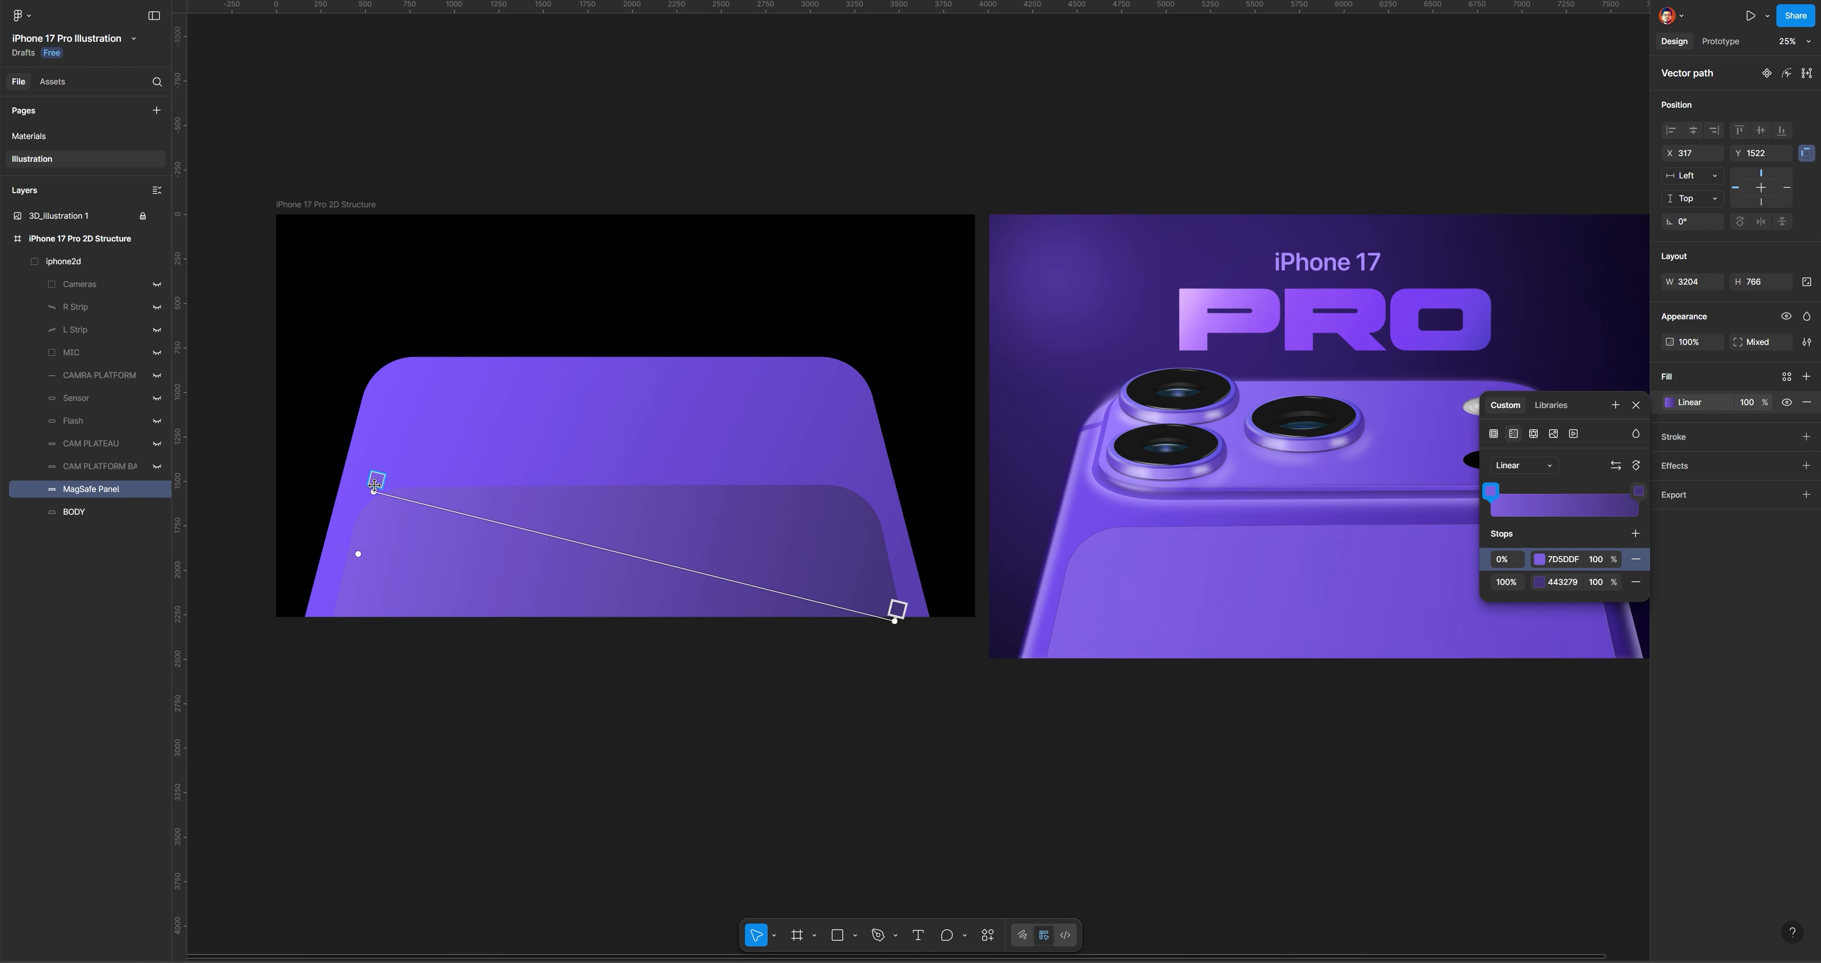
# Sample the body's purple for the MagSafe Panel gradient's 0% stop and lighten it to 8965FF
pyautogui.click(1539, 559)
pyautogui.click(1328, 761)
pyautogui.click(432, 431)
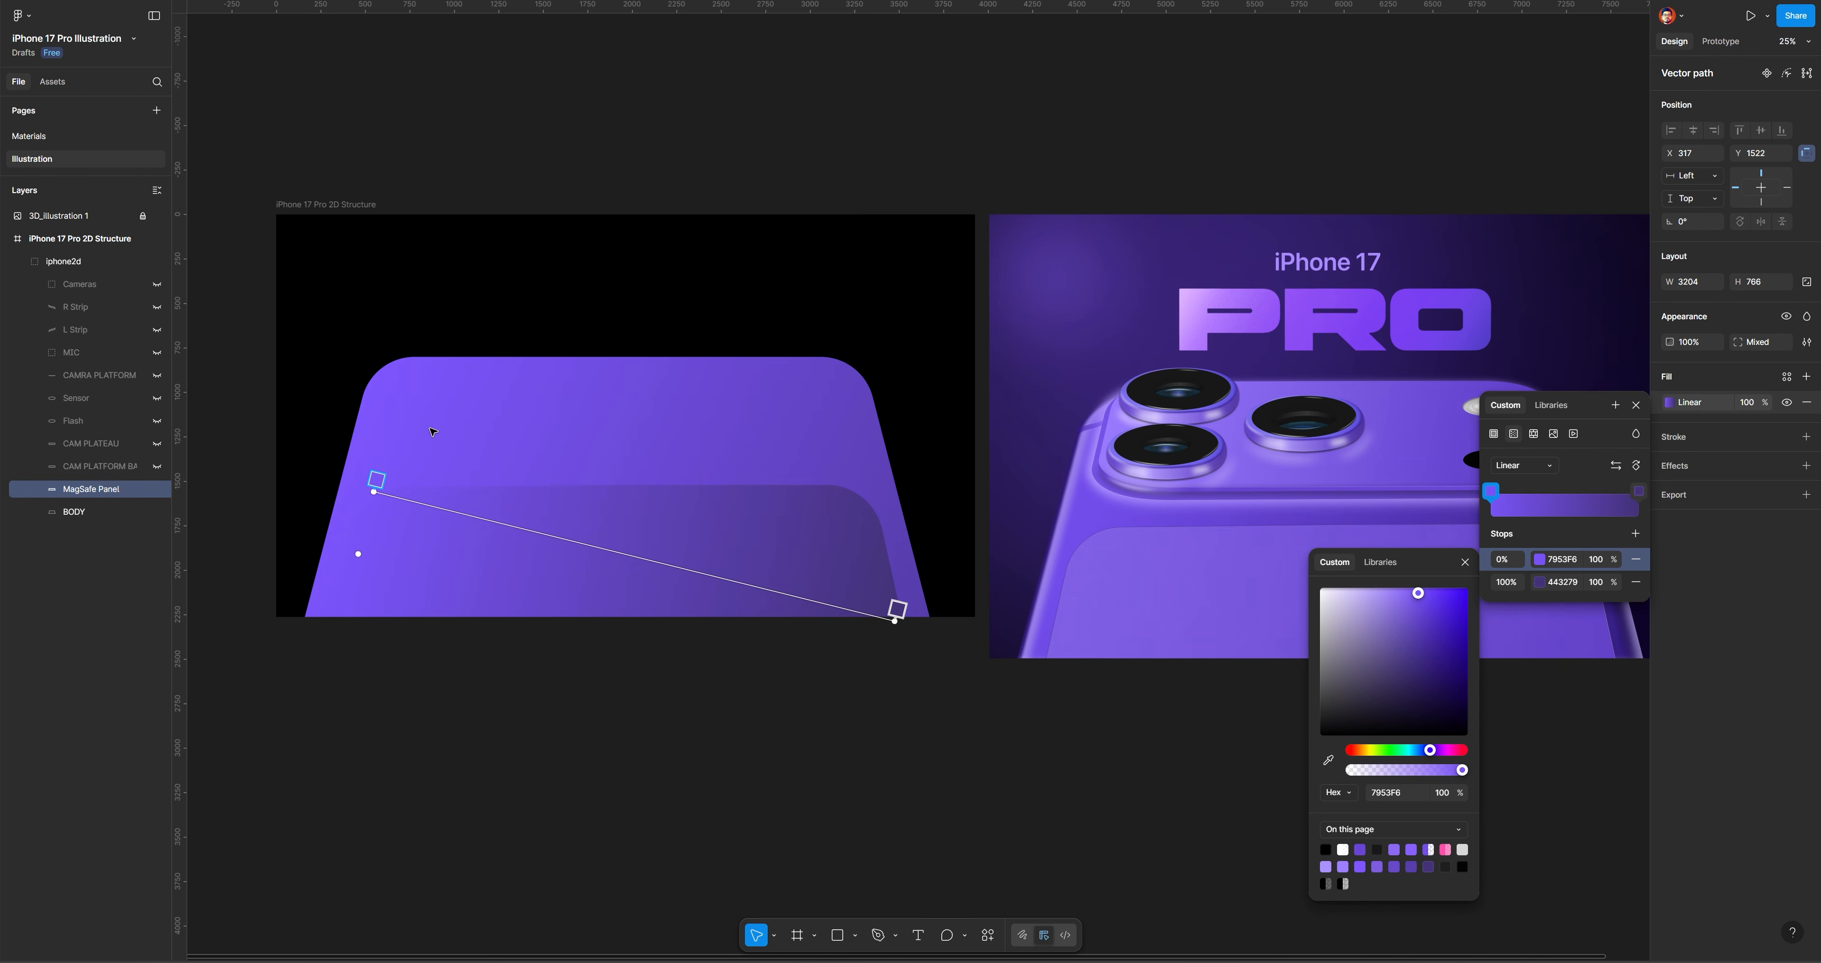
pyautogui.moveTo(1418, 593); pyautogui.dragTo(1407, 588)
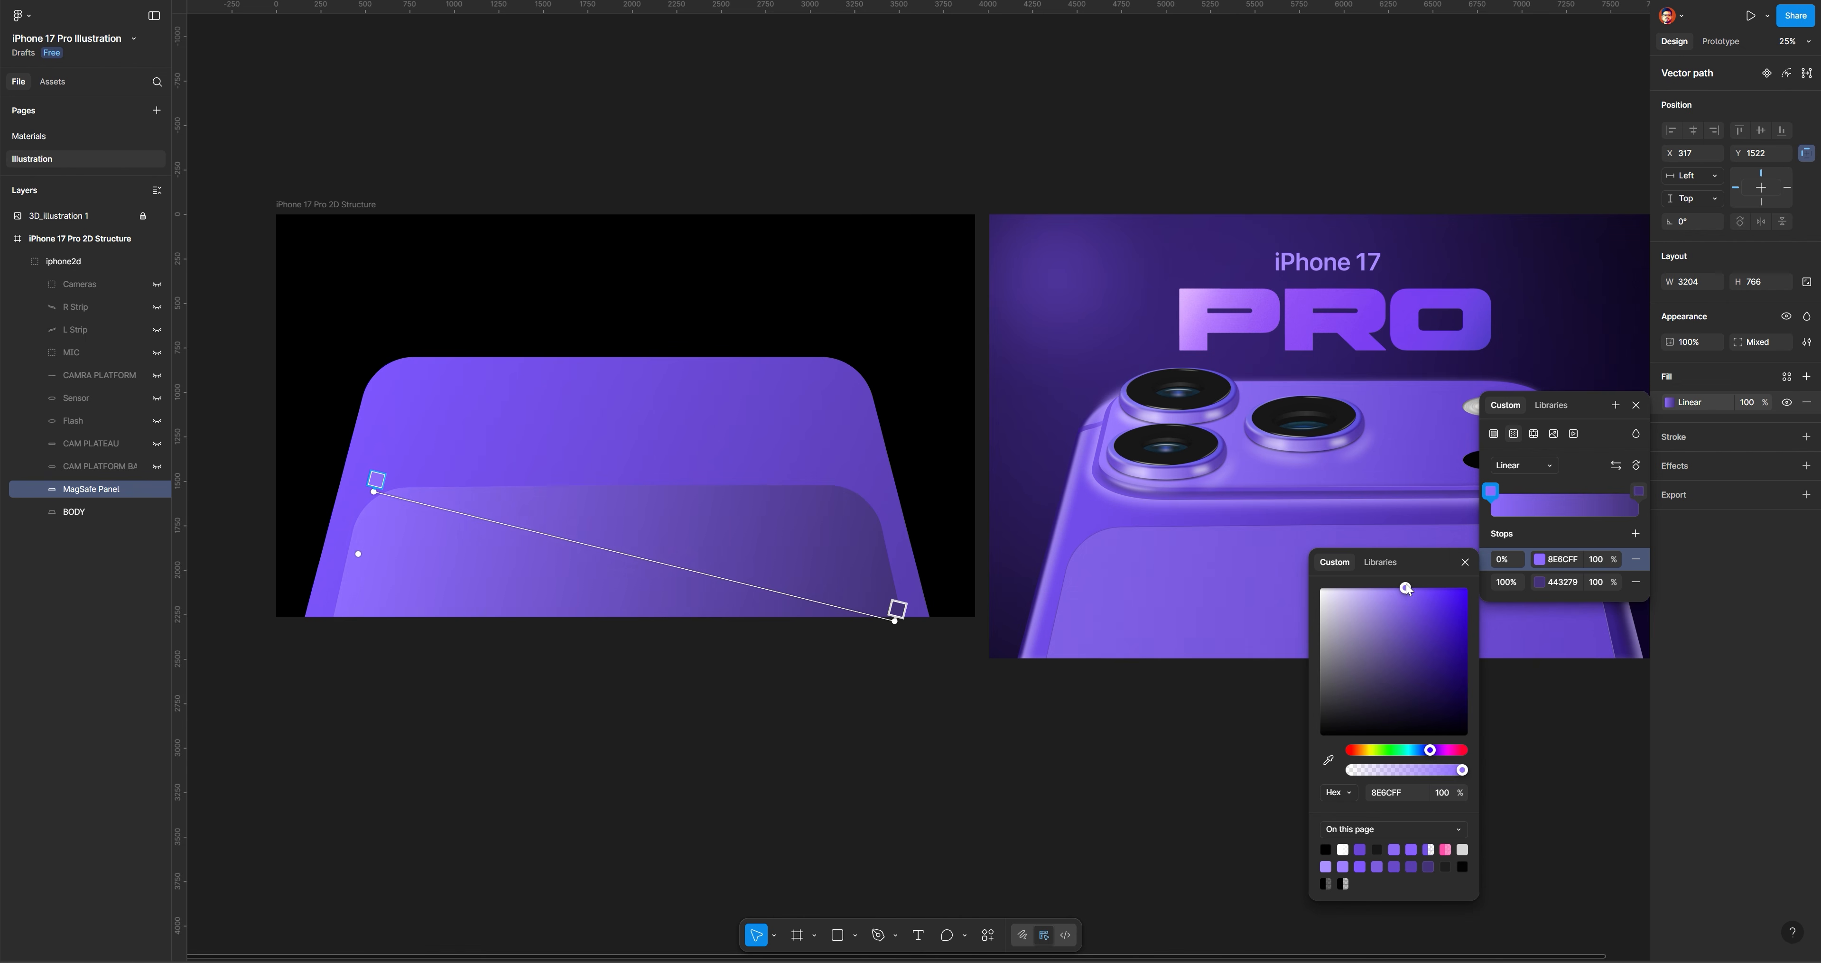
# Sample the right side of the phone for the panel gradient's 100% stop, adjust it to 6C4CD1, and lighten the 0% stop further
pyautogui.click(1539, 583)
pyautogui.click(1328, 760)
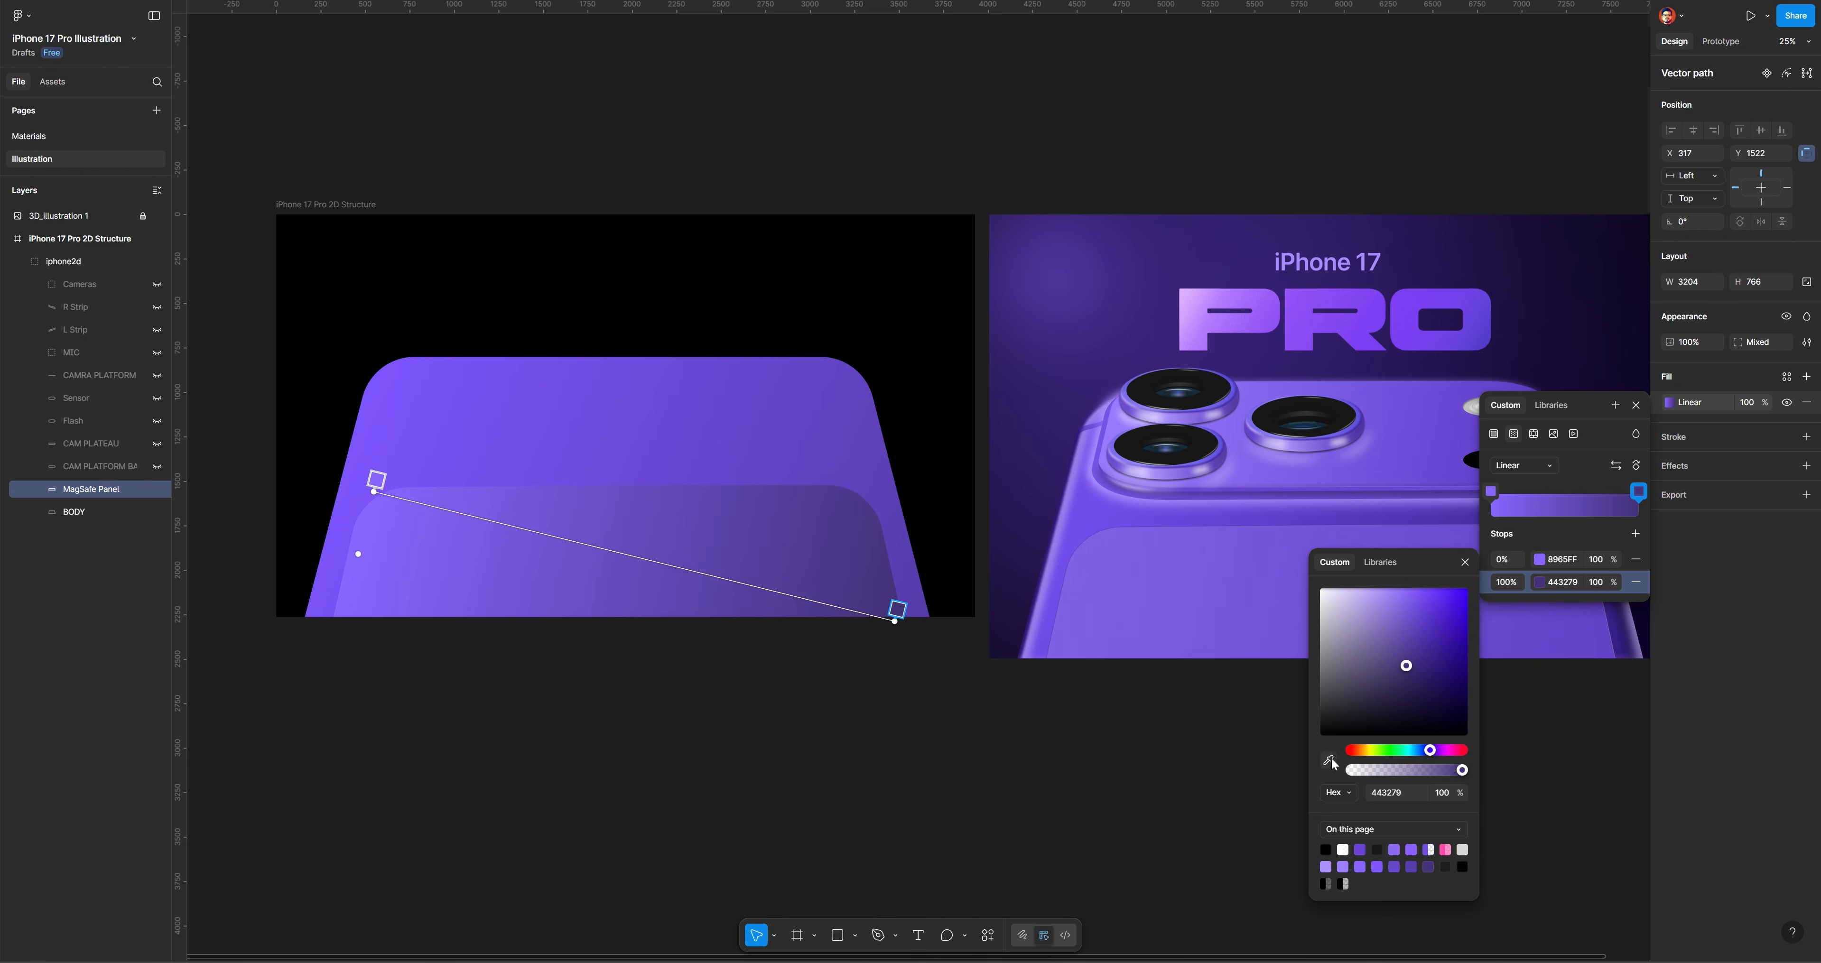
pyautogui.click(884, 547)
pyautogui.click(1414, 619)
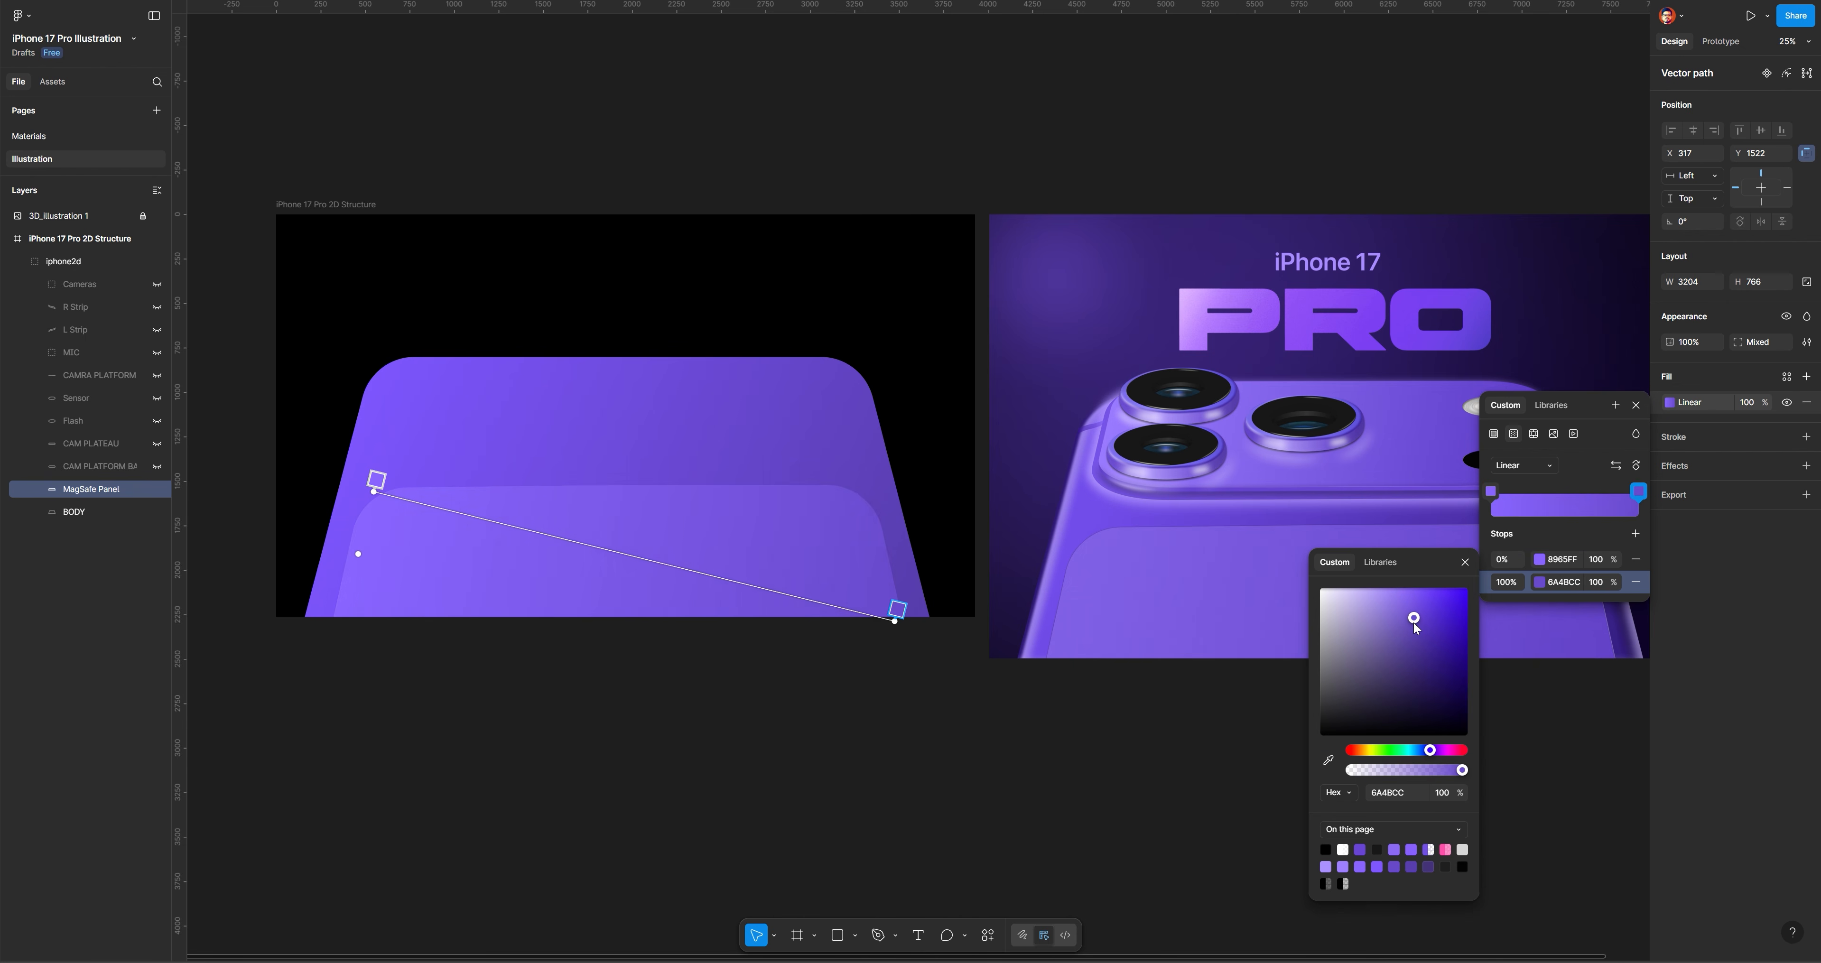
pyautogui.moveTo(1414, 622); pyautogui.dragTo(1414, 619)
pyautogui.click(377, 480)
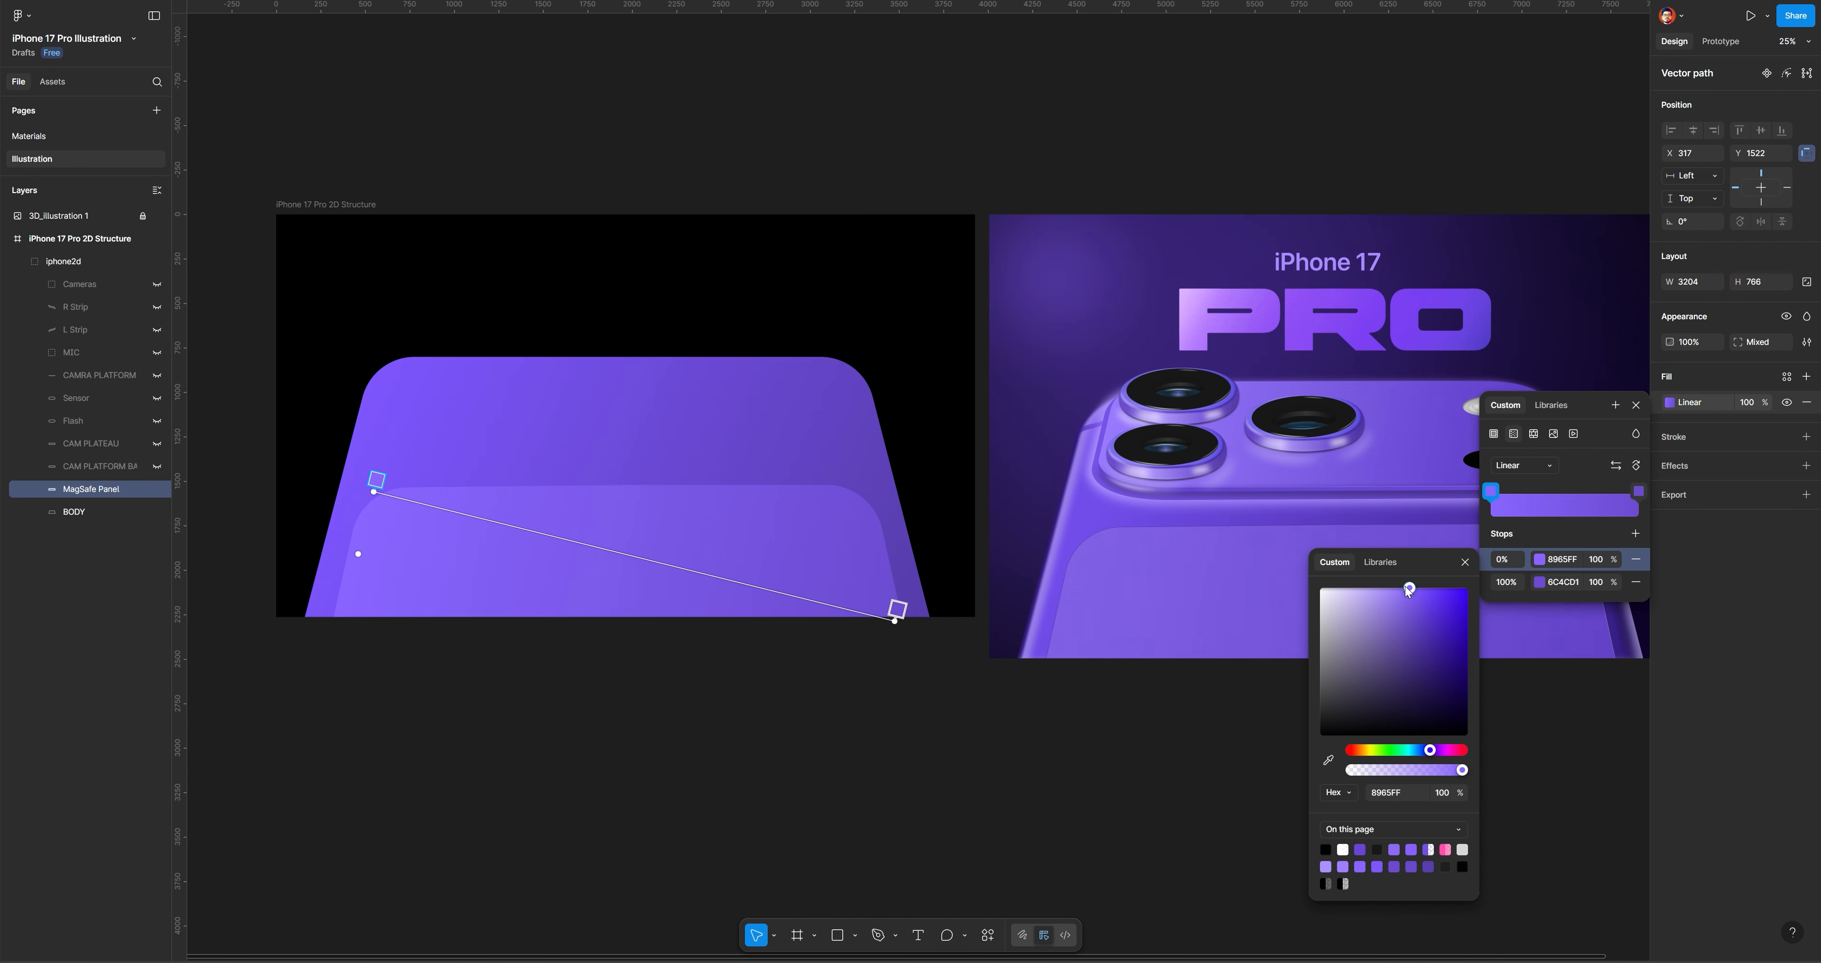
pyautogui.press('Escape')
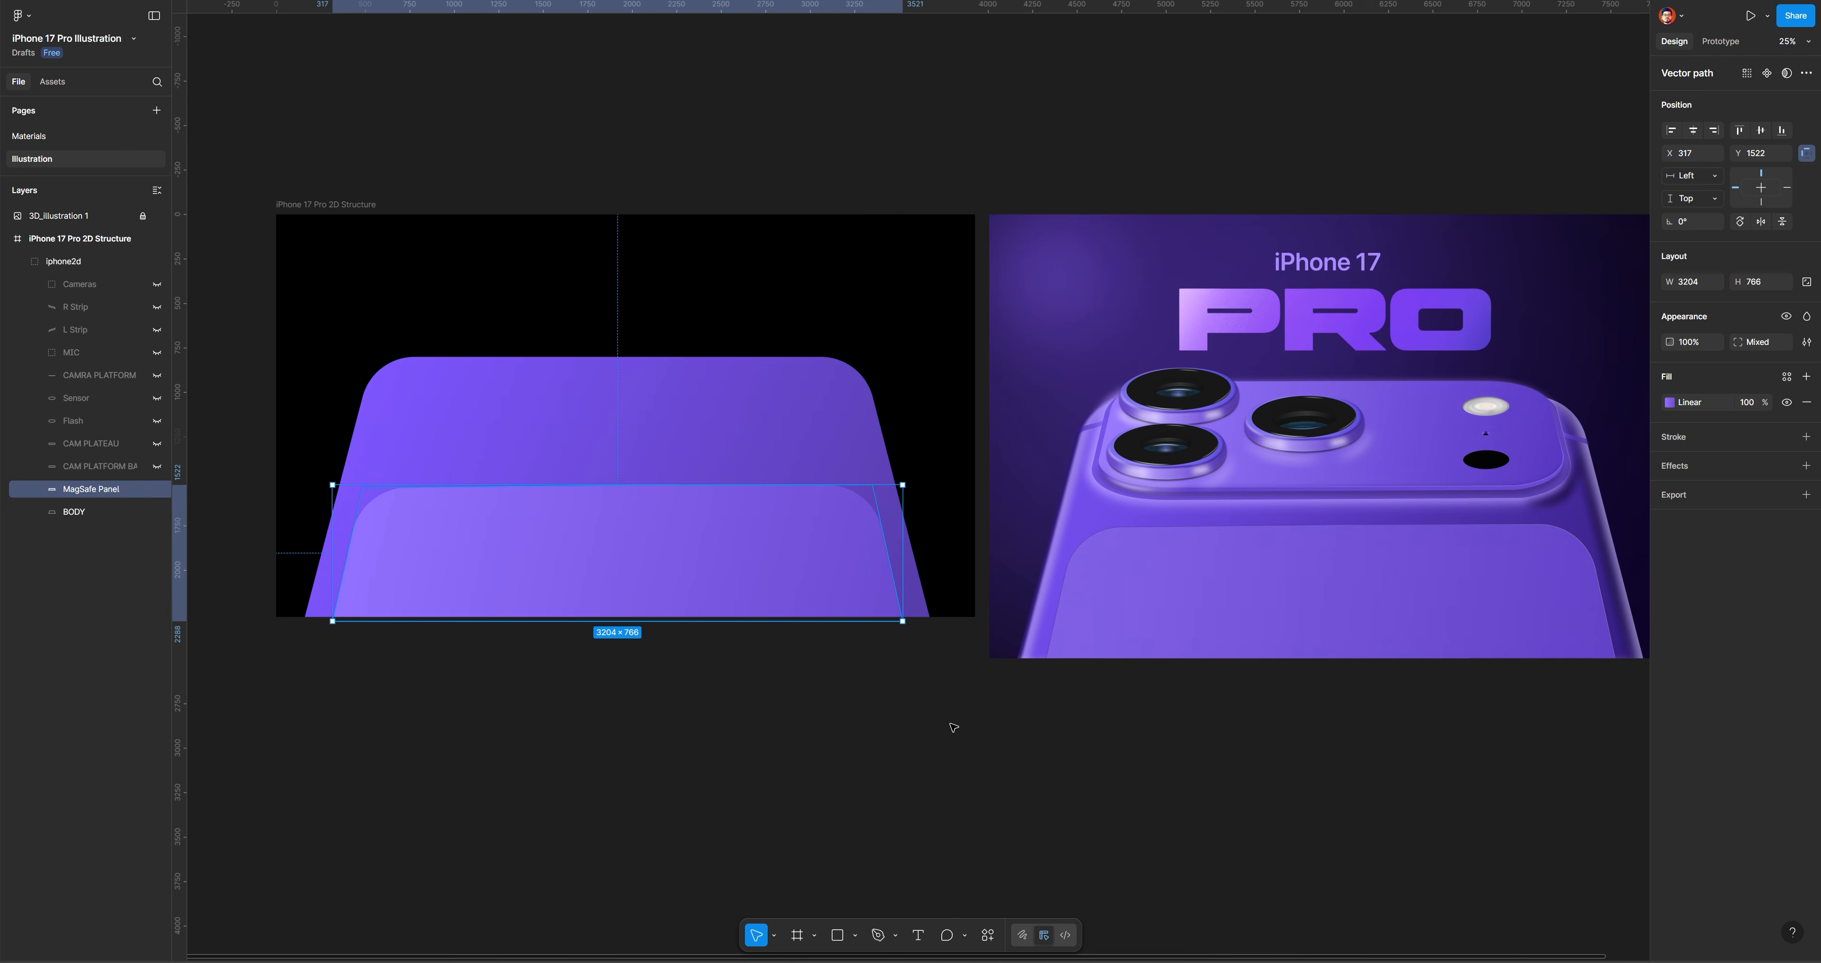
# Add an inner shadow to the BODY shape with an X offset of 44 and a blur of about 20
pyautogui.click(953, 728)
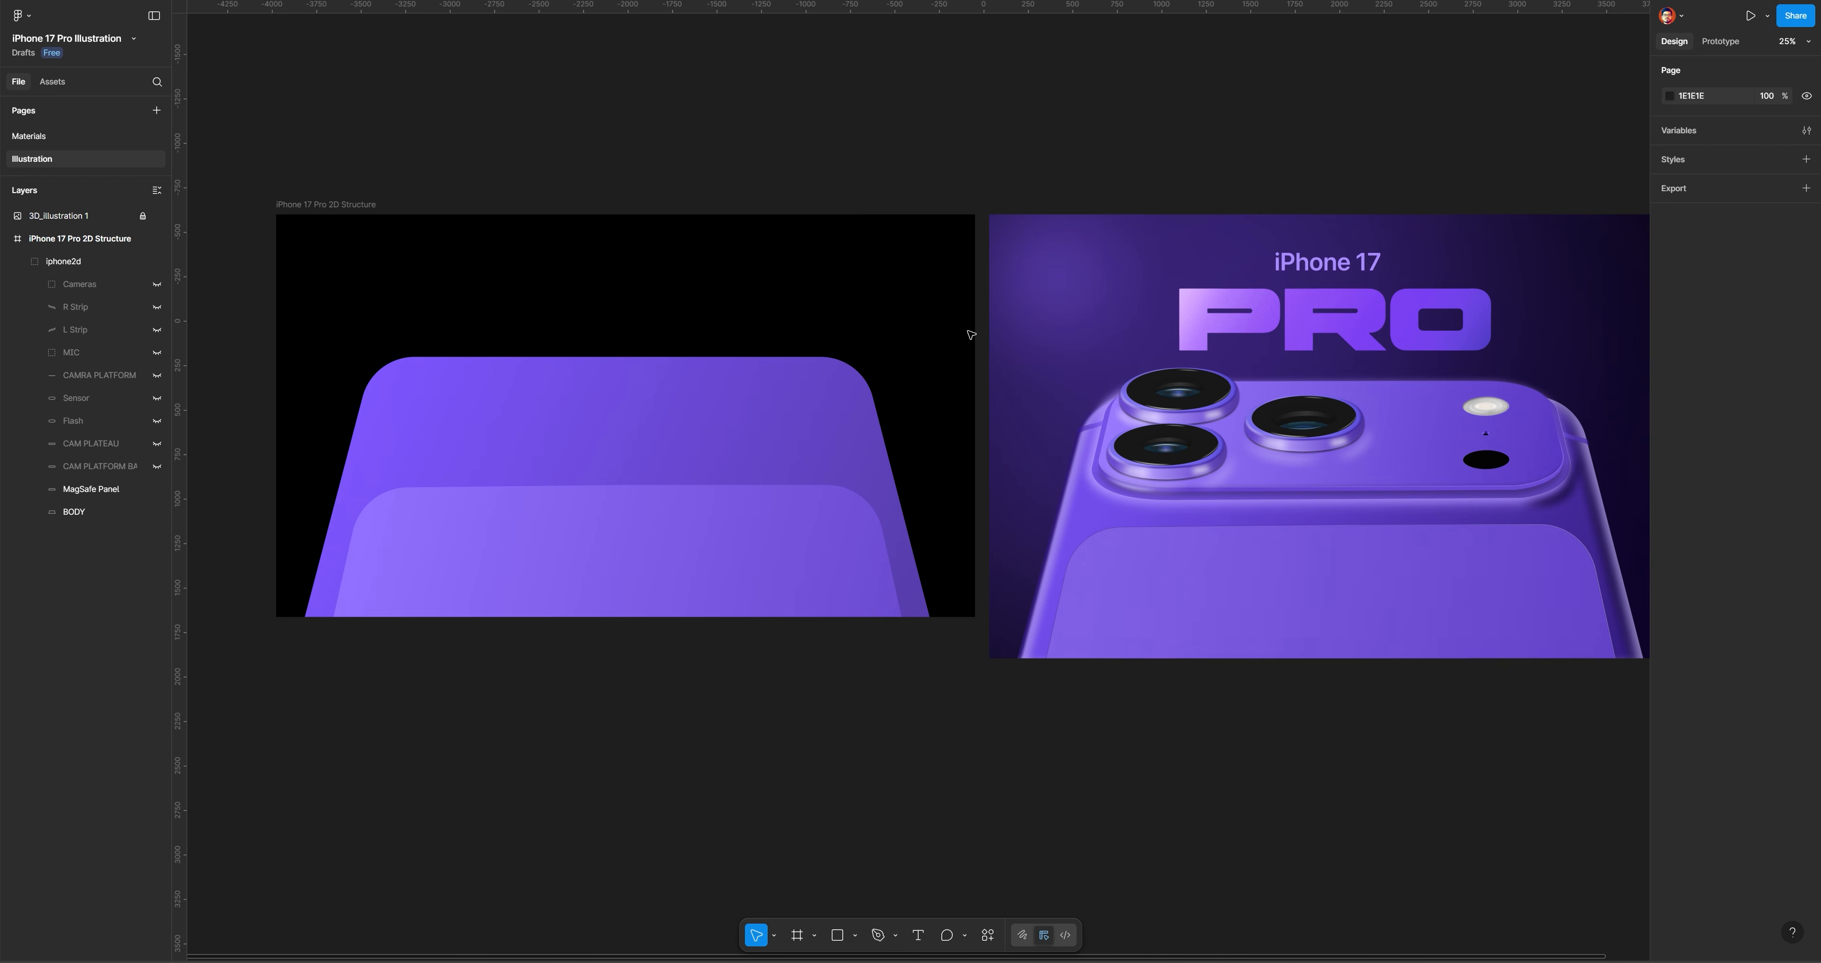
pyautogui.hscroll(-3, 981, 735)
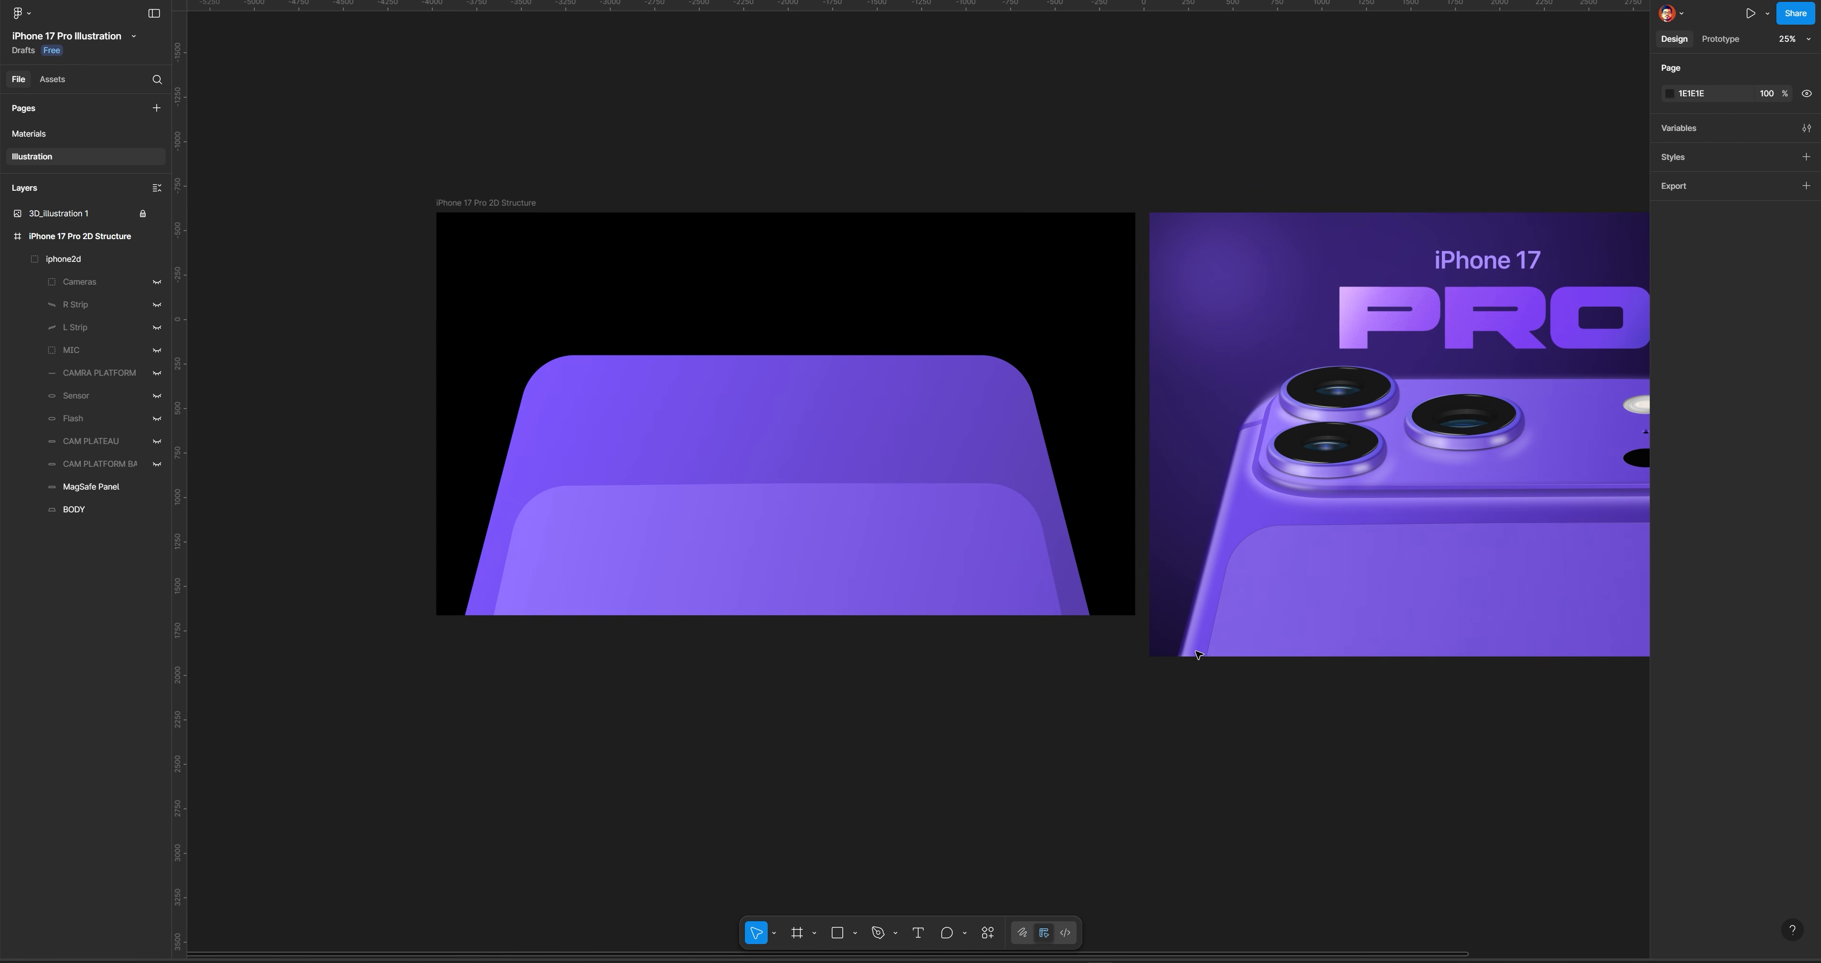
pyautogui.click(685, 424)
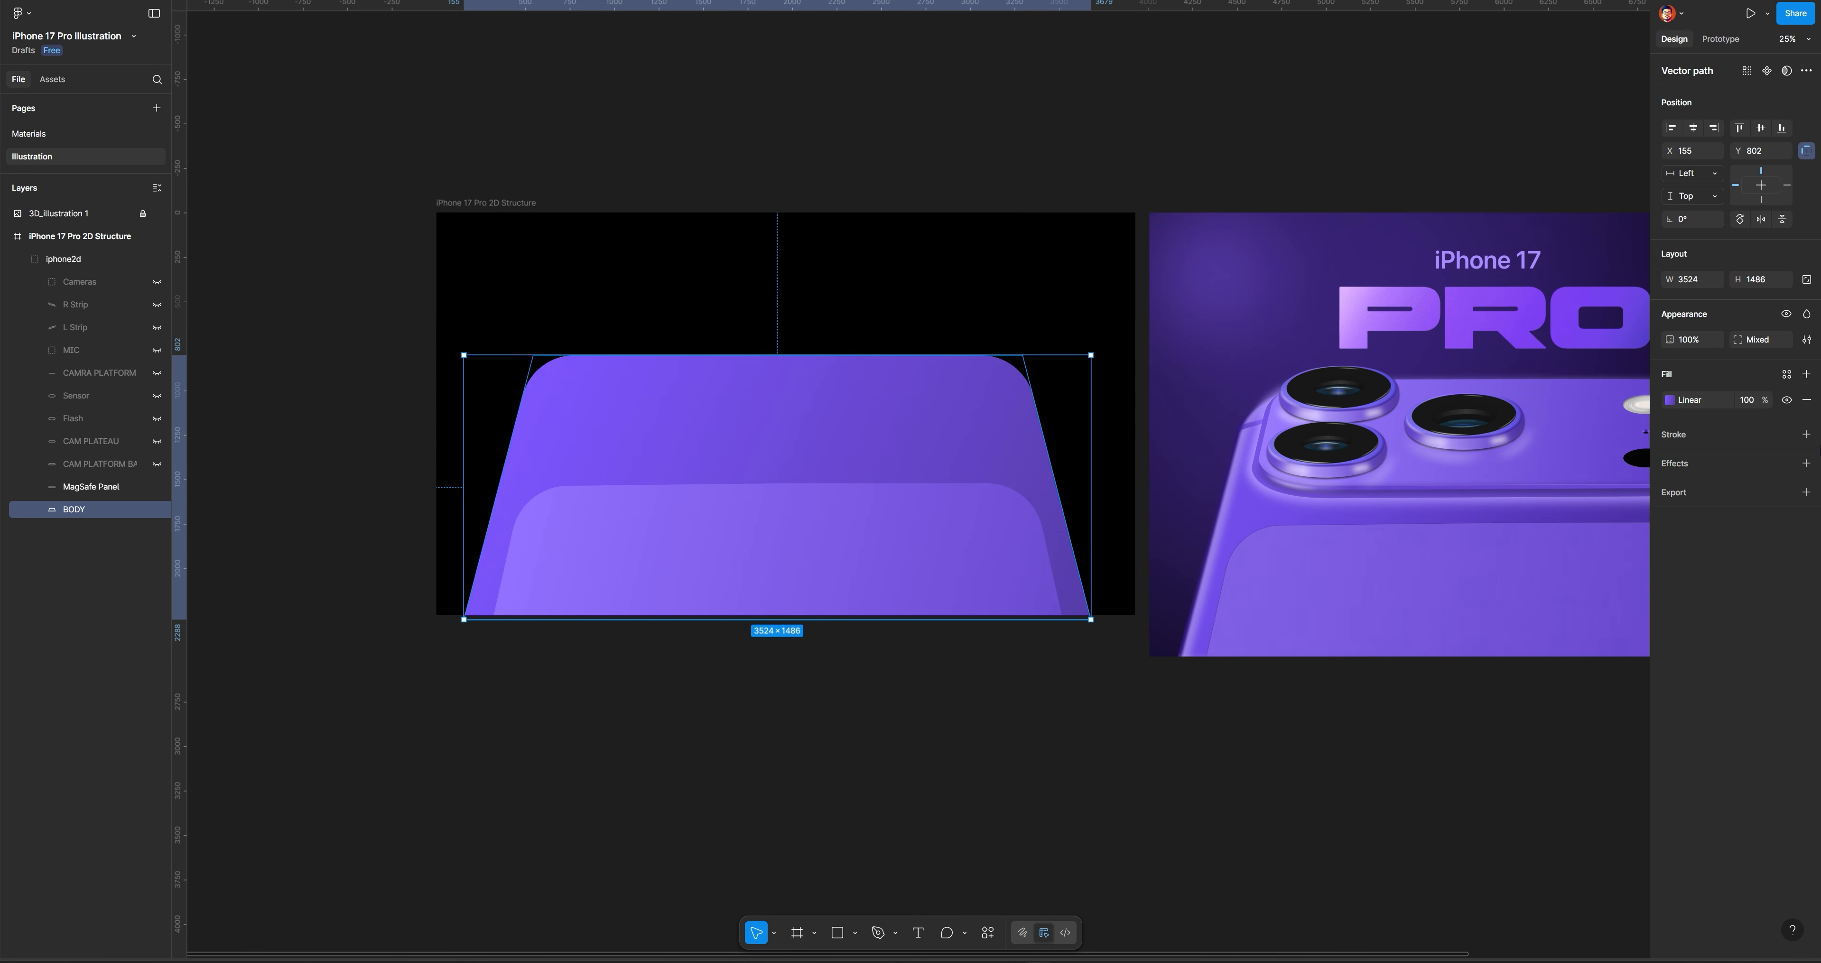
pyautogui.click(1807, 463)
pyautogui.click(1725, 489)
pyautogui.click(1725, 470)
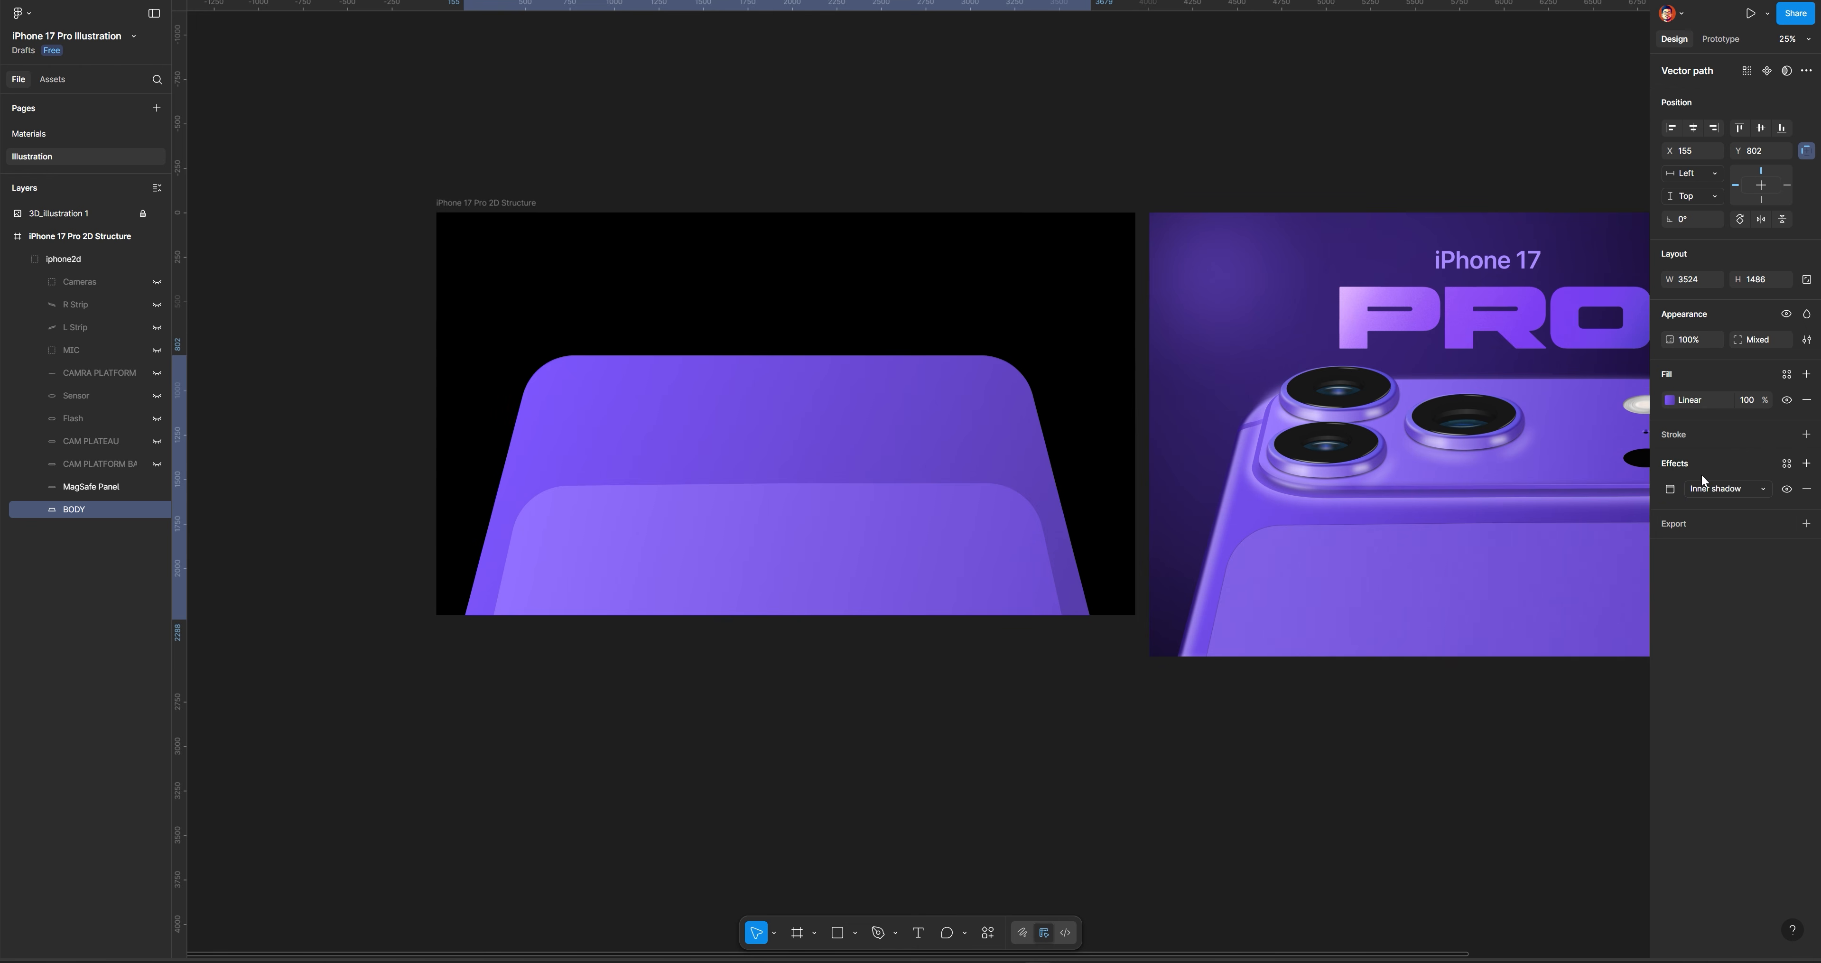
pyautogui.click(1670, 489)
pyautogui.moveTo(1550, 527); pyautogui.dragTo(1609, 532)
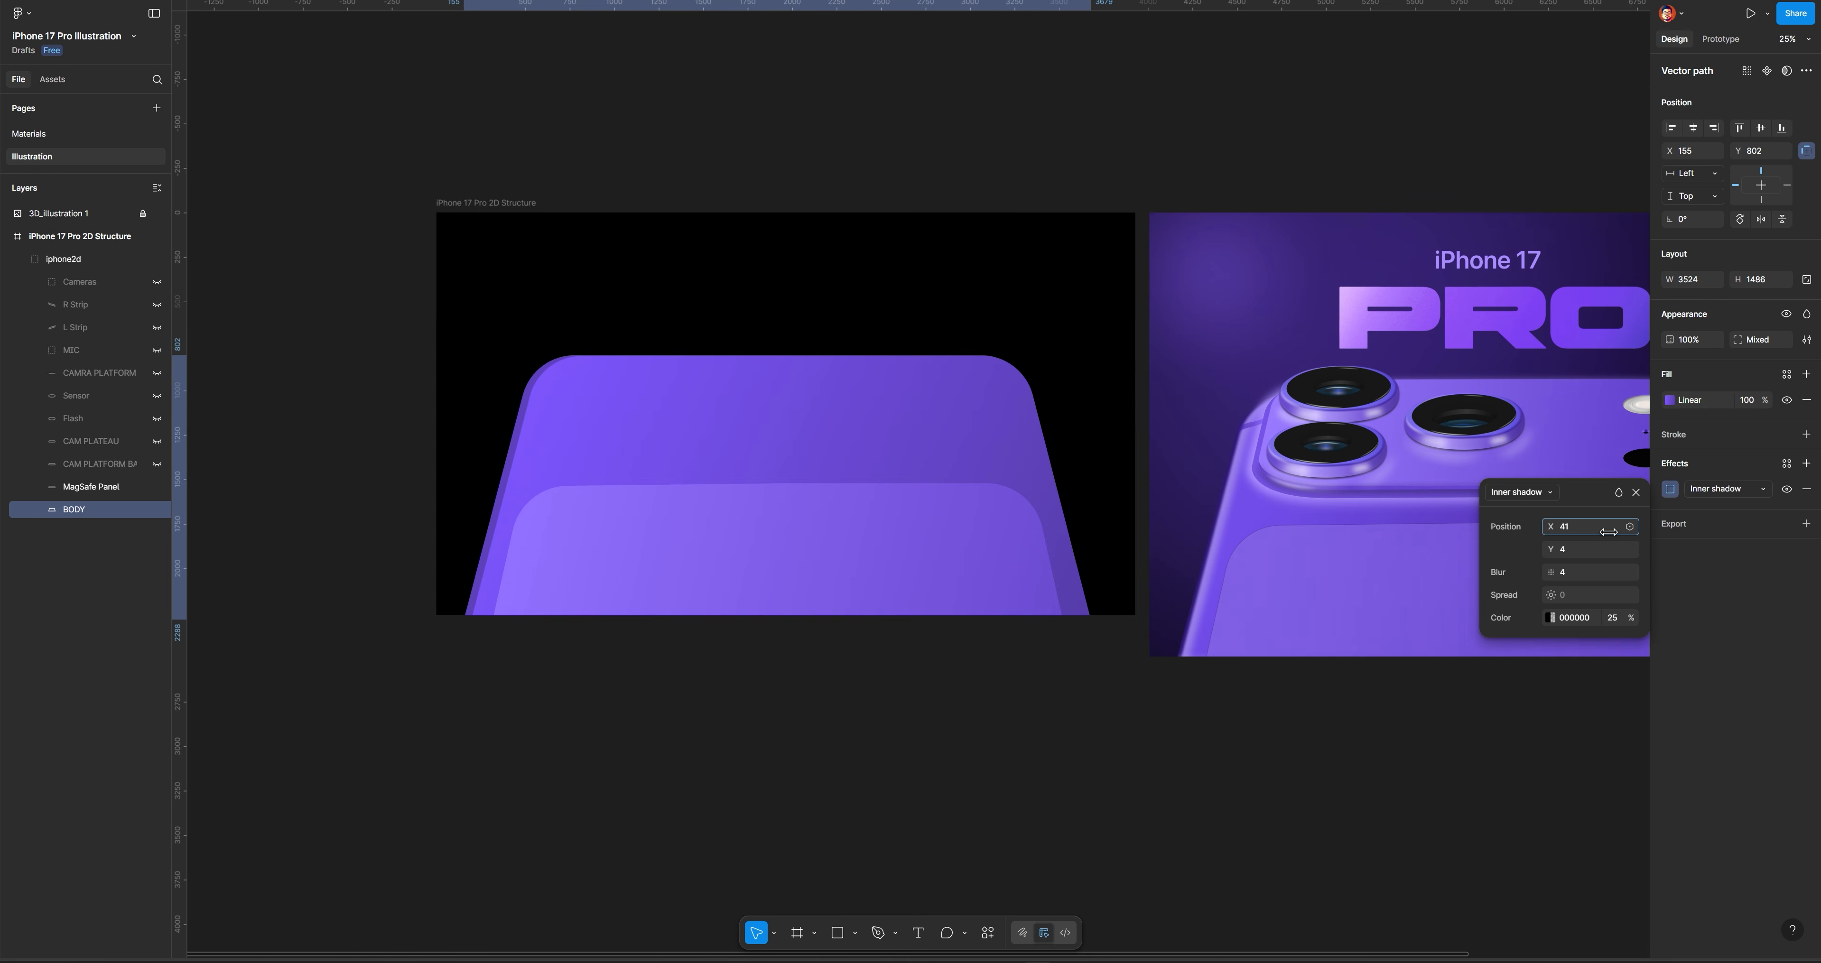
pyautogui.moveTo(1550, 528); pyautogui.dragTo(1563, 572)
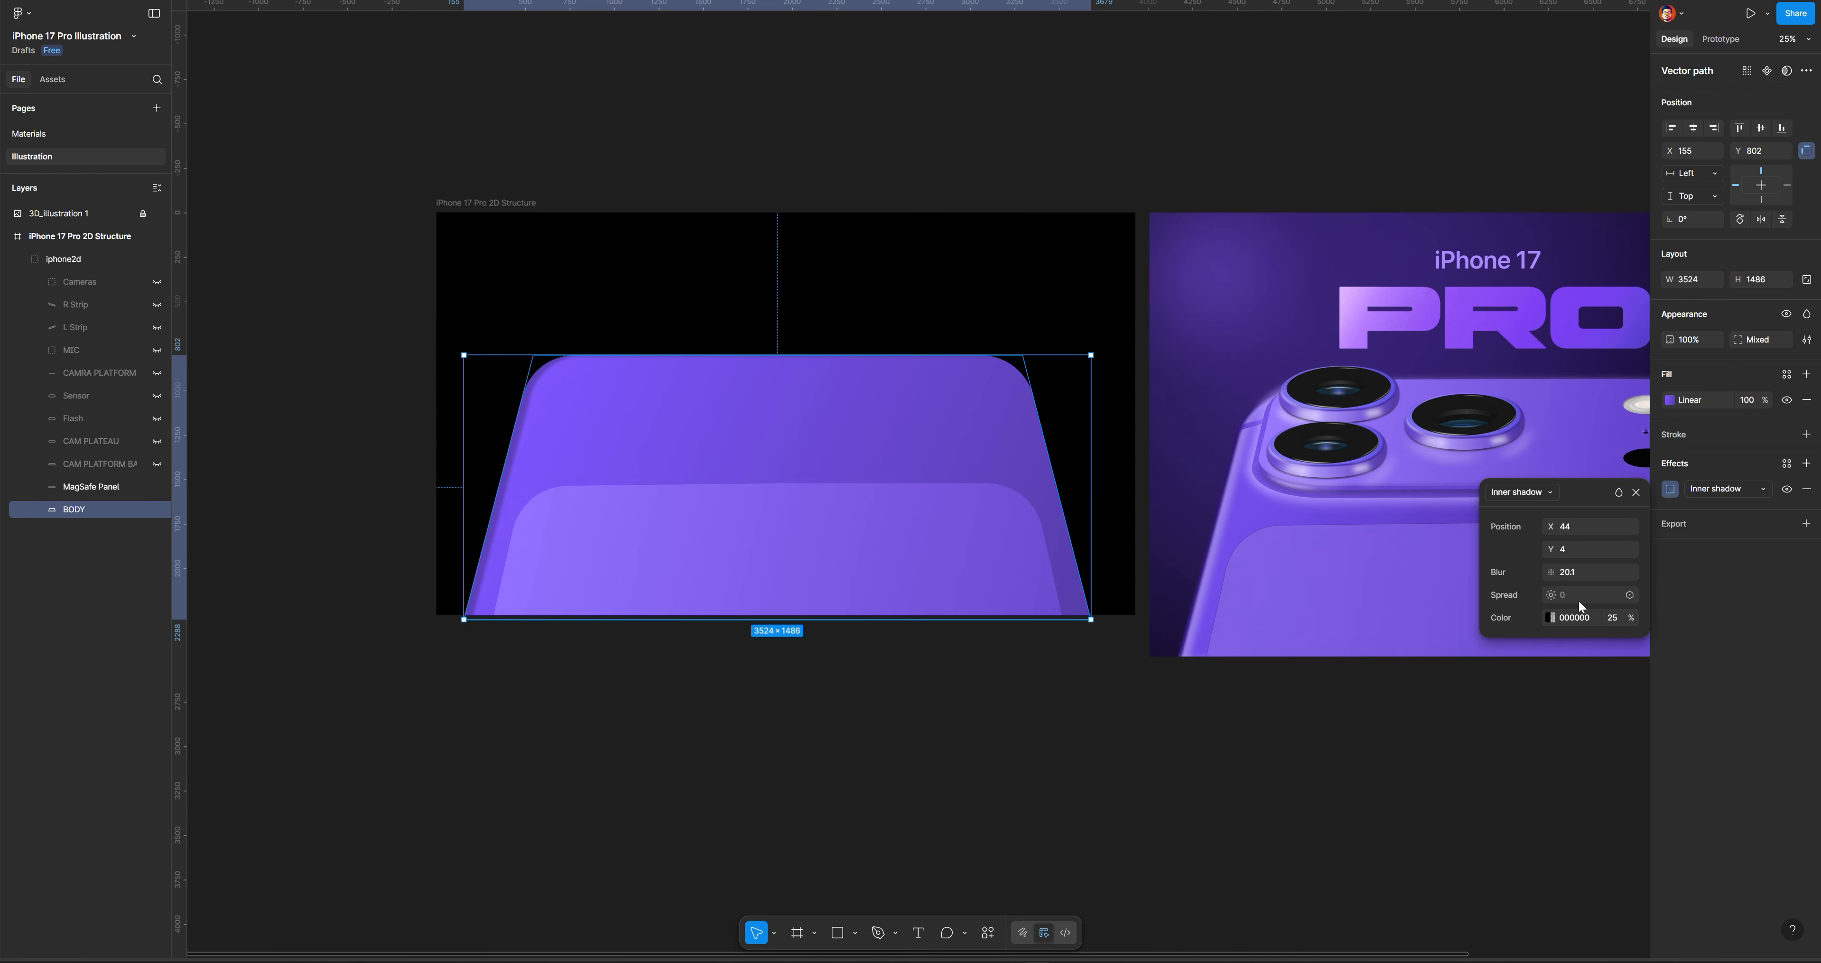
# Set the BODY inner shadow's colour to white FFFFFF at 35% opacity
pyautogui.click(1552, 619)
pyautogui.moveTo(1424, 668); pyautogui.dragTo(1151, 590)
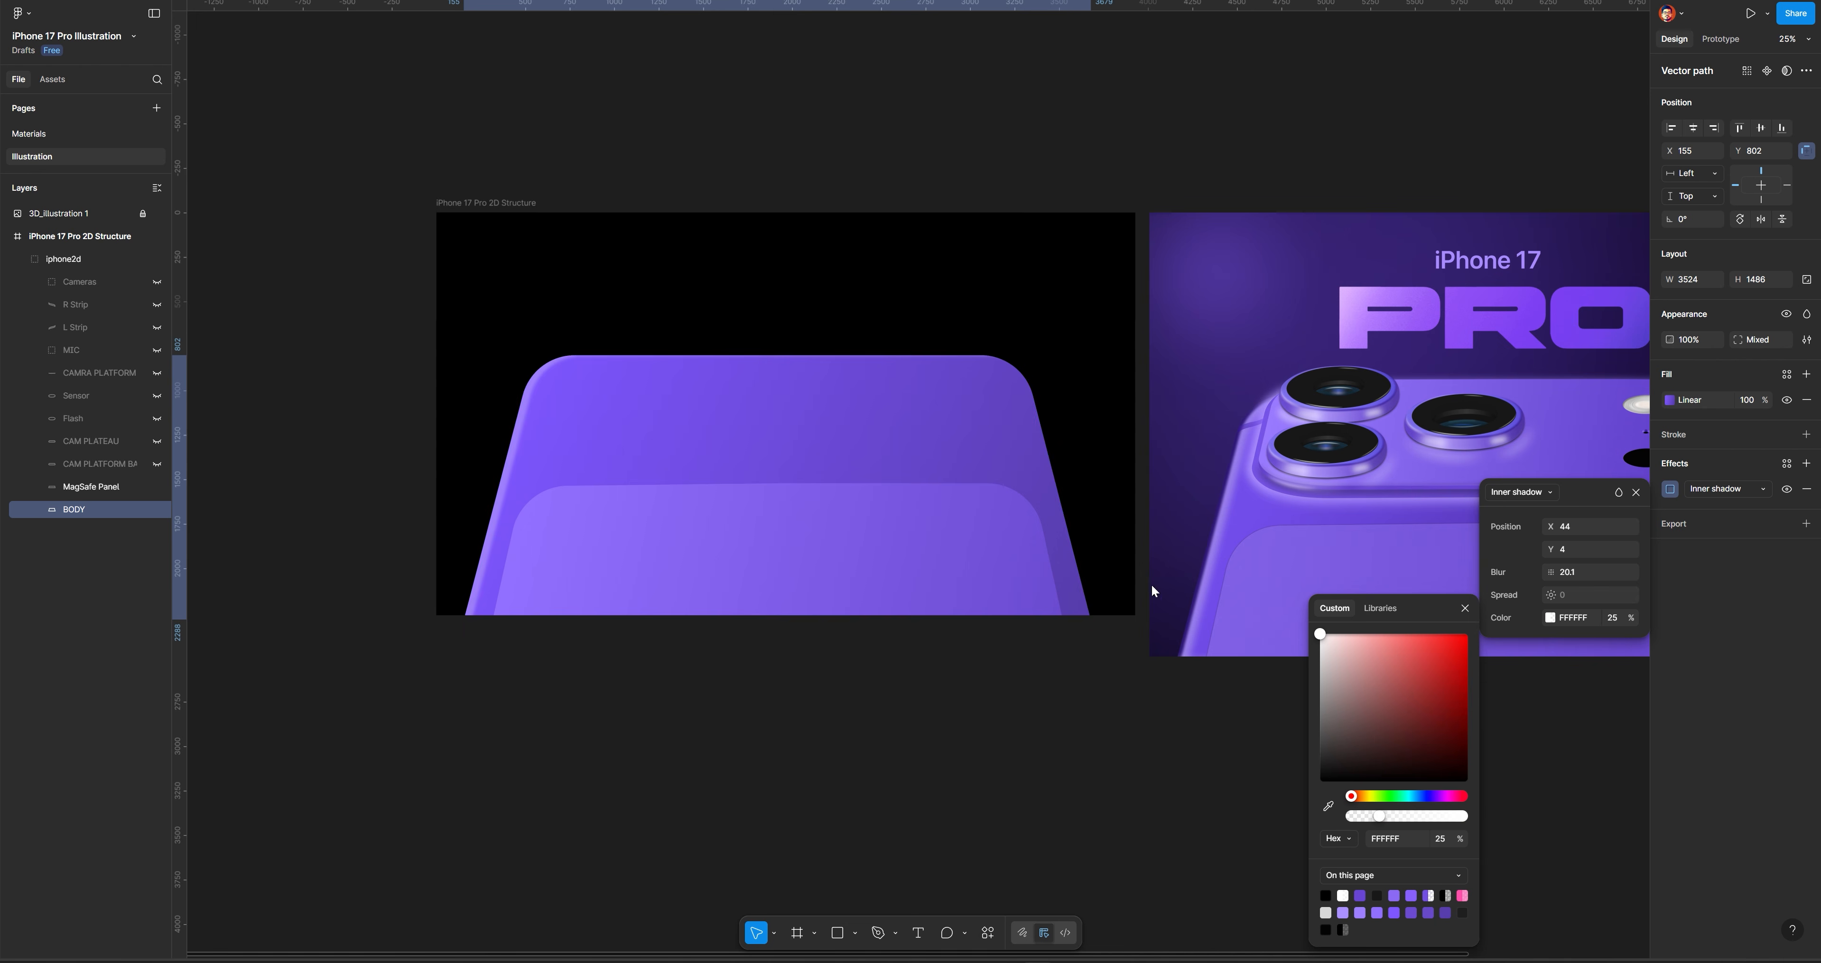
pyautogui.click(1622, 622)
pyautogui.write('35')
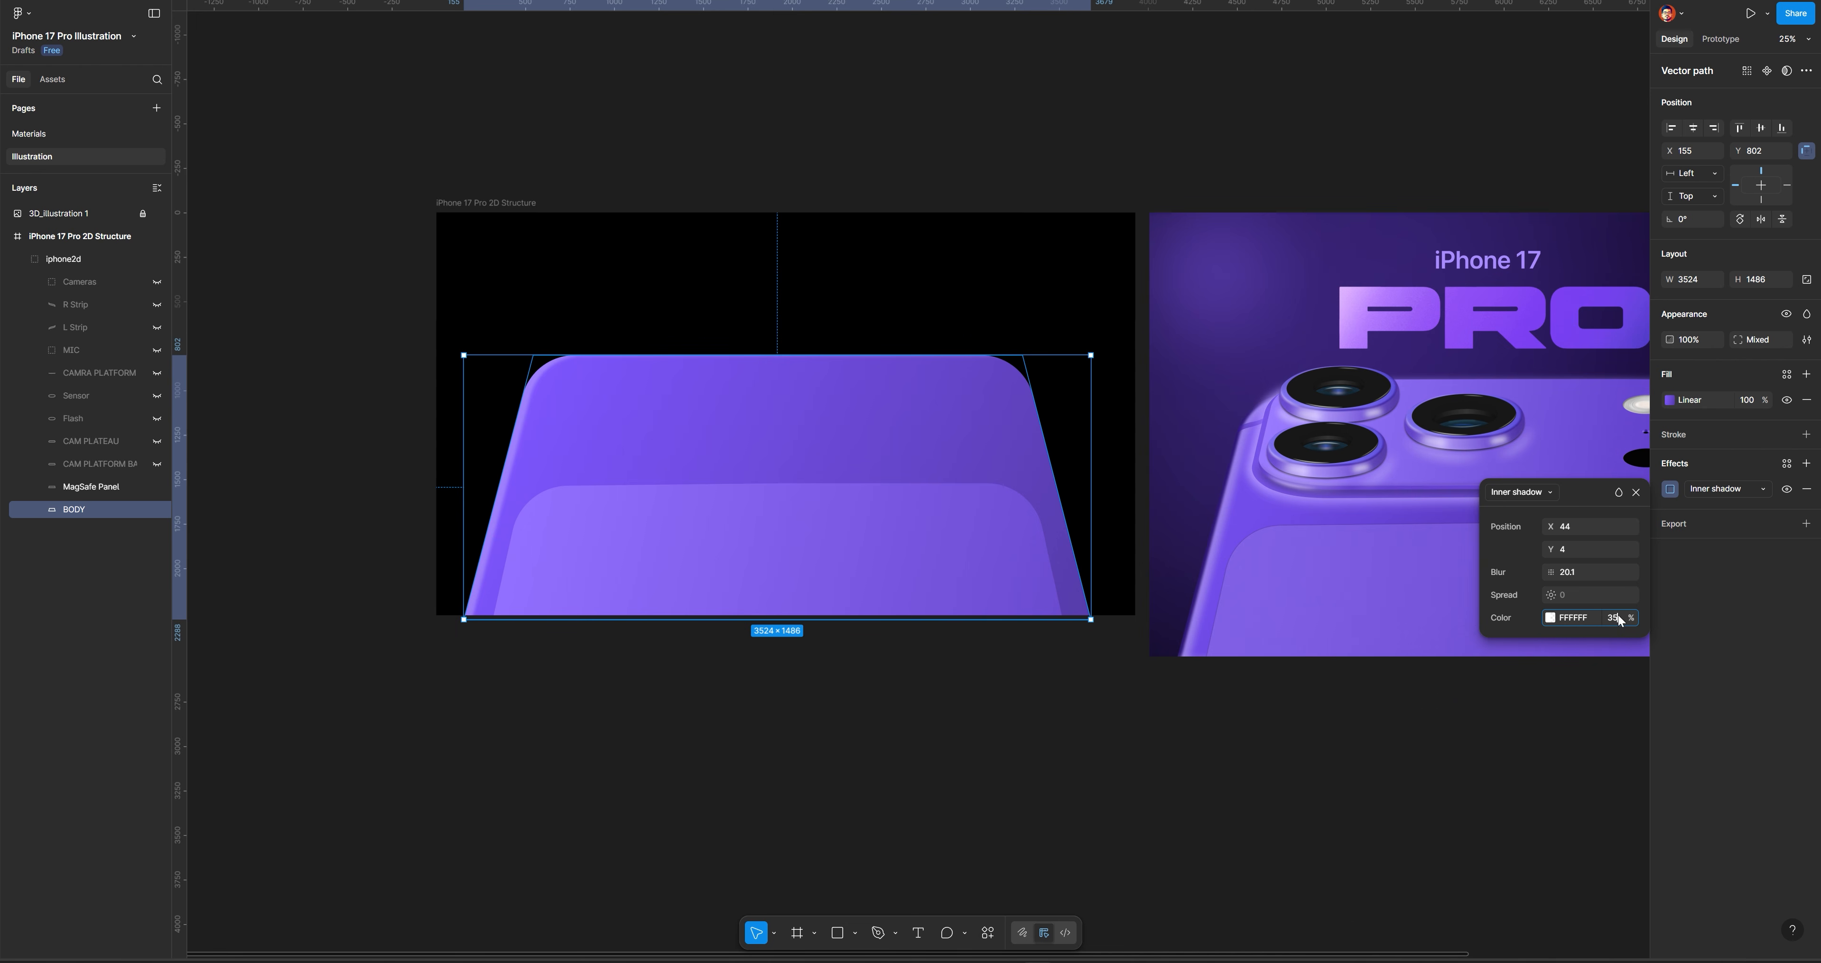
pyautogui.press('Return')
# Set the white inner shadow's blur to 50 and deselect the BODY shape
pyautogui.moveTo(1550, 572)
pyautogui.mouseDown()
pyautogui.moveTo(1647, 572)
pyautogui.moveTo(10, 558)
pyautogui.moveTo(1583, 572)
pyautogui.moveTo(1524, 578)
pyautogui.mouseUp()
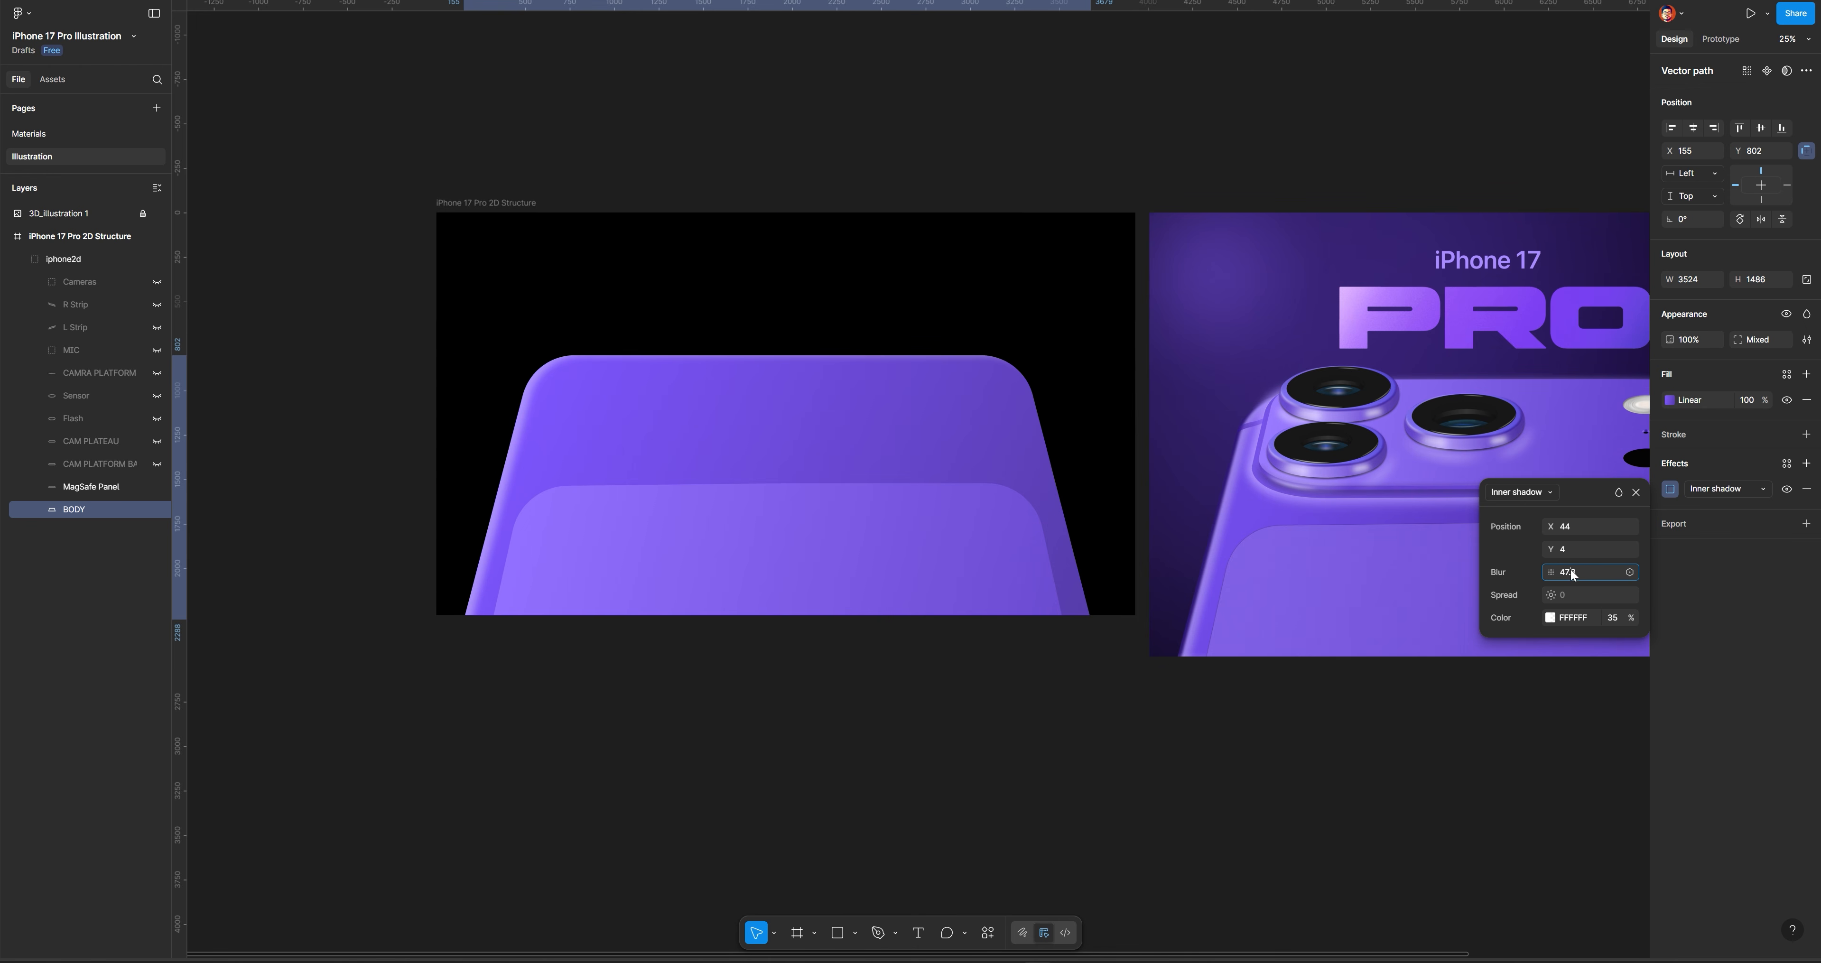
pyautogui.write('50')
pyautogui.press('Return')
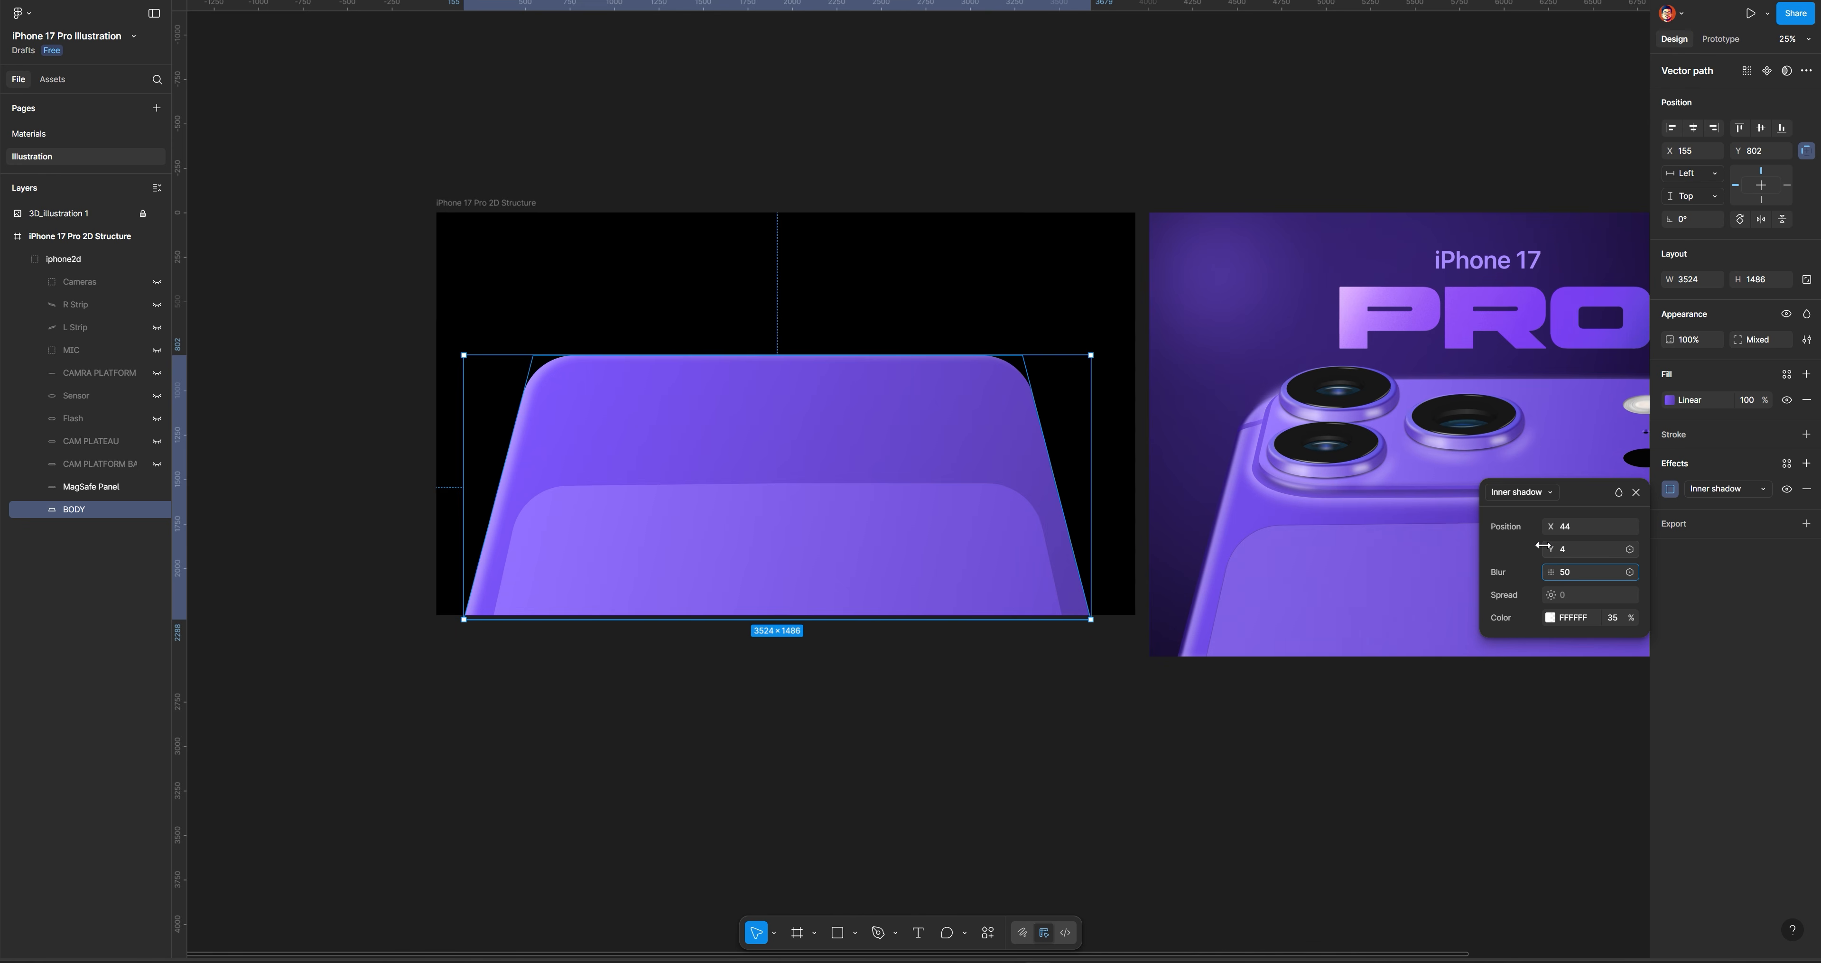
pyautogui.press('Return')
pyautogui.click(801, 764)
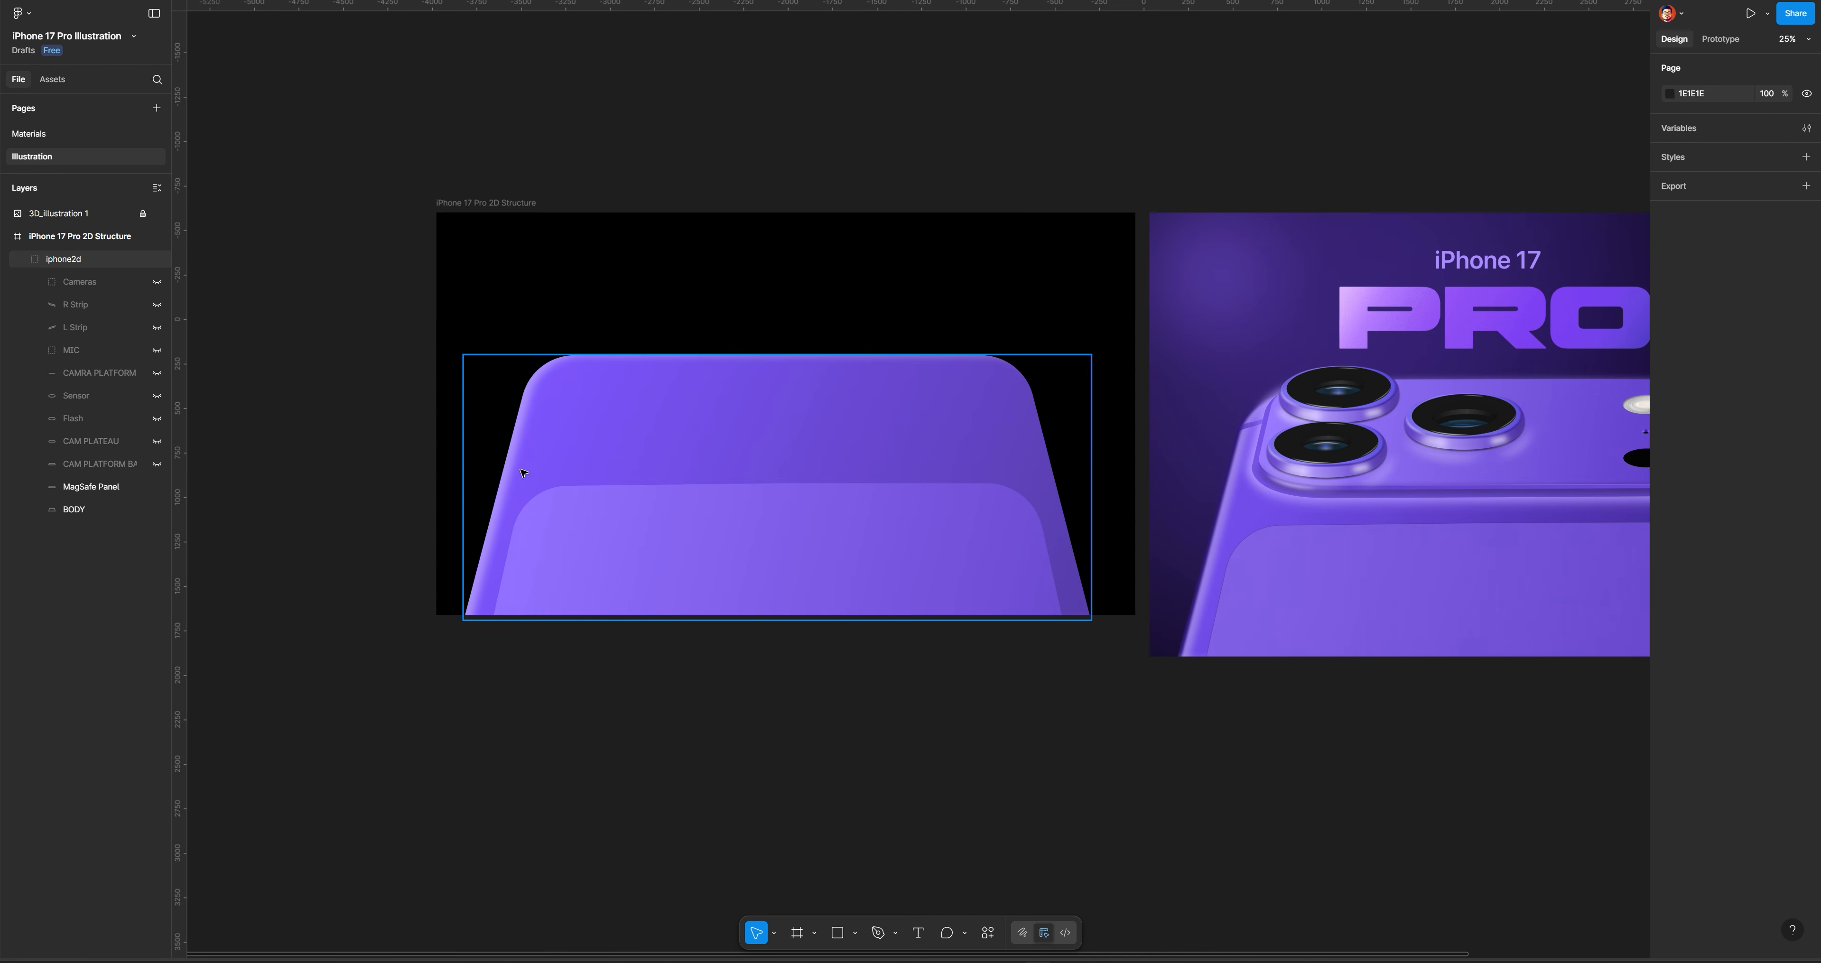
# Check the reference phone's left edge and add a second inner shadow to the BODY shape
pyautogui.hscroll(5, 1025, 690)
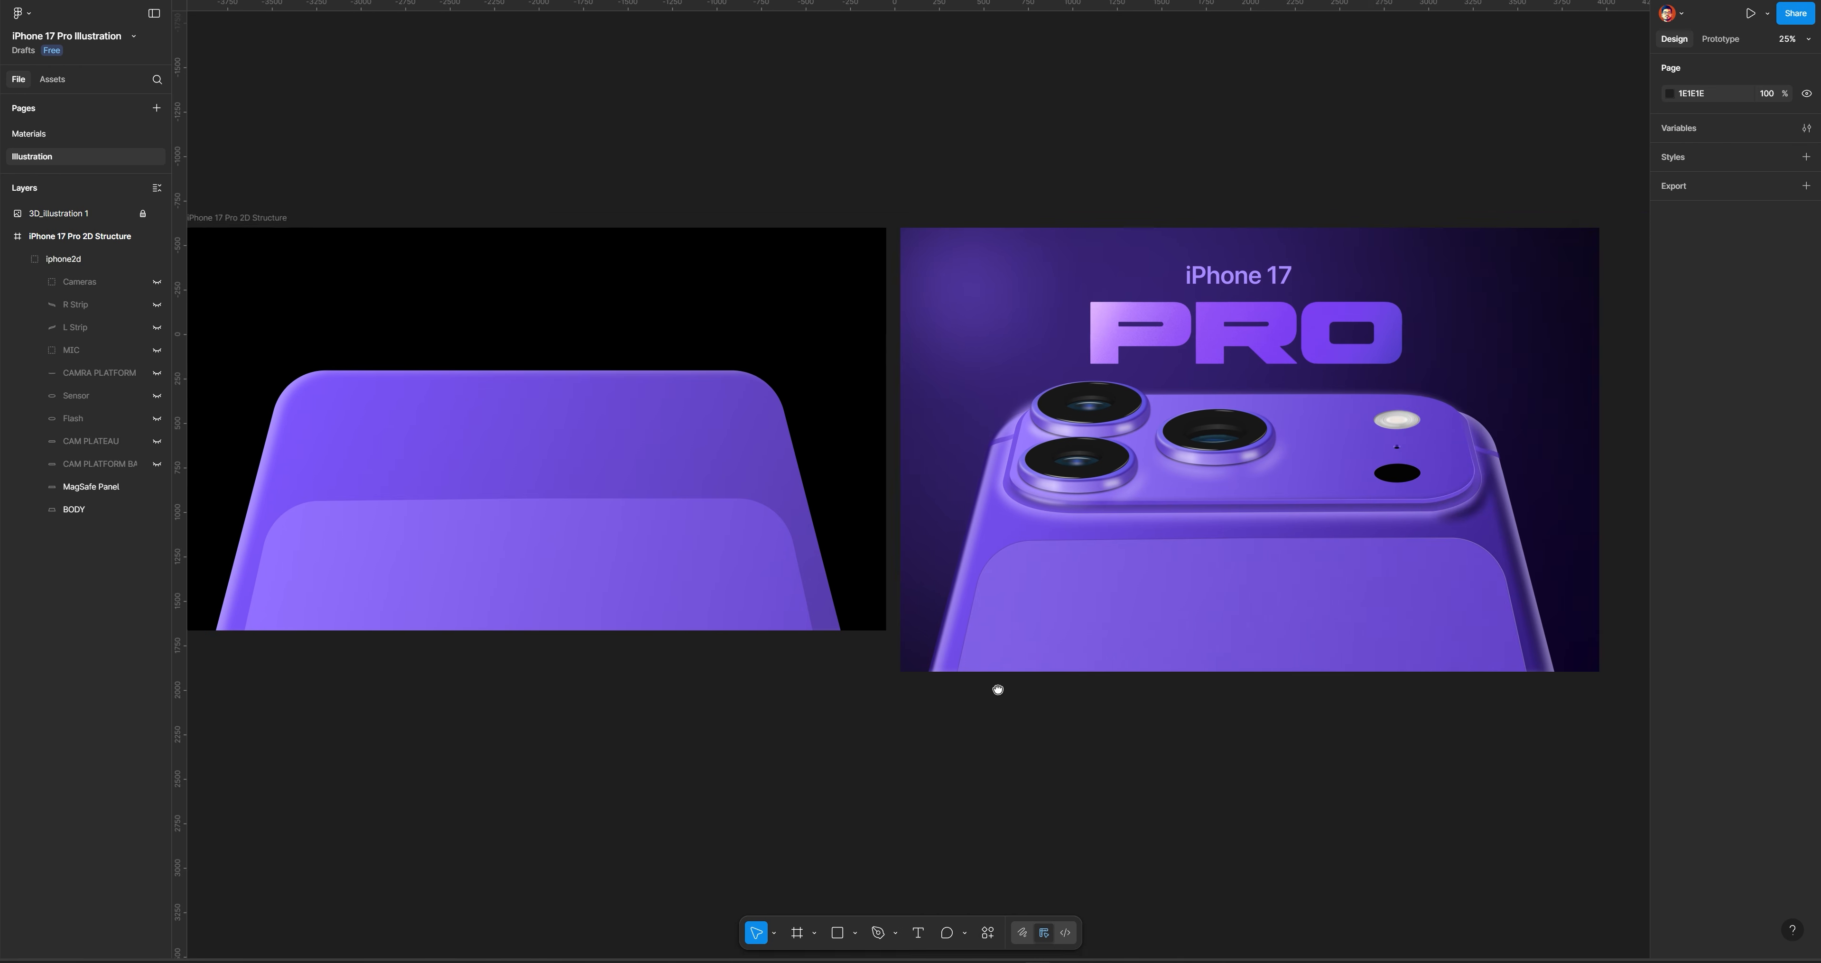
pyautogui.scroll(10, 984, 681)
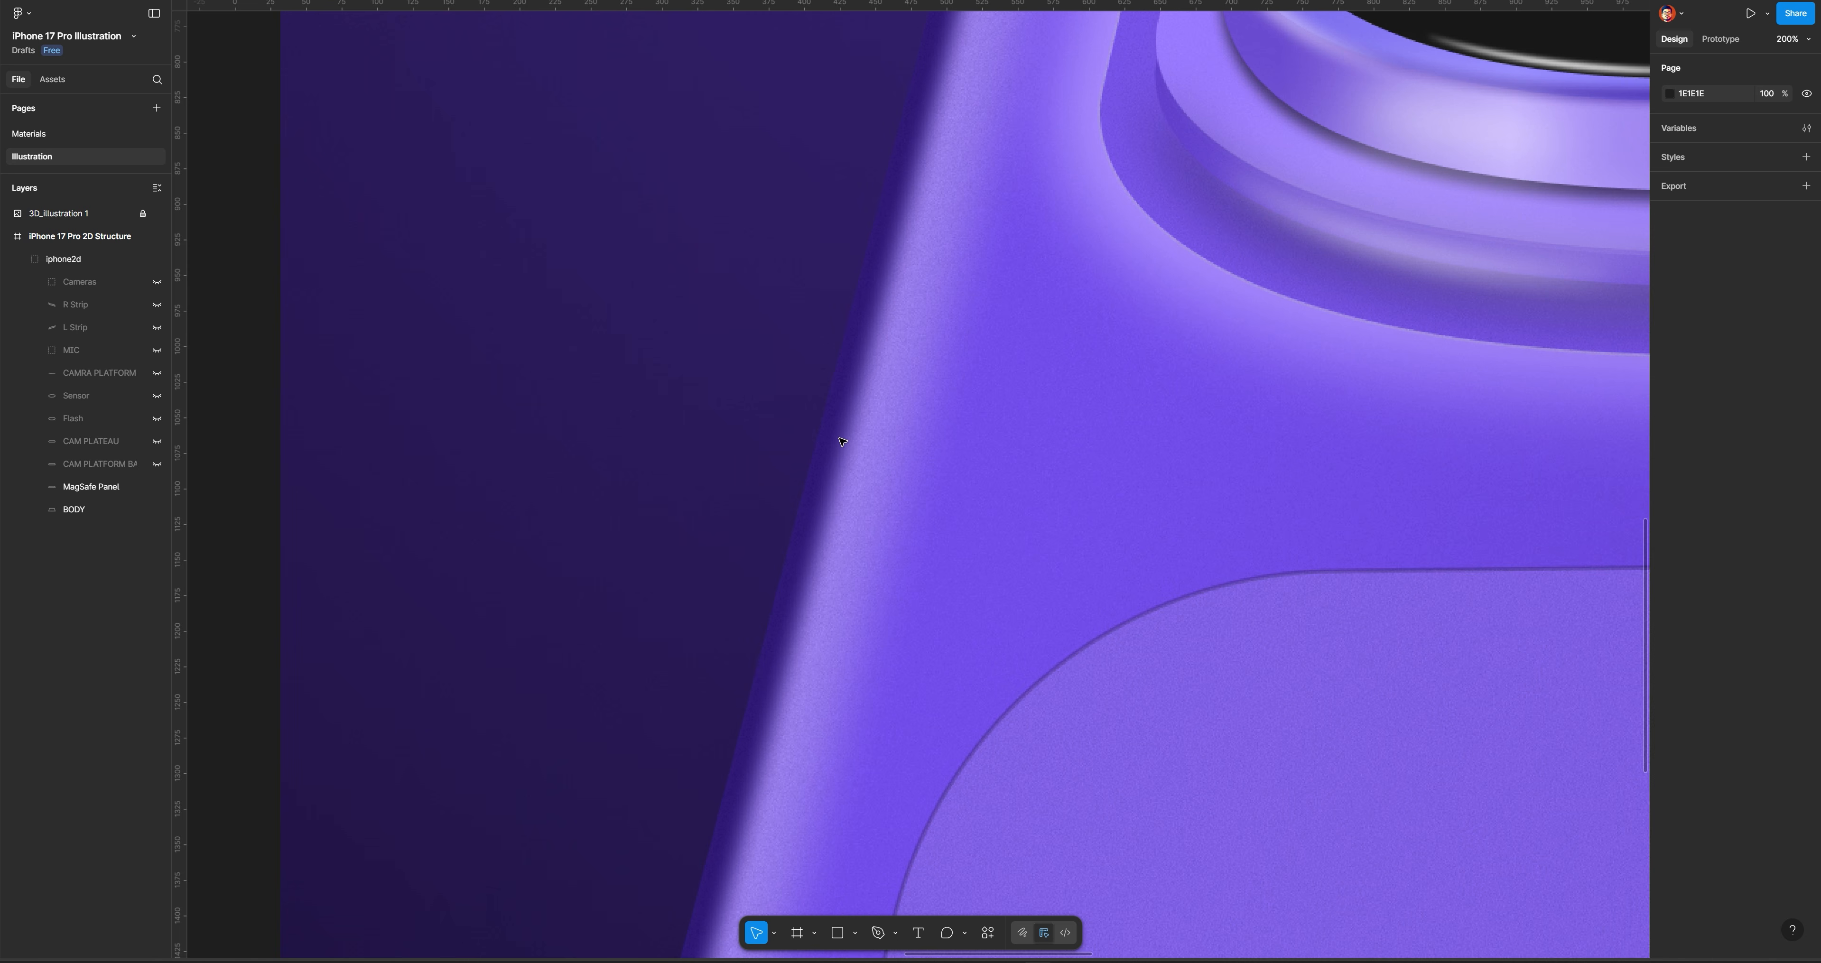
pyautogui.hotkey('ctrl', '-')
pyautogui.hotkey('ctrl', '-')
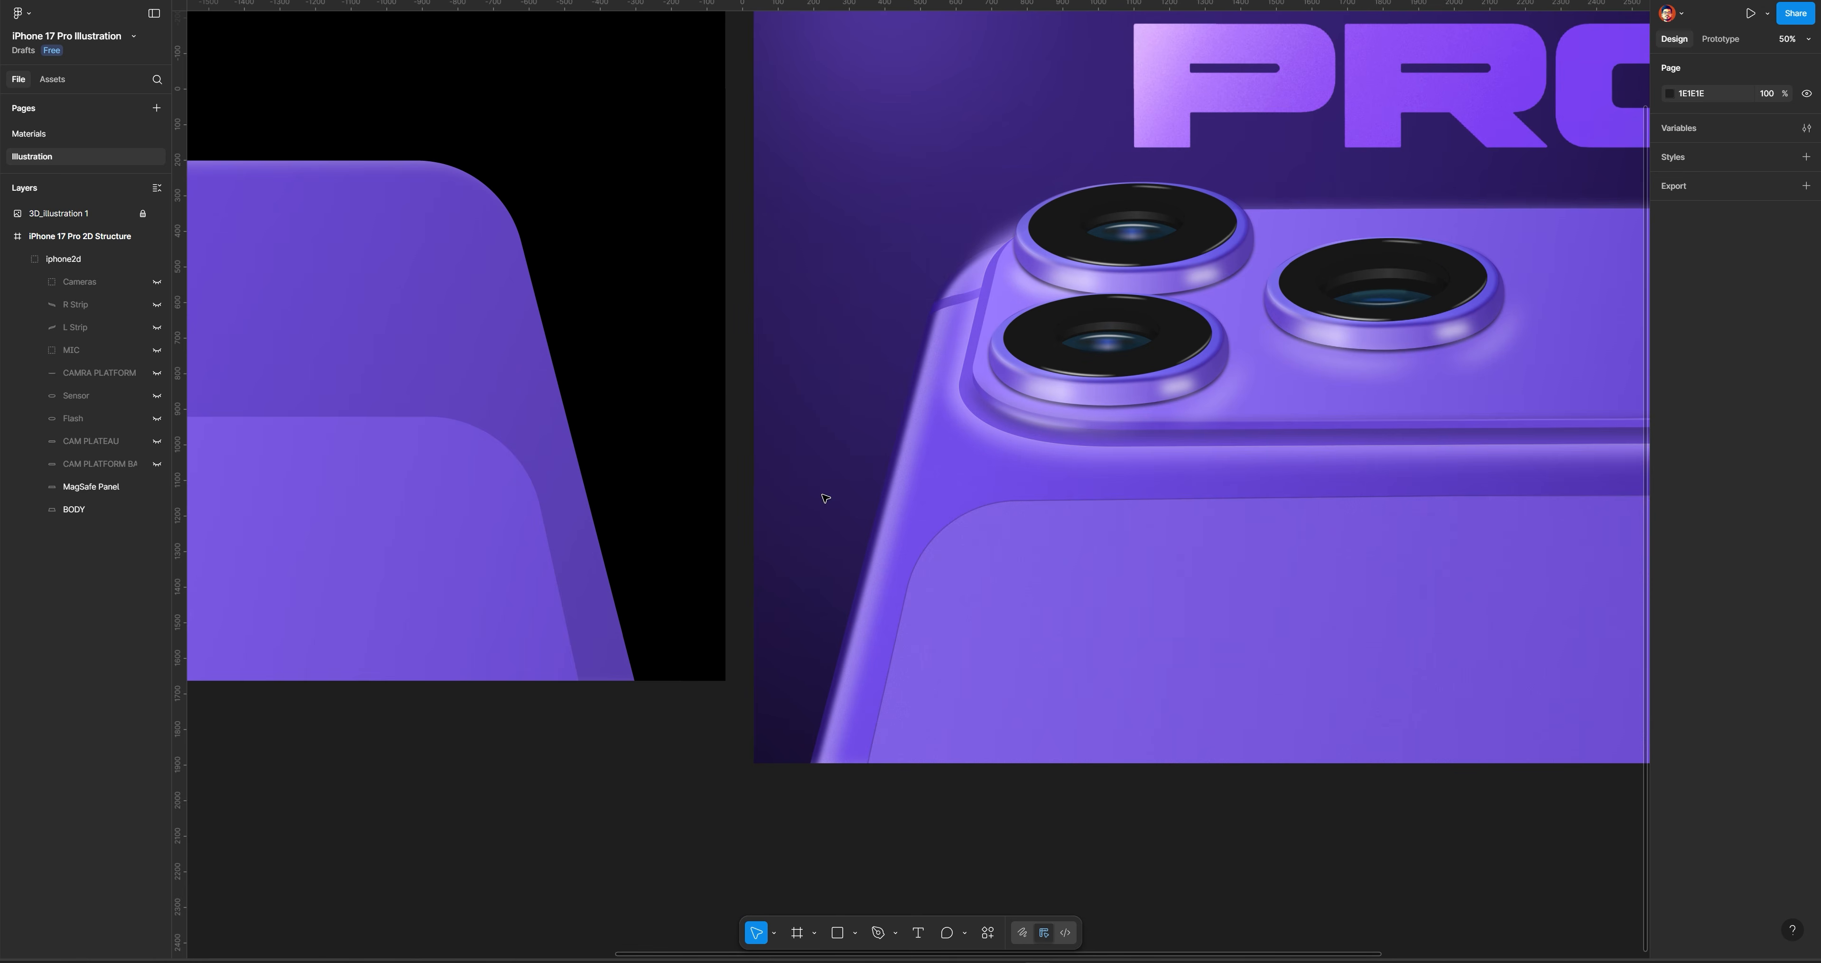
pyautogui.moveTo(457, 356); pyautogui.dragTo(1056, 295)
pyautogui.moveTo(469, 254); pyautogui.dragTo(862, 386)
pyautogui.keyDown('ctrl'); pyautogui.click(862, 386); pyautogui.keyUp('ctrl')
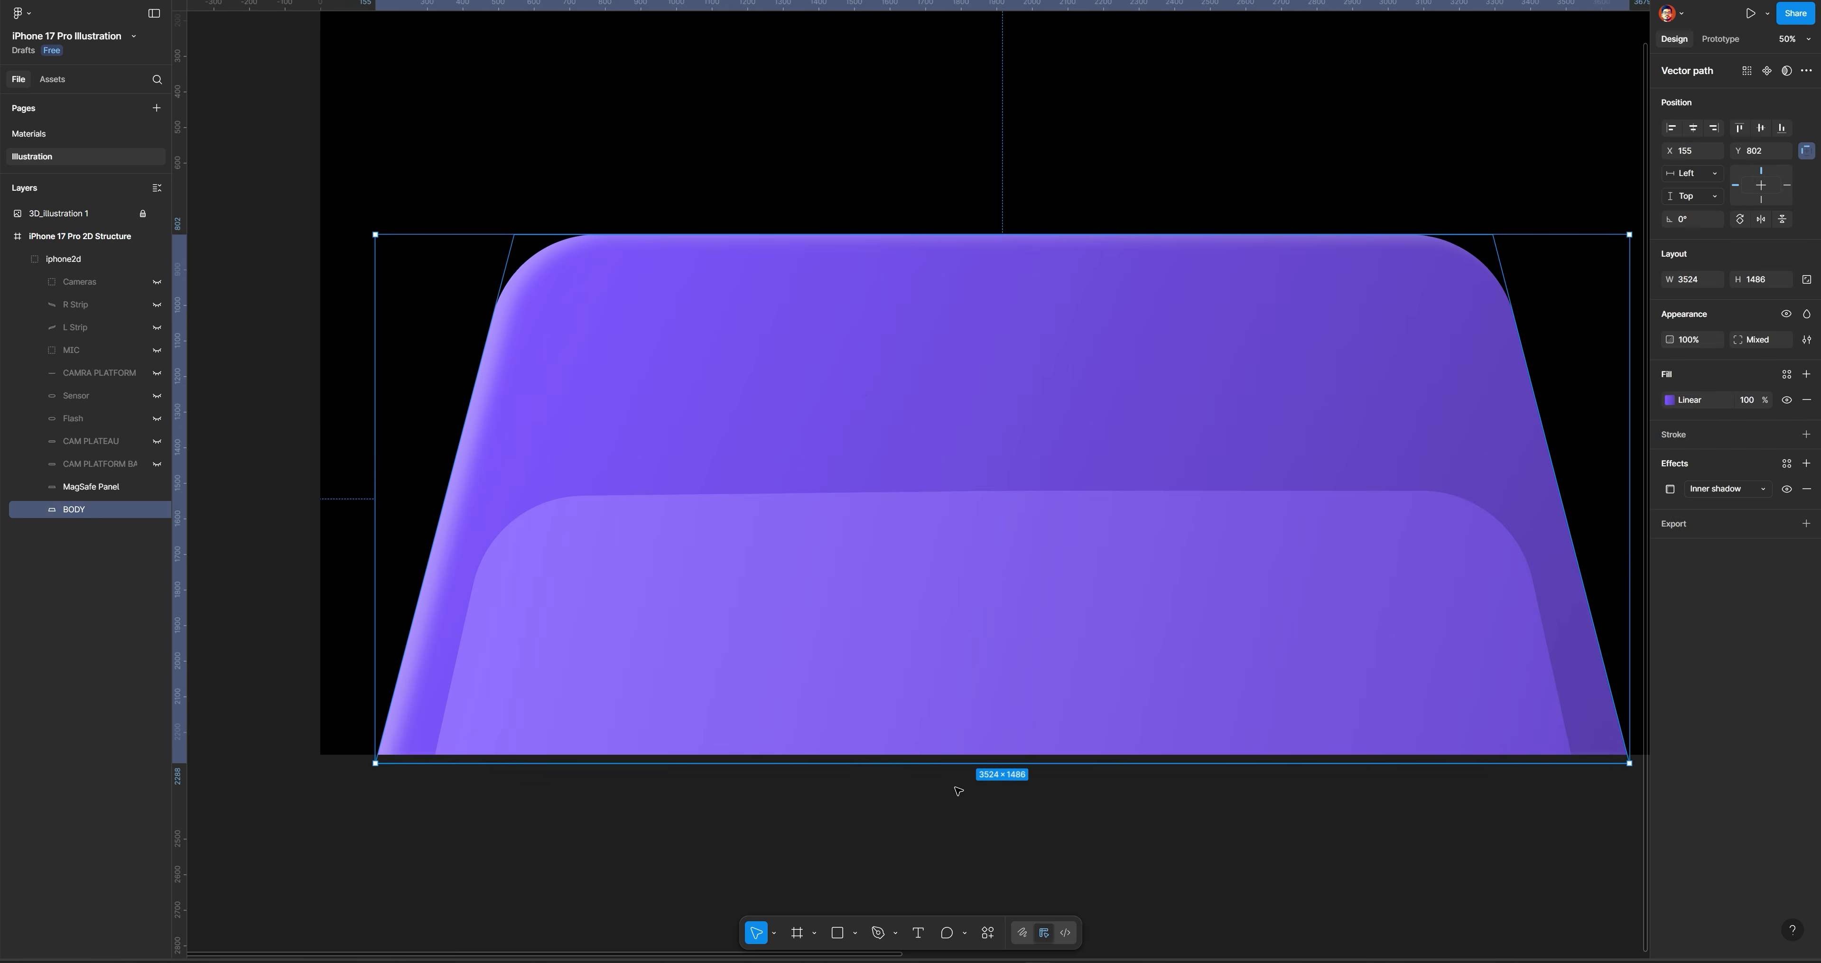
pyautogui.moveTo(1014, 828); pyautogui.dragTo(858, 770)
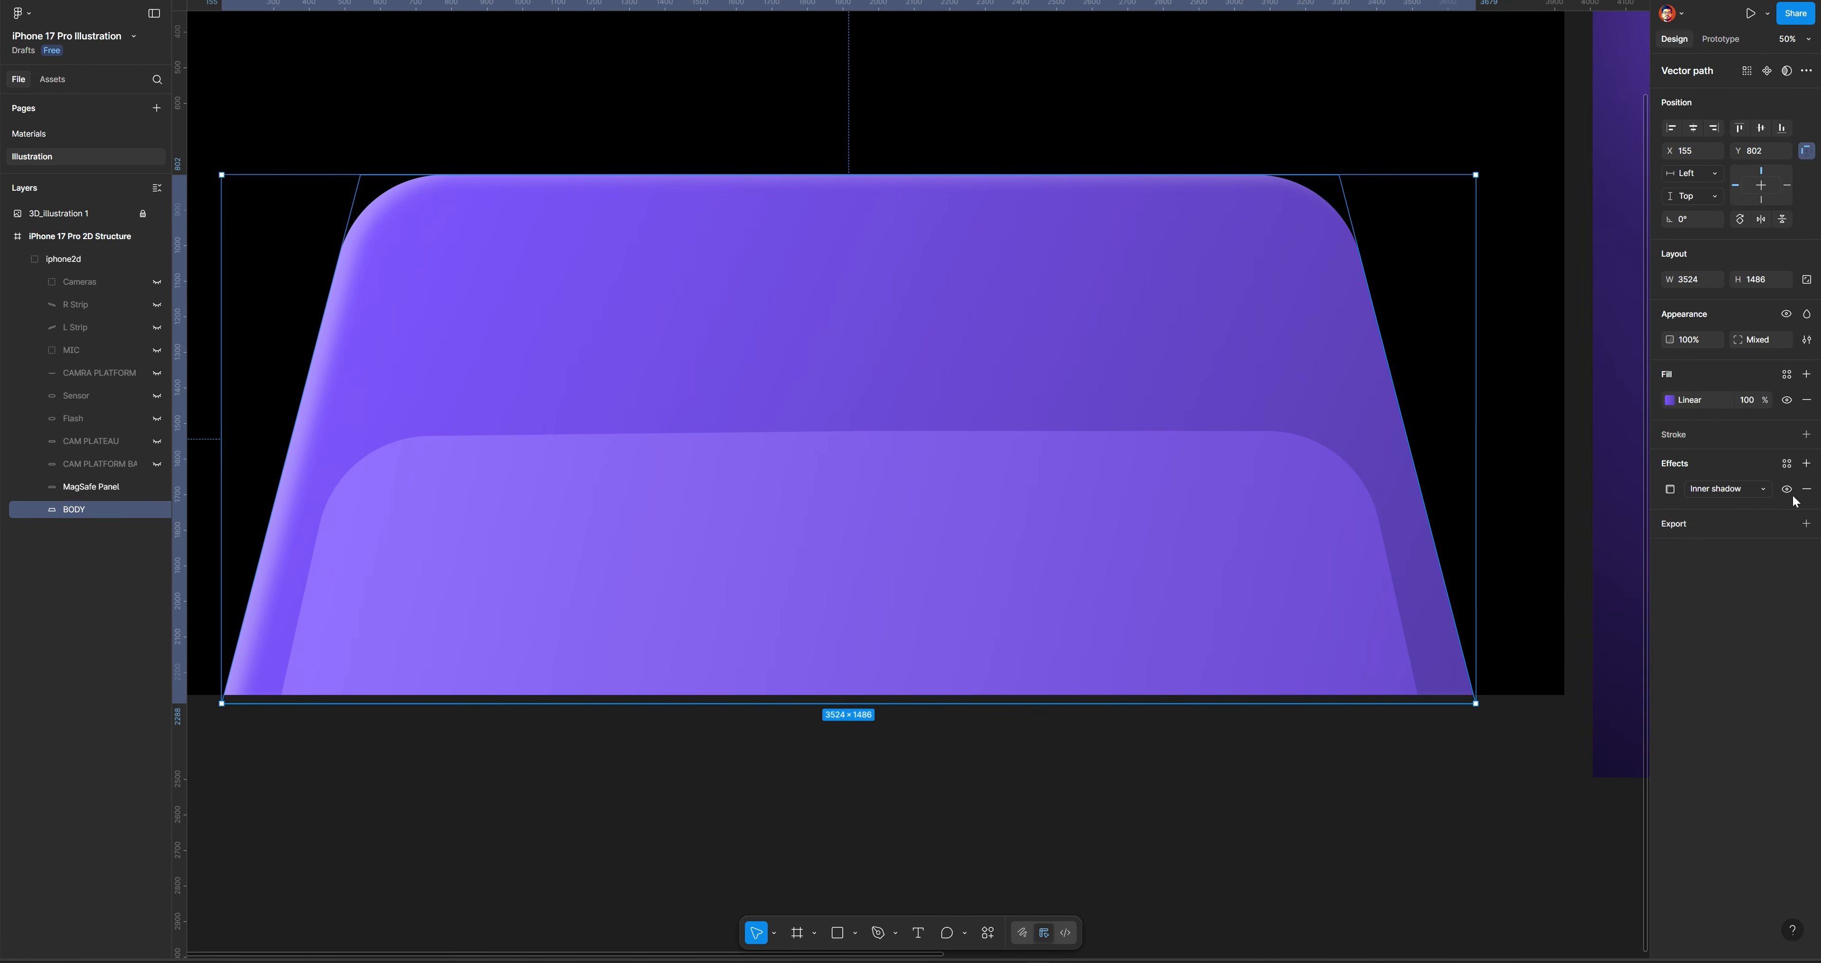
pyautogui.click(1807, 465)
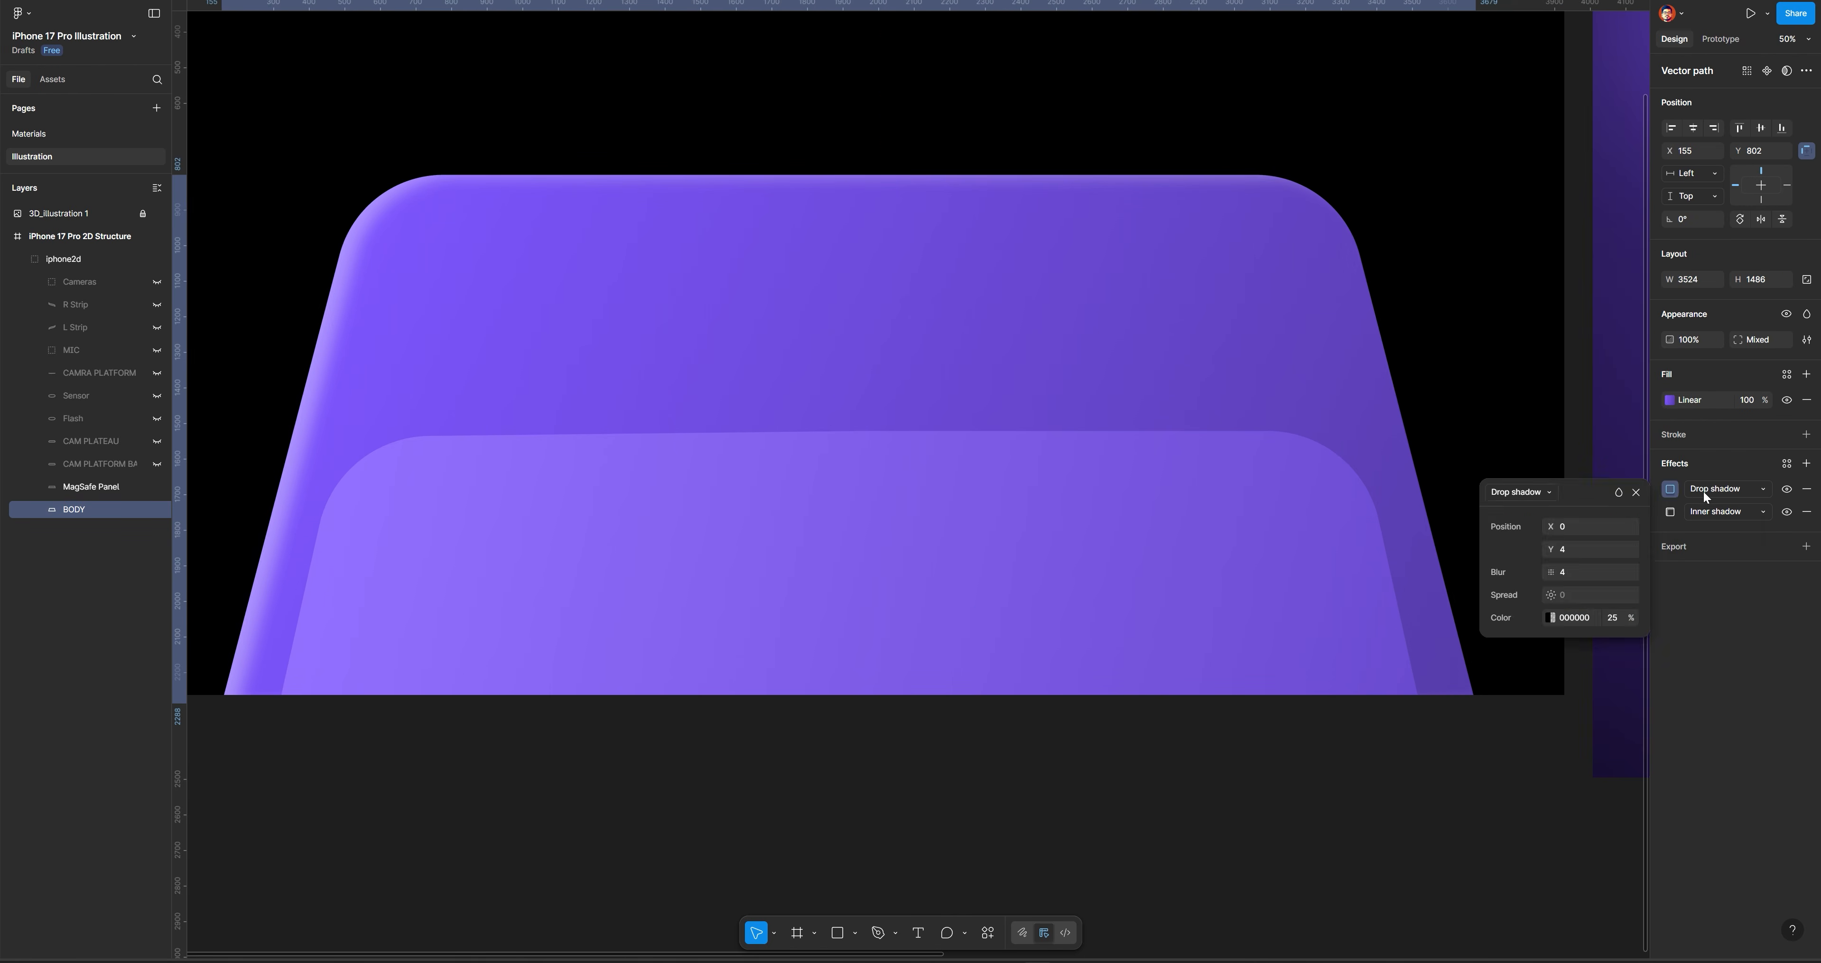
pyautogui.click(1709, 491)
pyautogui.click(1713, 473)
pyautogui.click(1671, 489)
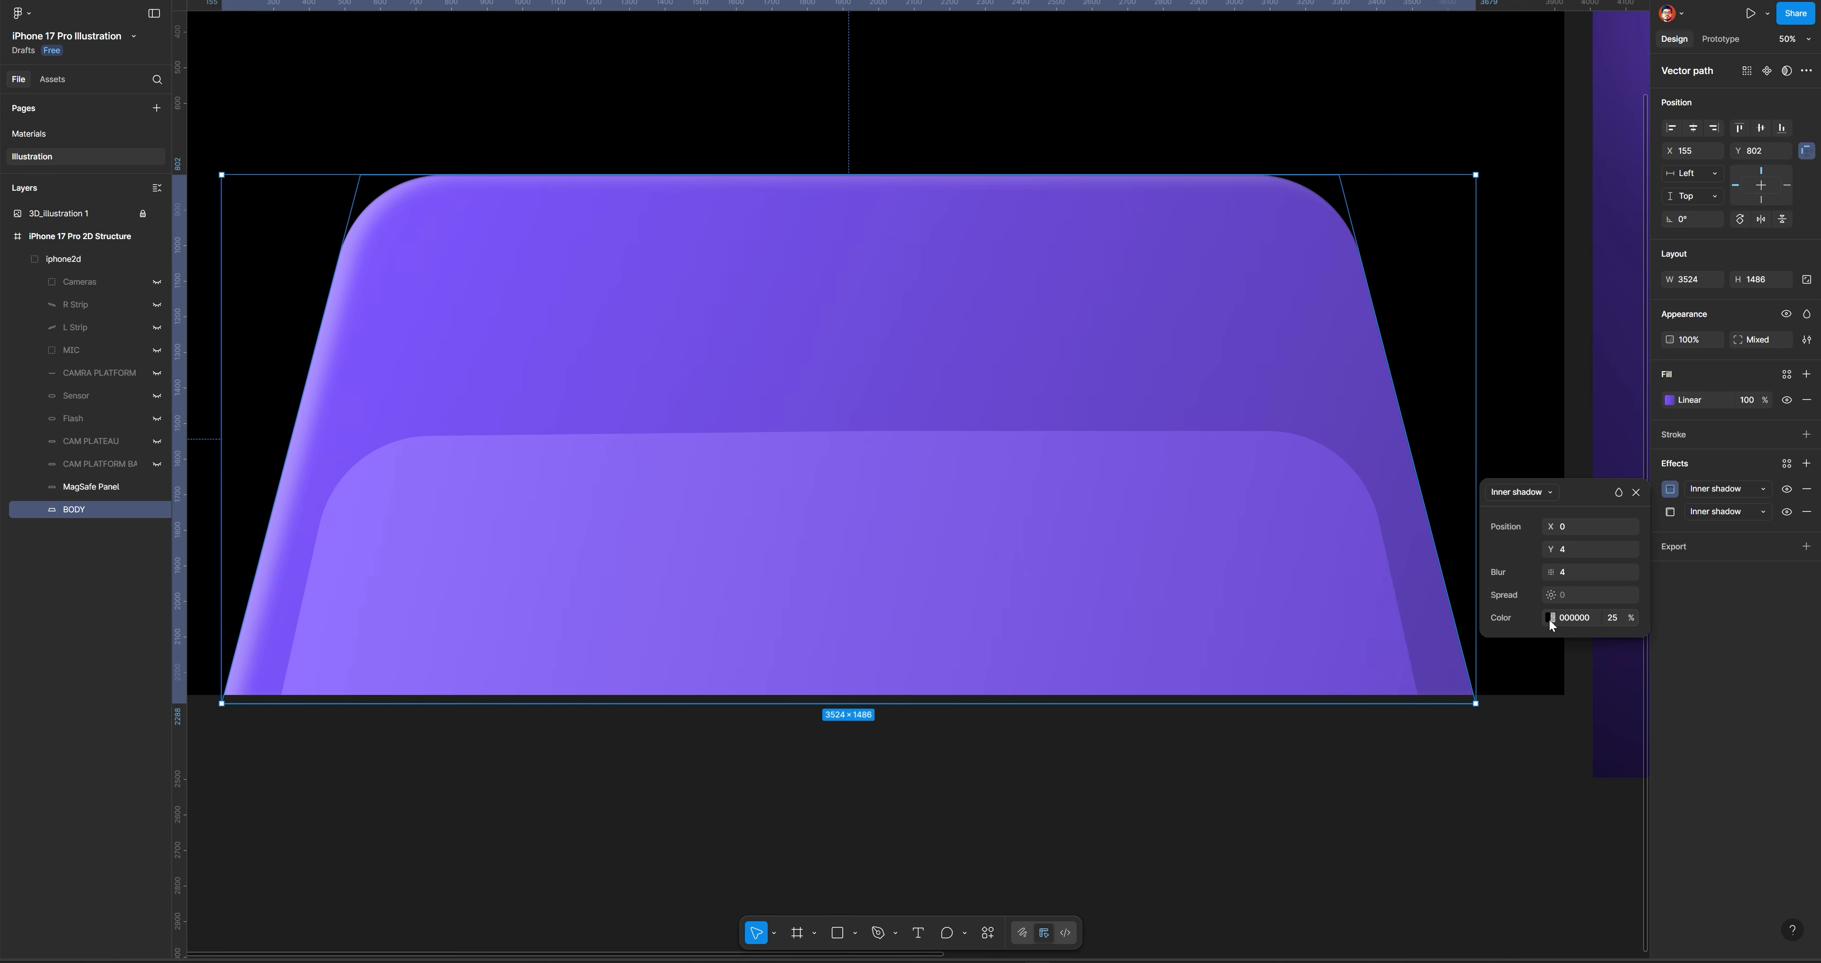
# Give the second inner shadow the dark grey colour 262626 and an X offset of 18
pyautogui.click(1550, 617)
pyautogui.click(1336, 753)
pyautogui.moveTo(1336, 757); pyautogui.dragTo(1312, 764)
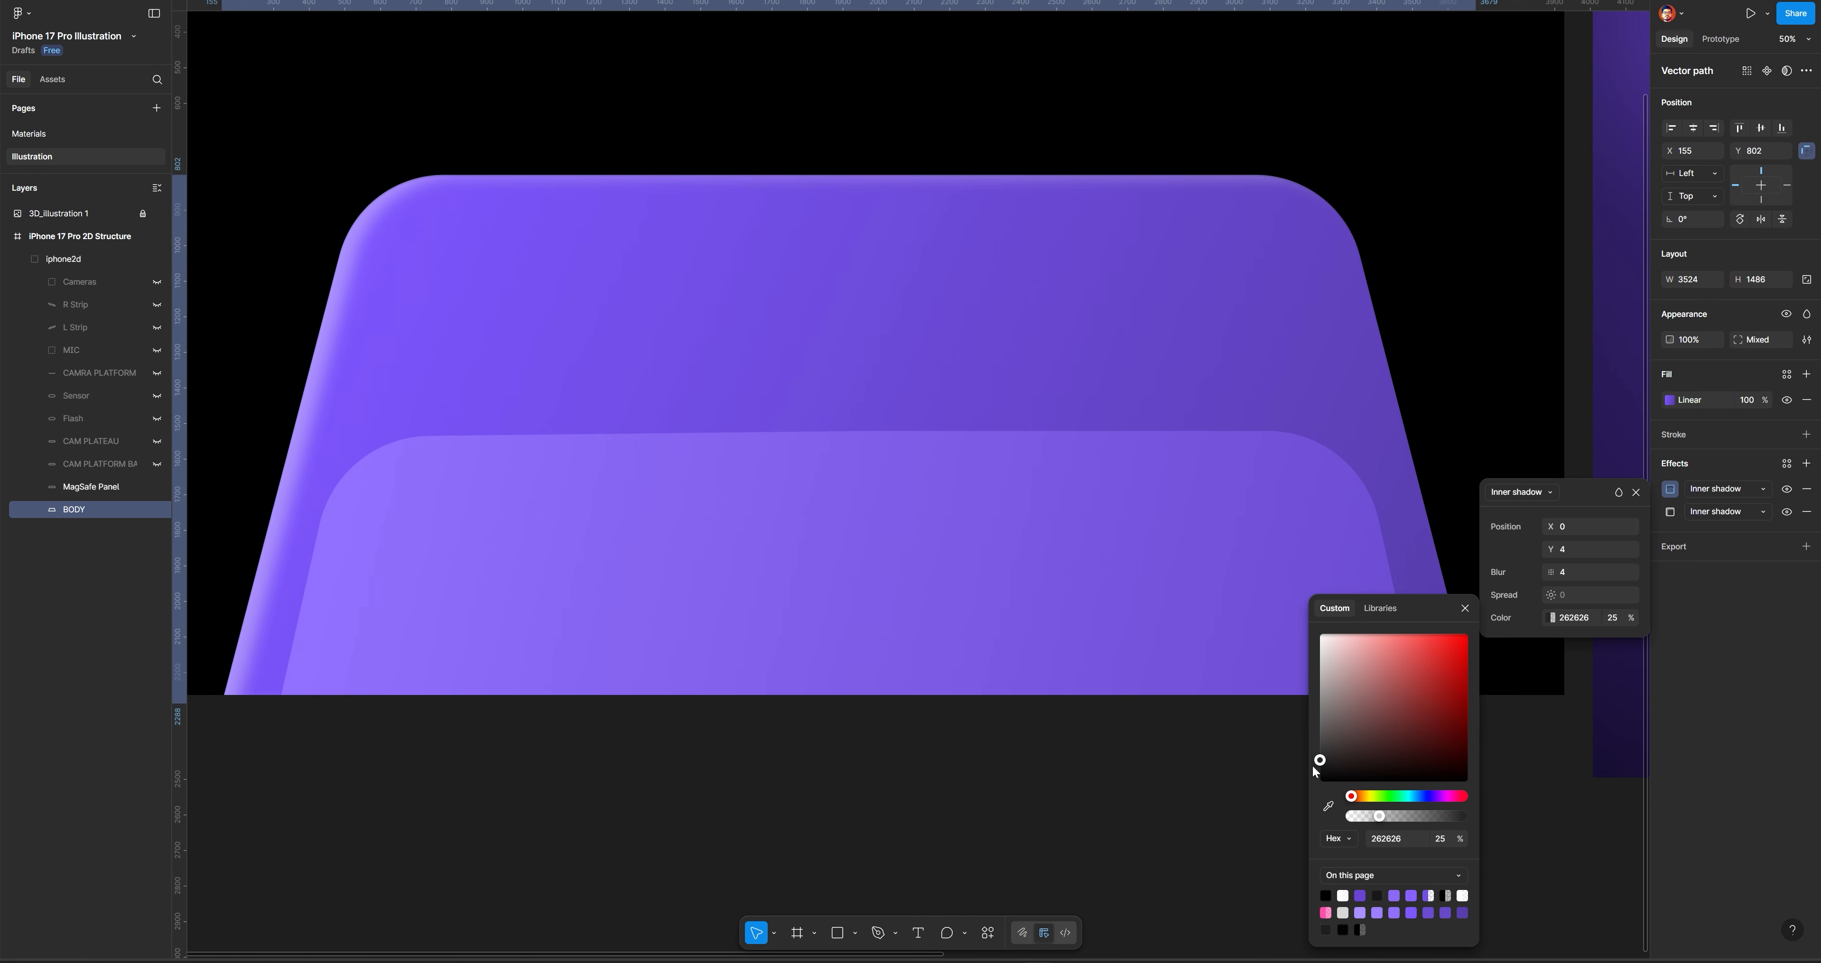
pyautogui.click(1559, 526)
pyautogui.moveTo(1558, 526); pyautogui.dragTo(1582, 526)
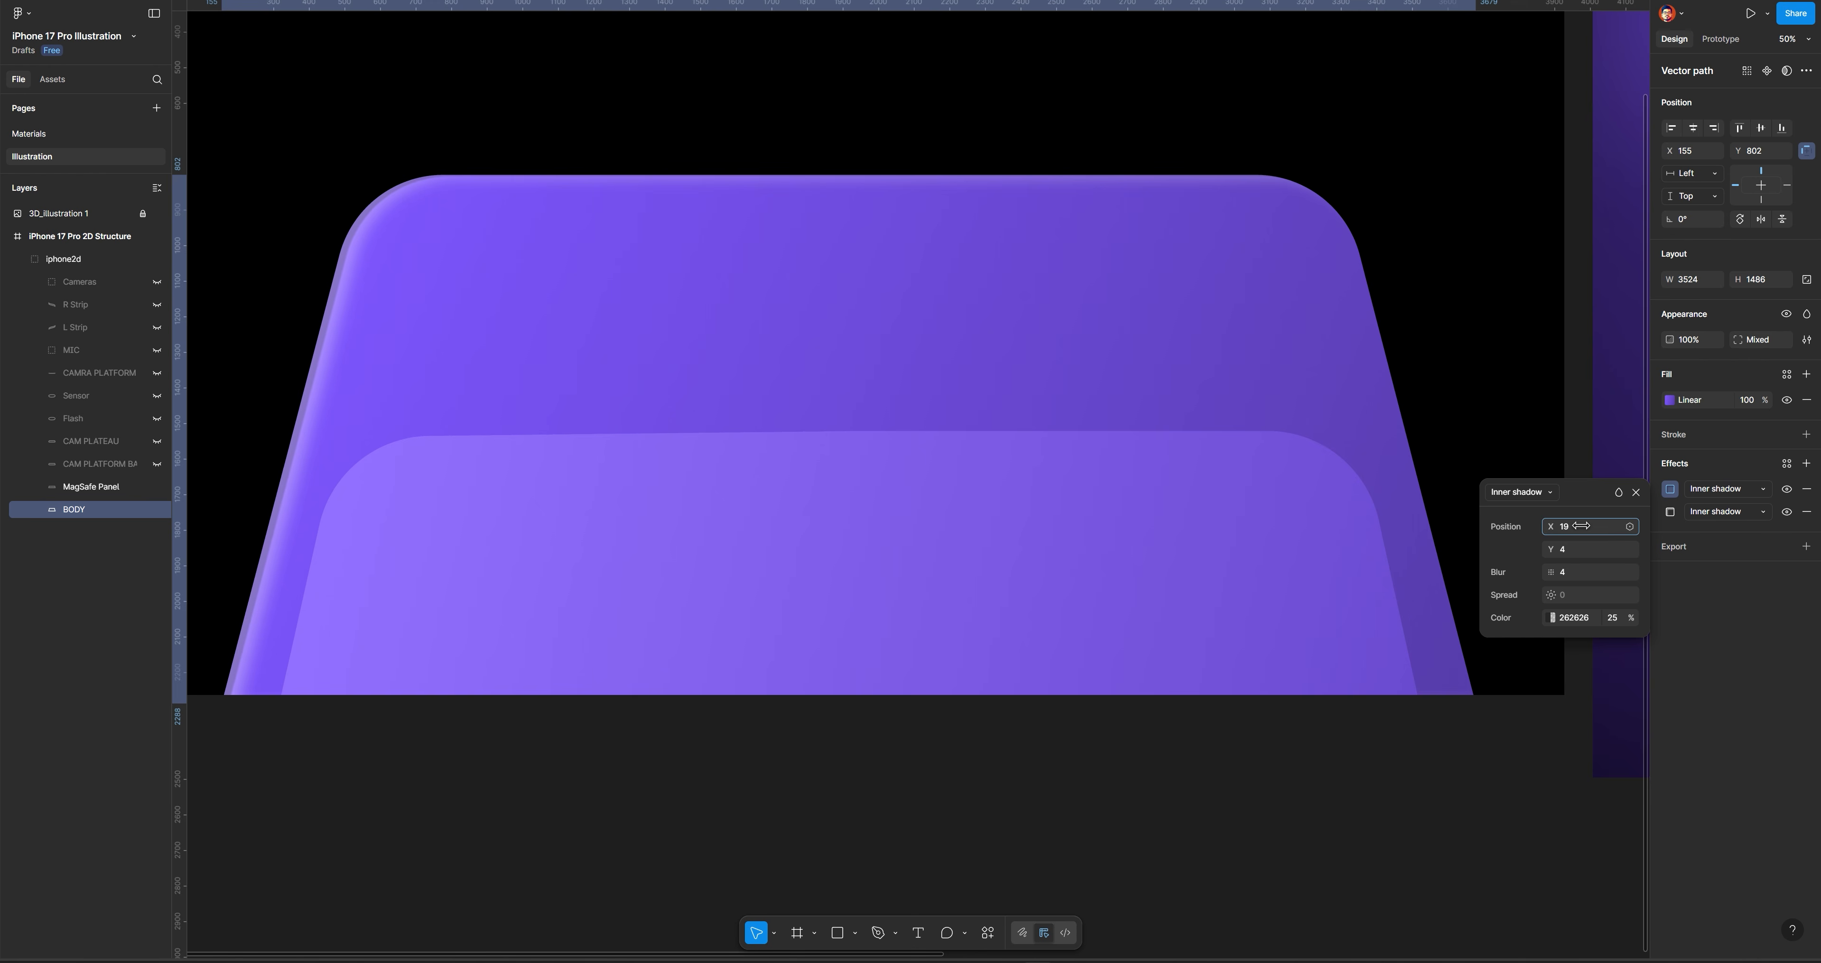
# Set the second inner shadow's opacity to 60% and its blur to about 40.8
pyautogui.click(1613, 617)
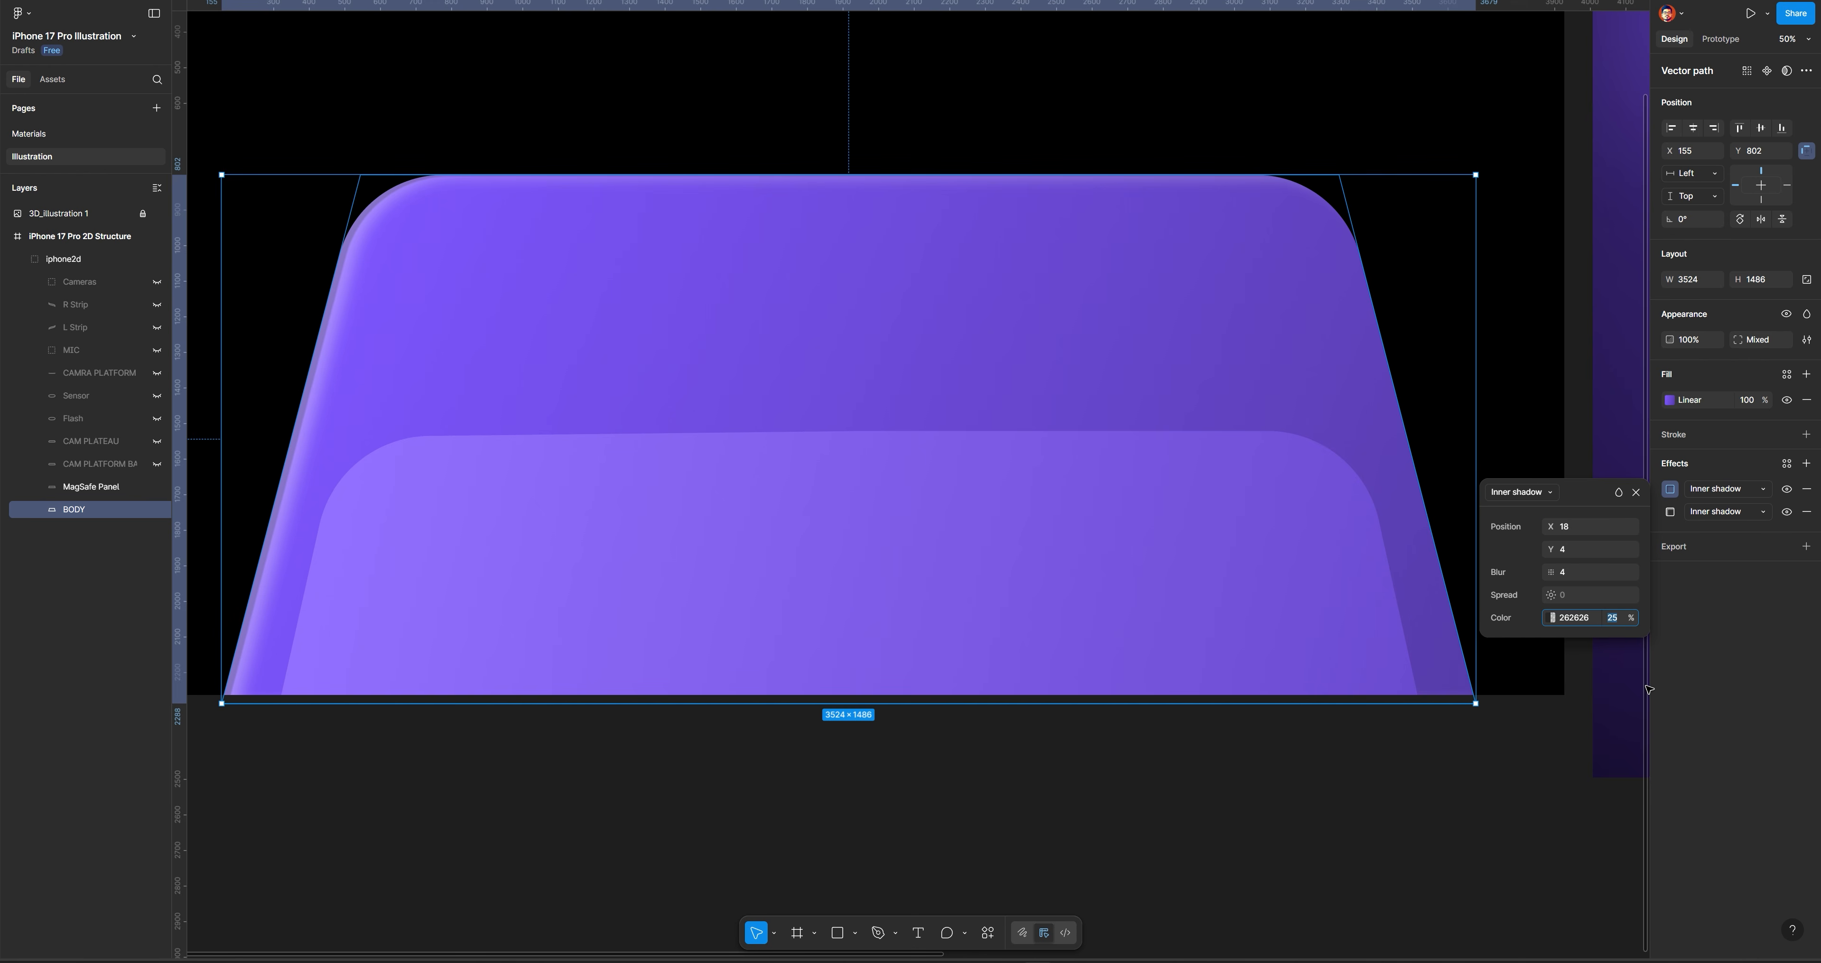
pyautogui.write('60')
pyautogui.press('Return')
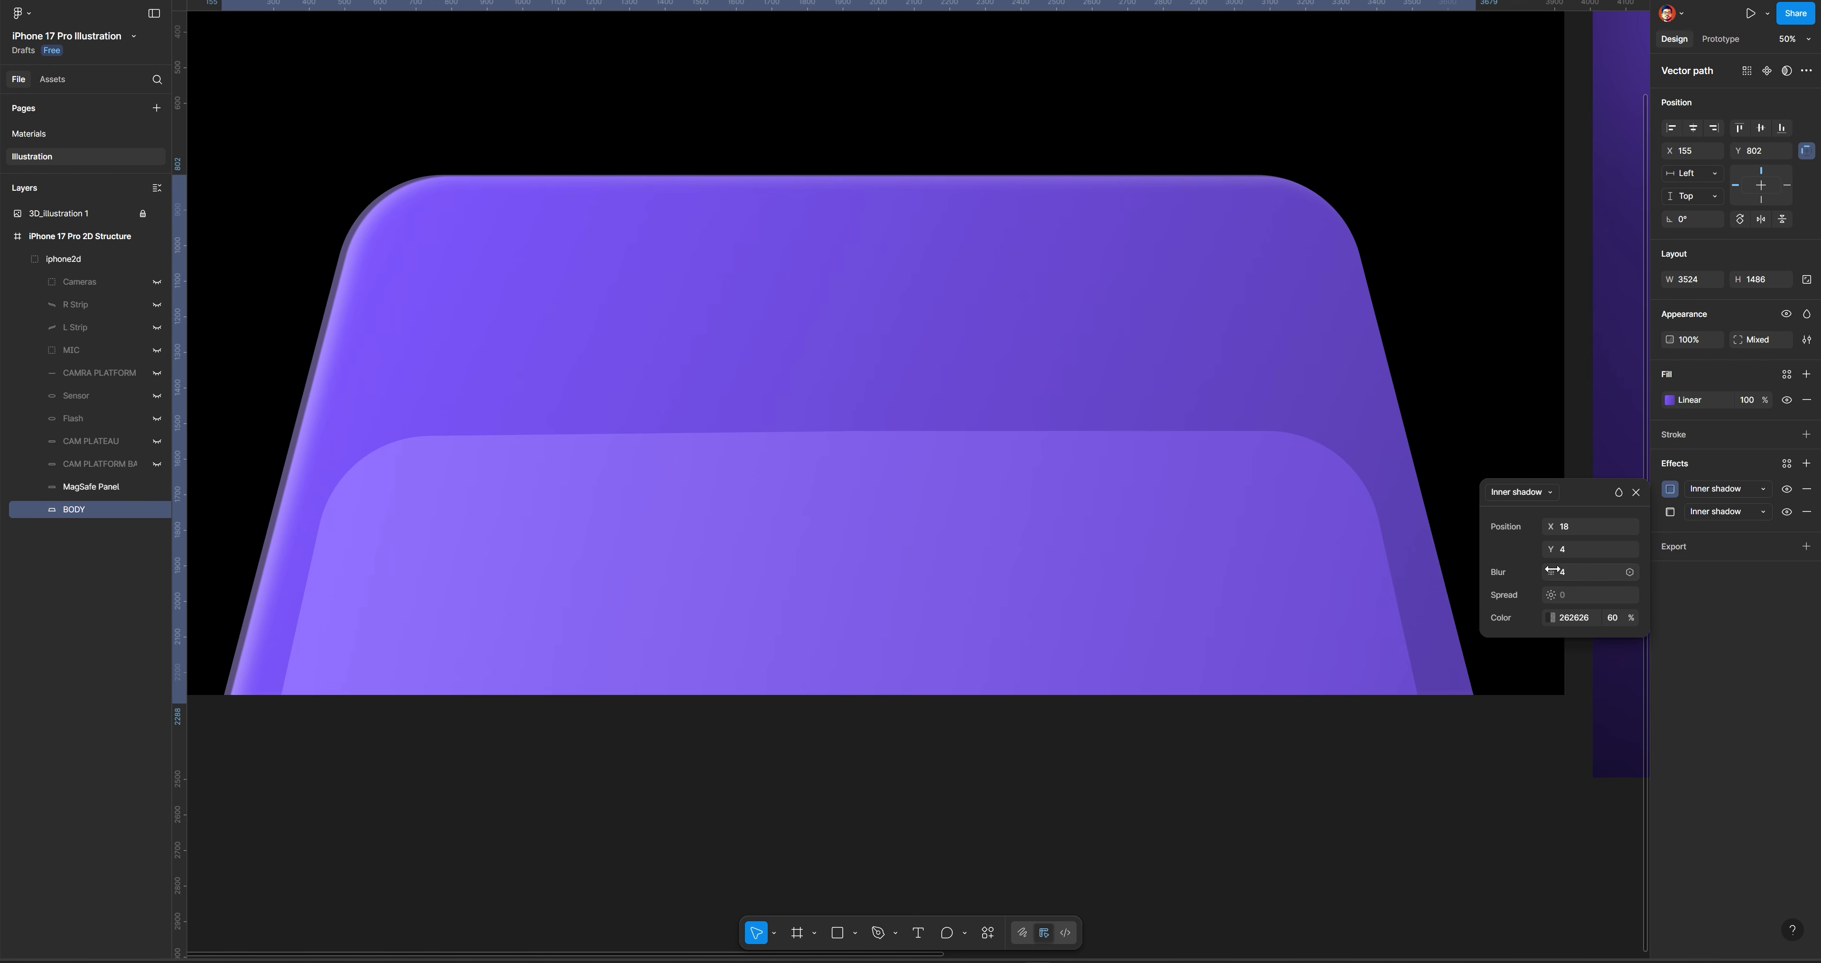
pyautogui.moveTo(1556, 572); pyautogui.dragTo(254, 535)
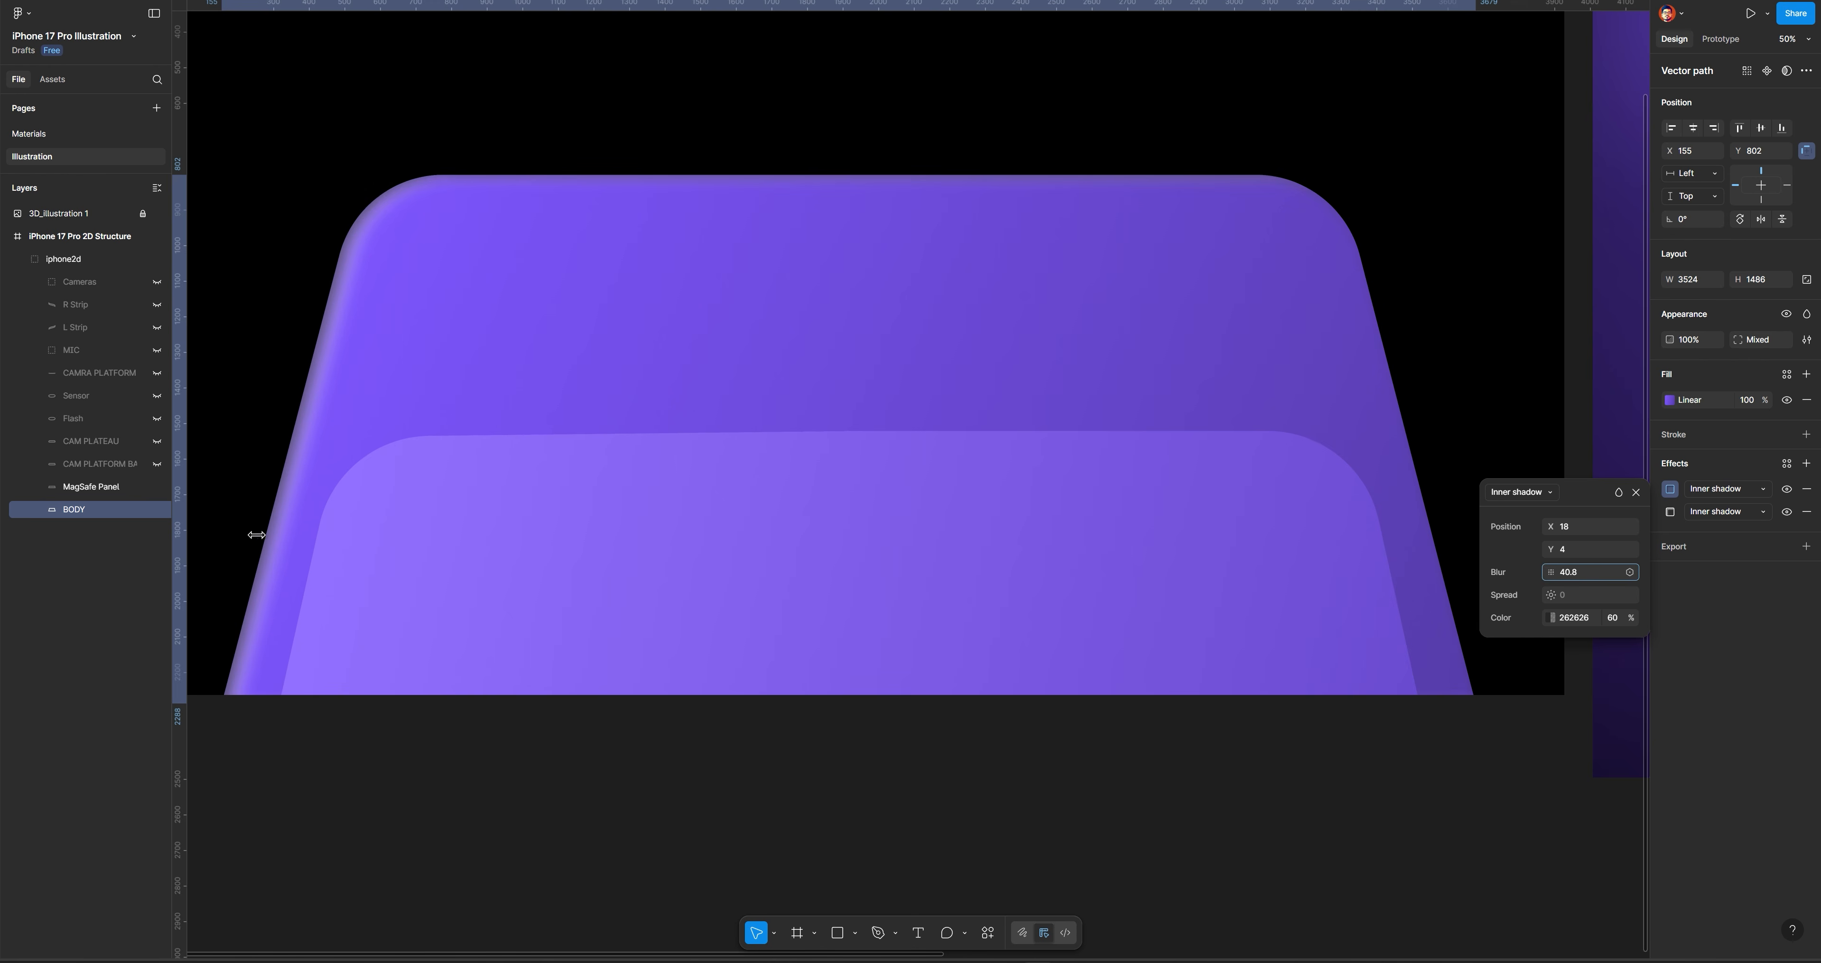
# Sample the body's purple for the second inner shadow's colour and darken it to about 1E0E53 at 100% opacity
pyautogui.click(1552, 618)
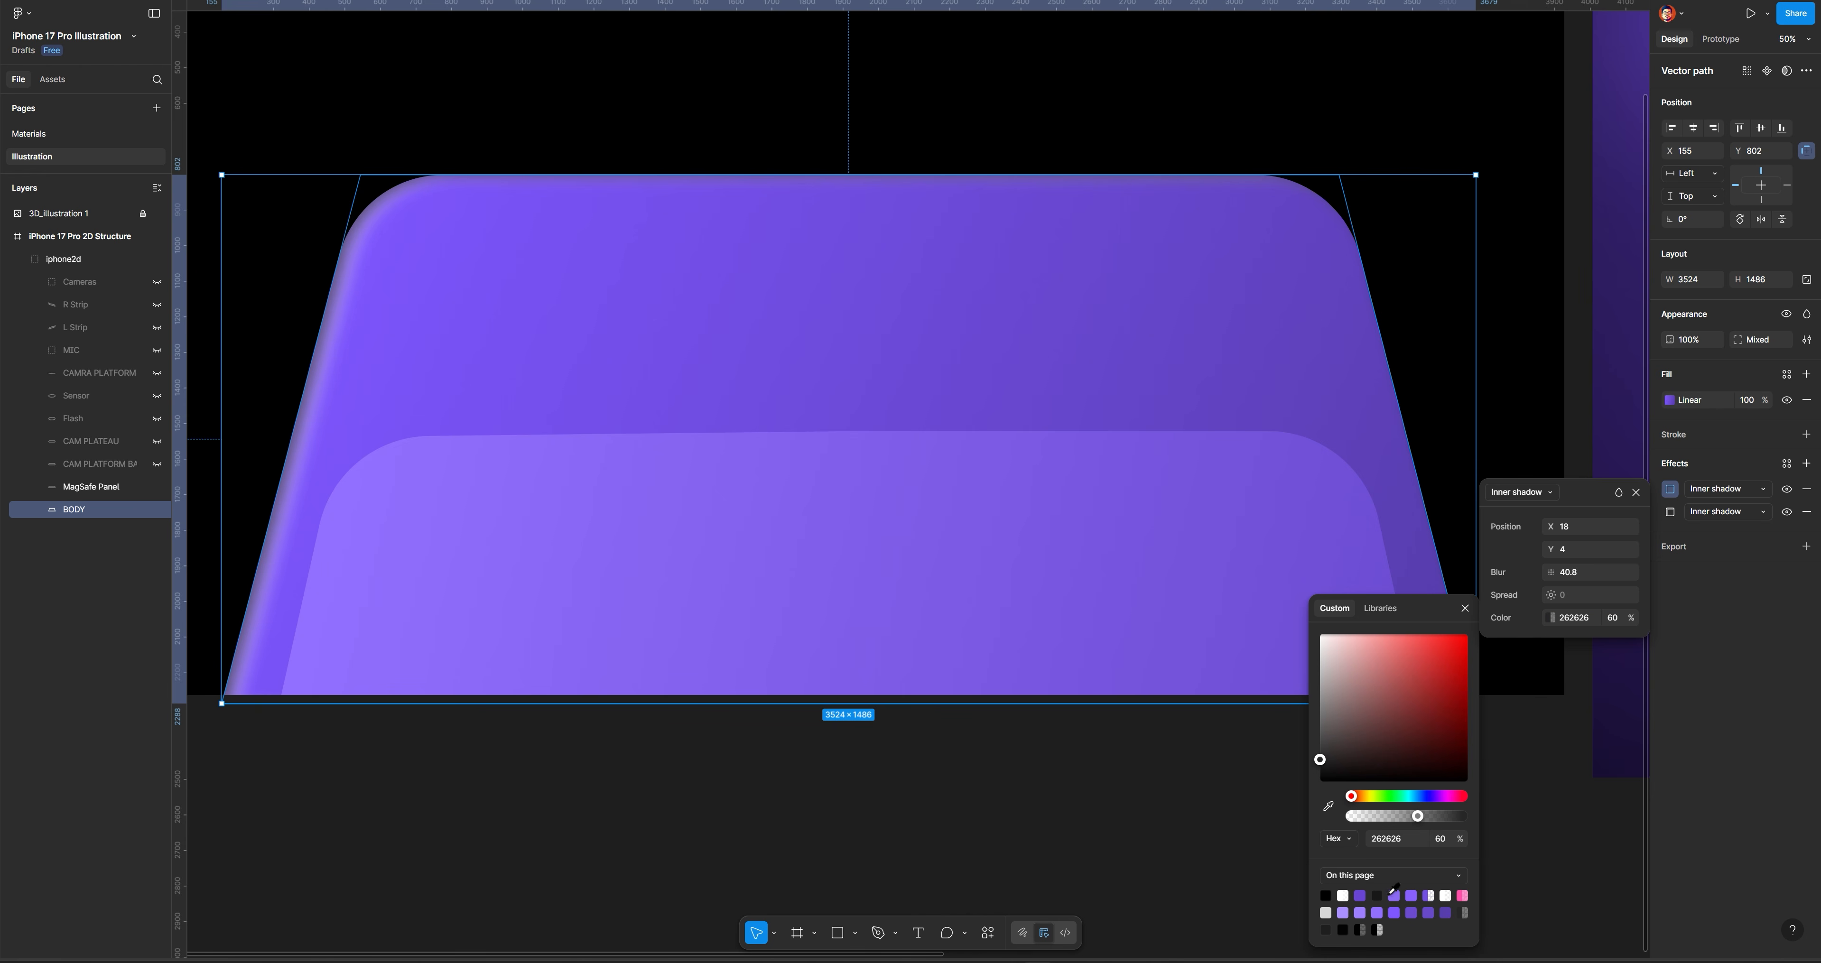
pyautogui.click(1438, 796)
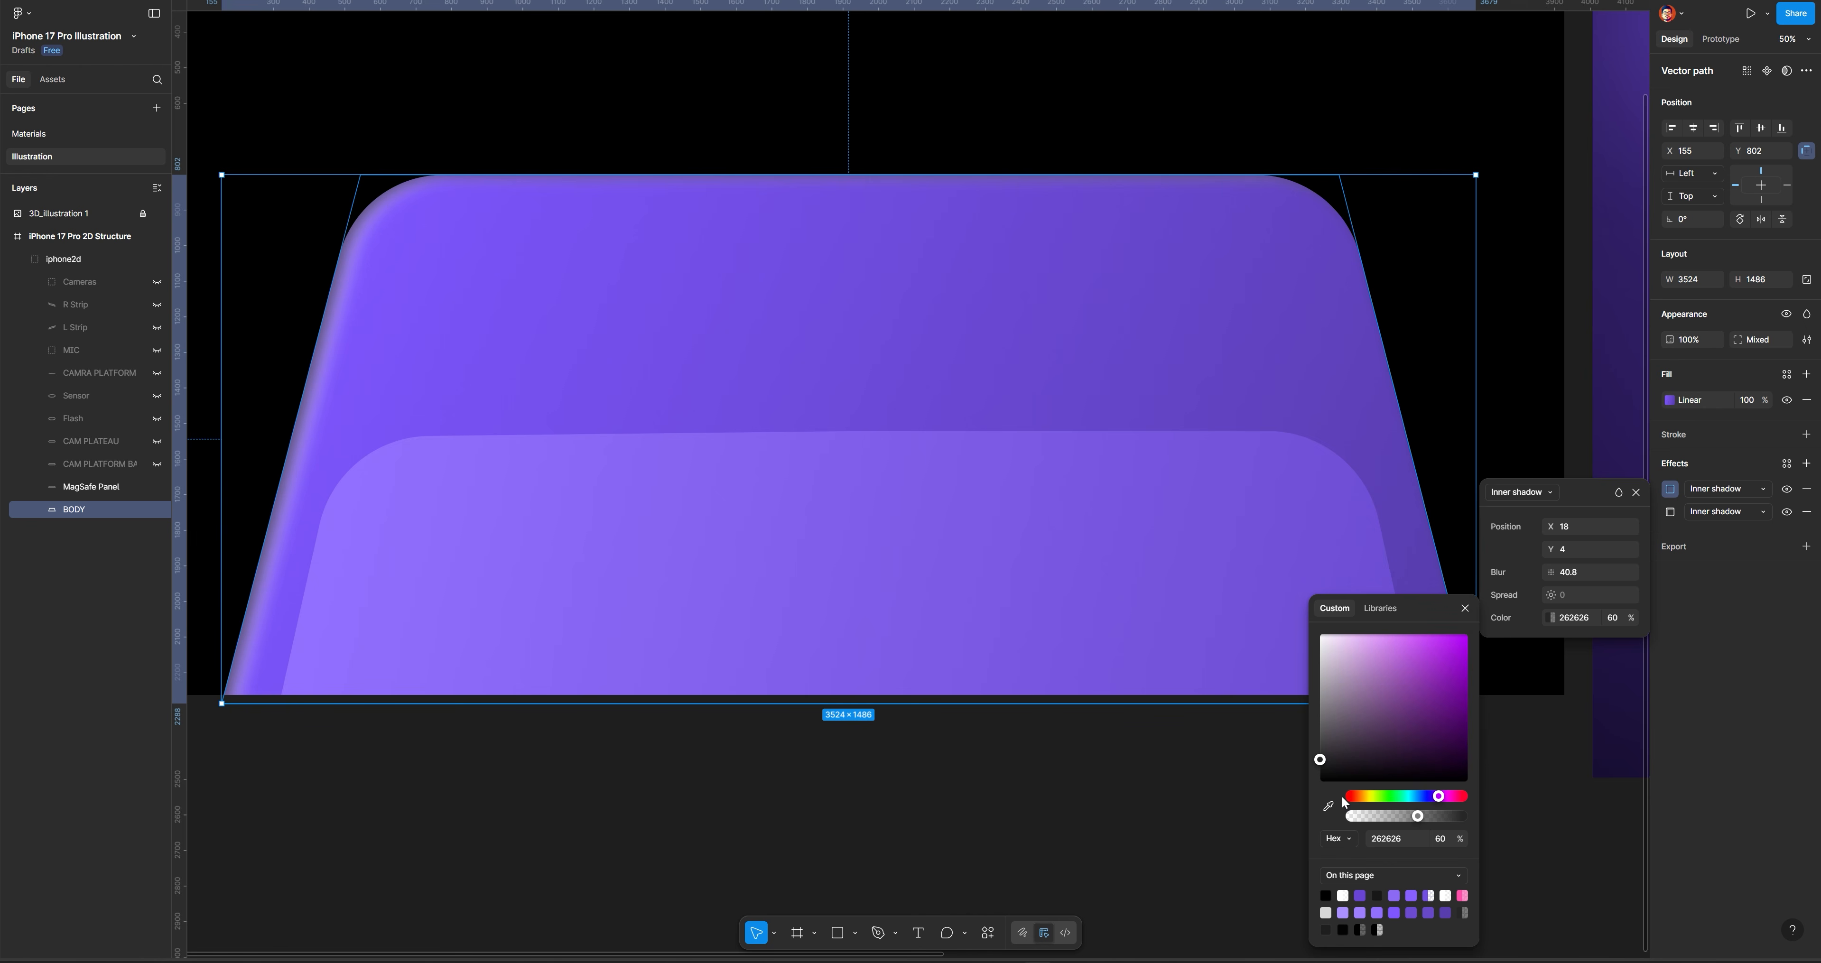
pyautogui.click(1327, 807)
pyautogui.click(1358, 399)
pyautogui.moveTo(1435, 721)
pyautogui.mouseDown()
pyautogui.moveTo(1455, 729)
pyautogui.moveTo(1442, 744)
pyautogui.mouseUp()
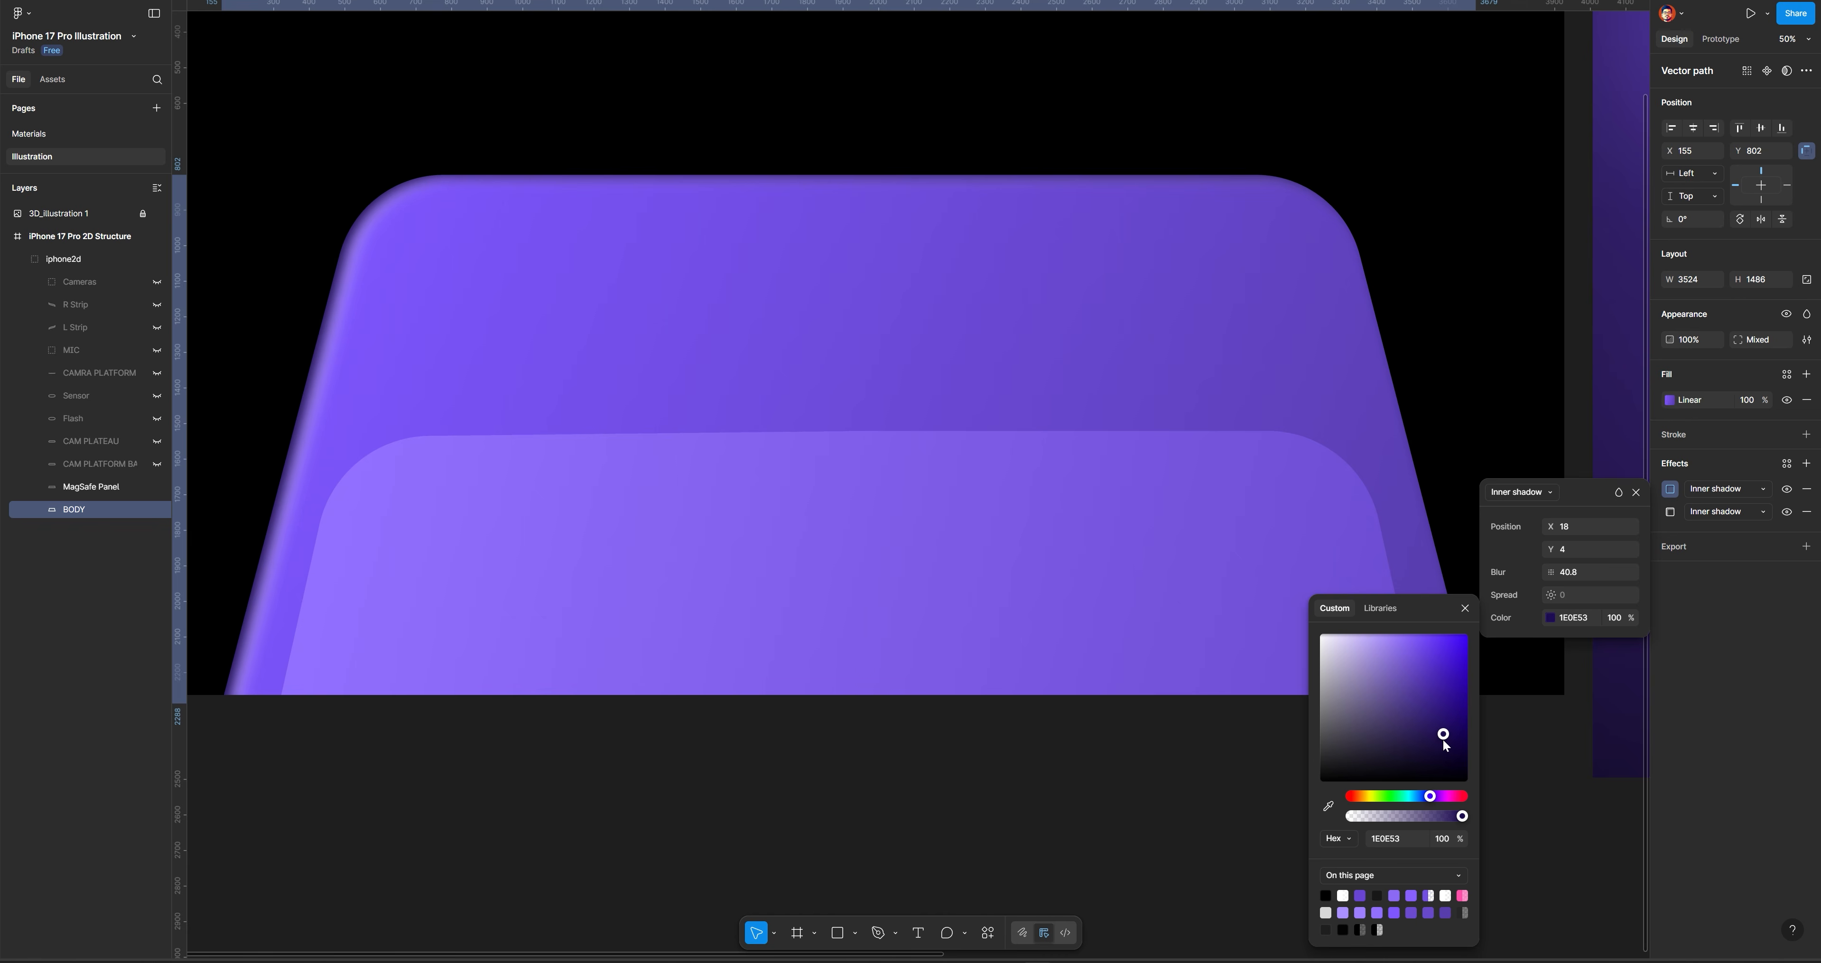
pyautogui.click(881, 789)
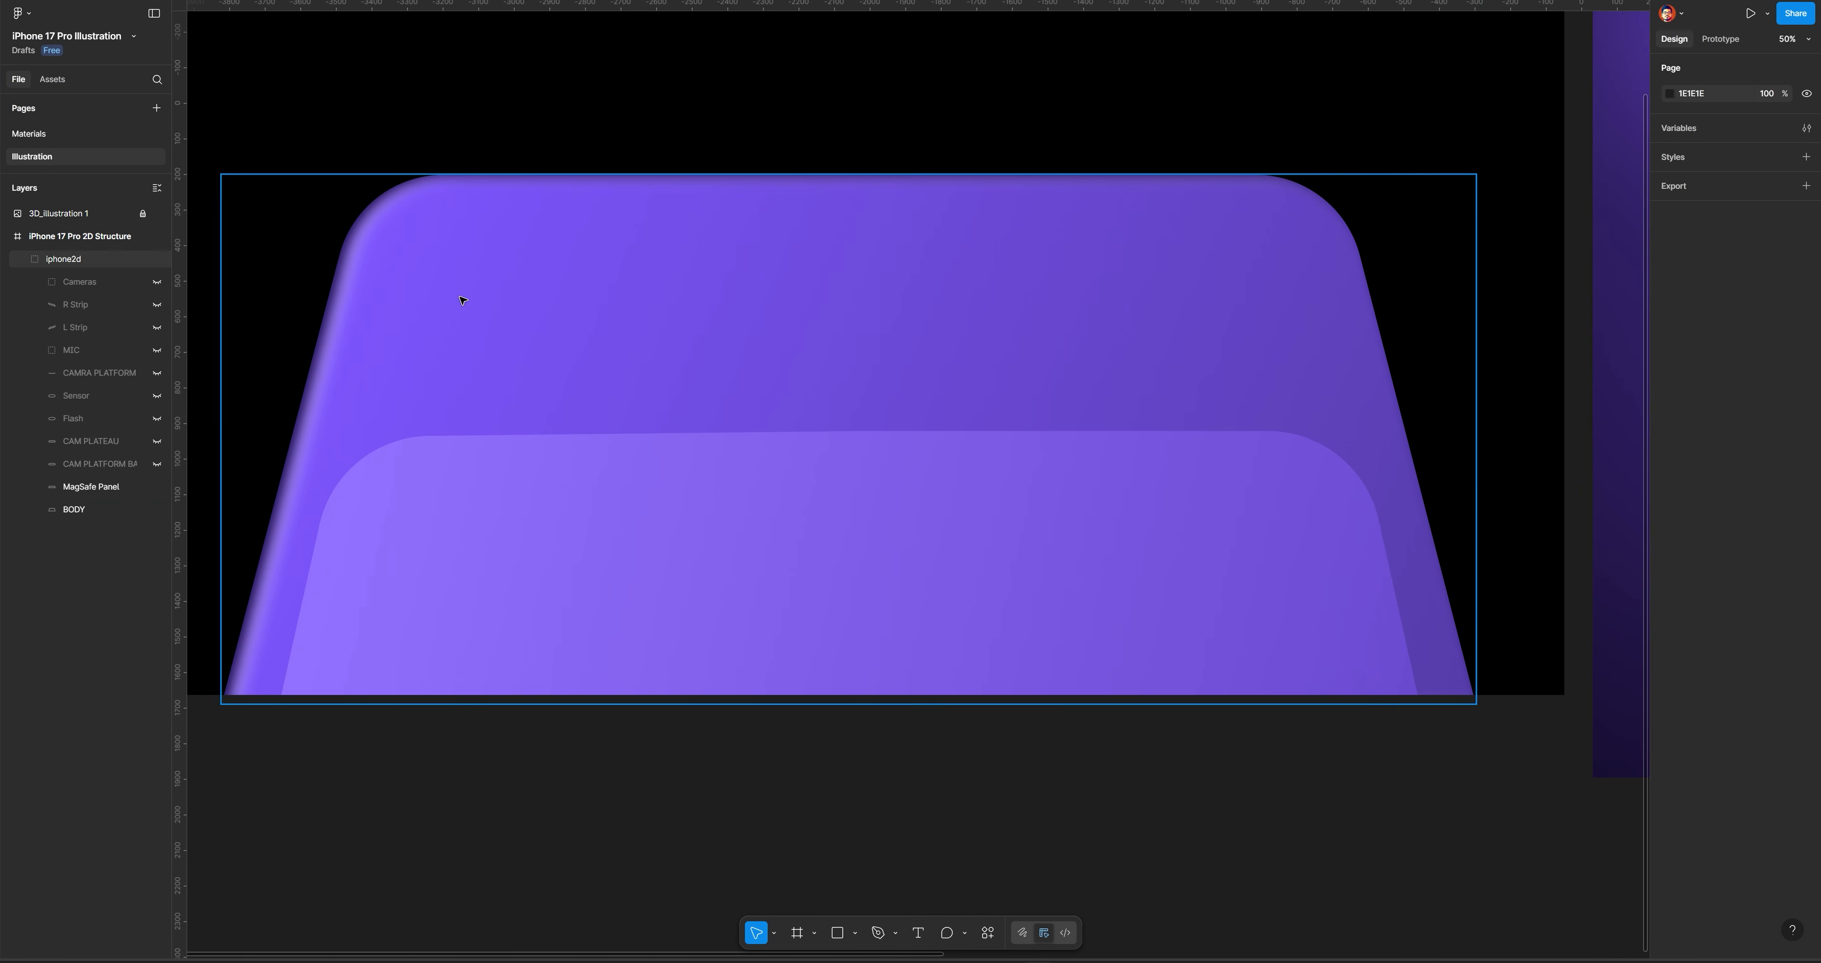
# Reduce the blur of the BODY shape's dark purple inner shadow to tighten the dark line along its outer edge
pyautogui.hscroll(-2, 459, 297)
pyautogui.scroll(1, 459, 297)
pyautogui.click(73, 509)
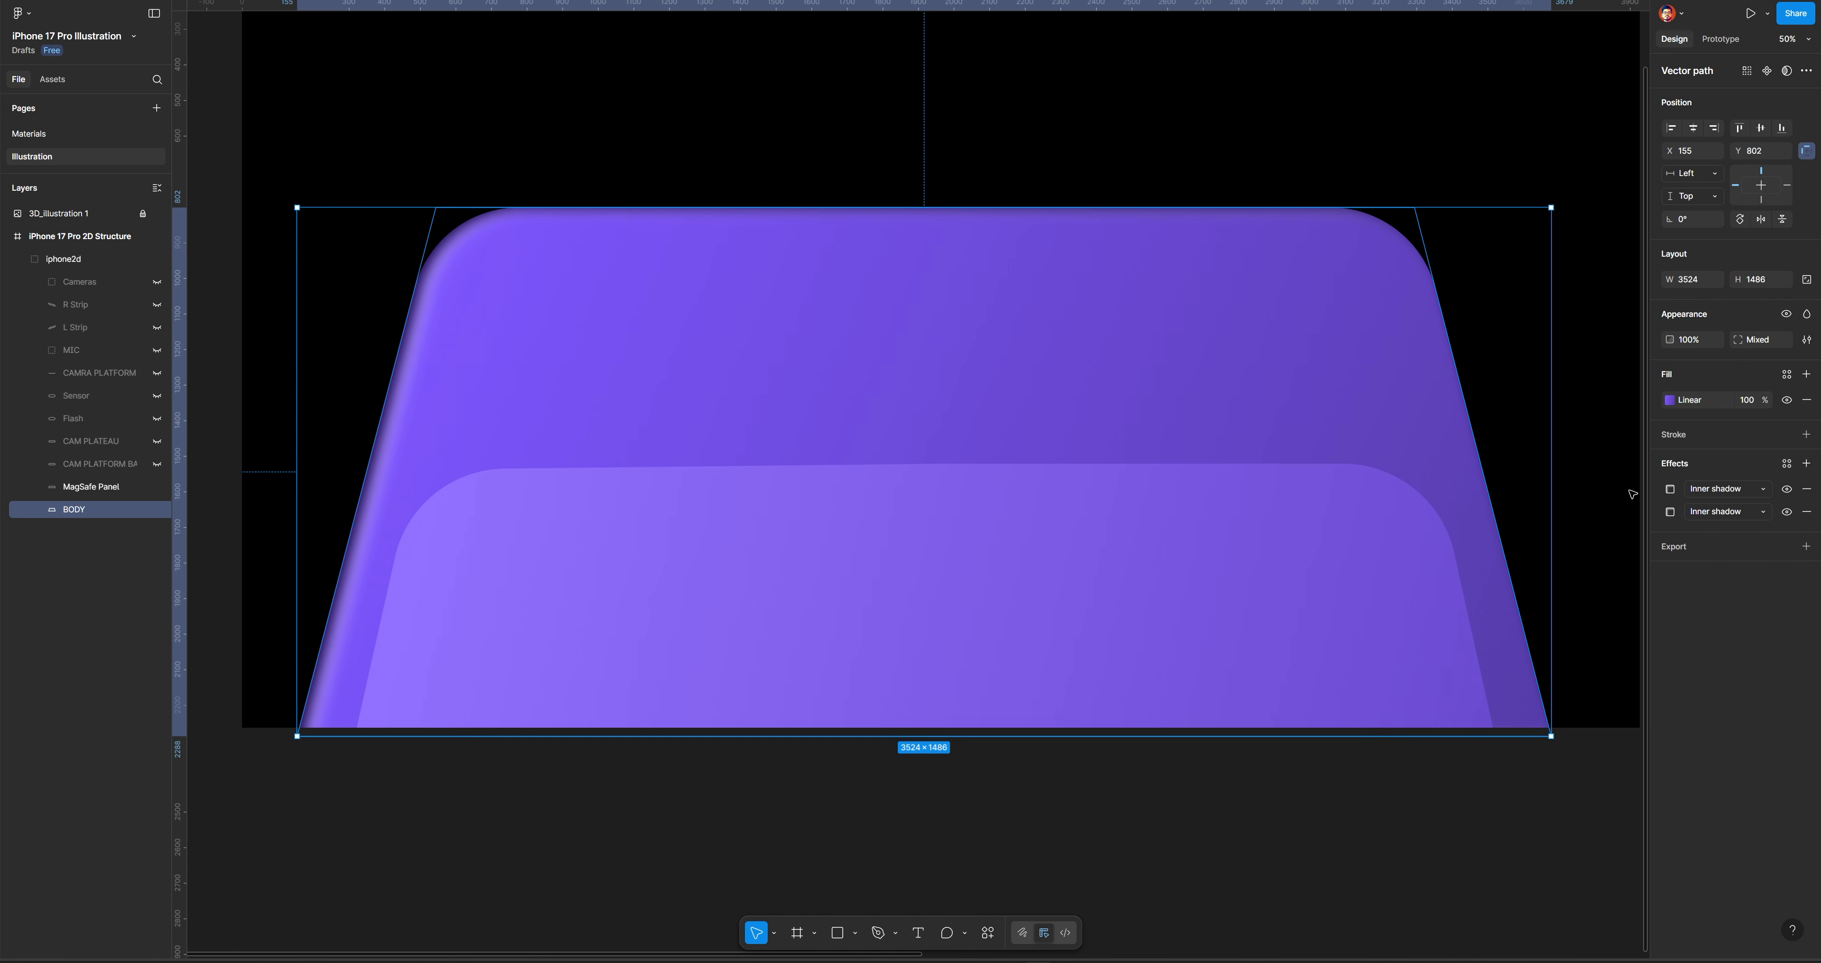
pyautogui.click(1670, 489)
pyautogui.moveTo(1550, 572); pyautogui.dragTo(1421, 563)
pyautogui.click(910, 722)
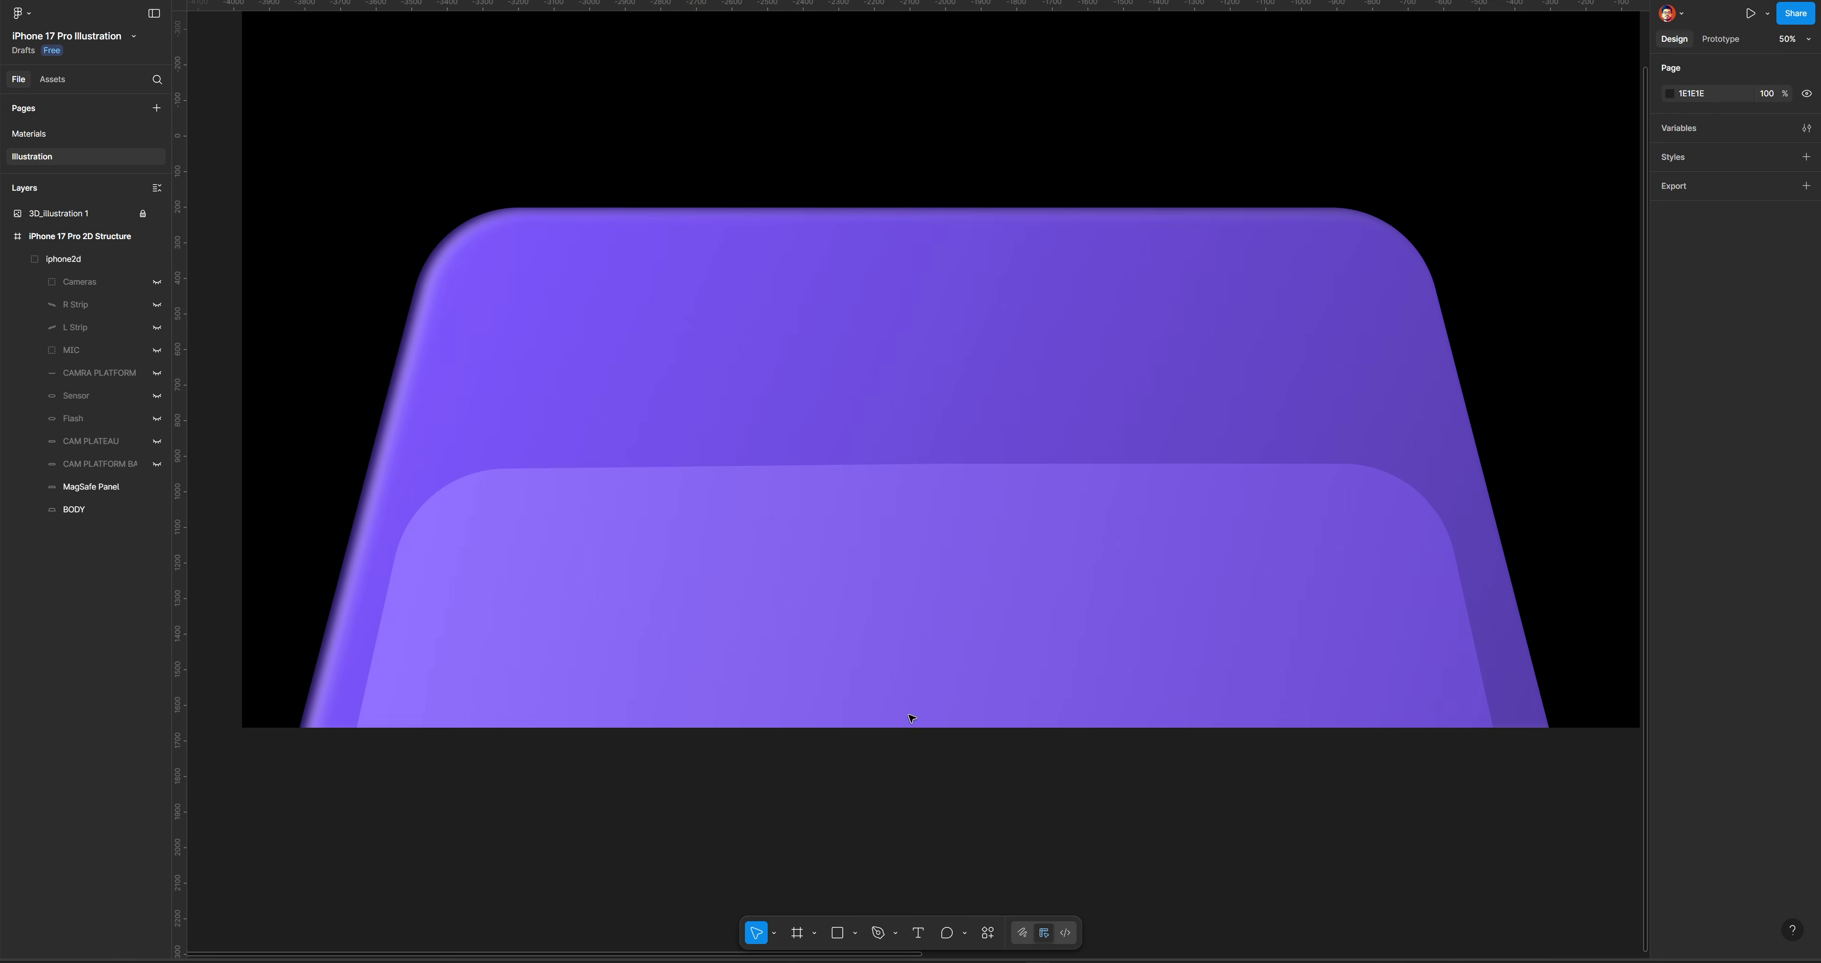
# Compare the shaded body with the reference illustration and examine the shading along the reference phone's right edge
pyautogui.press('-')
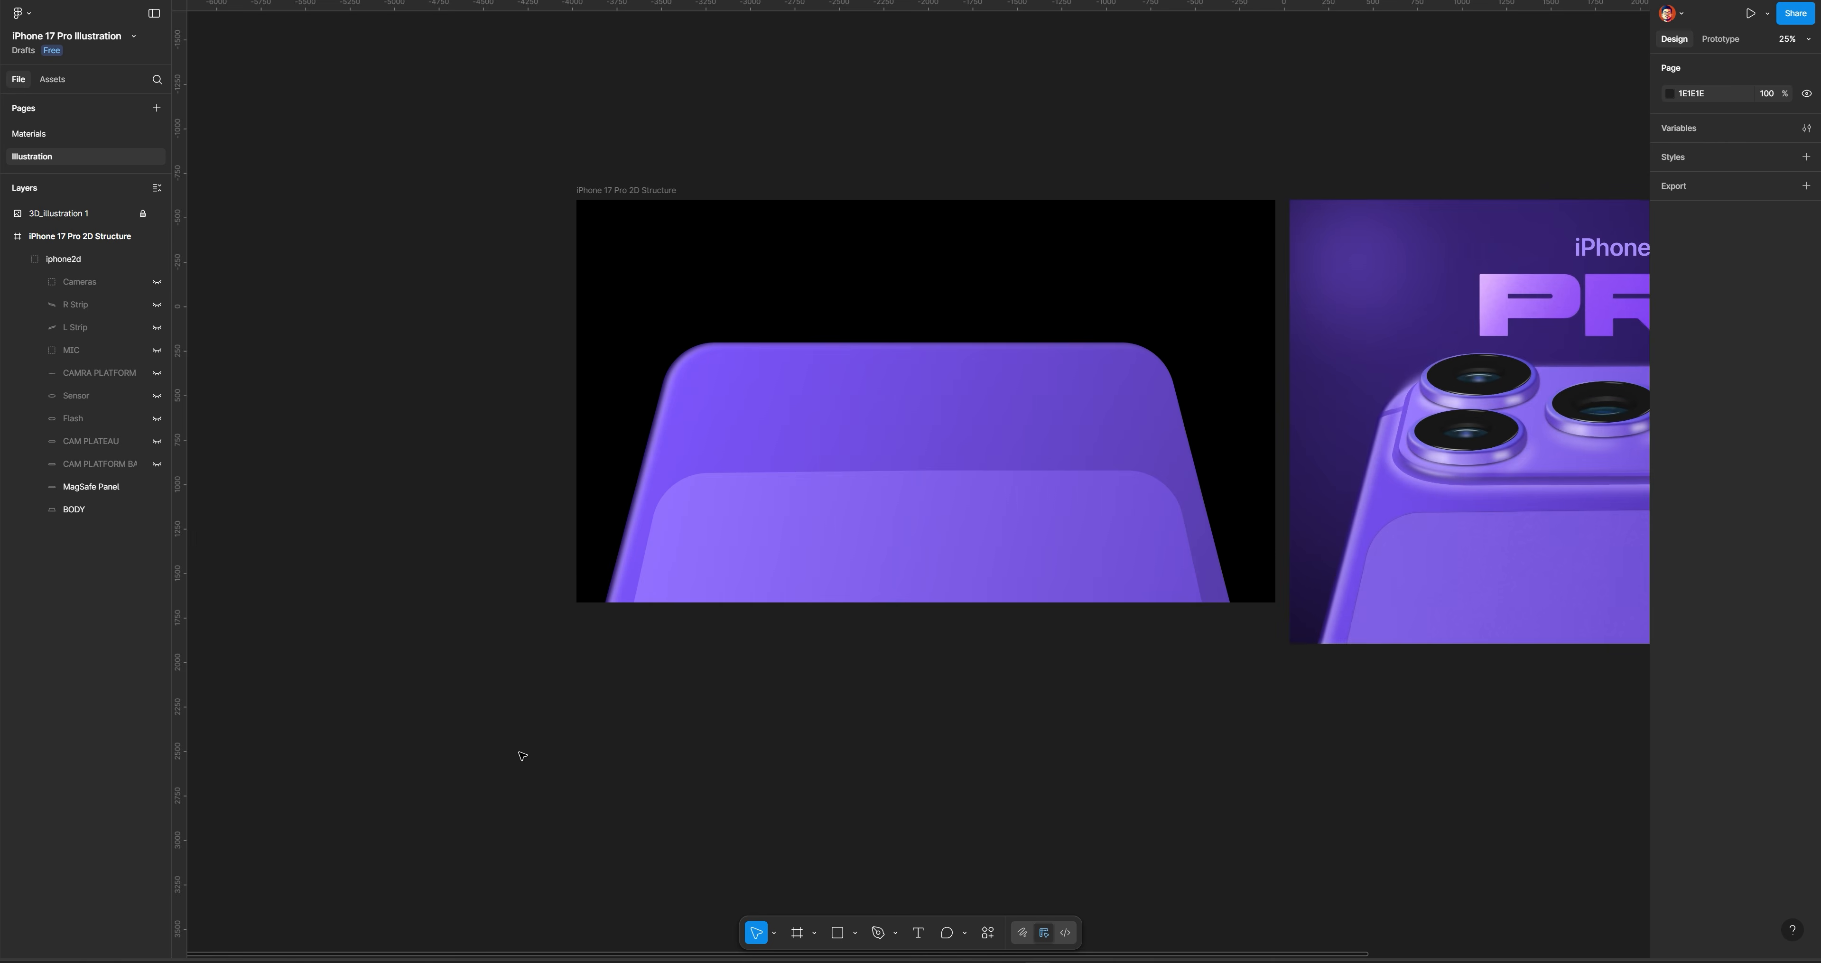
pyautogui.hotkey('shift', '=')
pyautogui.press('-')
pyautogui.moveTo(691, 667); pyautogui.dragTo(632, 715)
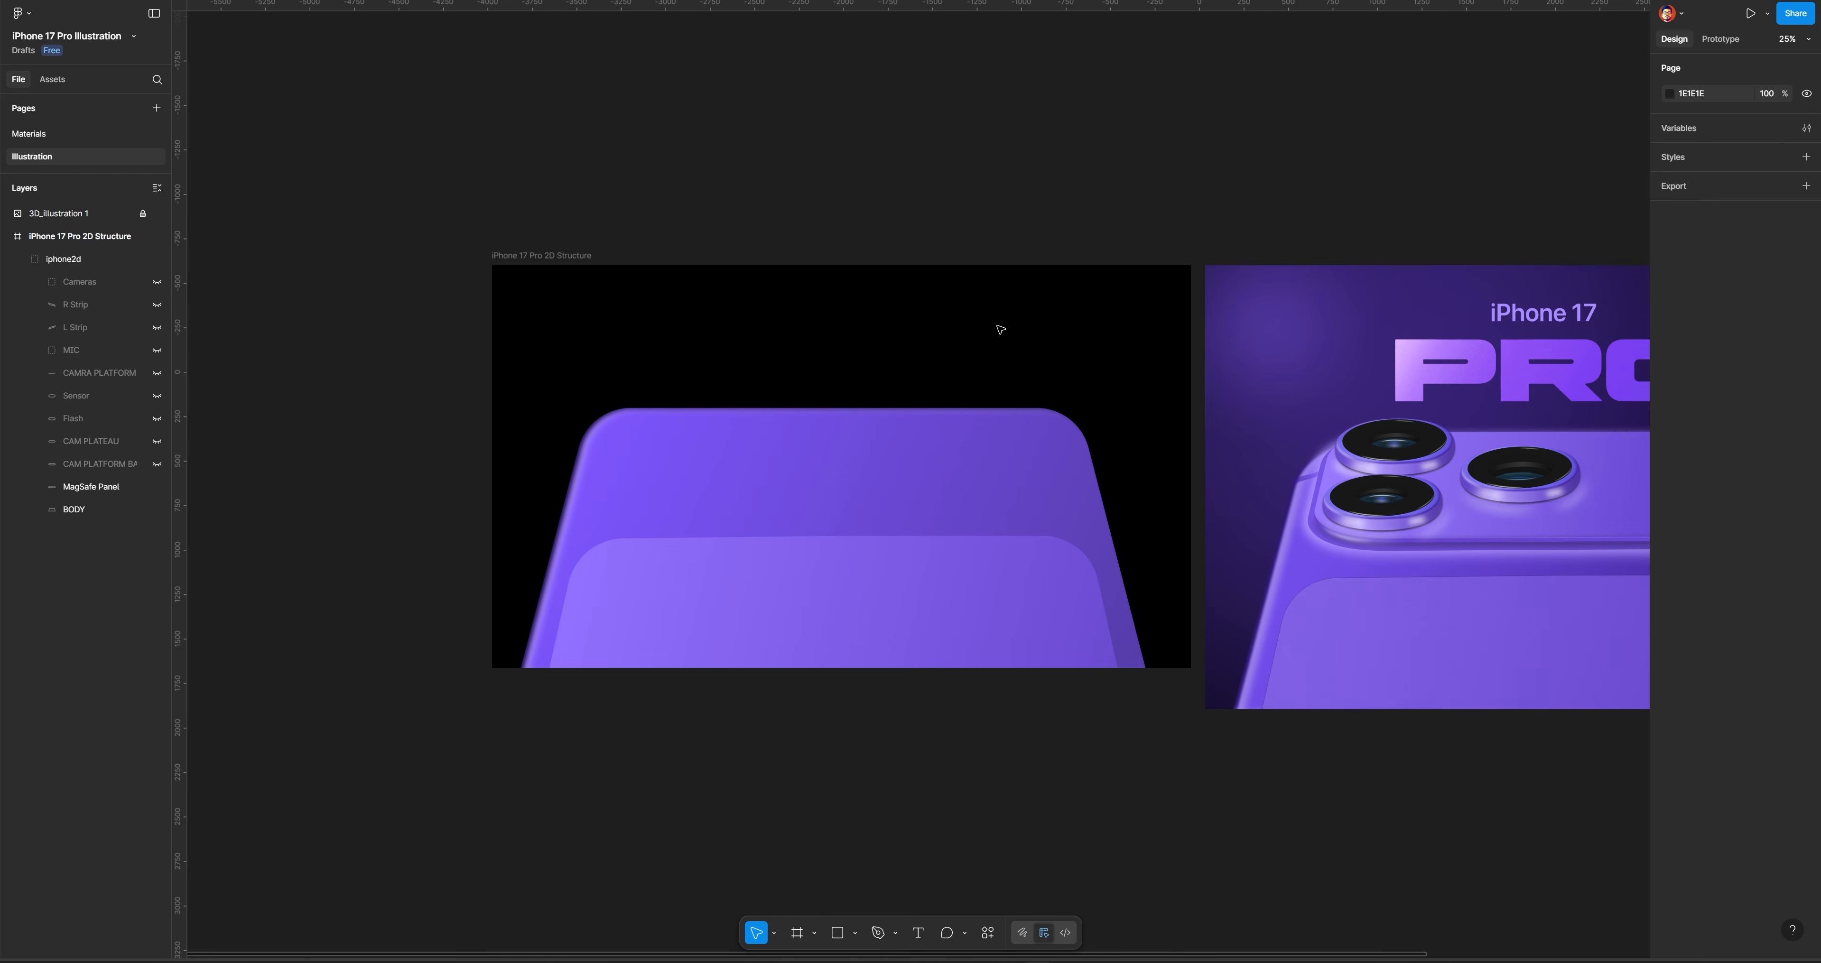
pyautogui.moveTo(1059, 320); pyautogui.dragTo(1008, 327)
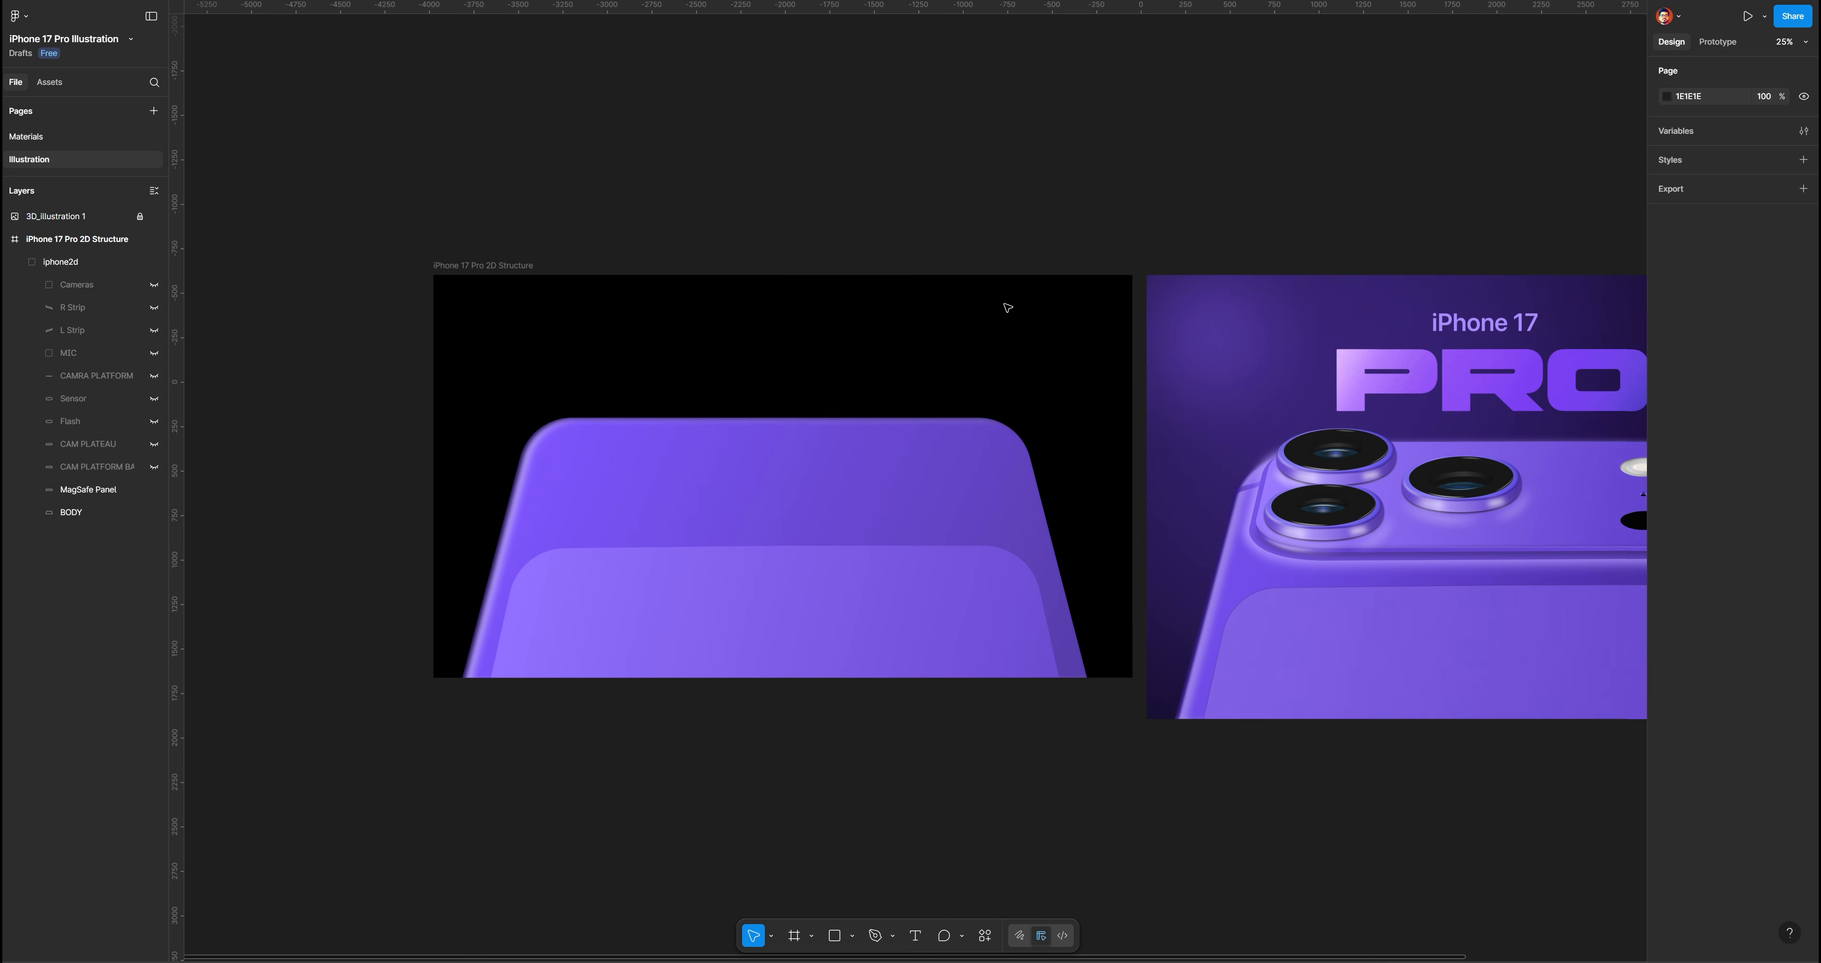
pyautogui.moveTo(1354, 769); pyautogui.dragTo(703, 679)
pyautogui.scroll(3, 701, 681)
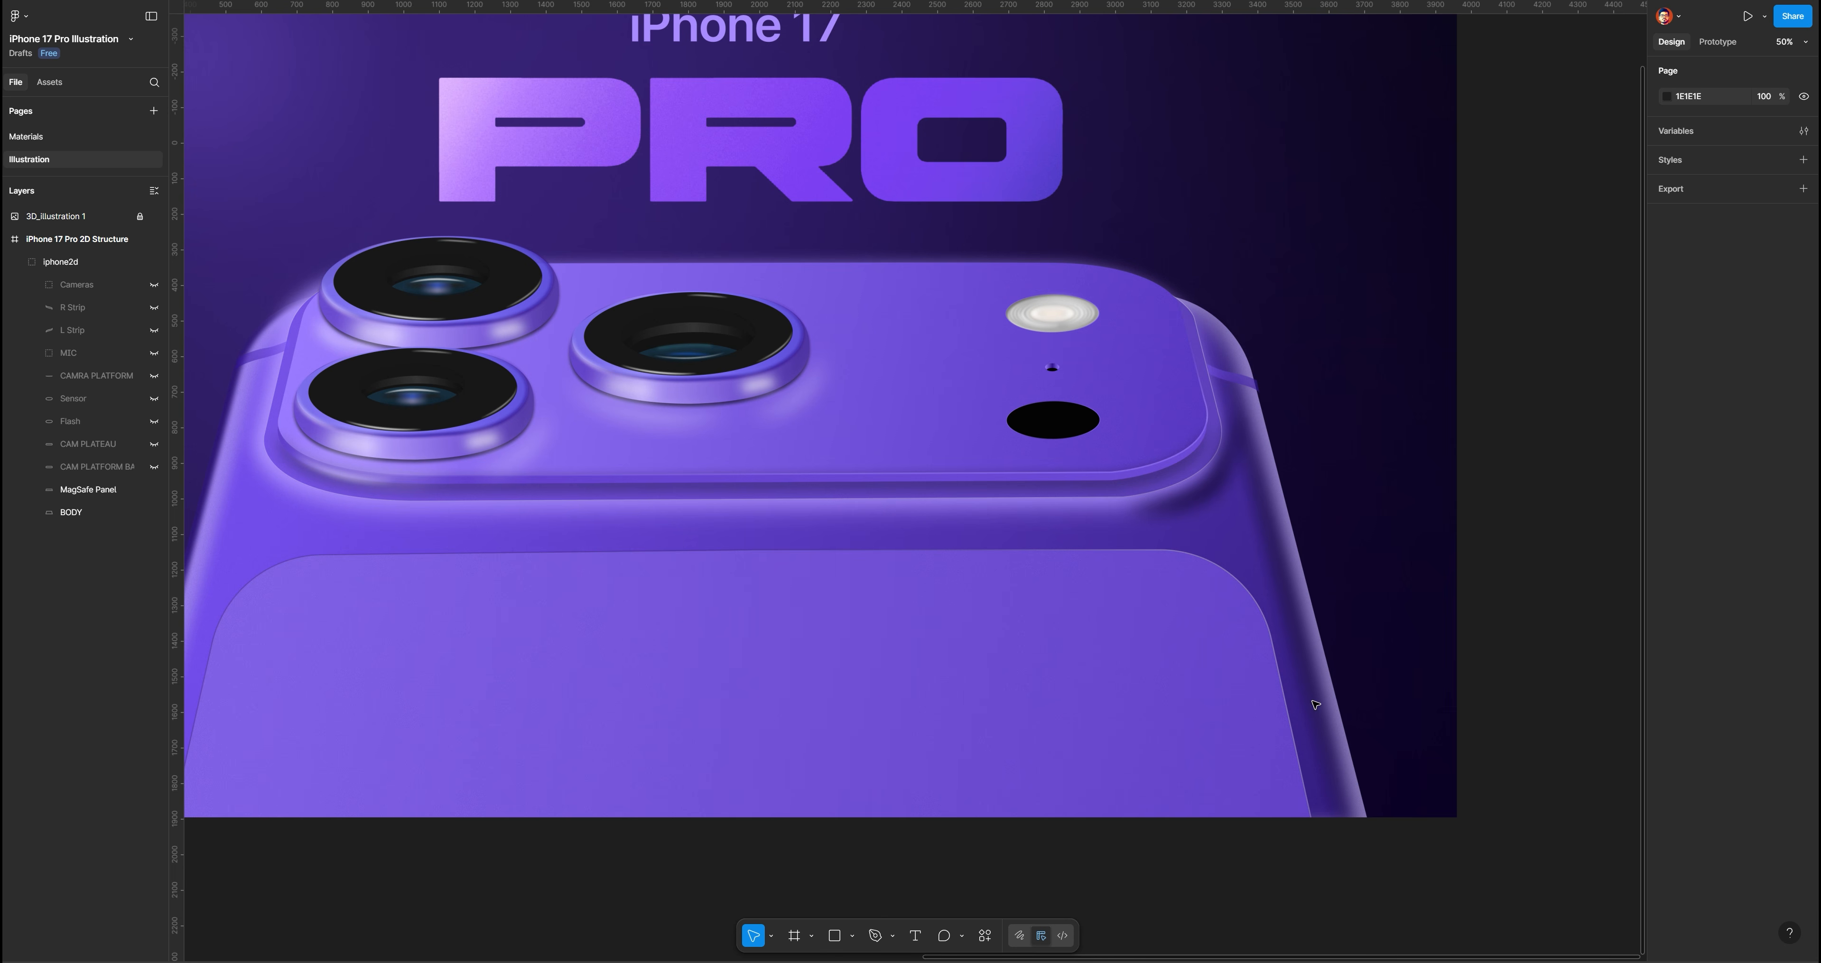
pyautogui.hscroll(-15, 660, 387)
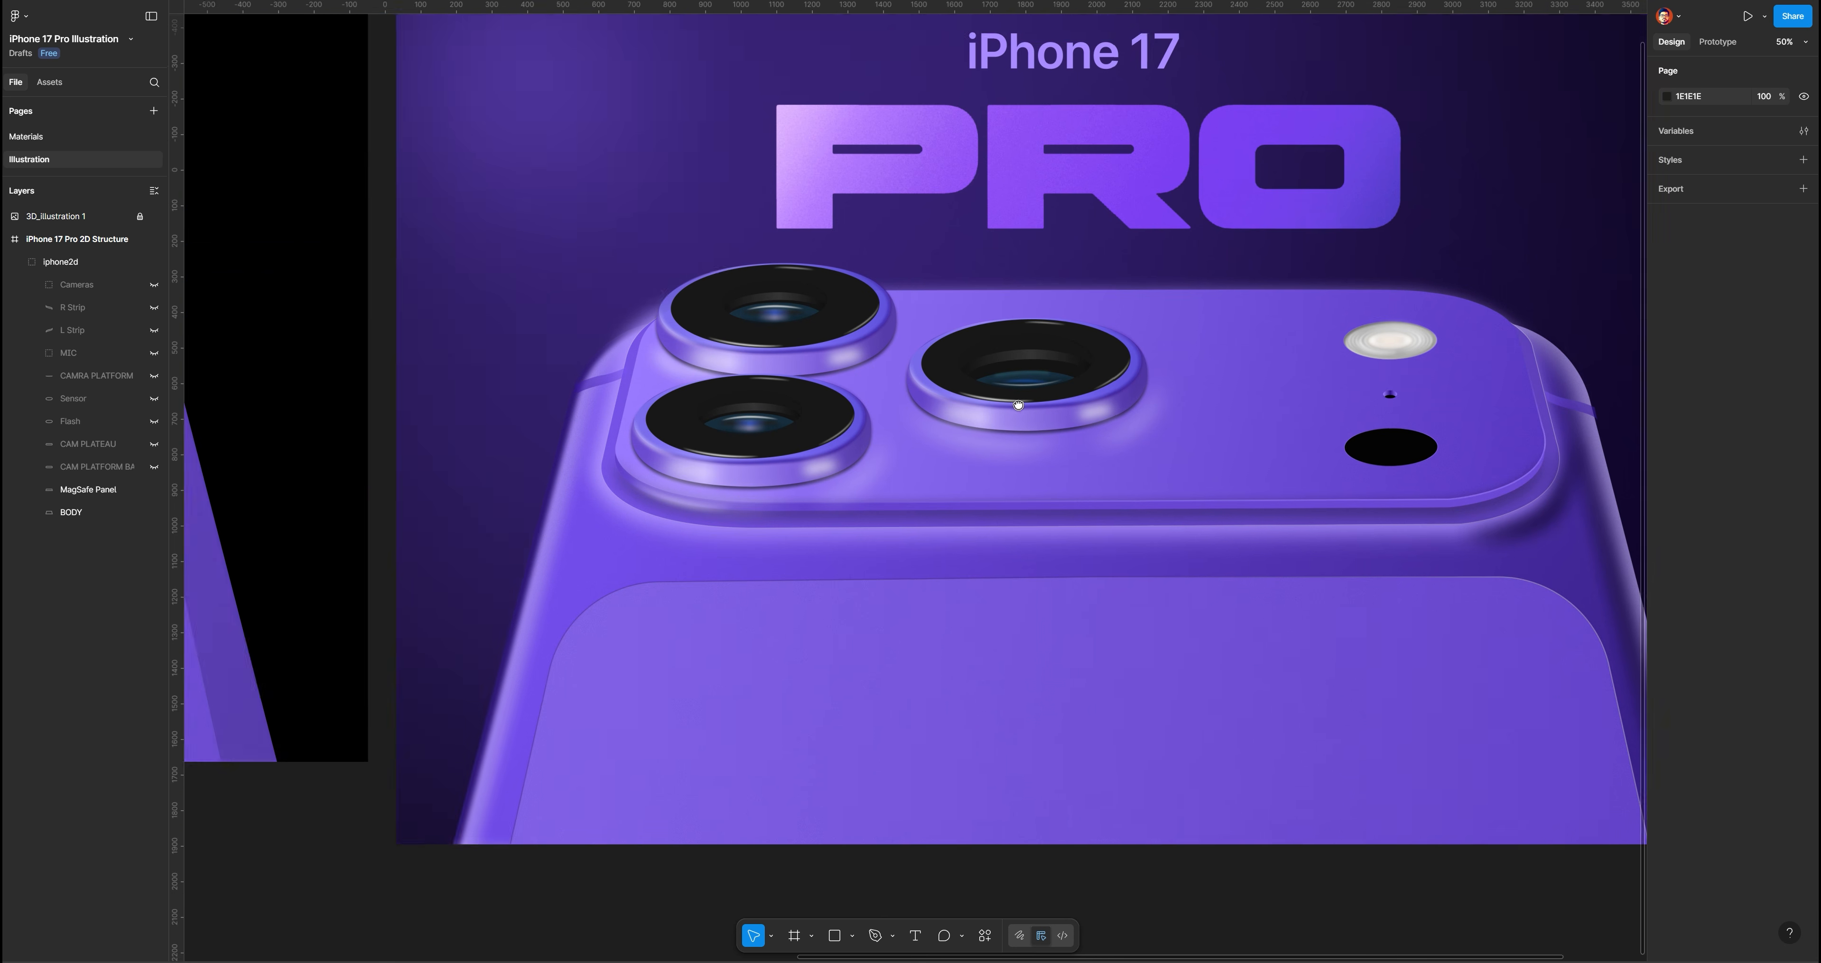
# Add a third inner shadow to the BODY shape and set its X offset to -38
pyautogui.keyDown('ctrl'); pyautogui.click(877, 317); pyautogui.keyUp('ctrl')
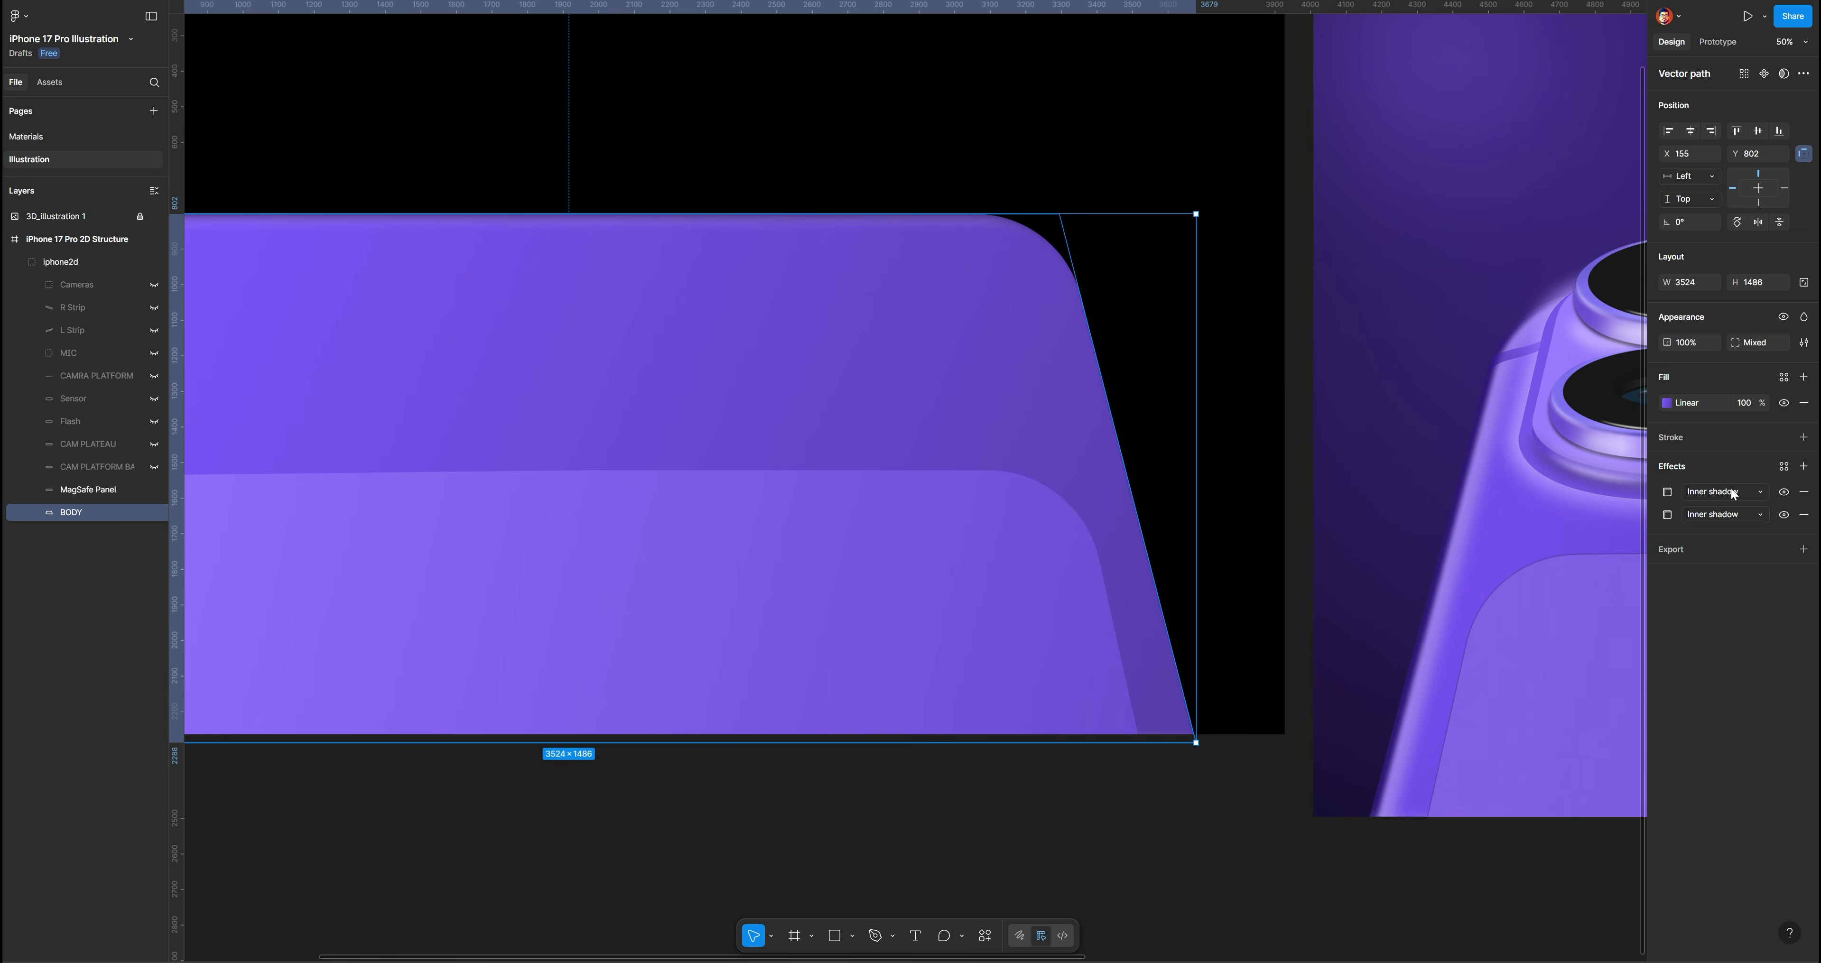
pyautogui.click(1804, 467)
pyautogui.click(1719, 492)
pyautogui.click(1710, 477)
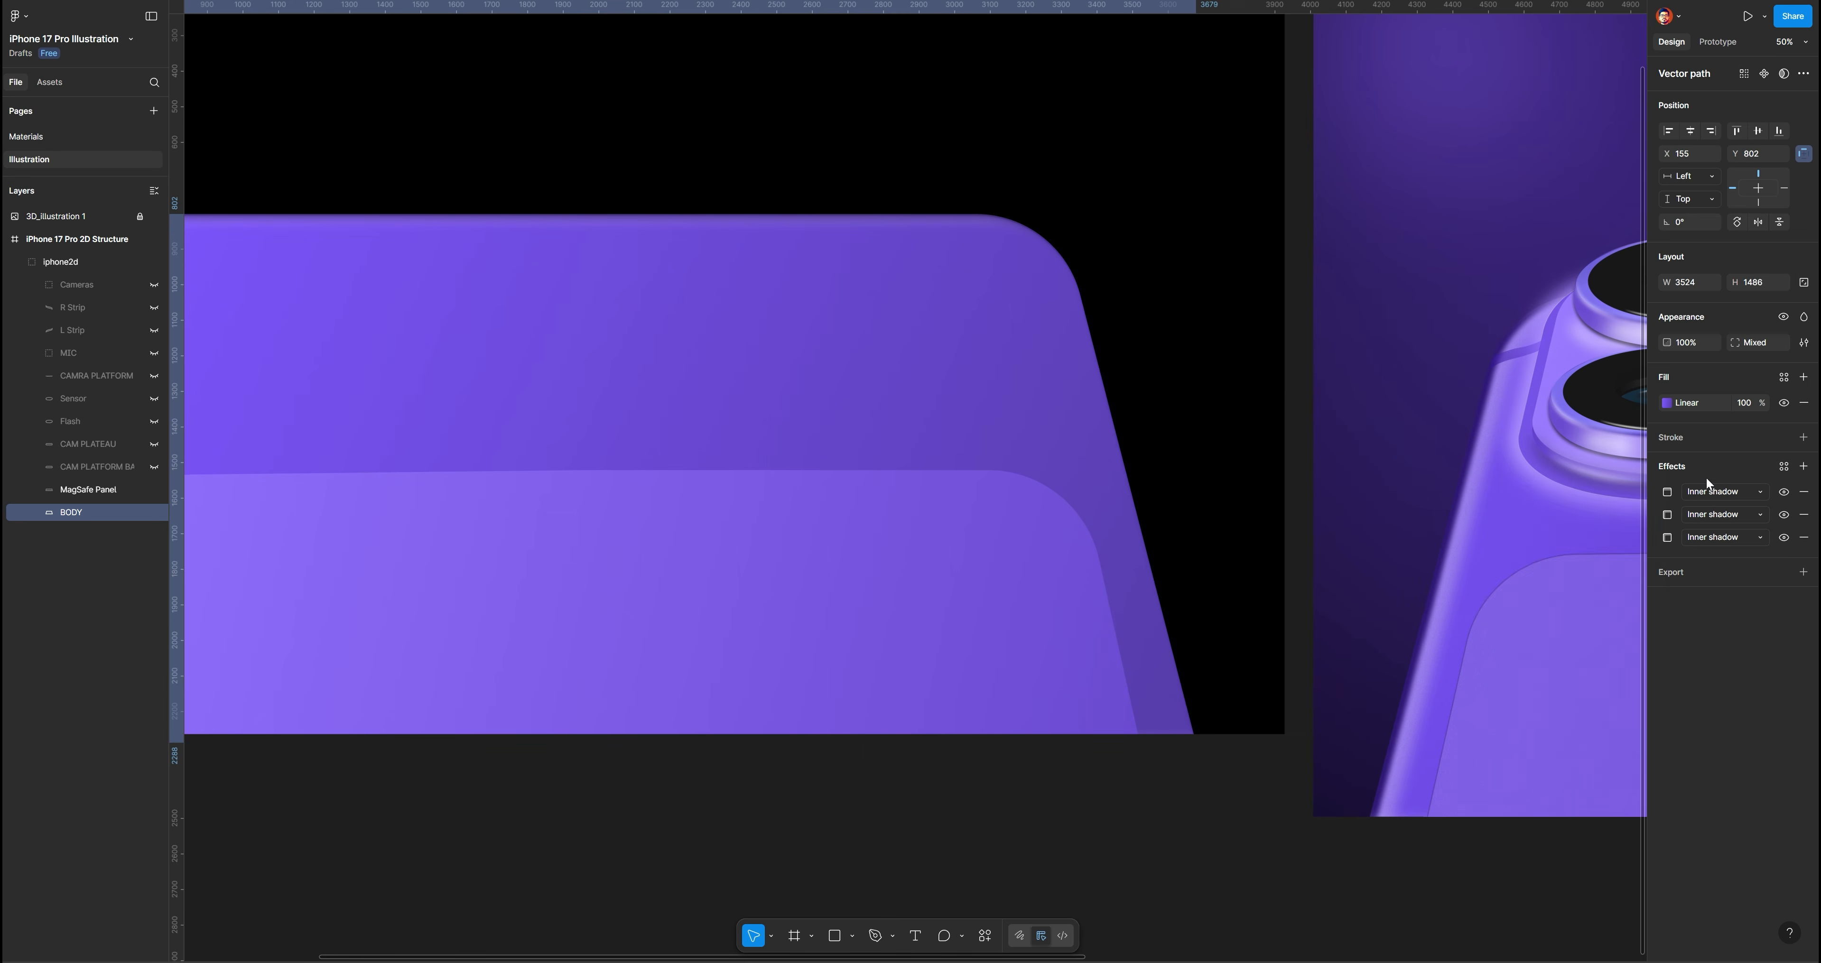
pyautogui.click(1665, 493)
pyautogui.moveTo(1538, 532); pyautogui.dragTo(1495, 529)
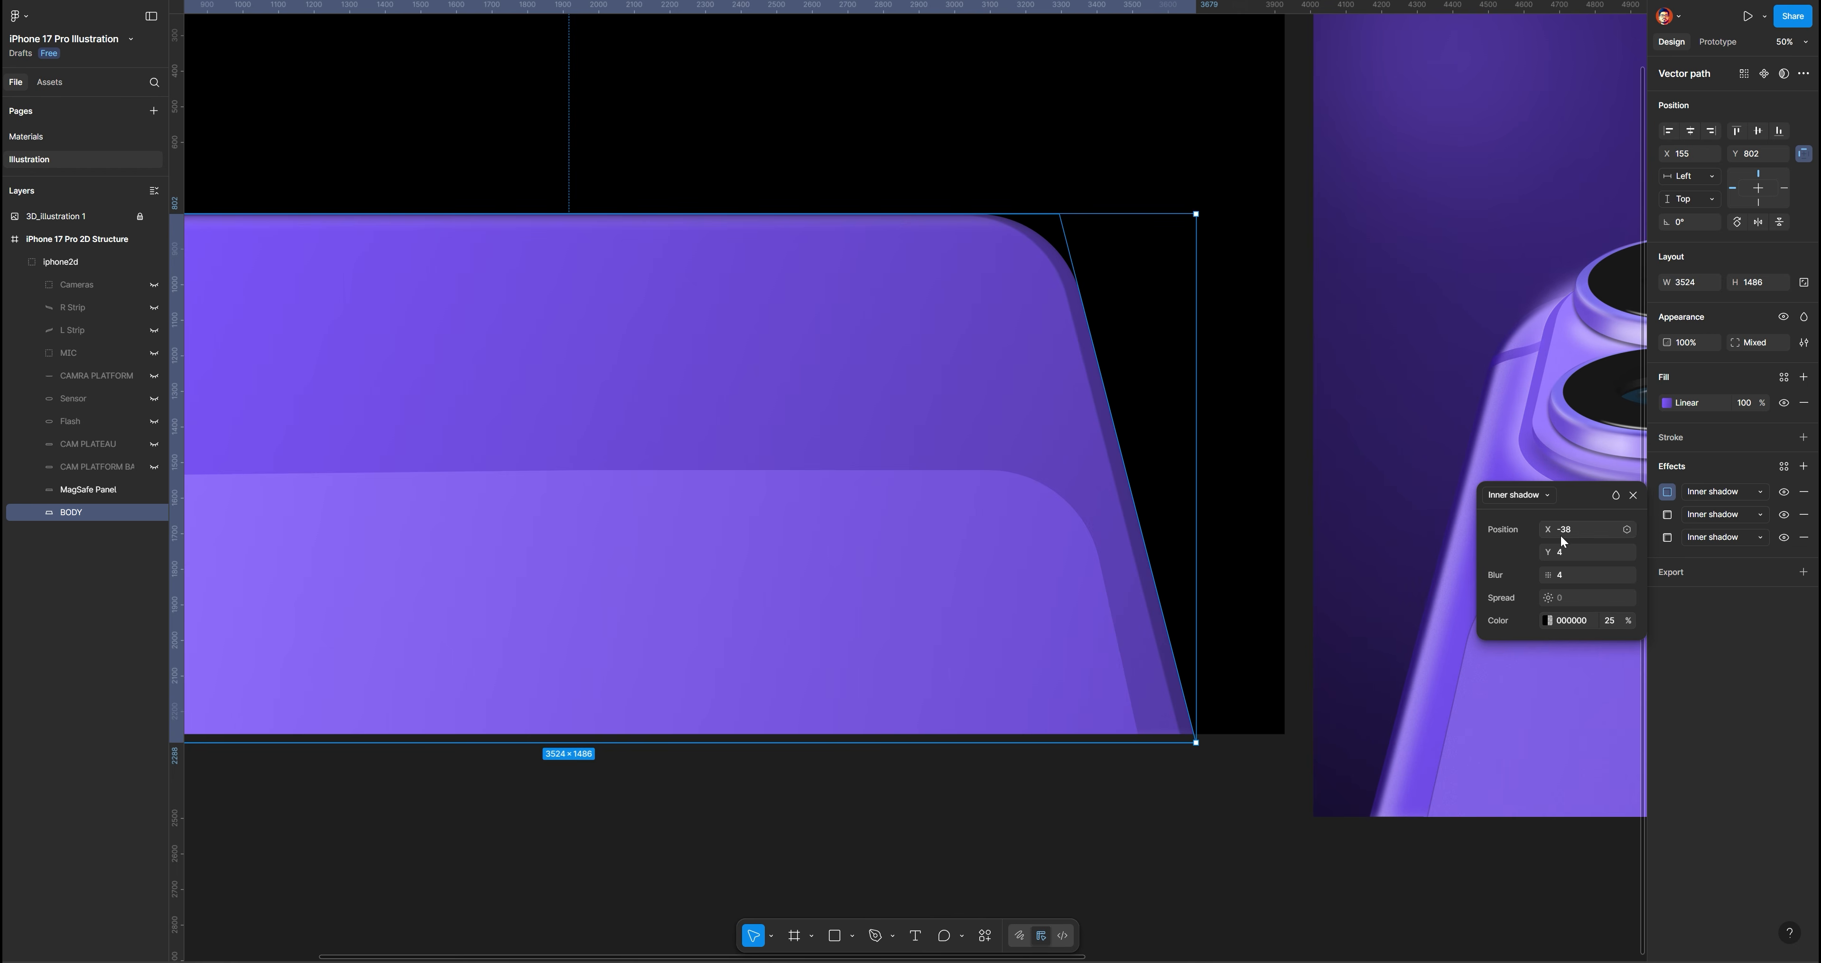
# Colour the new inner shadow white (FFFFFF) at 35% opacity and soften it with a blur of about 47.4
pyautogui.click(1548, 620)
pyautogui.click(1315, 635)
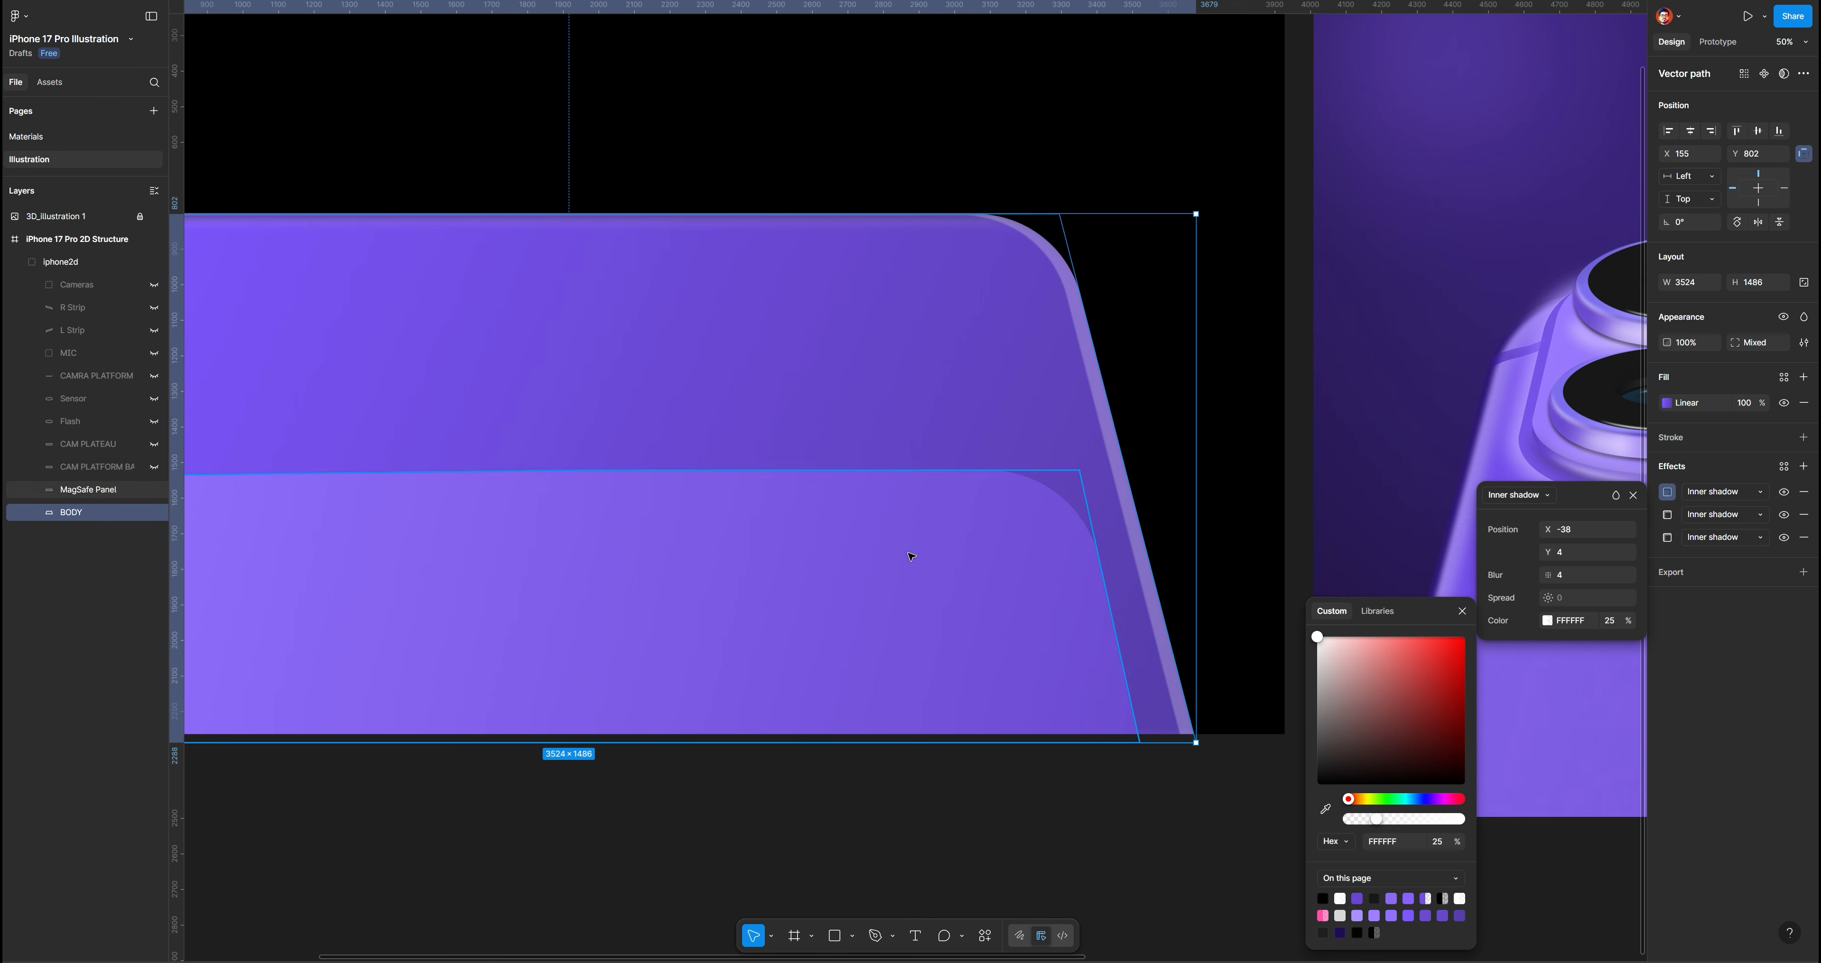
pyautogui.click(1612, 620)
pyautogui.write('35')
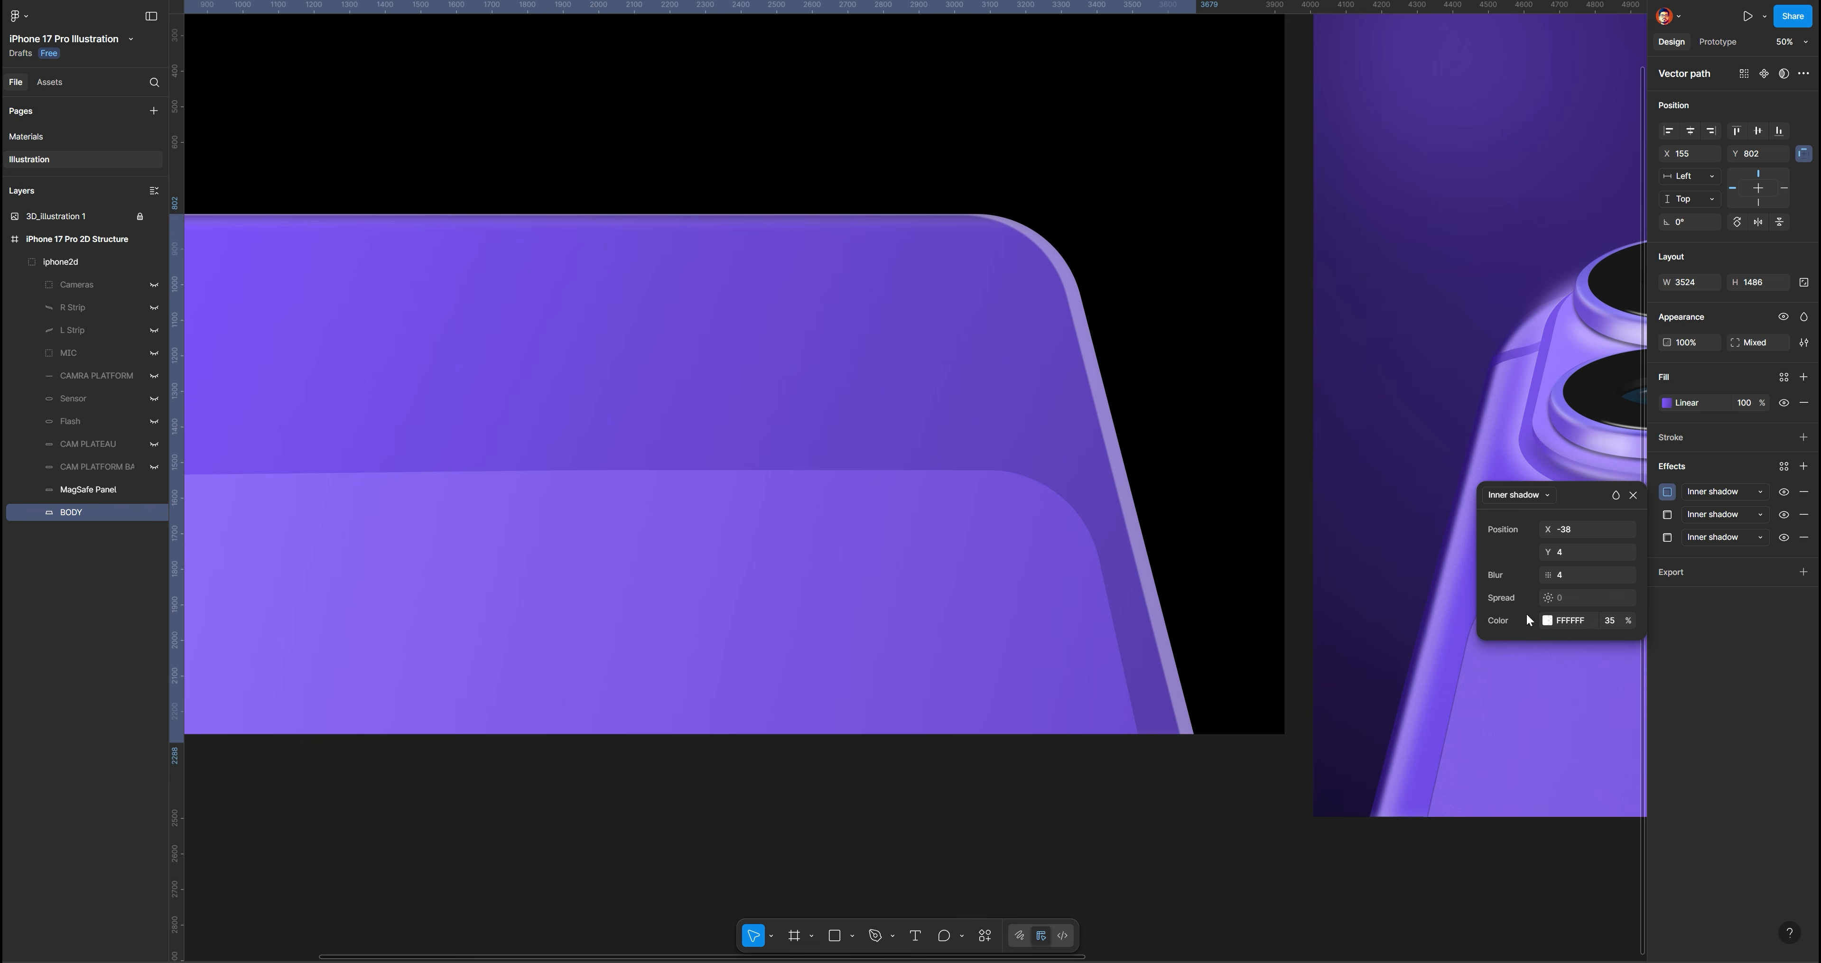
pyautogui.moveTo(1547, 573); pyautogui.dragTo(326, 538)
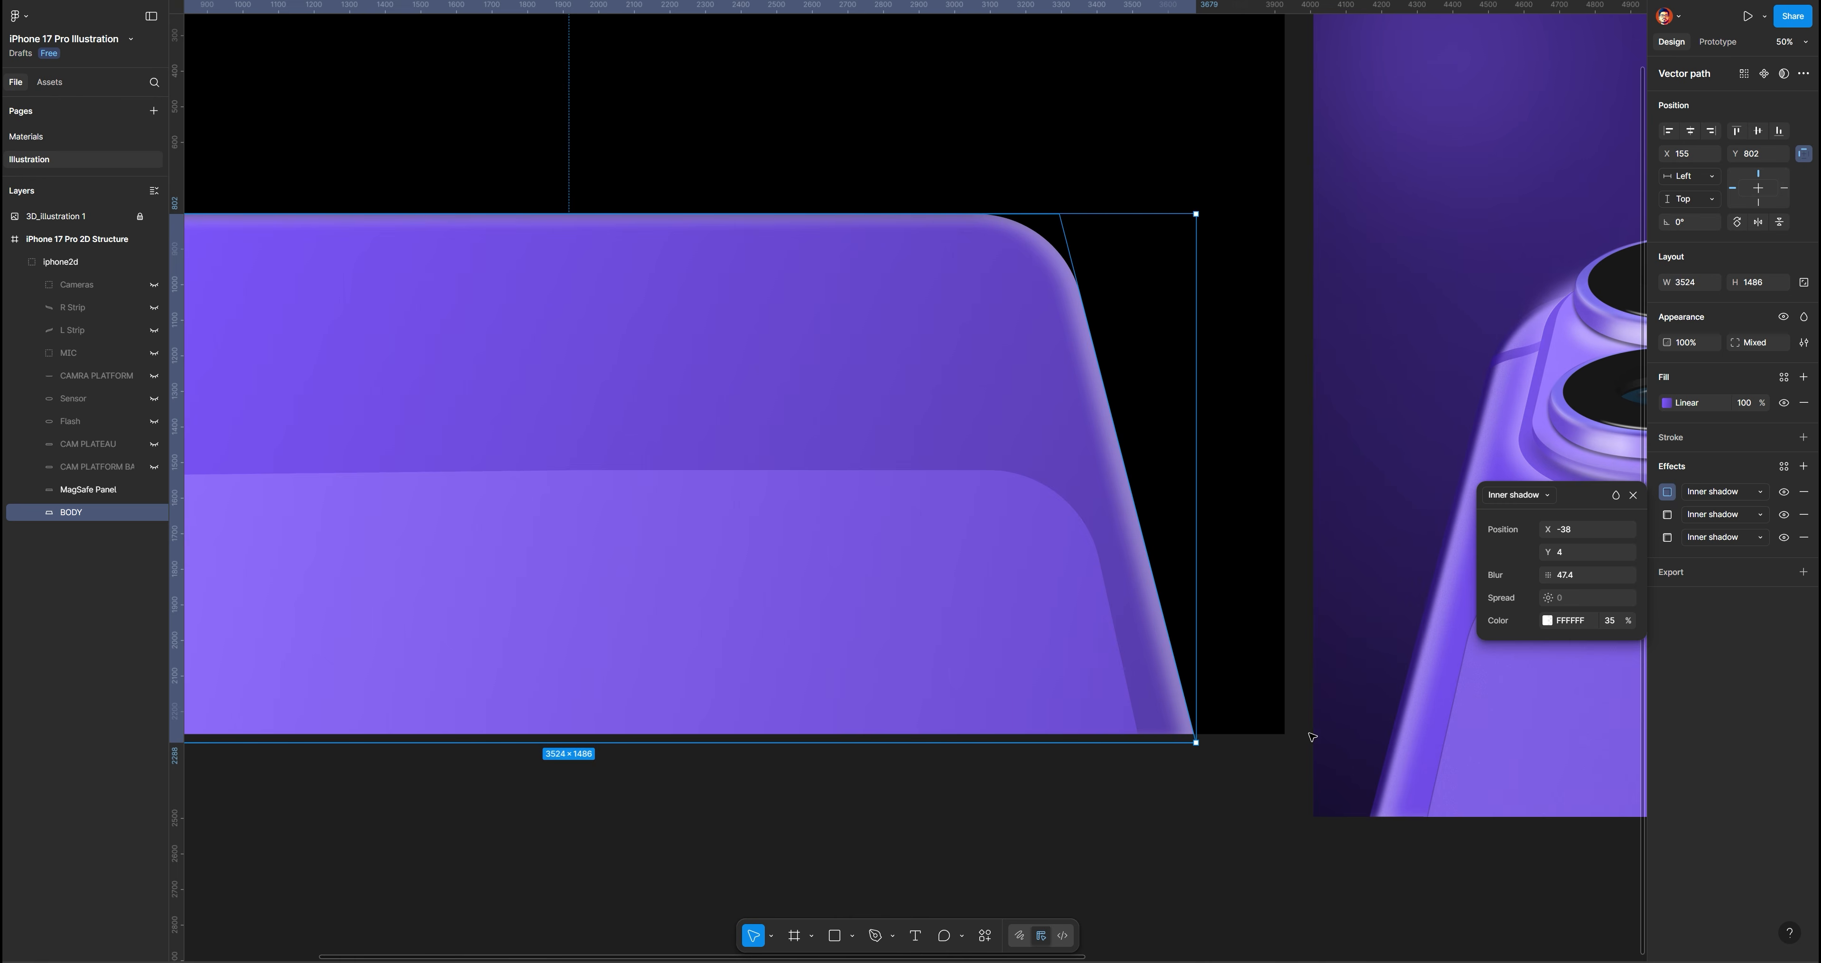
pyautogui.click(1172, 825)
# Compare the shaded body with the reference illustration and examine the thin outline along both sides of the reference's MagSafe panel
pyautogui.hotkey('ctrl', '-')
pyautogui.moveTo(821, 669); pyautogui.dragTo(841, 720)
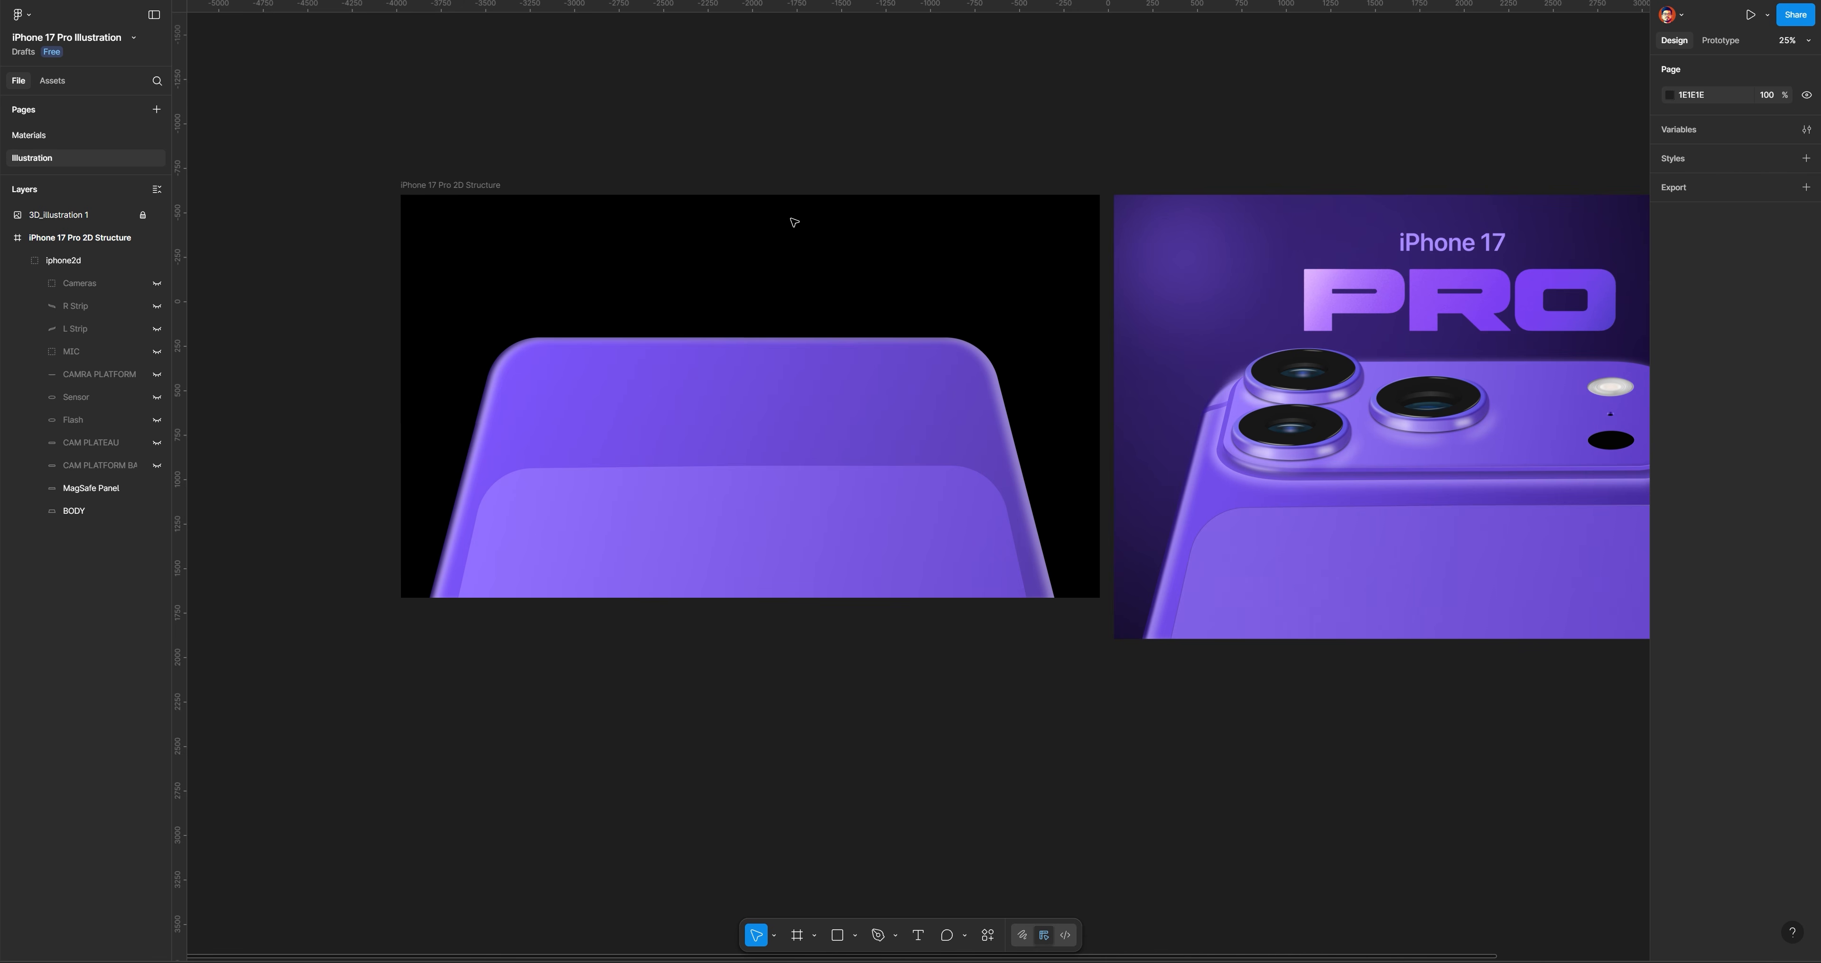
pyautogui.moveTo(1402, 702); pyautogui.dragTo(1115, 692)
pyautogui.hotkey('ctrl', '+')
pyautogui.hotkey('ctrl', '+')
pyautogui.moveTo(1030, 655); pyautogui.dragTo(876, 289)
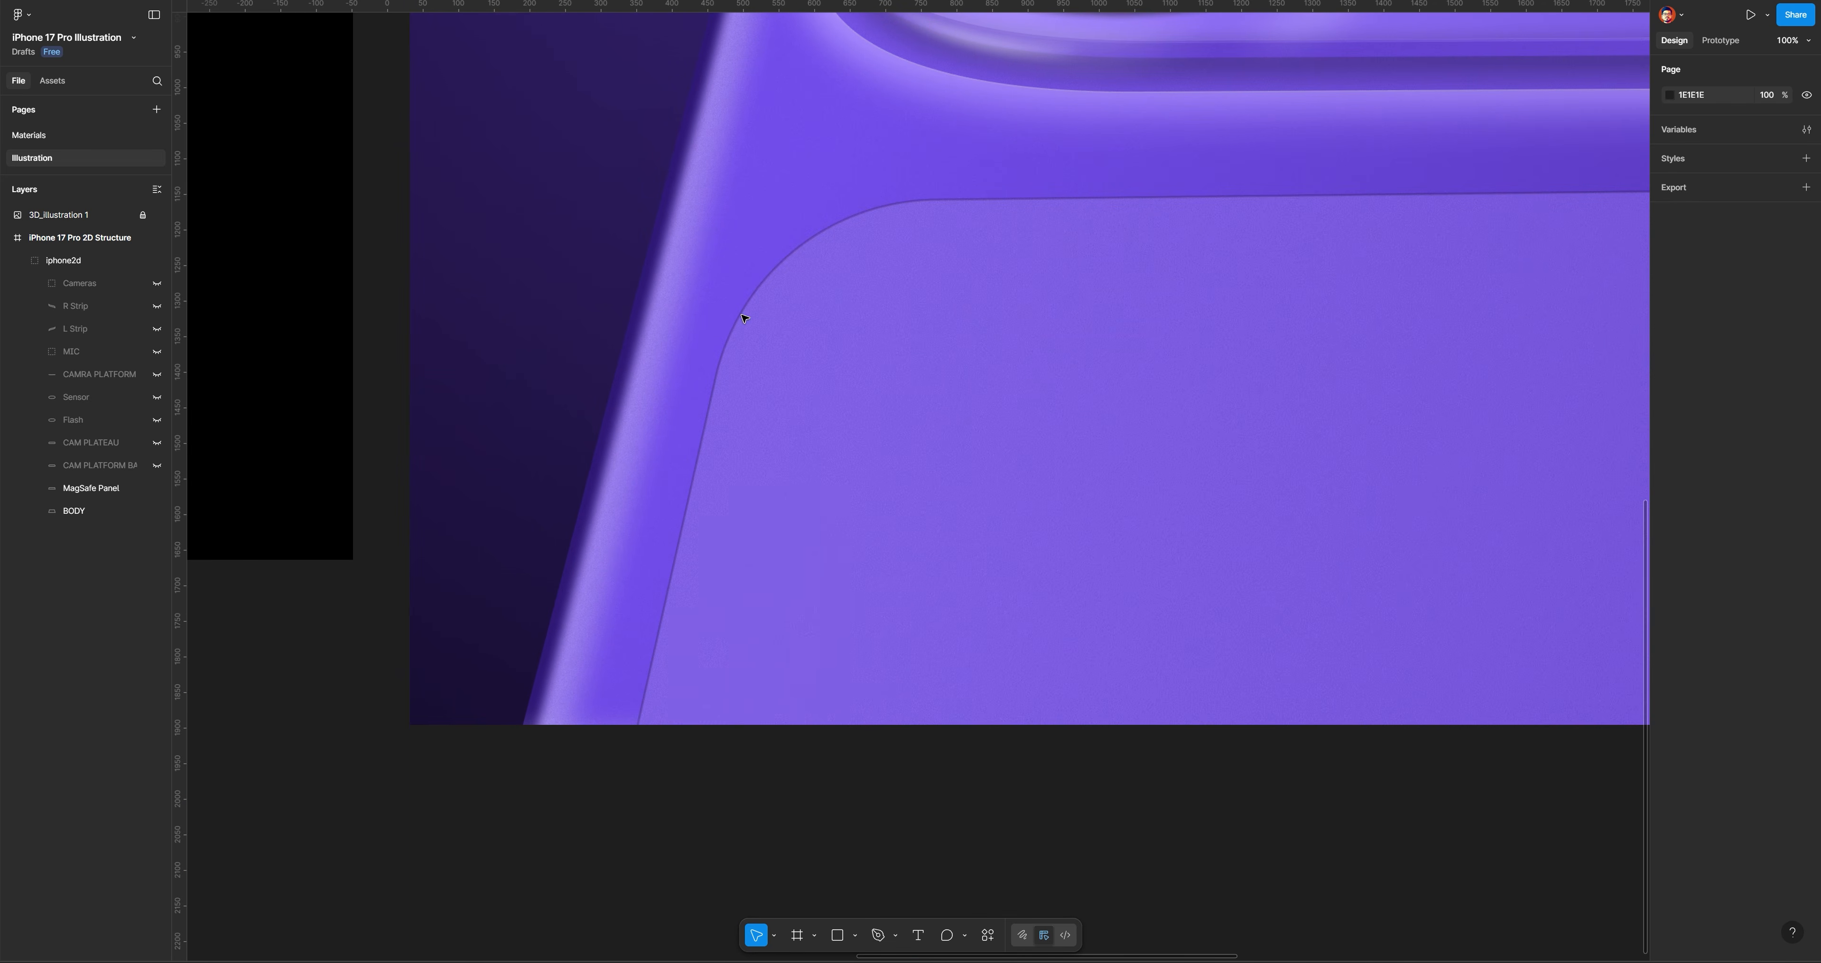
pyautogui.hscroll(20, 770, 441)
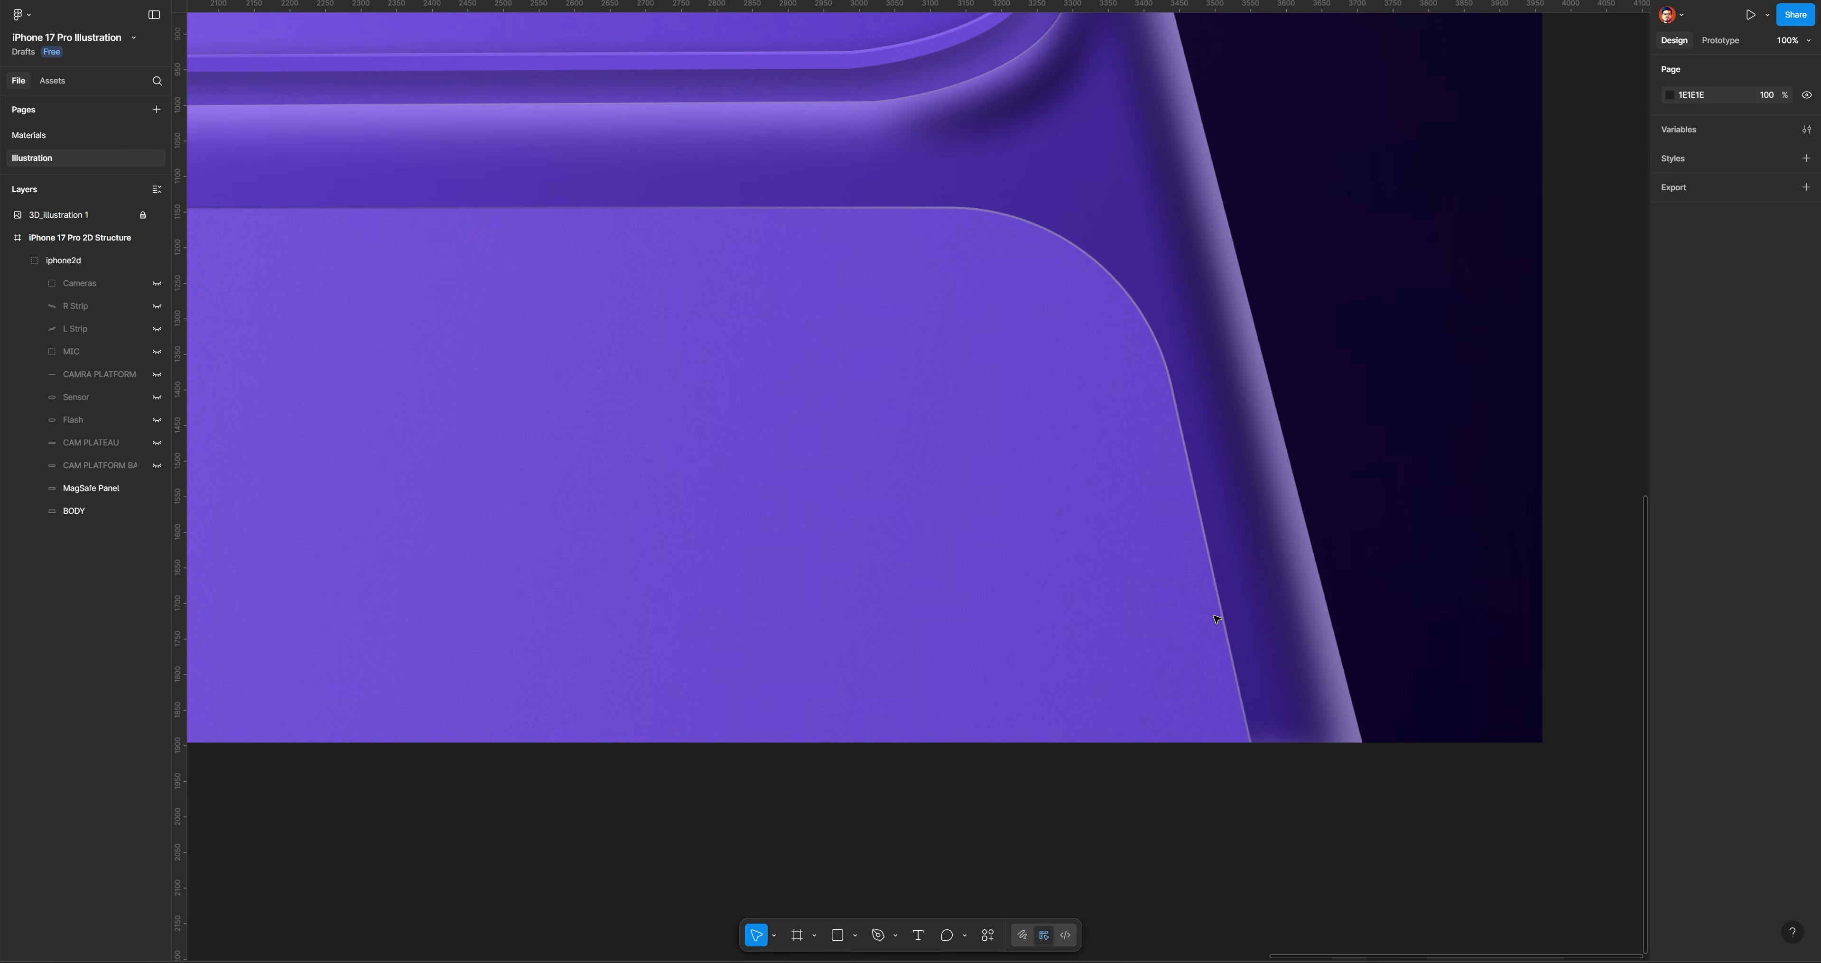
pyautogui.hscroll(-20, 1215, 620)
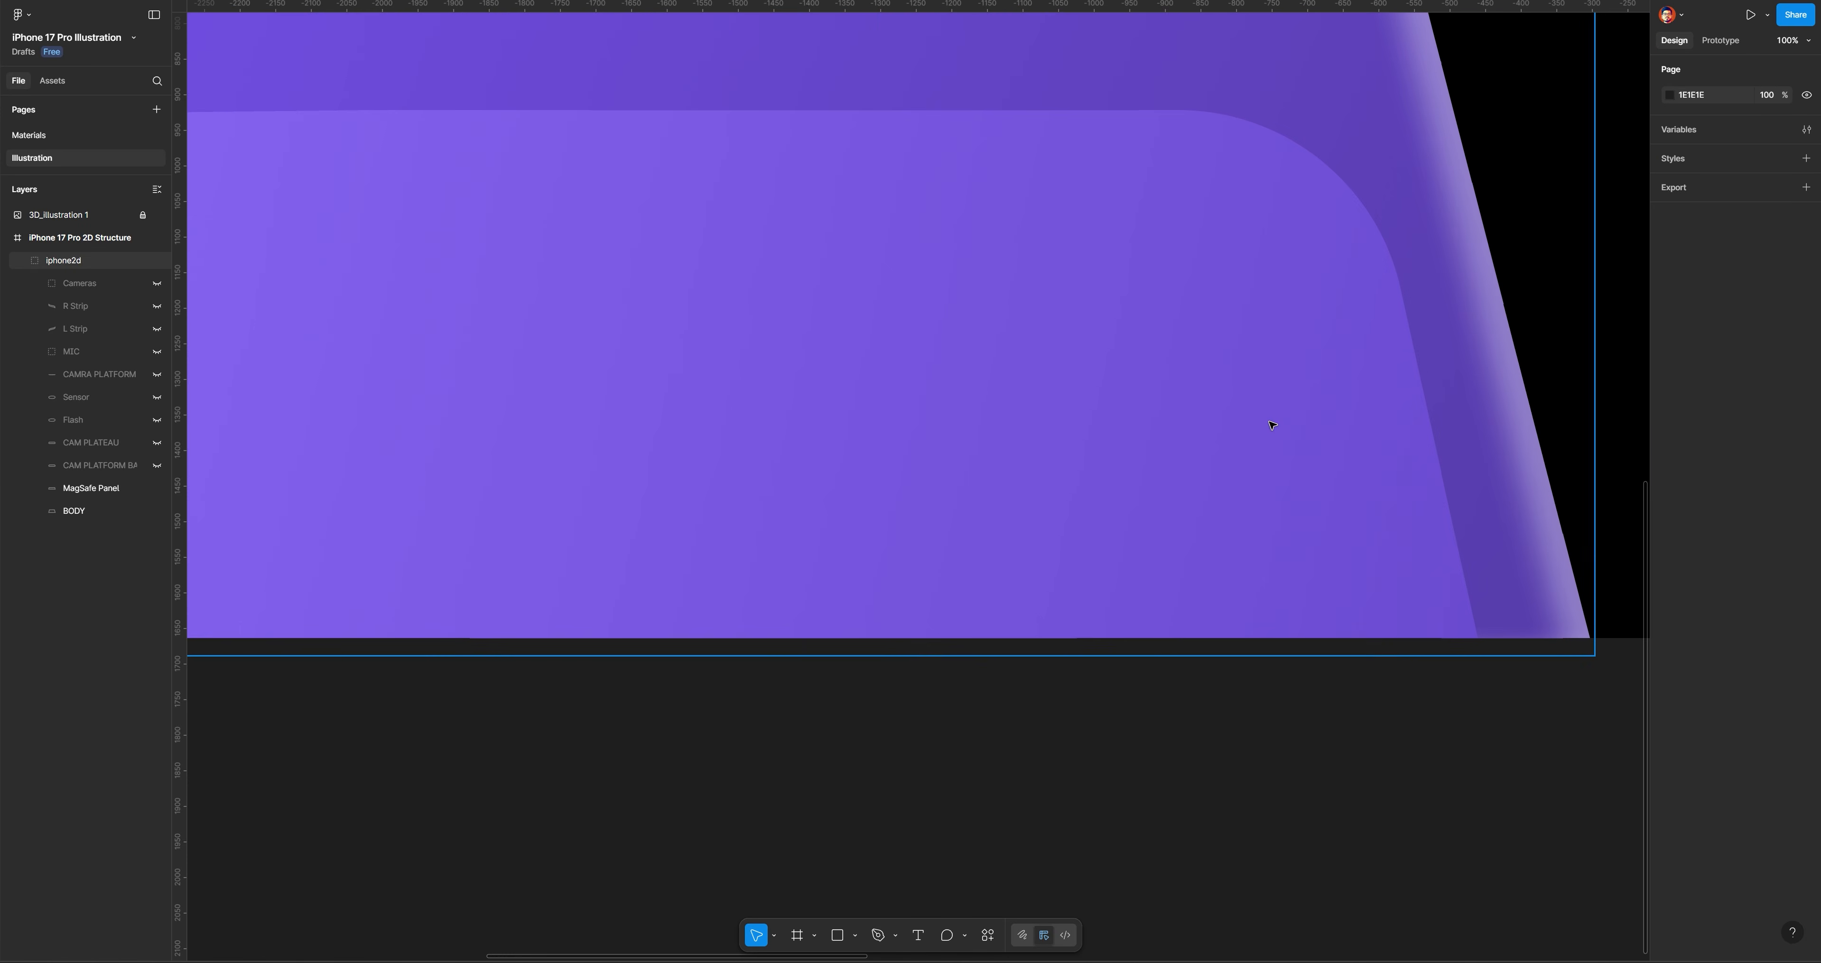
pyautogui.scroll(-5, 987, 417)
# Add an outside stroke with a linear gradient to the MagSafe Panel and tilt the gradient slightly downward at its right end
pyautogui.click(980, 411)
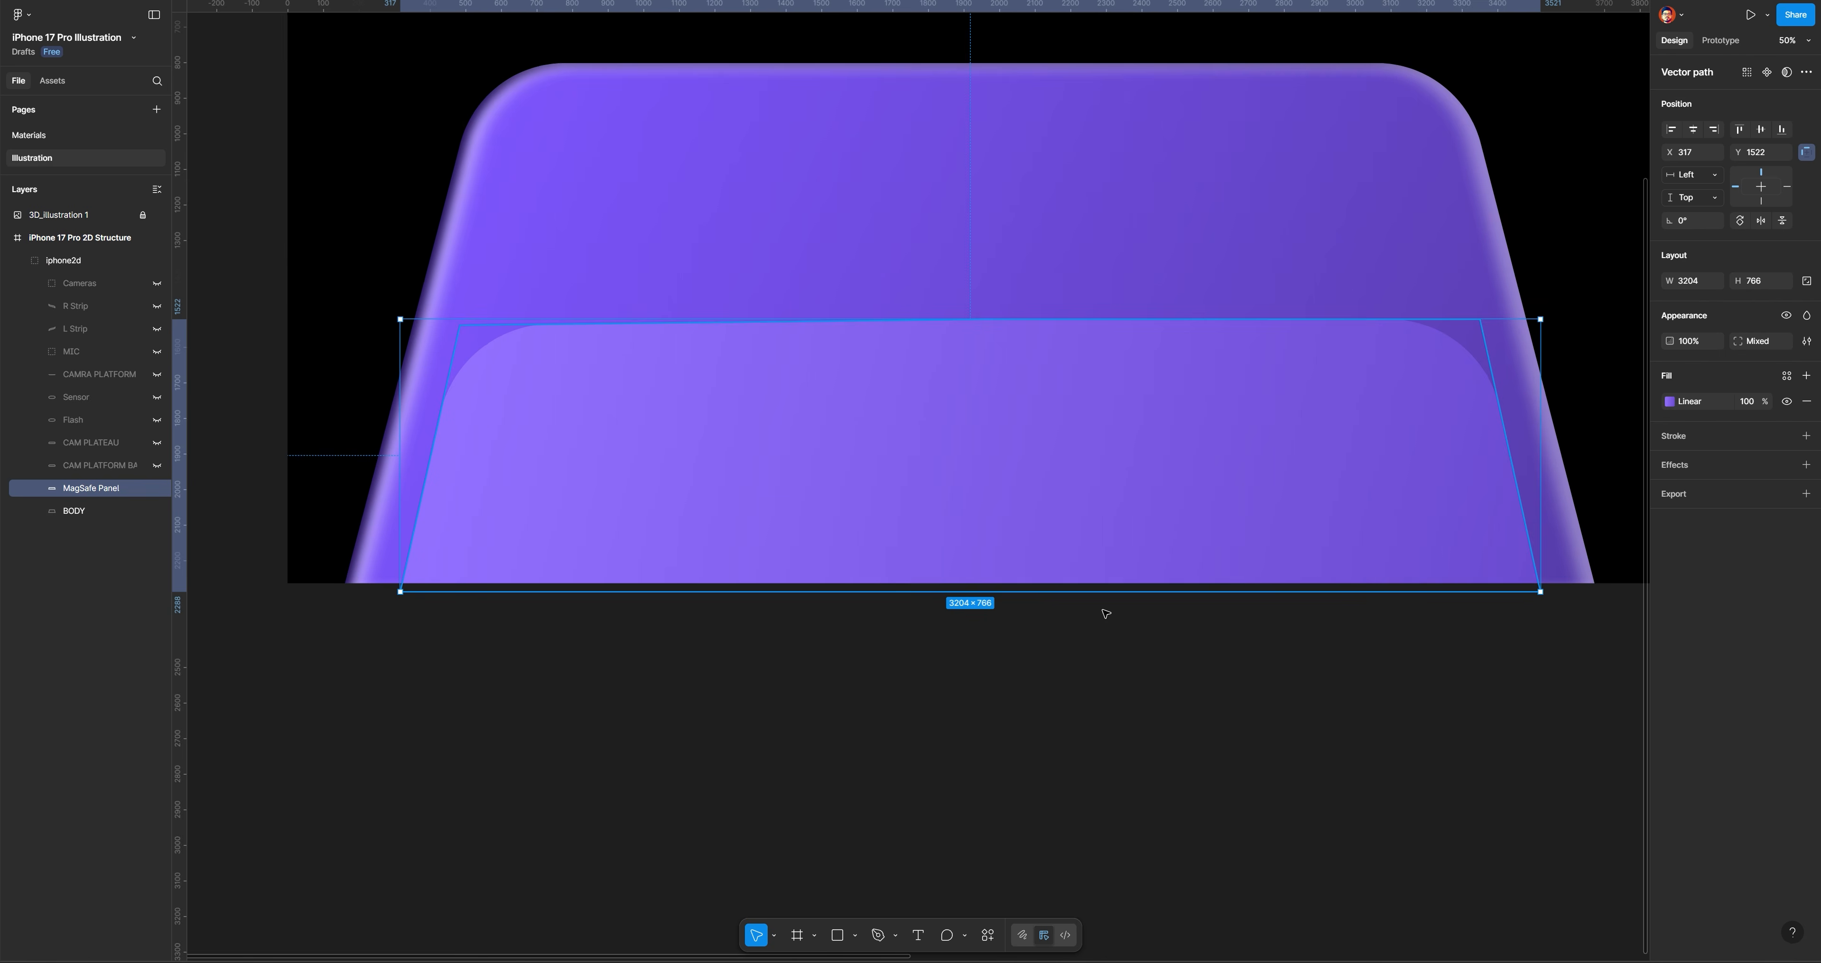
pyautogui.hscroll(5, 1105, 613)
pyautogui.click(1806, 436)
pyautogui.click(1670, 461)
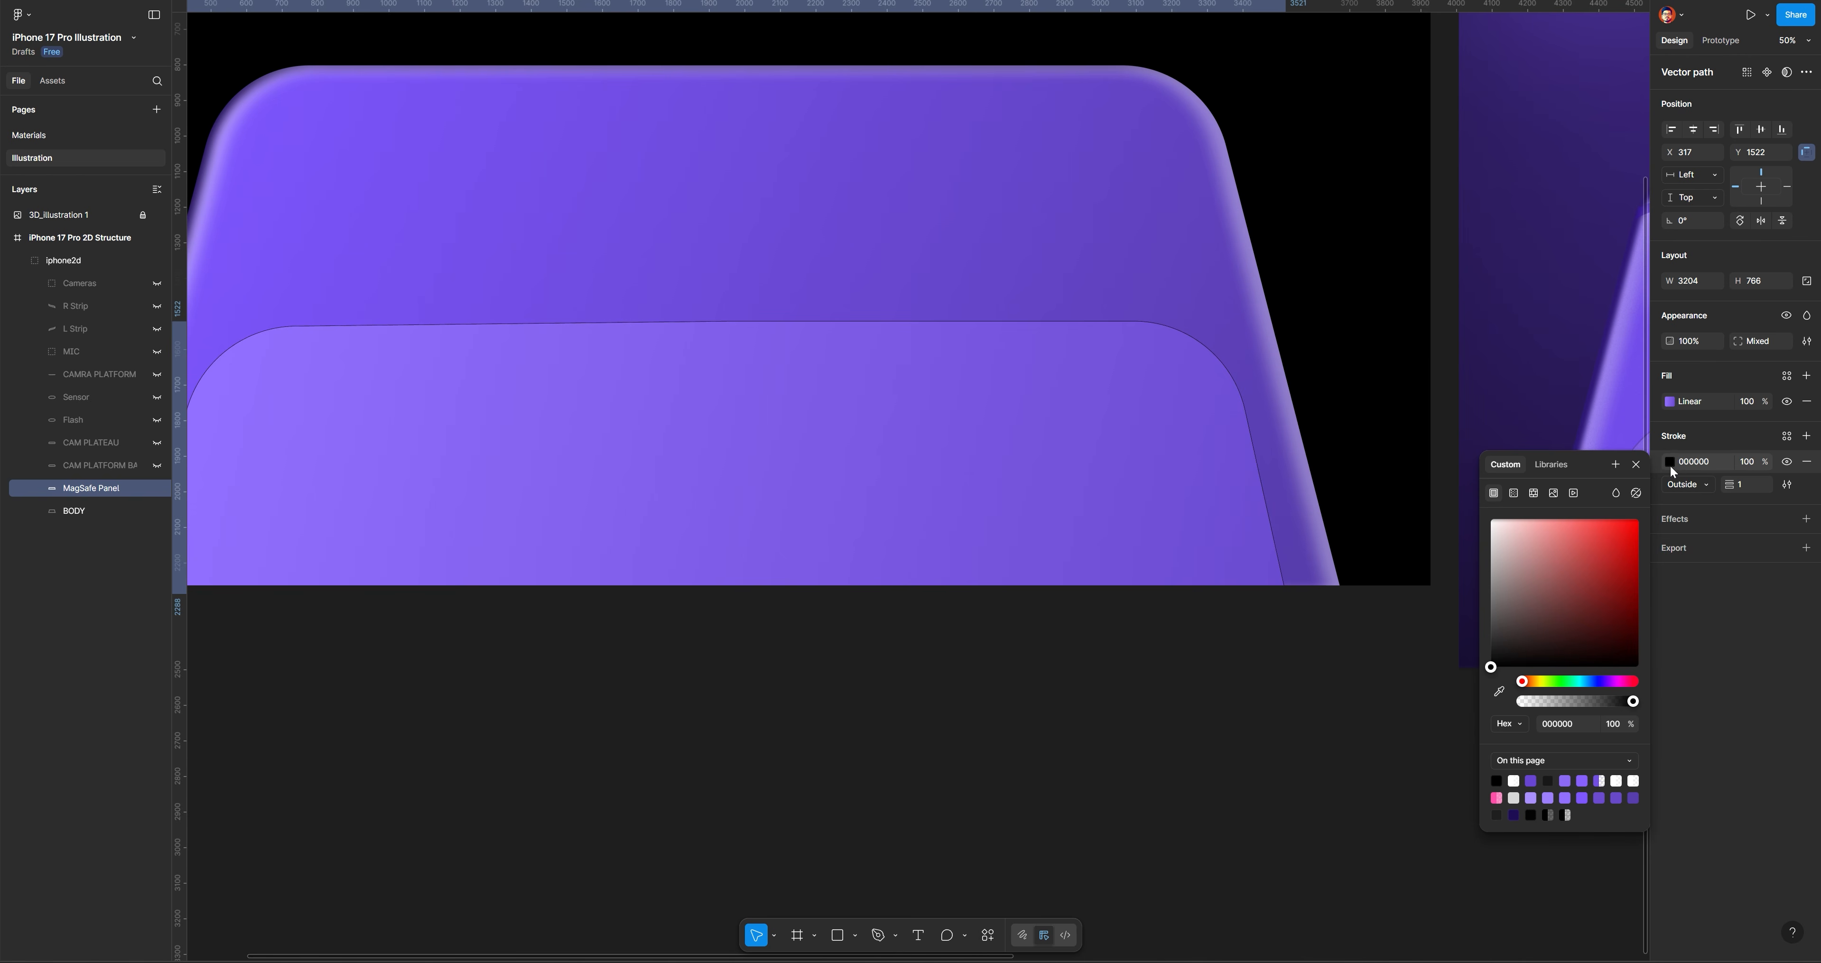
pyautogui.click(1514, 493)
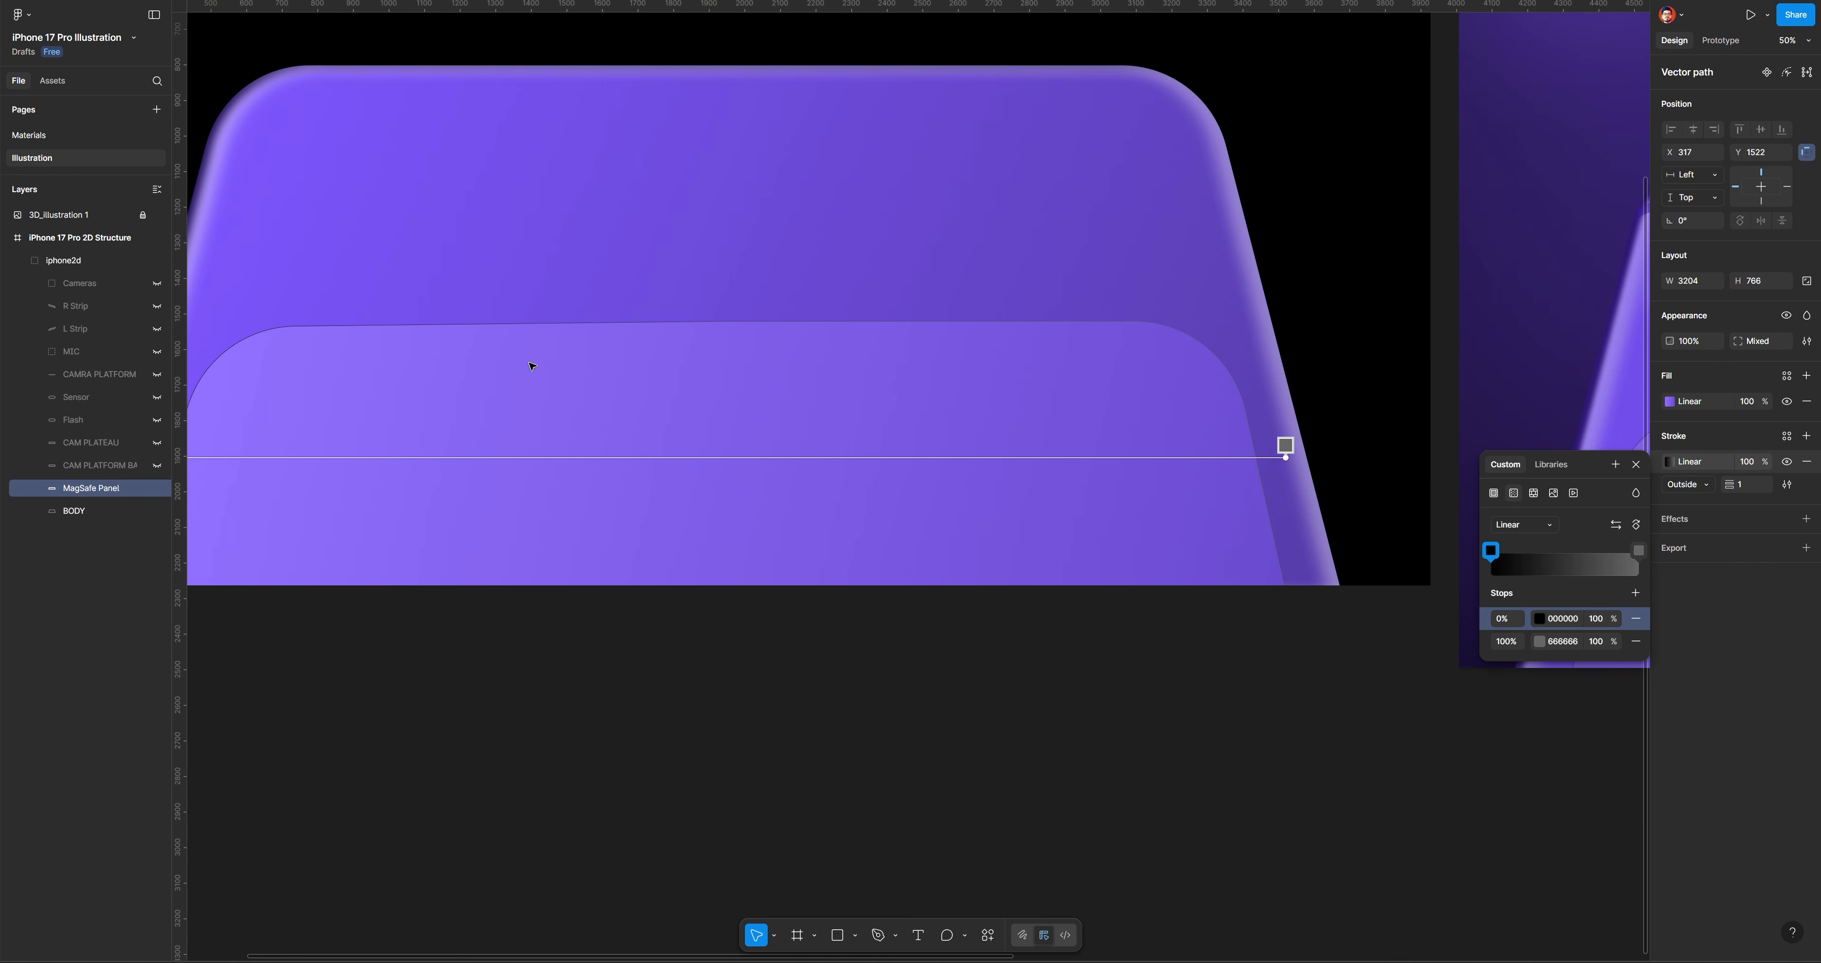
pyautogui.moveTo(1286, 458); pyautogui.dragTo(1275, 503)
# Sample the body's purple for the stroke gradient's 100% stop and lighten it to 9675FF
pyautogui.click(1539, 640)
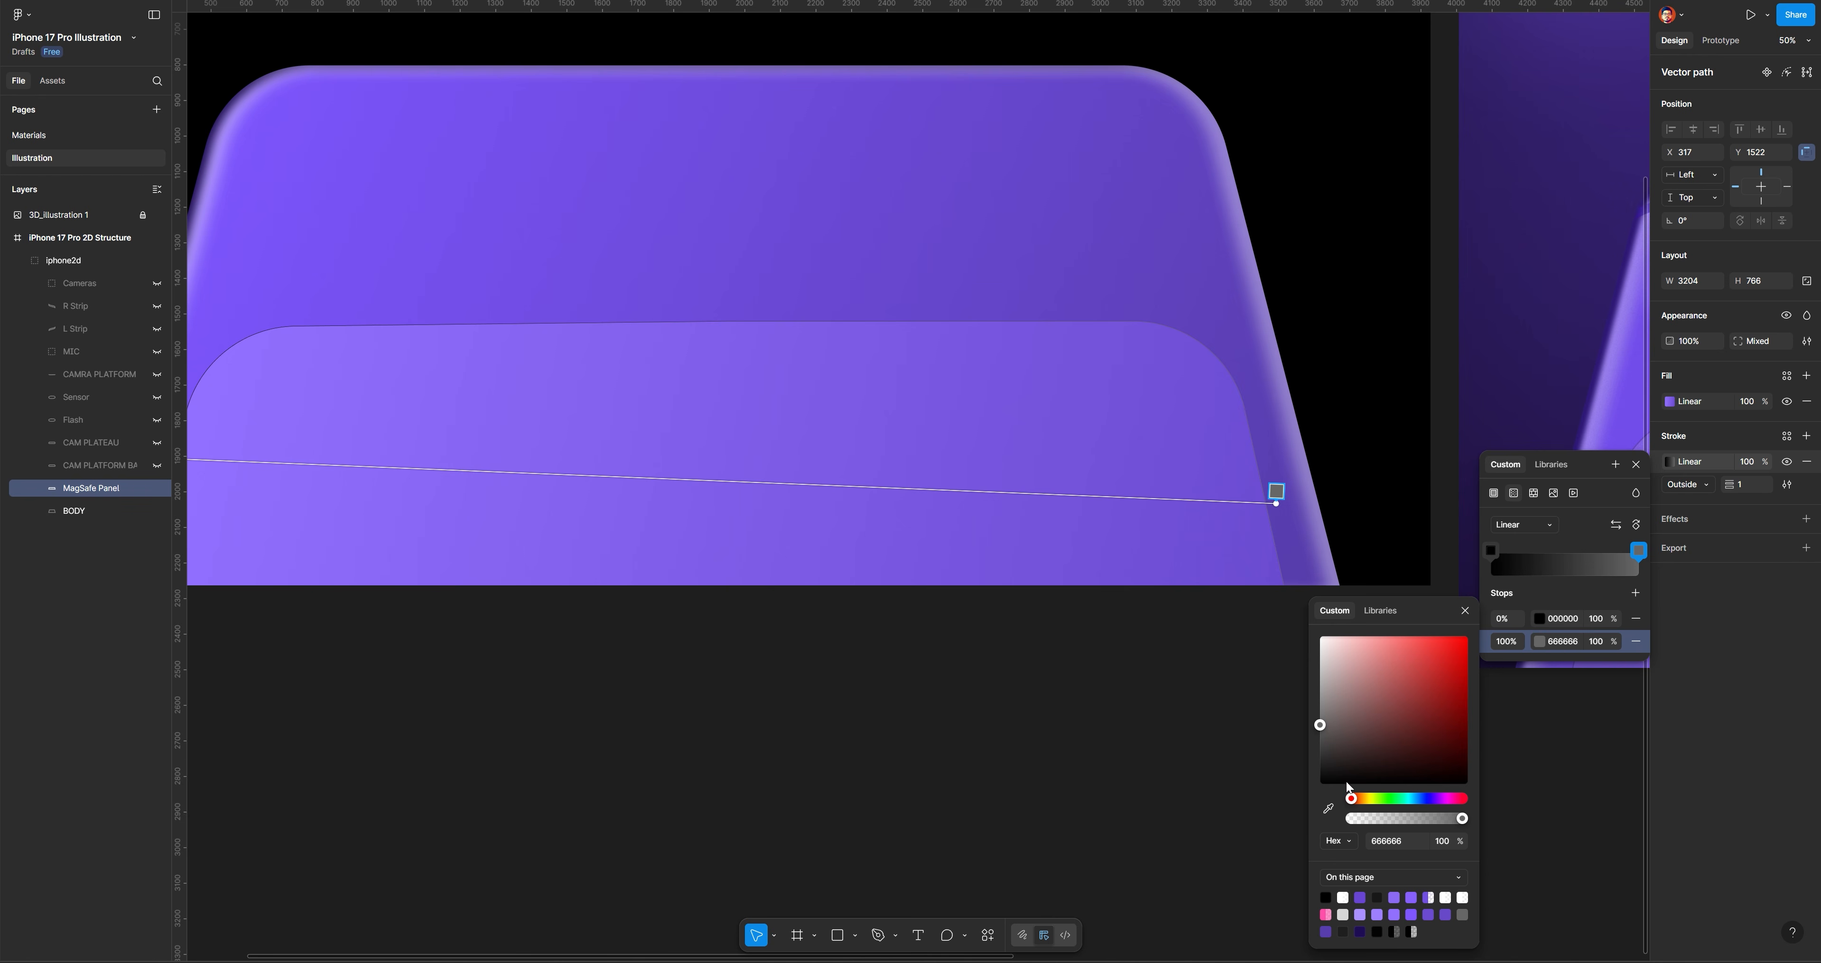
pyautogui.click(1328, 808)
pyautogui.click(957, 211)
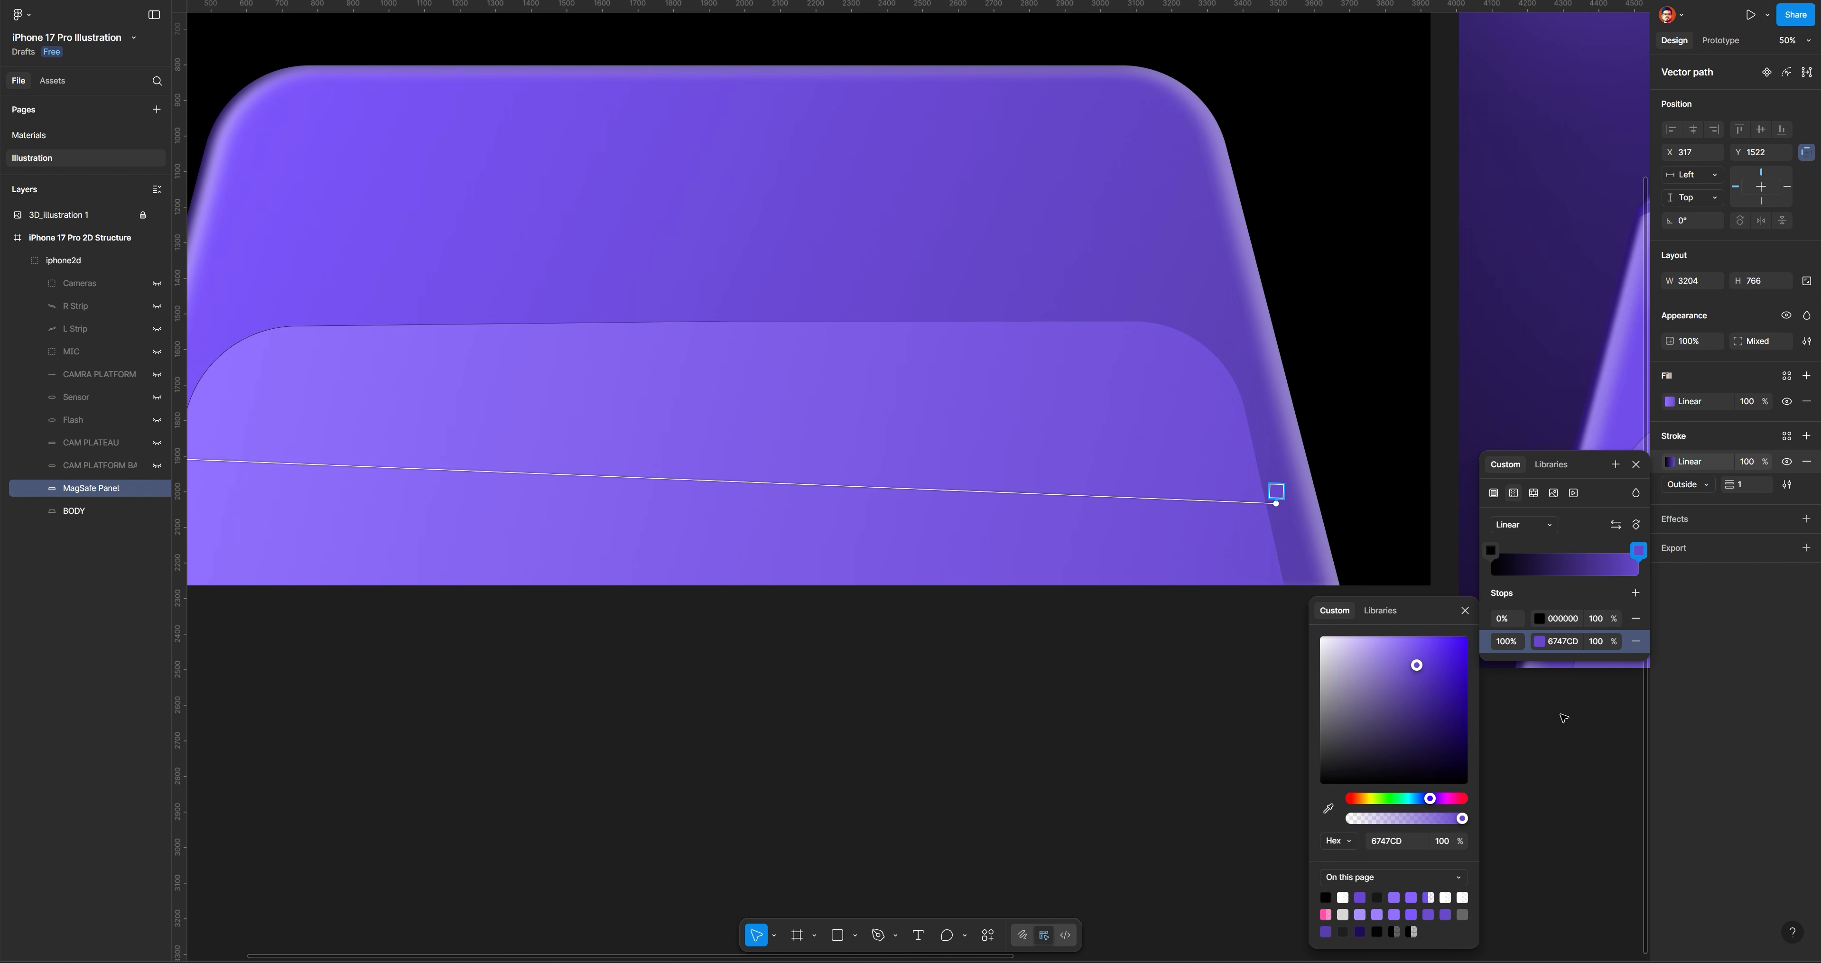
pyautogui.moveTo(1408, 679); pyautogui.dragTo(1401, 636)
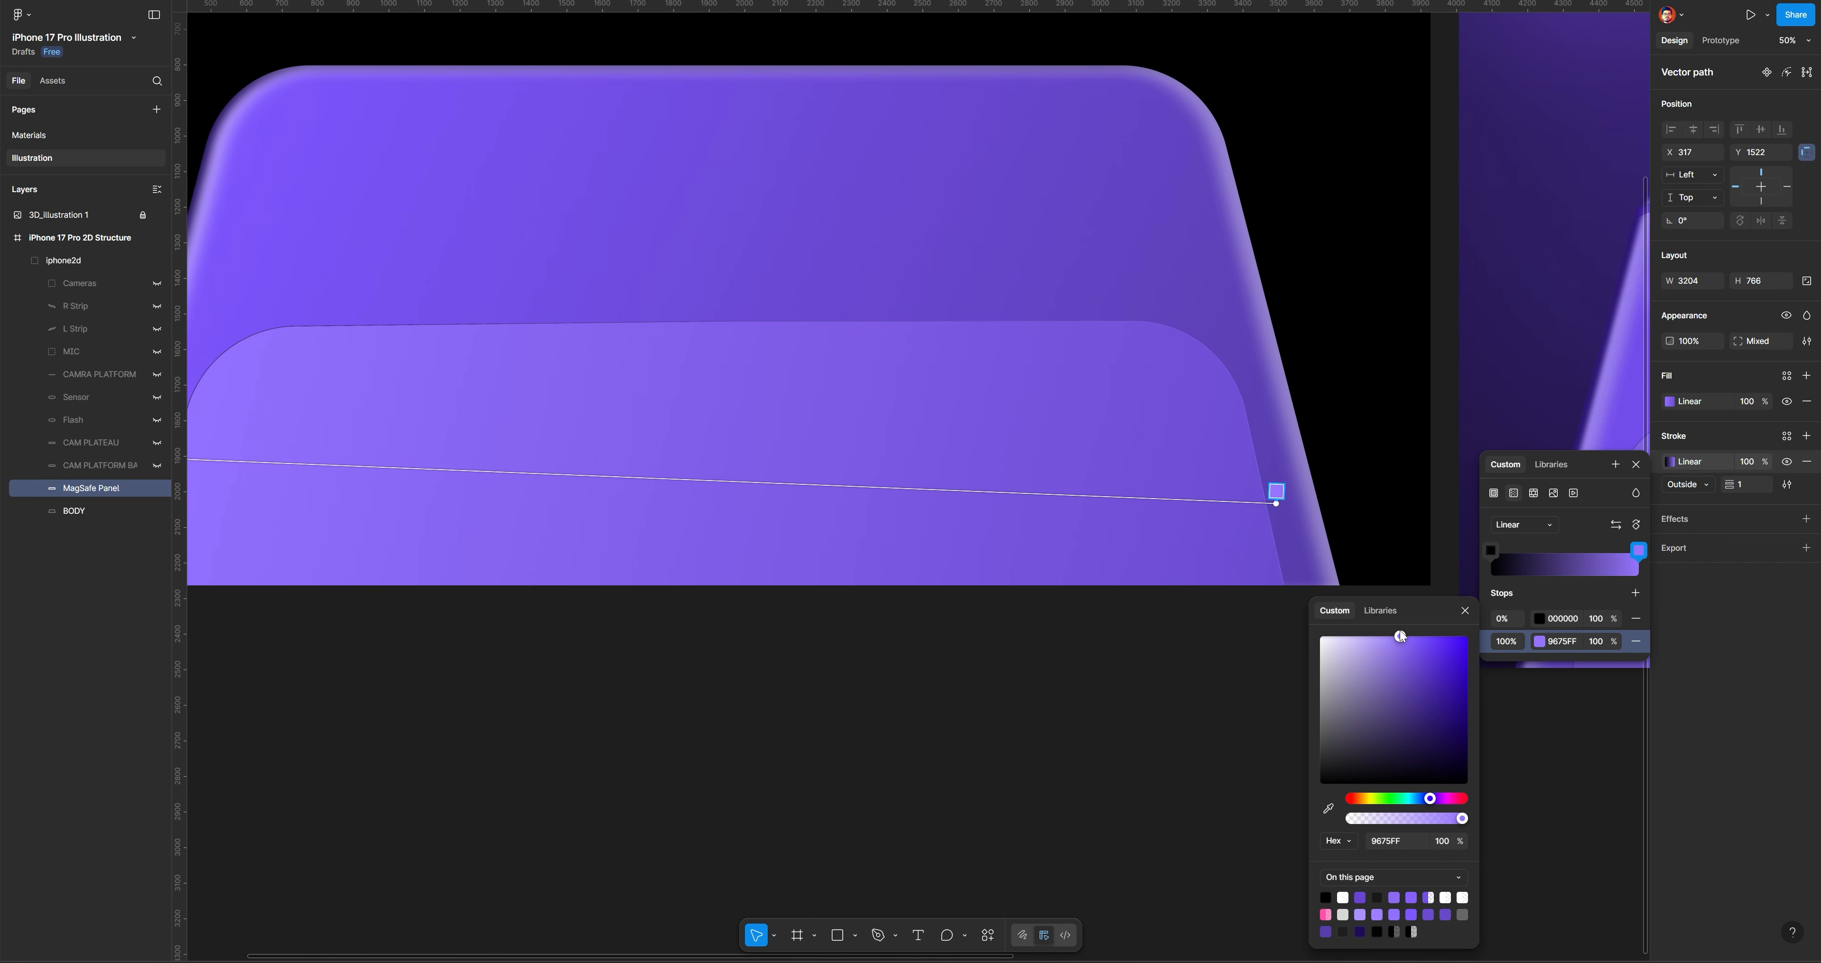
pyautogui.click(411, 649)
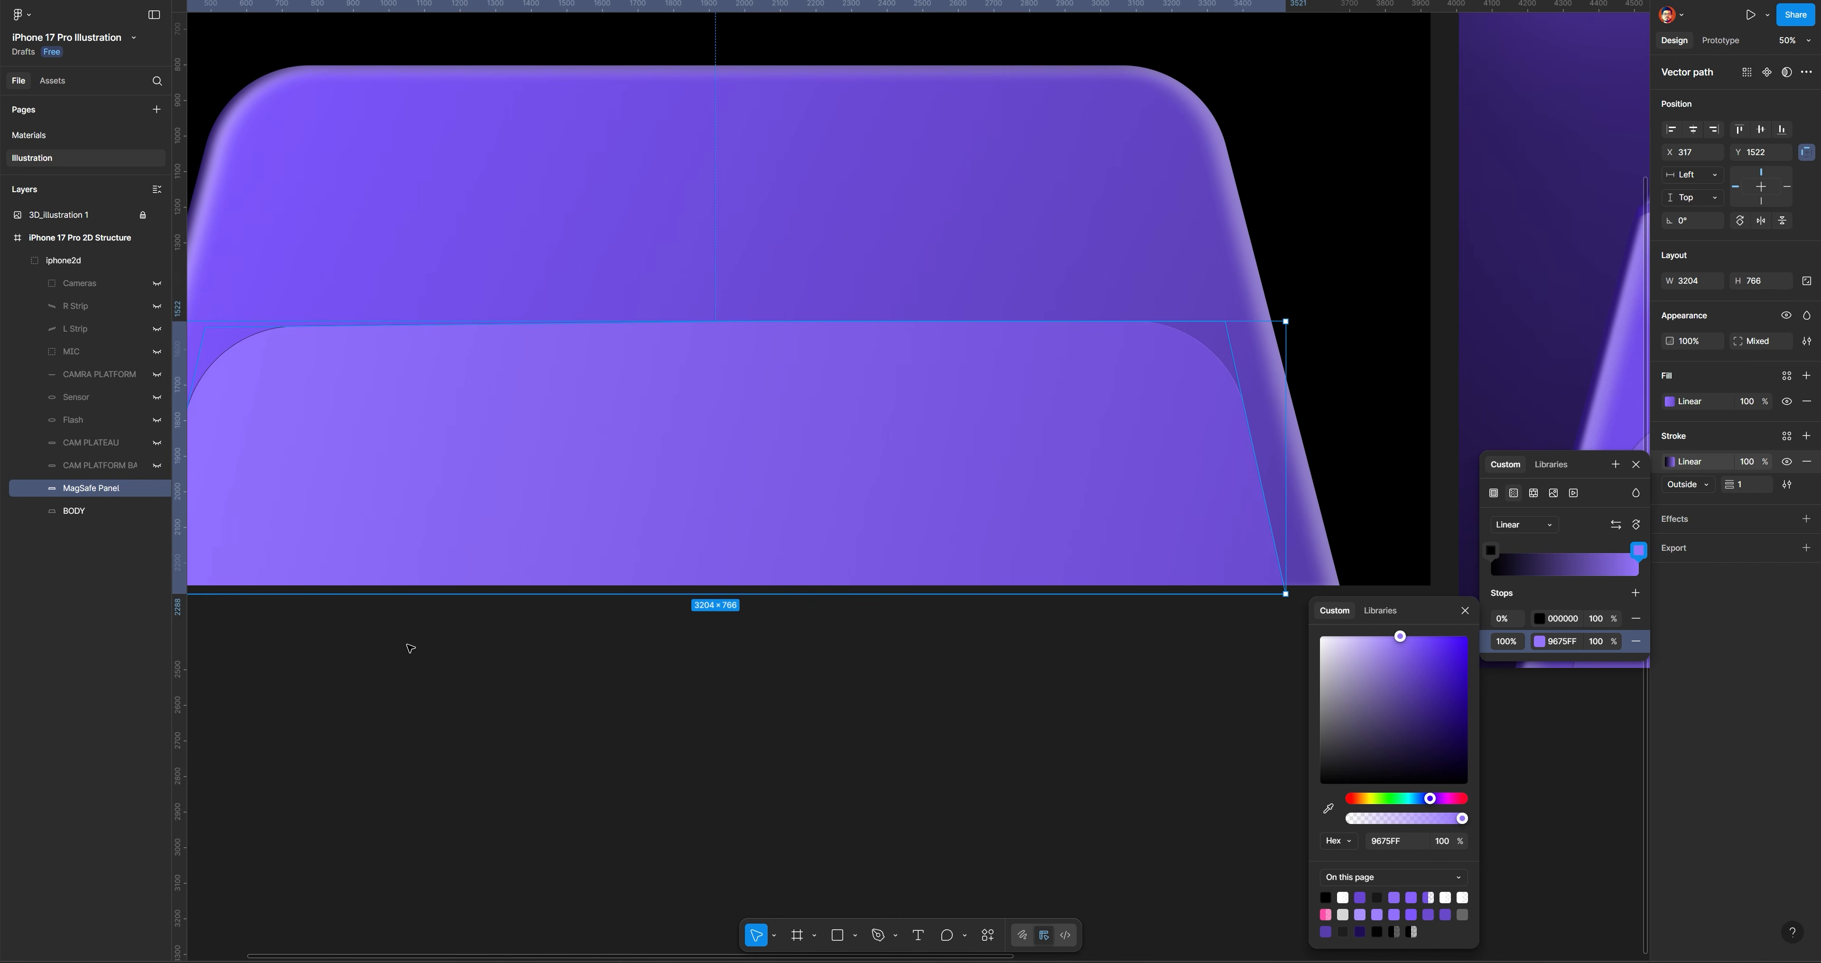
pyautogui.moveTo(411, 648); pyautogui.dragTo(573, 666)
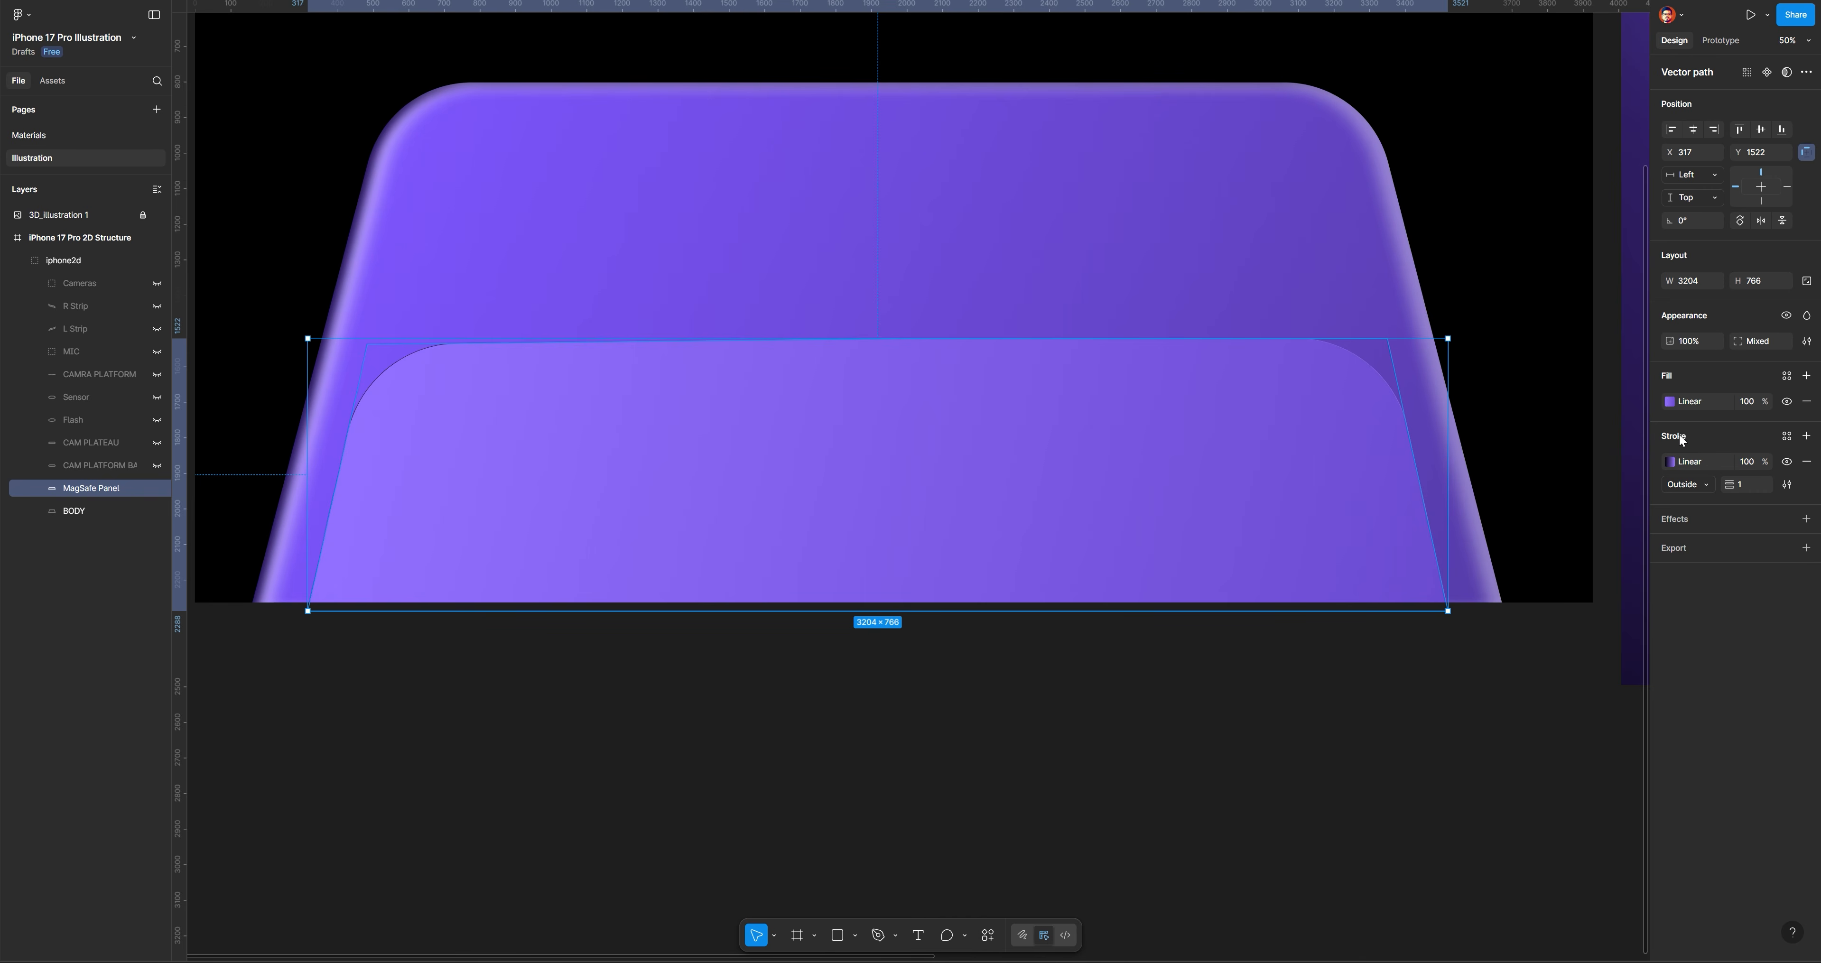
# Recolour the stroke gradient's 0% stop from the body's purple, deepened to 411EB0, and set the stroke weight to 3
pyautogui.click(1670, 461)
pyautogui.click(1539, 619)
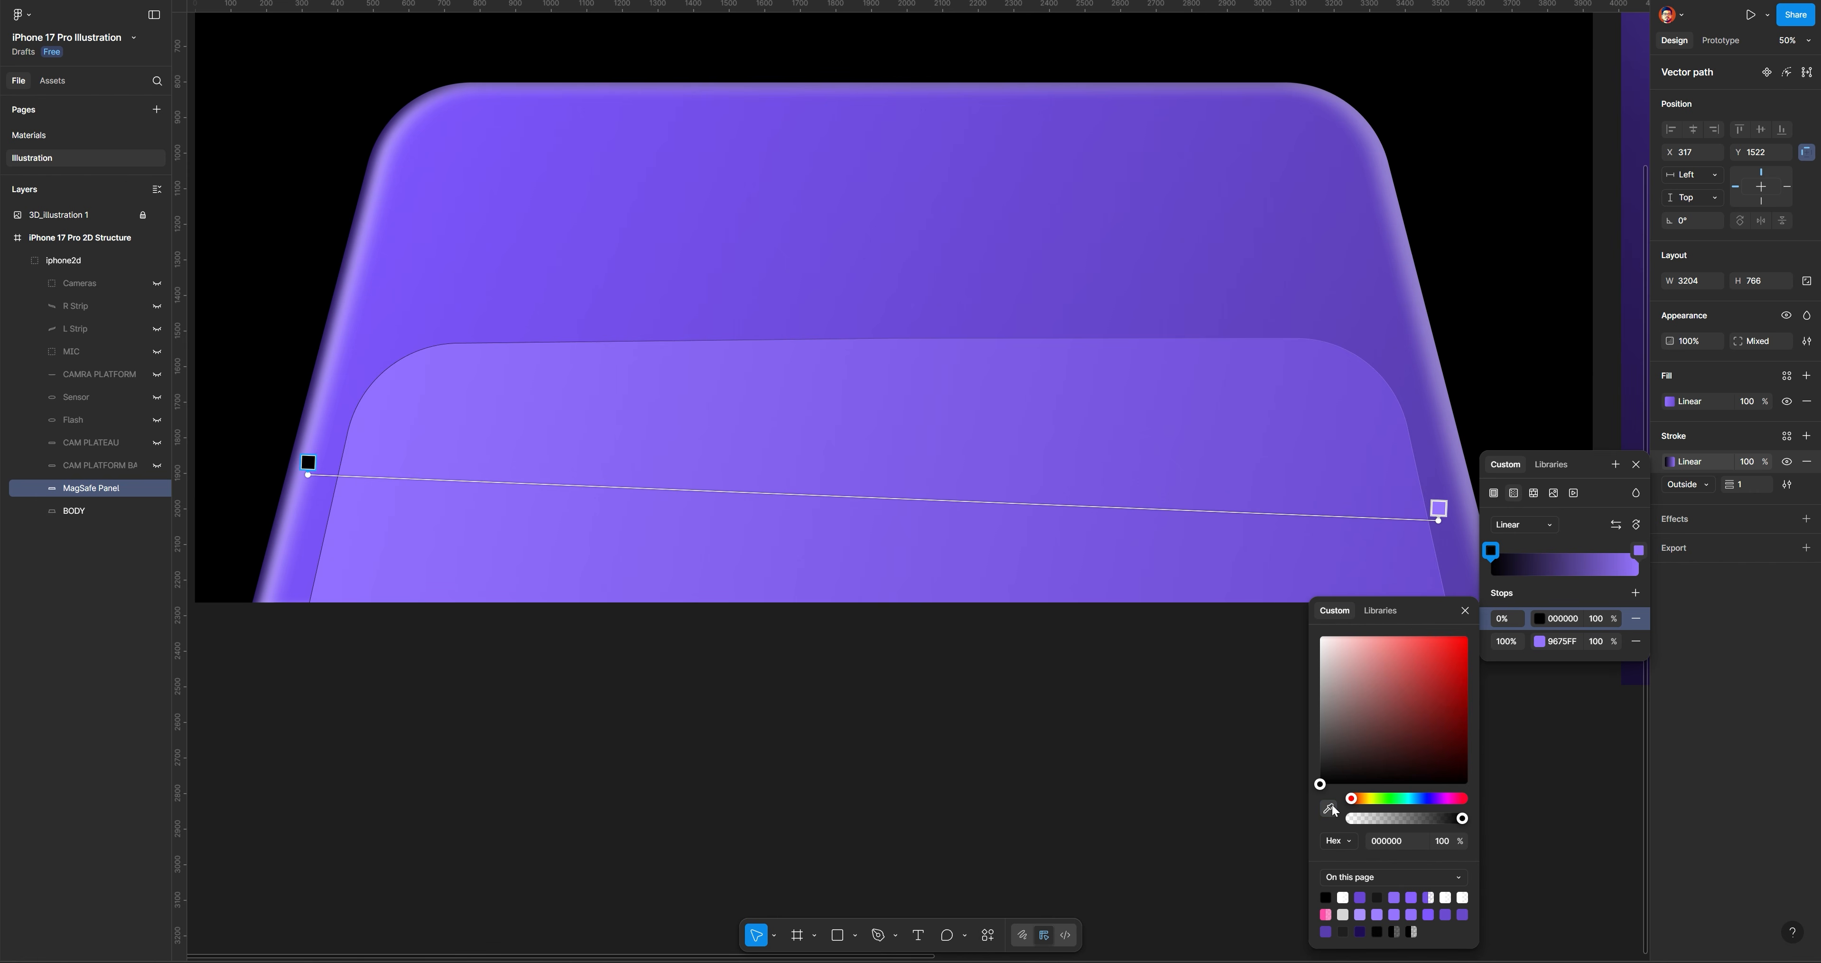
pyautogui.click(1331, 811)
pyautogui.click(540, 312)
pyautogui.moveTo(1400, 683); pyautogui.dragTo(1443, 682)
pyautogui.click(1746, 483)
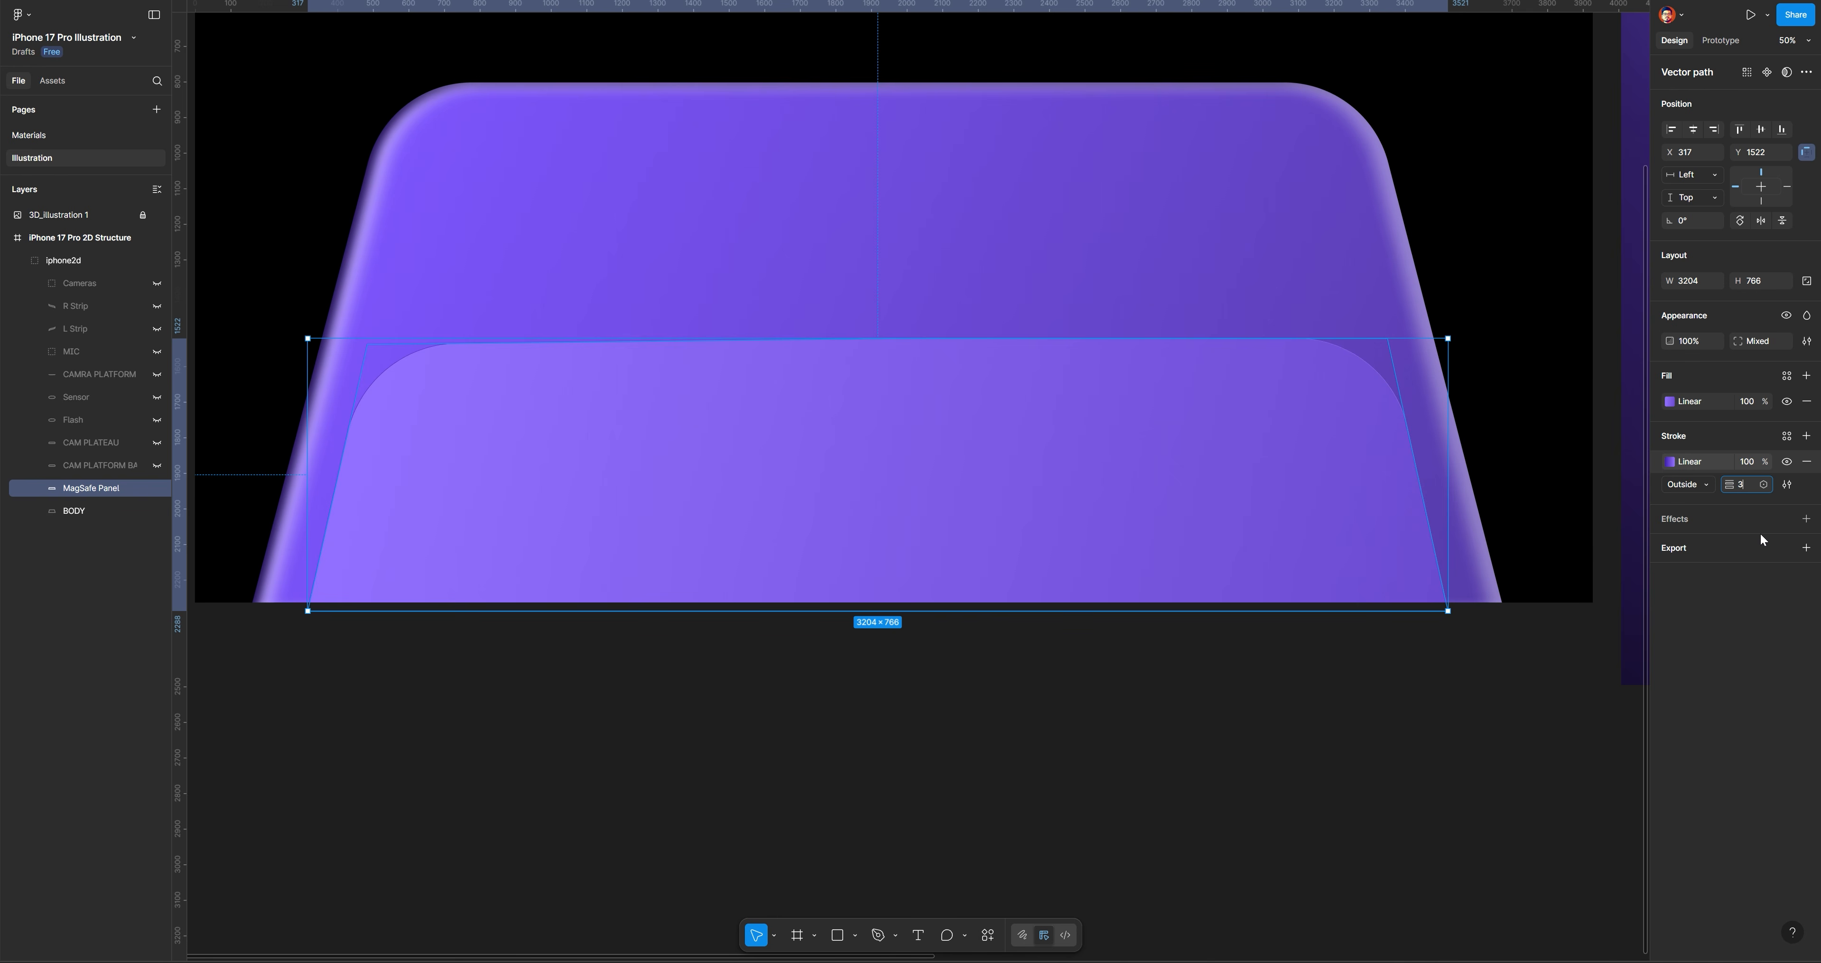
pyautogui.write('3')
pyautogui.press('Return')
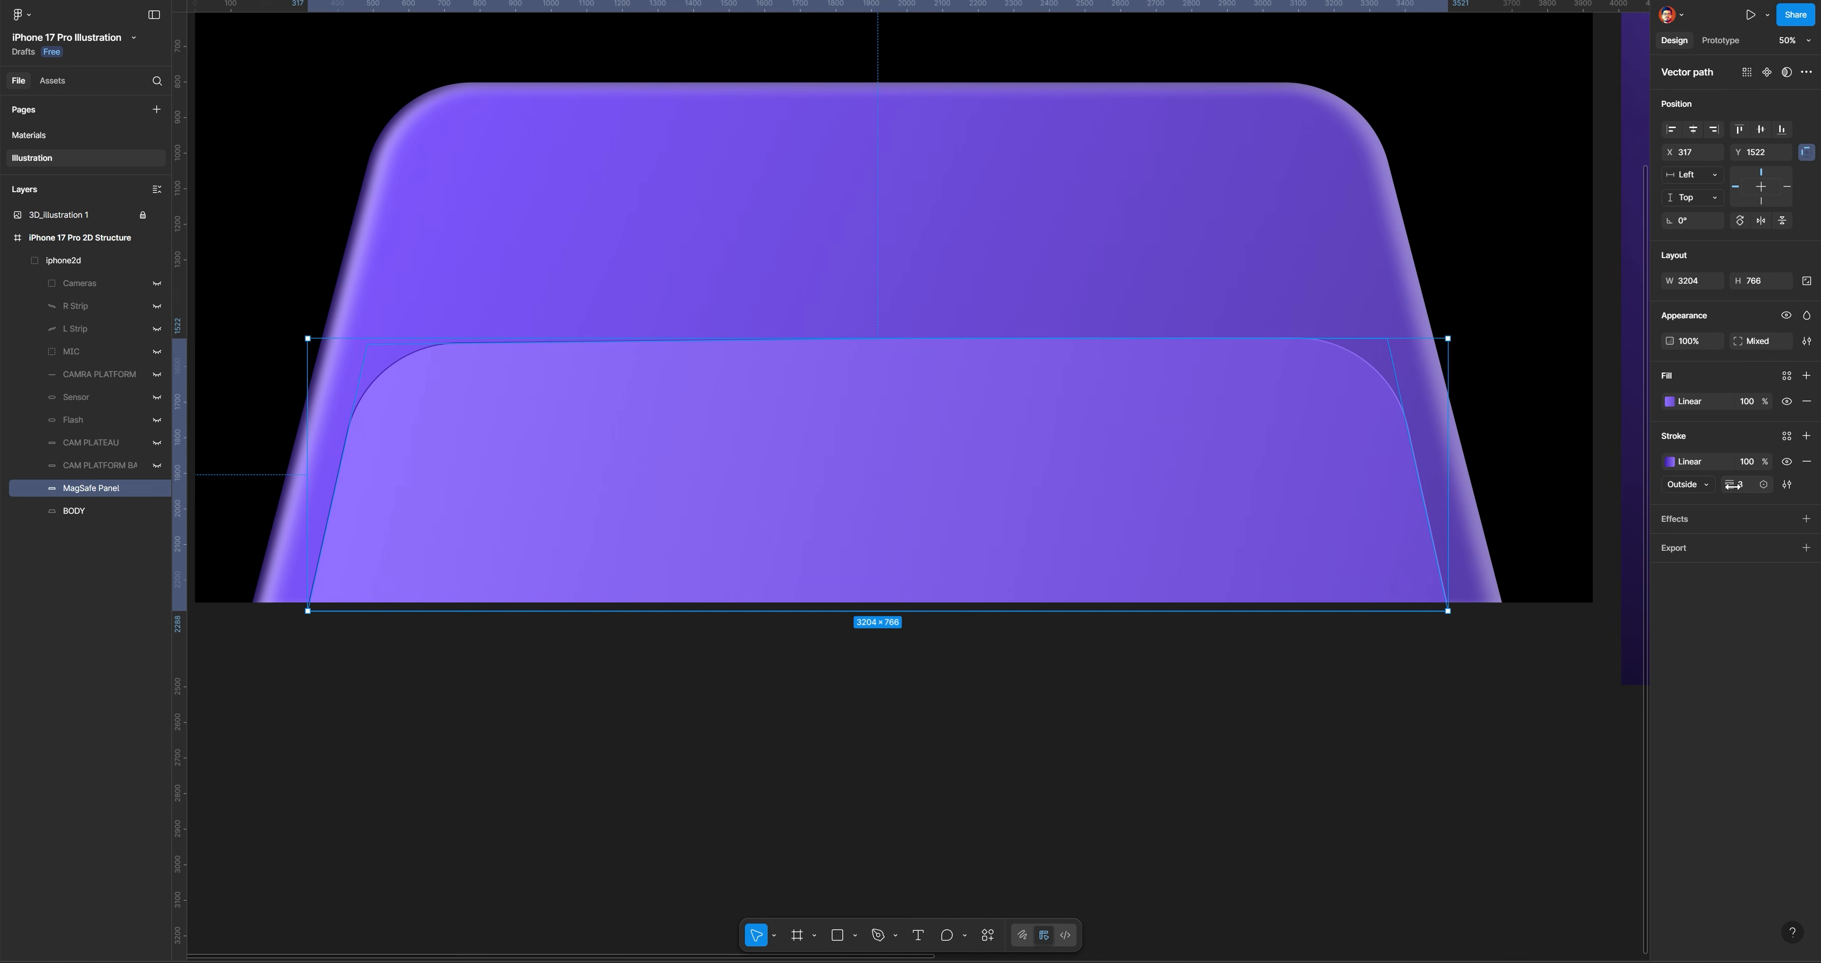
# Lighten the stroke gradient's 0% stop to 6C45E9 and move the gradient's start point to the panel's upper middle
pyautogui.click(1671, 462)
pyautogui.click(1539, 619)
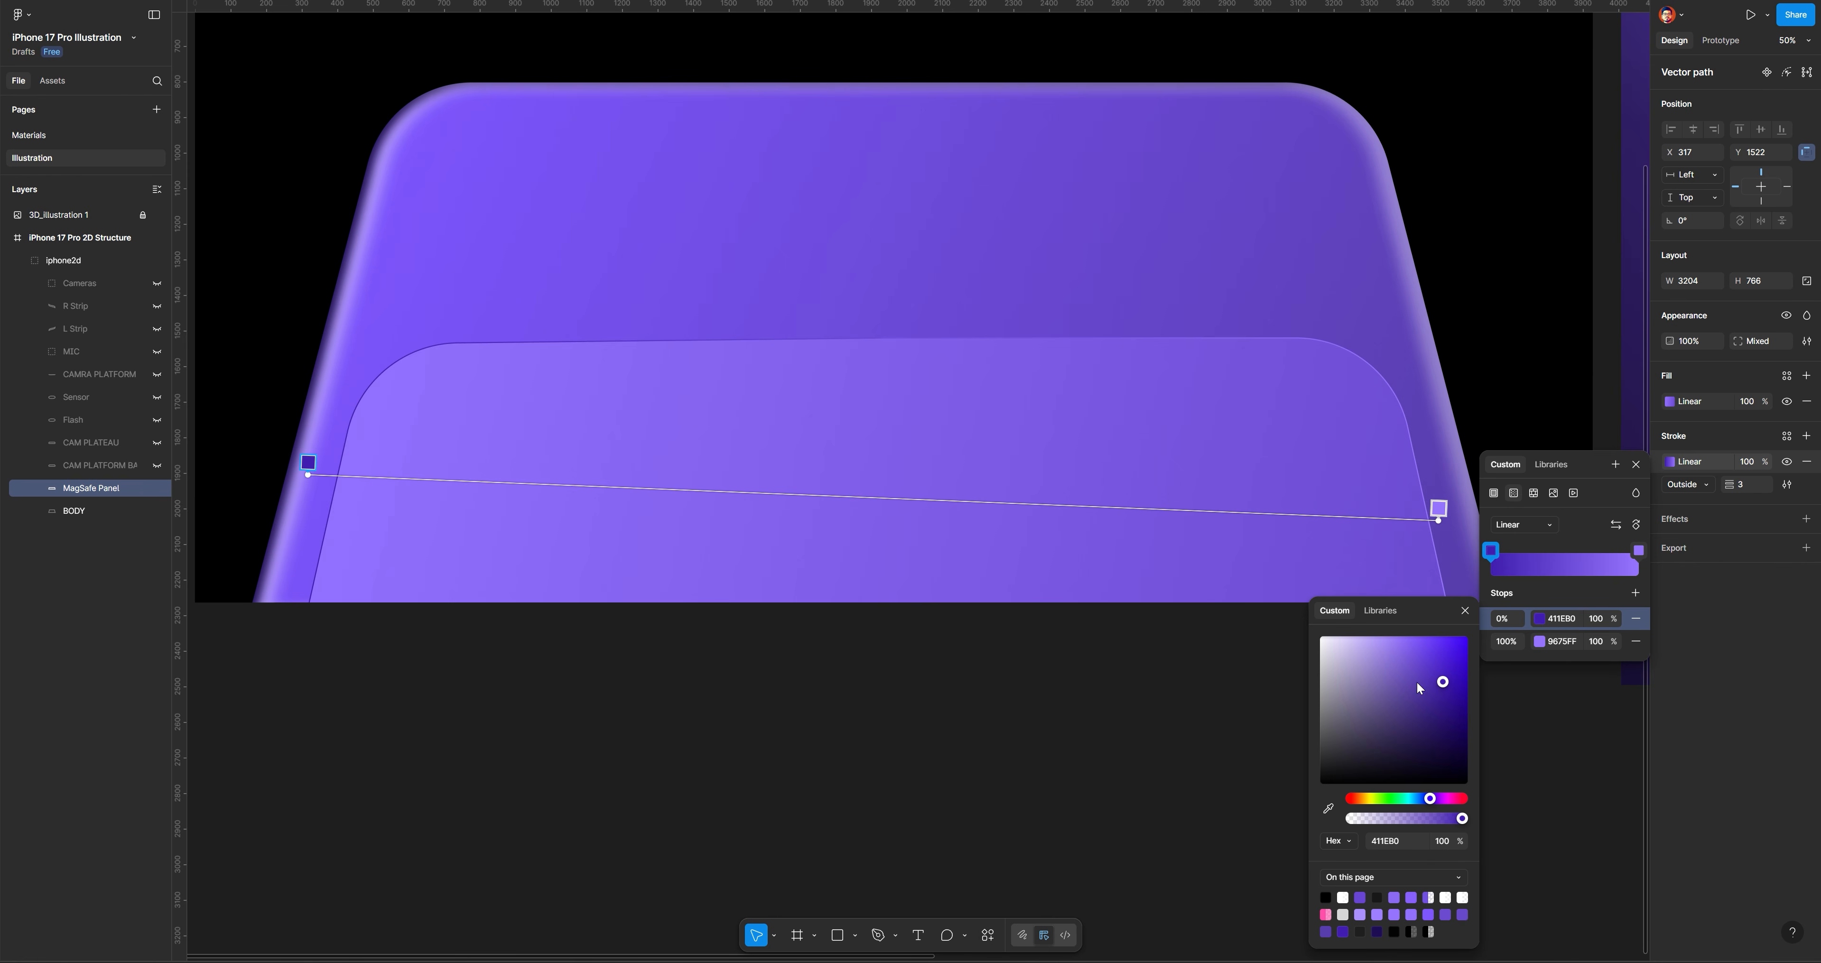
pyautogui.moveTo(1417, 682); pyautogui.dragTo(1424, 653)
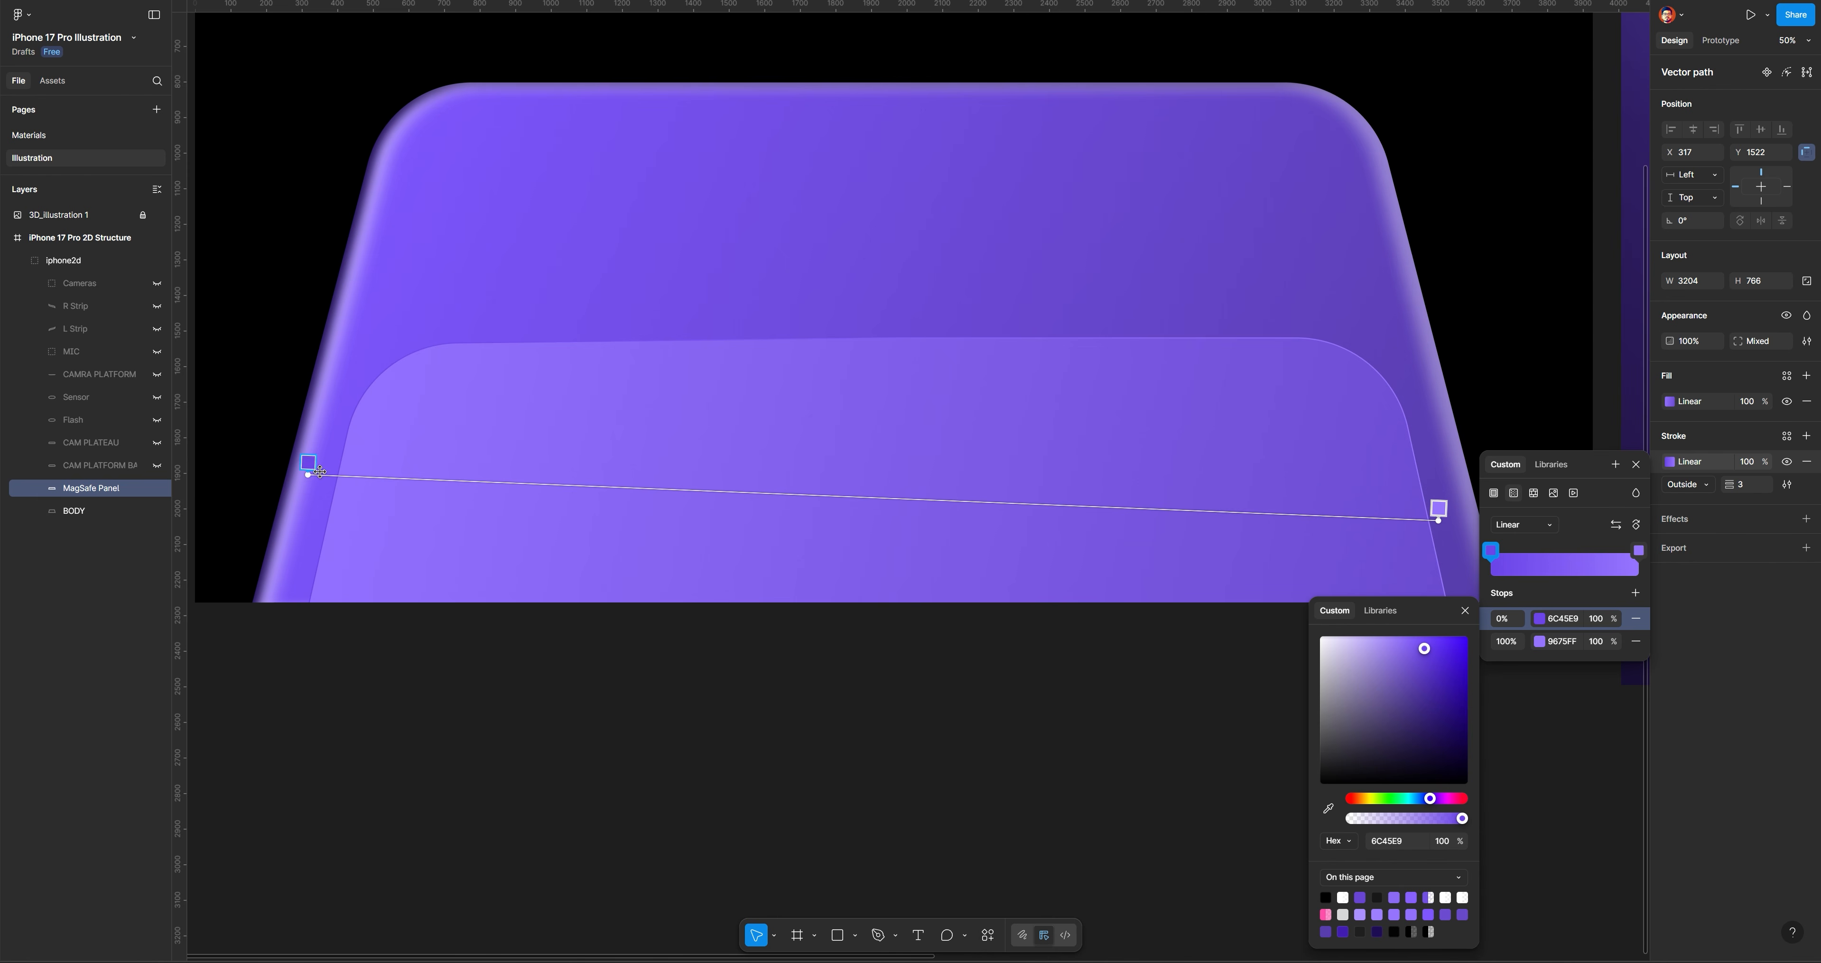
pyautogui.moveTo(309, 474); pyautogui.dragTo(828, 386)
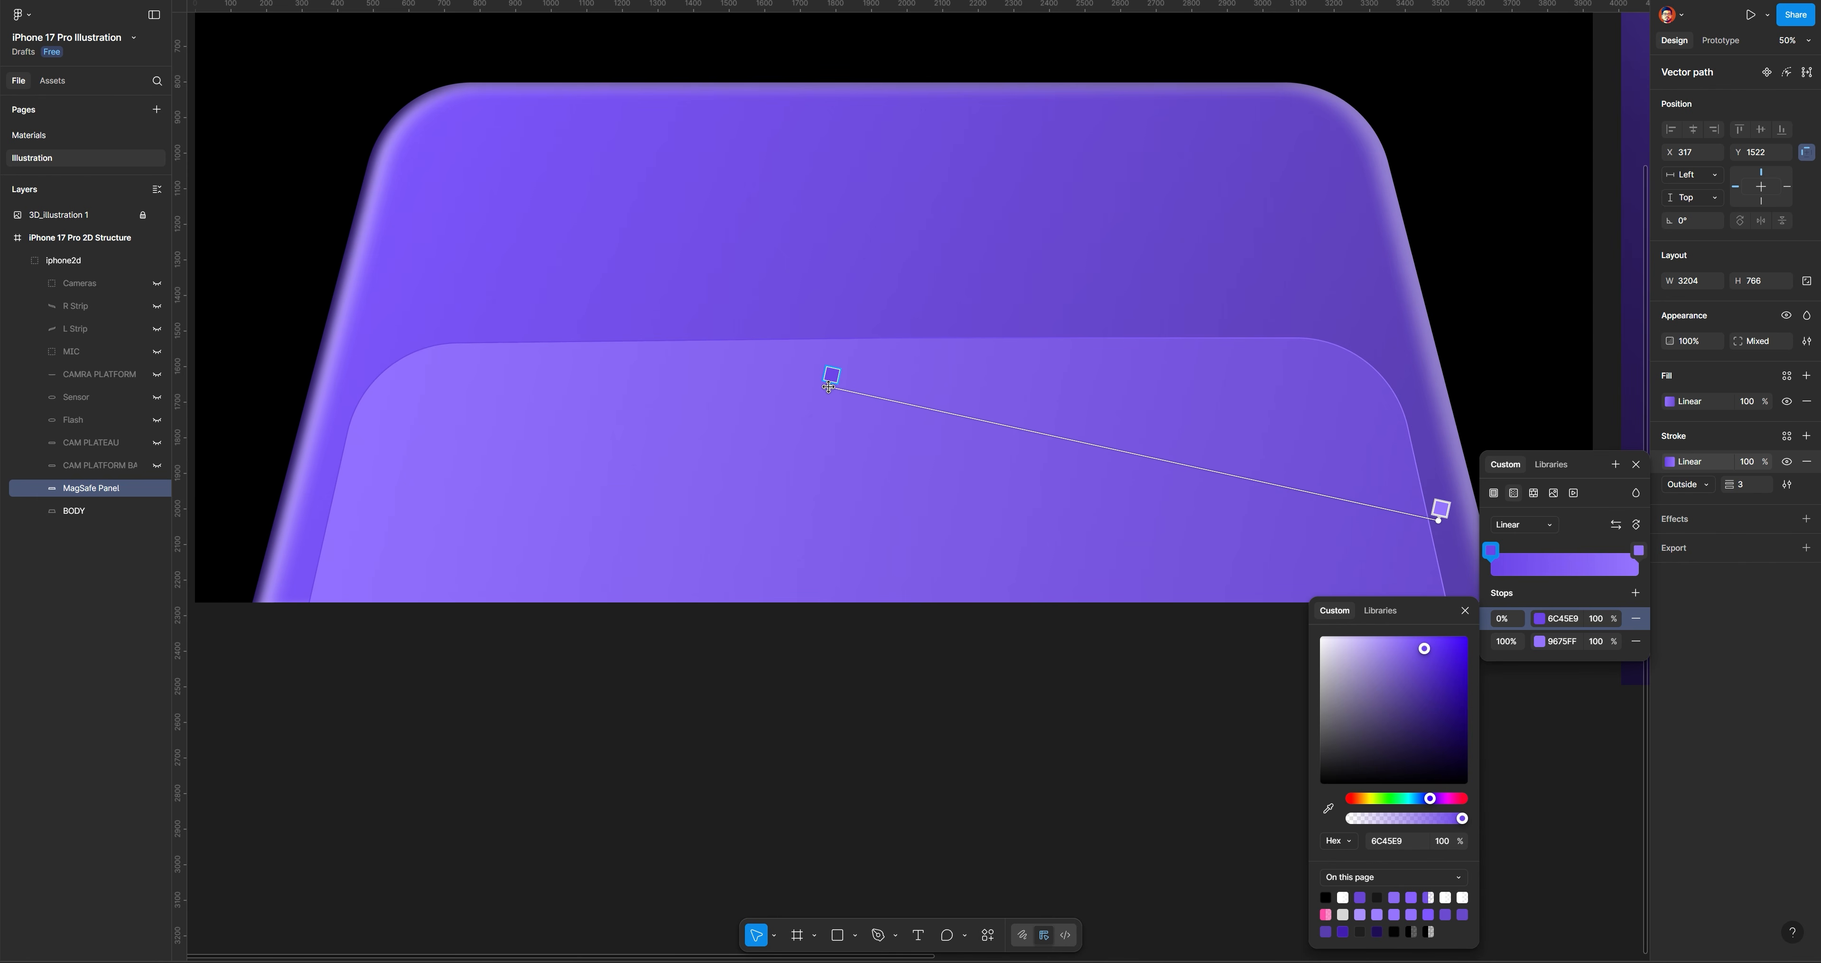
# Darken the 100% stop of the MagSafe Panel's stroke gradient to 8766F1
pyautogui.click(1441, 508)
pyautogui.moveTo(1413, 659); pyautogui.dragTo(1404, 650)
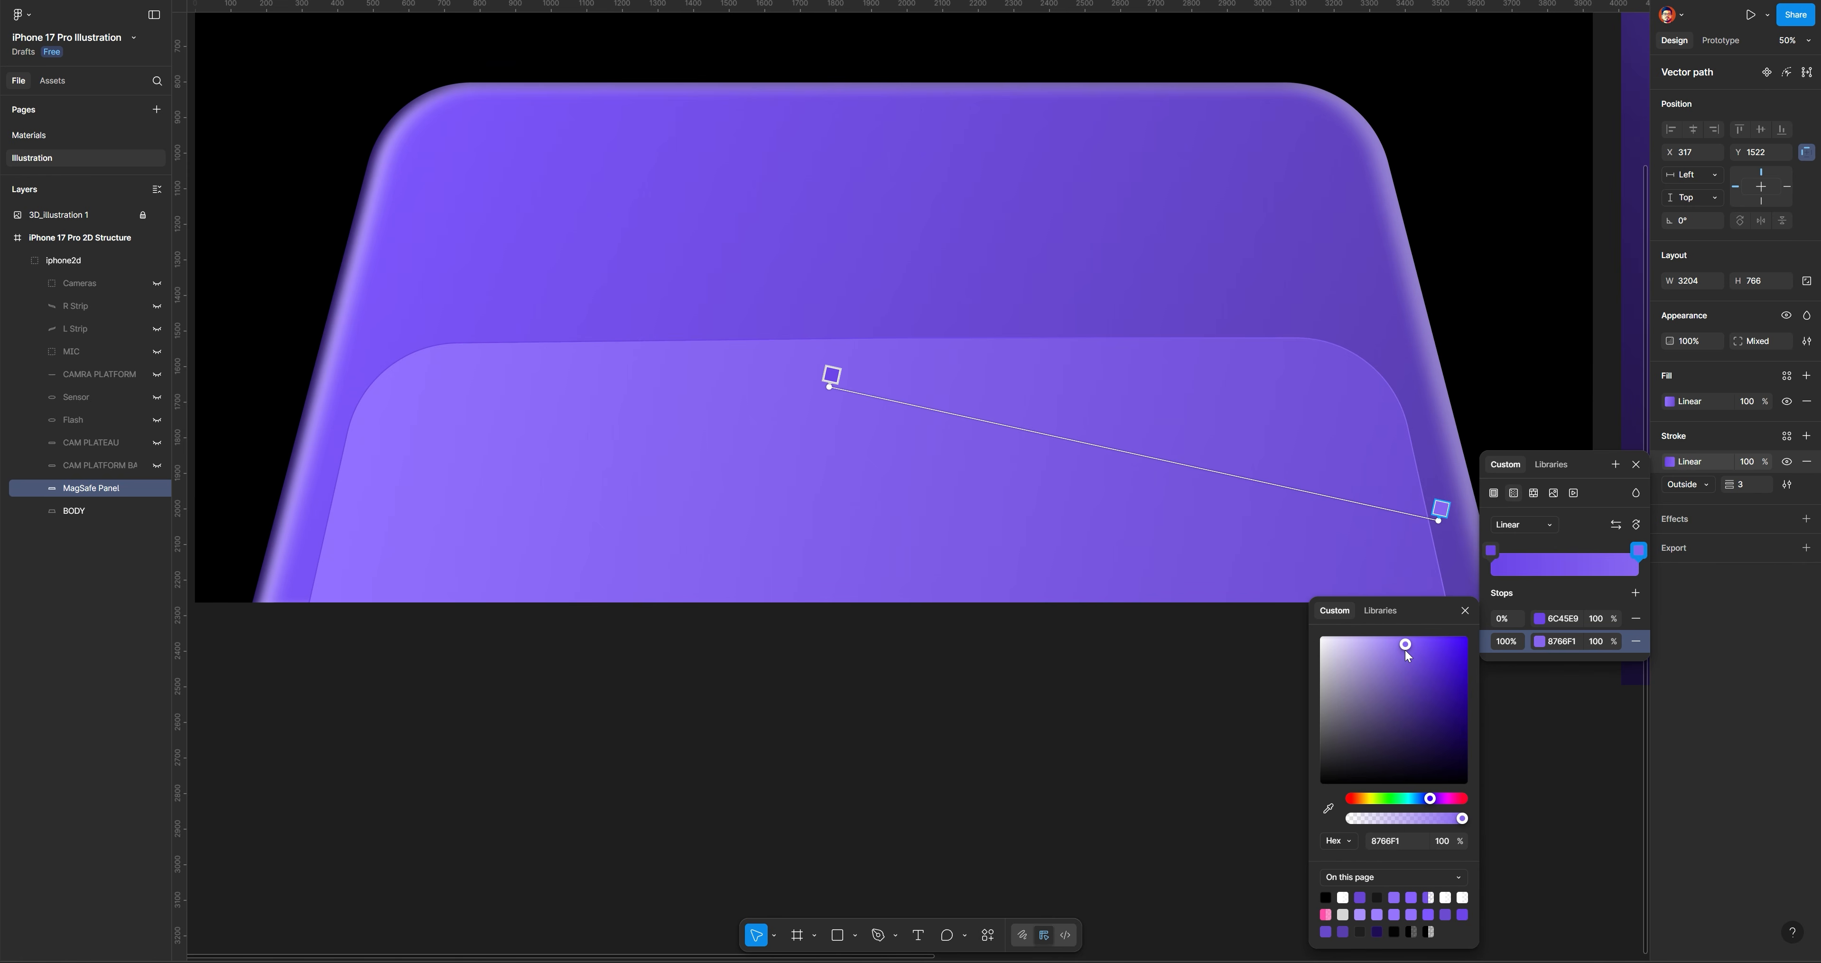
pyautogui.click(1132, 703)
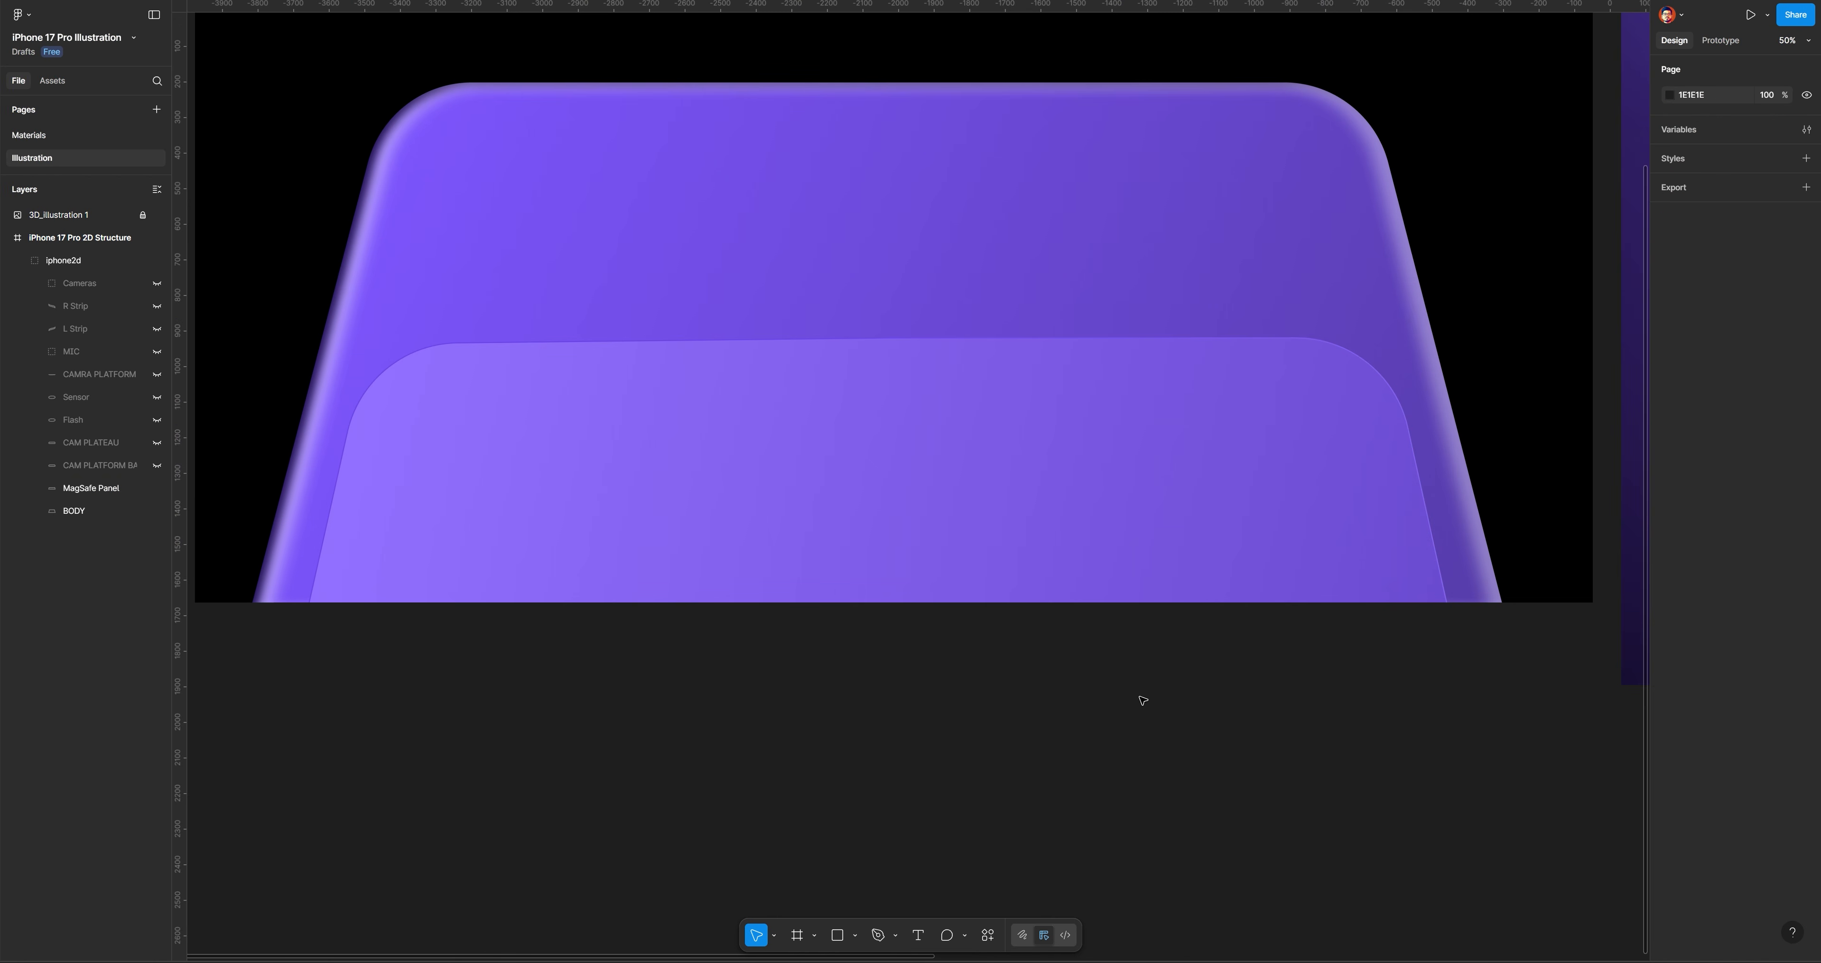
pyautogui.scroll(3, 1061, 860)
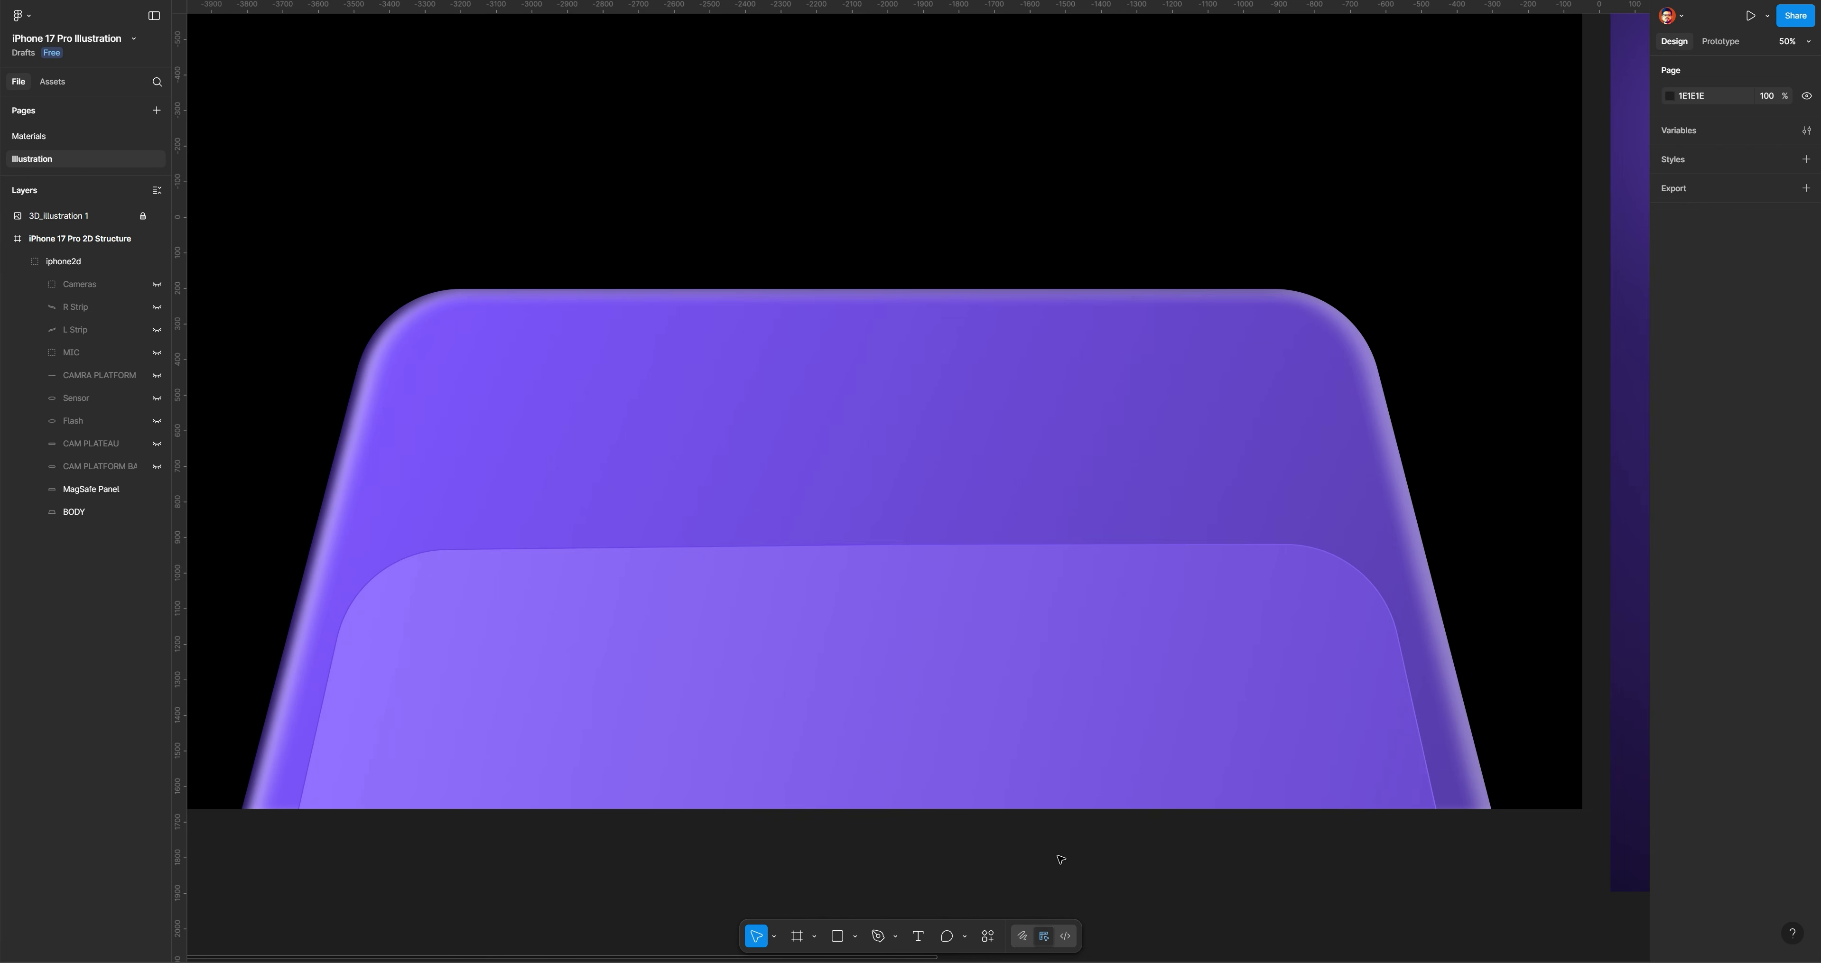
pyautogui.keyDown('ctrl'); pyautogui.click(980, 416); pyautogui.keyUp('ctrl')
pyautogui.click(947, 874)
pyautogui.keyDown('ctrl'); pyautogui.click(1167, 714); pyautogui.keyUp('ctrl')
pyautogui.click(1183, 910)
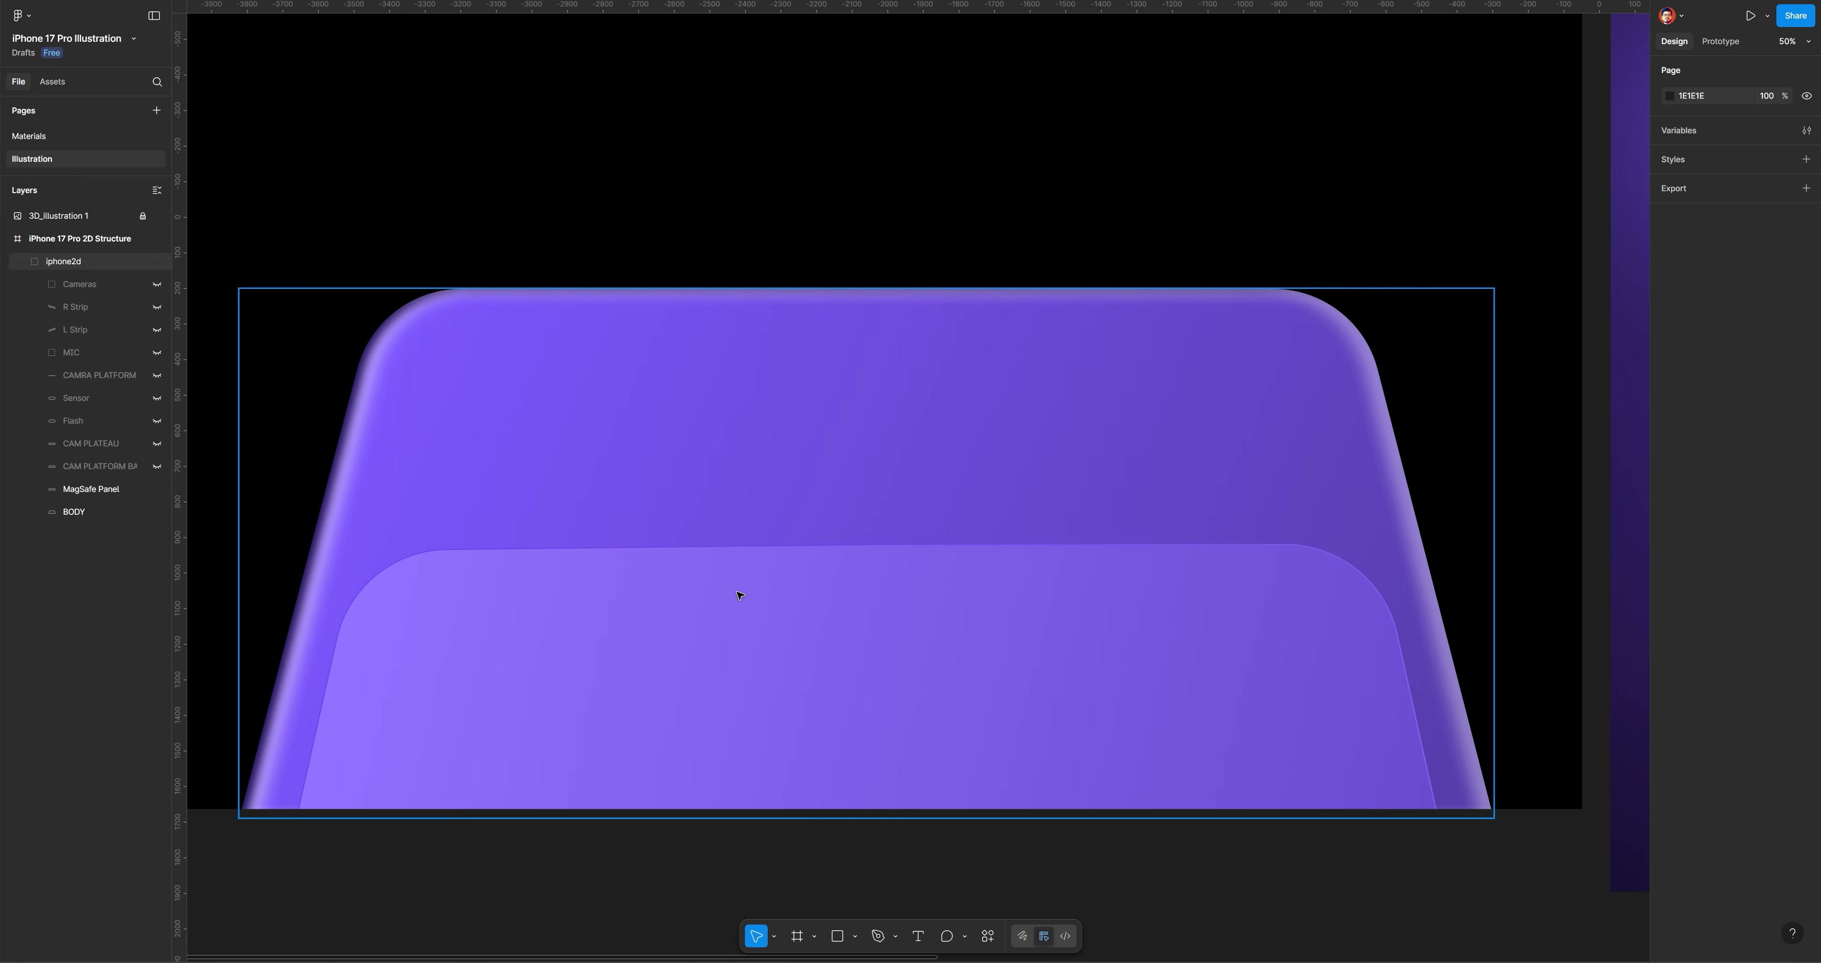
# Add a Noise effect to the BODY shape
pyautogui.keyDown('ctrl'); pyautogui.click(987, 439); pyautogui.keyUp('ctrl')
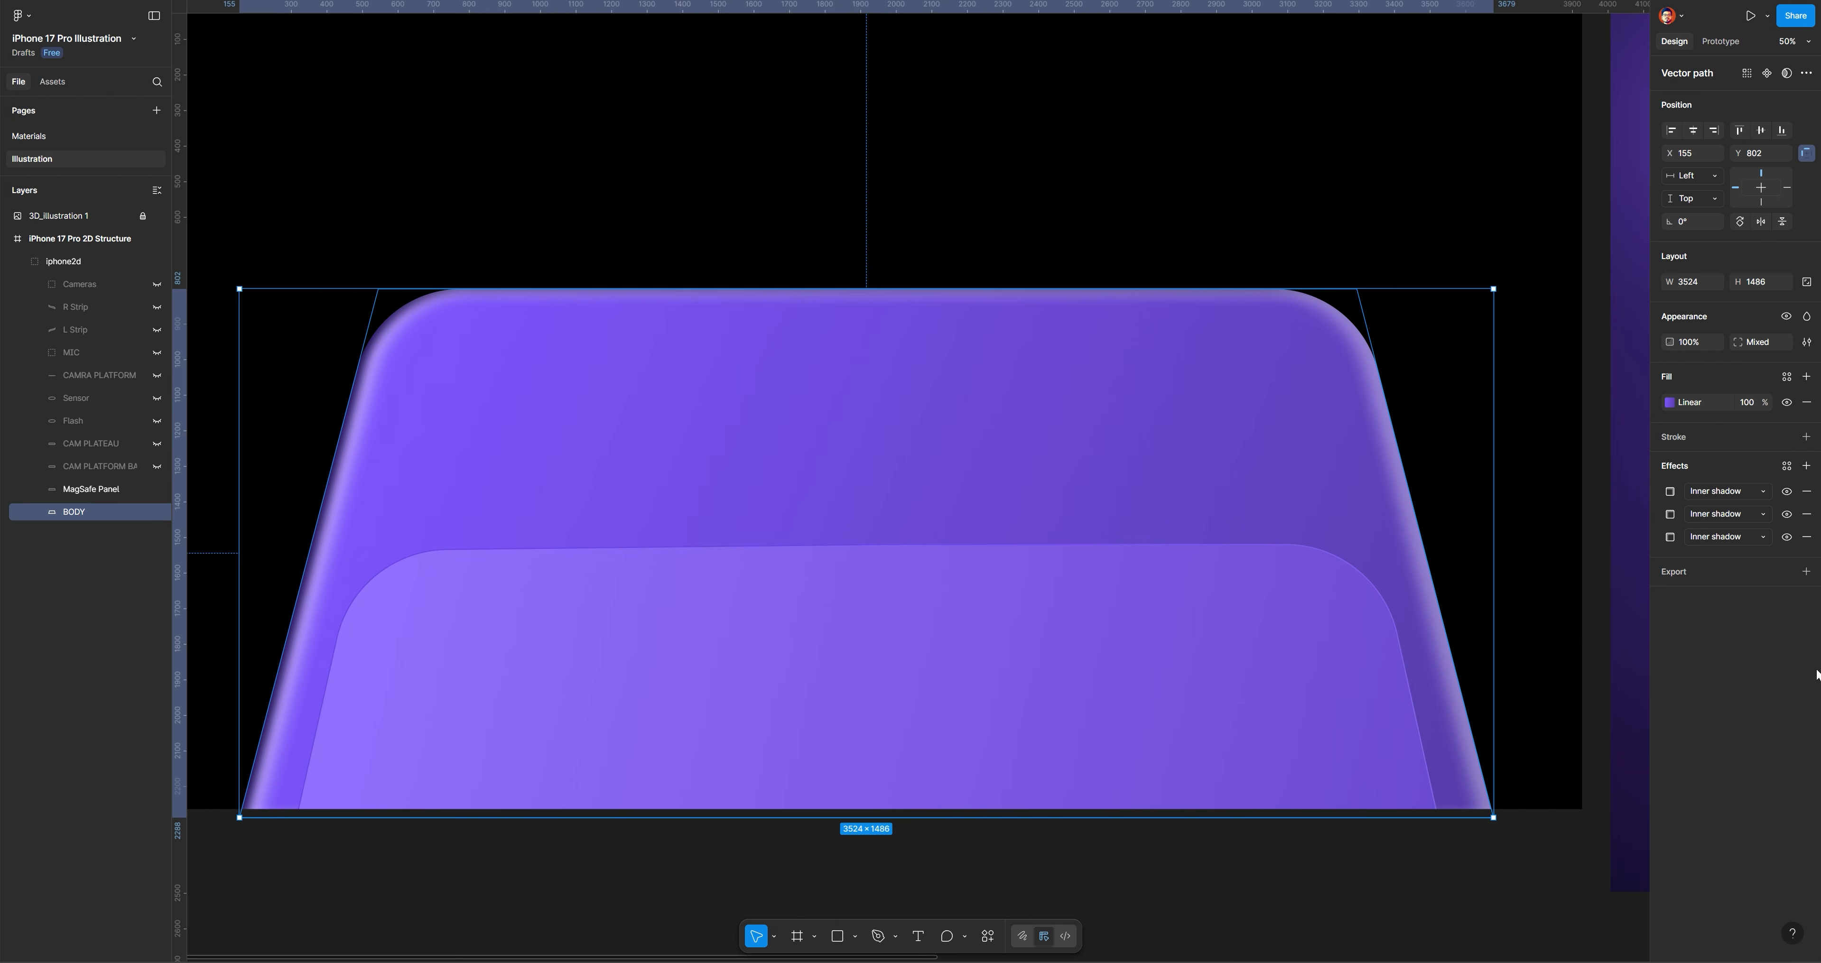
pyautogui.click(1807, 465)
pyautogui.click(1729, 492)
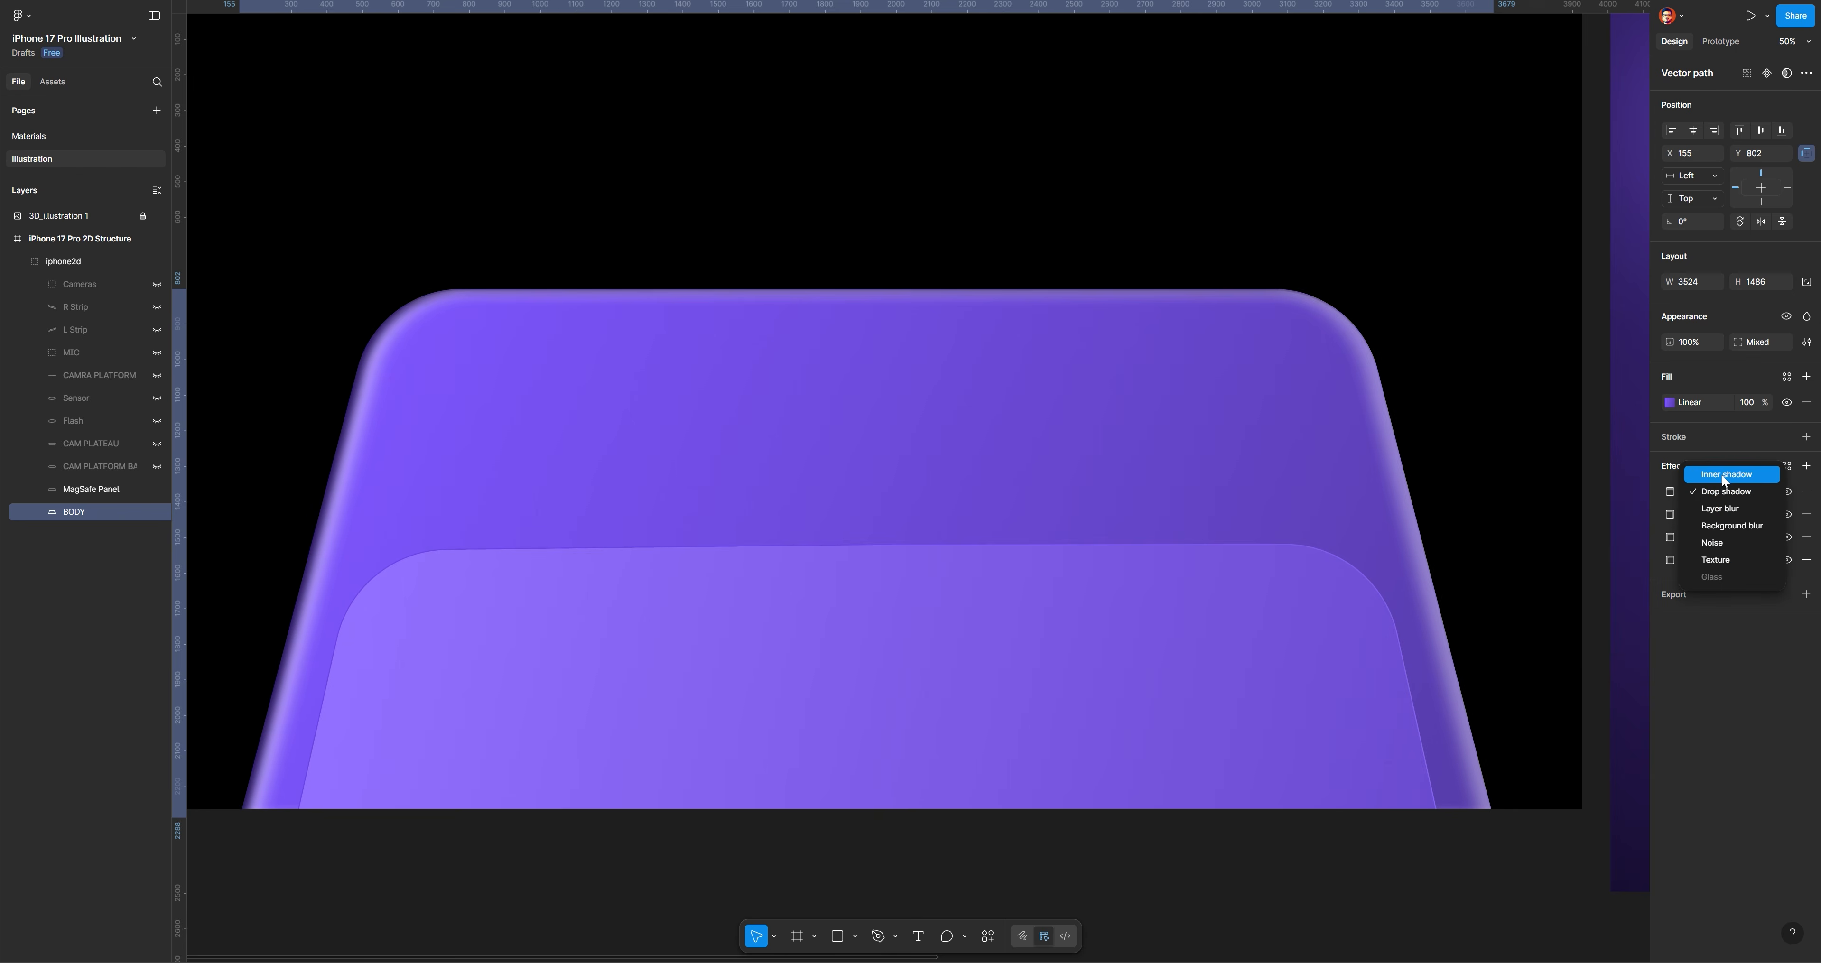
pyautogui.click(1711, 546)
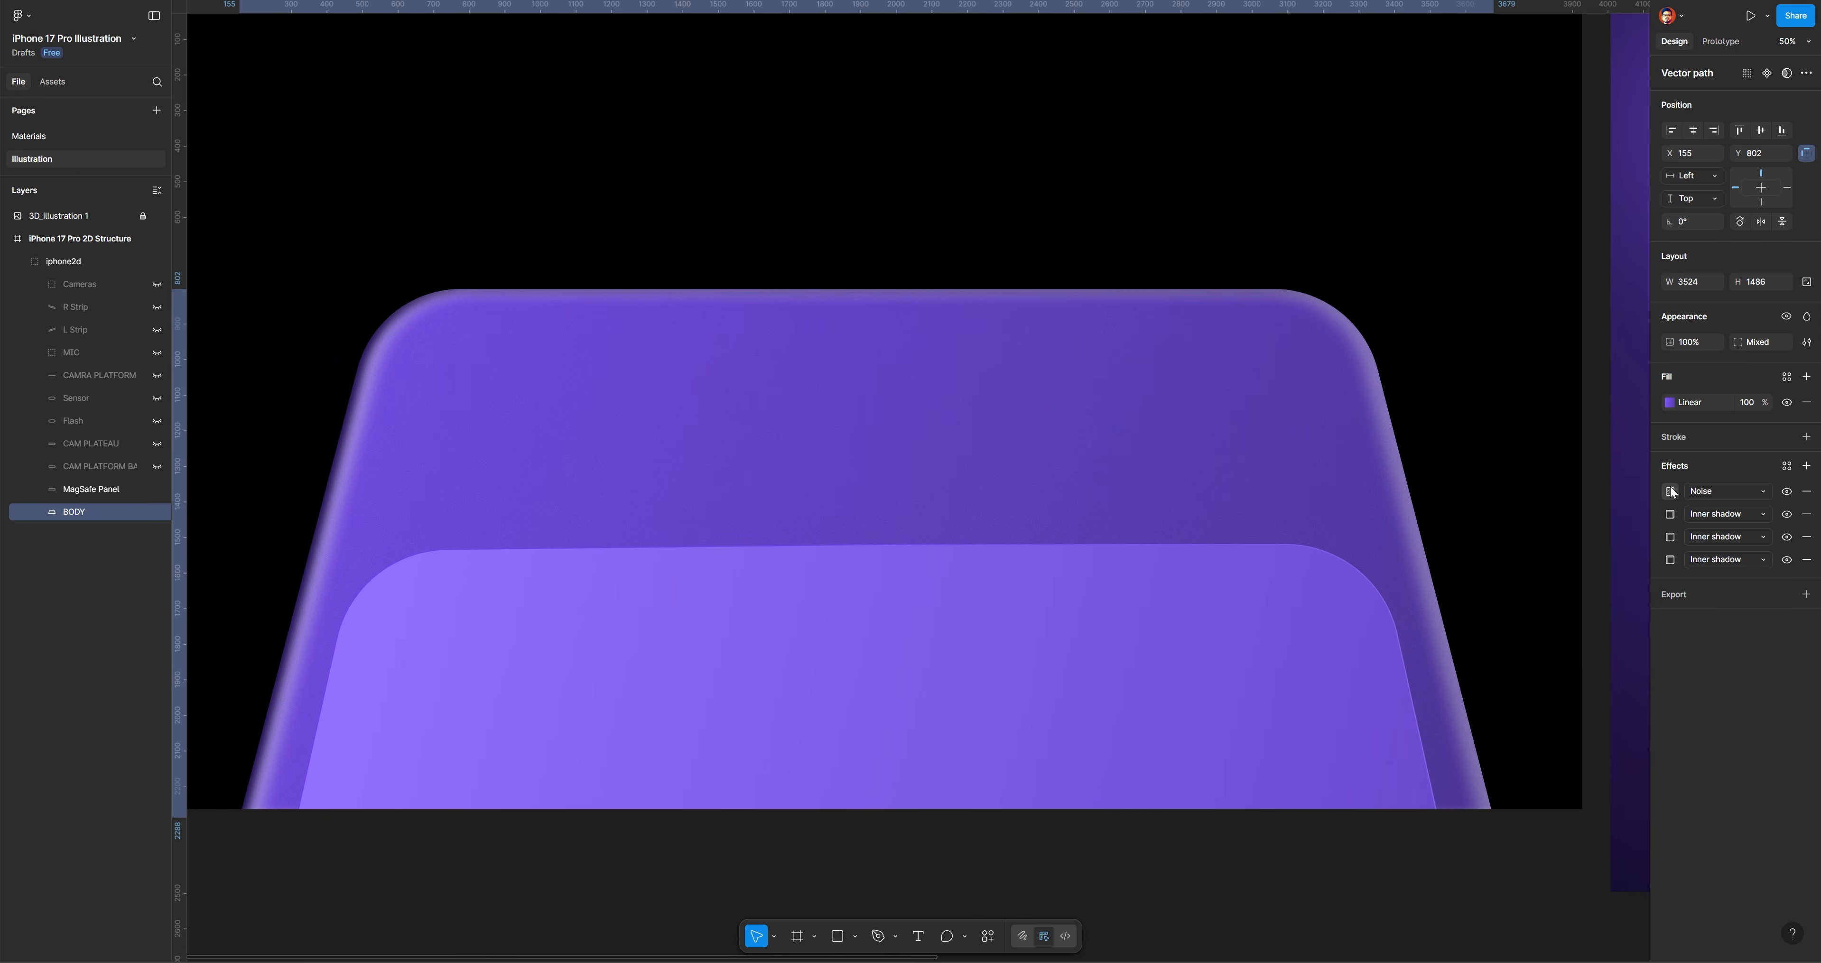
# Sample the body's purple for the noise colour and darken it to 2E1A70 at 100% opacity
pyautogui.click(1670, 490)
pyautogui.click(1549, 598)
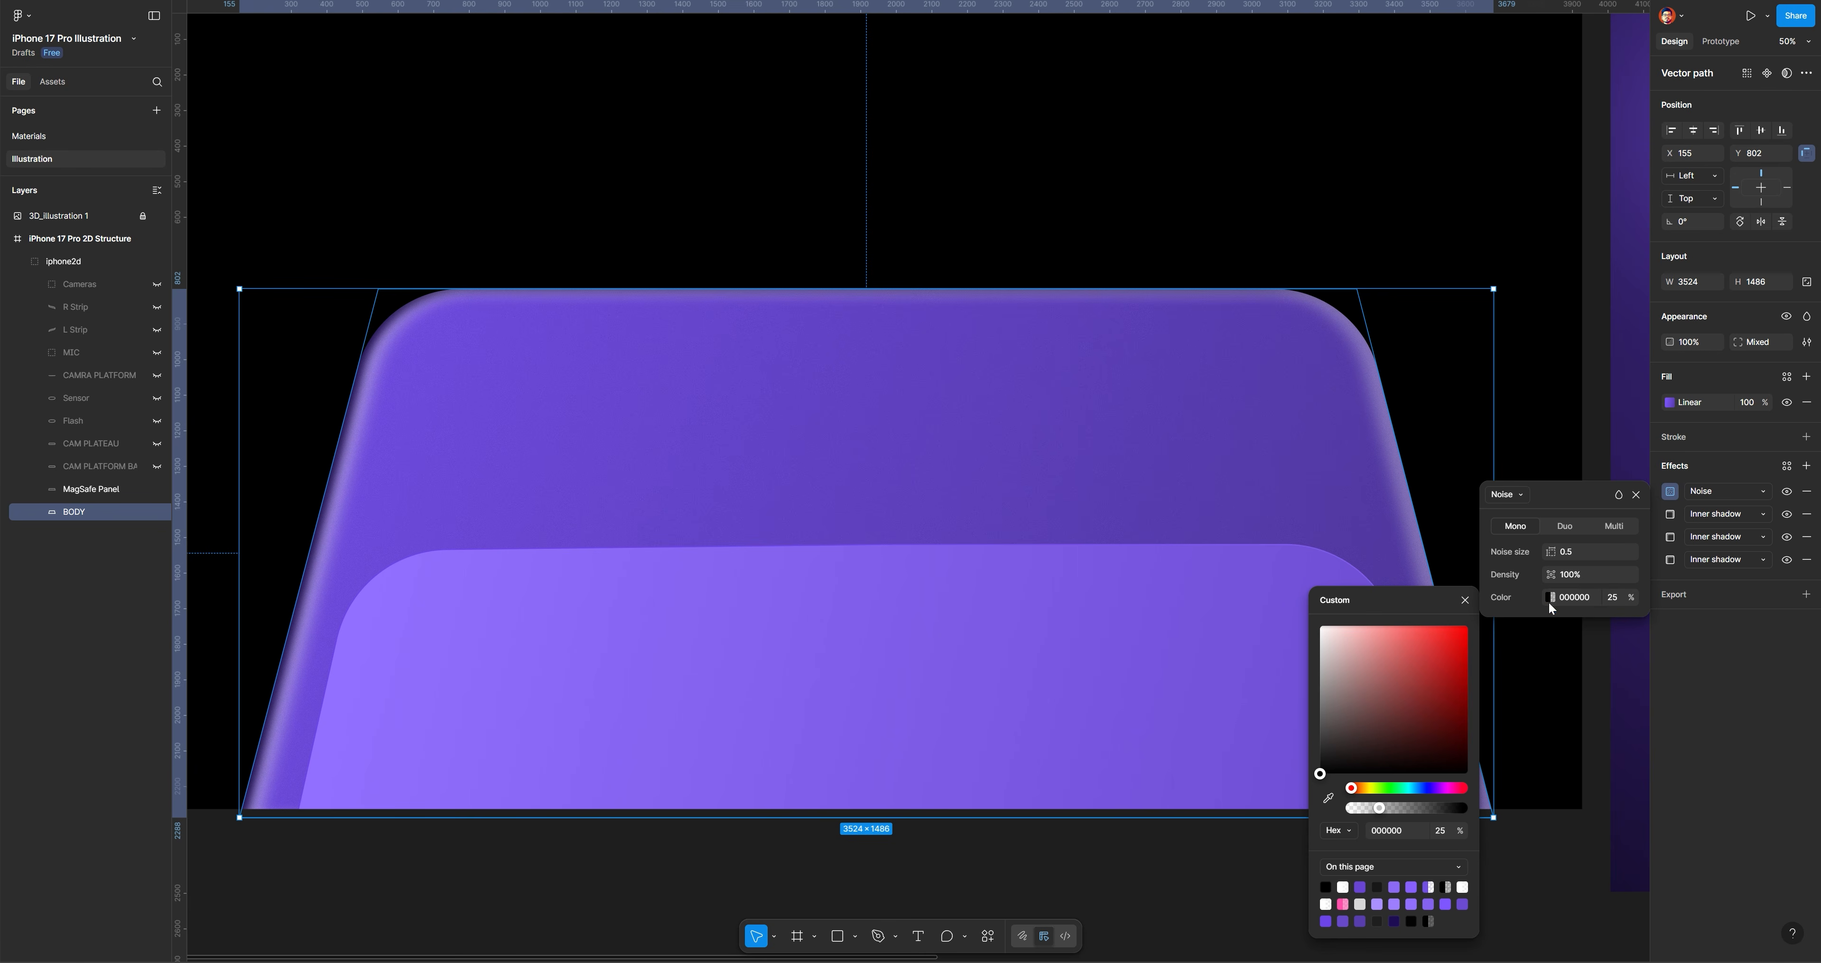
pyautogui.click(1329, 799)
pyautogui.click(1273, 499)
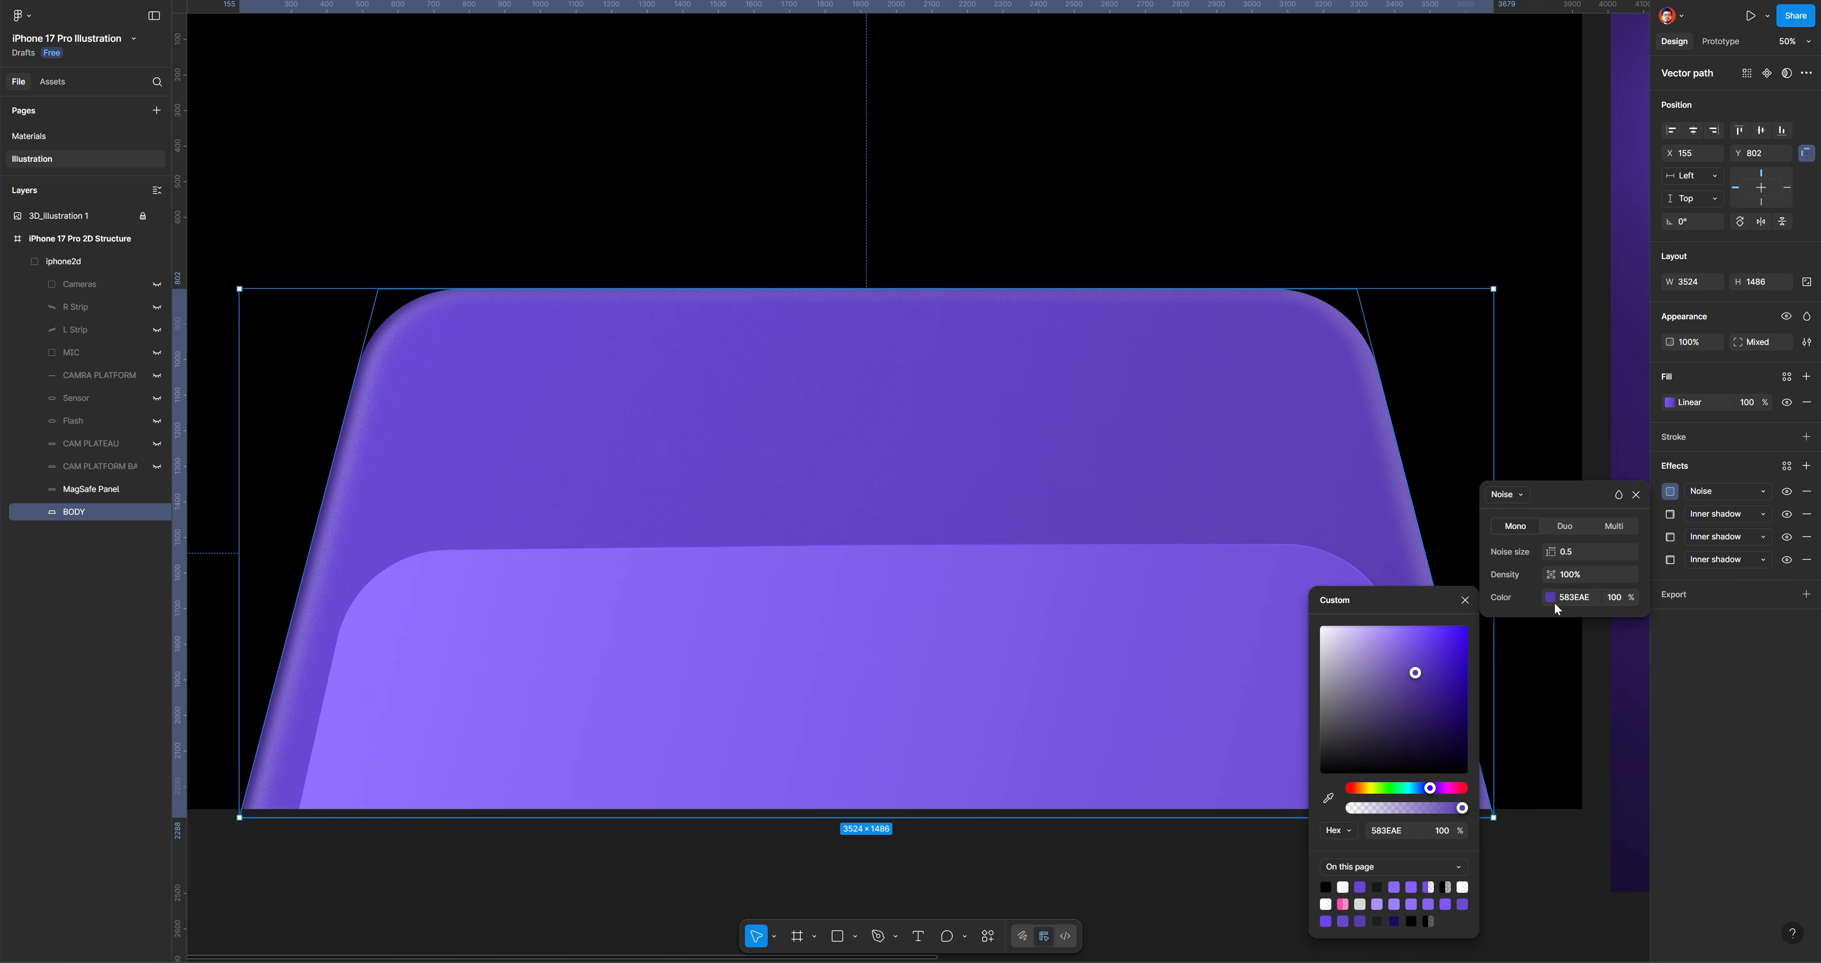
pyautogui.click(1430, 705)
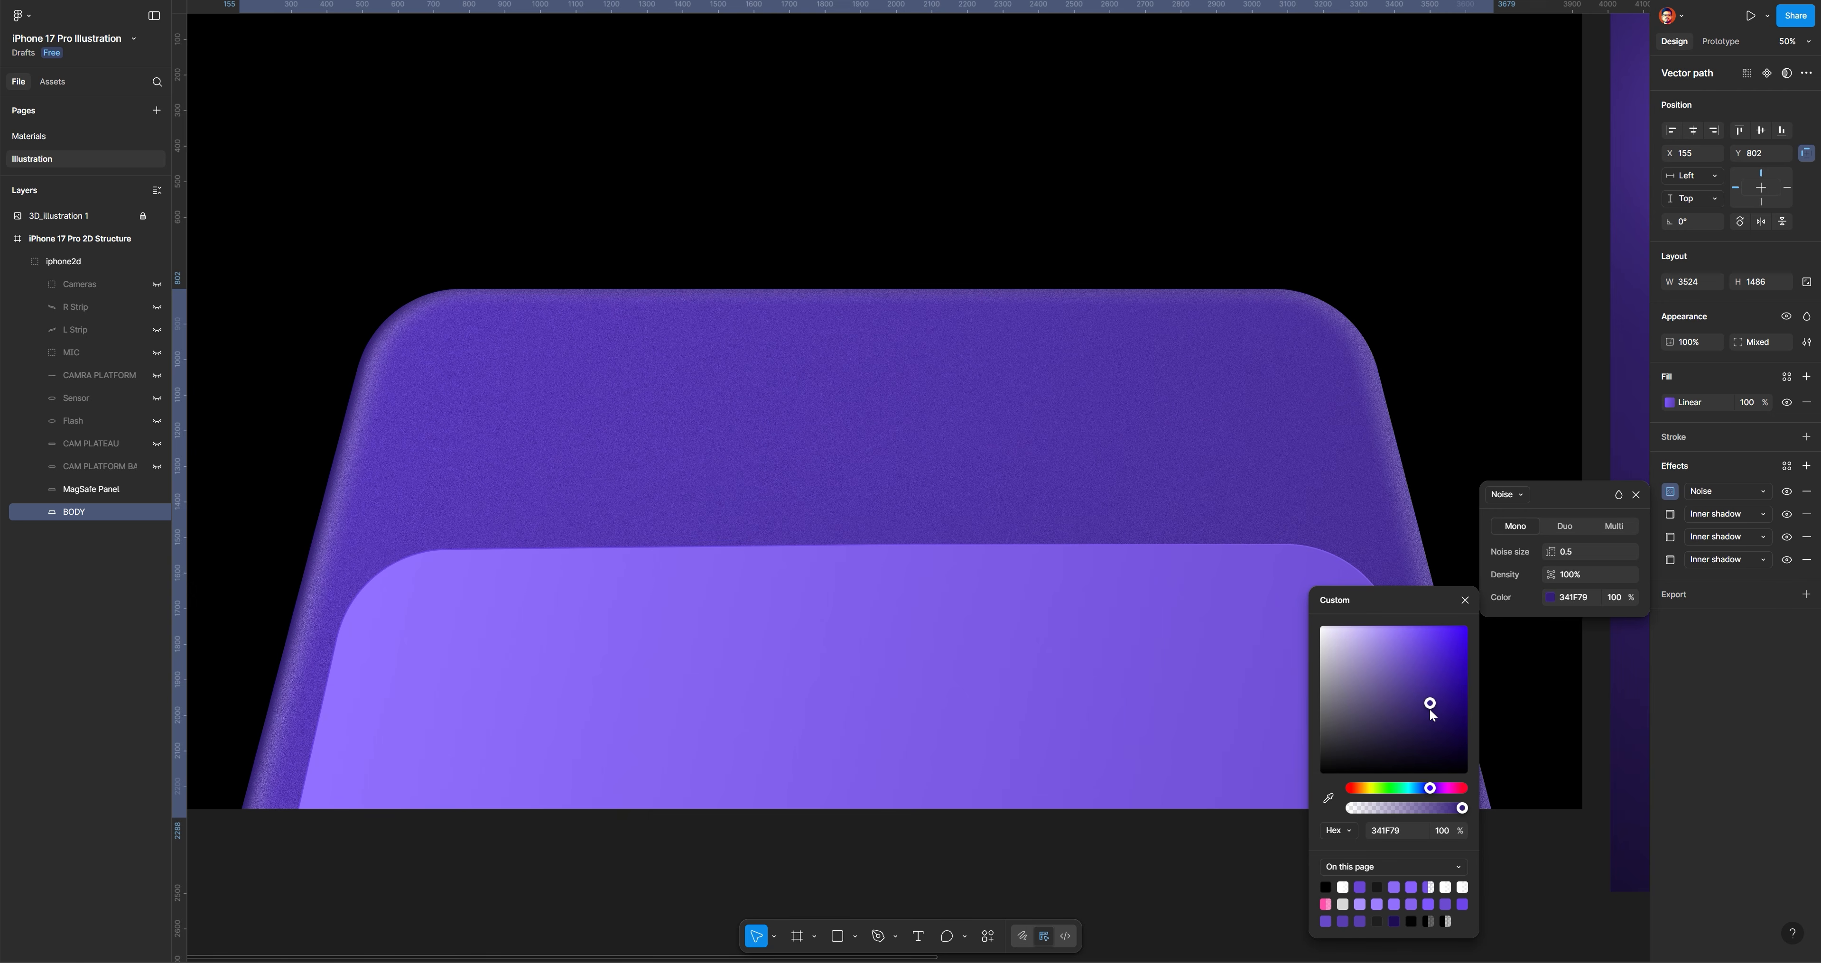
pyautogui.moveTo(1430, 709); pyautogui.dragTo(1434, 715)
# Set the BODY noise effect's size to 0.2 and its colour opacity to 20%
pyautogui.click(1575, 551)
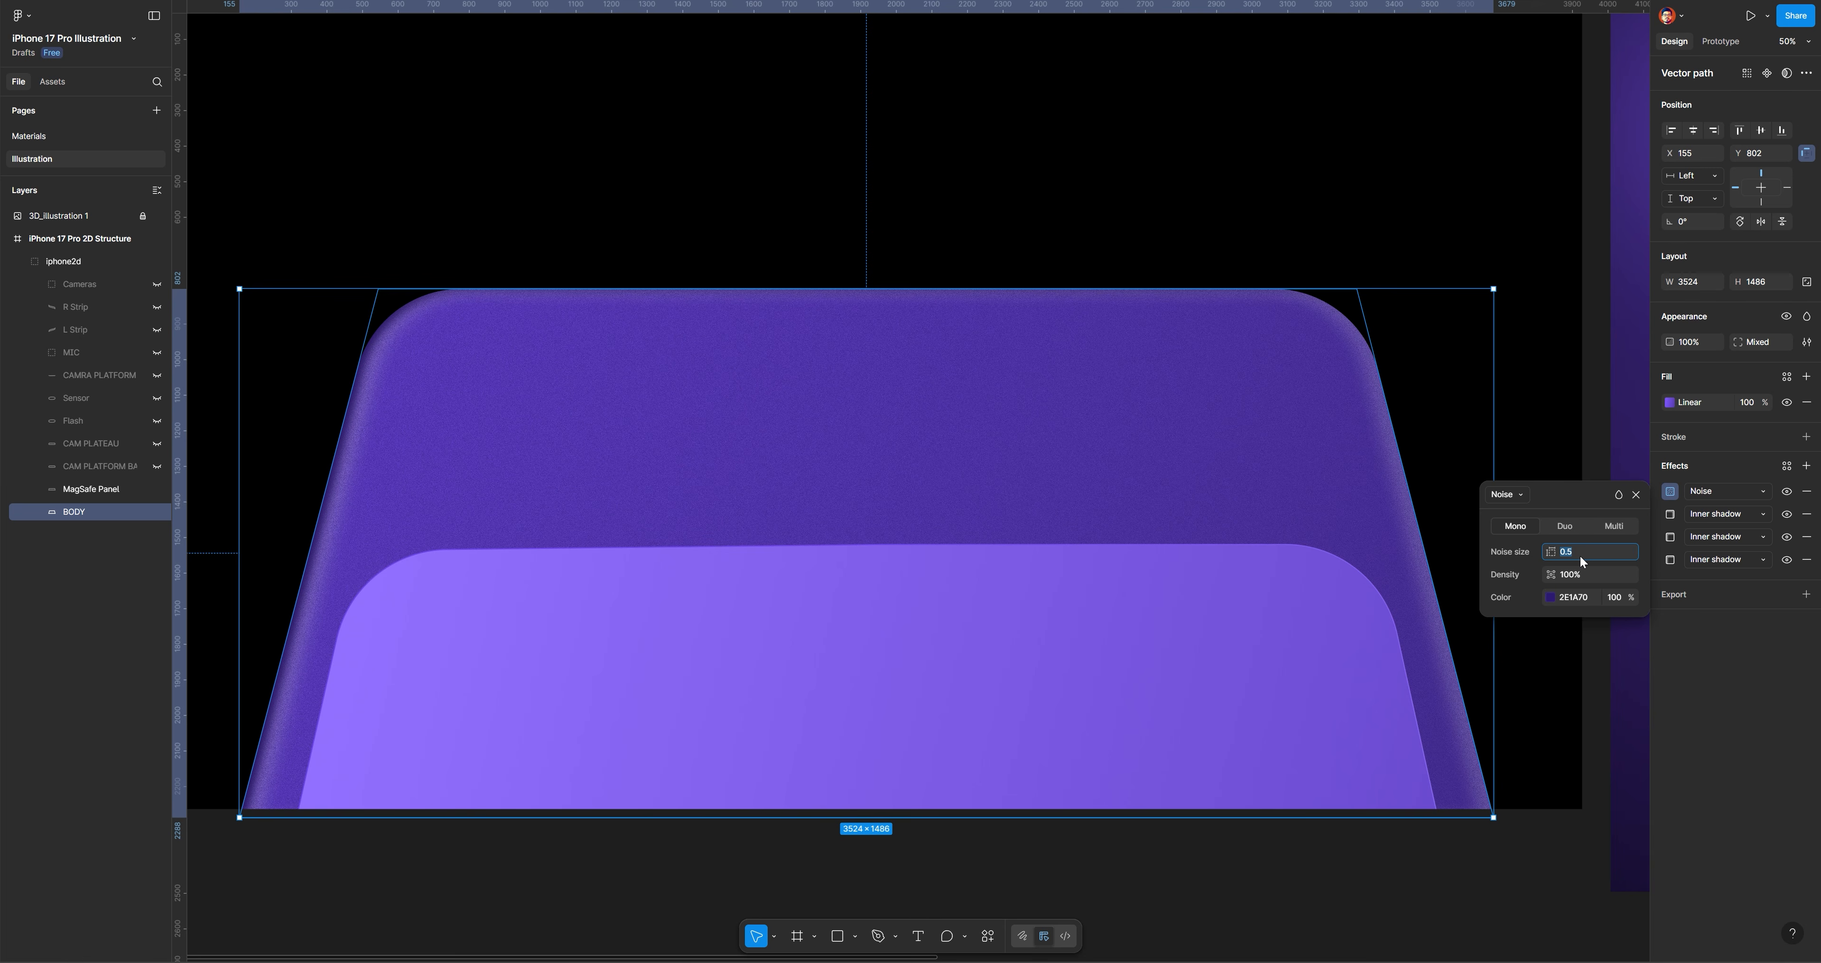
pyautogui.write('0.2')
pyautogui.press('Return')
pyautogui.write('2')
pyautogui.press('Return')
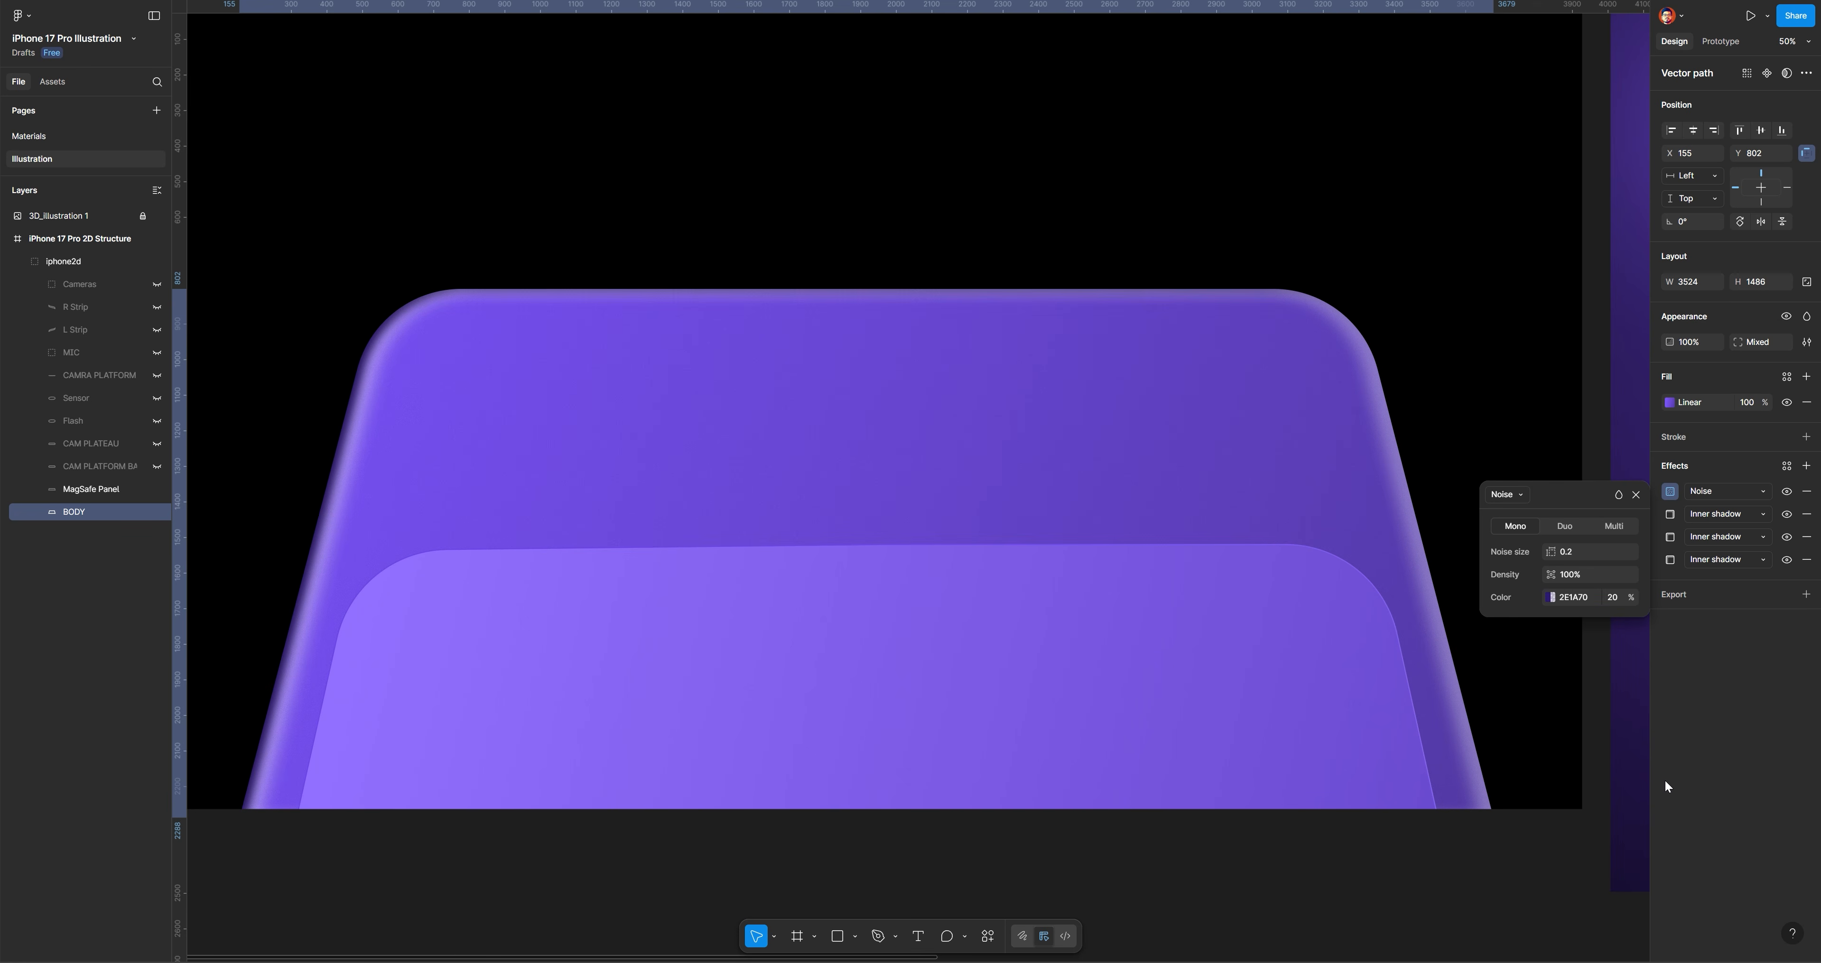
# Add a Noise effect to the MagSafe Panel with a noise size of 0.2
pyautogui.click(1175, 622)
pyautogui.click(1807, 520)
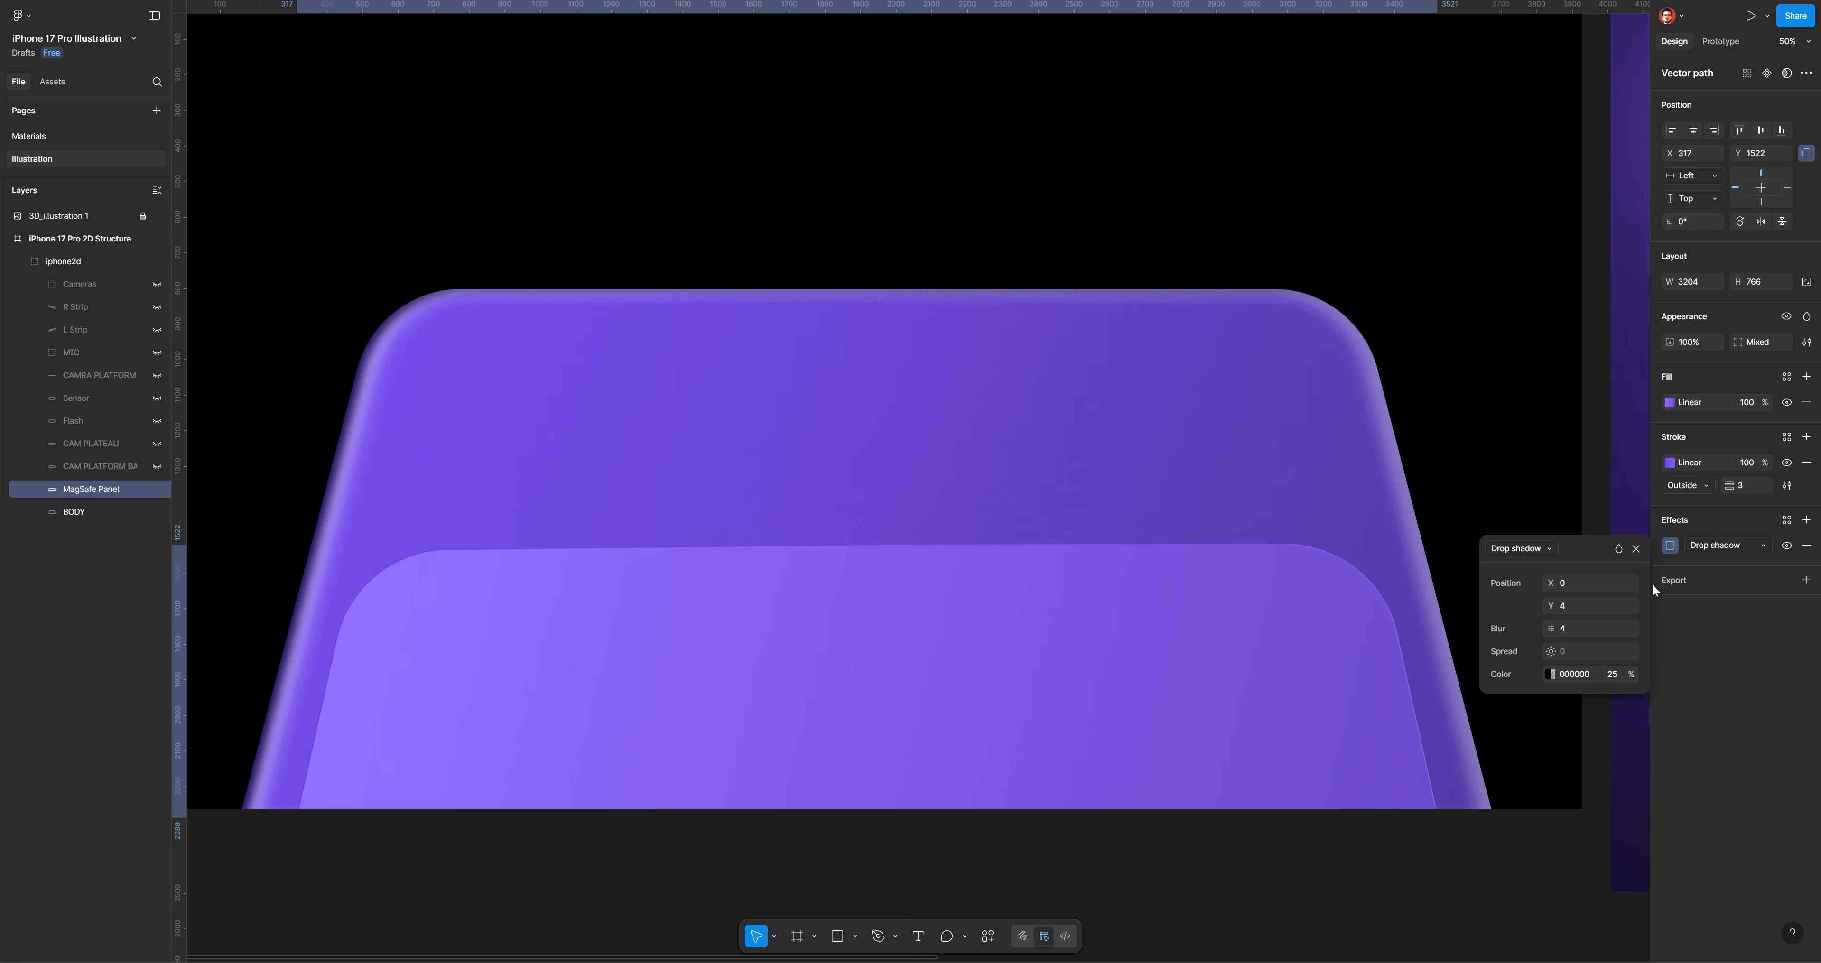
pyautogui.click(1729, 547)
pyautogui.click(1727, 526)
pyautogui.click(1707, 546)
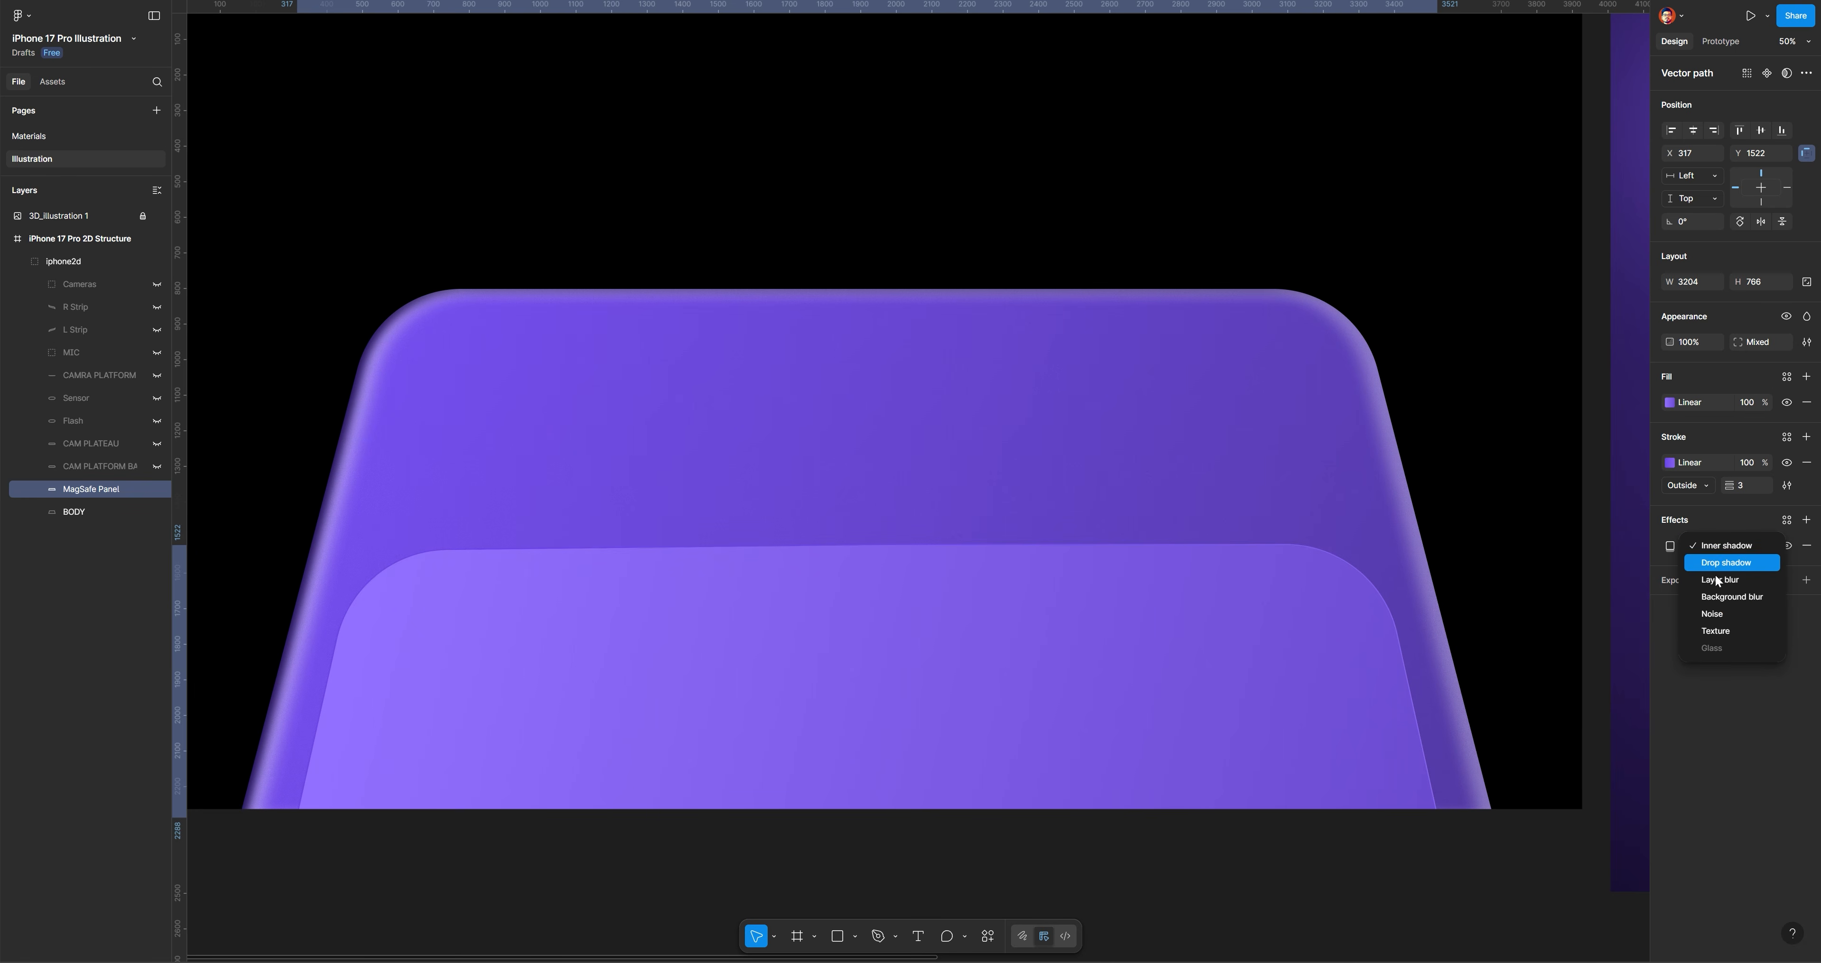
pyautogui.click(1712, 614)
pyautogui.click(1670, 546)
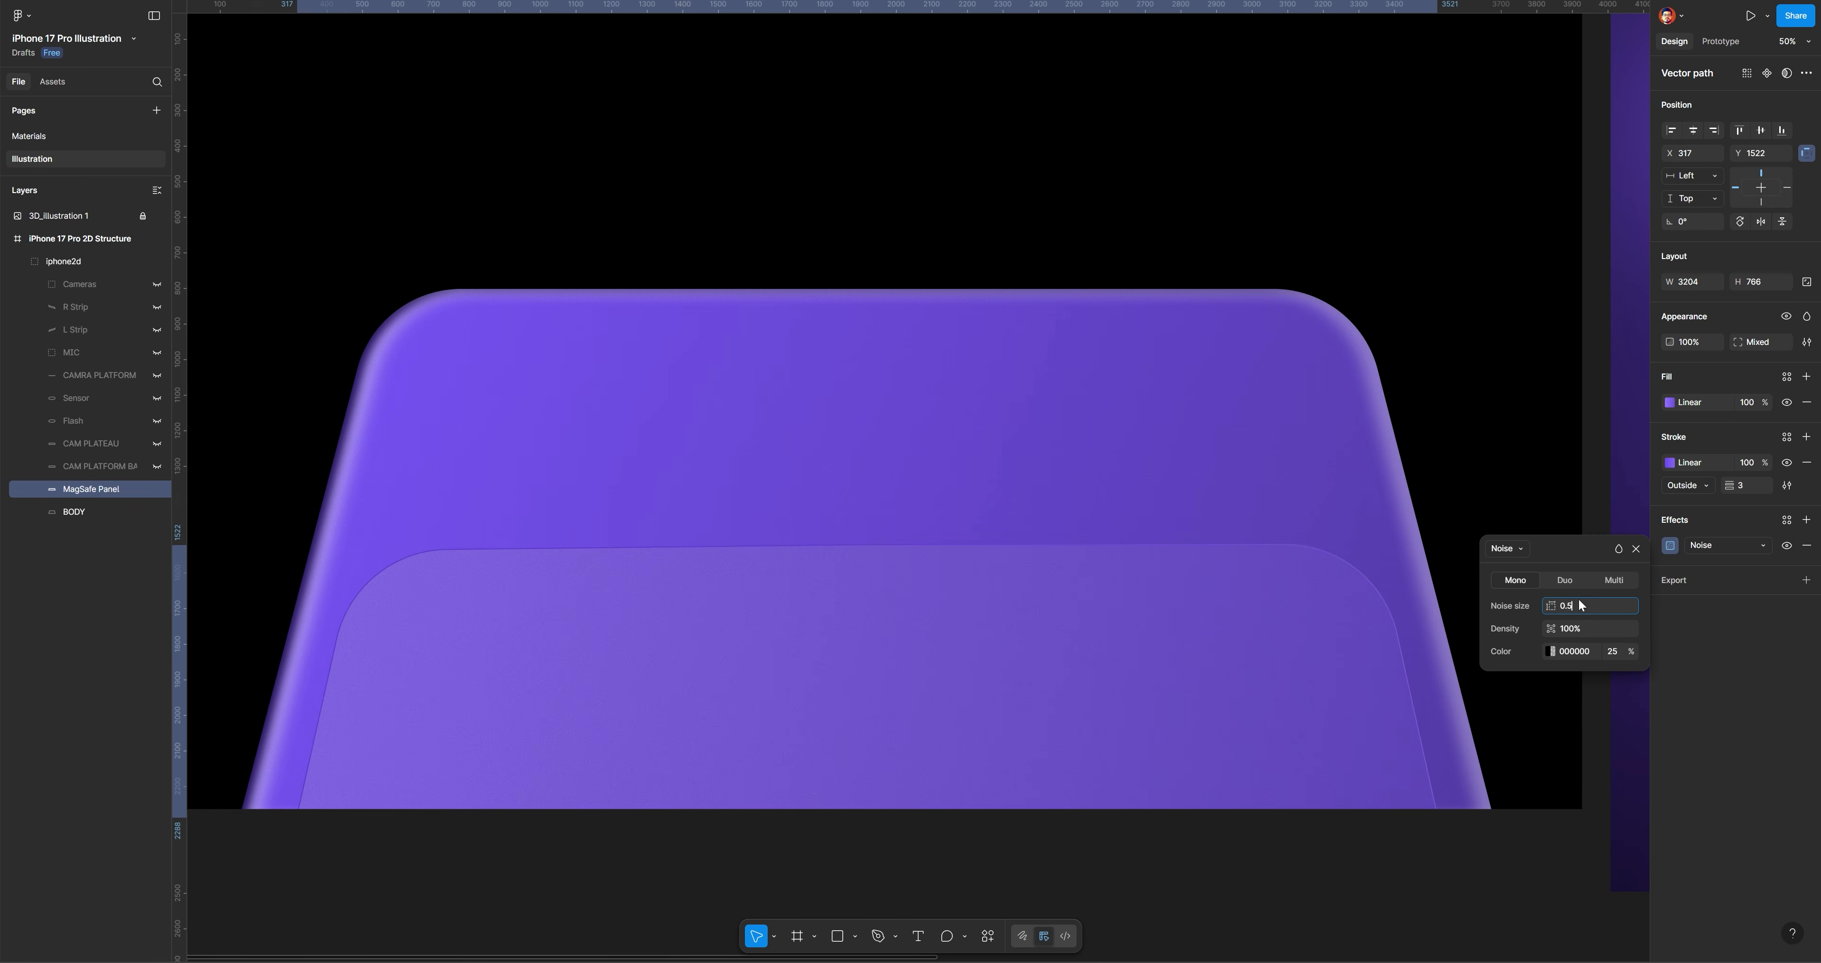
pyautogui.press('BackSpace')
pyautogui.press('BackSpace')
pyautogui.write('.2')
pyautogui.press('Return')
# Sample the MagSafe Panel's purple for its noise colour, darken it to 5237AA and lower the noise opacity
pyautogui.click(1543, 647)
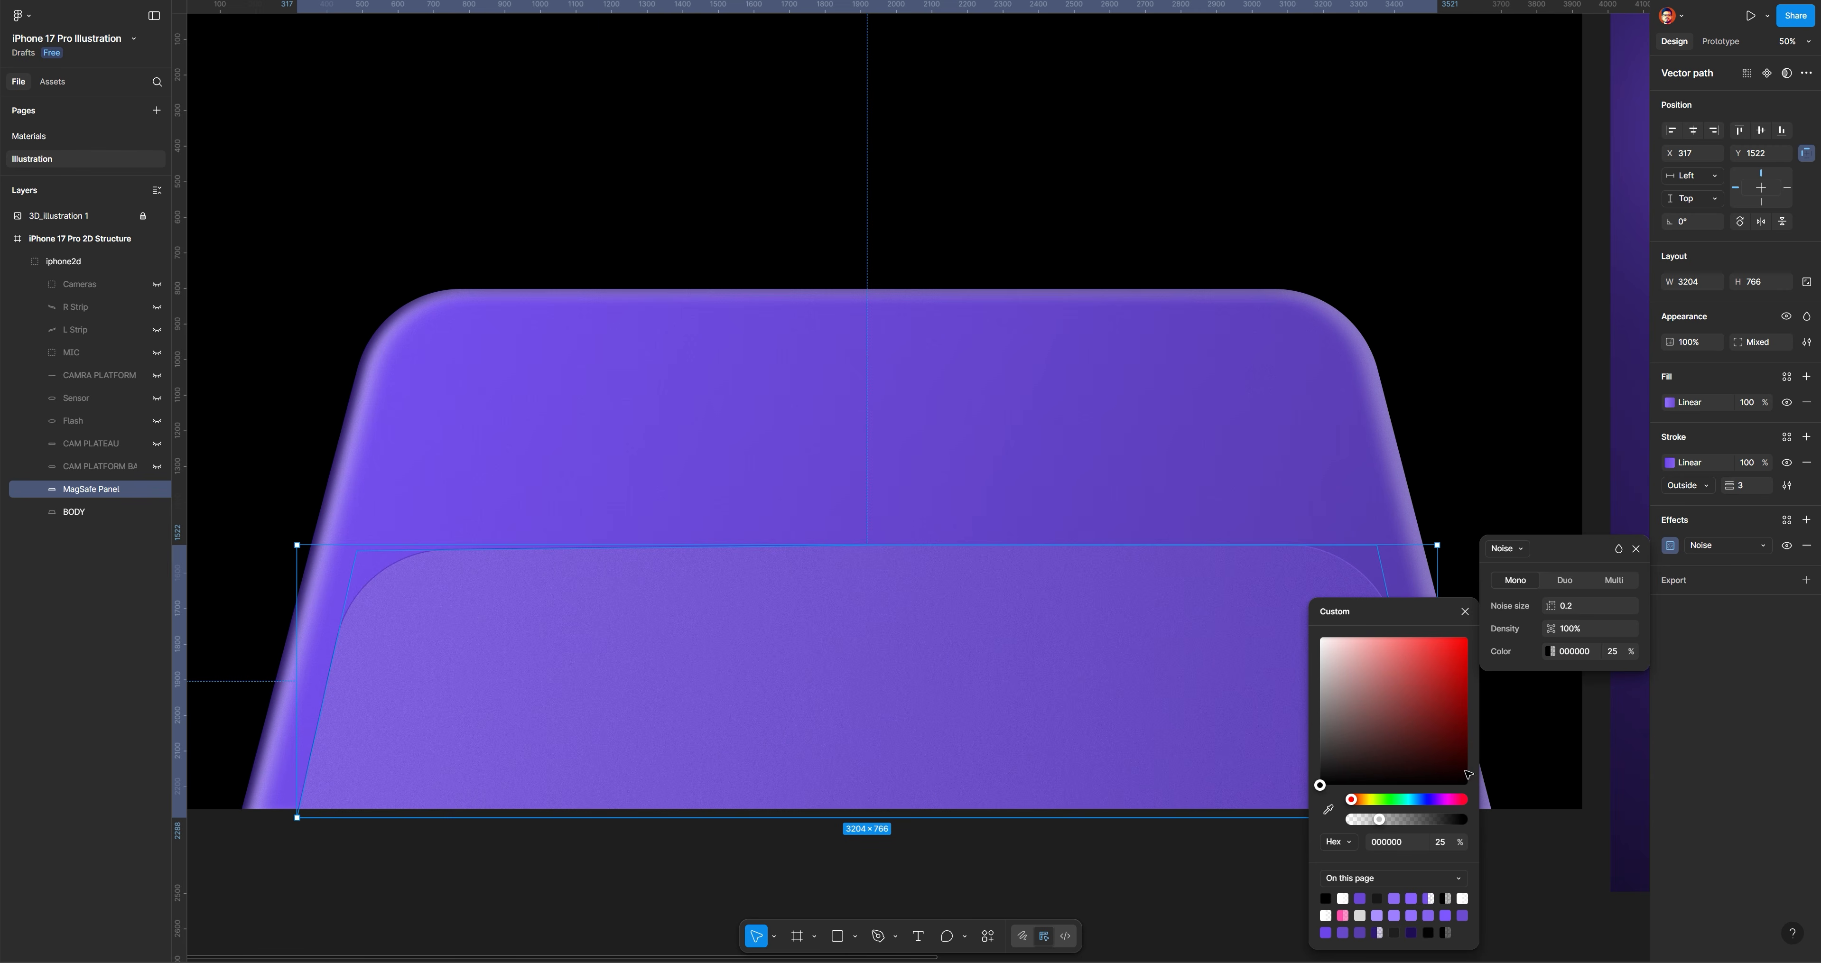
pyautogui.click(1329, 810)
pyautogui.click(683, 603)
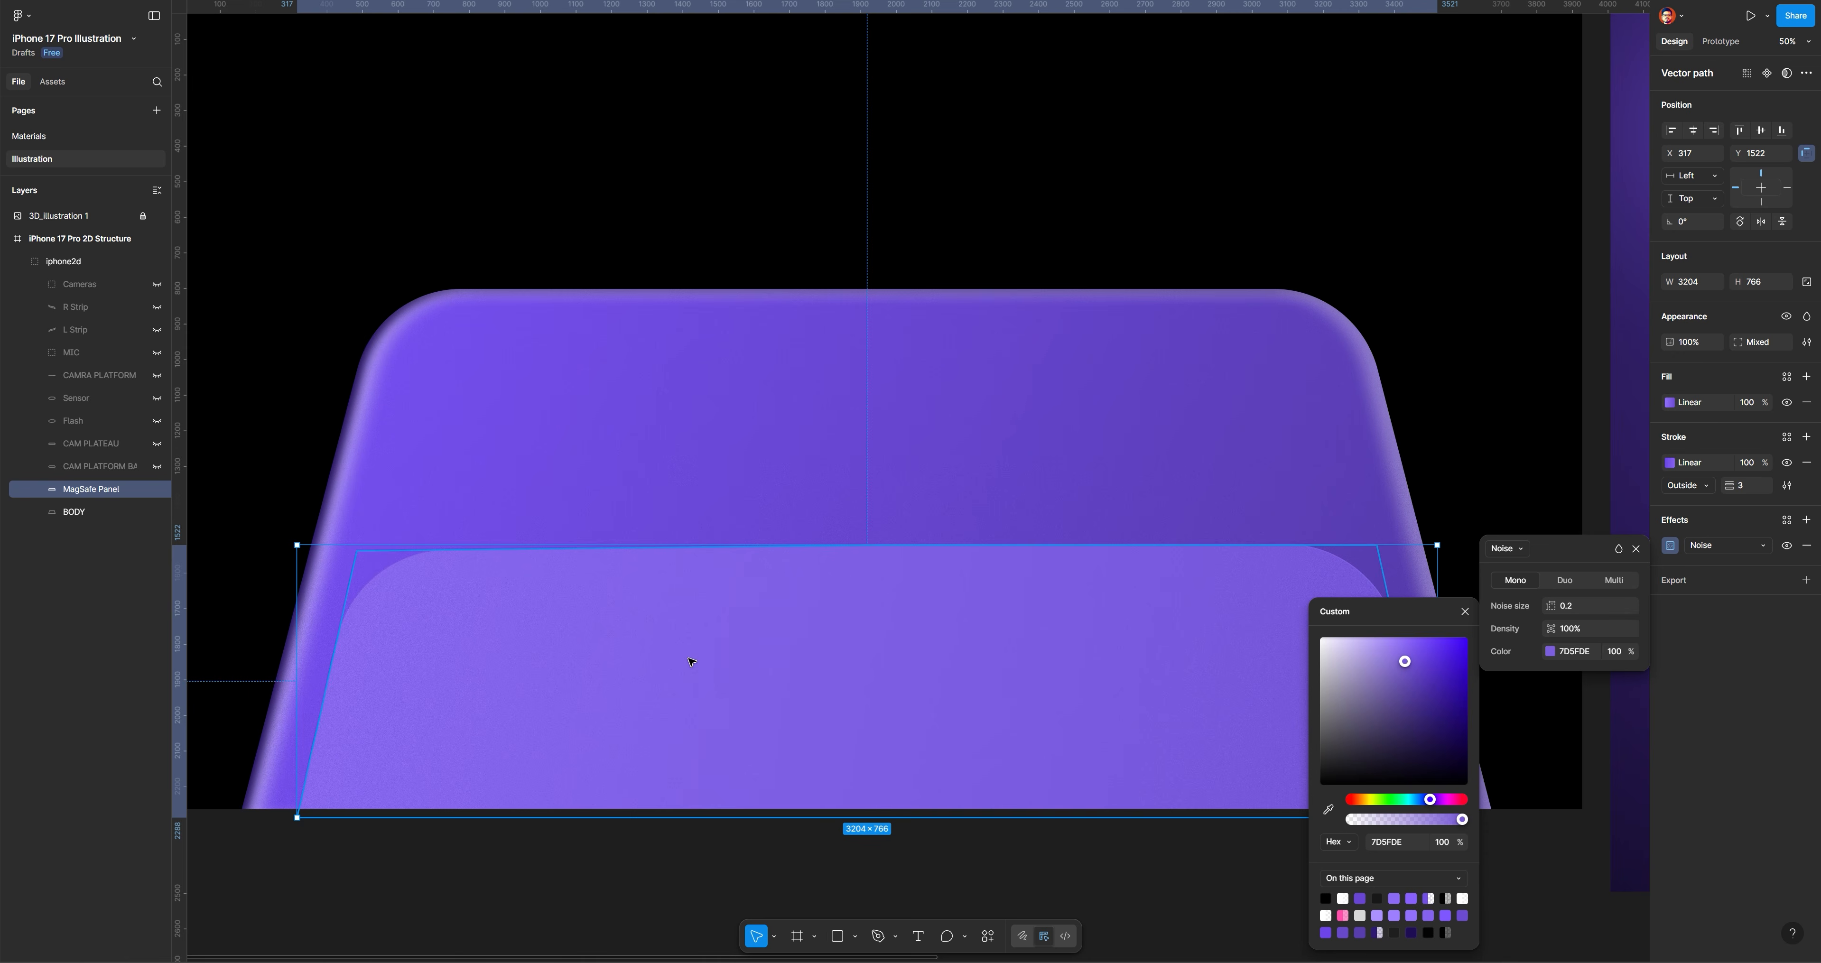
pyautogui.click(1551, 655)
pyautogui.click(1549, 655)
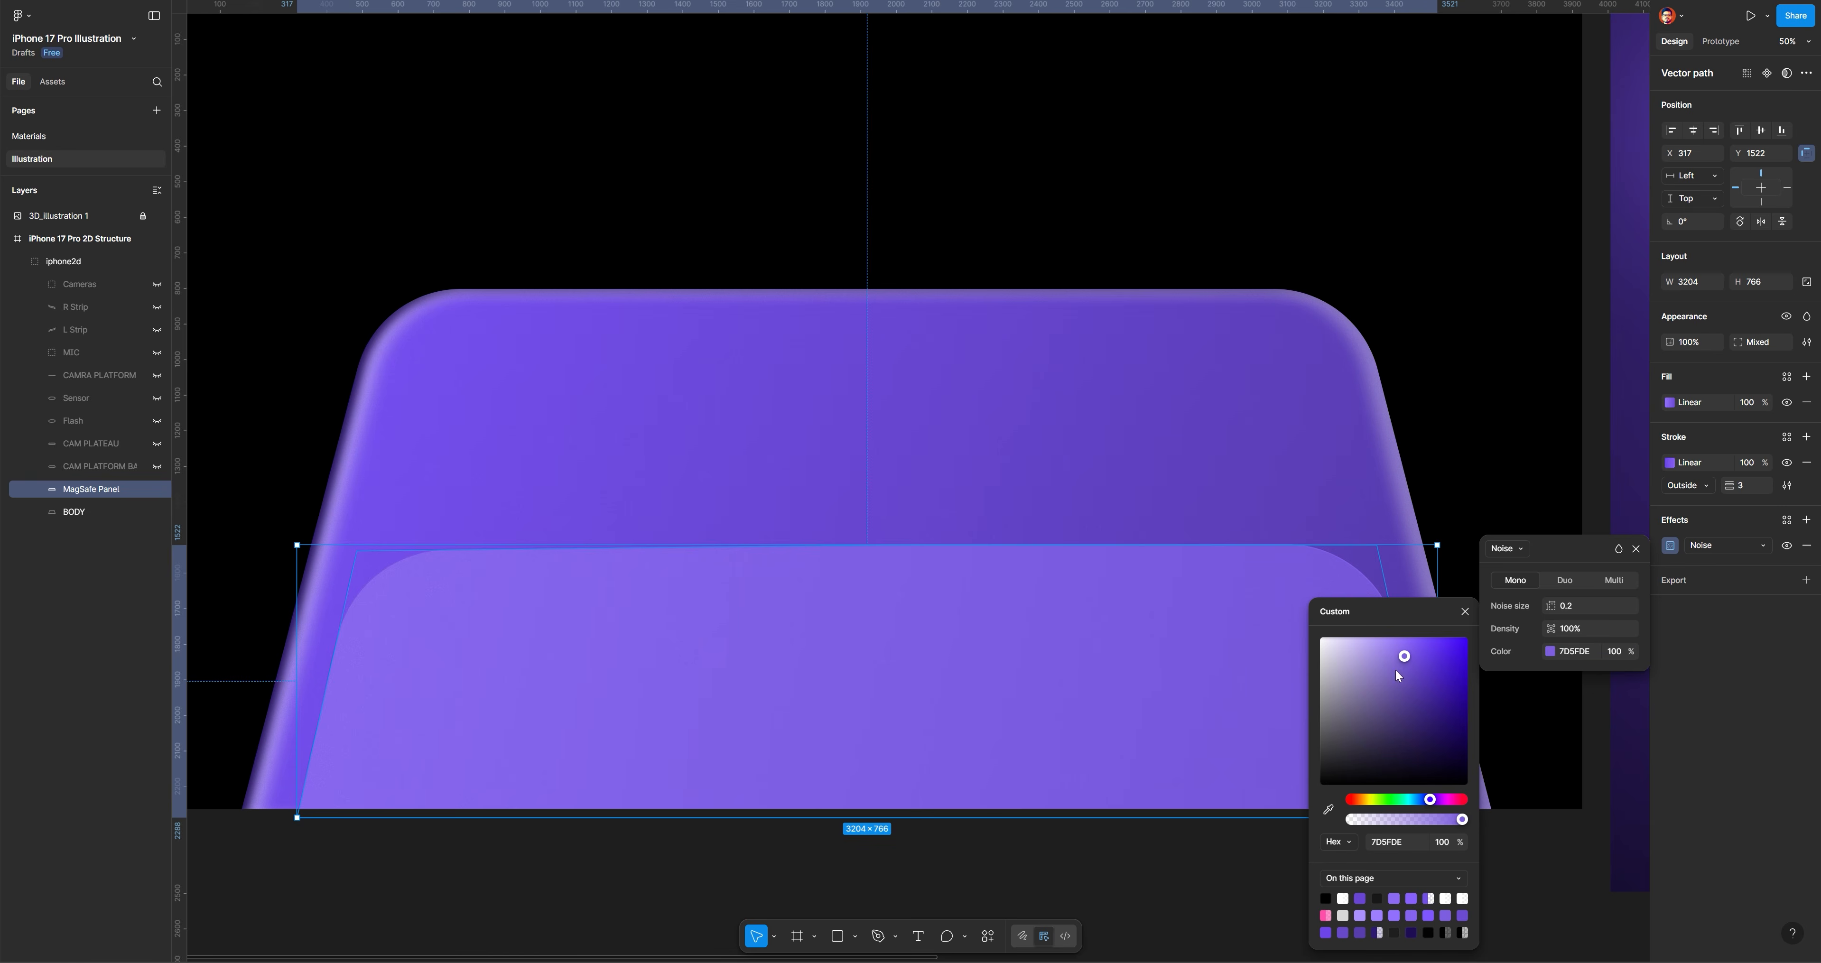
pyautogui.click(1419, 687)
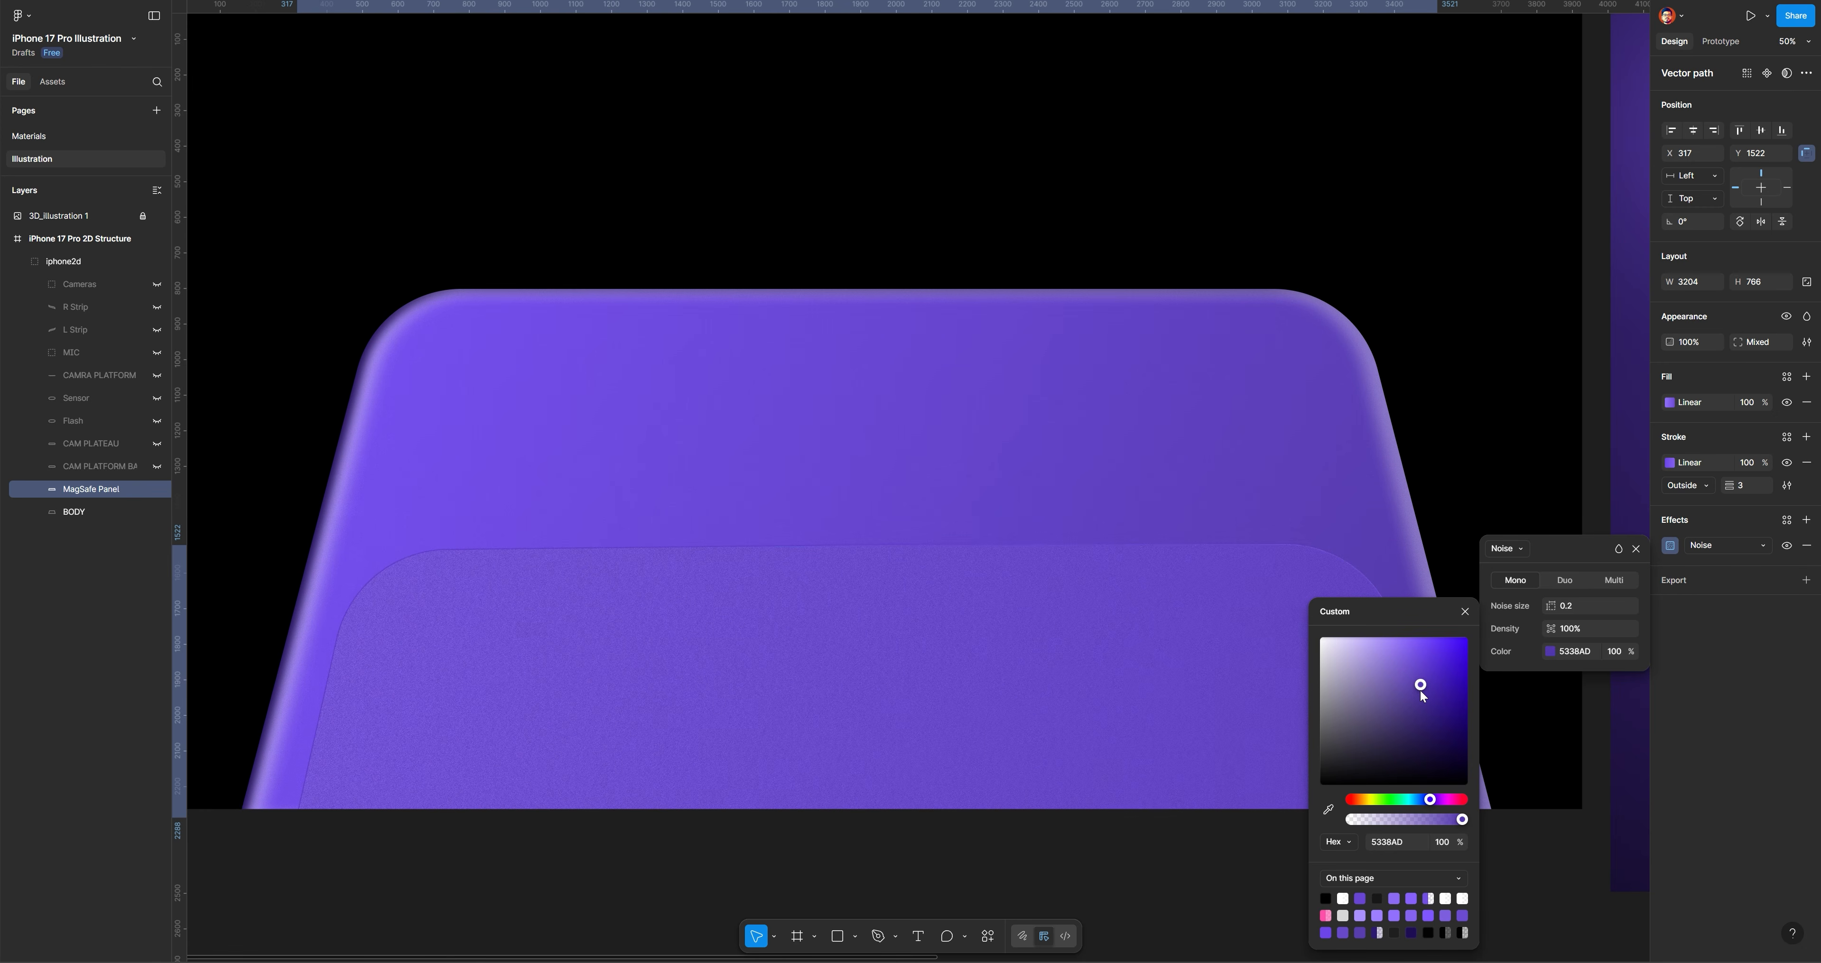
pyautogui.click(1607, 656)
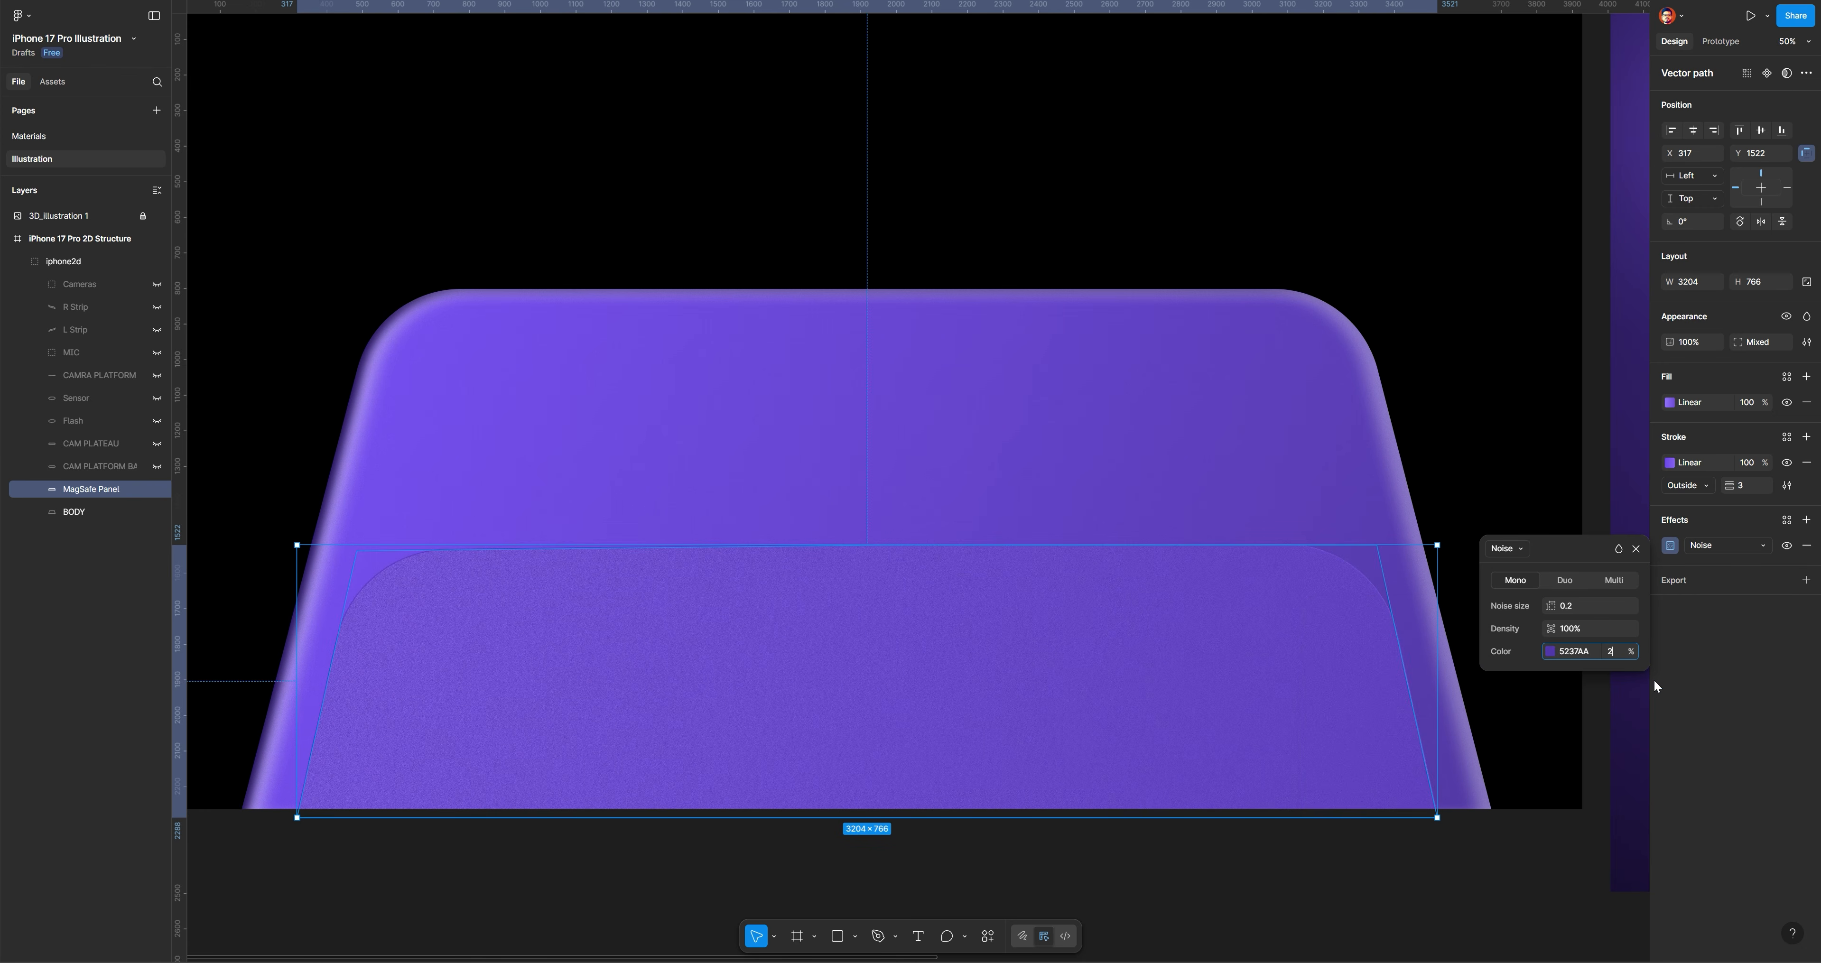
pyautogui.click(550, 885)
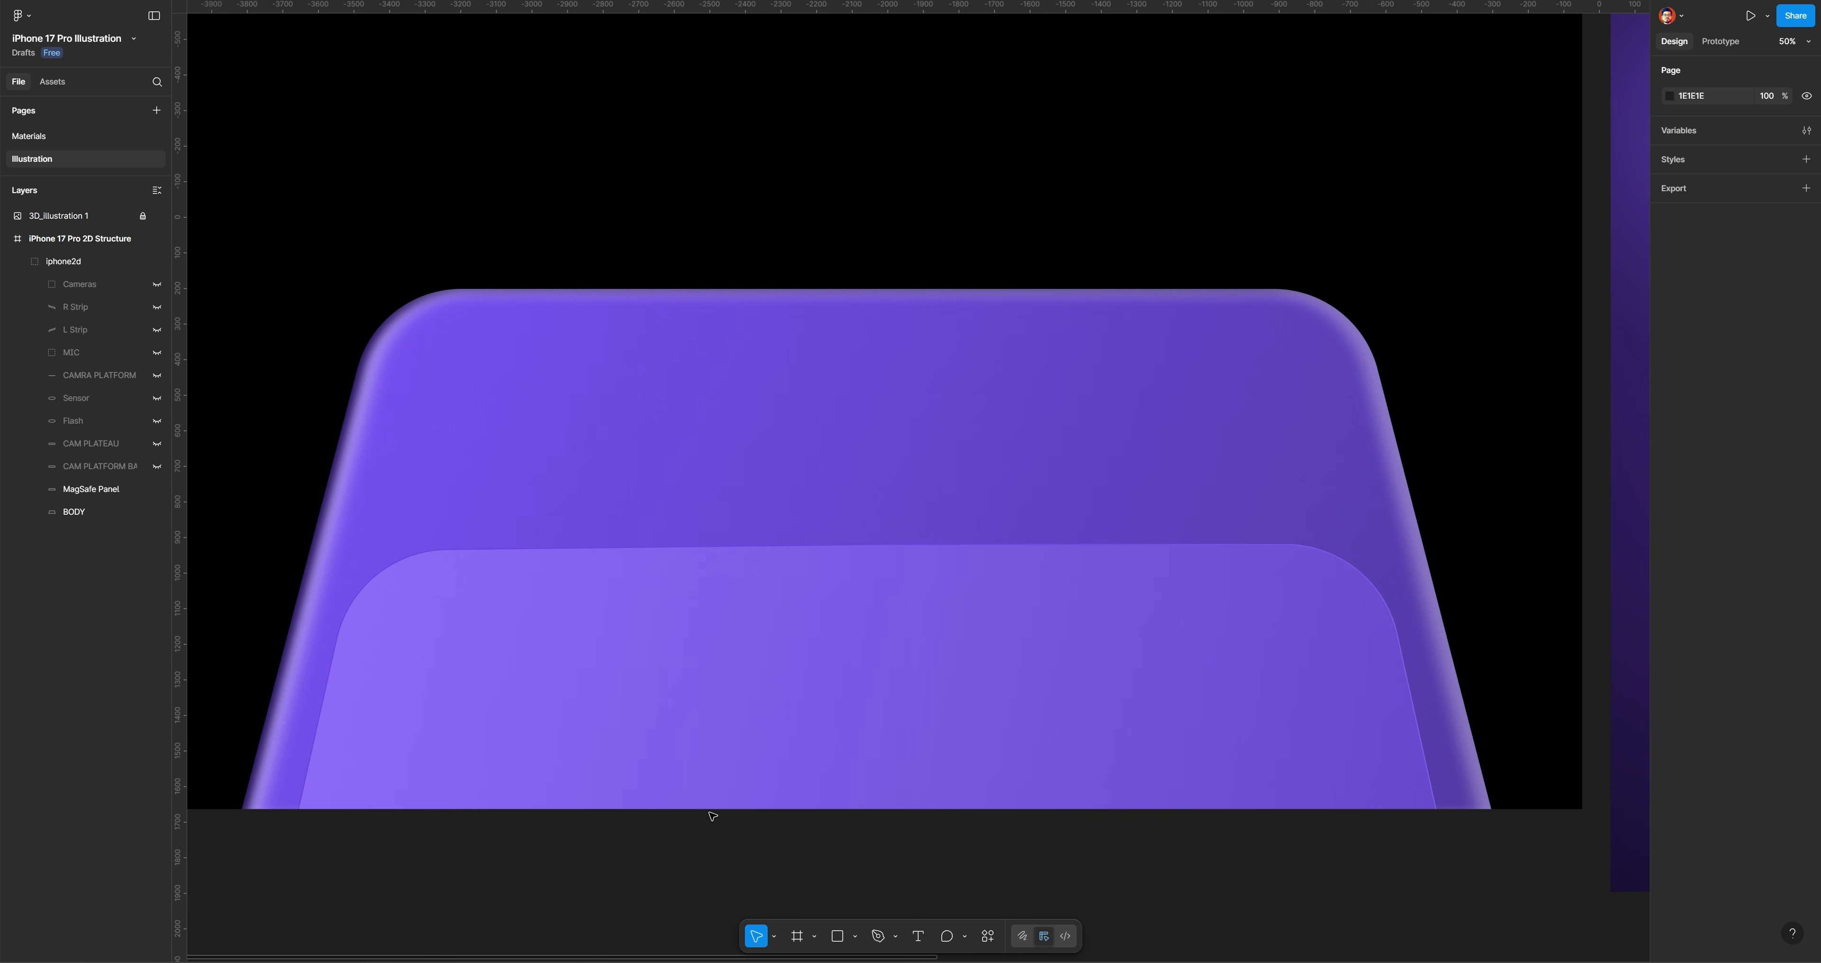
# Make the hidden CAM PLATEAU BASE layer visible
pyautogui.scroll(2, 743, 86)
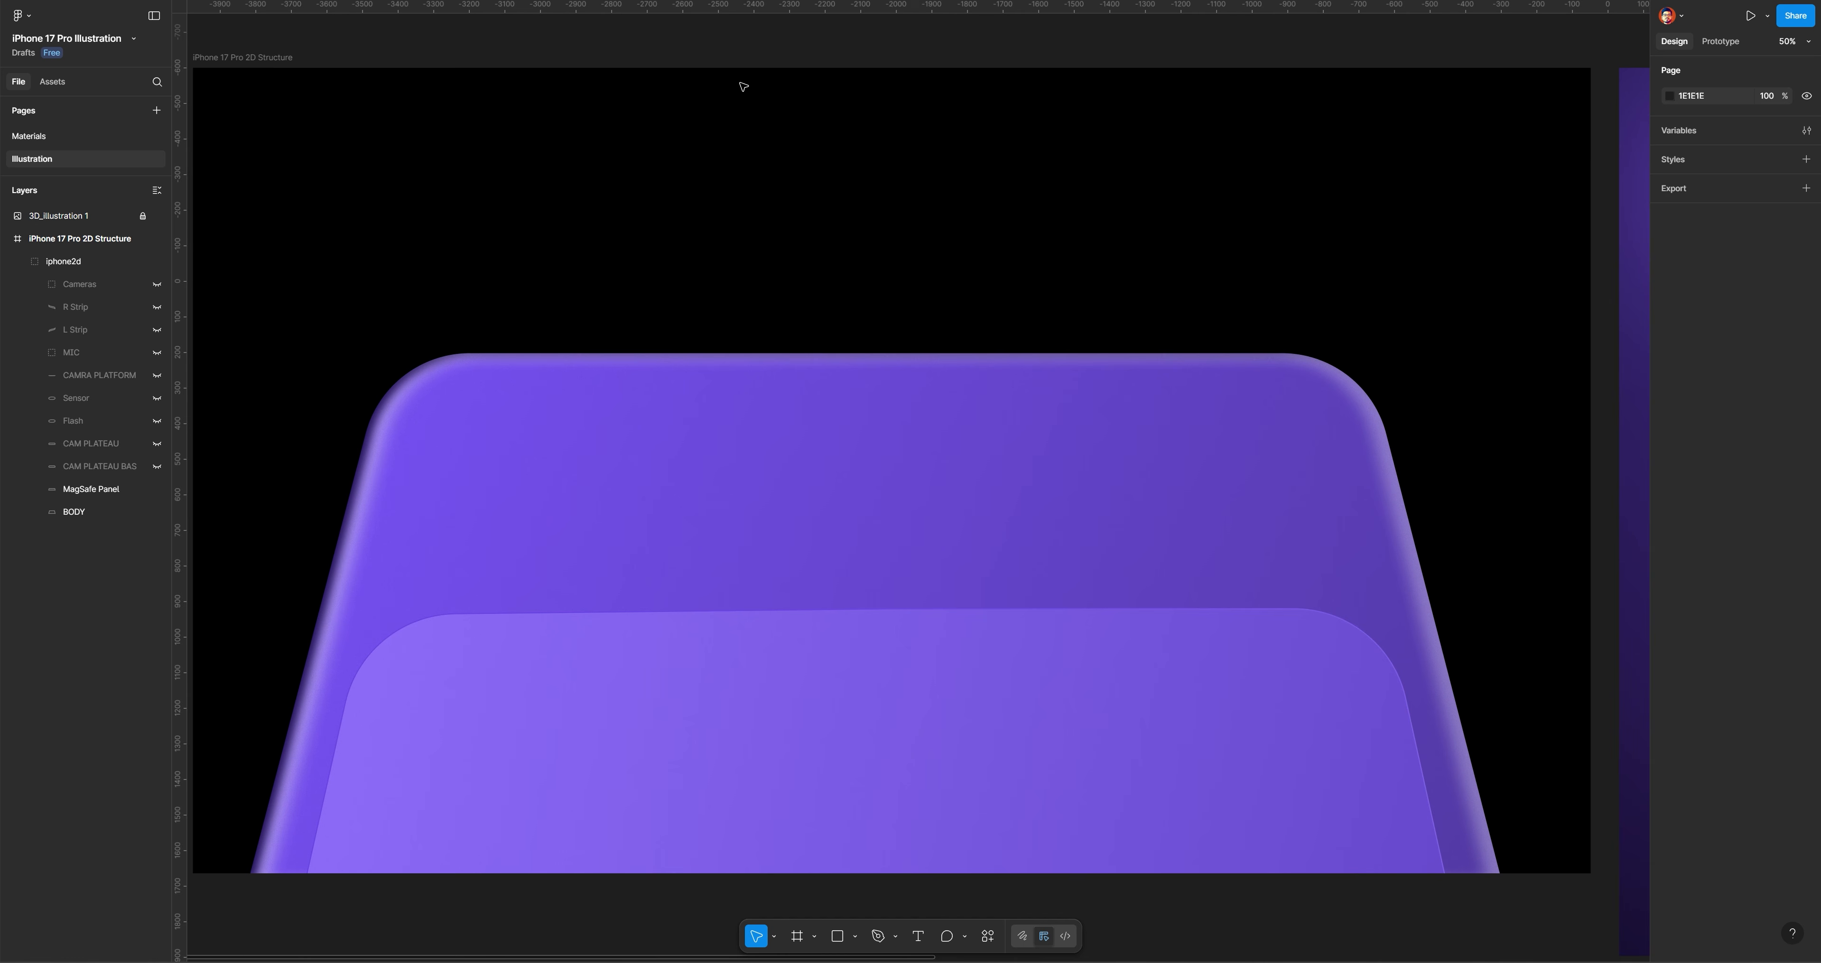
pyautogui.click(157, 466)
# Examine how the camera plateau's base edges, highlights and shadows are shaded in the 3D reference illustration
pyautogui.hscroll(15, 1316, 204)
pyautogui.scroll(-2, 1315, 204)
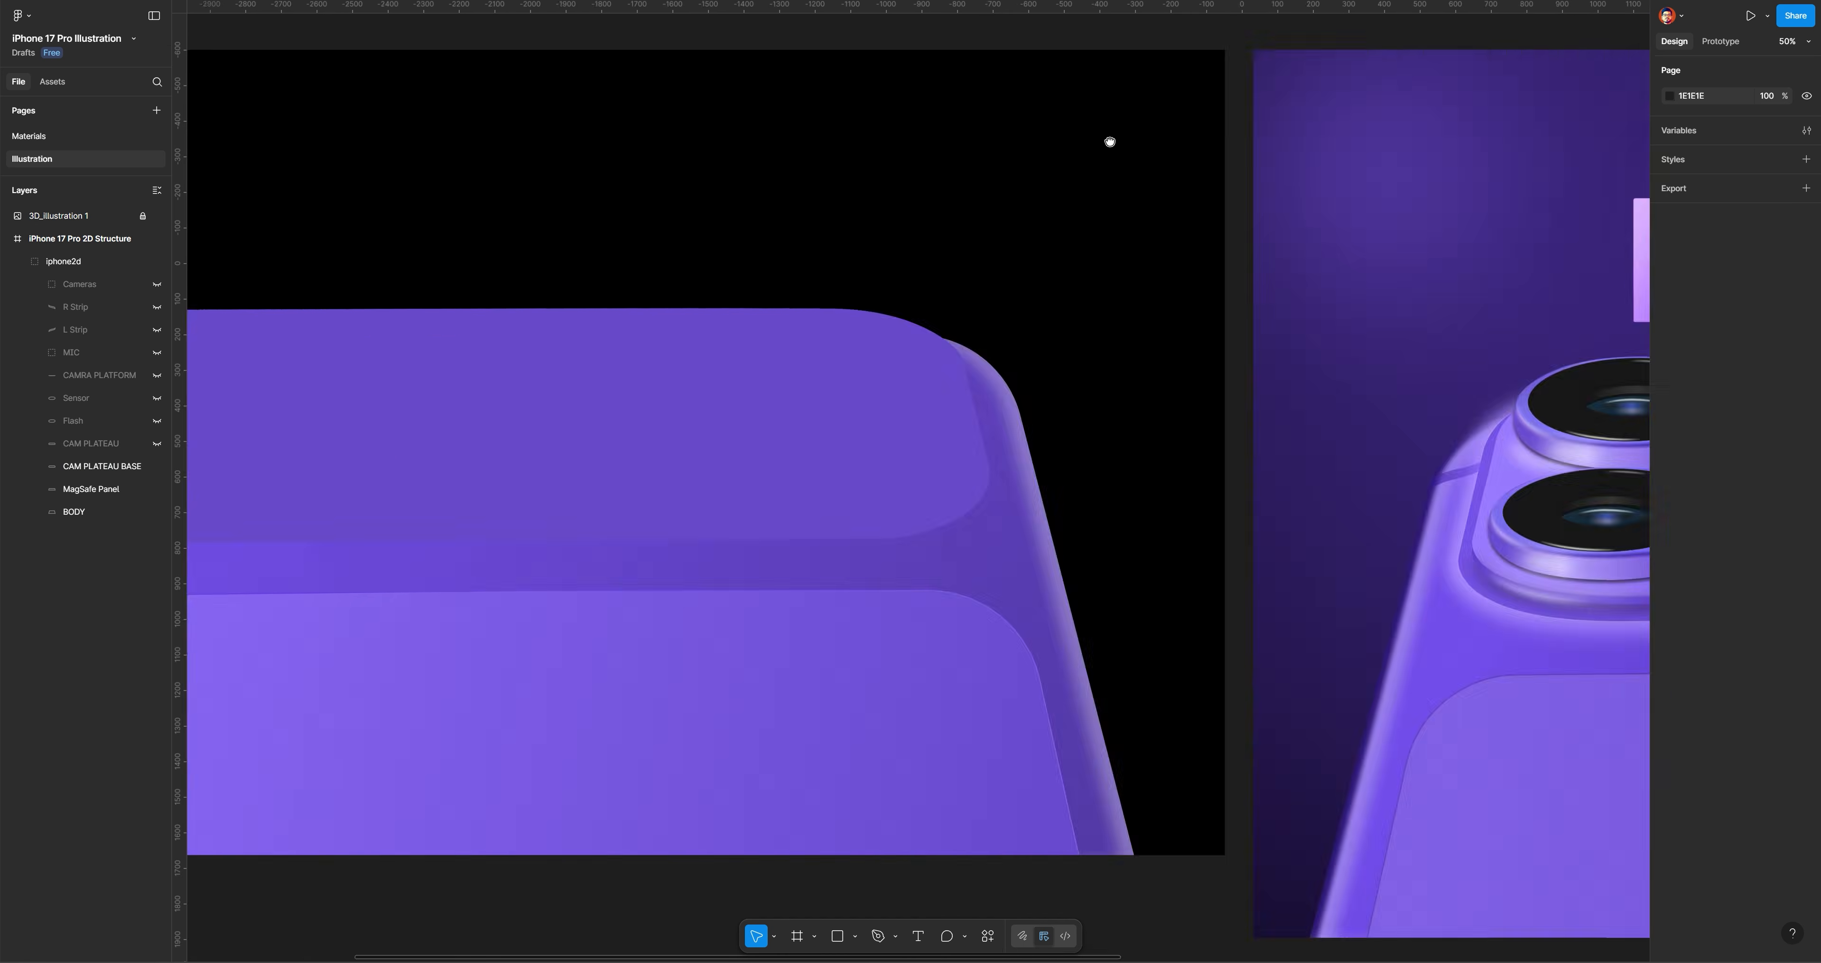
pyautogui.moveTo(1144, 539); pyautogui.dragTo(924, 549)
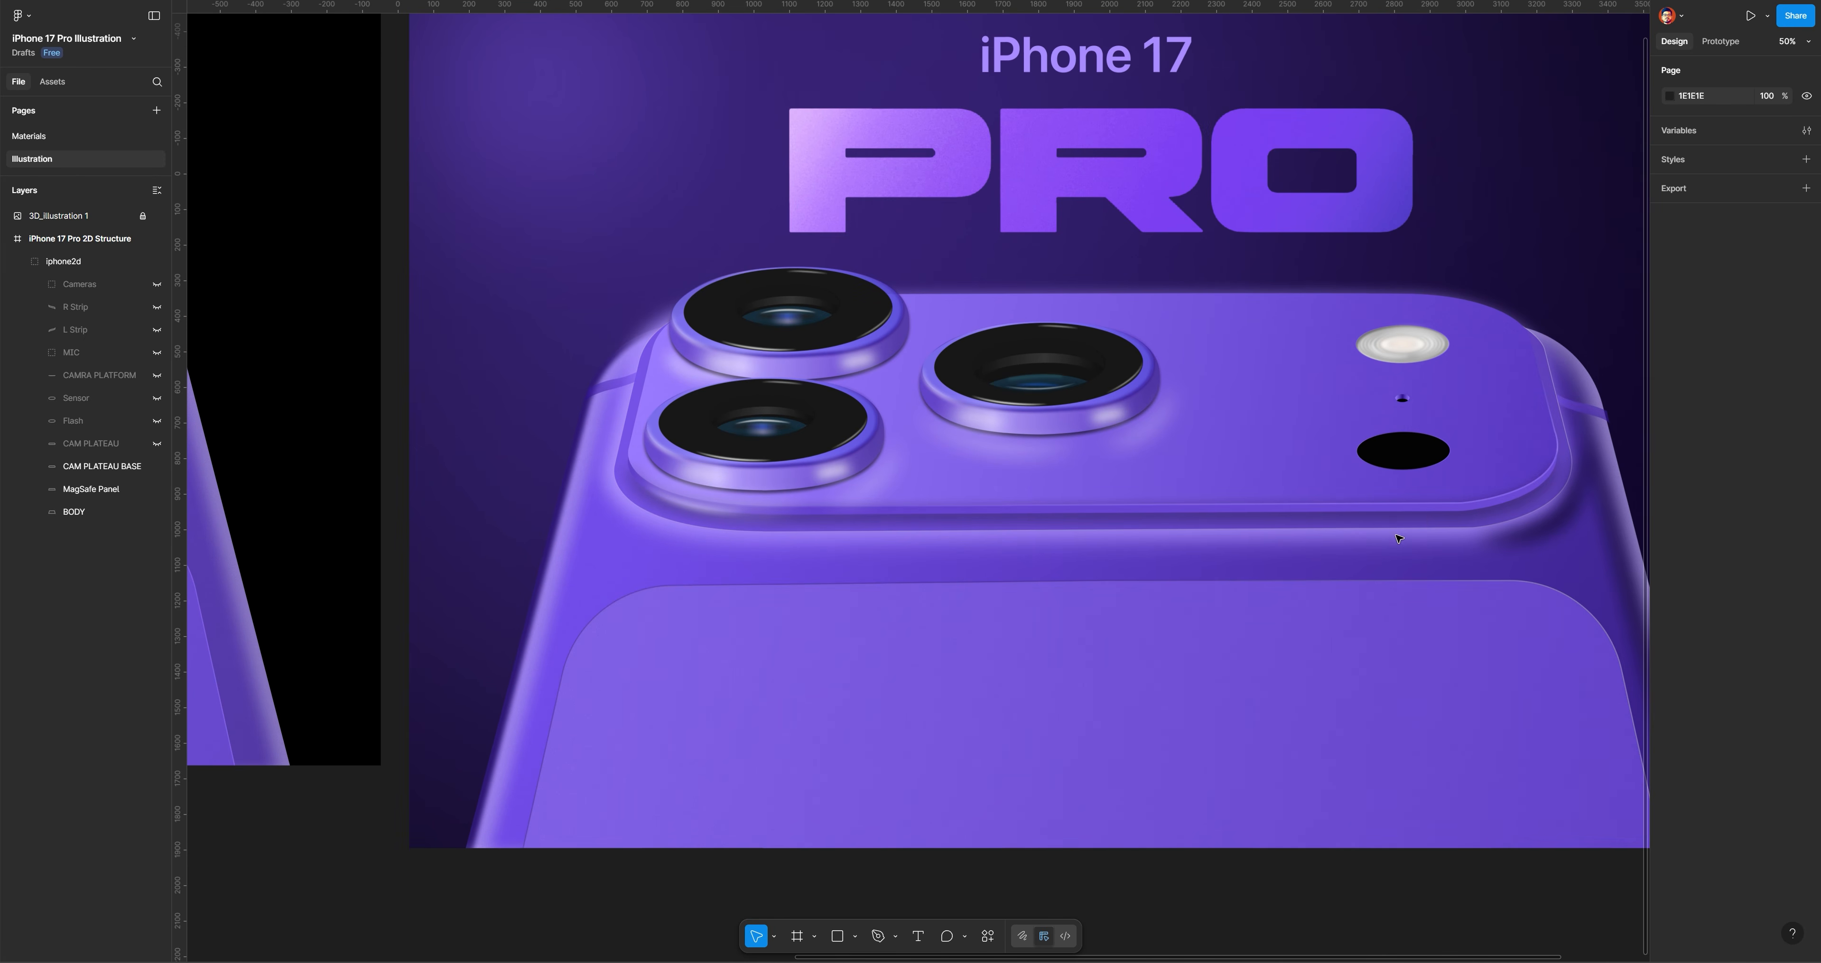
pyautogui.moveTo(1274, 564); pyautogui.dragTo(989, 595)
pyautogui.hotkey('ctrl', '=')
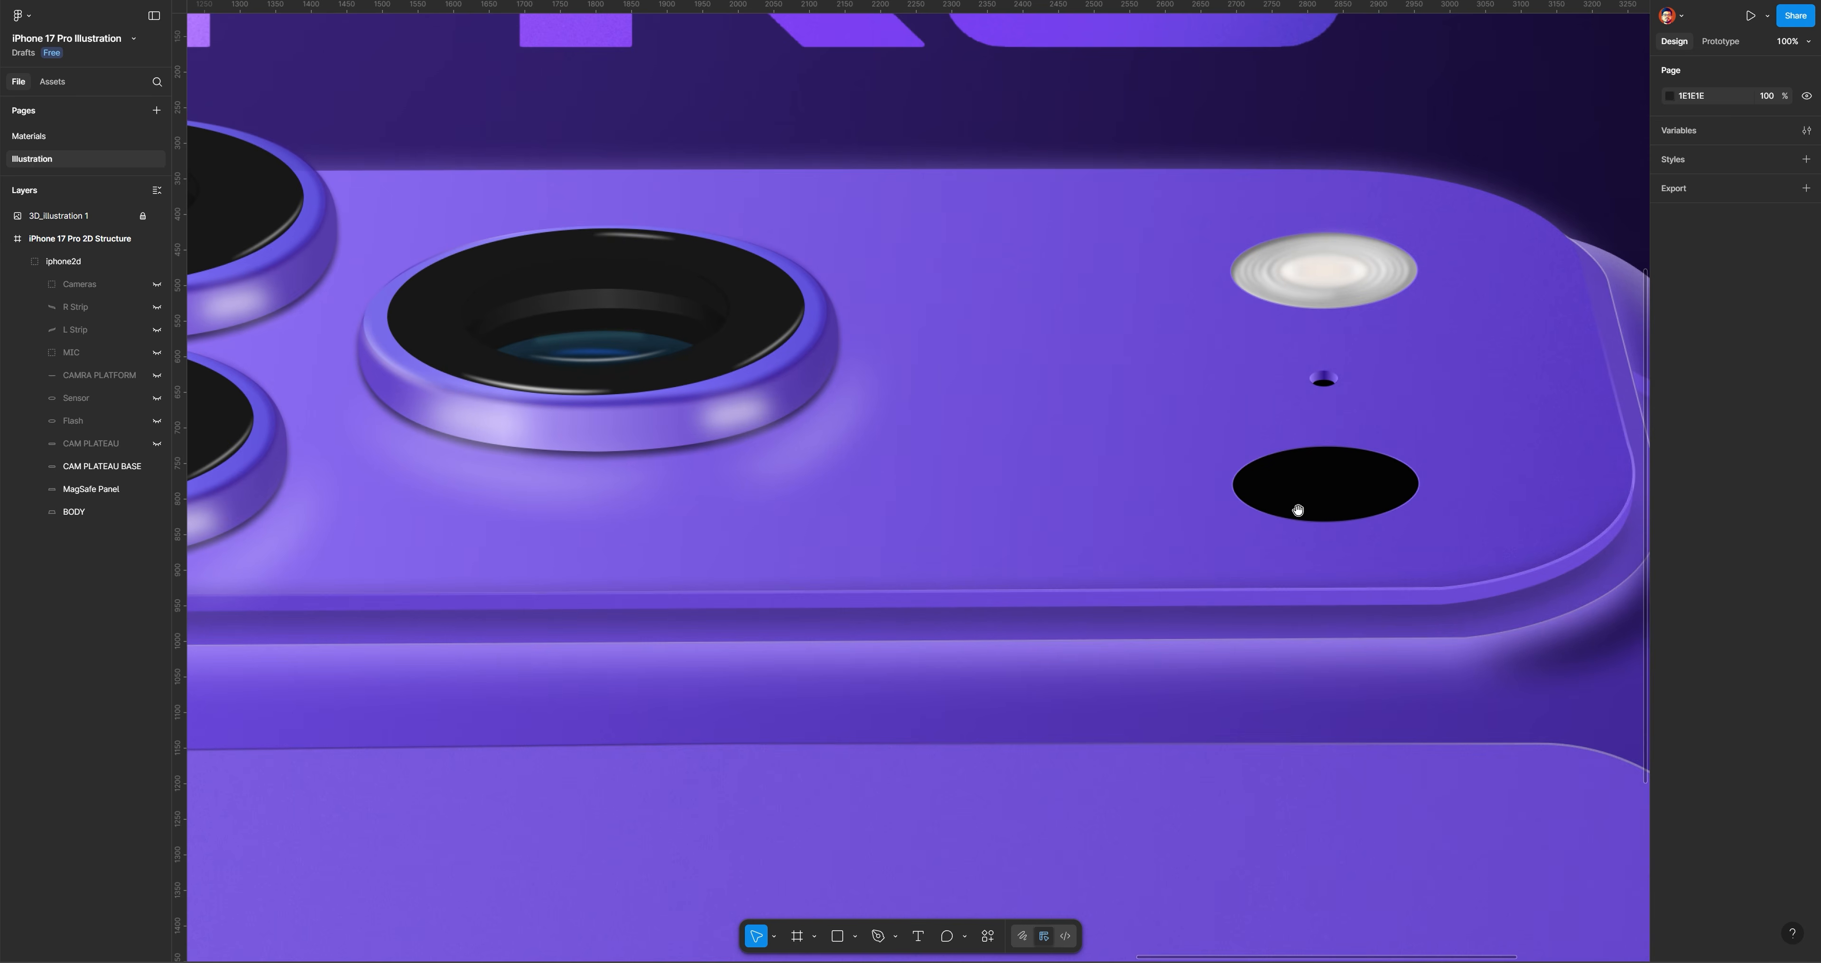
pyautogui.hscroll(7, 1298, 510)
pyautogui.scroll(1, 1298, 511)
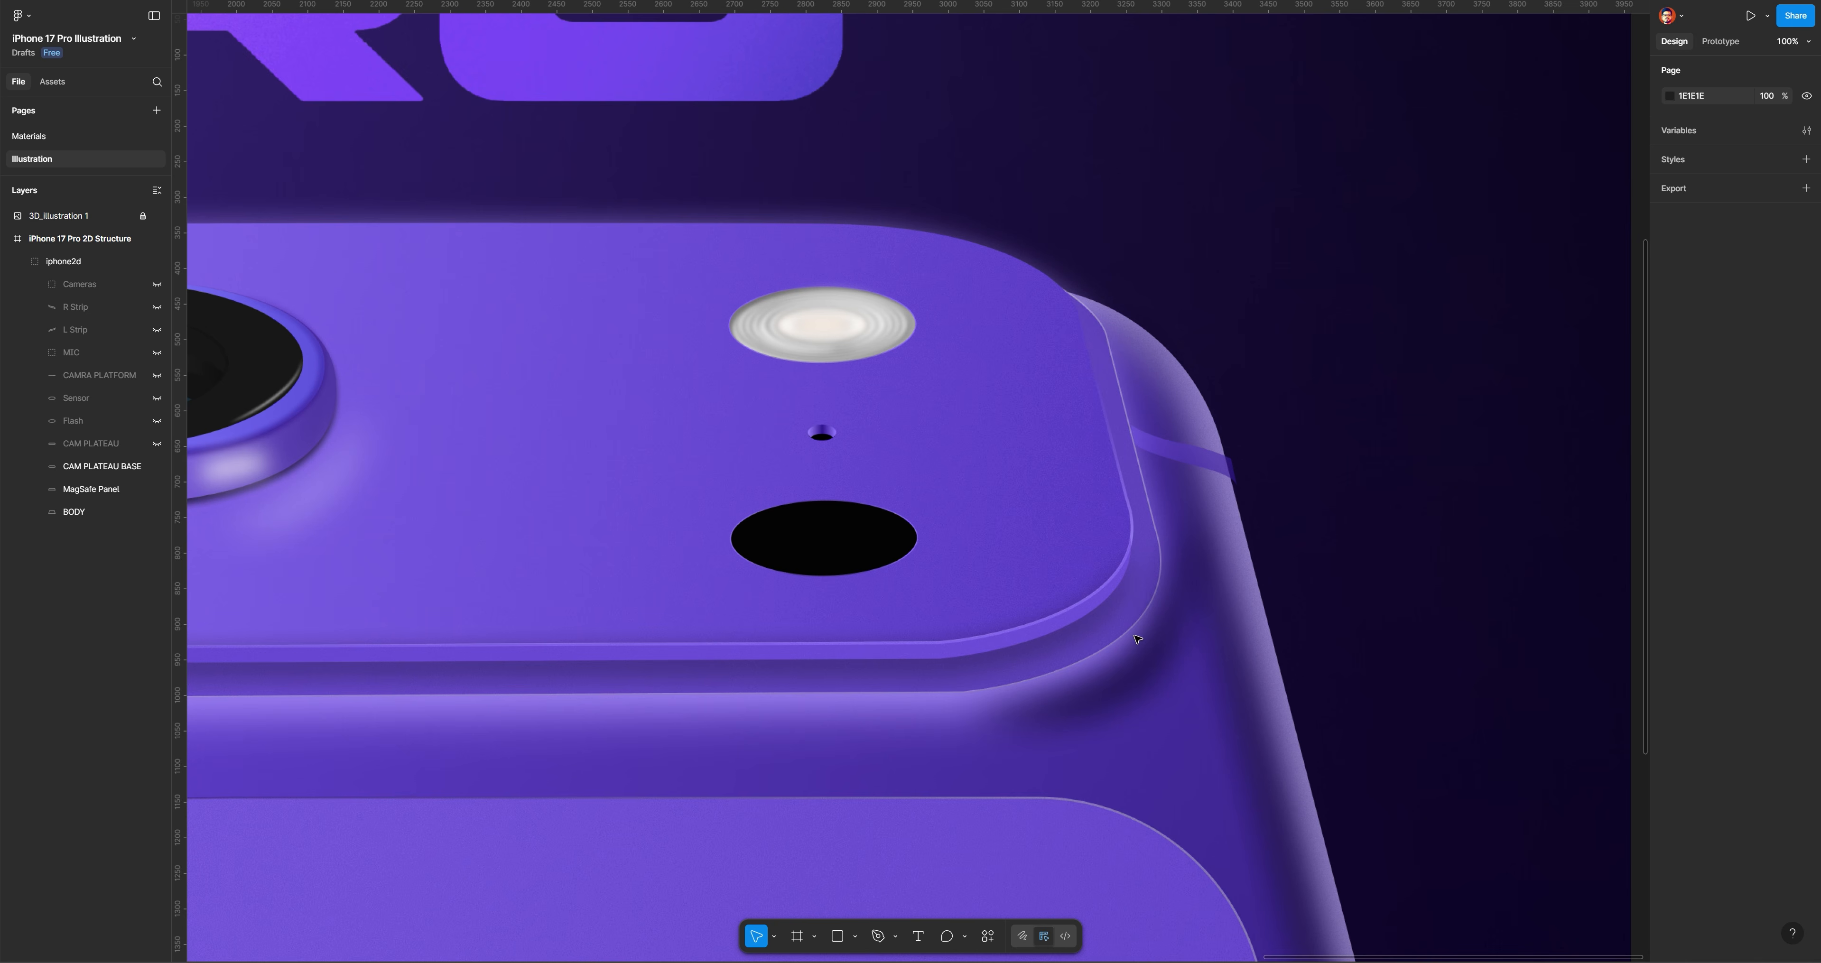
pyautogui.hscroll(-20, 1025, 593)
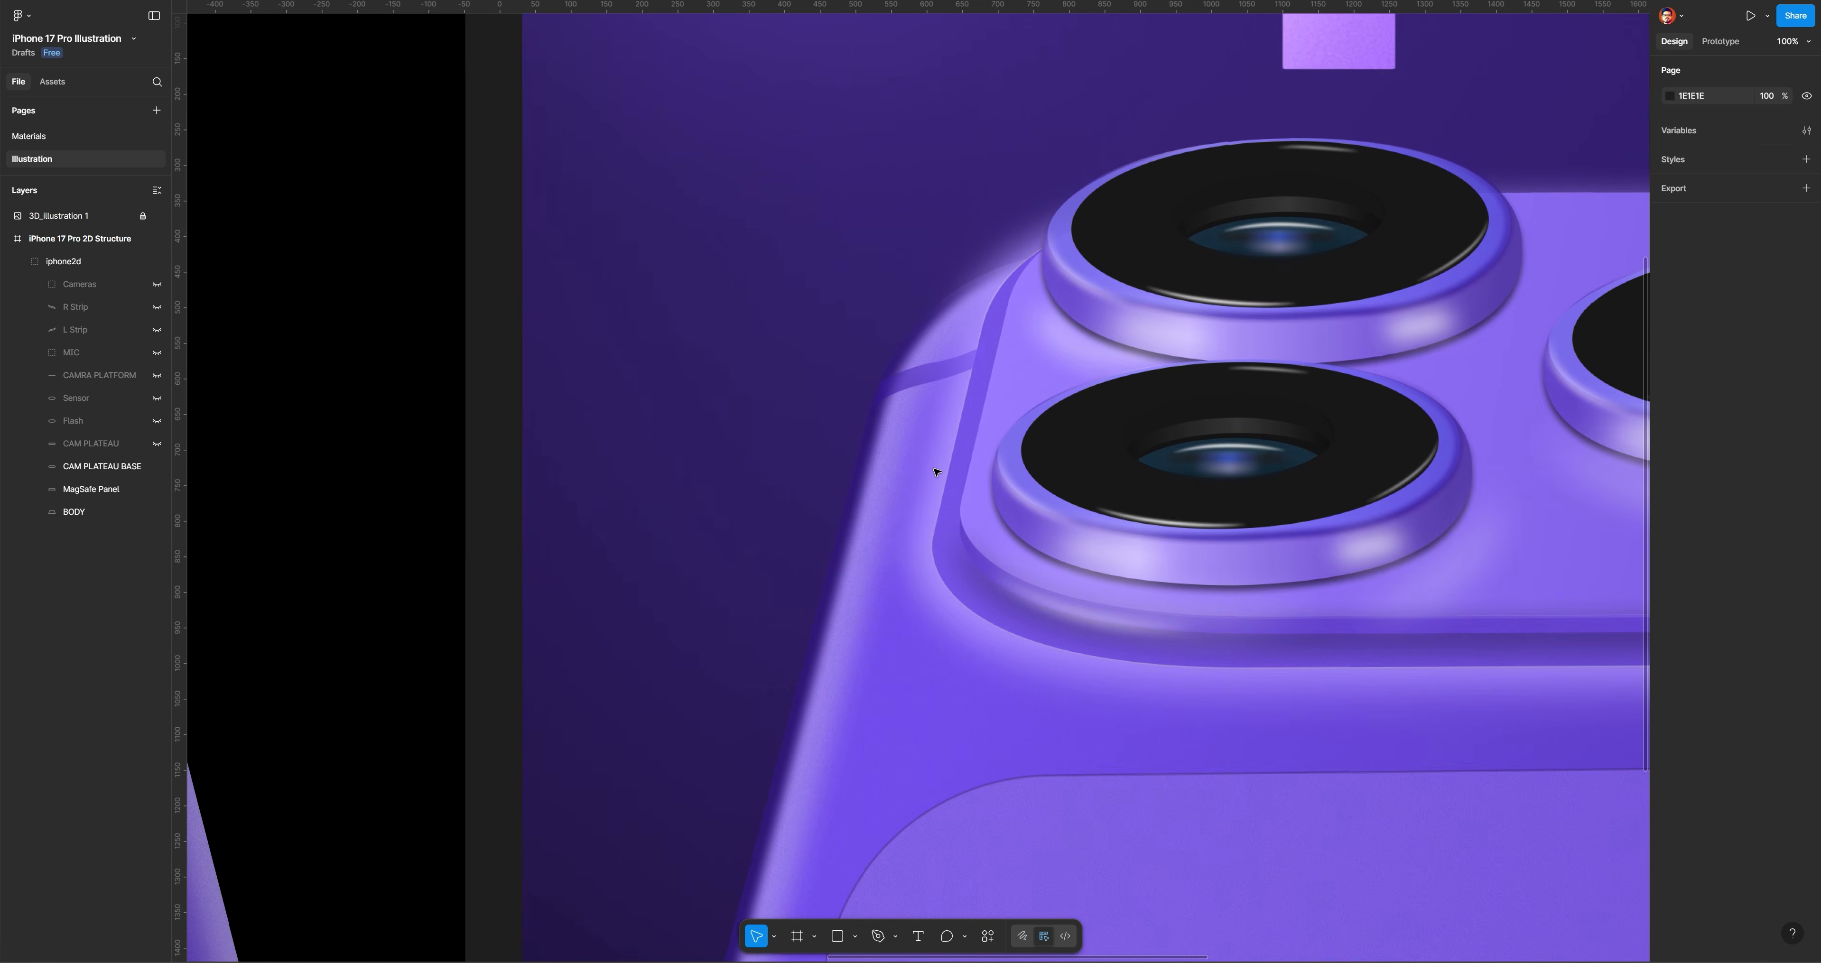
pyautogui.hotkey('ctrl', '-')
# Change the CAM PLATEAU BASE fill to a linear gradient running from its upper-left corner to its lower-right edge
pyautogui.moveTo(260, 476); pyautogui.dragTo(976, 564)
pyautogui.doubleClick(685, 437)
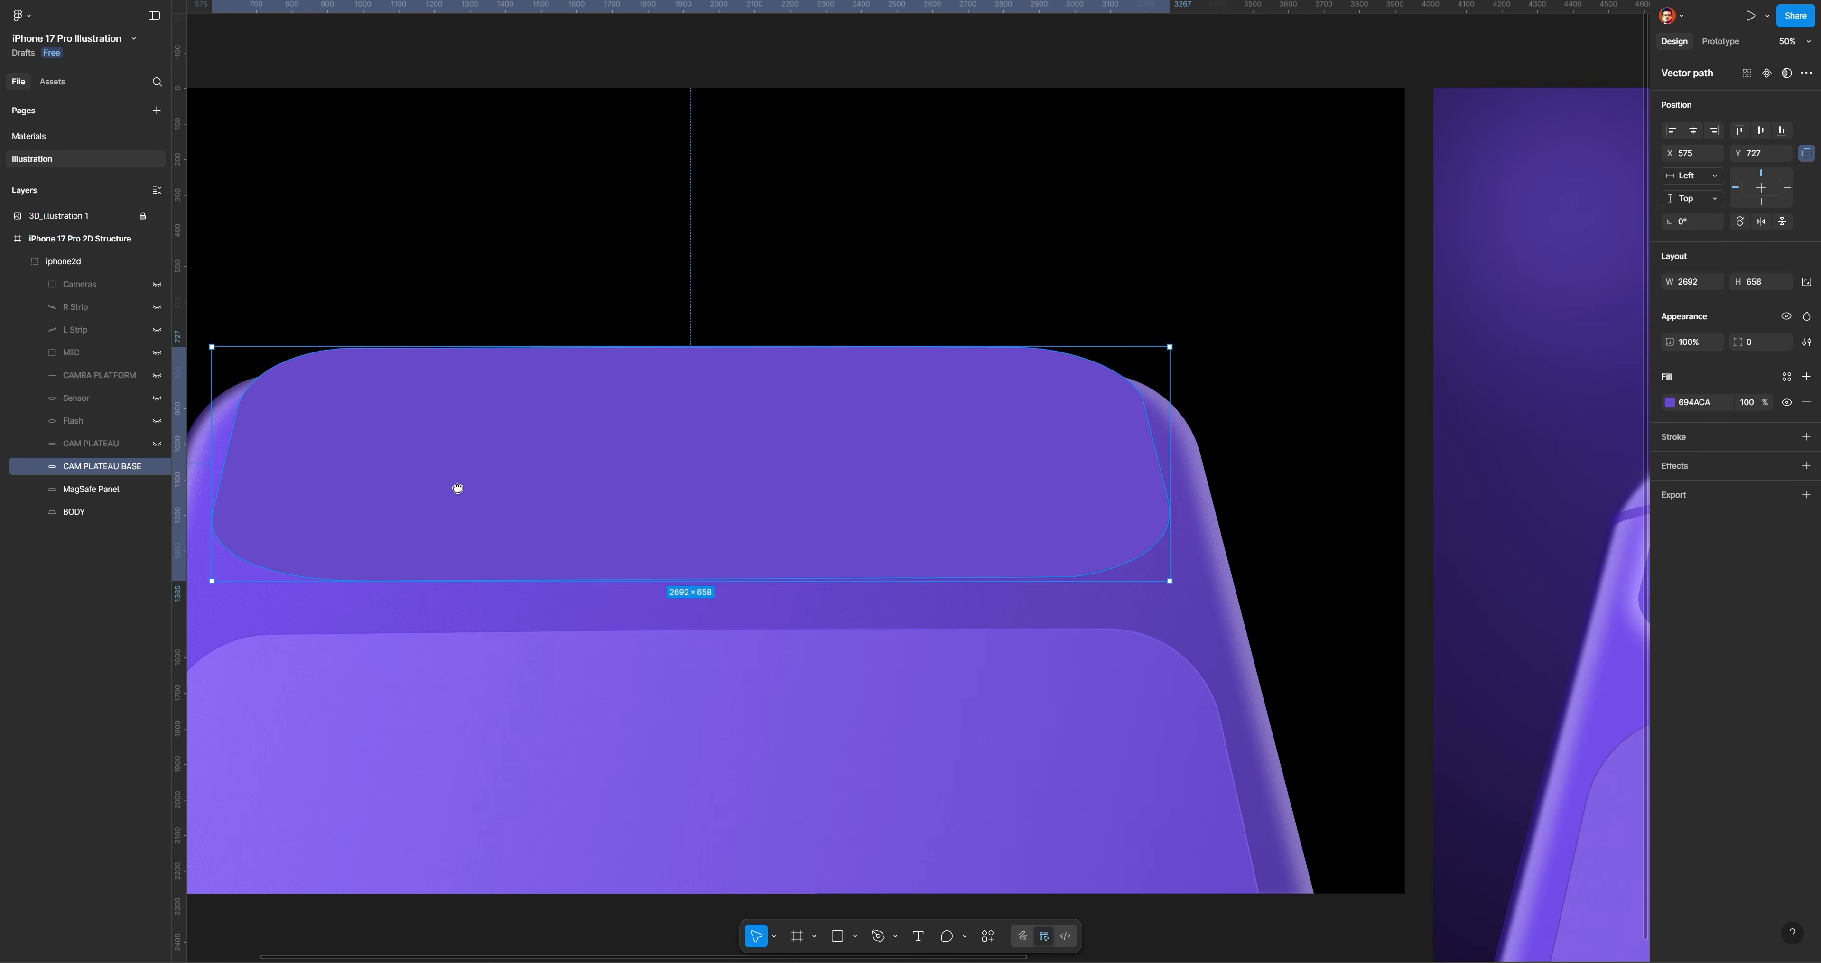
pyautogui.moveTo(458, 489); pyautogui.dragTo(668, 516)
pyautogui.click(1670, 402)
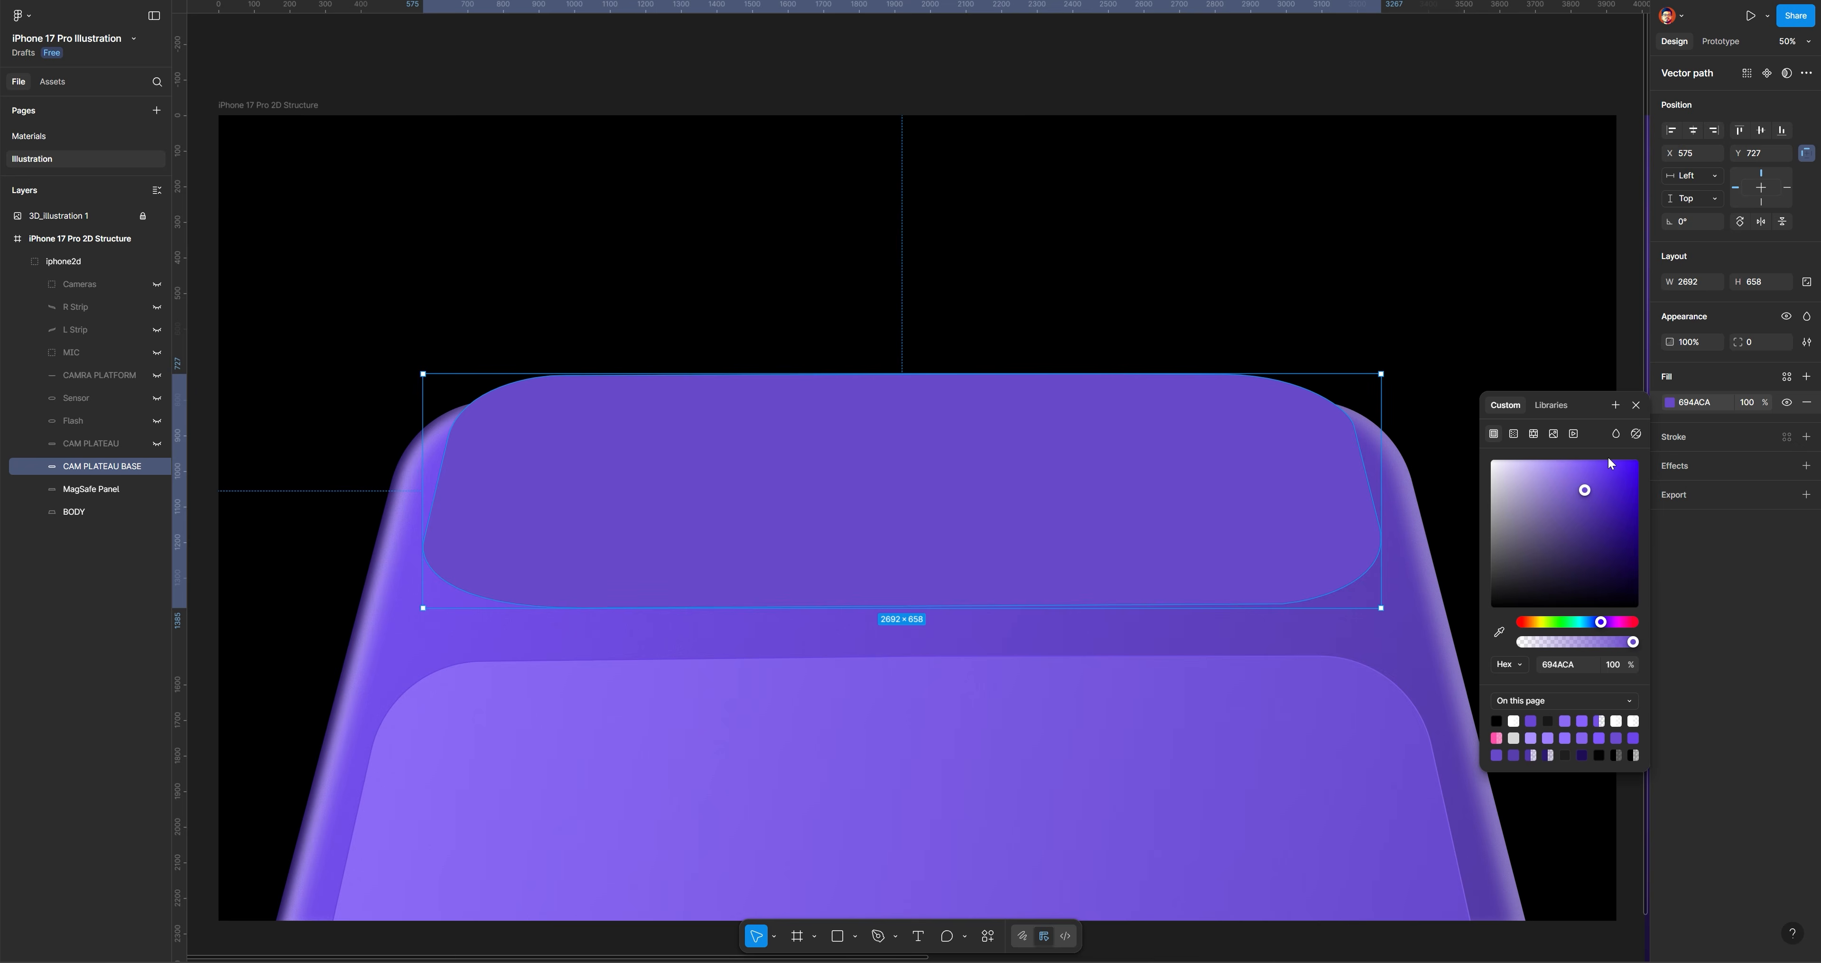
pyautogui.click(1513, 435)
pyautogui.moveTo(428, 485); pyautogui.dragTo(461, 412)
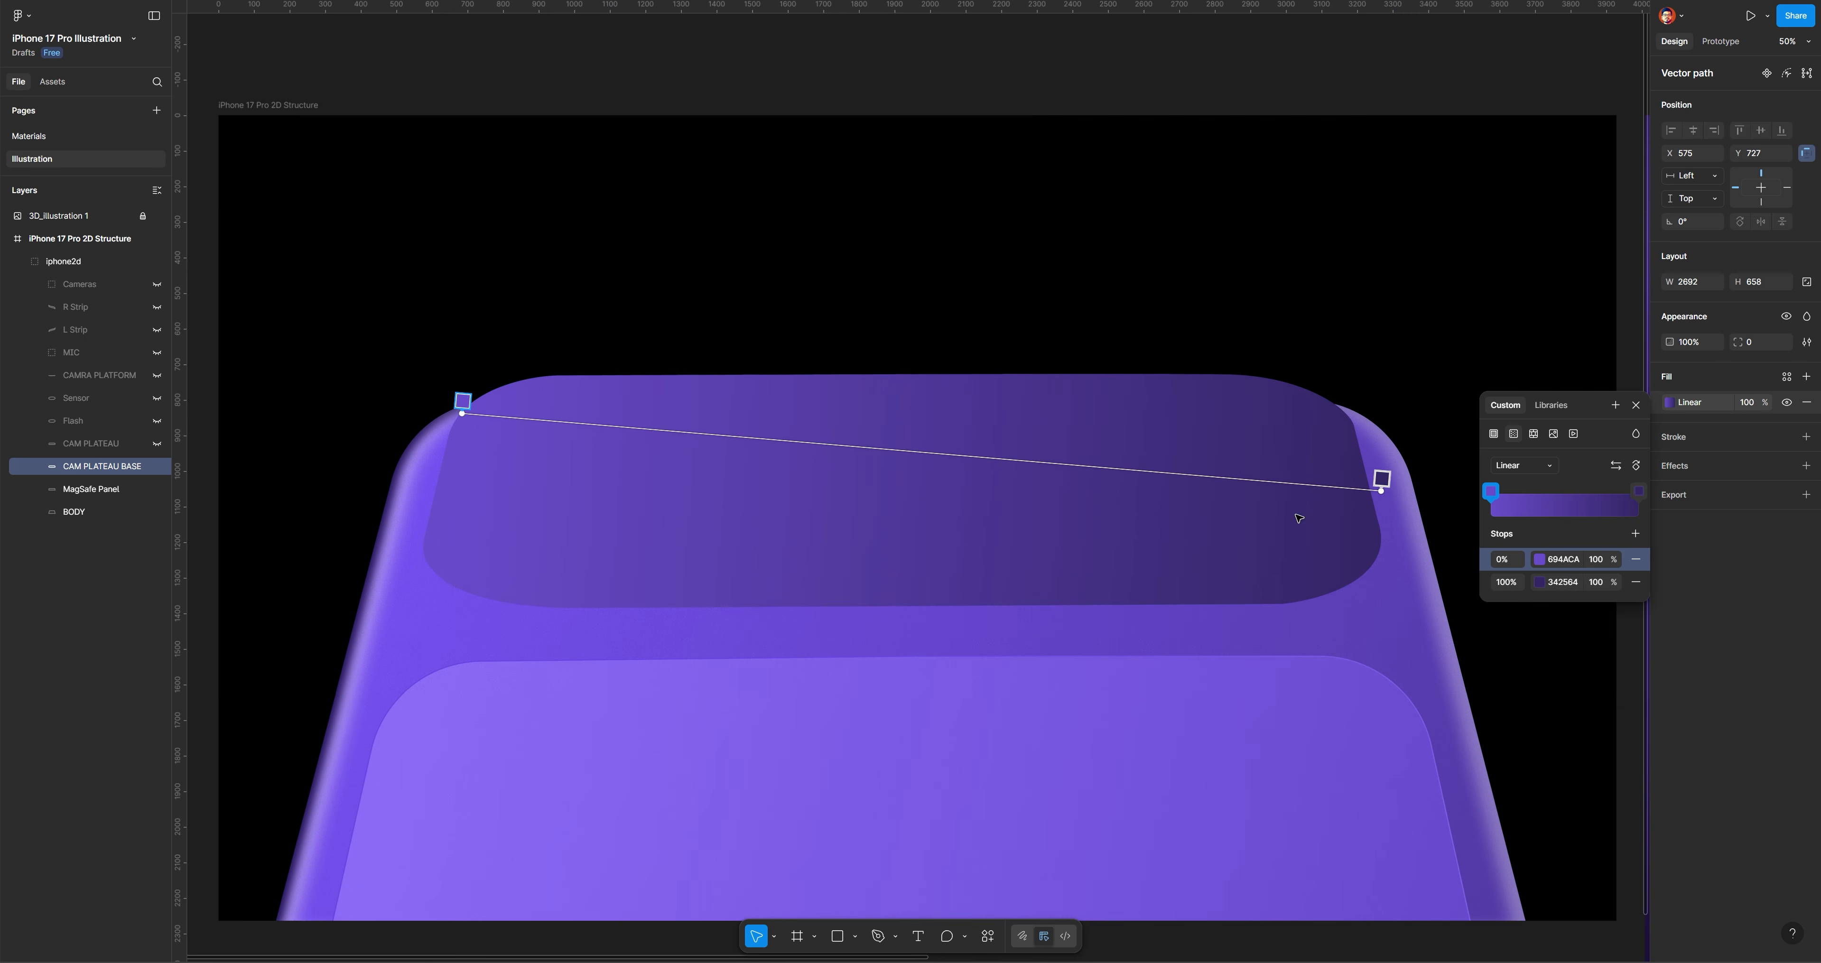
pyautogui.click(1382, 479)
pyautogui.moveTo(1383, 479); pyautogui.dragTo(1381, 541)
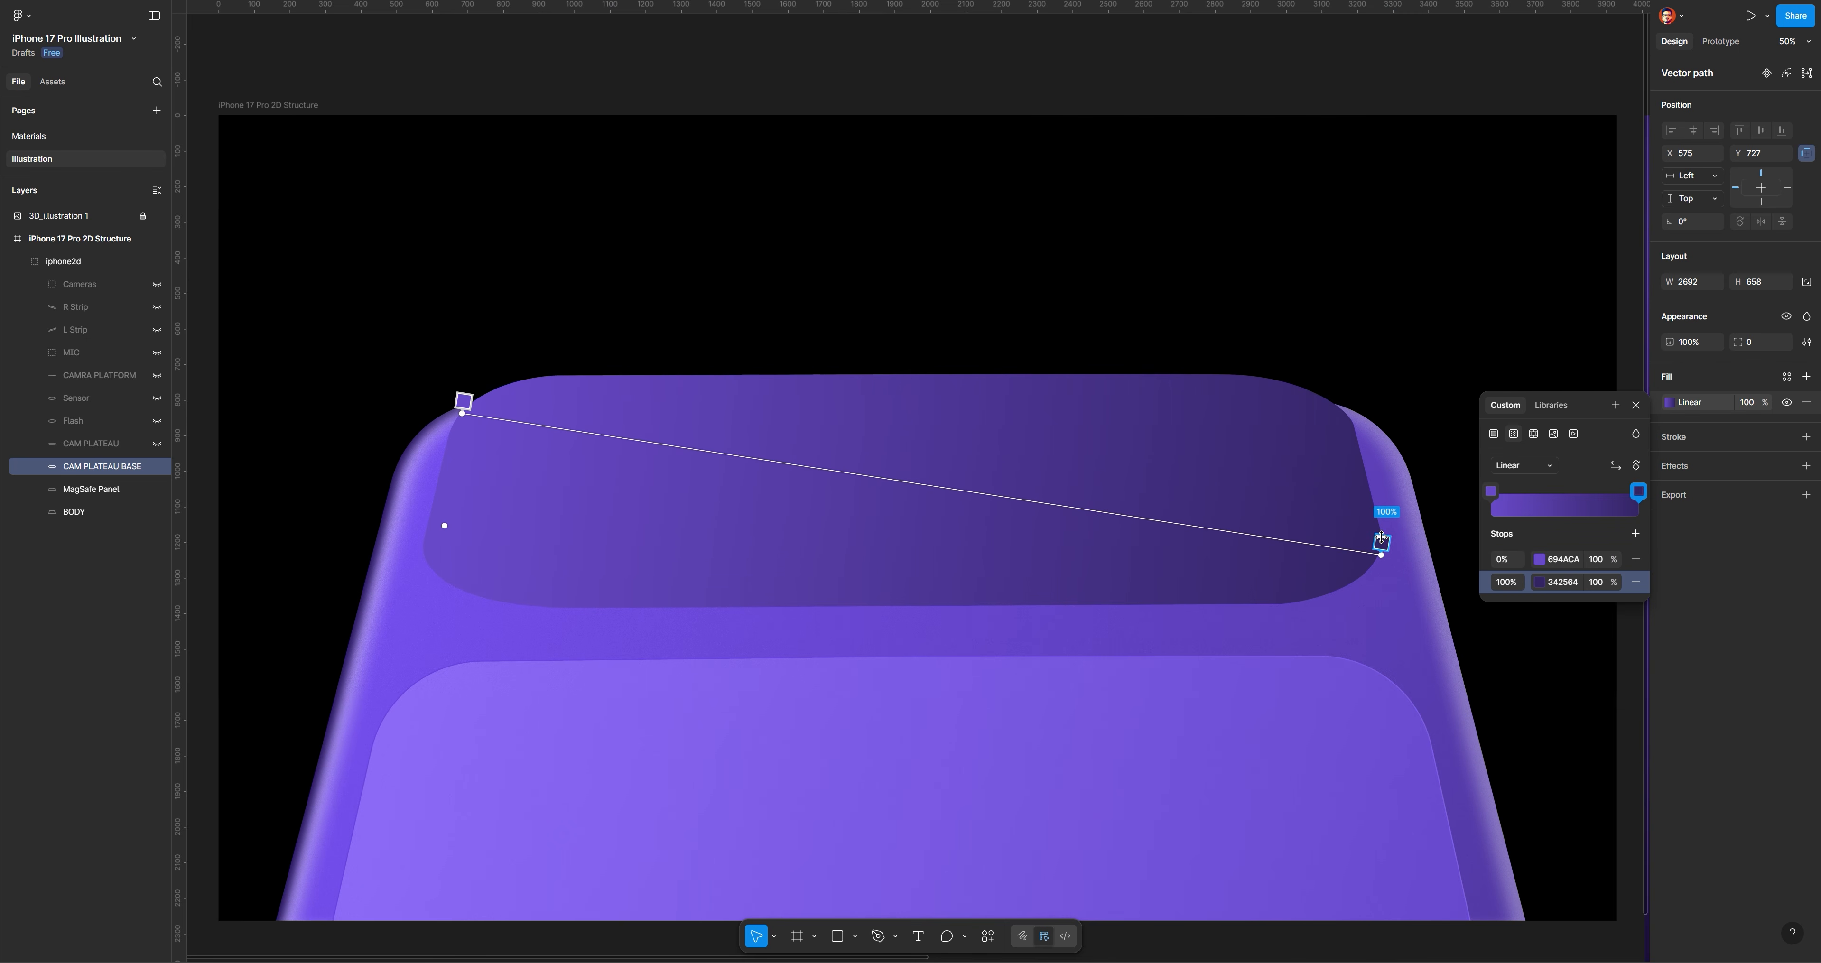
# Set the plateau base gradient's 100% stop to 5137A5 and its 0% stop to 6A4CC7
pyautogui.click(1542, 582)
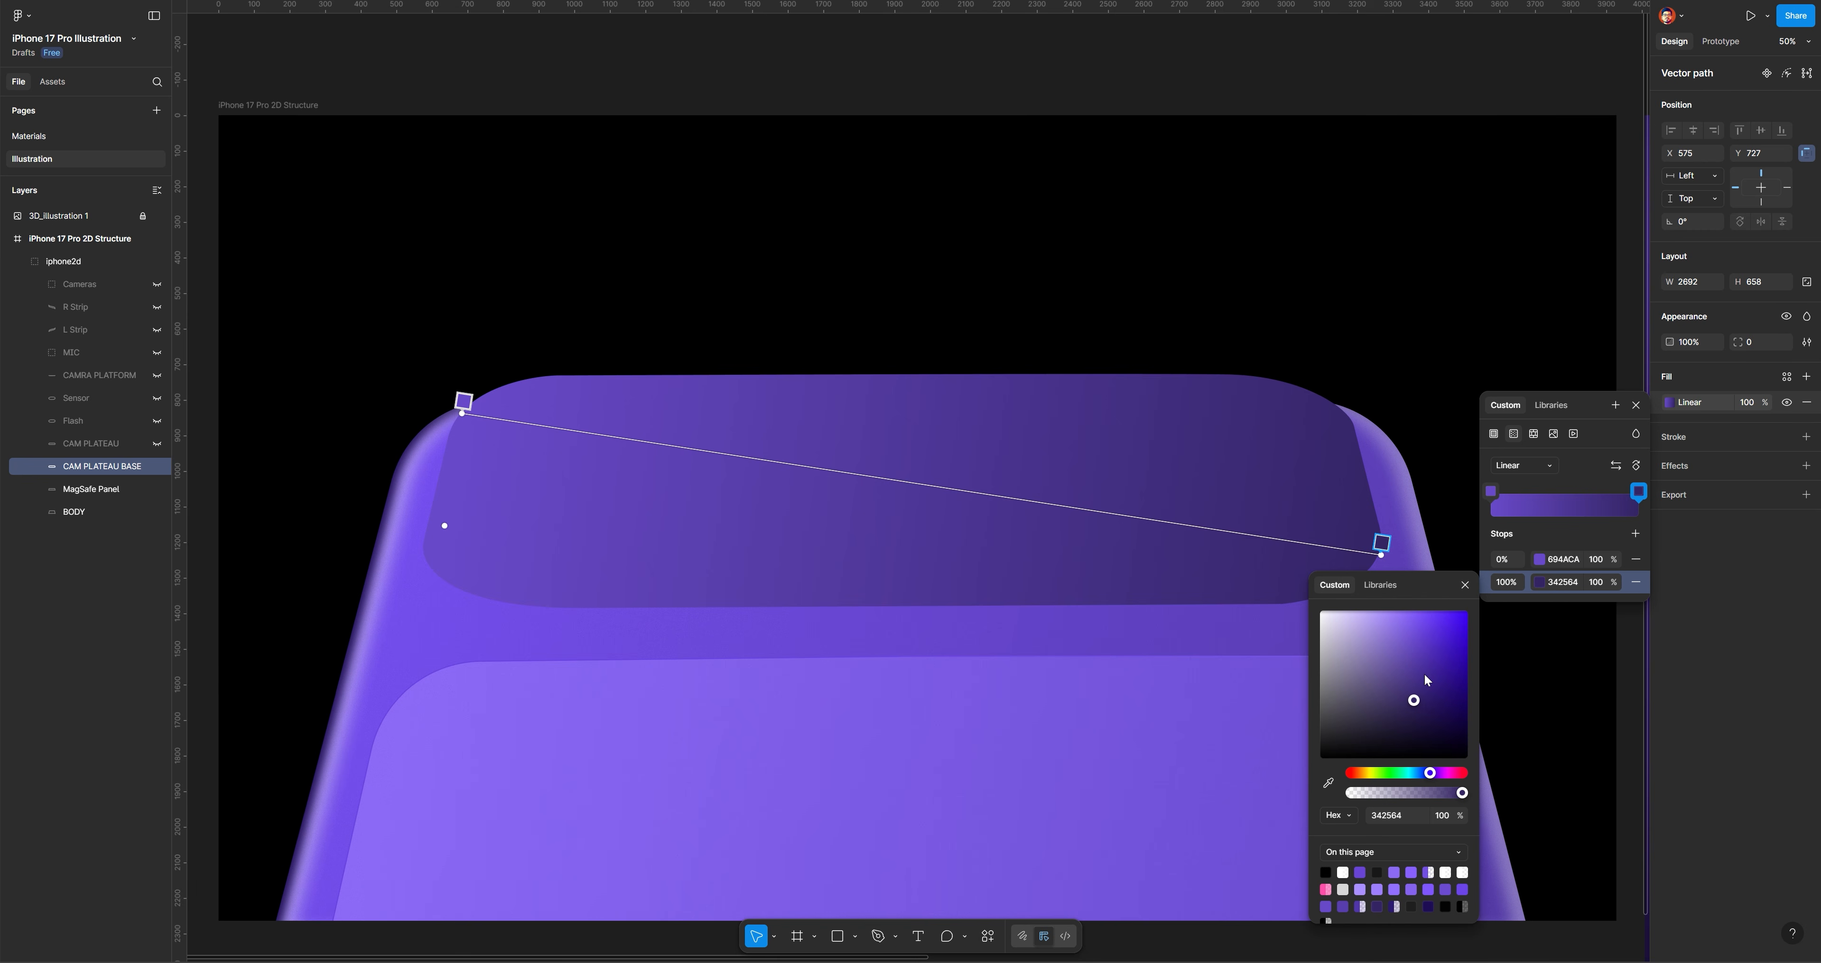
pyautogui.moveTo(1430, 685)
pyautogui.mouseDown()
pyautogui.moveTo(1420, 659)
pyautogui.moveTo(1421, 673)
pyautogui.mouseUp()
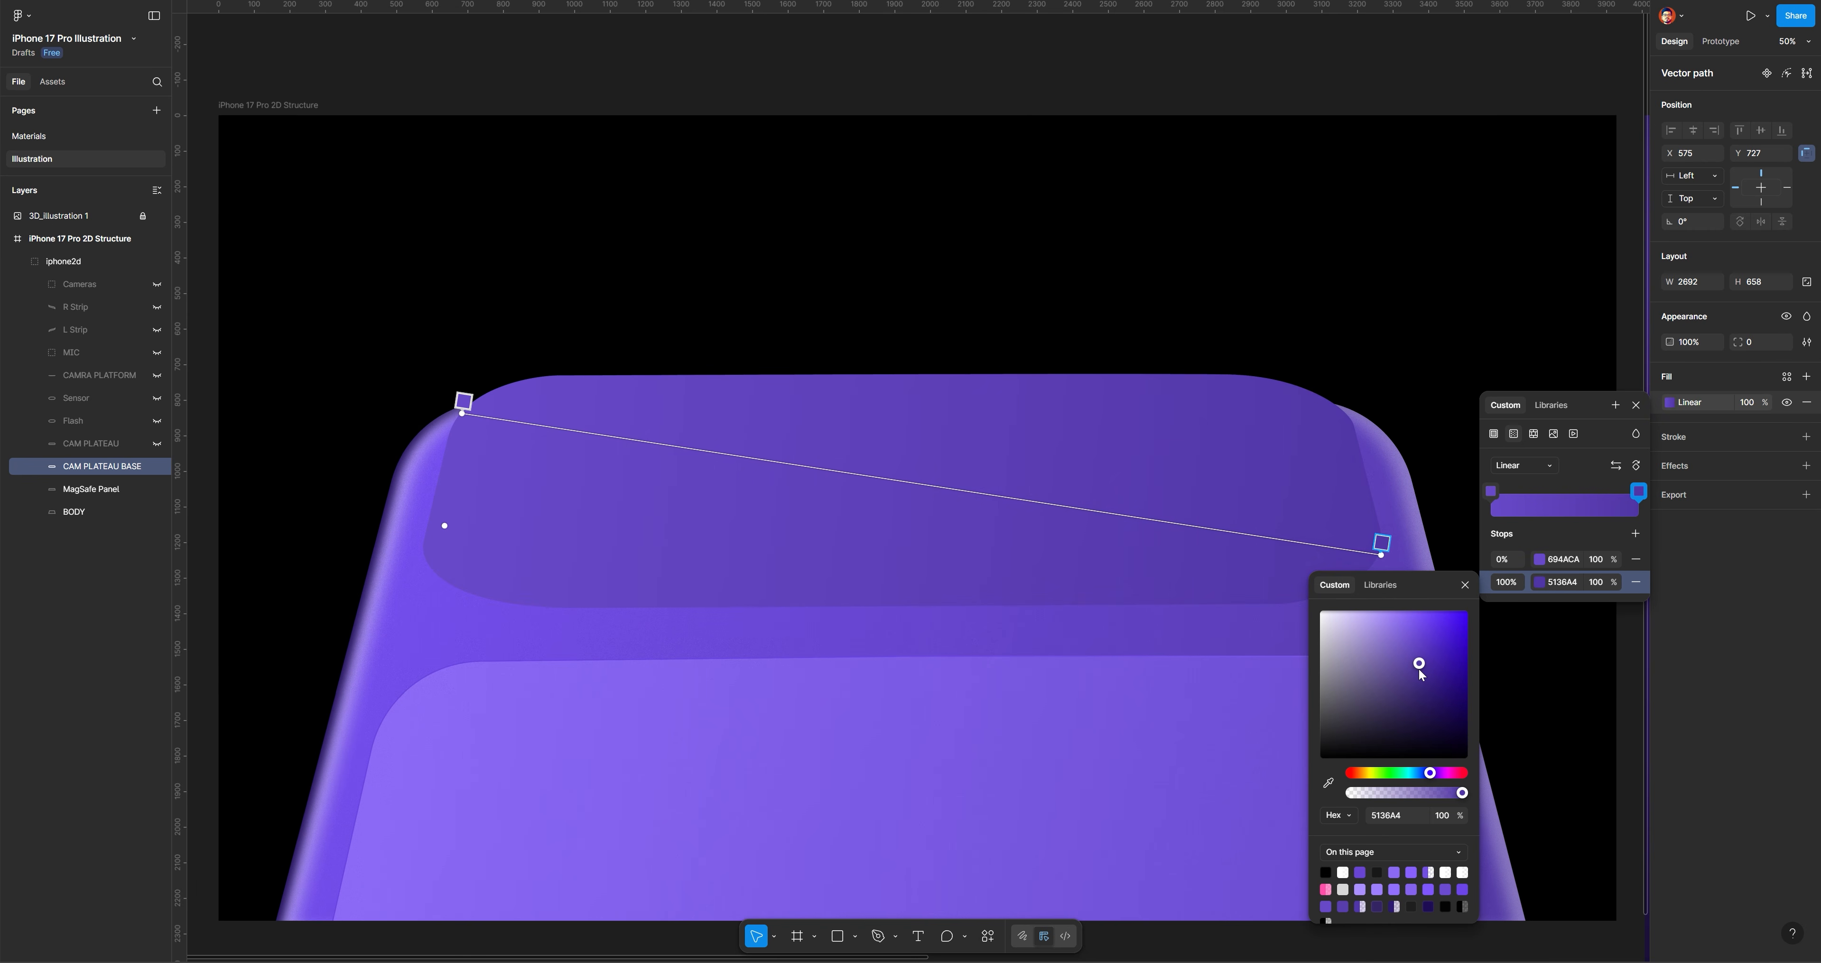
pyautogui.click(463, 401)
pyautogui.click(1411, 645)
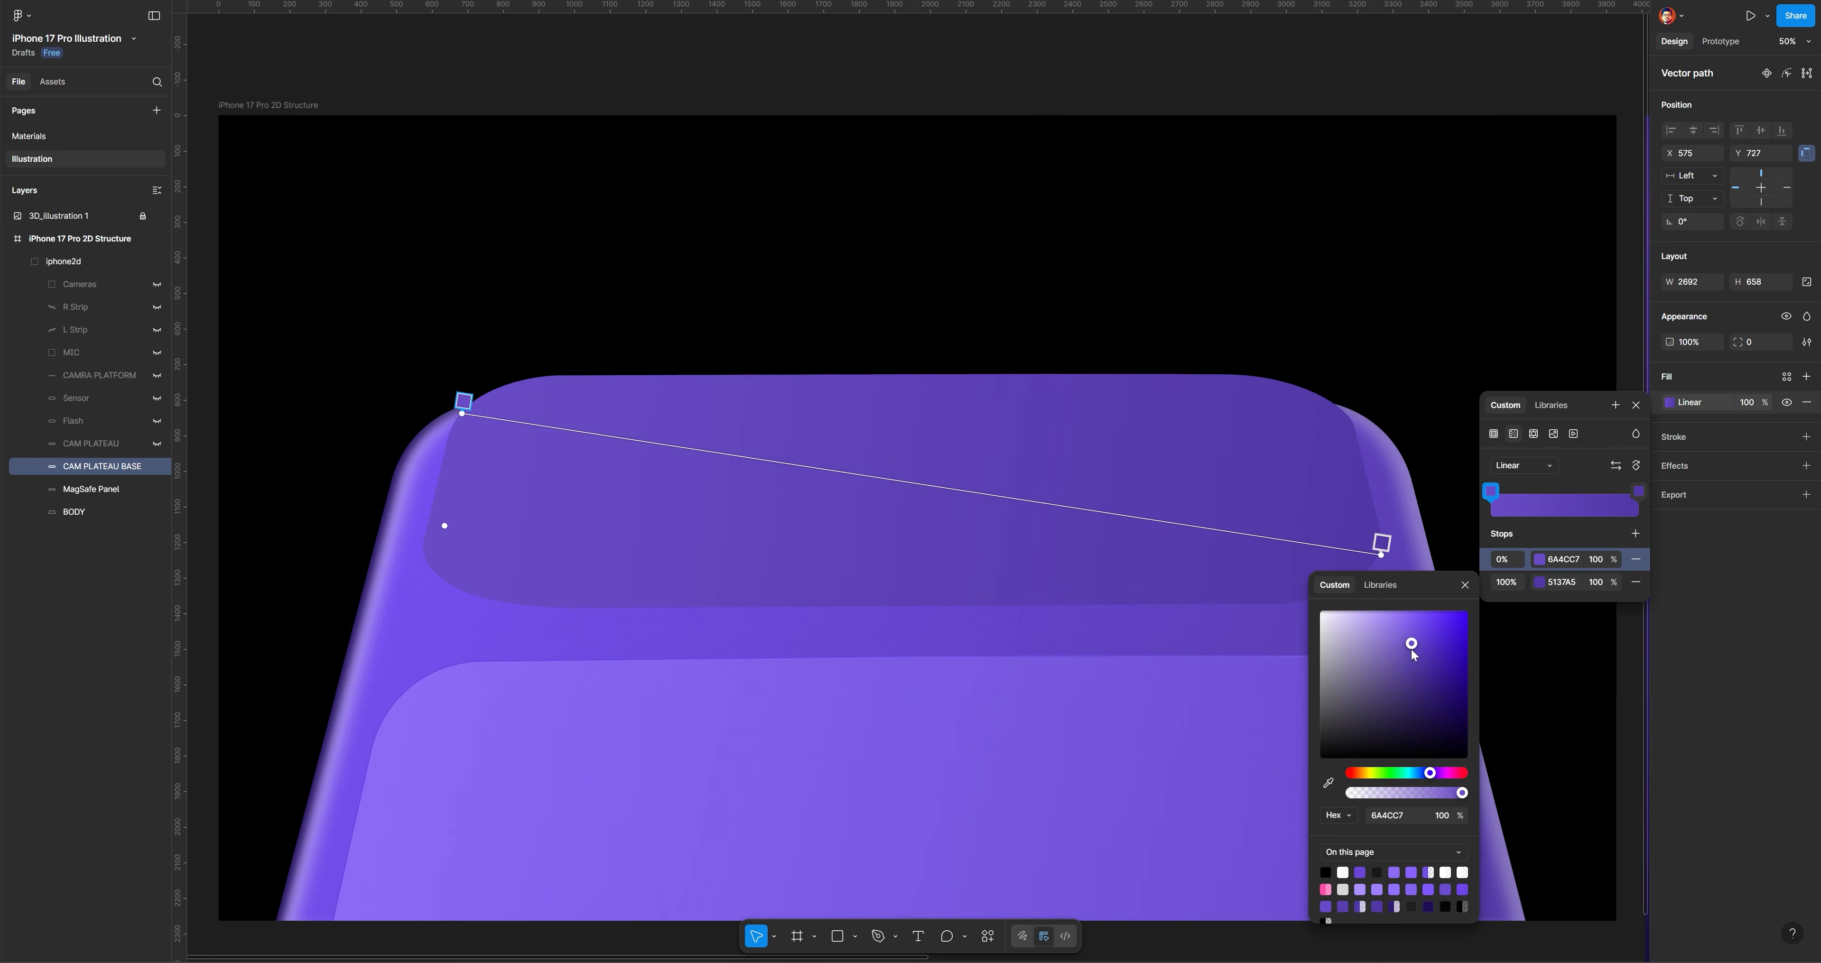
pyautogui.click(892, 80)
pyautogui.click(891, 79)
# Add a white FFFFFF stroke with a weight of 2 to the CAM PLATEAU BASE
pyautogui.moveTo(1063, 477); pyautogui.dragTo(947, 461)
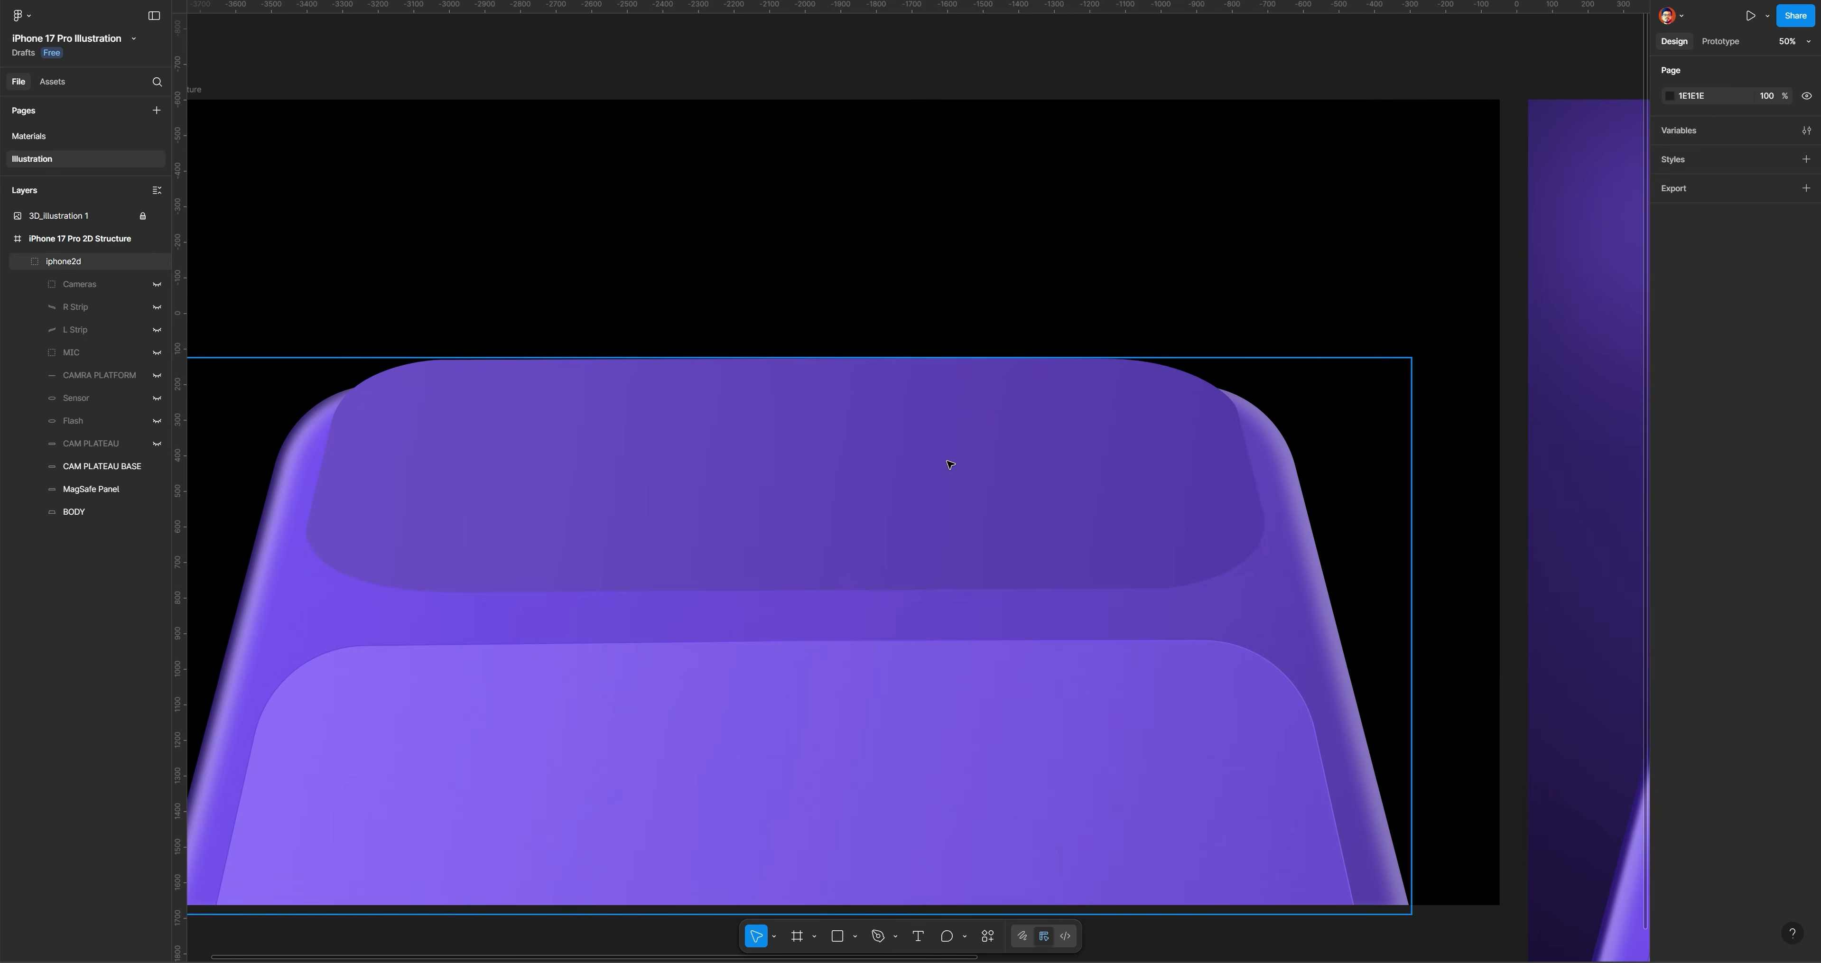
pyautogui.click(949, 464)
pyautogui.click(1806, 436)
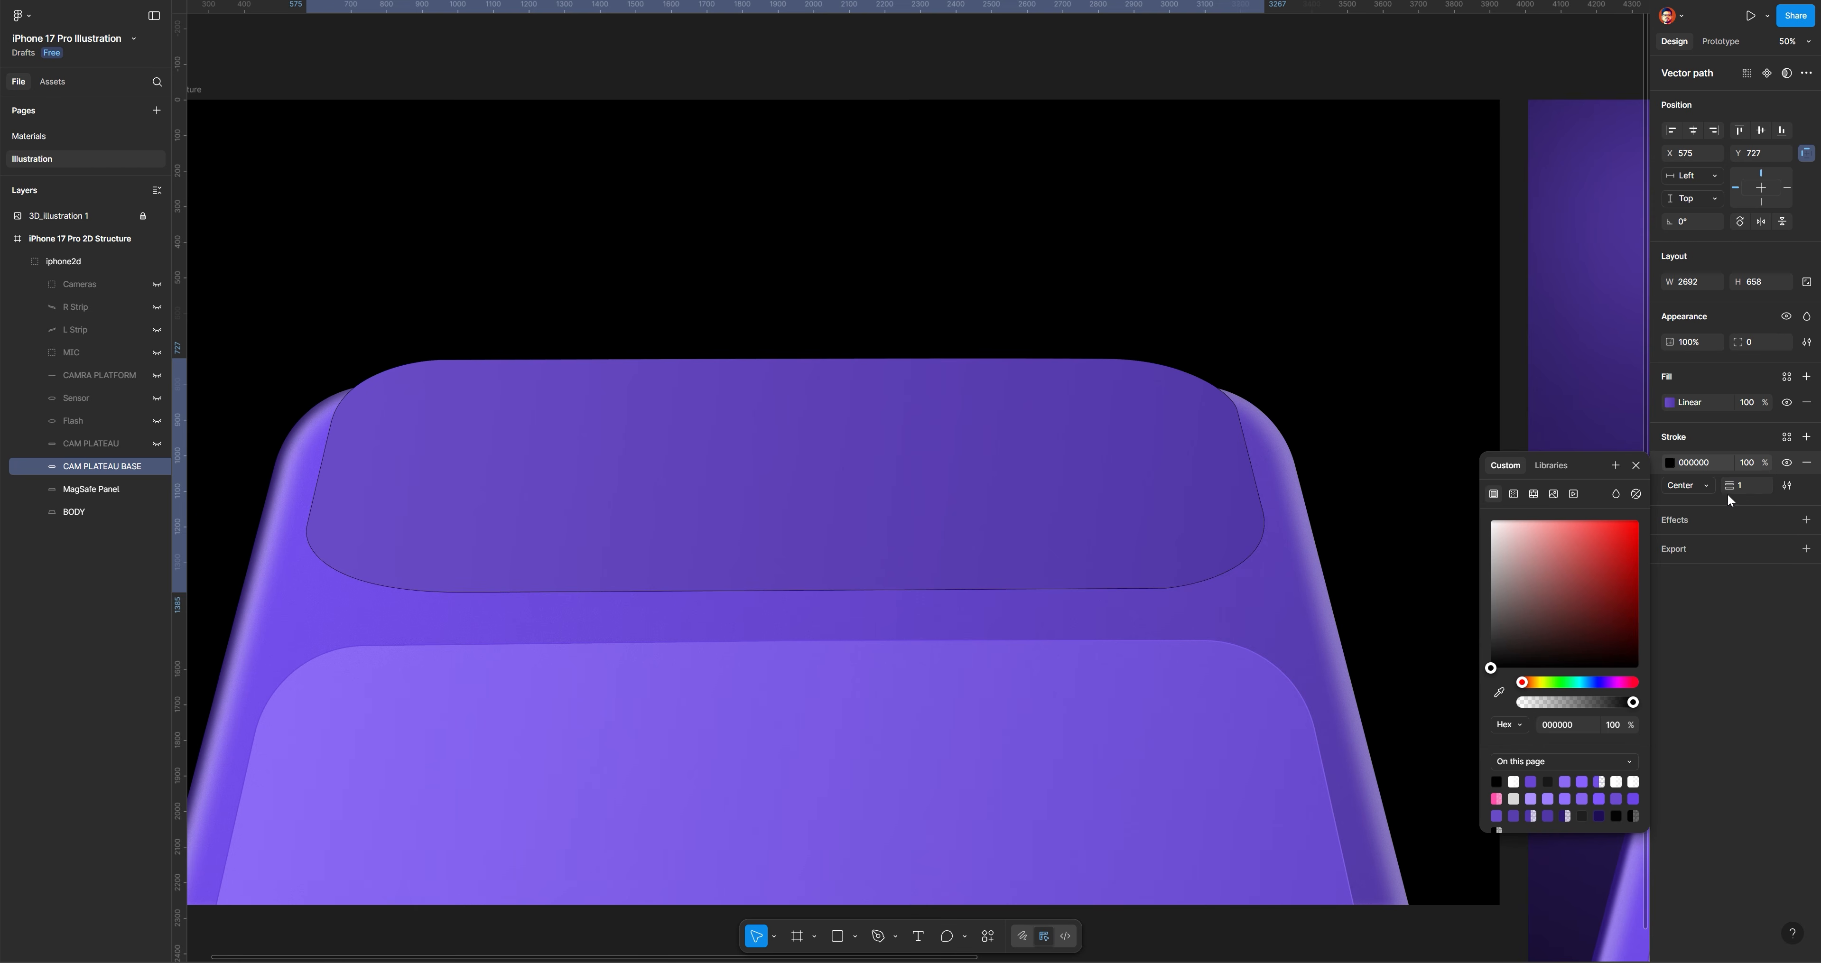
pyautogui.click(1669, 465)
pyautogui.moveTo(1571, 539); pyautogui.dragTo(1485, 515)
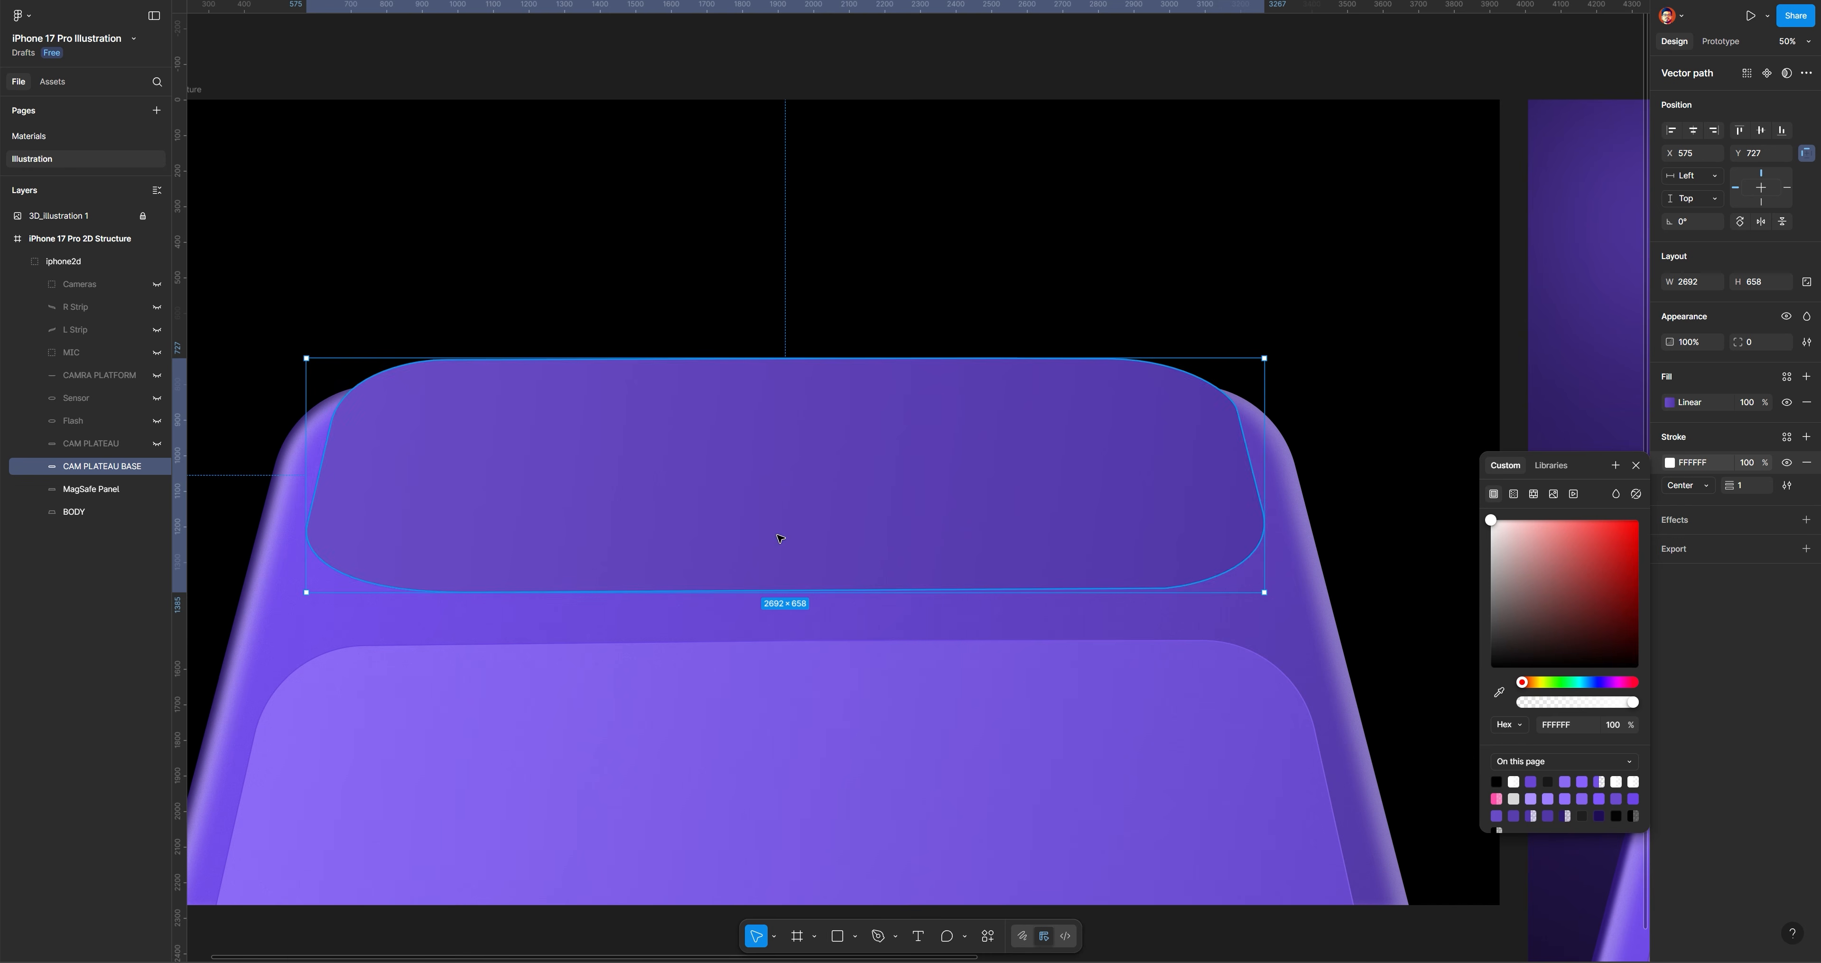
pyautogui.click(1745, 484)
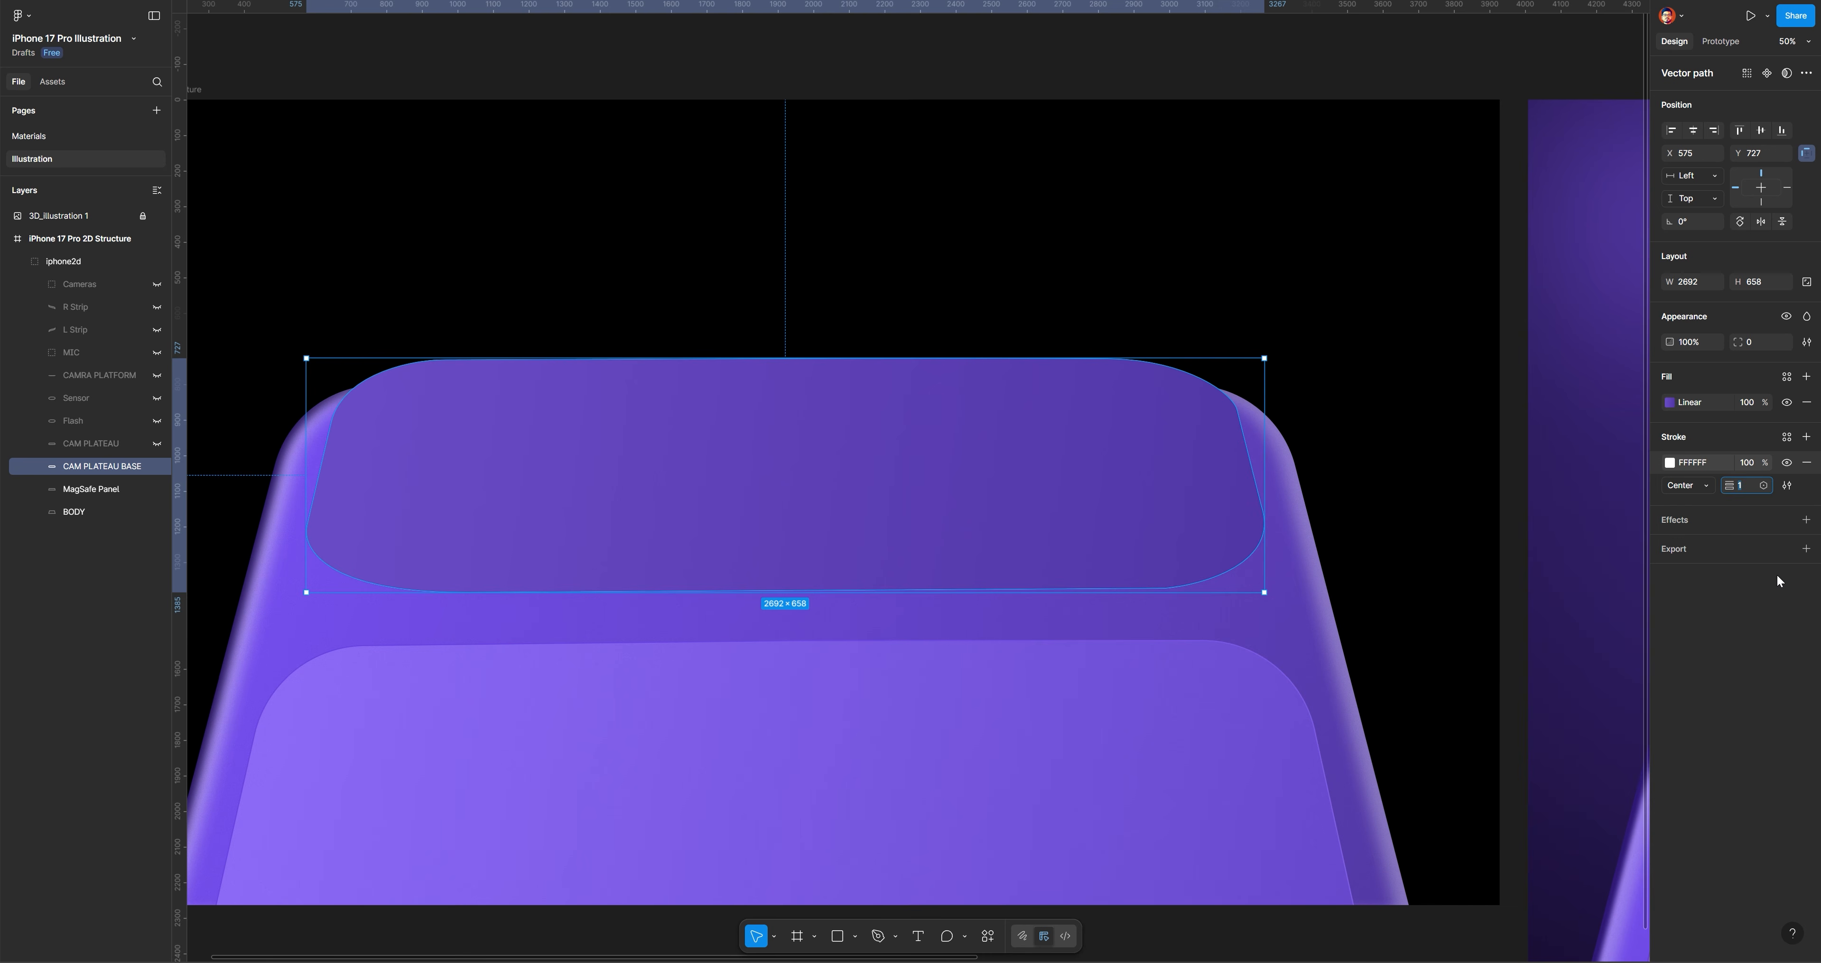
pyautogui.press('Return')
# Set the opacity of the plateau base's white stroke to 40%
pyautogui.click(1751, 464)
pyautogui.write('60')
pyautogui.press('Return')
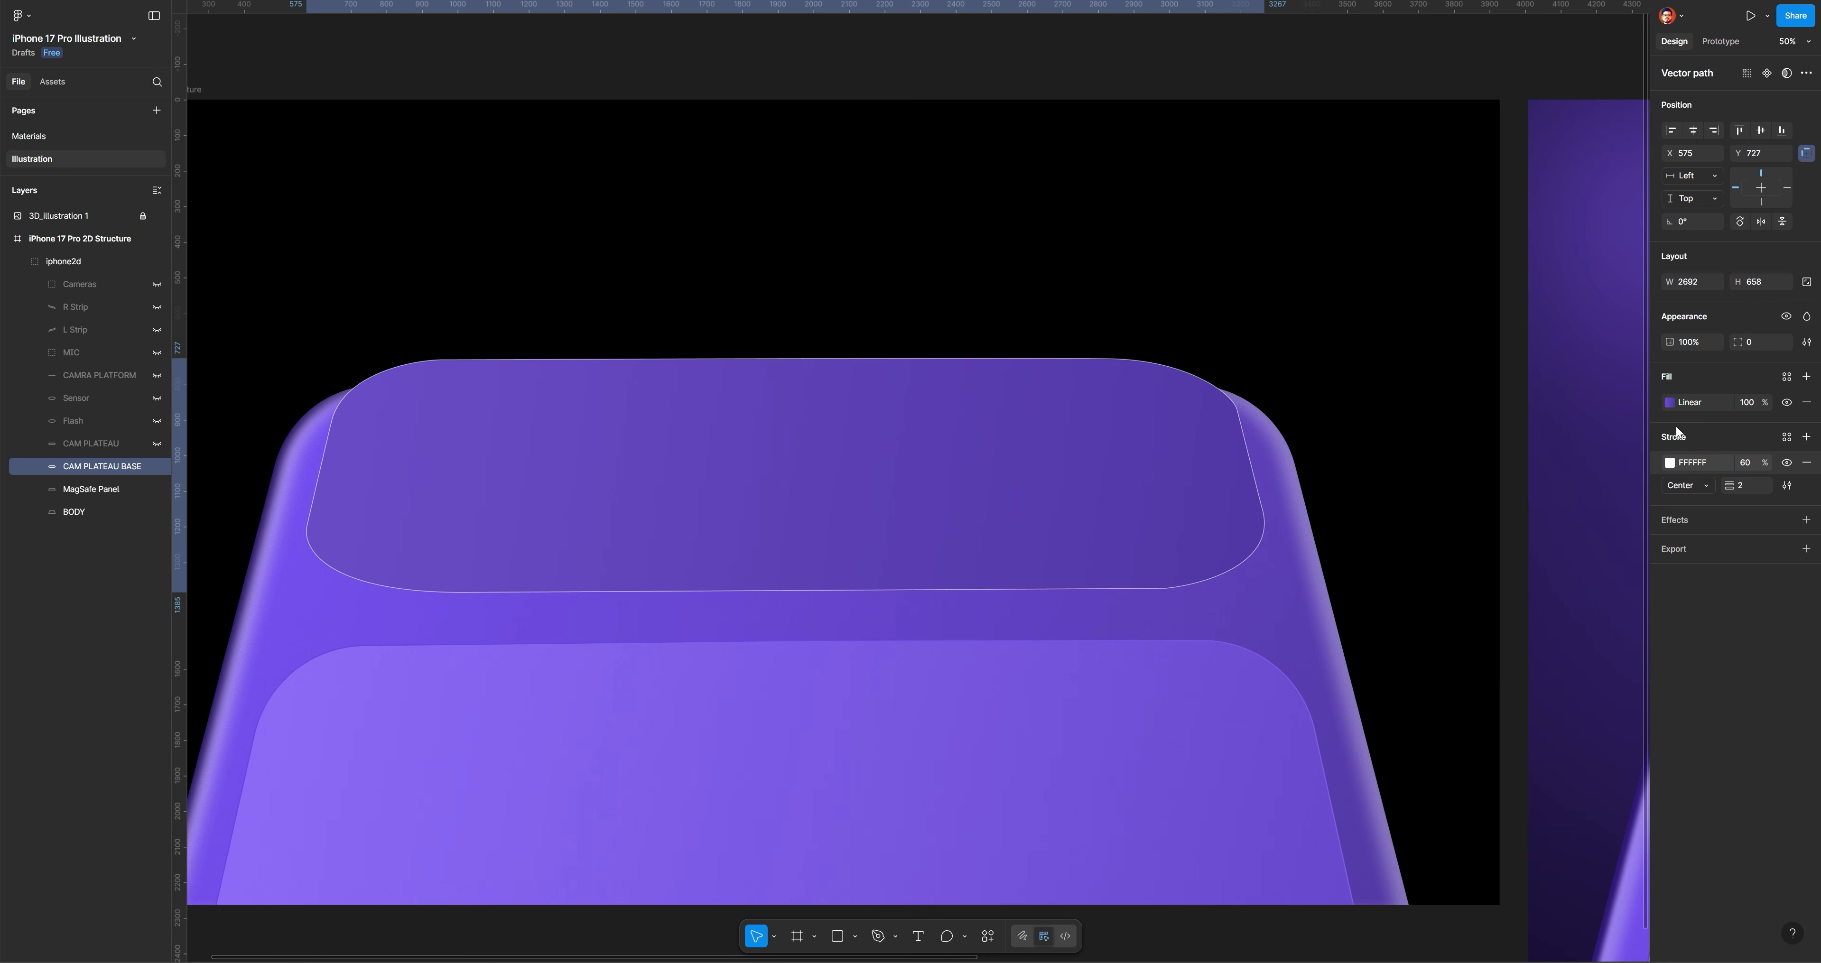
pyautogui.click(1755, 465)
pyautogui.write('40')
pyautogui.press('Return')
pyautogui.click(1379, 68)
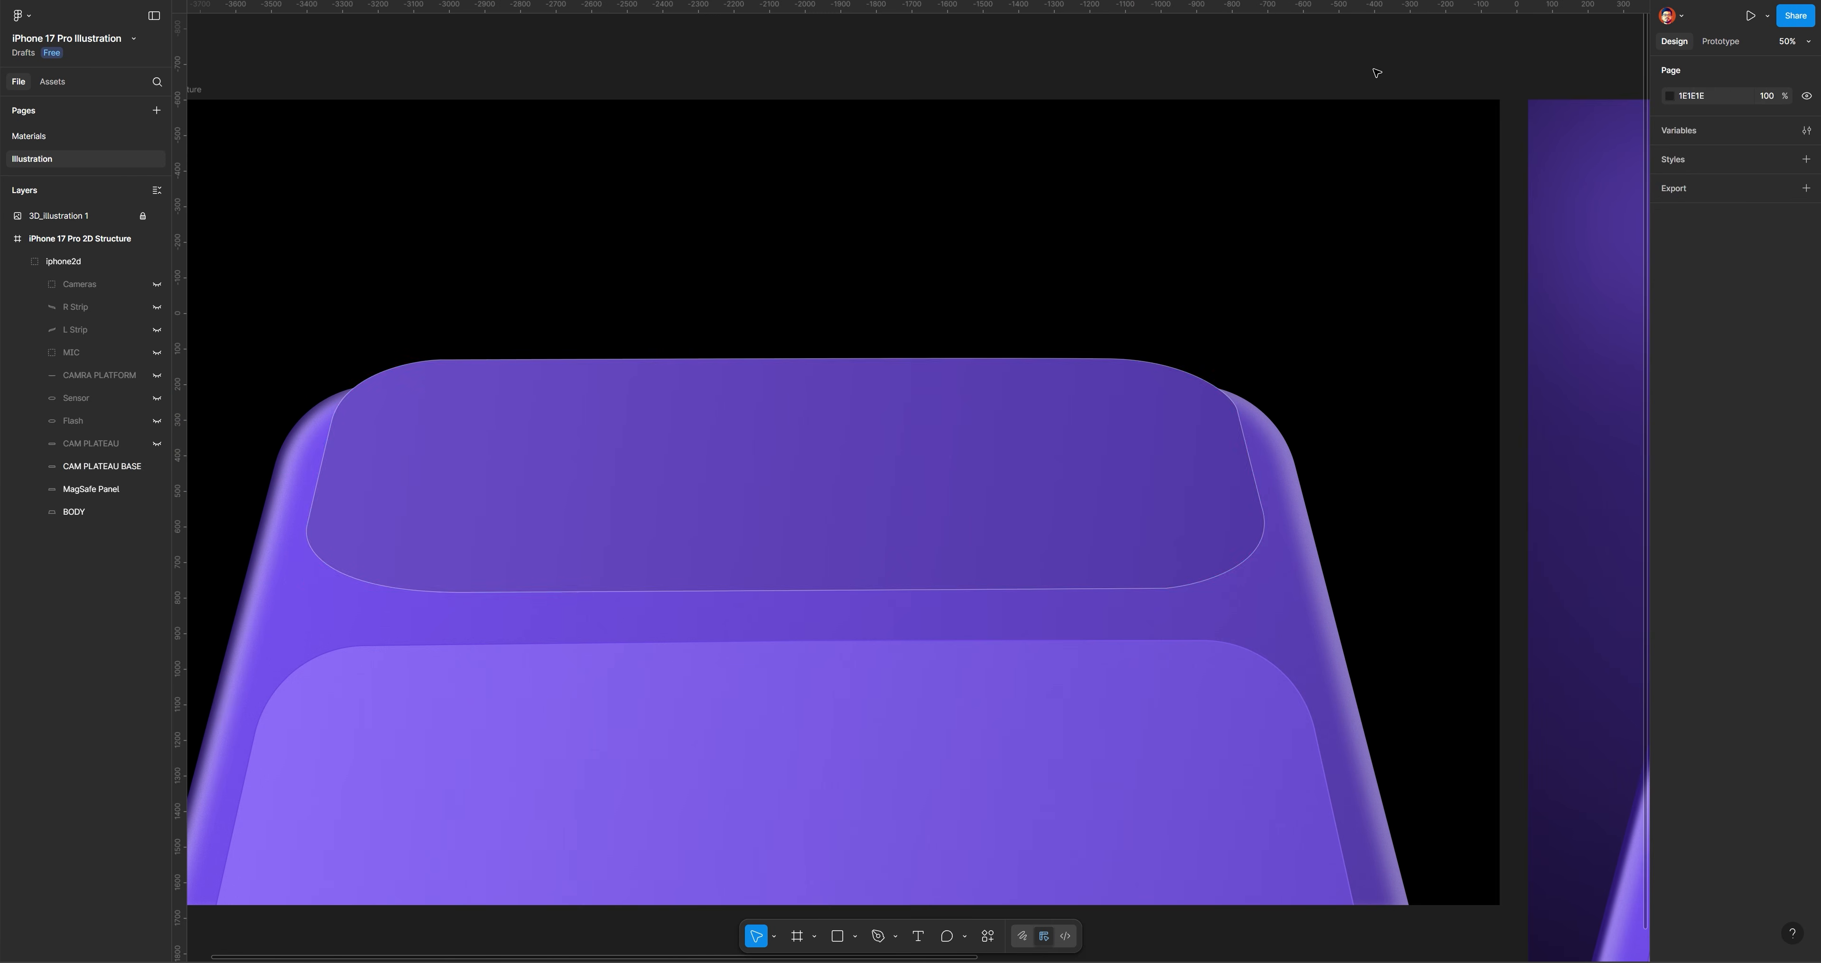
# Add a Drop shadow effect to the CAM PLATEAU BASE and colour it white FFFFFF
pyautogui.click(849, 453)
pyautogui.click(1807, 519)
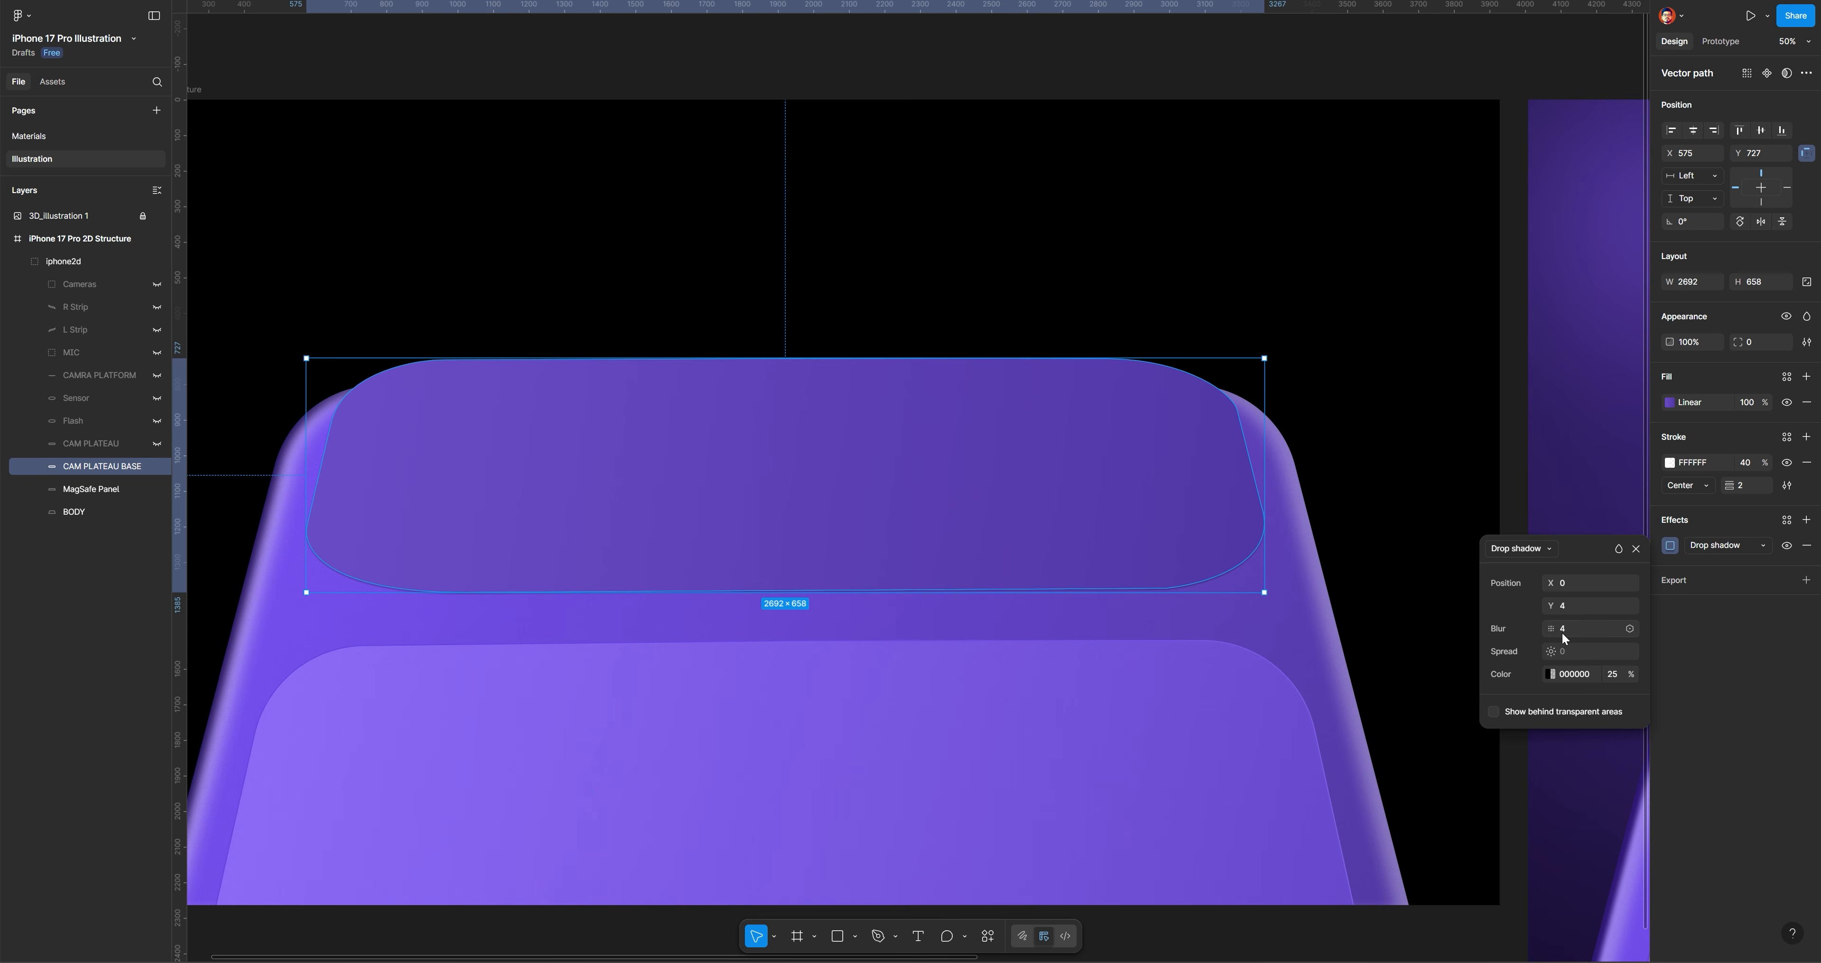
pyautogui.click(1553, 674)
pyautogui.moveTo(1419, 698); pyautogui.dragTo(1309, 628)
# Offset the white drop shadow by X 24 and Y 24 and increase its blur to about 58
pyautogui.moveTo(1550, 583); pyautogui.dragTo(1579, 603)
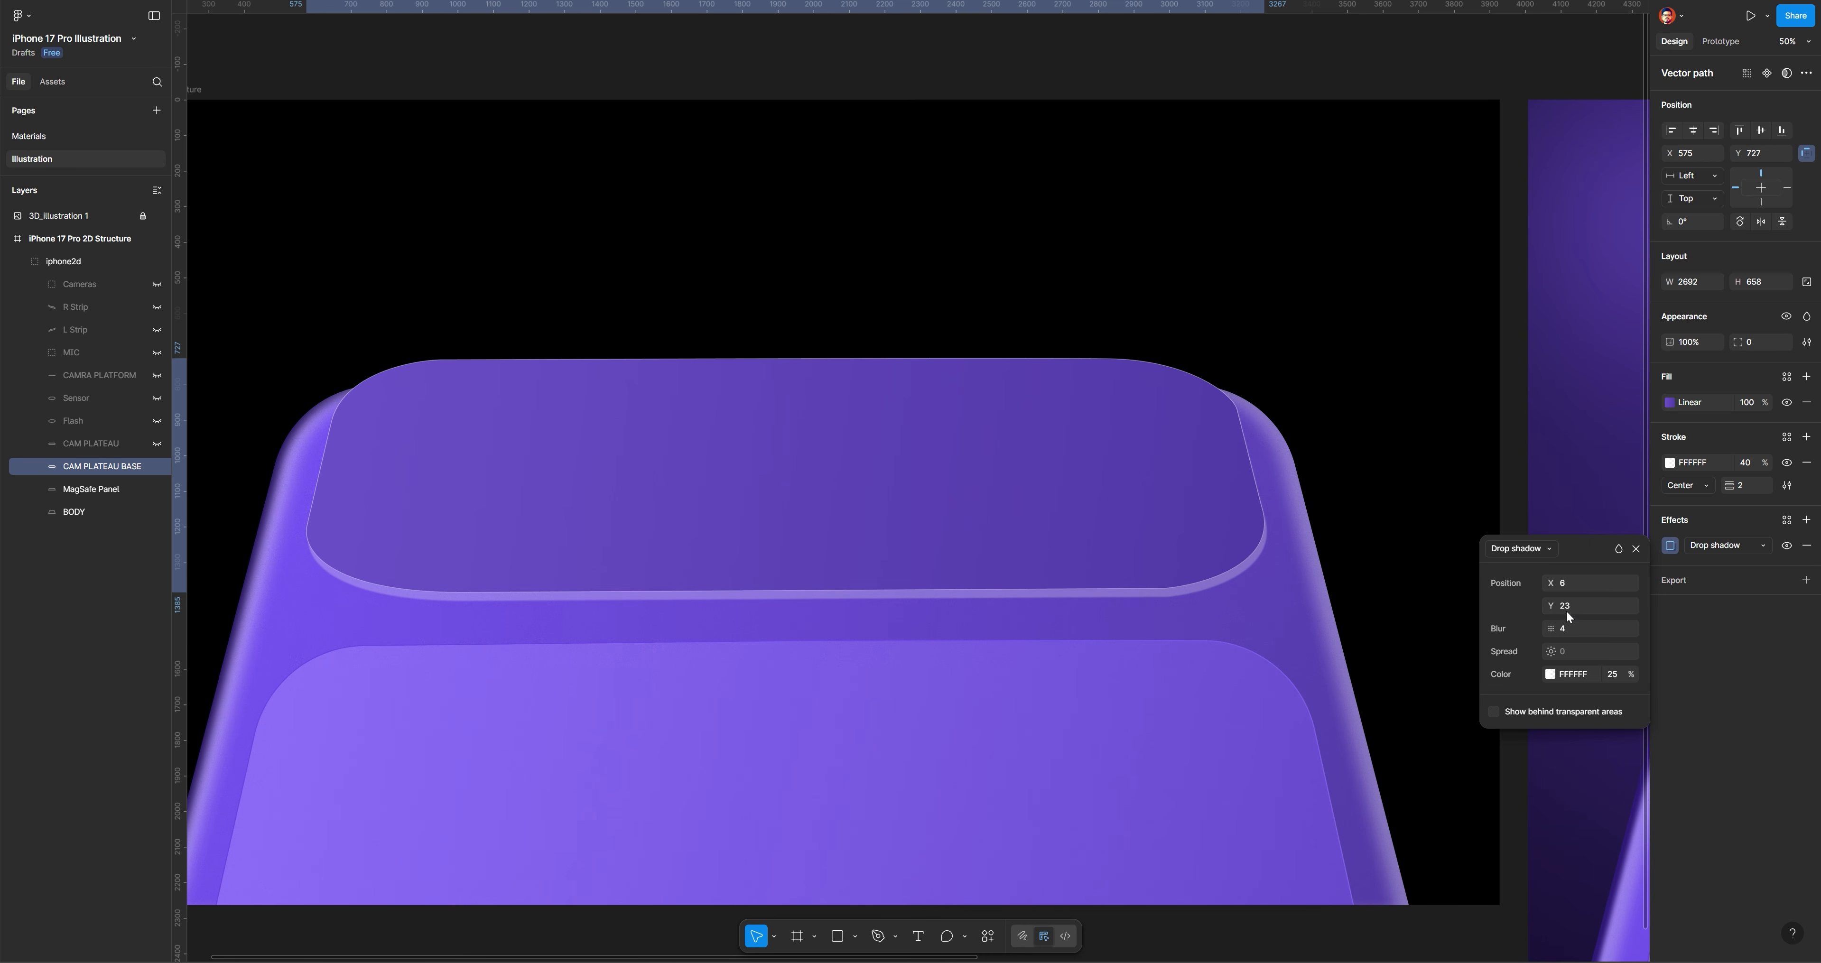
pyautogui.click(1572, 605)
pyautogui.write('24')
pyautogui.press('Return')
pyautogui.moveTo(1552, 587); pyautogui.dragTo(1577, 578)
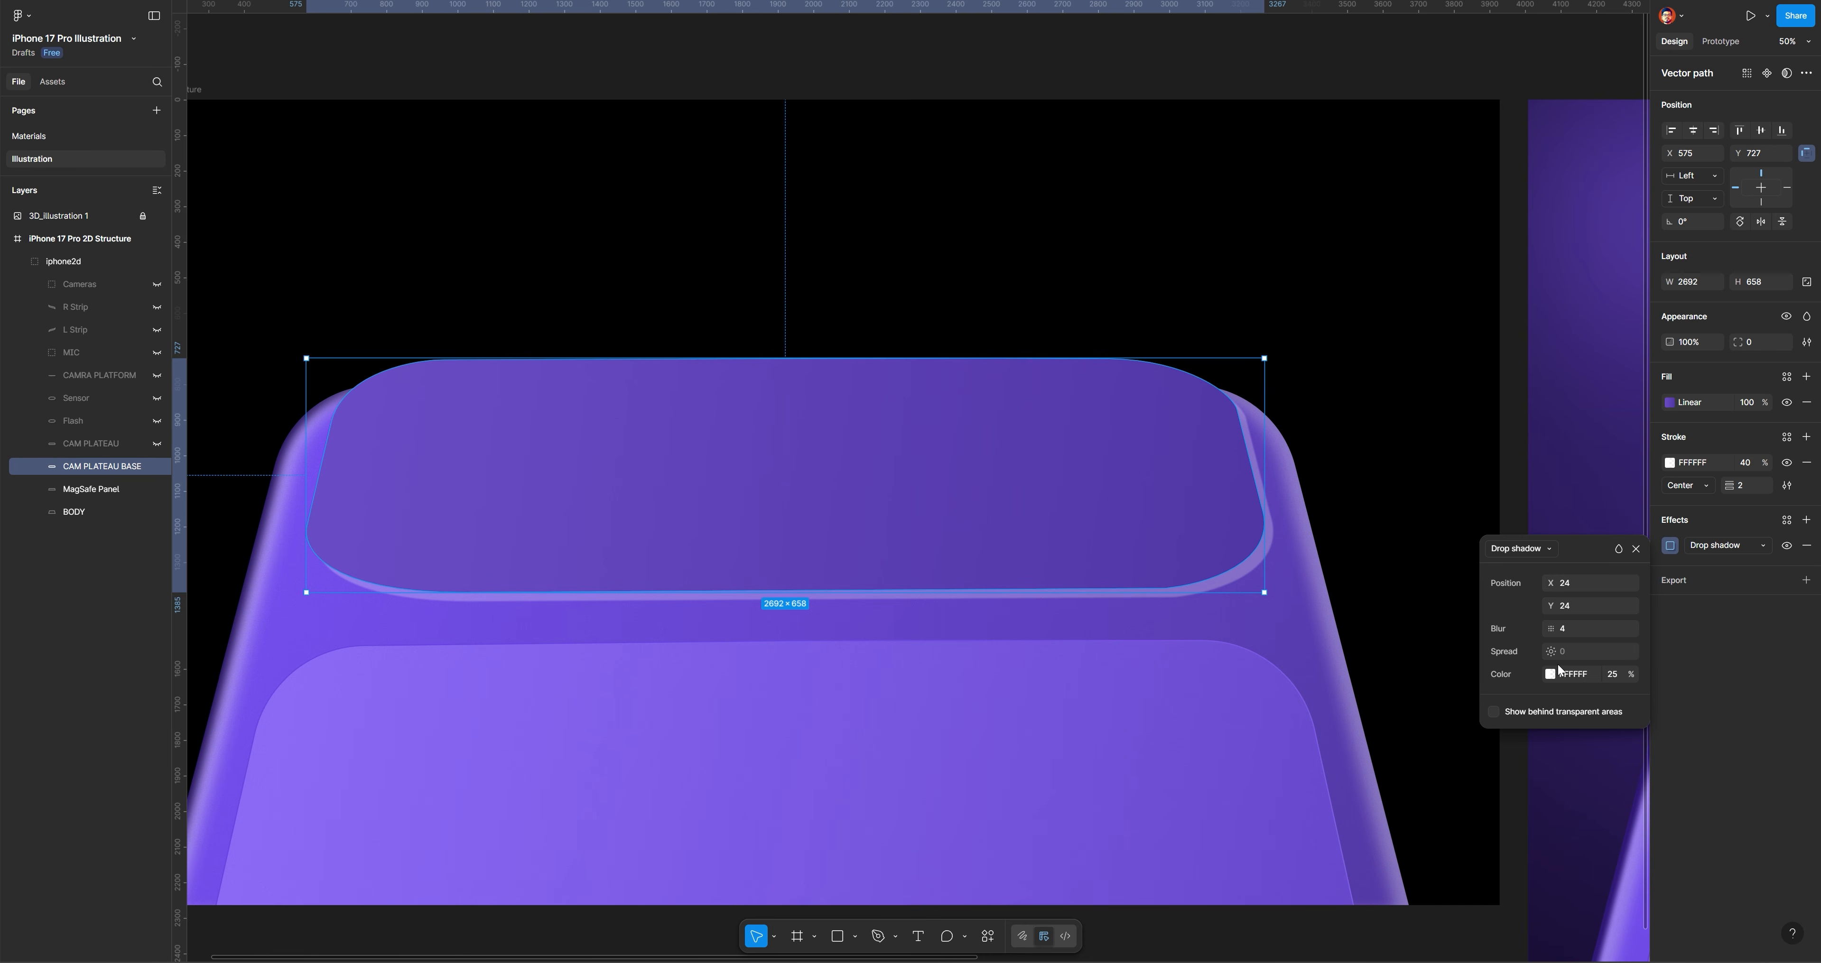
pyautogui.moveTo(1553, 629); pyautogui.dragTo(473, 591)
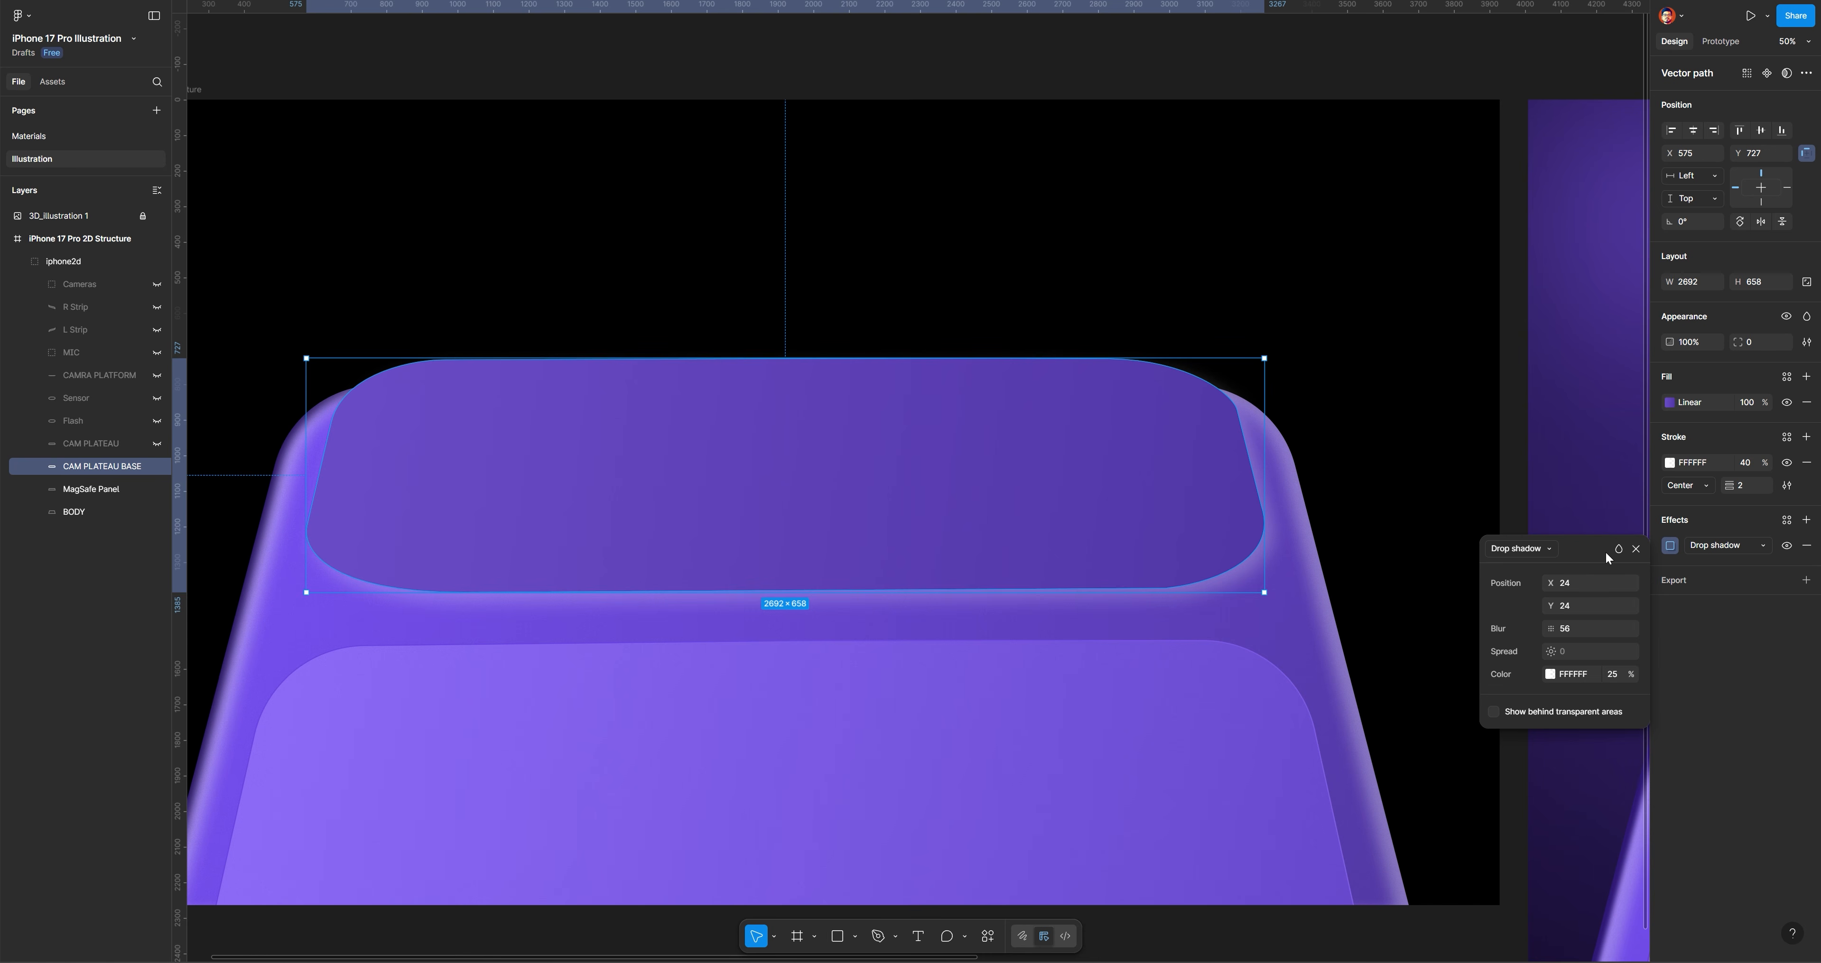
# Add a second Drop shadow effect to the CAM PLATEAU BASE and offset it horizontally to about X -31
pyautogui.click(1806, 519)
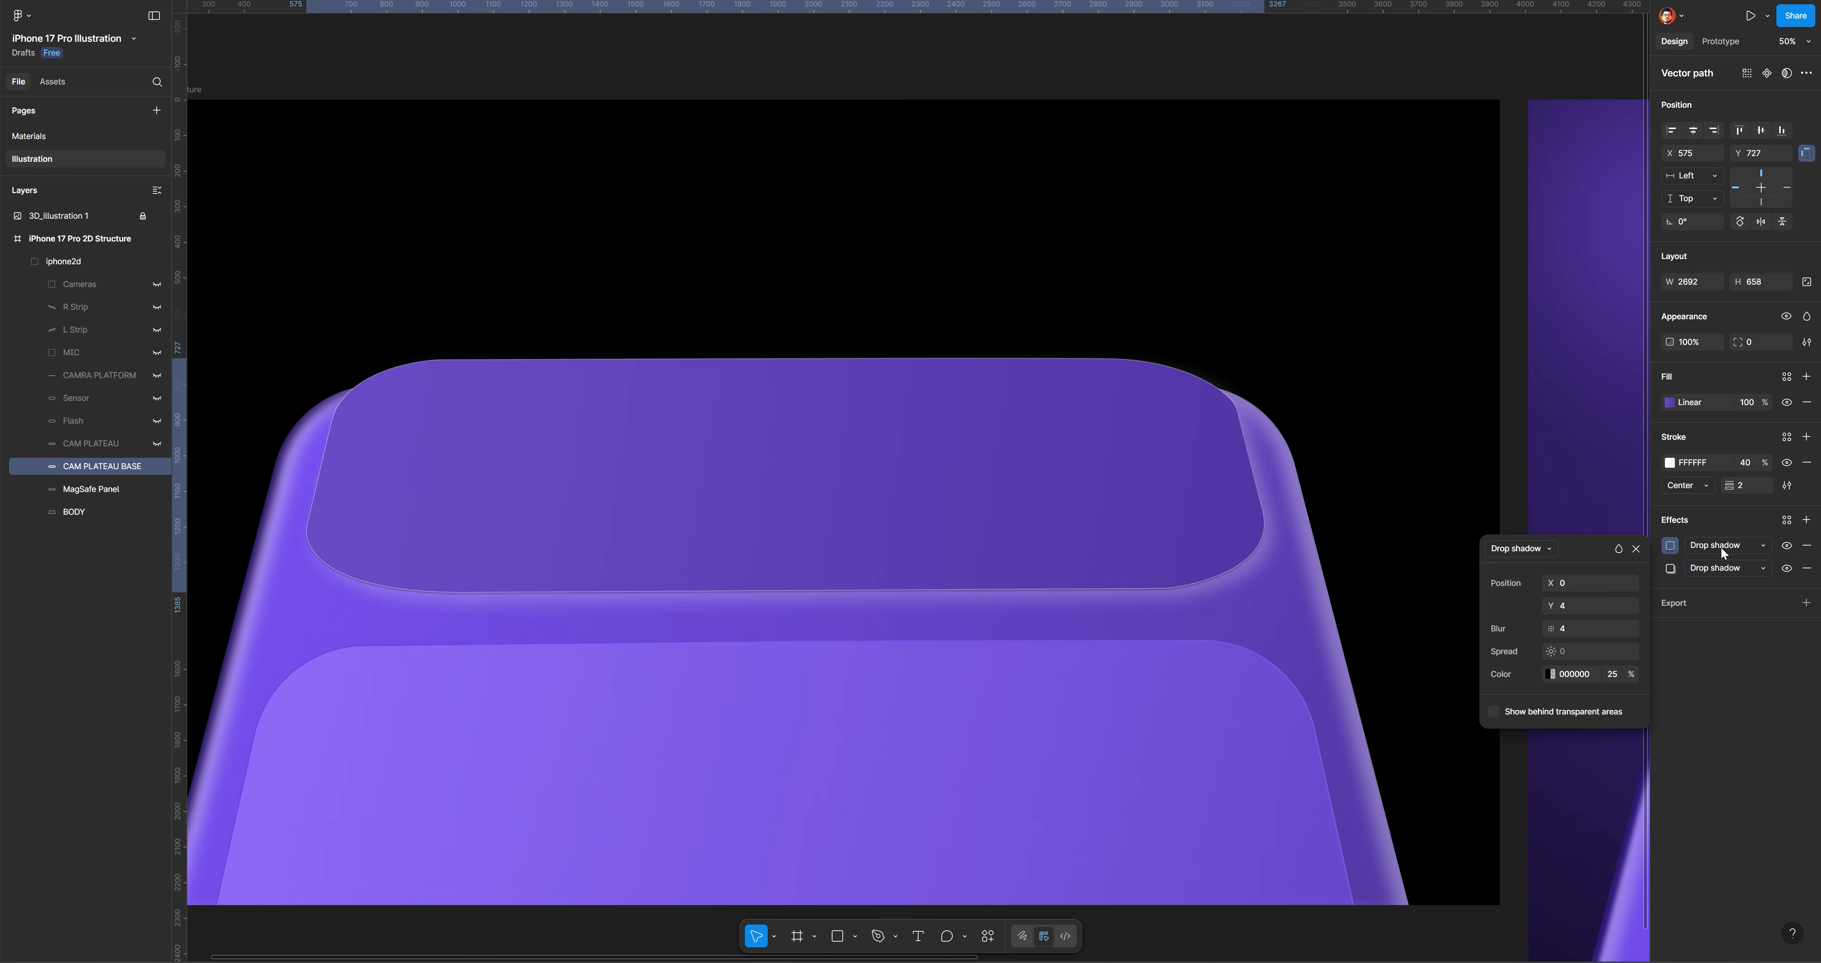
pyautogui.click(1720, 545)
pyautogui.click(1686, 545)
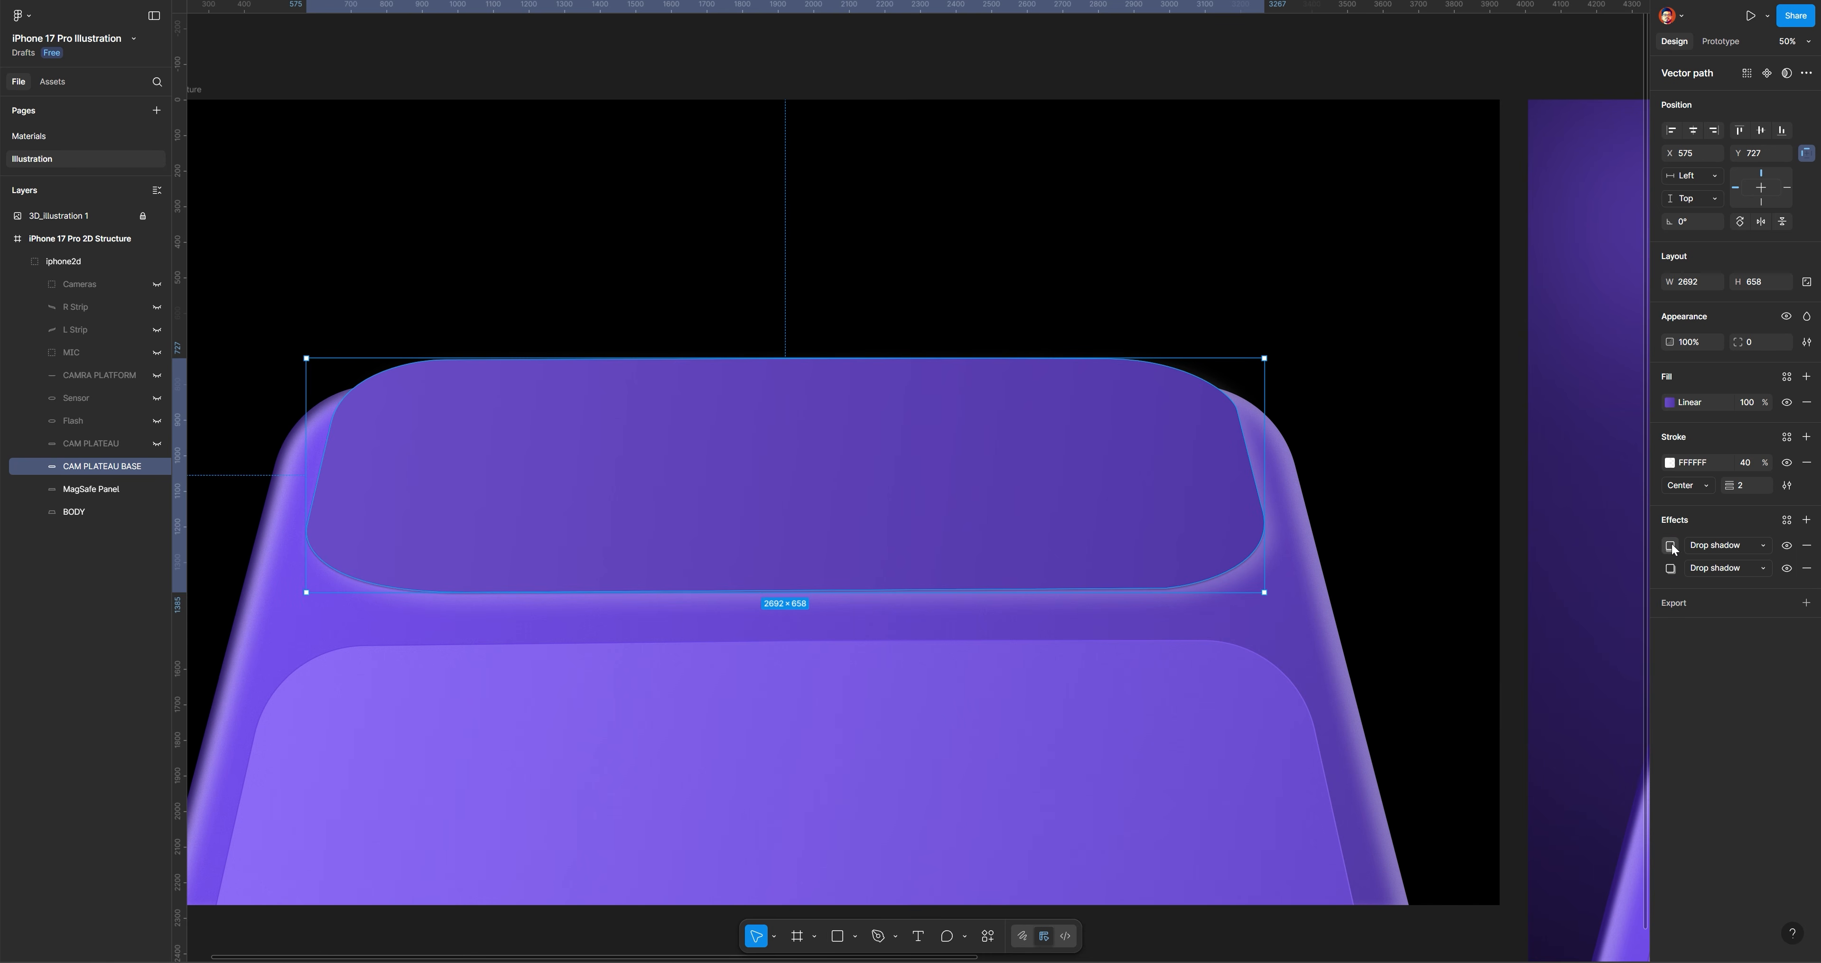
pyautogui.click(1670, 545)
pyautogui.moveTo(1550, 582); pyautogui.dragTo(1511, 577)
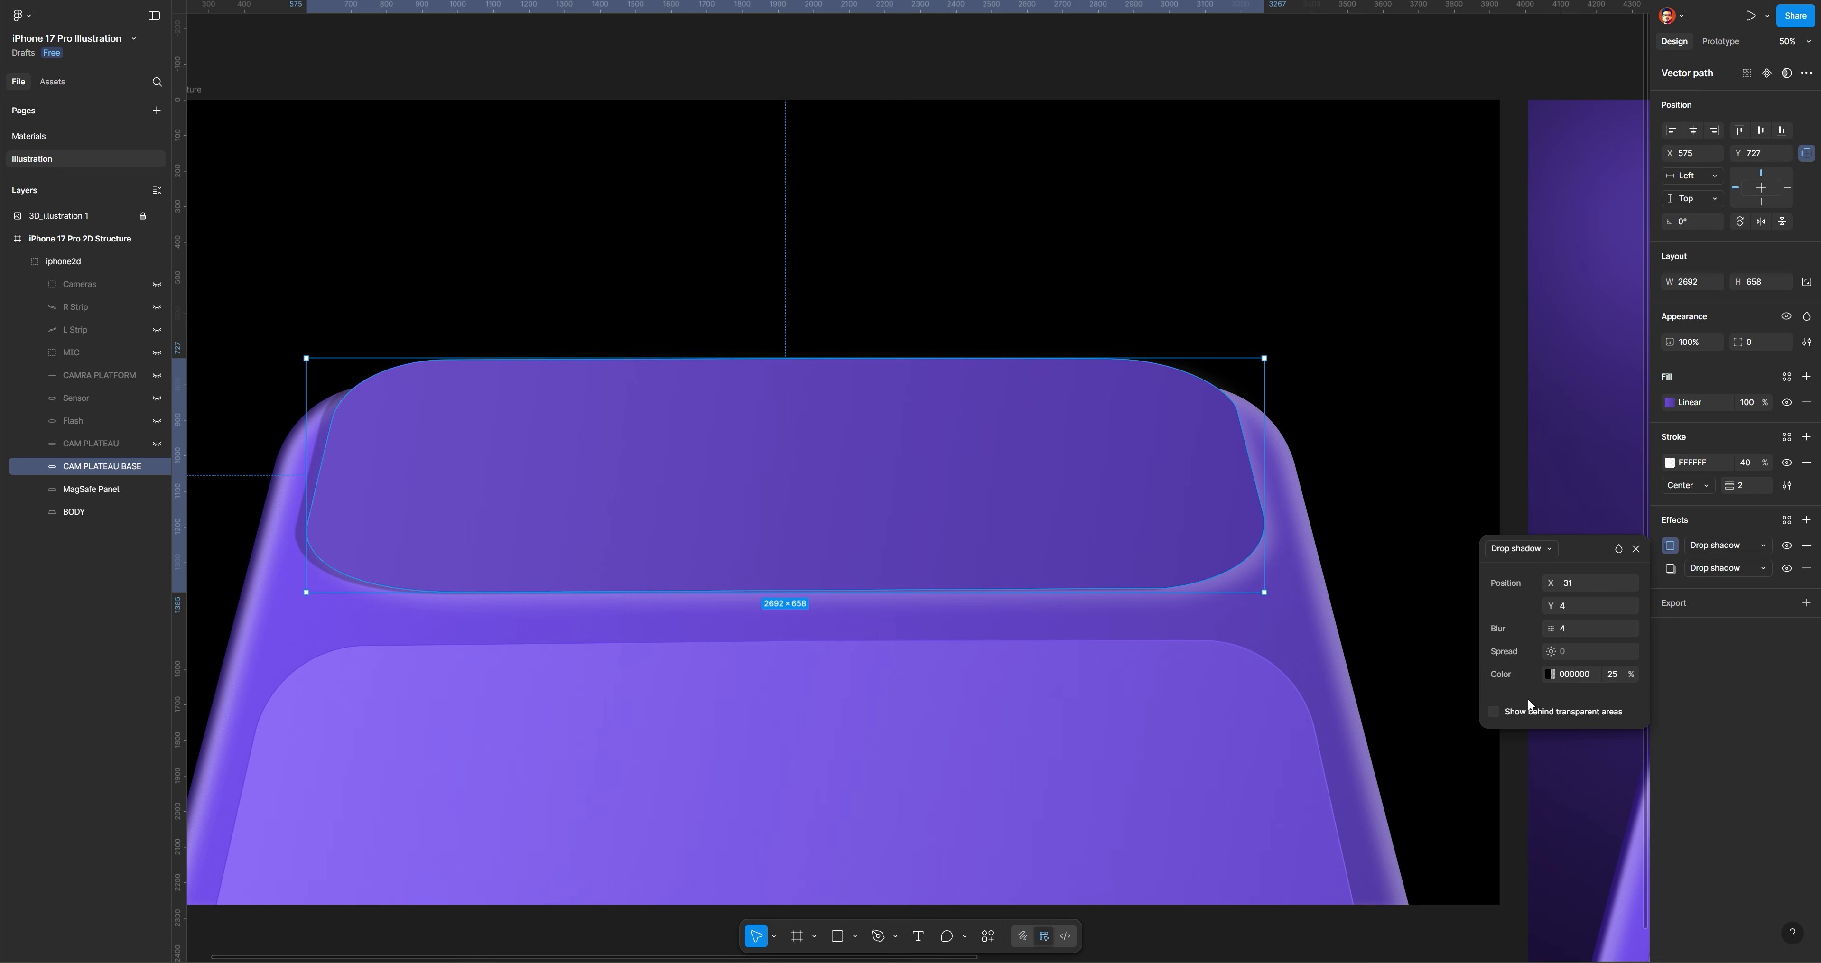
# Colour the plateau base's second drop shadow white FFFFFF and set its blur to 56
pyautogui.click(1553, 676)
pyautogui.moveTo(1395, 673); pyautogui.dragTo(1319, 637)
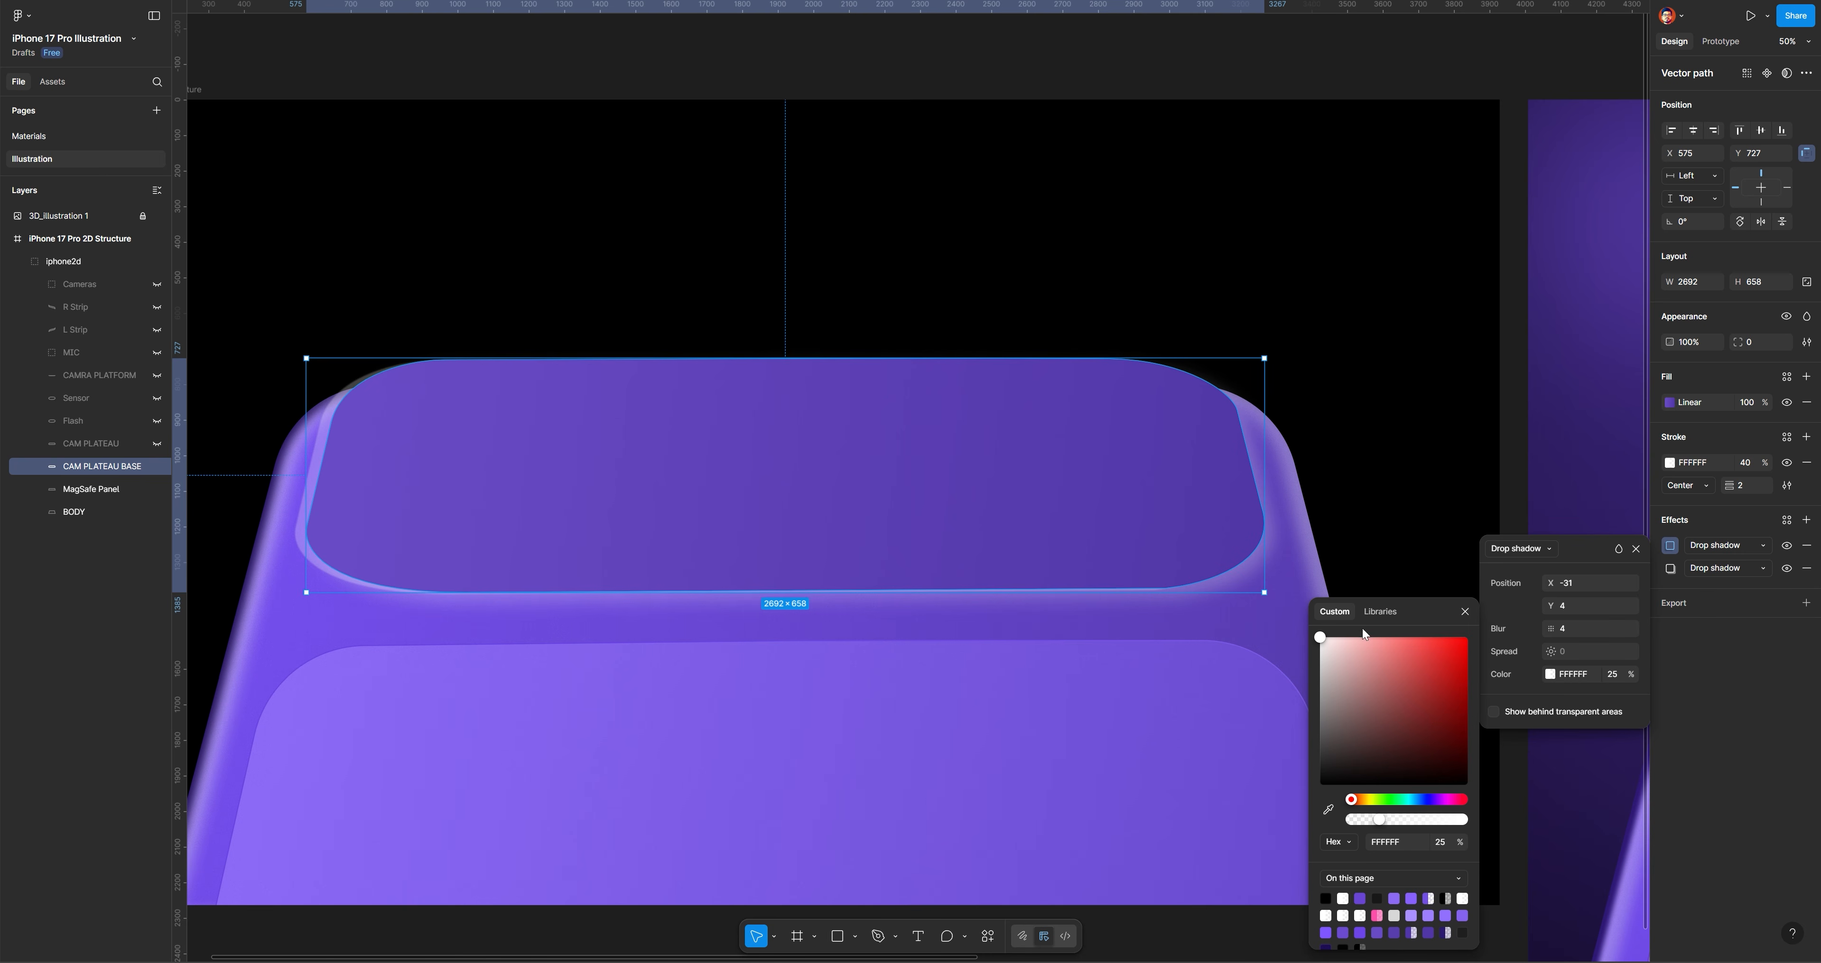
pyautogui.moveTo(1553, 632); pyautogui.dragTo(152, 616)
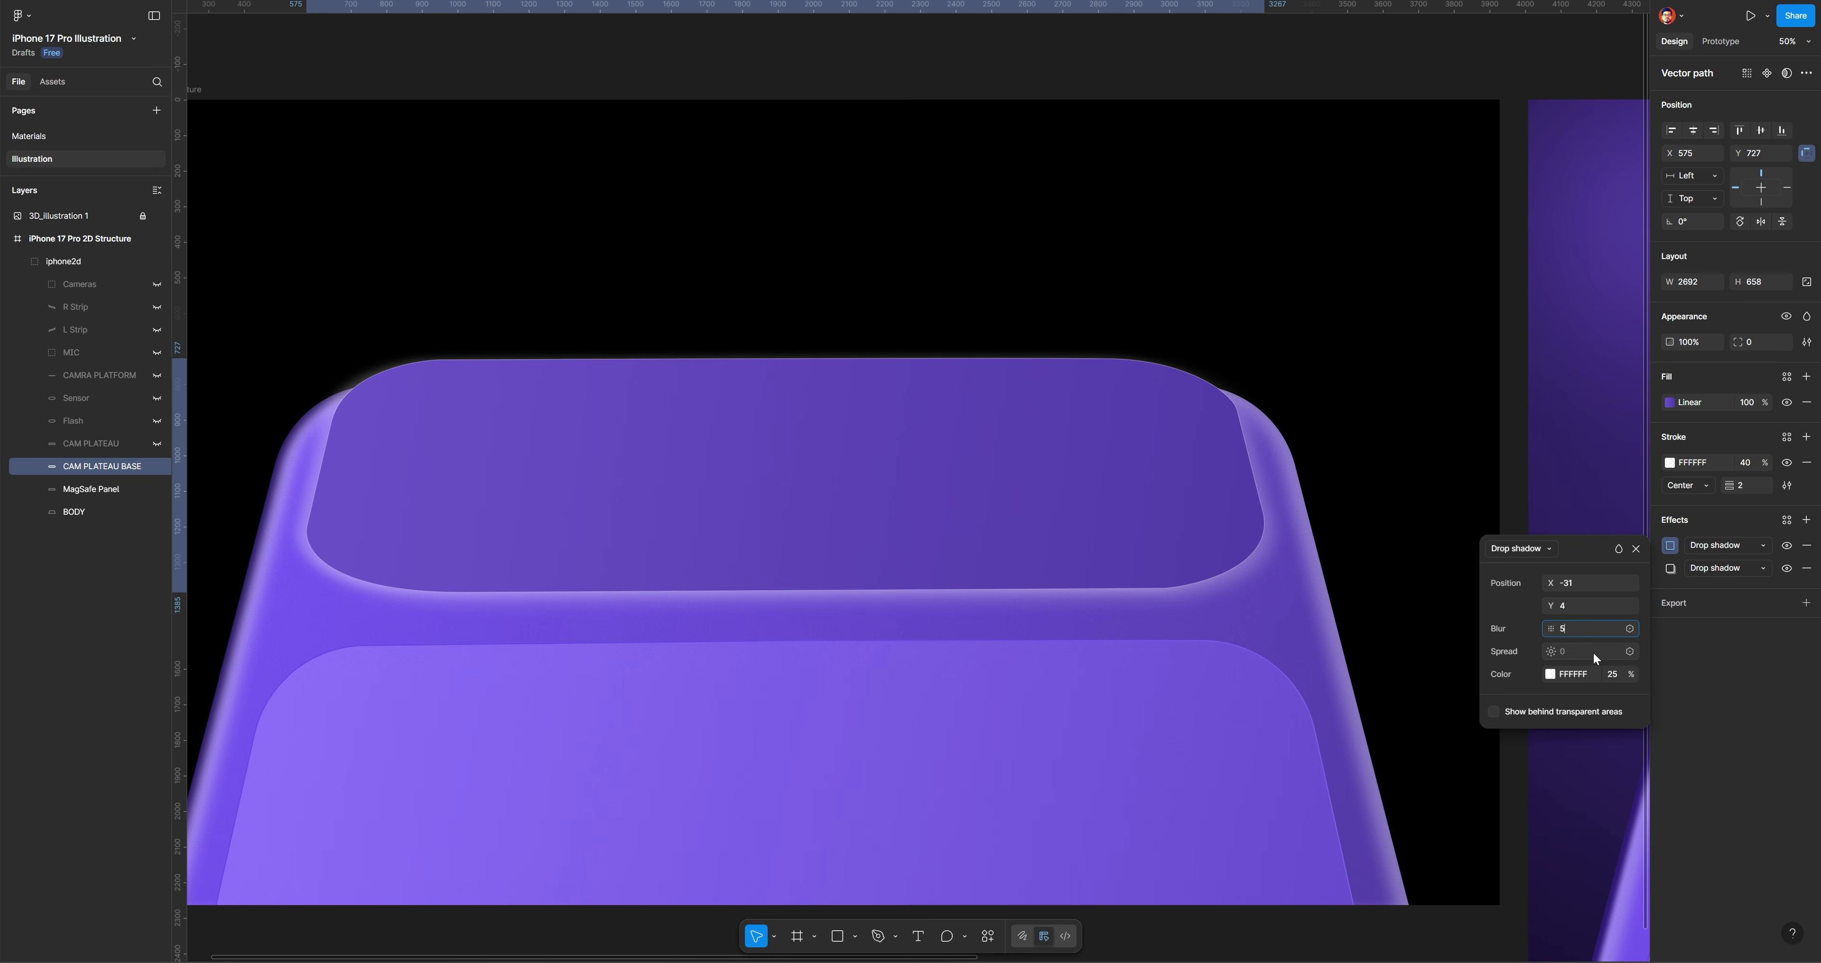
pyautogui.write('56')
pyautogui.press('Return')
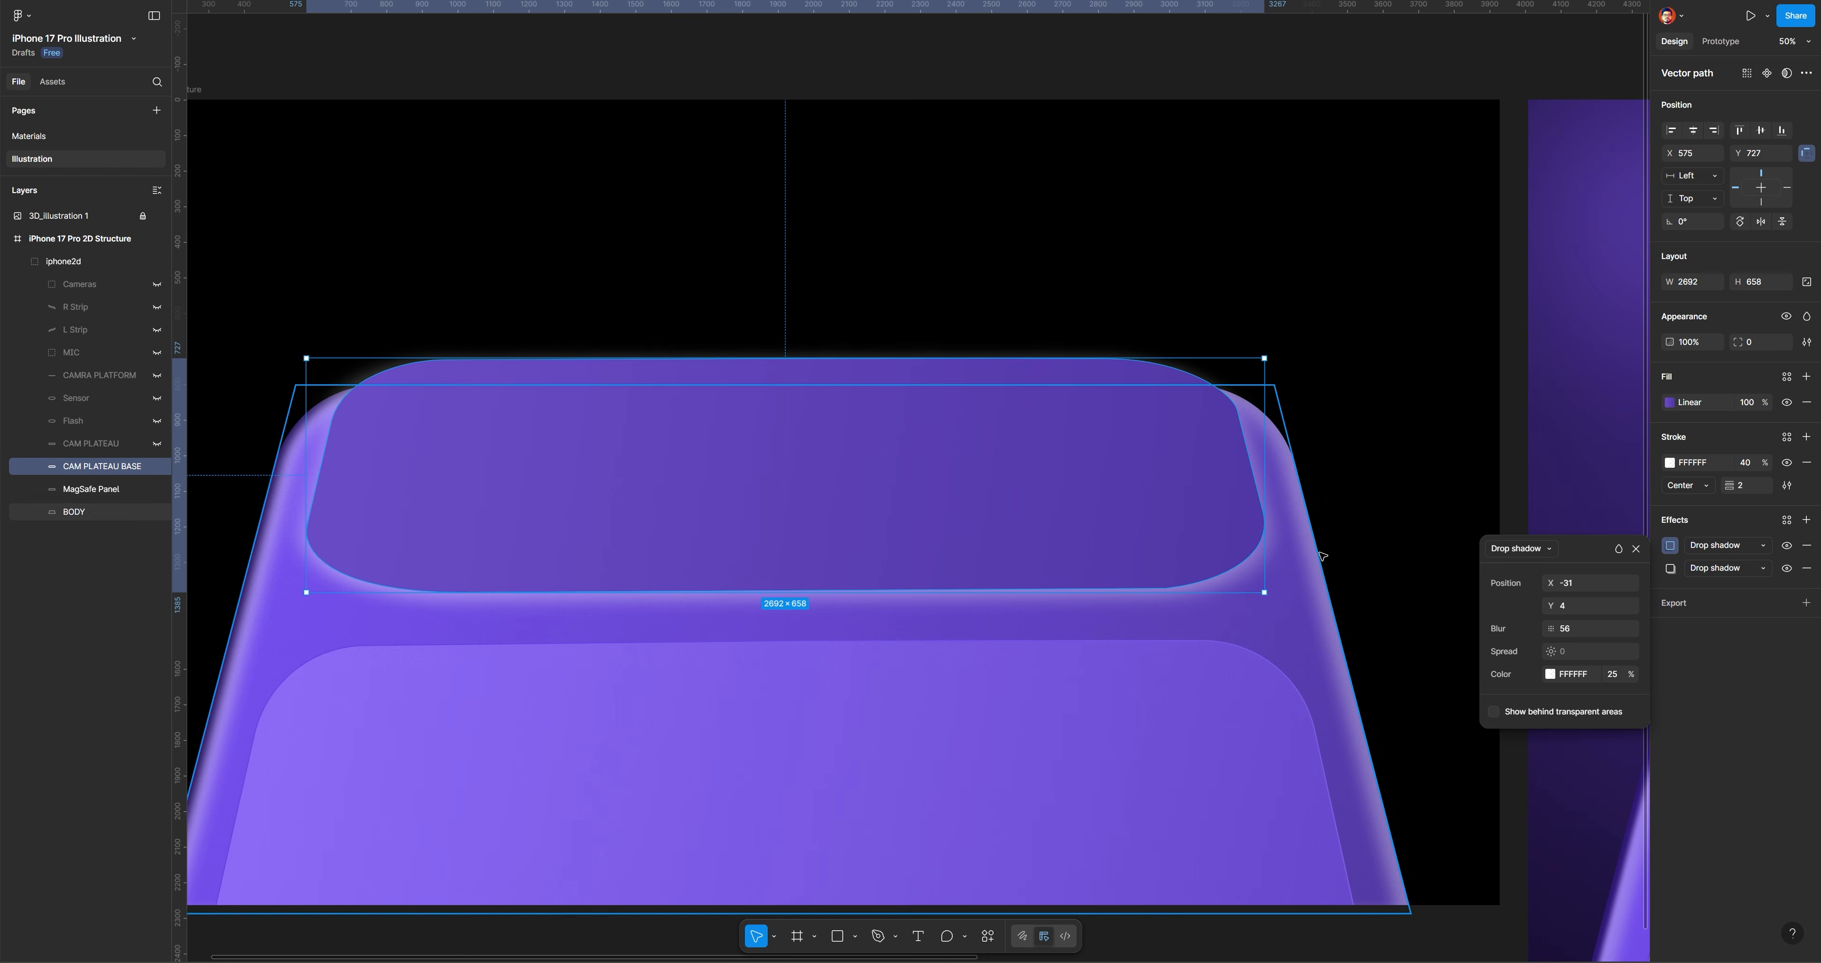
pyautogui.click(1280, 274)
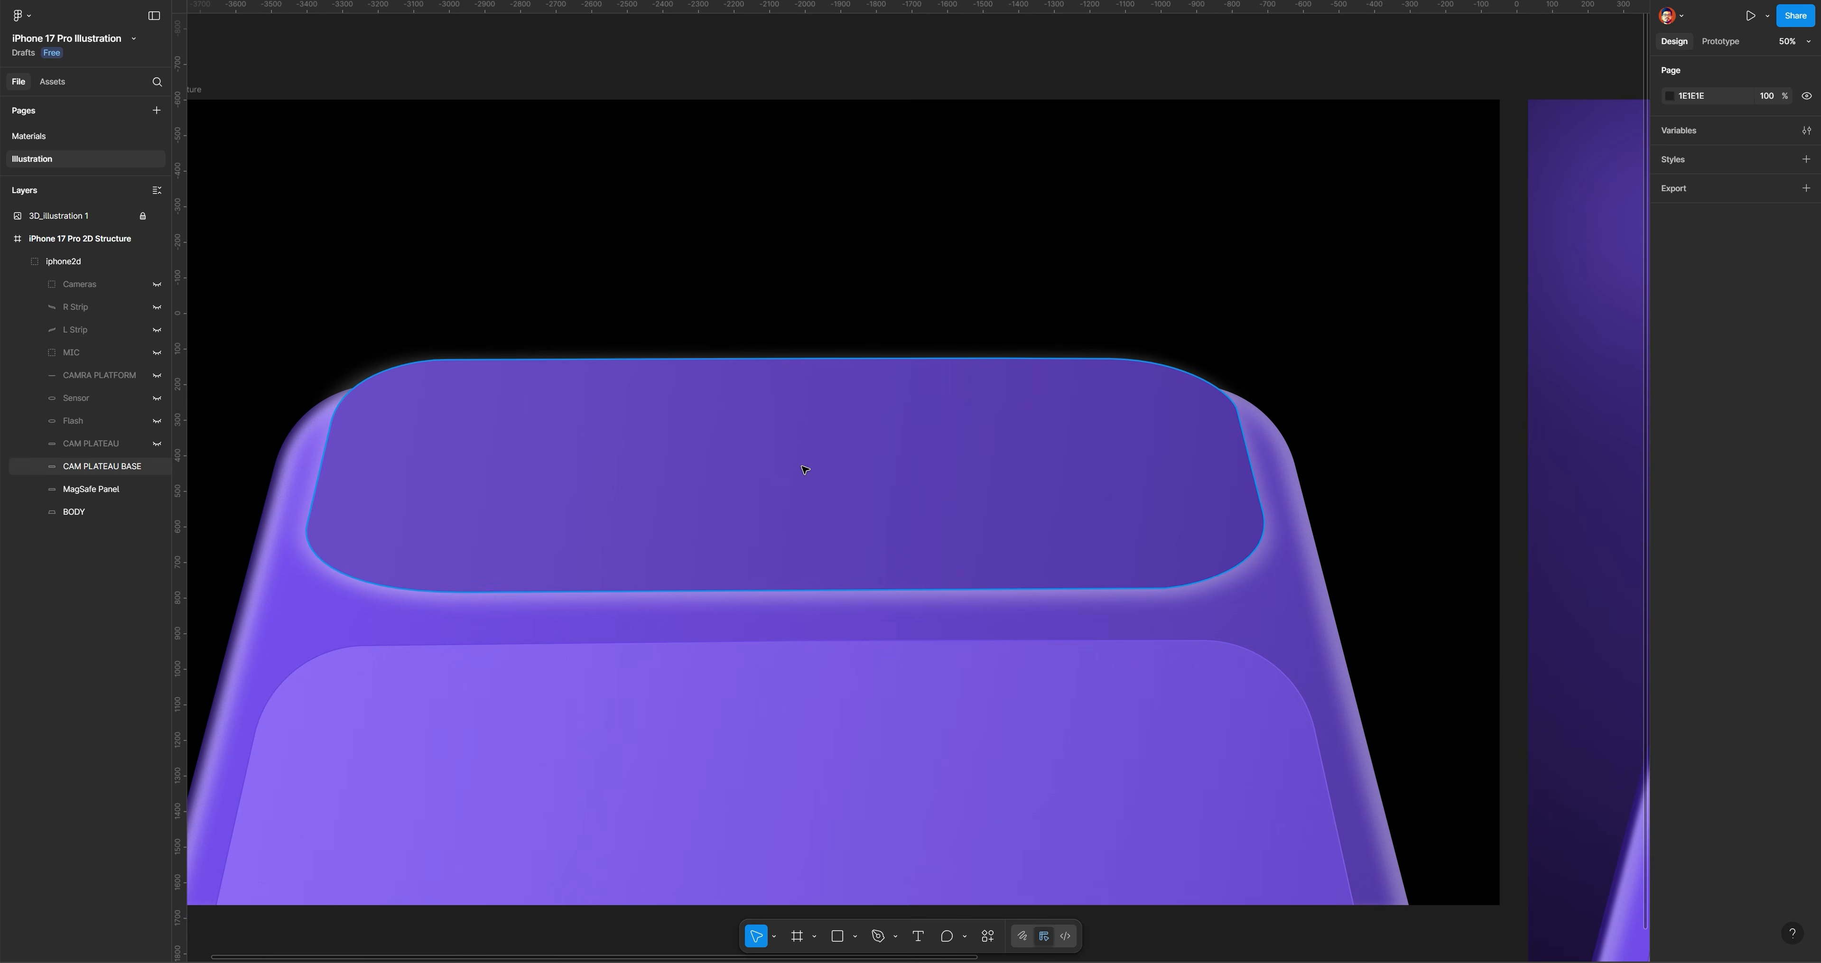
# Add a Noise effect to the CAM PLATEAU BASE with a noise size of 0.2
pyautogui.keyDown('ctrl'); pyautogui.click(745, 566); pyautogui.keyUp('ctrl')
pyautogui.click(1807, 520)
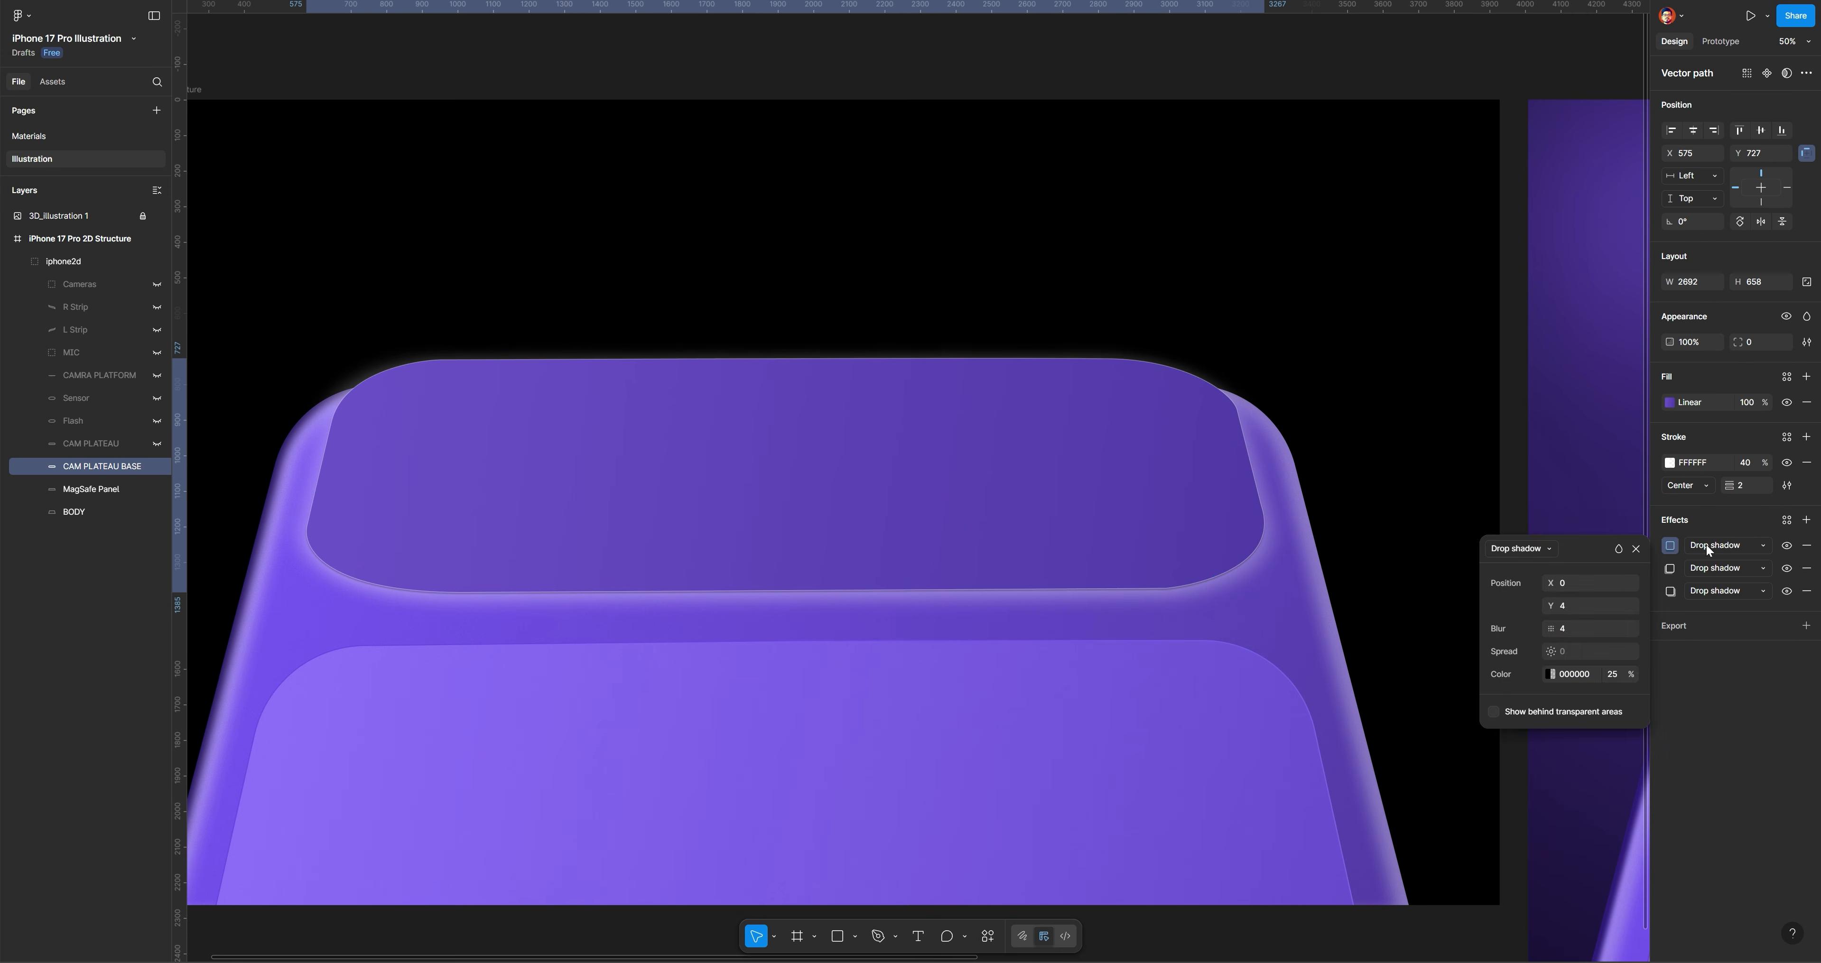
pyautogui.click(1706, 545)
pyautogui.click(1721, 598)
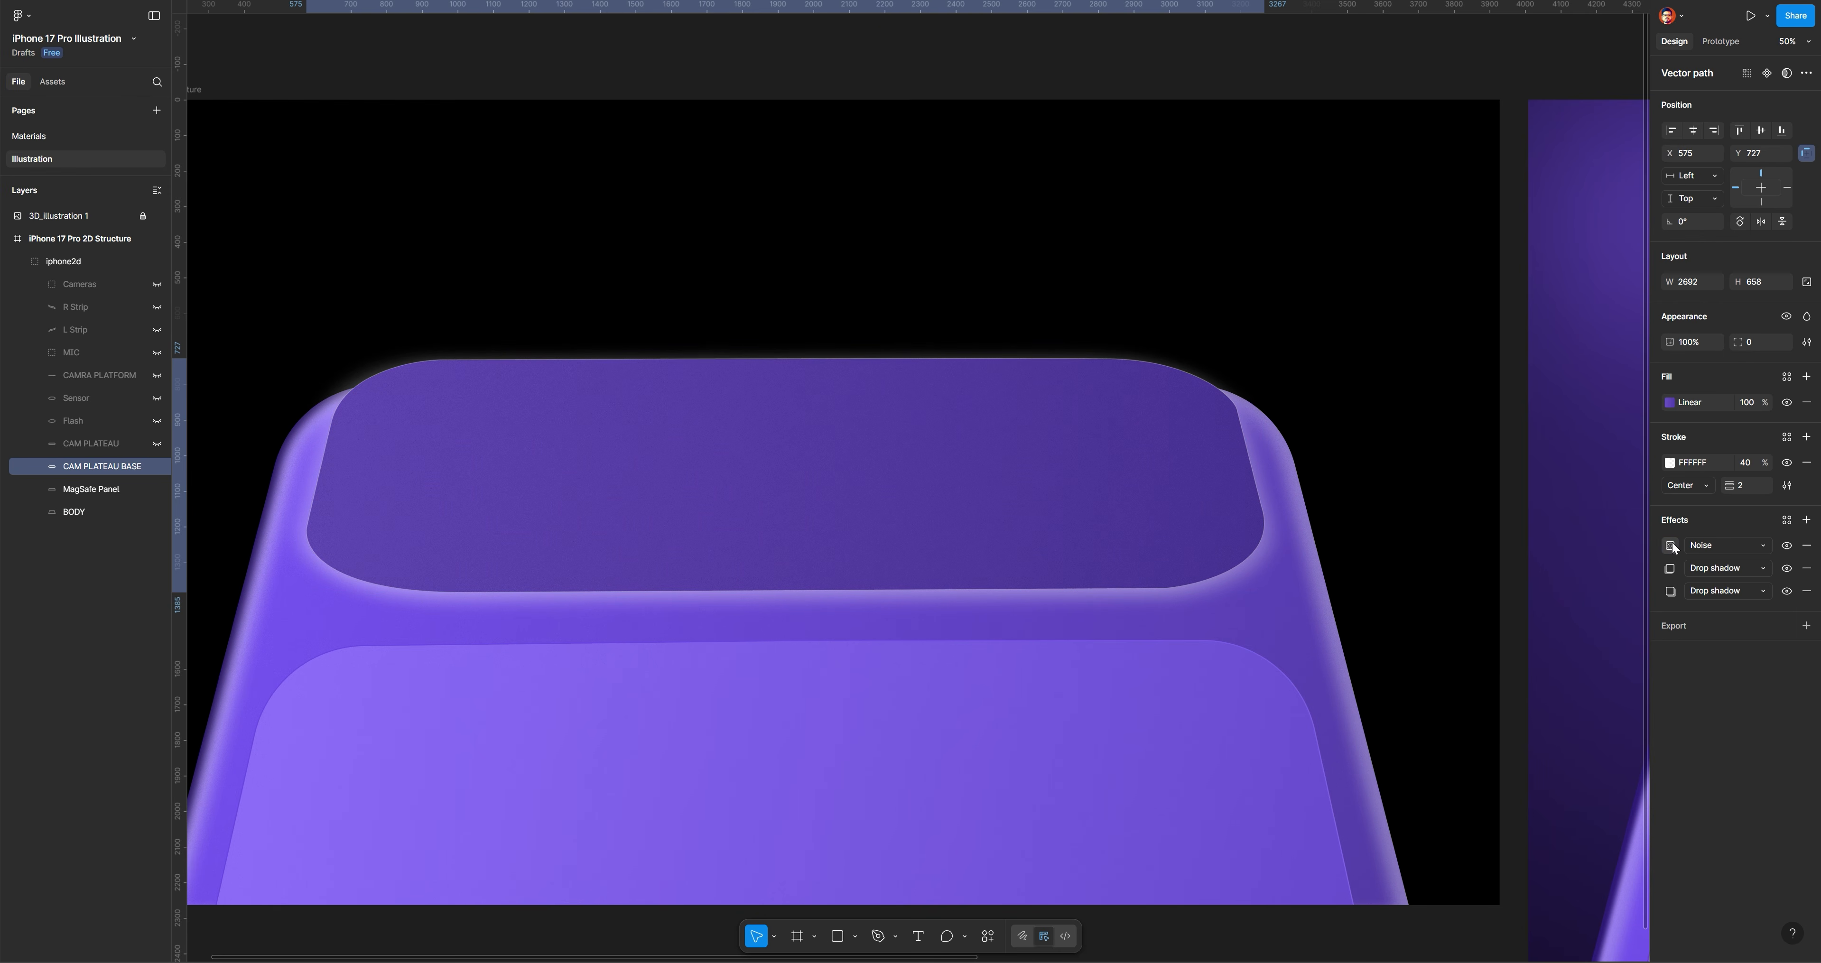
pyautogui.click(1574, 603)
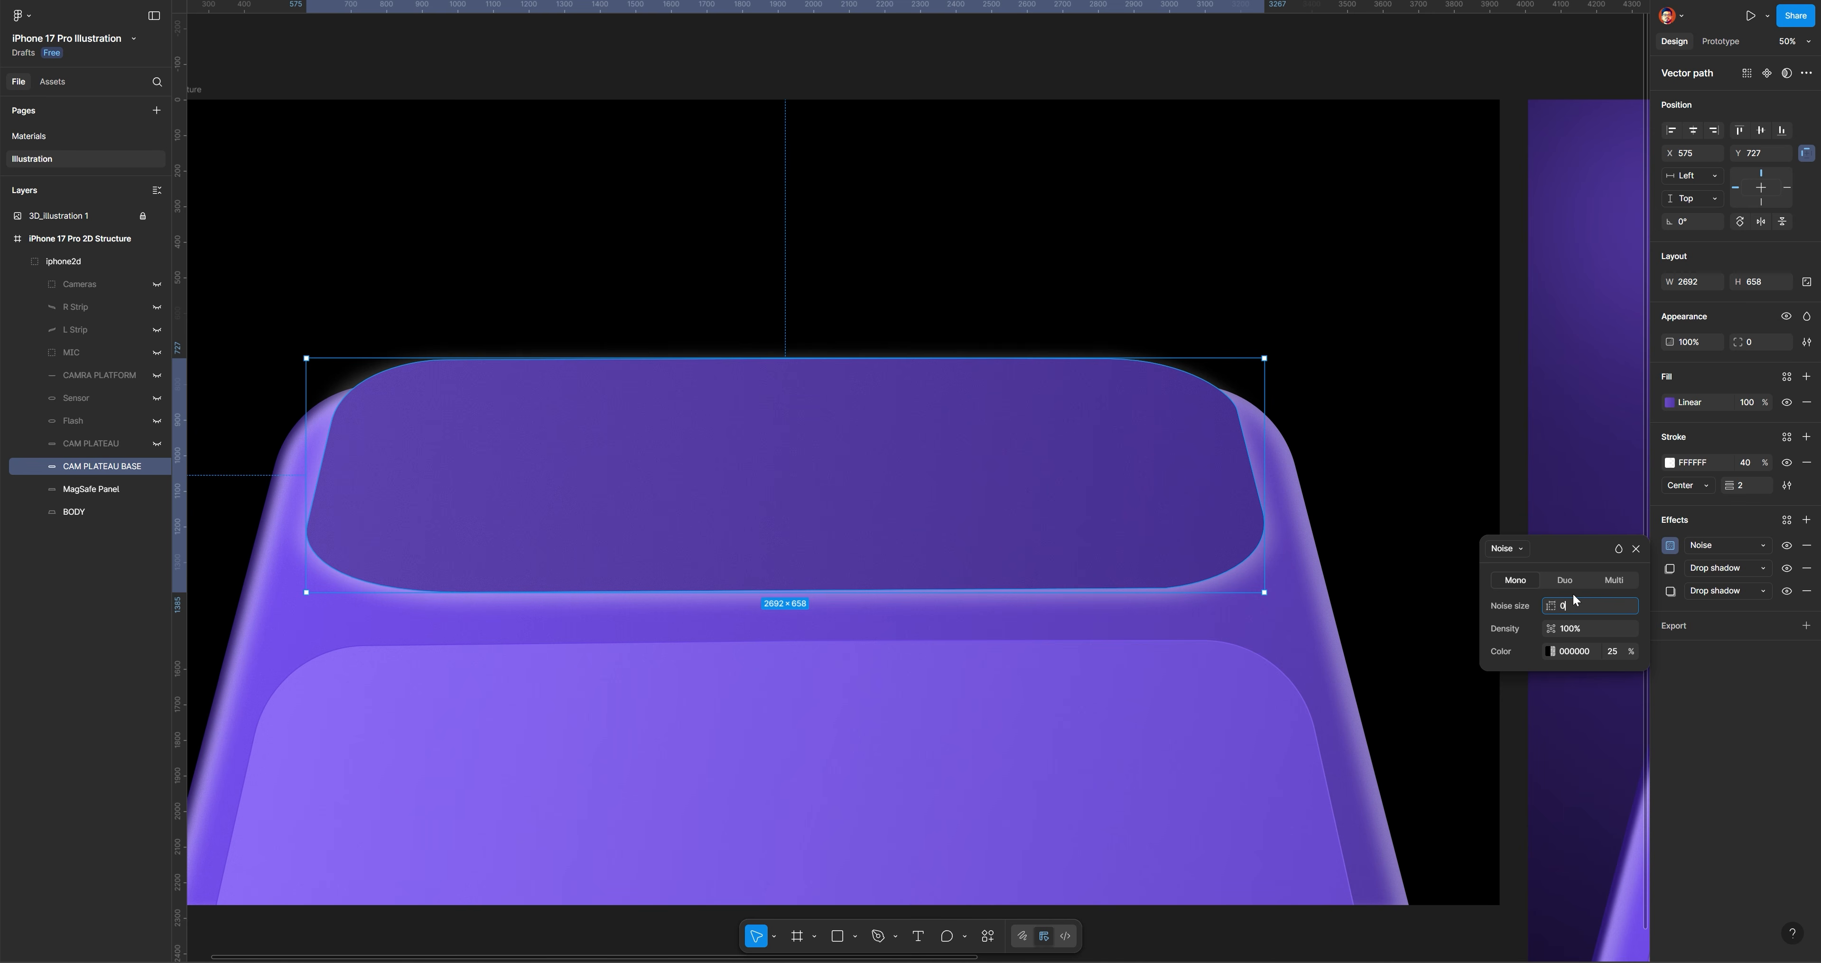
pyautogui.press('Return')
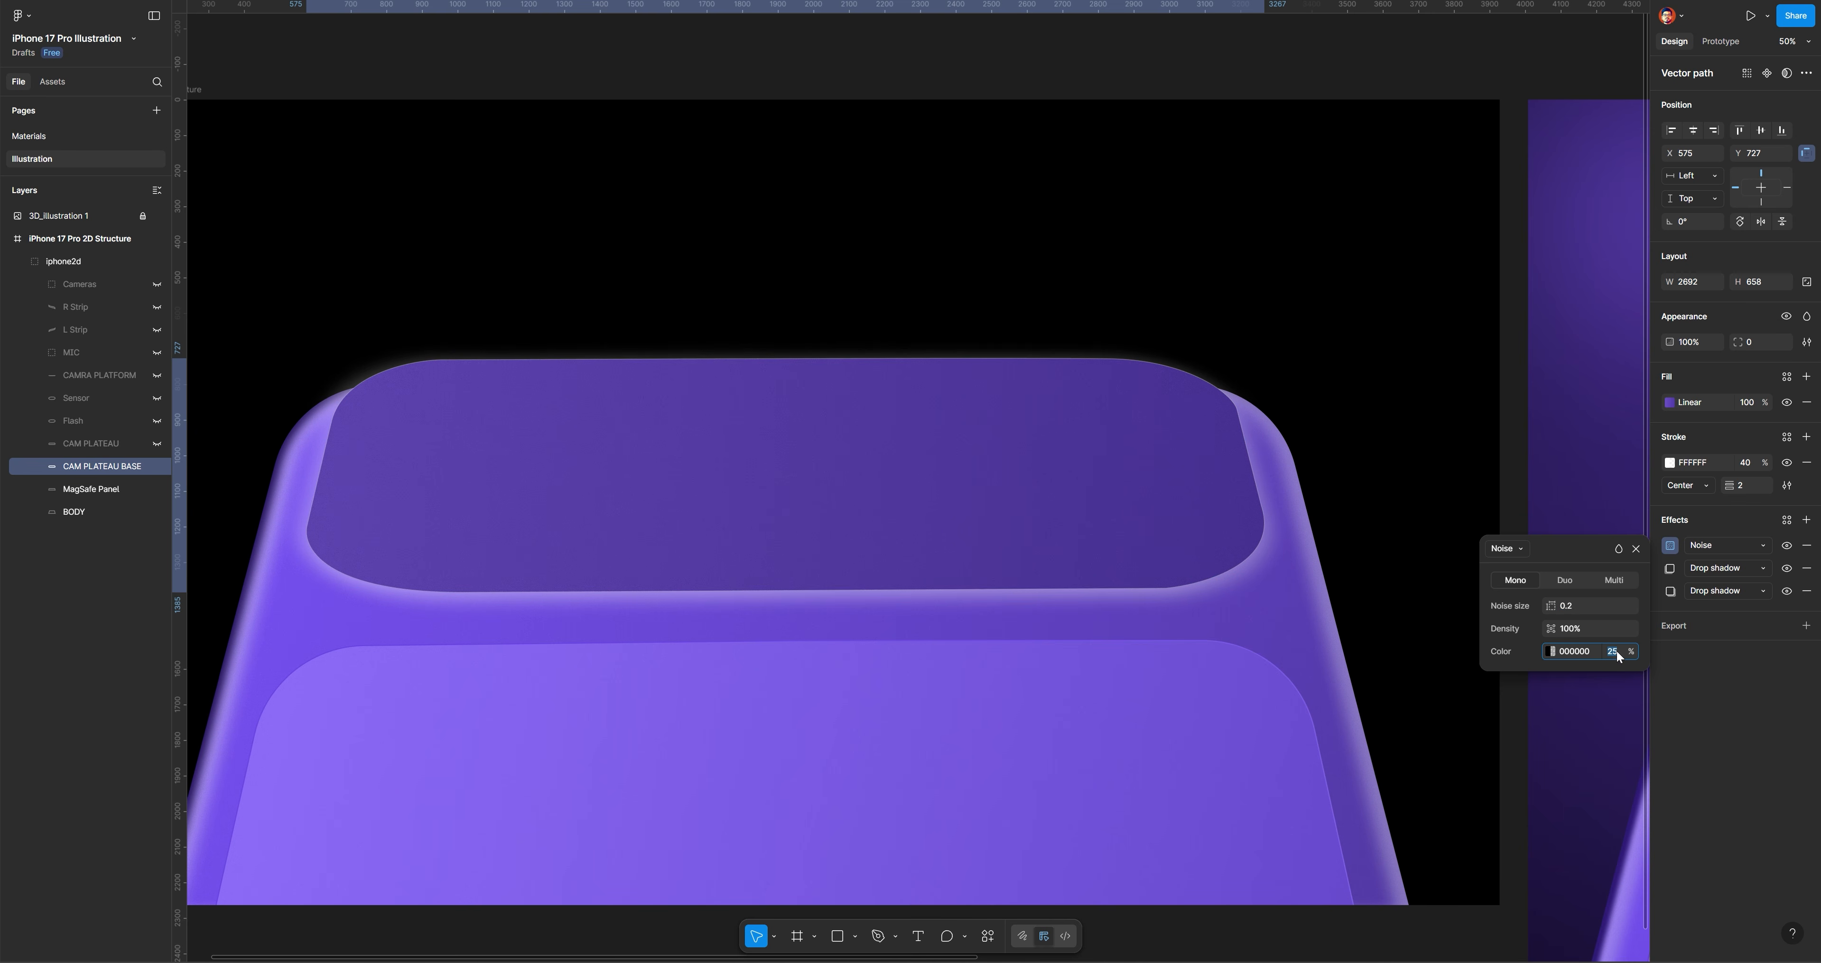
# Set the plateau base's noise colour to purple 5534BD, based on a colour sampled from the phone, at 20% opacity
pyautogui.write('20')
pyautogui.press('Return')
pyautogui.click(1550, 651)
pyautogui.click(1329, 810)
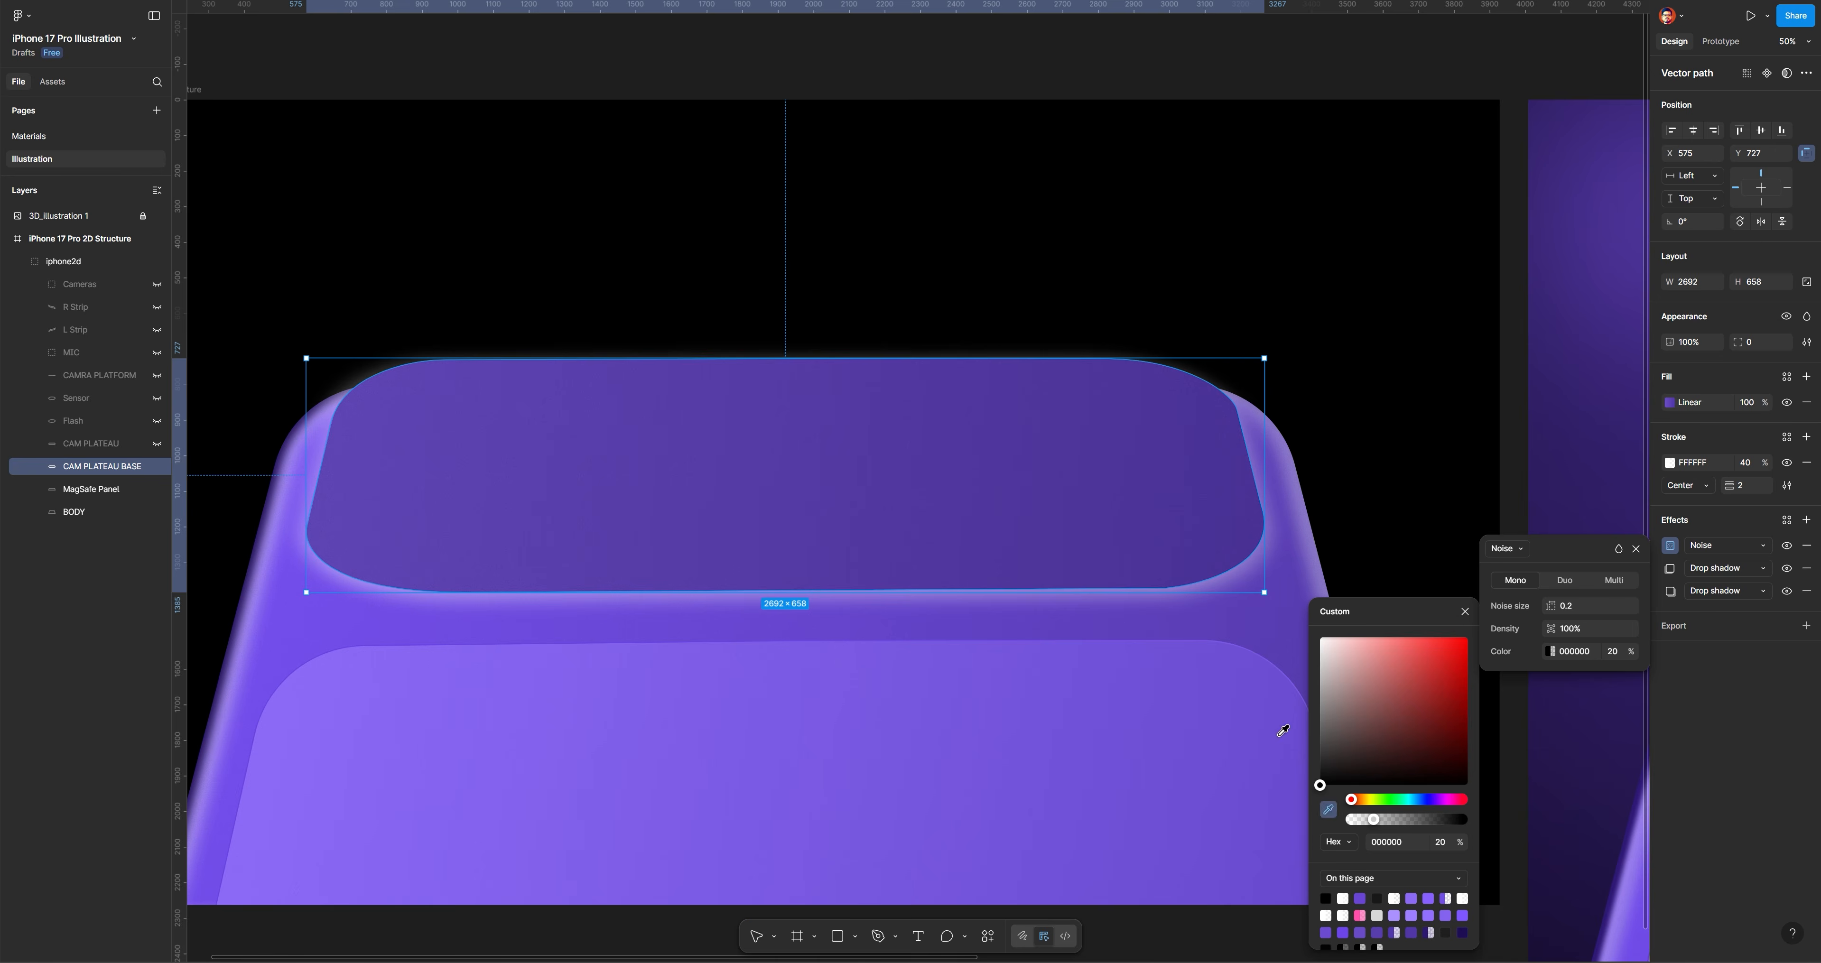
pyautogui.click(1270, 648)
pyautogui.moveTo(1423, 682); pyautogui.dragTo(1431, 682)
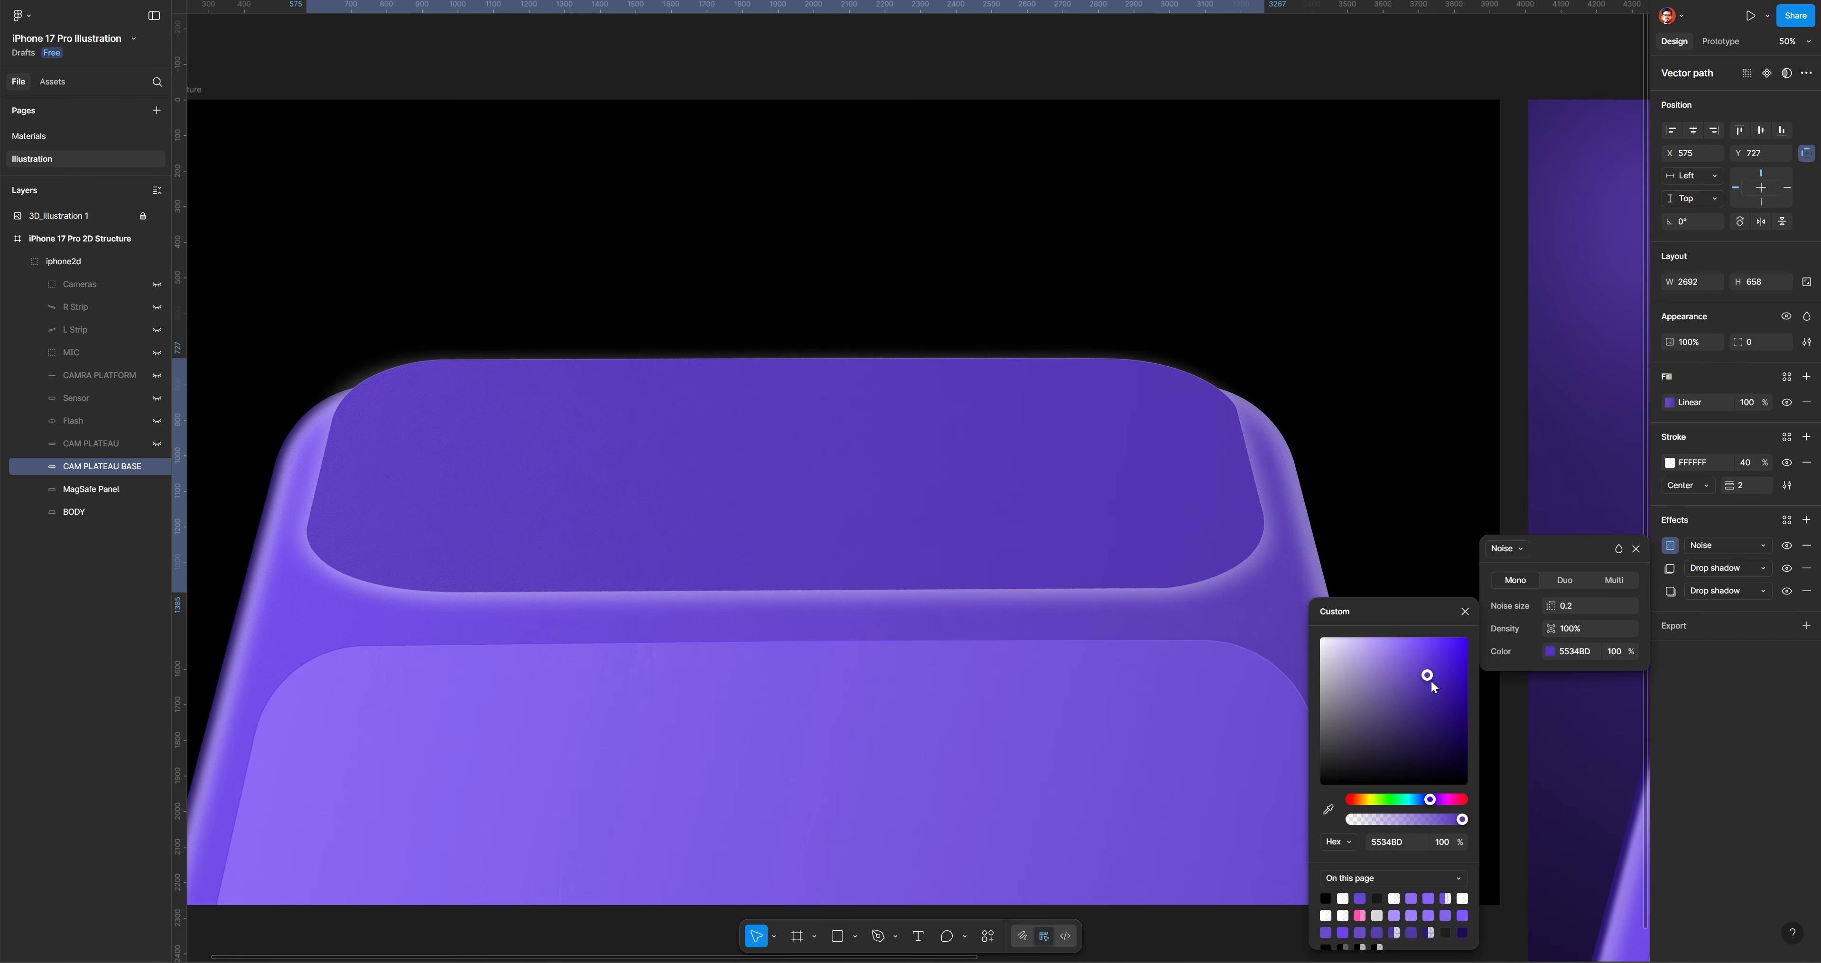
pyautogui.click(1619, 651)
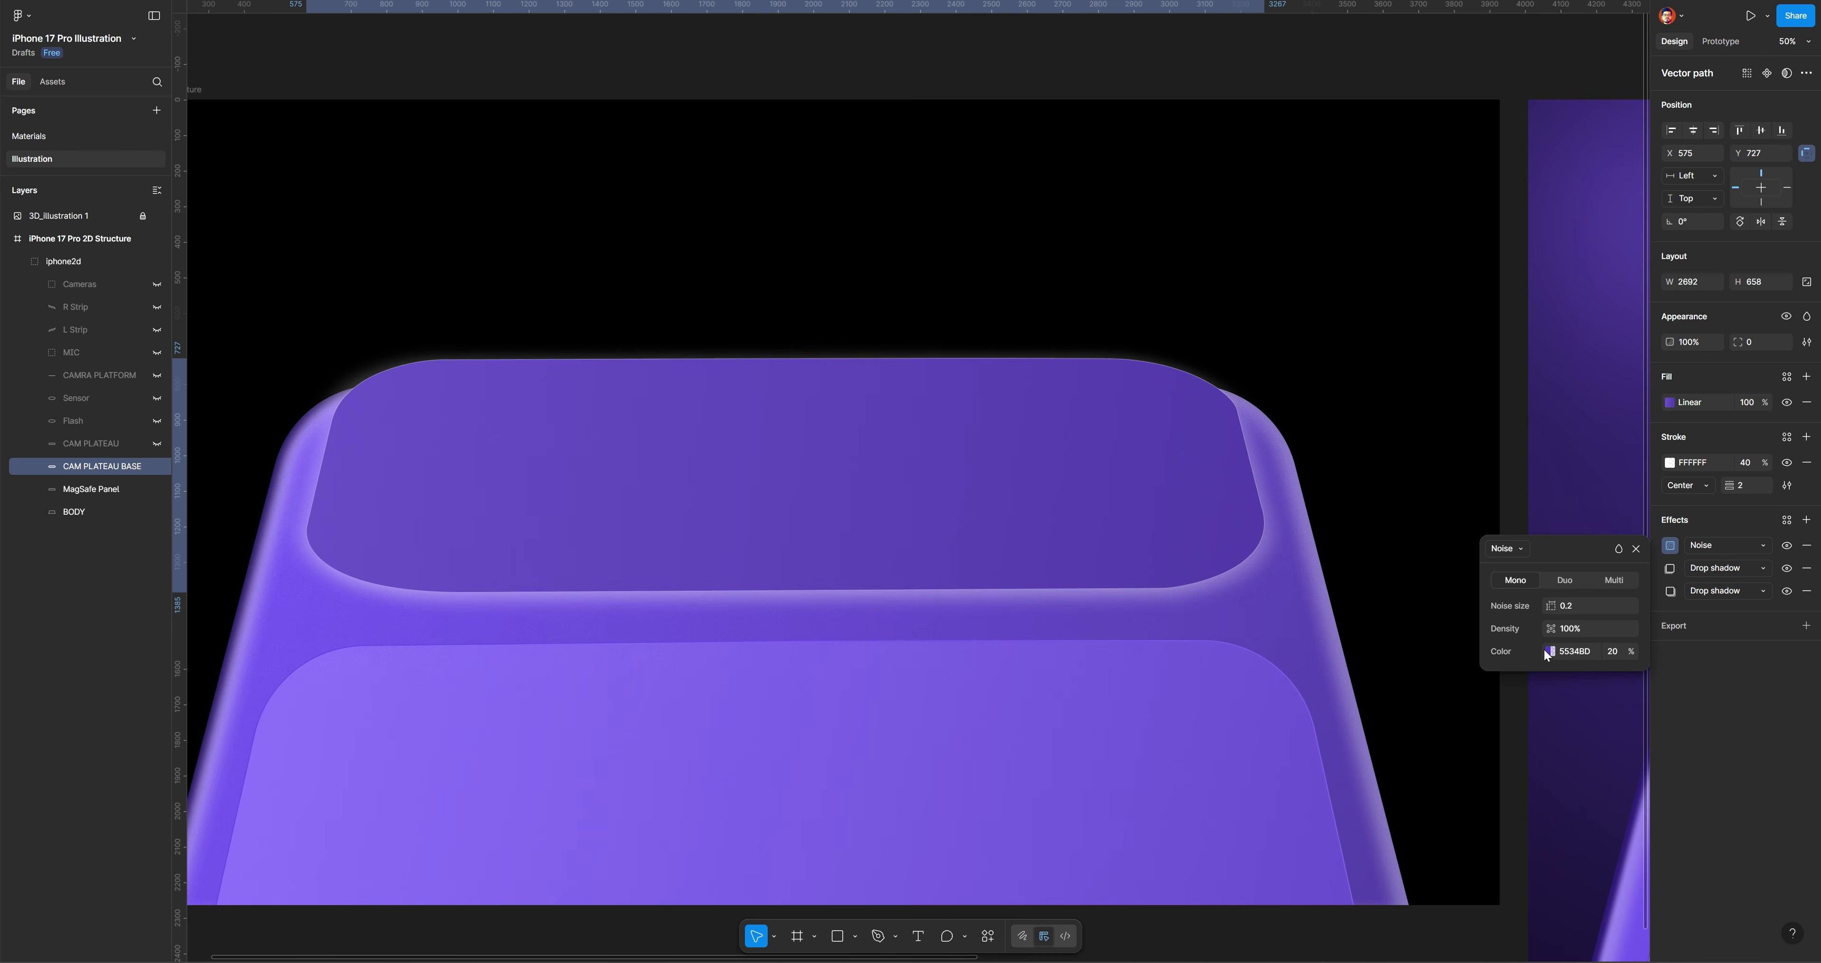
pyautogui.click(1527, 282)
# Try an opacity of 40% on both white drop shadows of the CAM PLATEAU BASE
pyautogui.scroll(1, 1344, 389)
pyautogui.click(1188, 466)
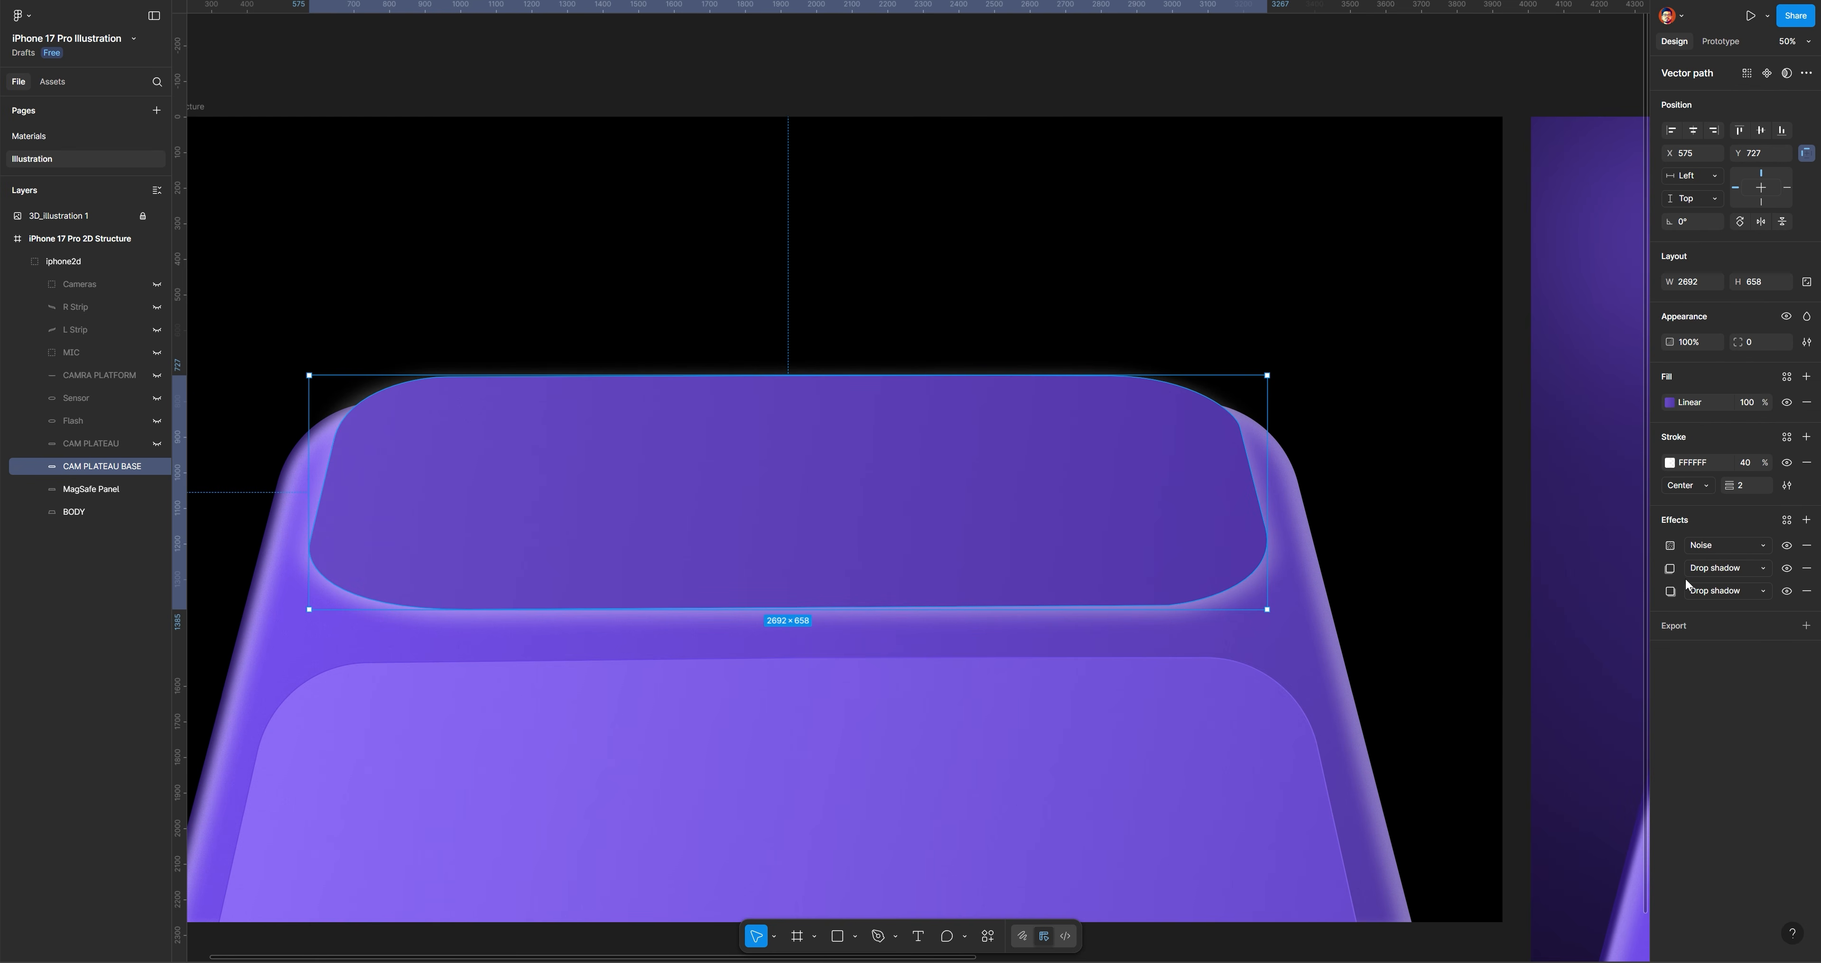
pyautogui.click(1669, 568)
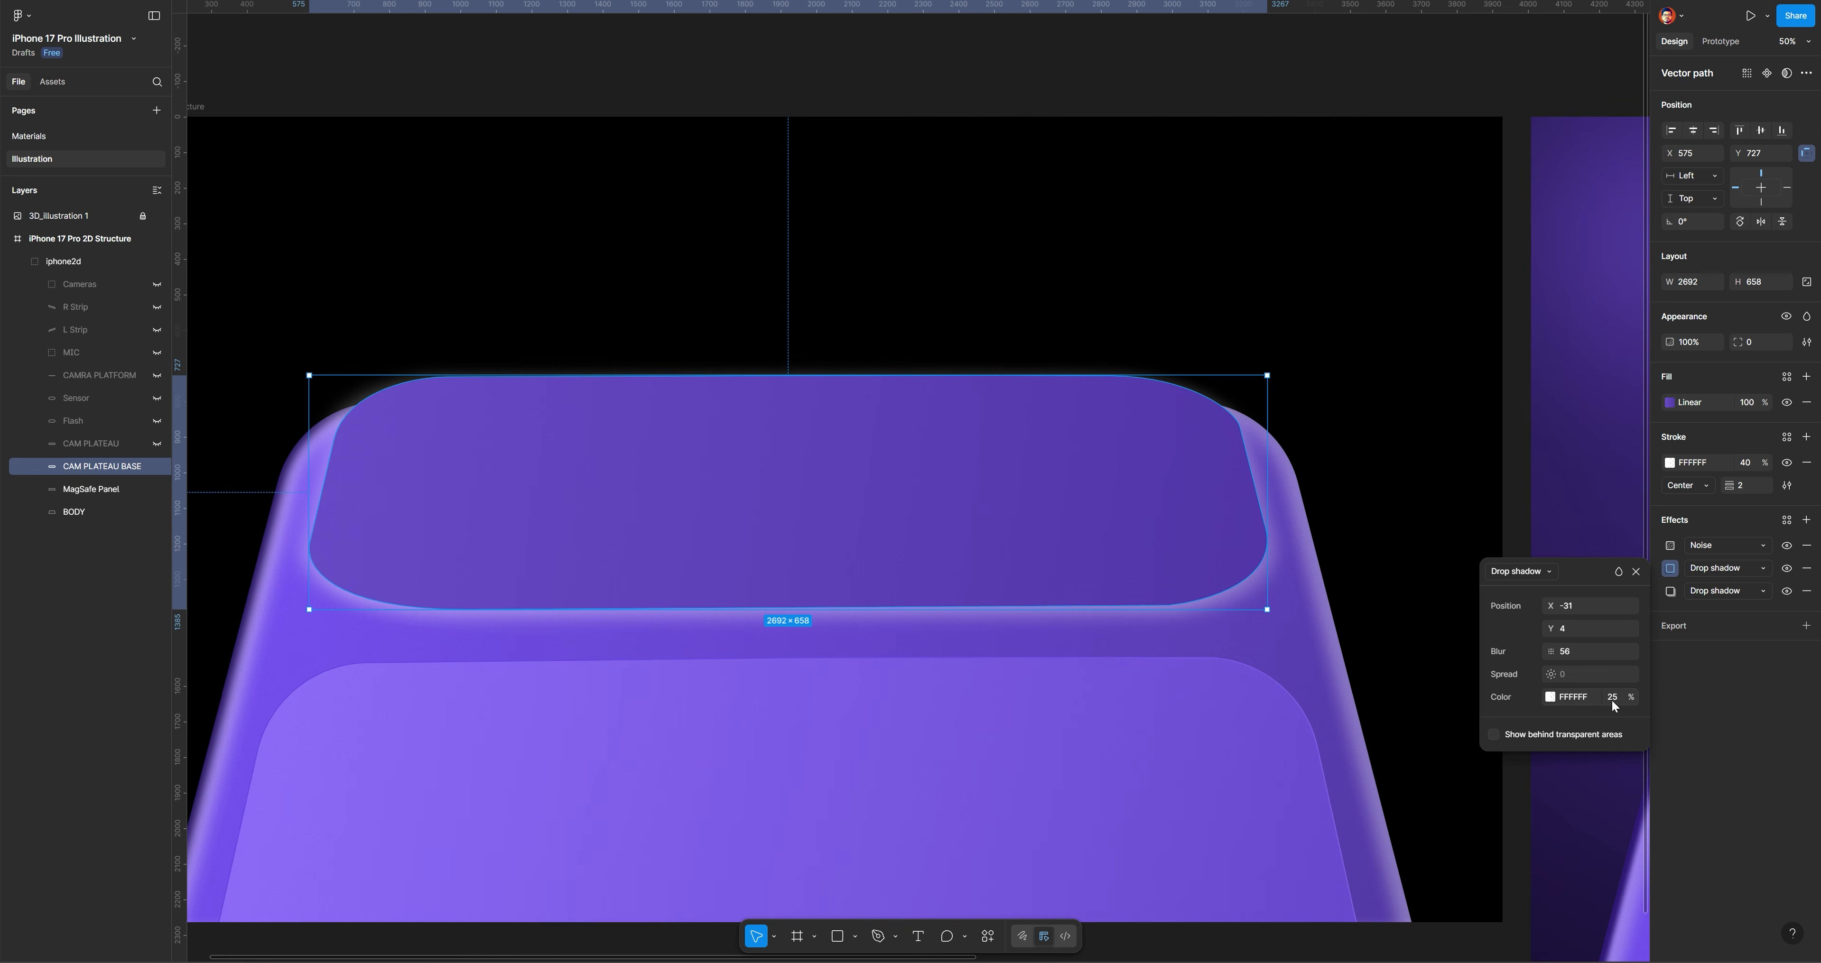
pyautogui.write('40')
pyautogui.press('Return')
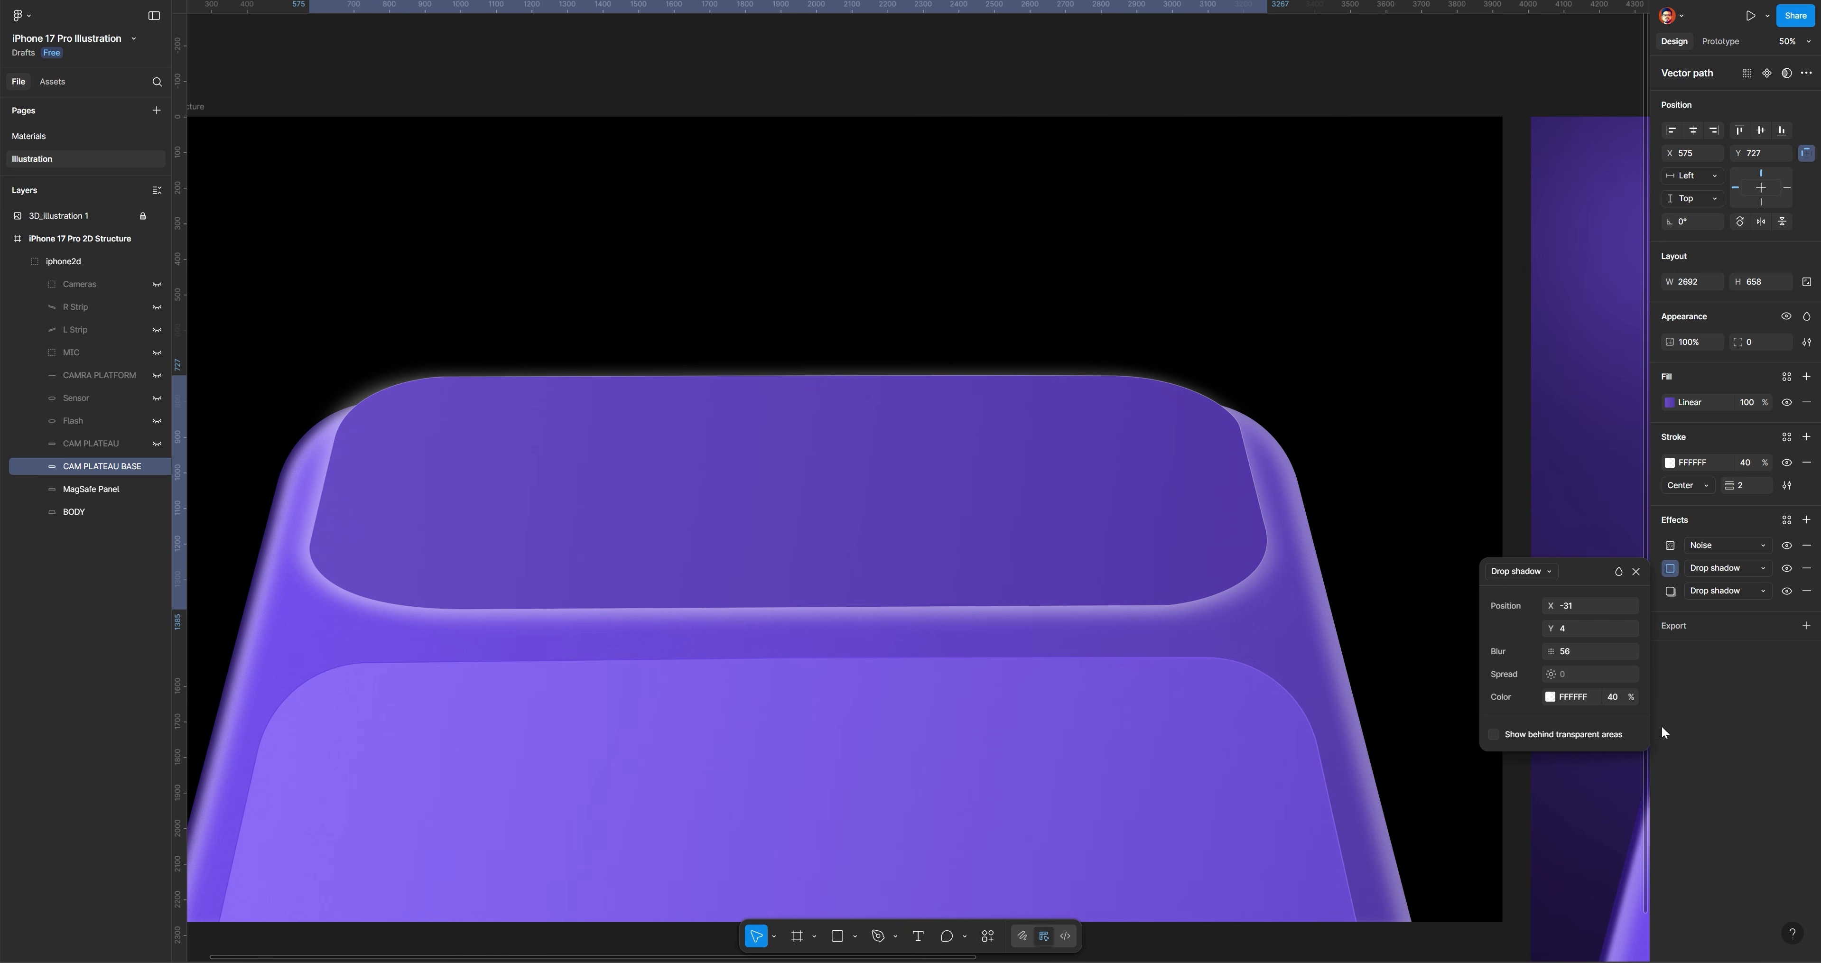
pyautogui.click(1670, 591)
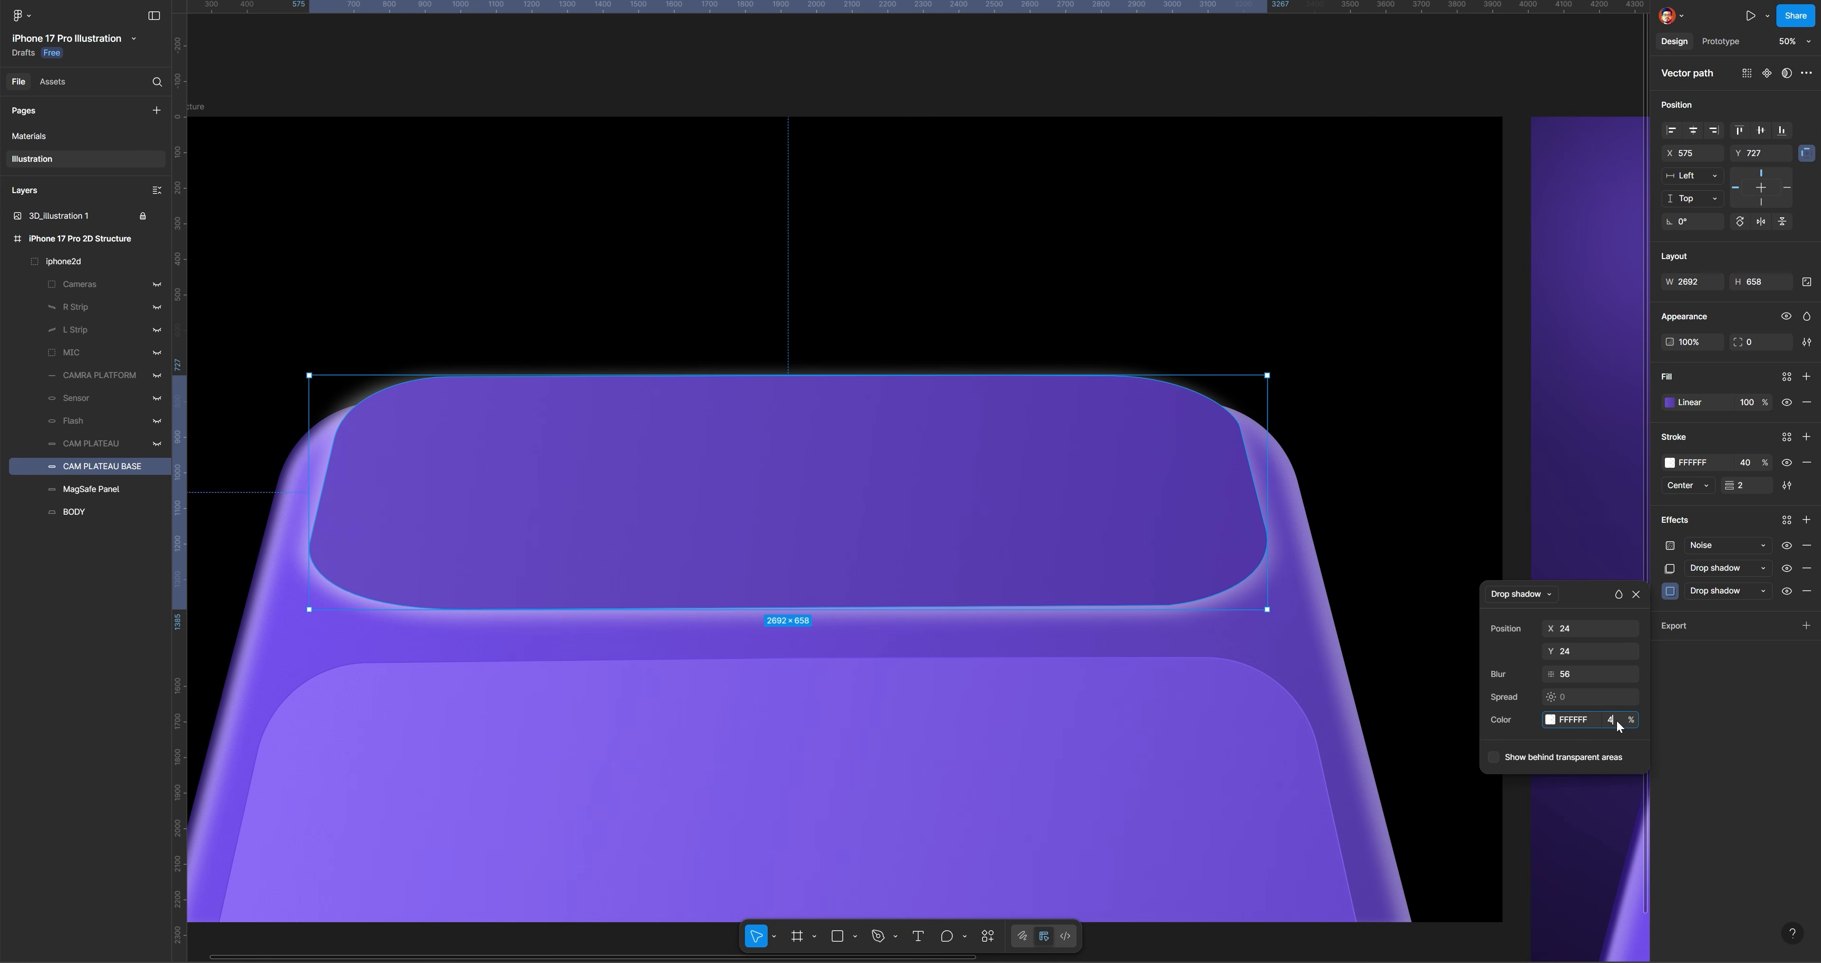
pyautogui.click(1616, 720)
pyautogui.write('40')
pyautogui.press('Return')
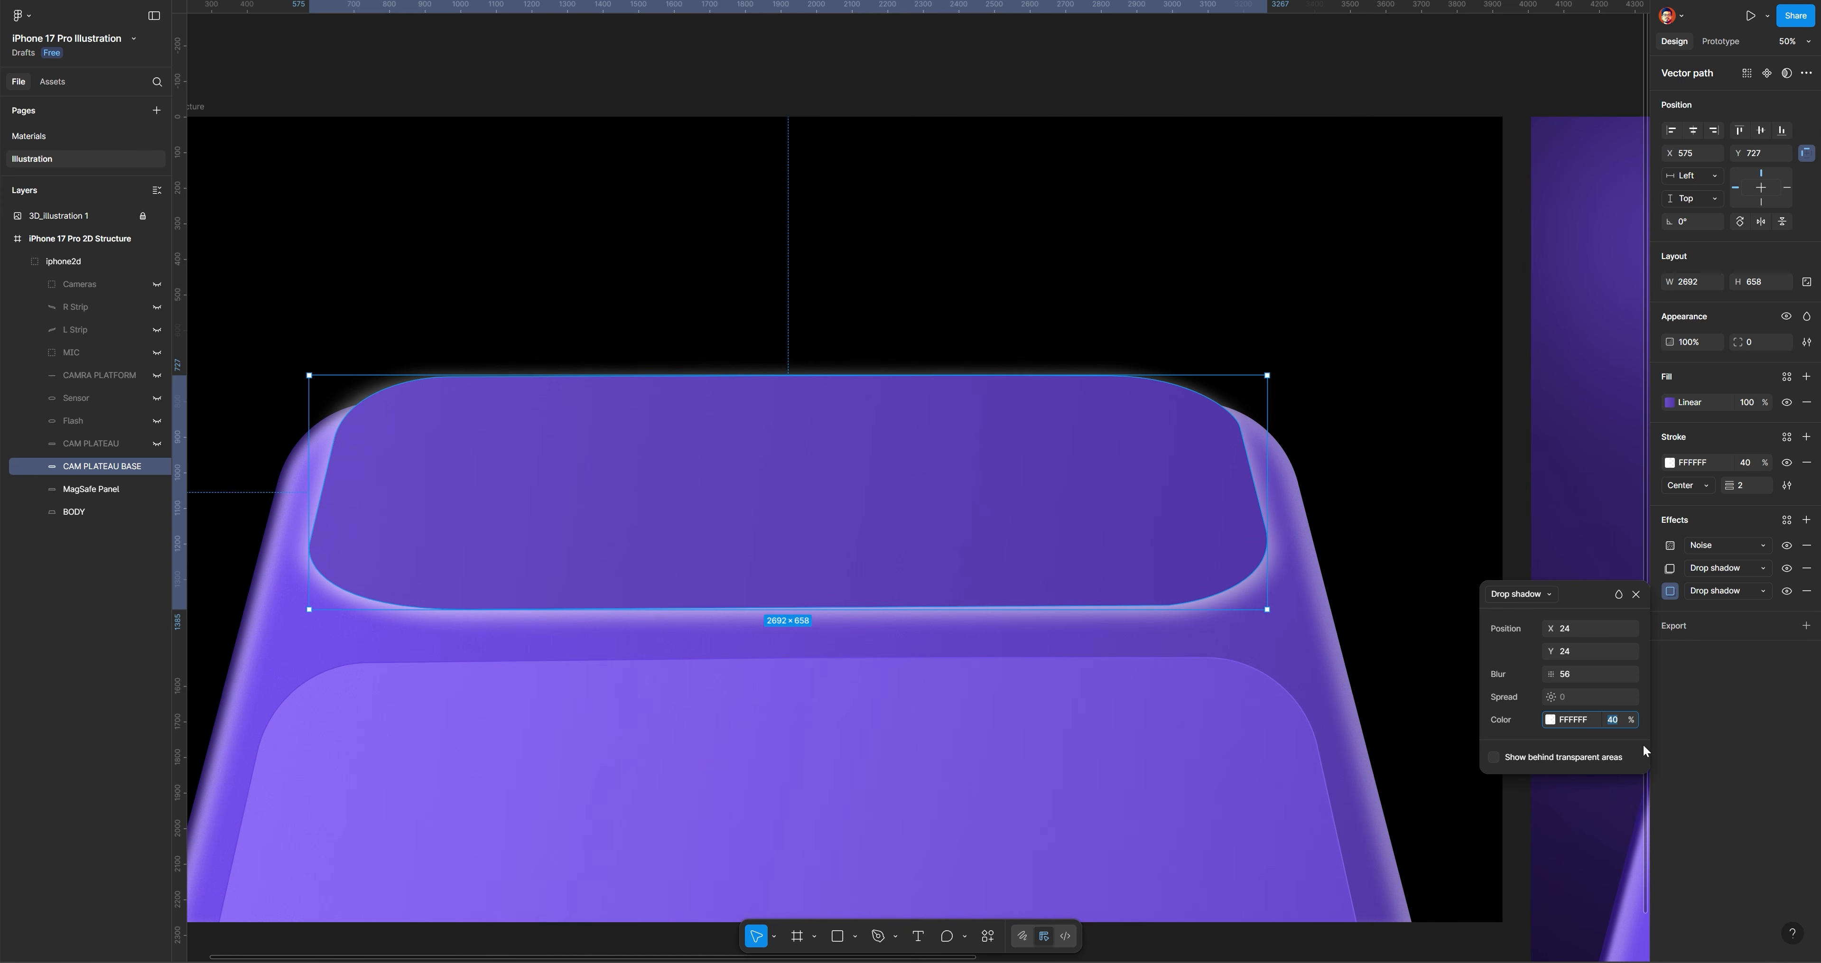
# Set the opacity of both white drop shadows on the CAM PLATEAU BASE to 32%
pyautogui.write('32')
pyautogui.press('Return')
pyautogui.click(1659, 568)
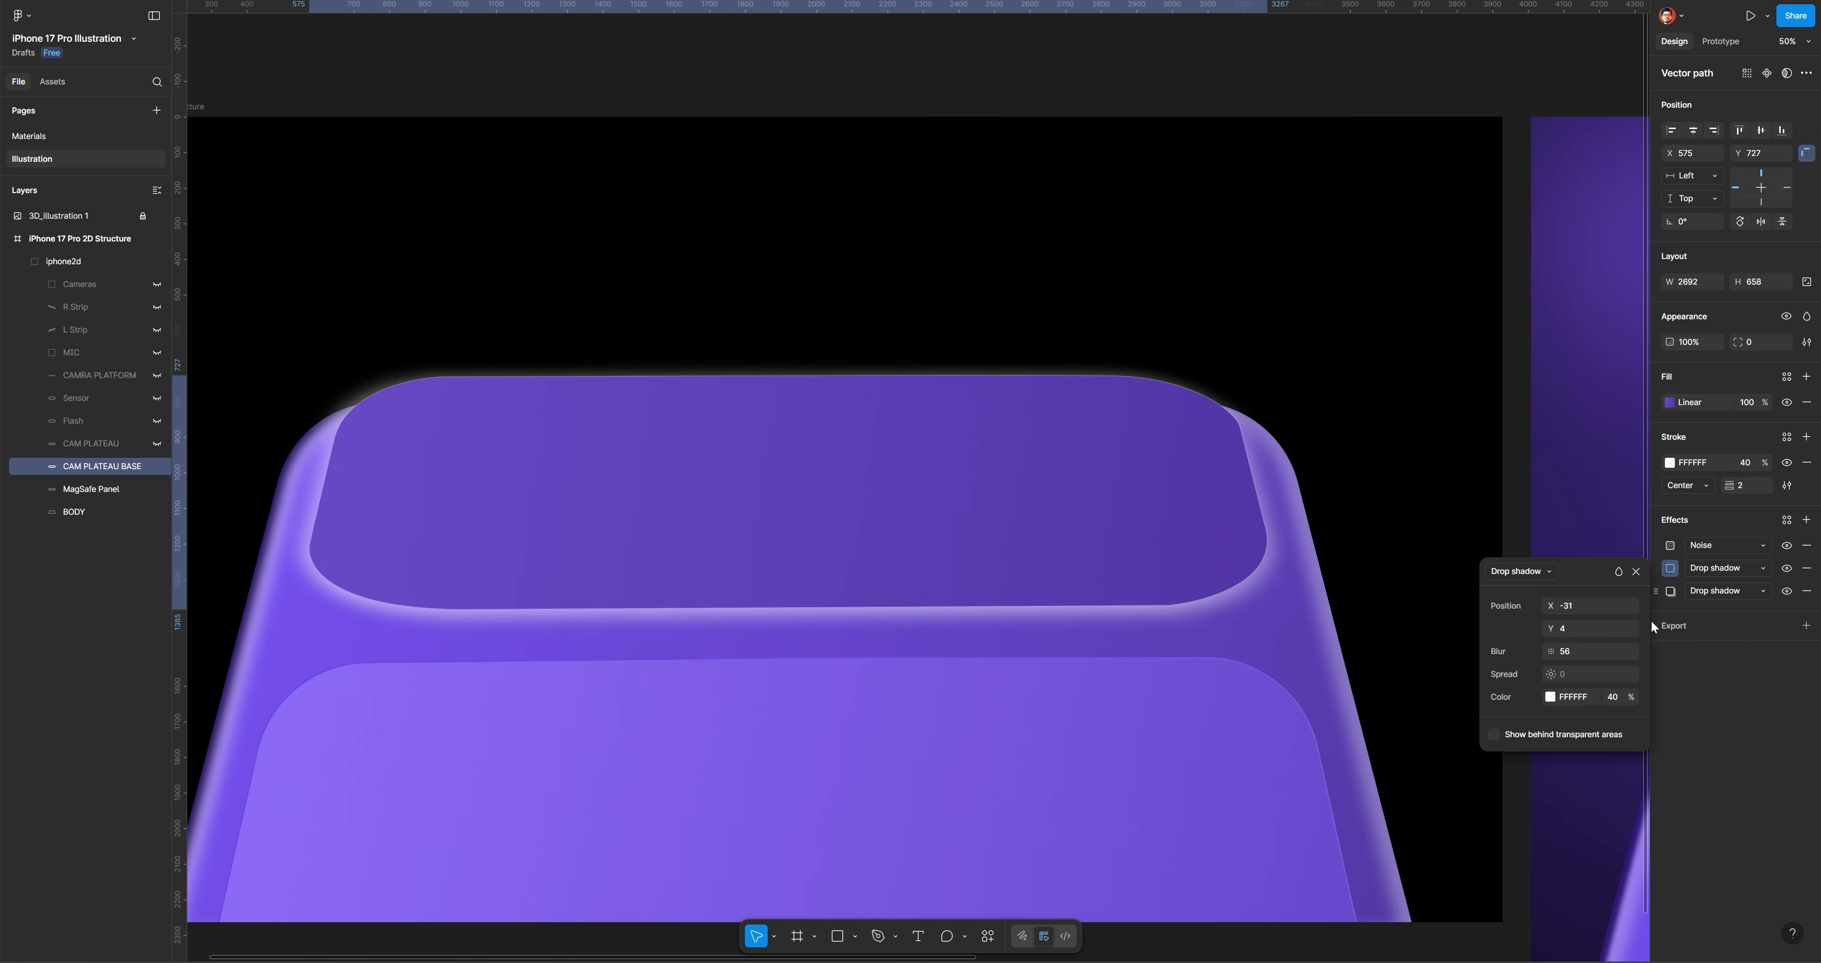
pyautogui.click(1617, 693)
pyautogui.write('32')
pyautogui.press('Return')
pyautogui.click(1470, 338)
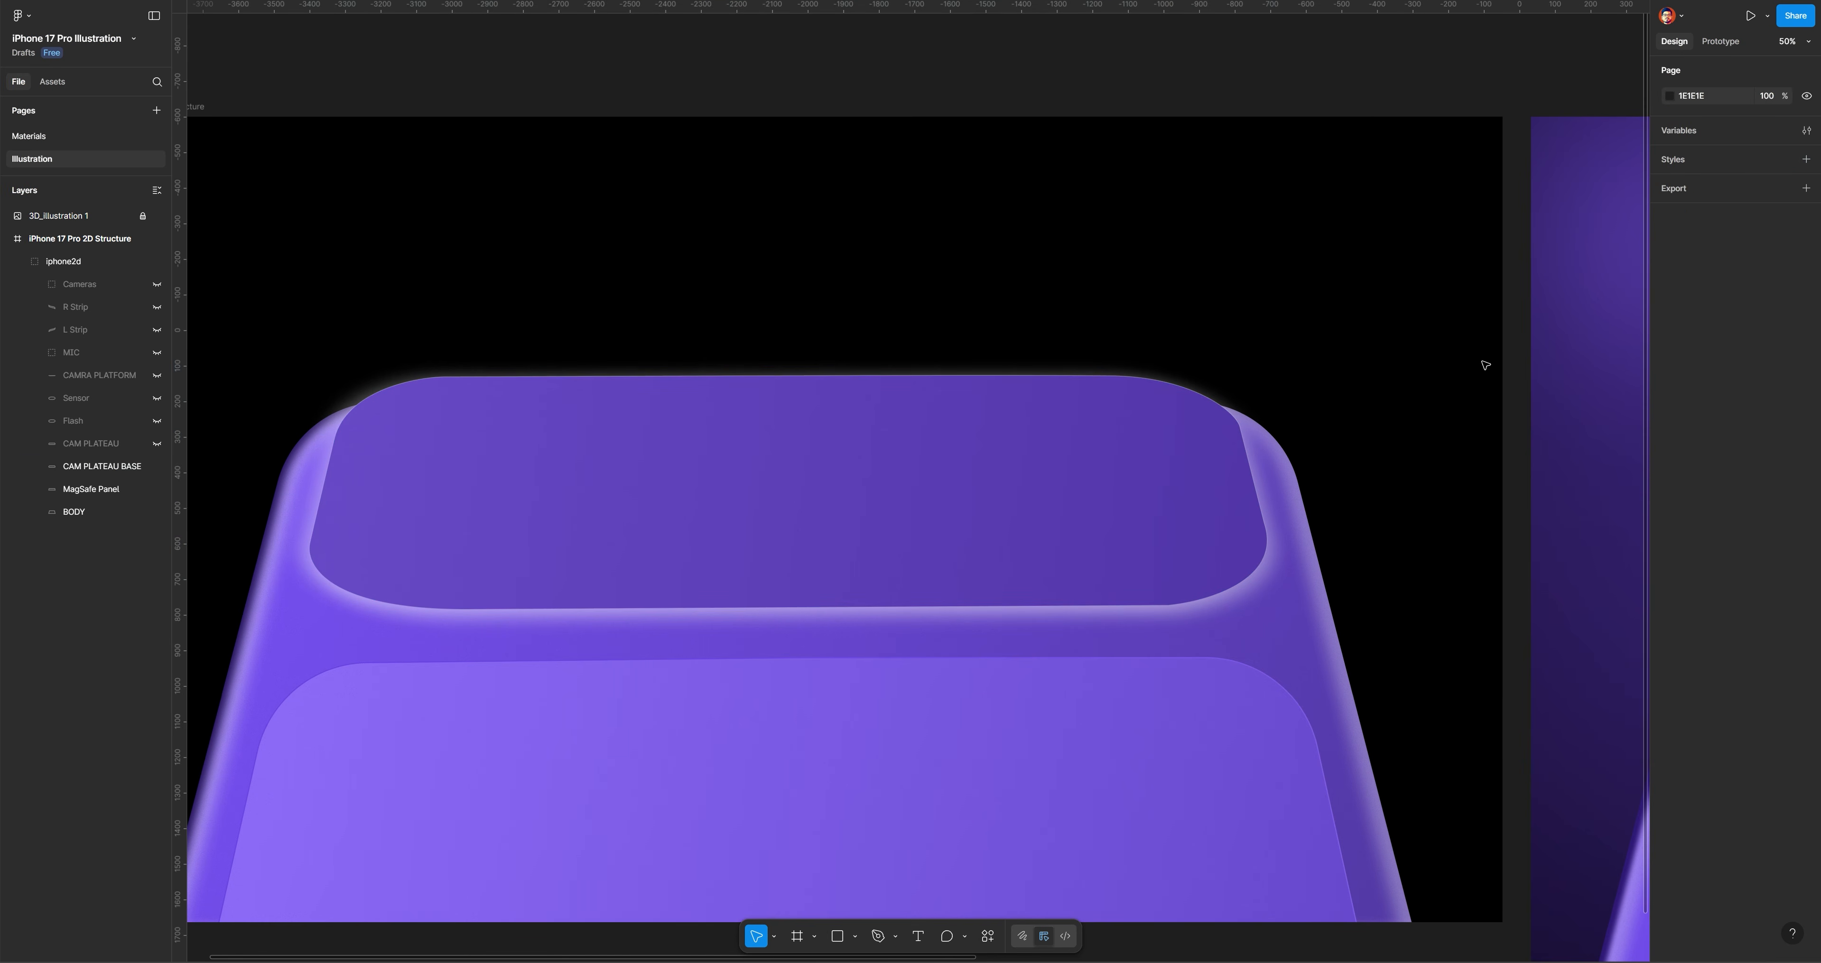
# Draw an open path about 422 × 1446 with the Pen tool just inside the phone body's right edge, curving up to the plateau corner
pyautogui.hscroll(5, 1207, 362)
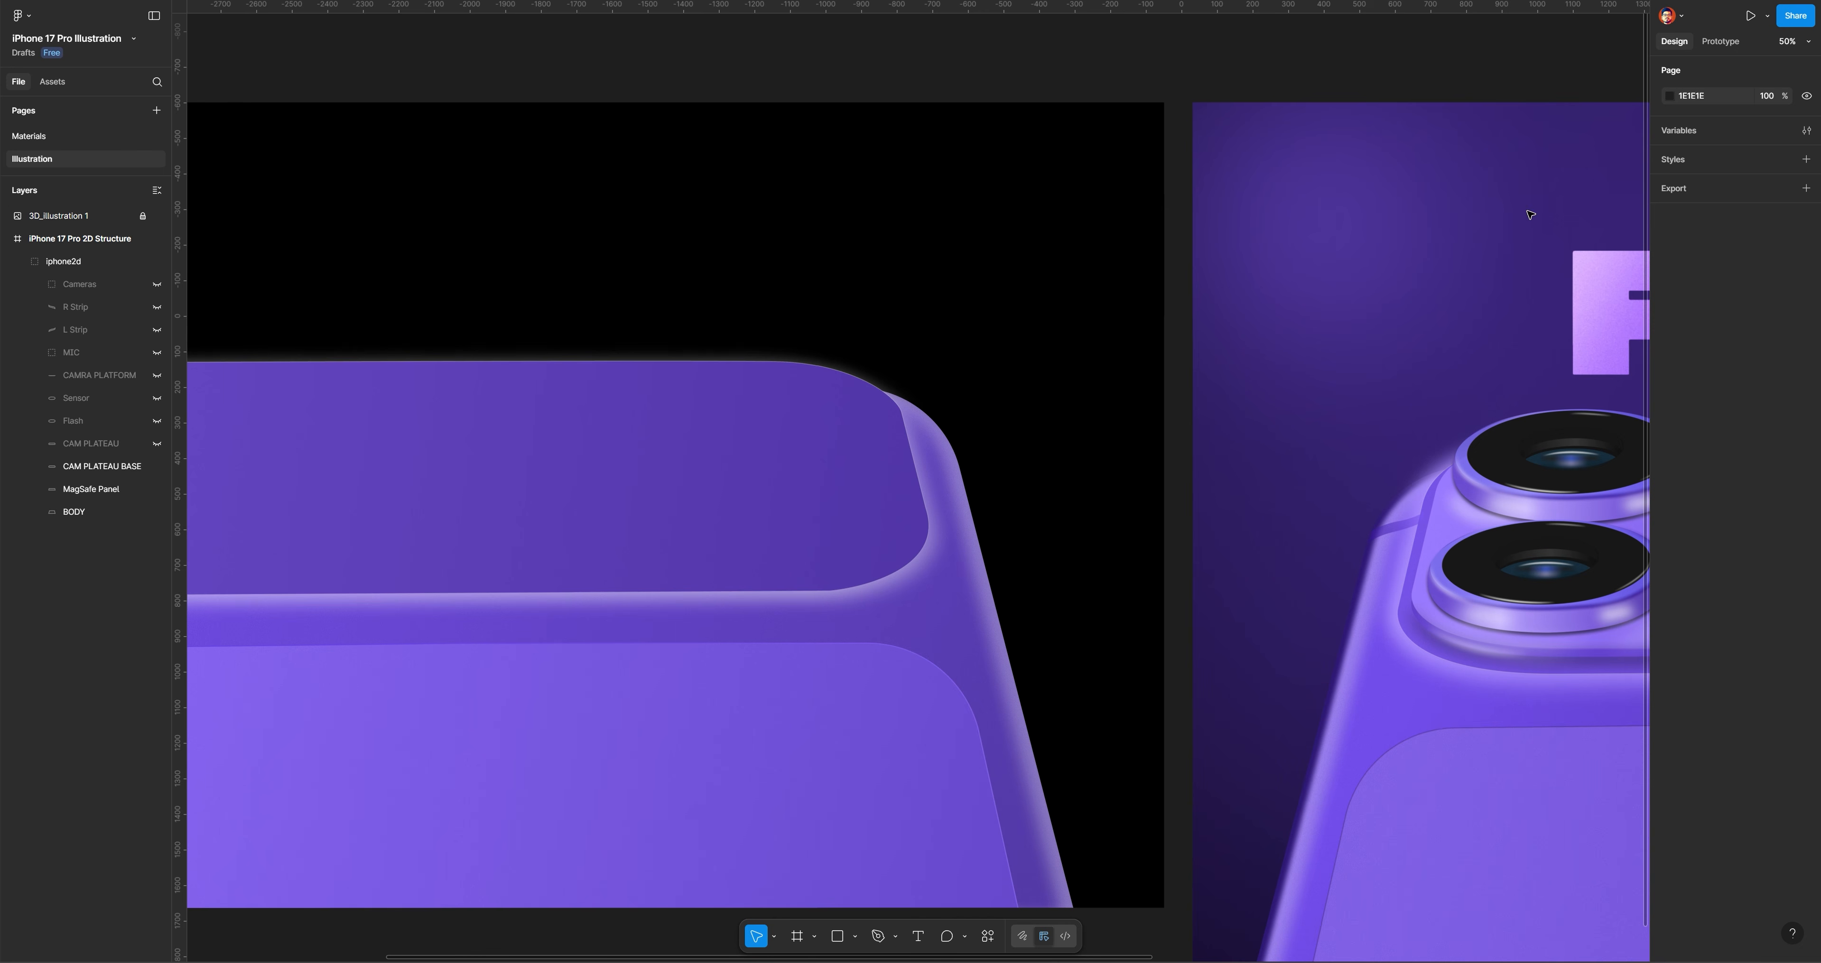
pyautogui.hscroll(13, 1435, 177)
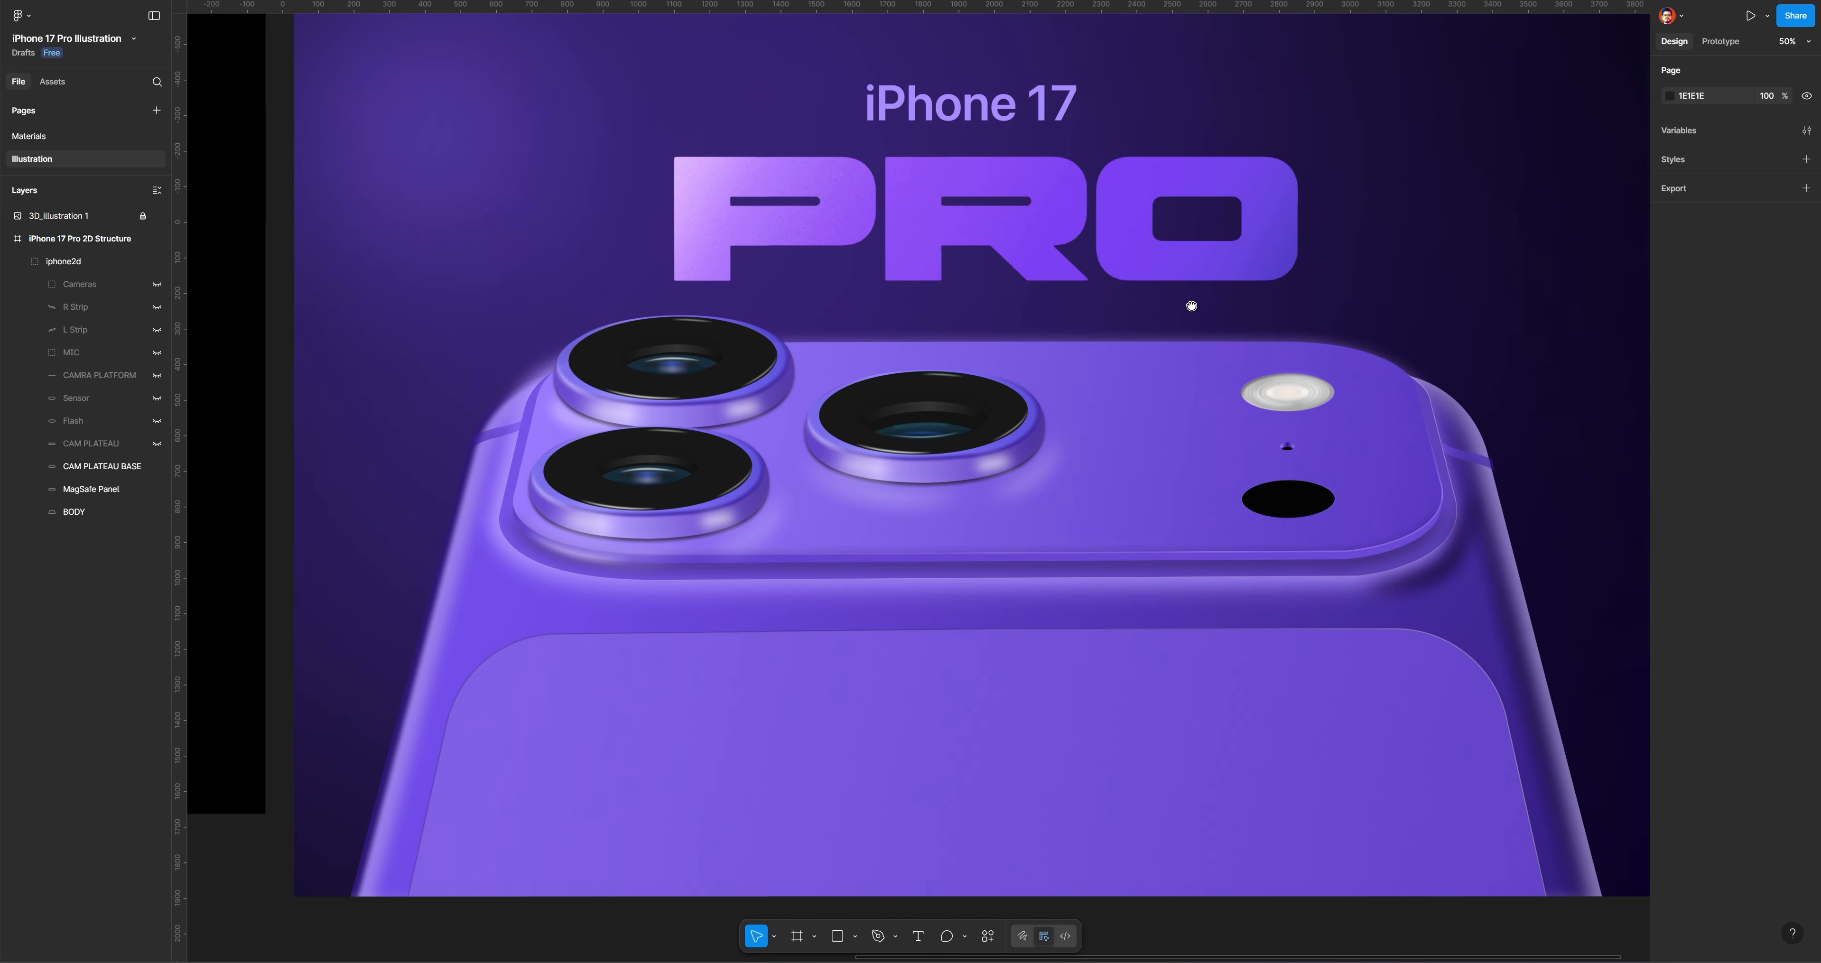
pyautogui.hscroll(2, 1191, 305)
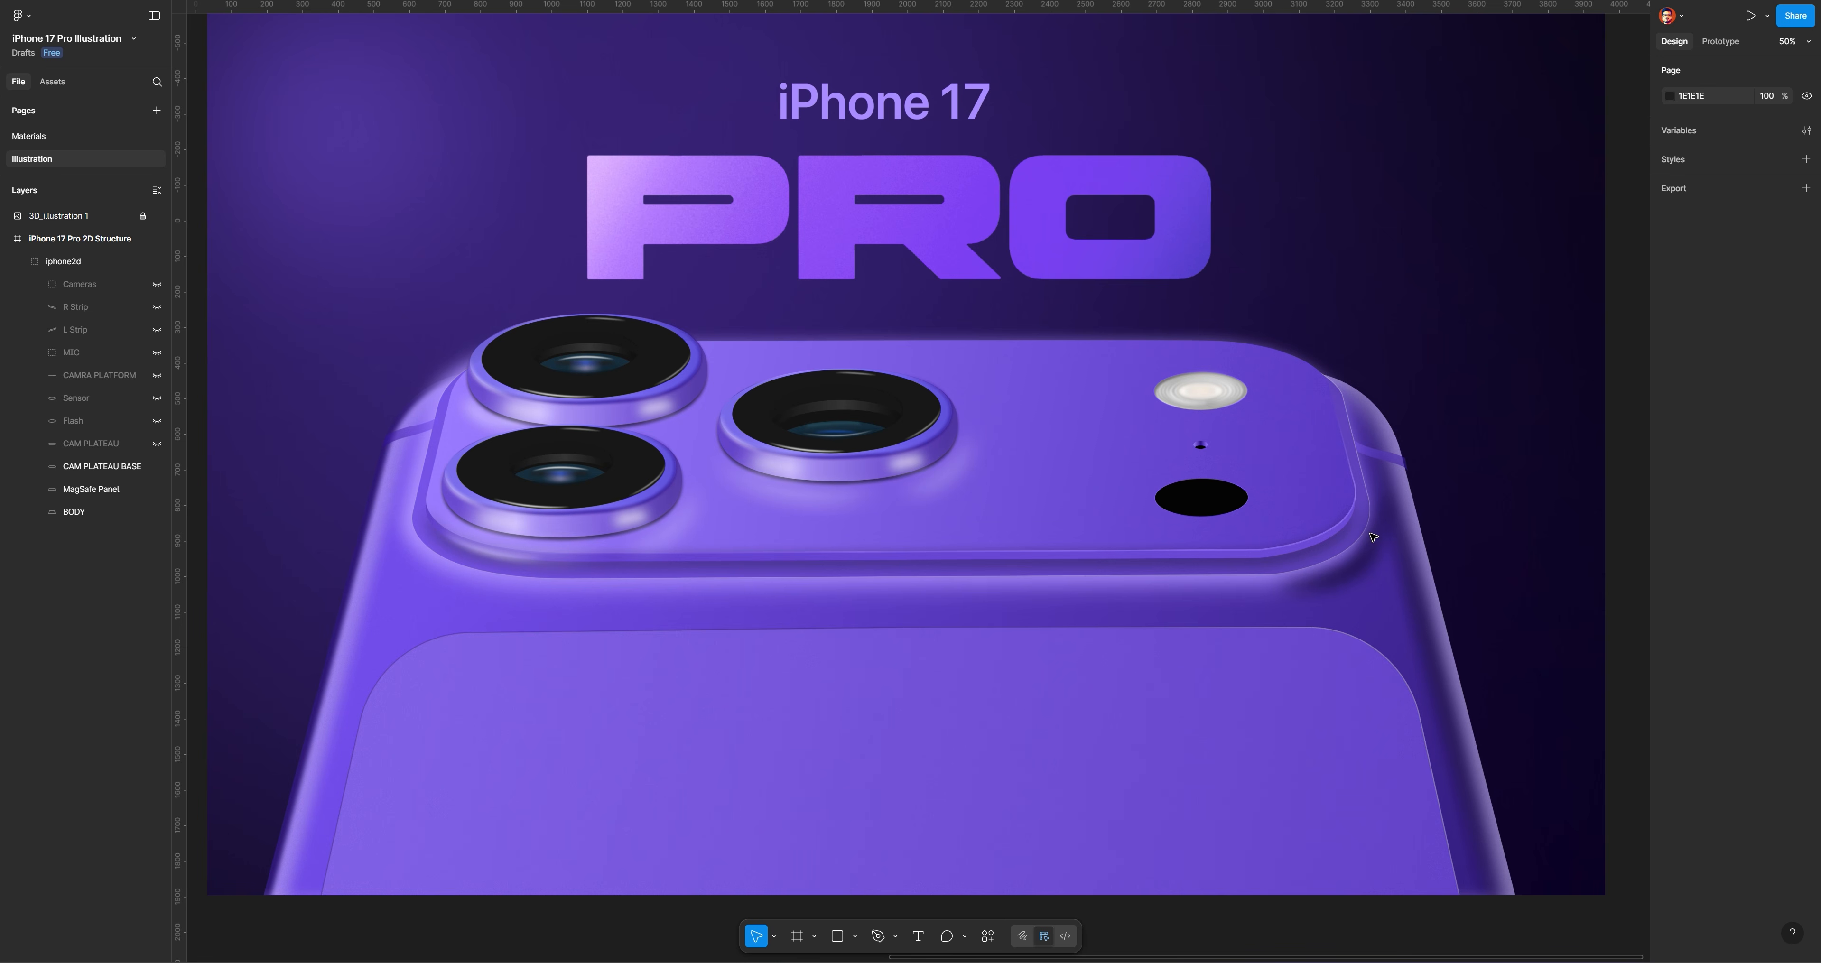
pyautogui.moveTo(406, 232); pyautogui.dragTo(1138, 345)
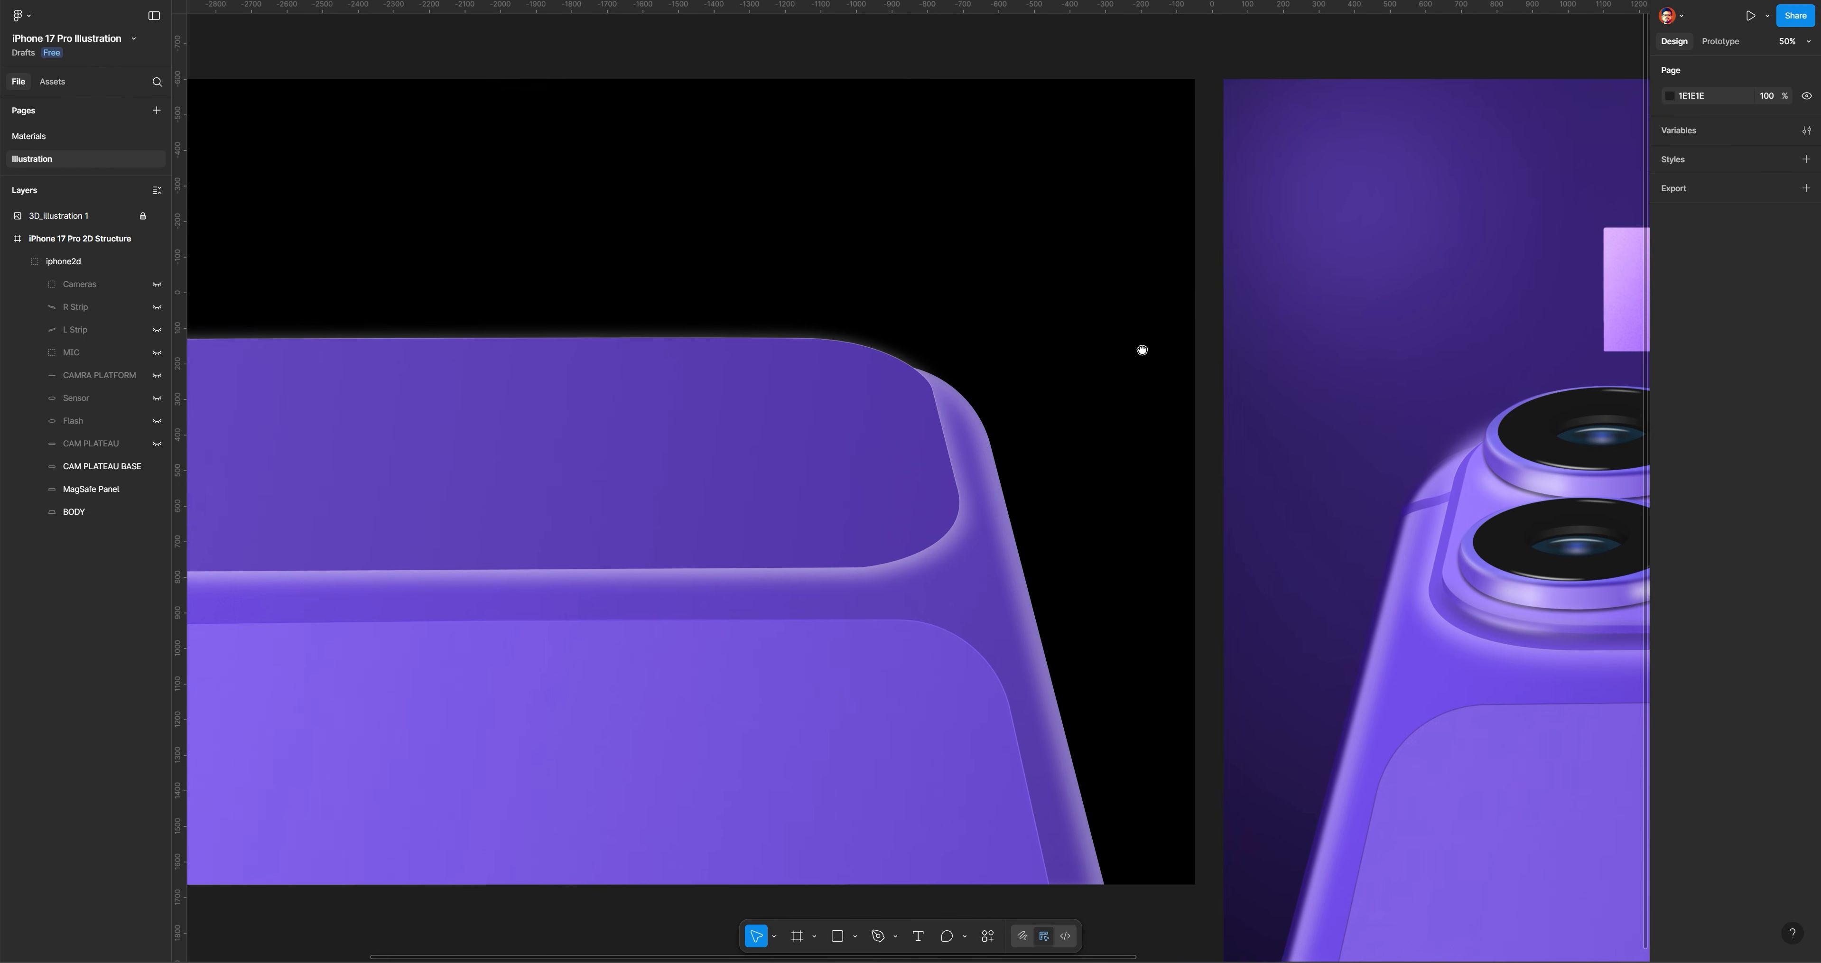
pyautogui.click(877, 936)
pyautogui.click(1090, 903)
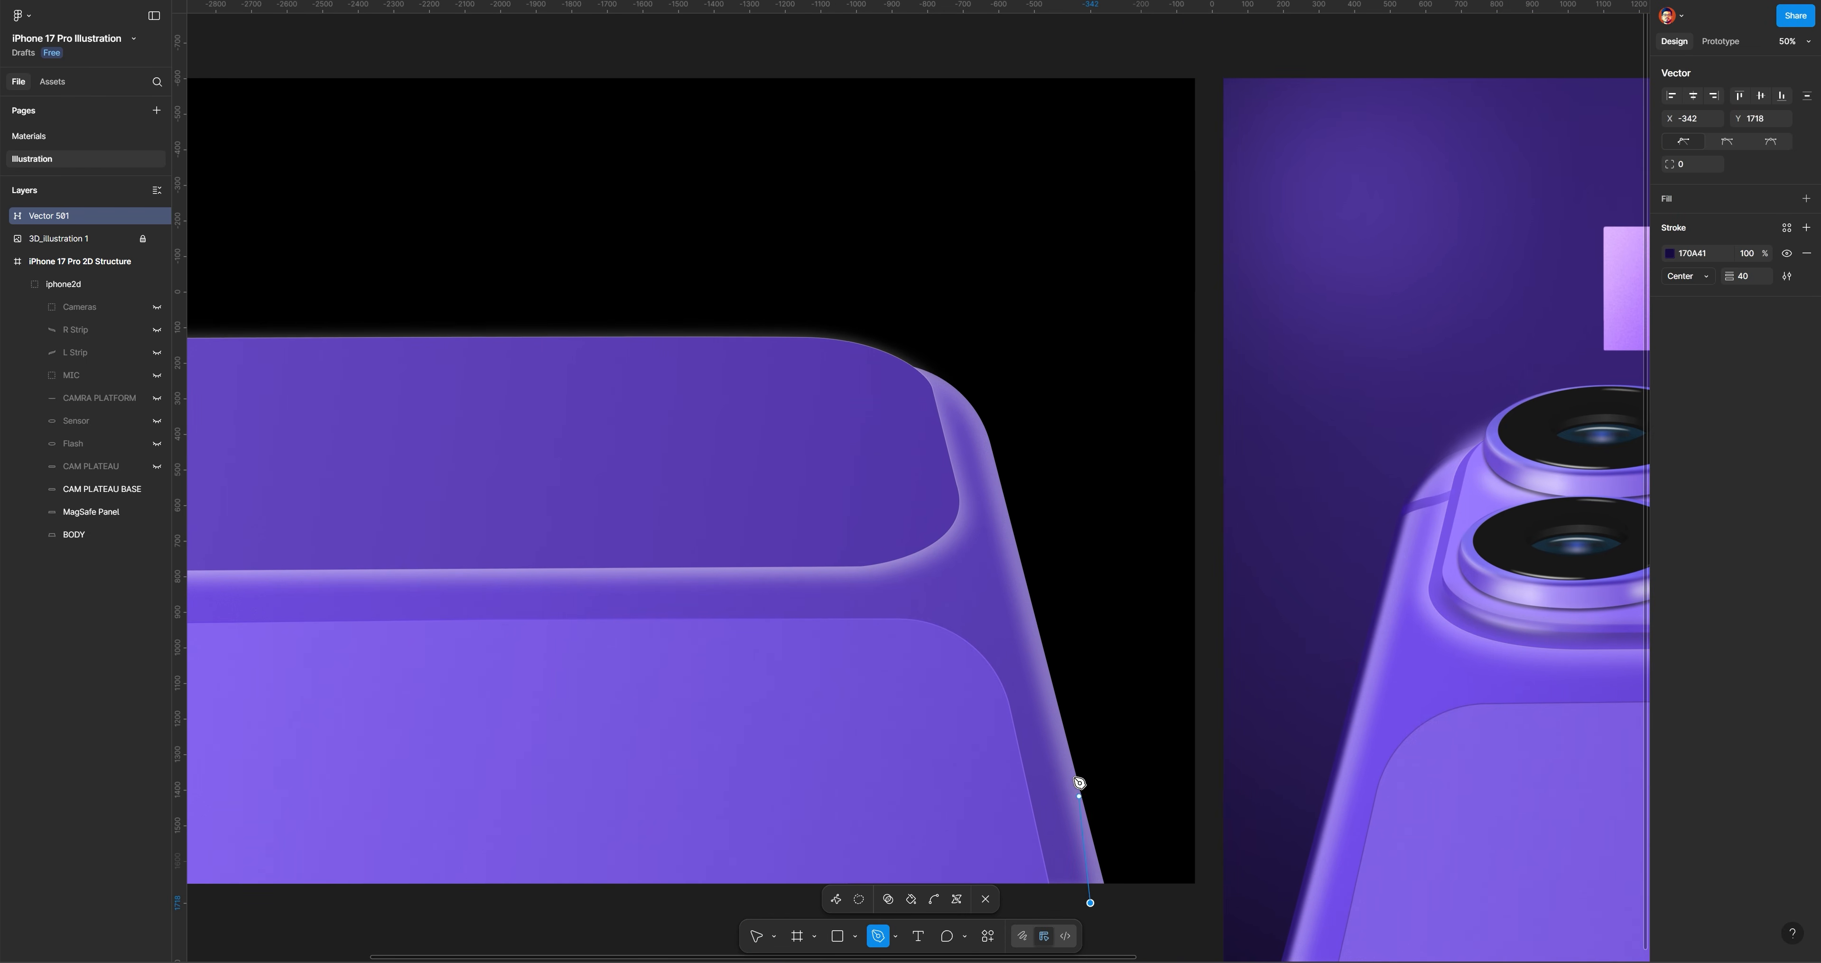
pyautogui.click(972, 433)
pyautogui.moveTo(941, 389); pyautogui.dragTo(921, 380)
pyautogui.click(771, 946)
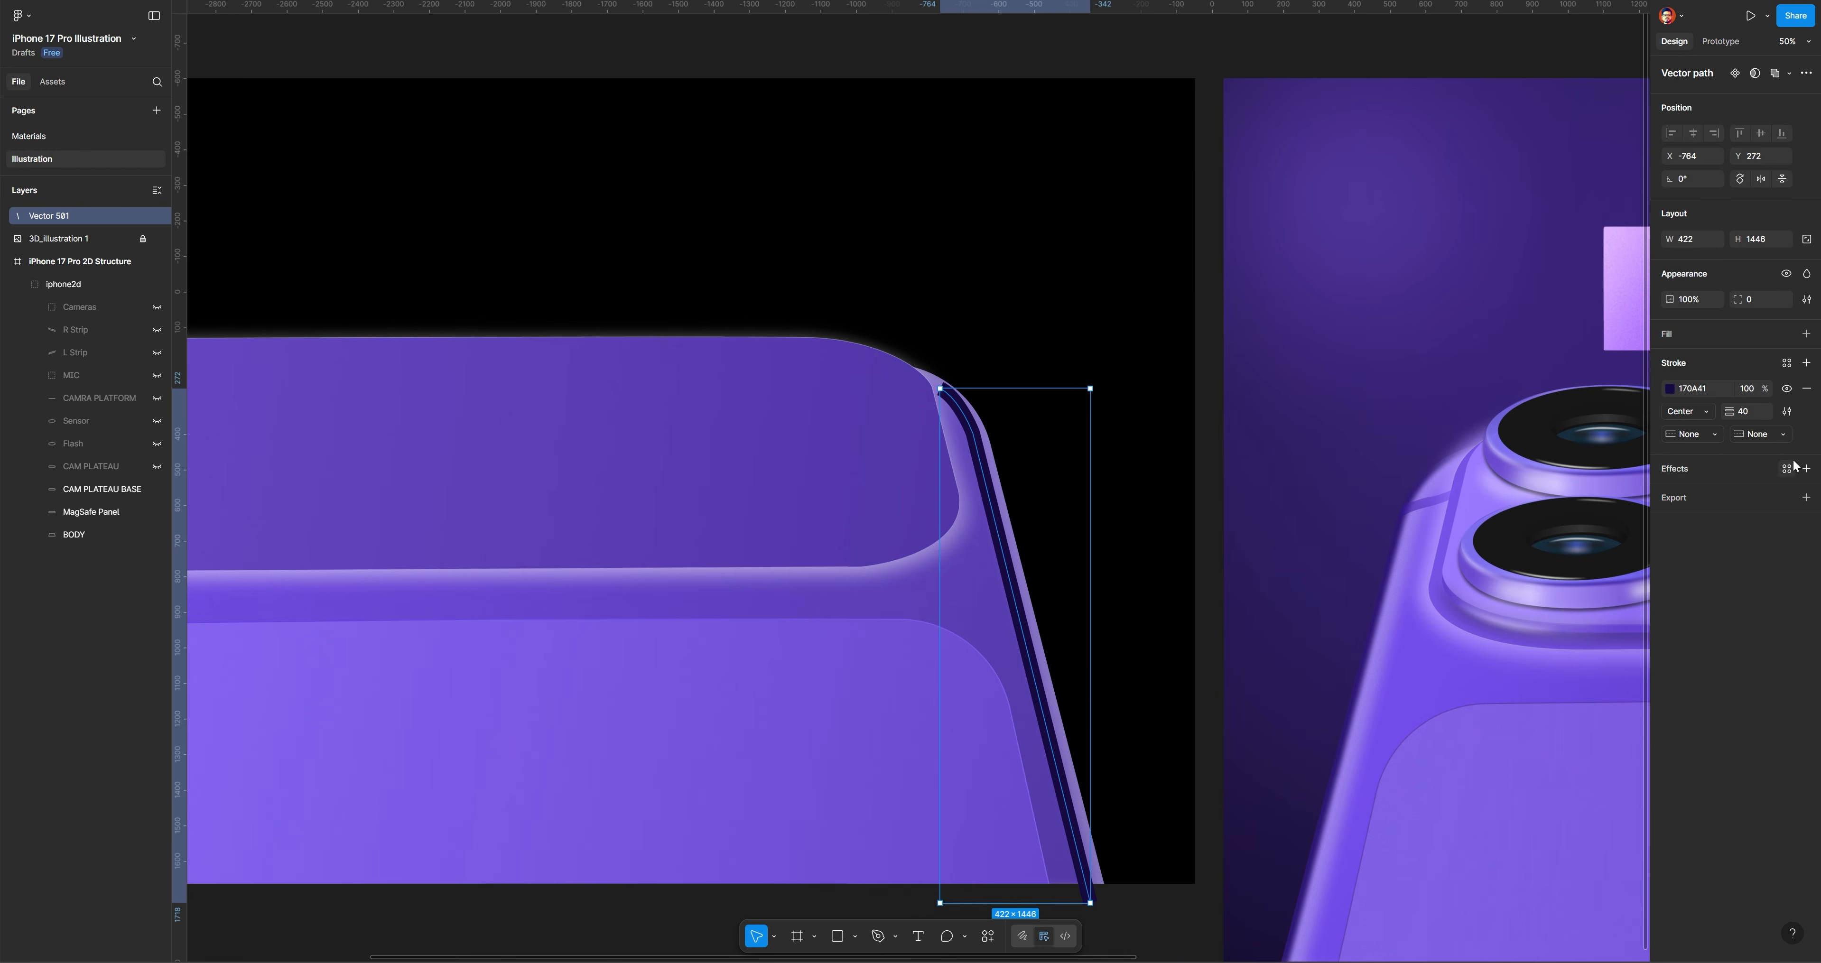
# Add a uniform Layer blur effect of 45 to the dark path along the body's right edge
pyautogui.click(1806, 468)
pyautogui.click(1716, 496)
pyautogui.click(1719, 516)
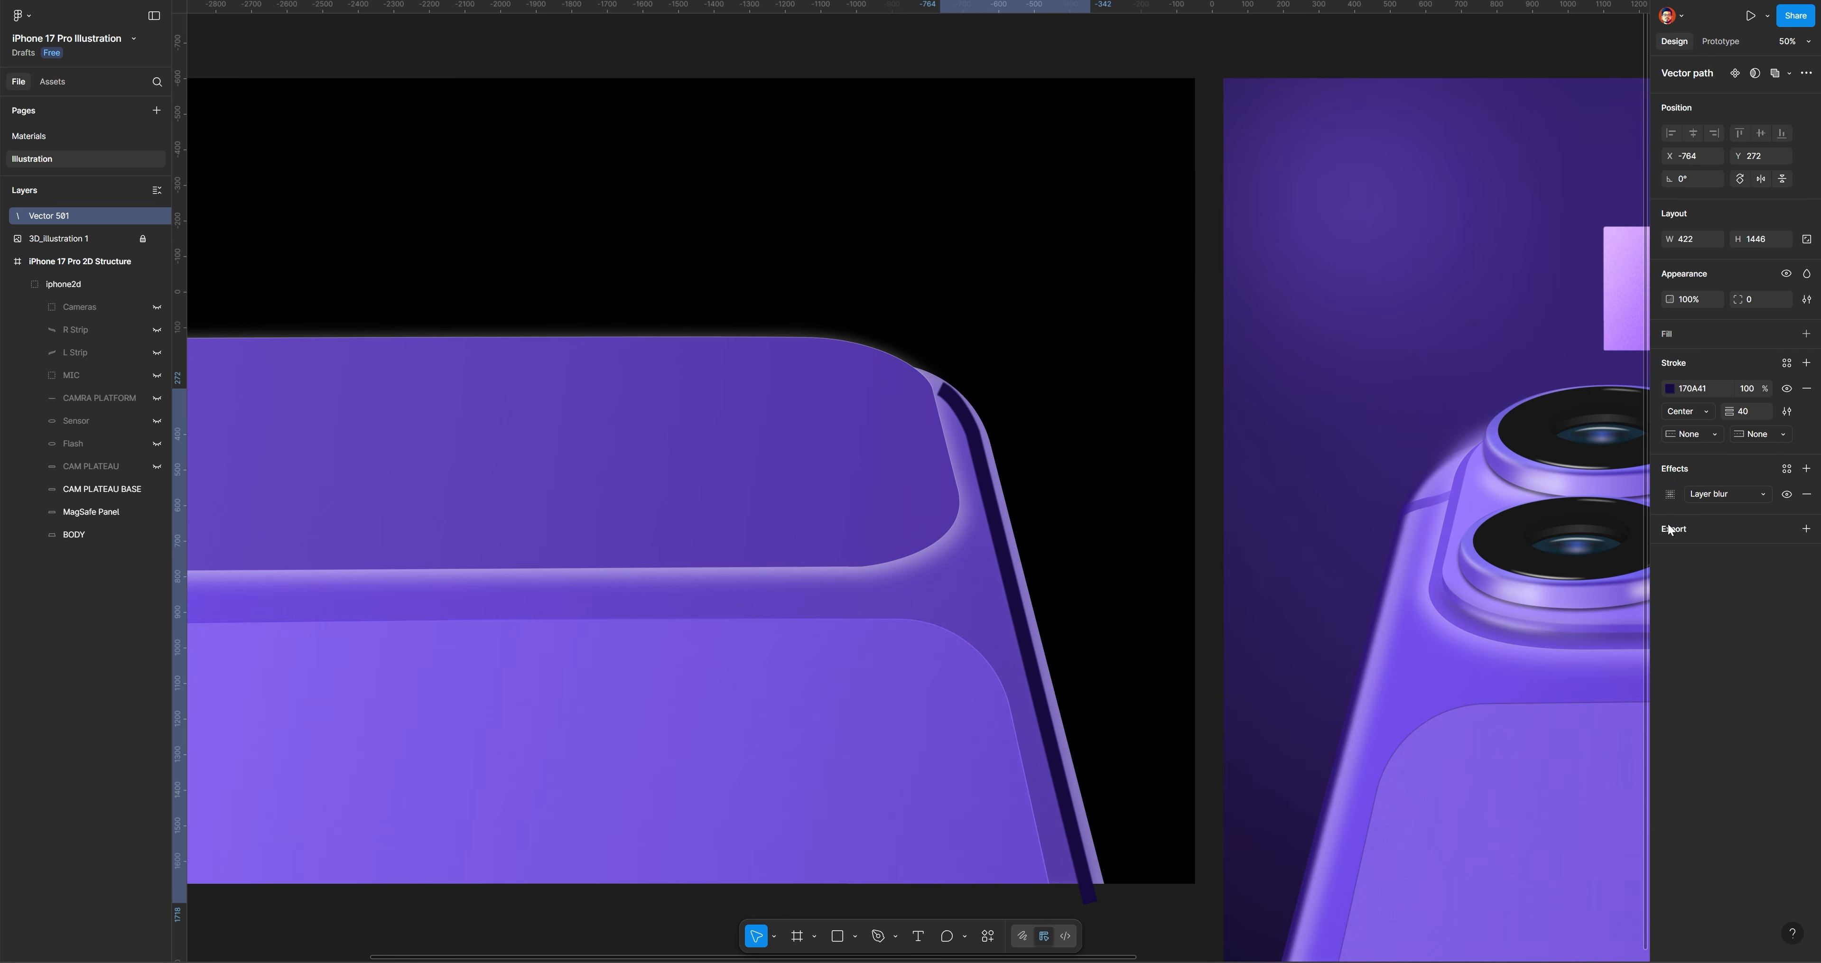
pyautogui.moveTo(1561, 556); pyautogui.dragTo(358, 521)
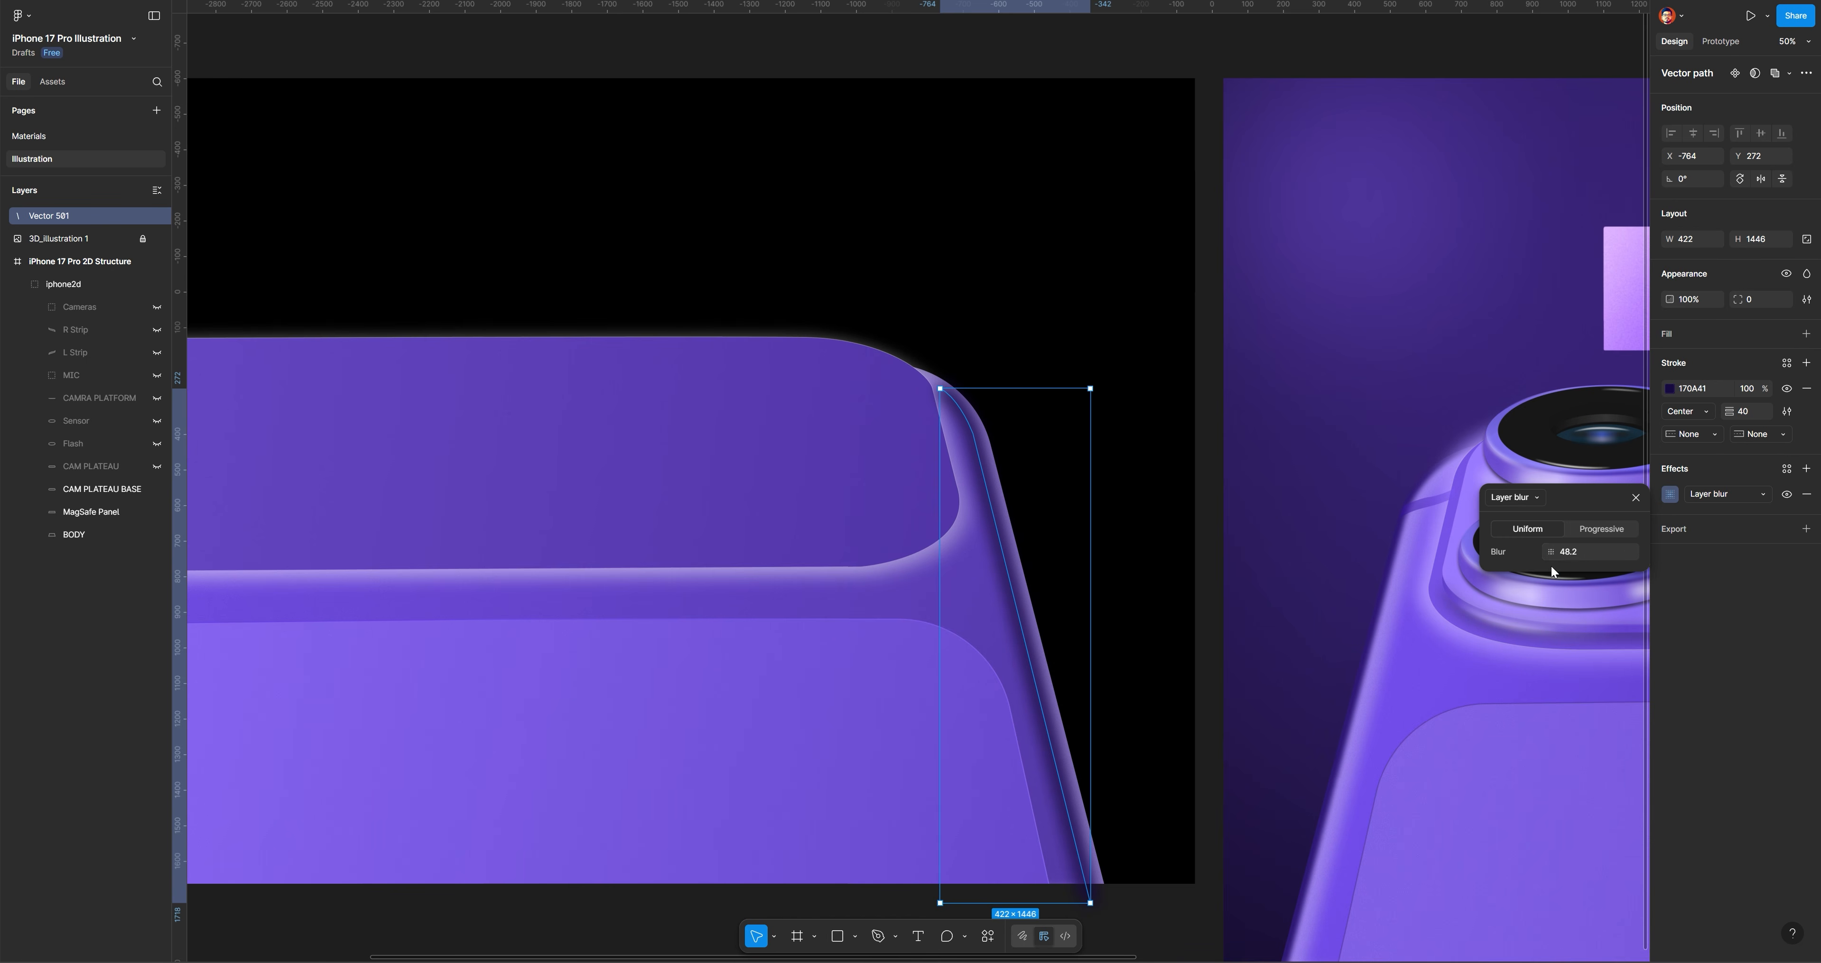
pyautogui.write('45')
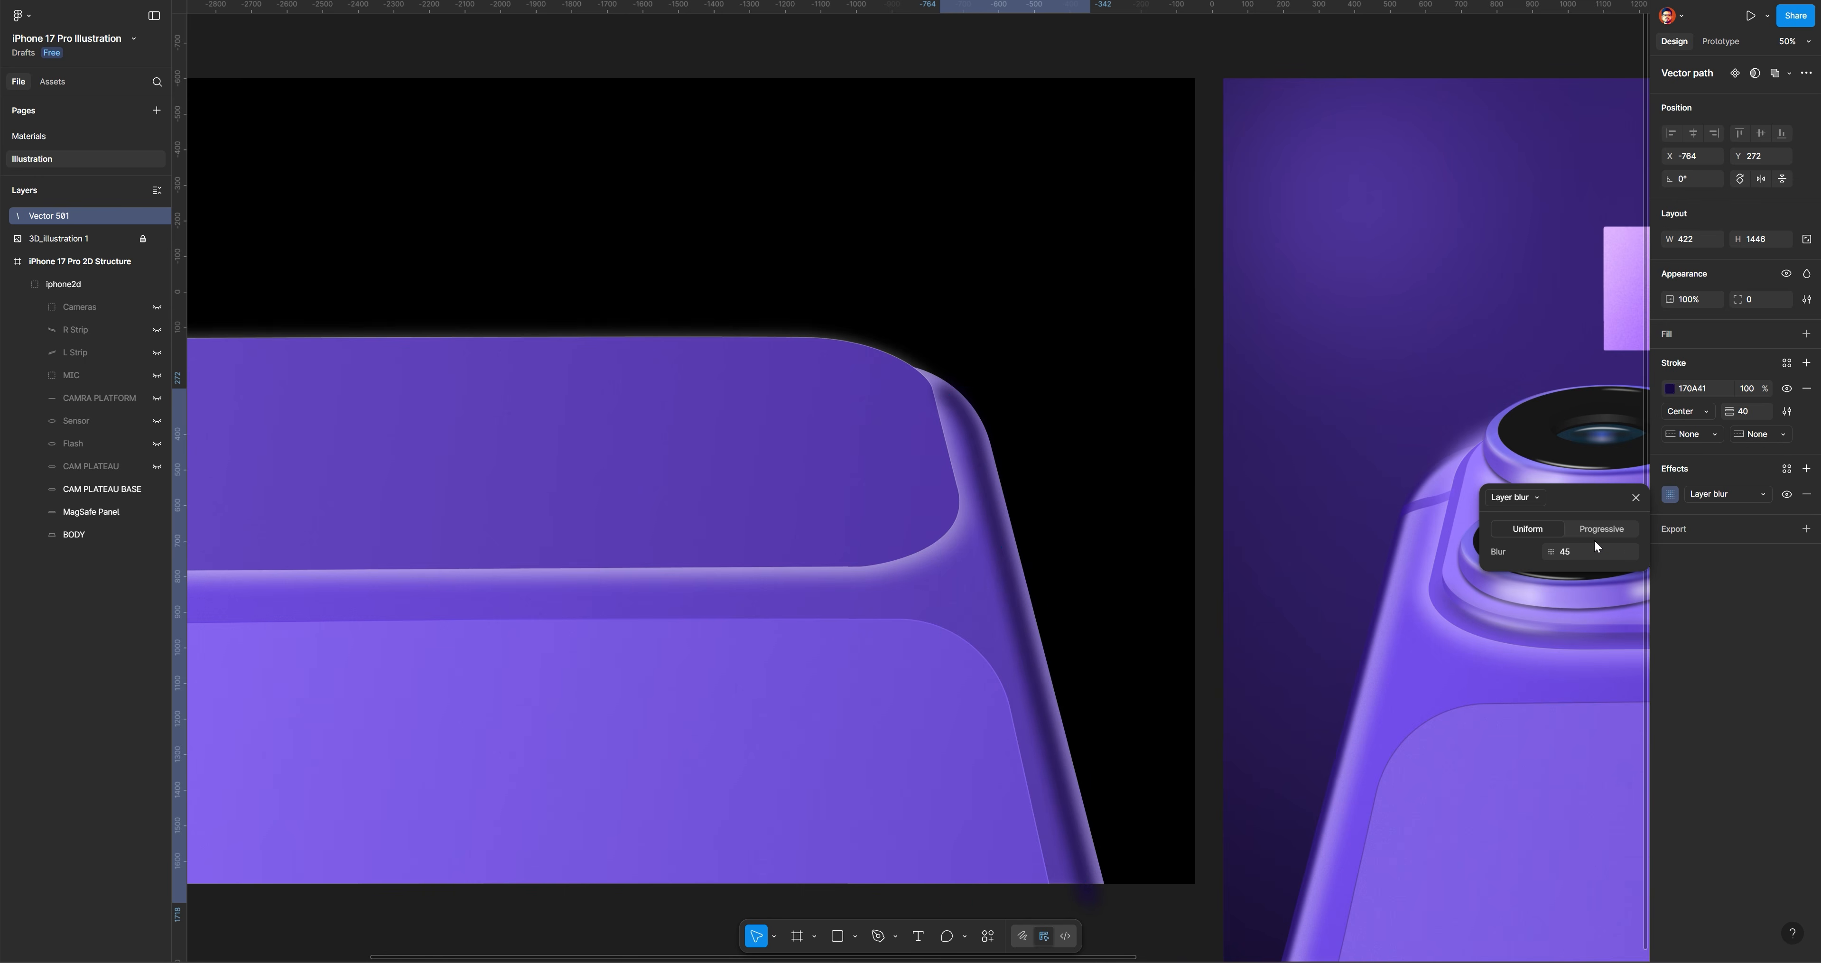
pyautogui.press('Return')
pyautogui.click(1209, 418)
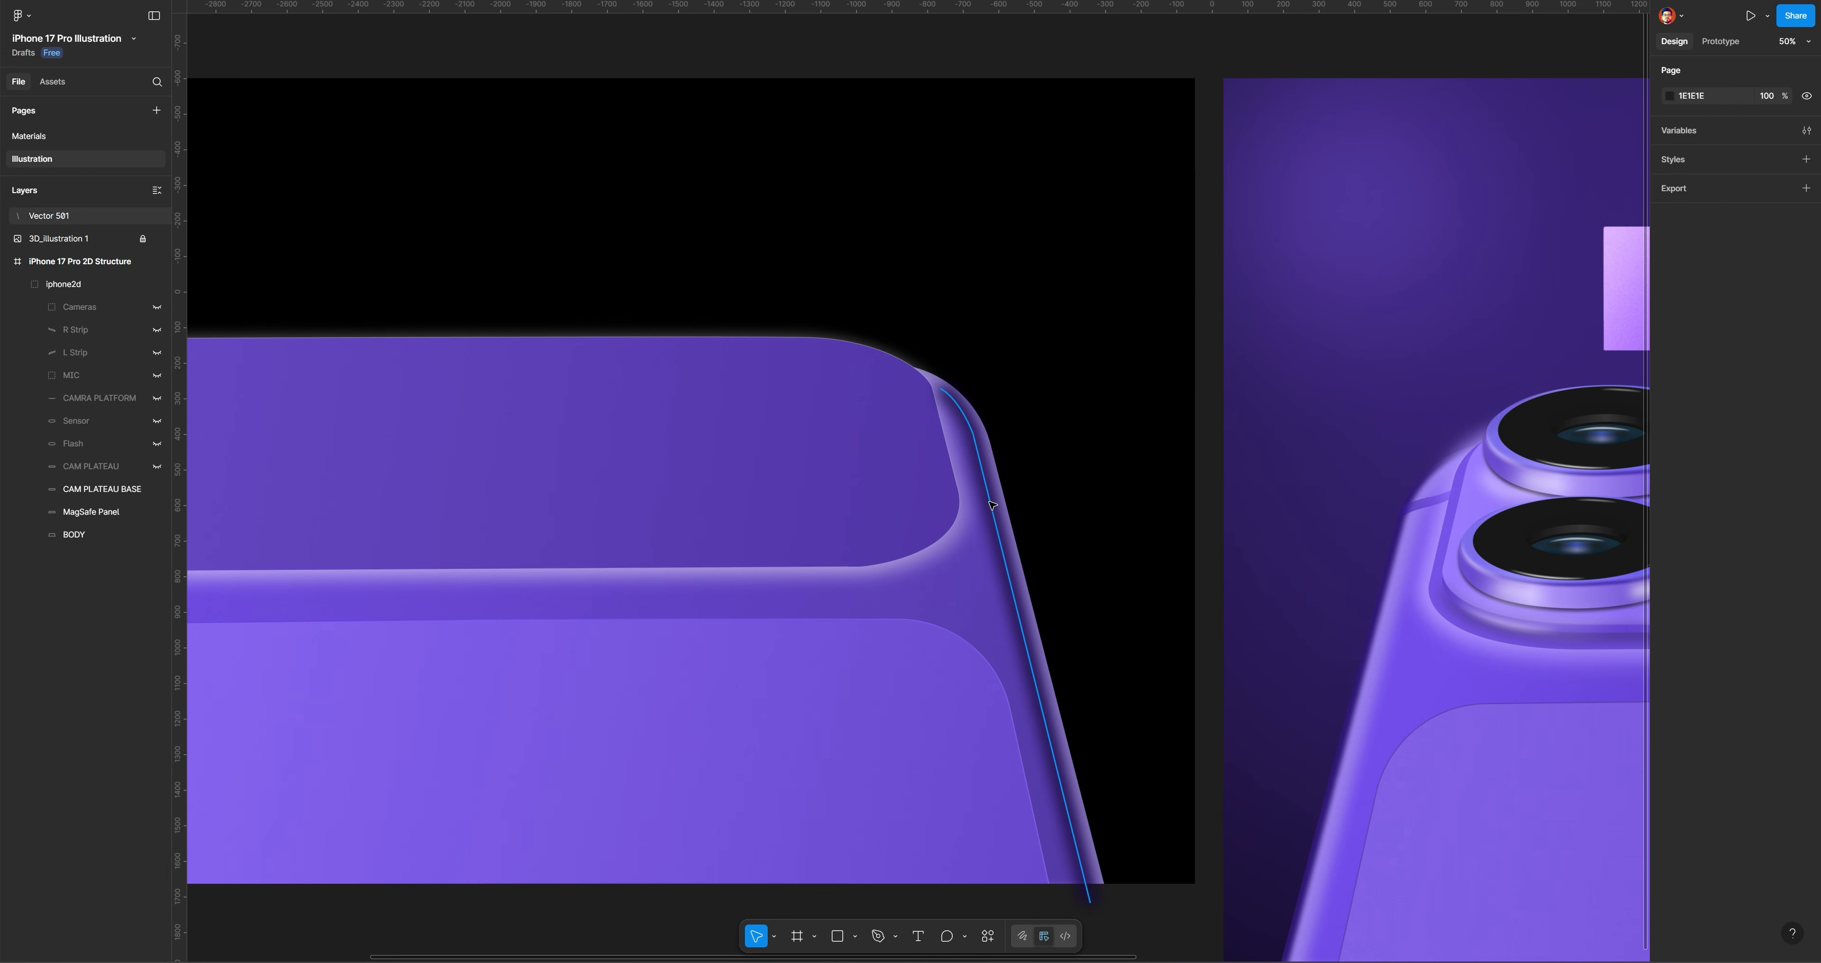
# Give the blurred edge path's stroke a tapered width profile and keep the path selected
pyautogui.click(1031, 658)
pyautogui.click(1787, 408)
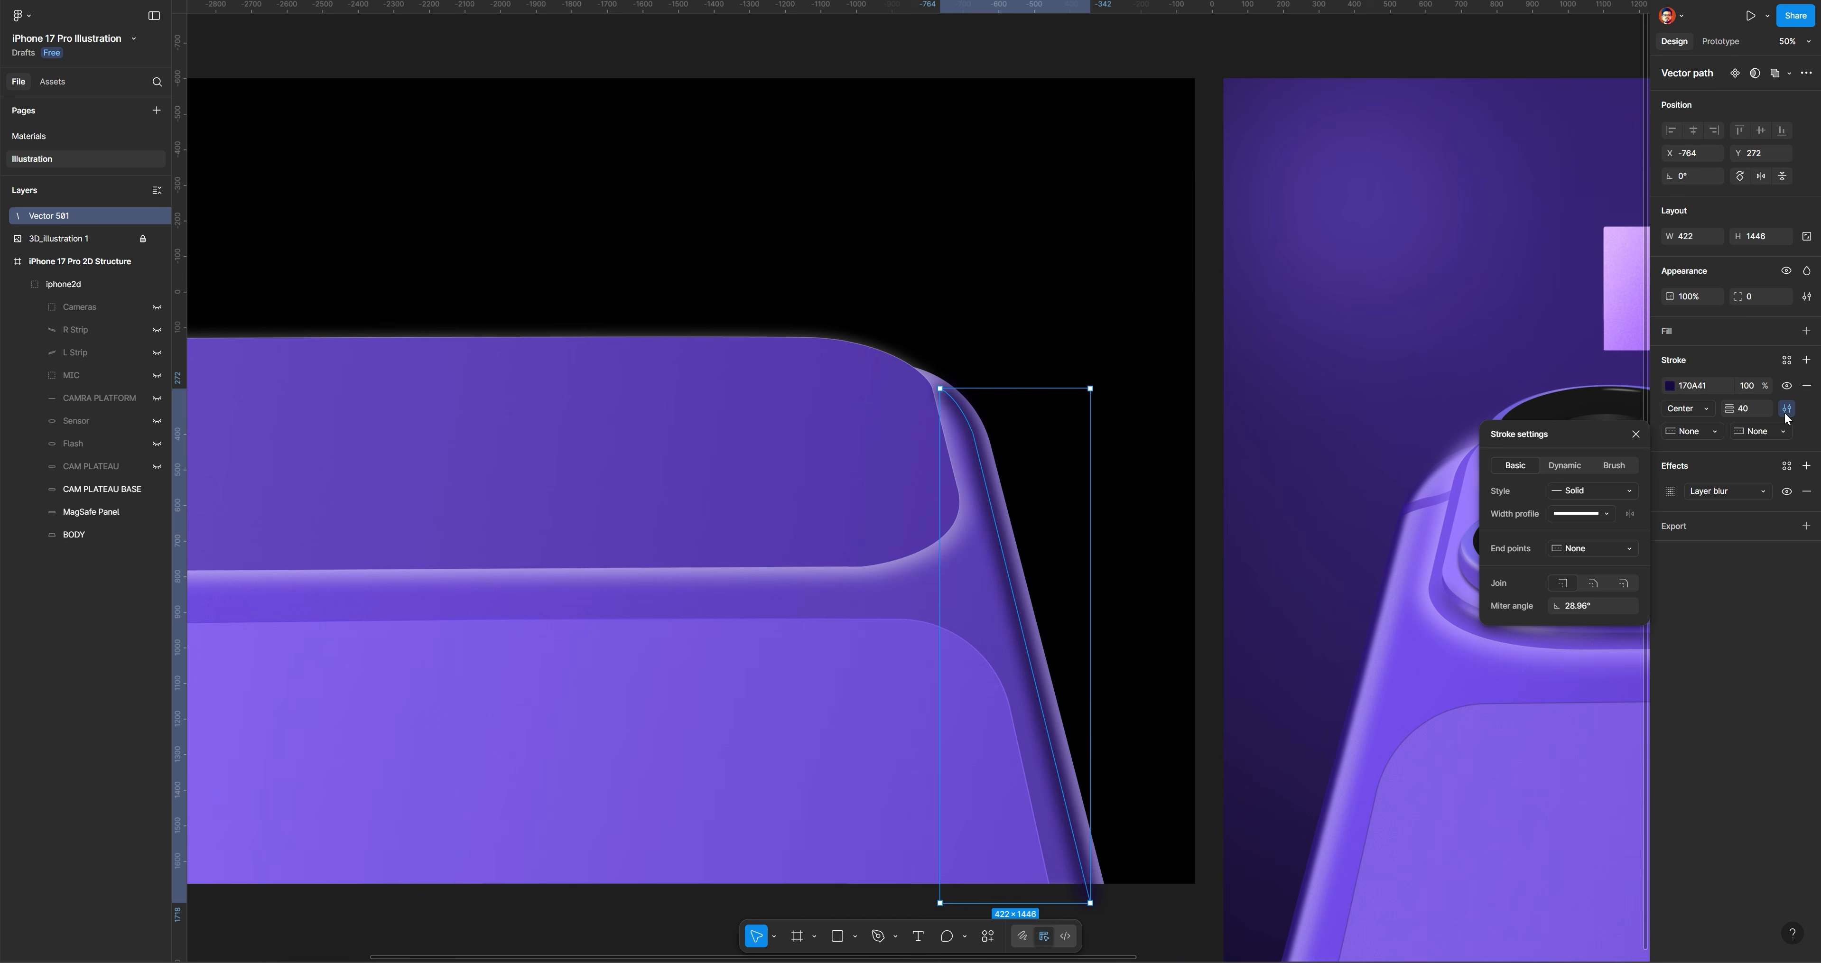
pyautogui.click(1598, 516)
pyautogui.click(1602, 567)
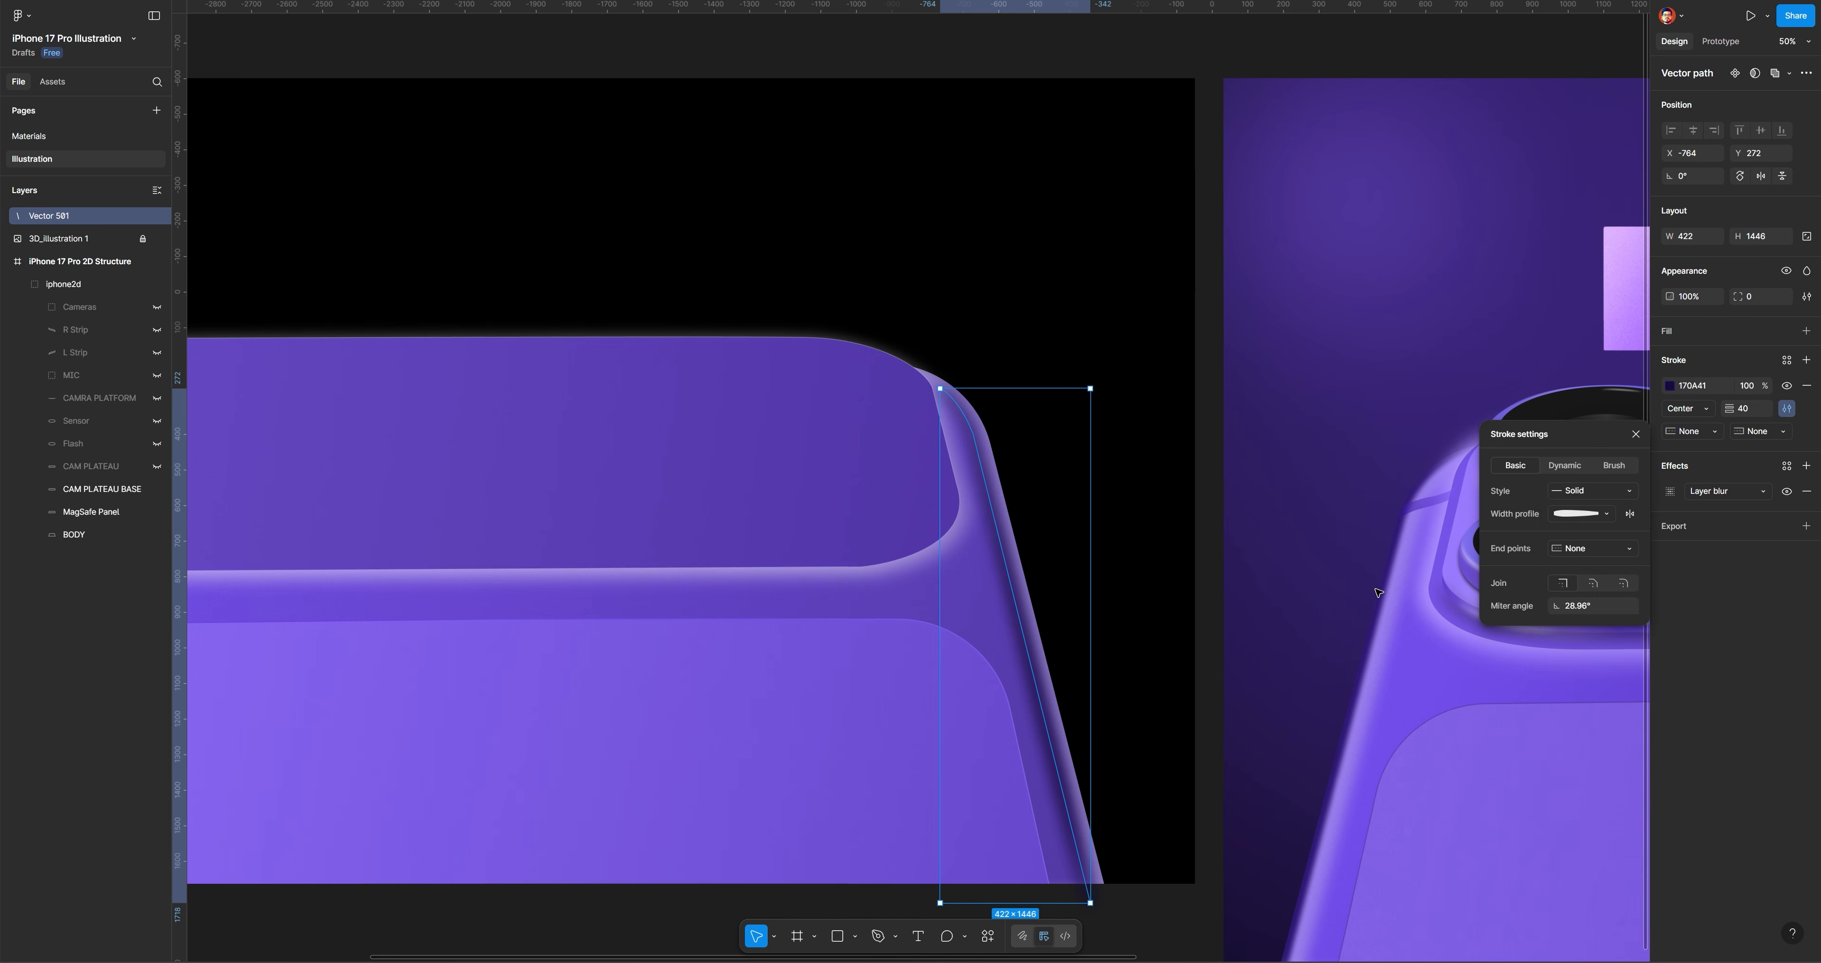
pyautogui.click(1218, 465)
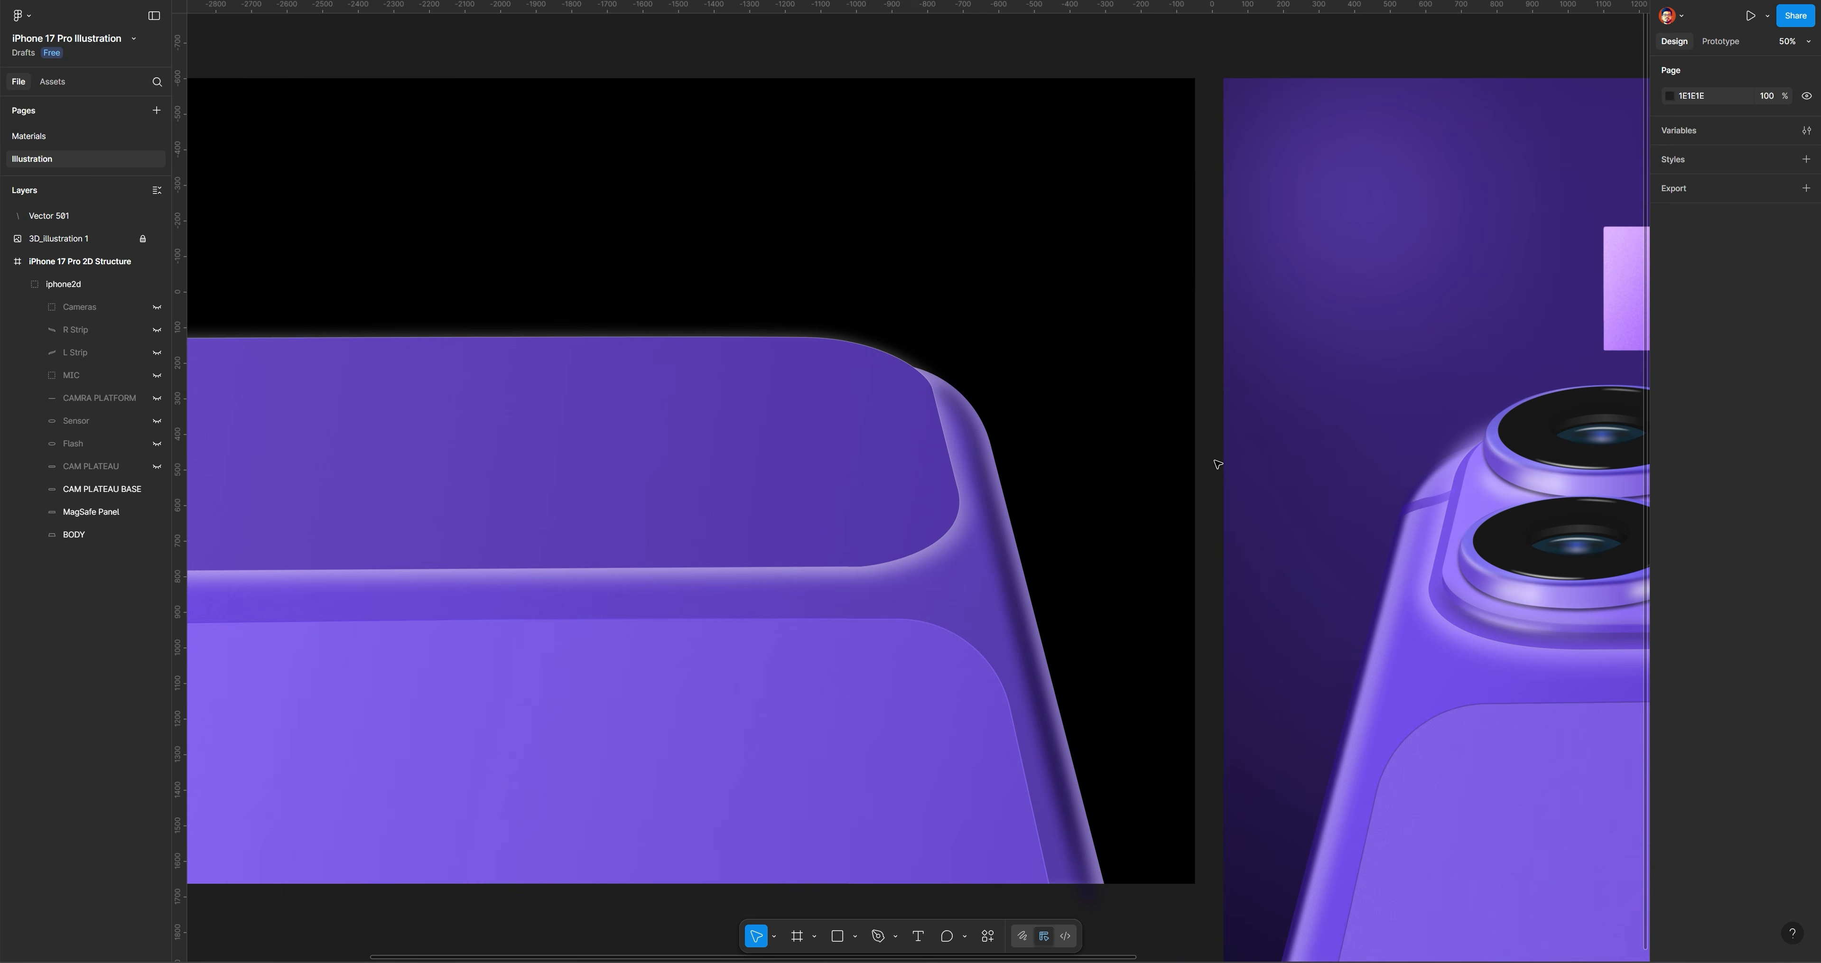
pyautogui.click(1016, 598)
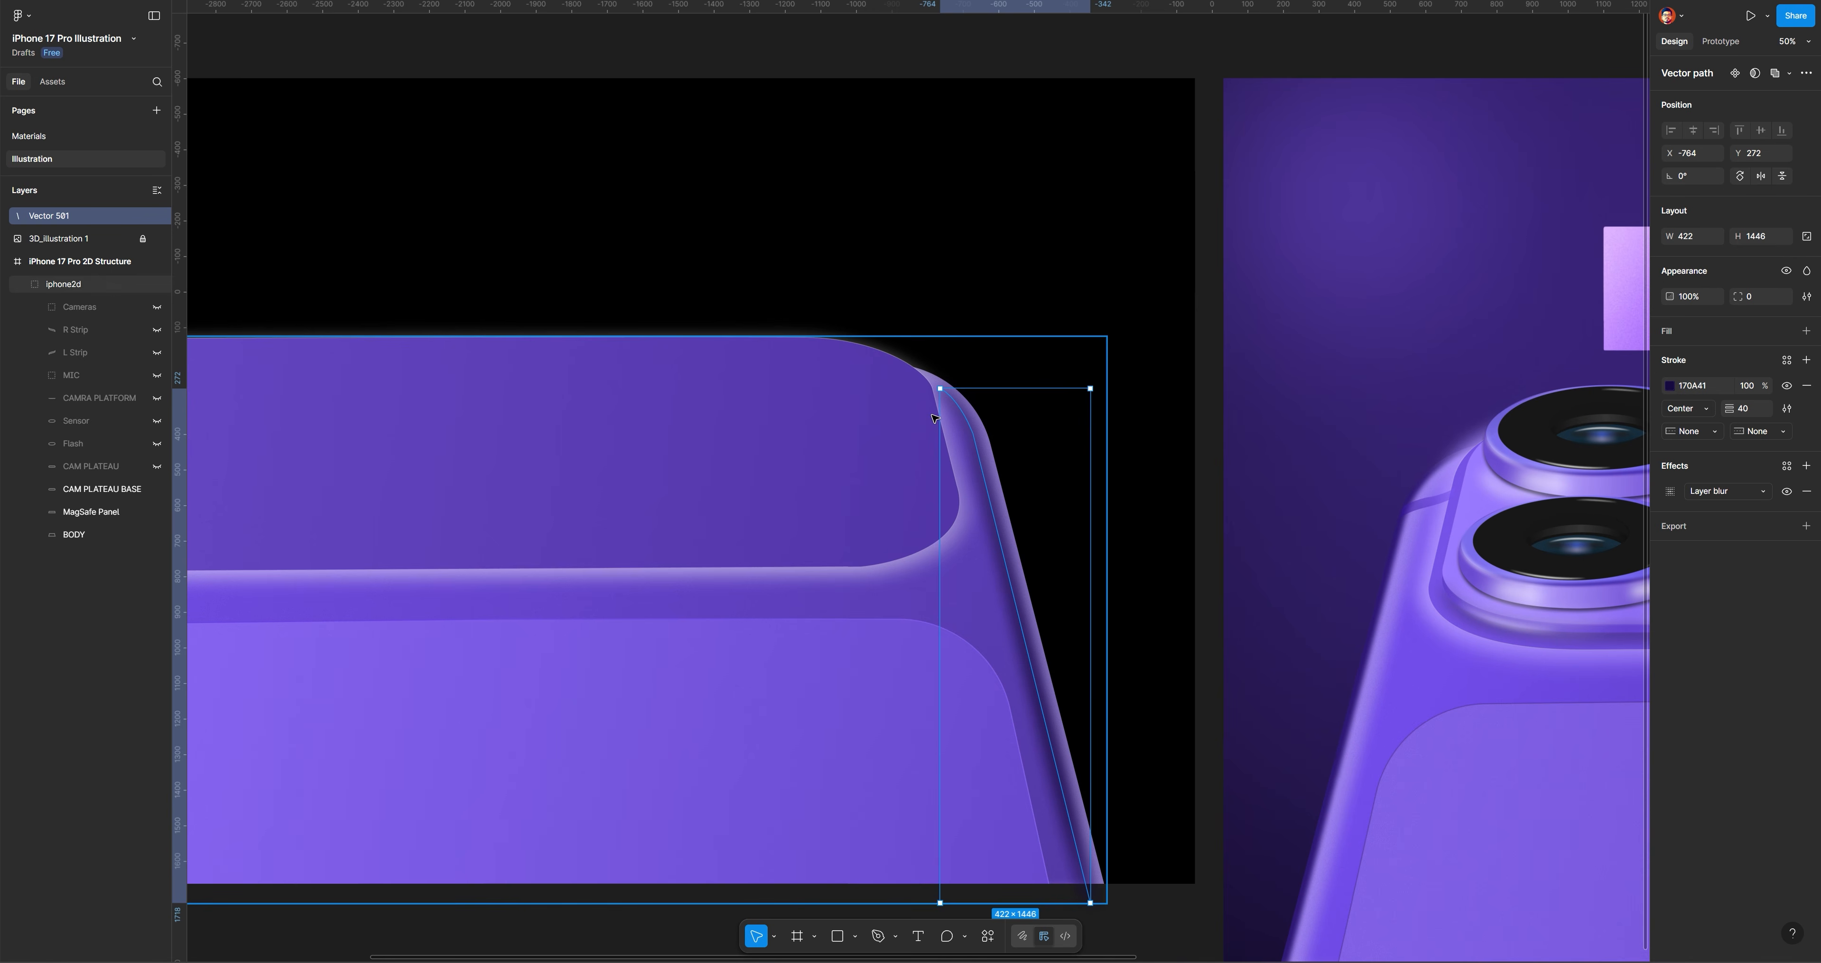
# Set the blurred right-edge path's stroke weight to 42 and refit it, moving it to X -778, Y 248 and lowering its bottom end
pyautogui.moveTo(1742, 411); pyautogui.dragTo(1736, 408)
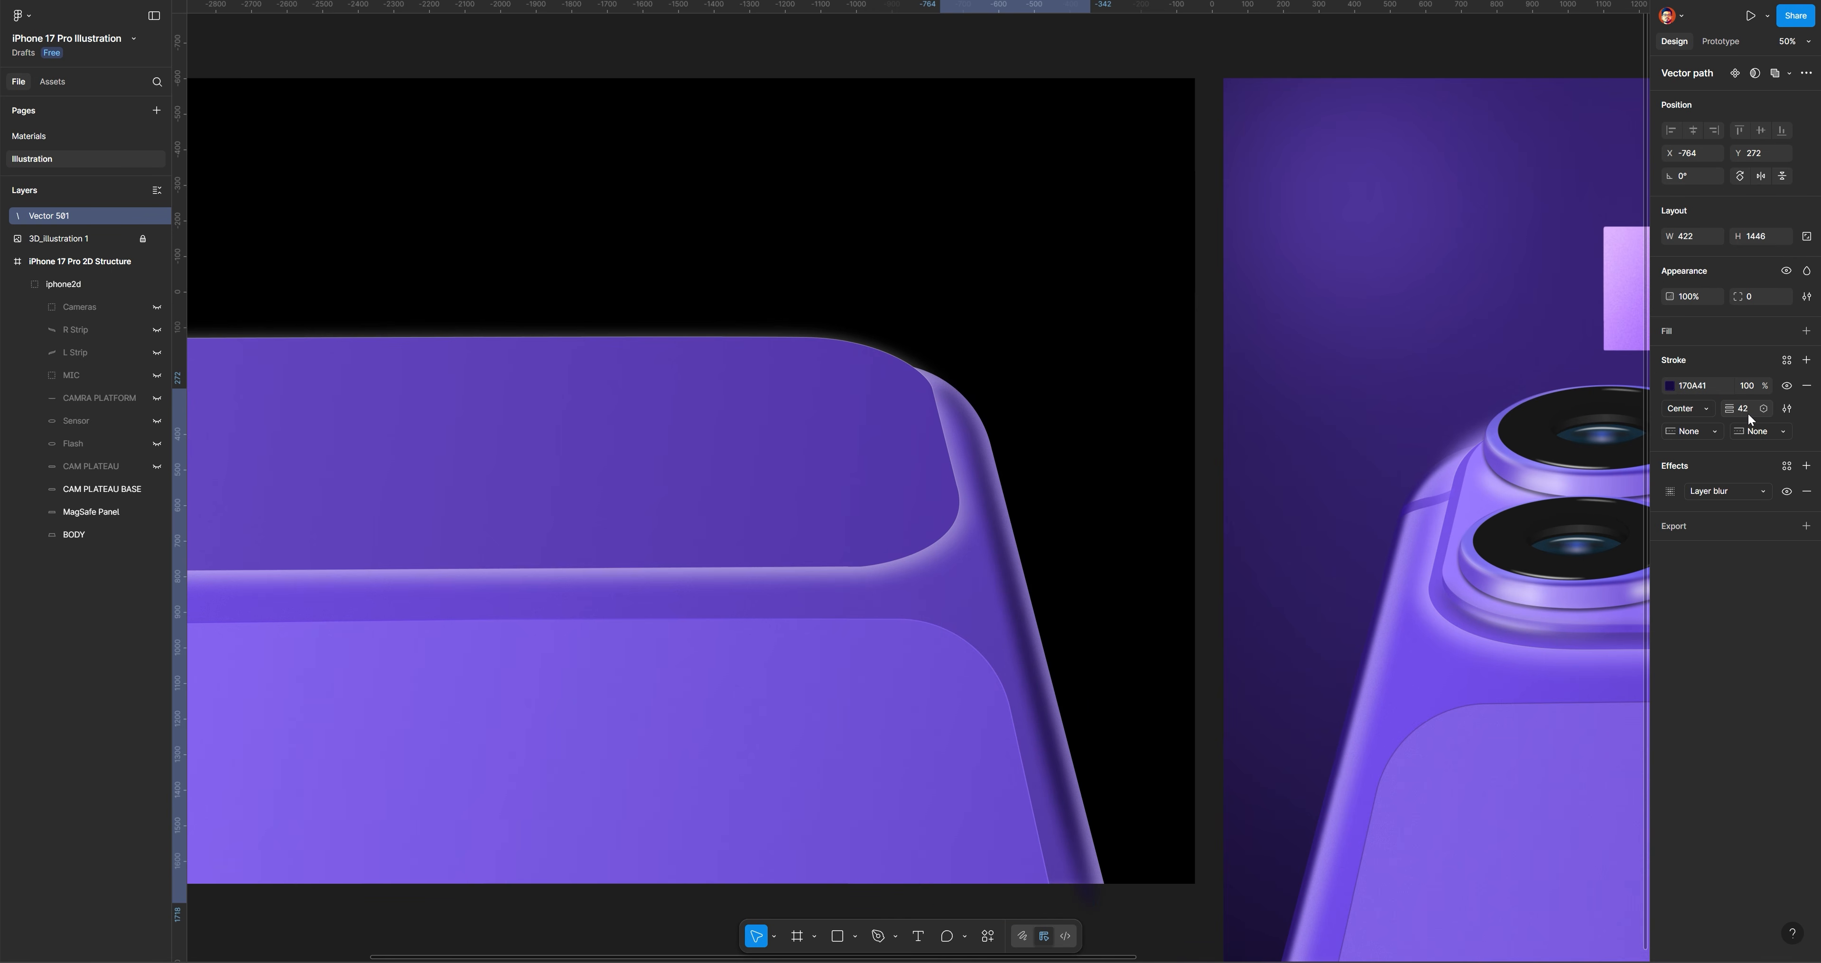
pyautogui.moveTo(1003, 539); pyautogui.dragTo(1000, 534)
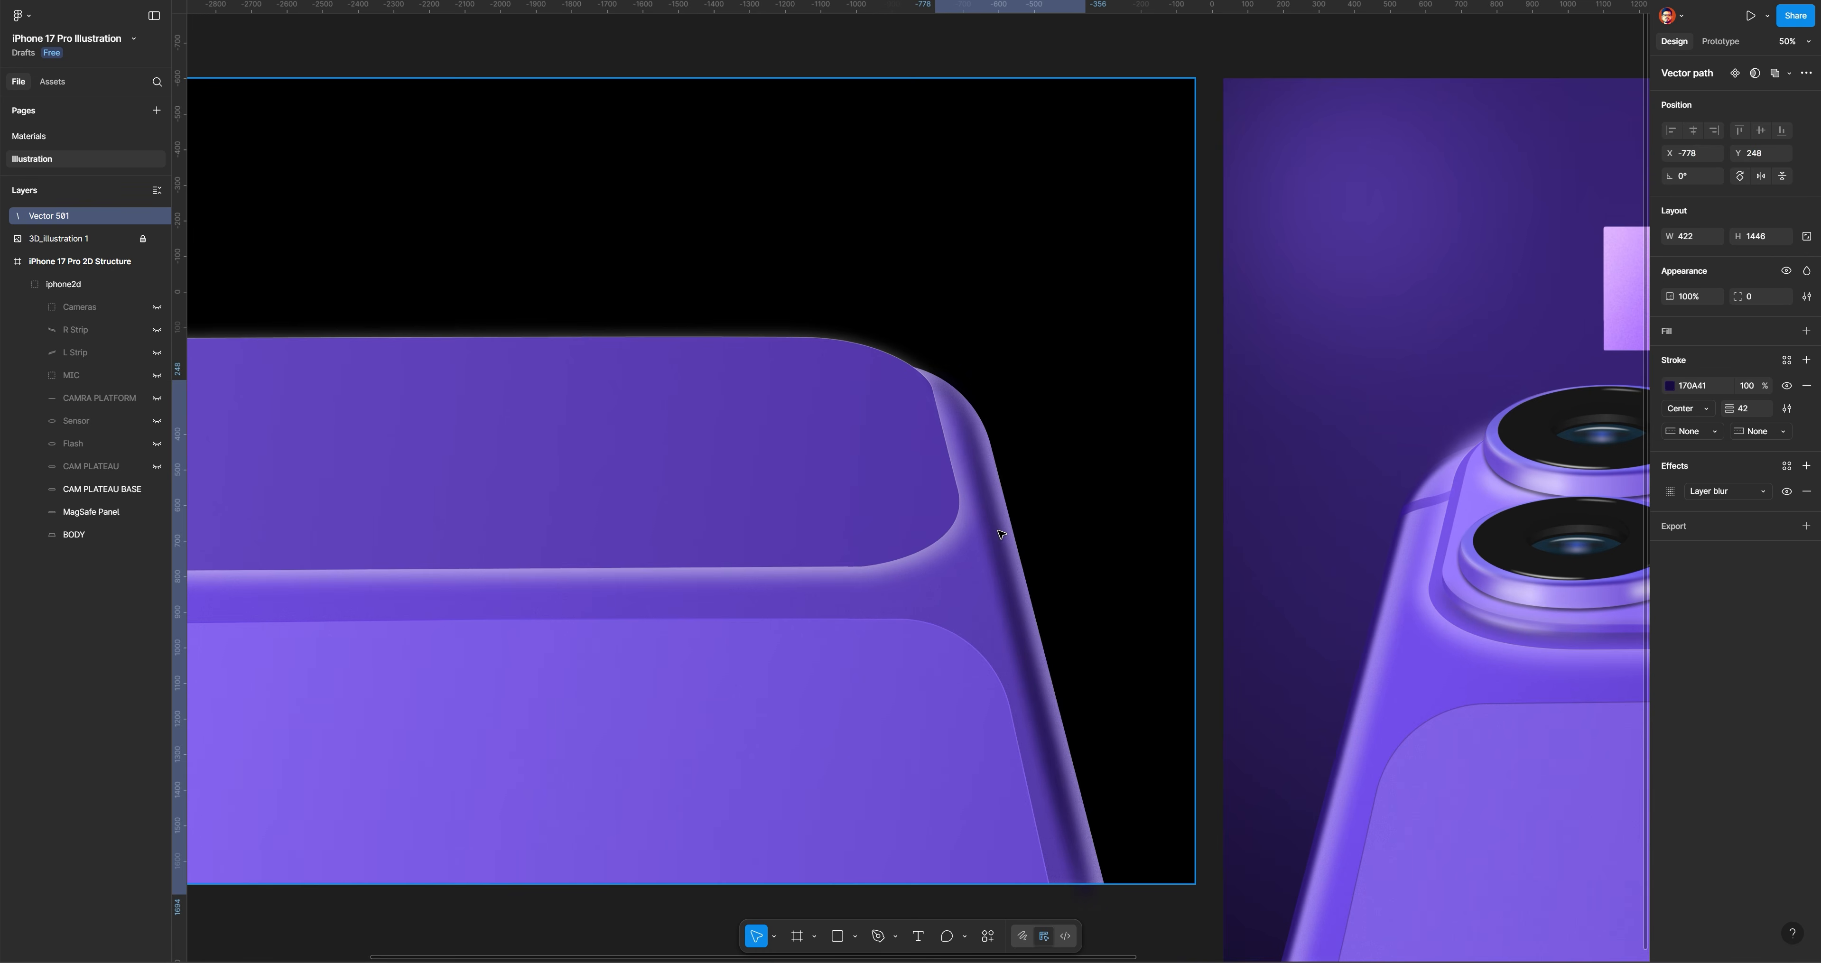
pyautogui.doubleClick(1083, 877)
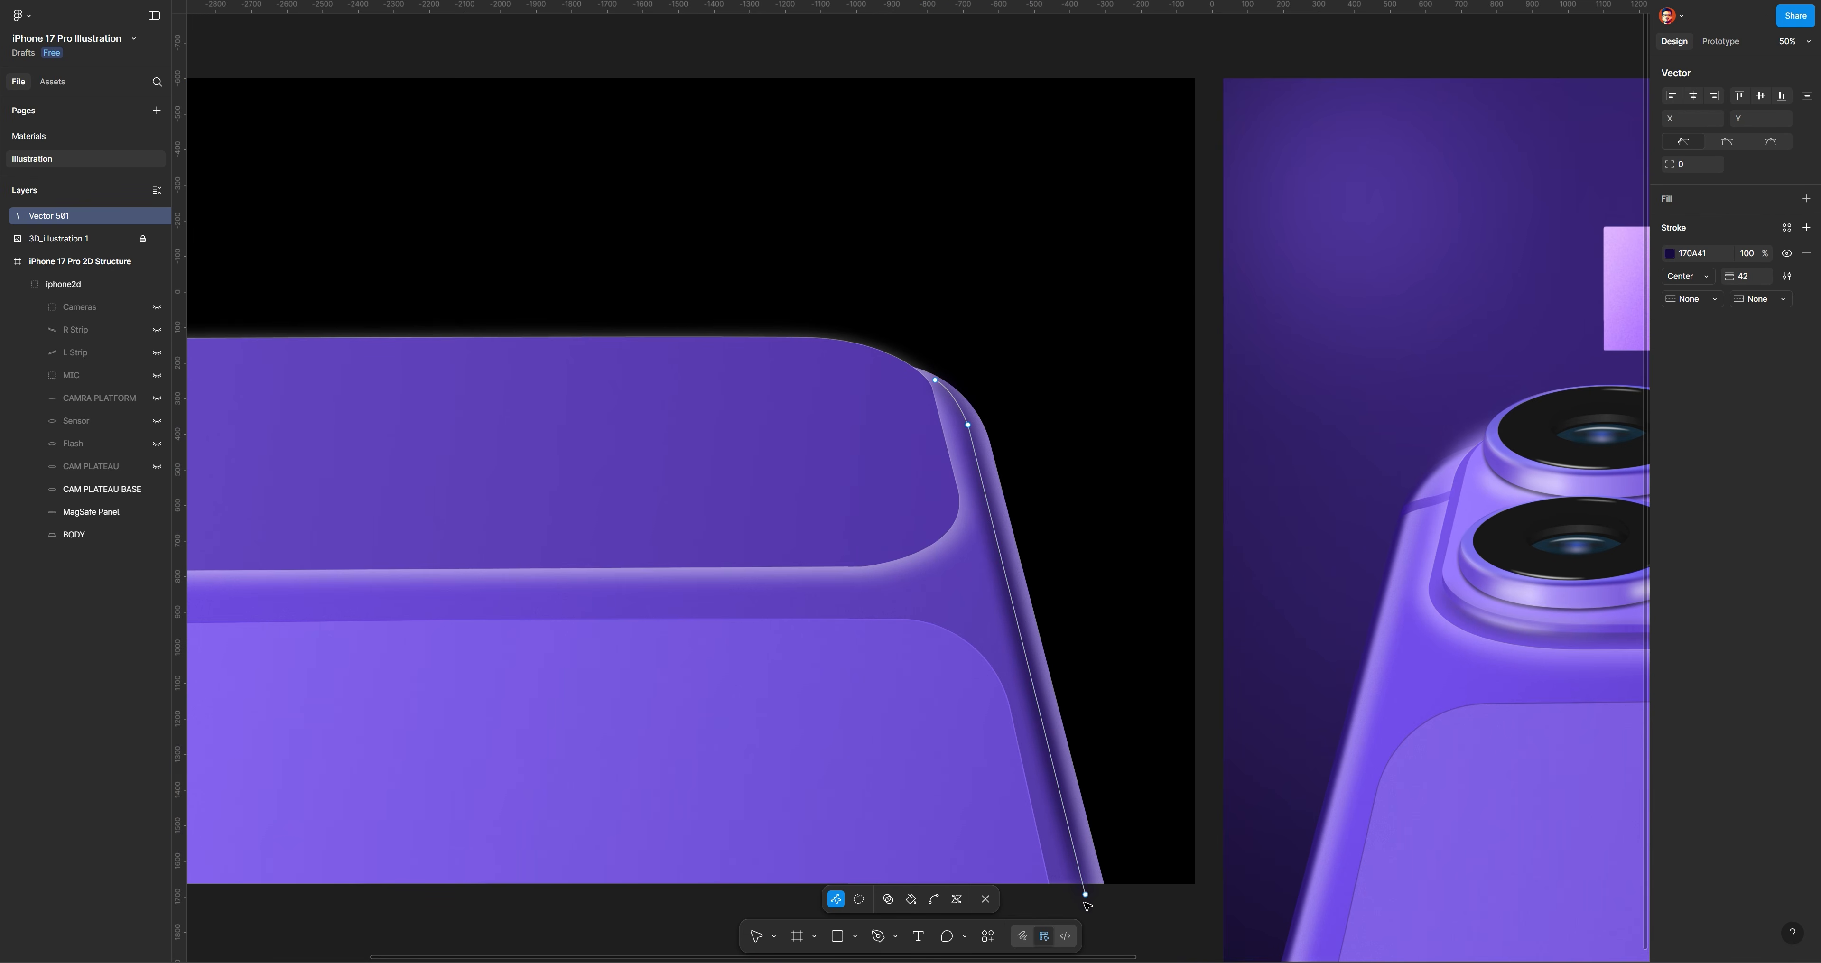
pyautogui.moveTo(1086, 903); pyautogui.dragTo(1087, 913)
pyautogui.click(1222, 592)
# Draw a curved open path about 348 × 208 with the Pen tool around the camera plateau base's lower-right corner
pyautogui.click(878, 935)
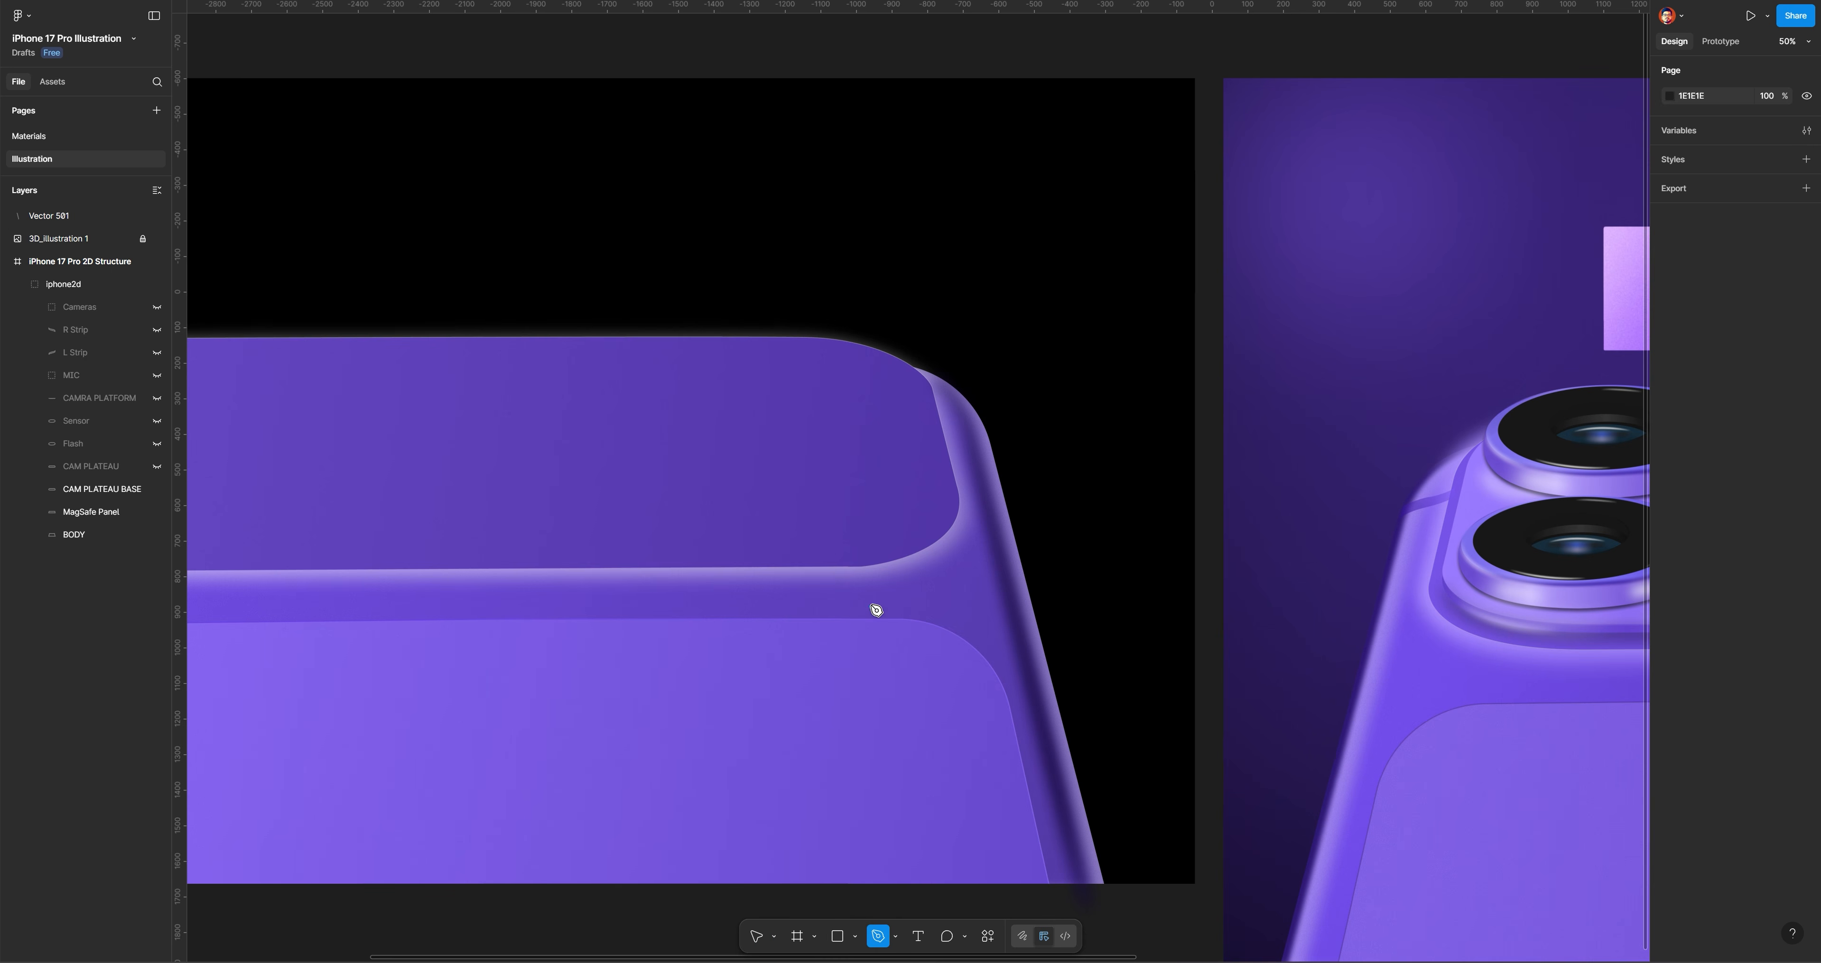
pyautogui.click(849, 577)
pyautogui.click(974, 503)
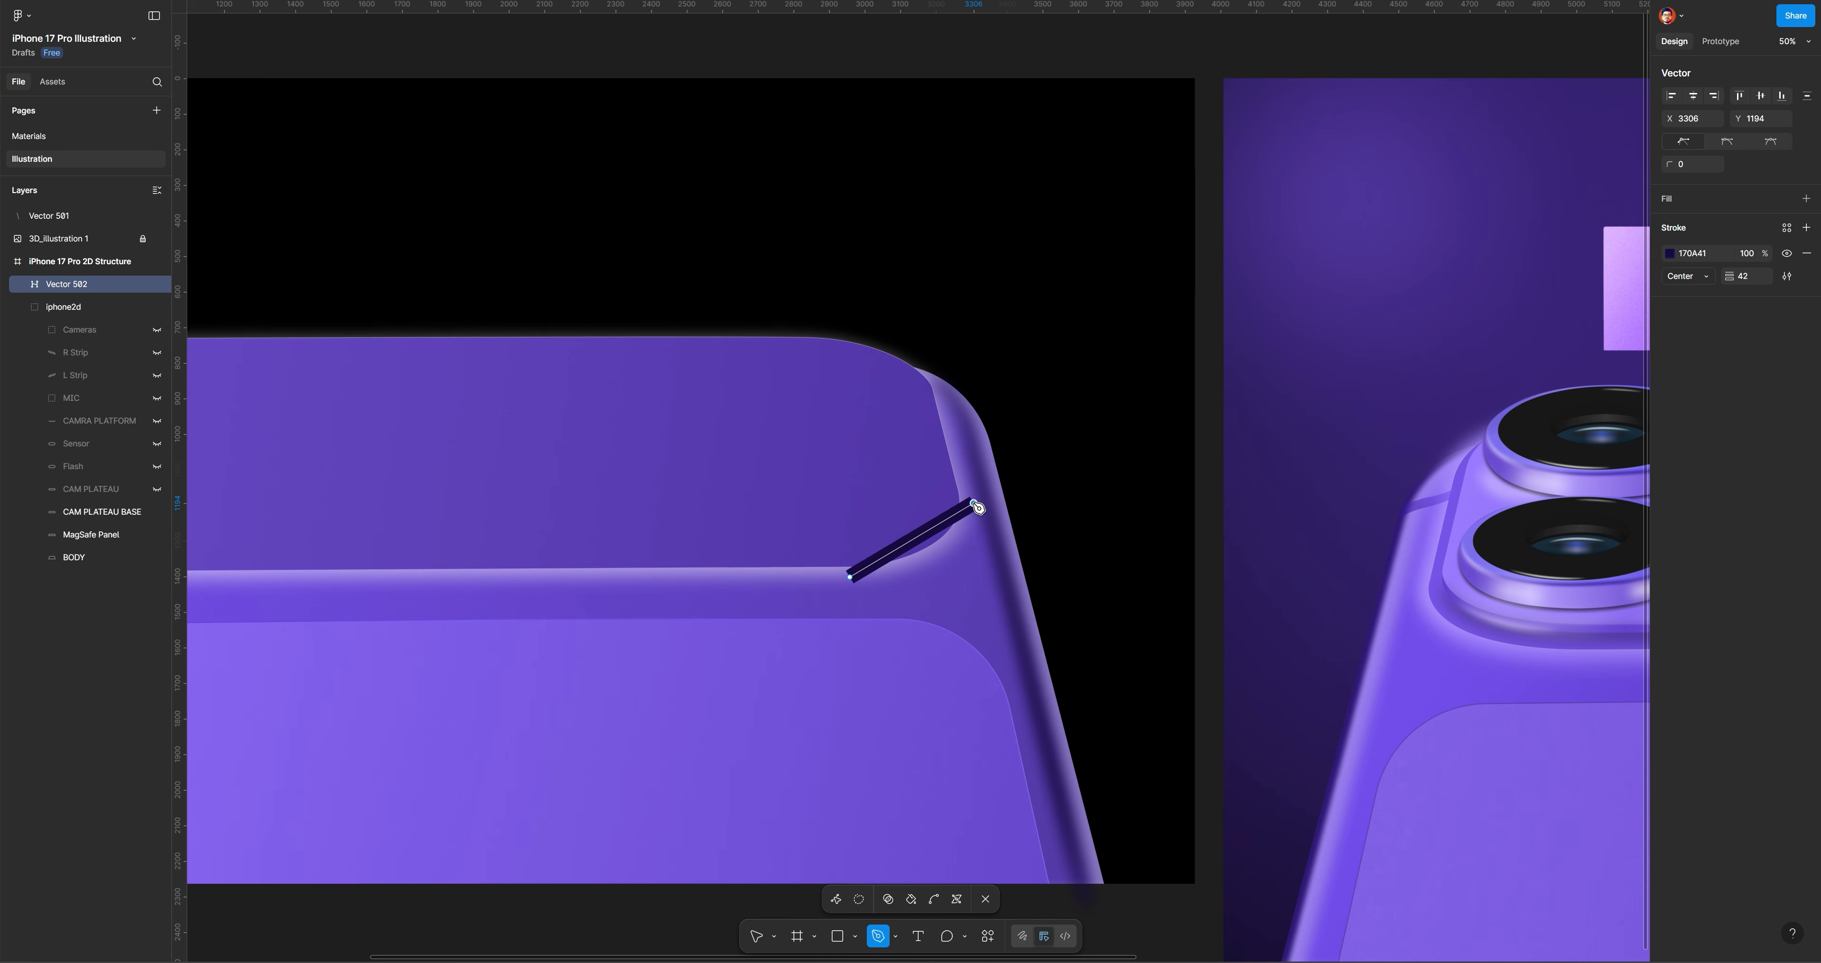
pyautogui.moveTo(978, 506); pyautogui.dragTo(983, 427)
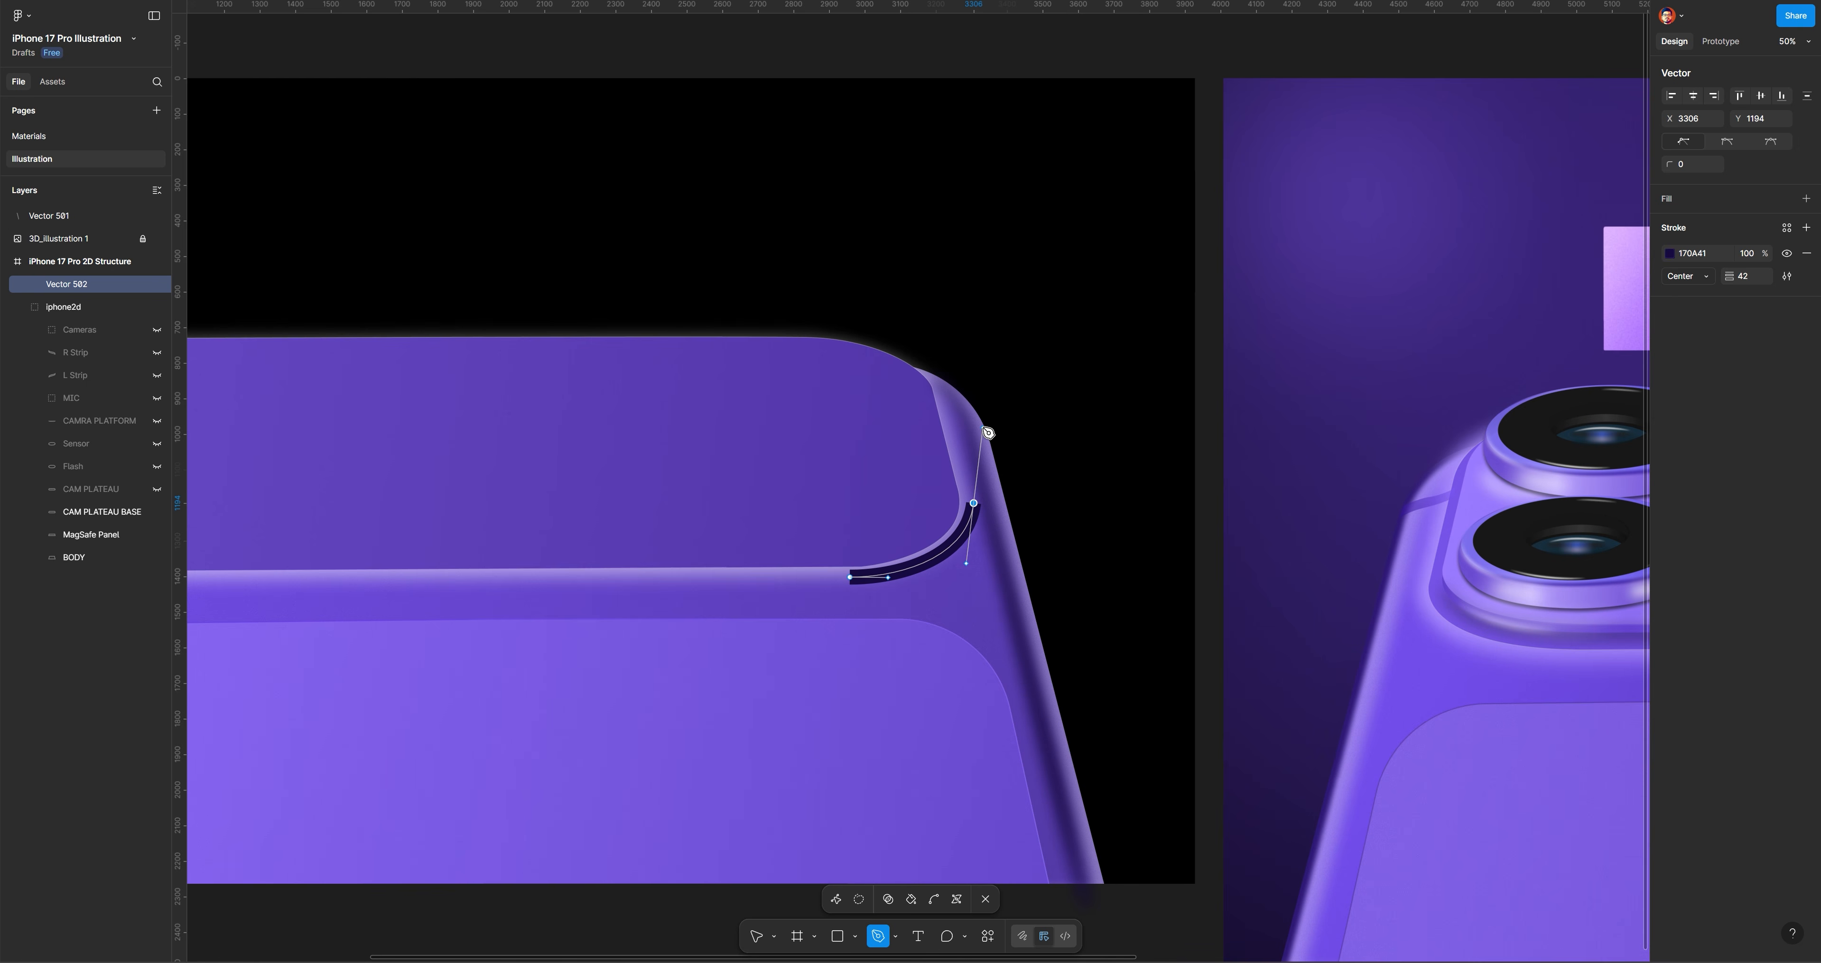
pyautogui.click(760, 939)
# Give the corner path's stroke a width profile that tapers at both ends
pyautogui.click(1787, 457)
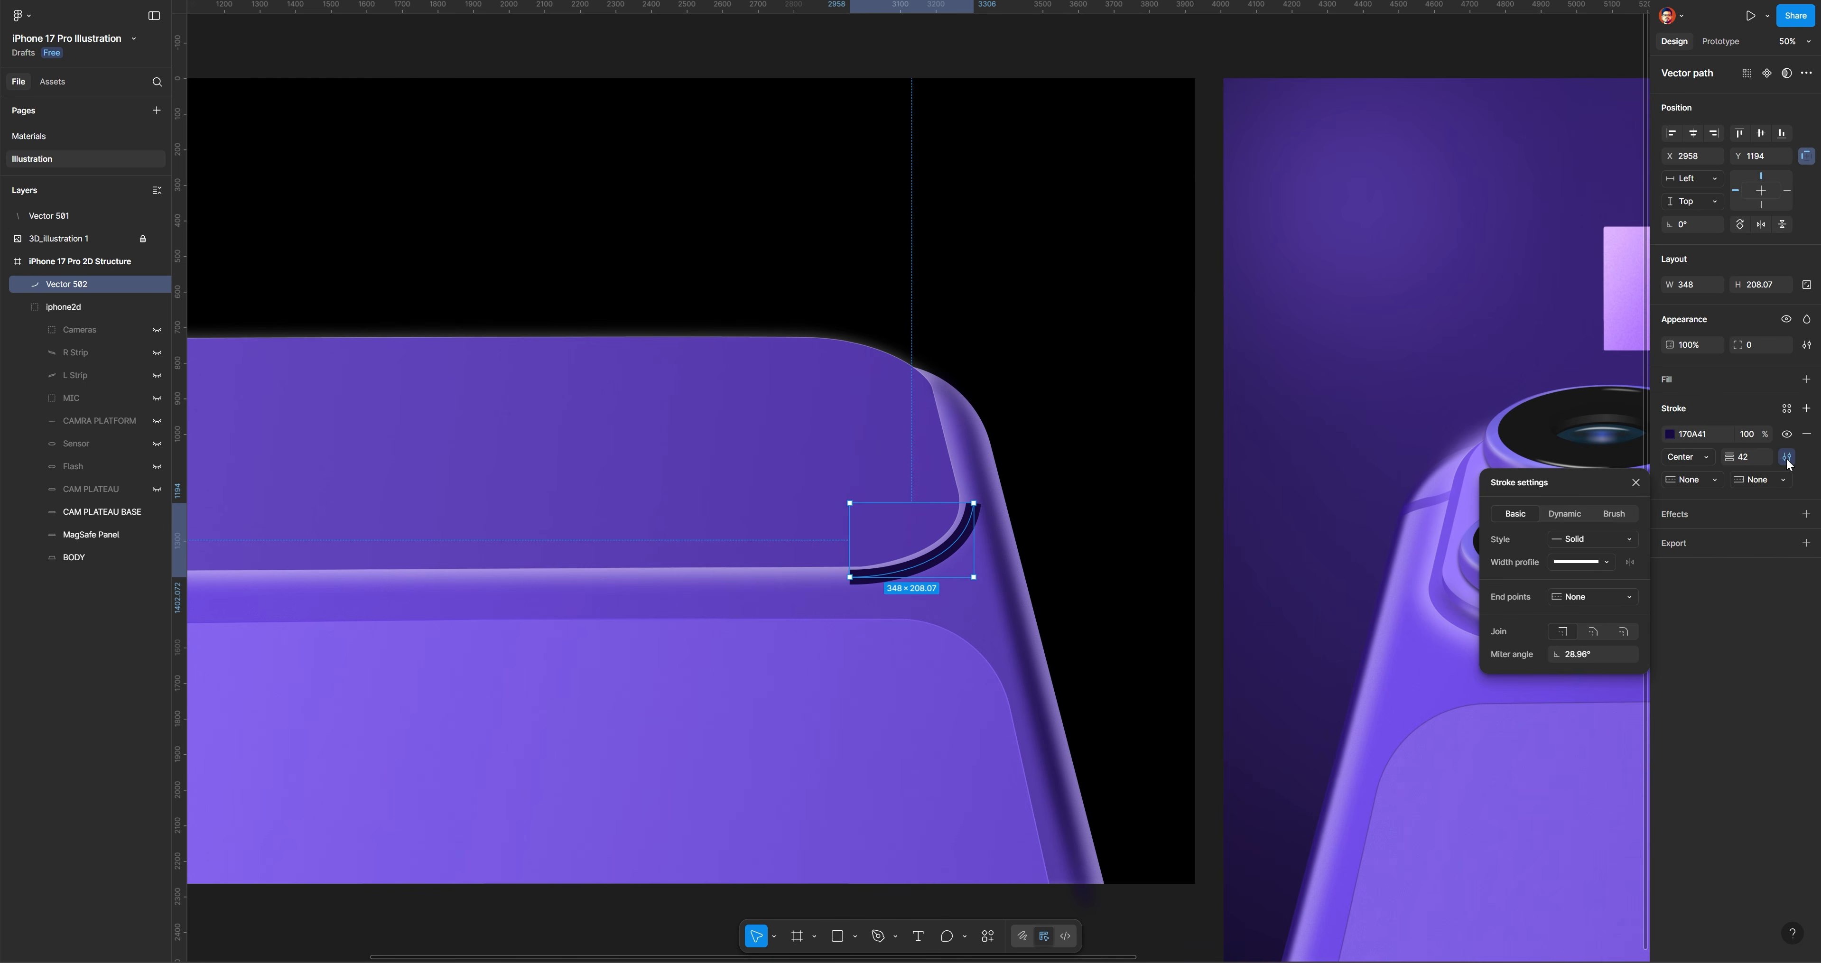
pyautogui.click(1599, 568)
pyautogui.click(1603, 620)
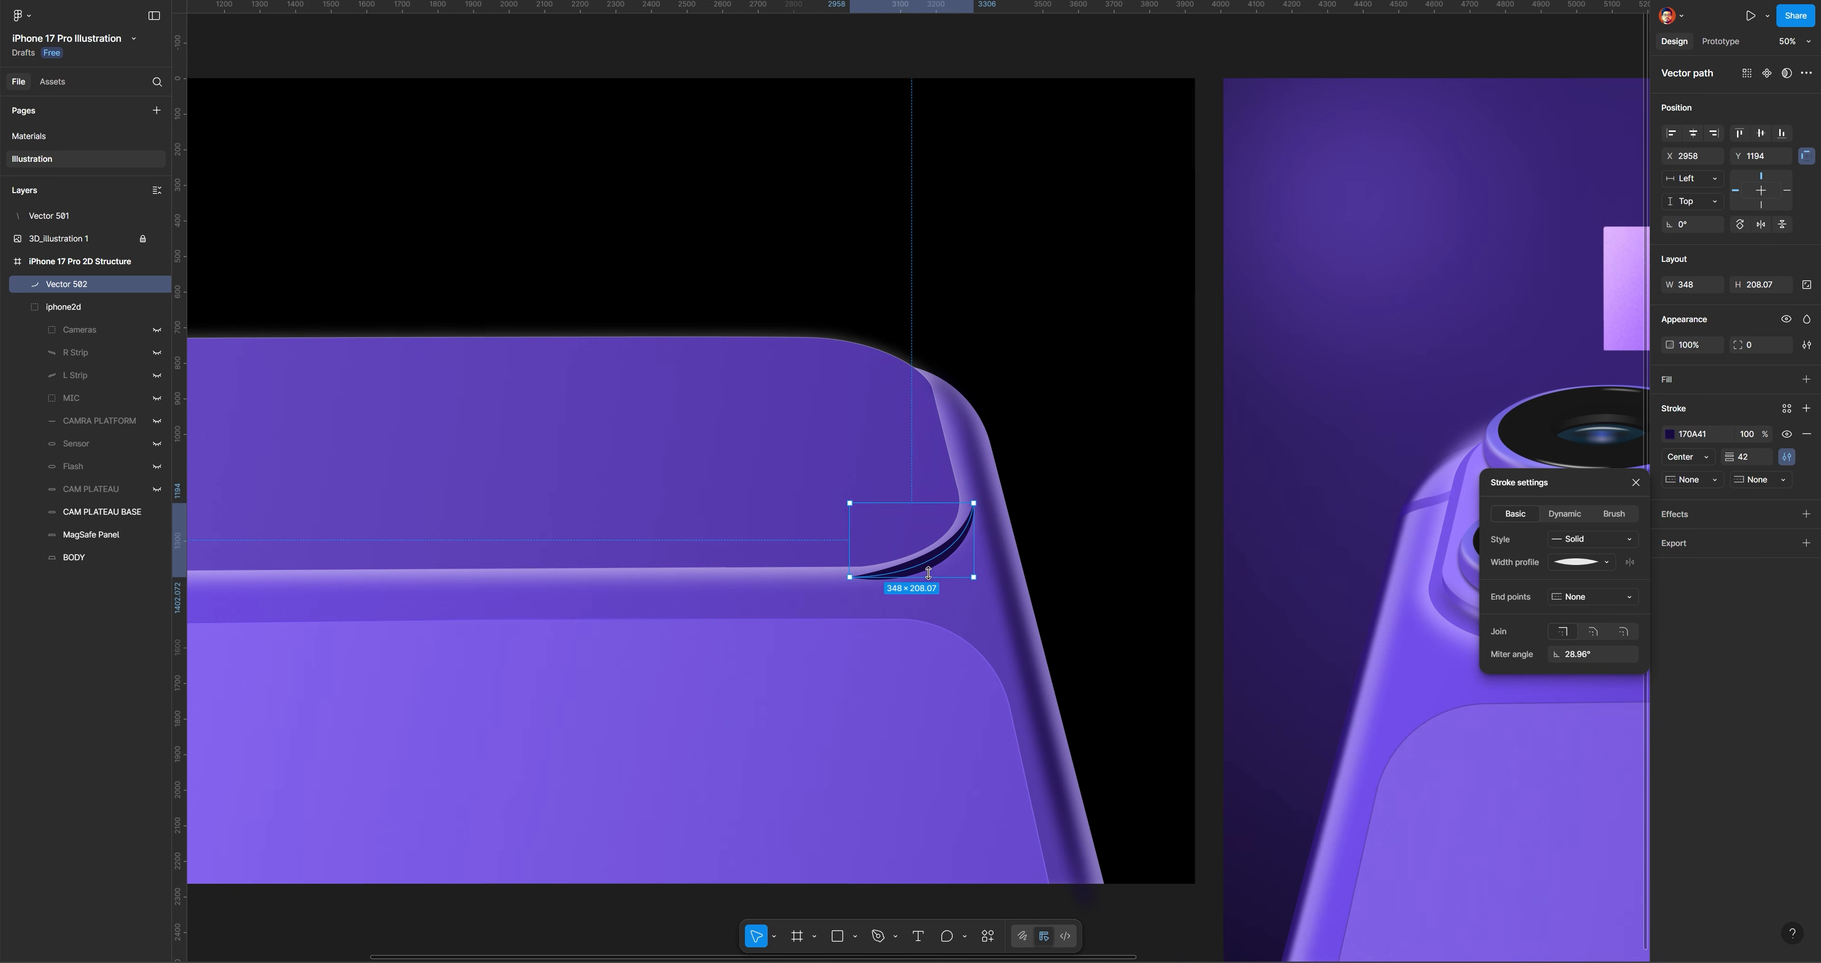
# Add a uniform Layer blur effect of 44 to the corner path
pyautogui.click(1806, 515)
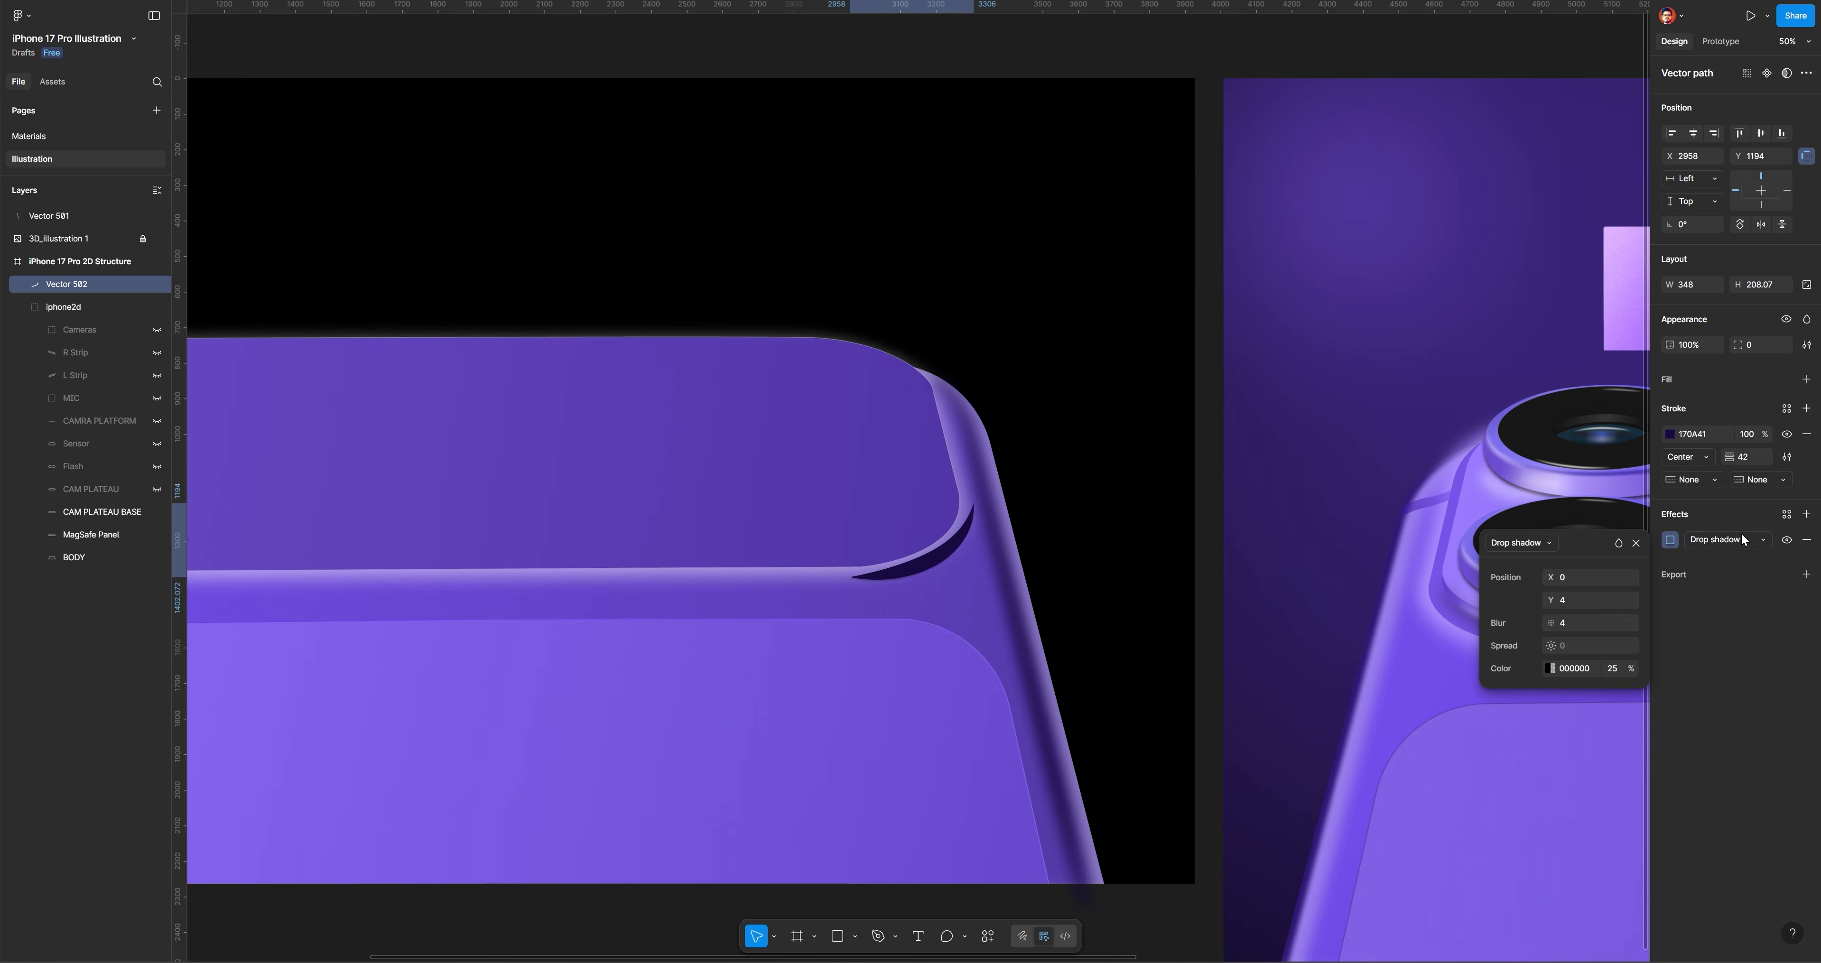
pyautogui.click(1744, 540)
pyautogui.click(1715, 557)
pyautogui.click(1670, 541)
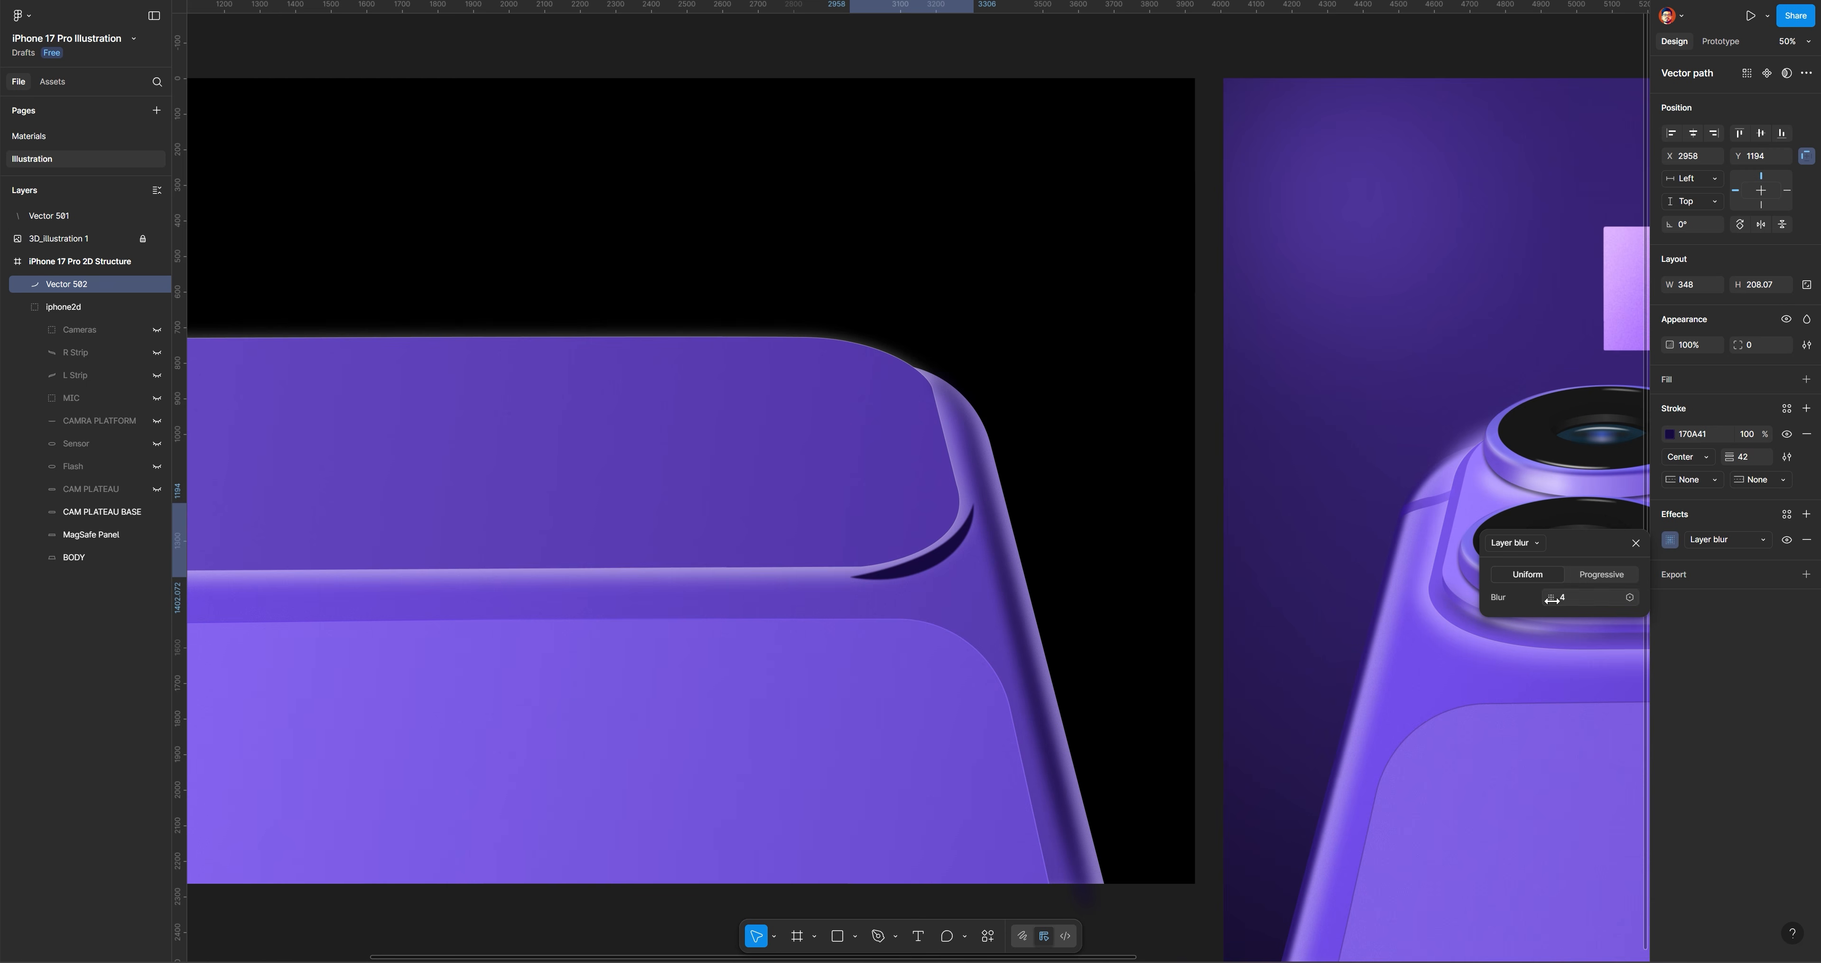
pyautogui.moveTo(1552, 599)
pyautogui.mouseDown()
pyautogui.moveTo(1606, 593)
pyautogui.moveTo(66, 593)
pyautogui.moveTo(302, 564)
pyautogui.mouseUp()
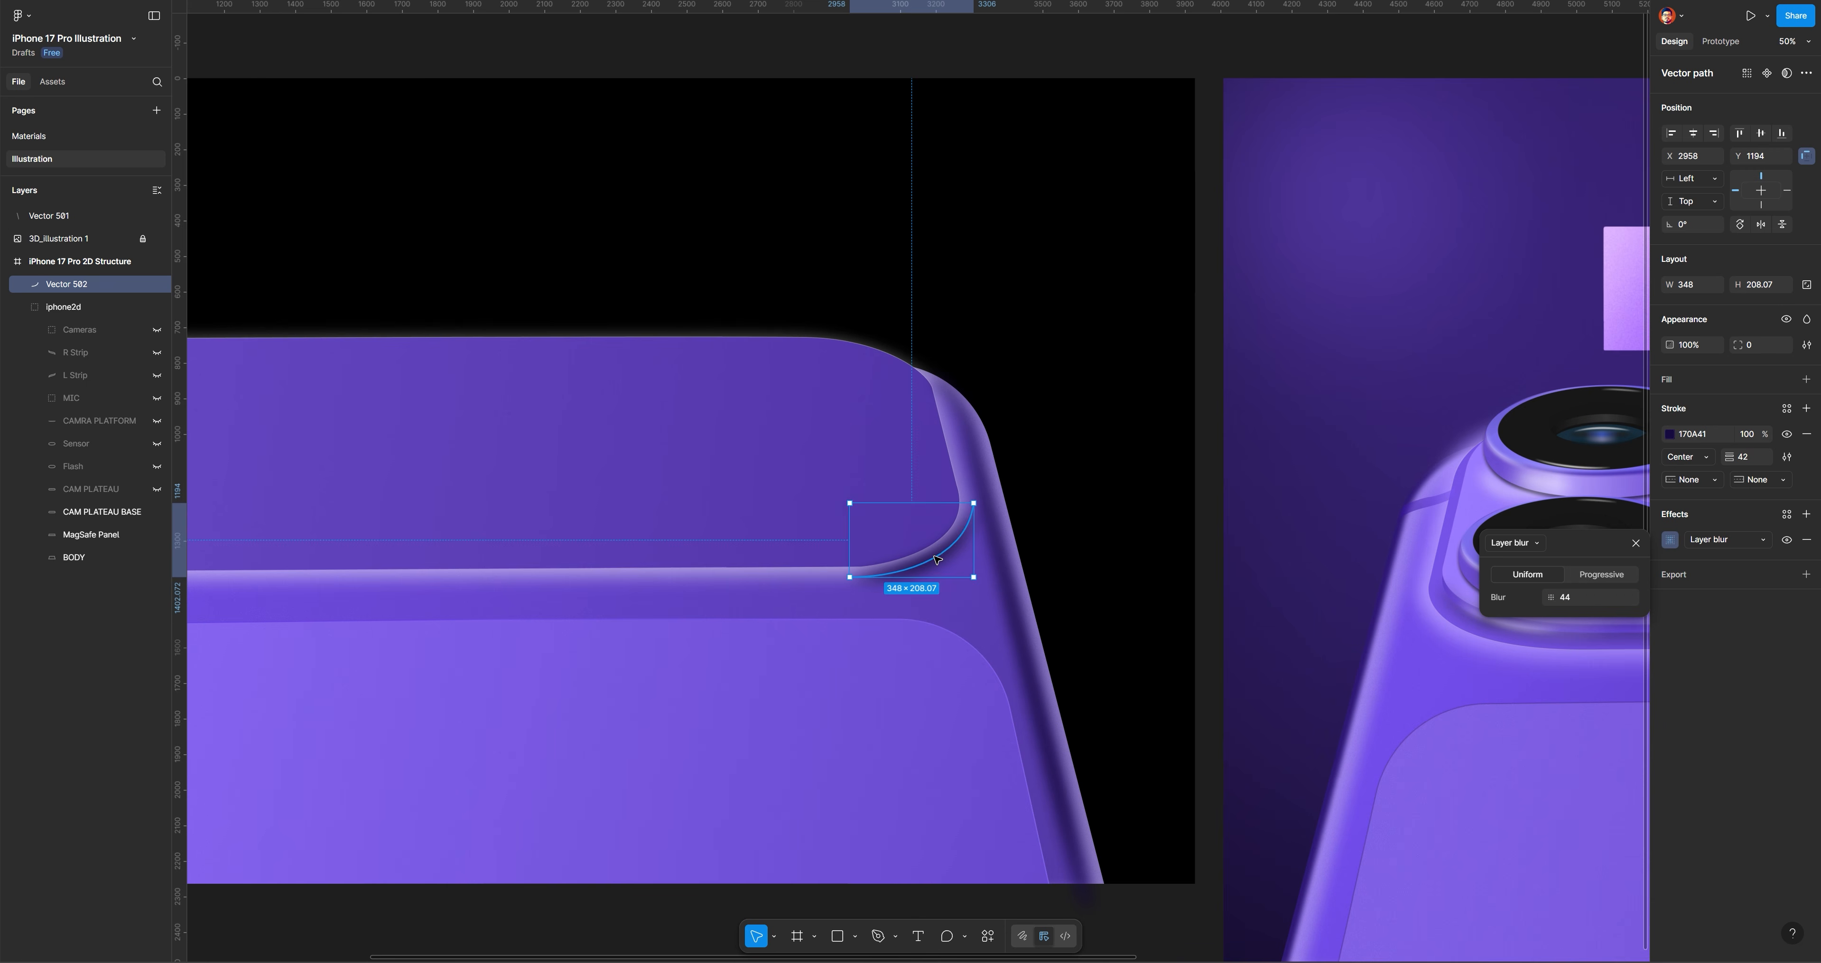
# Shift the blurred corner path slightly and move its upper endpoint to X 3328, Y 1160
pyautogui.moveTo(940, 558); pyautogui.dragTo(943, 556)
pyautogui.doubleClick(960, 544)
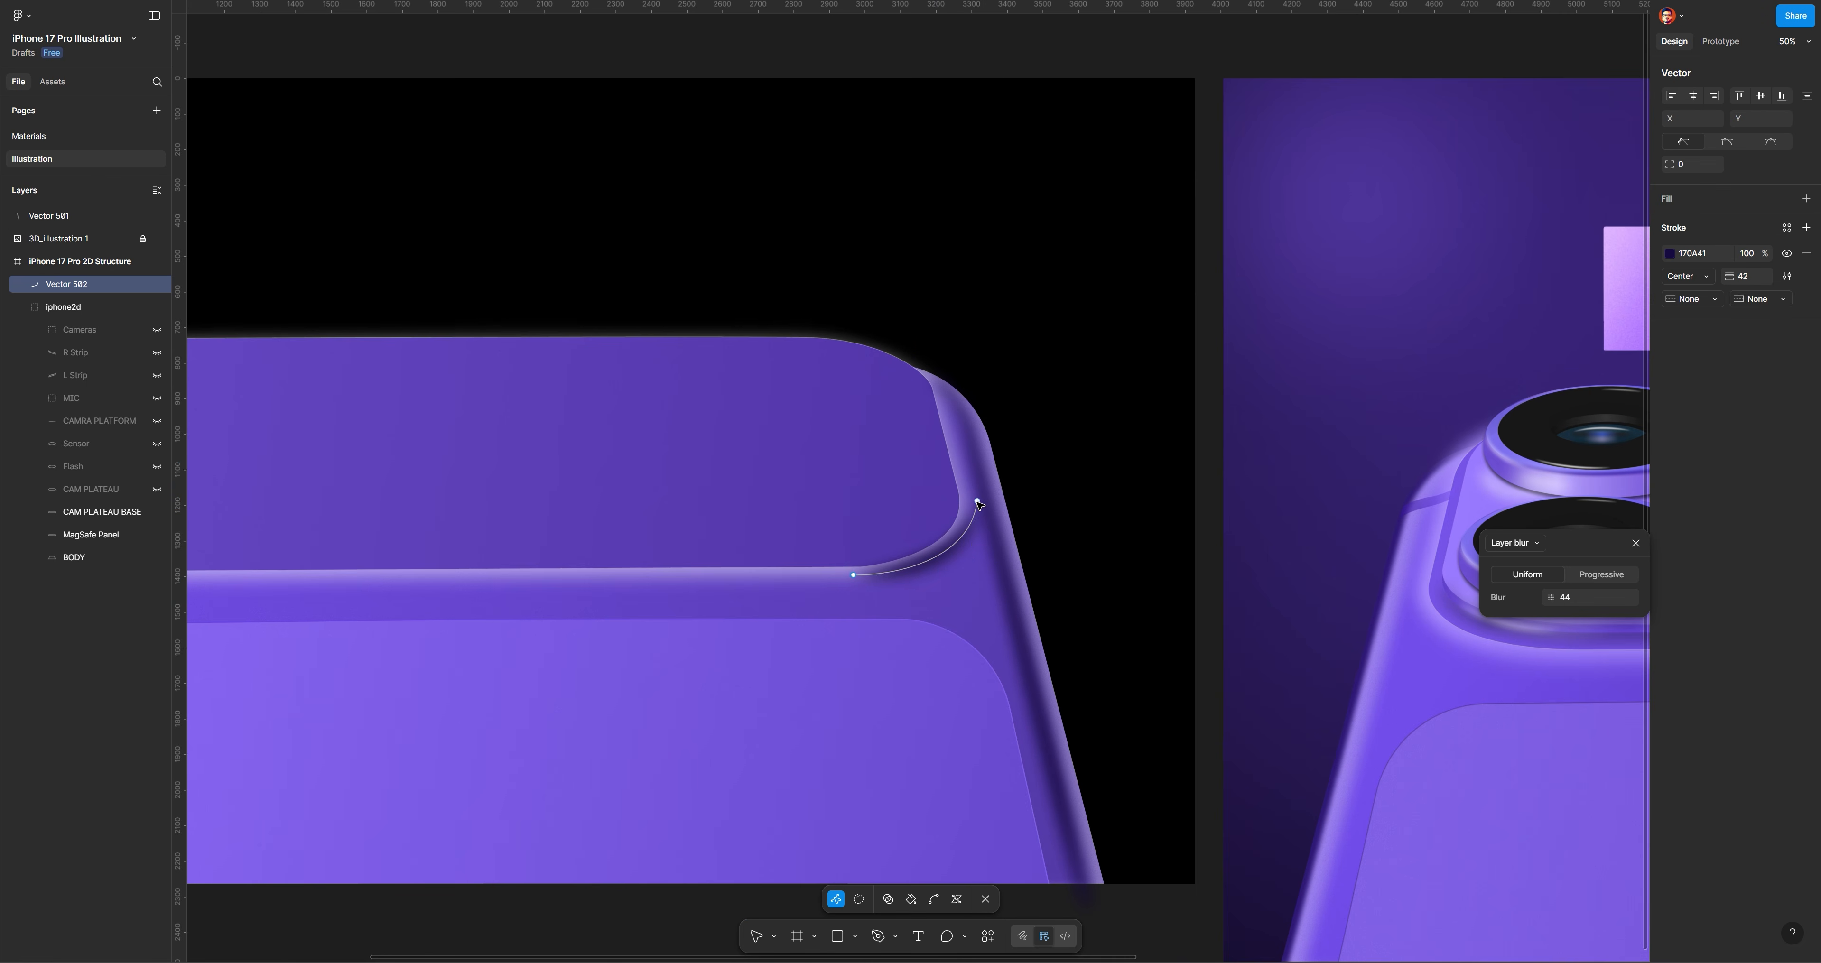
pyautogui.moveTo(977, 500); pyautogui.dragTo(981, 494)
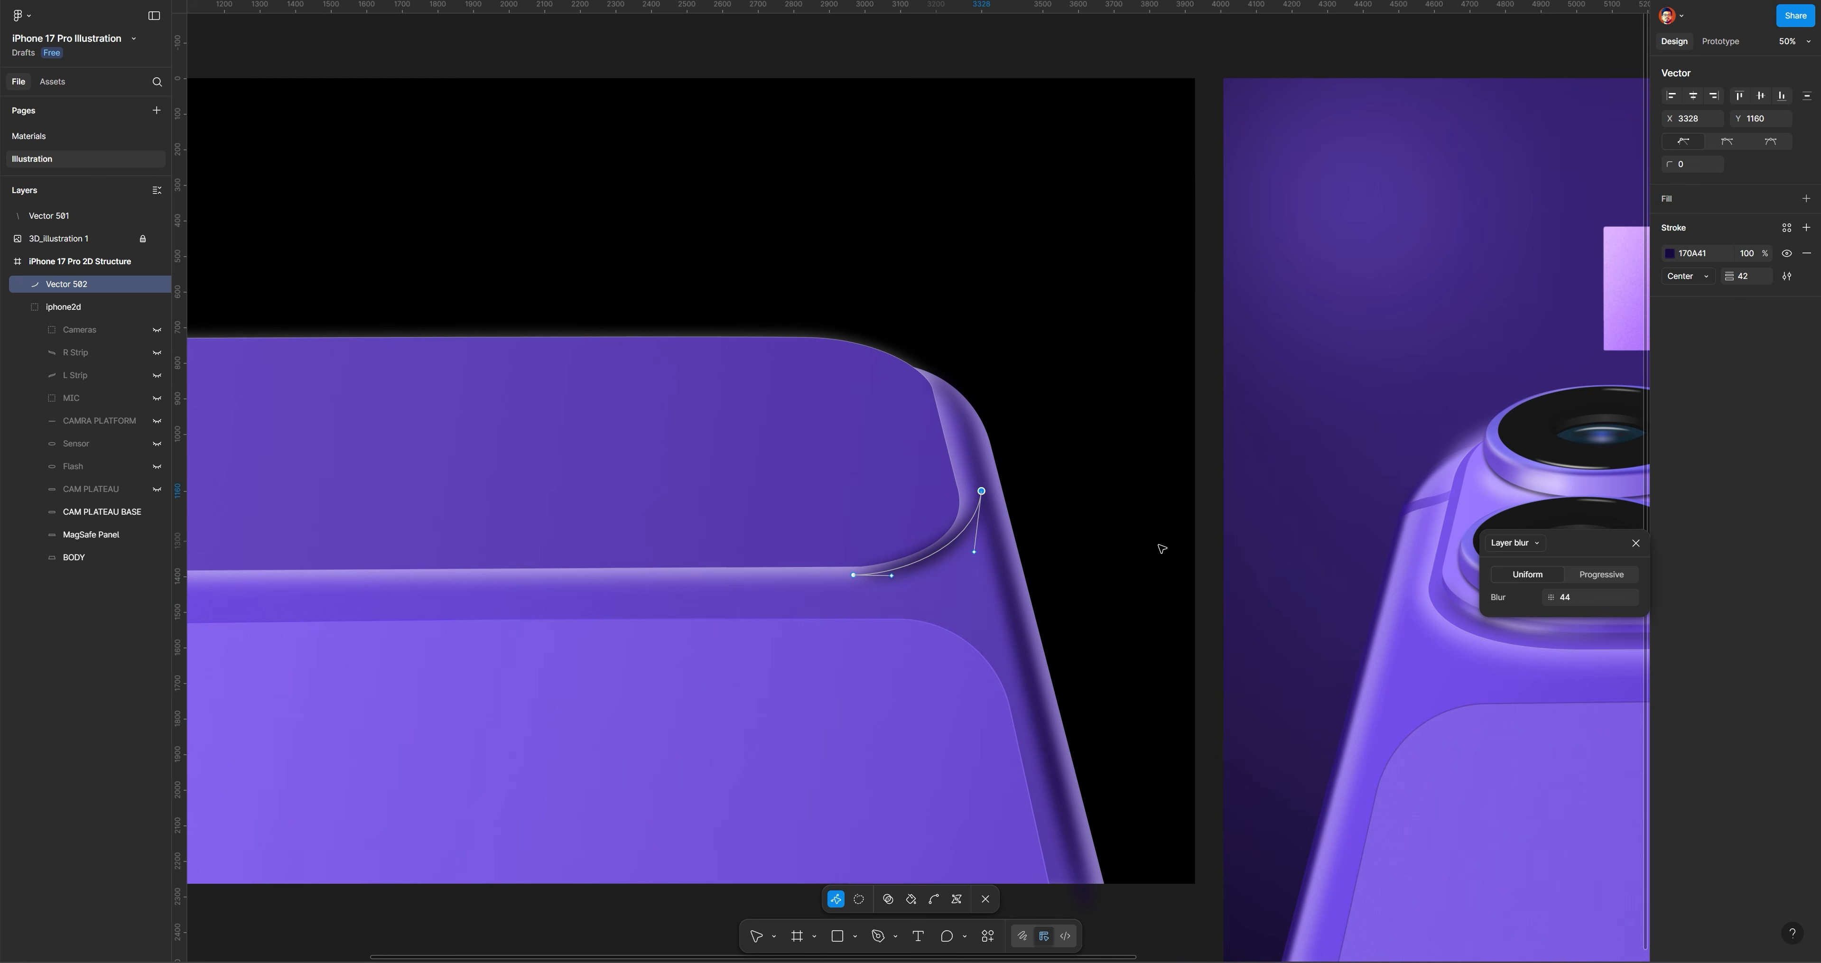
pyautogui.press('Escape')
pyautogui.click(1208, 448)
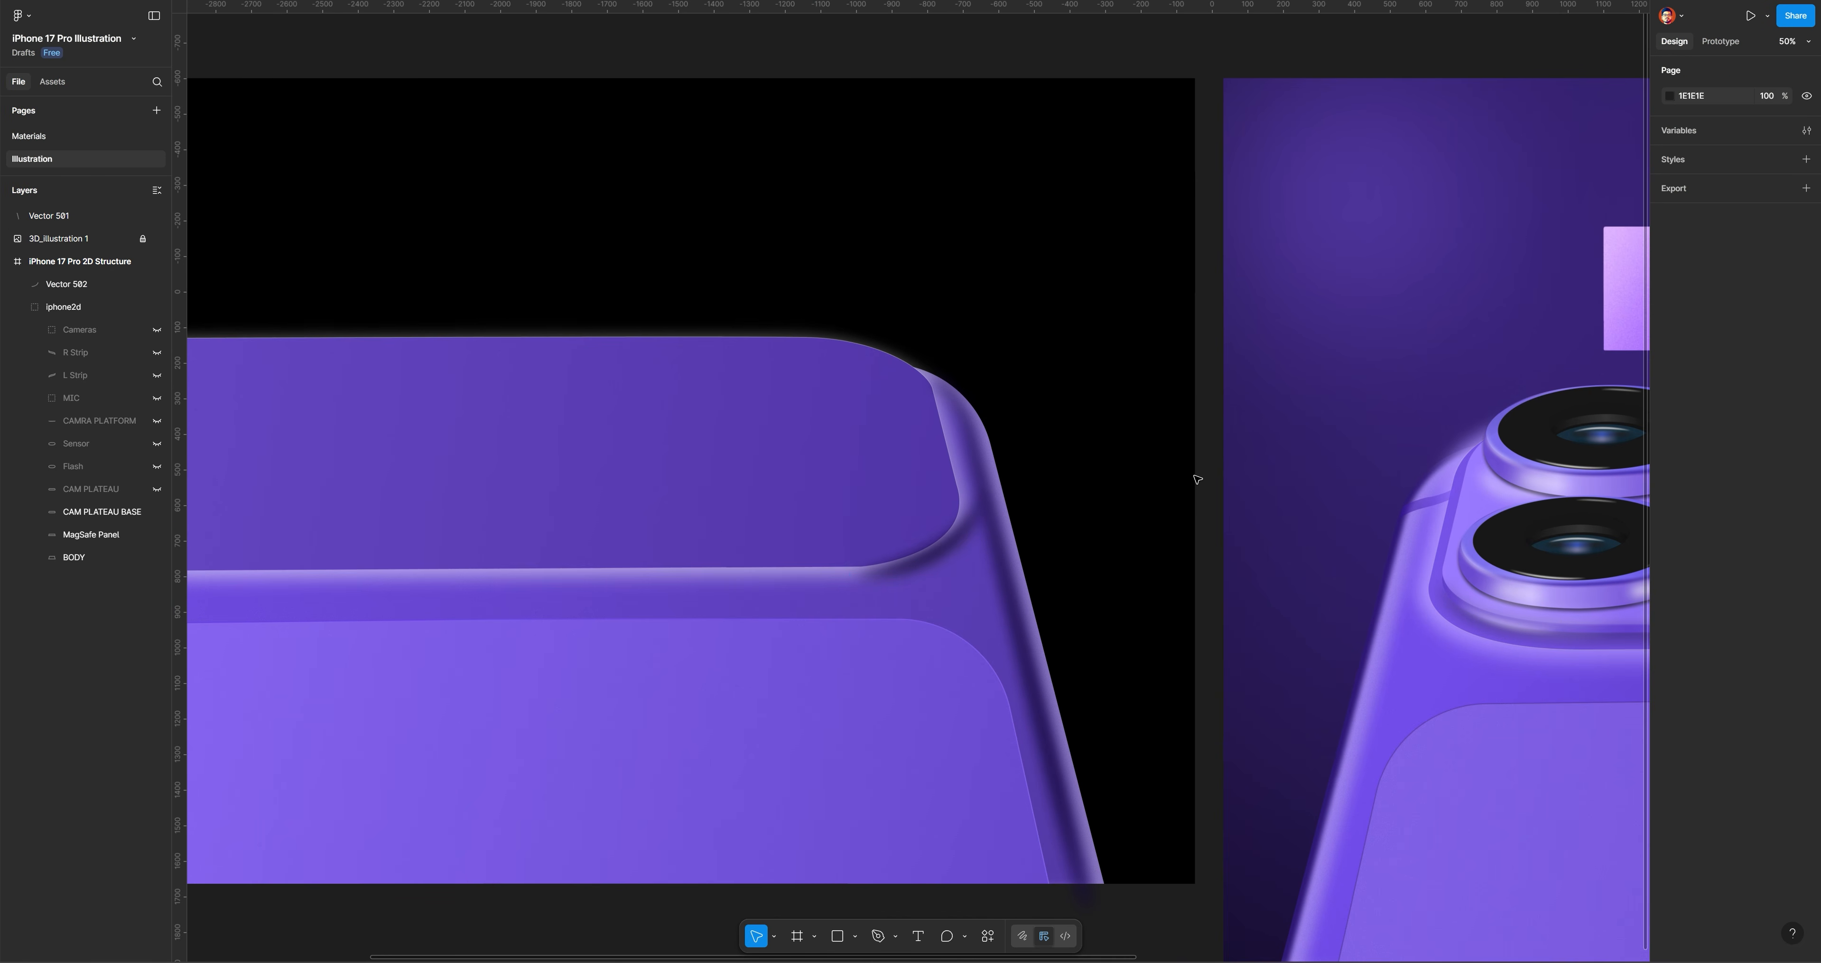
# Reshape the corner path's curve by adjusting the Bézier handles of its lower and upper endpoints
pyautogui.click(941, 561)
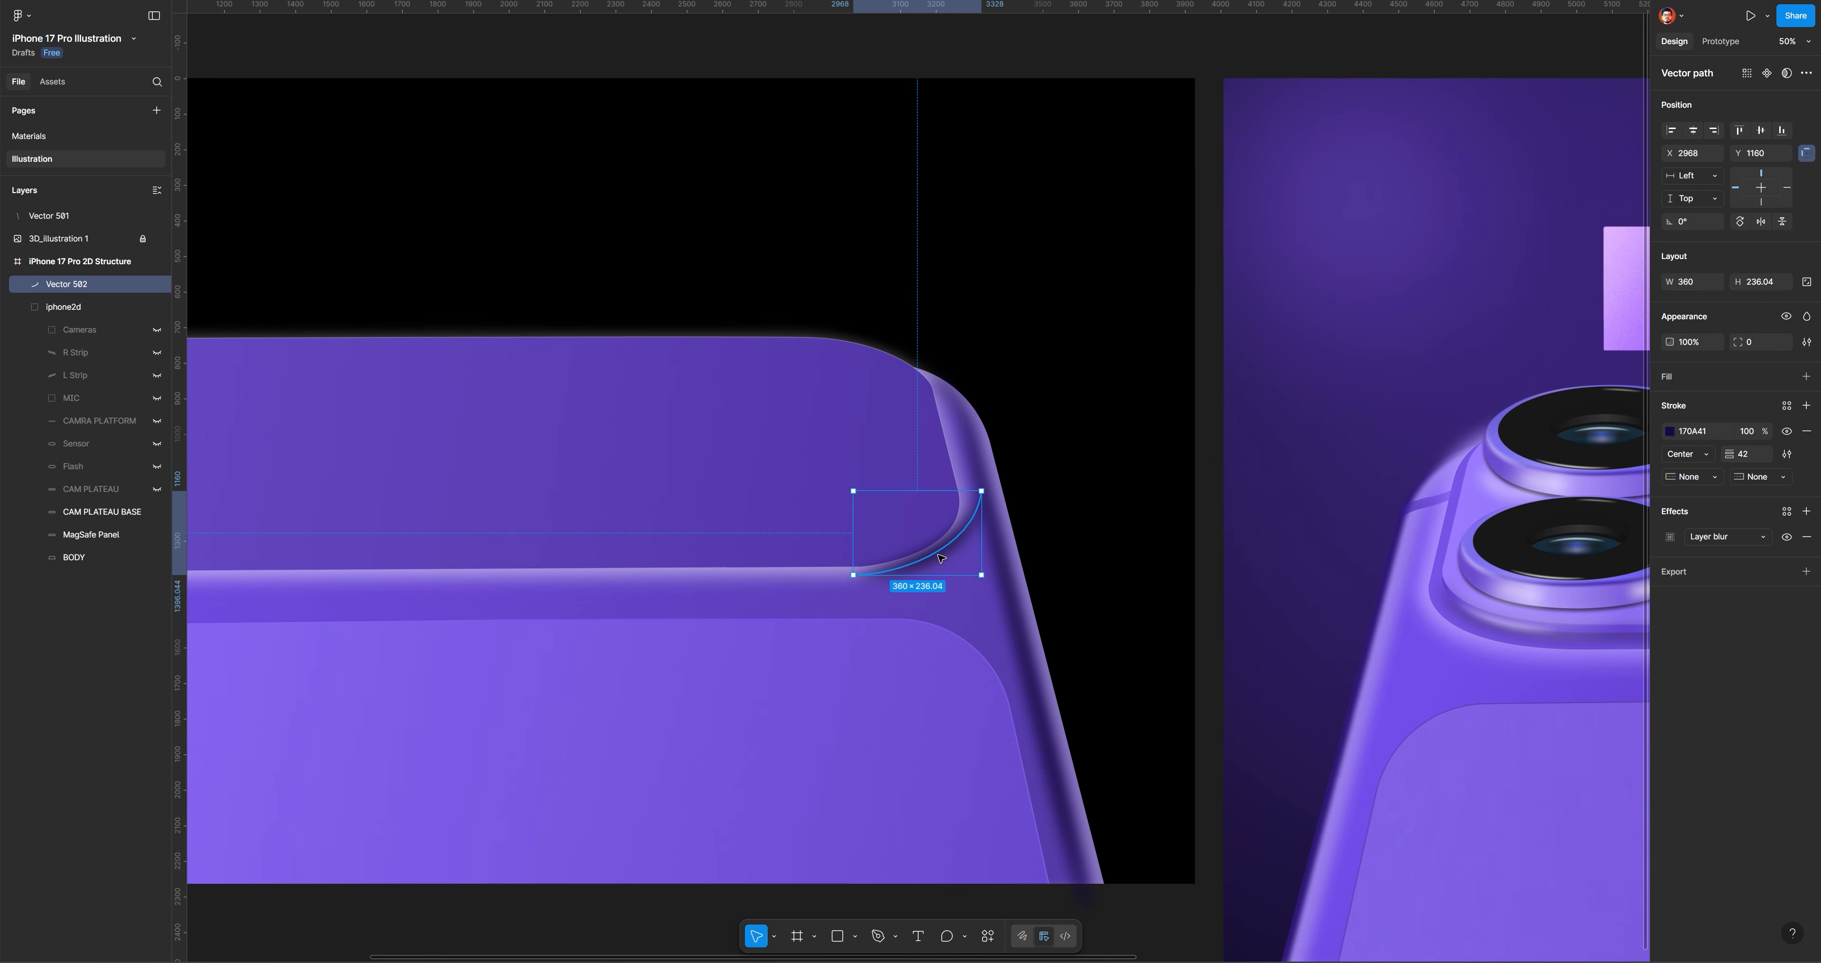
pyautogui.doubleClick(940, 563)
pyautogui.click(854, 575)
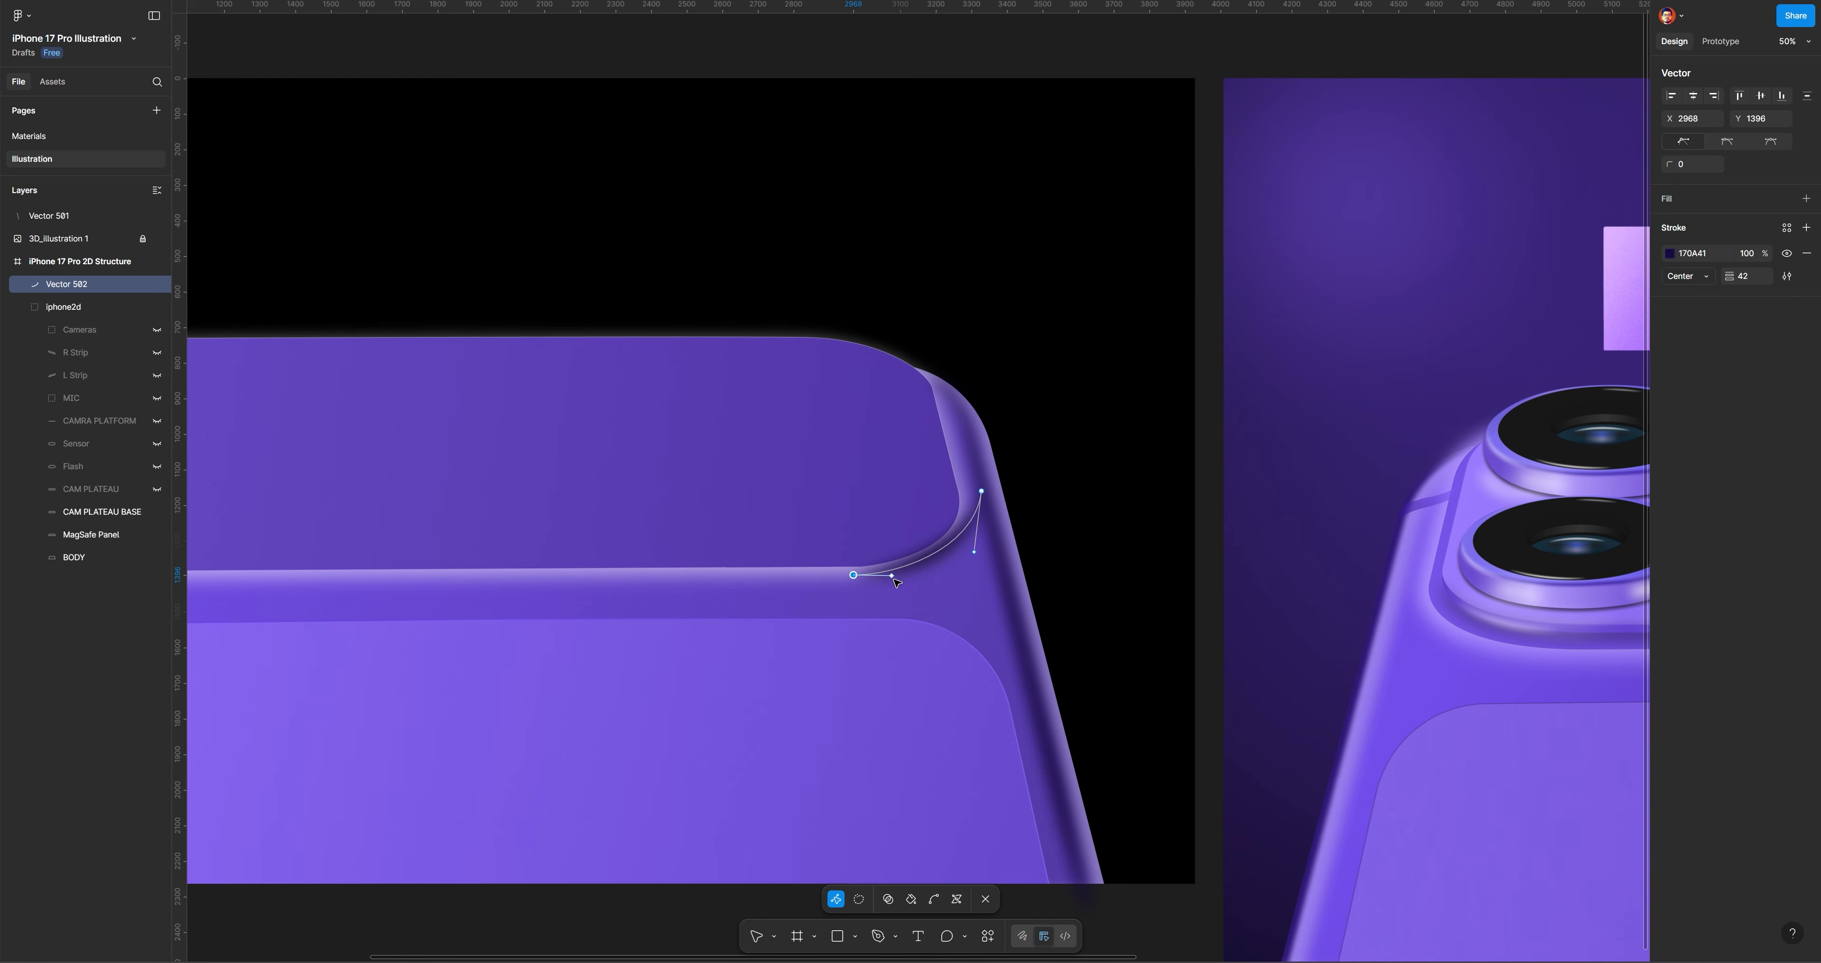
pyautogui.moveTo(891, 575); pyautogui.dragTo(981, 550)
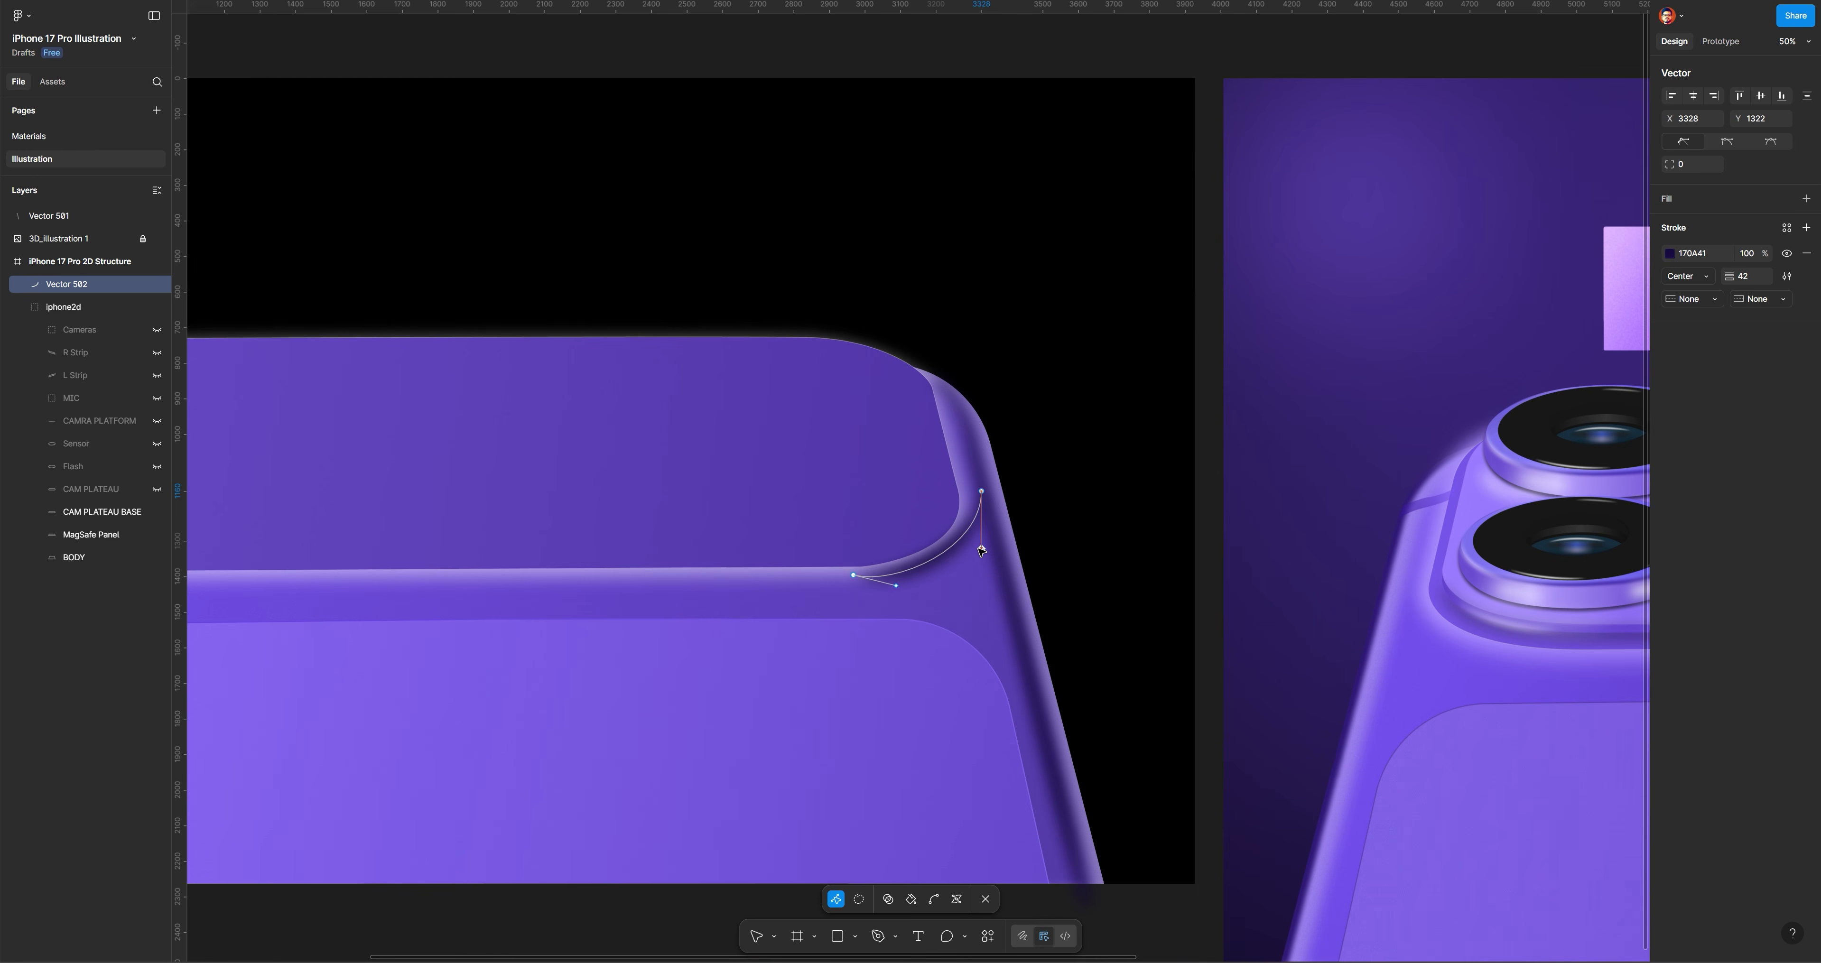
pyautogui.press('Escape')
pyautogui.click(1220, 453)
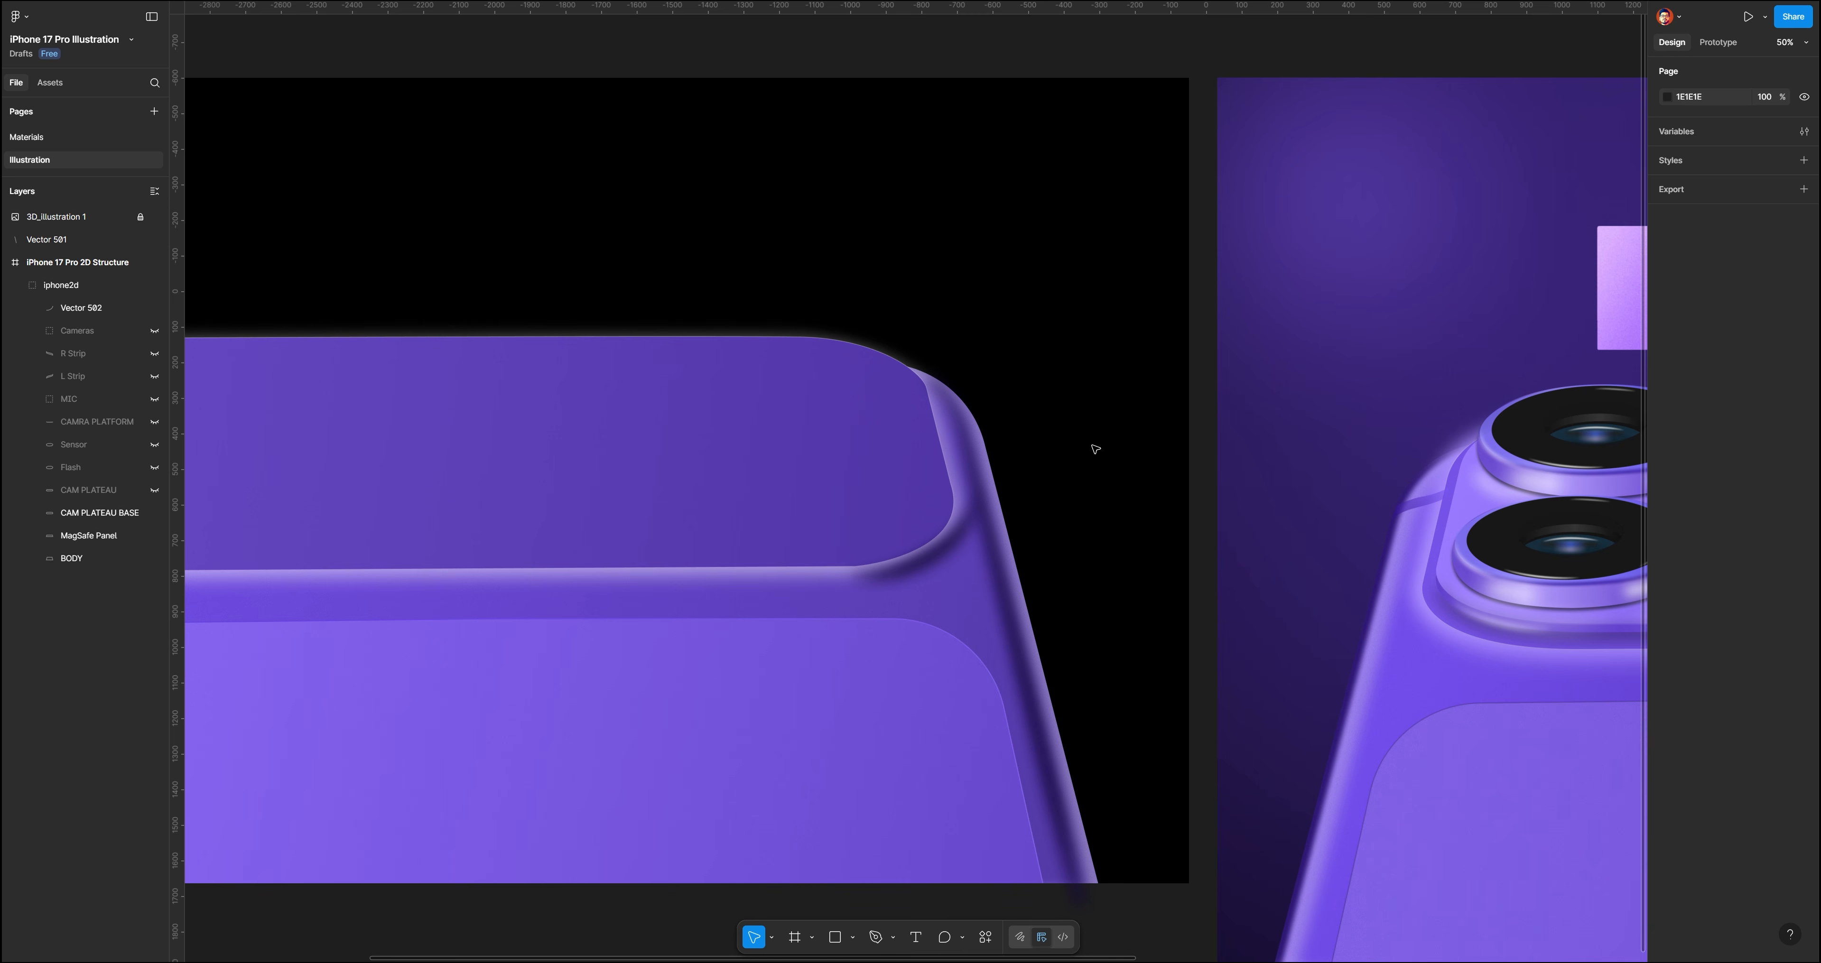
# Move the right-edge path Vector 501 into the iphone2d group and group it with Vector 502
pyautogui.click(46, 239)
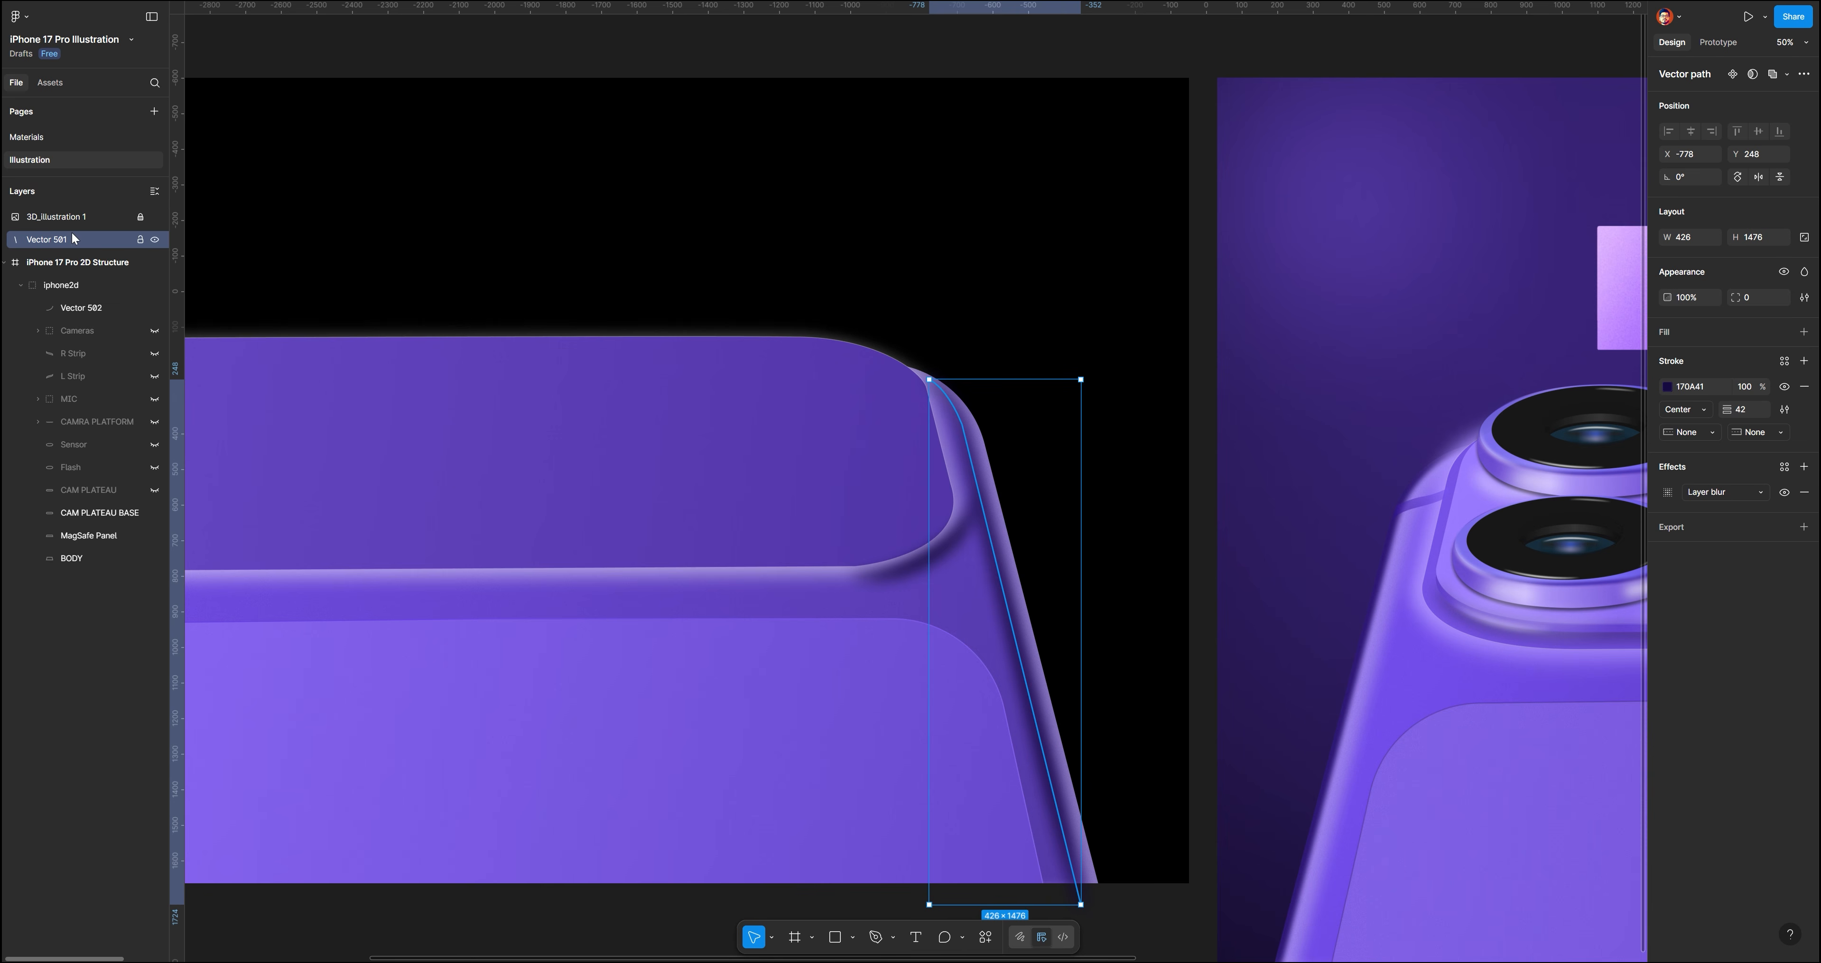
pyautogui.moveTo(148, 290); pyautogui.dragTo(148, 291)
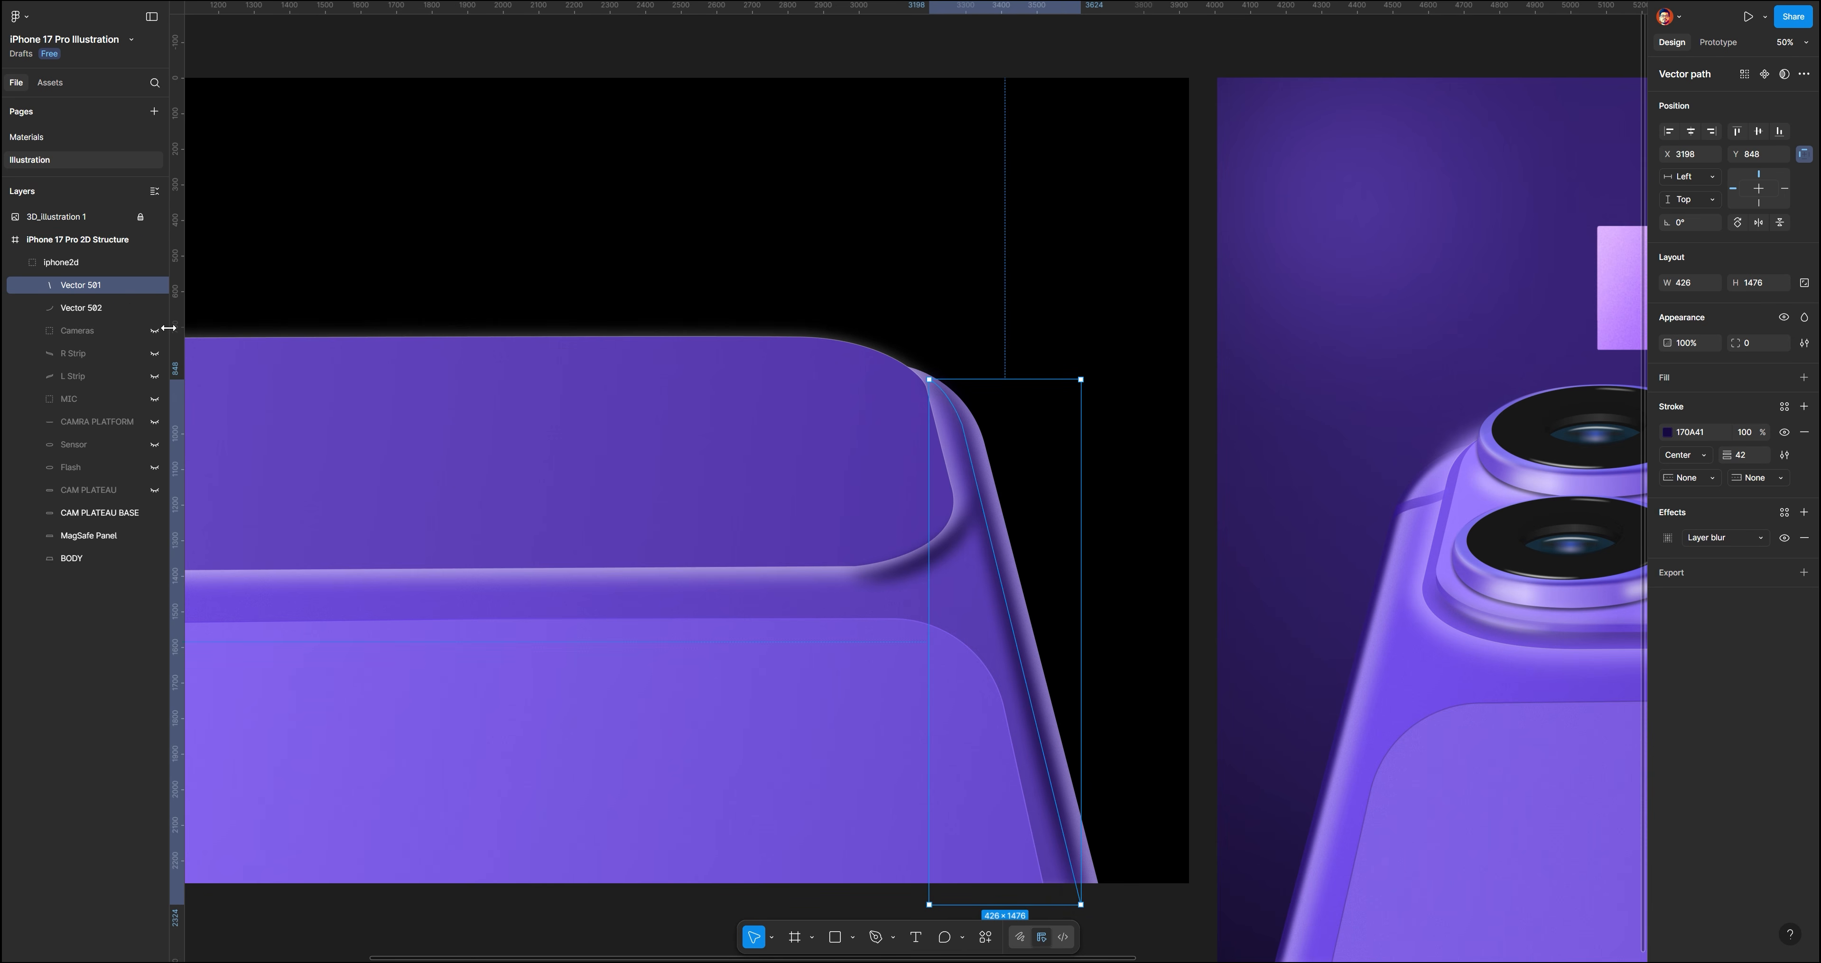
pyautogui.click(106, 304)
pyautogui.keyDown('shift'); pyautogui.click(99, 288); pyautogui.keyUp('shift')
pyautogui.hotkey('ctrl', 'g')
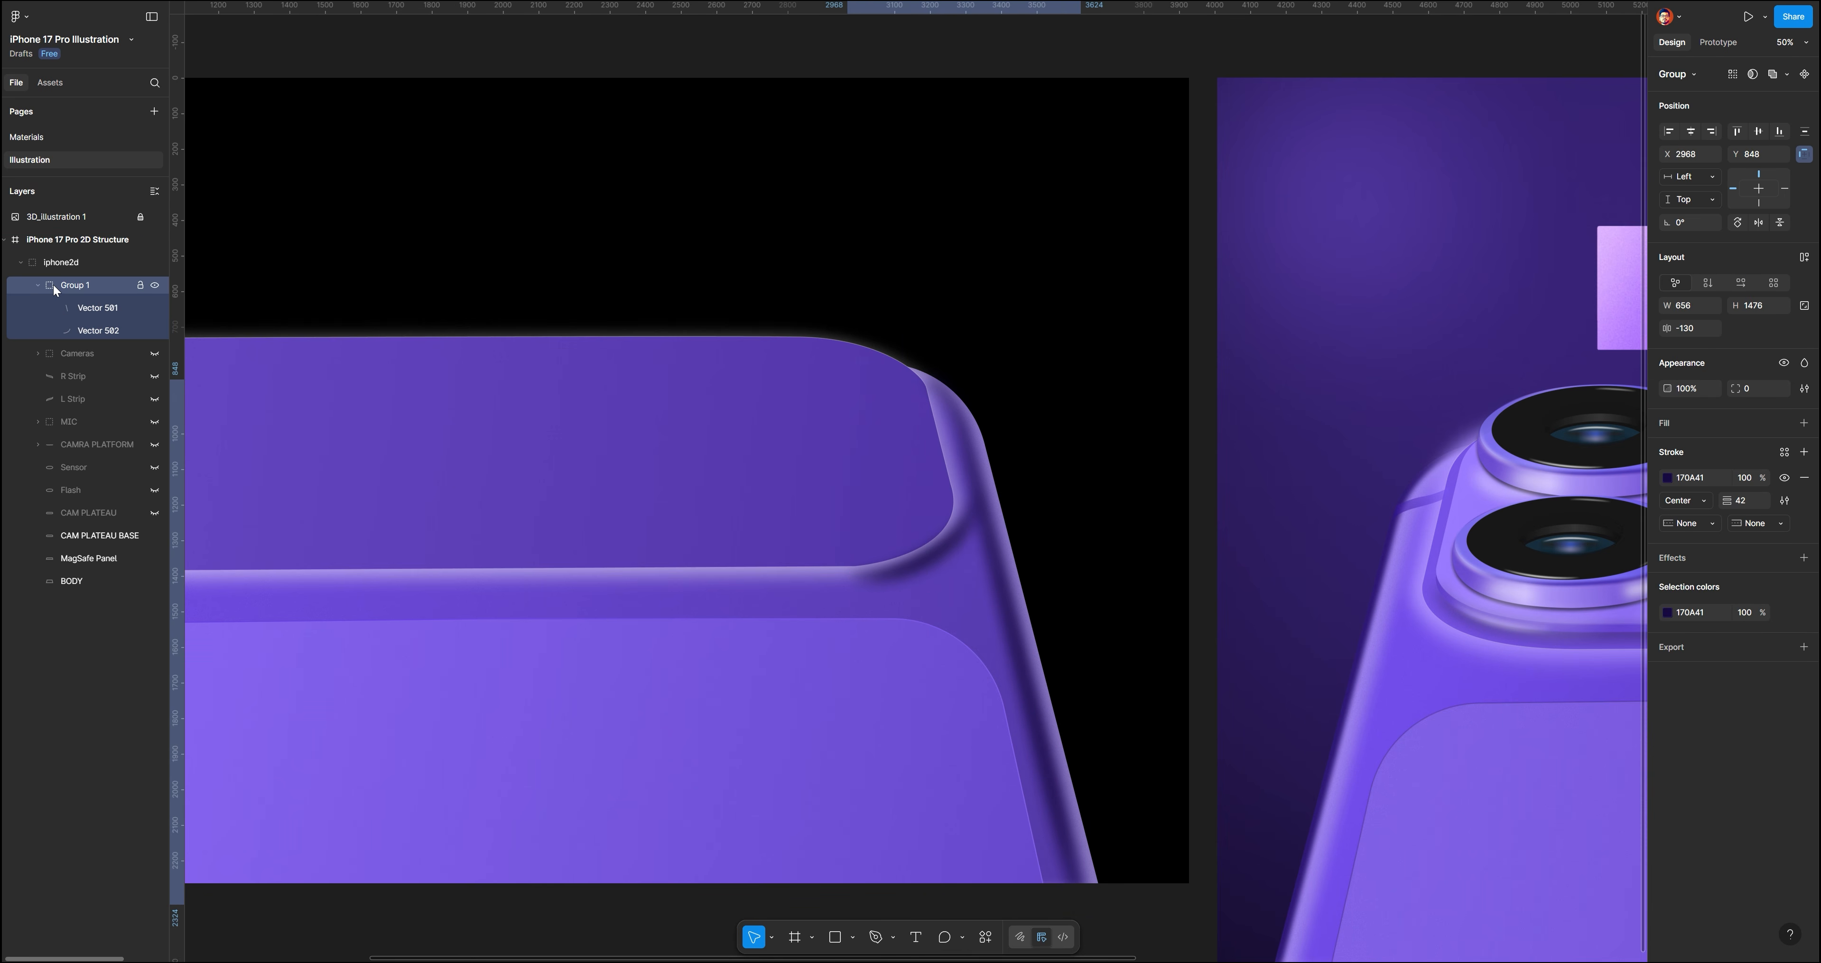
# Rename the new group "Dark shadown on right" and place it directly beneath CAM PLATEAU BASE in the layer order
pyautogui.doubleClick(75, 285)
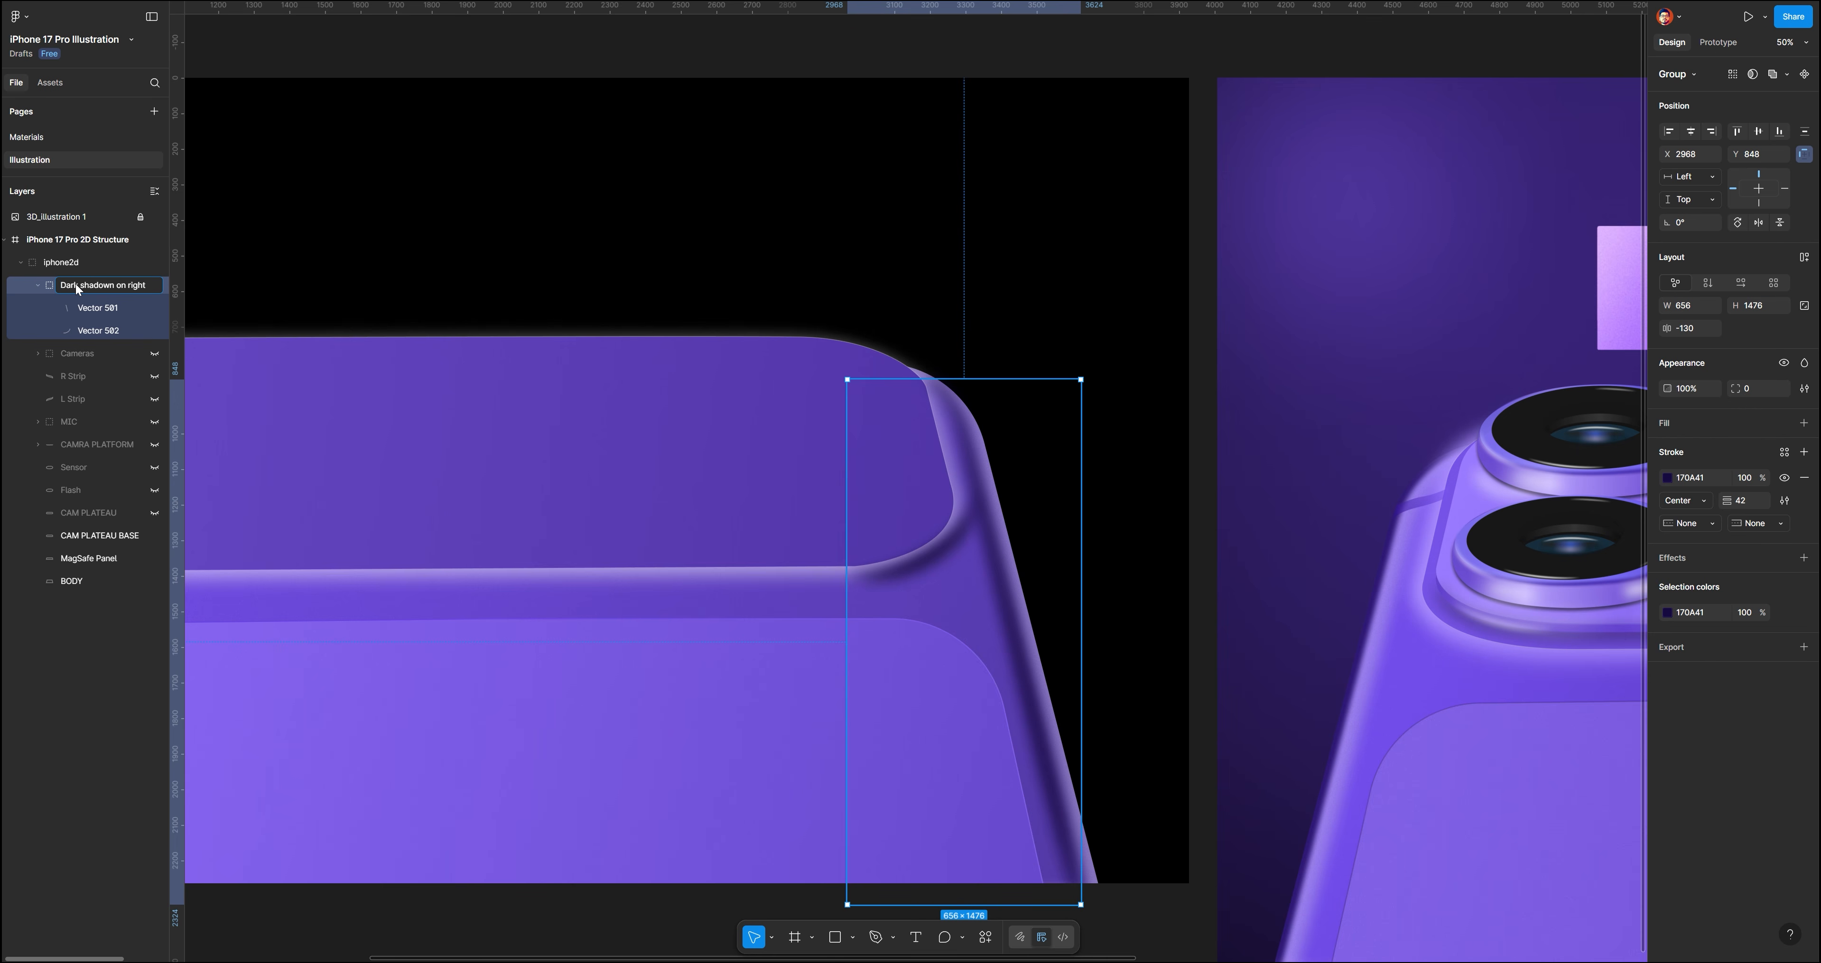
pyautogui.write('Dark shadow on right')
pyautogui.click(36, 284)
pyautogui.moveTo(78, 294); pyautogui.dragTo(87, 502)
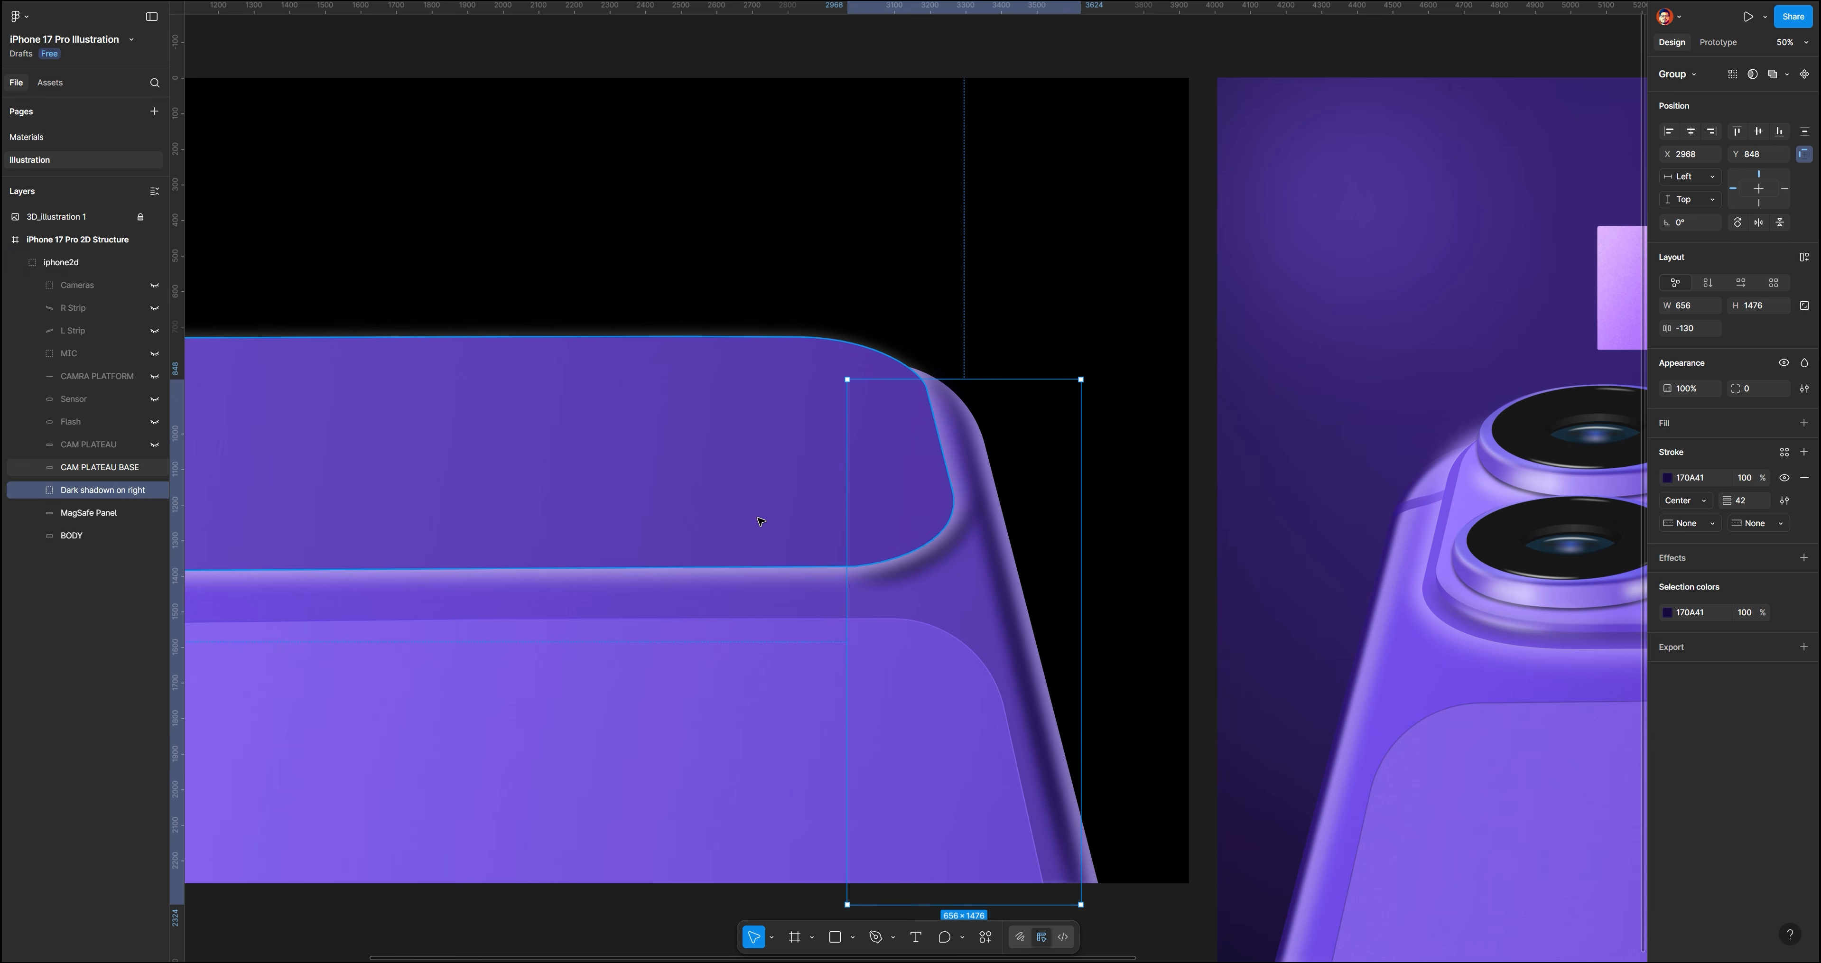
# Set the stroke weight to 45 on the right-edge path Vector 501 and to 46 on the corner path Vector 502
pyautogui.click(37, 490)
pyautogui.click(89, 514)
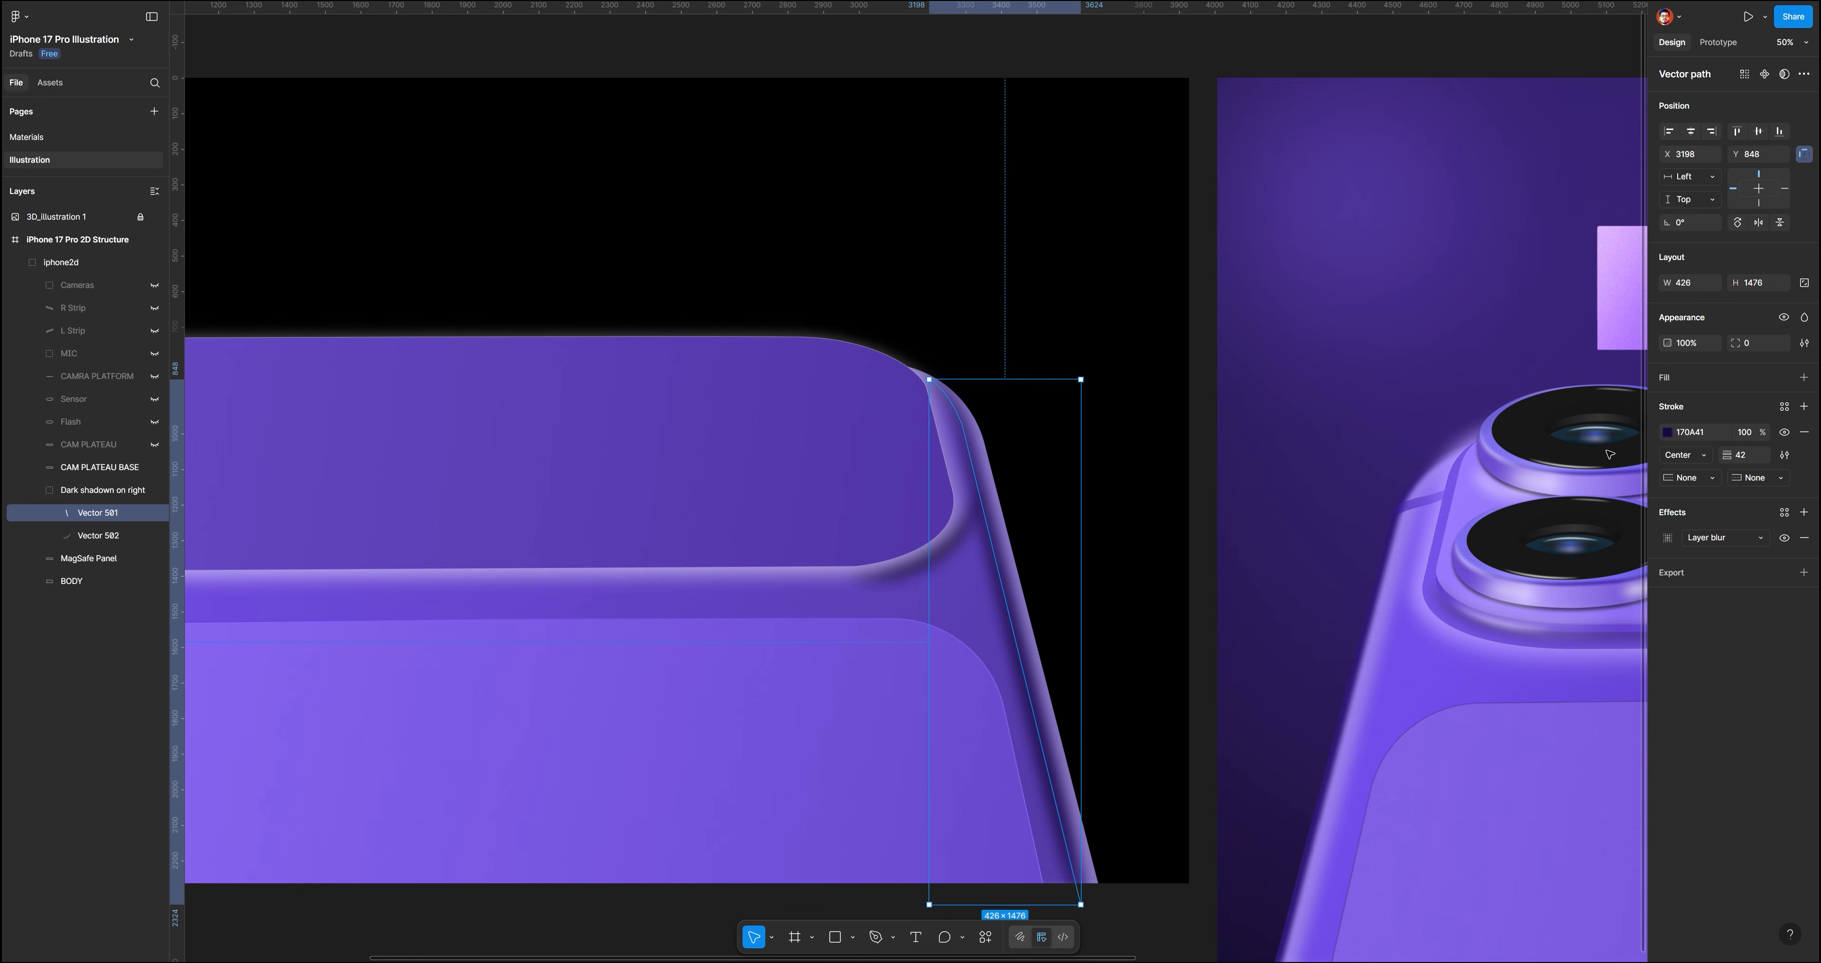
pyautogui.moveTo(1726, 455); pyautogui.dragTo(1730, 455)
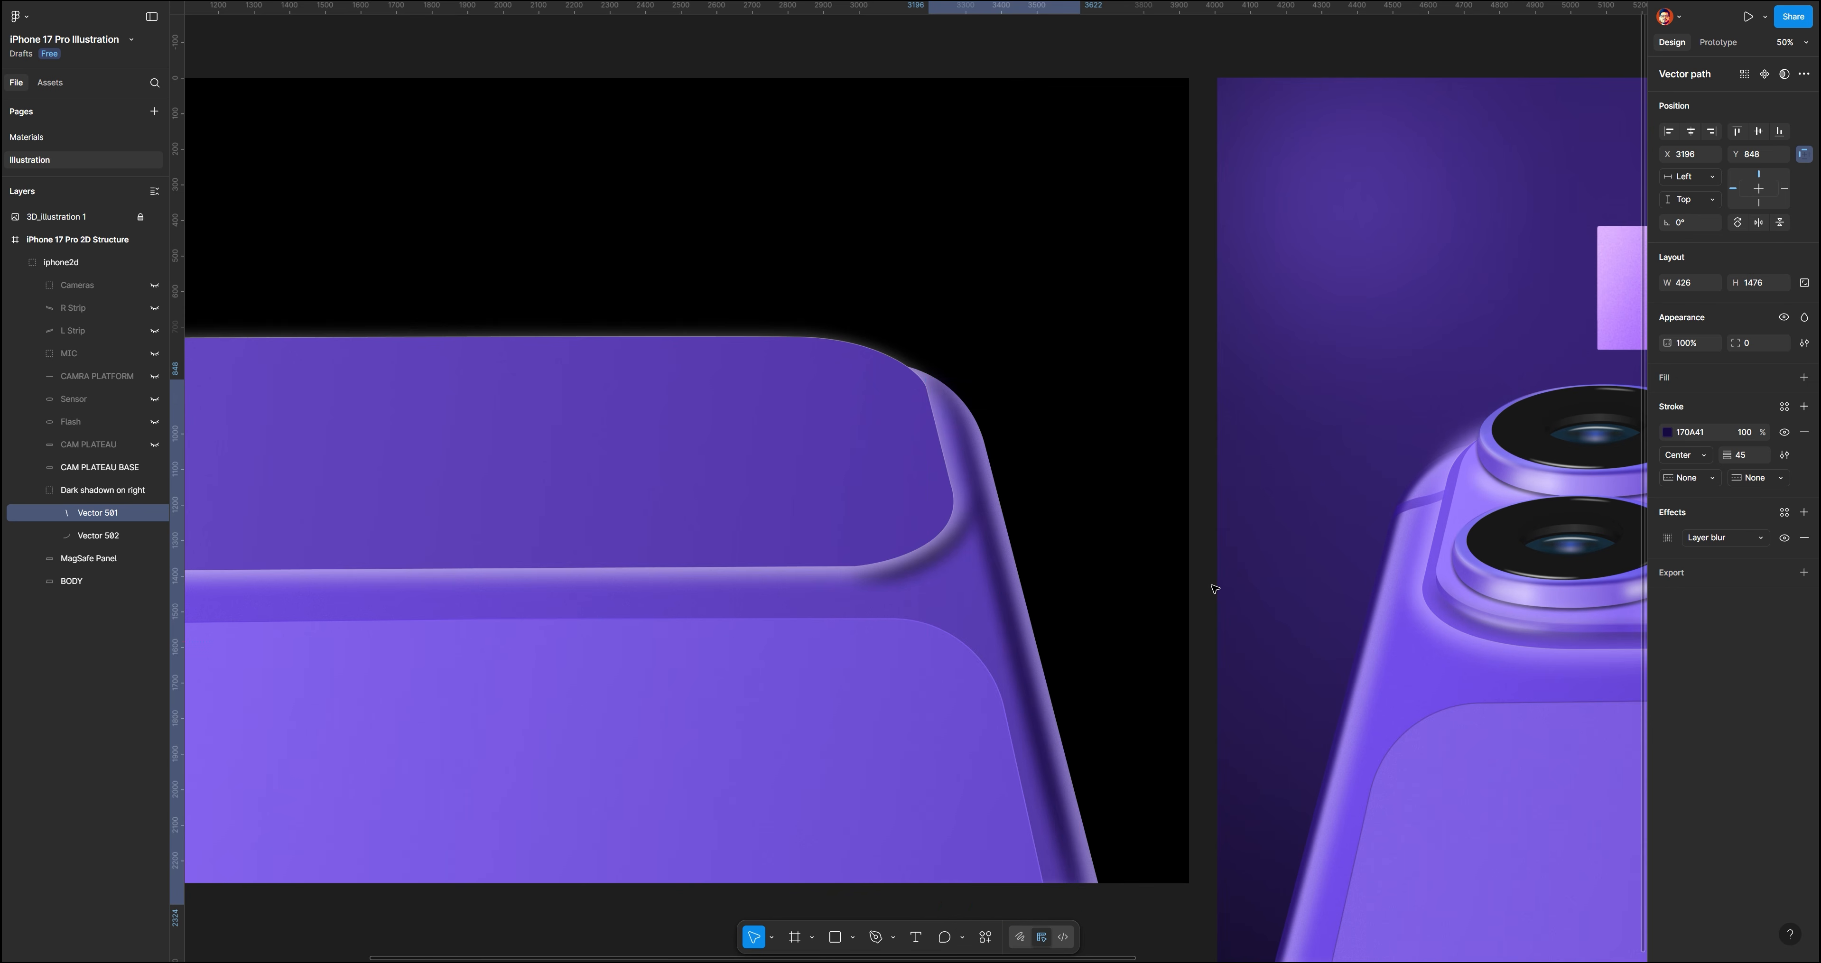
pyautogui.click(84, 535)
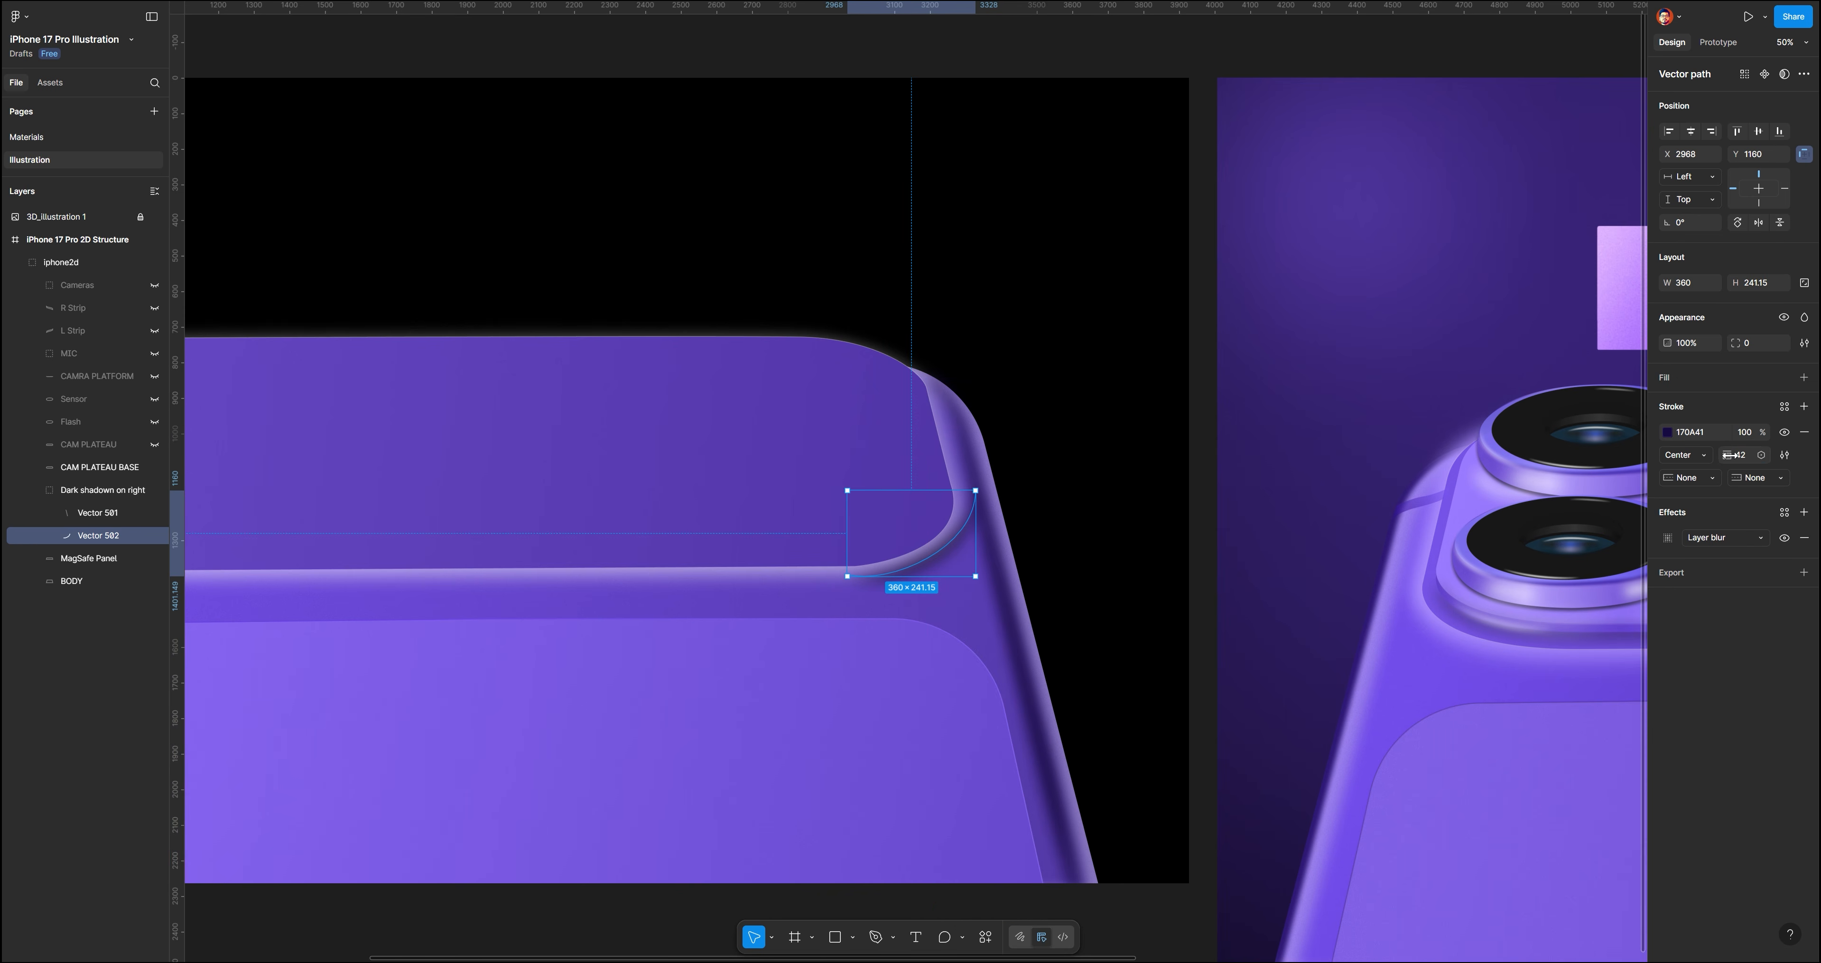
pyautogui.click(1746, 456)
pyautogui.write('46')
pyautogui.press('Return')
# Nudge the right-edge path left to X 3188 and set its stroke opacity to 90%
pyautogui.click(1005, 621)
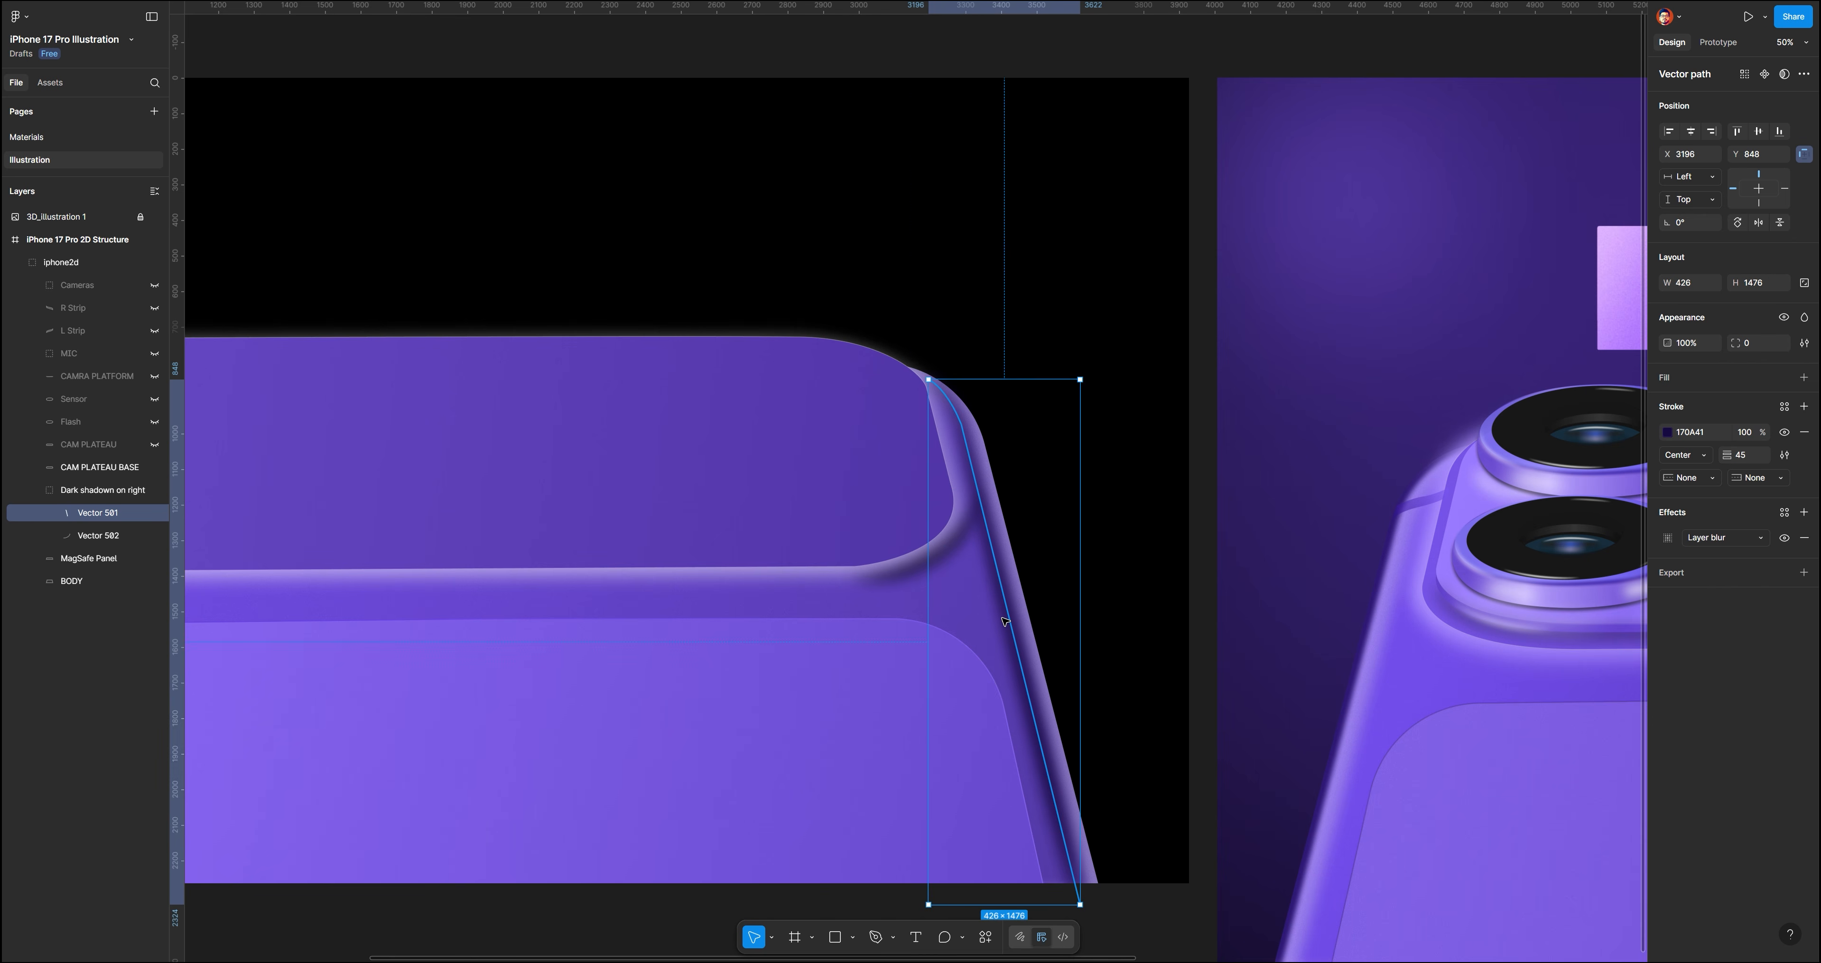
pyautogui.press('Left')
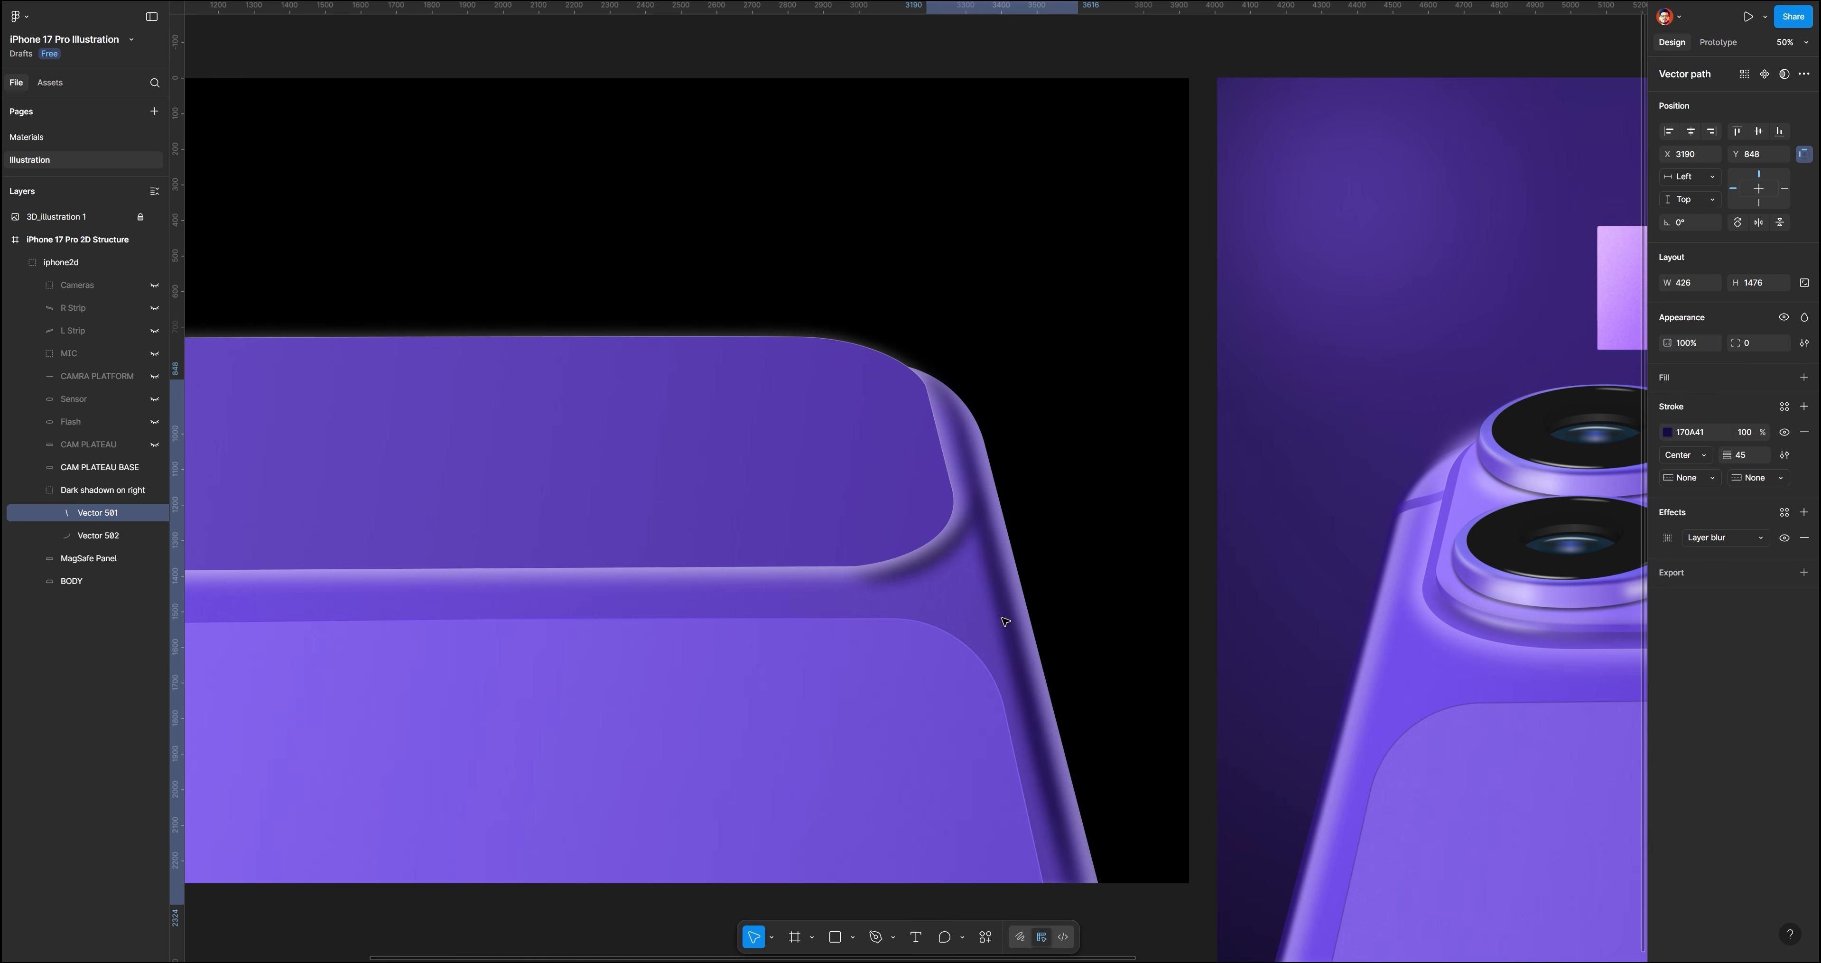
pyautogui.press('Left')
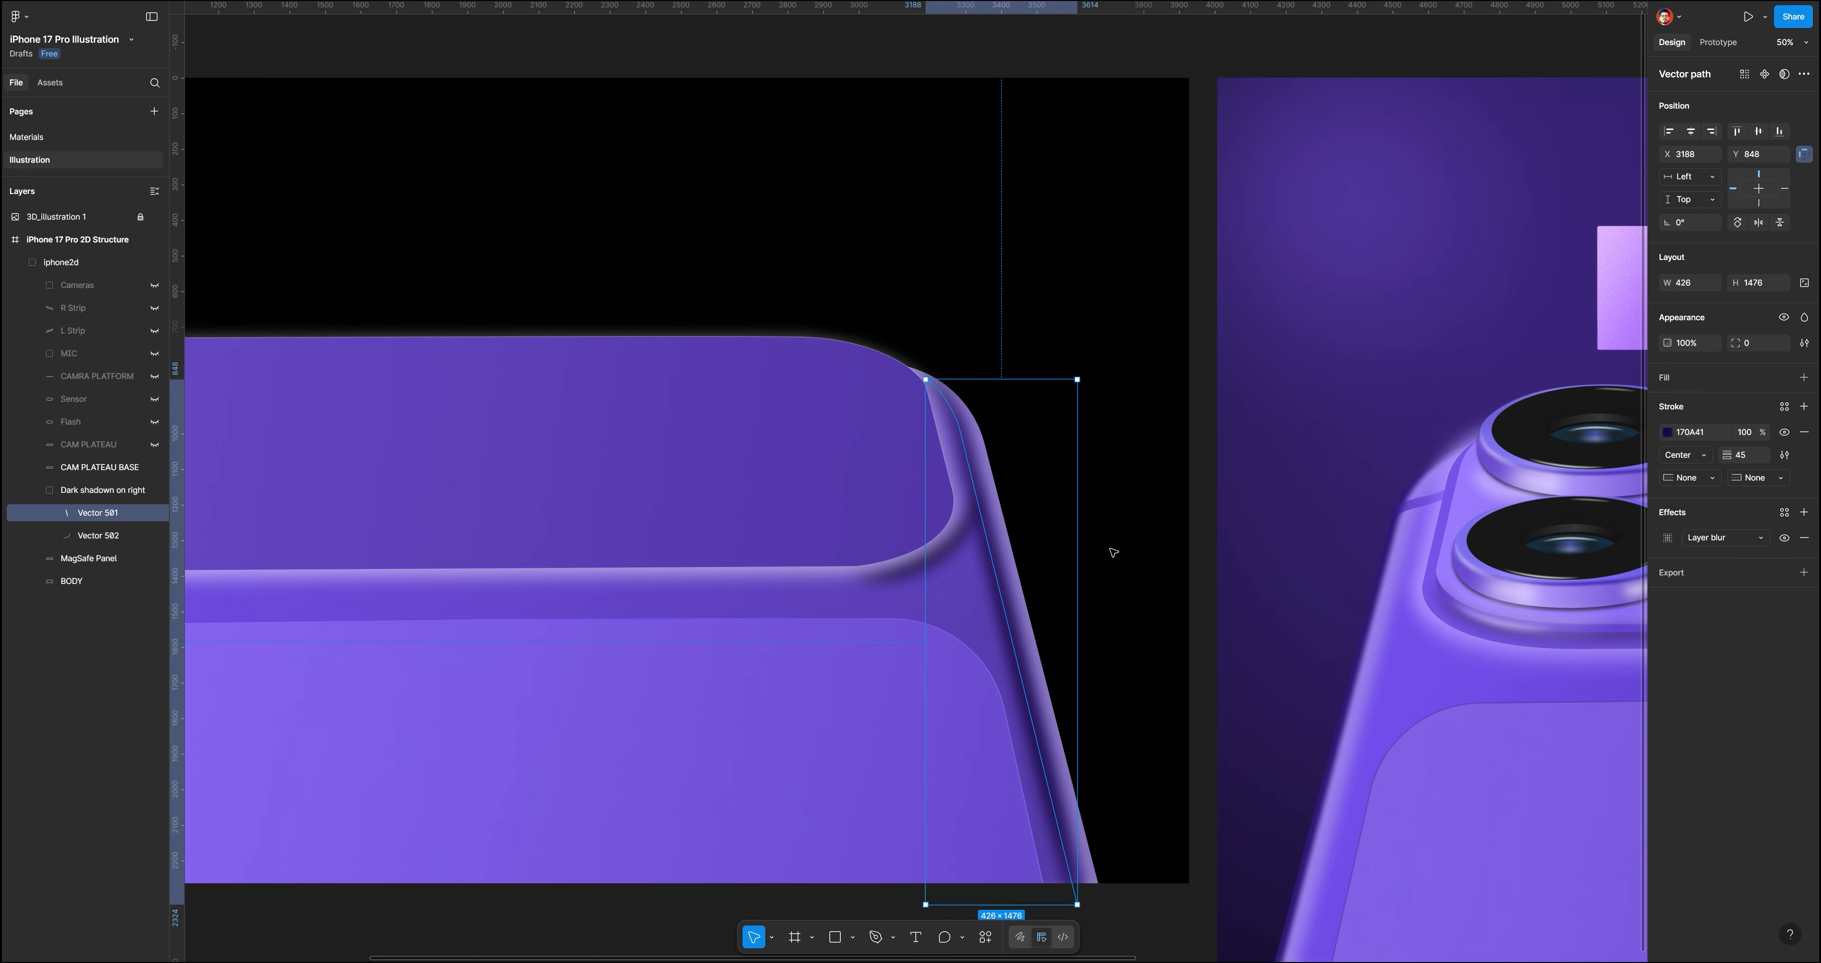
pyautogui.click(1743, 433)
pyautogui.write('90')
pyautogui.press('Return')
pyautogui.click(1186, 412)
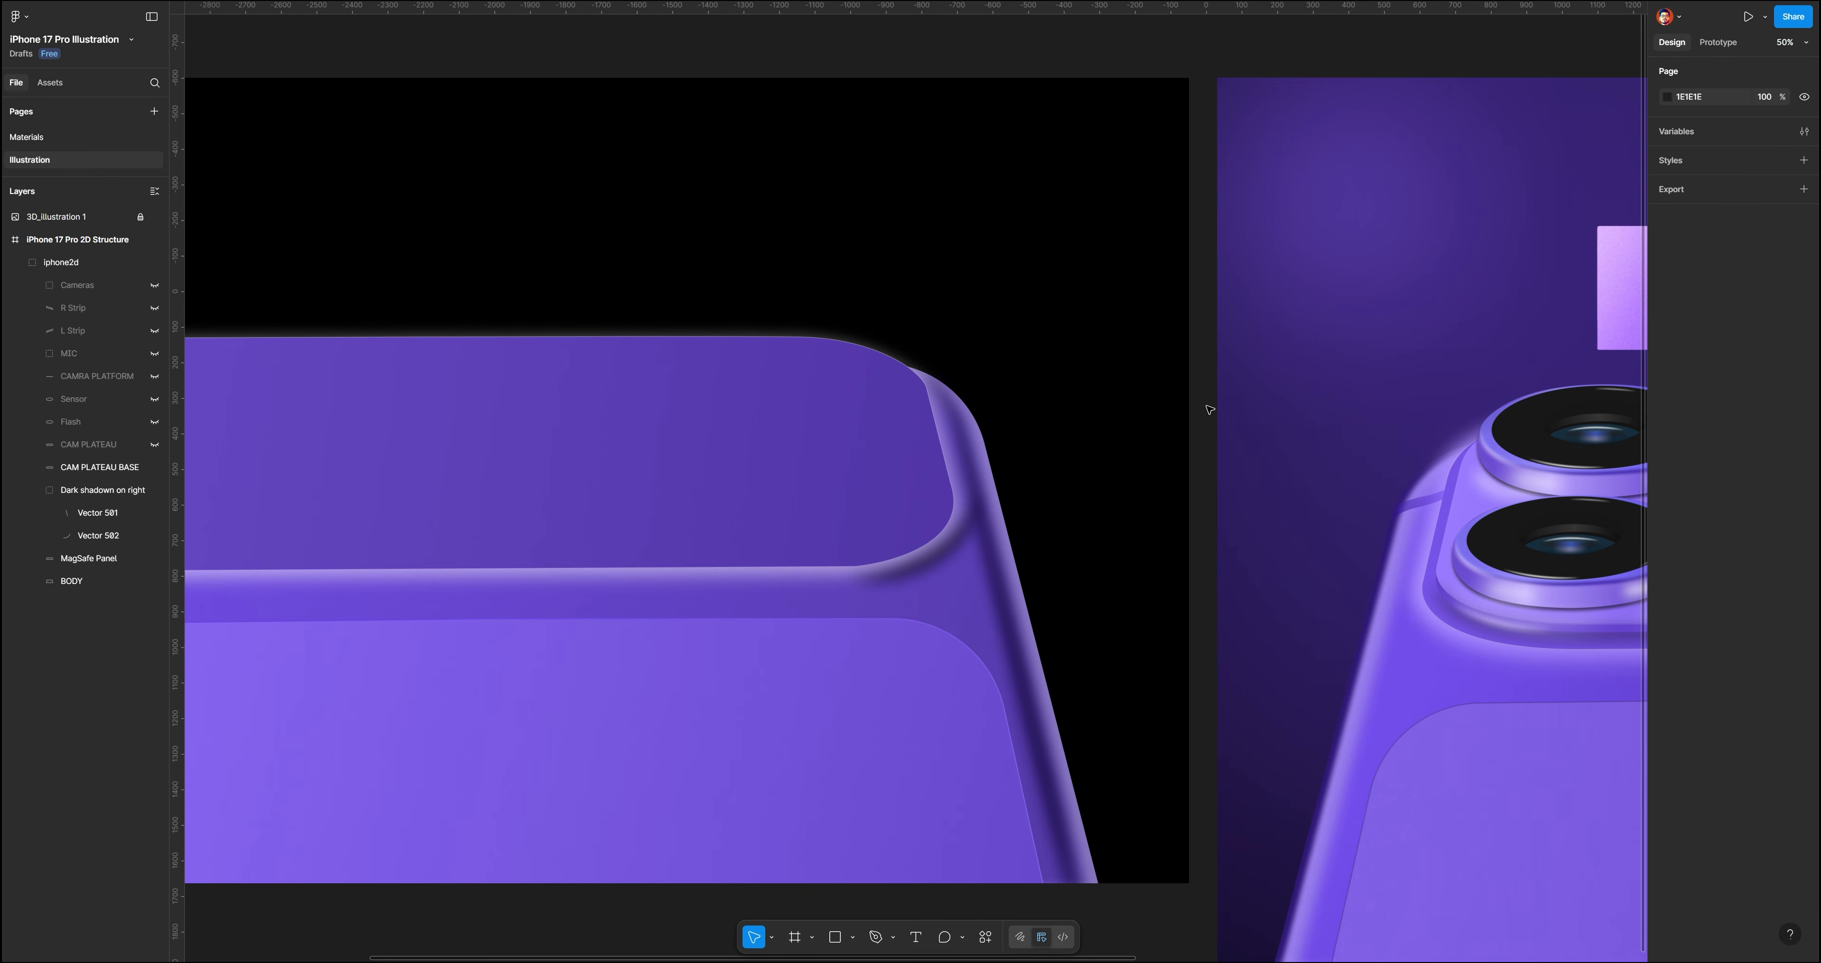
# Unhide the camera platform extrusion shape, compare it with the reference illustration and select it
pyautogui.hscroll(-5, 840, 239)
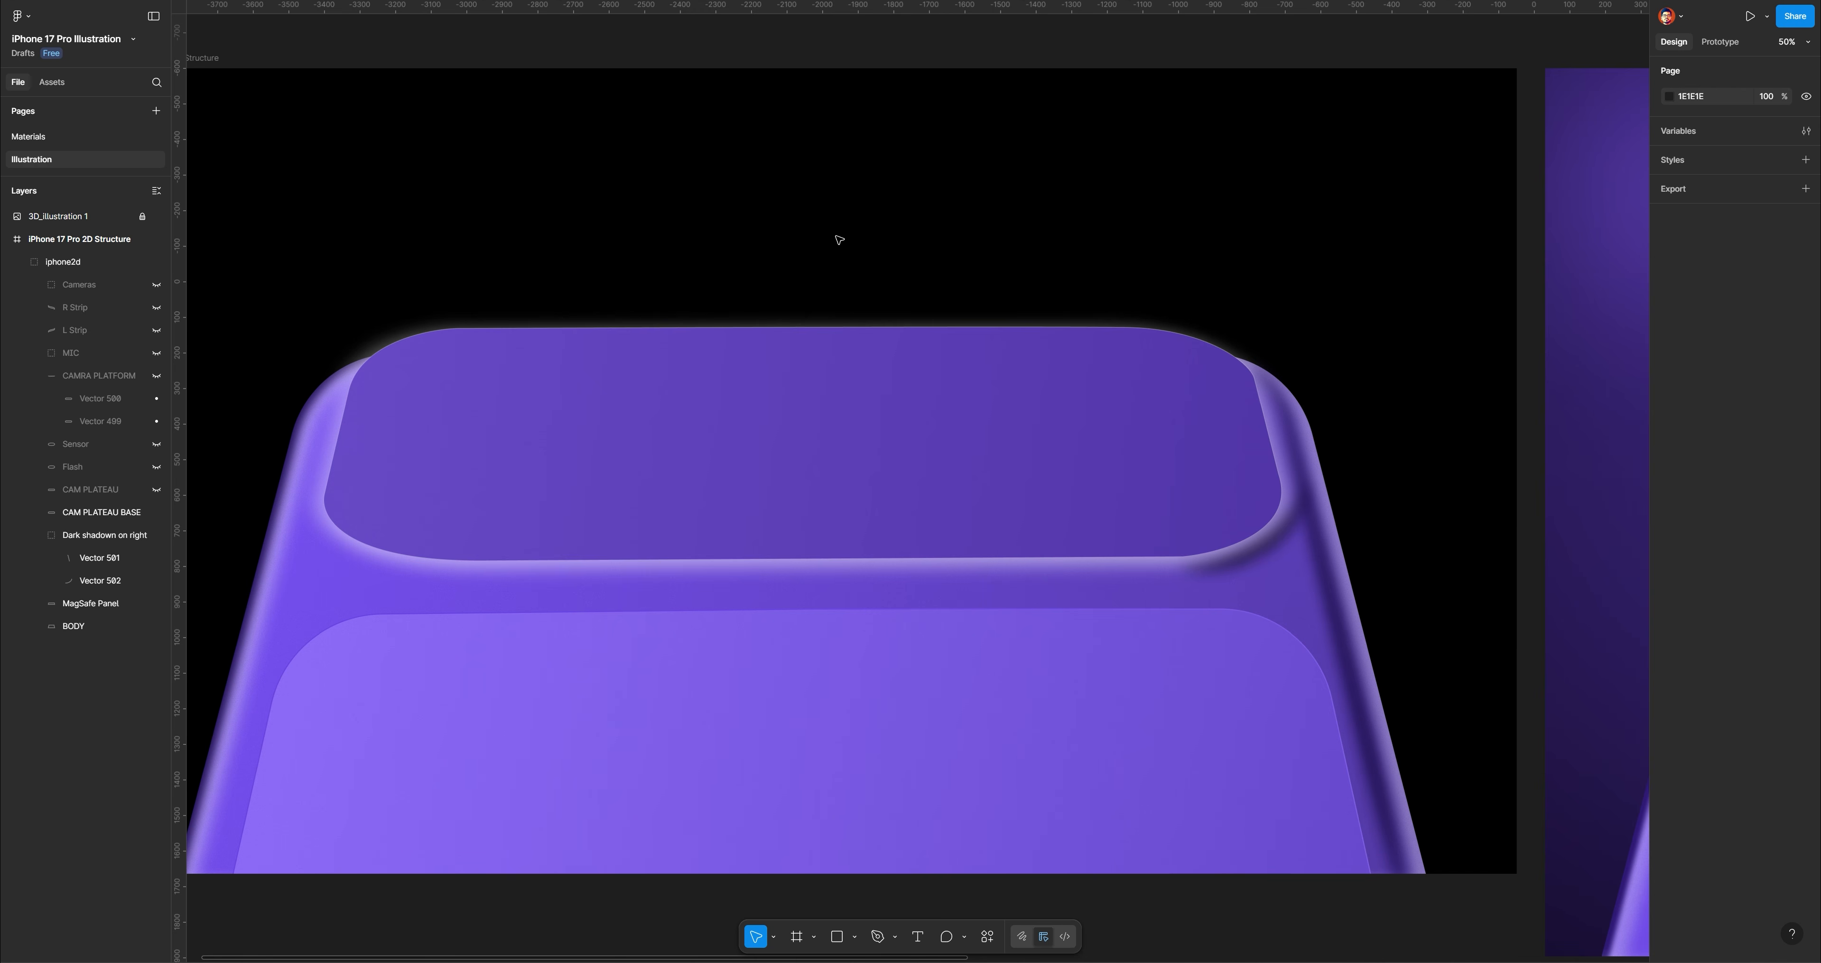
pyautogui.click(156, 376)
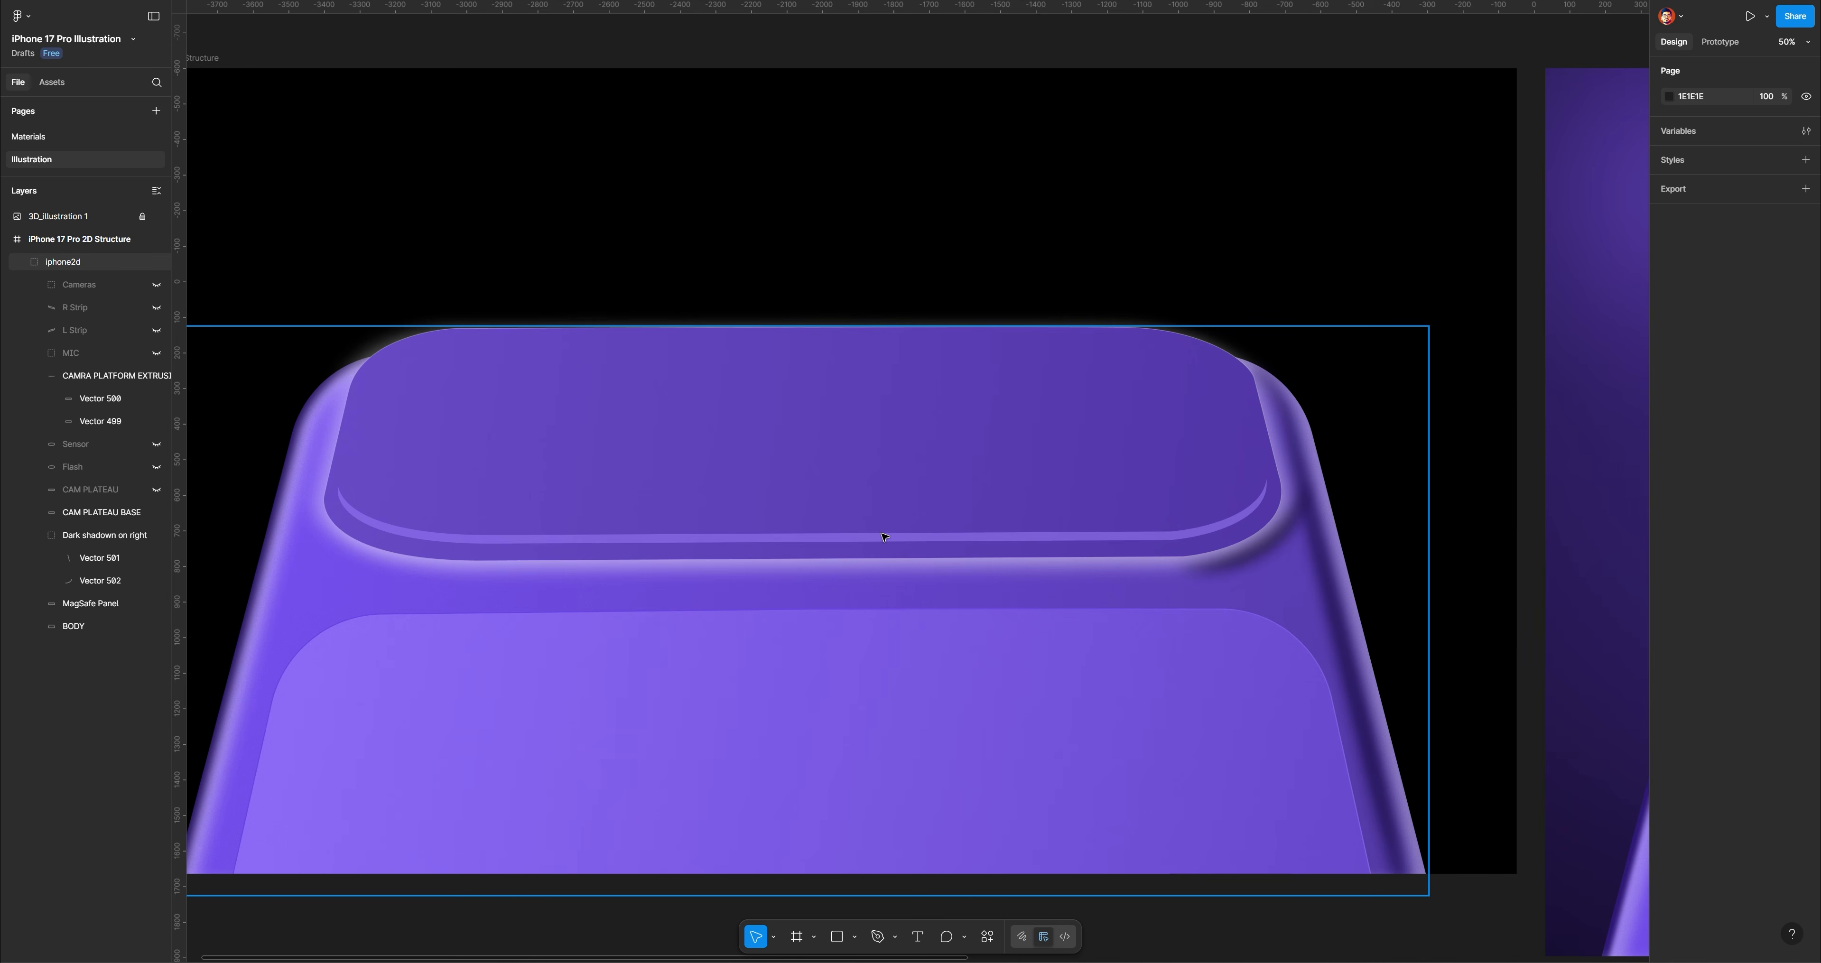
pyautogui.hscroll(15, 1471, 410)
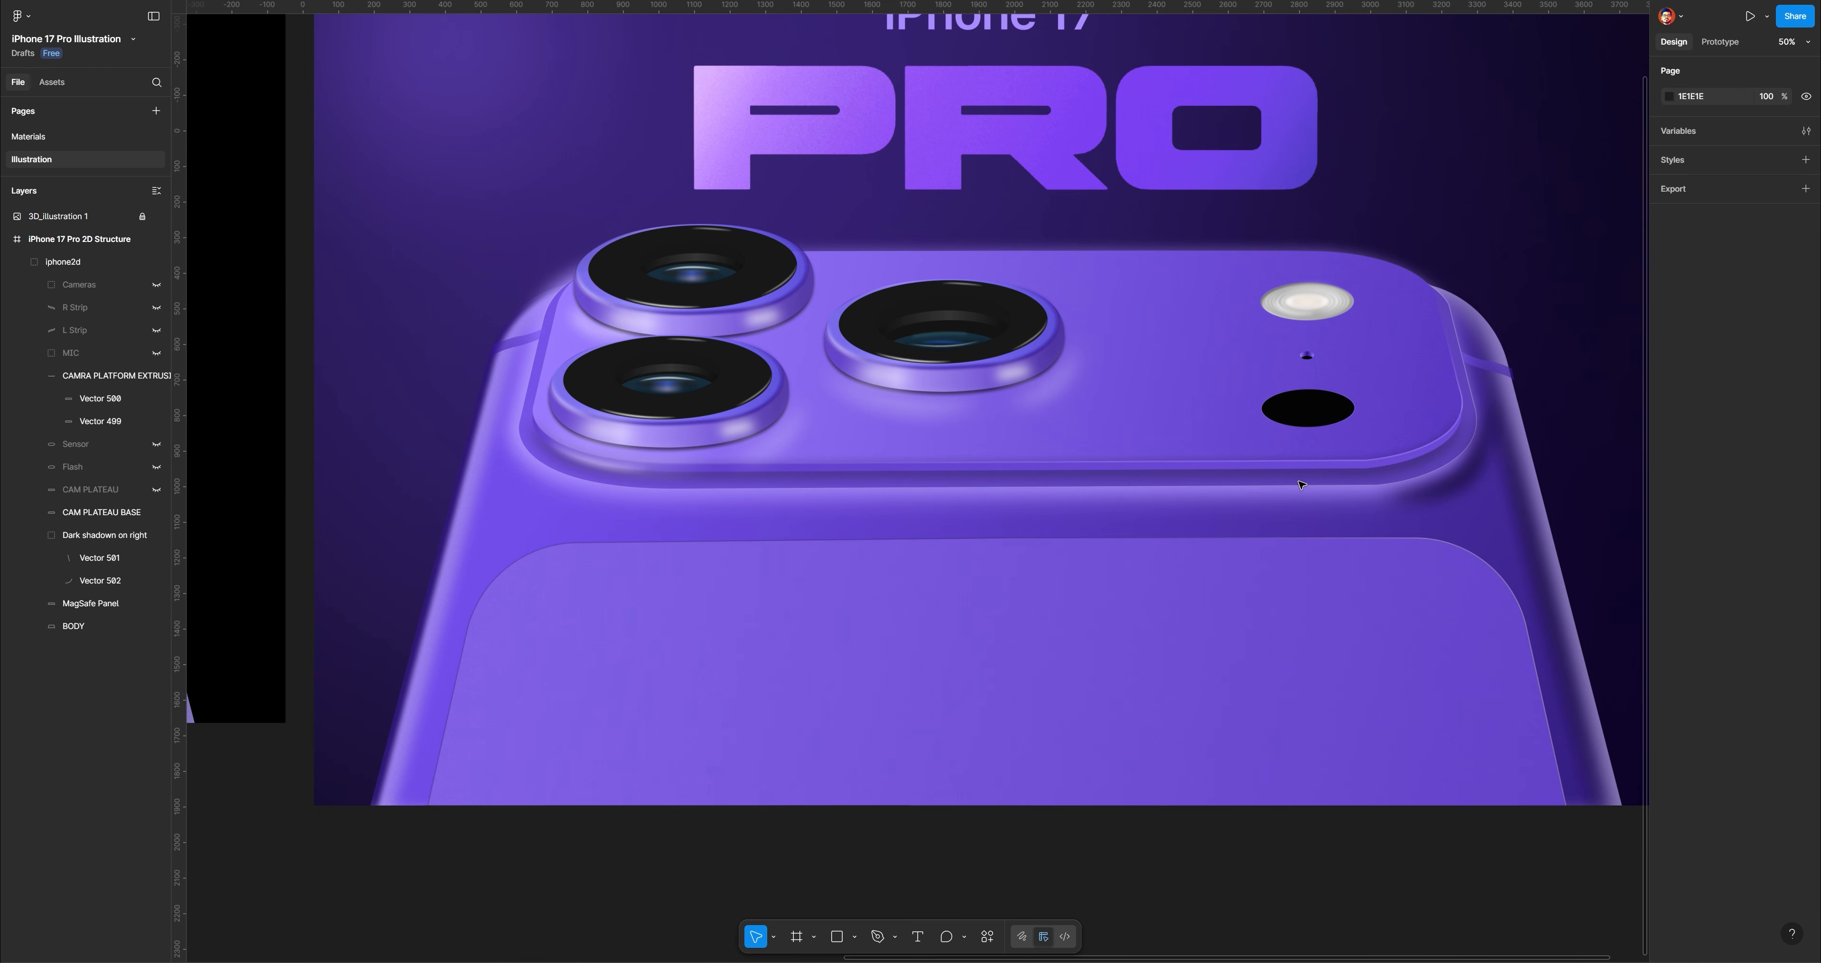
pyautogui.hscroll(-15, 1212, 395)
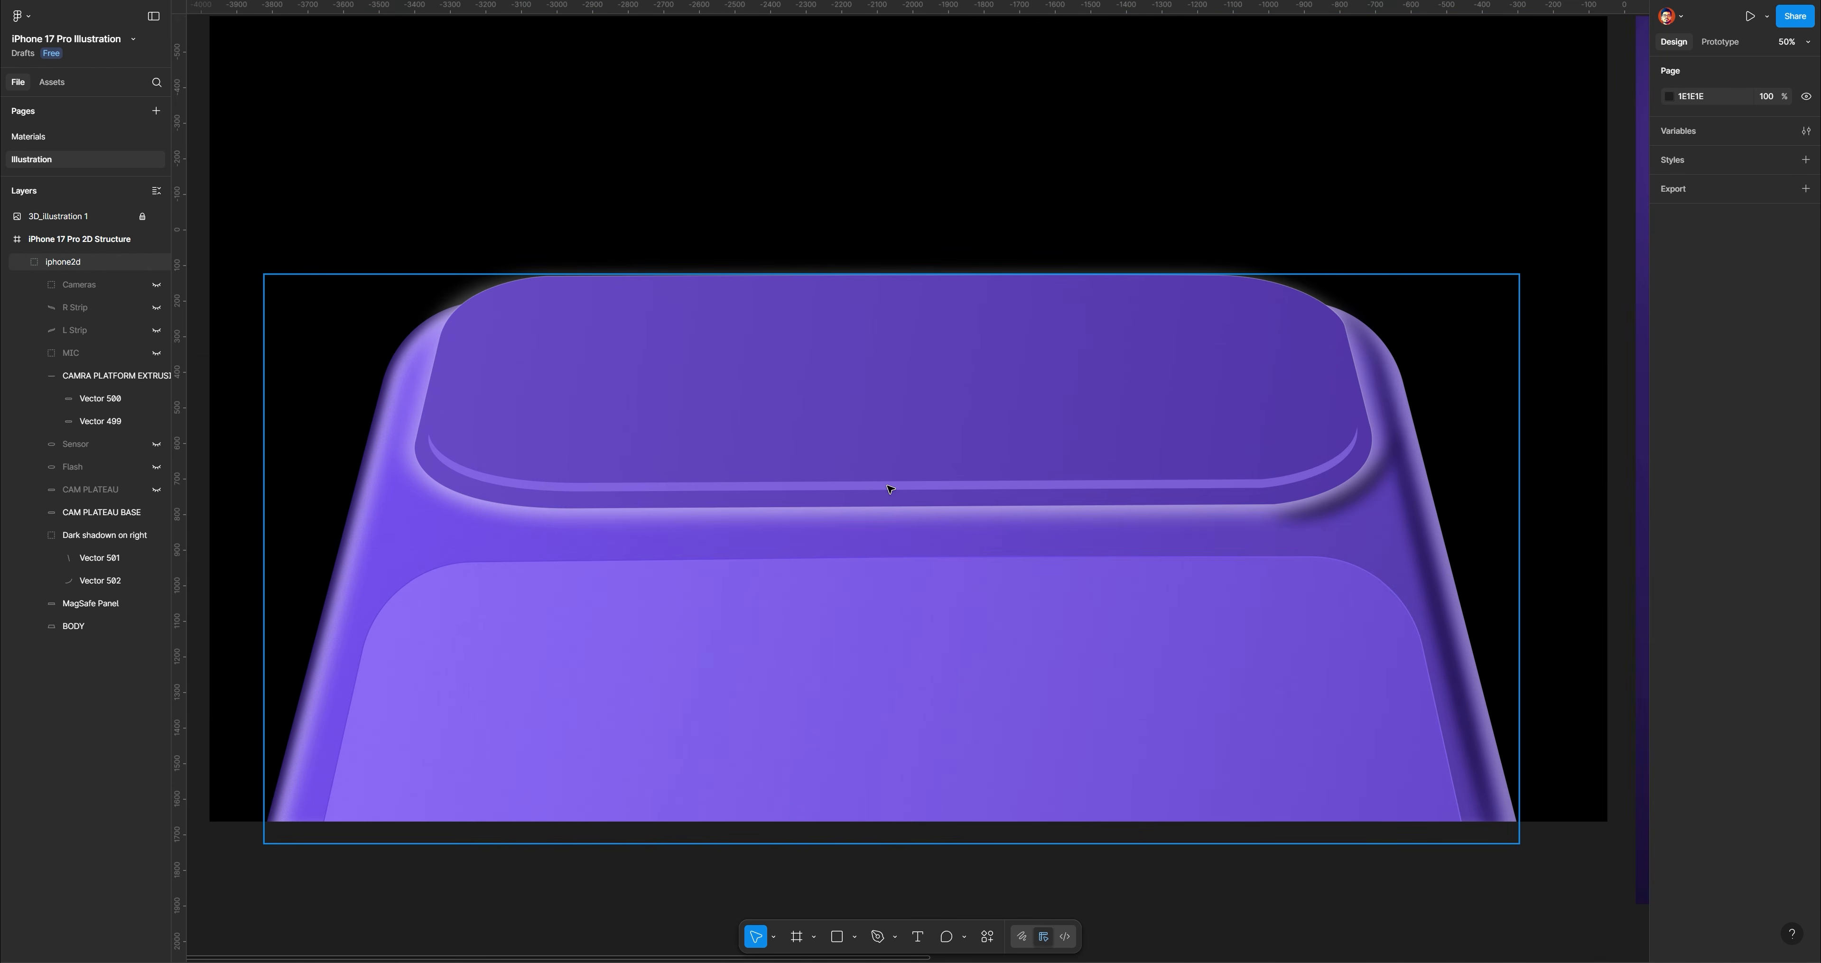
pyautogui.click(890, 489)
pyautogui.doubleClick(889, 489)
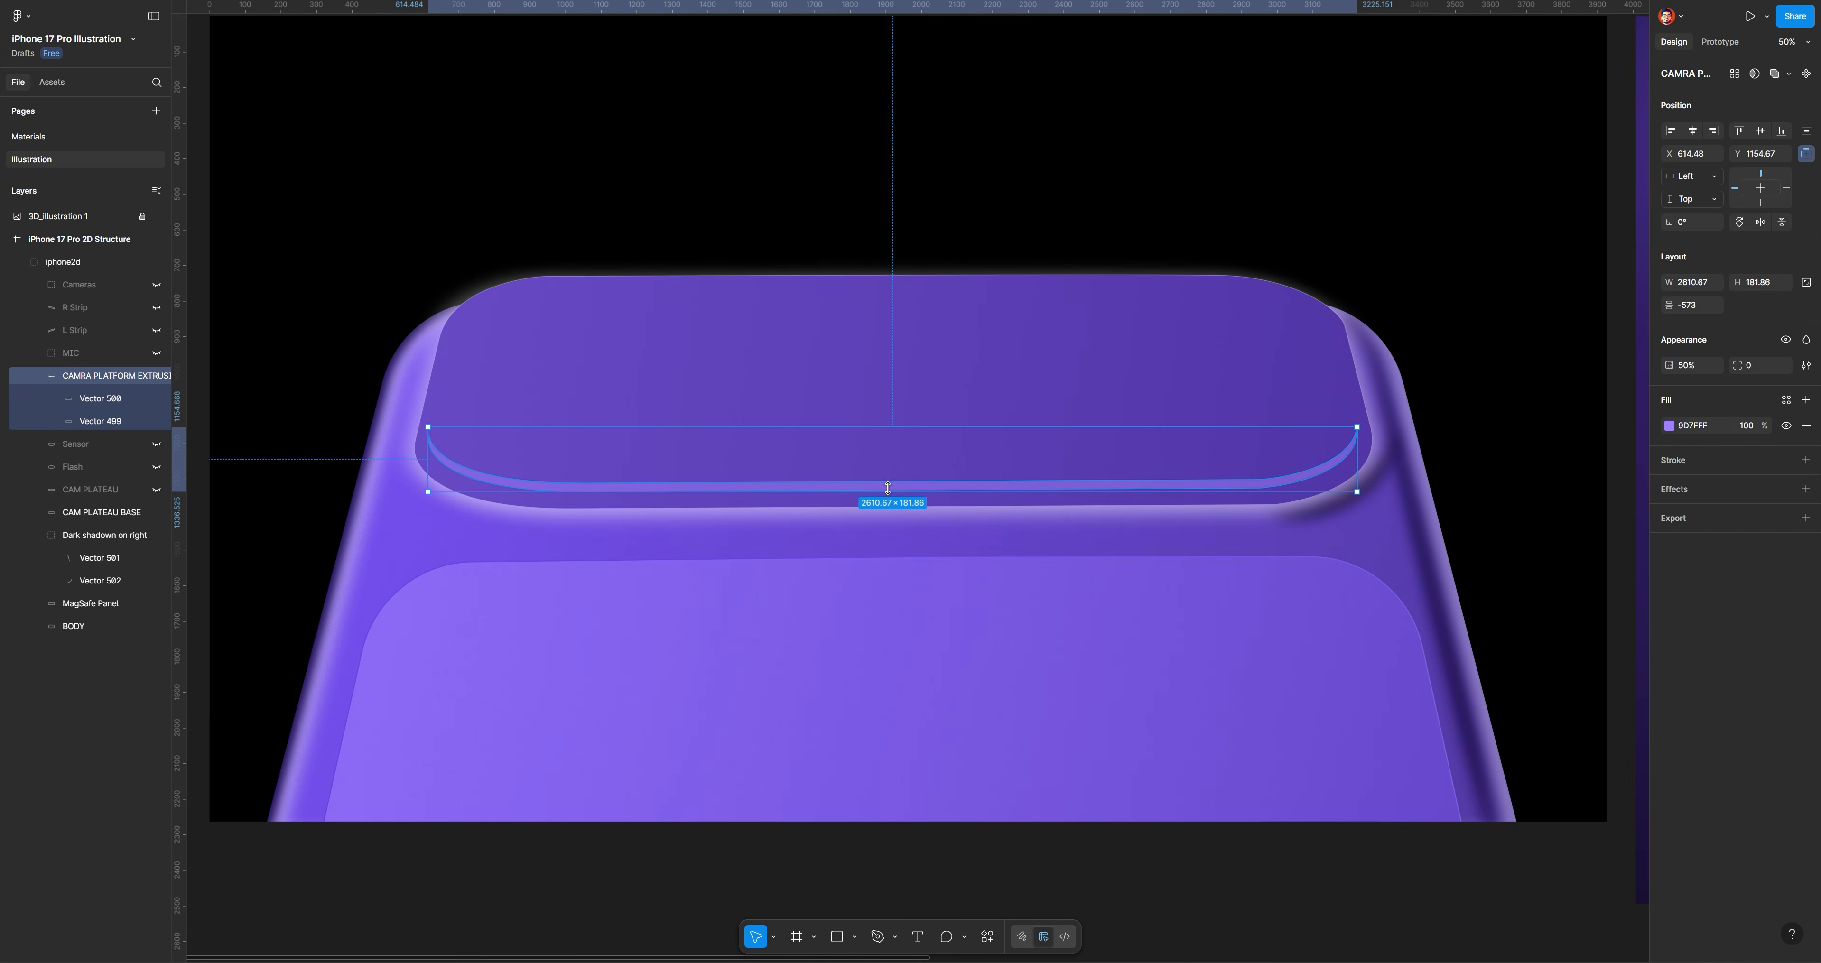
# Fill the camera platform extrusion with a linear gradient from 492AAF at 0% to 8762FF at 100%
pyautogui.click(1672, 426)
pyautogui.click(1515, 457)
pyautogui.click(1540, 583)
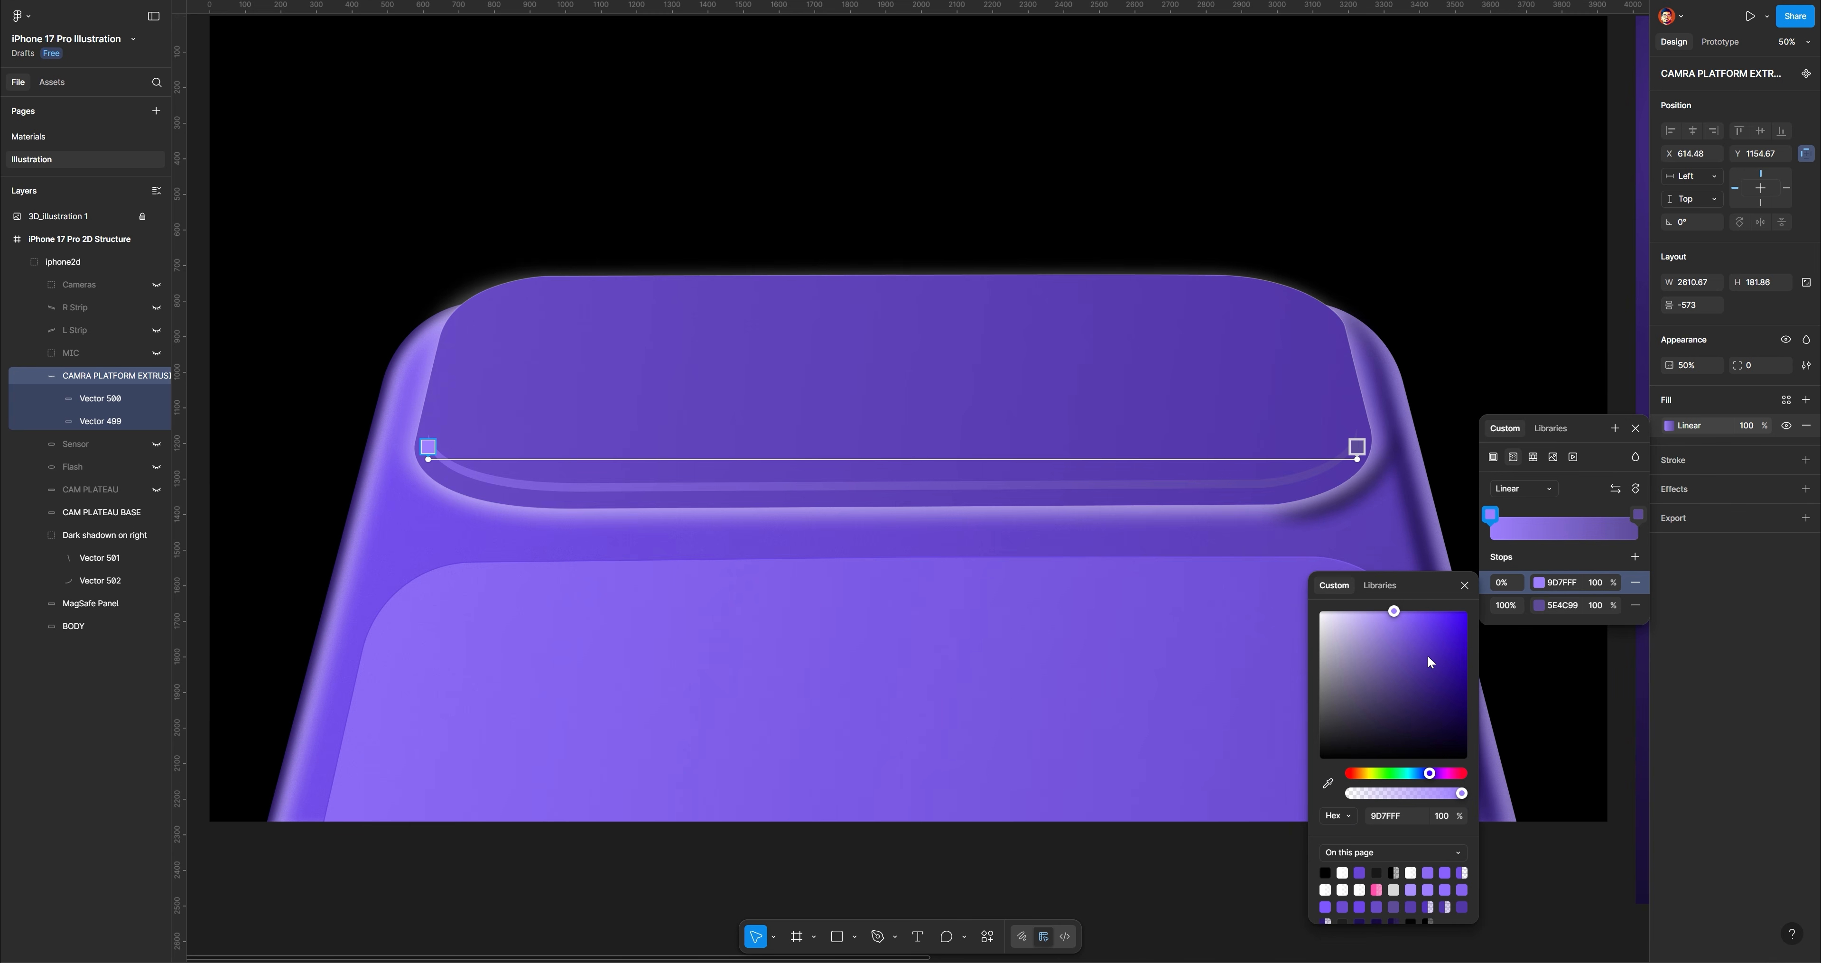
pyautogui.moveTo(1428, 655); pyautogui.dragTo(1434, 662)
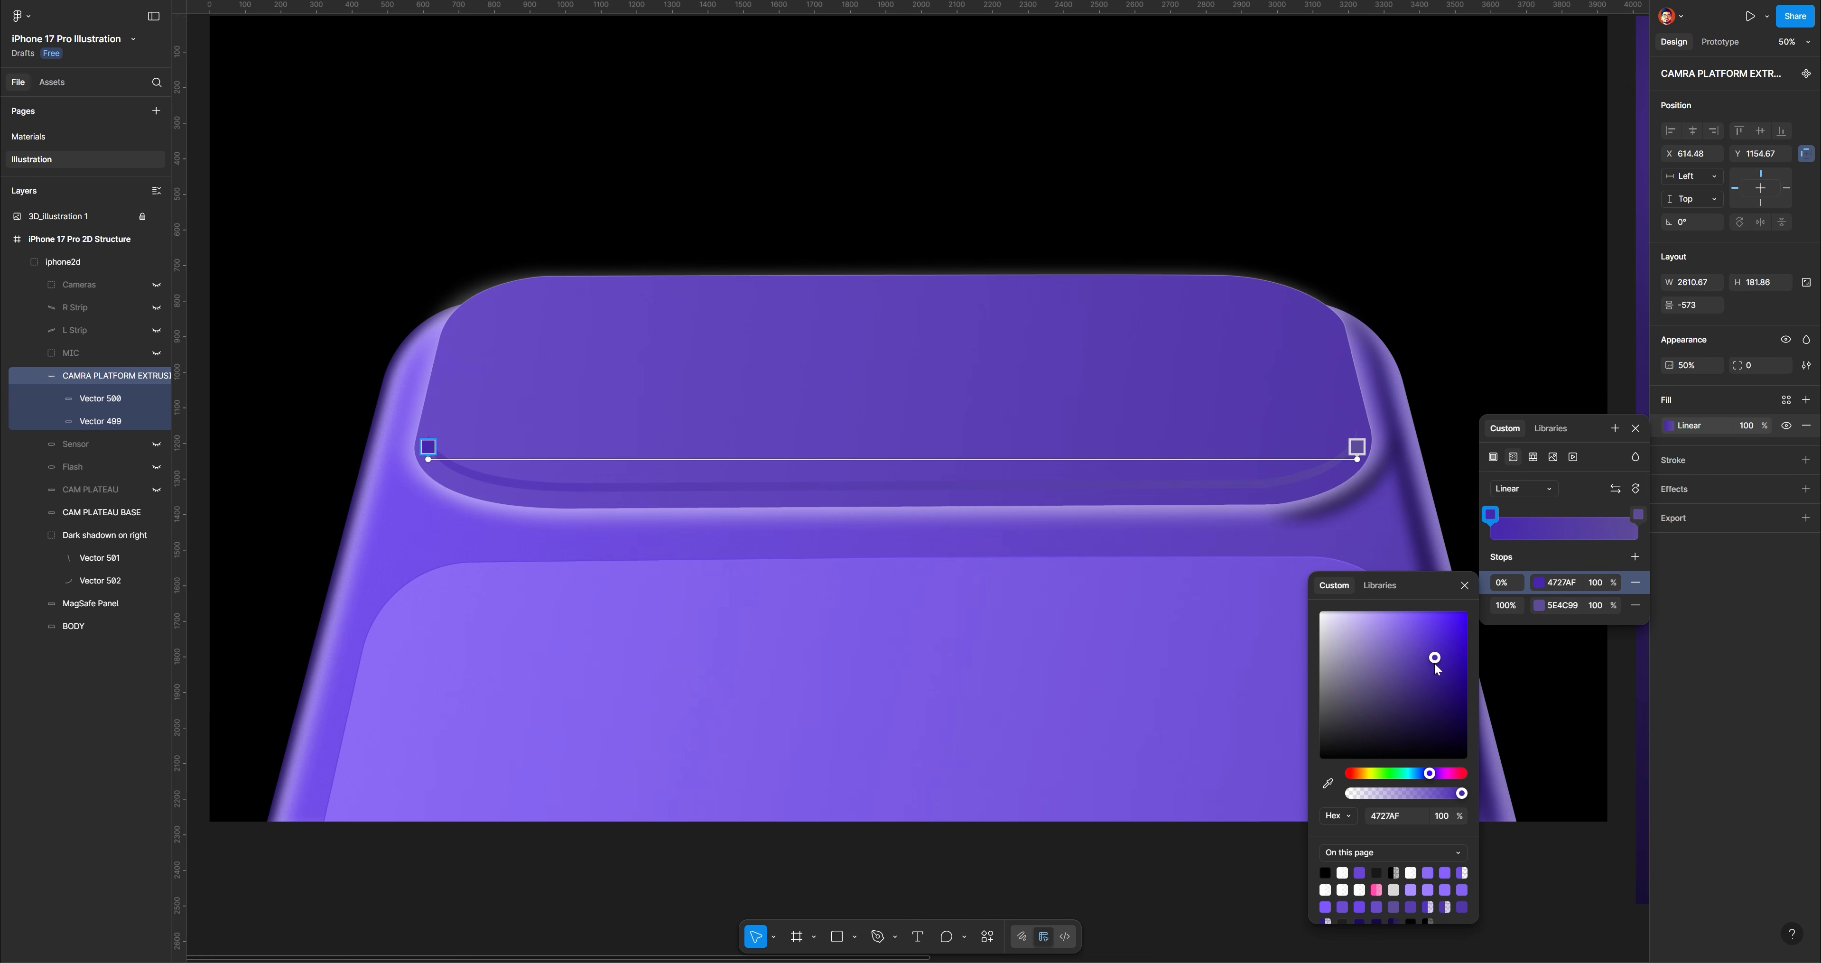
pyautogui.click(1539, 607)
pyautogui.moveTo(1420, 616); pyautogui.dragTo(1410, 611)
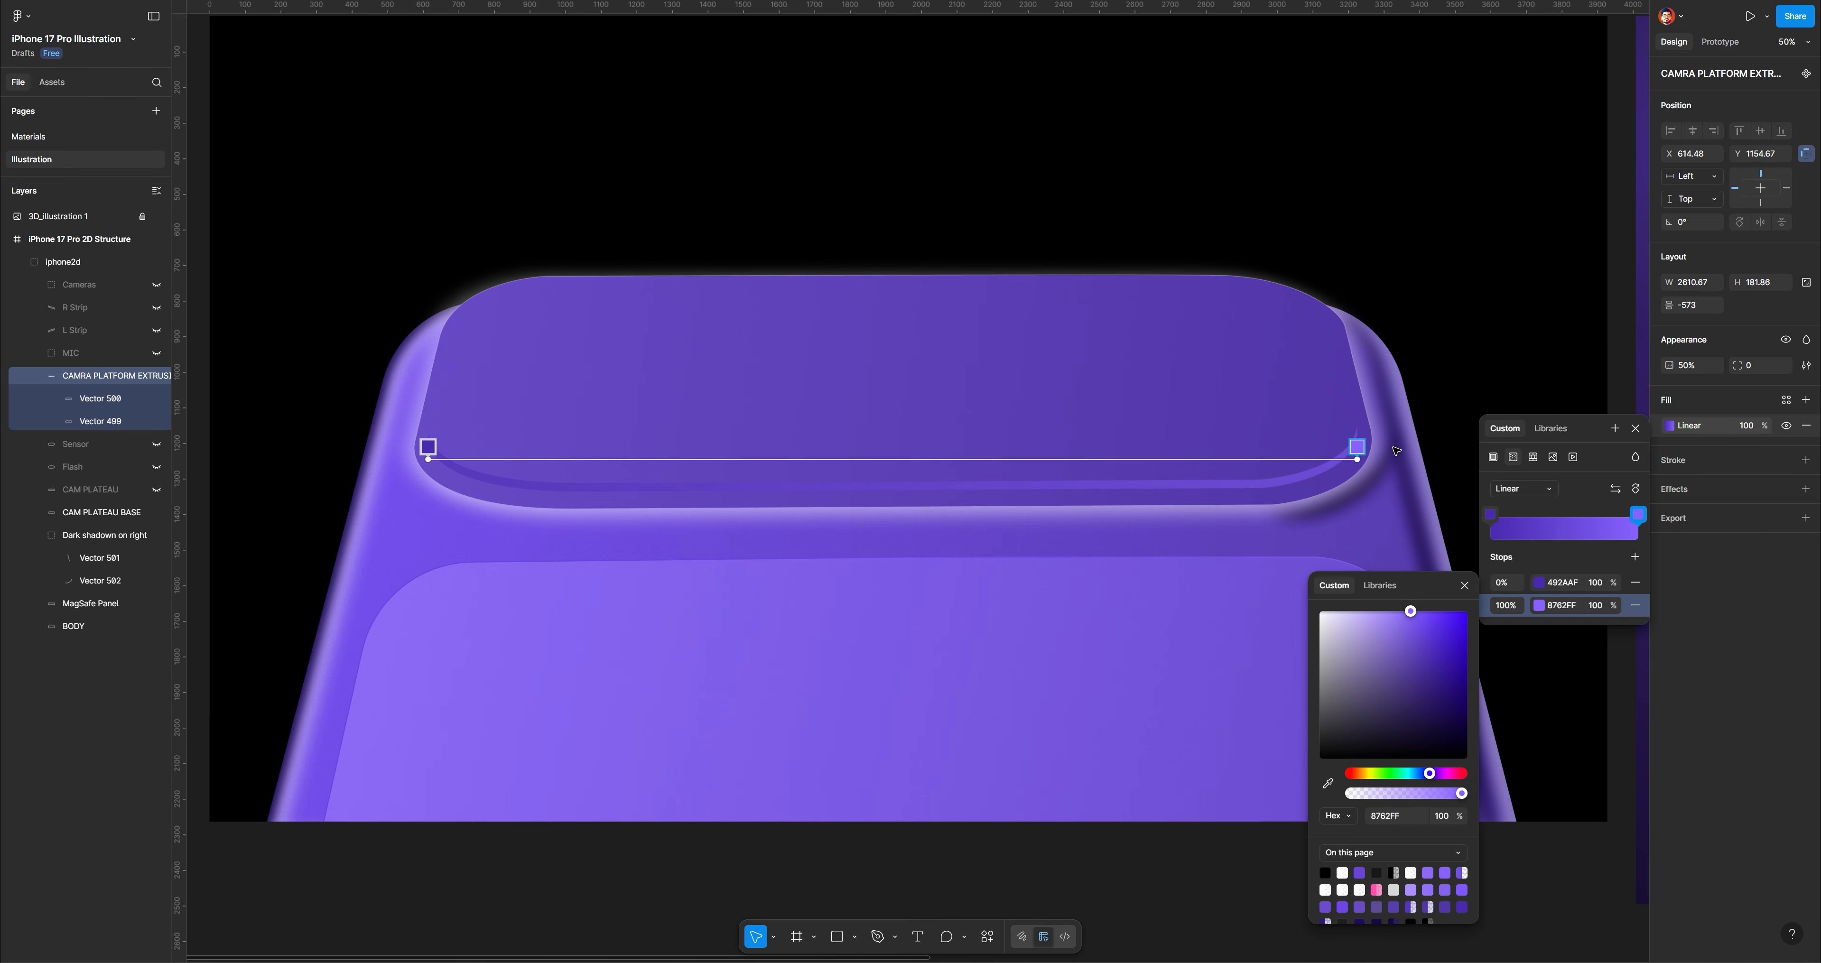
pyautogui.press('Escape')
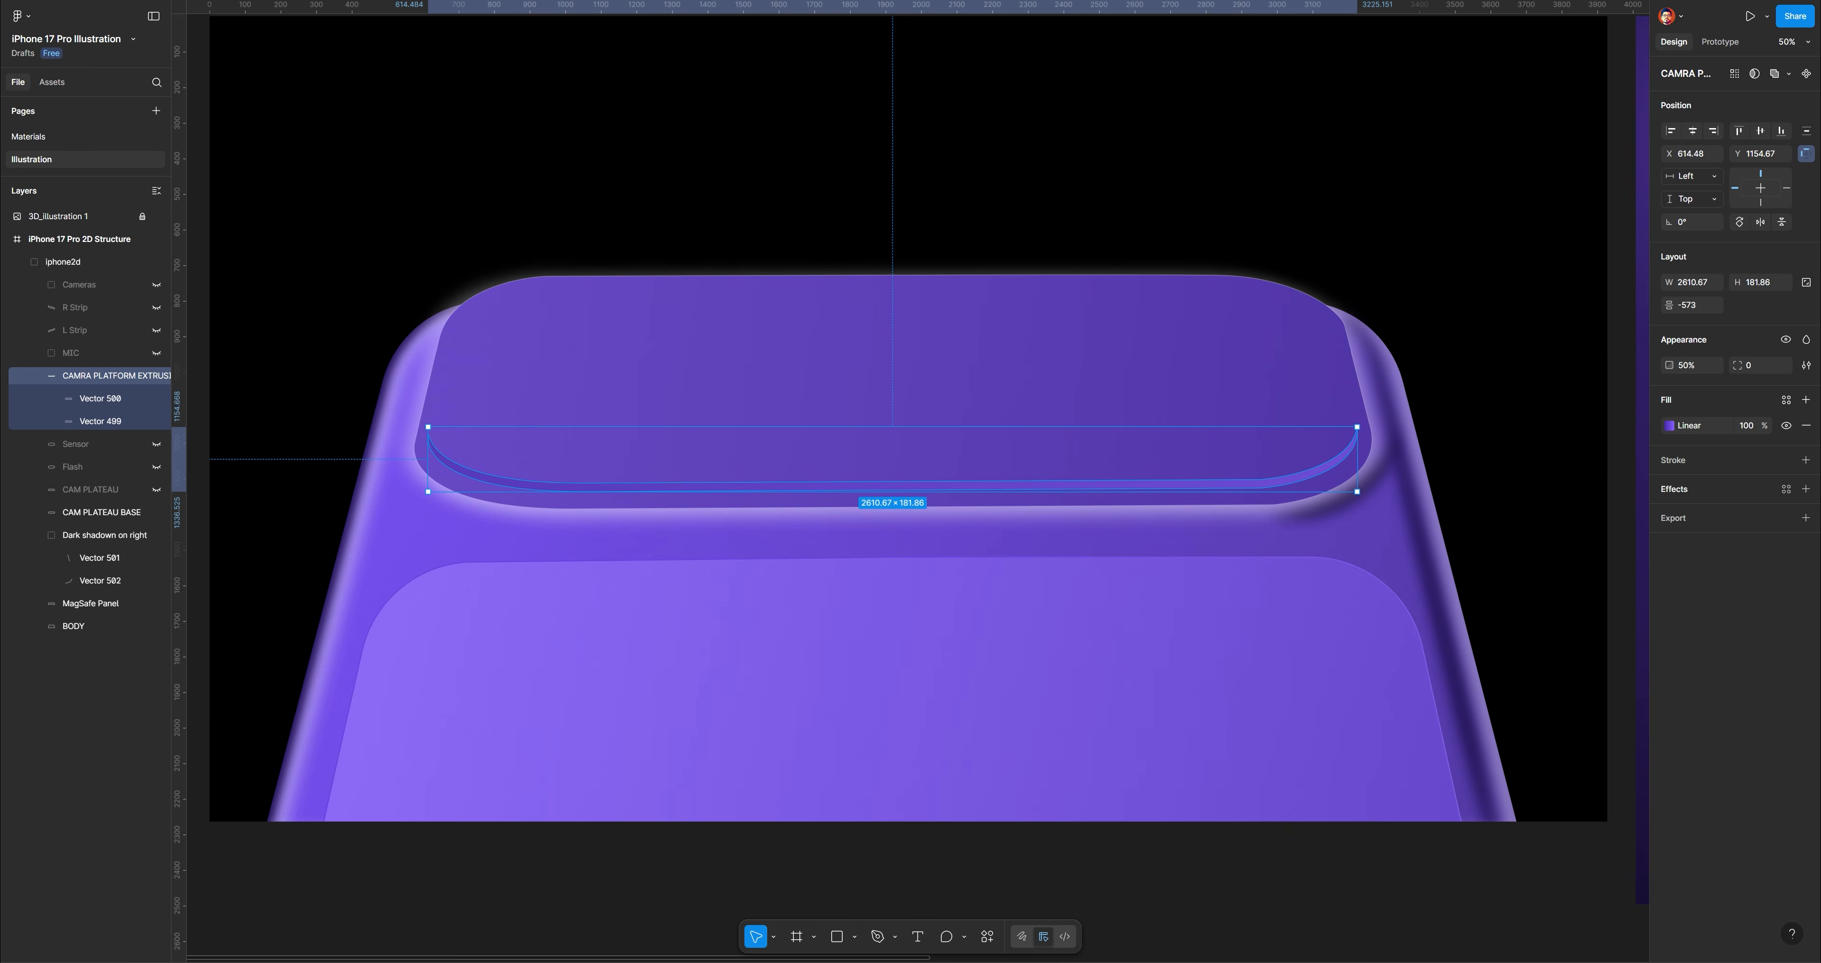
# Add a drop shadow to the camera platform extrusion with Y 18, blur 9.8 and black at 50% opacity
pyautogui.click(1806, 460)
pyautogui.click(1806, 486)
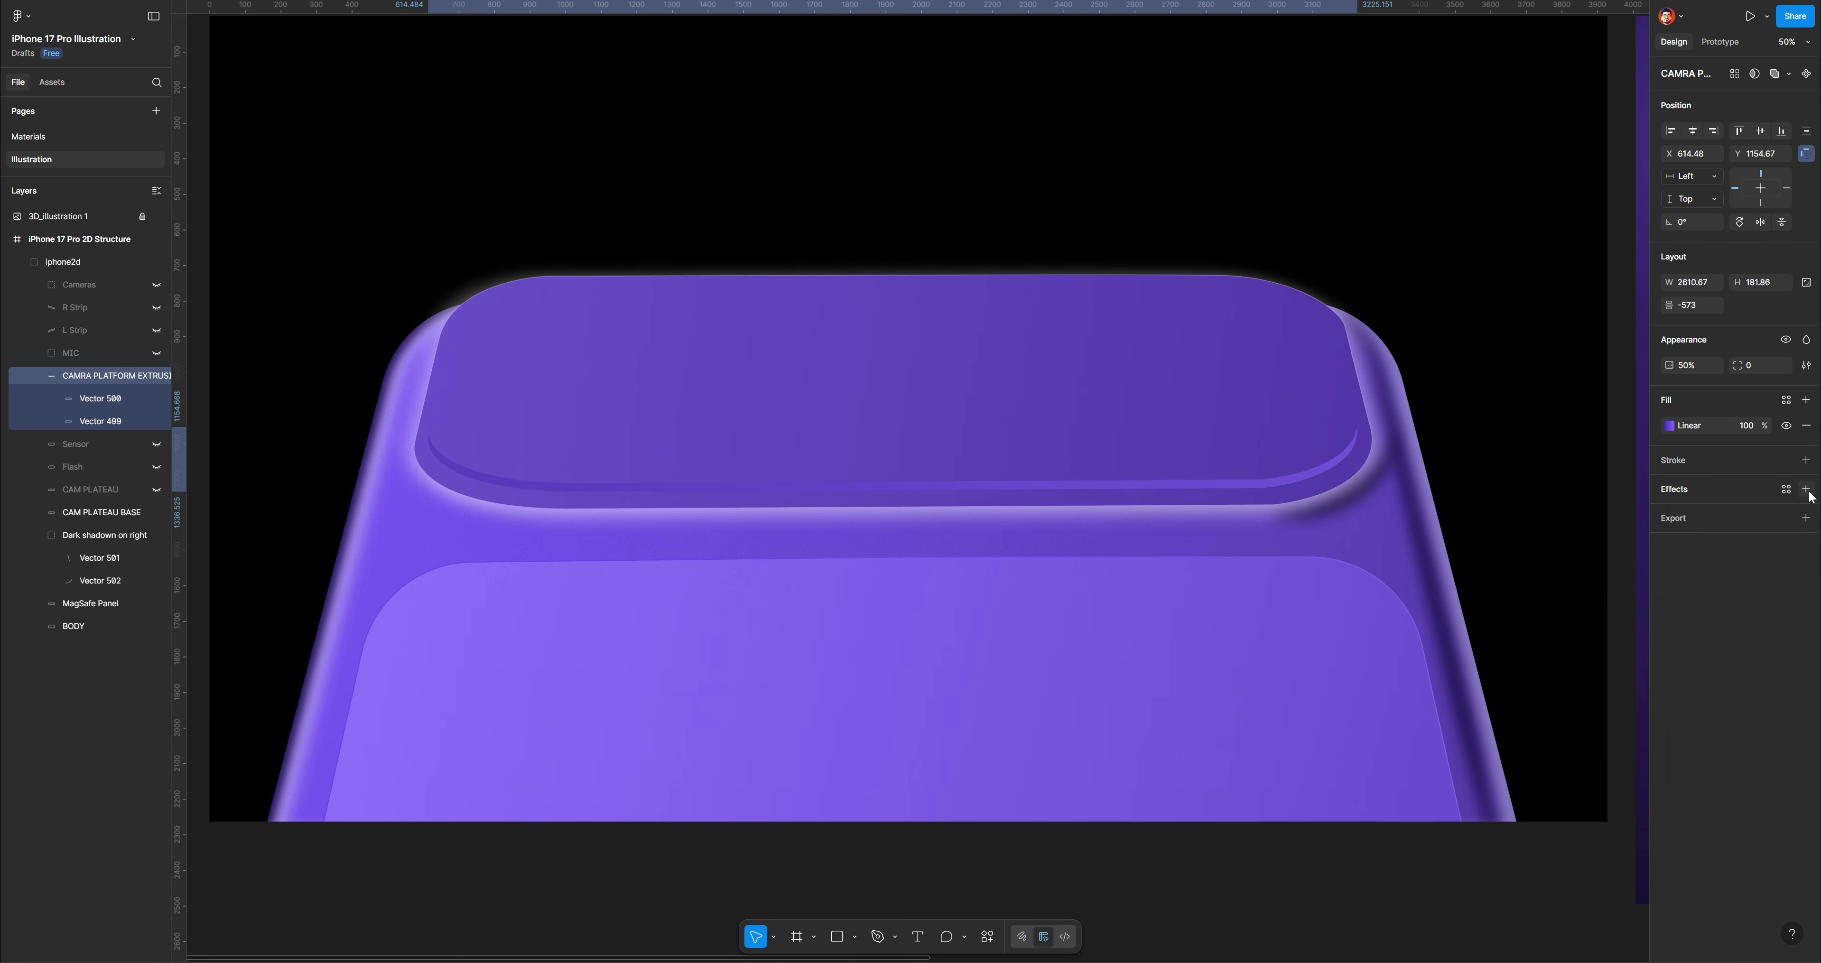
pyautogui.click(1807, 490)
pyautogui.click(1724, 515)
pyautogui.click(1712, 516)
pyautogui.click(1671, 516)
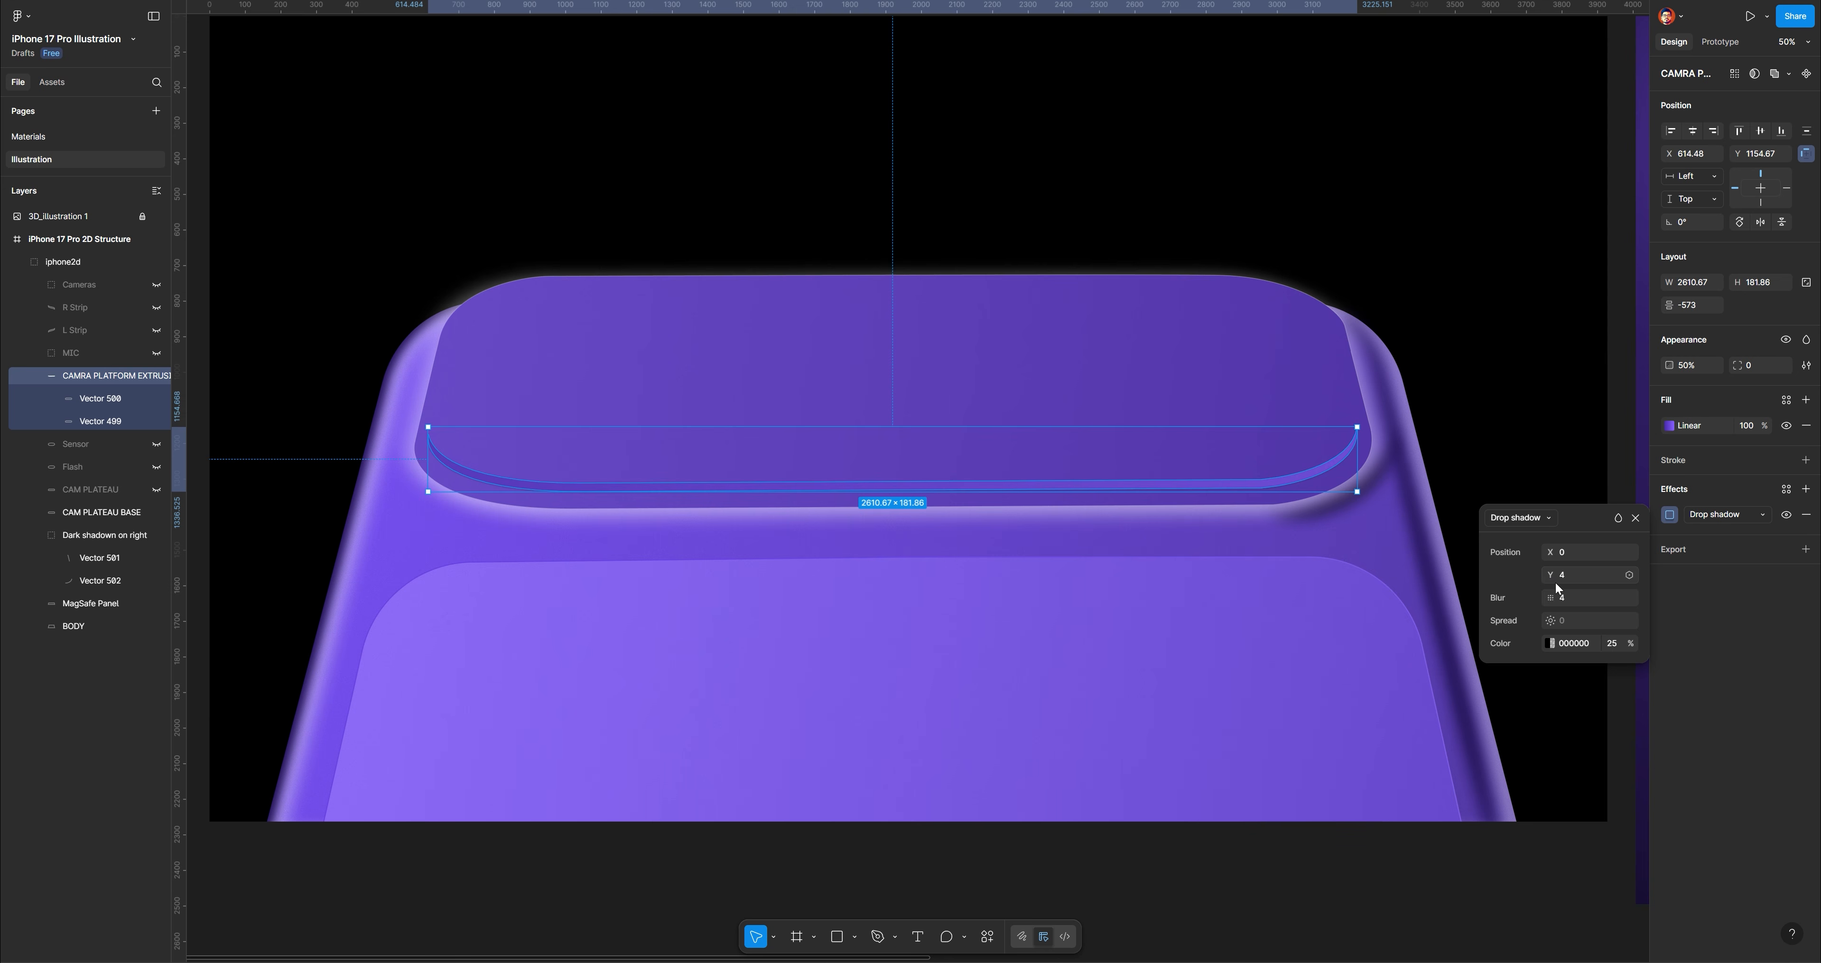
pyautogui.moveTo(1549, 577); pyautogui.dragTo(1569, 580)
pyautogui.click(1551, 597)
pyautogui.moveTo(1551, 598); pyautogui.dragTo(1542, 631)
pyautogui.click(1612, 643)
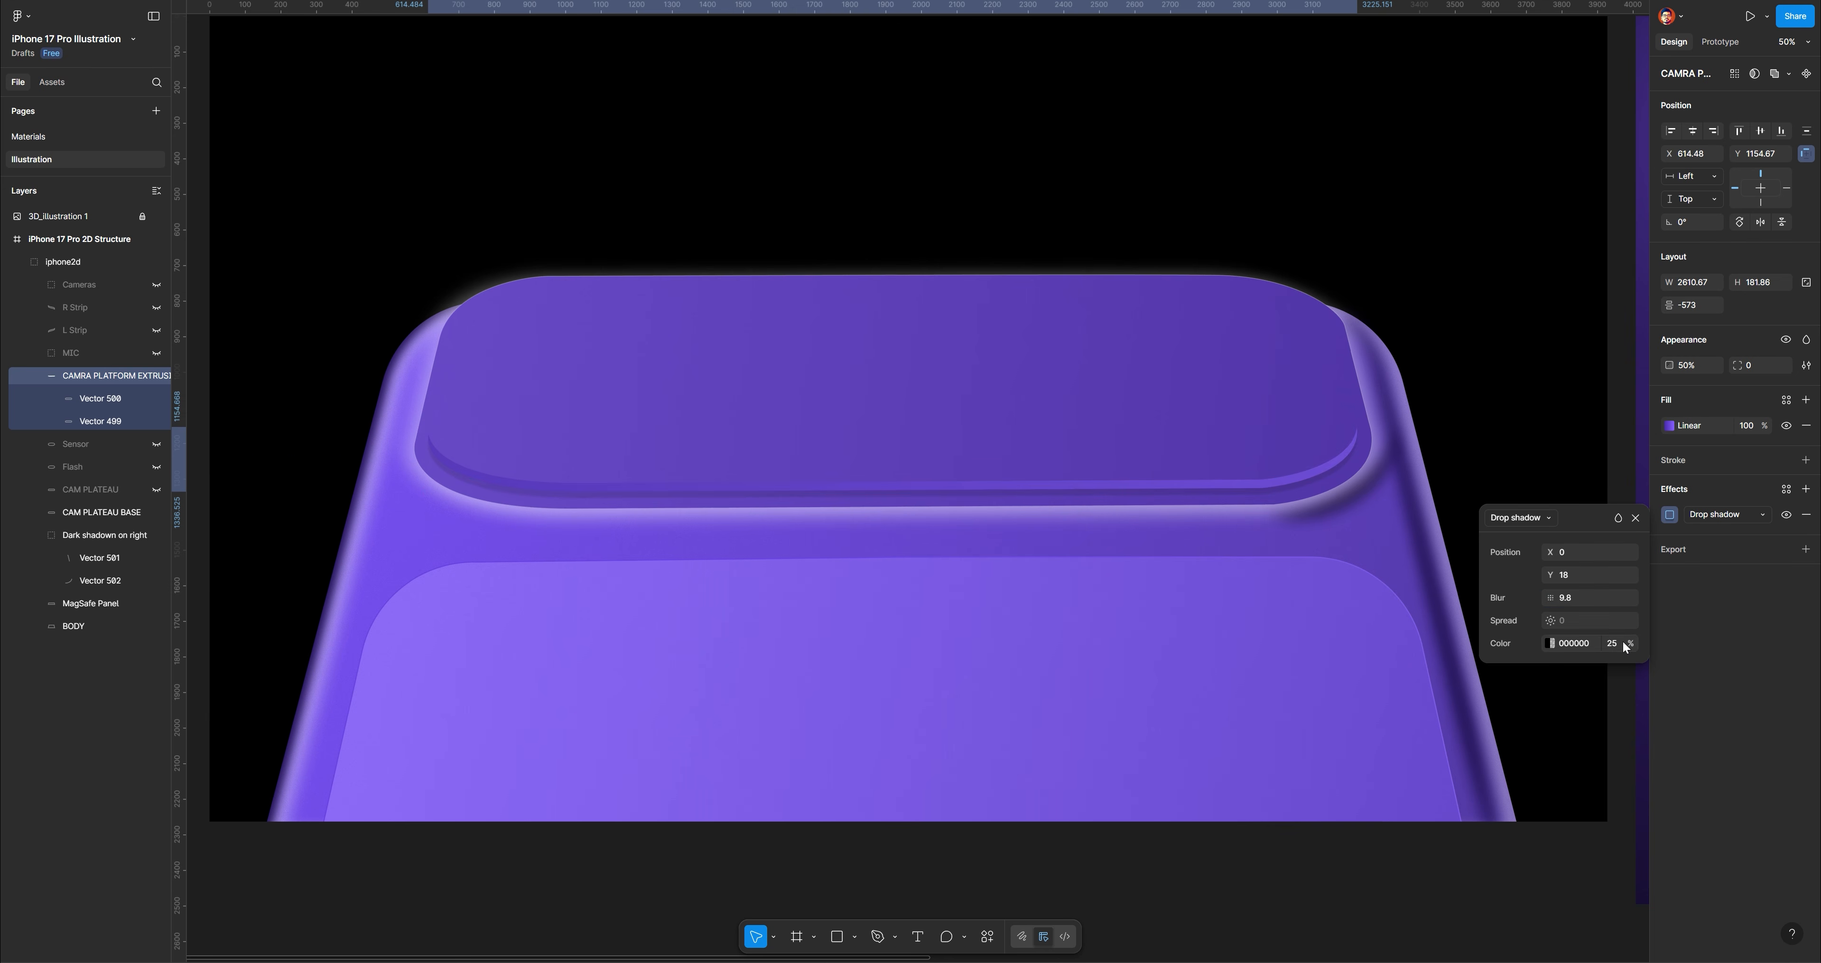
pyautogui.write('50')
pyautogui.press('Return')
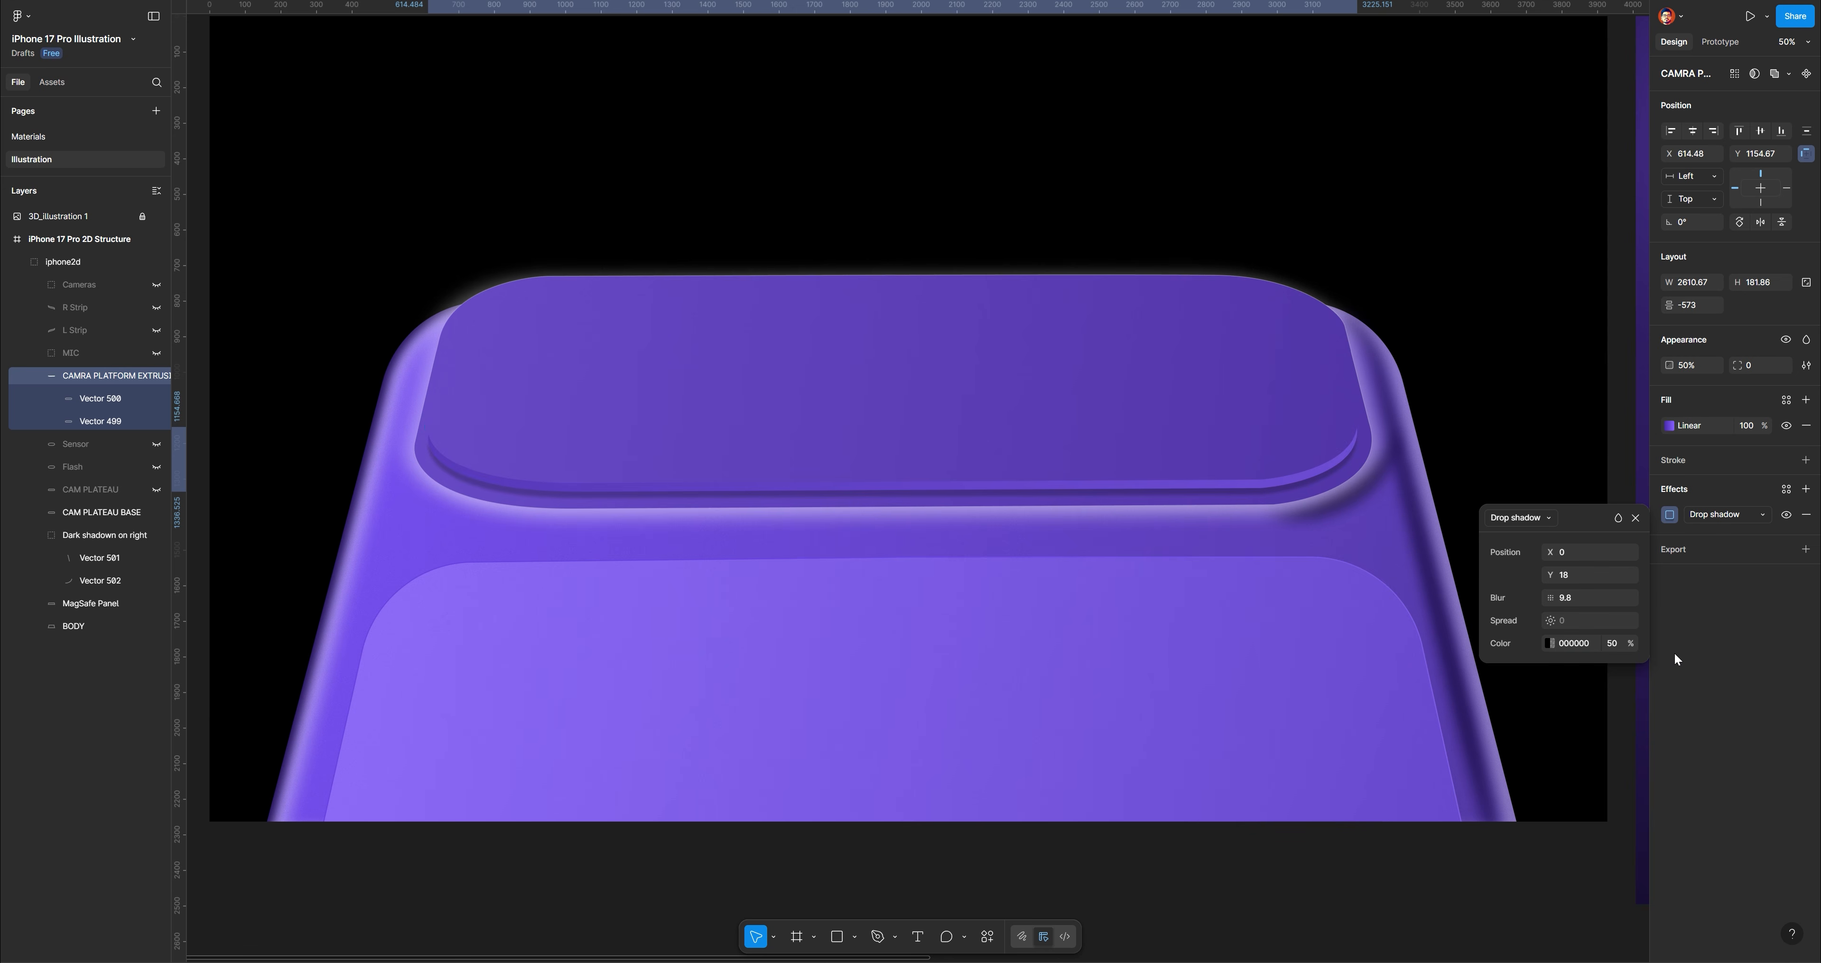
# Refine the blur and colour opacity of the camera platform extrusion's drop shadow
pyautogui.moveTo(1550, 598)
pyautogui.mouseDown()
pyautogui.moveTo(1799, 612)
pyautogui.moveTo(1566, 601)
pyautogui.mouseUp()
pyautogui.write('4')
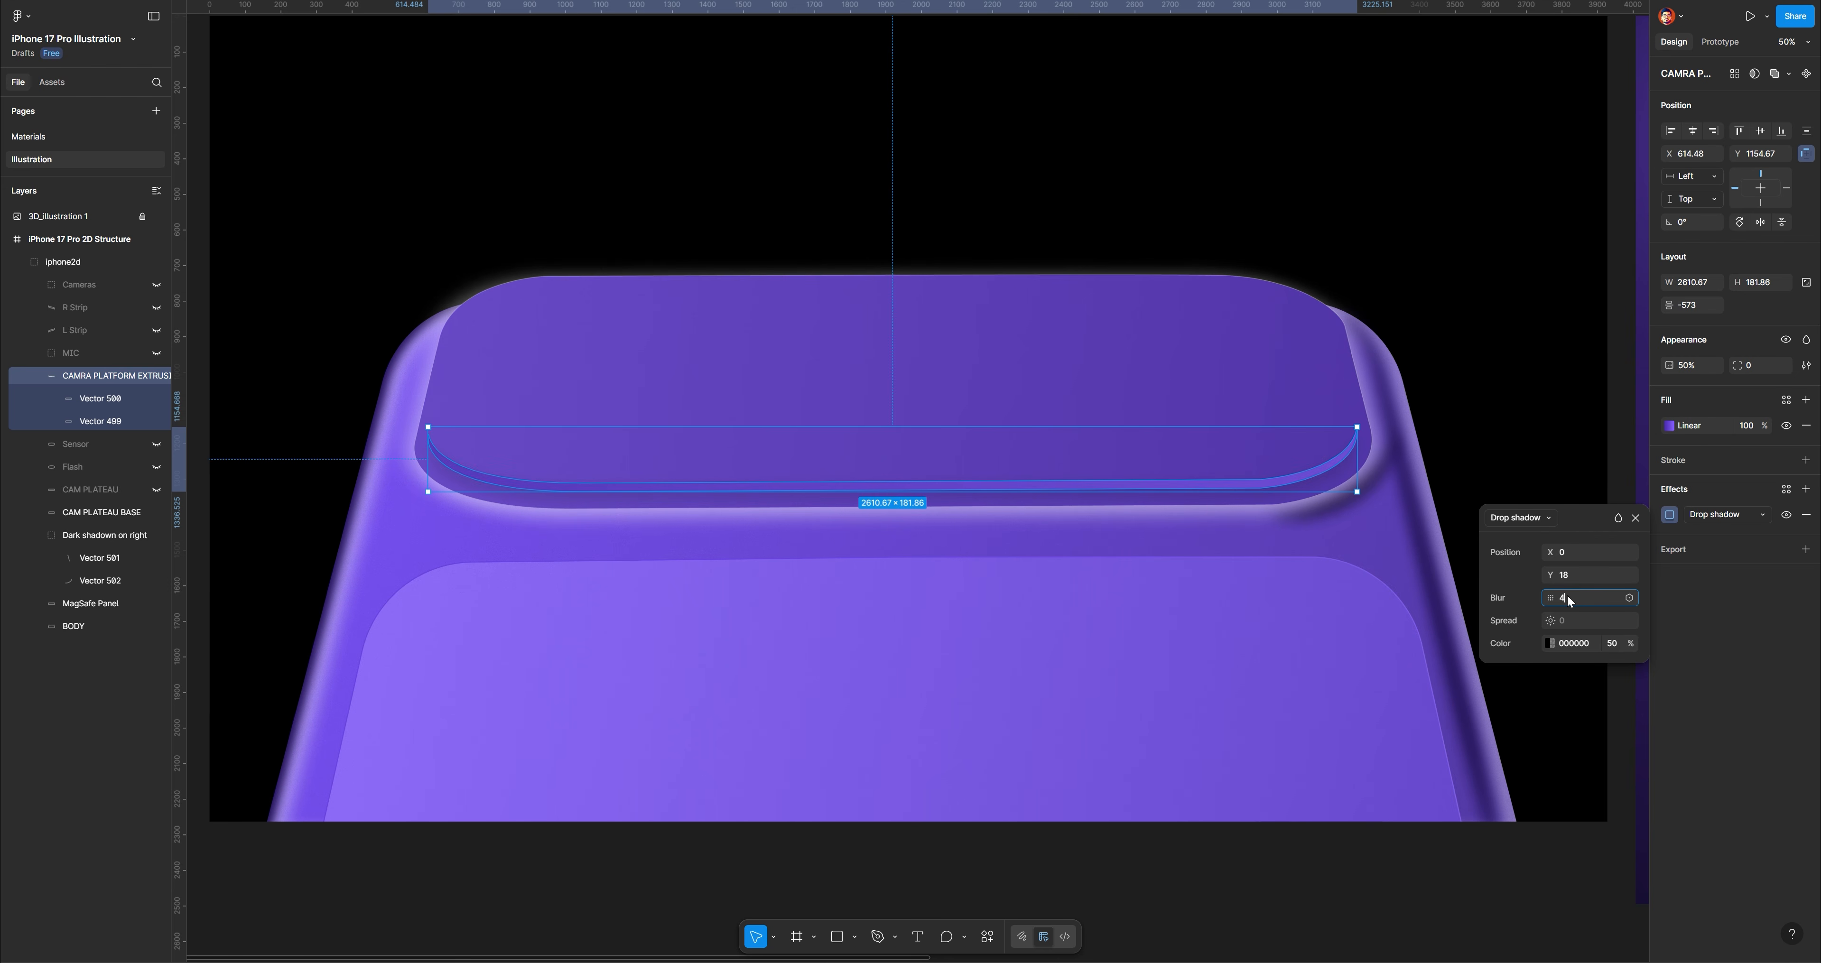
pyautogui.write('8')
pyautogui.press('Return')
pyautogui.click(1616, 642)
pyautogui.write('6')
pyautogui.click(1622, 408)
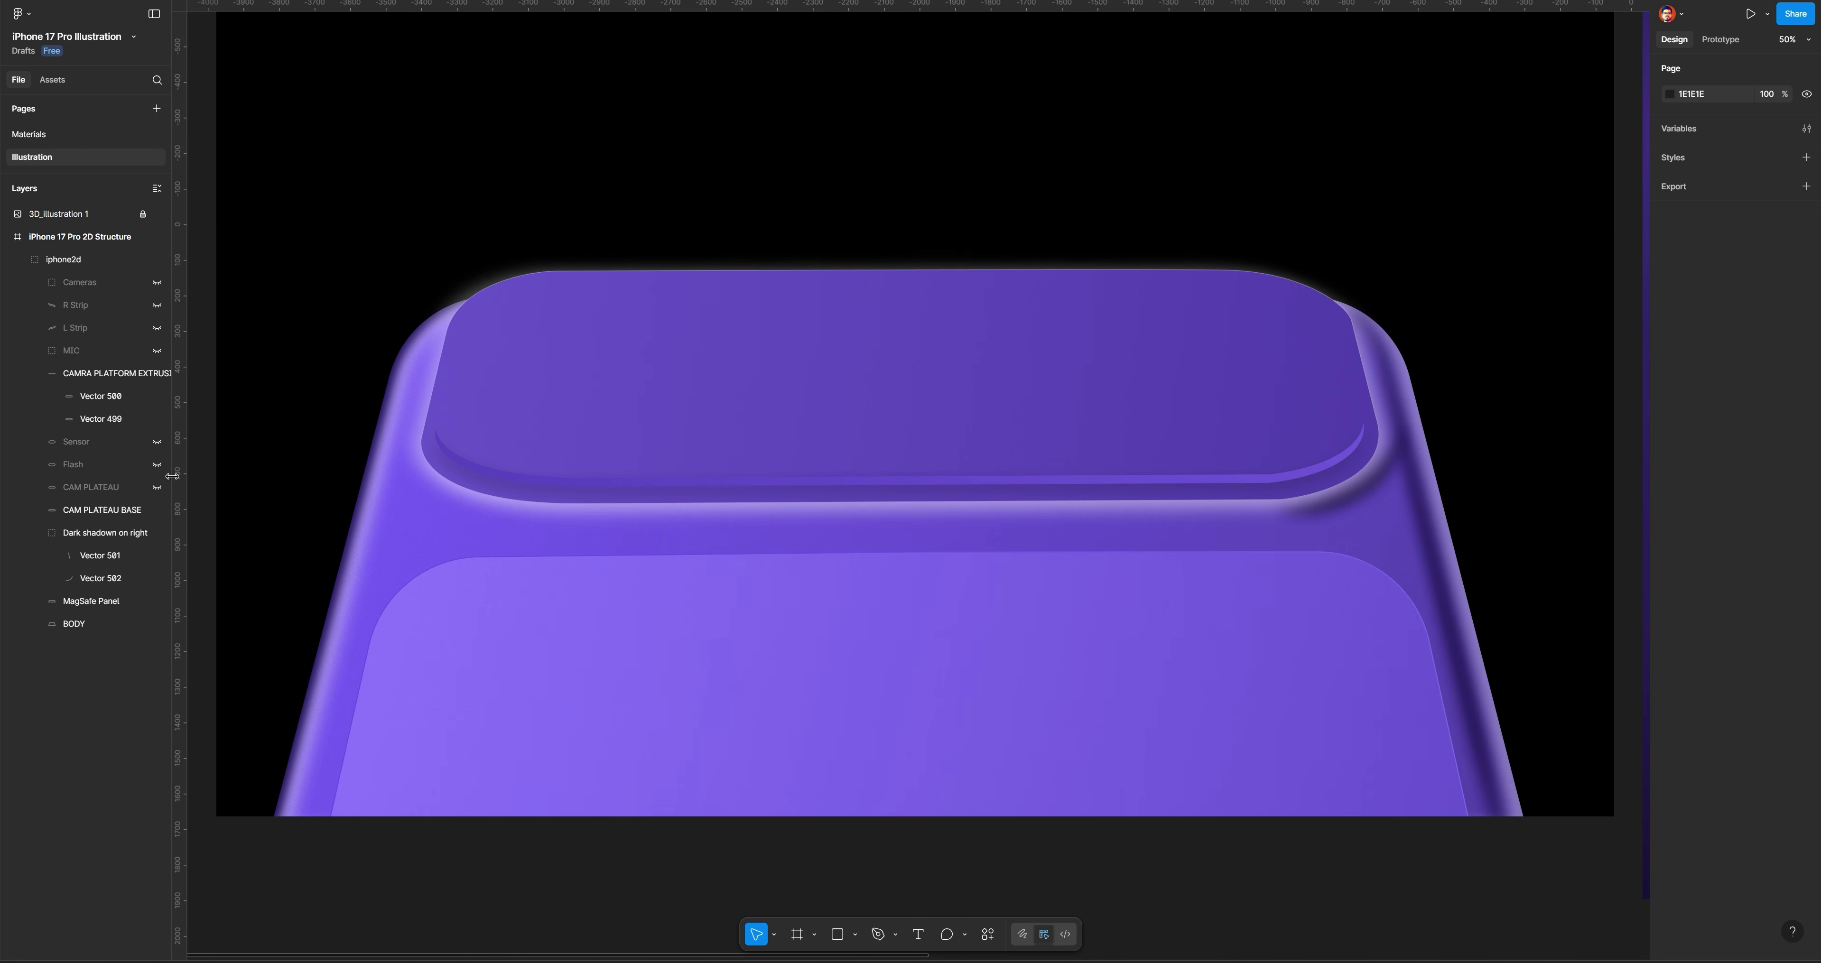
# Unhide CAM PLATEAU and fill it with a linear gradient from A083FF at 0% to 5534C1 at 100%
pyautogui.click(157, 488)
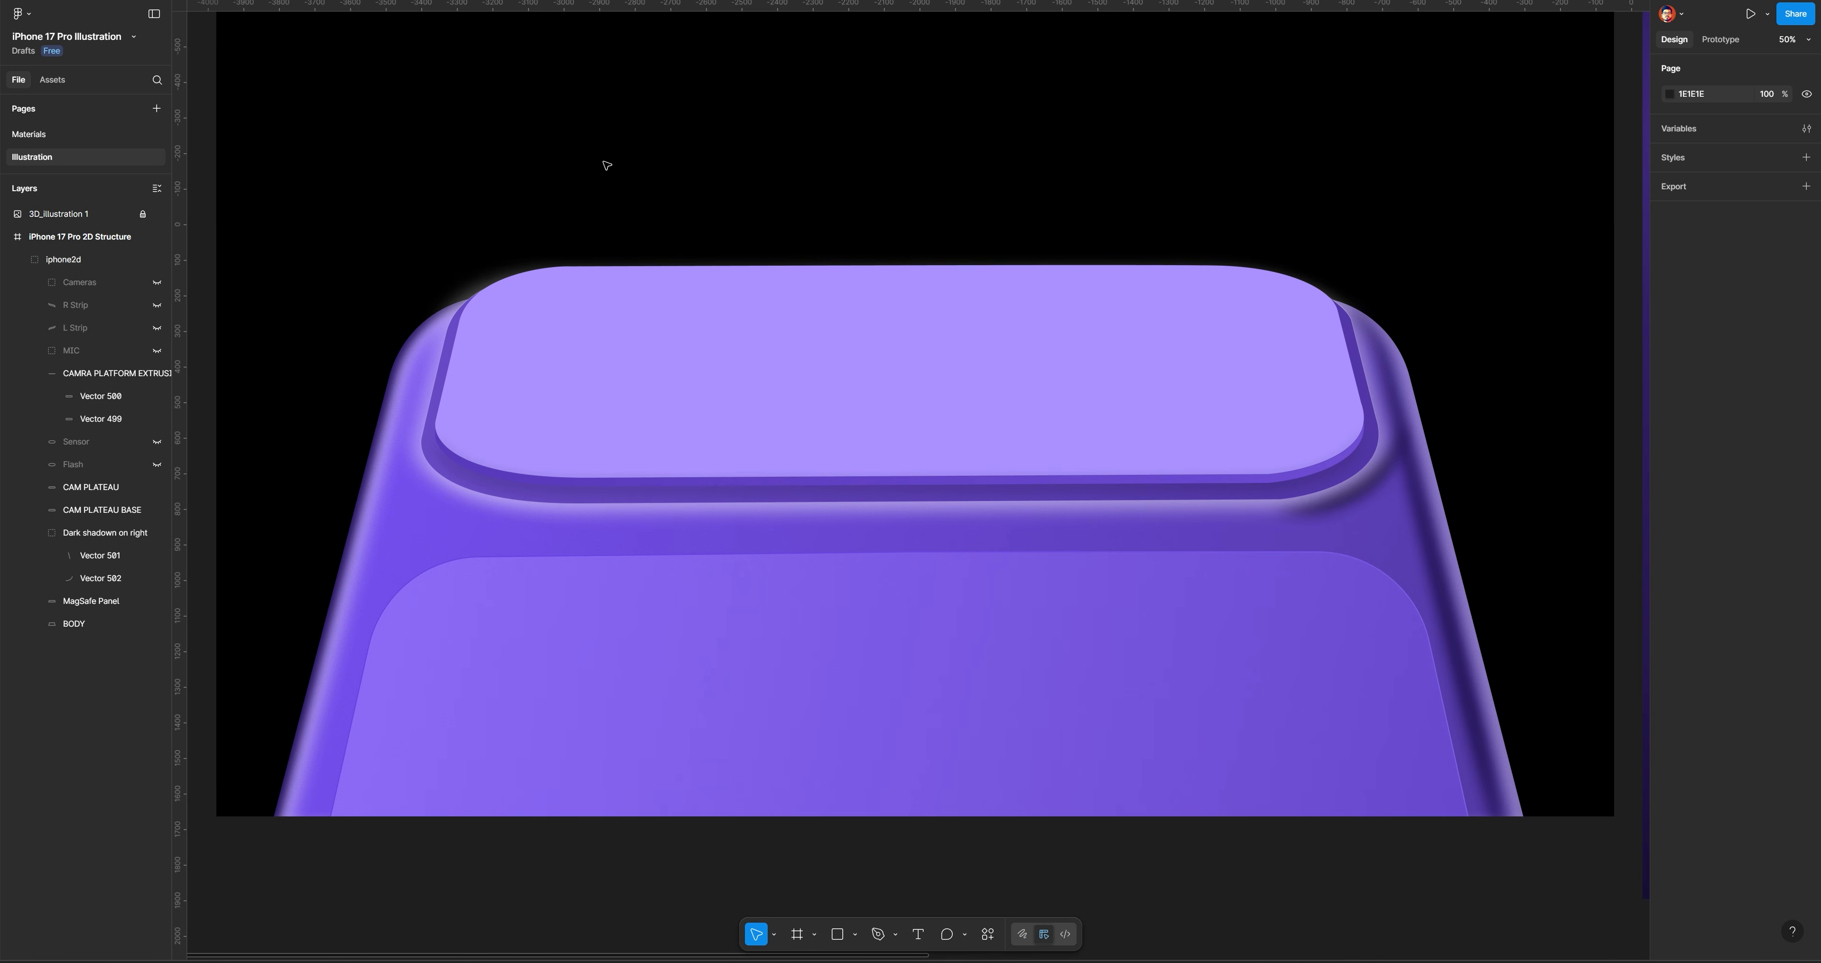
pyautogui.click(748, 362)
pyautogui.click(1670, 400)
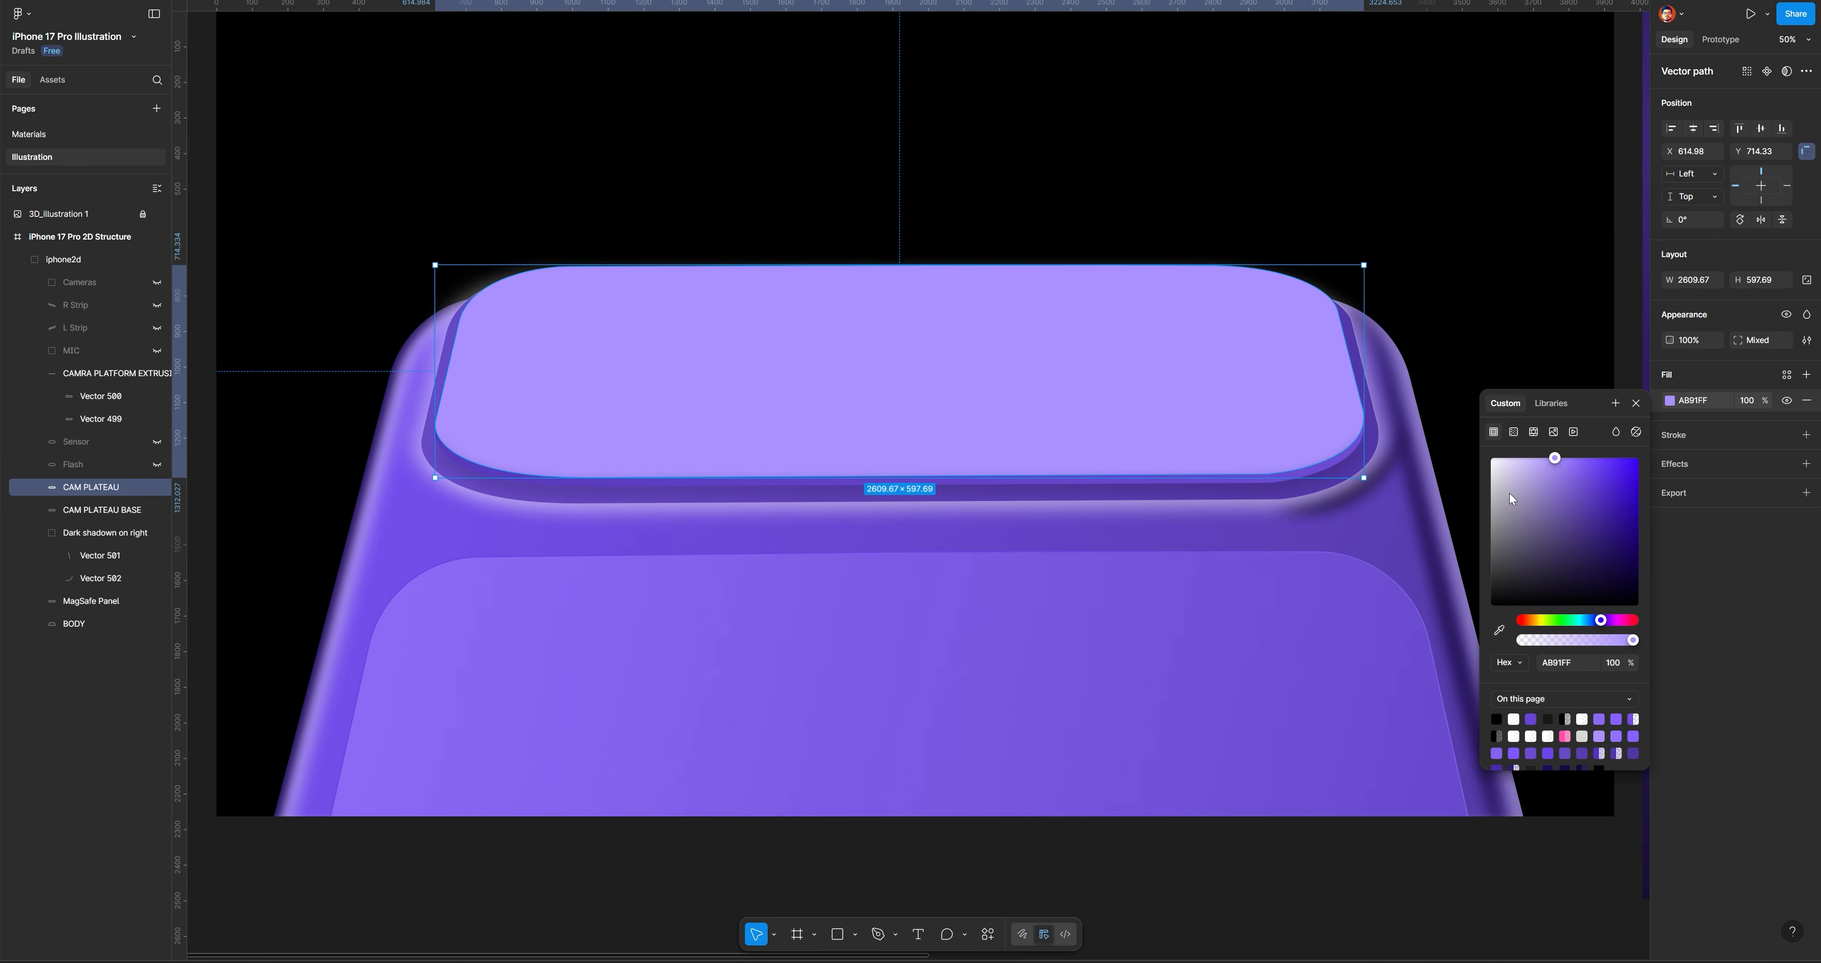
pyautogui.click(1513, 432)
pyautogui.click(1541, 558)
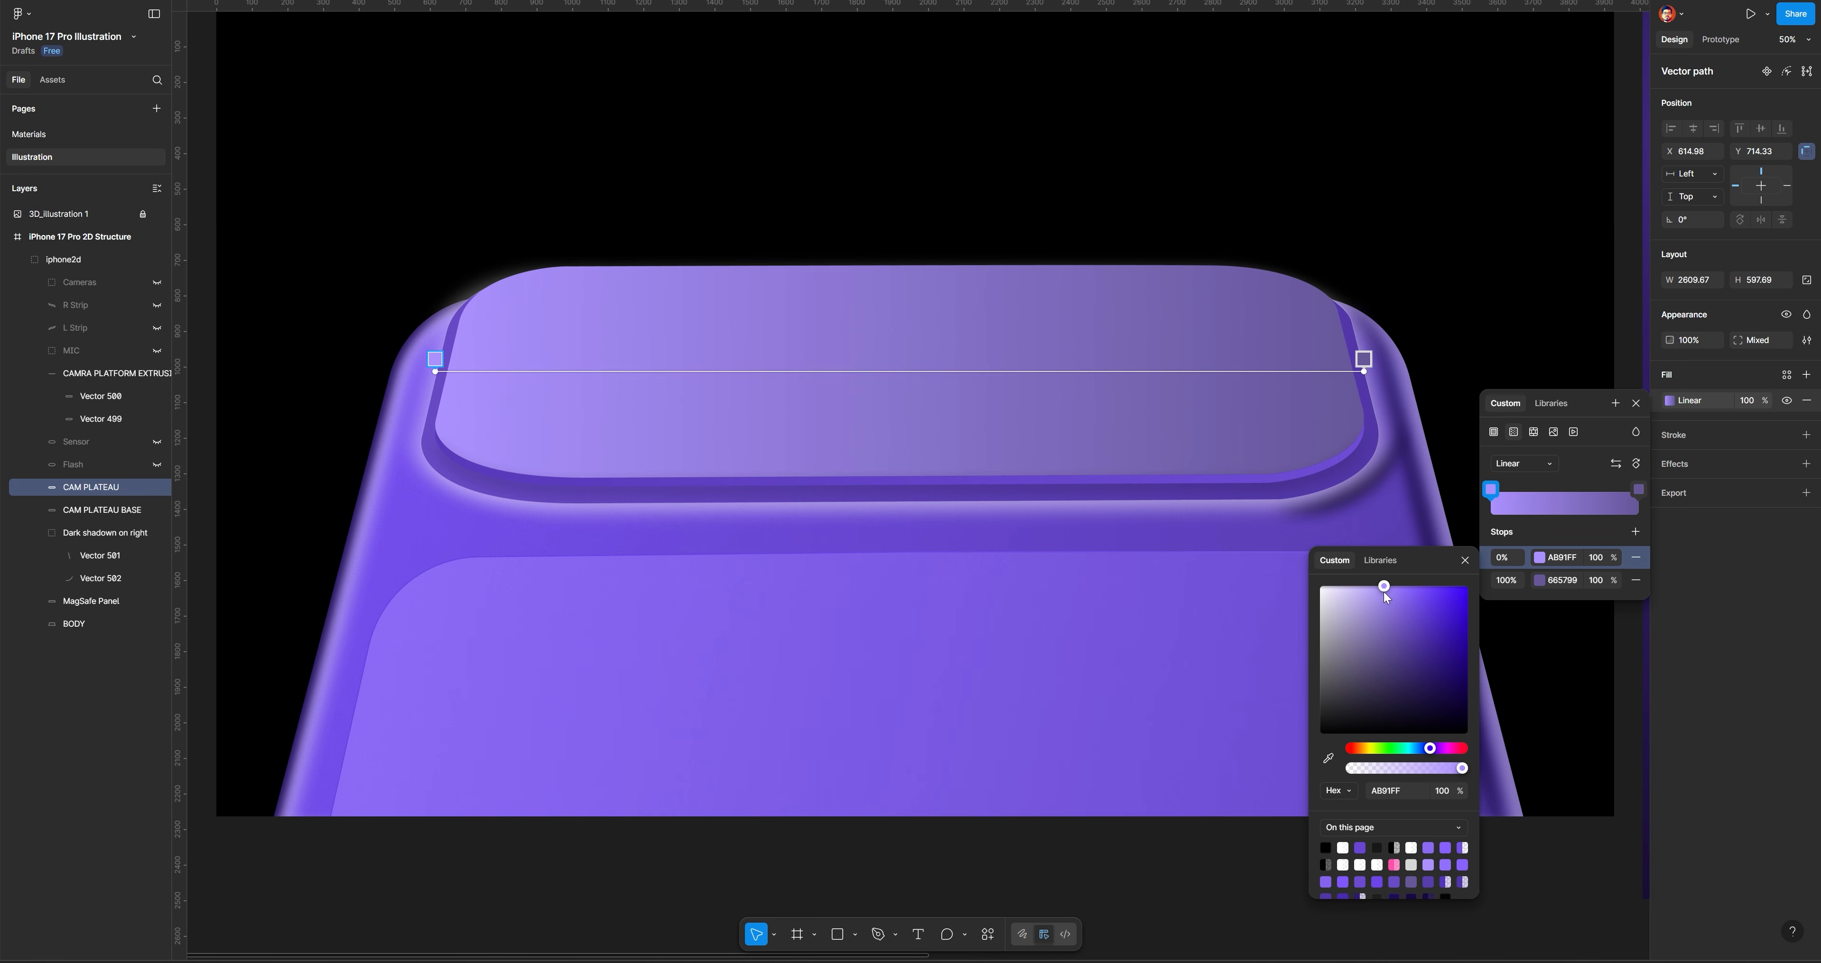
pyautogui.moveTo(1391, 583)
pyautogui.mouseDown()
pyautogui.moveTo(1433, 629)
pyautogui.moveTo(1393, 589)
pyautogui.mouseUp()
pyautogui.click(1540, 581)
pyautogui.click(1526, 564)
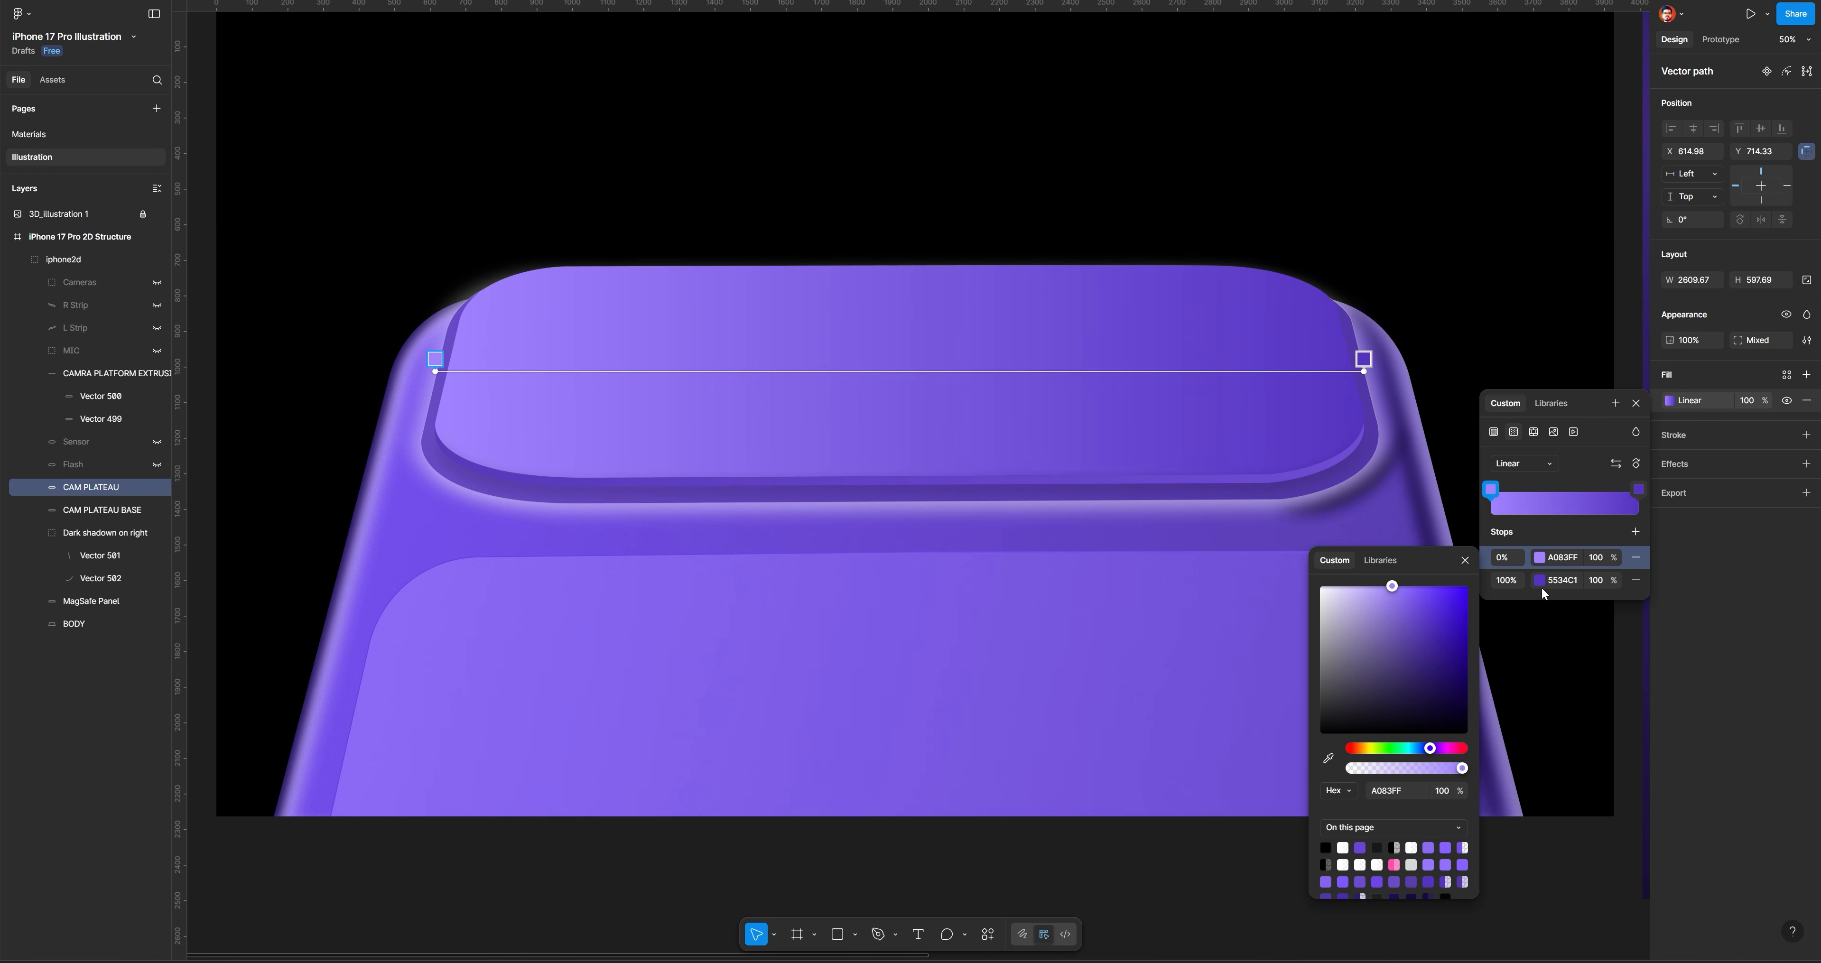
pyautogui.click(1064, 138)
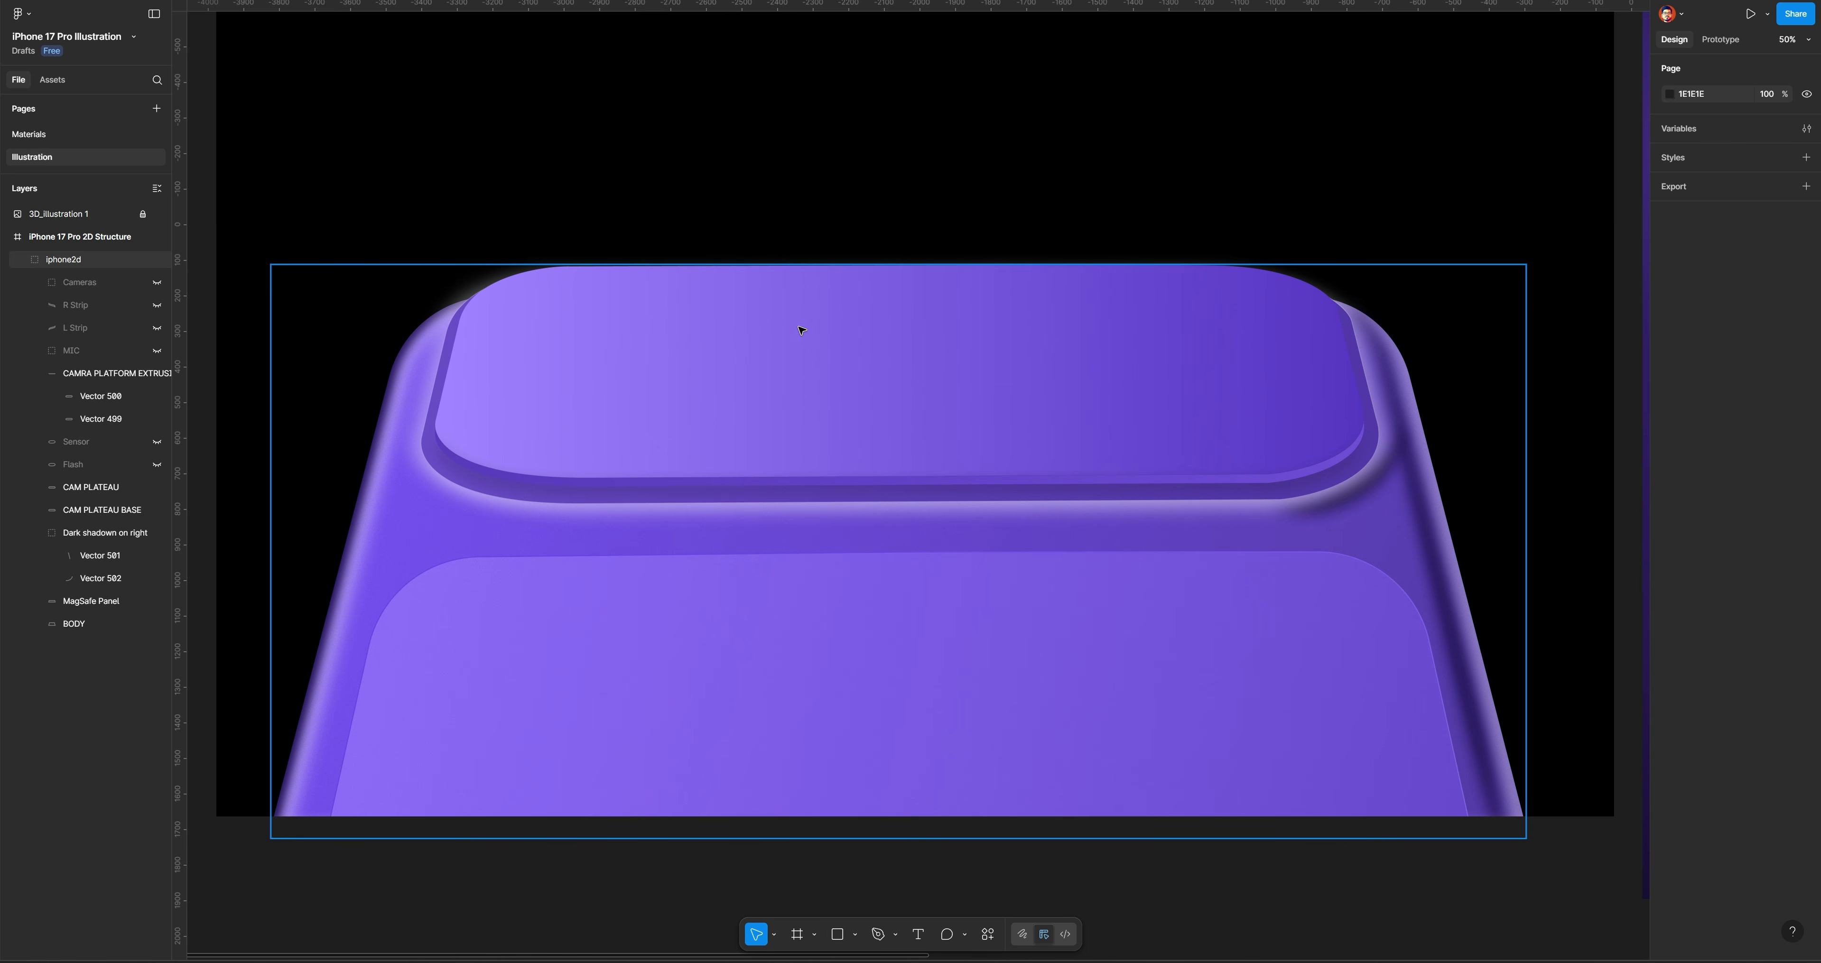
pyautogui.doubleClick(769, 359)
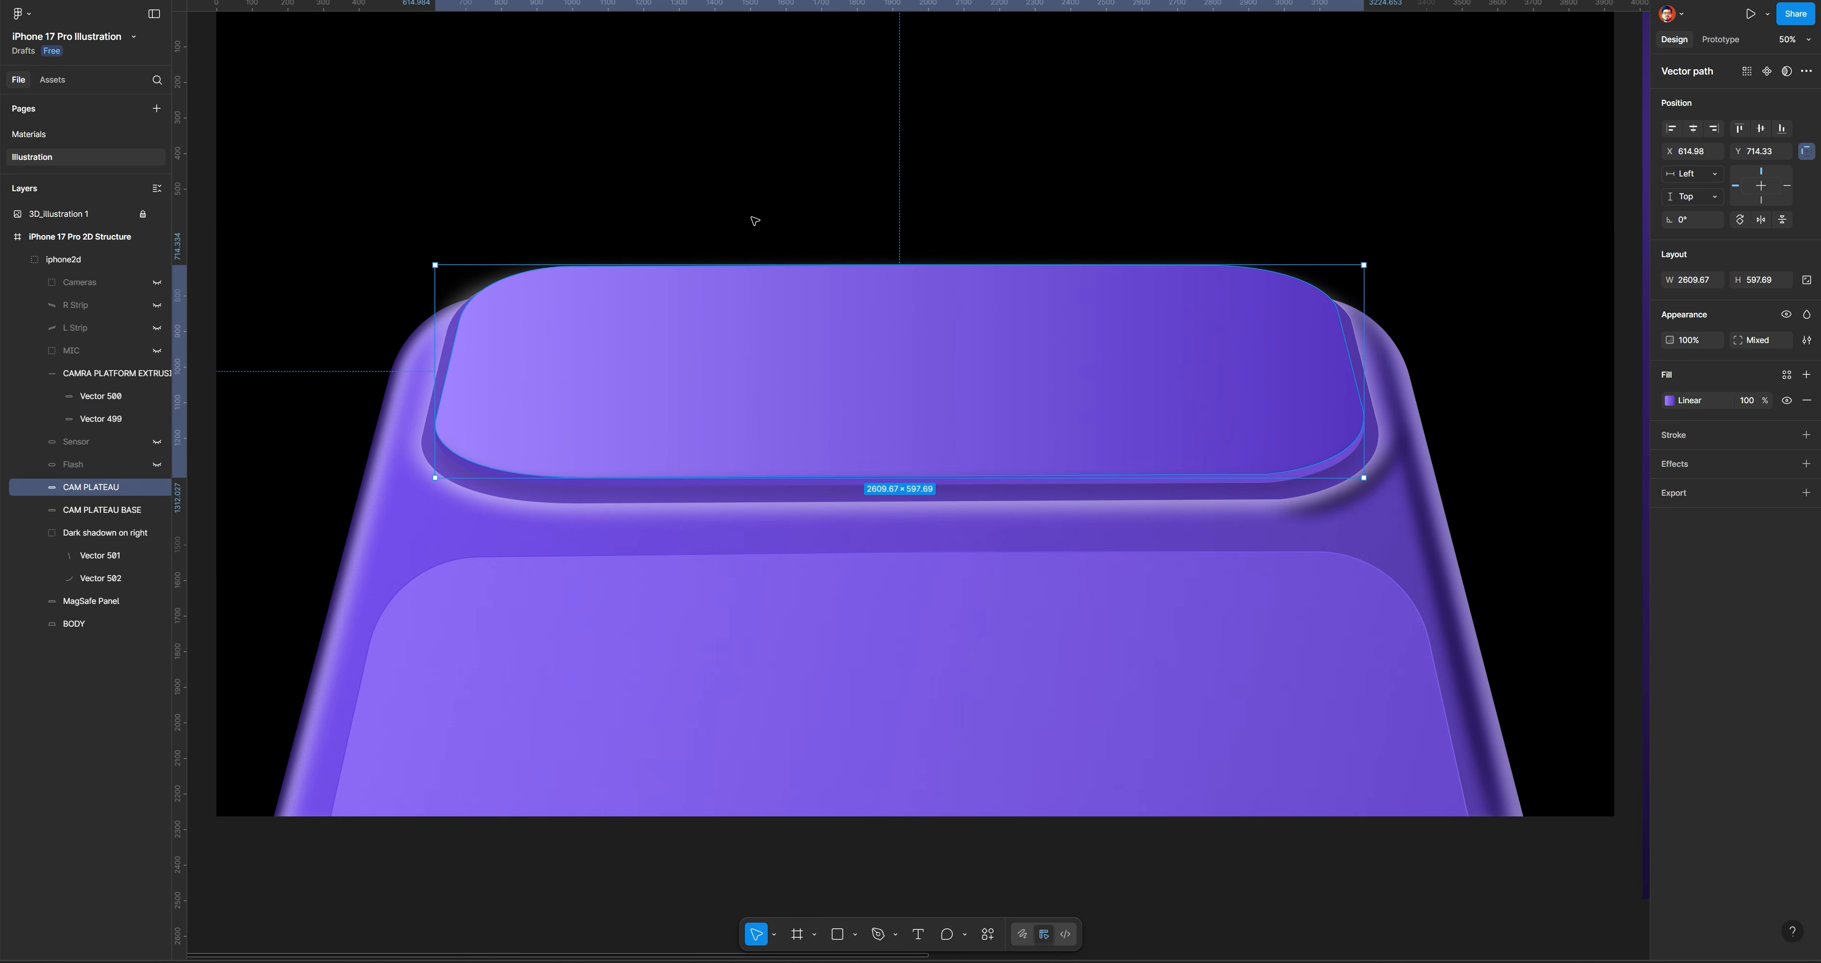
pyautogui.click(756, 177)
pyautogui.doubleClick(696, 350)
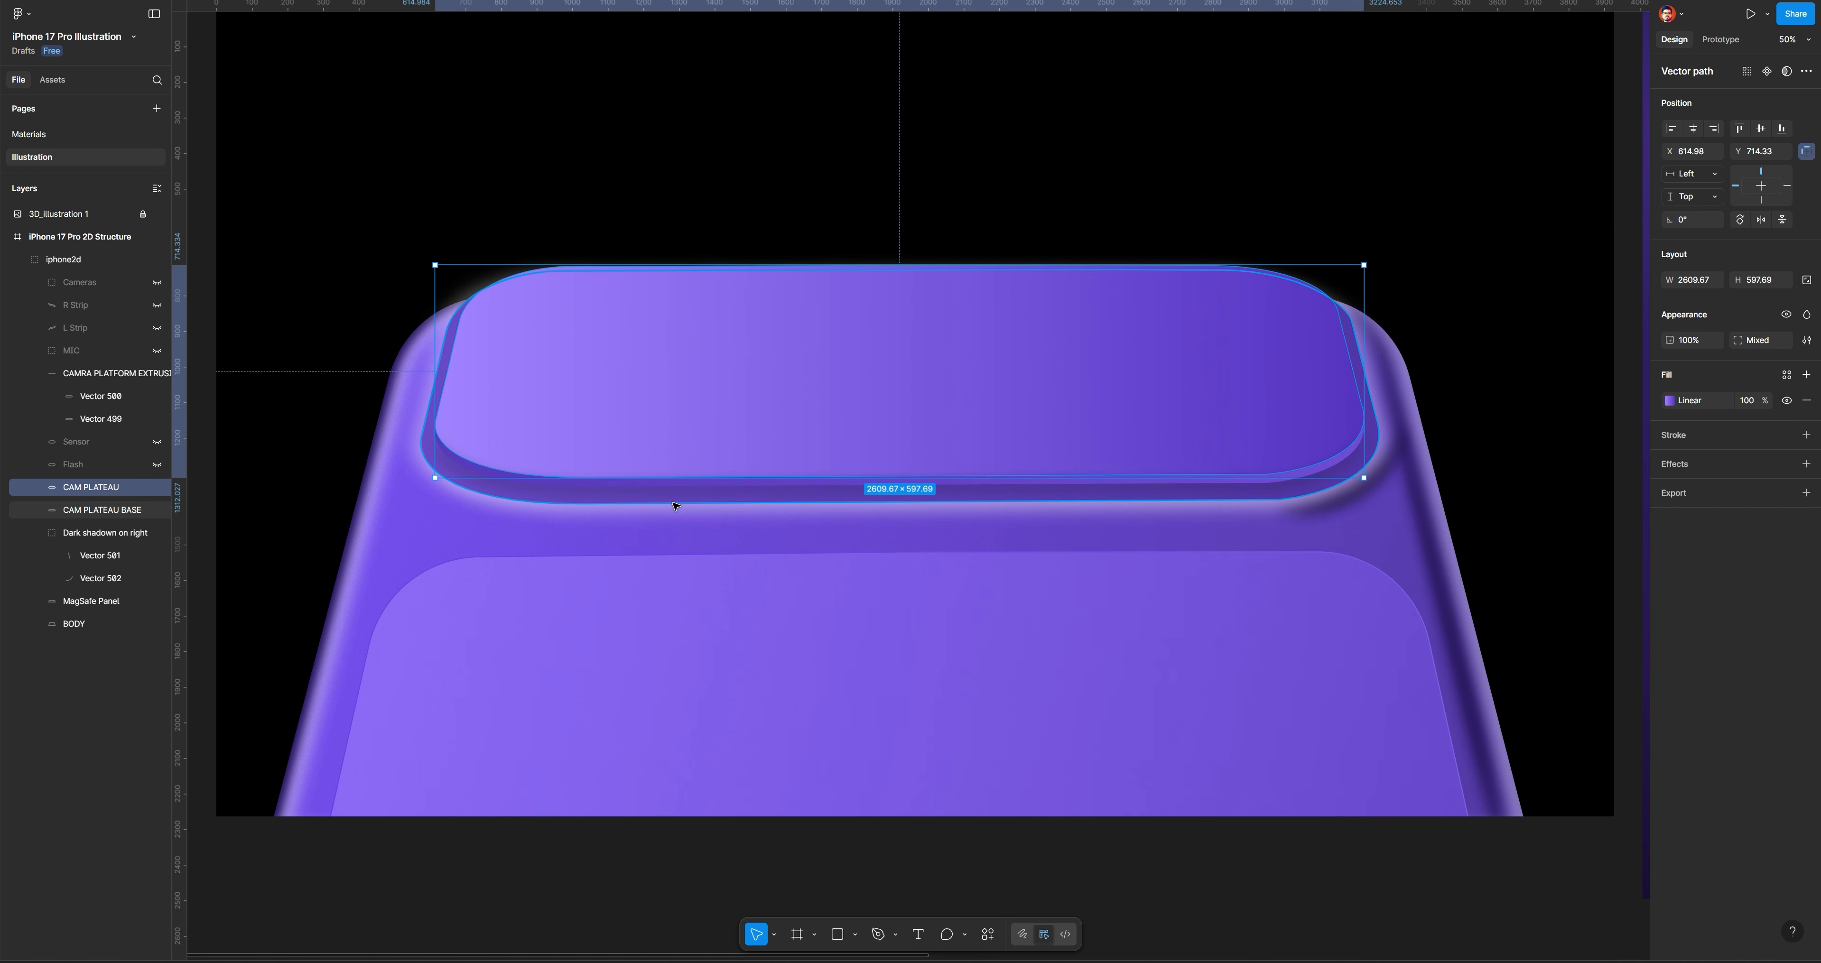
pyautogui.click(784, 163)
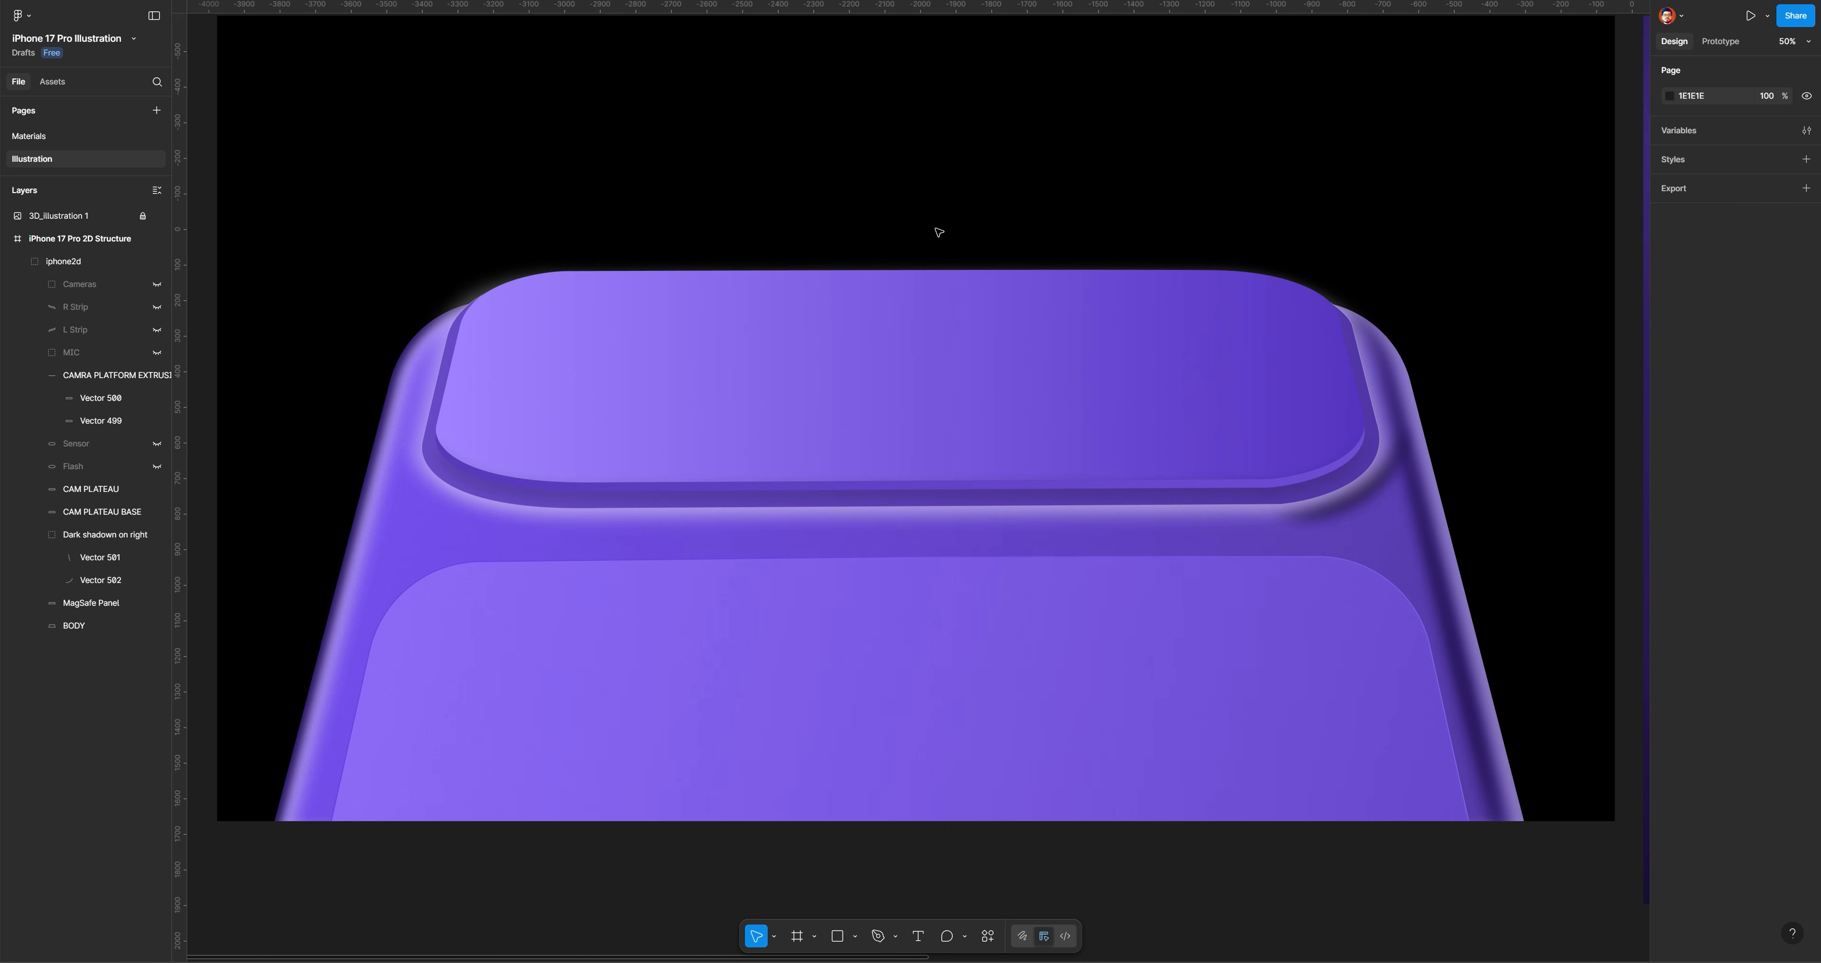
# Add a linear gradient stroke to CAM PLATEAU, running upward from the shape's lower edge to just above its centre
pyautogui.keyDown('ctrl'); pyautogui.click(990, 339); pyautogui.keyUp('ctrl')
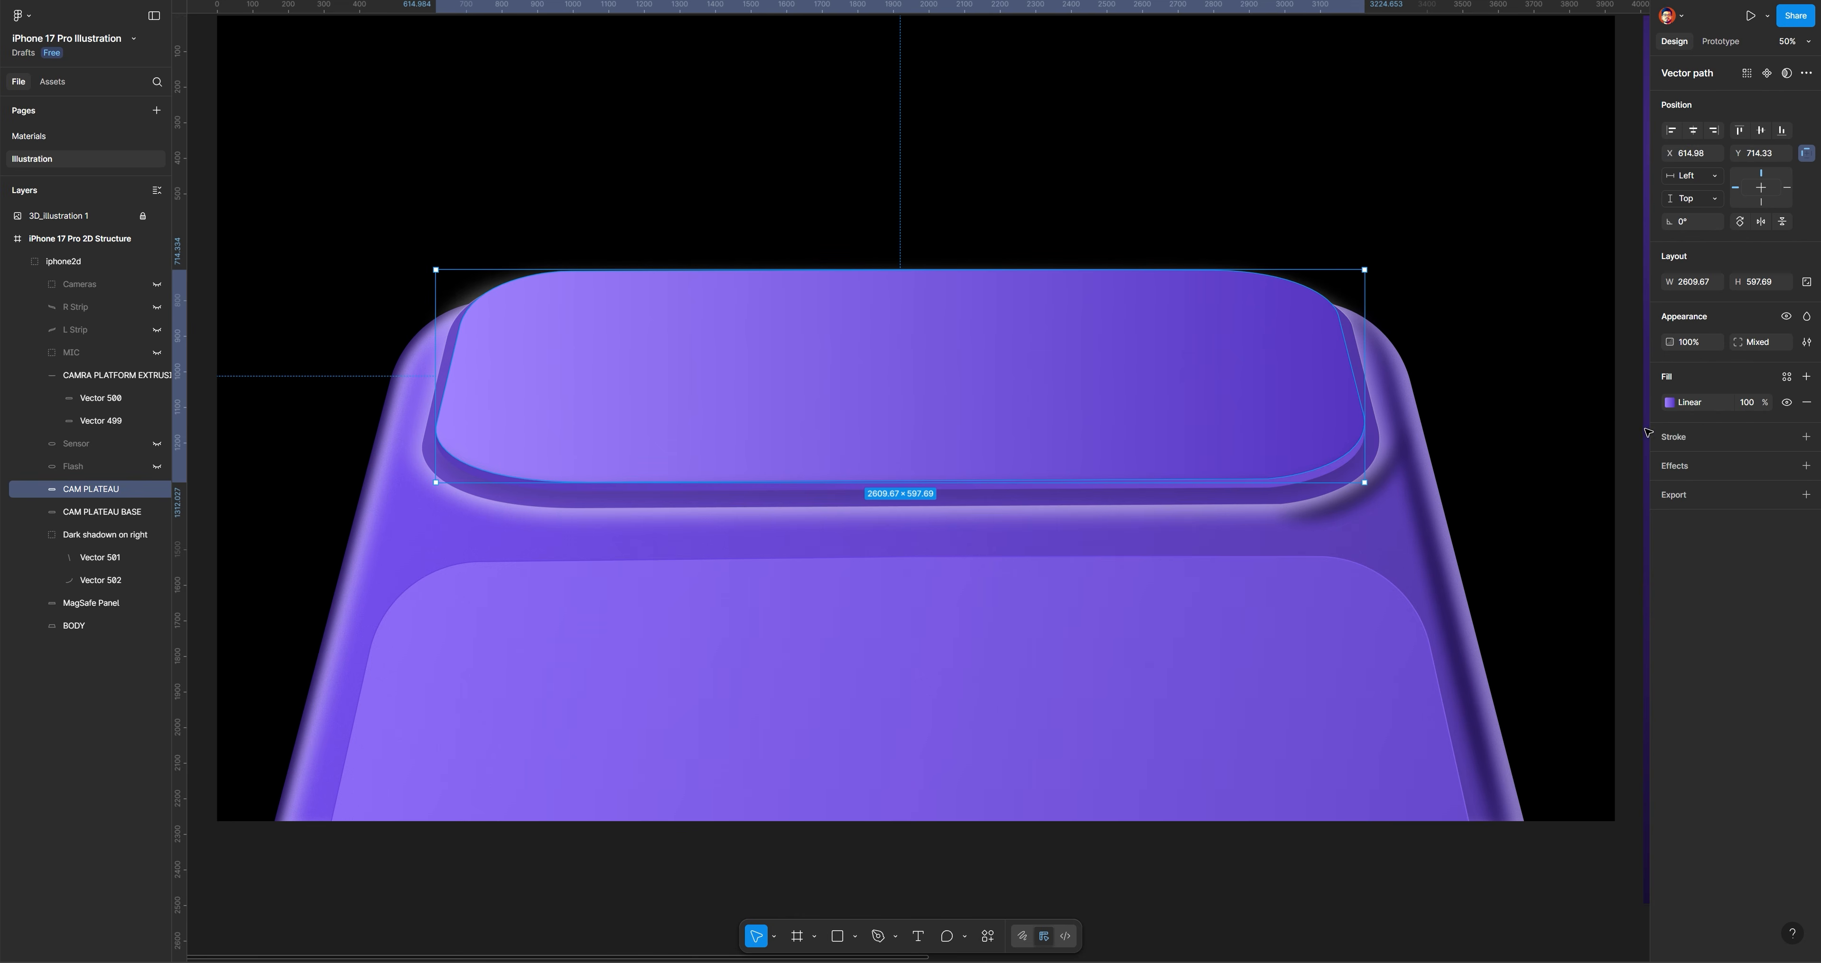
pyautogui.click(1806, 437)
pyautogui.click(1670, 464)
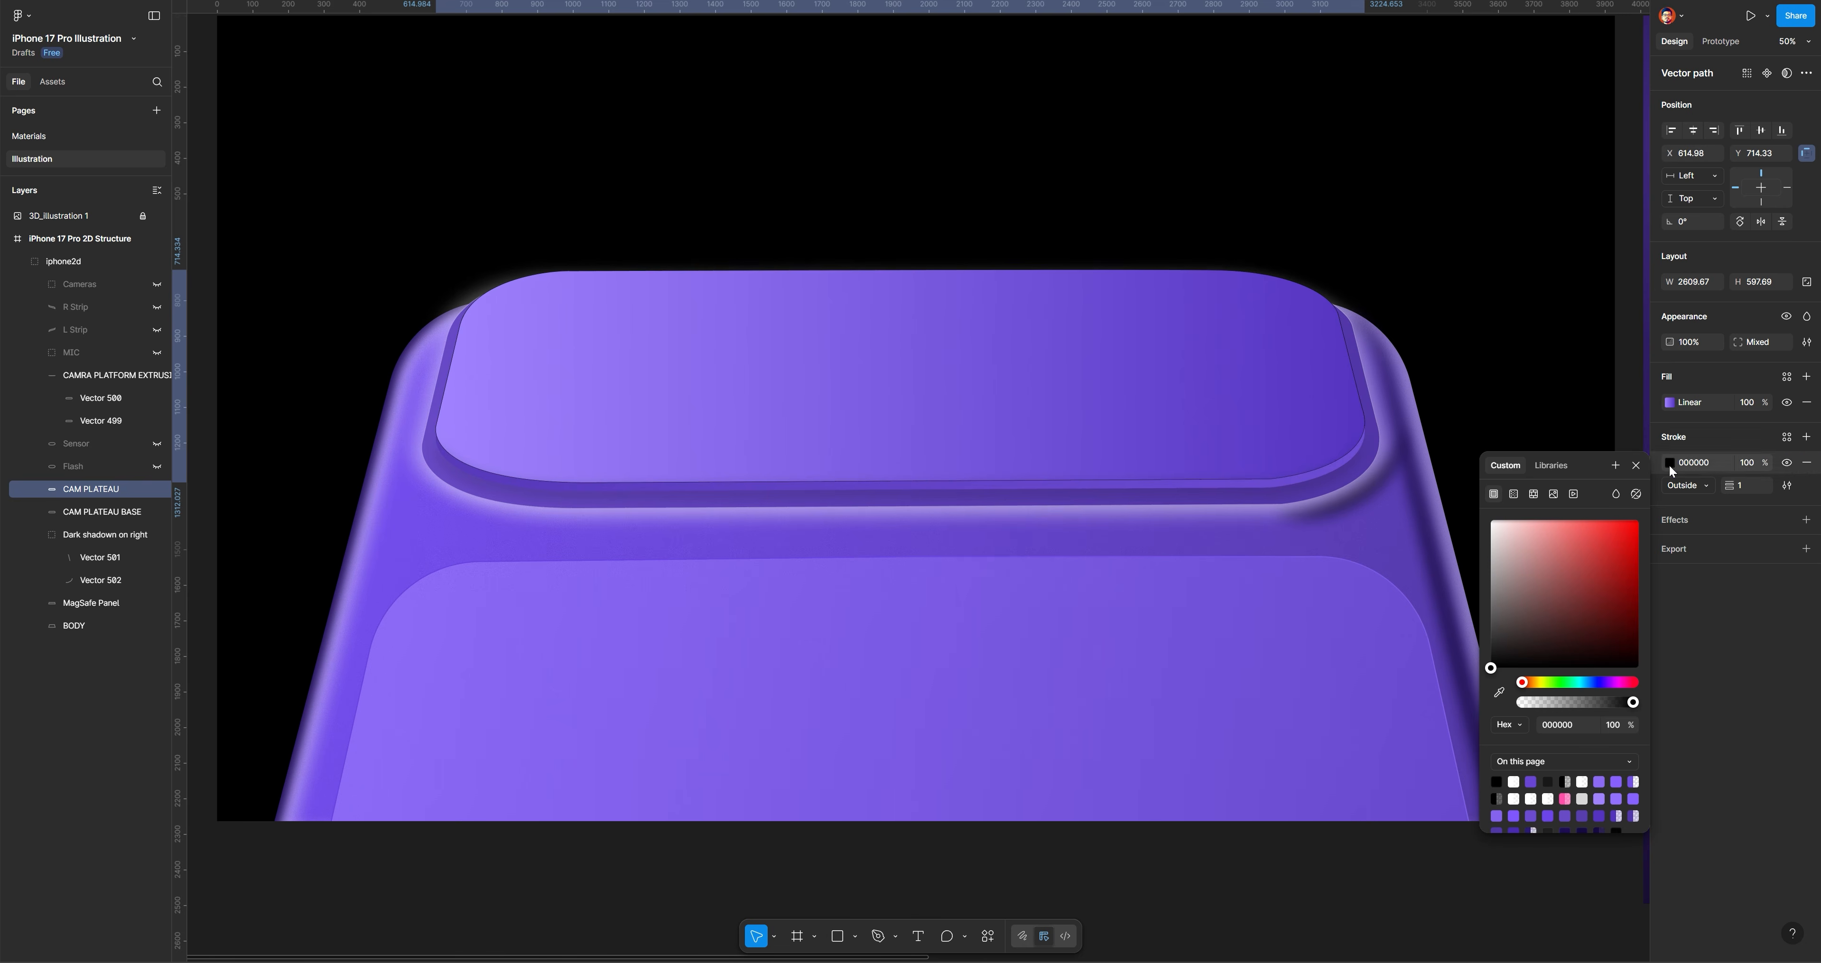
pyautogui.click(1669, 464)
pyautogui.click(1670, 464)
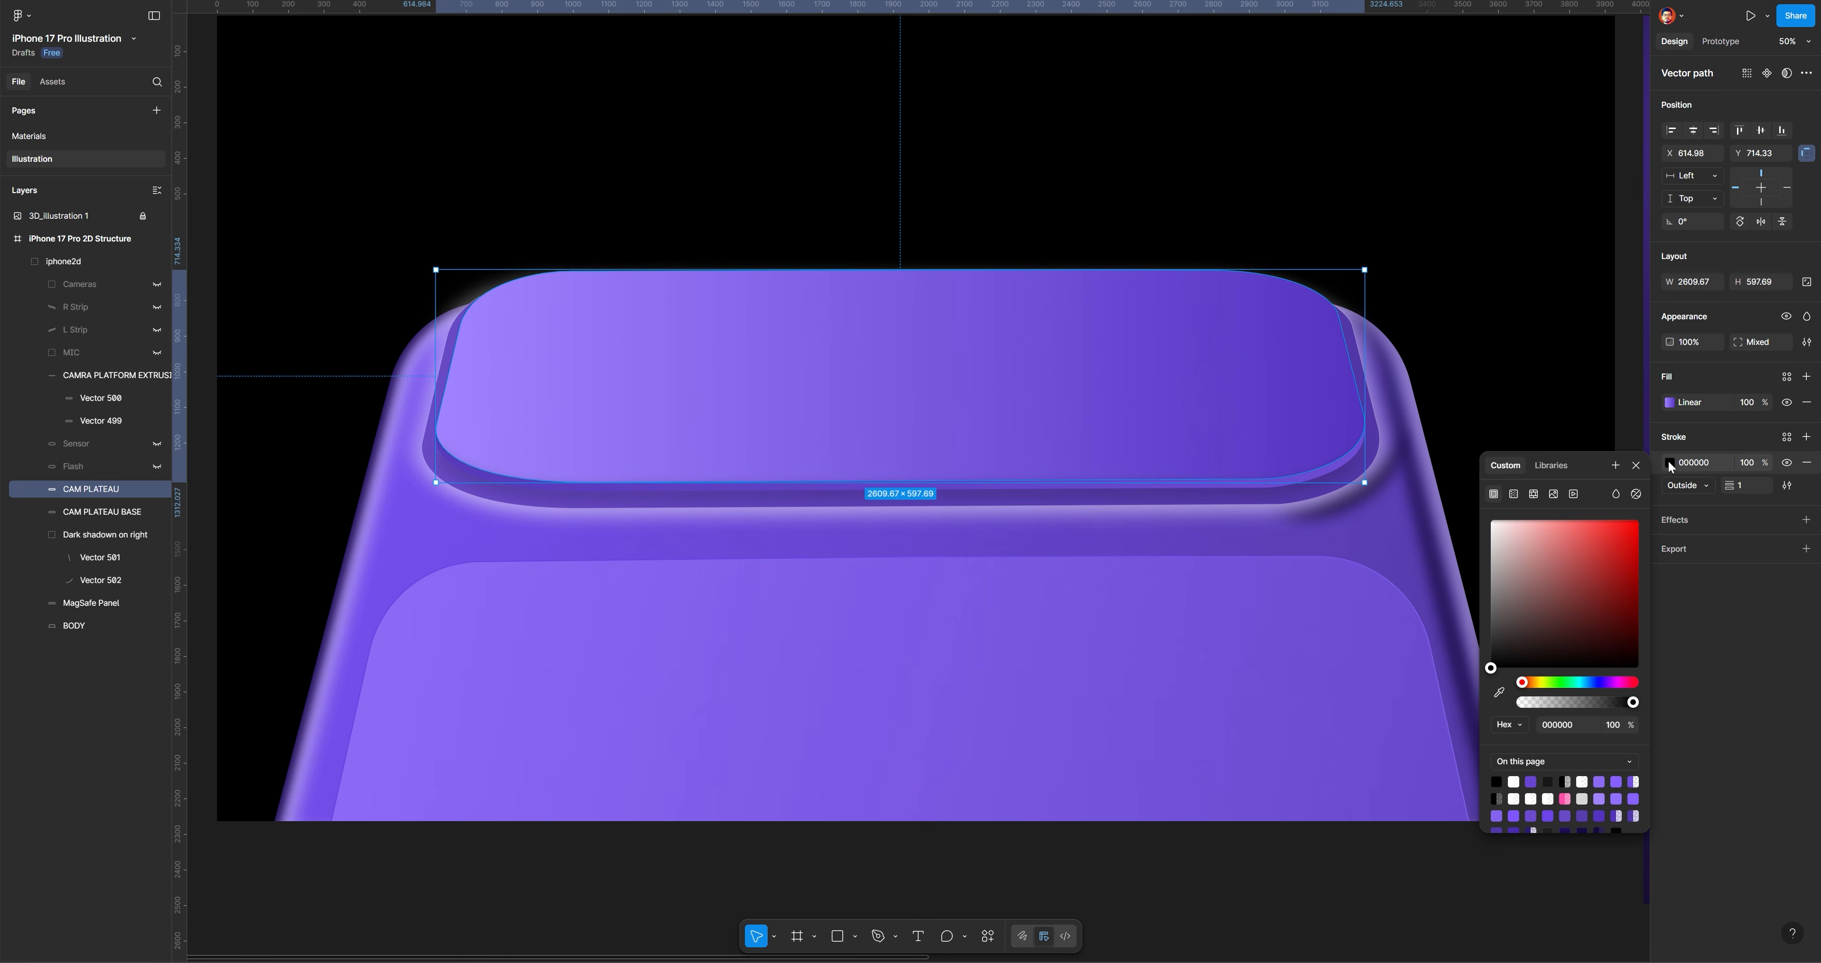
pyautogui.click(1514, 494)
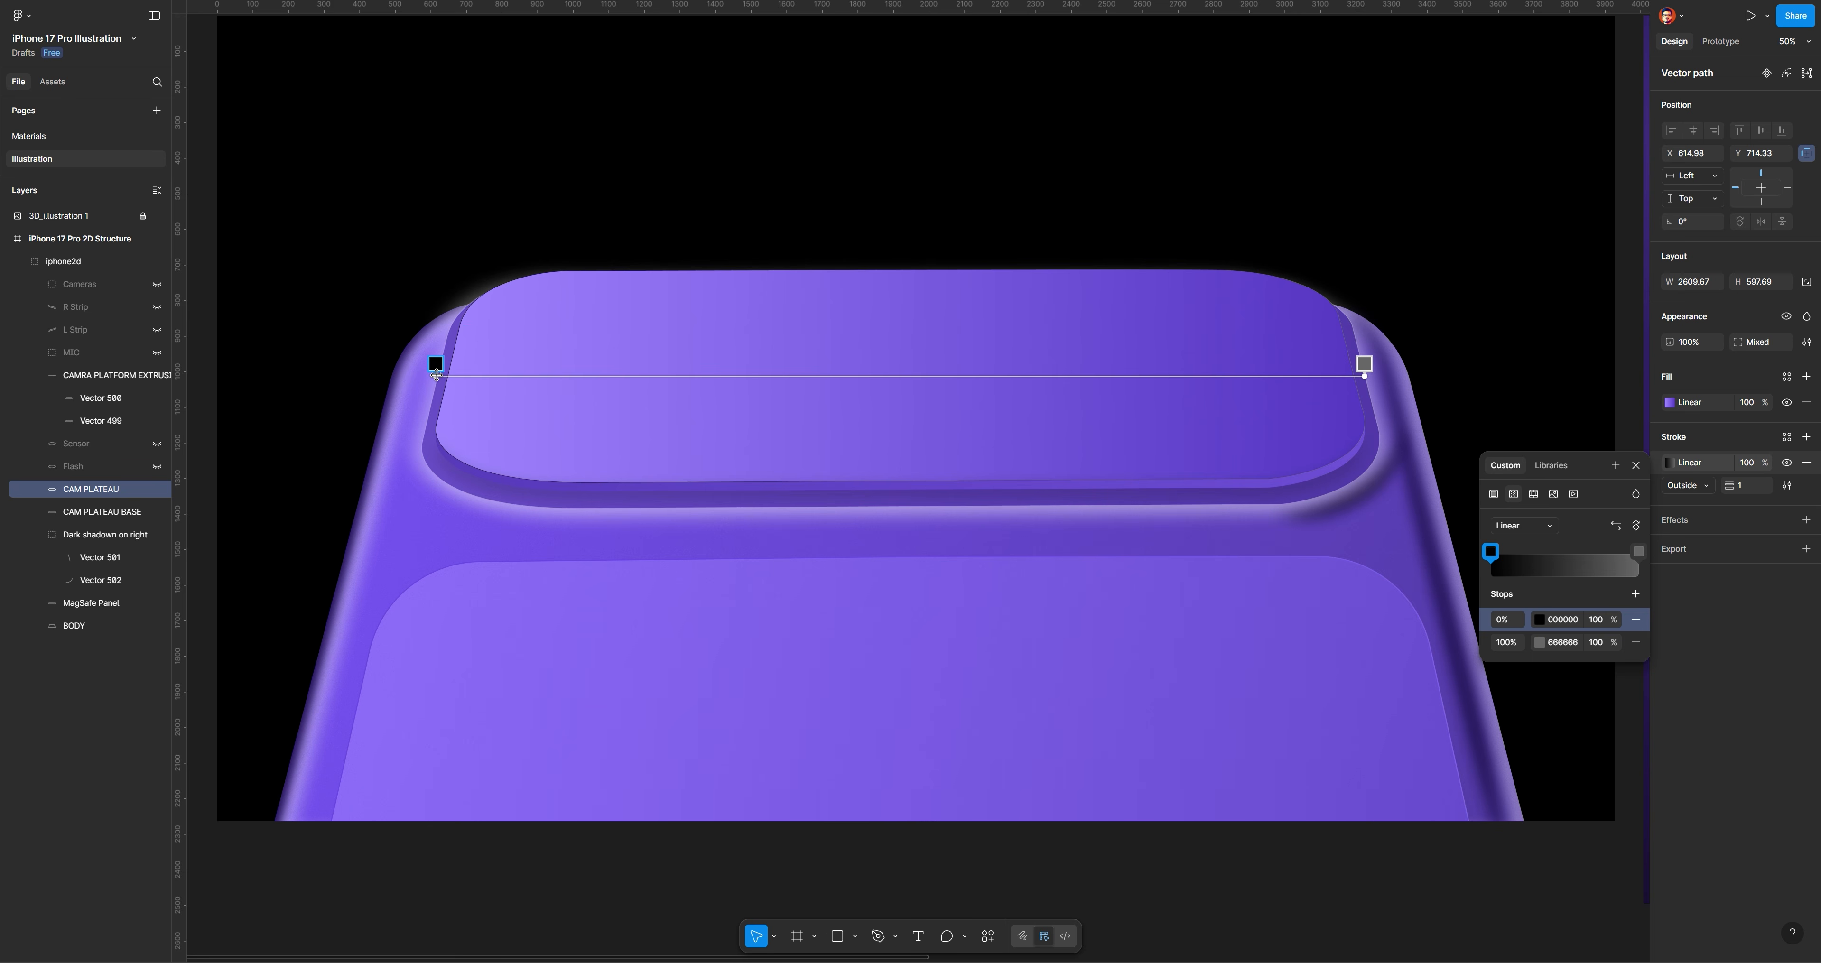
pyautogui.moveTo(435, 375)
pyautogui.mouseDown()
pyautogui.moveTo(924, 454)
pyautogui.moveTo(898, 472)
pyautogui.mouseUp()
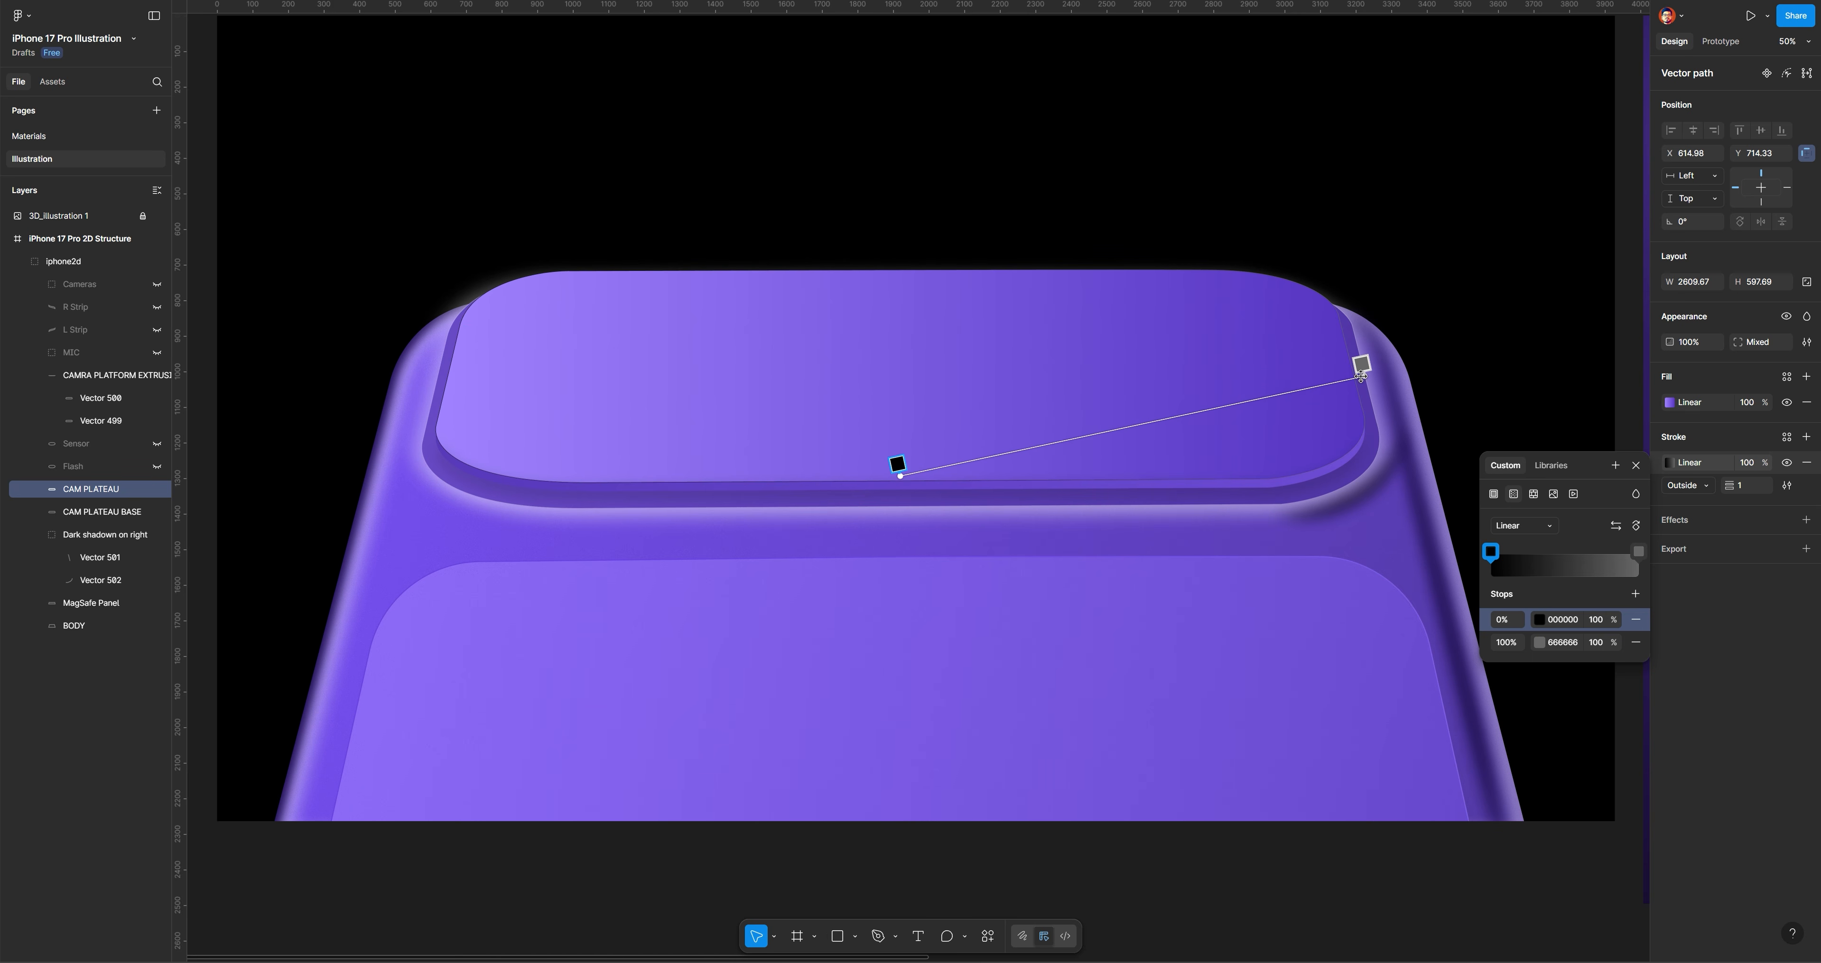
pyautogui.moveTo(1363, 367); pyautogui.dragTo(905, 355)
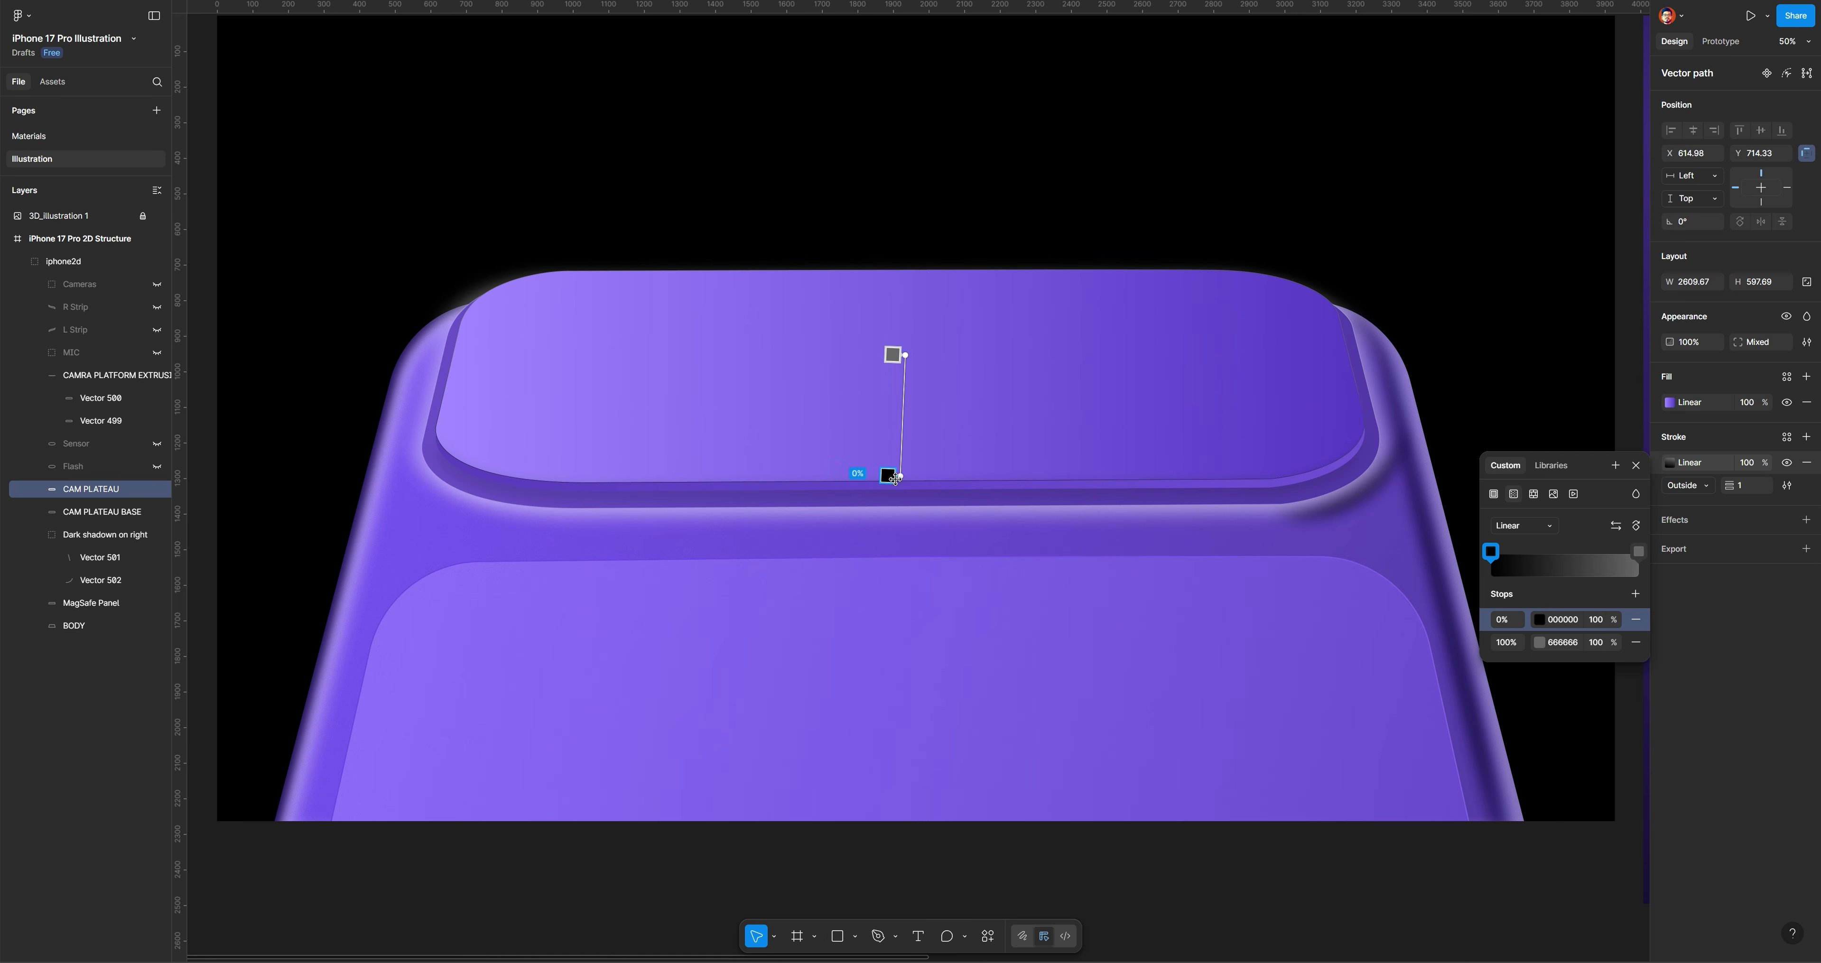
# Colour the CAM PLATEAU stroke gradient AC92FF at the 0% stop and 5737C3 with 0% opacity at the 100% stop
pyautogui.click(1540, 620)
pyautogui.click(1329, 810)
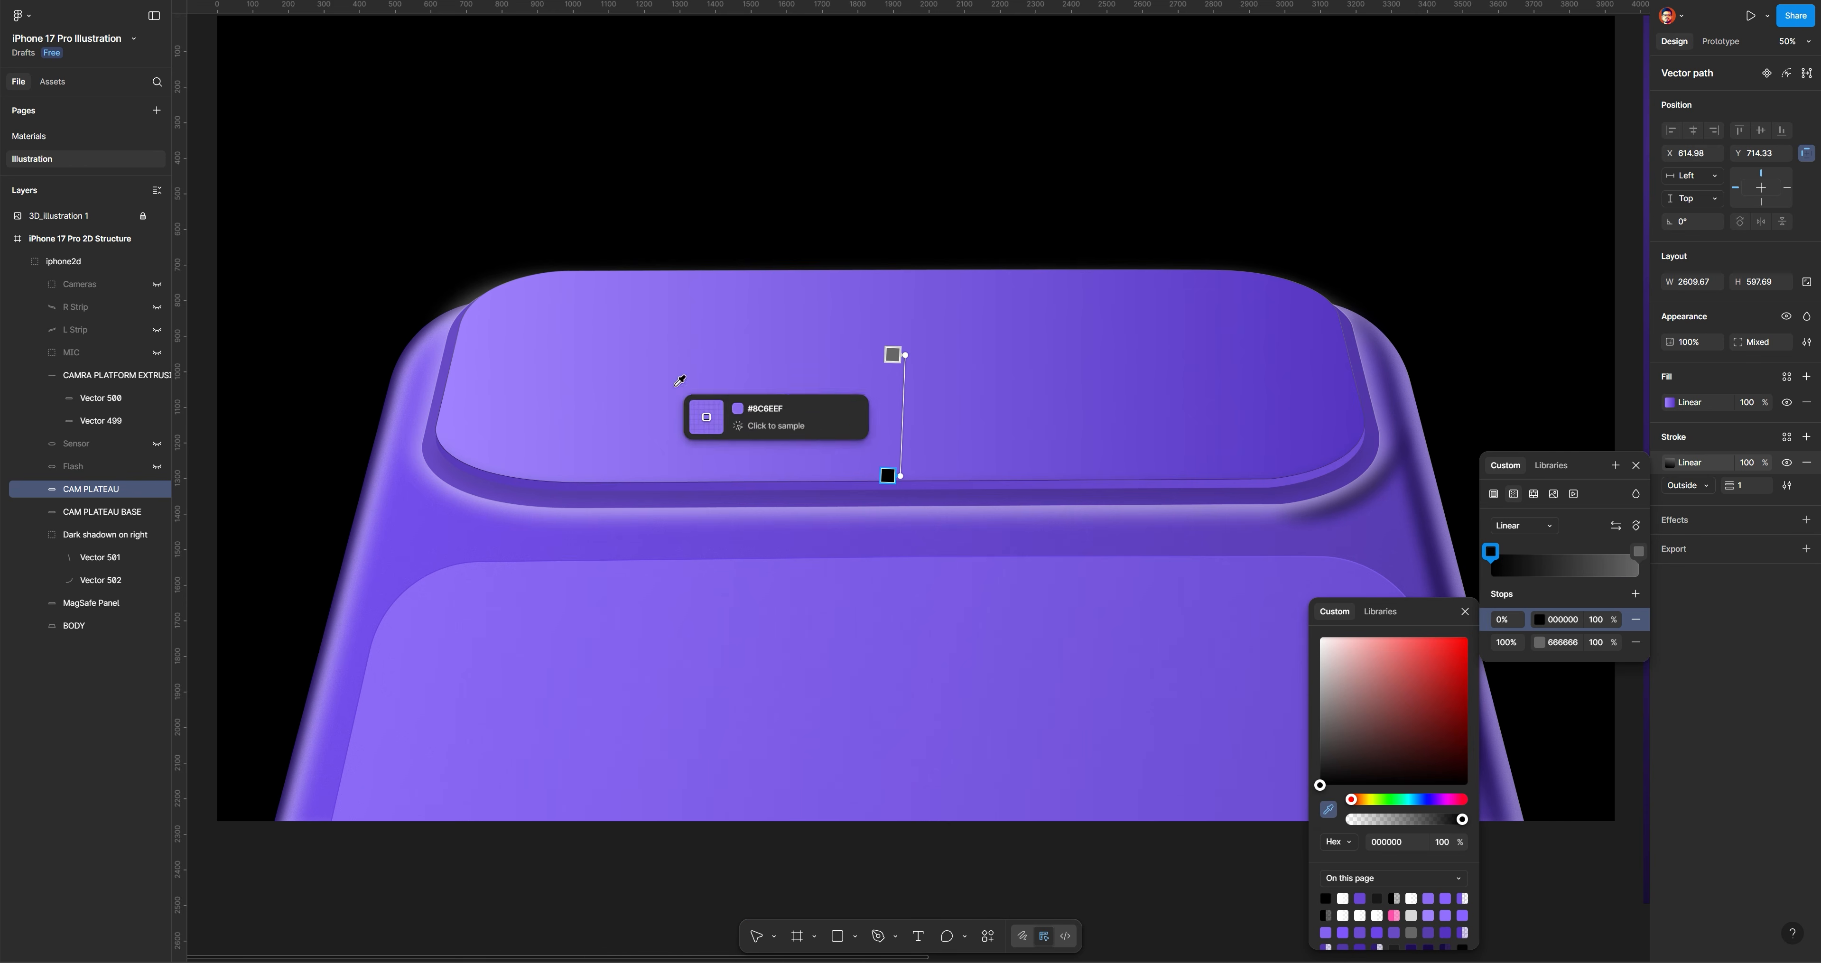
pyautogui.click(634, 351)
pyautogui.moveTo(1366, 636); pyautogui.dragTo(1384, 637)
pyautogui.click(892, 354)
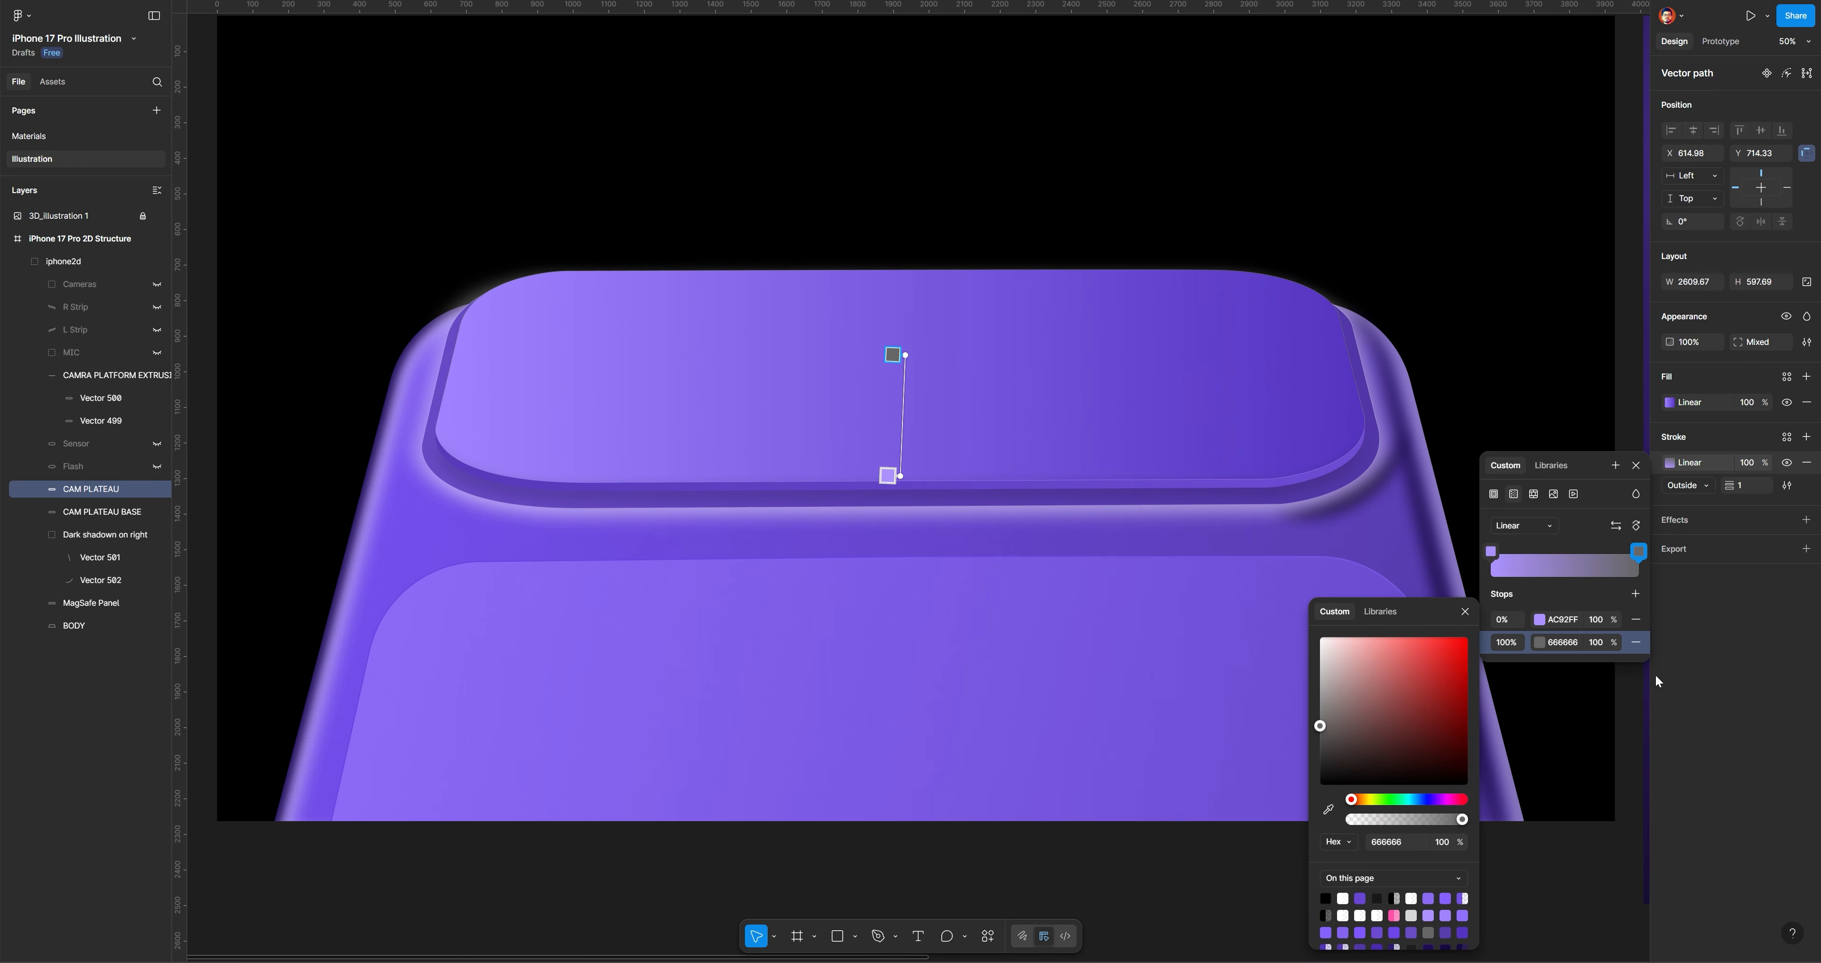
pyautogui.click(1329, 809)
pyautogui.click(1352, 470)
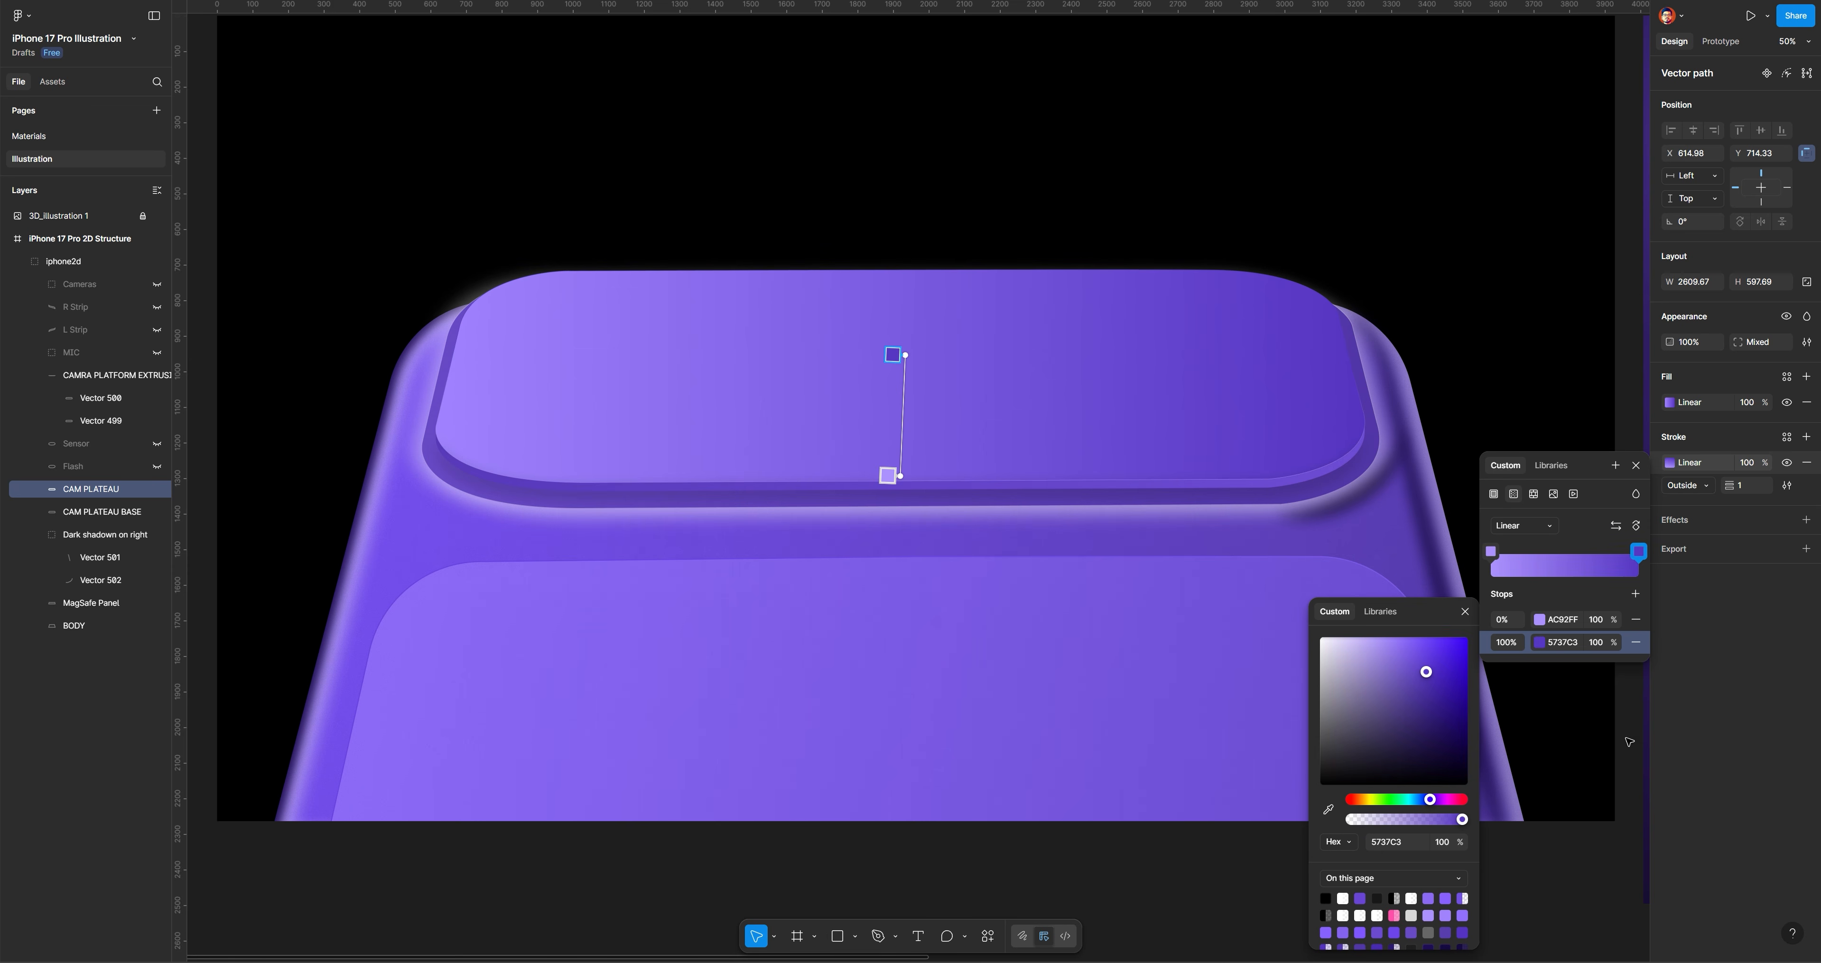
pyautogui.click(1596, 642)
pyautogui.write('0')
pyautogui.press('Return')
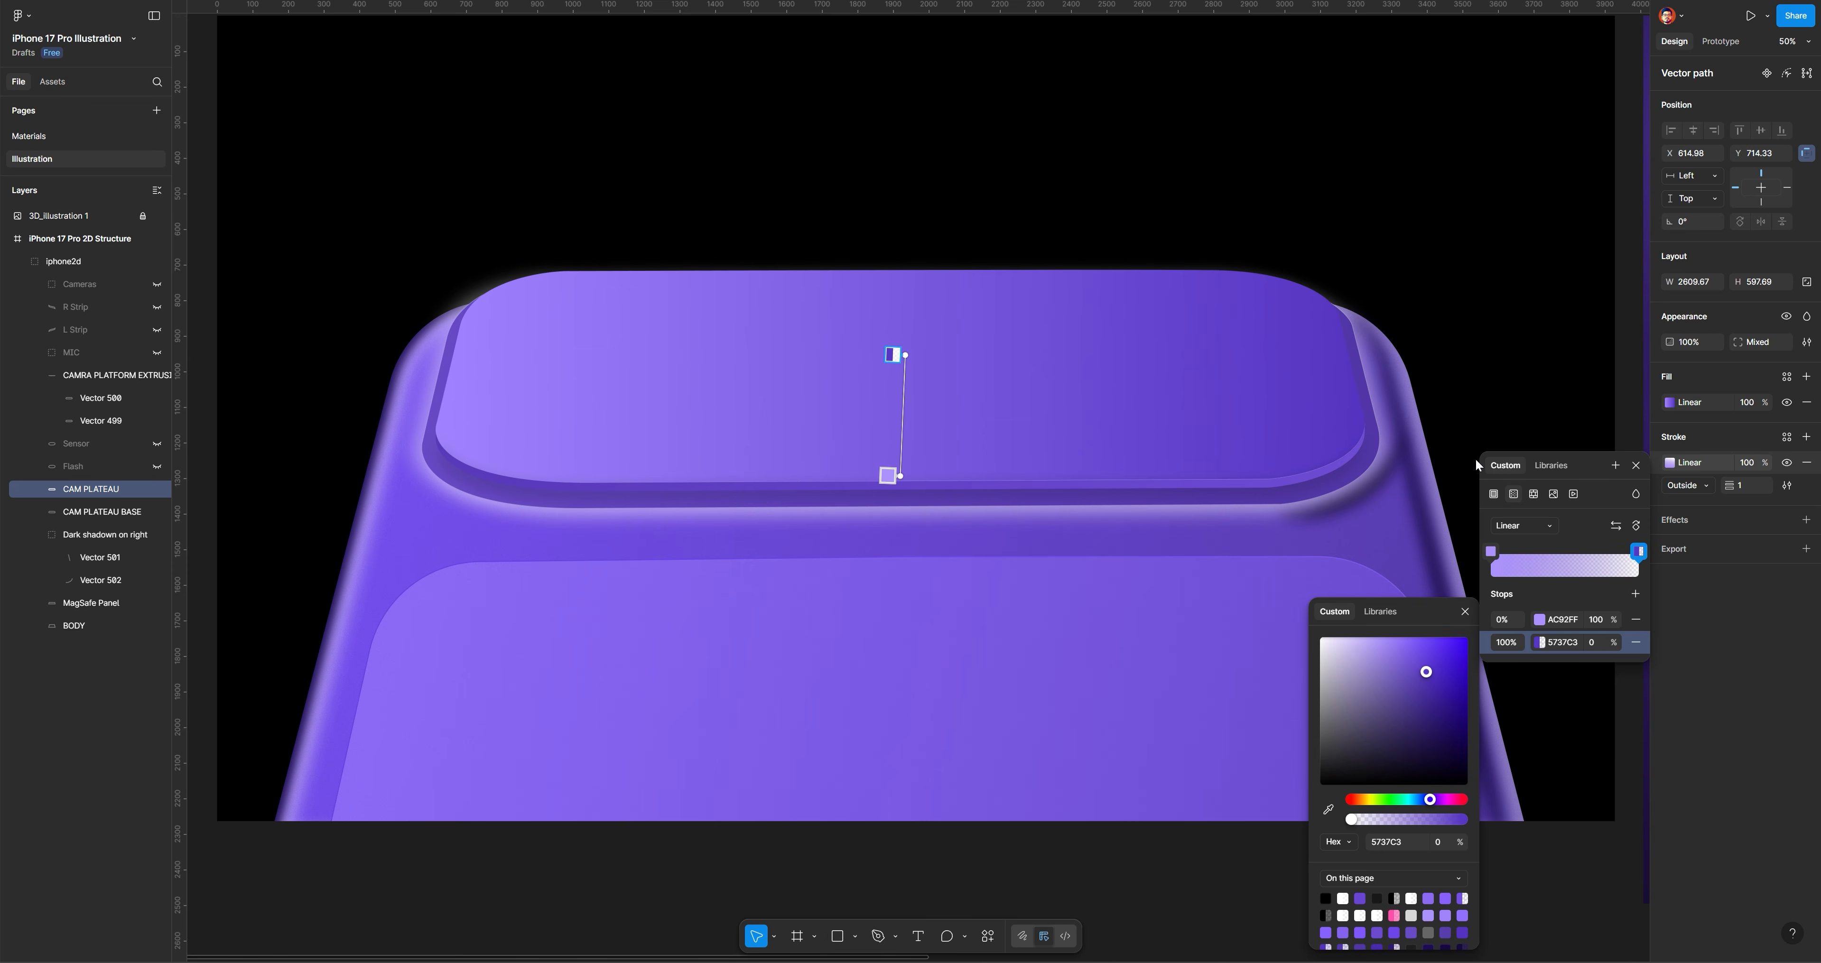
# Set the CAM PLATEAU stroke weight to 3
pyautogui.click(1746, 484)
pyautogui.write('3')
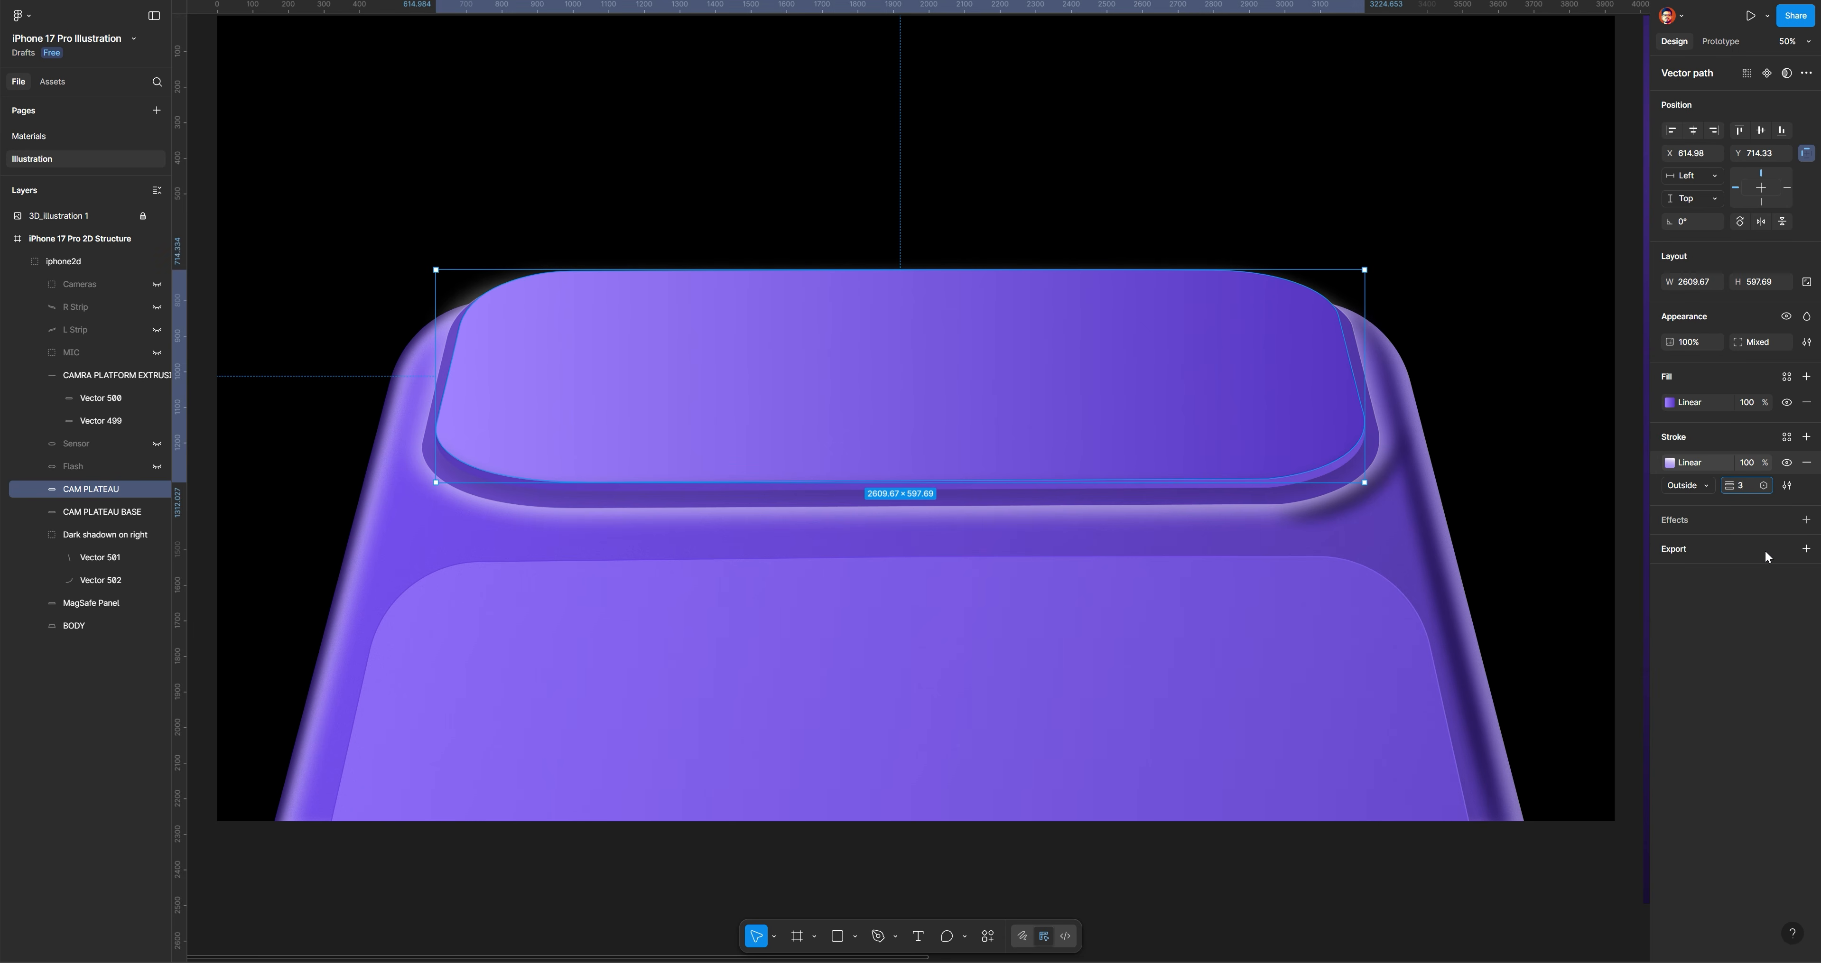
pyautogui.press('Return')
pyautogui.click(1286, 162)
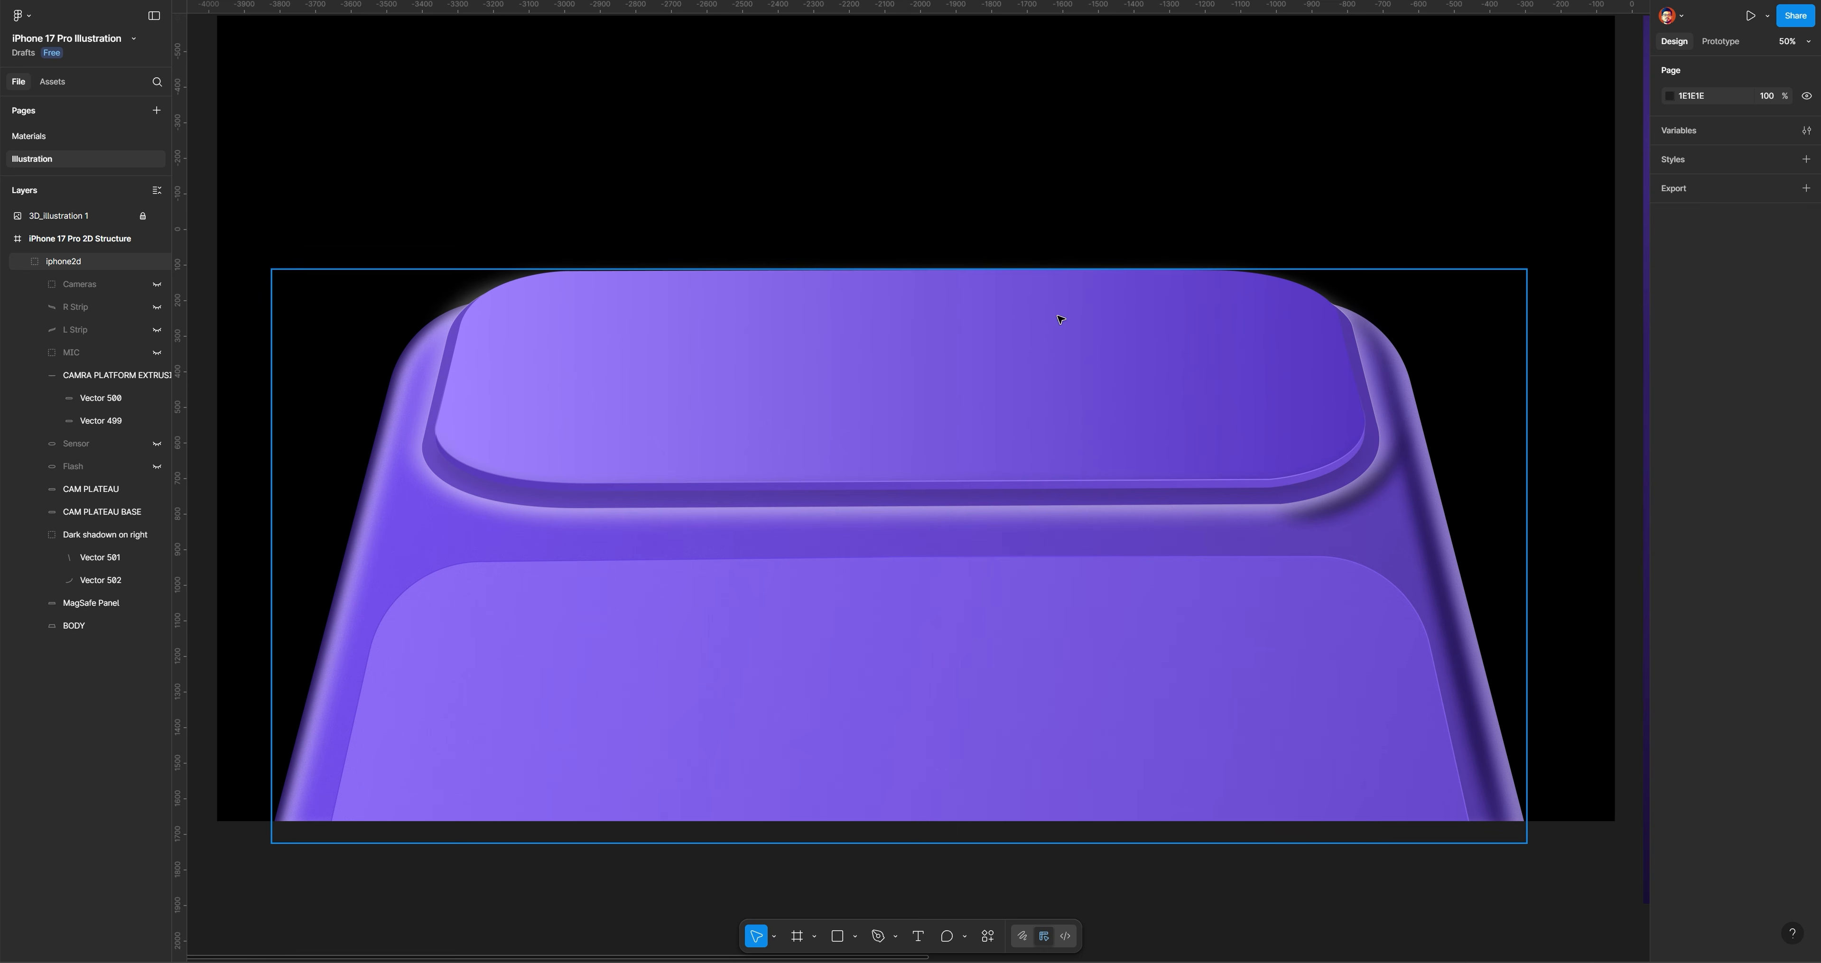
# Add a mono Noise effect to CAM PLATEAU with a noise size of 0.2
pyautogui.keyDown('ctrl'); pyautogui.click(1082, 371); pyautogui.keyUp('ctrl')
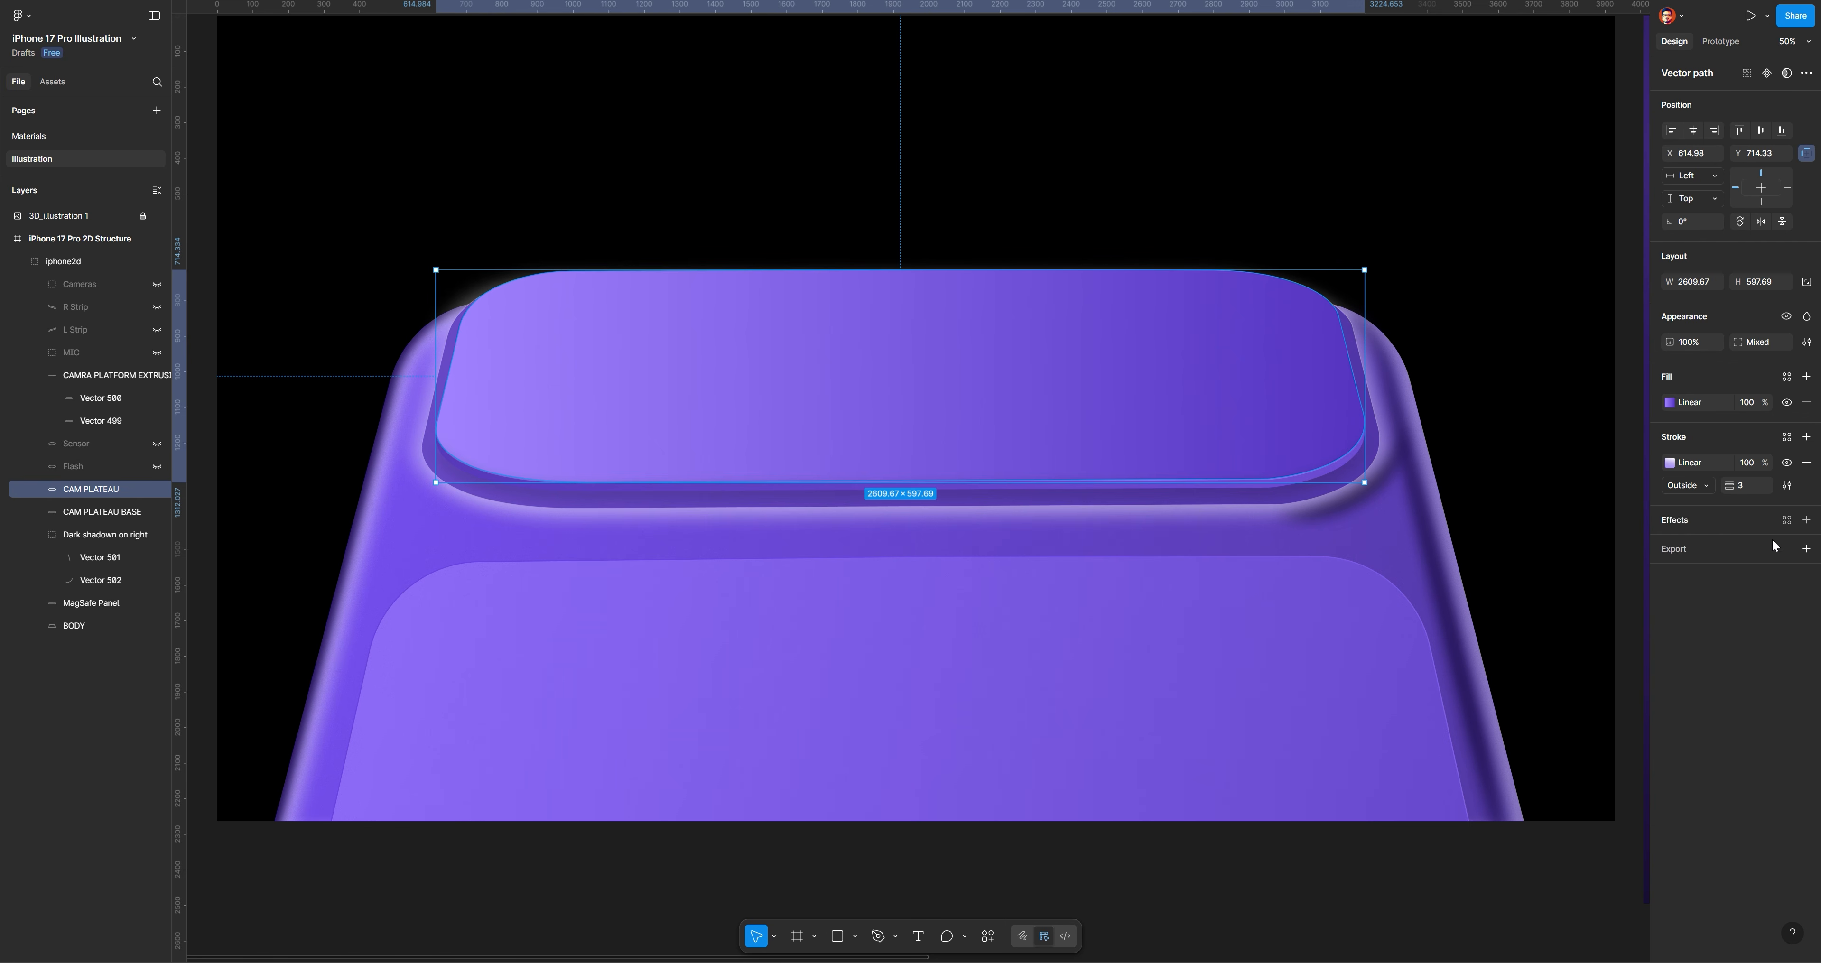
pyautogui.click(1805, 550)
pyautogui.click(1805, 519)
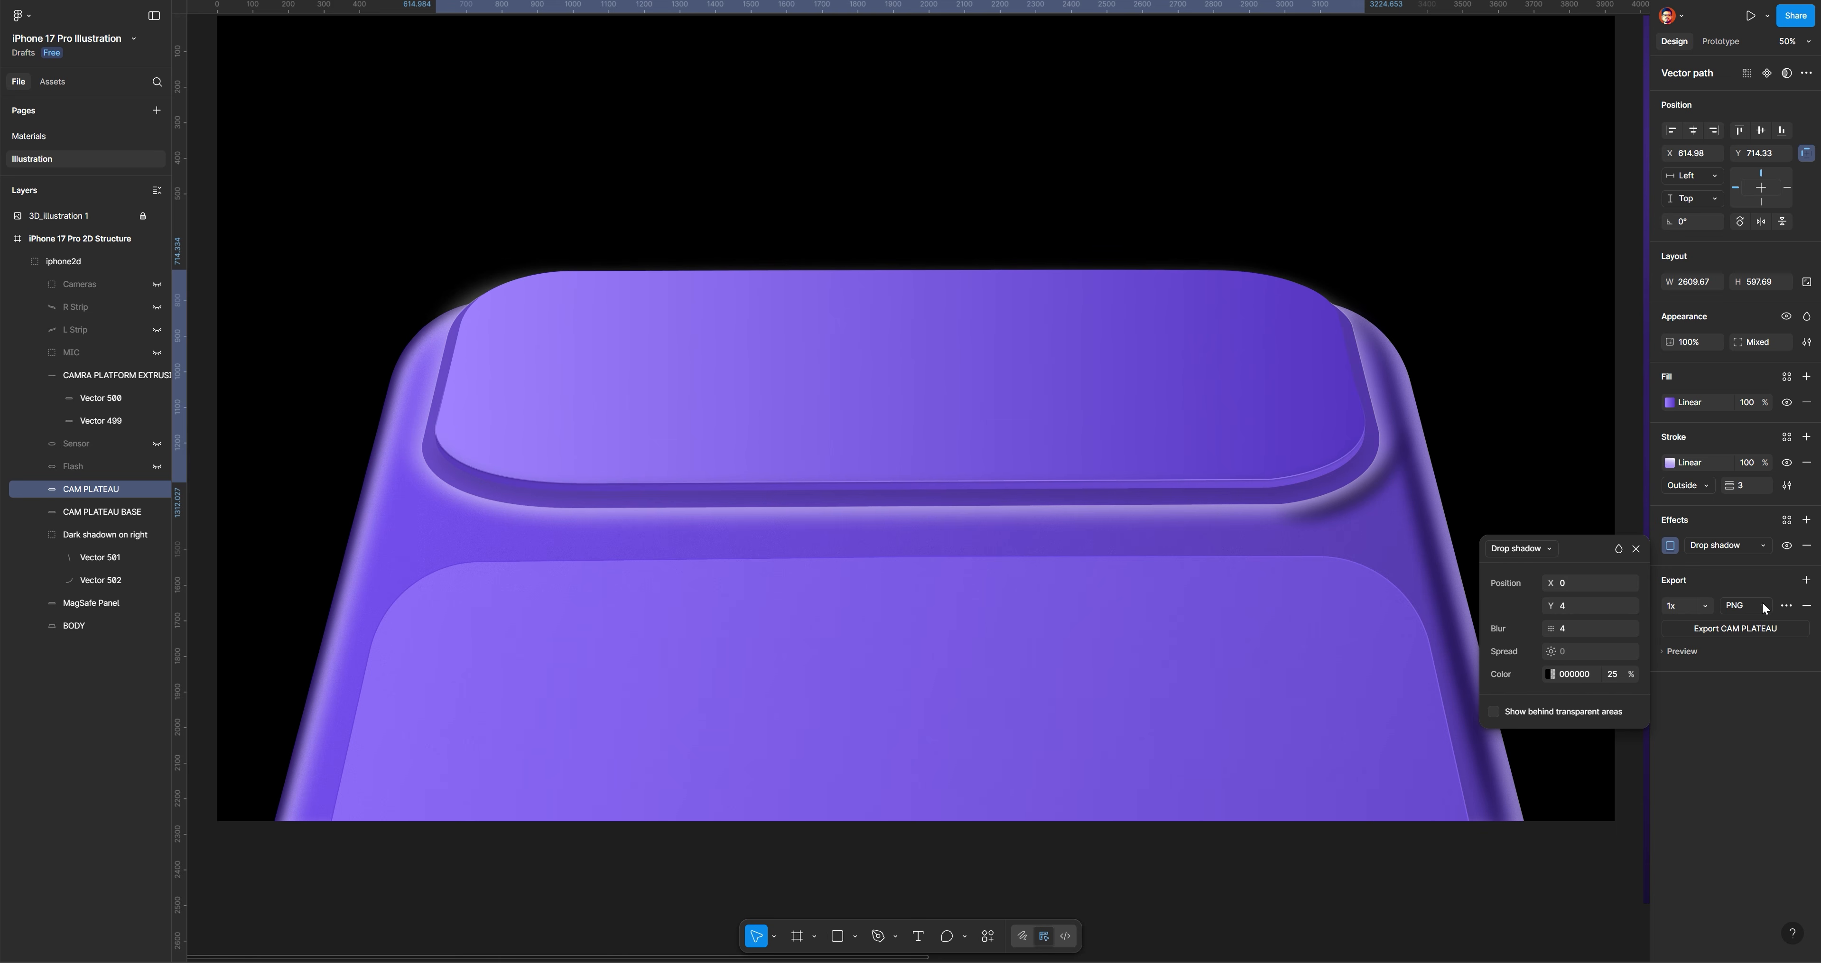
pyautogui.click(1758, 548)
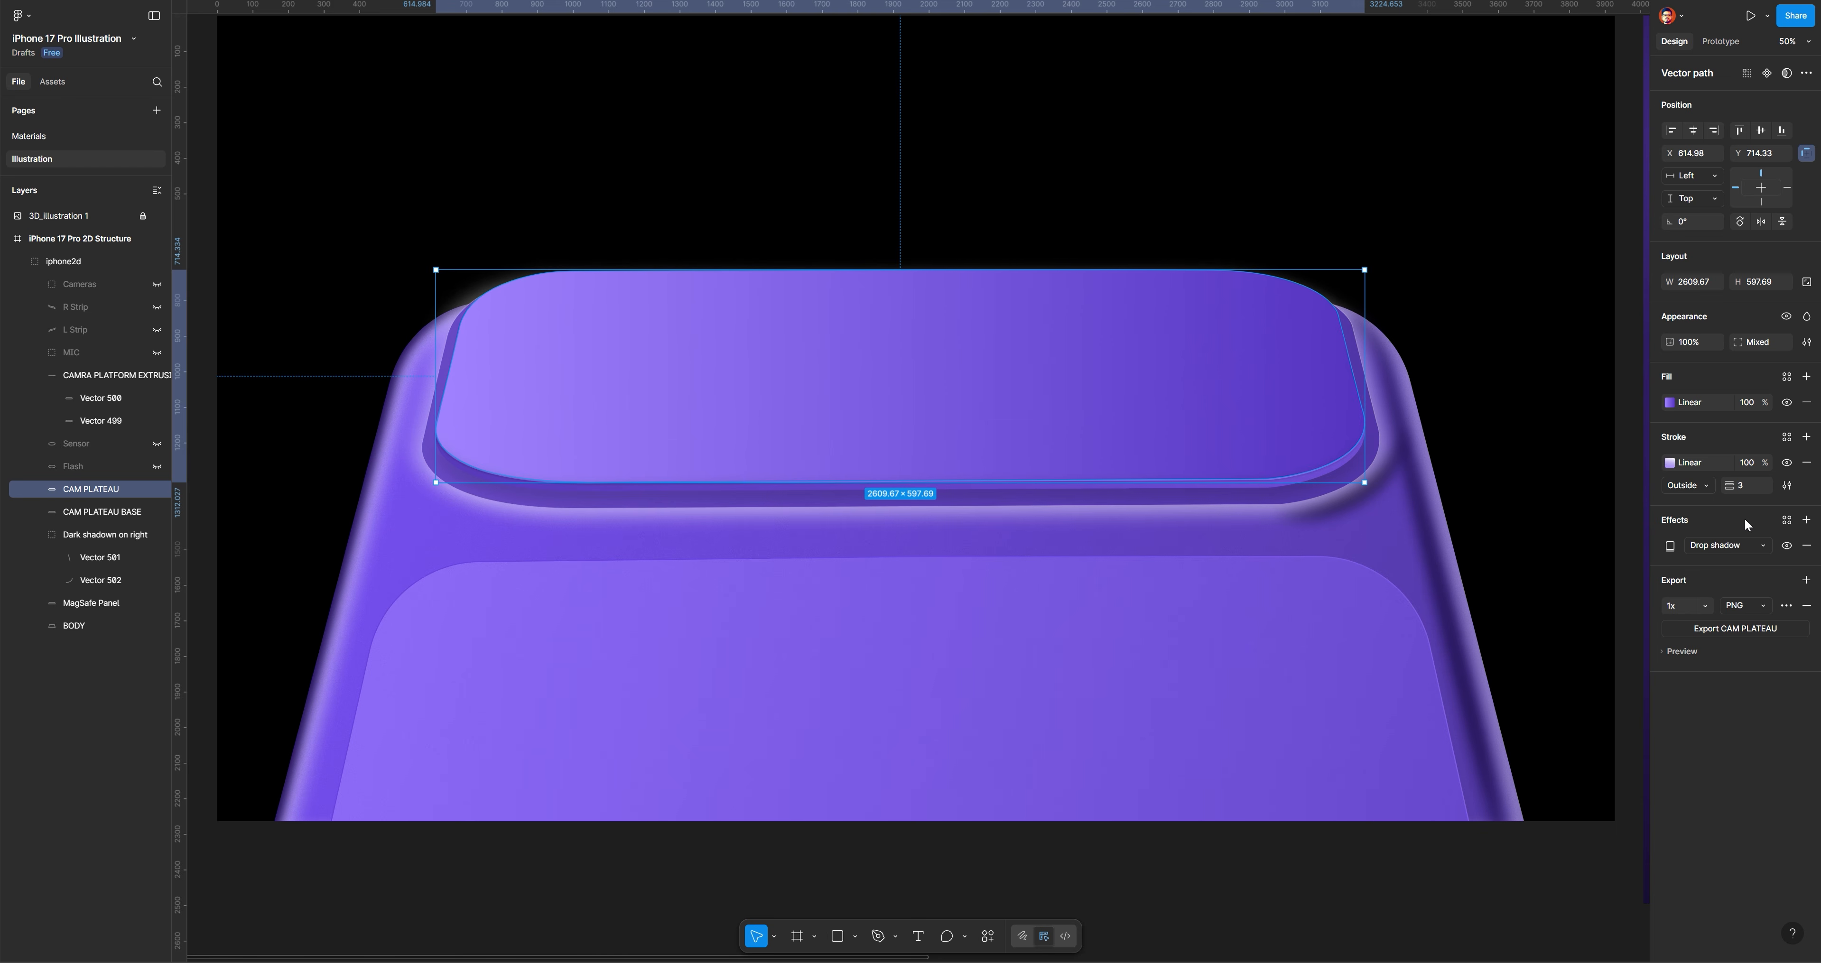
pyautogui.click(1725, 598)
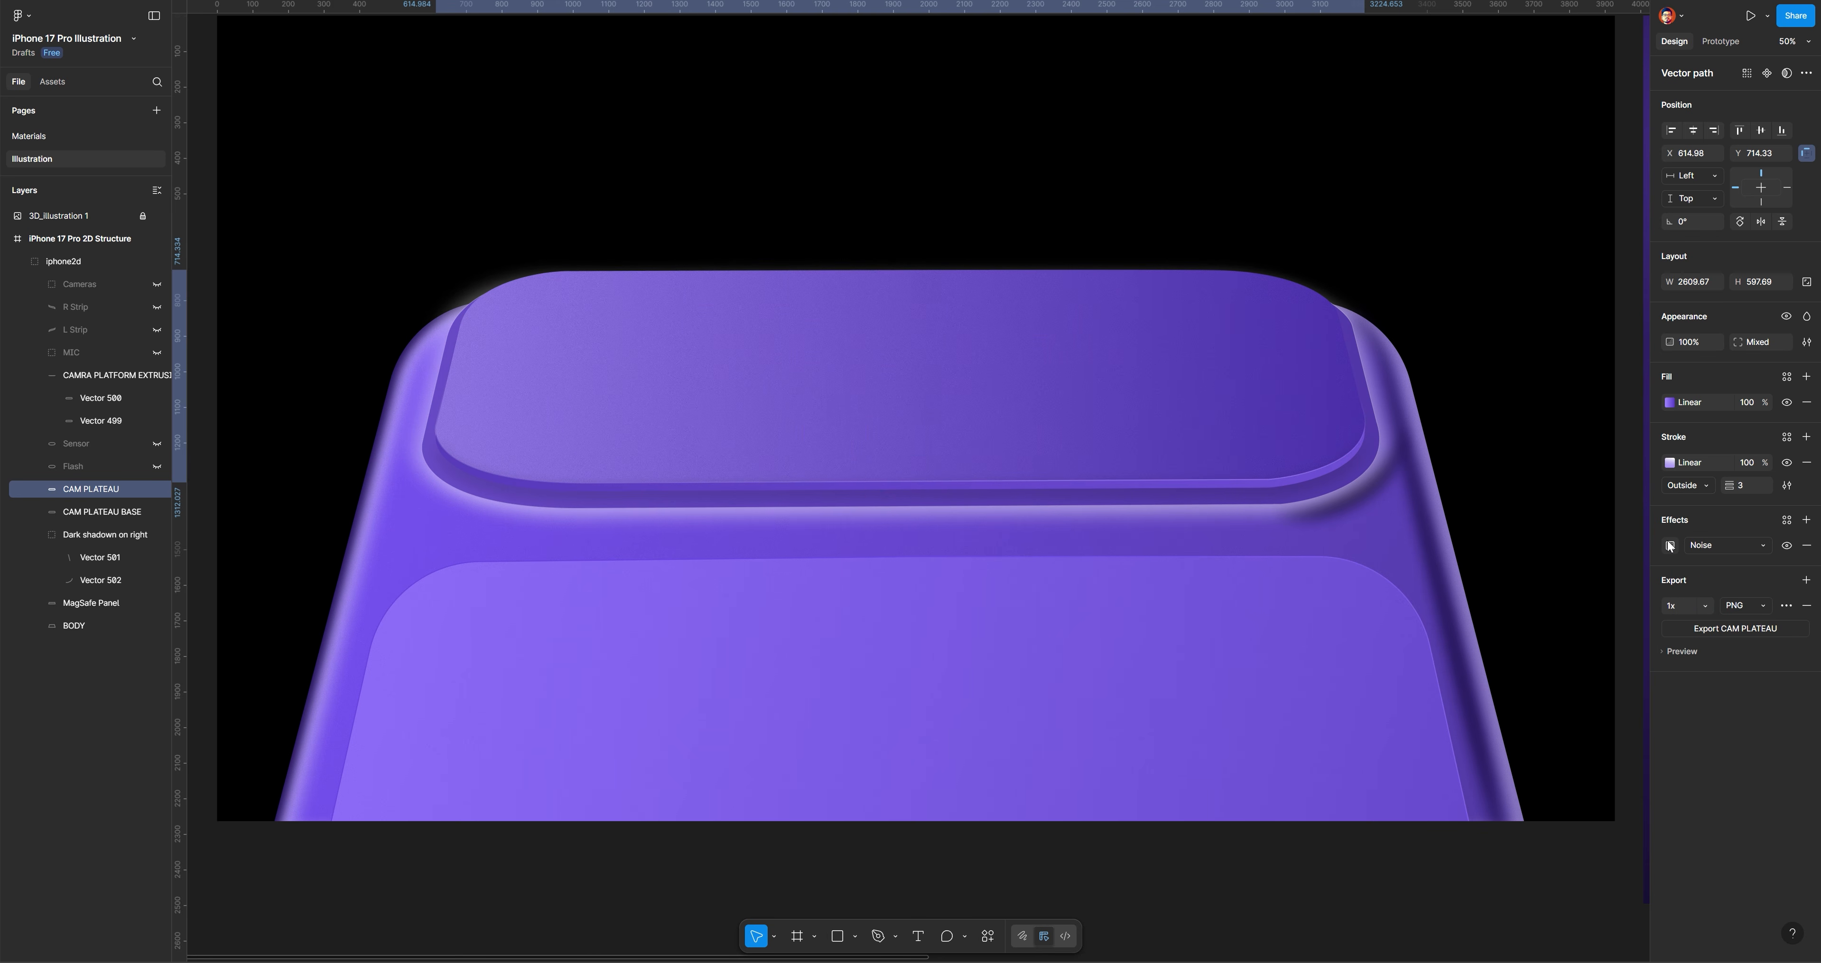
pyautogui.click(1670, 545)
pyautogui.click(1582, 606)
pyautogui.write('0')
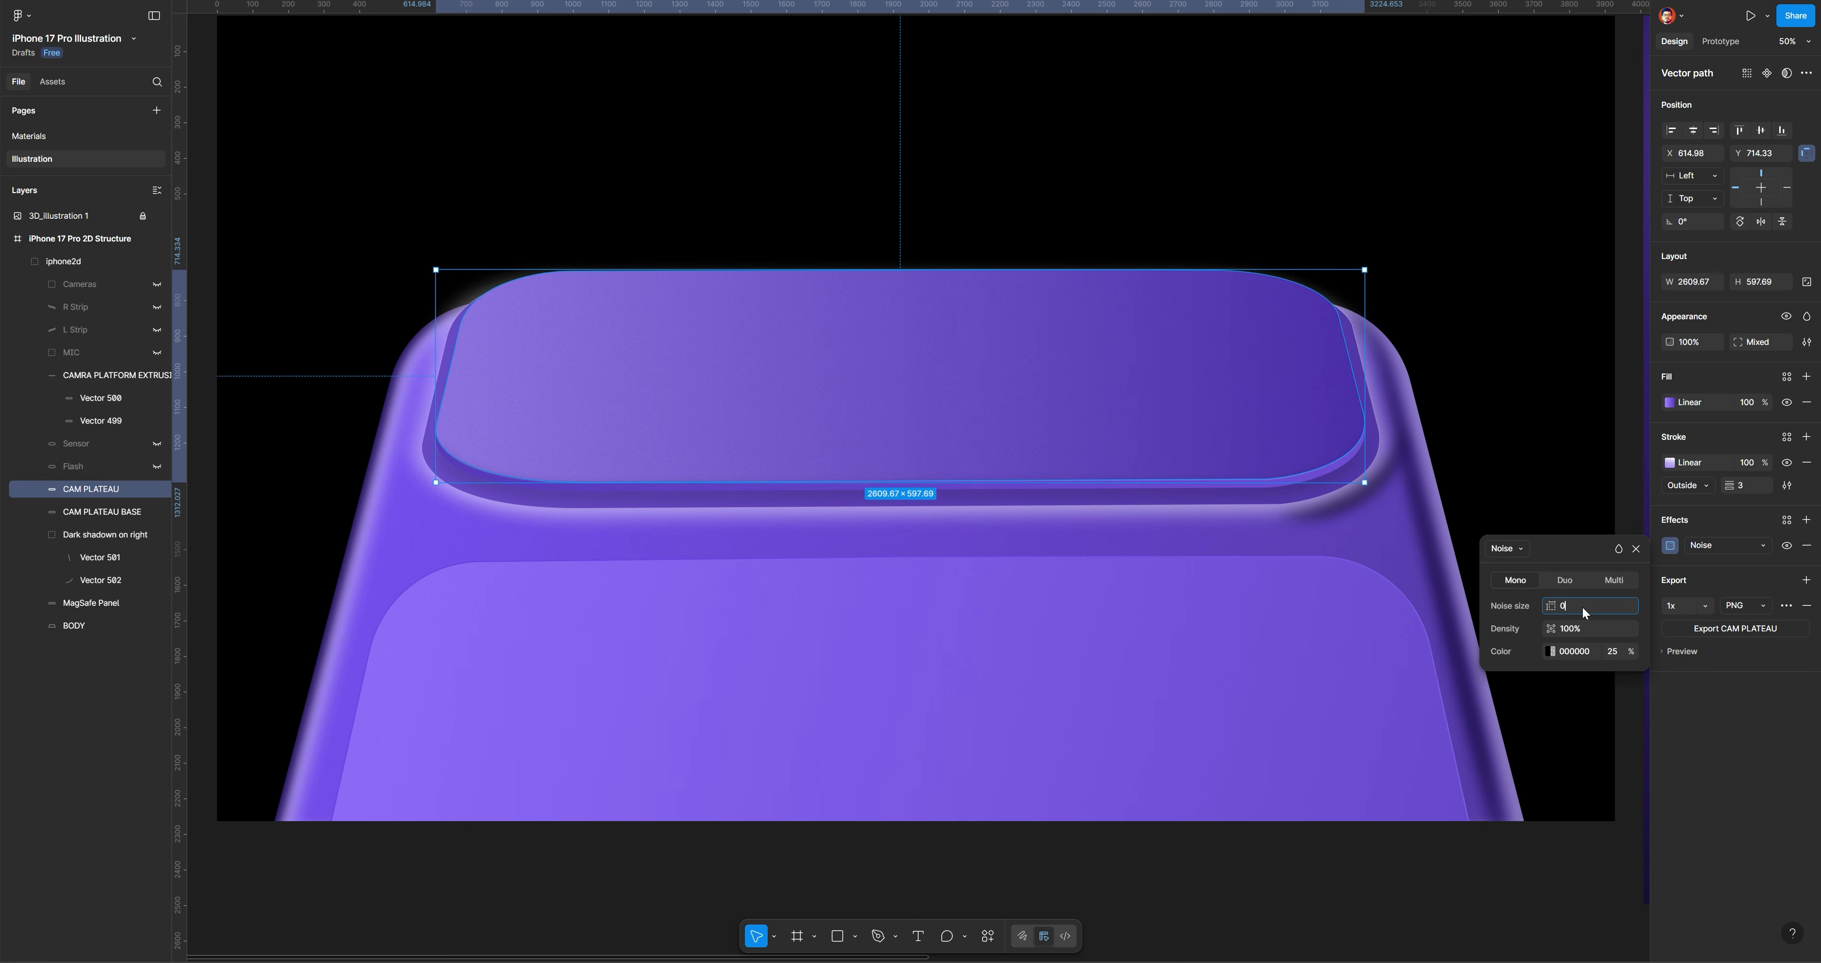
pyautogui.write('.2')
pyautogui.press('Return')
# Colour the CAM PLATEAU noise 5A3EB3, sampled from the illustration, at 25% opacity
pyautogui.click(1551, 651)
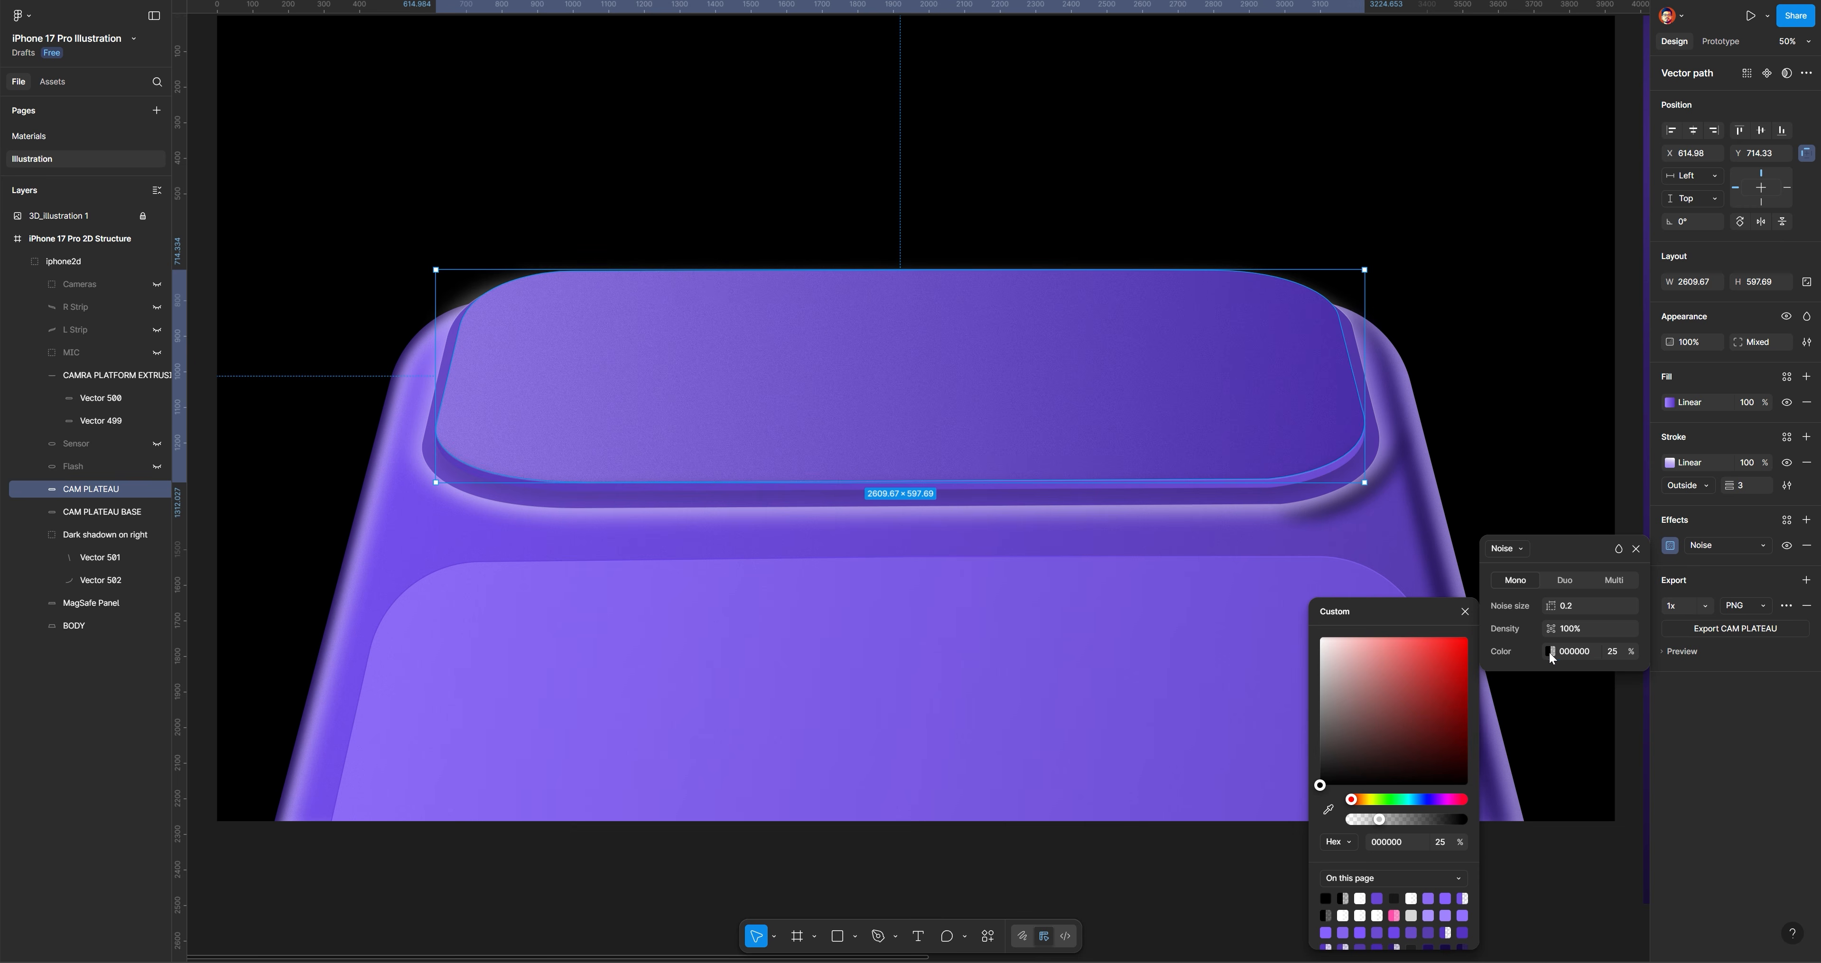
pyautogui.click(1329, 809)
pyautogui.click(1439, 574)
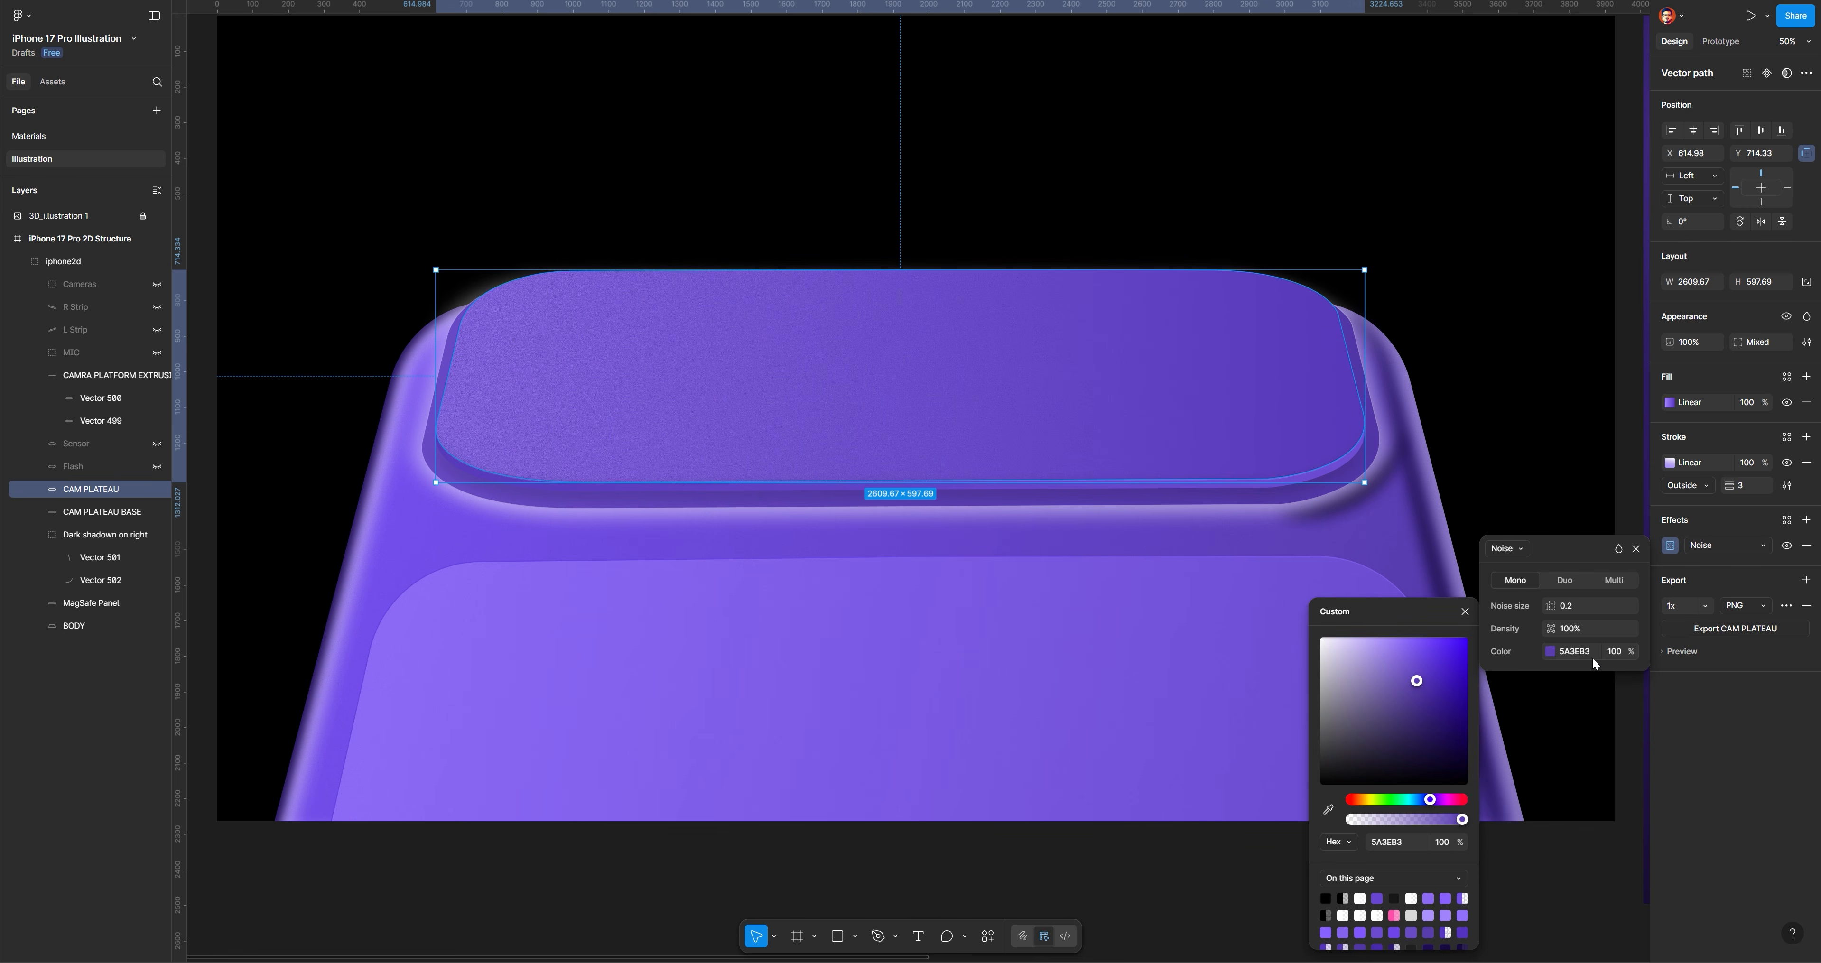
pyautogui.click(1619, 651)
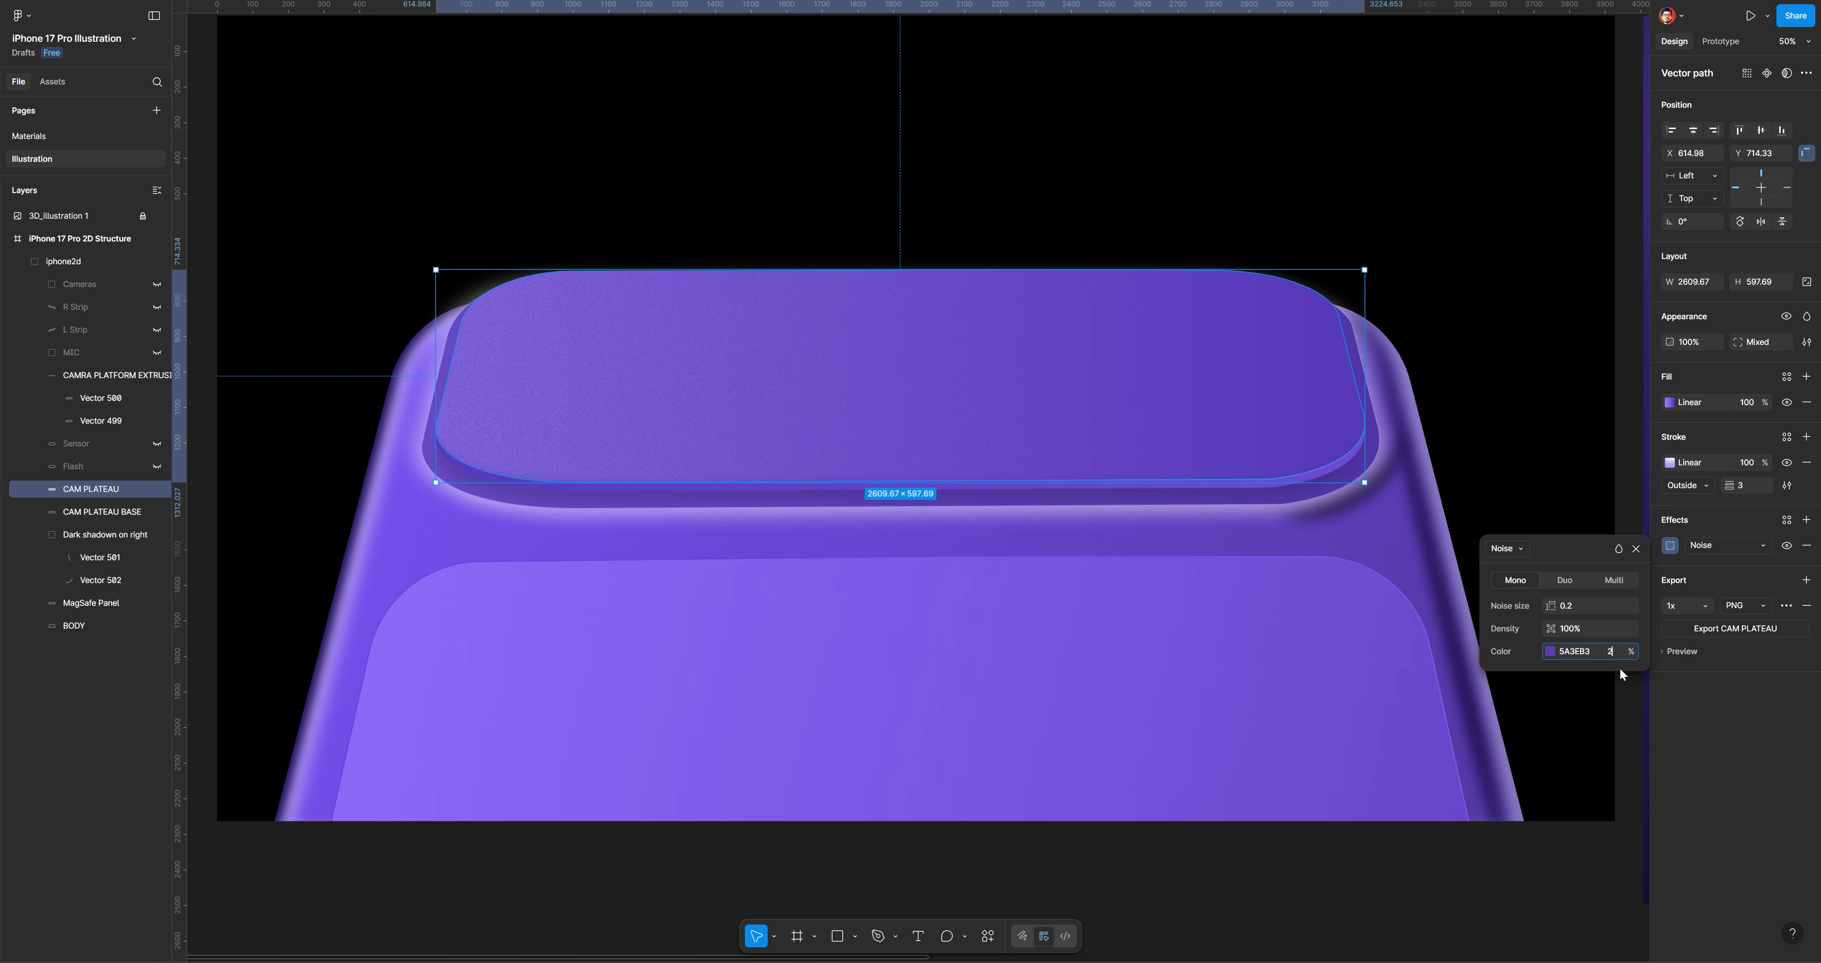
pyautogui.write('20')
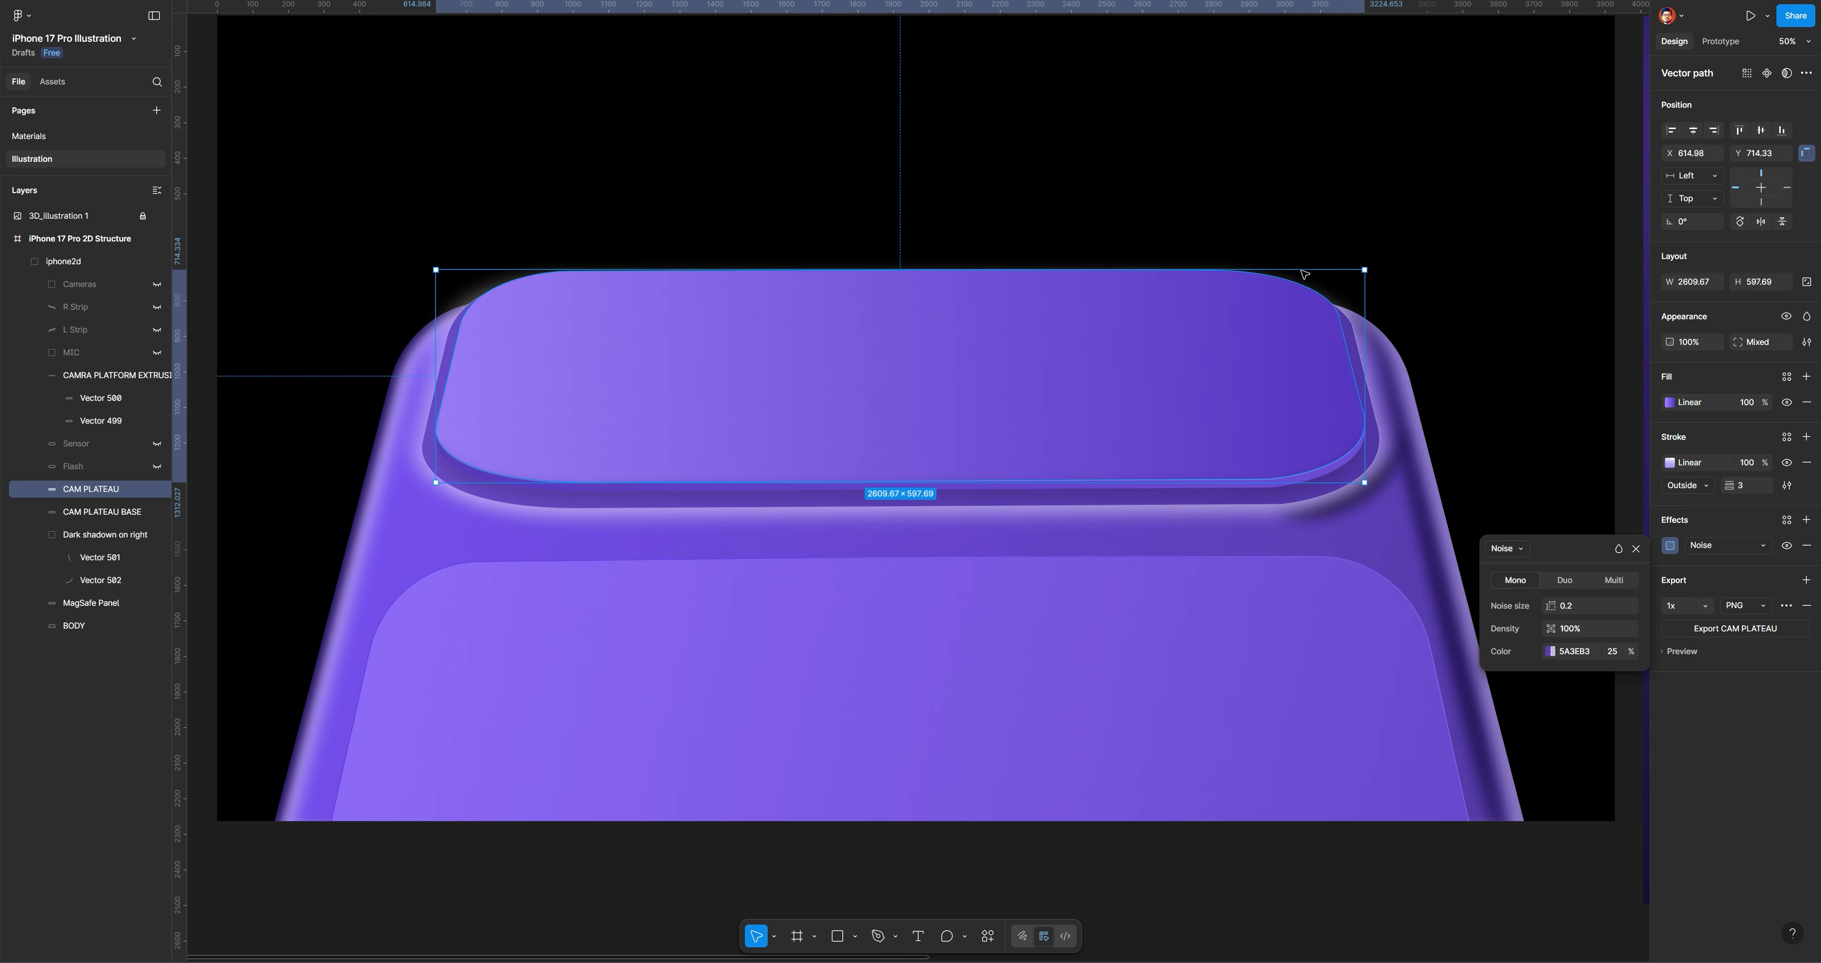
pyautogui.click(1251, 206)
# Unhide the MIC group on the camera plateau
pyautogui.hotkey('ctrl', '=')
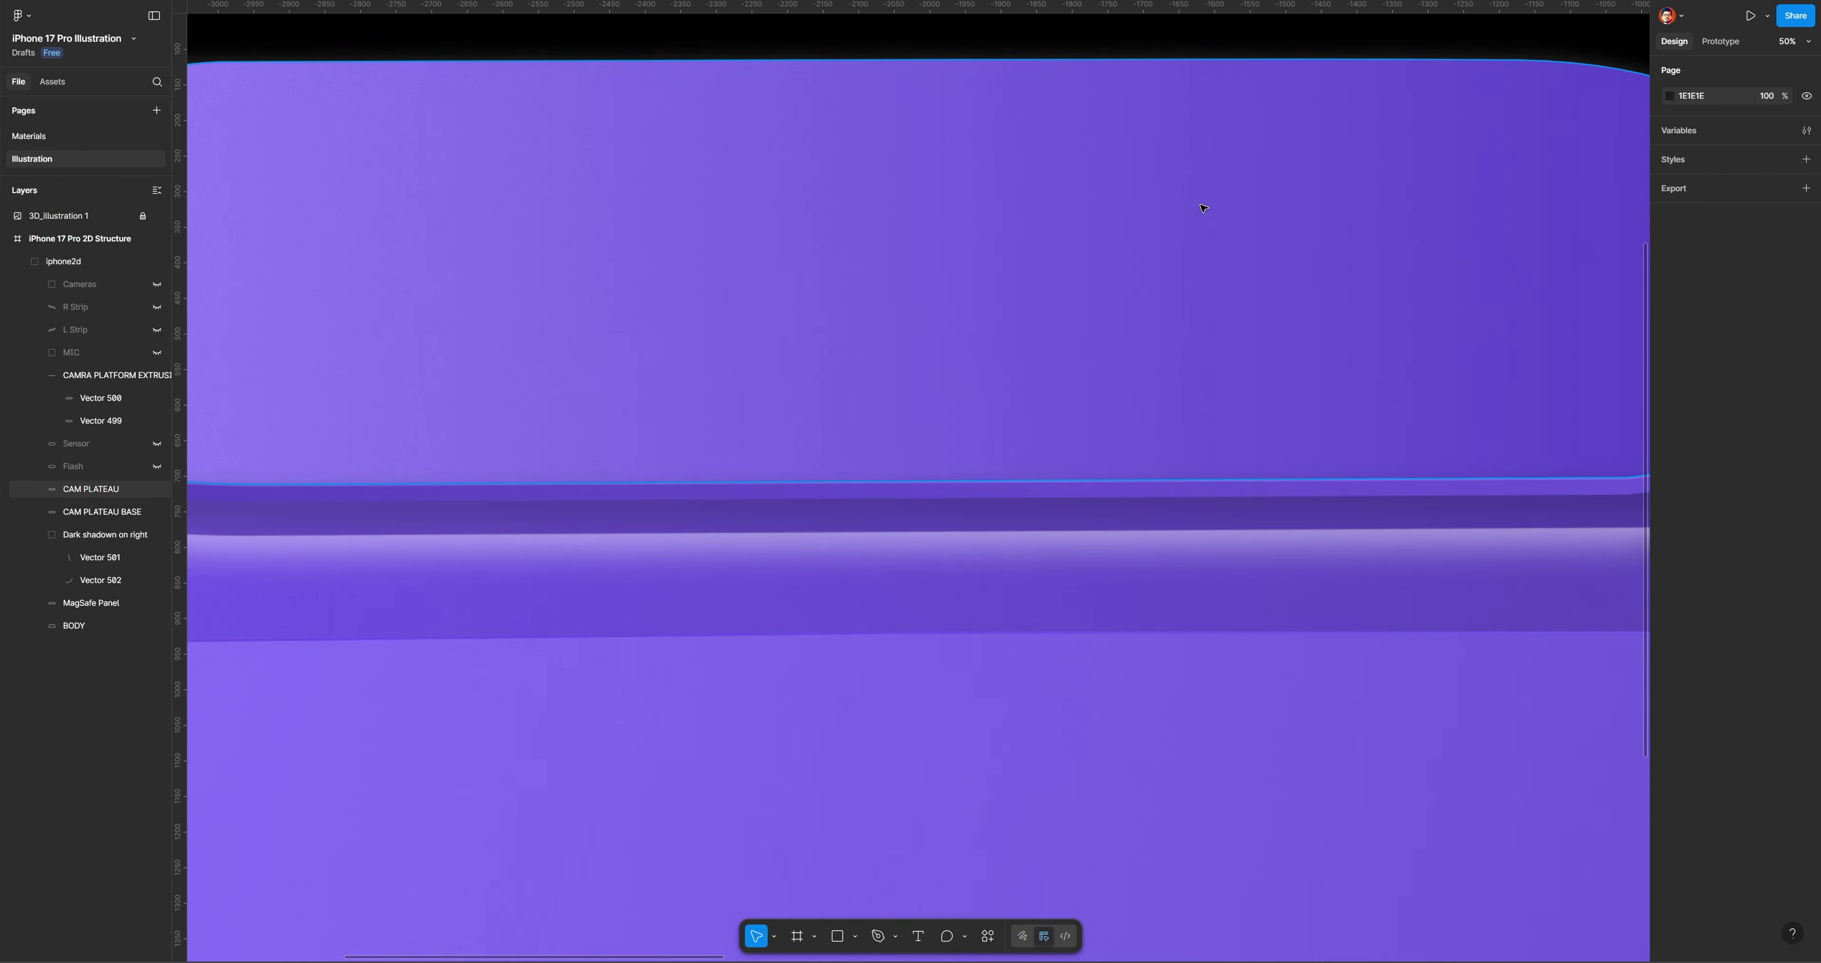
pyautogui.moveTo(1016, 175); pyautogui.dragTo(1018, 323)
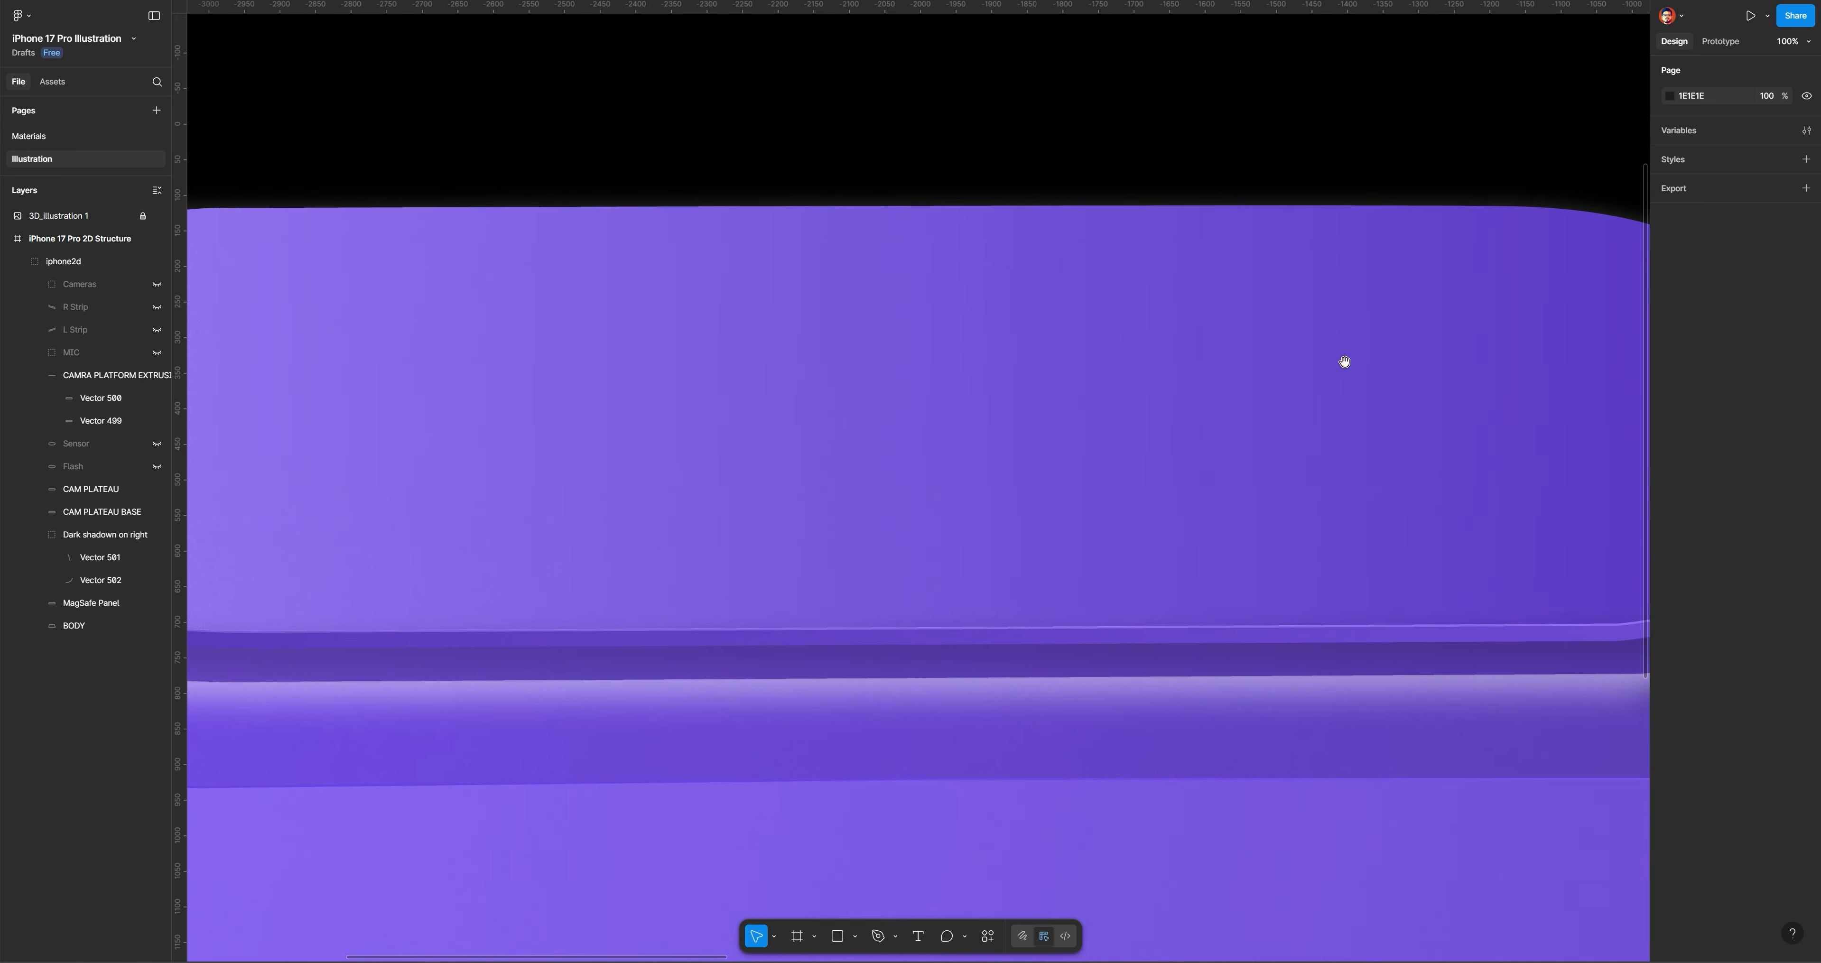
pyautogui.moveTo(1521, 384); pyautogui.dragTo(1166, 362)
pyautogui.hscroll(-6, 1165, 362)
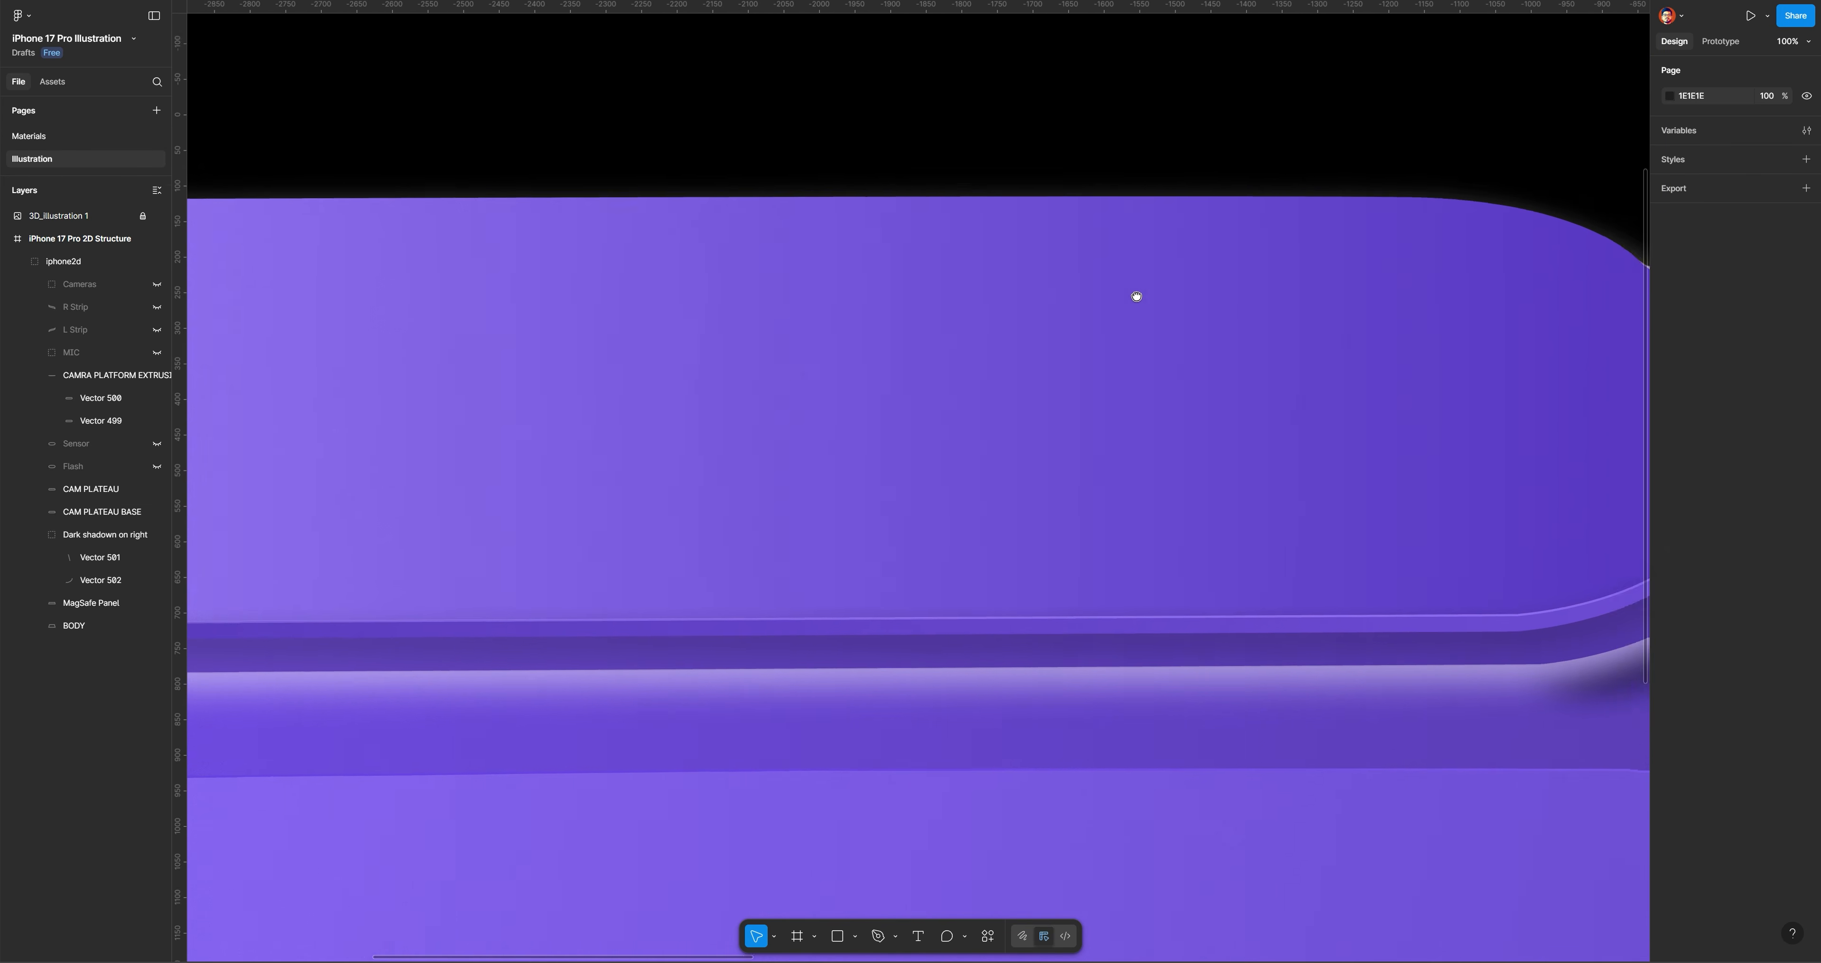
pyautogui.moveTo(972, 306)
pyautogui.mouseDown()
pyautogui.moveTo(1008, 309)
pyautogui.moveTo(971, 309)
pyautogui.mouseUp()
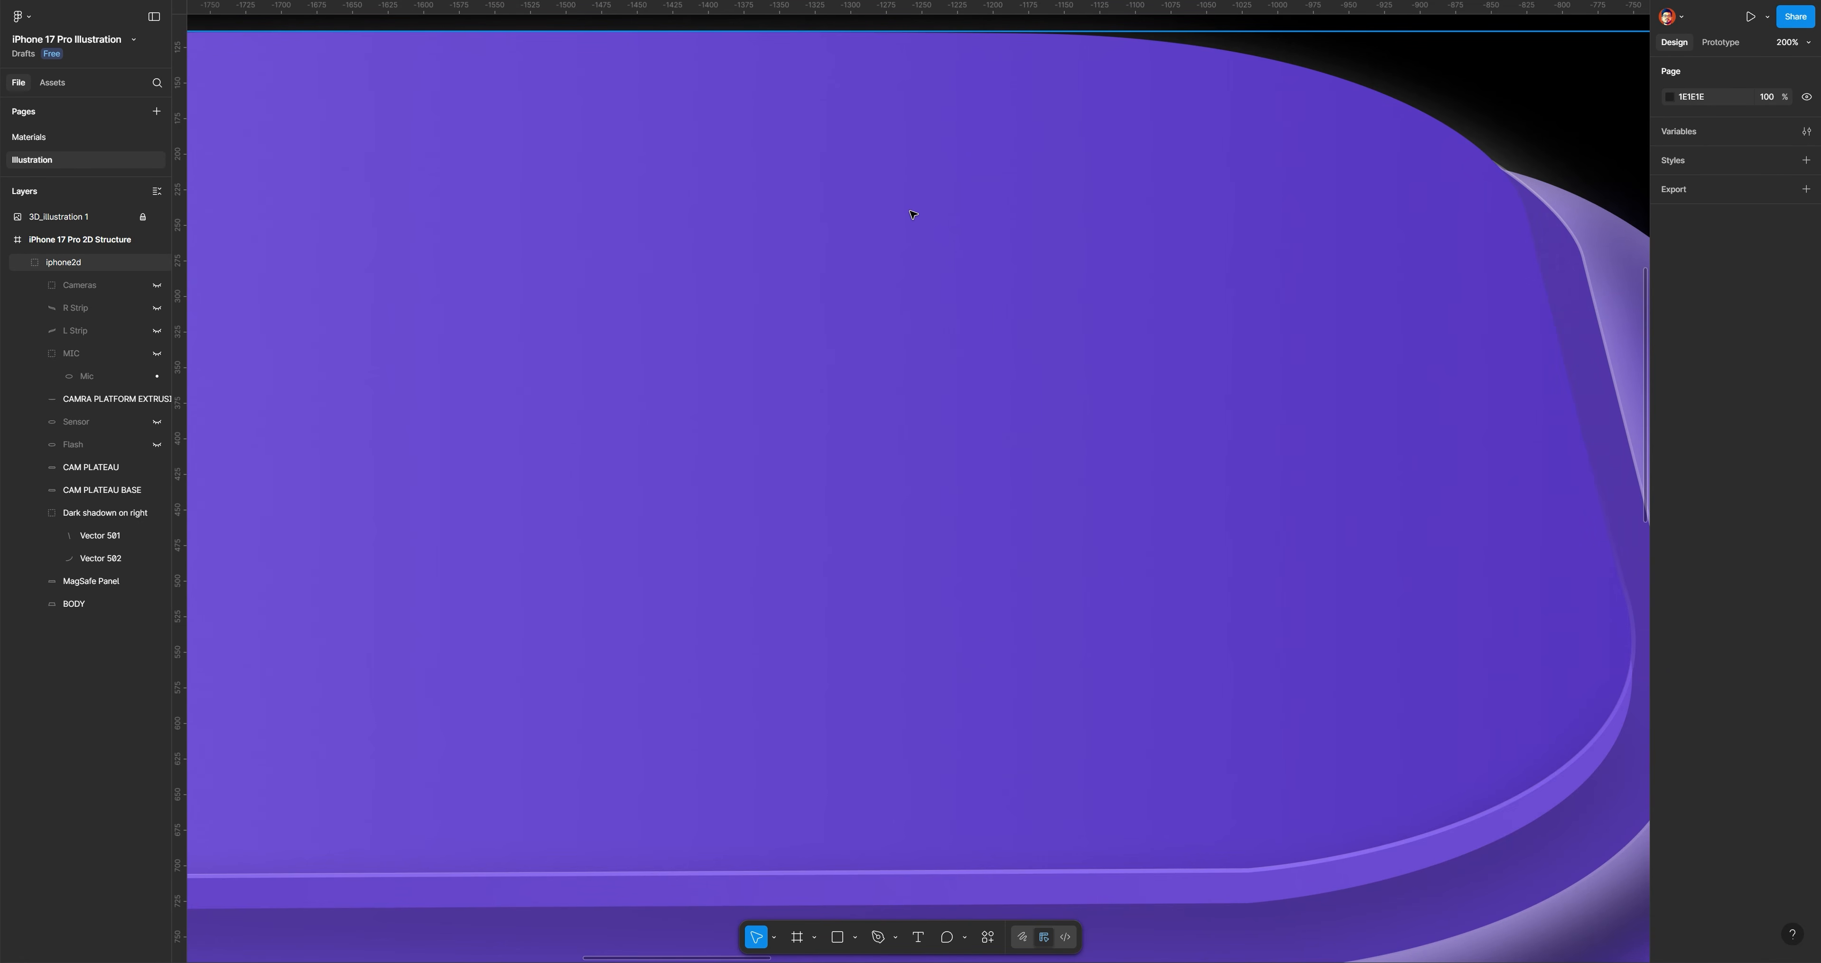
pyautogui.click(157, 353)
# Duplicate the black Mic ellipse twice in place inside the MIC group
pyautogui.scroll(3, 919, 439)
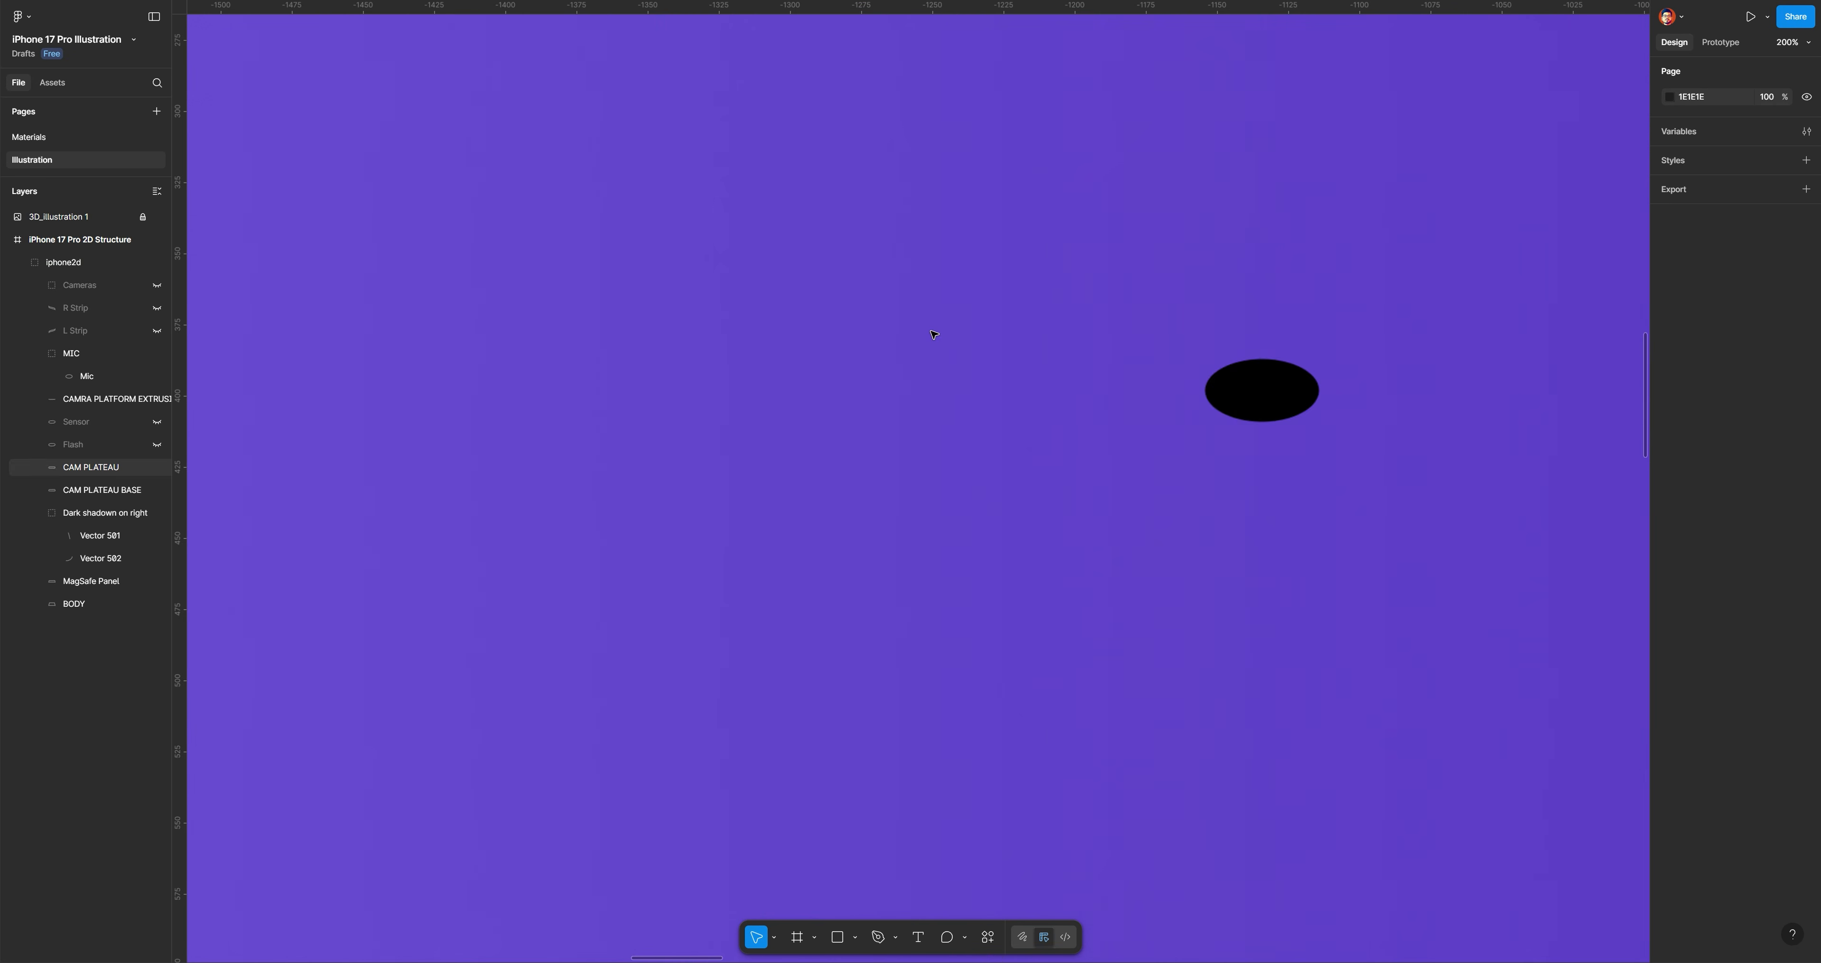
pyautogui.scroll(5, 1273, 289)
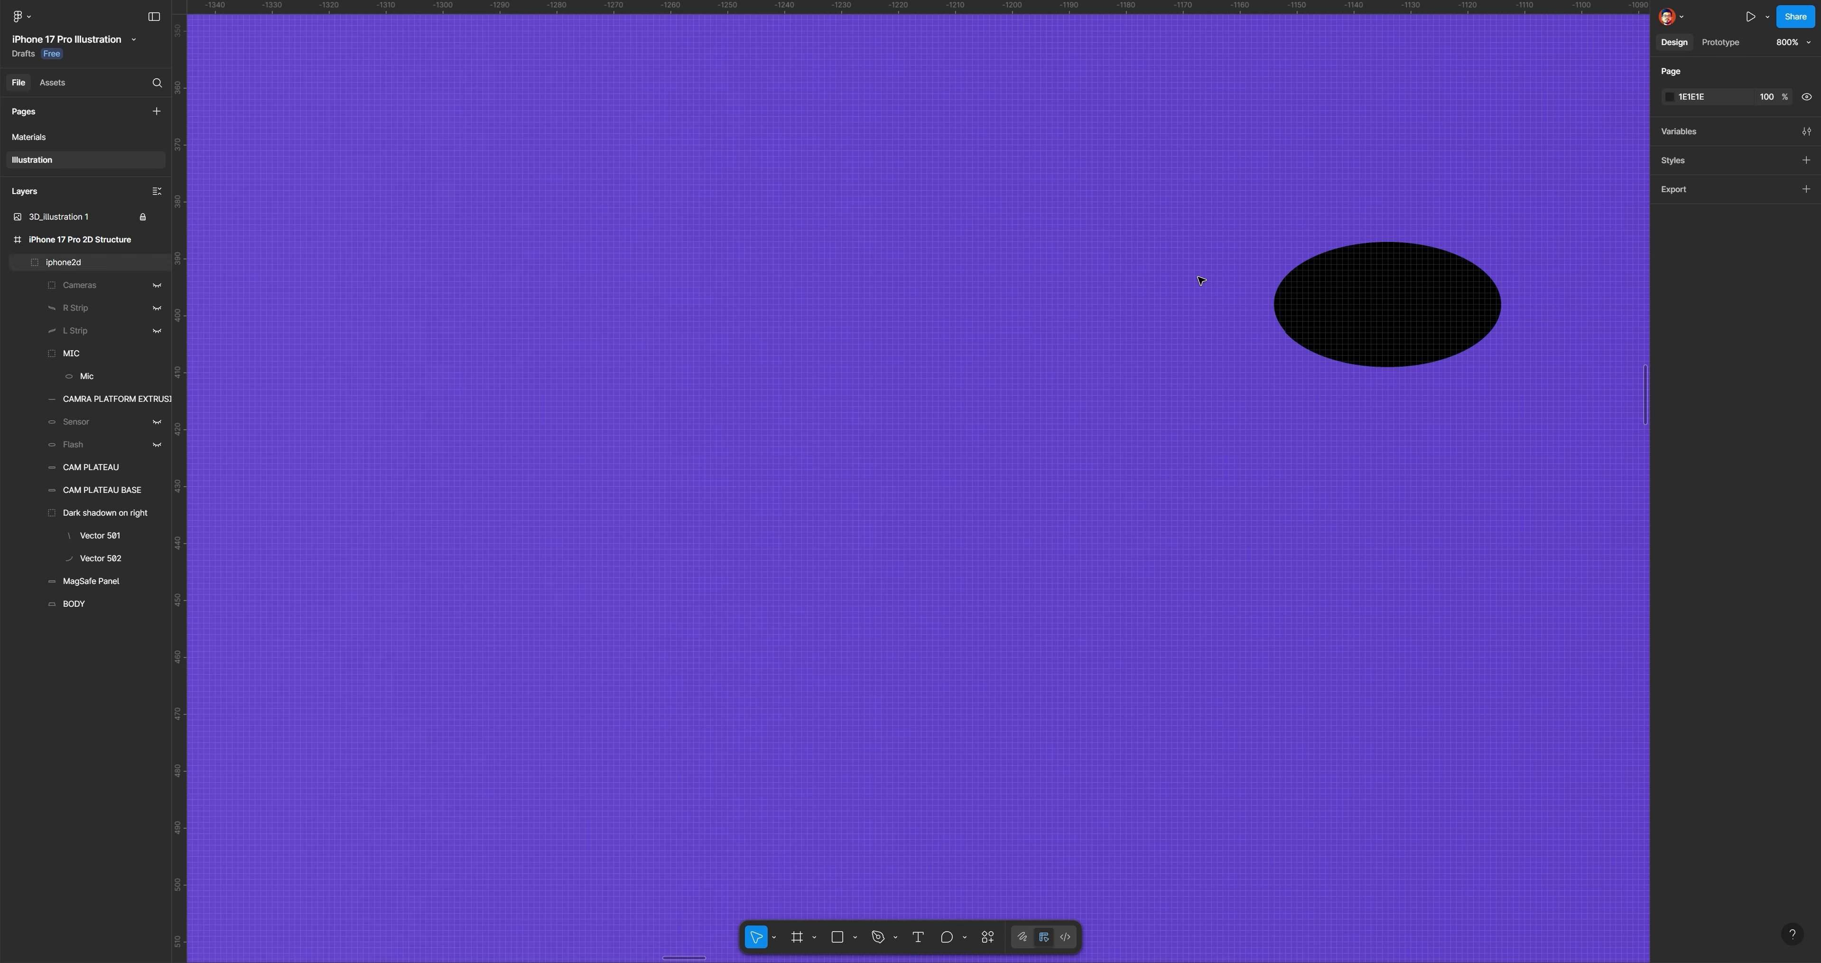
pyautogui.hscroll(3, 1201, 281)
pyautogui.scroll(1, 1201, 281)
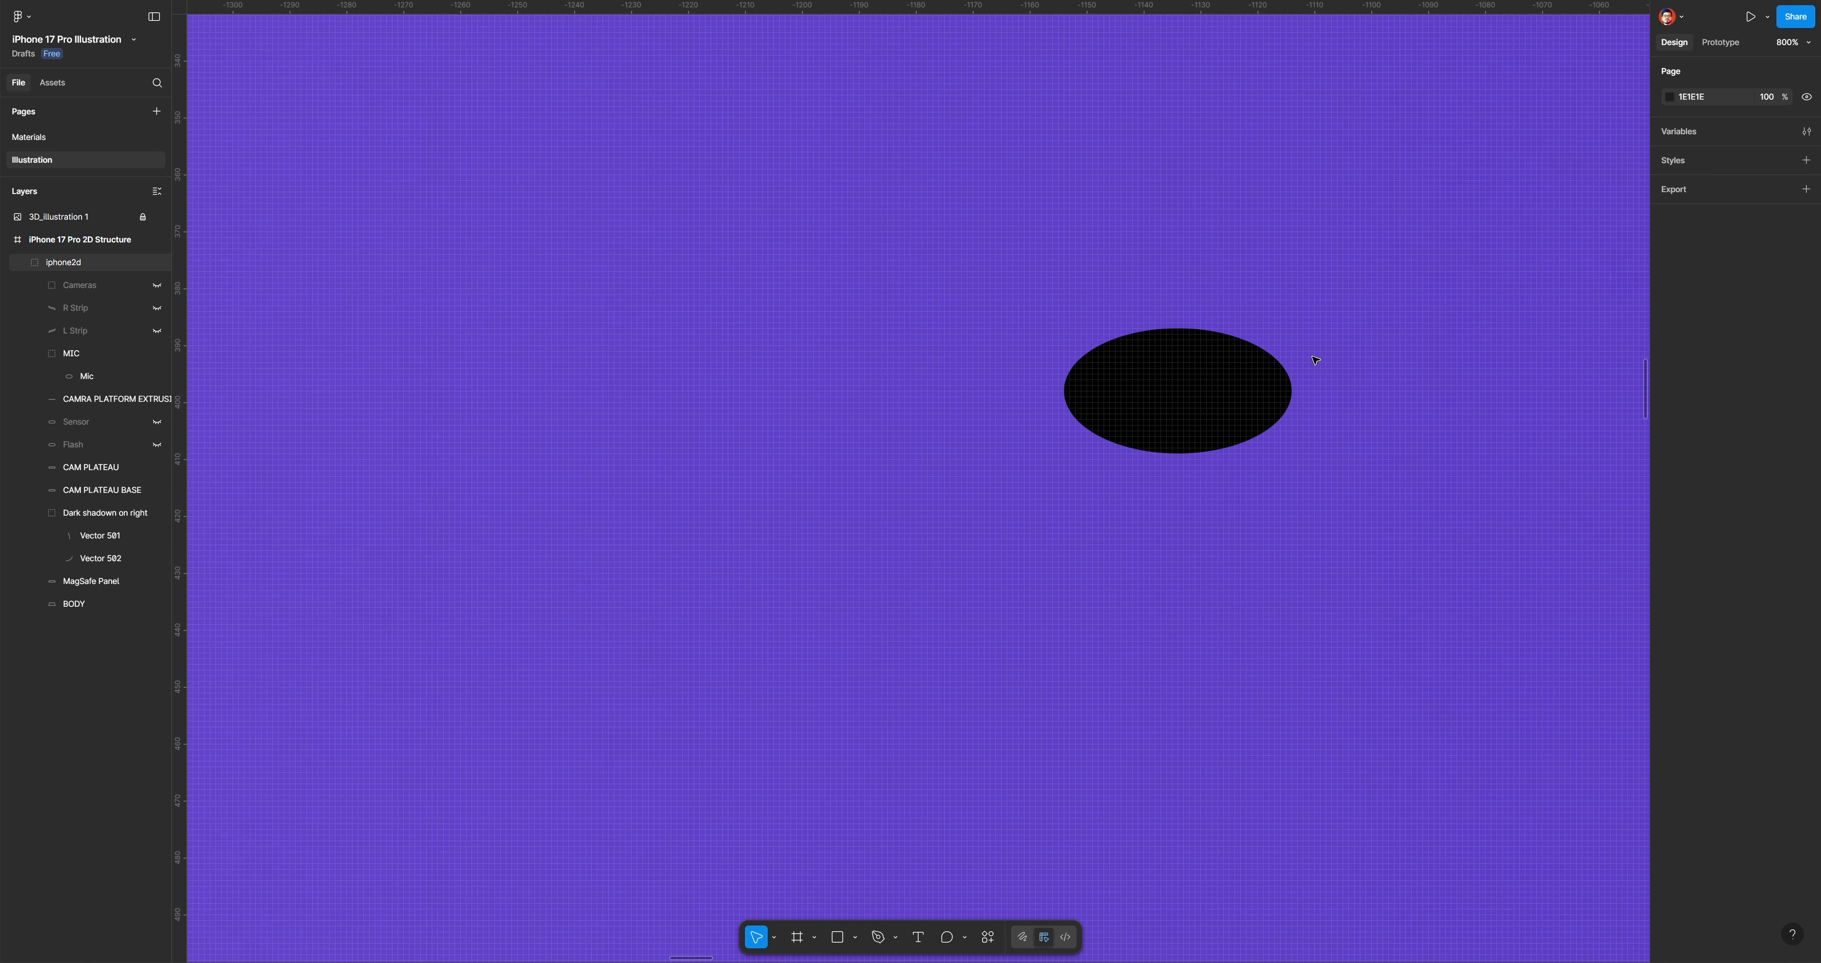
pyautogui.click(1172, 398)
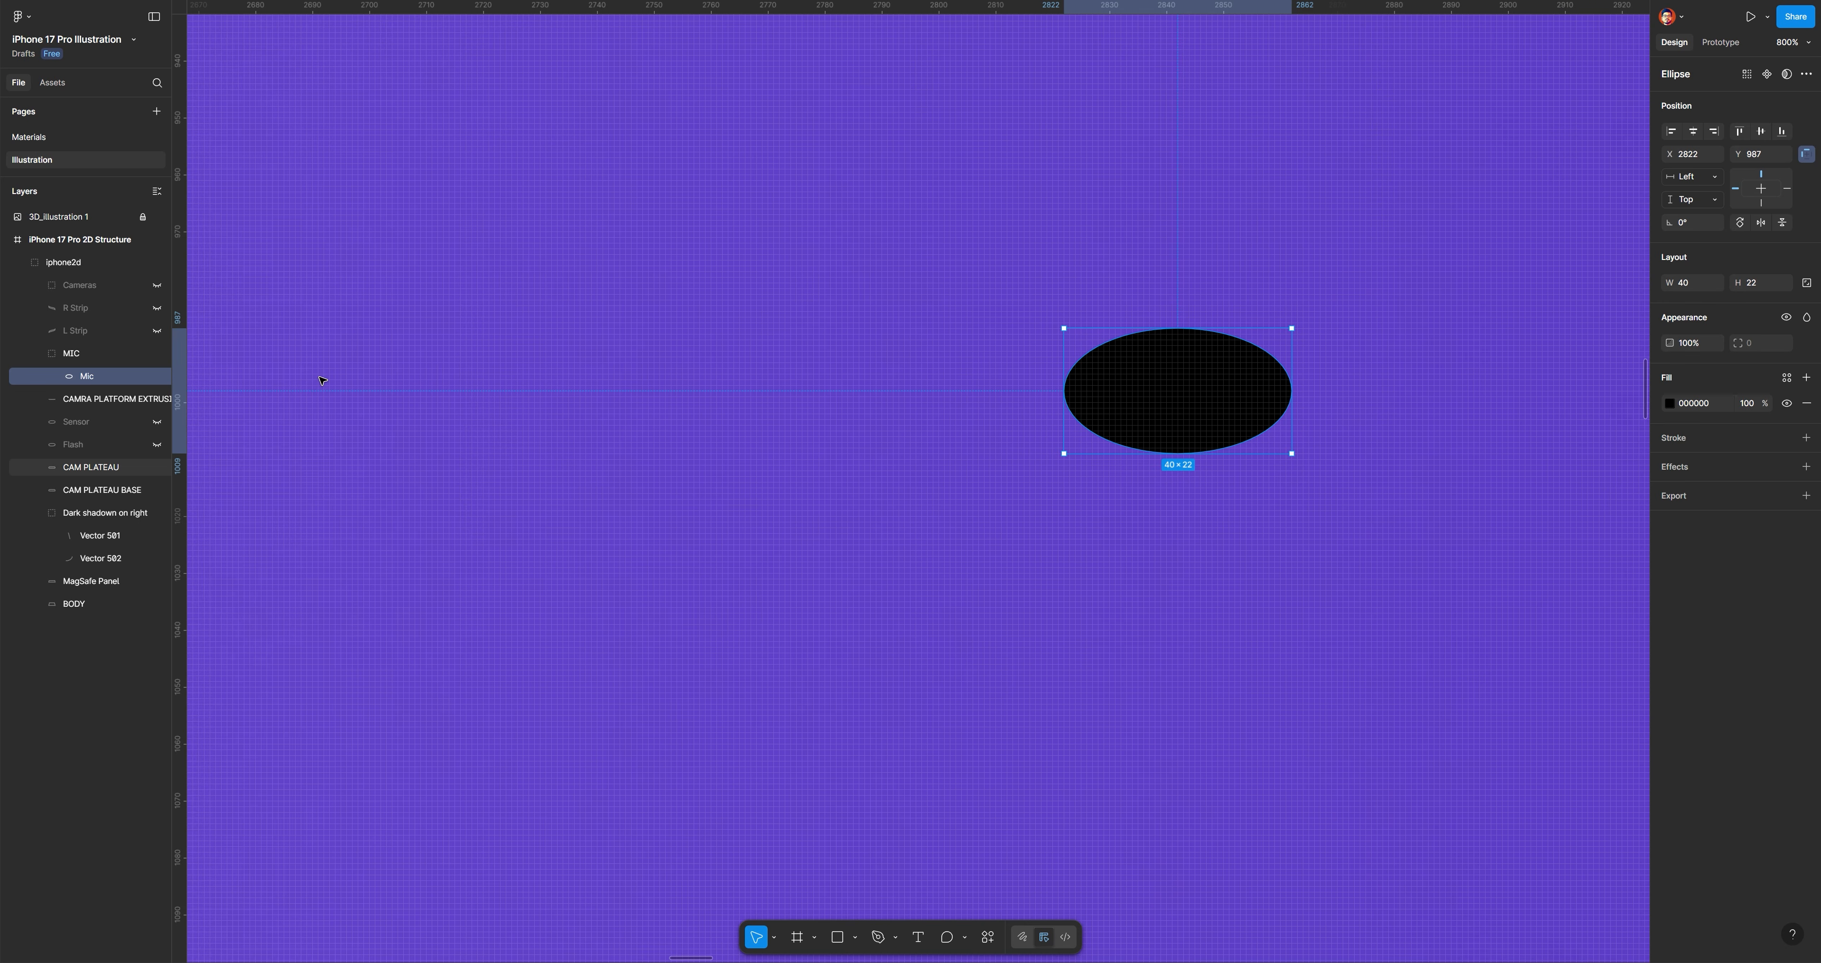
pyautogui.hotkey('ctrl', 'd')
pyautogui.hotkey('ctrl', 'd')
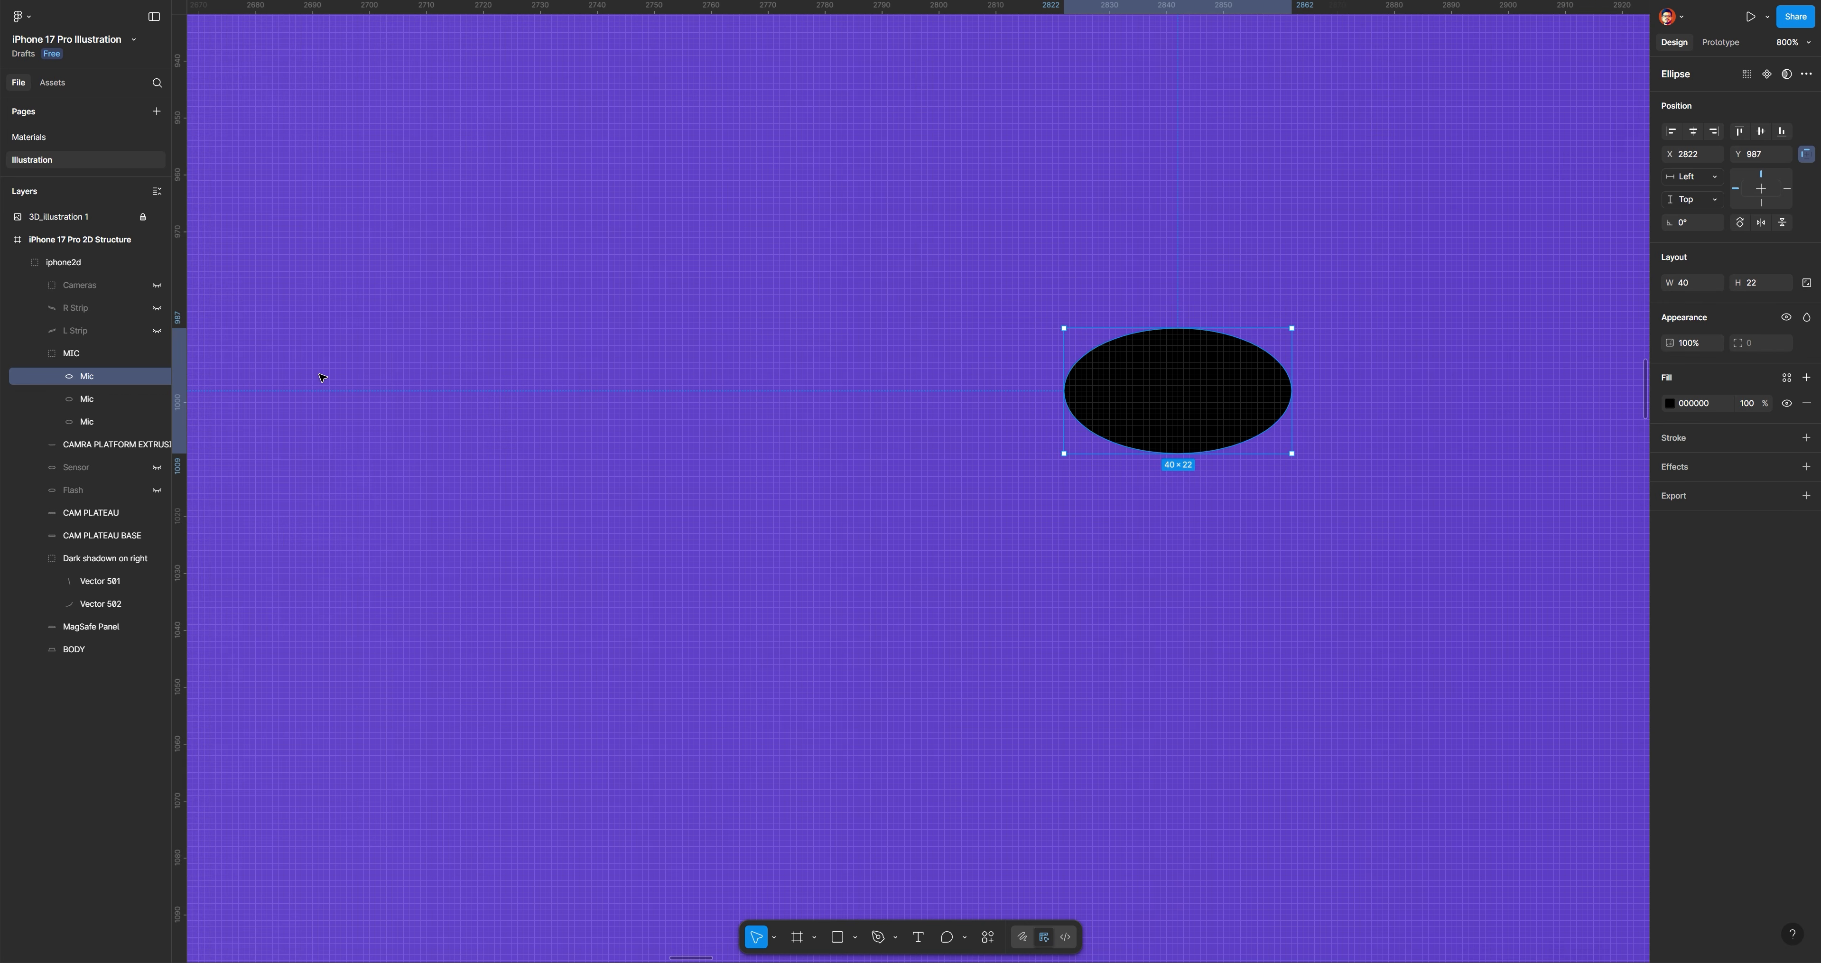
# Fill the middle Mic ellipse with red FF4141 and the topmost one with green 4AFFC0
pyautogui.click(127, 399)
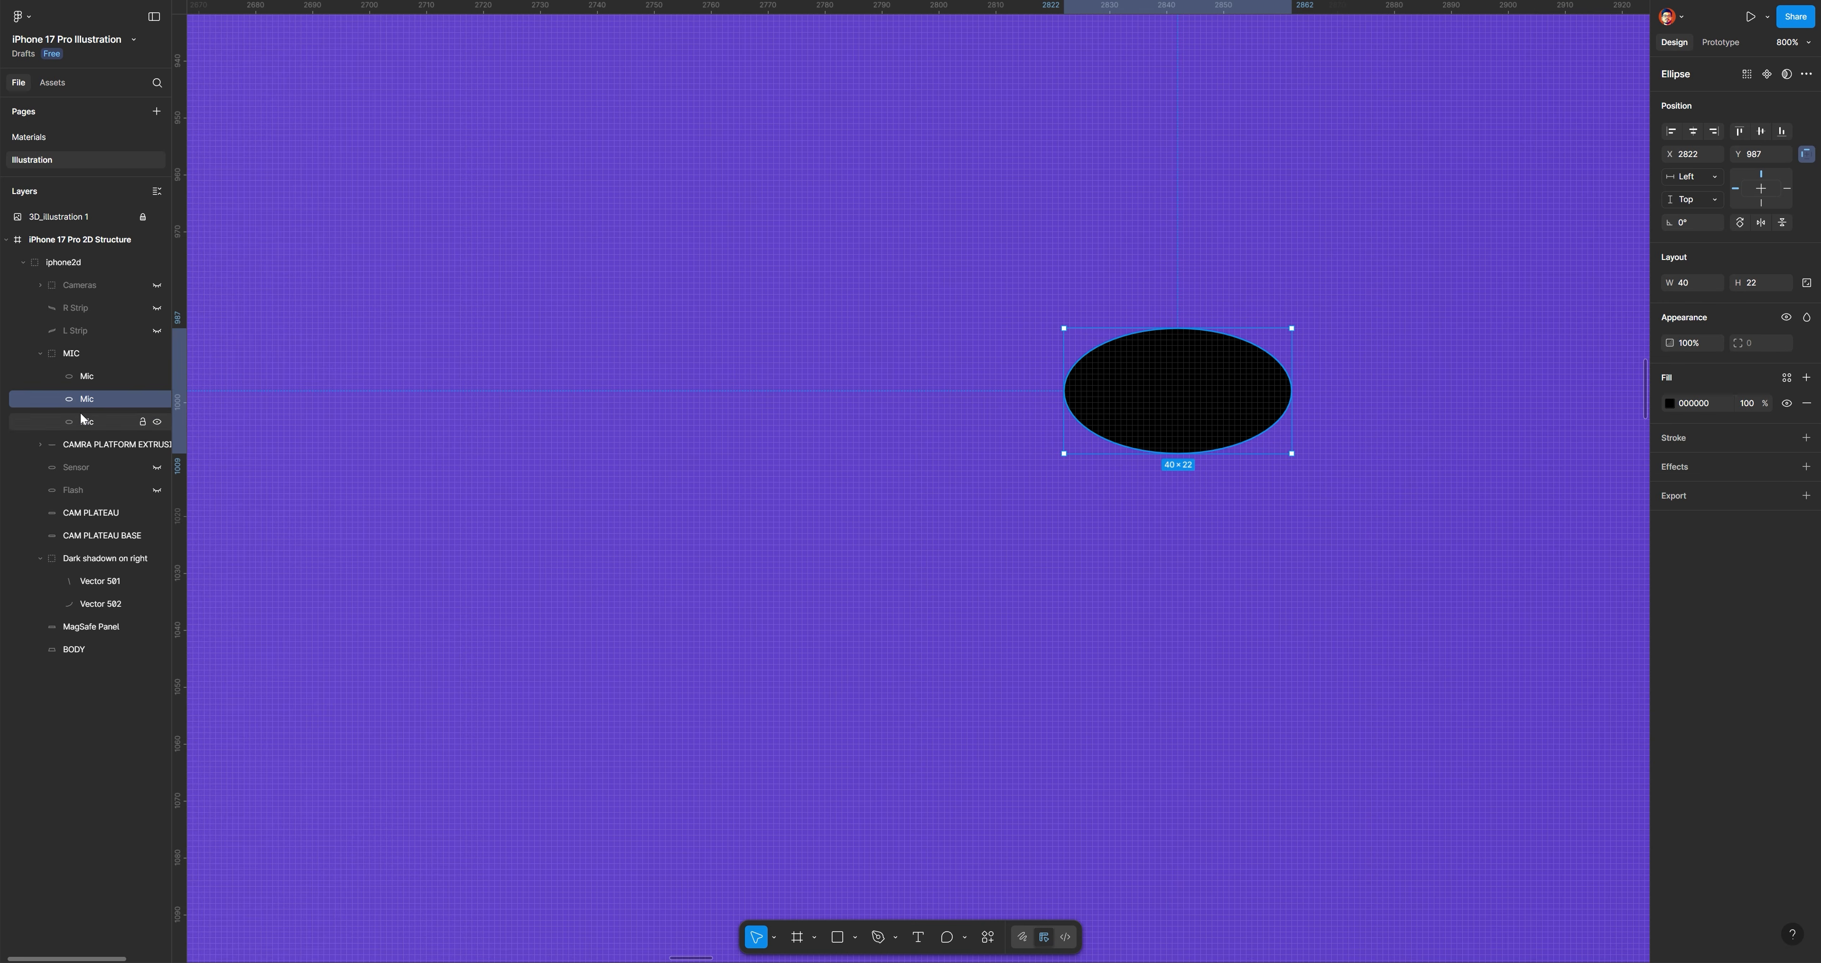
pyautogui.click(1669, 404)
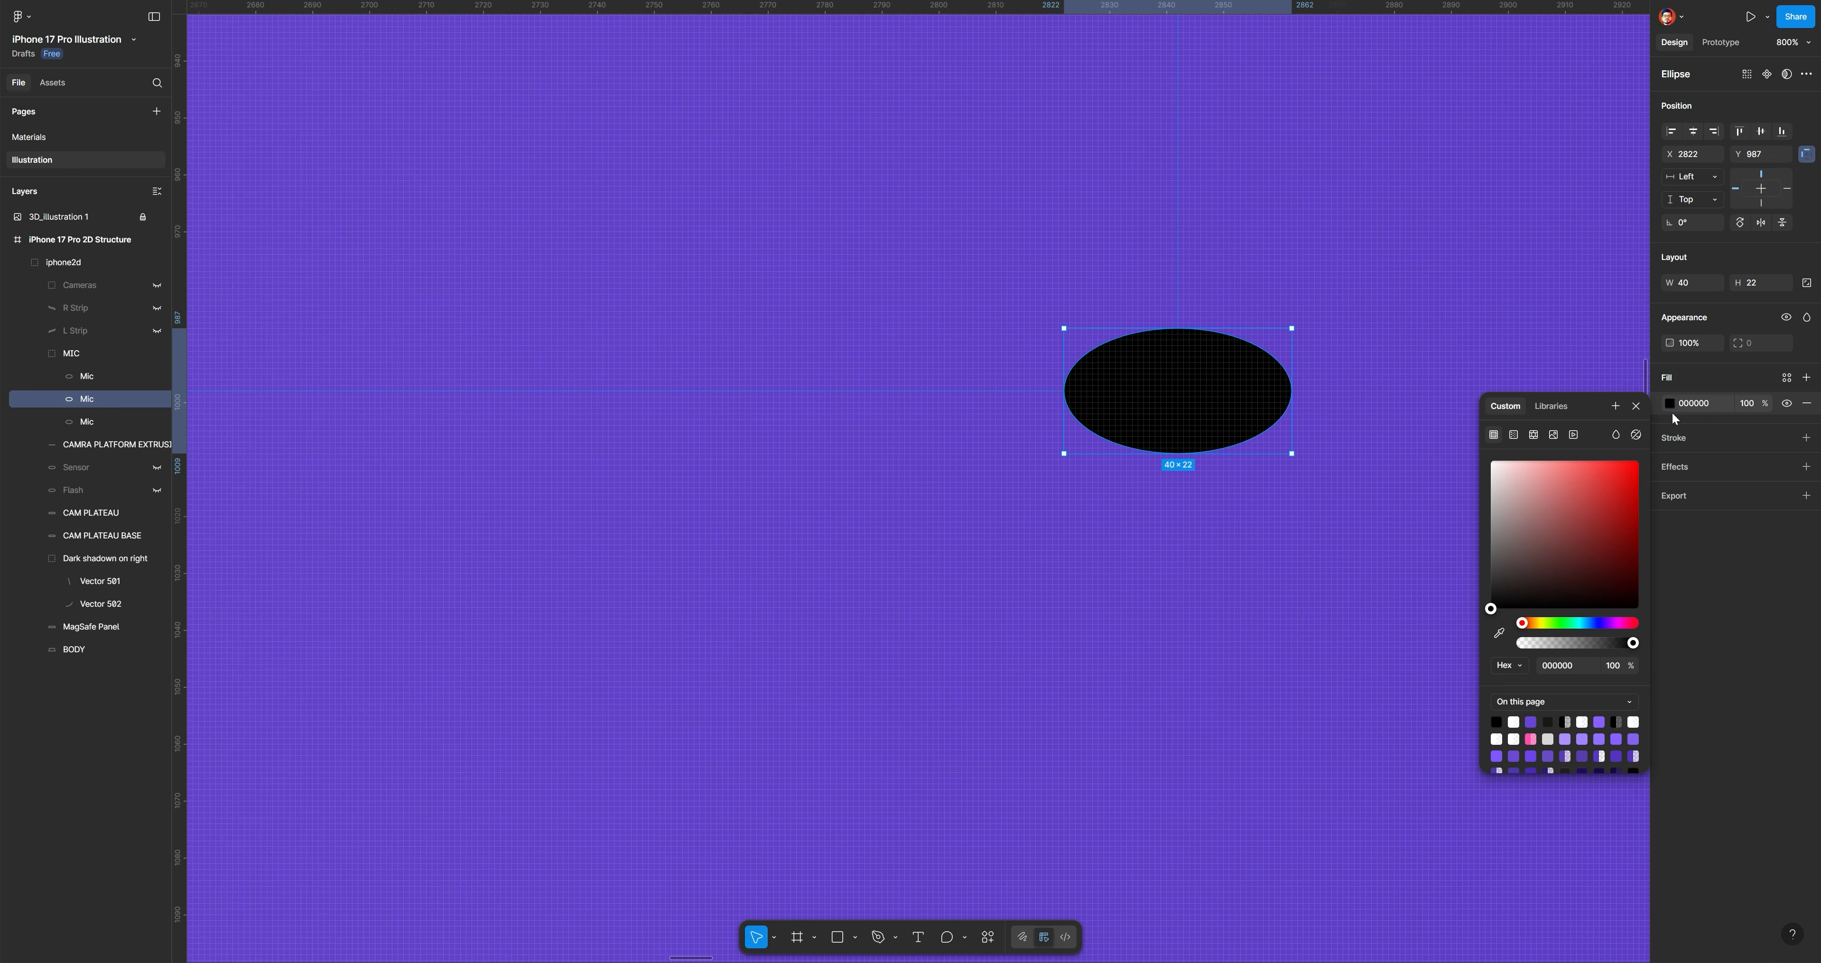
pyautogui.click(128, 377)
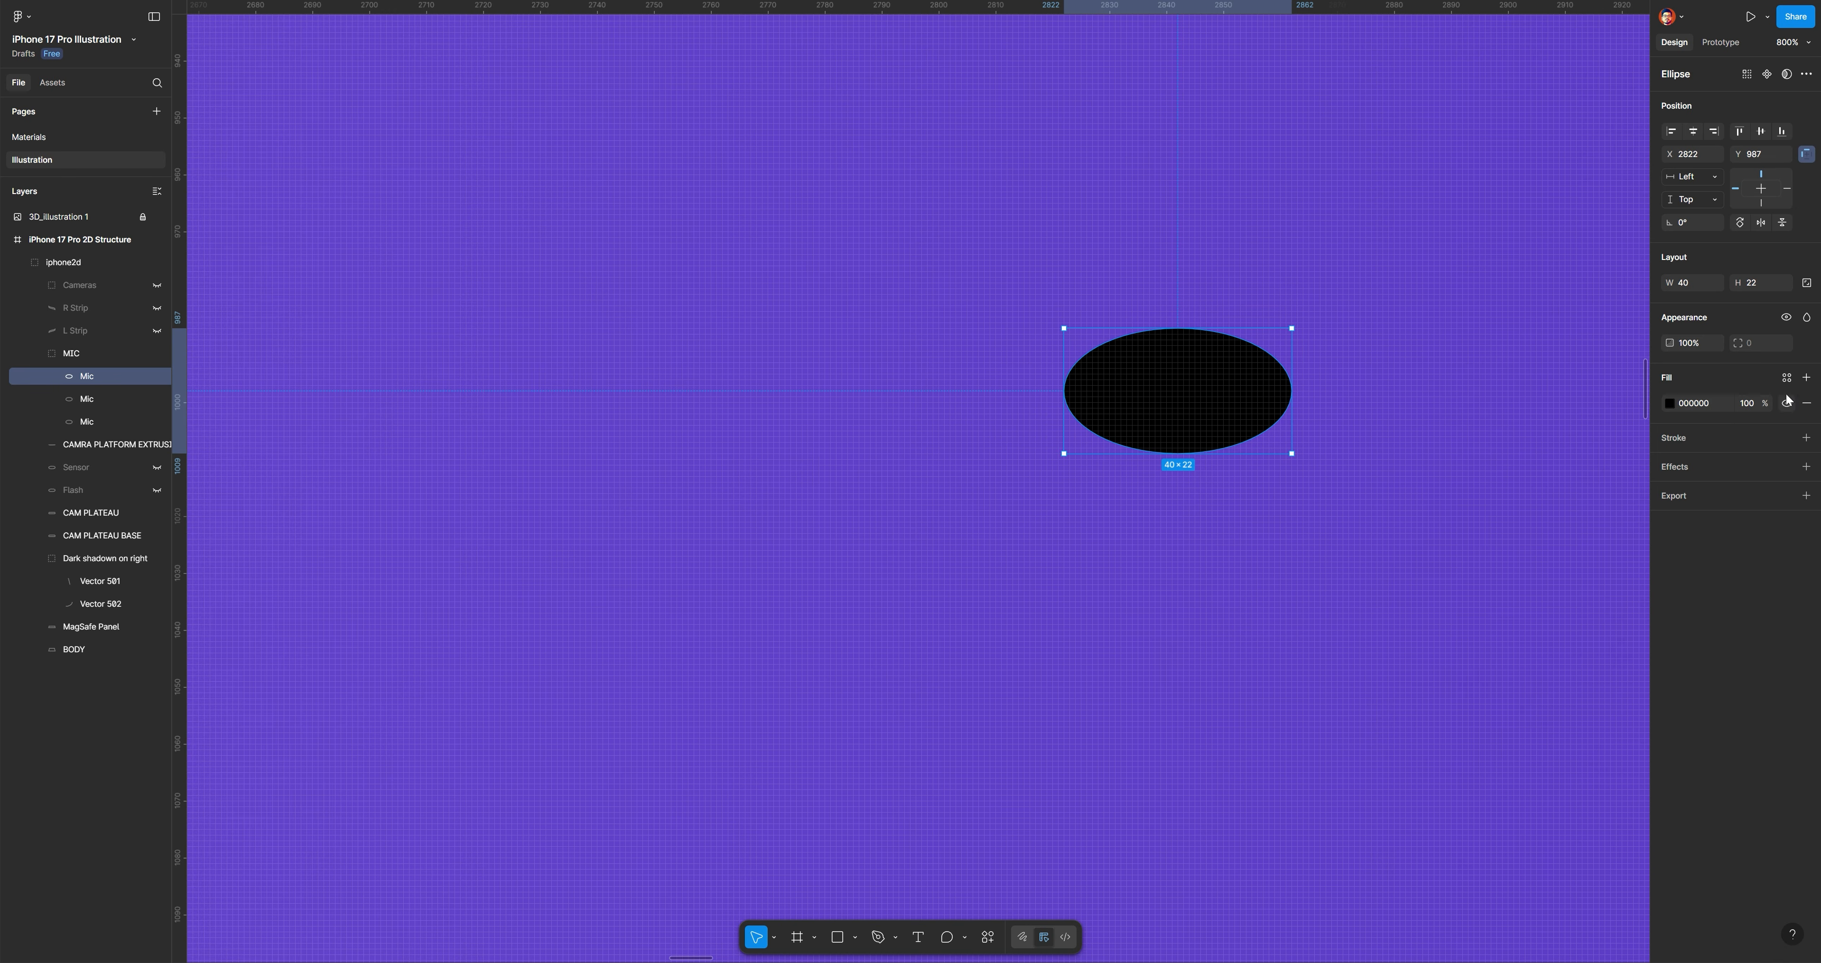
pyautogui.click(1670, 403)
pyautogui.click(1573, 623)
pyautogui.moveTo(1589, 481); pyautogui.dragTo(1596, 467)
pyautogui.press('Escape')
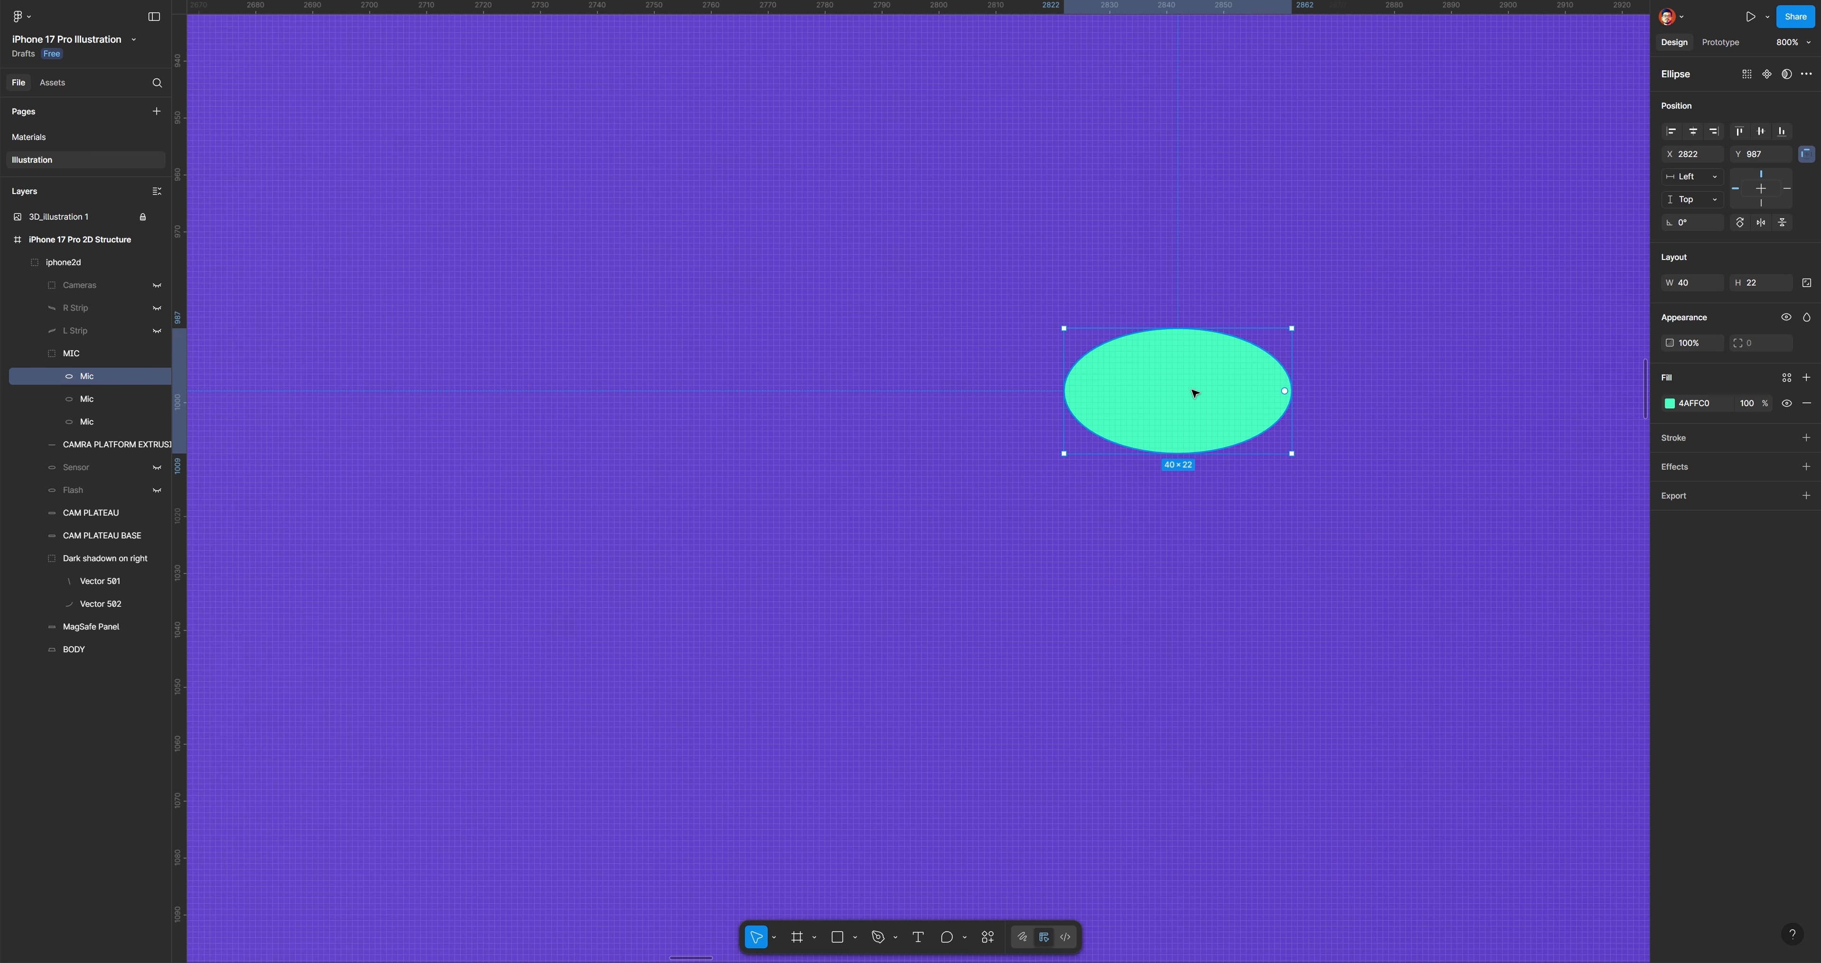
# Nudge the green Mic ellipse straight down by 7 pixels so it overlaps the red one's lower part
pyautogui.press('Down')
pyautogui.press('Down')
pyautogui.press('Down')
pyautogui.press('Down')
pyautogui.press('Down')
pyautogui.press('Down')
pyautogui.press('Down')
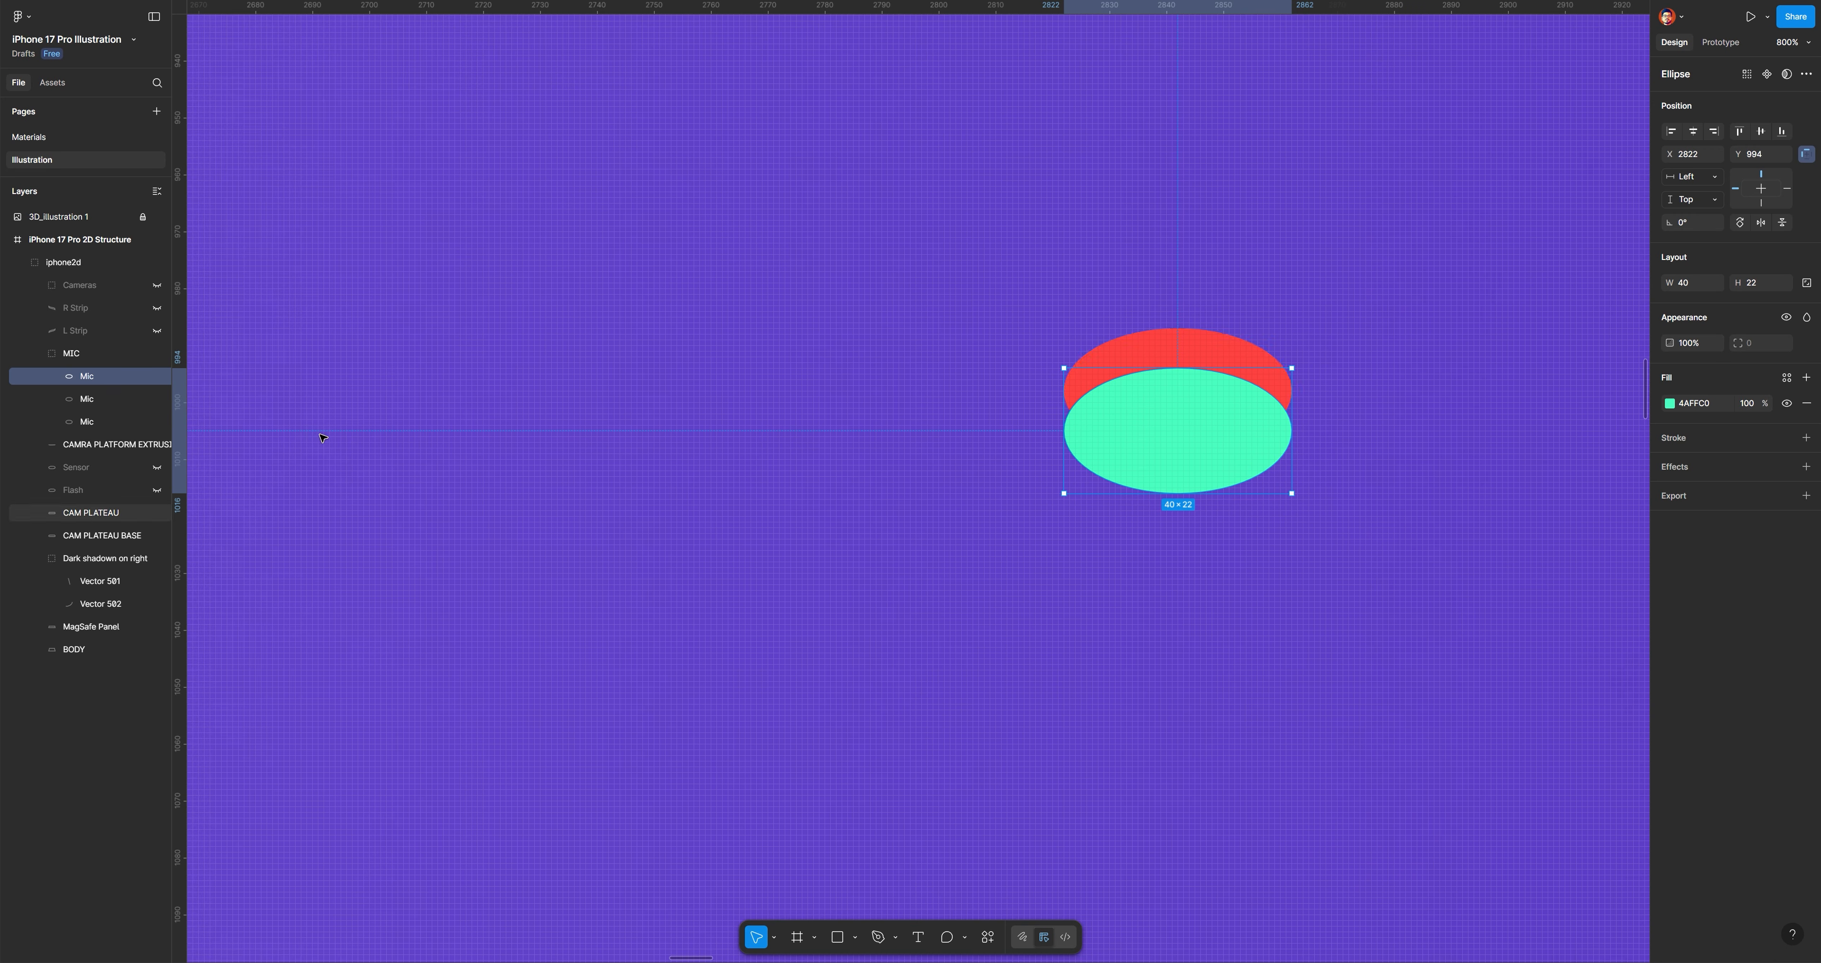
# Subtract the green Mic ellipse from the red one to leave a crescent over the black ellipse
pyautogui.click(113, 400)
pyautogui.keyDown('shift'); pyautogui.click(107, 382); pyautogui.keyUp('shift')
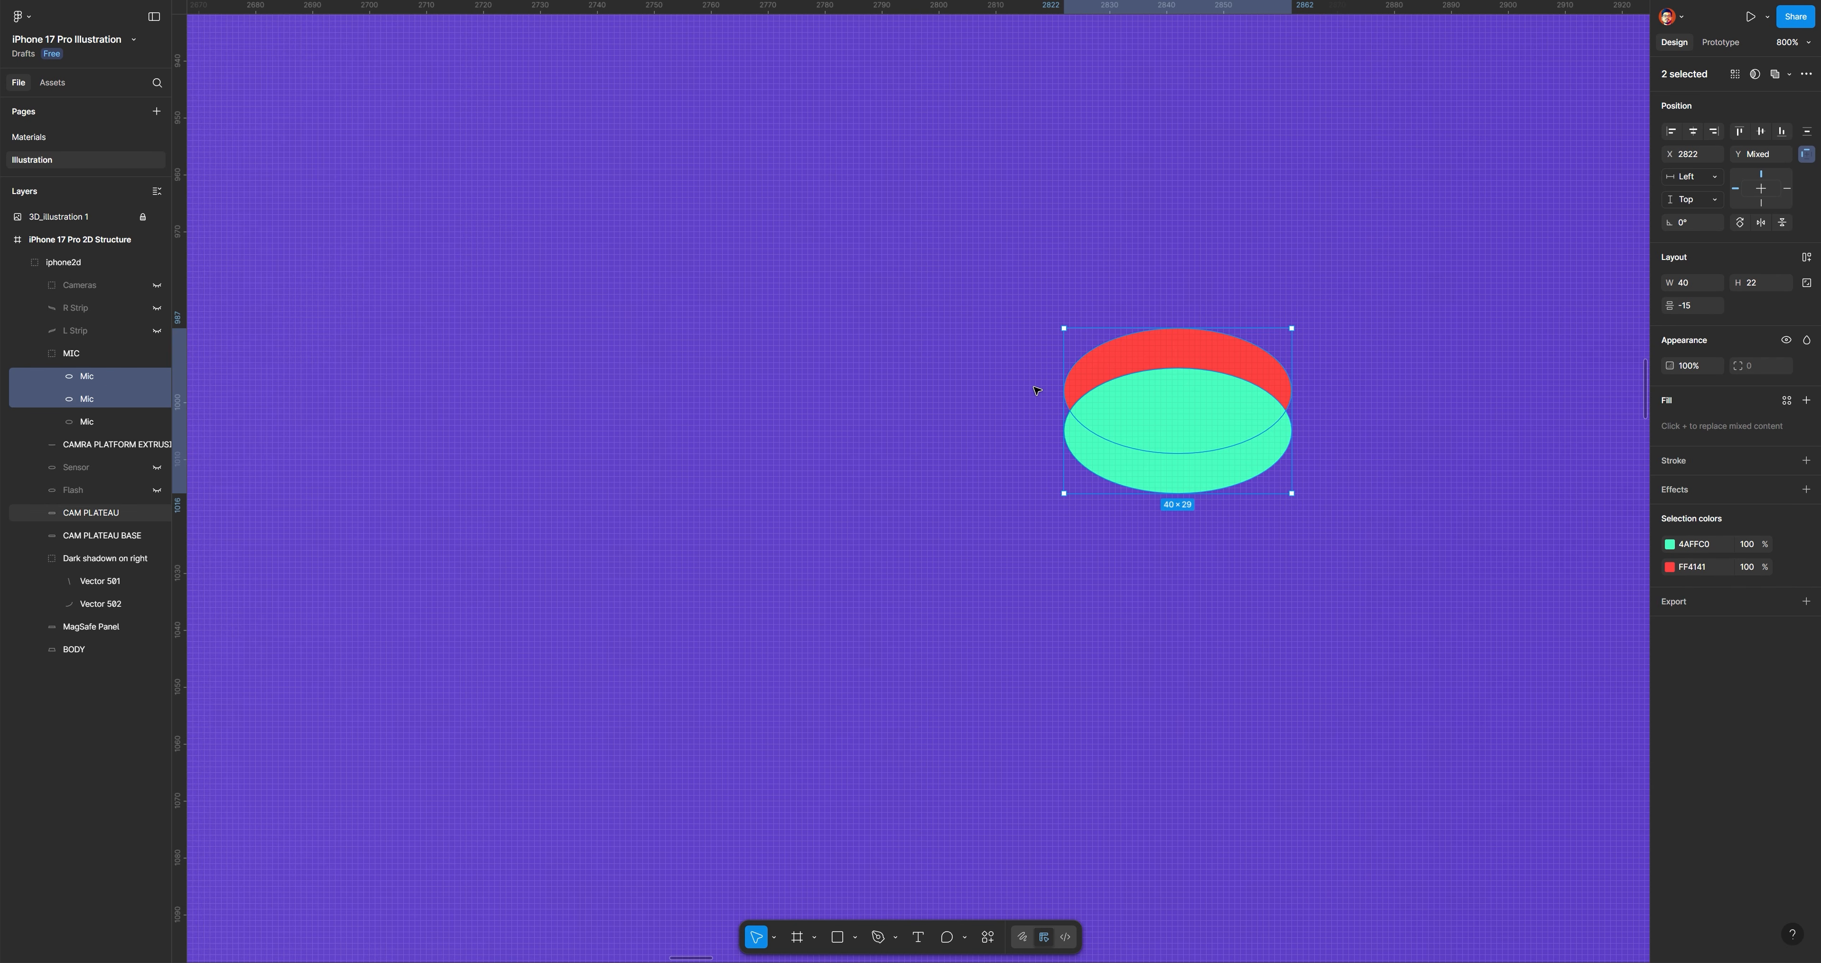
pyautogui.press('alt')
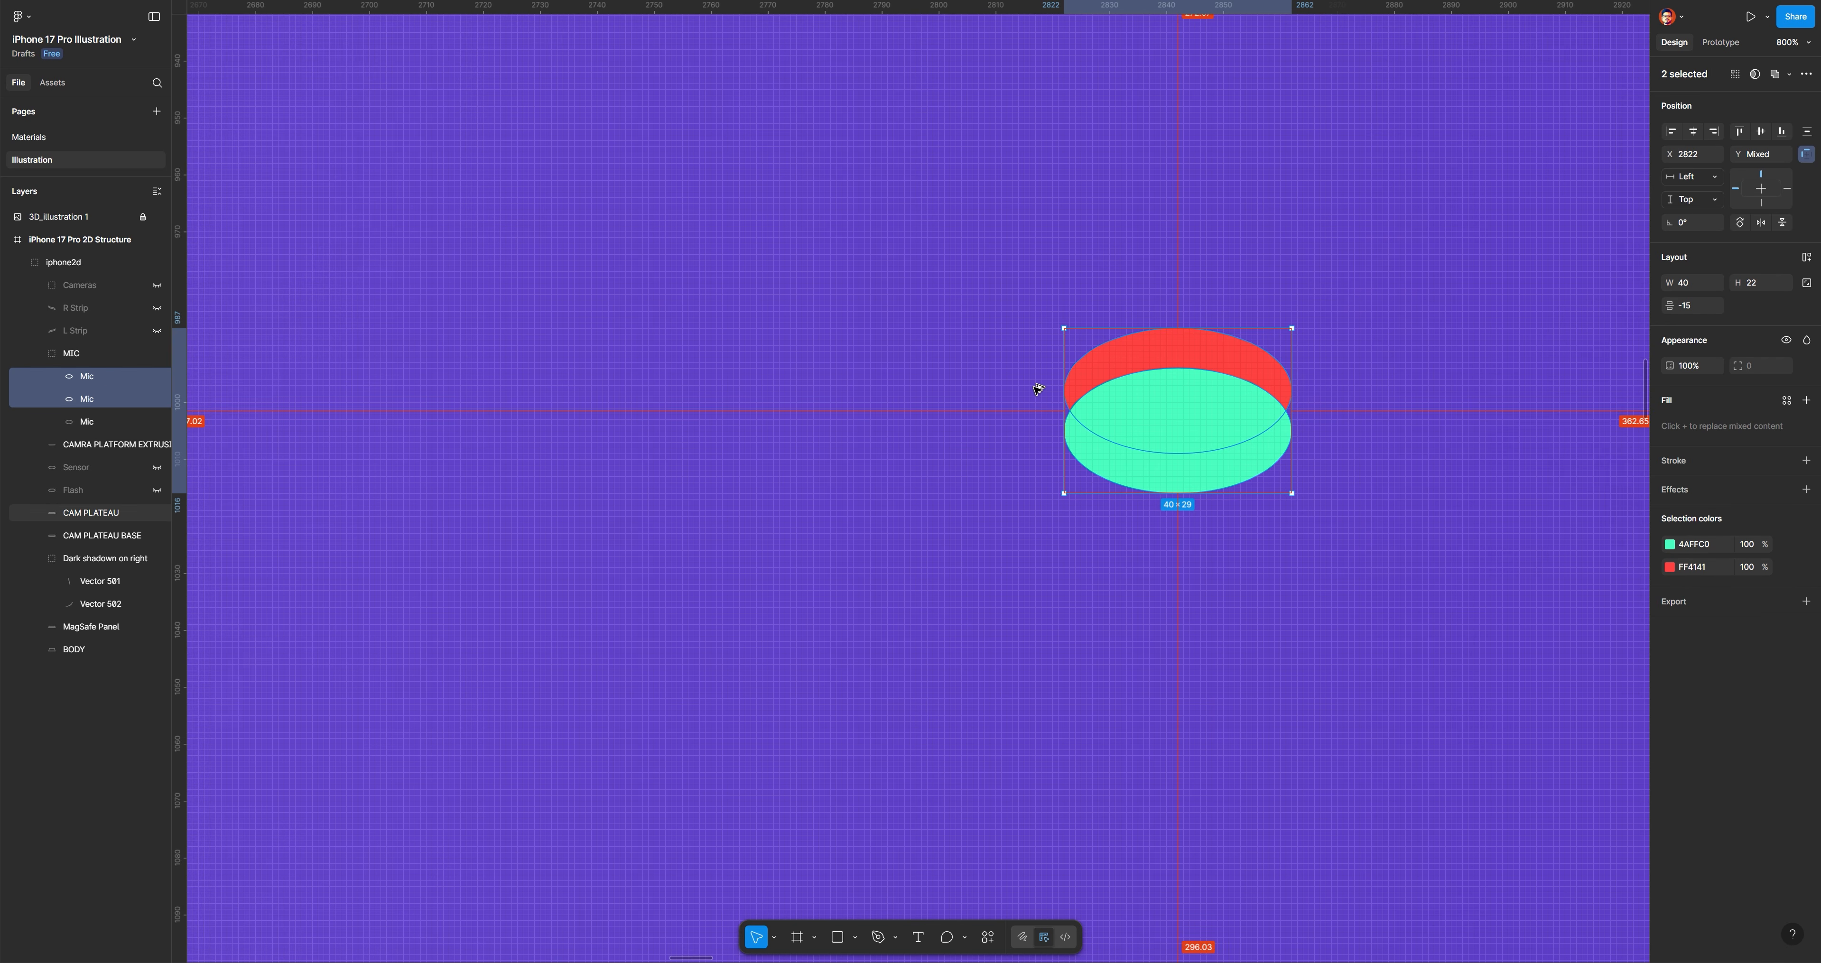
pyautogui.hotkey('ctrl', 'alt', 's')
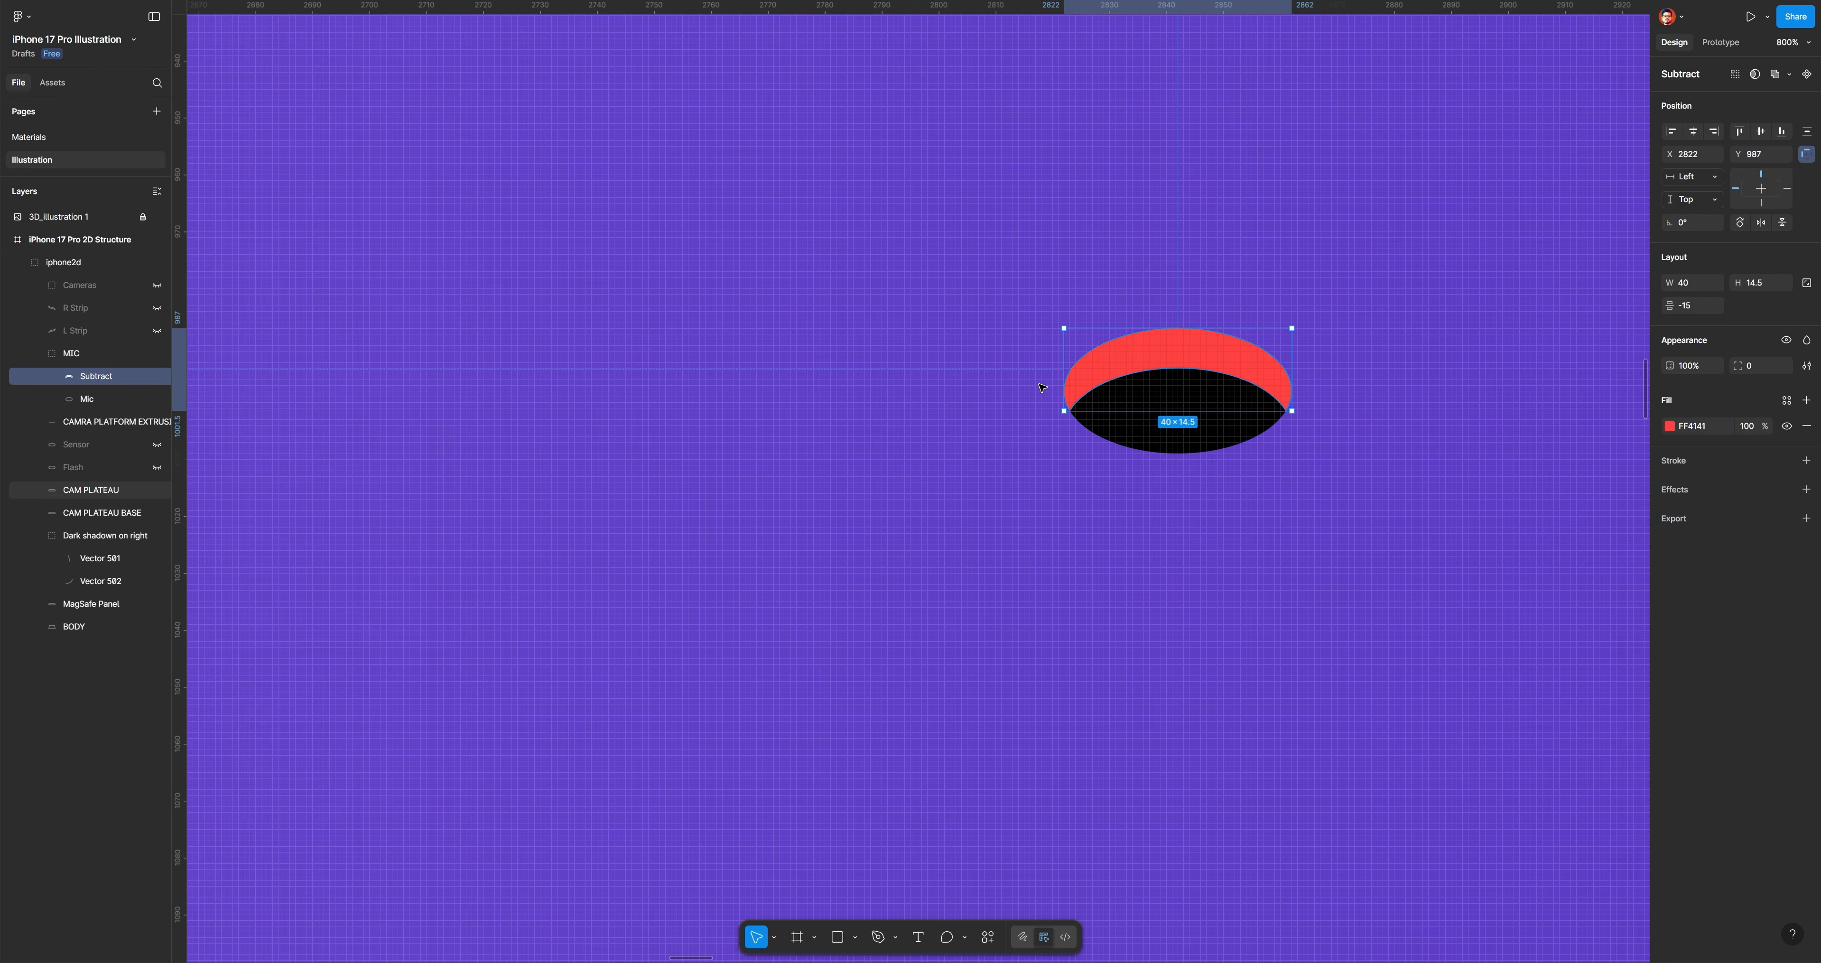
pyautogui.click(1370, 437)
pyautogui.click(1165, 349)
pyautogui.doubleClick(1204, 364)
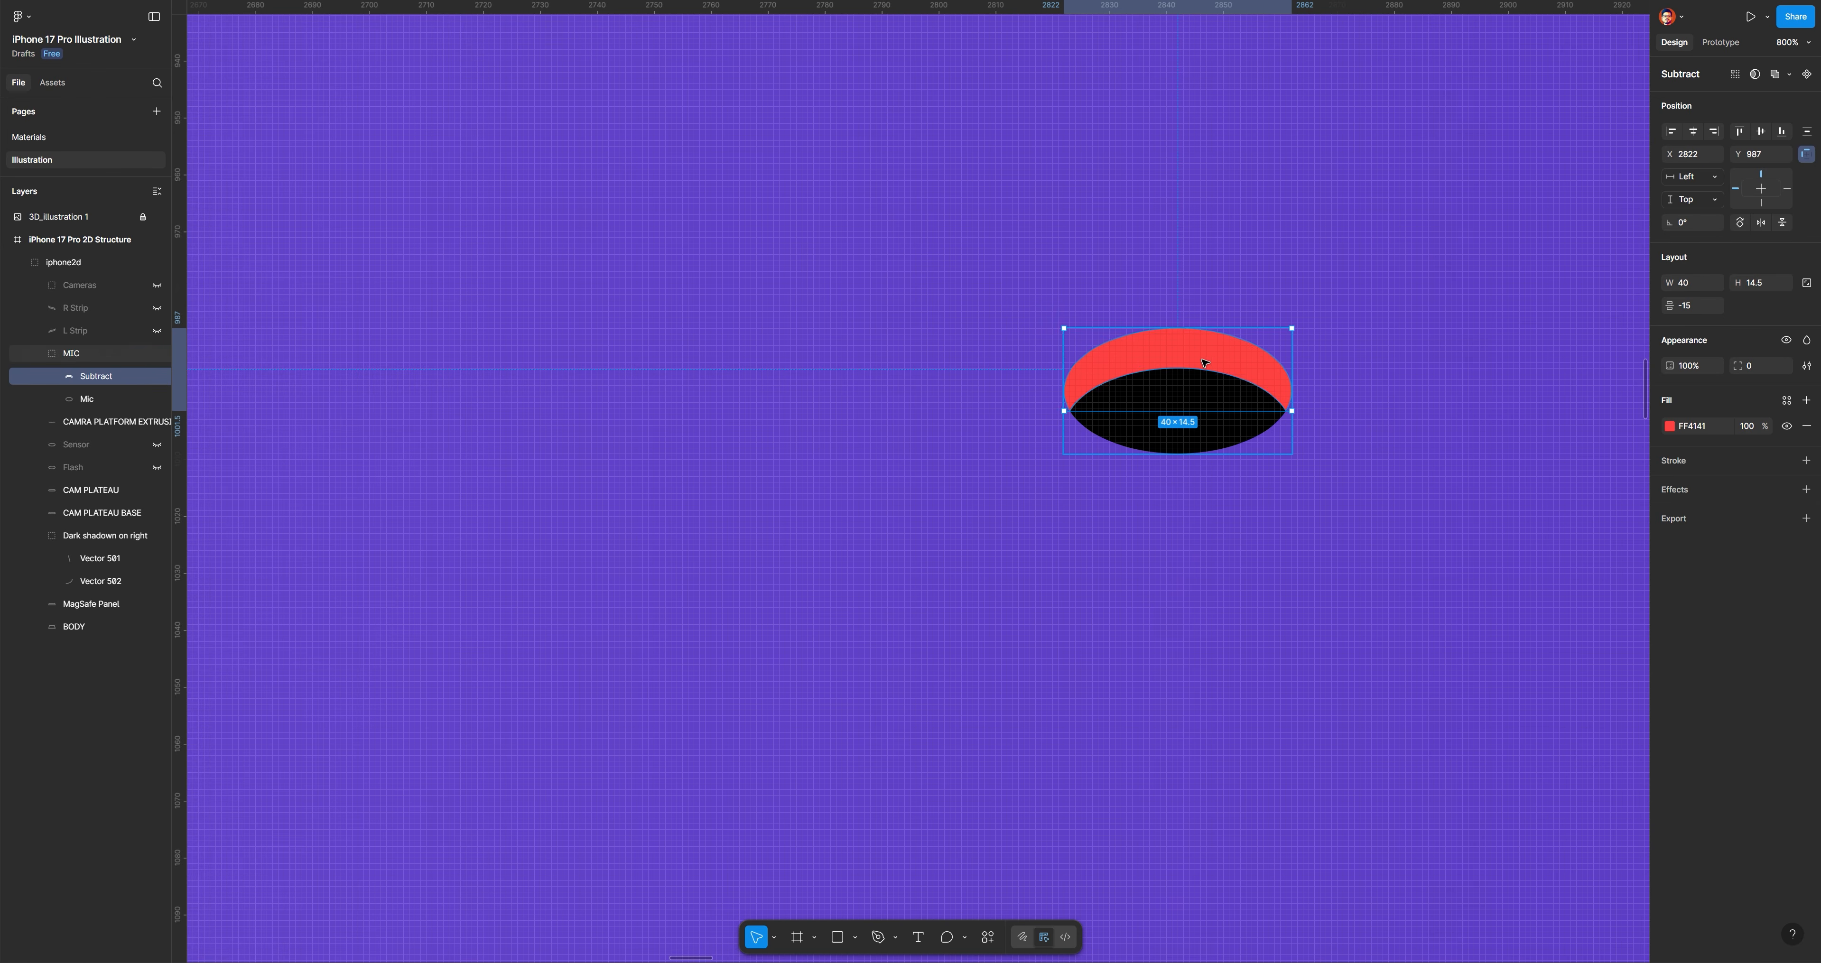
pyautogui.click(1370, 370)
pyautogui.click(1191, 365)
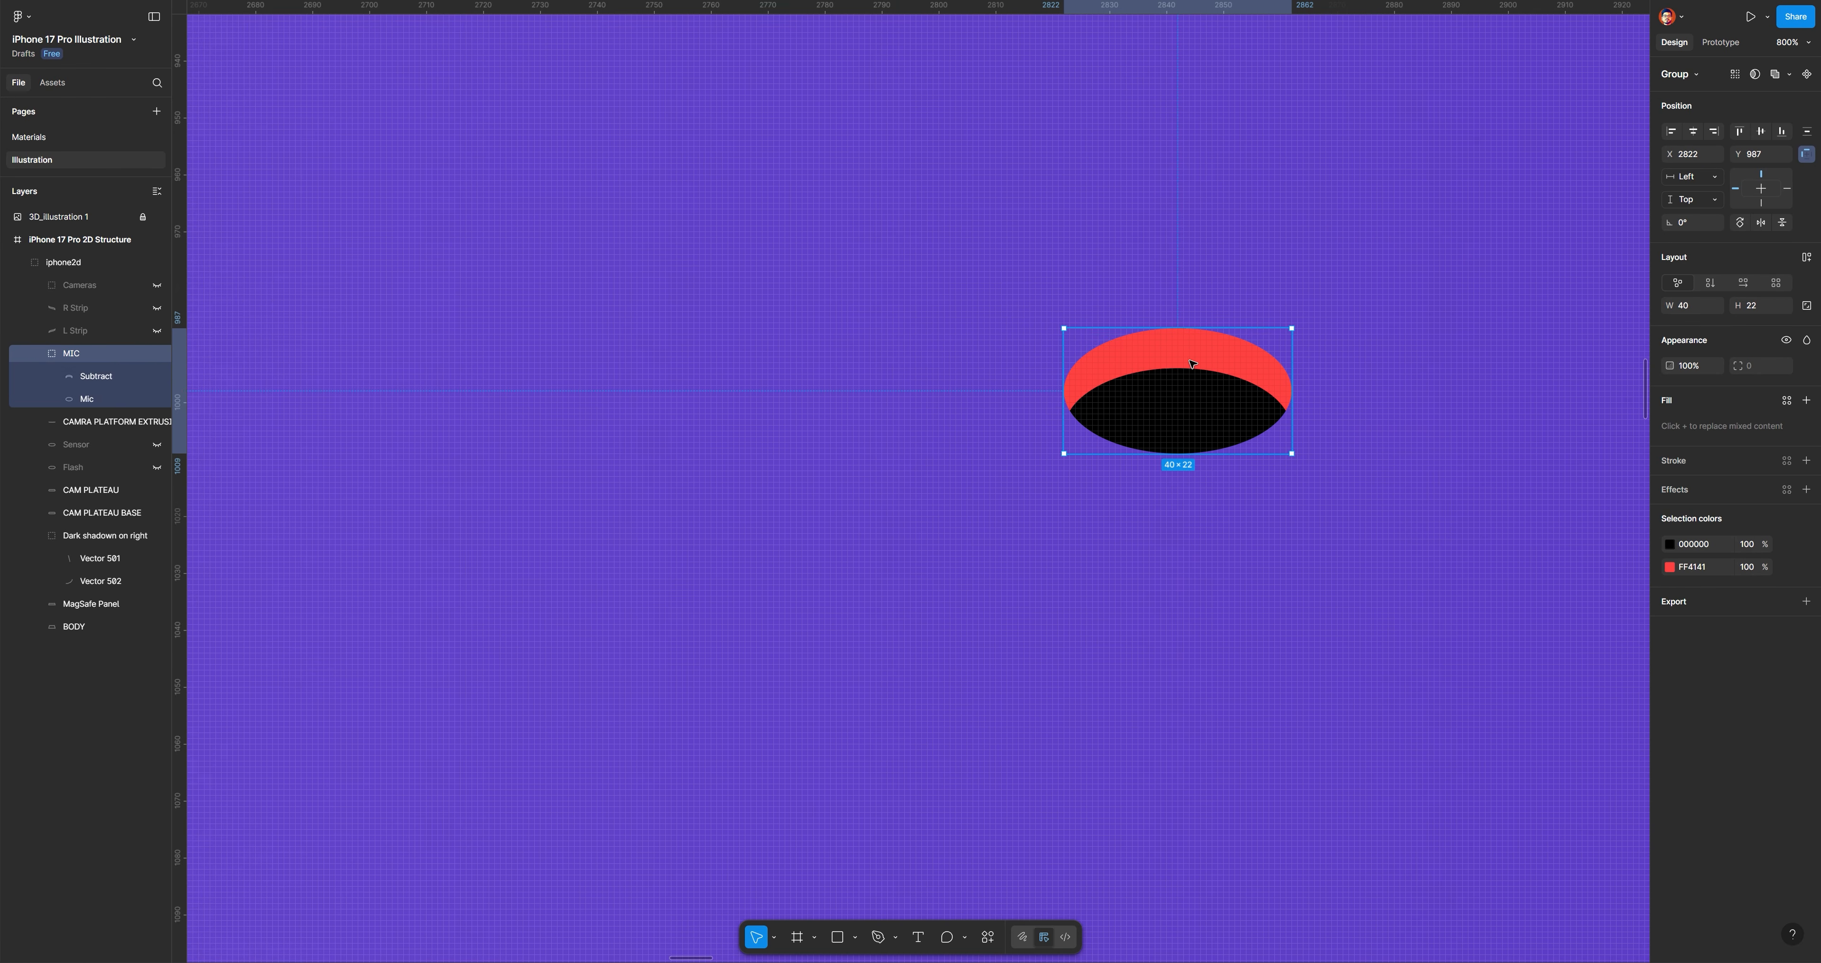
# Change the red crescent's fill to a linear gradient running from its left end to its right end
pyautogui.click(108, 371)
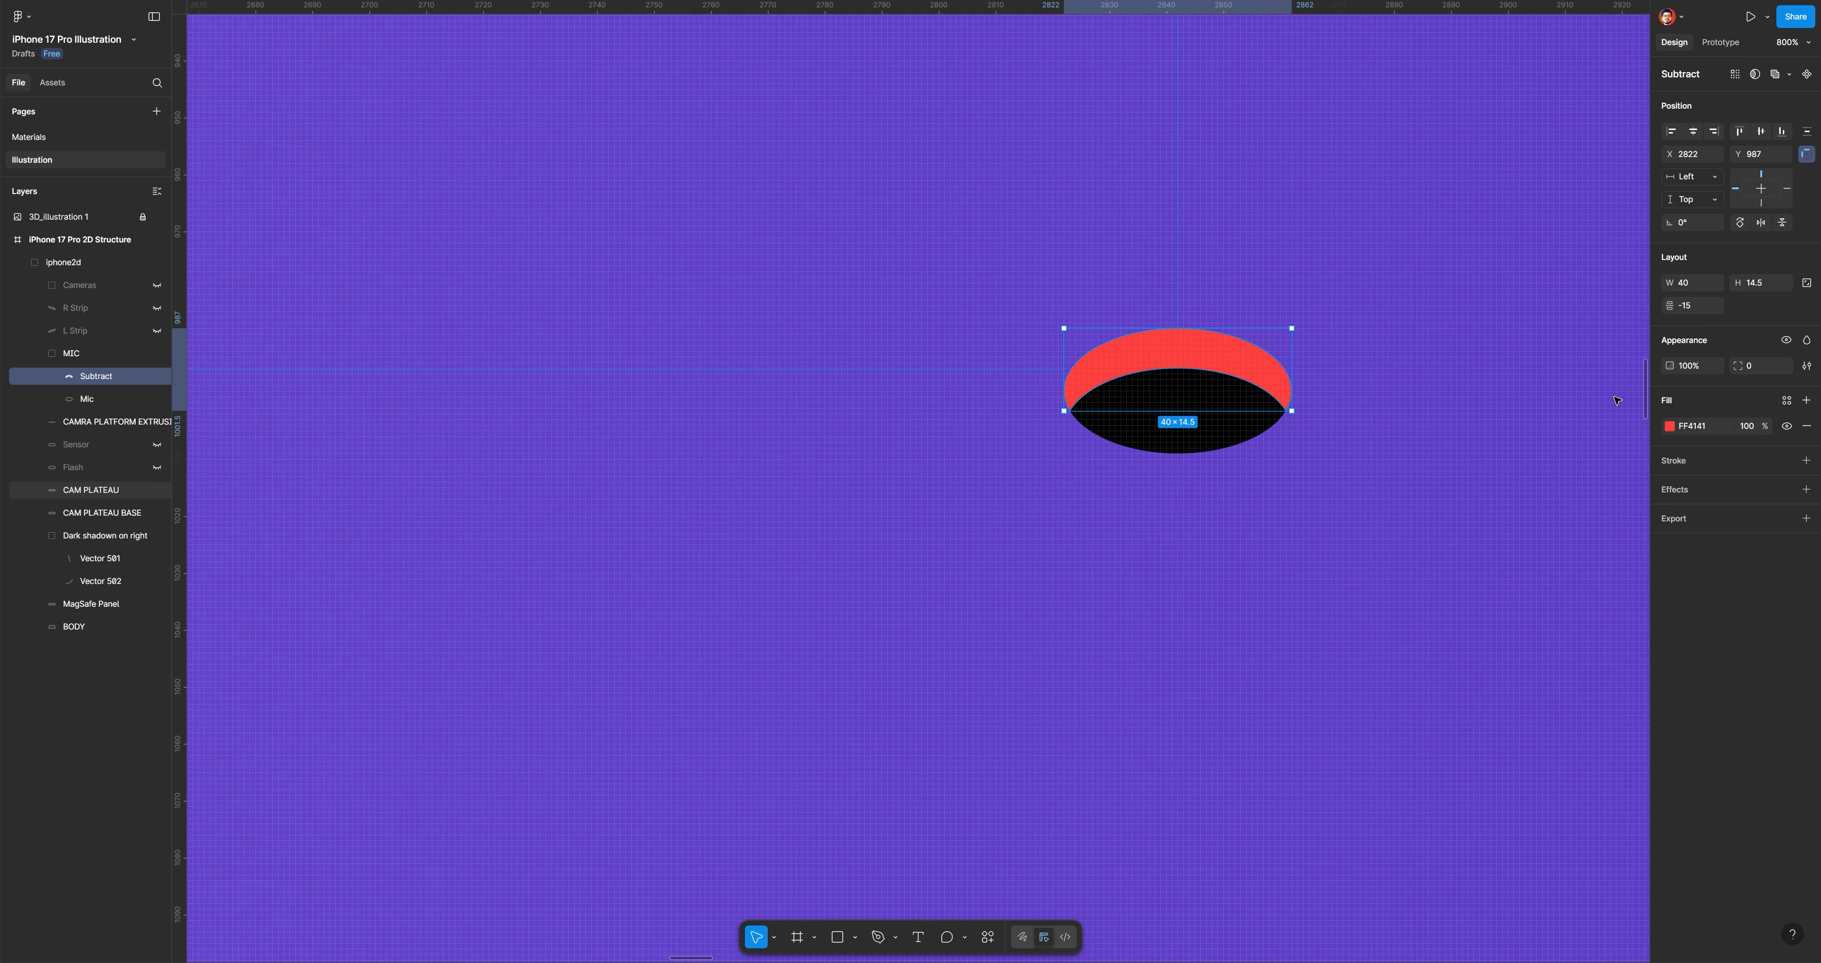
pyautogui.click(1670, 426)
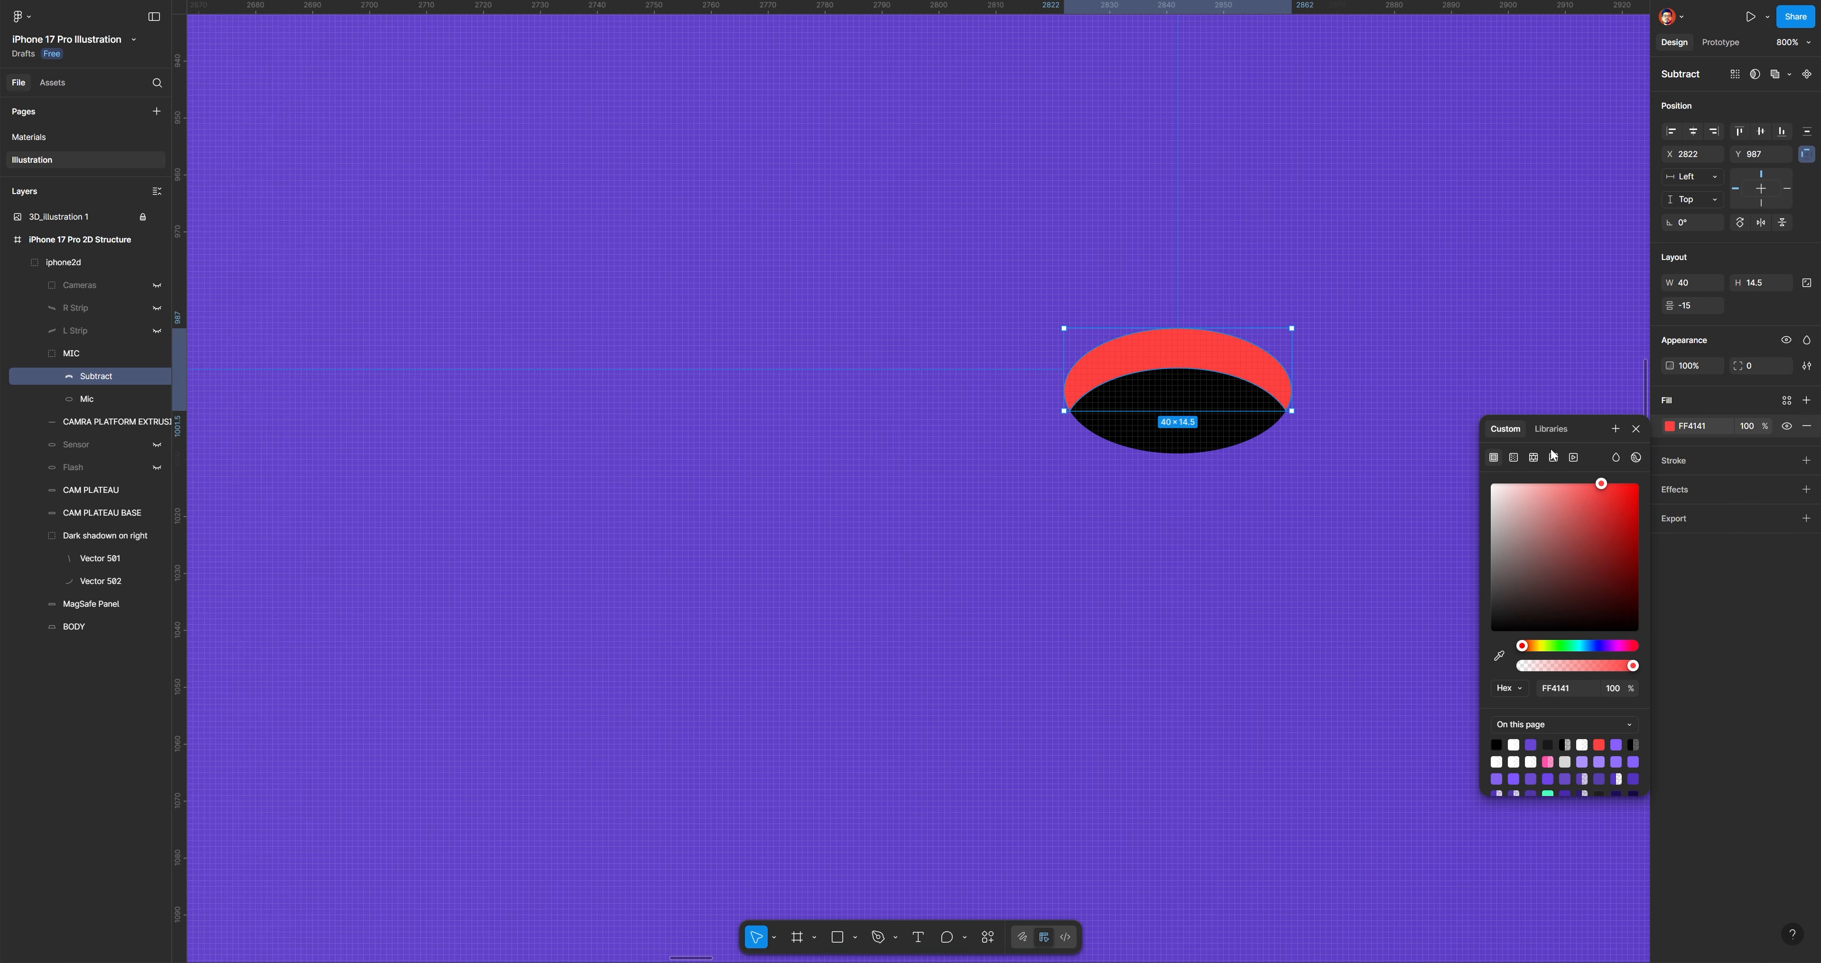
pyautogui.click(1513, 459)
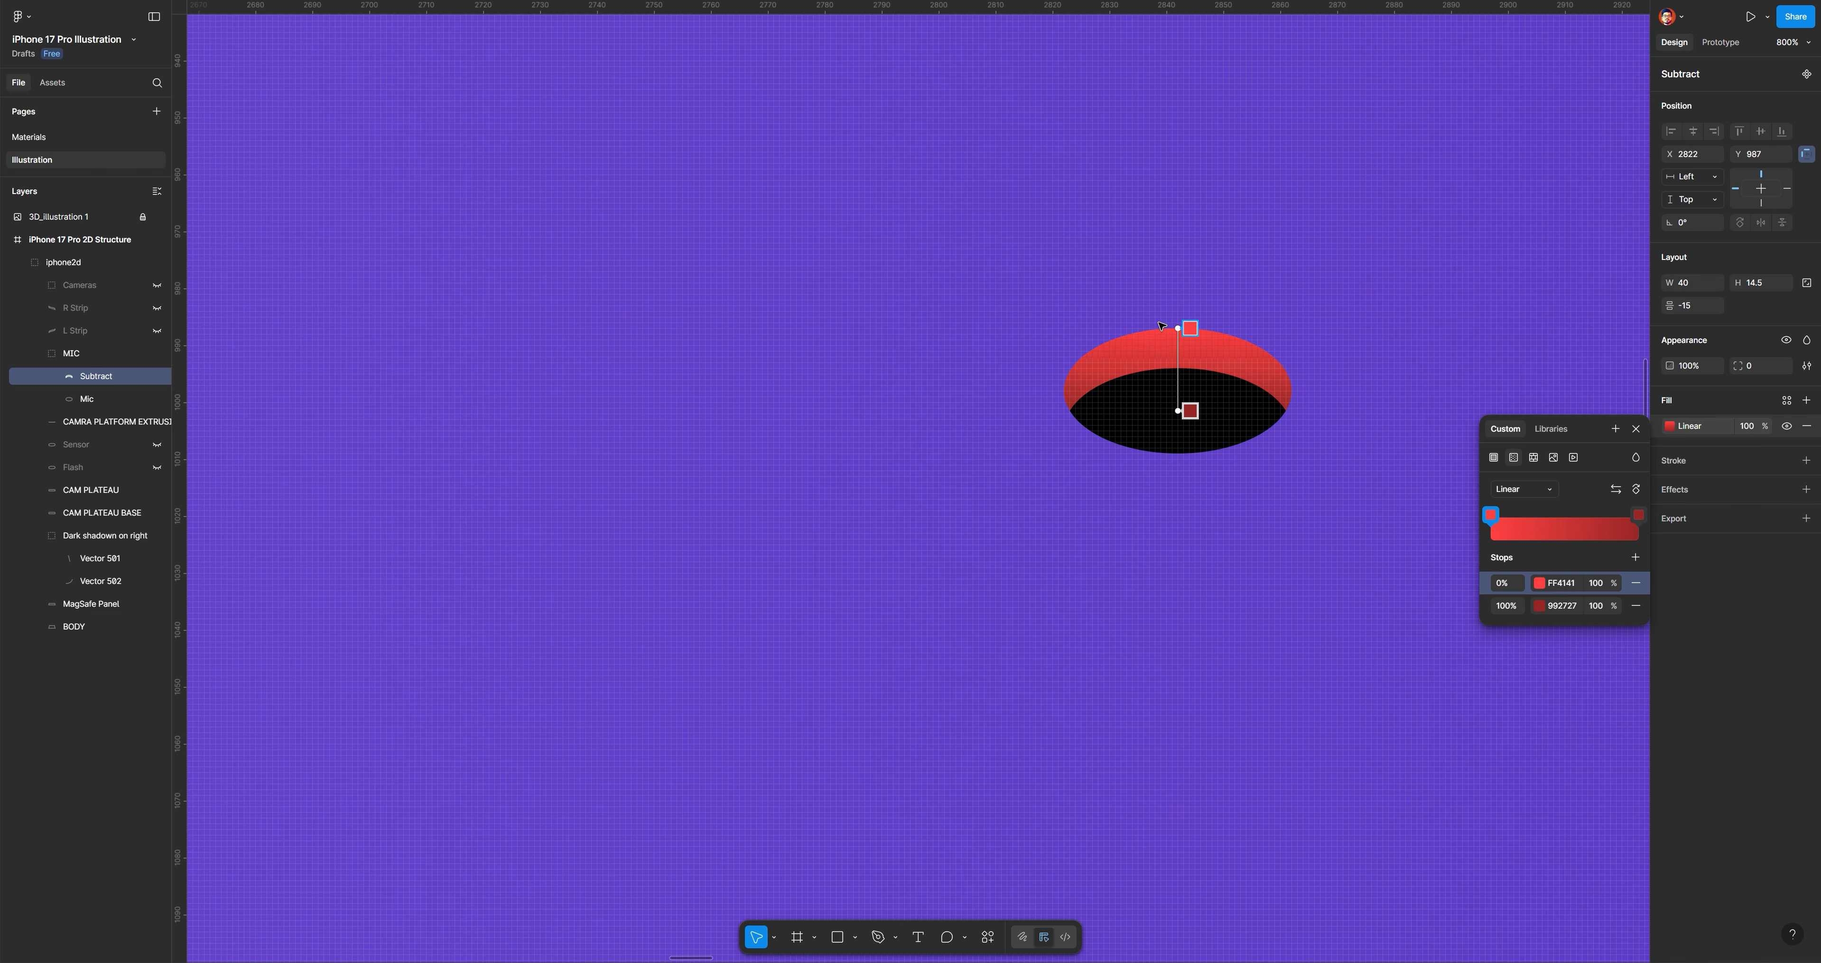
pyautogui.moveTo(1183, 326); pyautogui.dragTo(1087, 389)
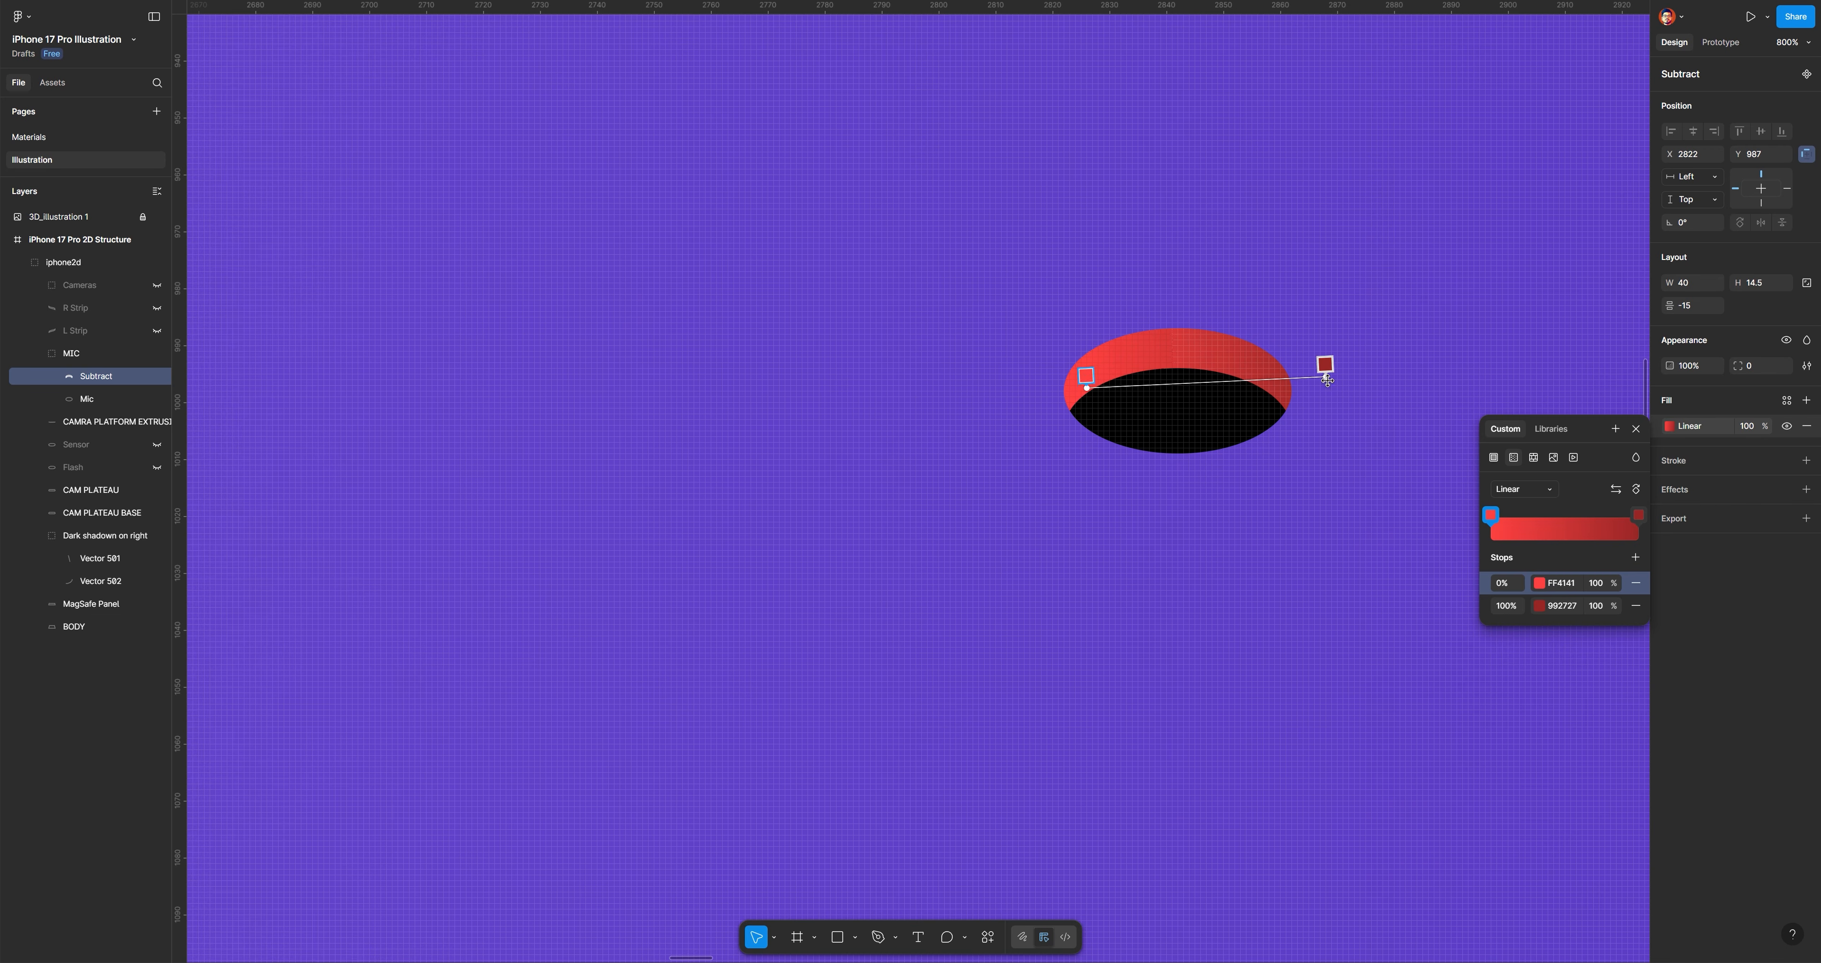
pyautogui.moveTo(1326, 377); pyautogui.dragTo(1276, 393)
pyautogui.moveTo(1092, 390); pyautogui.dragTo(1069, 381)
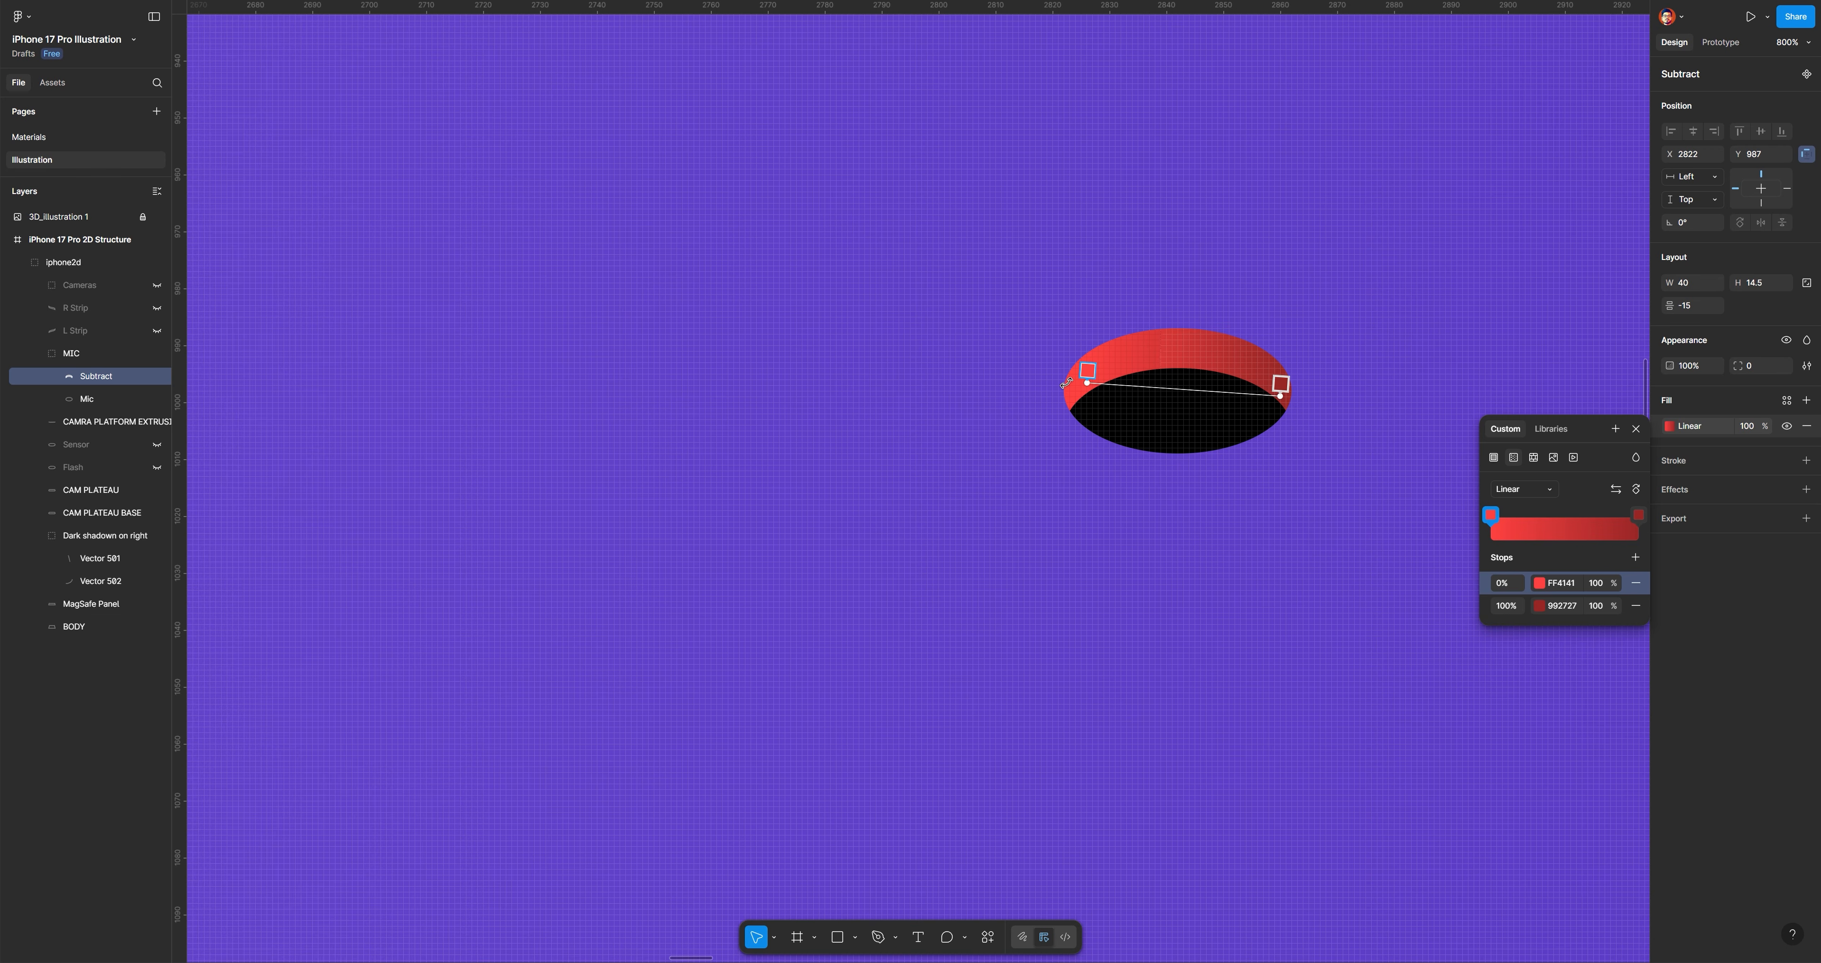
# Add a middle stop at 52% to the mic Subtract shape's linear gradient and level the gradient line across the shape
pyautogui.click(1192, 378)
pyautogui.moveTo(1280, 396); pyautogui.dragTo(1280, 388)
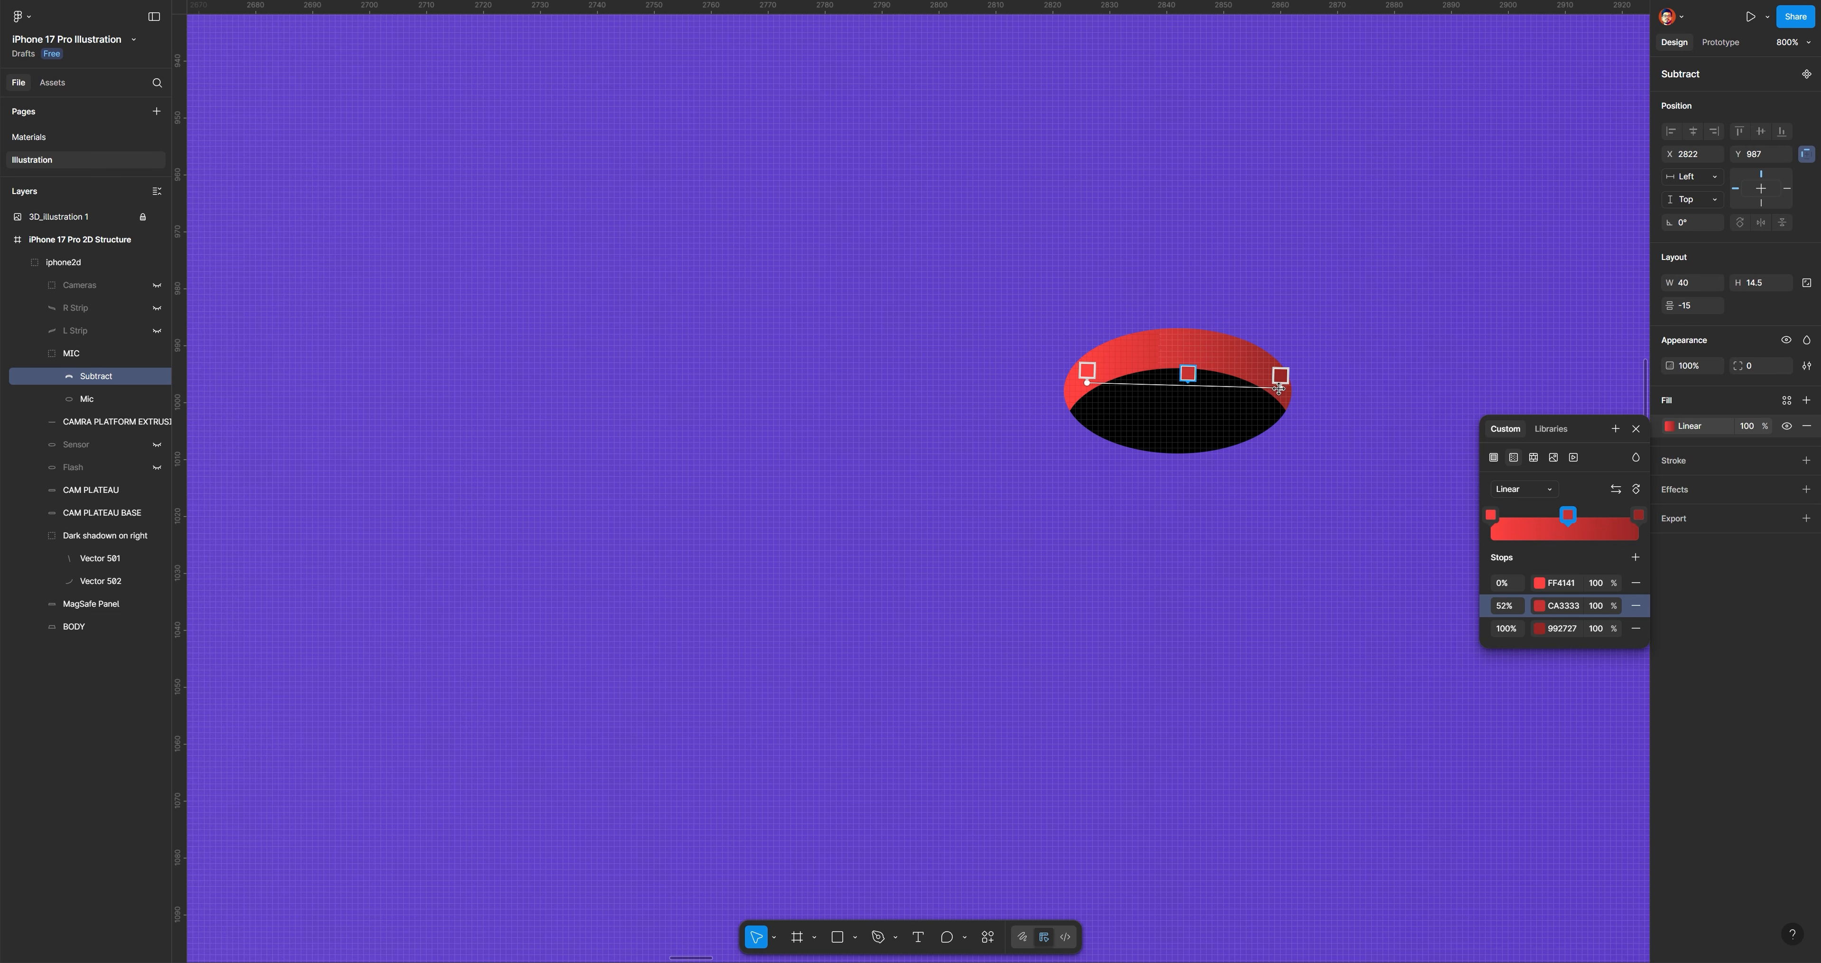
pyautogui.moveTo(1087, 382); pyautogui.dragTo(1072, 387)
# Sample the plateau purple for the gradient's 0% stop and darken it to 3B2486
pyautogui.click(1540, 584)
pyautogui.click(1328, 785)
pyautogui.click(1188, 601)
pyautogui.moveTo(1424, 643); pyautogui.dragTo(1428, 682)
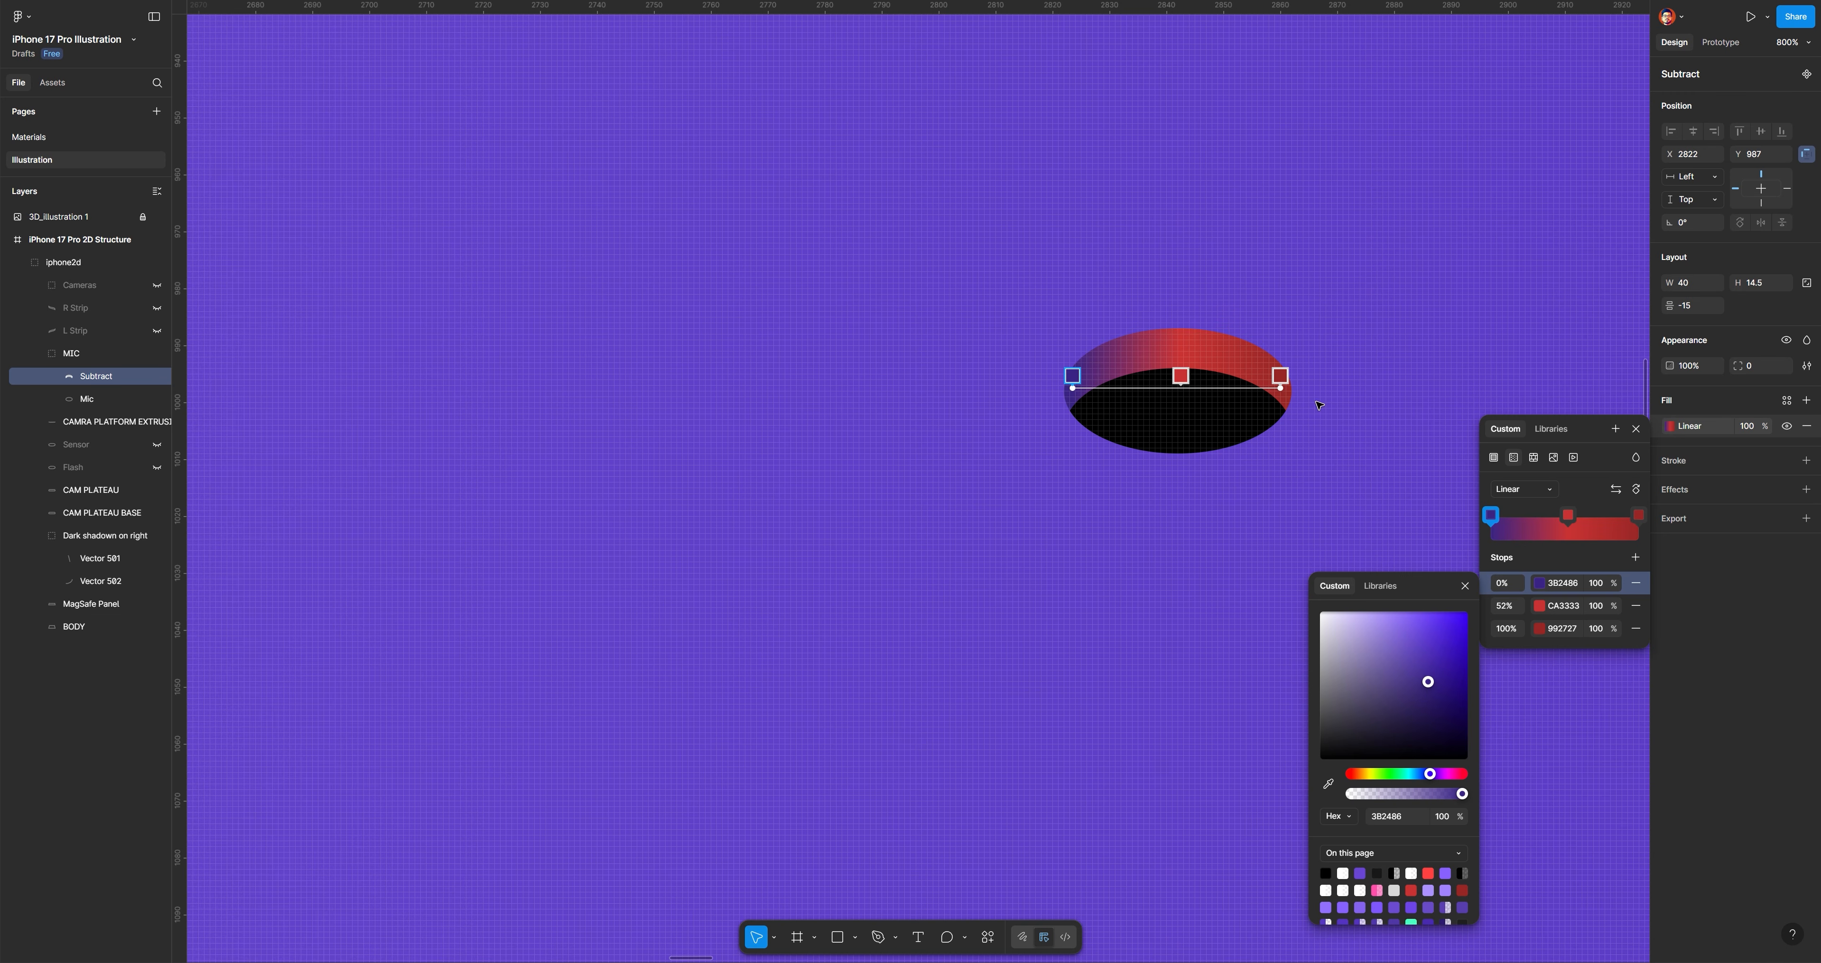
# Sample the plateau purple for the gradient's 52% stop and brighten it to 7A57EE
pyautogui.click(1181, 375)
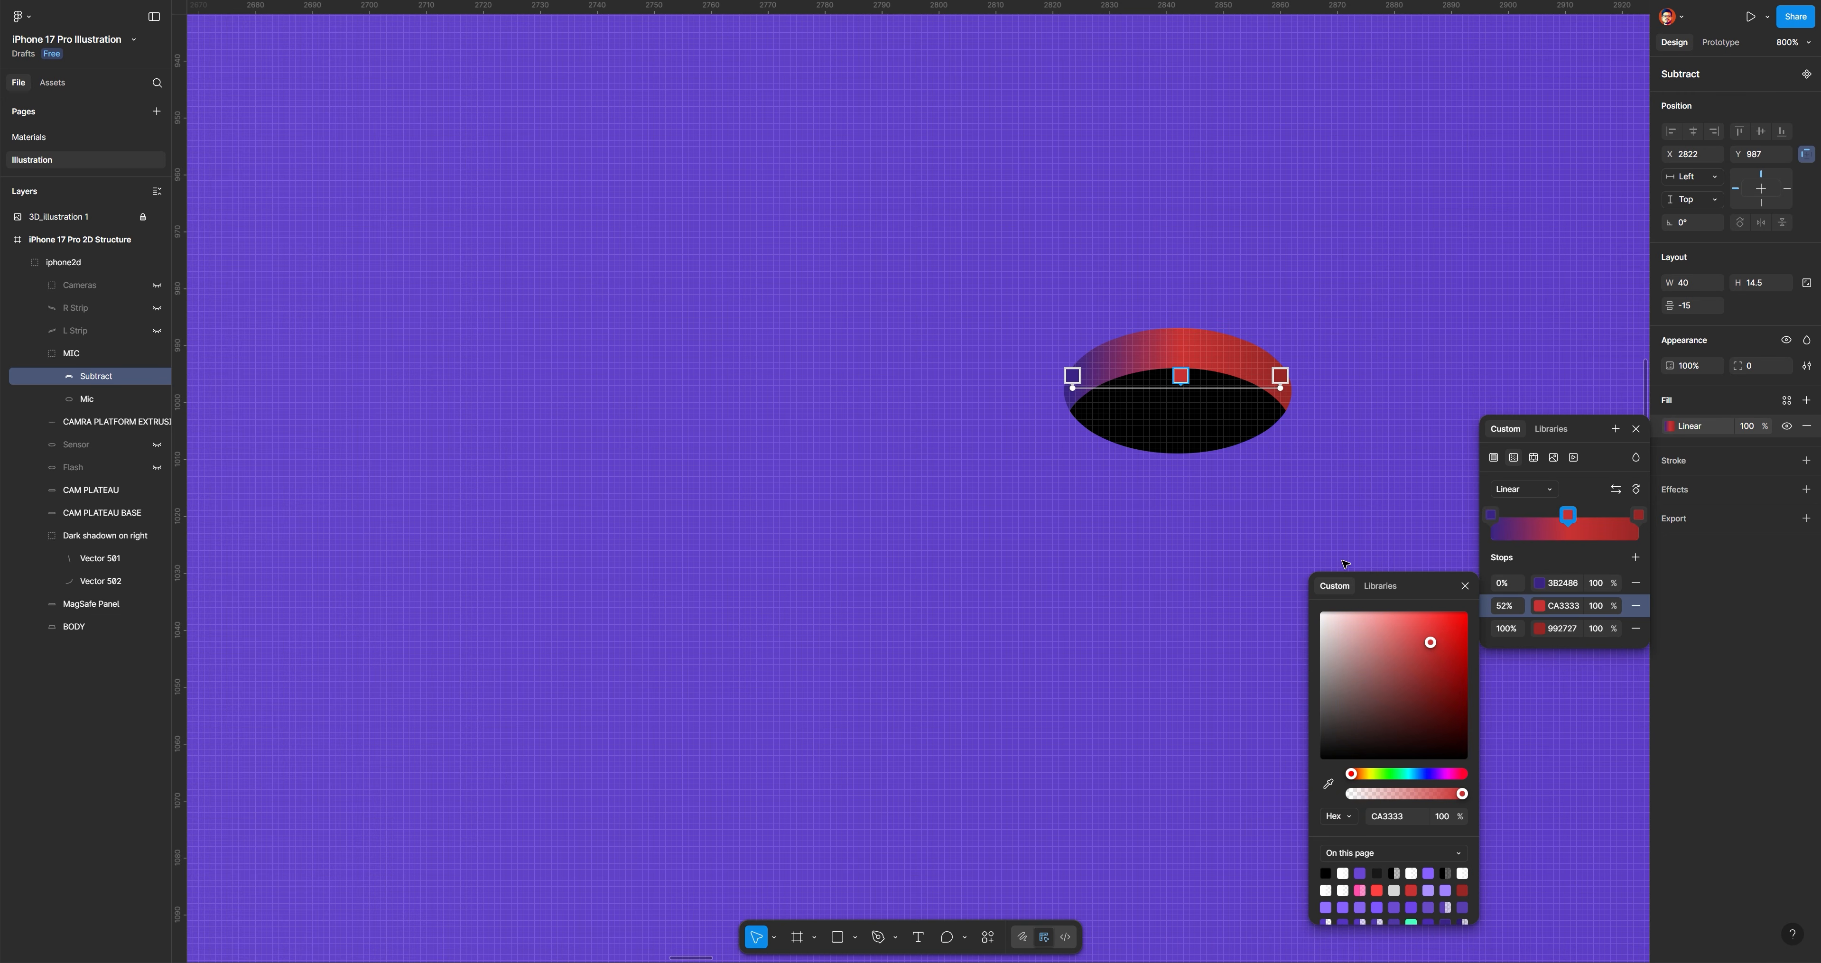
pyautogui.click(1328, 784)
pyautogui.click(1214, 543)
pyautogui.moveTo(1399, 668); pyautogui.dragTo(1414, 621)
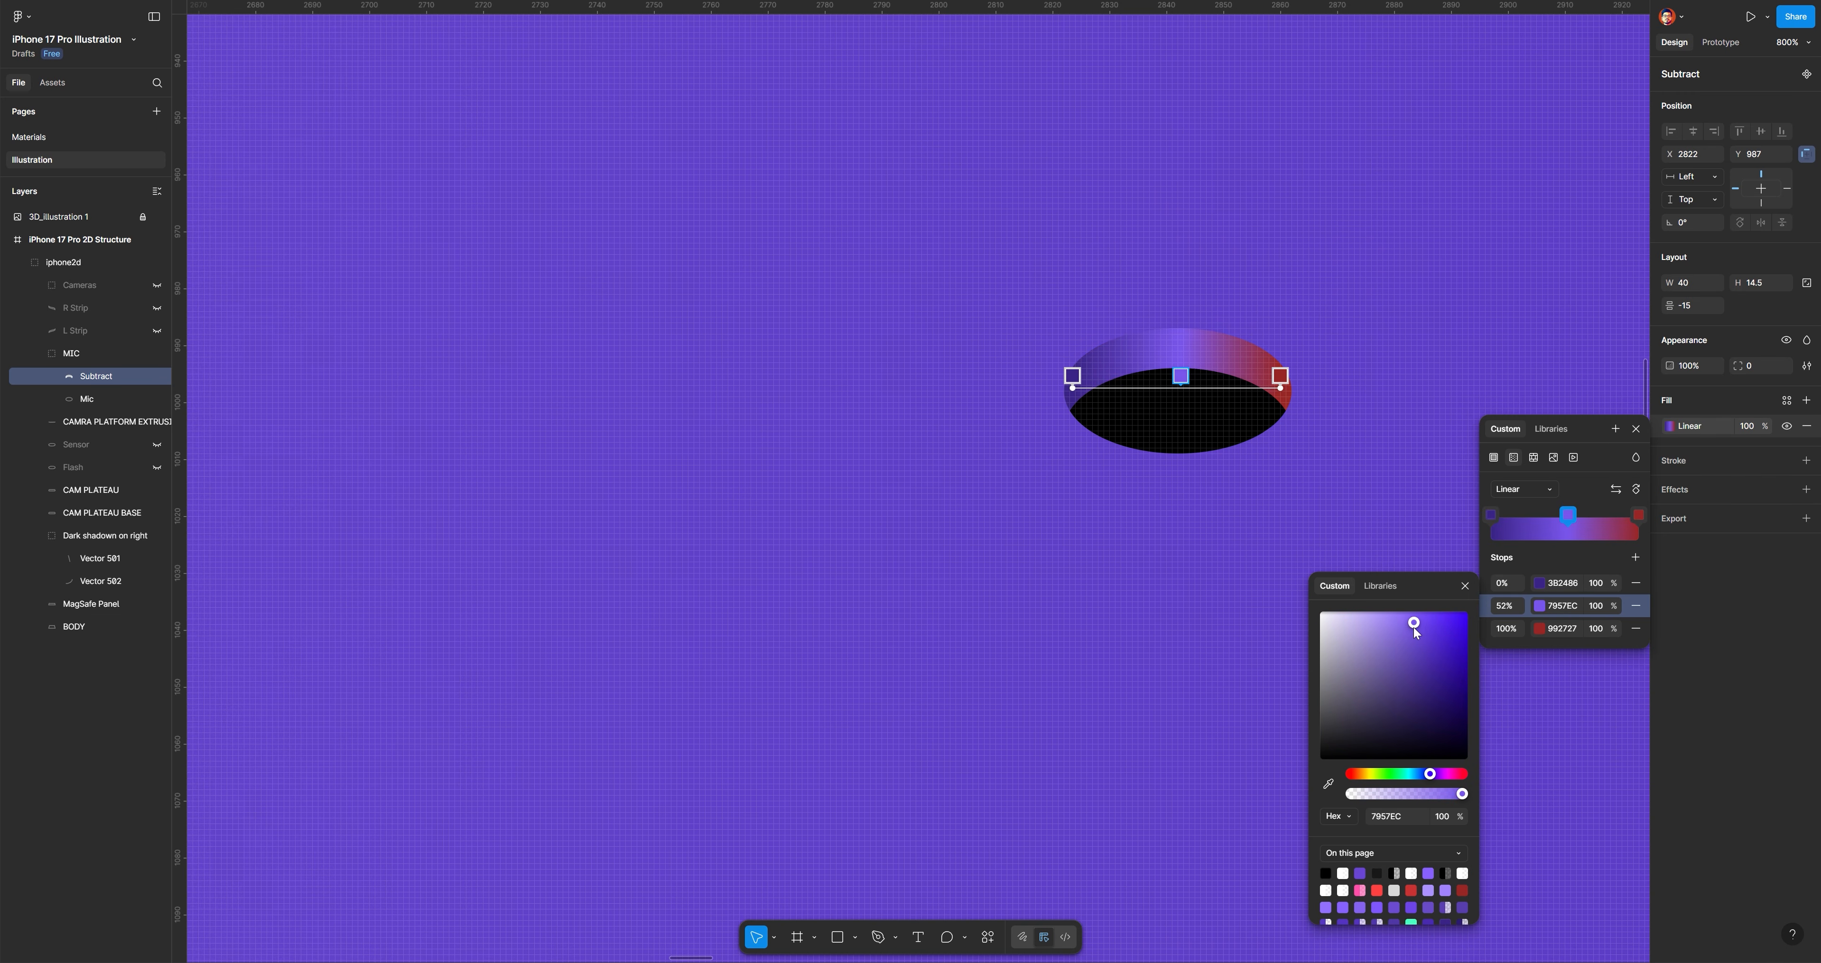
# Recolour the mic gradient's 100% stop from the sampled plateau purple to 452A9C and lighten the 52% stop to 9574FF
pyautogui.click(1281, 375)
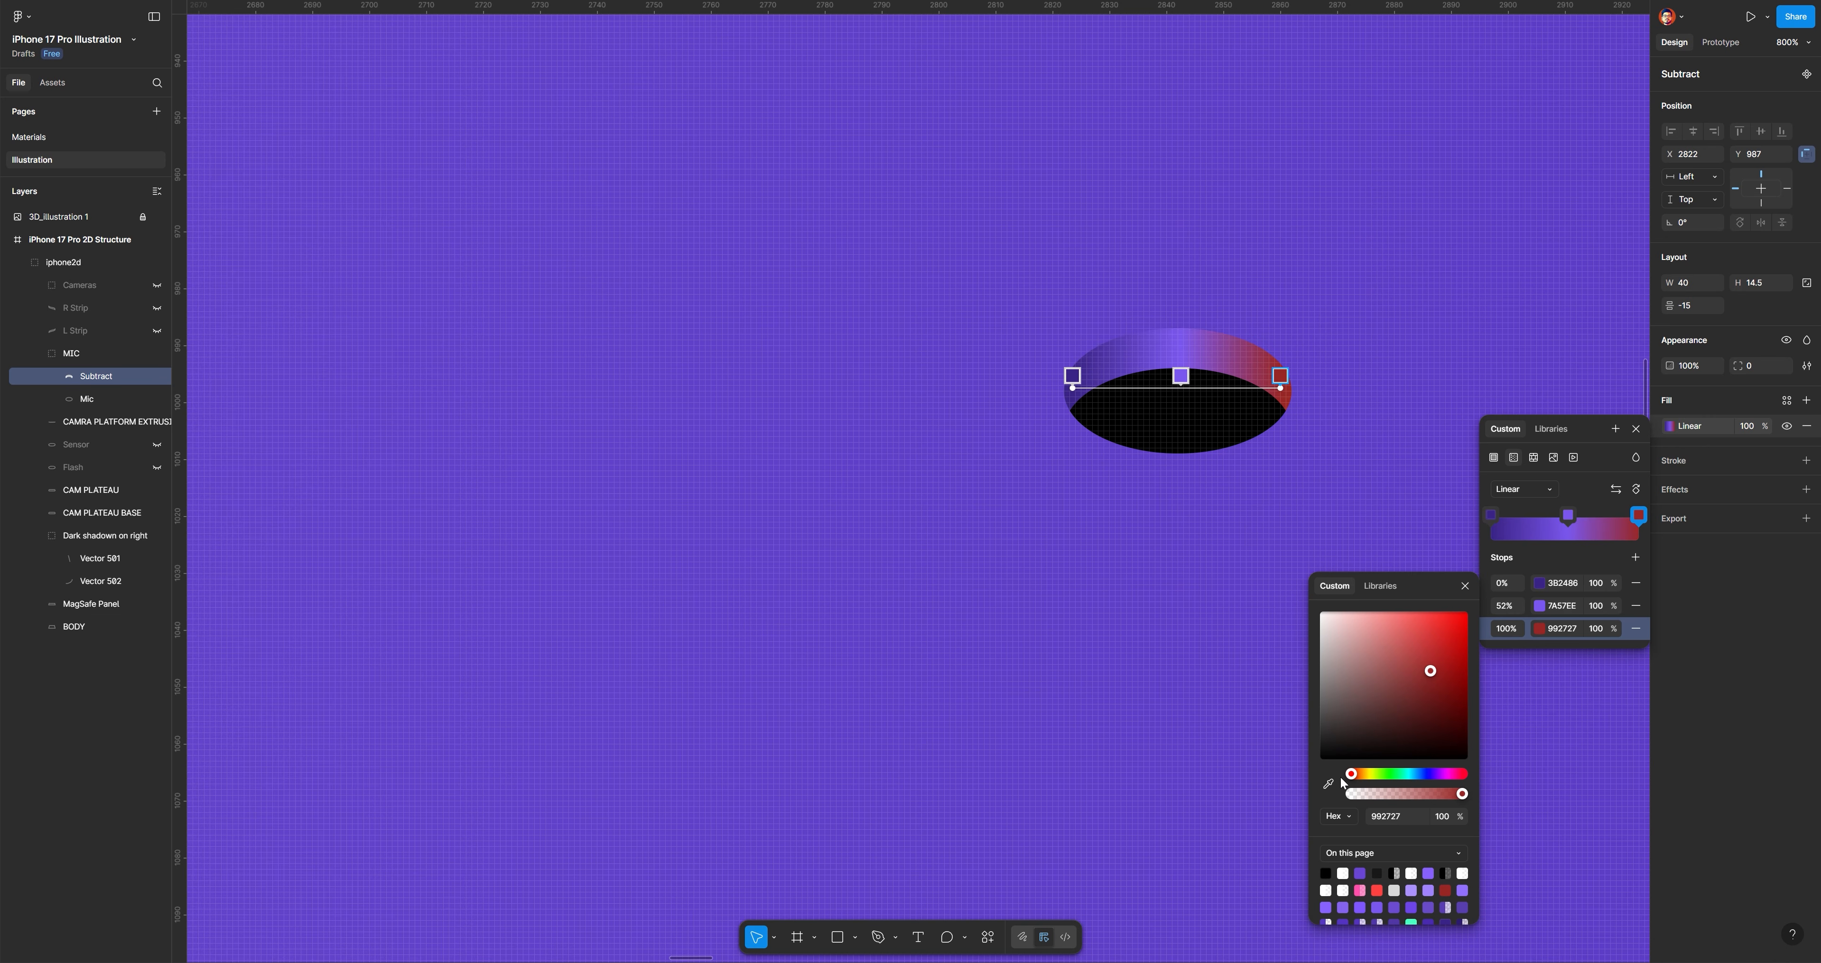
pyautogui.click(1327, 783)
pyautogui.click(1263, 535)
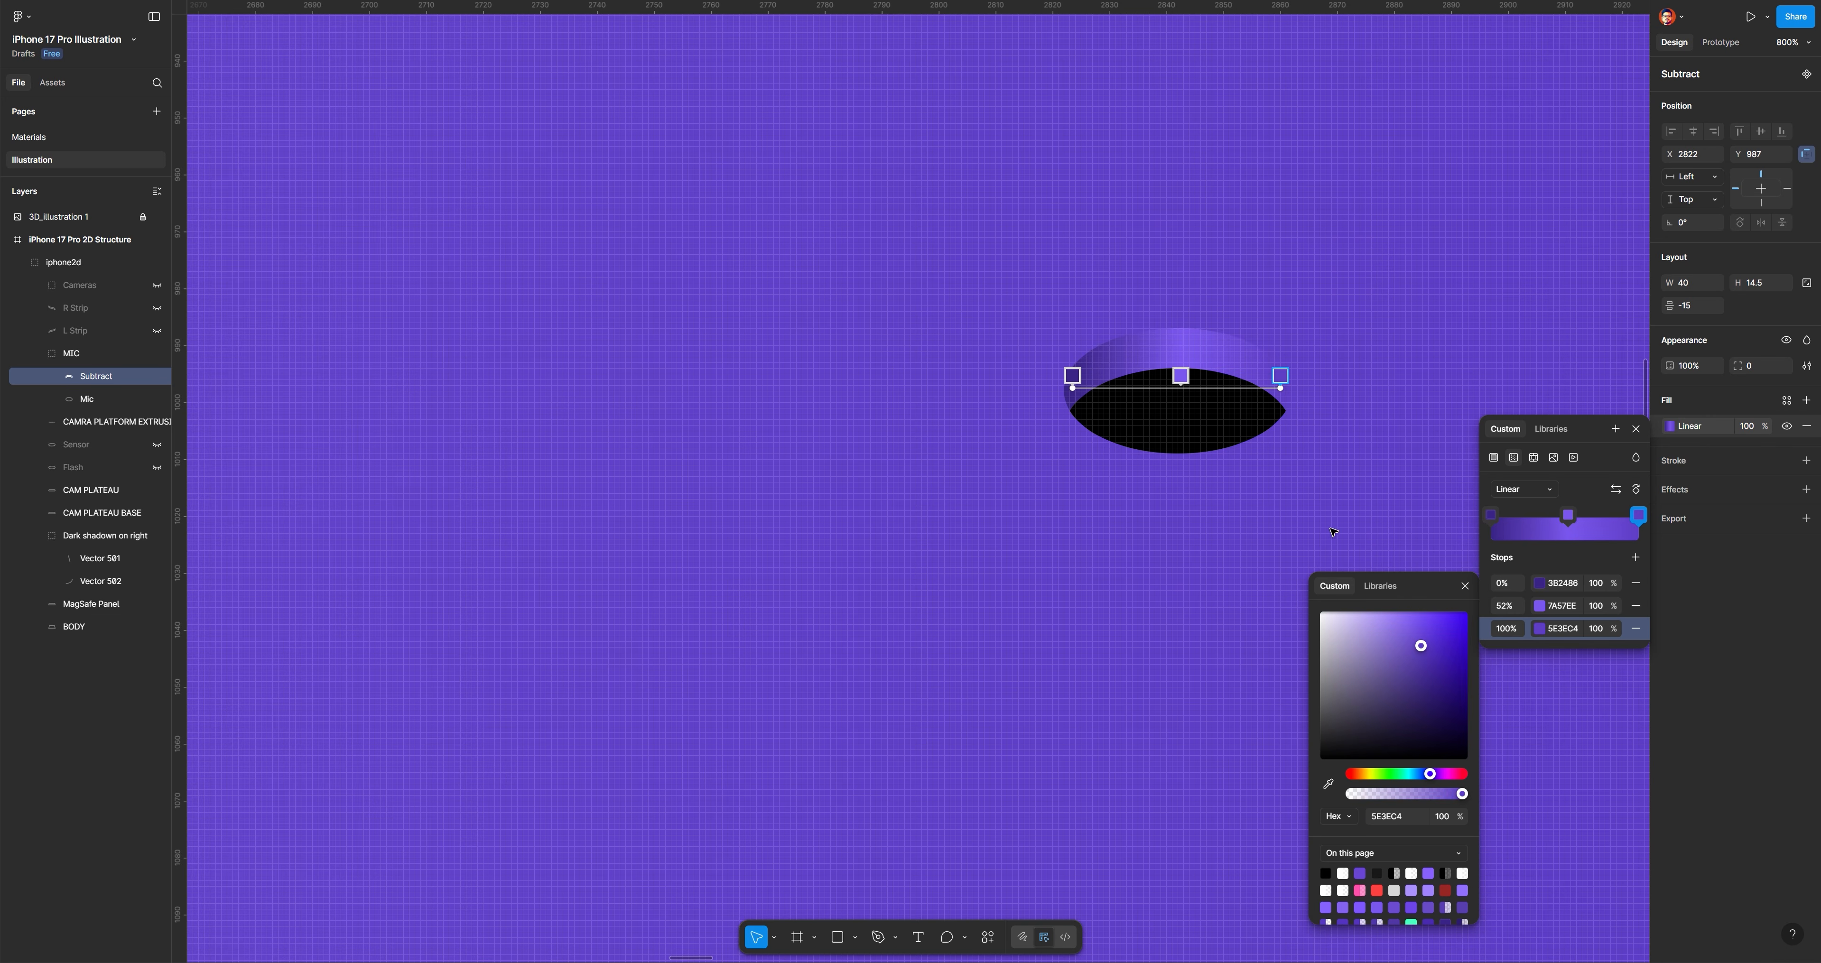
pyautogui.moveTo(1422, 668); pyautogui.dragTo(1401, 612)
pyautogui.click(1180, 376)
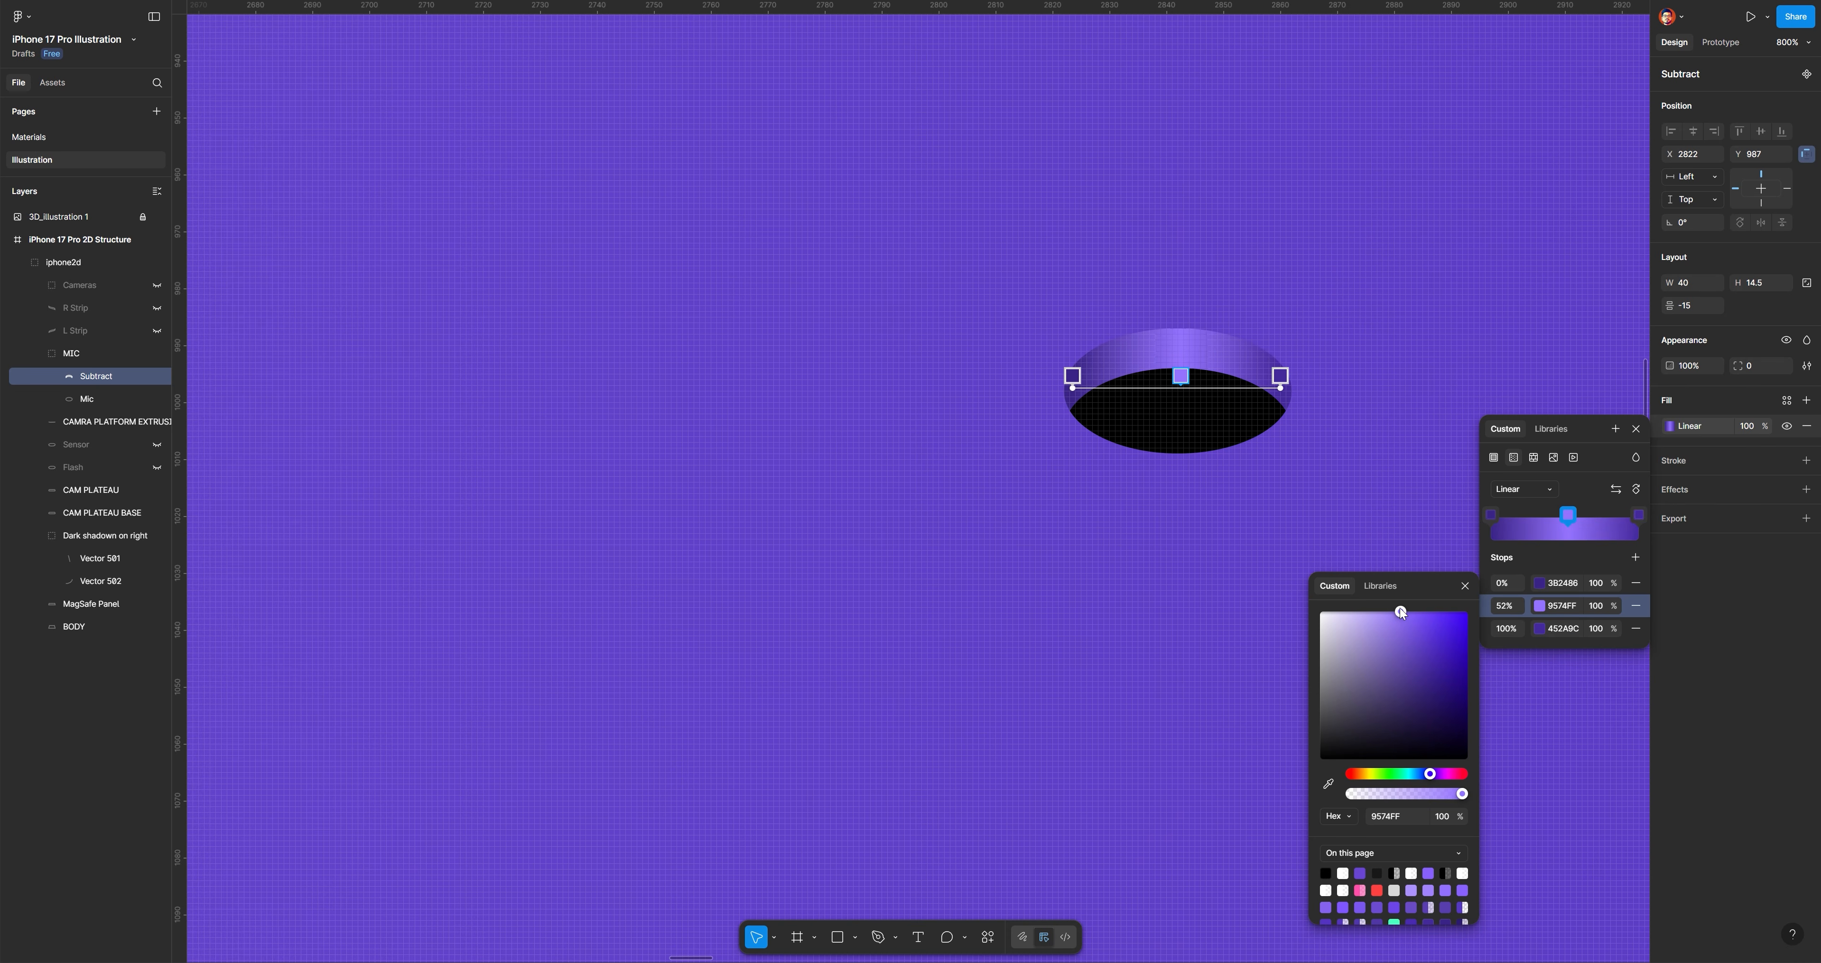
pyautogui.click(1343, 501)
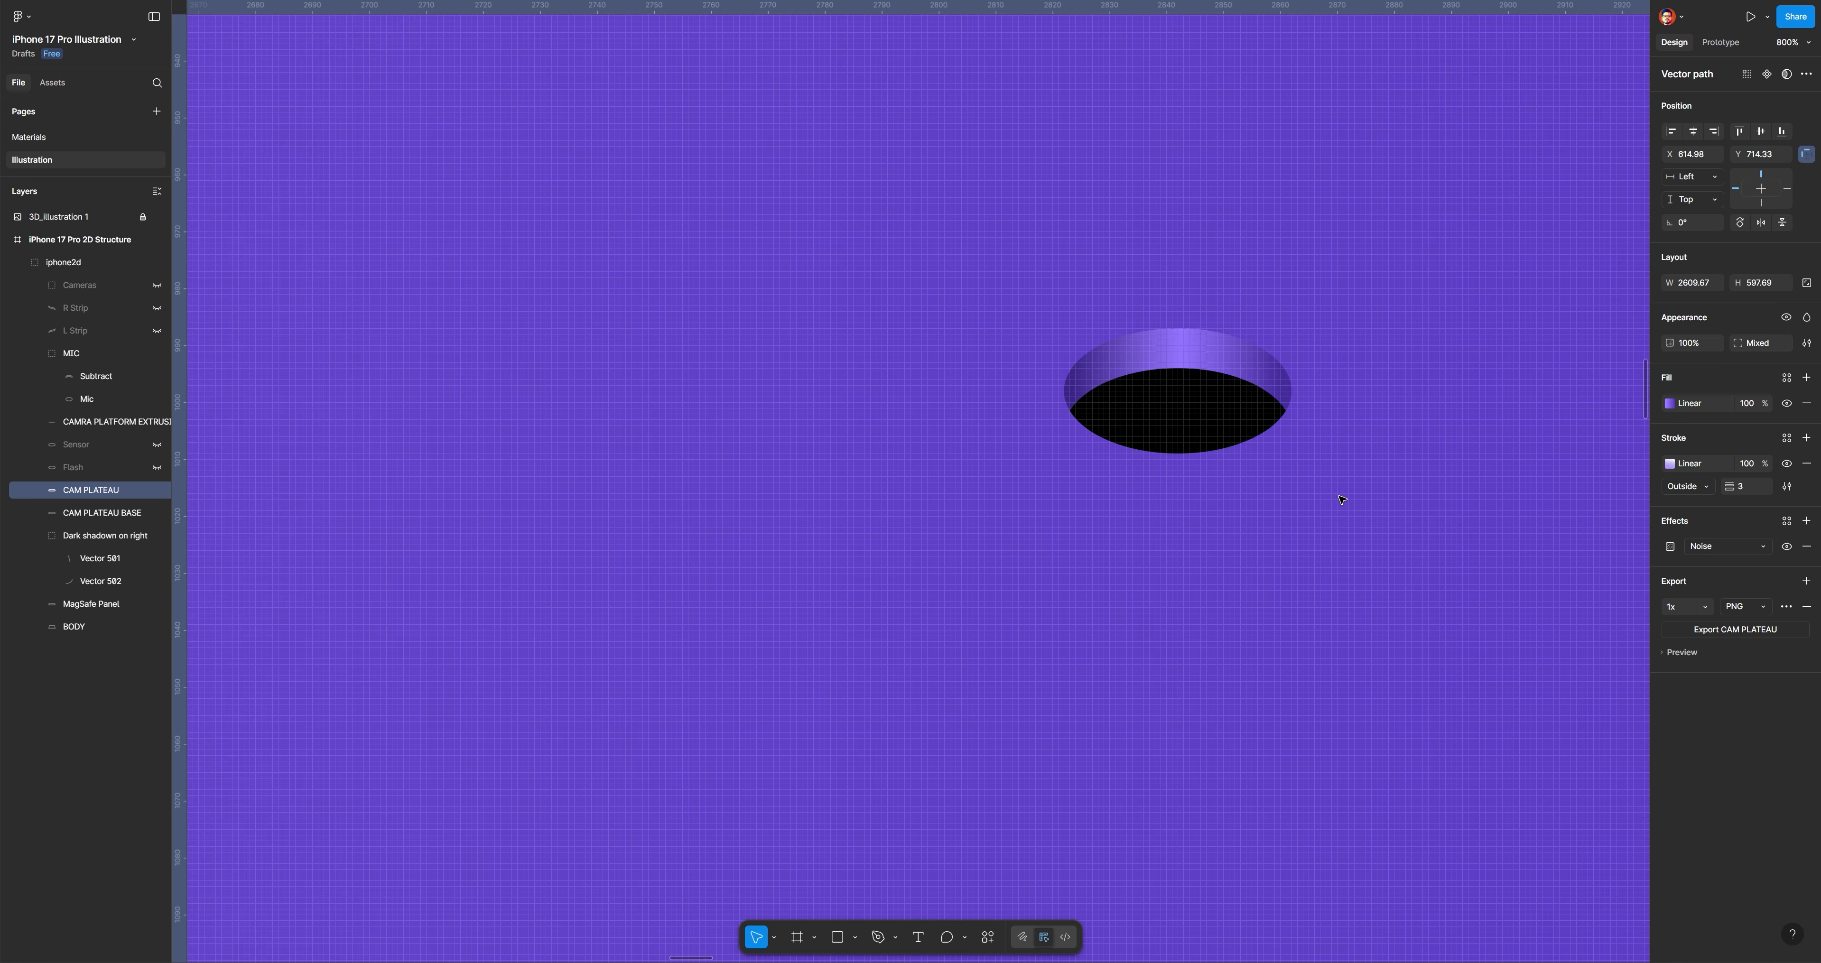
# Unhide the Sensor layer and select its black ellipse on the camera plateau
pyautogui.hotkey('ctrl', '-')
pyautogui.moveTo(1168, 304); pyautogui.dragTo(1178, 270)
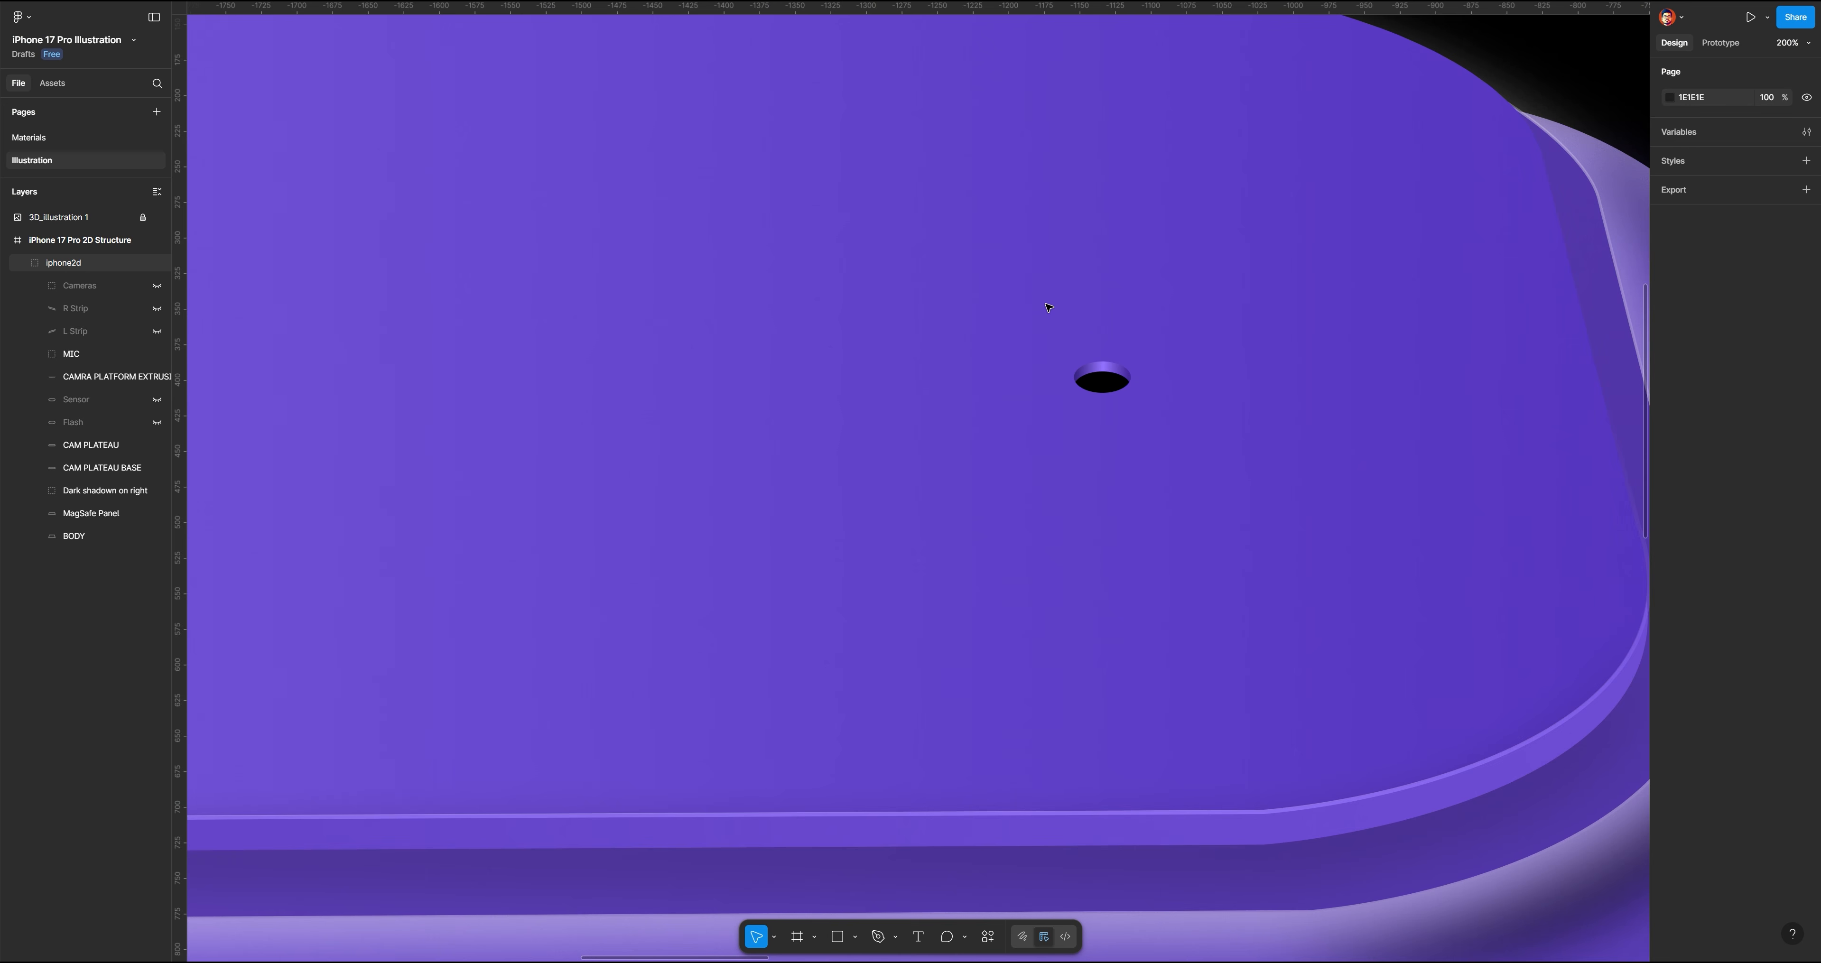
pyautogui.click(157, 400)
pyautogui.click(1140, 563)
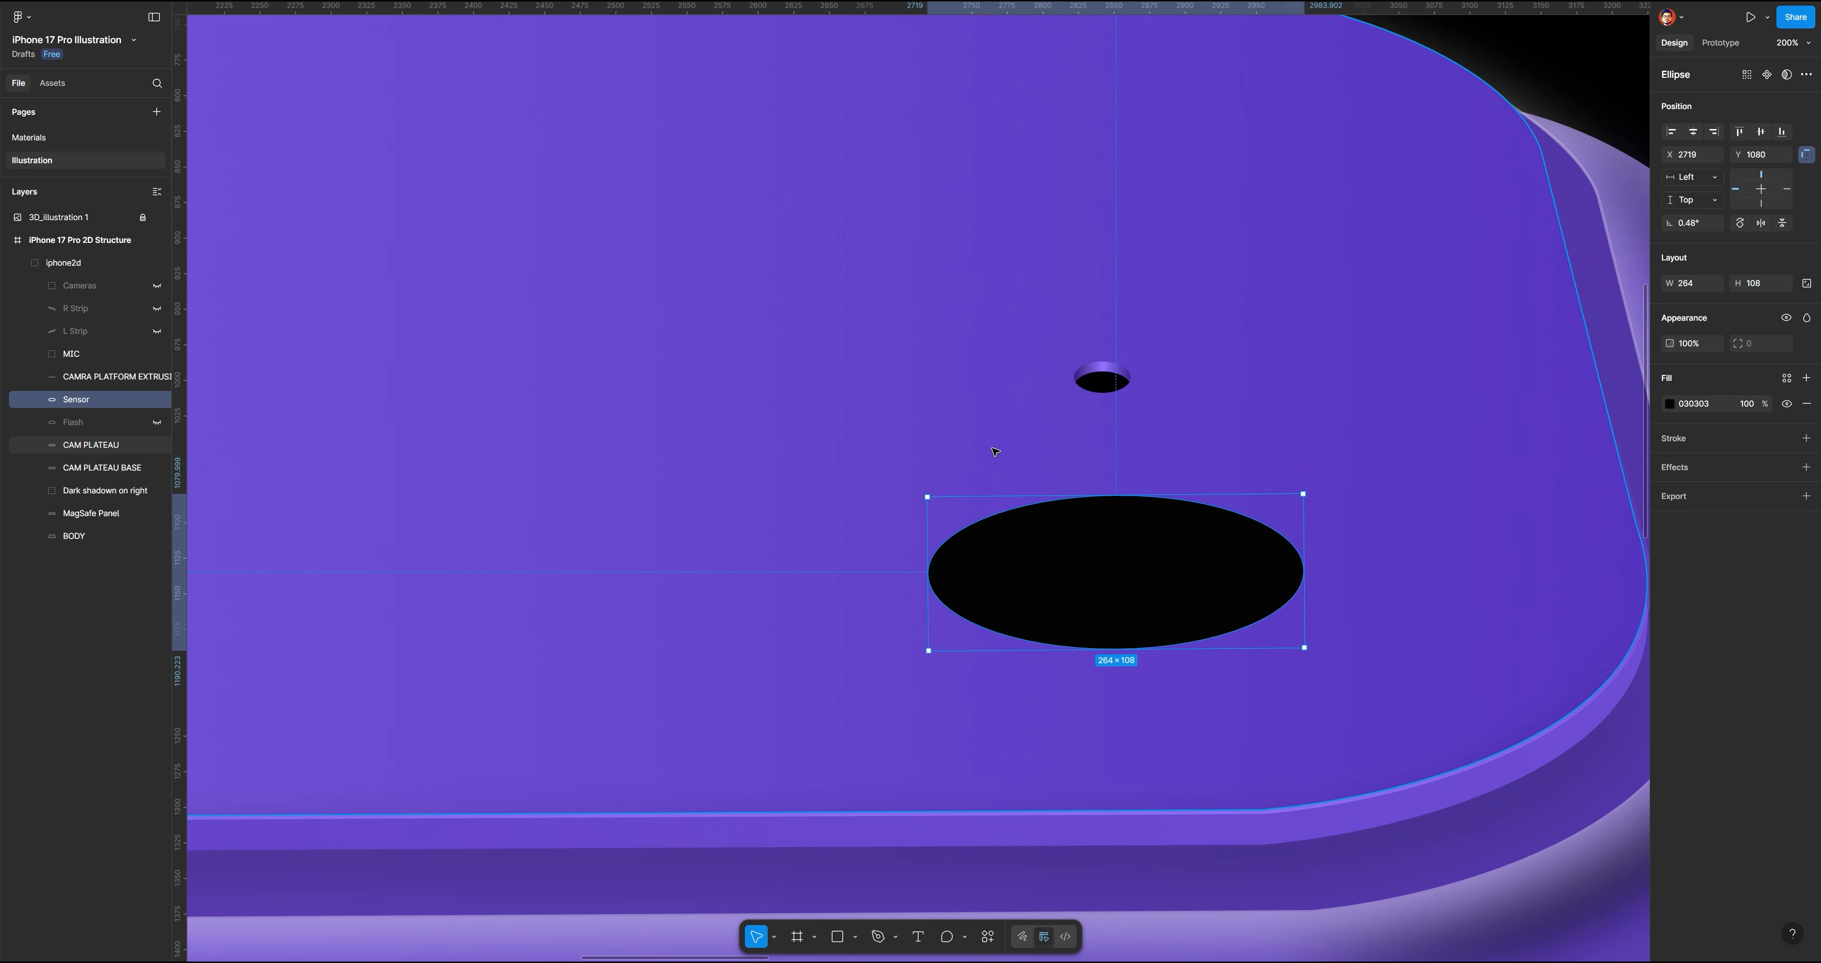
# Add a linear gradient stroke to the Sensor ellipse, running from its left edge towards the ellipse's centre
pyautogui.click(1806, 438)
pyautogui.click(1670, 464)
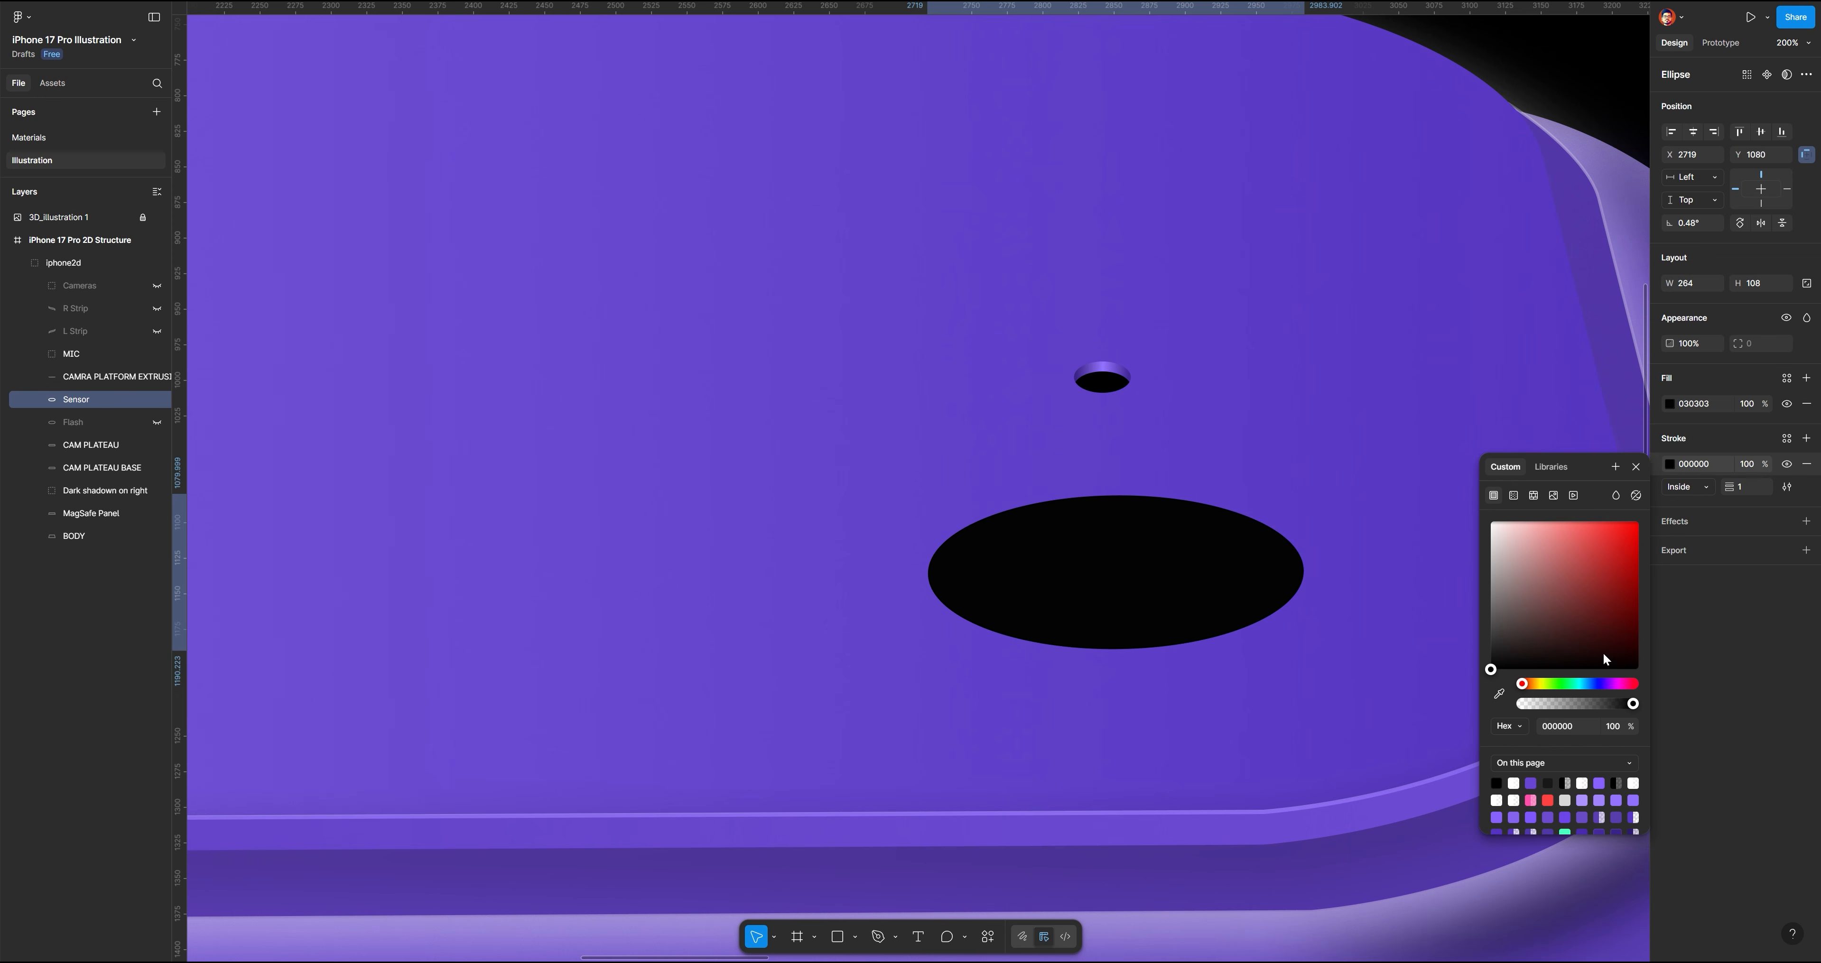
pyautogui.click(1515, 500)
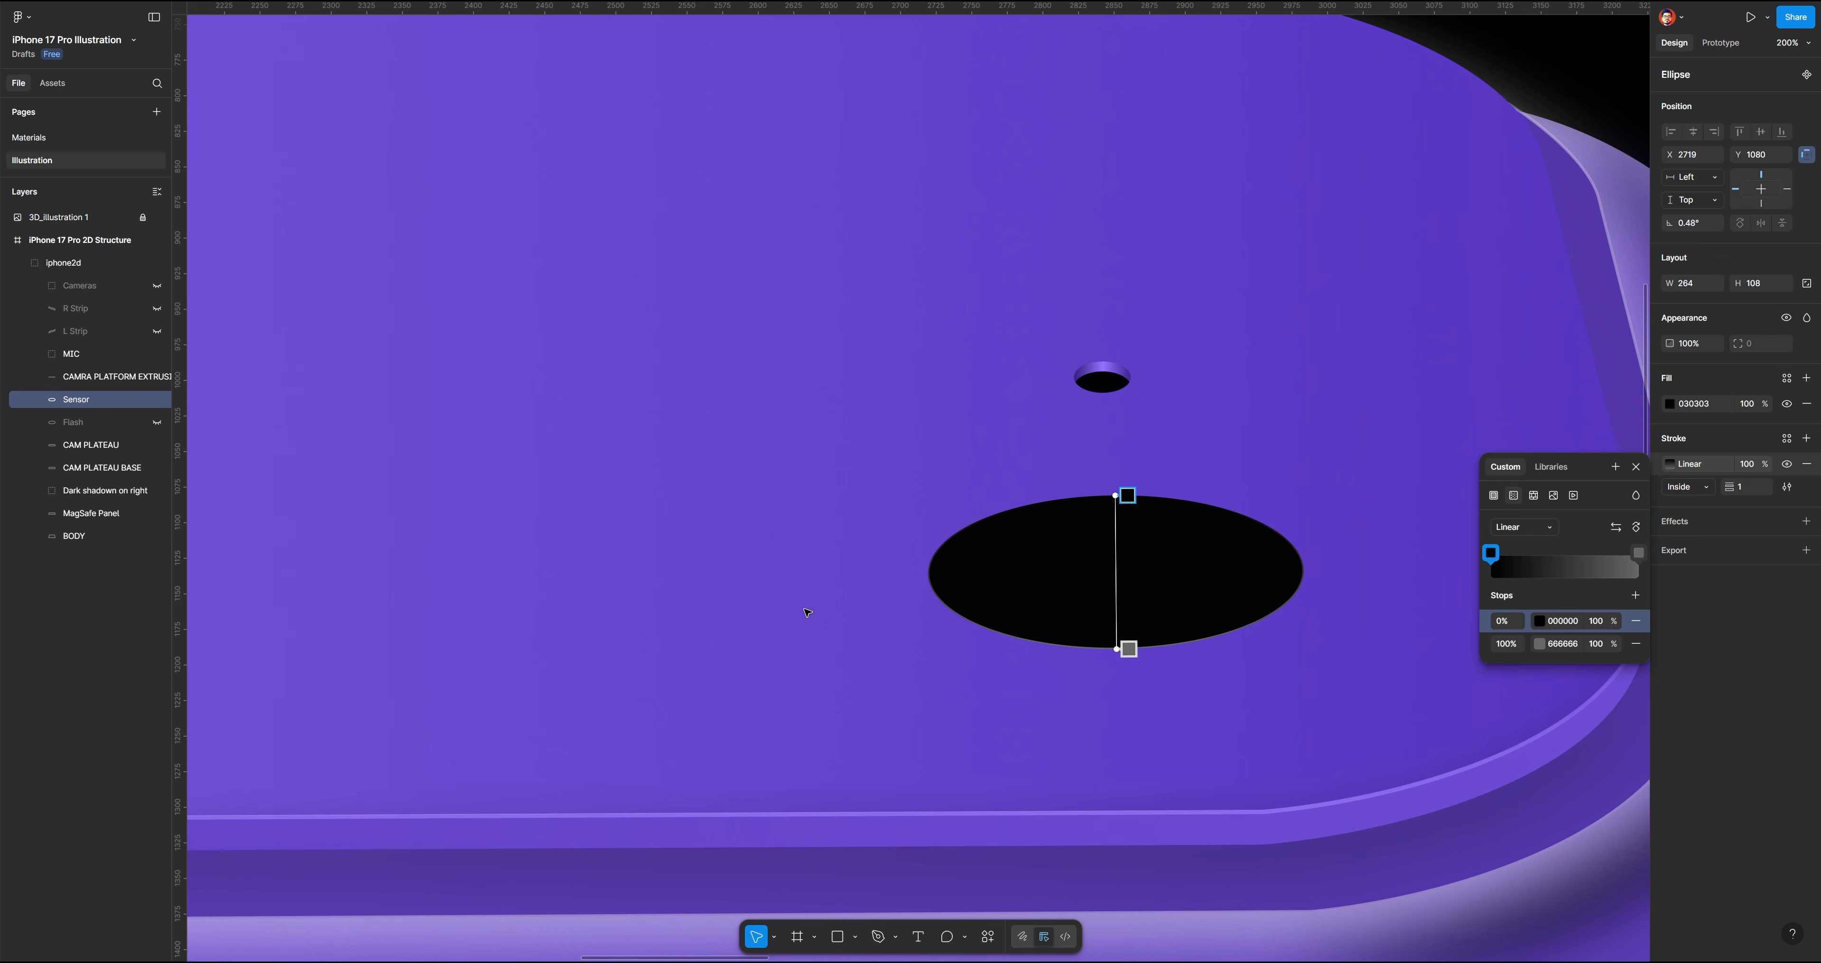
pyautogui.moveTo(1129, 504)
pyautogui.mouseDown()
pyautogui.moveTo(1011, 523)
pyautogui.moveTo(968, 606)
pyautogui.mouseUp()
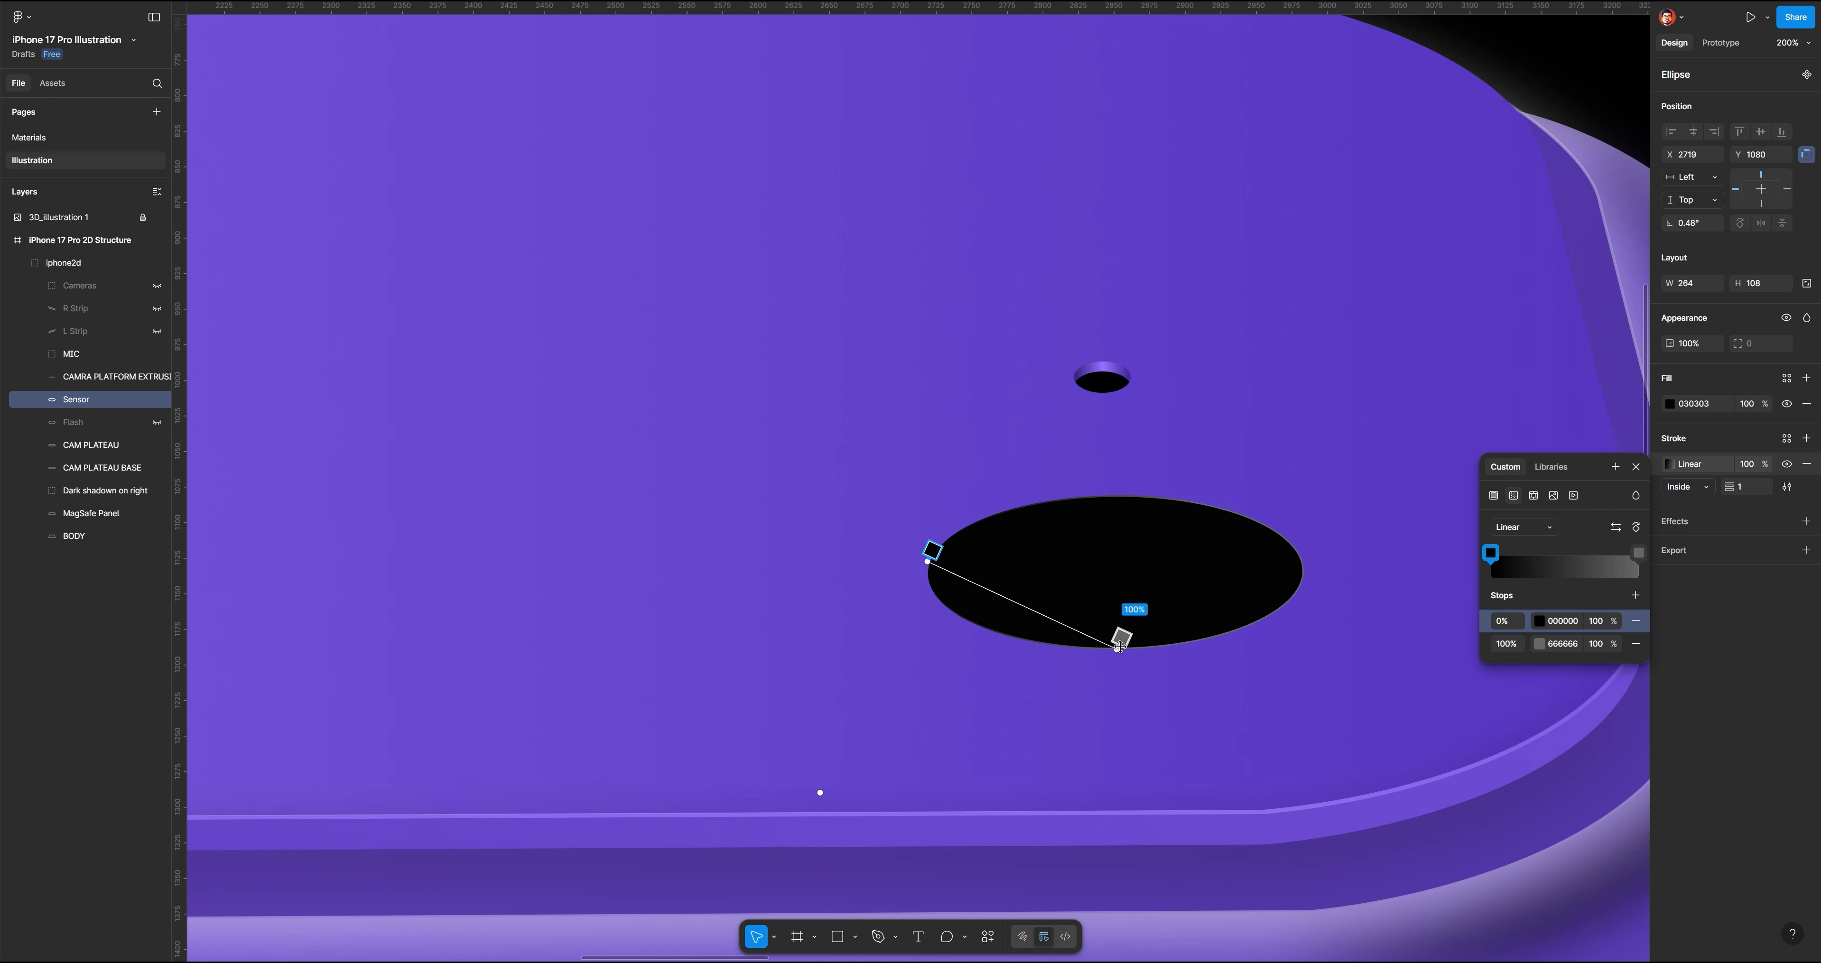
pyautogui.moveTo(1121, 639); pyautogui.dragTo(1068, 574)
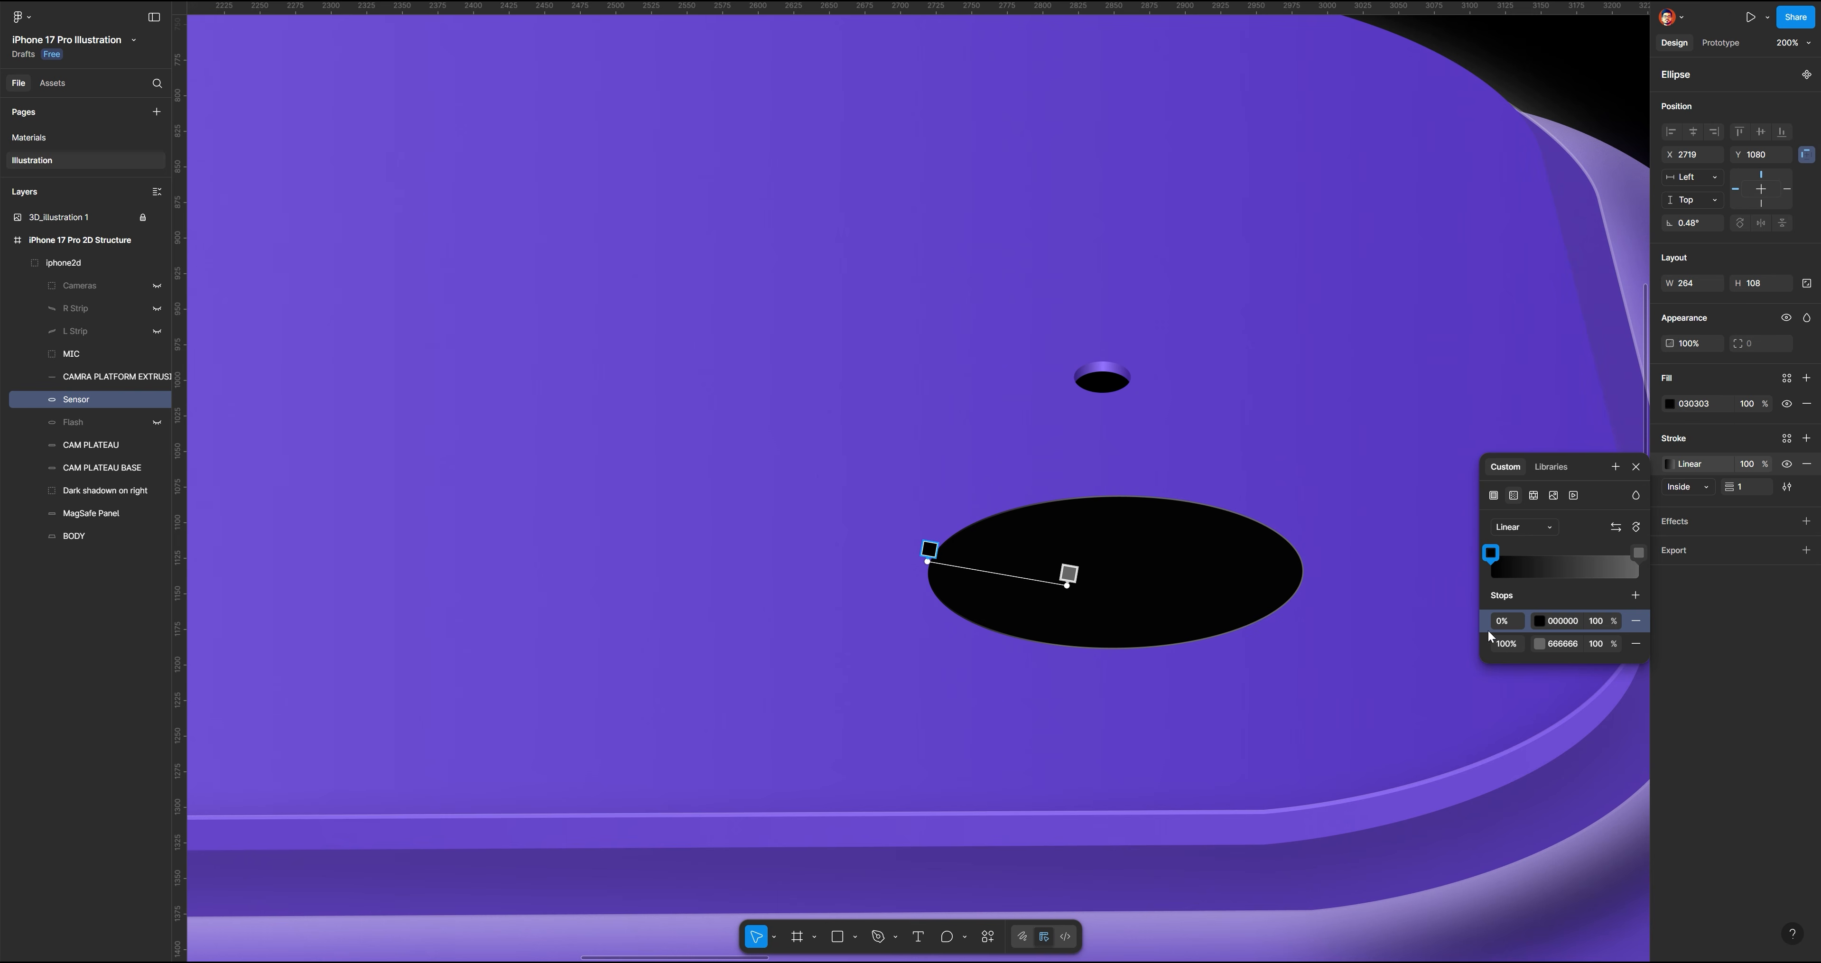
# Sample the plateau purple for the stroke gradient's 0% stop and brighten it to 6849DF
pyautogui.click(1541, 623)
pyautogui.click(1328, 810)
pyautogui.click(772, 487)
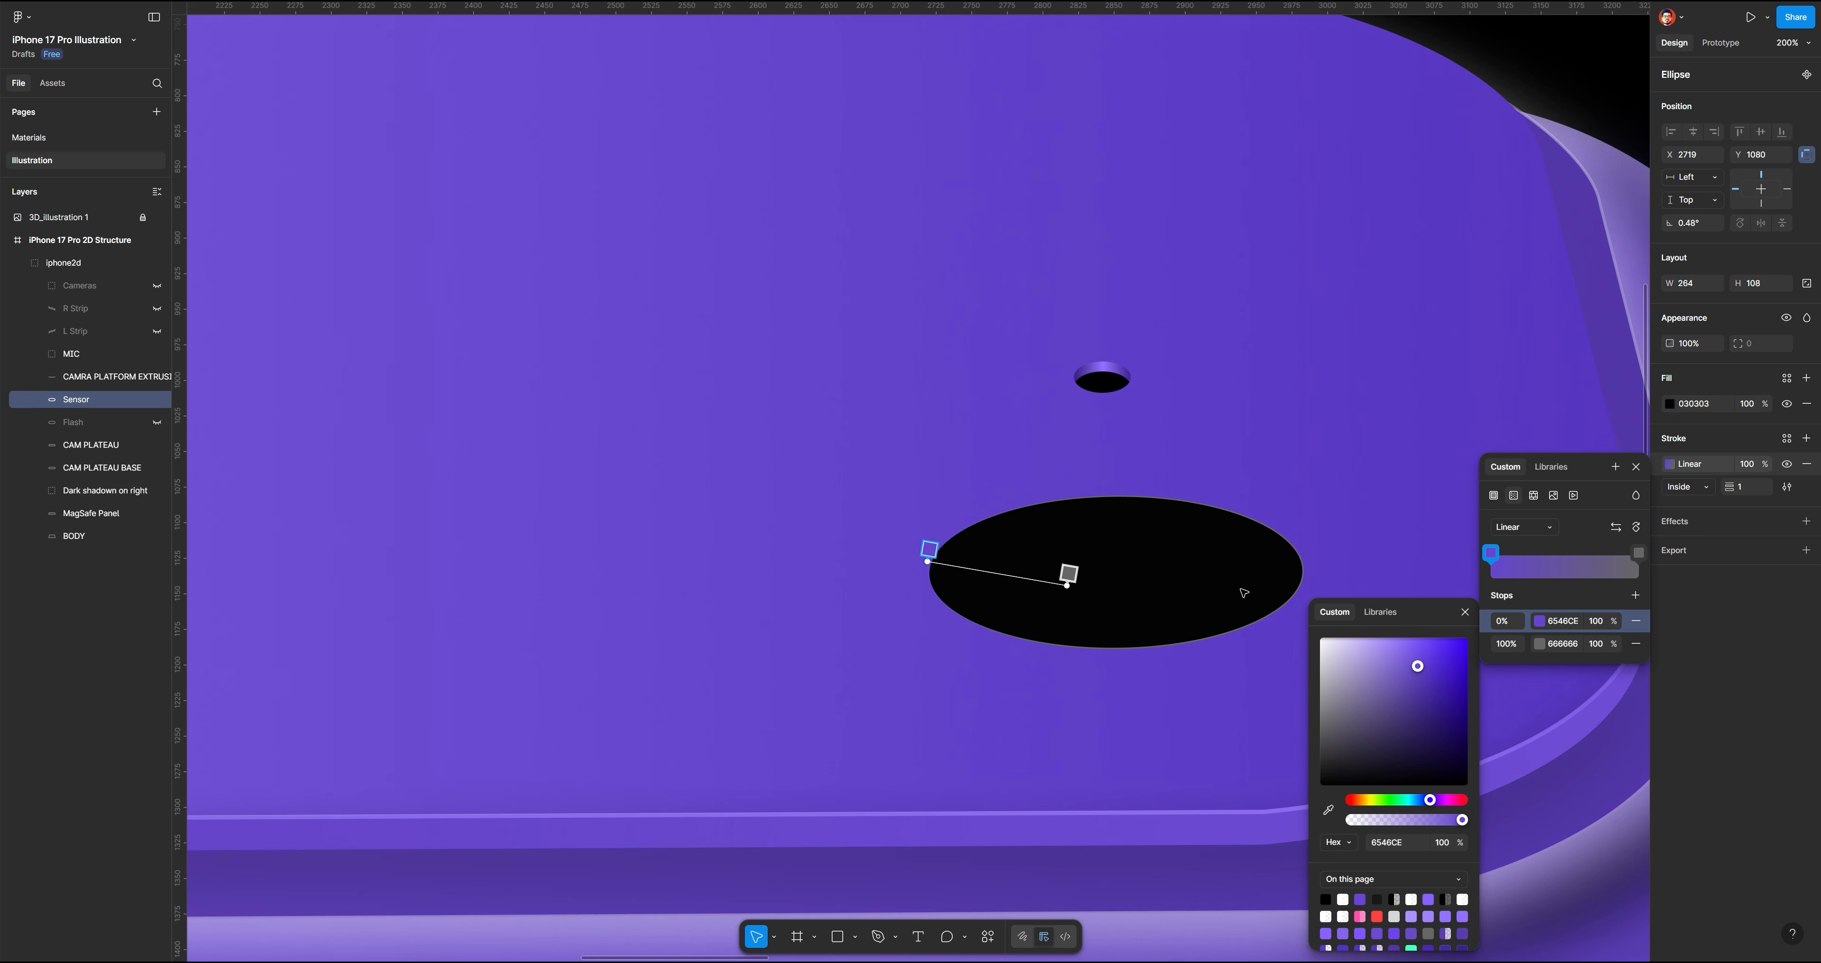
pyautogui.moveTo(1420, 665); pyautogui.dragTo(1418, 661)
# Set the stroke gradient's 100% stop to the sampled plateau purple 6042C8 with 0% opacity
pyautogui.click(1521, 646)
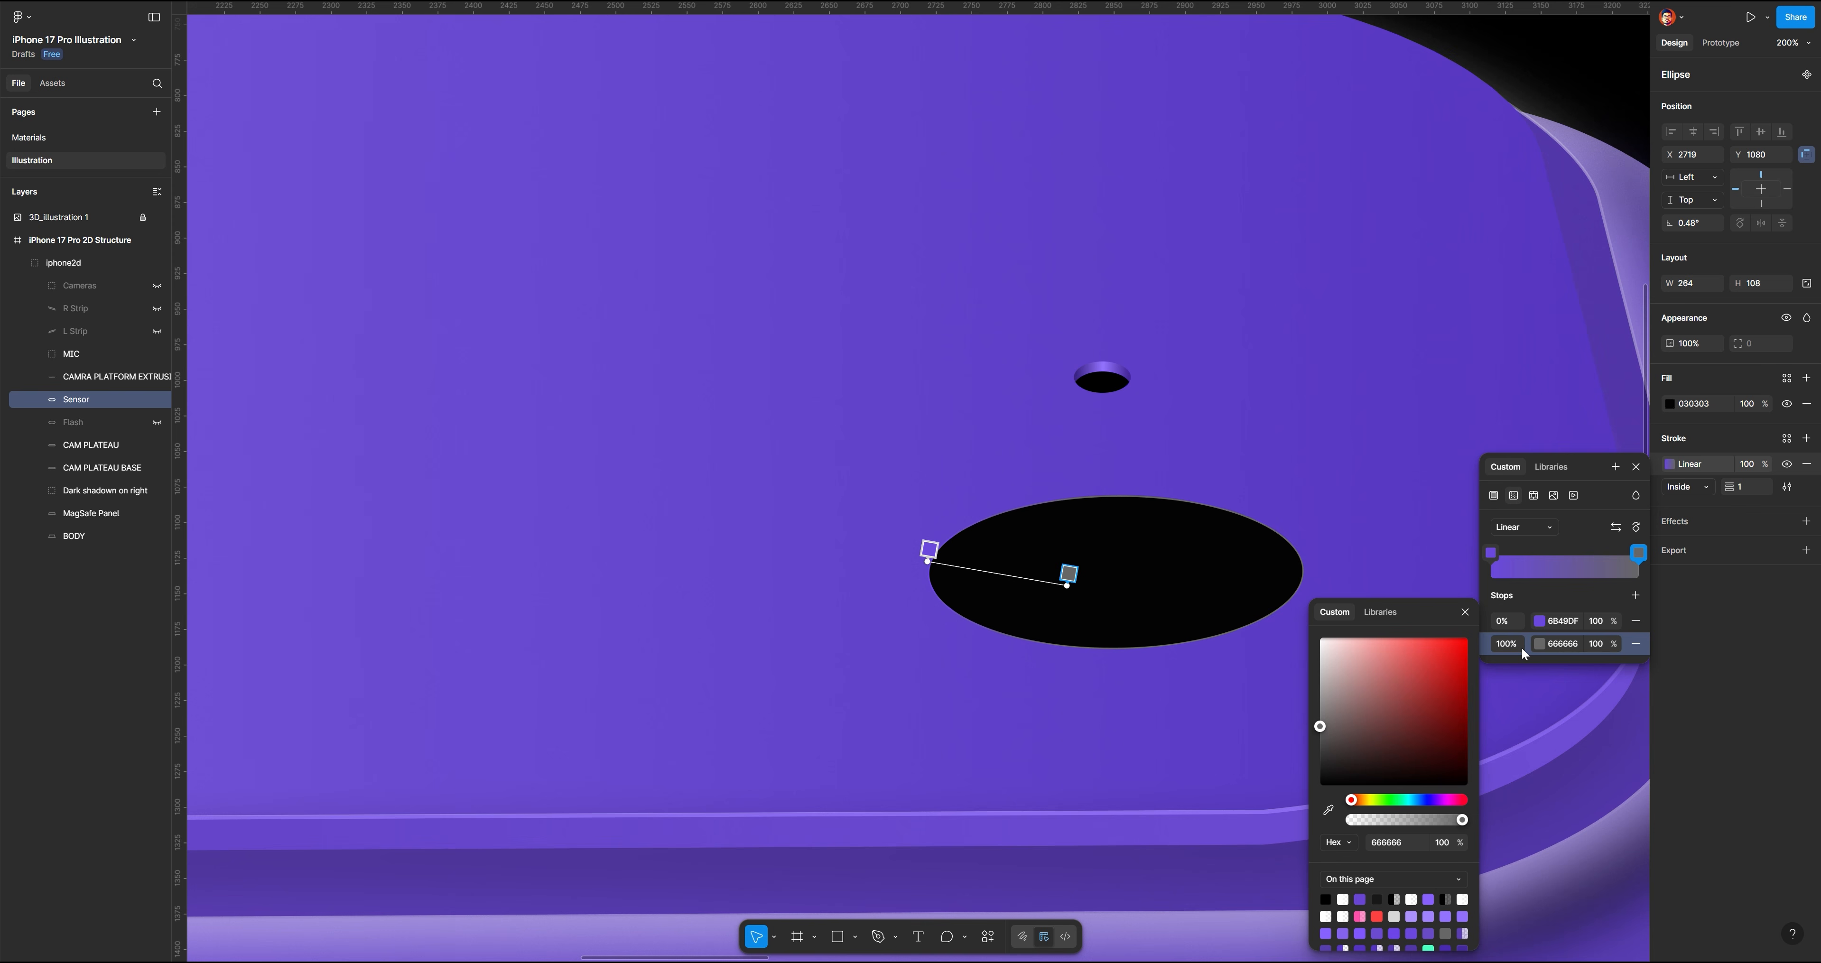
pyautogui.click(1329, 811)
pyautogui.click(1044, 699)
pyautogui.click(1602, 649)
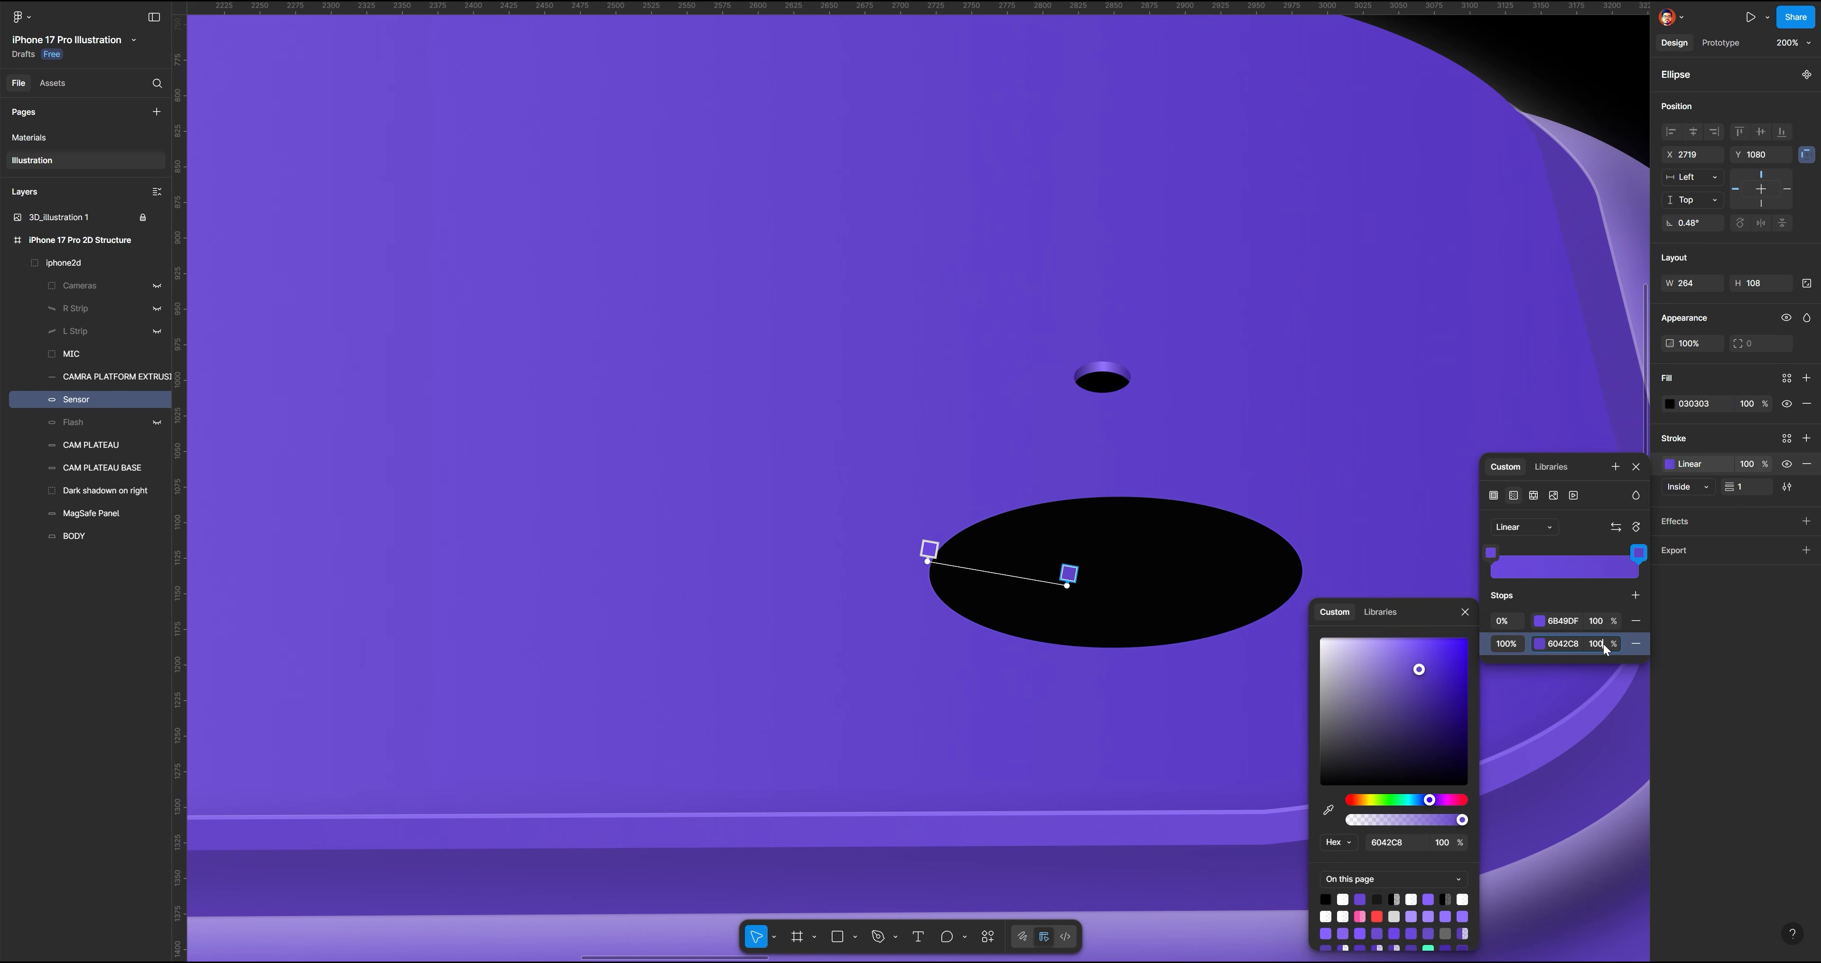
pyautogui.write('0')
pyautogui.press('Return')
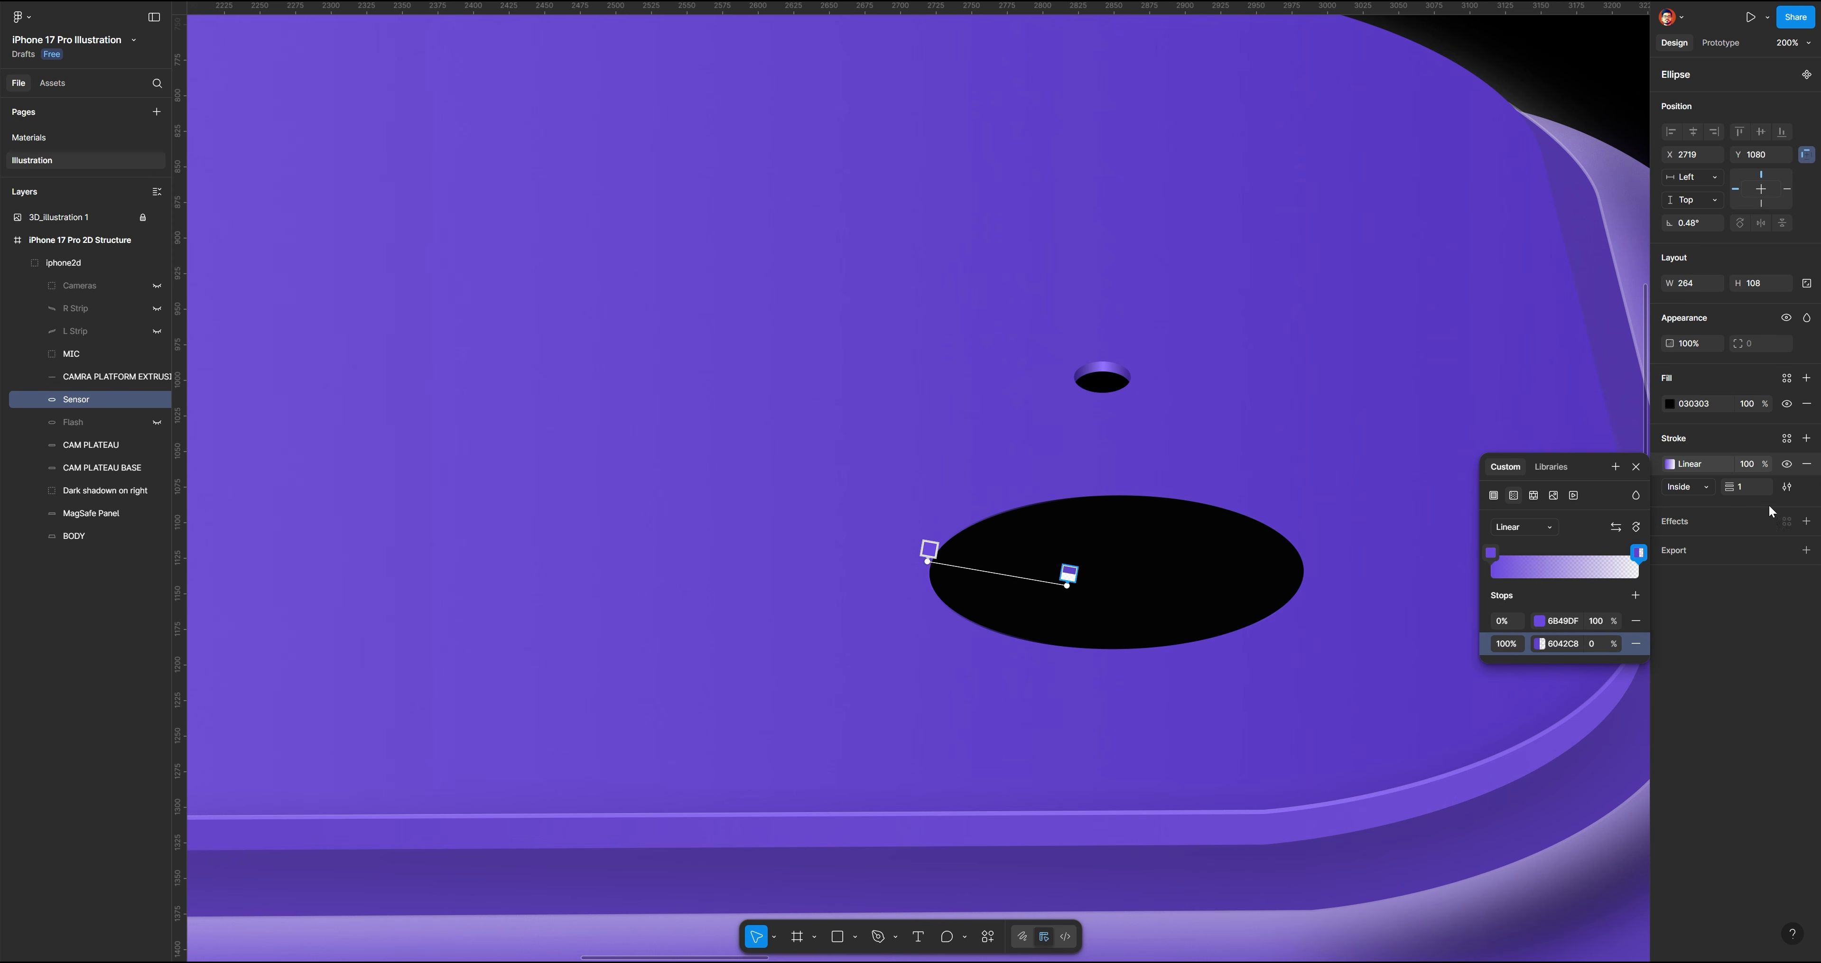
# Add a second linear gradient stroke to the Sensor ellipse, running between its right edge and a point near the centre
pyautogui.click(1807, 440)
pyautogui.click(1807, 439)
pyautogui.click(1671, 464)
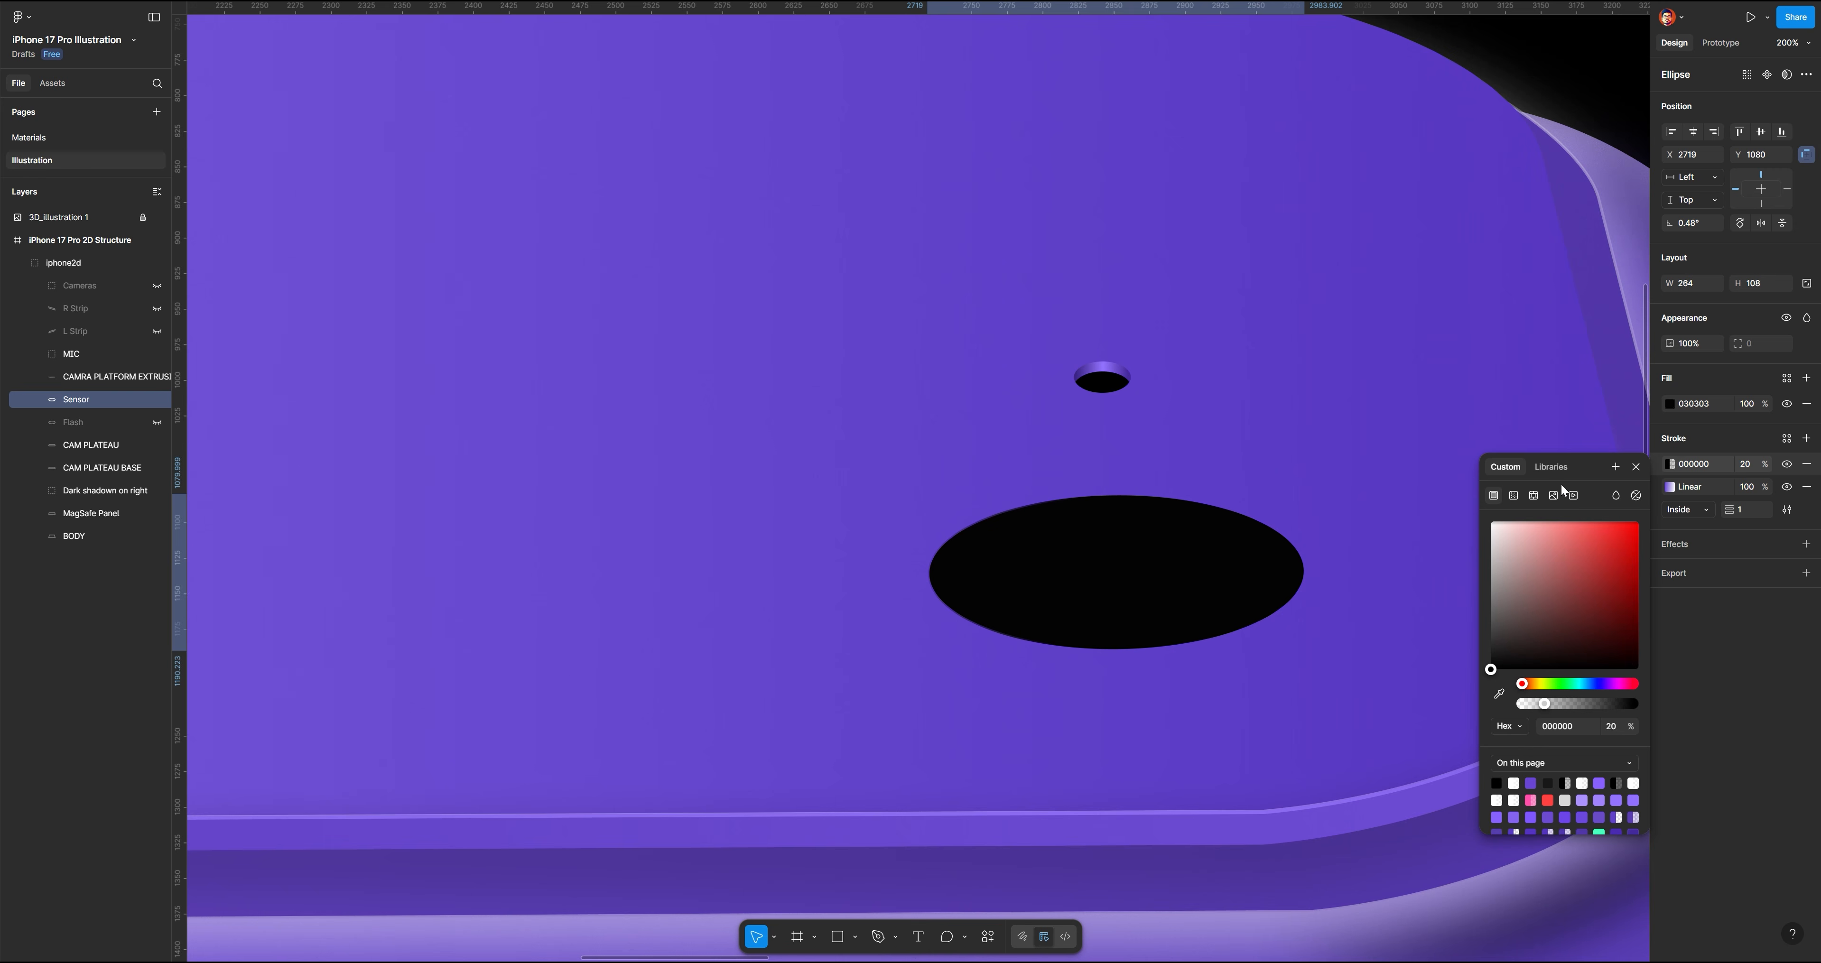
pyautogui.click(1514, 494)
pyautogui.moveTo(1129, 649); pyautogui.dragTo(1306, 564)
pyautogui.moveTo(1118, 497); pyautogui.dragTo(1165, 532)
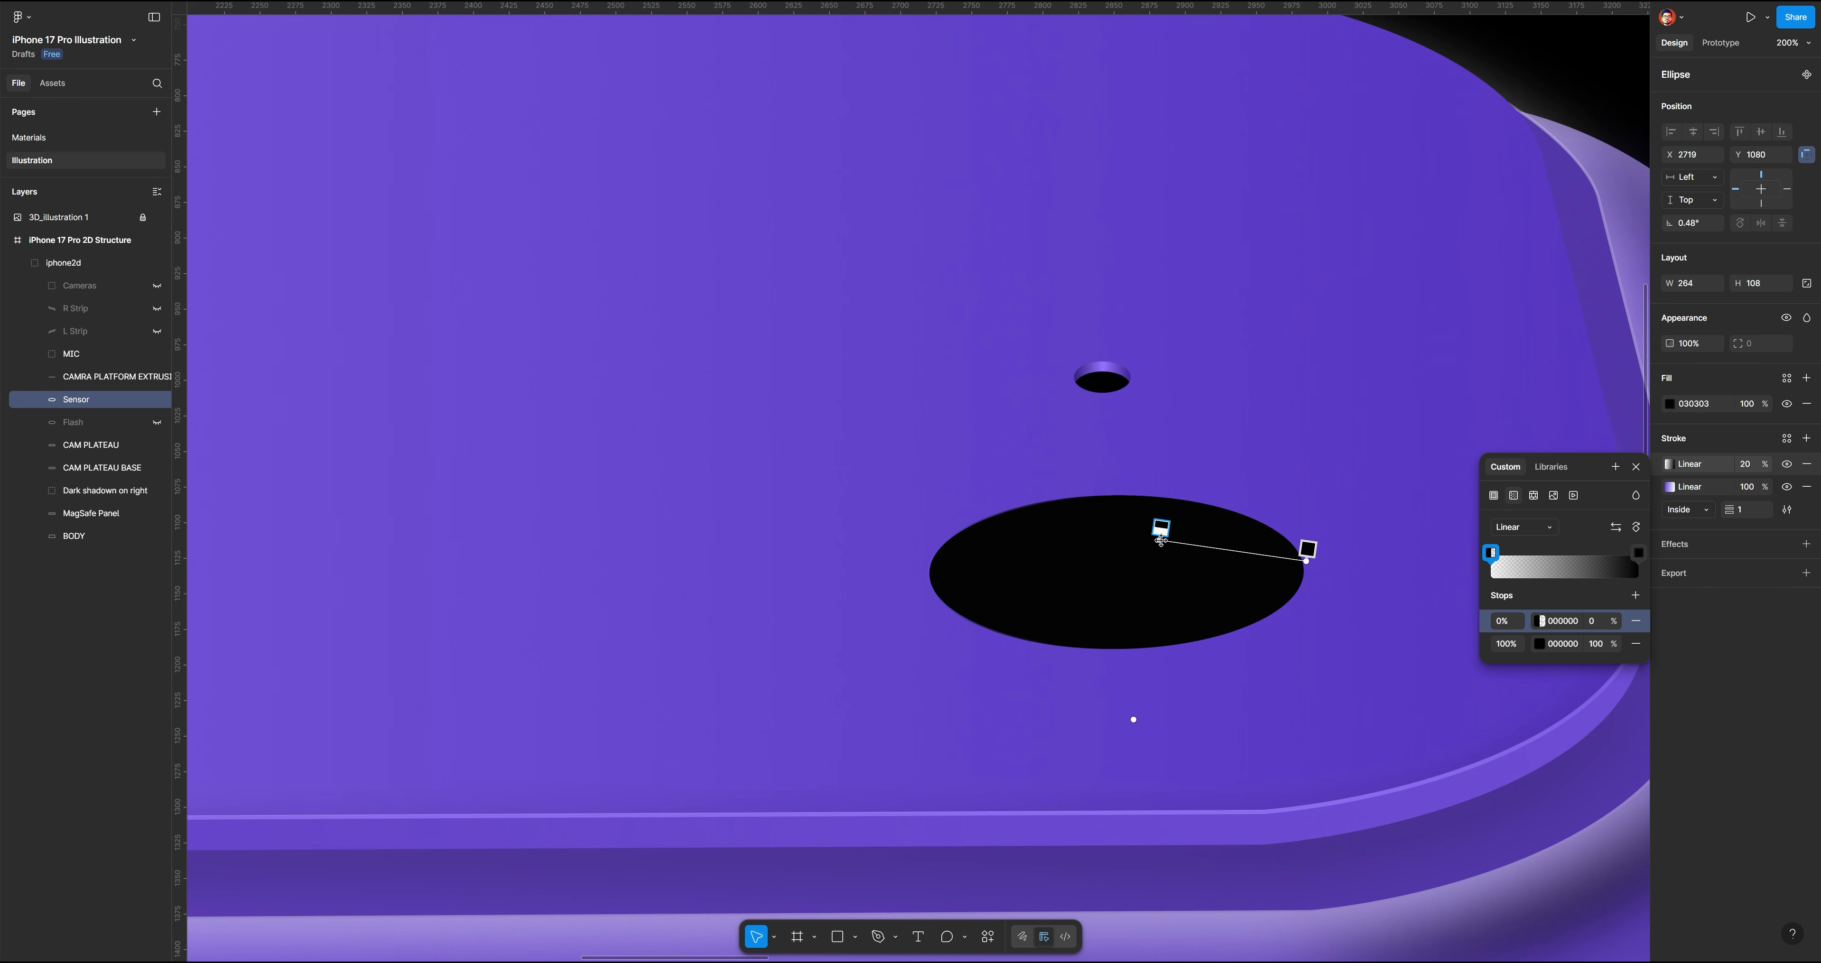
# Sample the plateau purple for the second stroke's 100% stop and brighten it to 7652EE
pyautogui.click(1308, 550)
pyautogui.click(1546, 644)
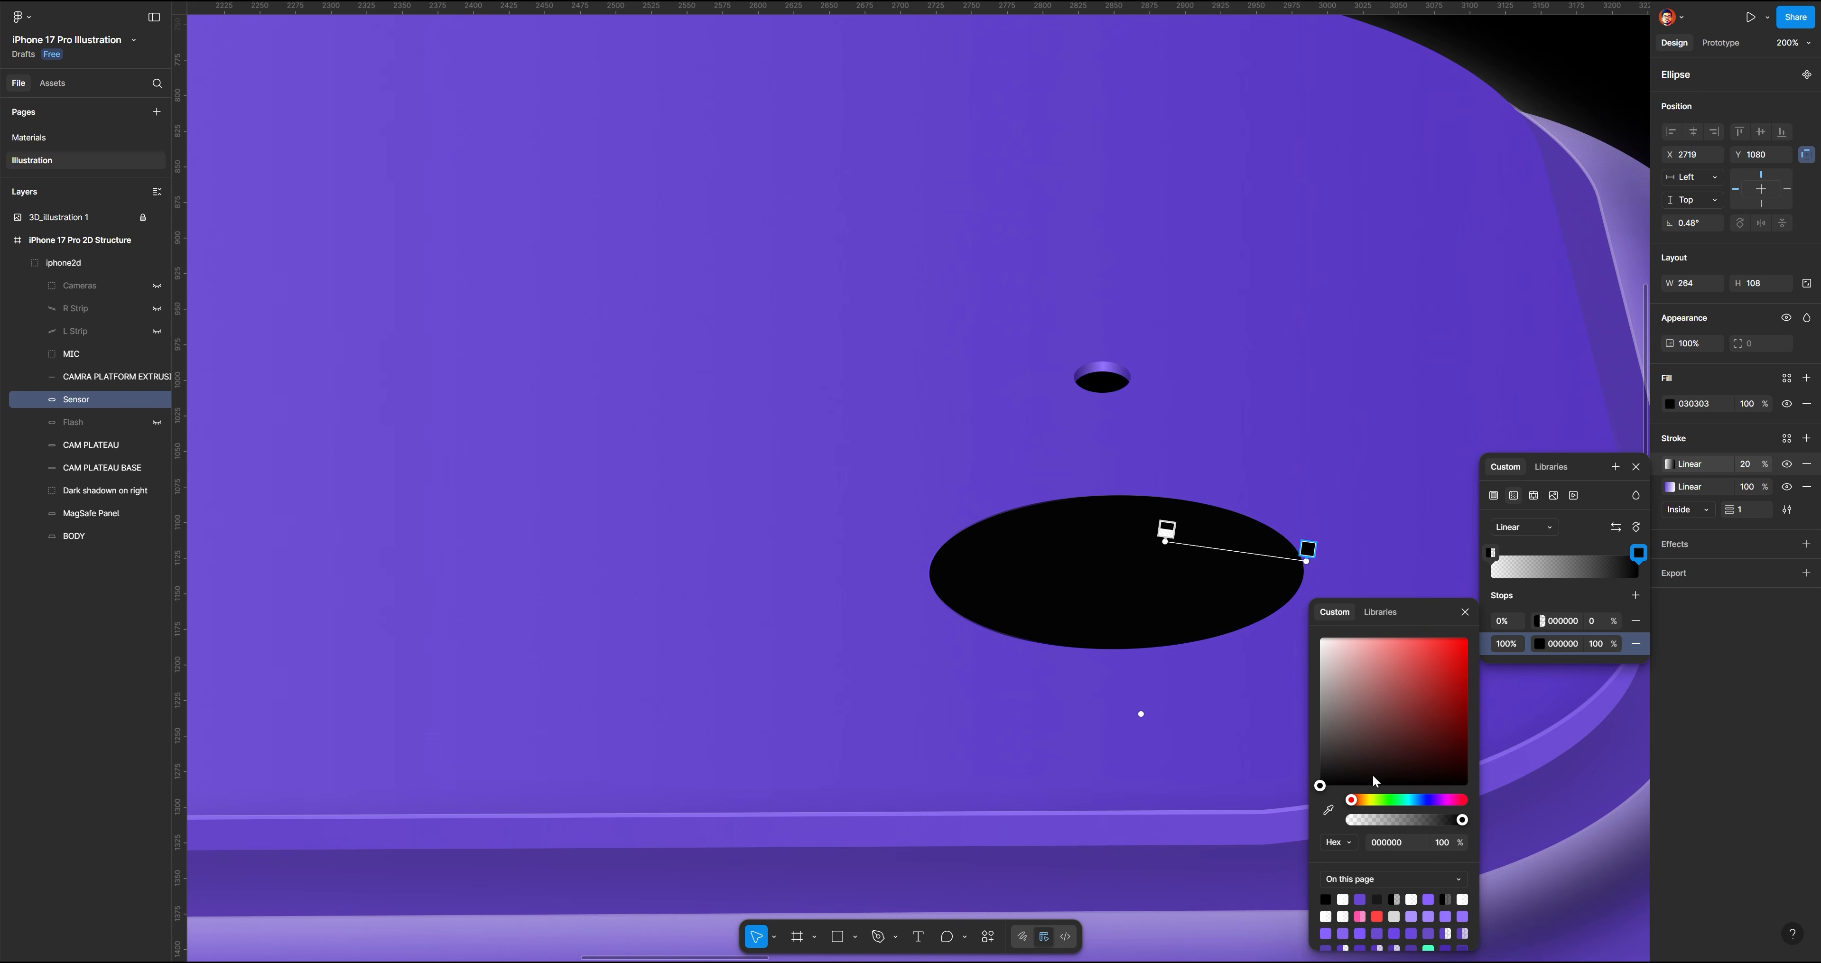
pyautogui.click(1328, 810)
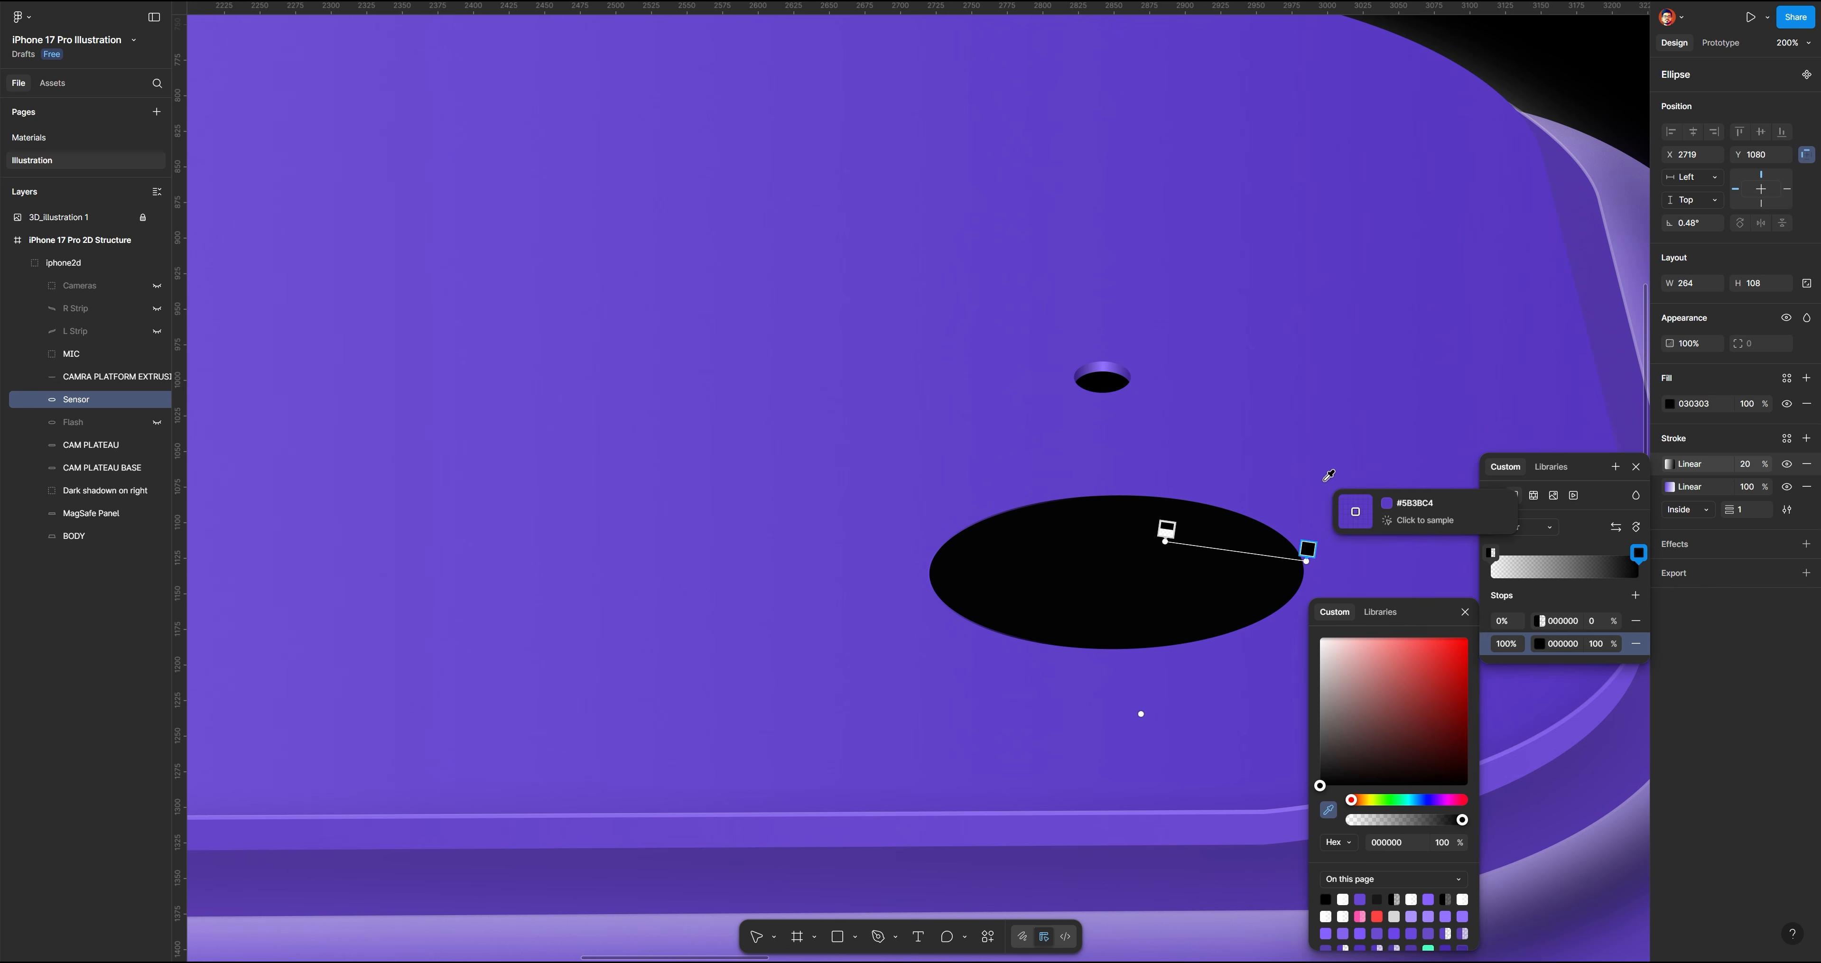
pyautogui.click(1329, 475)
pyautogui.moveTo(1423, 672); pyautogui.dragTo(1414, 650)
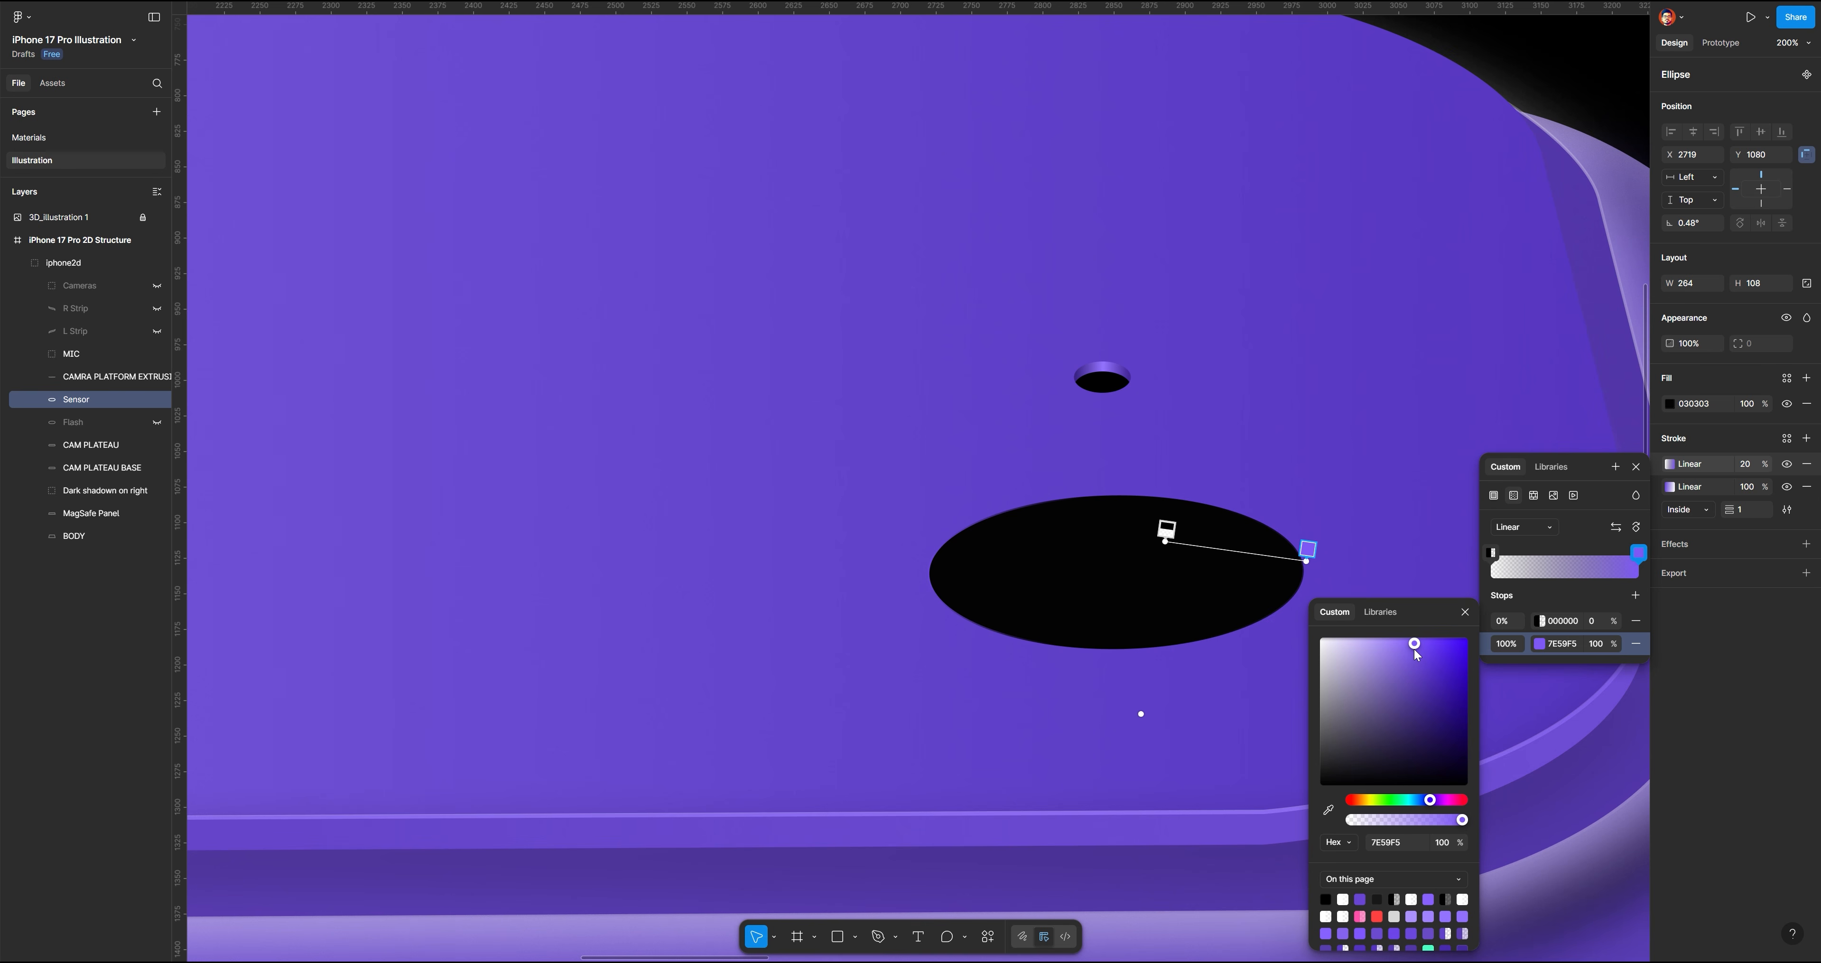
# Set the second stroke's 0% stop to purple 714CED, brightened from the sampled plateau colour, with 0% opacity
pyautogui.click(1165, 532)
pyautogui.click(1327, 810)
pyautogui.click(1308, 456)
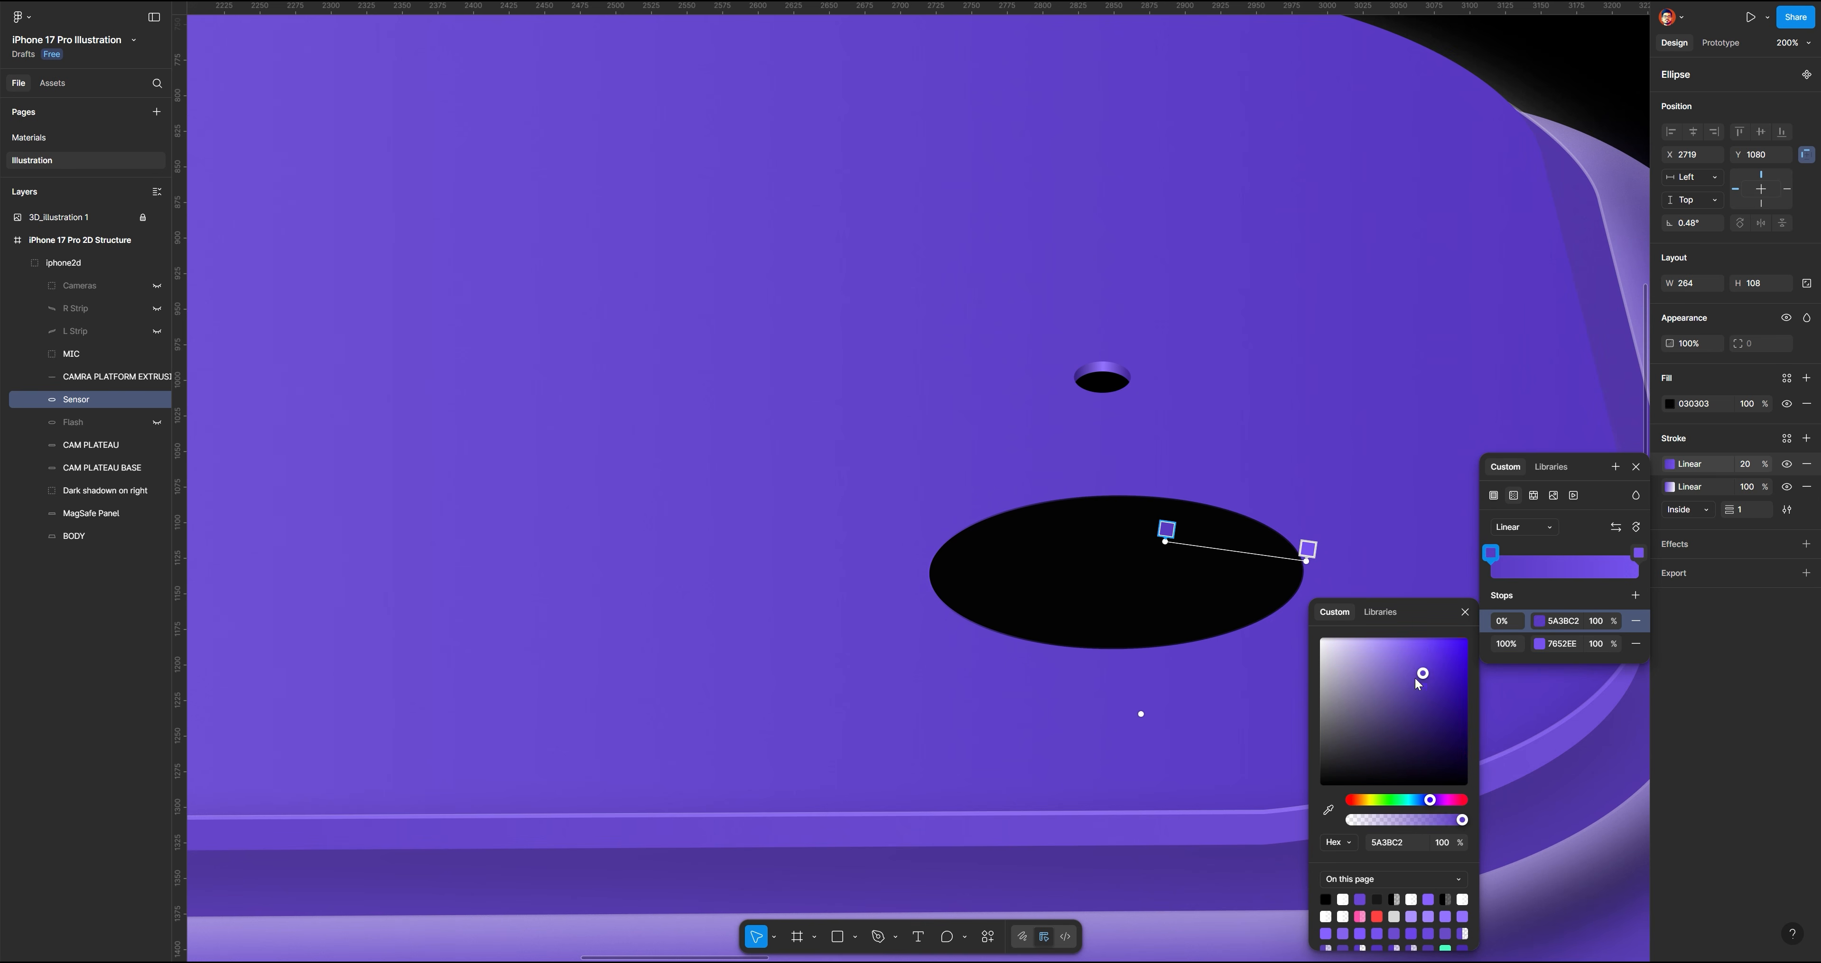
pyautogui.moveTo(1423, 674); pyautogui.dragTo(1421, 648)
pyautogui.click(1604, 623)
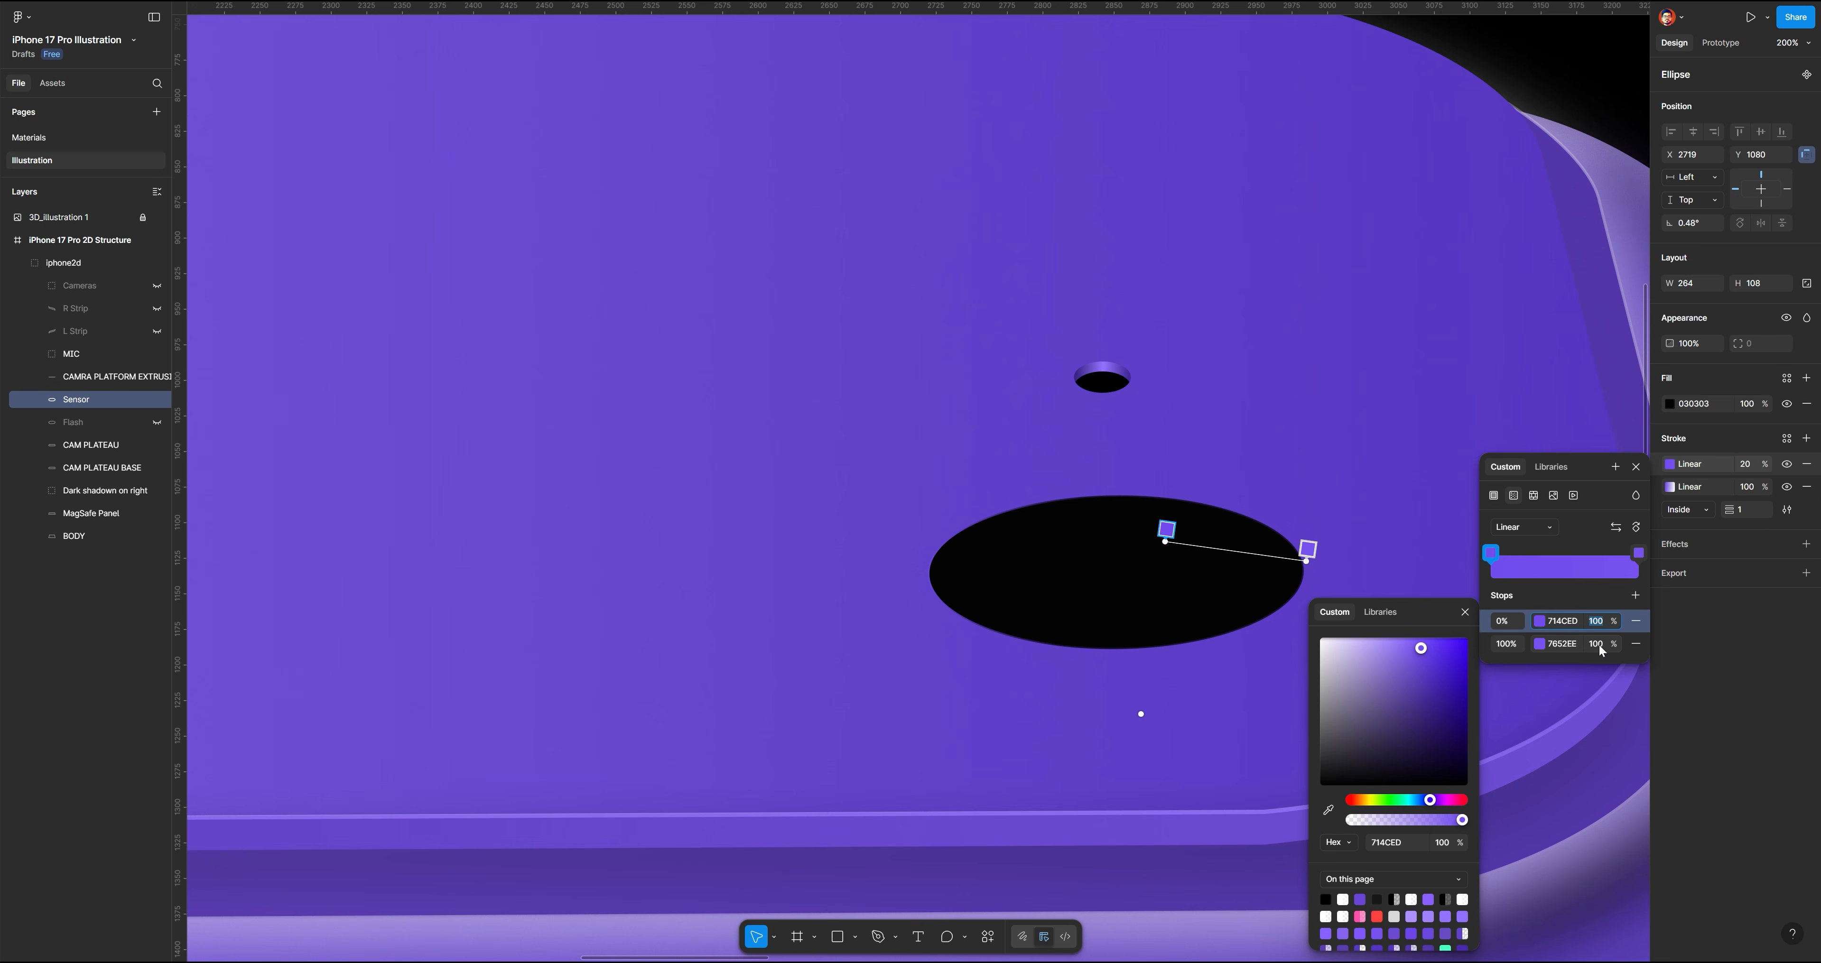
pyautogui.write('0')
pyautogui.press('Return')
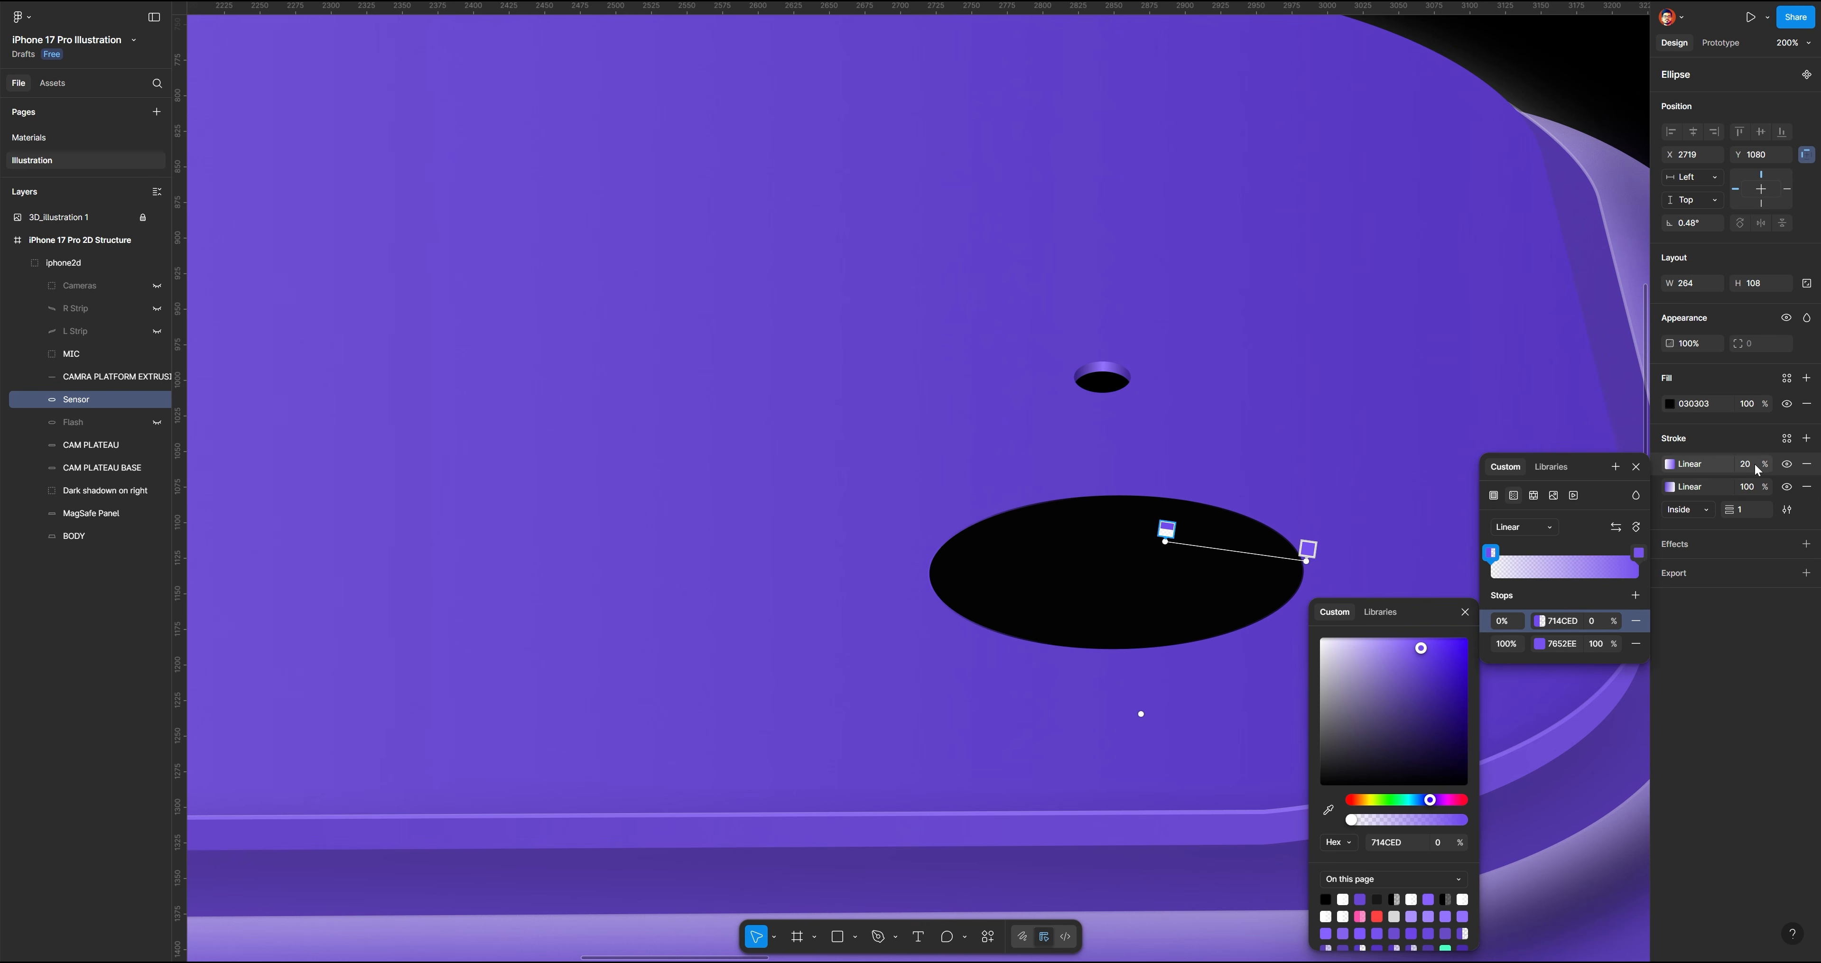
# Set the second gradient stroke's overall opacity to 100%
pyautogui.click(1747, 463)
pyautogui.write('100')
pyautogui.press('Return')
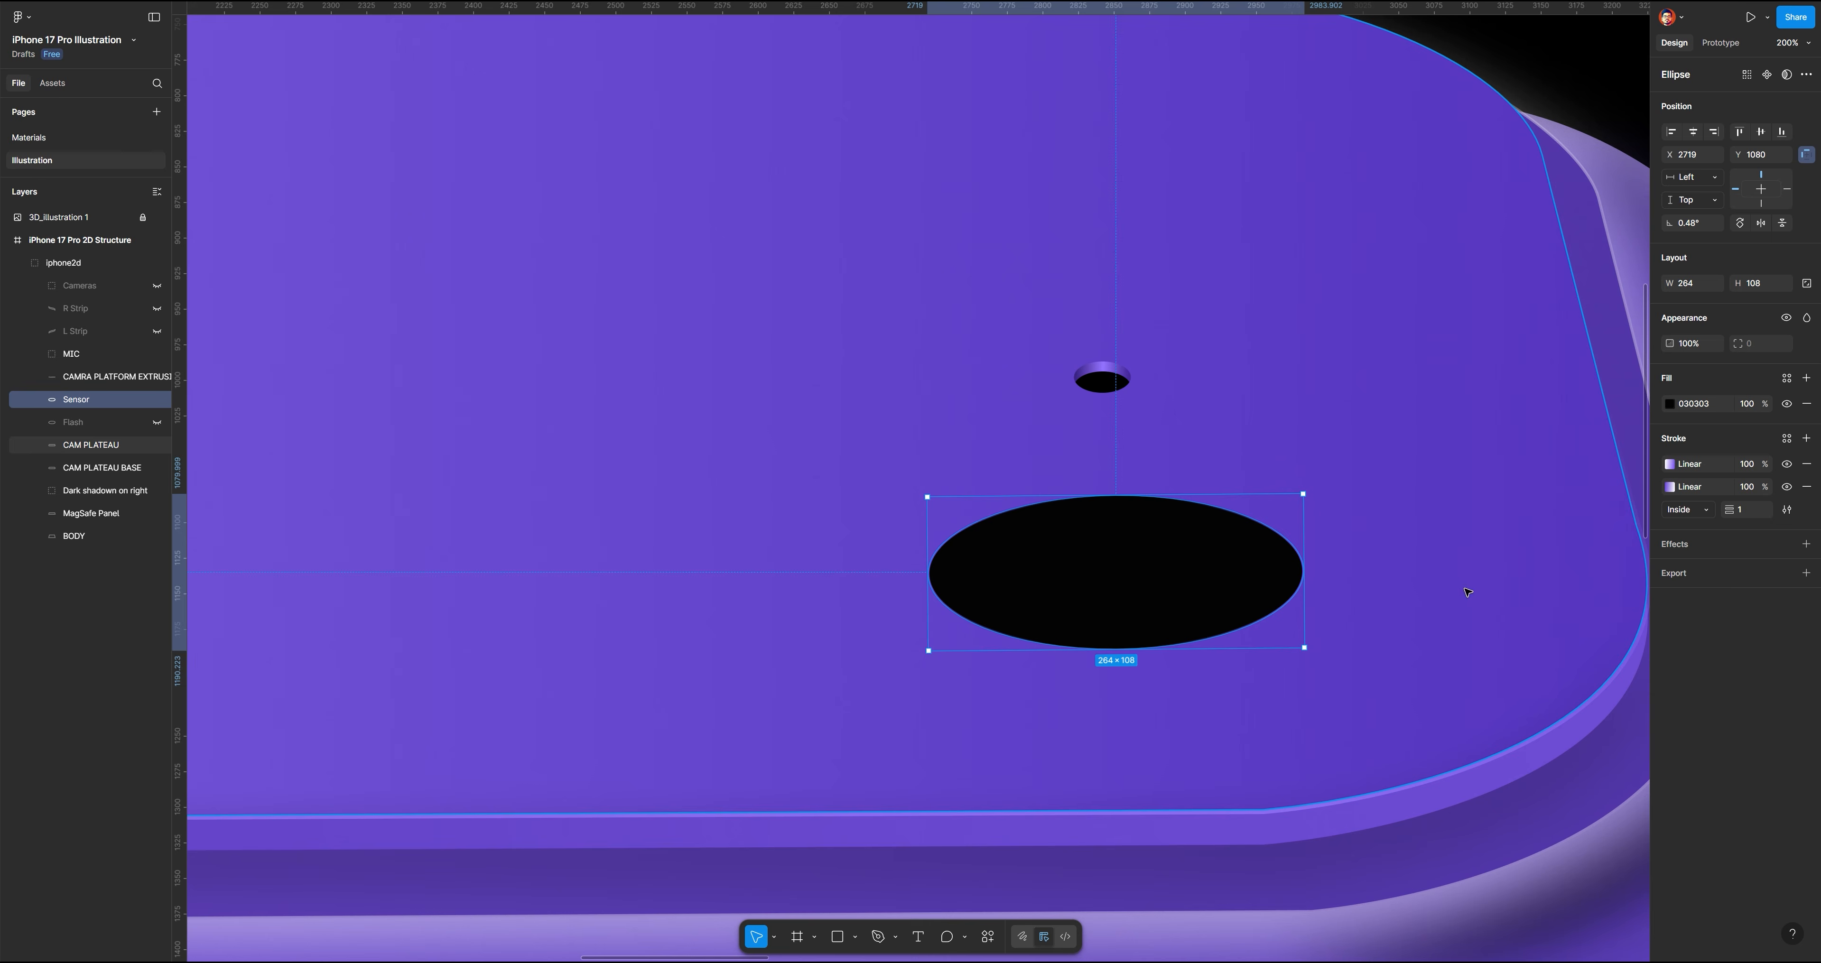
# Try a stroke weight of 2 on the Sensor ellipse
pyautogui.click(1303, 575)
pyautogui.click(1751, 513)
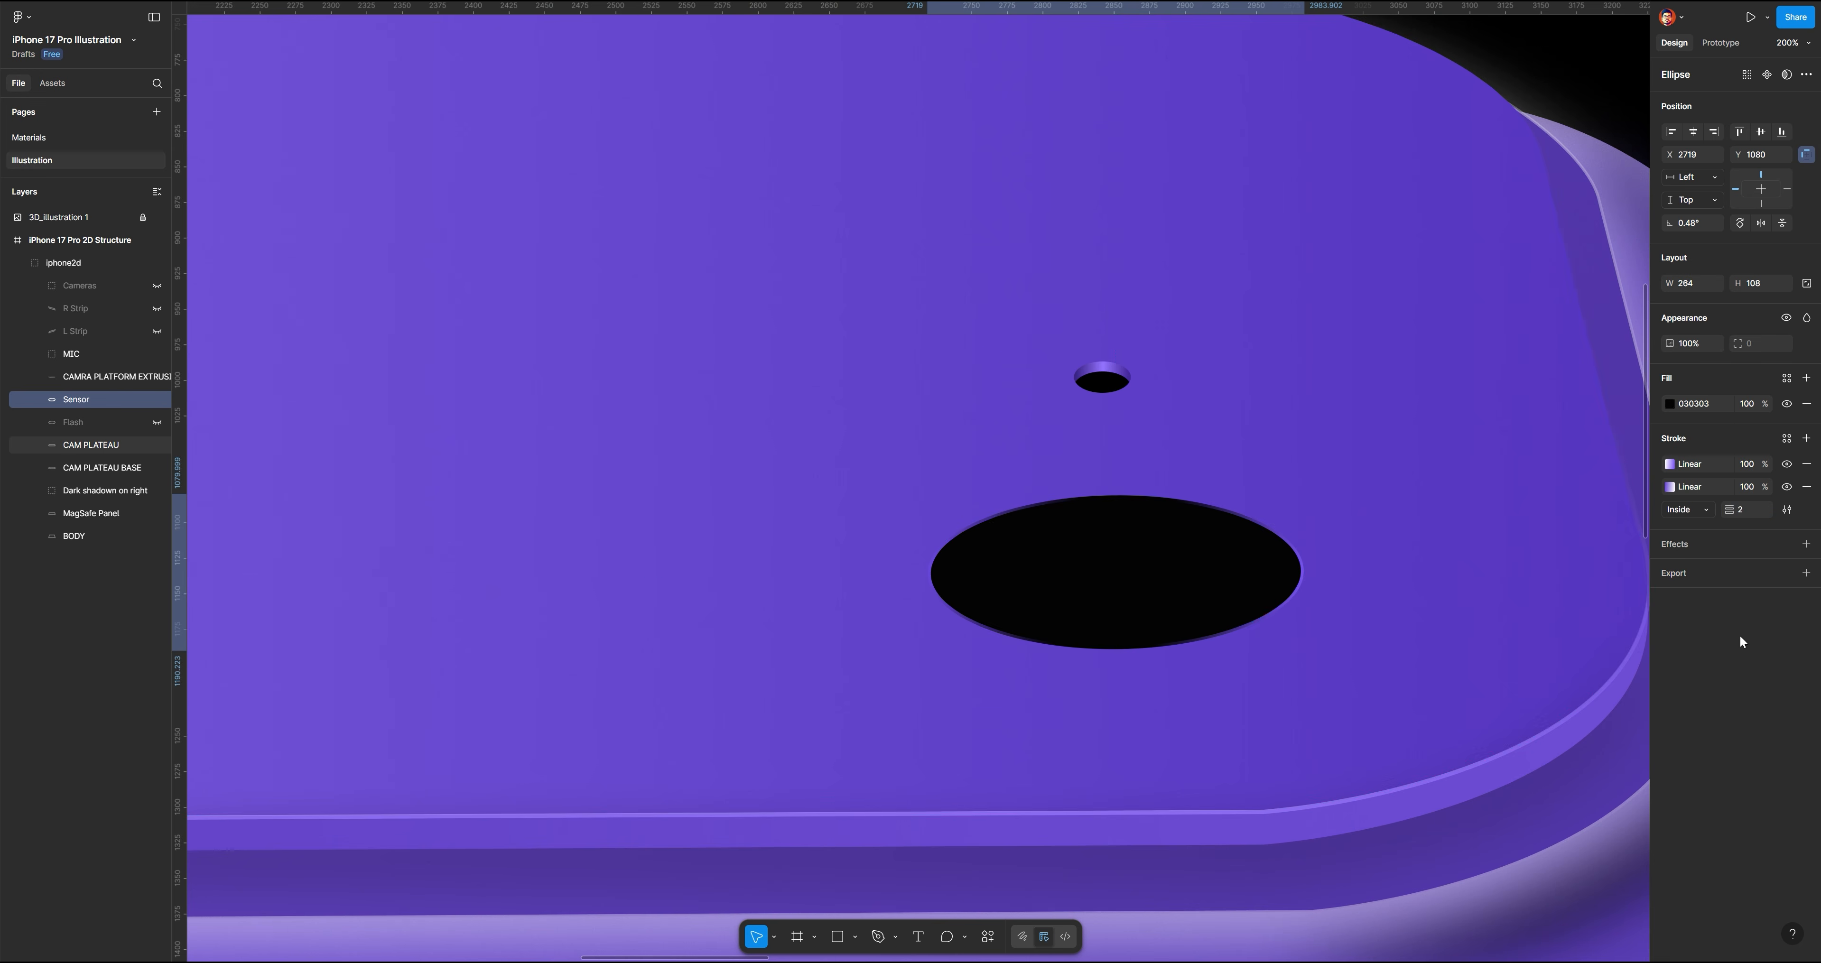
pyautogui.click(1468, 547)
# Set the Sensor ellipse's stroke weight to 1.5
pyautogui.click(1115, 573)
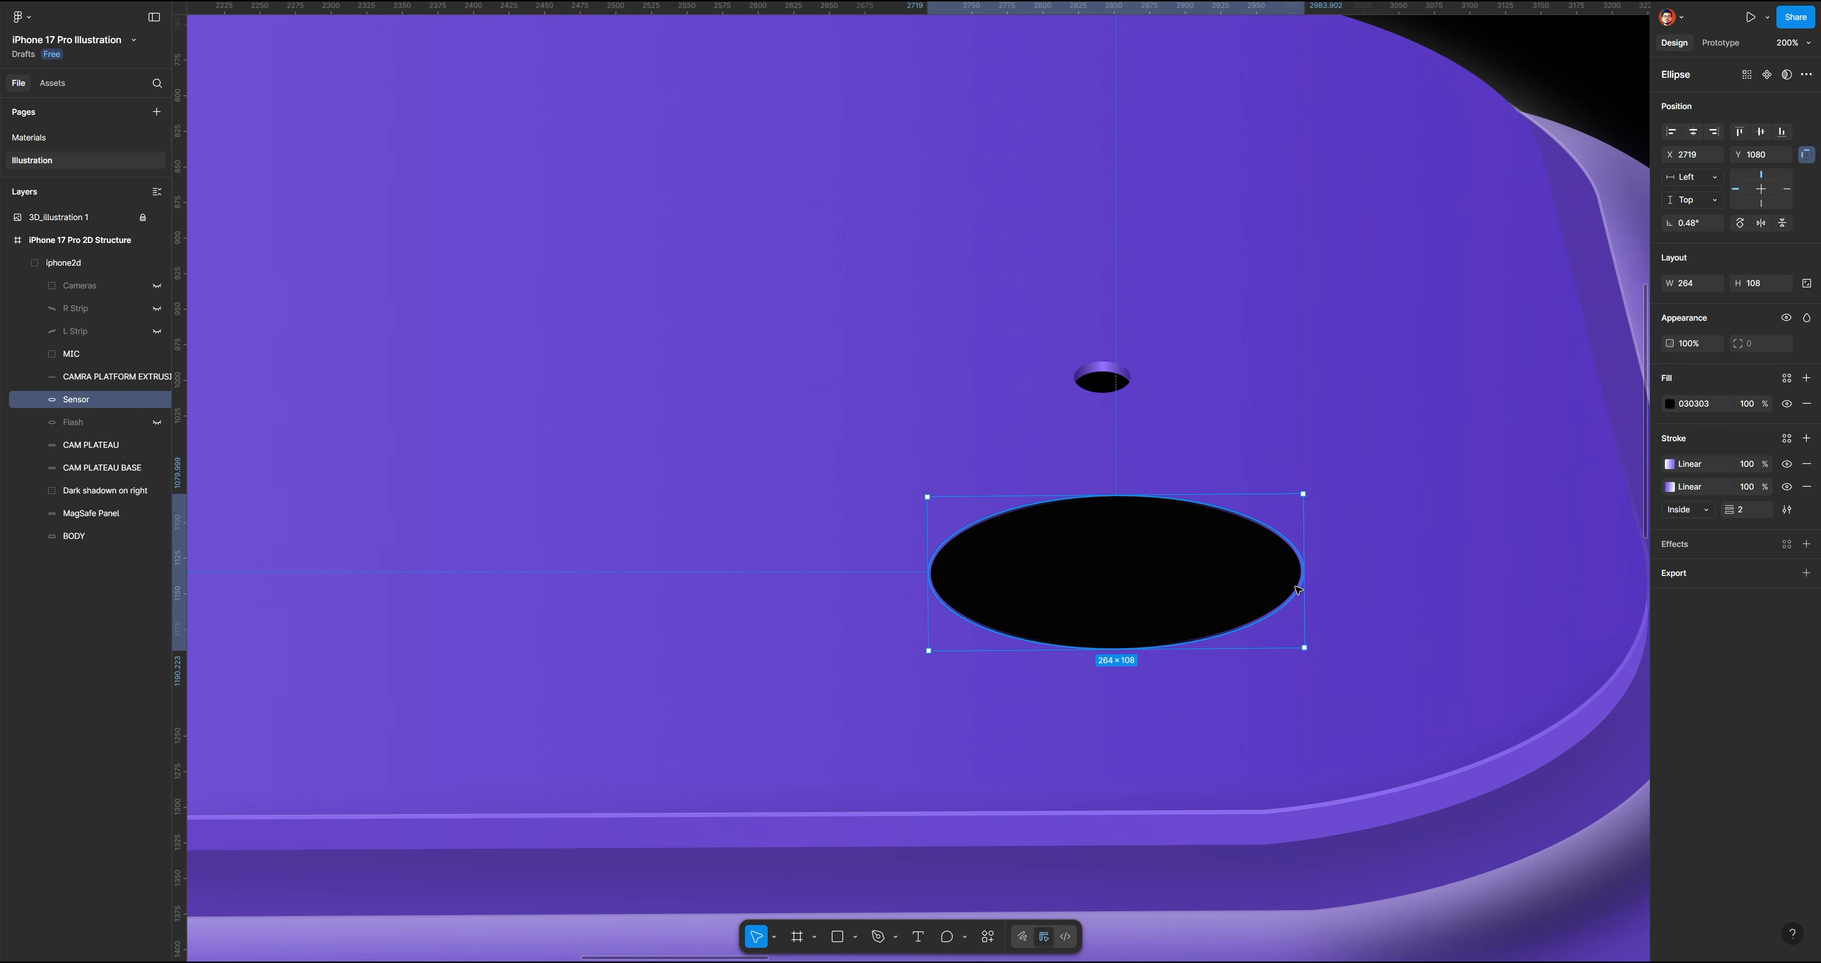
pyautogui.click(1742, 513)
pyautogui.write('1.5')
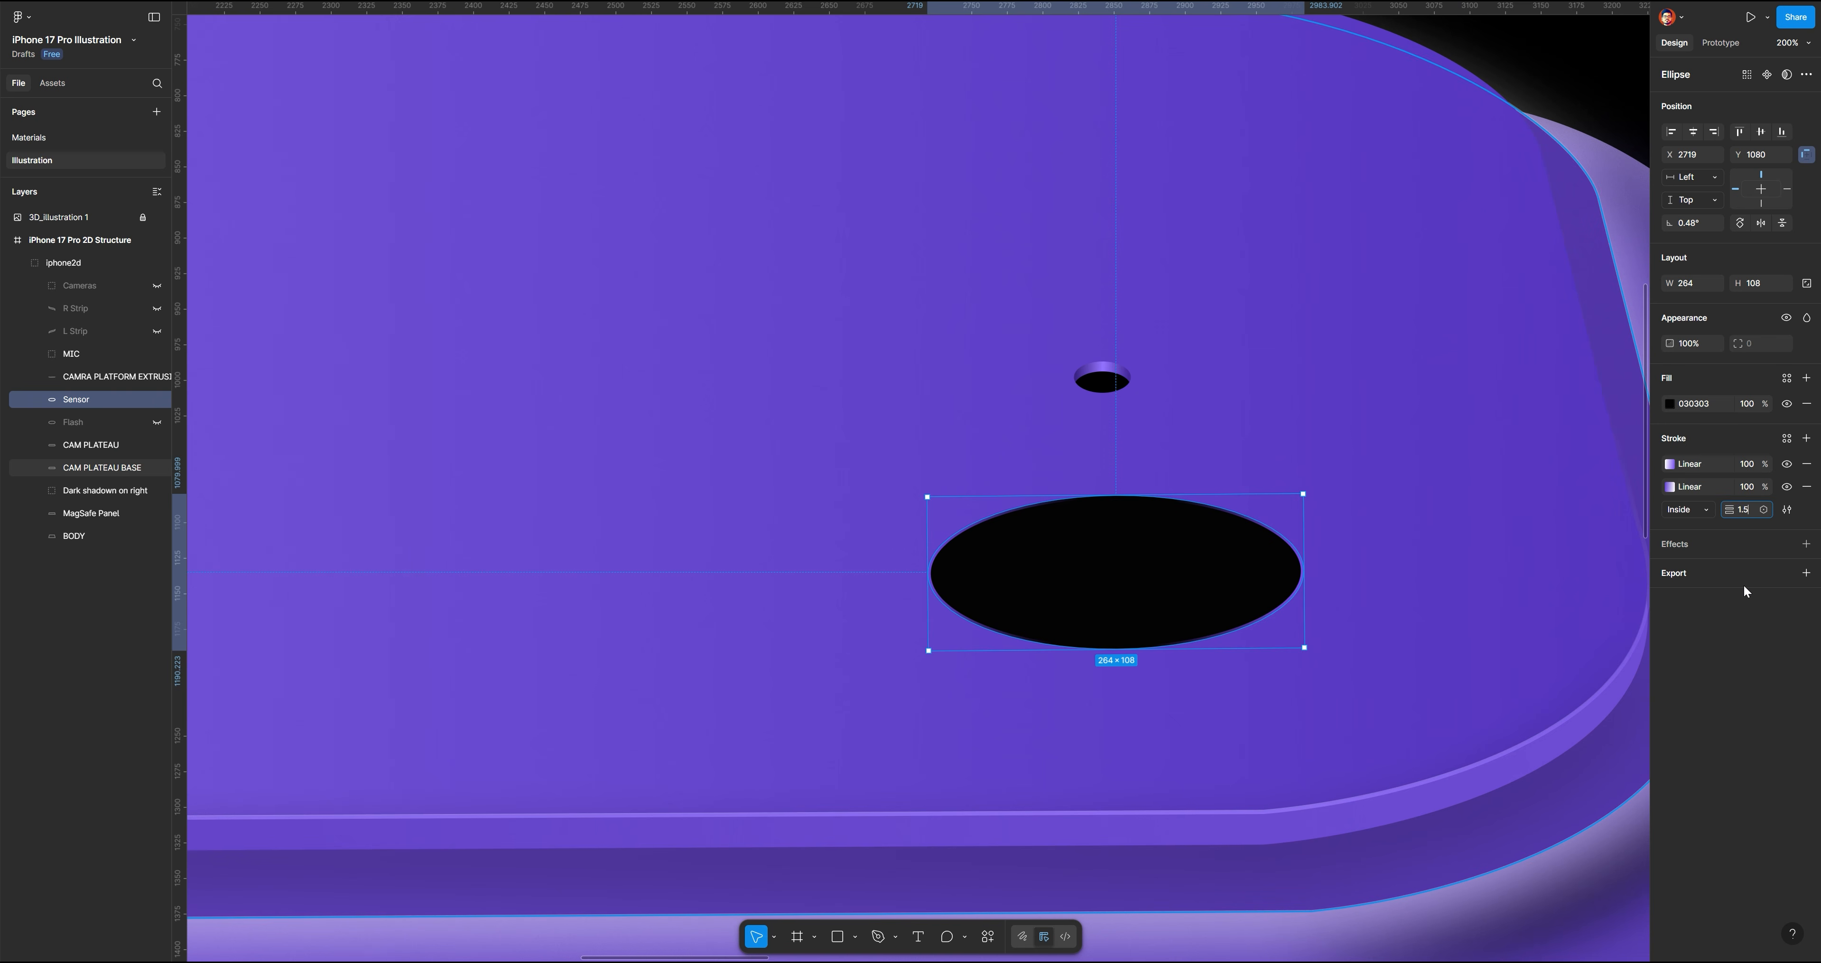
pyautogui.click(1357, 446)
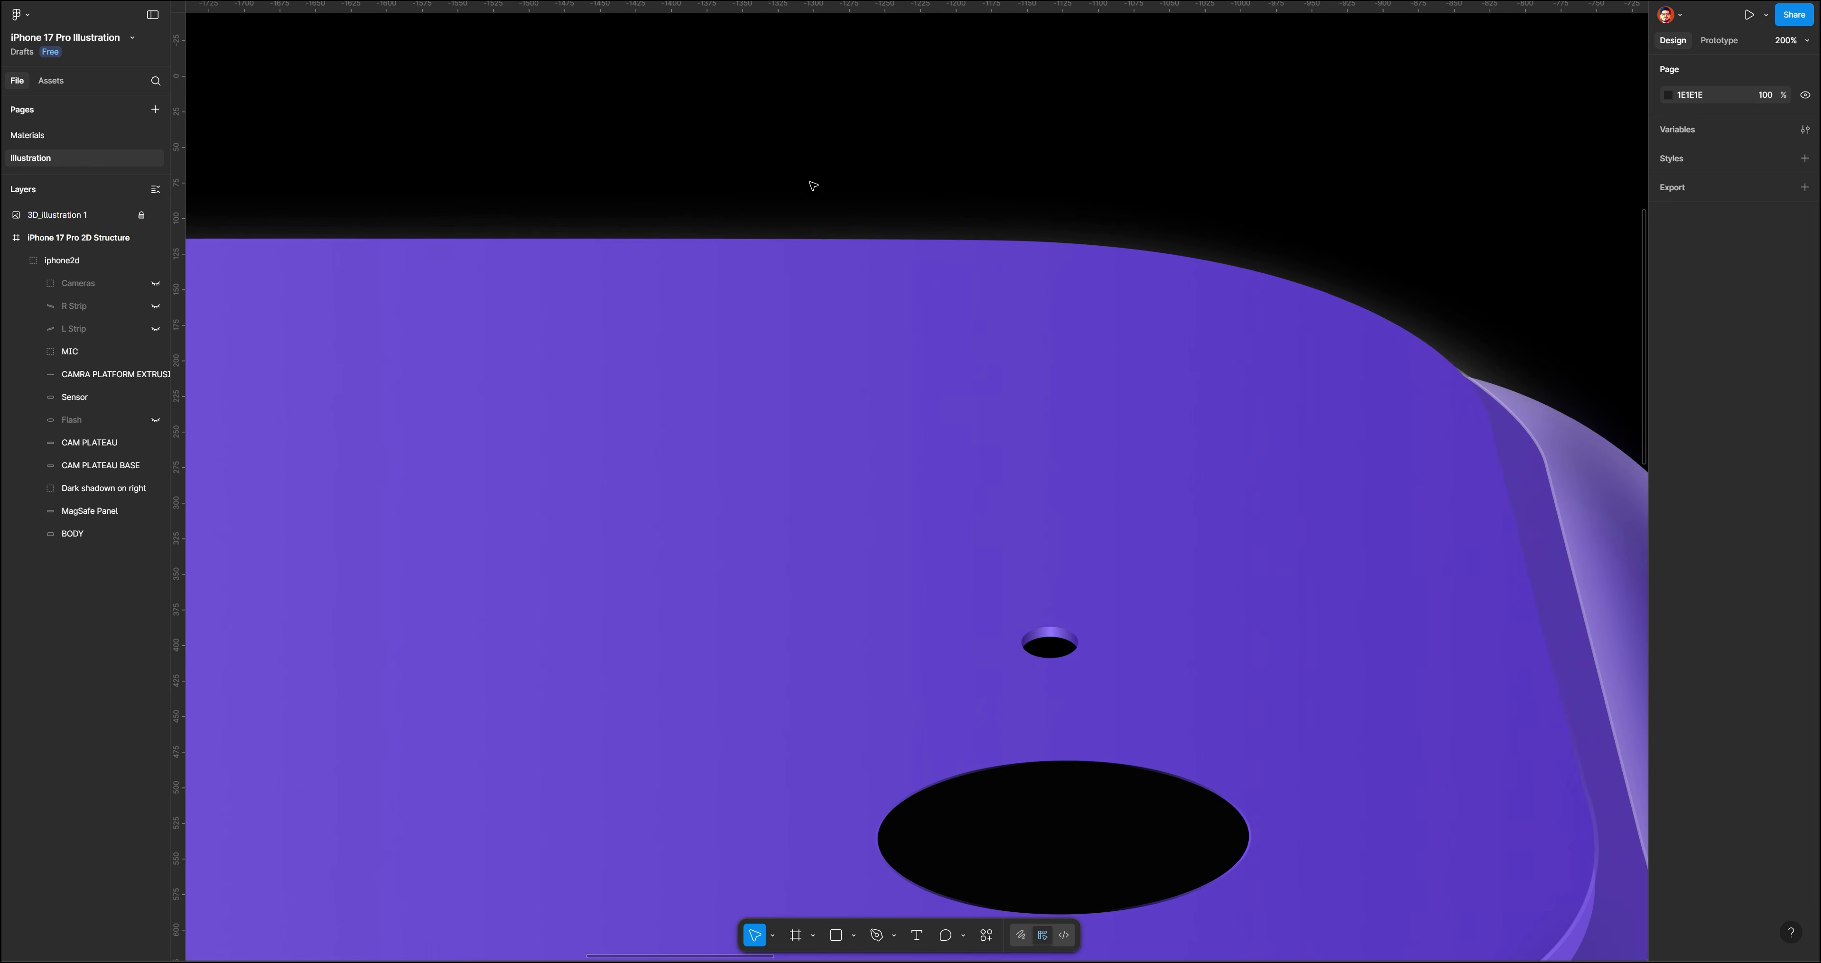
# Unhide the Flash layer with its light grey ellipse above the mic
pyautogui.click(157, 421)
pyautogui.click(1080, 403)
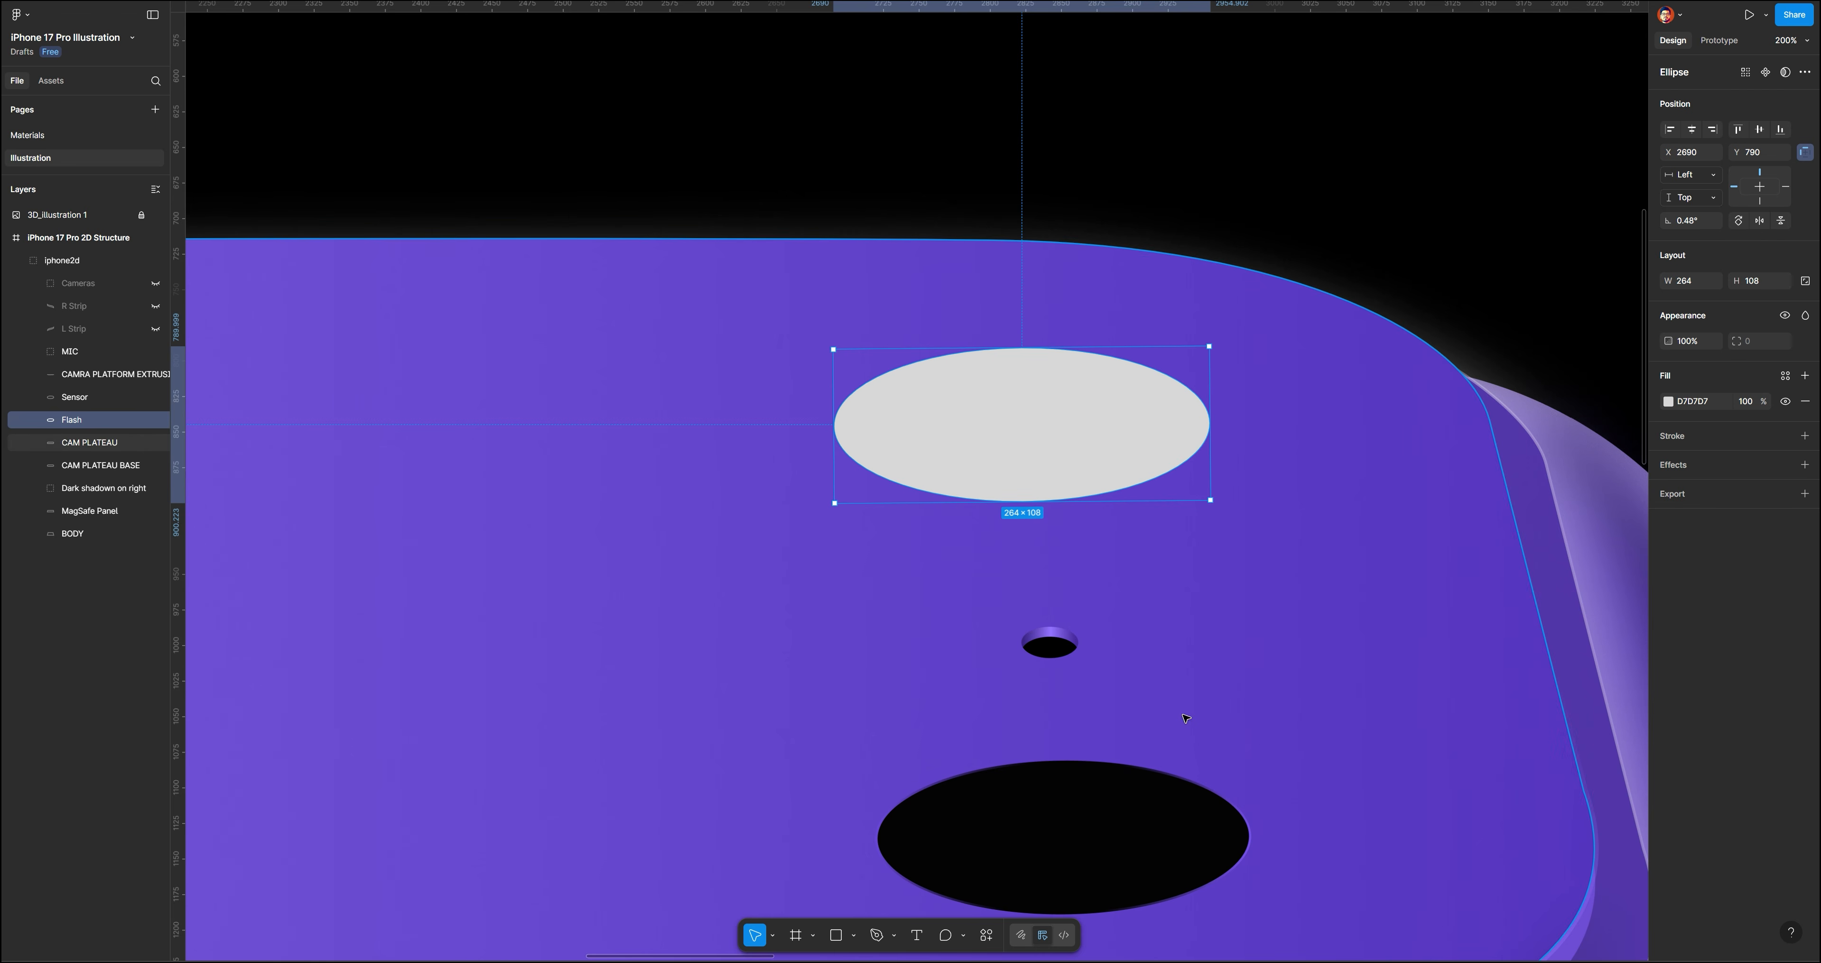
pyautogui.click(1100, 735)
# Copy the Sensor ellipse's two linear gradient strokes and apply them to the Flash ellipse
pyautogui.click(1090, 832)
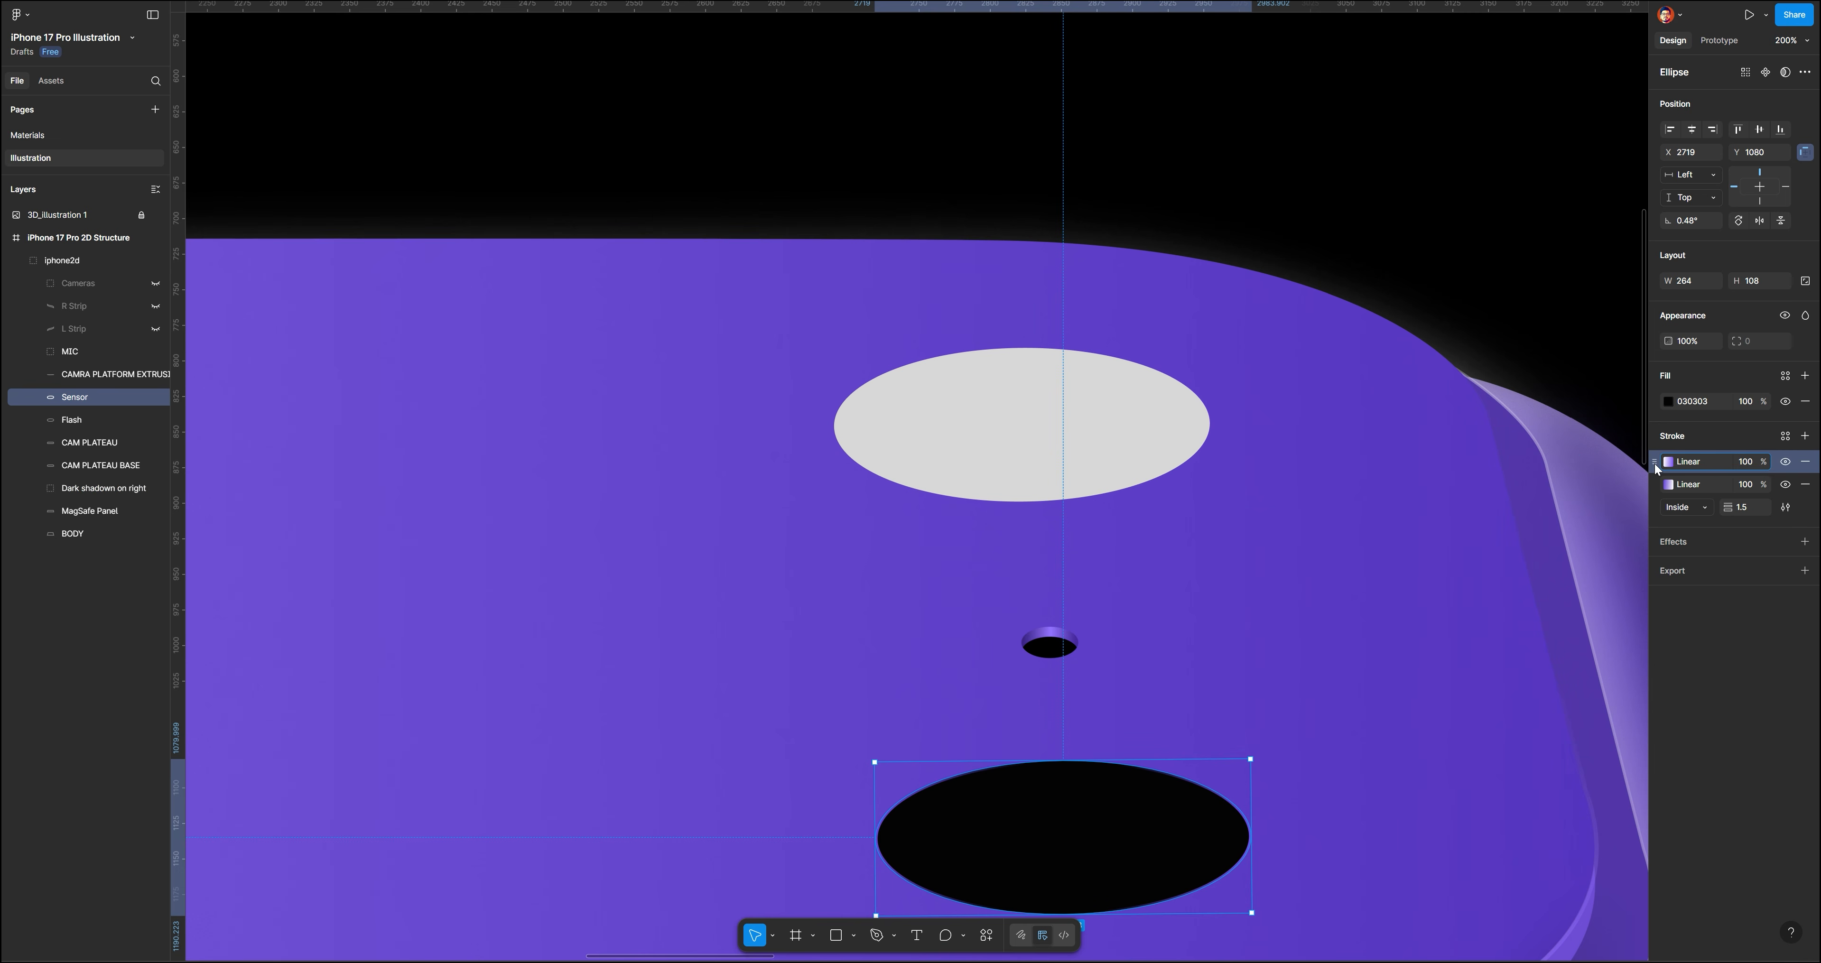
pyautogui.click(1655, 485)
pyautogui.keyDown('shift'); pyautogui.click(1655, 464); pyautogui.keyUp('shift')
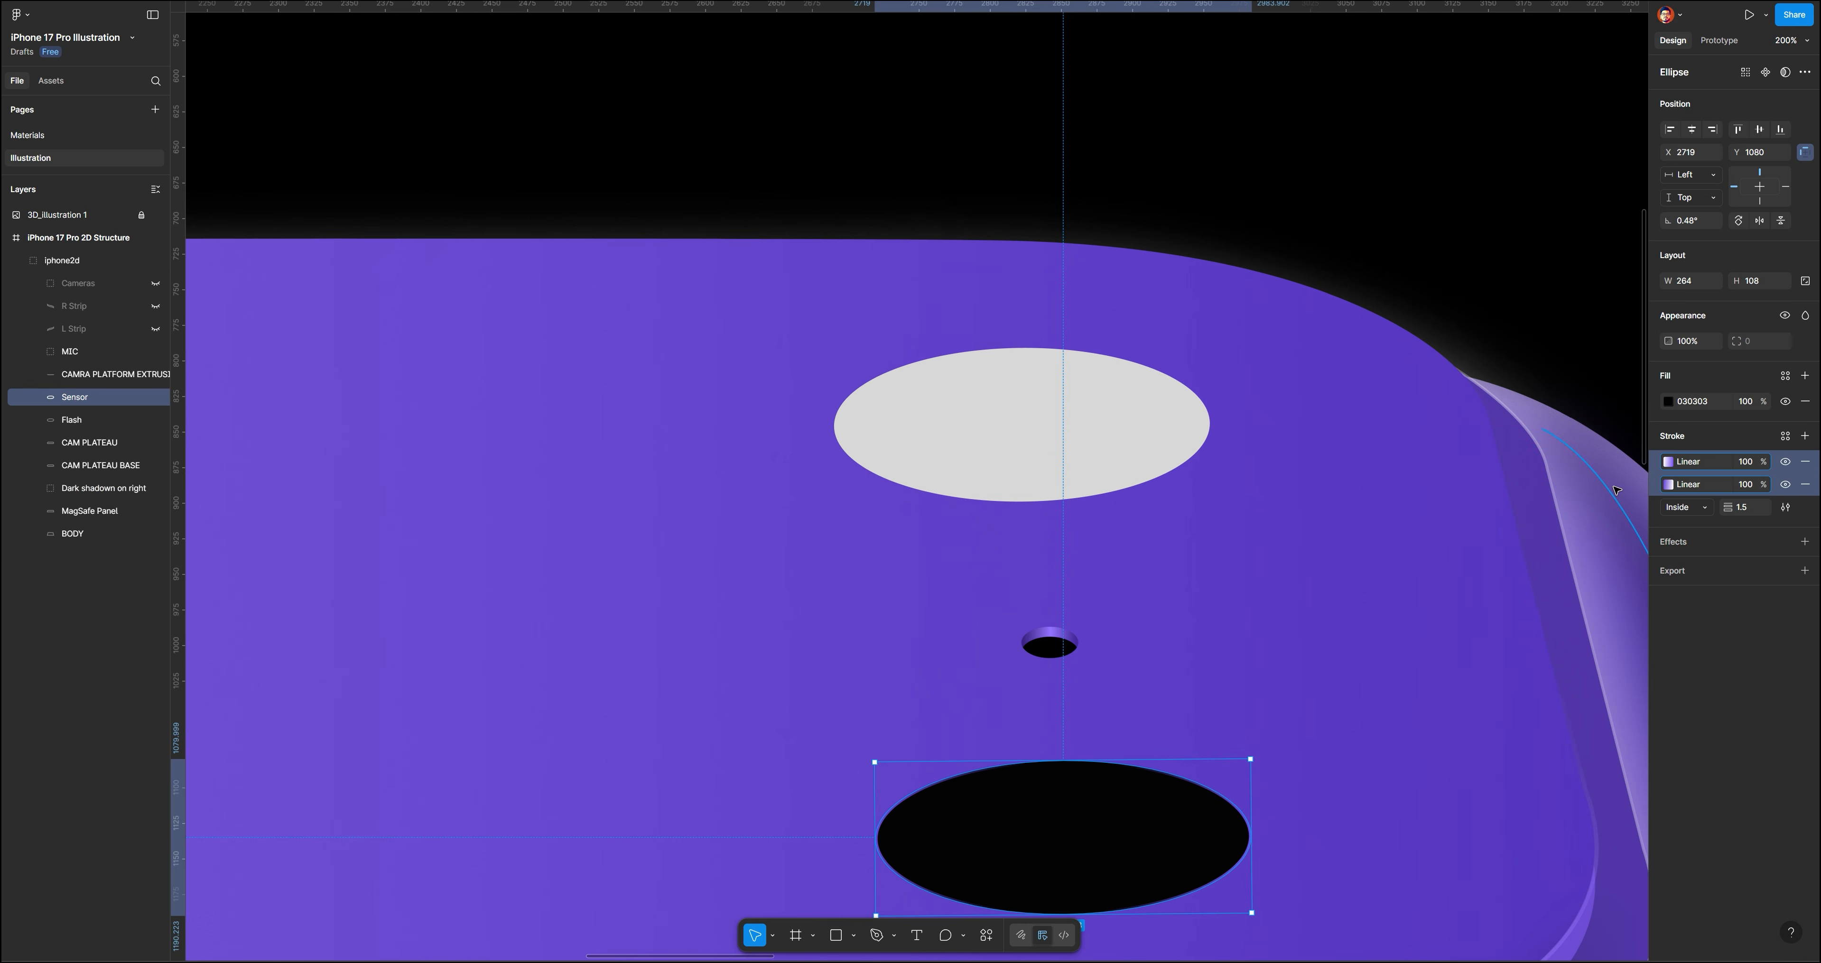
pyautogui.click(1028, 411)
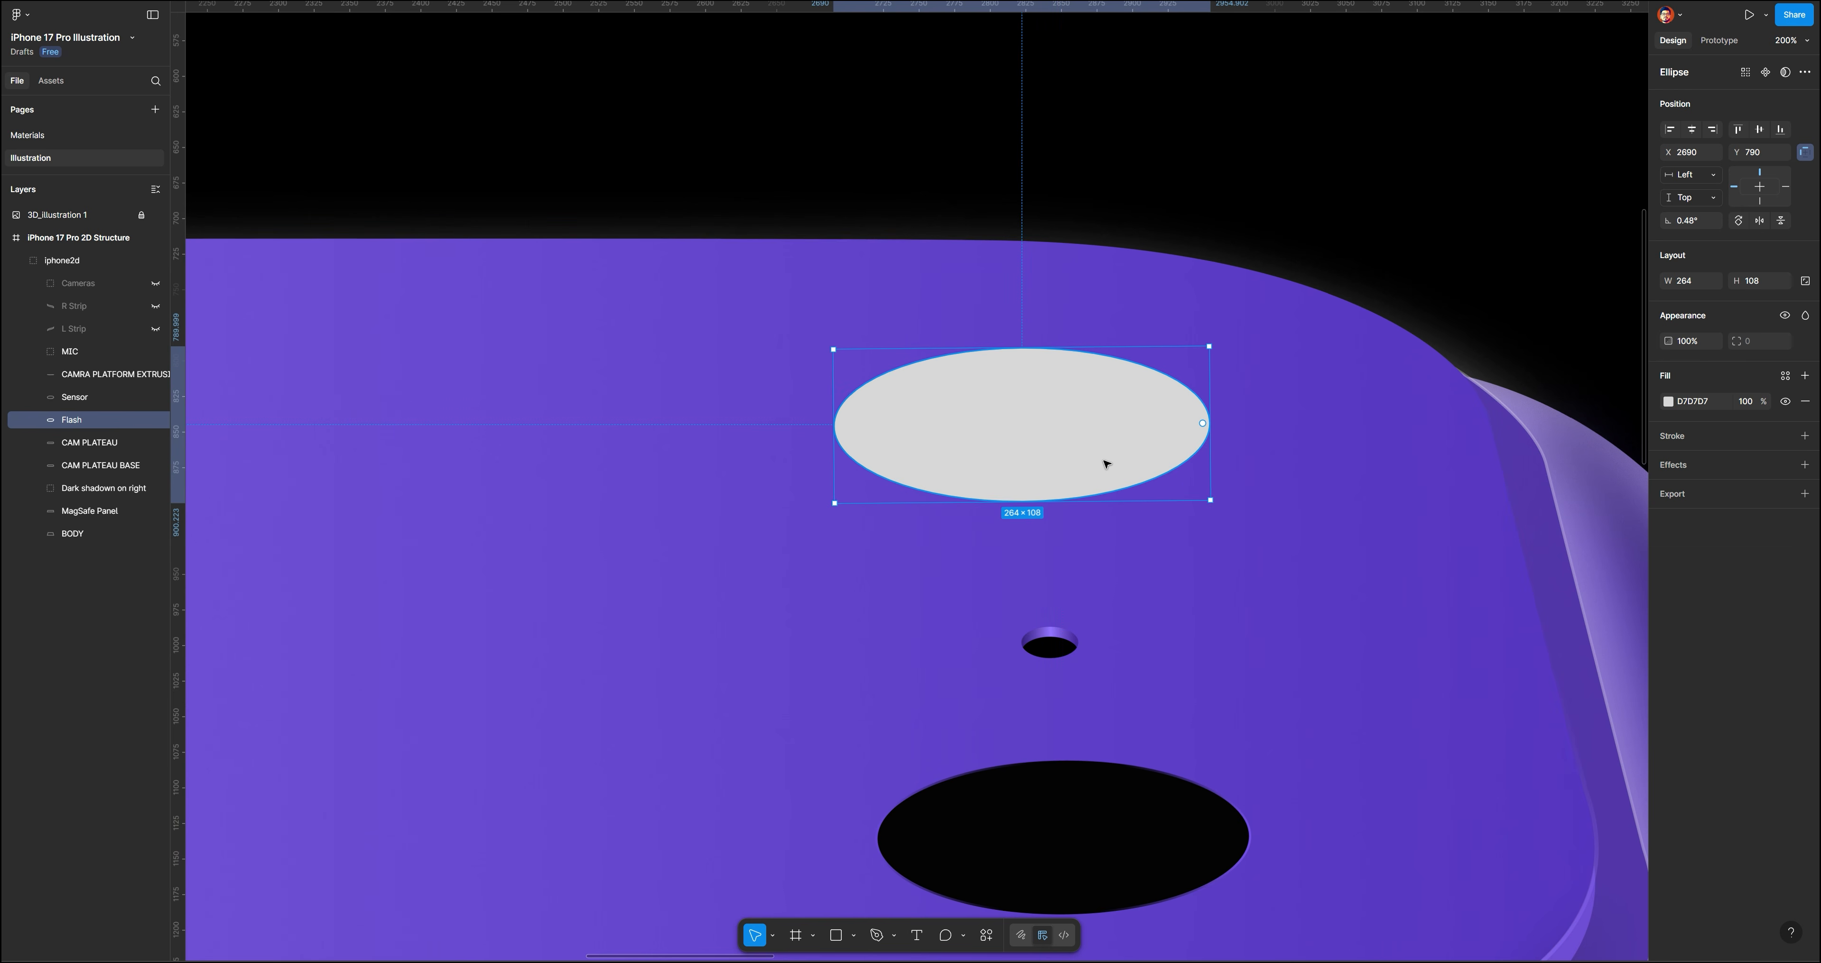
pyautogui.hotkey('ctrl', 'v')
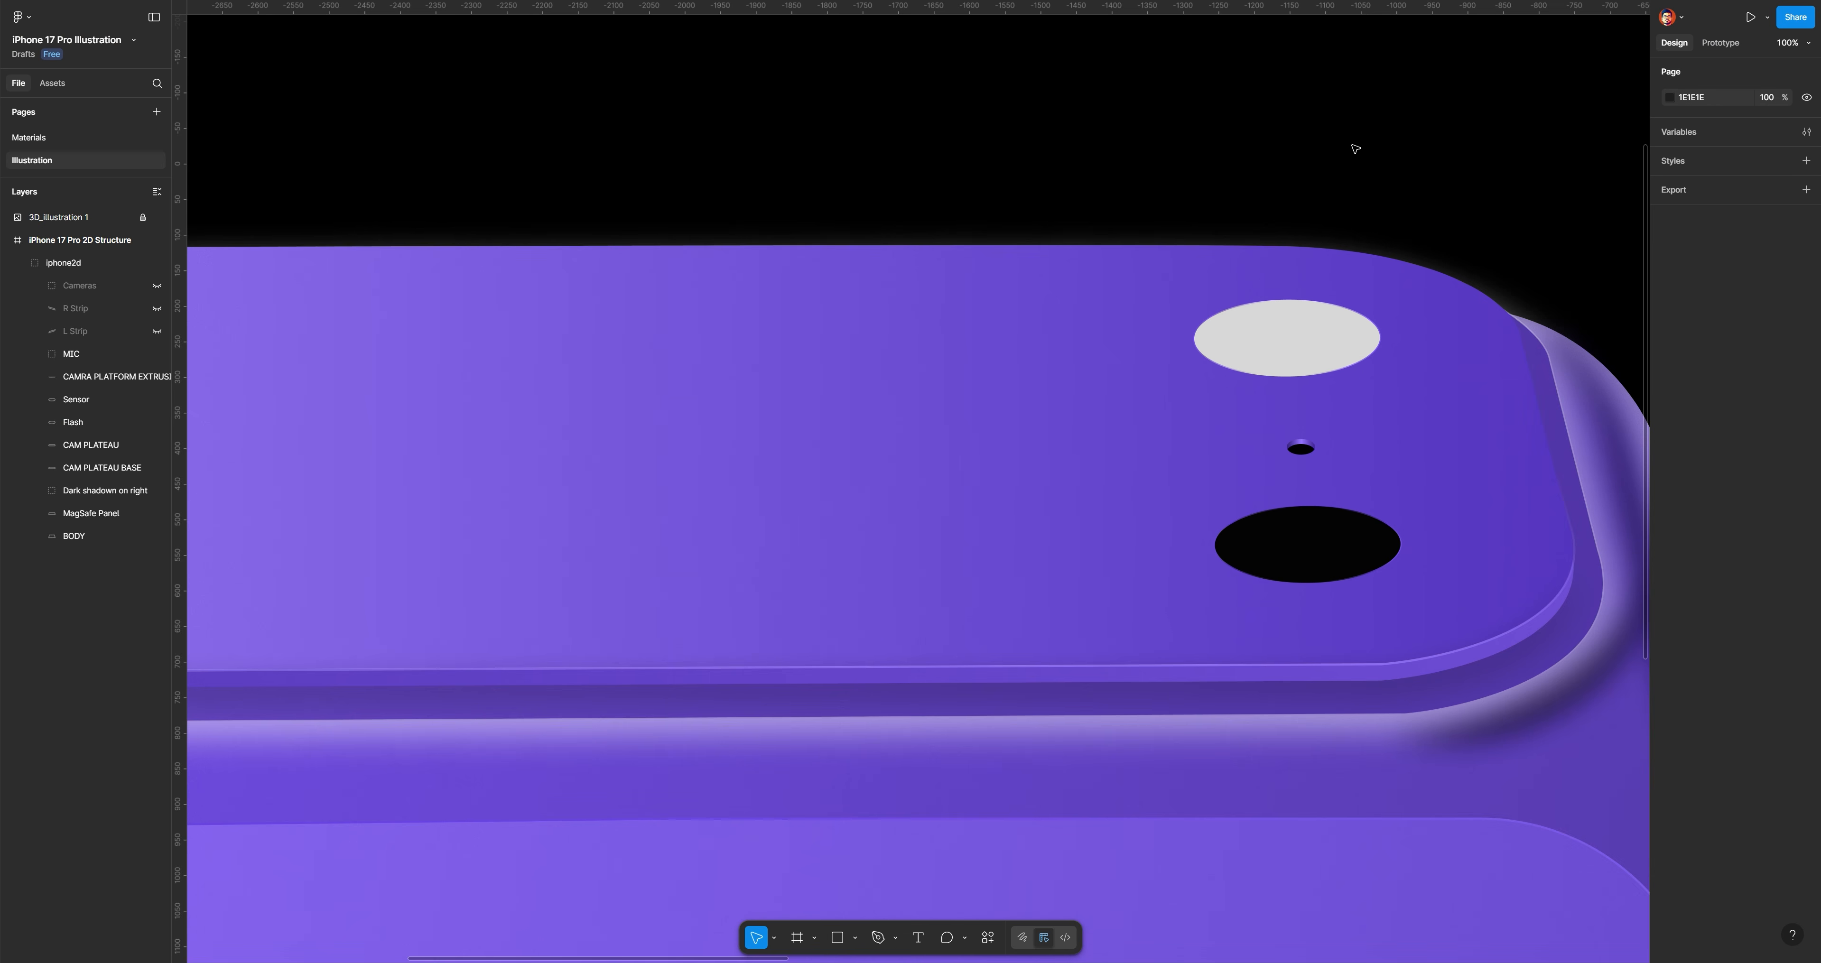
# Compare the flash with the one in the finished reference illustration
pyautogui.moveTo(1418, 200); pyautogui.dragTo(42, 78)
pyautogui.moveTo(1626, 253); pyautogui.dragTo(212, 262)
pyautogui.moveTo(1586, 241); pyautogui.dragTo(1504, 203)
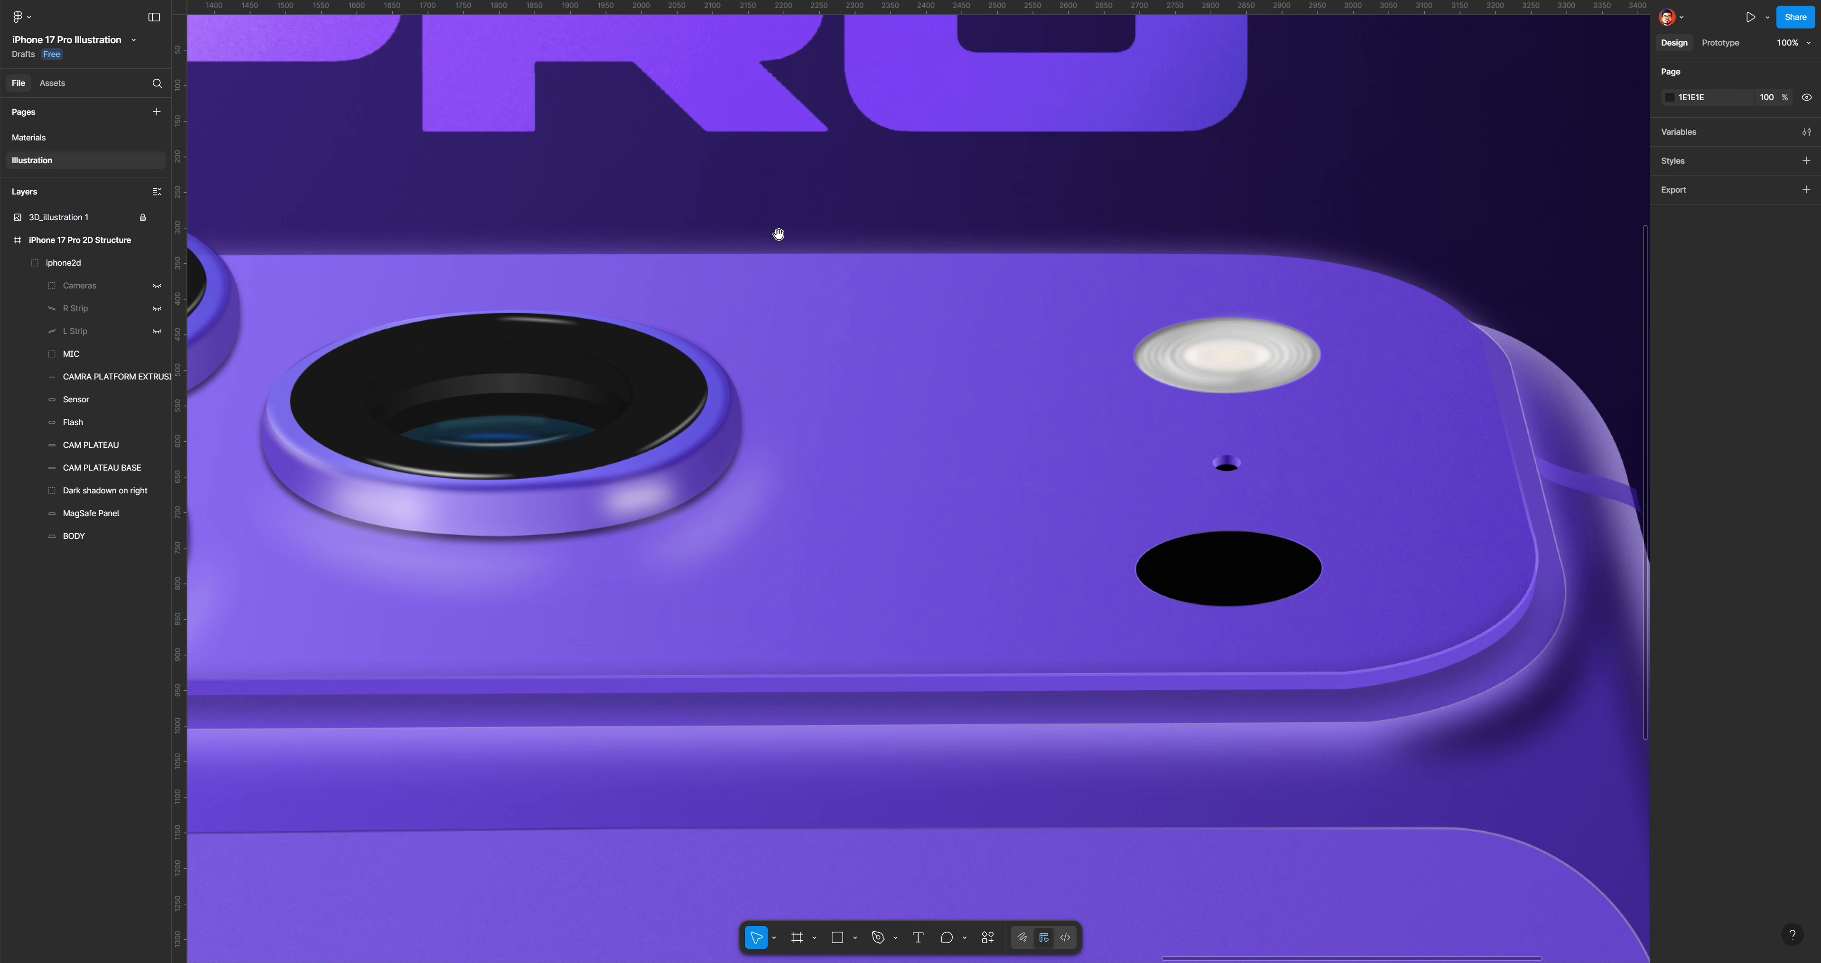
pyautogui.moveTo(827, 194); pyautogui.dragTo(1630, 233)
pyautogui.moveTo(205, 212); pyautogui.dragTo(1611, 283)
pyautogui.moveTo(936, 286); pyautogui.dragTo(1566, 348)
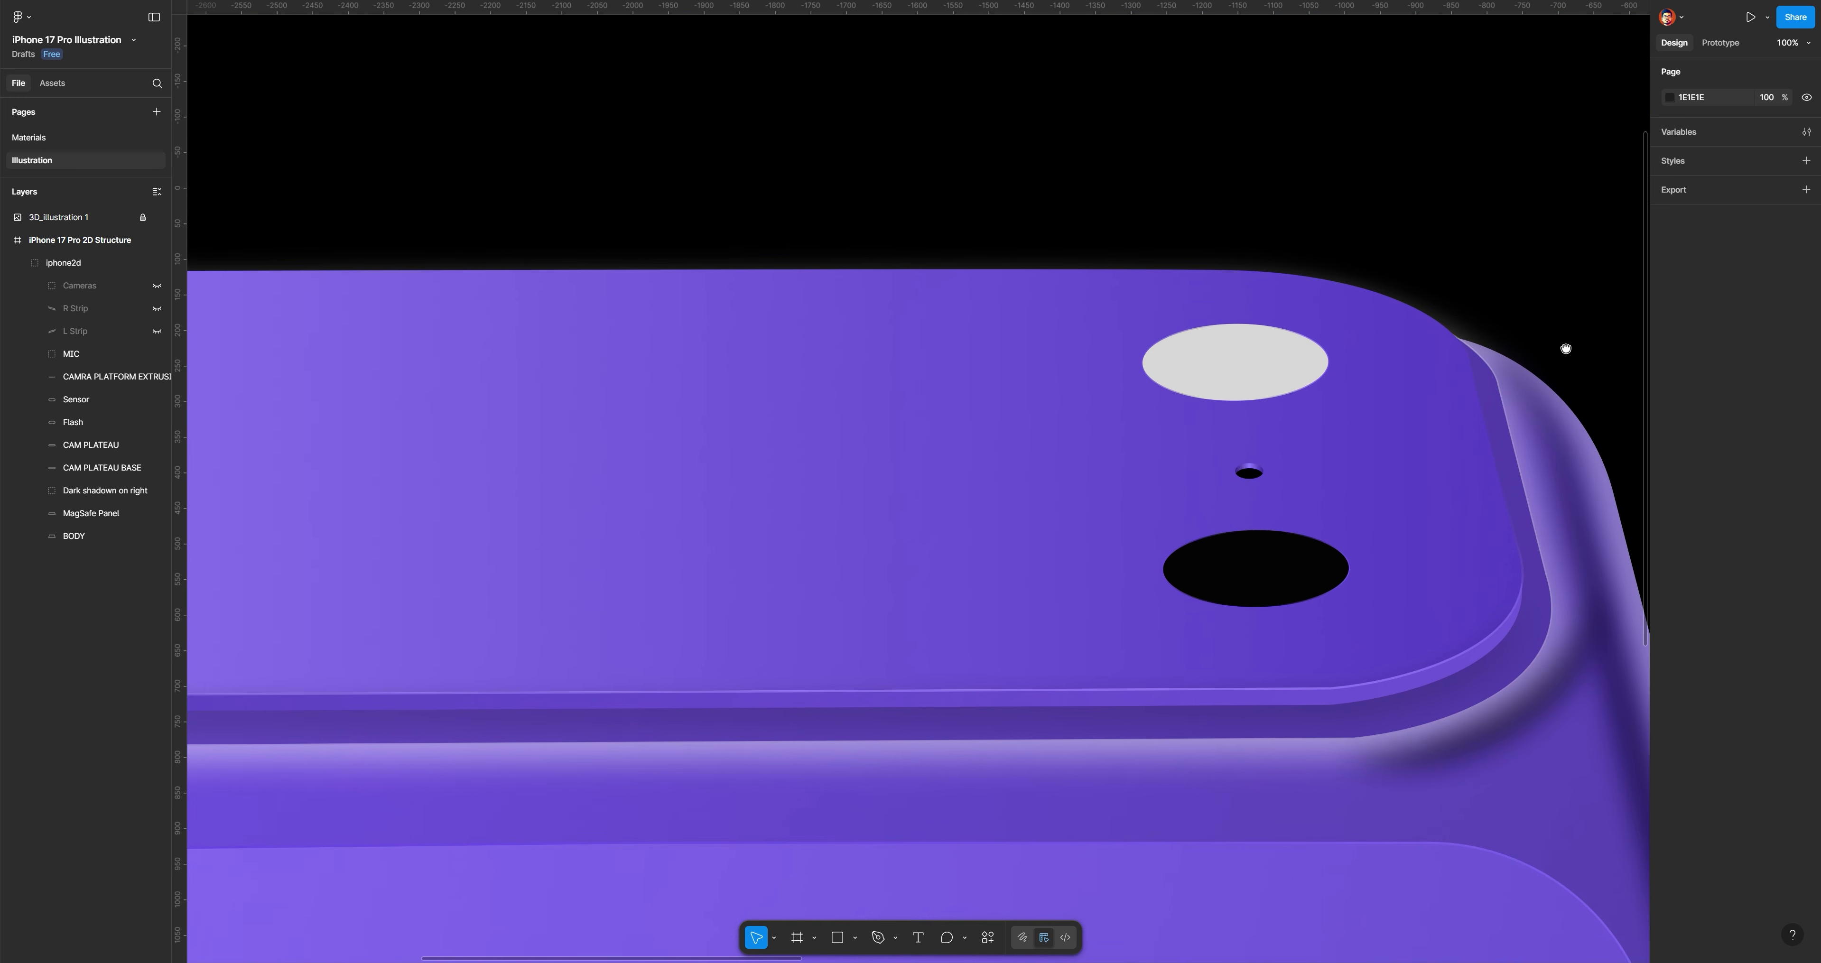
# Add an inner shadow to the Flash ellipse and adjust its horizontal offset
pyautogui.keyDown('ctrl'); pyautogui.click(1251, 357); pyautogui.keyUp('ctrl')
pyautogui.click(1322, 256)
pyautogui.keyDown('ctrl'); pyautogui.click(1252, 372); pyautogui.keyUp('ctrl')
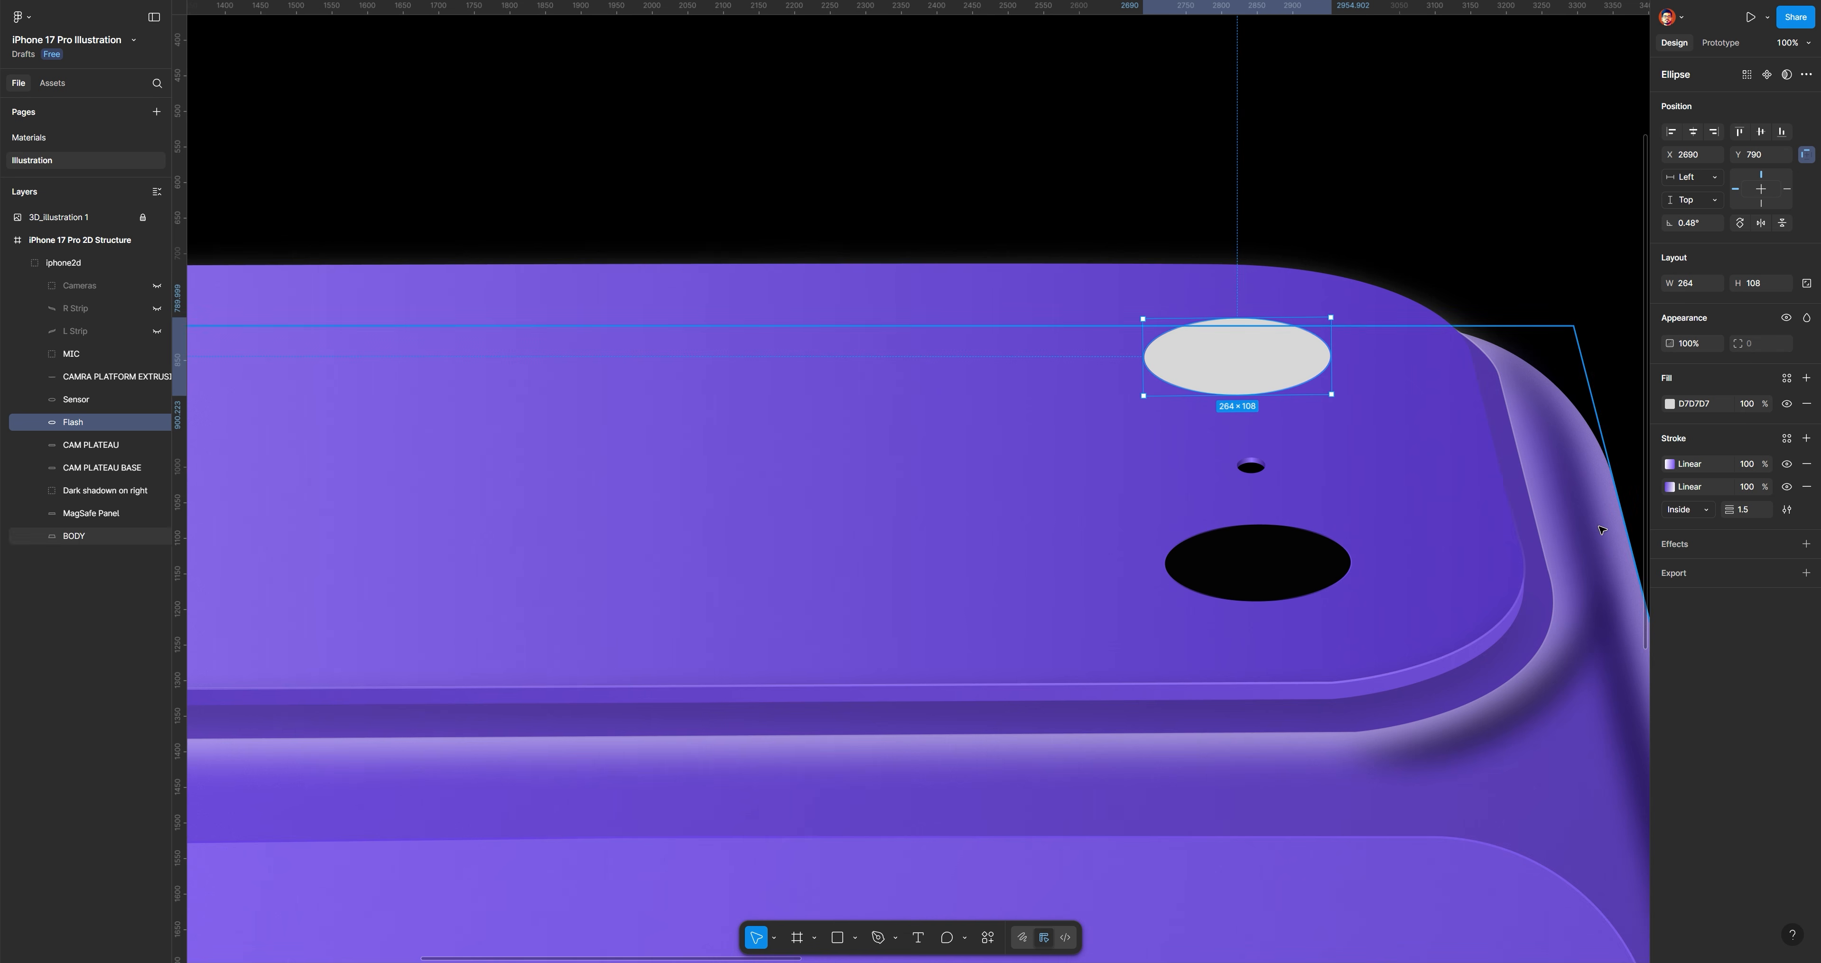
pyautogui.click(1807, 543)
pyautogui.click(1712, 569)
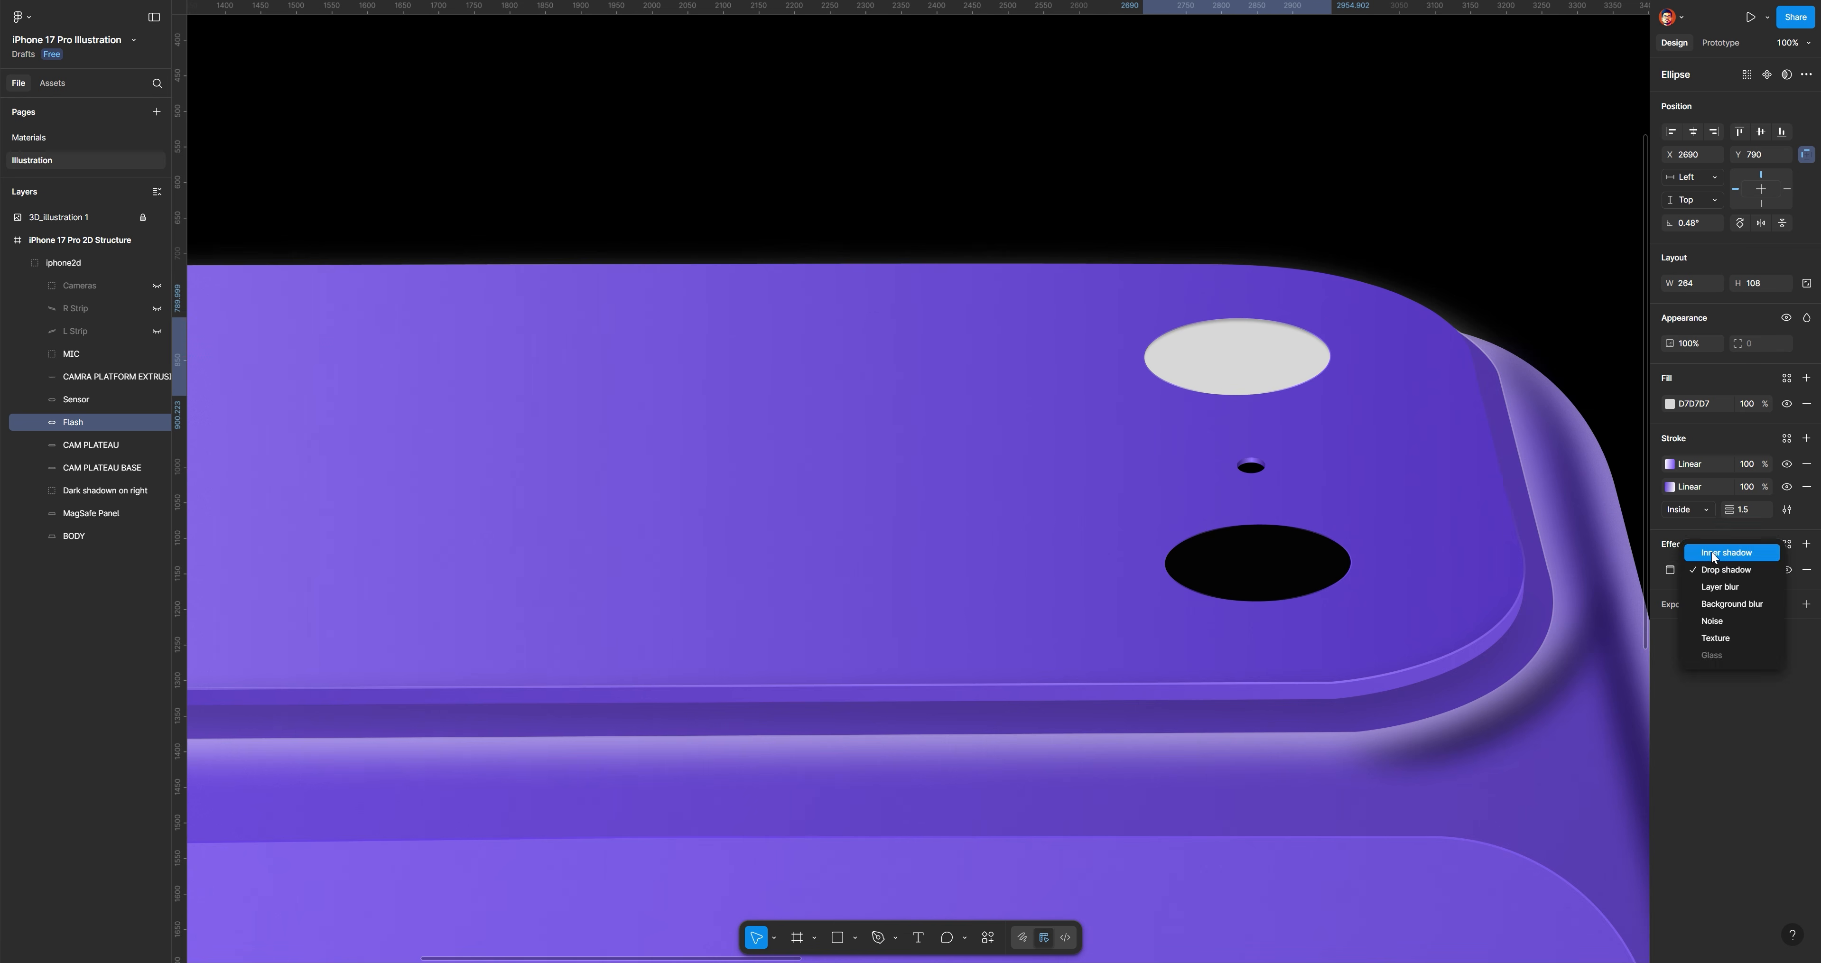
pyautogui.click(1710, 552)
pyautogui.click(1669, 570)
pyautogui.click(1548, 607)
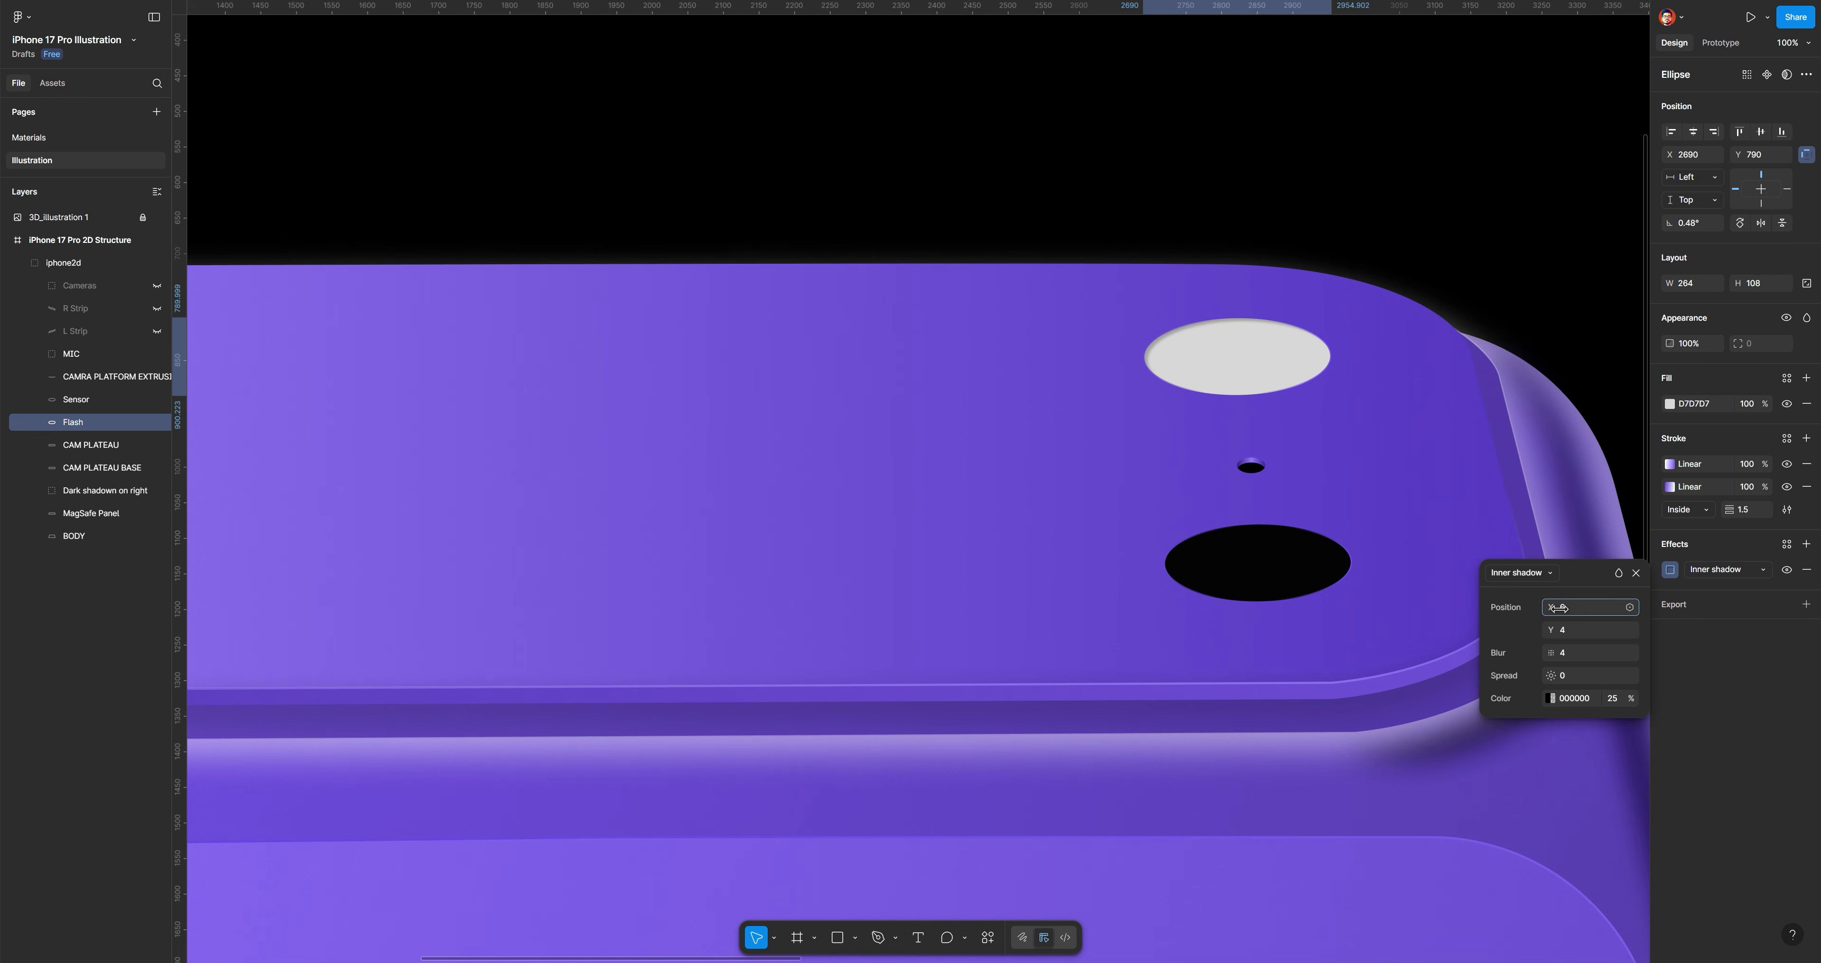
pyautogui.moveTo(1561, 609); pyautogui.dragTo(1597, 657)
# Add a second inner shadow to the Flash ellipse with X -4, Y 4 and blur 5.5
pyautogui.click(1807, 545)
pyautogui.click(1693, 570)
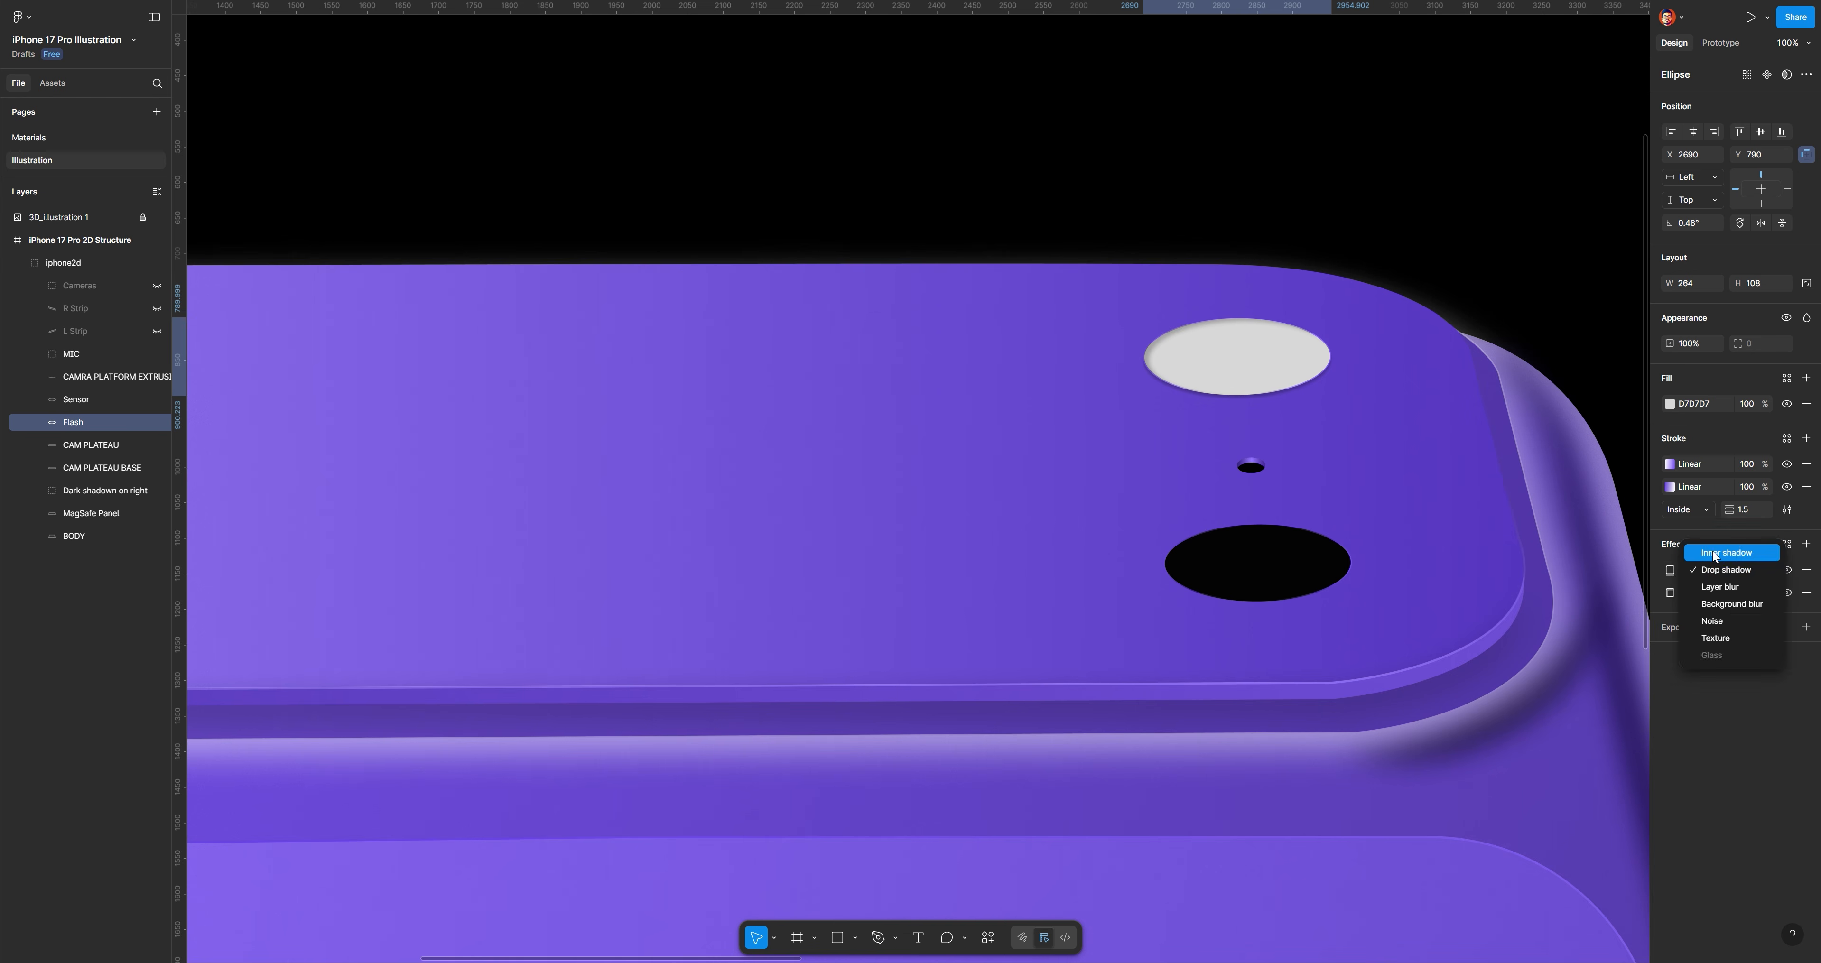
pyautogui.click(1713, 551)
pyautogui.click(1671, 571)
pyautogui.moveTo(1555, 608); pyautogui.dragTo(1550, 608)
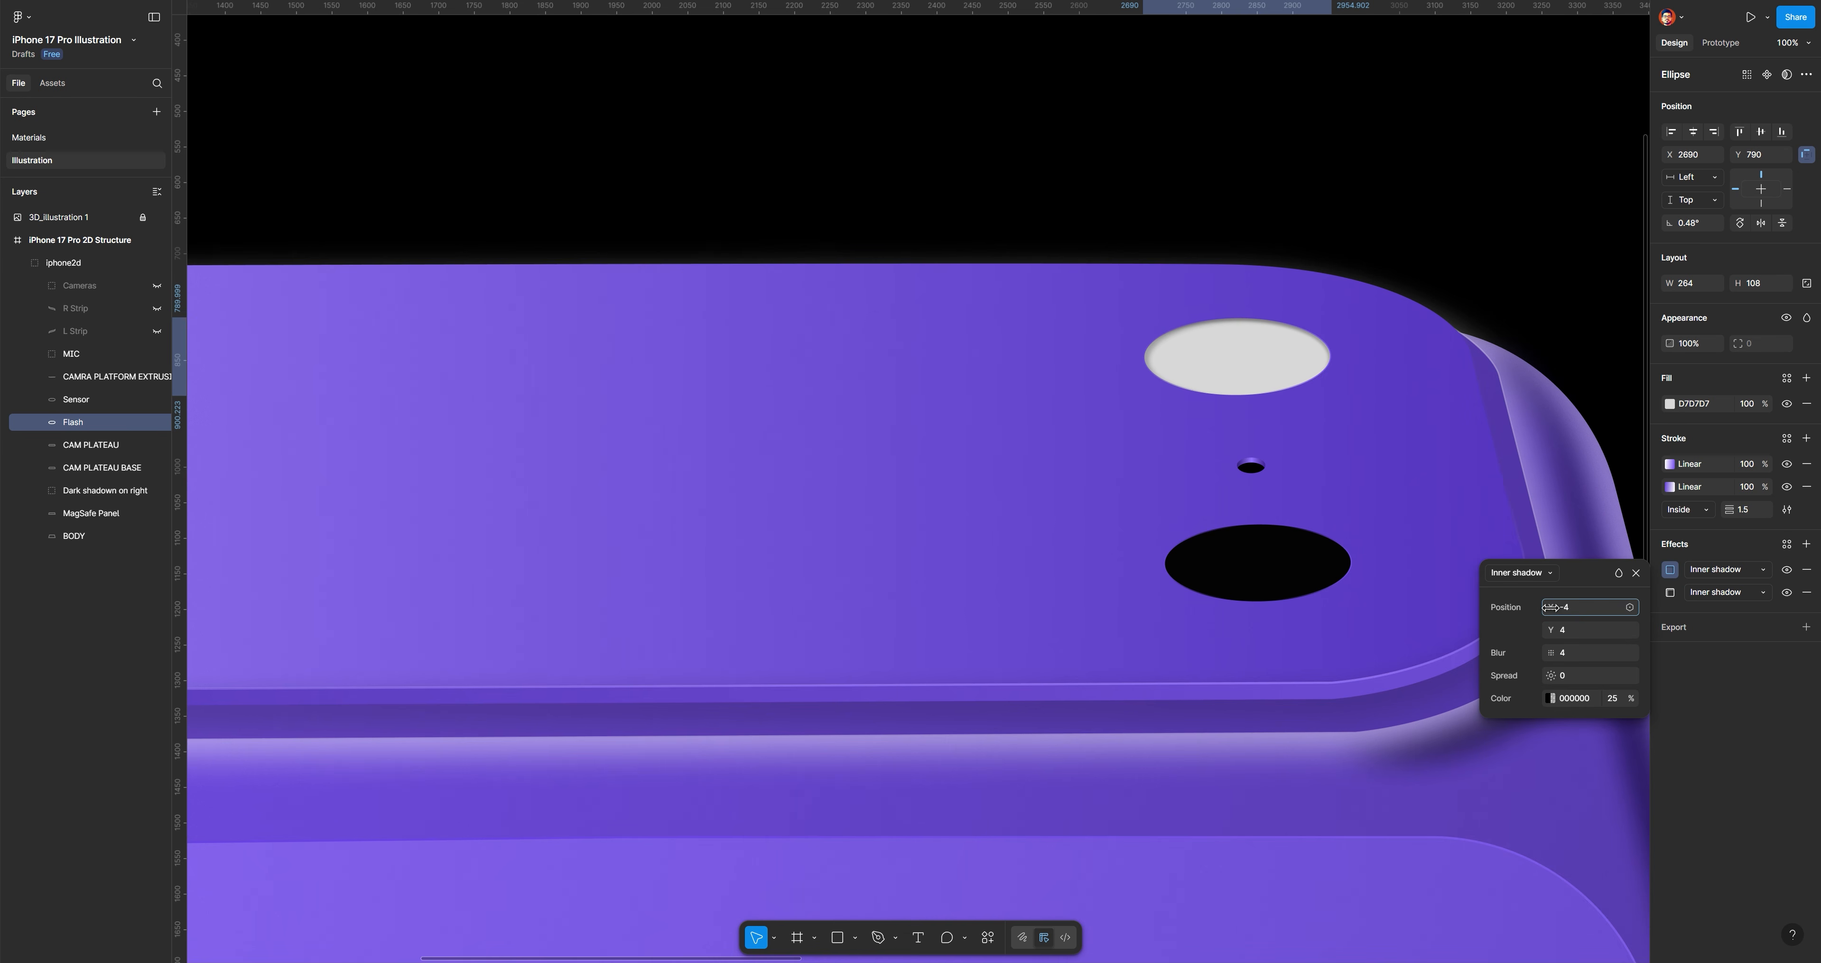
pyautogui.moveTo(1551, 653)
pyautogui.mouseDown()
pyautogui.moveTo(1573, 657)
pyautogui.moveTo(1558, 653)
pyautogui.mouseUp()
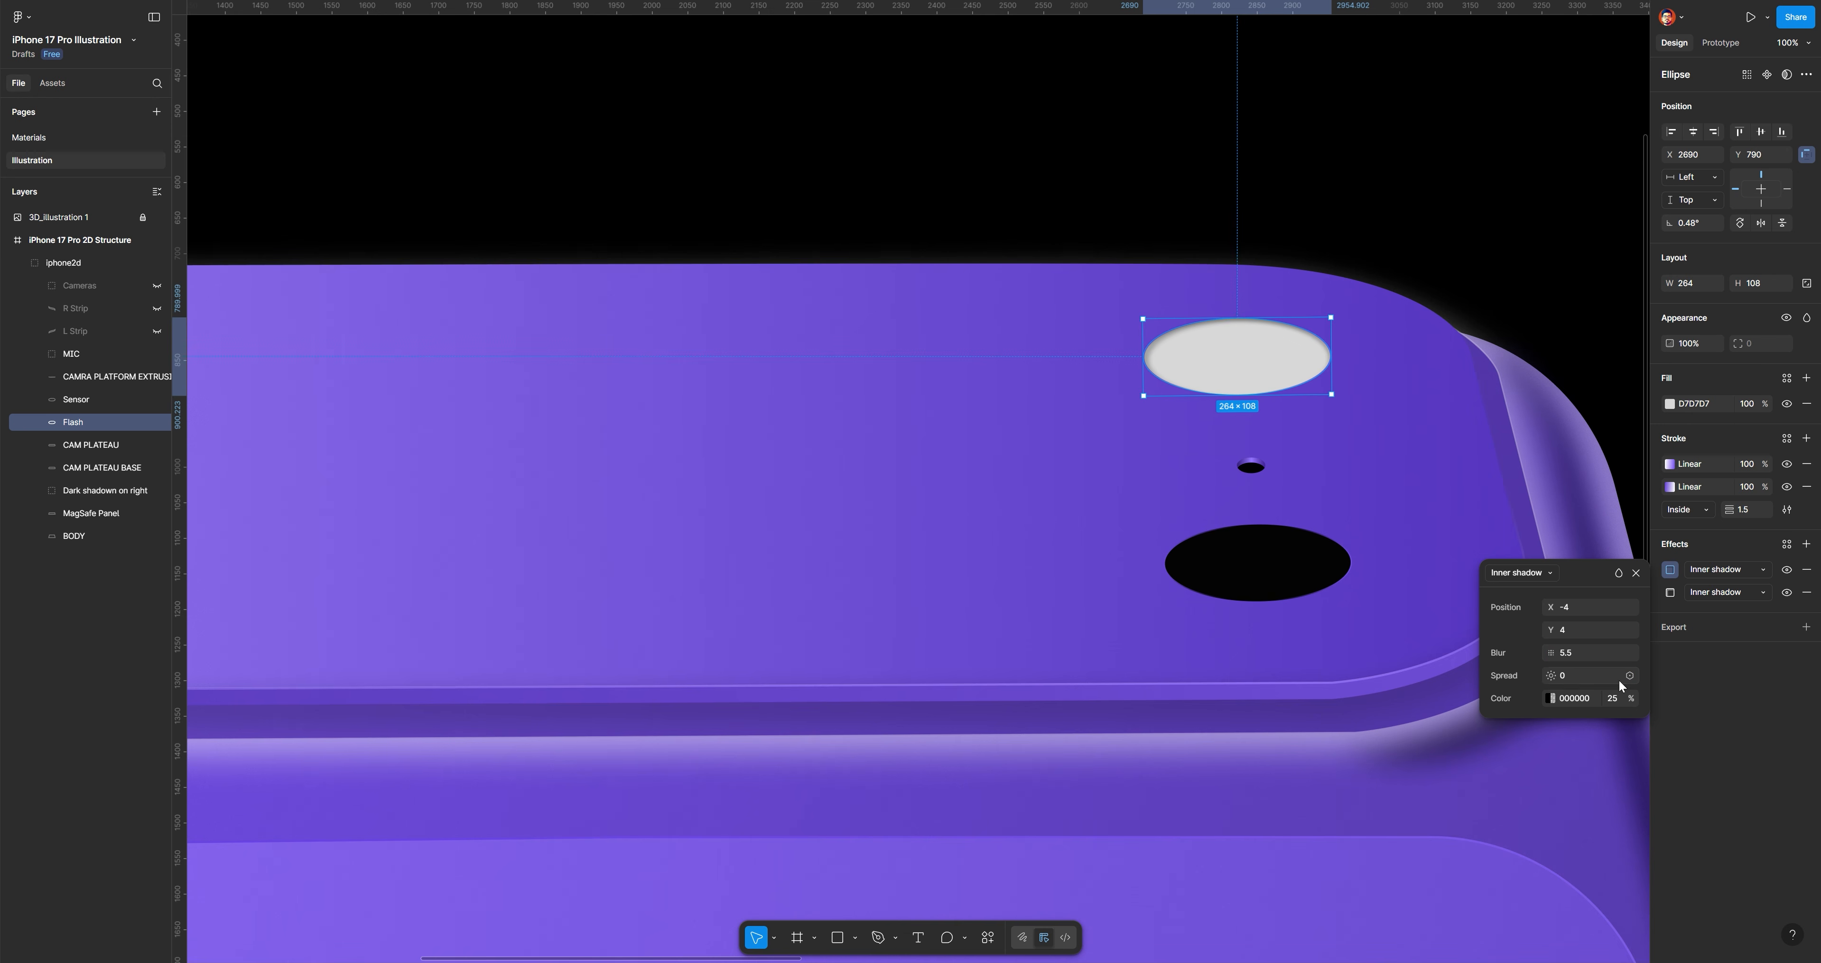
pyautogui.click(1716, 690)
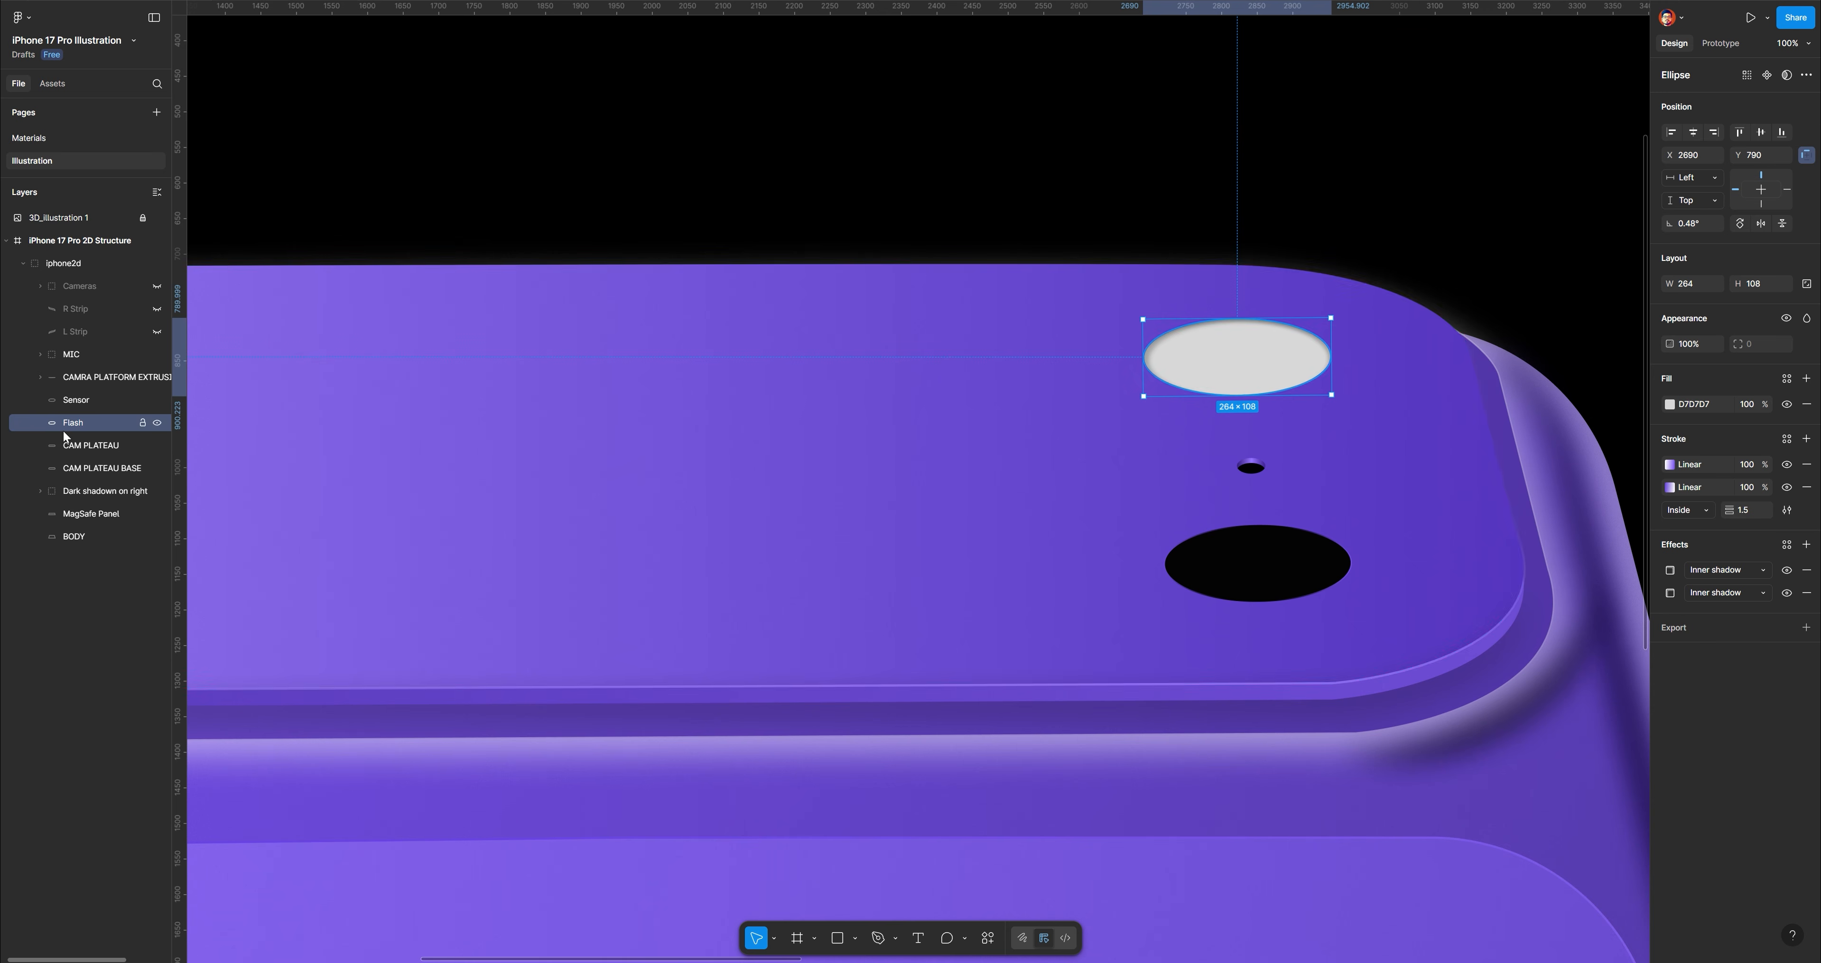
# Group the Flash ellipse and name the group FLASH
pyautogui.hotkey('ctrl', 'g')
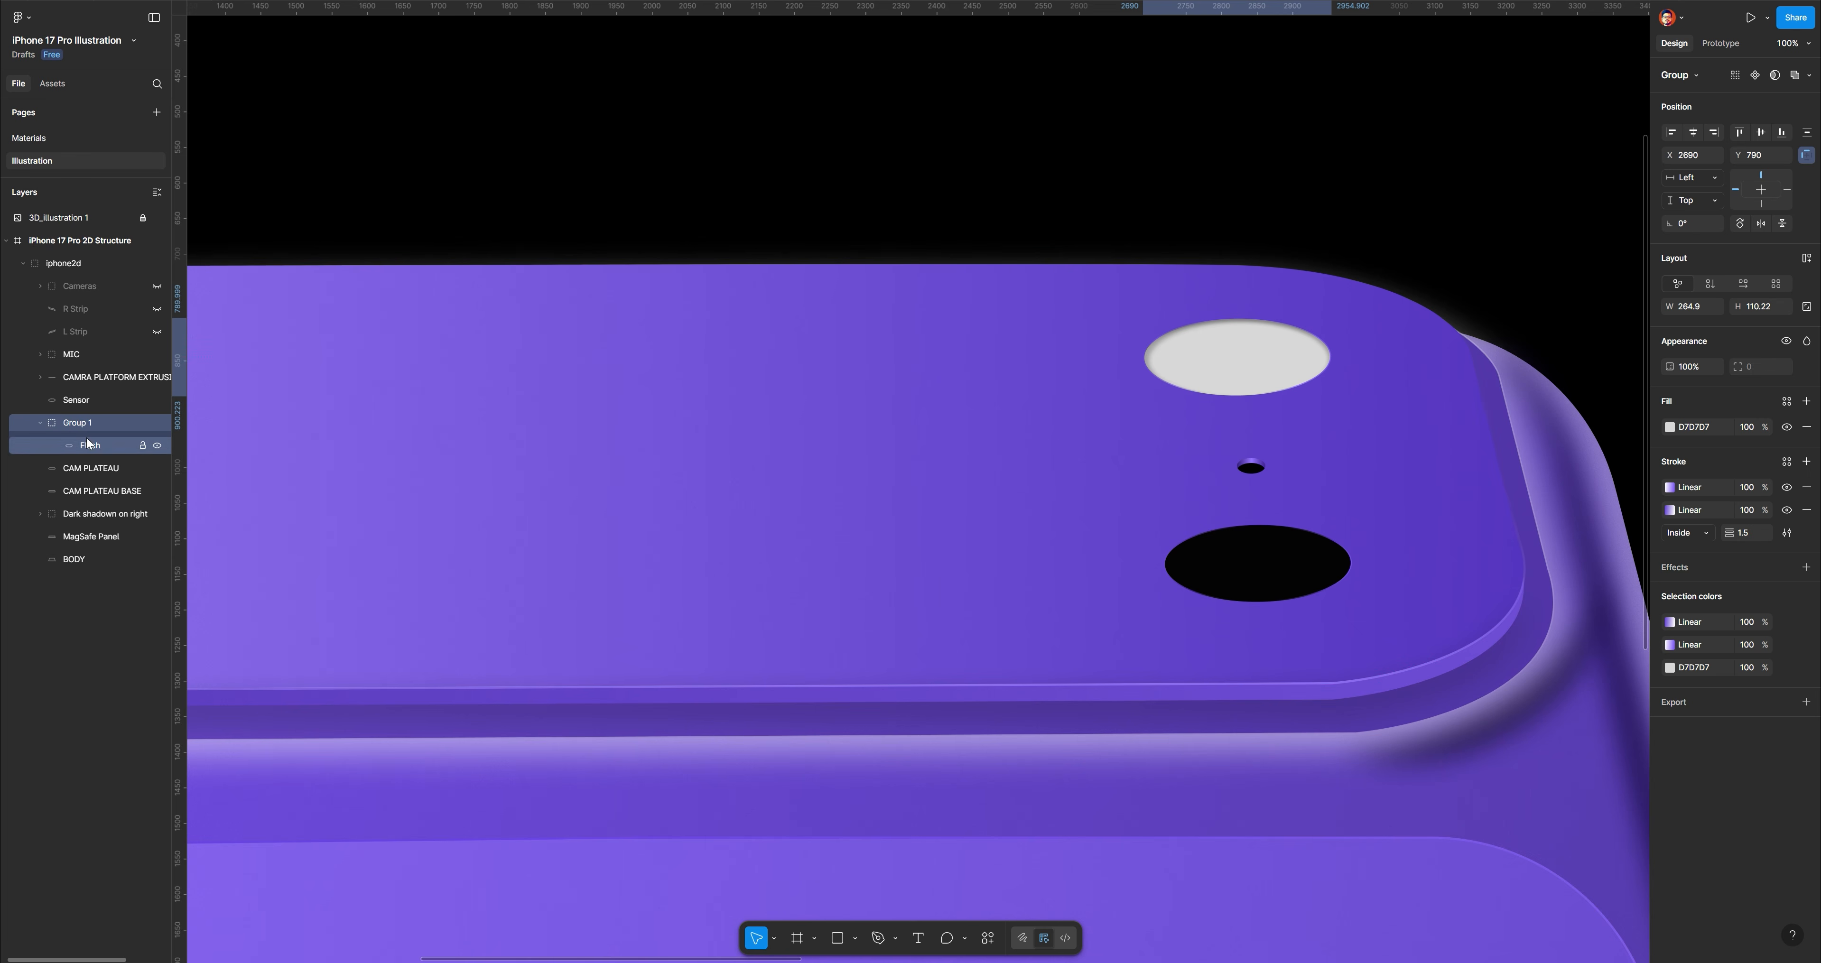
pyautogui.doubleClick(79, 421)
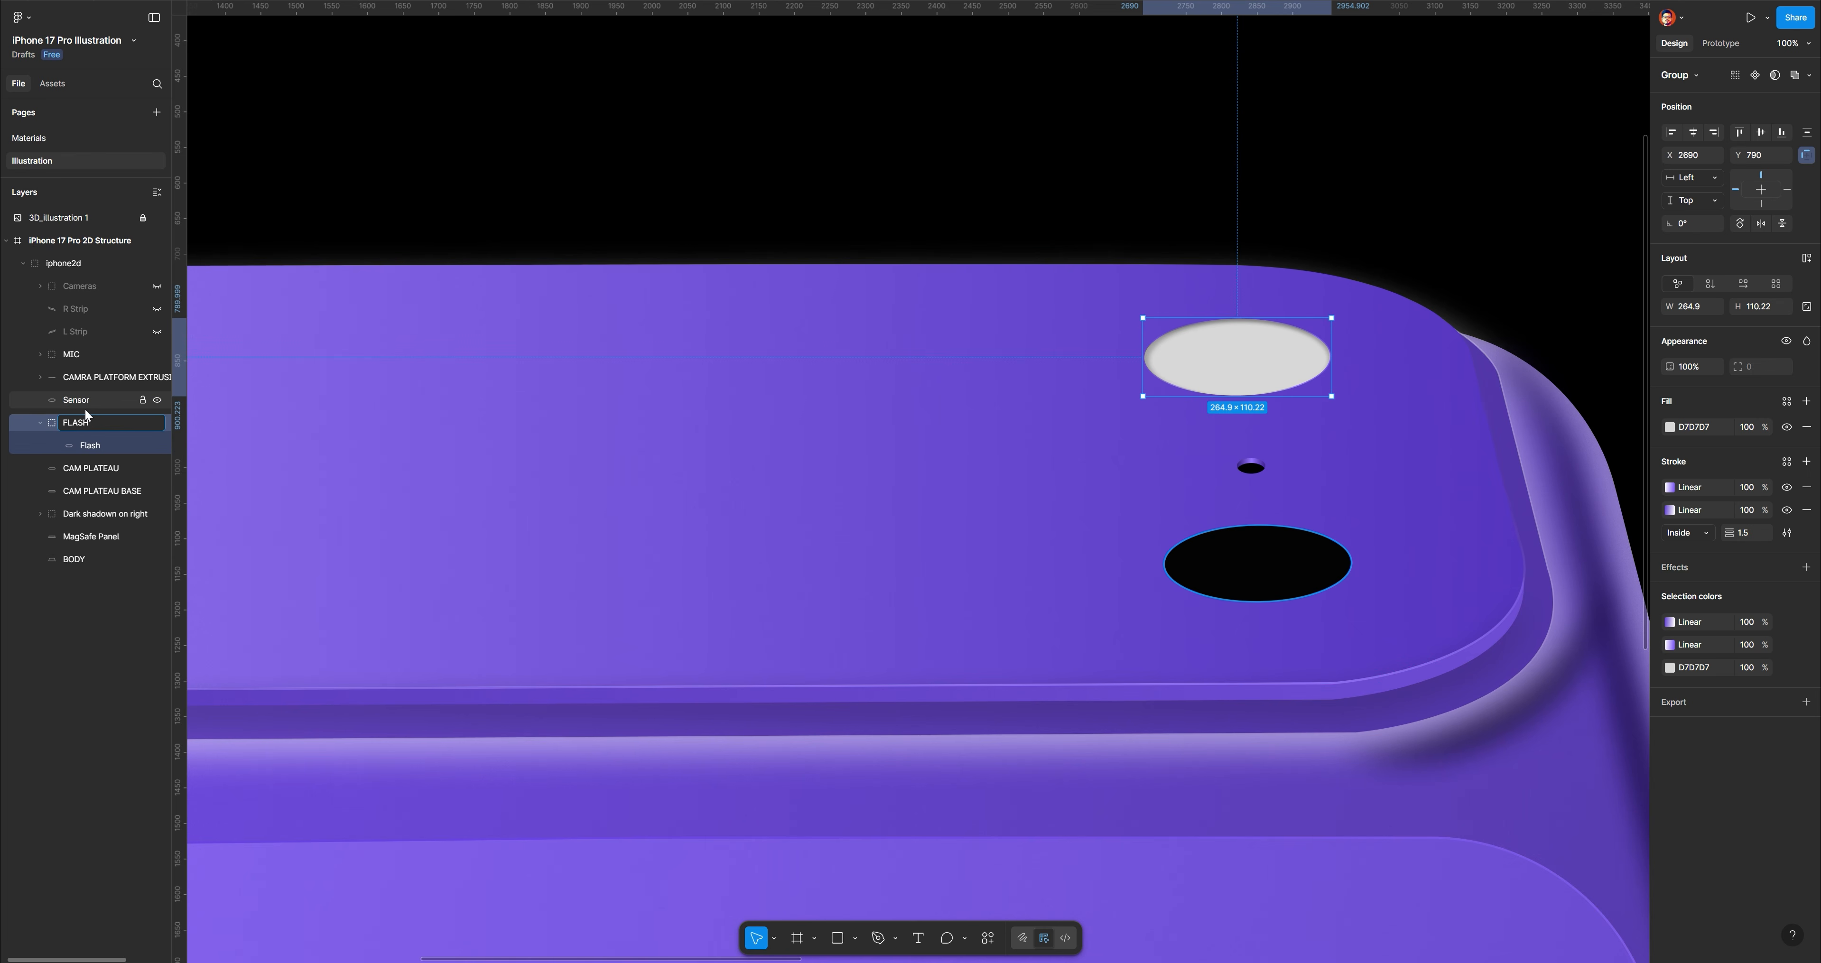
pyautogui.click(95, 446)
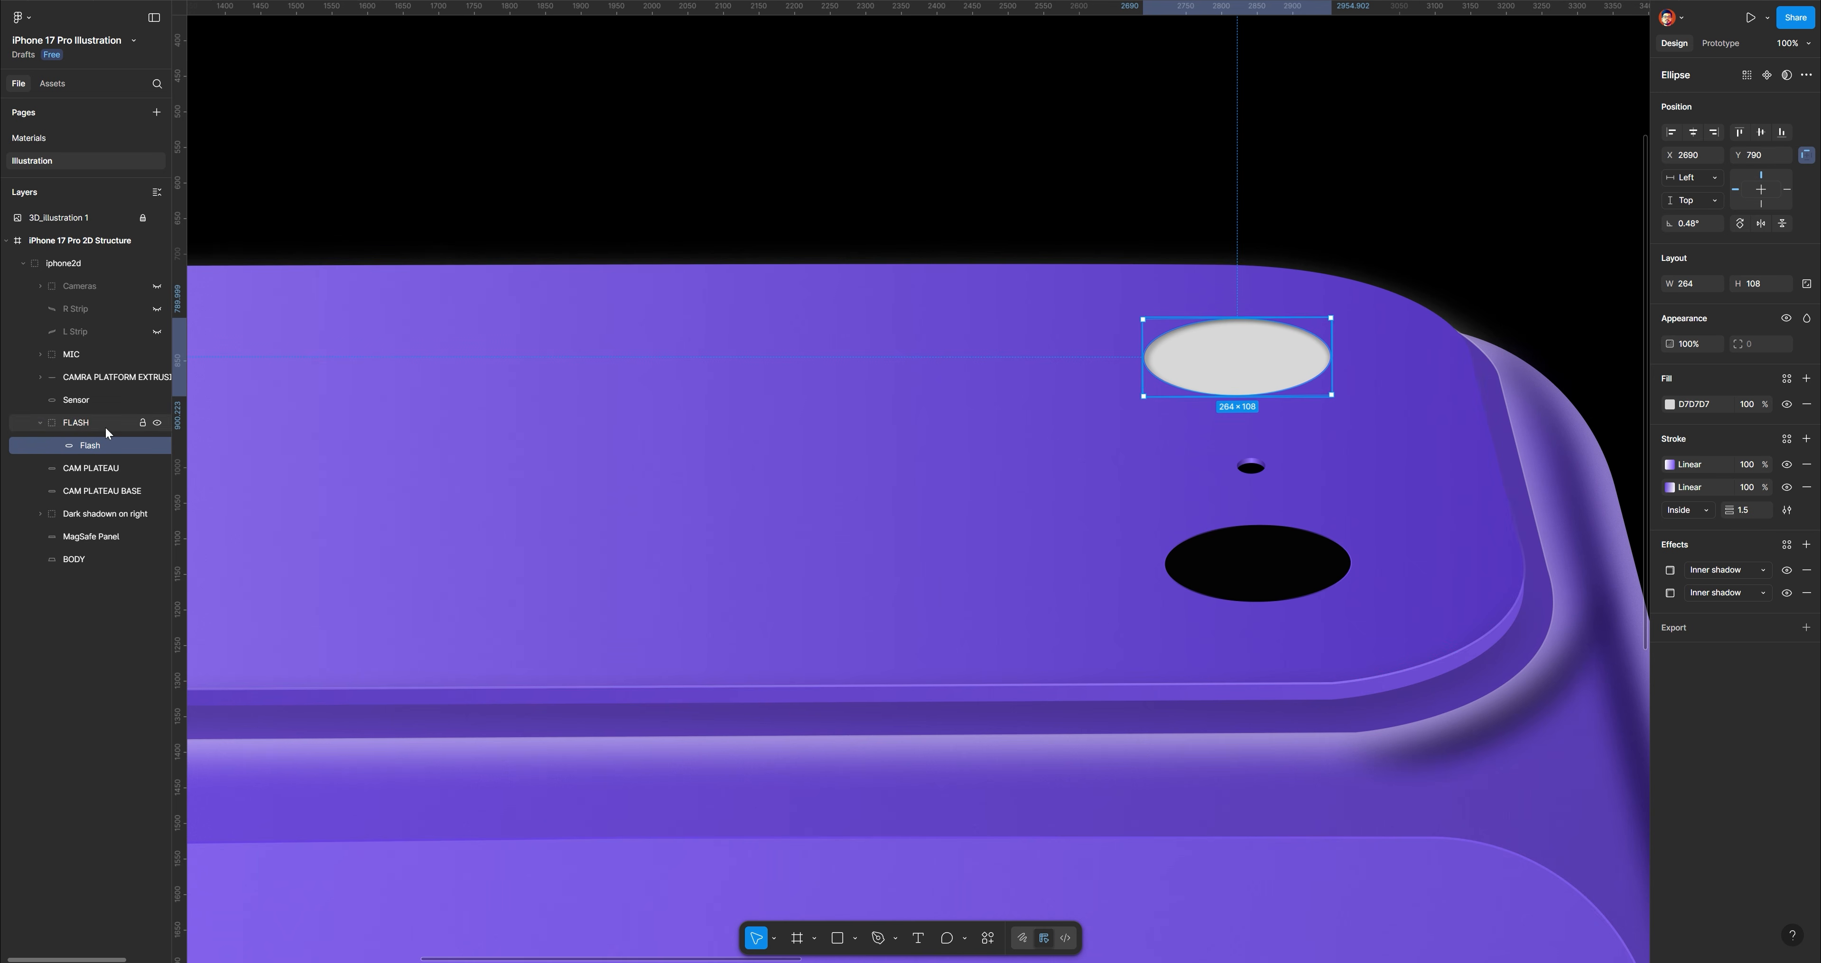
# Duplicate the Flash ellipse inside the FLASH group and name the copy RING
pyautogui.hotkey('ctrl', 'd')
pyautogui.doubleClick(88, 447)
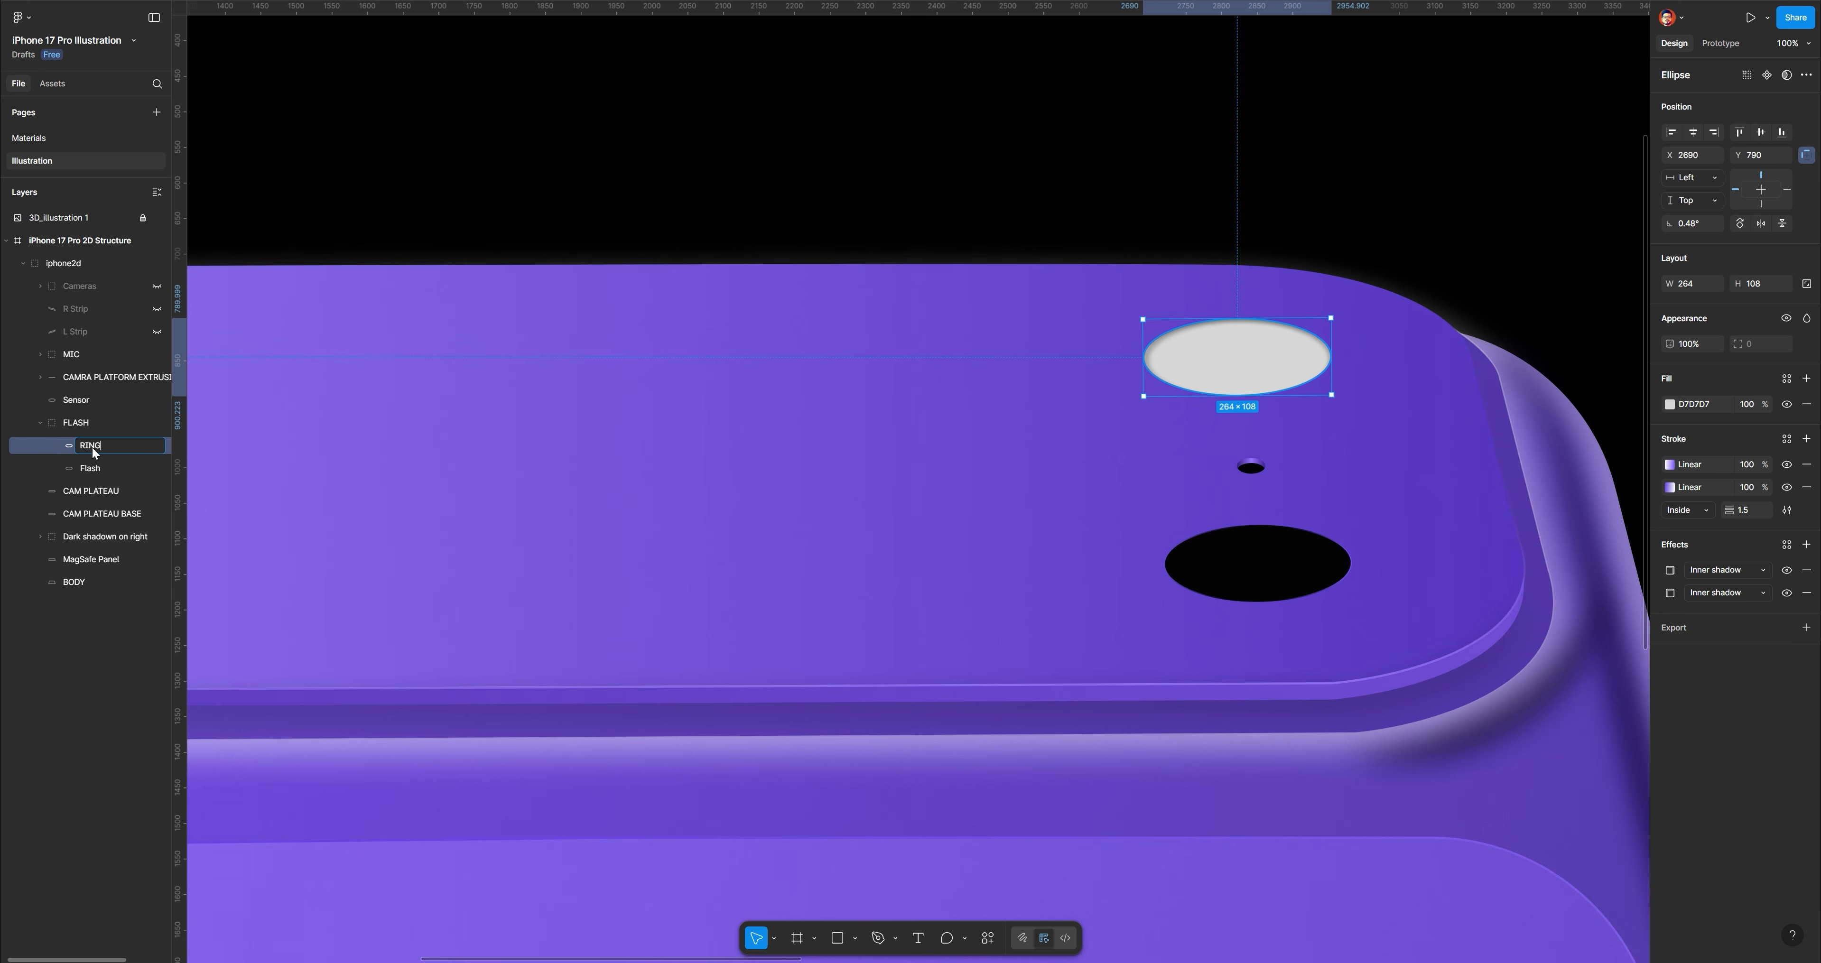
pyautogui.press('Return')
# Replace RING's fill, gradient strokes and inner shadows with a single black 000000 inside stroke of weight 1
pyautogui.click(1806, 405)
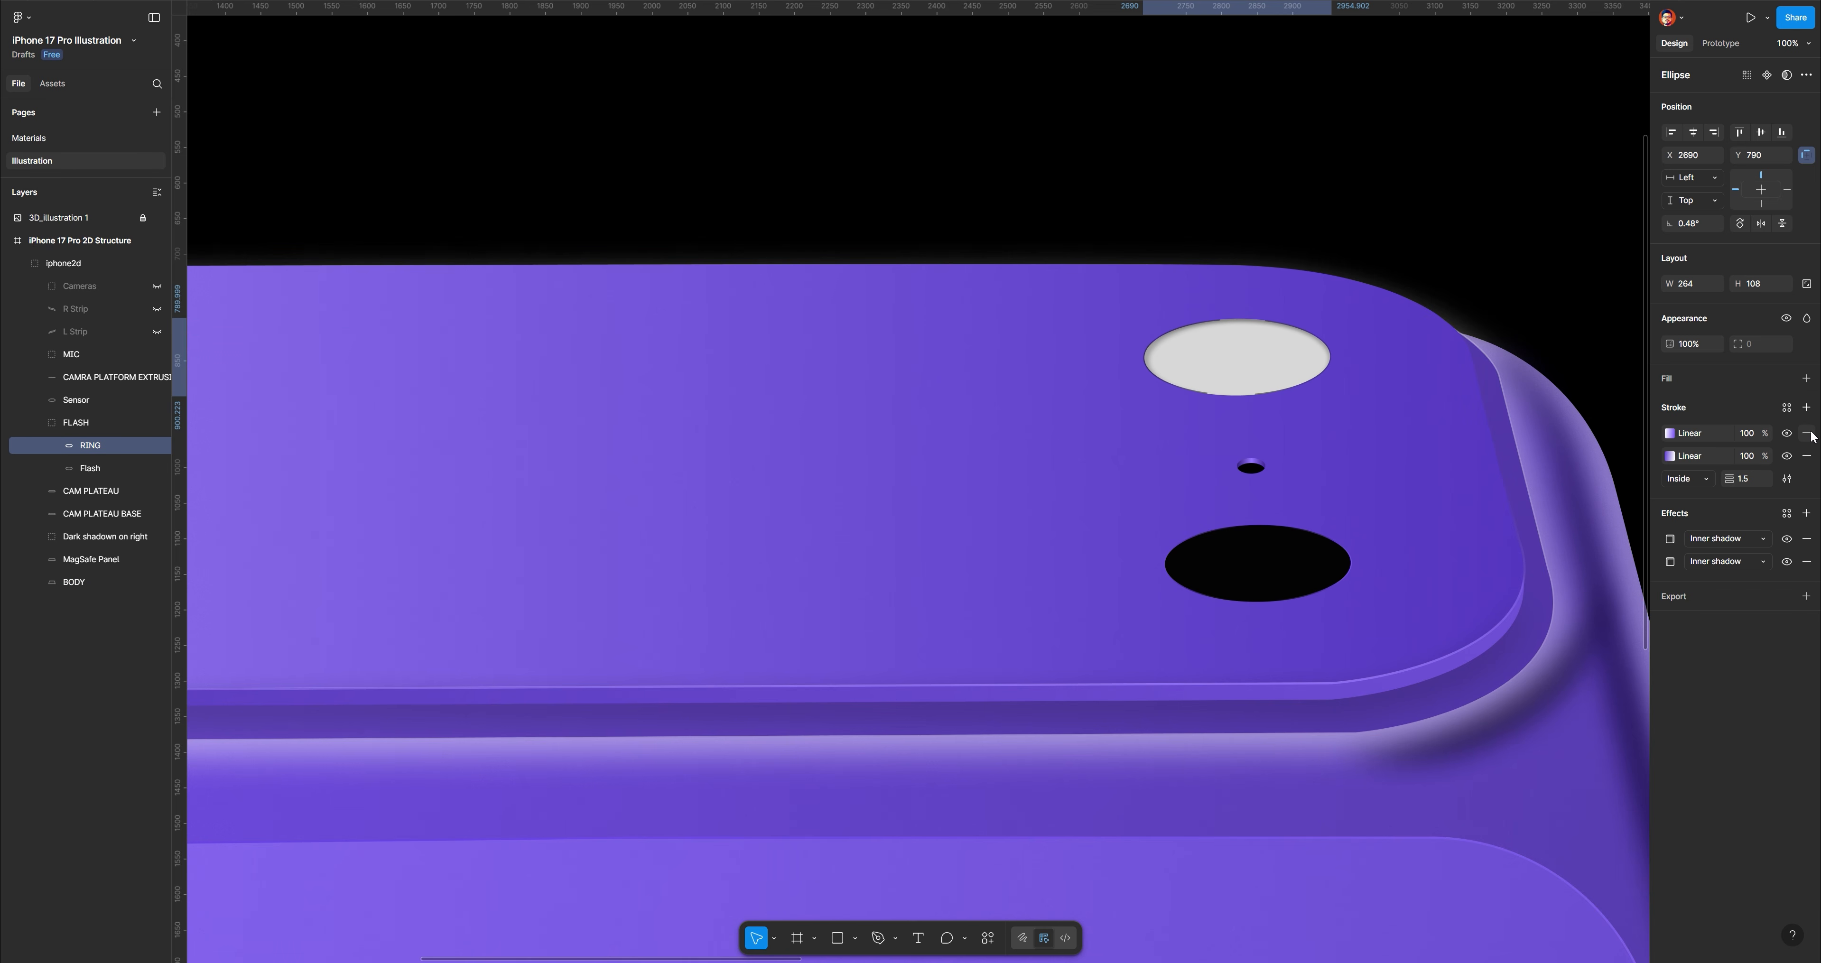
pyautogui.click(1806, 434)
pyautogui.click(1806, 434)
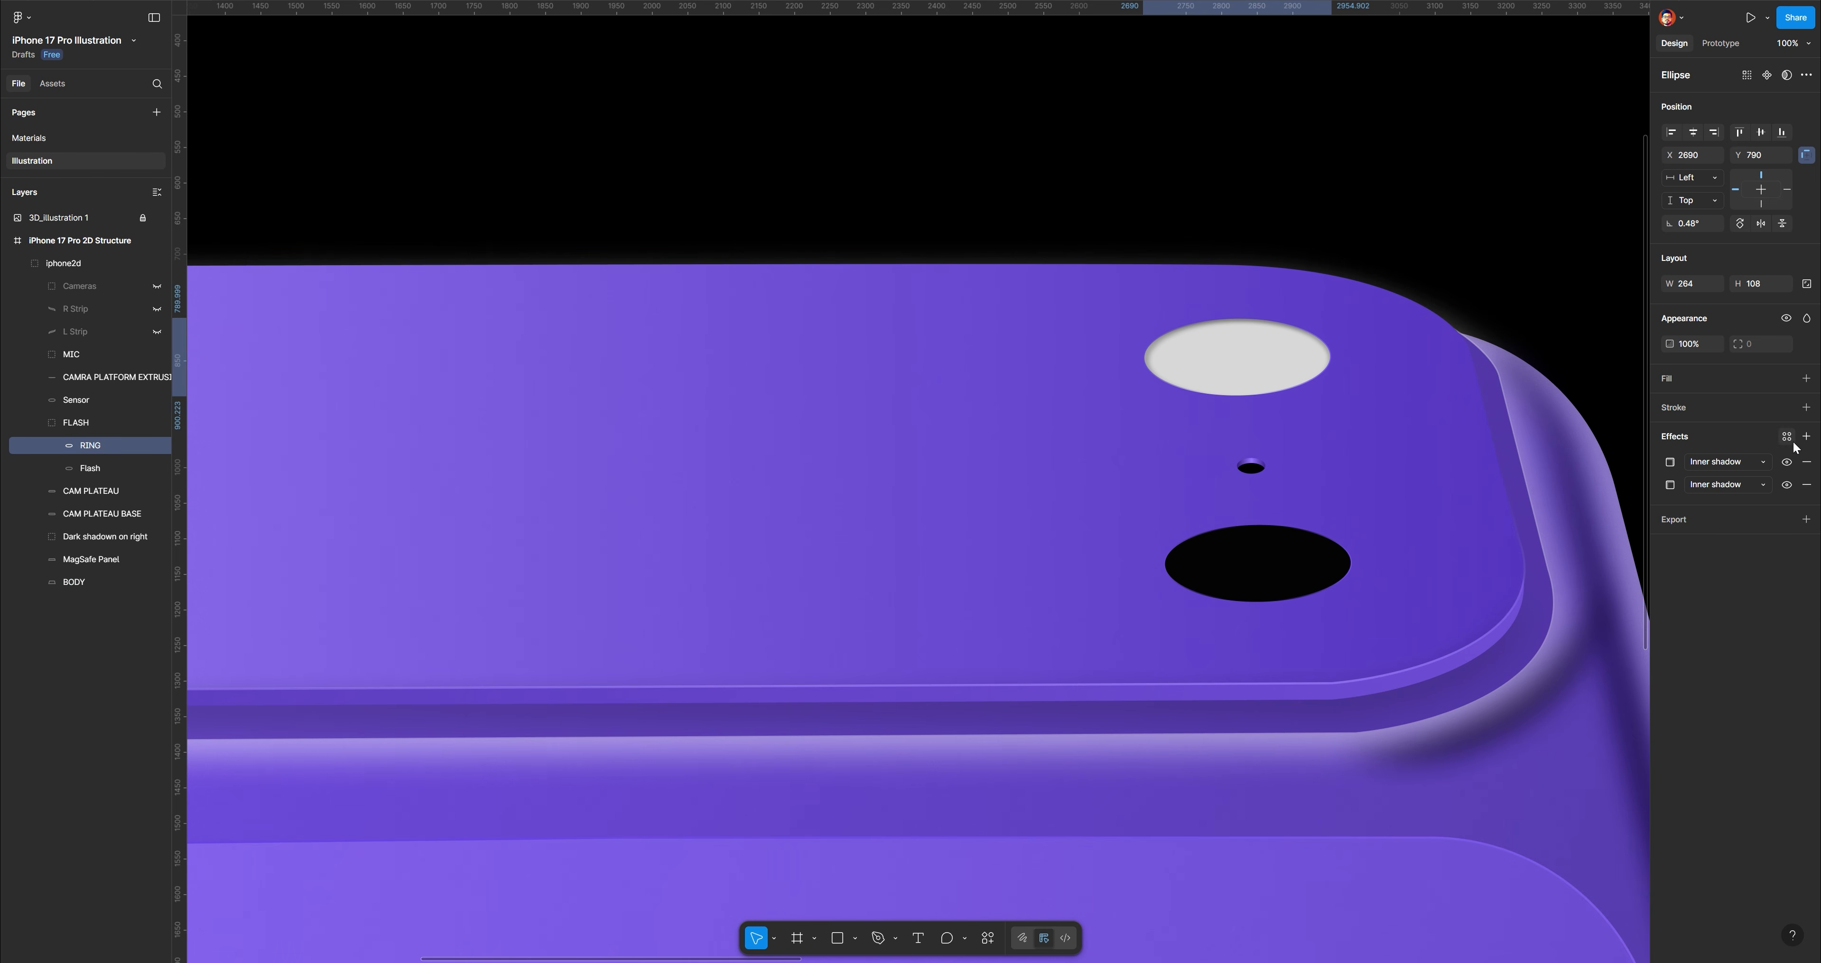
pyautogui.click(1807, 407)
pyautogui.click(1670, 433)
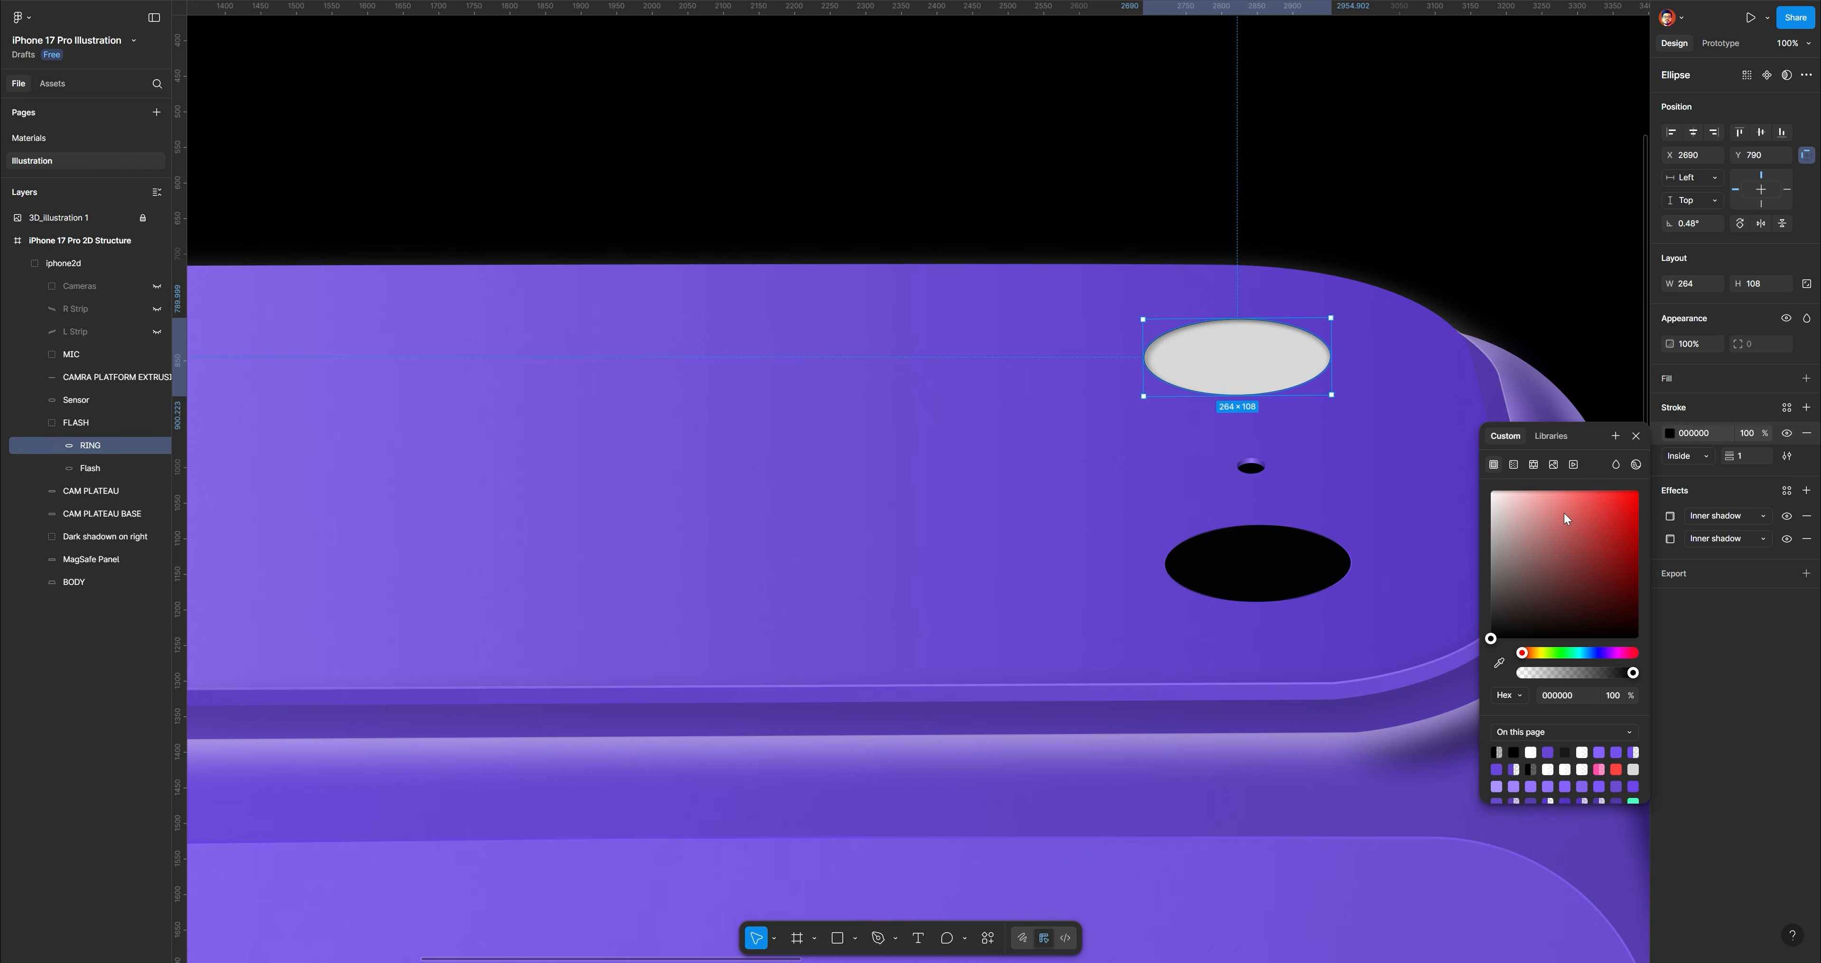
pyautogui.click(1807, 516)
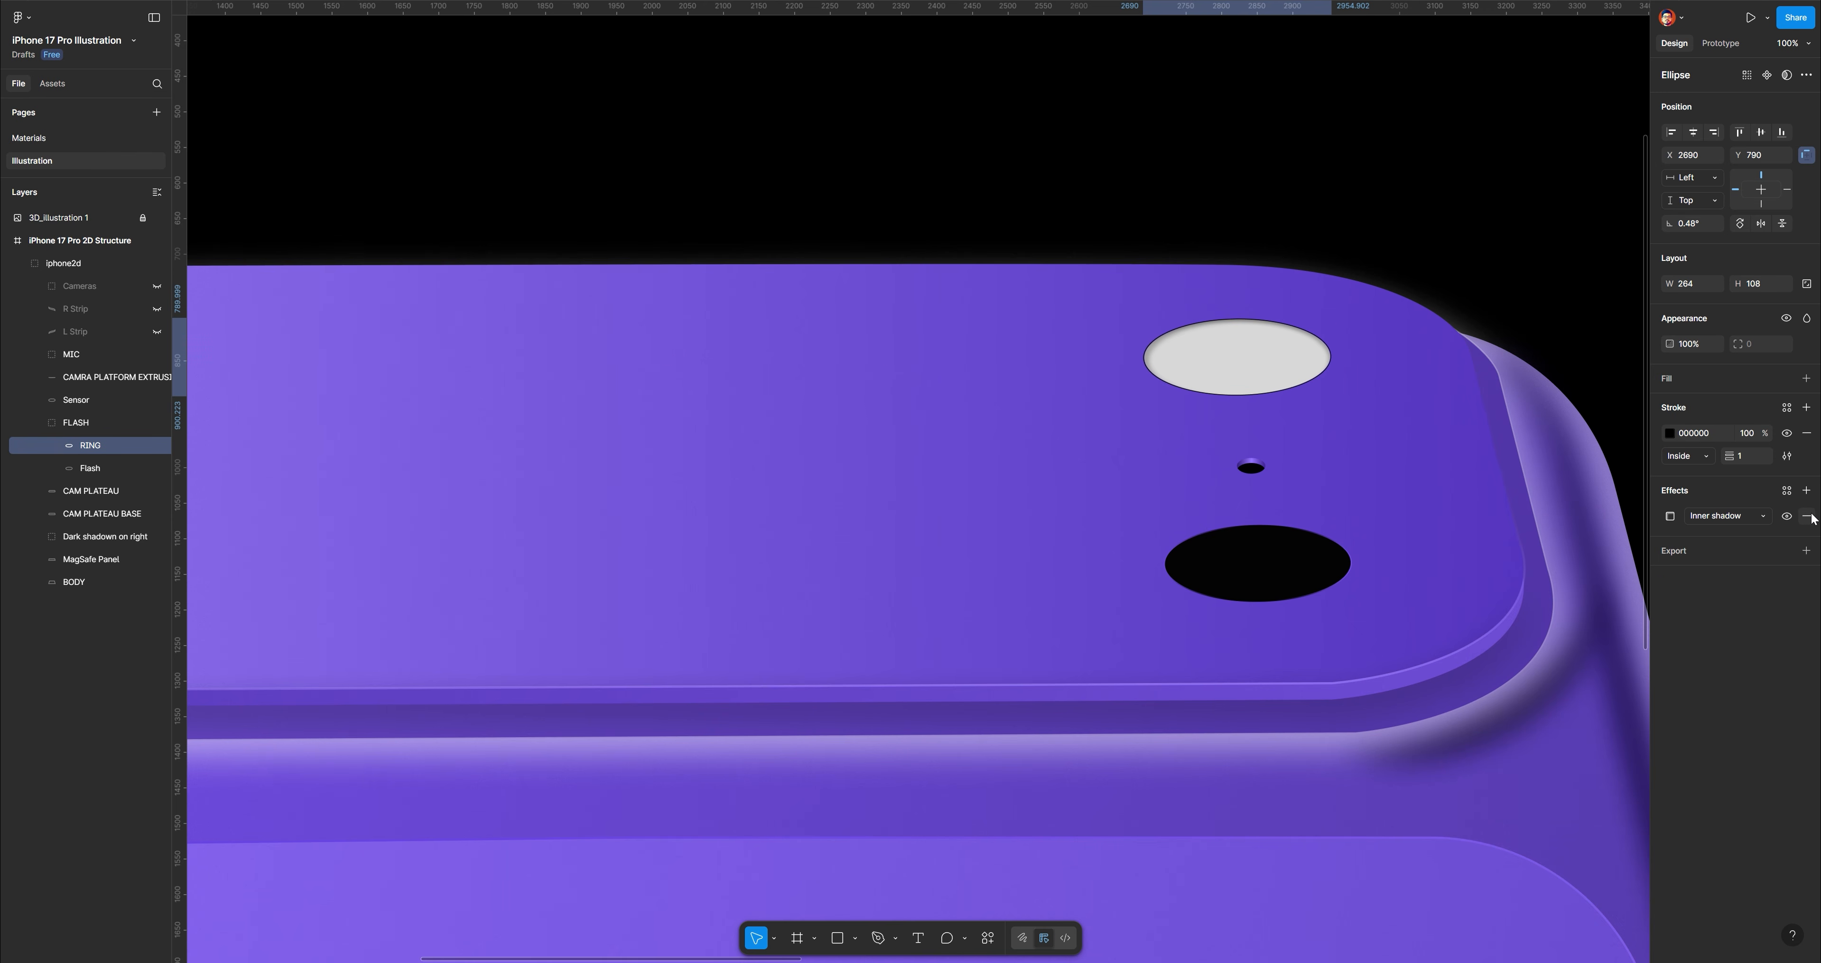
pyautogui.click(1807, 516)
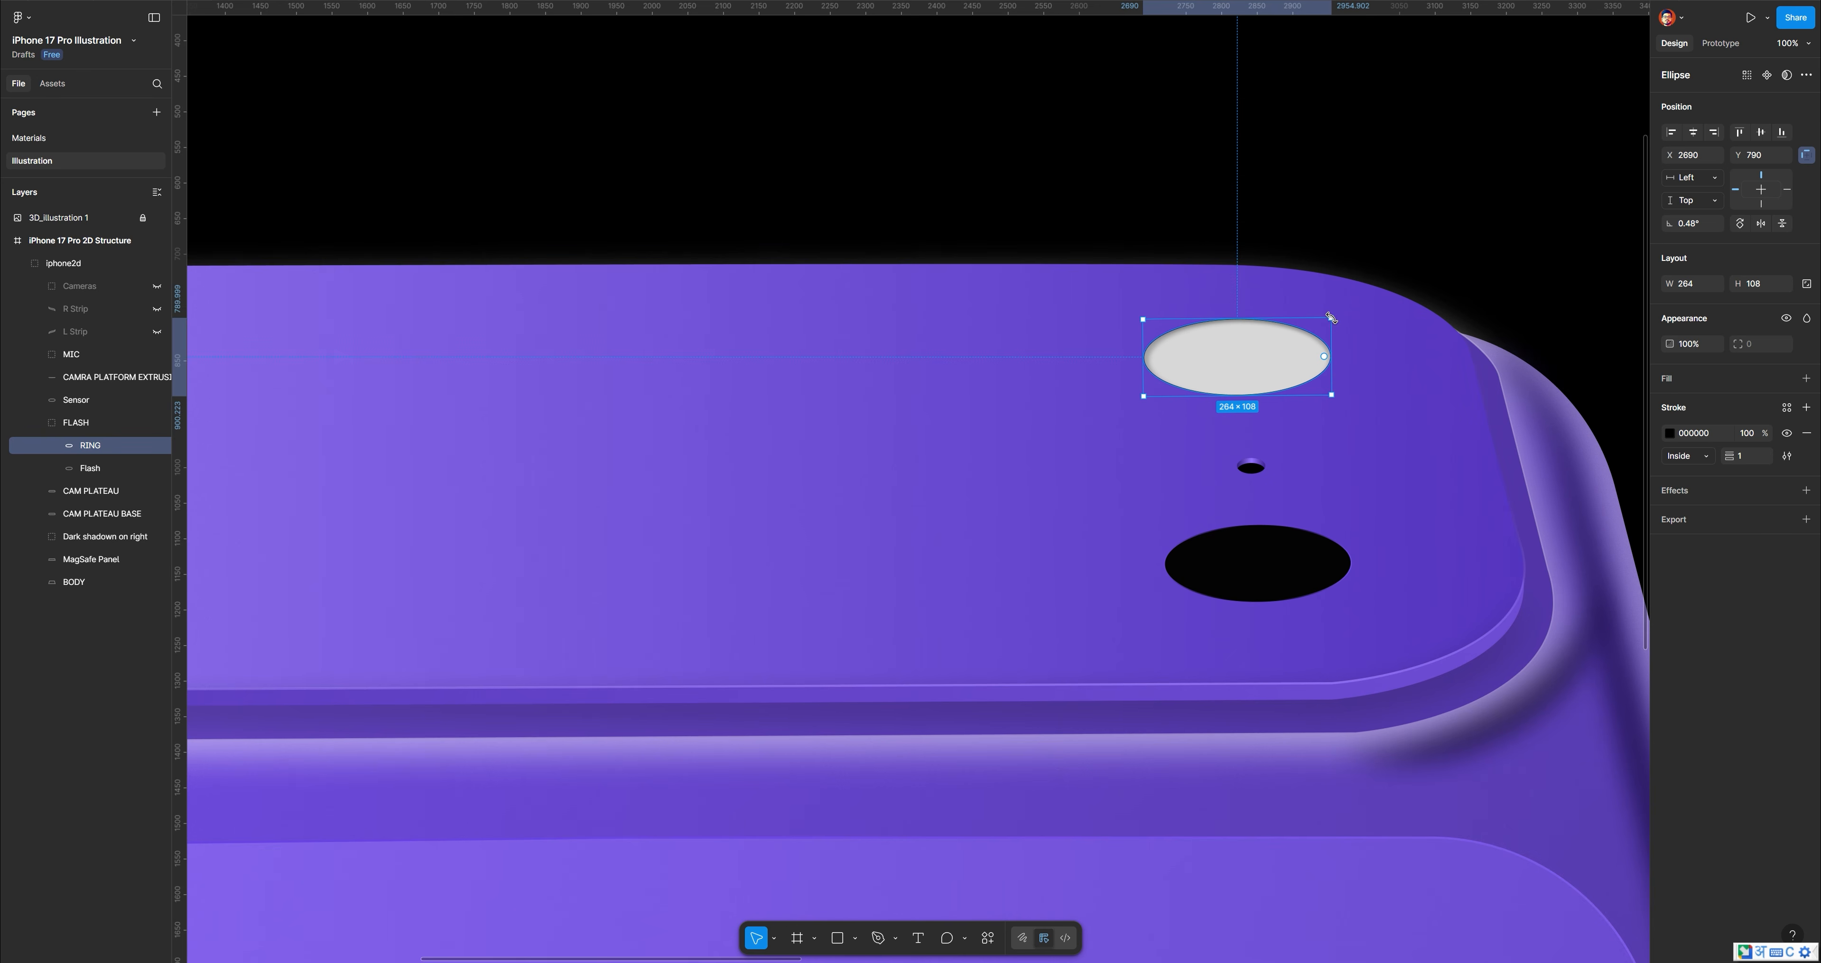
# Shrink RING around its centre to about 234 × 96, and add a duplicate ring shrunk to about 202 × 83
pyautogui.press('alt')
pyautogui.moveTo(1332, 320); pyautogui.dragTo(1319, 325)
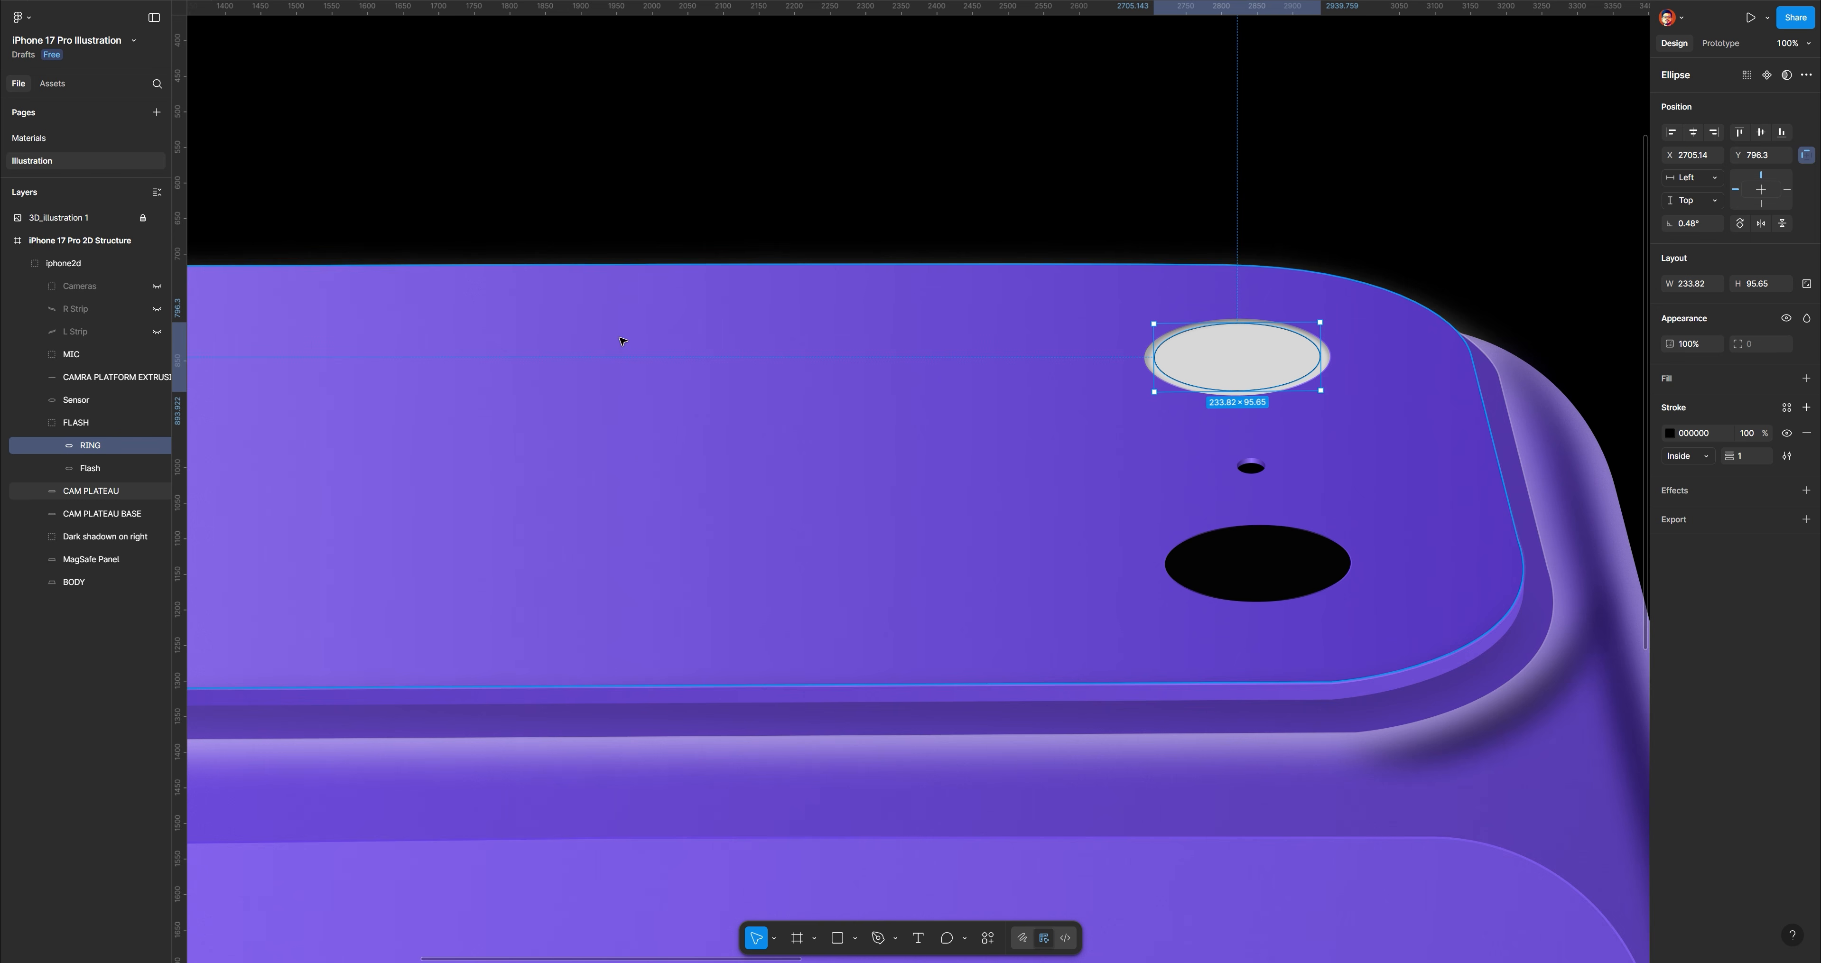
pyautogui.click(84, 470)
pyautogui.click(88, 456)
pyautogui.hotkey('ctrl', 'd')
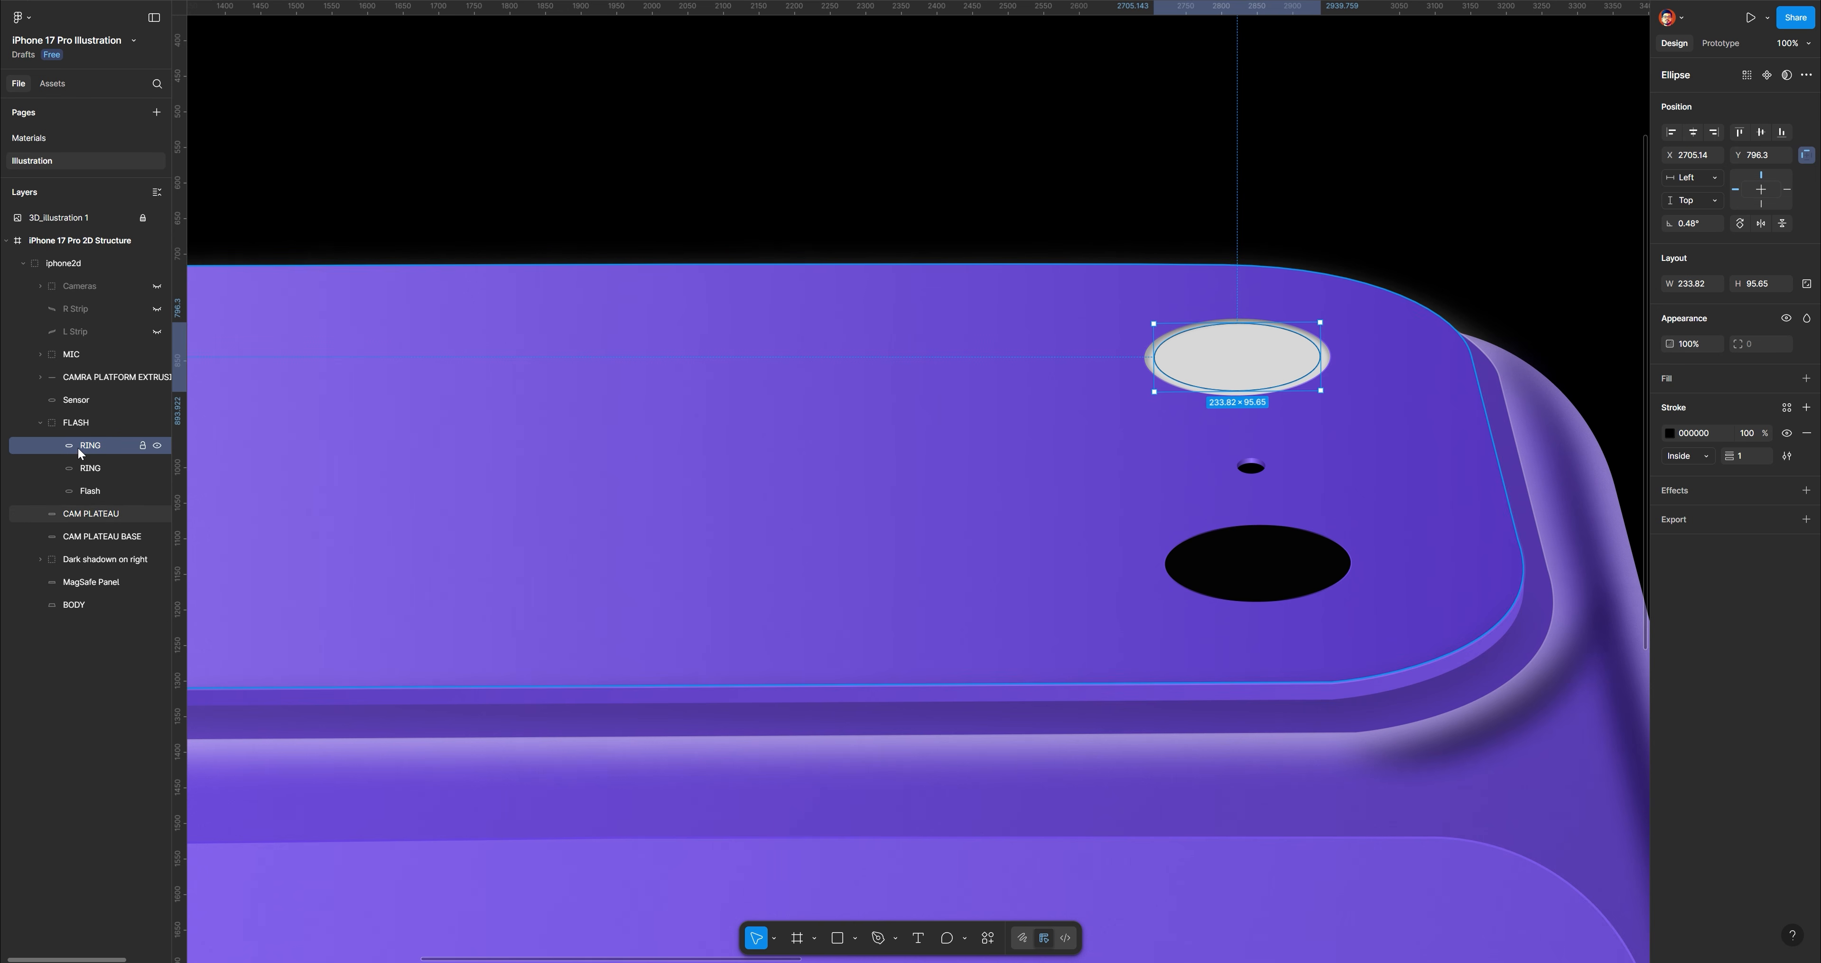
pyautogui.press('alt')
pyautogui.moveTo(1319, 324); pyautogui.dragTo(1309, 329)
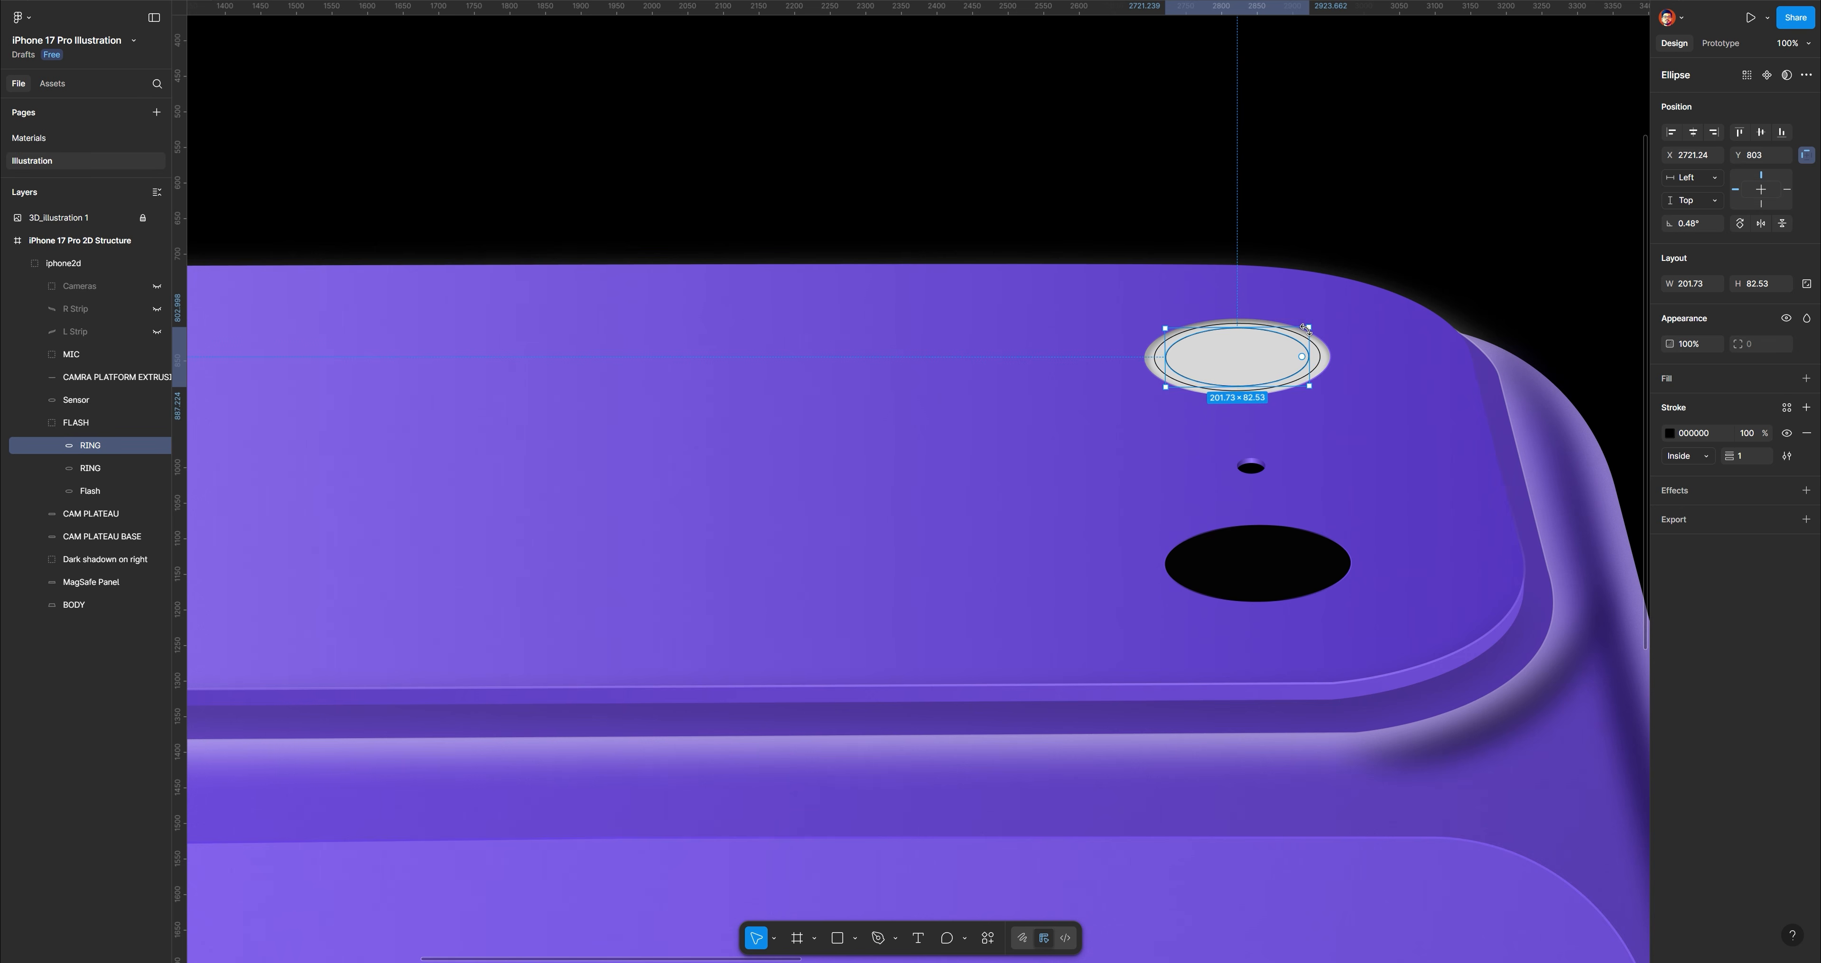
# Add three more concentric copies of RING, stepping down from about 154 × 63 to about 57 × 23
pyautogui.hotkey('ctrl', 'd')
pyautogui.hotkey('ctrl', 'z')
pyautogui.hotkey('ctrl', 'd')
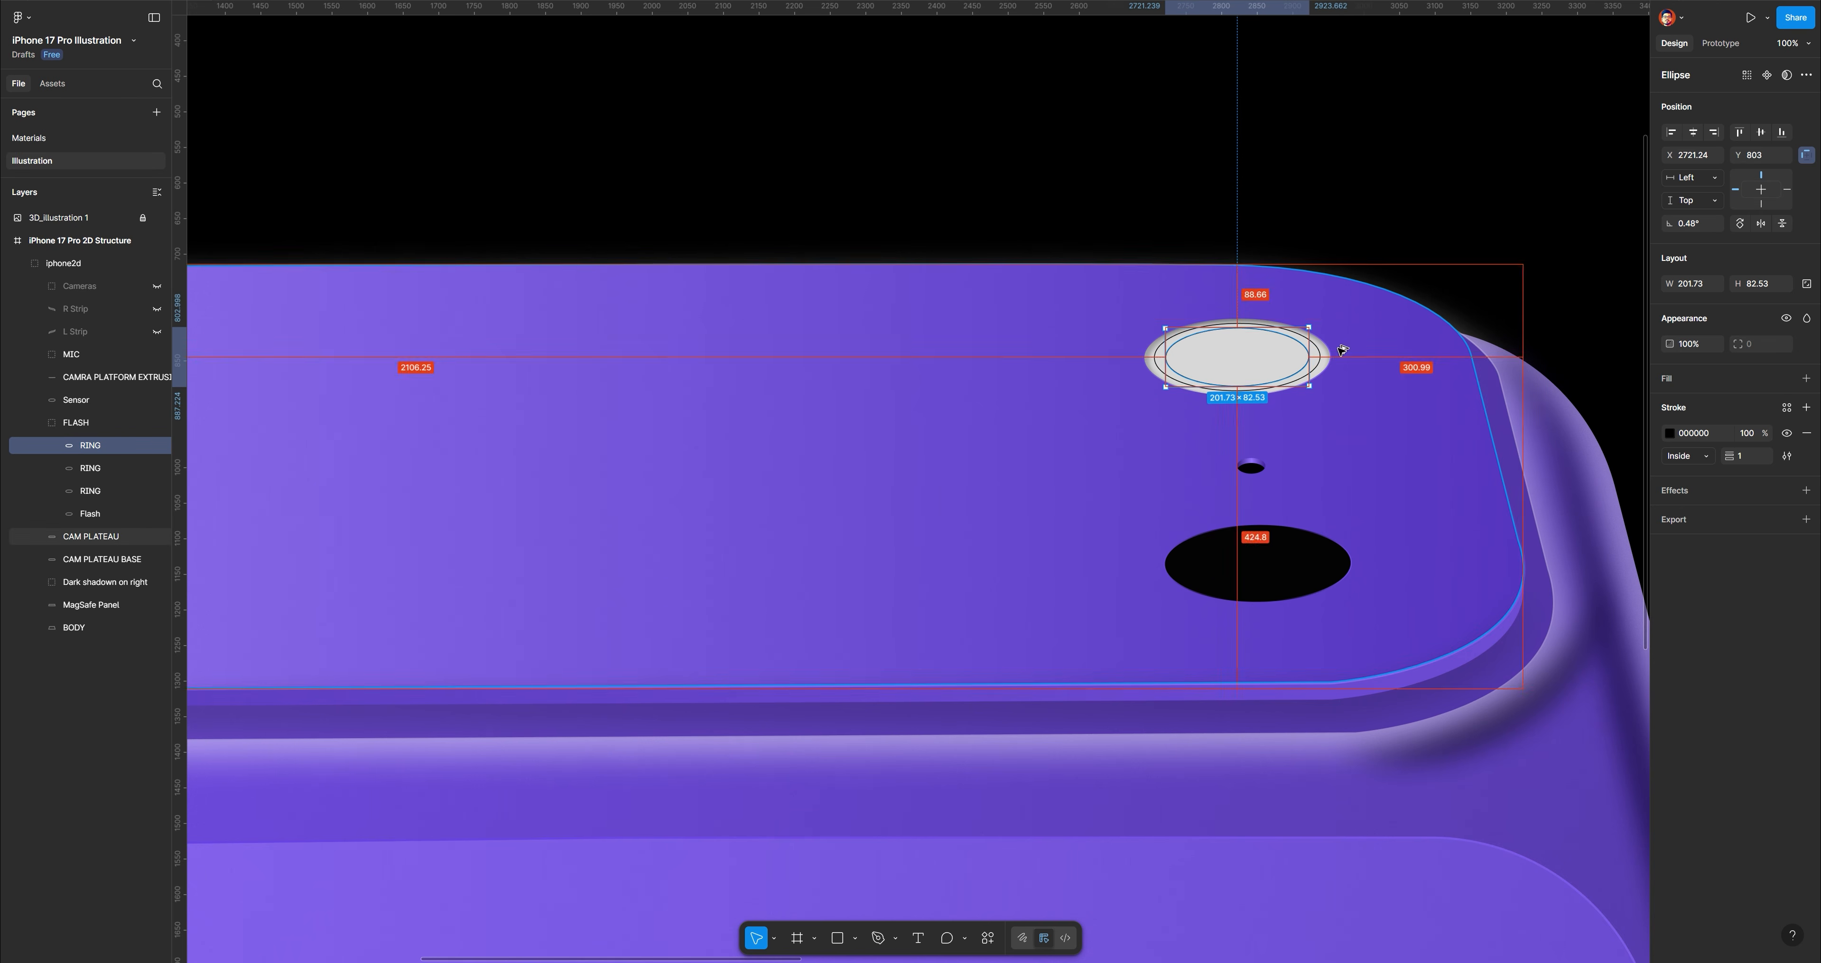
pyautogui.moveTo(1308, 328); pyautogui.dragTo(1291, 335)
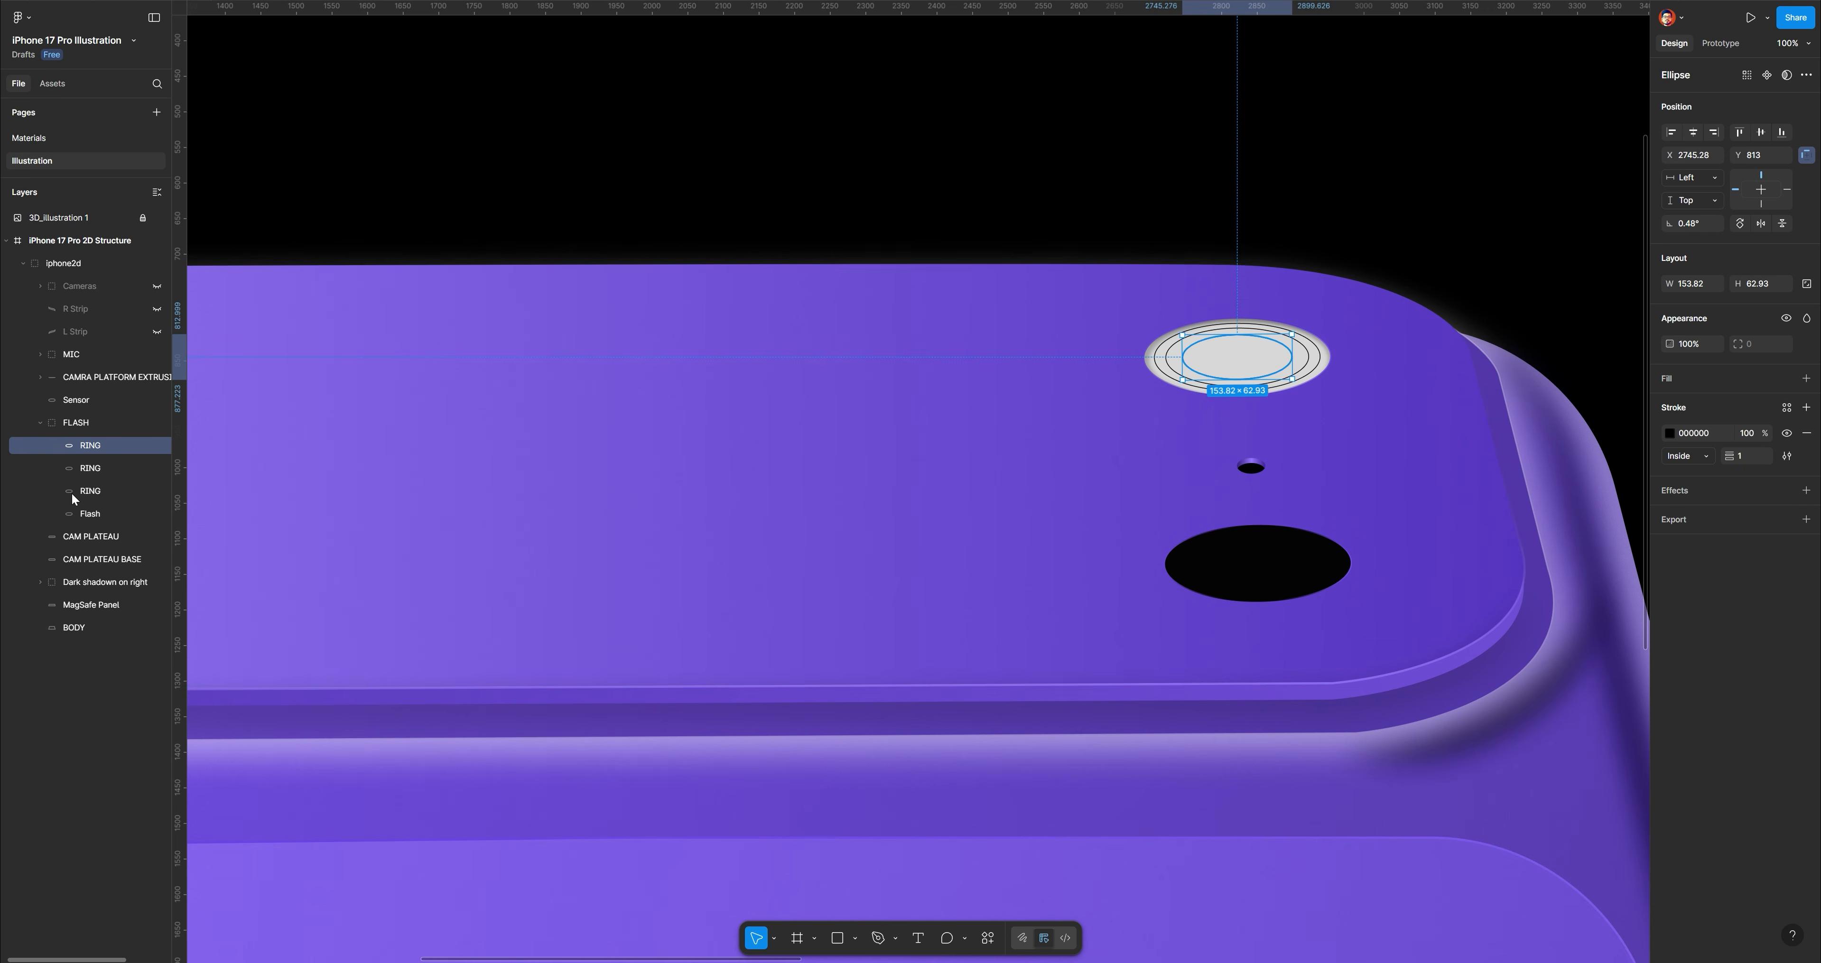
pyautogui.hotkey('ctrl', 'd')
pyautogui.hotkey('ctrl', 'd')
pyautogui.moveTo(1183, 379); pyautogui.dragTo(1216, 366)
# Group the five RING ellipses and name the group Rings
pyautogui.click(106, 532)
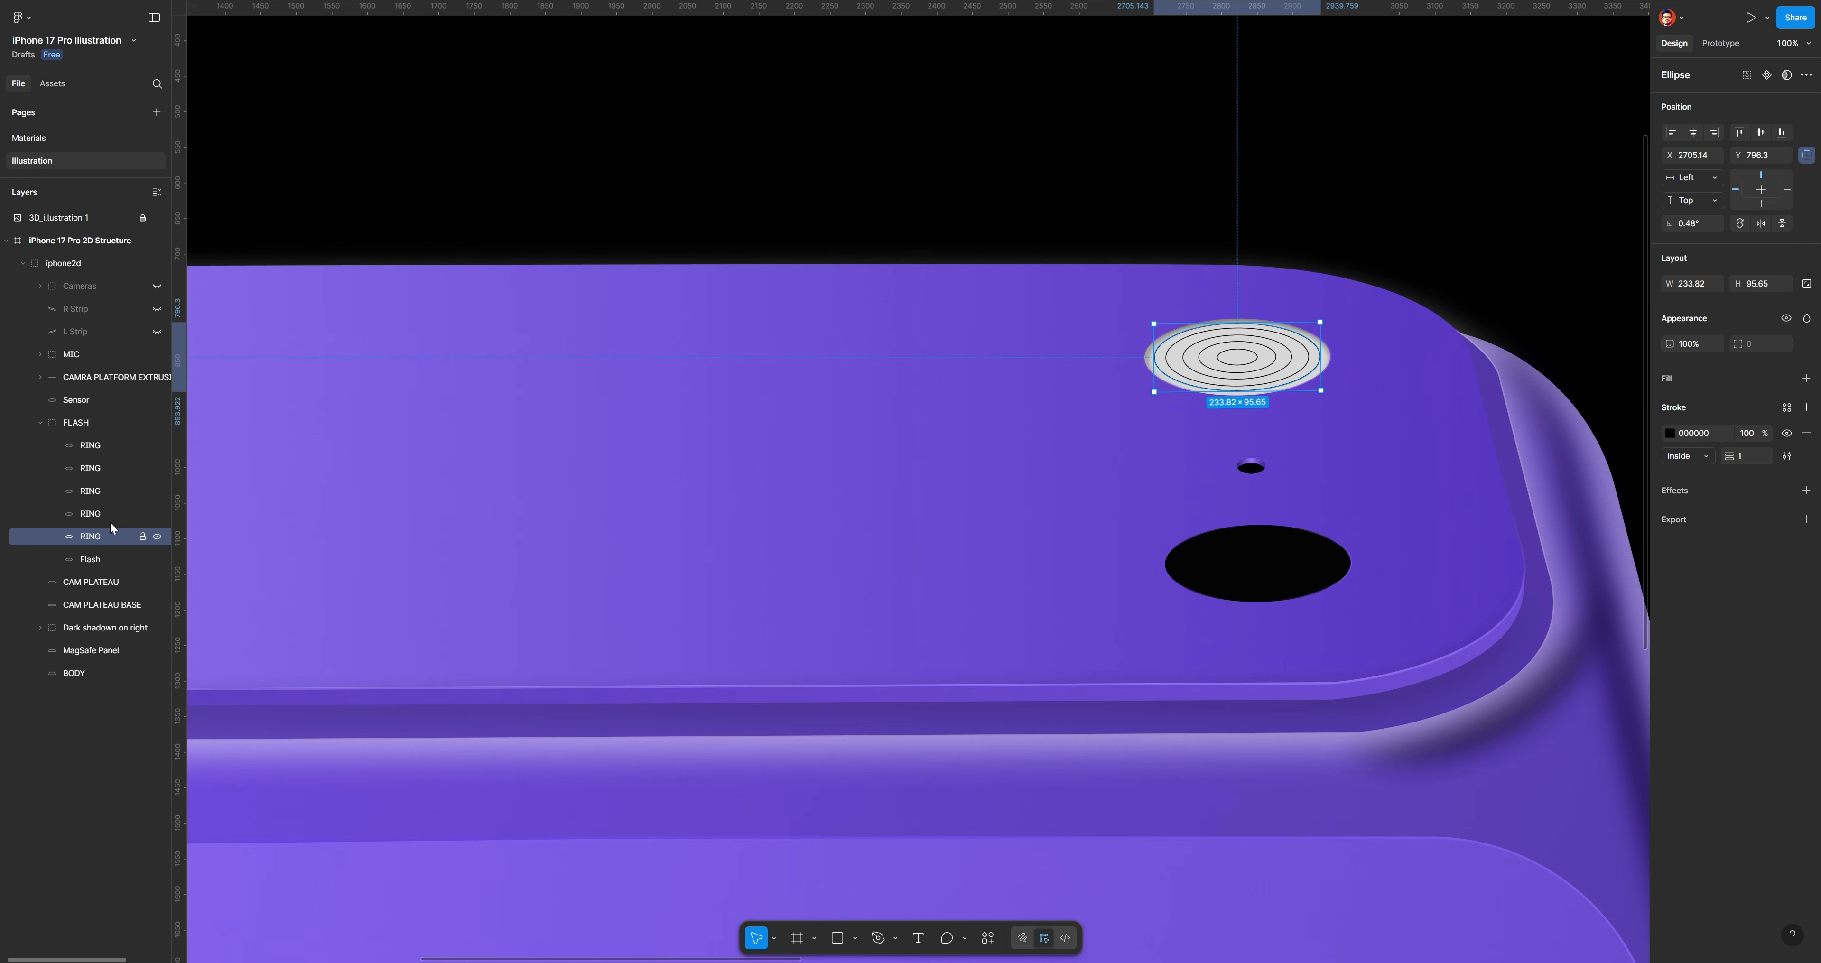
pyautogui.click(107, 443)
pyautogui.keyDown('shift'); pyautogui.click(100, 536); pyautogui.keyUp('shift')
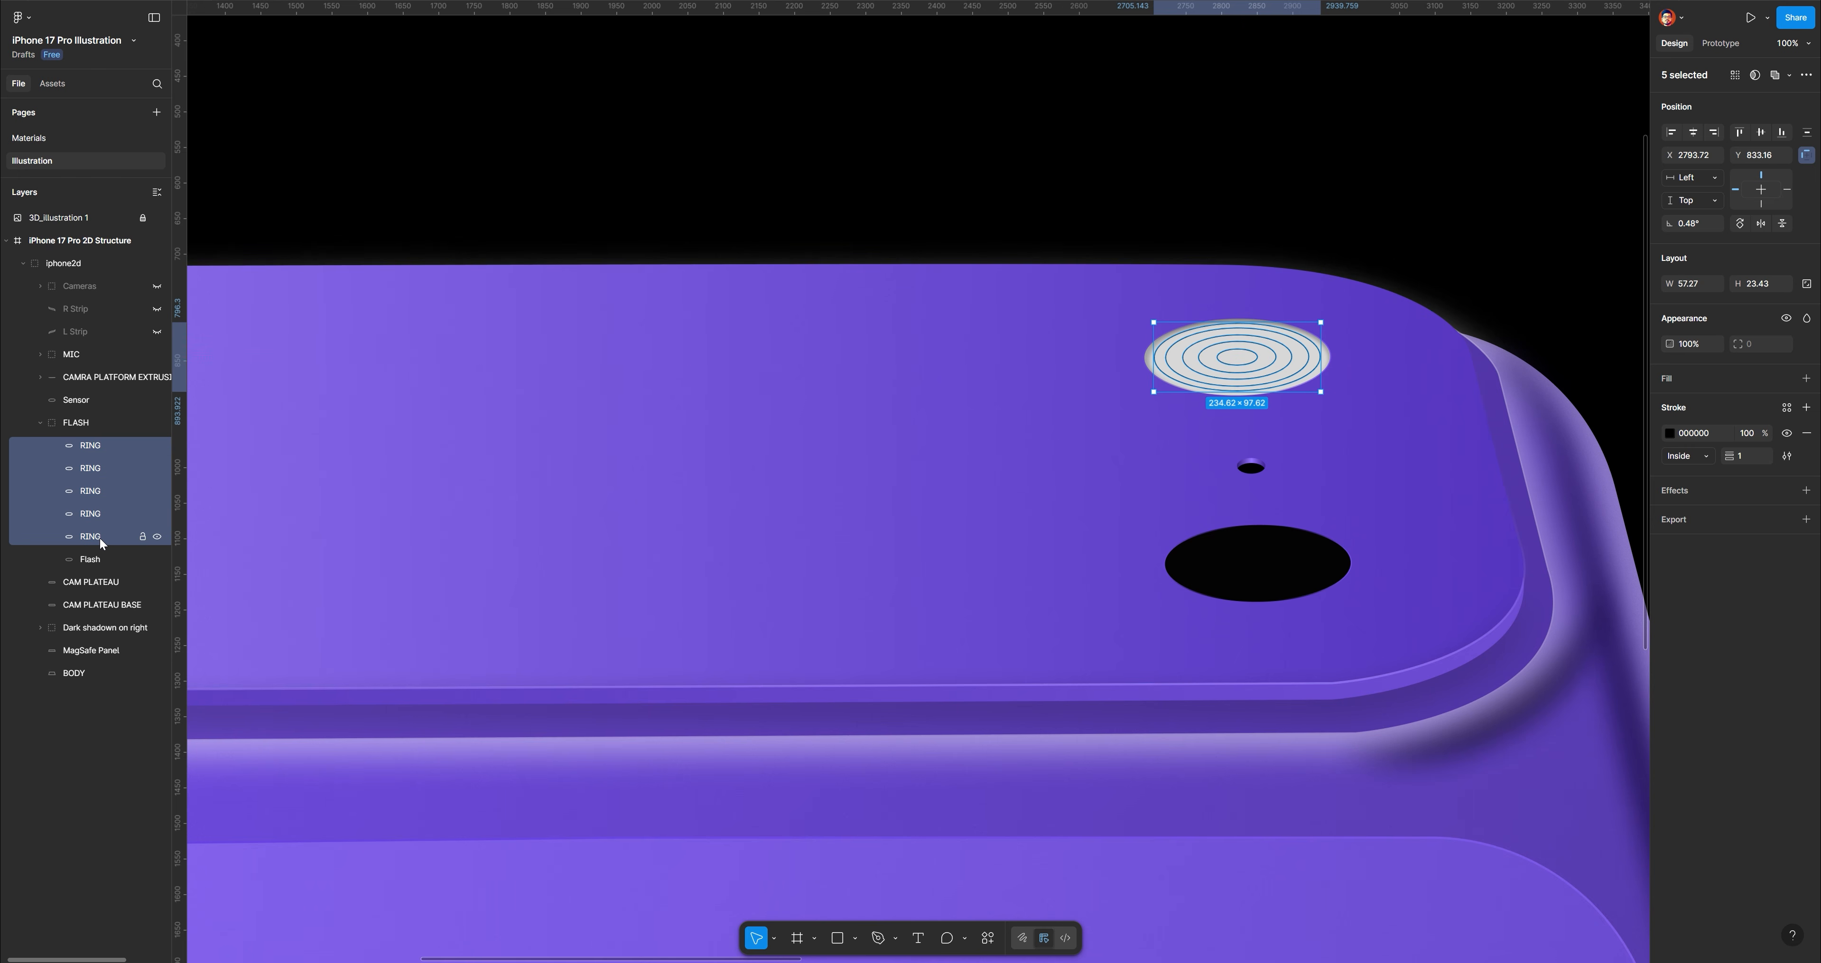
pyautogui.hotkey('ctrl', 'g')
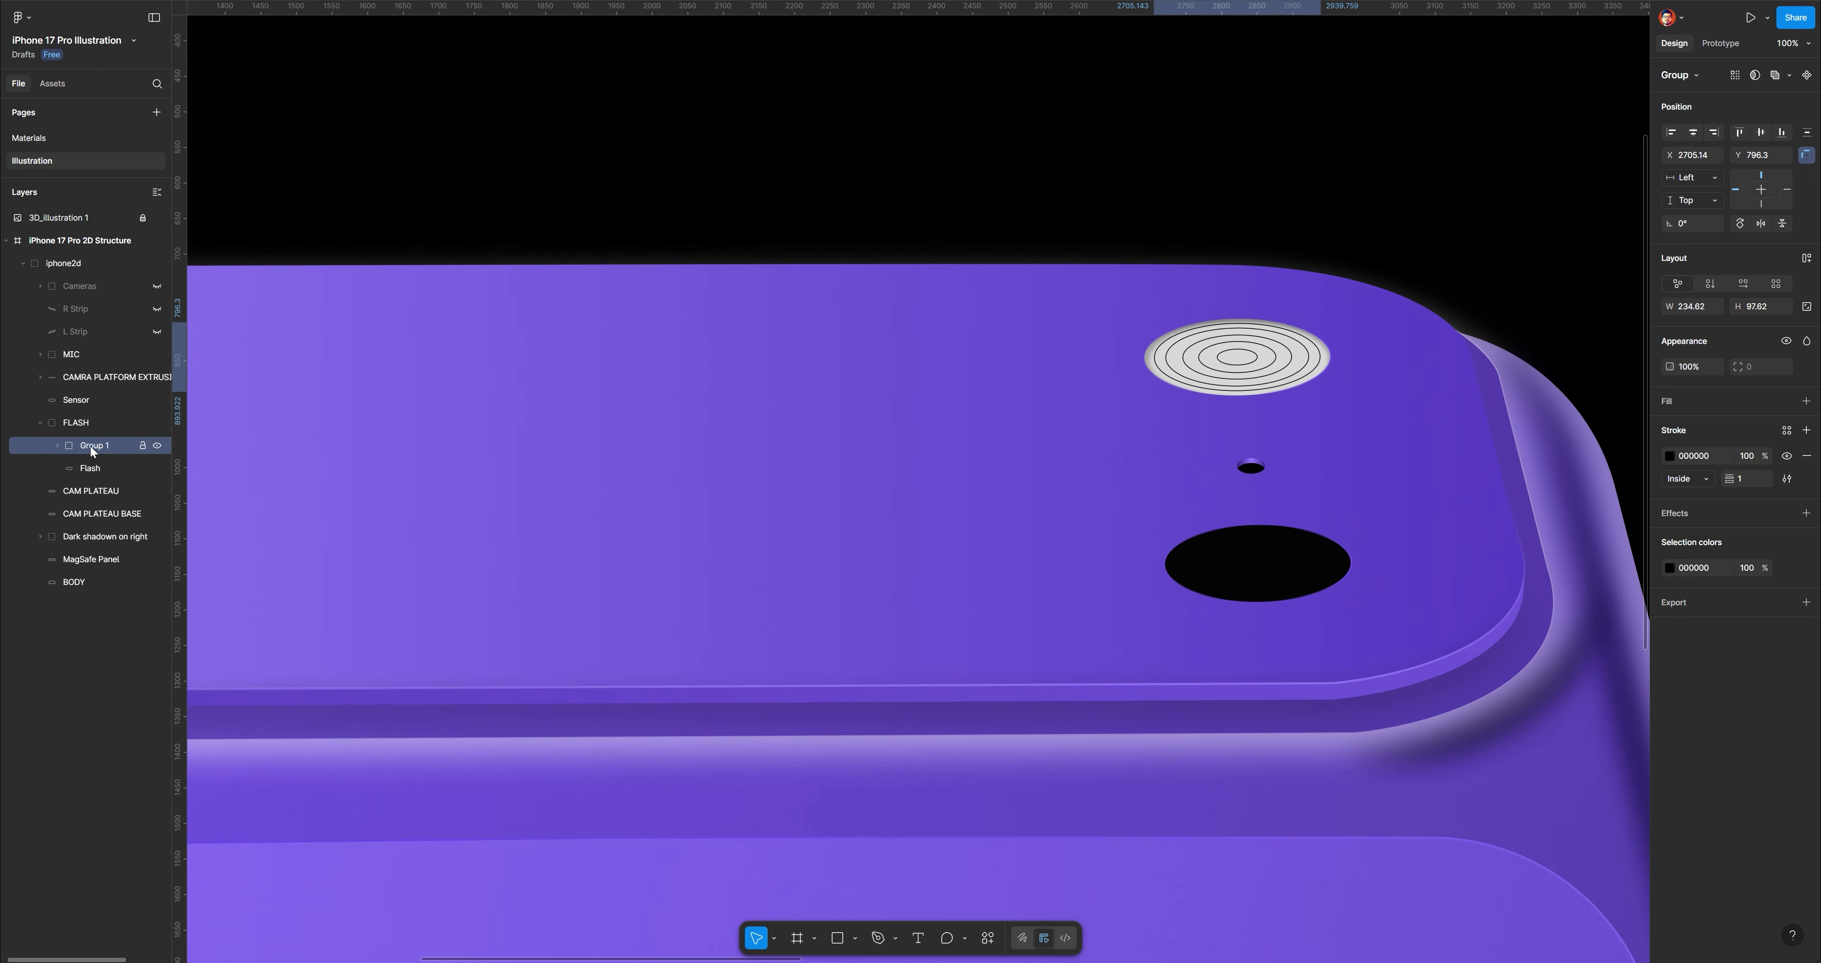
pyautogui.doubleClick(92, 444)
pyautogui.write('Rings')
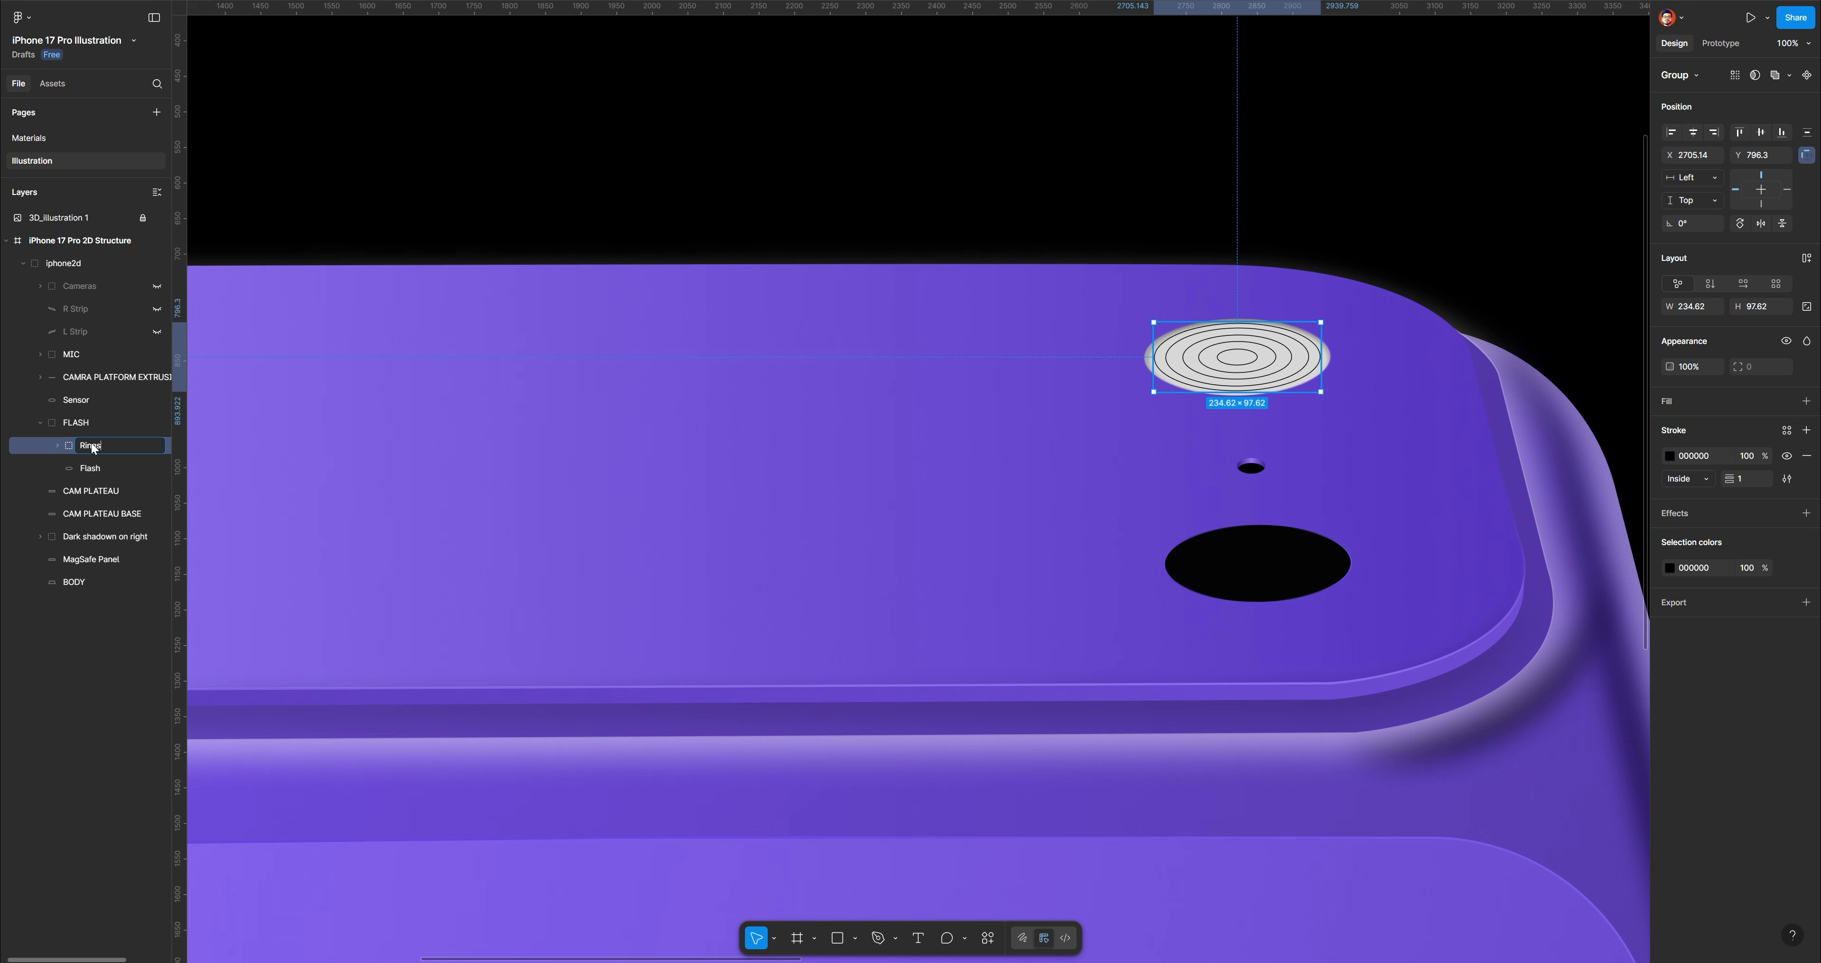
pyautogui.press('Return')
# Select all five RING ellipses inside the Rings group and add a layer blur to them
pyautogui.click(57, 446)
pyautogui.click(94, 467)
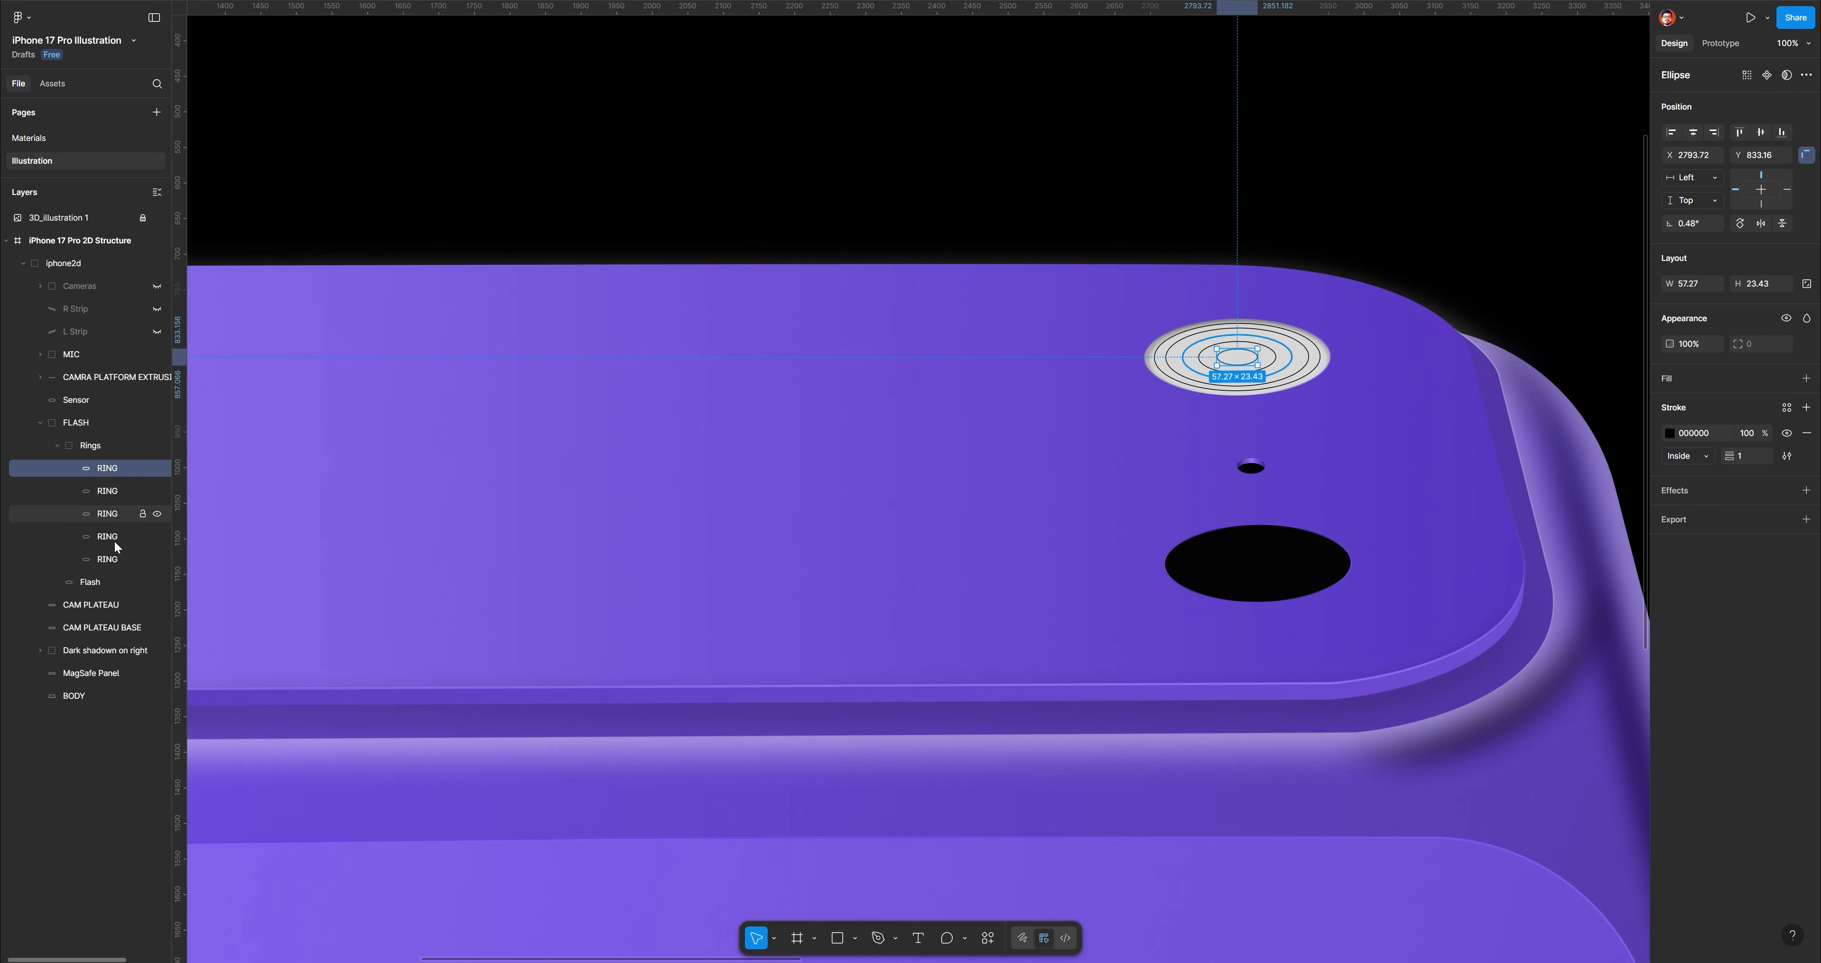
pyautogui.keyDown('shift'); pyautogui.click(113, 559); pyautogui.keyUp('shift')
pyautogui.click(113, 560)
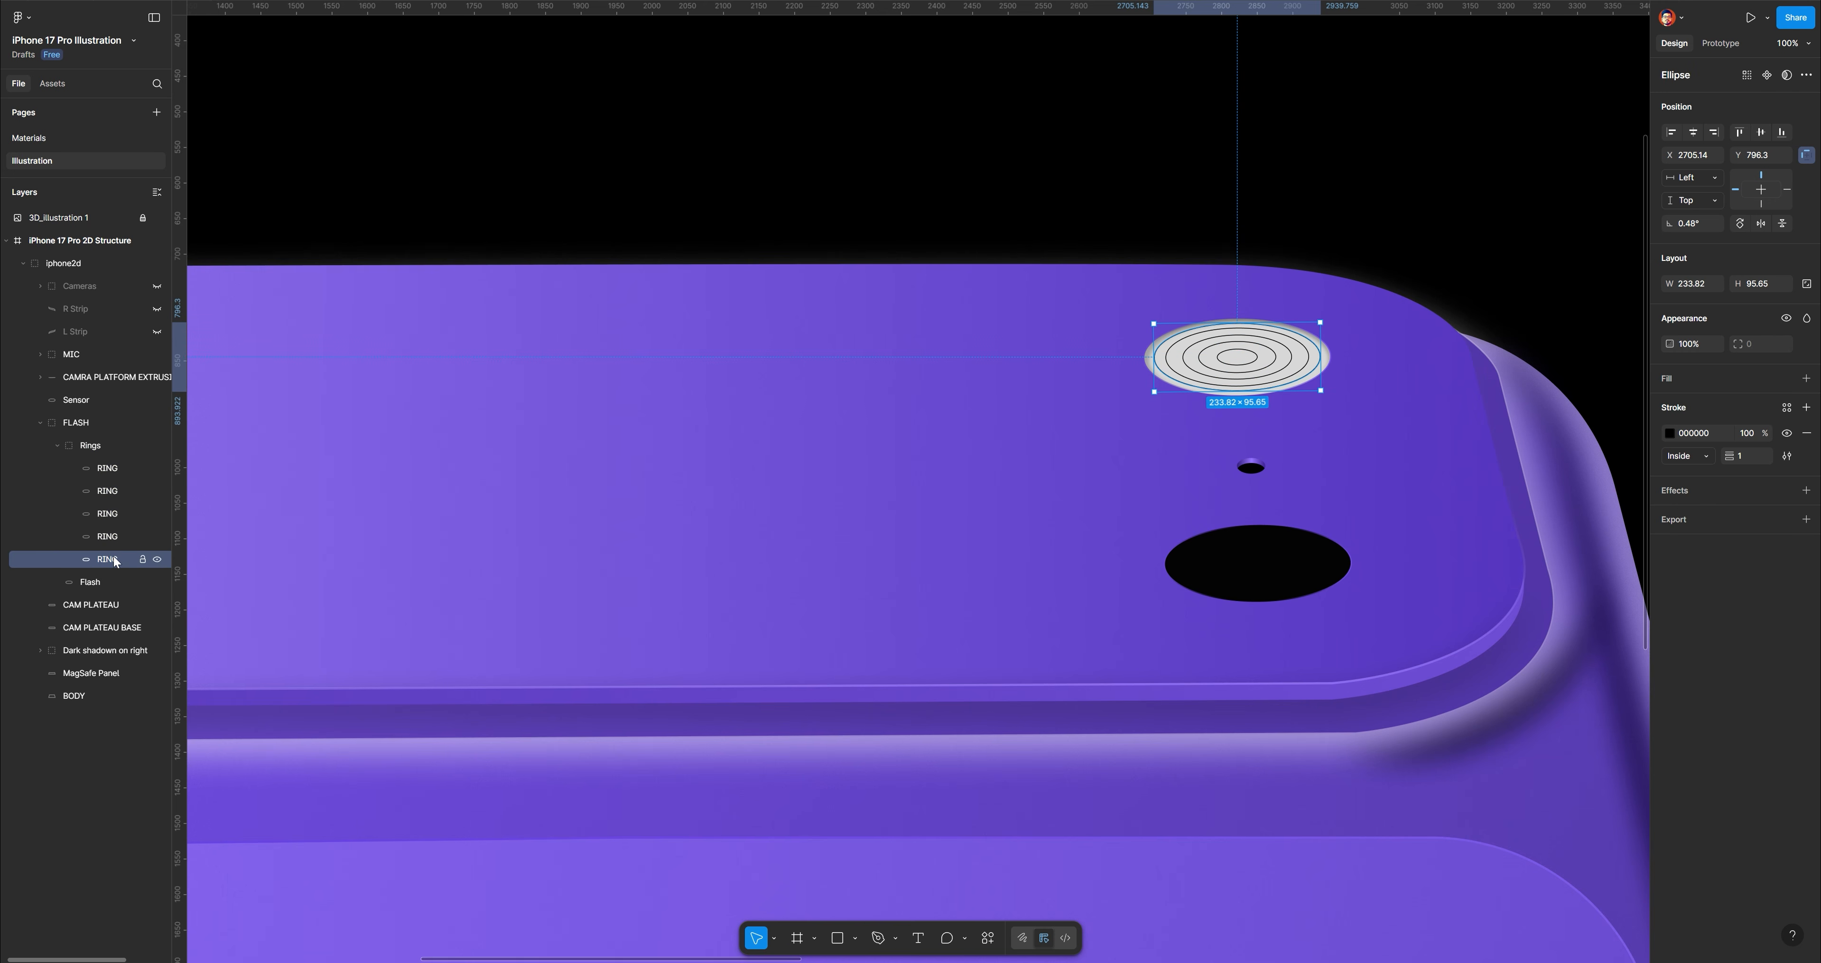
pyautogui.keyDown('shift'); pyautogui.click(110, 468); pyautogui.keyUp('shift')
pyautogui.click(1806, 490)
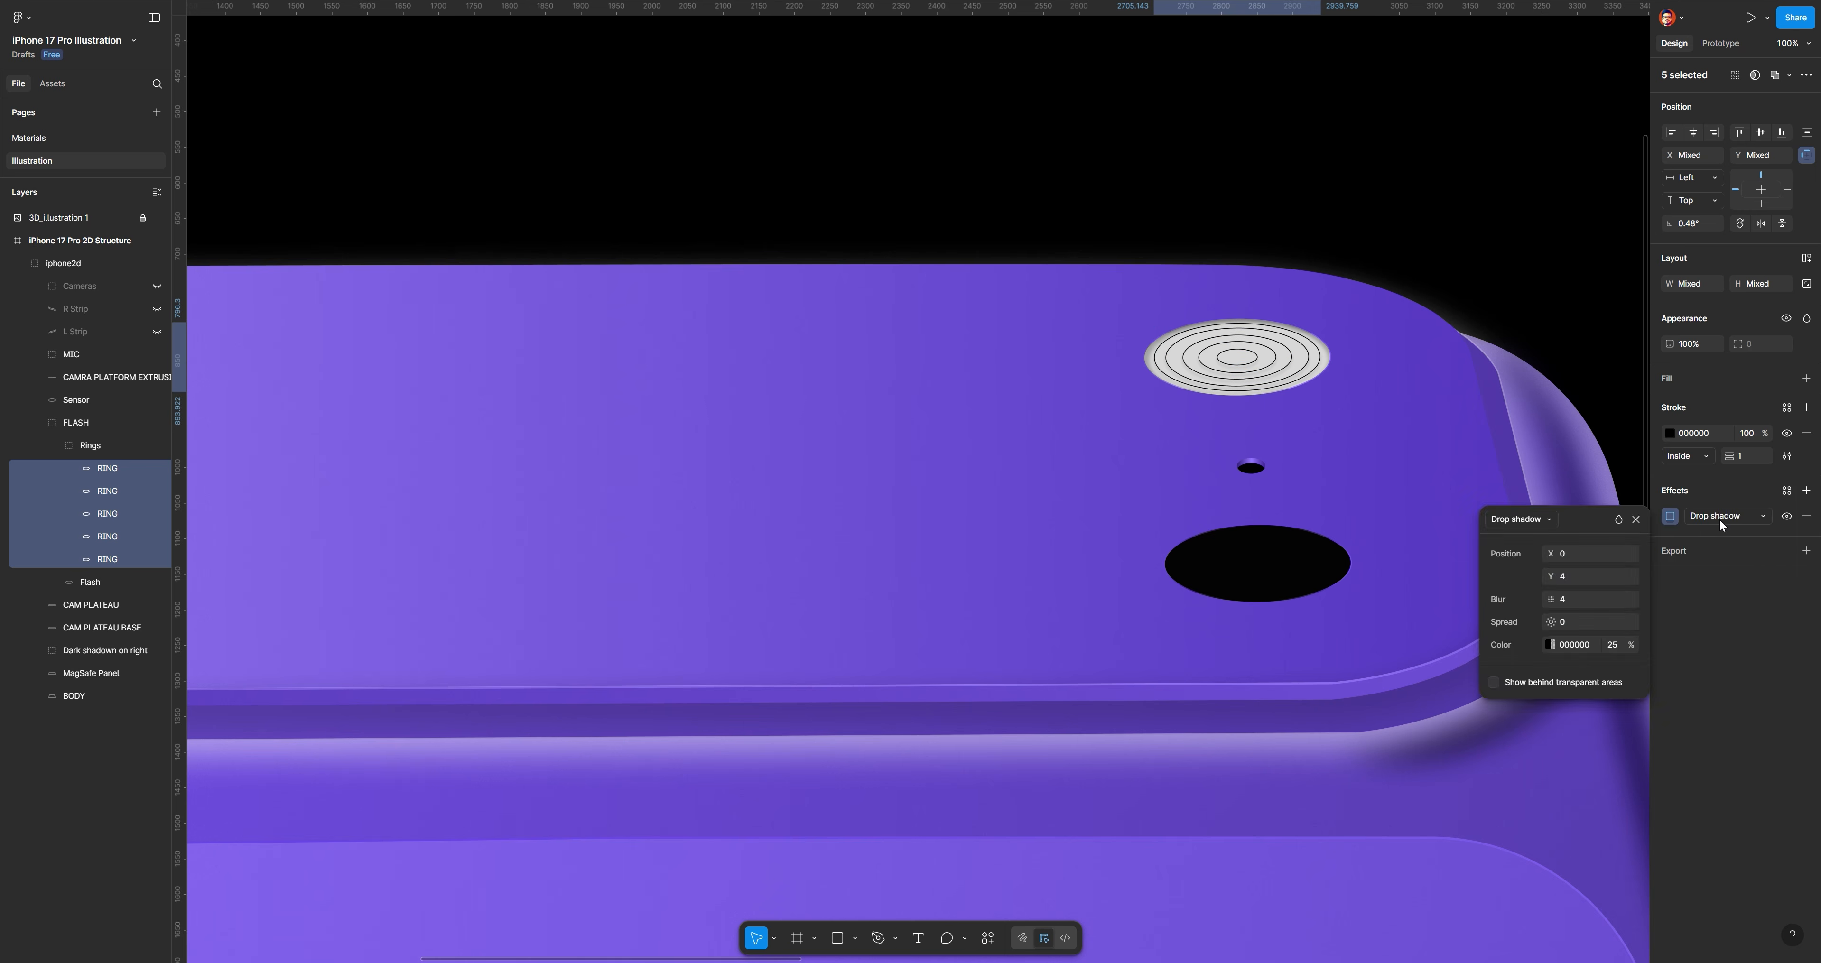
pyautogui.click(1719, 519)
pyautogui.click(1718, 534)
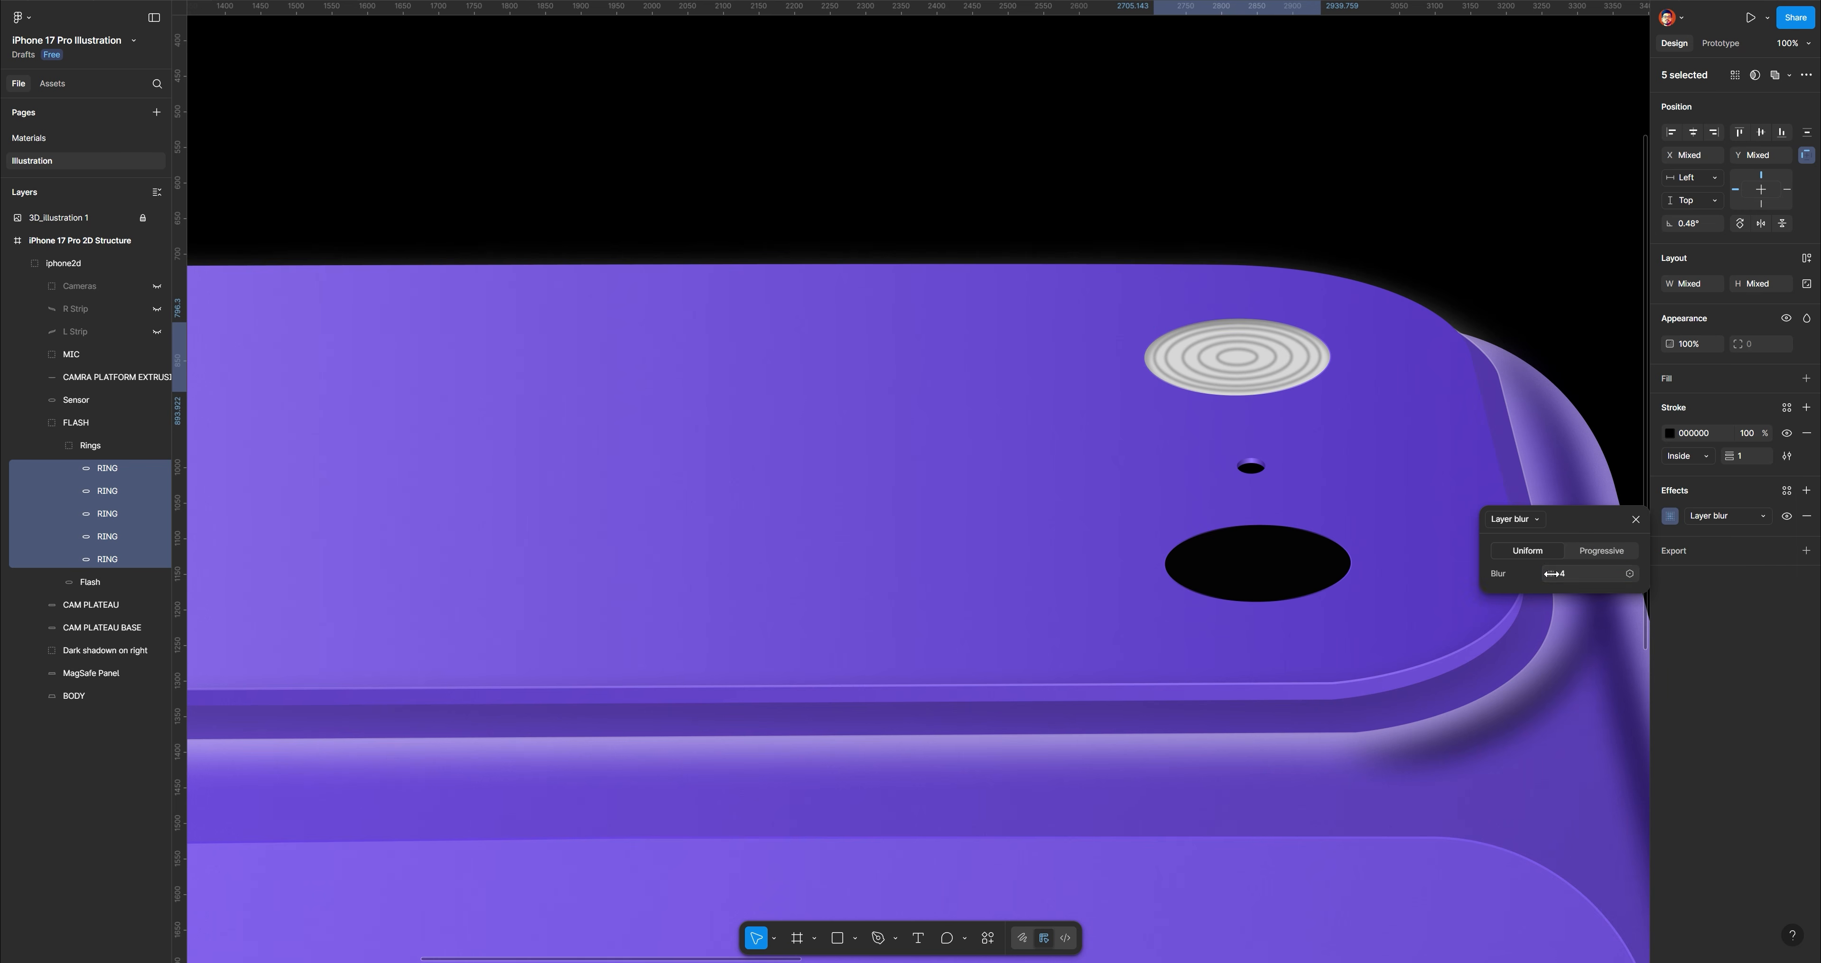
# Set the layer blur of the five RING ellipses to 6.5 and collapse the Rings group
pyautogui.moveTo(1551, 574); pyautogui.dragTo(1570, 577)
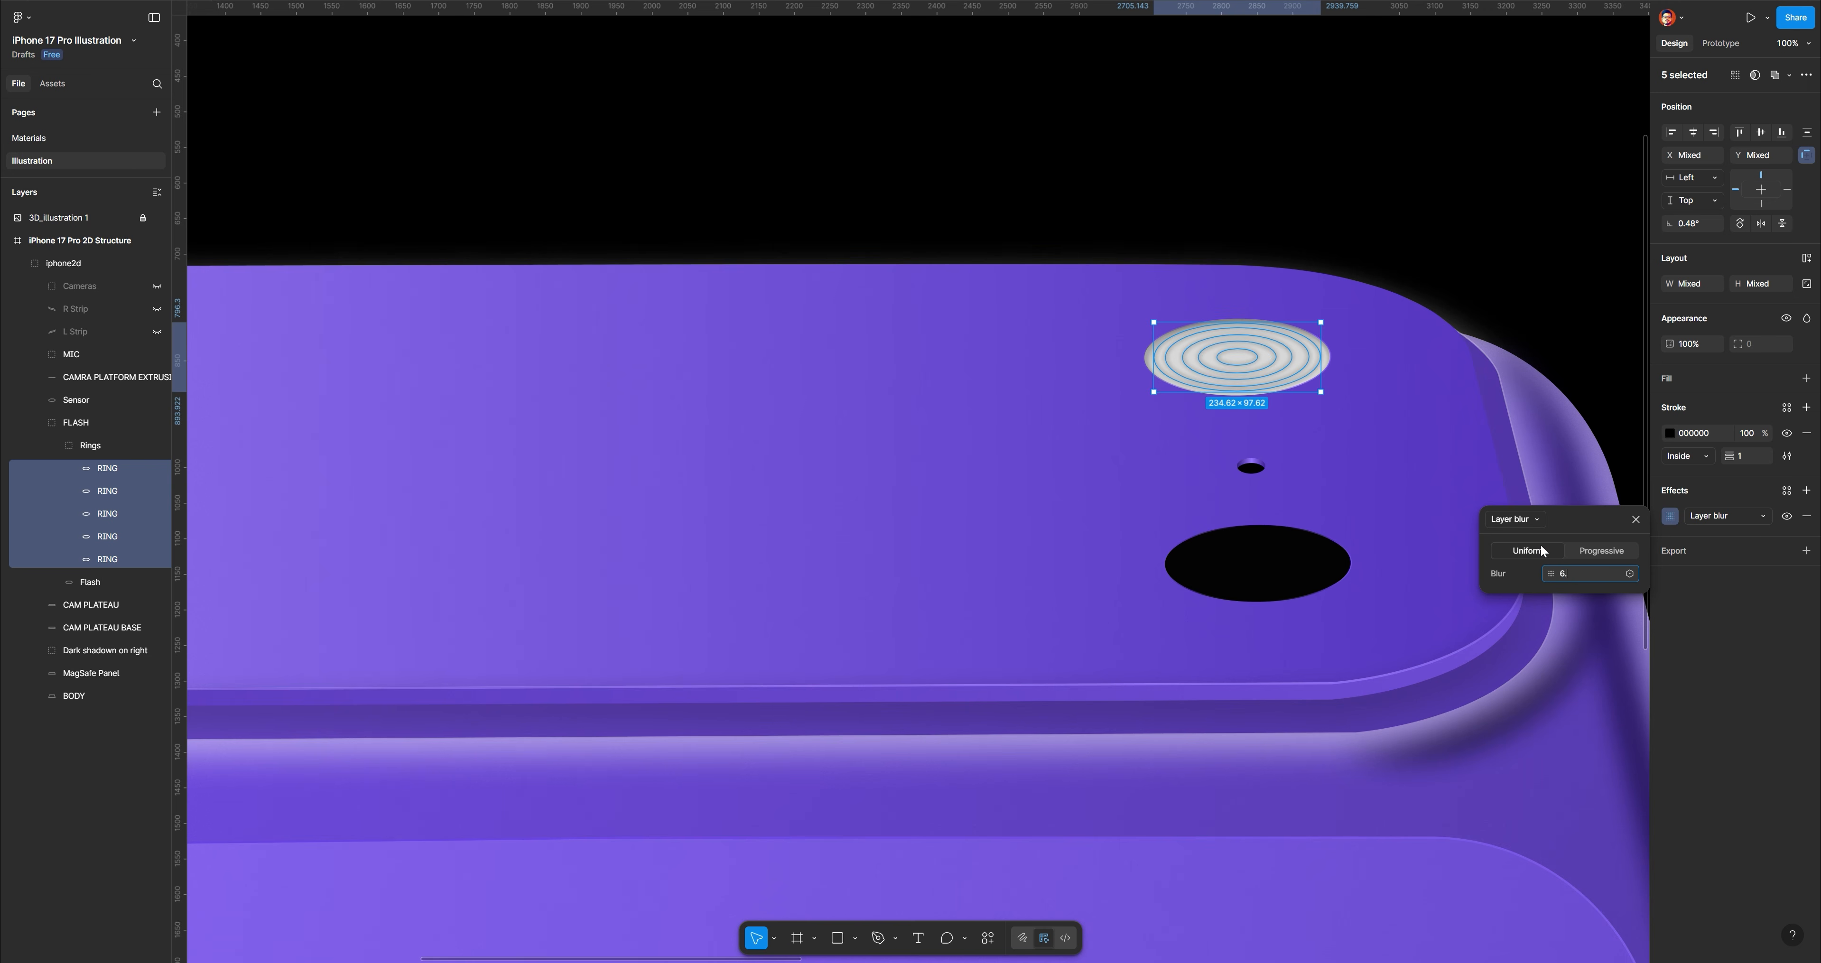
pyautogui.write('6.5')
pyautogui.press('Return')
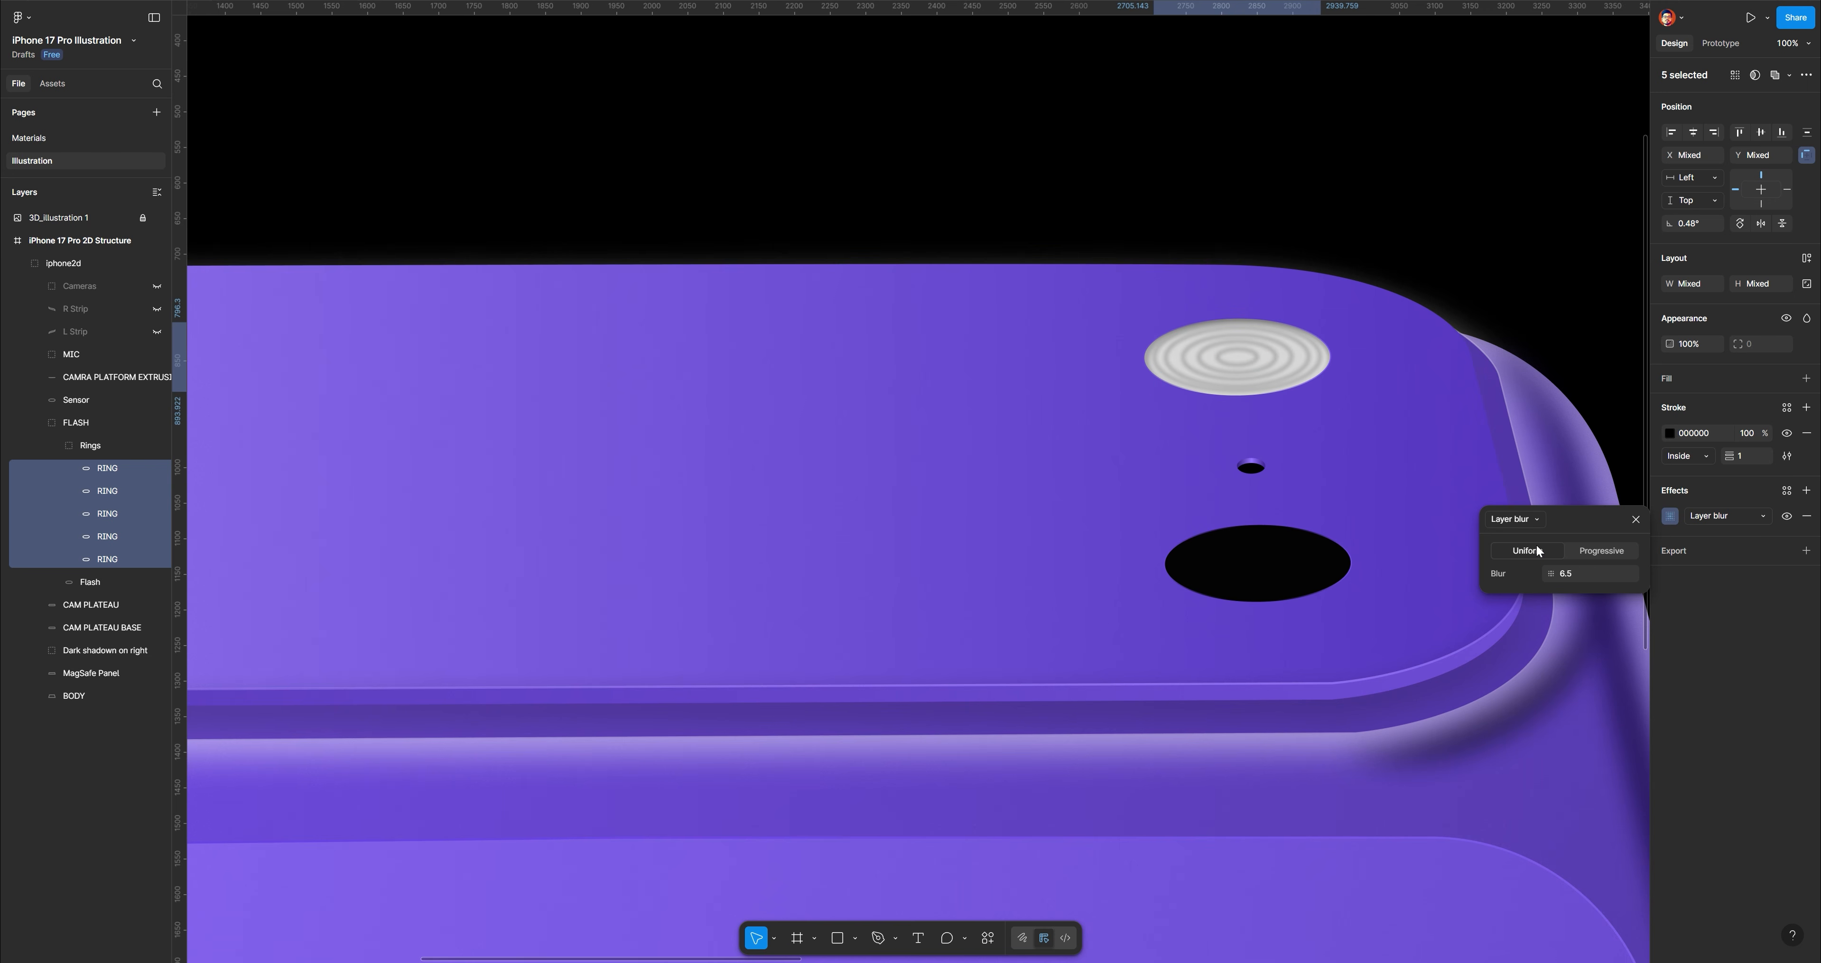
pyautogui.click(1746, 433)
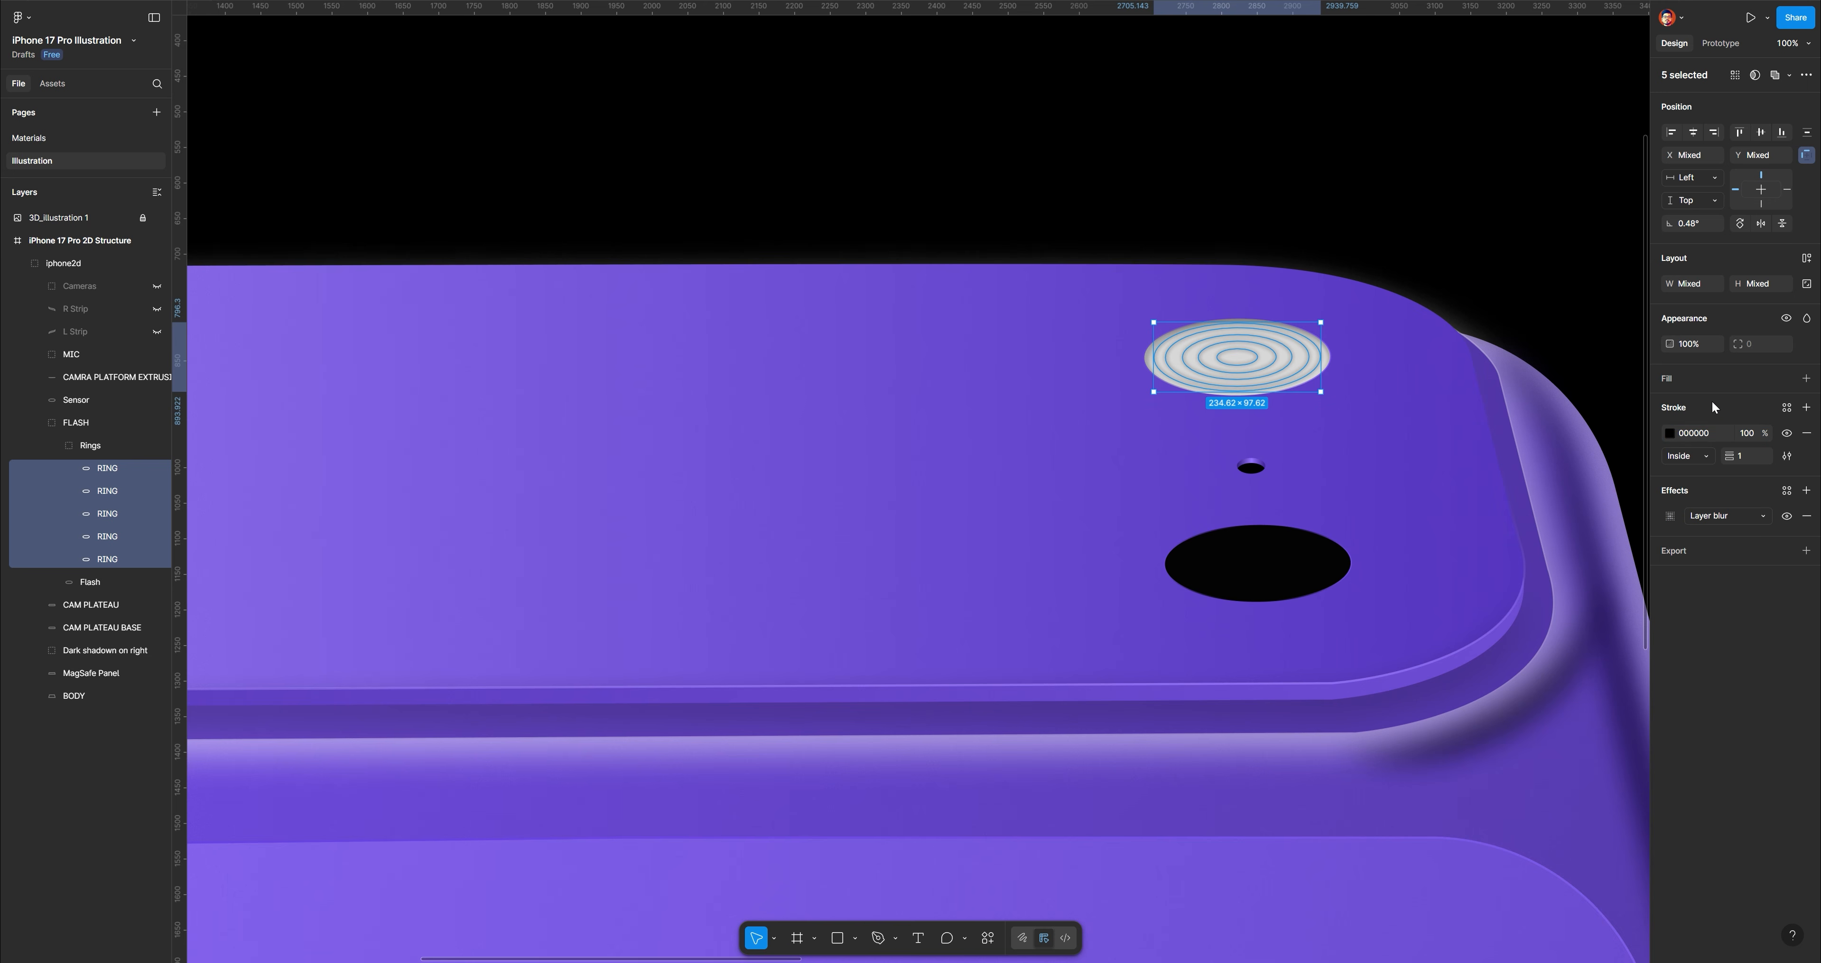
pyautogui.click(57, 445)
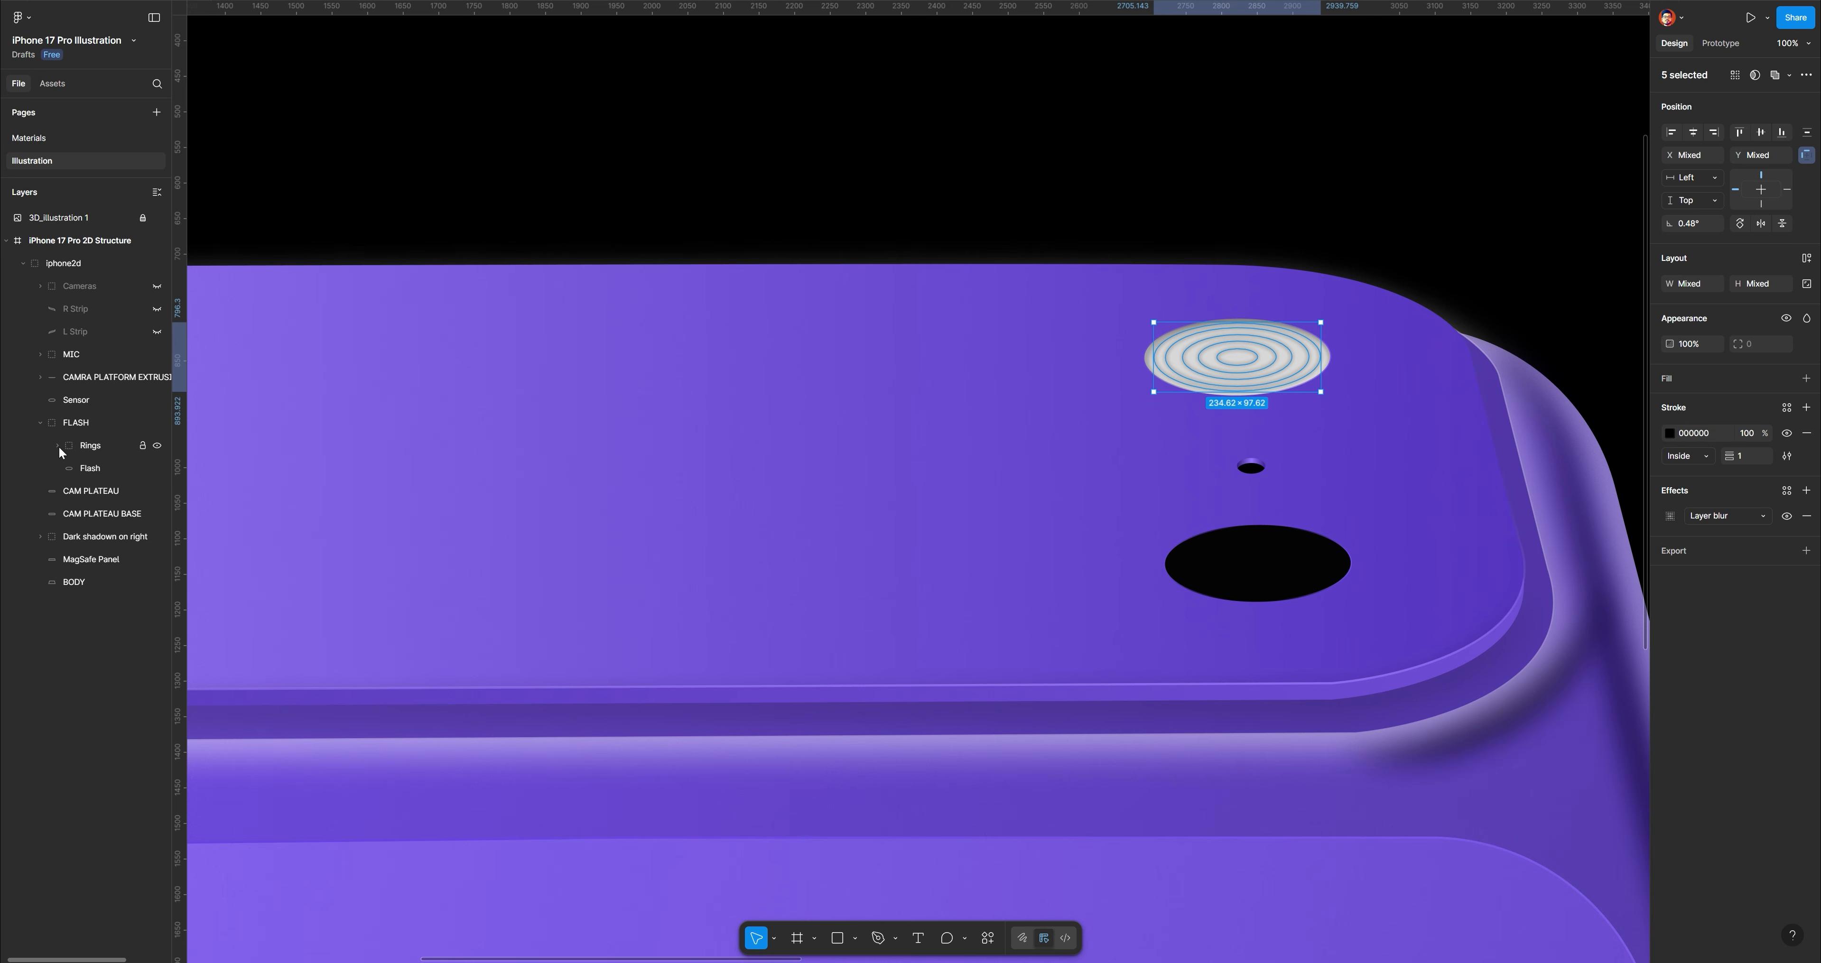
pyautogui.click(107, 643)
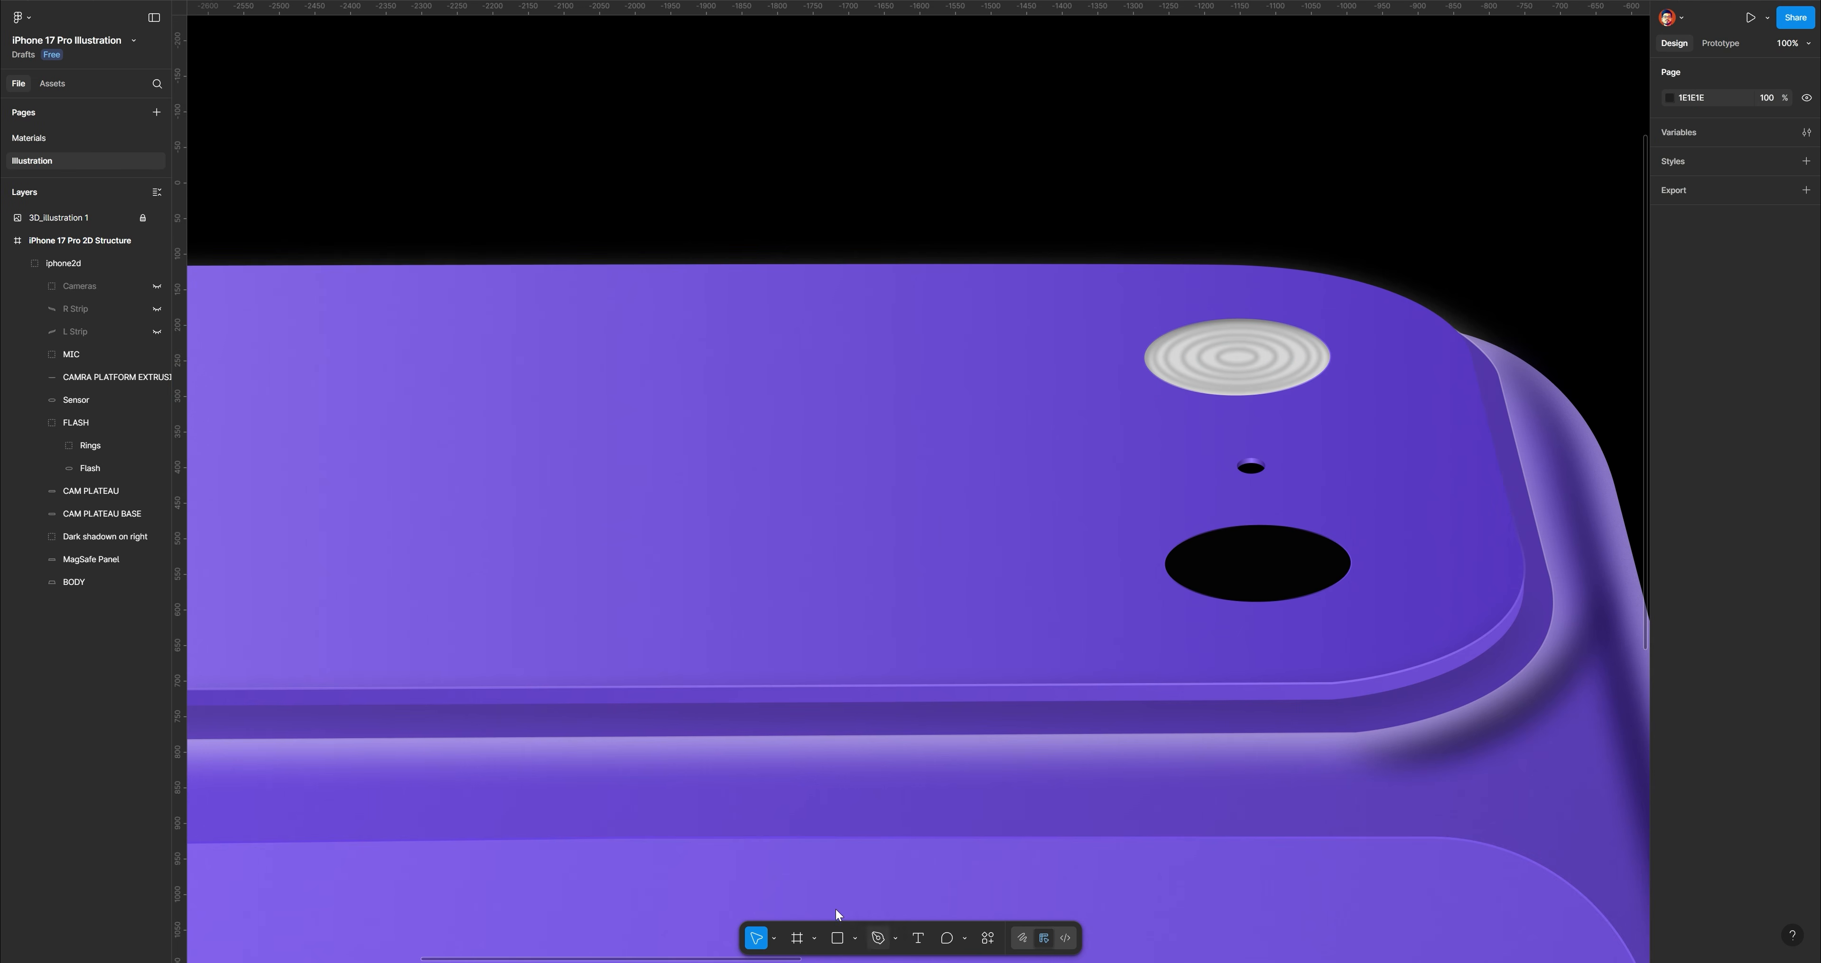
# Draw an ellipse about 102 × 24 at the centre of the flash rings
pyautogui.click(855, 938)
pyautogui.click(904, 858)
pyautogui.moveTo(1203, 349)
pyautogui.mouseDown()
pyautogui.moveTo(1279, 366)
pyautogui.moveTo(1247, 361)
pyautogui.mouseUp()
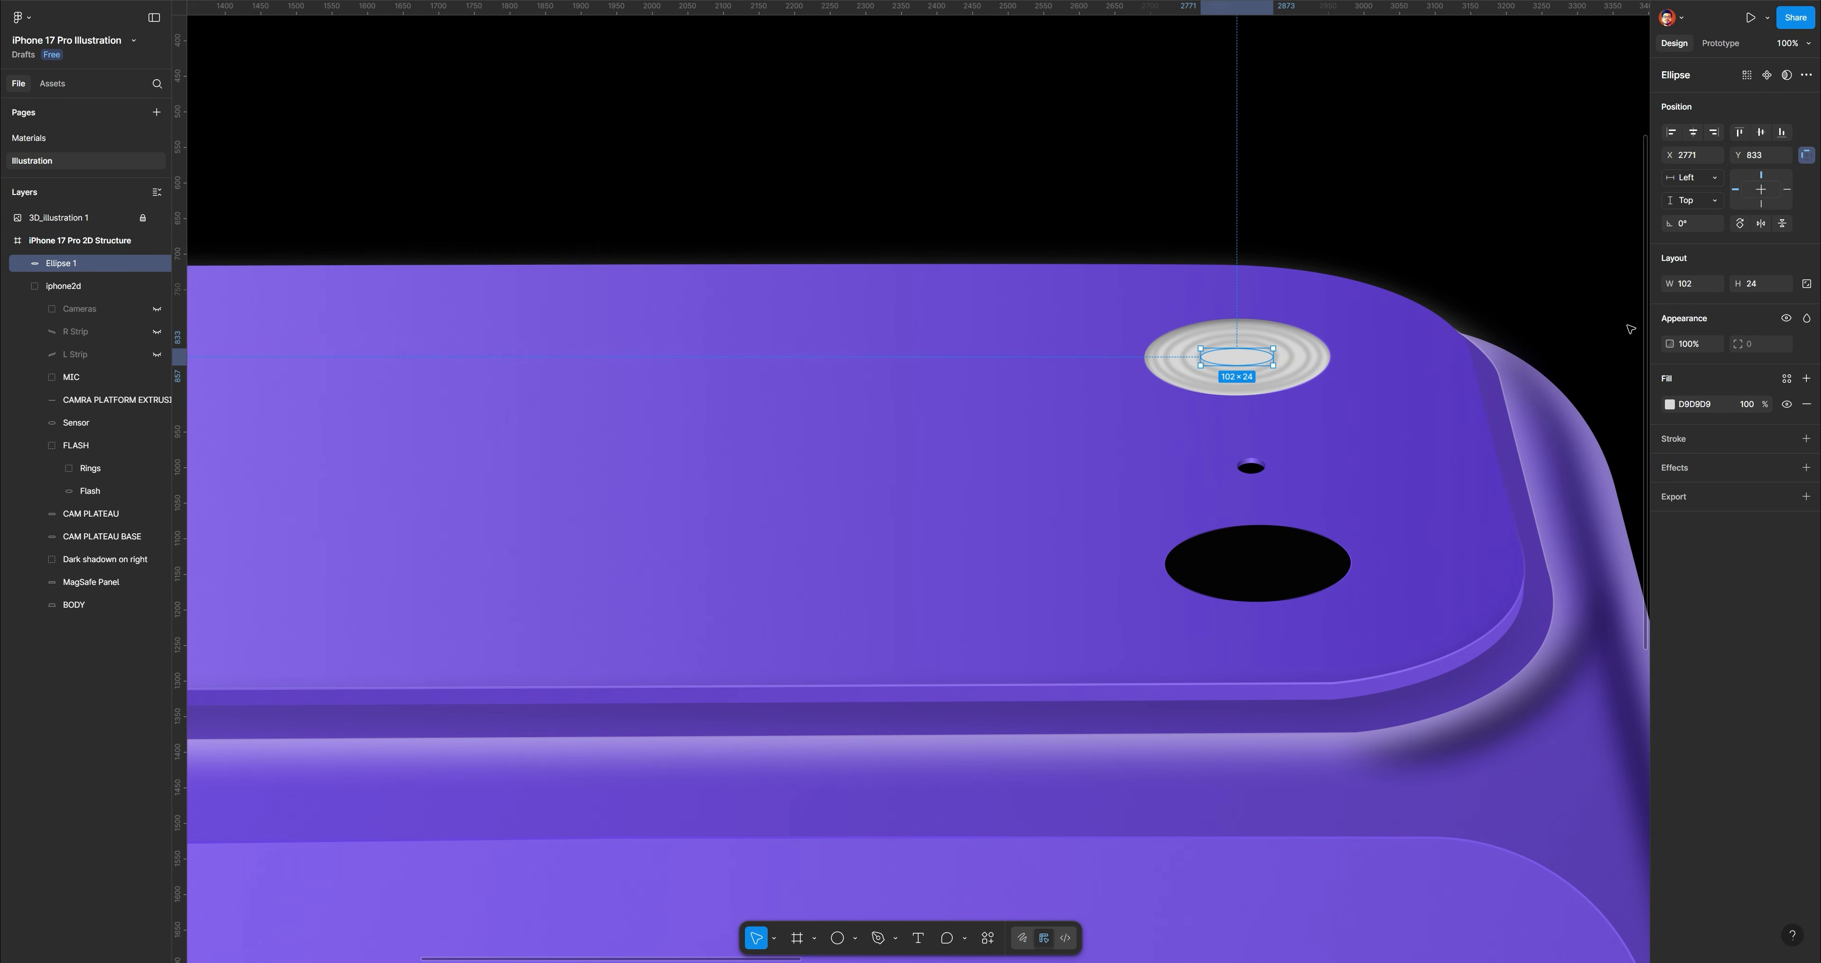
# Fill the new central ellipse with cream FFF6D2 and stretch its height to about 34 around its centre
pyautogui.click(1670, 405)
pyautogui.moveTo(1524, 624); pyautogui.dragTo(1538, 627)
pyautogui.click(1518, 465)
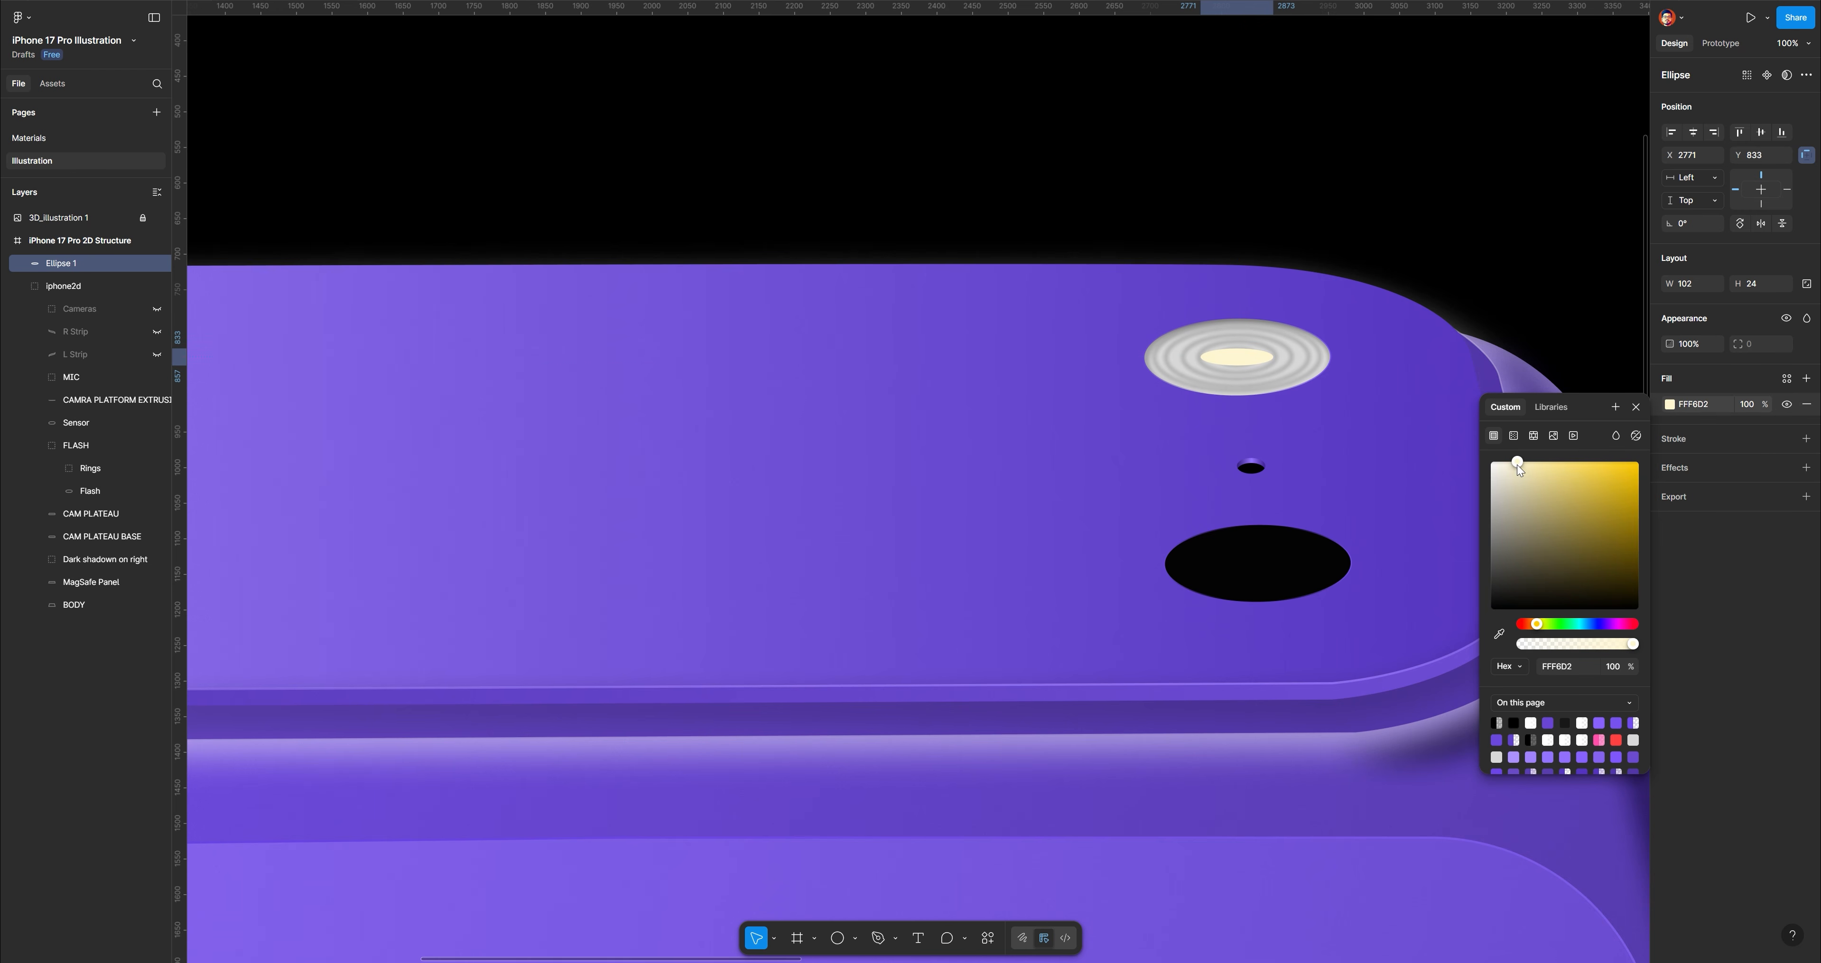
pyautogui.moveTo(1235, 348); pyautogui.dragTo(1248, 362)
# Add a uniform layer blur of 16 to the cream ellipse on the flash
pyautogui.click(1817, 470)
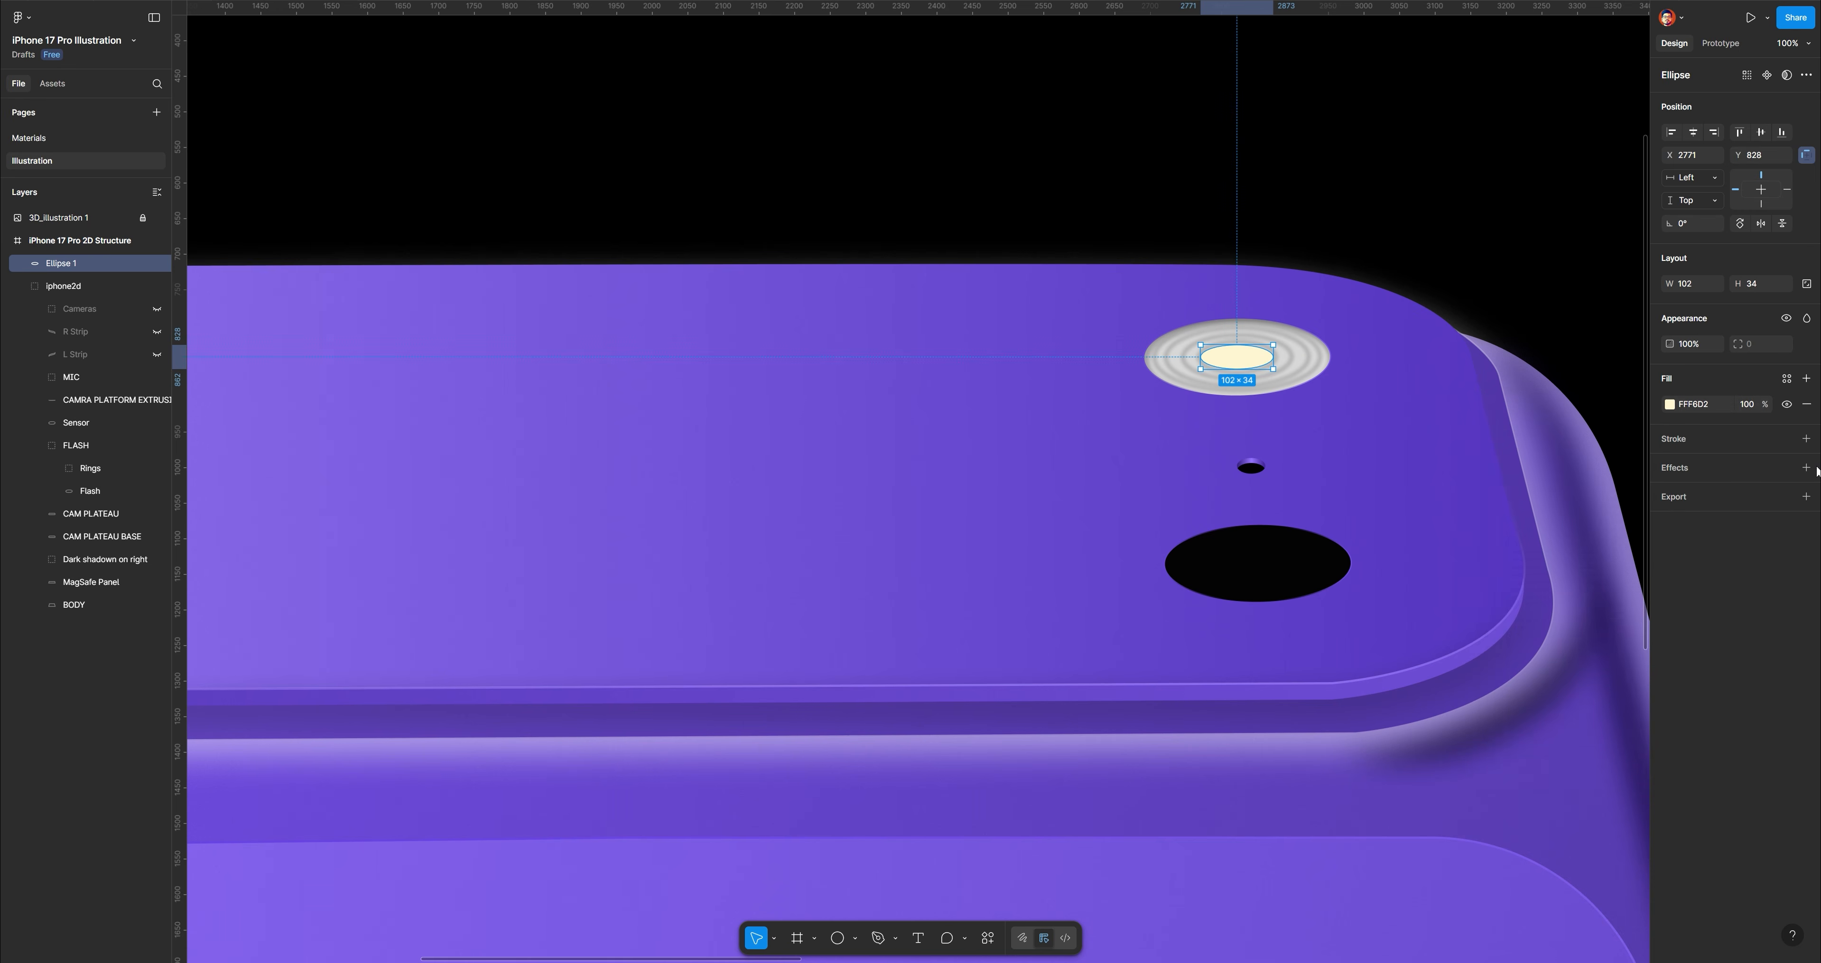
pyautogui.click(1806, 467)
pyautogui.click(1711, 493)
pyautogui.click(1711, 511)
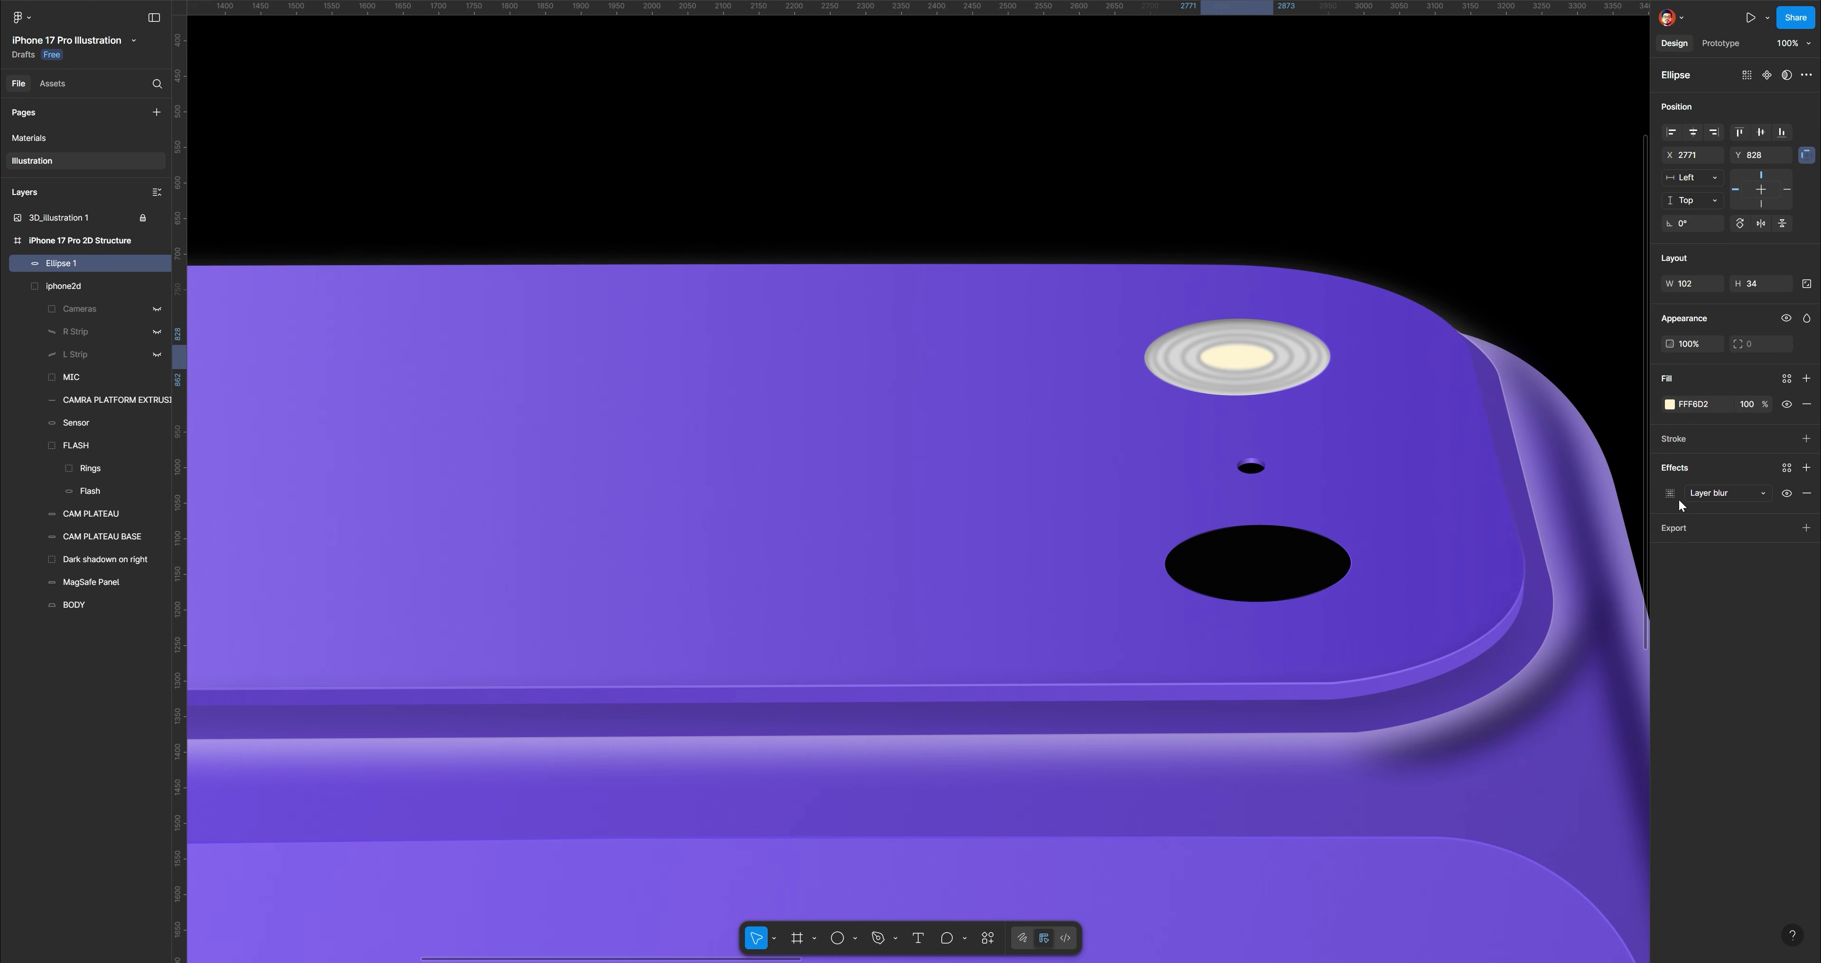
pyautogui.click(1669, 493)
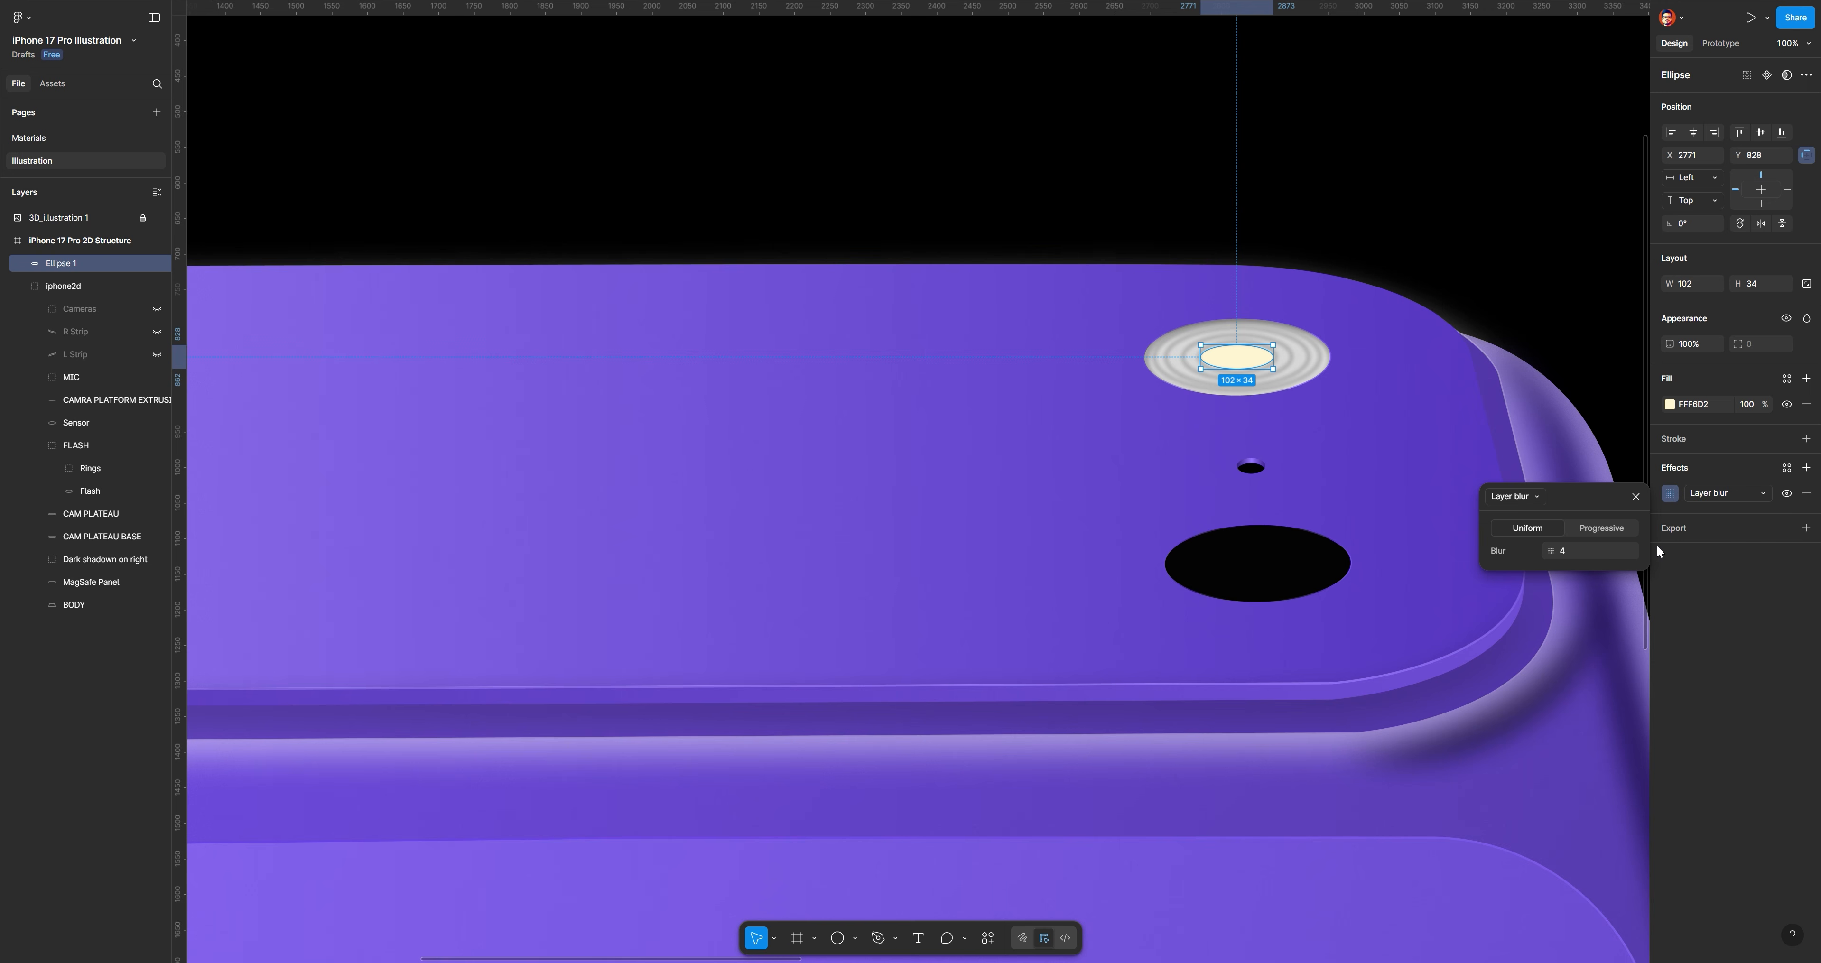
pyautogui.moveTo(1550, 551); pyautogui.dragTo(117, 556)
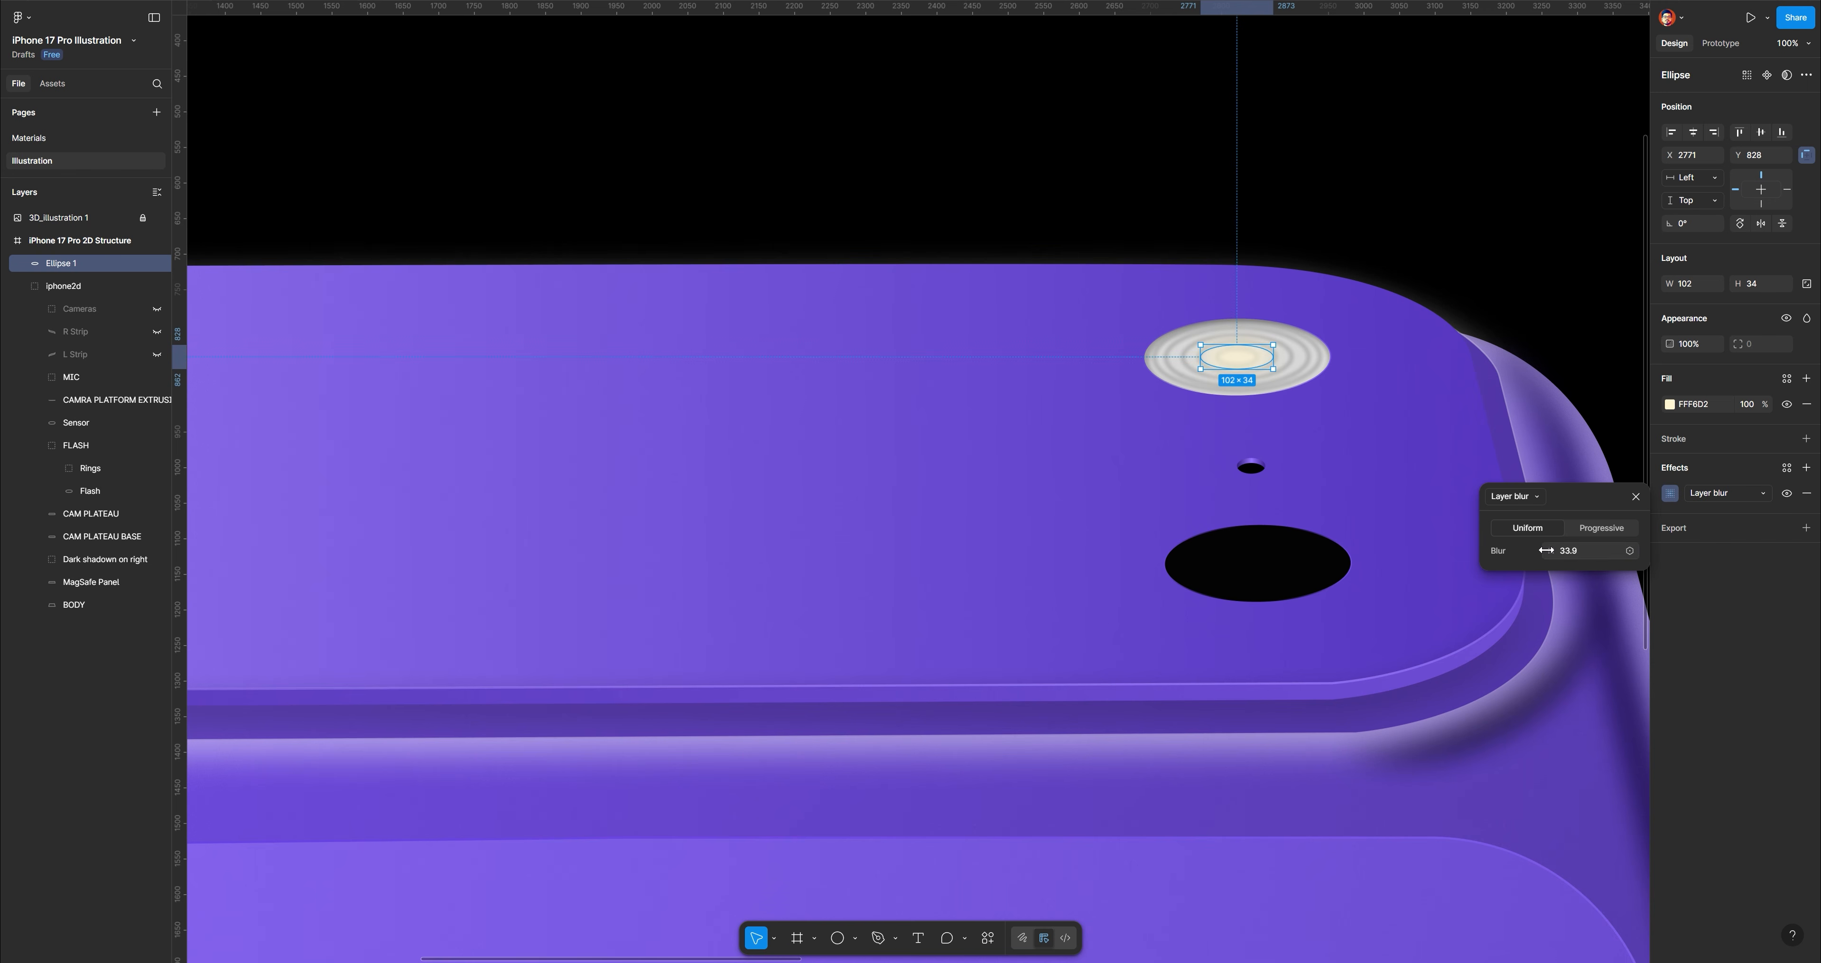
pyautogui.moveTo(1558, 550)
pyautogui.mouseDown()
pyautogui.moveTo(1512, 545)
pyautogui.moveTo(1546, 551)
pyautogui.mouseUp()
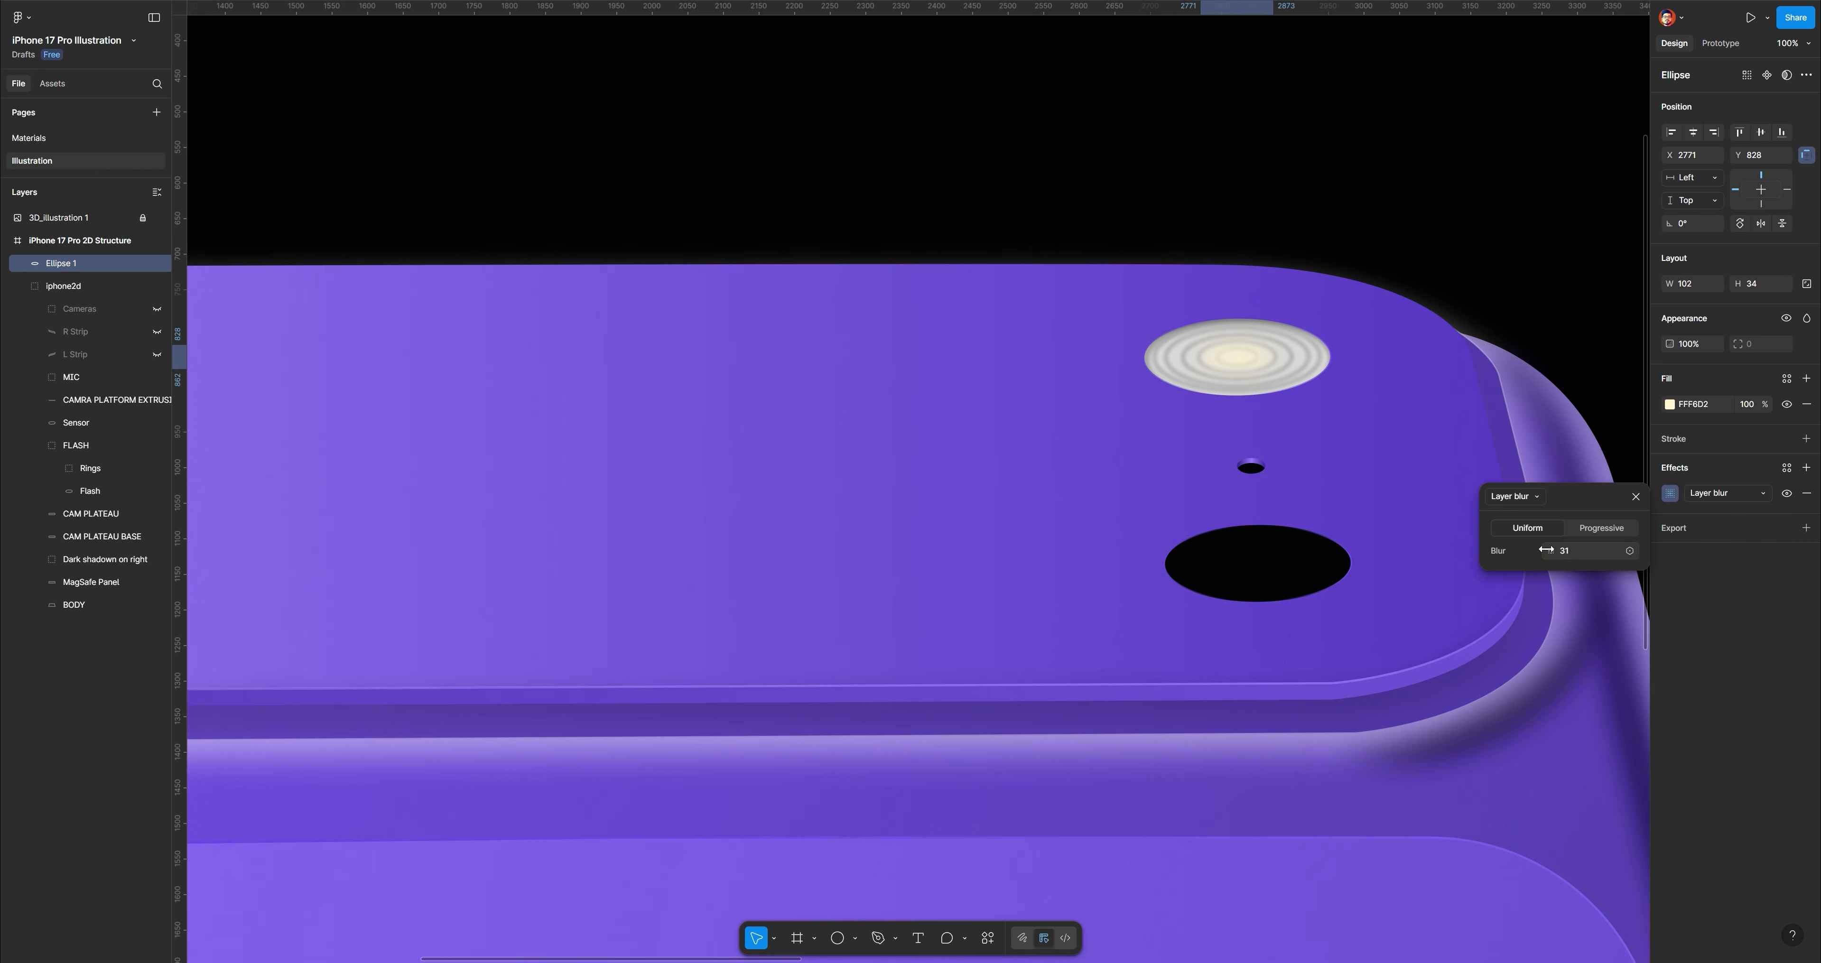
pyautogui.click(1580, 546)
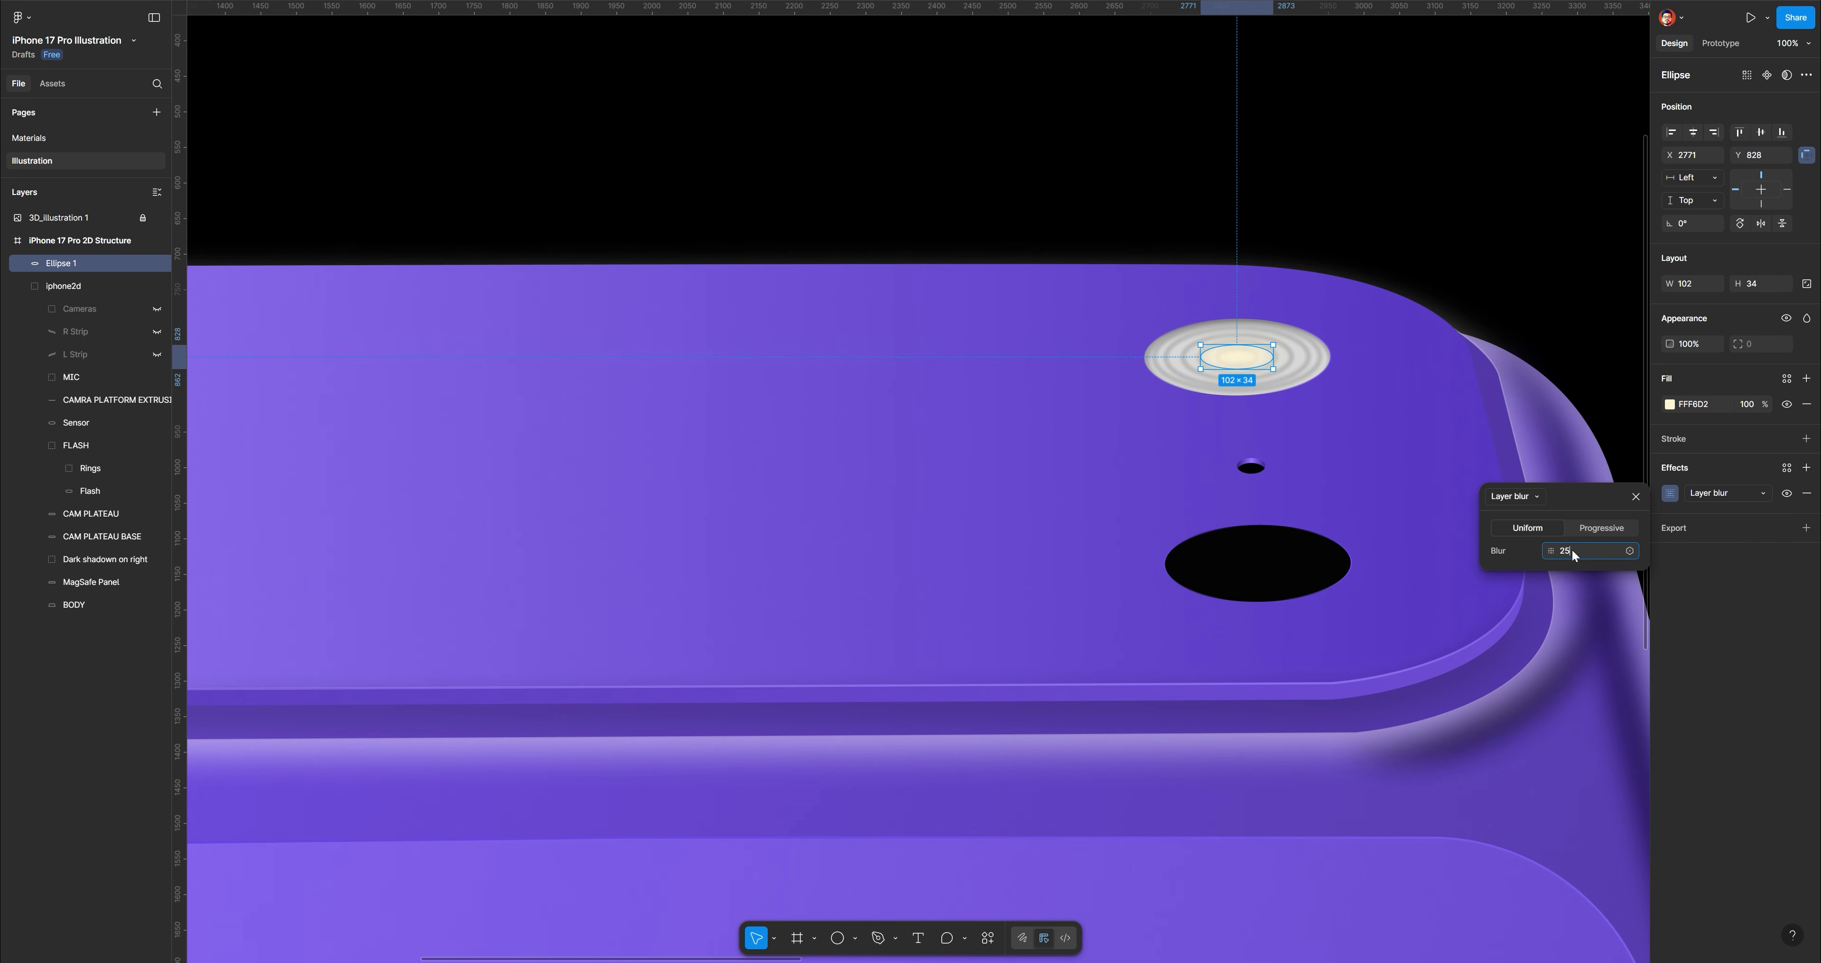
pyautogui.write('16')
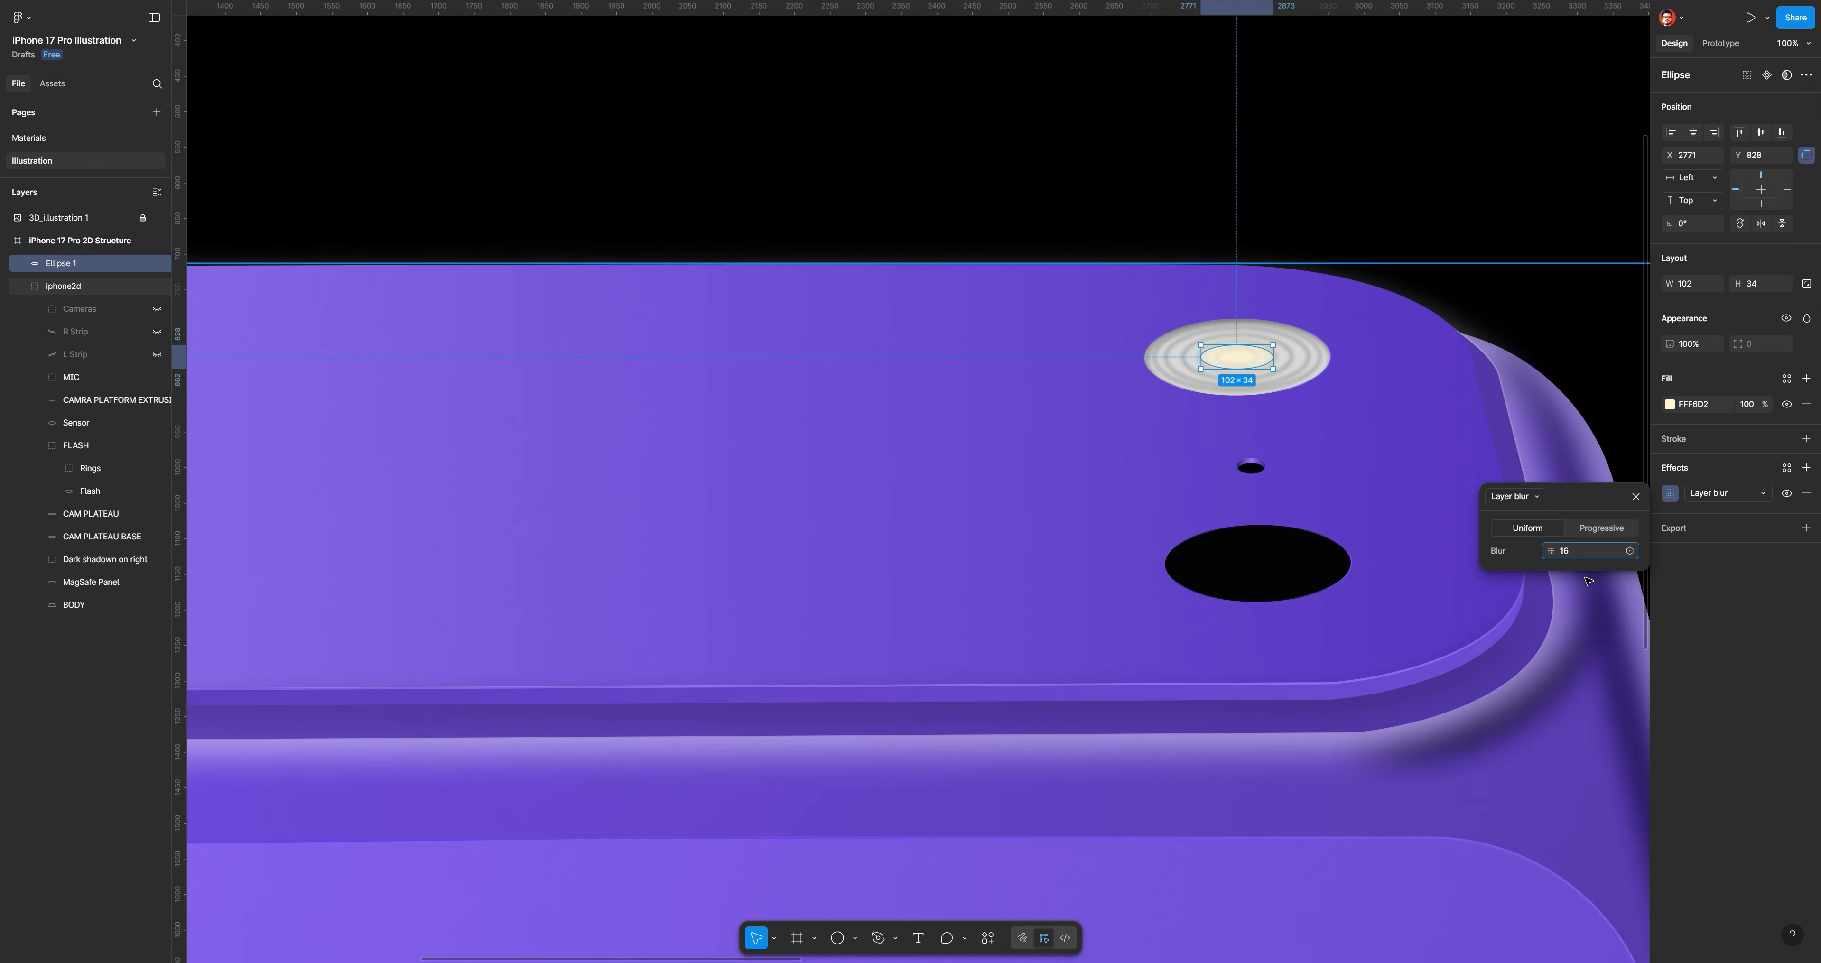
pyautogui.press('Return')
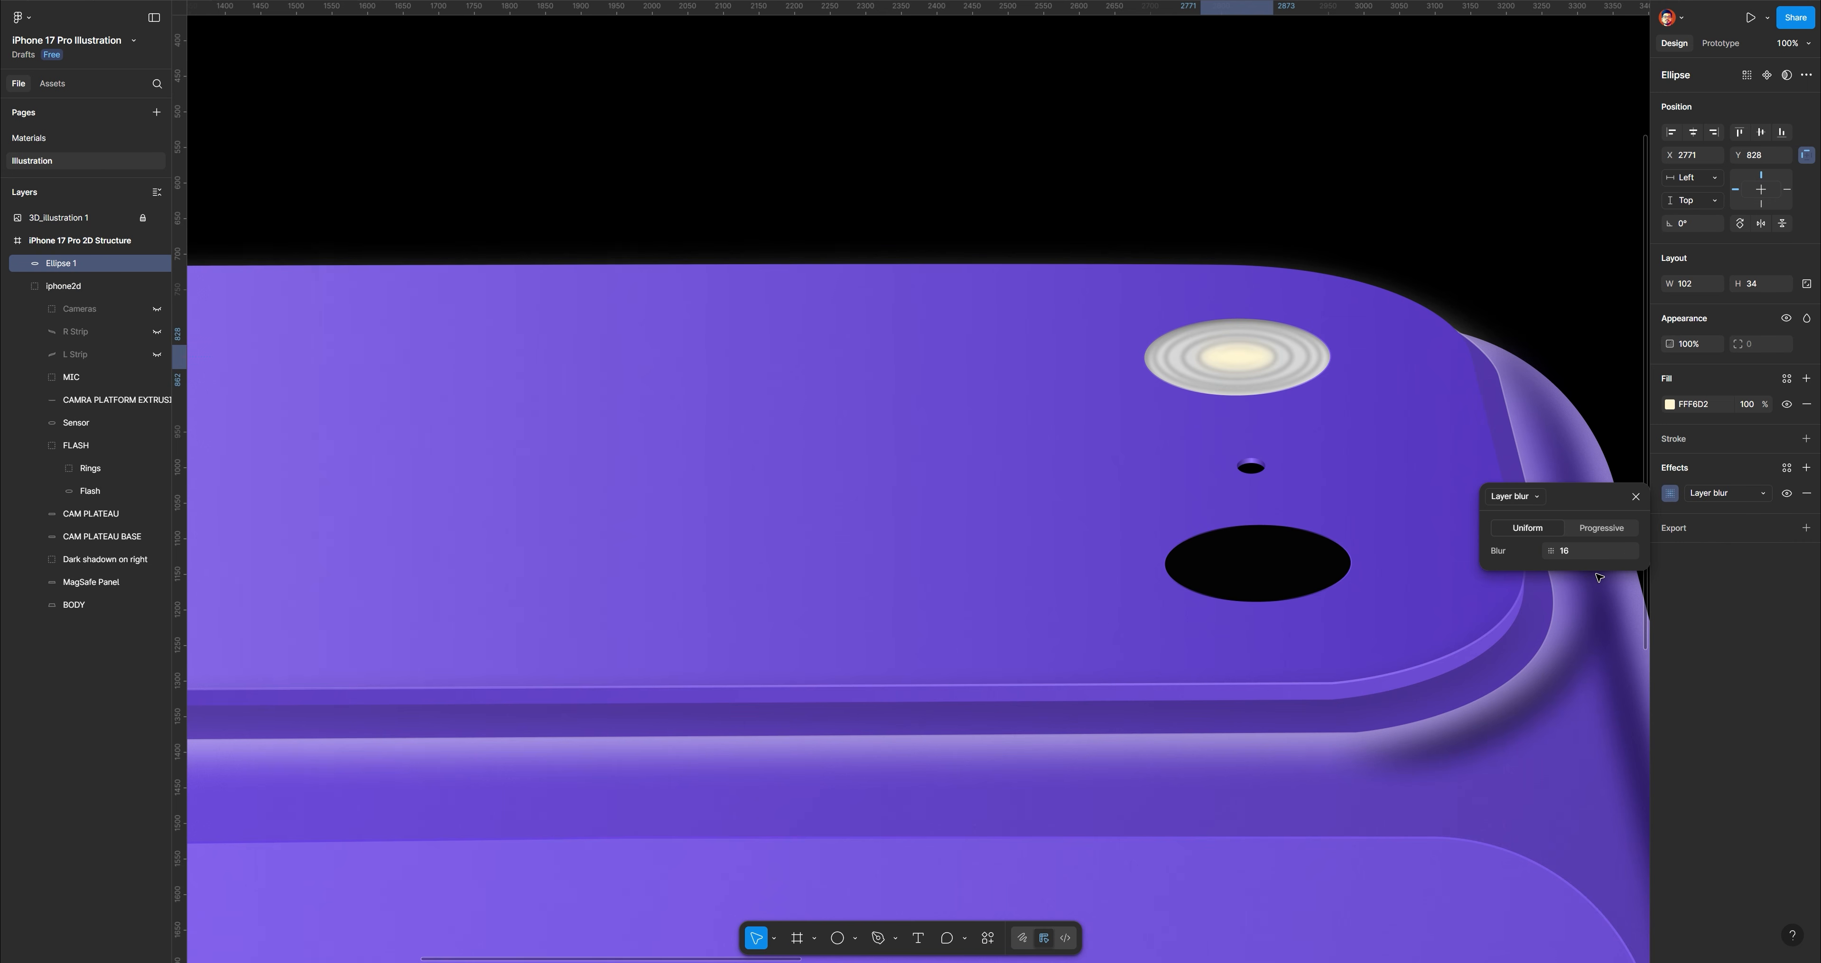
# Reduce the cream ellipse's fill opacity to 50% and raise its layer blur to about 17.8
pyautogui.click(1750, 404)
pyautogui.write('50')
pyautogui.press('Return')
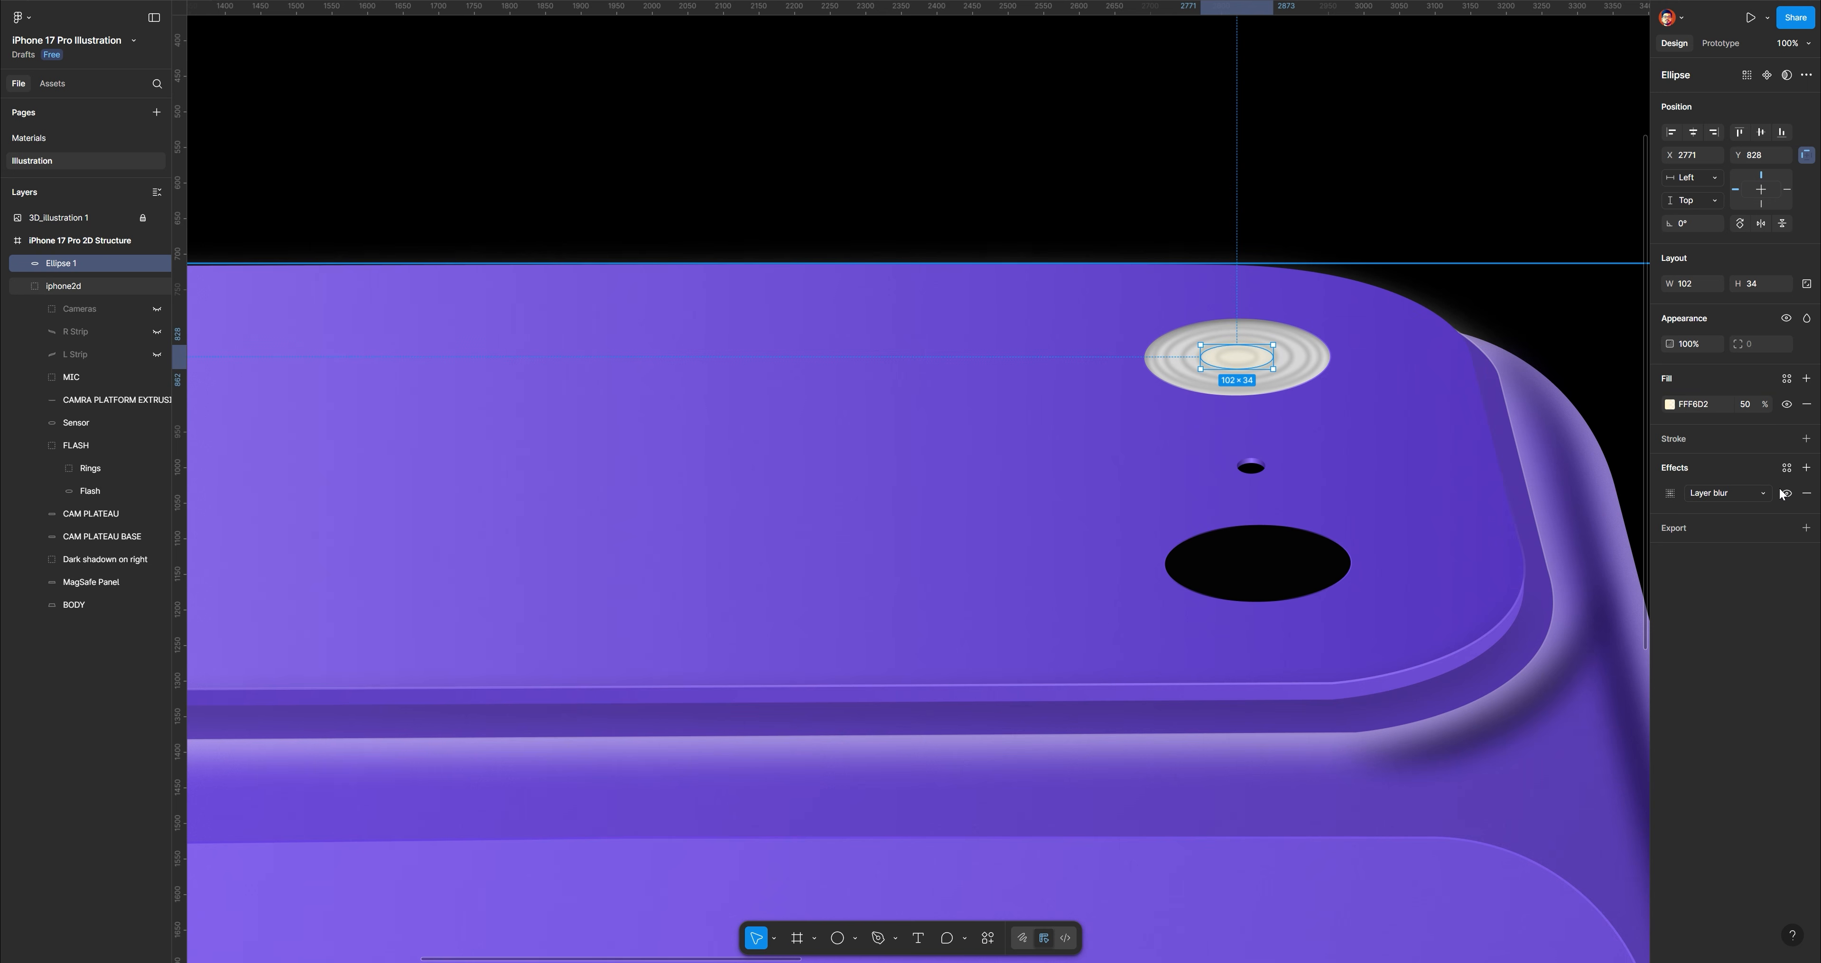
pyautogui.click(1669, 493)
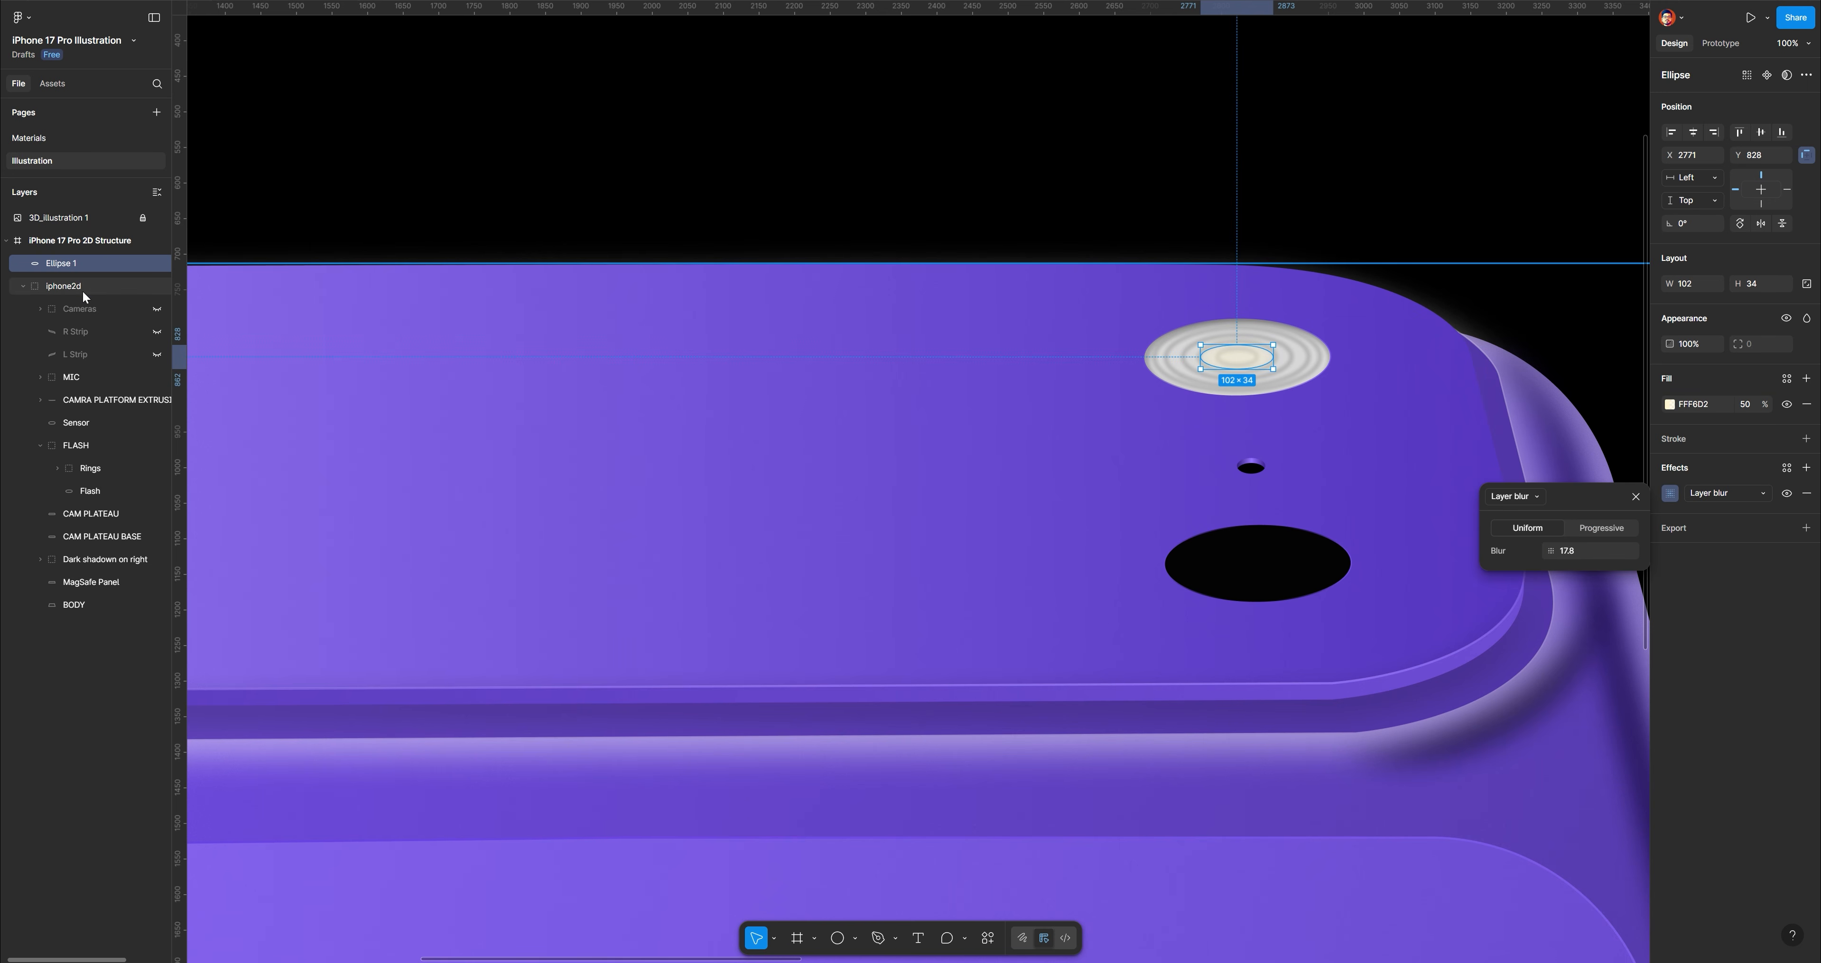
# Duplicate the cream ellipse and enlarge the lower one, Ellipse 1, around its centre to about 170 × 56
pyautogui.click(73, 264)
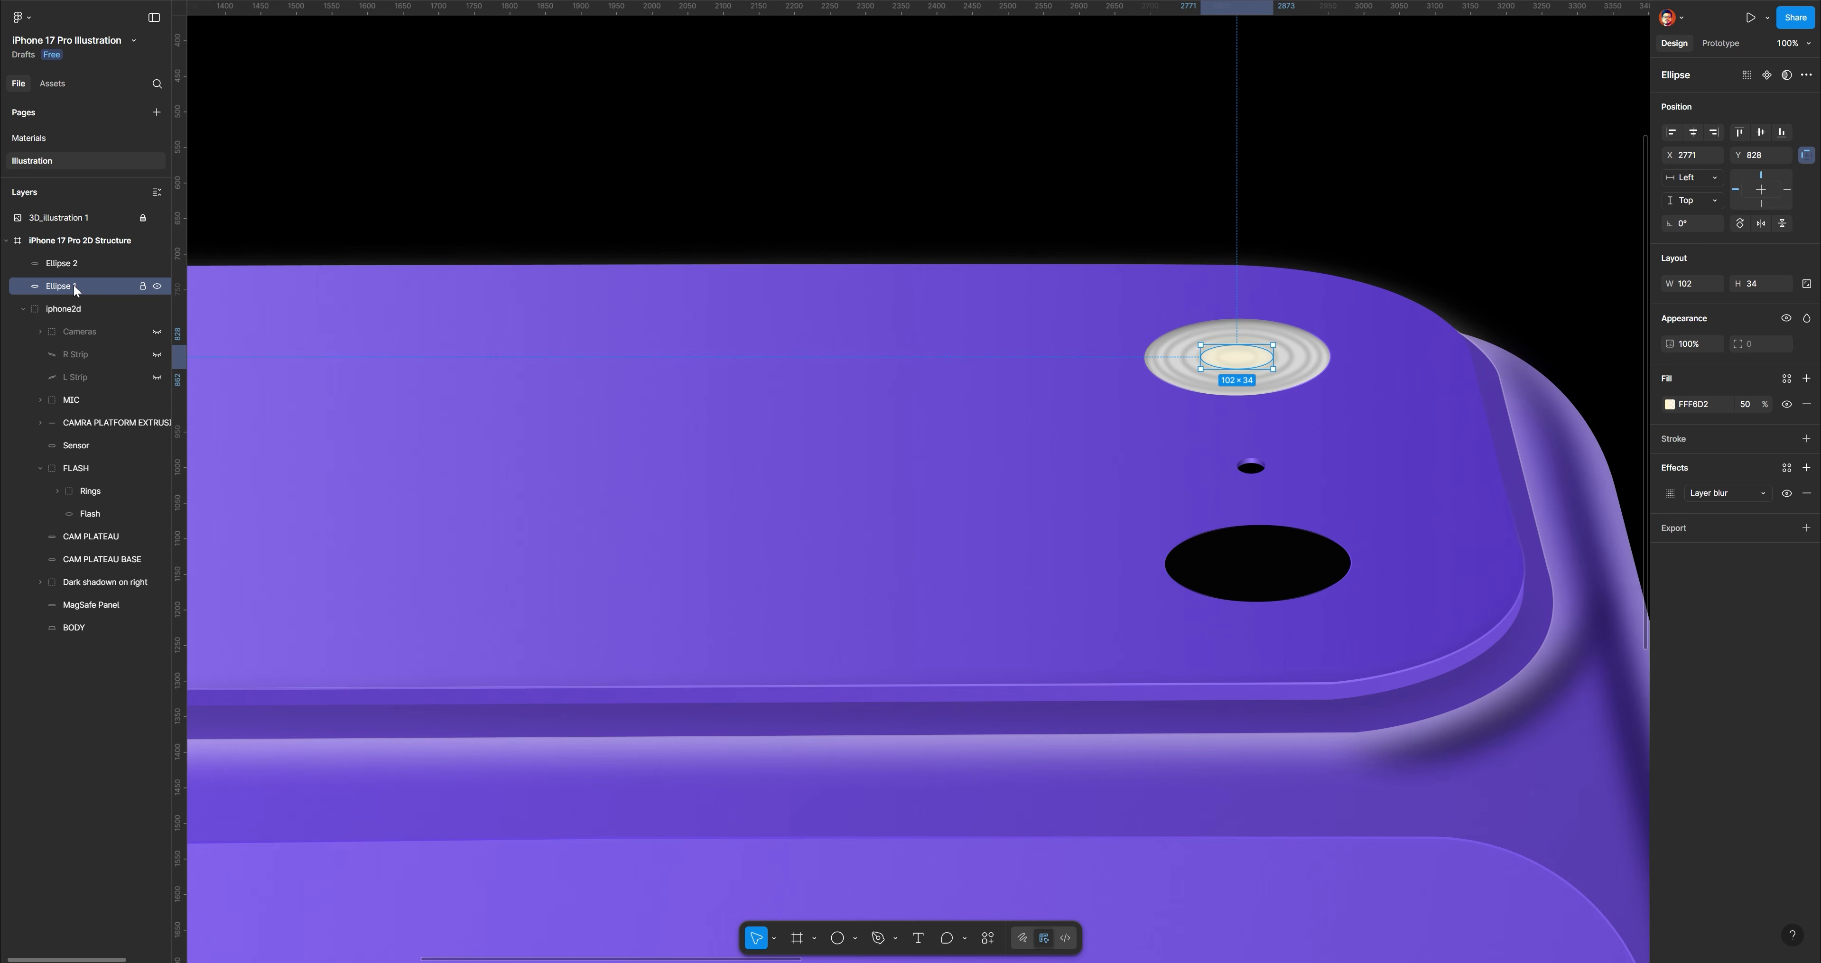
pyautogui.hotkey('ctrl', 'd')
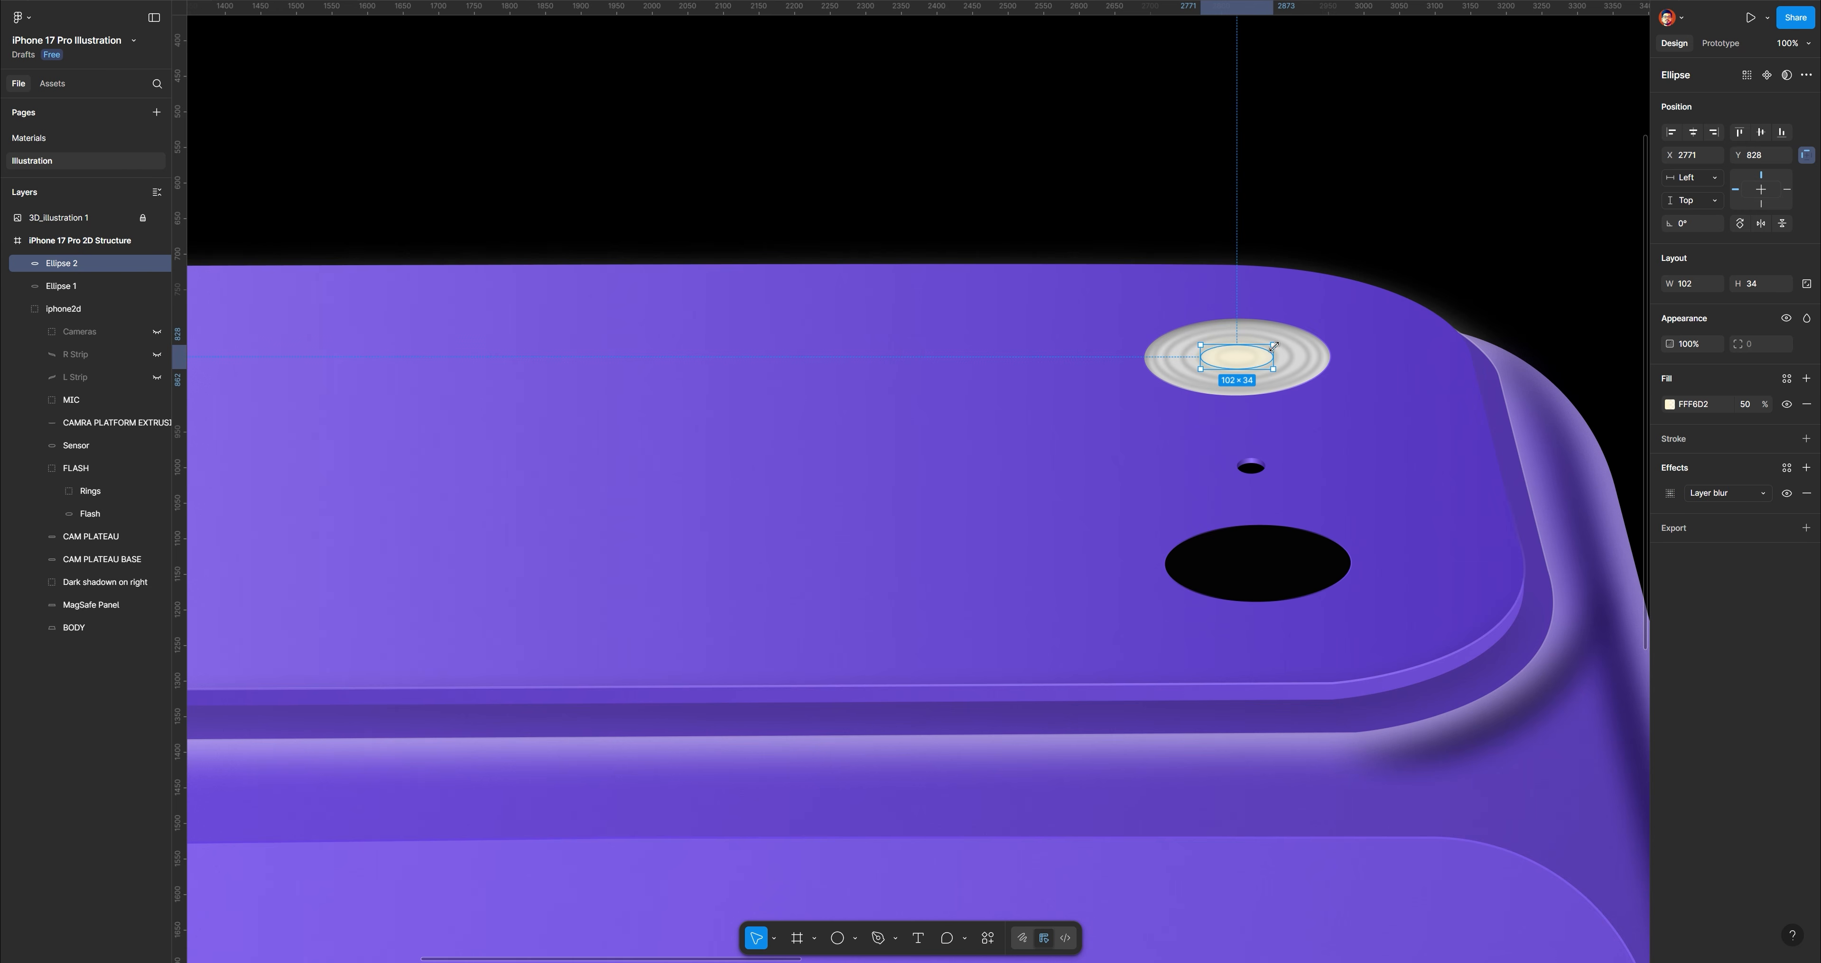
pyautogui.click(111, 287)
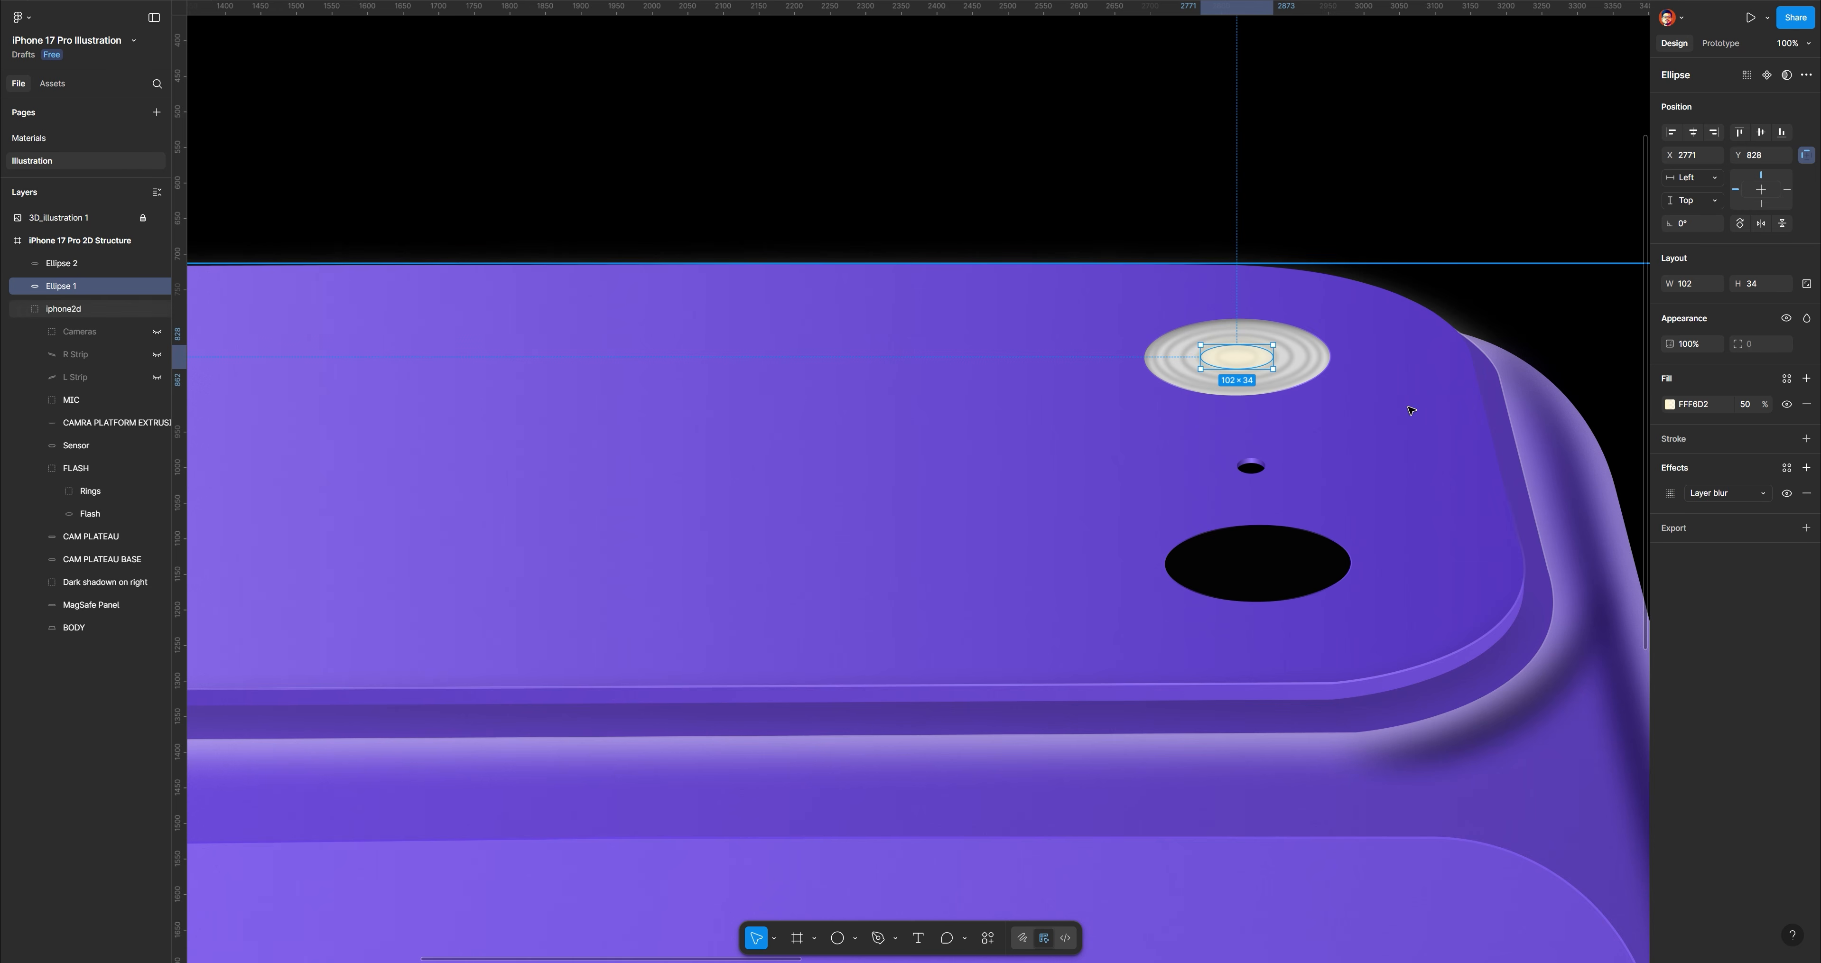
pyautogui.moveTo(1275, 345); pyautogui.dragTo(1298, 337)
# Change Ellipse 1's fill to white FFFFFF and increase its layer blur to about 22.8
pyautogui.click(1670, 403)
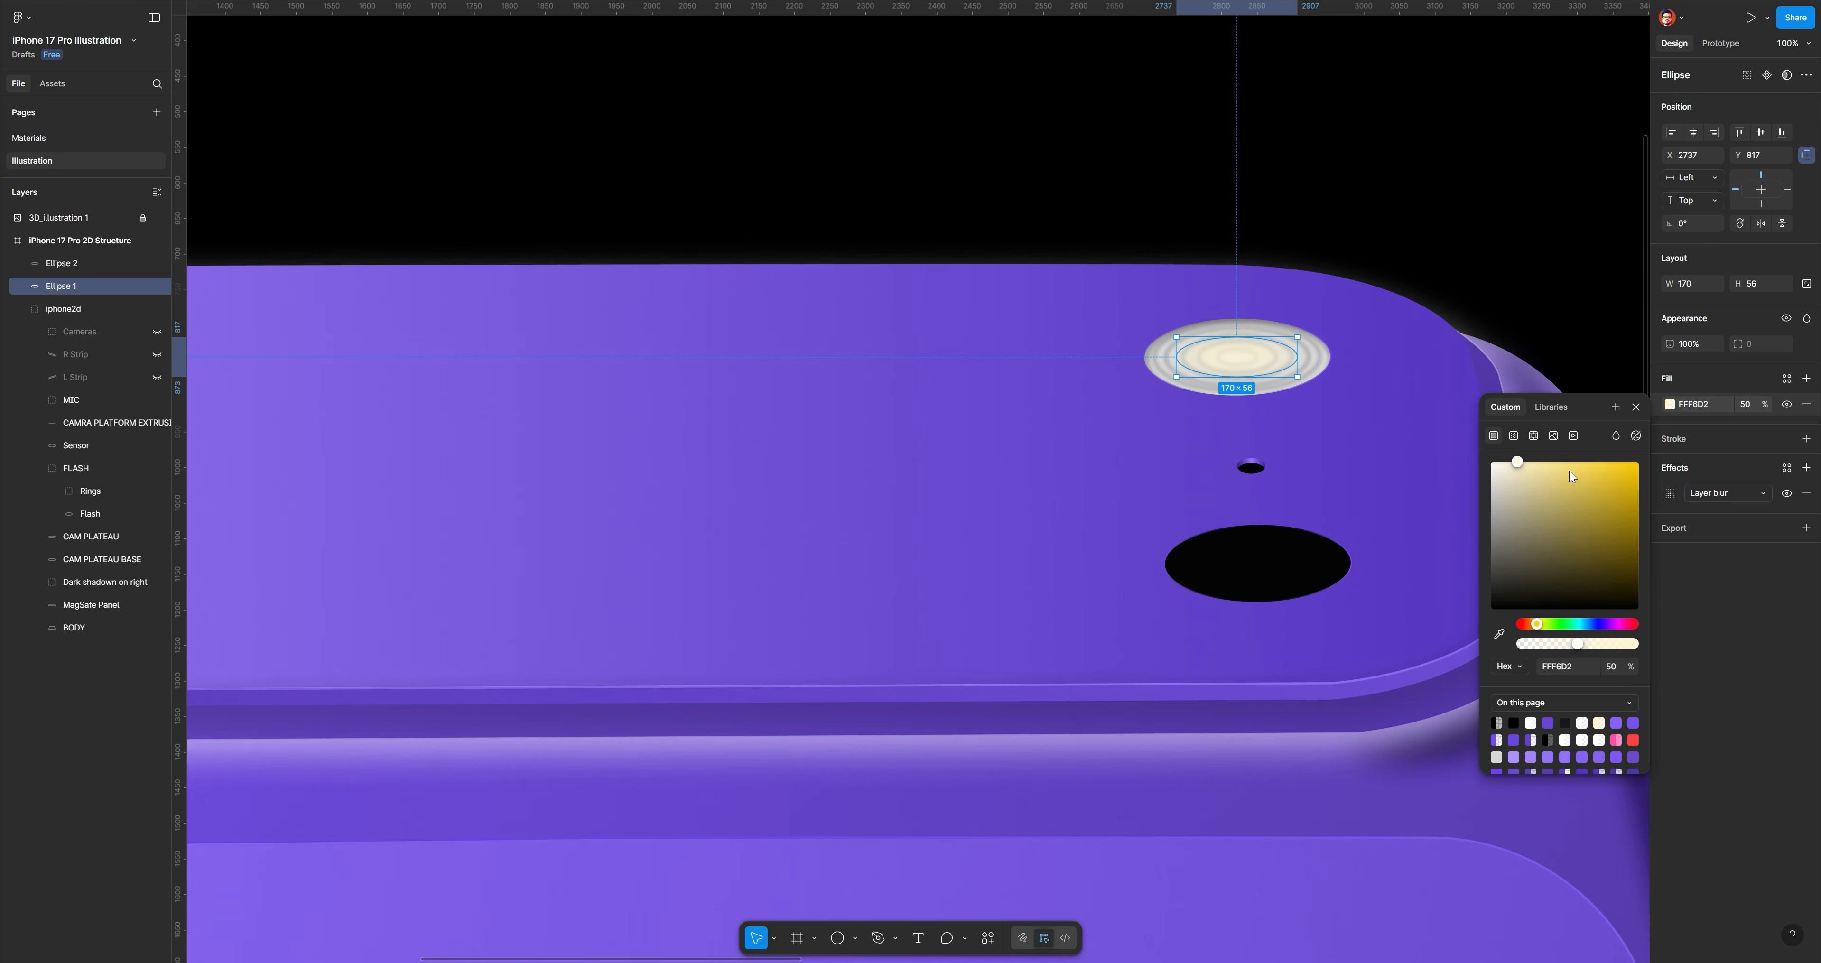
pyautogui.moveTo(1570, 472); pyautogui.dragTo(1436, 439)
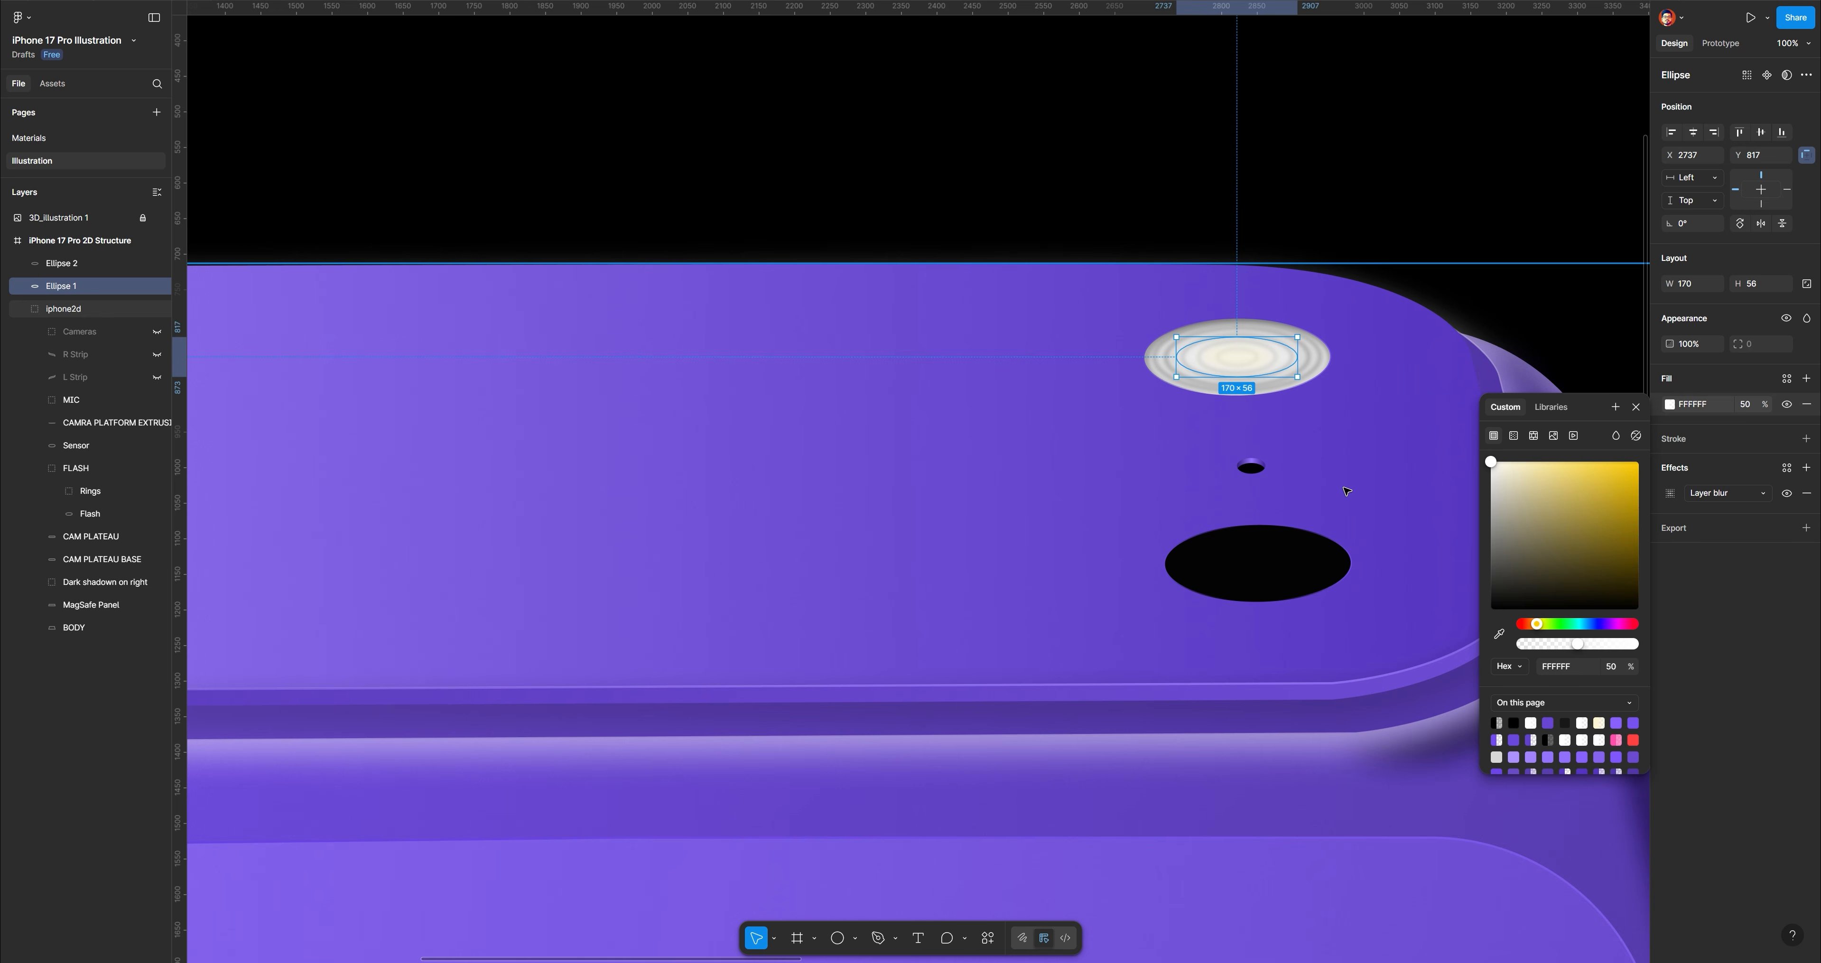
pyautogui.click(1669, 493)
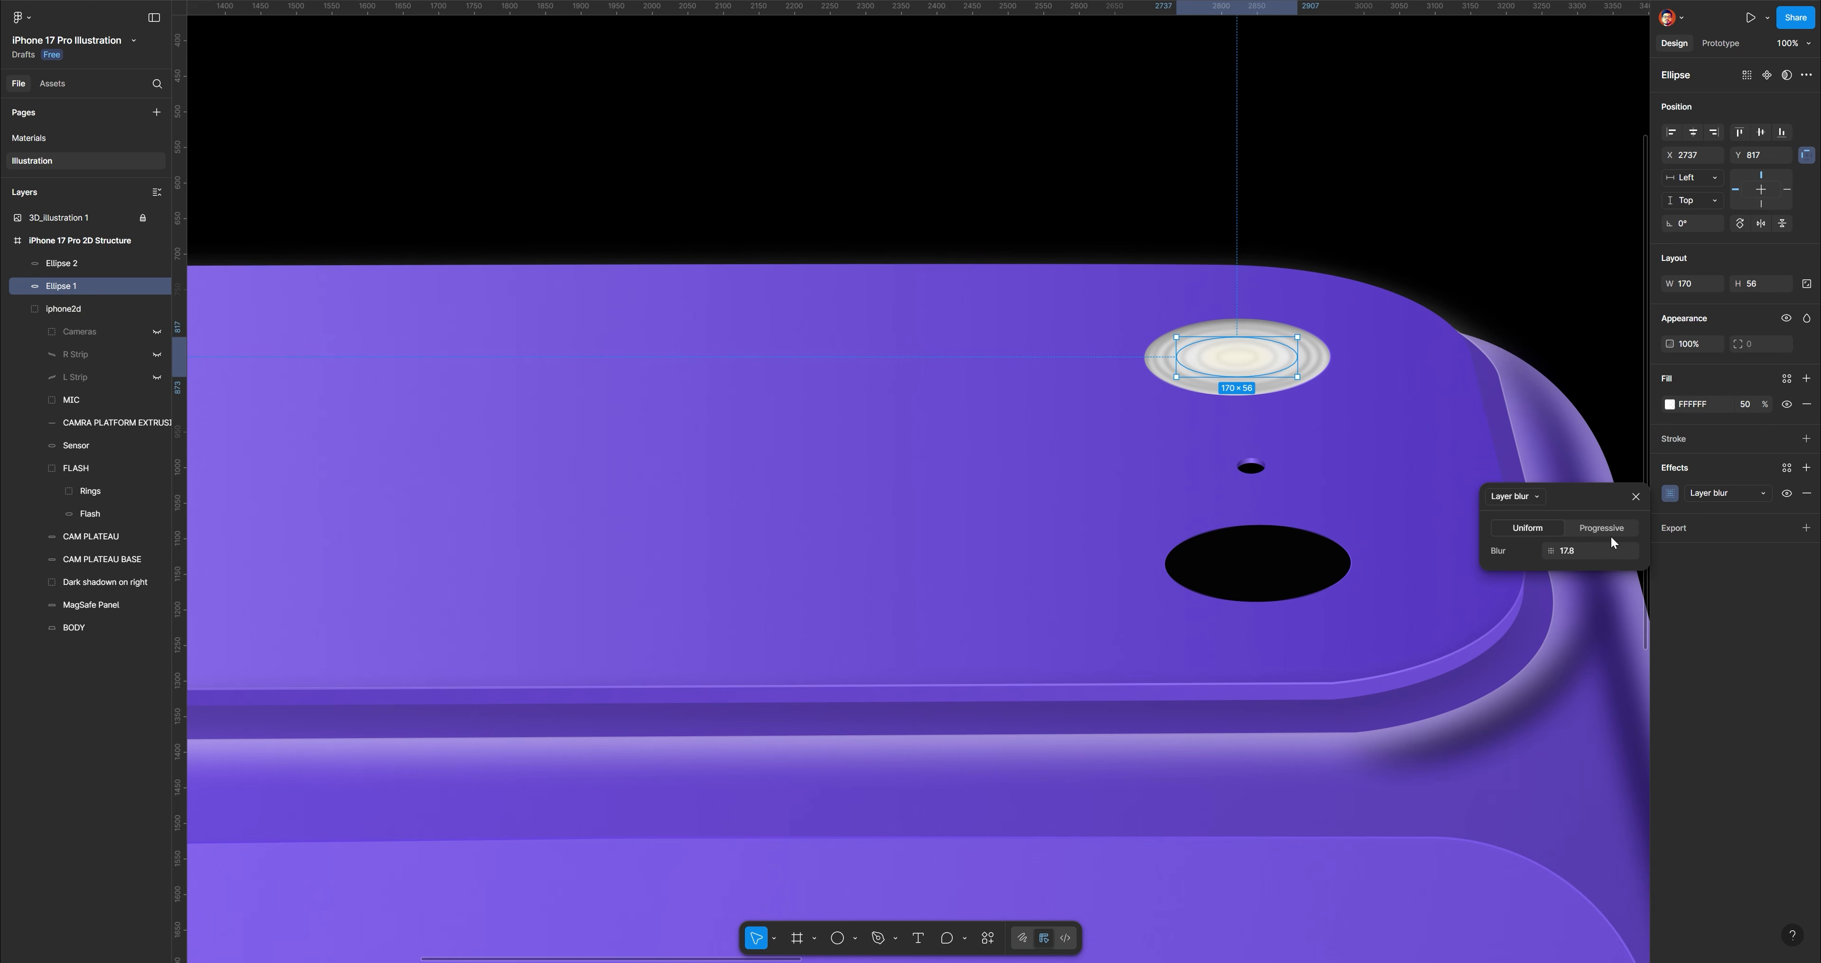
pyautogui.moveTo(1549, 551); pyautogui.dragTo(1622, 553)
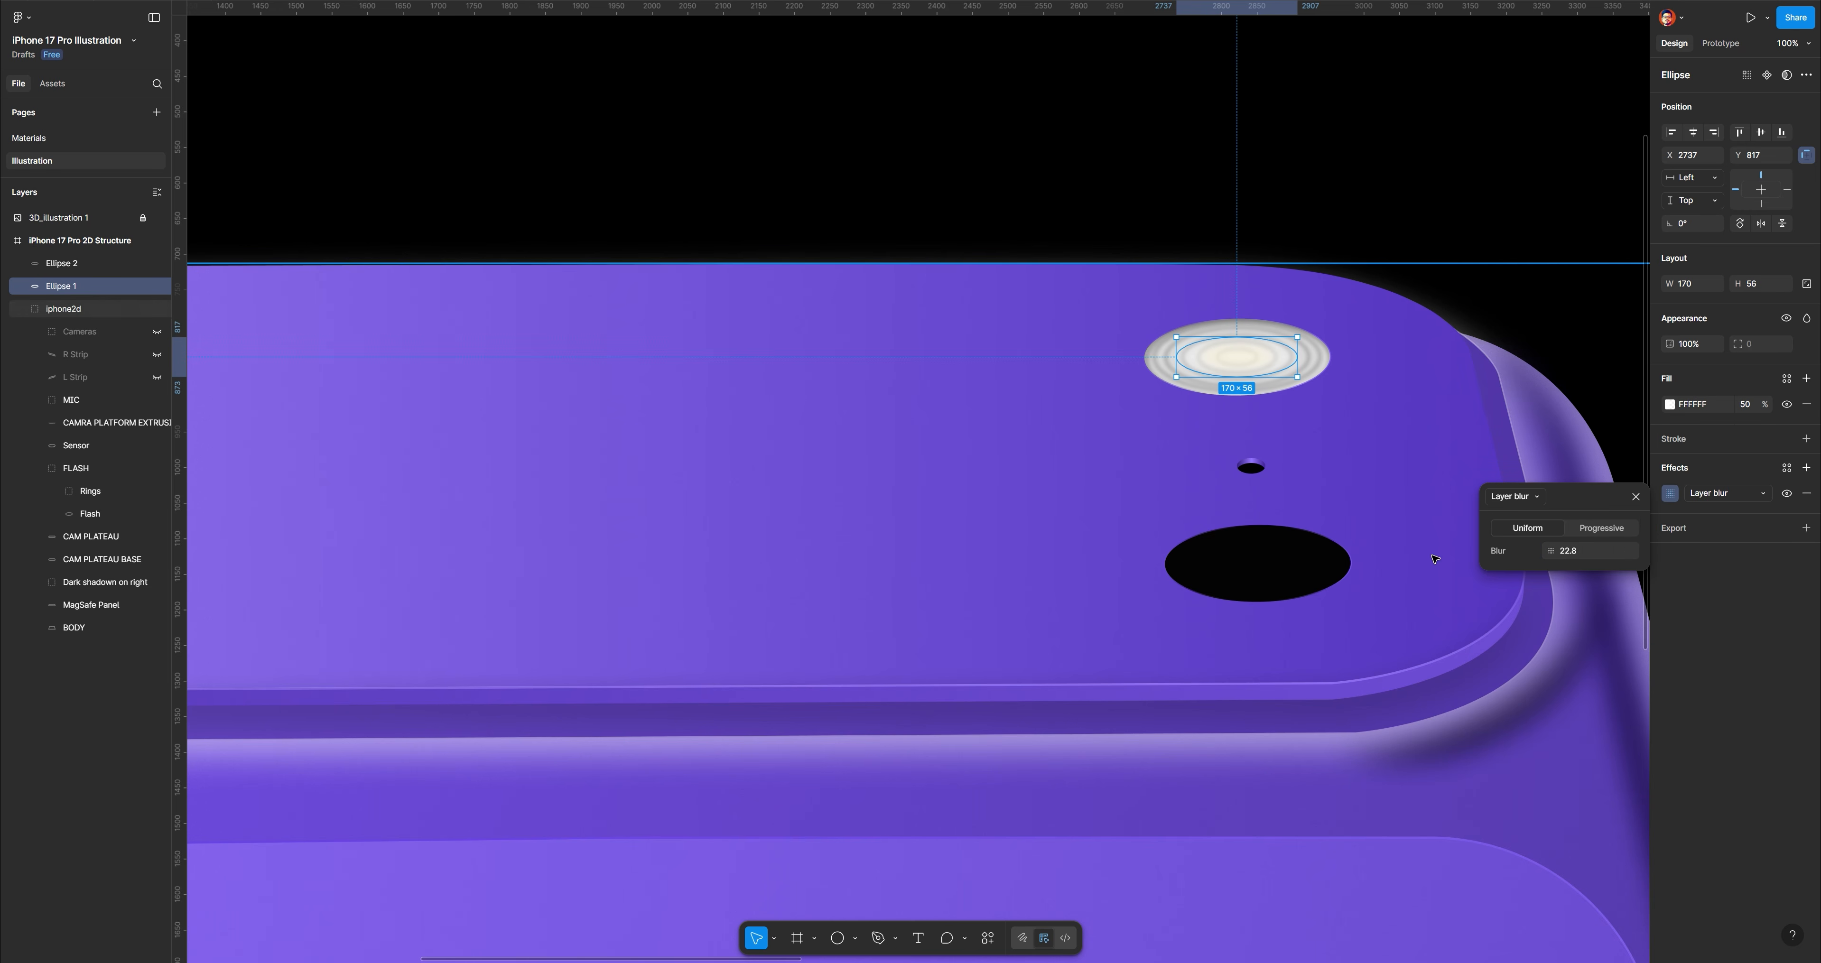
pyautogui.click(70, 263)
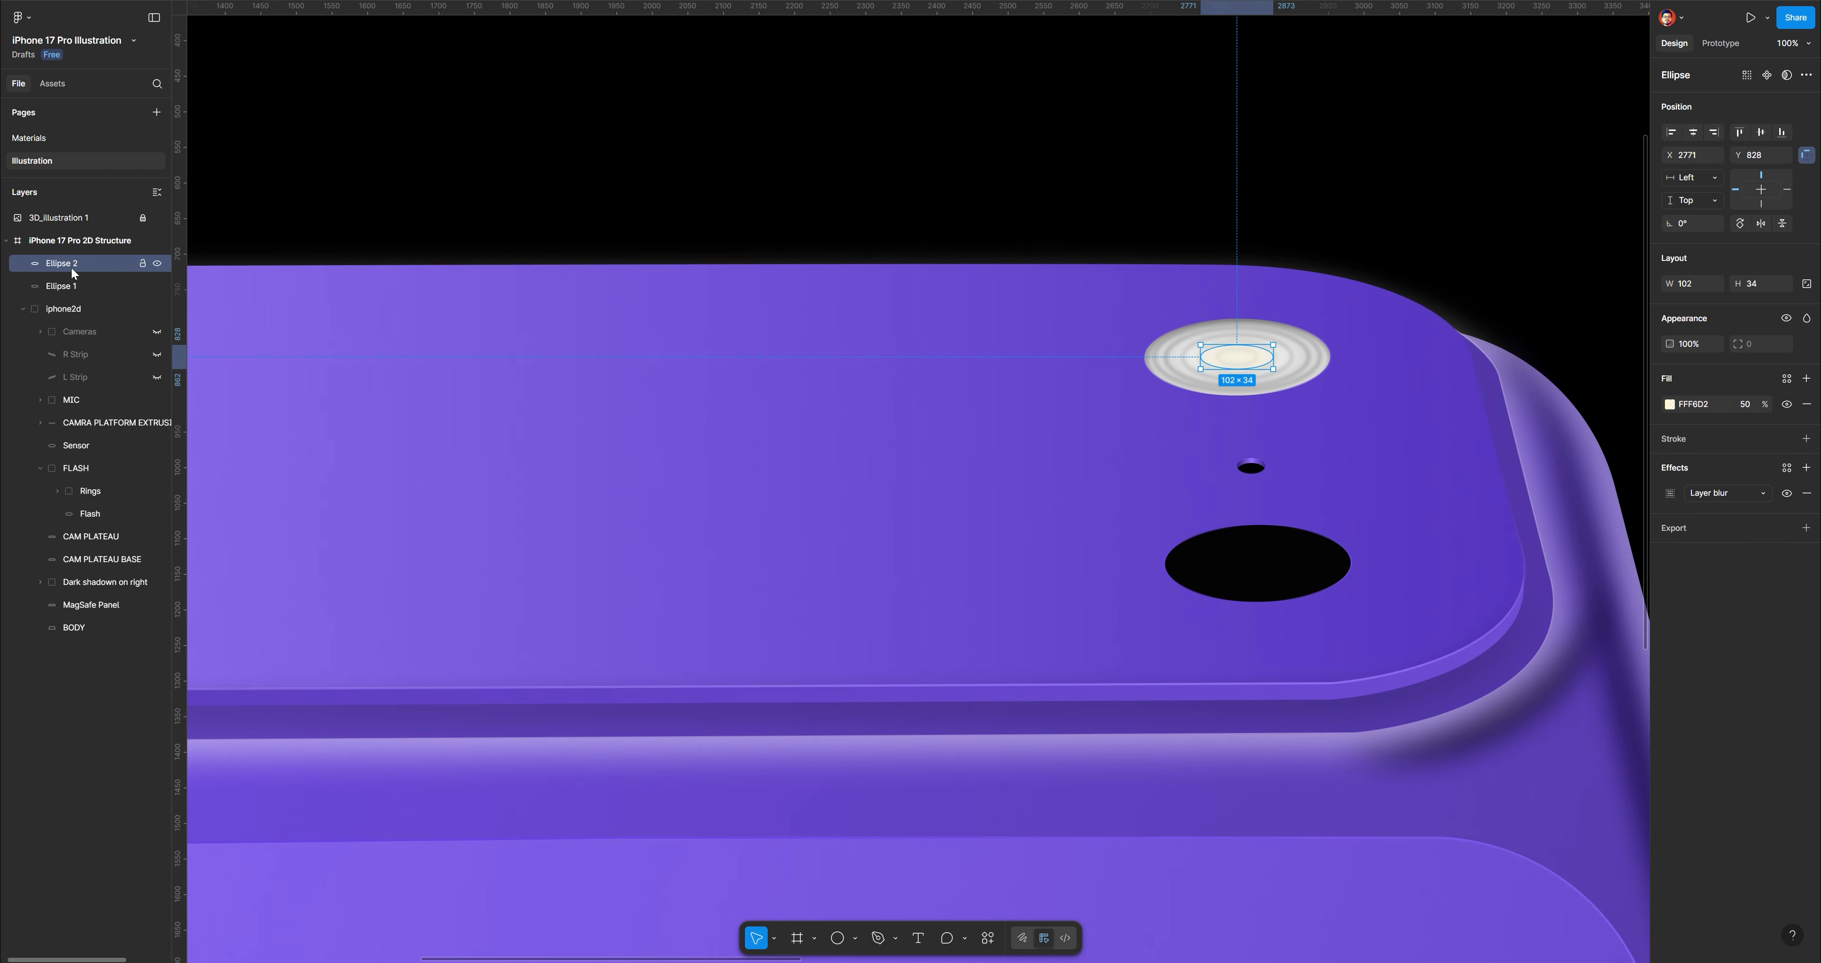
pyautogui.click(857, 491)
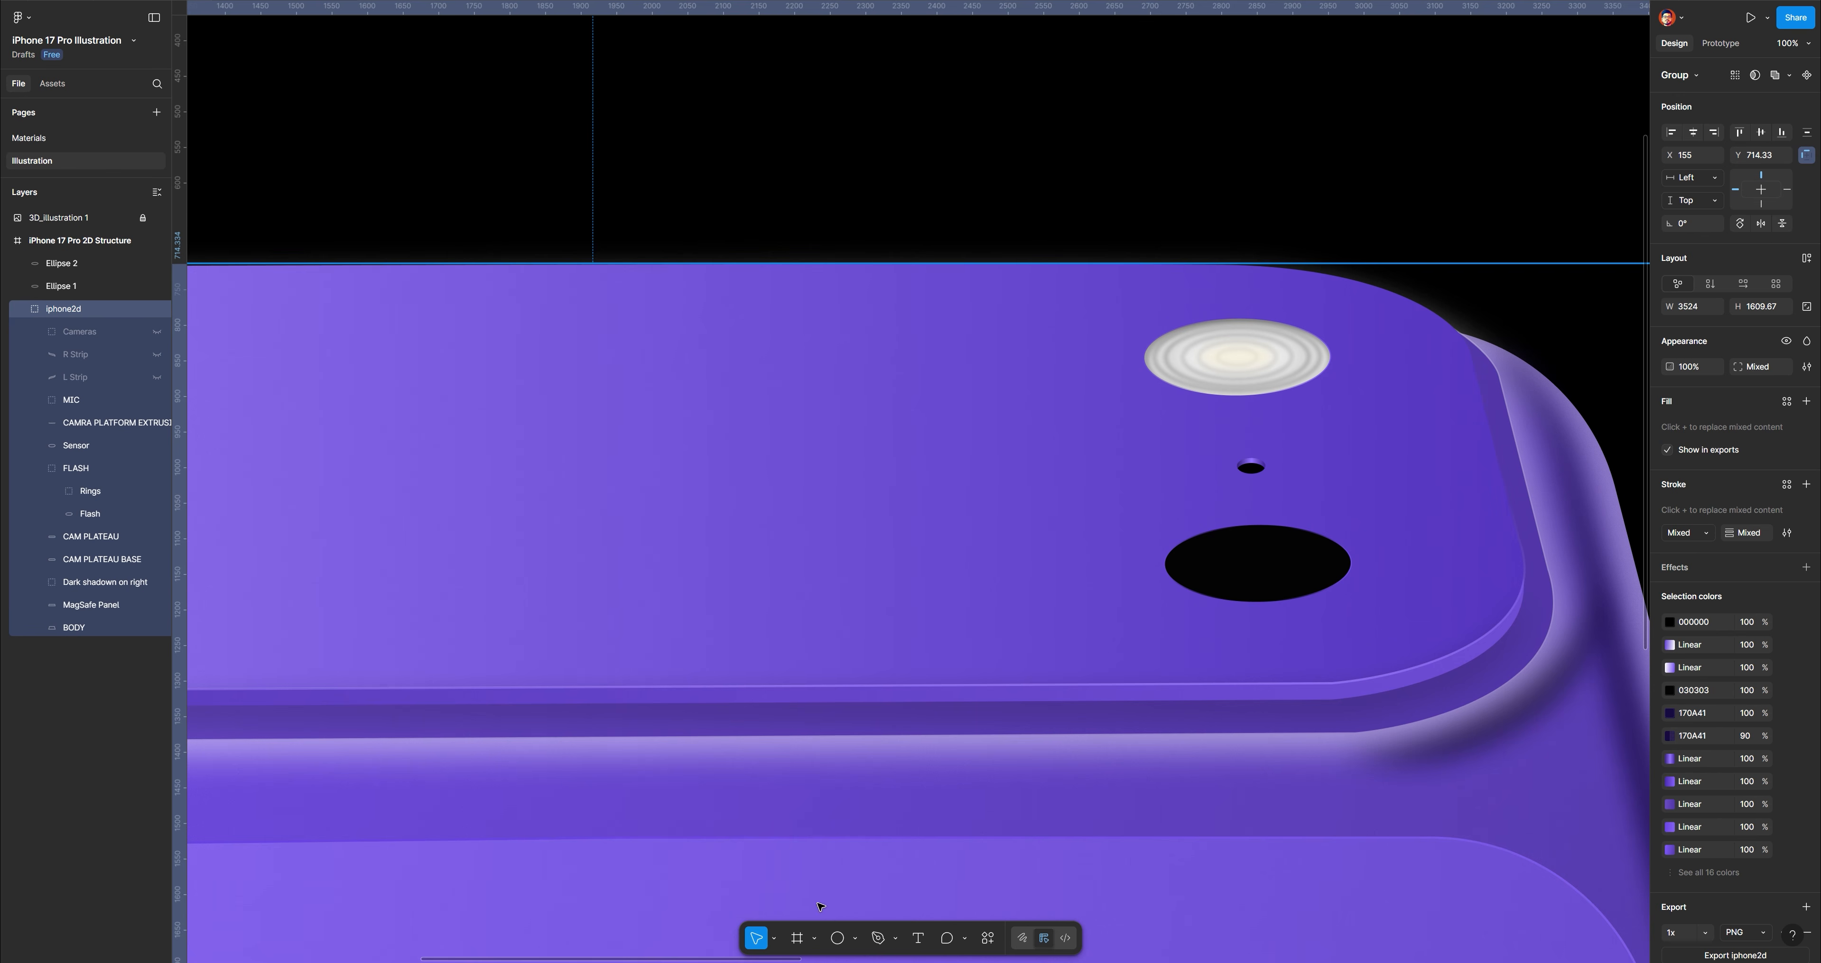
# Draw a curved highlight path about 113 × 28 along the upper right part of the flash rings with the Pen tool
pyautogui.click(878, 937)
pyautogui.click(1212, 341)
pyautogui.click(1248, 332)
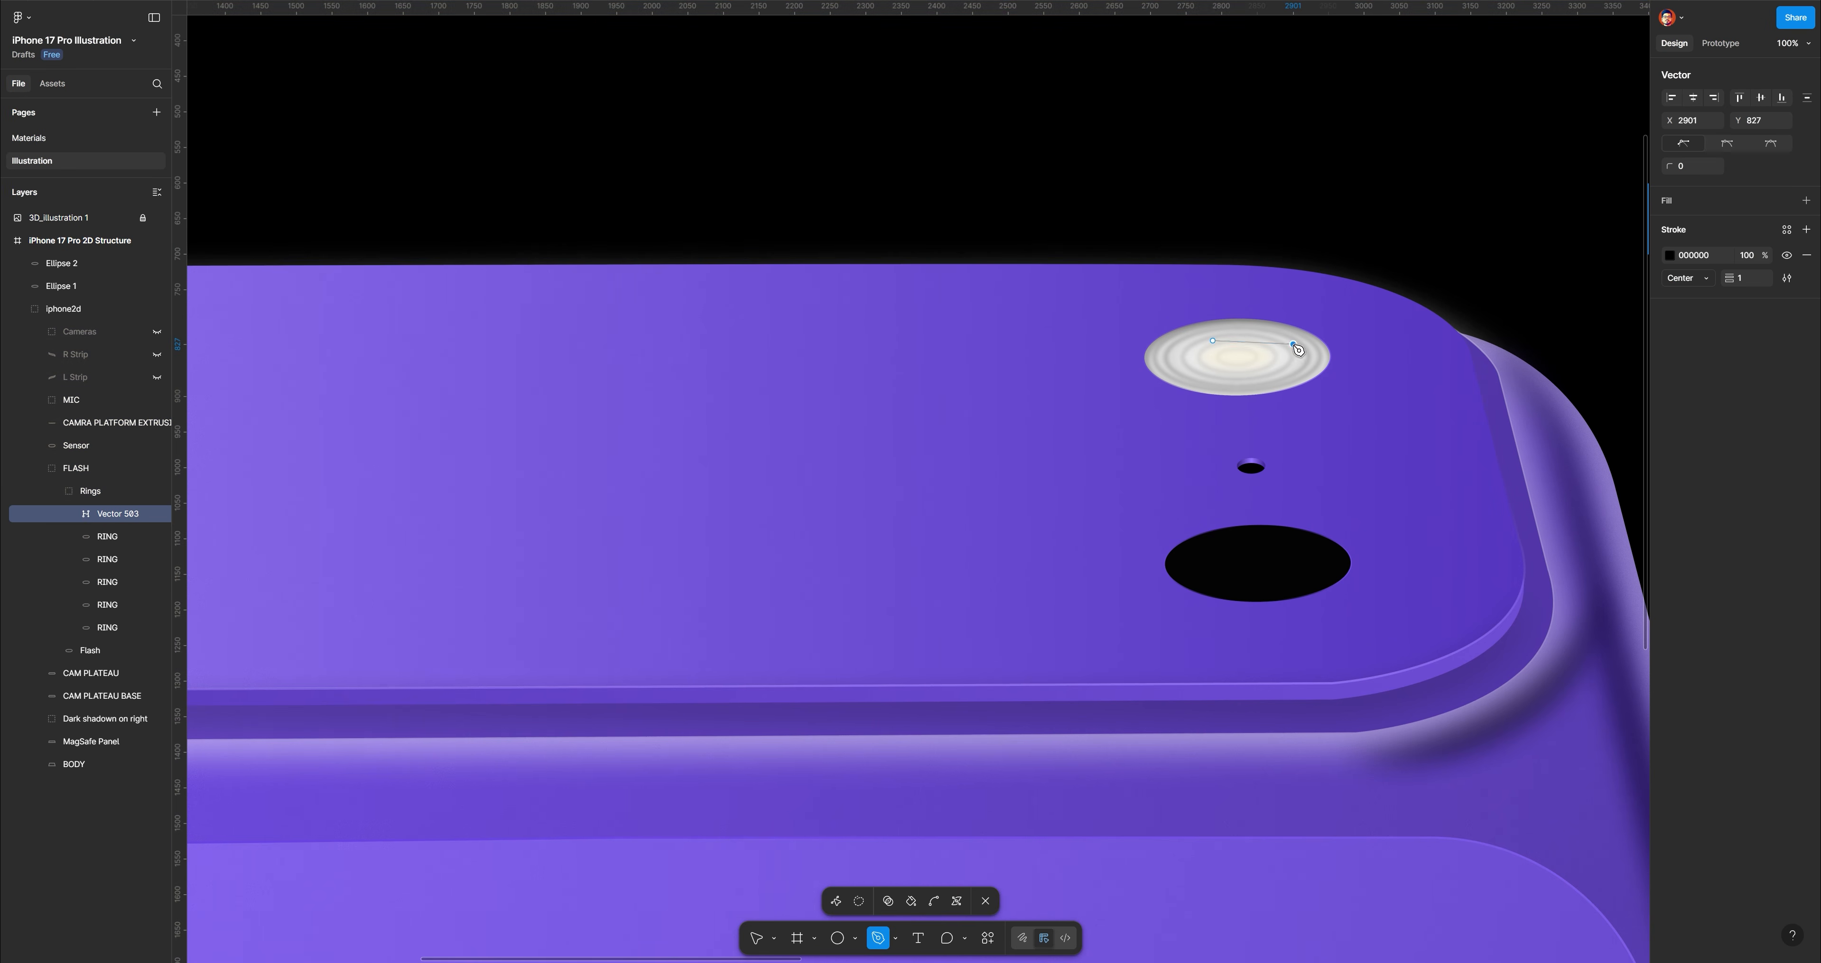
pyautogui.moveTo(1293, 344)
pyautogui.mouseDown()
pyautogui.moveTo(1271, 376)
pyautogui.moveTo(1291, 376)
pyautogui.moveTo(1257, 391)
pyautogui.moveTo(1306, 394)
pyautogui.mouseUp()
pyautogui.hotkey('ctrl', 'z')
pyautogui.hotkey('ctrl', 'z')
pyautogui.press('p')
pyautogui.click(755, 937)
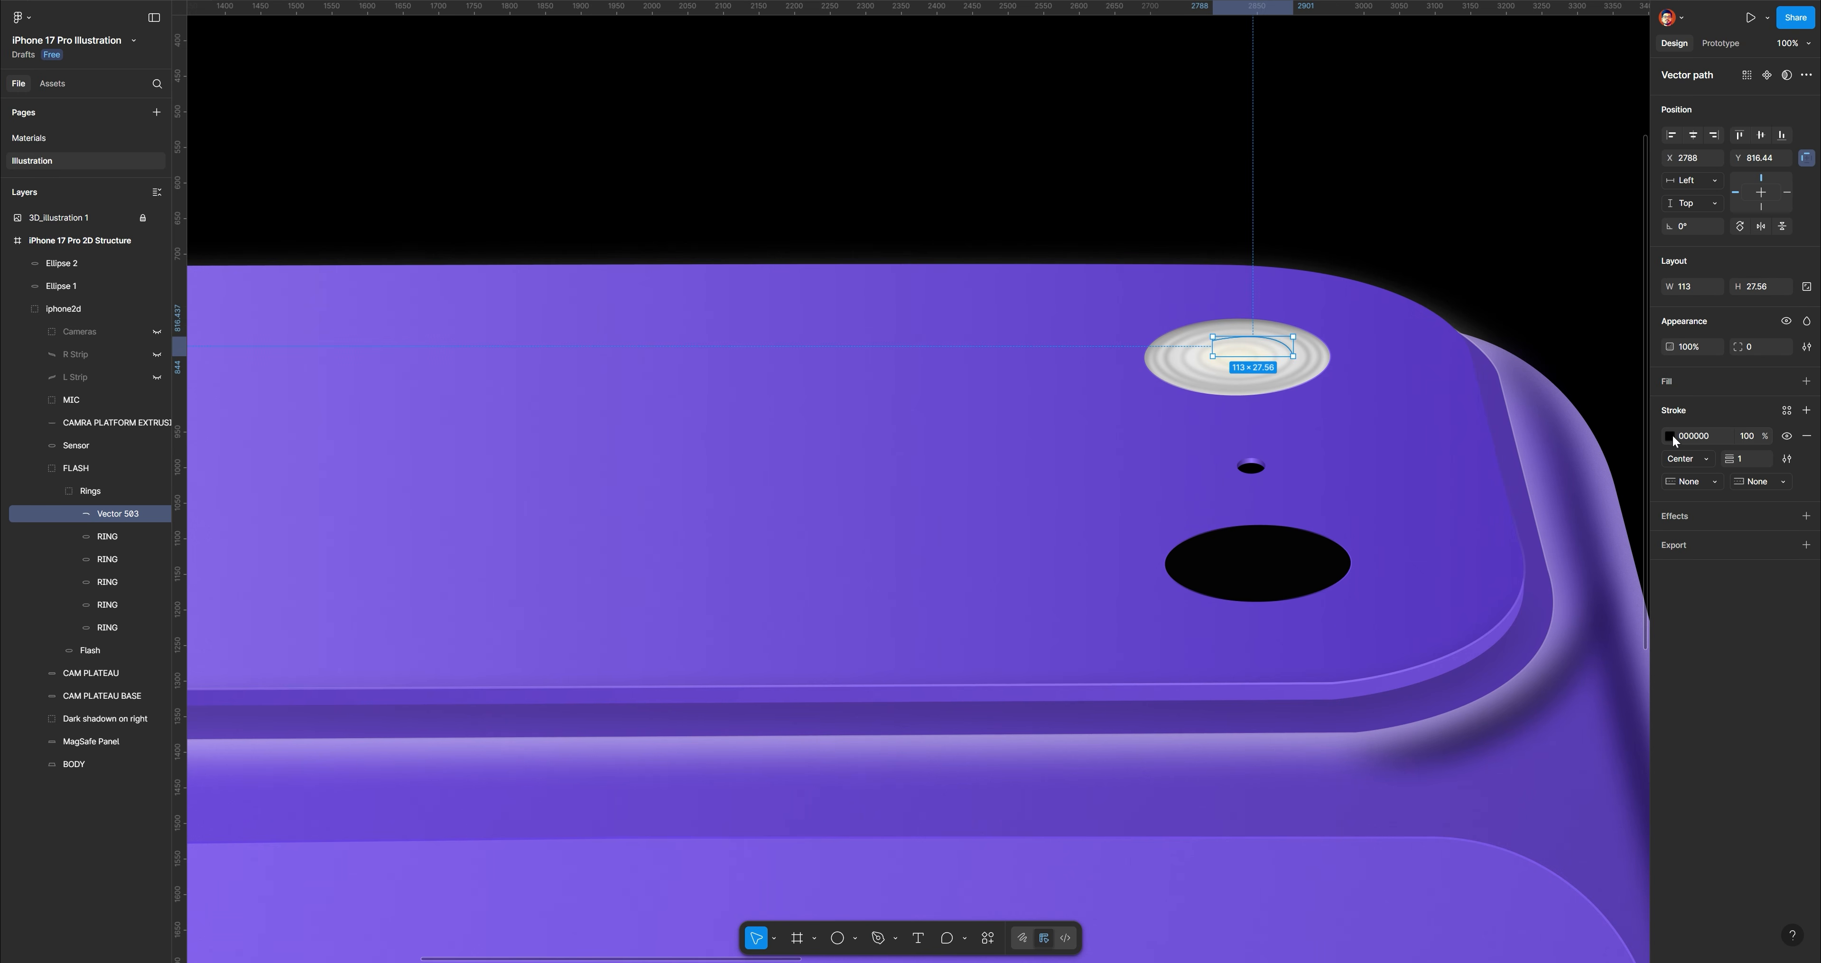
# Give the curved highlight path a white FFFFFF stroke with a weight of 11
pyautogui.click(1670, 437)
pyautogui.moveTo(1513, 509); pyautogui.dragTo(1489, 481)
pyautogui.click(1746, 465)
pyautogui.write('11')
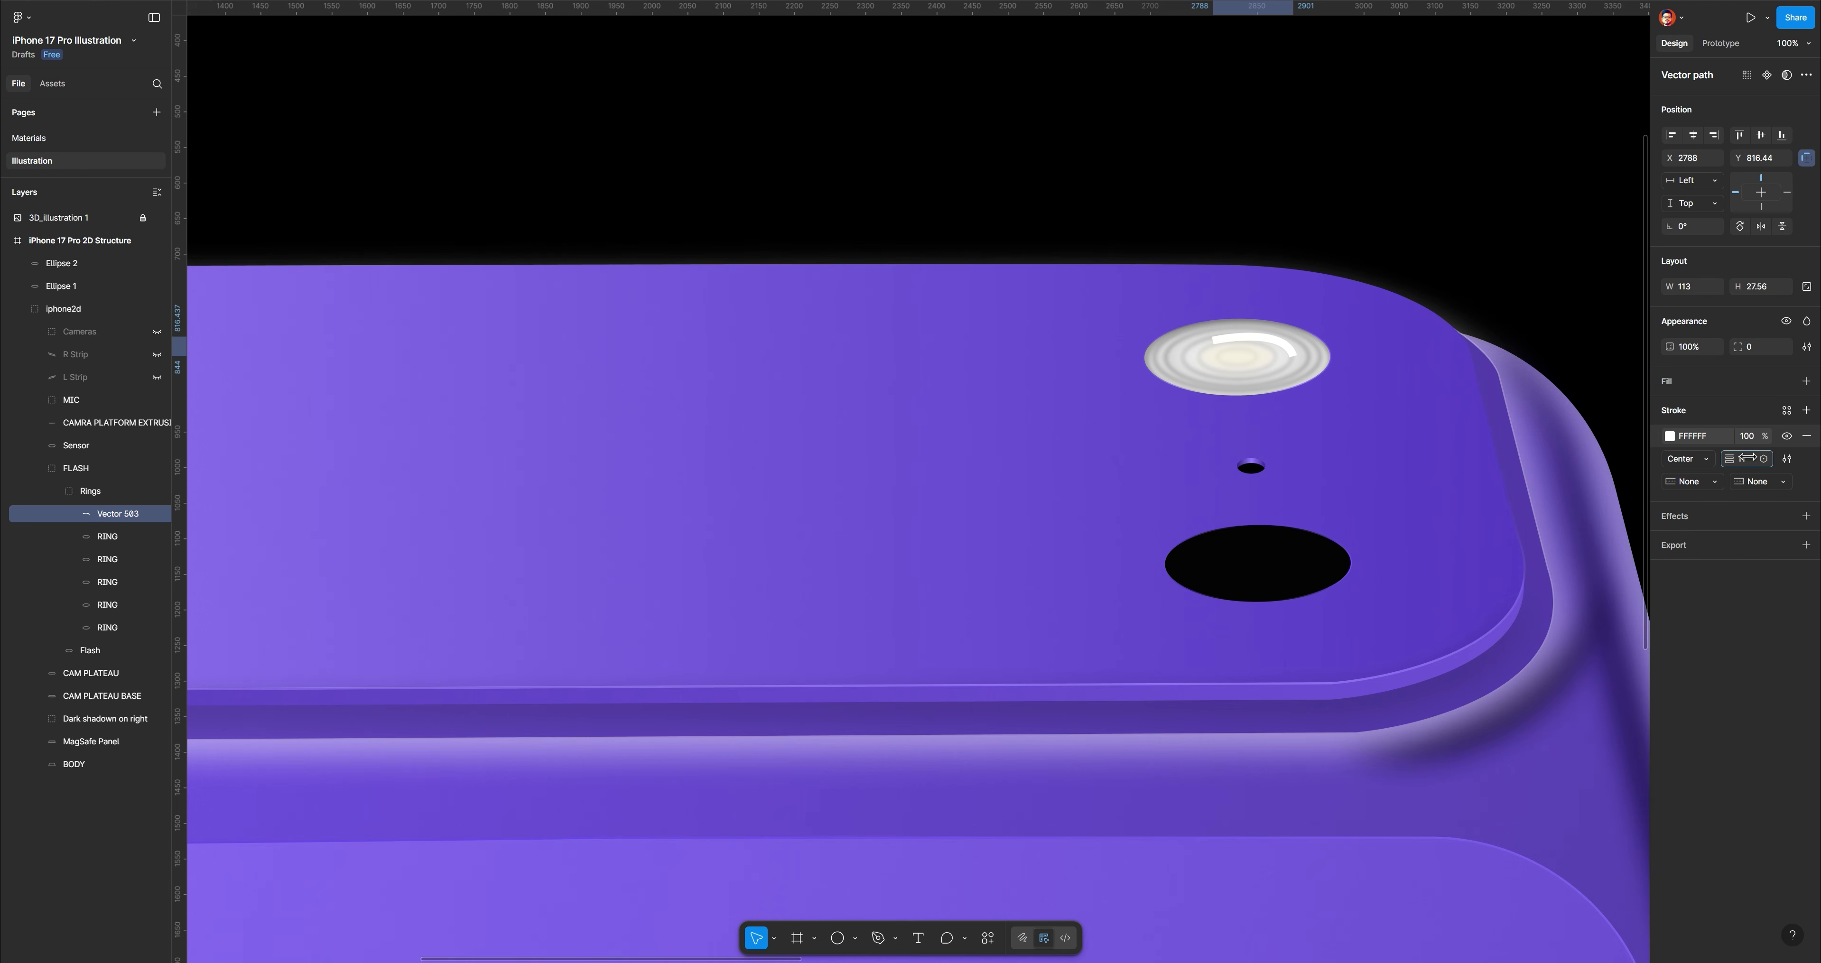
pyautogui.press('Return')
# Add a layer blur of about 16.2 to the white highlight path
pyautogui.click(1806, 516)
pyautogui.click(1723, 542)
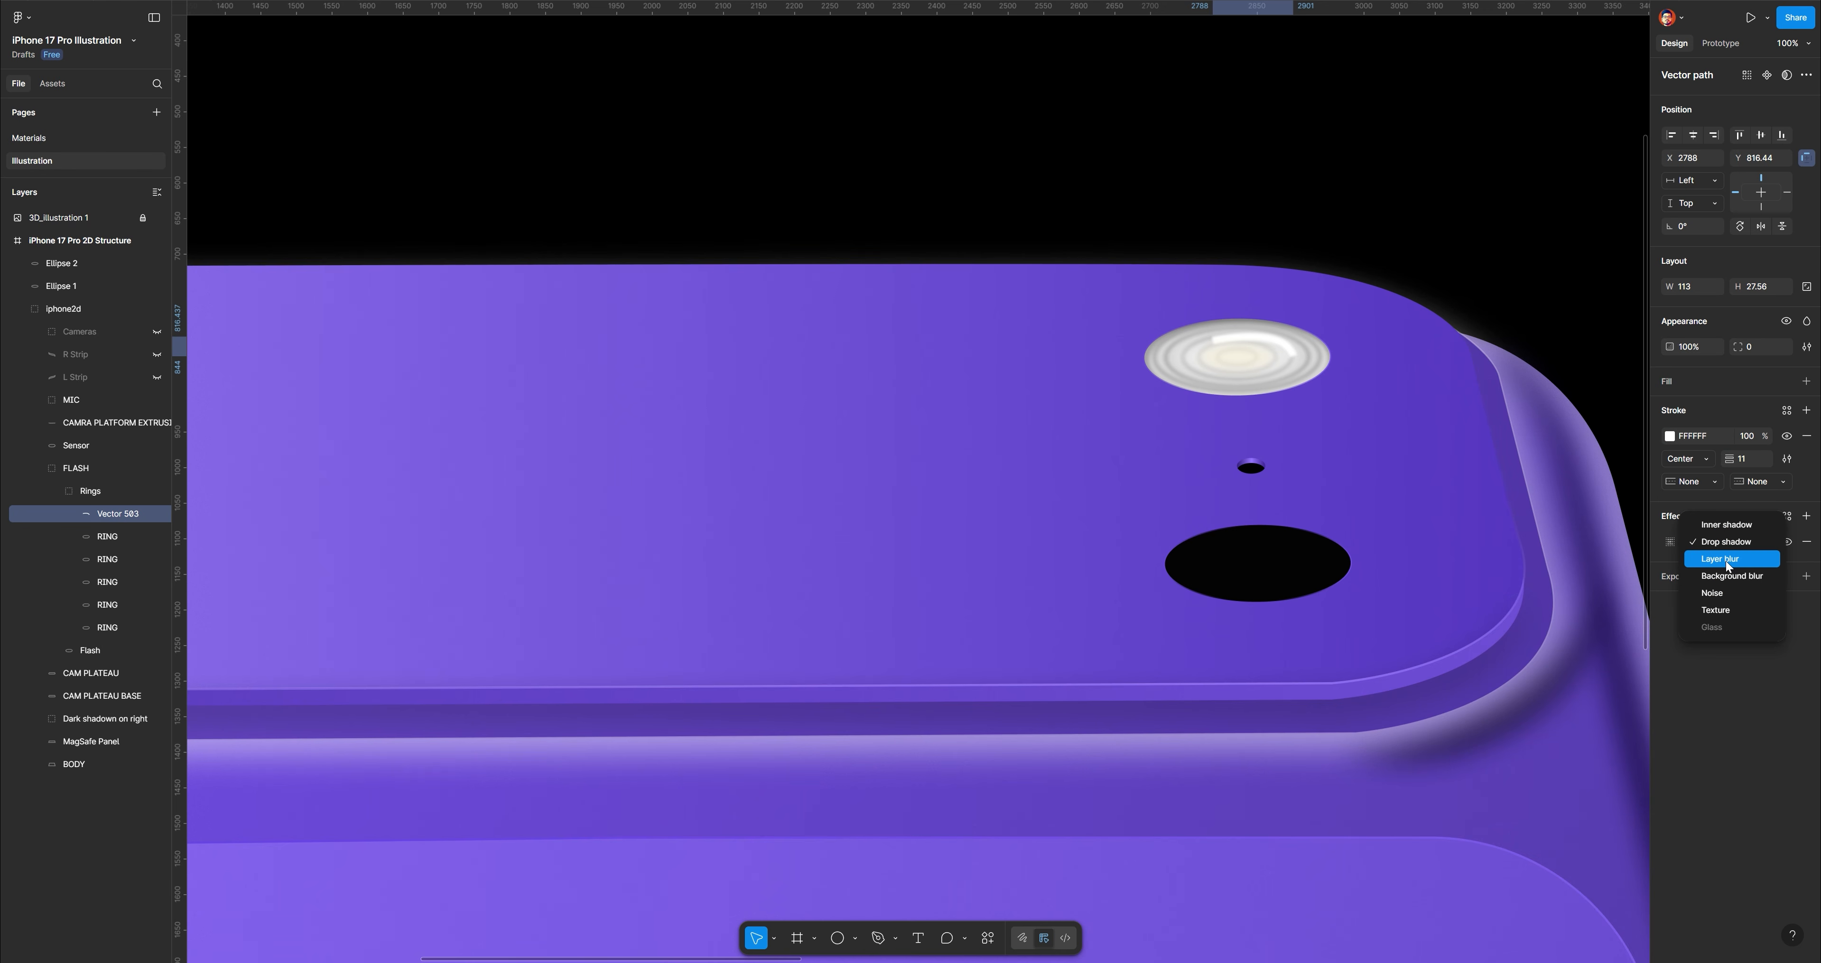
pyautogui.click(1727, 566)
pyautogui.click(1670, 542)
pyautogui.moveTo(1548, 599); pyautogui.dragTo(1721, 595)
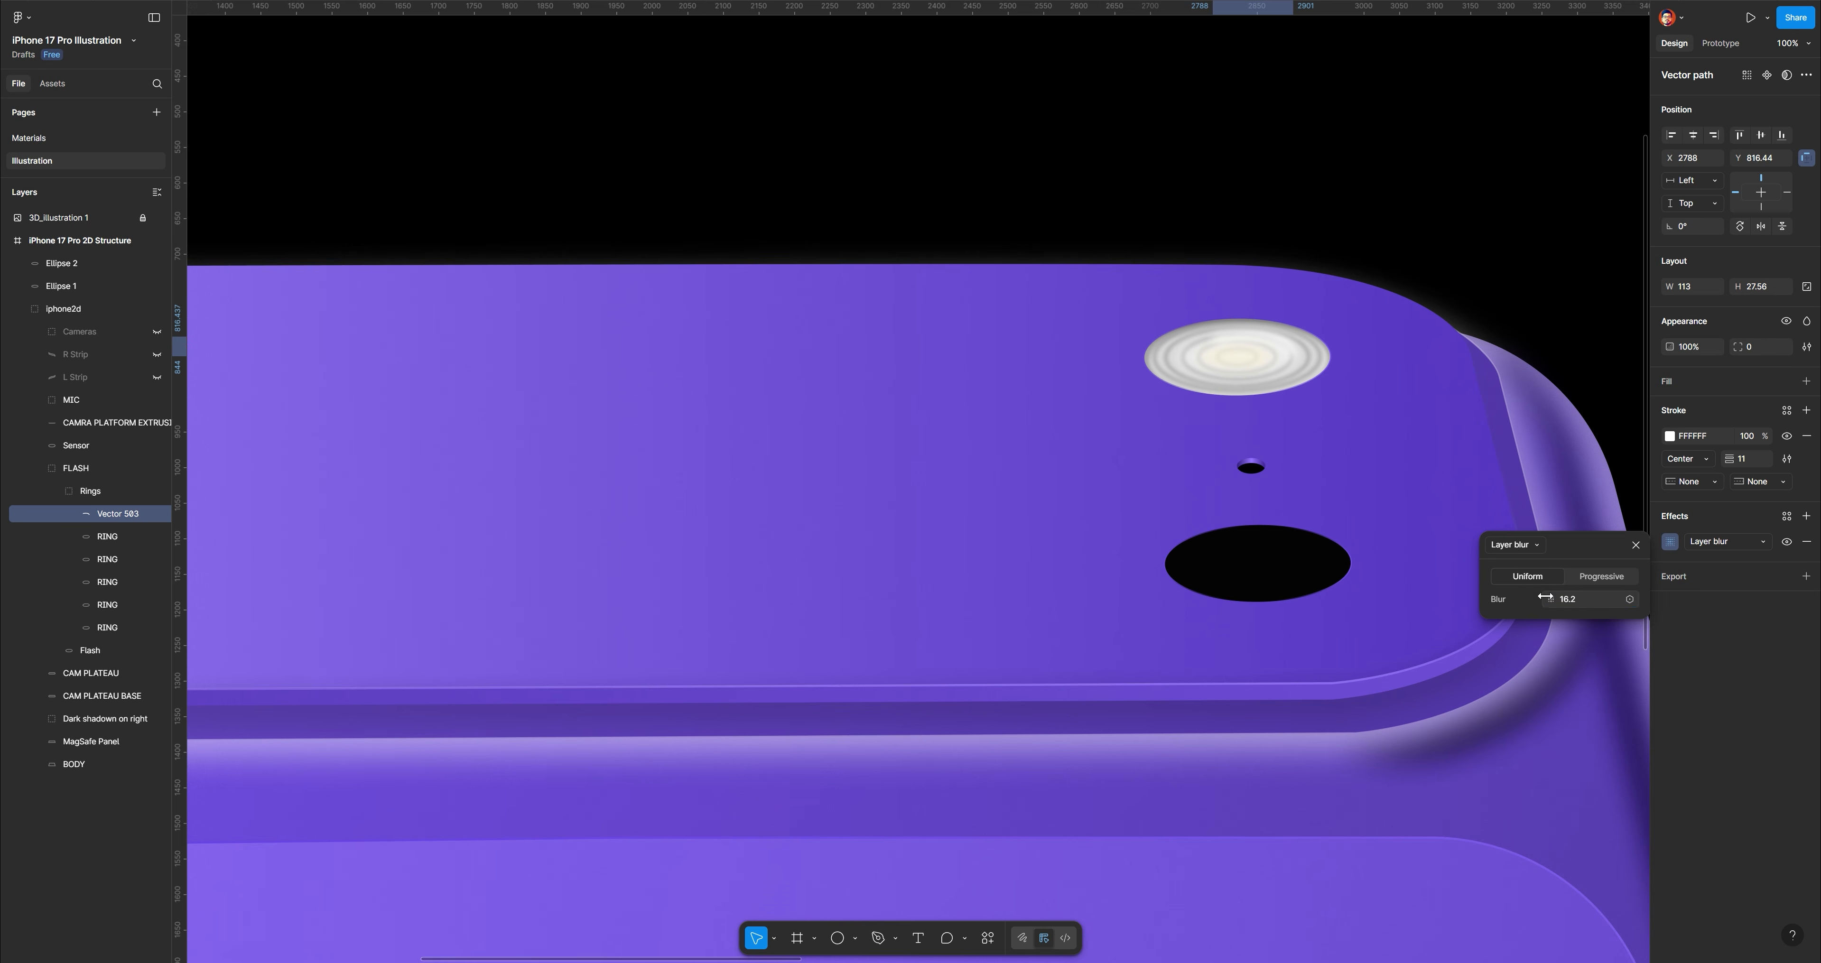
# Give the blurred white highlight path on the flash rings a width profile that tapers at both ends
pyautogui.click(1787, 459)
pyautogui.click(1786, 459)
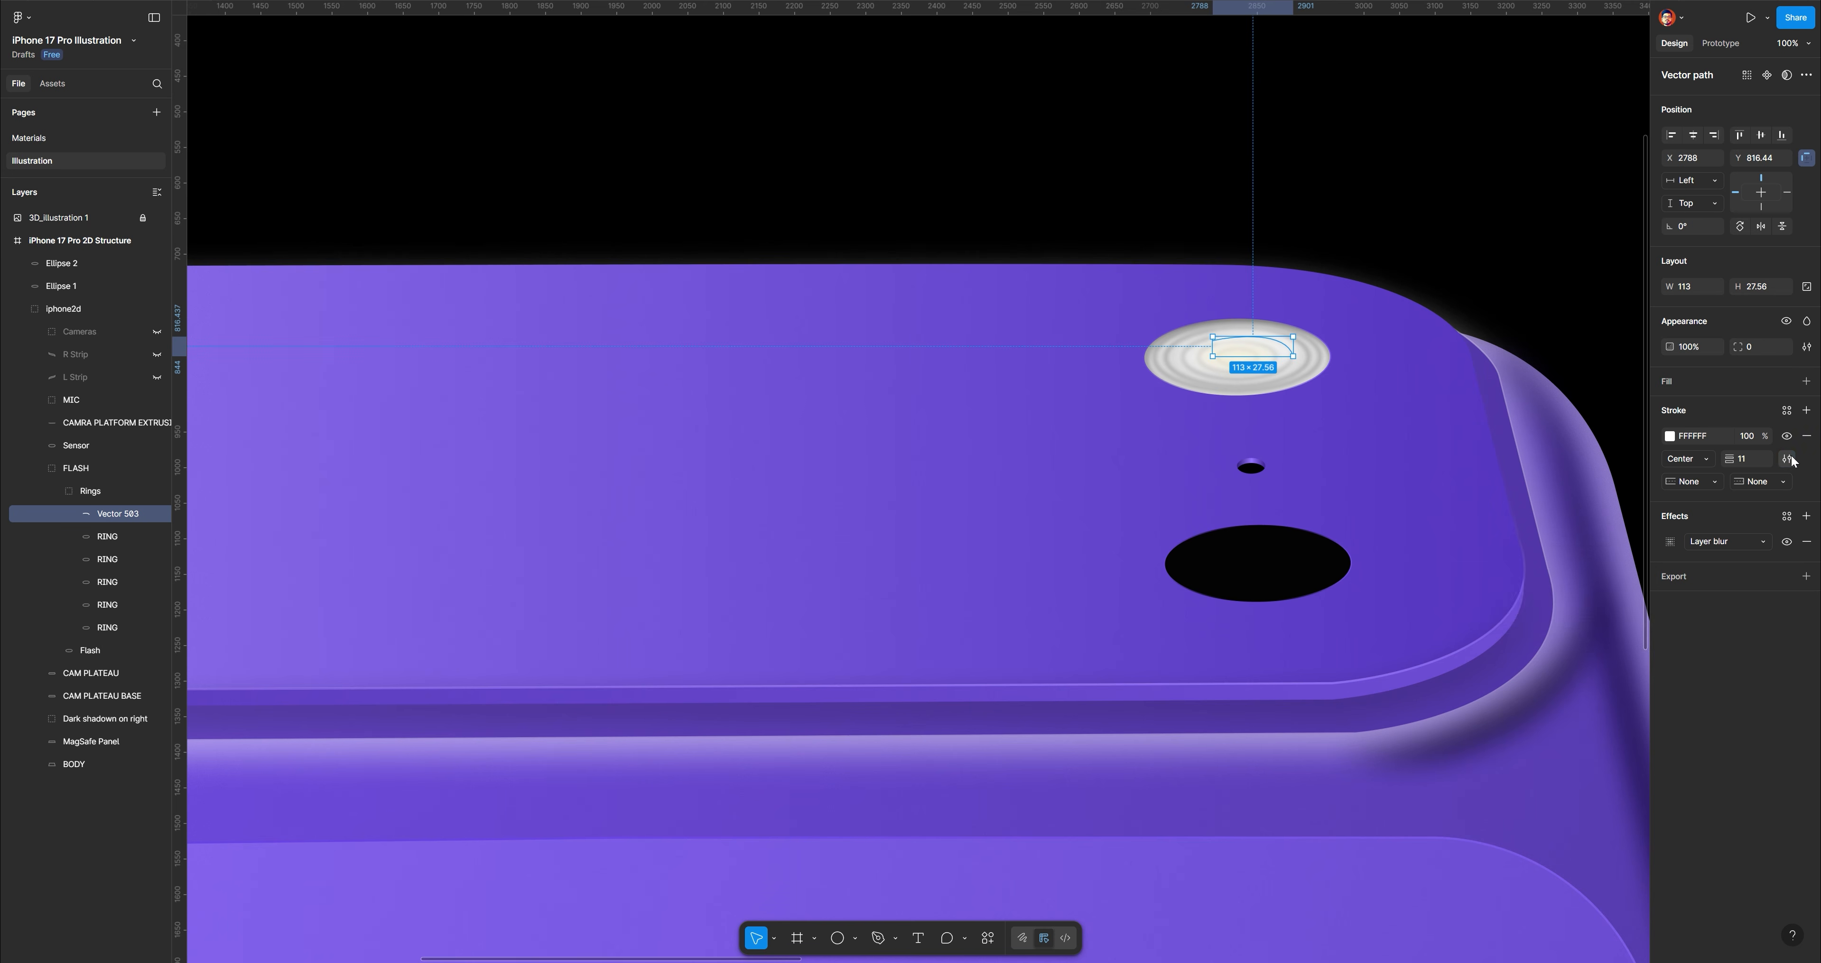
pyautogui.click(1787, 458)
pyautogui.click(1607, 565)
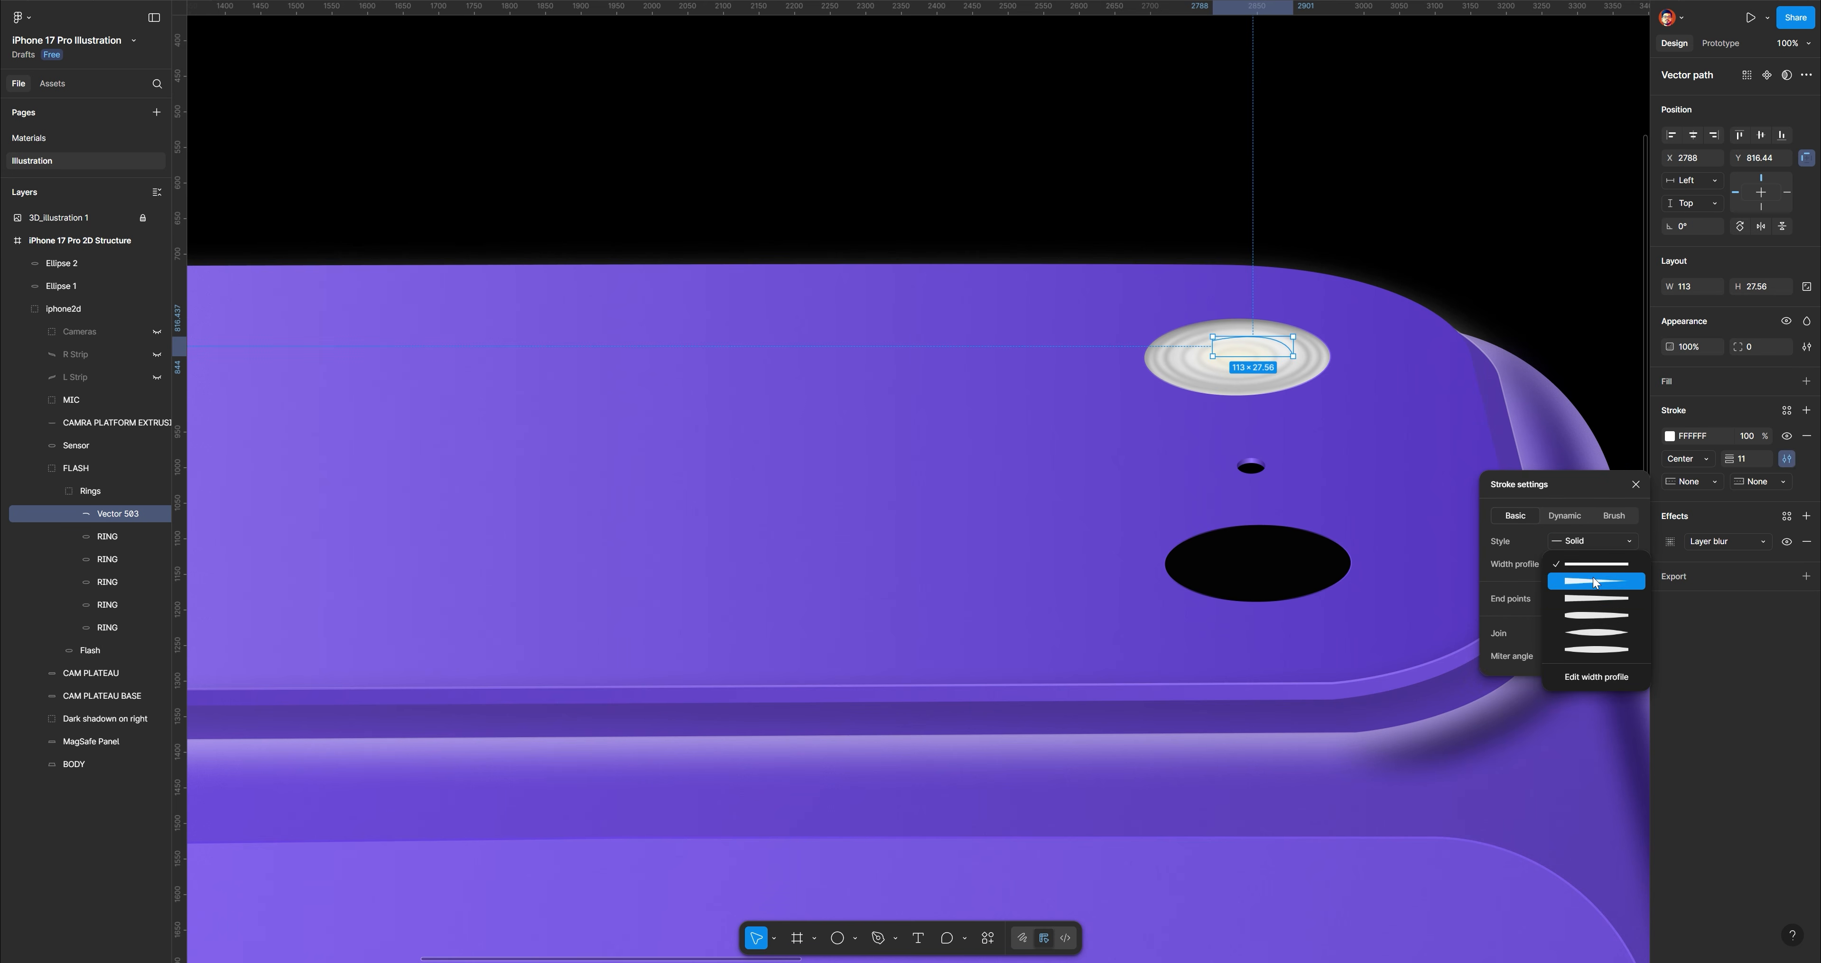
pyautogui.click(1598, 632)
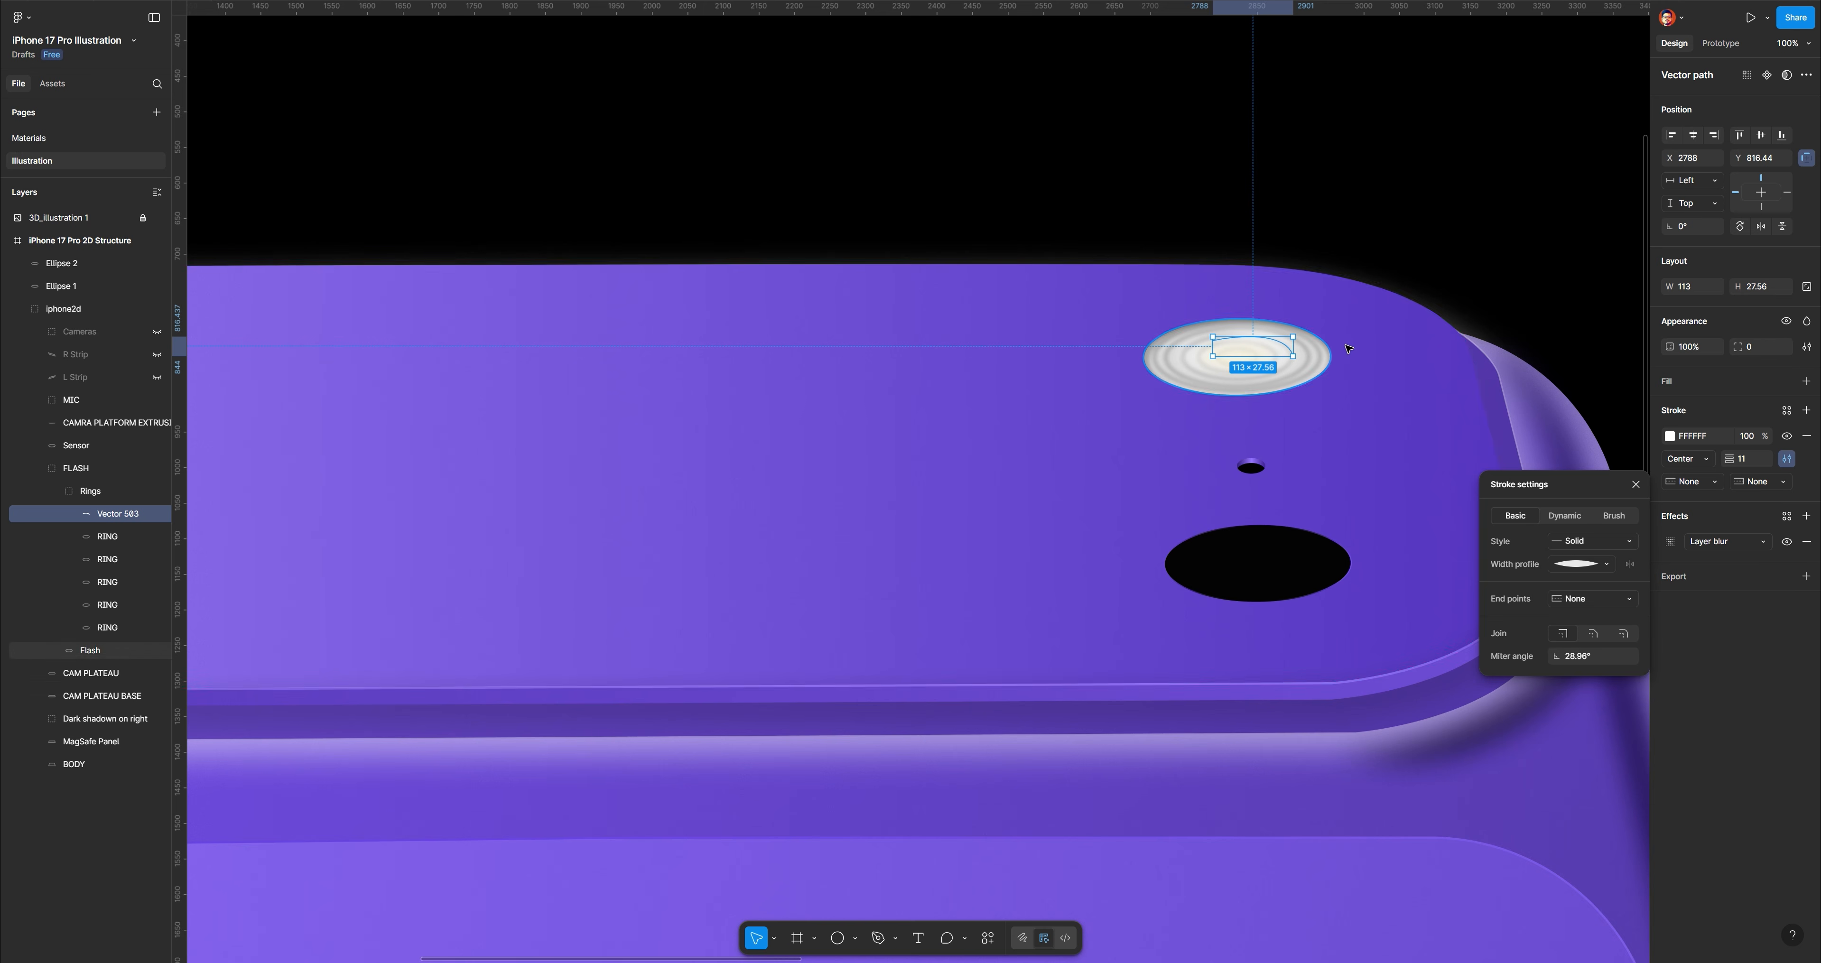
pyautogui.click(1070, 233)
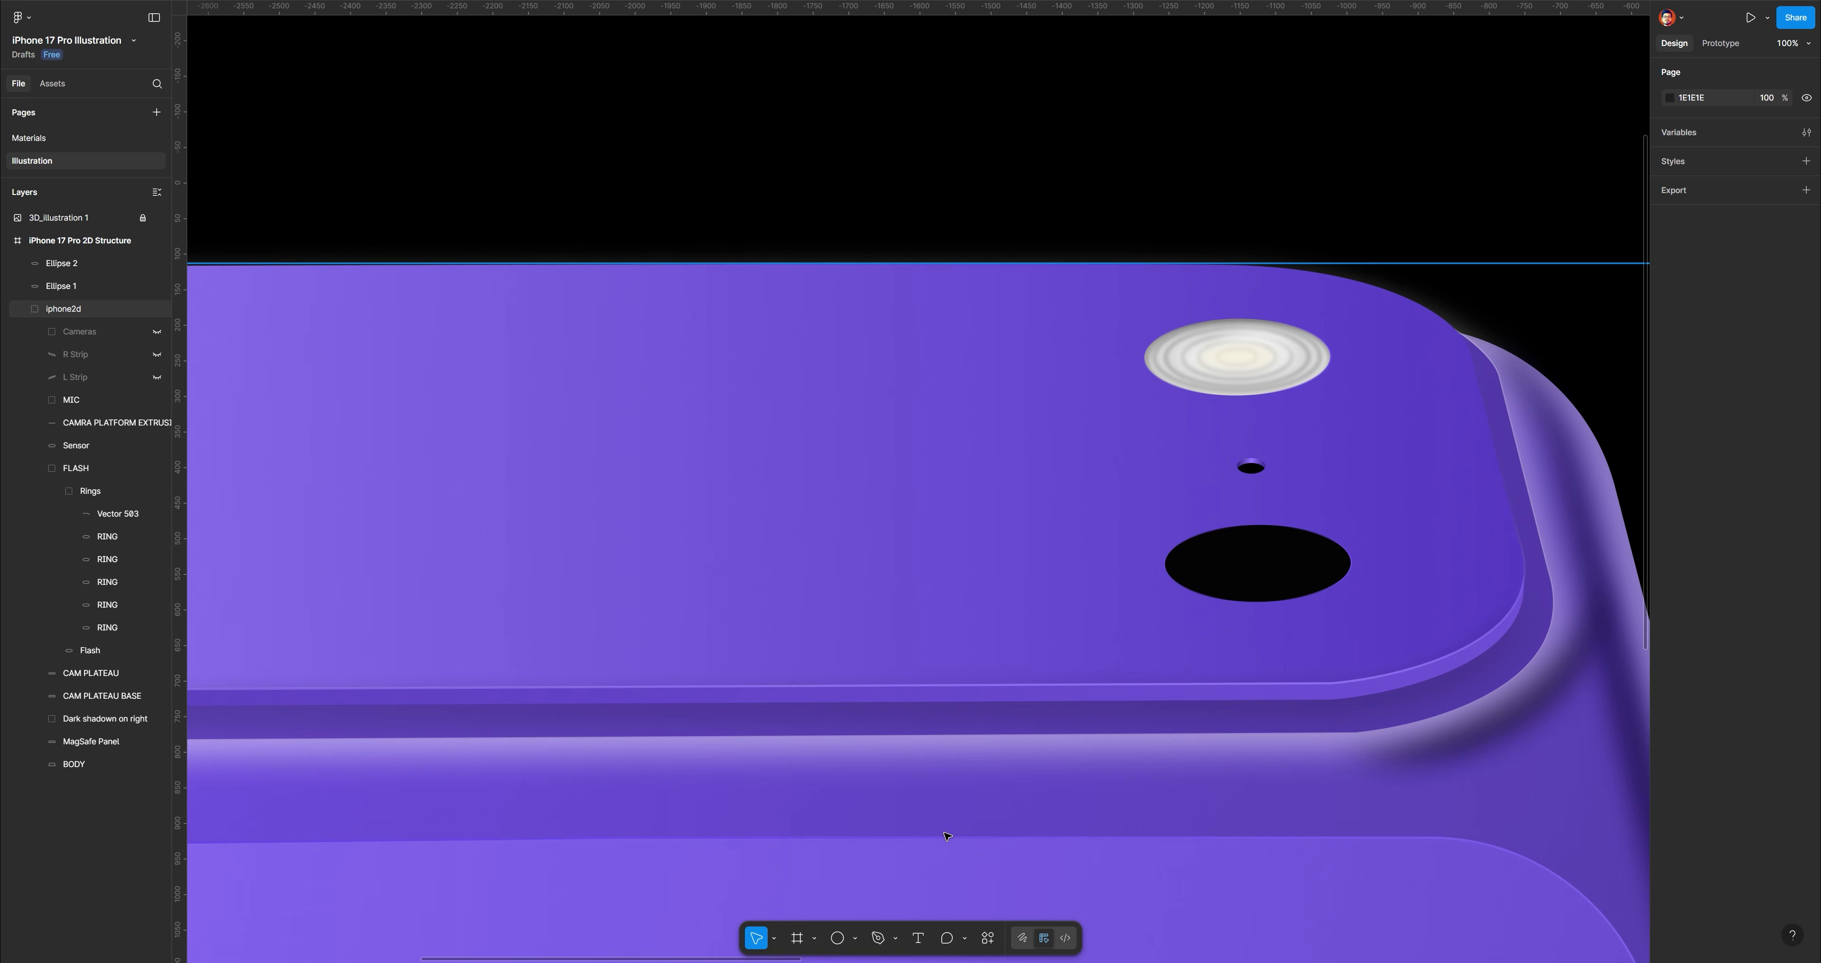
# Draw a second curved highlight path about 96 × 42 along the lower left part of the flash rings with the Pen tool
pyautogui.click(878, 938)
pyautogui.click(1190, 348)
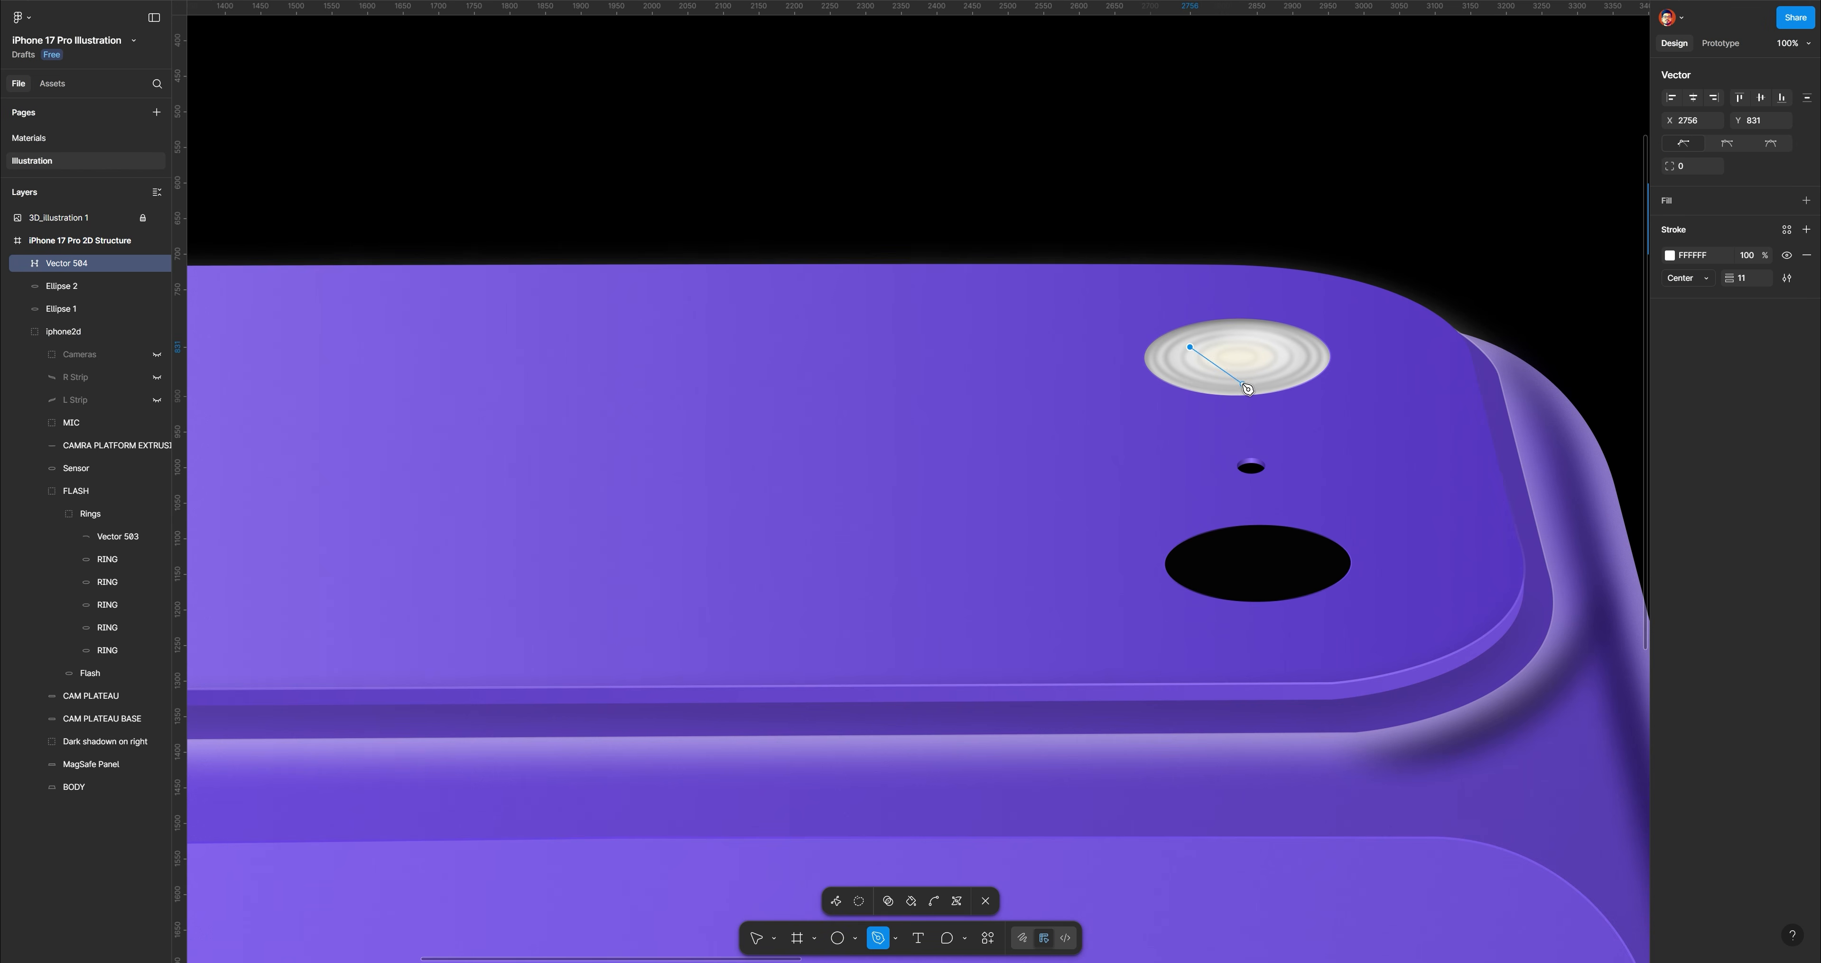
pyautogui.moveTo(1251, 375); pyautogui.dragTo(1354, 370)
pyautogui.click(756, 937)
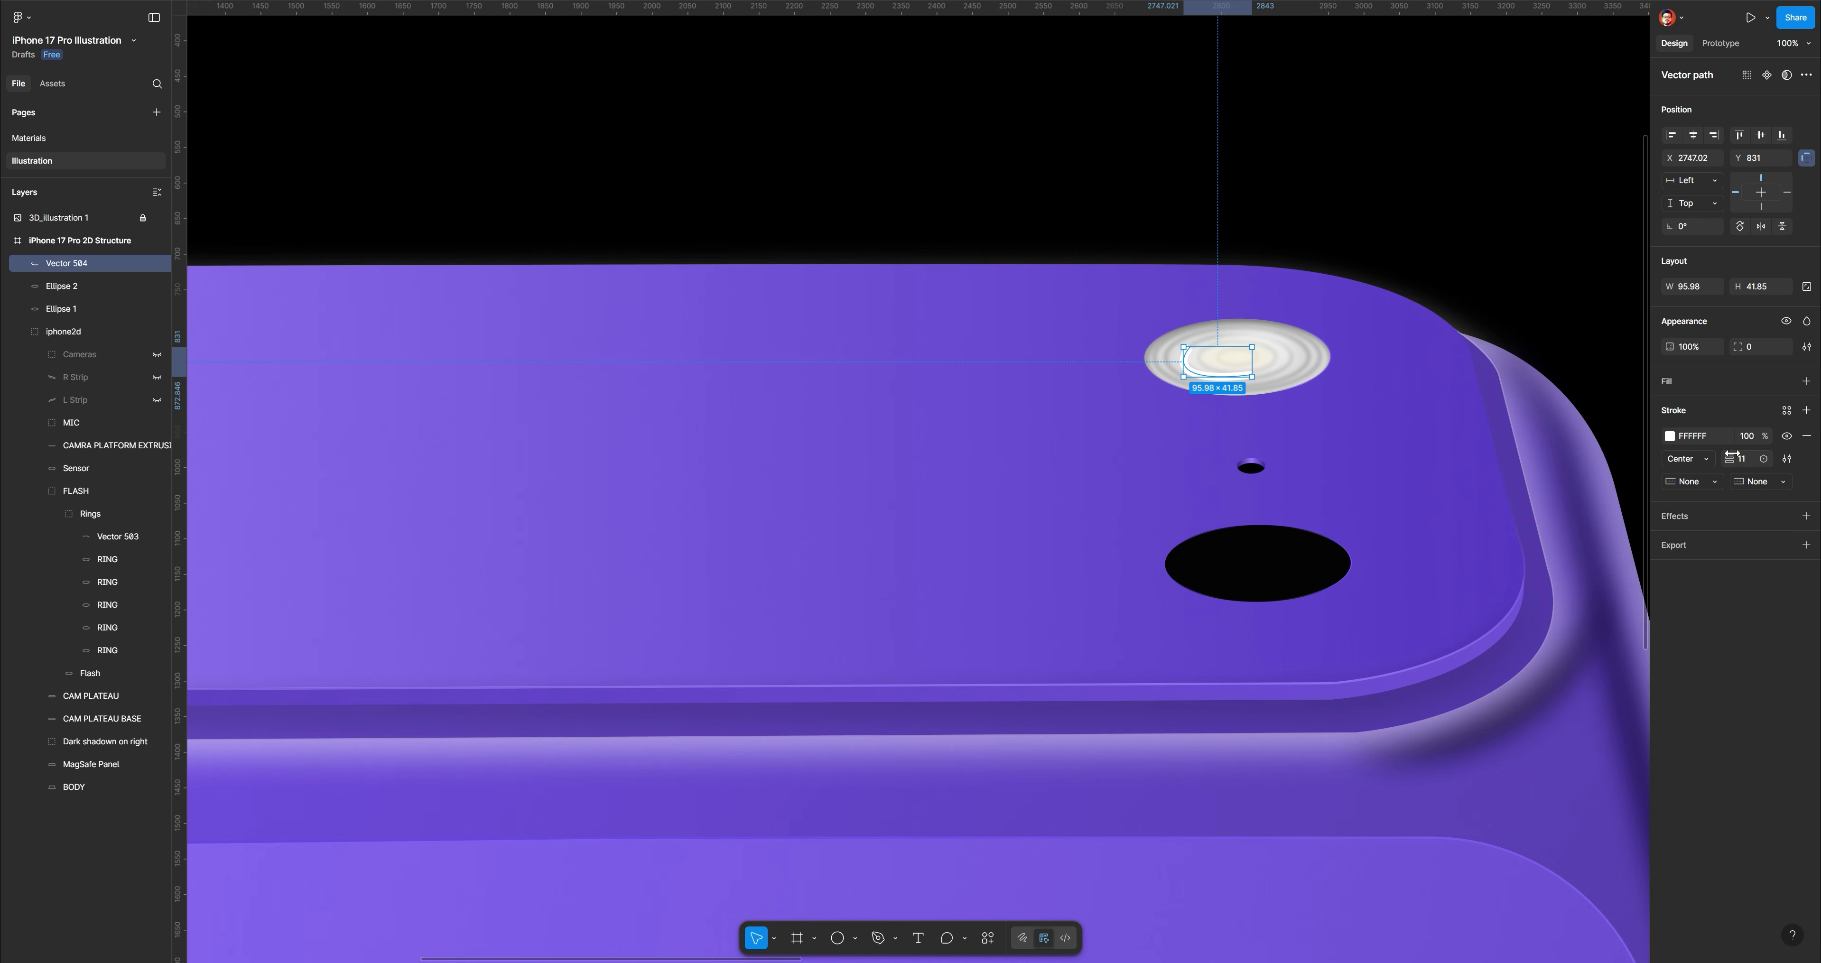
# Add a layer blur of about 29.5 to the lower left highlight path on the flash
pyautogui.click(1808, 521)
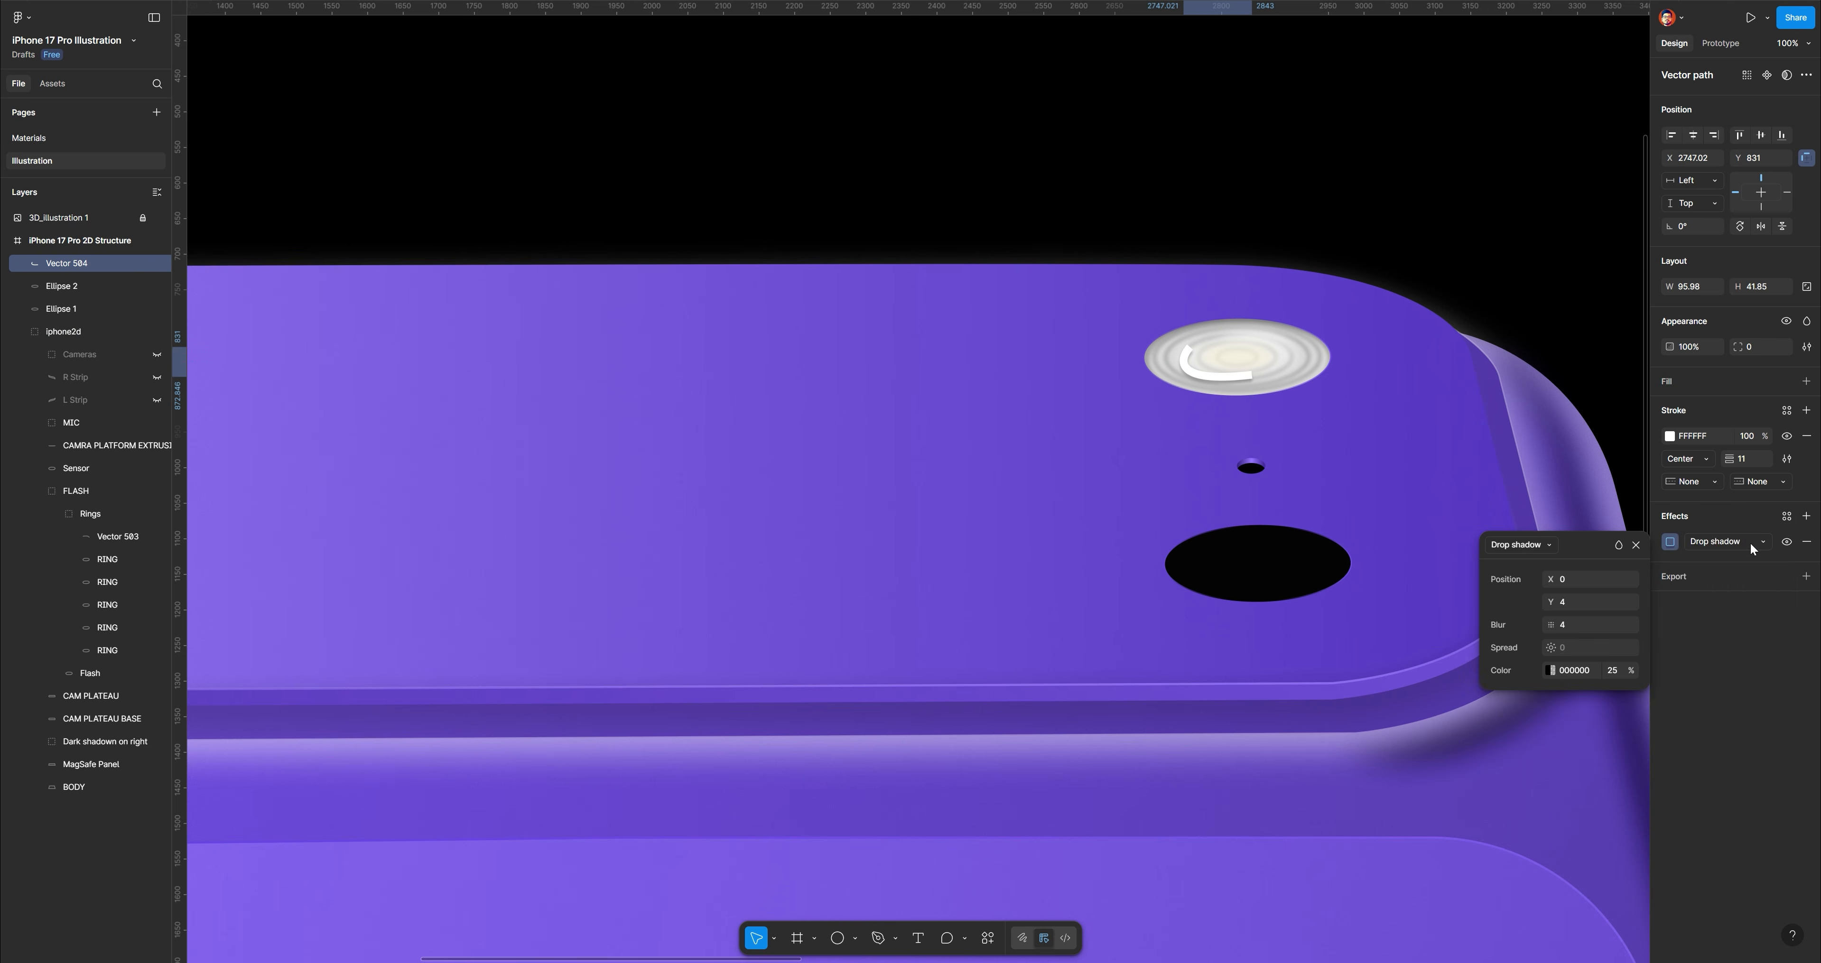
pyautogui.click(1706, 541)
pyautogui.click(1716, 561)
pyautogui.click(1669, 542)
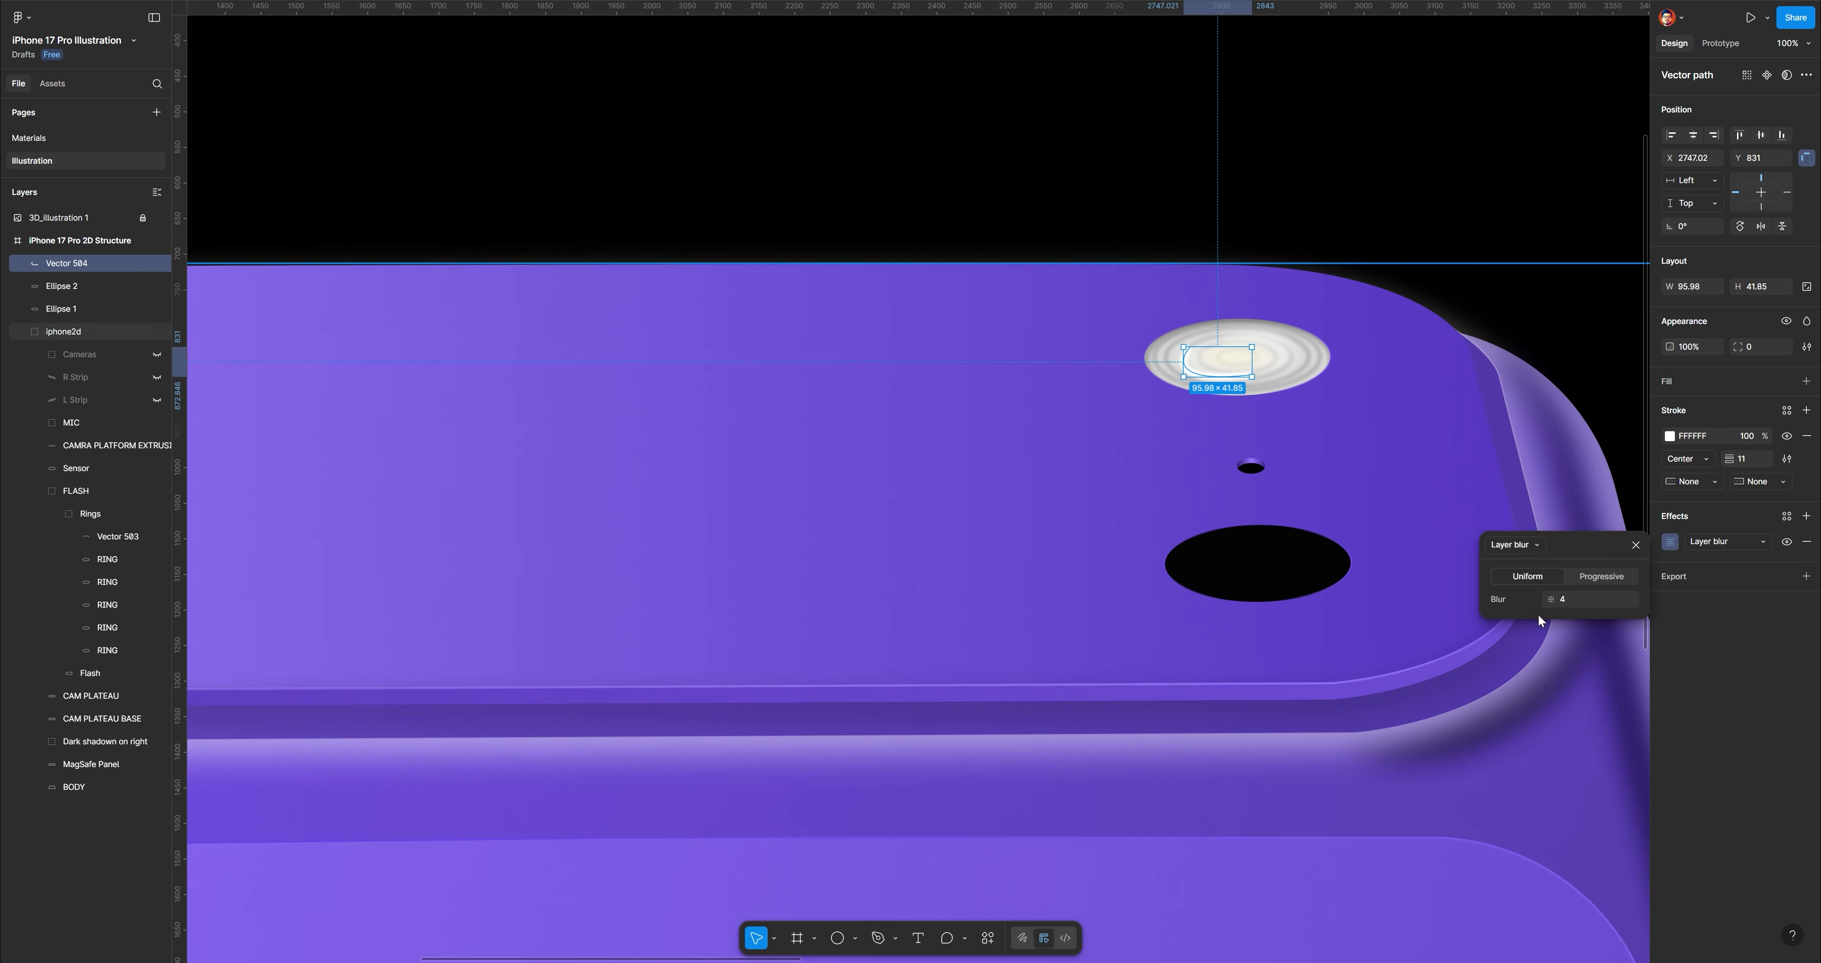
pyautogui.moveTo(1550, 599); pyautogui.dragTo(92, 575)
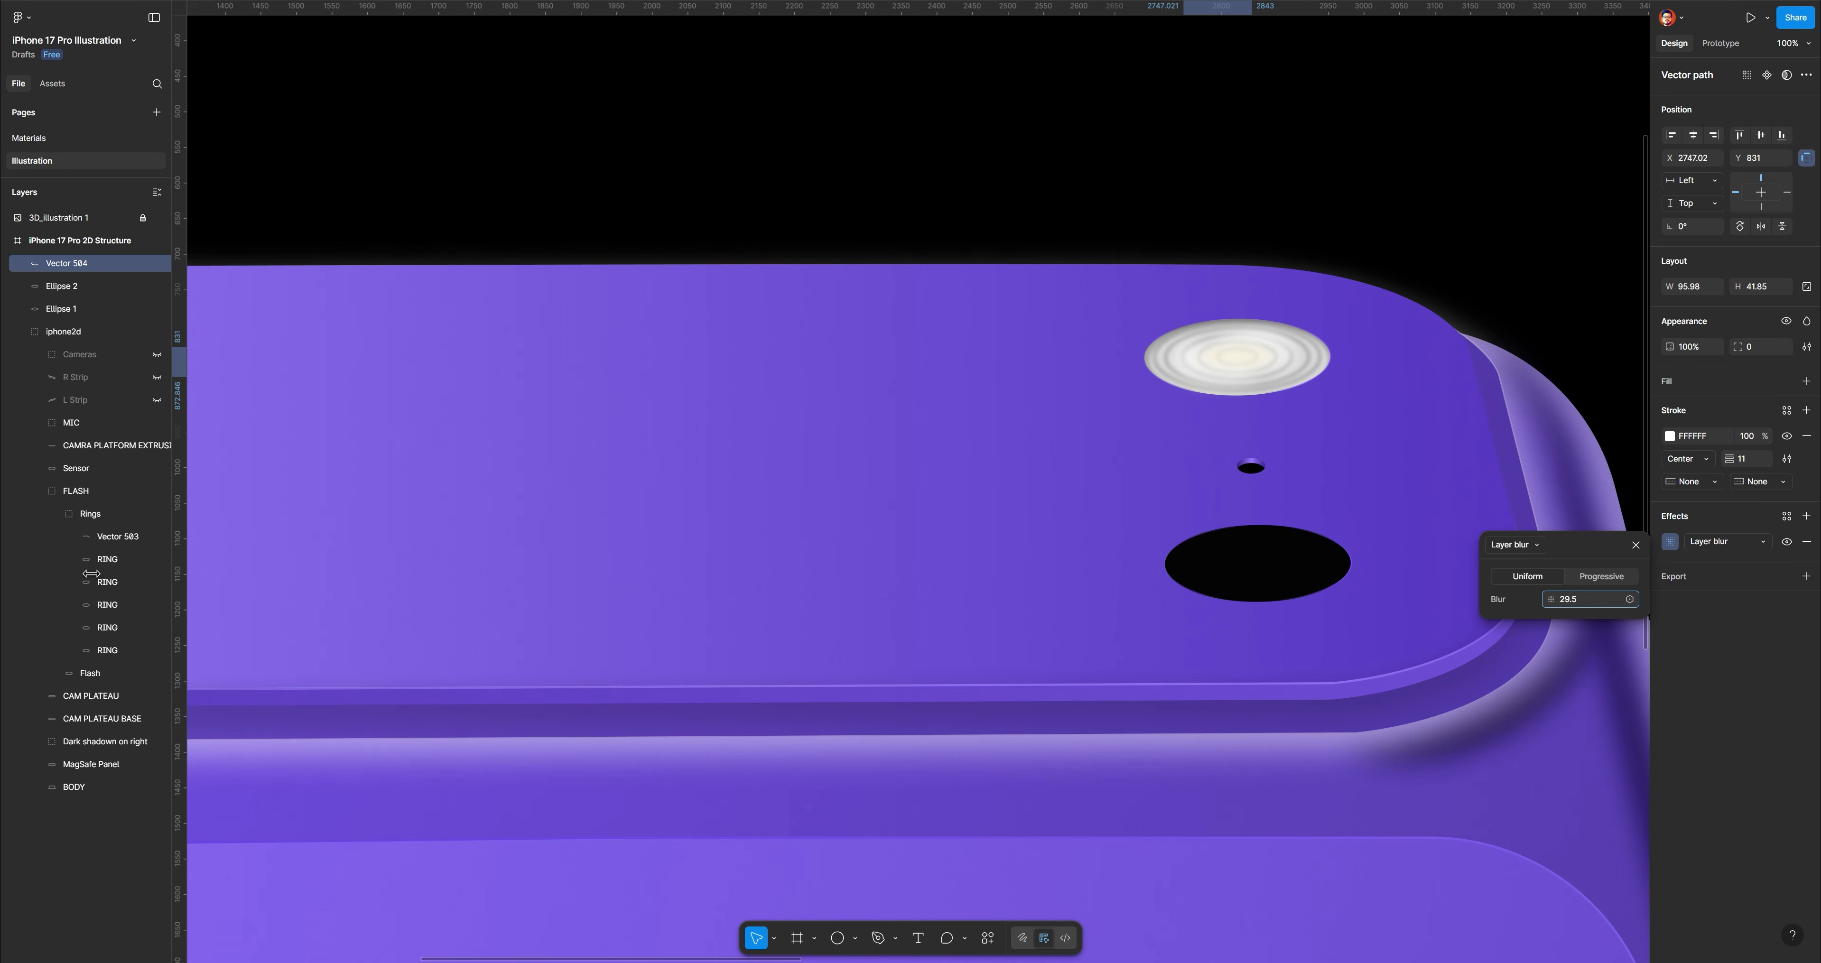
pyautogui.click(1429, 203)
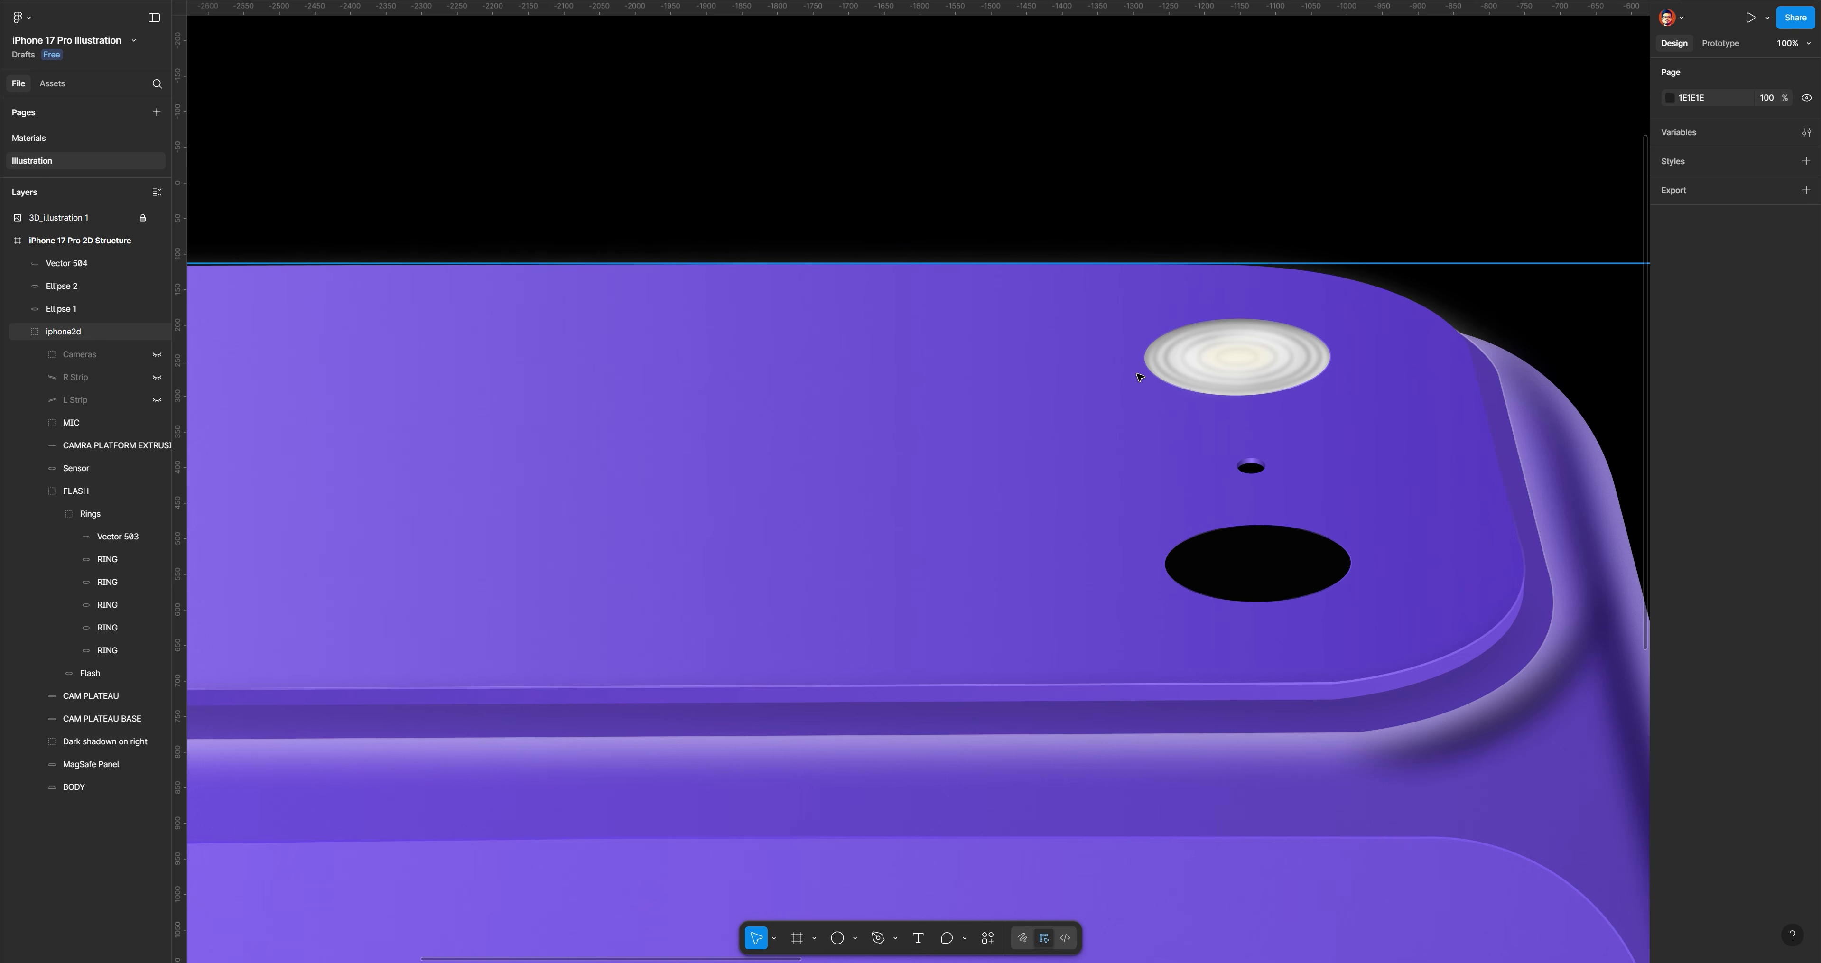
# Set the stroke opacity of all five RING layers to 84%
pyautogui.click(118, 557)
pyautogui.keyDown('shift'); pyautogui.click(107, 650); pyautogui.keyUp('shift')
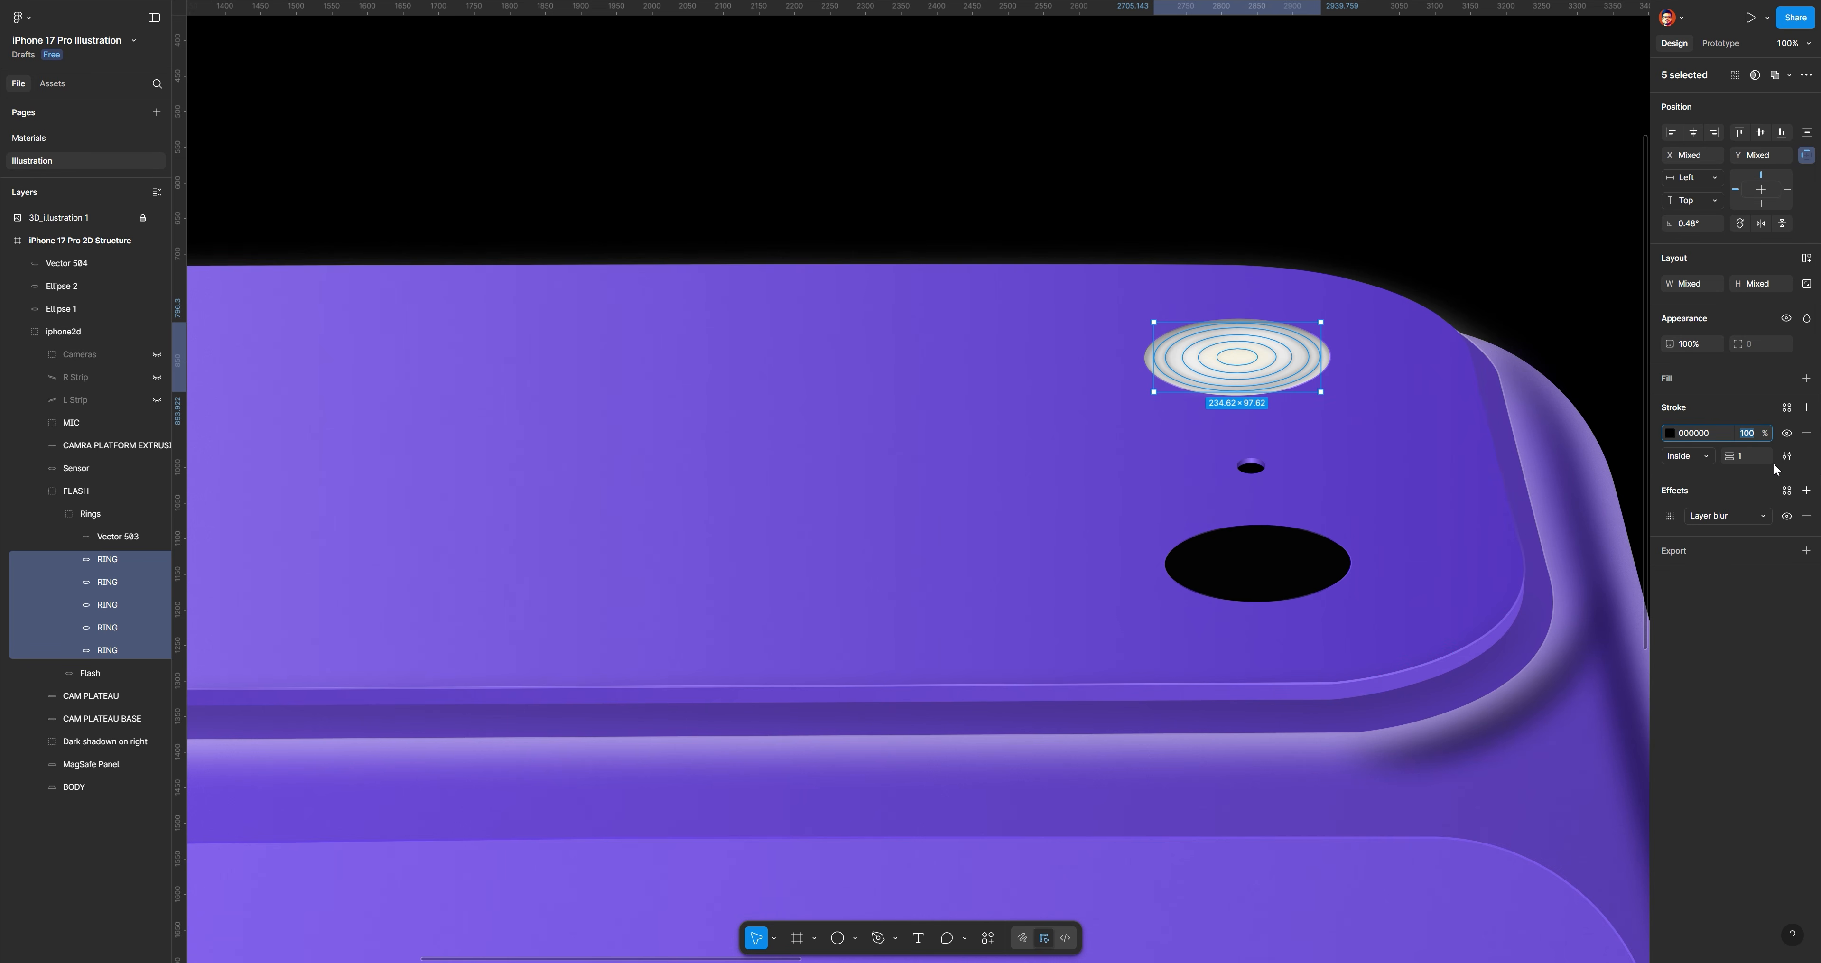
pyautogui.write('84')
pyautogui.press('Return')
pyautogui.click(1426, 234)
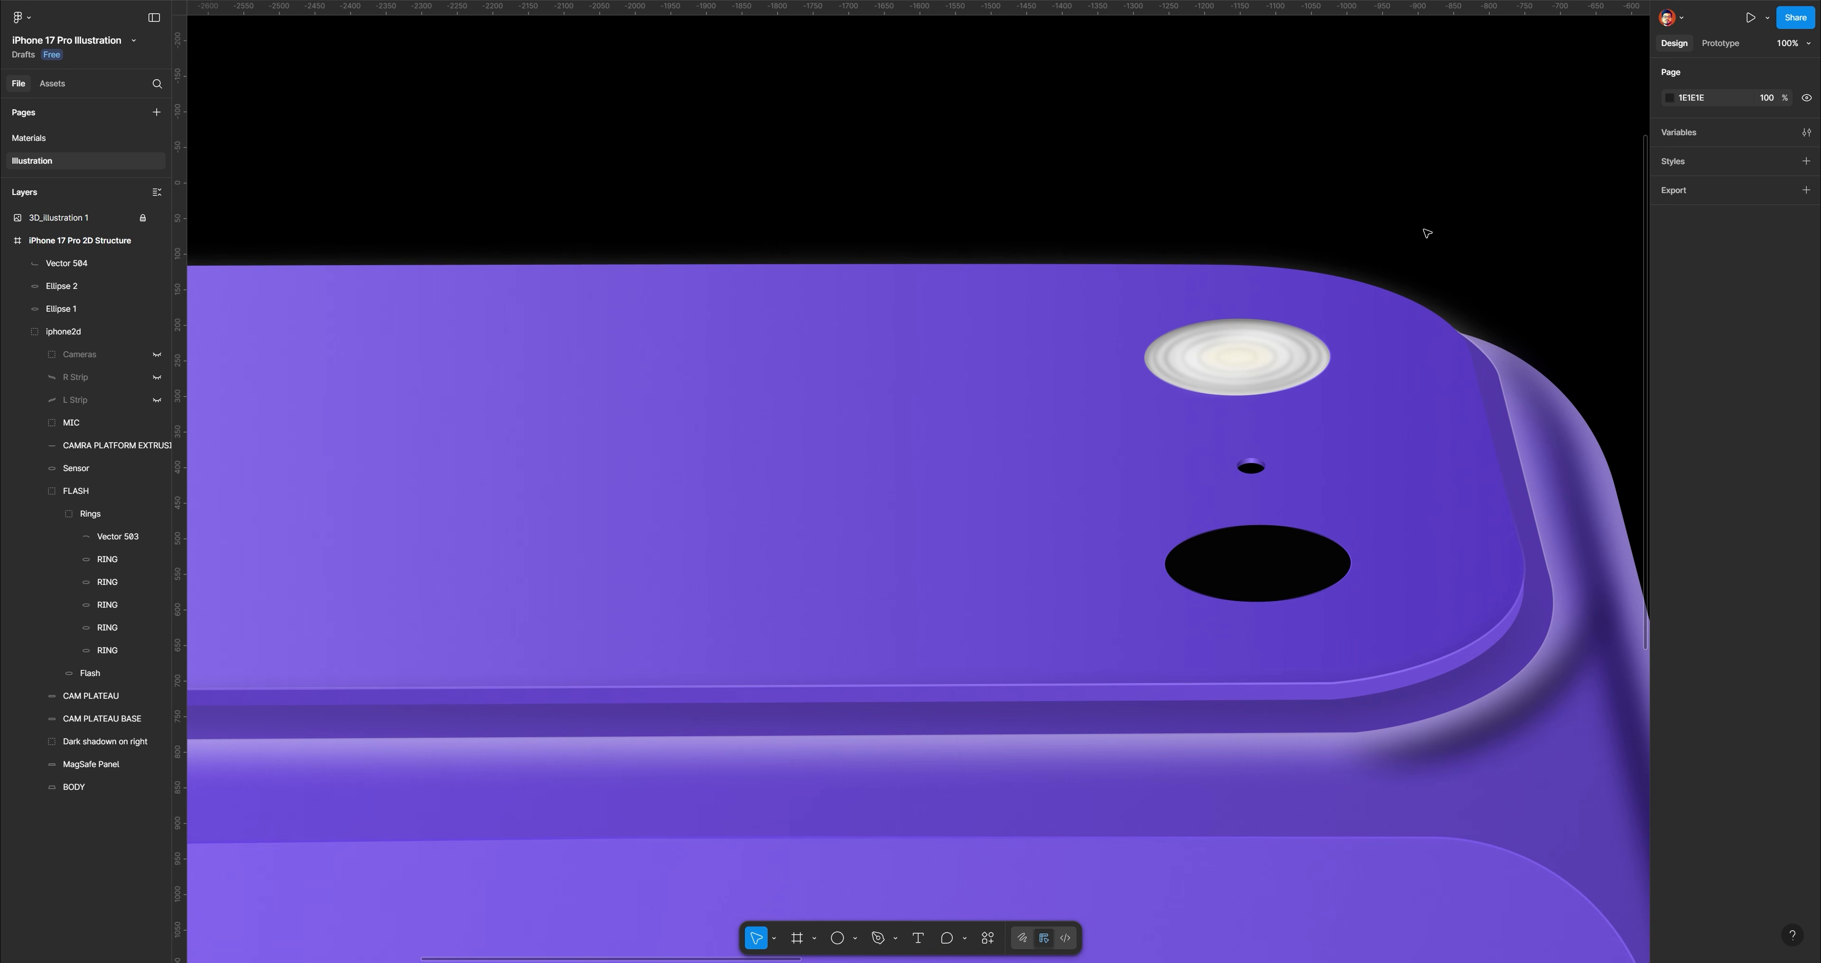
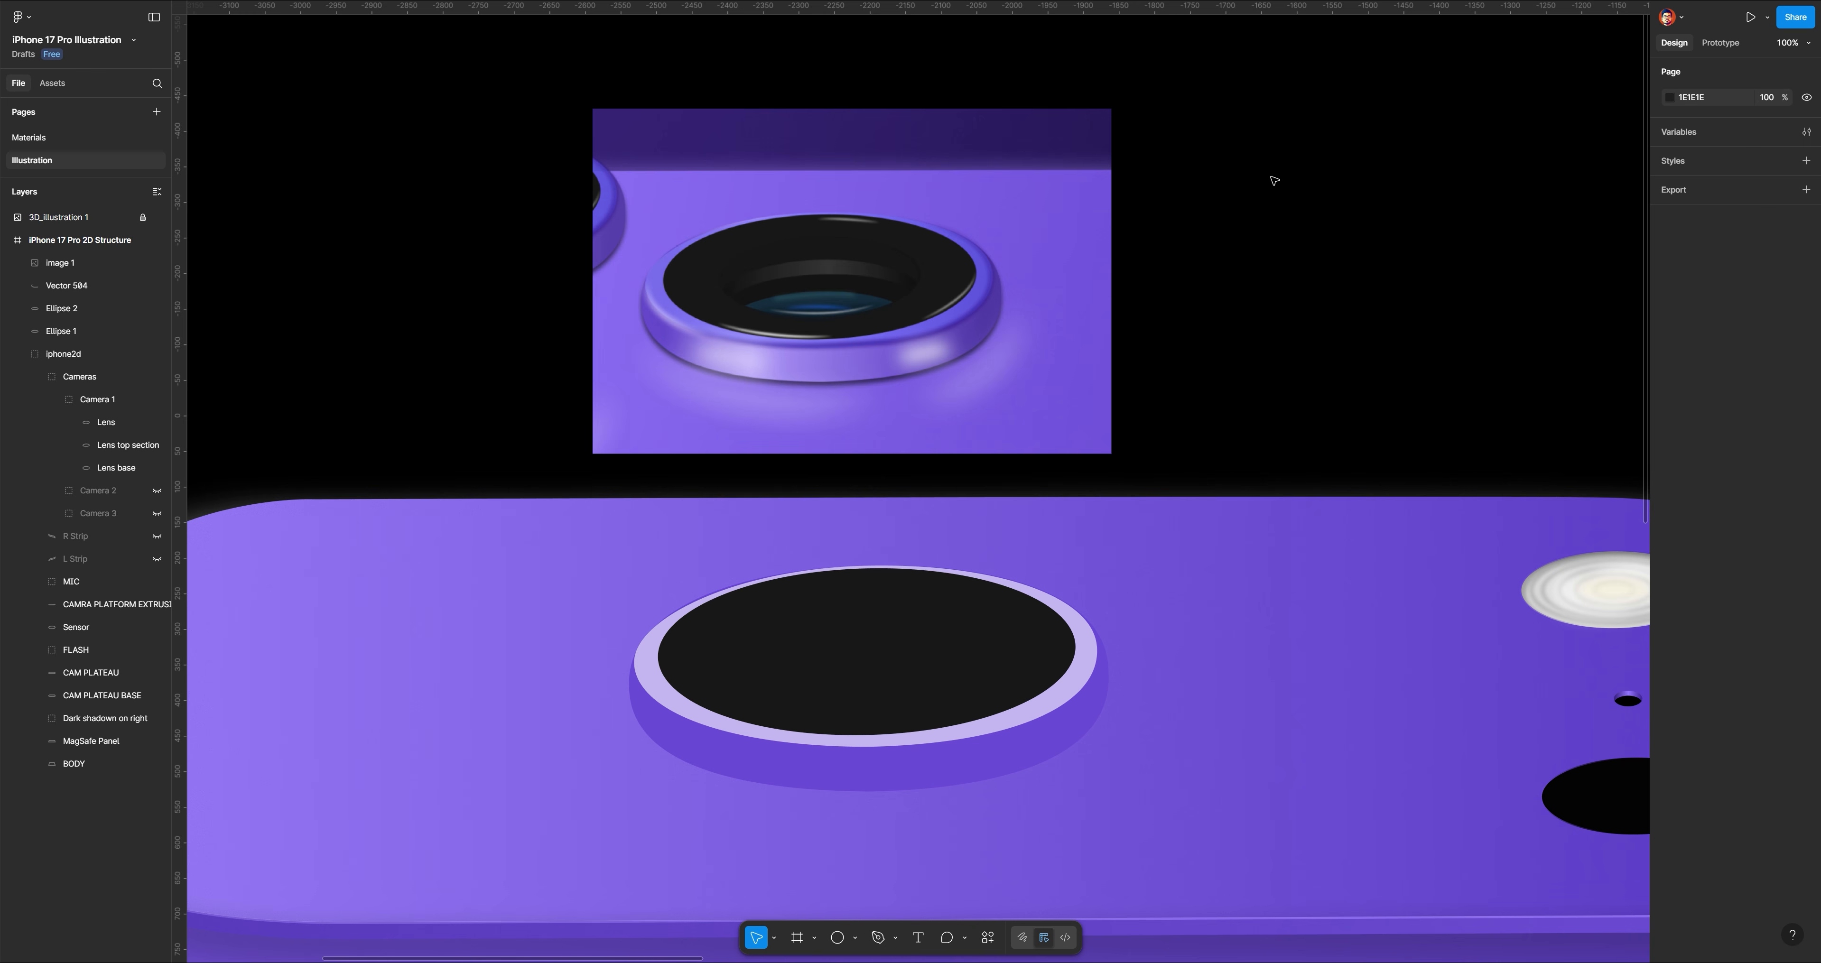
# Change the Lens base fill of Camera 1 to a linear gradient running horizontally across the base
pyautogui.scroll(-4, 1274, 180)
pyautogui.hscroll(-2, 1182, 298)
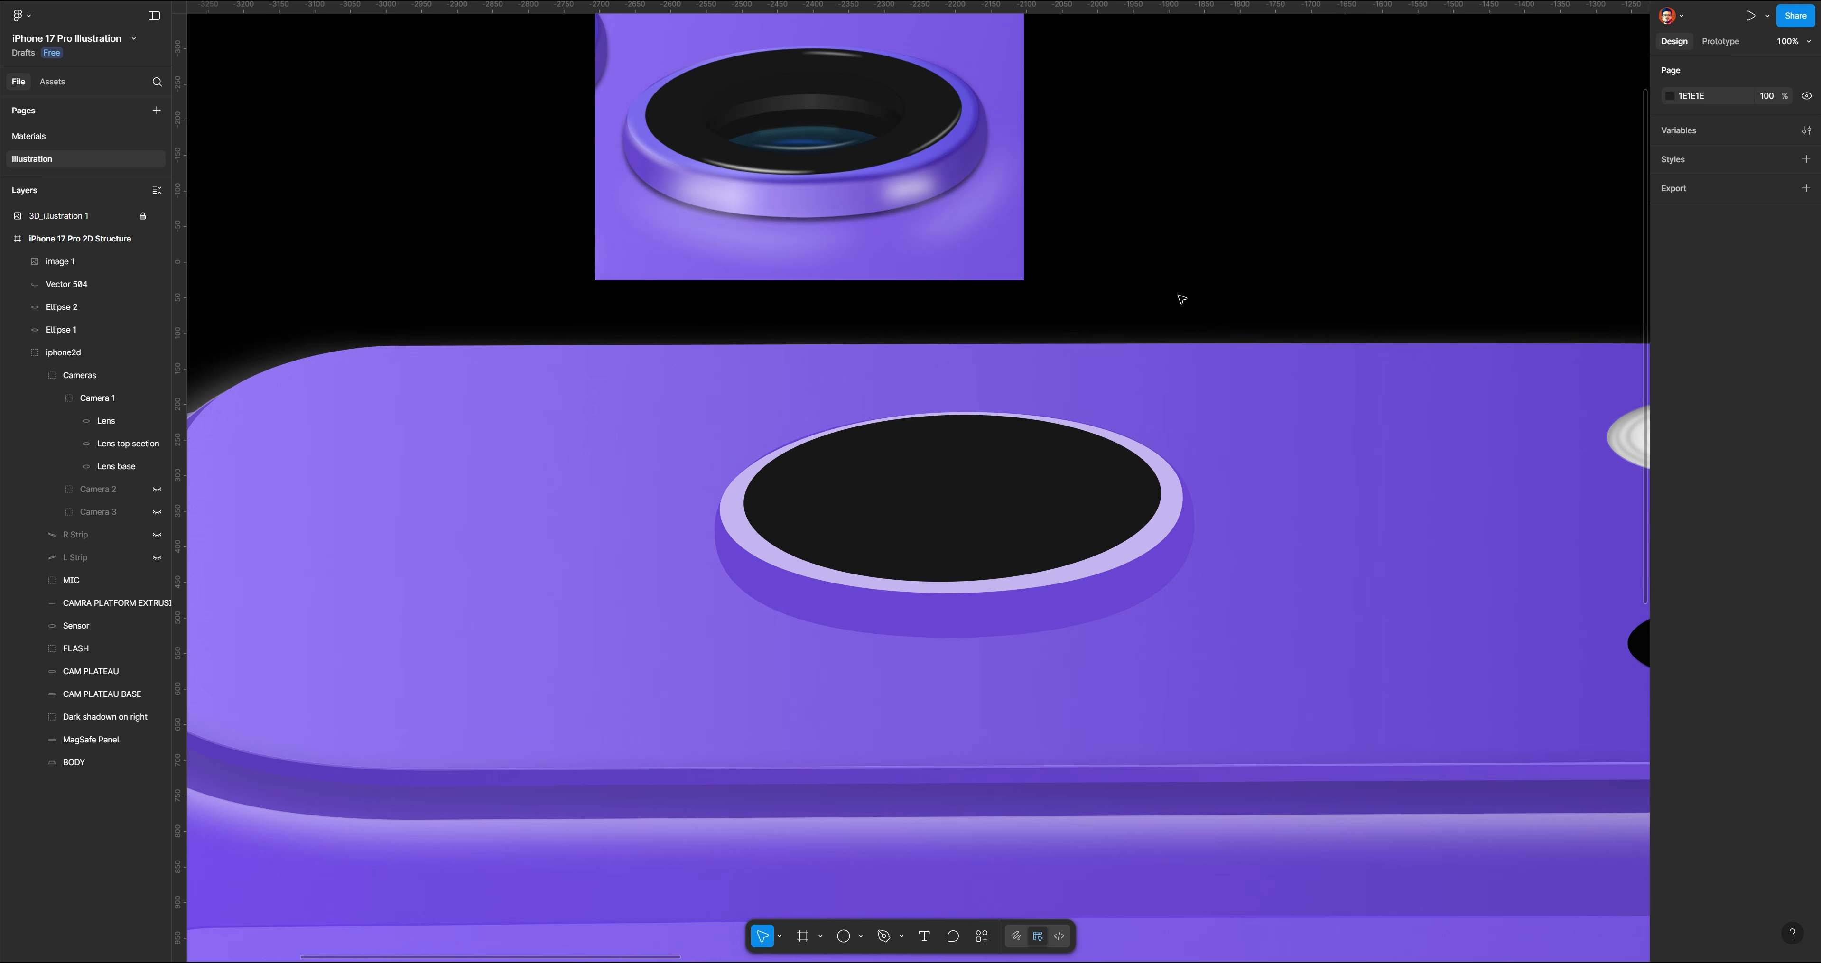
pyautogui.keyDown('ctrl'); pyautogui.click(1103, 591); pyautogui.keyUp('ctrl')
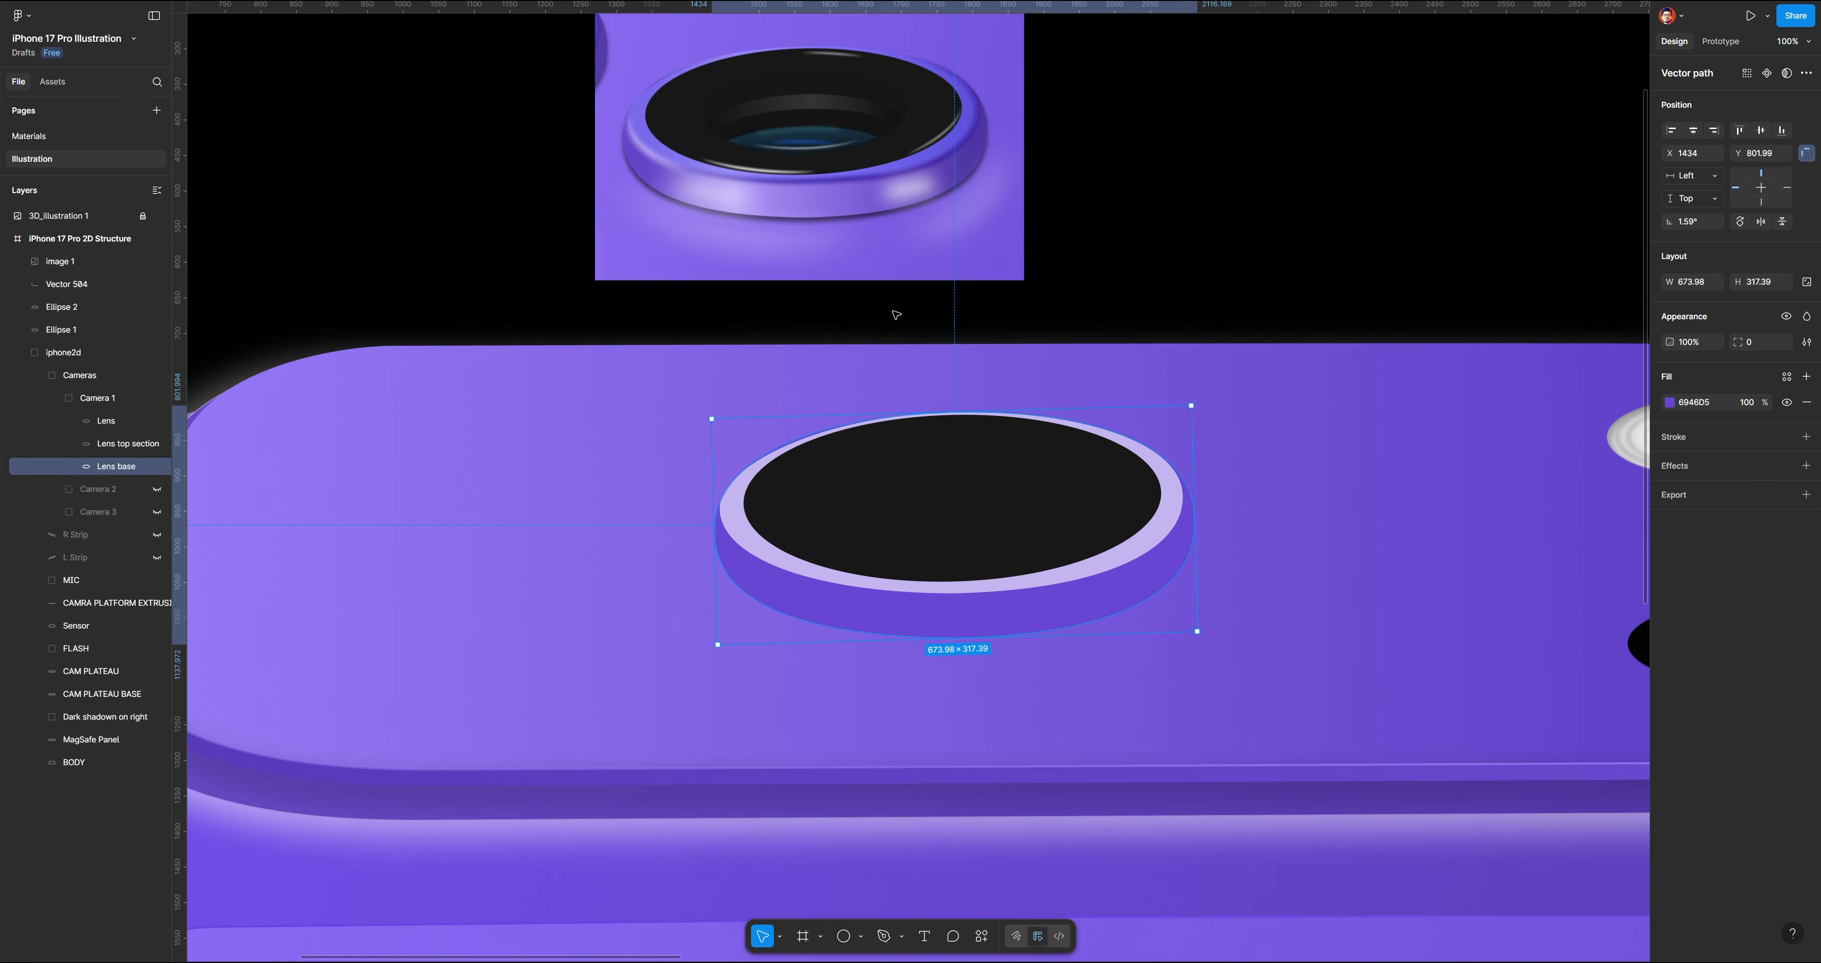
pyautogui.click(1670, 402)
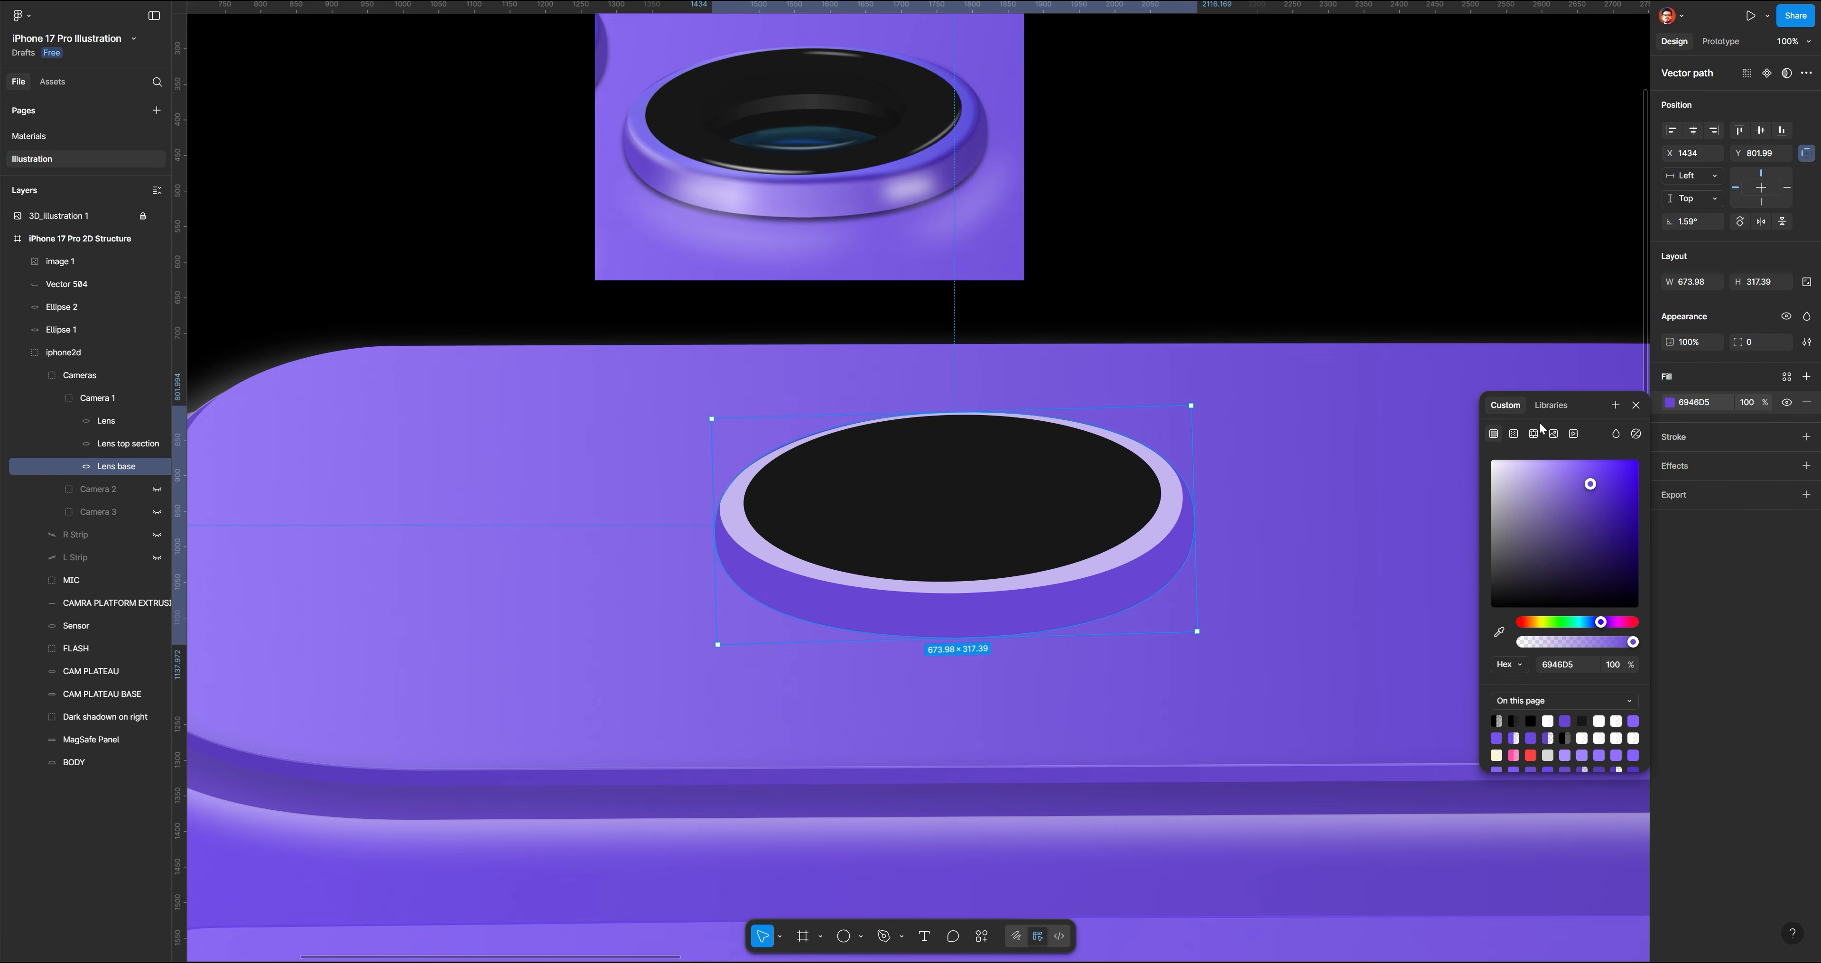
pyautogui.click(1514, 434)
pyautogui.moveTo(939, 411); pyautogui.dragTo(714, 527)
# Add two intermediate colour stops to the Lens base gradient, at 34% and 72%
pyautogui.click(878, 511)
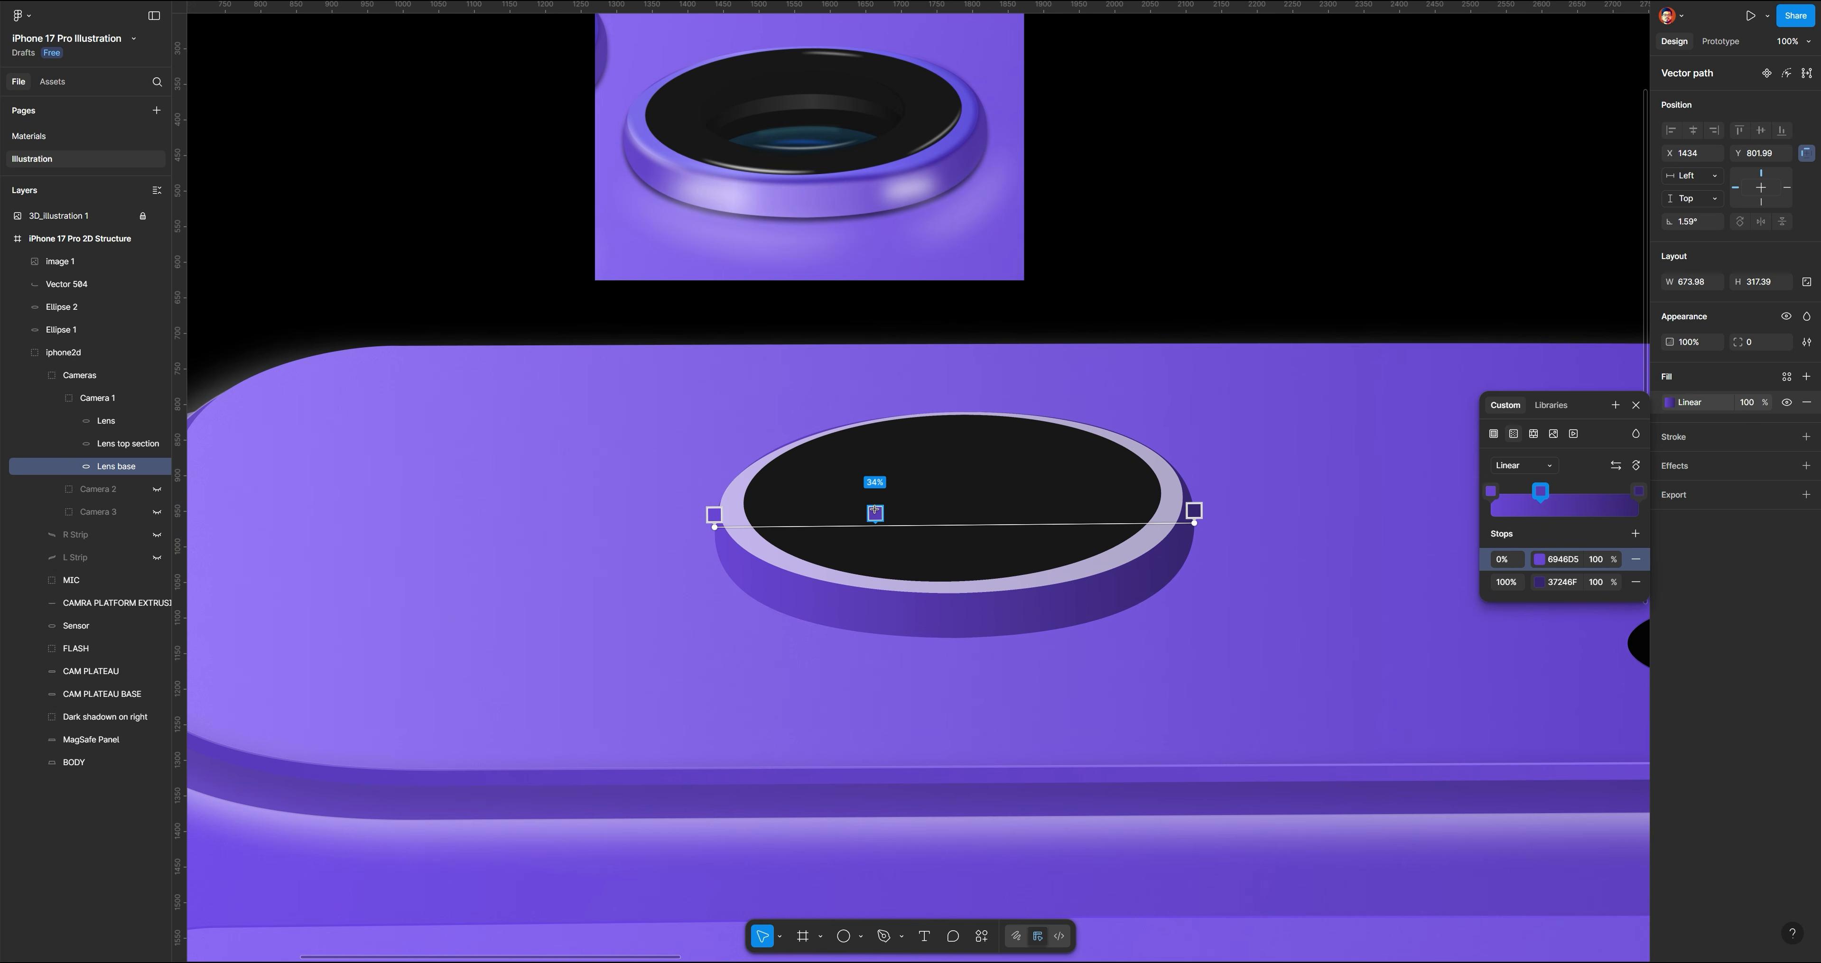
pyautogui.press('Escape')
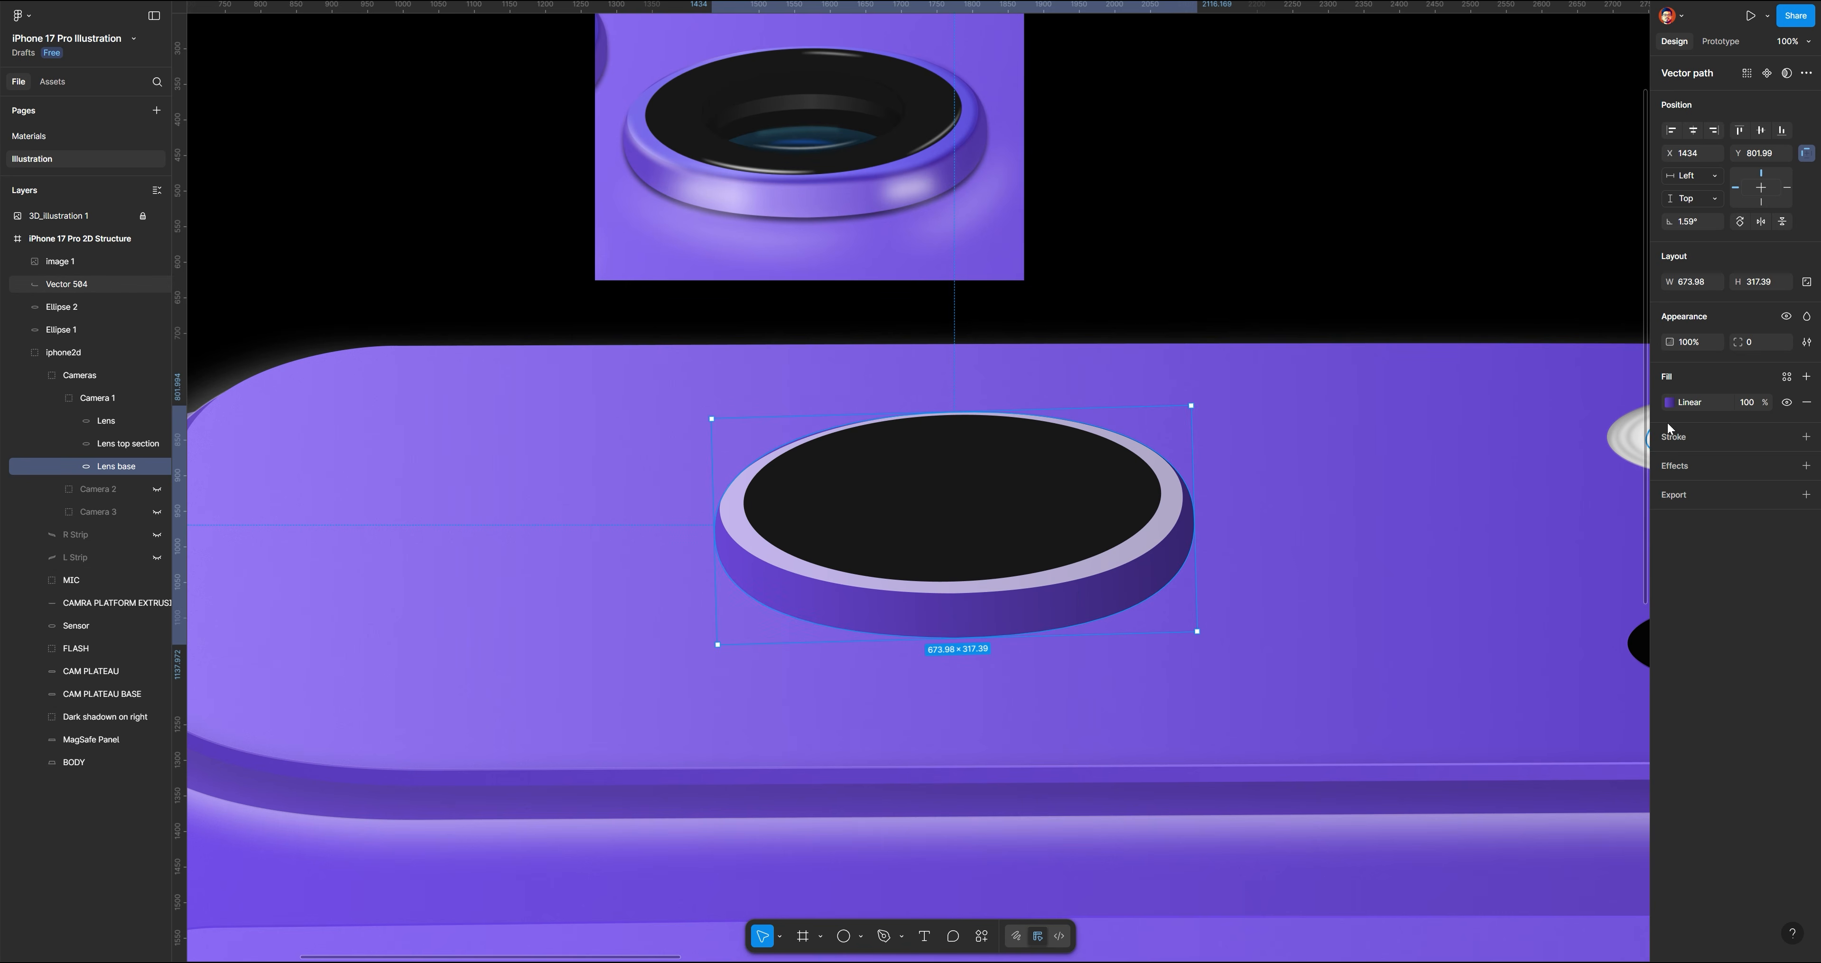
pyautogui.click(1670, 402)
pyautogui.click(1058, 514)
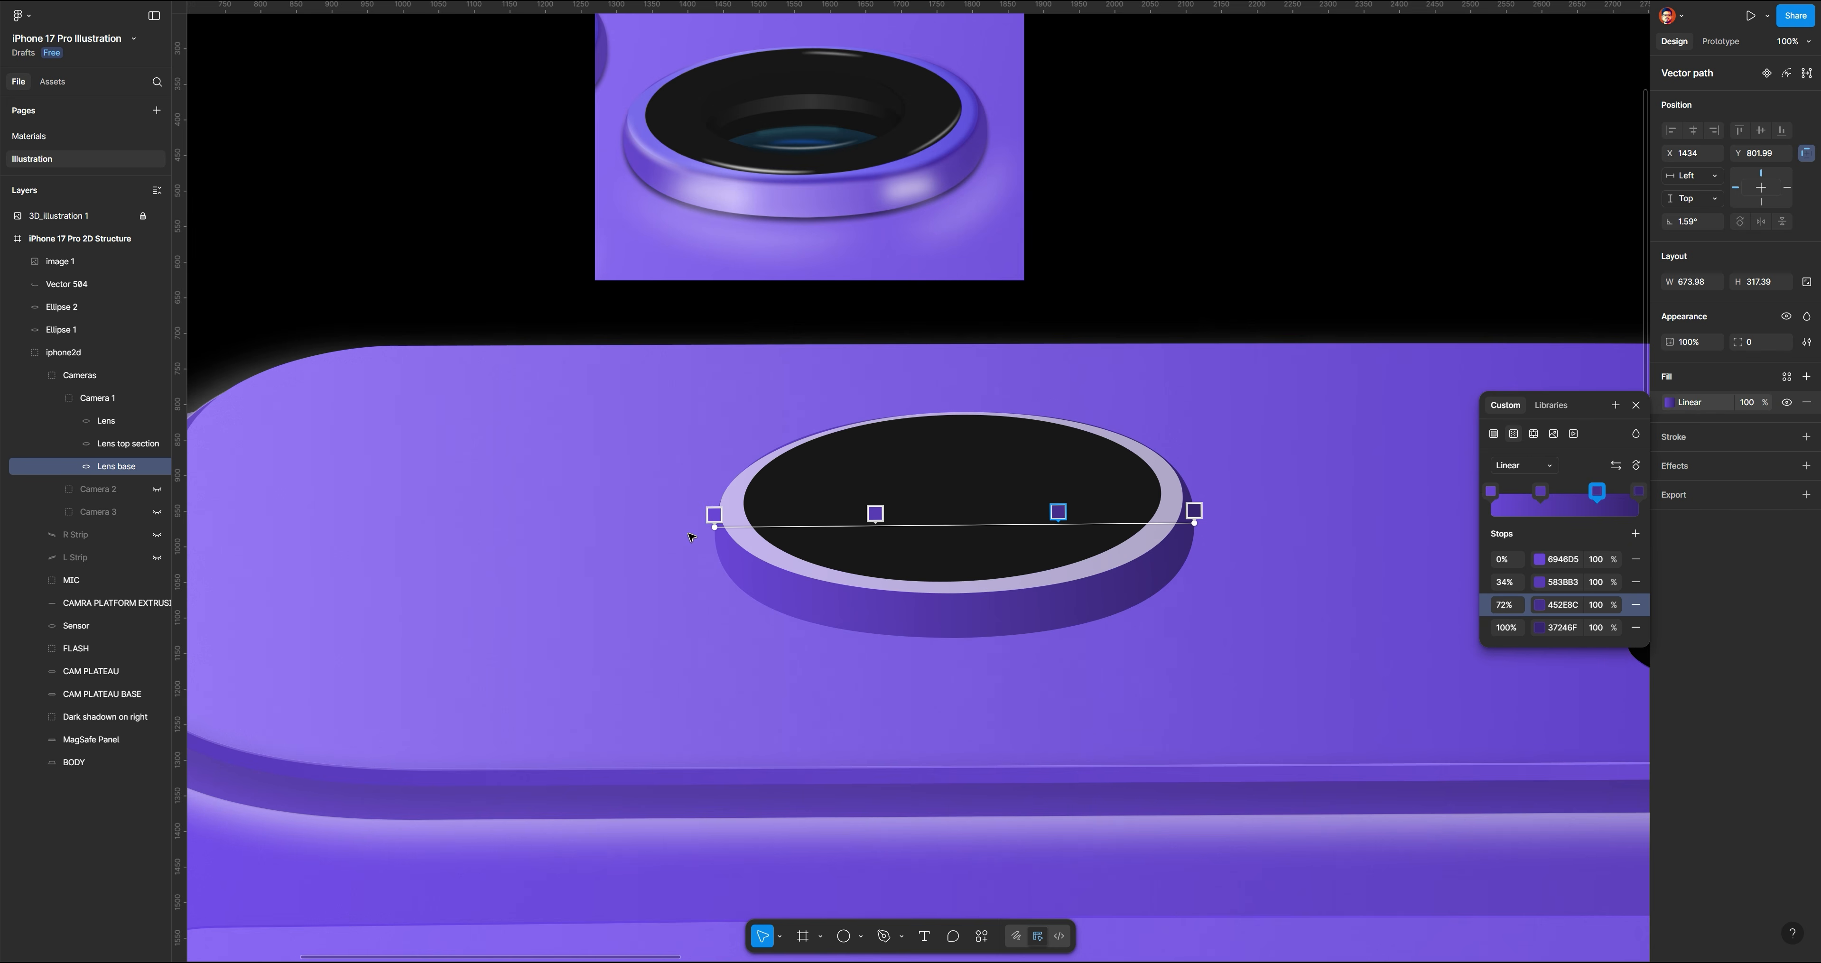
# Set the Lens base gradient stops to 9173EC at 34%, 7956E3 at 72% and 563BB4 at 100%
pyautogui.click(714, 516)
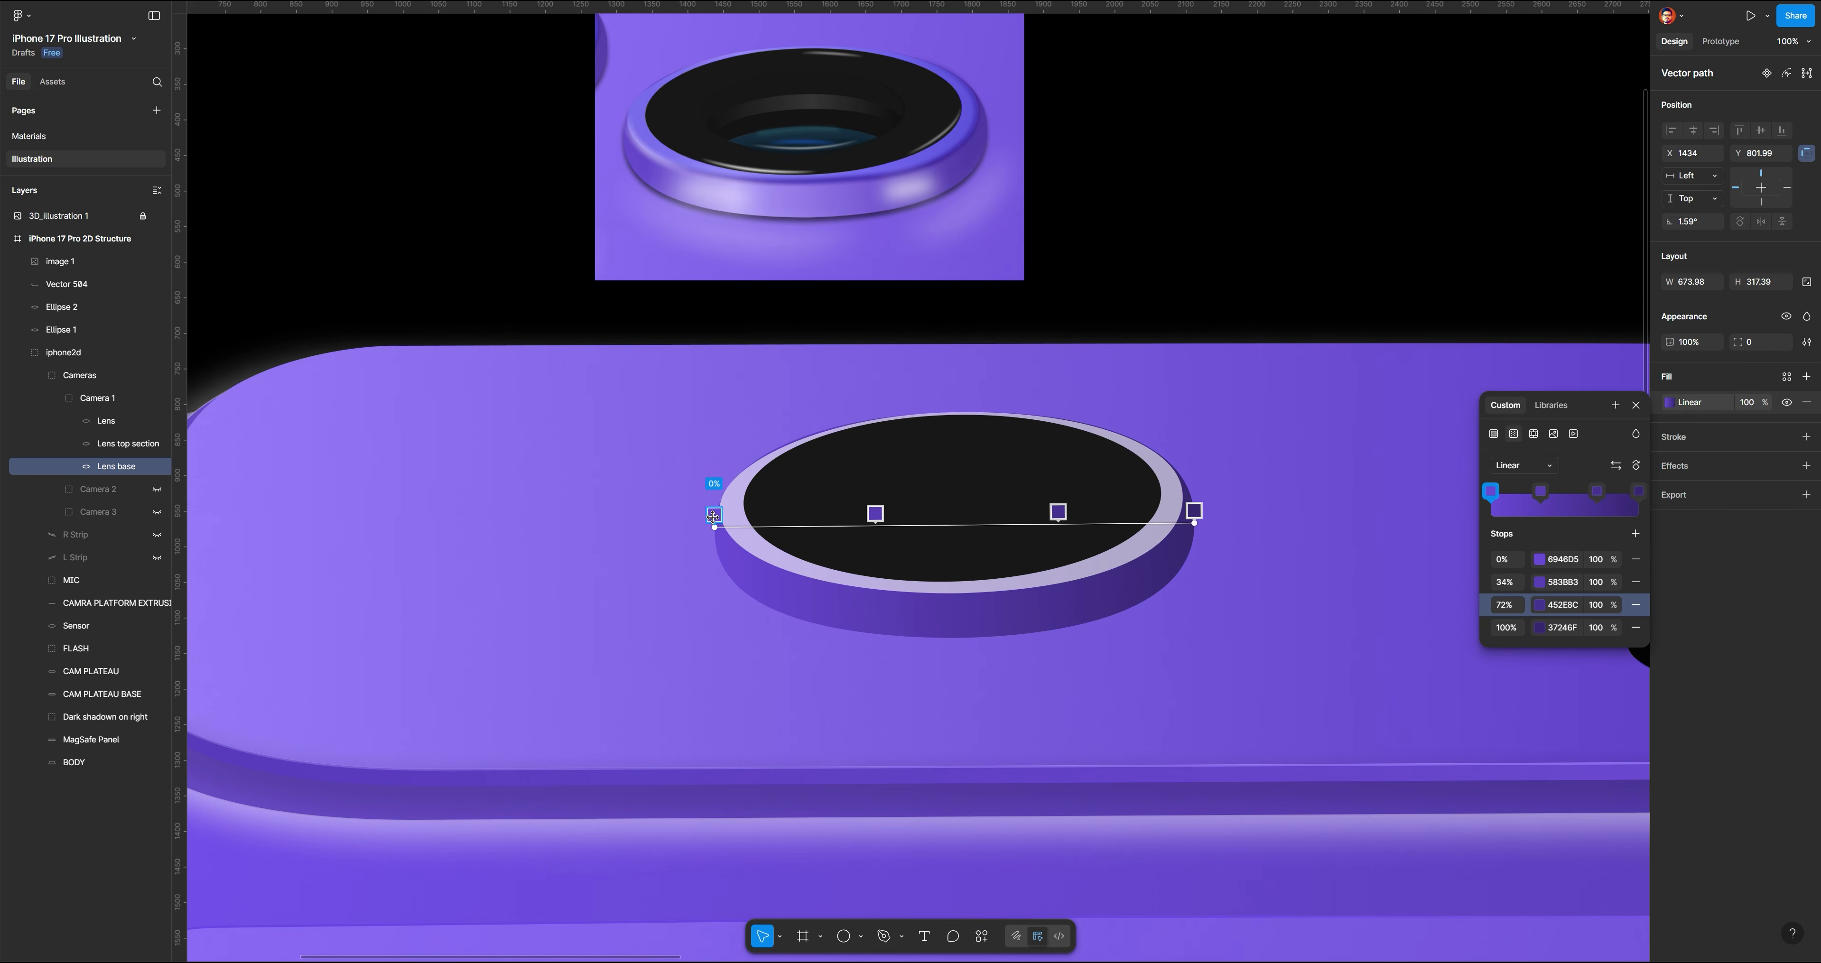
pyautogui.click(876, 514)
pyautogui.click(1539, 582)
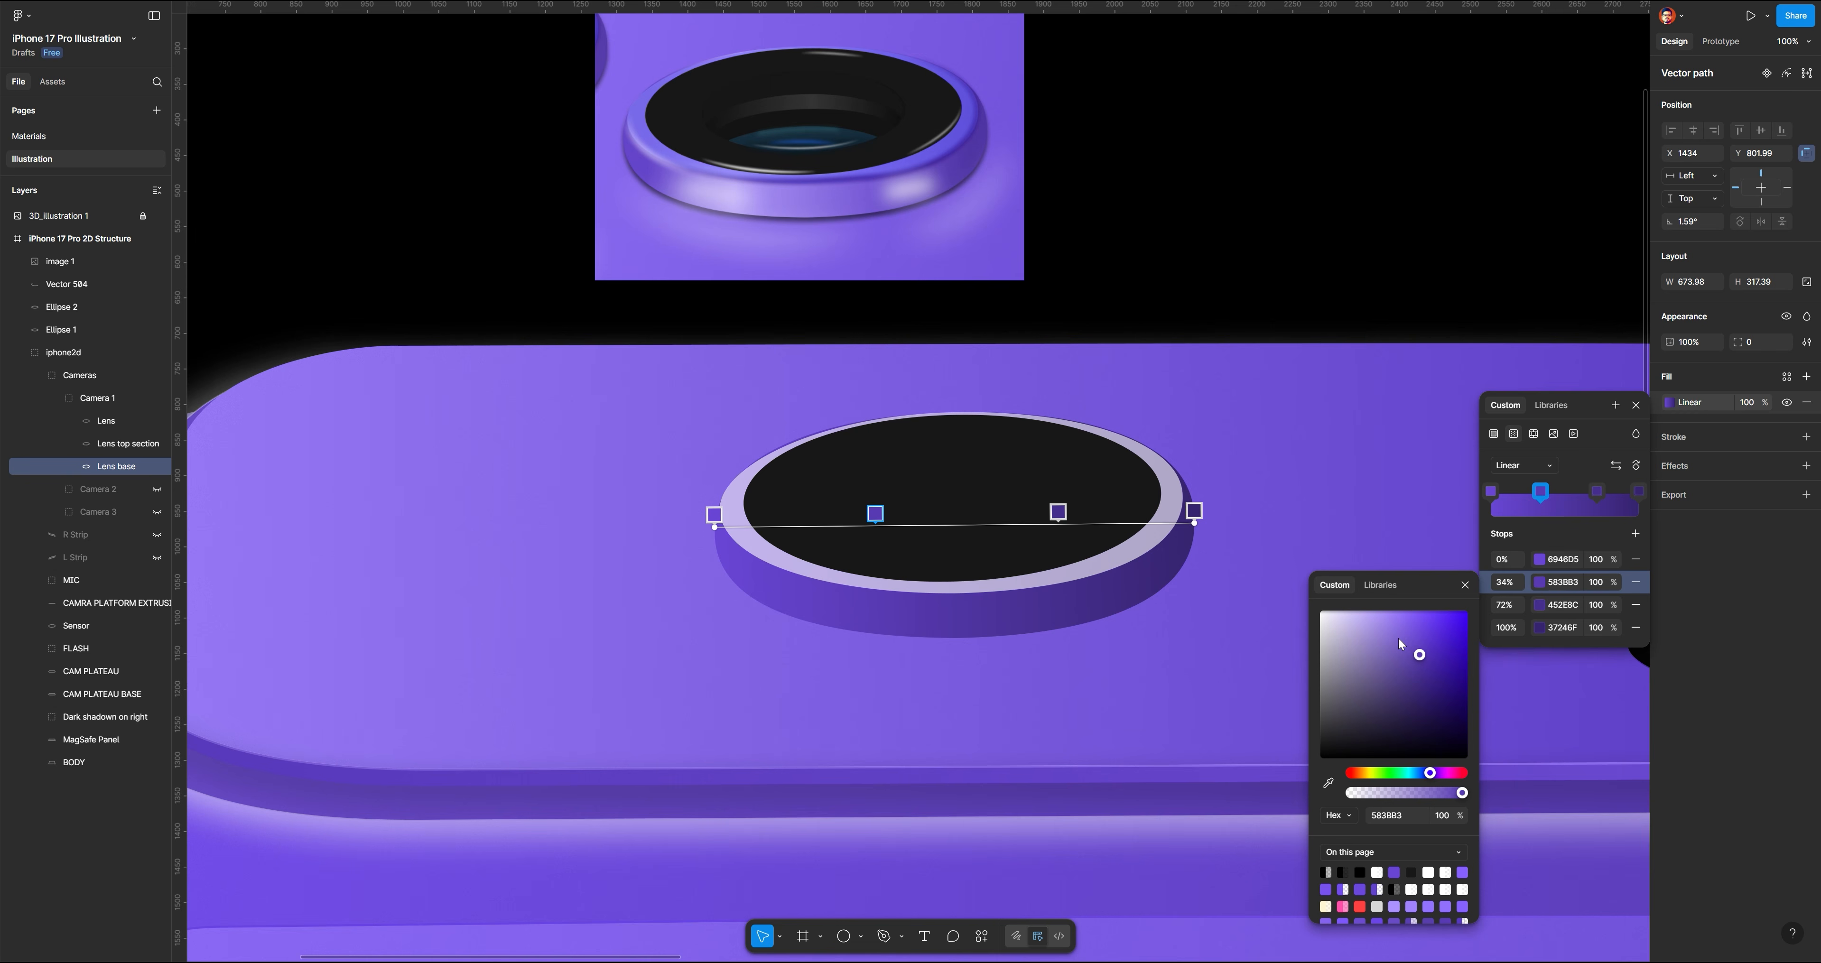
pyautogui.moveTo(1399, 637); pyautogui.dragTo(1395, 623)
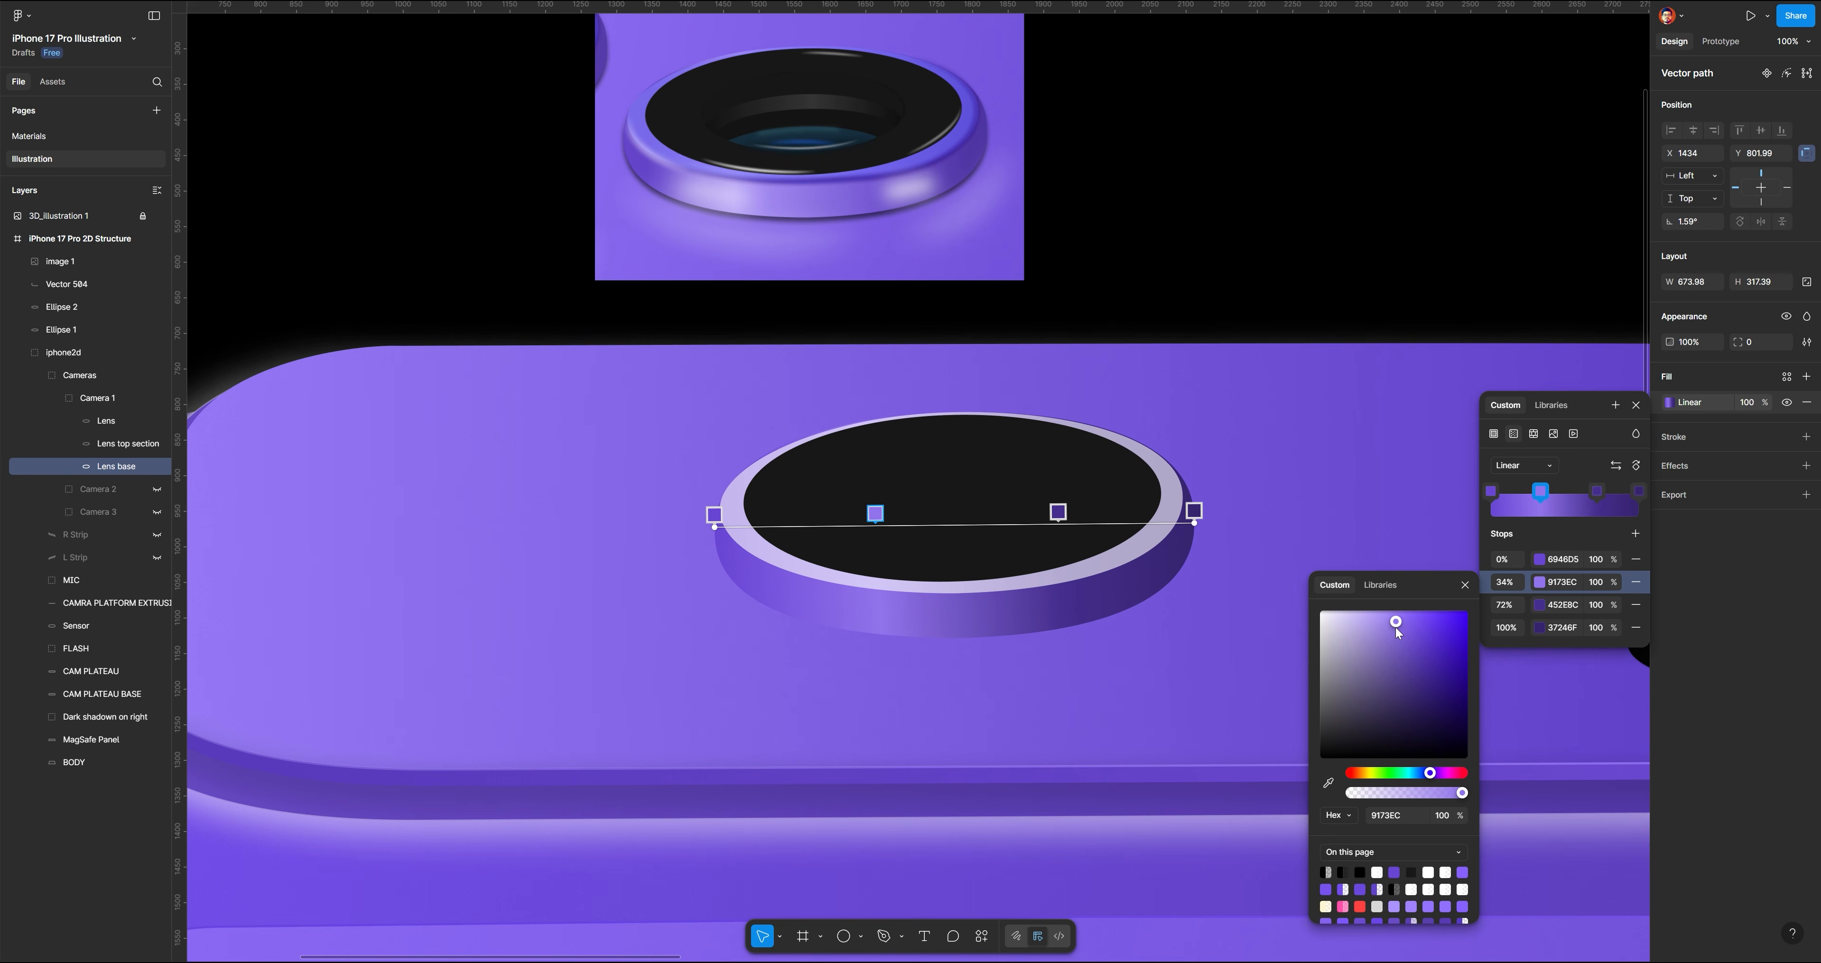
pyautogui.click(1058, 512)
pyautogui.moveTo(1416, 648); pyautogui.dragTo(1411, 627)
pyautogui.click(1194, 511)
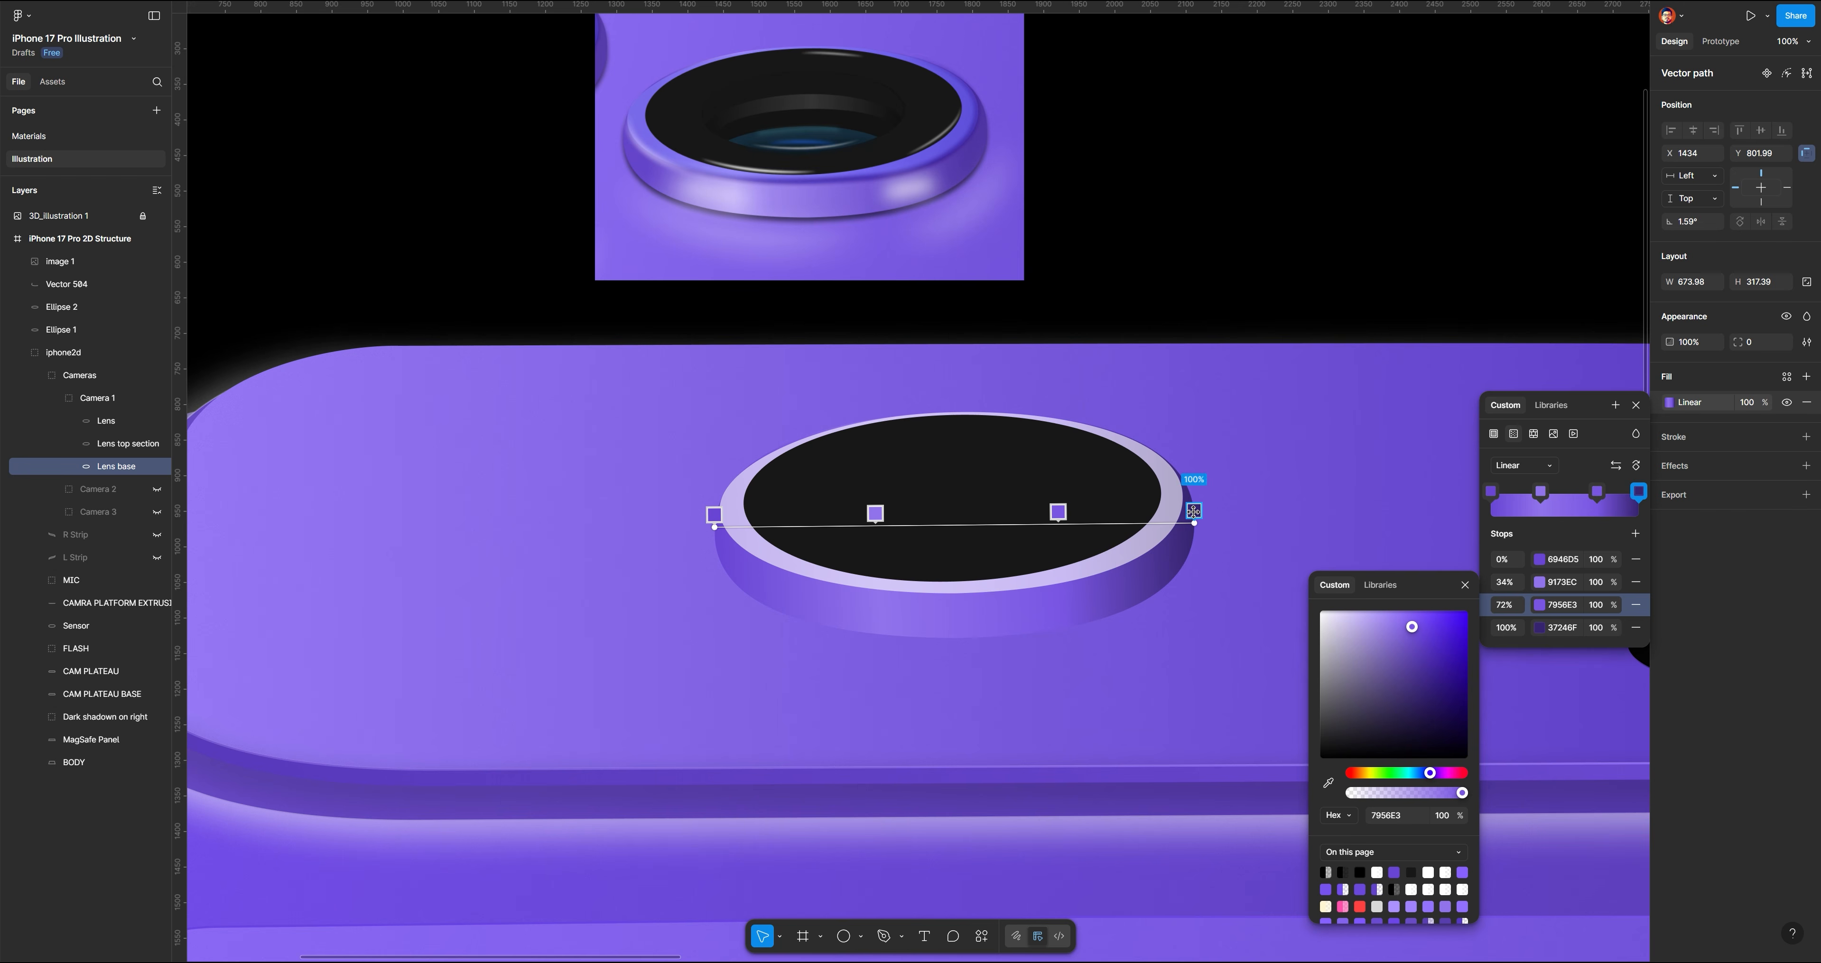
pyautogui.moveTo(1421, 692); pyautogui.dragTo(1424, 665)
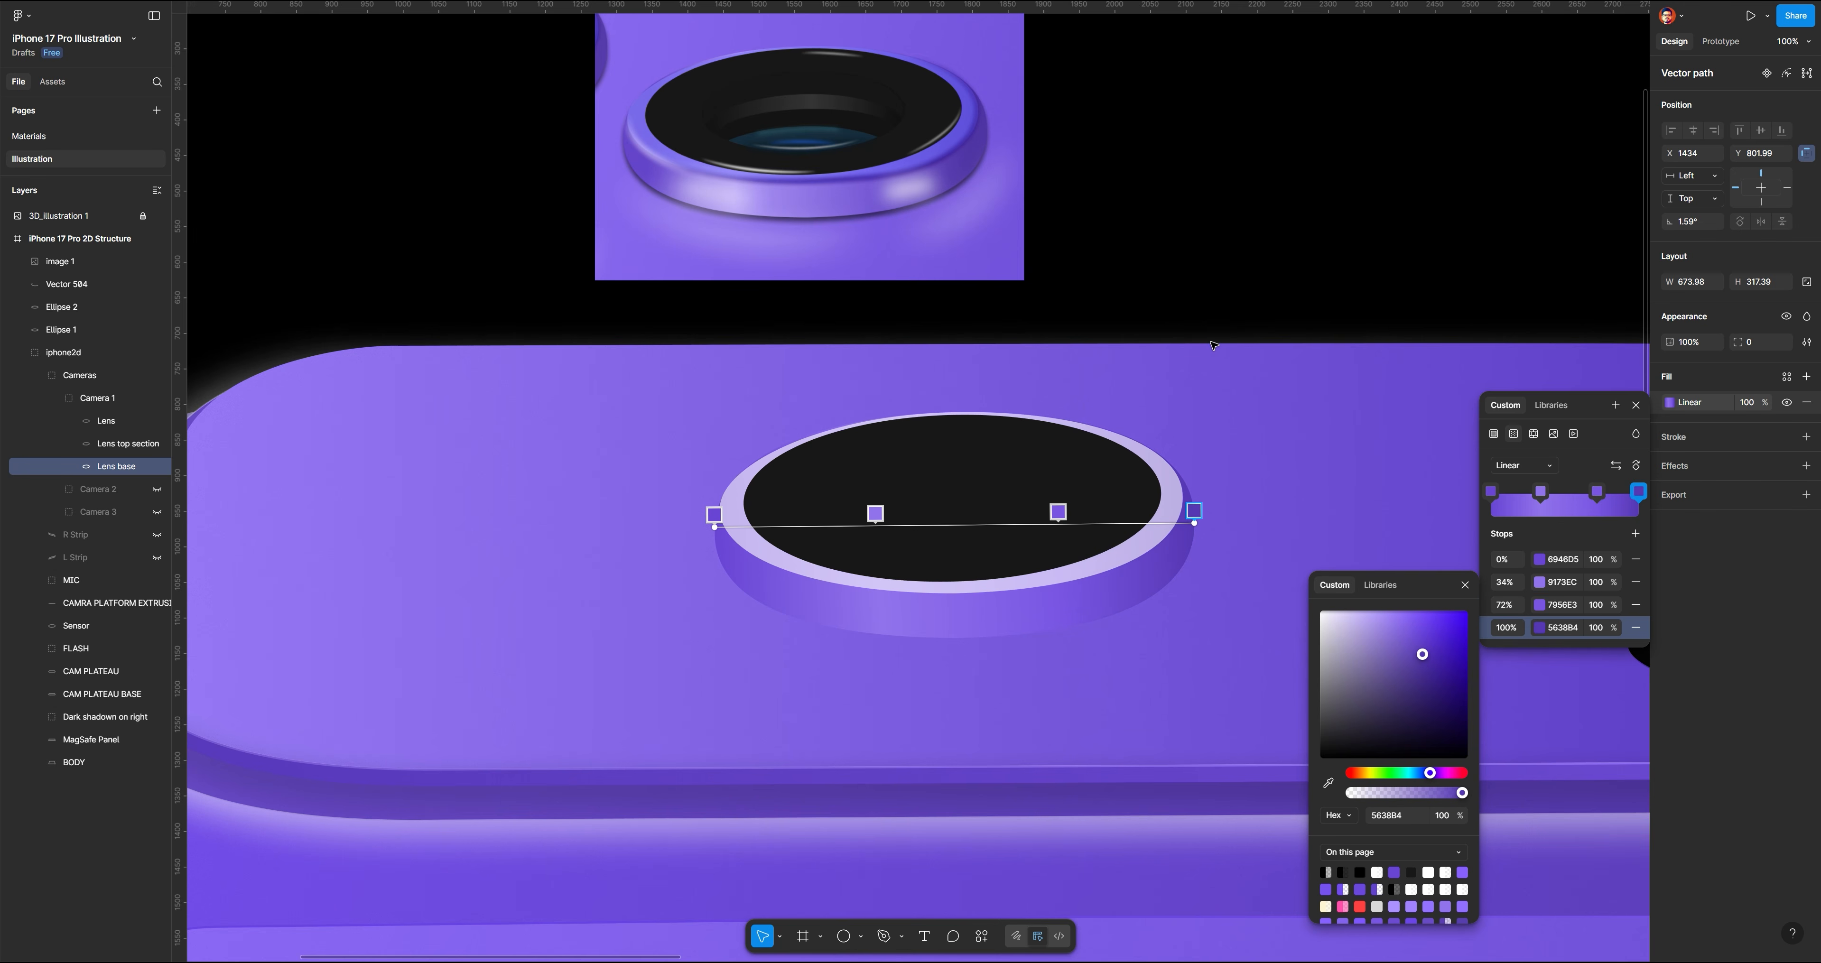
pyautogui.press('Escape')
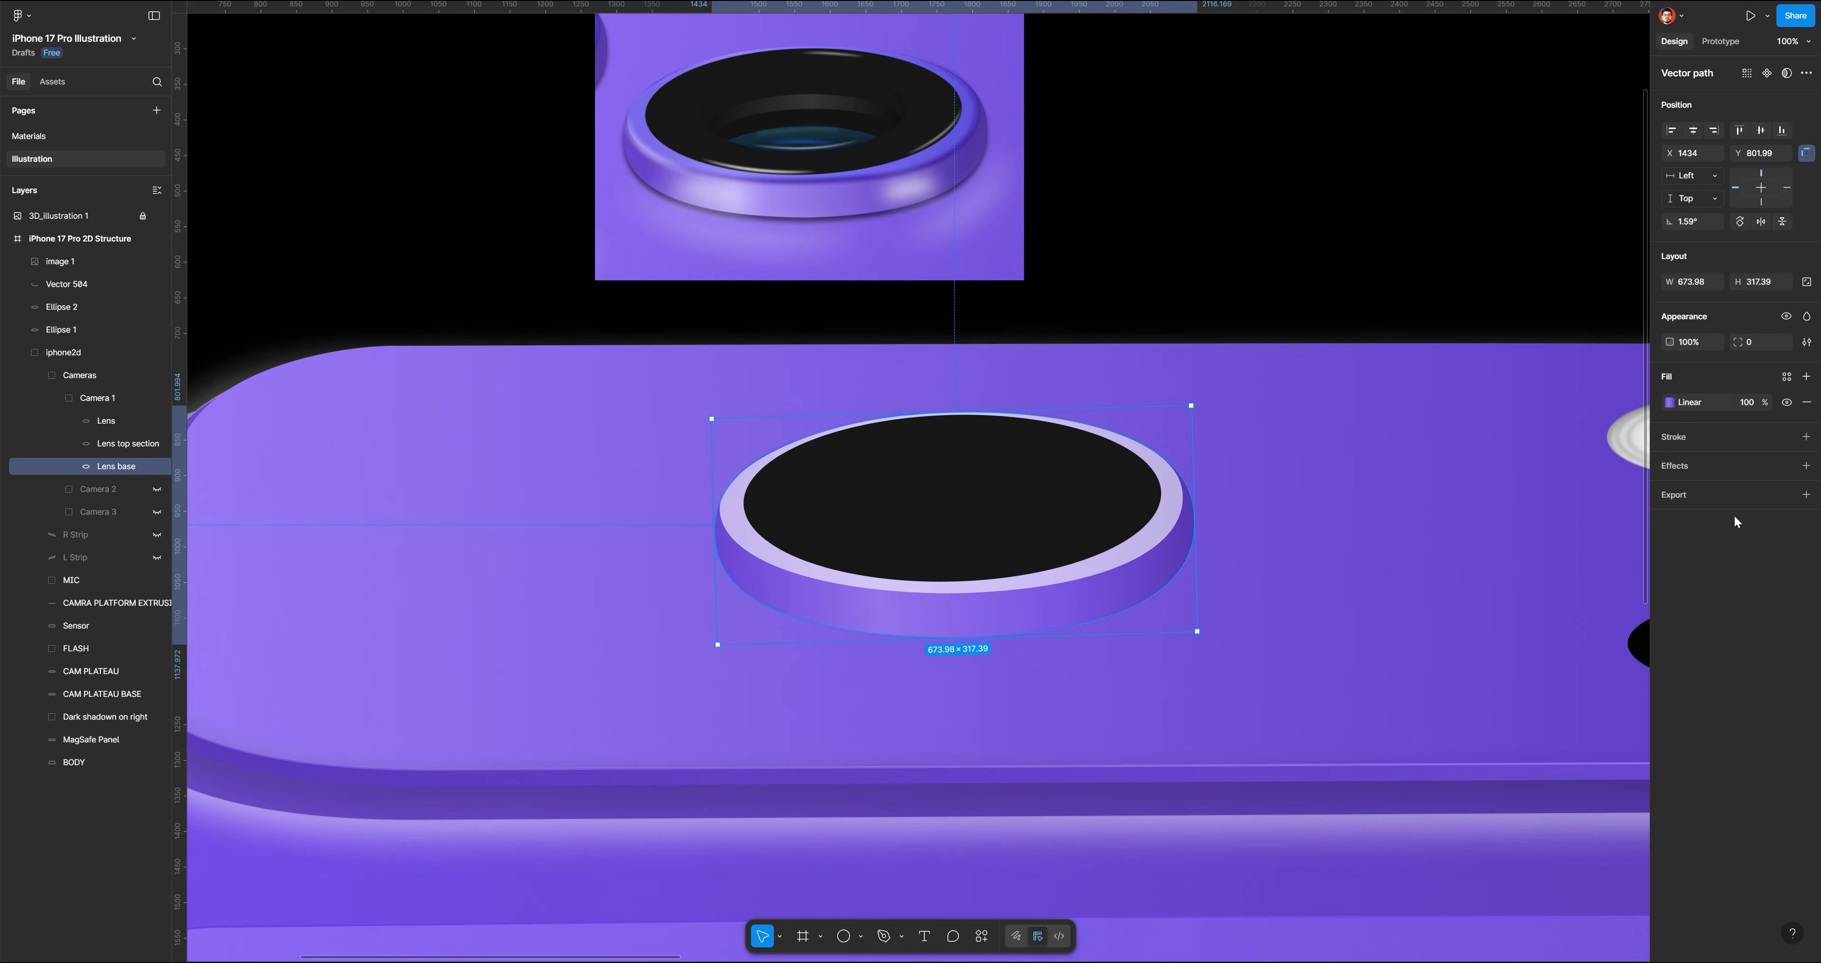
# Add a black drop shadow to Lens base with 45% opacity and a Y offset of 8
pyautogui.click(1807, 465)
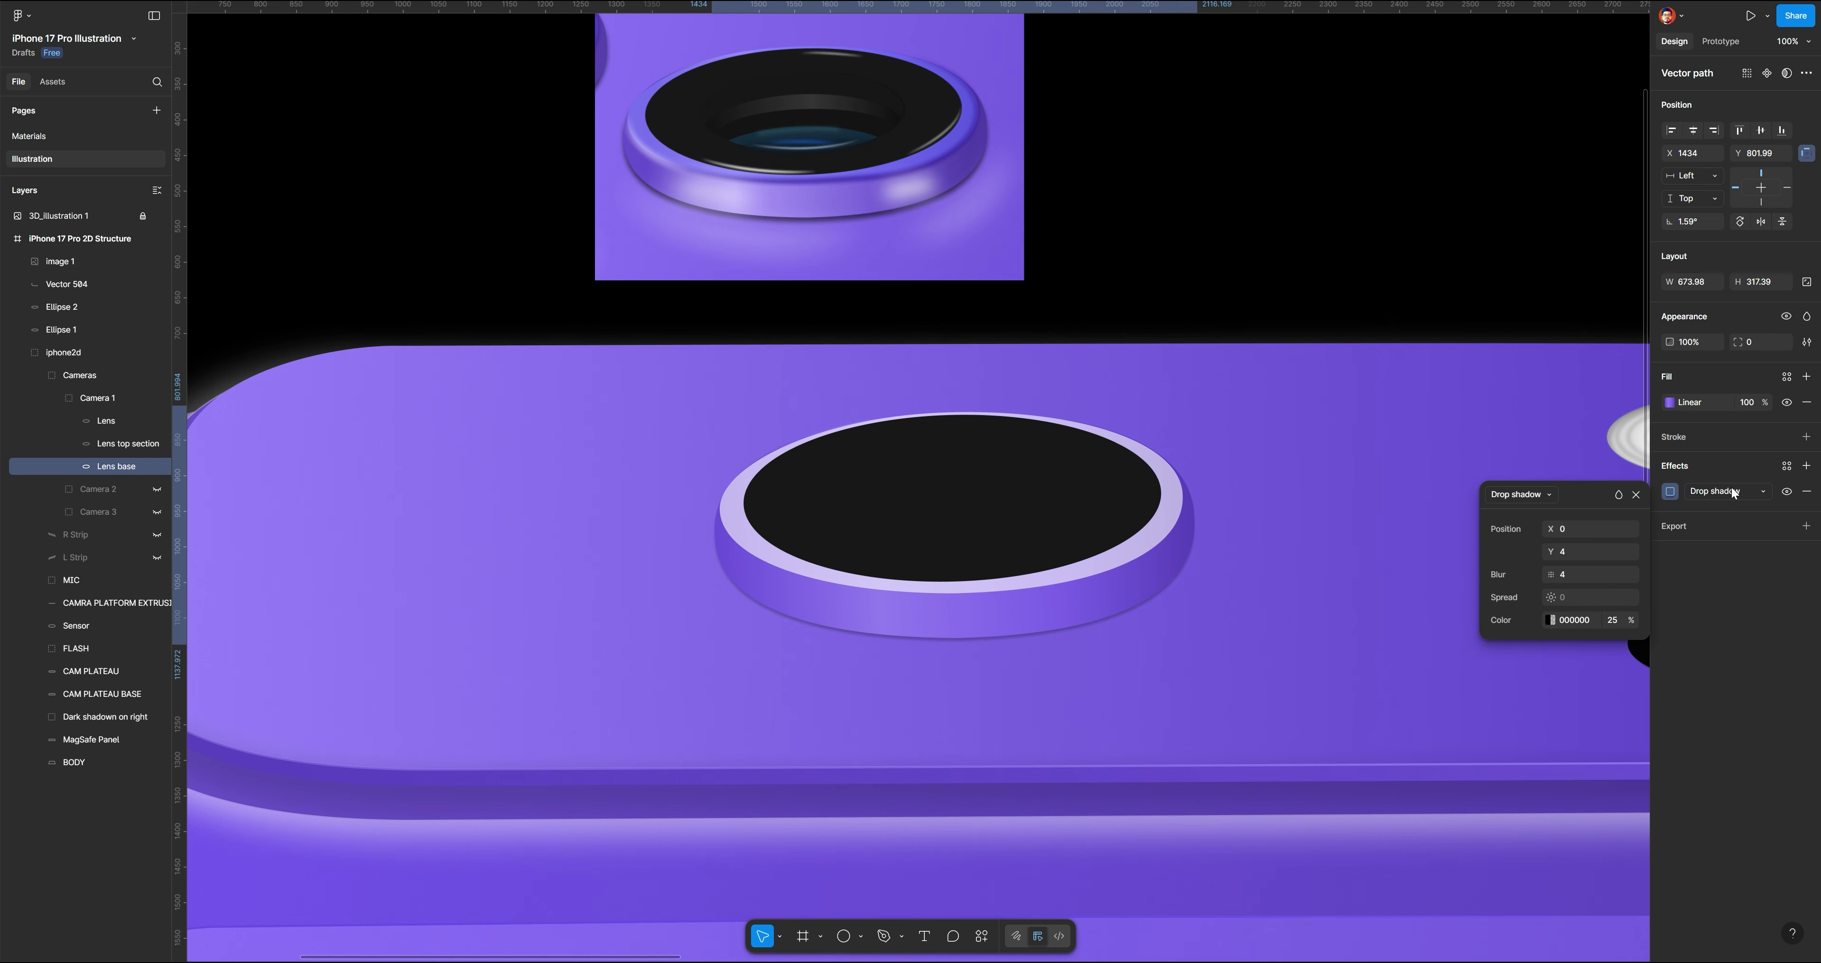
pyautogui.click(1615, 620)
pyautogui.write('4')
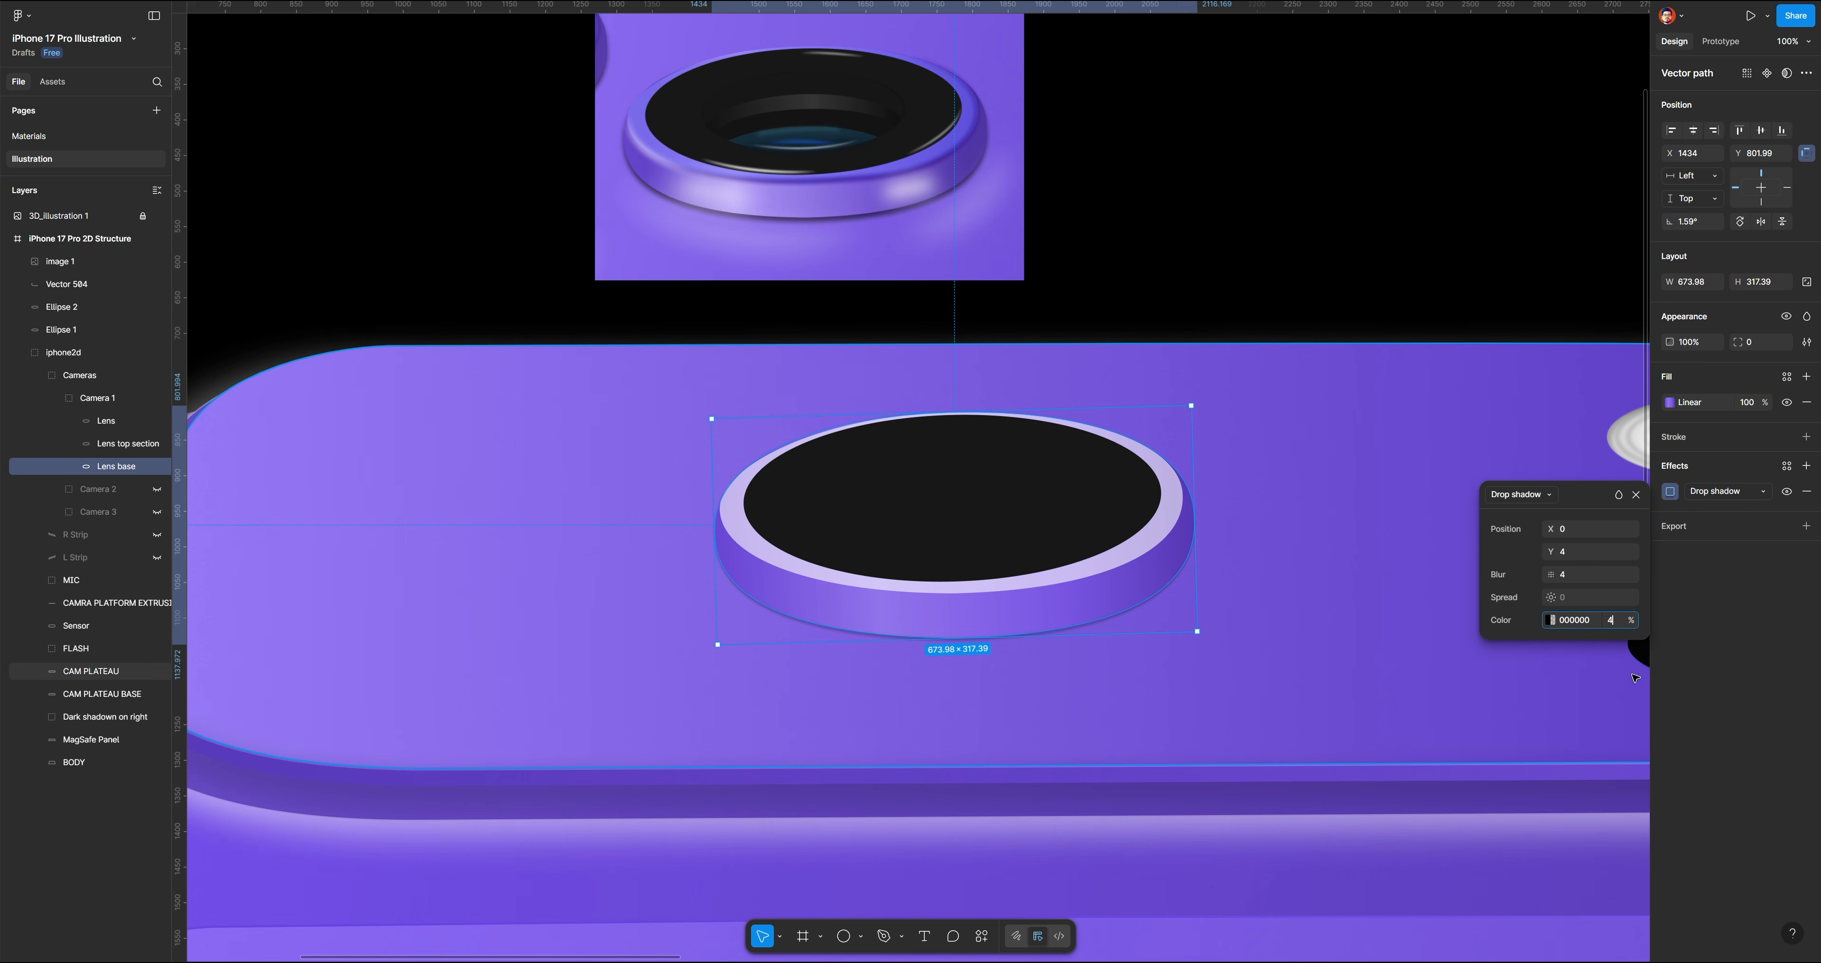
pyautogui.write('5')
pyautogui.press('Return')
pyautogui.moveTo(1550, 552); pyautogui.dragTo(1547, 551)
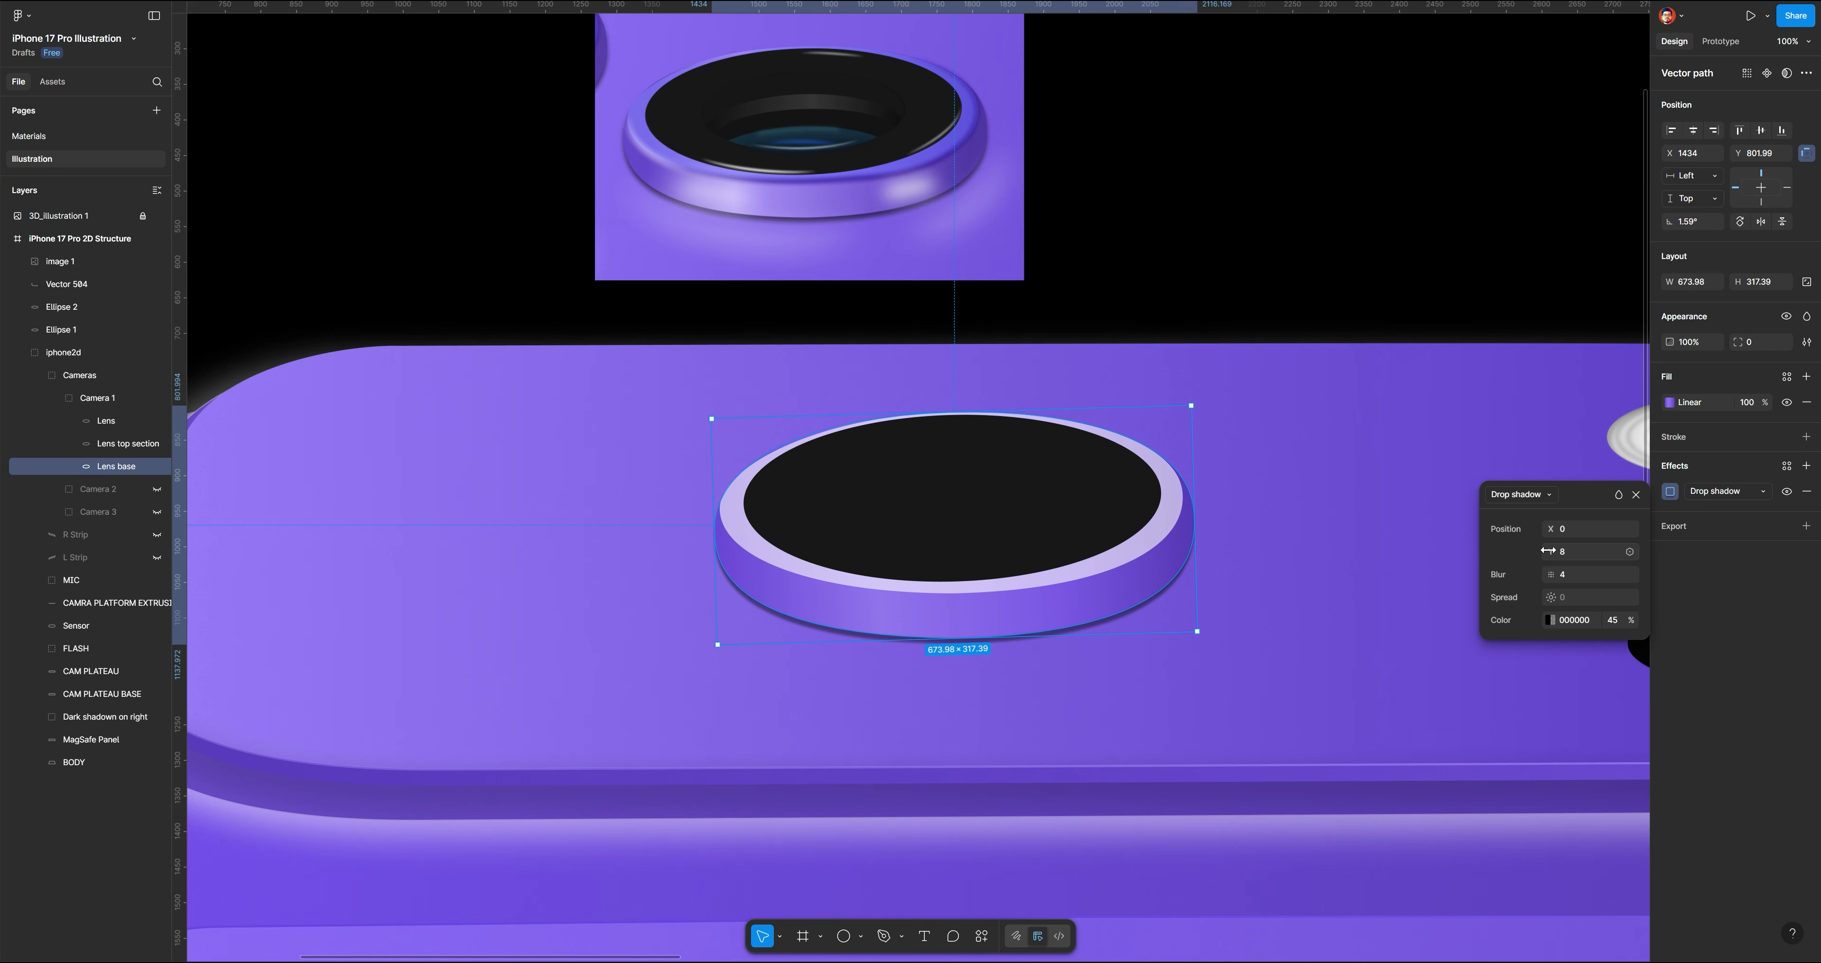
pyautogui.press('Tab')
pyautogui.press('Return')
pyautogui.click(1326, 284)
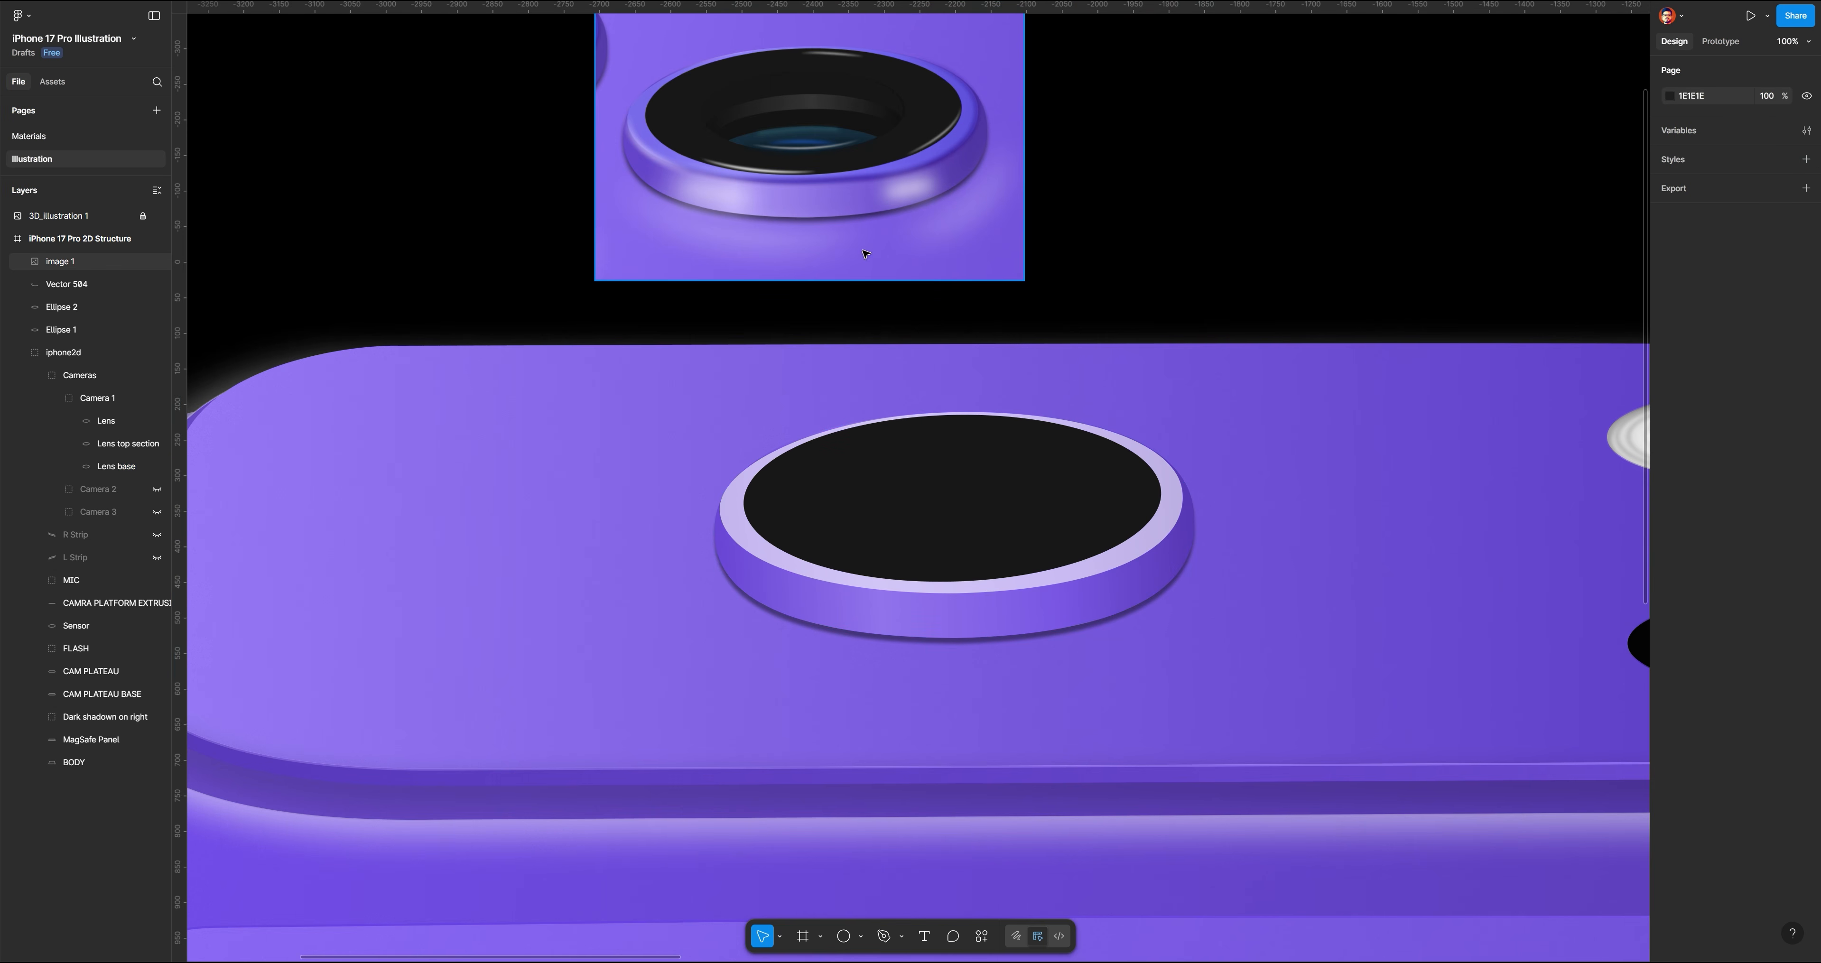
# Draw a curved highlight path about 149 × 20 along the lower left side wall of the lens base with the Pen tool
pyautogui.click(810, 598)
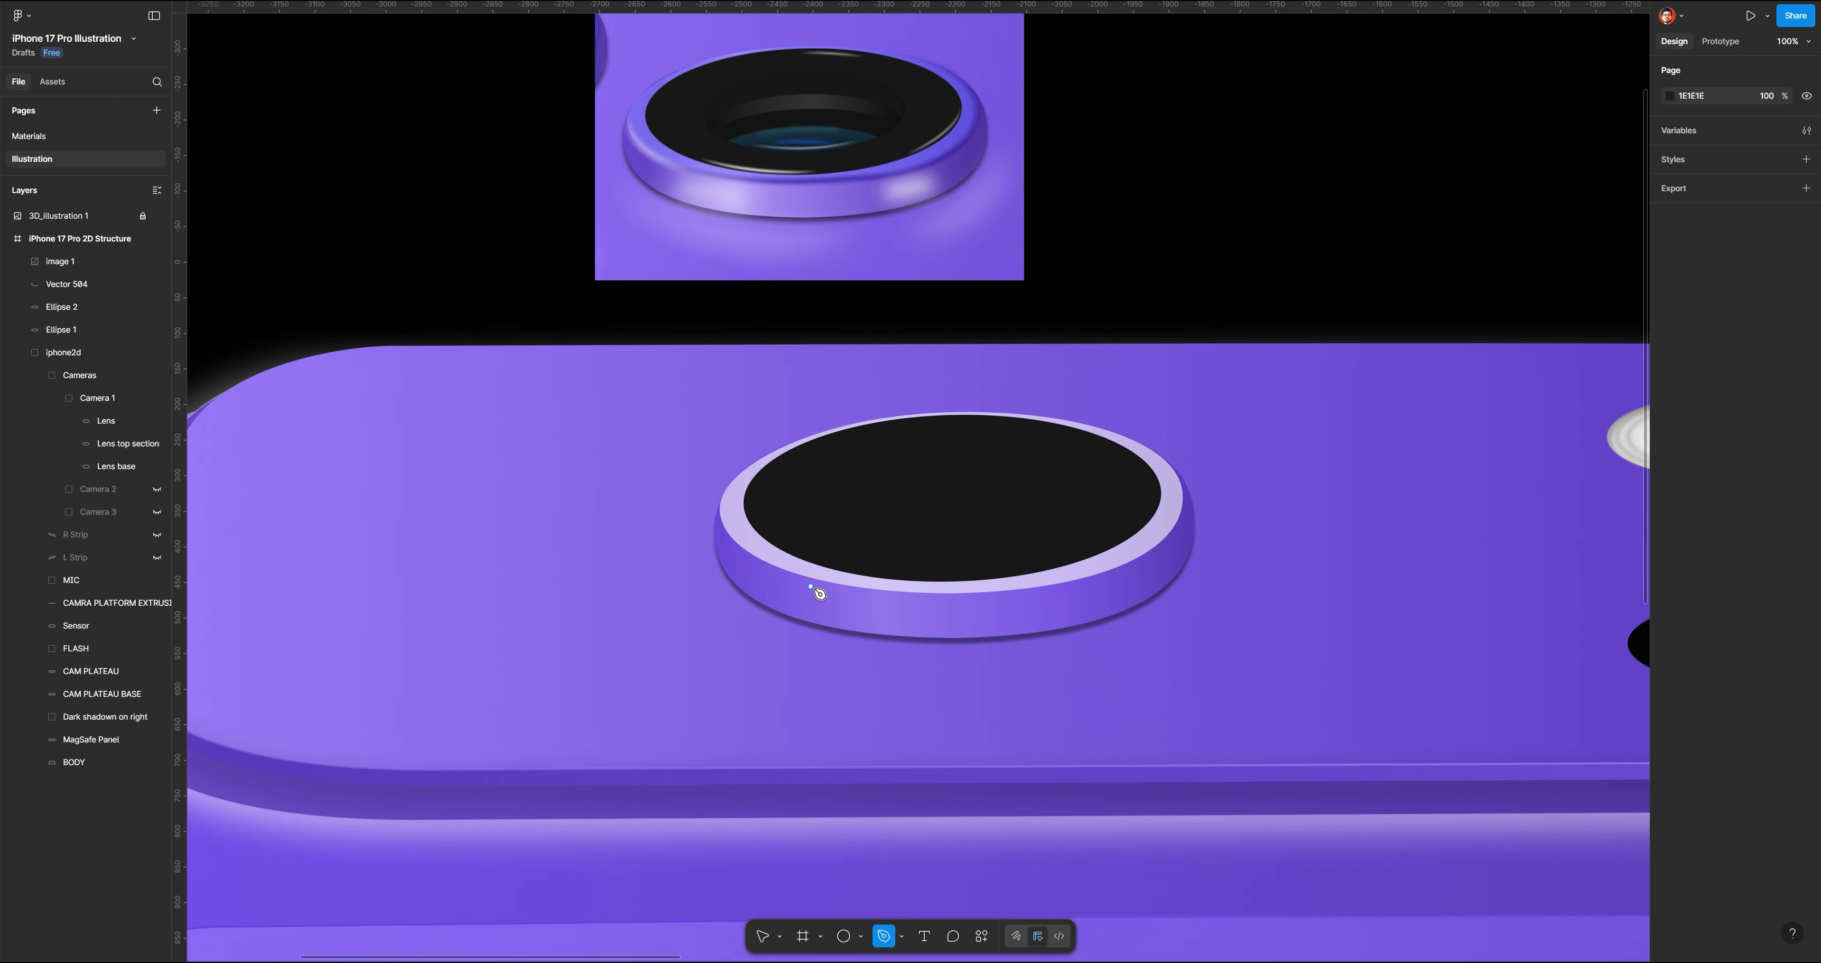
pyautogui.moveTo(814, 600); pyautogui.dragTo(957, 600)
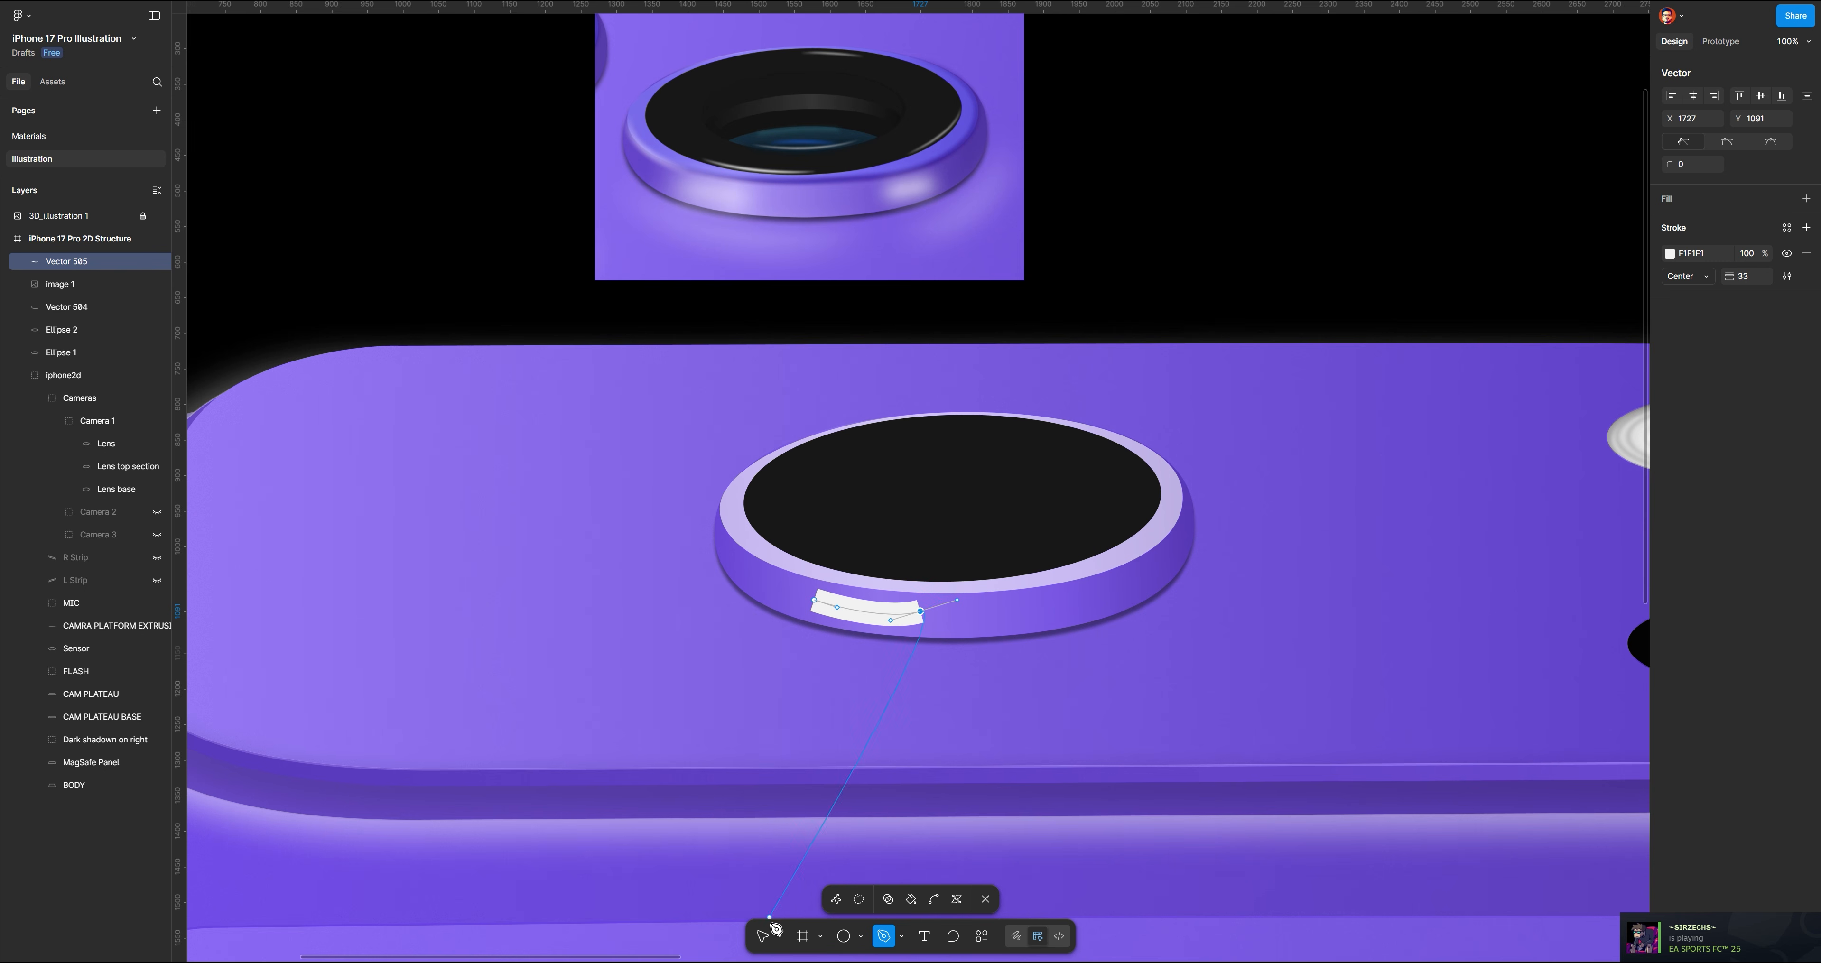
pyautogui.click(763, 937)
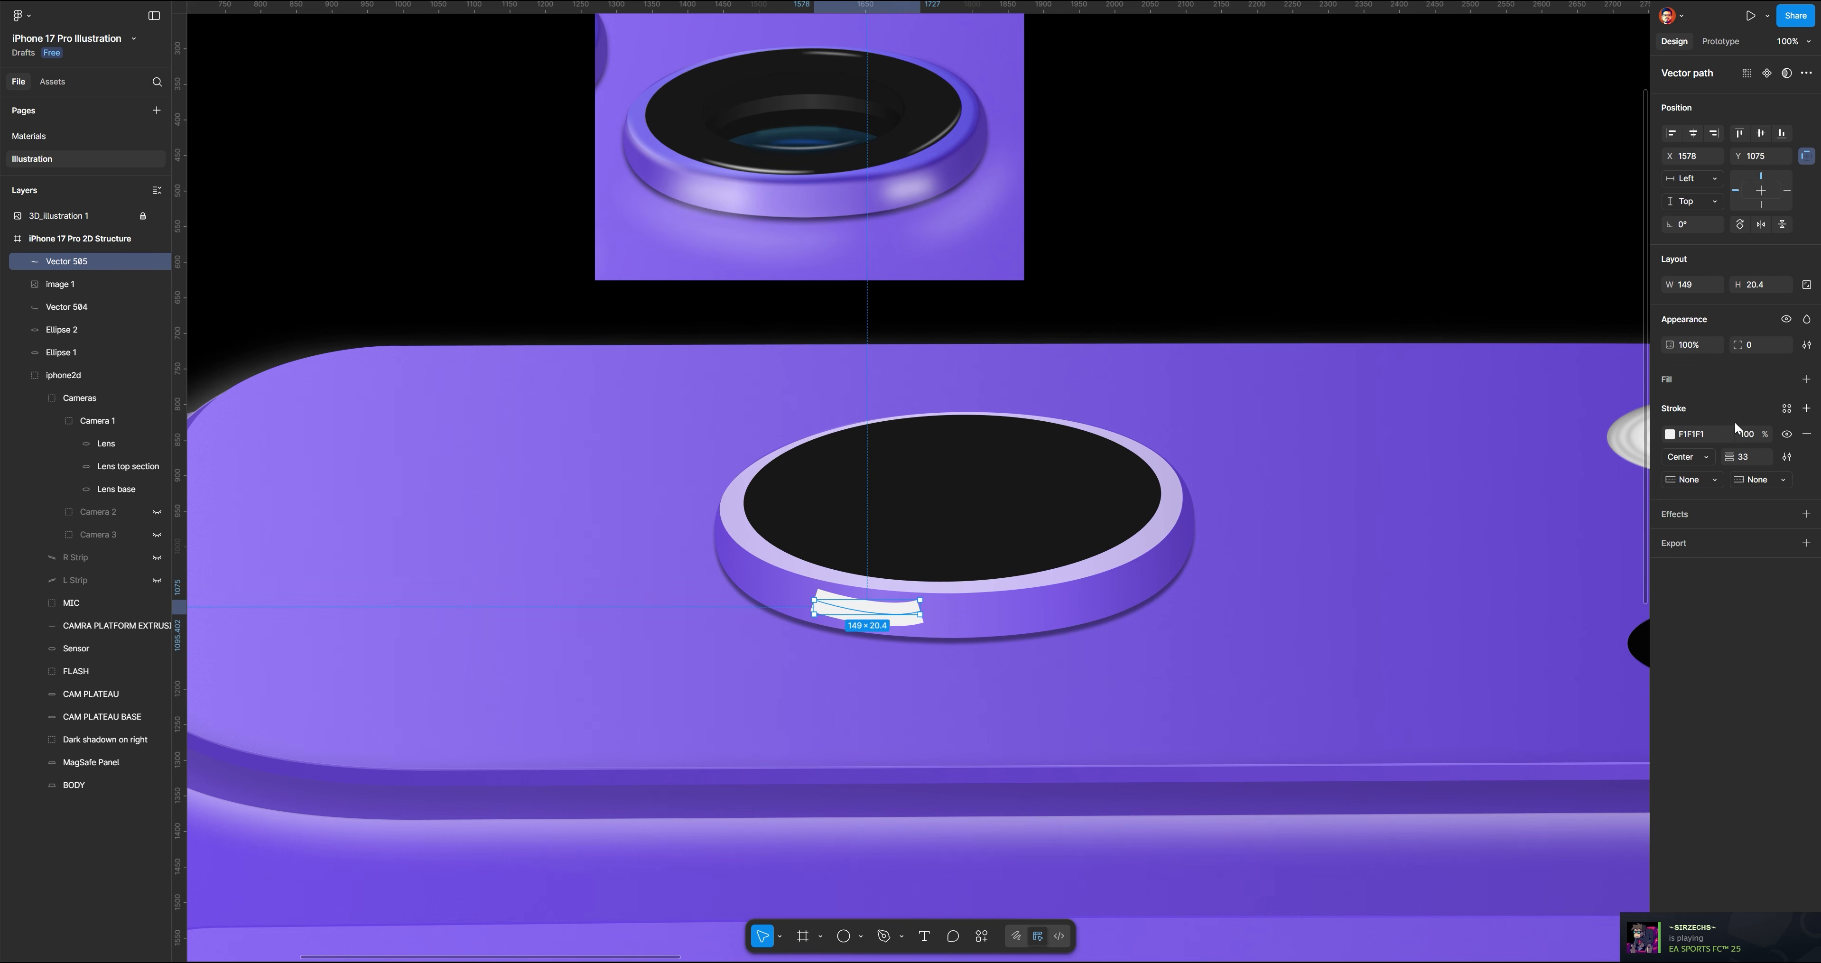
# Apply an asymmetrical tapered width profile to the new highlight path's stroke on the lens base
pyautogui.click(1787, 457)
pyautogui.click(1599, 563)
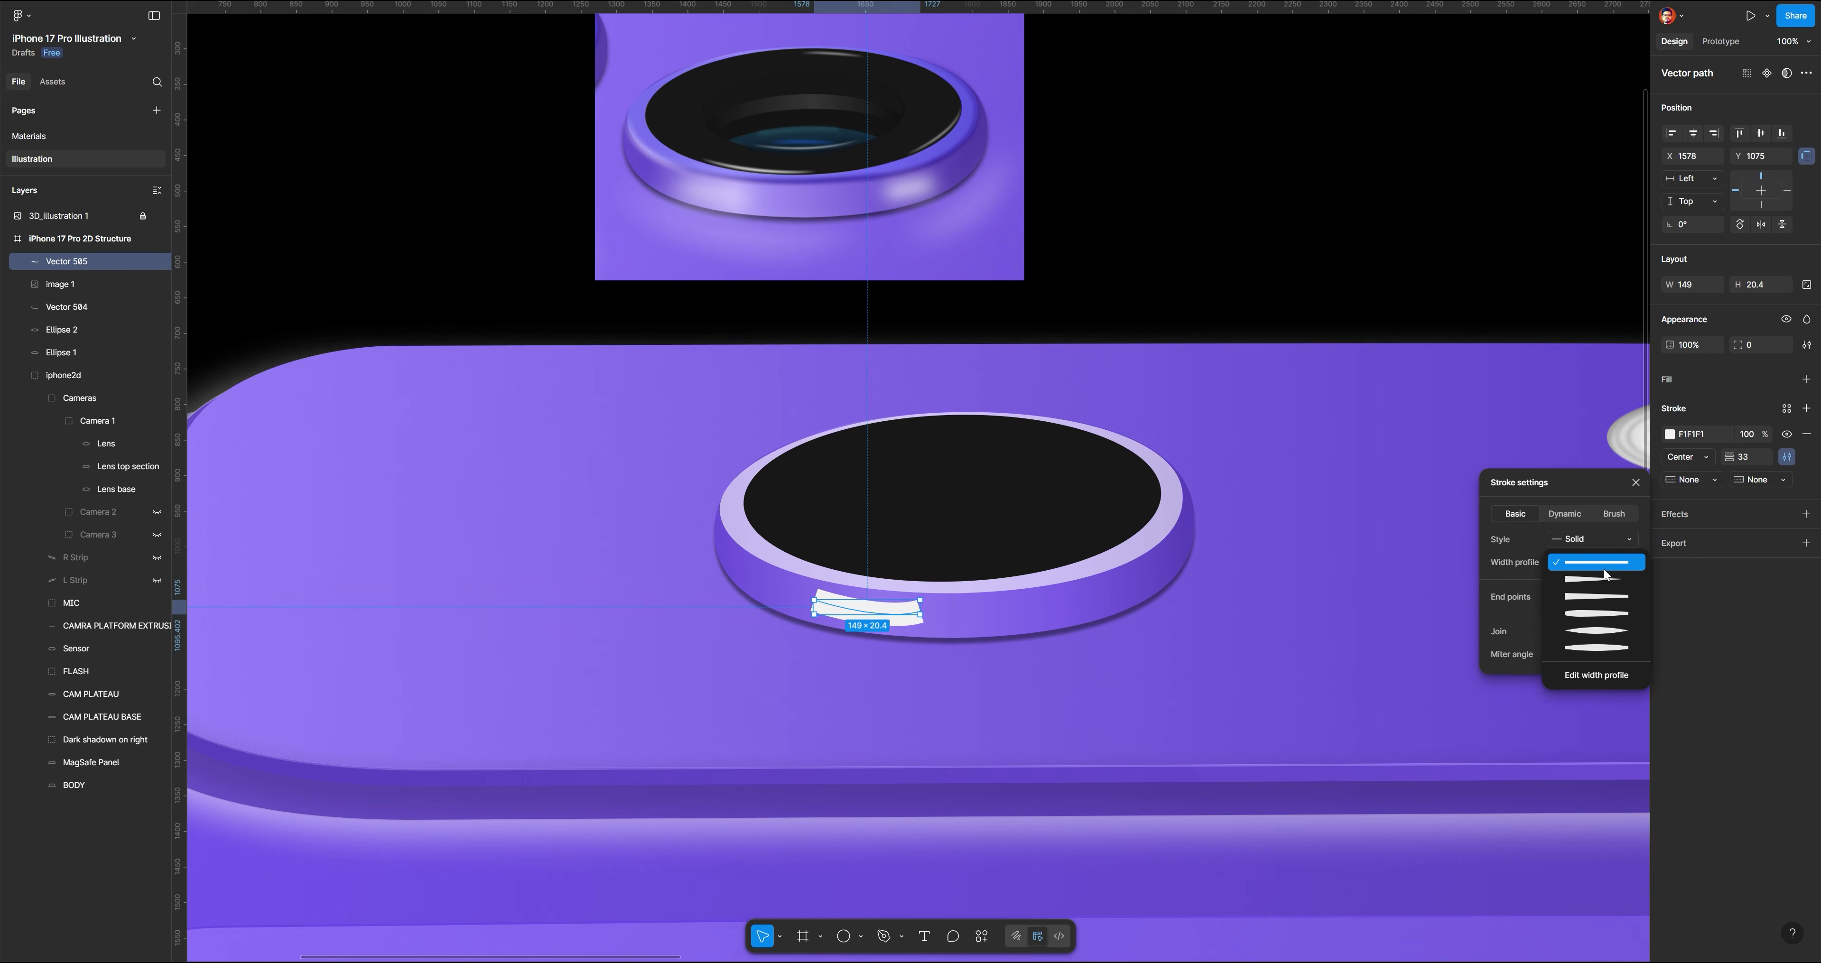
pyautogui.click(1605, 612)
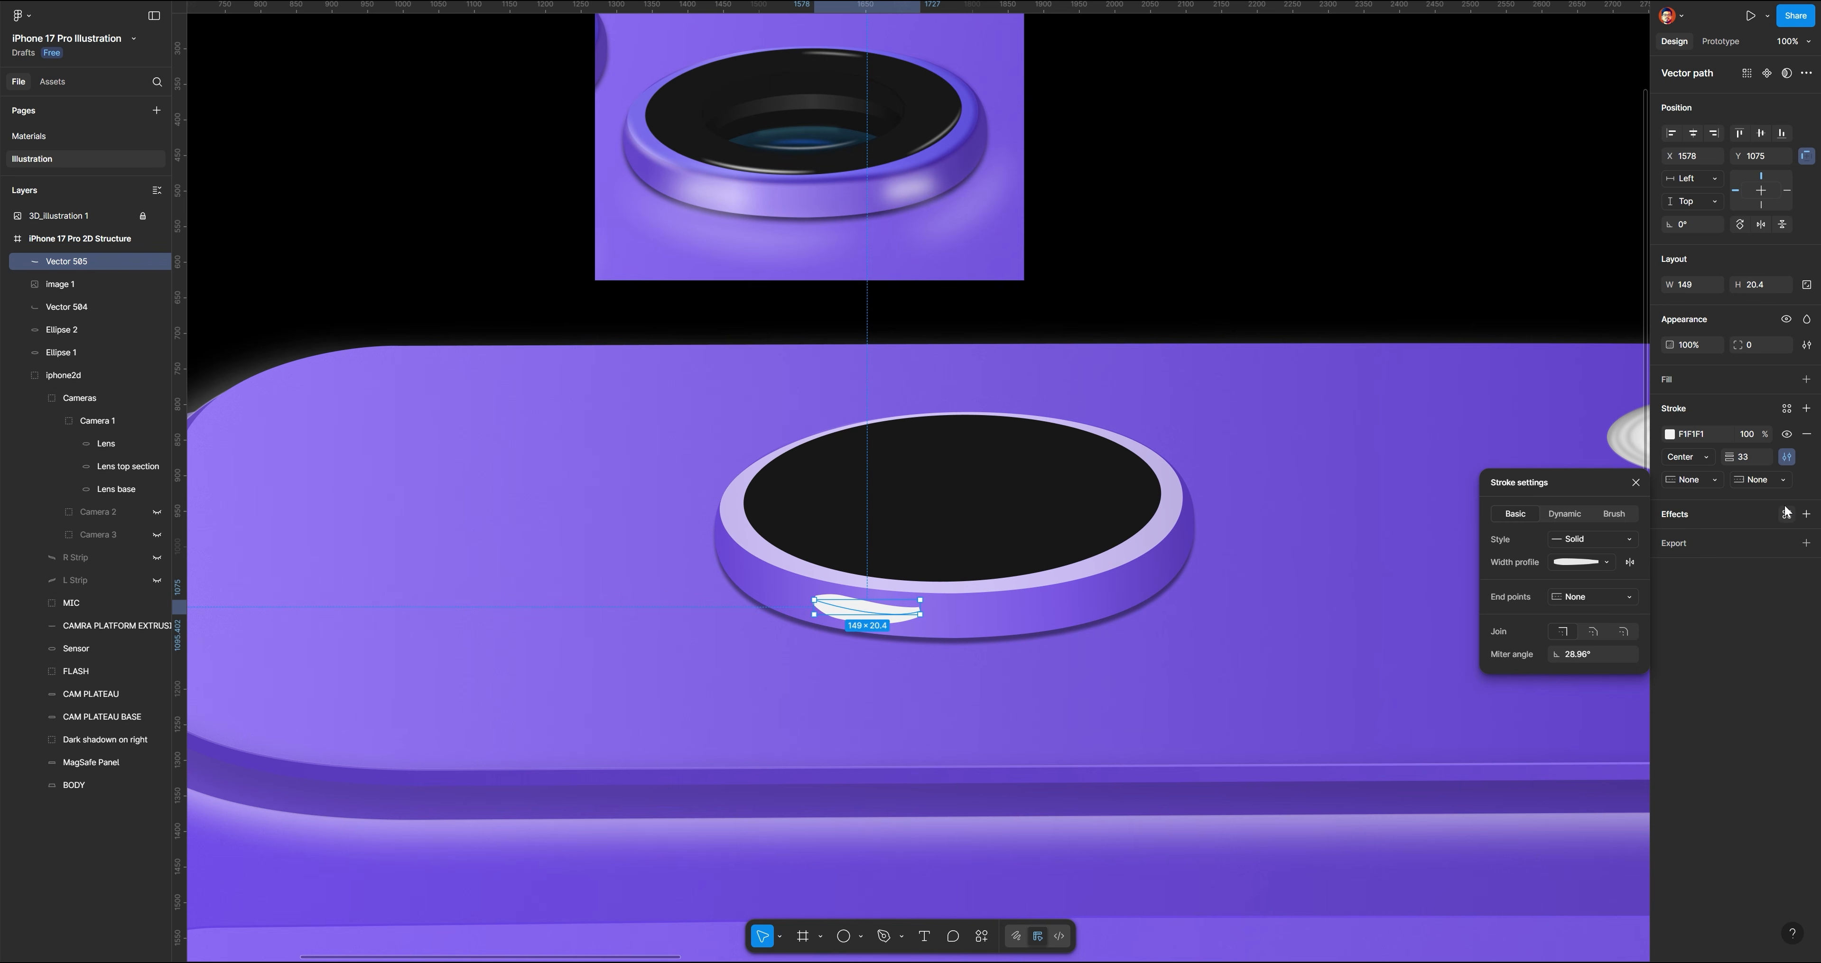
# Add a layer blur of 42 to the lower-left lens base highlight and rotate it to about 2.07°
pyautogui.click(1806, 515)
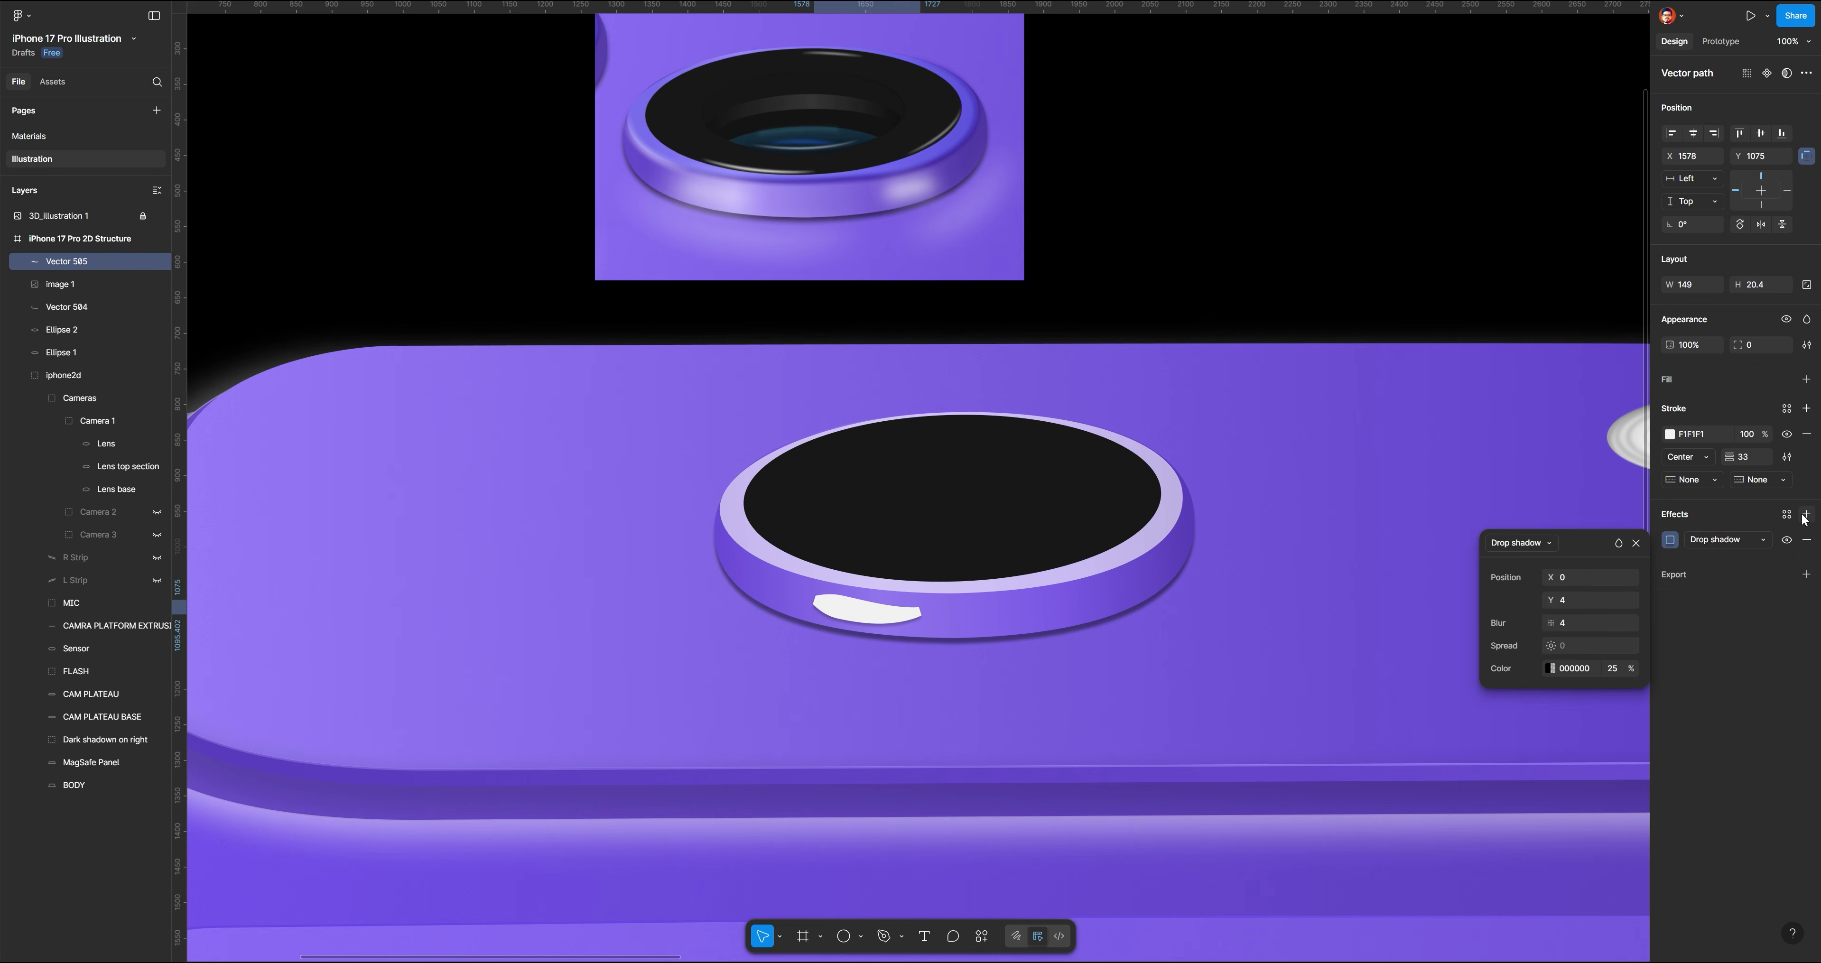
pyautogui.click(1729, 539)
pyautogui.click(1734, 560)
pyautogui.click(1670, 541)
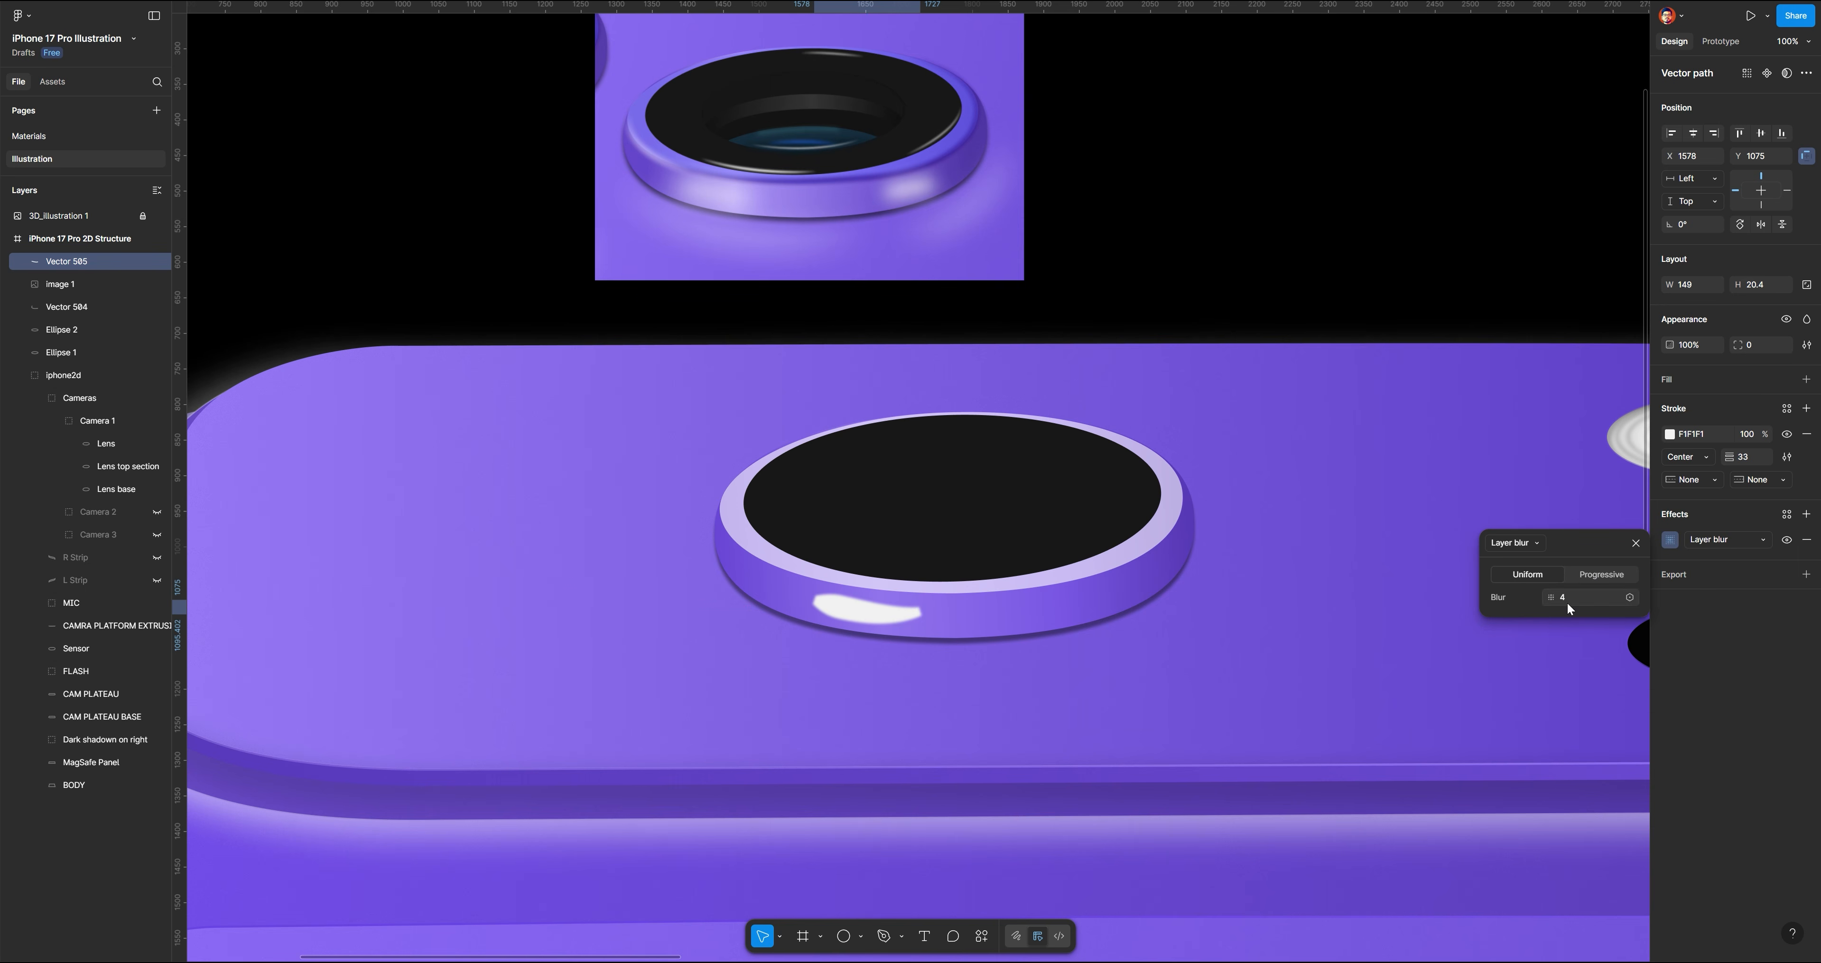
pyautogui.moveTo(1567, 601); pyautogui.dragTo(277, 587)
pyautogui.hotkey('ctrl', 'a')
pyautogui.write('4')
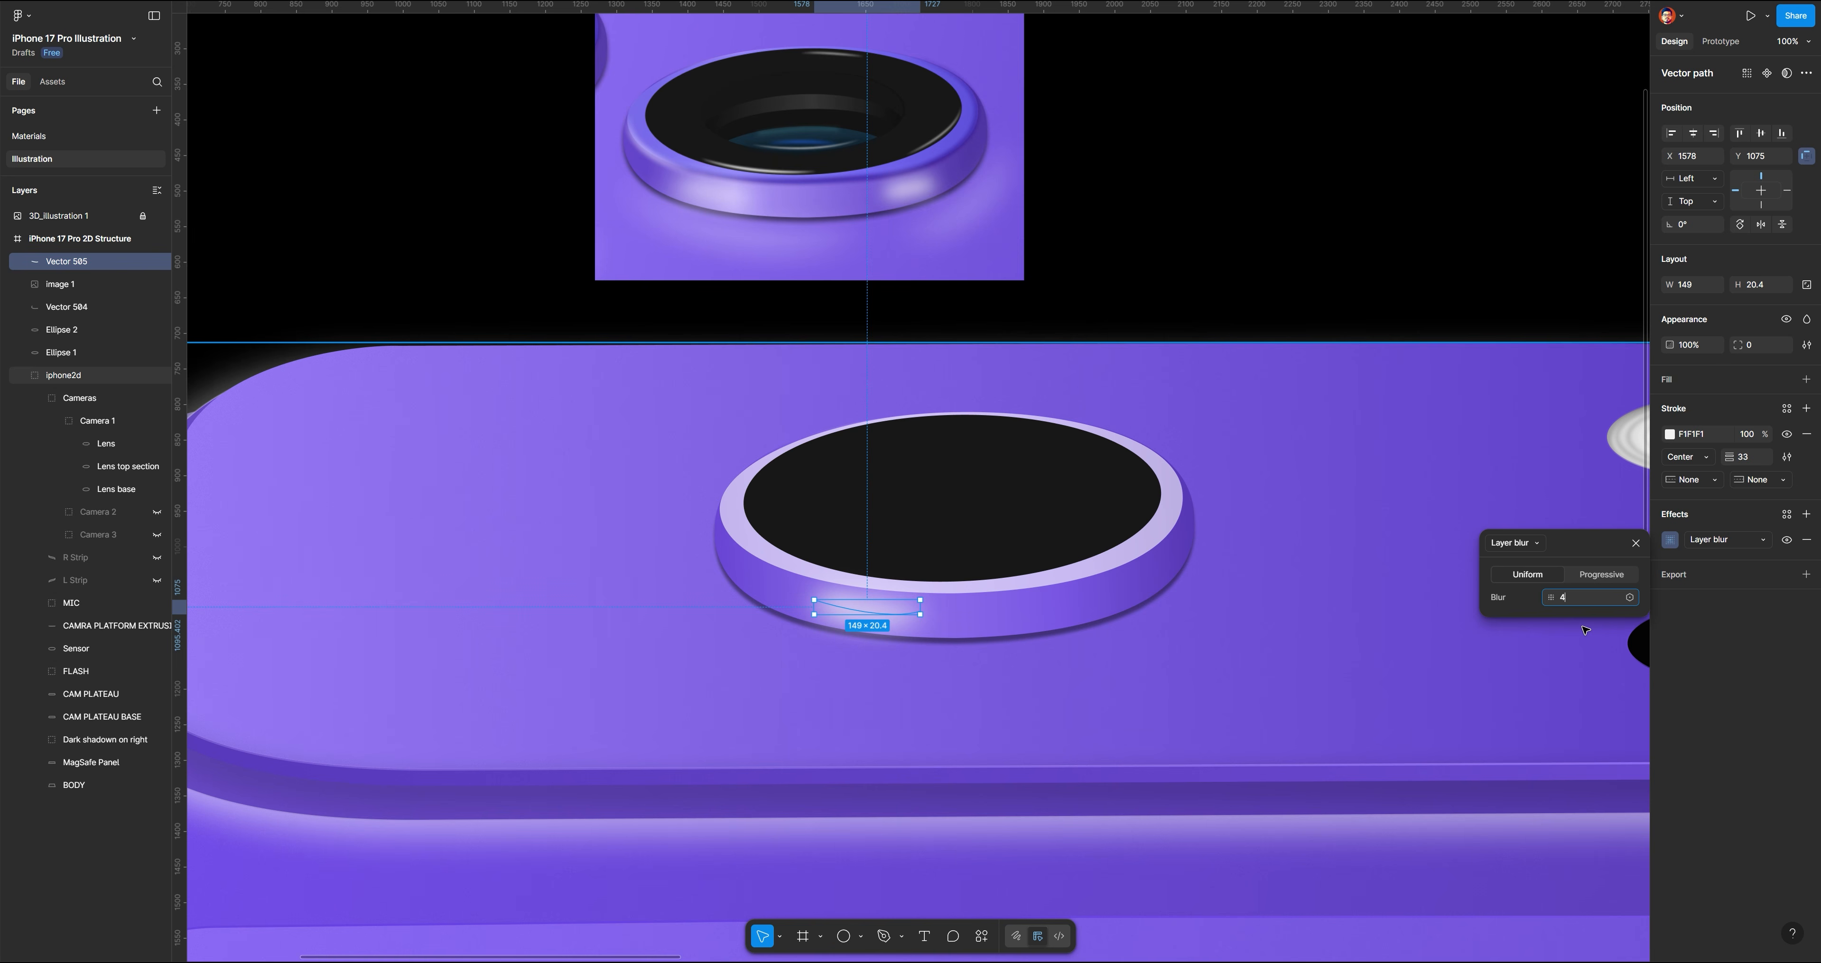
pyautogui.write('2')
pyautogui.press('Return')
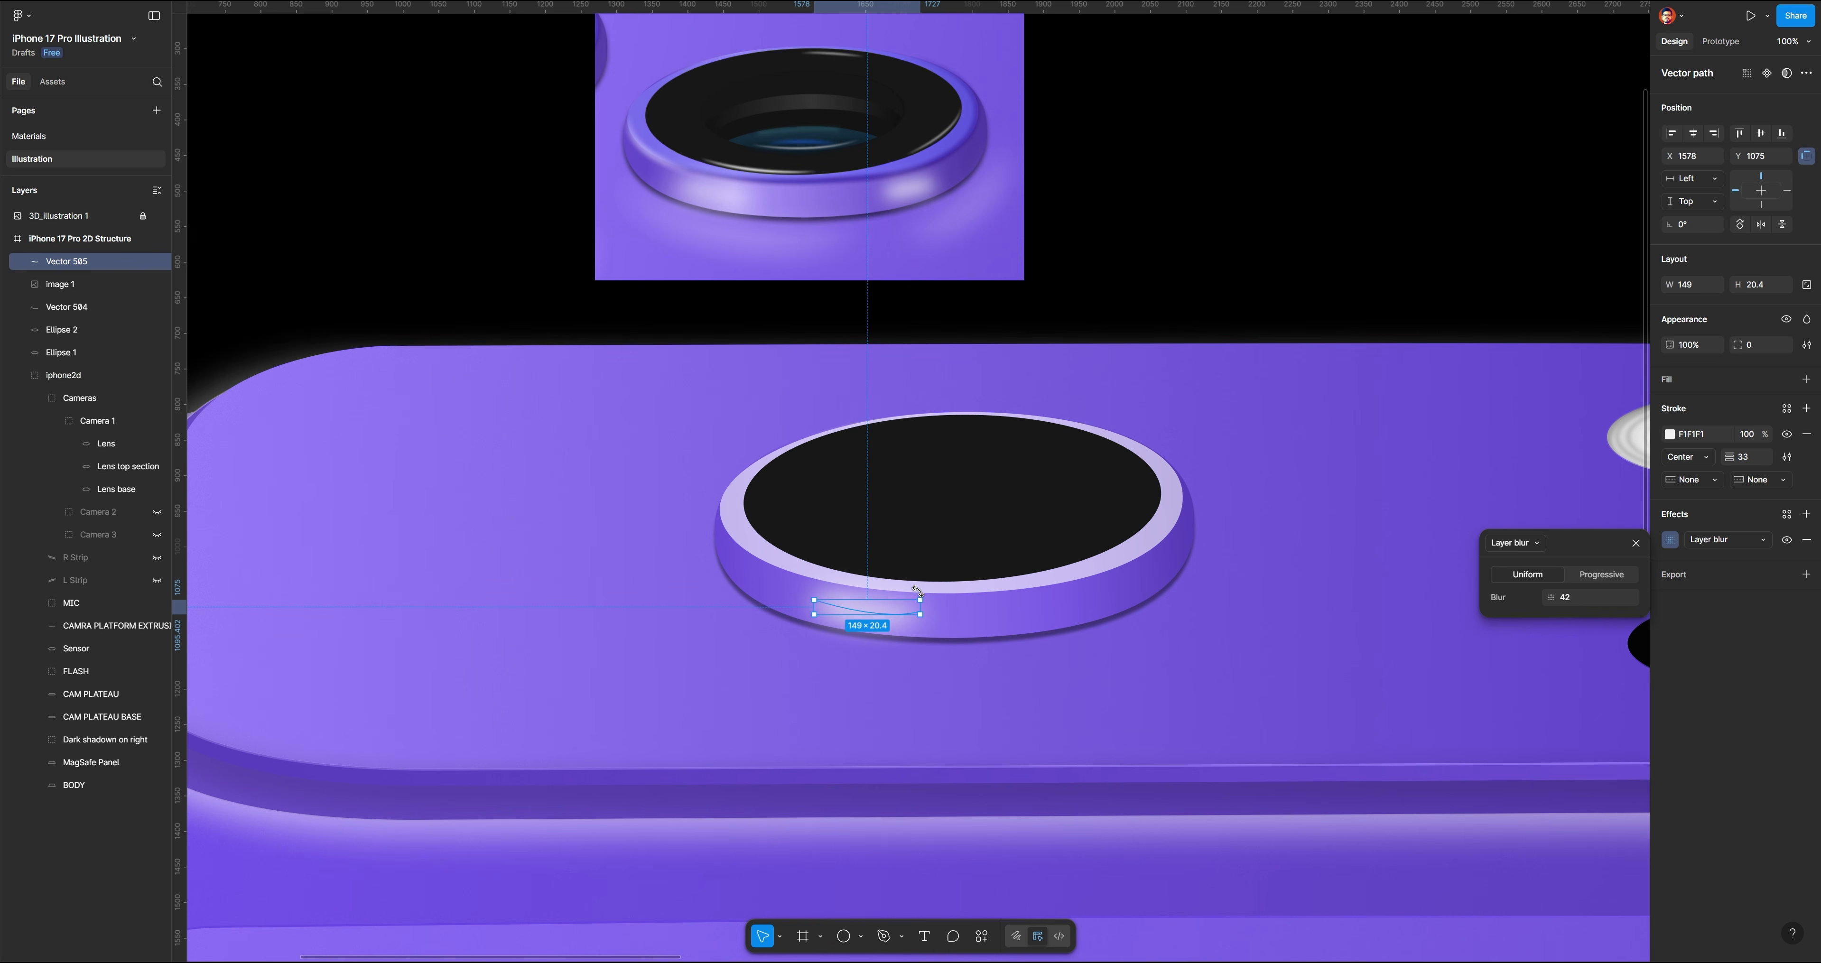
pyautogui.moveTo(924, 591); pyautogui.dragTo(921, 590)
# Draw a second curved highlight about 93 × 48 along the lens base's lower-right side wall and give its stroke a tapered width profile
pyautogui.click(883, 936)
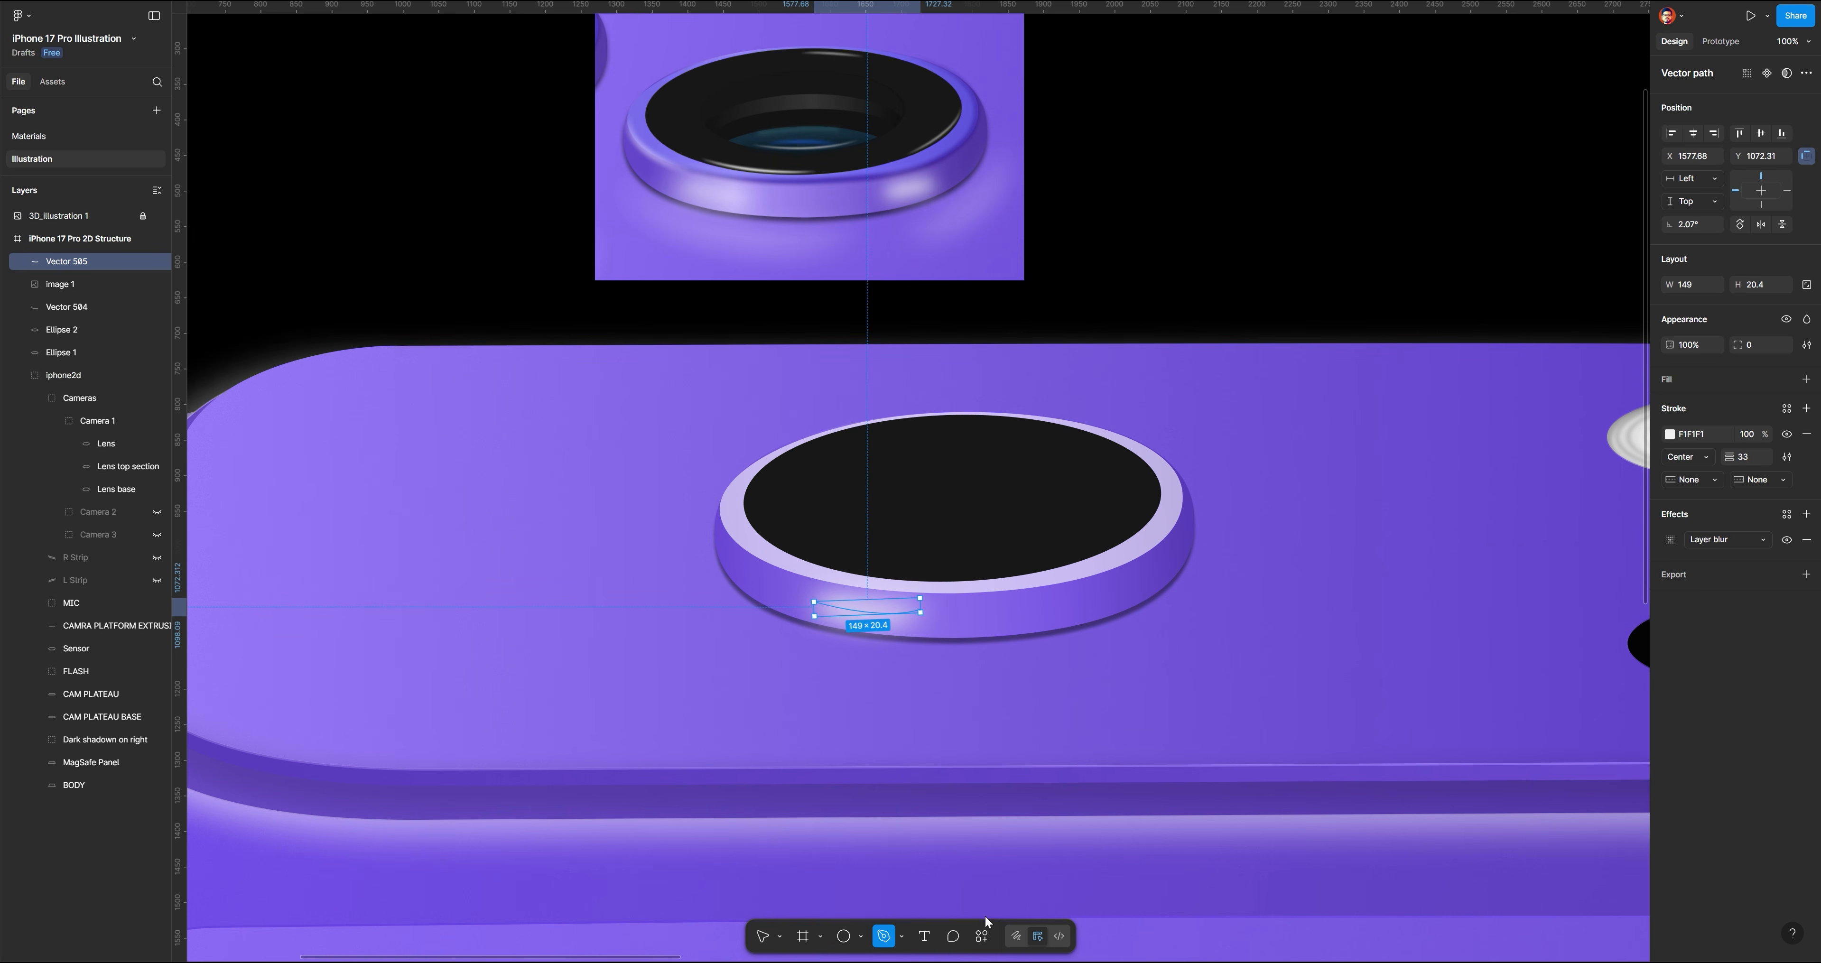
pyautogui.click(1089, 602)
pyautogui.moveTo(1156, 568); pyautogui.dragTo(1166, 555)
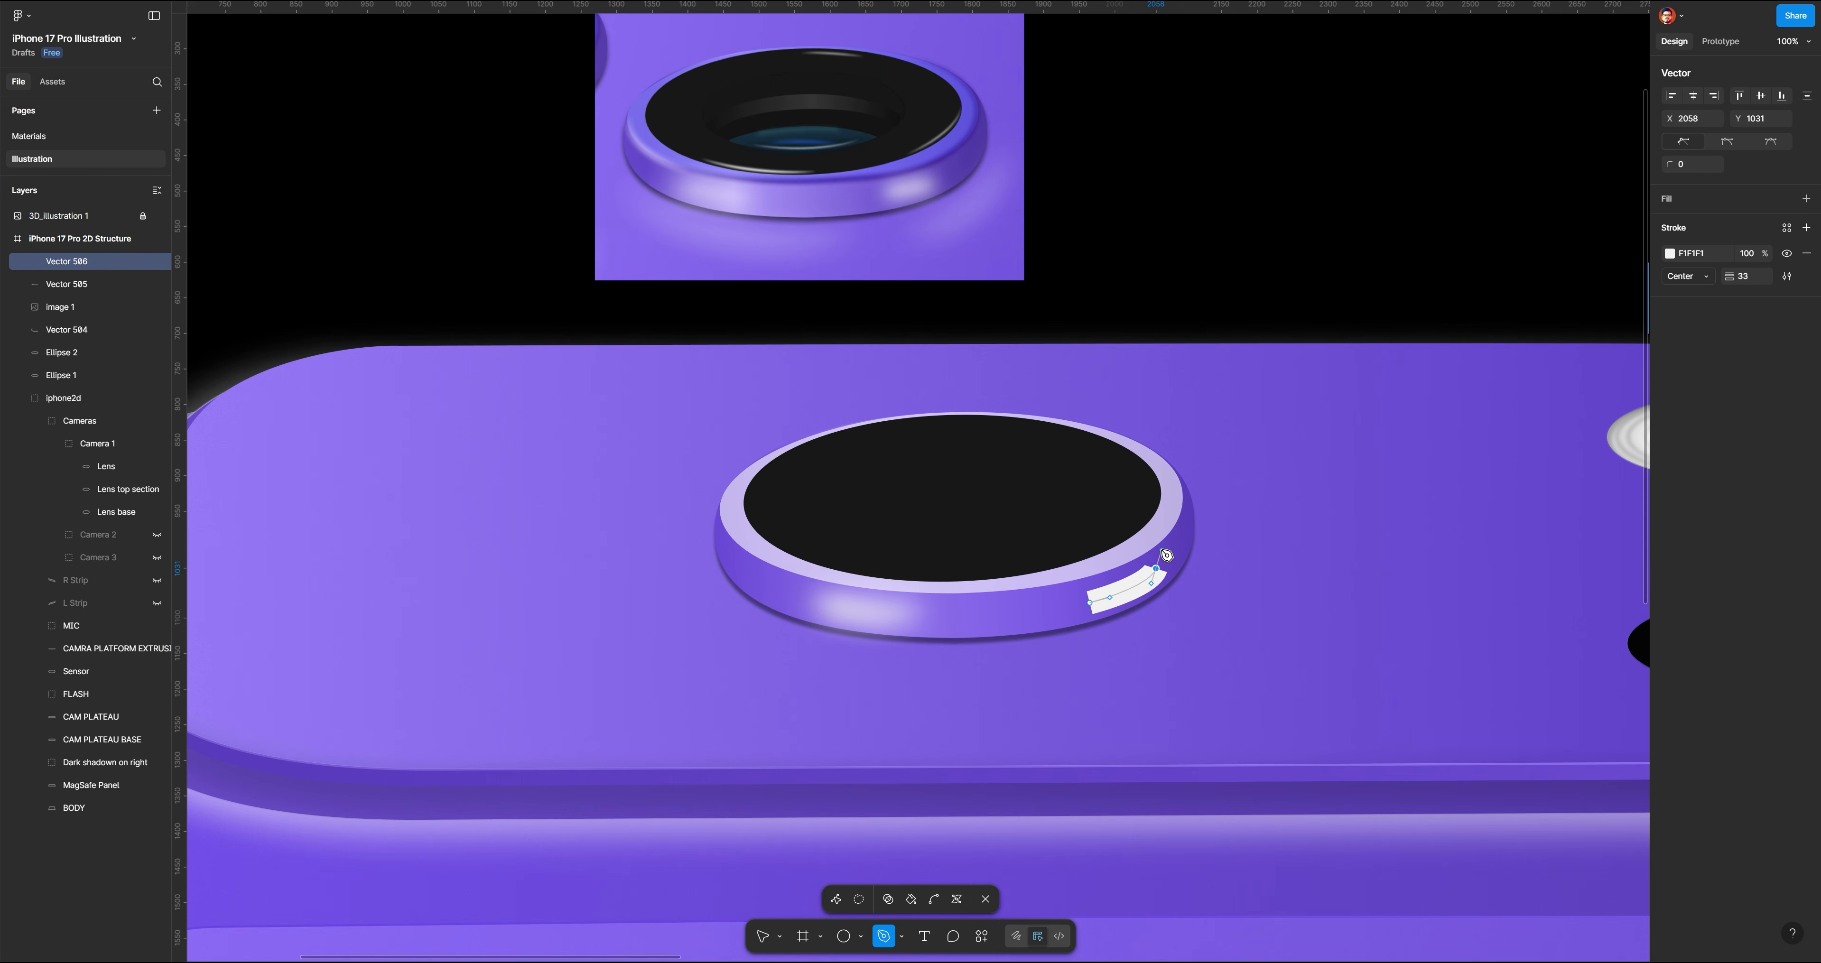
pyautogui.click(762, 936)
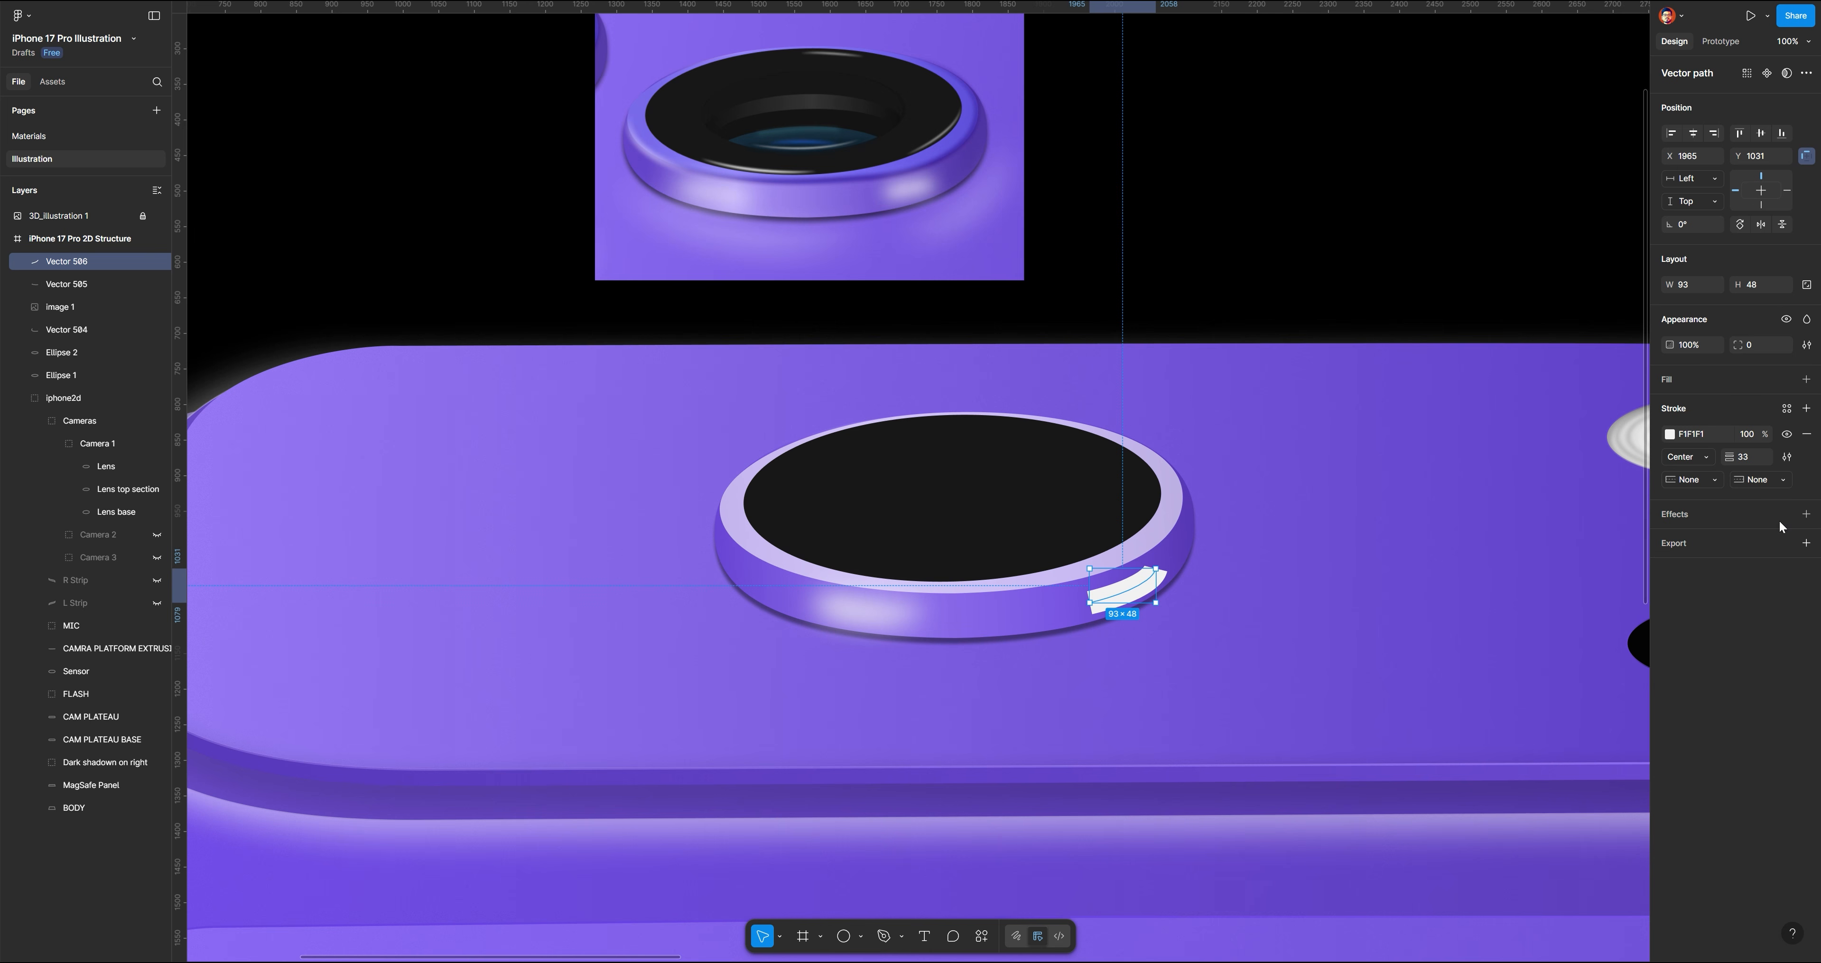
pyautogui.click(1786, 457)
pyautogui.click(1596, 563)
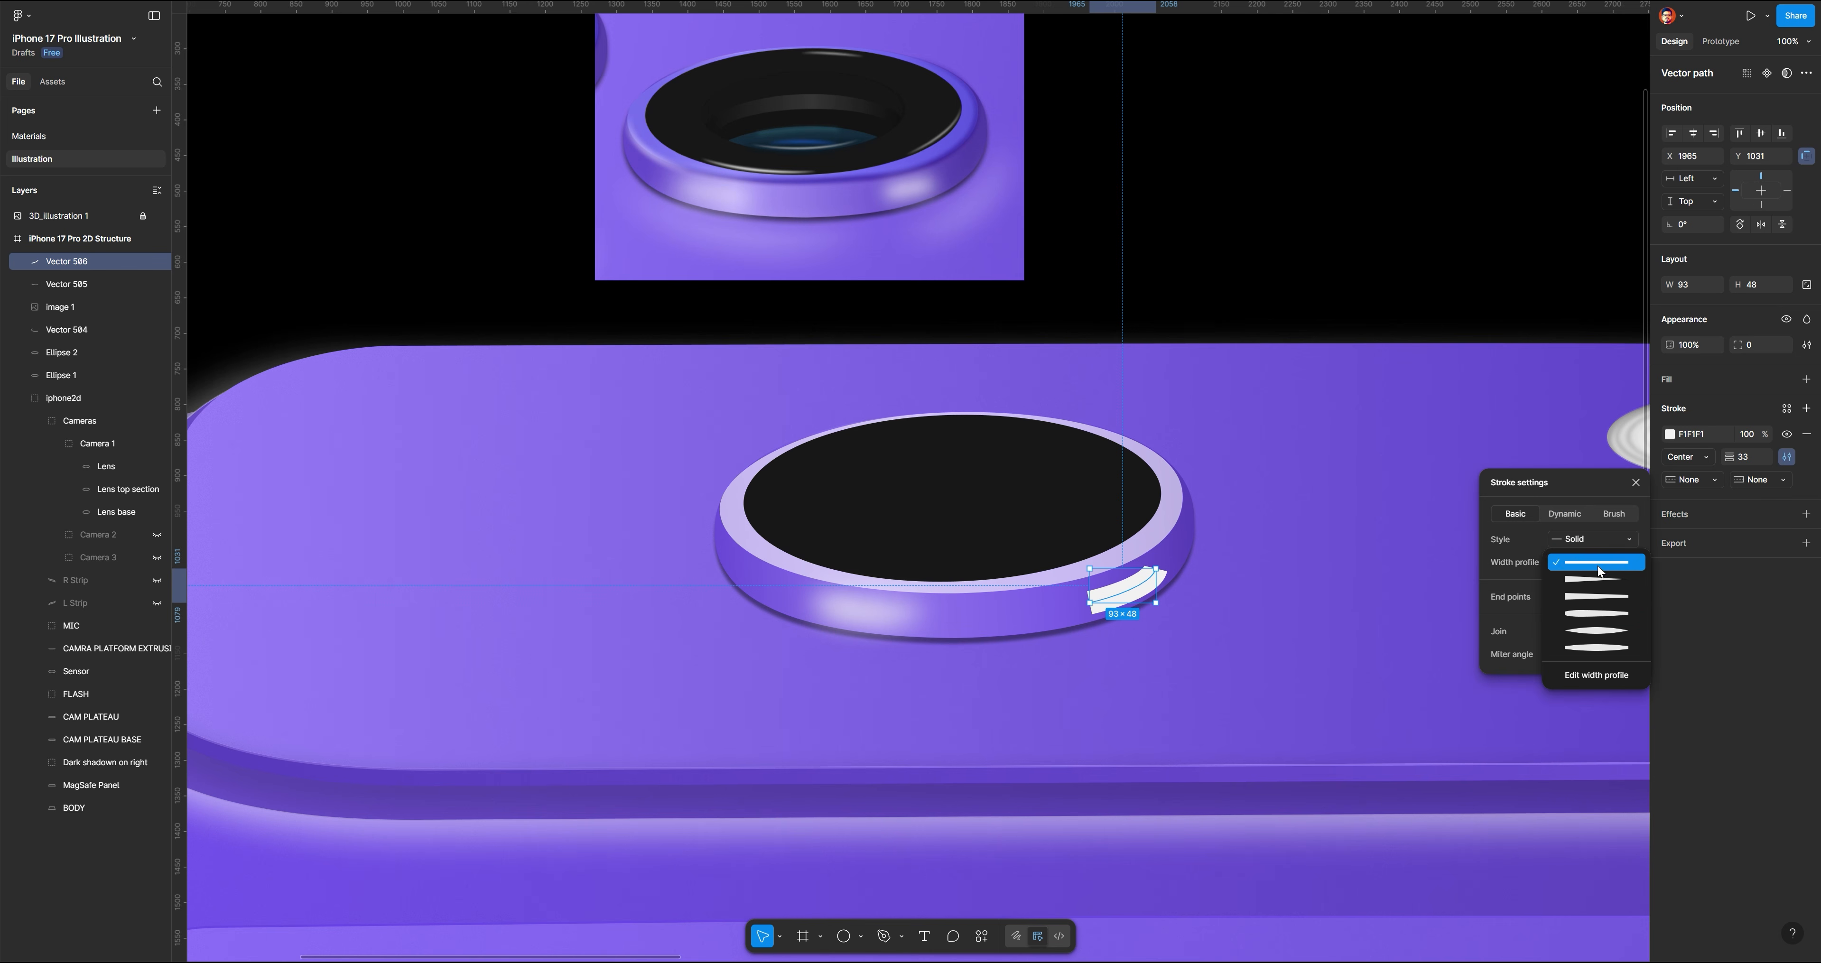
pyautogui.click(1601, 613)
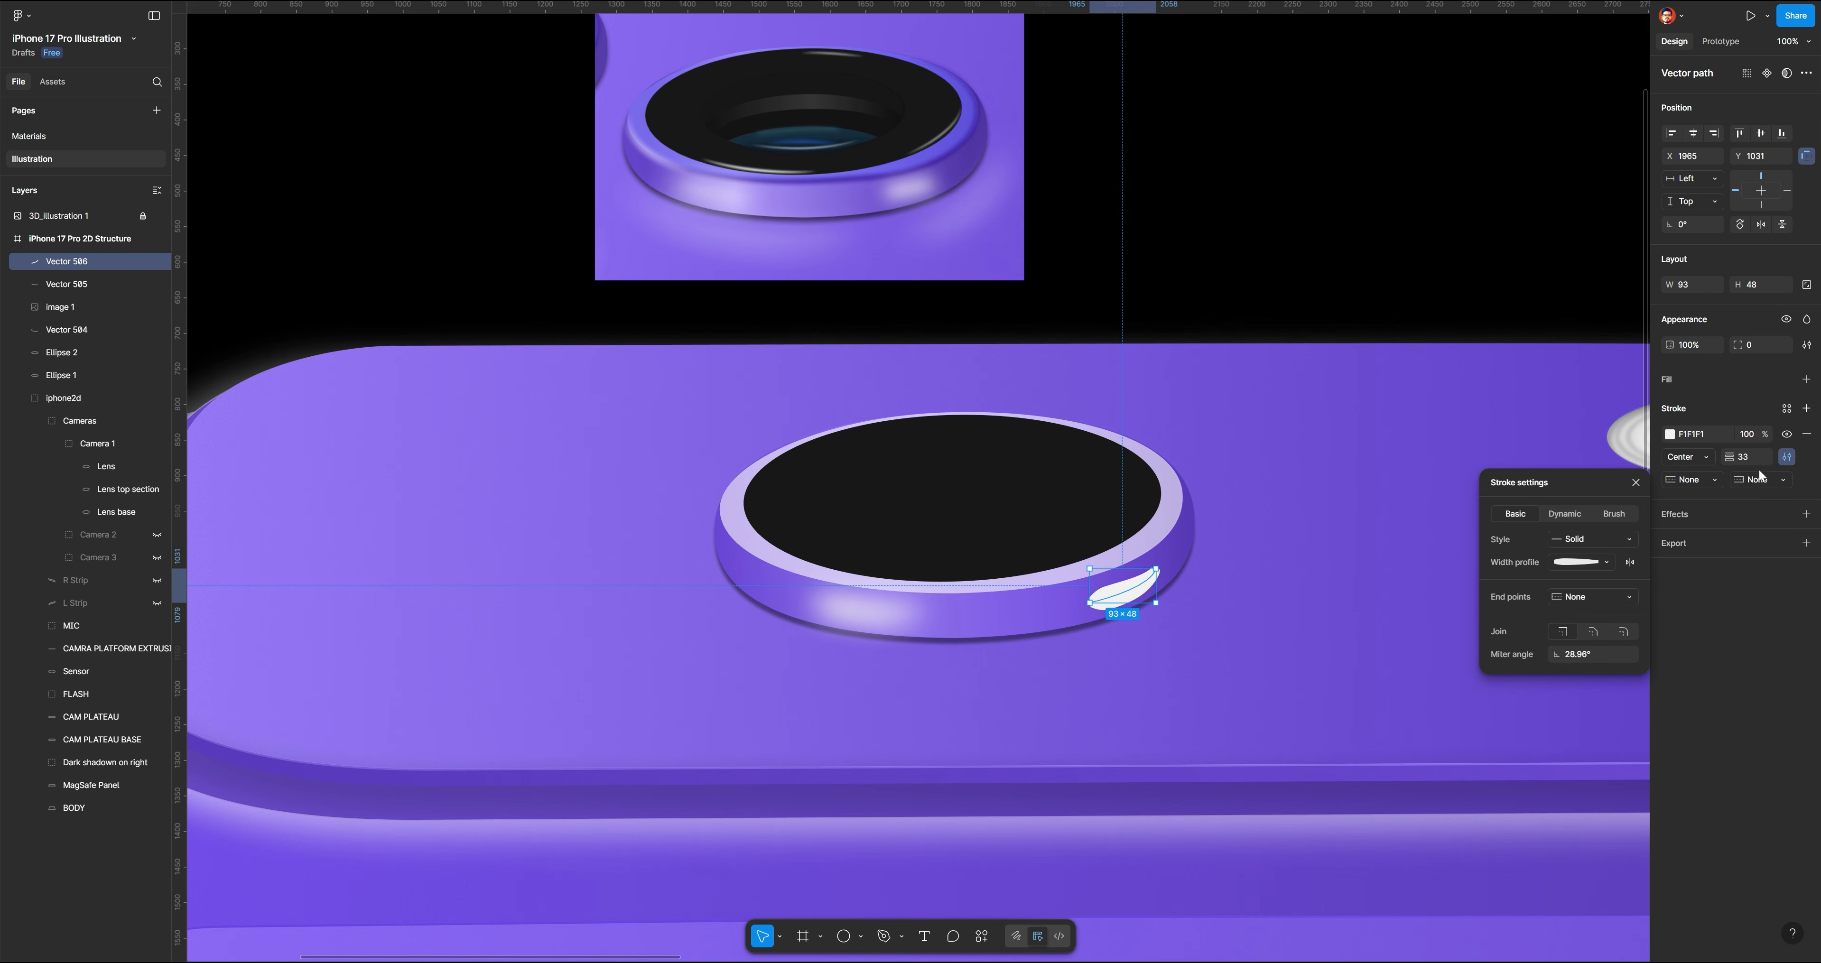
# Add a layer blur of 40 to the lower-right highlight and nudge it up to Y 1025
pyautogui.click(1807, 515)
pyautogui.click(1725, 539)
pyautogui.click(1715, 562)
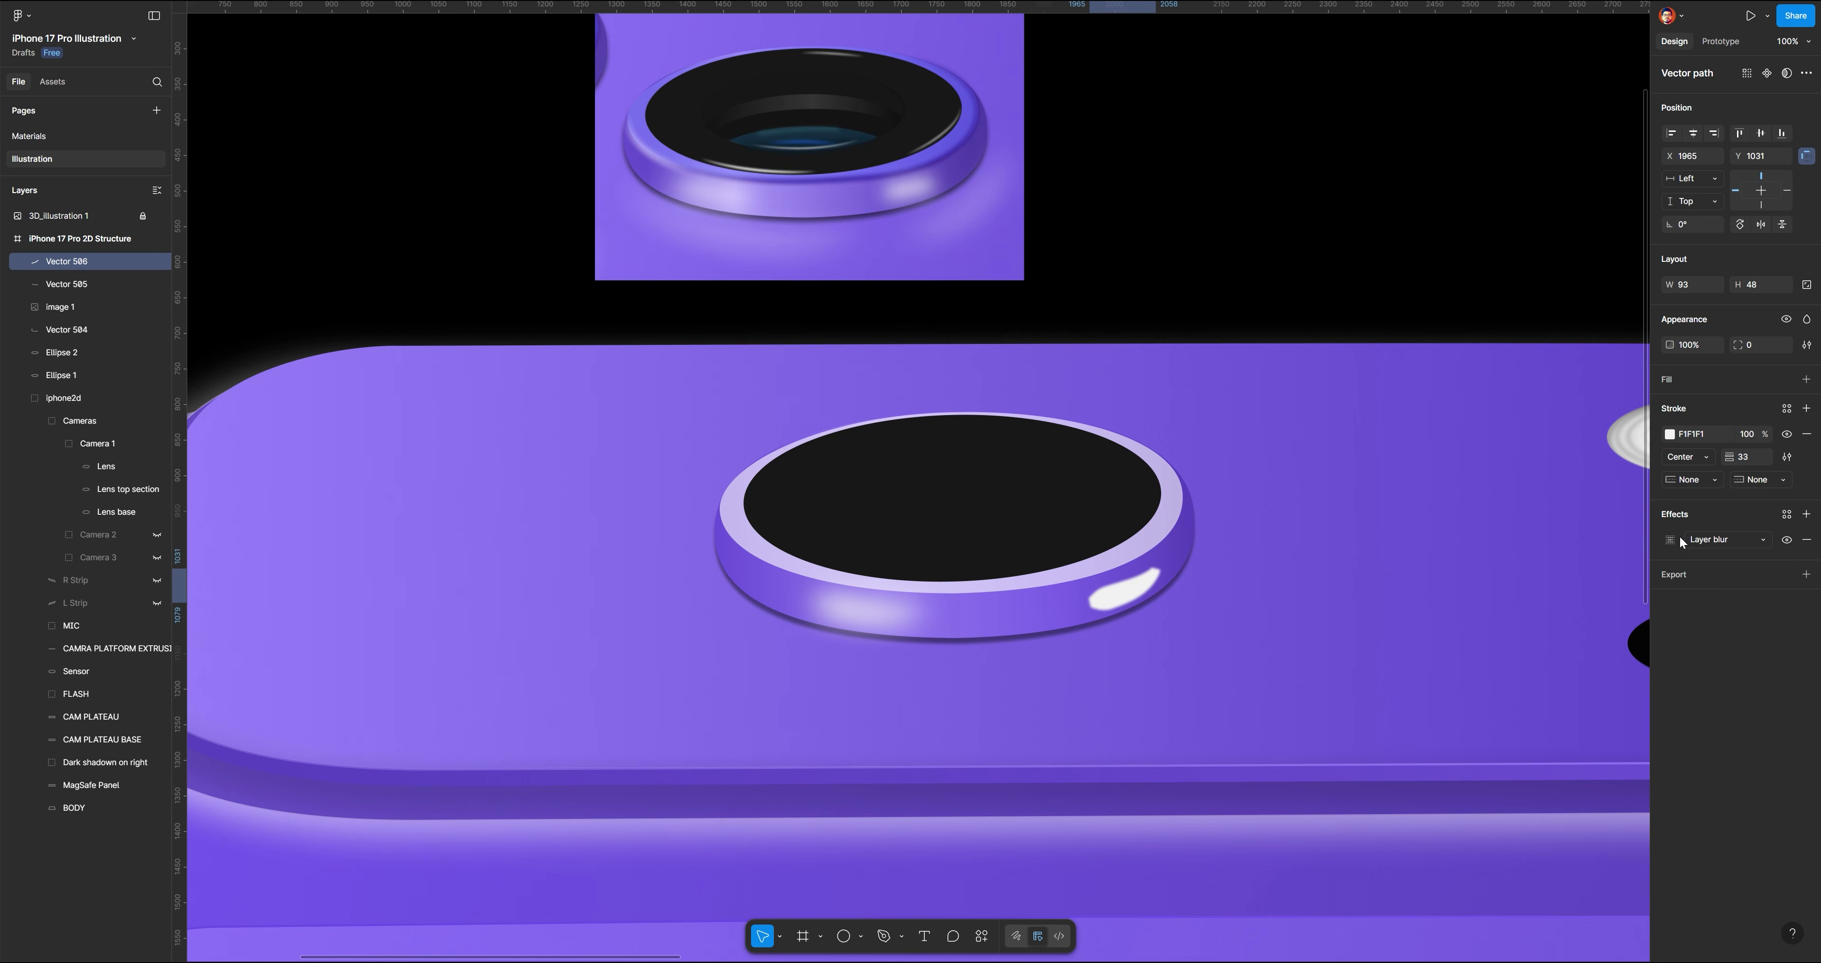
pyautogui.click(1670, 539)
pyautogui.moveTo(1573, 597); pyautogui.dragTo(1820, 573)
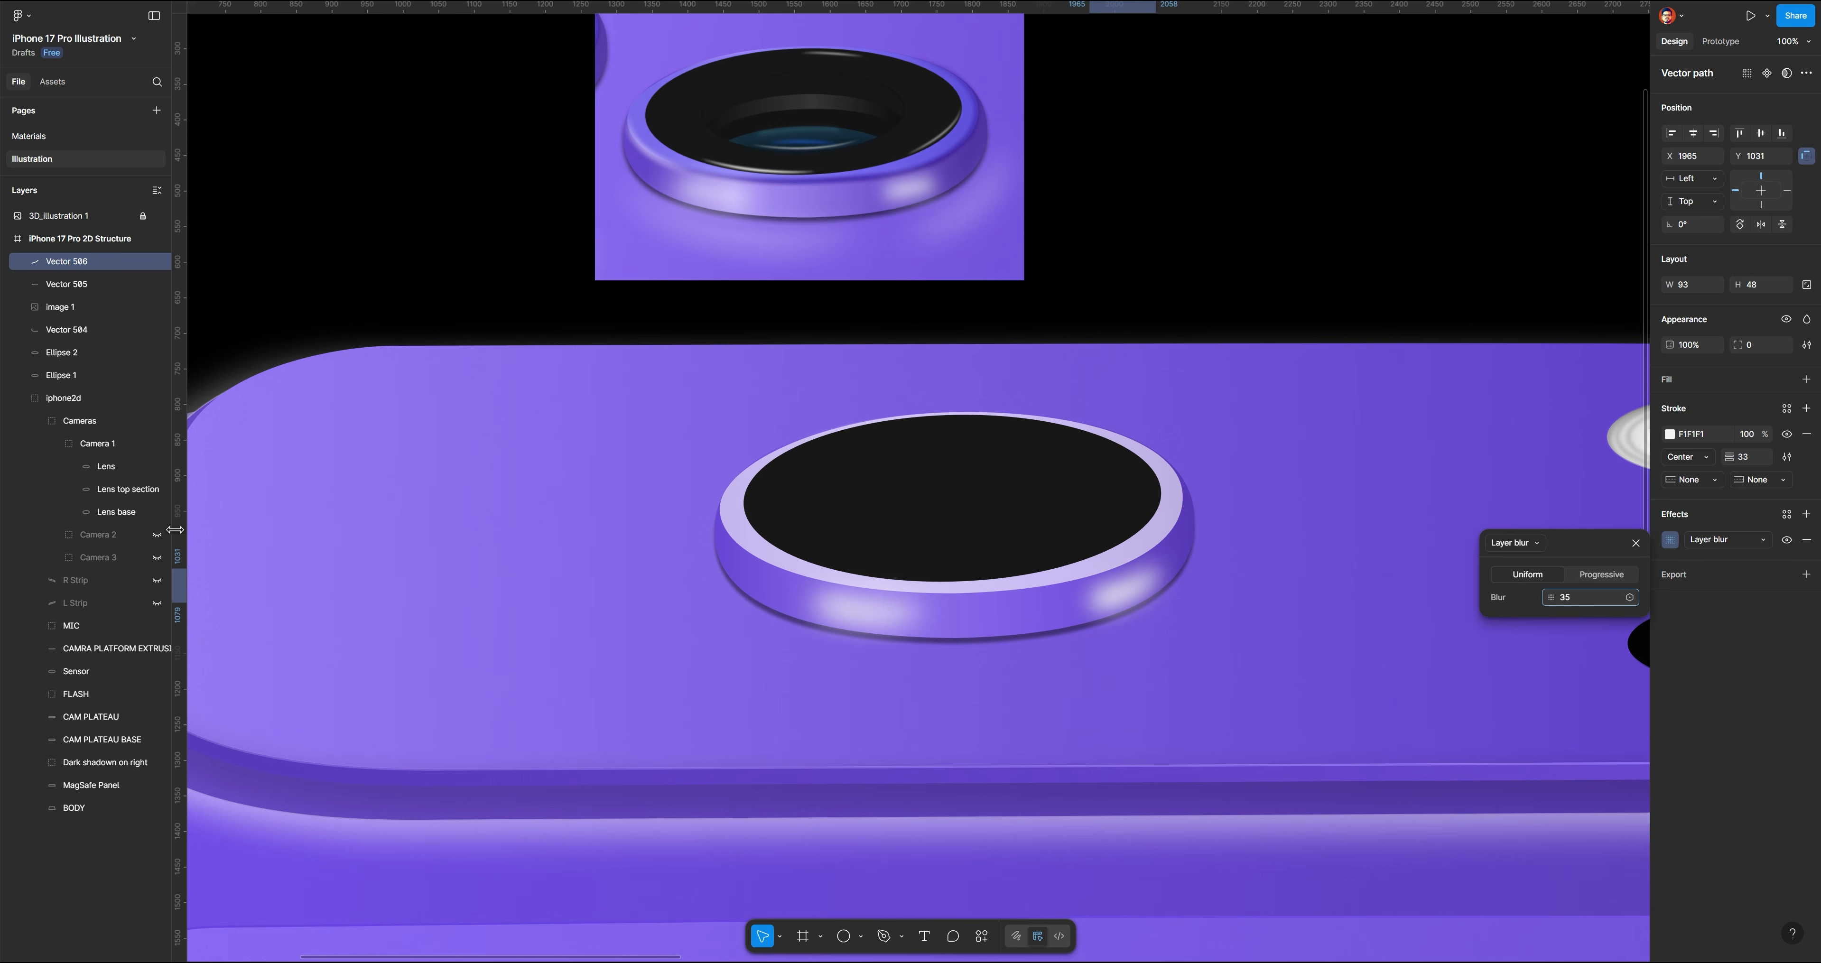
pyautogui.moveTo(174, 530); pyautogui.dragTo(1576, 600)
pyautogui.write('0')
pyautogui.press('Return')
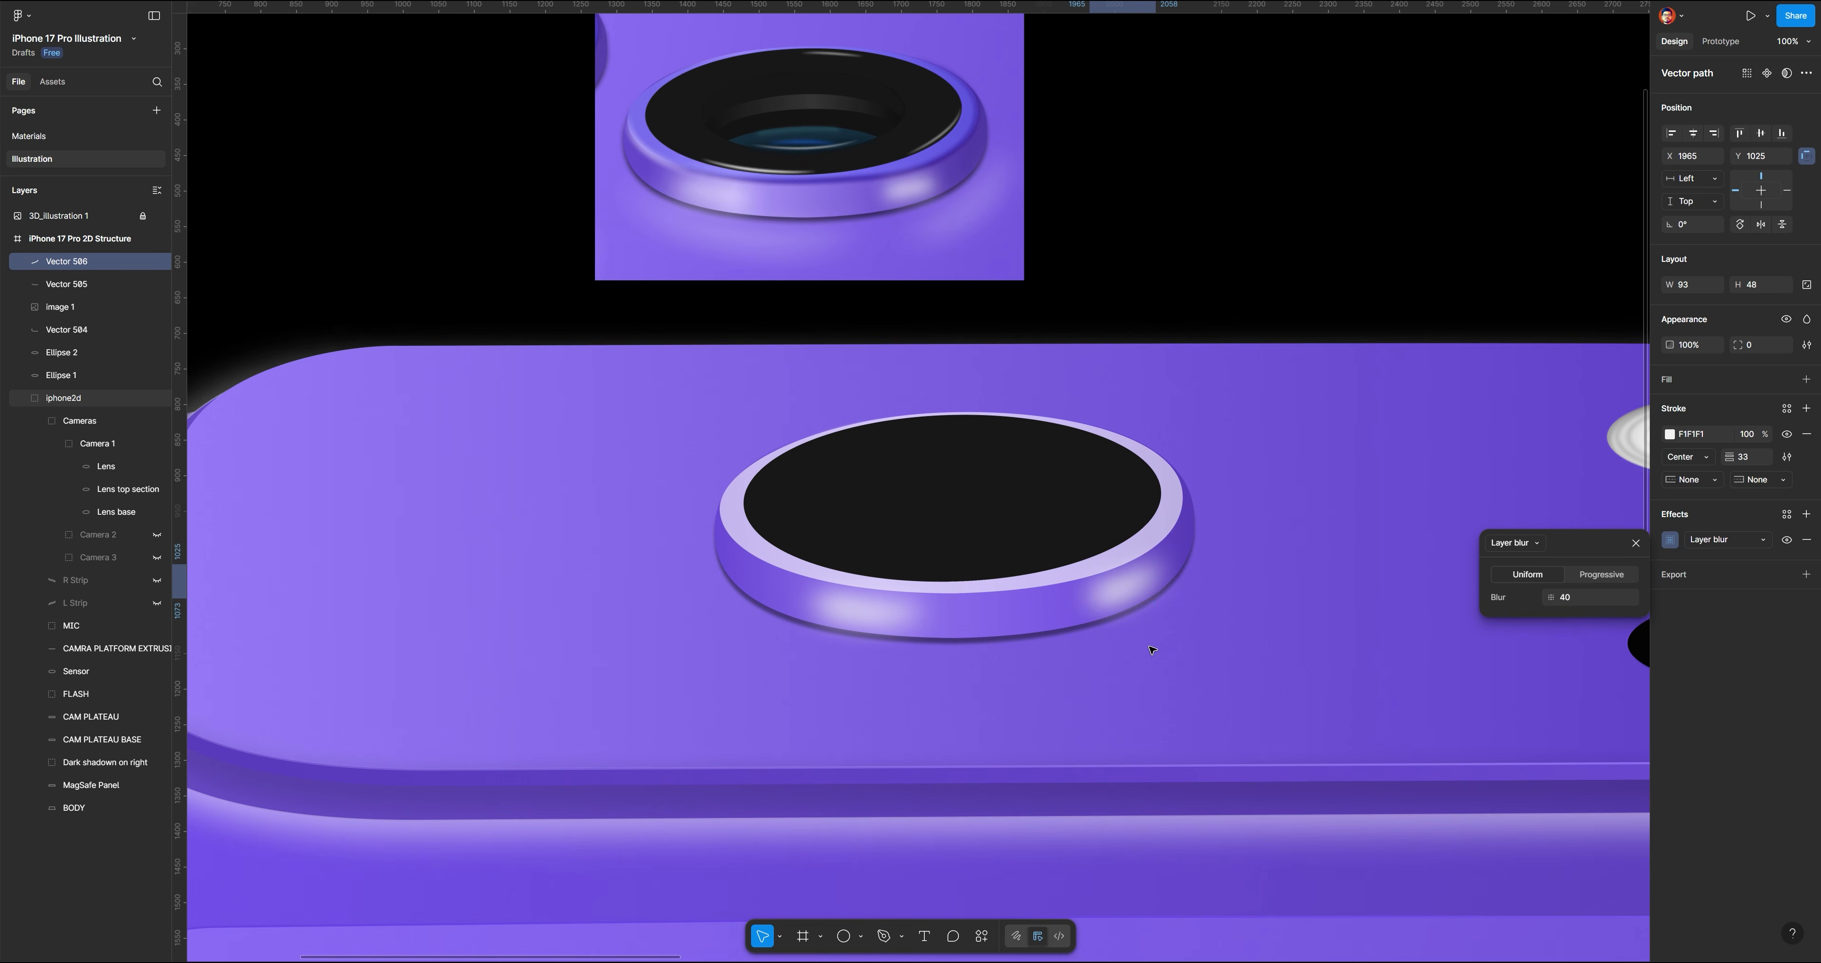
pyautogui.press('Up')
pyautogui.press('Up')
# Set the lower-left highlight's layer blur to 38
pyautogui.click(871, 614)
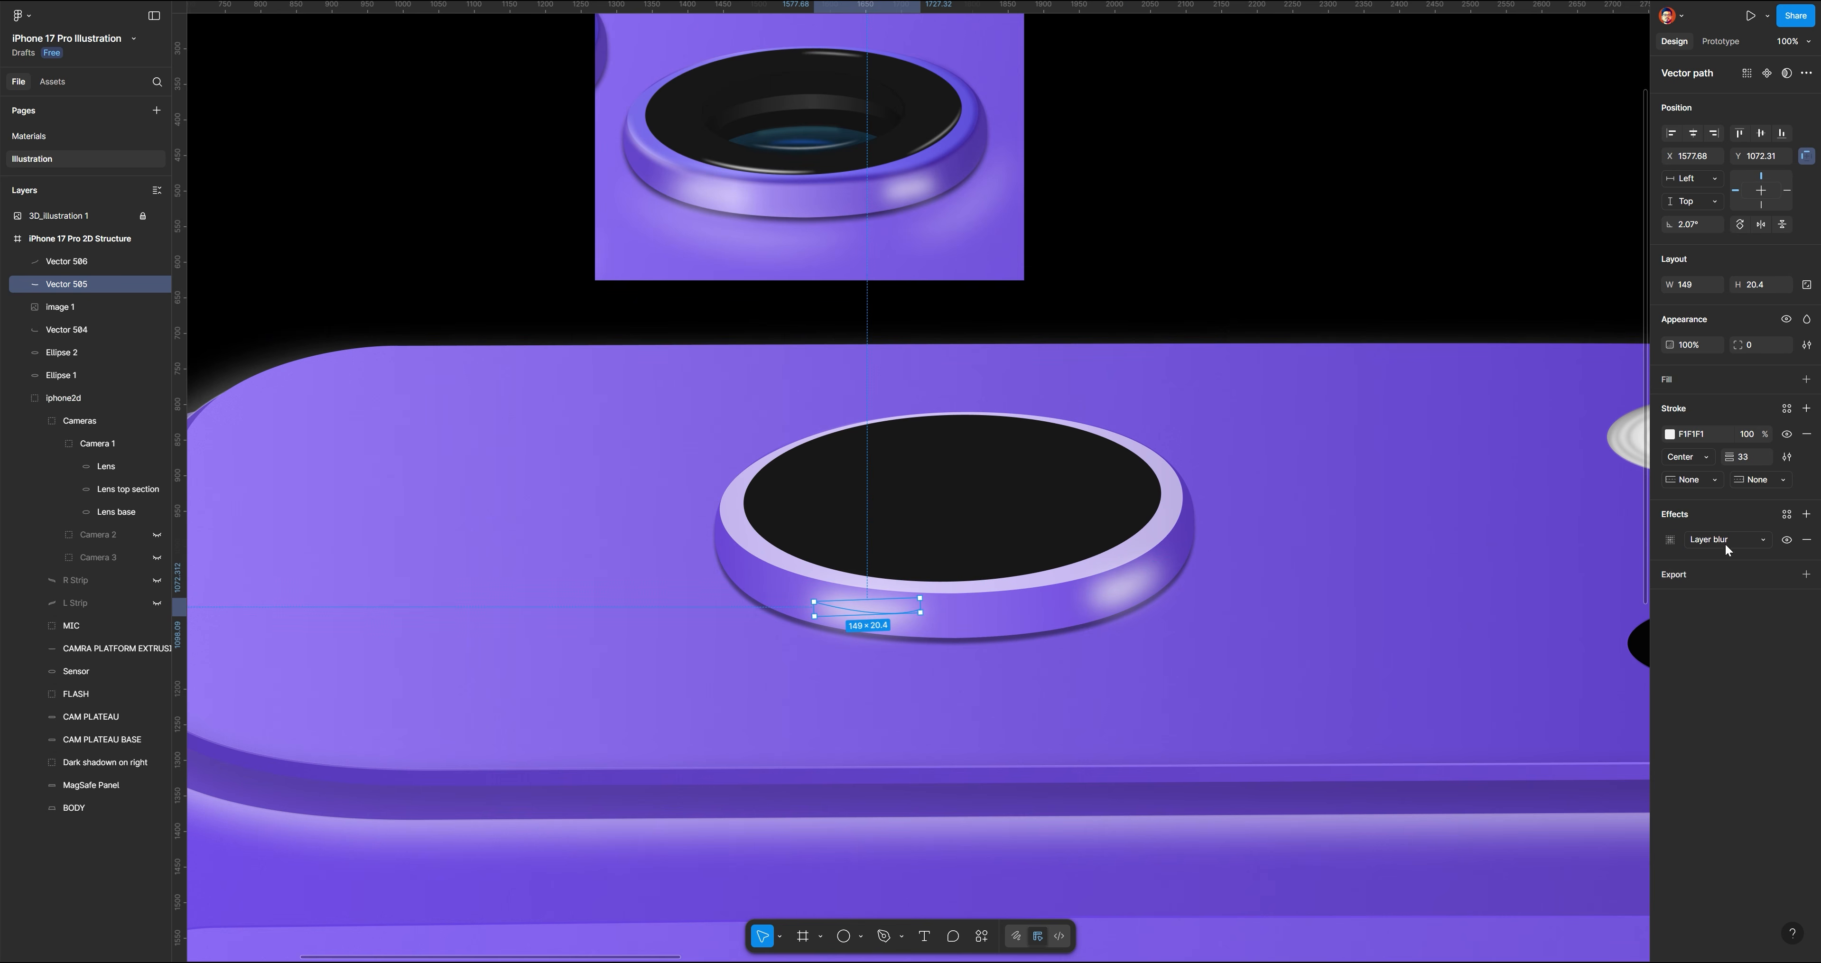
pyautogui.click(1670, 540)
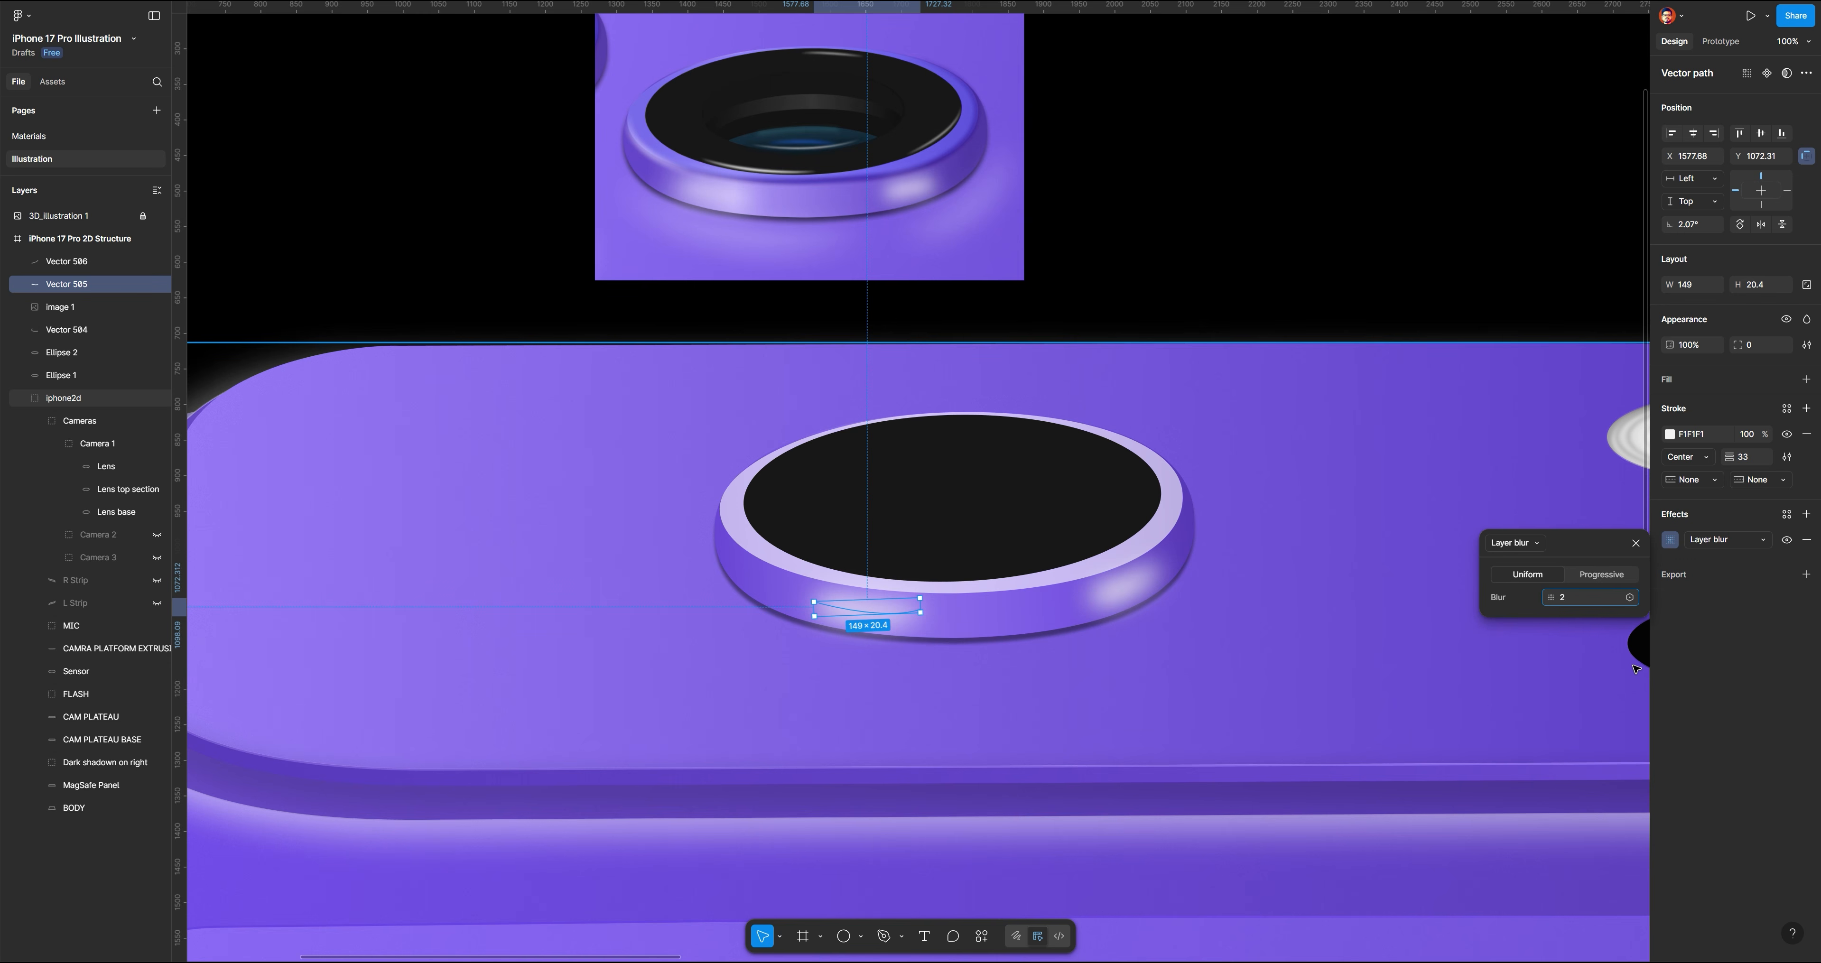
pyautogui.write('38')
pyautogui.press('Return')
pyautogui.click(1066, 417)
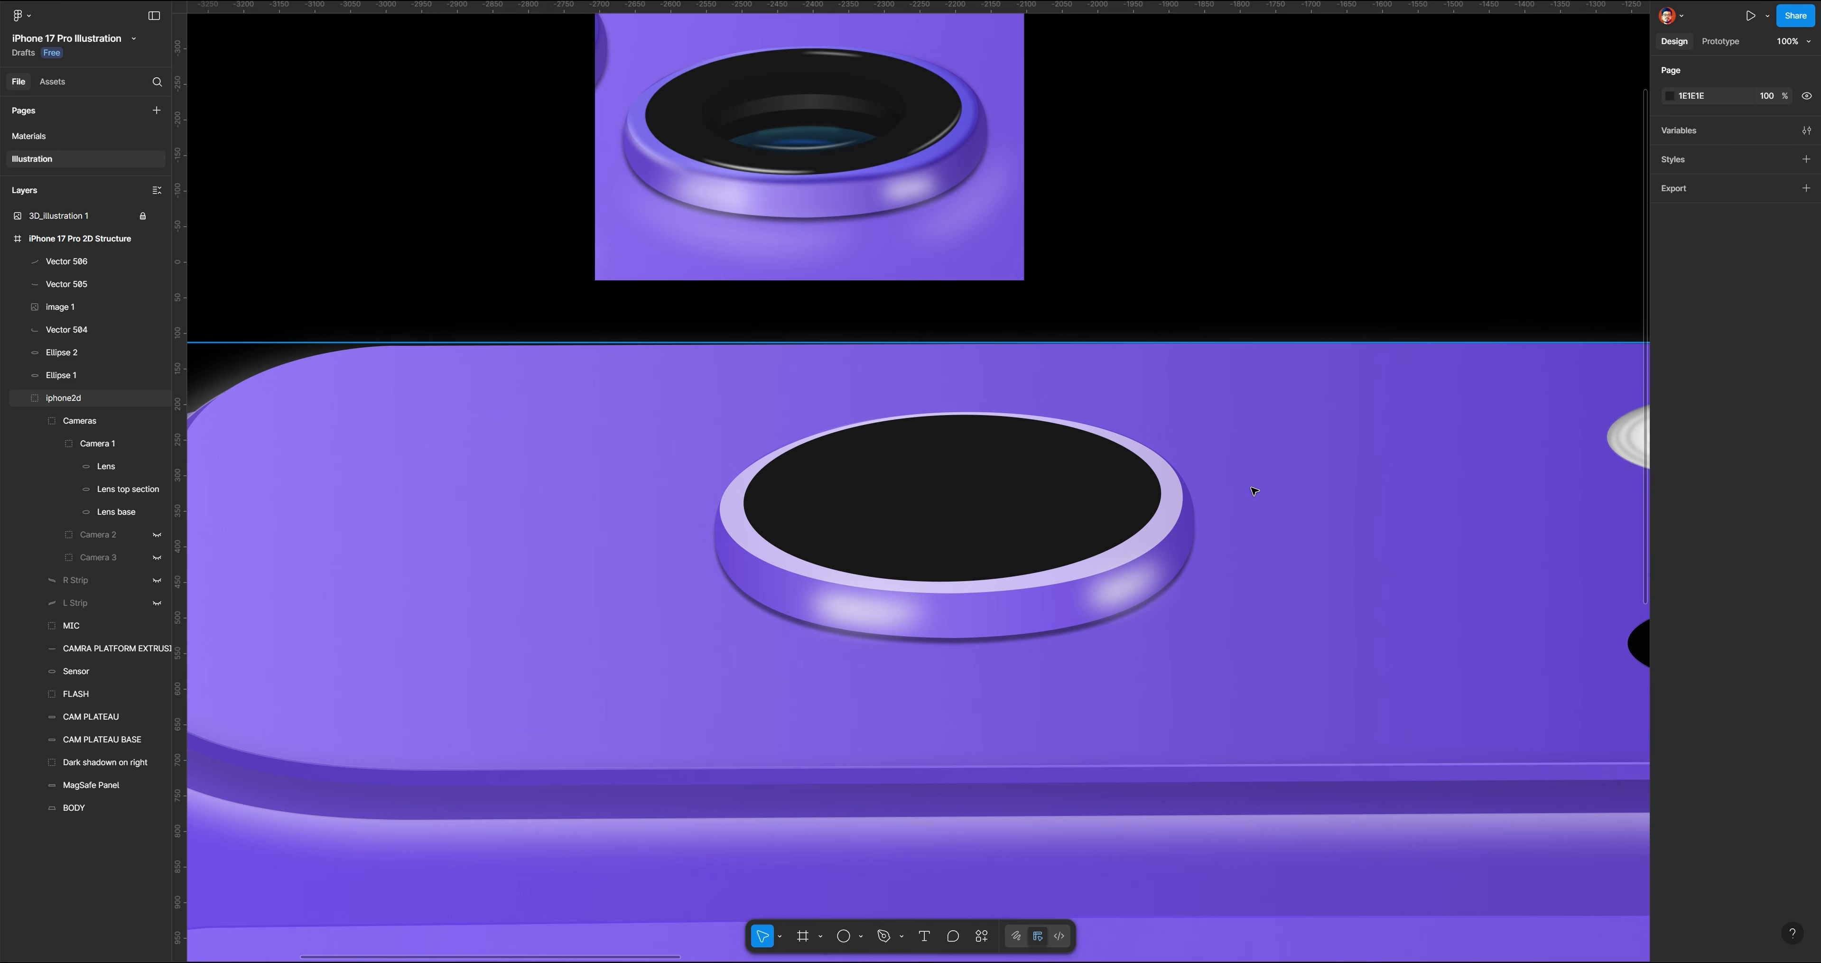
# Give Lens top section a linear gradient fill running from its left edge to its right edge, with AF97FF at 0%
pyautogui.keyDown('ctrl'); pyautogui.click(1157, 526); pyautogui.keyUp('ctrl')
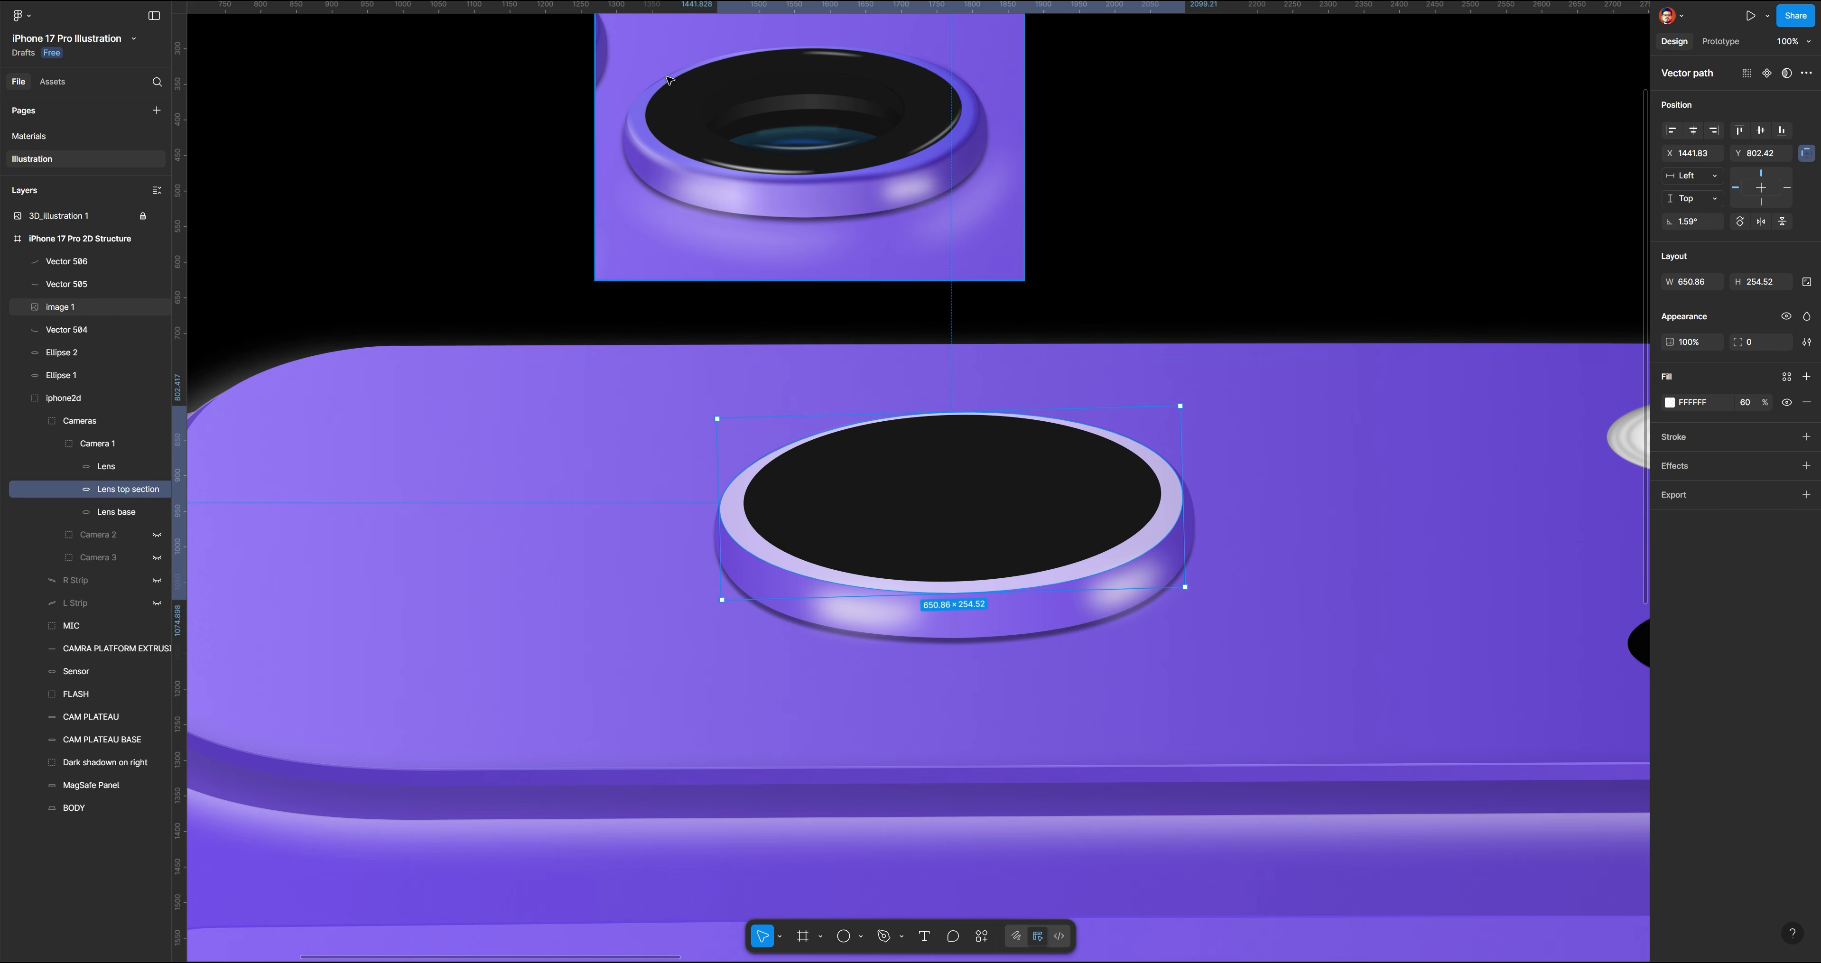
pyautogui.click(1669, 401)
pyautogui.click(1513, 432)
pyautogui.moveTo(970, 417); pyautogui.dragTo(748, 505)
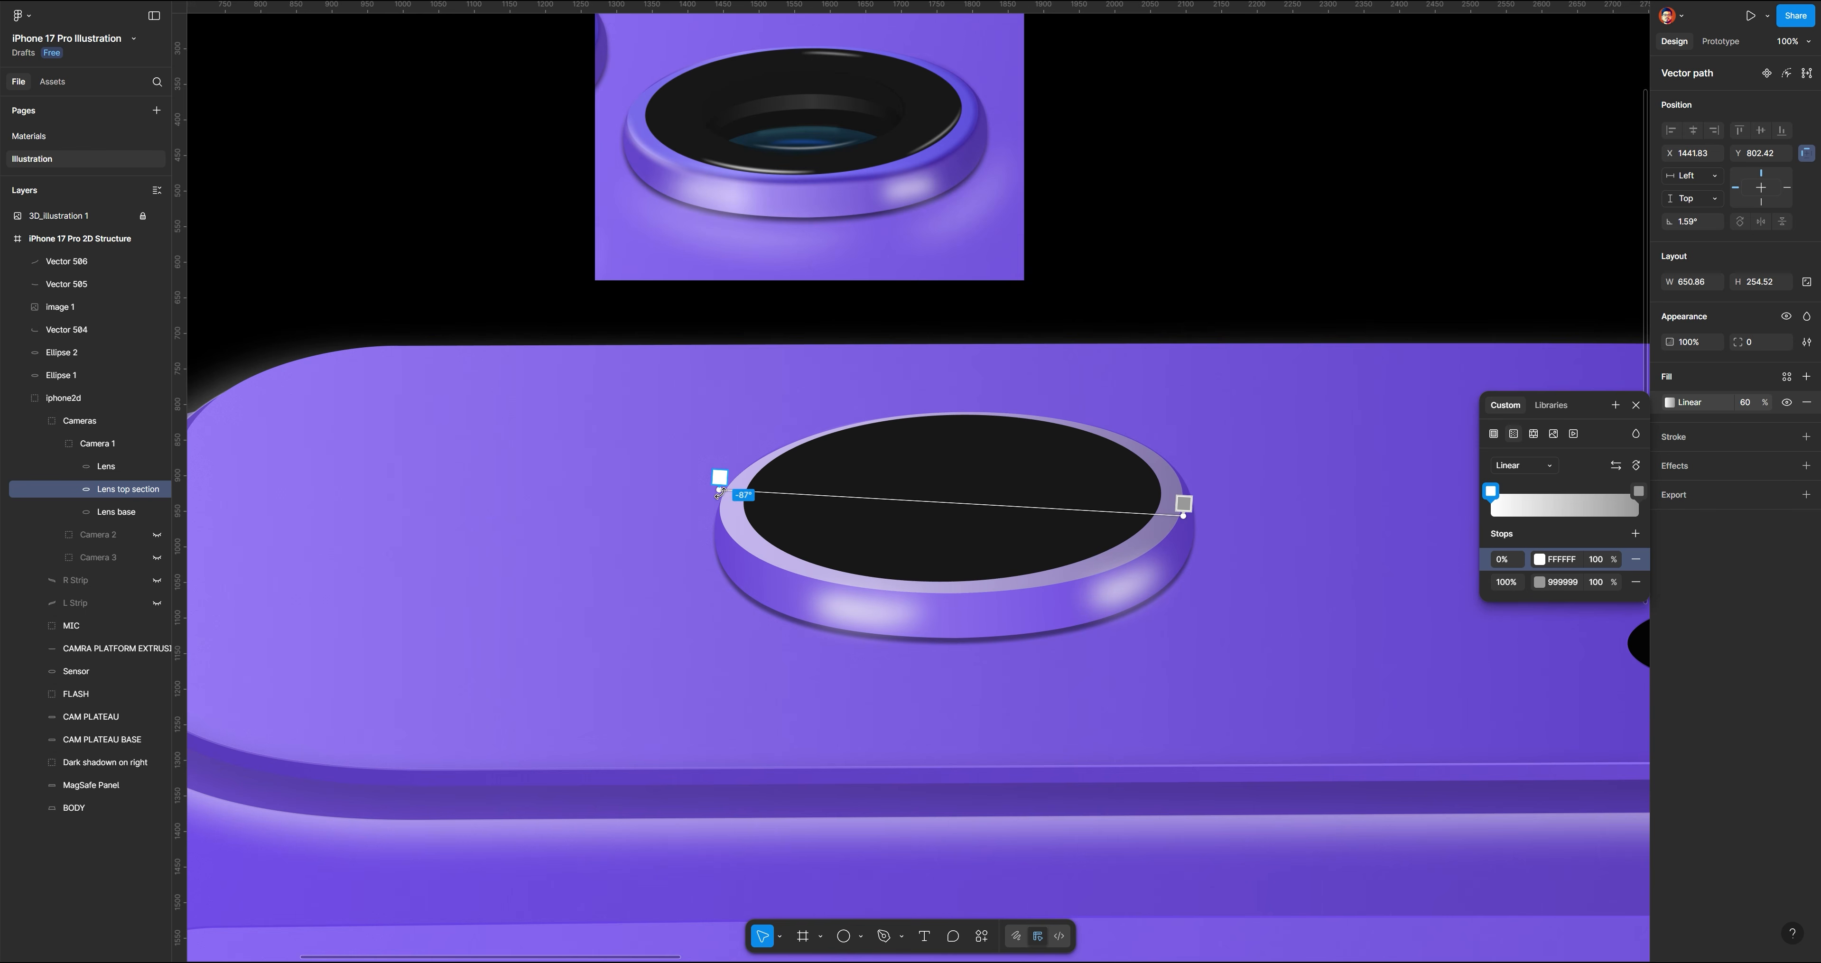
pyautogui.click(1540, 559)
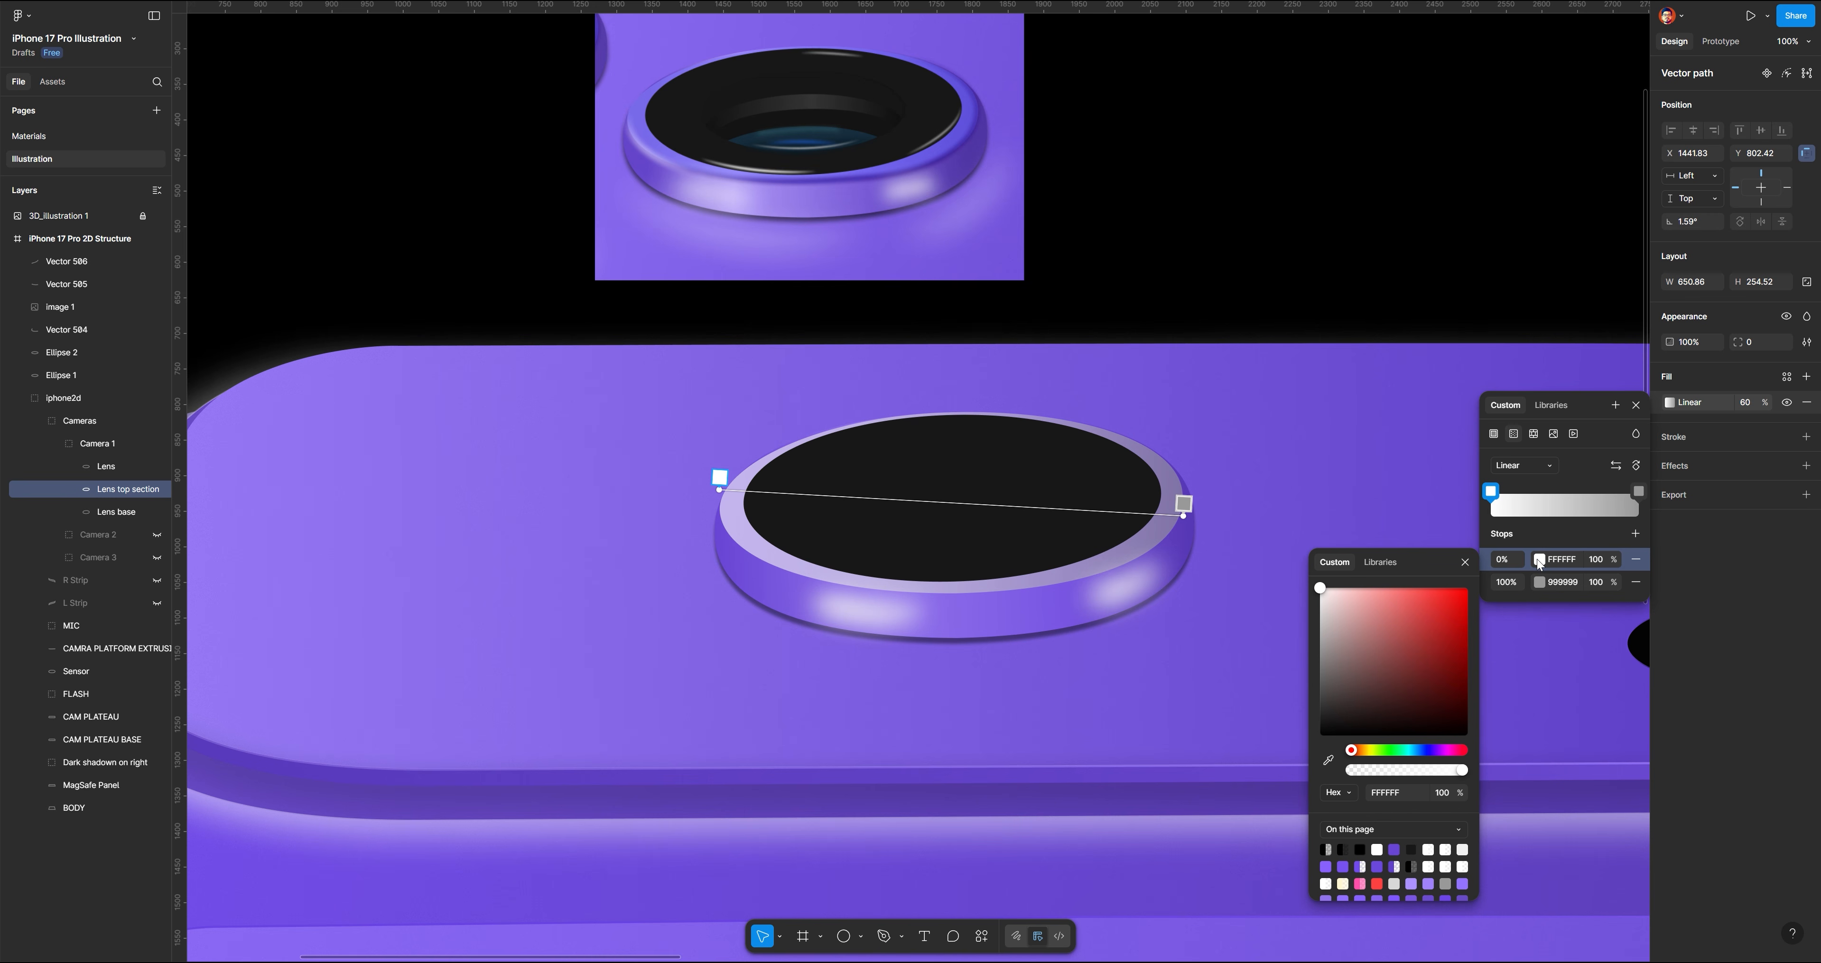
pyautogui.click(1329, 762)
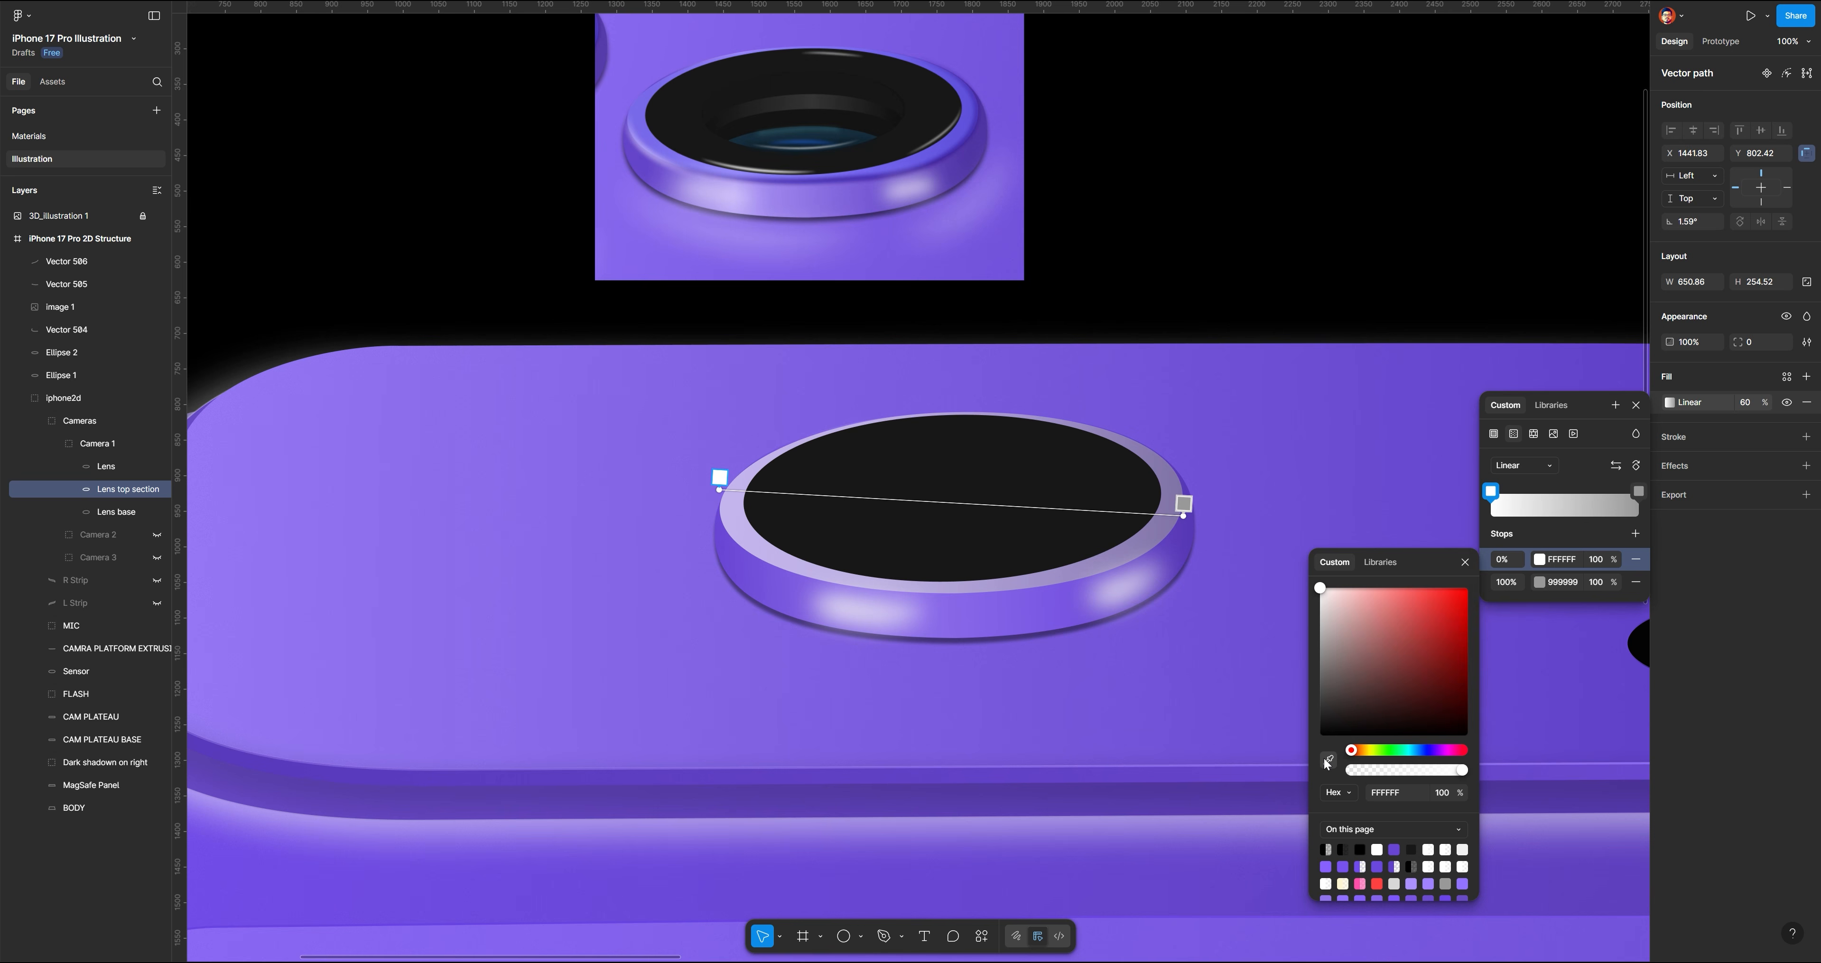
pyautogui.click(557, 447)
pyautogui.moveTo(1401, 602); pyautogui.dragTo(1380, 580)
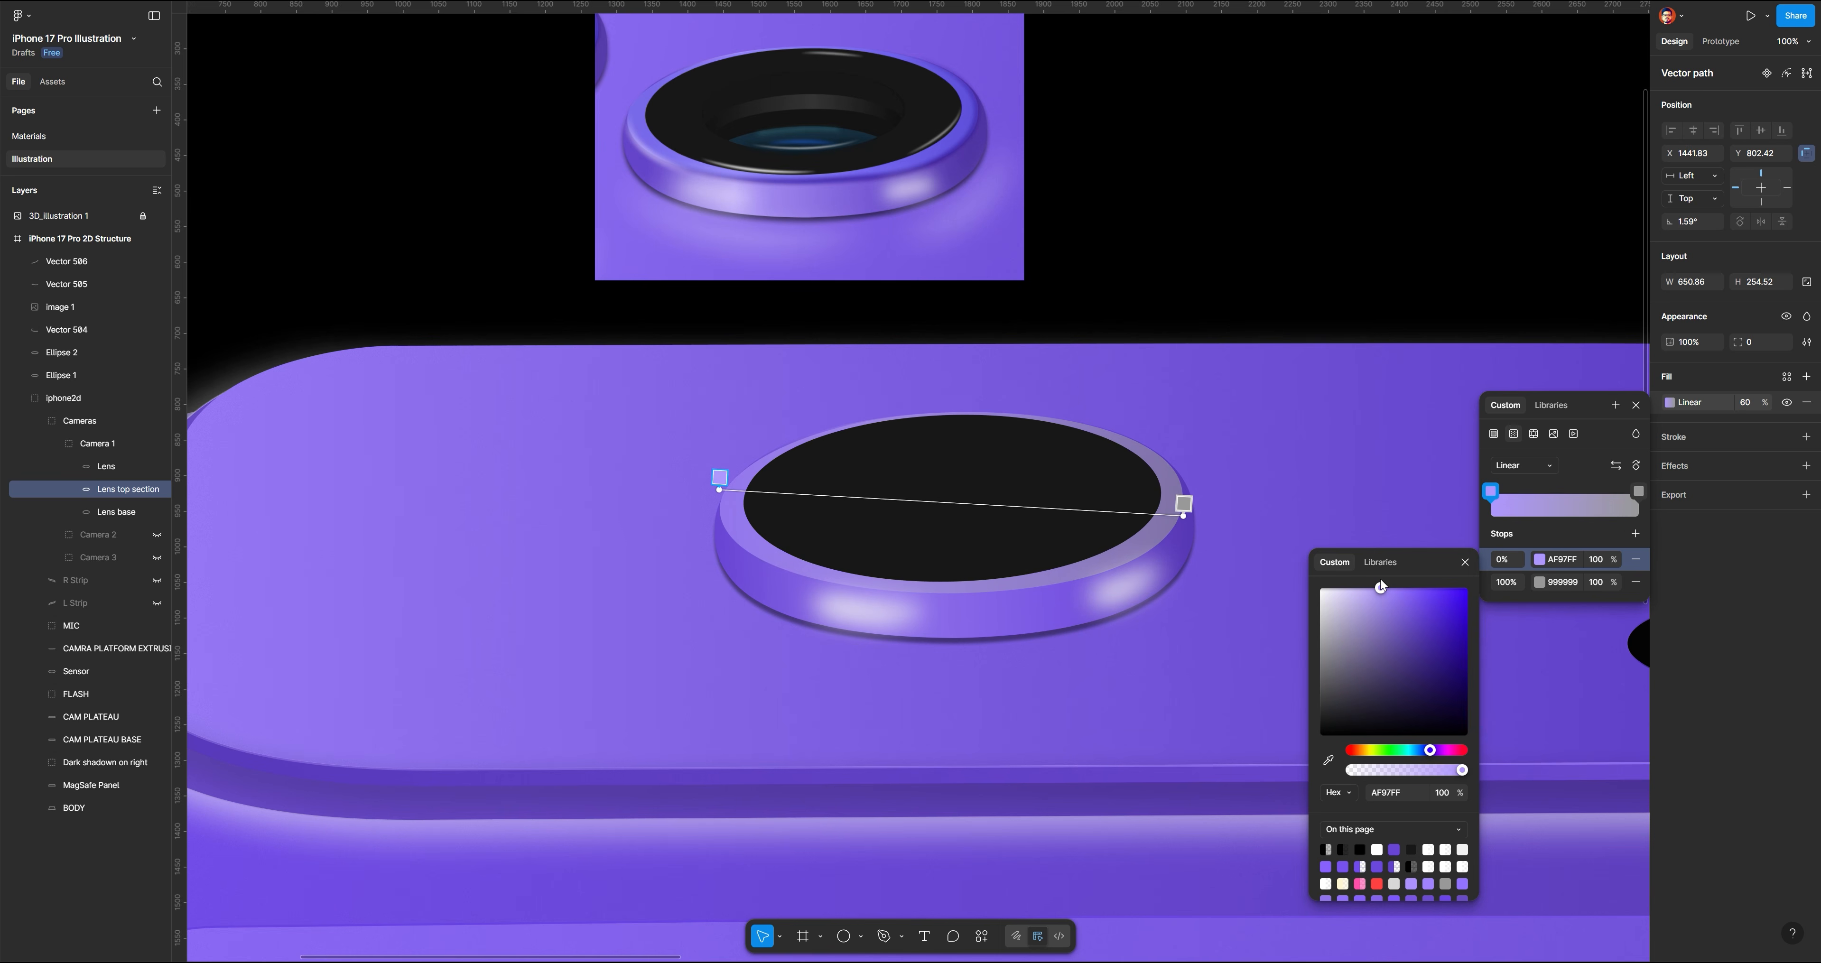
# Set the Lens top section gradient's 100% stop to a dark purple of about 4428A2
pyautogui.click(1184, 503)
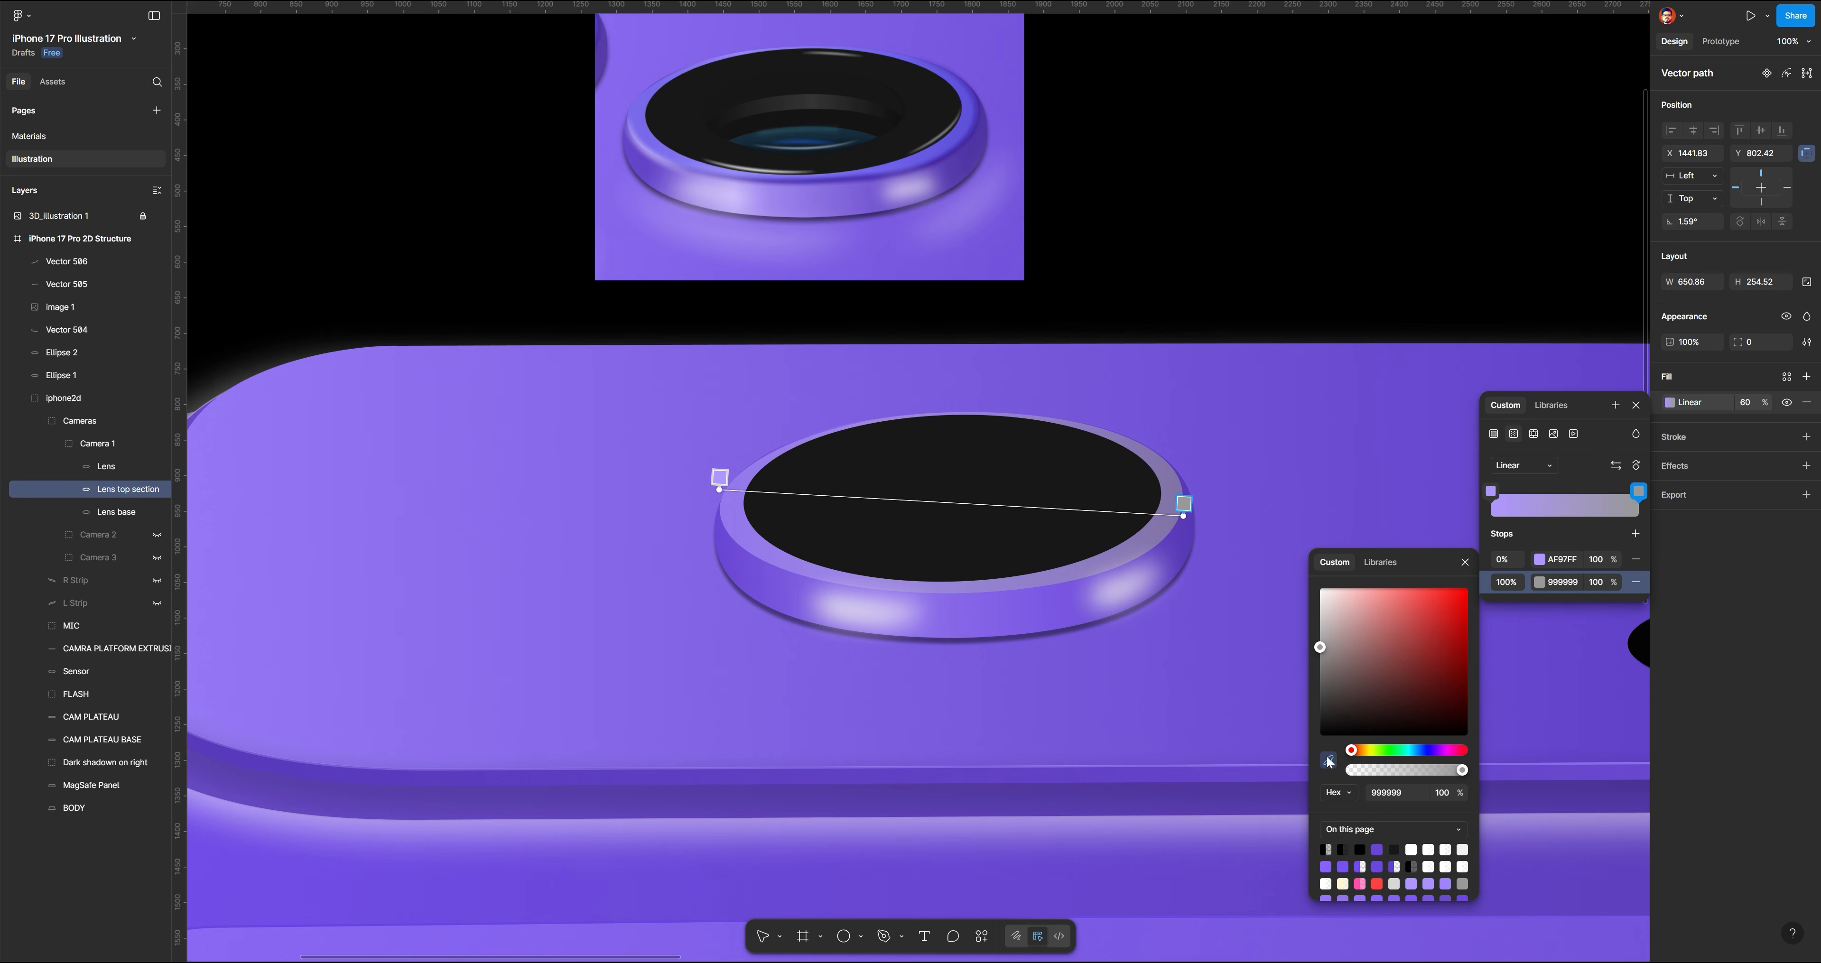
pyautogui.press('Escape')
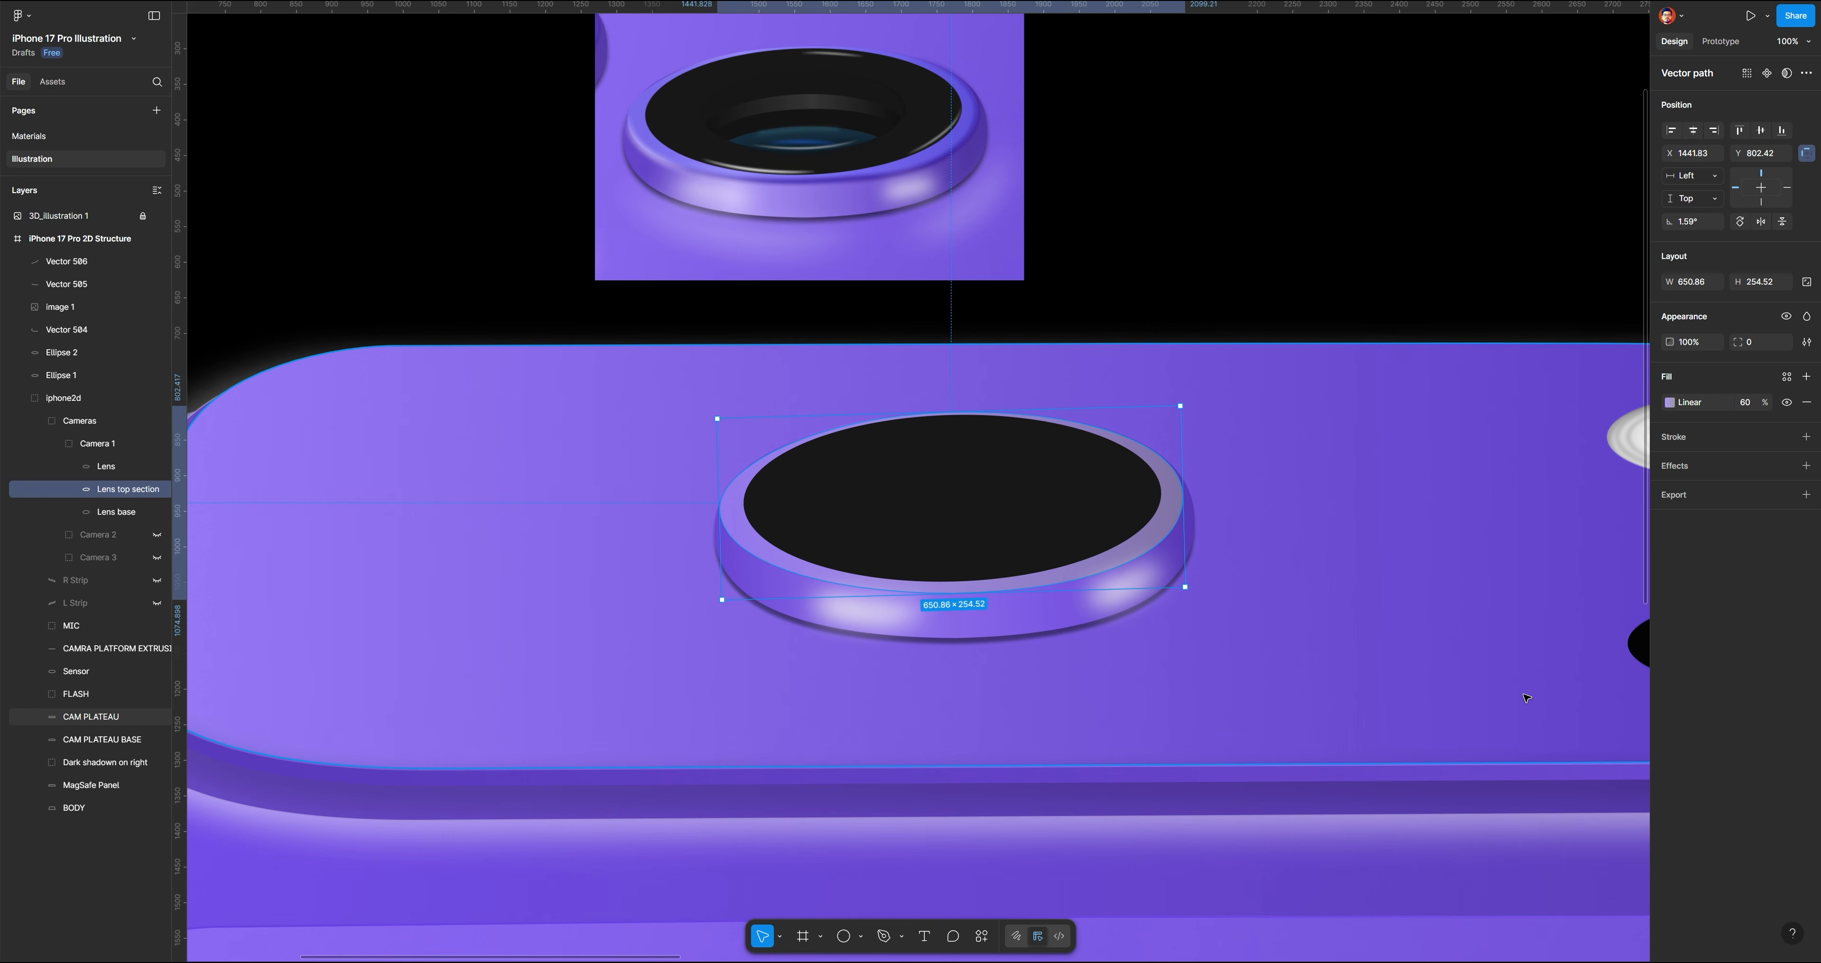
pyautogui.click(1670, 402)
pyautogui.click(1539, 582)
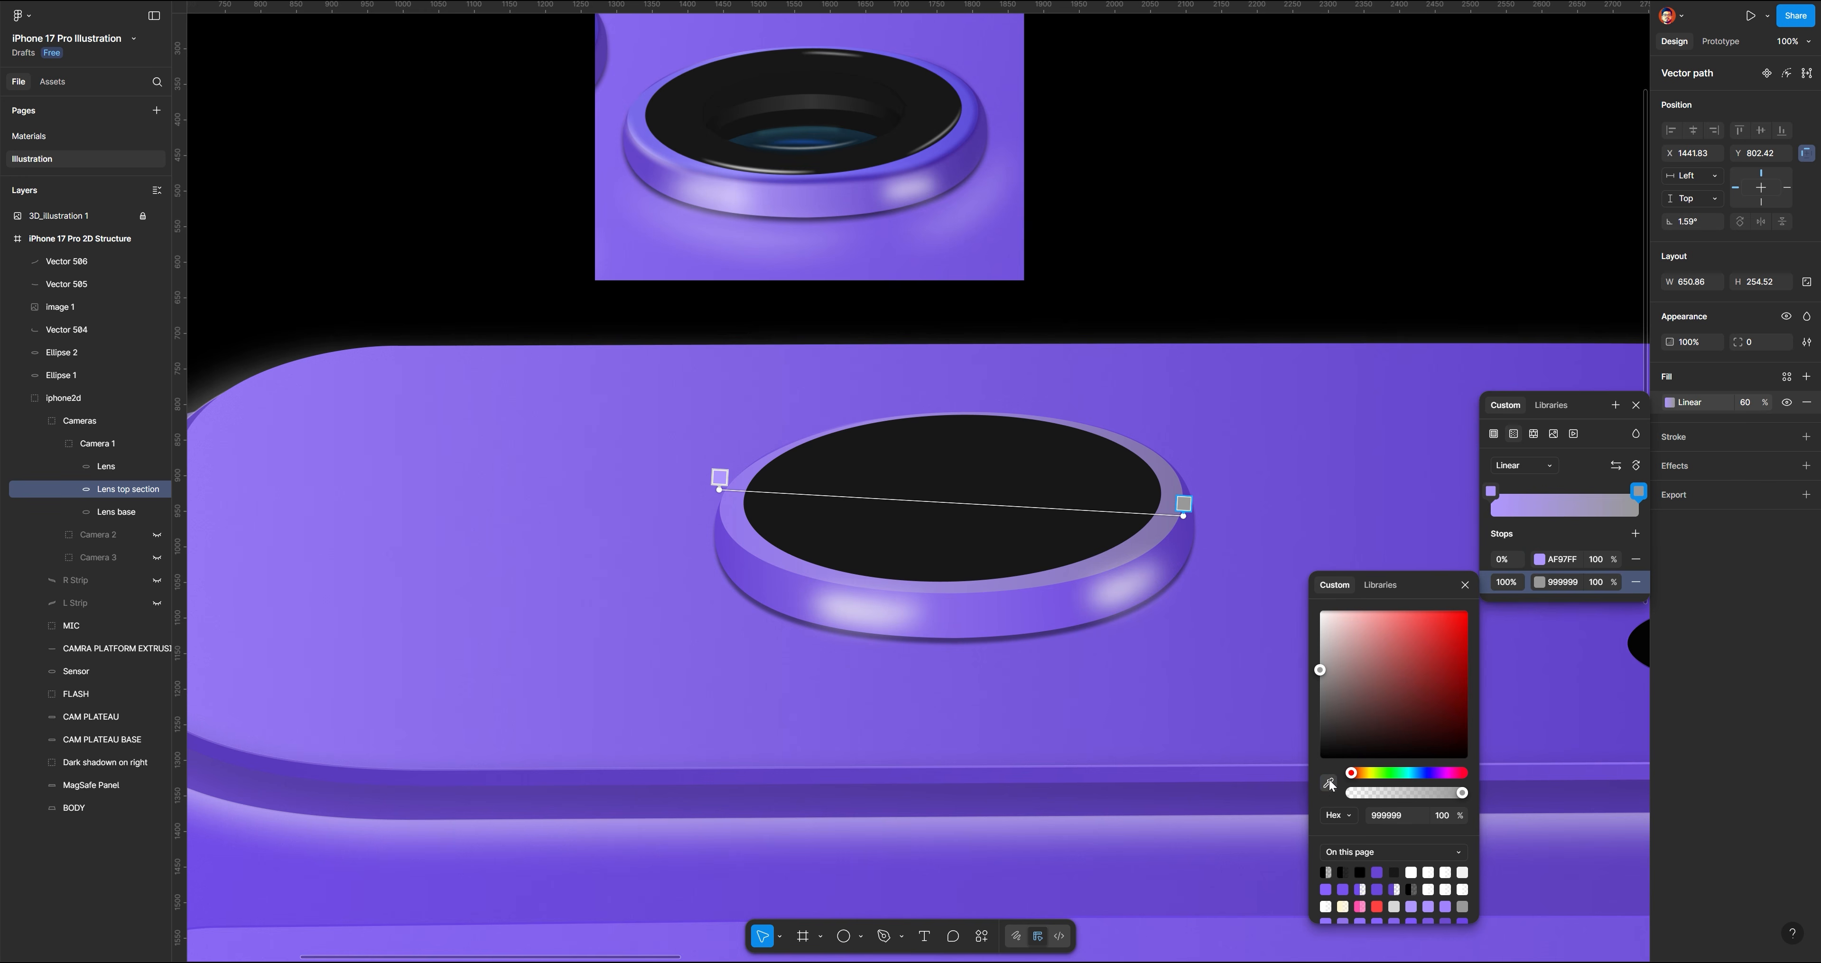
pyautogui.click(1329, 782)
pyautogui.click(1555, 659)
pyautogui.click(1431, 665)
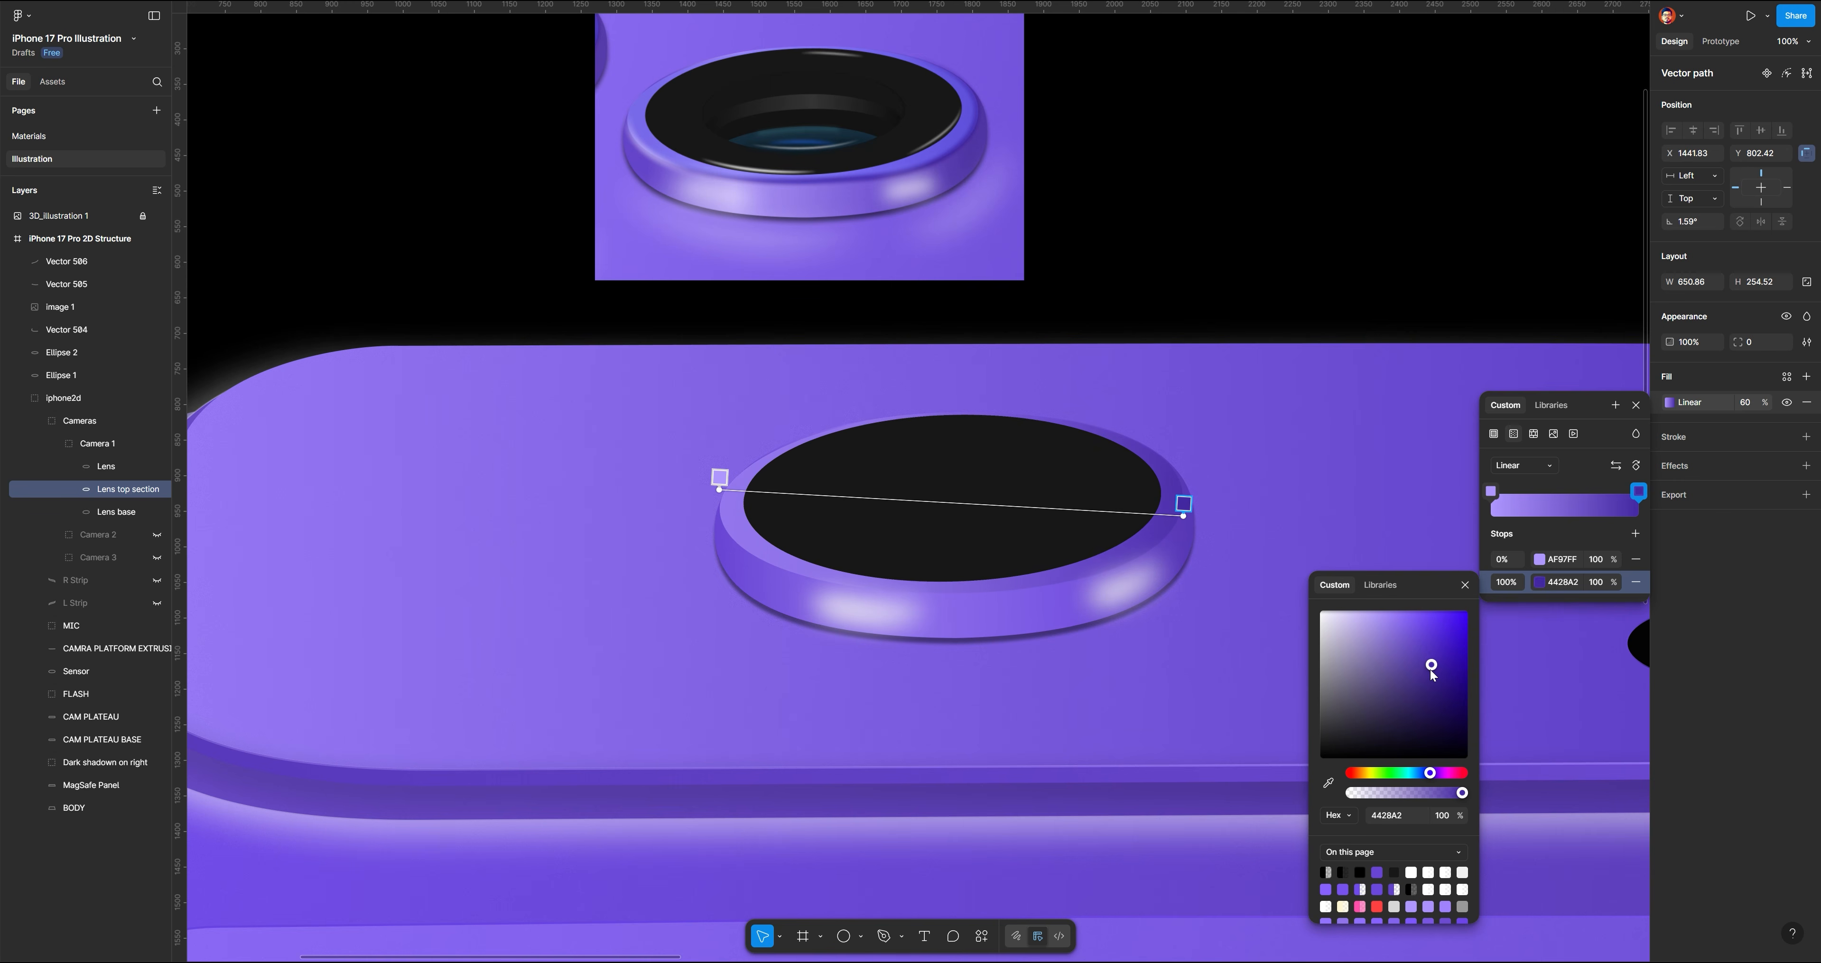
pyautogui.moveTo(1431, 671); pyautogui.dragTo(1435, 668)
pyautogui.click(1429, 281)
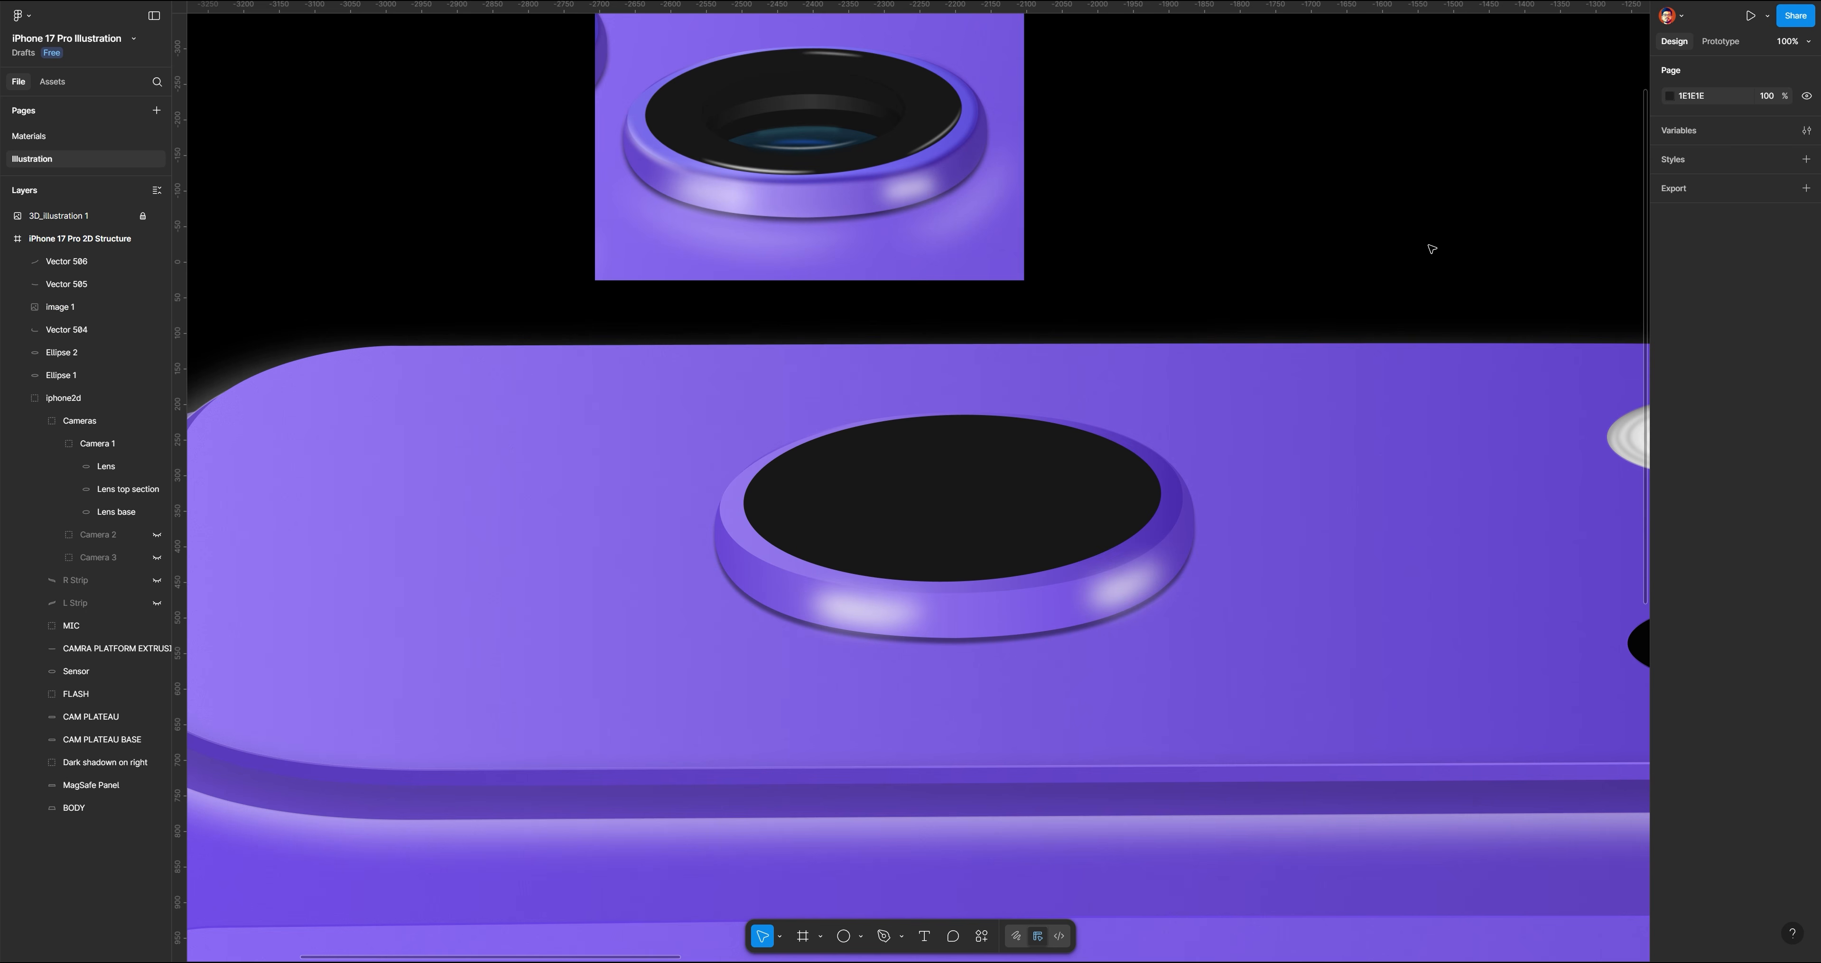
# Draw a curved highlight path about 127 × 89 along the left outer edge of Lens top section with the Pen tool
pyautogui.click(885, 938)
pyautogui.click(722, 516)
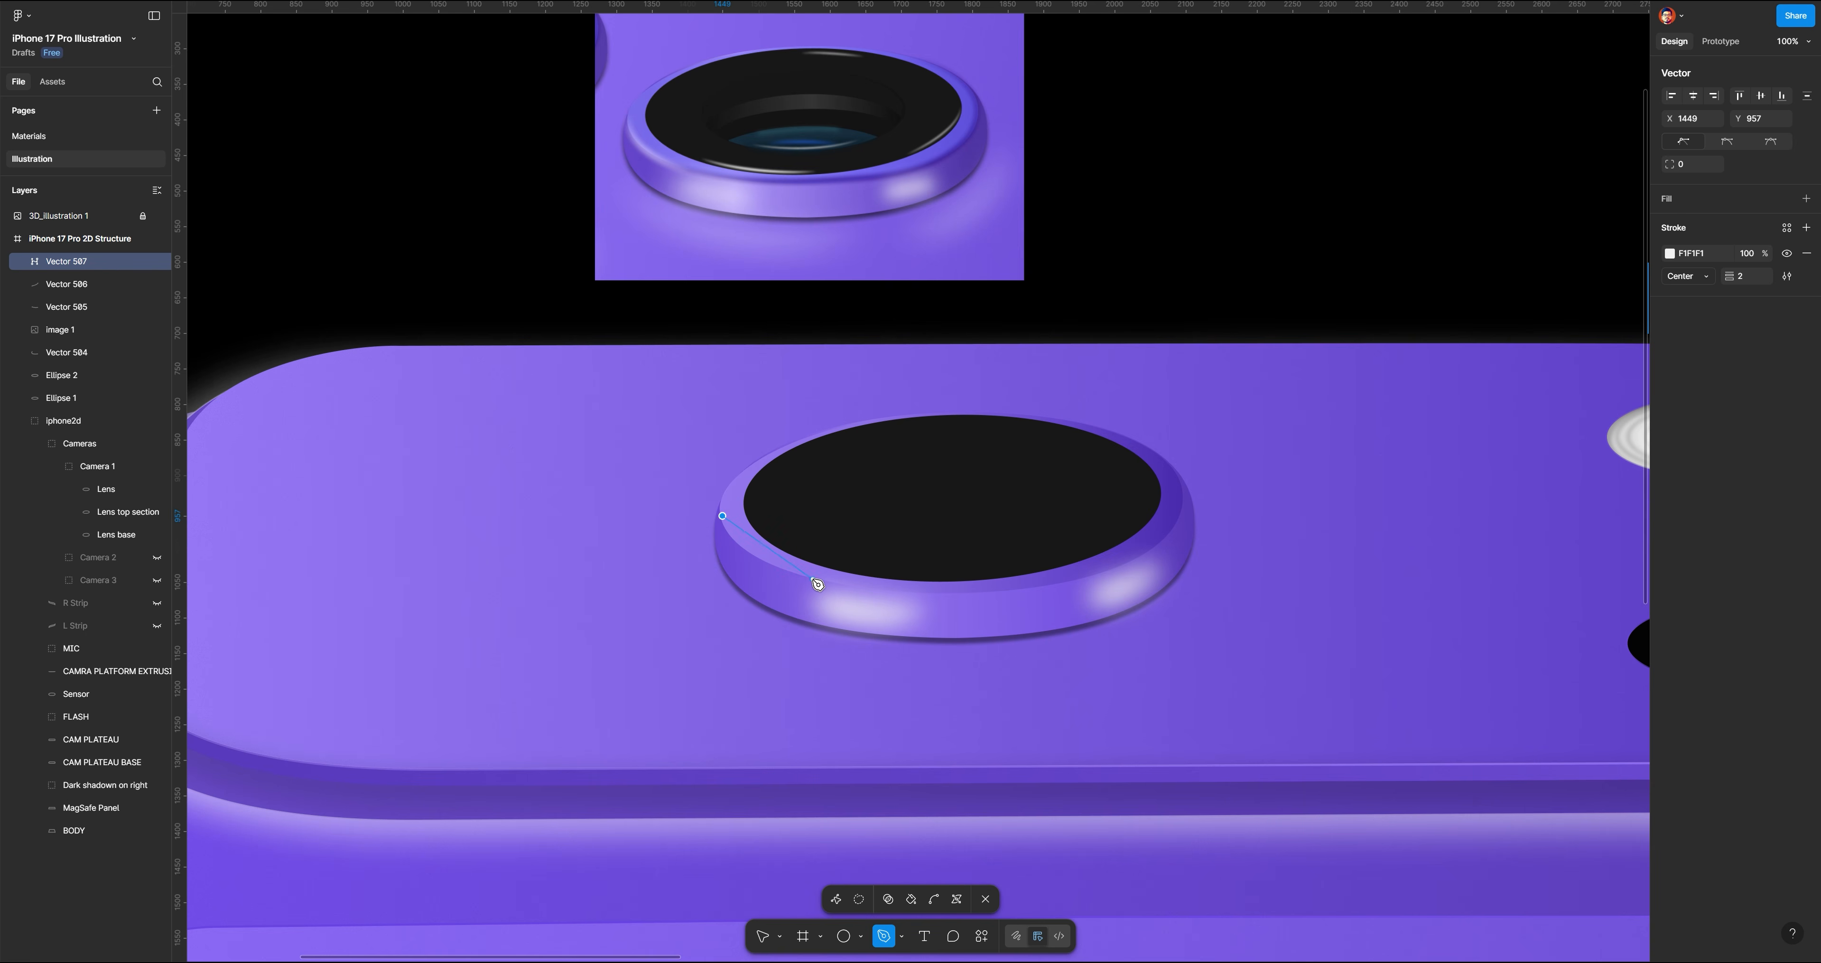
pyautogui.moveTo(813, 579); pyautogui.dragTo(899, 602)
pyautogui.press('Escape')
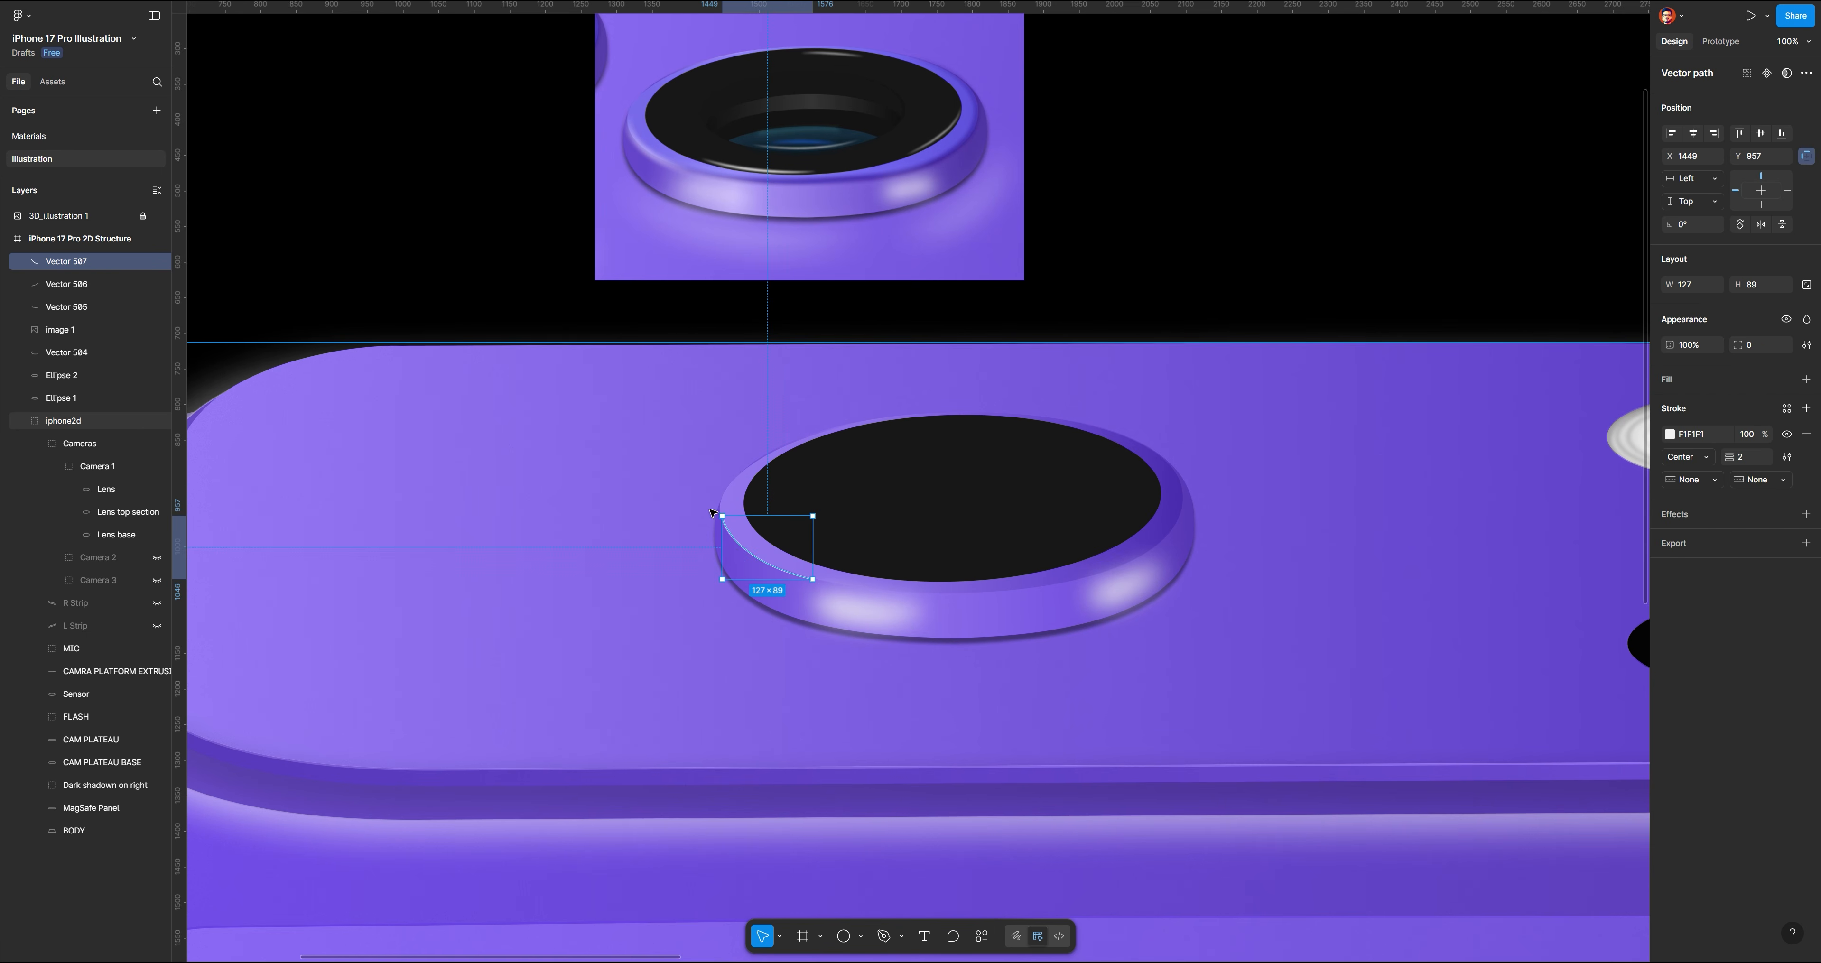
# Set the rim highlight's stroke weight to 6 with a width profile tapered to points at both ends
pyautogui.moveTo(1729, 457); pyautogui.dragTo(1739, 457)
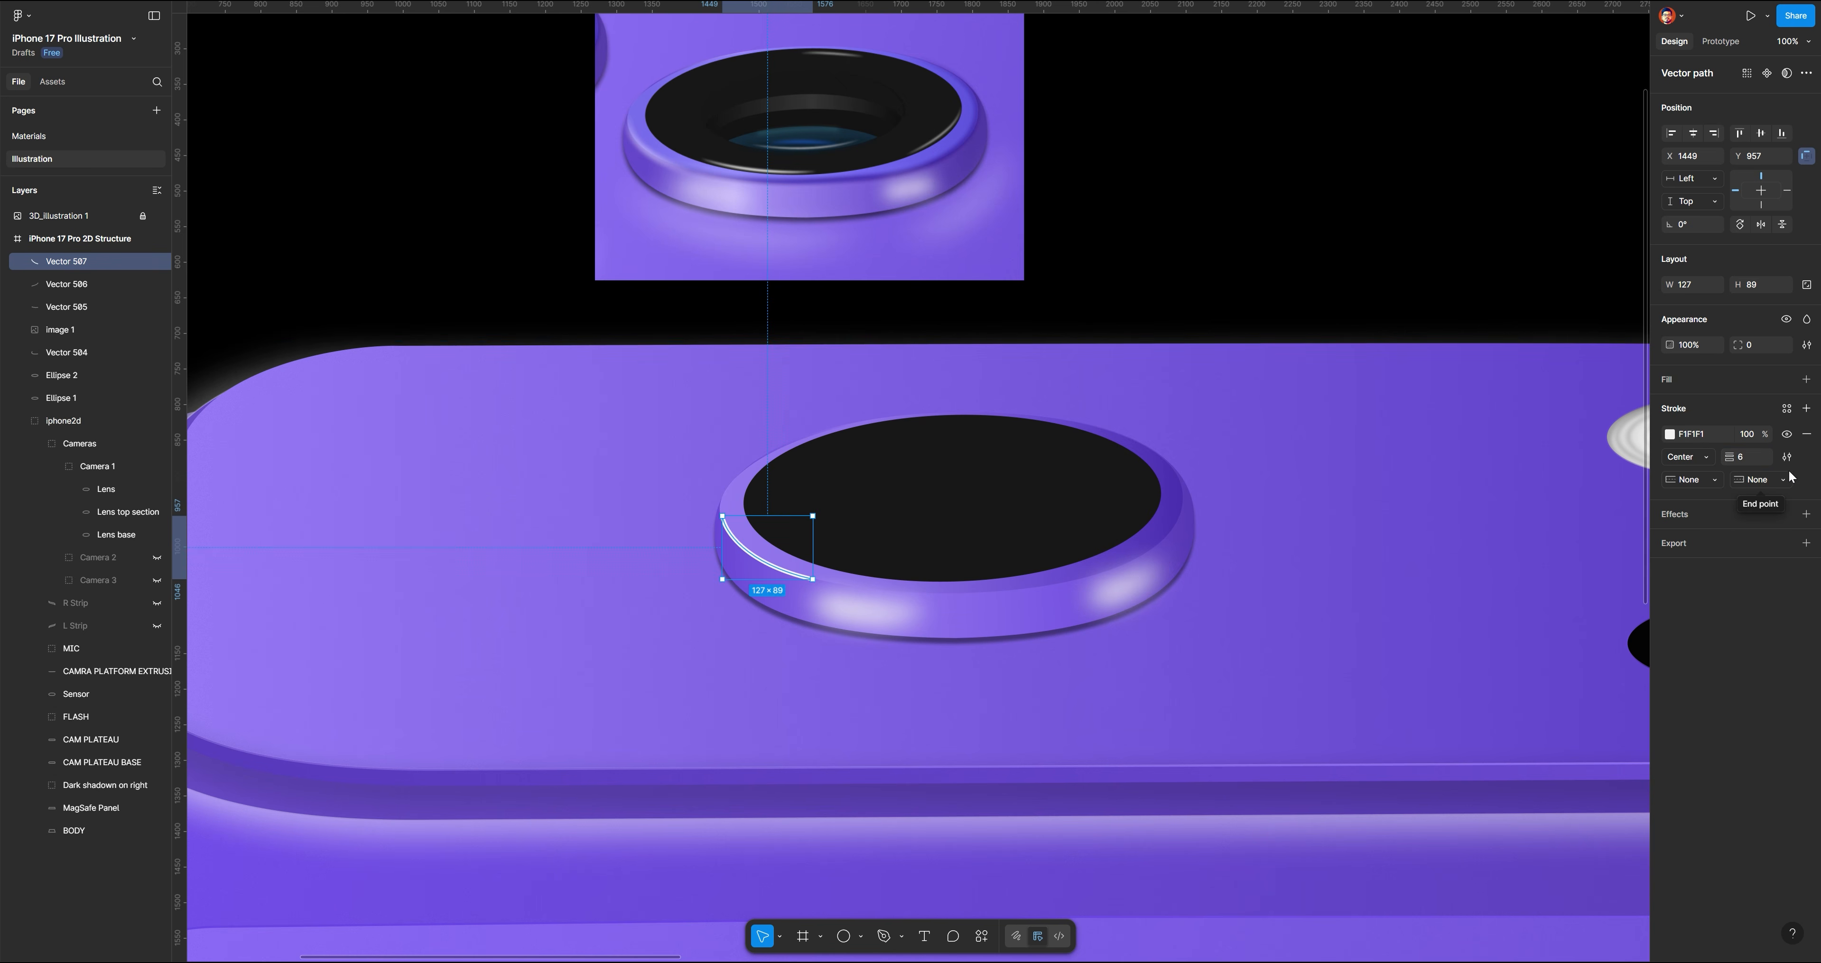
pyautogui.click(1786, 457)
pyautogui.click(1607, 561)
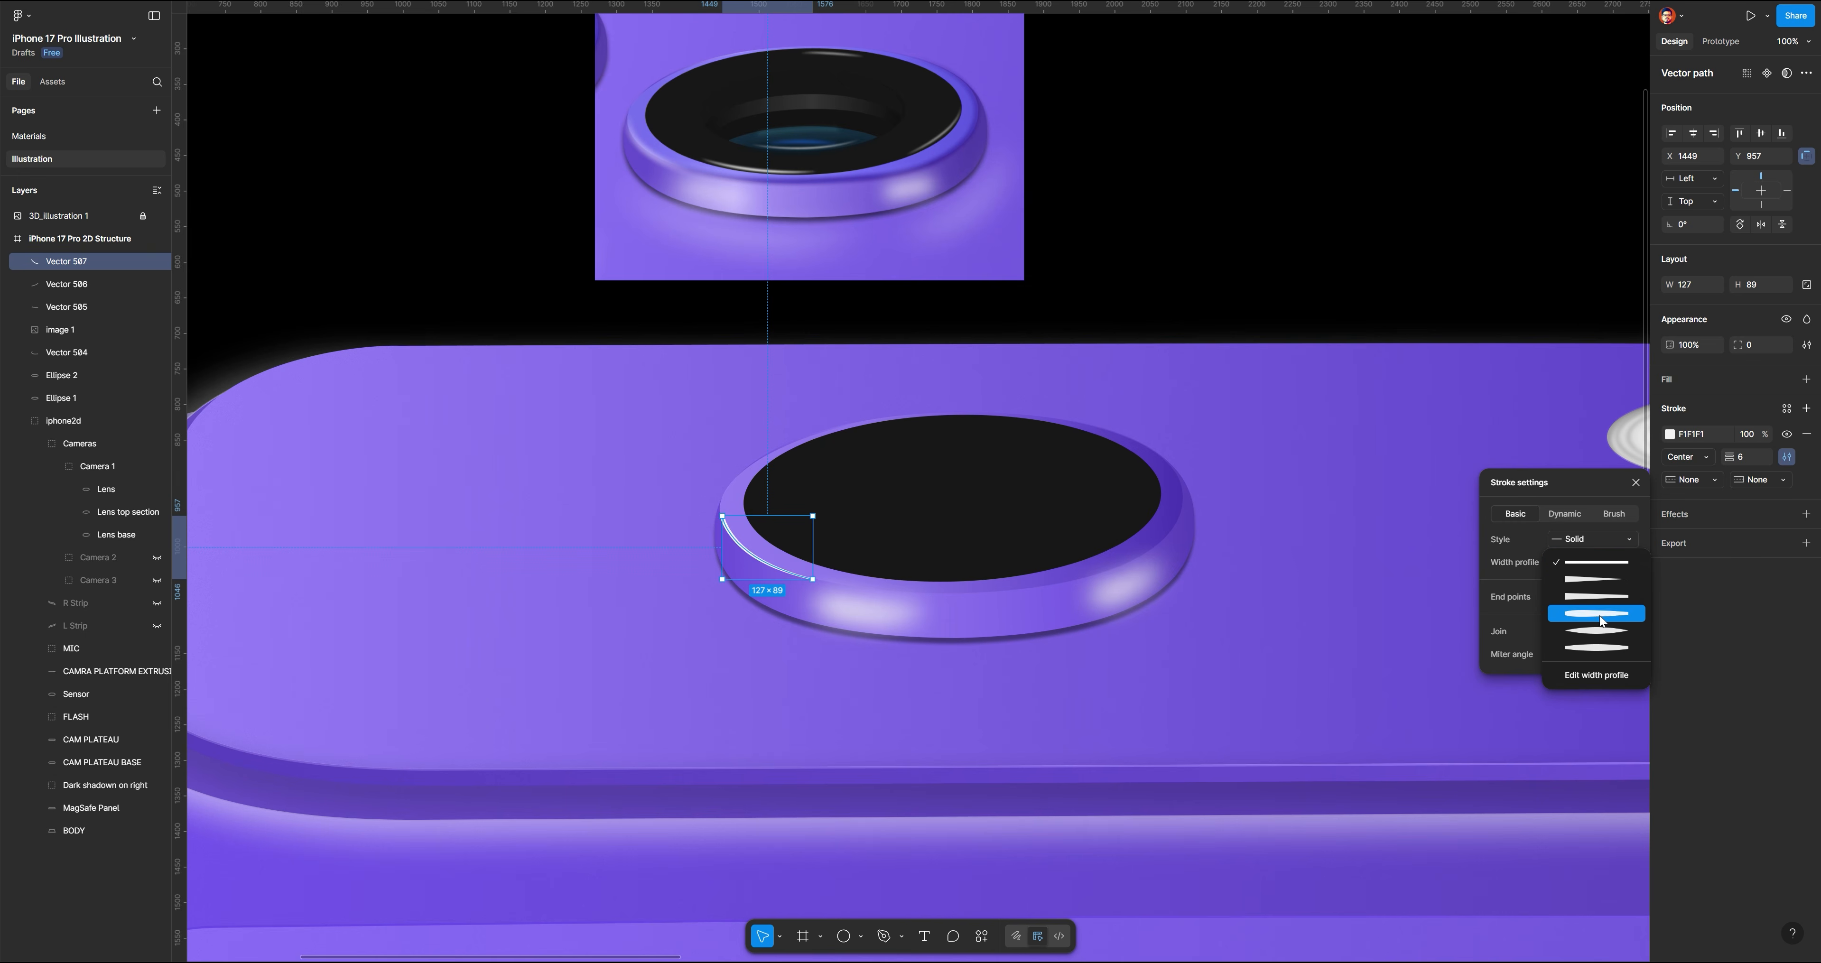
pyautogui.click(1600, 629)
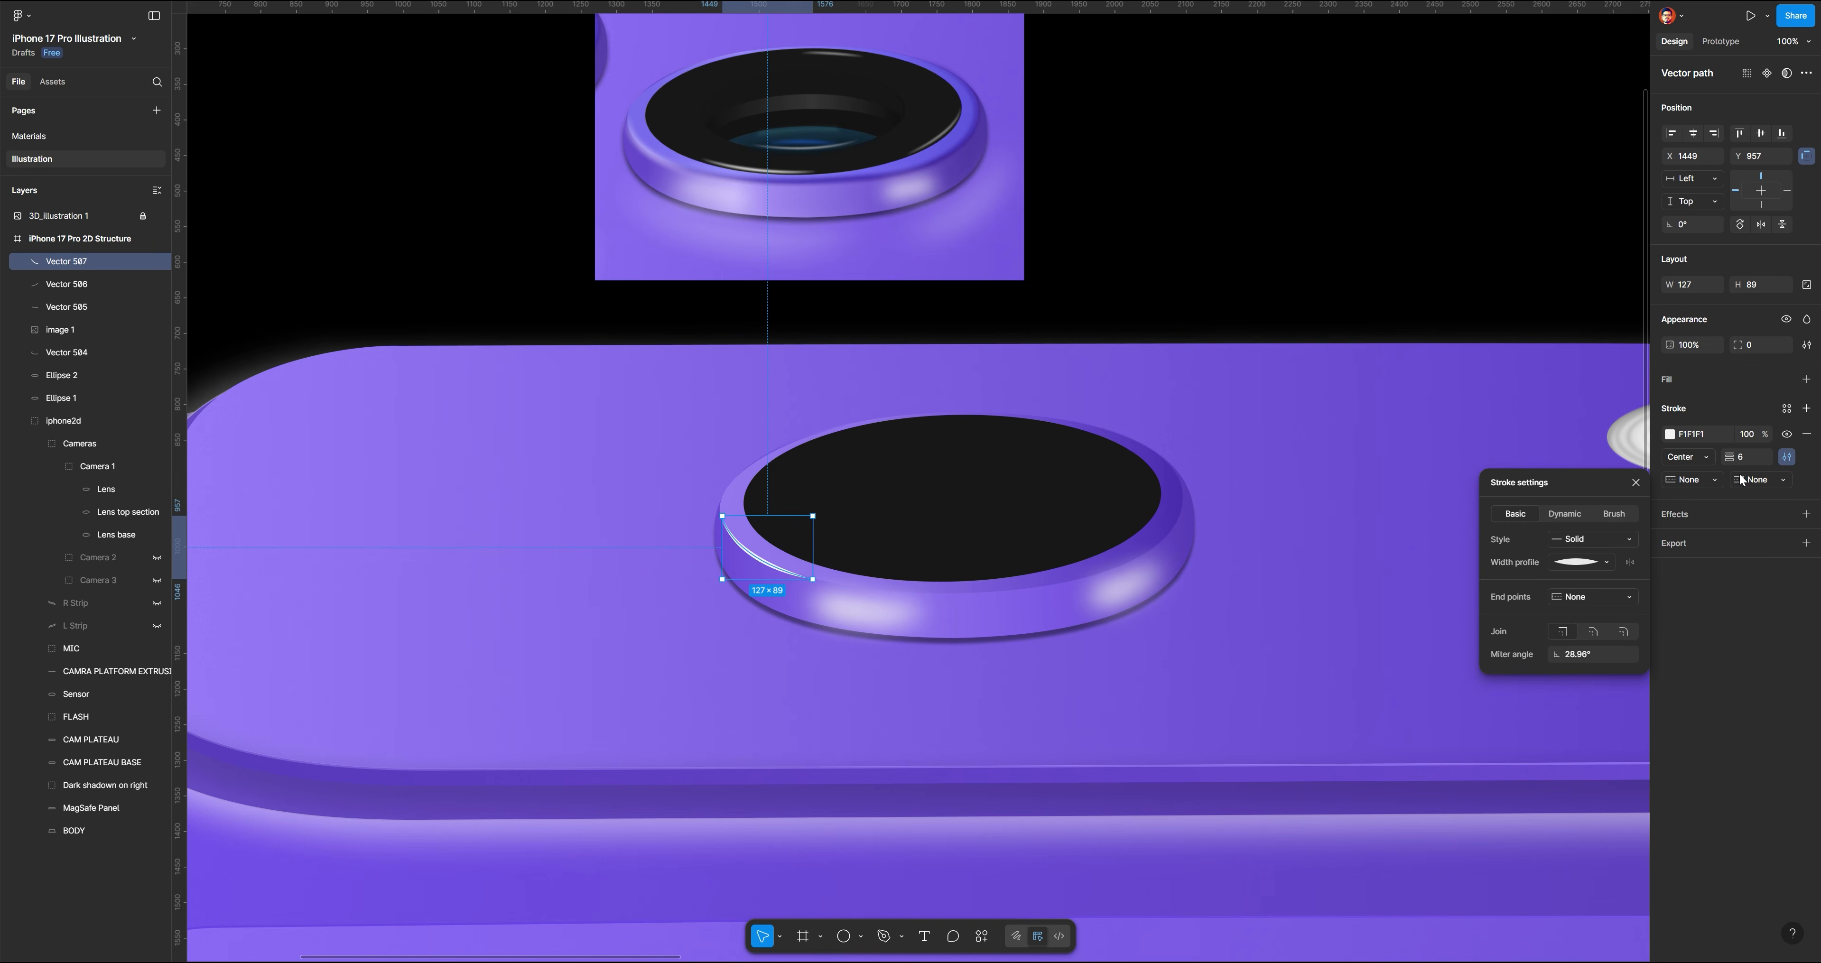
# Add a layer blur of about 9.4 to the rim highlight and shift it slightly to X 1451, Y 960
pyautogui.click(1807, 516)
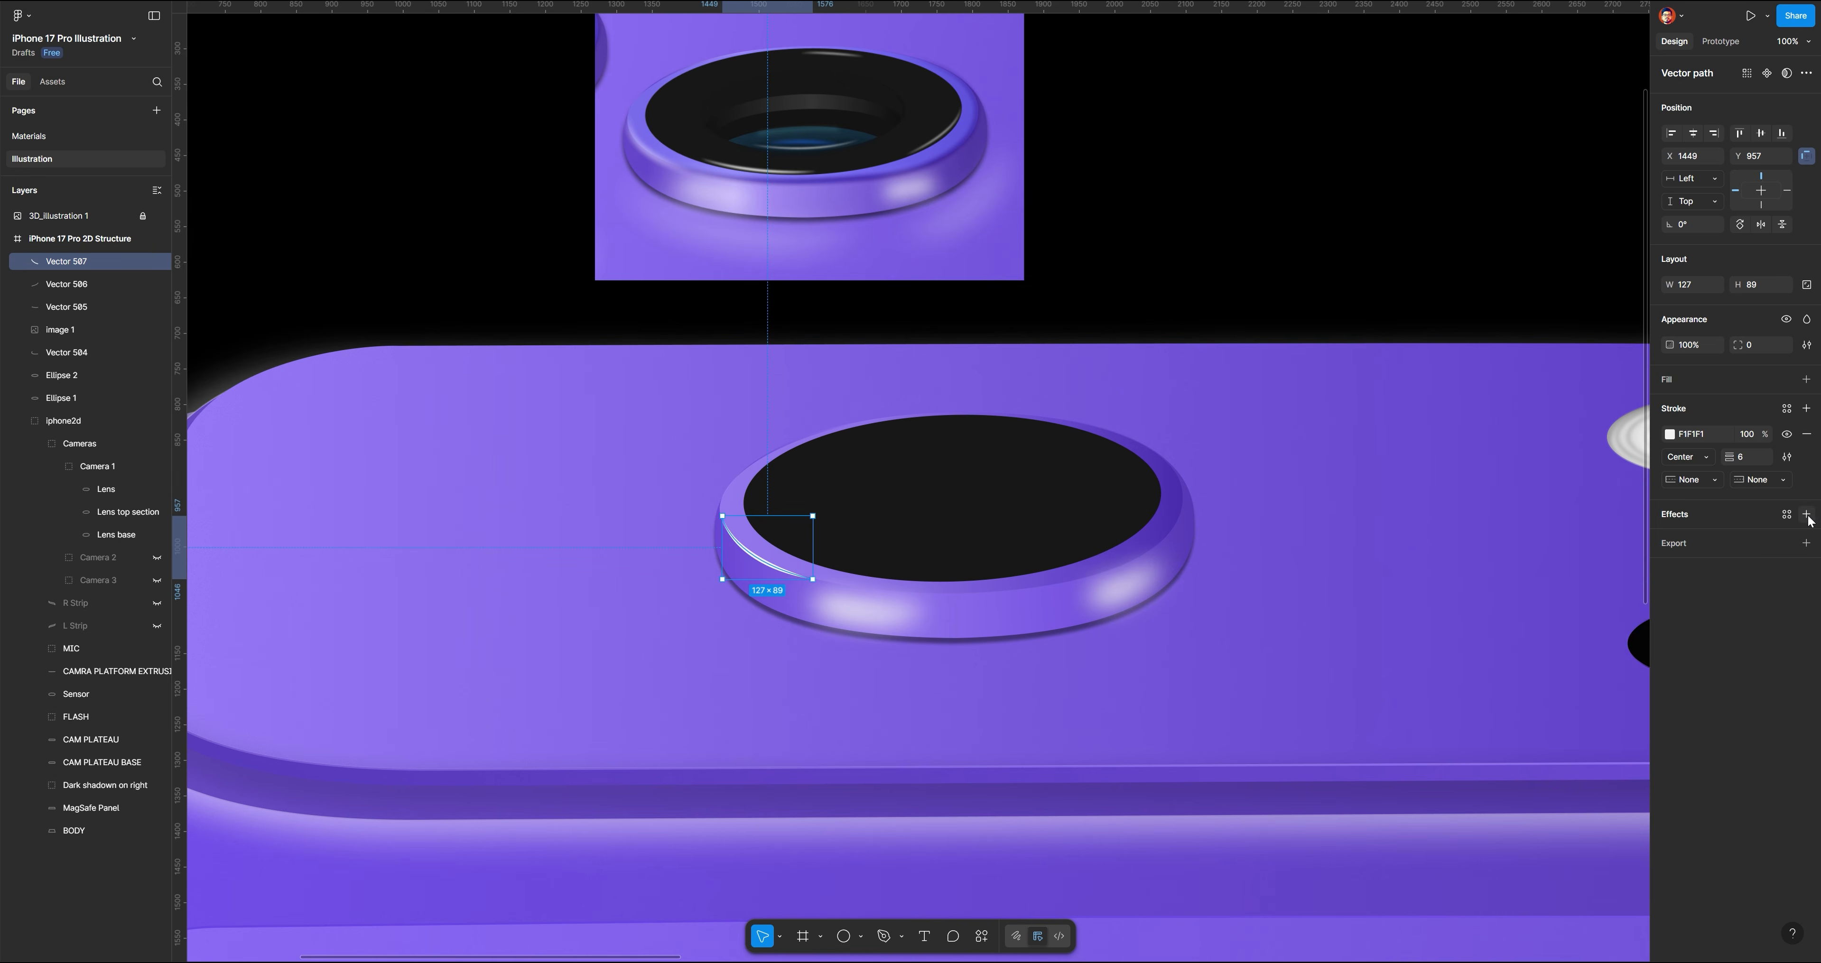
pyautogui.click(1808, 521)
pyautogui.click(1669, 556)
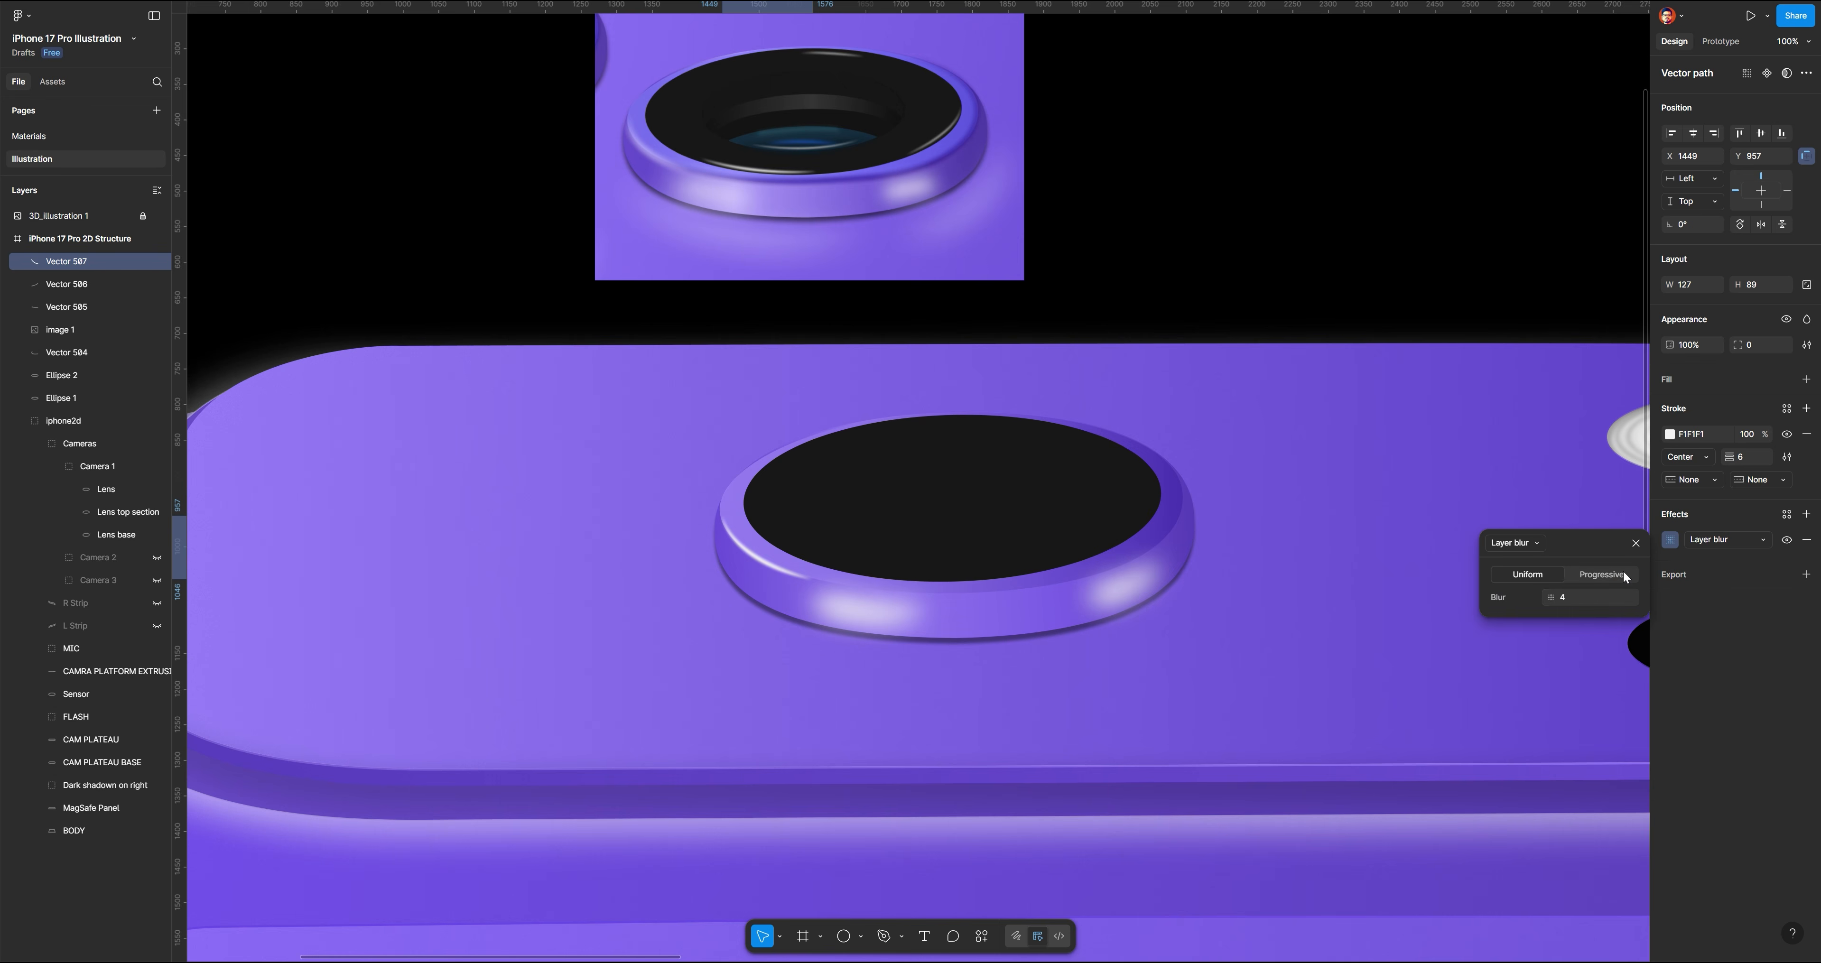
pyautogui.moveTo(1543, 599); pyautogui.dragTo(1623, 604)
pyautogui.moveTo(768, 565); pyautogui.dragTo(773, 567)
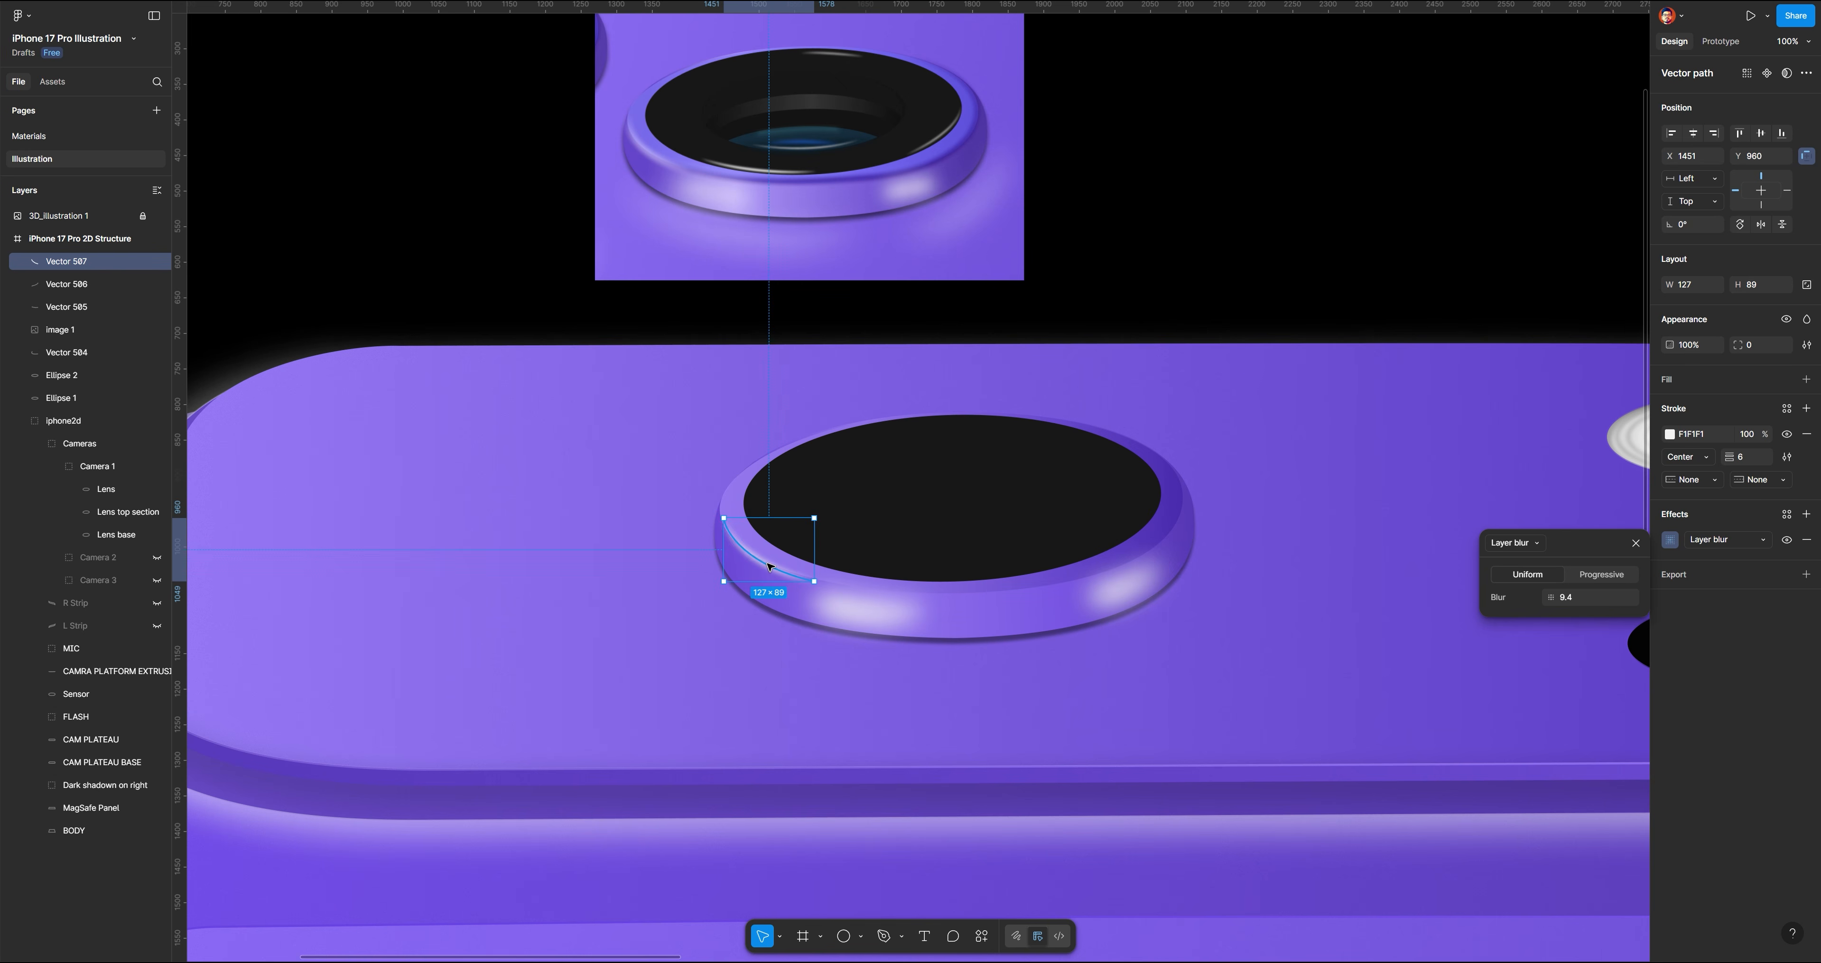
pyautogui.click(1309, 245)
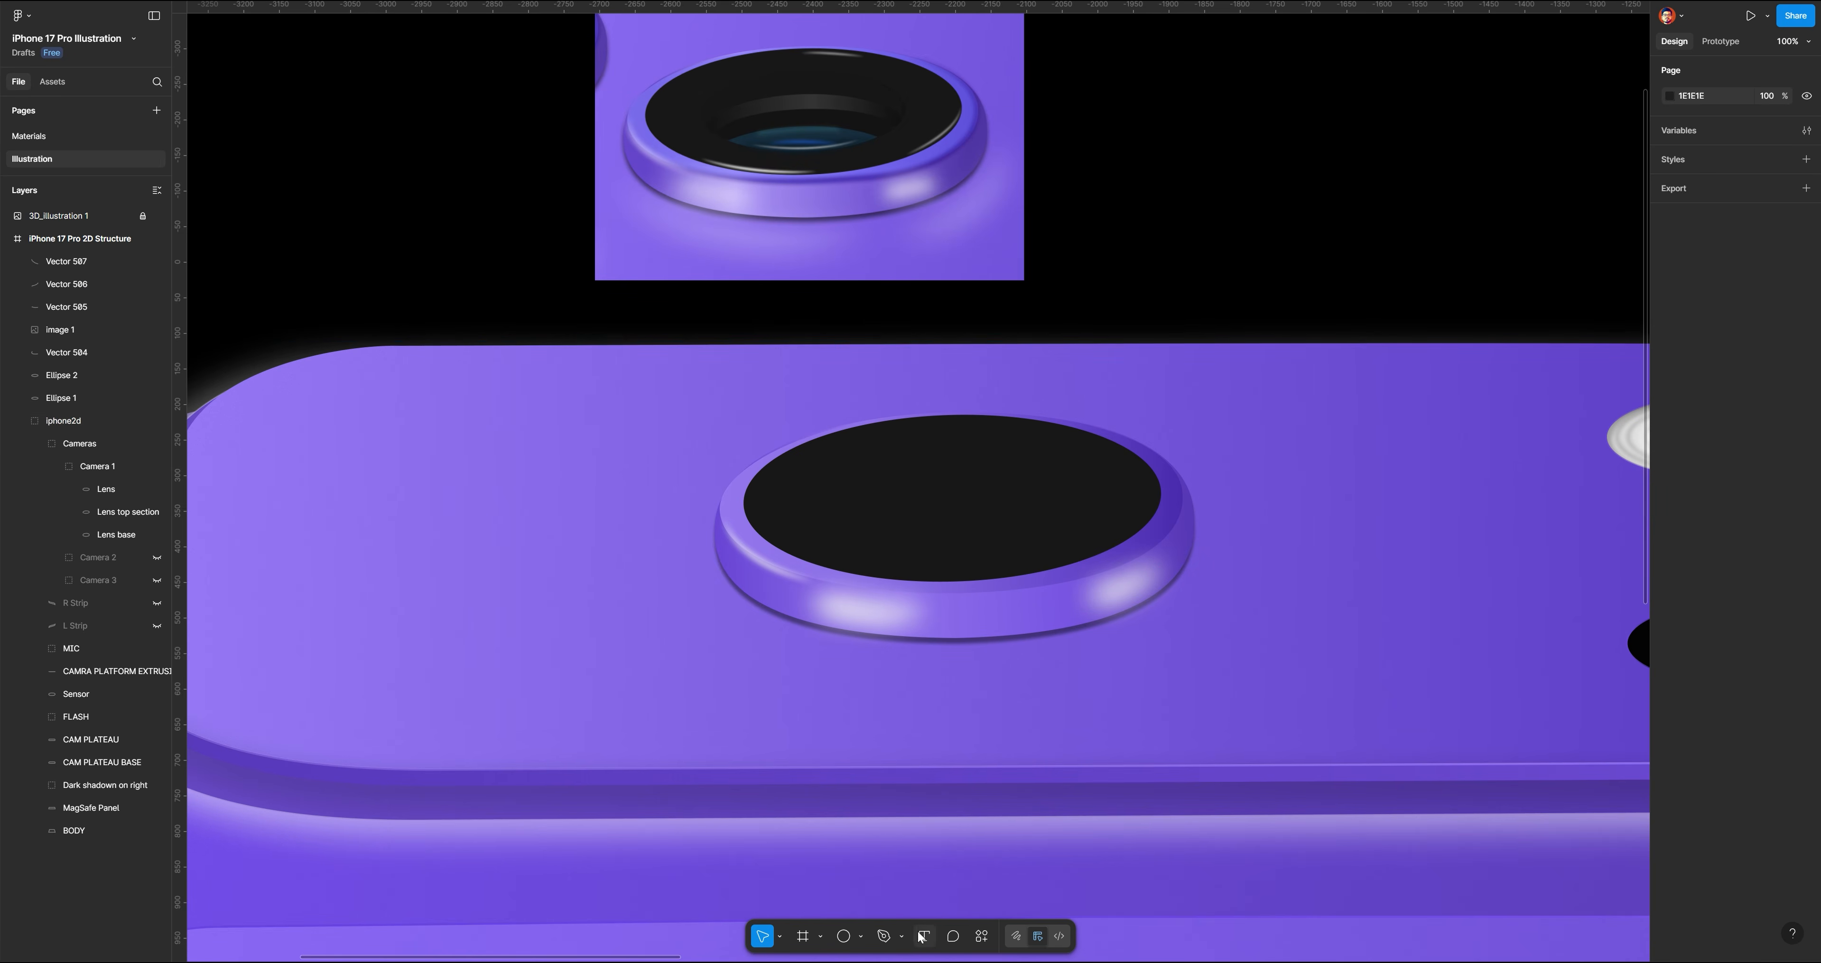
# Draw a curved path along the lower right edge of the lens rim with the Pen tool and set its stroke weight to 2
pyautogui.click(883, 936)
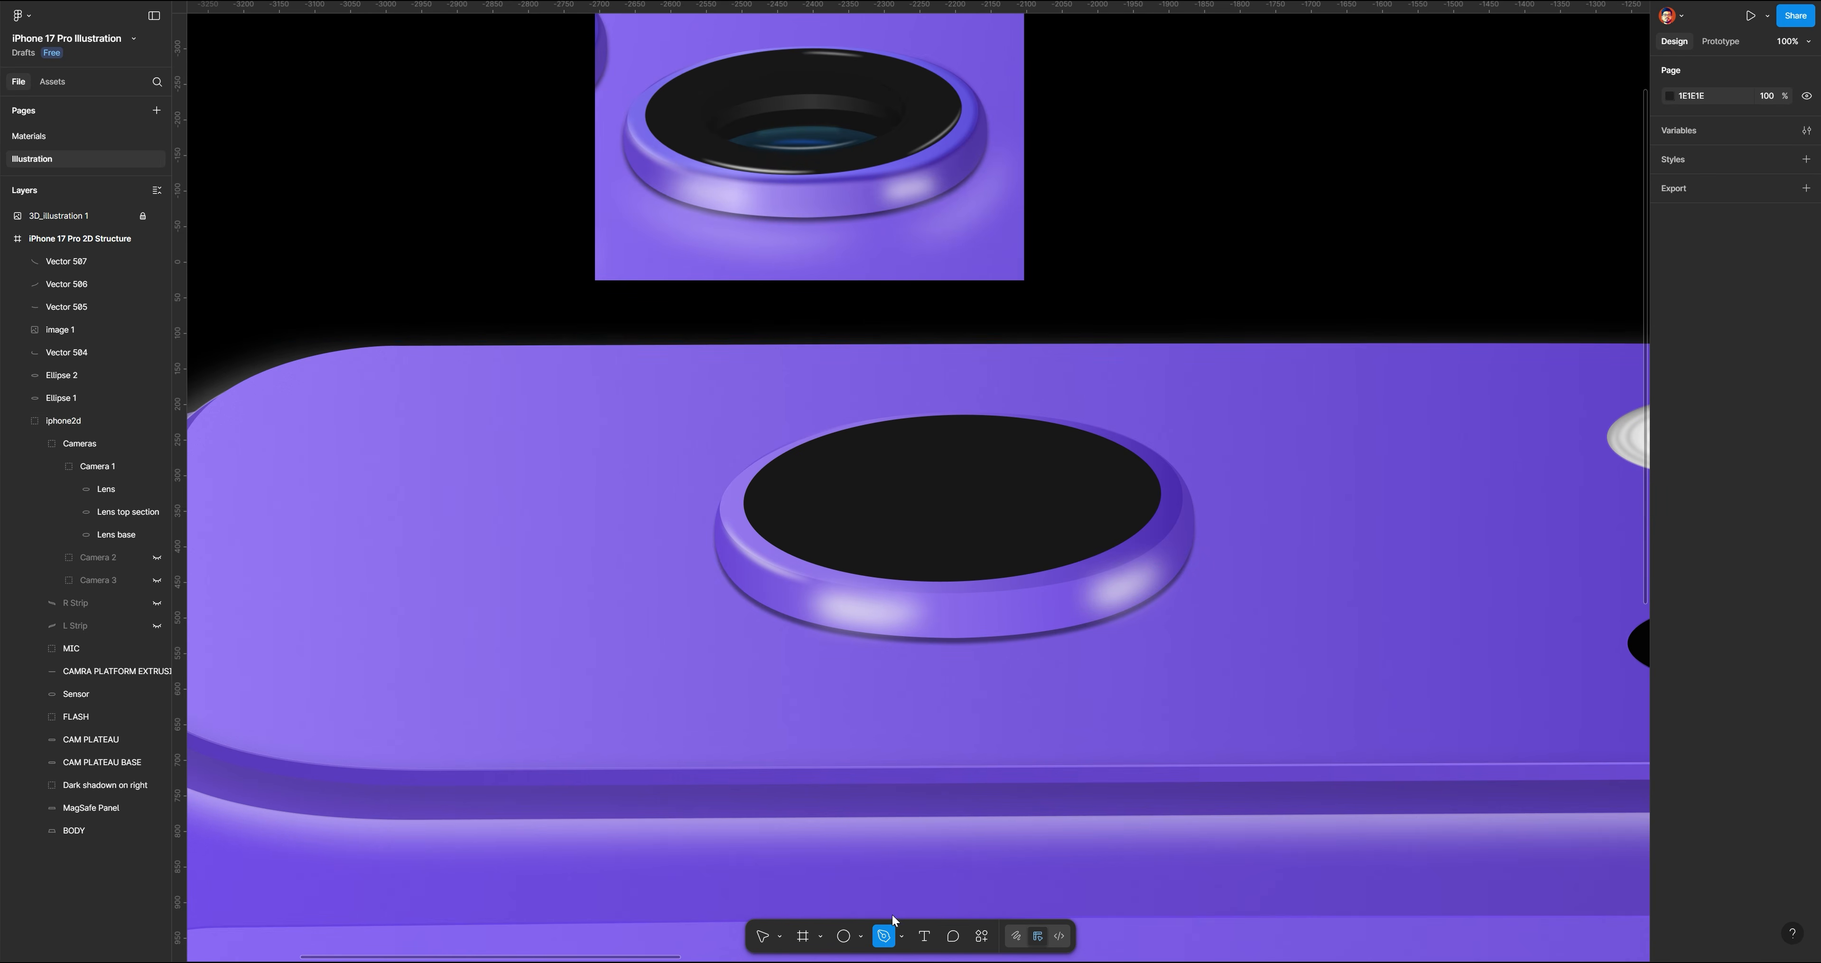
pyautogui.click(893, 592)
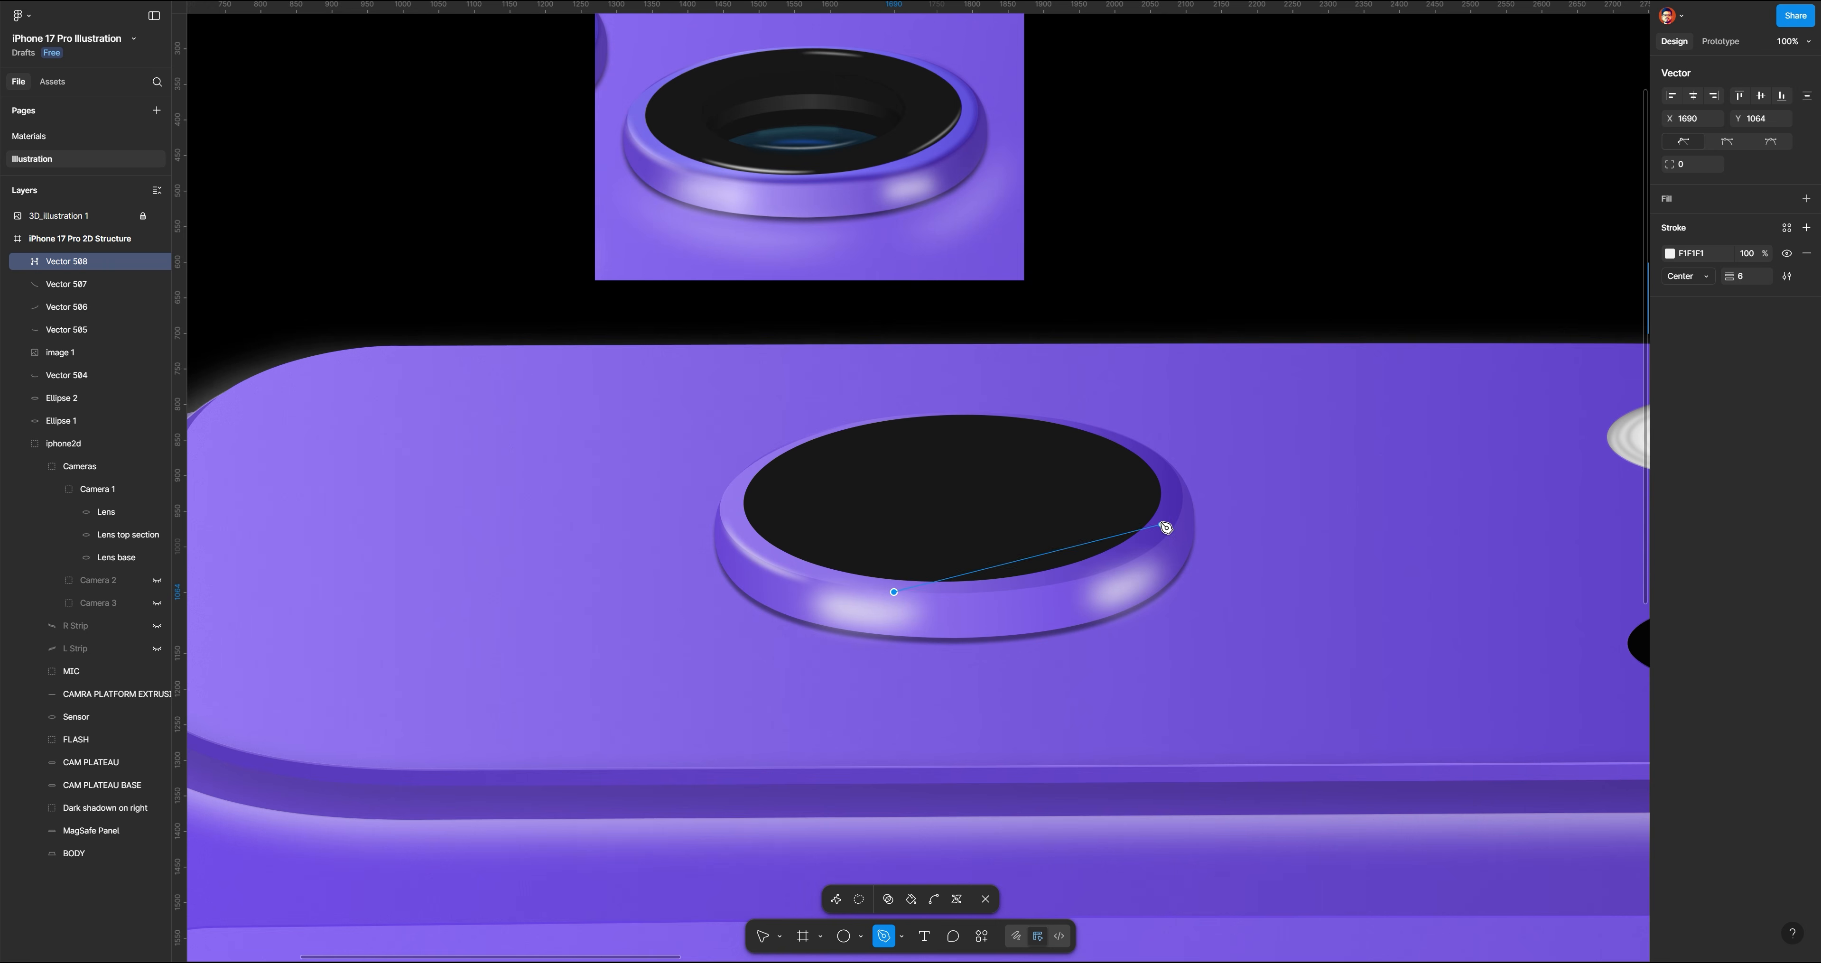
pyautogui.moveTo(1150, 447)
pyautogui.mouseDown()
pyautogui.moveTo(1024, 358)
pyautogui.moveTo(1036, 300)
pyautogui.moveTo(1004, 305)
pyautogui.moveTo(1017, 294)
pyautogui.mouseUp()
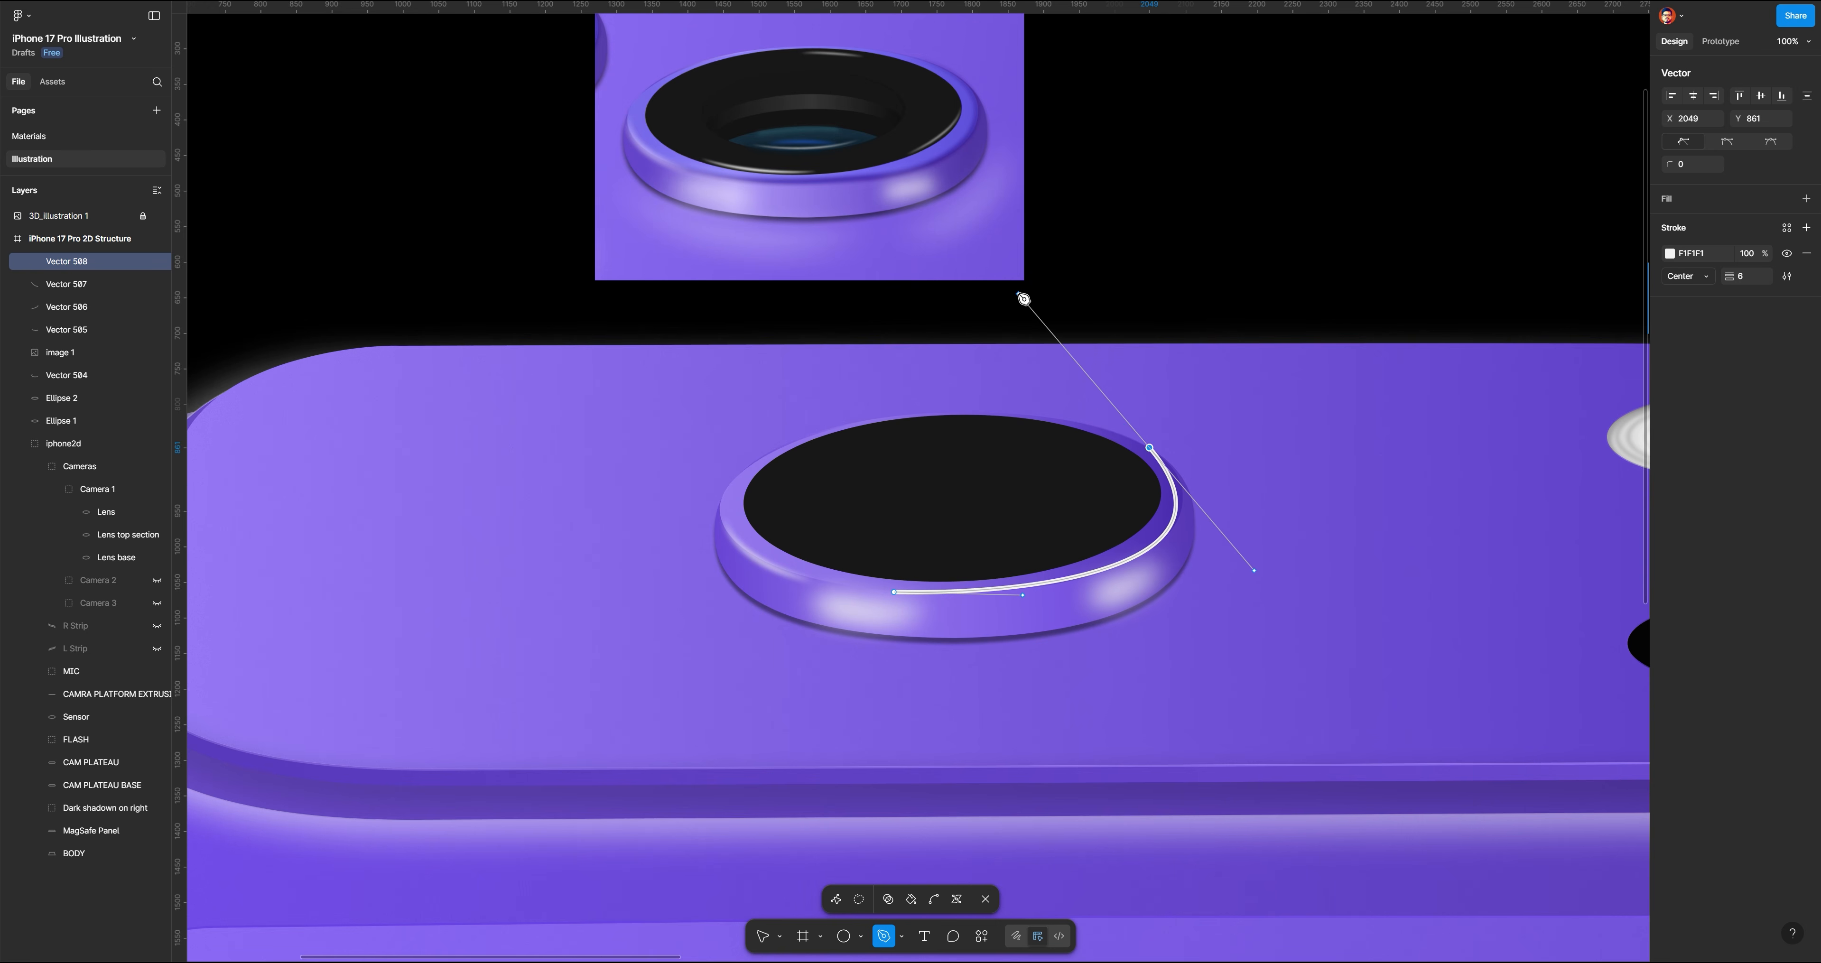
pyautogui.click(1741, 276)
pyautogui.press('Return')
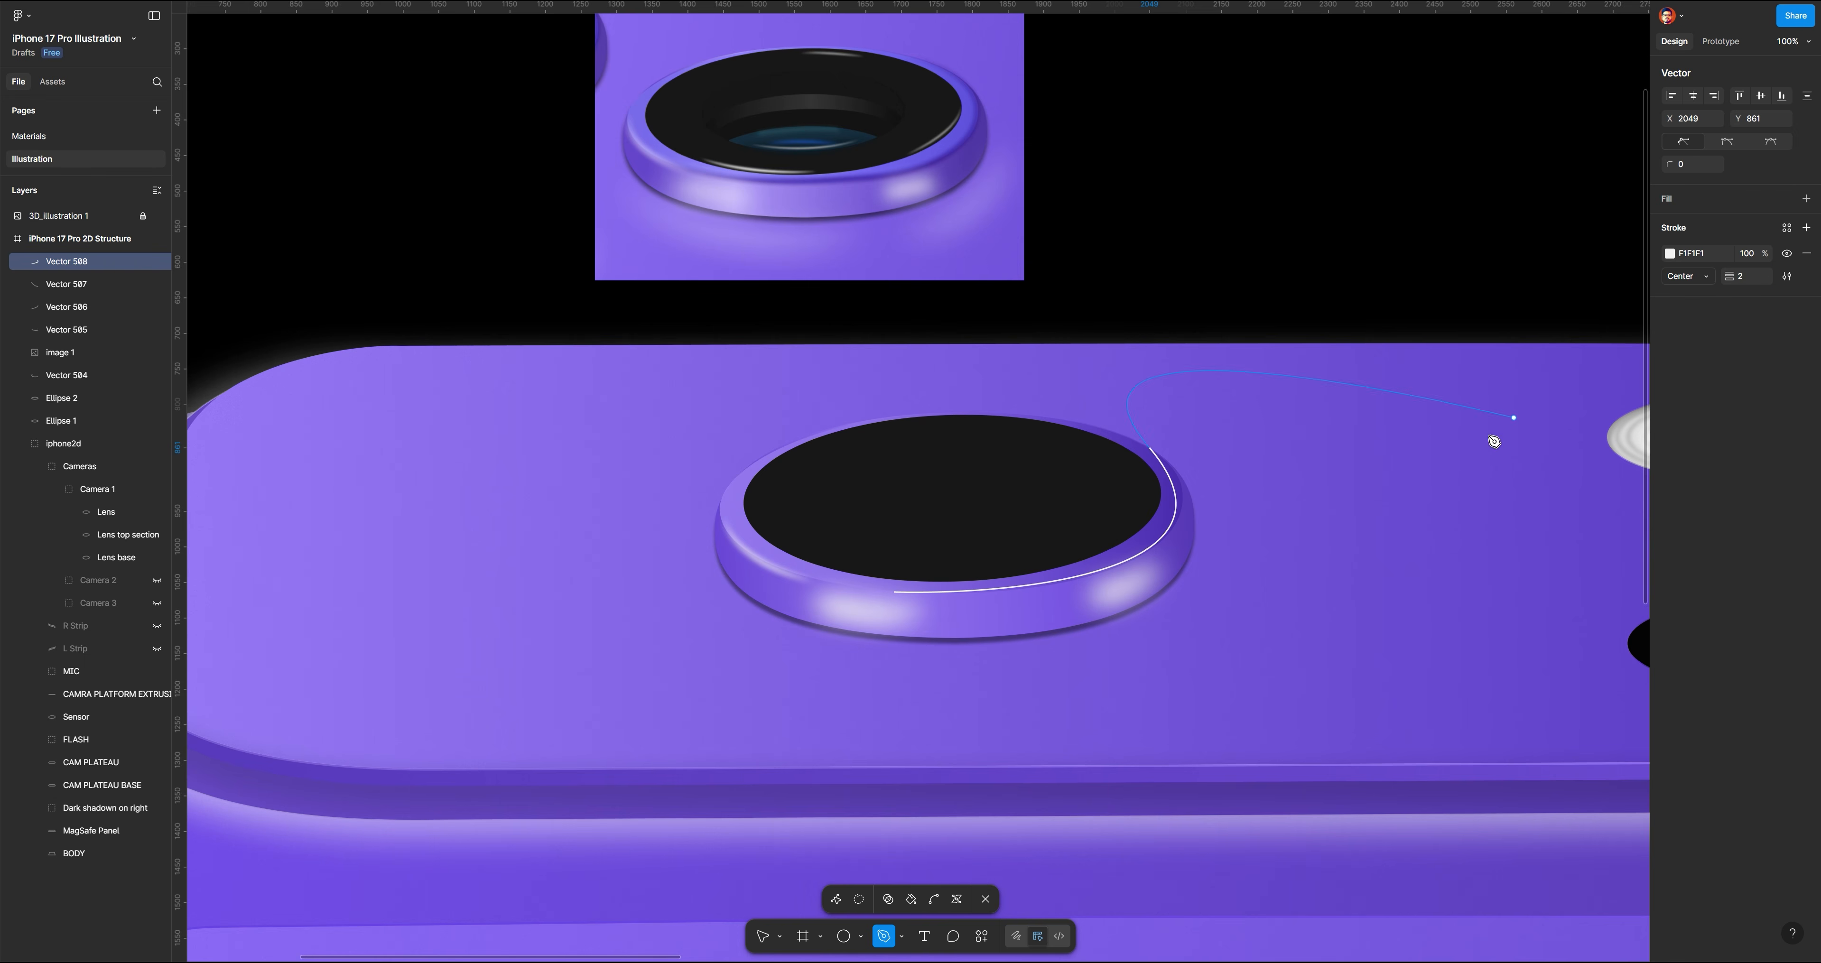
# Adjust the curve handles at both ends of the new path so it follows the rim edge, about 405 × 207 overall
pyautogui.click(762, 935)
pyautogui.doubleClick(1151, 548)
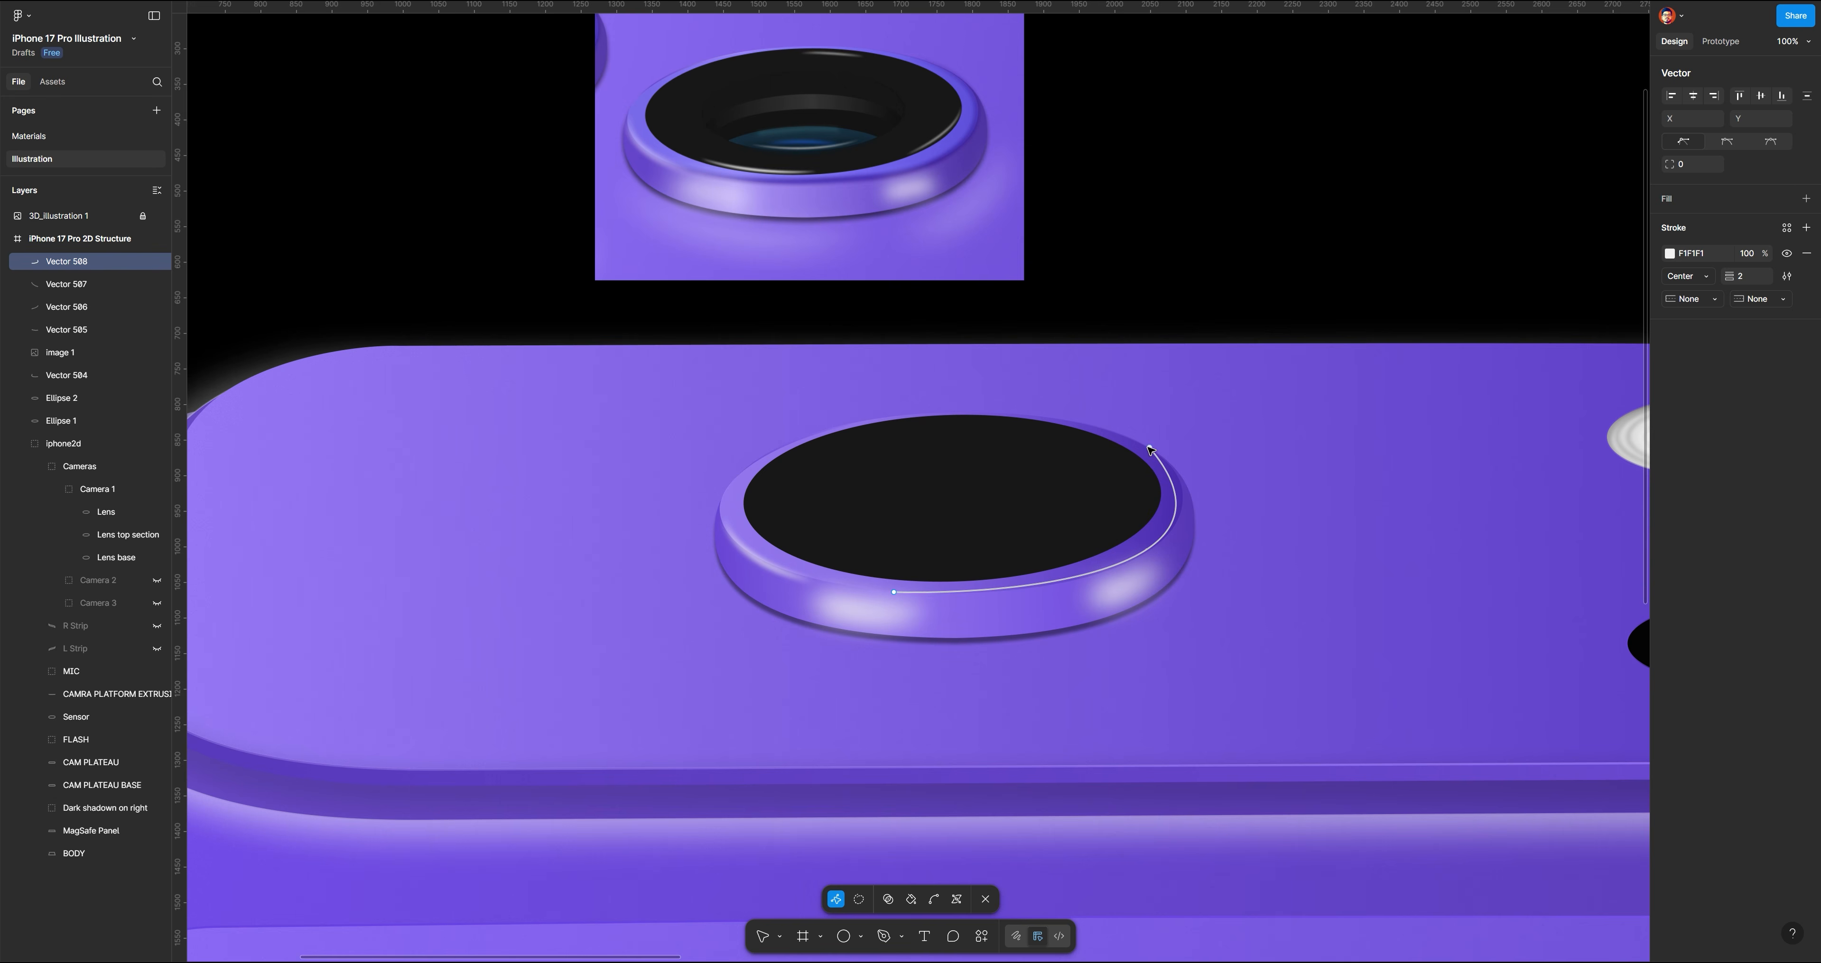
pyautogui.click(1149, 448)
pyautogui.click(1255, 571)
pyautogui.click(1206, 529)
pyautogui.click(1150, 449)
pyautogui.moveTo(1255, 571); pyautogui.dragTo(1268, 545)
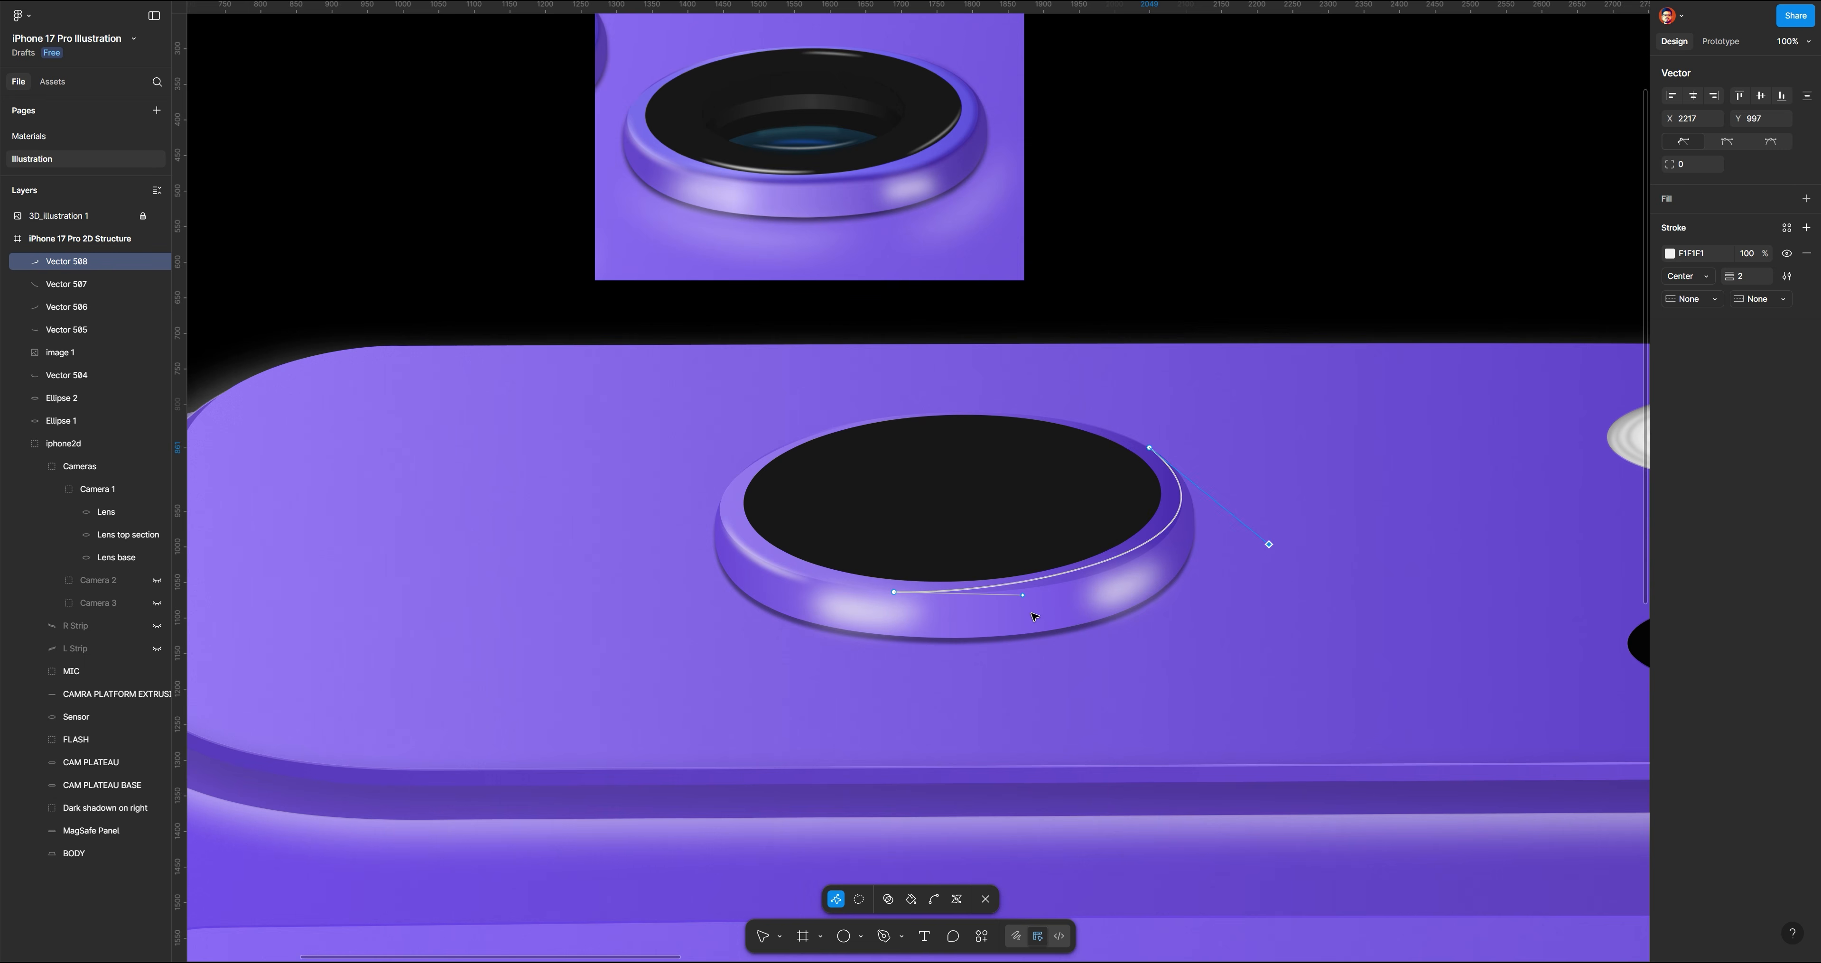
pyautogui.moveTo(1023, 594); pyautogui.dragTo(1032, 613)
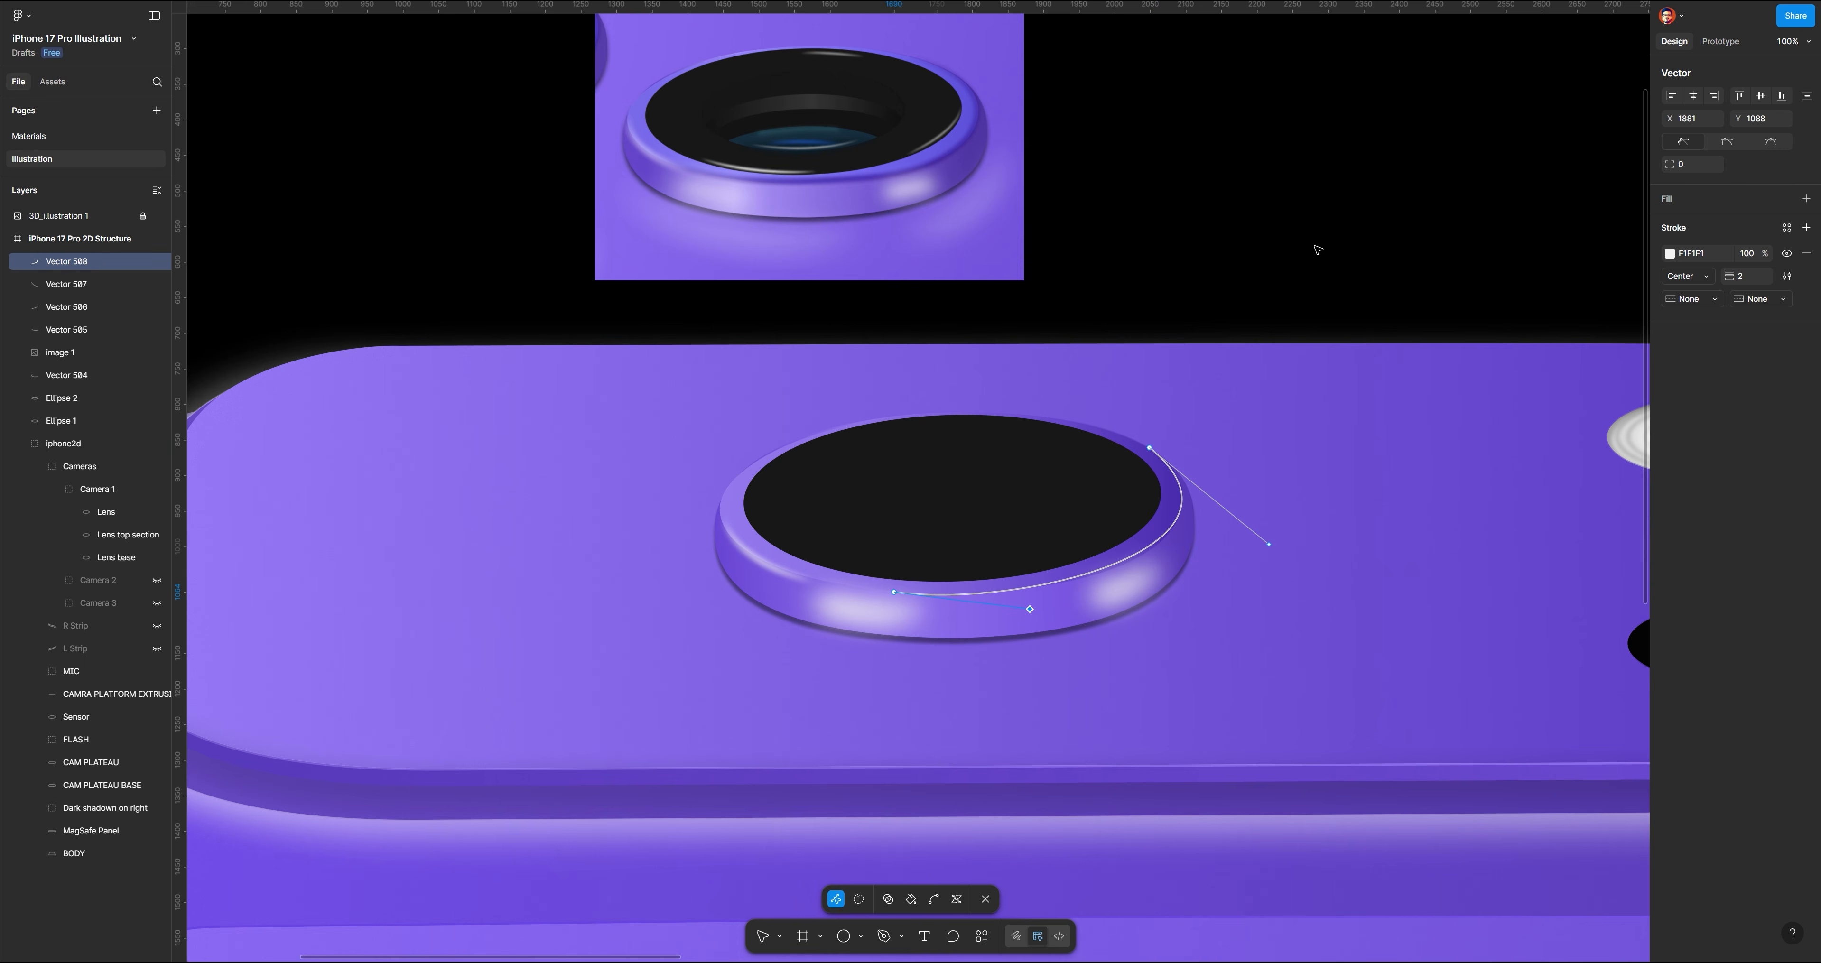
pyautogui.press('Escape')
pyautogui.press('Escape')
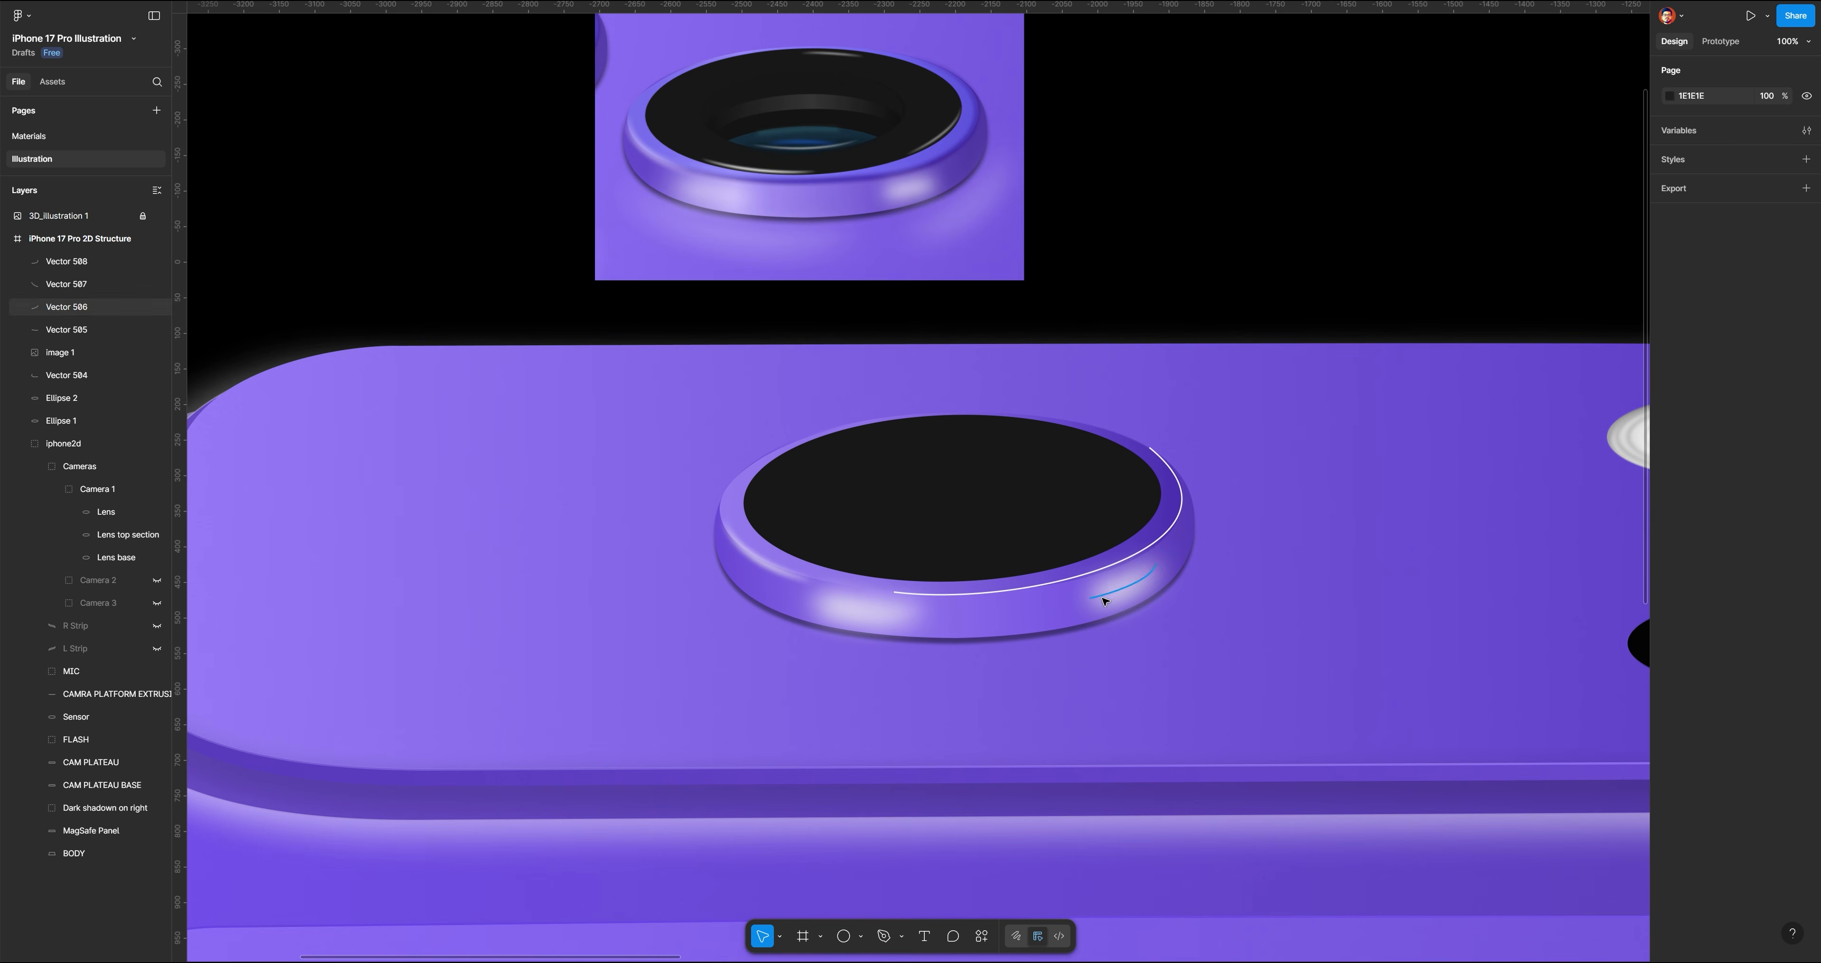
# Recolor the new rim path's stroke to the dark purple 2A1762, starting from a purple sampled off the artwork
pyautogui.click(1099, 573)
pyautogui.click(1670, 431)
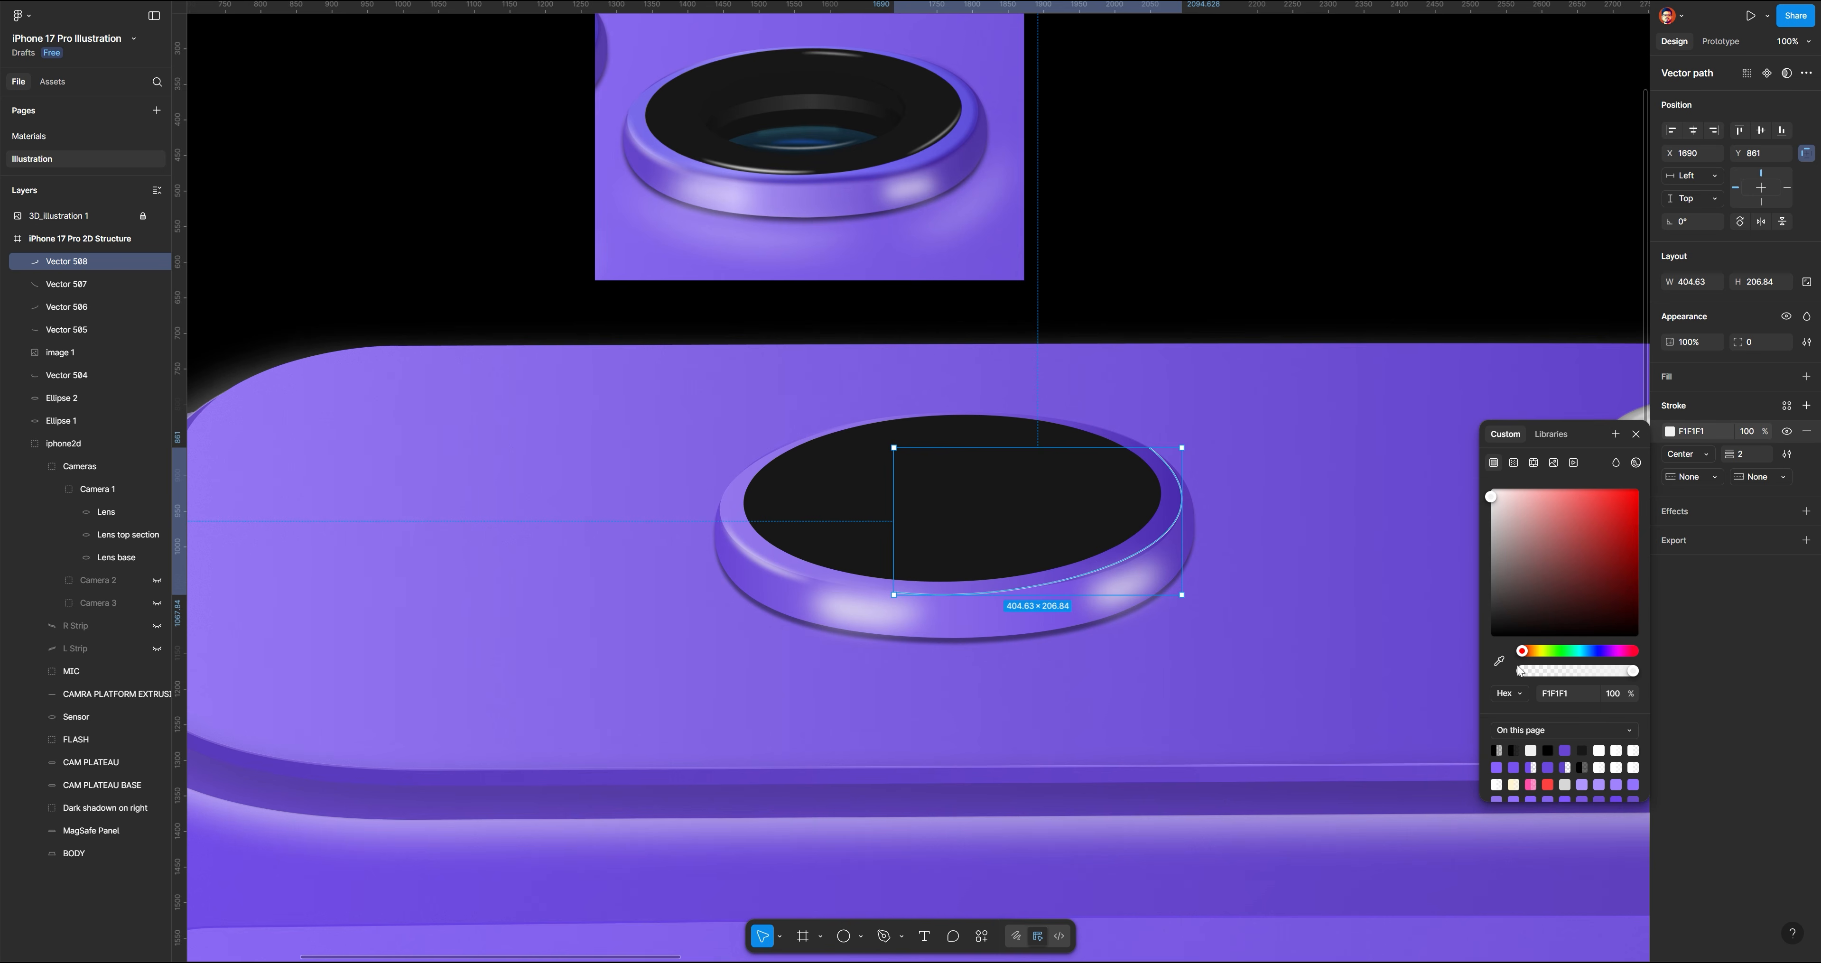
pyautogui.click(1499, 662)
pyautogui.click(1384, 800)
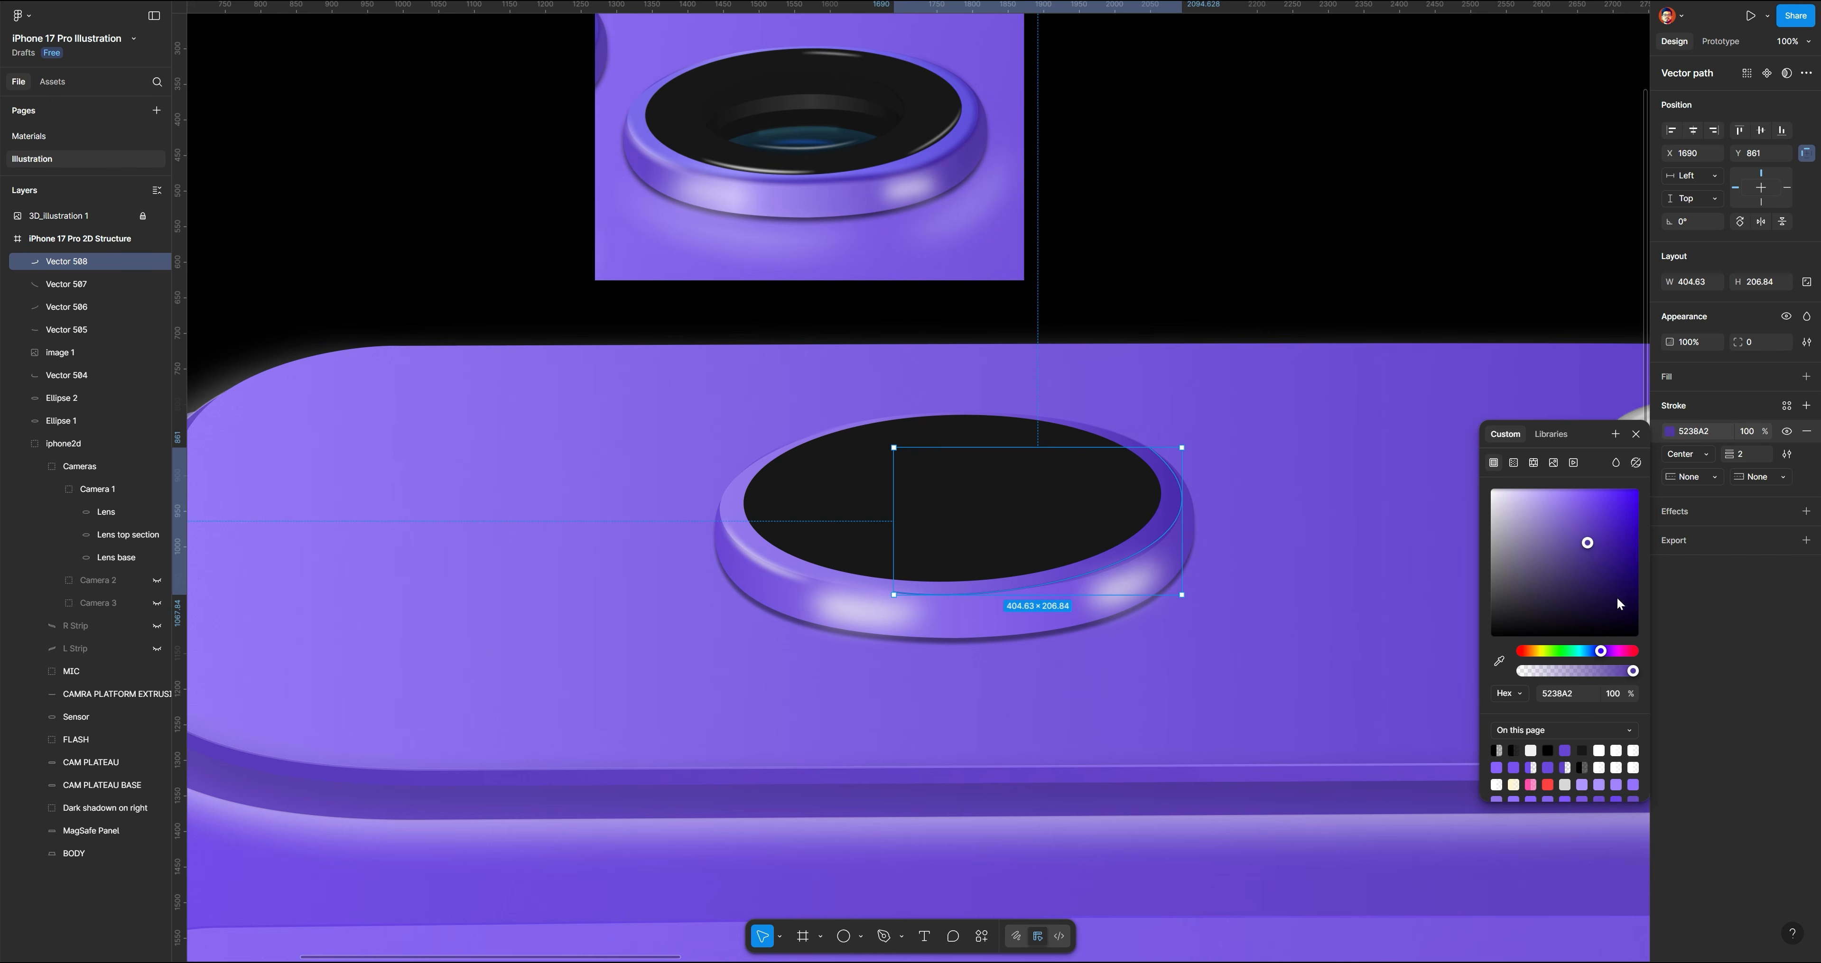
pyautogui.click(1599, 574)
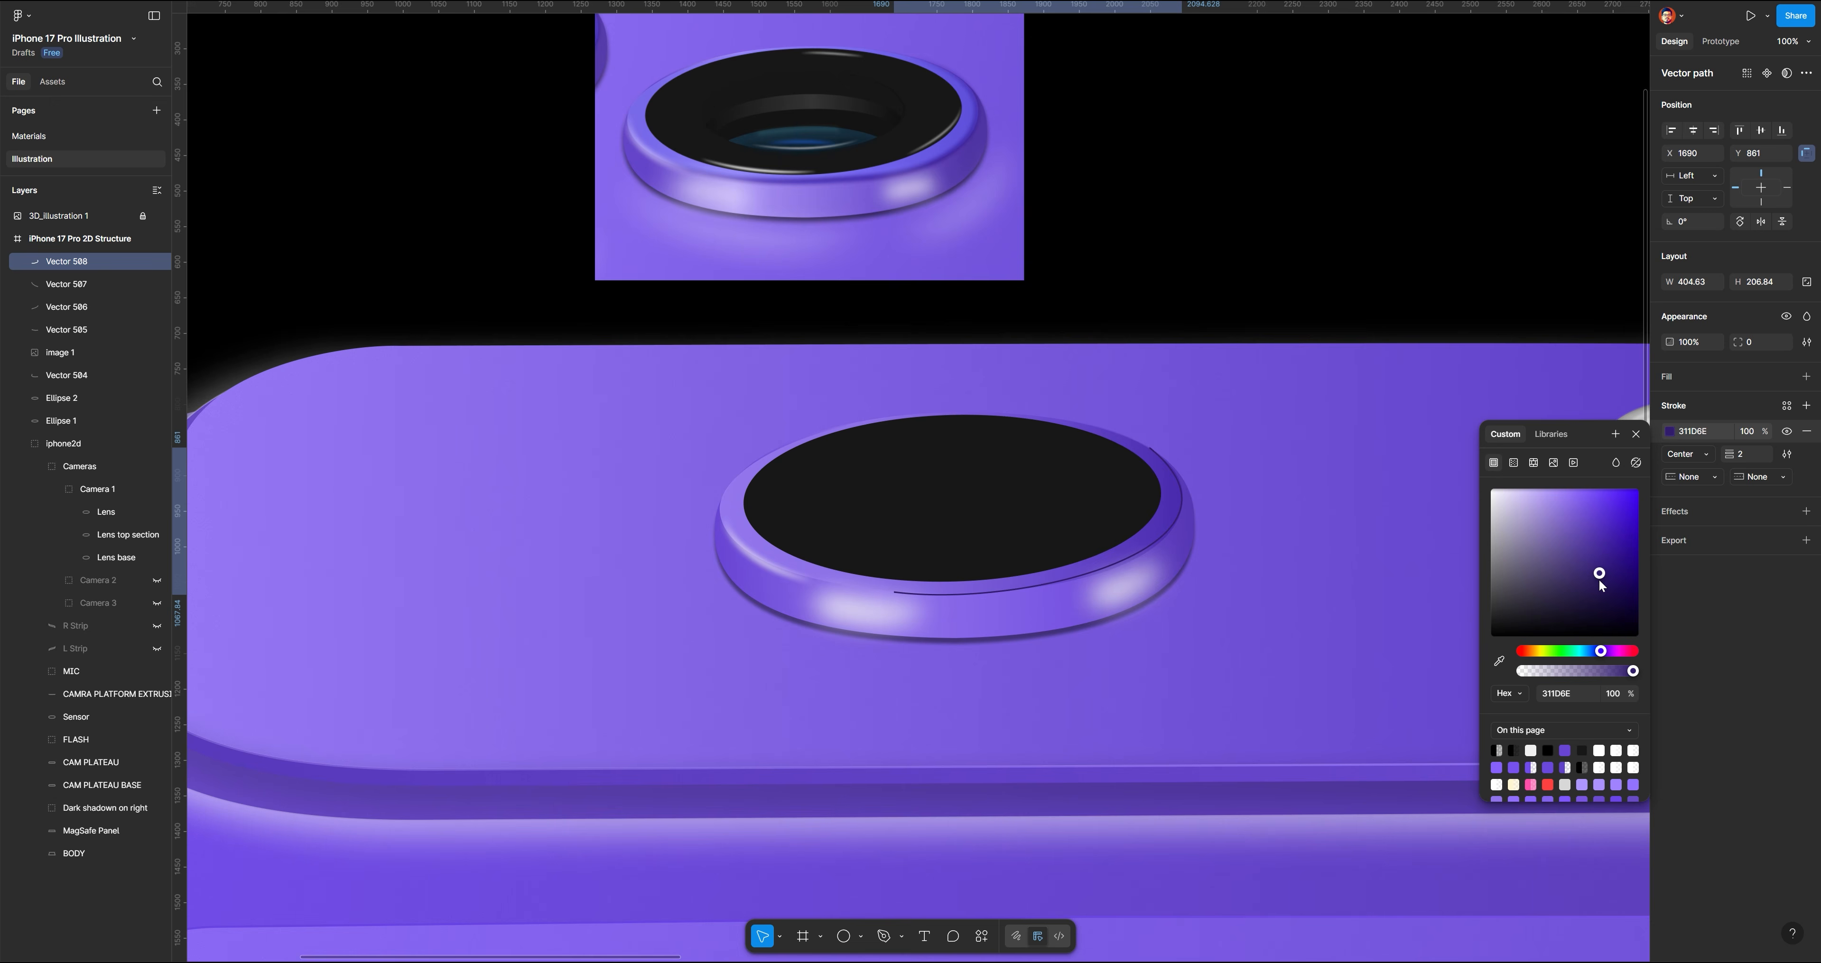
pyautogui.click(1603, 580)
# Set the dark rim stroke's weight to 4 with a width profile tapered to points at both ends
pyautogui.moveTo(1729, 454); pyautogui.dragTo(1731, 454)
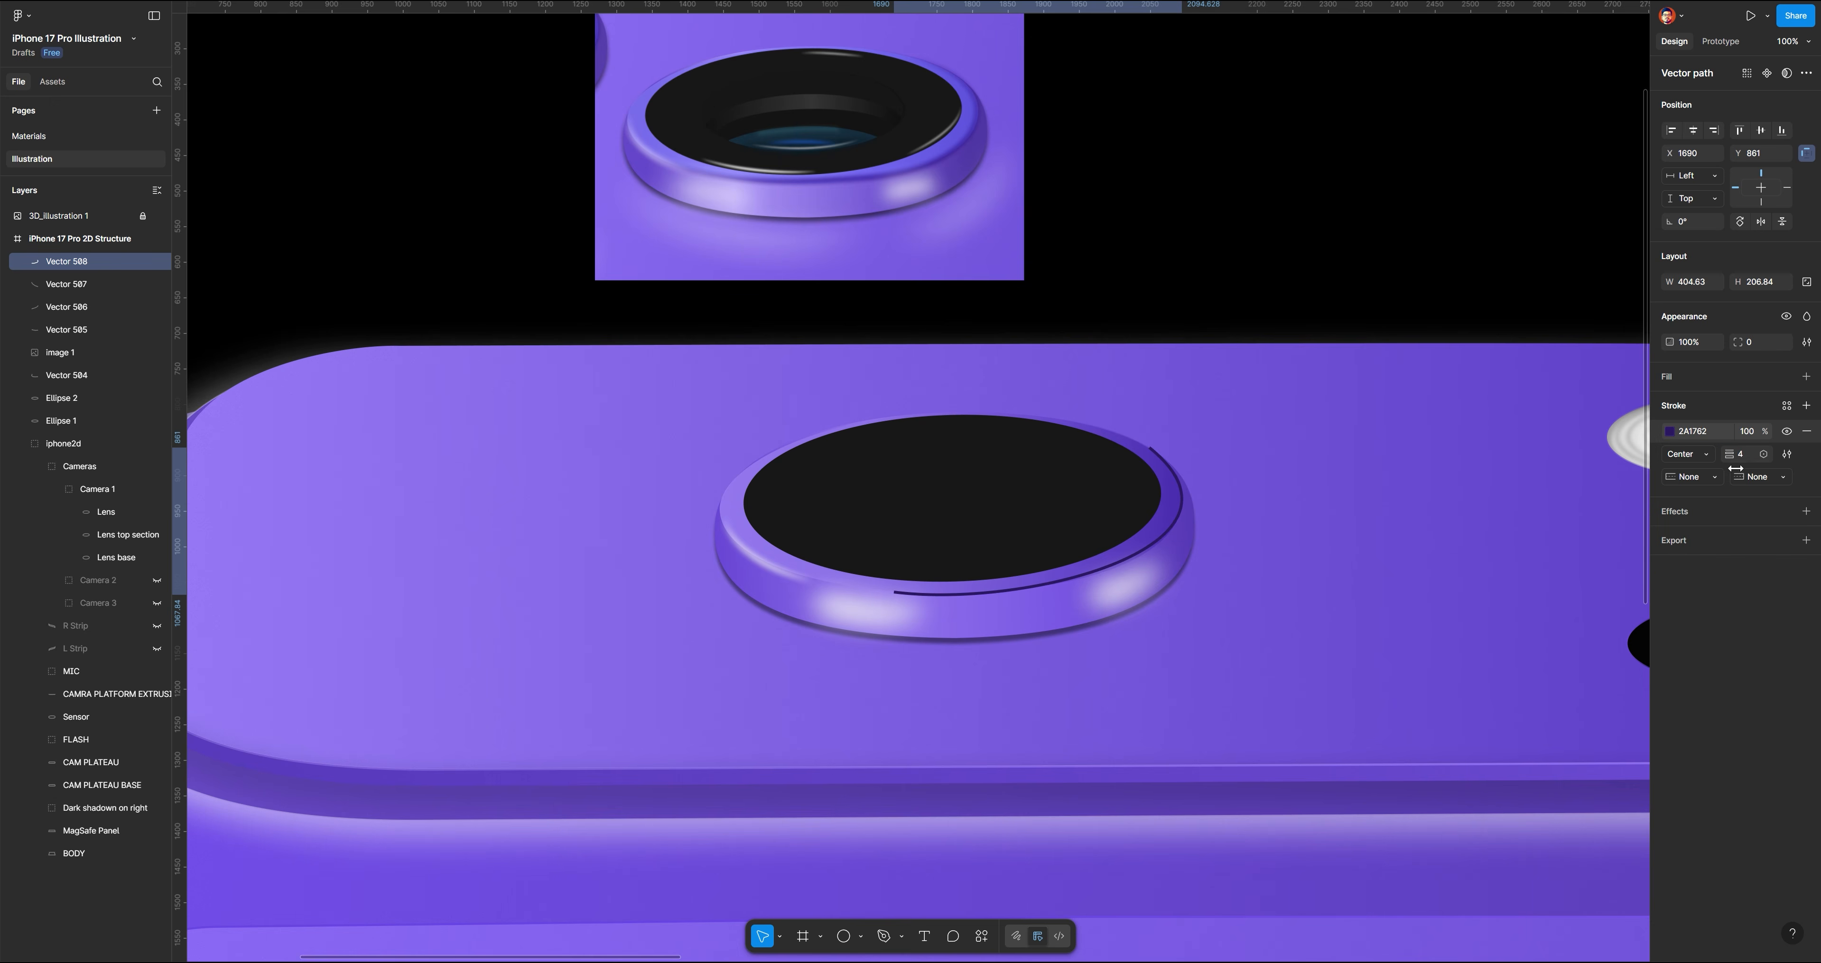
pyautogui.click(1787, 455)
pyautogui.click(1609, 560)
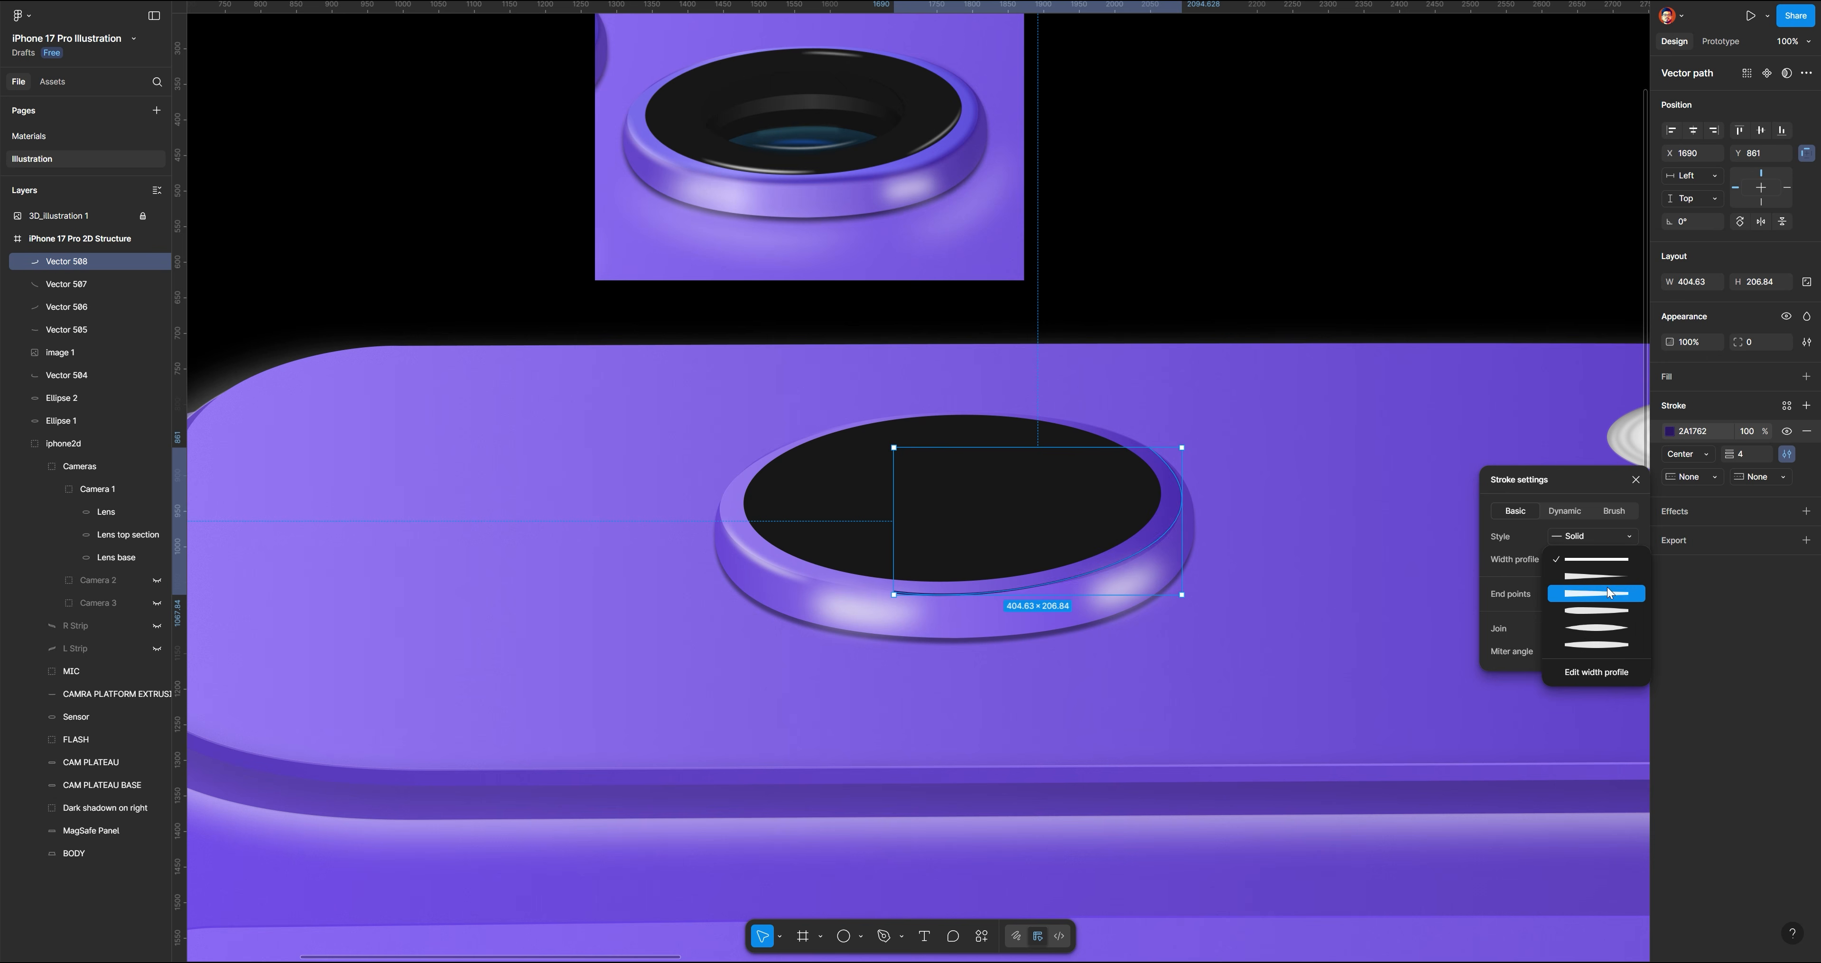
pyautogui.click(1593, 630)
# Add a uniform layer blur of 8 to the dark rim stroke
pyautogui.click(1807, 511)
pyautogui.click(1718, 537)
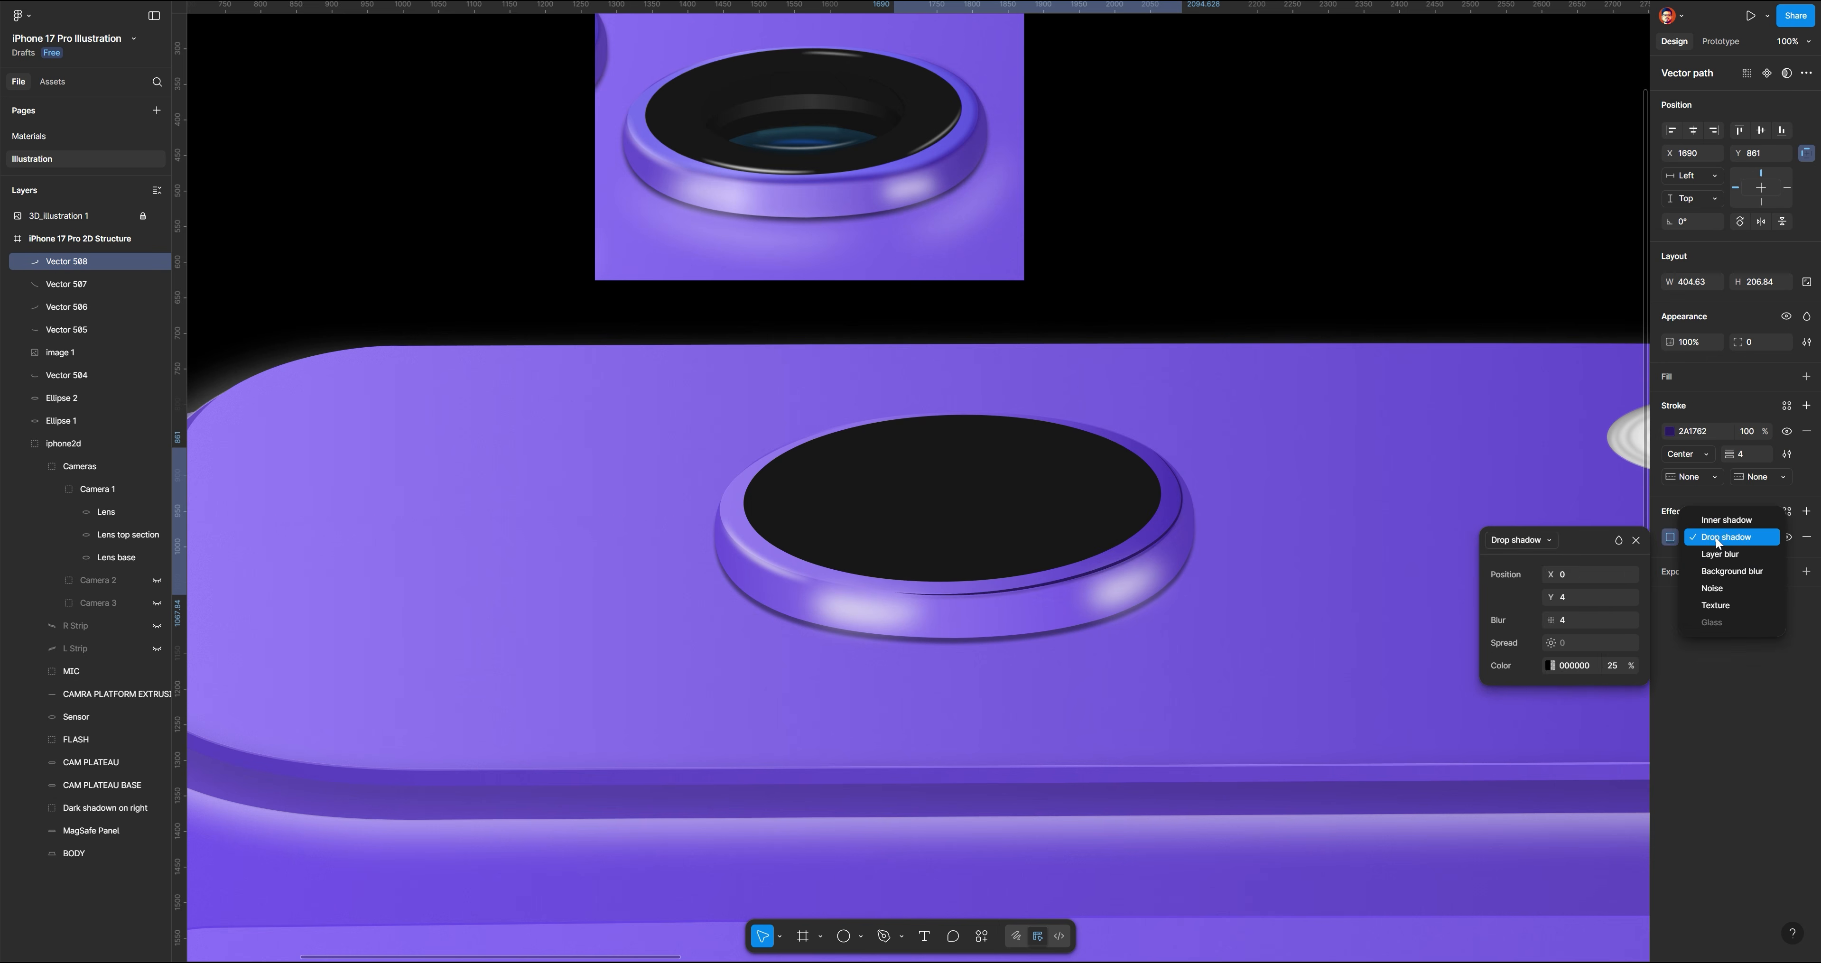
pyautogui.click(1720, 559)
pyautogui.click(1670, 537)
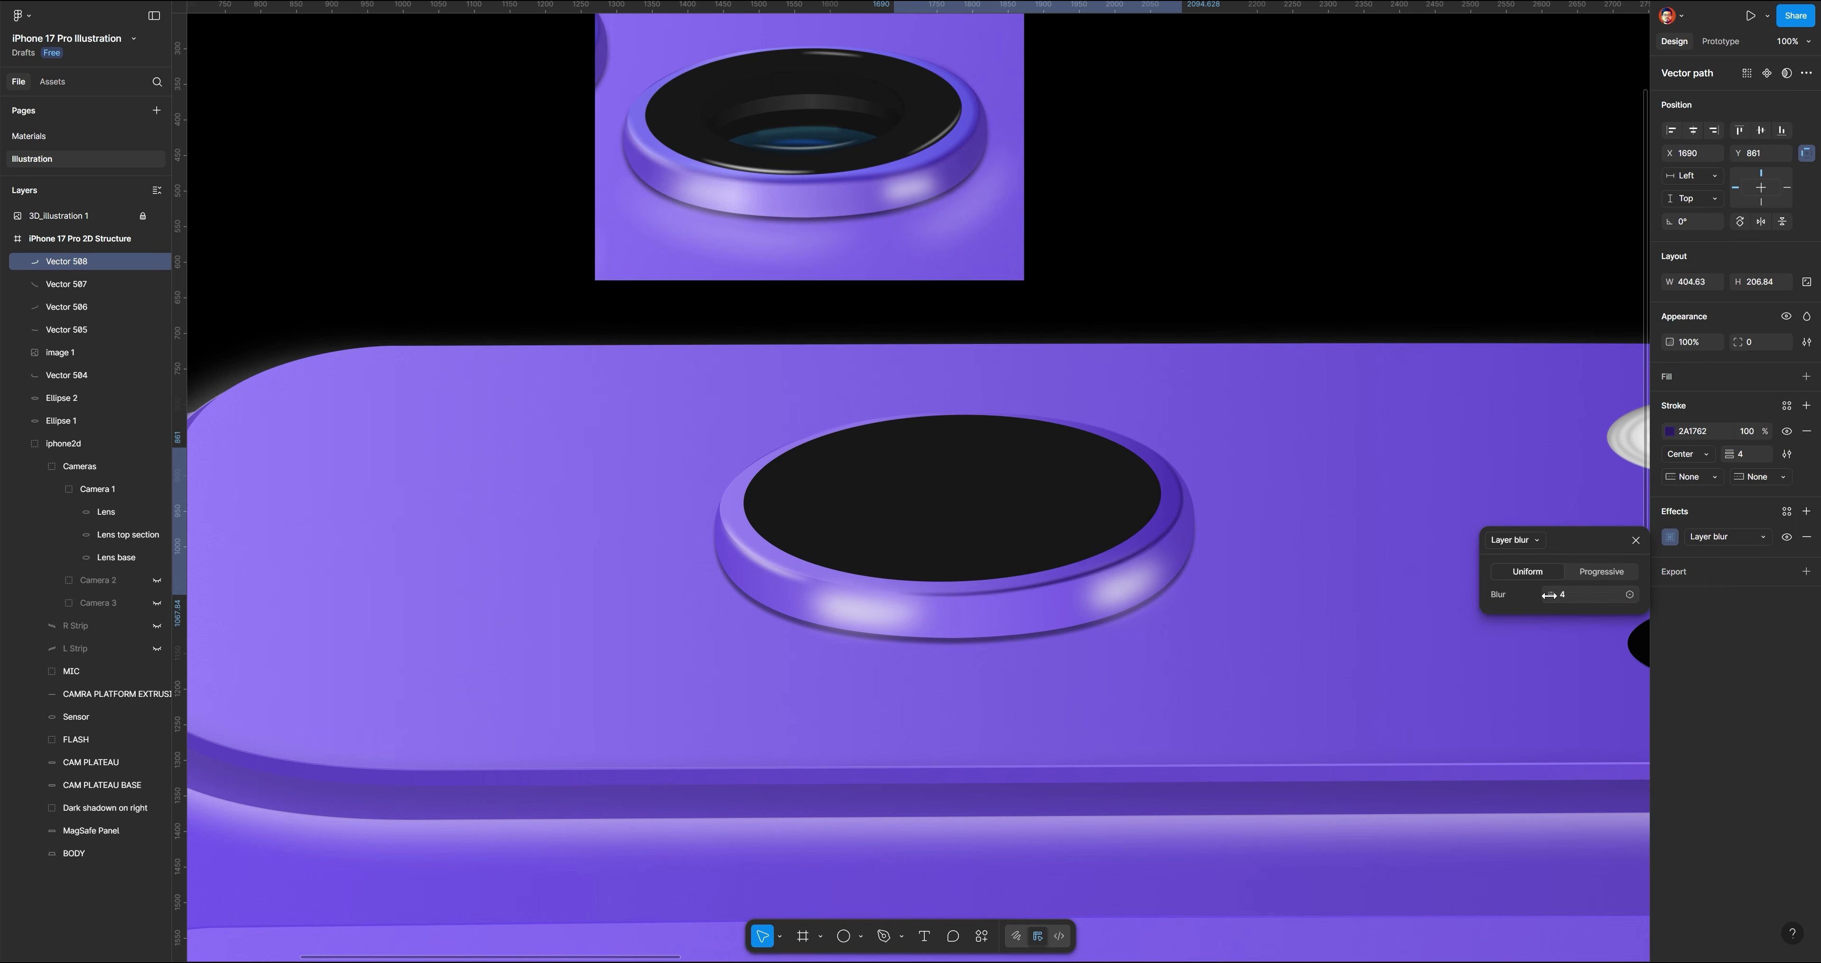
pyautogui.moveTo(1549, 595)
pyautogui.mouseDown()
pyautogui.moveTo(1582, 589)
pyautogui.moveTo(1555, 594)
pyautogui.mouseUp()
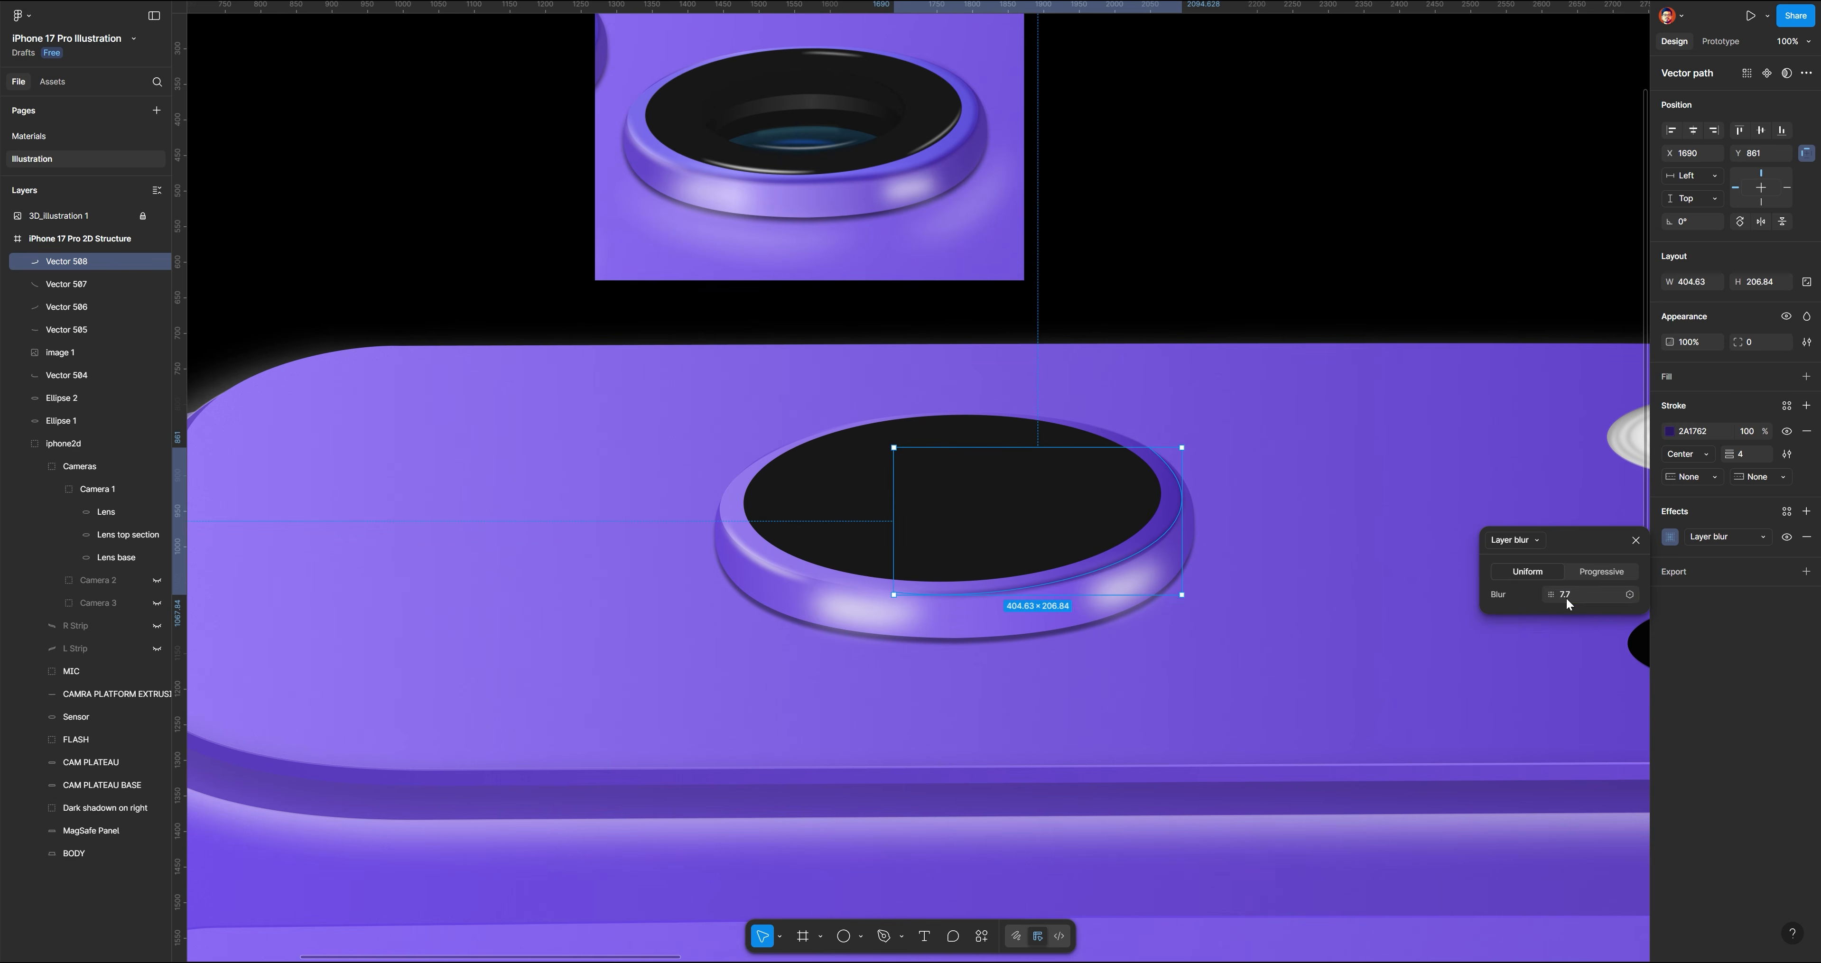
pyautogui.press('Return')
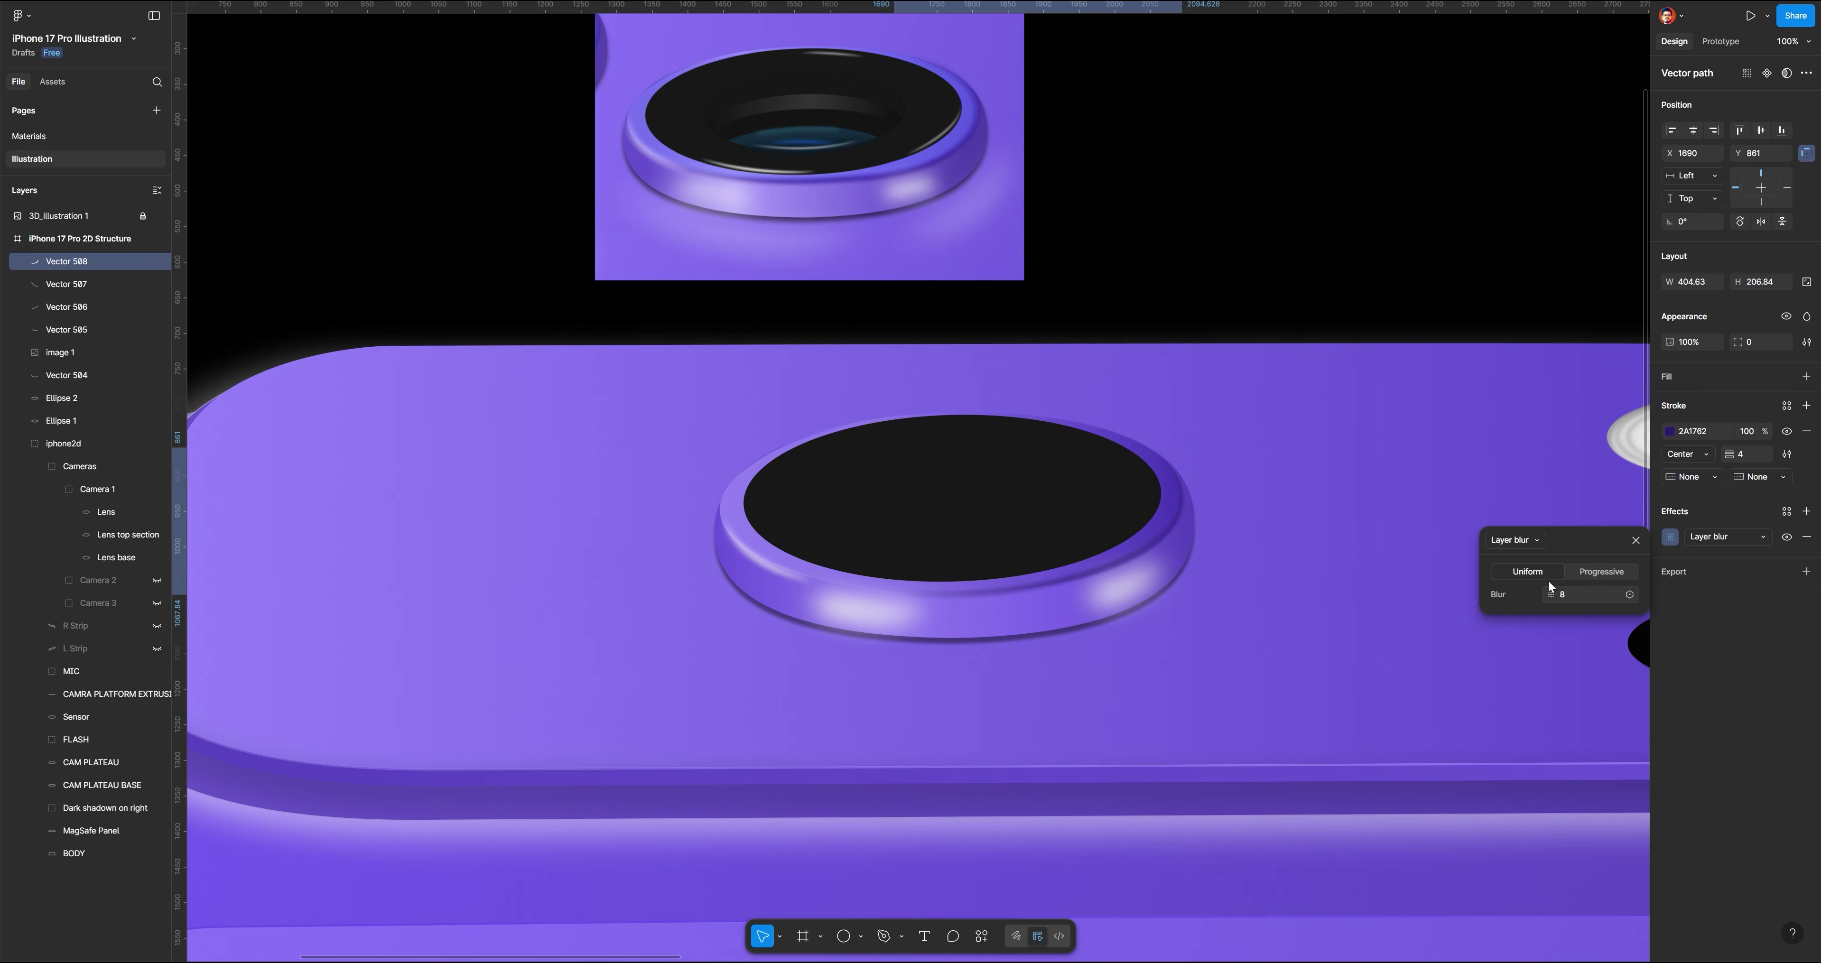
pyautogui.click(1333, 260)
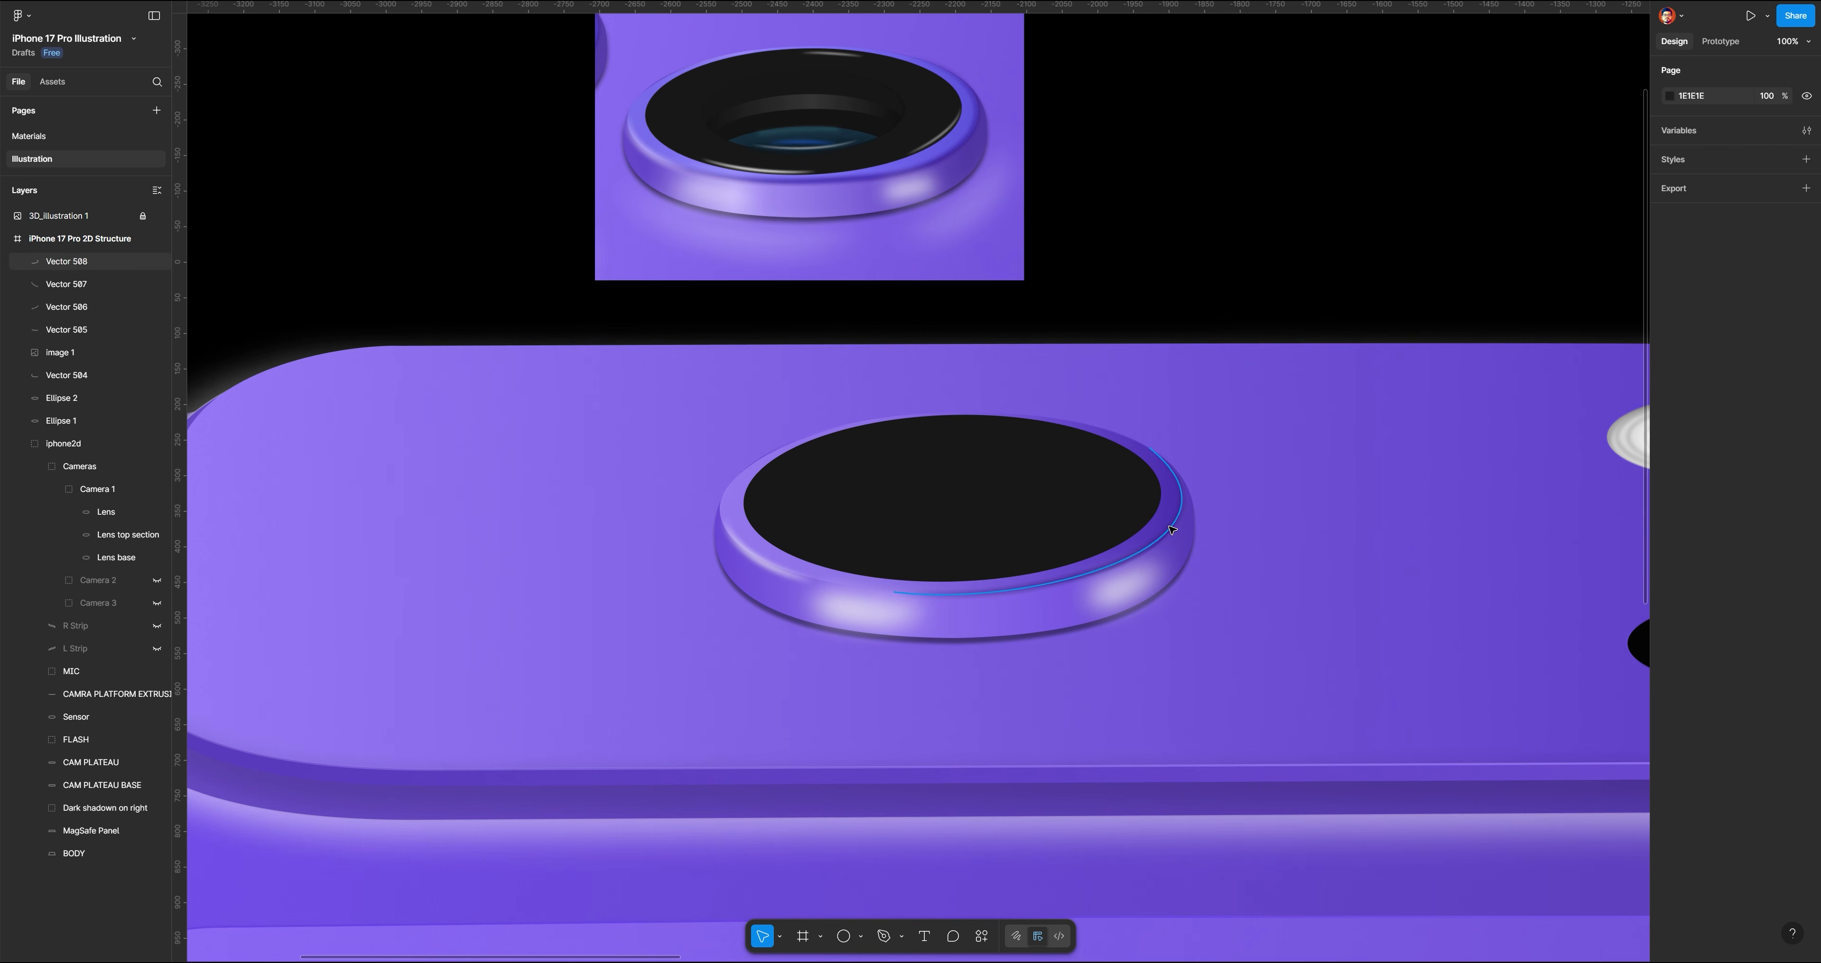
pyautogui.click(66, 261)
pyautogui.click(1754, 460)
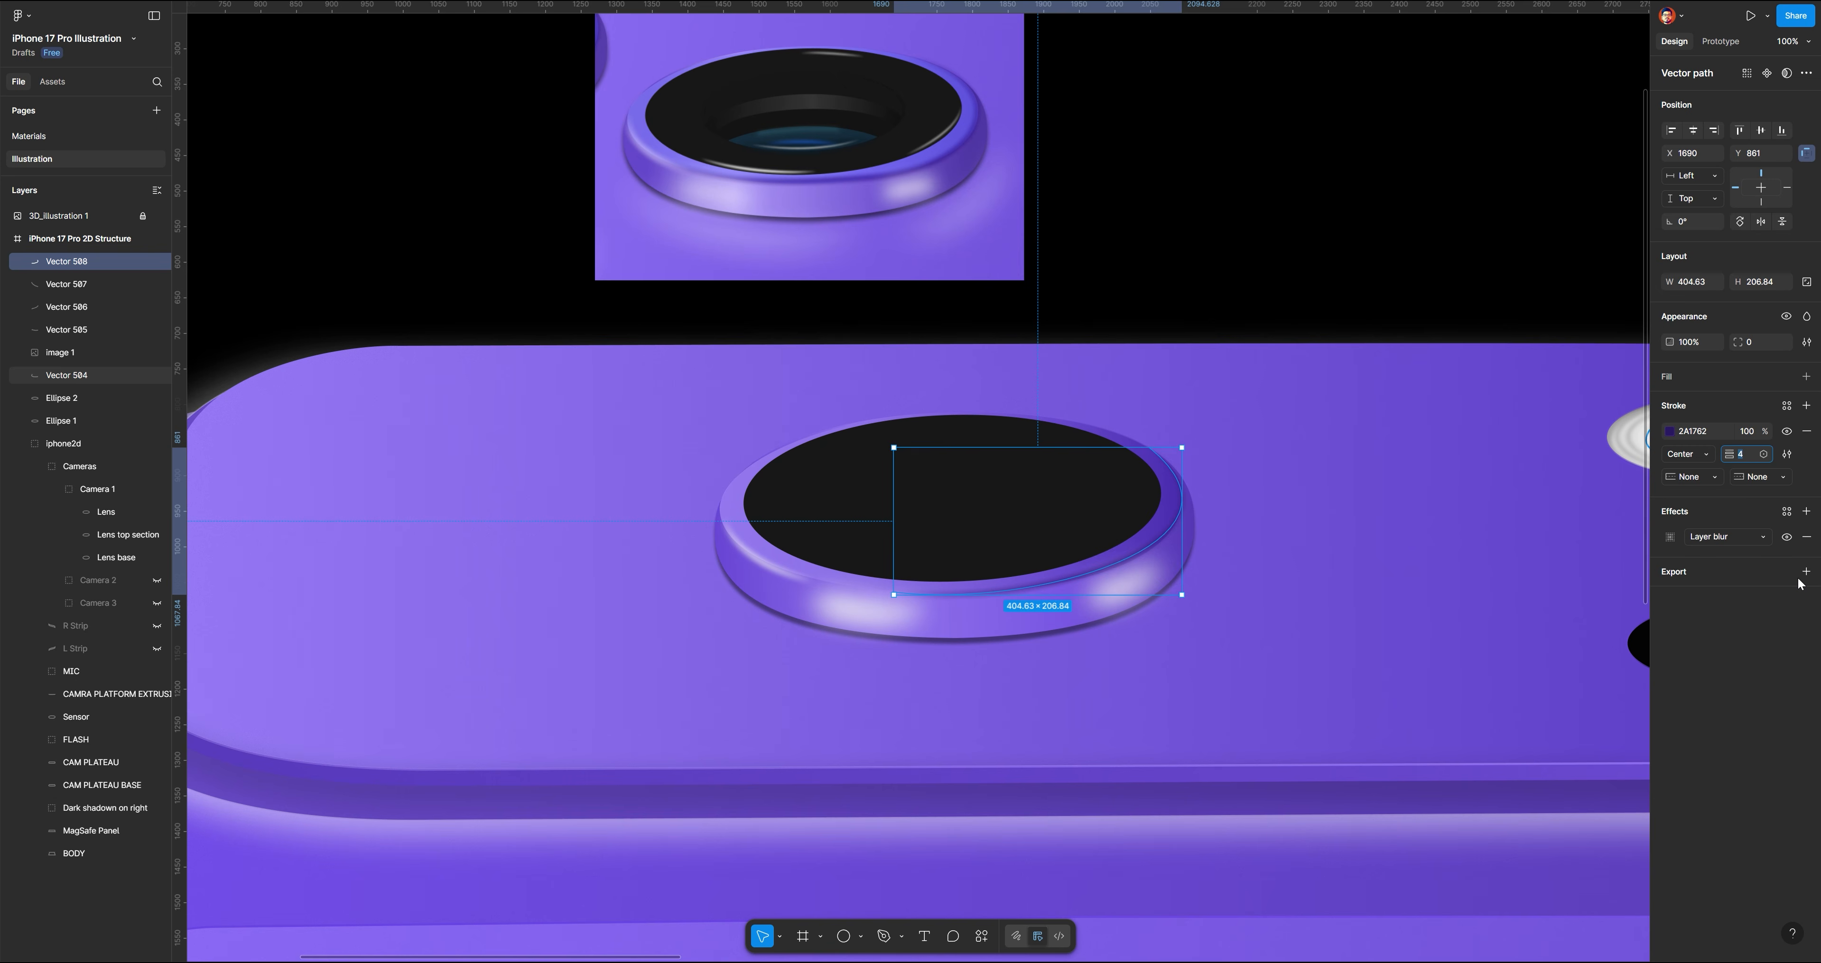
pyautogui.click(1396, 284)
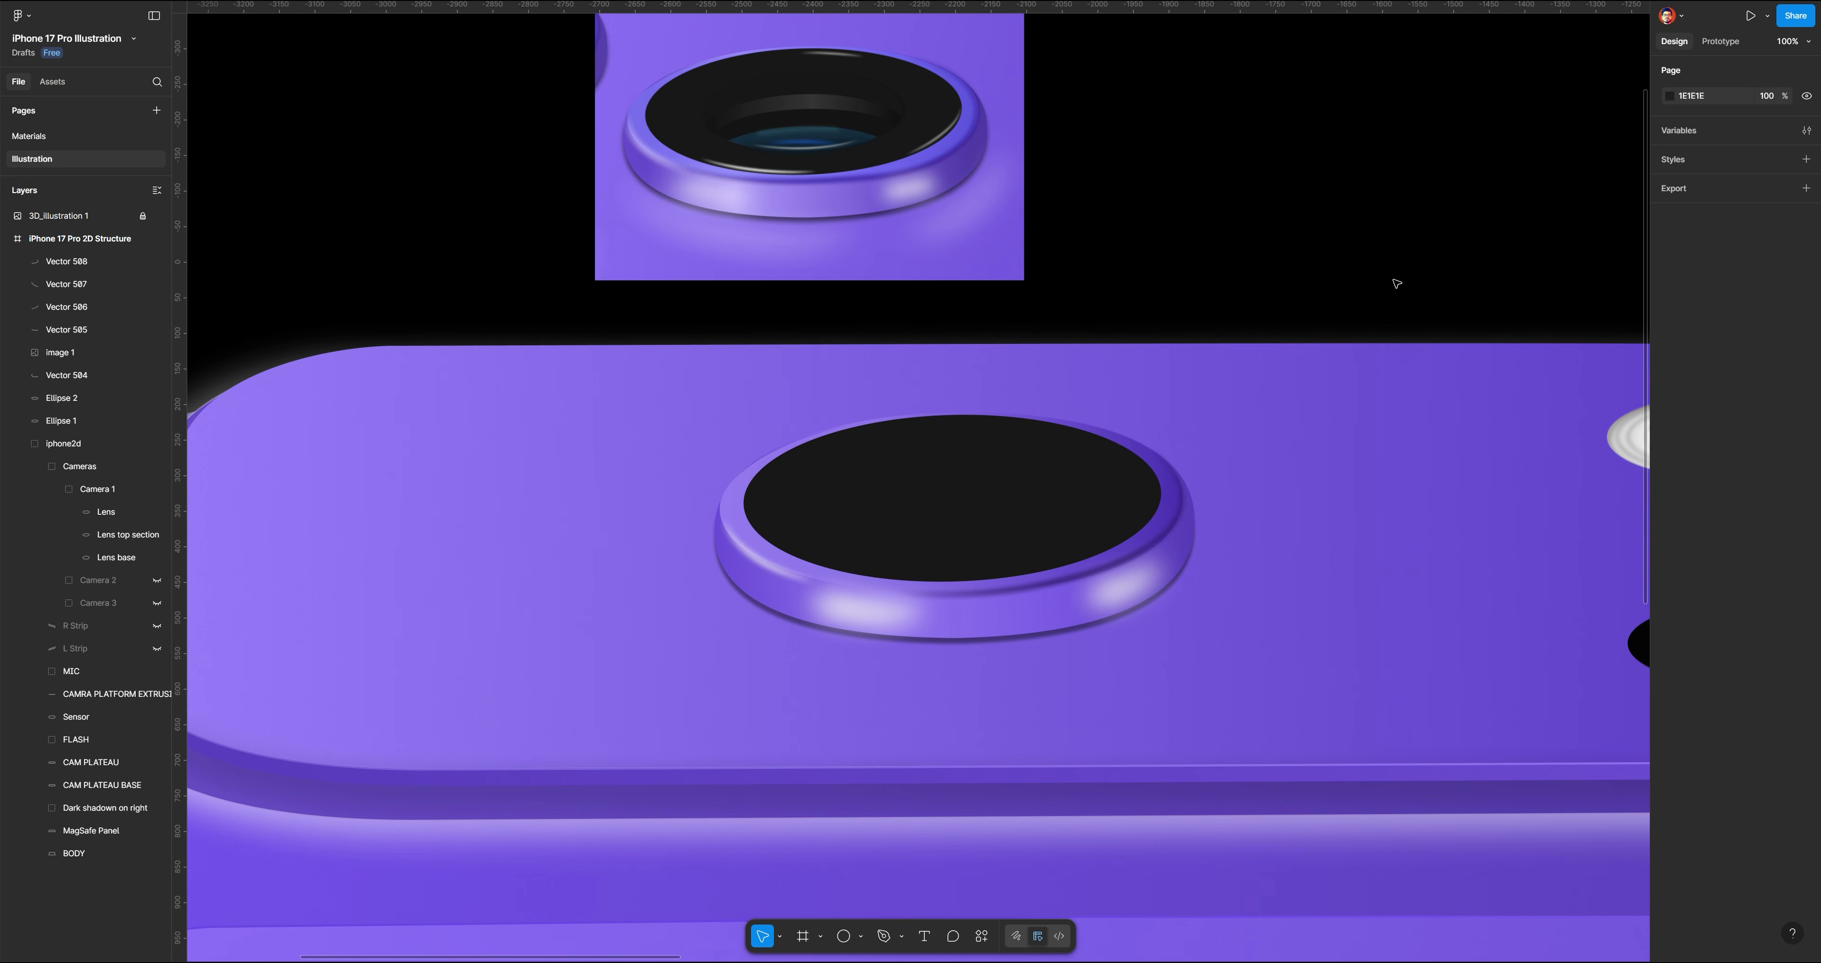
# Examine the lens opening, rim shading and edge highlights in the reference image up close
pyautogui.scroll(1, 1223, 281)
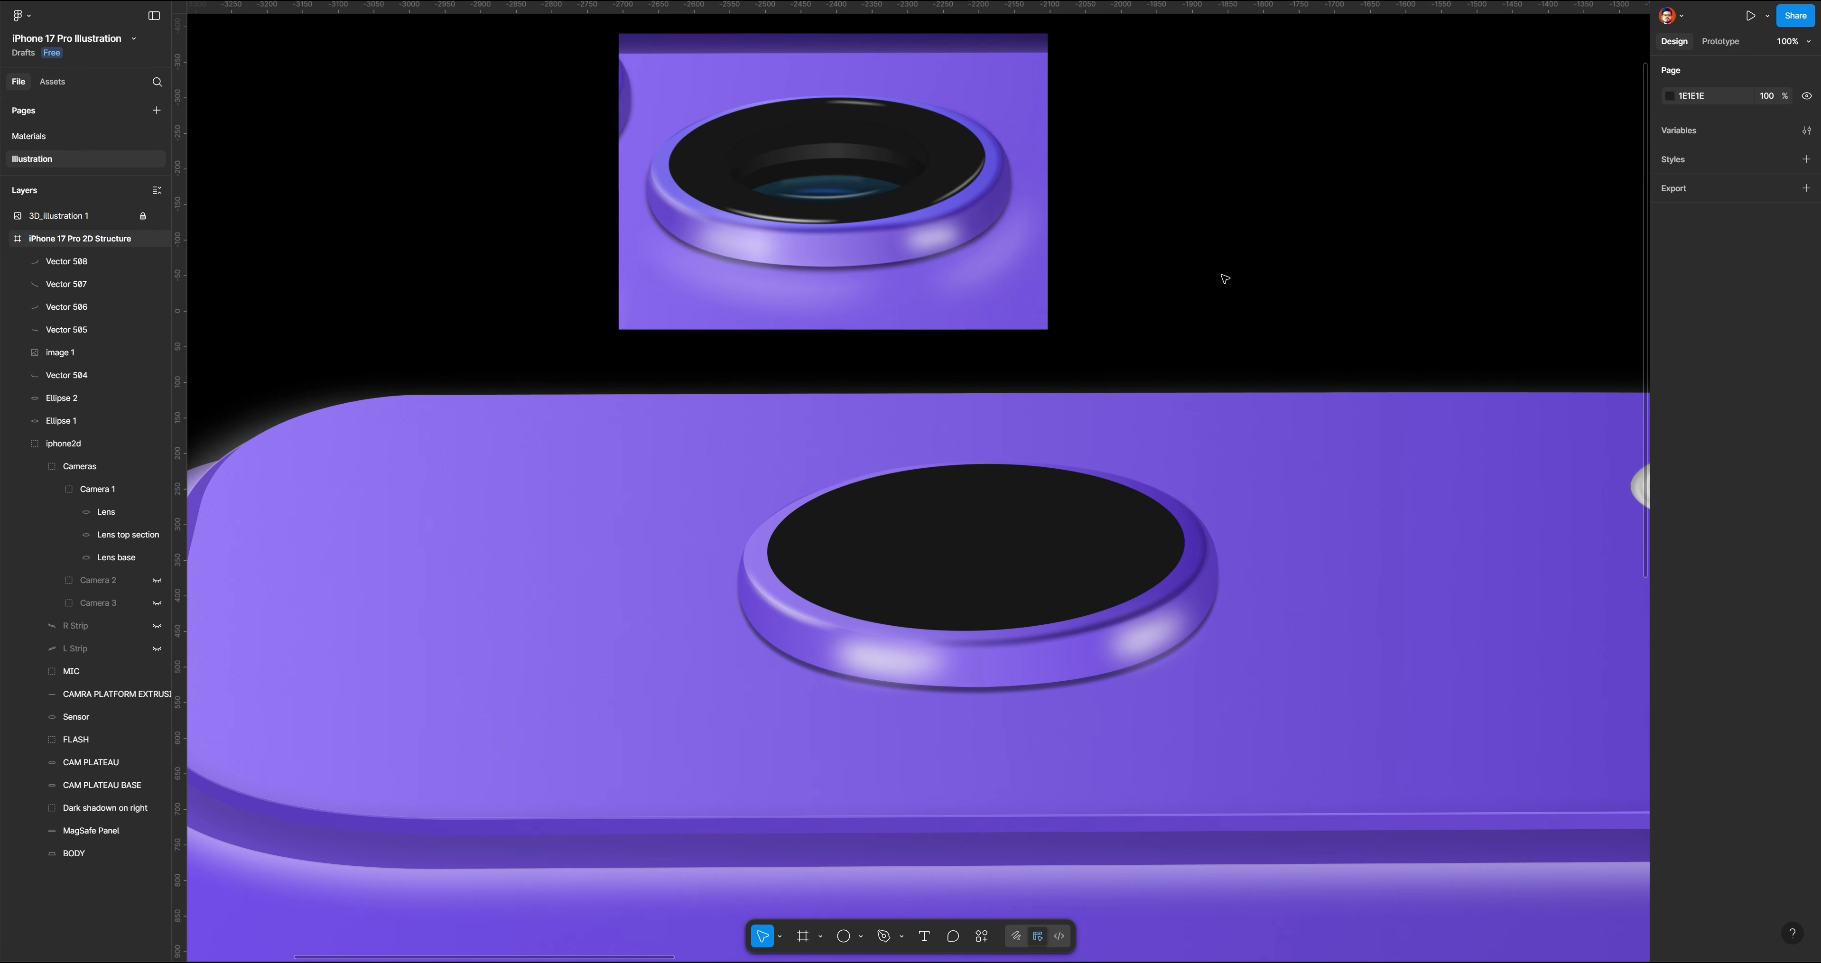
pyautogui.hotkey('ctrl', '+')
pyautogui.moveTo(987, 135); pyautogui.dragTo(1118, 428)
pyautogui.moveTo(987, 257); pyautogui.dragTo(1028, 454)
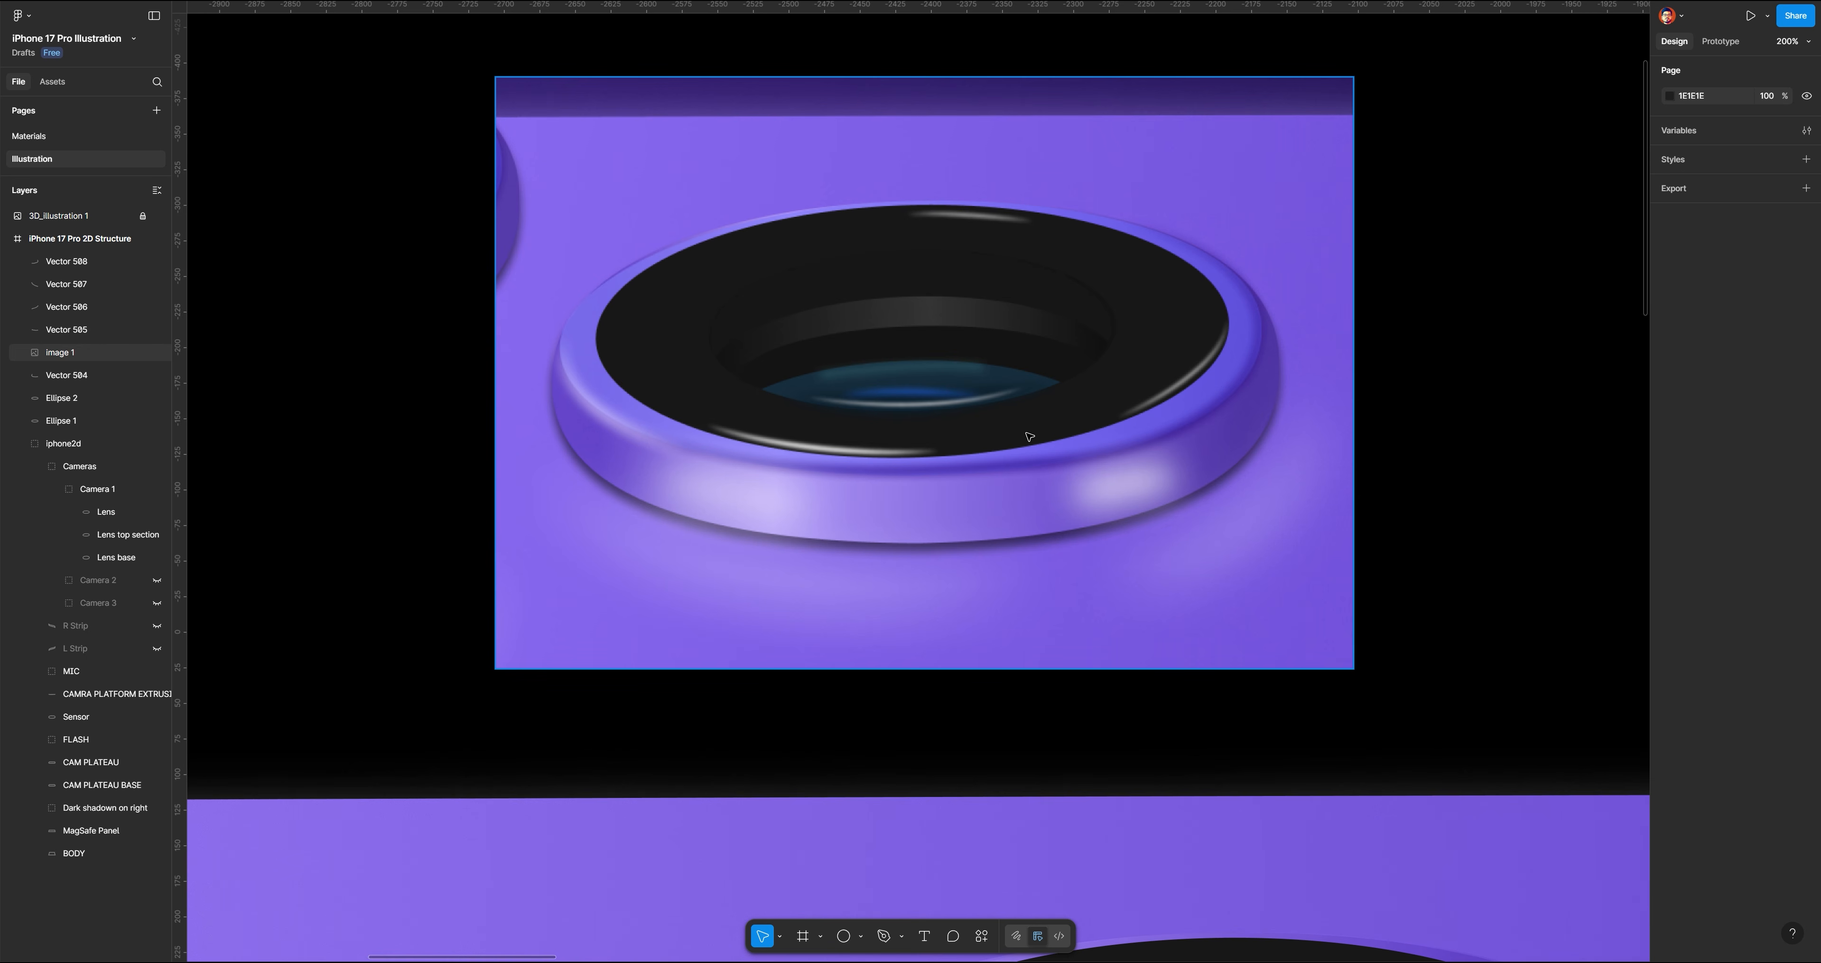
pyautogui.hotkey('shift', '0')
pyautogui.scroll(-5, 1080, 545)
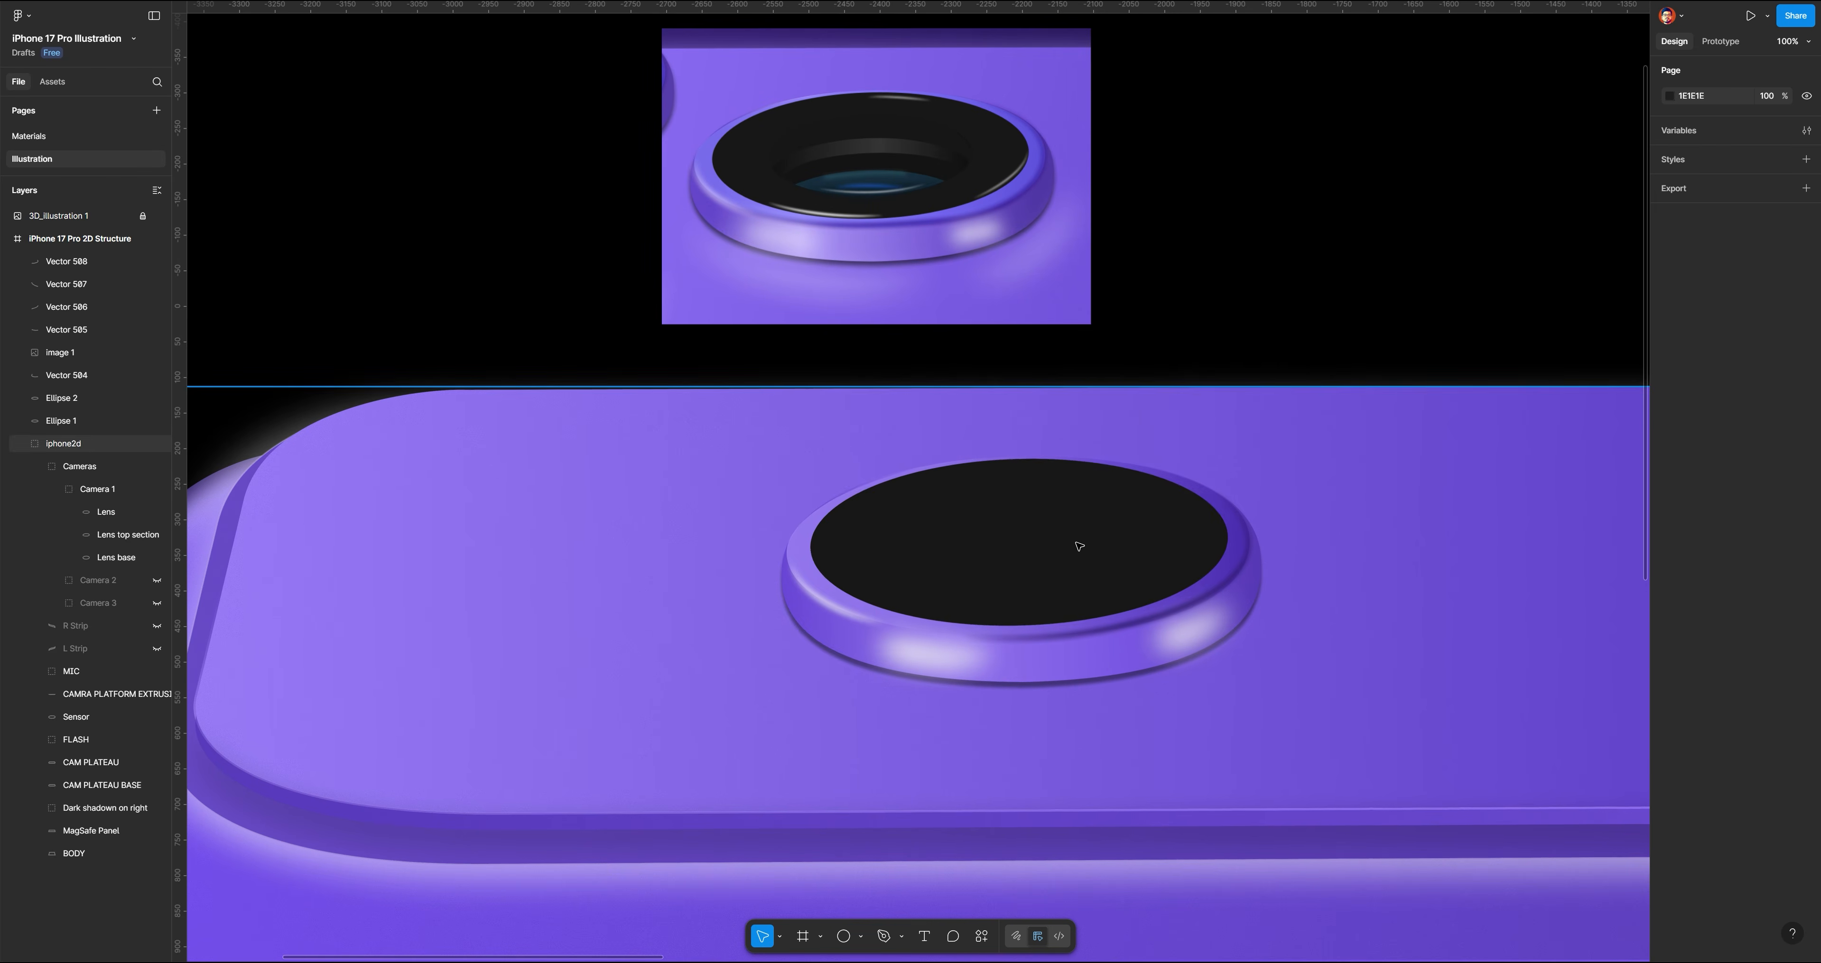
# Duplicate the Lens ellipse of Camera 1 in place and fill the copy with black 000000
pyautogui.keyDown('ctrl'); pyautogui.click(1080, 547); pyautogui.keyUp('ctrl')
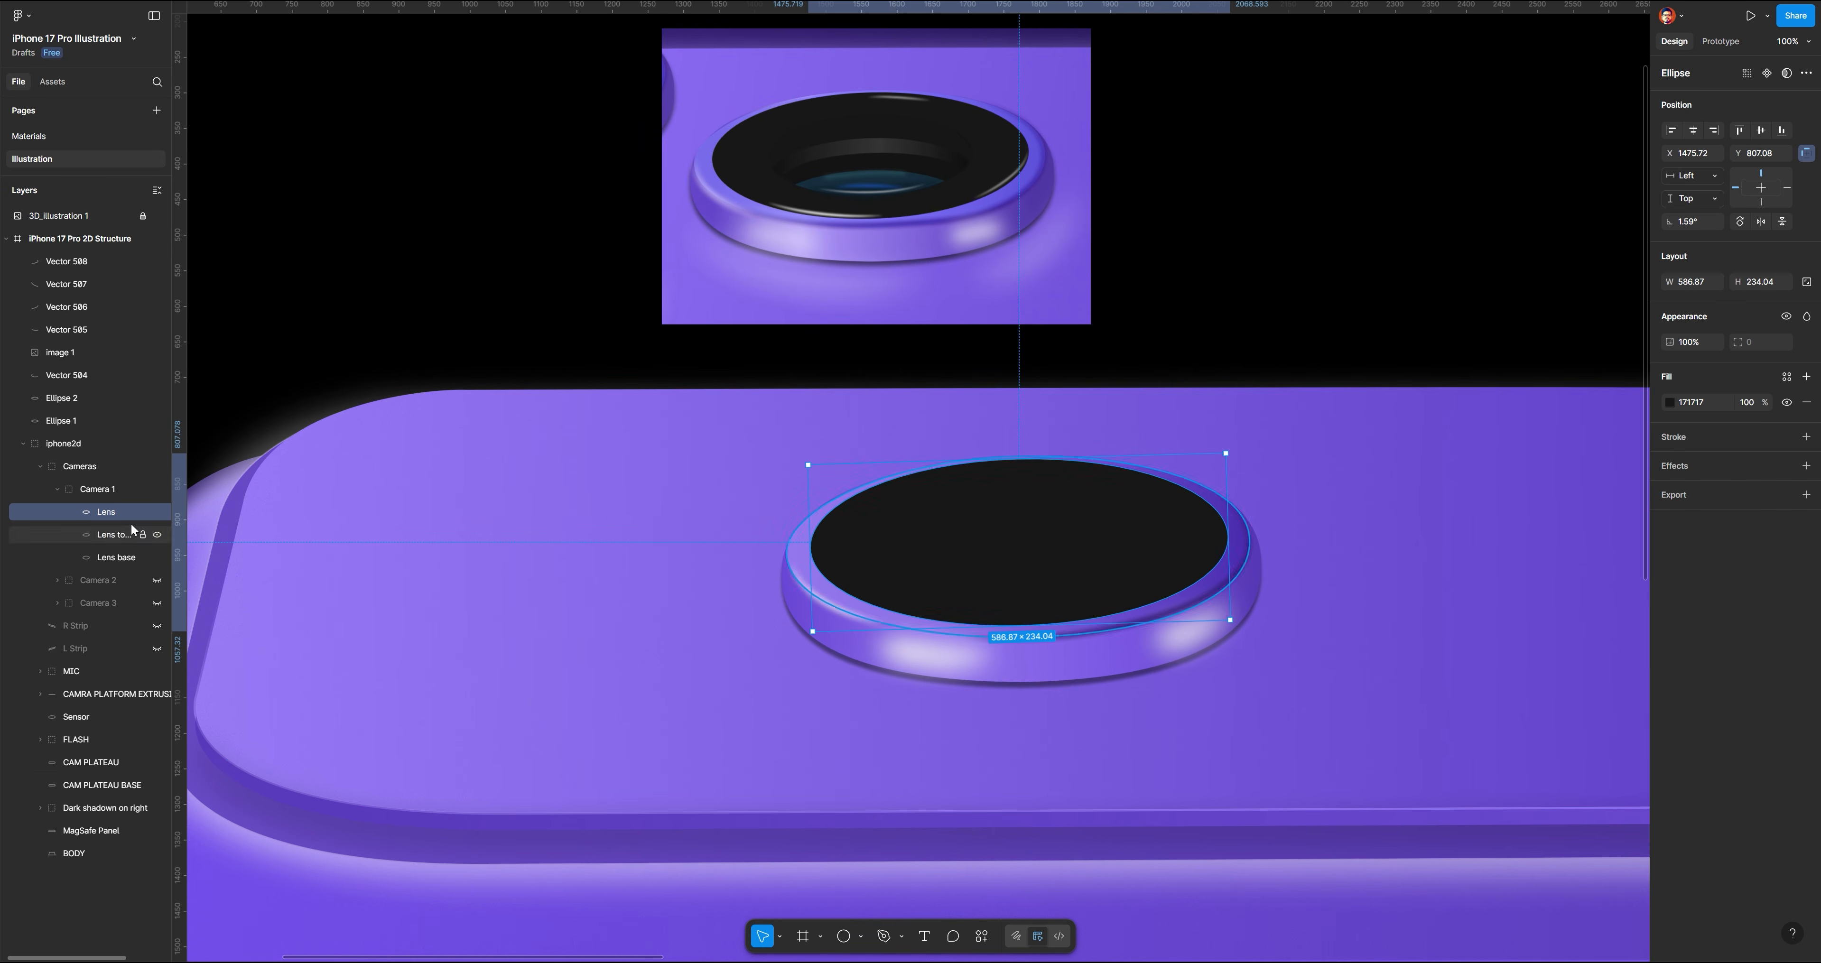
pyautogui.hotkey('ctrl', 'd')
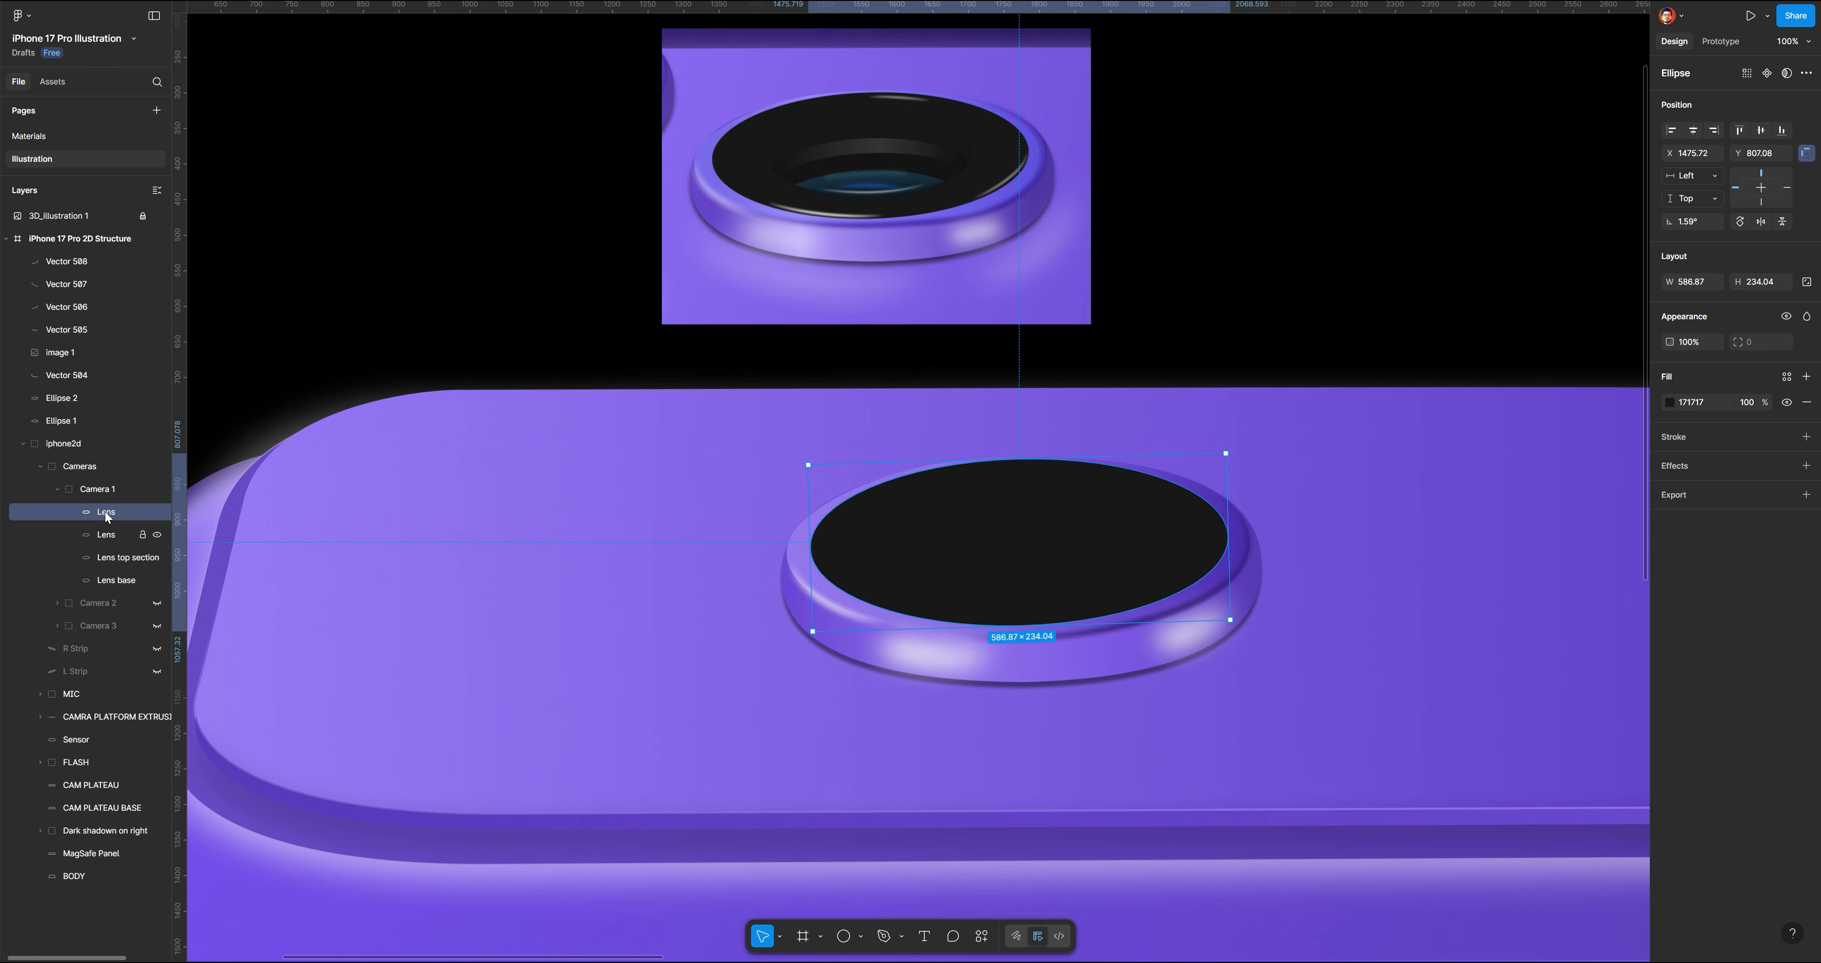
pyautogui.click(1674, 402)
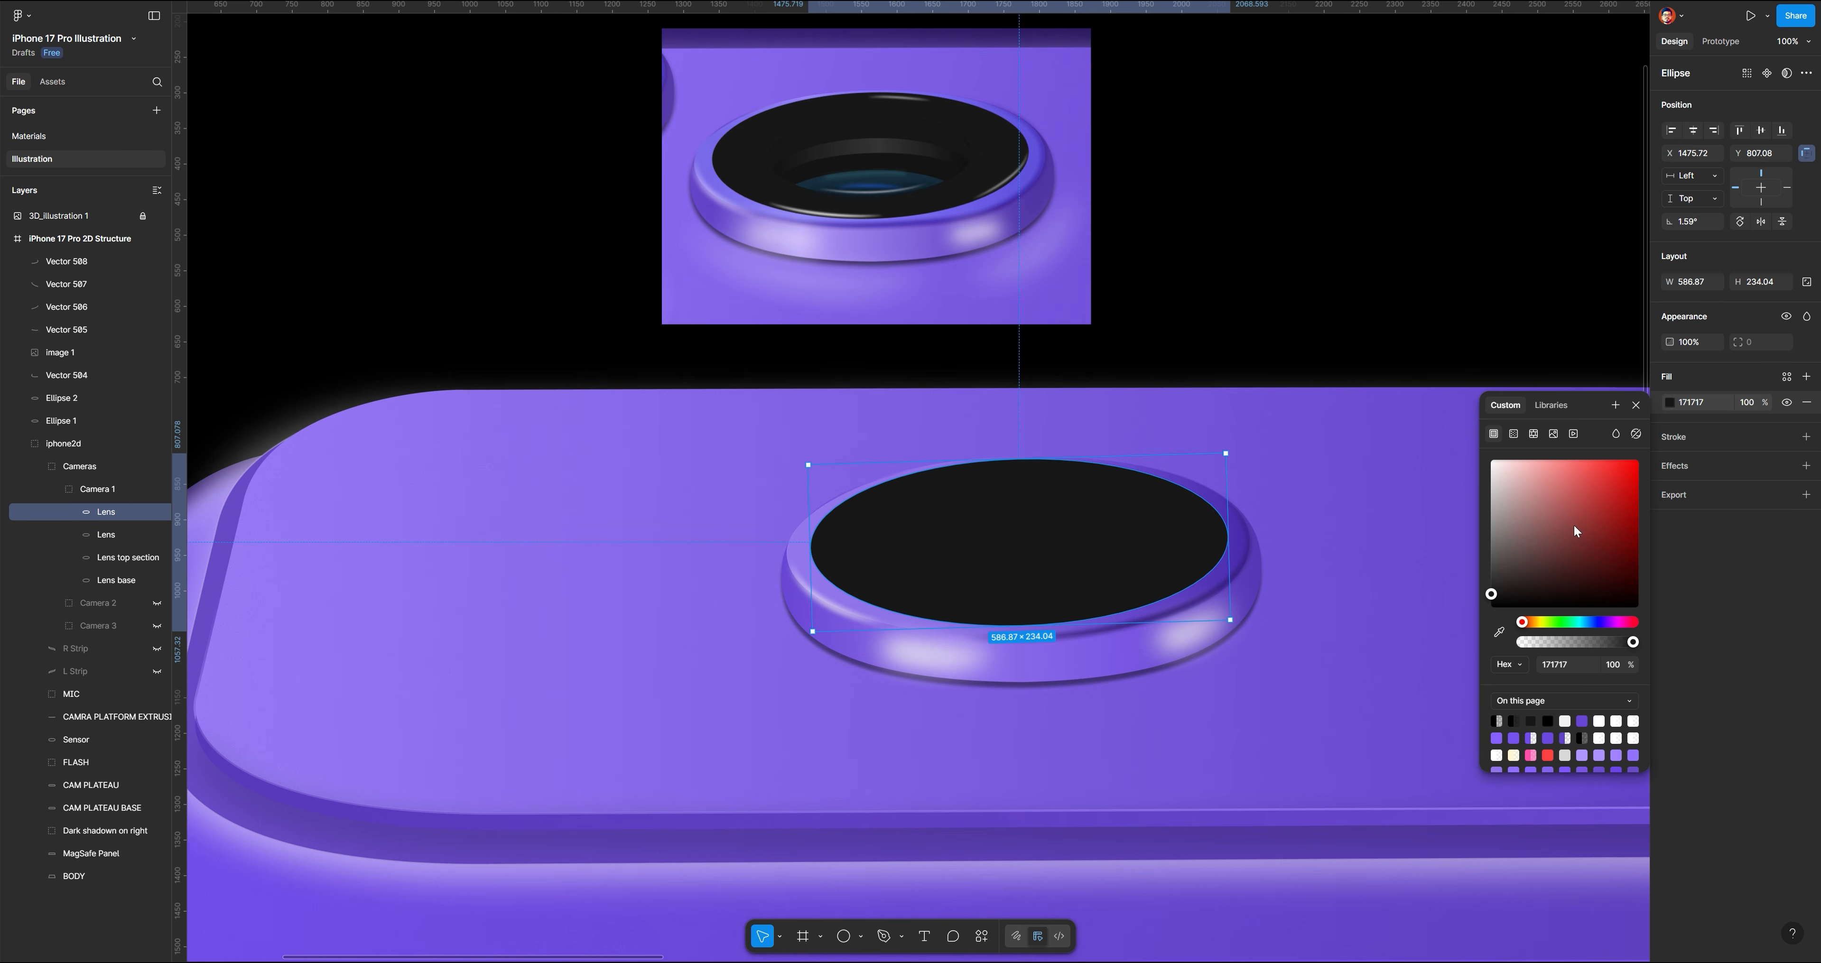
pyautogui.moveTo(1513, 594); pyautogui.dragTo(1407, 671)
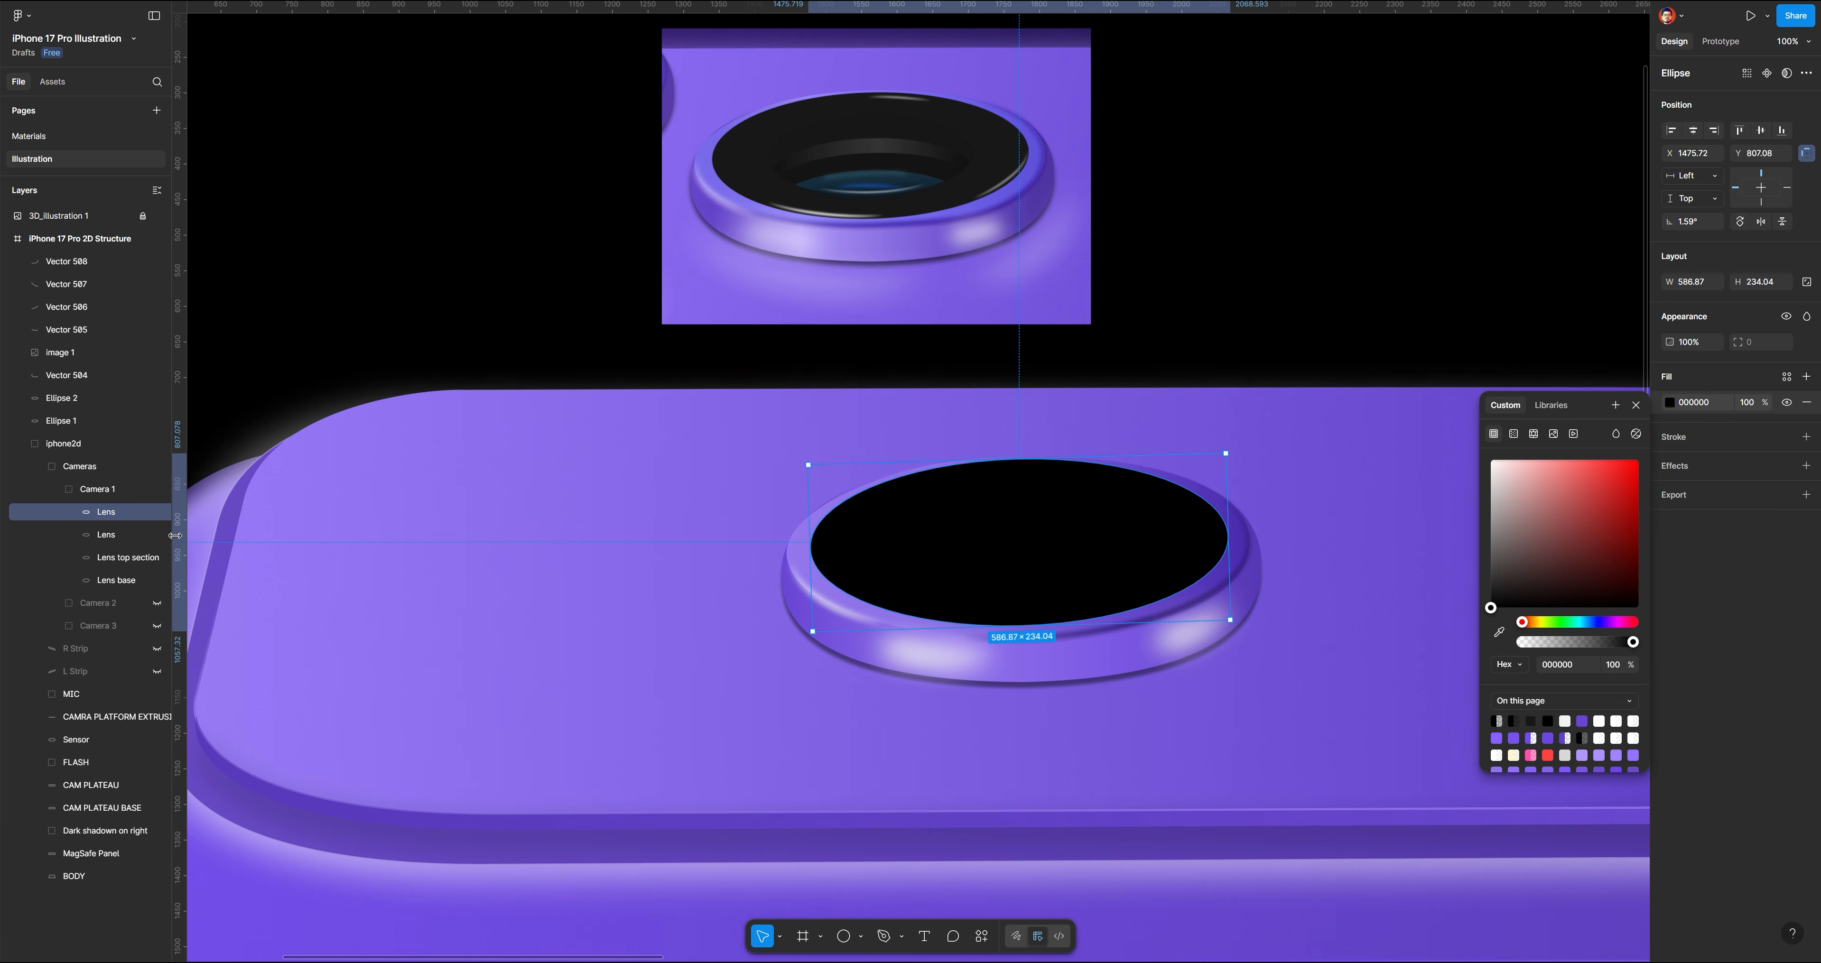
pyautogui.press('Escape')
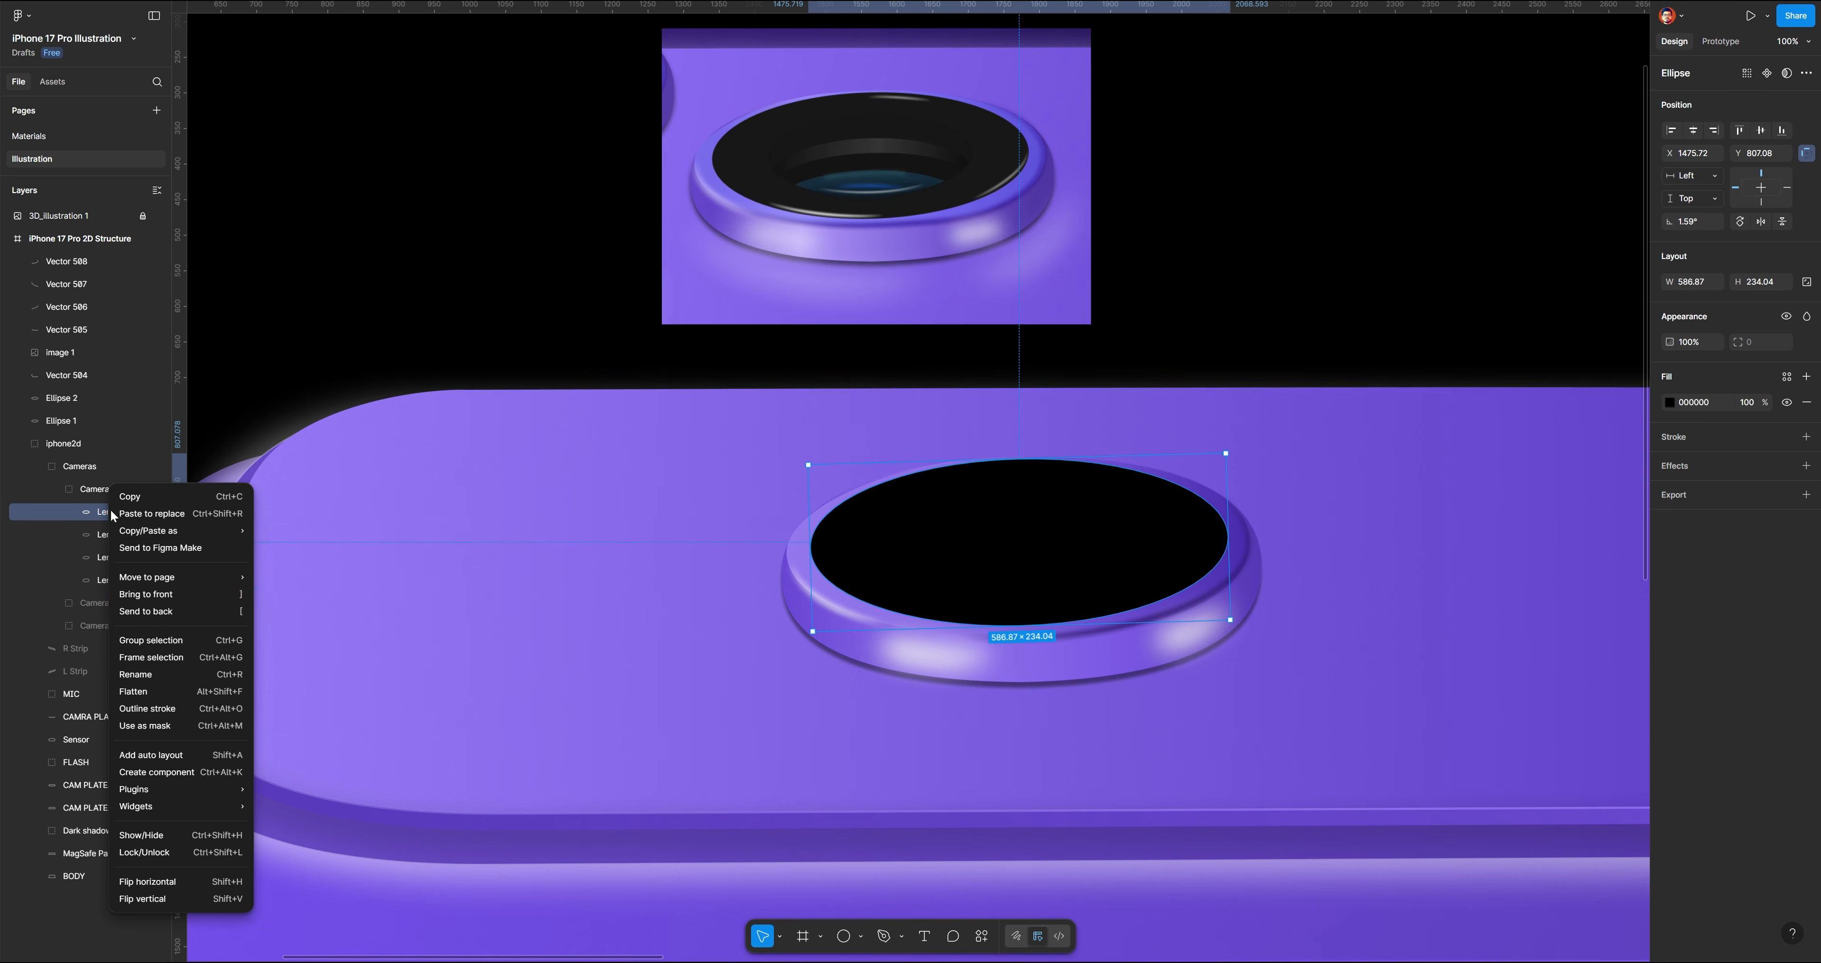
# Rename the duplicated Lens layer as "black ellipse"
pyautogui.rightClick(106, 512)
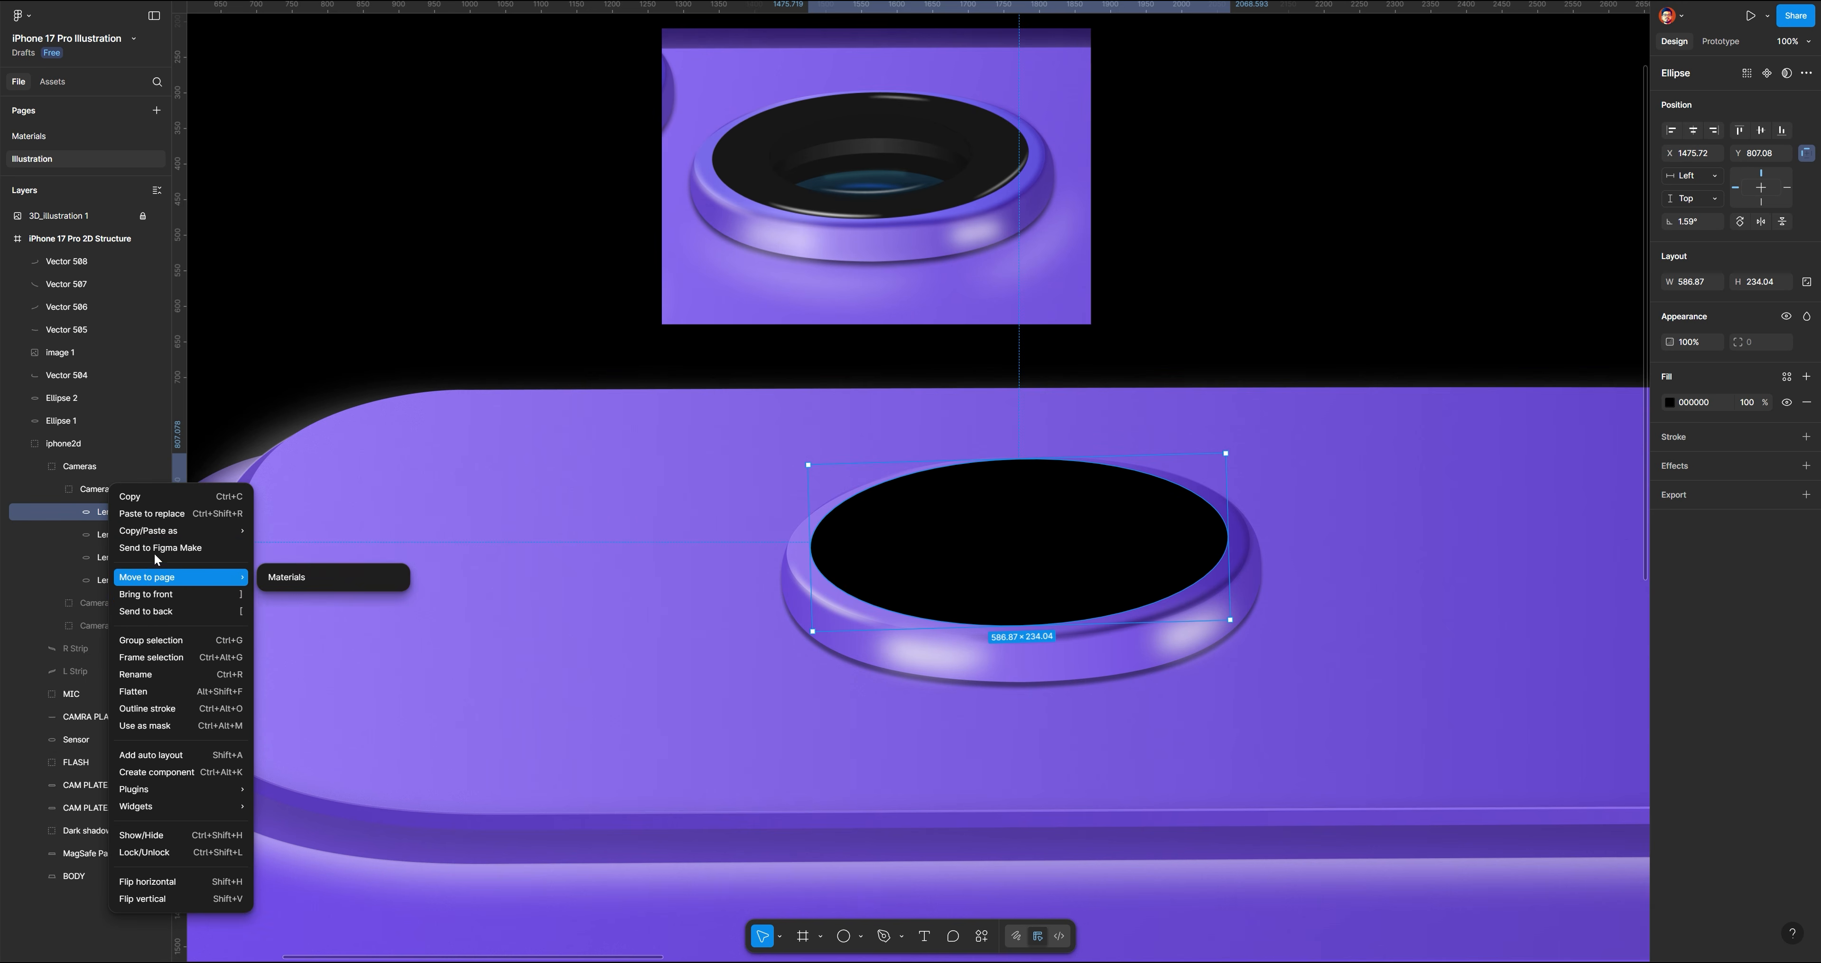
pyautogui.click(136, 674)
pyautogui.write('b')
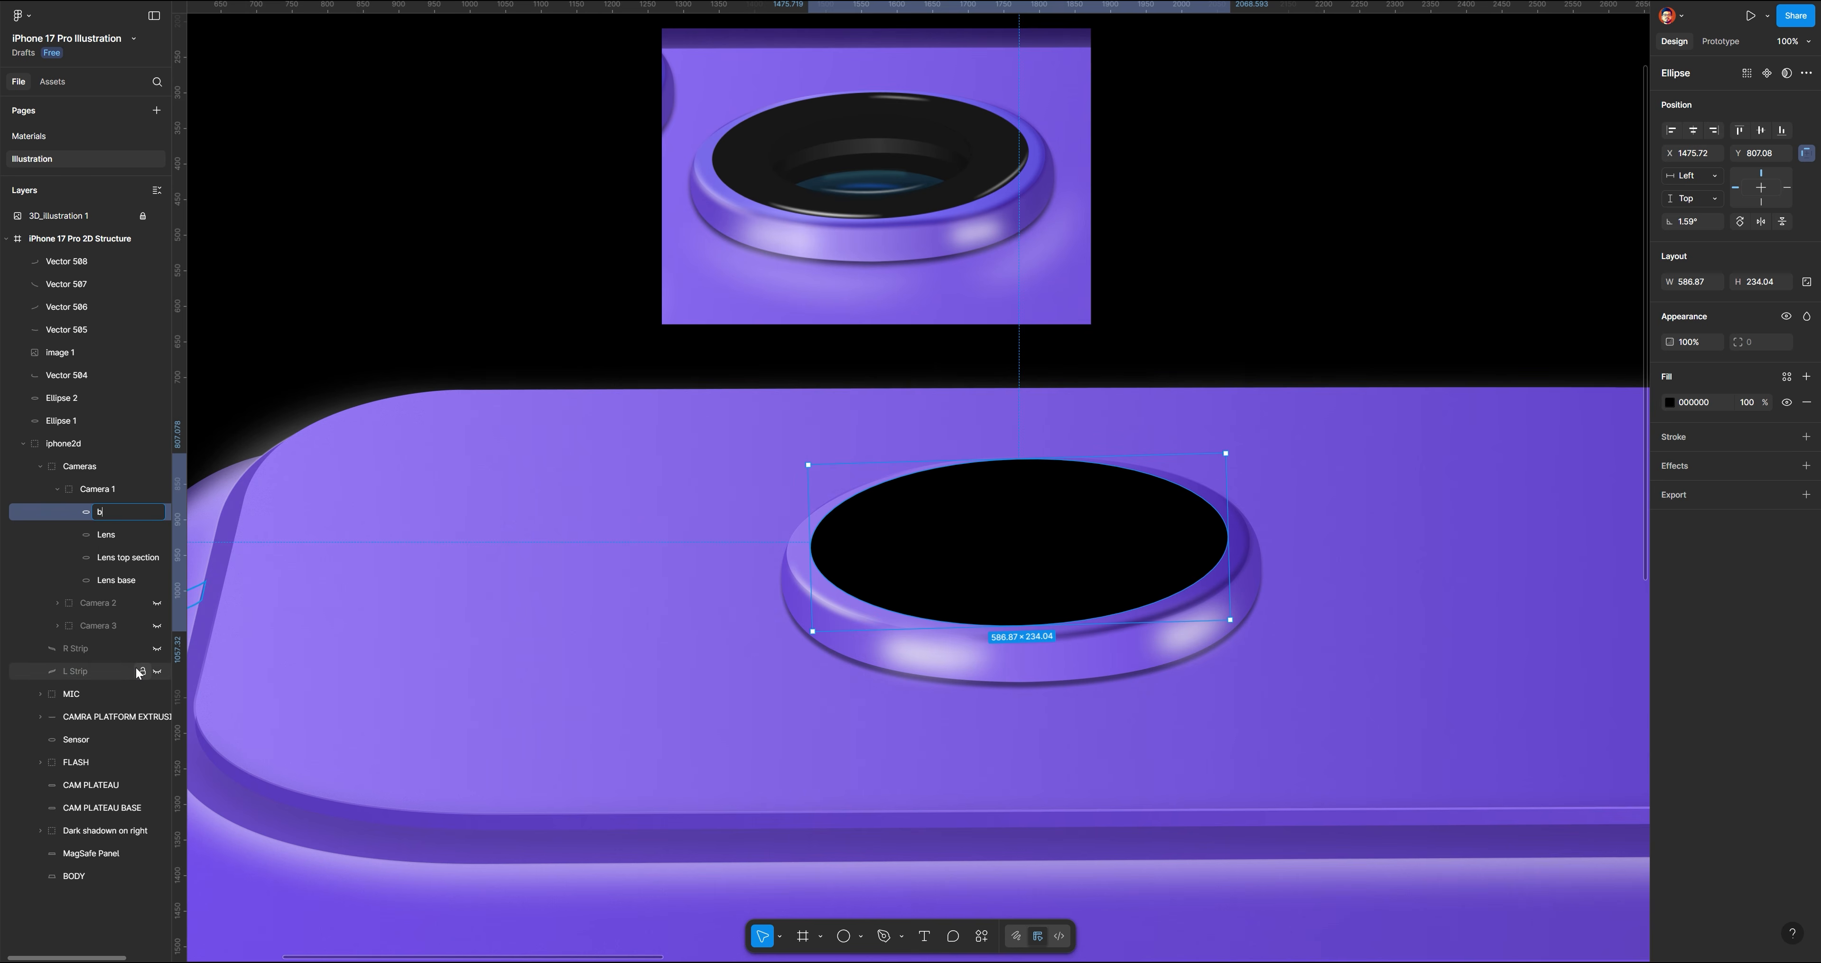
pyautogui.write('lack ellipse')
pyautogui.press('Return')
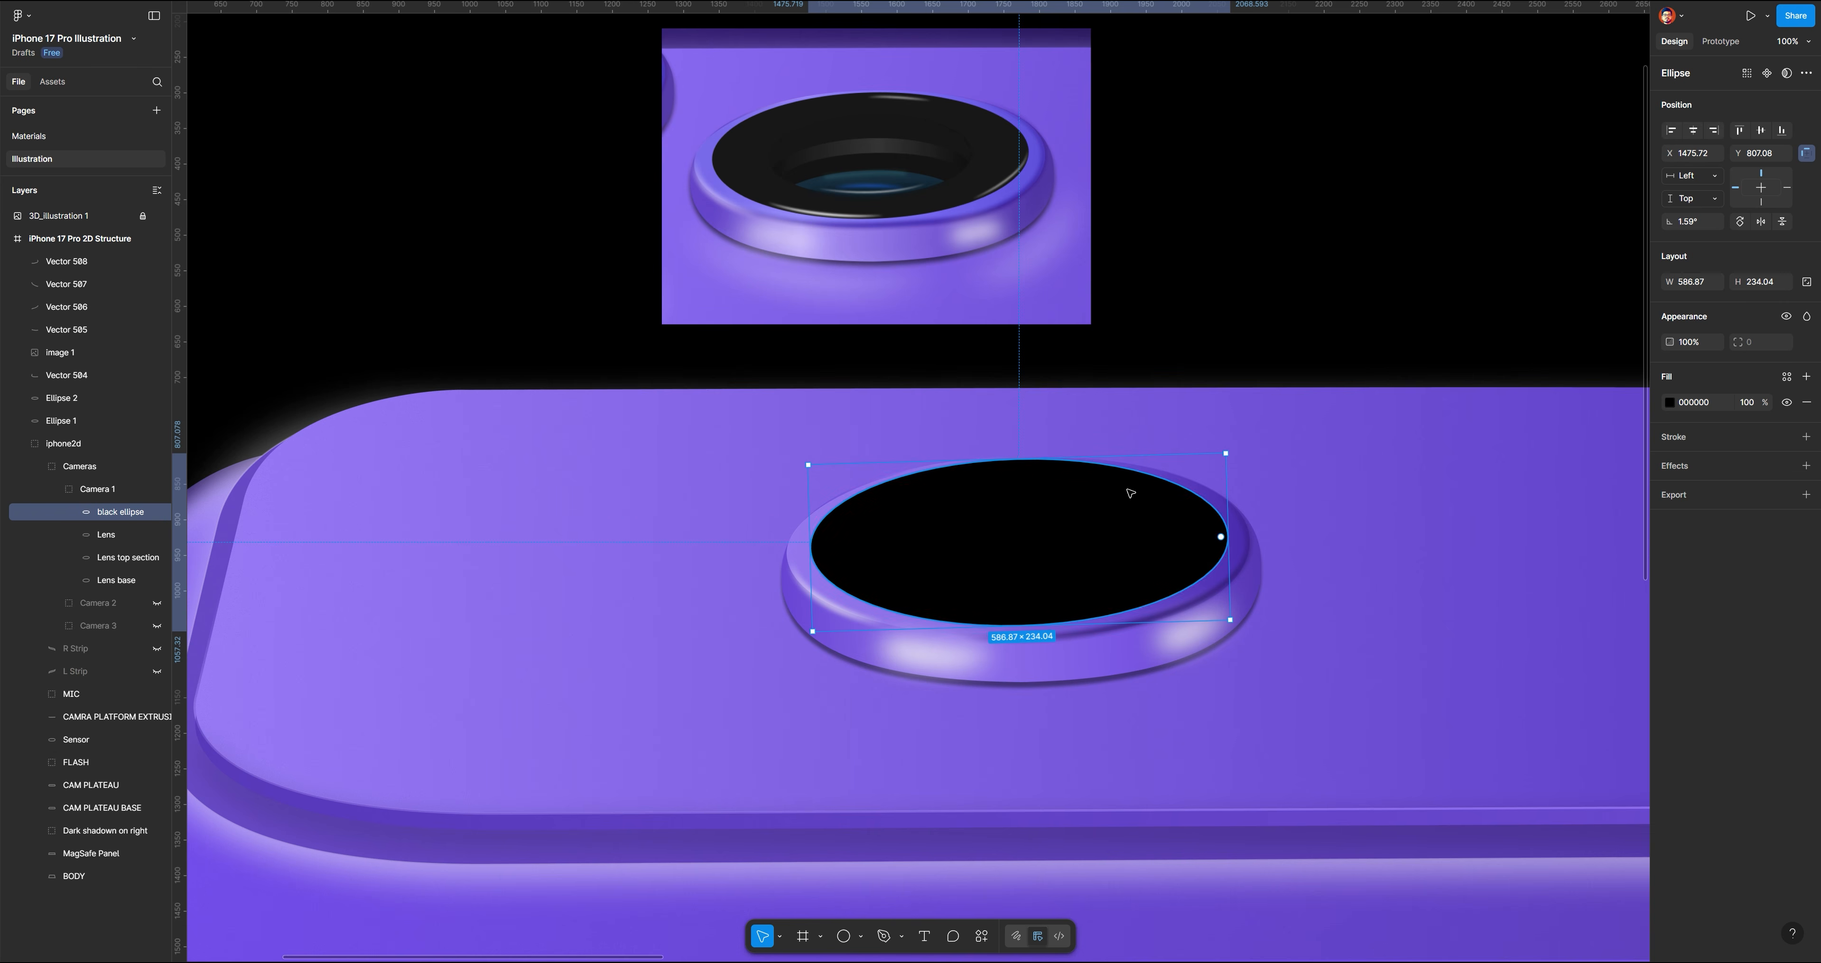
# Scale the black ellipse down around its center to about 323 × 129, duplicate it twice in place, and select the middle copy
pyautogui.press('alt')
pyautogui.moveTo(1228, 454); pyautogui.dragTo(1132, 500)
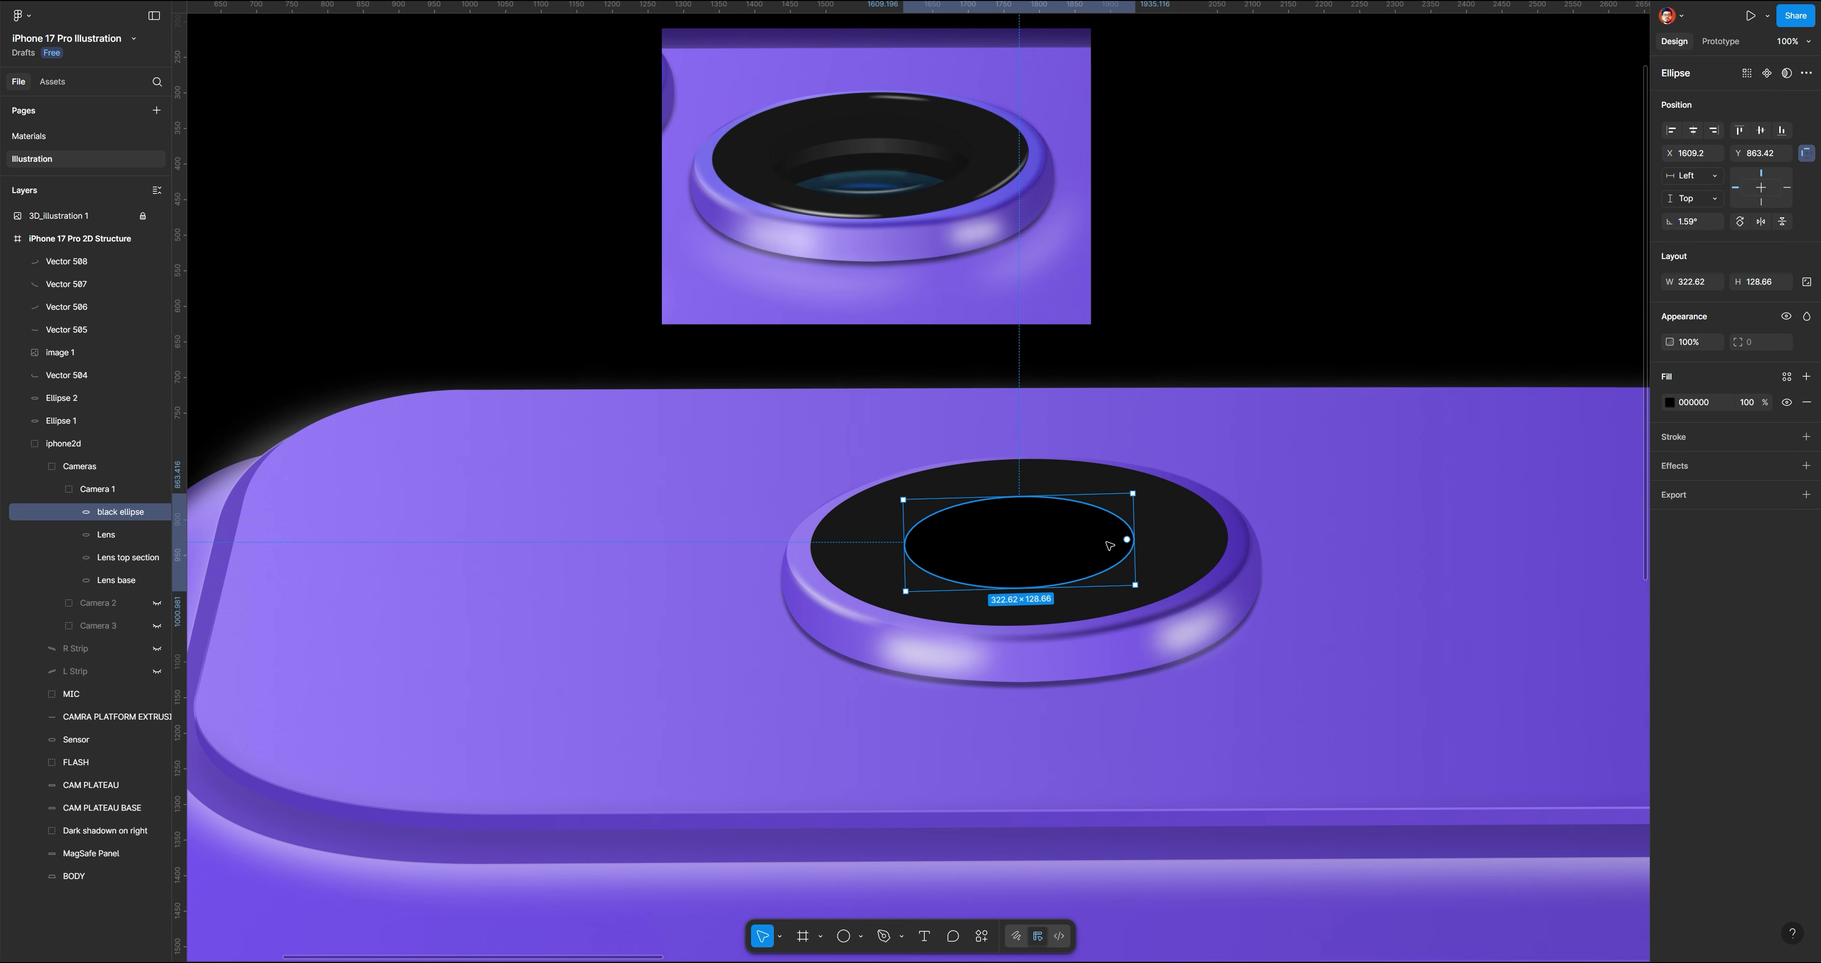
pyautogui.hotkey('ctrl', '=')
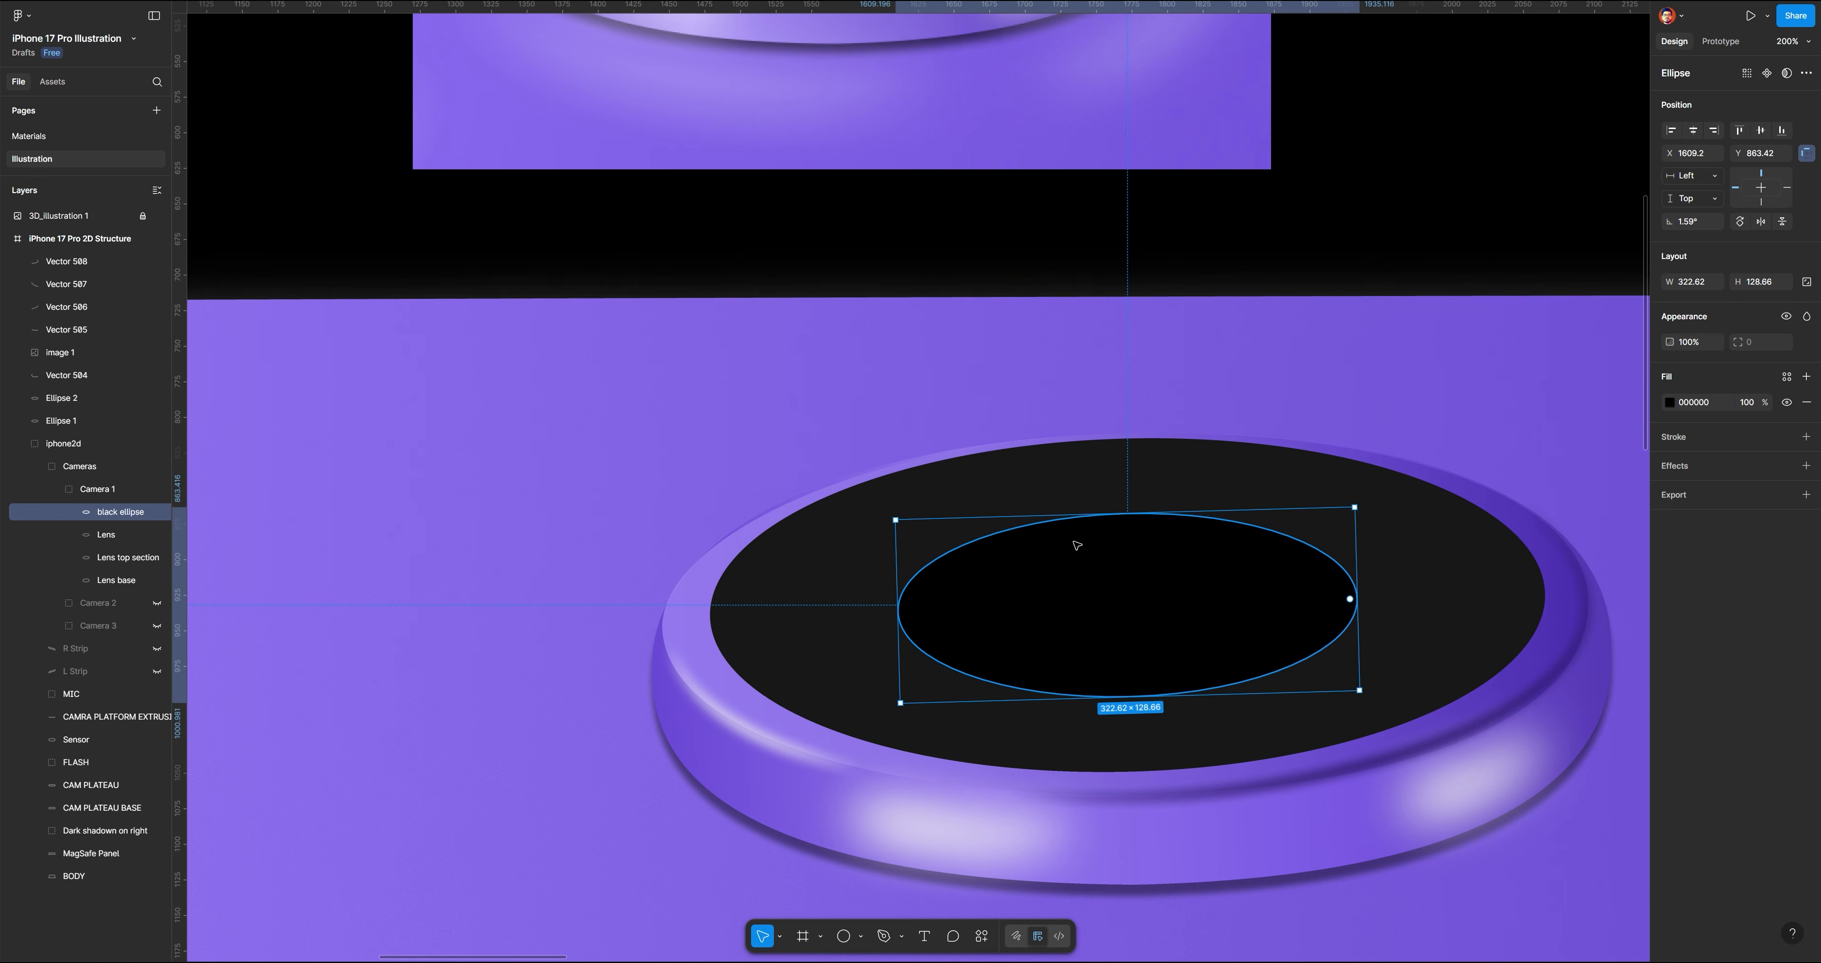
pyautogui.hotkey('ctrl', 'd')
pyautogui.hotkey('ctrl', 'd')
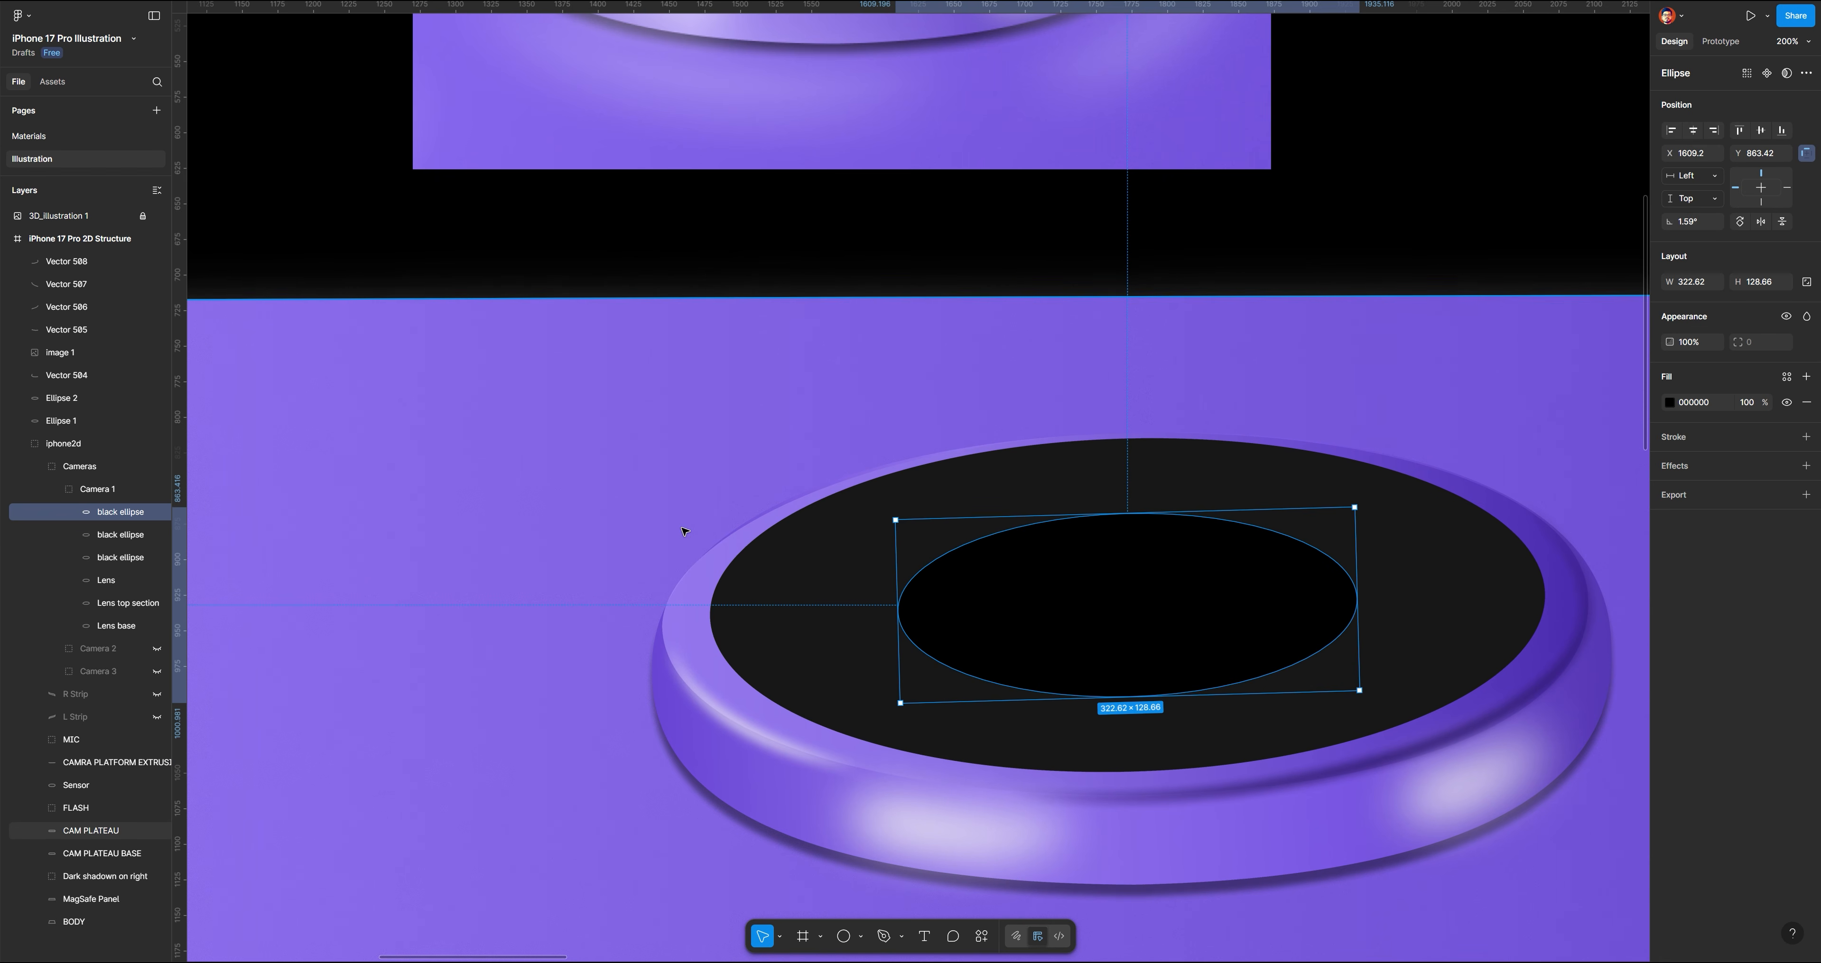
pyautogui.click(140, 535)
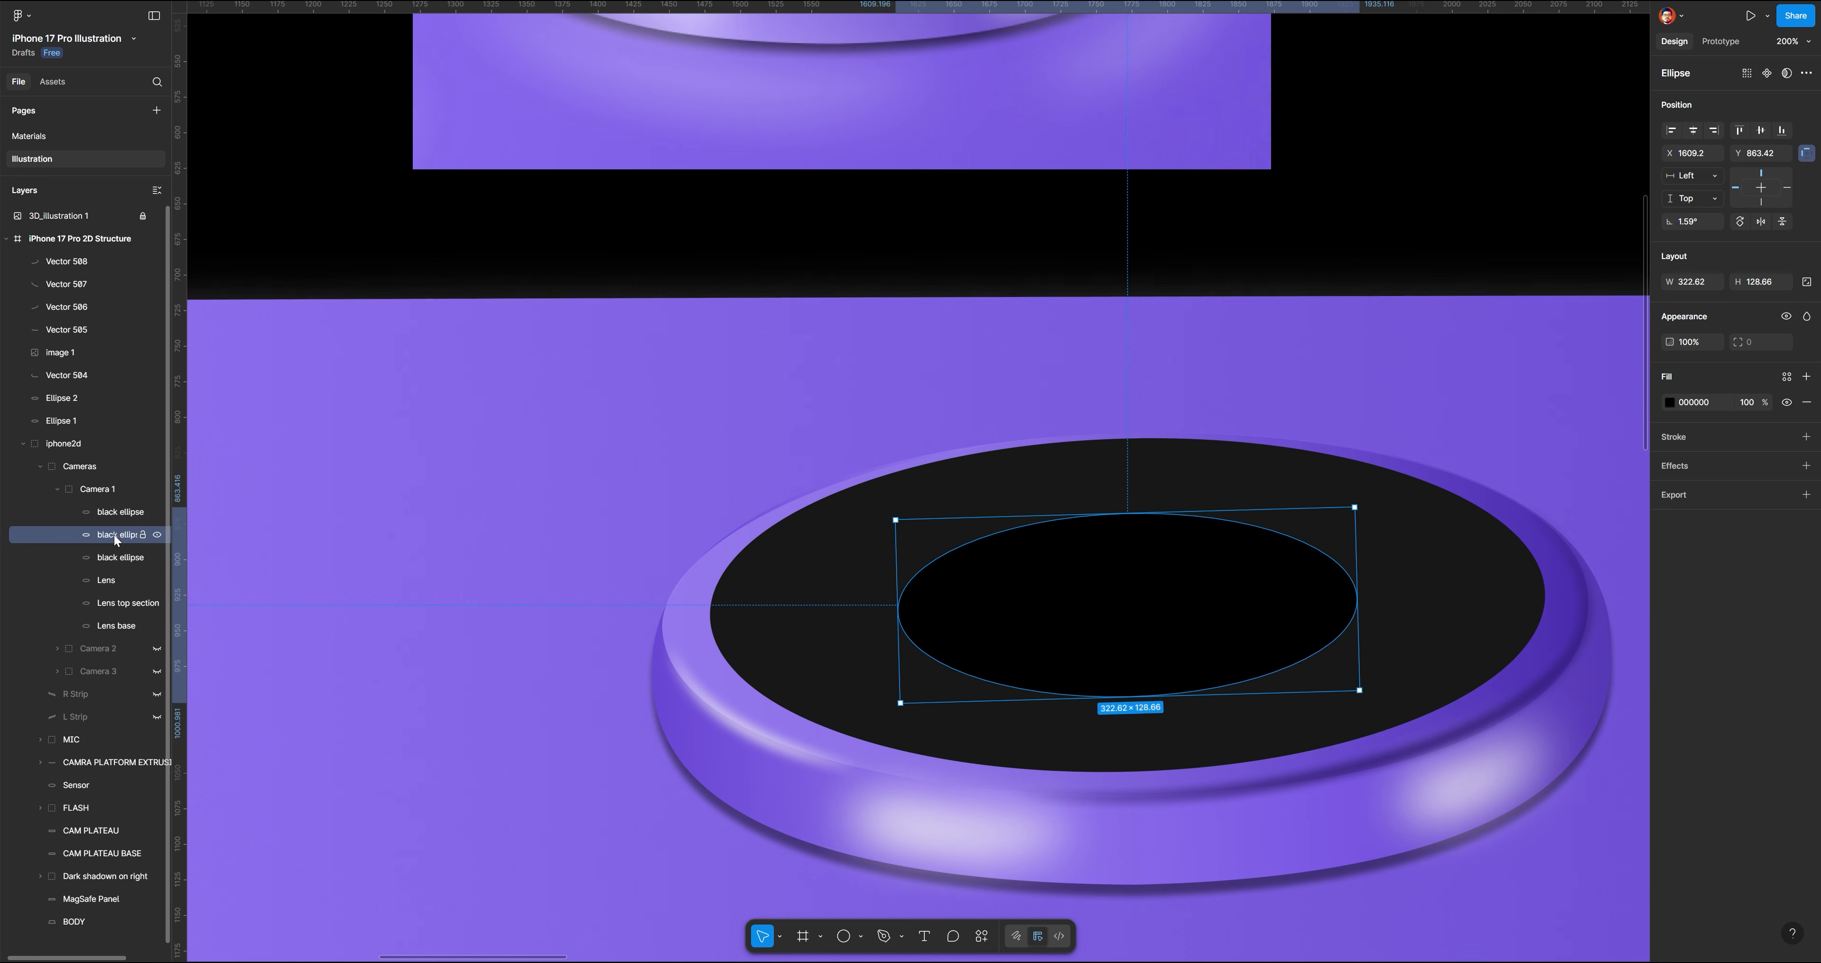
# Fill the middle black ellipse with red FF5252 and the uppermost copy with turquoise 52FFDC
pyautogui.click(1670, 399)
pyautogui.moveTo(1590, 488); pyautogui.dragTo(1596, 451)
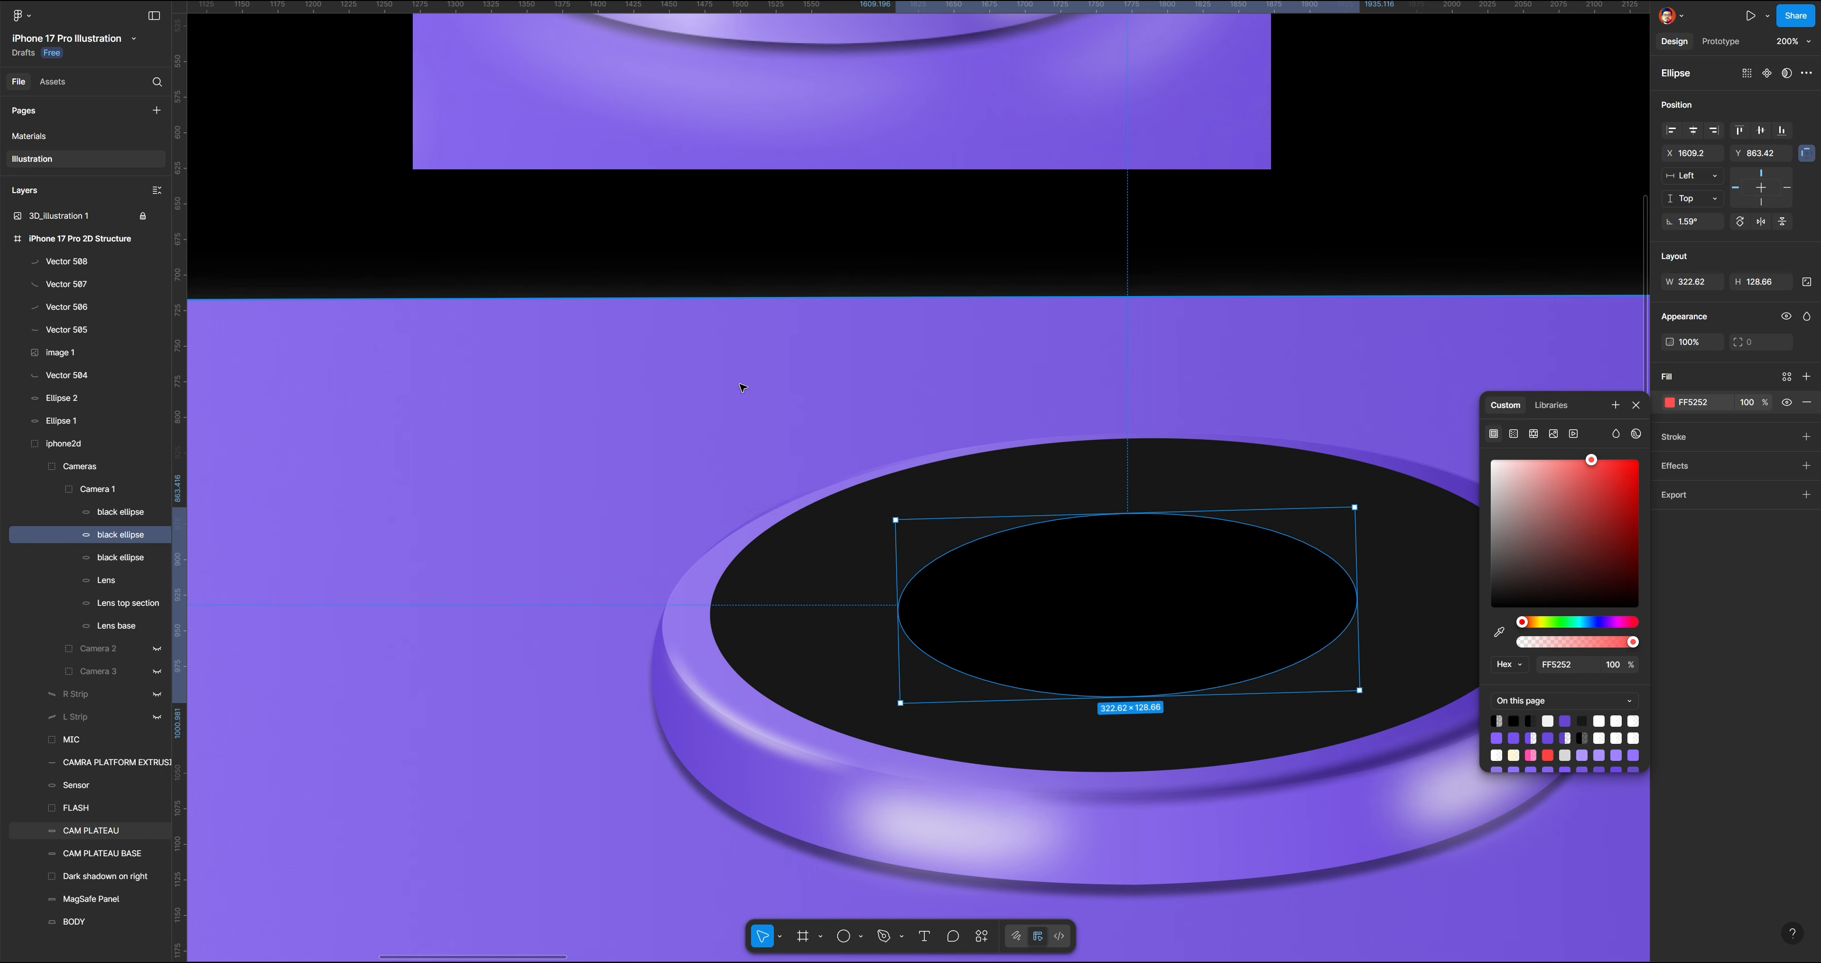
pyautogui.click(110, 515)
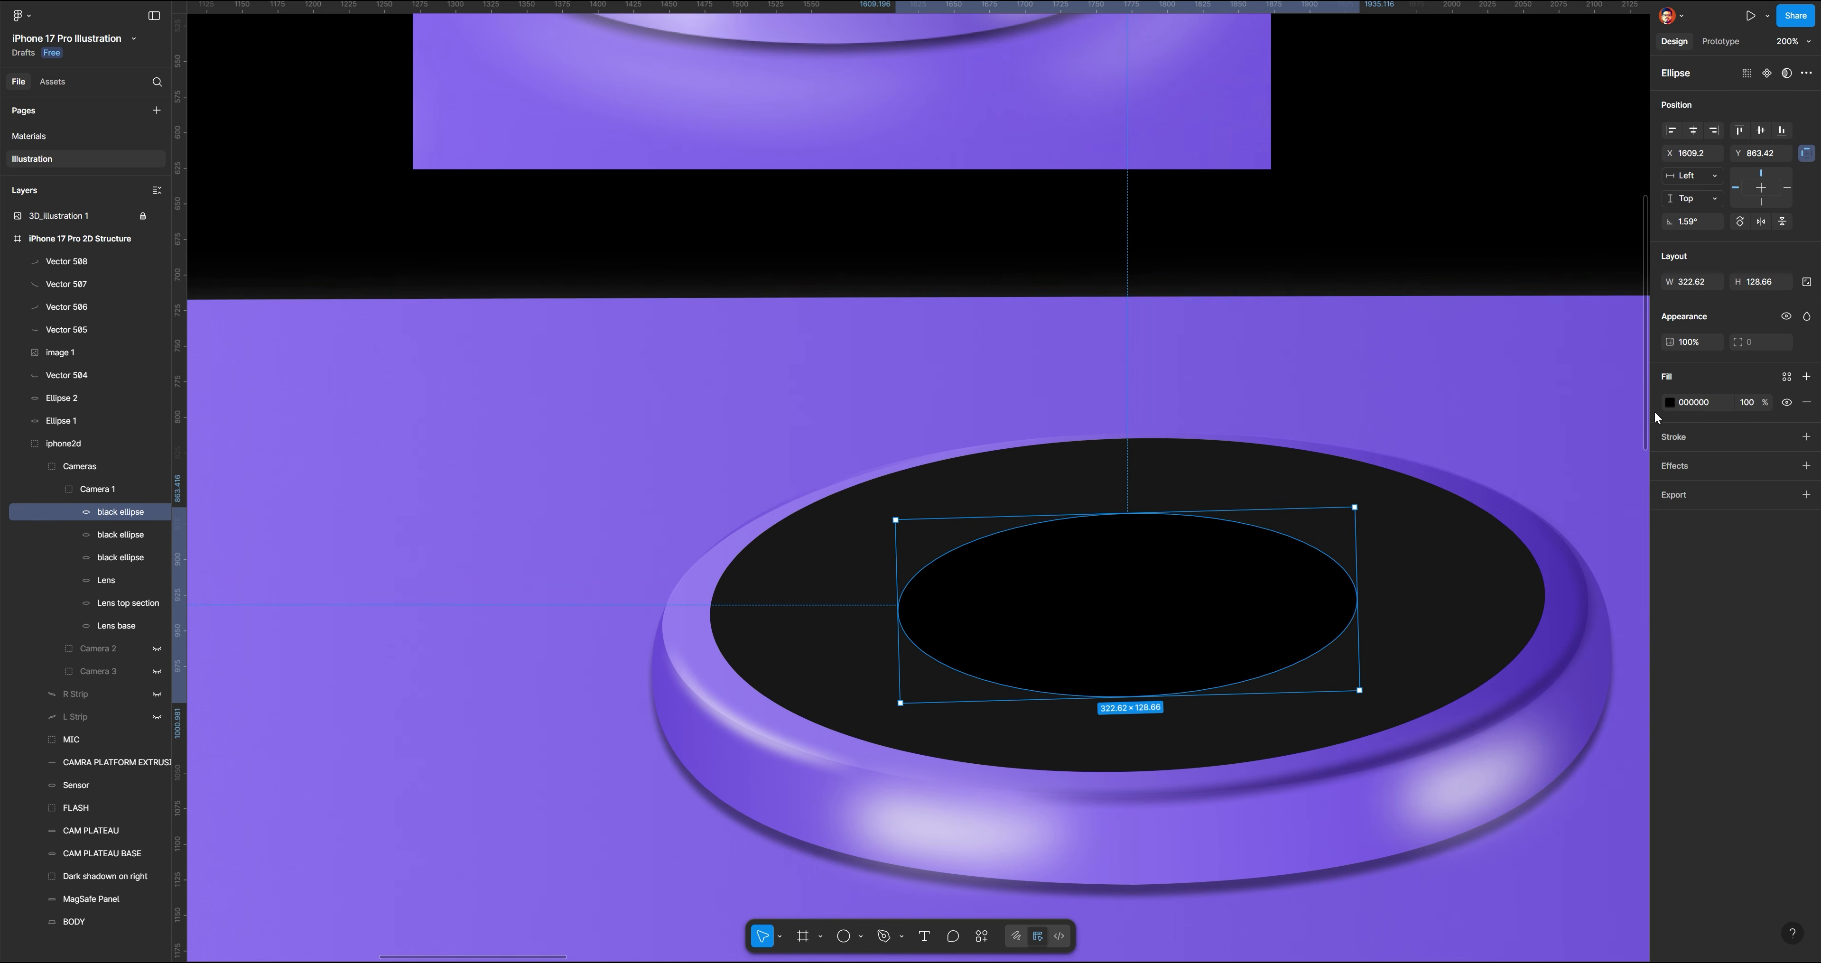
pyautogui.click(1679, 402)
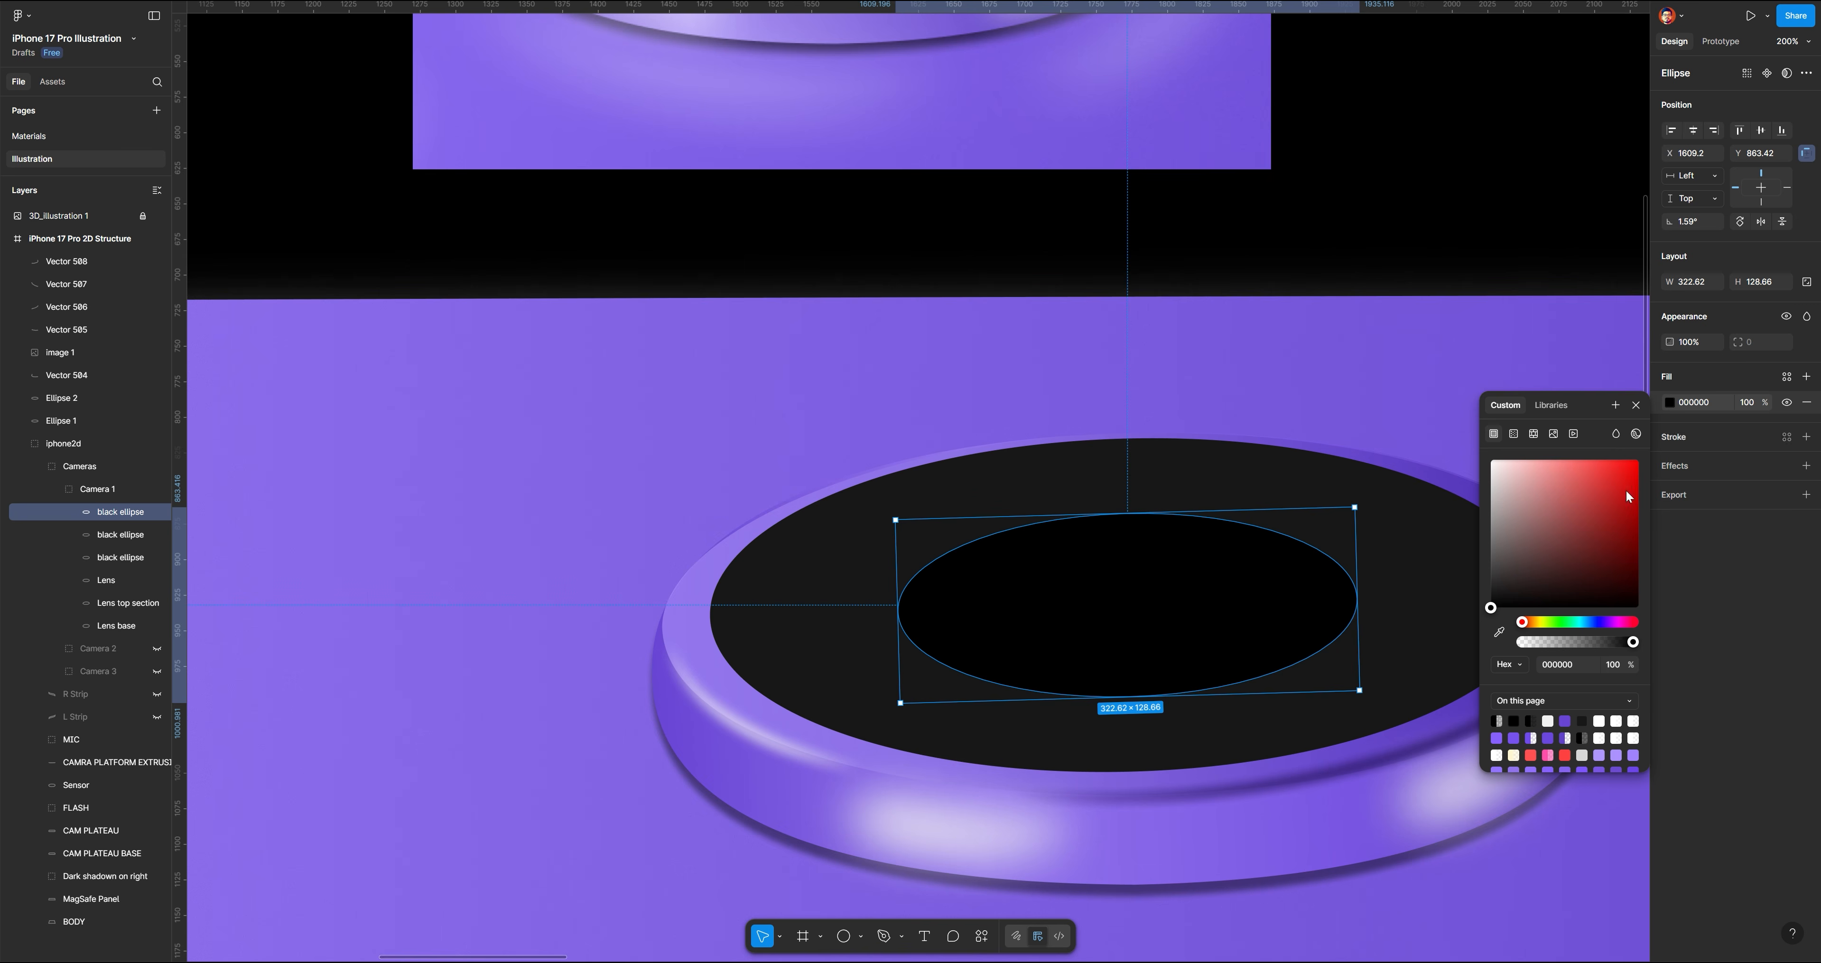
pyautogui.click(1574, 623)
pyautogui.moveTo(1605, 480); pyautogui.dragTo(1590, 451)
# Move the turquoise ellipse straight down to Y 893.42 and subtract it from the red ellipse to leave a crescent
pyautogui.click(115, 536)
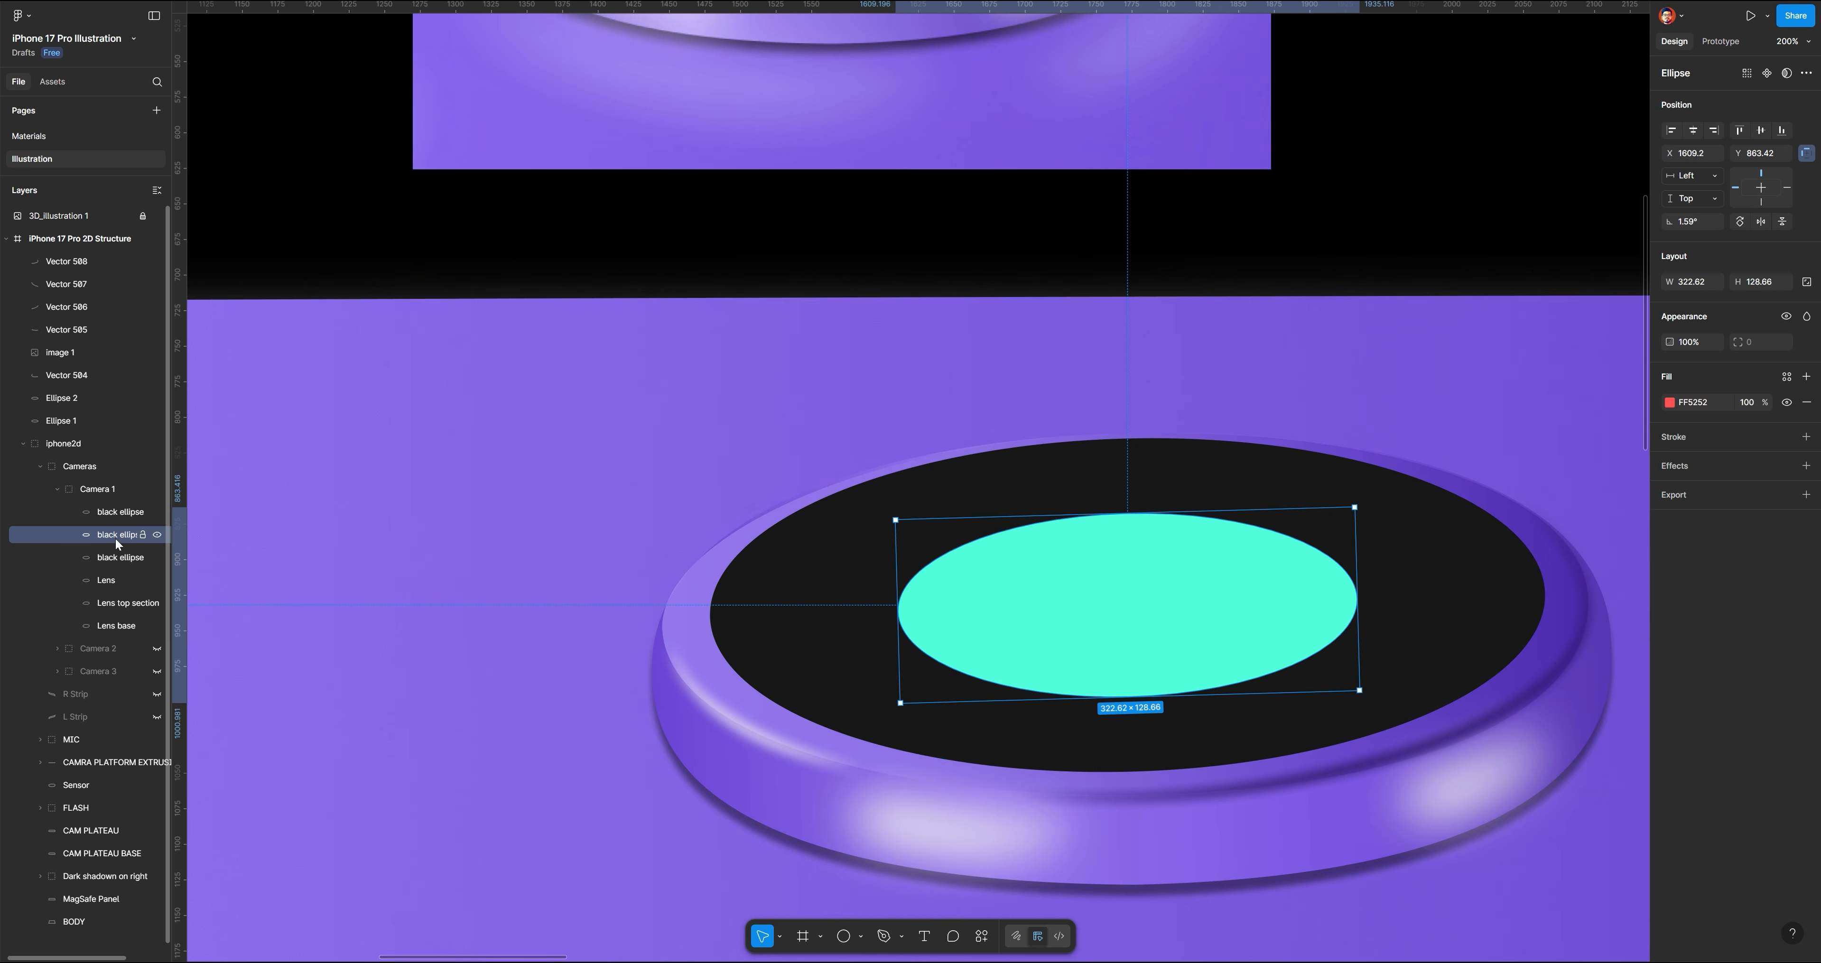
pyautogui.click(110, 516)
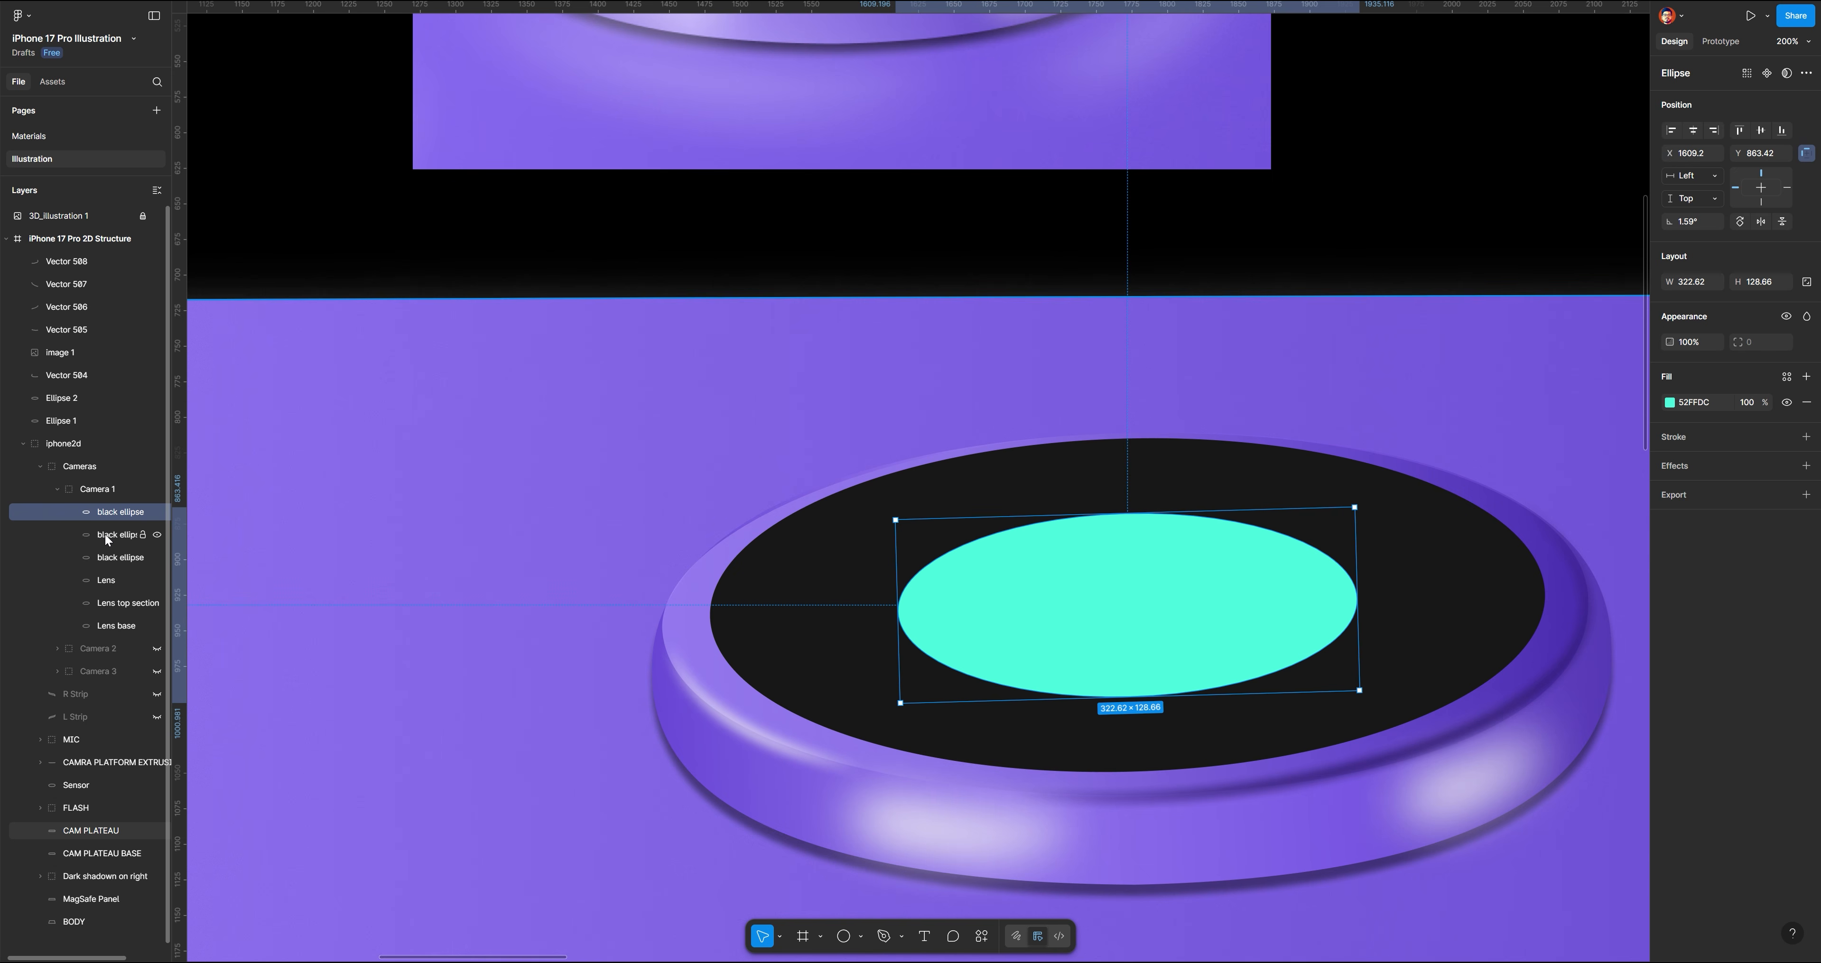
pyautogui.hotkey('shift', 'Down')
pyautogui.hotkey('shift', 'Down')
pyautogui.hotkey('shift', 'Down')
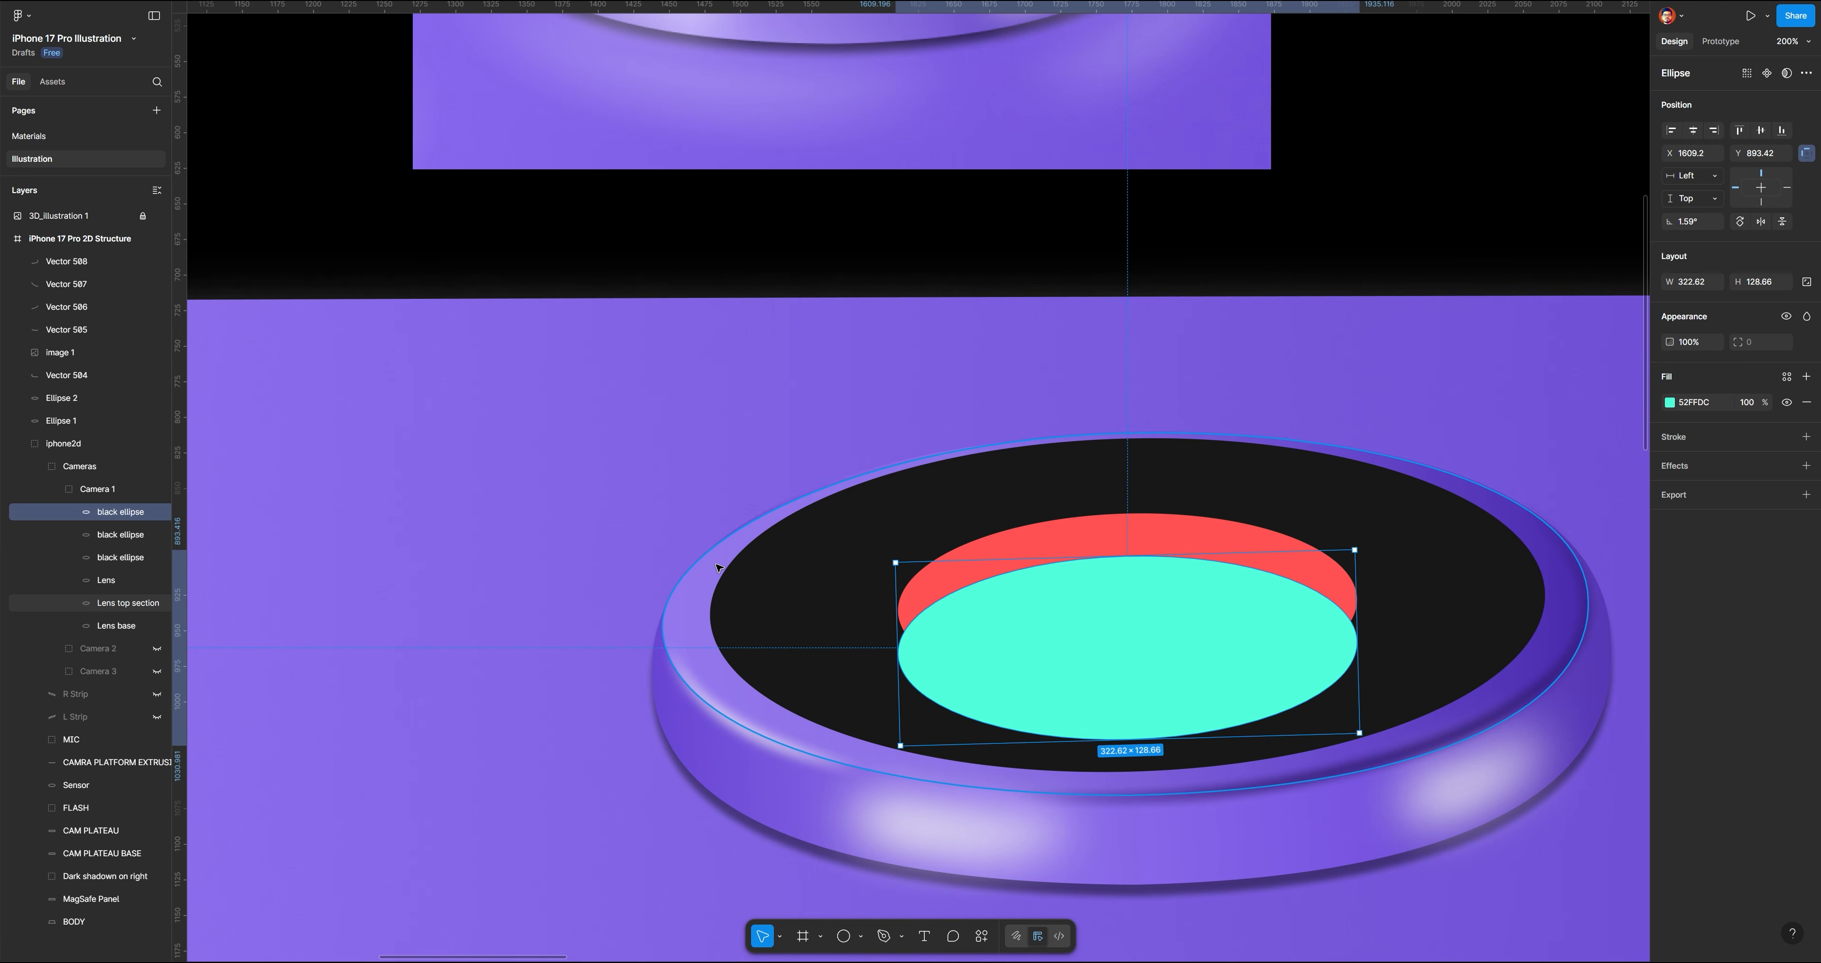
pyautogui.keyDown('shift'); pyautogui.click(115, 540); pyautogui.keyUp('shift')
pyautogui.hotkey('alt', 'shift', 's')
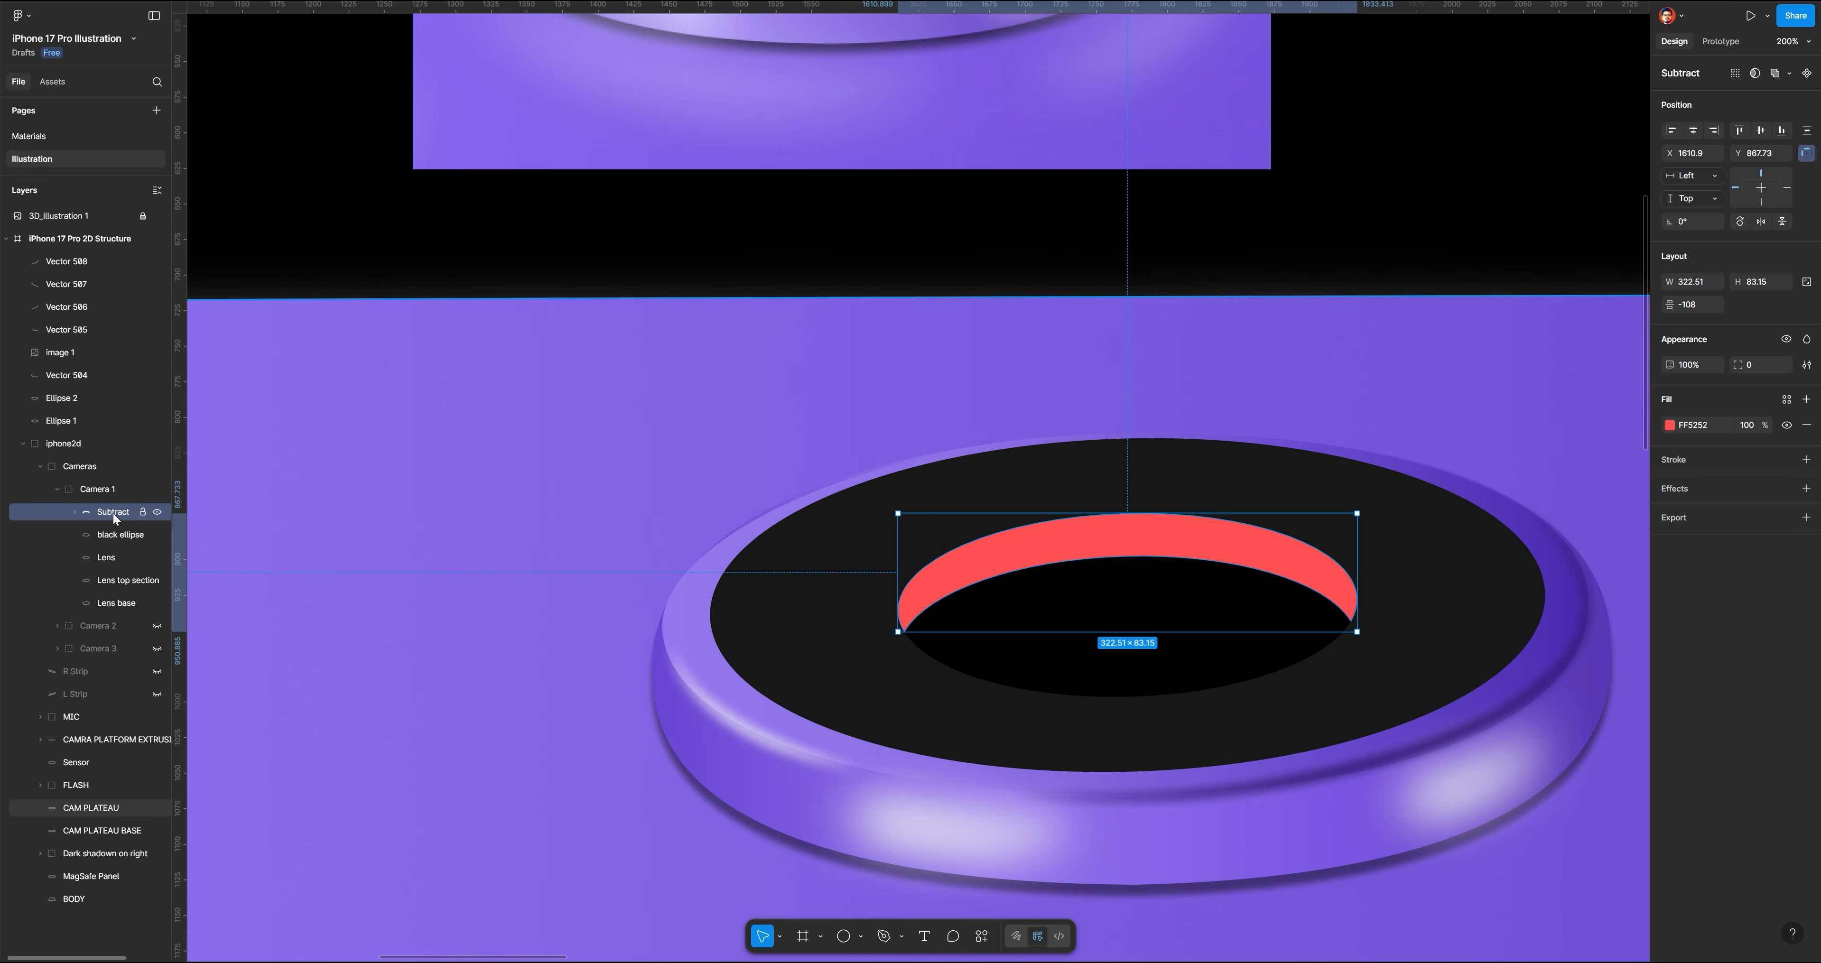
# Rename the red subtracted shape as "First Level"
pyautogui.doubleClick(112, 513)
pyautogui.write('First Level')
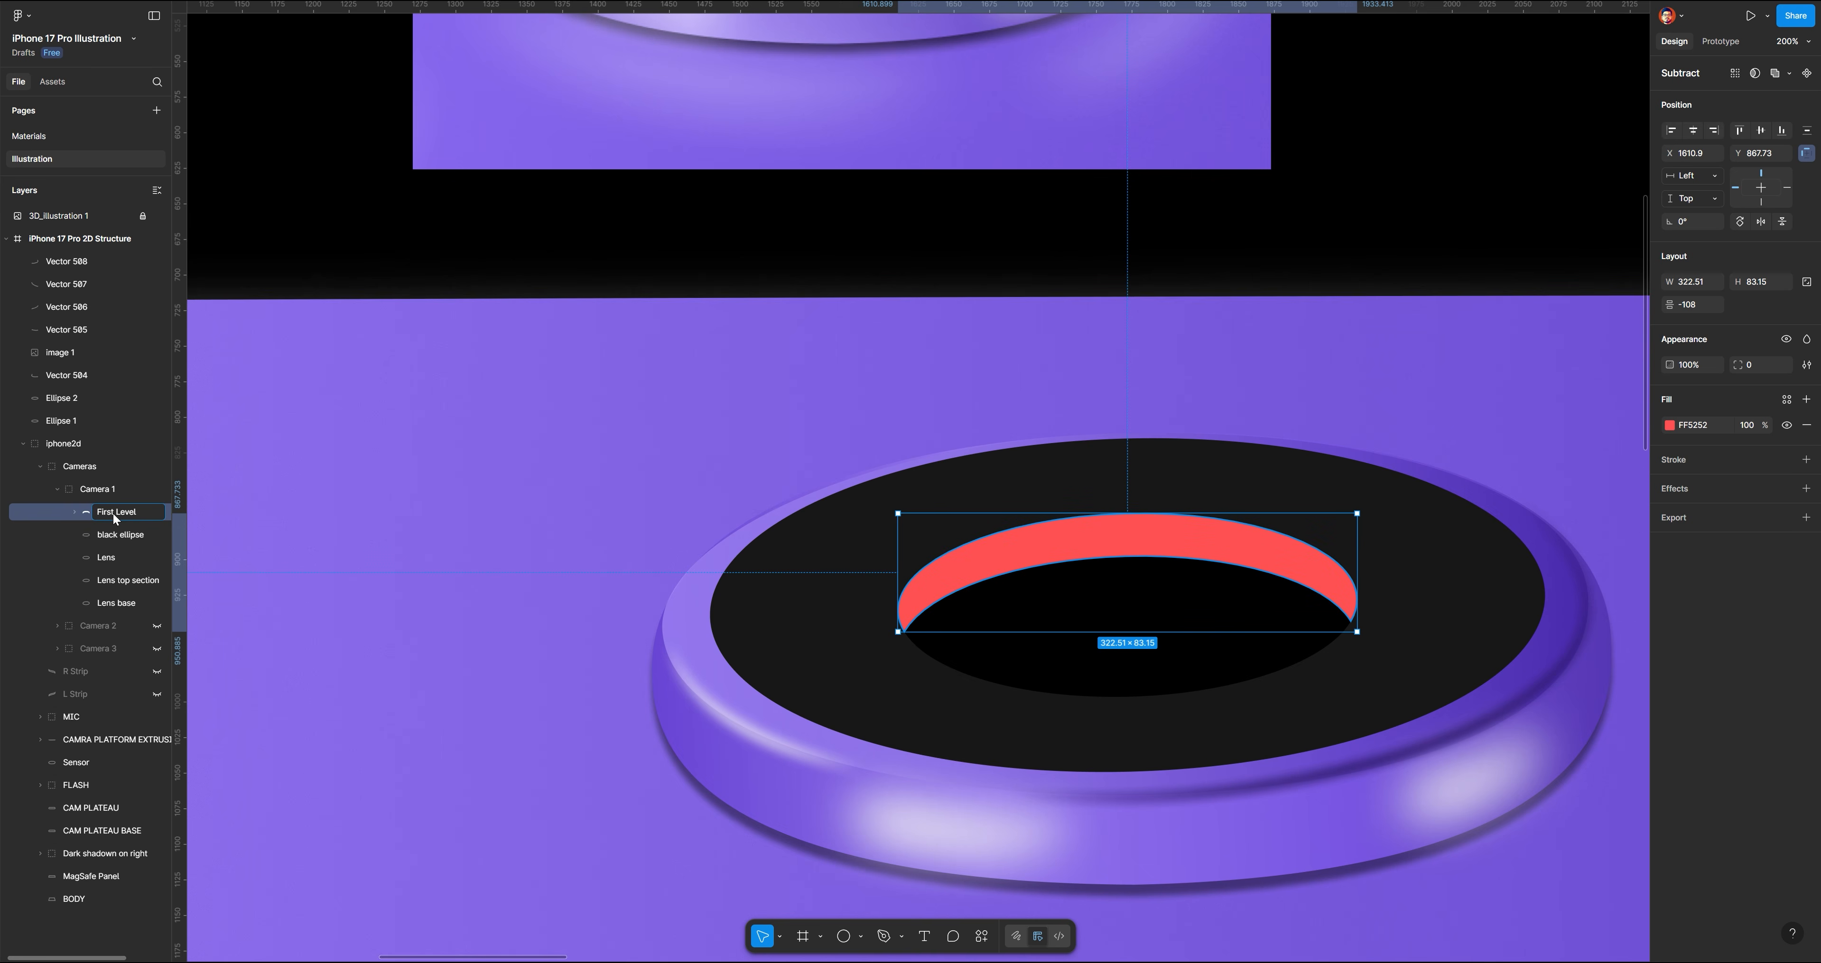
pyautogui.press('Return')
# Duplicate the remaining black ellipse twice in place and fill the middle copy with cyan 54E0FF
pyautogui.click(113, 529)
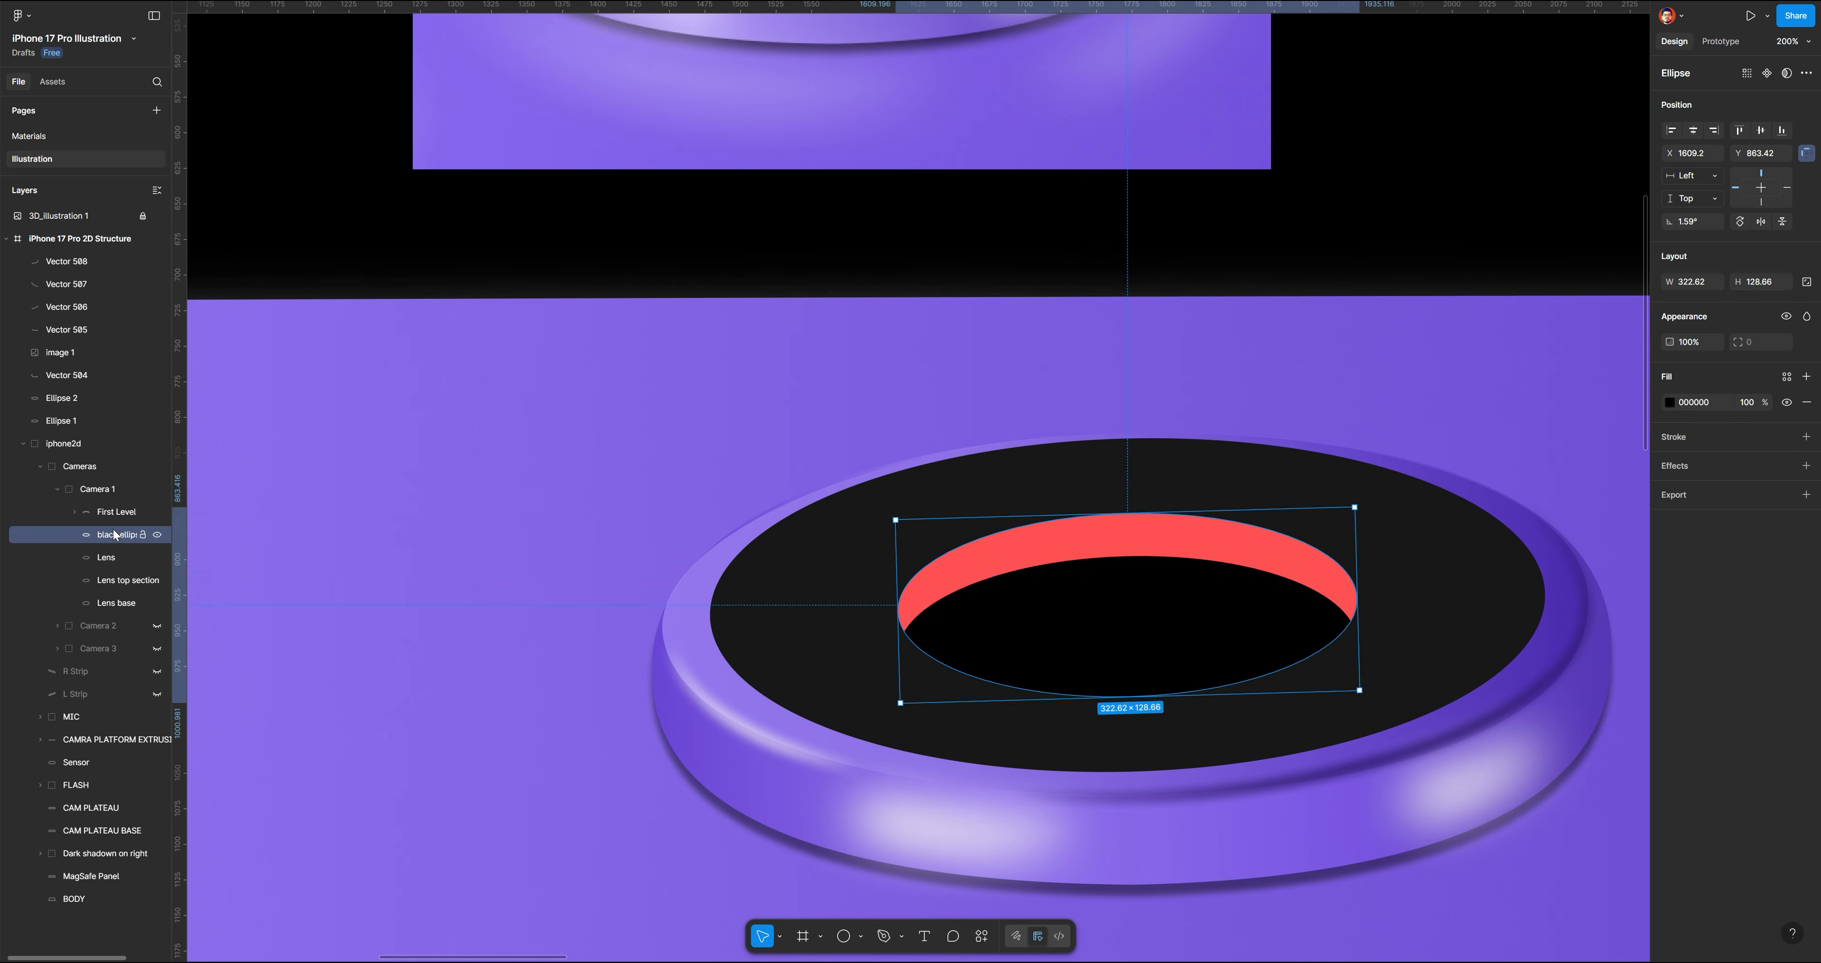
pyautogui.hotkey('ctrl', 'd')
pyautogui.hotkey('ctrl', 'd')
pyautogui.click(106, 558)
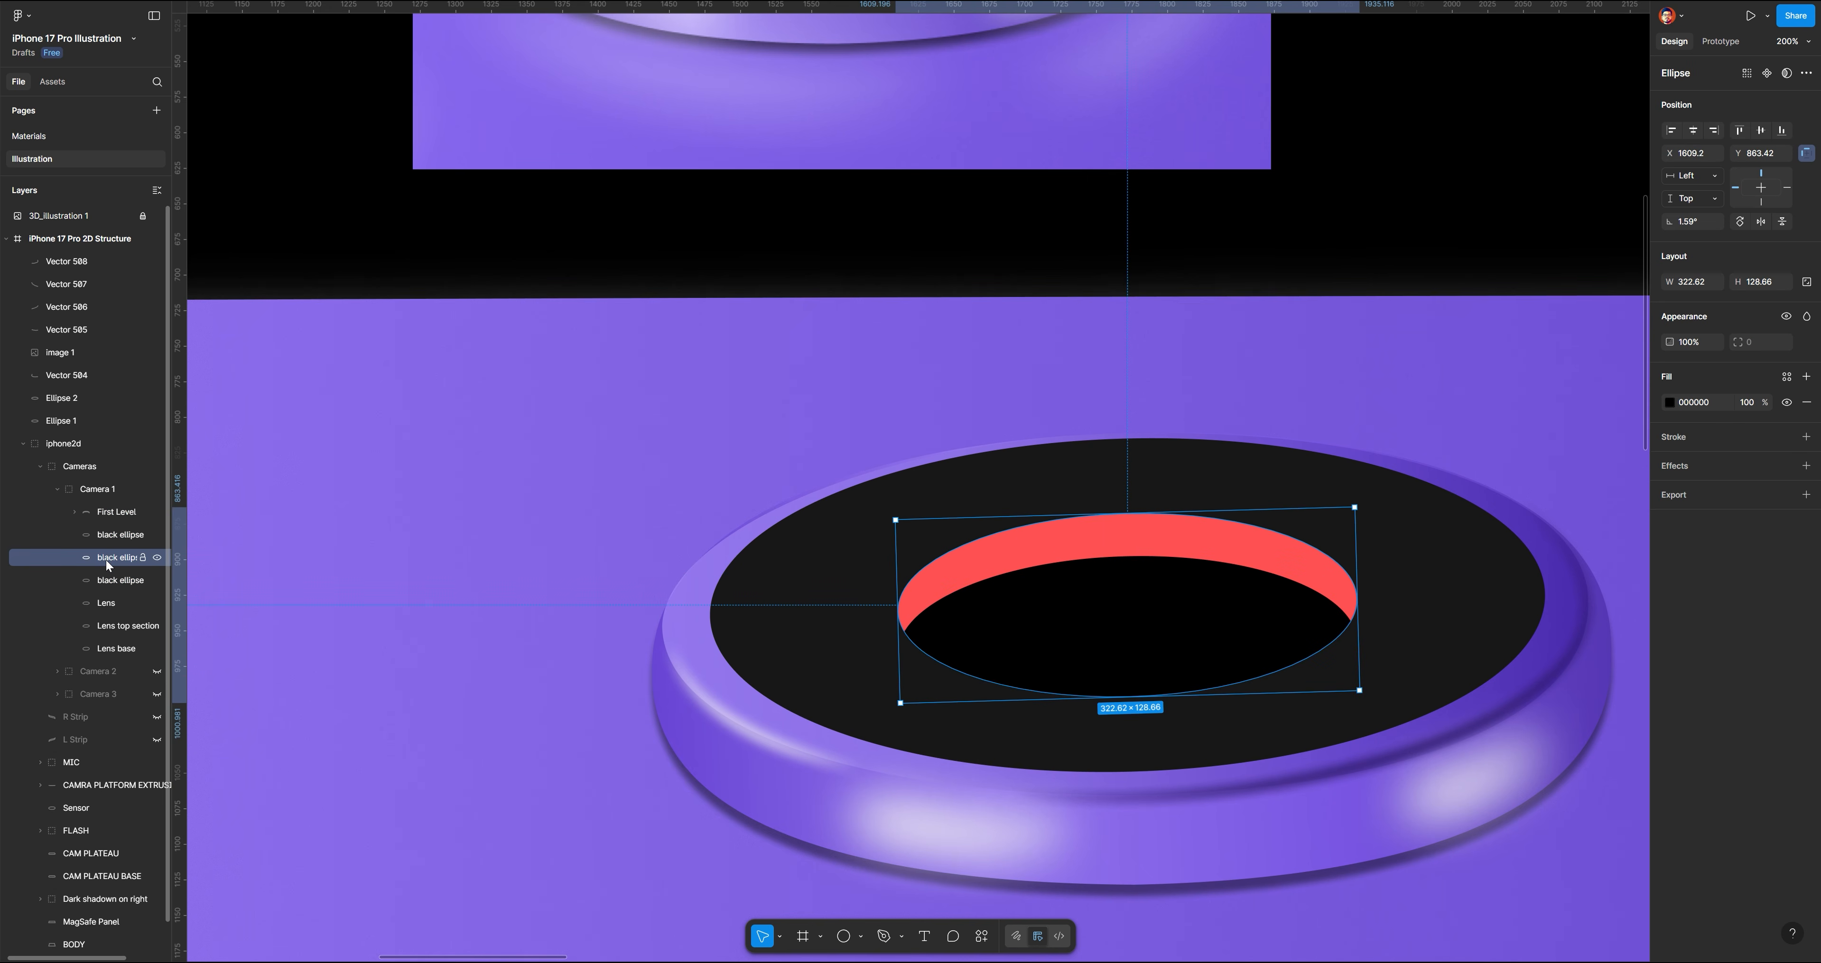
pyautogui.click(1670, 402)
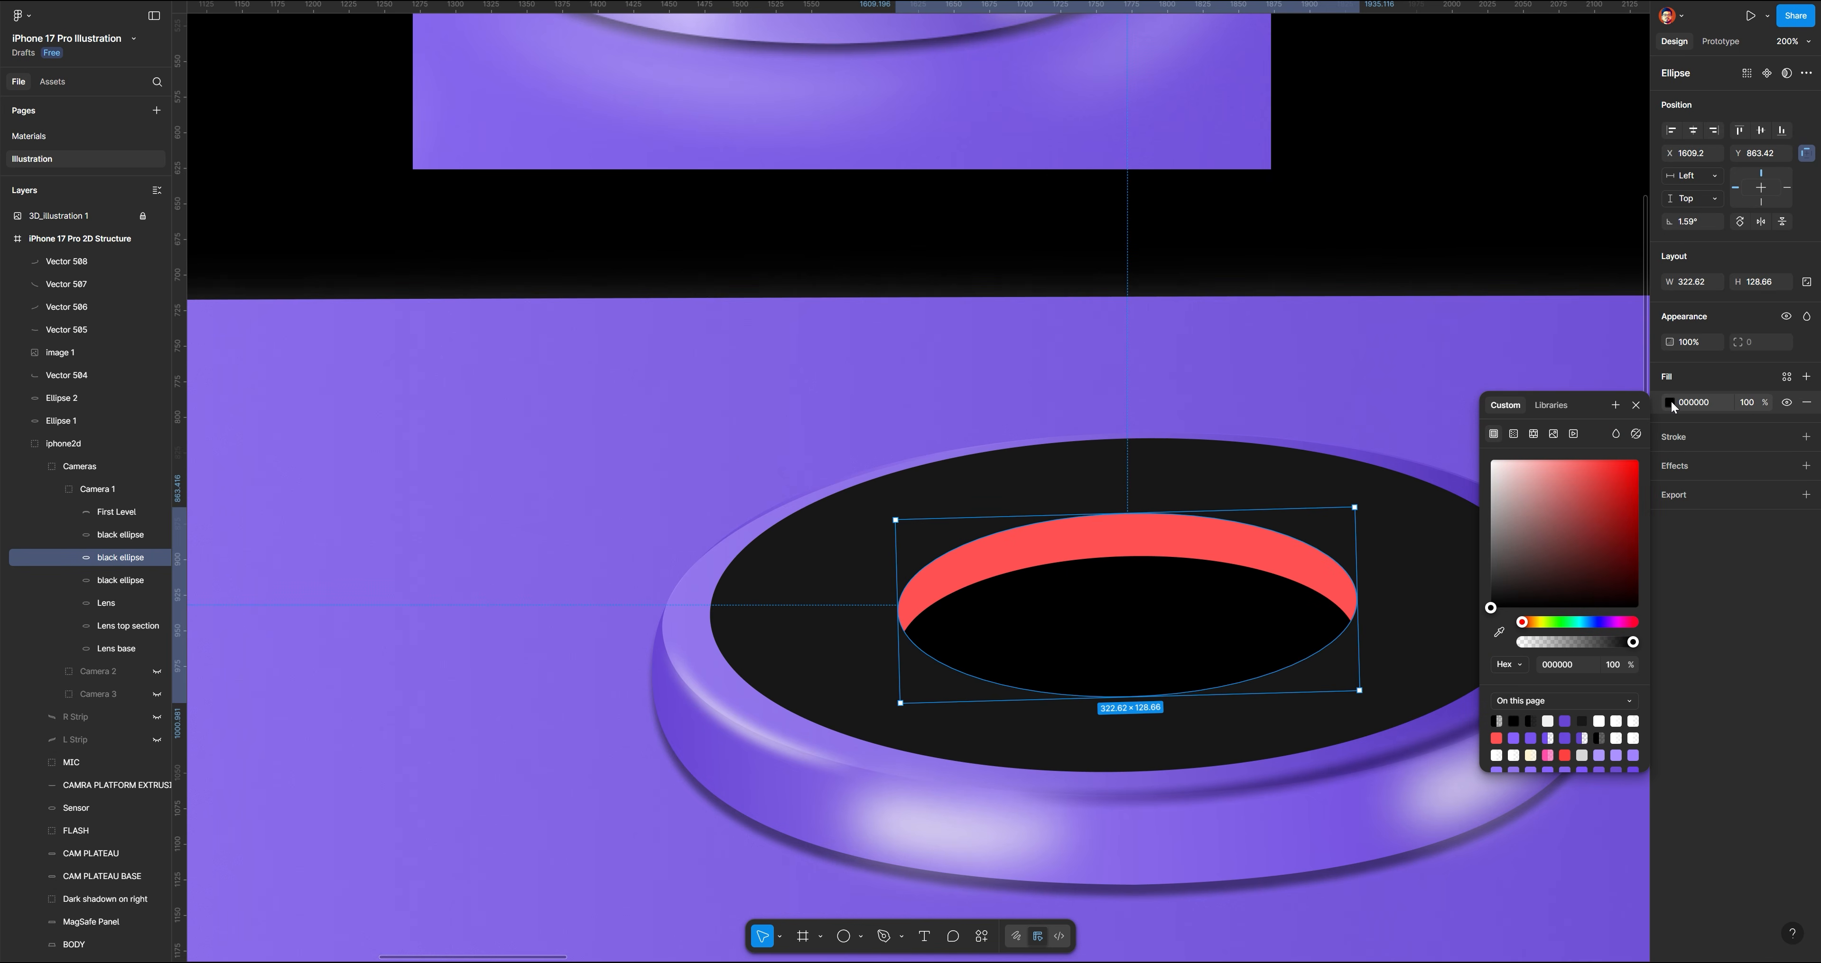
pyautogui.click(1580, 622)
pyautogui.moveTo(1590, 495); pyautogui.dragTo(1578, 456)
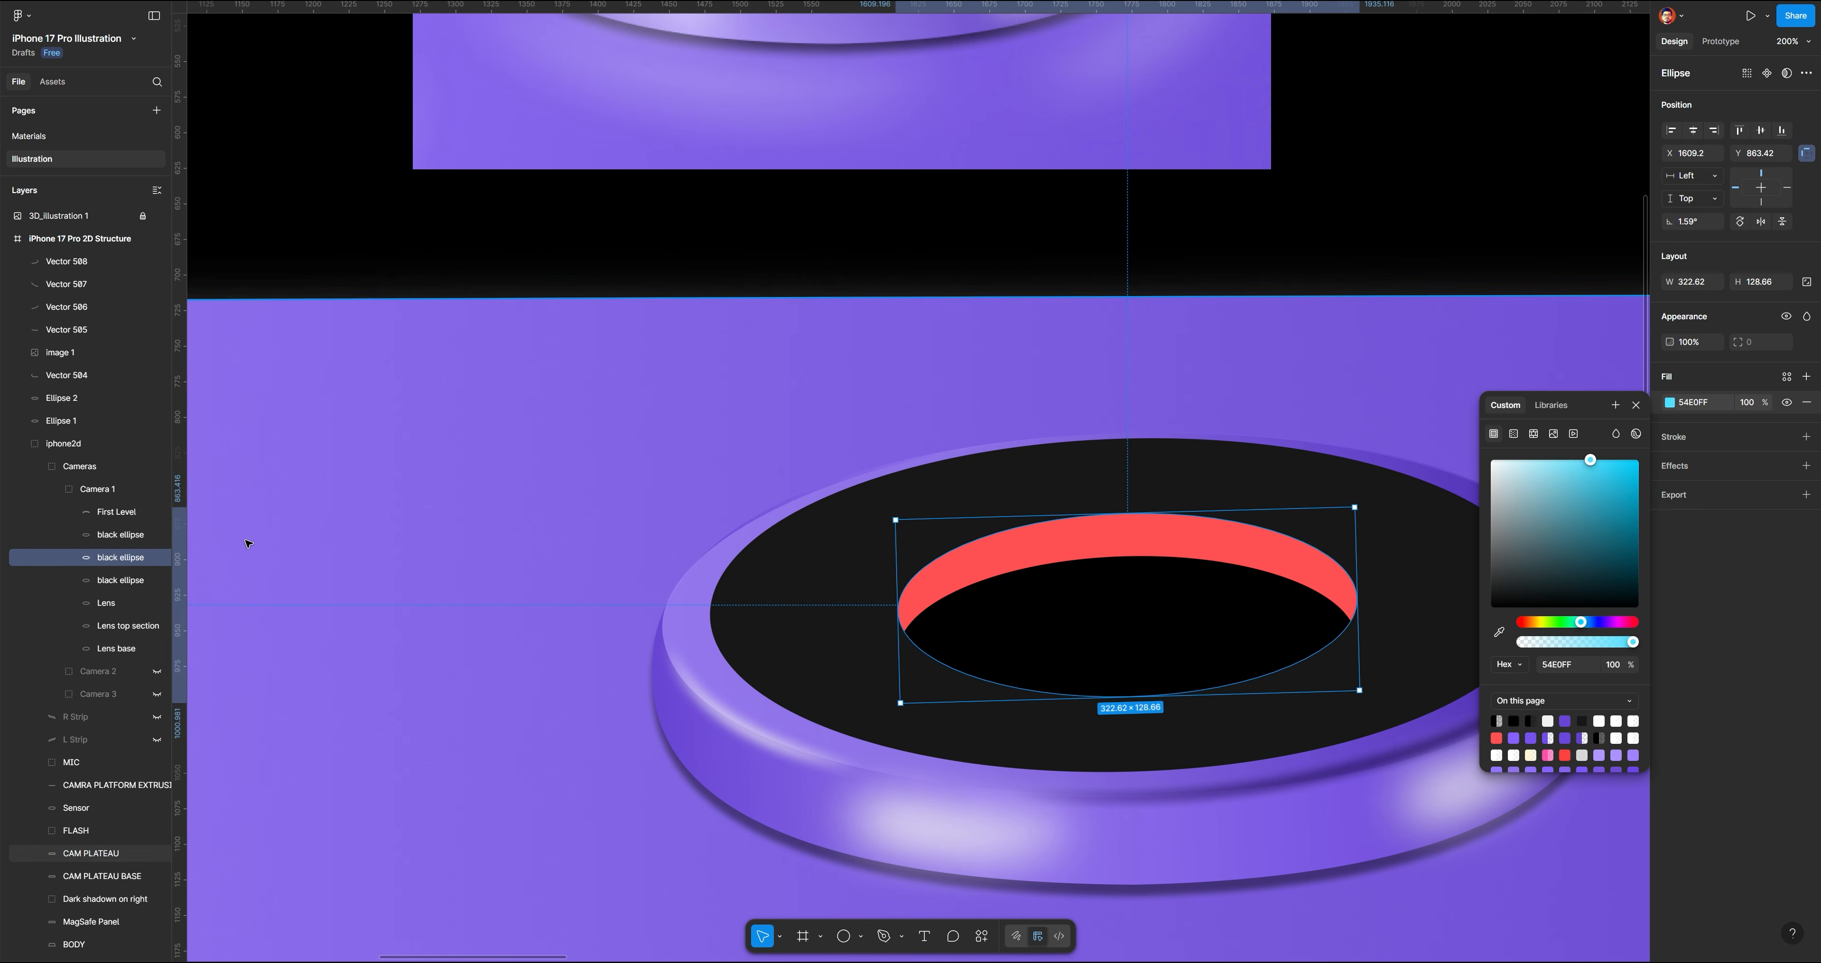
# Fill the uppermost black ellipse copy with green 5EFF73
pyautogui.click(114, 534)
pyautogui.click(1669, 402)
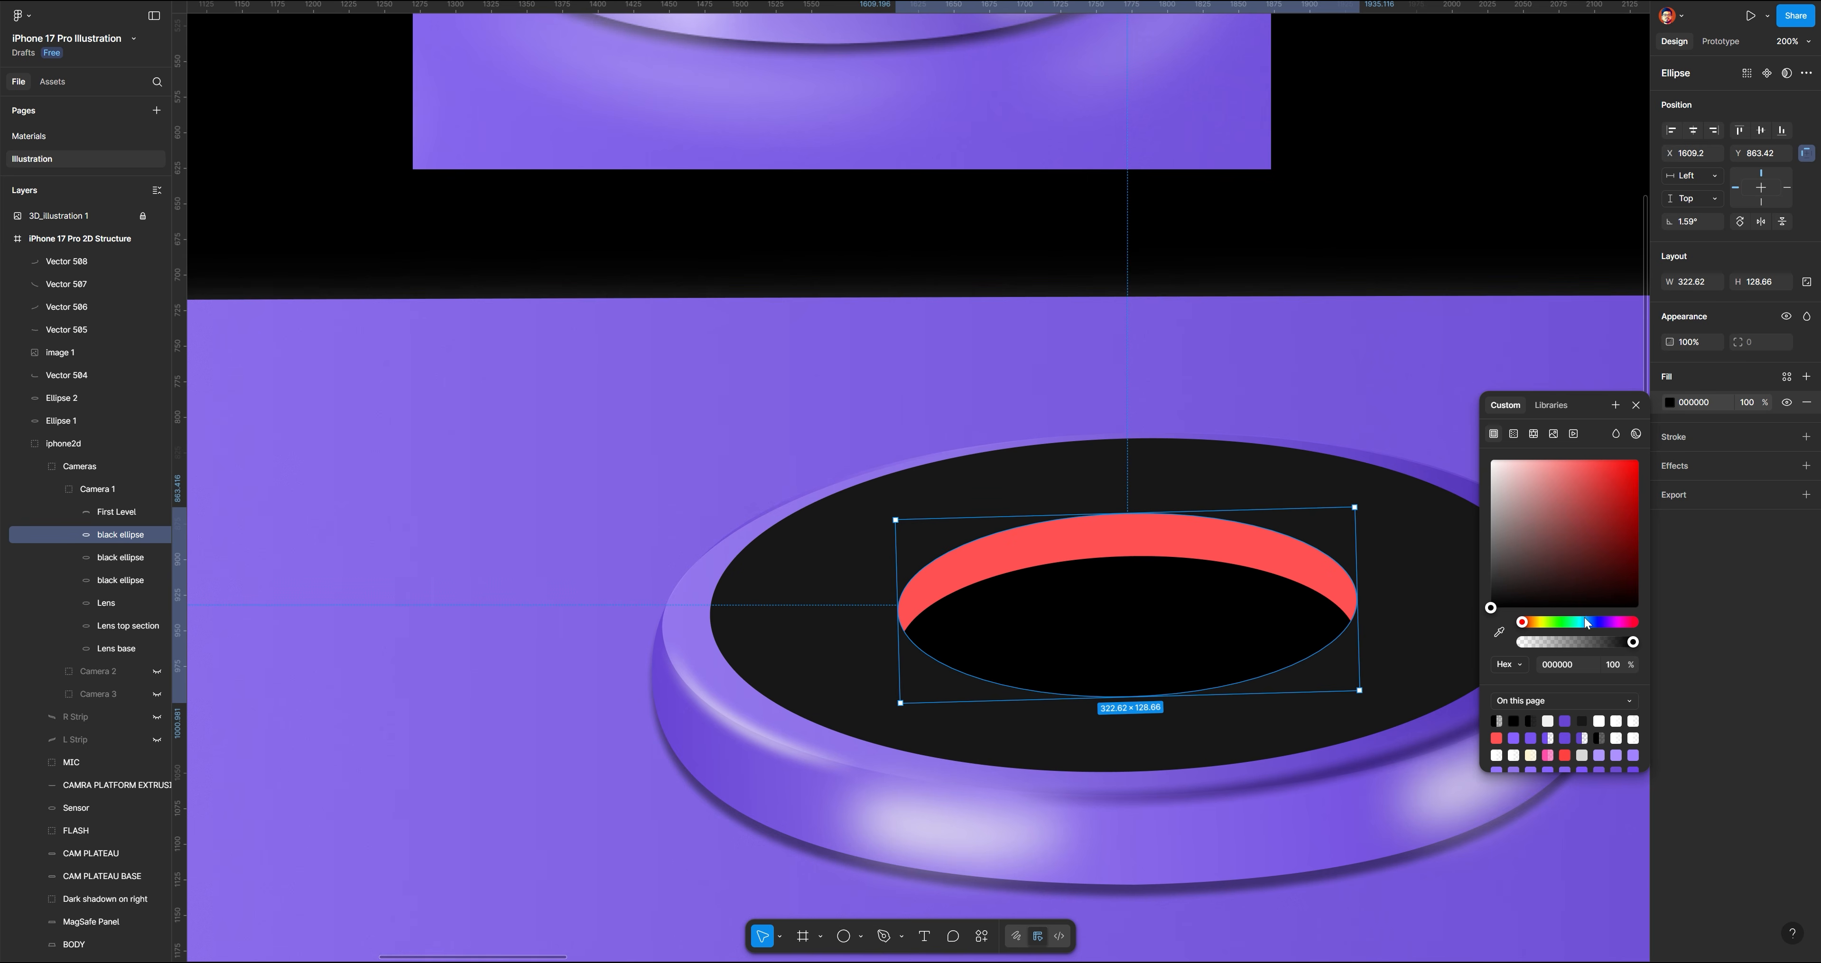
pyautogui.click(1562, 622)
pyautogui.click(1585, 461)
pyautogui.press('Escape')
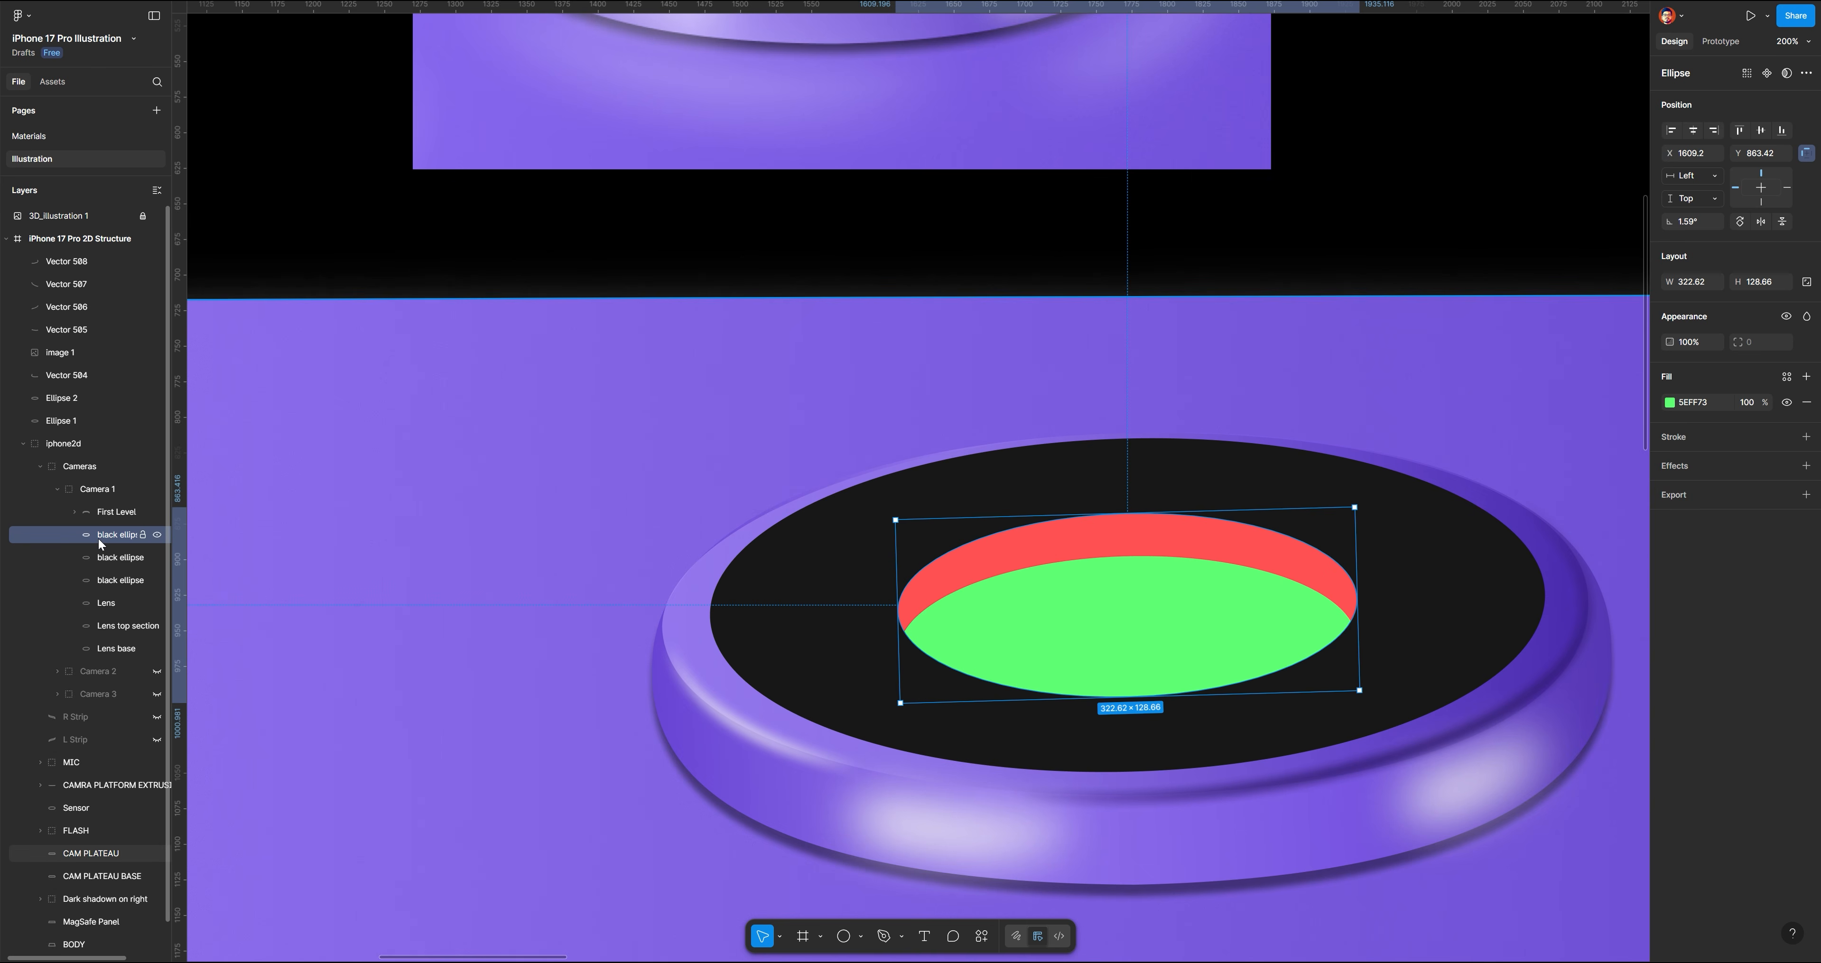
# Move the green ellipse straight down to Y 922.42 and subtract it from the cyan ellipse
pyautogui.hotkey('shift', 'Down')
pyautogui.hotkey('shift', 'Down')
pyautogui.hotkey('shift', 'Down')
pyautogui.hotkey('shift', 'Down')
pyautogui.hotkey('shift', 'Down')
pyautogui.hotkey('shift', 'Down')
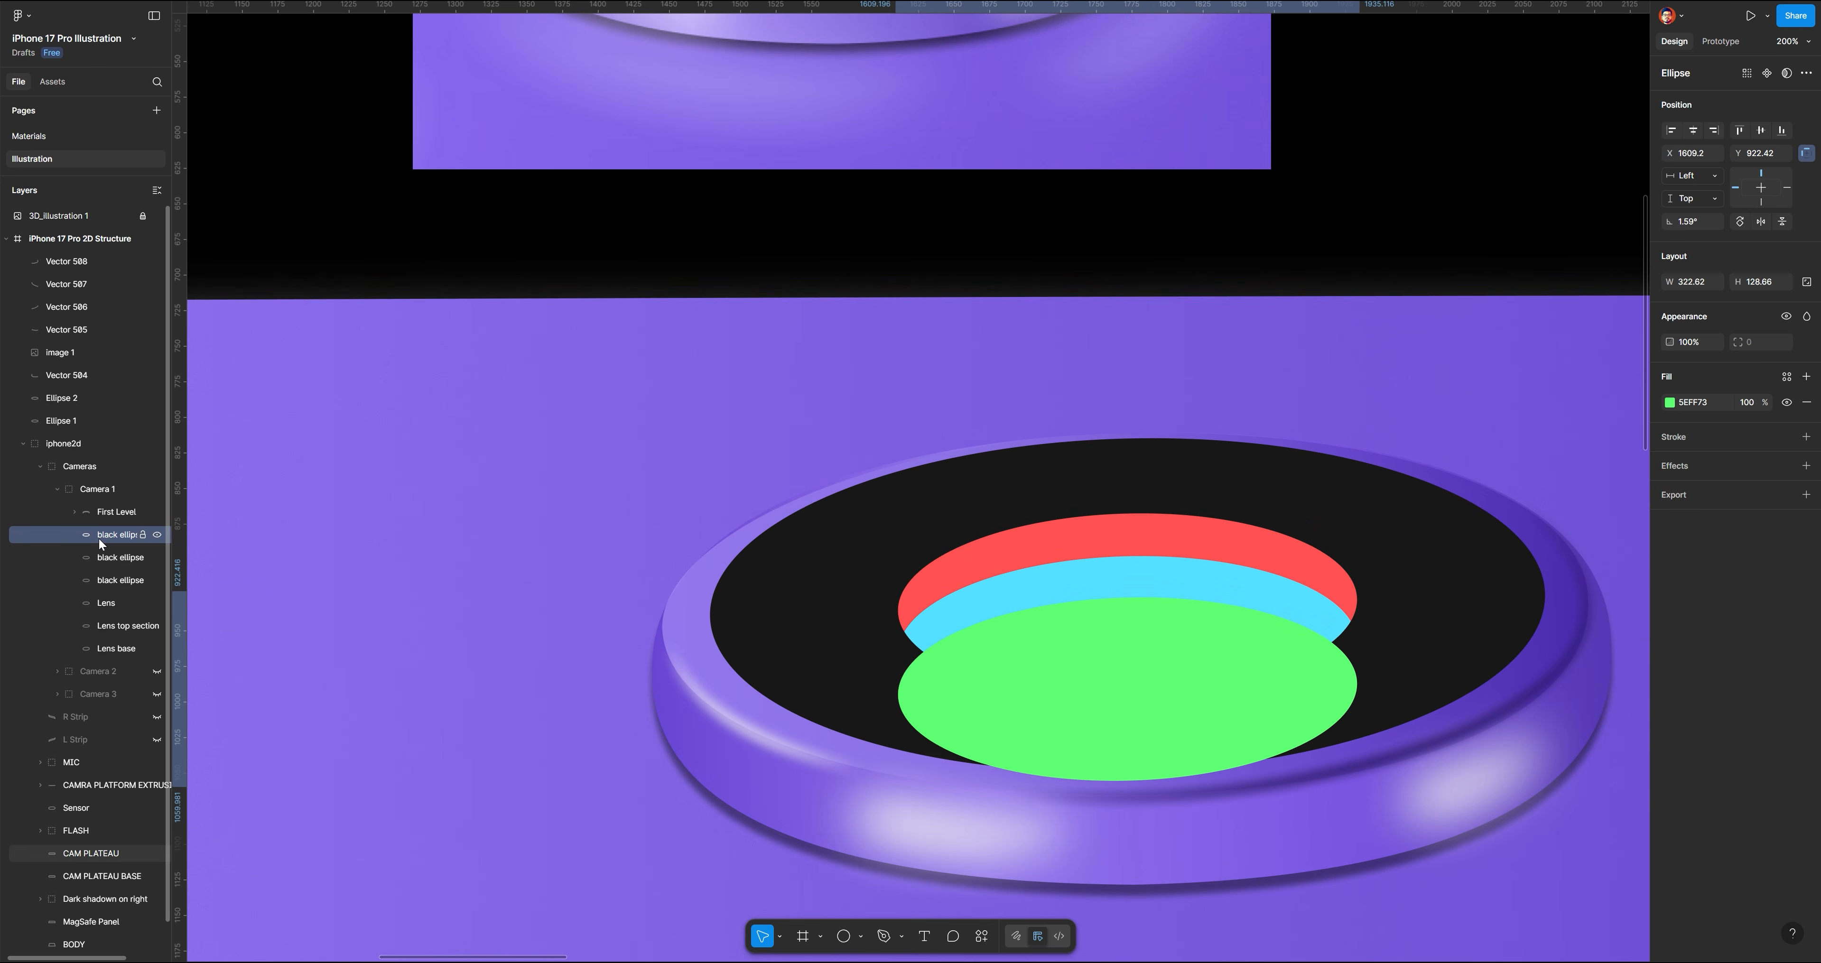
pyautogui.keyDown('shift'); pyautogui.click(136, 558); pyautogui.keyUp('shift')
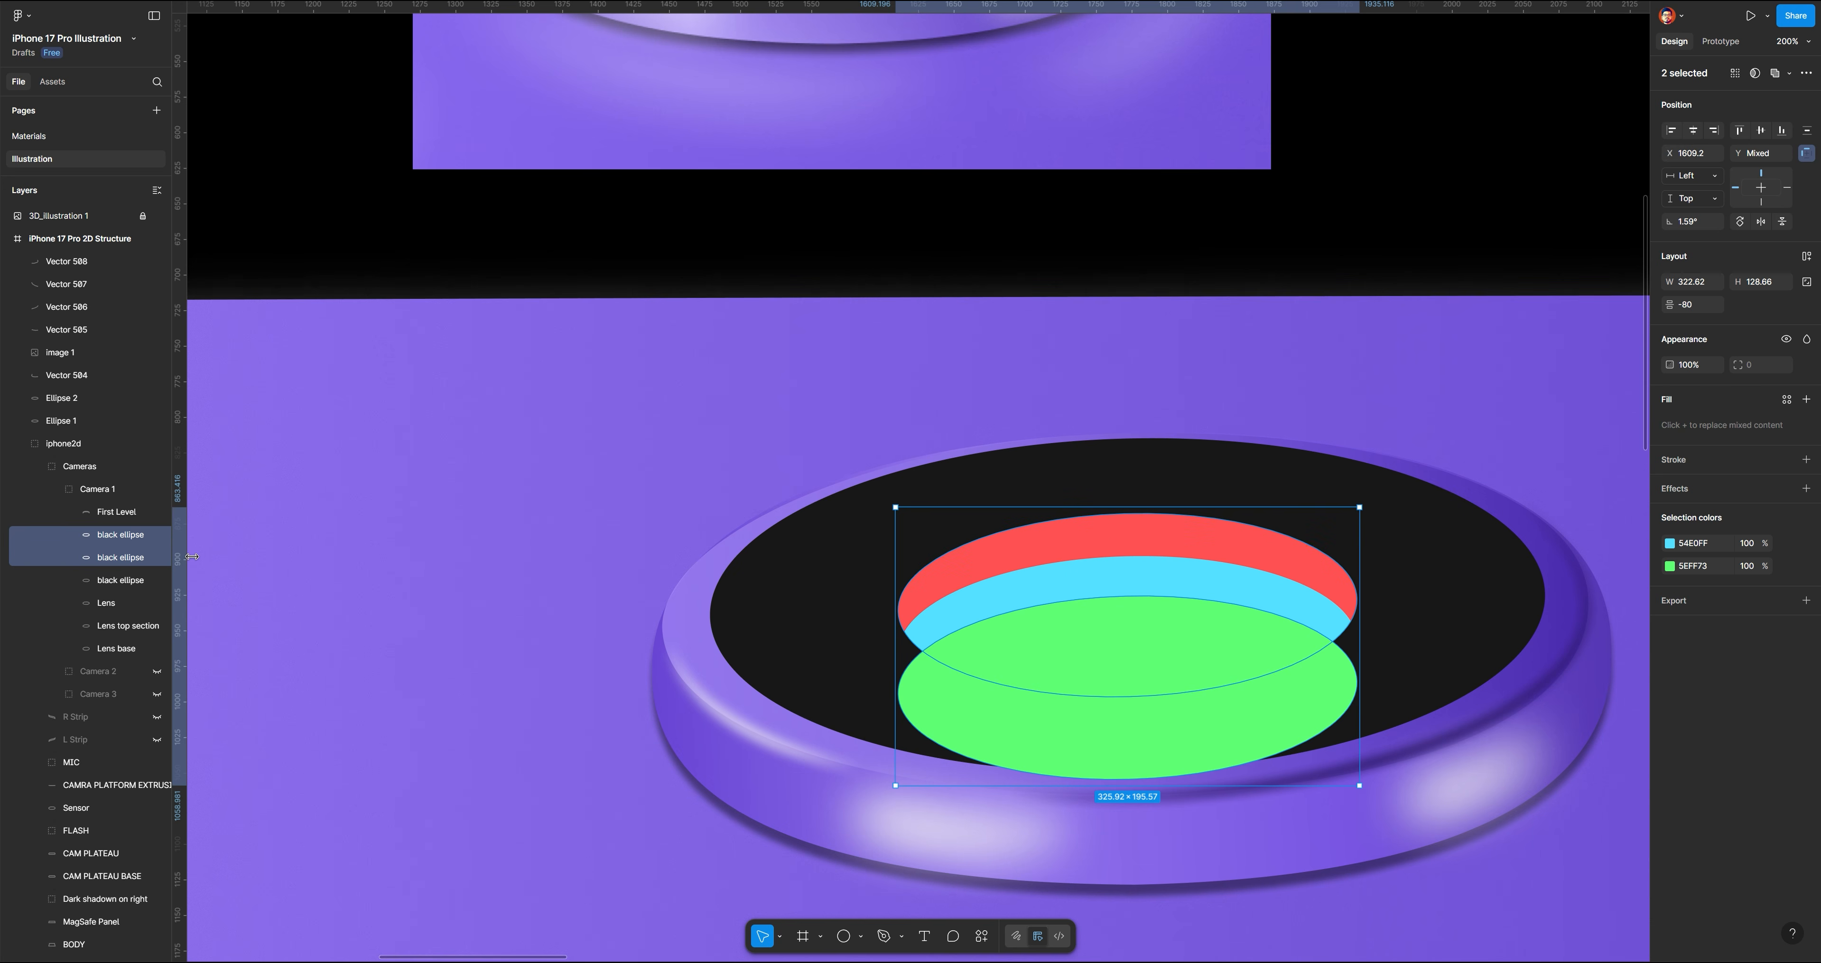
pyautogui.hotkey('alt', 'shift', 's')
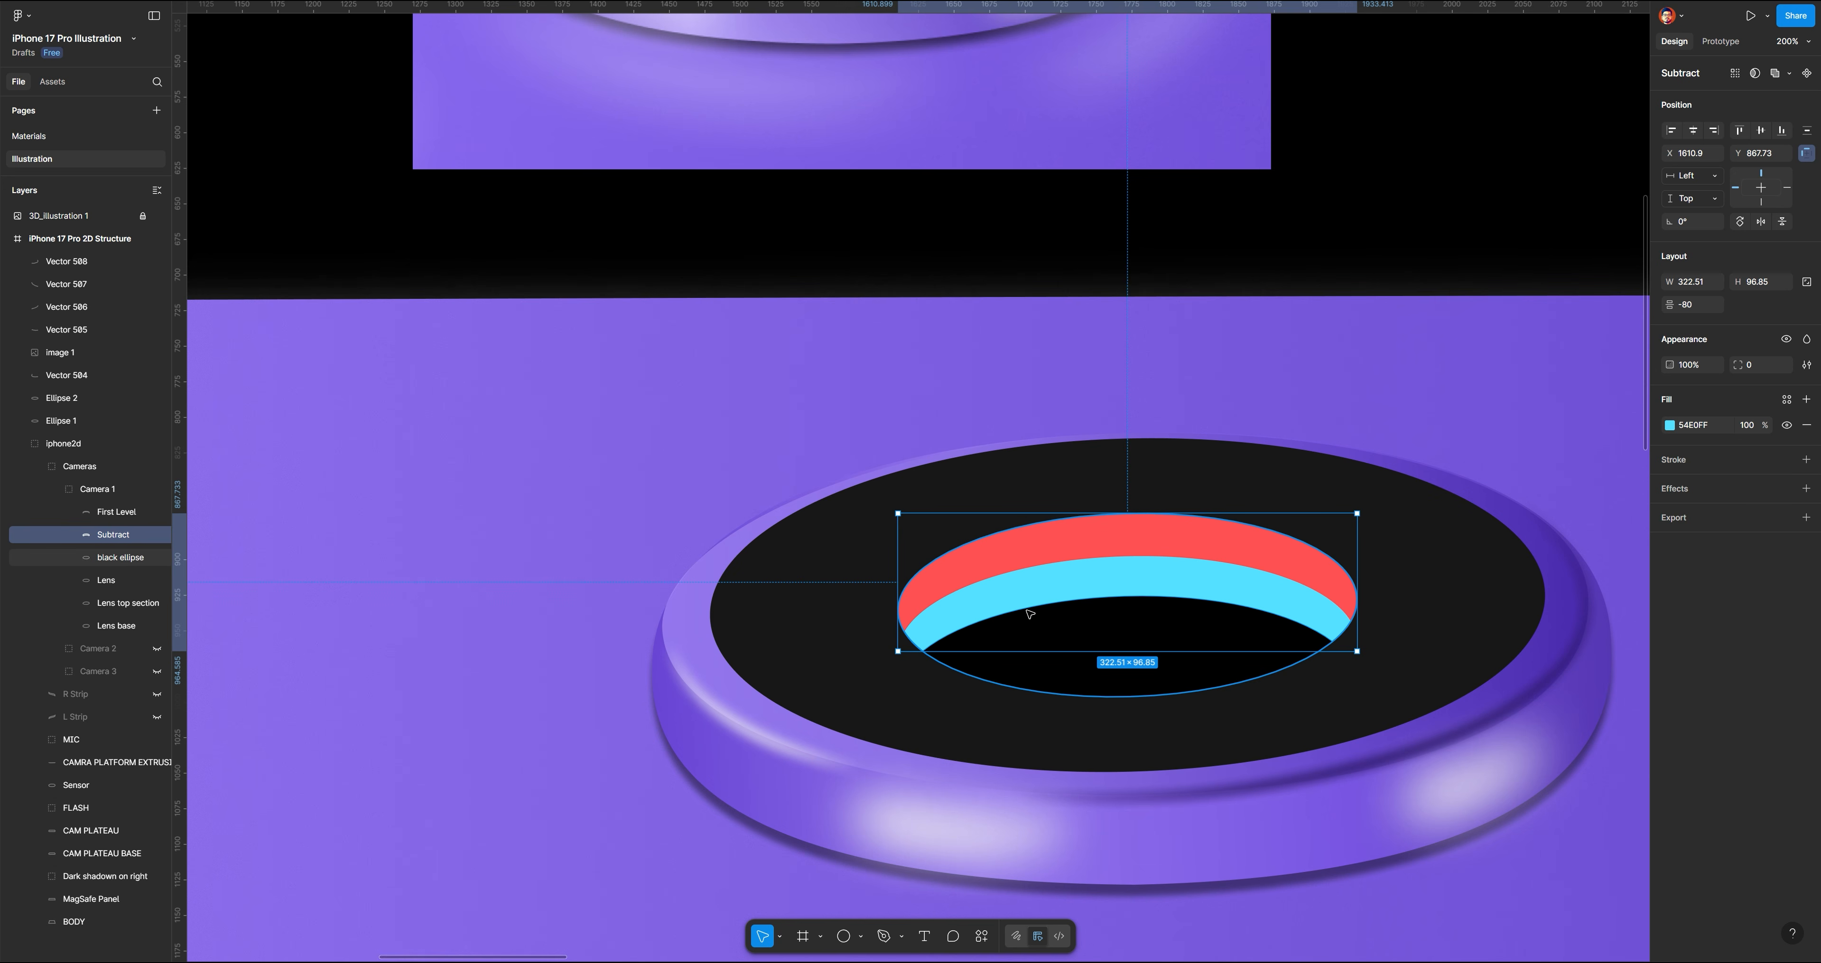
# Rename the cyan subtracted shape as "Second level" and duplicate the remaining black ellipse twice in place
pyautogui.doubleClick(109, 534)
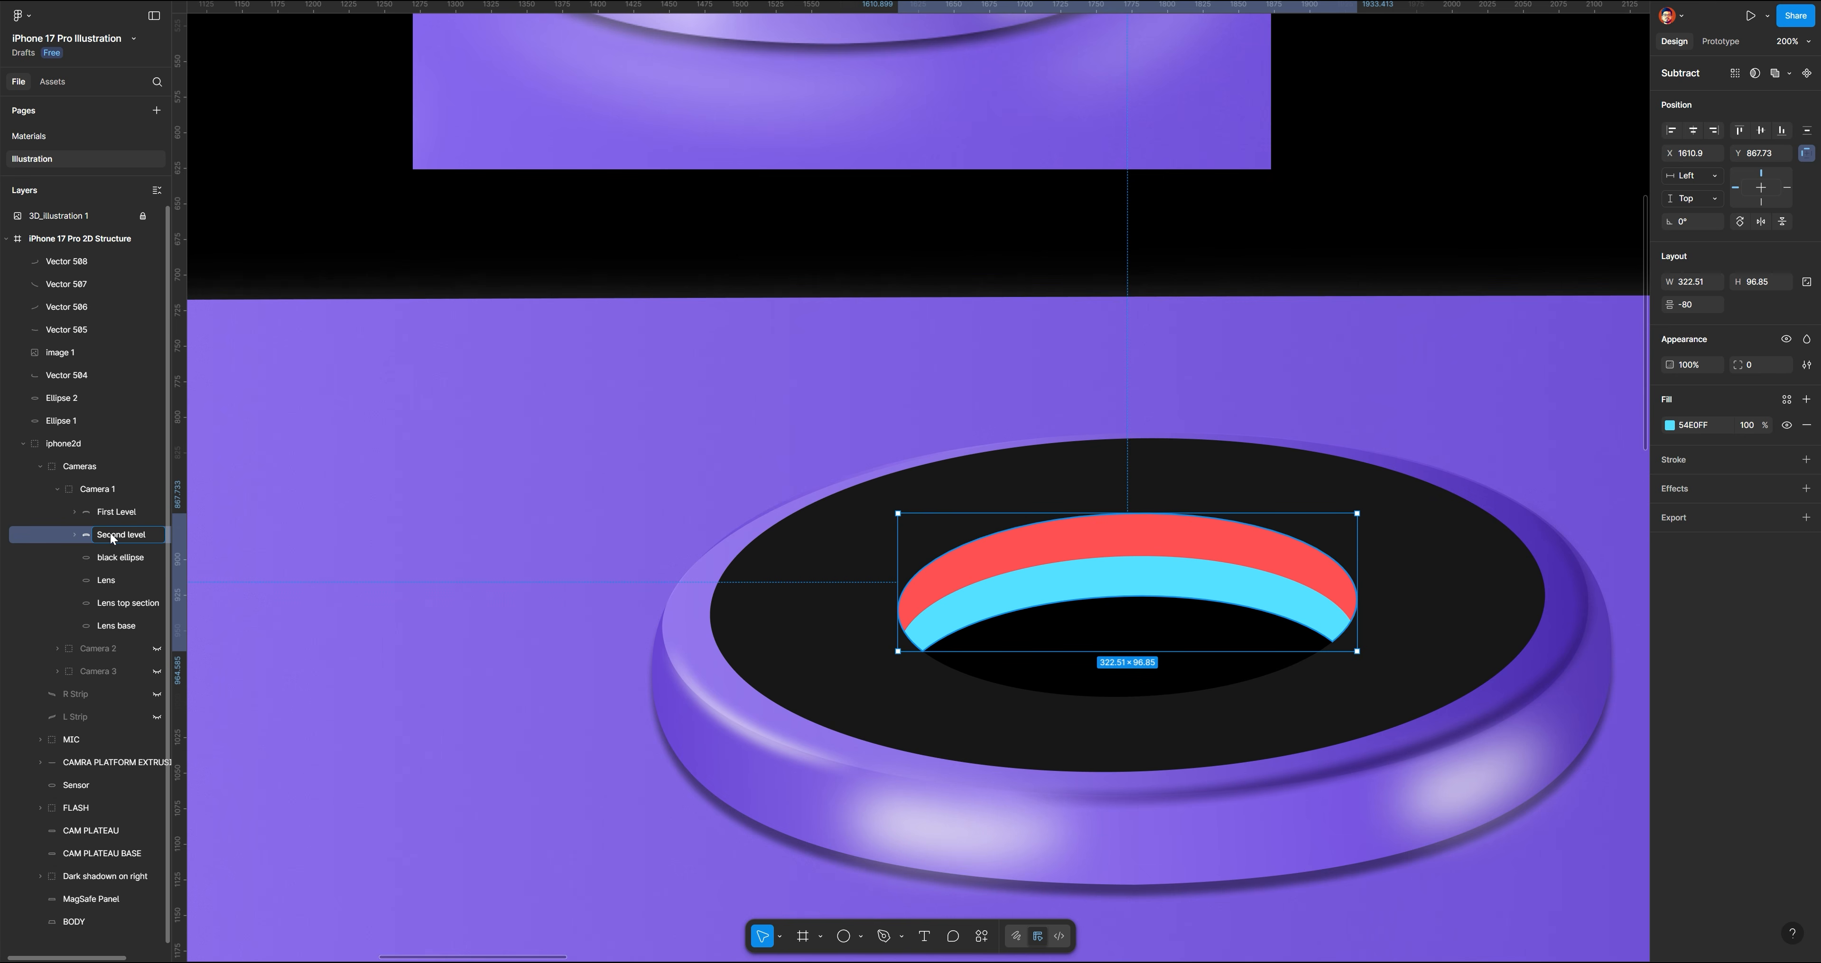
pyautogui.click(116, 555)
pyautogui.hotkey('ctrl', 'd')
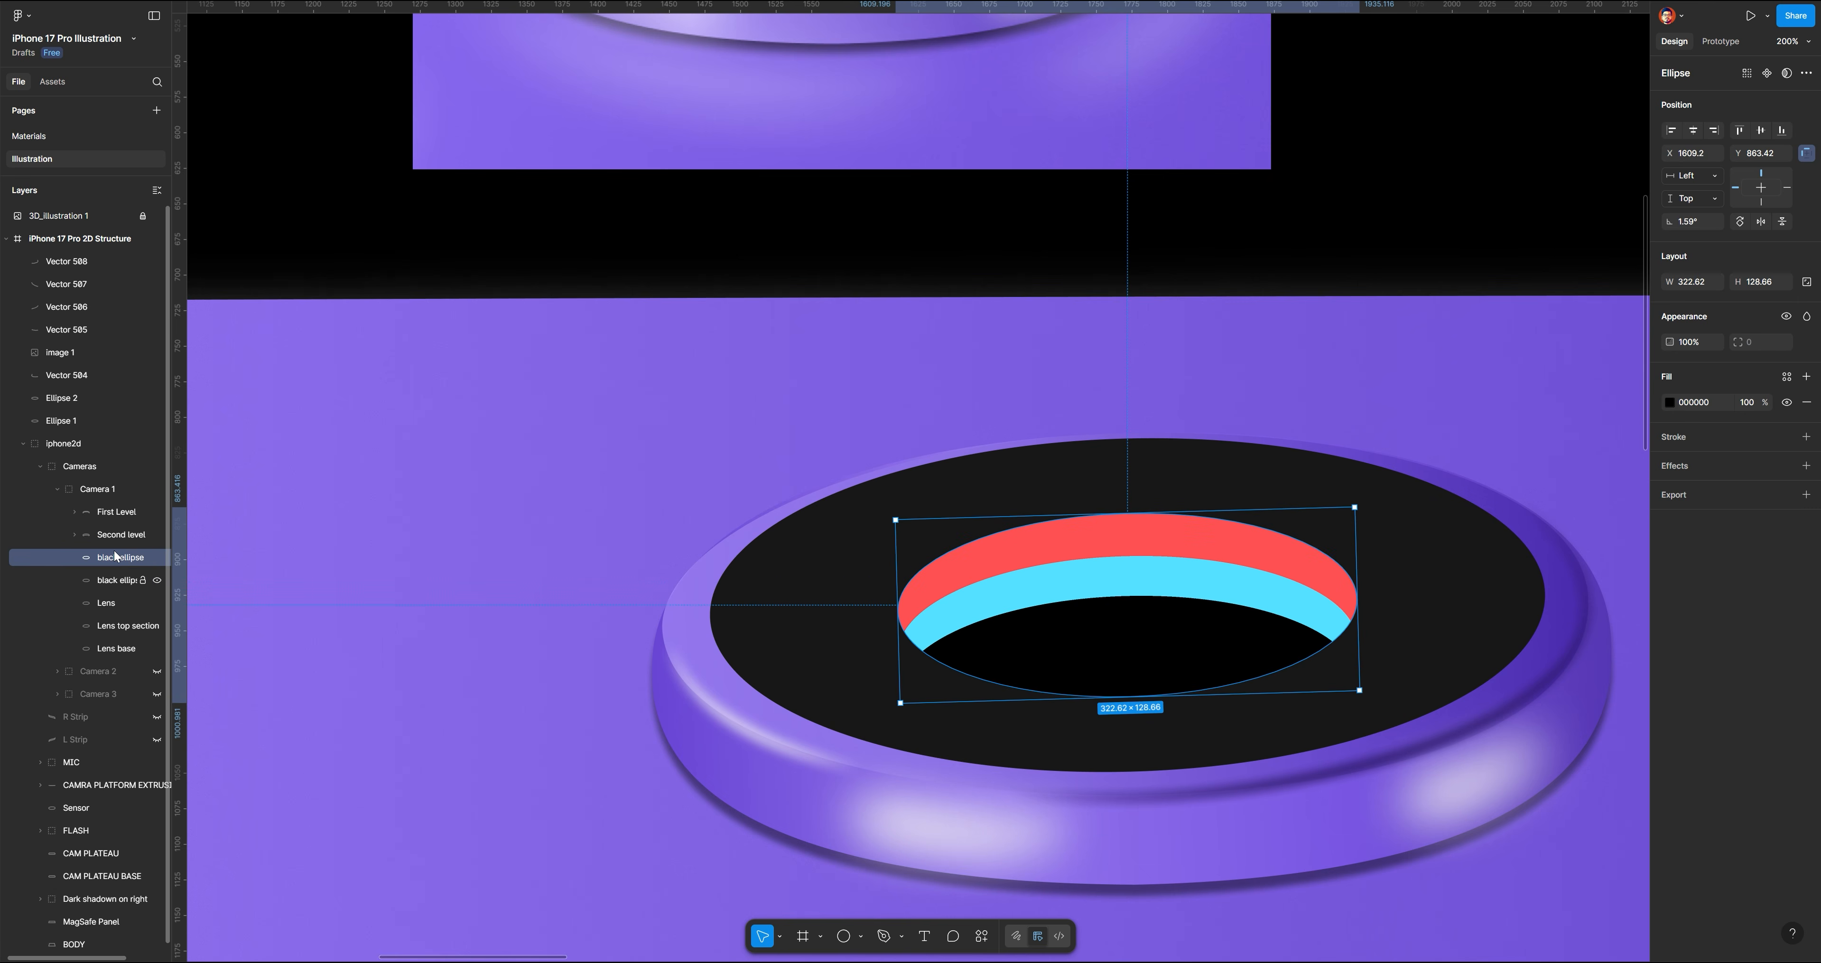
pyautogui.hotkey('ctrl', 'd')
# Fill the middle black ellipse with blue 4CBAFF and the uppermost copy with yellow FFE865
pyautogui.click(110, 575)
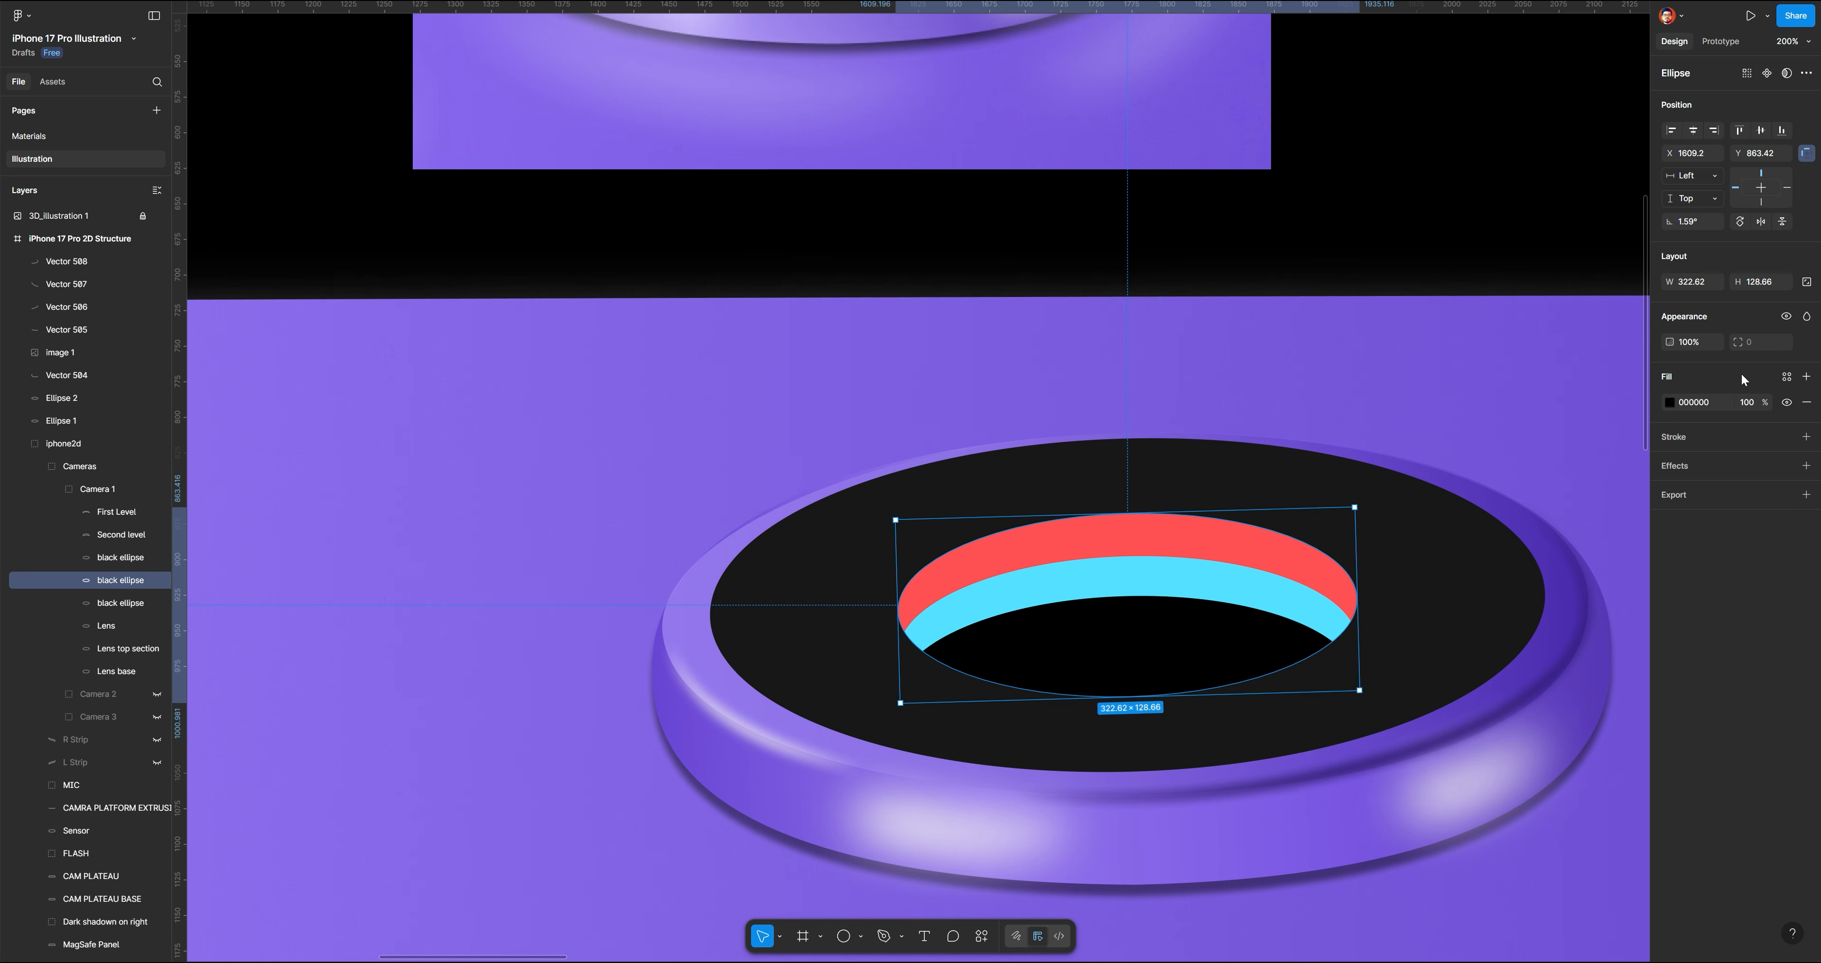
pyautogui.click(1671, 402)
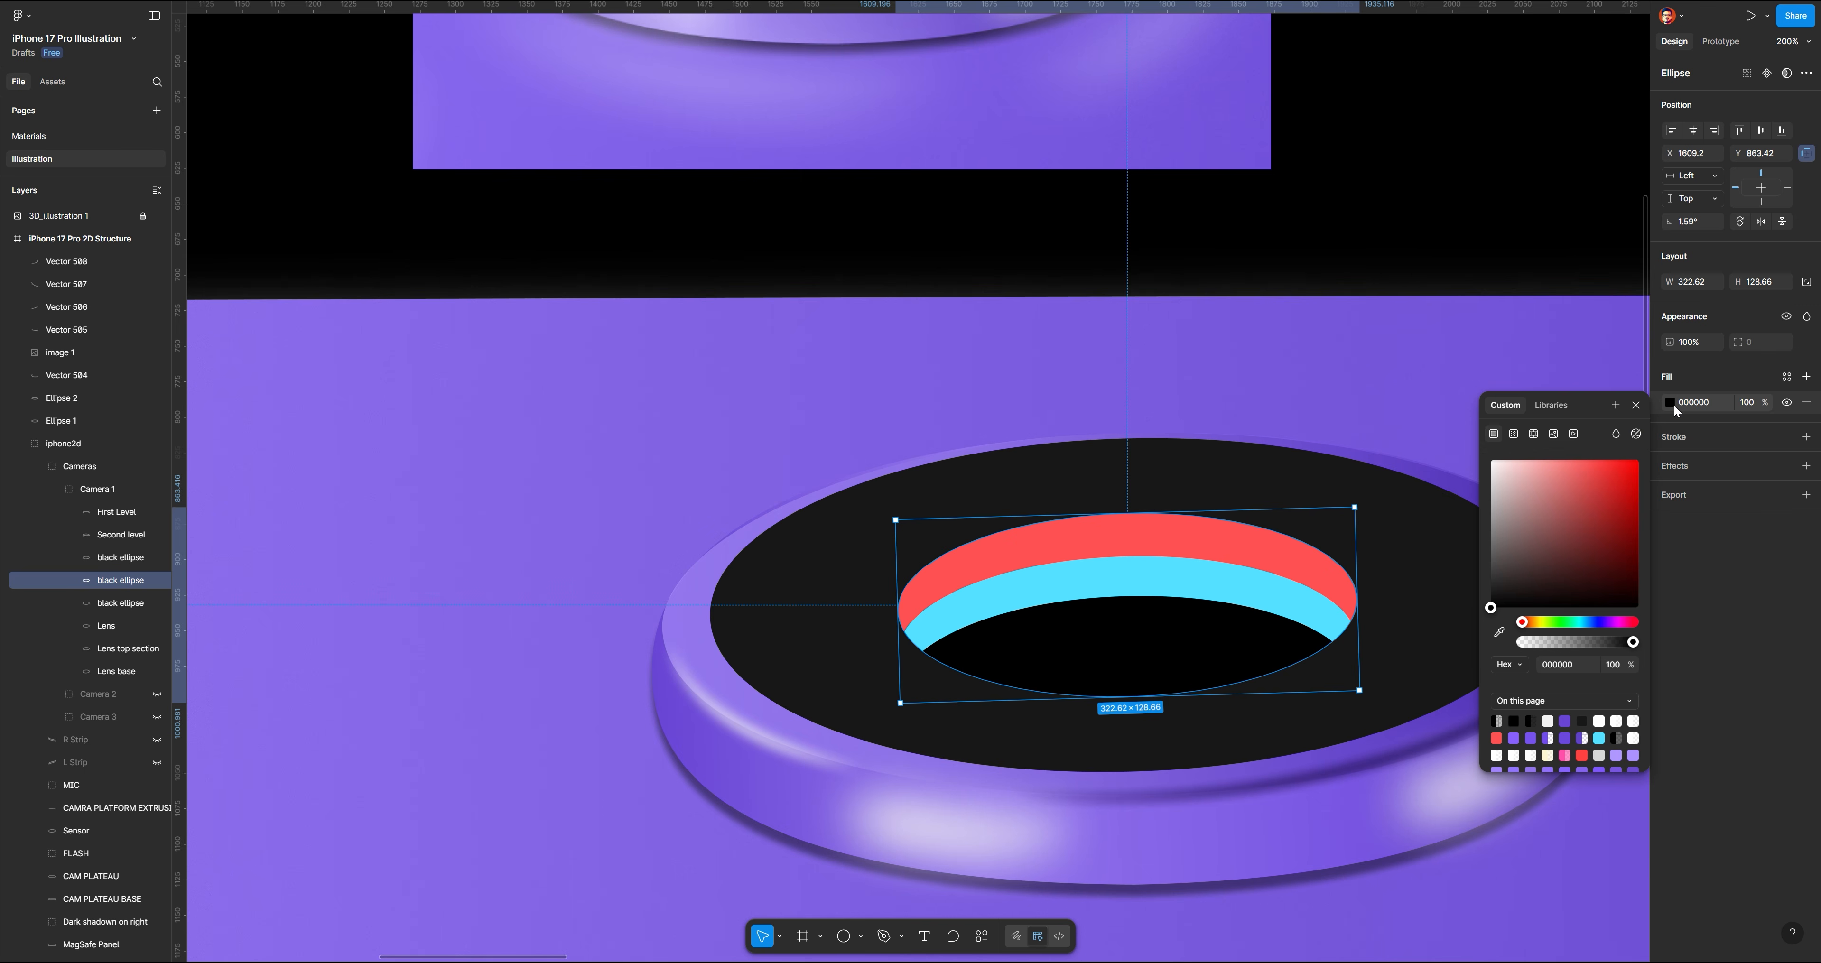
pyautogui.click(1585, 622)
pyautogui.click(1594, 462)
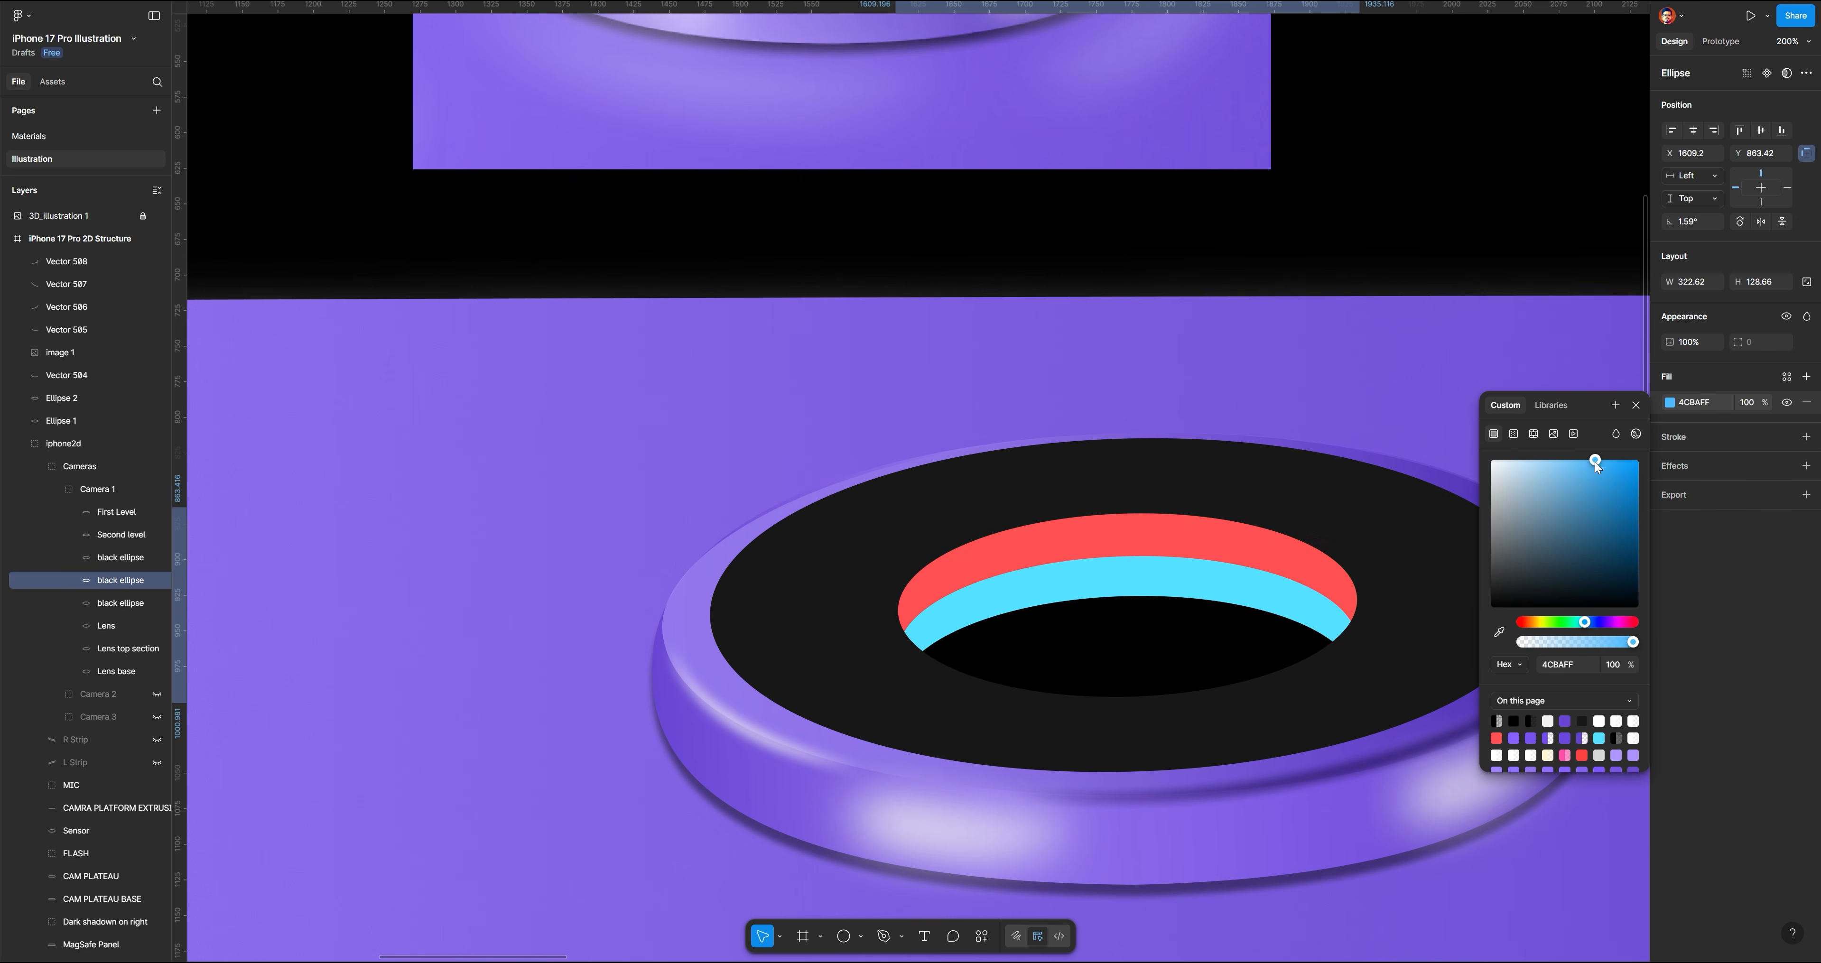
pyautogui.click(117, 557)
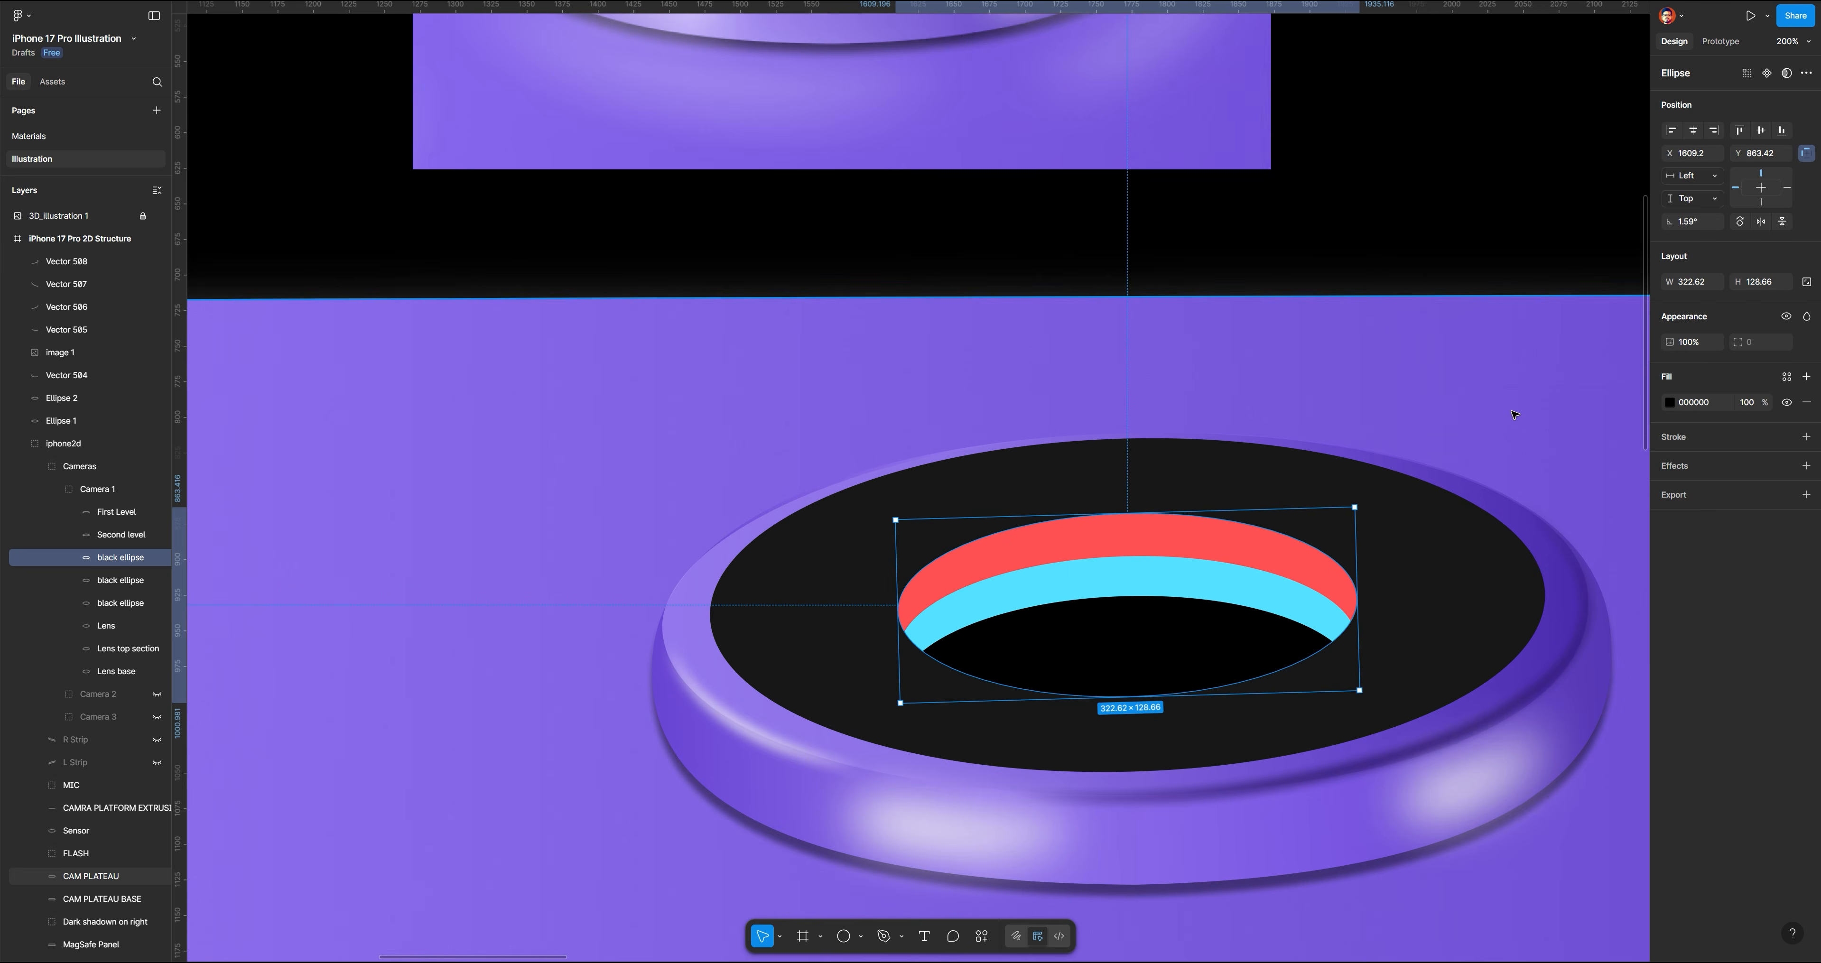
pyautogui.click(1670, 402)
pyautogui.click(1547, 622)
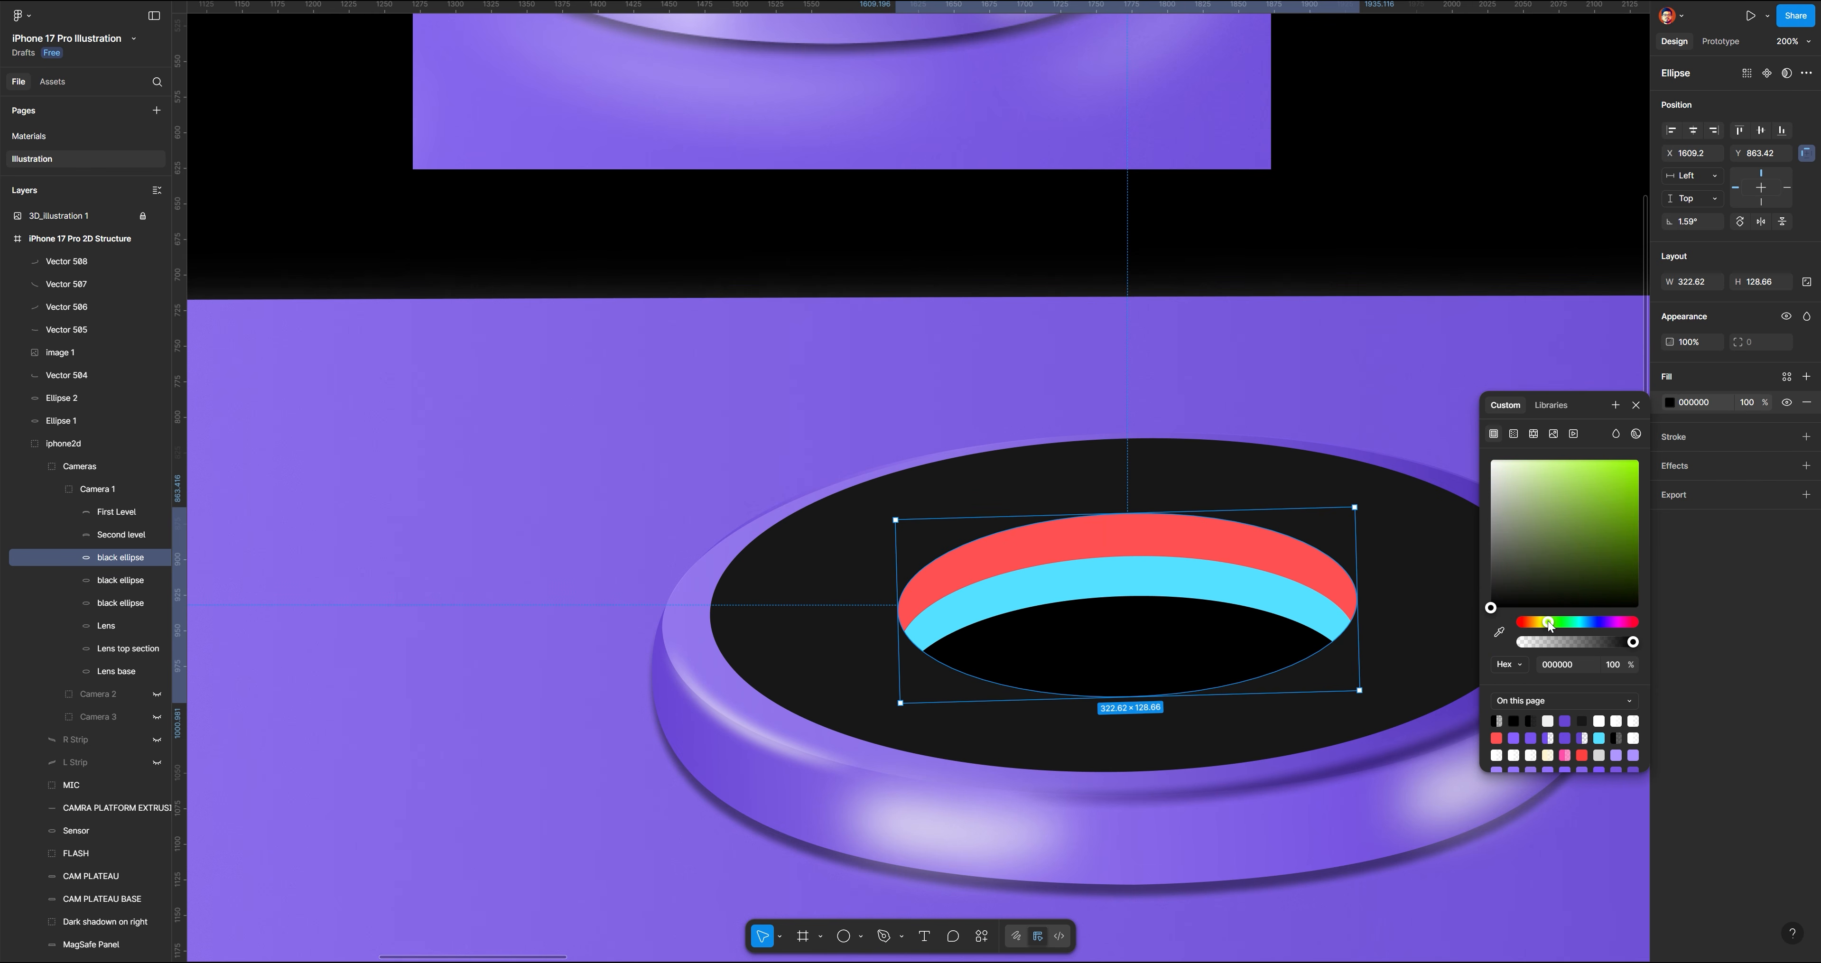
pyautogui.click(1572, 492)
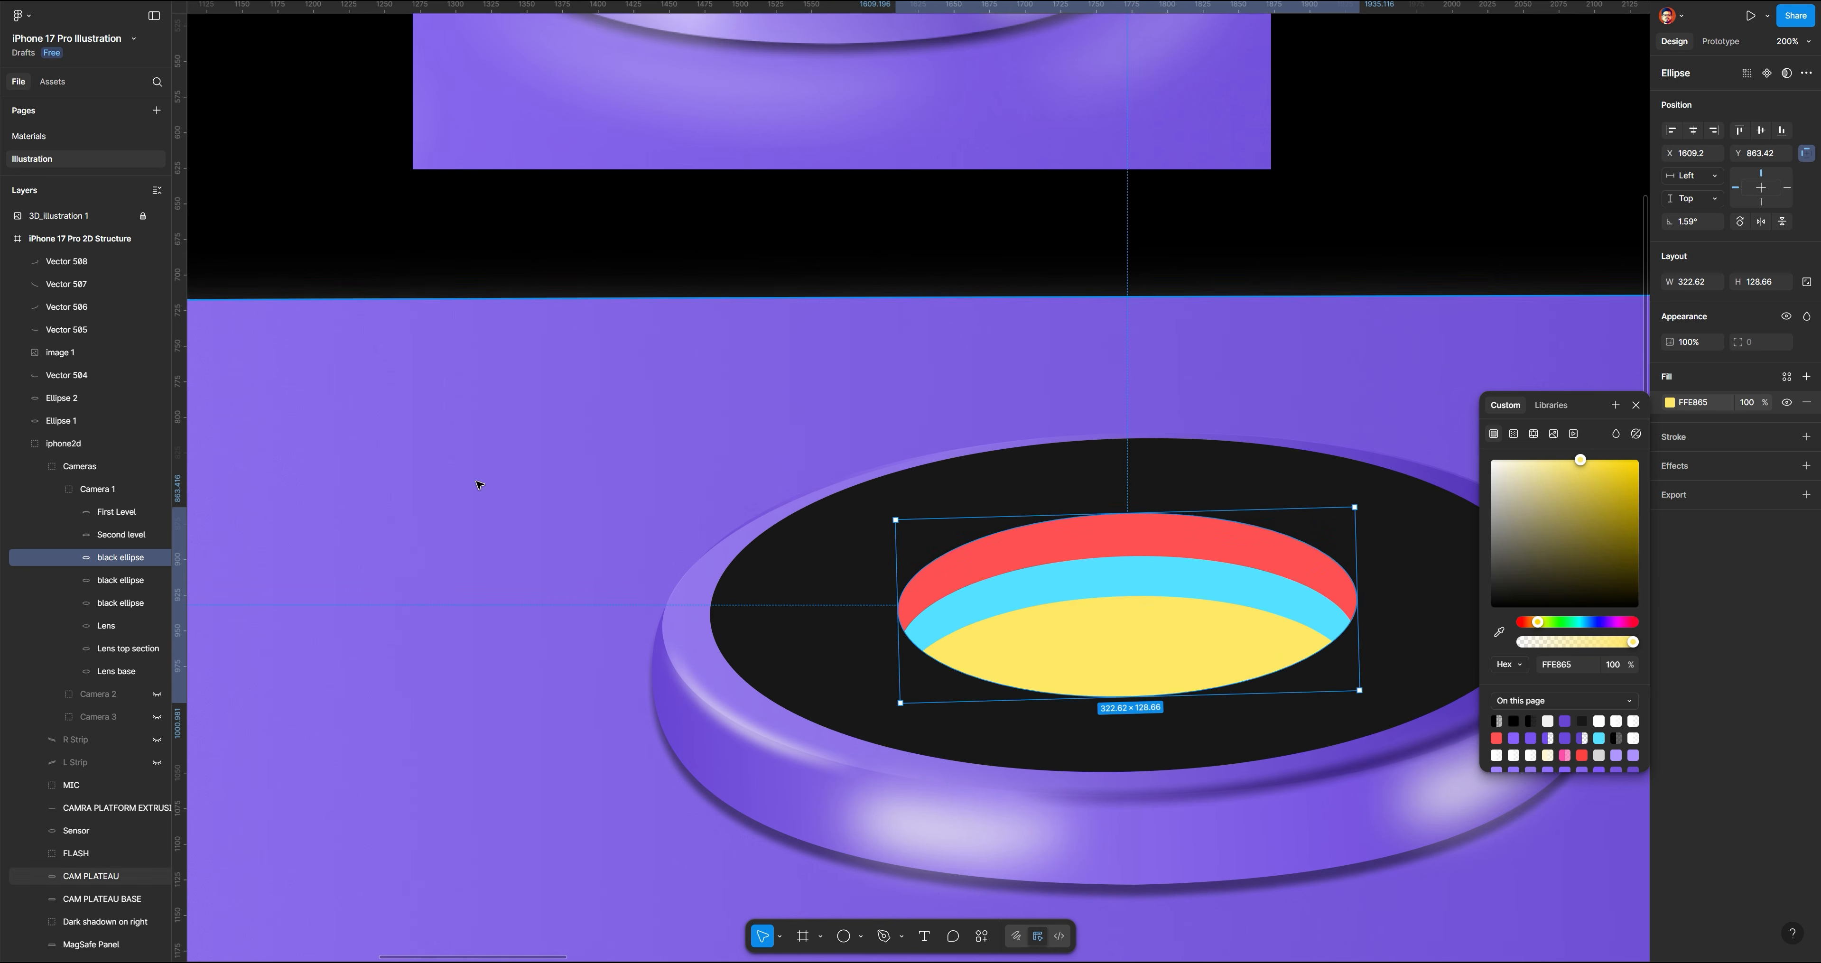
# Move the yellow ellipse straight down to Y 933.42, leaving a thin blue band above it
pyautogui.click(86, 579)
pyautogui.click(112, 558)
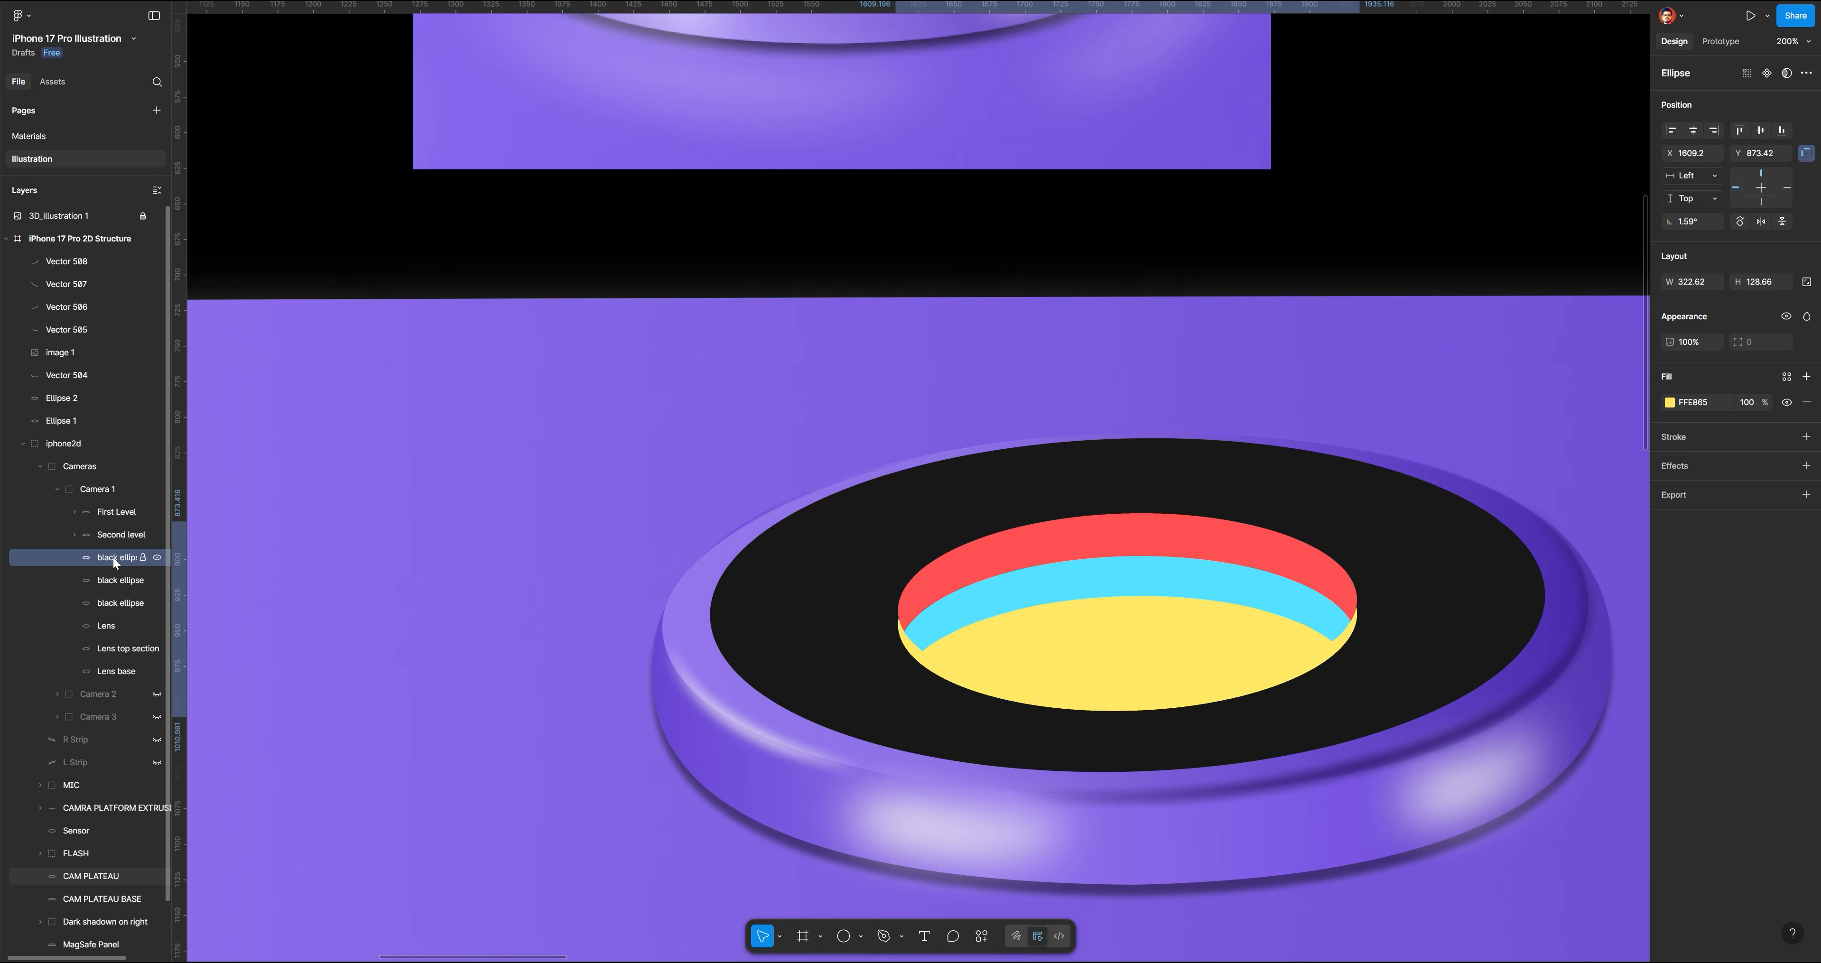
pyautogui.hotkey('shift', 'Down')
pyautogui.hotkey('shift', 'Down')
pyautogui.hotkey('shift', 'Down')
pyautogui.hotkey('shift', 'Down')
pyautogui.hotkey('shift', 'Down')
pyautogui.hotkey('shift', 'Down')
pyautogui.hotkey('shift', 'Down')
pyautogui.hotkey('shift', 'Down')
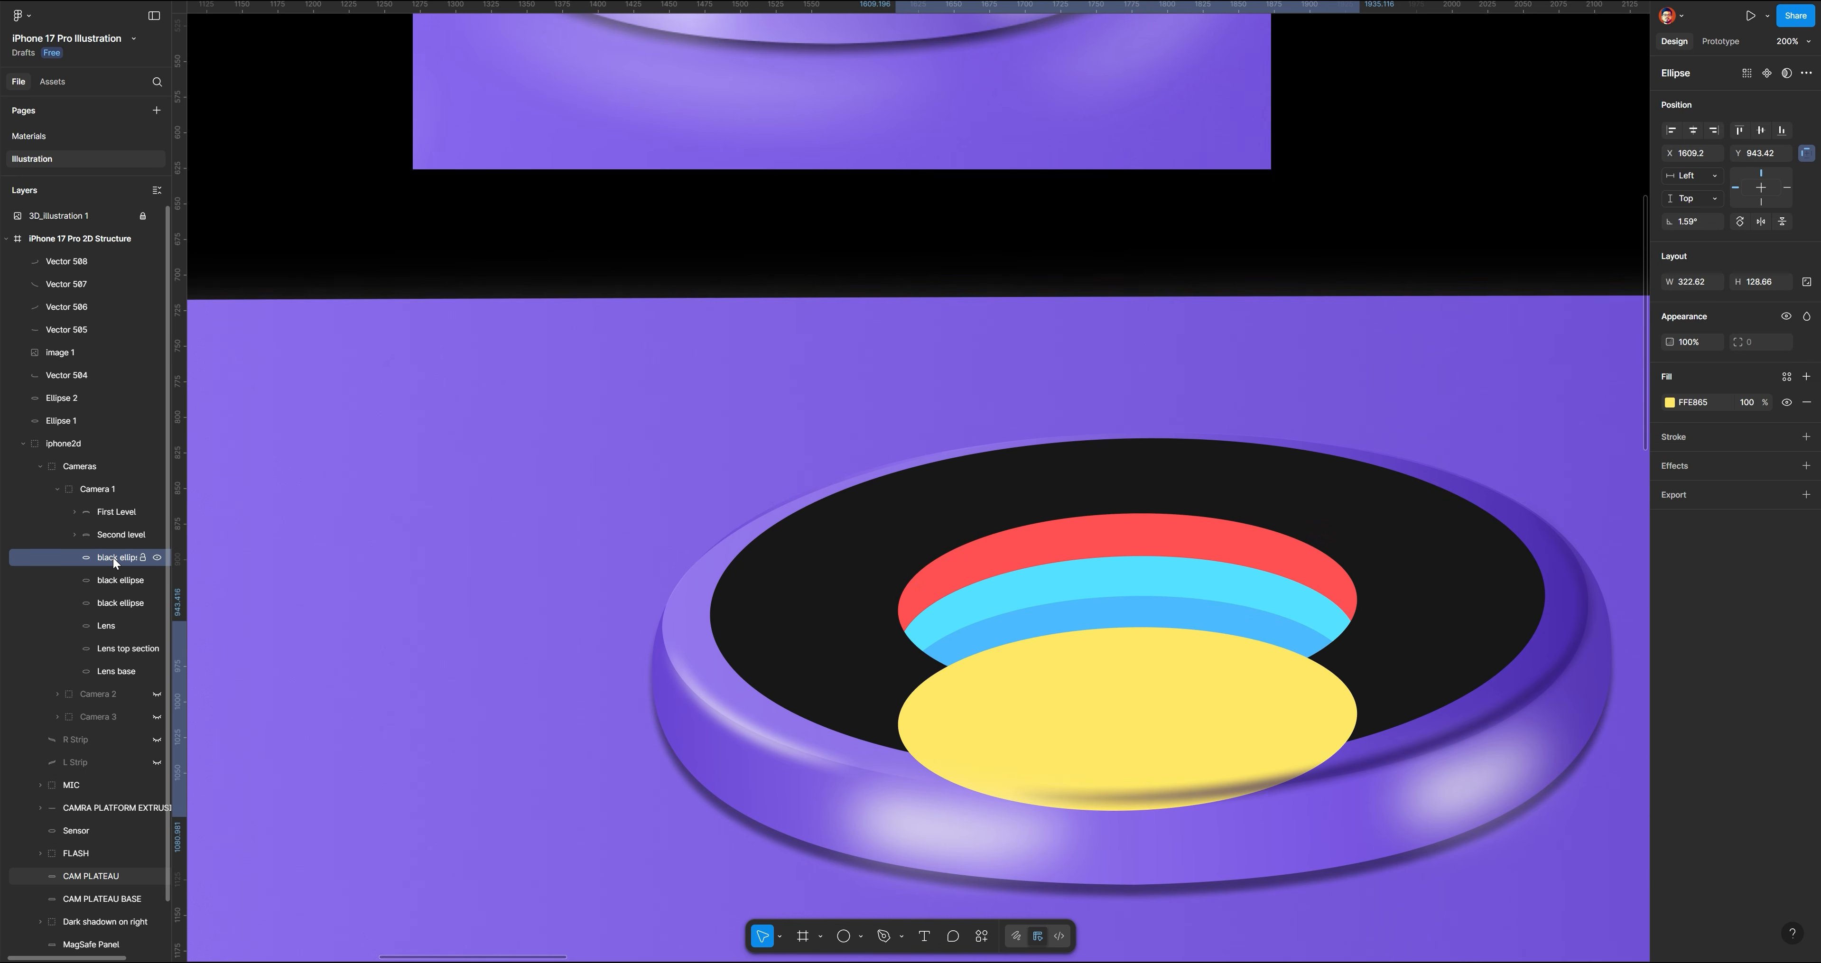
pyautogui.hotkey('shift', 'Up')
pyautogui.press('Down')
pyautogui.press('Down')
pyautogui.press('Up')
pyautogui.press('Up')
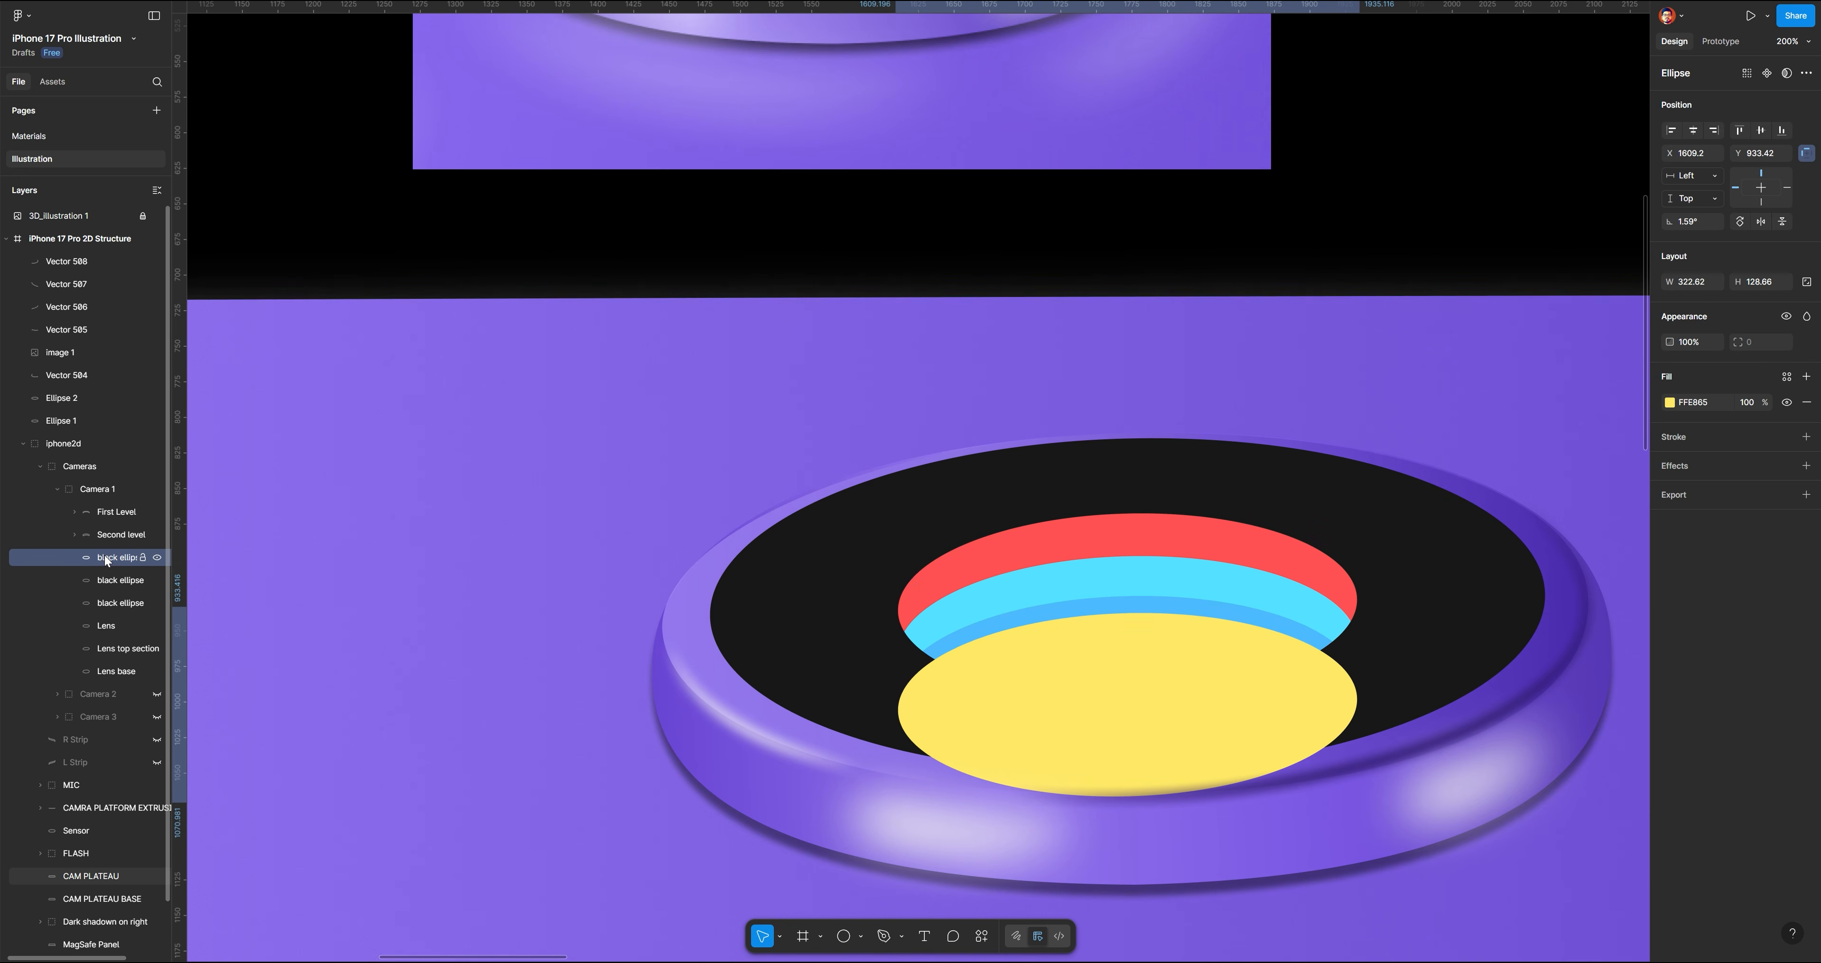
# Subtract the yellow ellipse from the blue ellipse and rename the resulting shape as "Third level"
pyautogui.keyDown('shift'); pyautogui.click(105, 580); pyautogui.keyUp('shift')
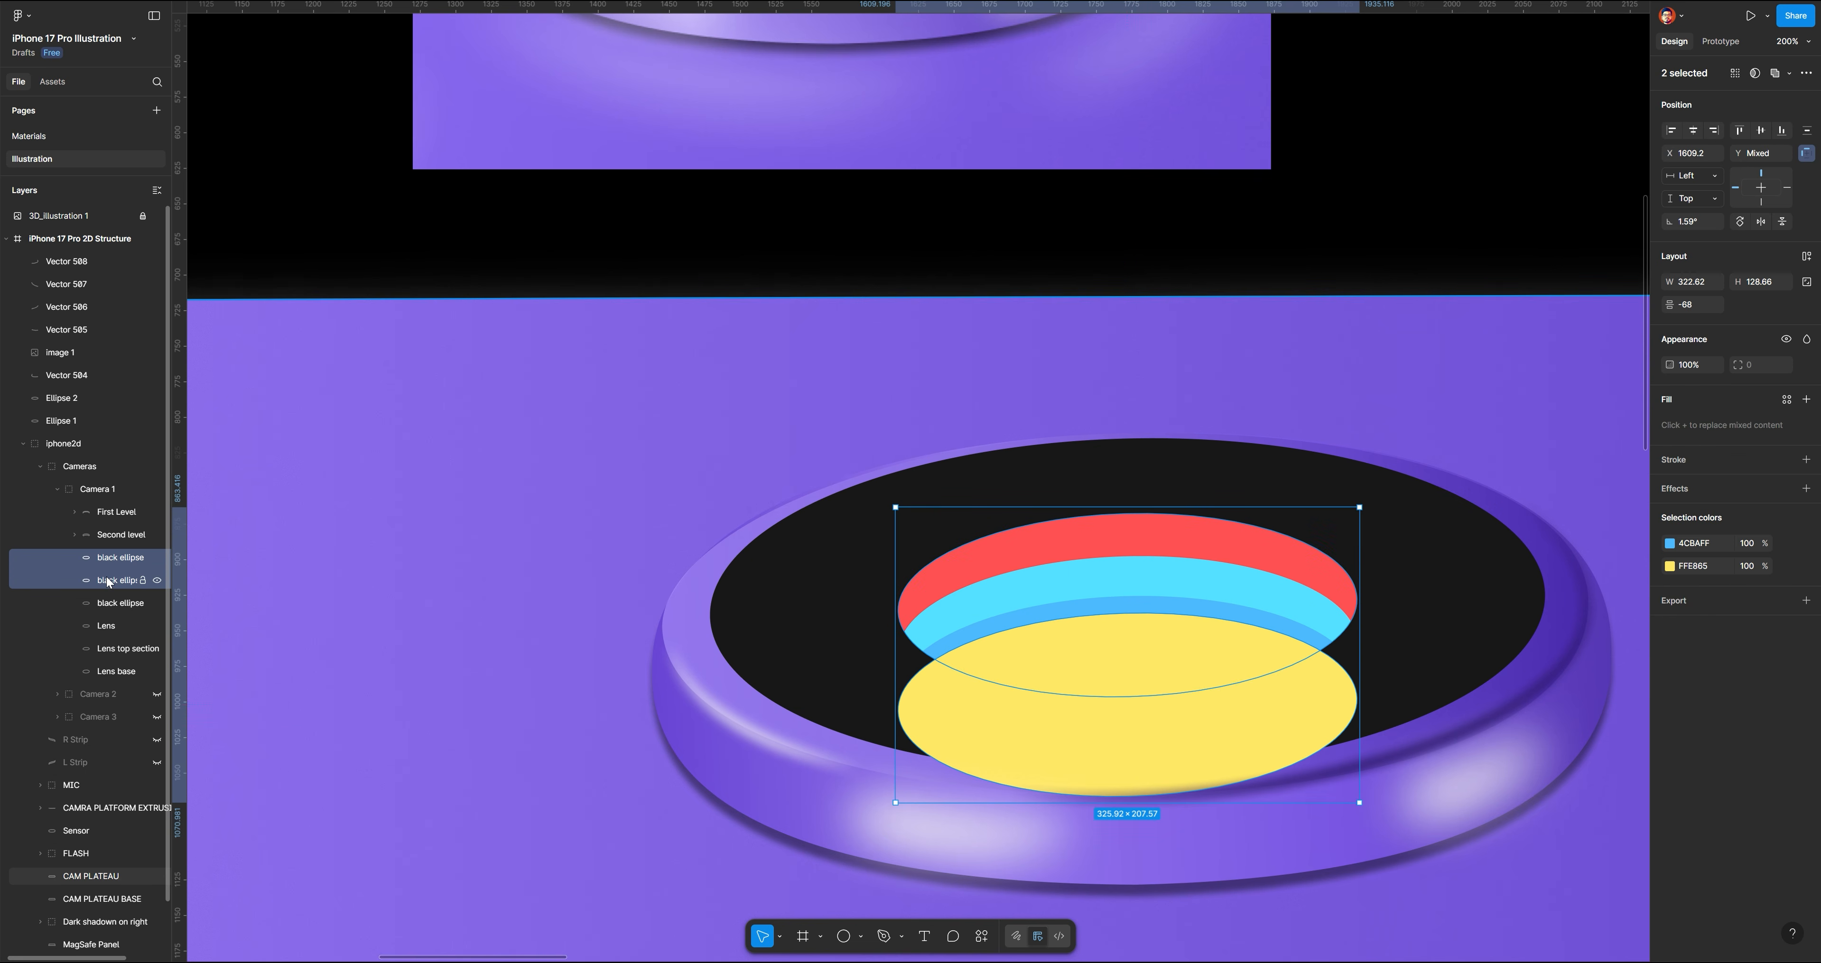
pyautogui.hotkey('ctrl', 'alt', 's')
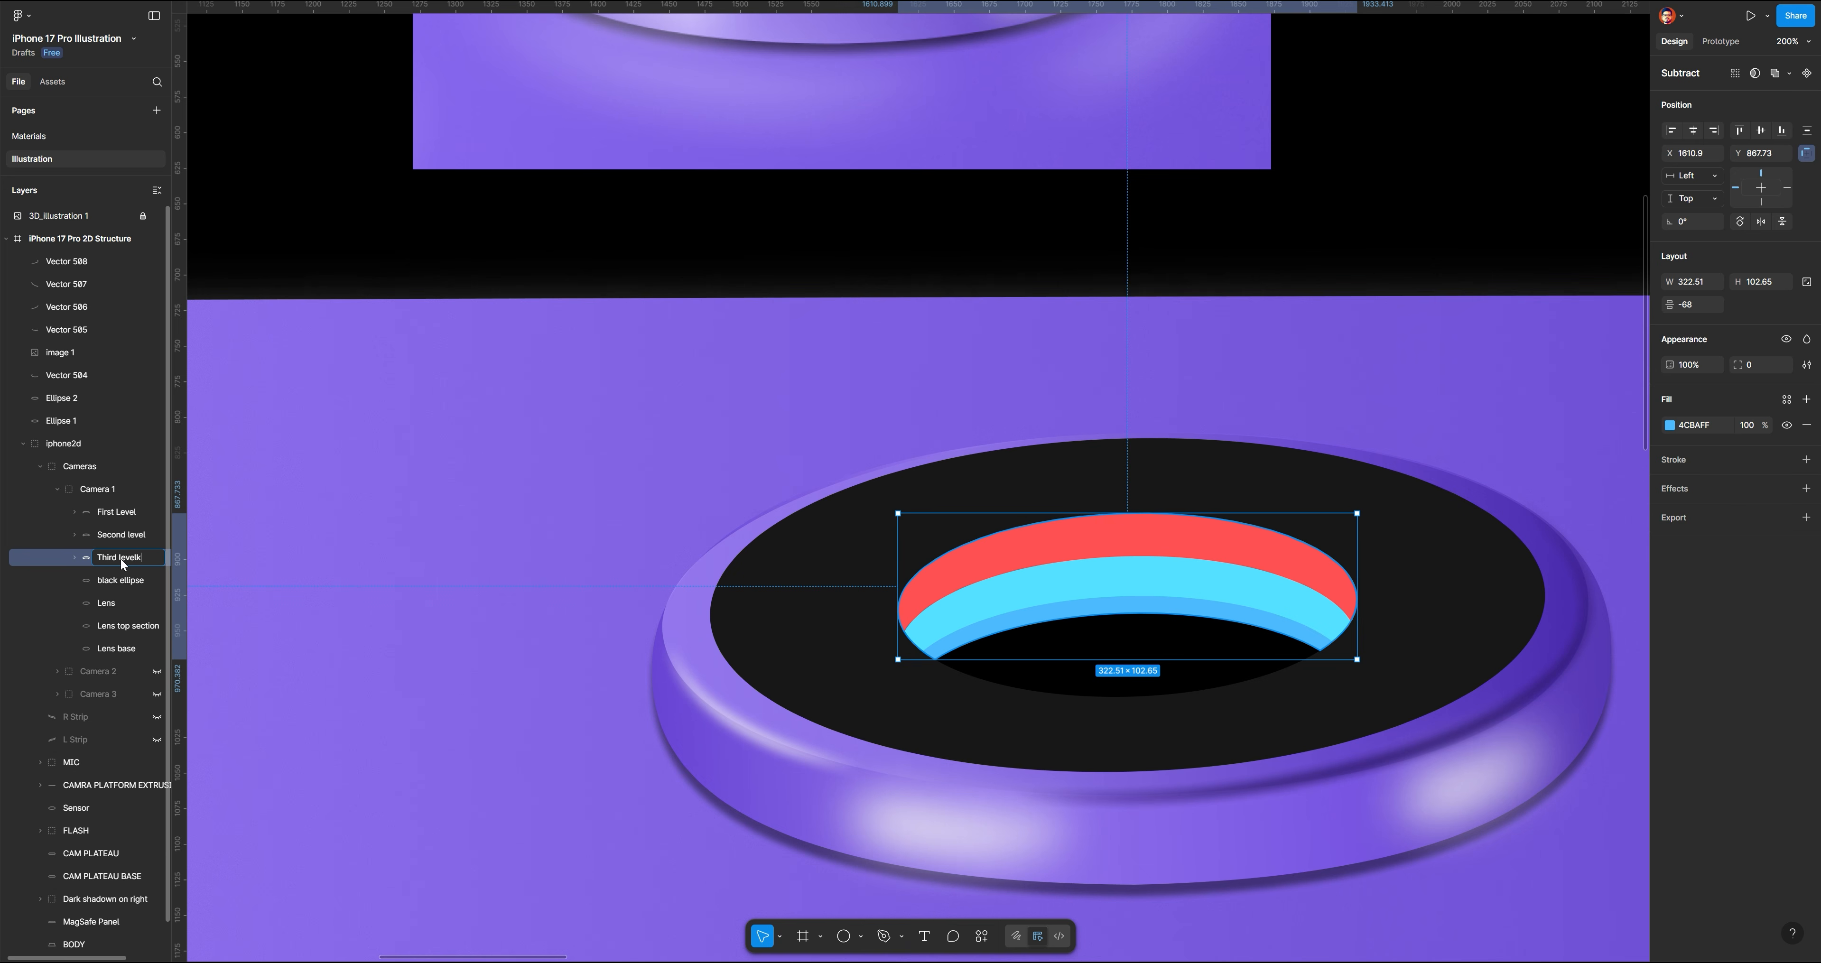
pyautogui.press('Return')
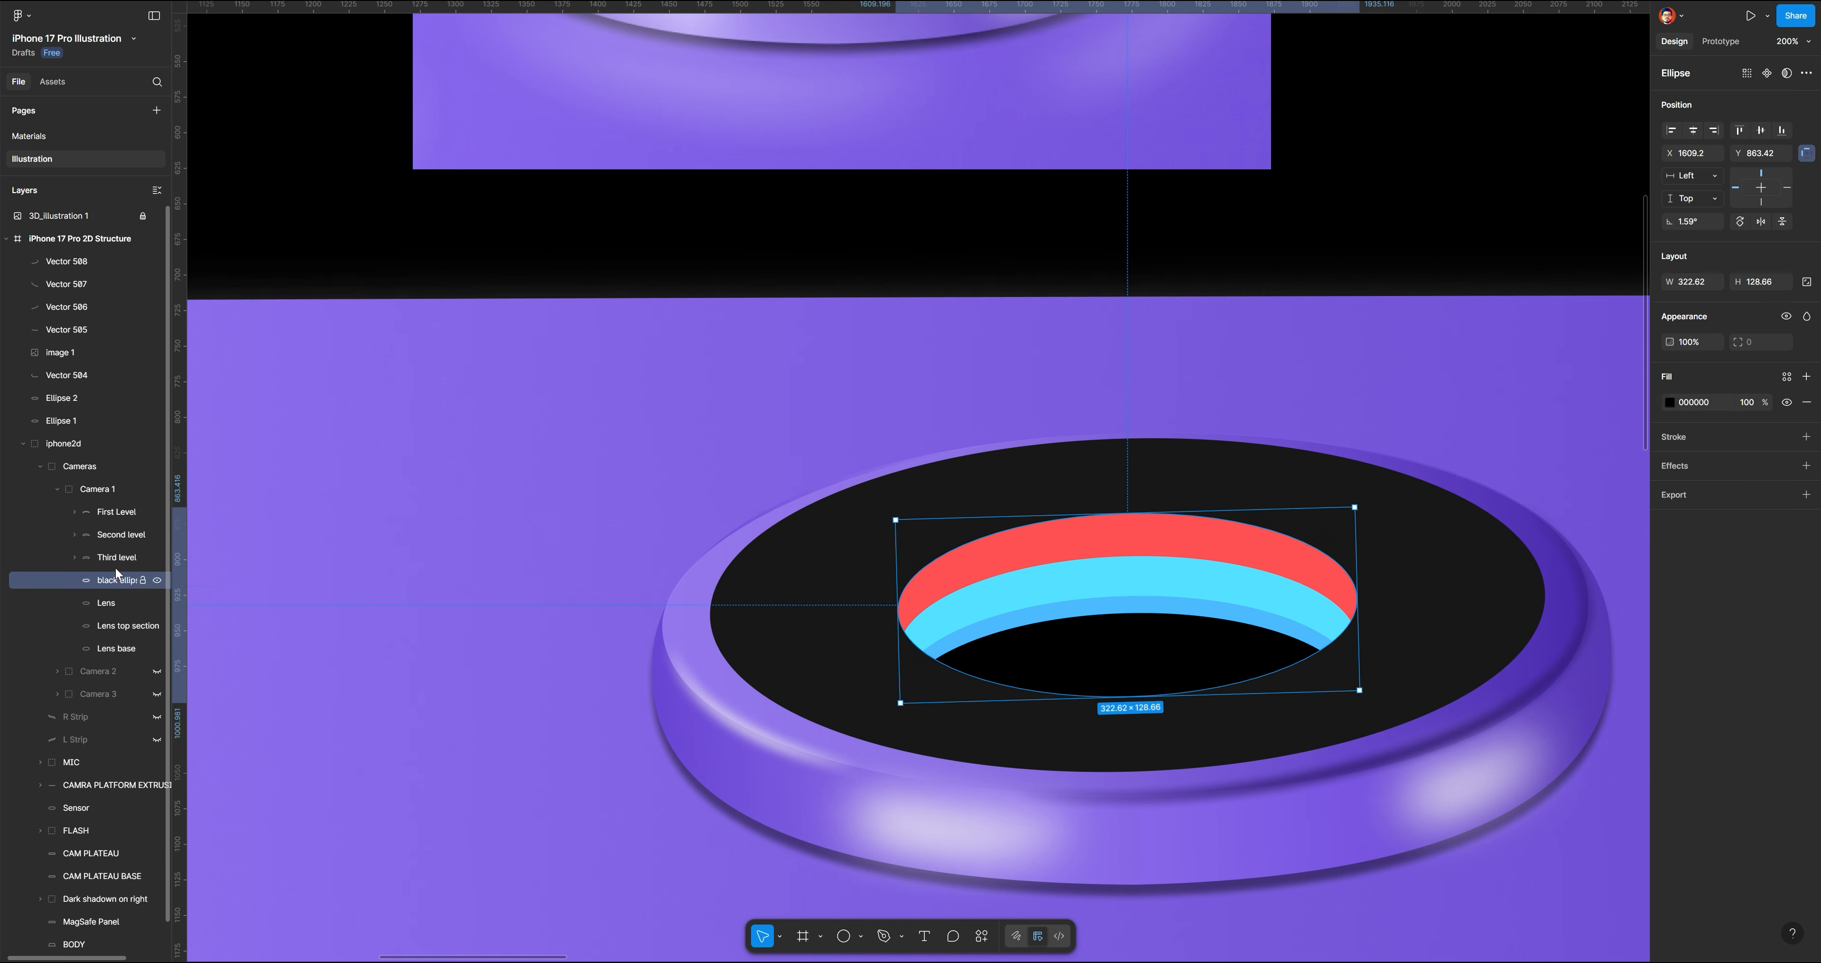
# Recolour the First Level shape with the dark grey sampled from the lens surface, lightened slightly to 1D1D1D
pyautogui.click(114, 512)
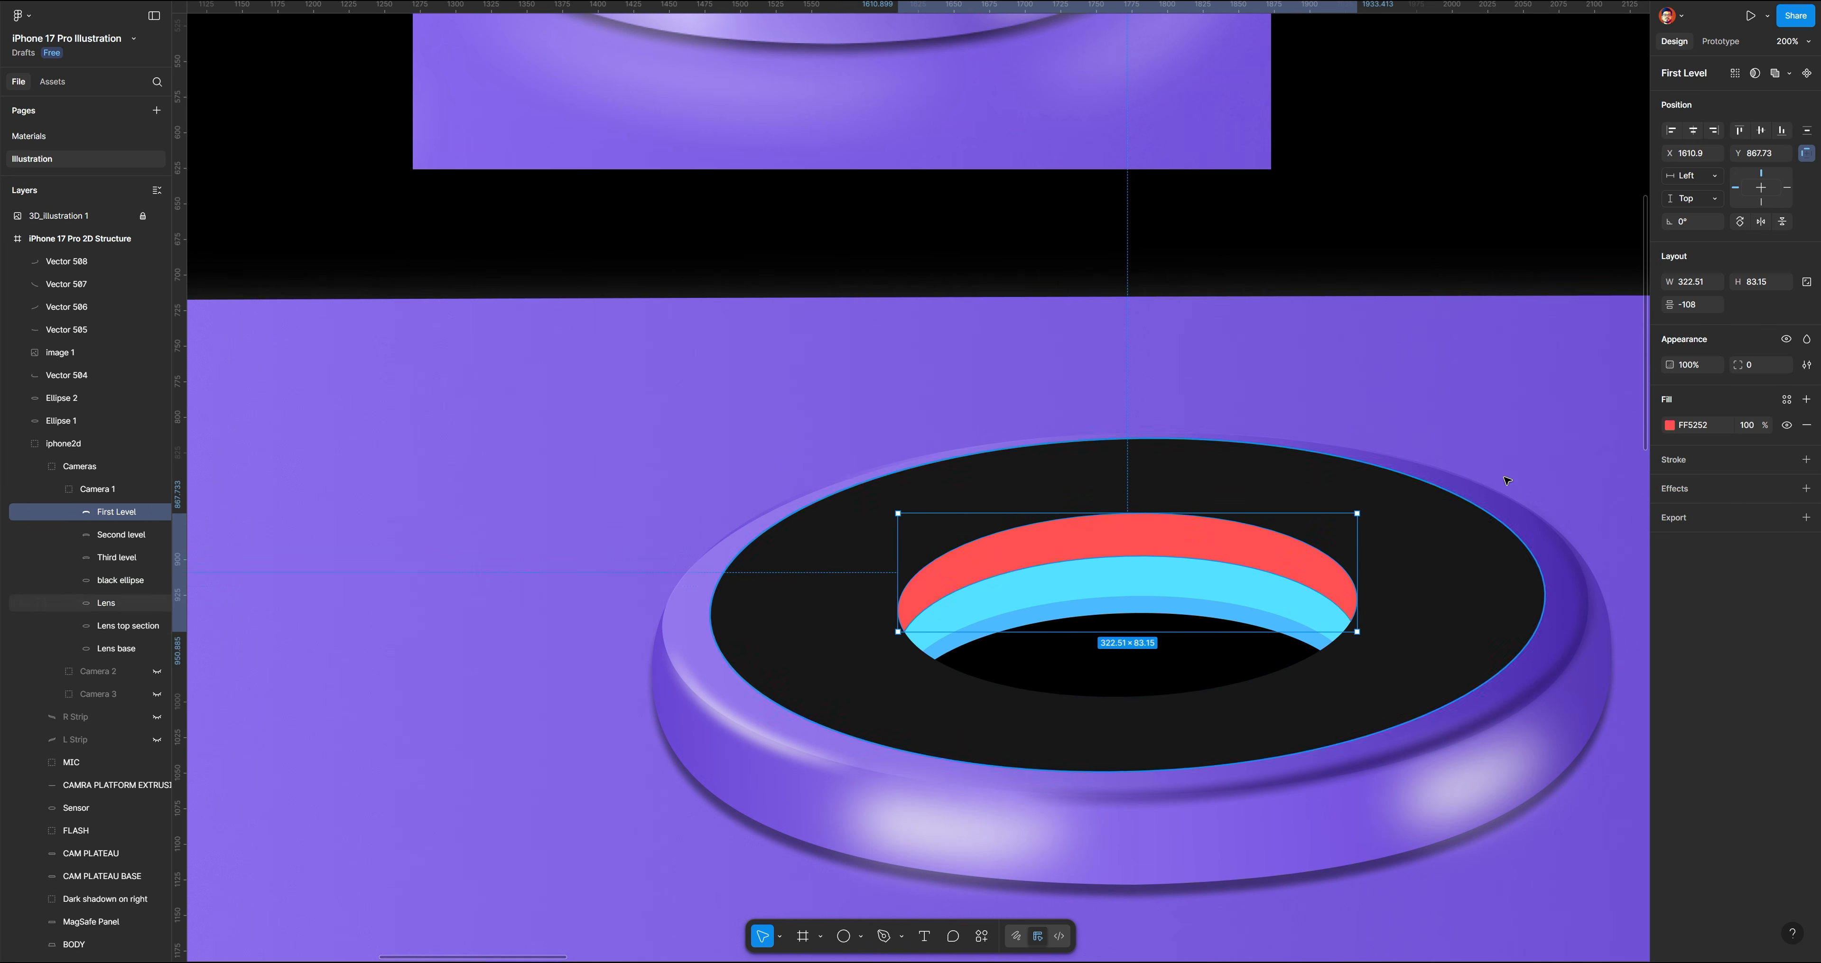
pyautogui.click(1669, 425)
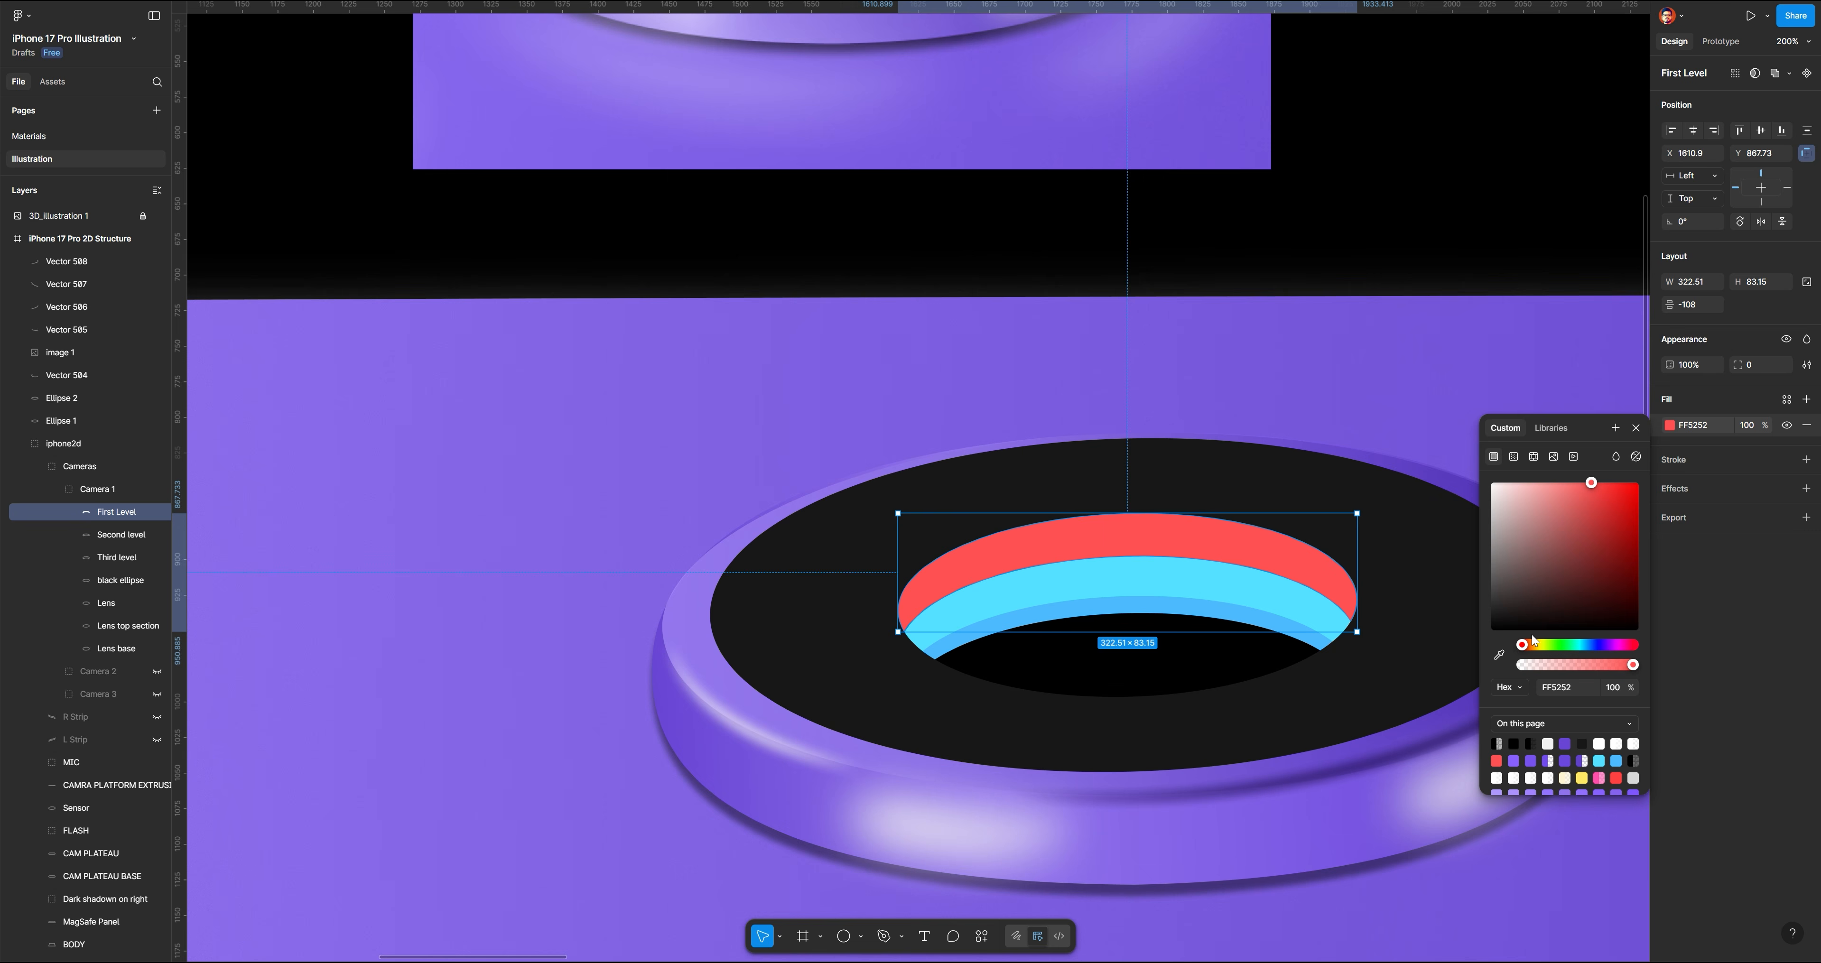
pyautogui.click(1499, 655)
pyautogui.click(1379, 535)
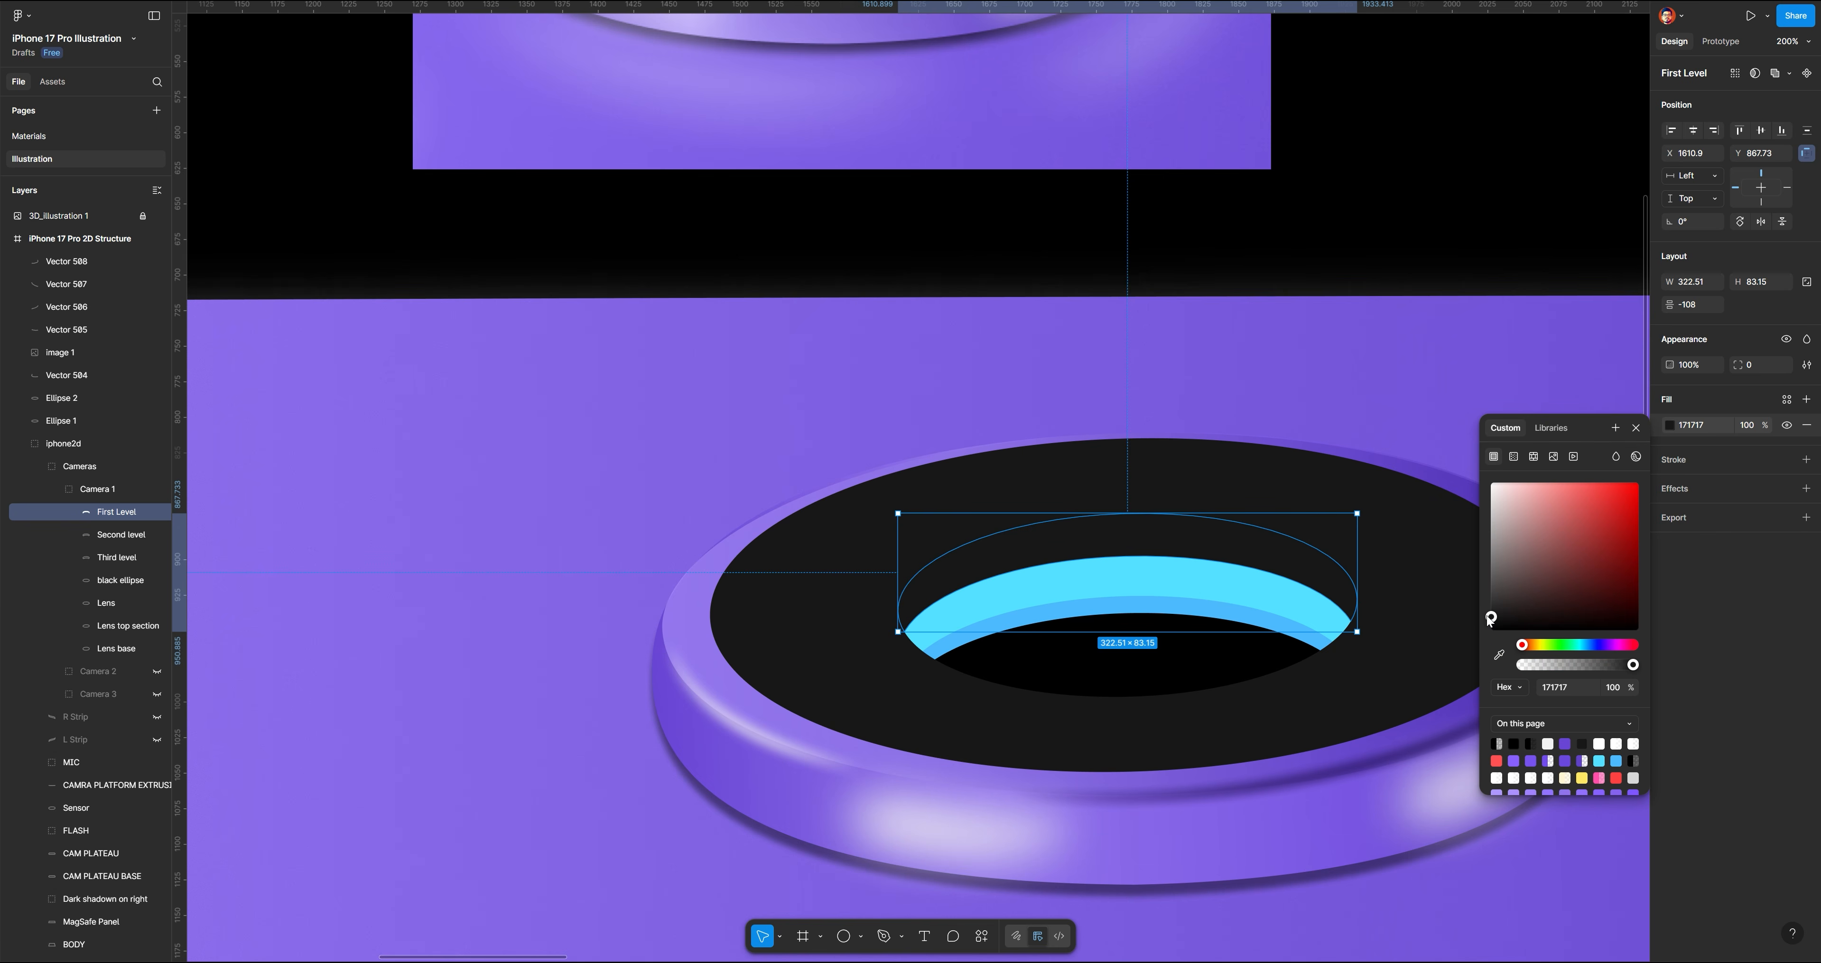
pyautogui.moveTo(1490, 618); pyautogui.dragTo(1484, 613)
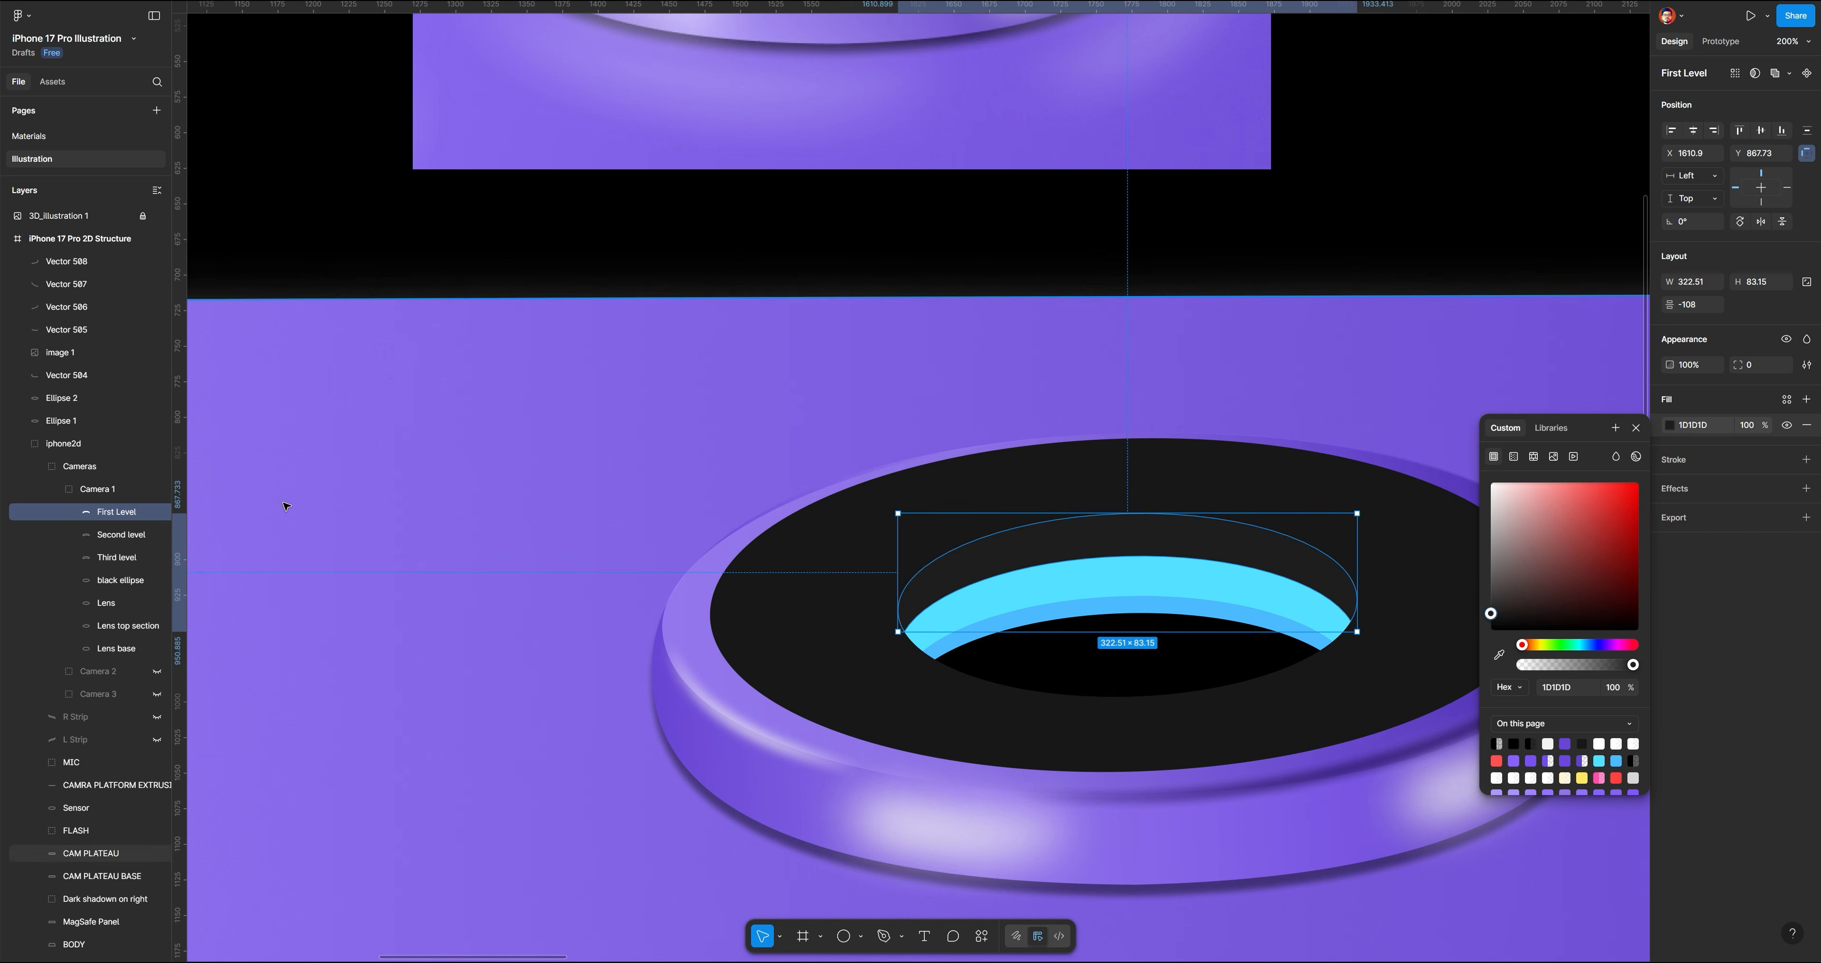
# Change the Second level shape's fill to a linear gradient and add a middle stop at 52%
pyautogui.click(128, 537)
pyautogui.click(1670, 425)
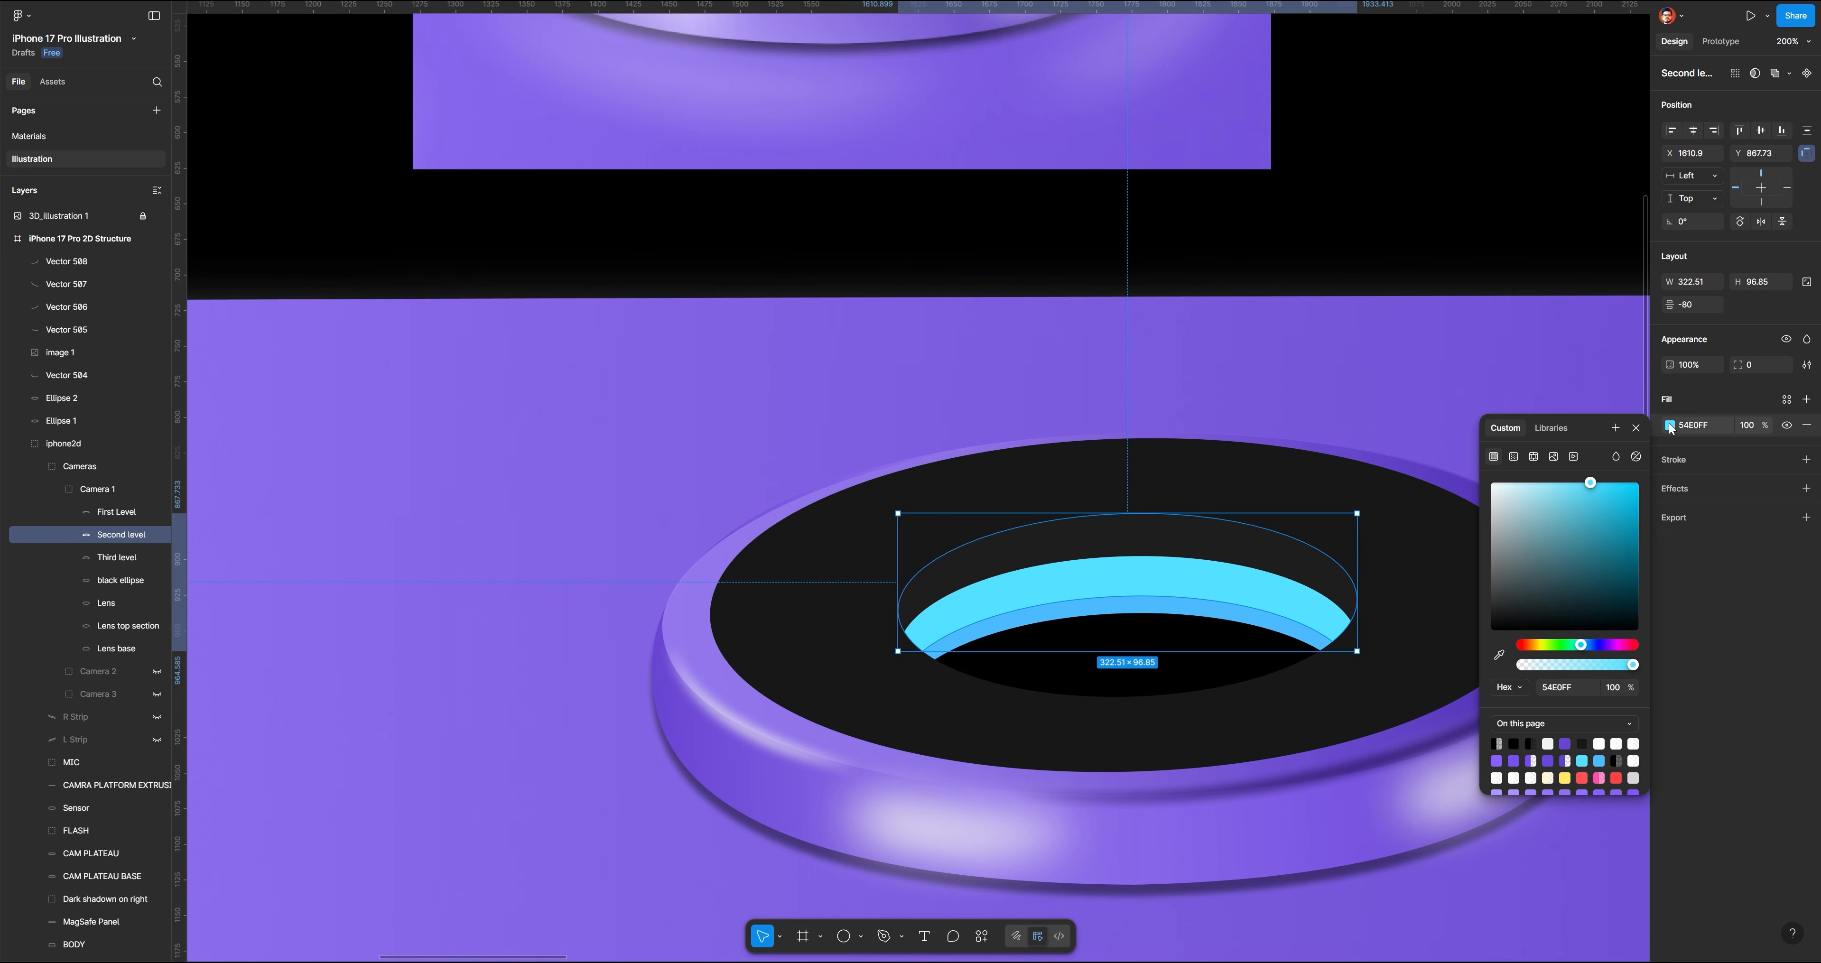
pyautogui.click(1514, 458)
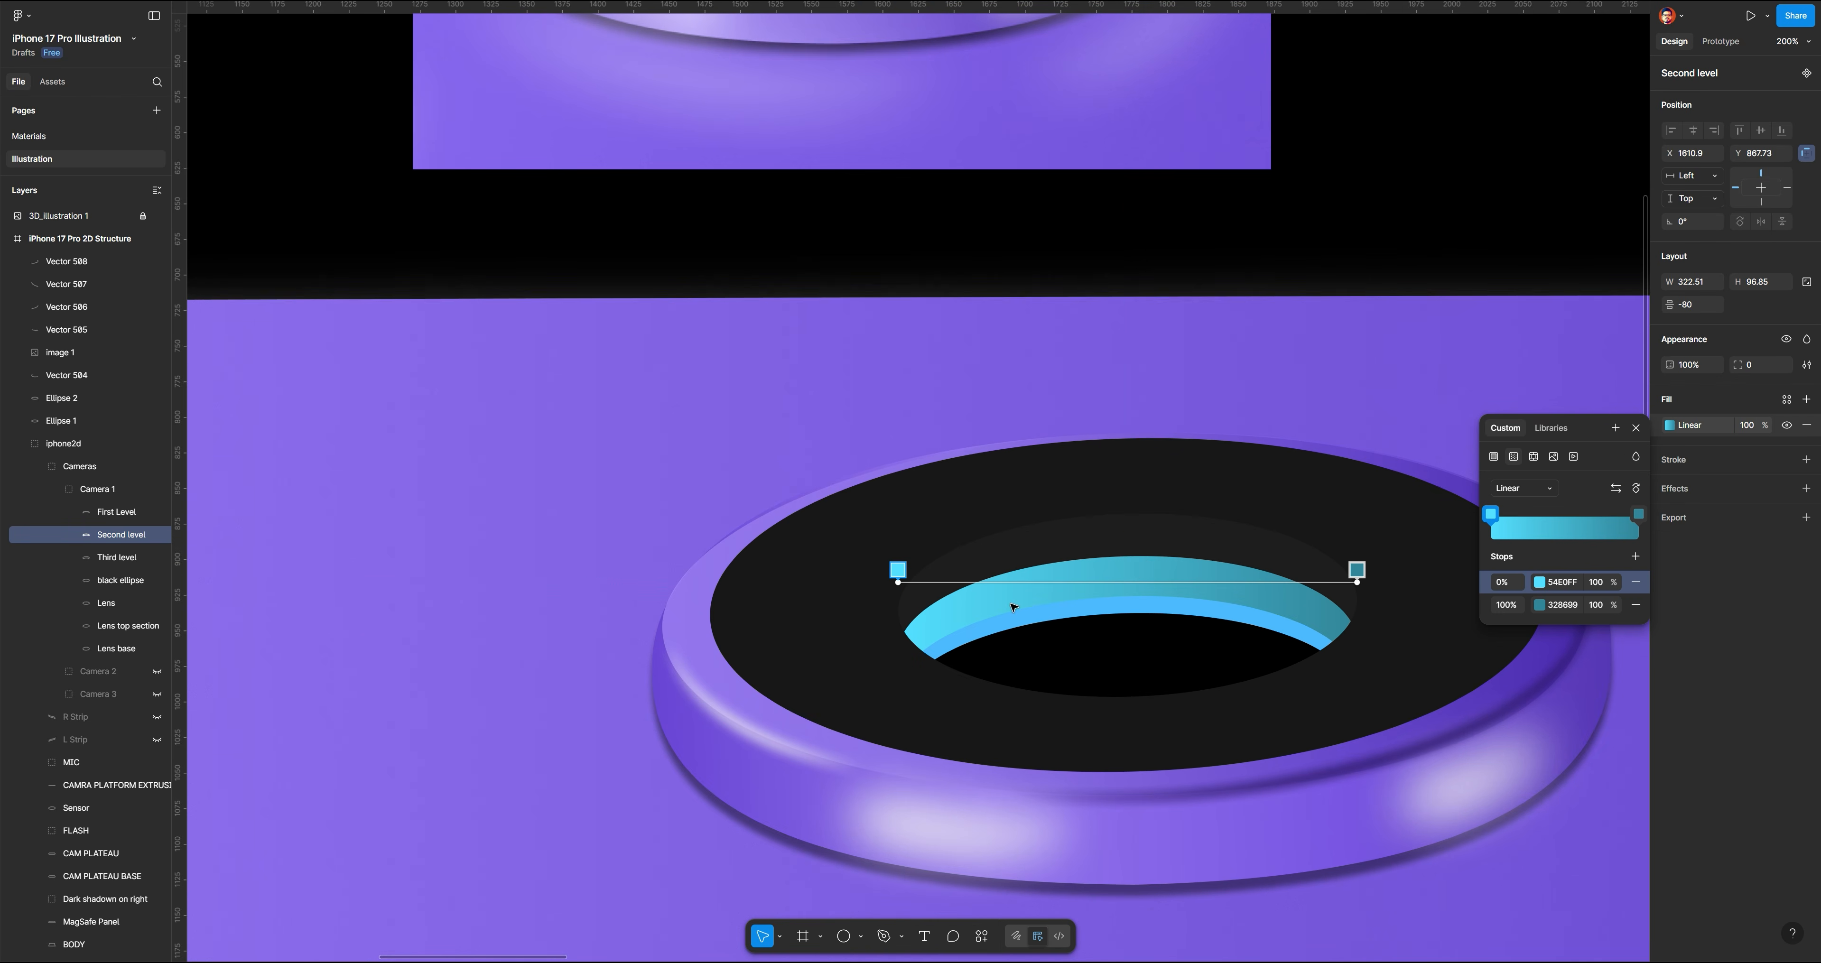
pyautogui.click(1136, 581)
pyautogui.click(896, 571)
pyautogui.hotkey('alt', 'shift', 's')
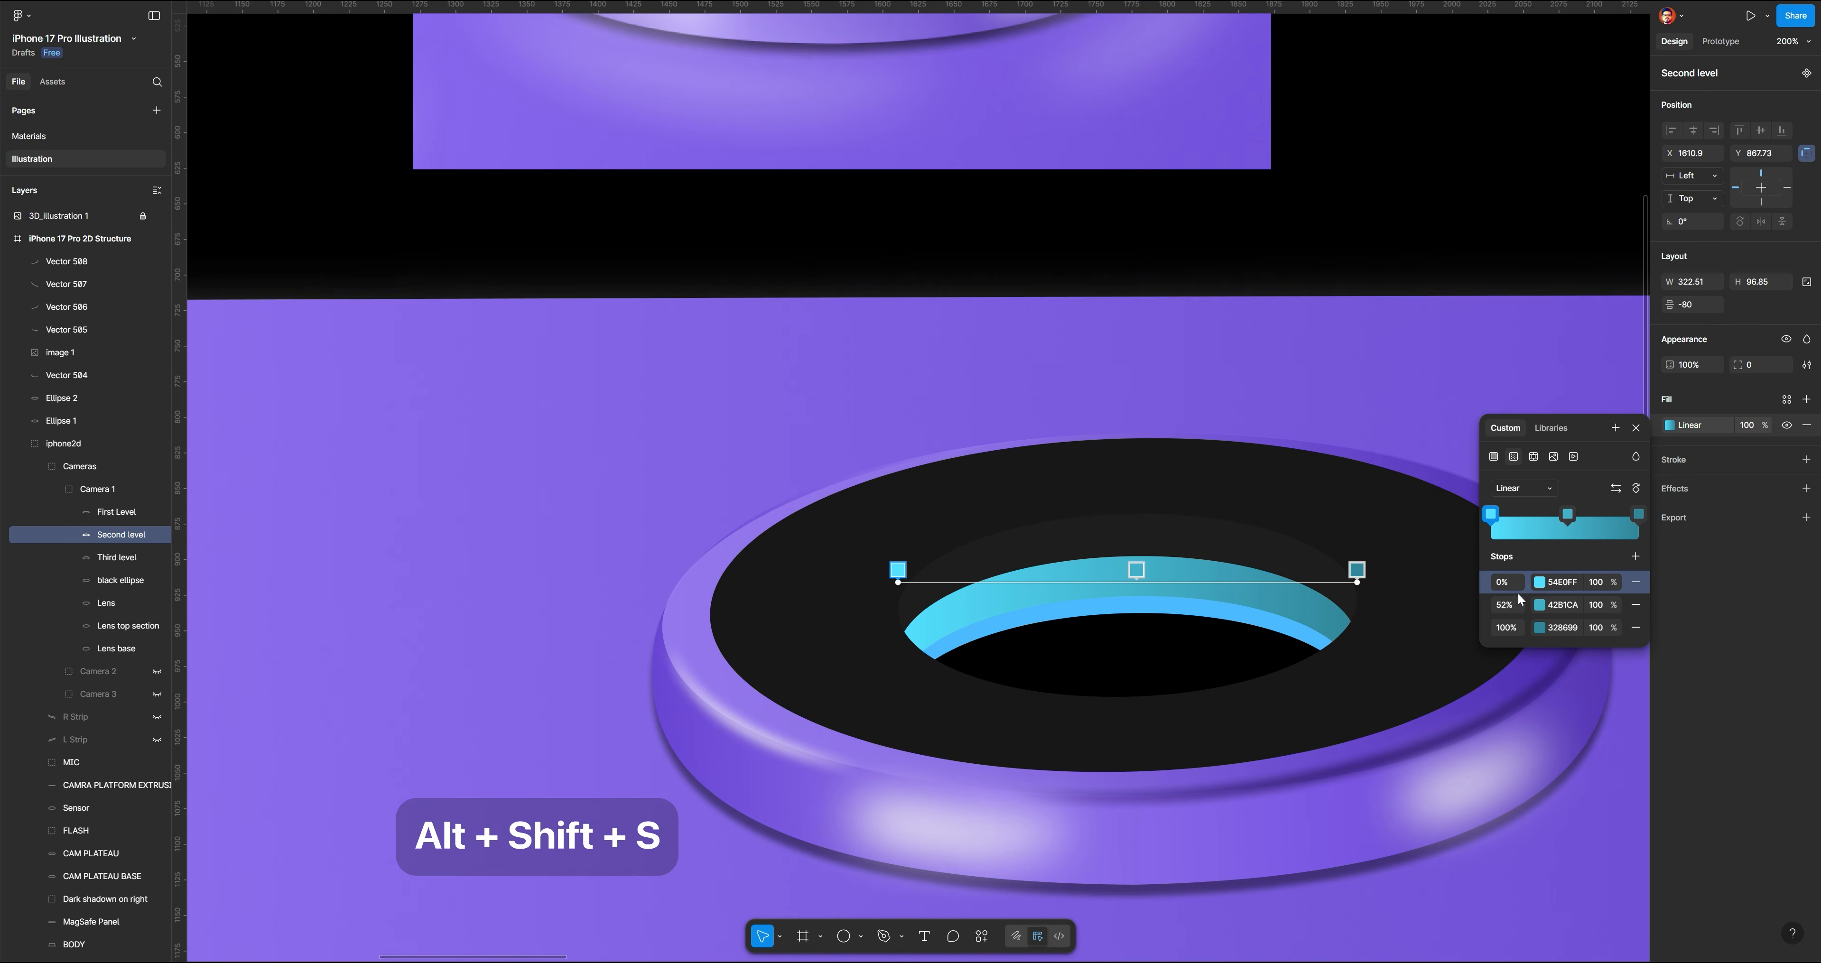
# Set both end stops of the Second level gradient to the sampled dark grey 1D1D1D and the middle stop to 292929
pyautogui.click(1540, 582)
pyautogui.click(1328, 785)
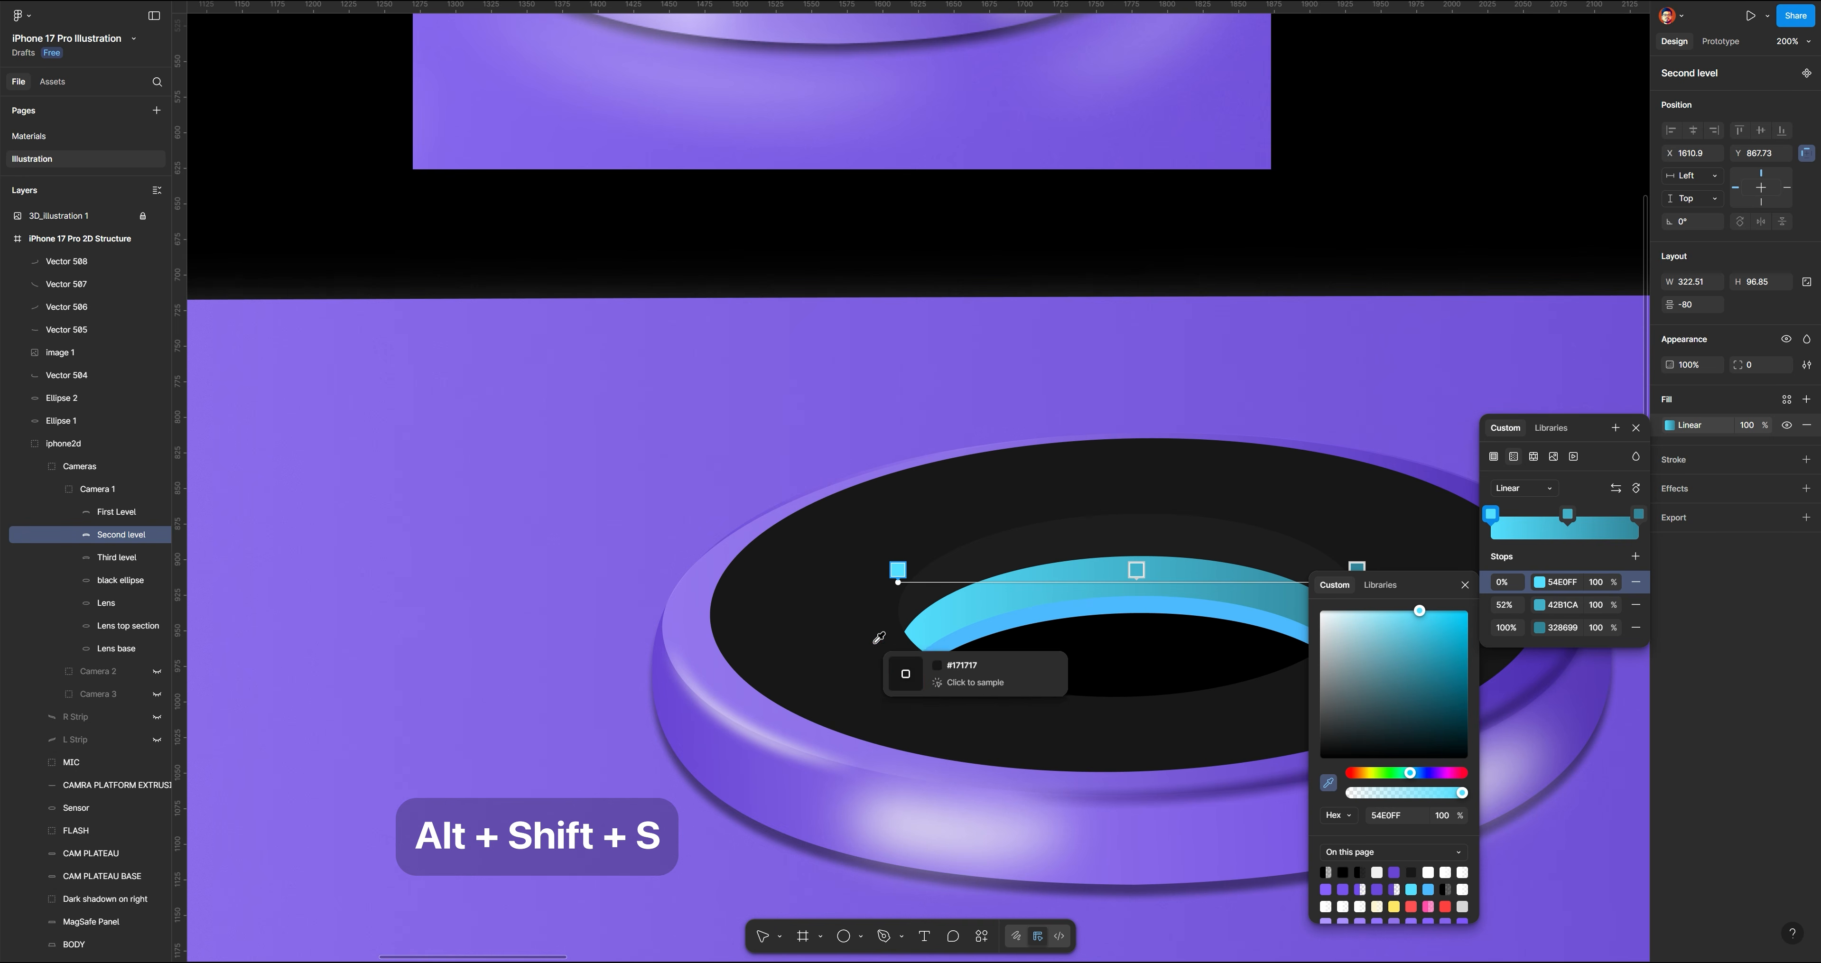
pyautogui.click(885, 633)
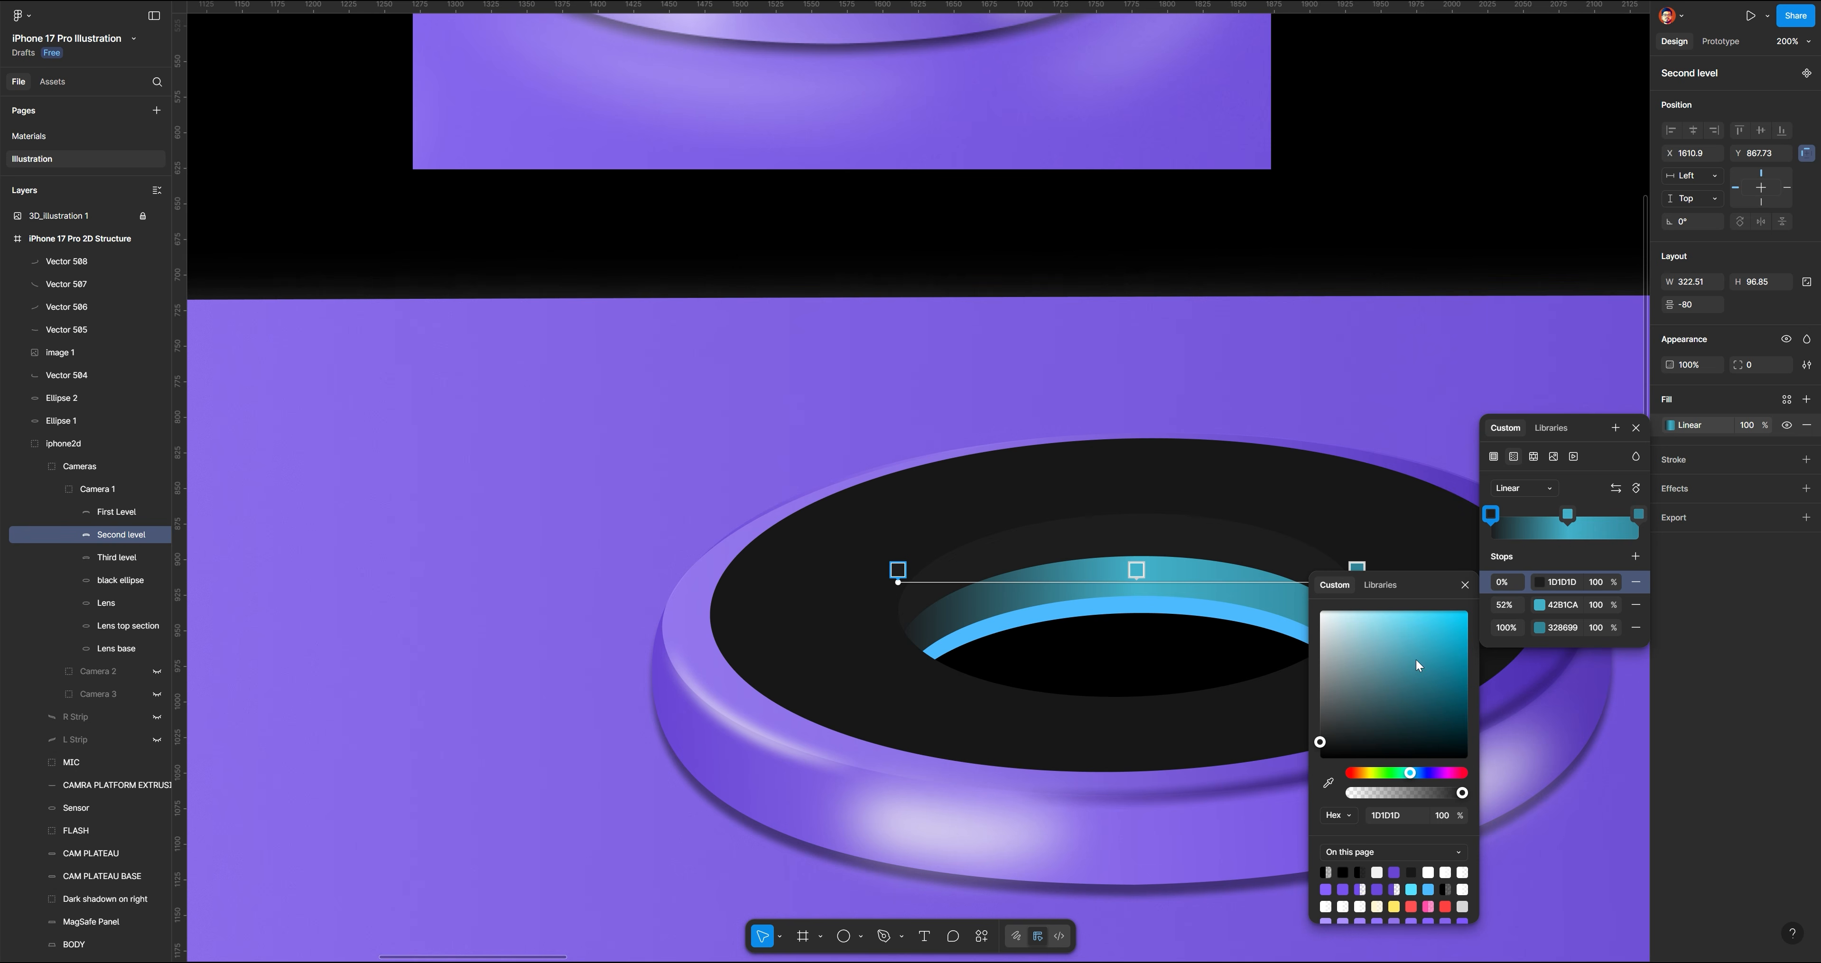
pyautogui.click(1540, 630)
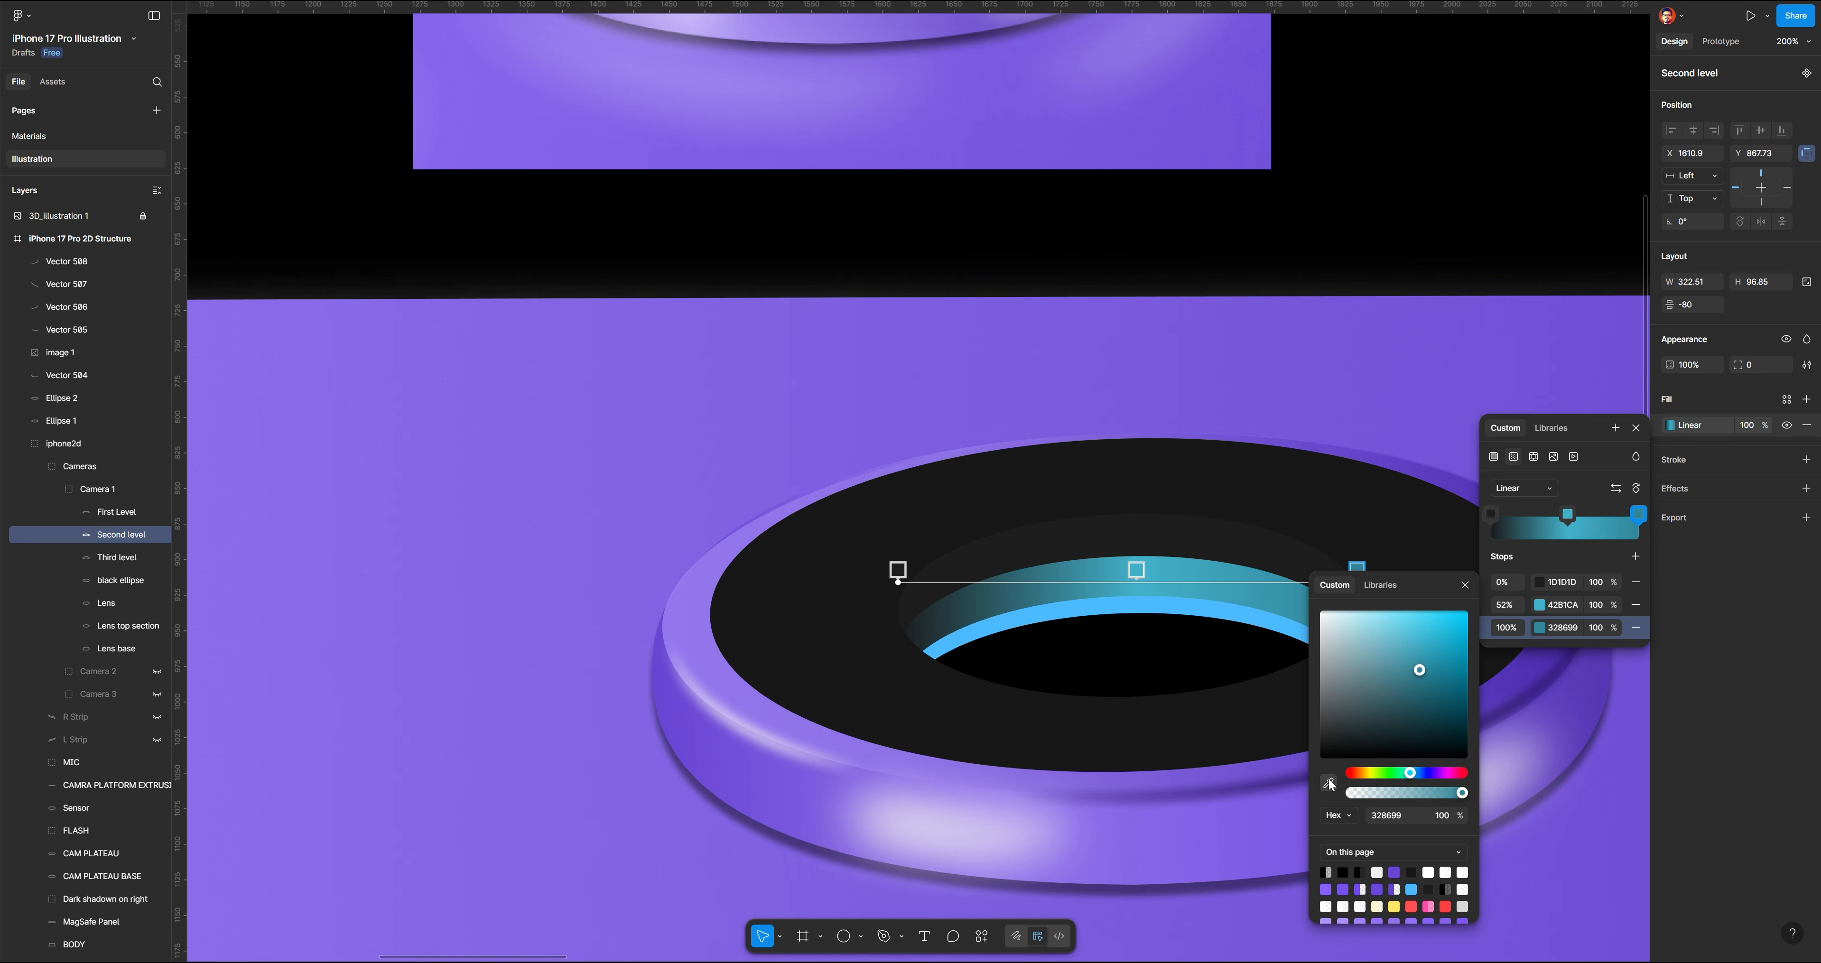
pyautogui.click(1328, 783)
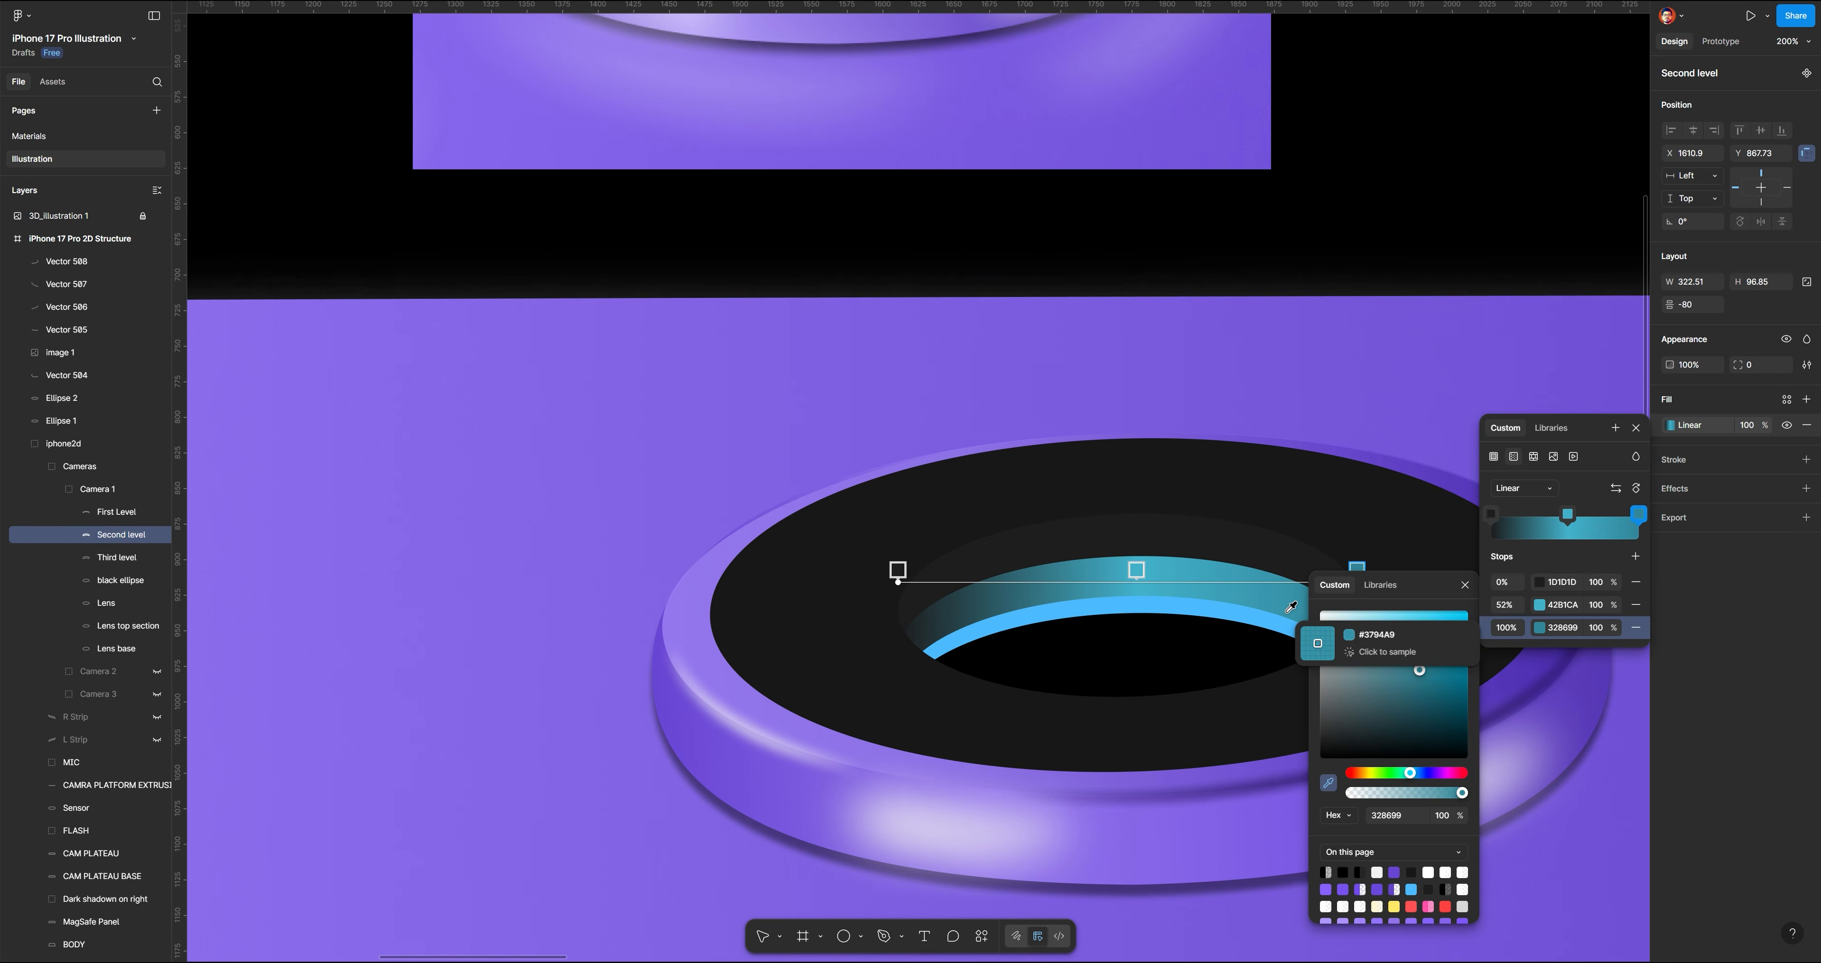
pyautogui.click(1312, 564)
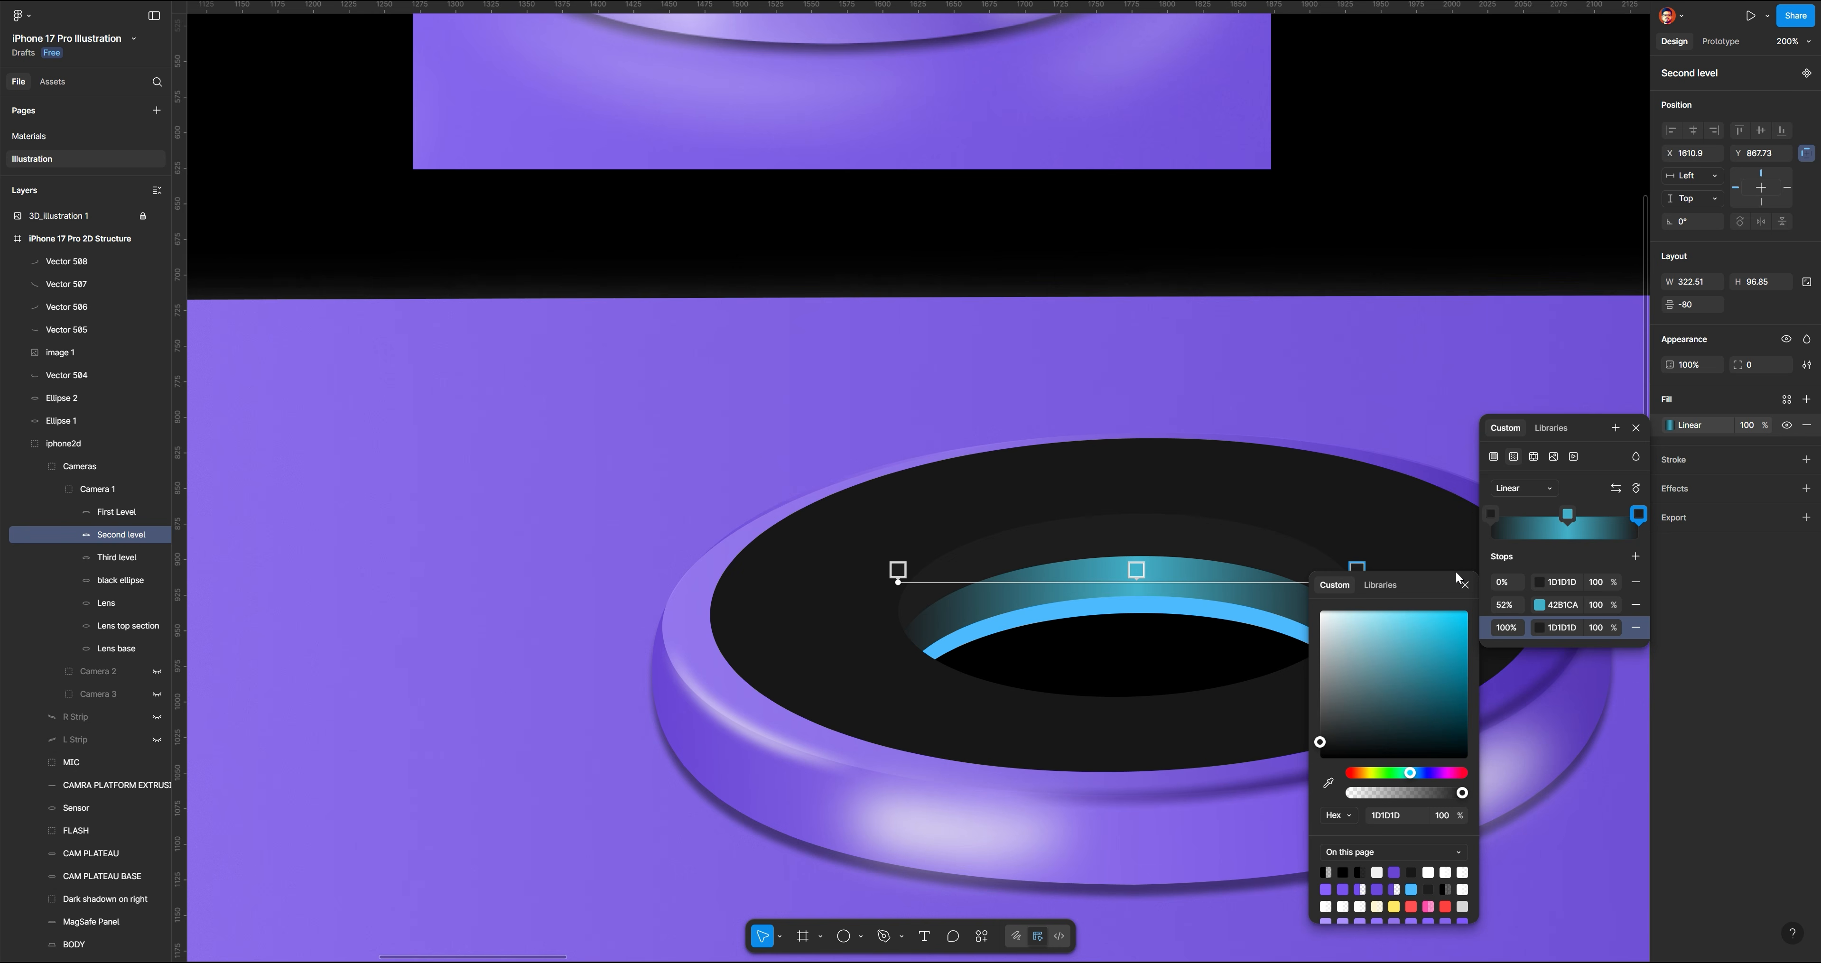
pyautogui.click(1132, 571)
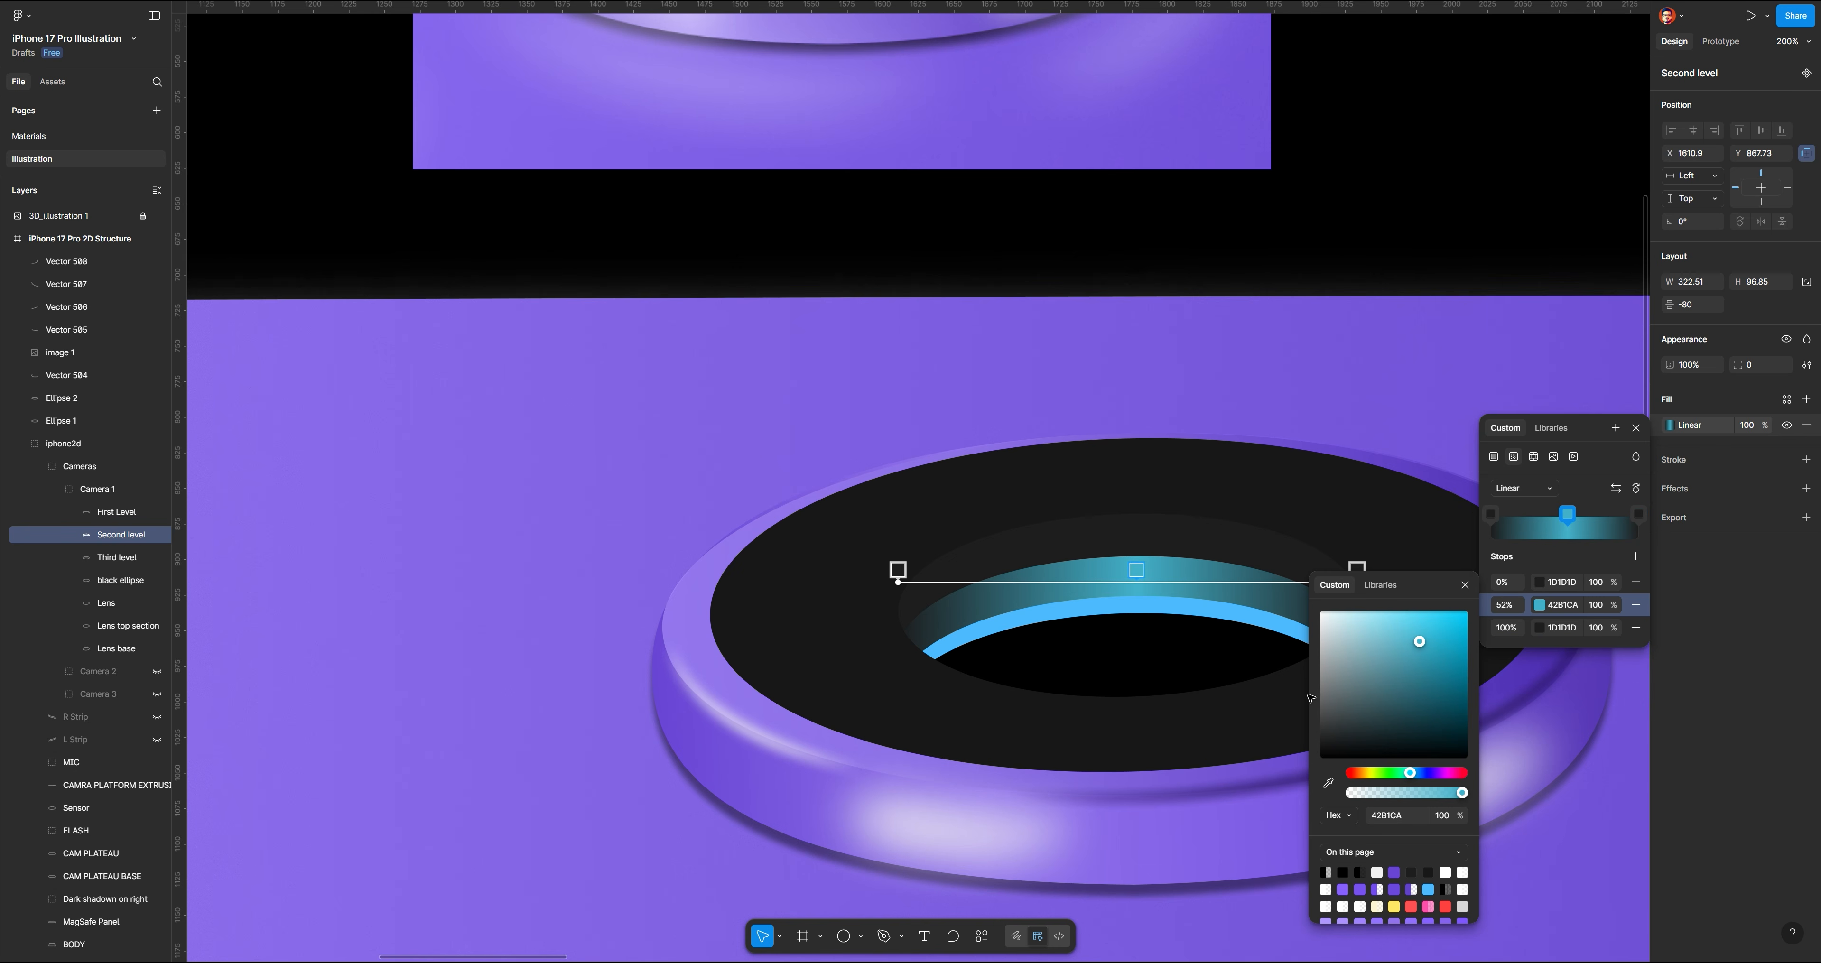
pyautogui.moveTo(1334, 738); pyautogui.dragTo(1304, 740)
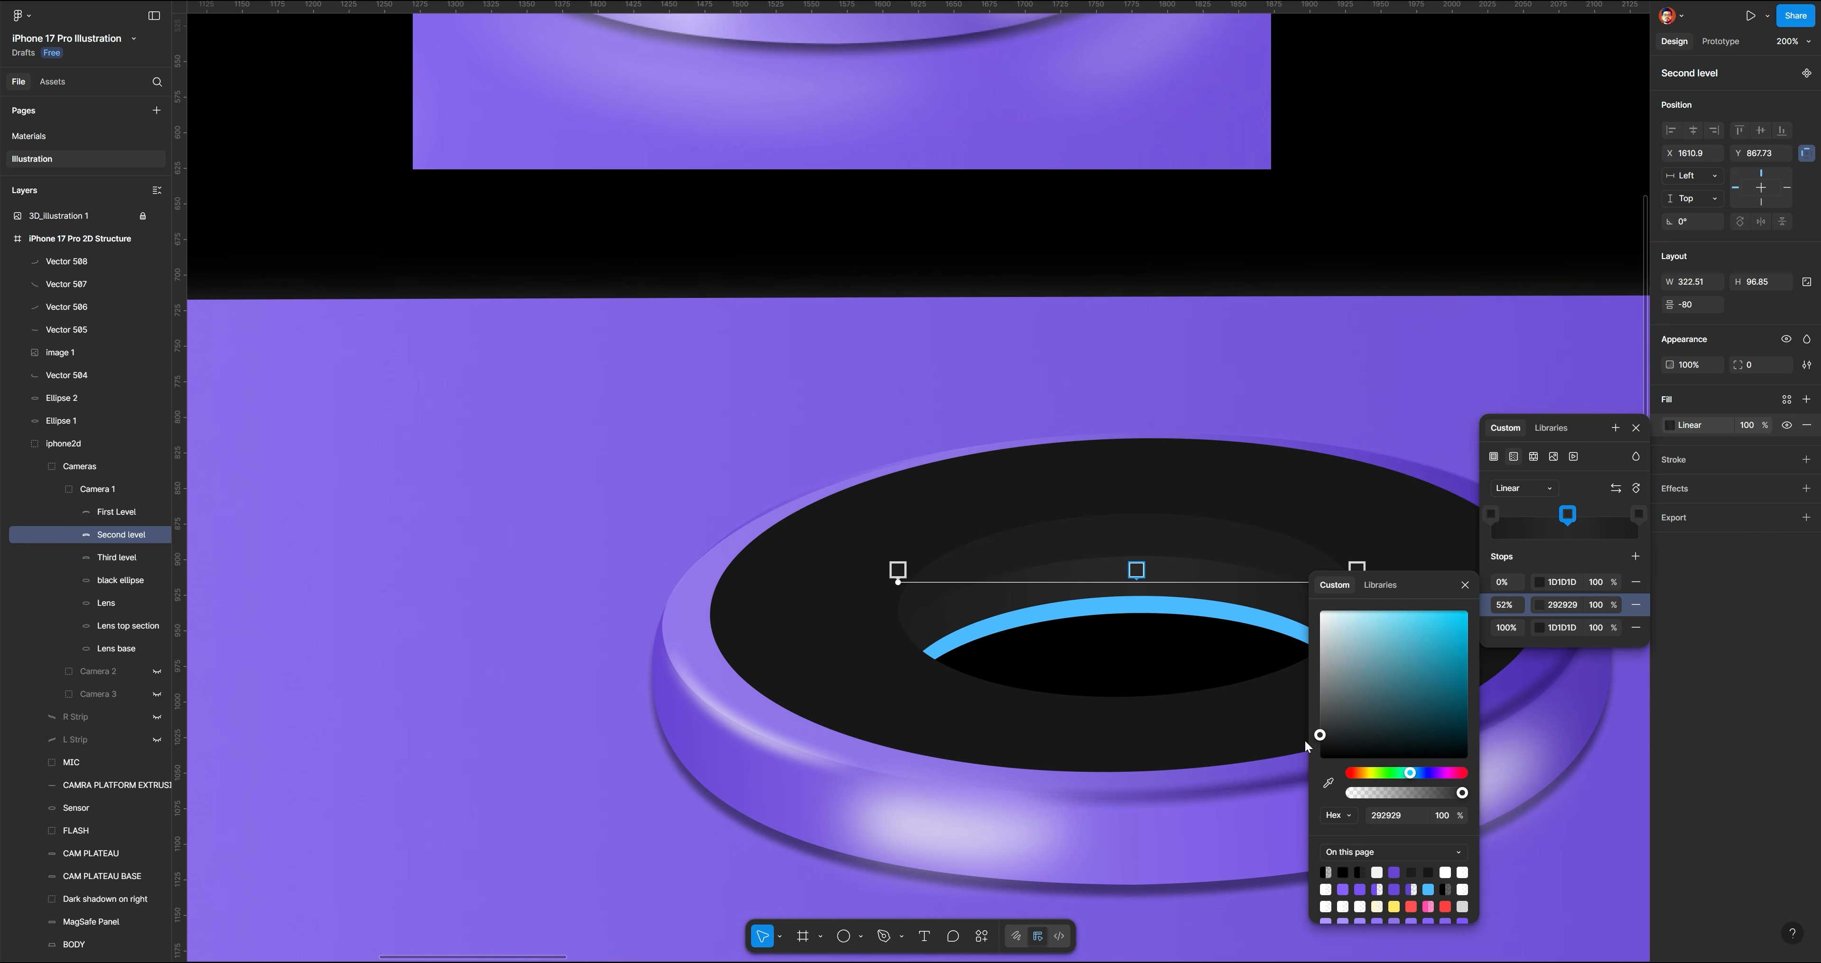
# Recolour the Third level shape with the near-black 0D0D0D
pyautogui.click(117, 558)
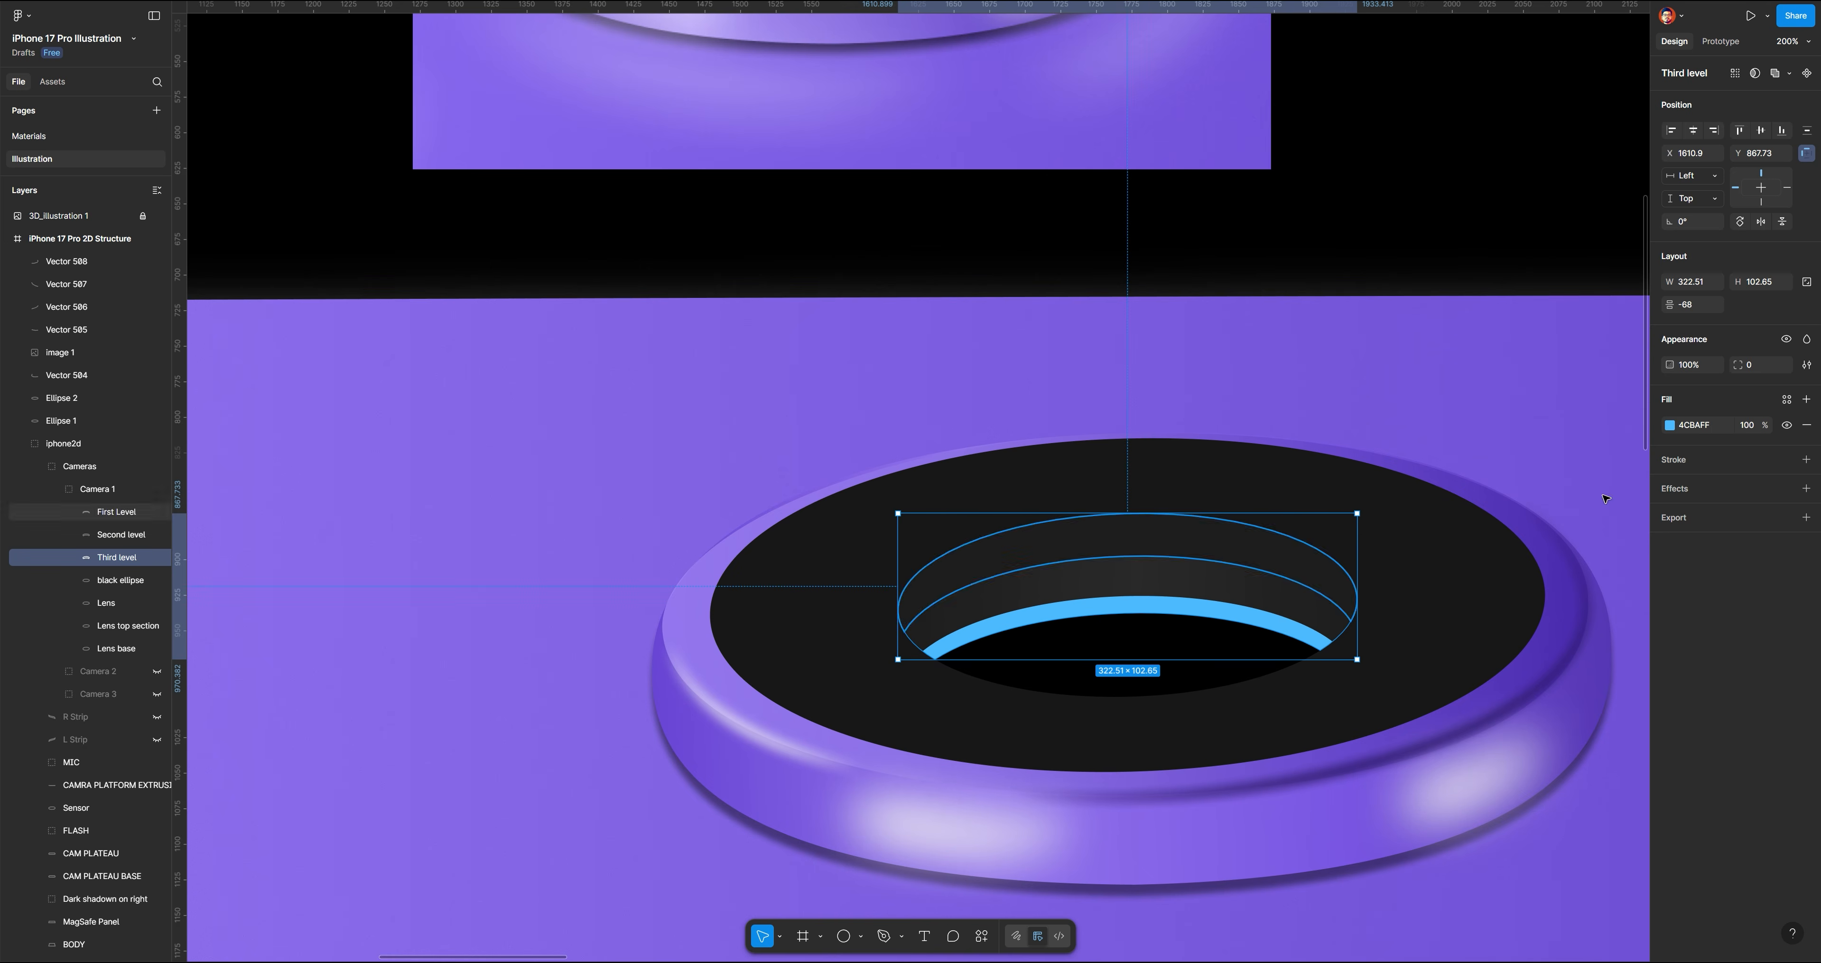
pyautogui.click(1670, 425)
pyautogui.moveTo(1523, 594); pyautogui.dragTo(1465, 634)
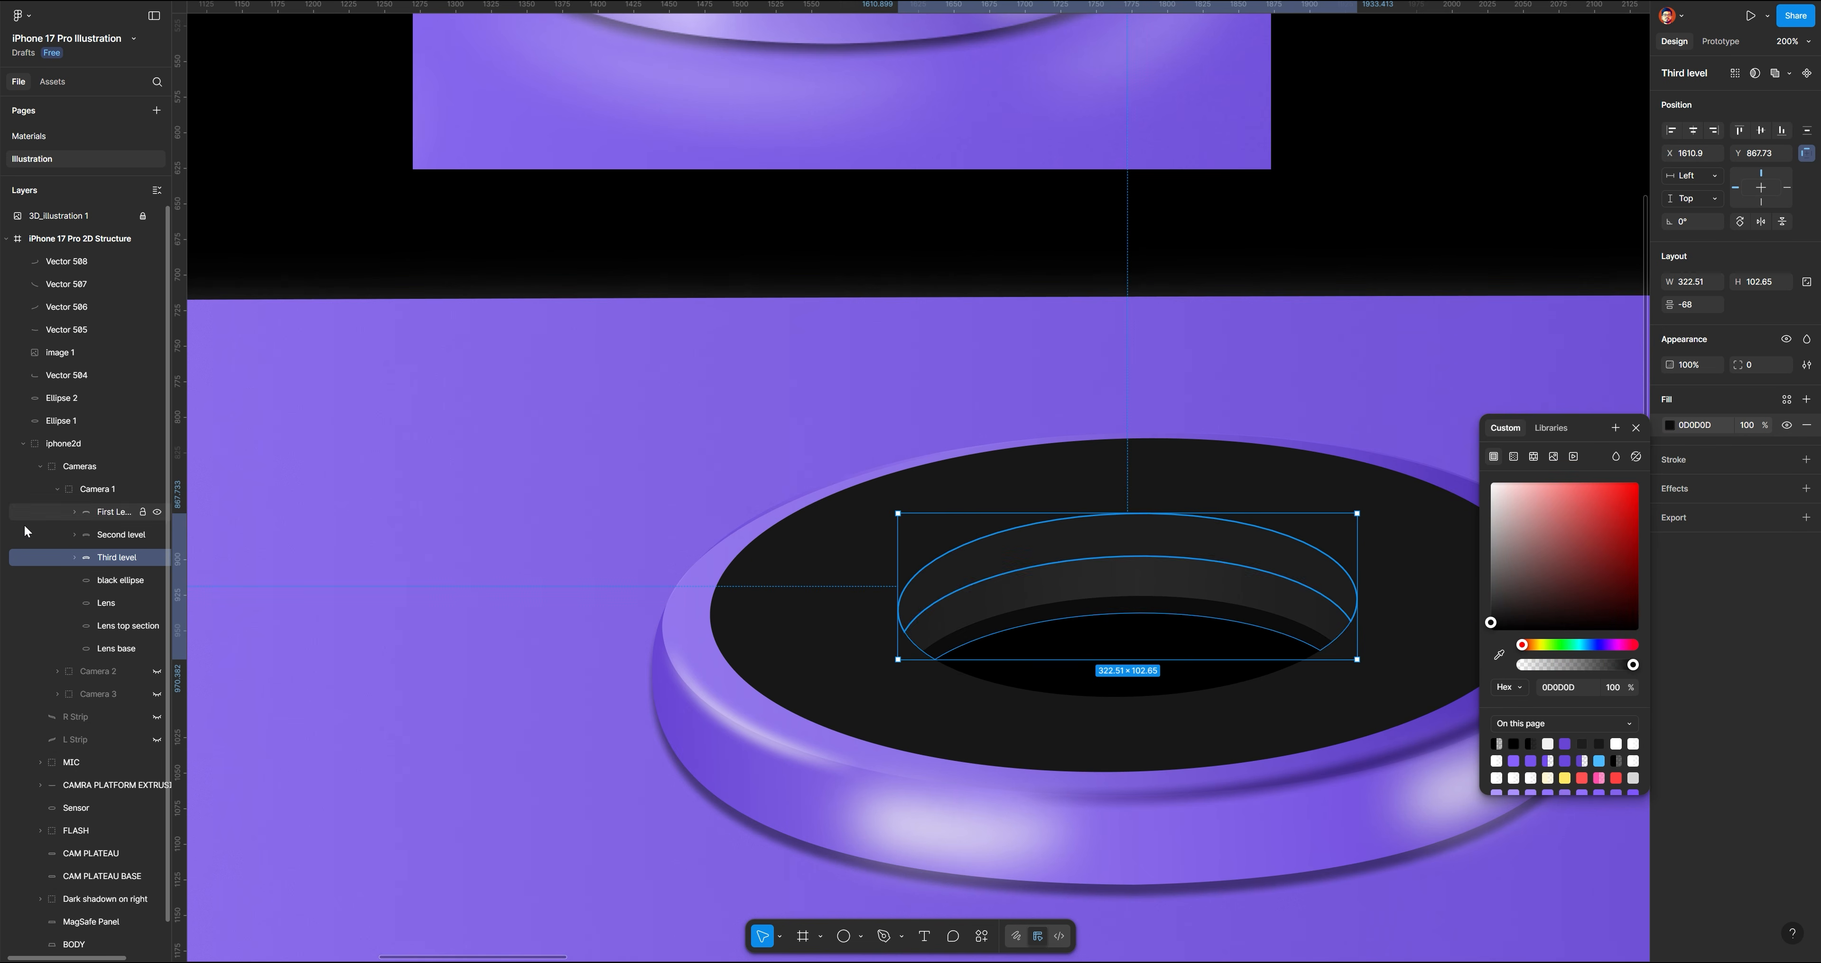
# Darken the First Level shape's fill to 111111 to match the reference camera image
pyautogui.click(91, 513)
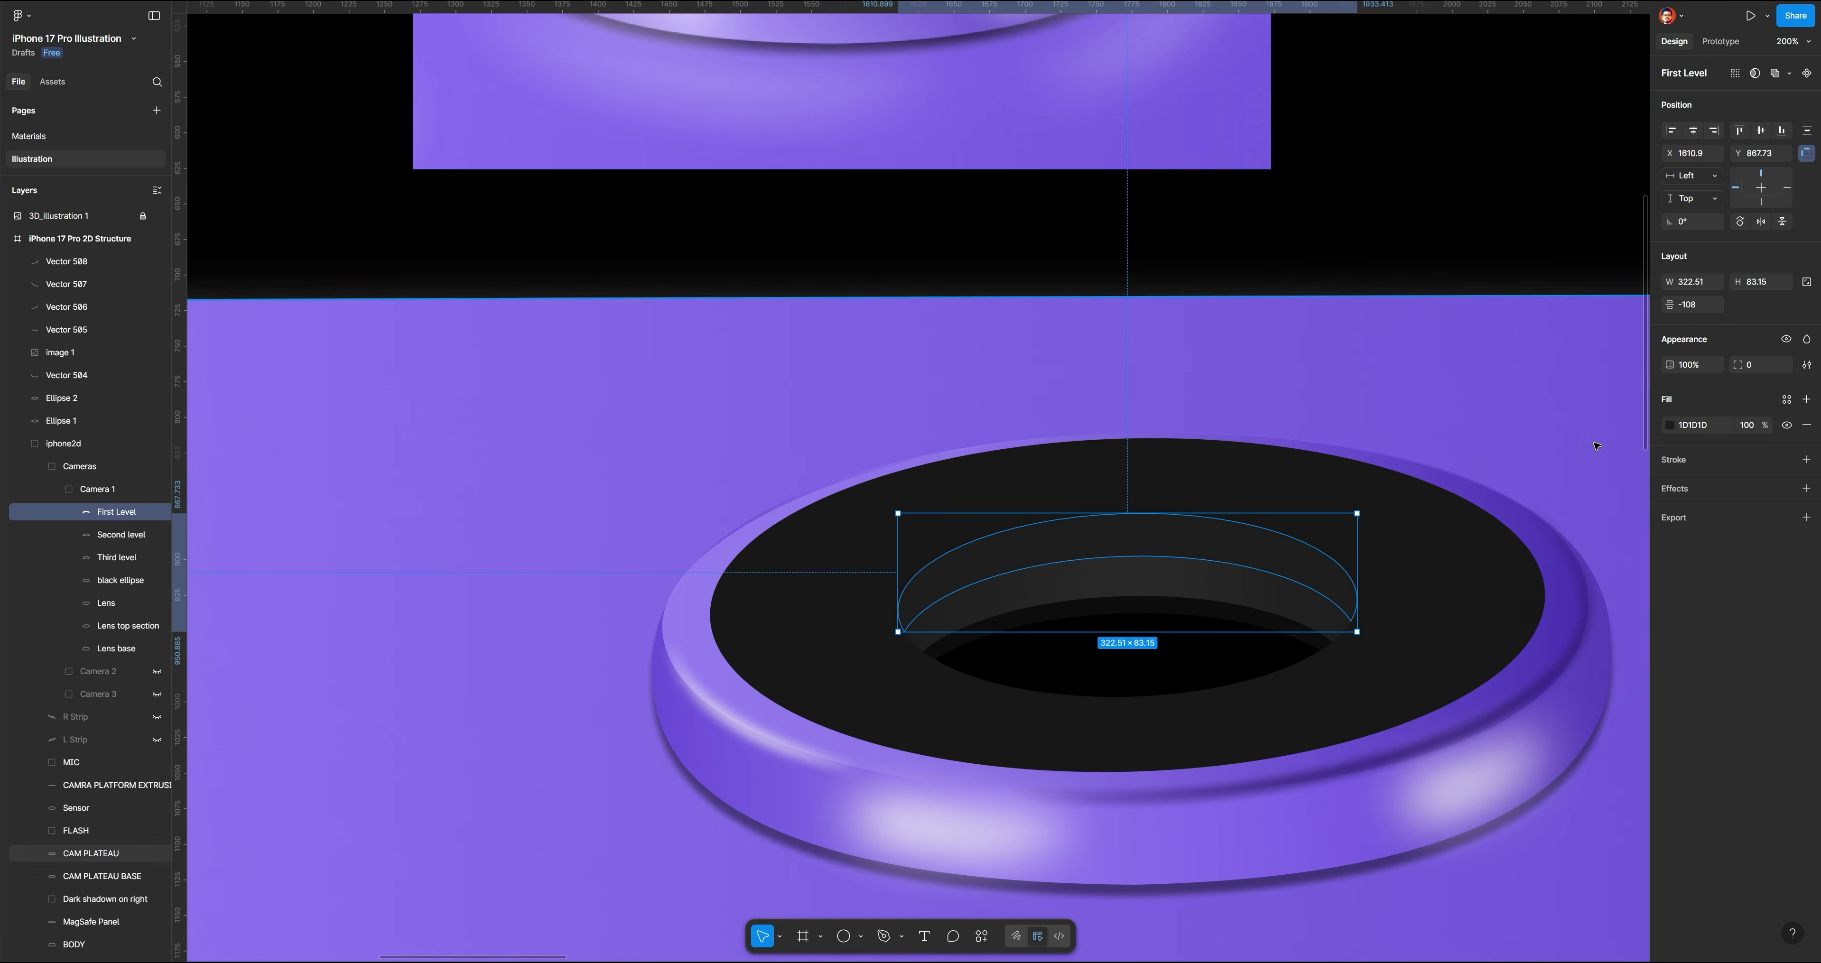
pyautogui.click(1669, 425)
pyautogui.moveTo(1492, 614); pyautogui.dragTo(1490, 620)
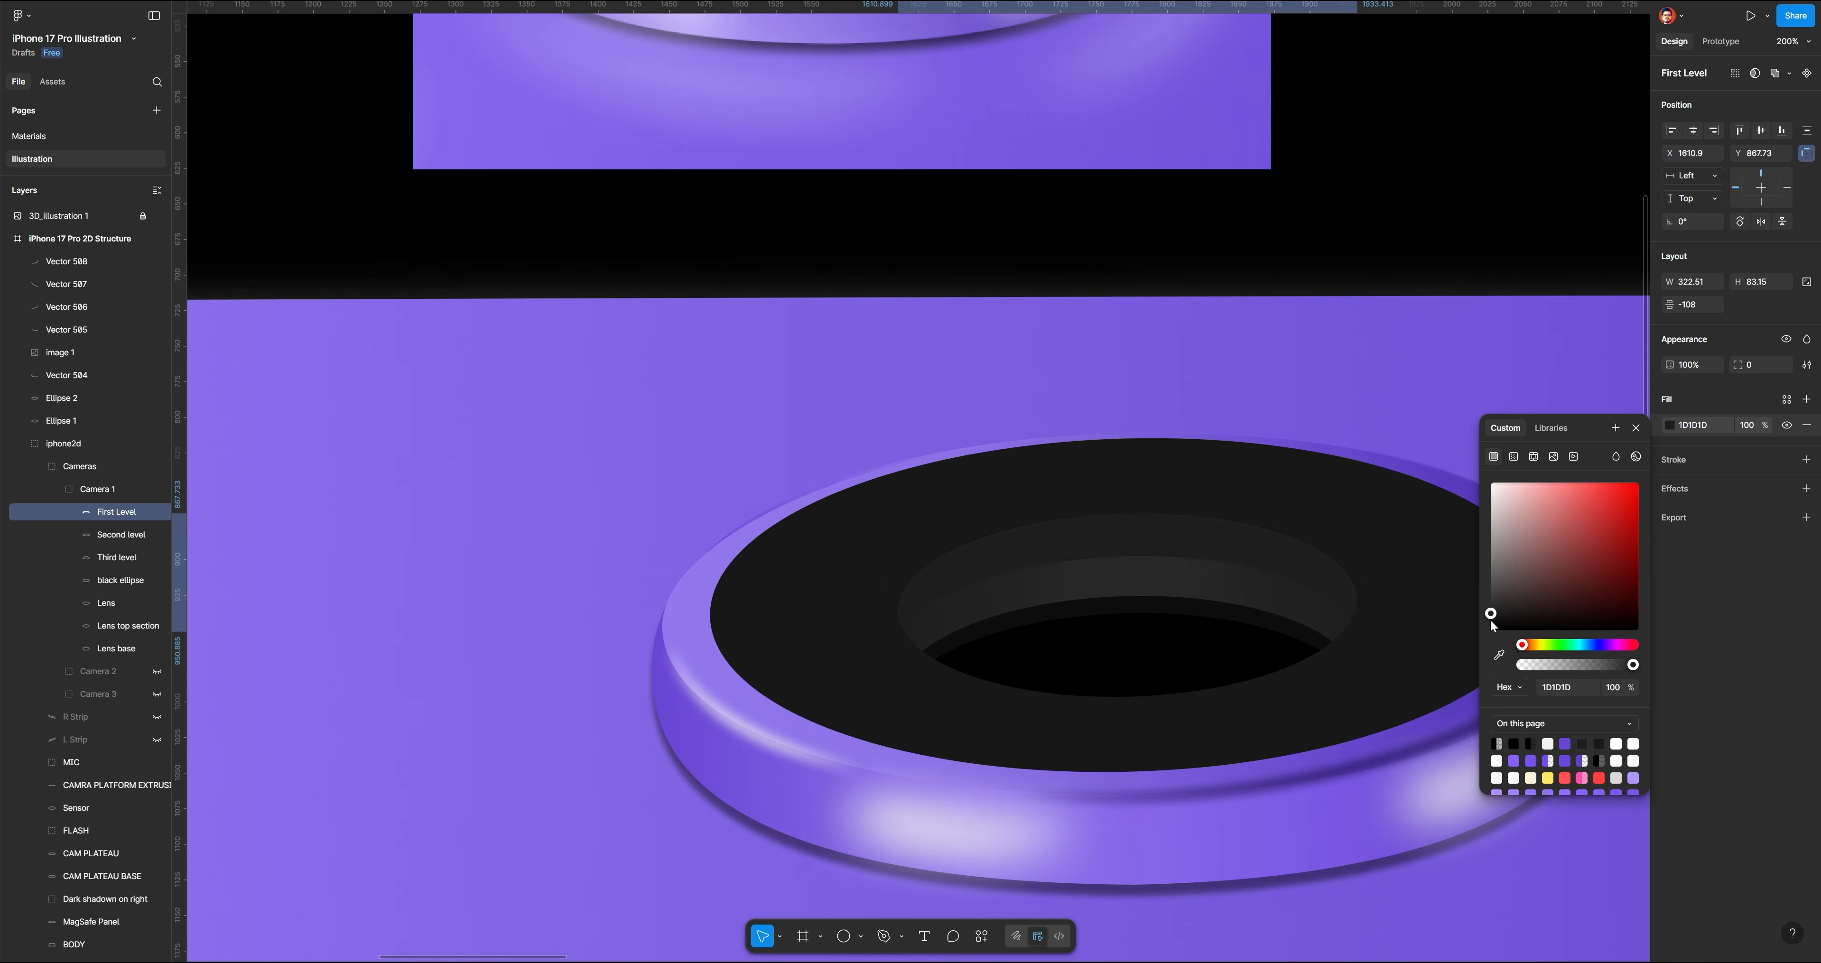
pyautogui.click(1373, 296)
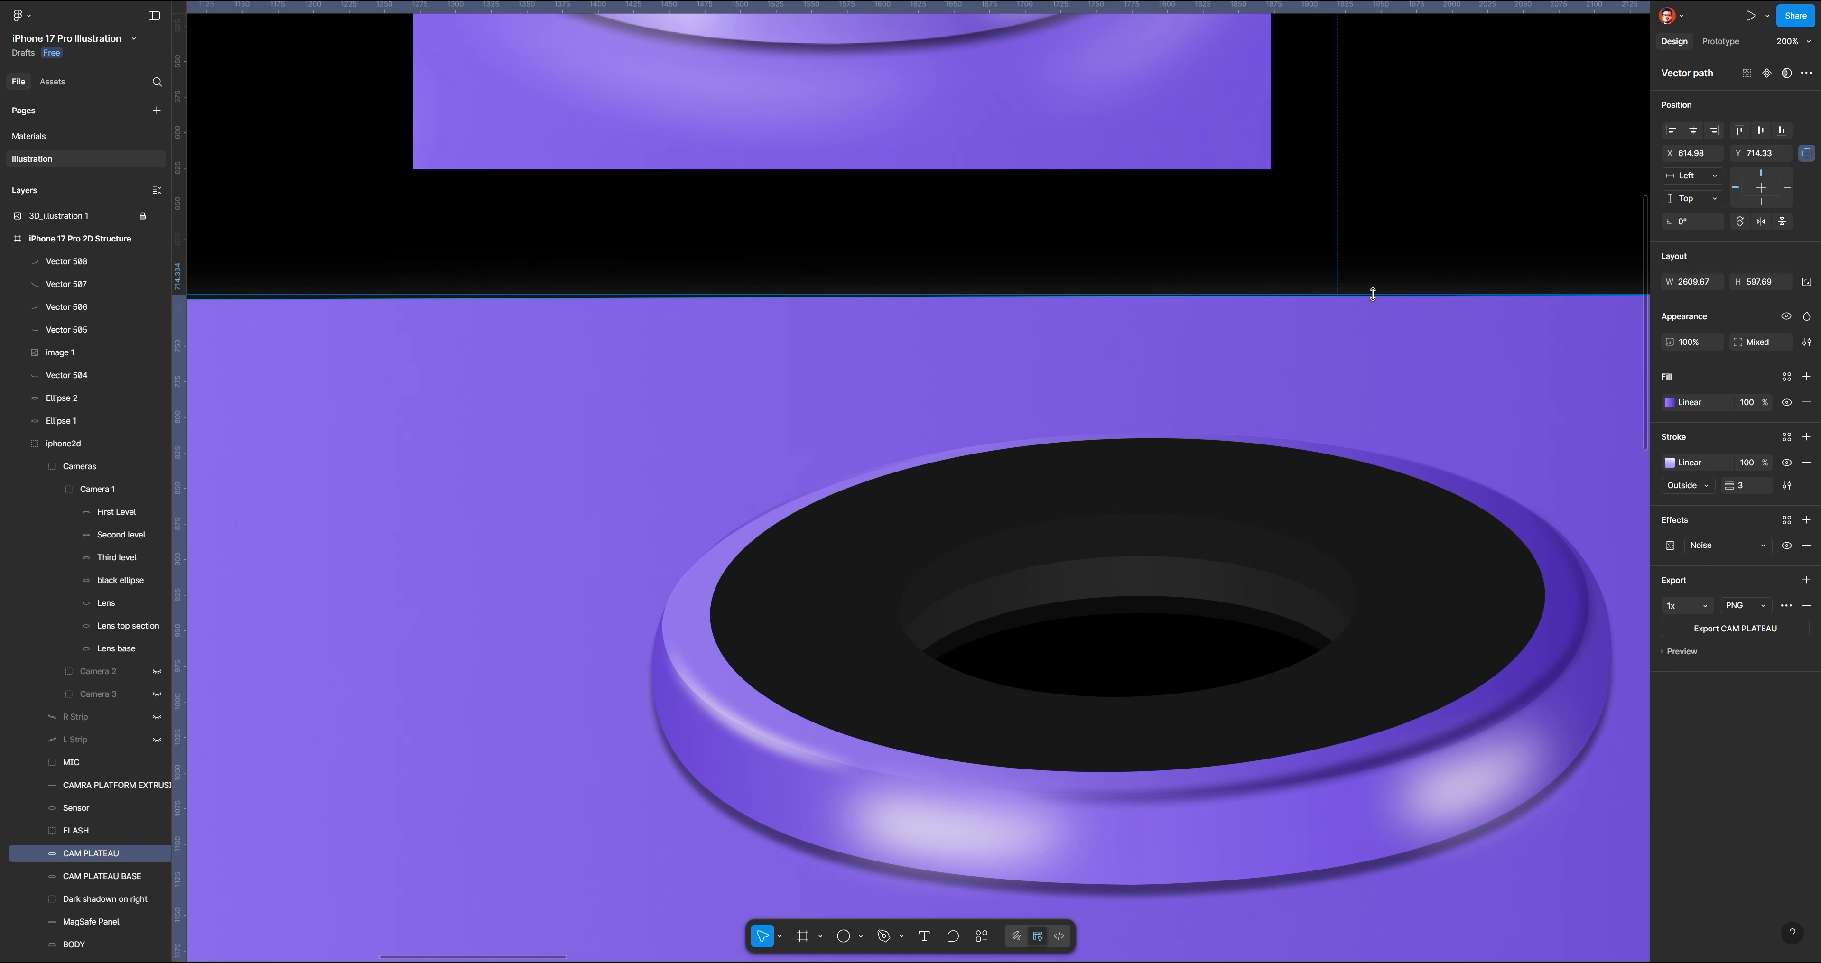
pyautogui.scroll(6, 1016, 516)
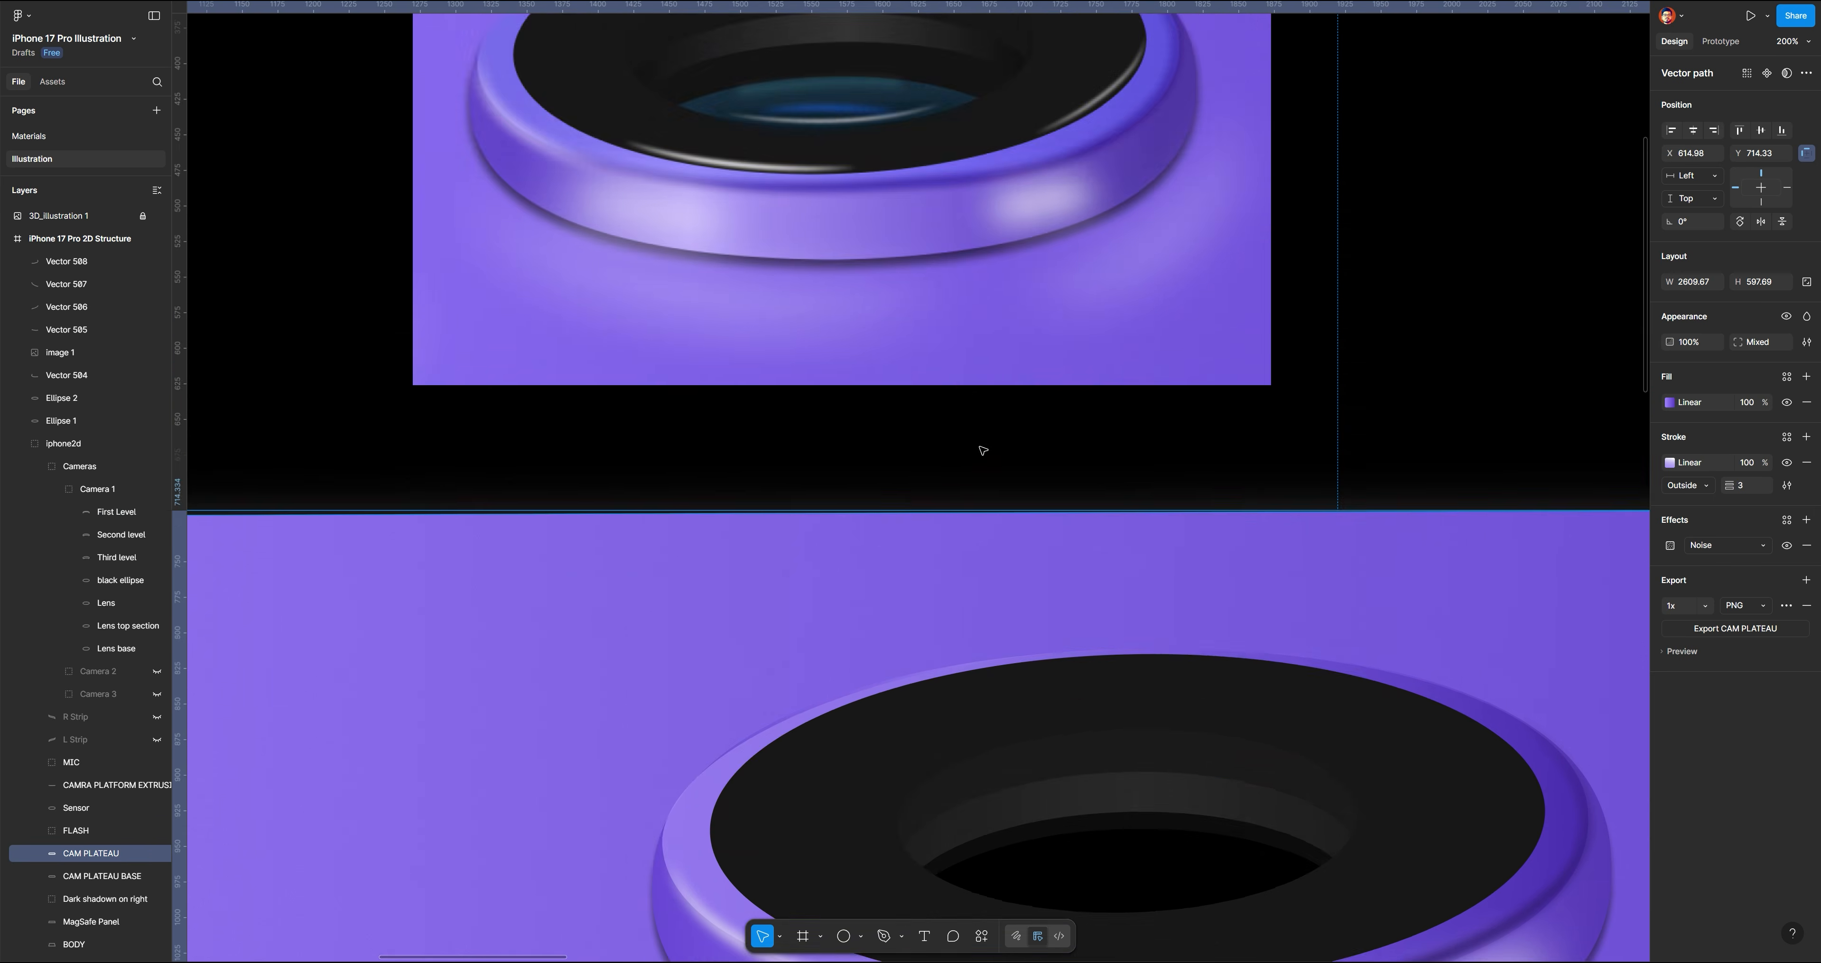
pyautogui.scroll(-6, 1167, 450)
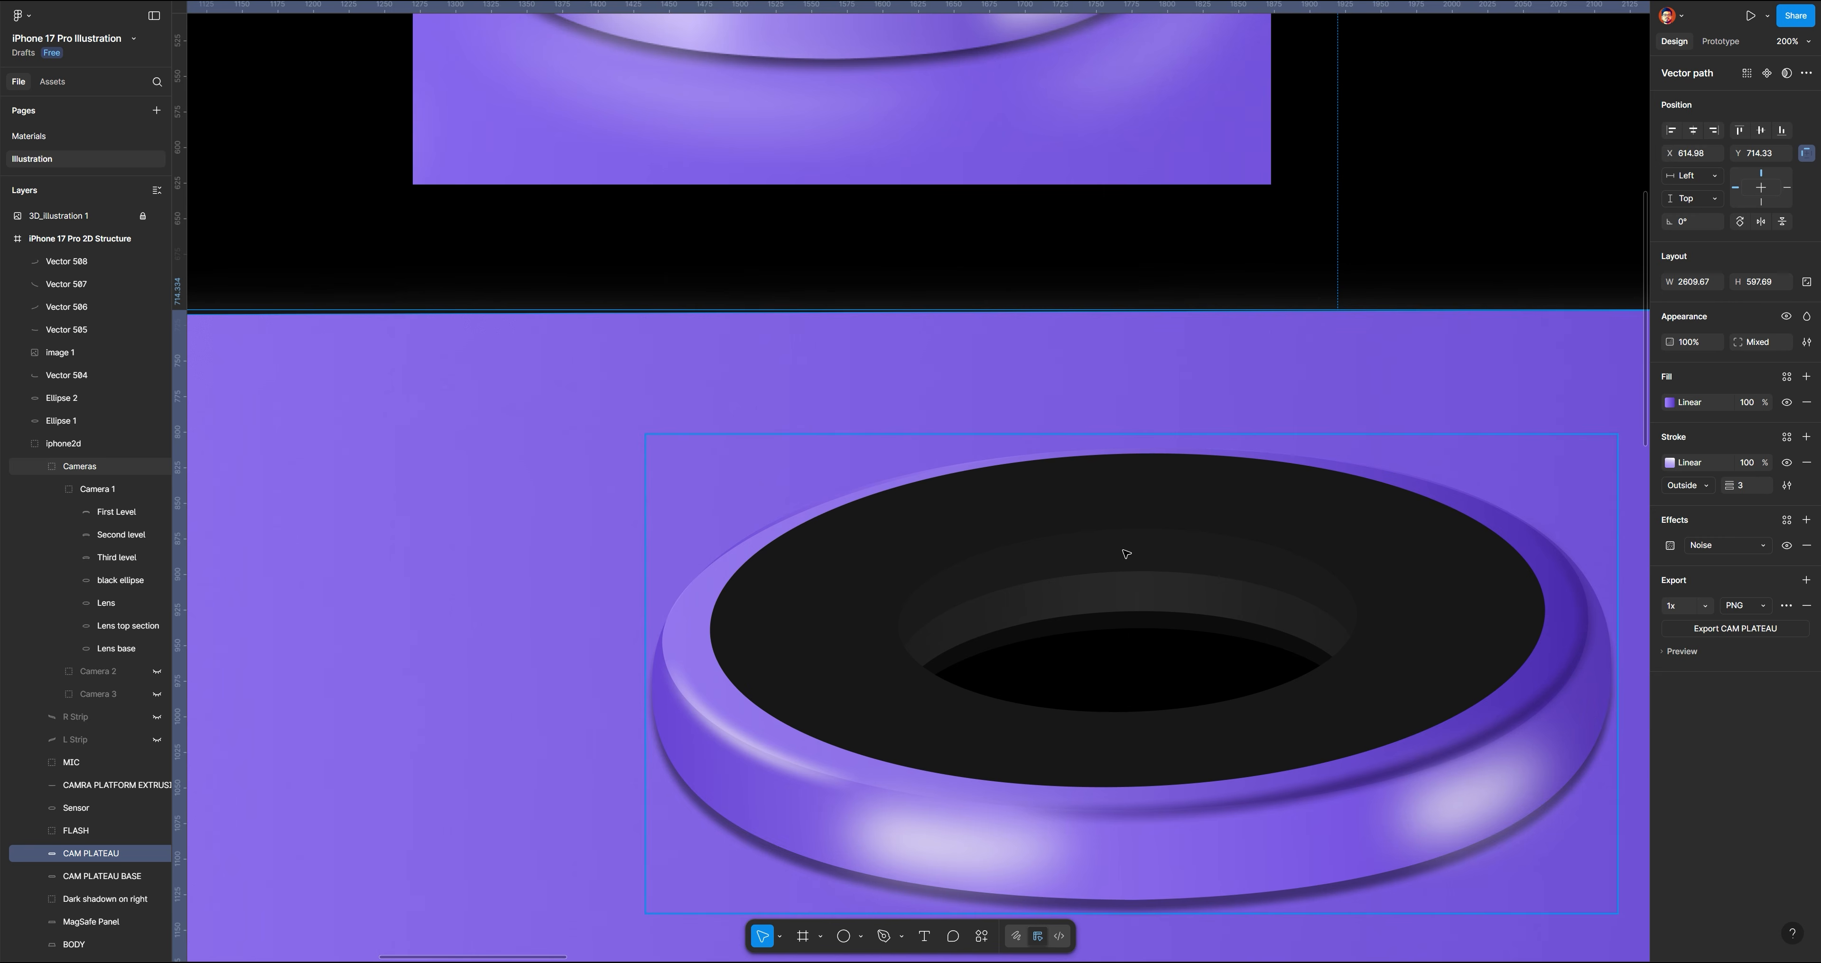
pyautogui.click(105, 513)
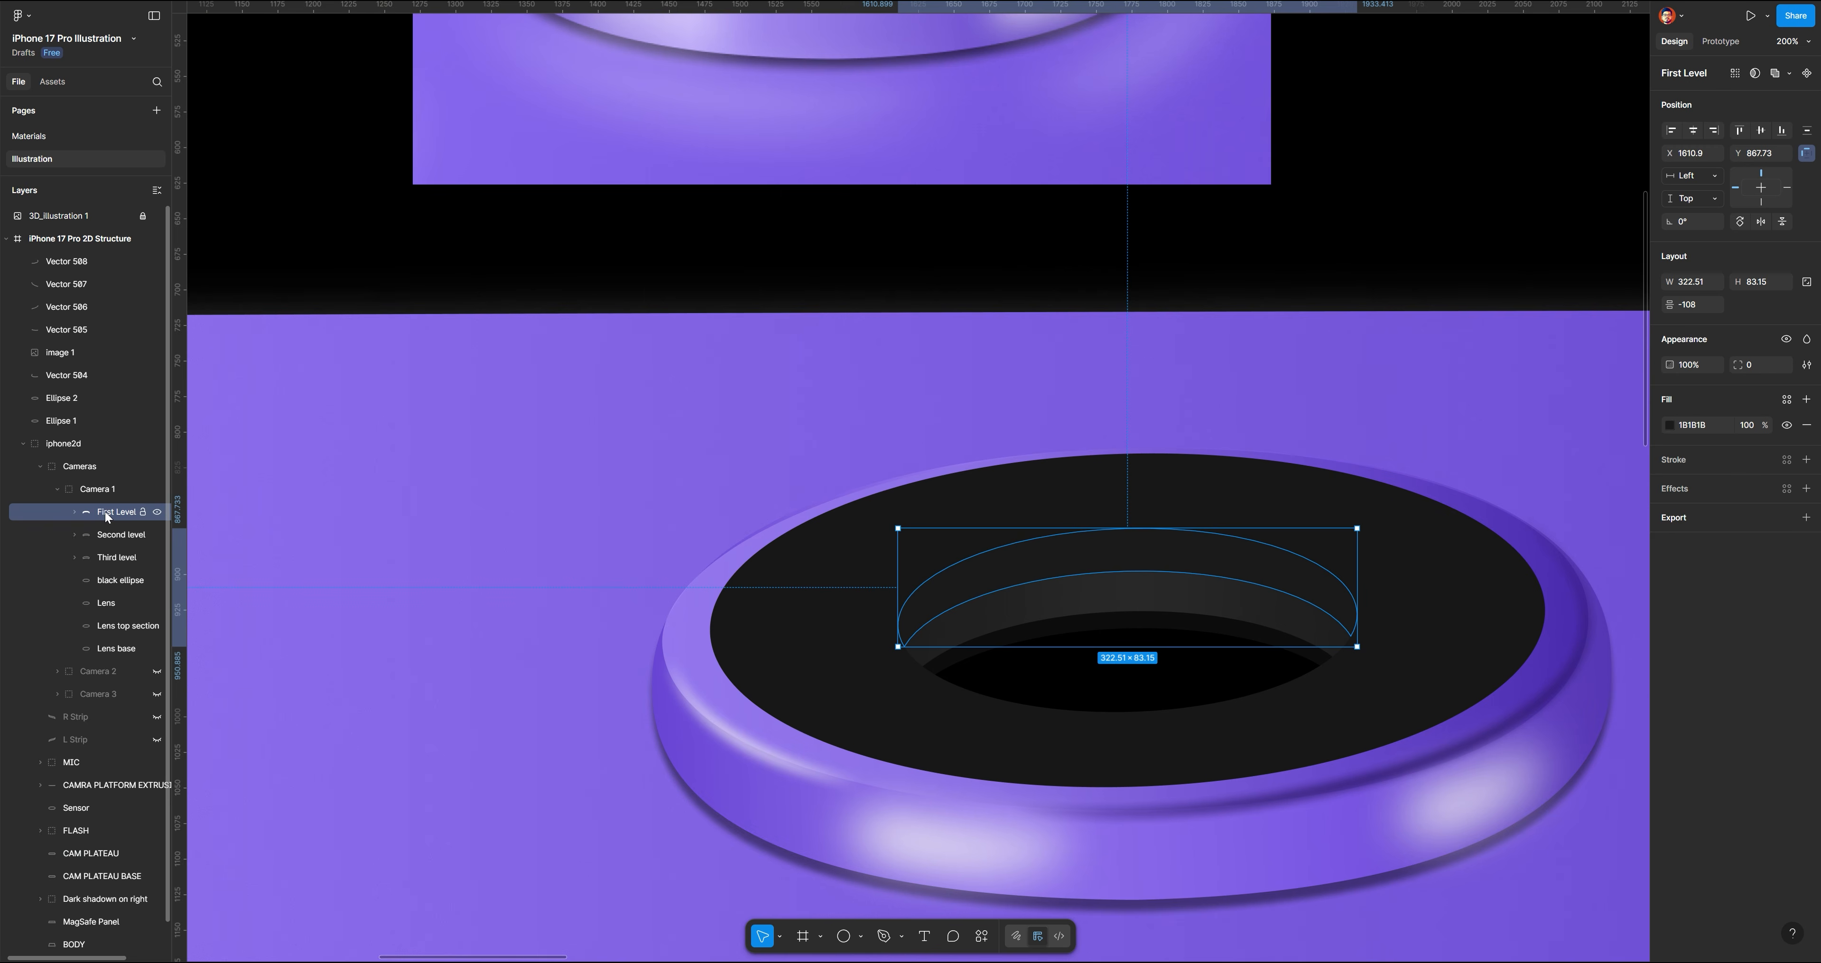
pyautogui.click(1670, 425)
pyautogui.moveTo(1488, 621); pyautogui.dragTo(1483, 629)
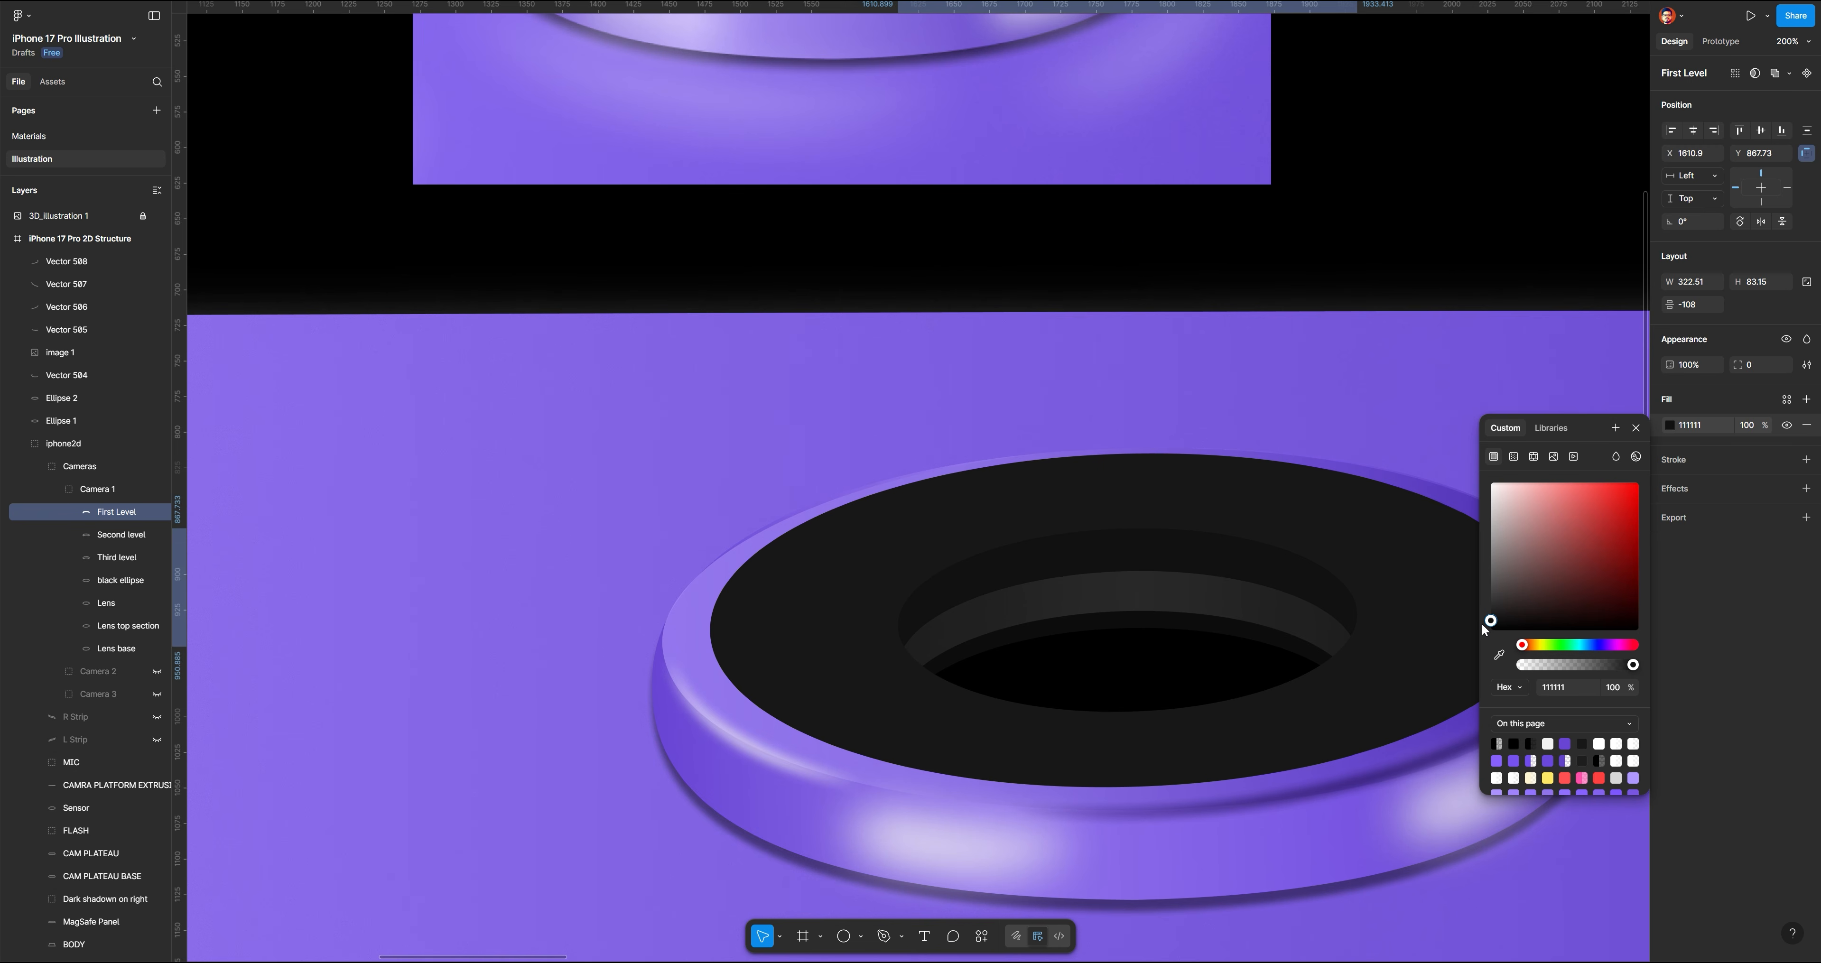
pyautogui.click(1455, 223)
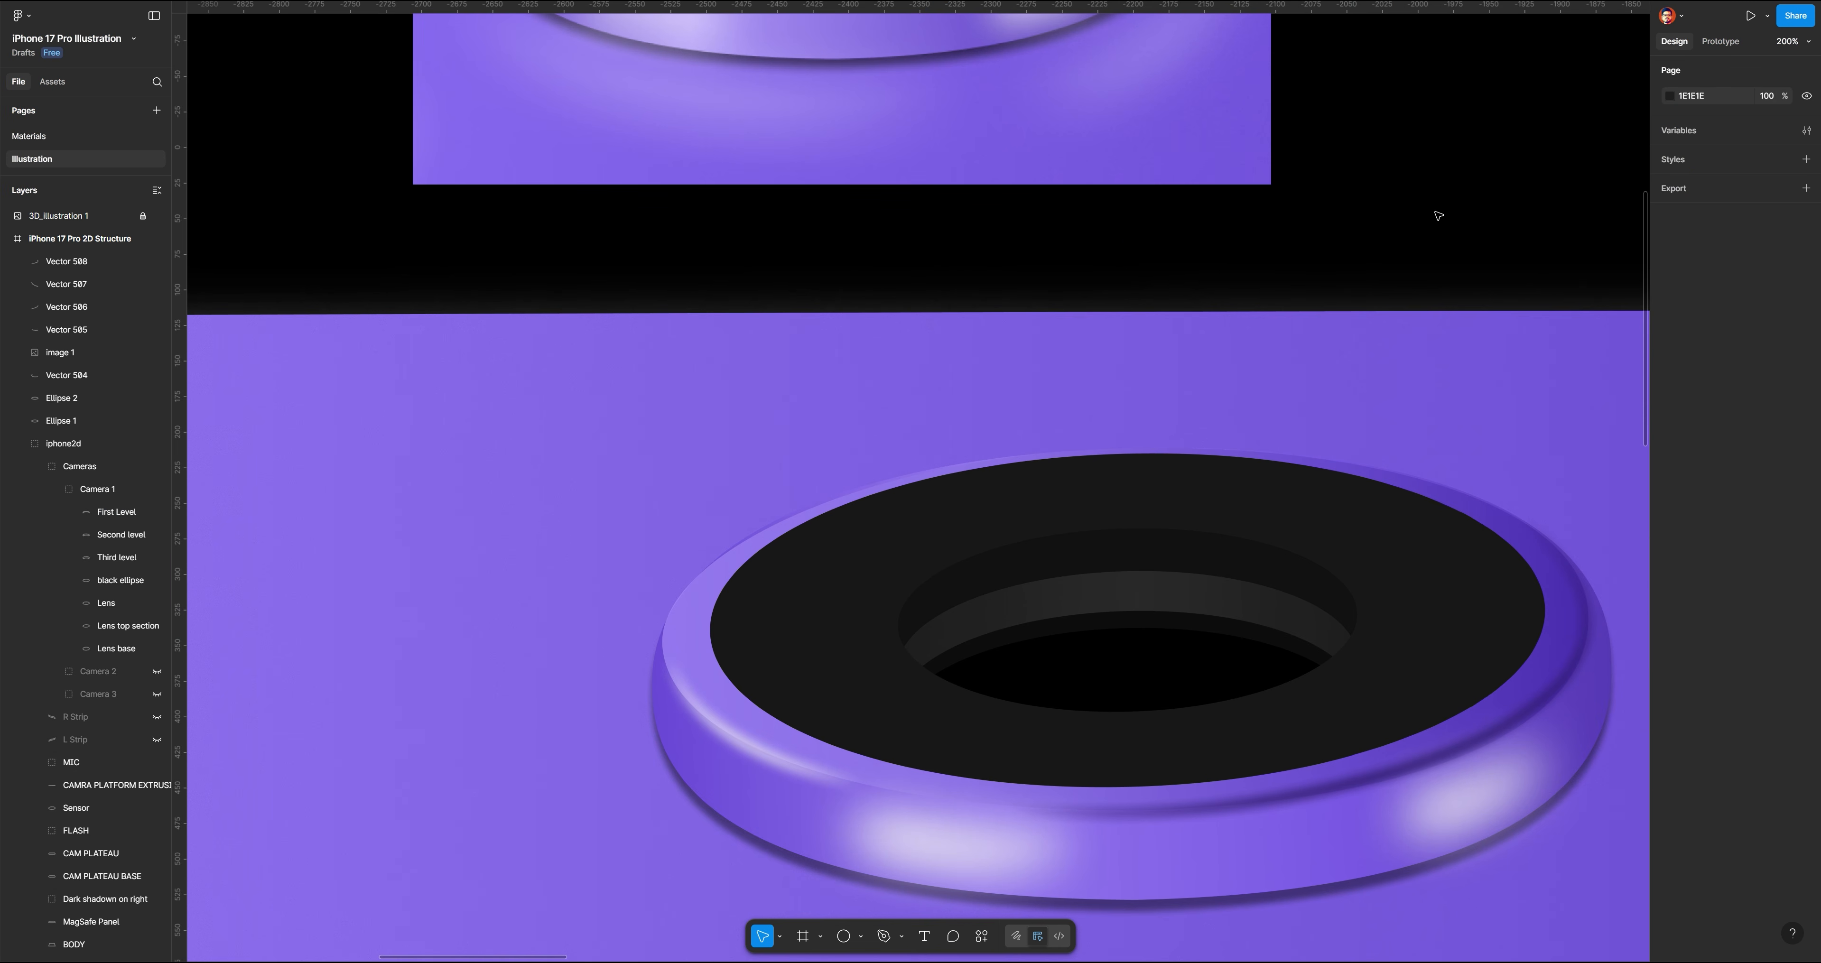
# Give the black ellipse a linear gradient fill that starts just below the Third level band and ends at the opening's lower edge
pyautogui.click(1124, 681)
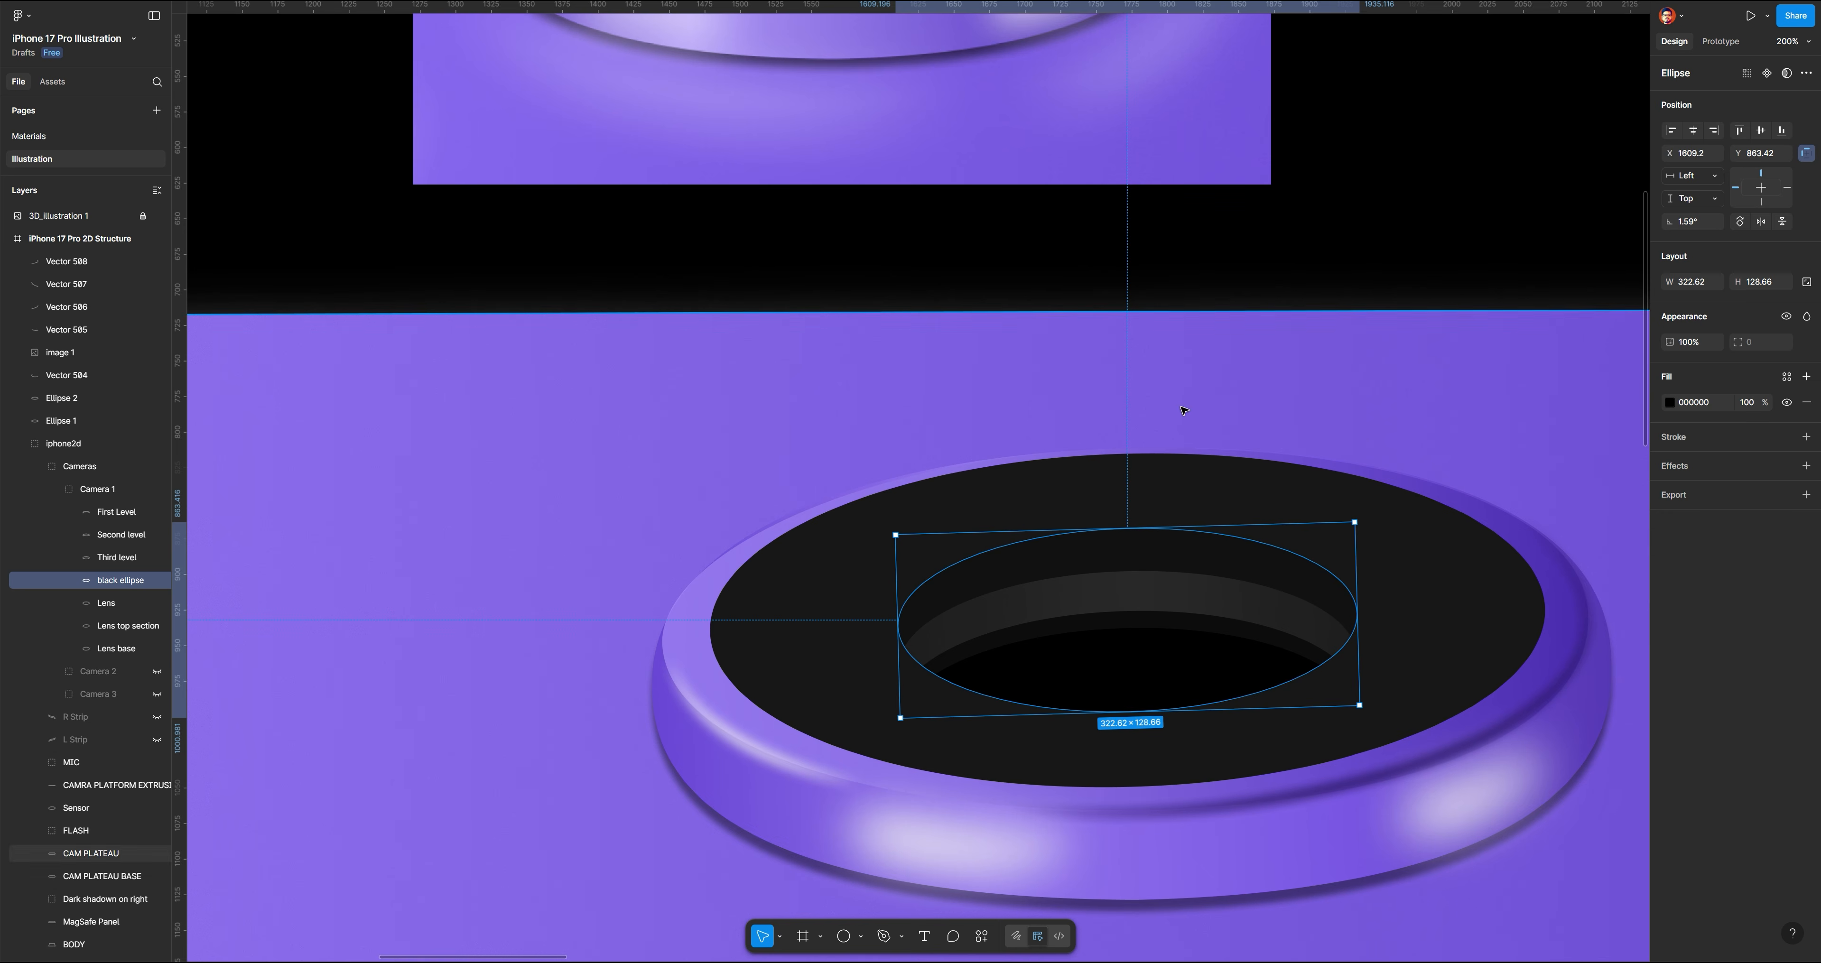
pyautogui.scroll(4, 1216, 325)
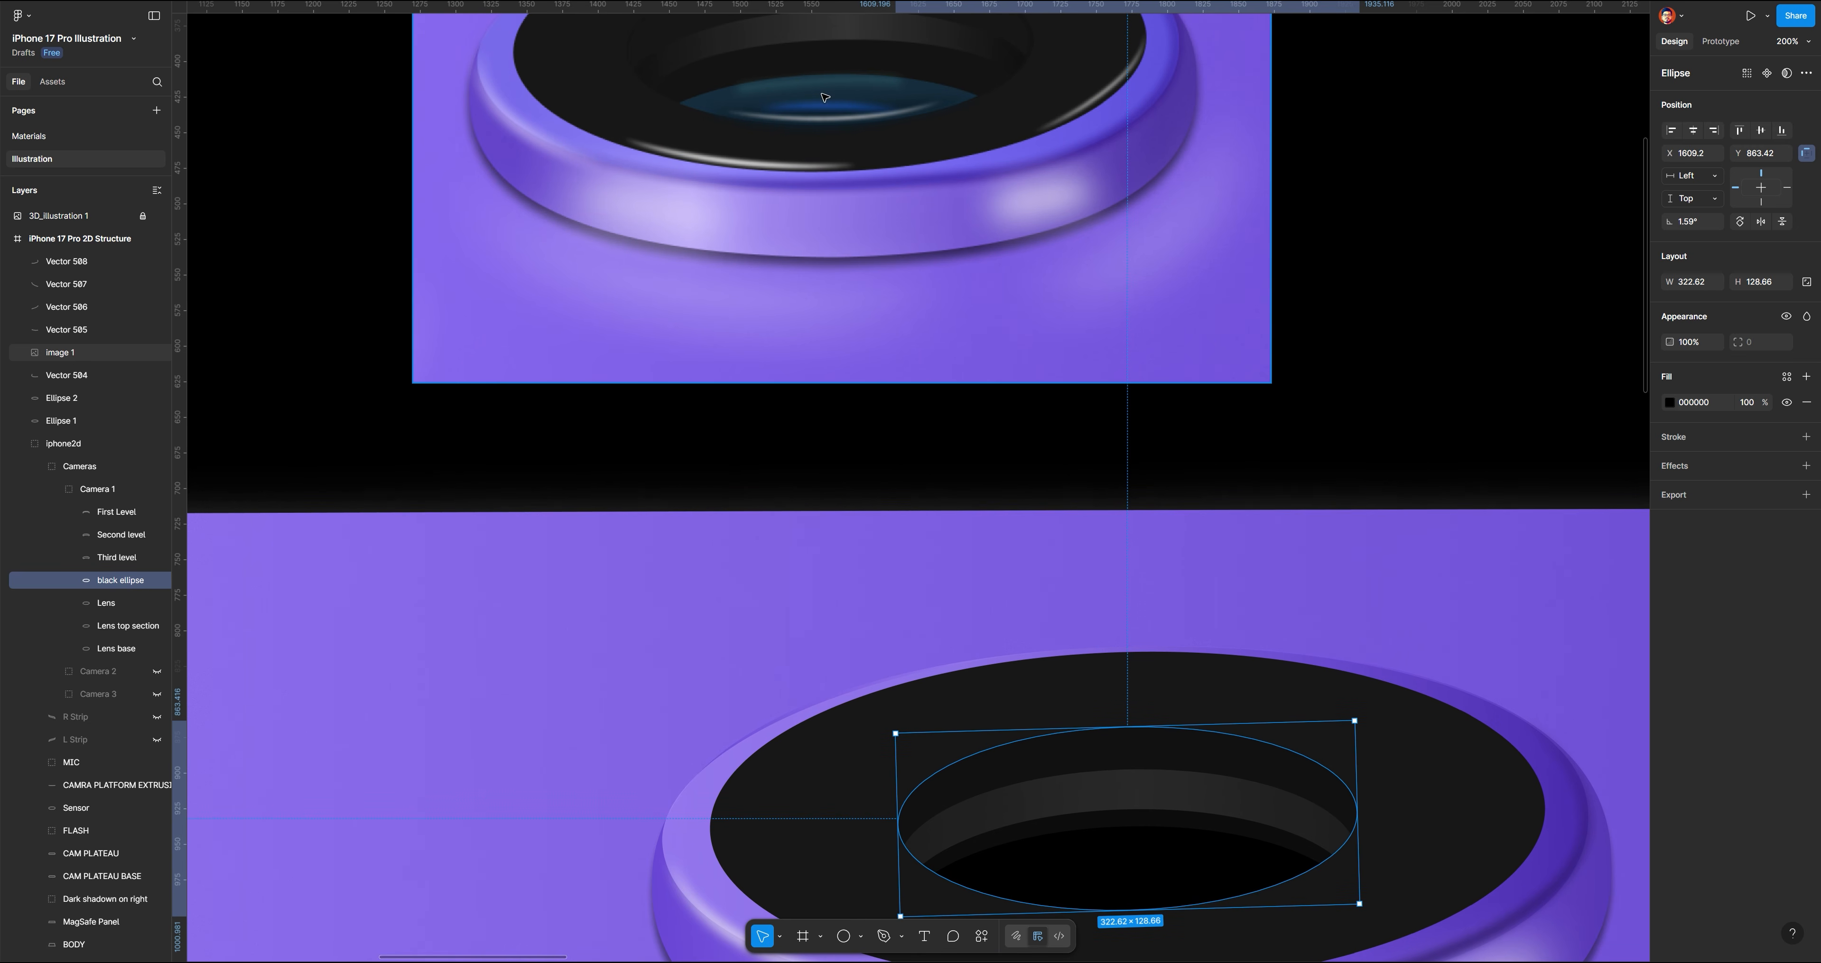
pyautogui.scroll(-5, 853, 104)
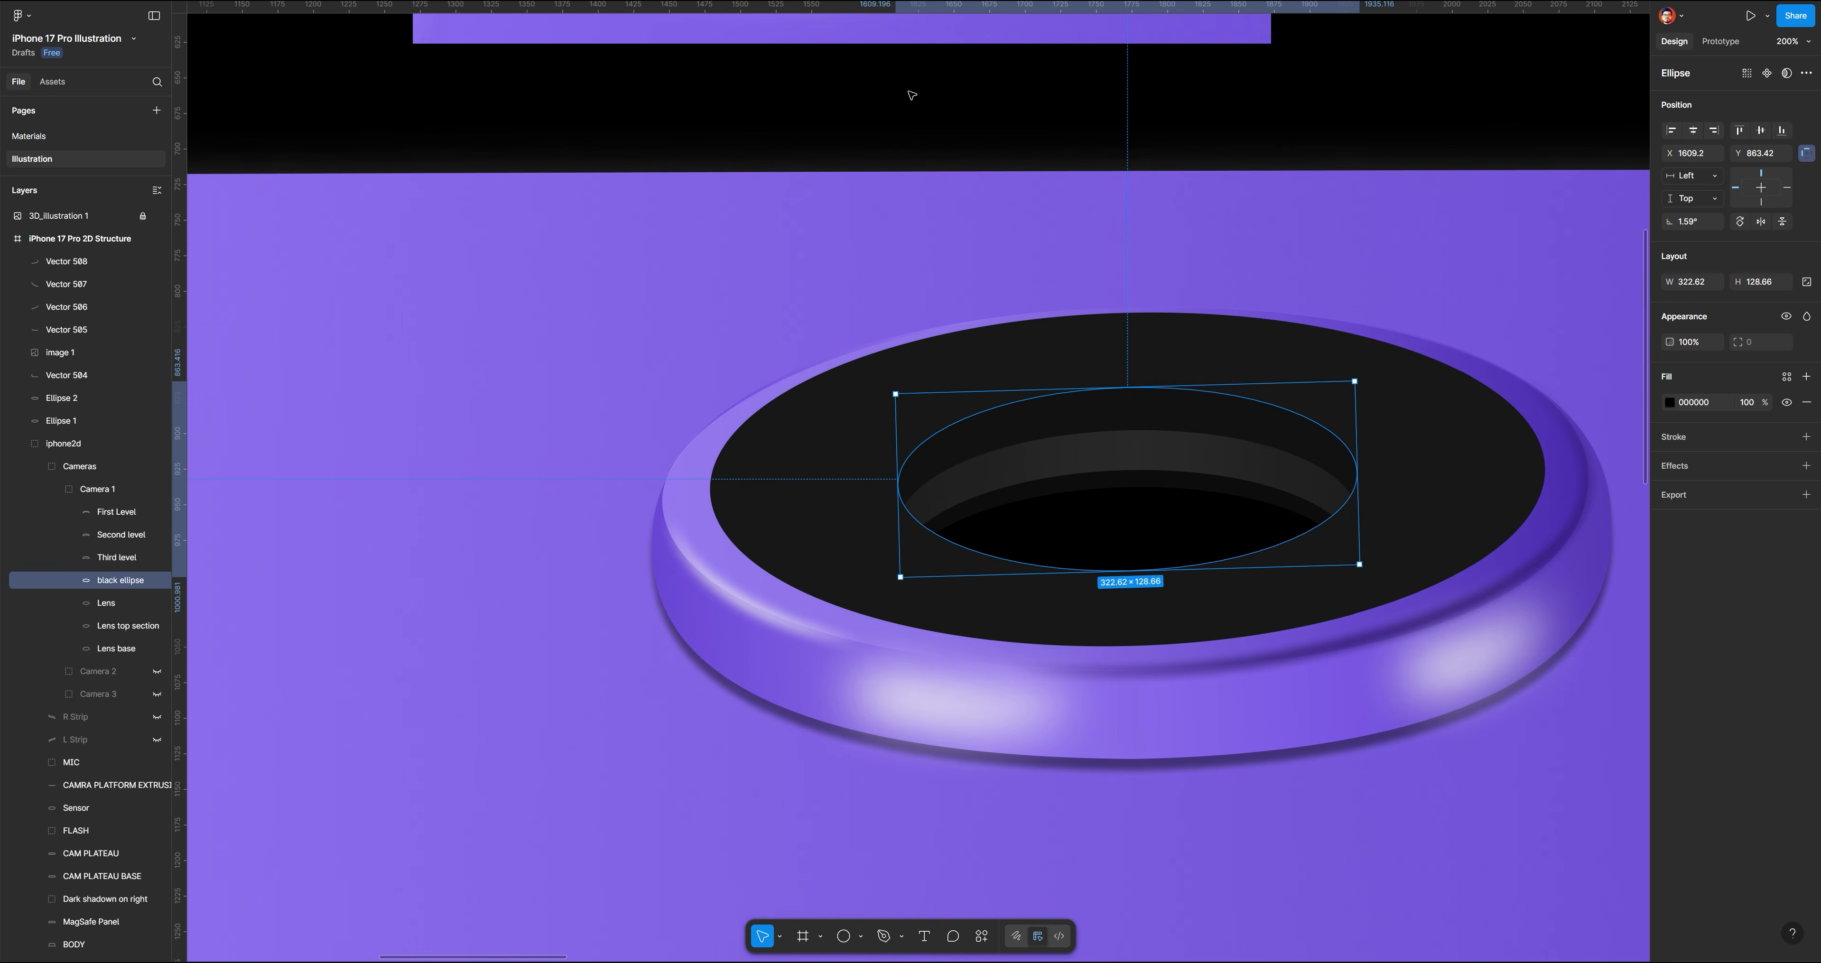
pyautogui.scroll(5, 907, 90)
pyautogui.scroll(-5, 737, 108)
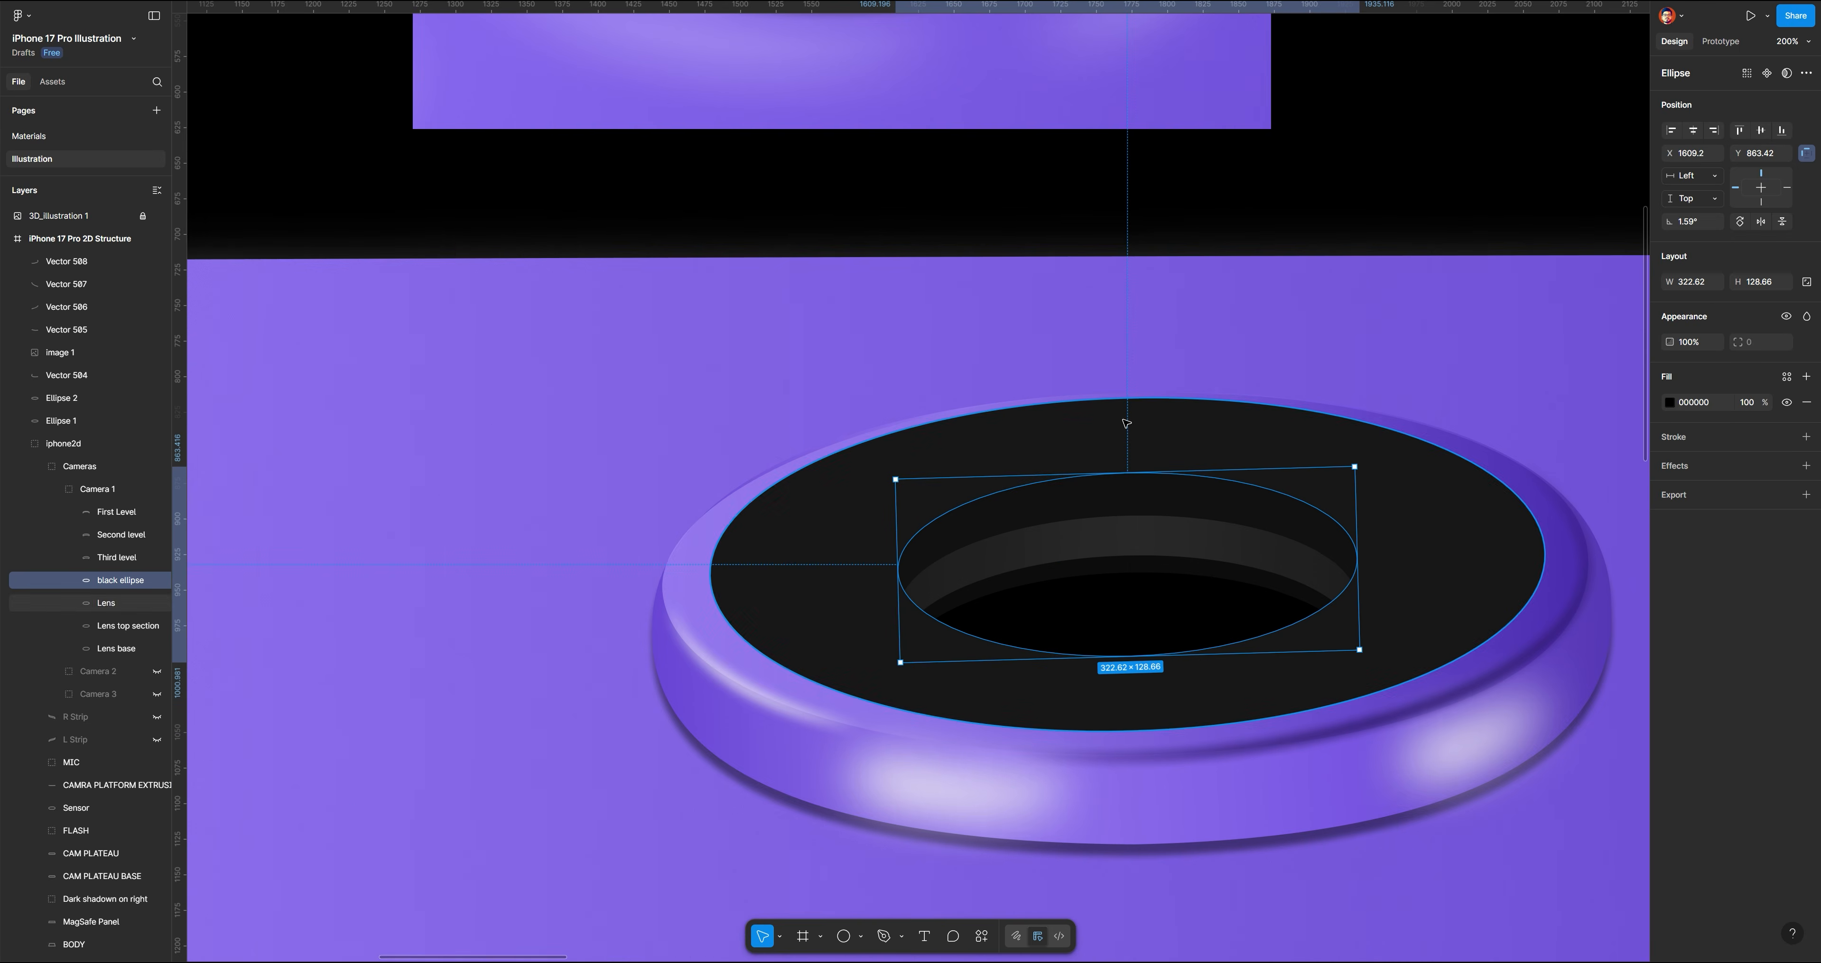
pyautogui.click(1670, 402)
pyautogui.click(1513, 433)
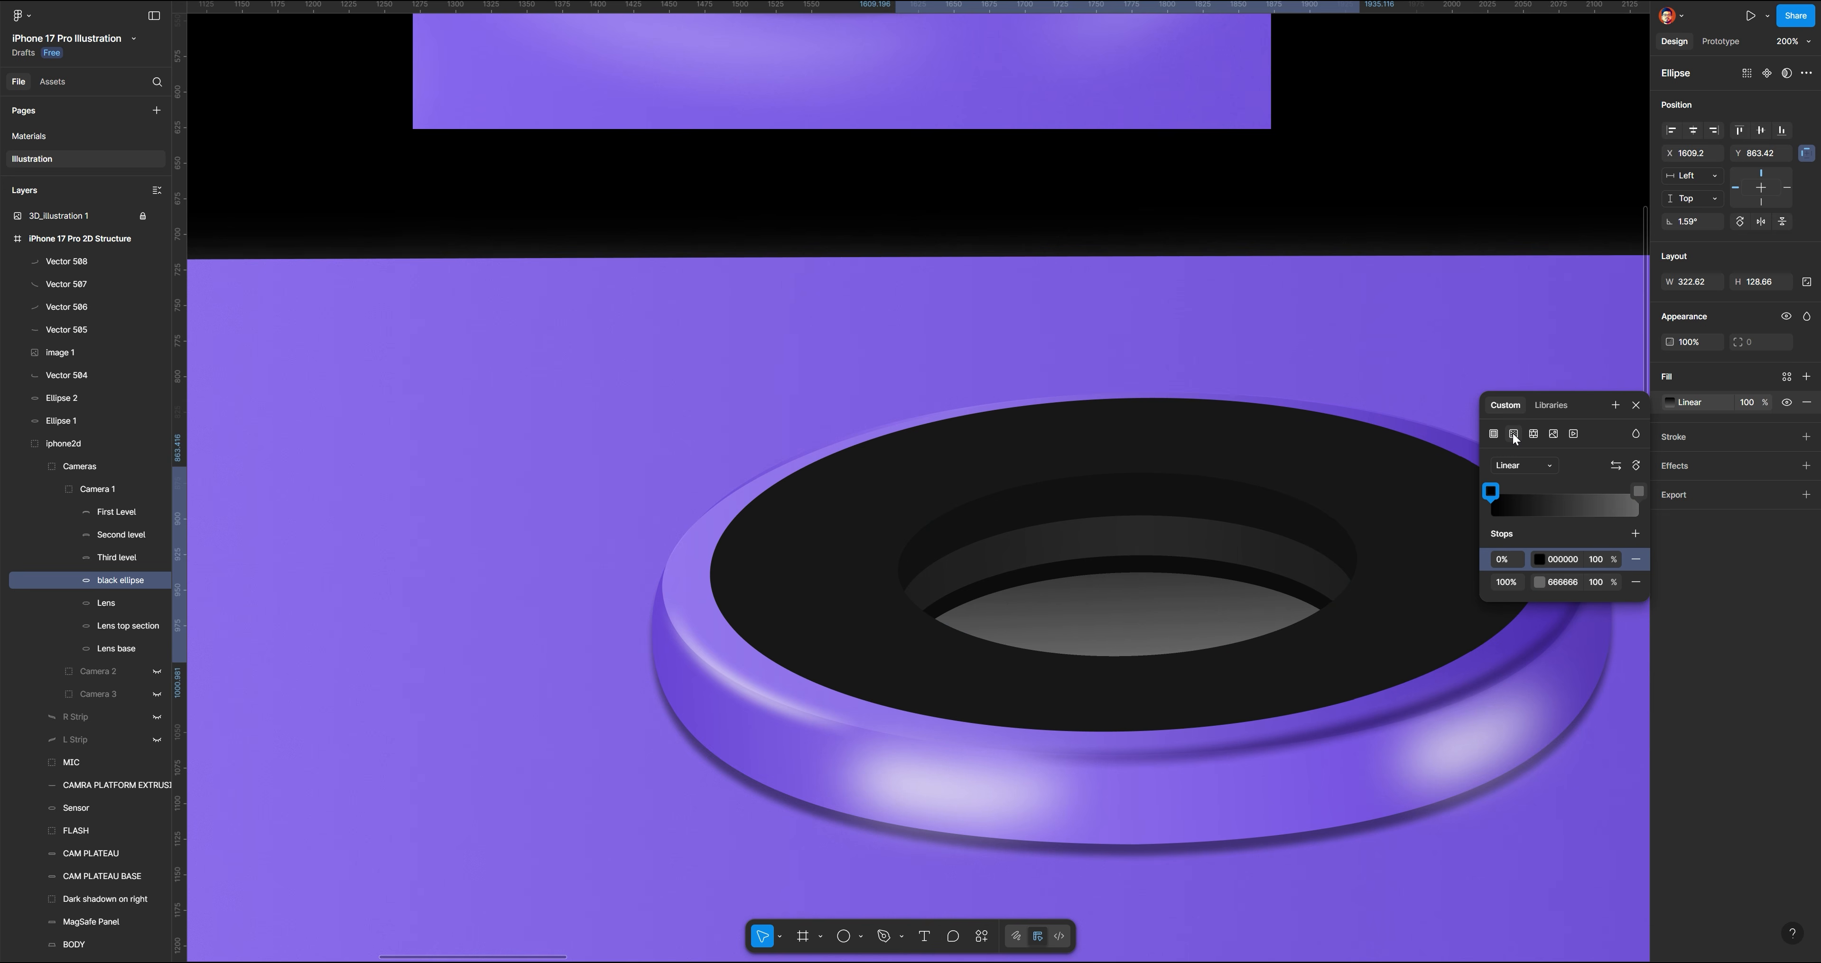
pyautogui.moveTo(1128, 473); pyautogui.dragTo(1116, 570)
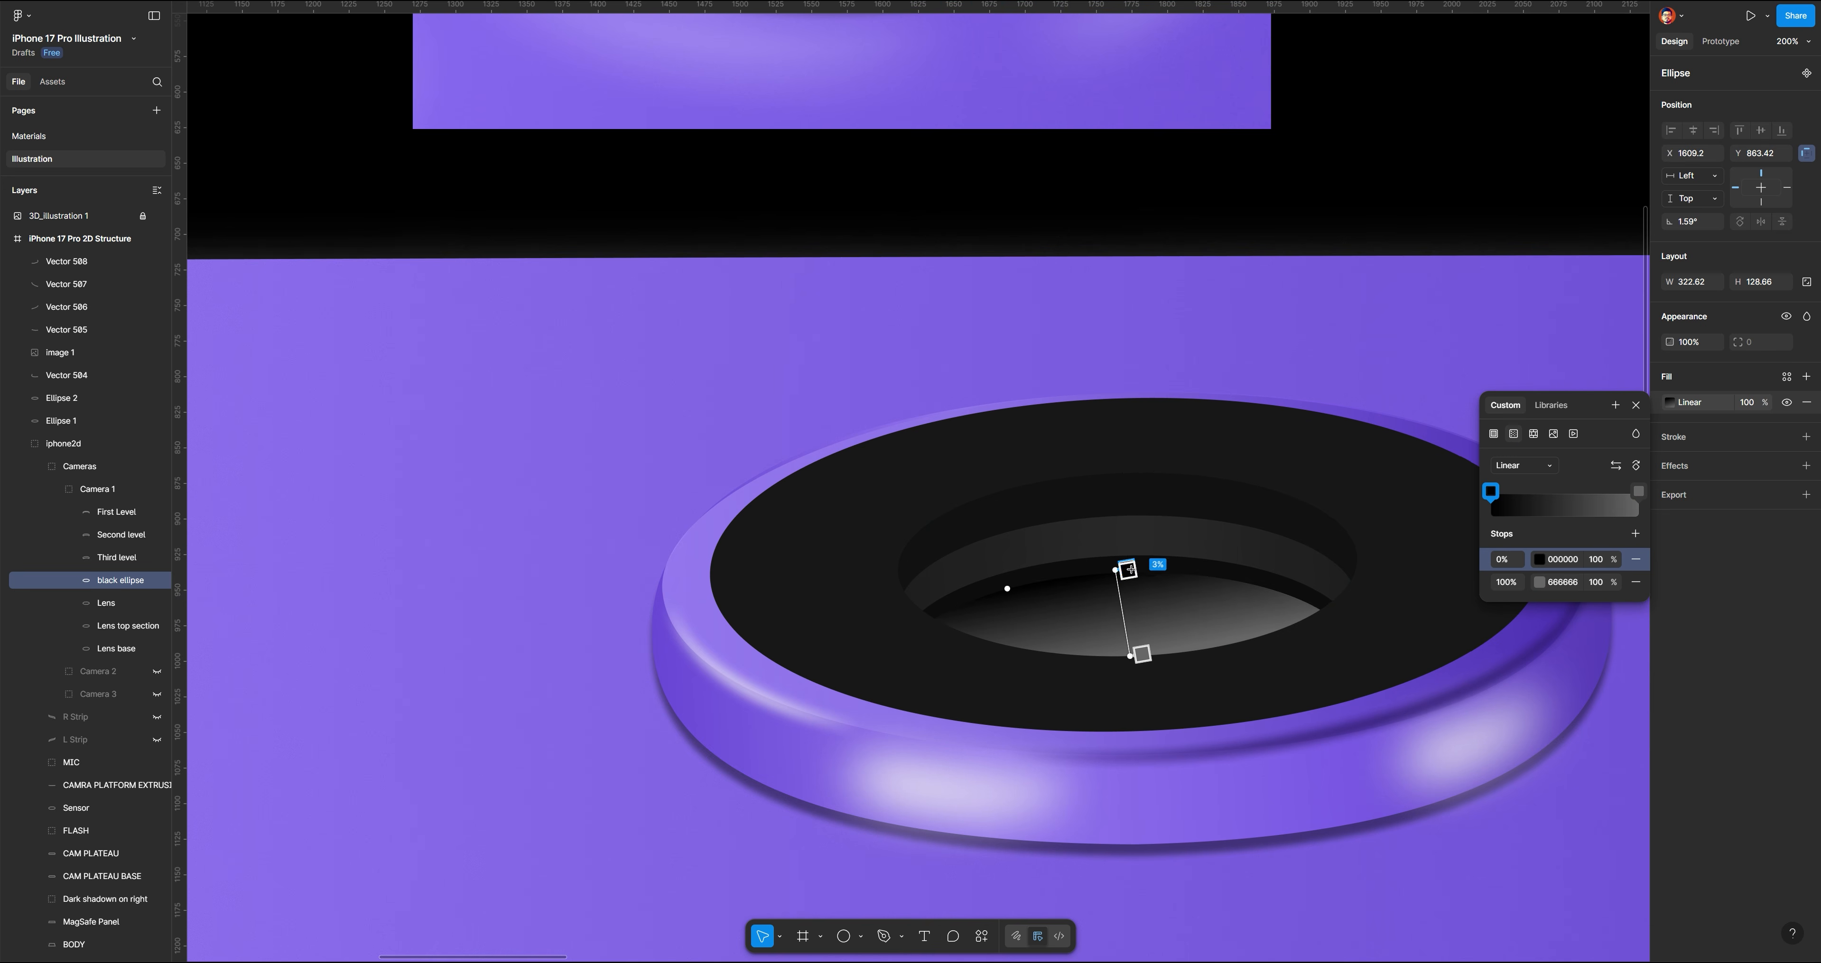
# Colour the black ellipse's gradient with dark navy 0C1C2C at the start stop and a deep blue at the end stop
pyautogui.click(1540, 560)
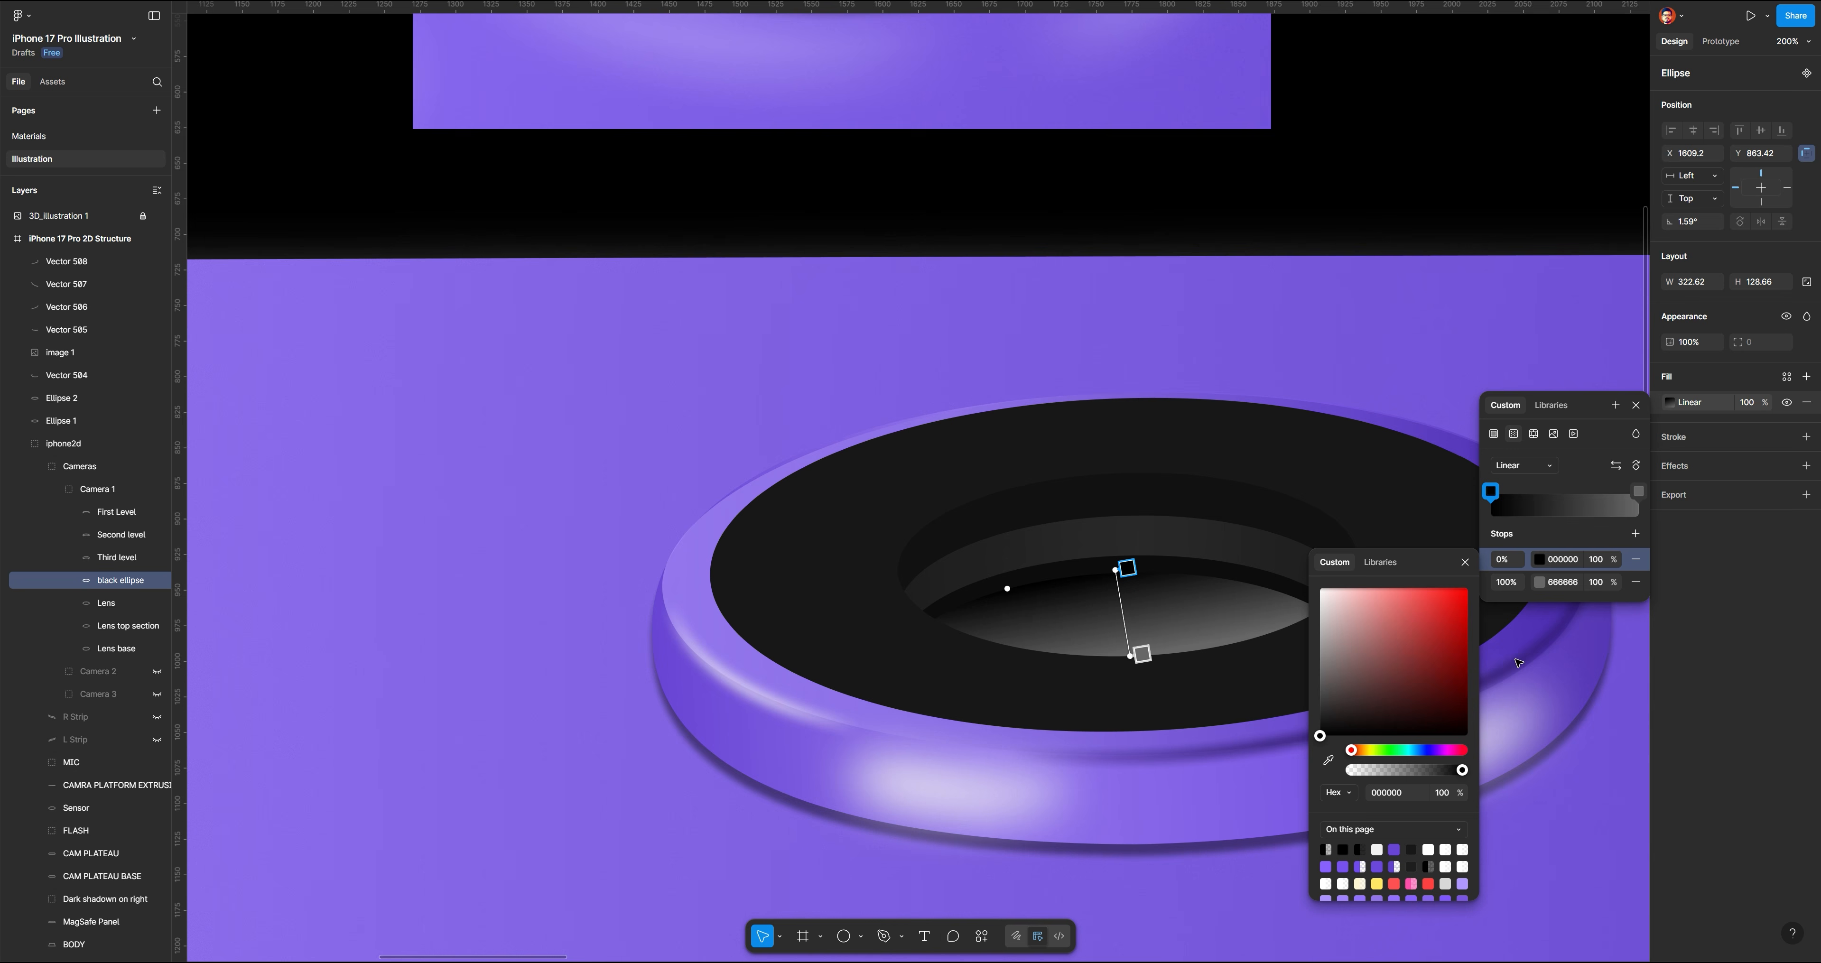
pyautogui.click(1416, 750)
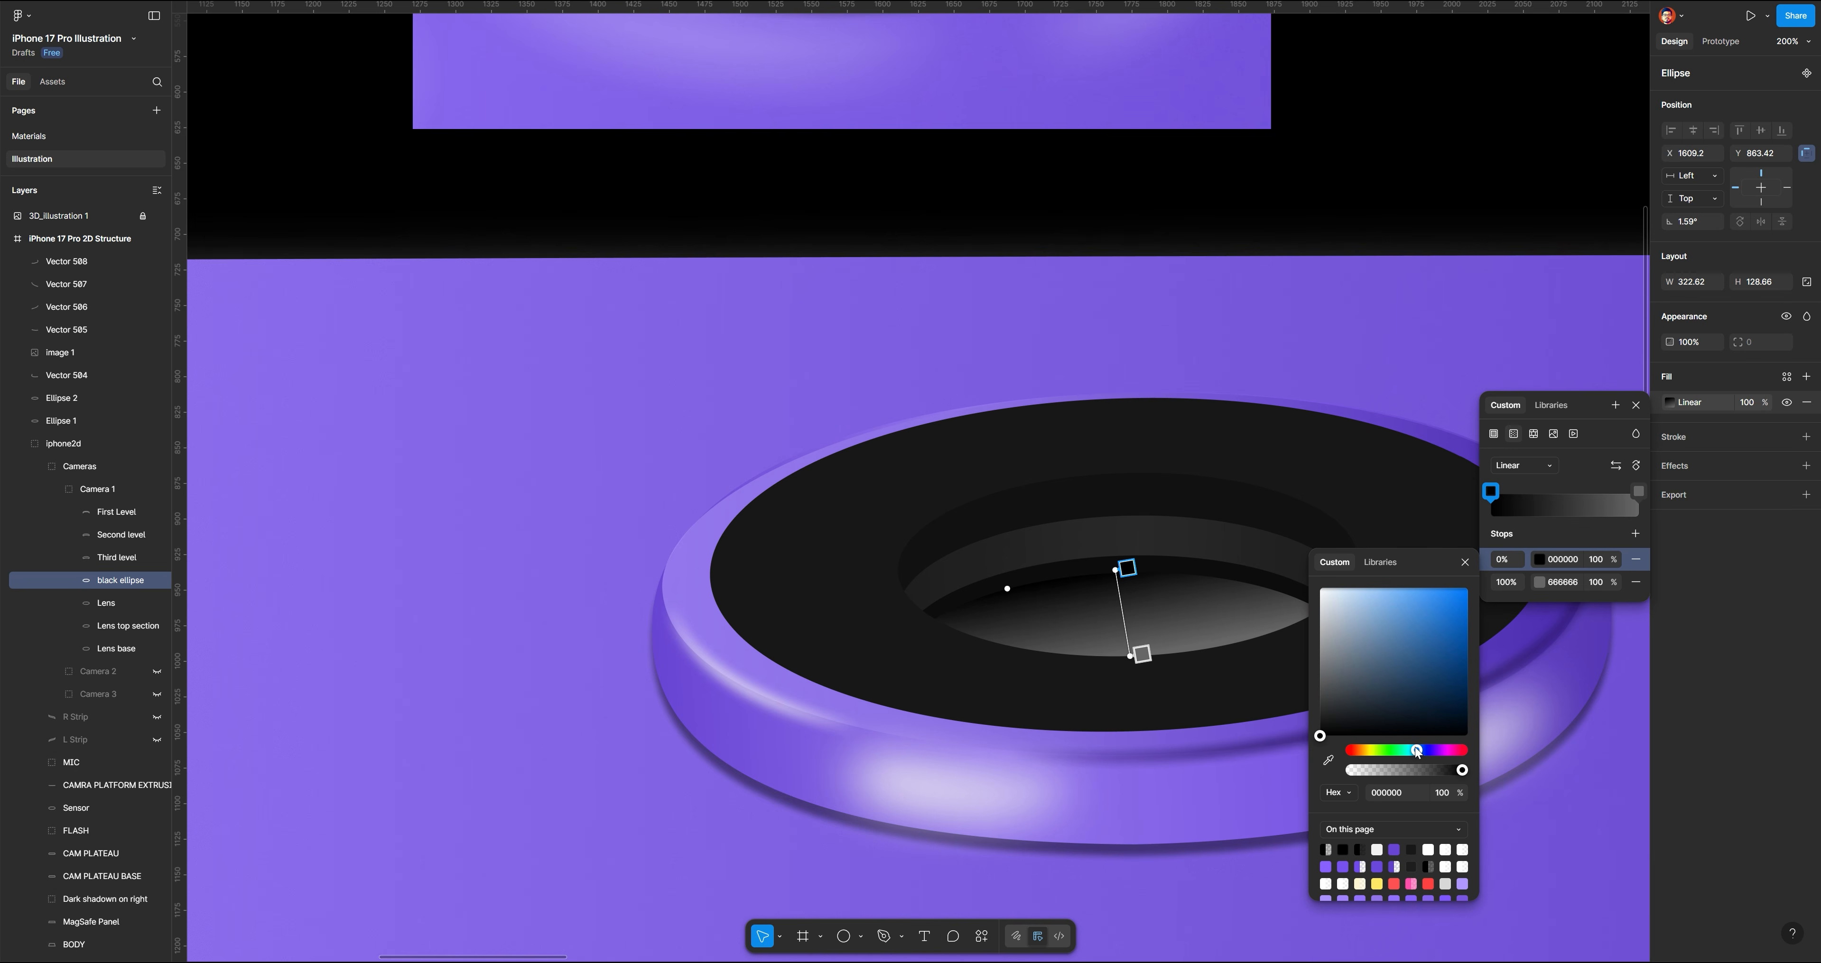
pyautogui.moveTo(1446, 705); pyautogui.dragTo(1429, 719)
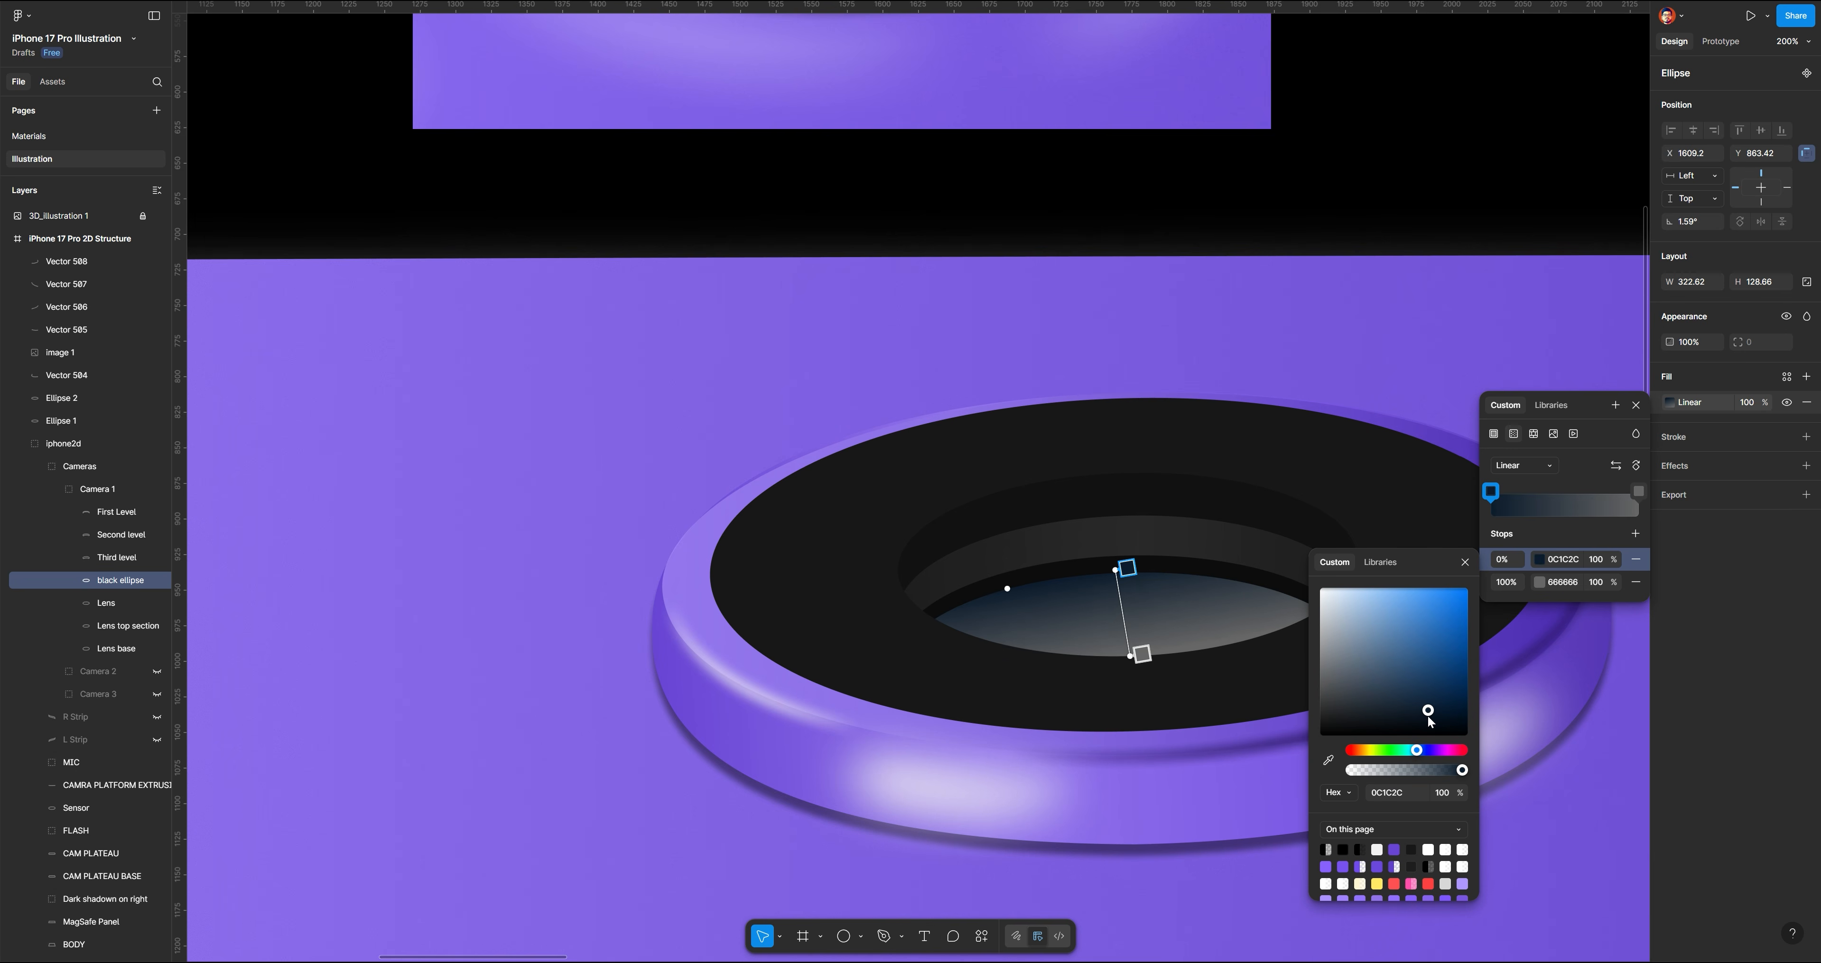
pyautogui.click(1542, 585)
pyautogui.click(1416, 756)
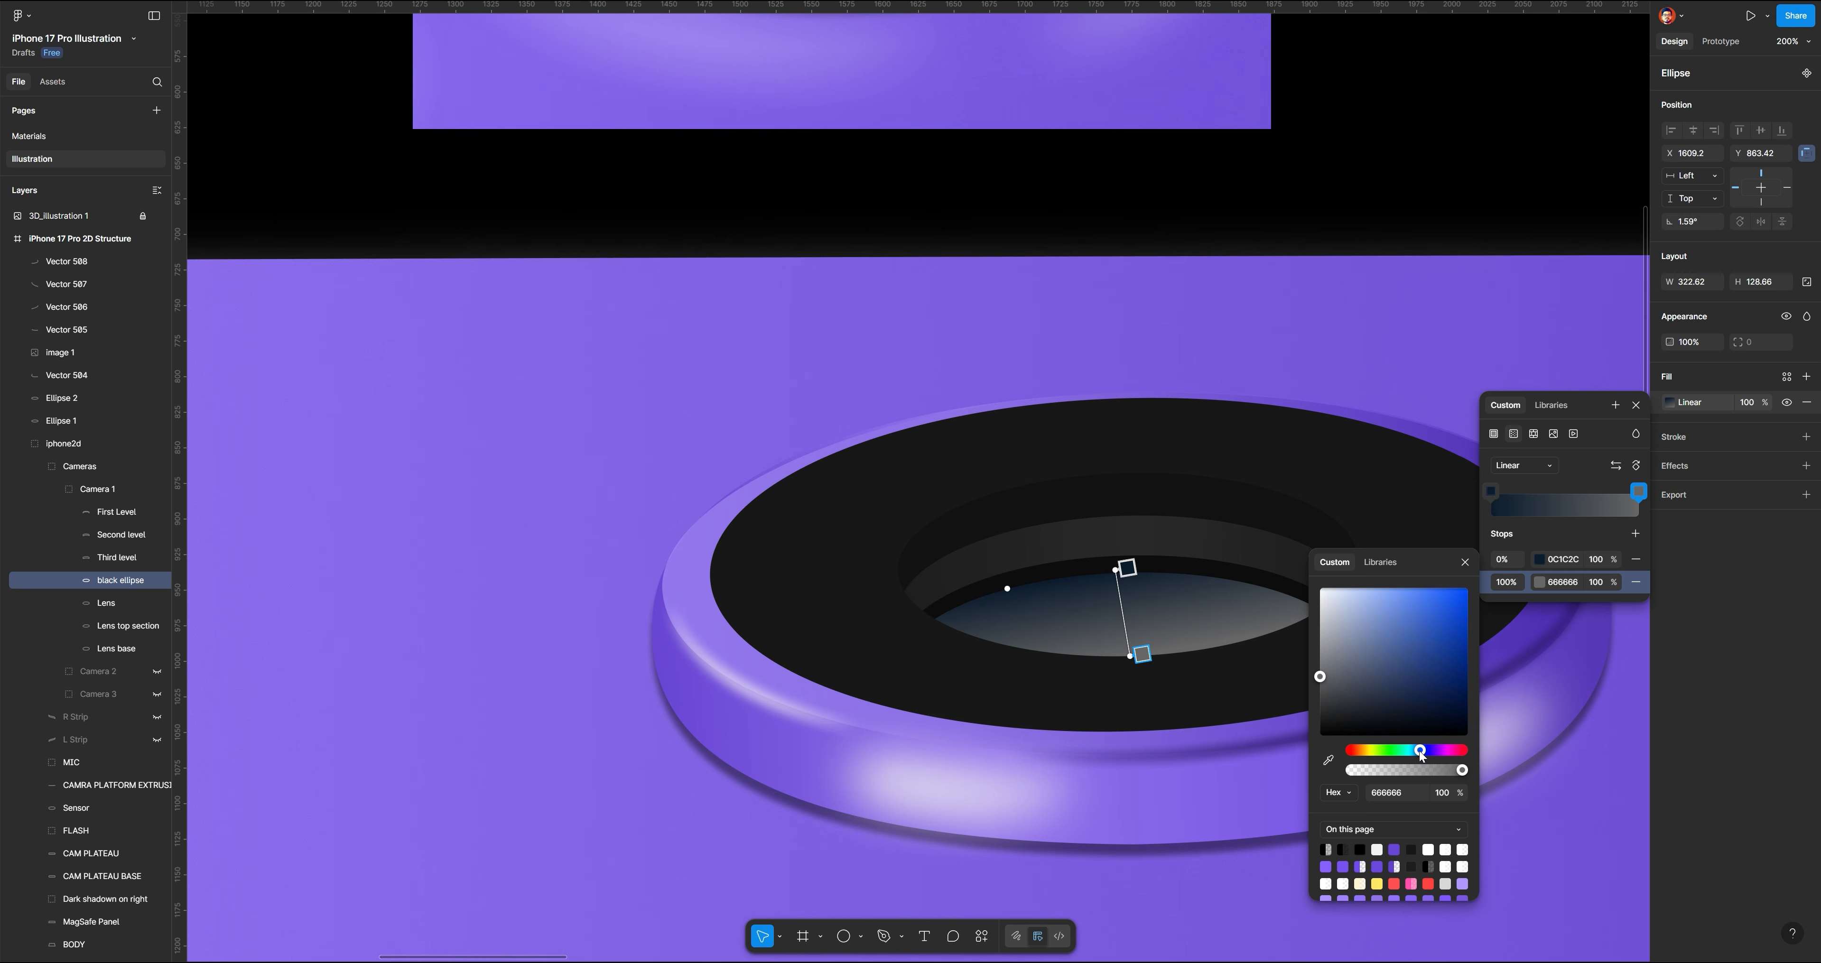
pyautogui.click(1452, 690)
pyautogui.moveTo(1452, 696); pyautogui.dragTo(1444, 695)
pyautogui.press('Escape')
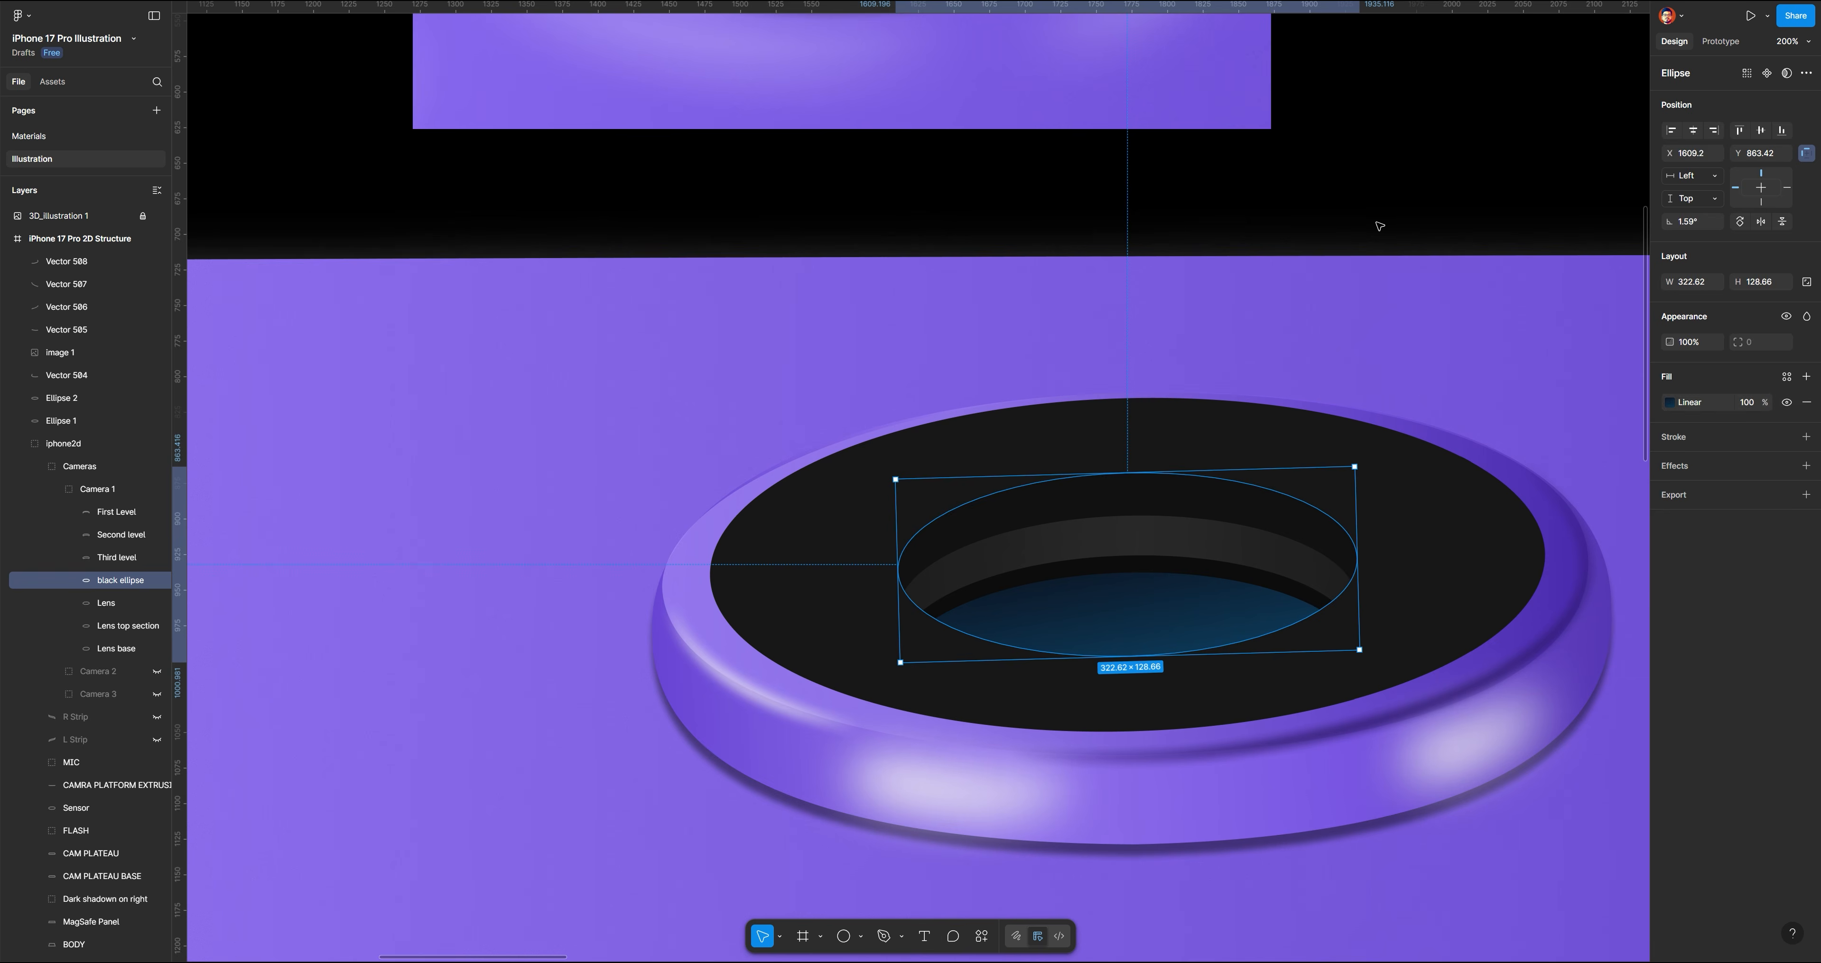
pyautogui.press('Escape')
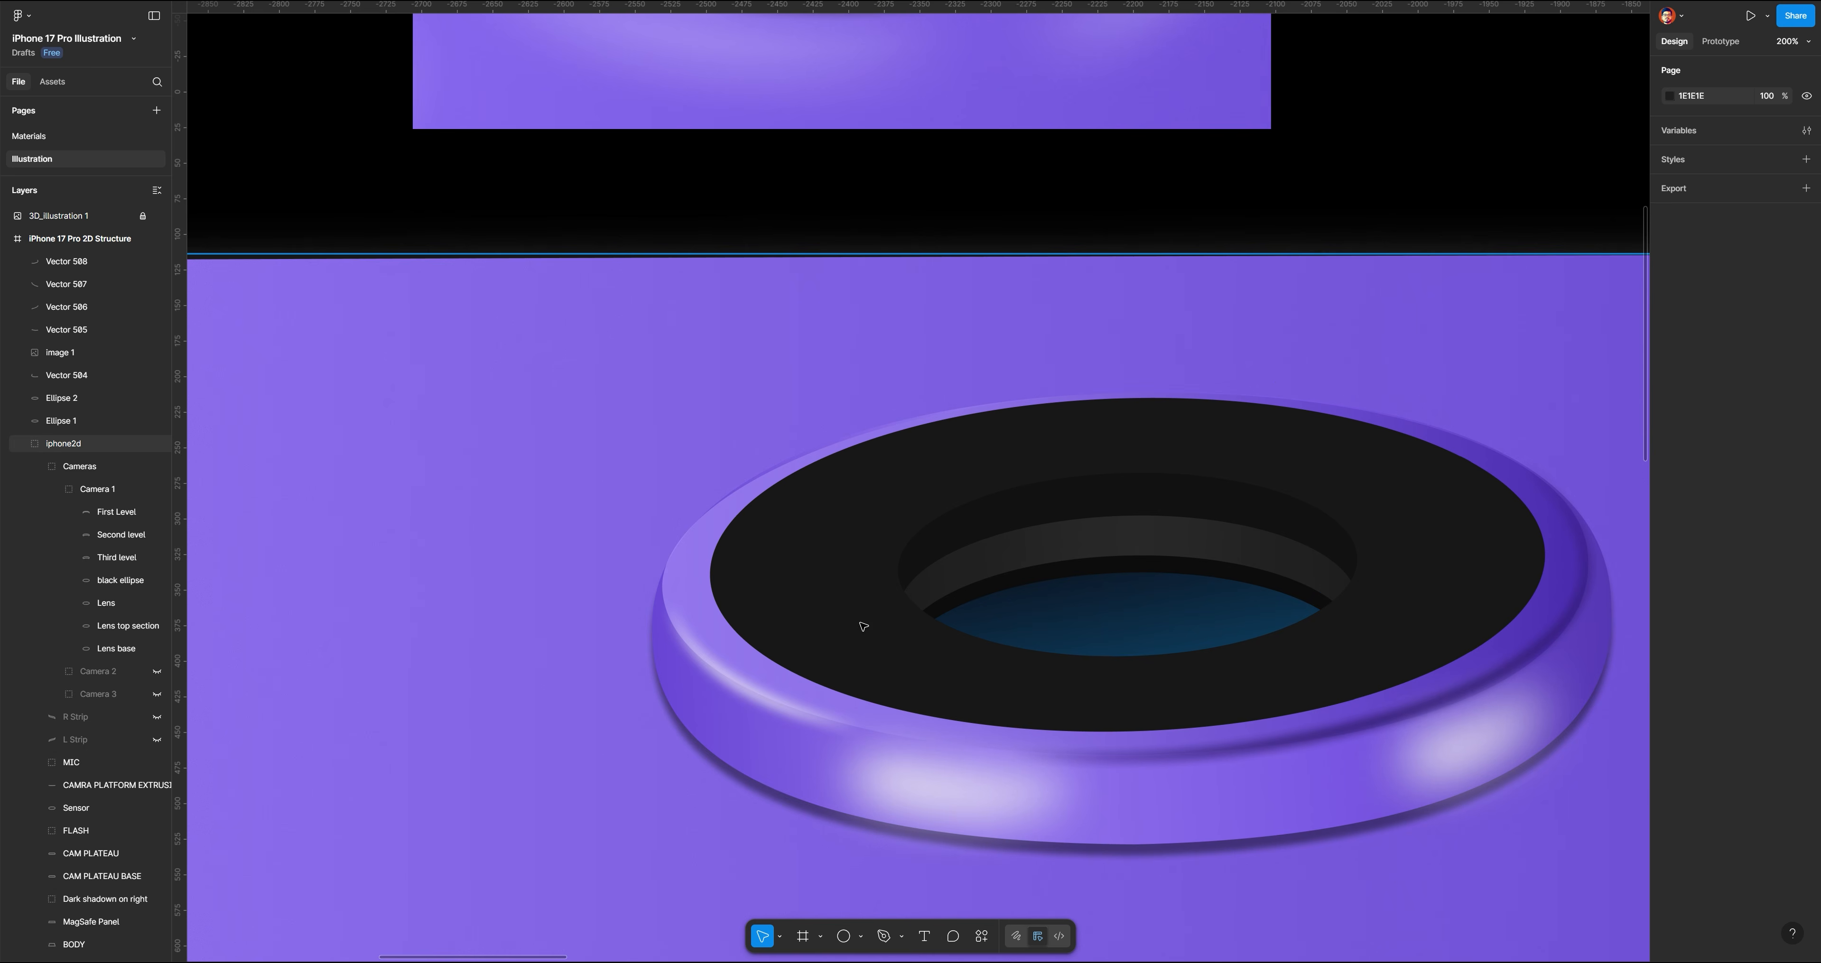
# Draw a shallow upward-opening curve about 146 wide along the lower edge of the blue lens with the Pen tool
pyautogui.scroll(6, 876, 608)
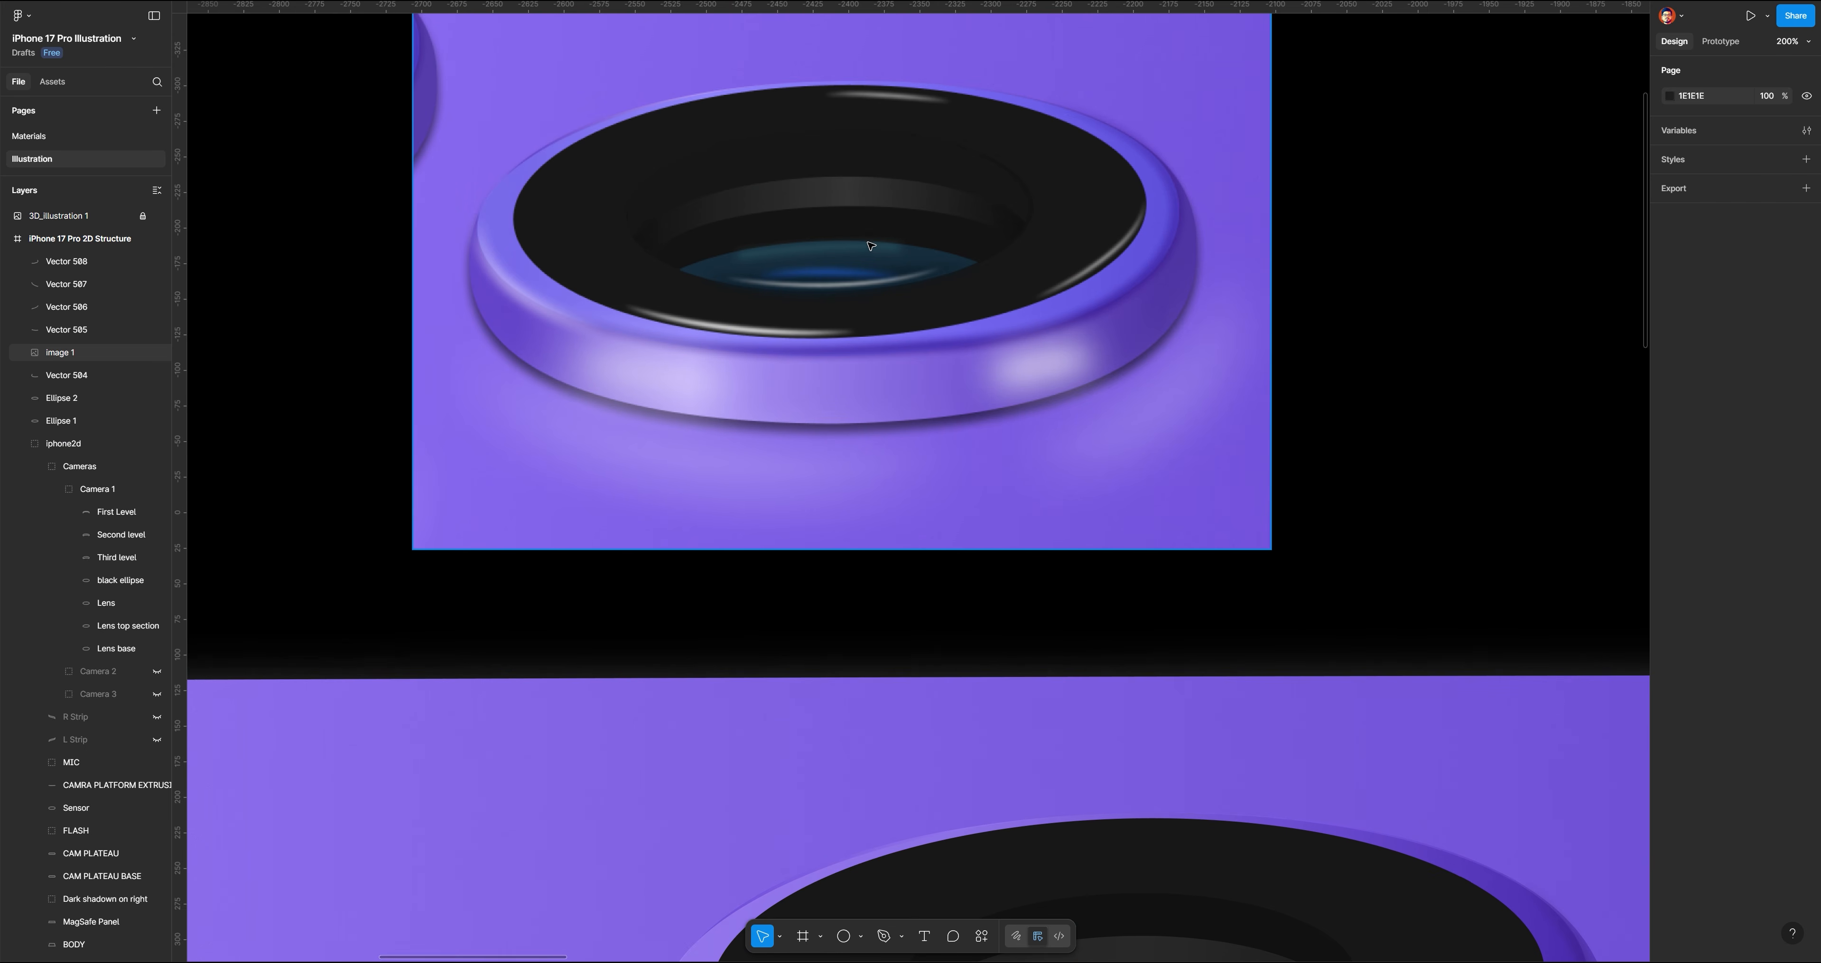
pyautogui.scroll(-7, 785, 267)
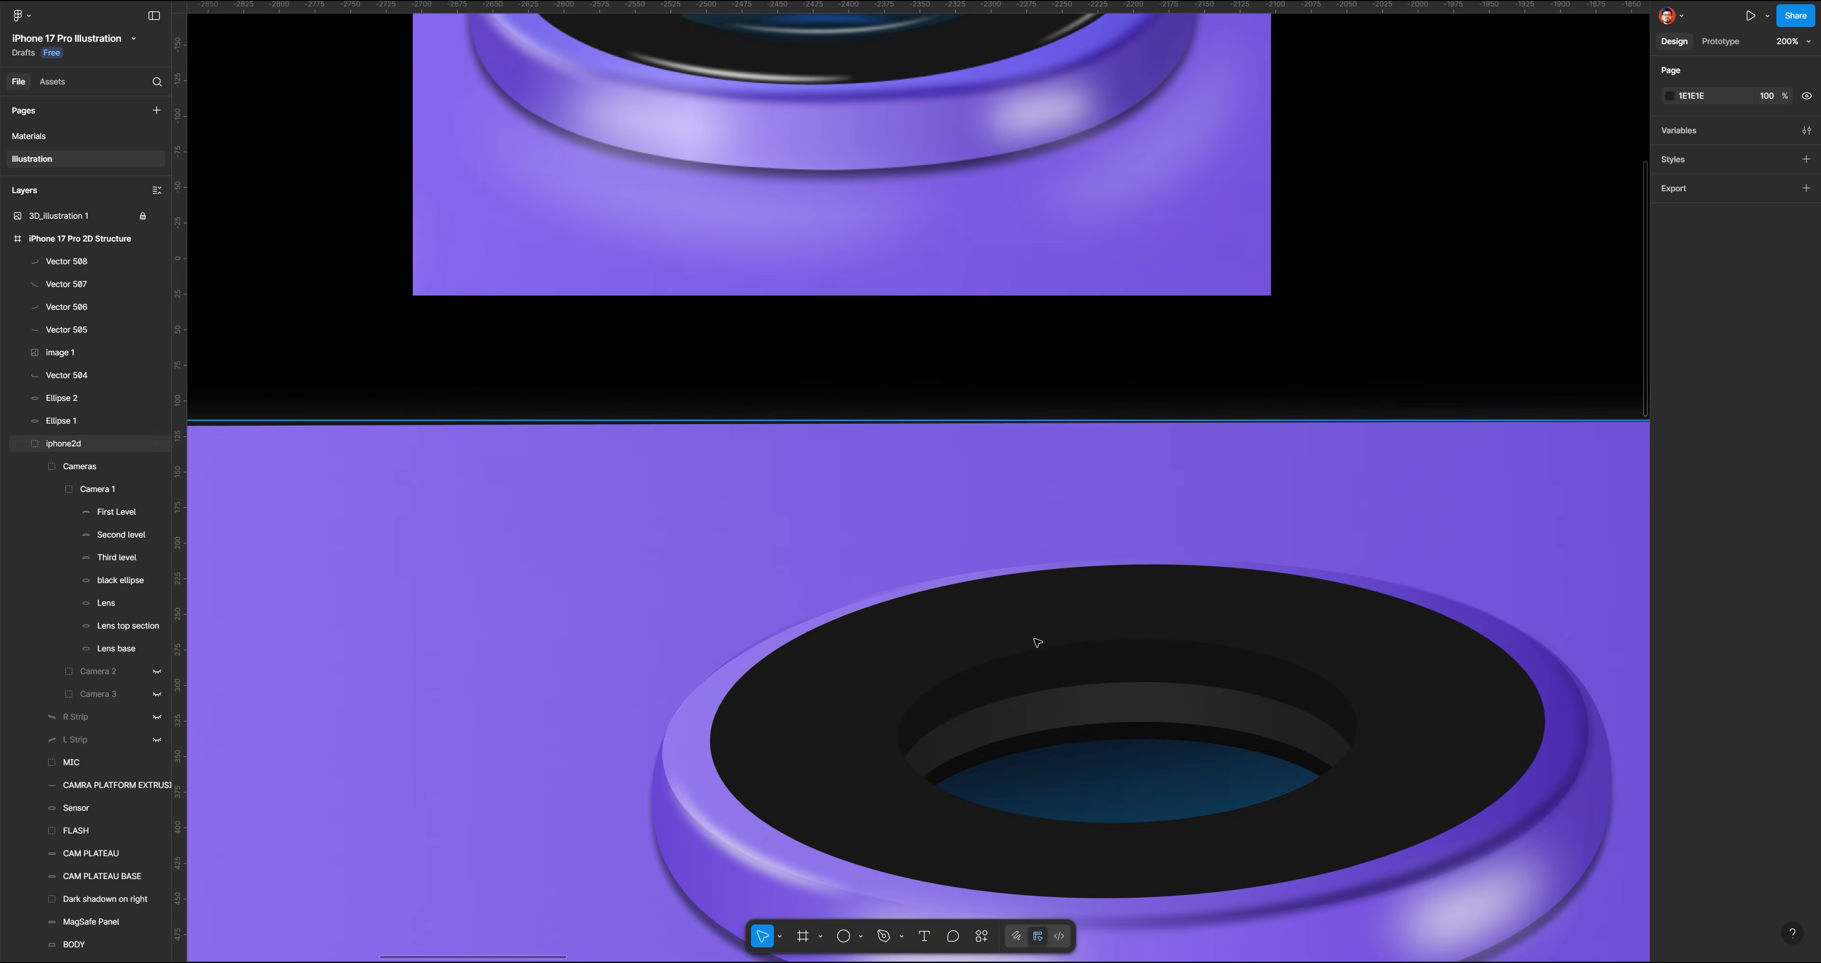
pyautogui.press('p')
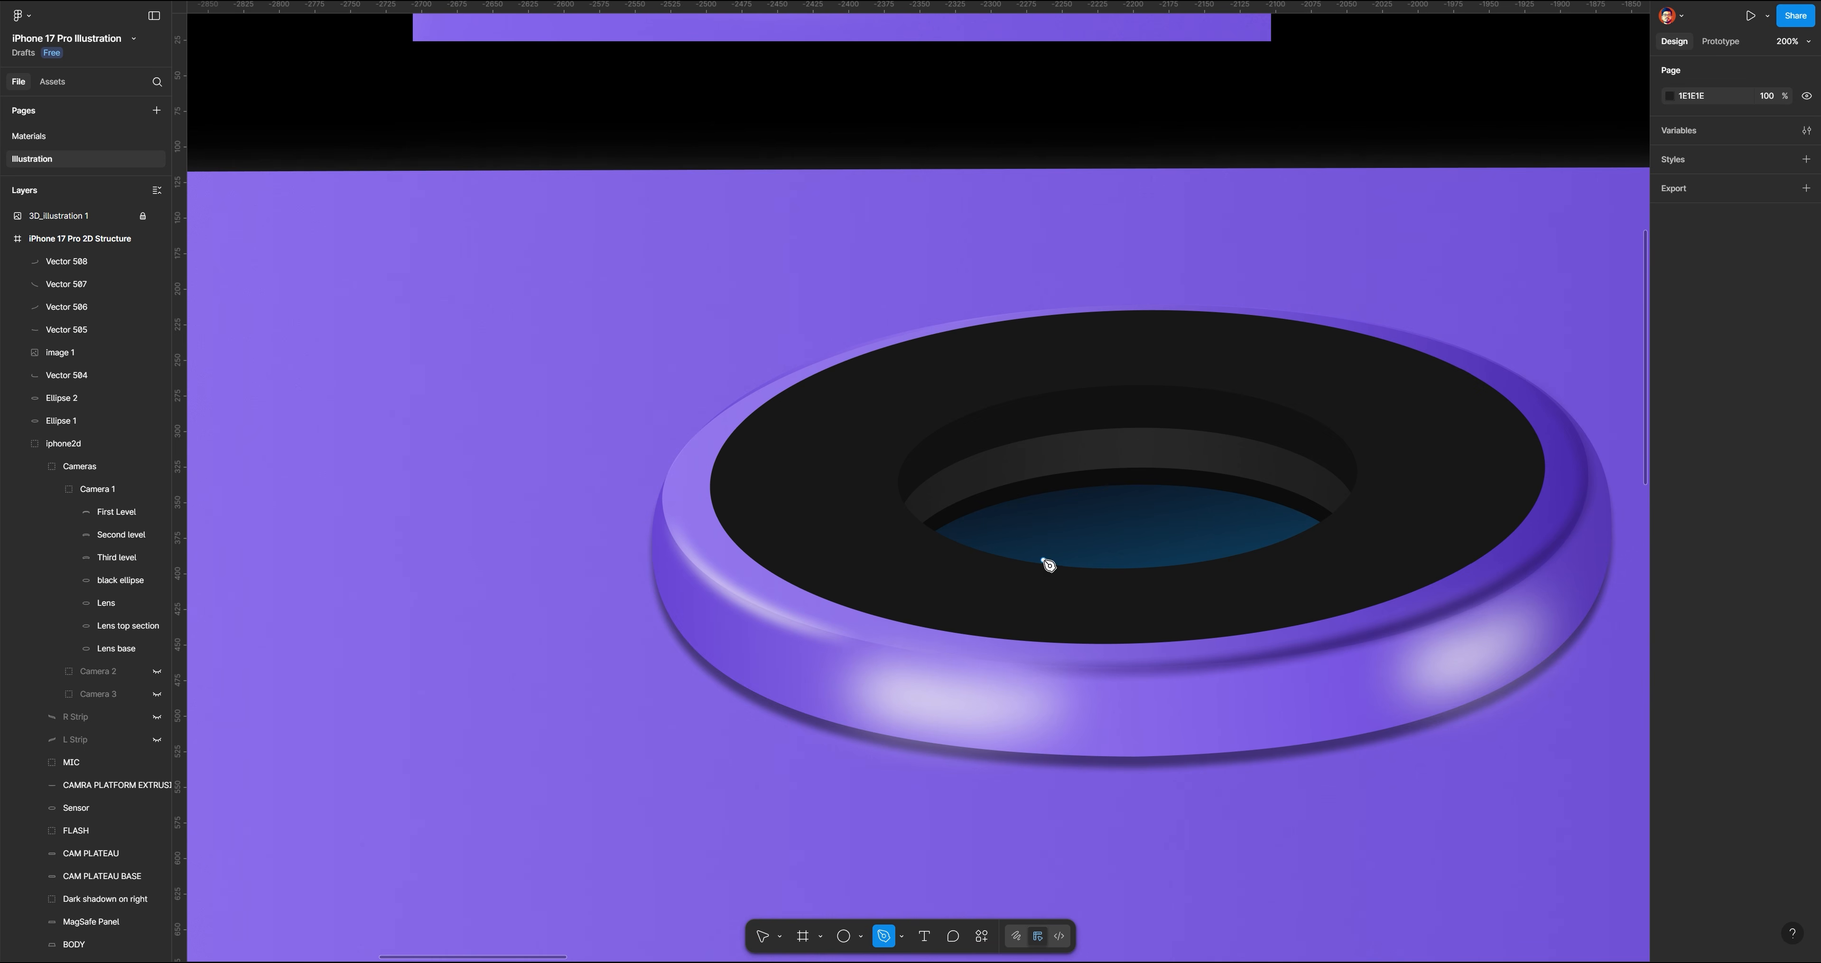
pyautogui.click(1044, 560)
pyautogui.moveTo(1252, 541); pyautogui.dragTo(1313, 516)
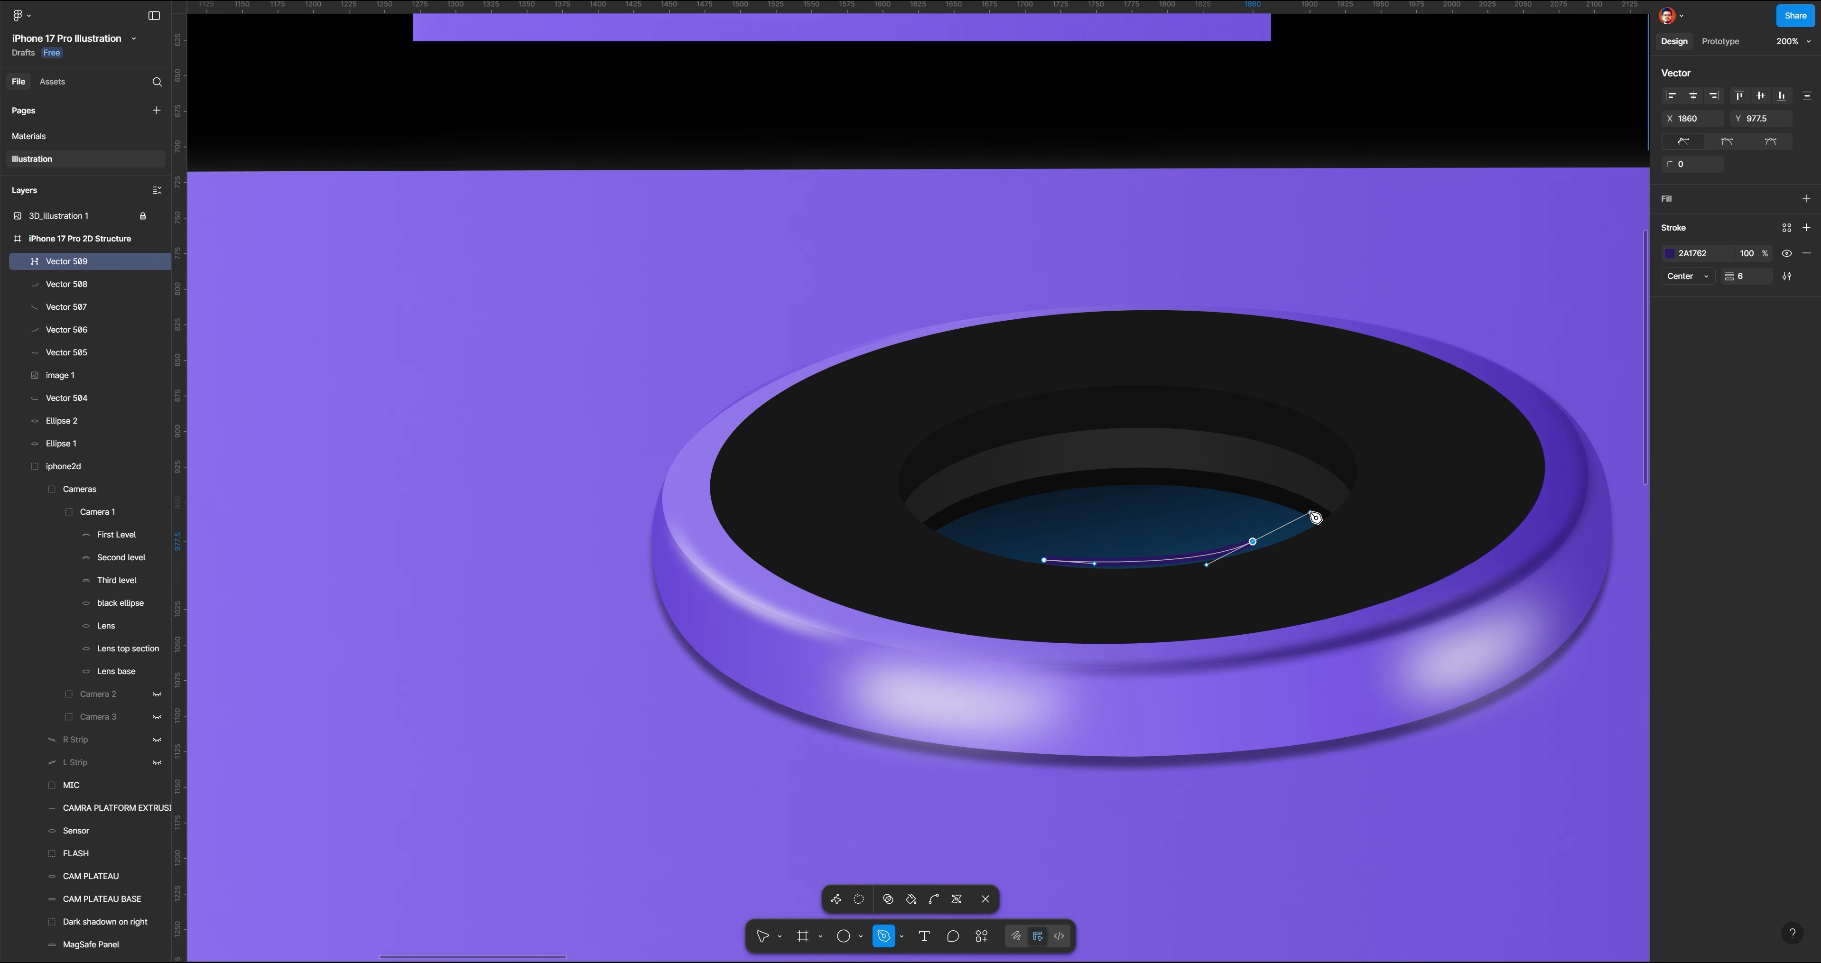
pyautogui.click(763, 936)
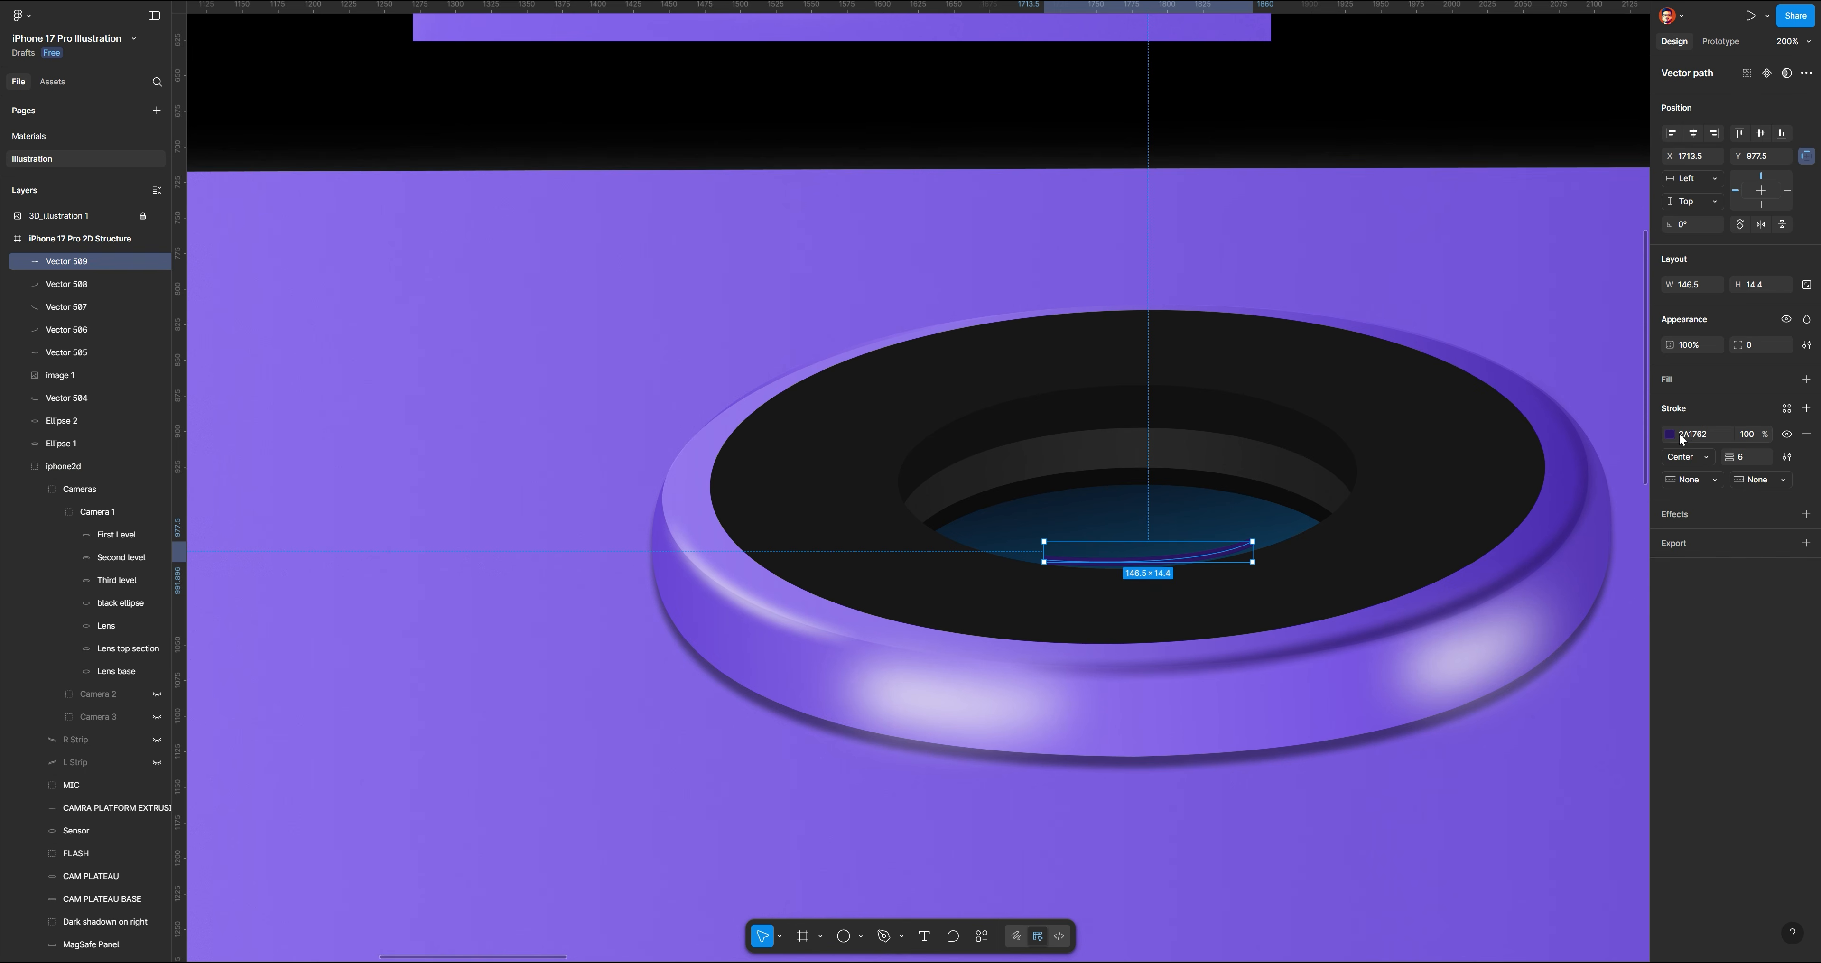
# Style the lens's lower-edge curve as a white FFFFFF stroke, 3 thick, with a width profile tapered at both ends
pyautogui.scroll(4, 1382, 407)
pyautogui.scroll(-3, 1555, 410)
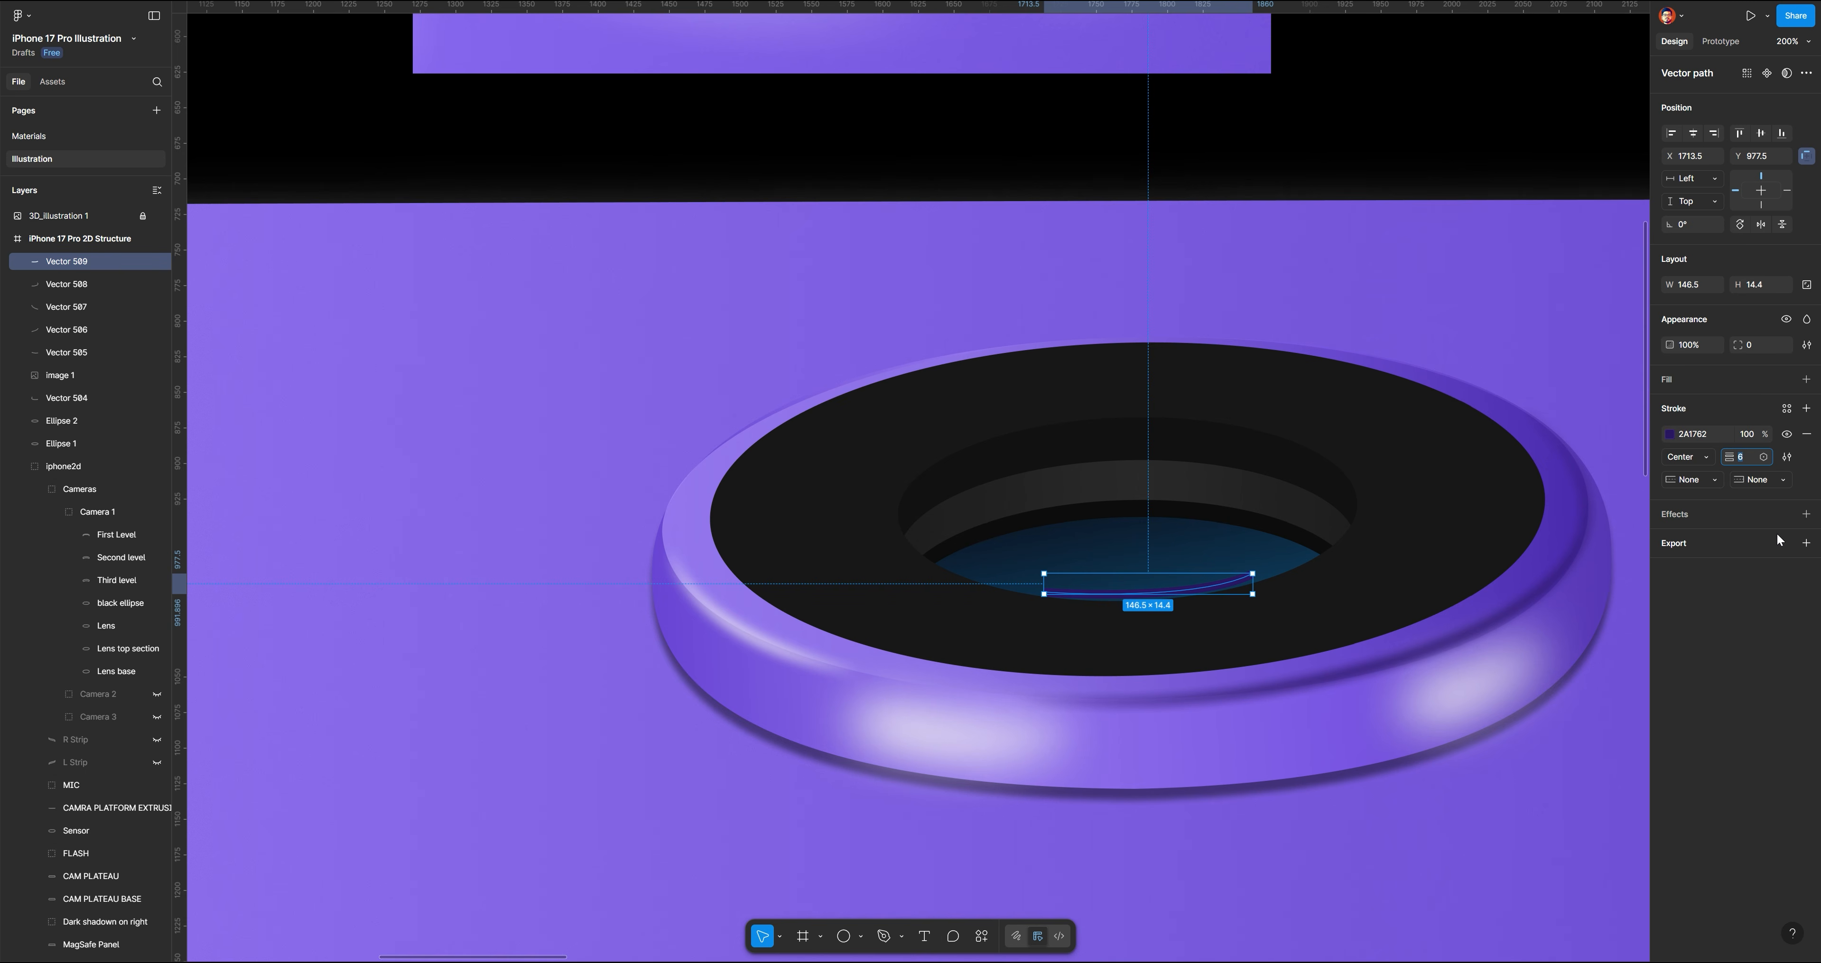
pyautogui.write('3')
pyautogui.press('Return')
pyautogui.click(1670, 434)
pyautogui.moveTo(1583, 552); pyautogui.dragTo(1316, 438)
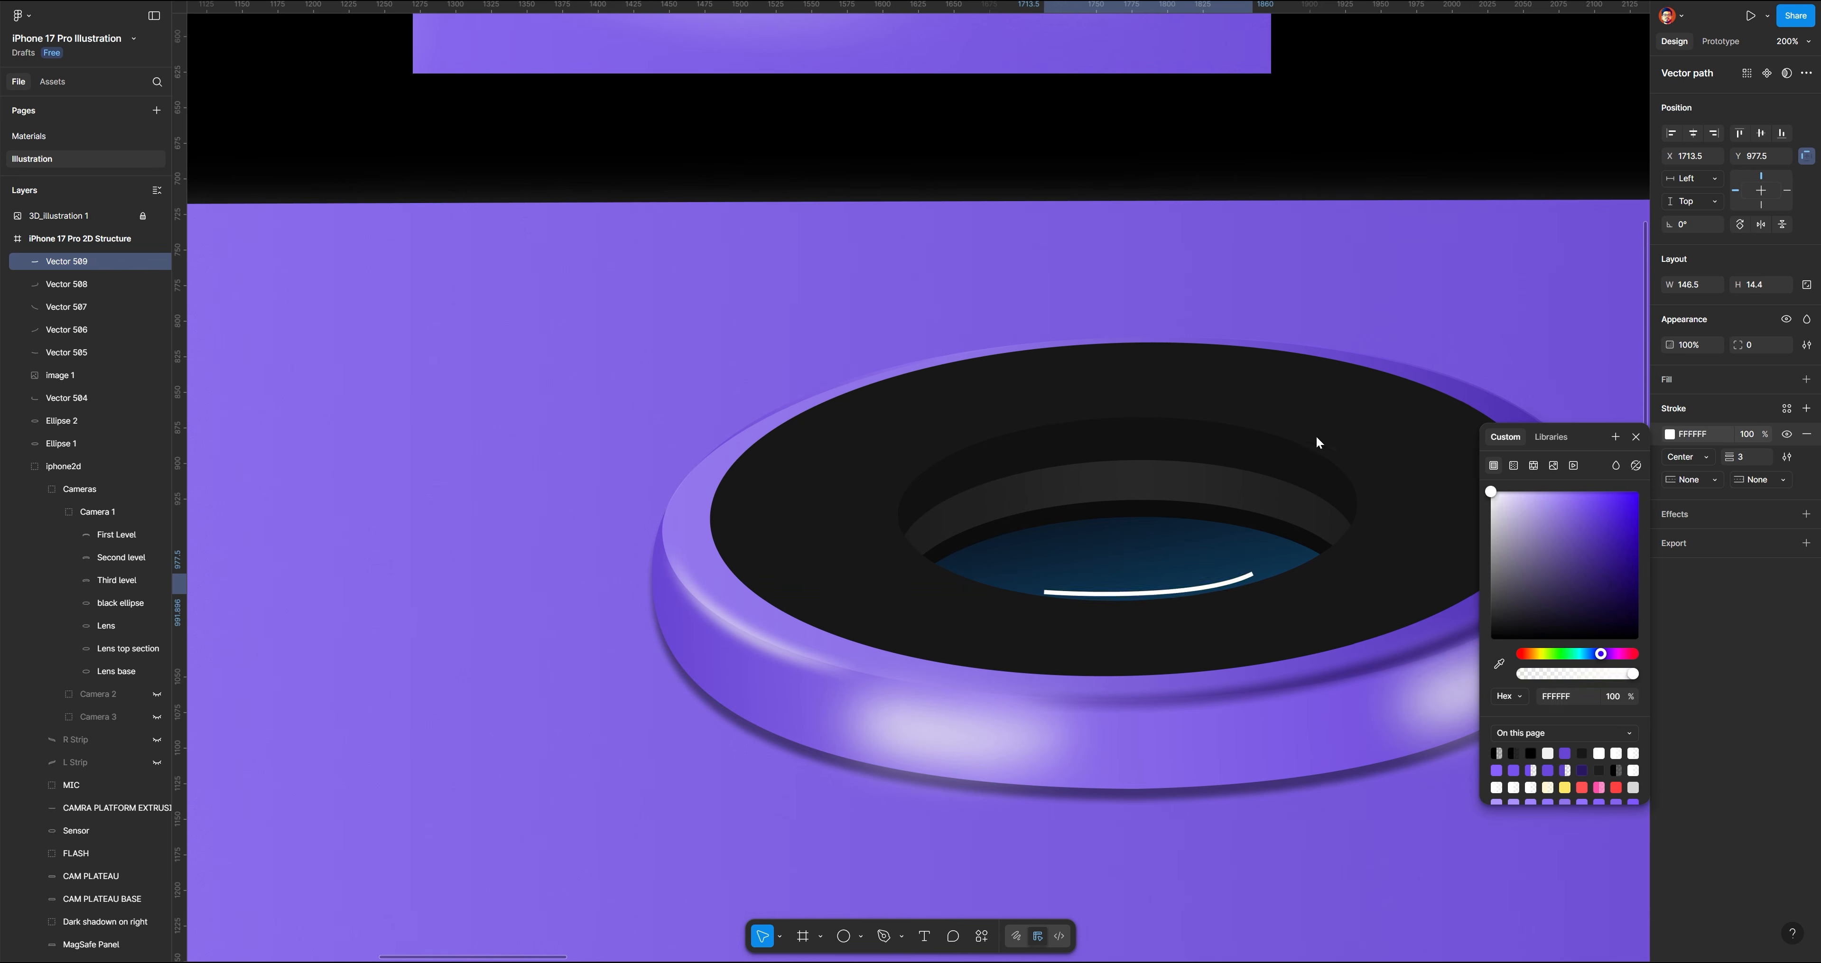
pyautogui.click(1787, 457)
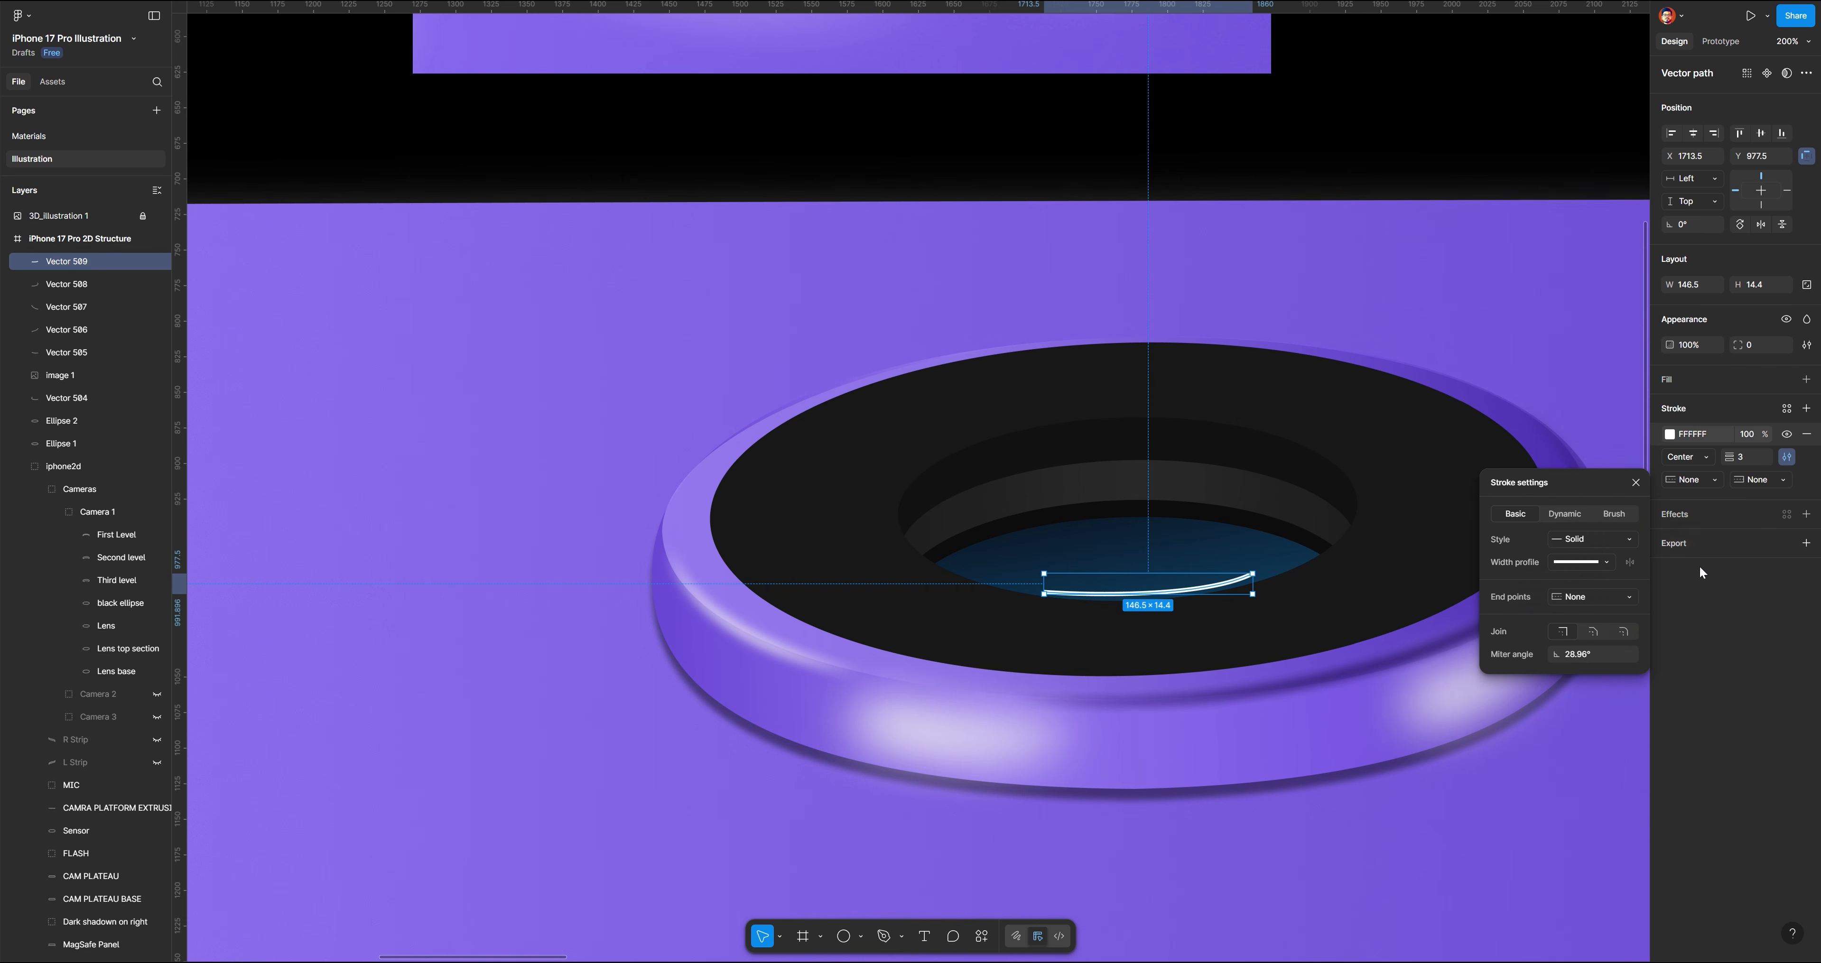
pyautogui.click(1616, 564)
pyautogui.click(1572, 744)
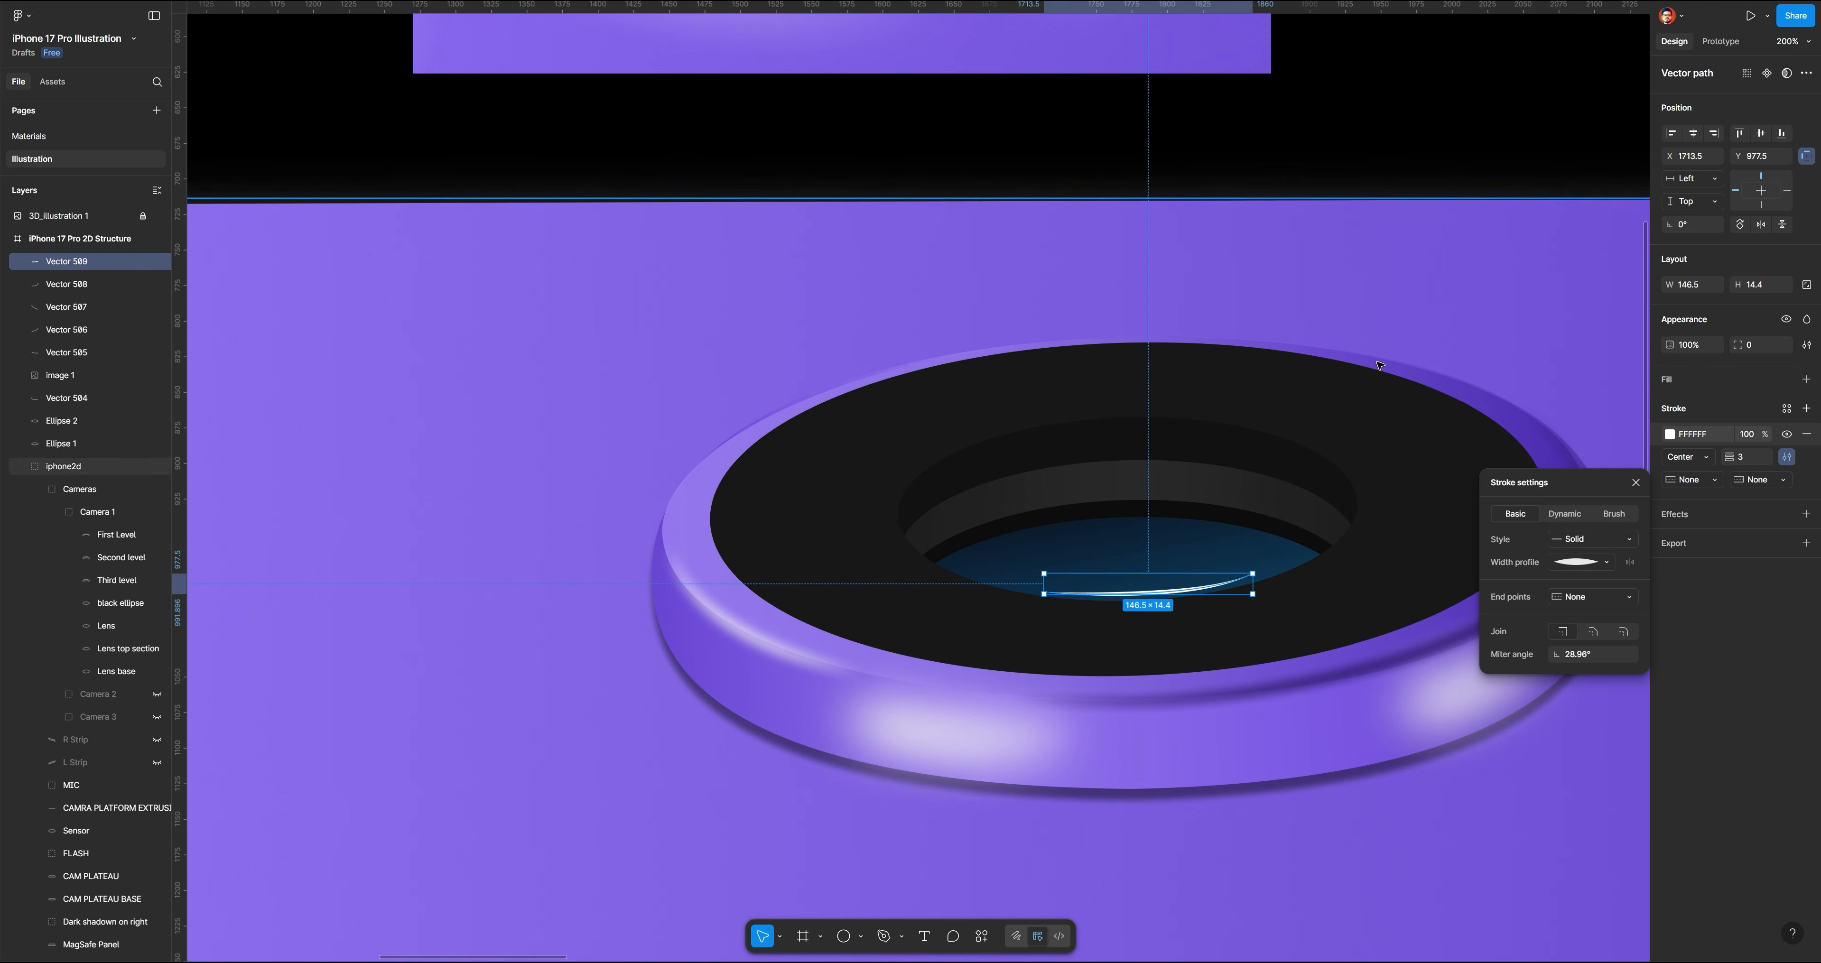
pyautogui.click(1412, 136)
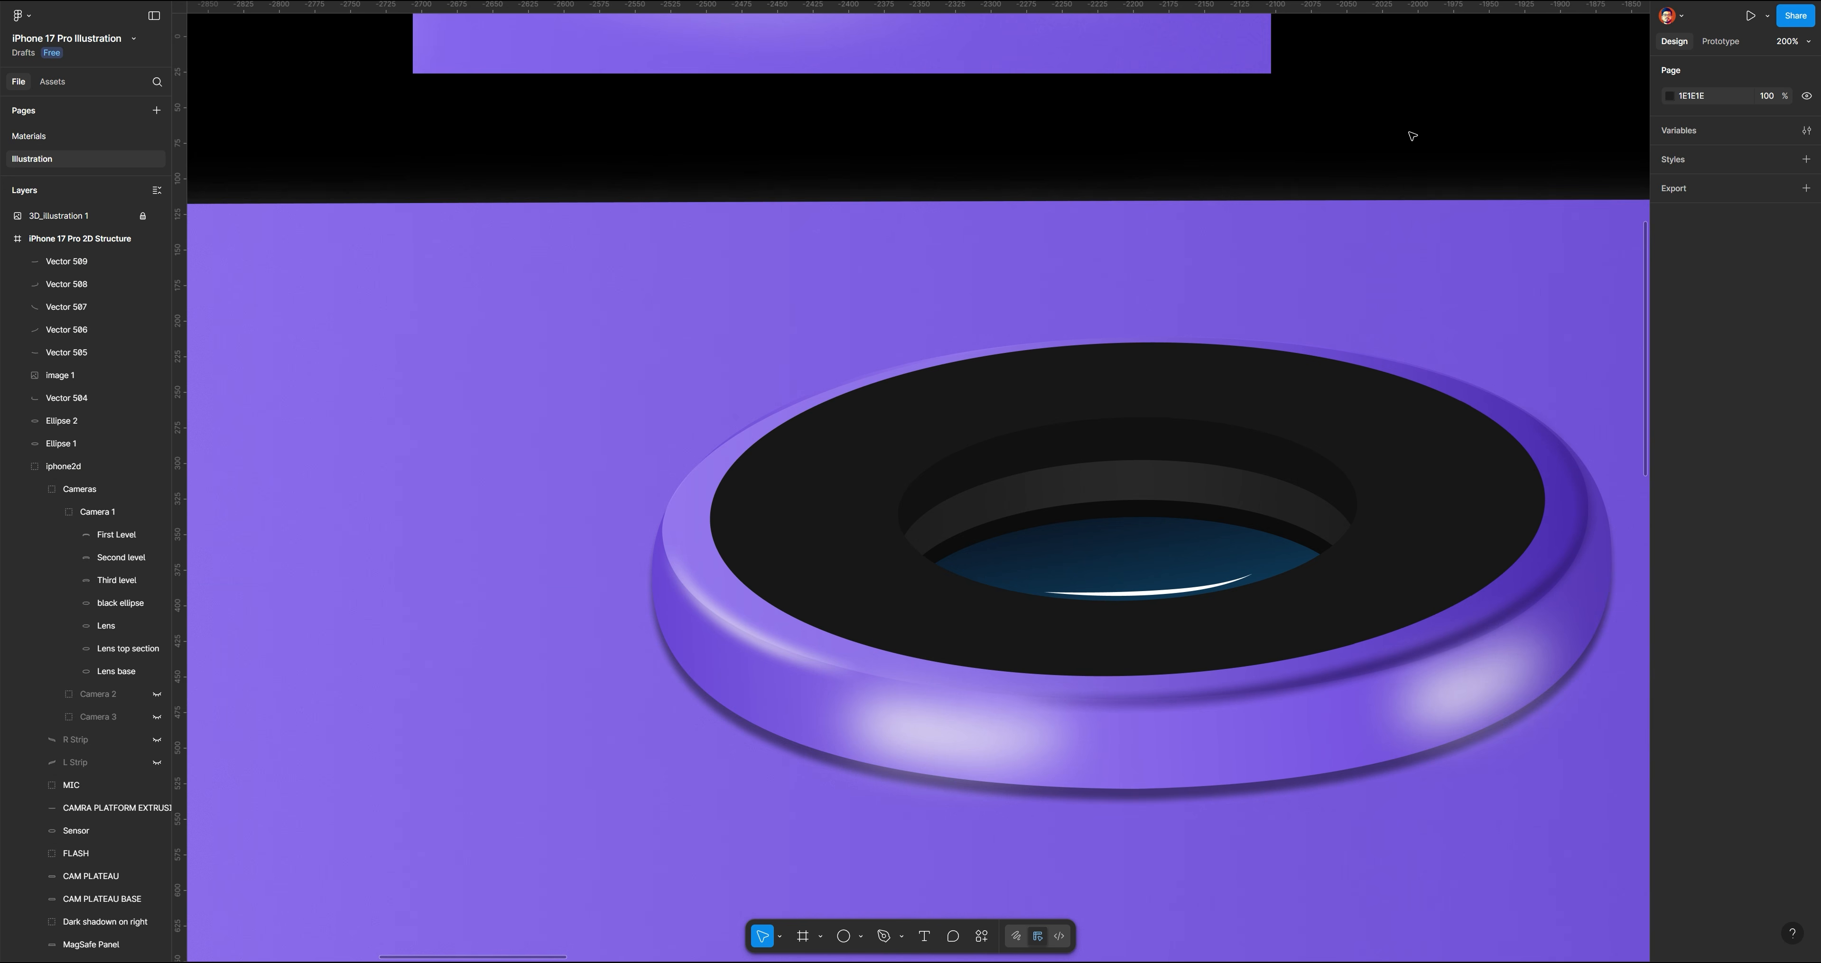
# Apply a slight uniform layer blur to the white highlight along the blue lens's lower edge
pyautogui.click(1146, 593)
pyautogui.click(1807, 512)
pyautogui.click(1719, 540)
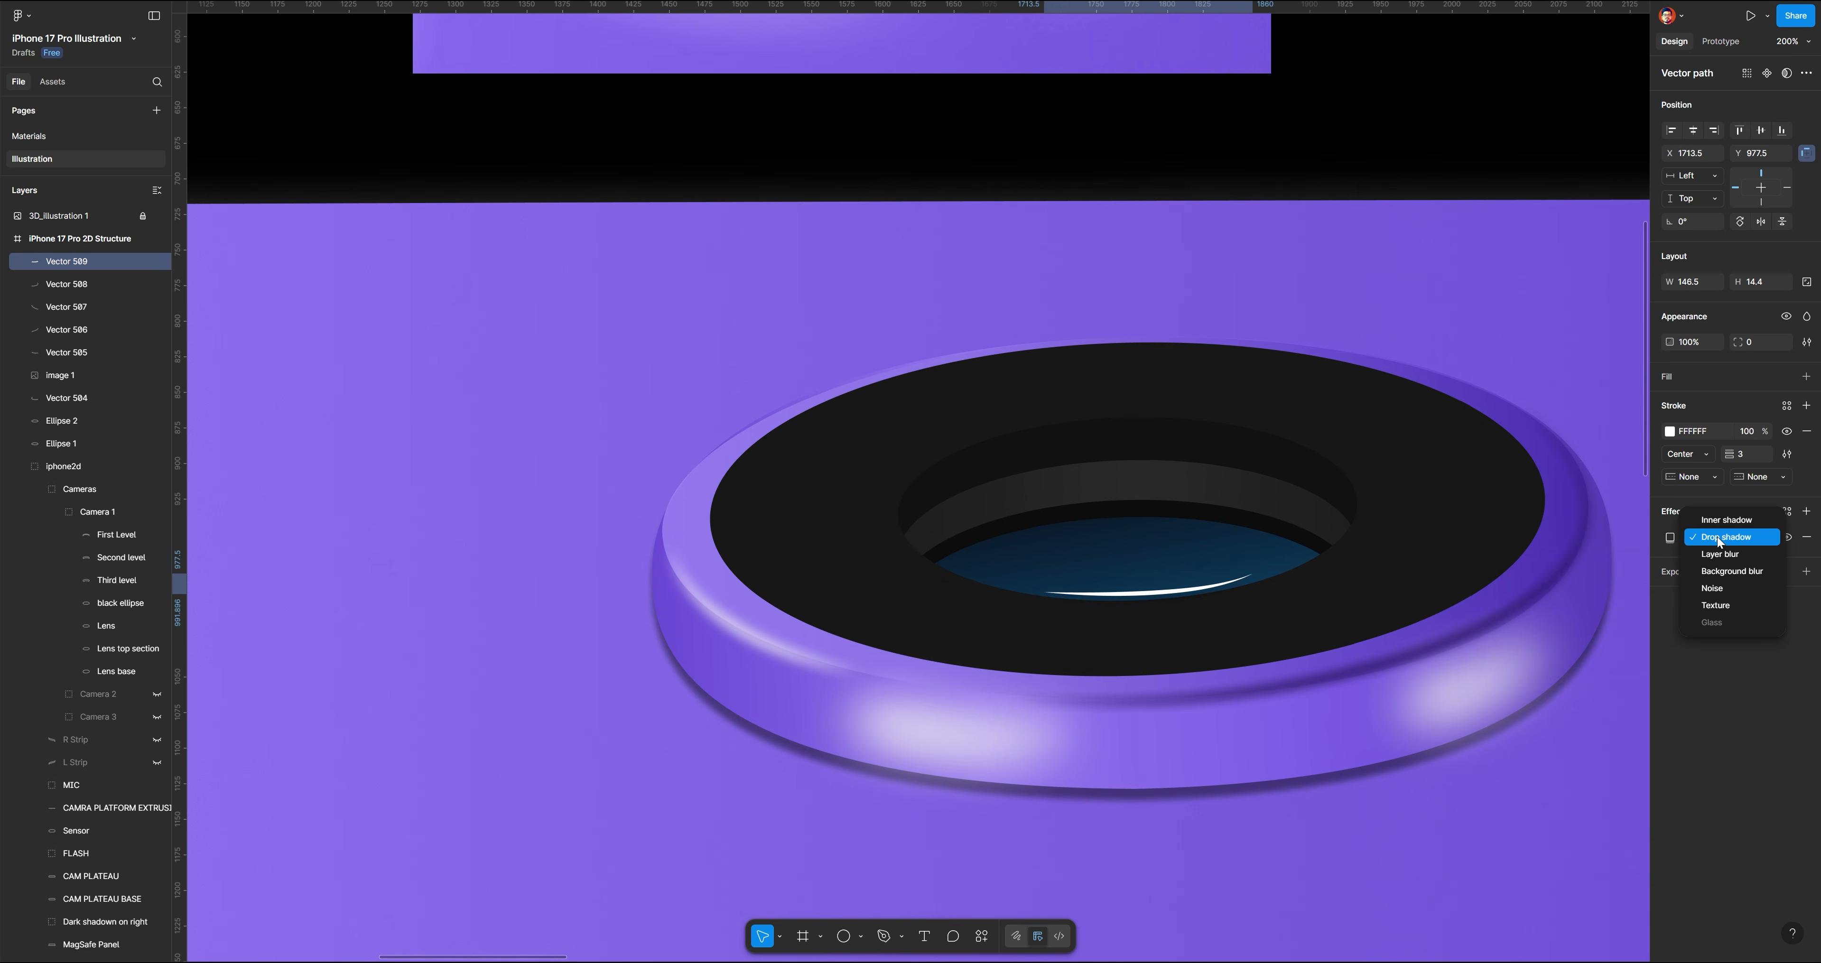
pyautogui.click(1717, 553)
pyautogui.click(1671, 539)
pyautogui.moveTo(1553, 594); pyautogui.dragTo(1559, 593)
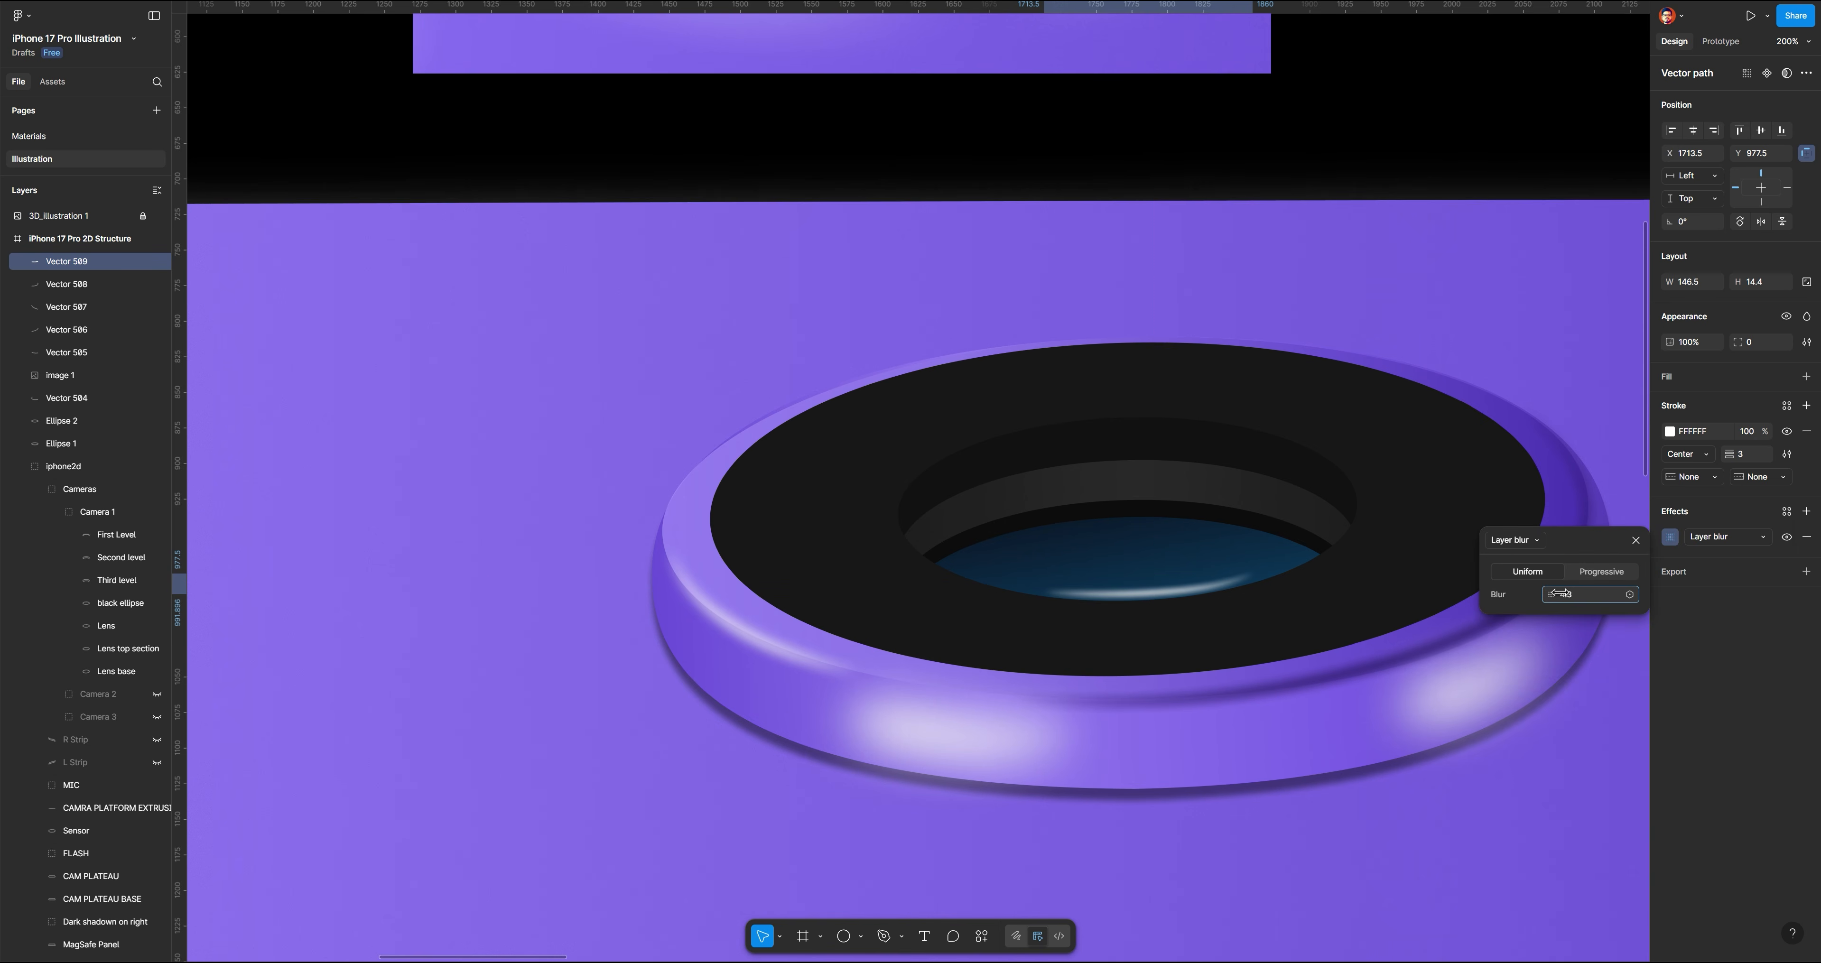
pyautogui.click(1434, 144)
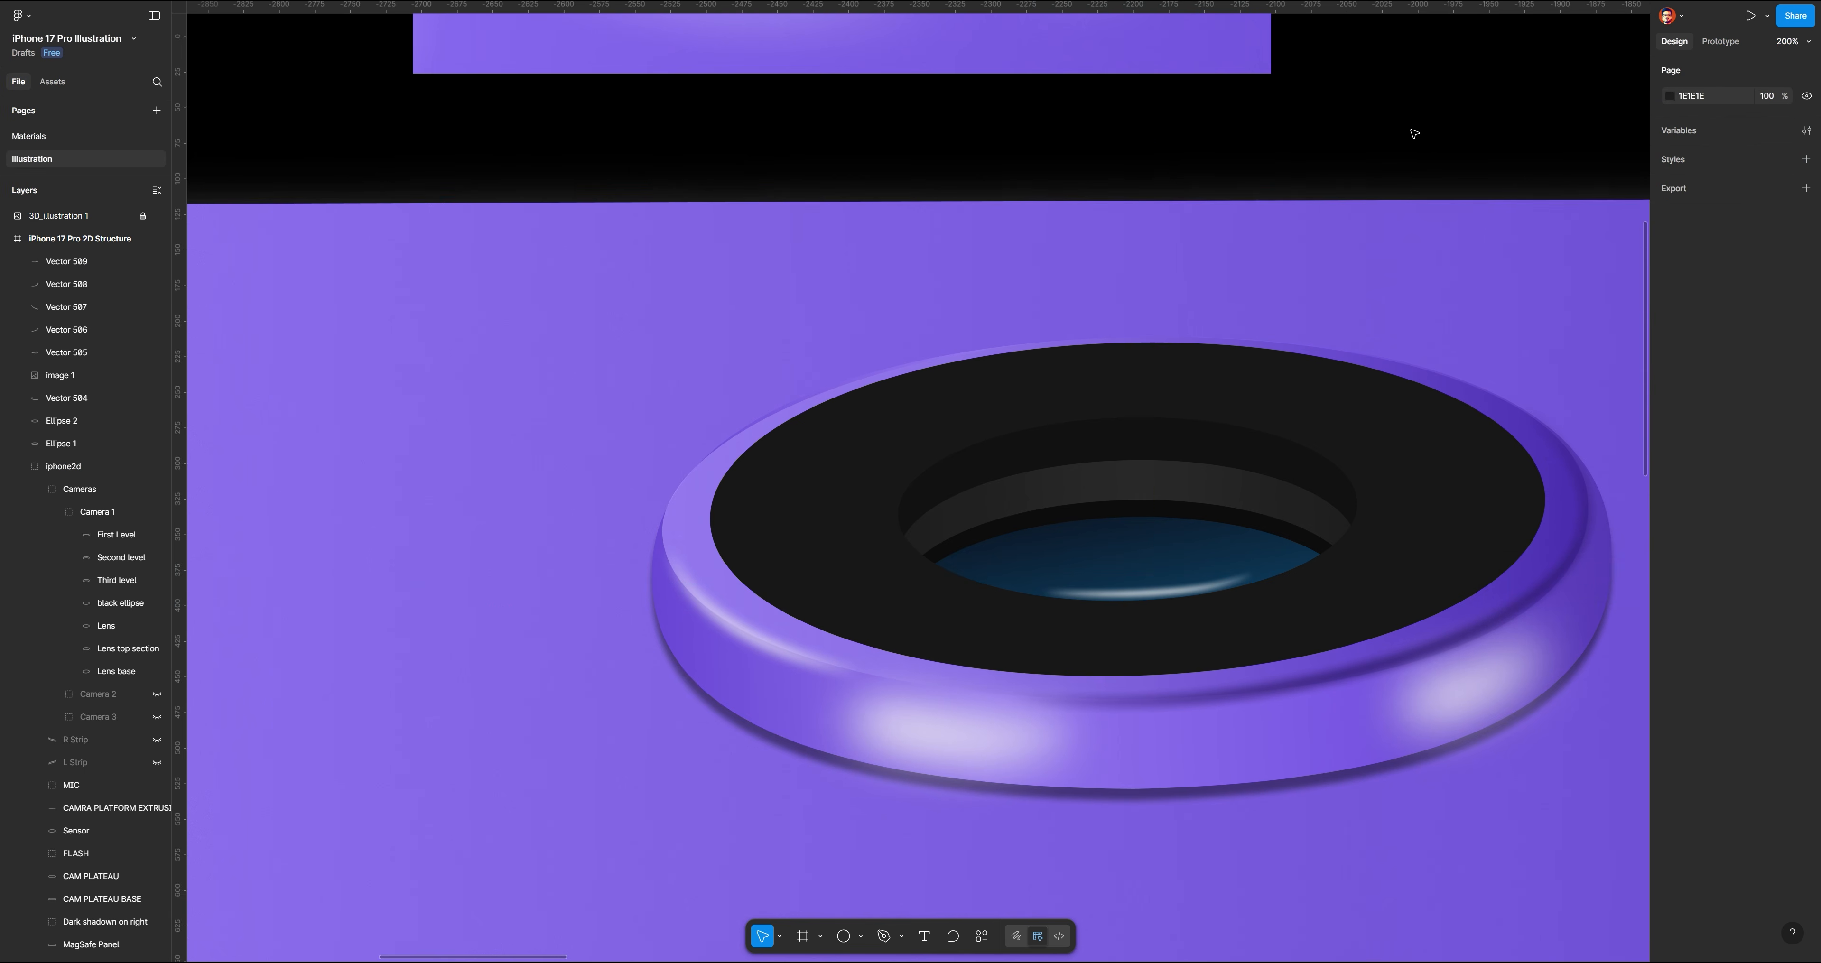
# Draw a short arched curve about 82 wide in the middle of the blue lens, just above the white highlight
pyautogui.scroll(5, 1234, 367)
pyautogui.scroll(-5, 1233, 368)
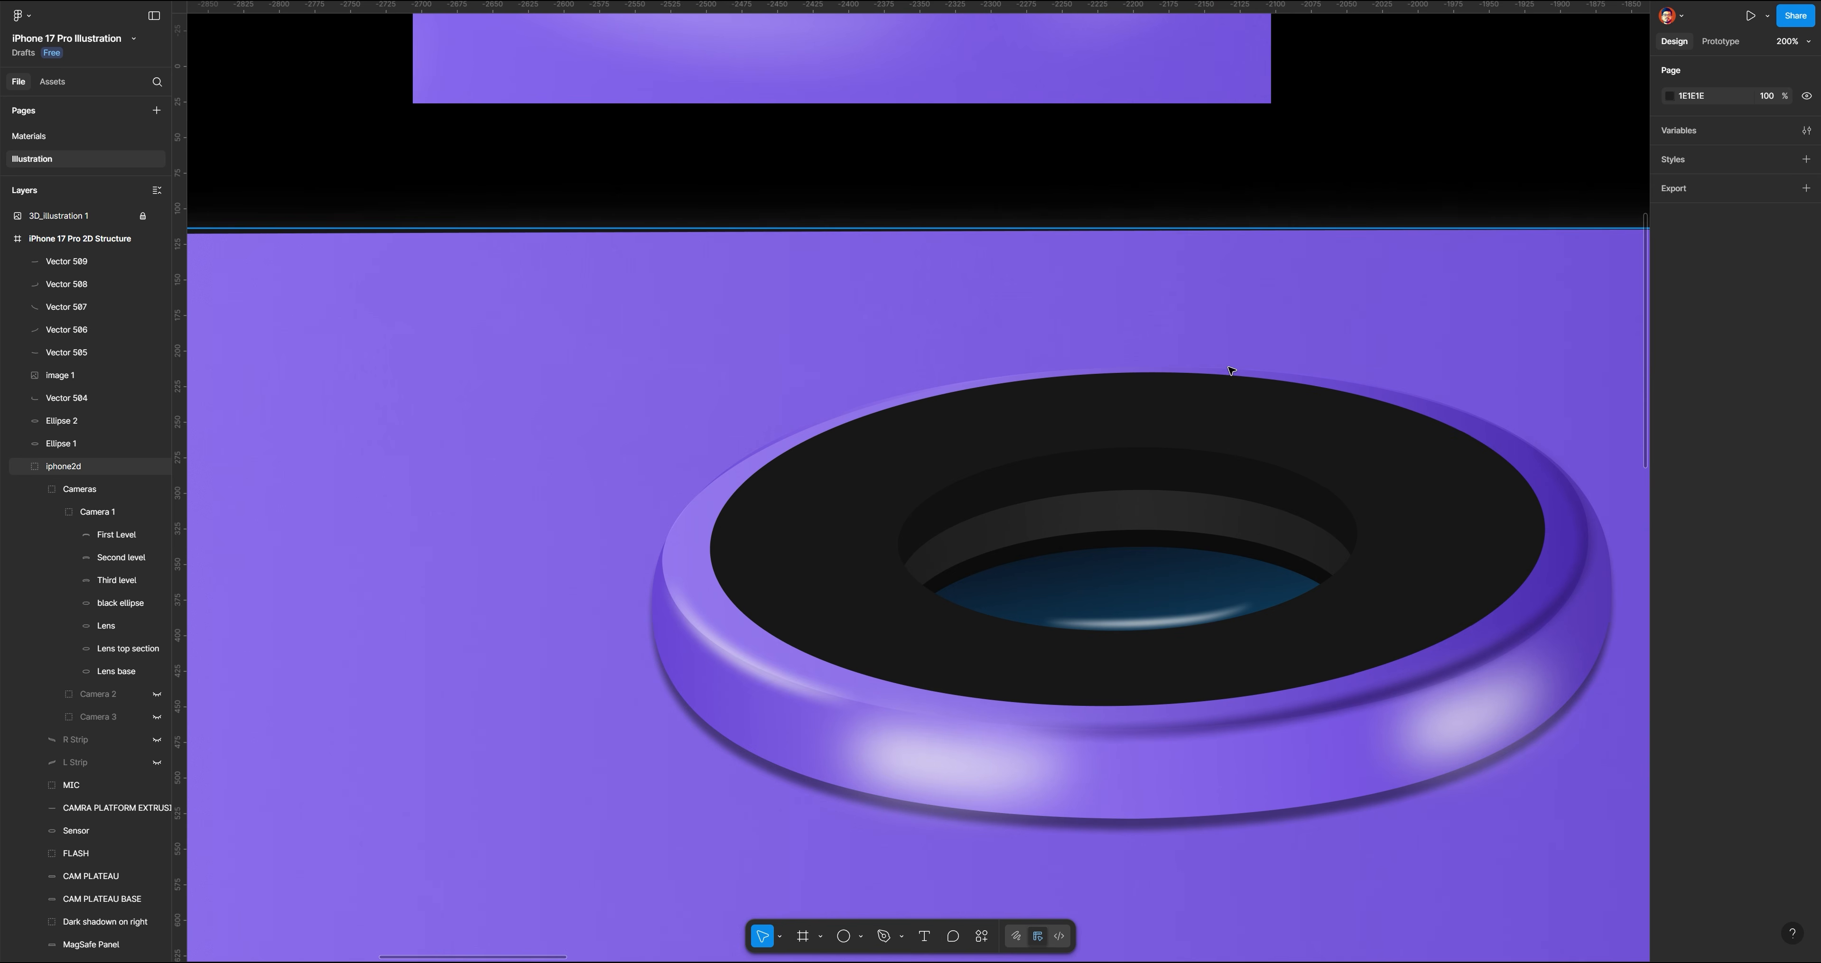
pyautogui.click(884, 936)
pyautogui.scroll(5, 1046, 570)
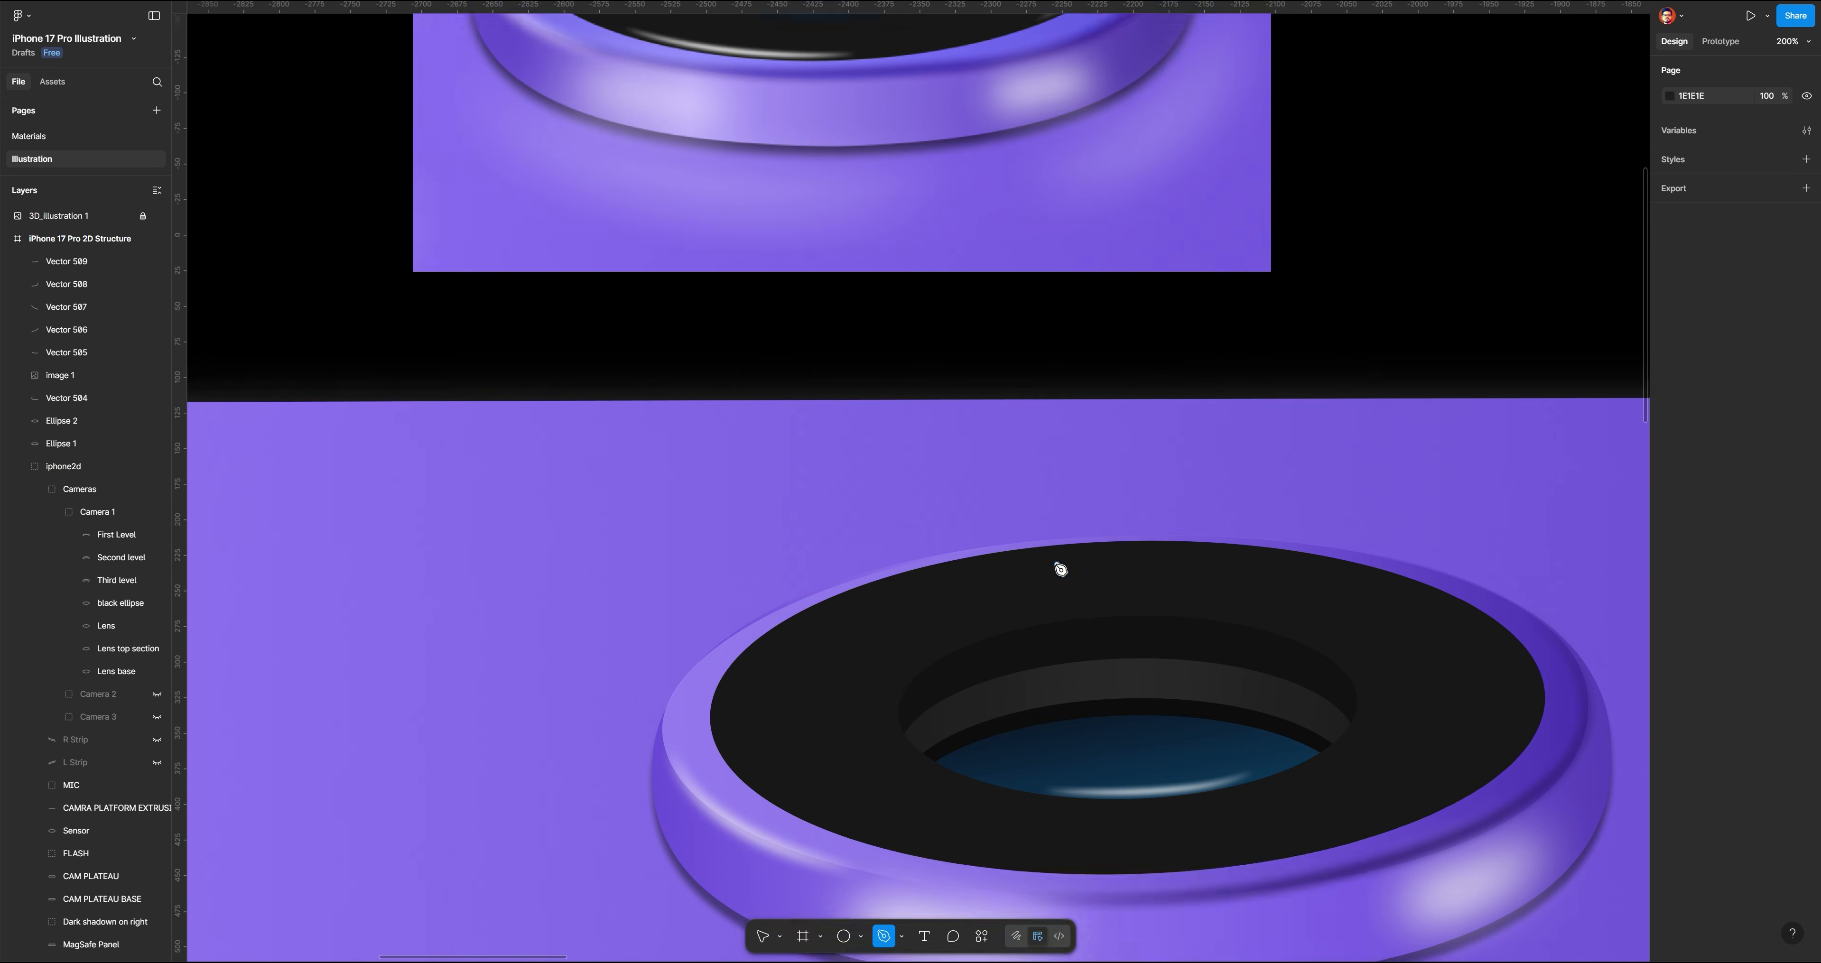
pyautogui.scroll(-2, 1016, 800)
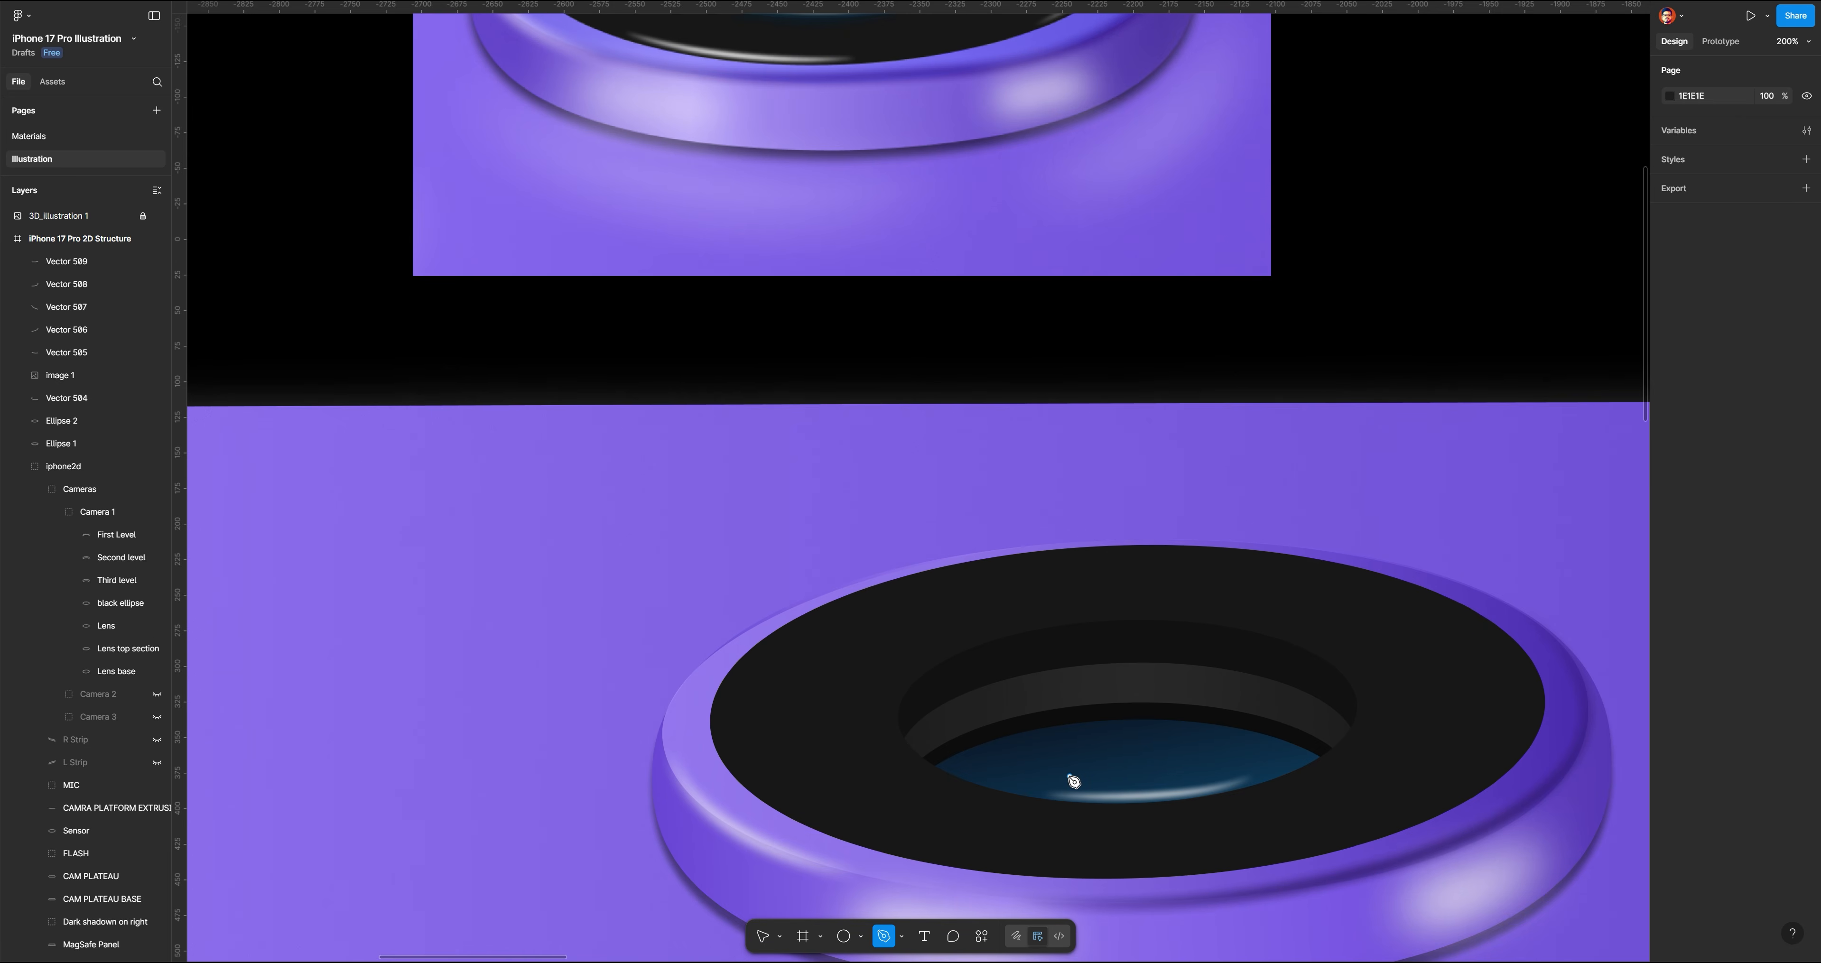
pyautogui.scroll(1, 1072, 769)
pyautogui.scroll(-2, 1073, 769)
pyautogui.click(1082, 693)
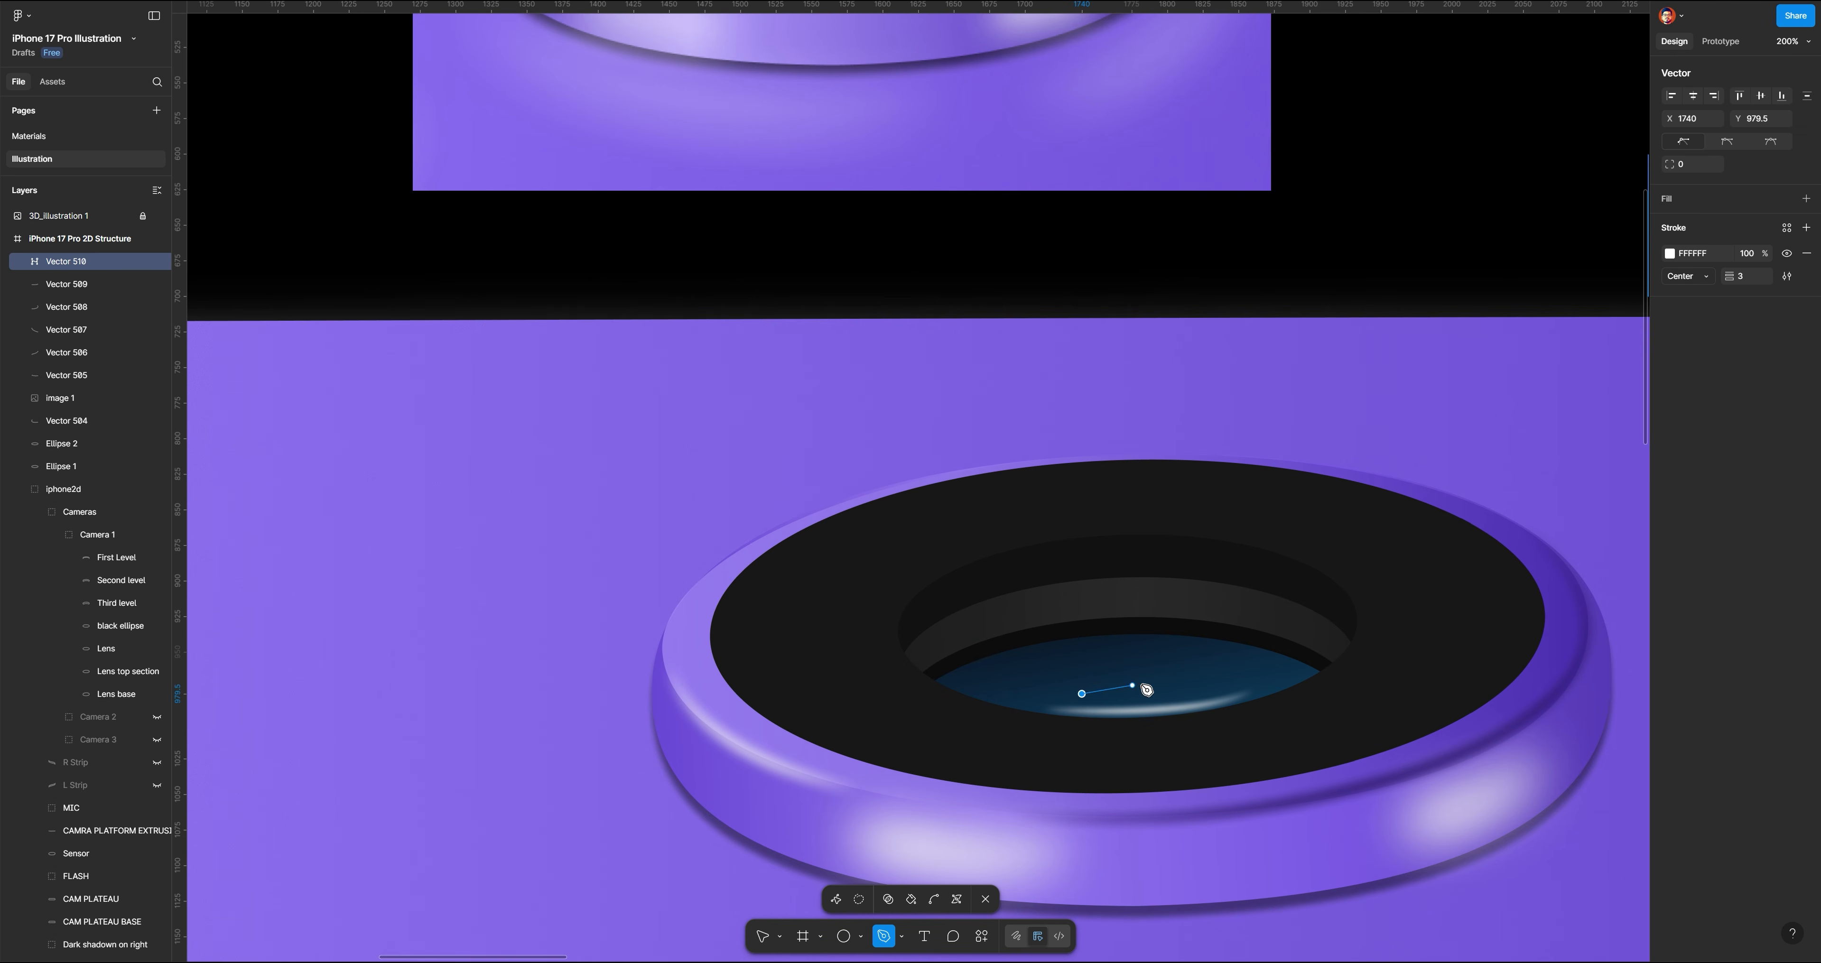
pyautogui.click(1199, 685)
pyautogui.moveTo(1204, 689); pyautogui.dragTo(1263, 694)
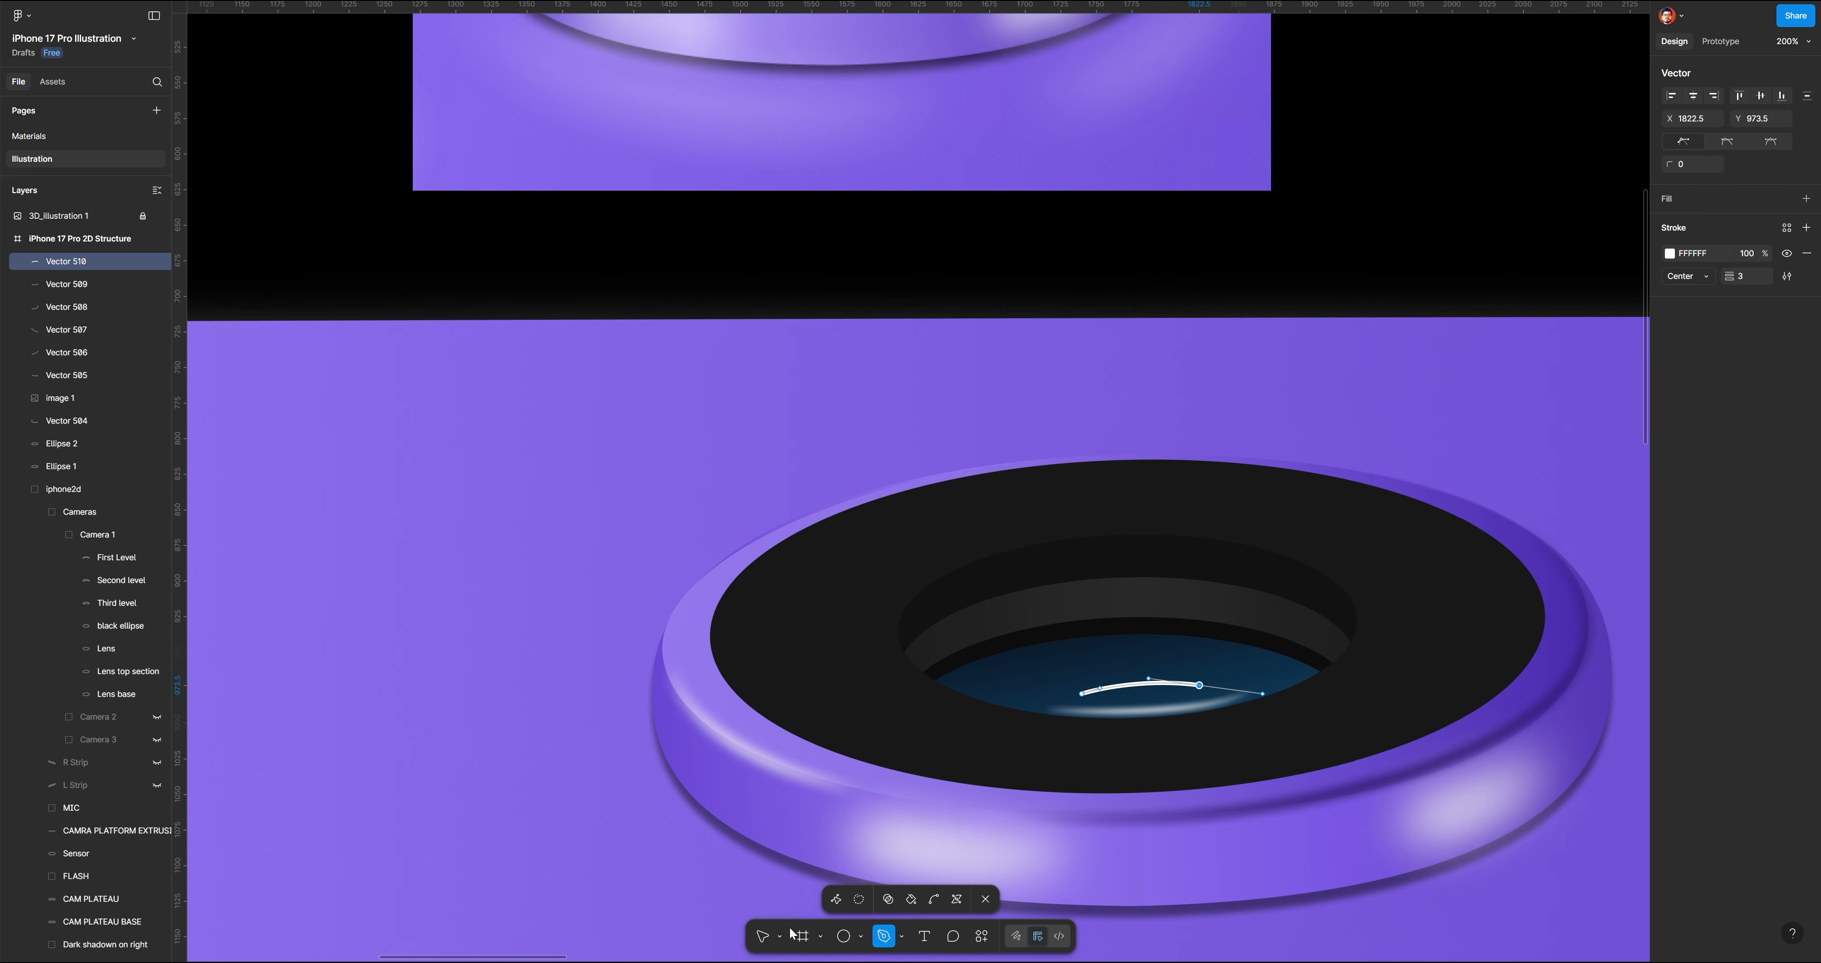
pyautogui.click(763, 937)
# Taper the short arched stroke at both ends and recolour it cyan 34D0FF
pyautogui.click(1787, 457)
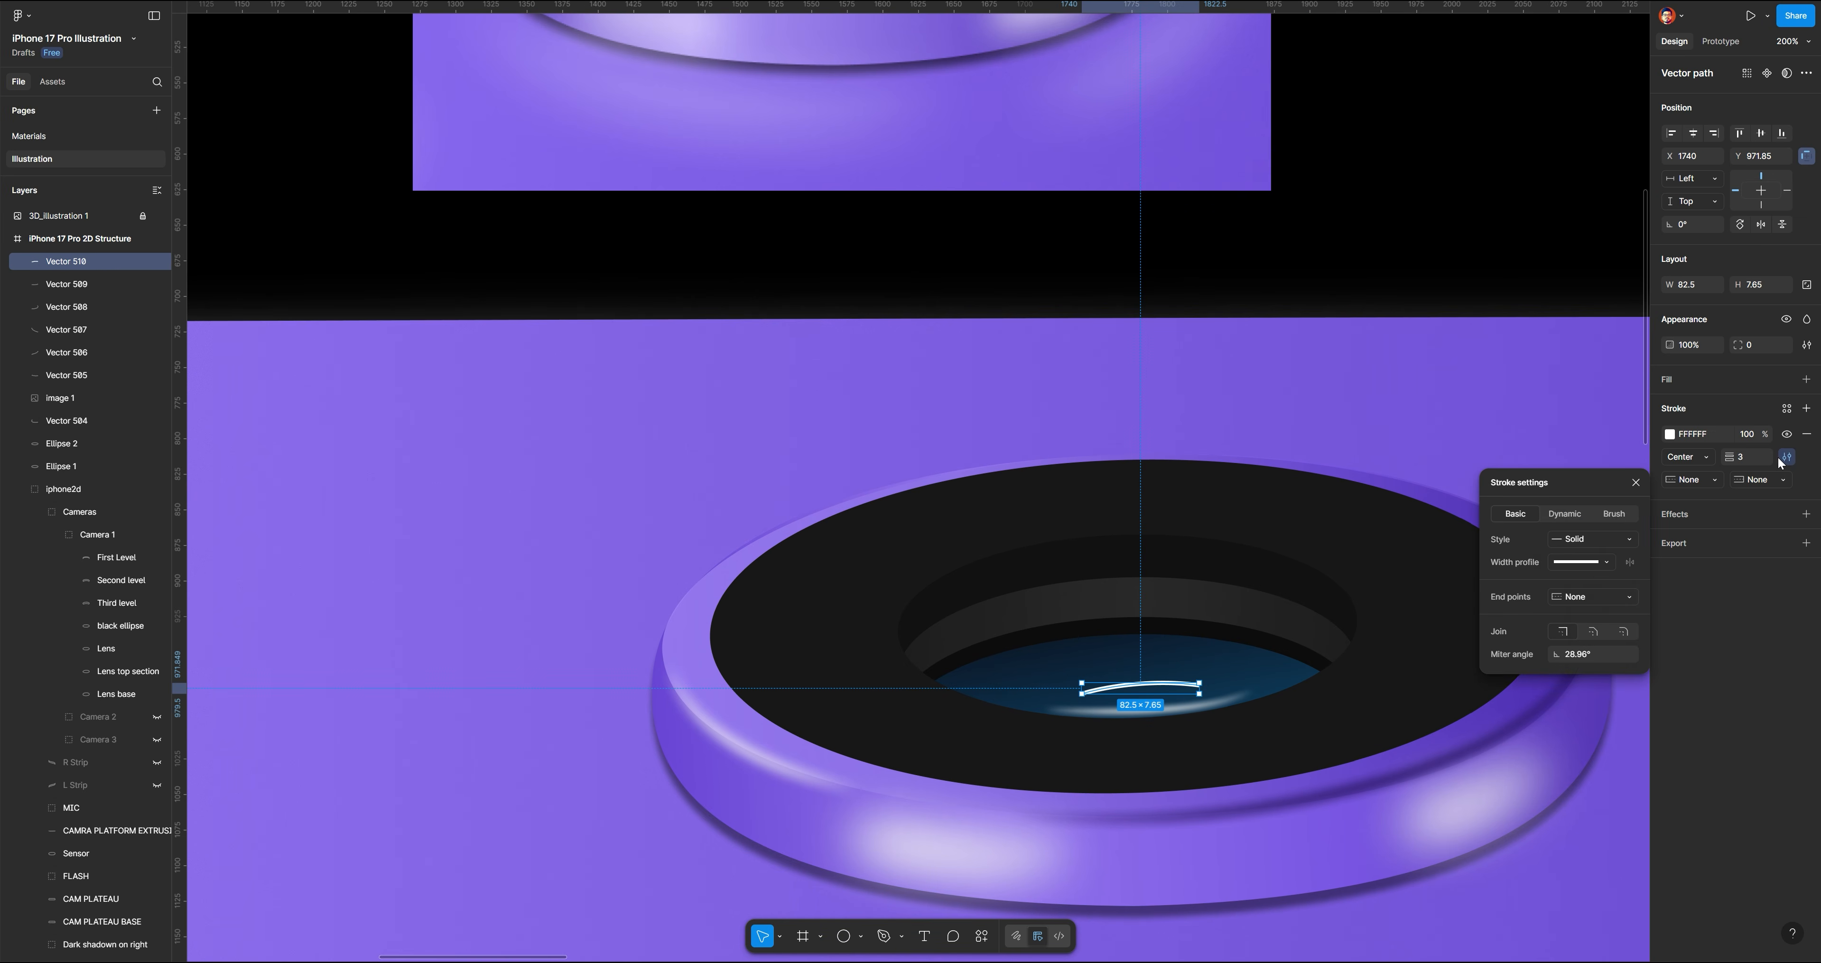
pyautogui.click(1589, 565)
pyautogui.click(1592, 627)
pyautogui.click(1669, 433)
pyautogui.click(1582, 655)
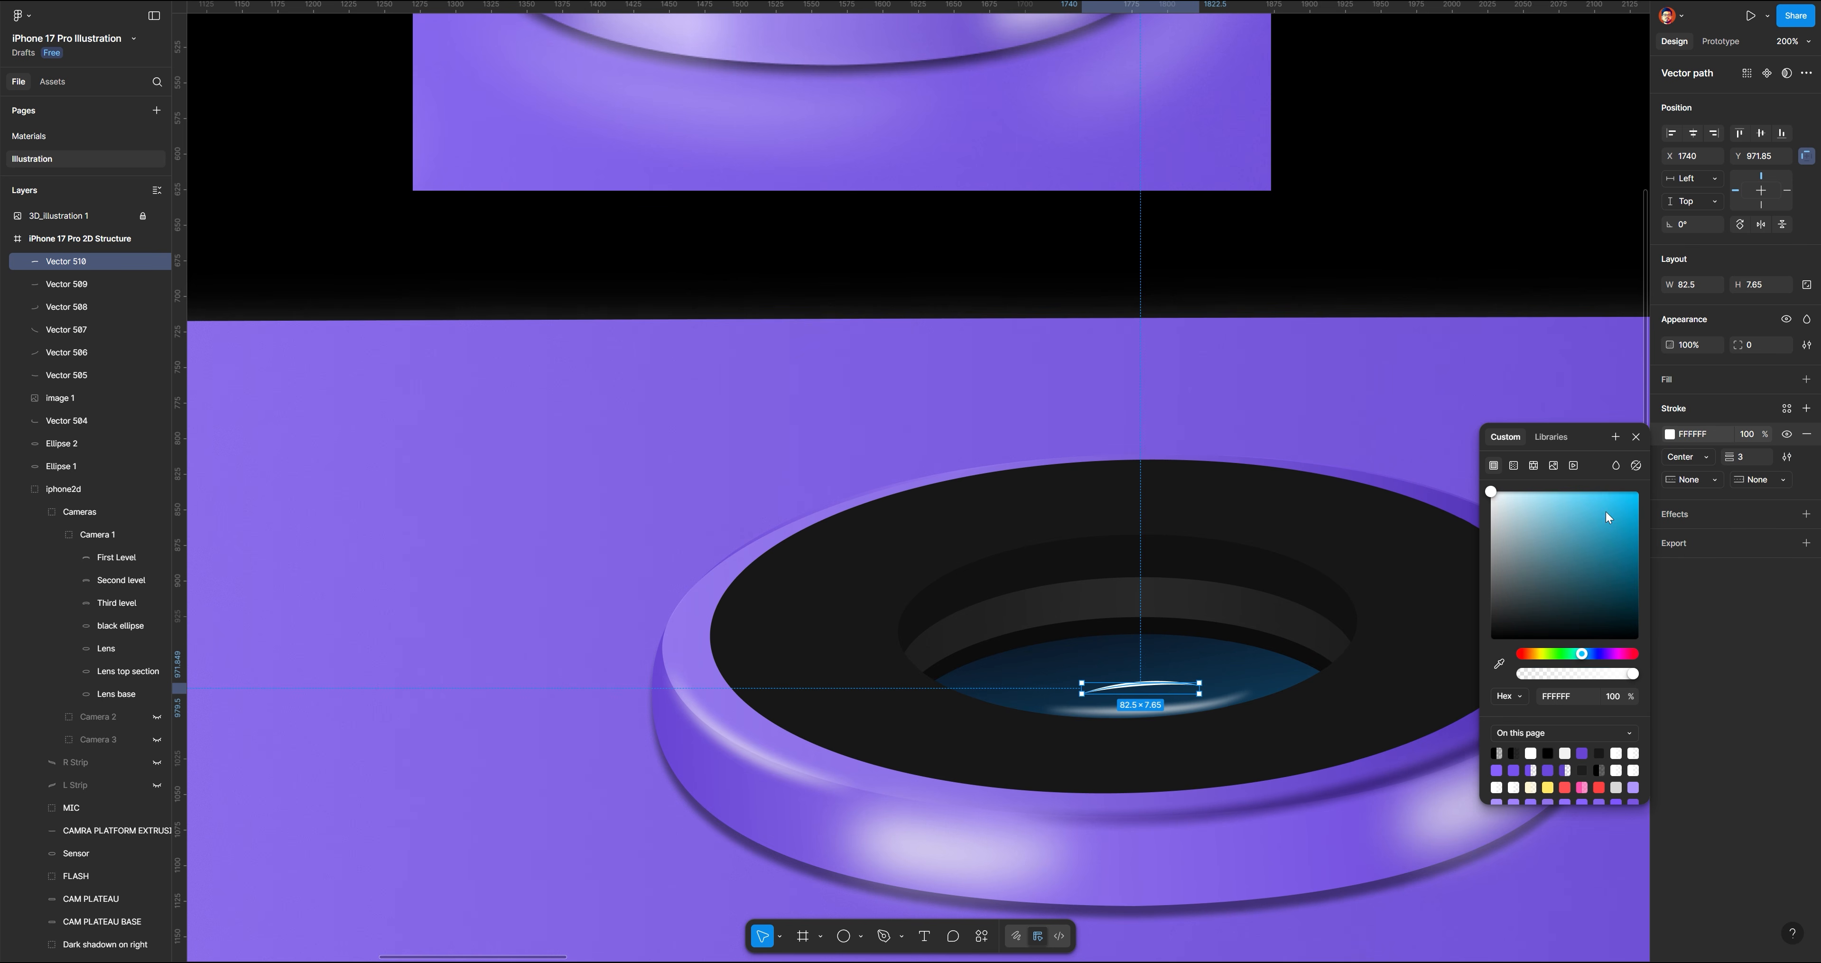
pyautogui.moveTo(1608, 517); pyautogui.dragTo(1611, 497)
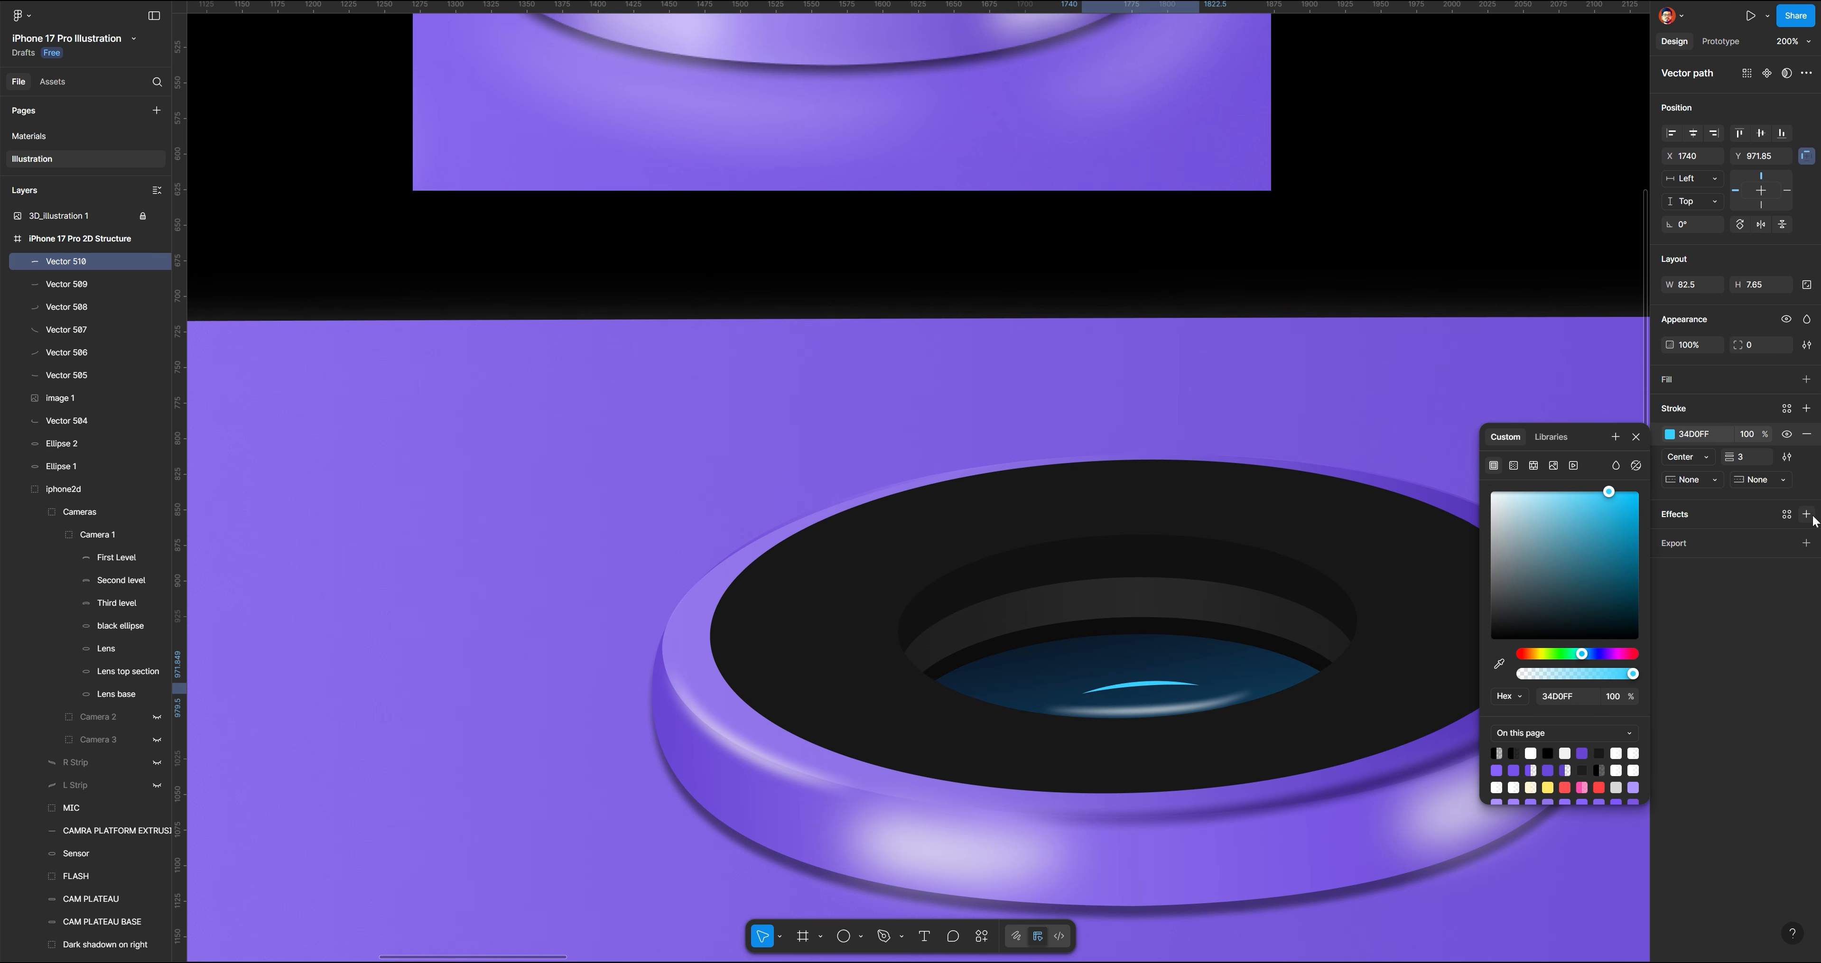
# Apply a uniform layer blur of 6.2 to the short cyan highlight in the lens
pyautogui.click(1806, 515)
pyautogui.click(1725, 540)
pyautogui.click(1720, 557)
pyautogui.click(1670, 539)
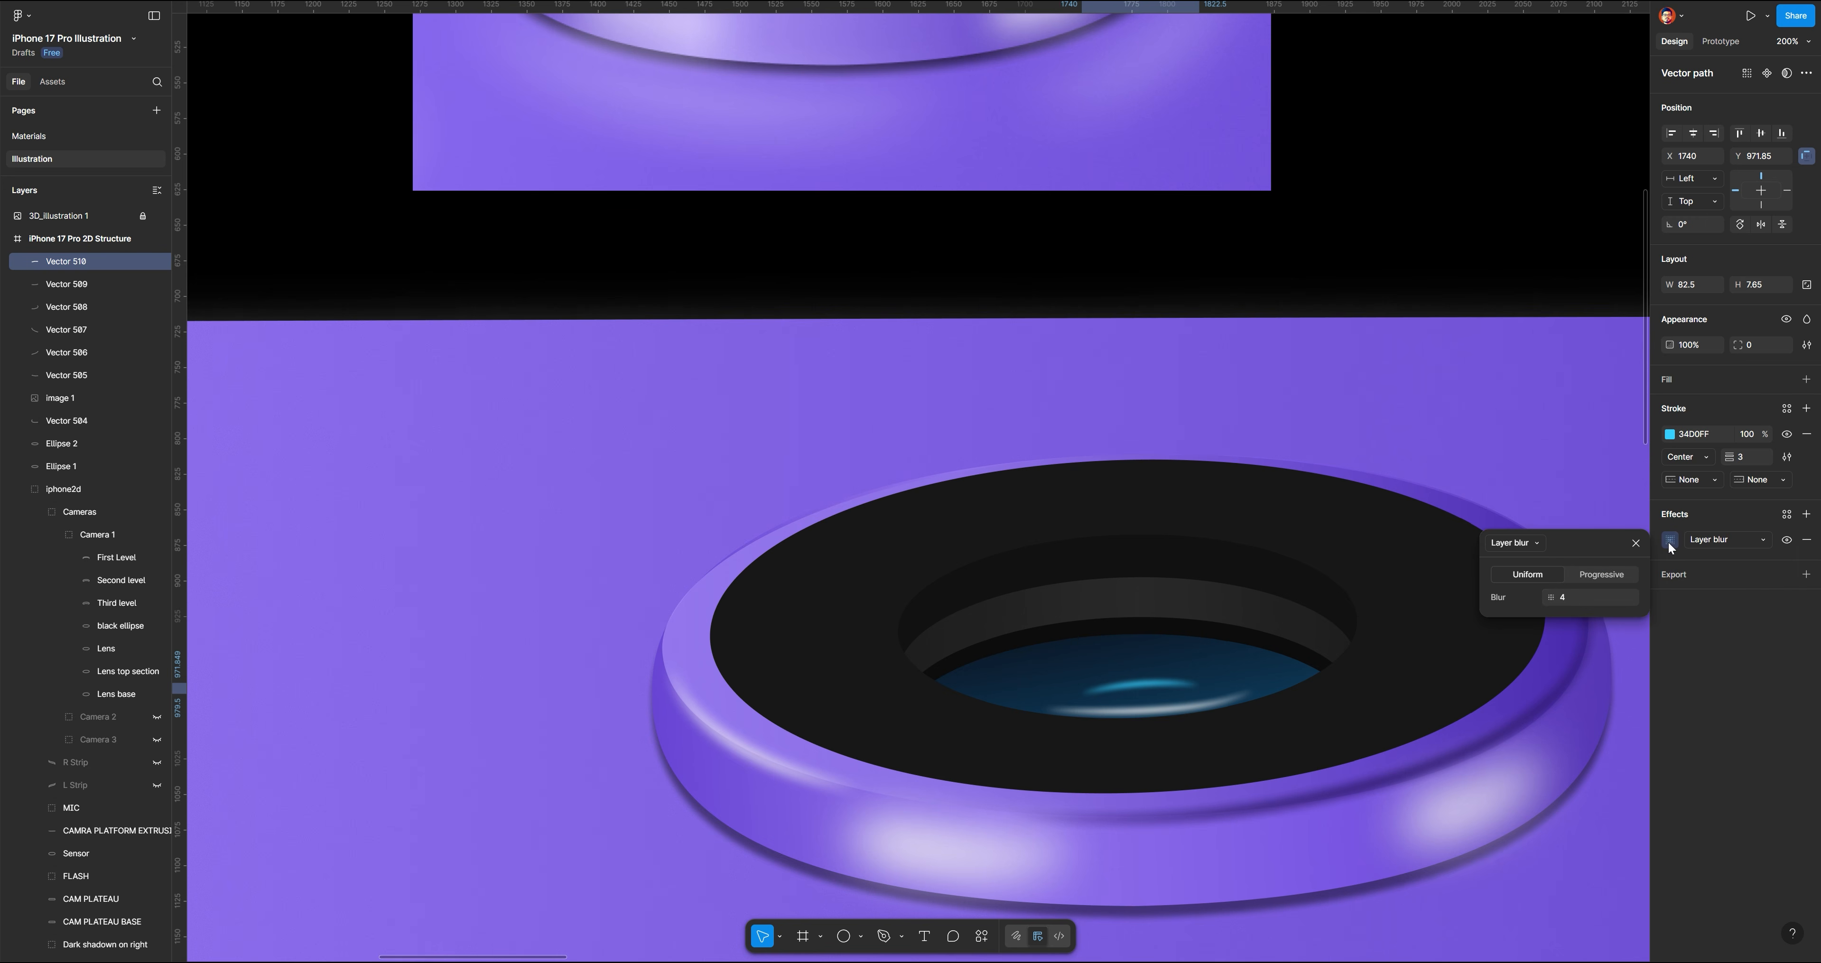
pyautogui.moveTo(1565, 597); pyautogui.dragTo(1584, 597)
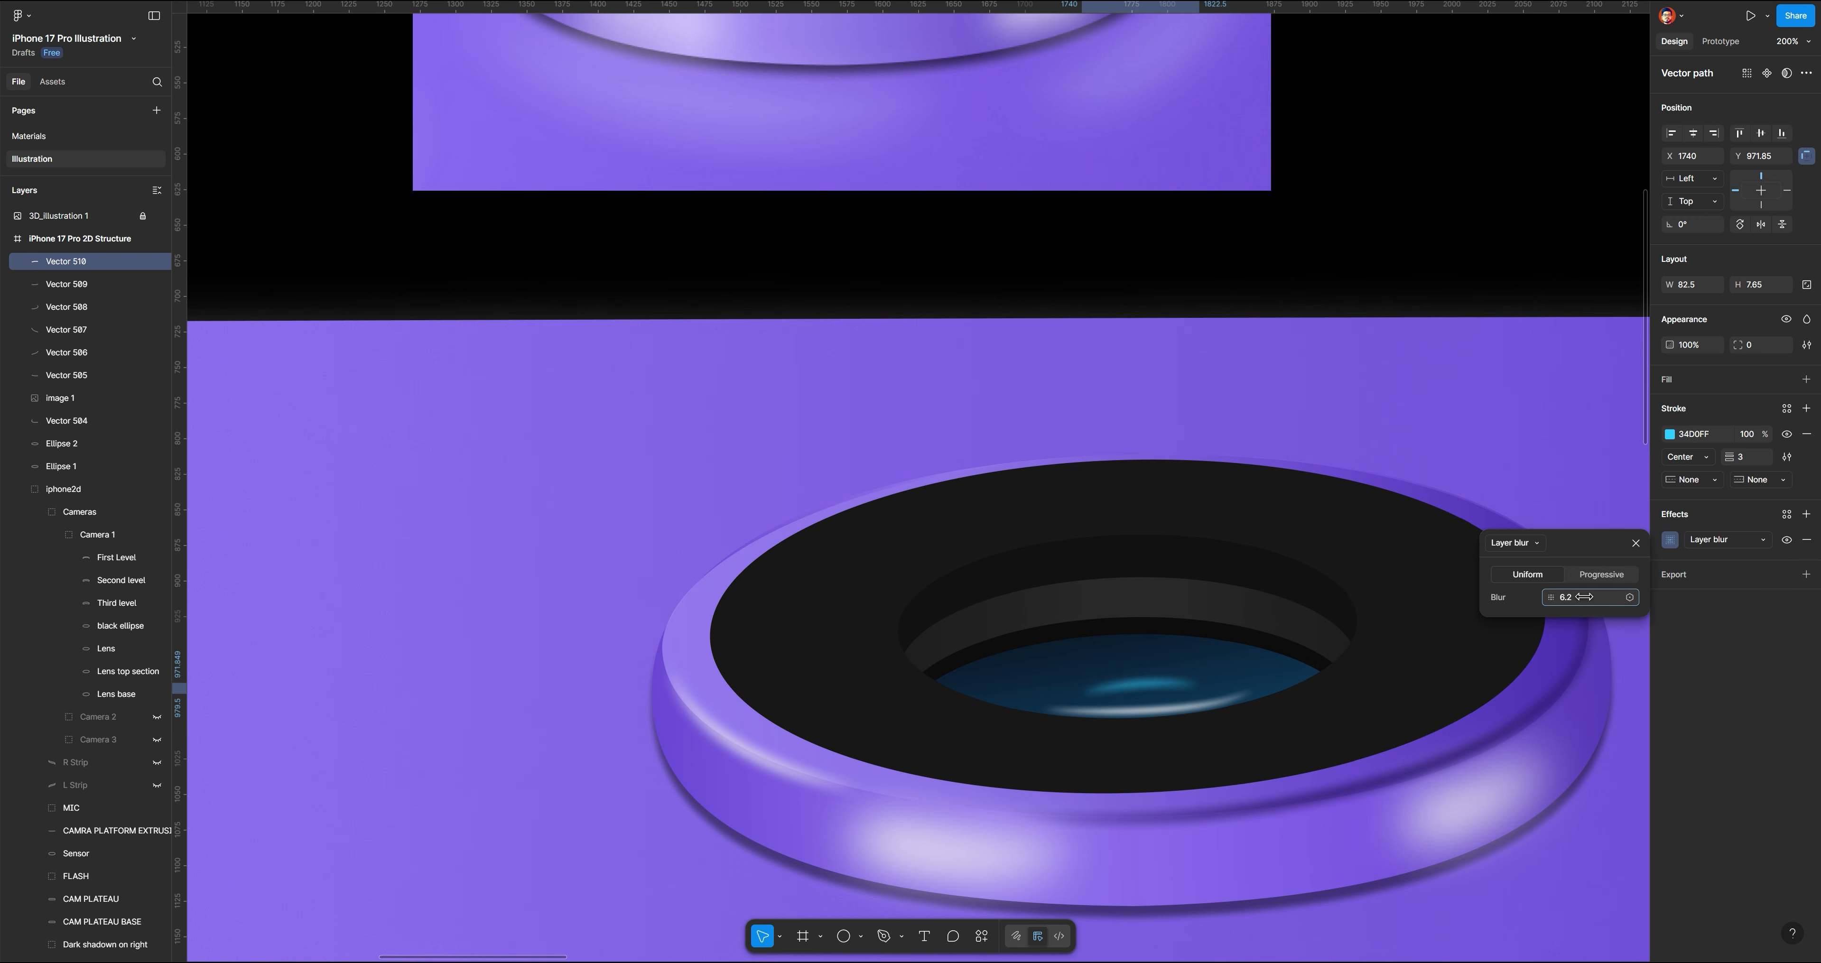
pyautogui.click(1399, 269)
# Nudge the short cyan highlight slightly to fine-tune its position above the white highlight
pyautogui.click(1147, 683)
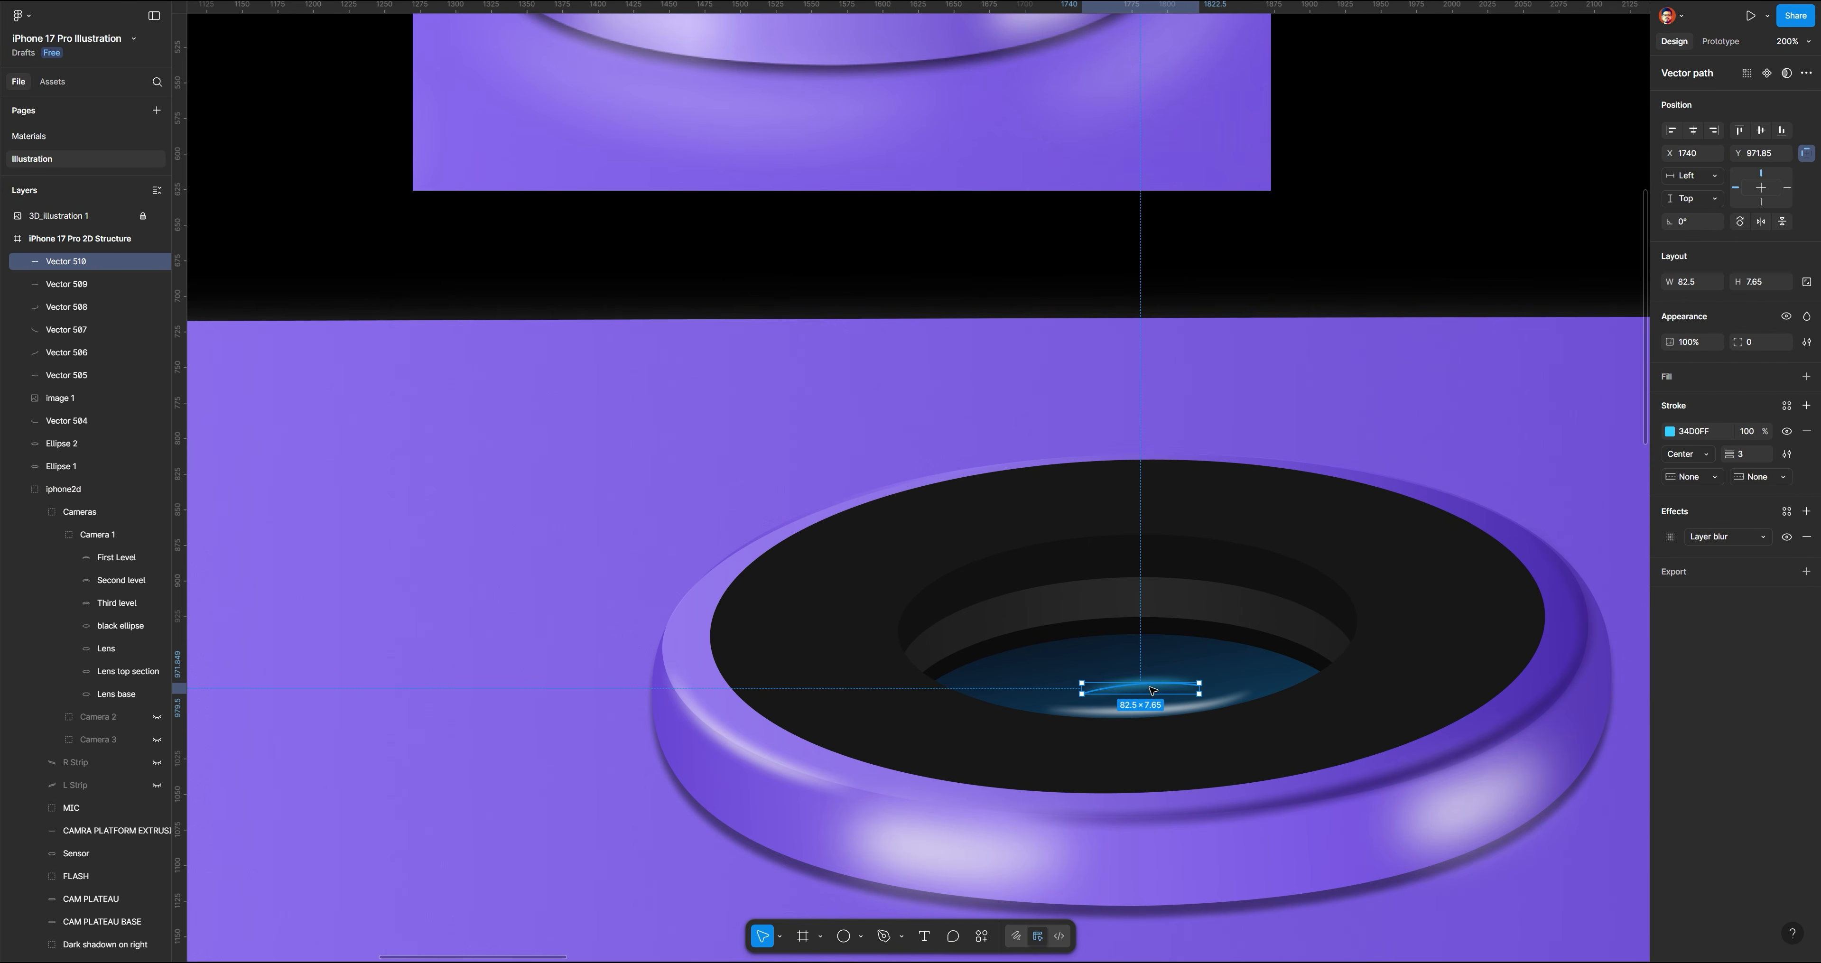
pyautogui.moveTo(1153, 690); pyautogui.dragTo(1152, 694)
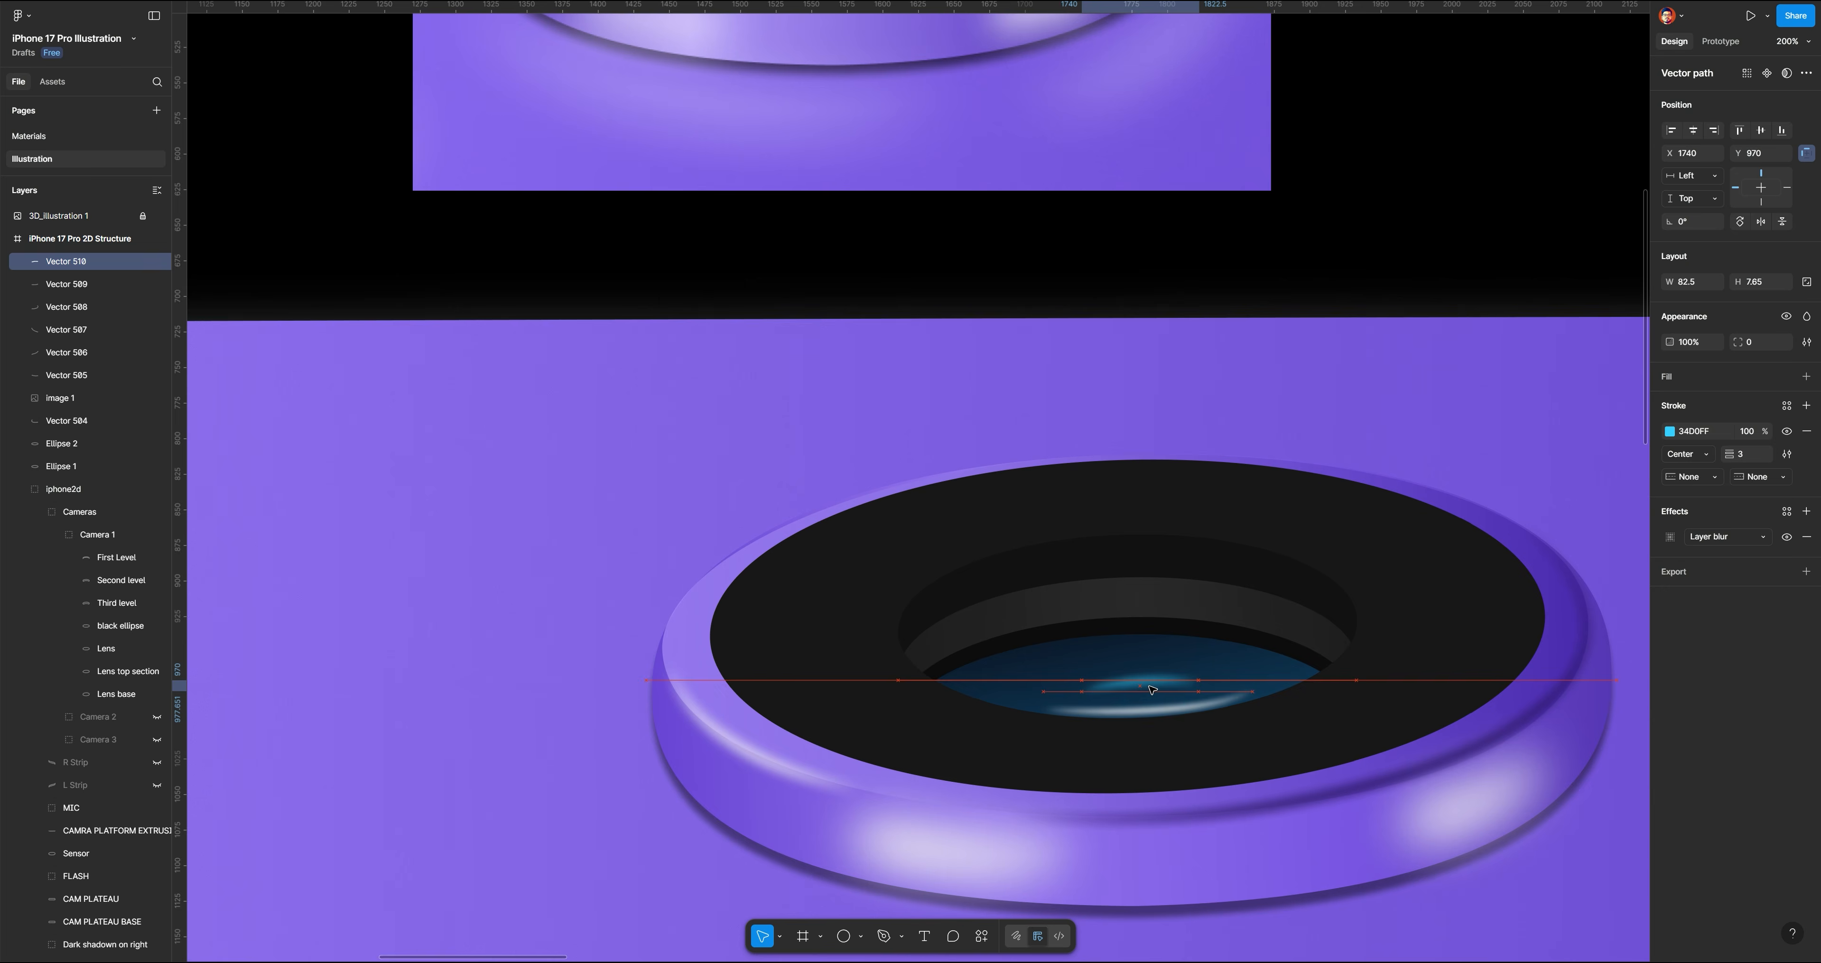
pyautogui.click(1362, 293)
# Draw a wider arched curve about 192 wide along the upper edge of the blue lens with the Pen tool
pyautogui.scroll(7, 1362, 293)
pyautogui.scroll(-6, 971, 840)
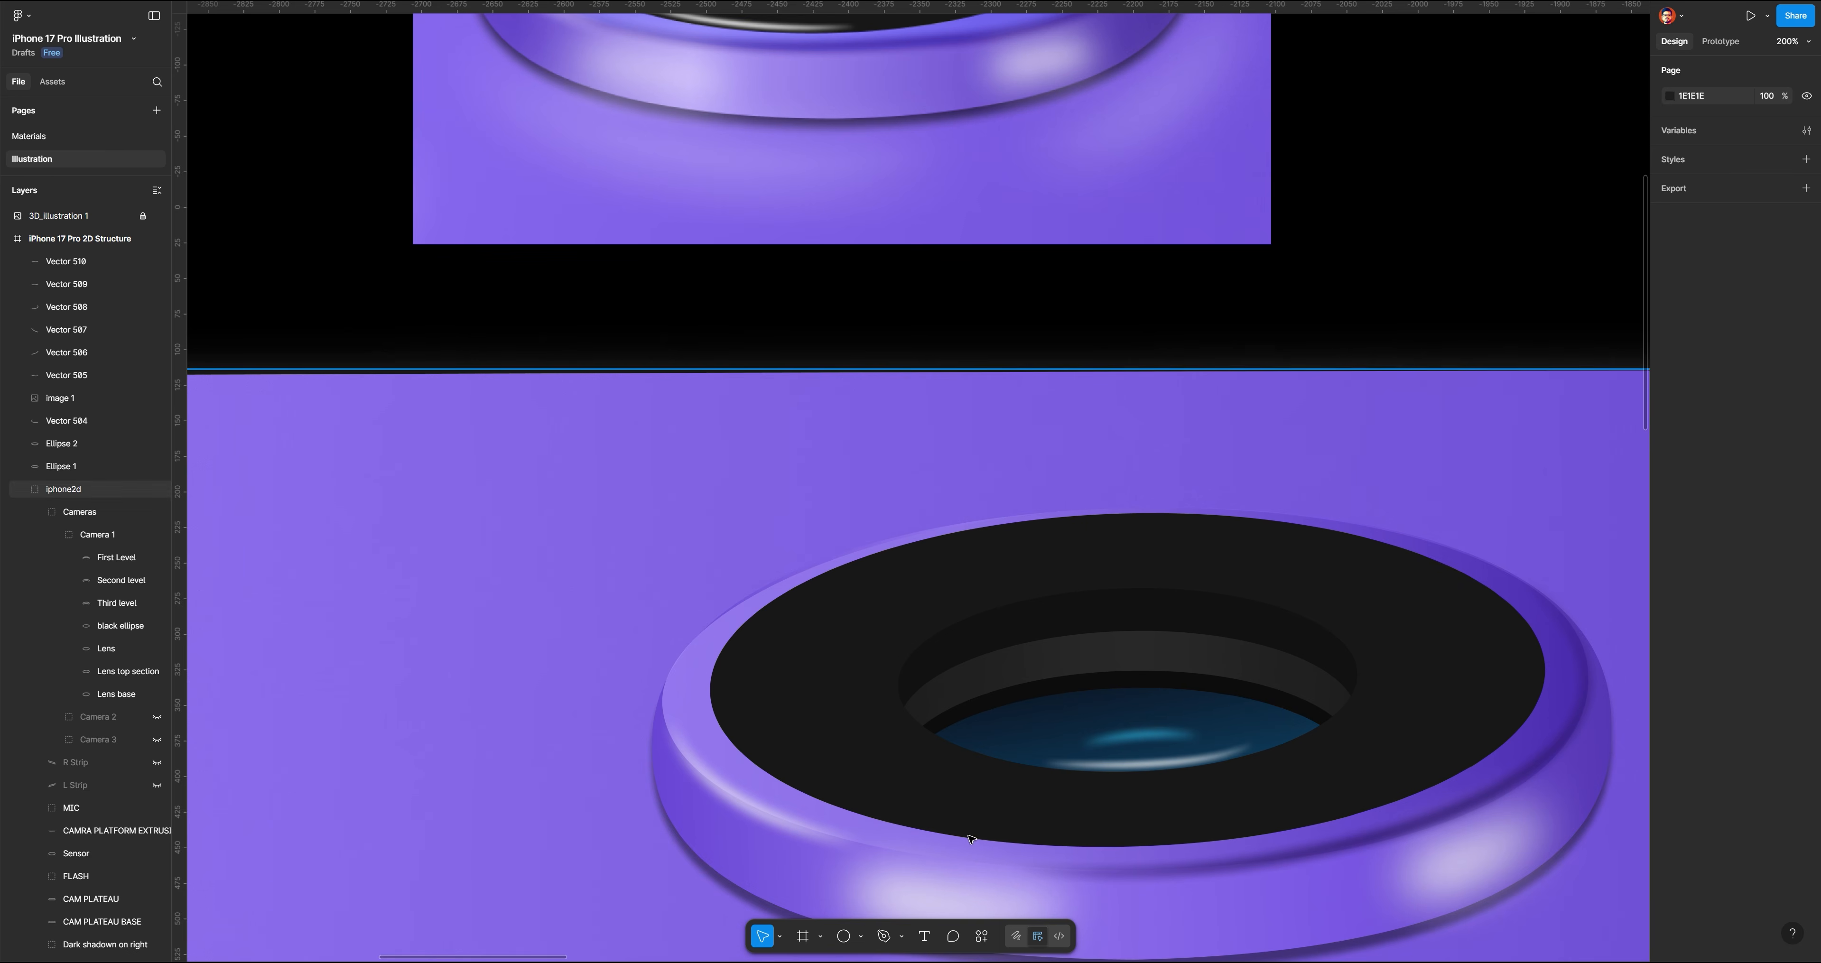
pyautogui.click(883, 935)
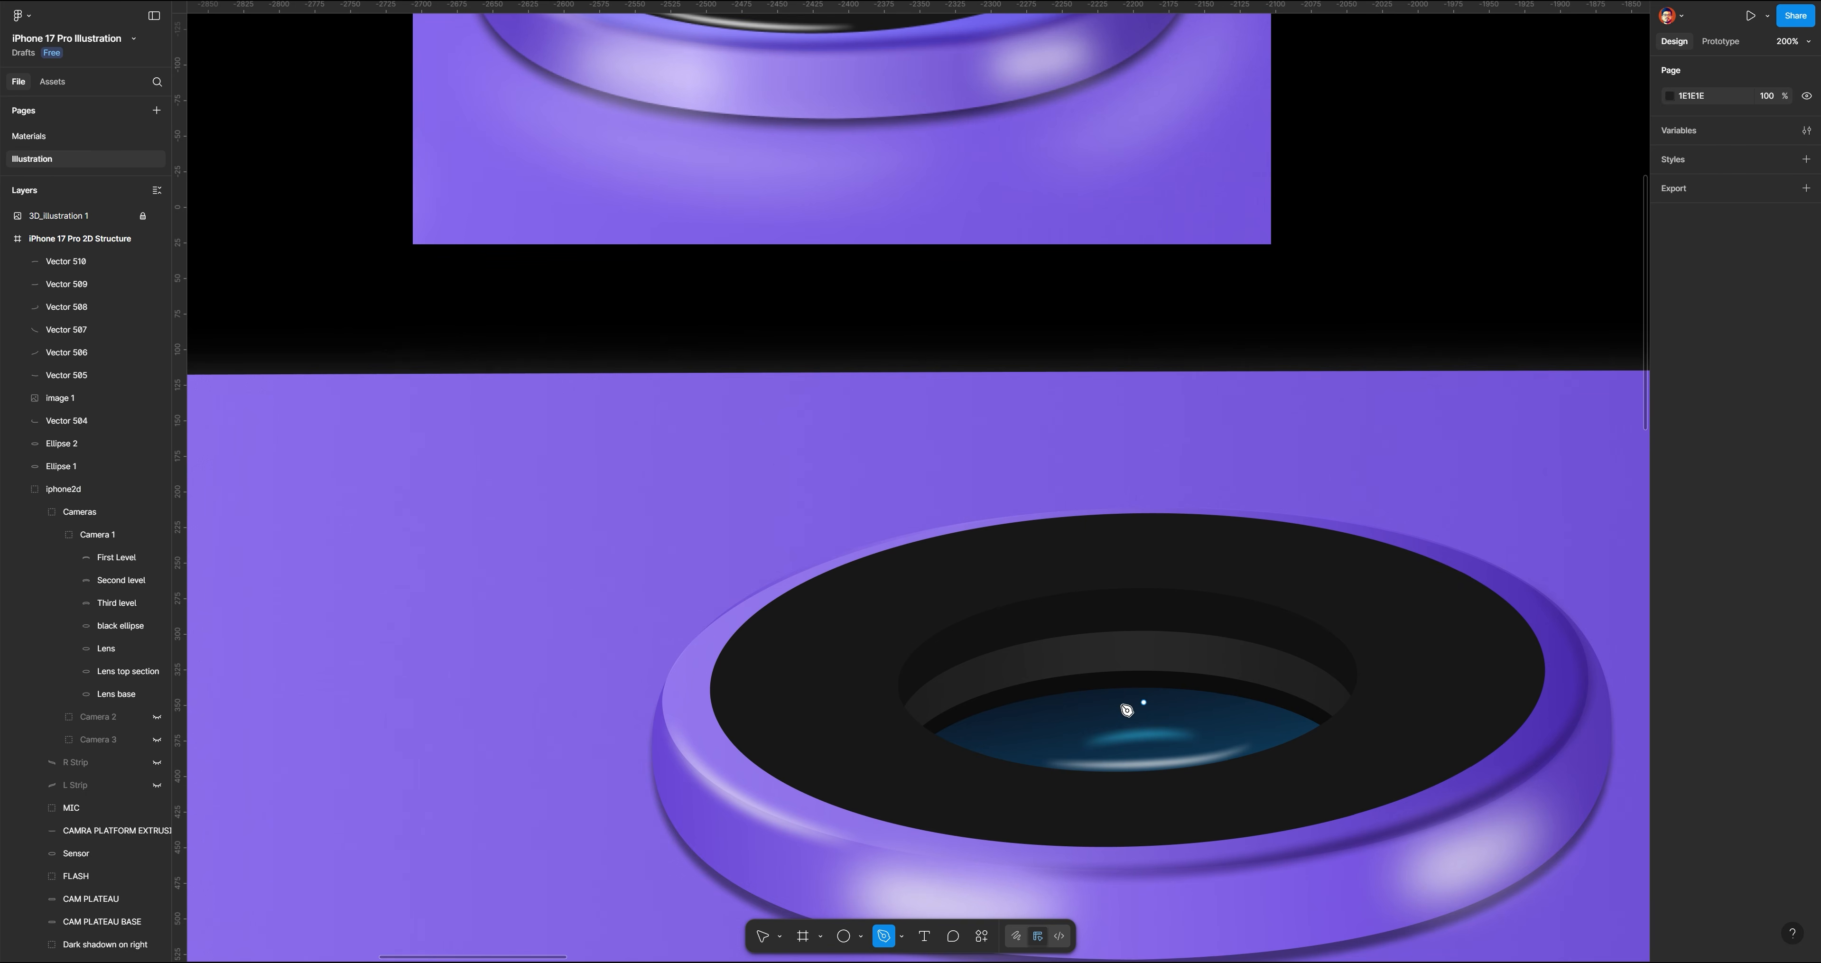
pyautogui.click(986, 720)
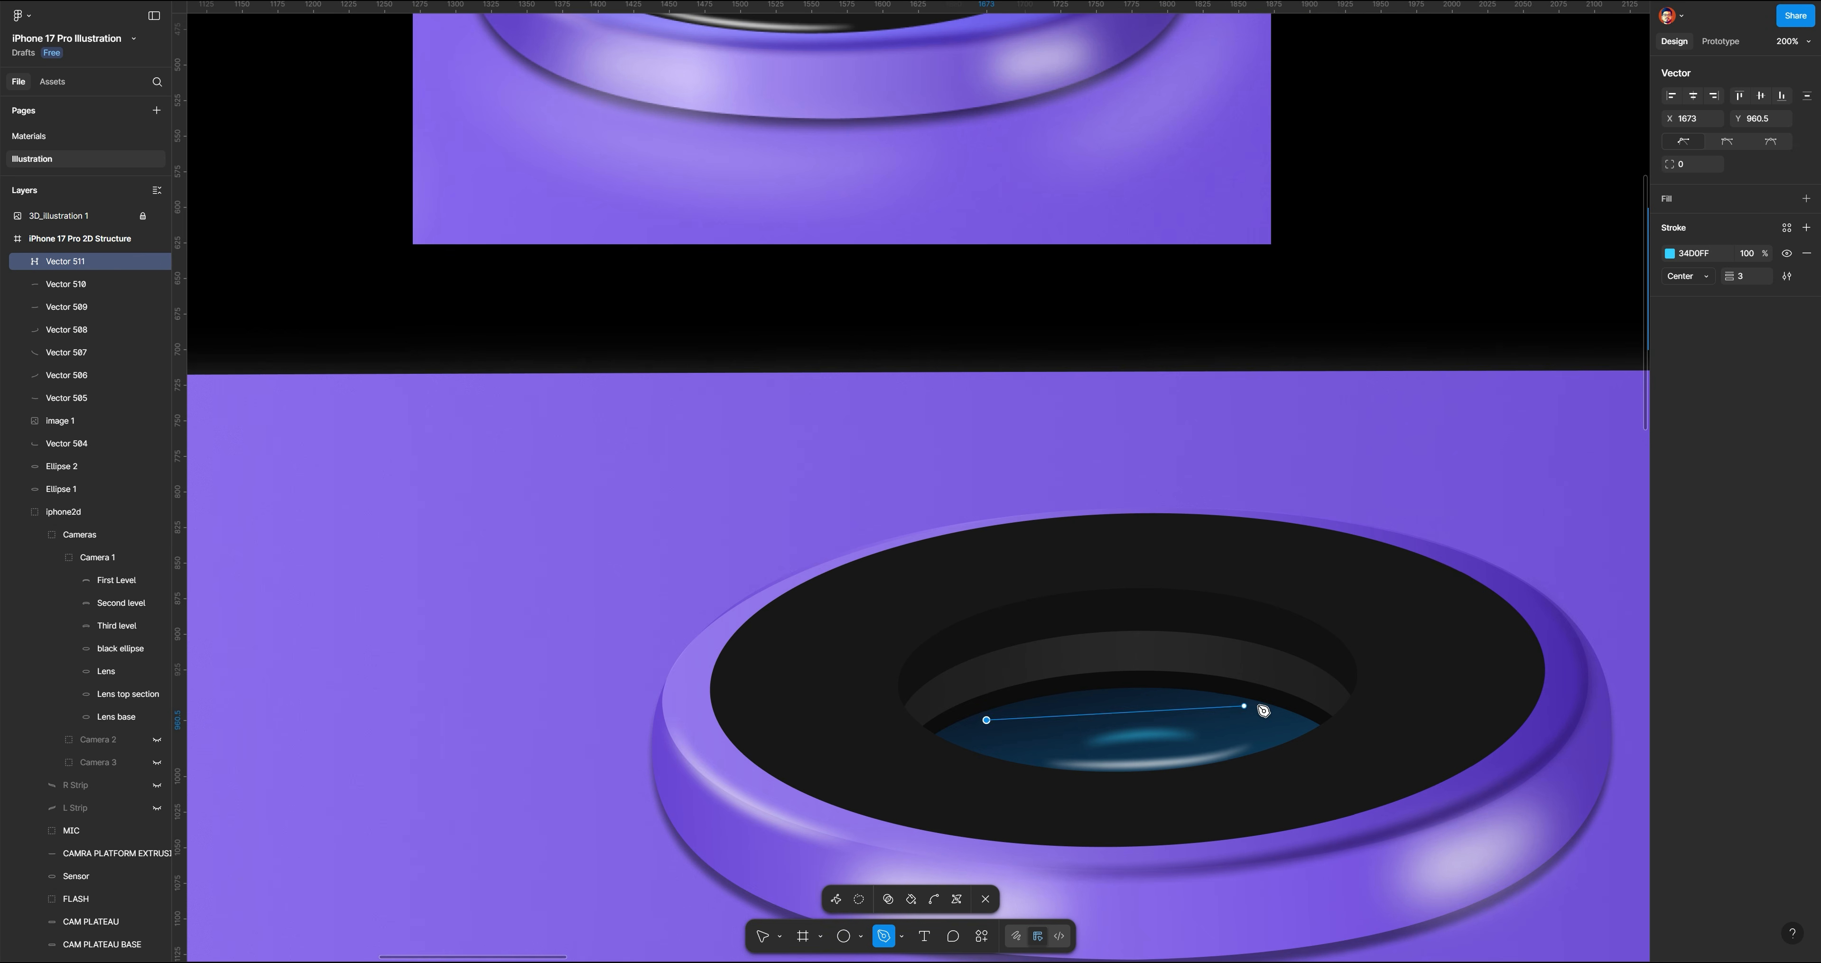
pyautogui.click(1261, 705)
pyautogui.moveTo(1265, 710); pyautogui.dragTo(1443, 740)
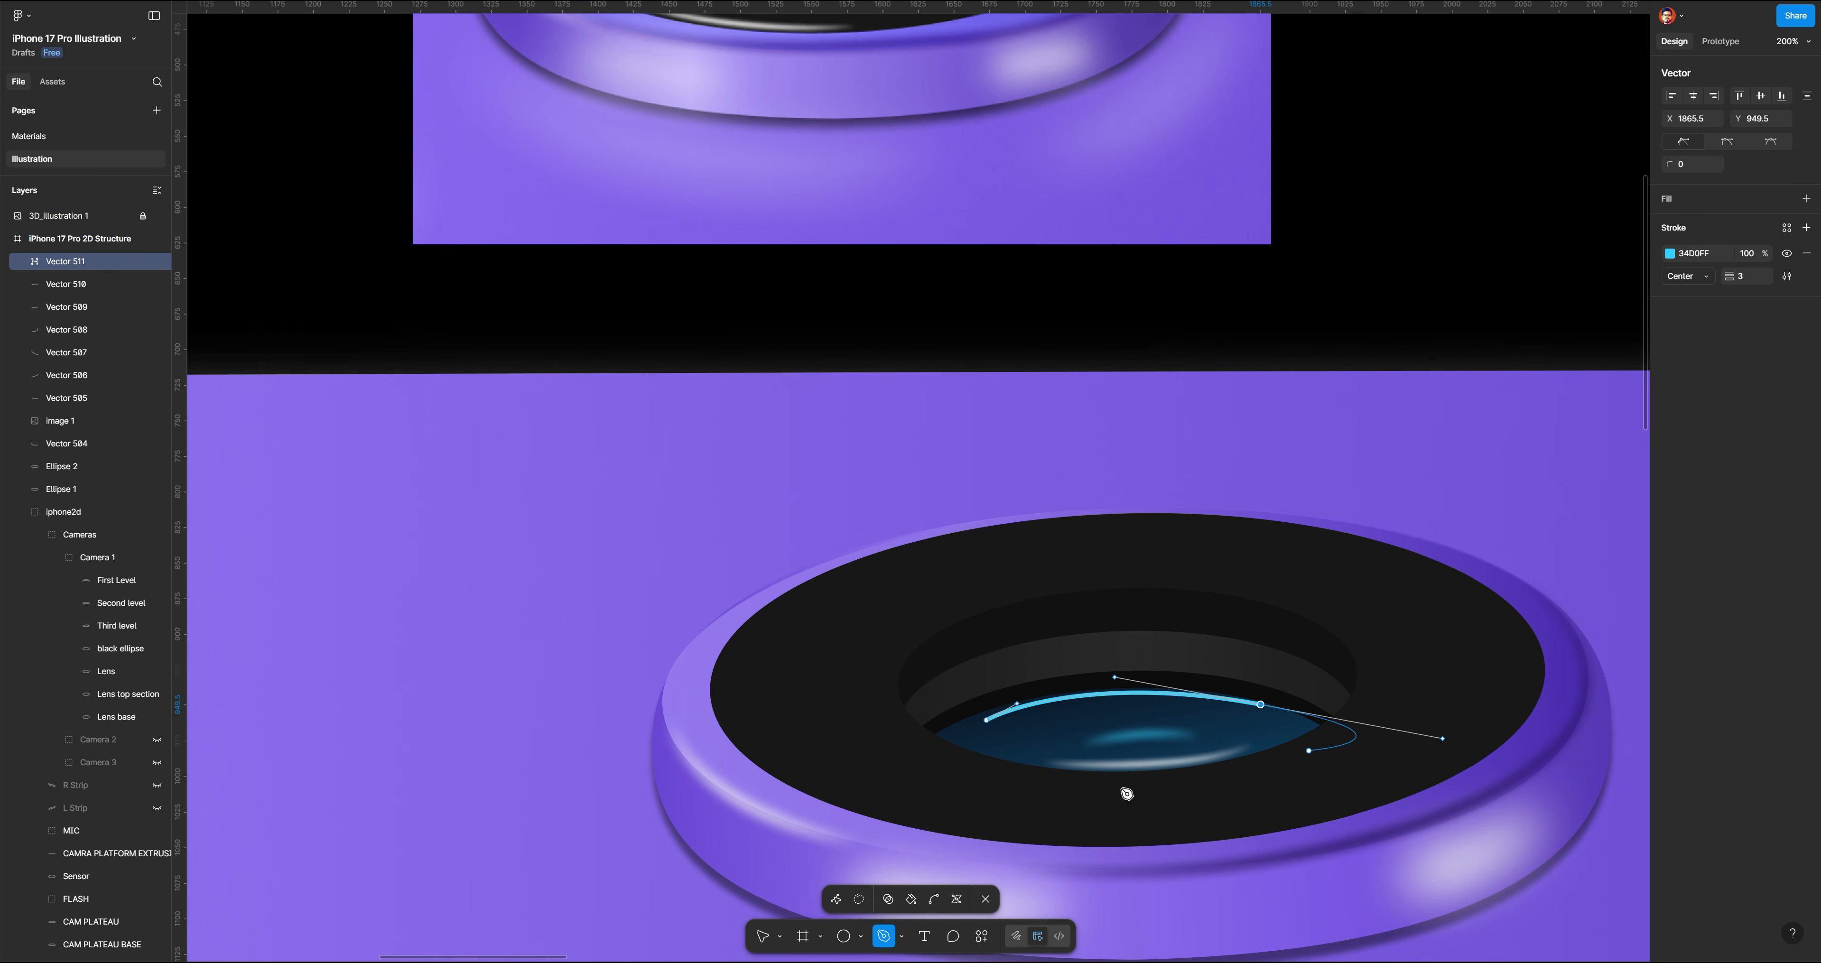
pyautogui.click(759, 944)
# Recolour the wide arched stroke along the lens's upper edge turquoise 34FFF1
pyautogui.scroll(3, 1083, 624)
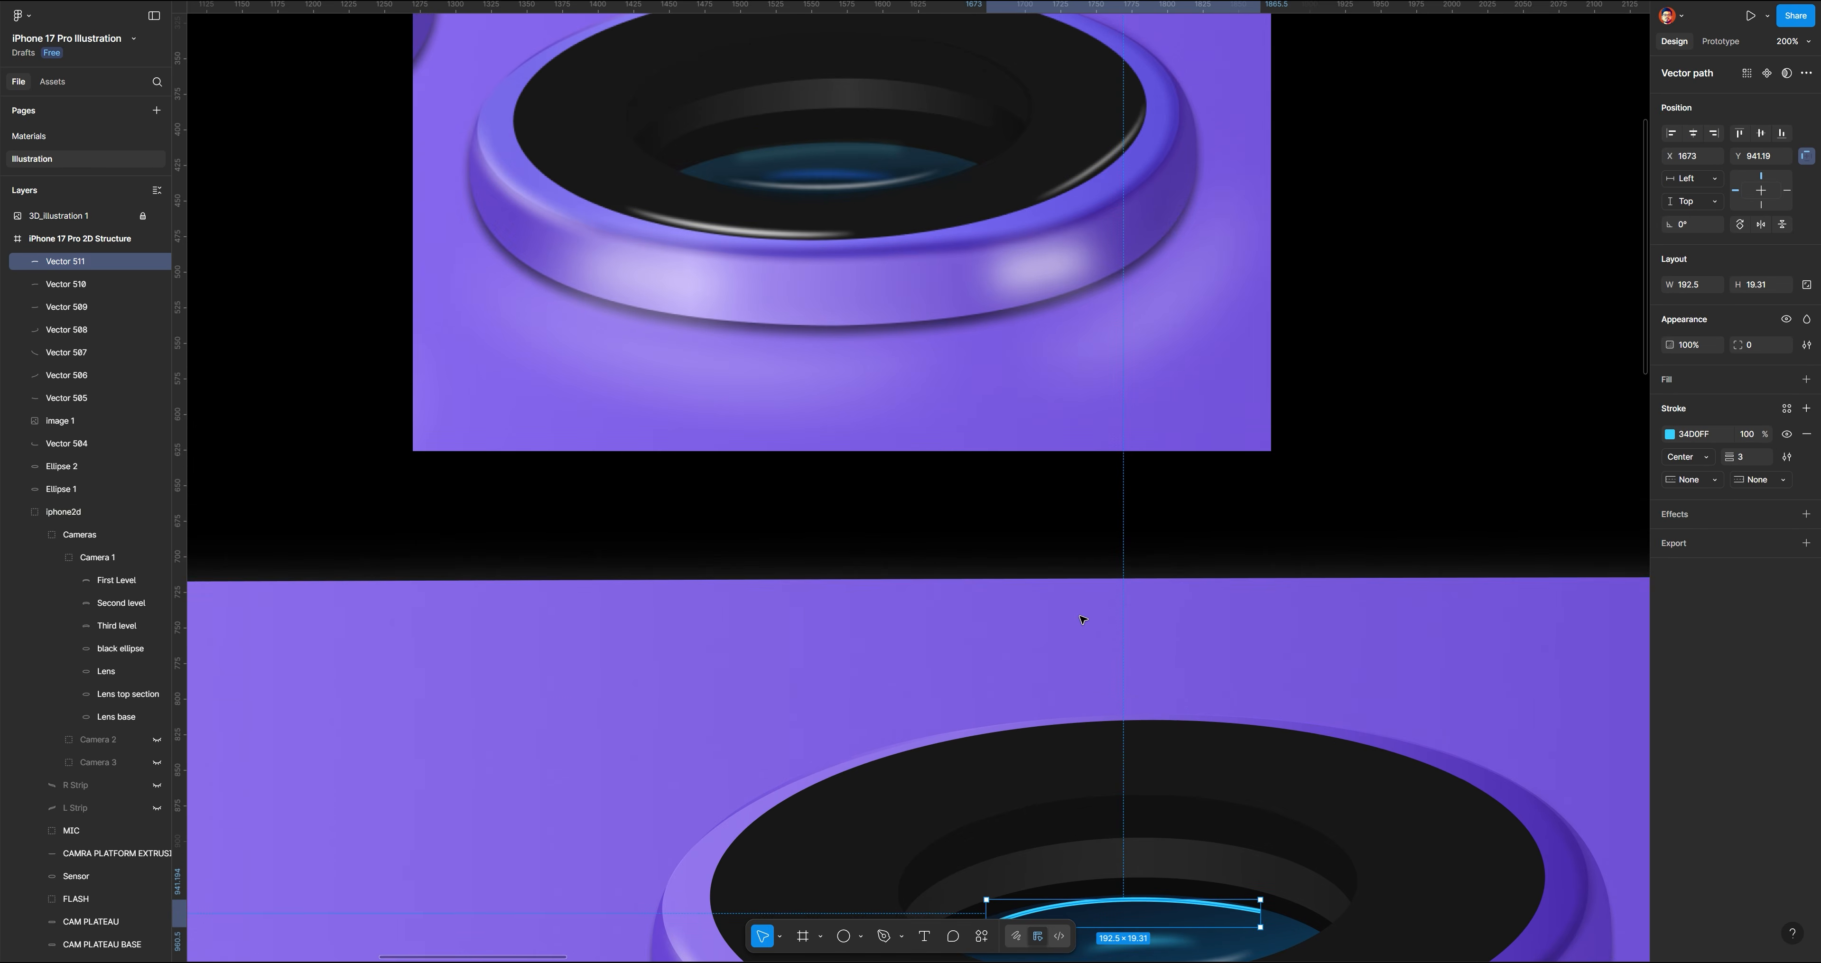
pyautogui.scroll(-2, 1083, 620)
pyautogui.click(1670, 435)
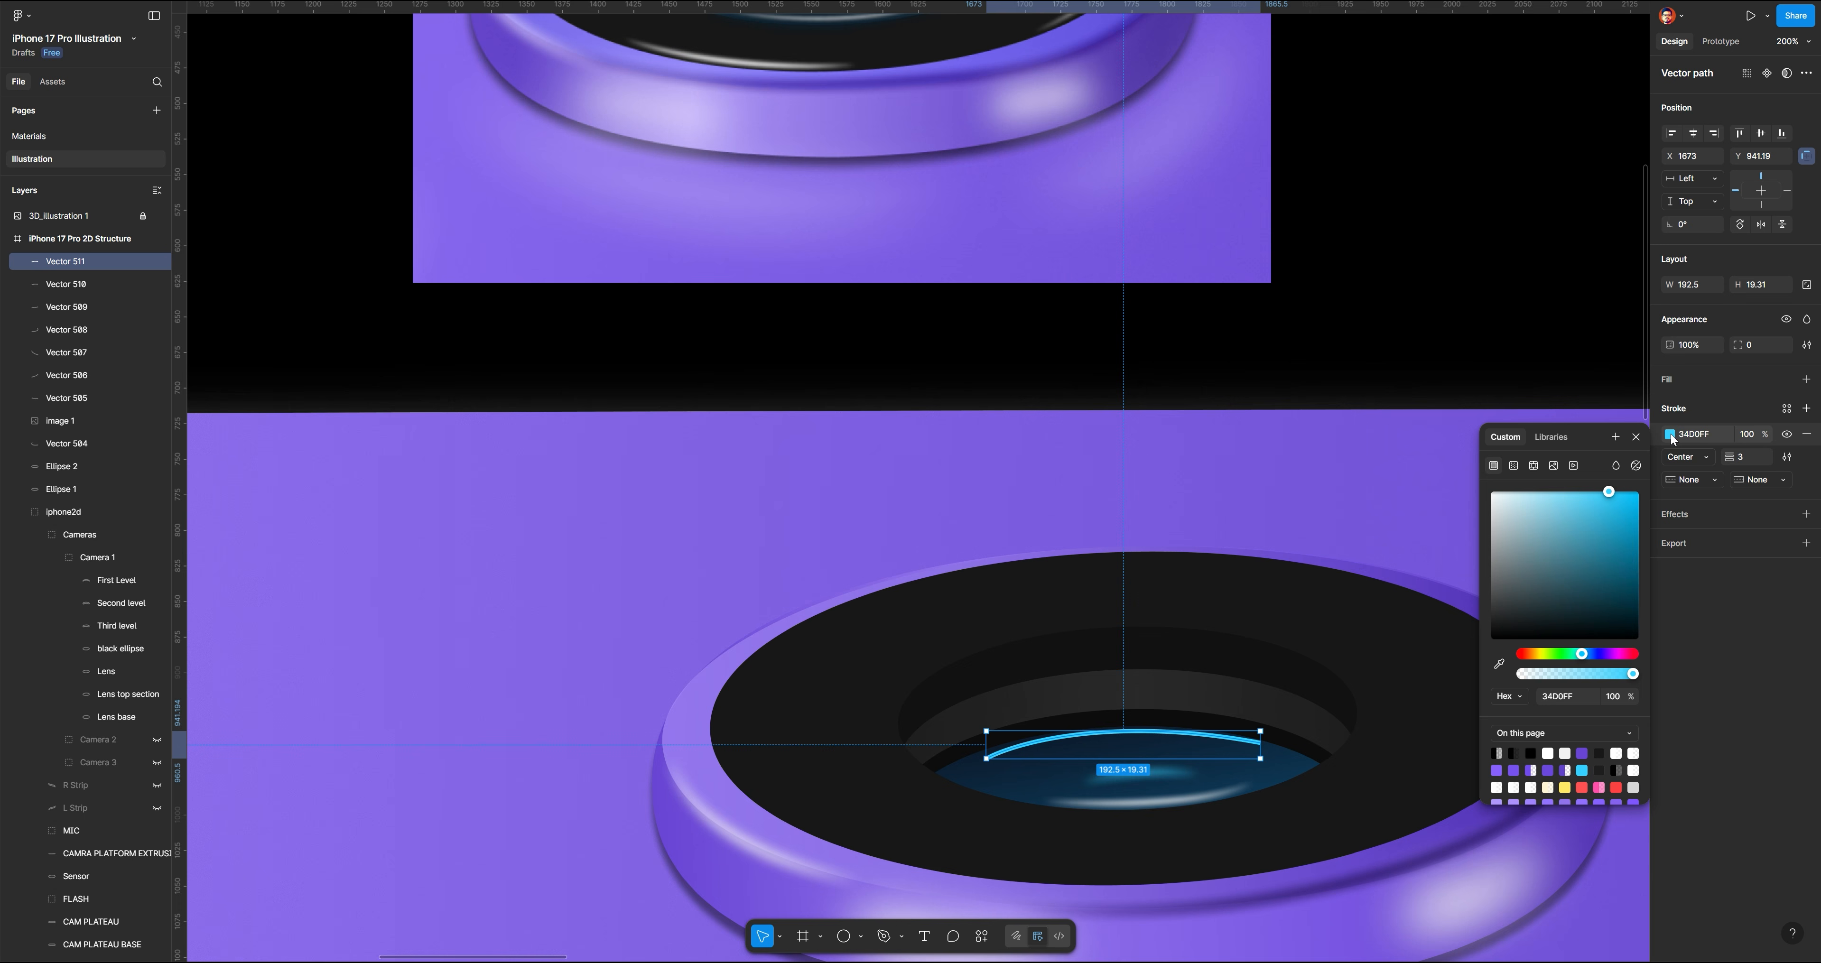
pyautogui.click(1576, 654)
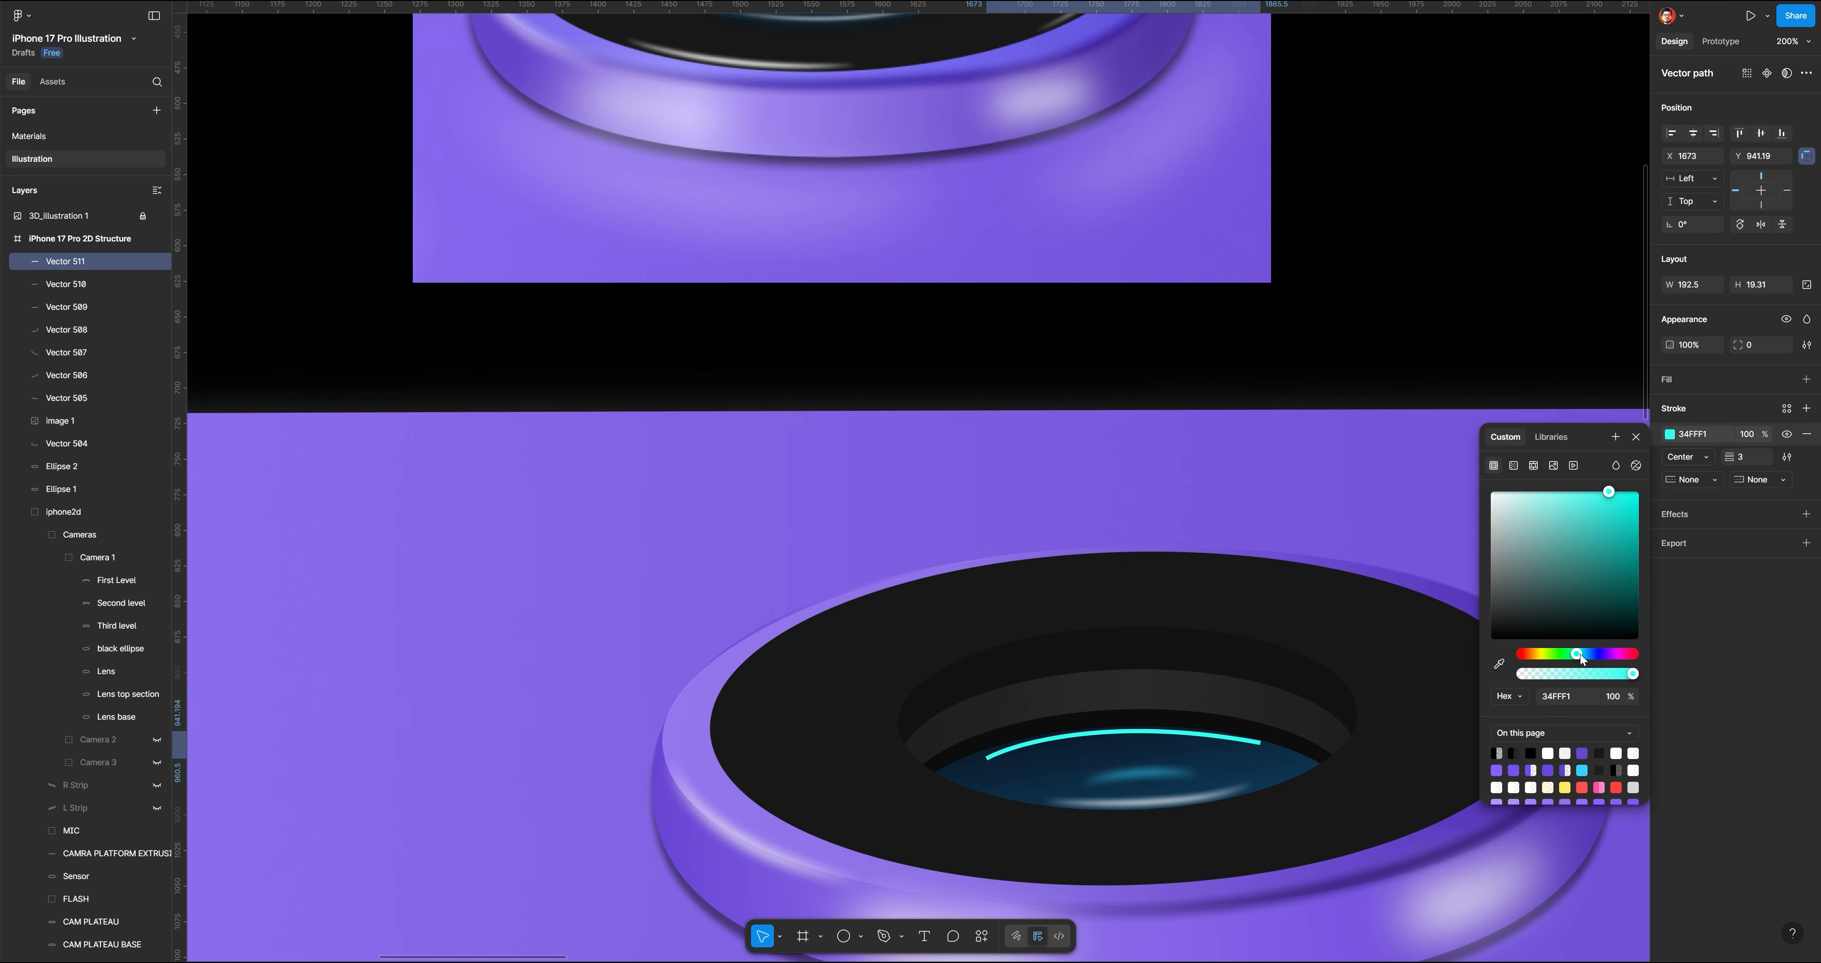
# Apply a uniform layer blur of 17.2 to the turquoise arc and move it slightly lower into the blue lens
pyautogui.click(1807, 514)
pyautogui.click(1731, 549)
pyautogui.click(1723, 563)
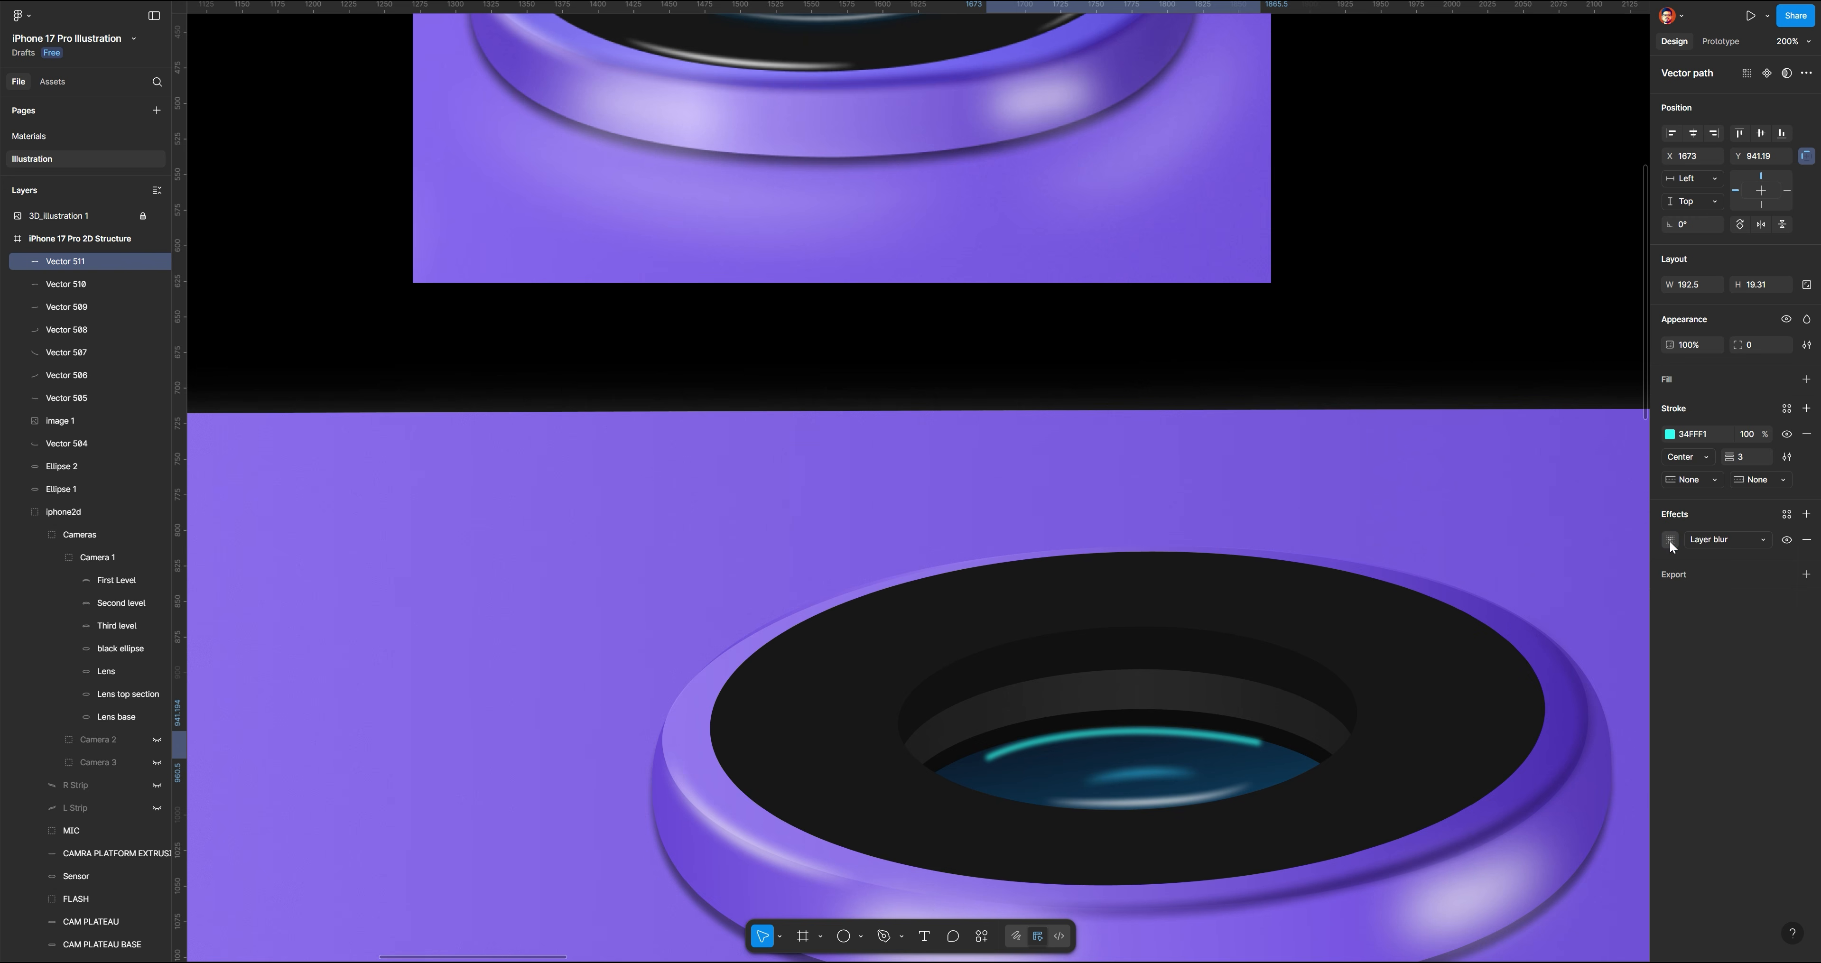
pyautogui.click(1670, 540)
pyautogui.moveTo(1550, 597); pyautogui.dragTo(1738, 593)
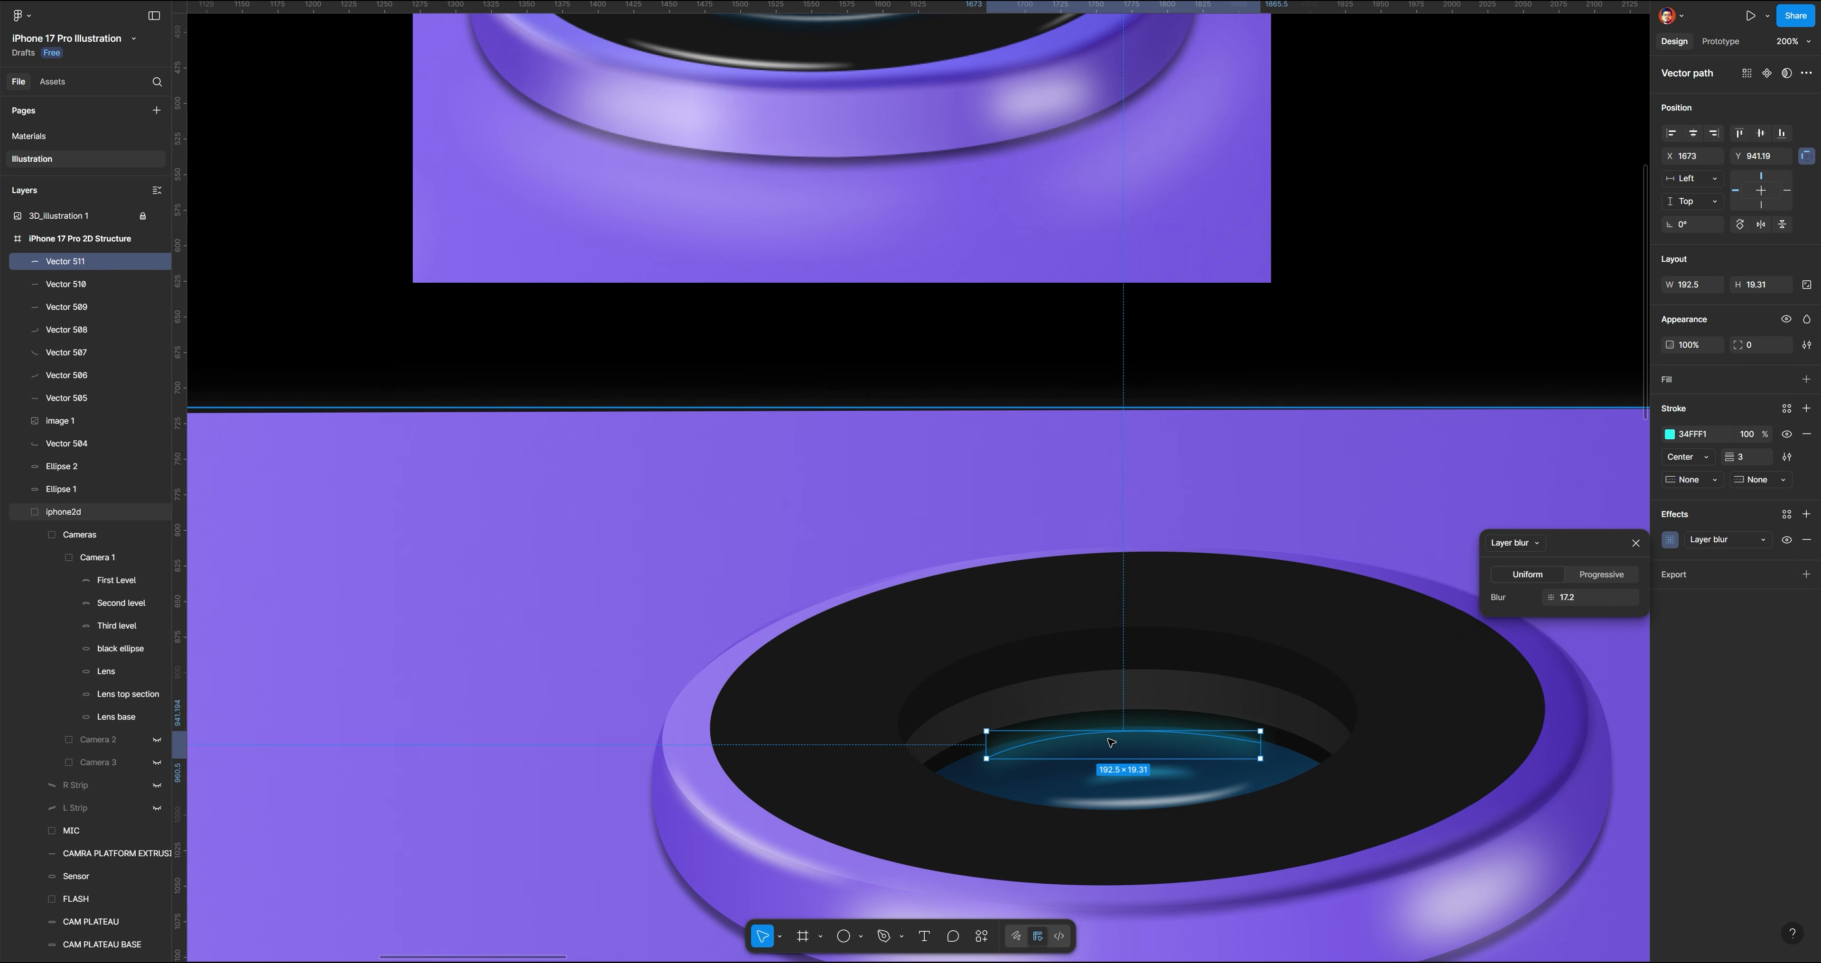
pyautogui.moveTo(1109, 742); pyautogui.dragTo(1107, 754)
pyautogui.click(1390, 321)
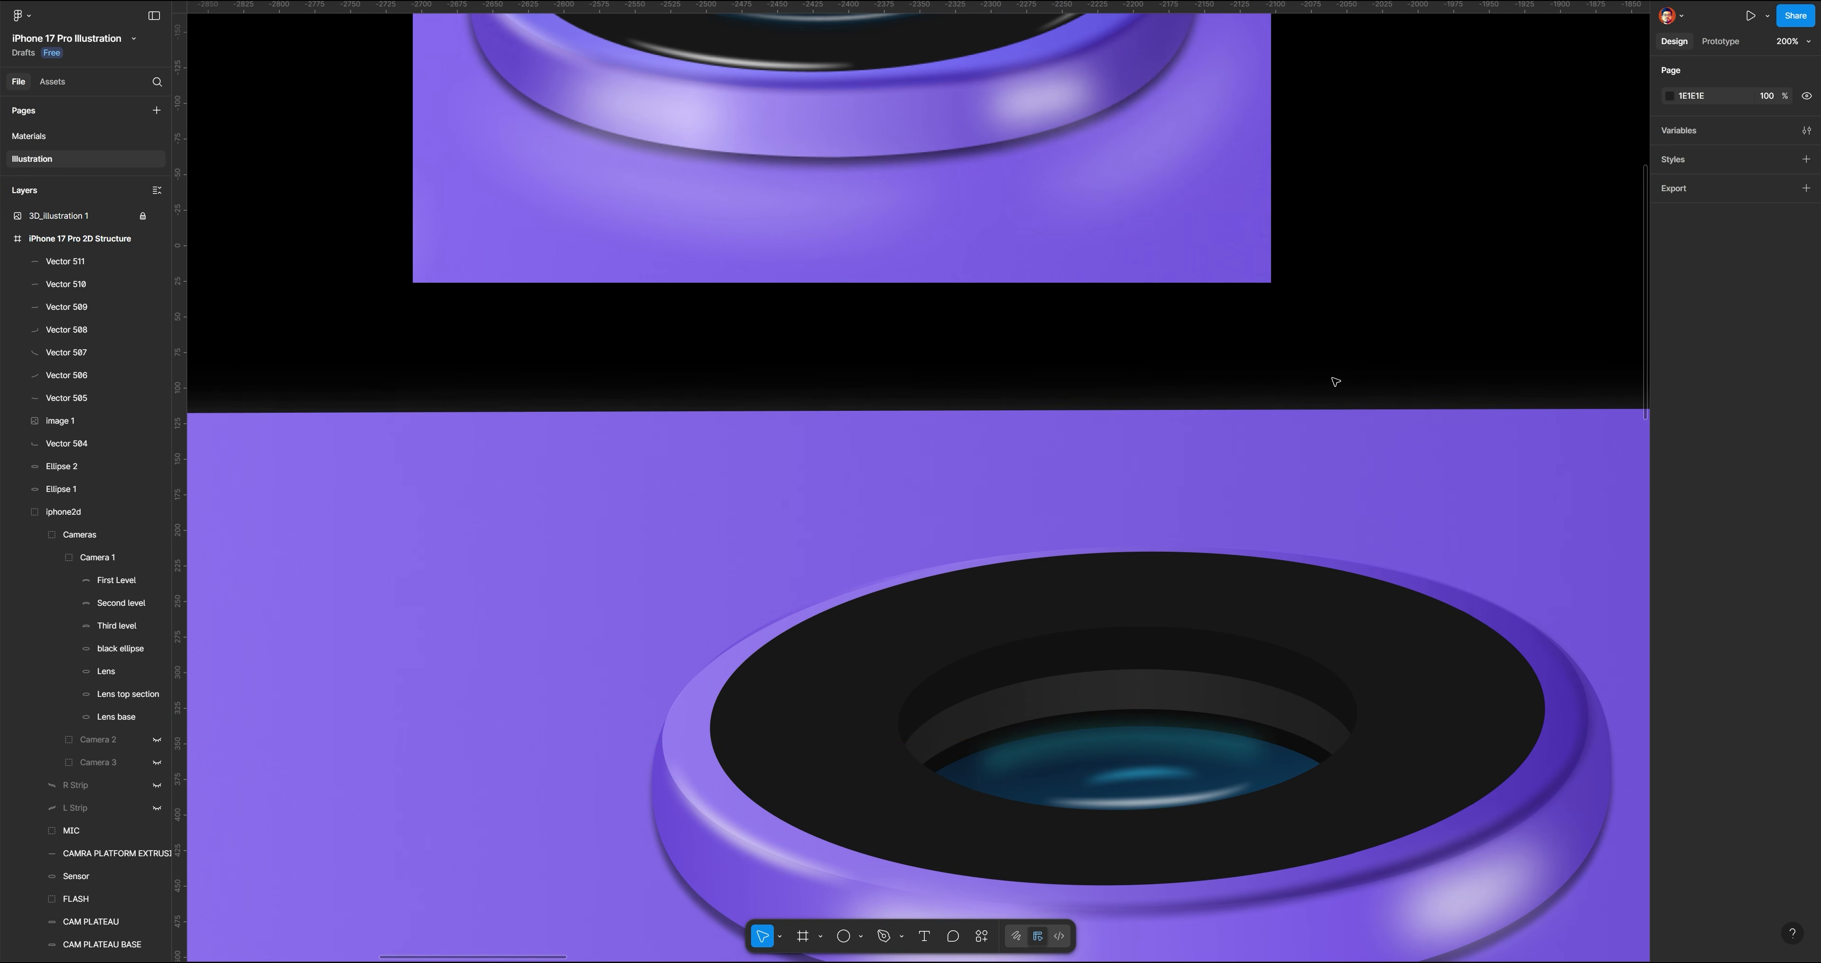
# Draw a shallow curve about 204 wide along the lower edge of the camera's black ring with the Pen tool
pyautogui.scroll(-5, 1210, 484)
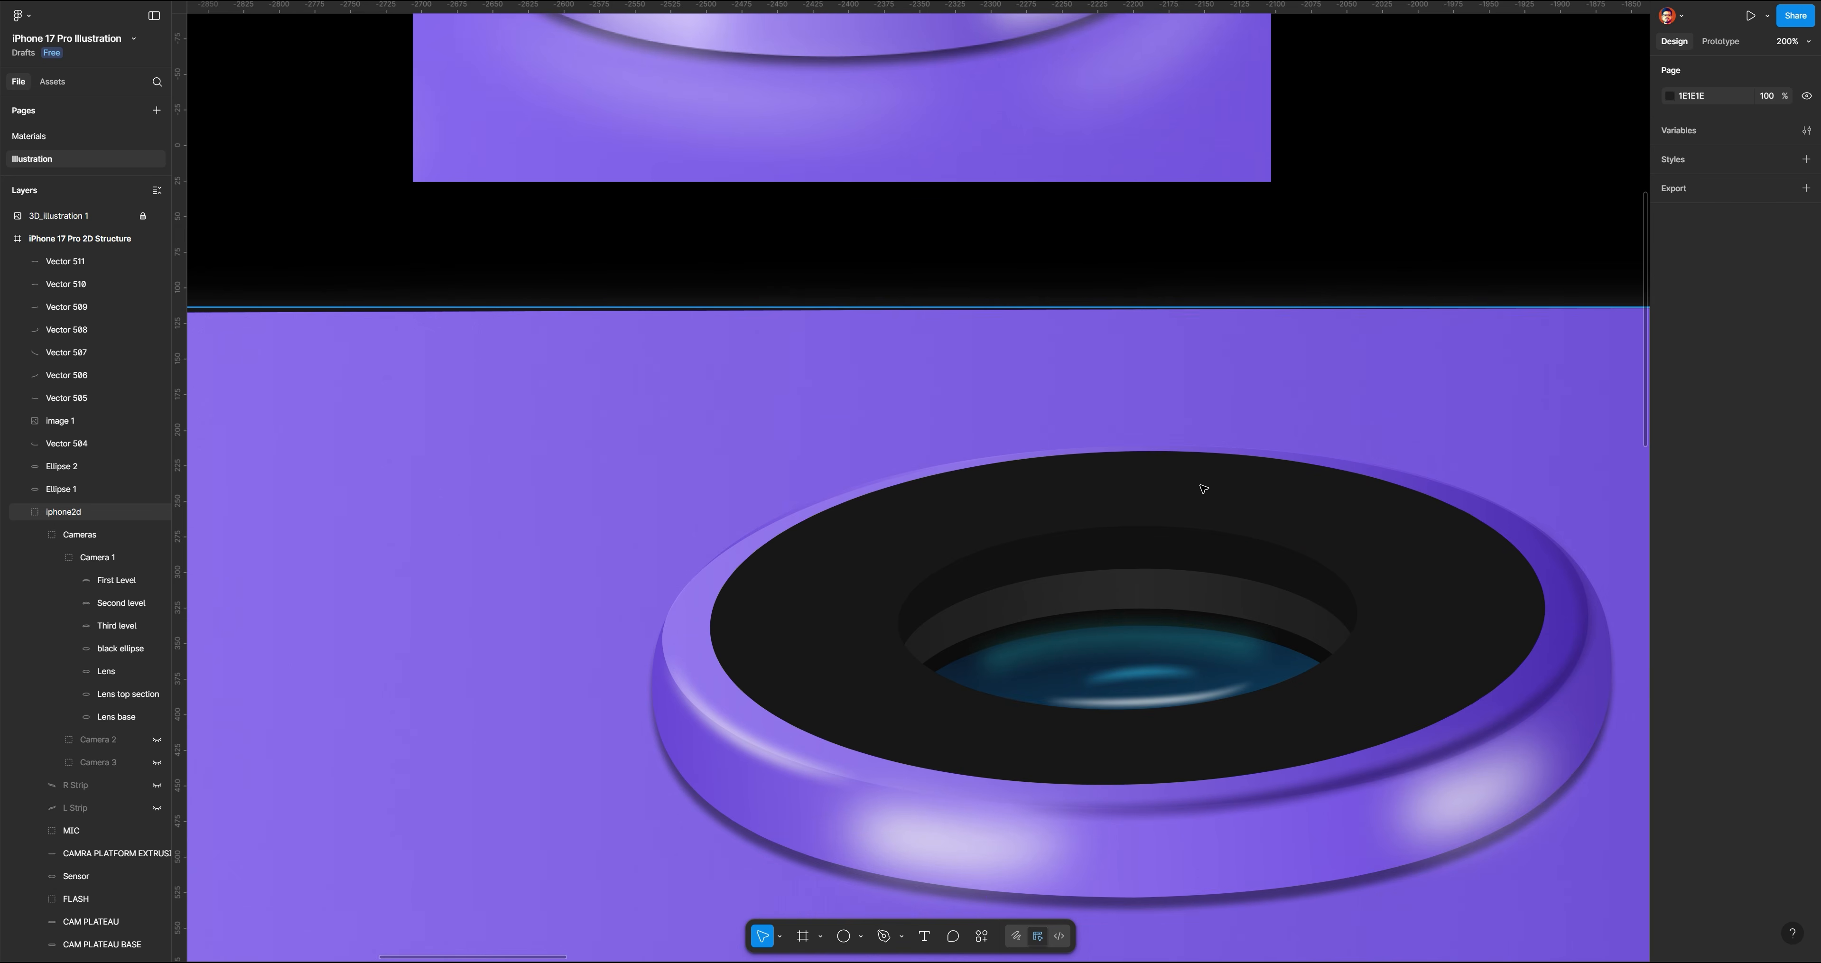
pyautogui.scroll(15, 1060, 597)
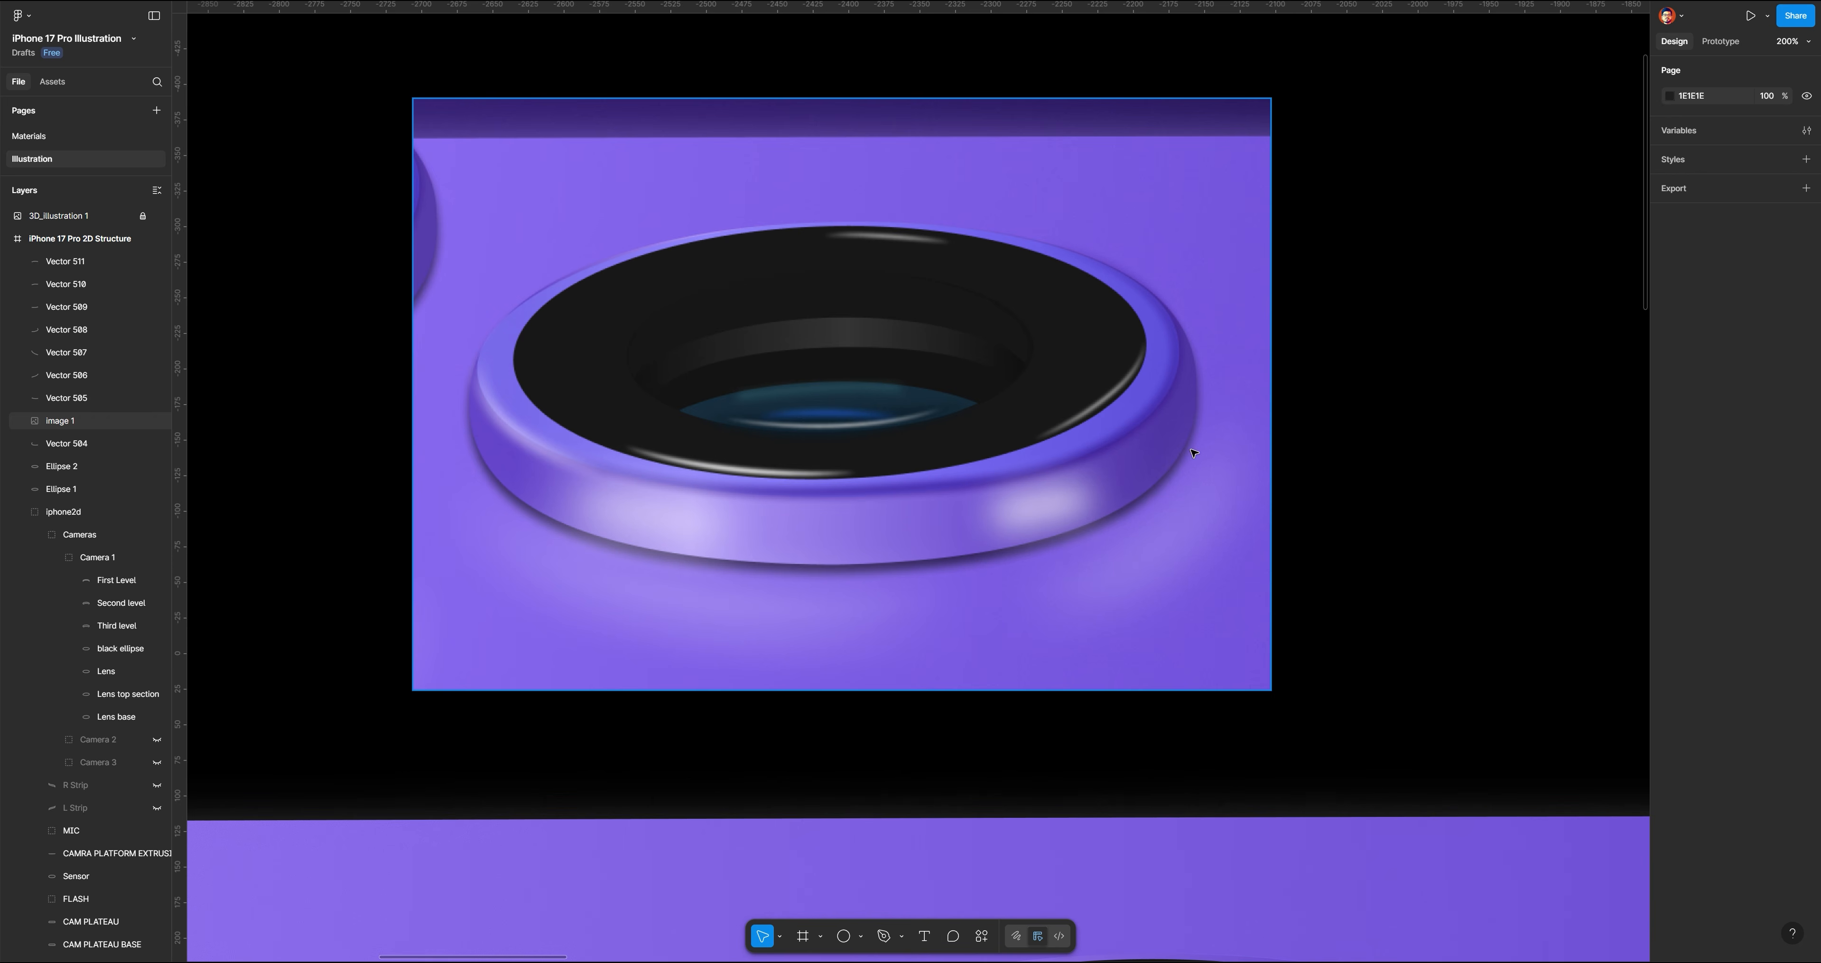
pyautogui.scroll(-12, 1029, 504)
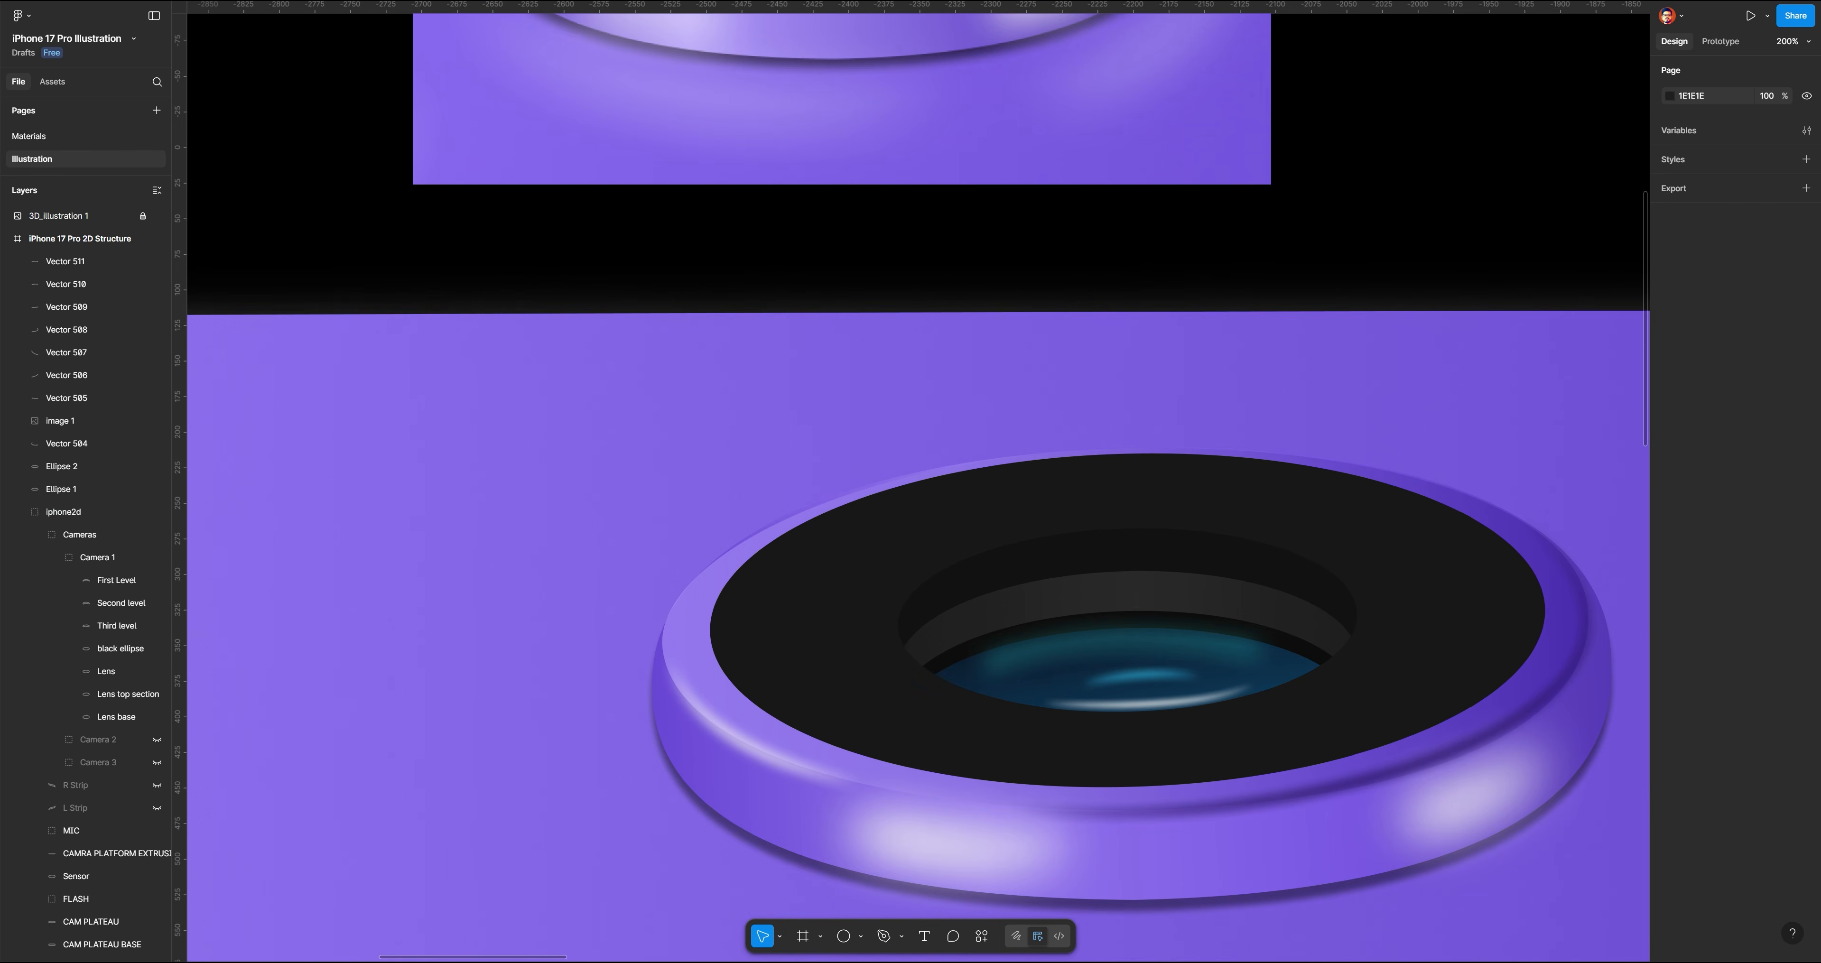
pyautogui.click(883, 936)
pyautogui.click(932, 765)
pyautogui.moveTo(1222, 775); pyautogui.dragTo(1439, 756)
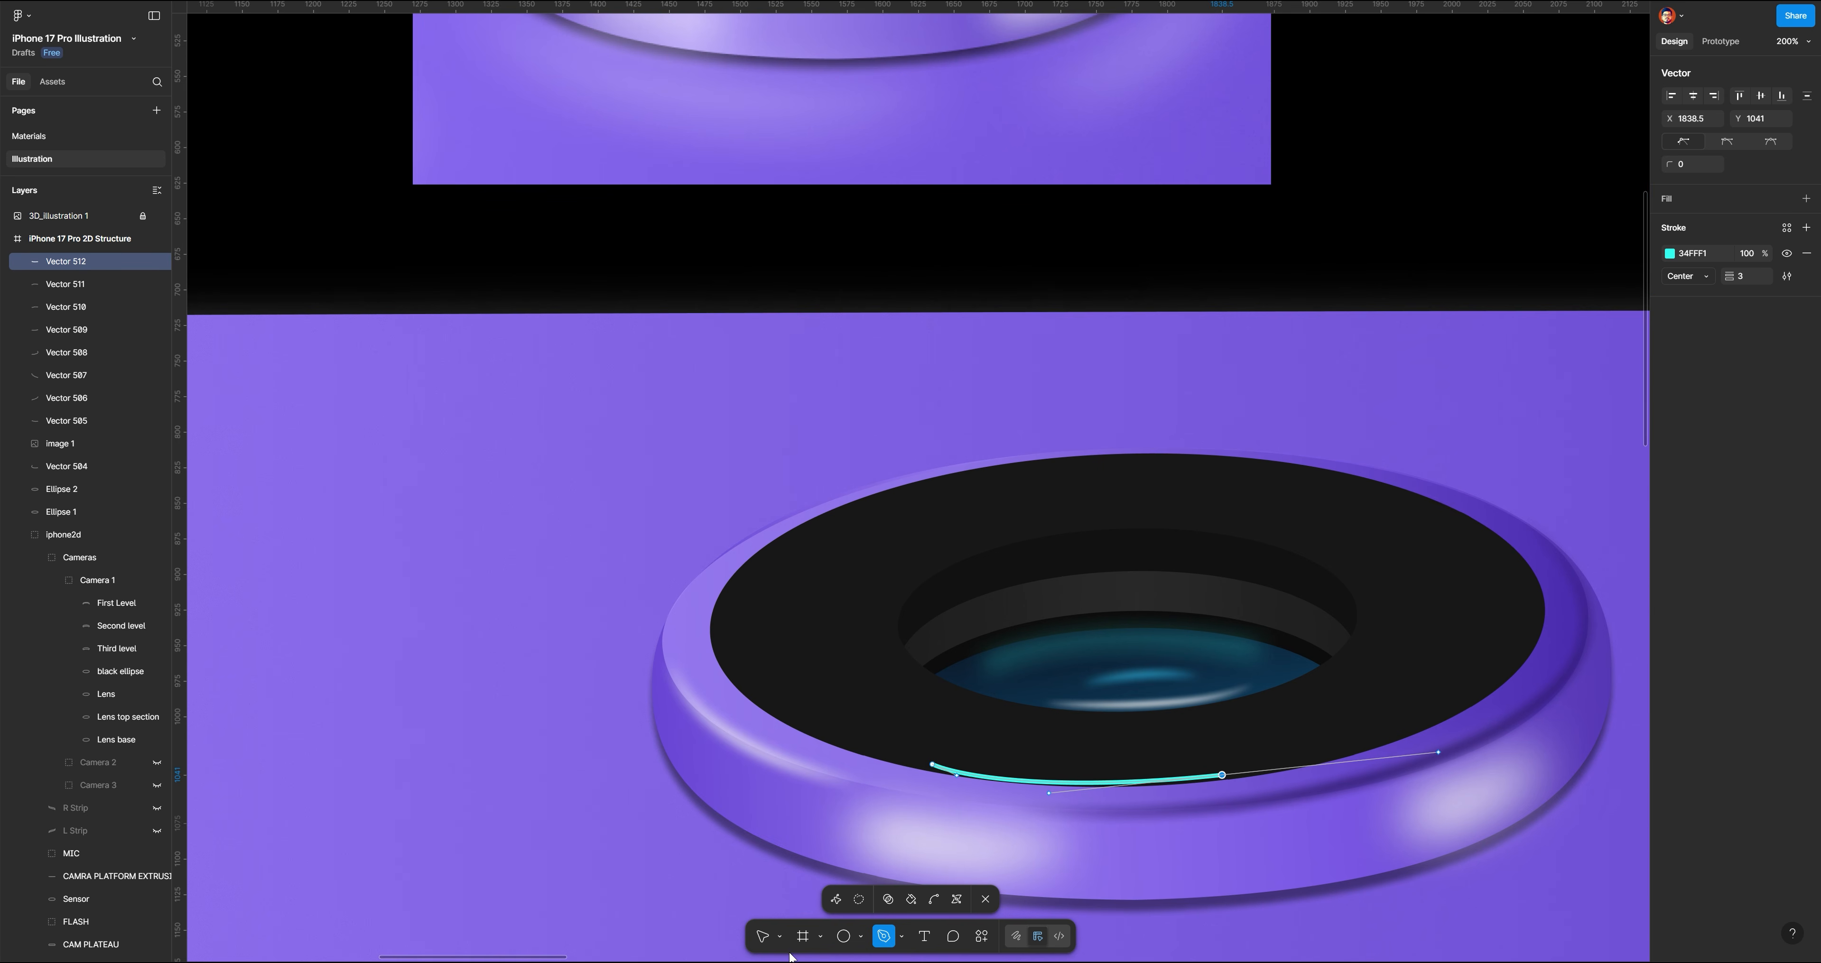
pyautogui.press('Escape')
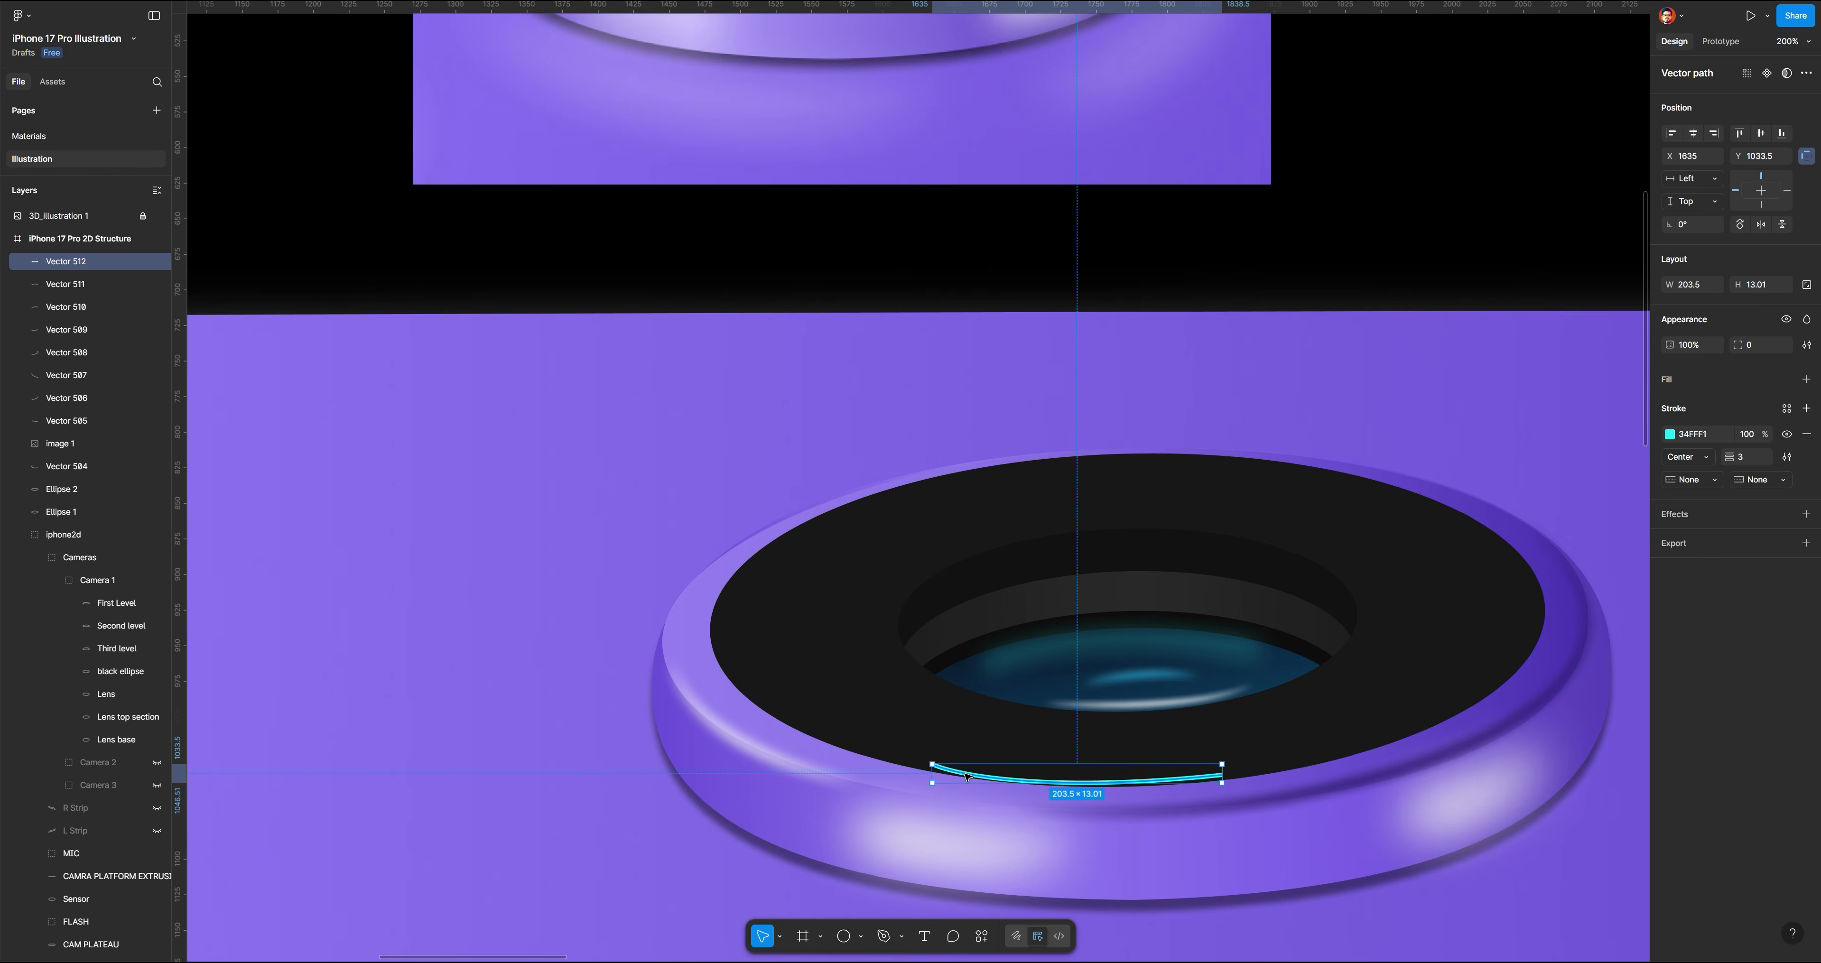
# Reshape the lower-edge curve to about 10 high by adjusting its bend to follow the black ring's rim
pyautogui.doubleClick(966, 778)
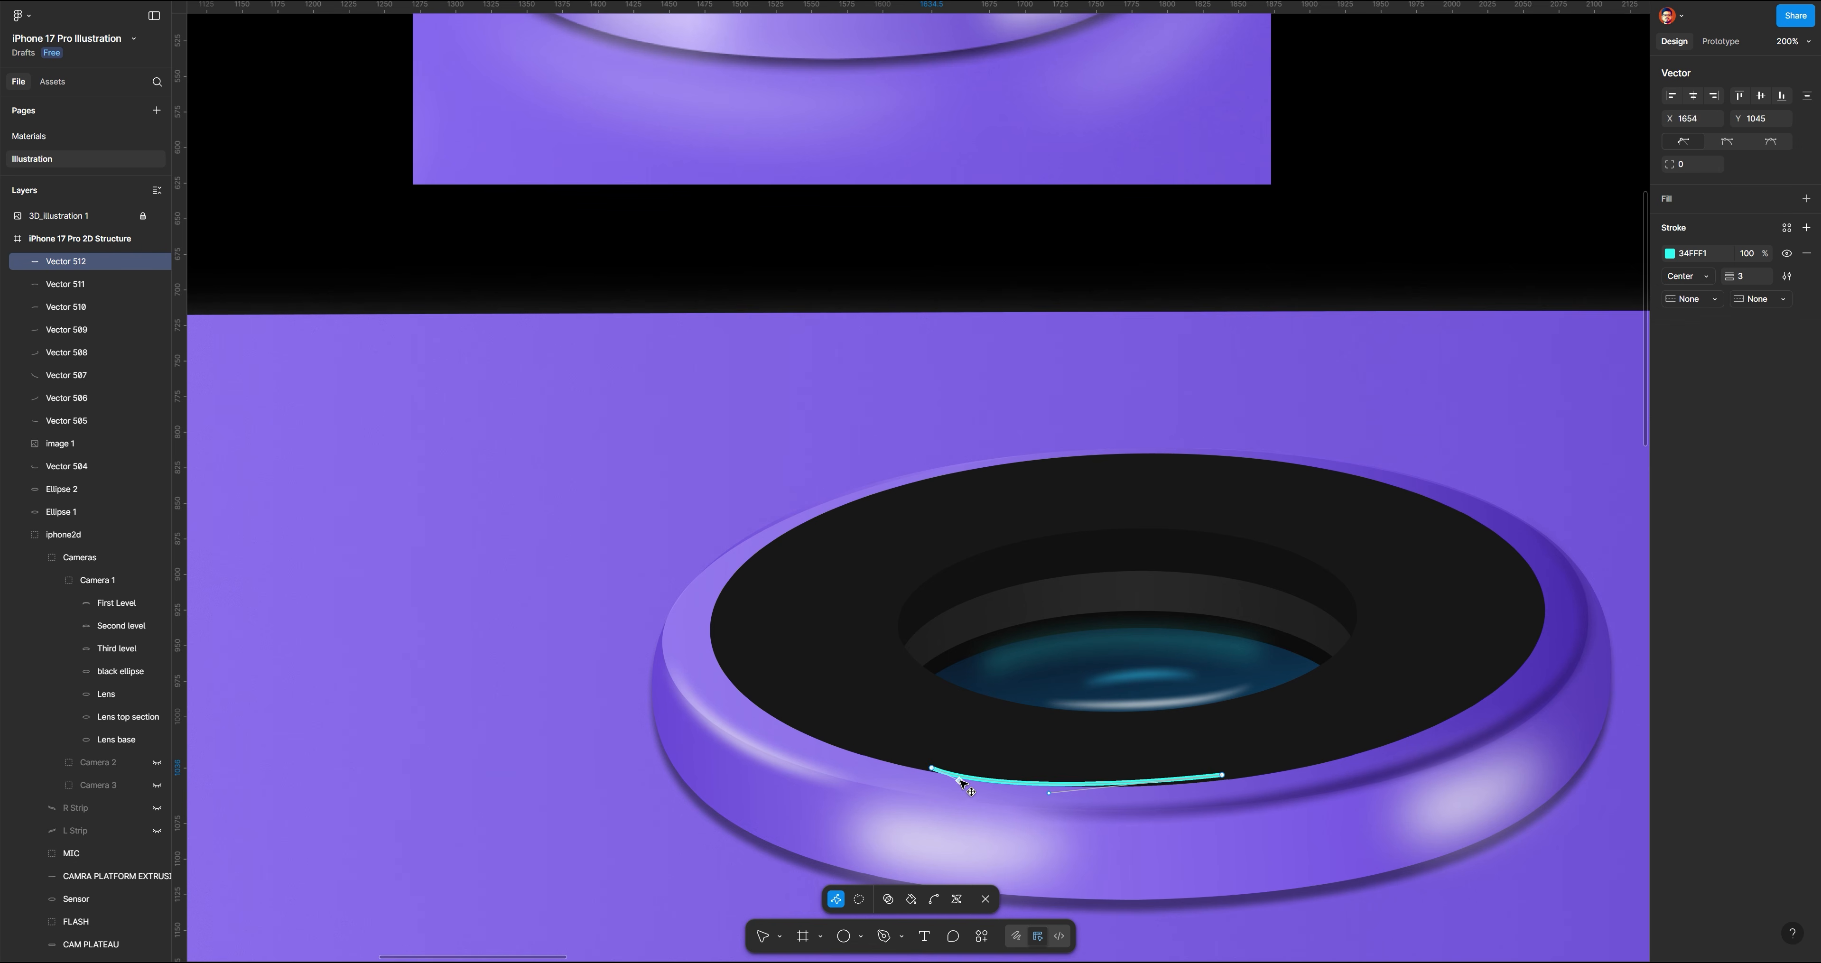
pyautogui.moveTo(961, 780)
pyautogui.mouseDown()
pyautogui.moveTo(1037, 792)
pyautogui.moveTo(974, 775)
pyautogui.mouseUp()
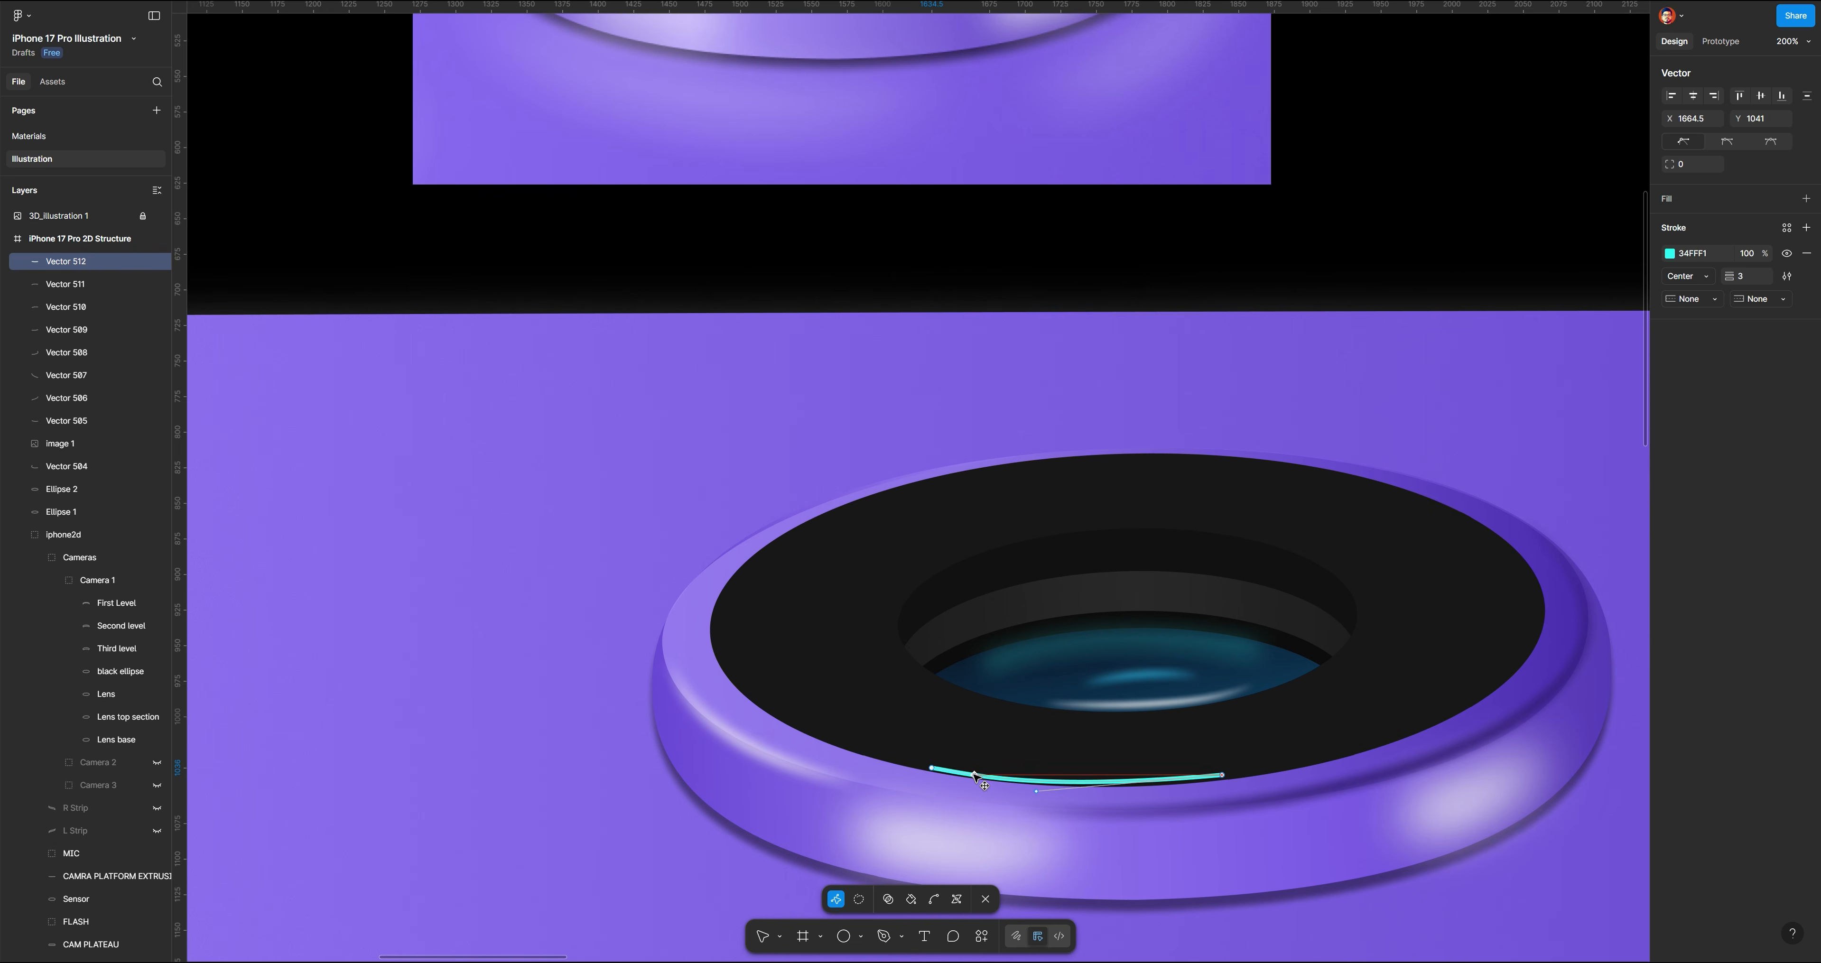
pyautogui.press('Escape')
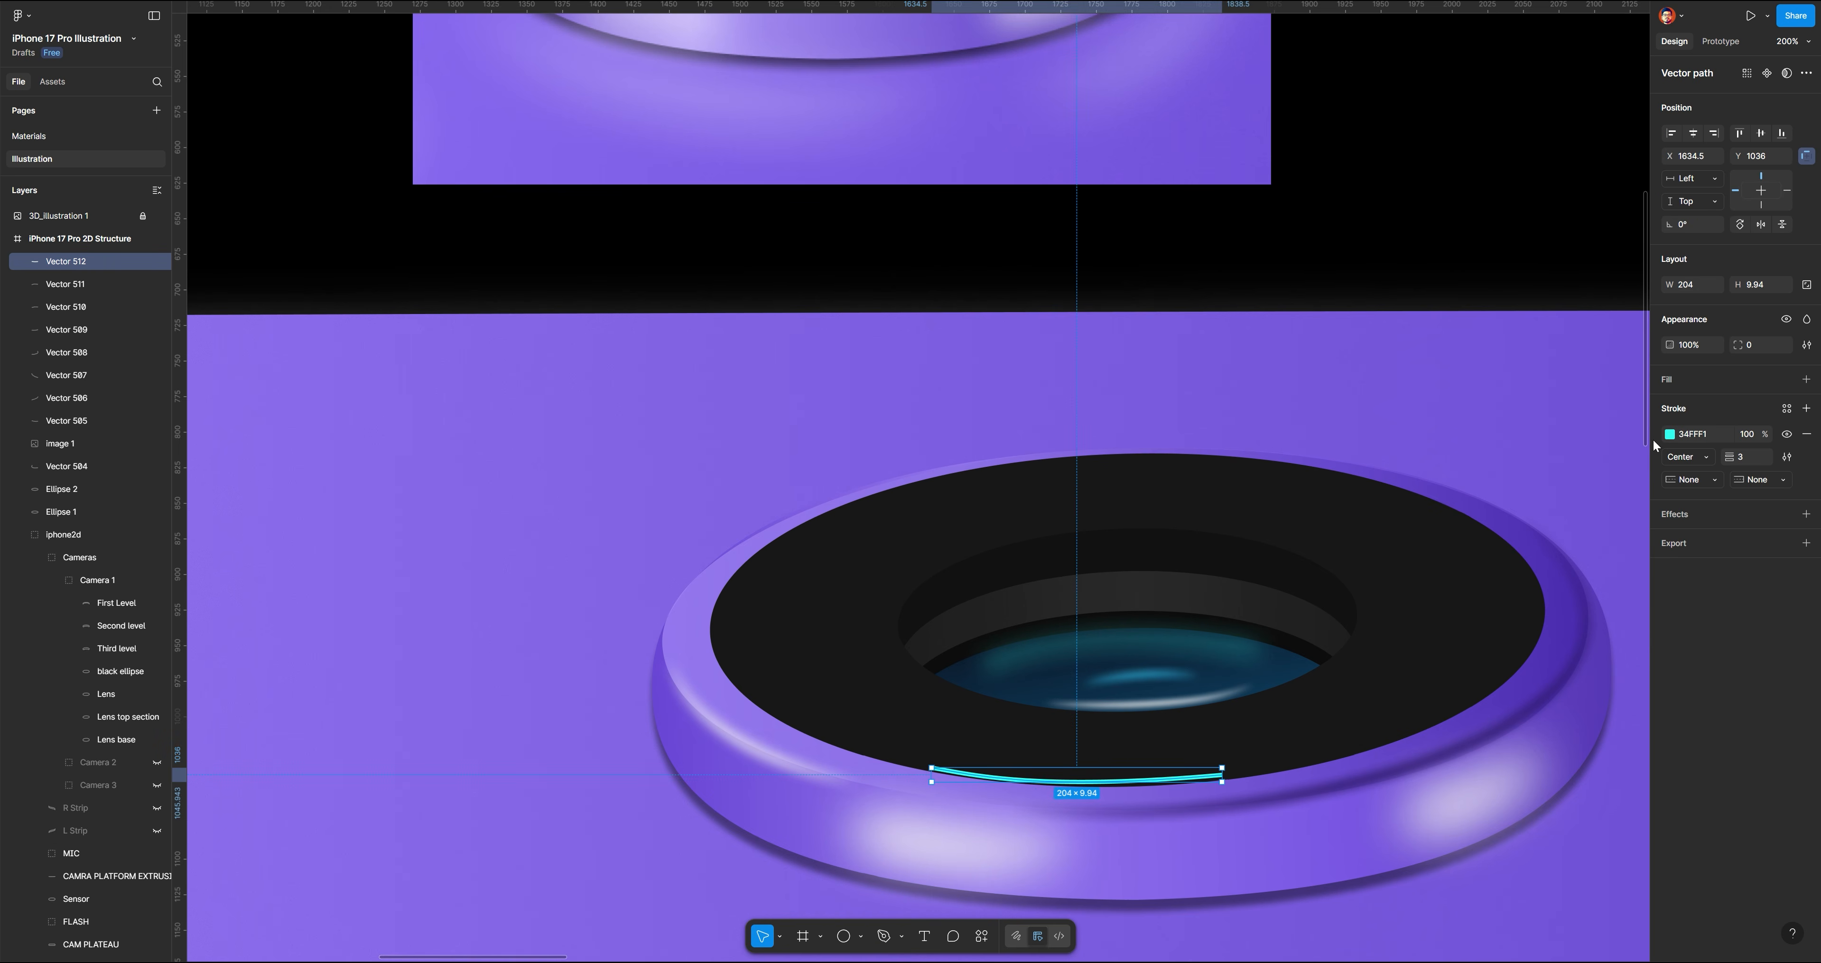
# Recolour the lower-edge curve white FFFFFF and give its stroke a width profile tapered at both ends
pyautogui.click(1669, 434)
pyautogui.moveTo(1548, 595); pyautogui.dragTo(1424, 467)
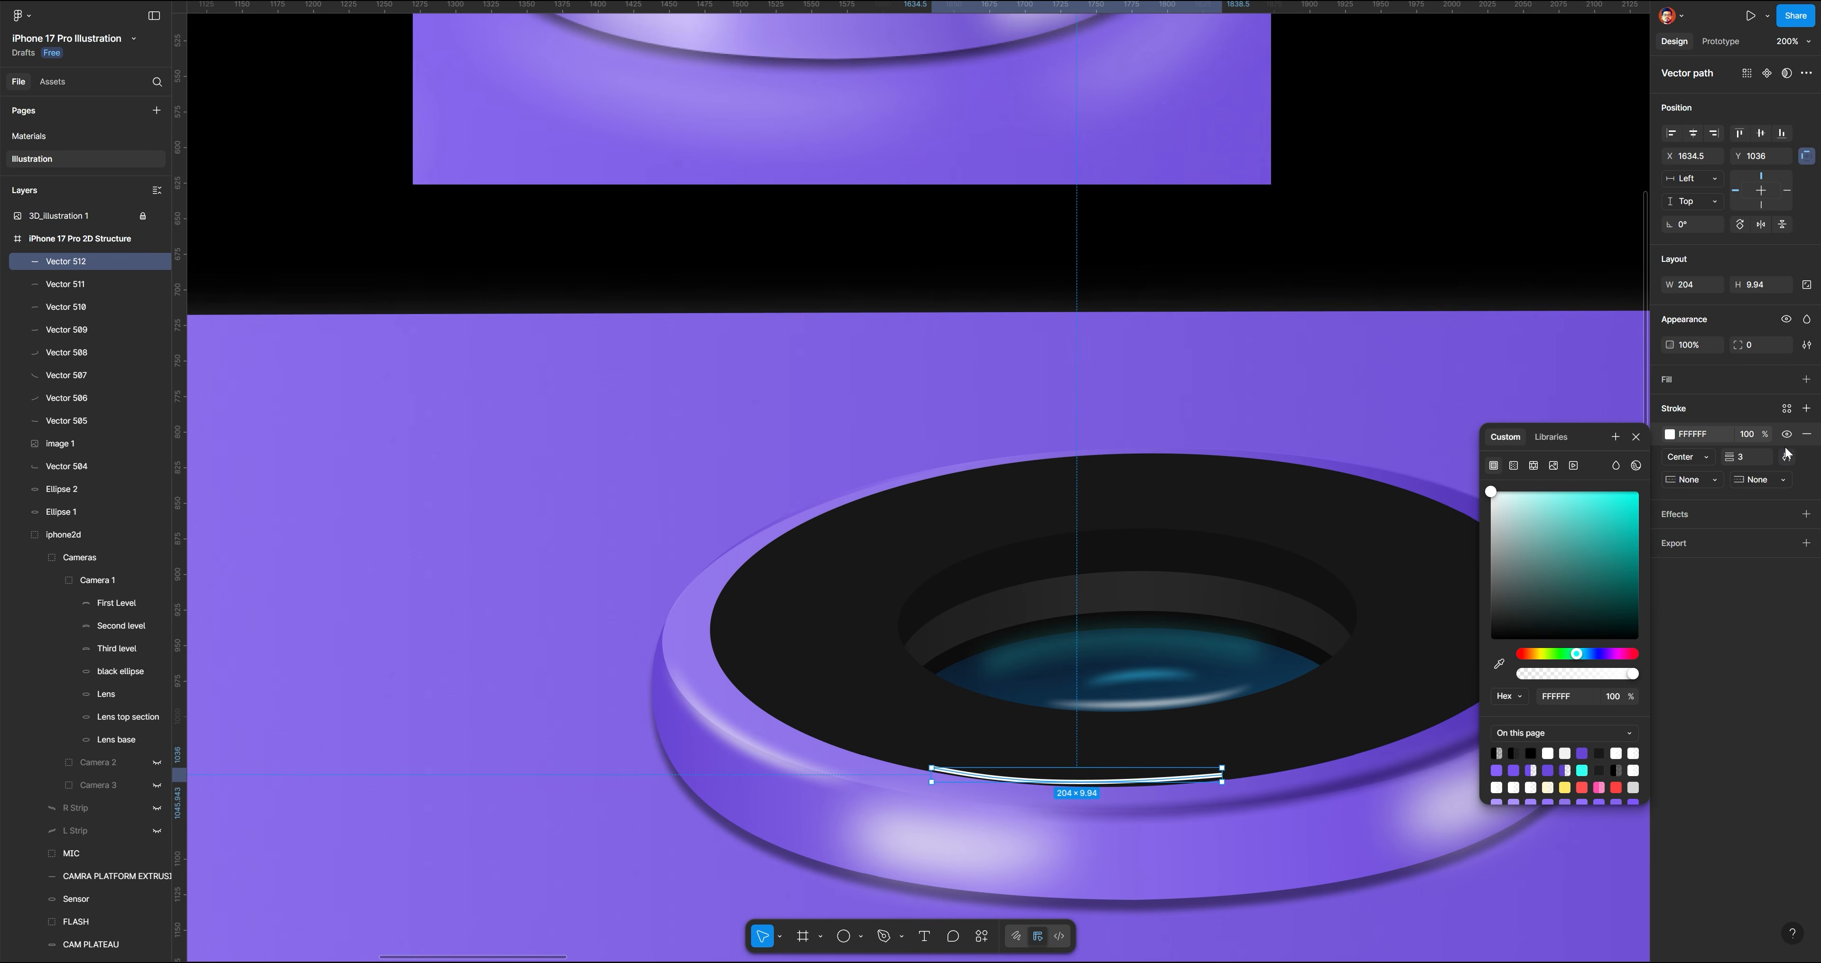
pyautogui.click(1787, 457)
pyautogui.click(1607, 562)
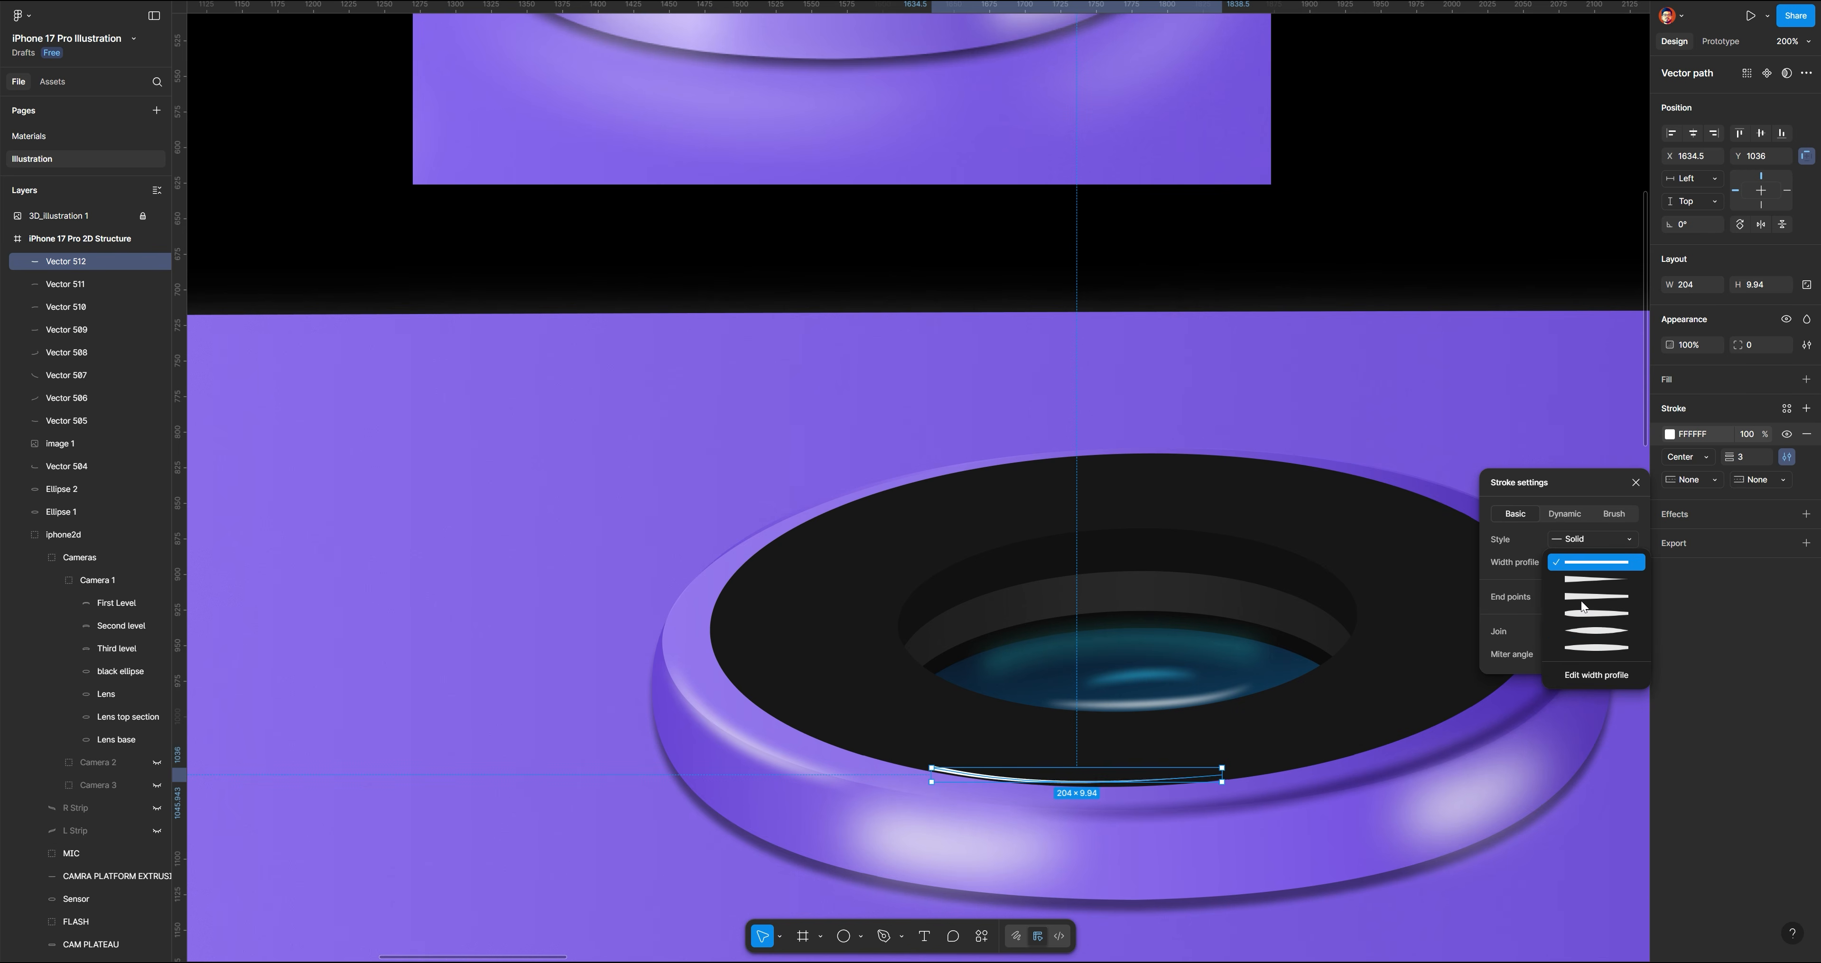
pyautogui.click(1594, 636)
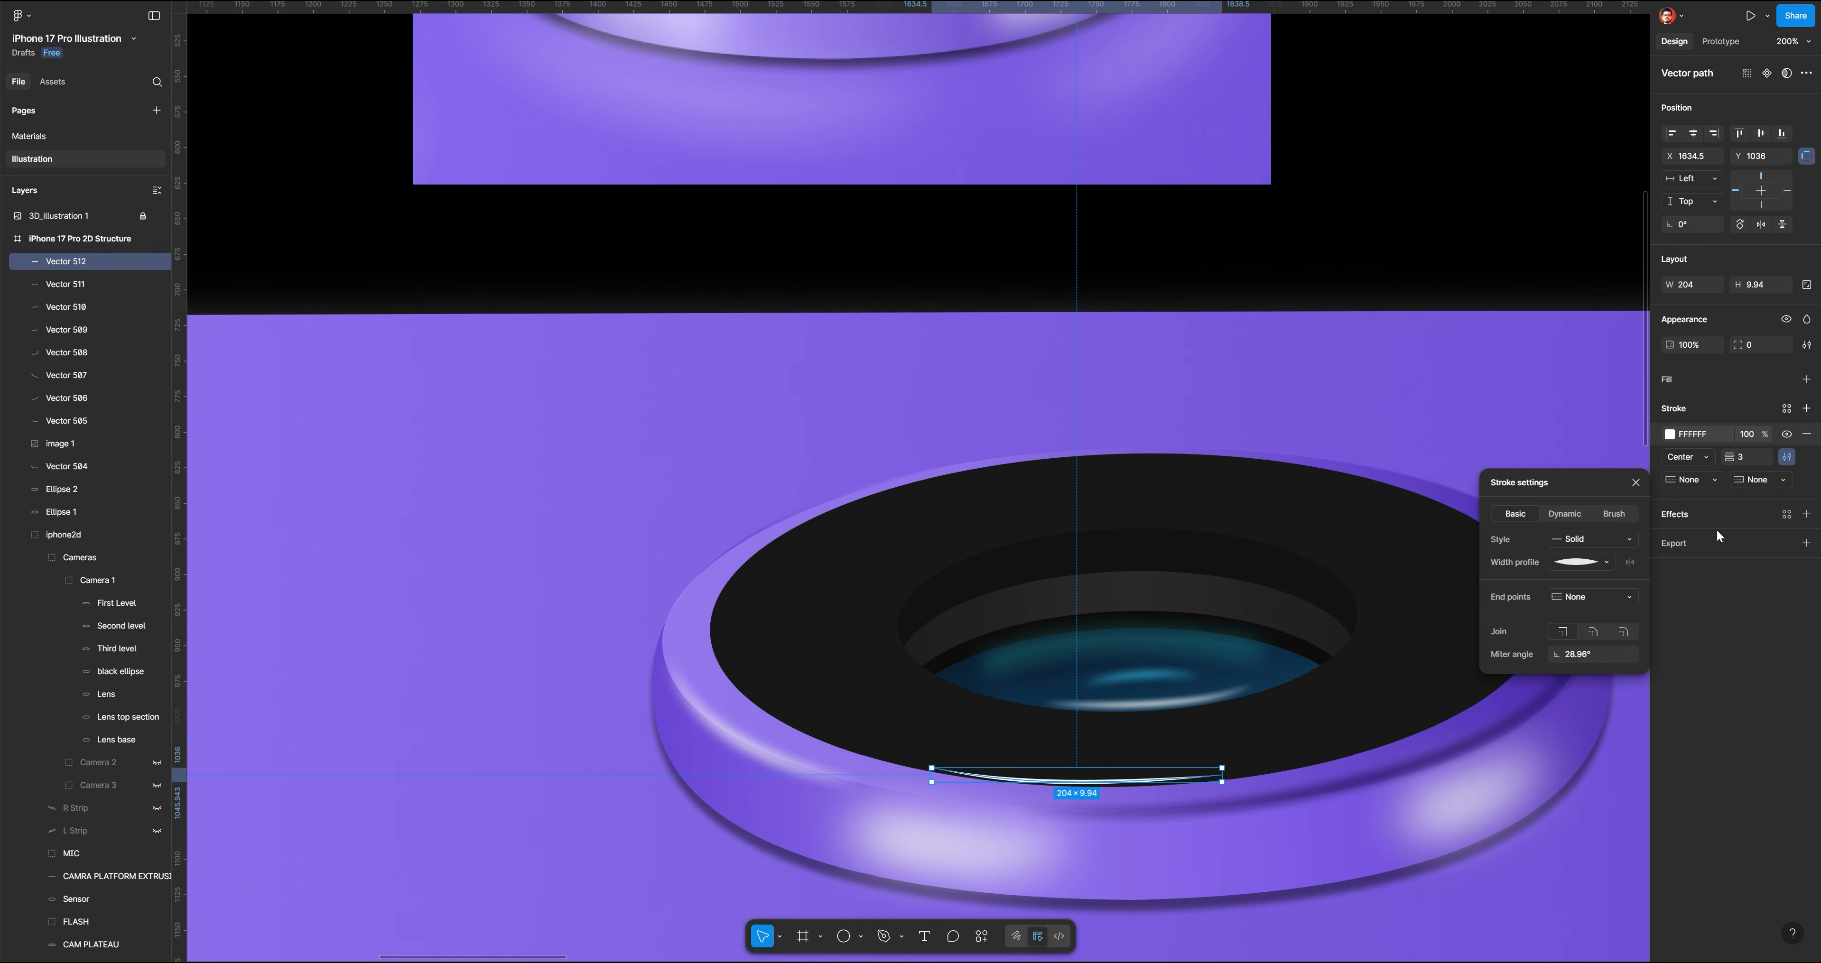
# Apply a uniform layer blur of 4 to the white highlight on the black ring's lower edge
pyautogui.click(1806, 544)
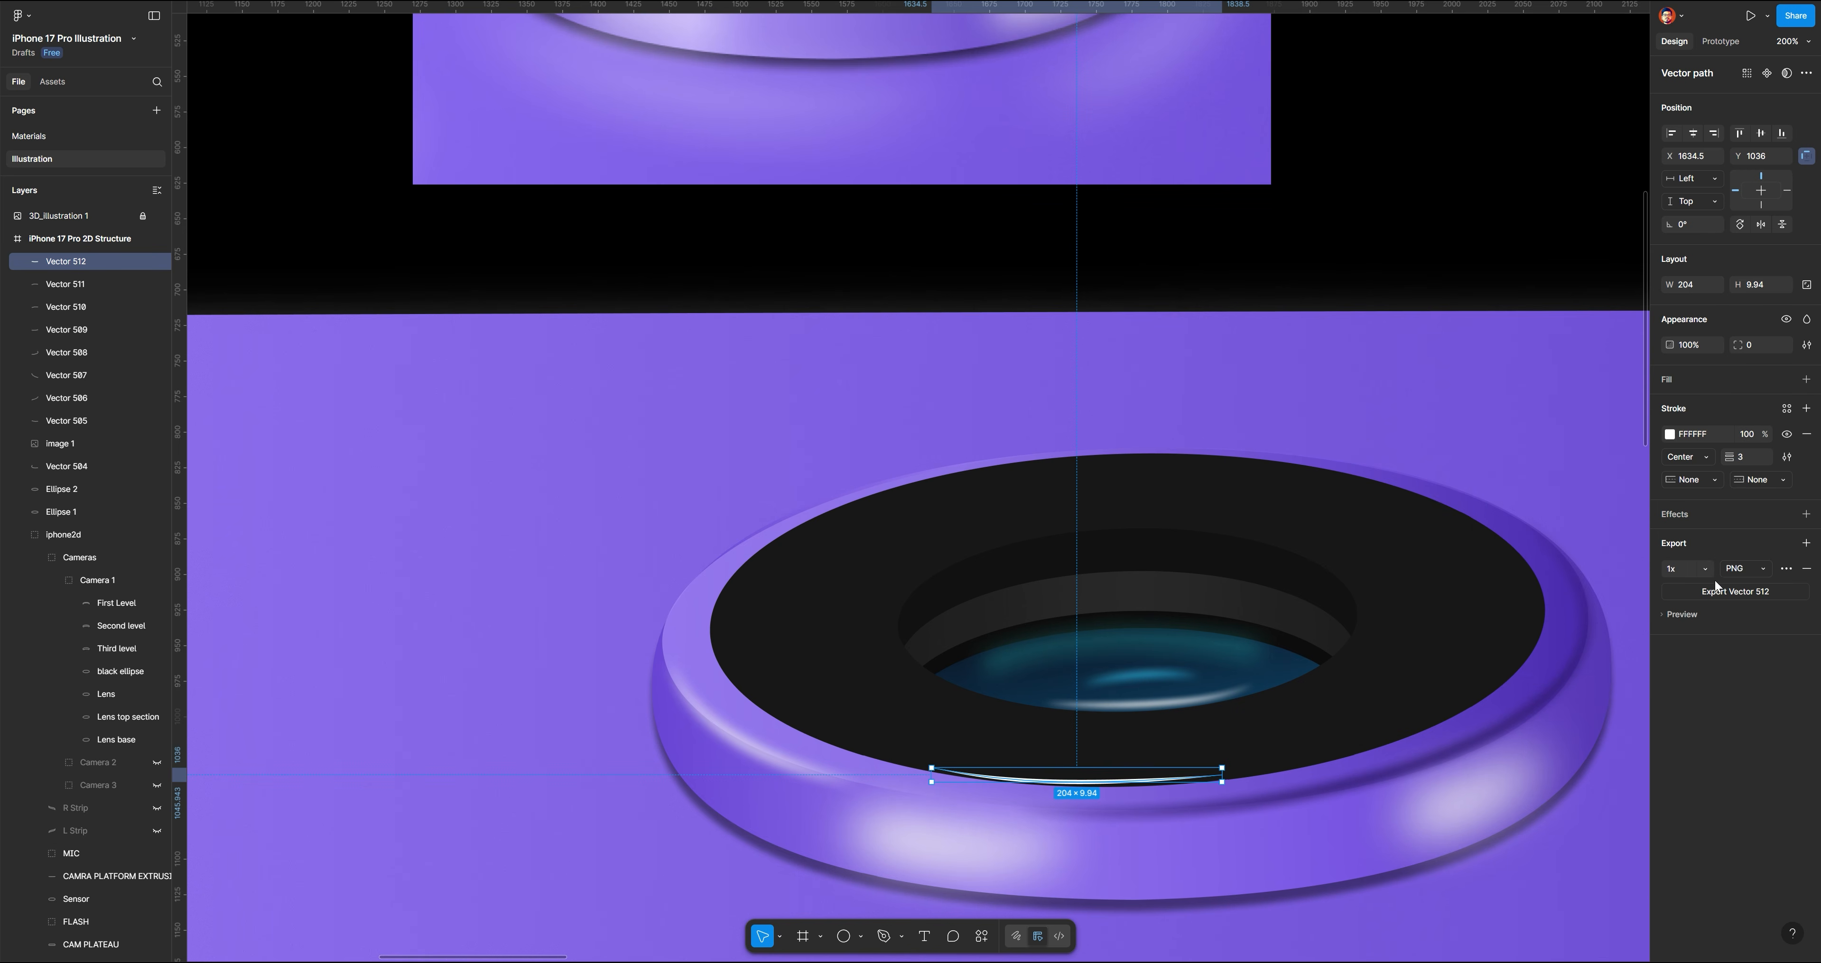
pyautogui.click(1807, 515)
pyautogui.click(1724, 540)
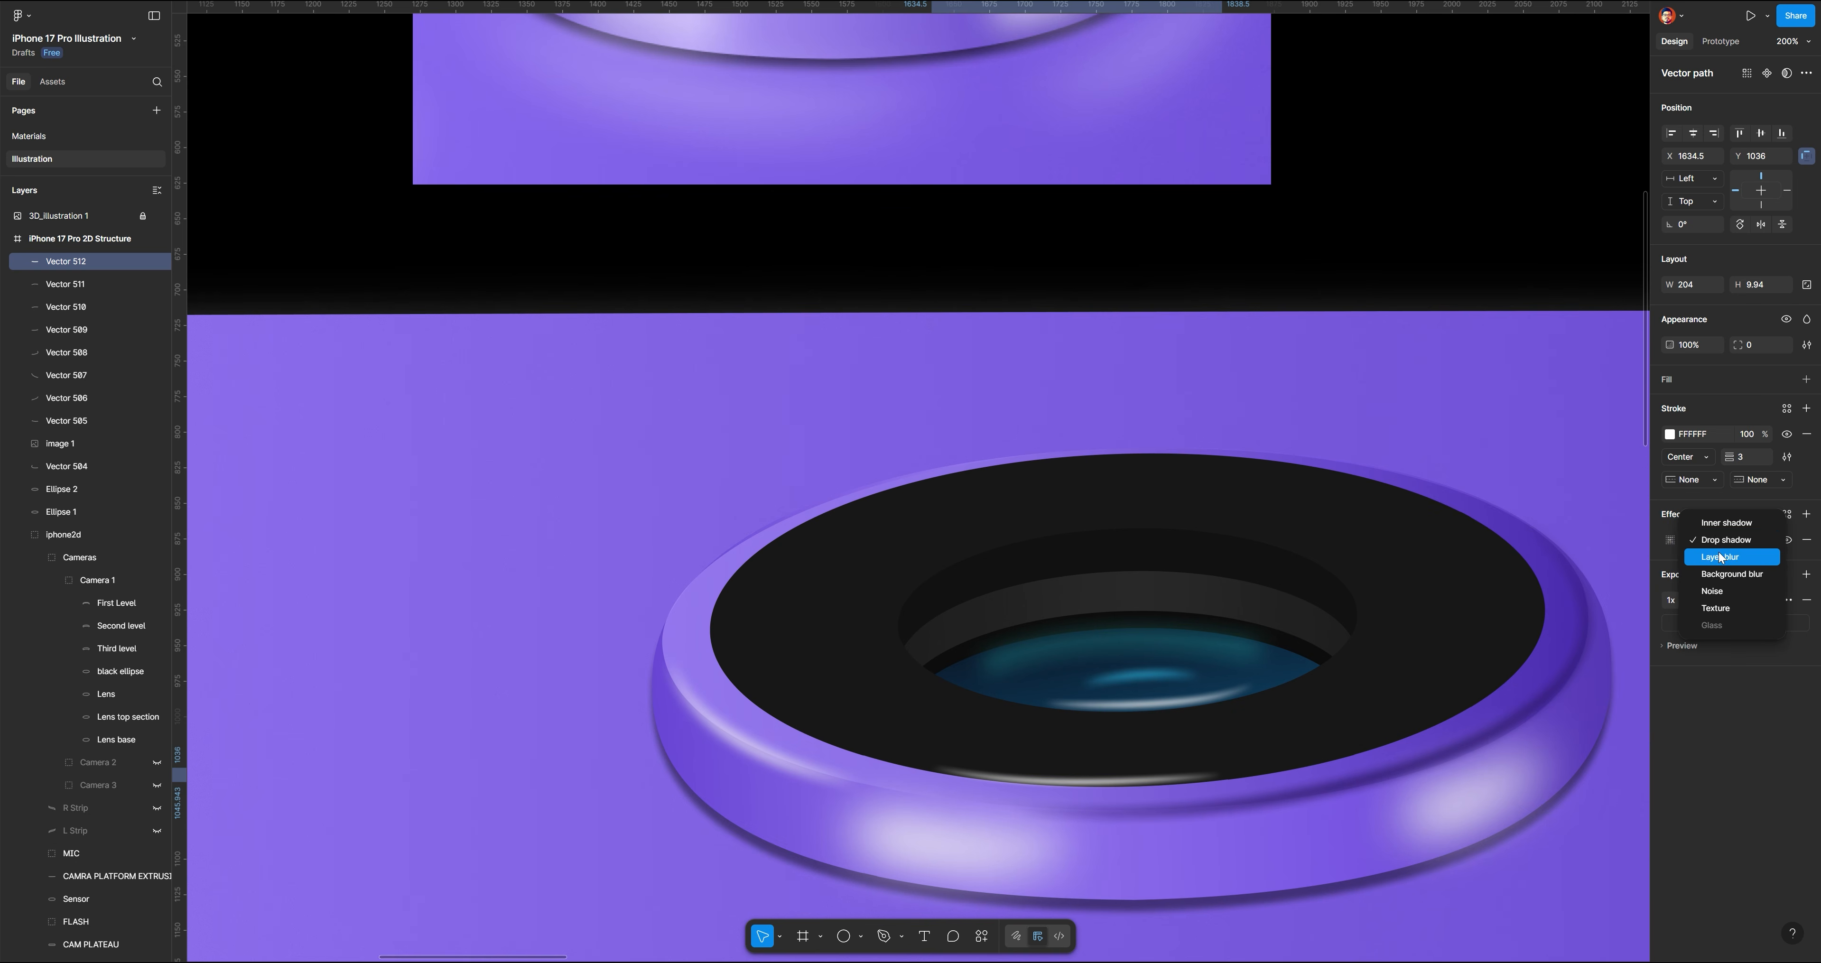
pyautogui.click(1711, 555)
pyautogui.click(1670, 539)
pyautogui.moveTo(1548, 598); pyautogui.dragTo(1571, 598)
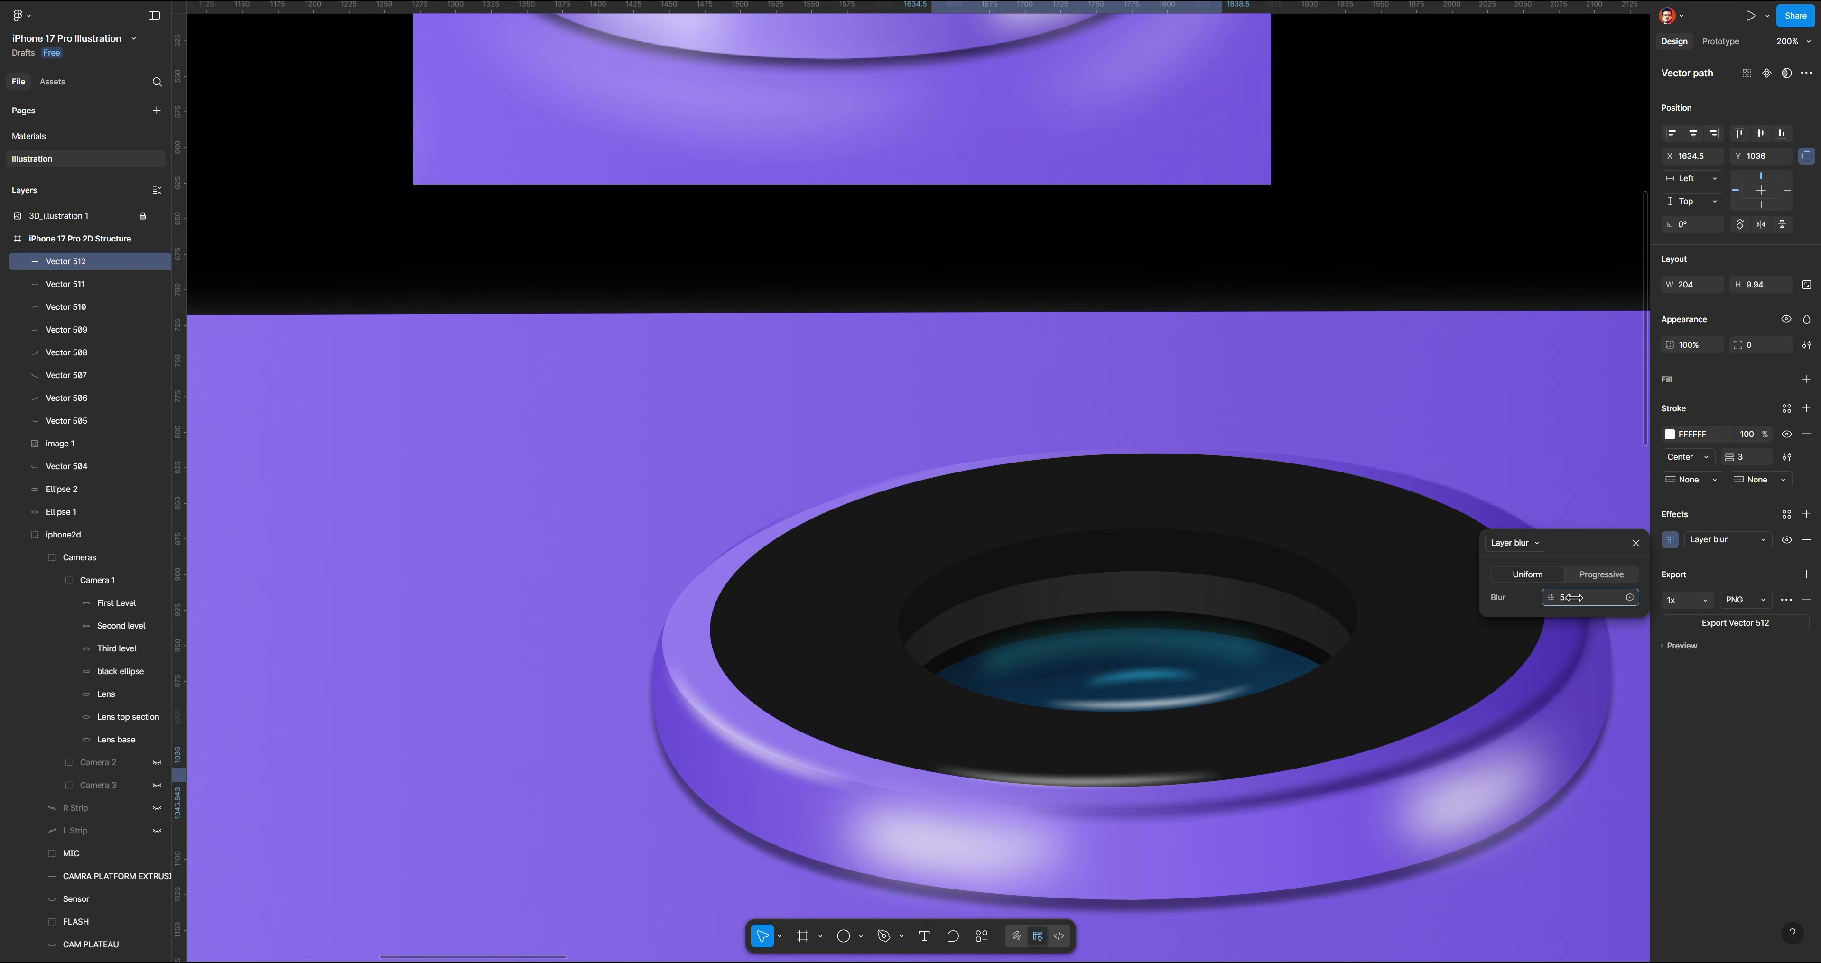
pyautogui.click(1573, 597)
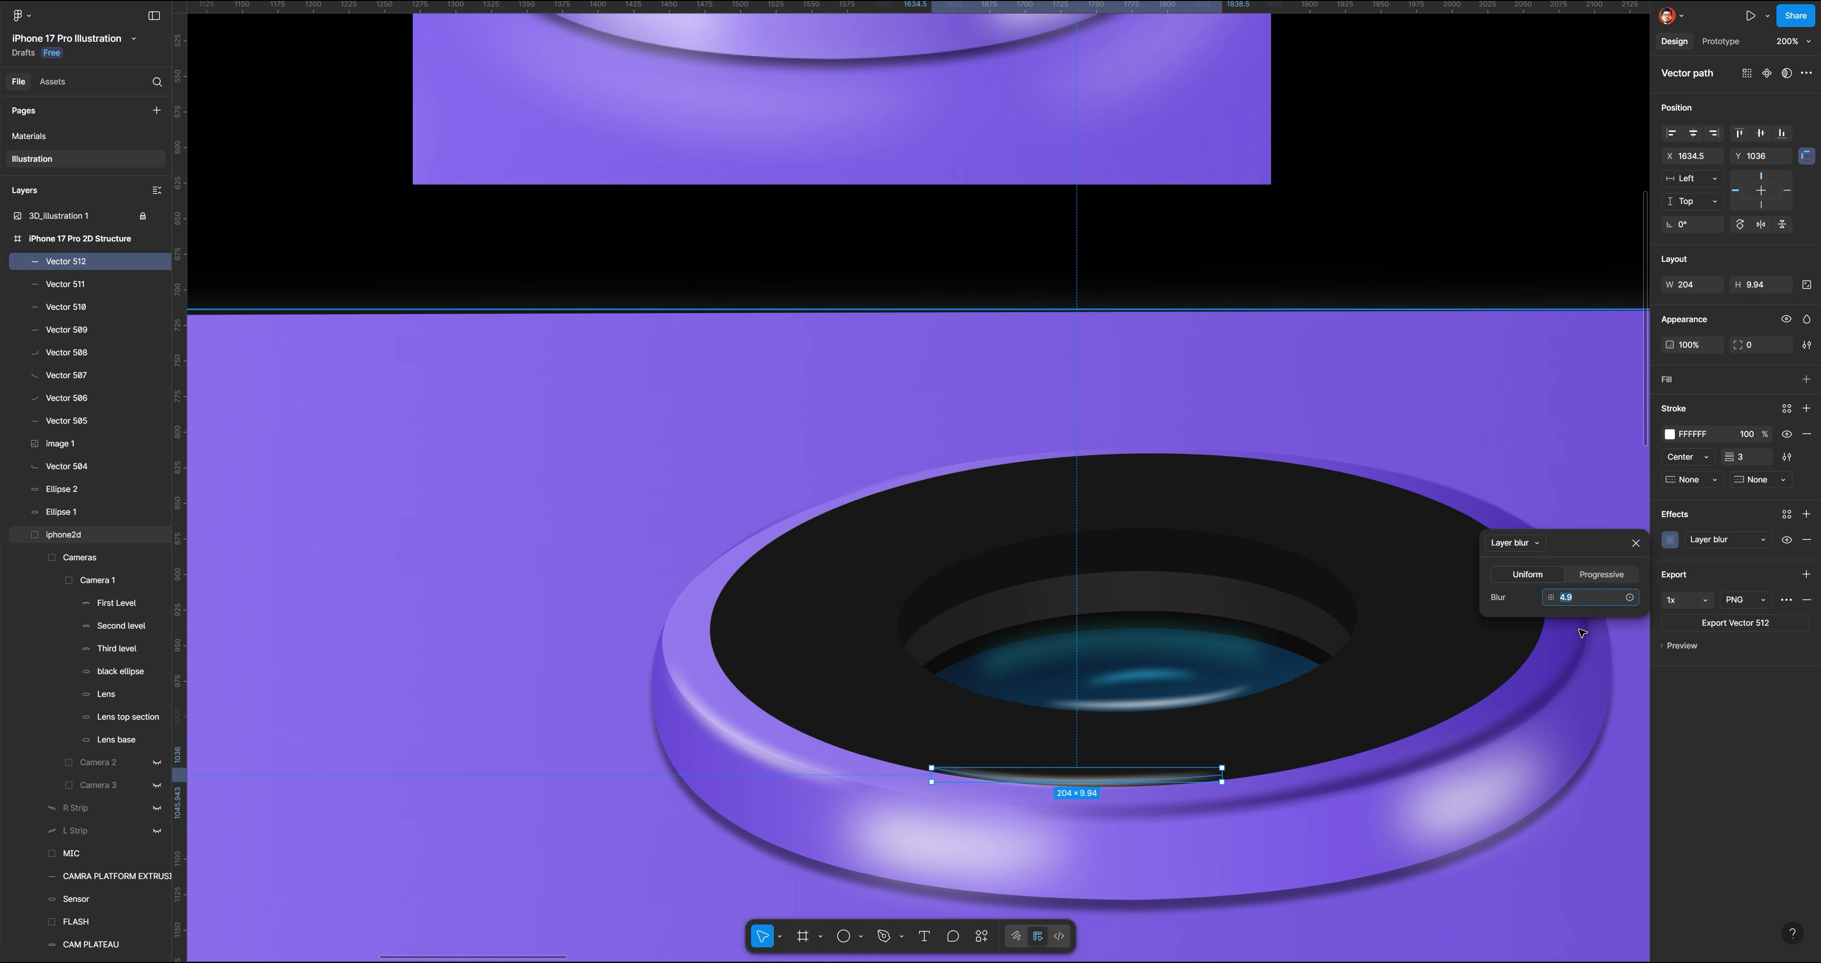
pyautogui.write('4')
pyautogui.press('Return')
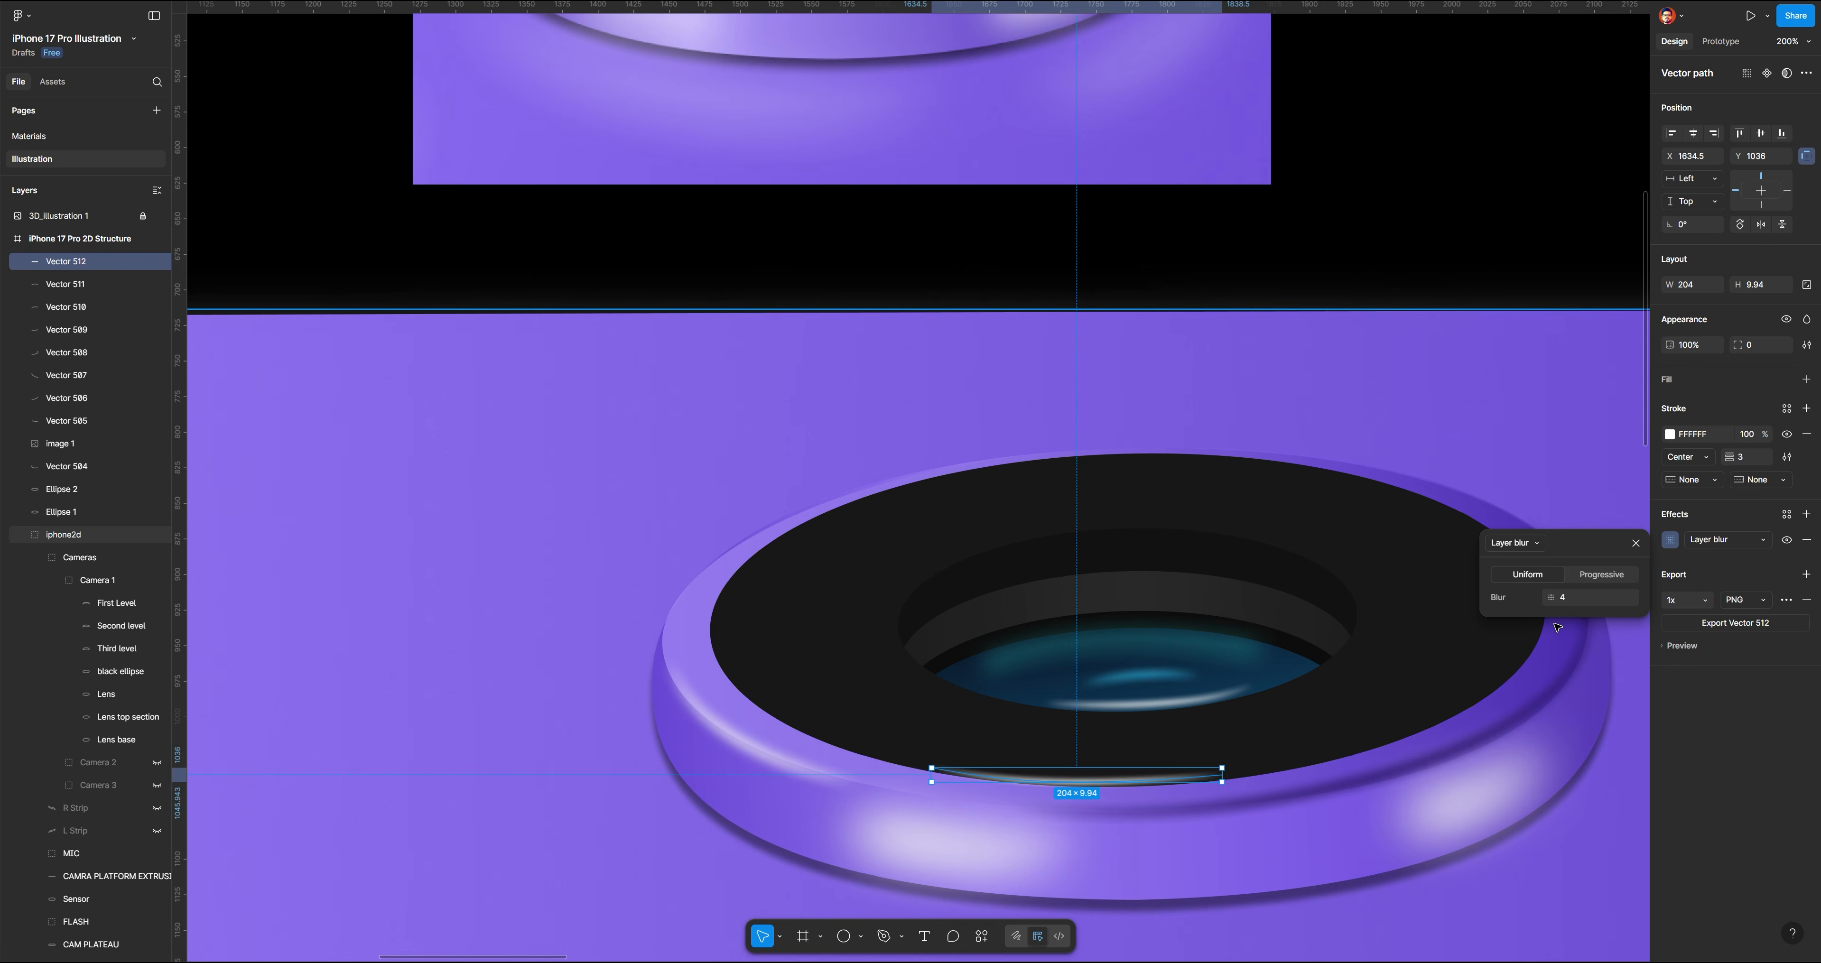
pyautogui.click(1445, 204)
# Draw a white curve about 46 by 75.5 along the right edge of the black ring with the Pen tool
pyautogui.moveTo(1461, 161); pyautogui.dragTo(1374, 265)
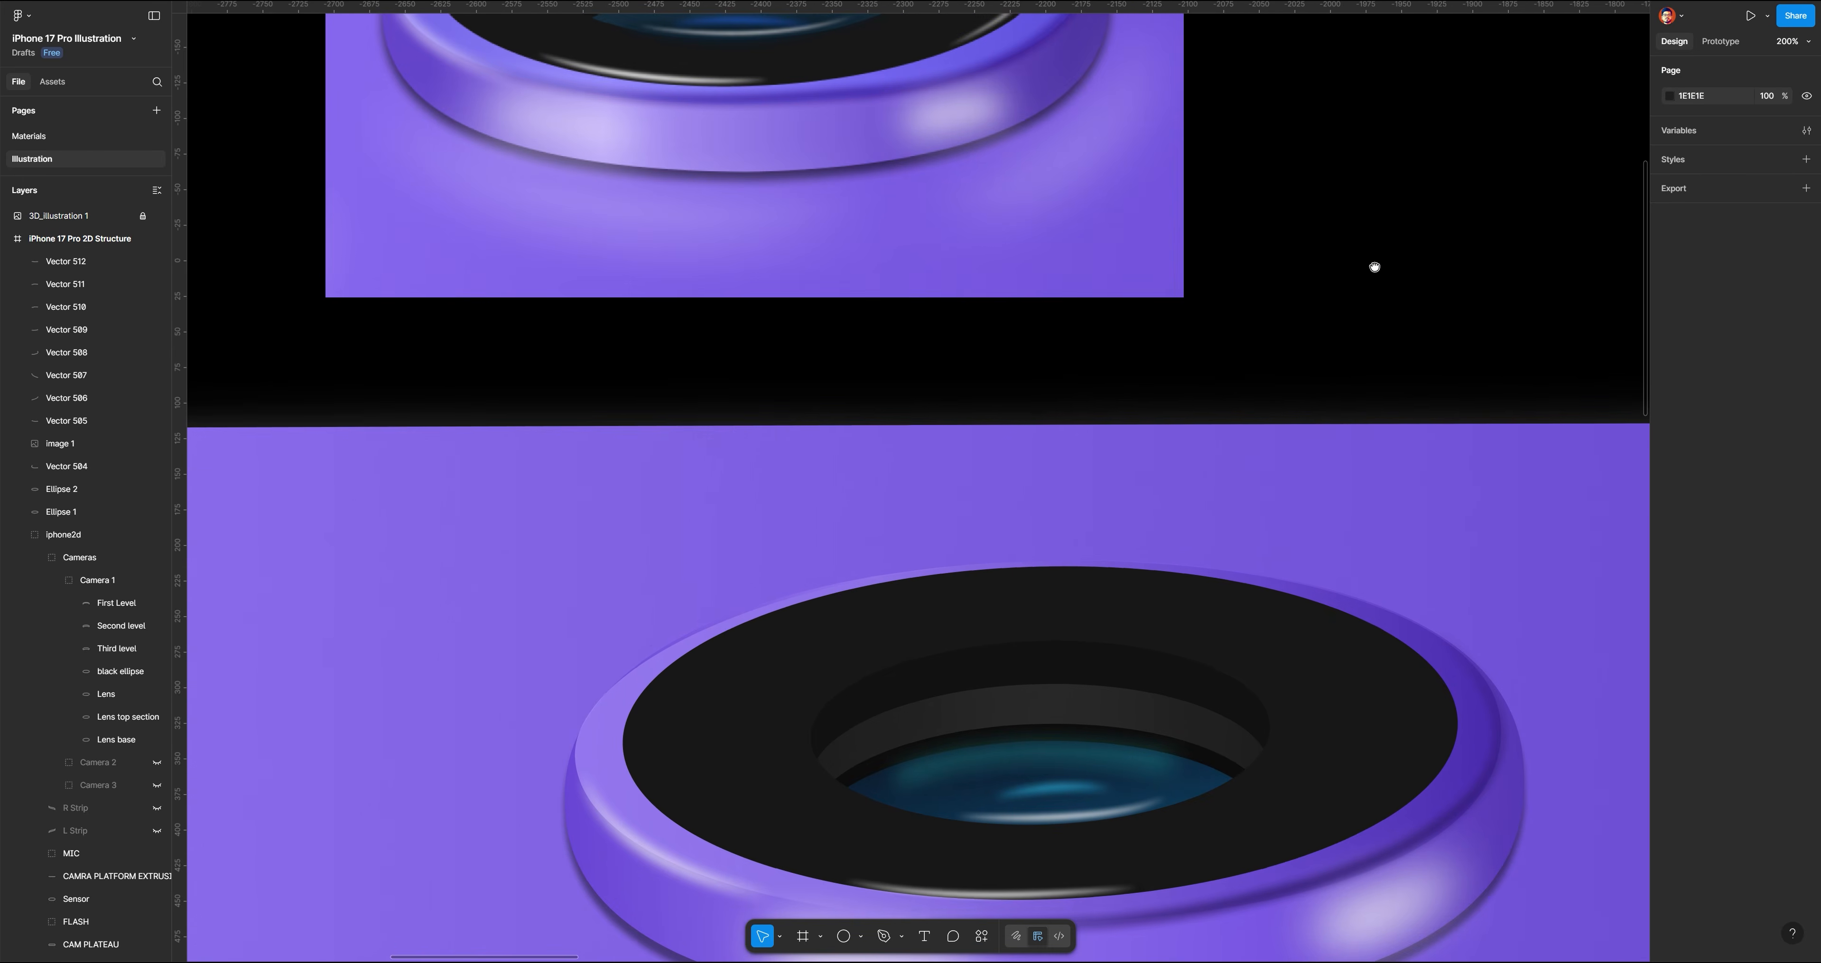
pyautogui.press('p')
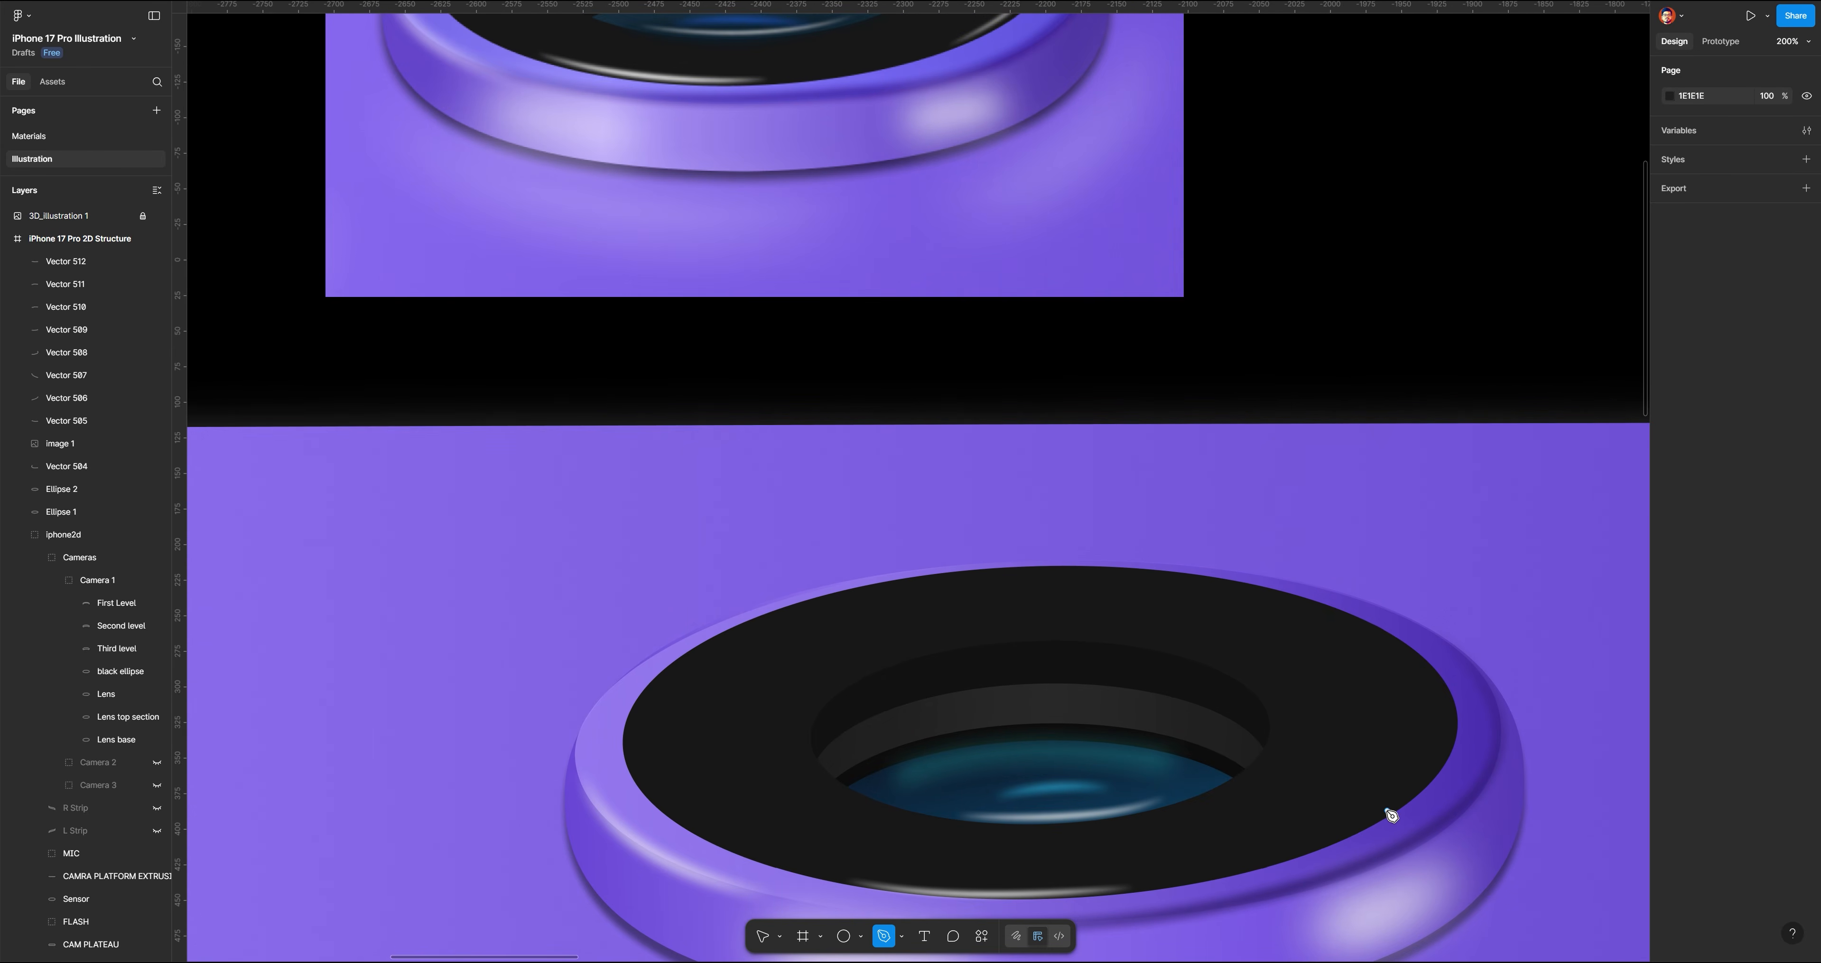
pyautogui.click(1388, 811)
pyautogui.moveTo(1449, 704); pyautogui.dragTo(1435, 642)
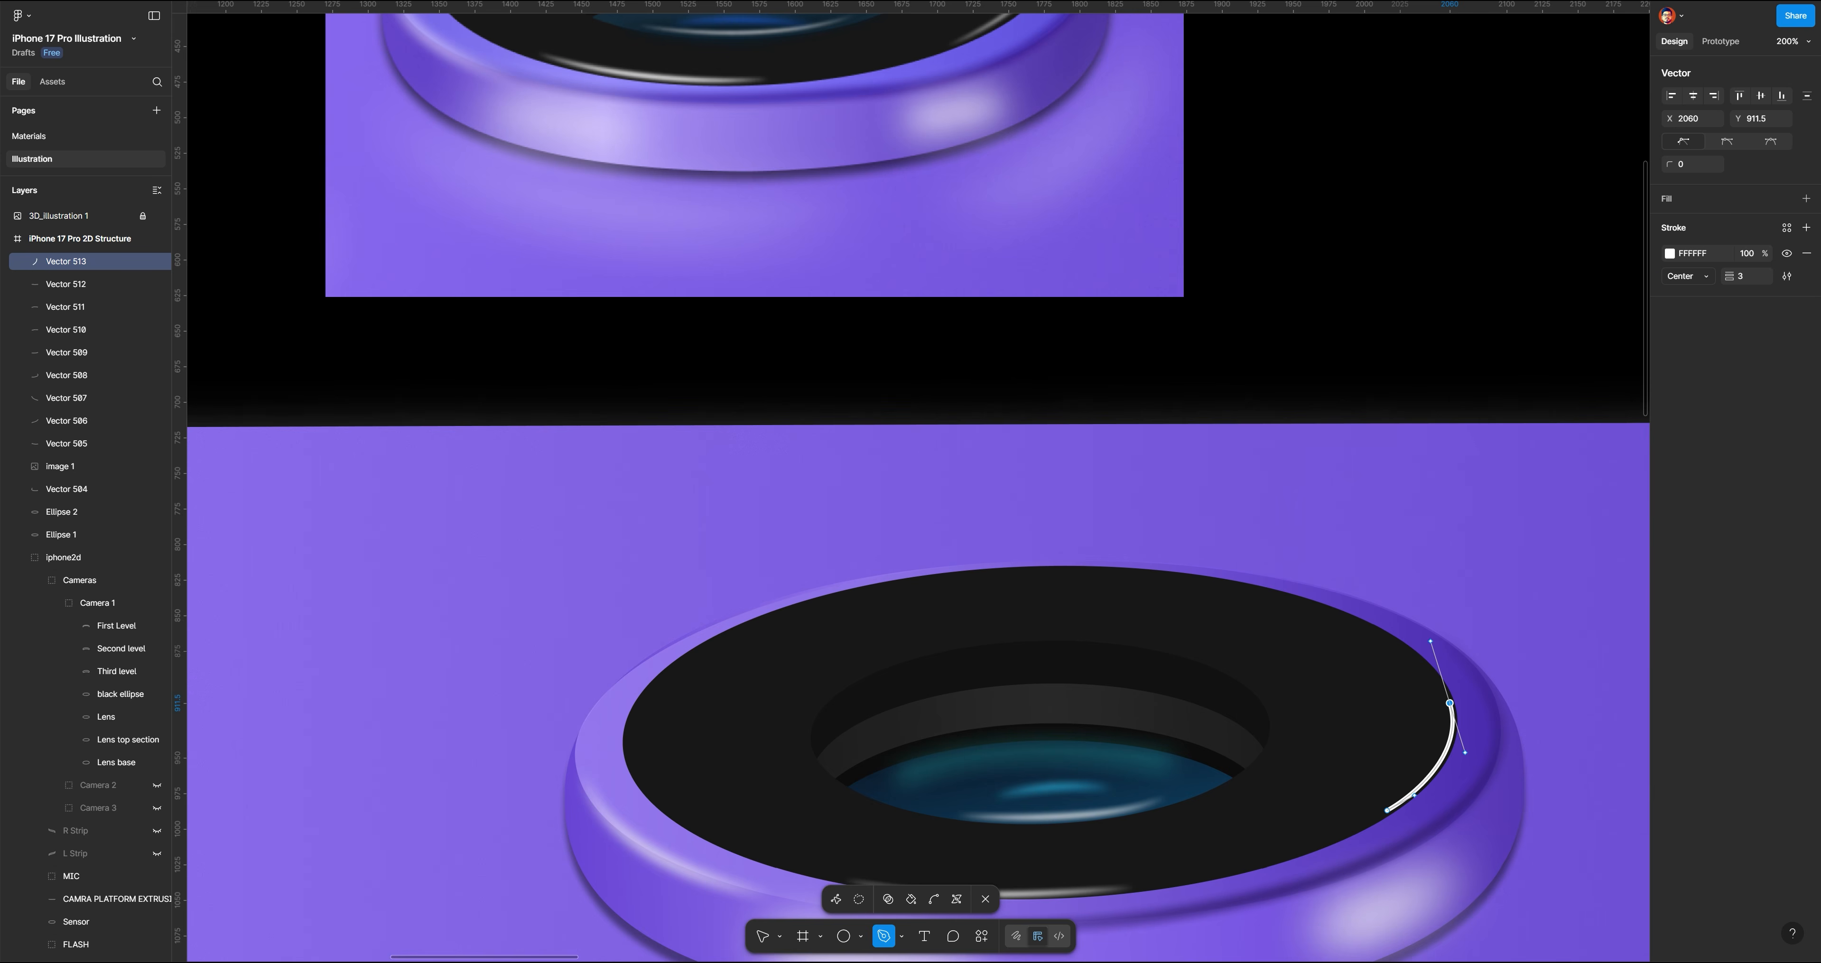
pyautogui.click(764, 937)
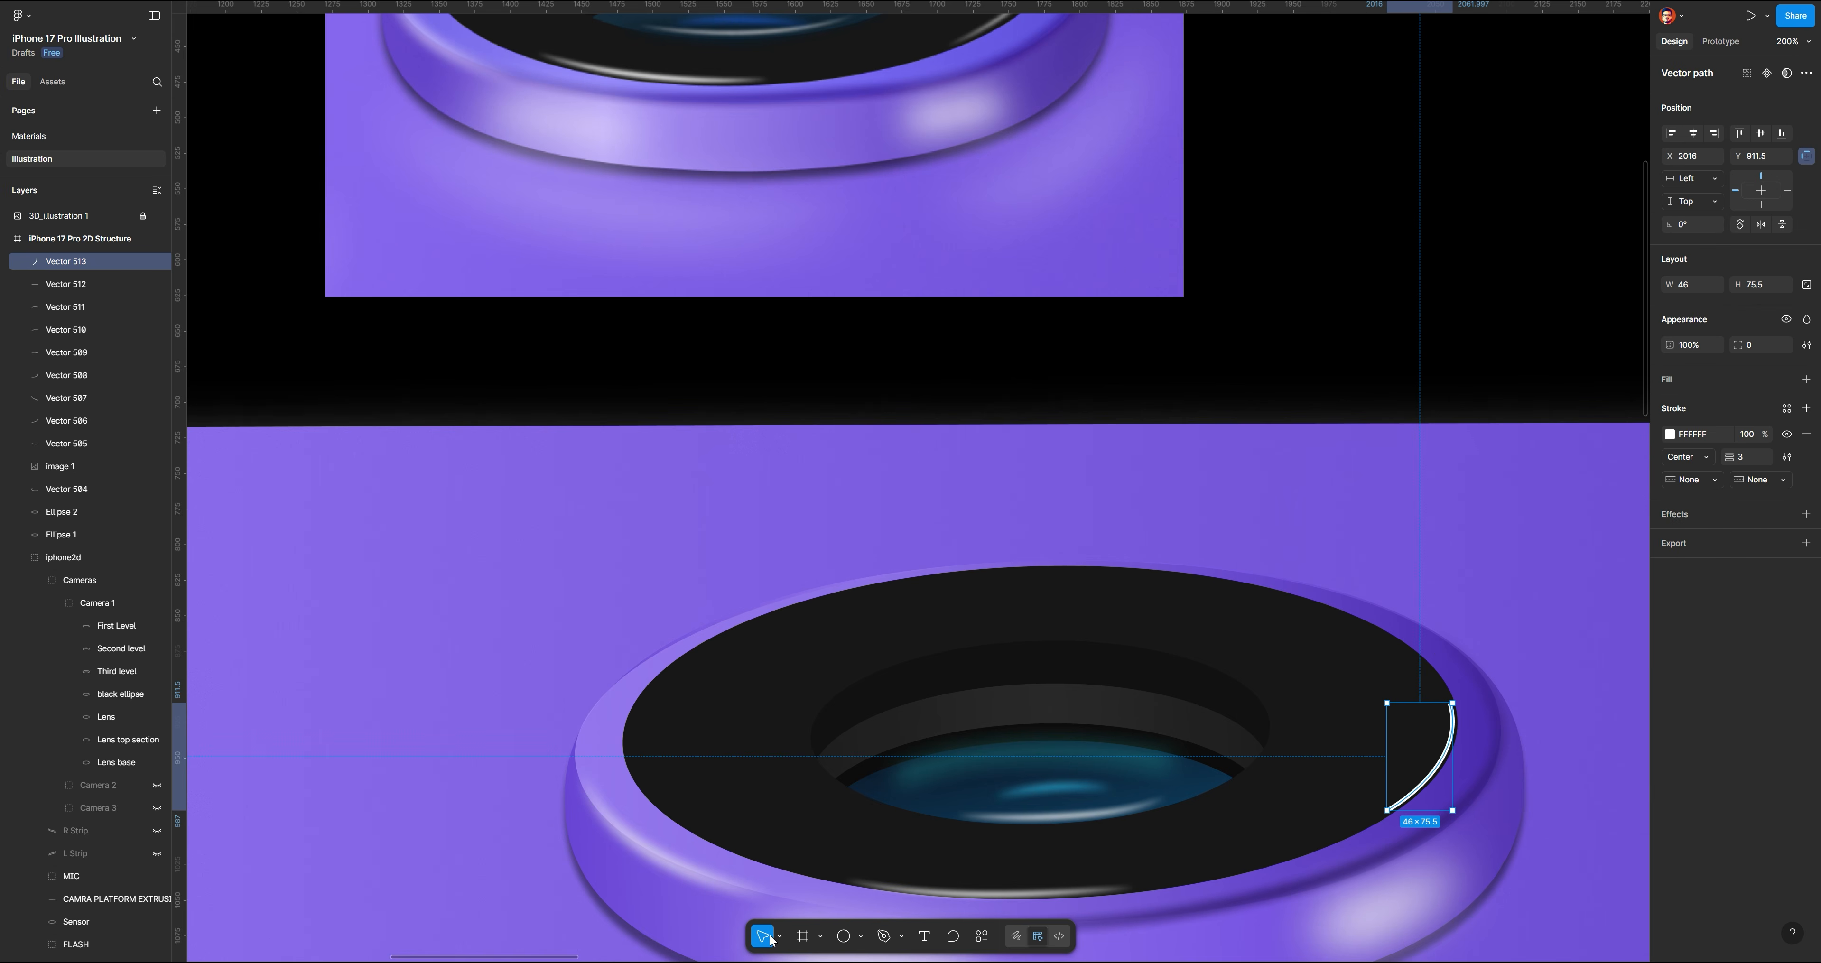
# Give the right-edge curve a width profile tapered at both ends and a uniform layer blur of 4
pyautogui.click(1791, 458)
pyautogui.click(1584, 562)
pyautogui.click(1591, 630)
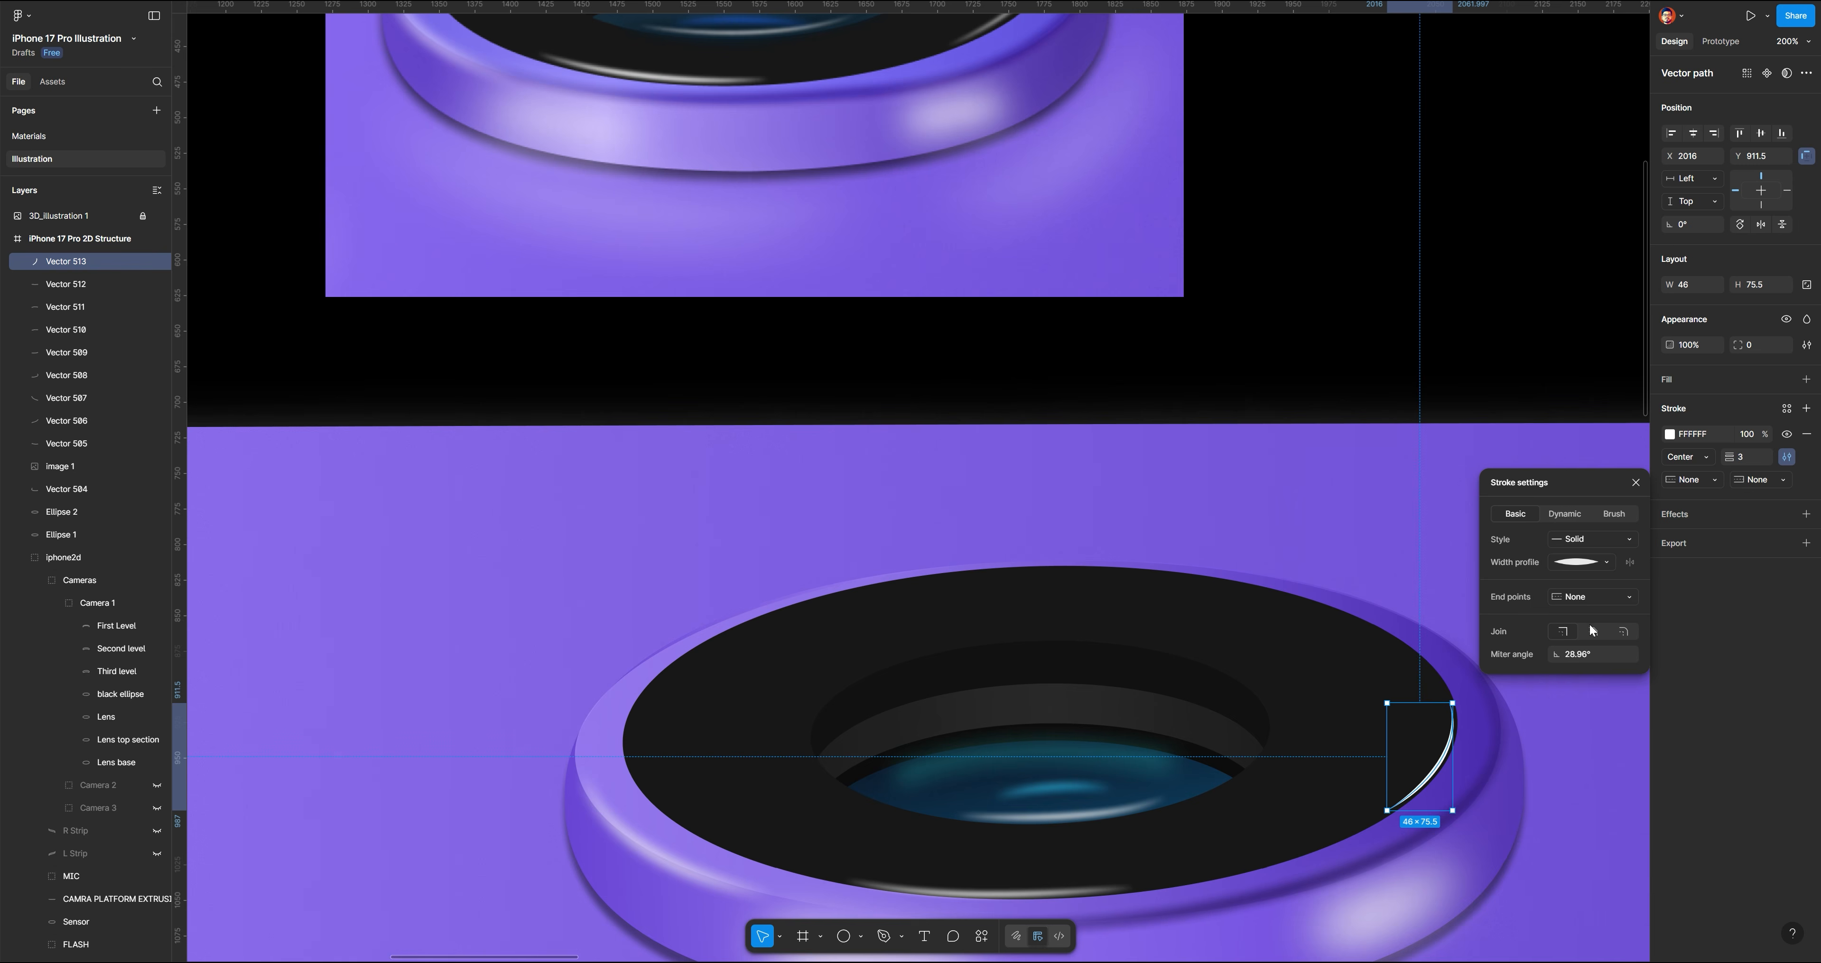
pyautogui.click(1806, 514)
pyautogui.click(1725, 541)
pyautogui.click(1711, 558)
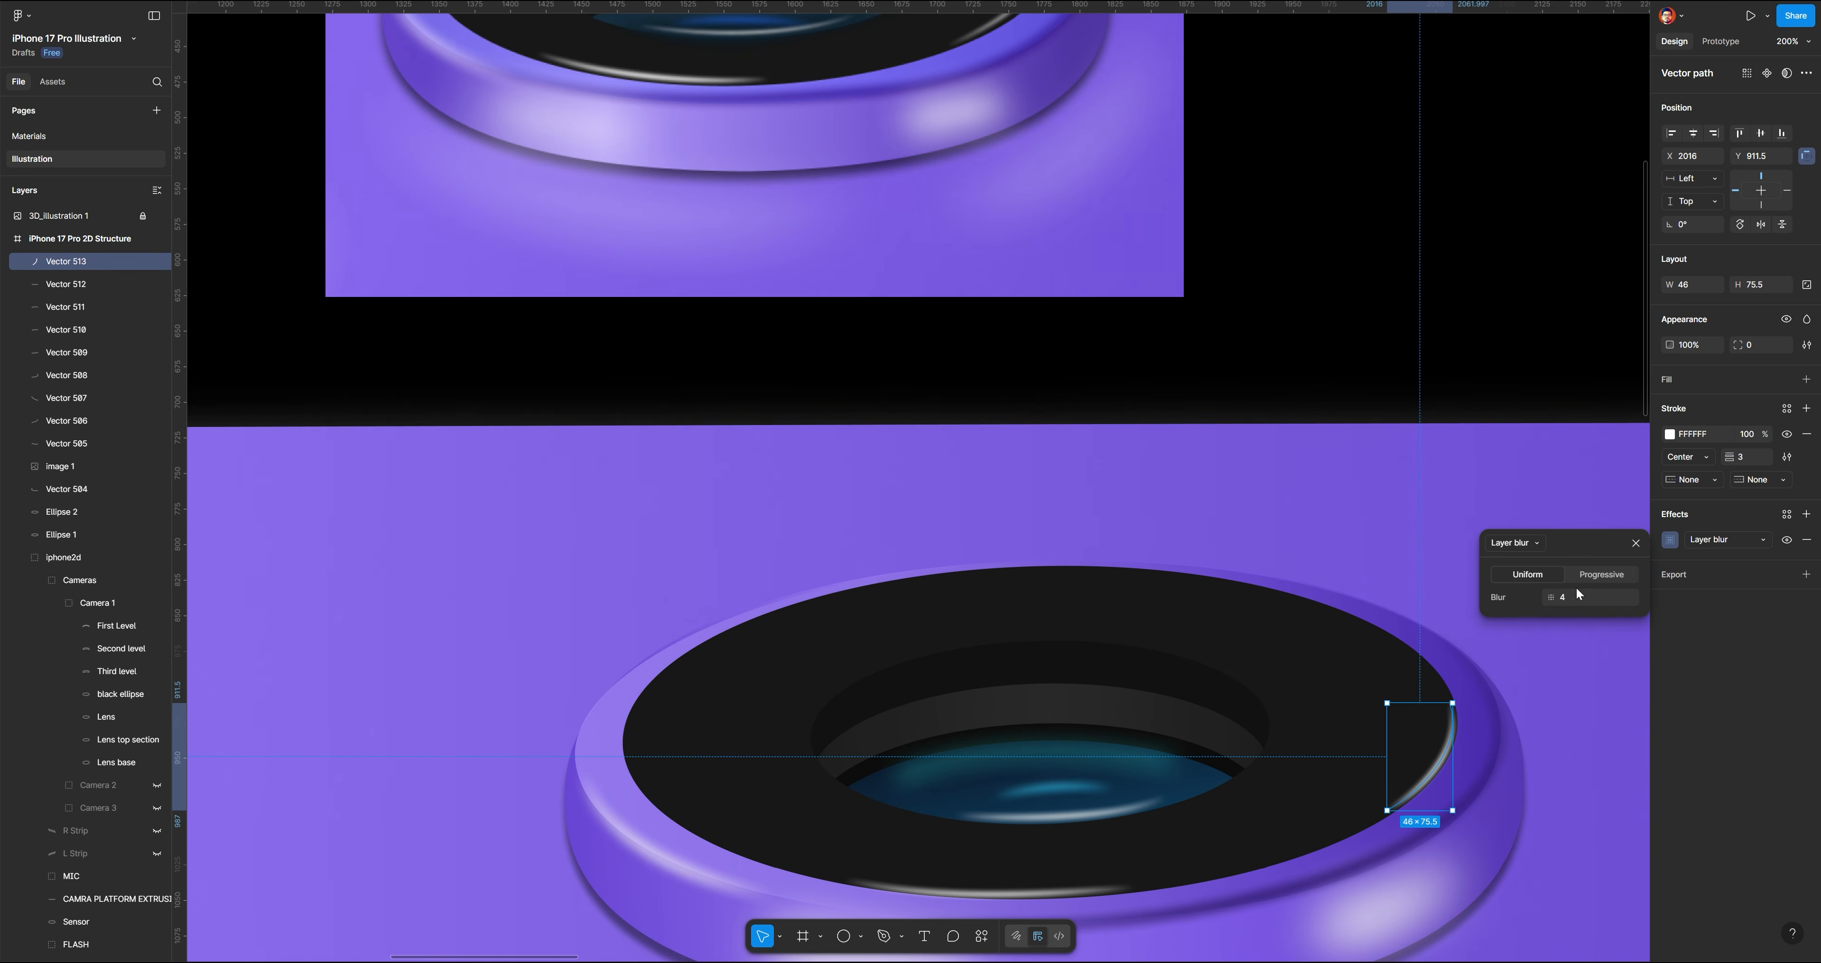
# Set the right-edge highlight's stroke opacity to 80%
pyautogui.click(1753, 435)
pyautogui.write('80')
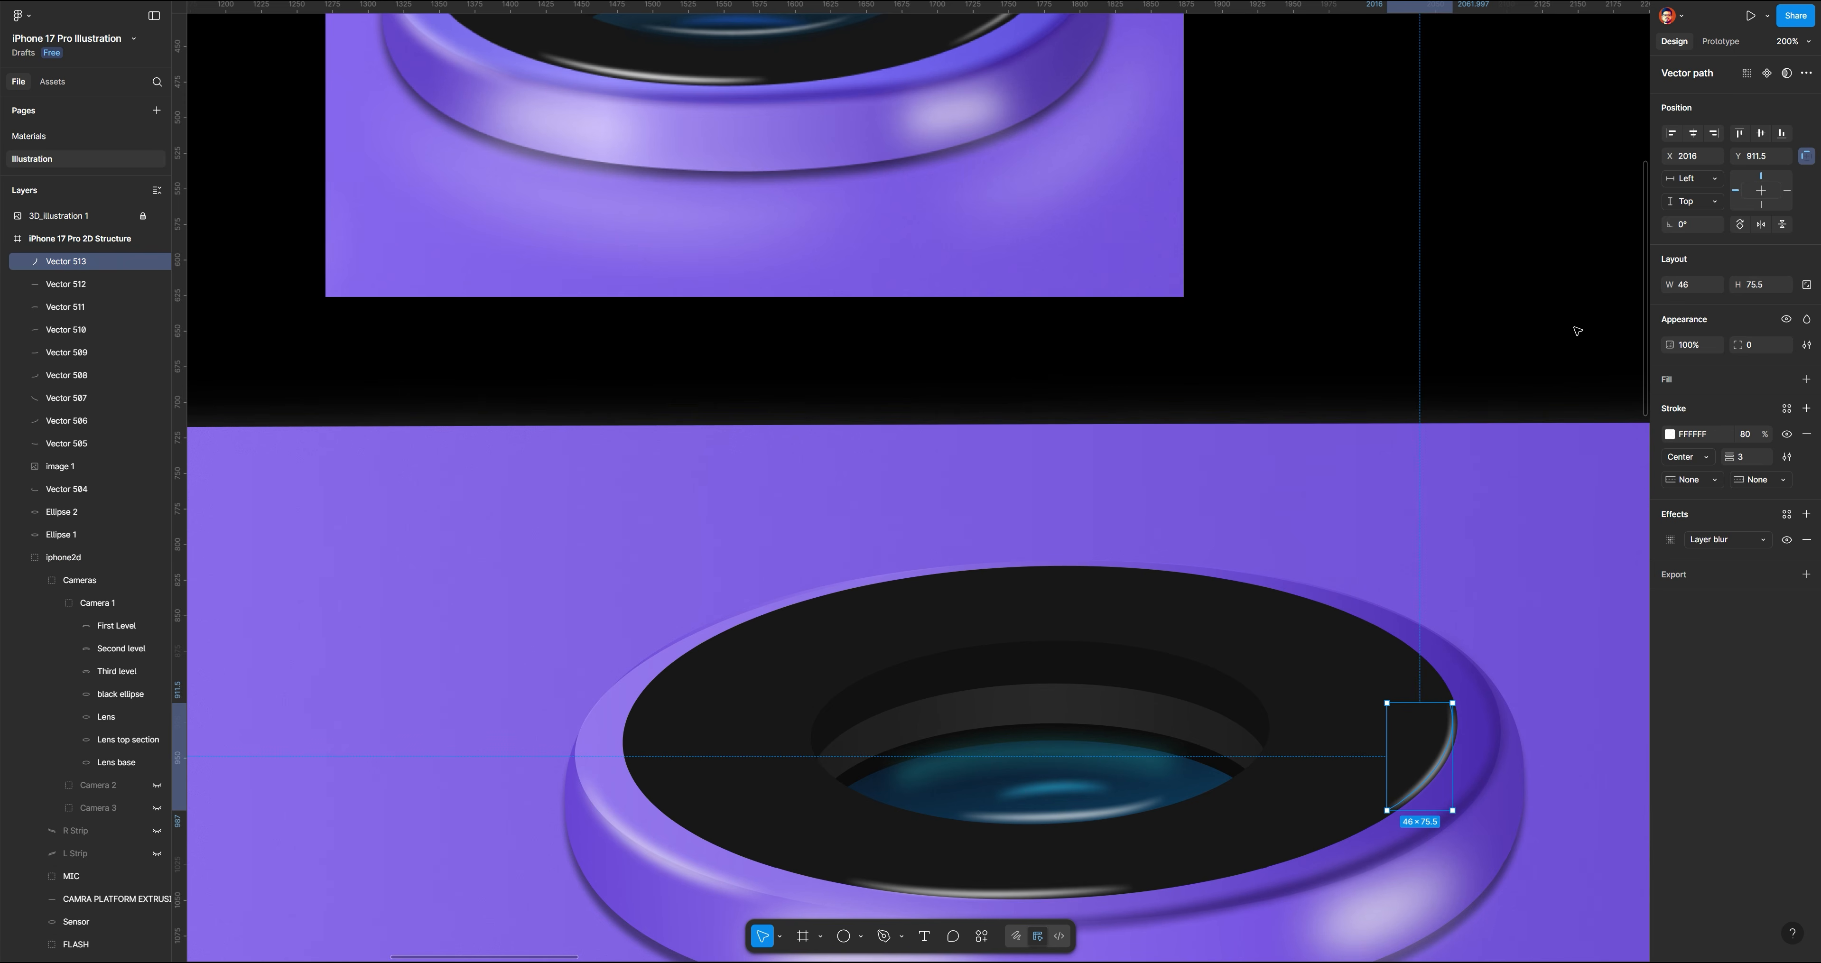
pyautogui.click(1567, 357)
# Draw a short arched curve about 68.5 wide along the black ring's upper edge with the Pen tool, matching the reference
pyautogui.scroll(5, 1414, 398)
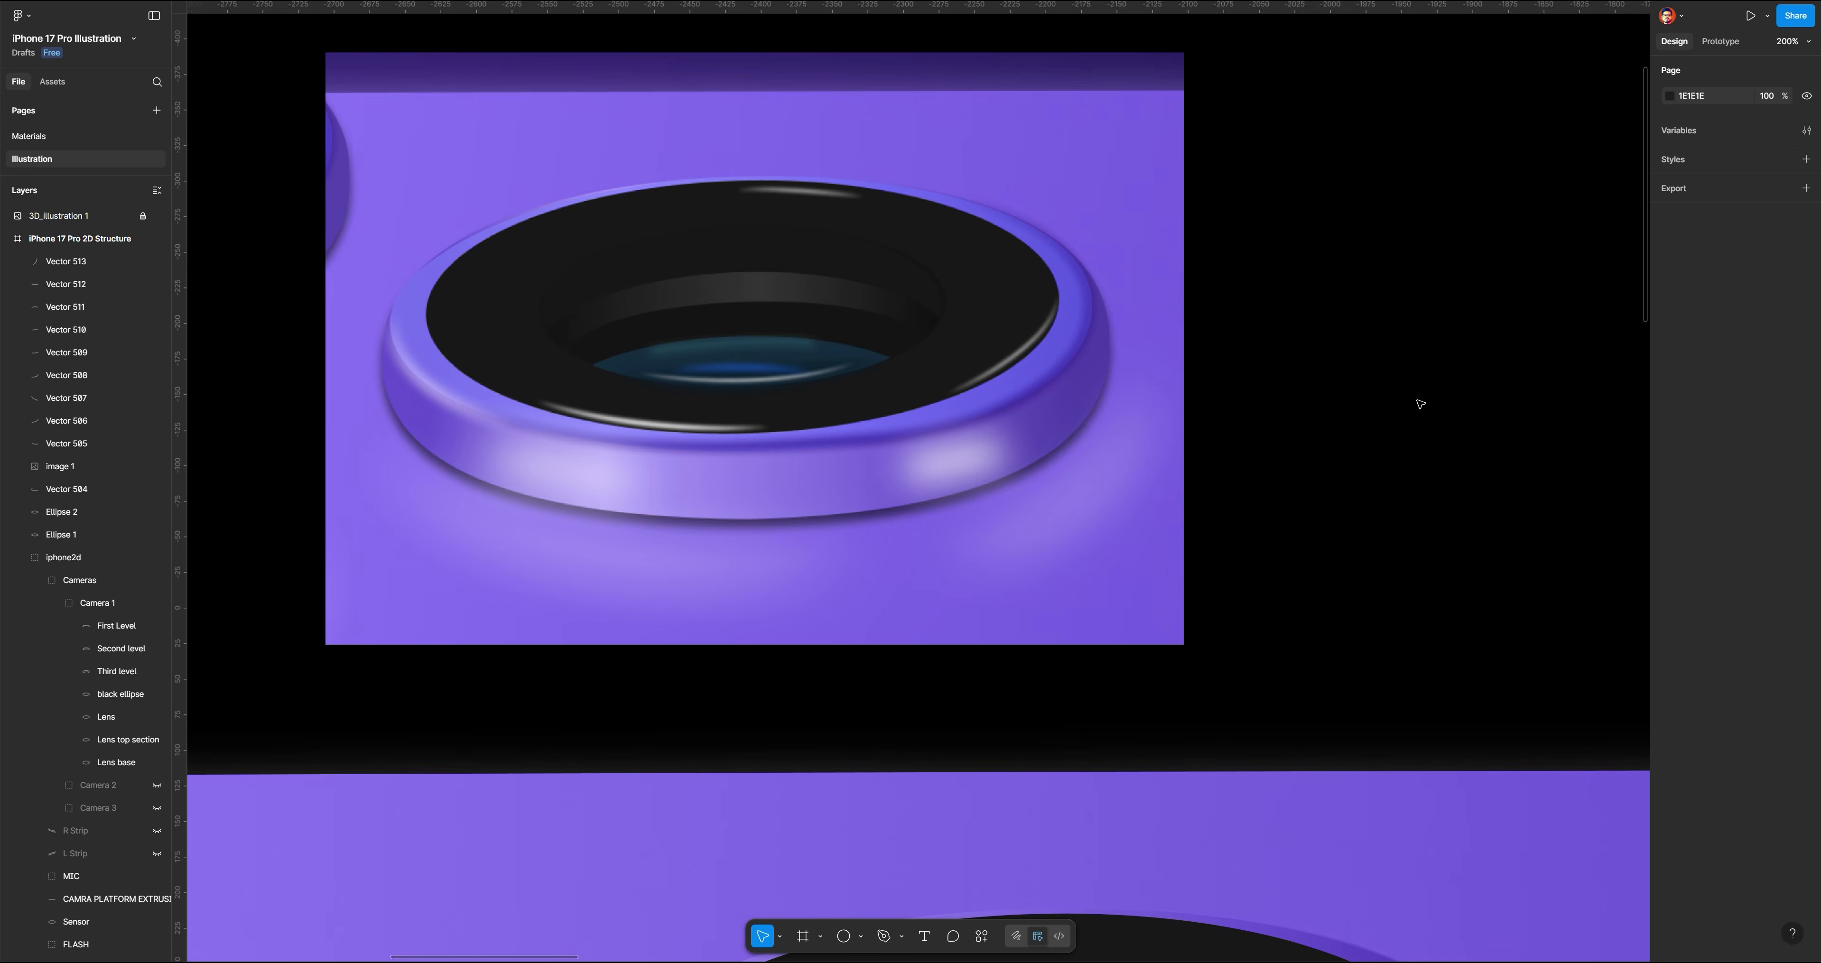
pyautogui.scroll(-4, 1402, 439)
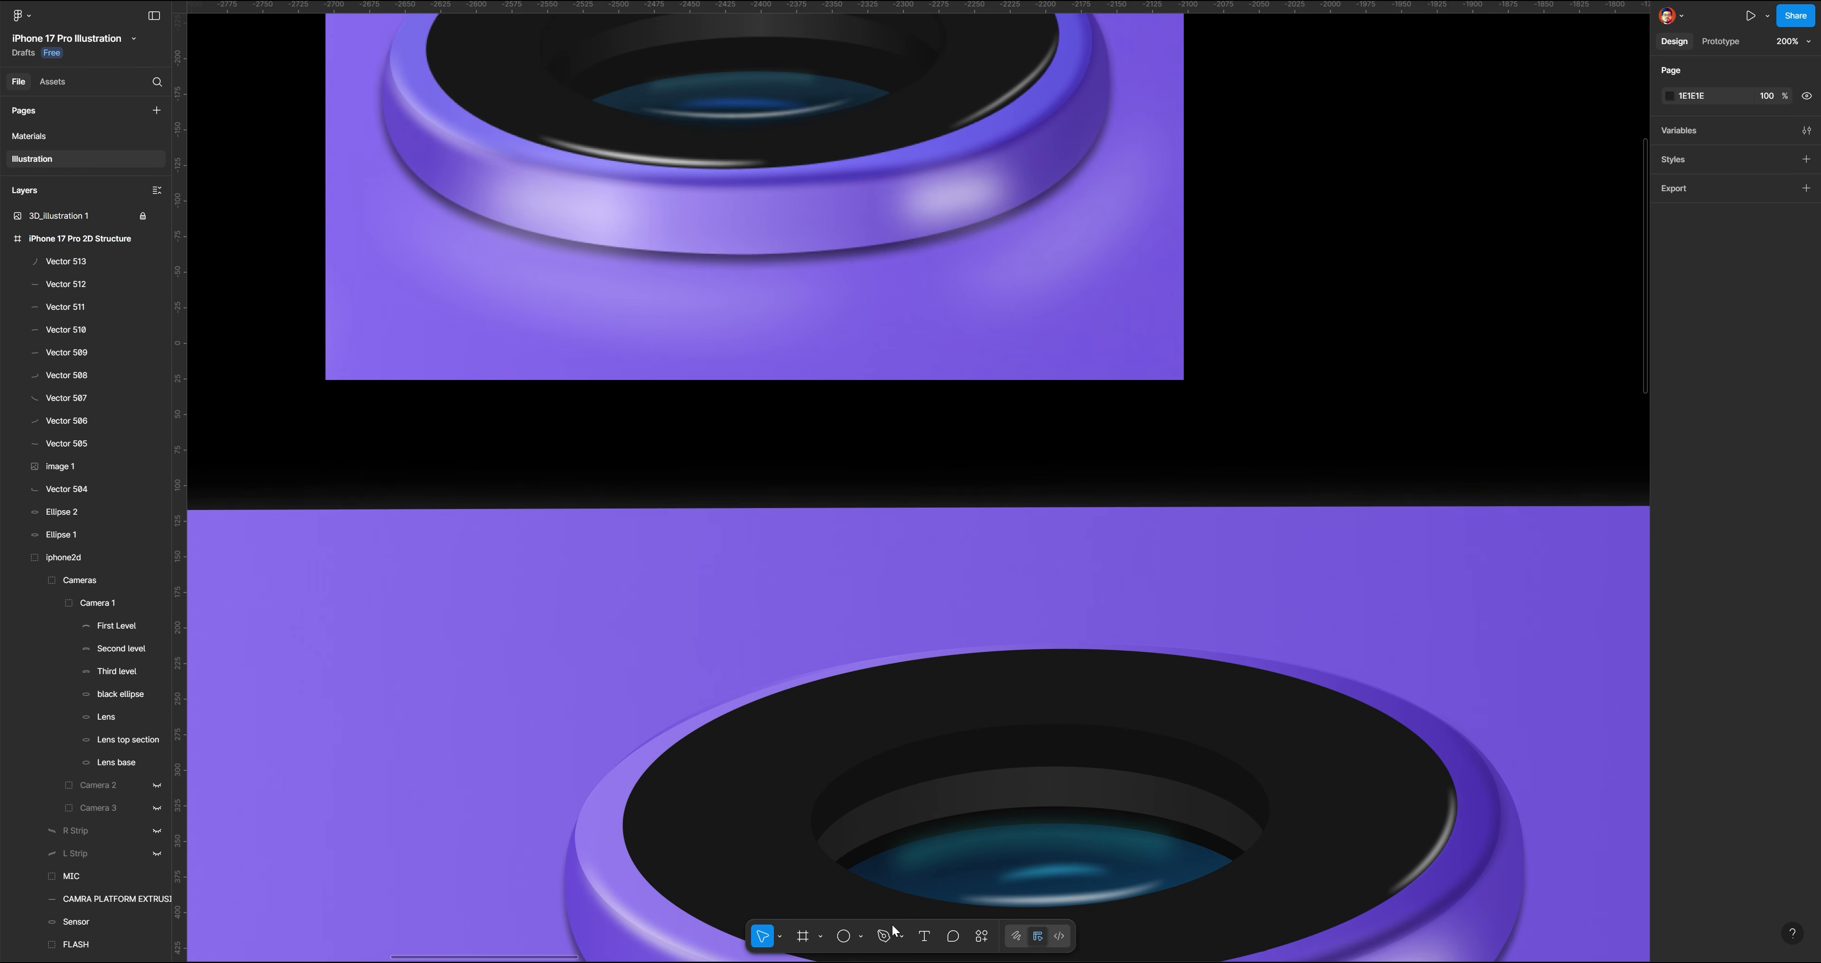
pyautogui.click(883, 937)
pyautogui.click(1078, 655)
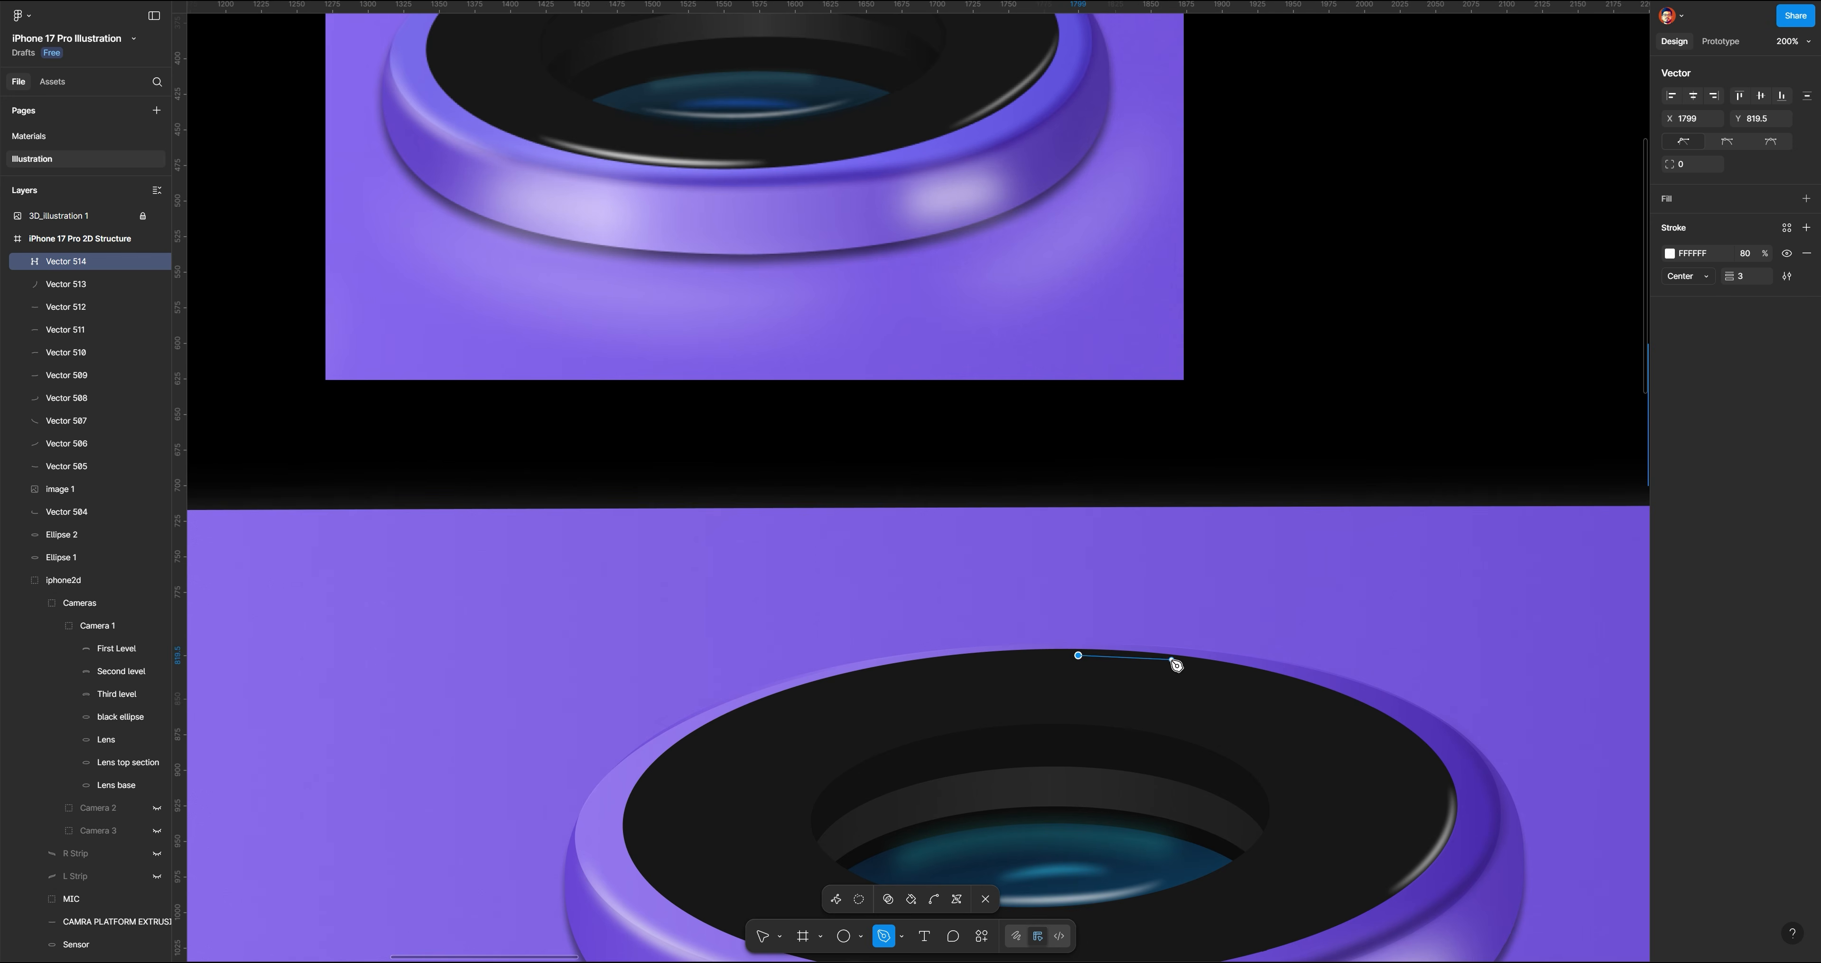
pyautogui.moveTo(1176, 663); pyautogui.dragTo(1225, 672)
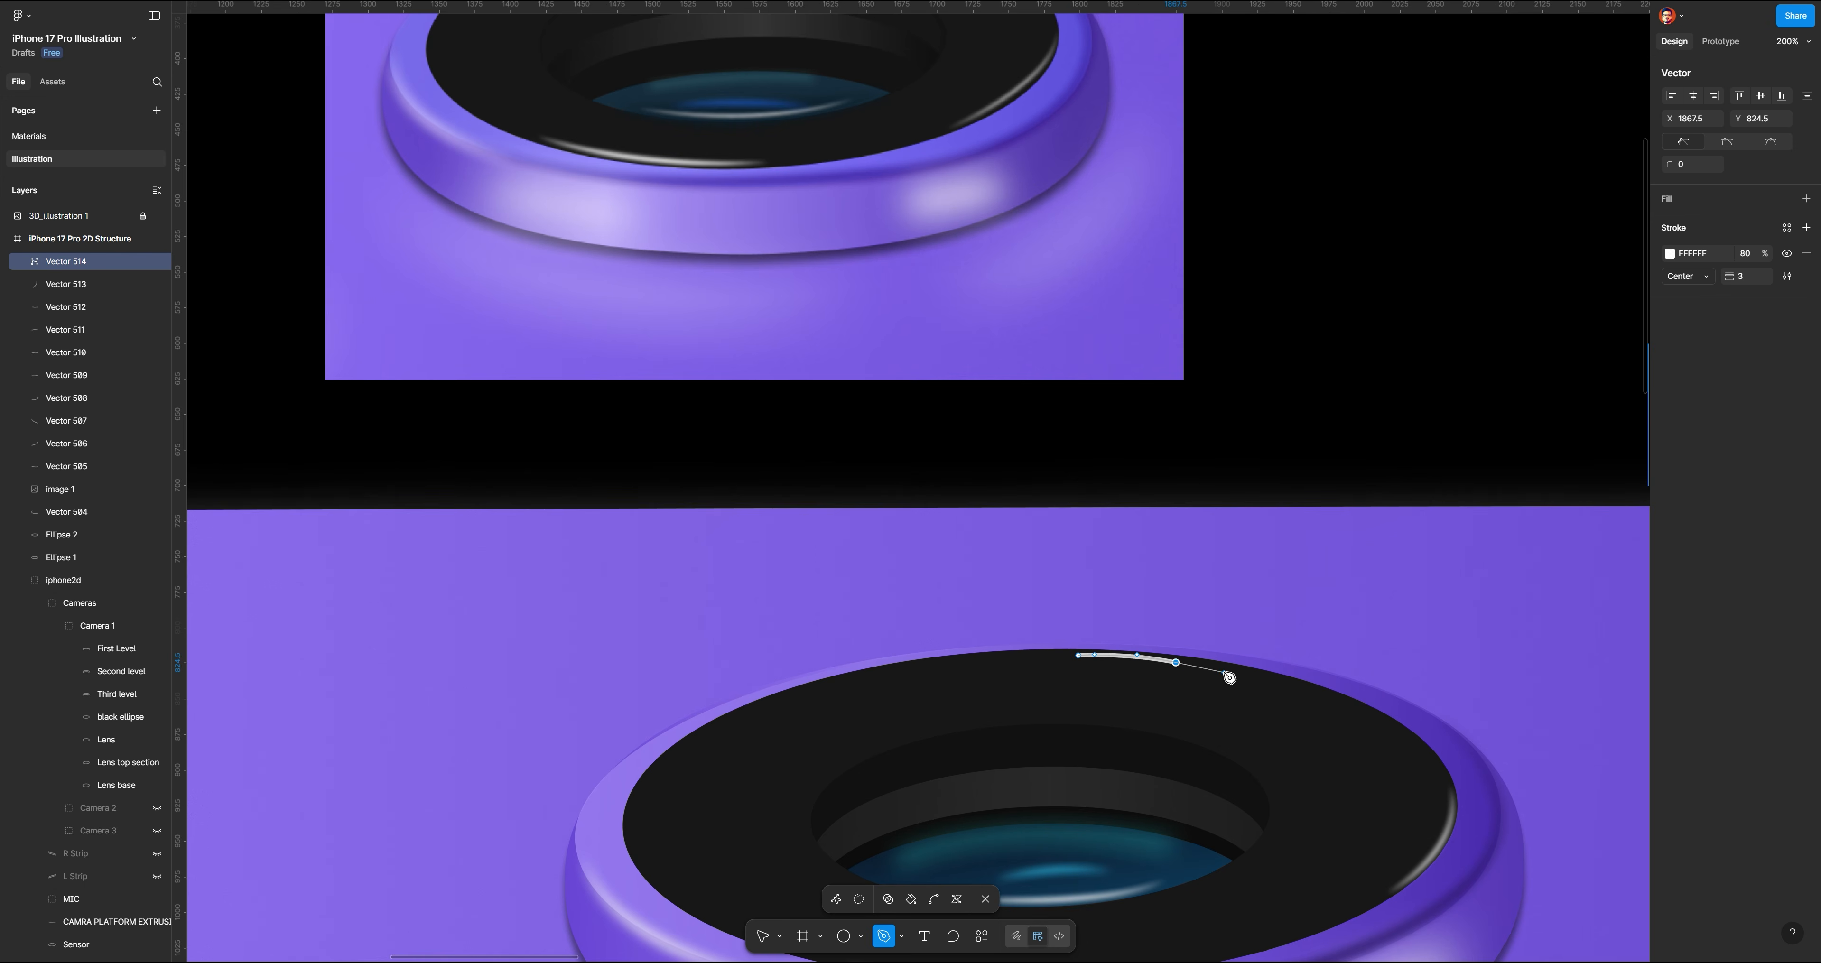
pyautogui.click(760, 937)
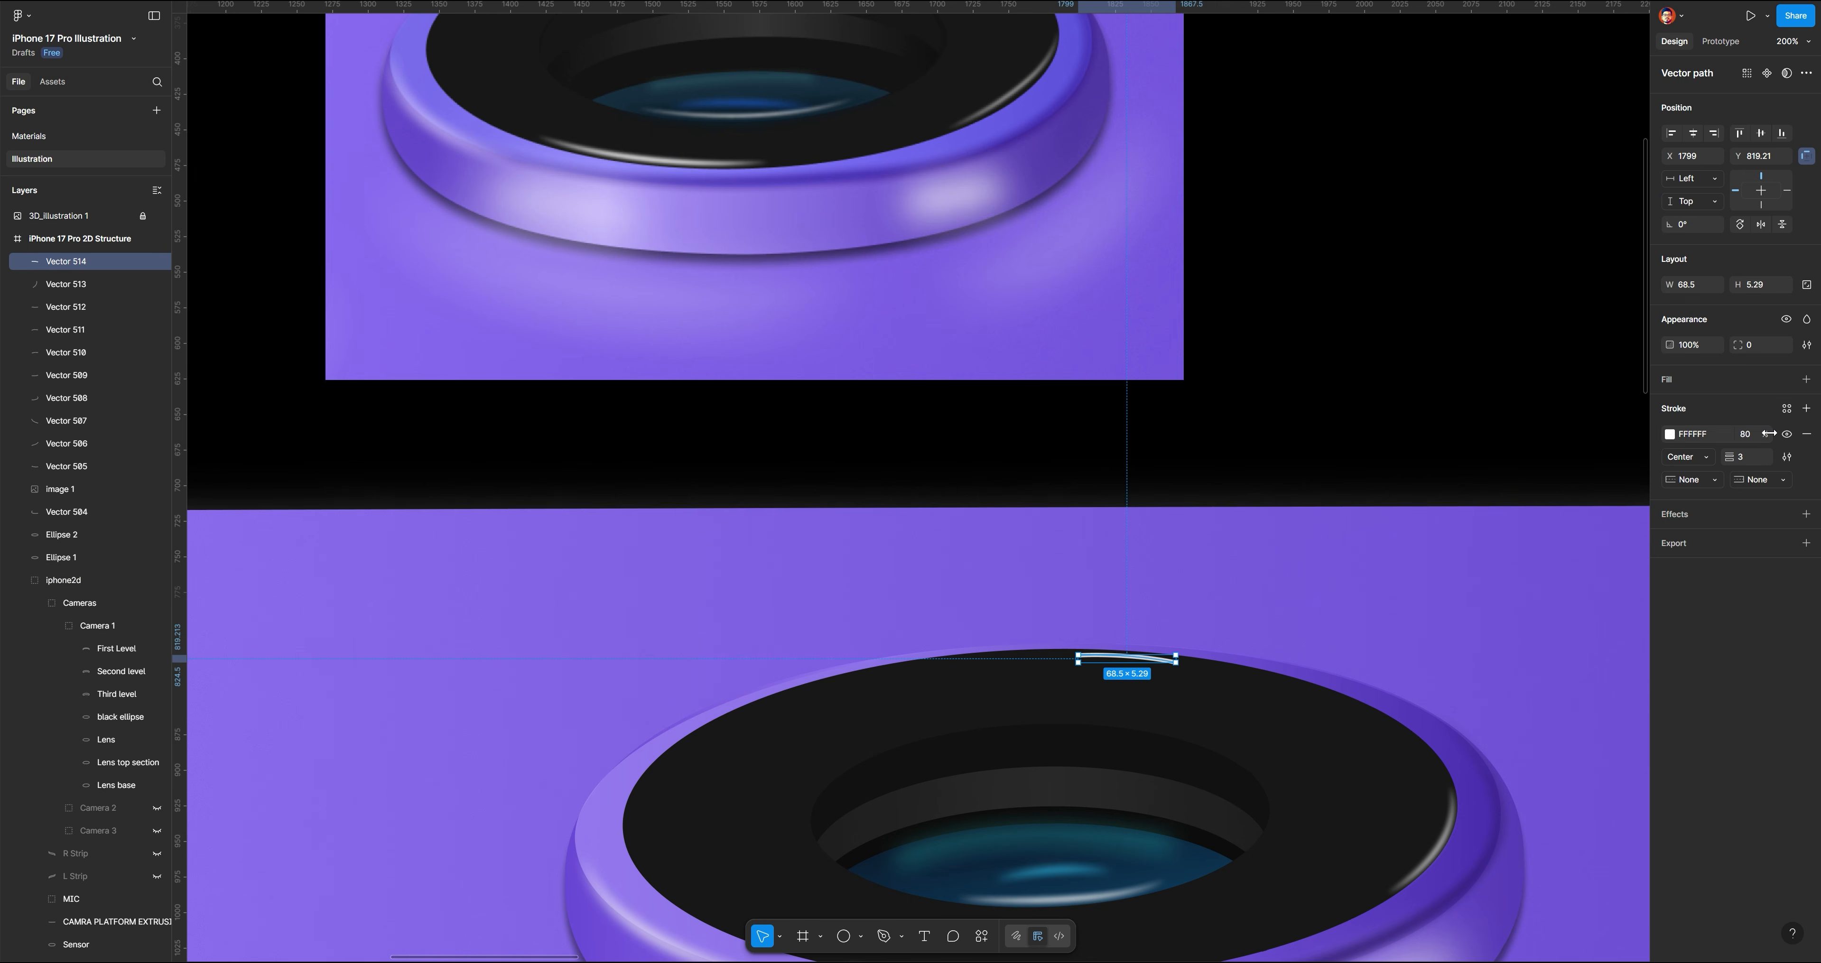
# Give the upper-edge curve a width profile tapered at both ends and set its stroke weight to 2
pyautogui.click(1788, 457)
pyautogui.click(1599, 564)
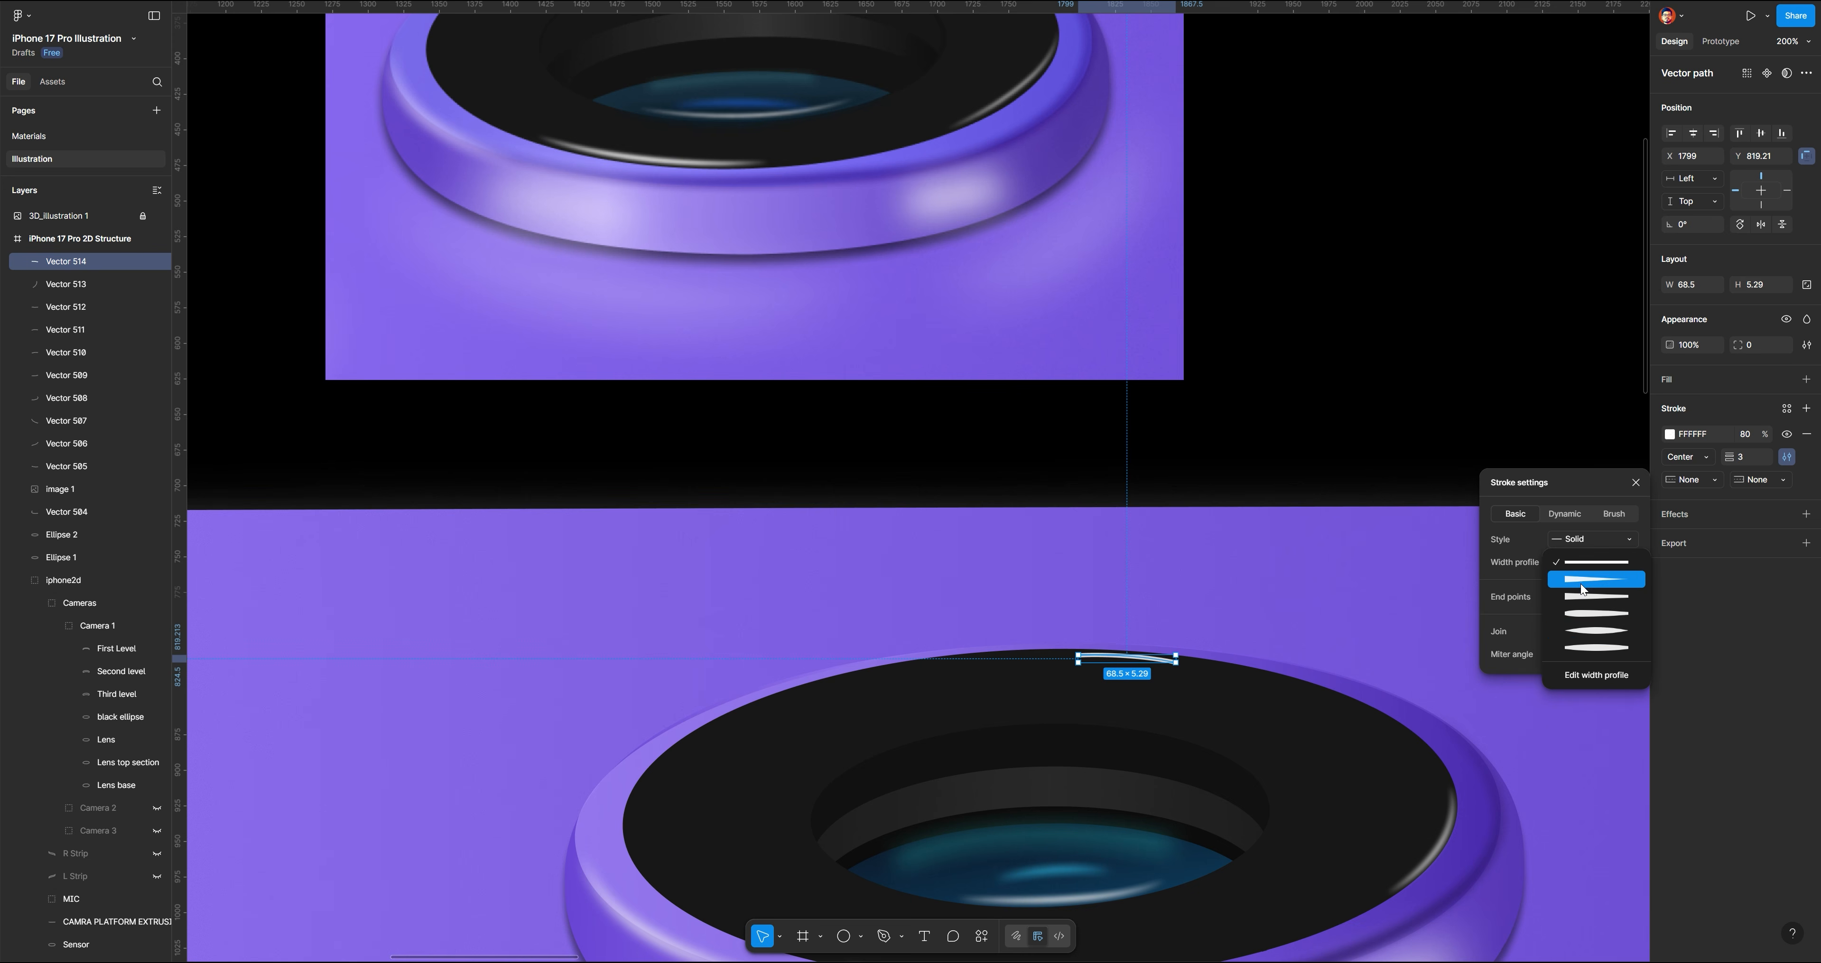
pyautogui.click(1599, 630)
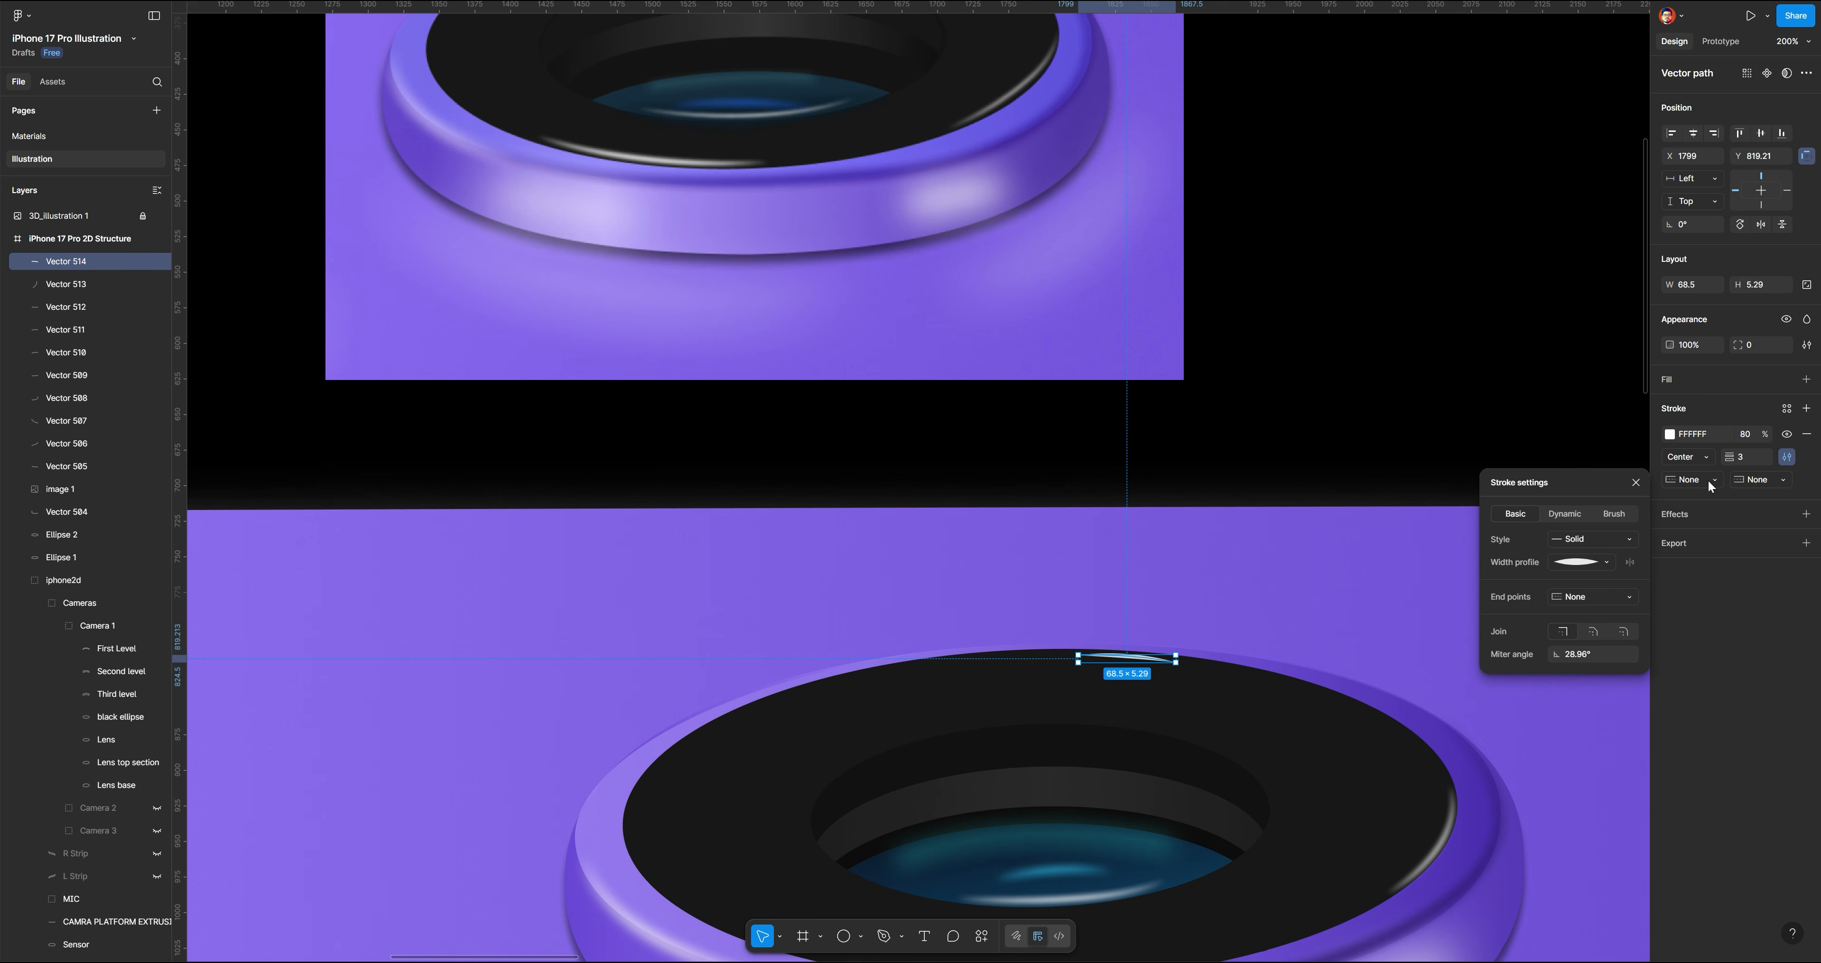
pyautogui.click(1744, 459)
pyautogui.write('2')
pyautogui.press('Return')
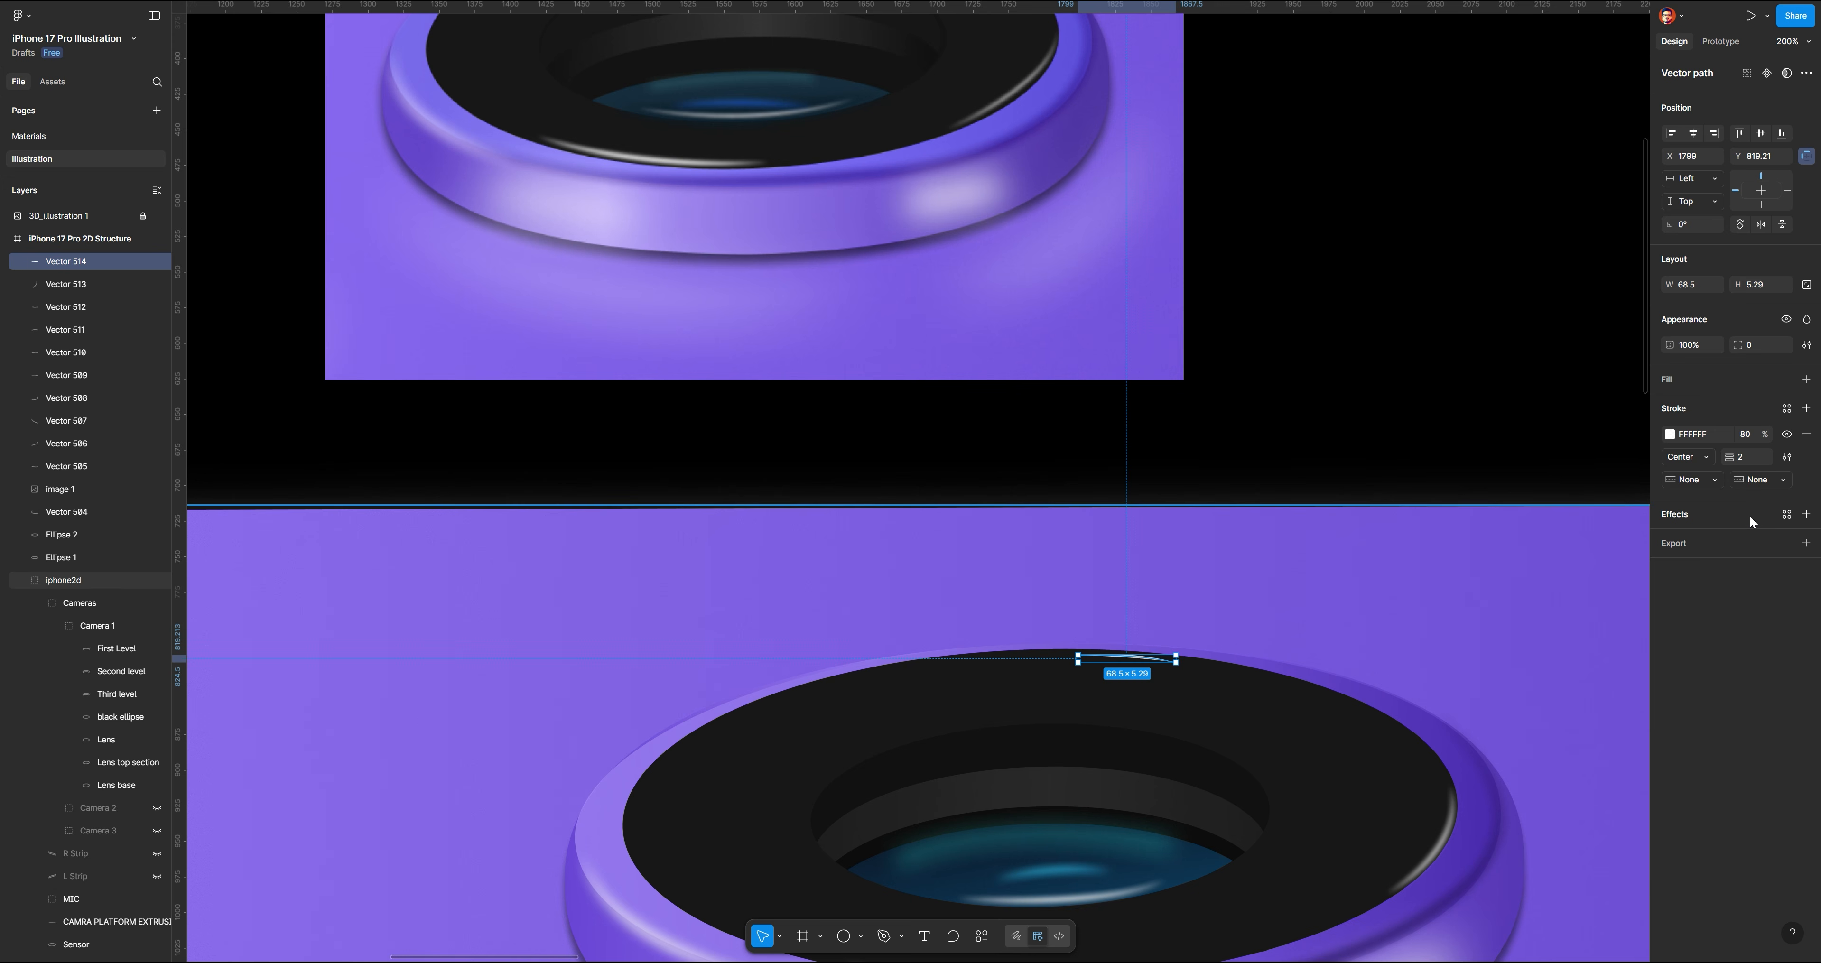
# Apply a uniform layer blur of 2 to the upper-edge highlight and nudge it slightly along the black ring's rim
pyautogui.click(1806, 516)
pyautogui.click(1733, 541)
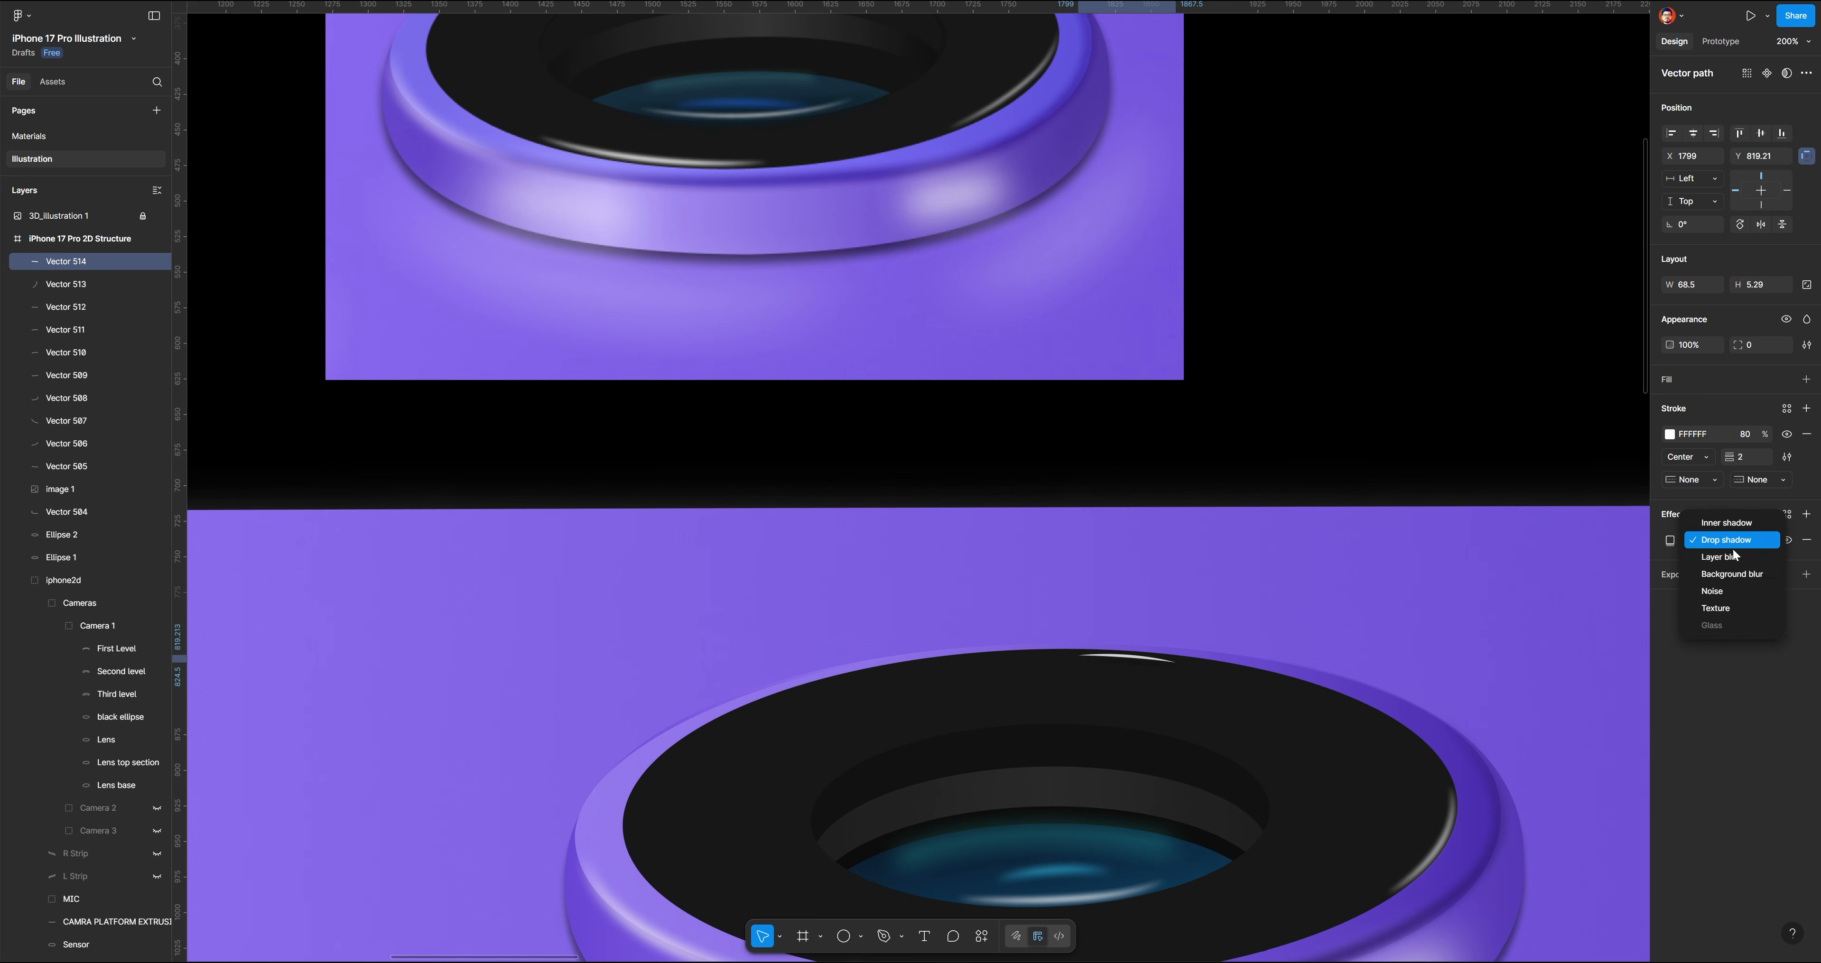
pyautogui.click(1729, 557)
pyautogui.click(1671, 540)
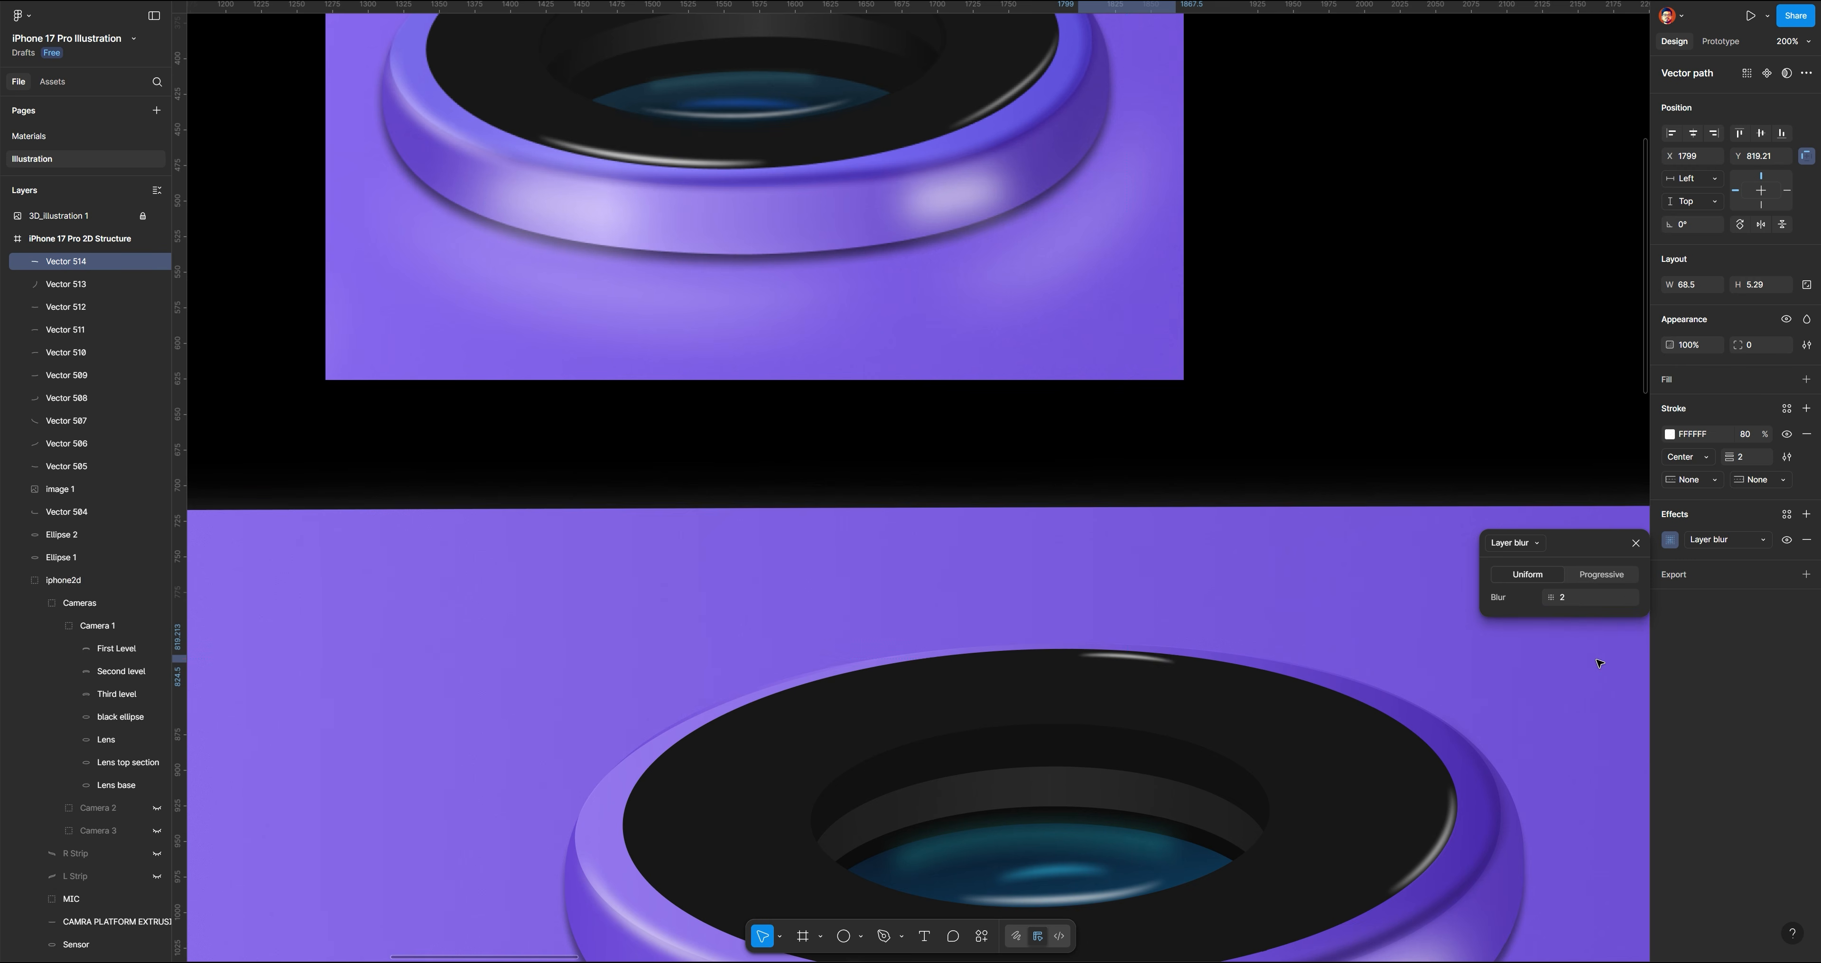
pyautogui.moveTo(1128, 662); pyautogui.dragTo(1123, 663)
pyautogui.click(1337, 444)
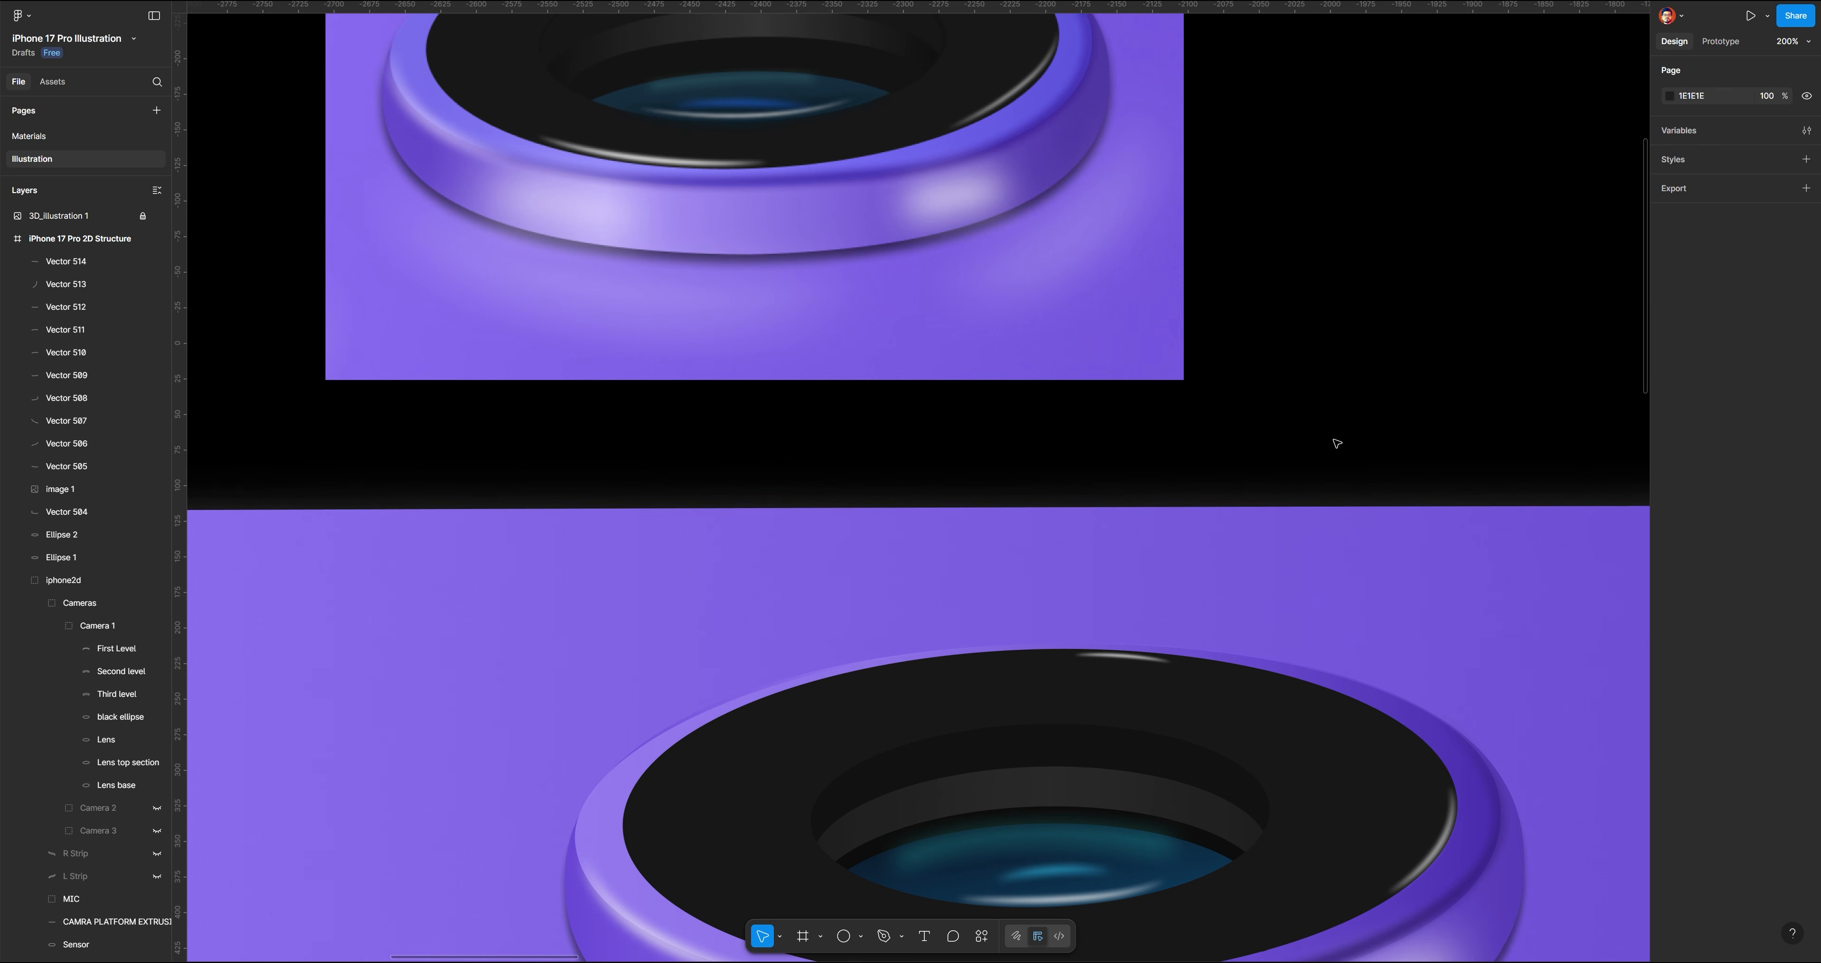
pyautogui.hotkey('ctrl', '-')
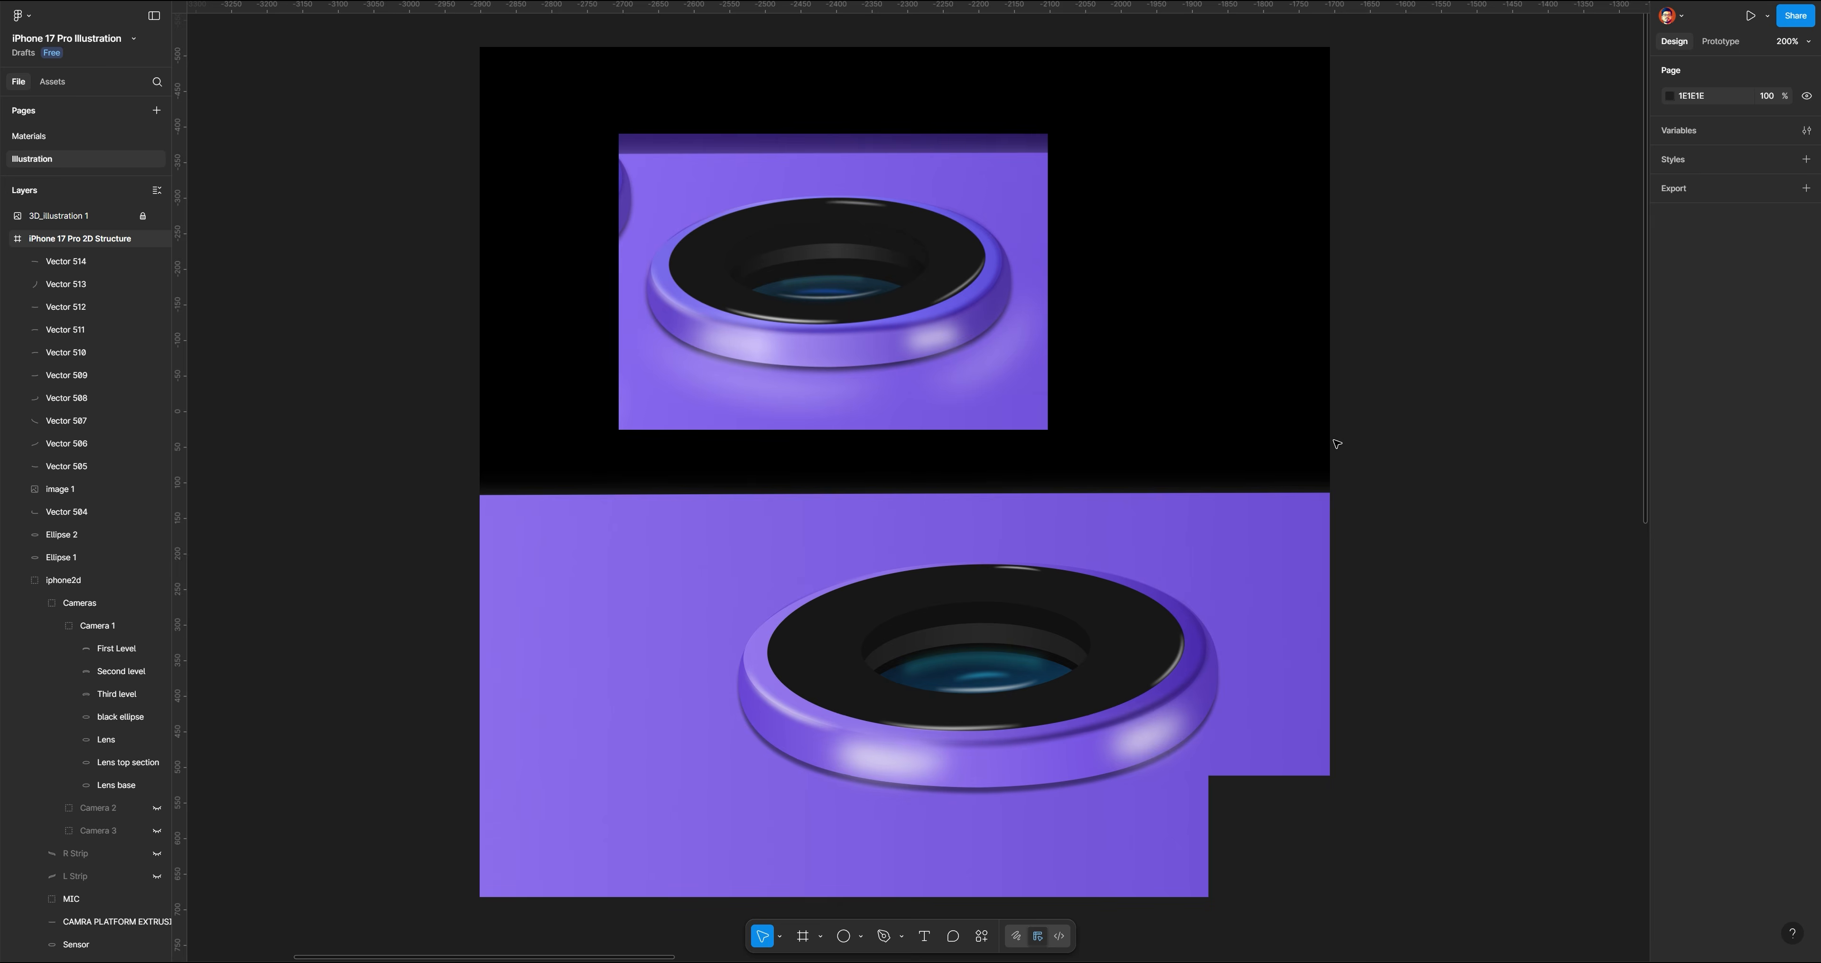